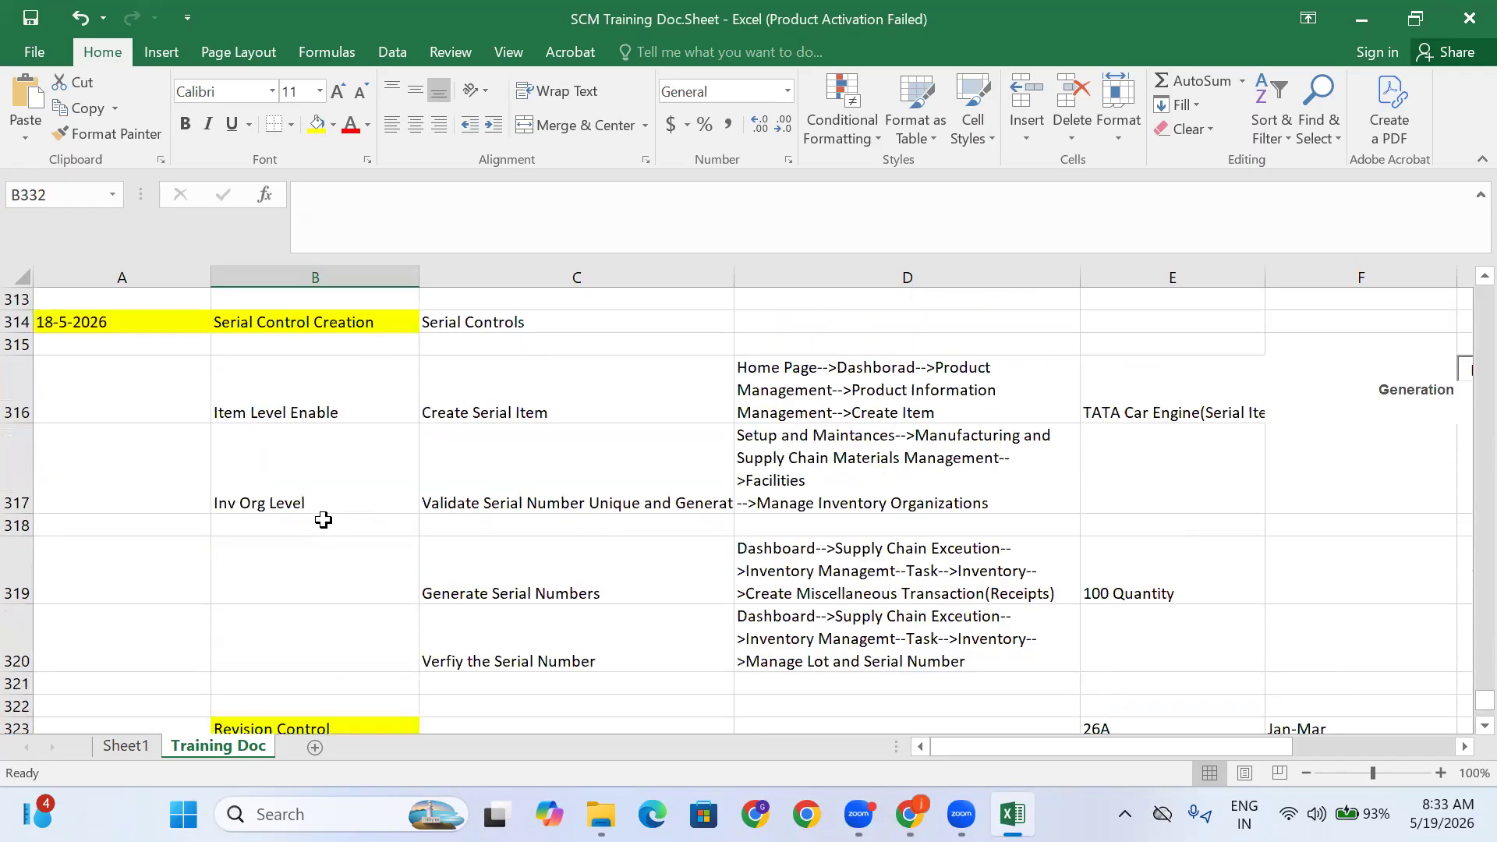
left_click(316, 479)
left_click(328, 637)
left_click(301, 660)
scroll(334, 602, "up", 3)
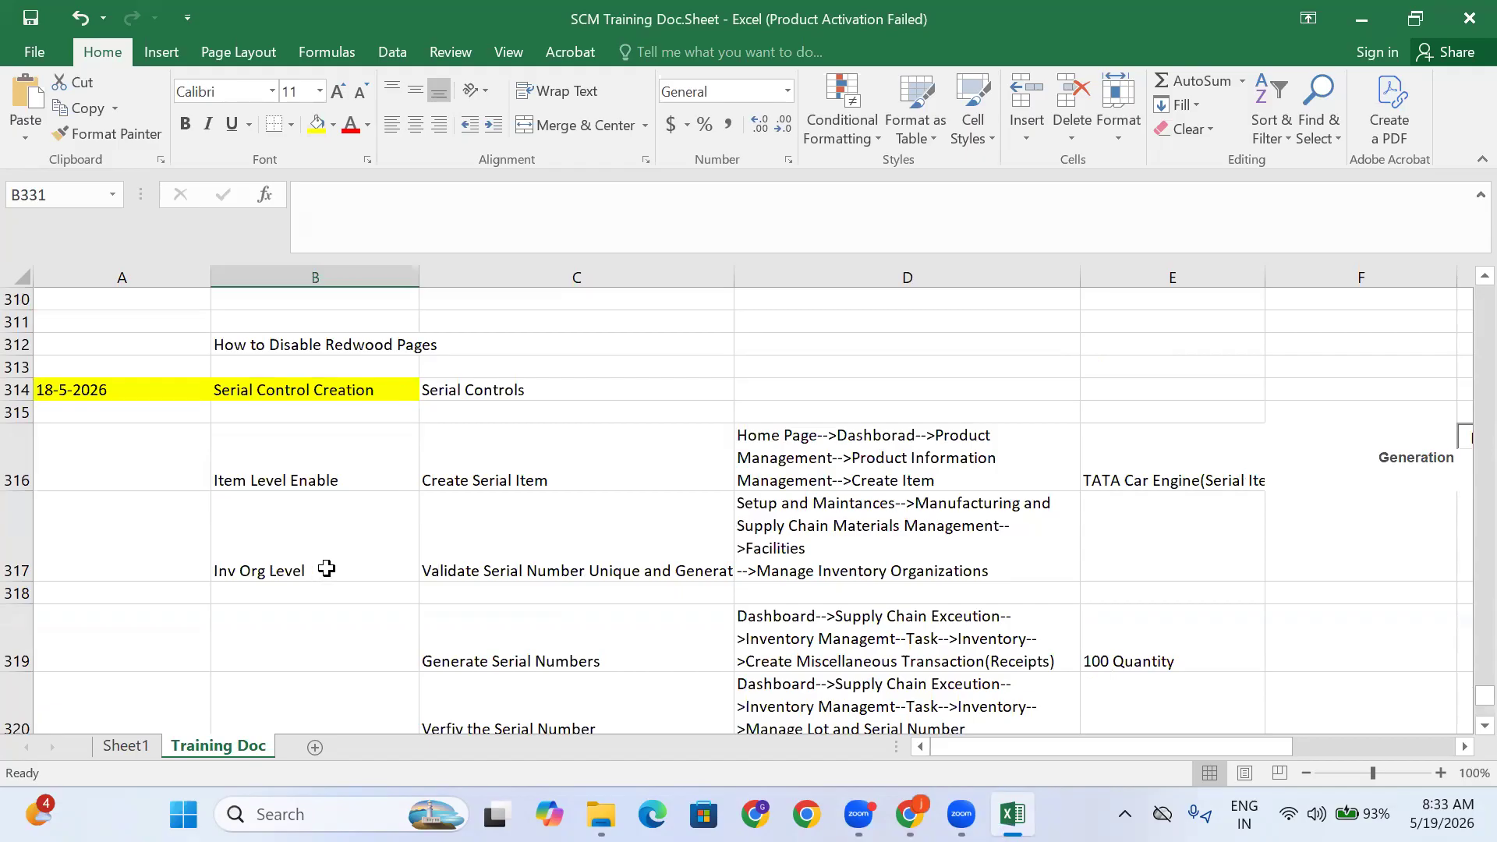
scroll(326, 569, "down", 3)
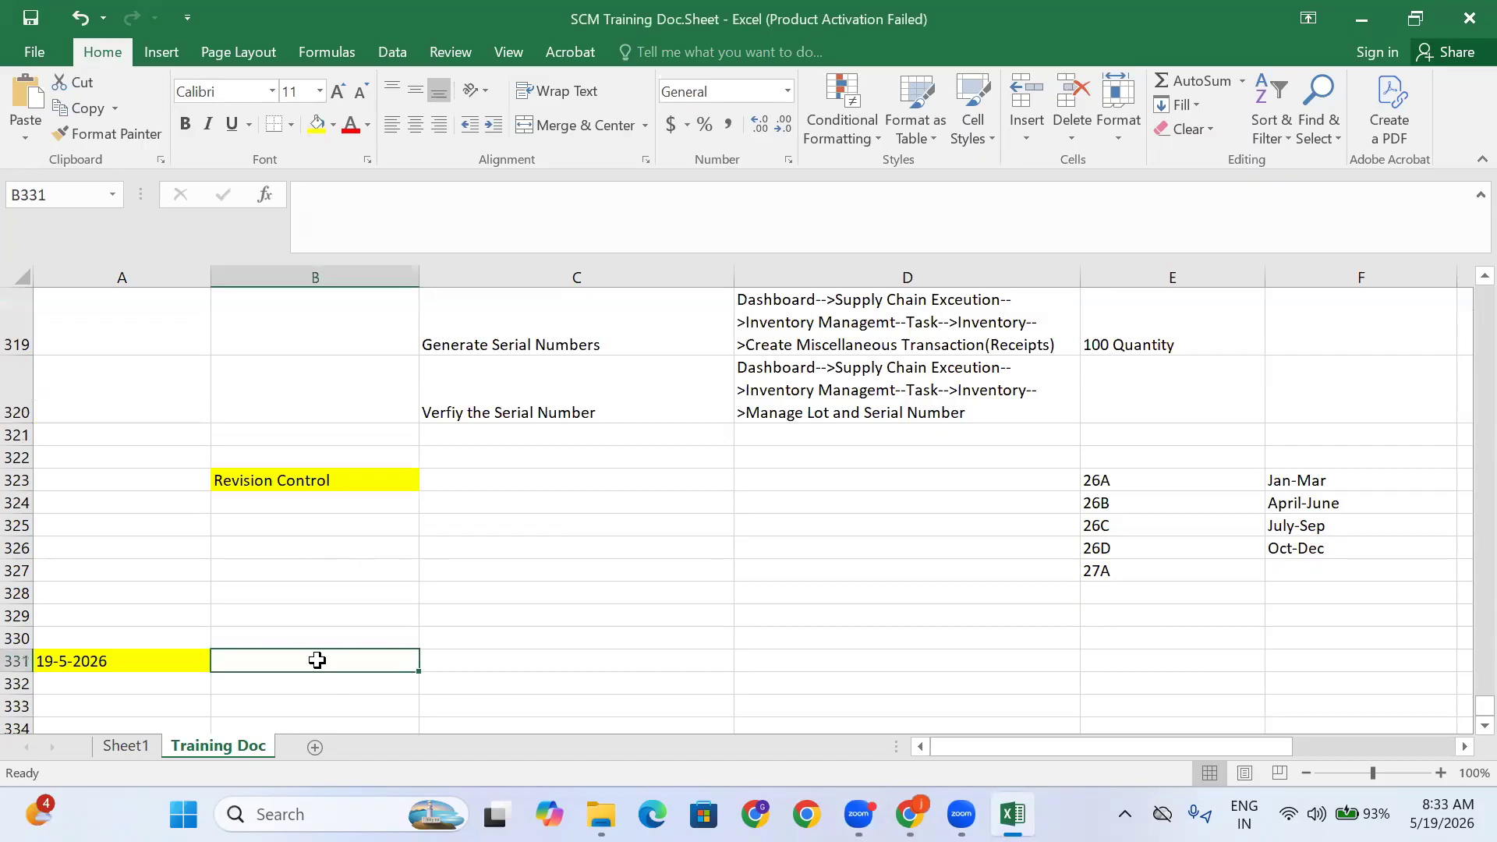
Enter the topic "Revision Control" in cell B331, beside the 19-5-2026 date
left_click(447, 655)
scroll(347, 546, "down", 1)
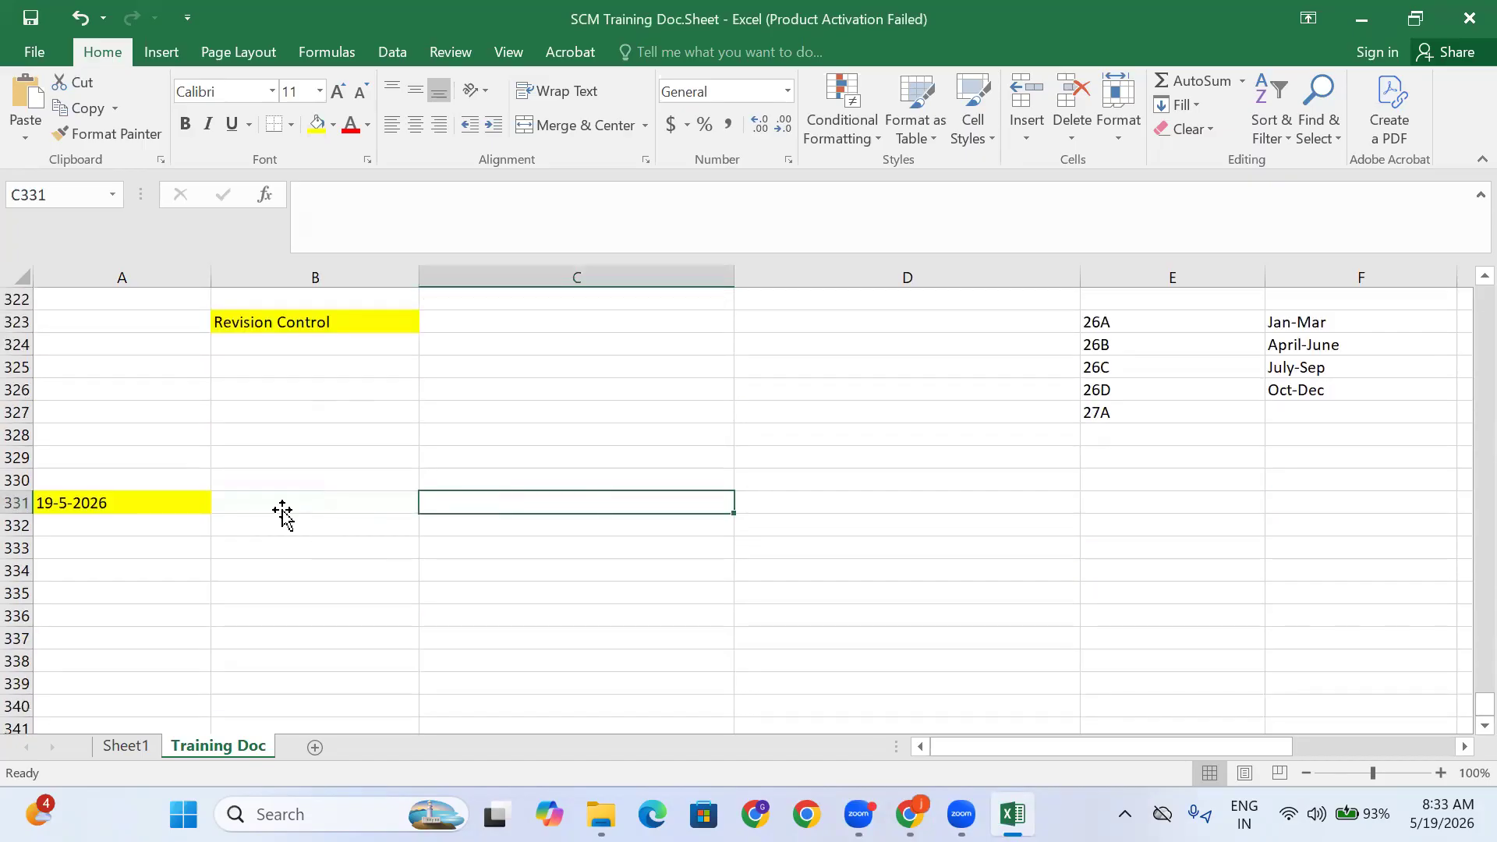
left_click(287, 510)
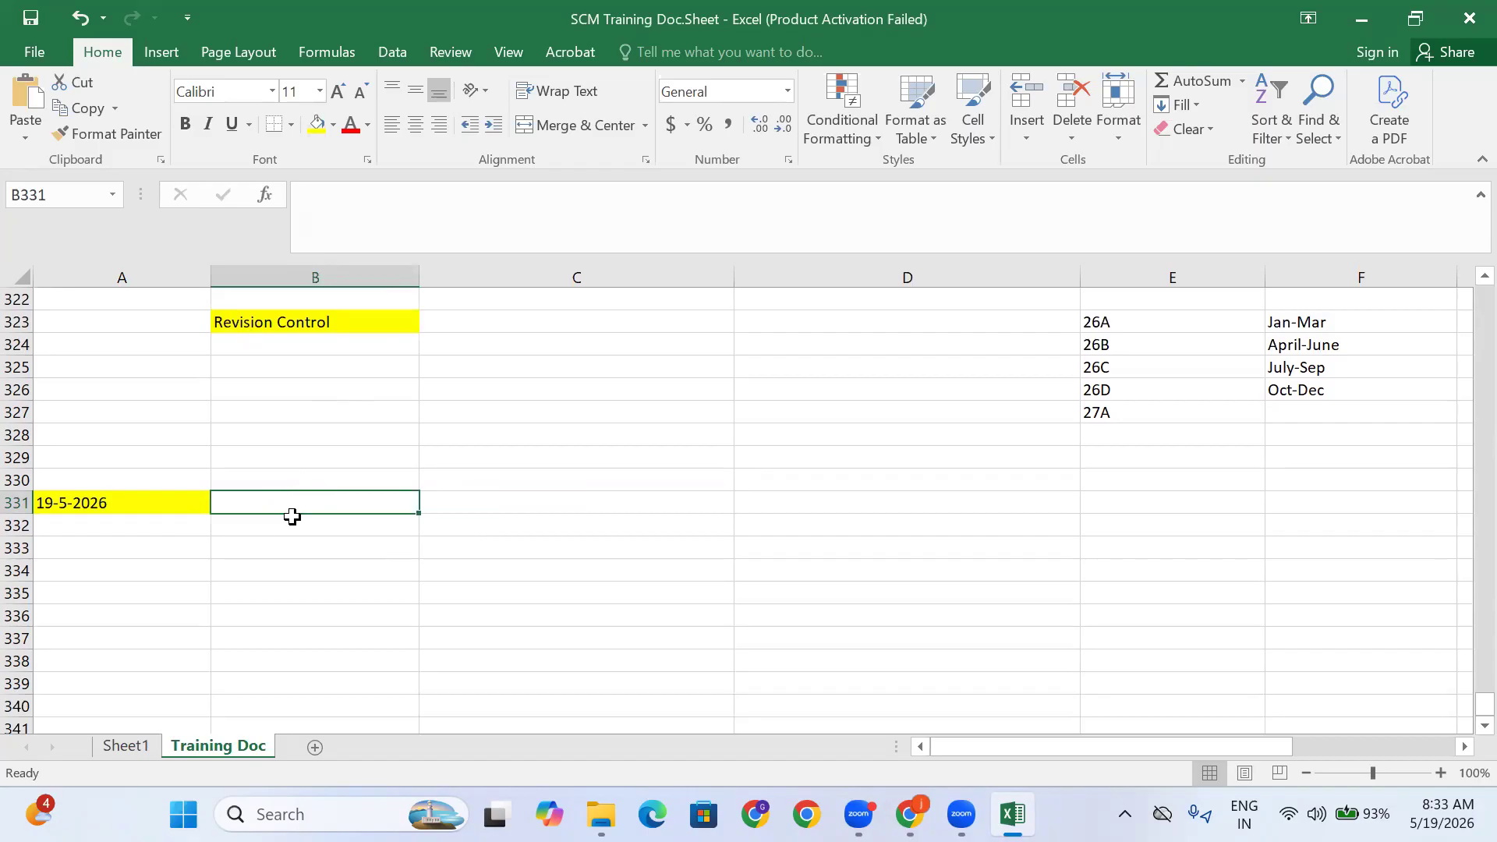
type("Revision")
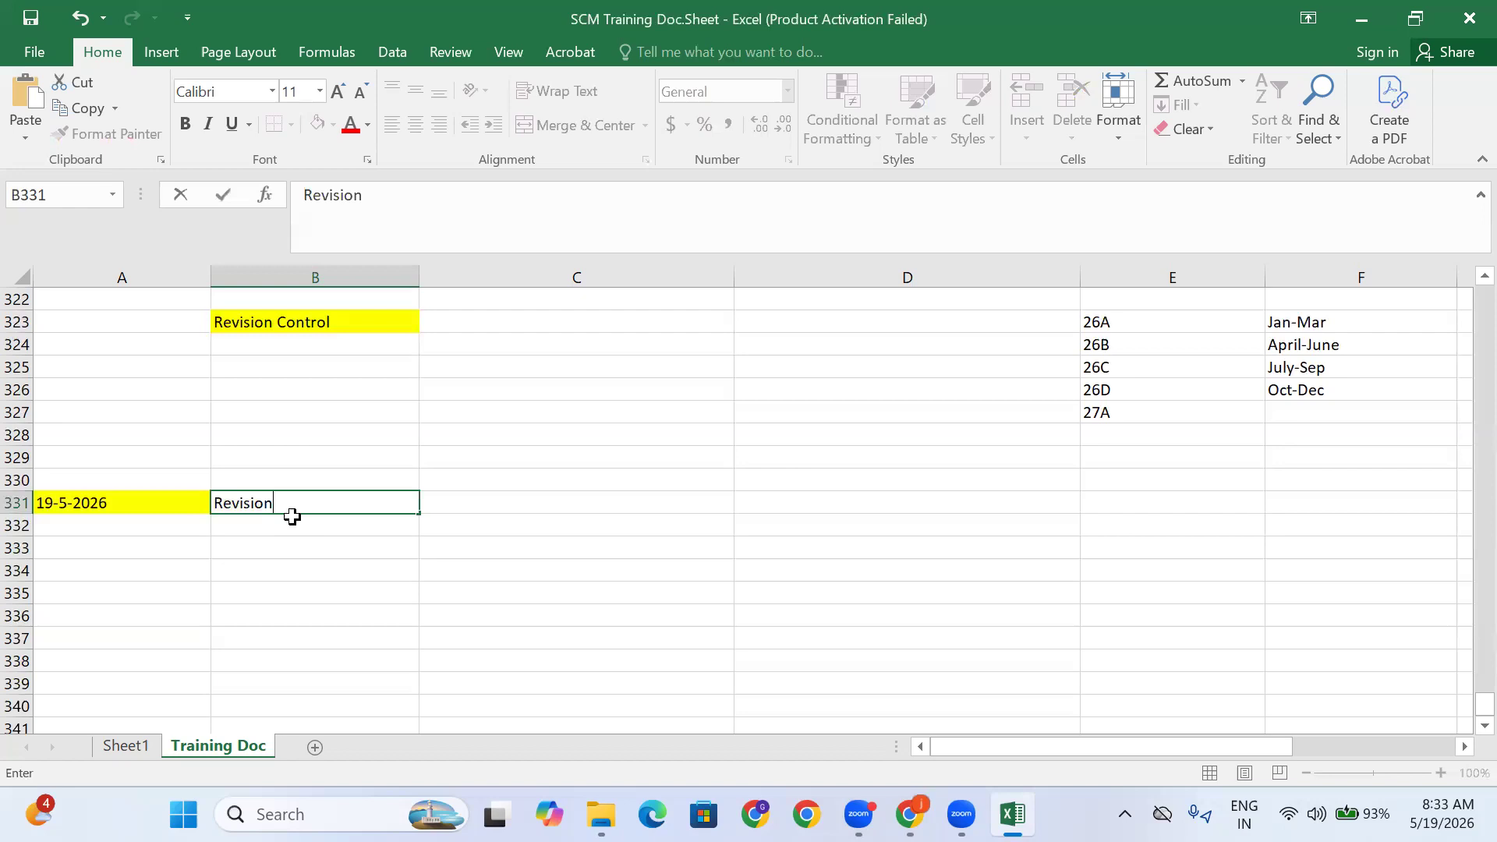
type(" Control")
left_click(380, 600)
left_click(311, 502)
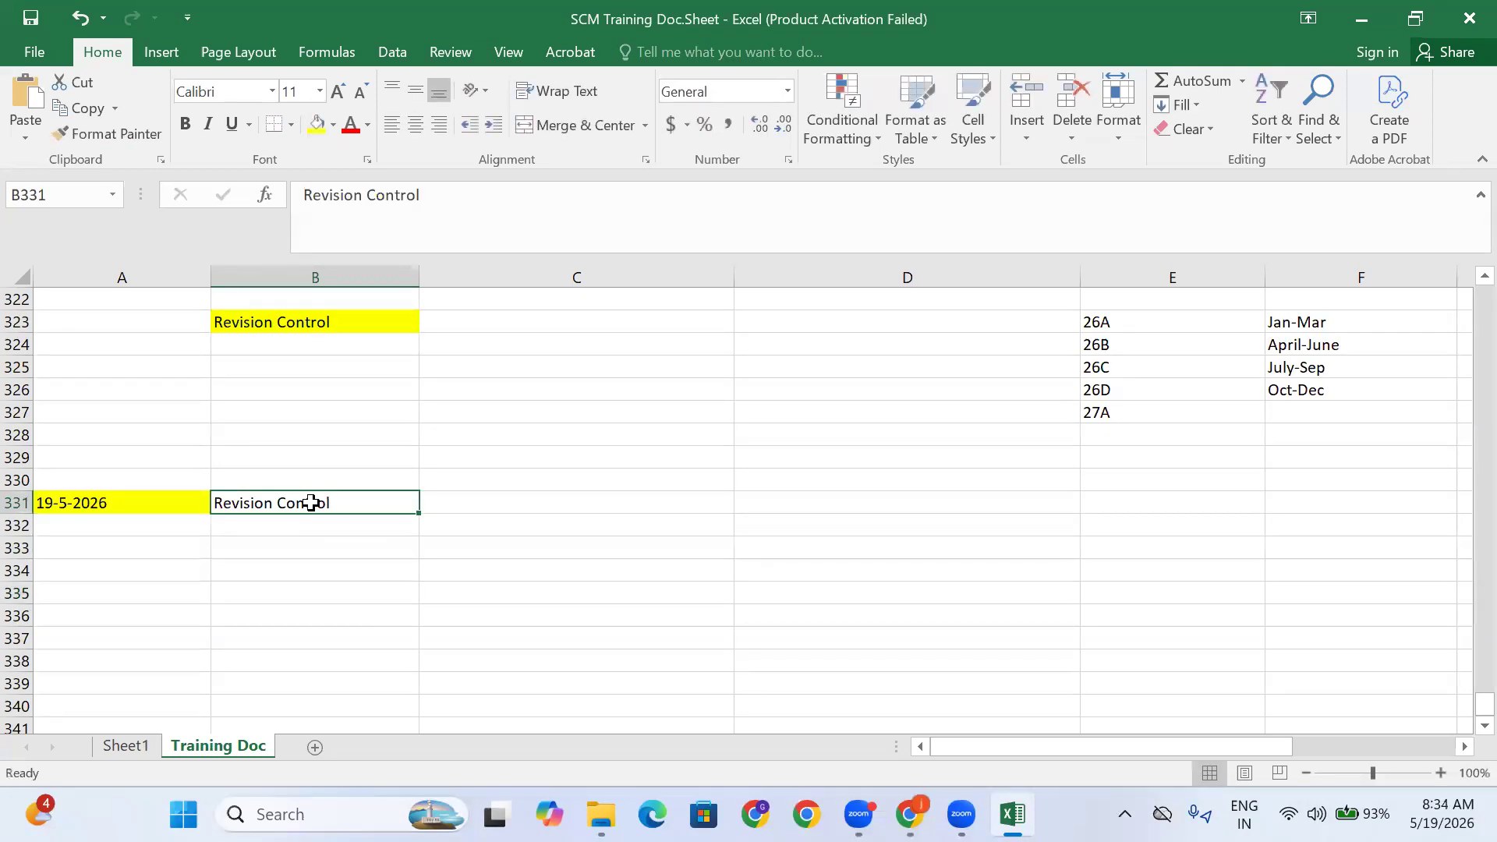
left_click(493, 504)
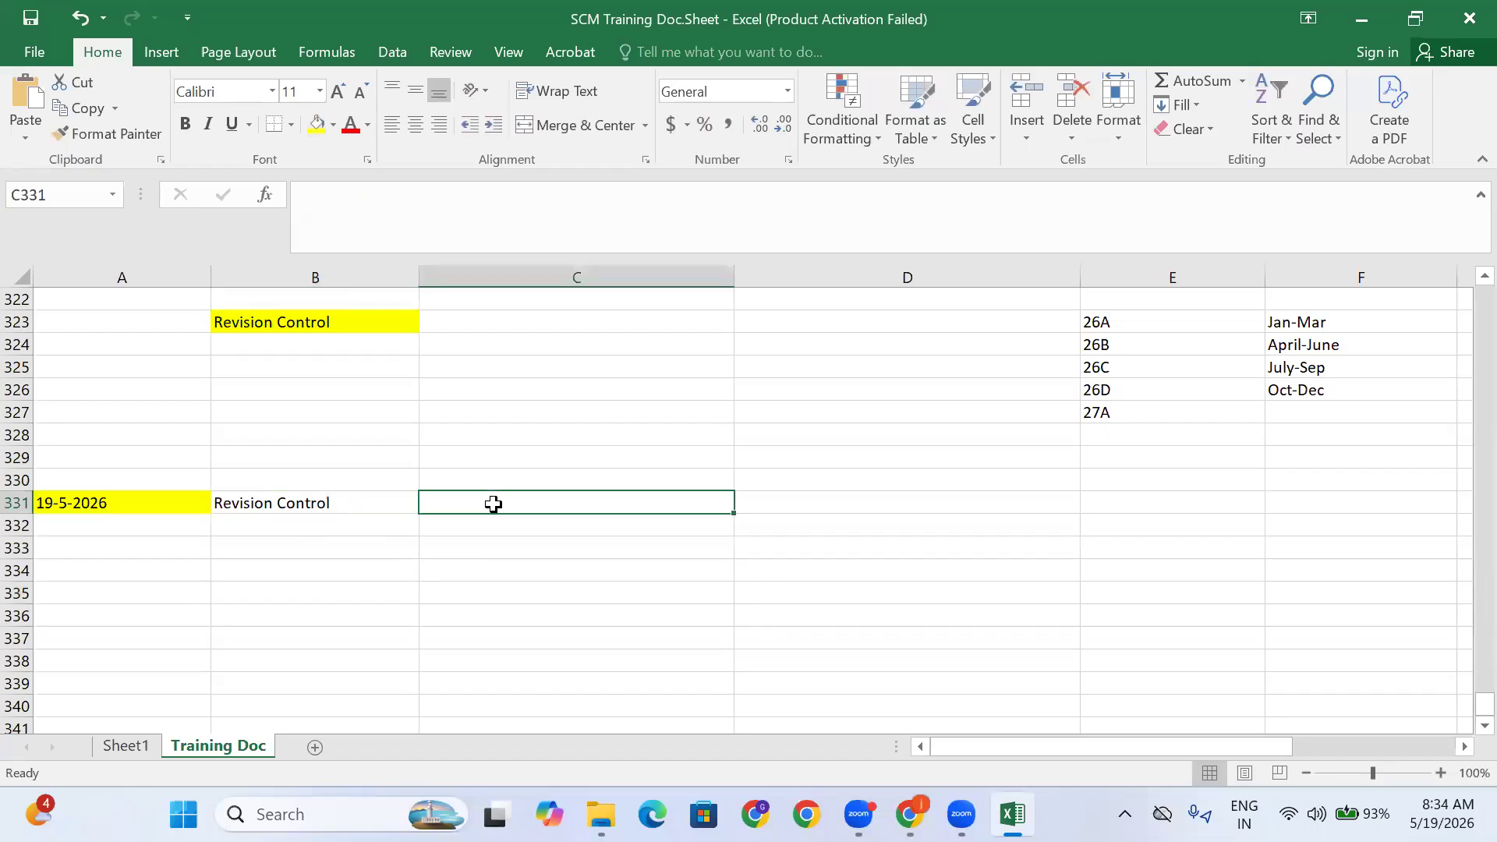
left_click(331, 502)
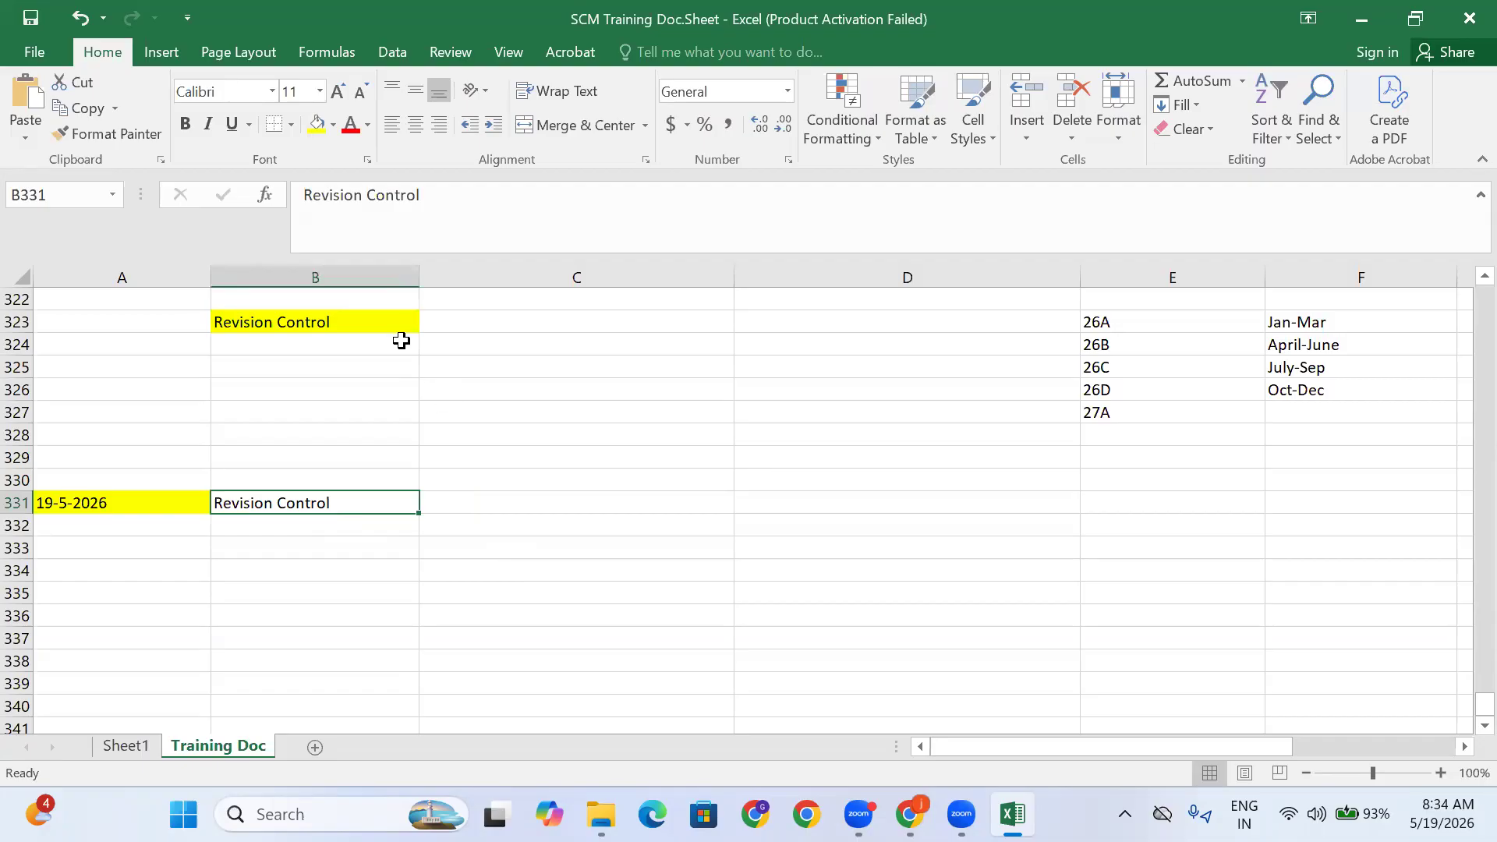
Enter "Create Revision Control Item" in cell B333, two rows below the new Revision Control heading
scroll(468, 560, "up", 1)
scroll(476, 546, "down", 1)
left_click(476, 505)
left_click(340, 549)
type("Create Re")
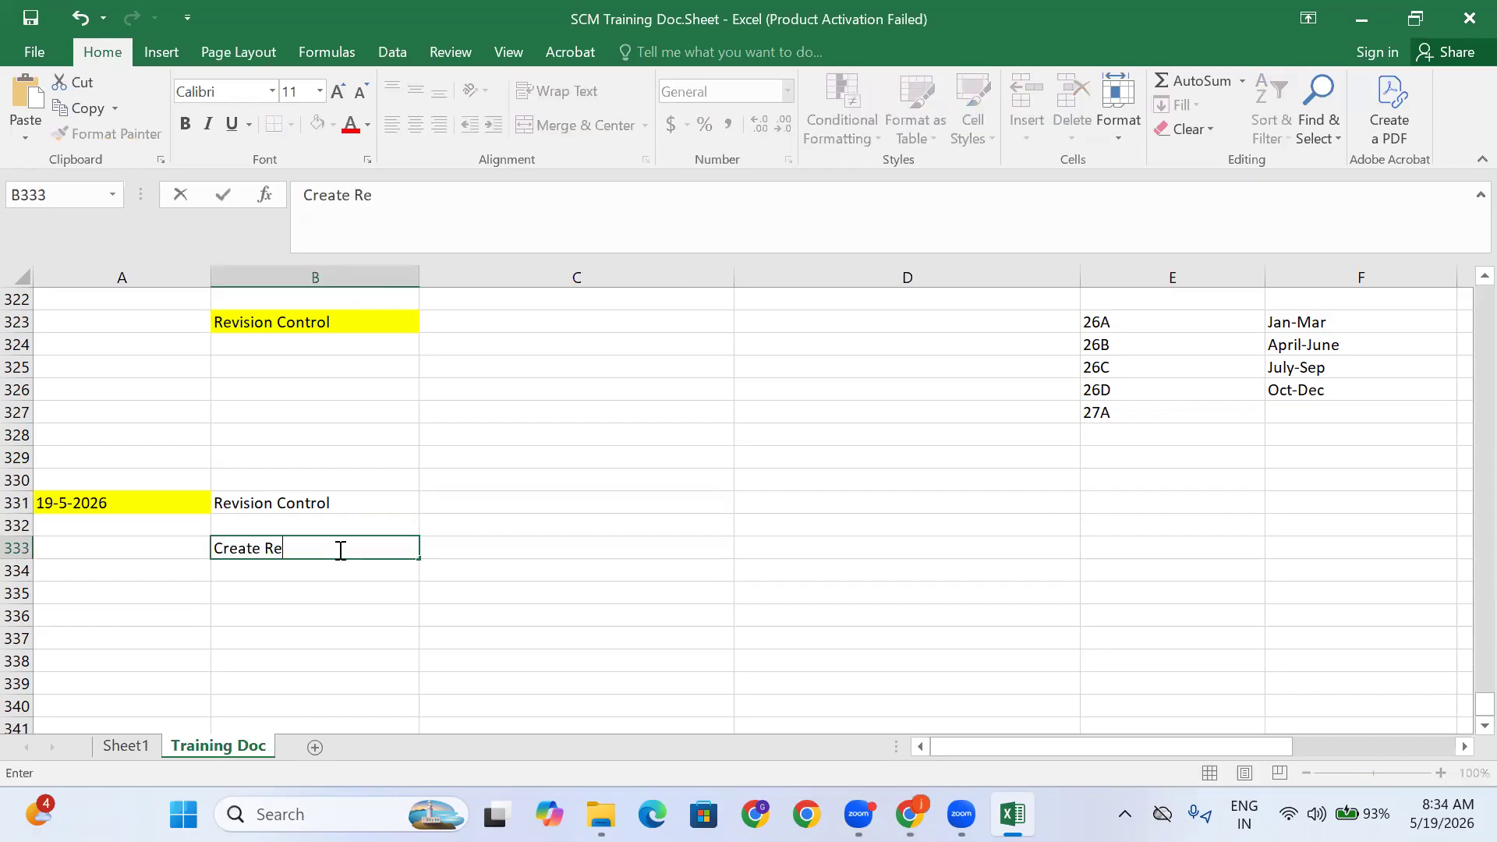
type("vision Control")
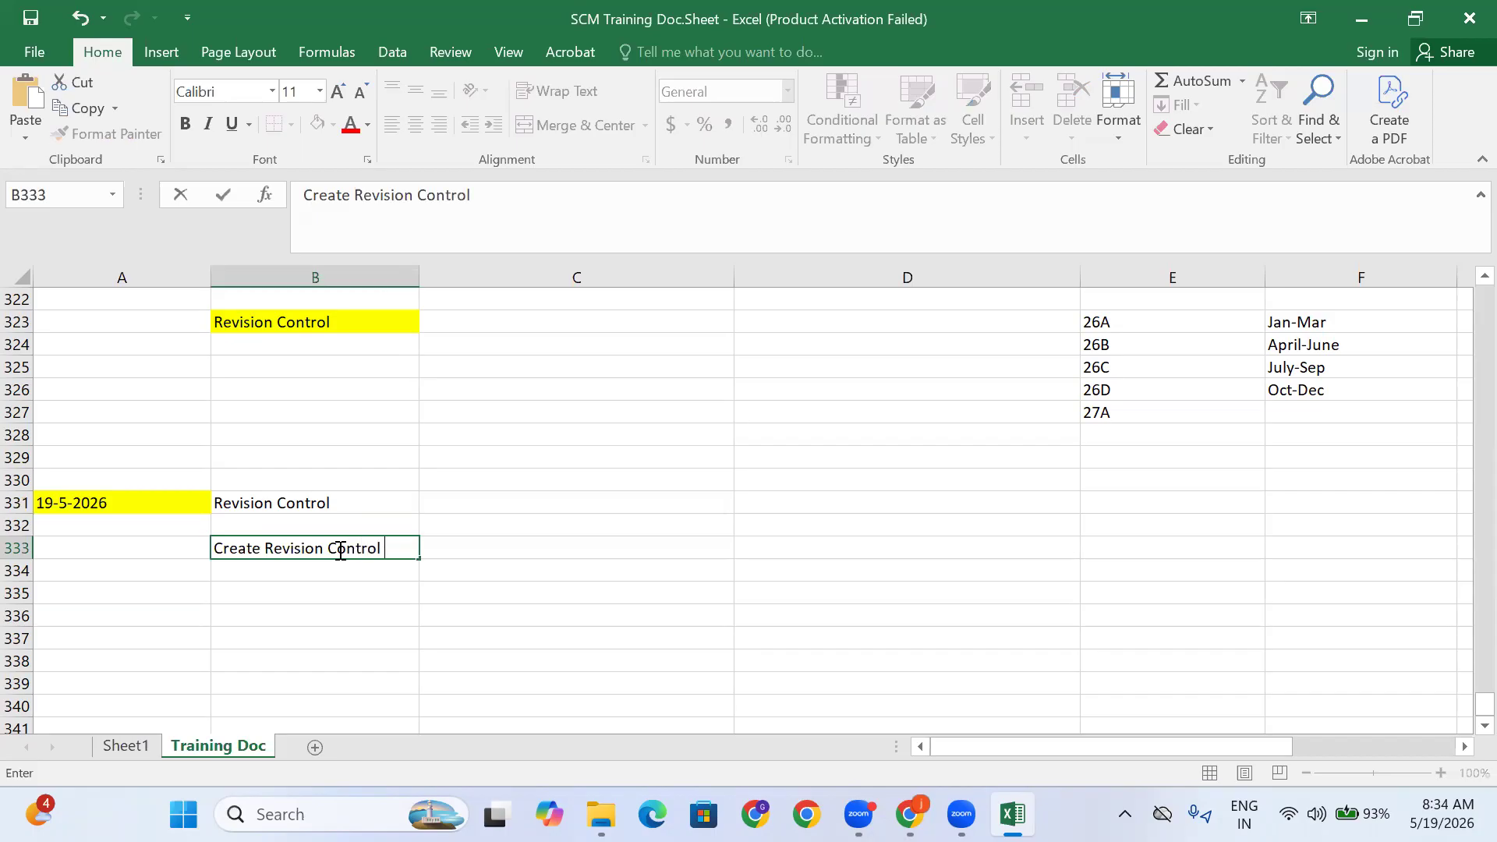
type(" Item")
left_click(386, 611)
left_click(437, 550)
left_click(348, 549)
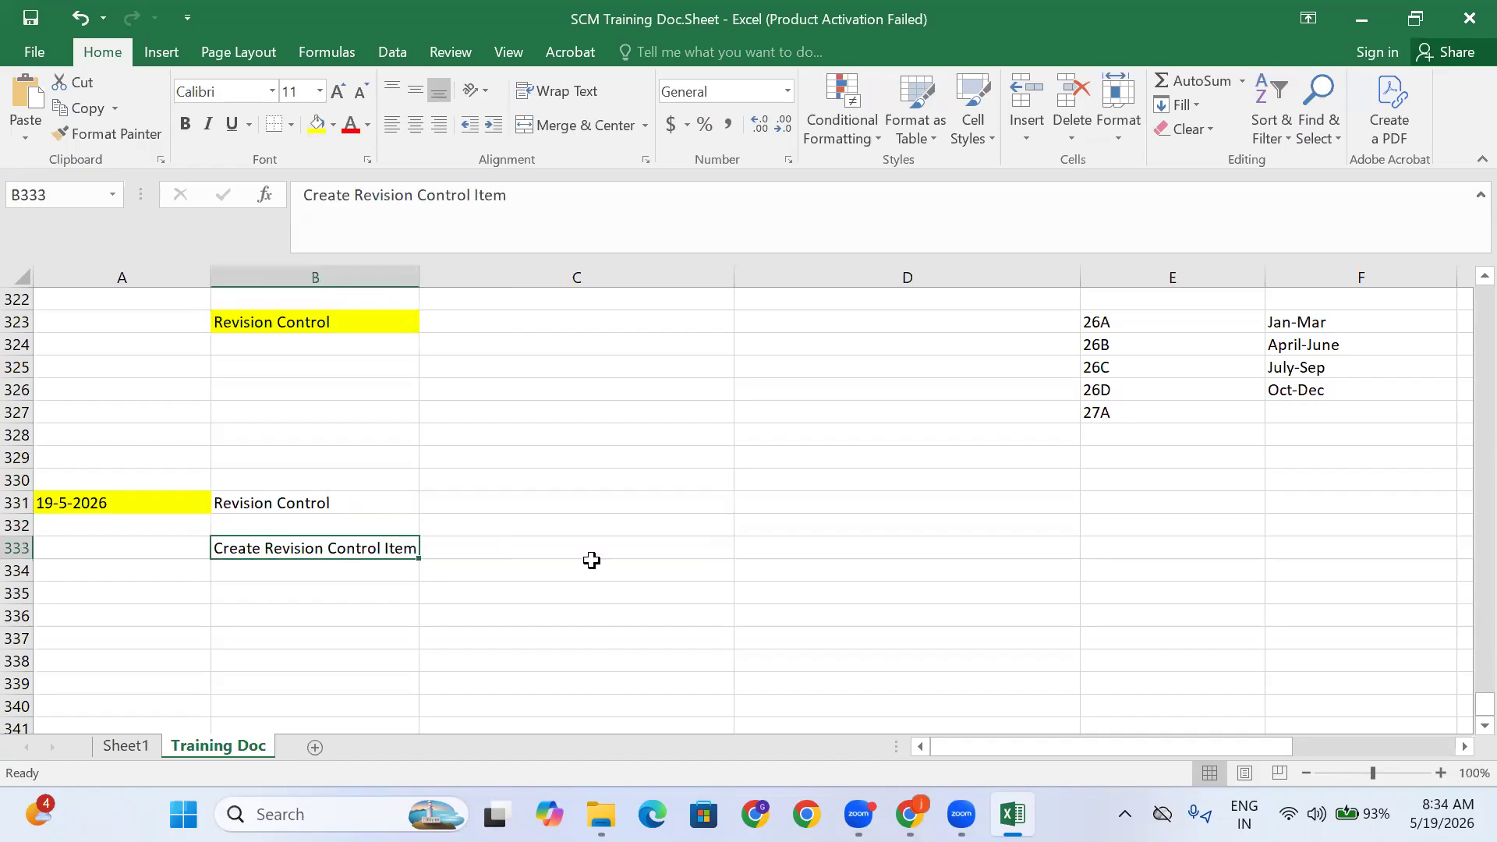
Switch to the Oracle Fusion Cloud home page in Chrome and check the signed-in user and the environment address
left_click(909, 813)
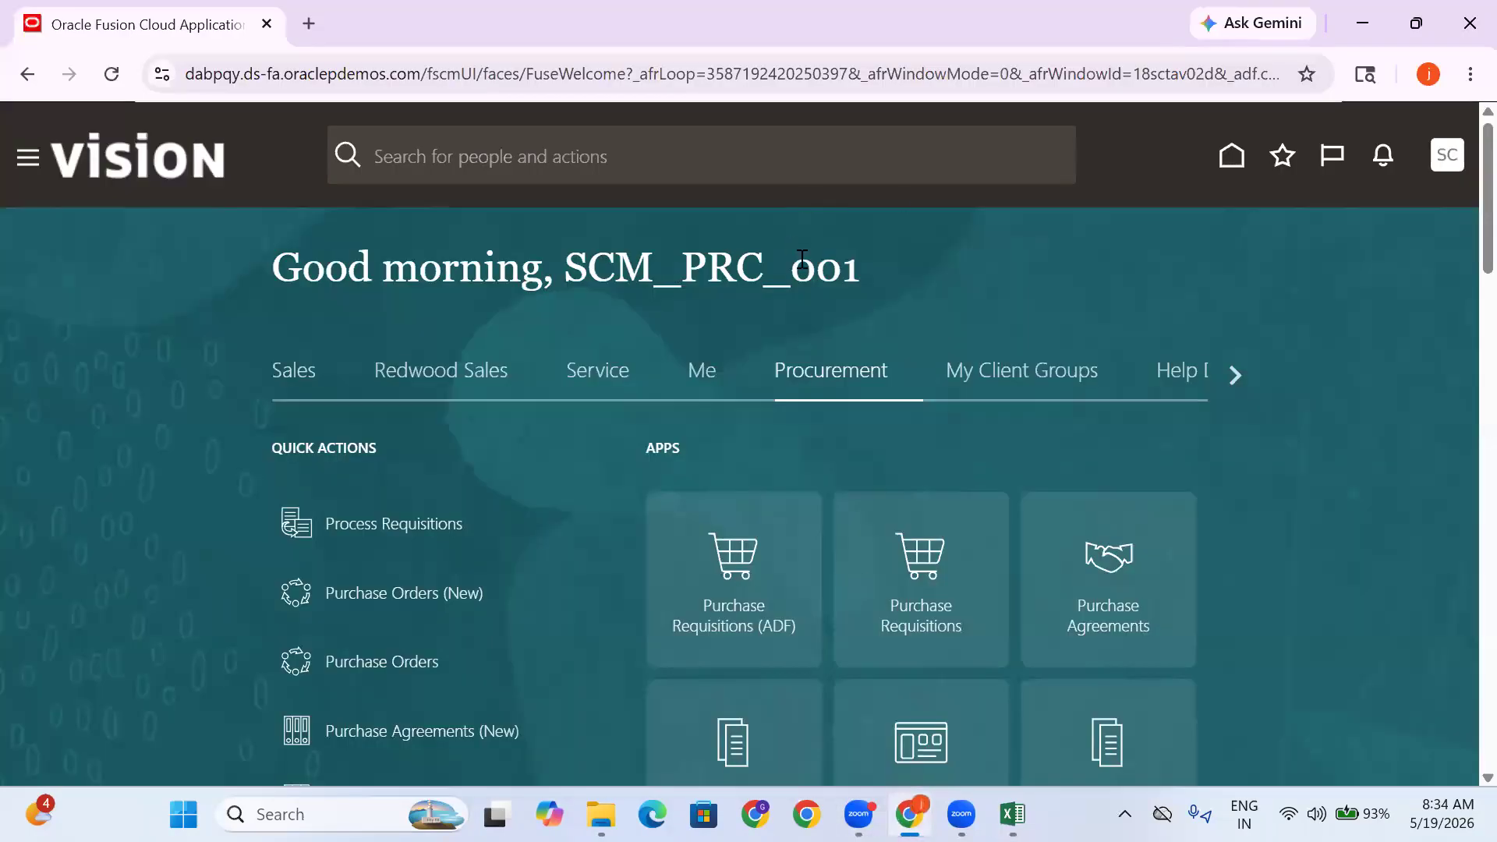
left_click_drag(873, 278, 567, 244)
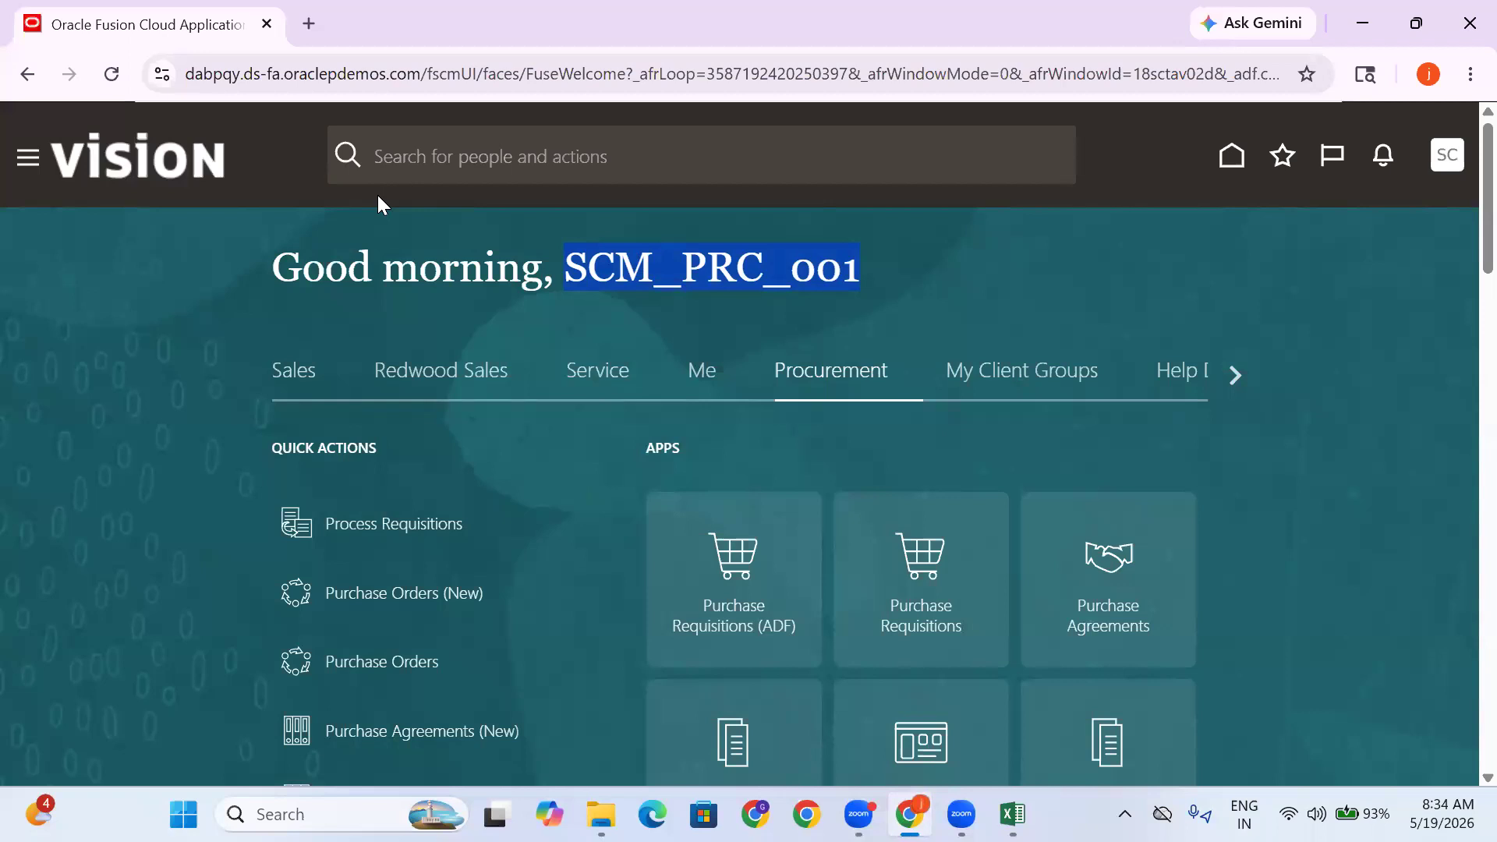
left_click_drag(385, 75, 271, 77)
left_click(952, 278)
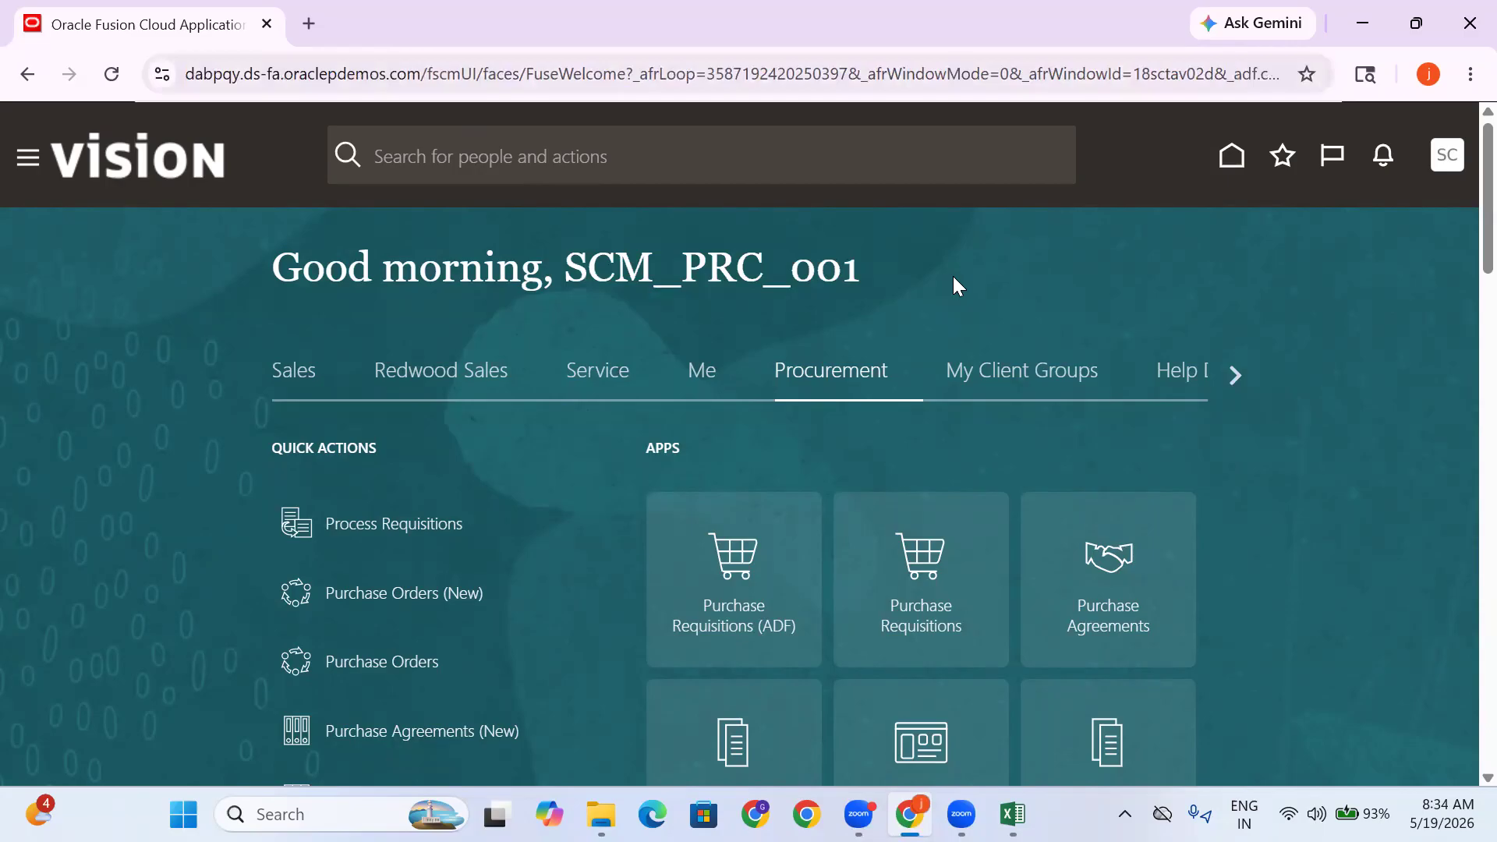
left_click_drag(862, 272, 553, 249)
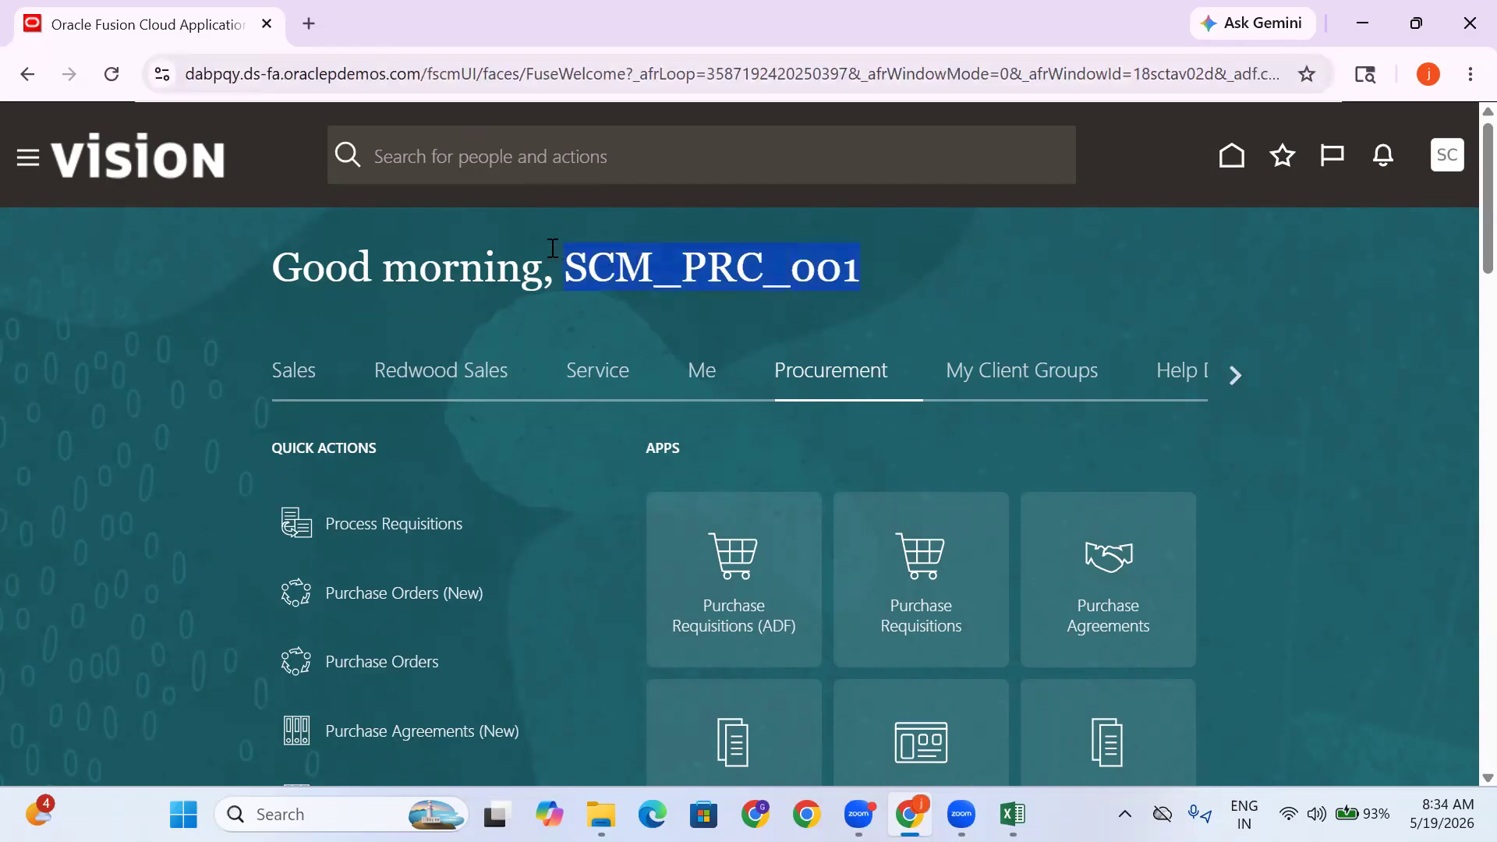
left_click(921, 279)
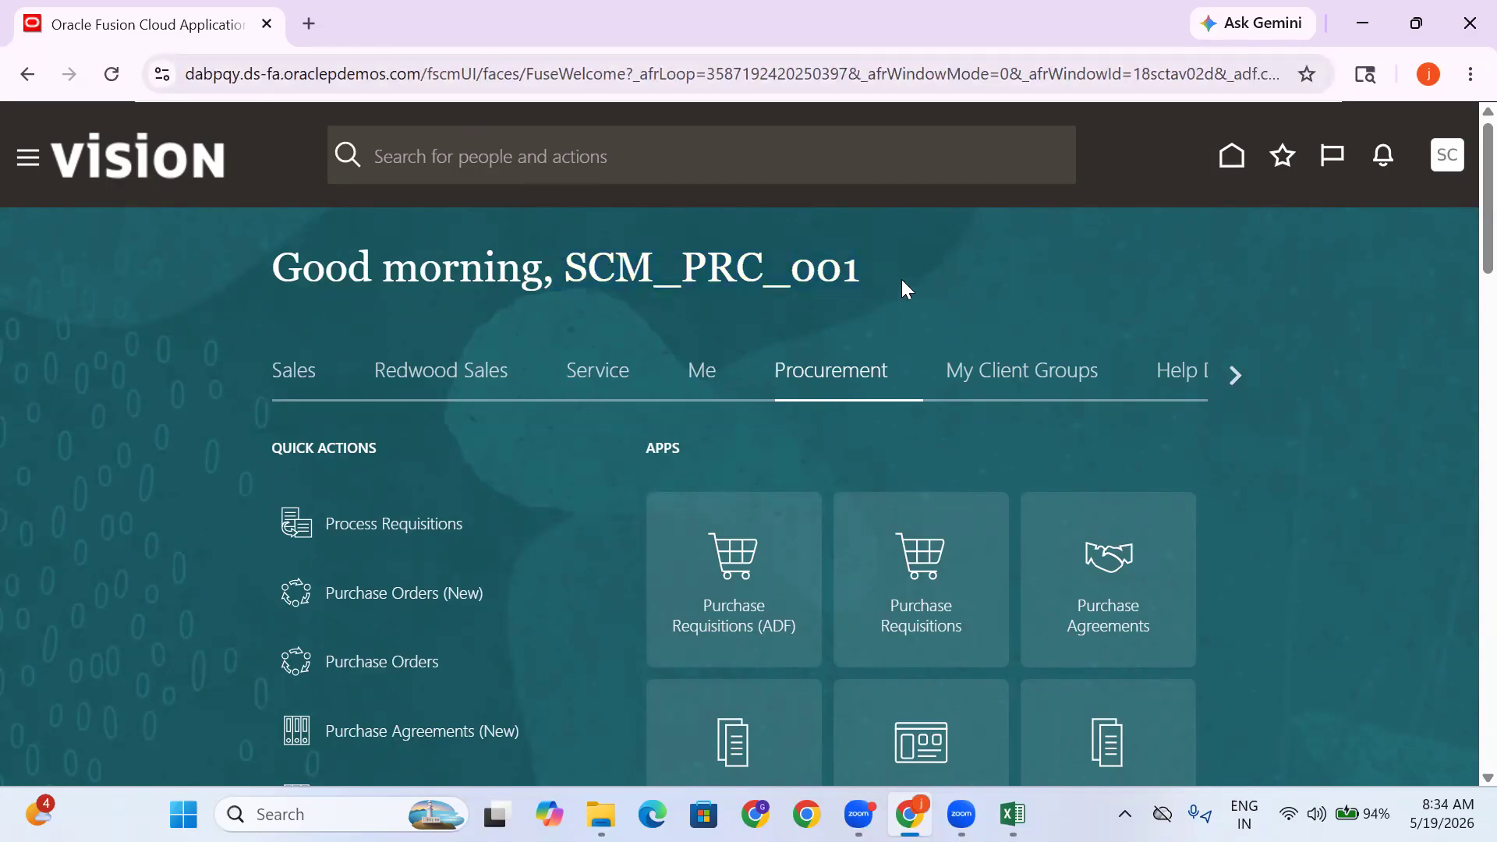
Display the Supply Chain Execution section on the home page and look over its apps
left_click(1240, 380)
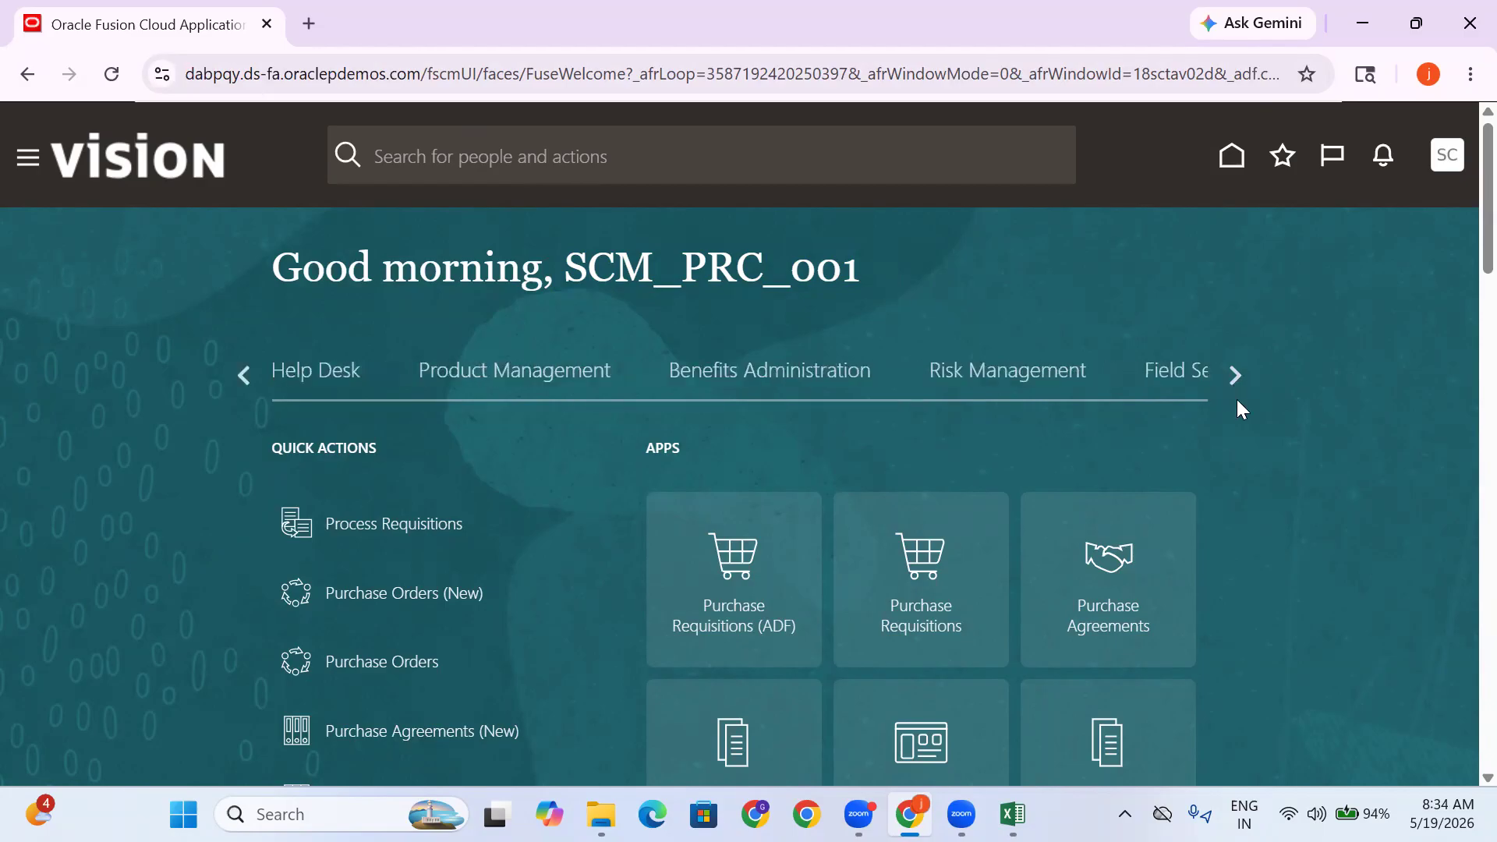
left_click(1237, 382)
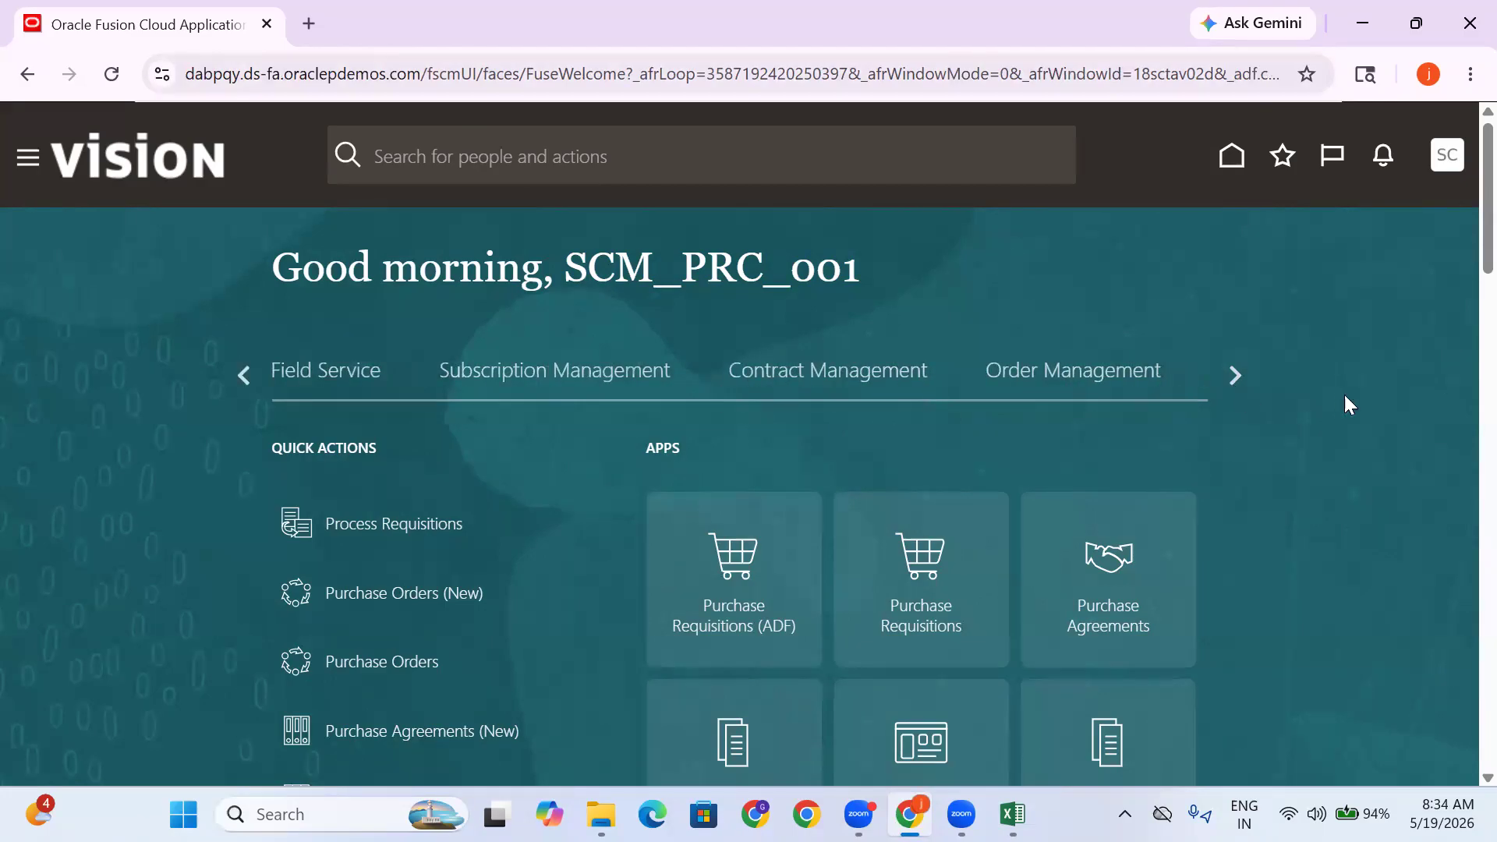
left_click(1238, 377)
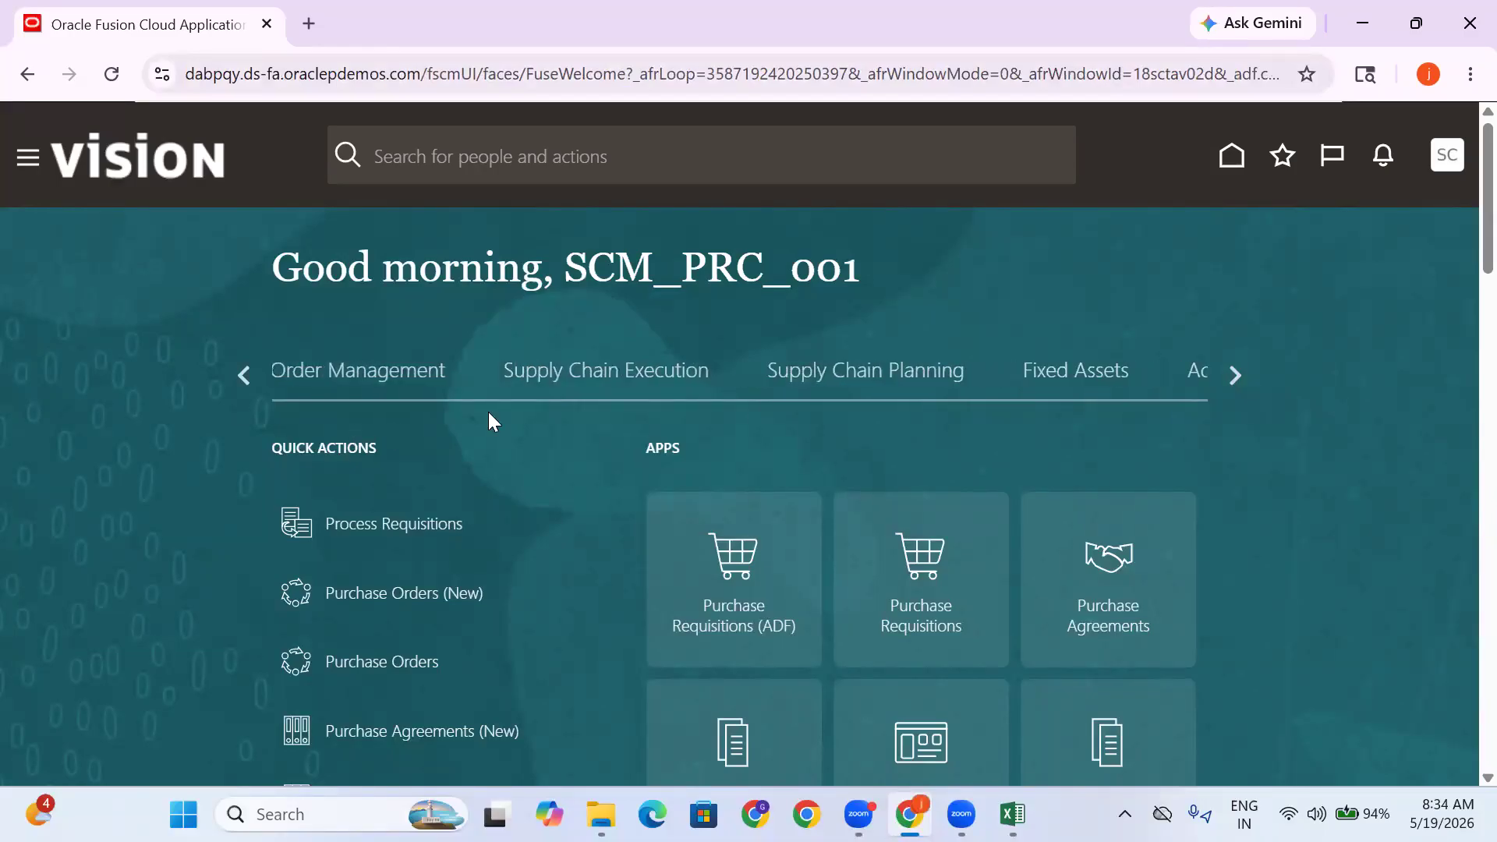
left_click(633, 376)
scroll(1104, 385, "down", 3)
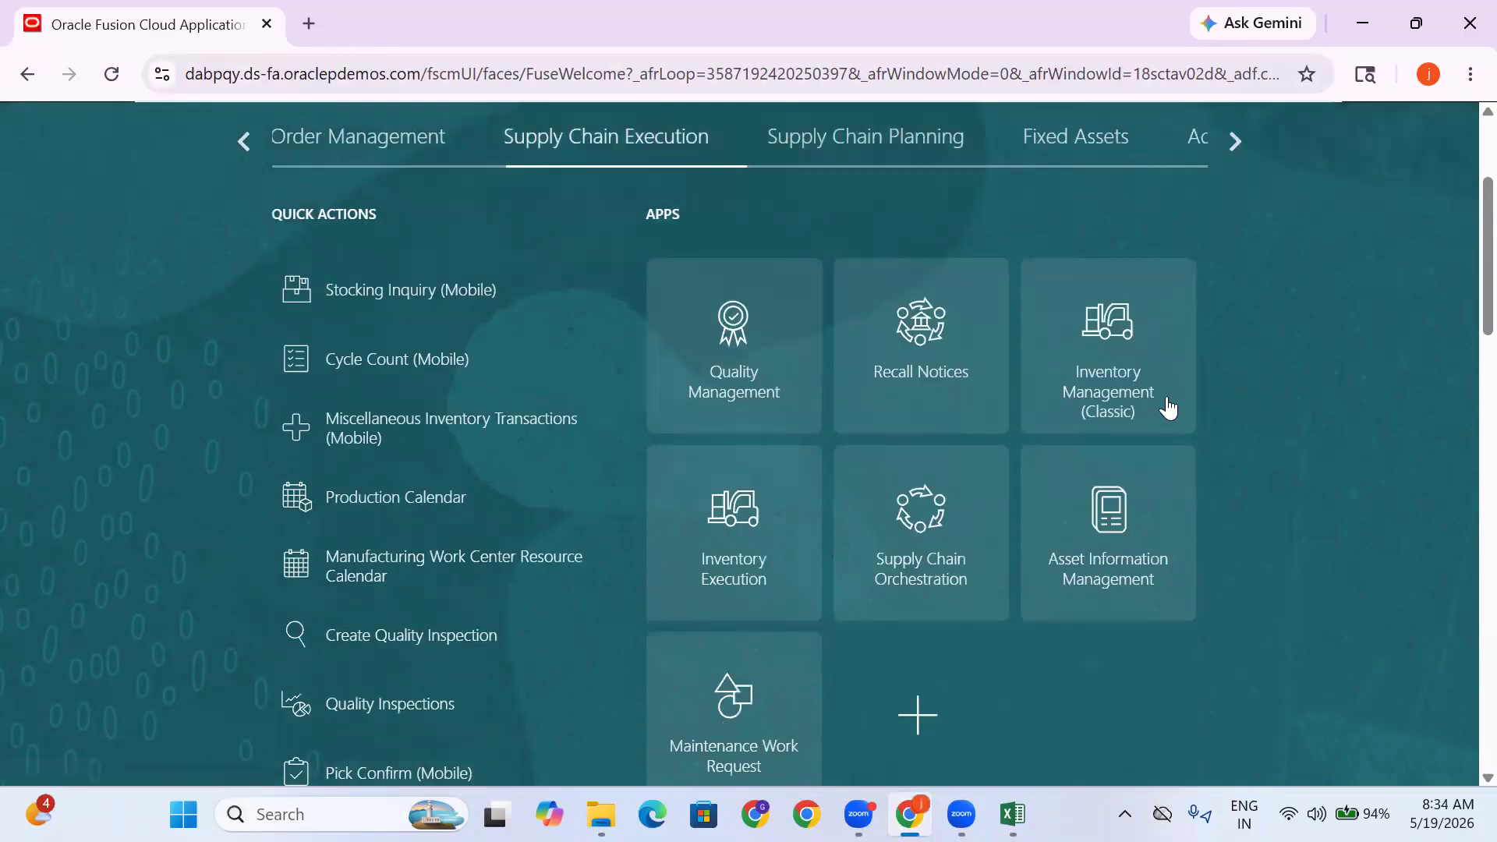
scroll(891, 369, "up", 3)
scroll(1153, 499, "down", 1)
Display the Product Management section on the home page and look over its quick actions and apps
left_click(1235, 260)
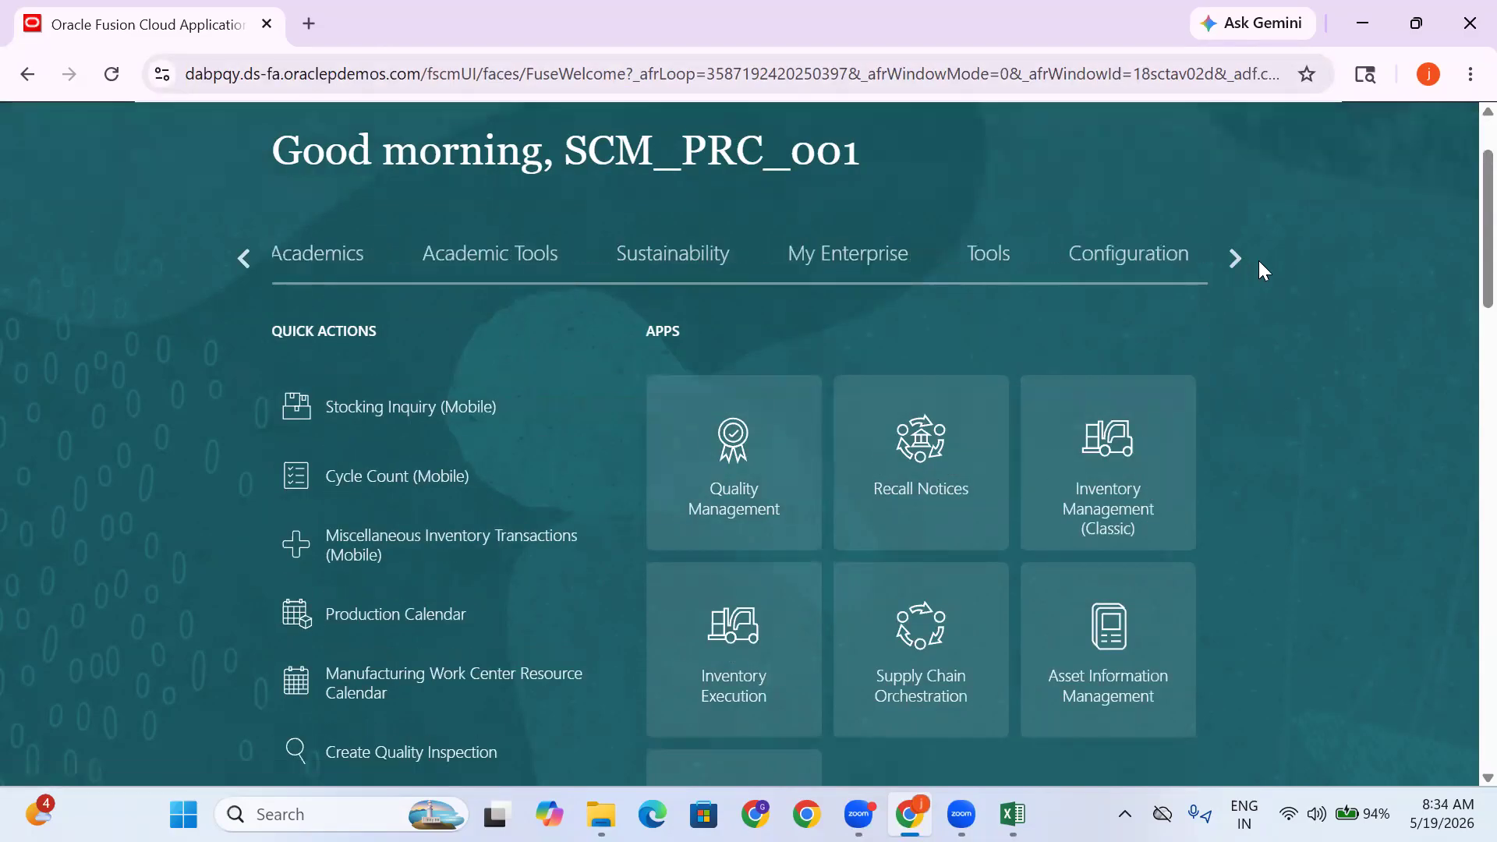
left_click(243, 261)
left_click(243, 260)
left_click(243, 260)
left_click(243, 261)
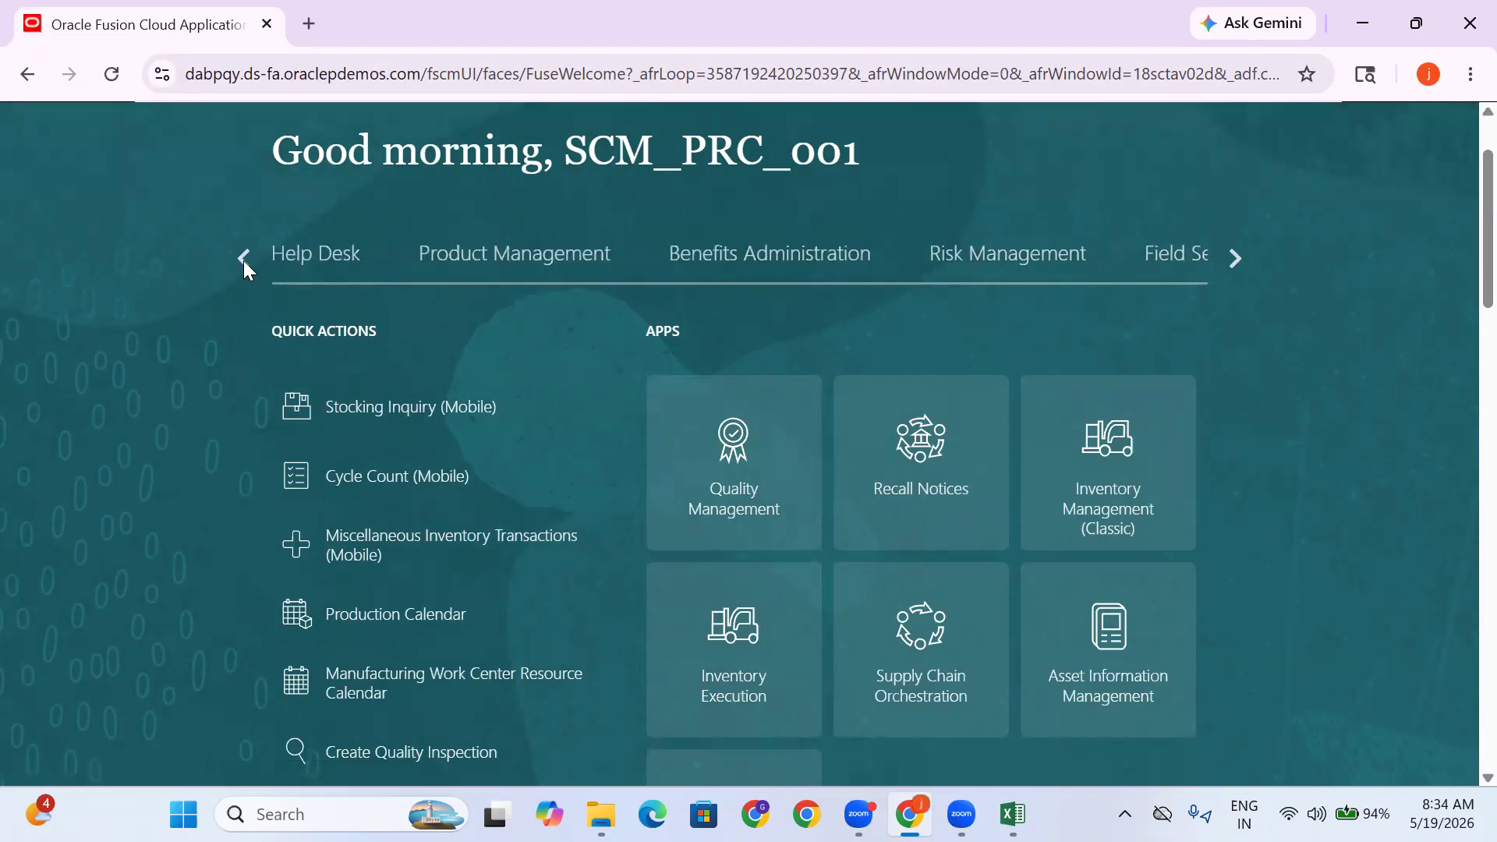
left_click(516, 265)
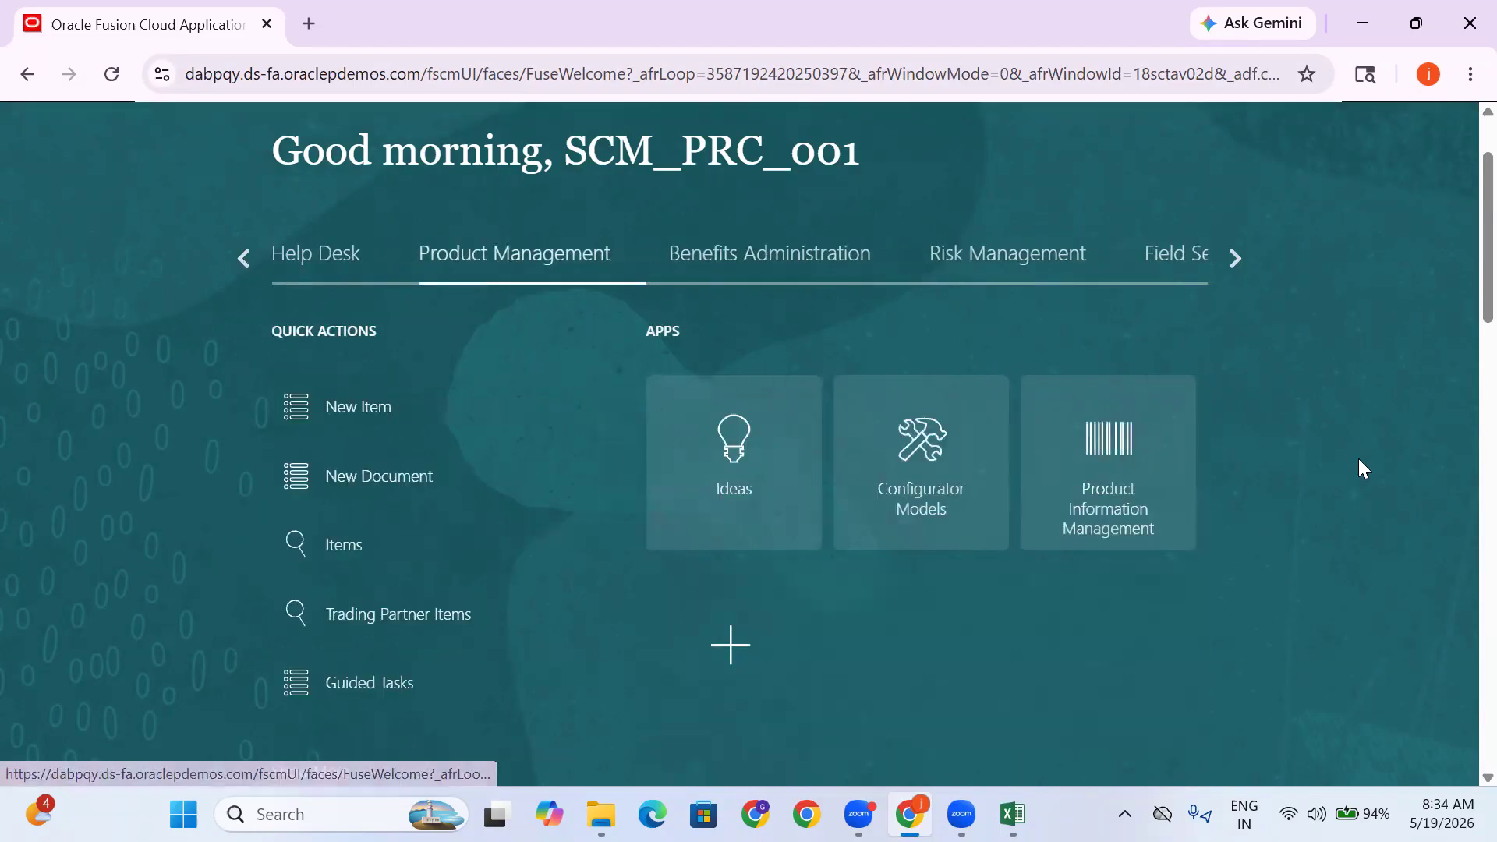
scroll(1396, 266, "up", 2)
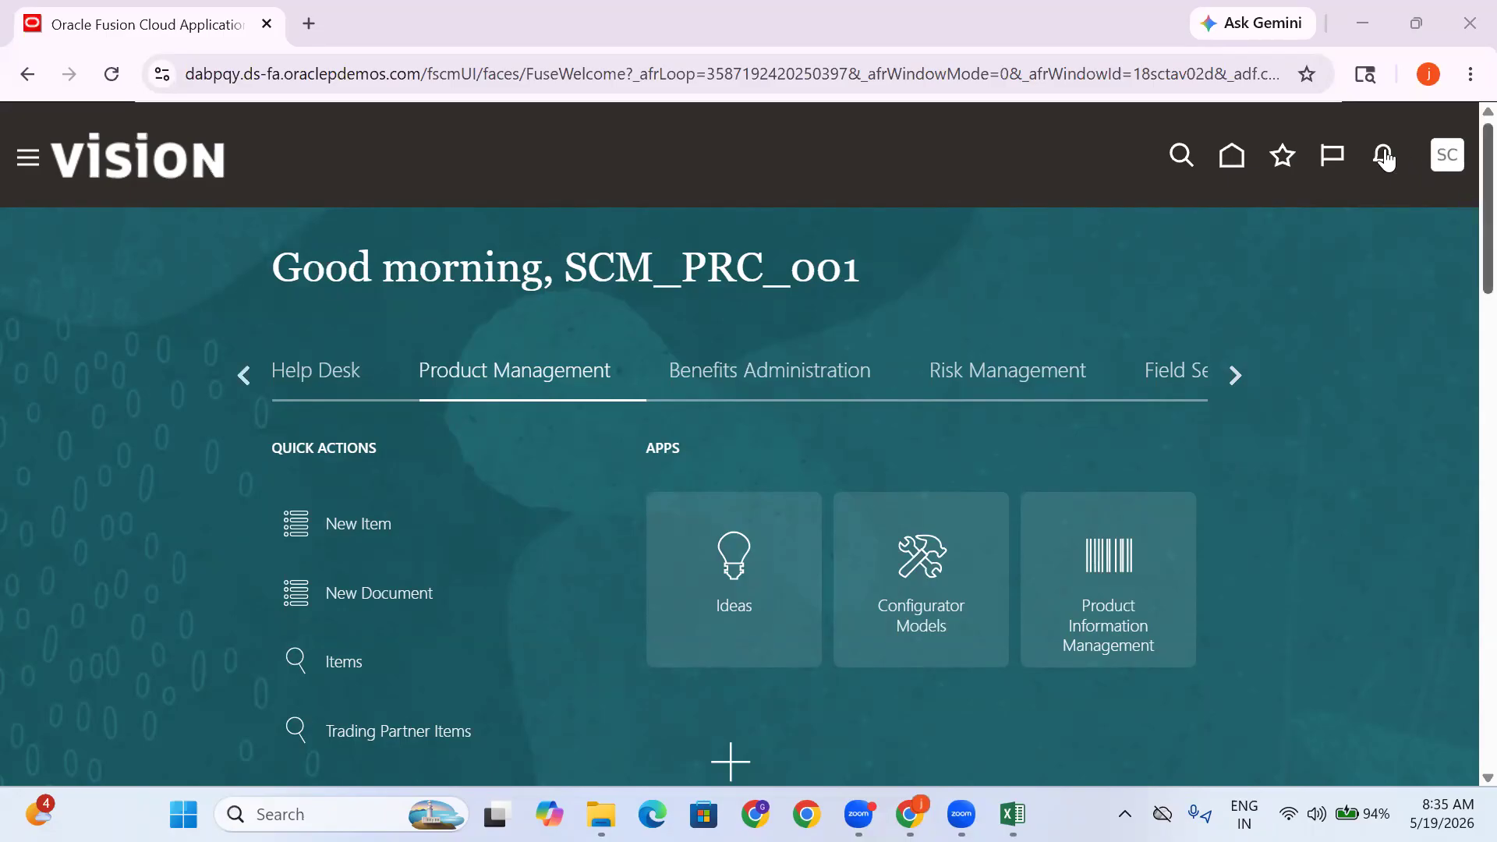
Go to Setup and Maintenance and choose the Manufacturing and Supply Chain Materials Management offering
left_click(1448, 161)
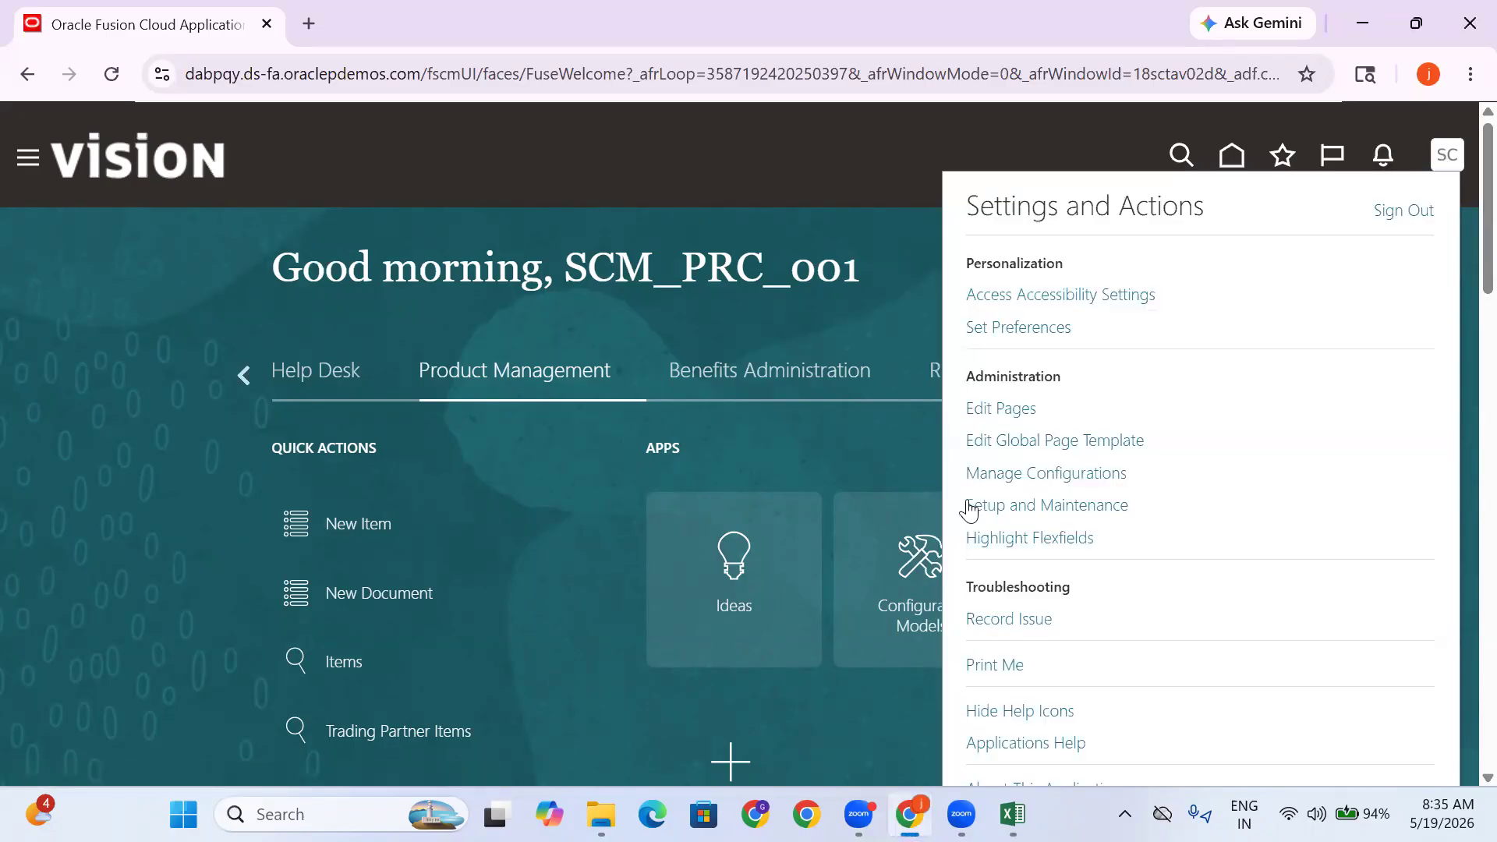
left_click(997, 504)
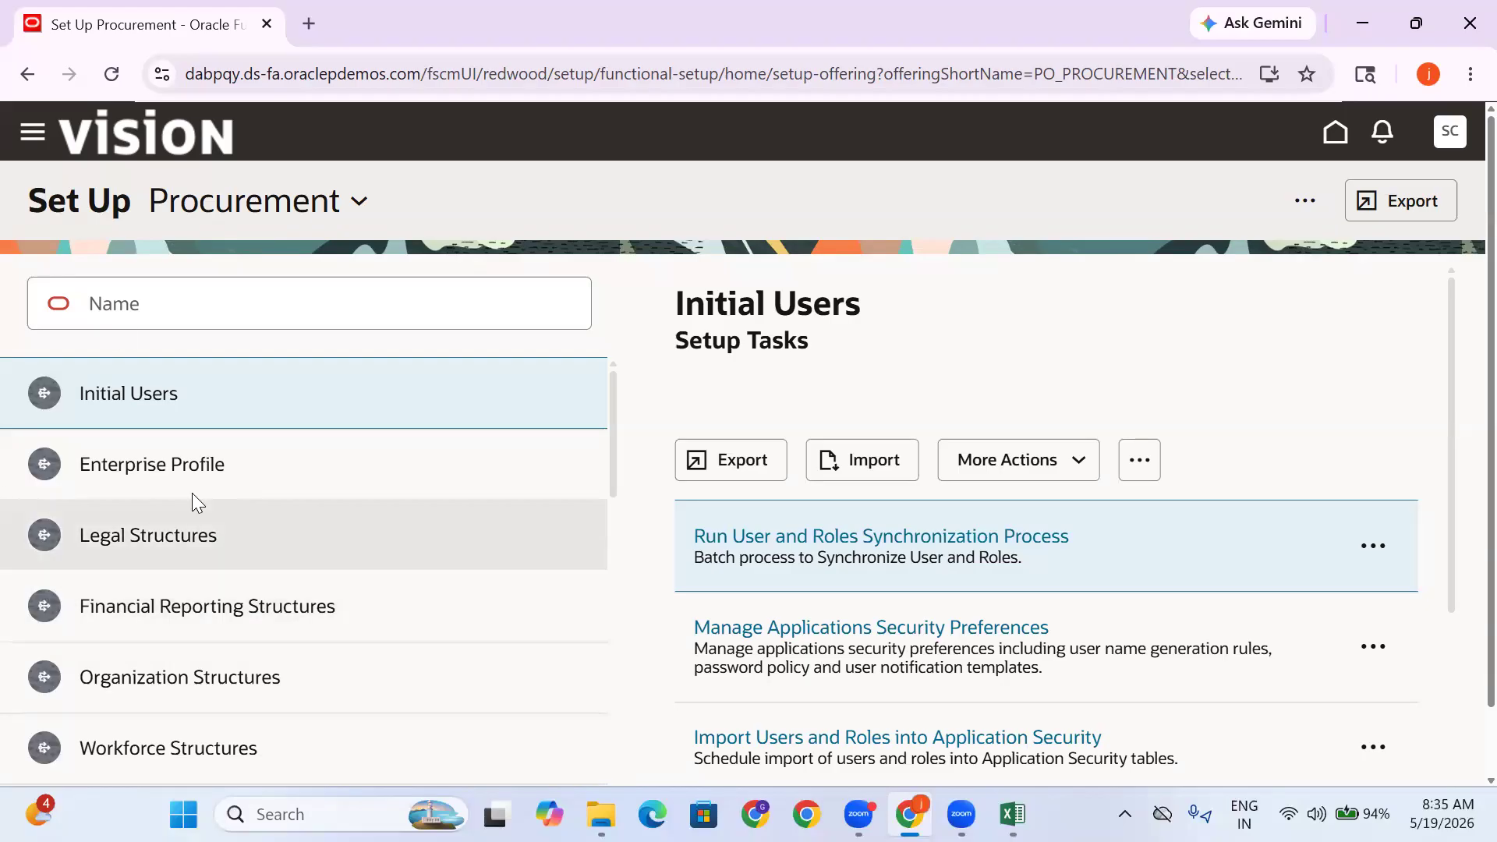
left_click(292, 217)
scroll(281, 441, "down", 4)
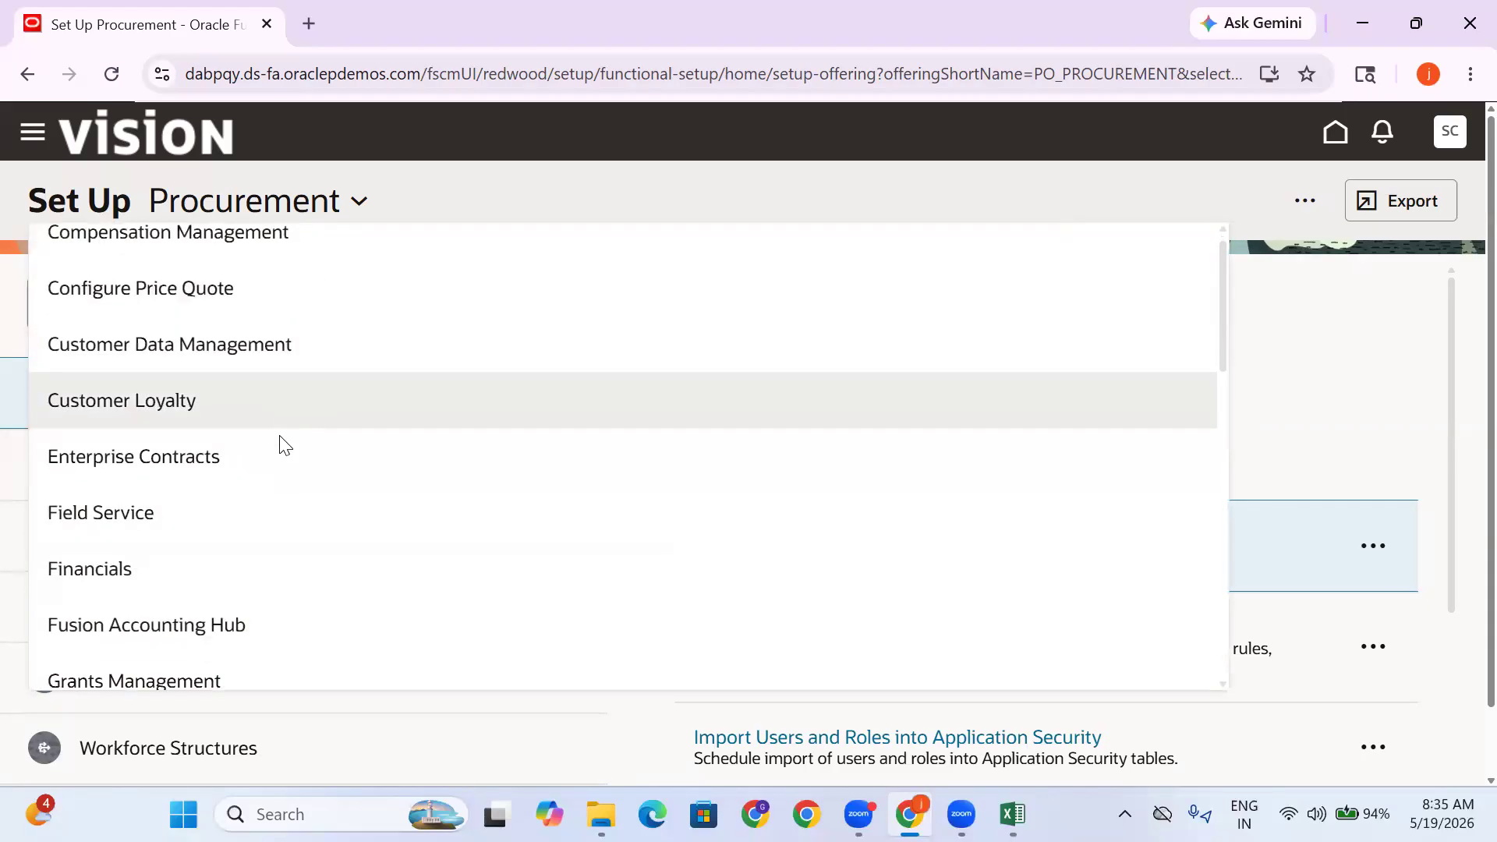
left_click(254, 655)
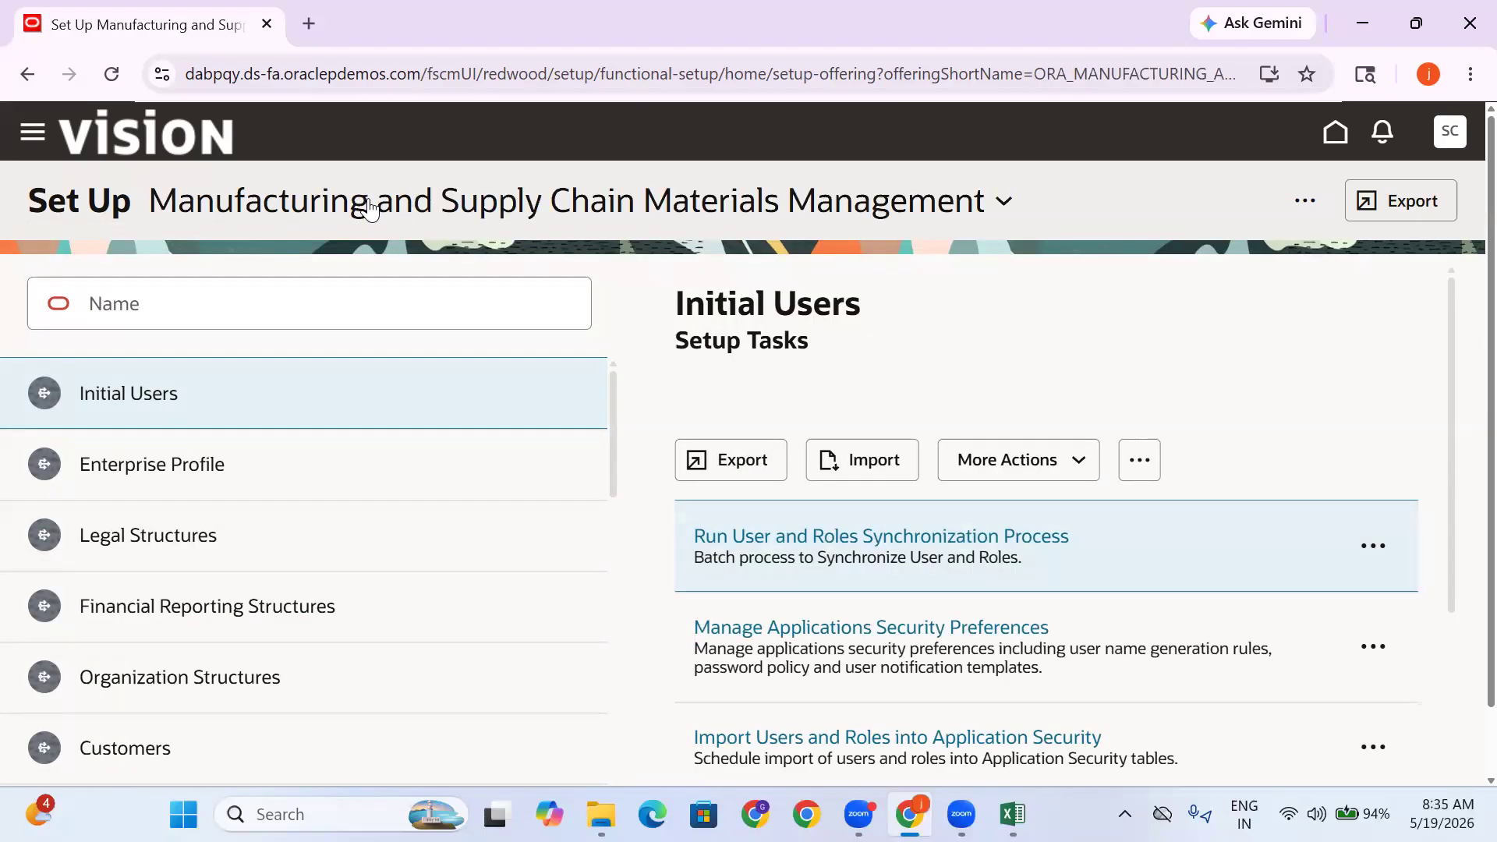
View the Manage Inventory Organizations task in the Facilities functional area and return to the setup page
scroll(257, 491, "down", 3)
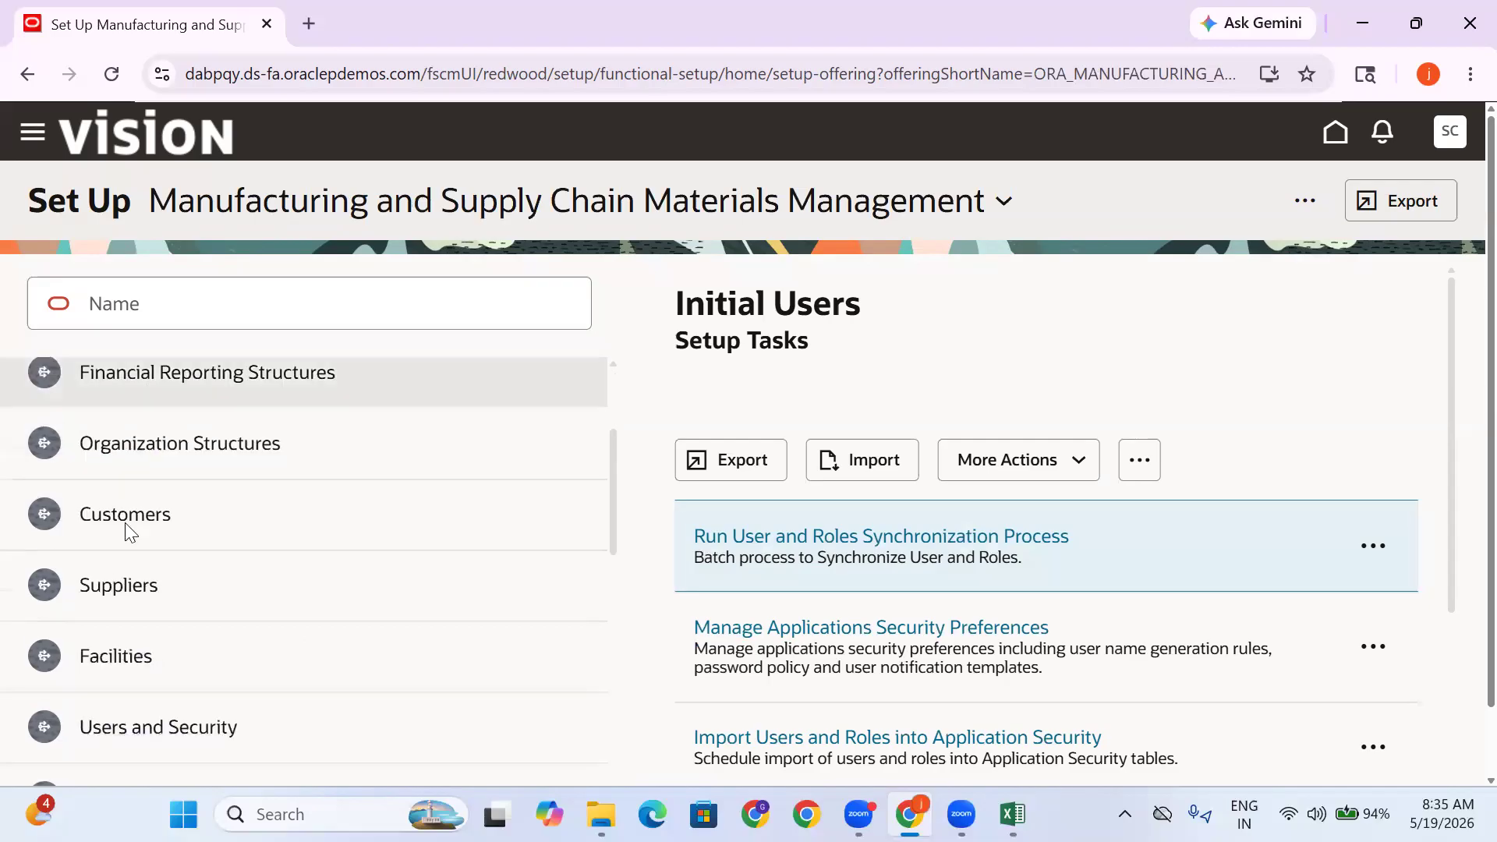
scroll(135, 587, "down", 2)
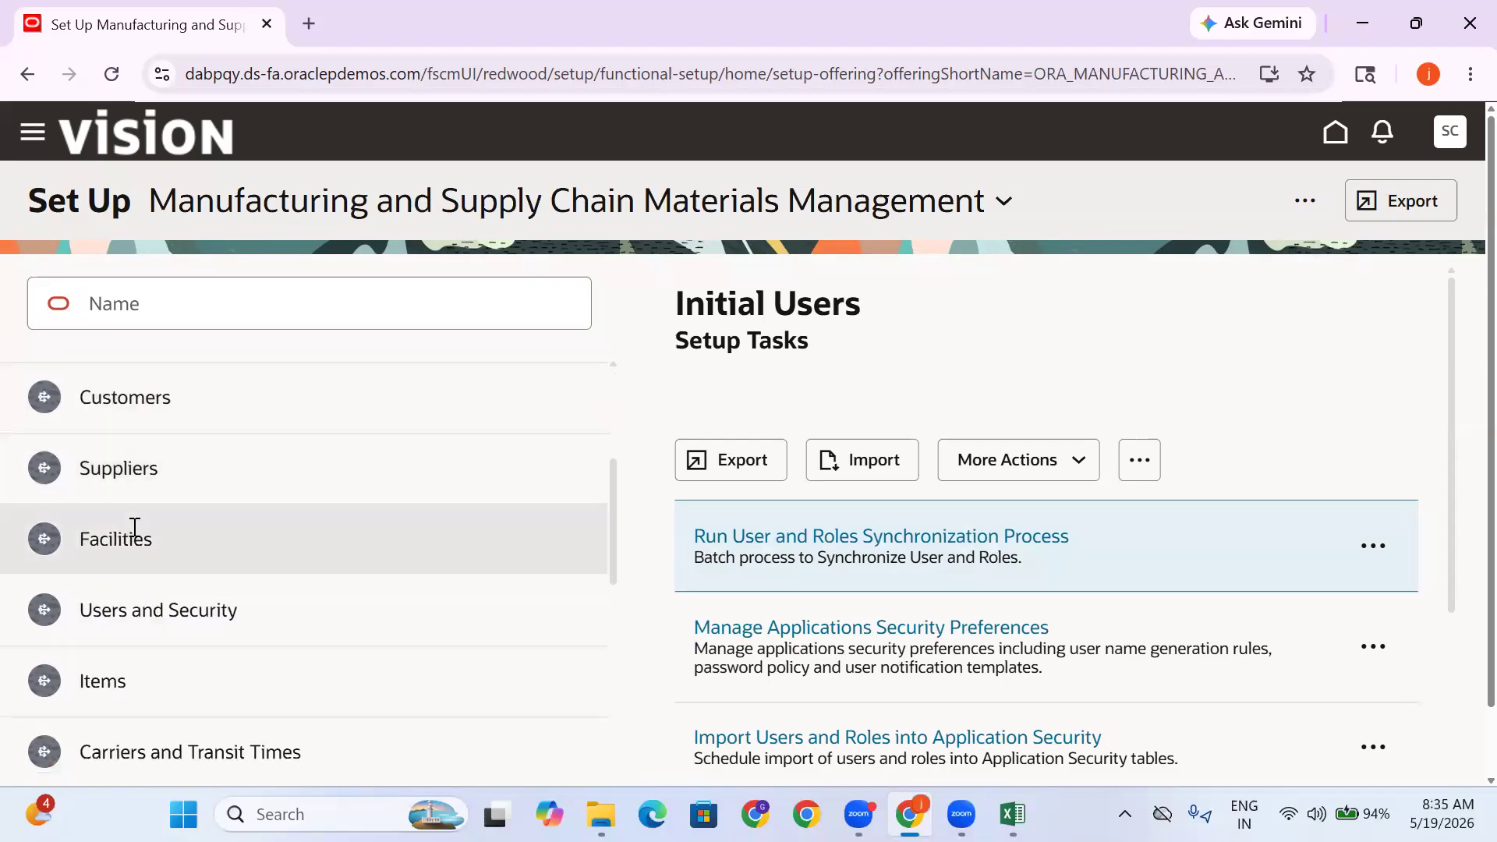
left_click(131, 539)
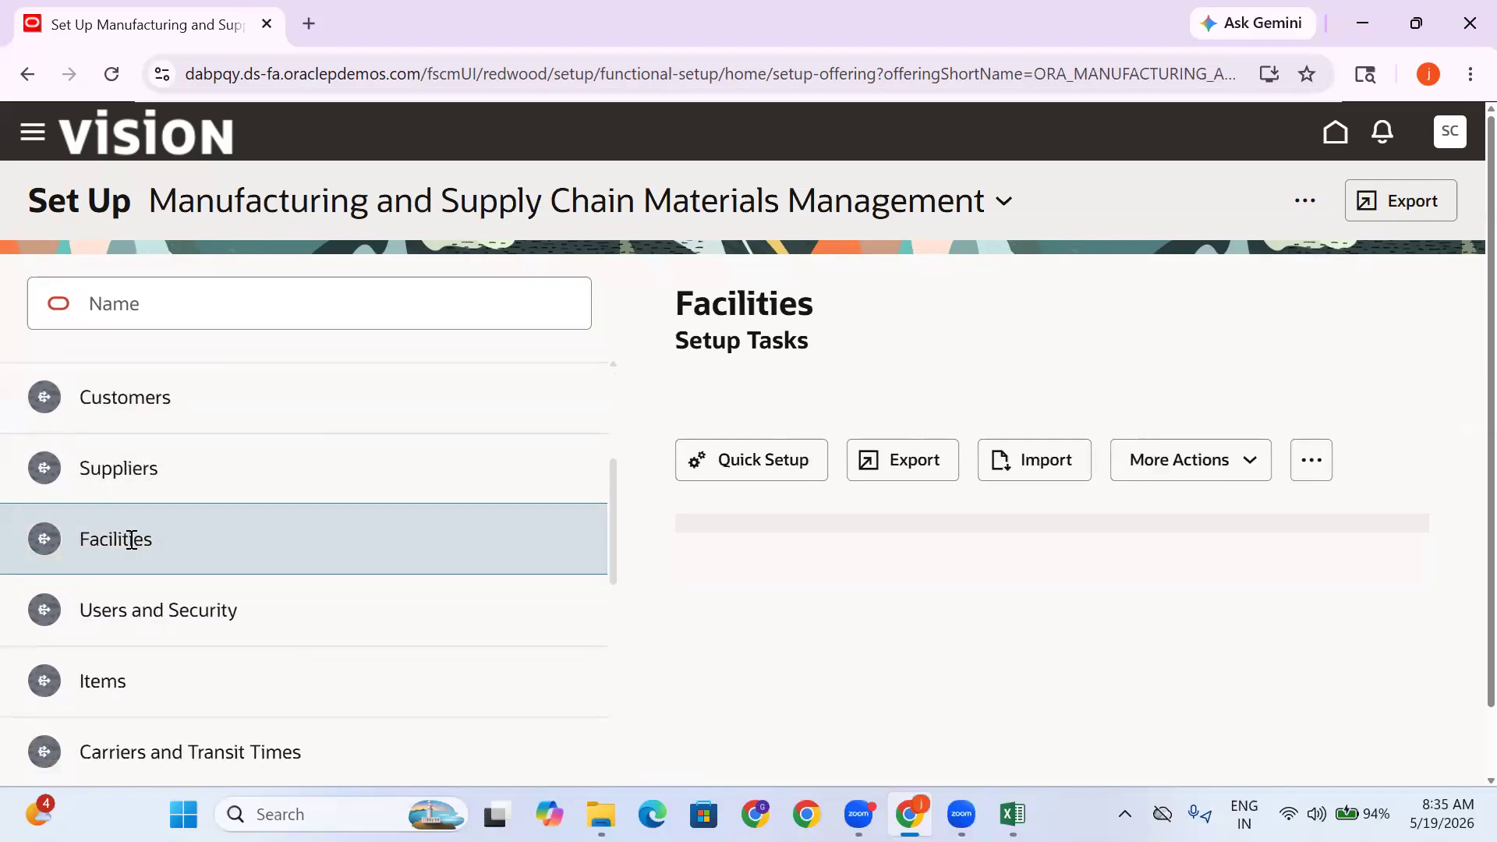
scroll(1369, 367, "down", 5)
scroll(855, 604, "down", 8)
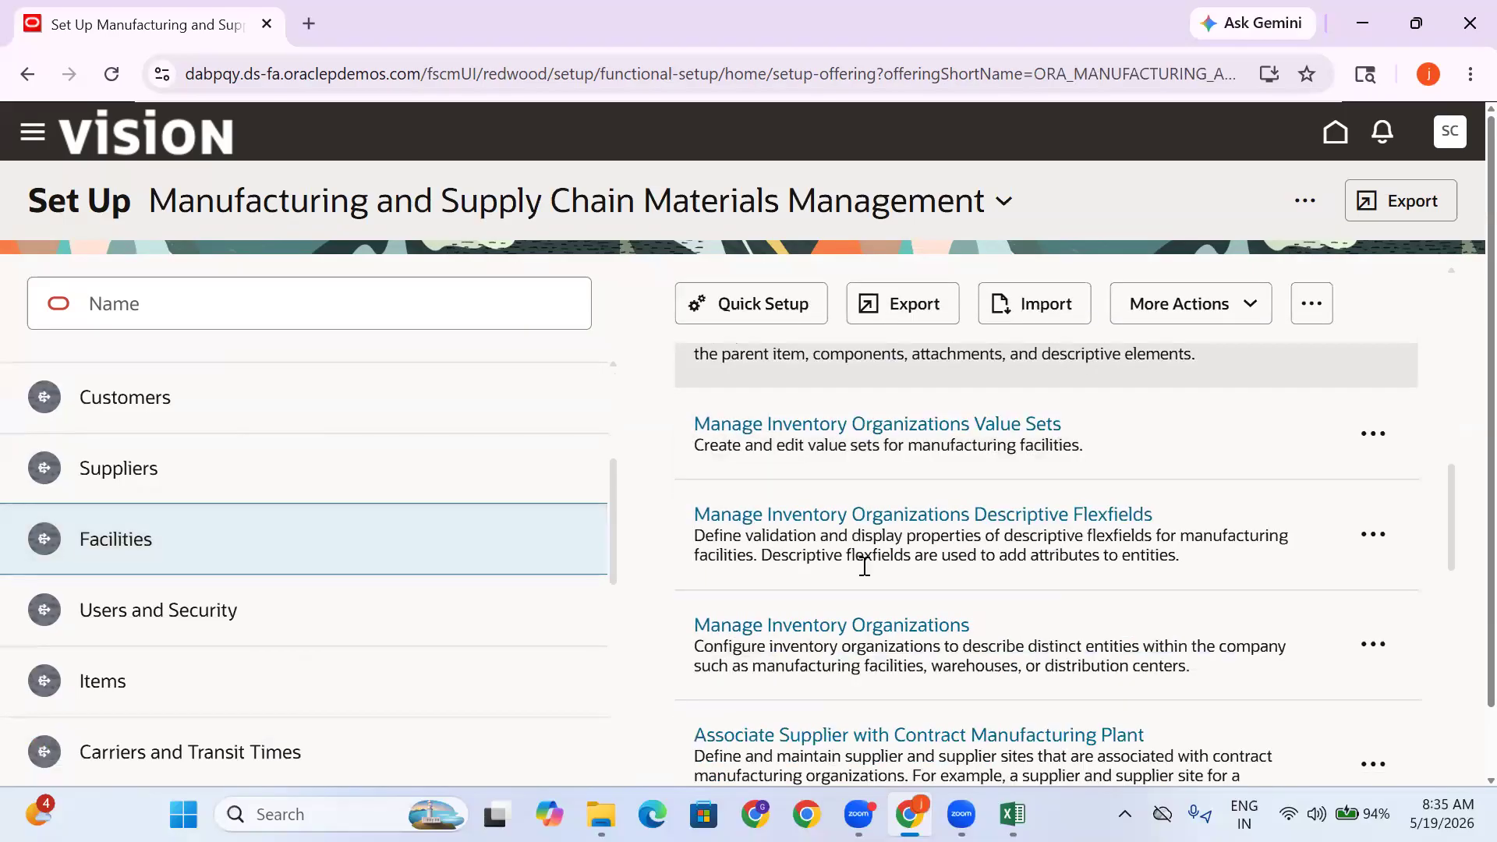
scroll(857, 546, "down", 3)
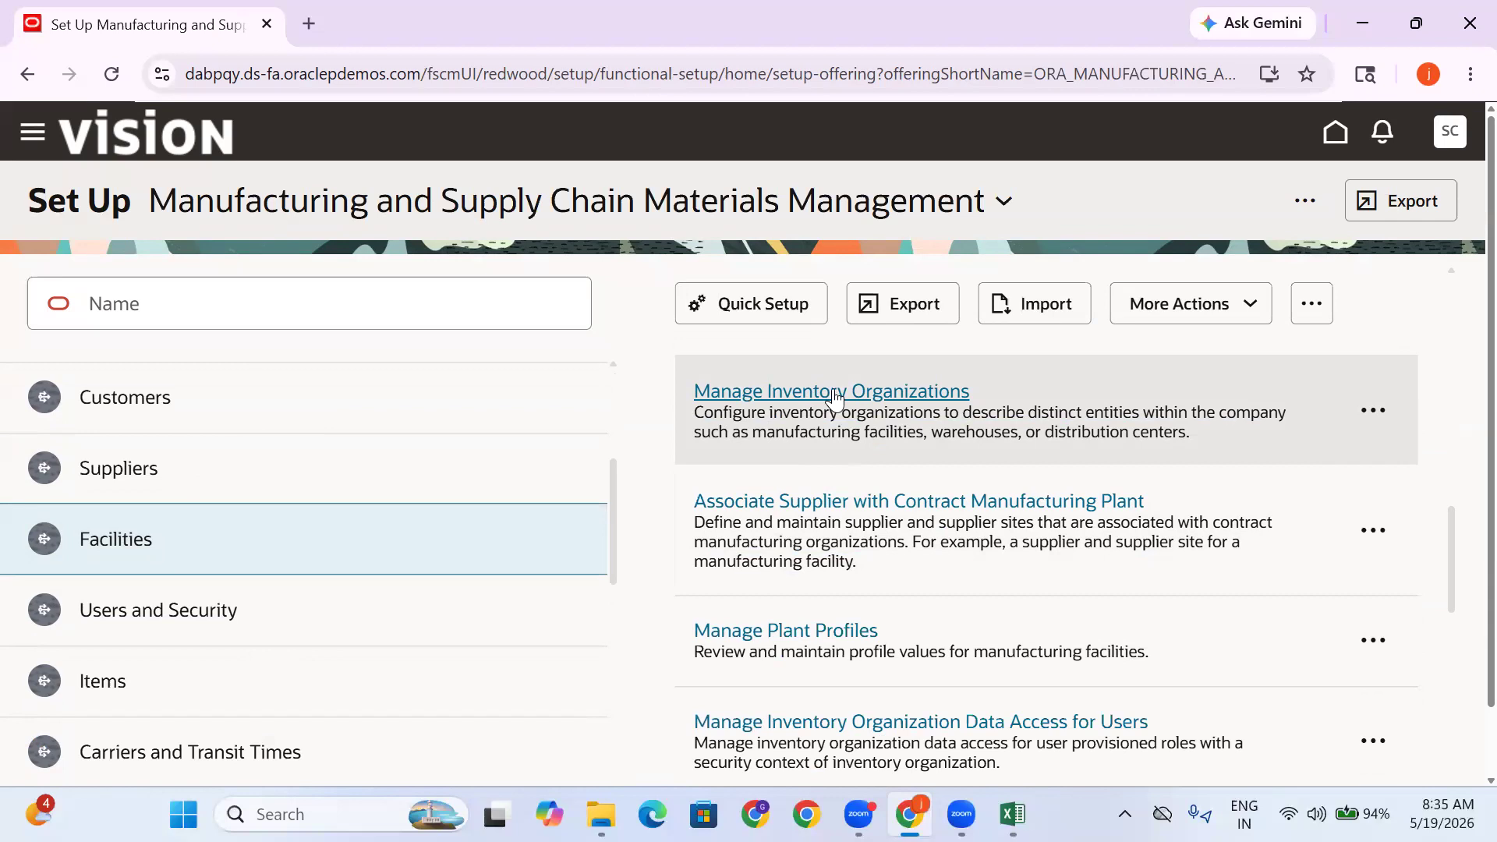
left_click(904, 396)
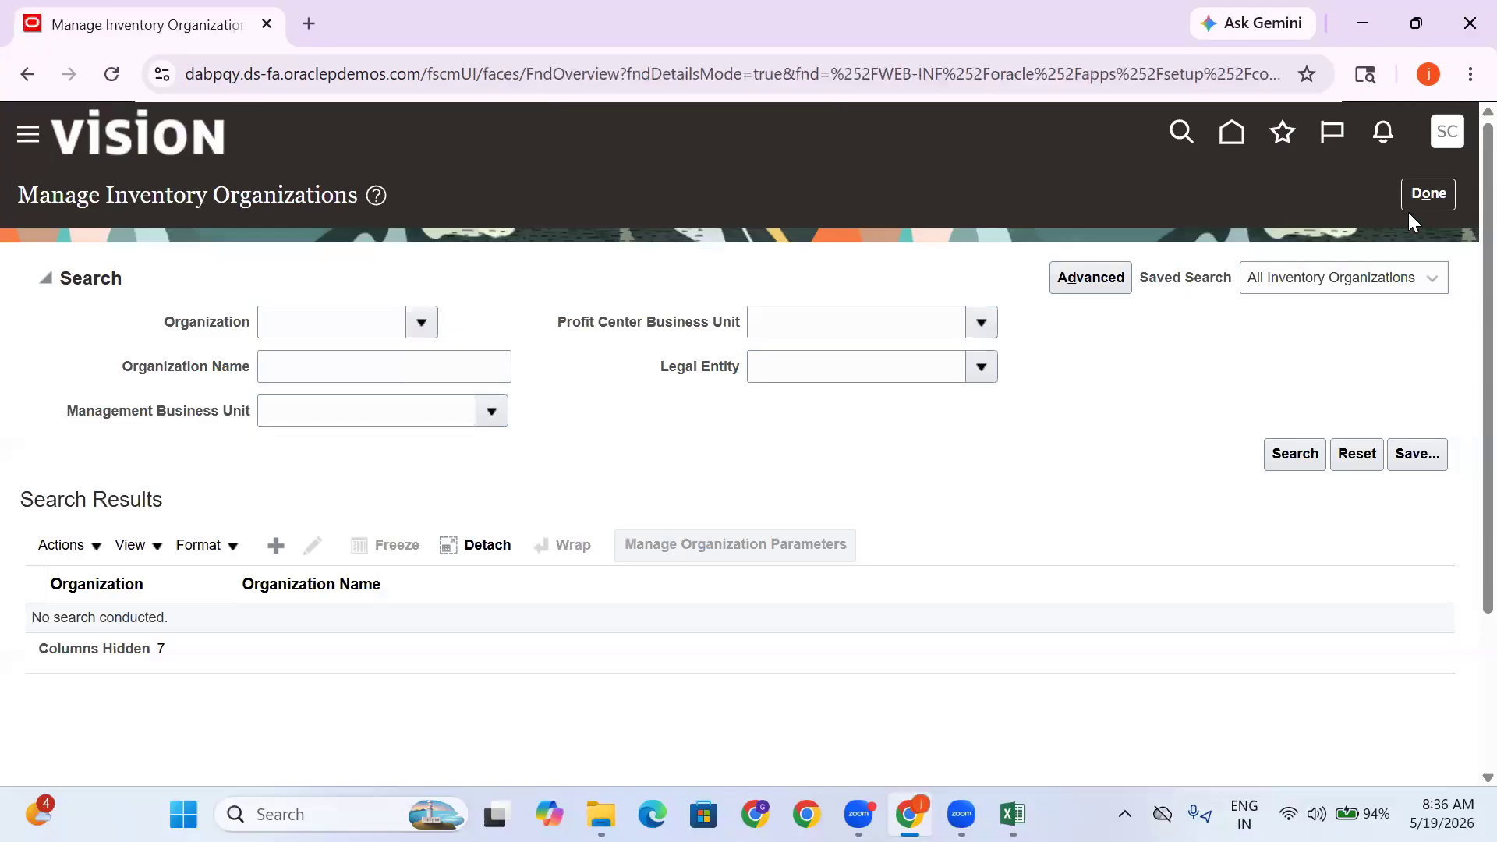
left_click(1419, 191)
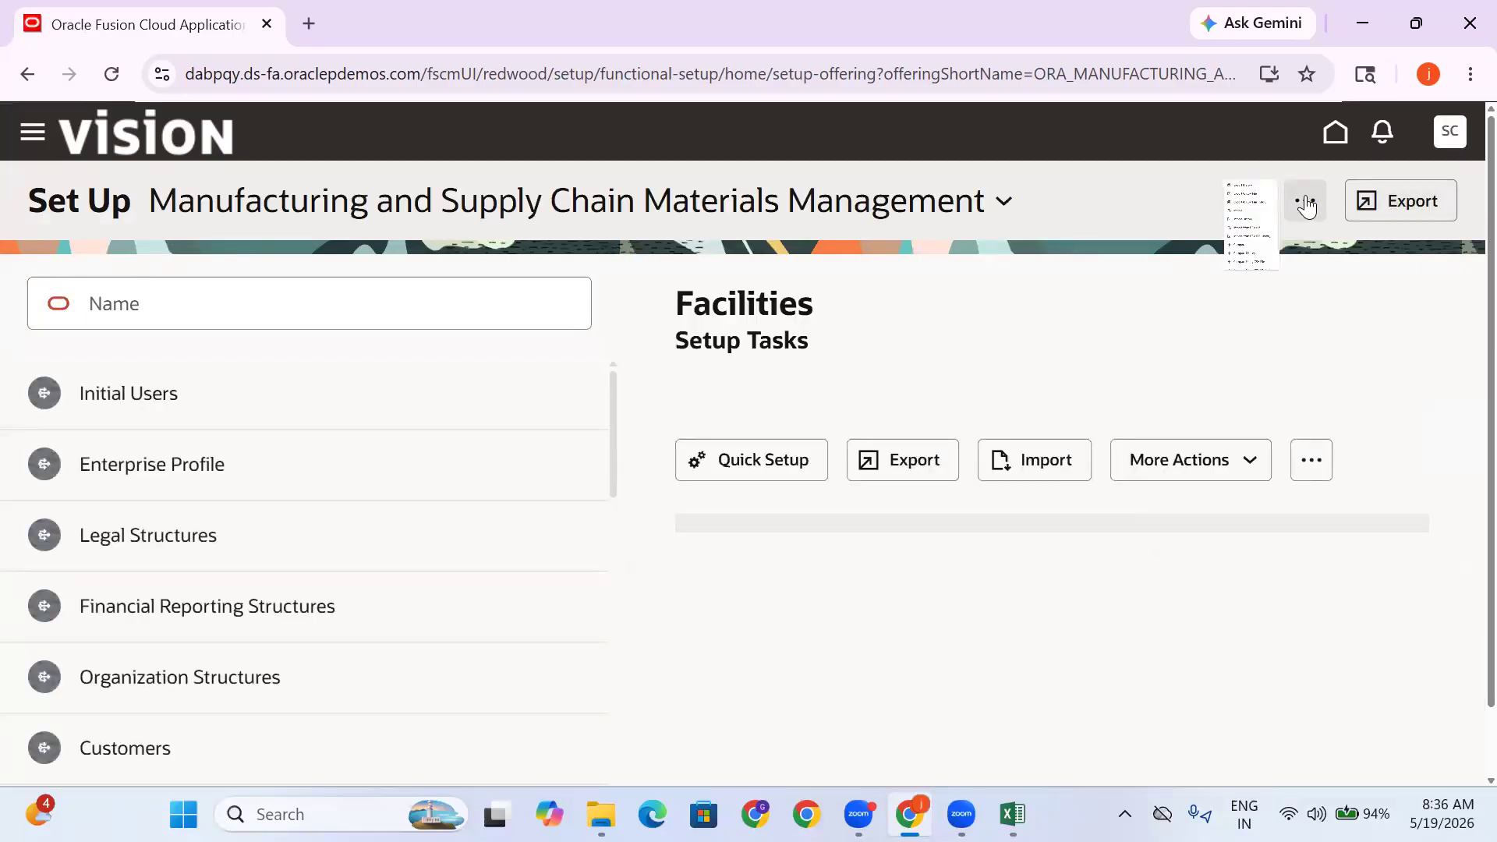
Open the additional setup tasks and switch the setup offering to Manufacturing and Supply Chain Materials Management
left_click(1308, 208)
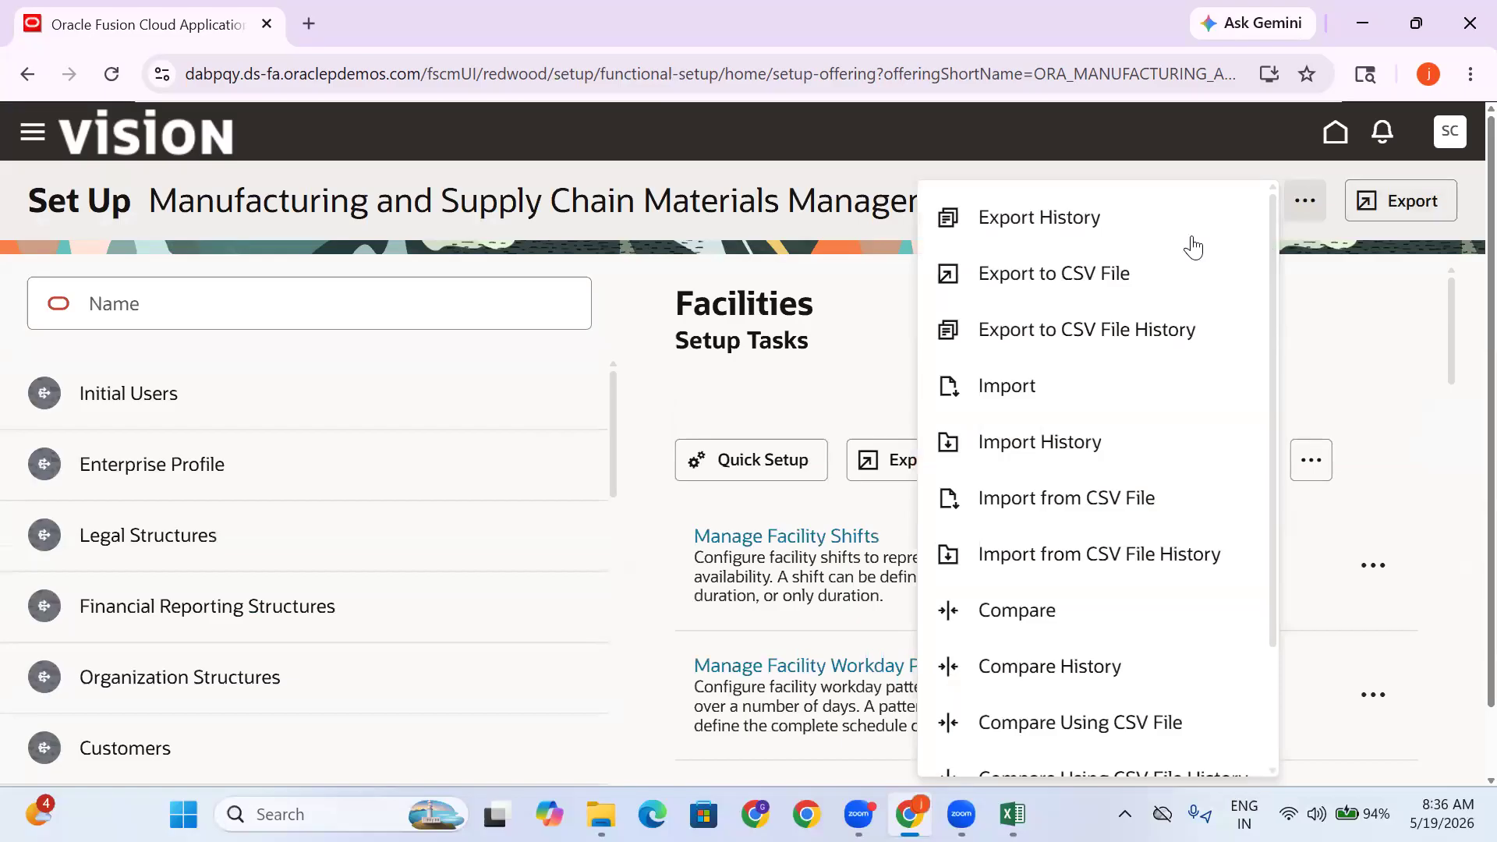
scroll(1193, 471, "down", 2)
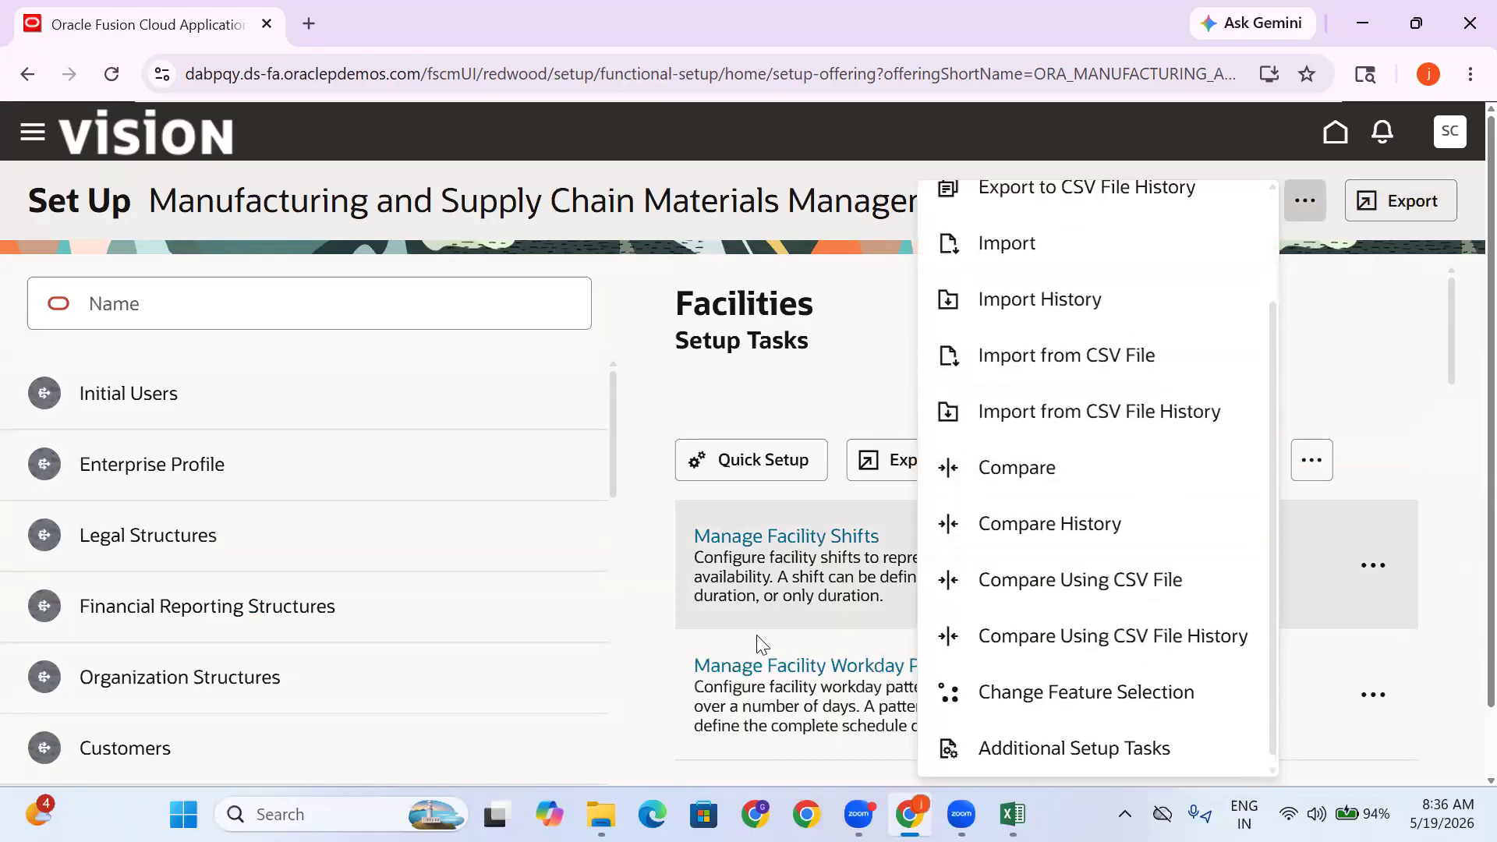
left_click(1080, 758)
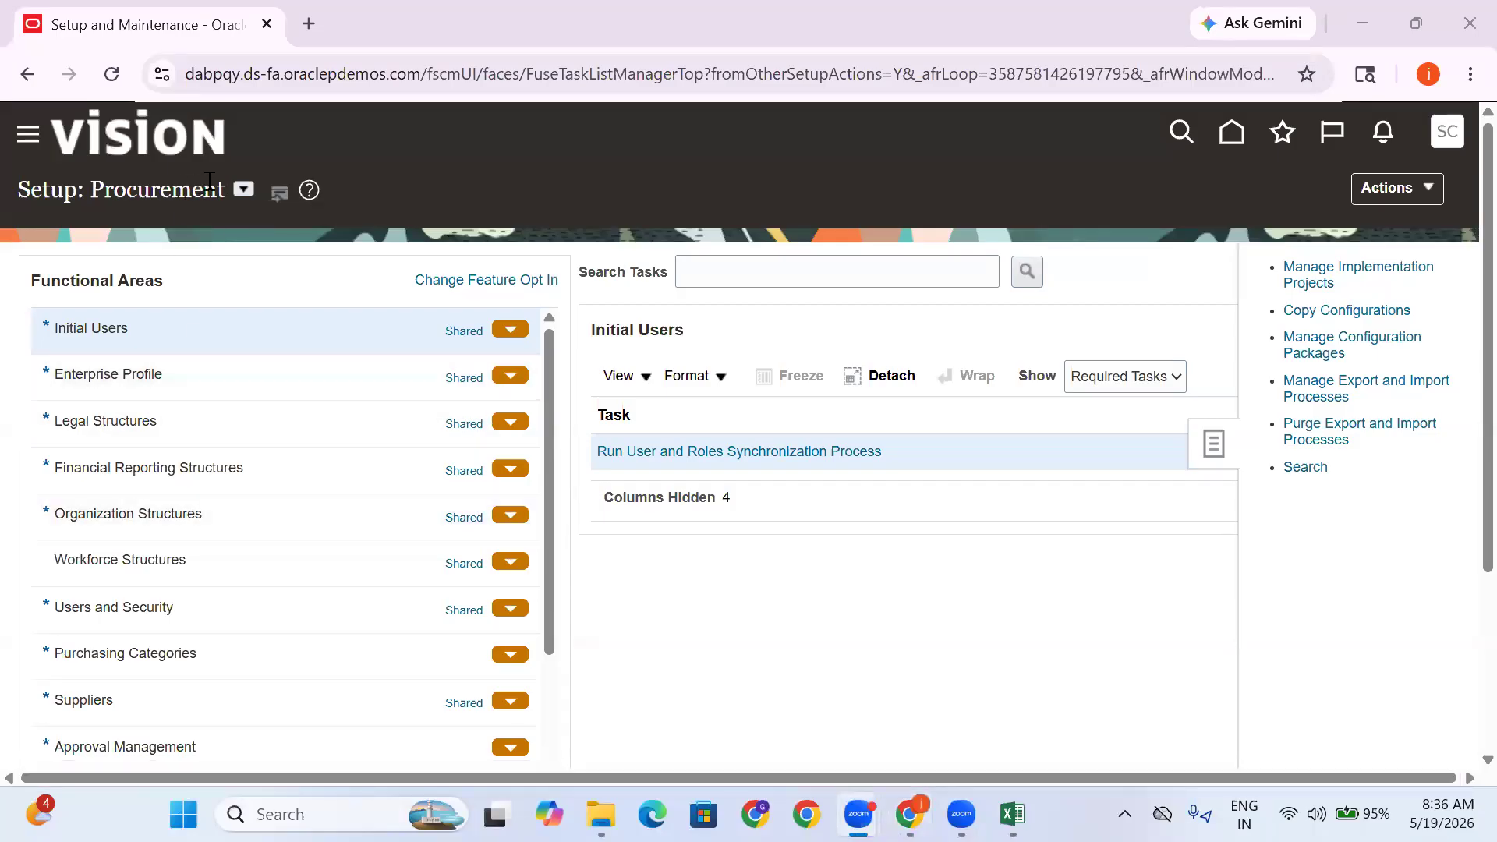
left_click(244, 191)
left_click(389, 425)
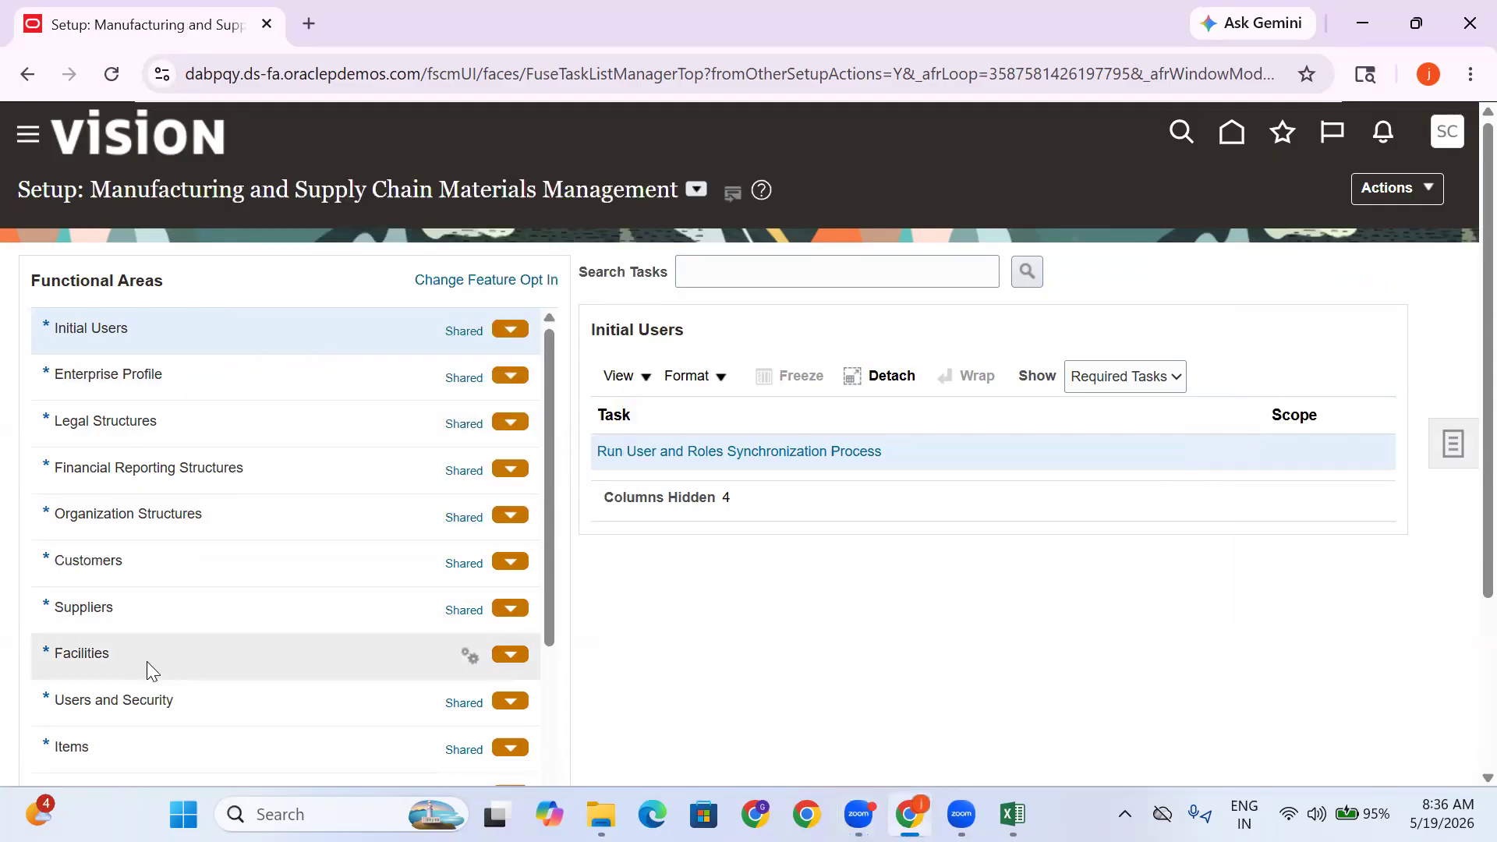
Open the Manage Inventory Organizations task in the Facilities functional area and start a new inventory organization
left_click(149, 666)
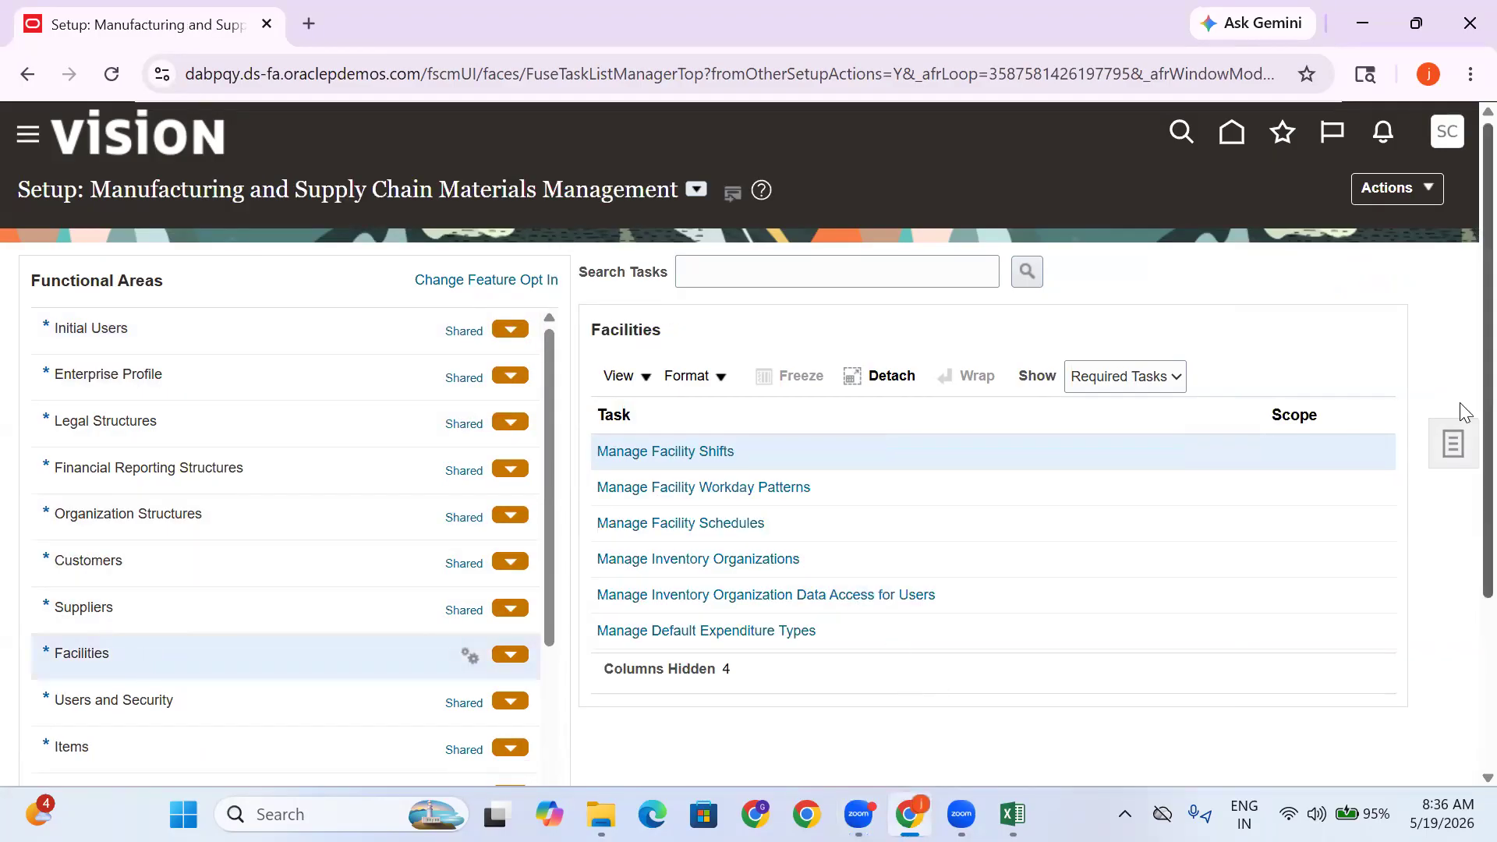
scroll(1330, 440, "down", 3)
left_click(734, 316)
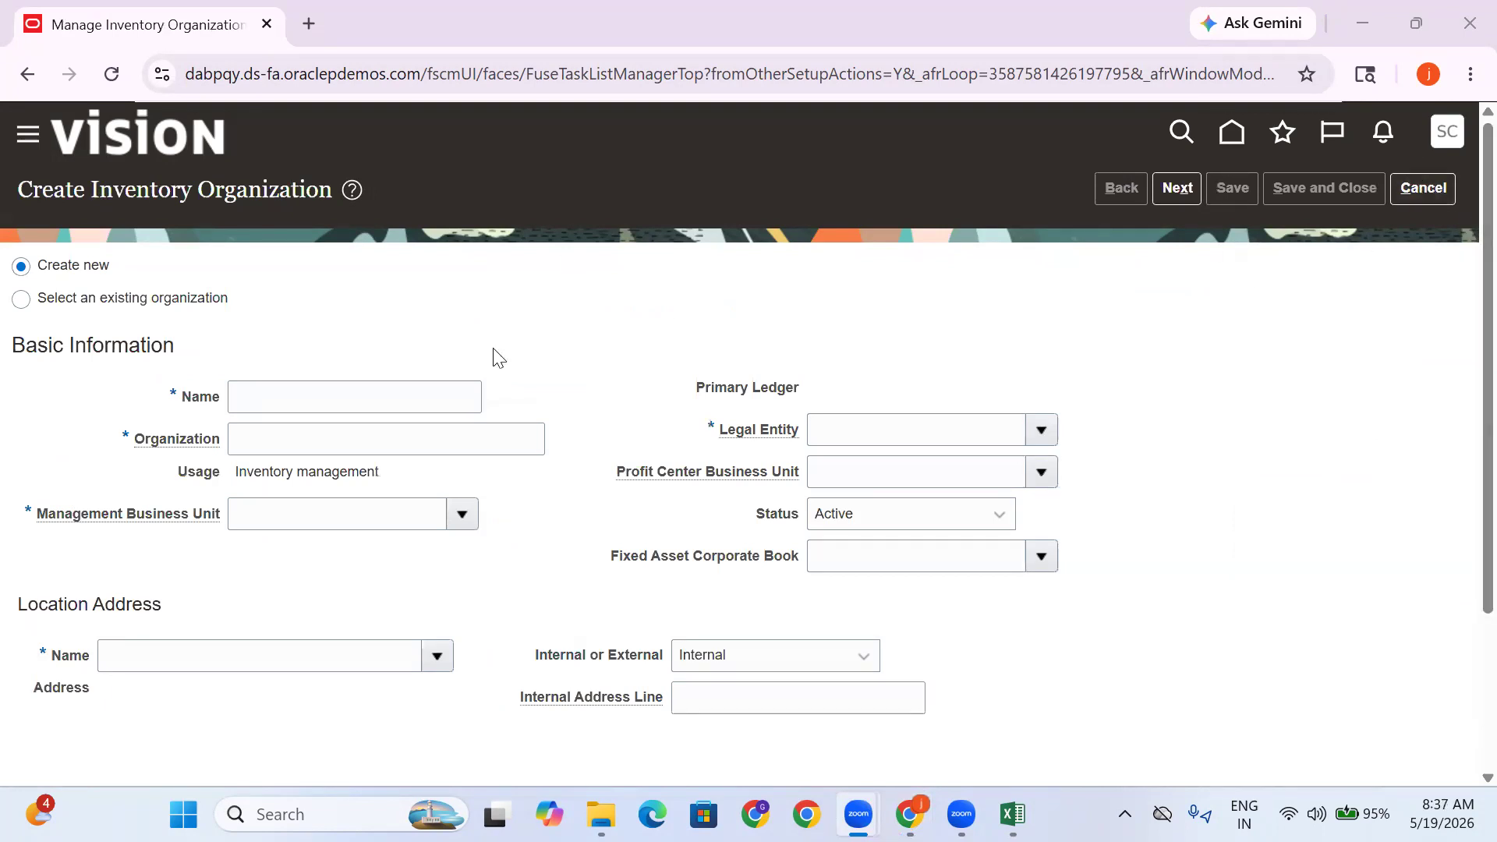
Name the new inventory organization TATA PUNE INV
left_click(308, 402)
left_click(308, 402)
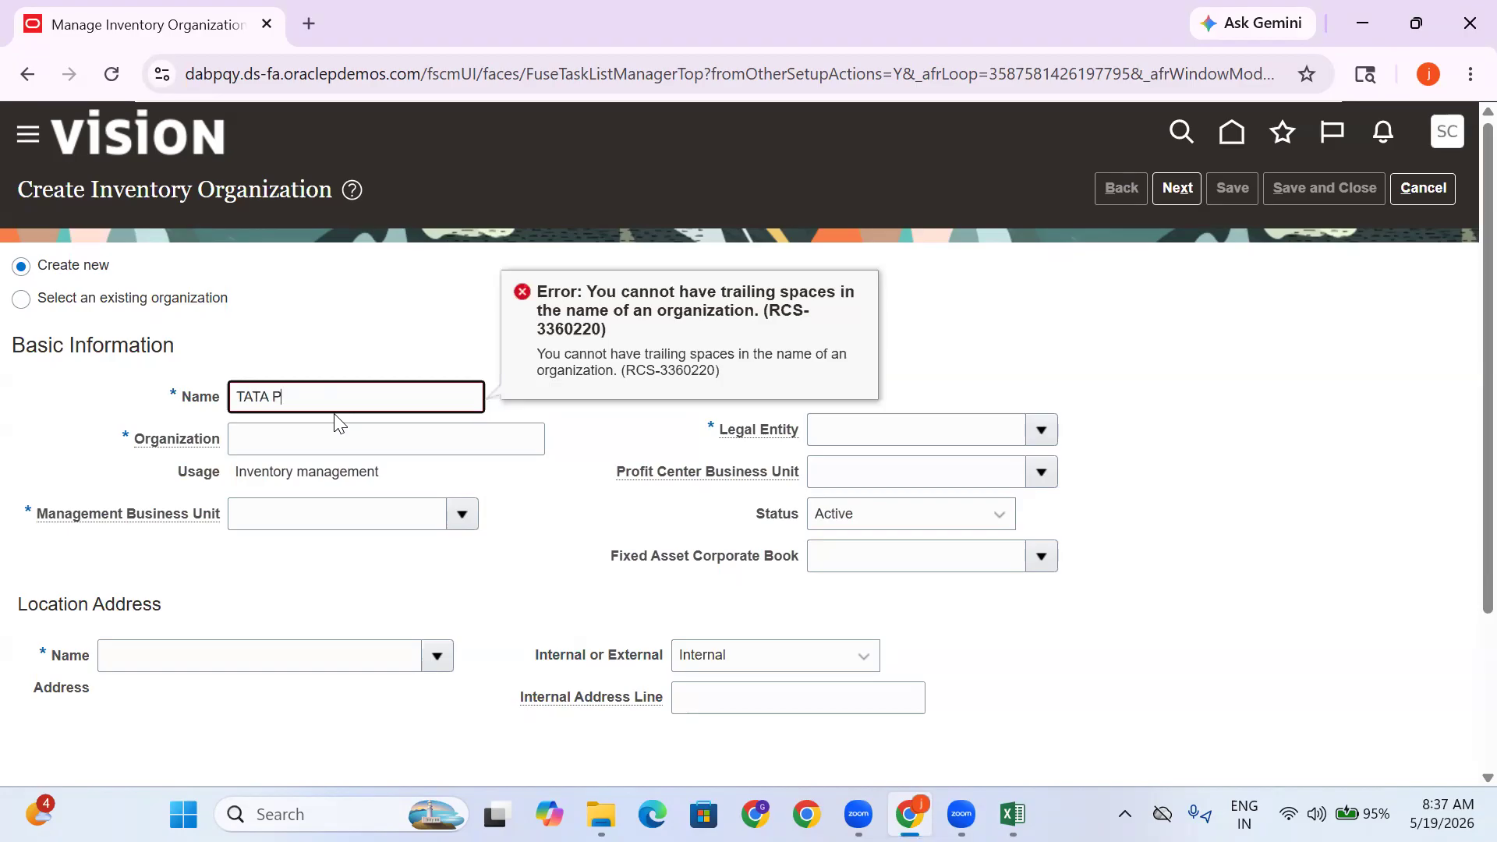
type("UNE INV")
left_click_drag(348, 405, 121, 417)
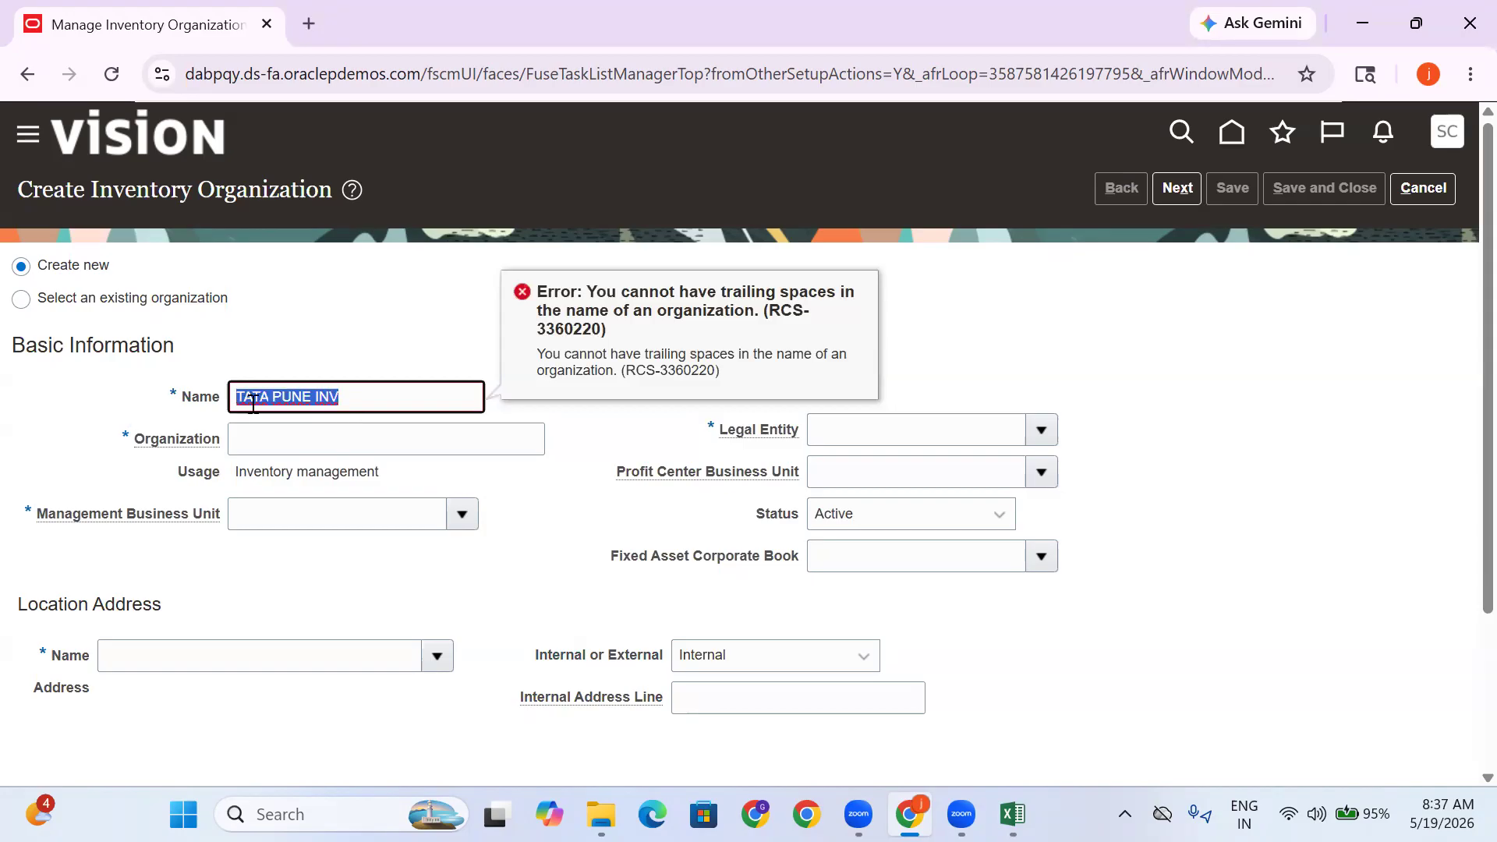
left_click(386, 436)
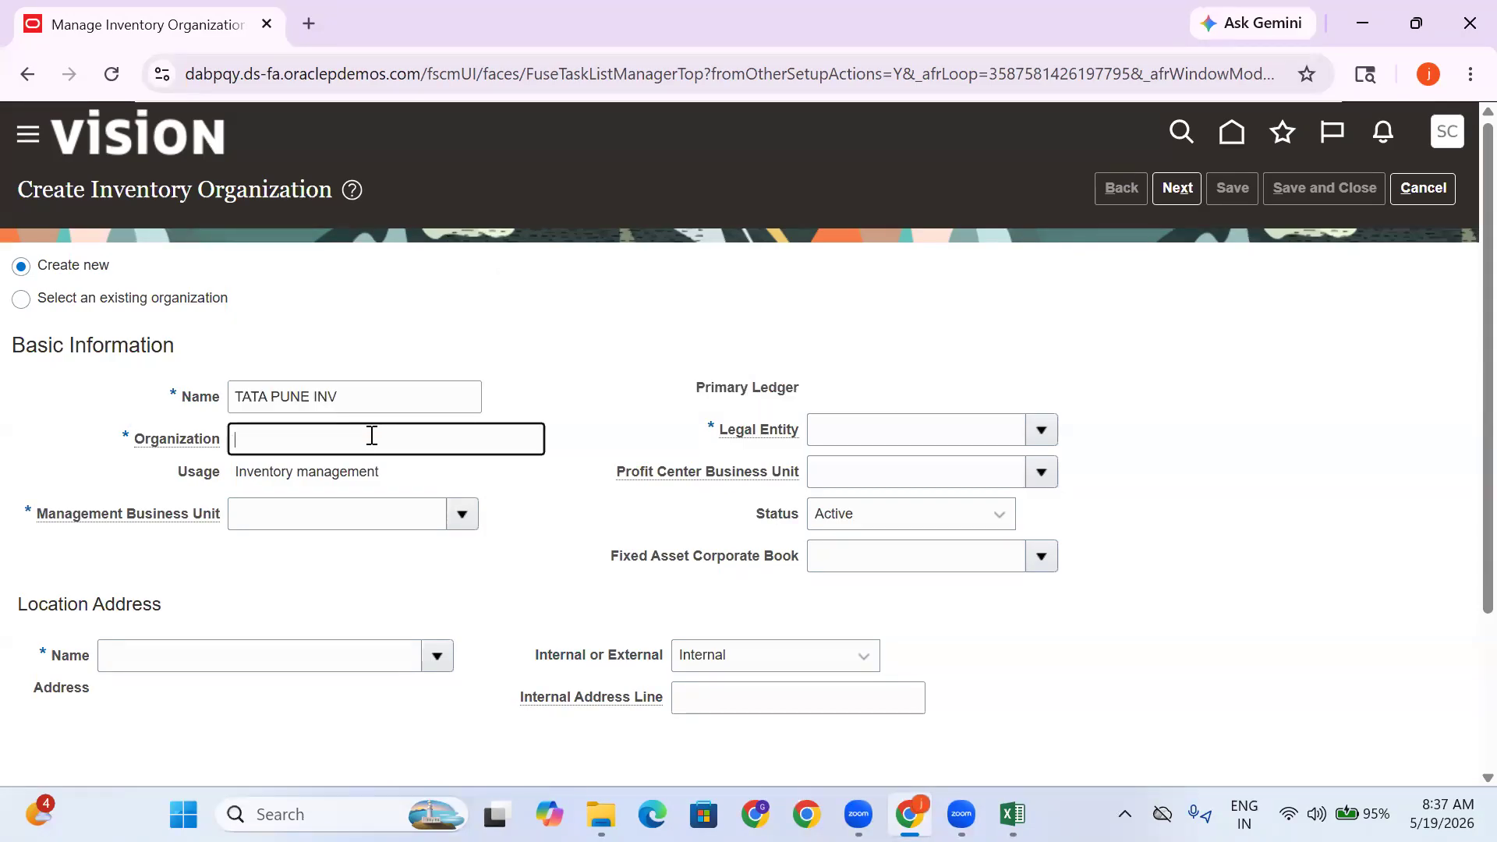
Copy the name into the Organization field and replace its spaces with underscores to give TATA_PUNE_INV
left_click_drag(343, 396, 60, 417)
key("ctrl+c")
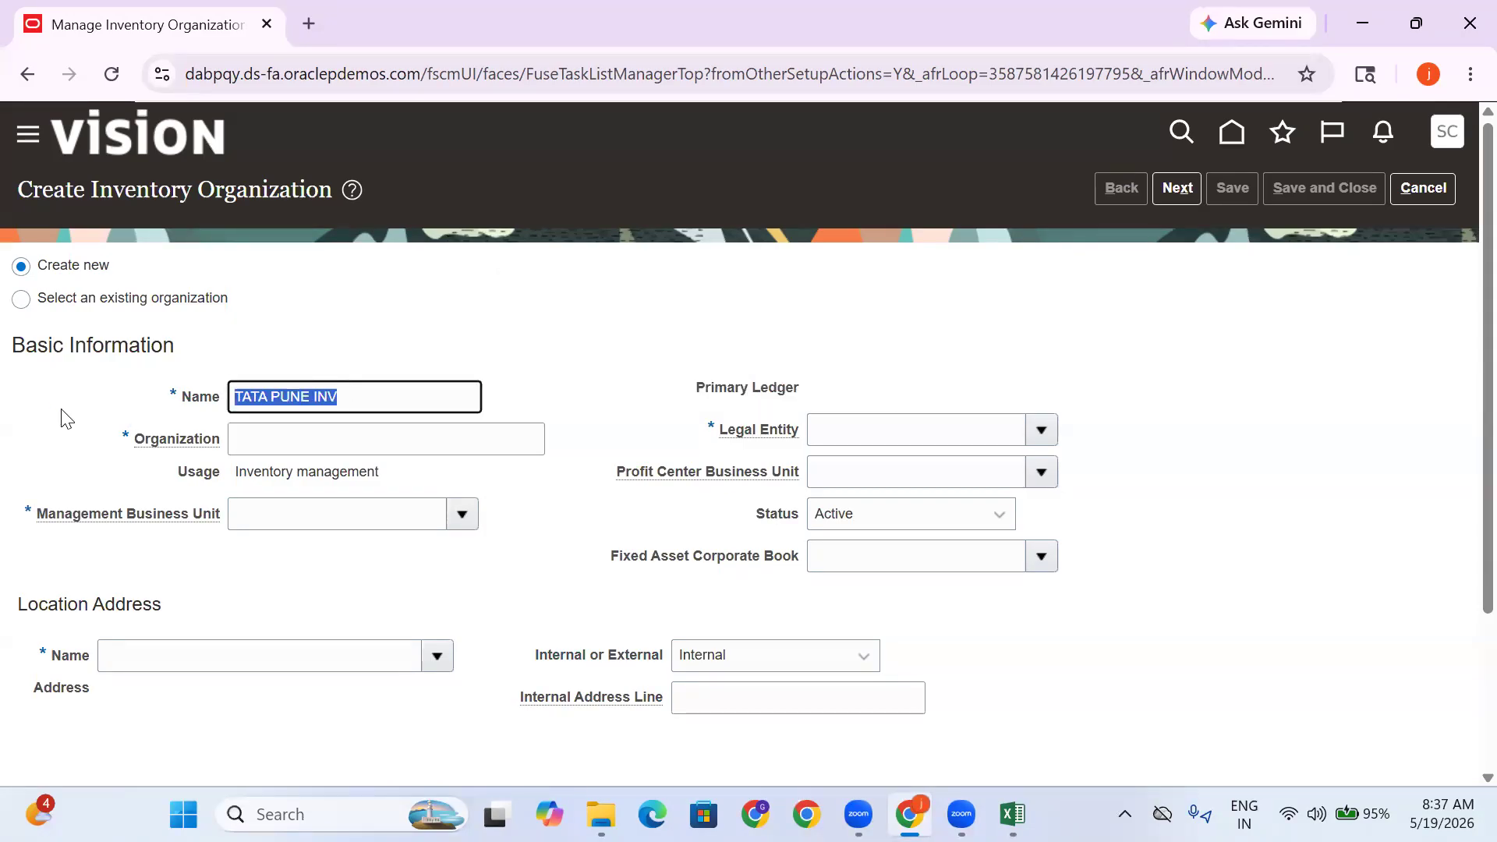
left_click(242, 442)
key("ctrl+v")
left_click(273, 439)
key("BackSpace")
type("_")
key("BackSpace")
type("_")
Search the management business units for US and assign US1 Business Unit to the organization
left_click(320, 527)
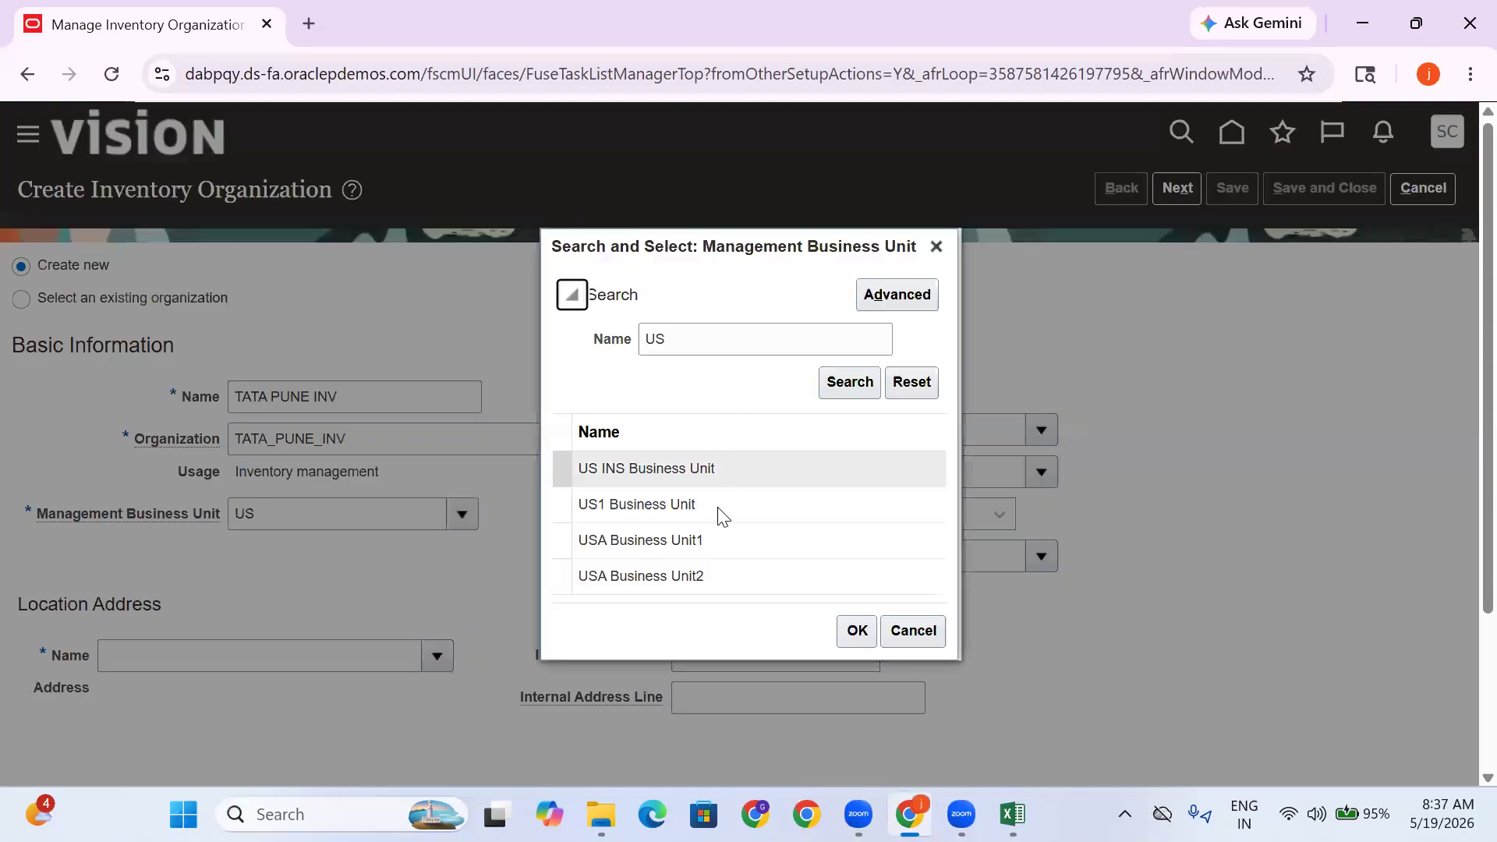
left_click(715, 507)
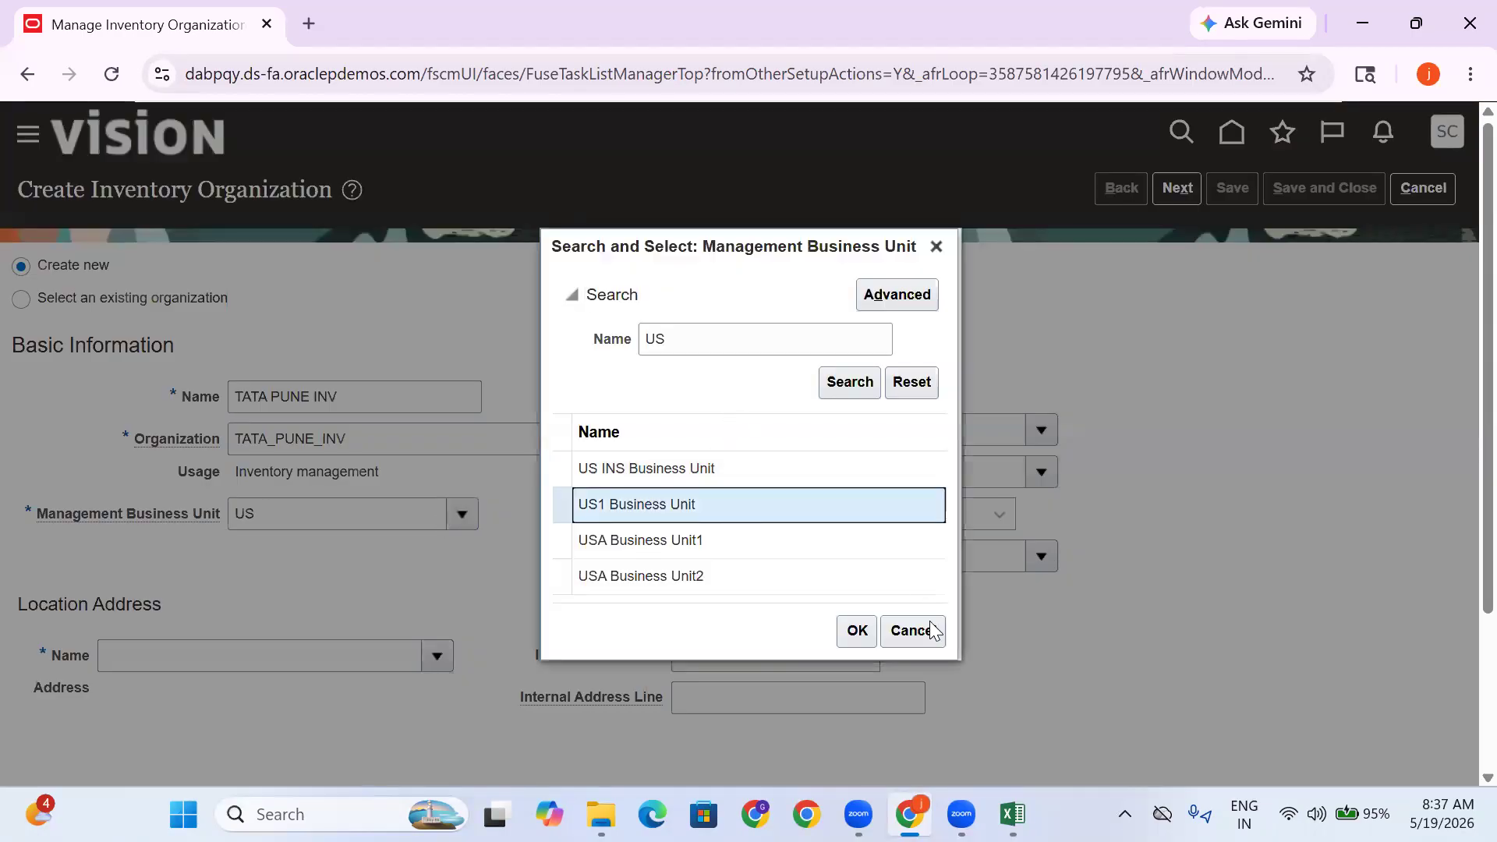
left_click(856, 631)
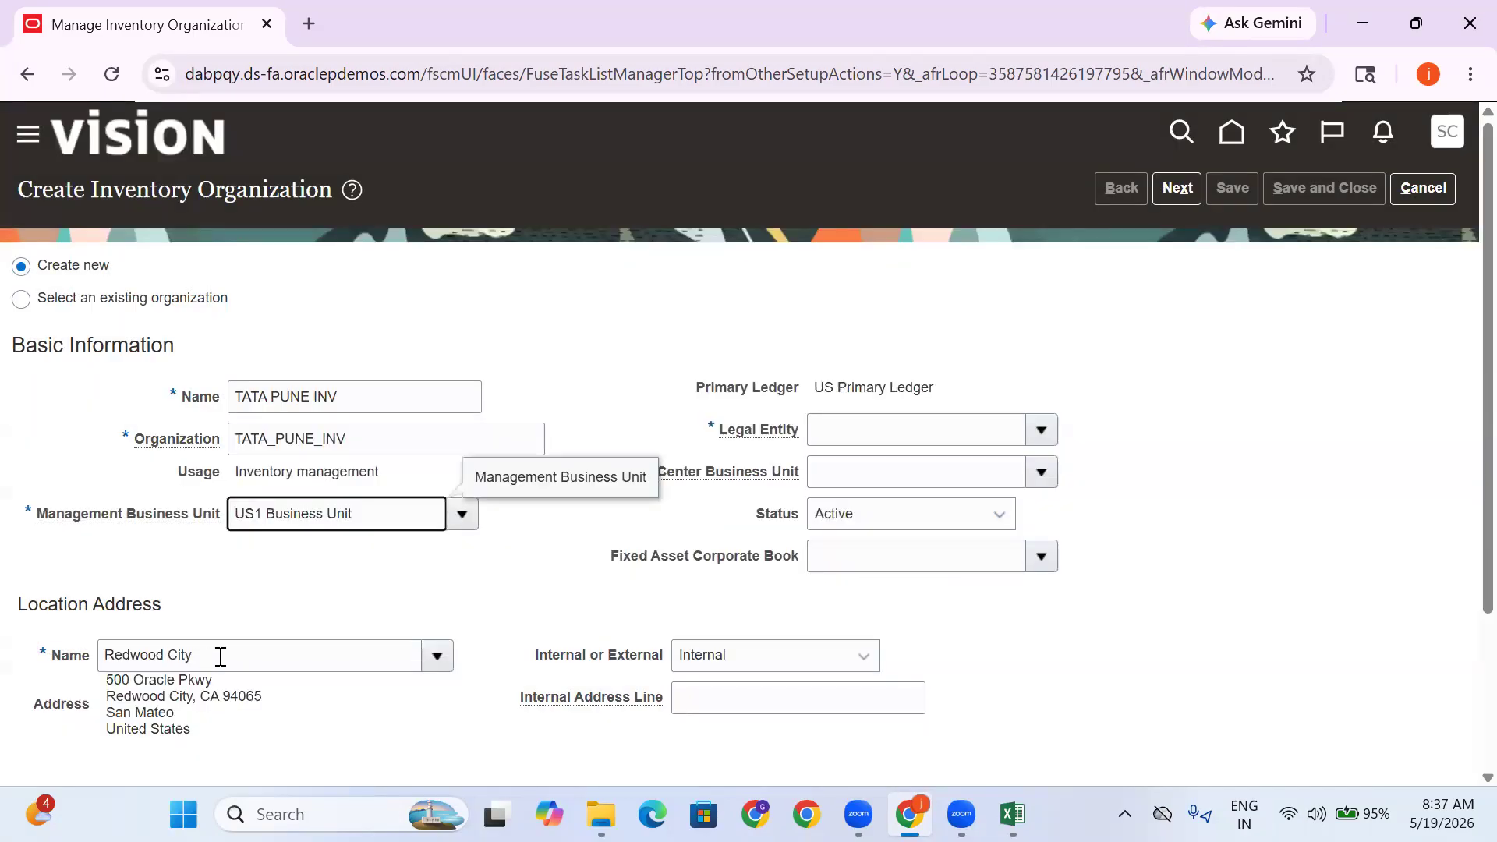
Change the organization's location address name to Mumbai
triple_click(220, 658)
key("BackSpace")
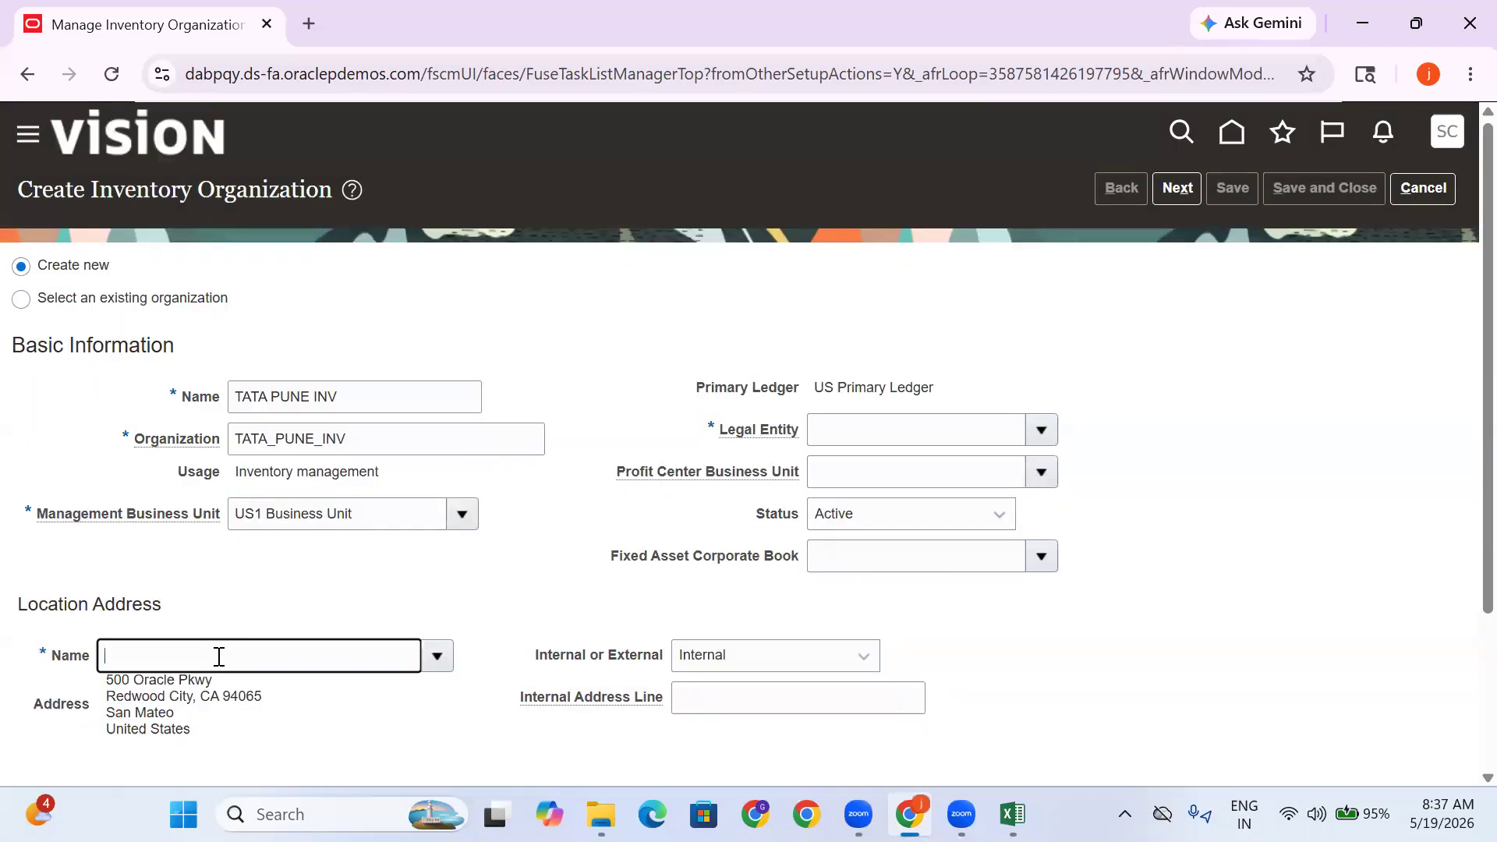
type("Mumbai")
left_click(248, 600)
scroll(248, 600, "down", 3)
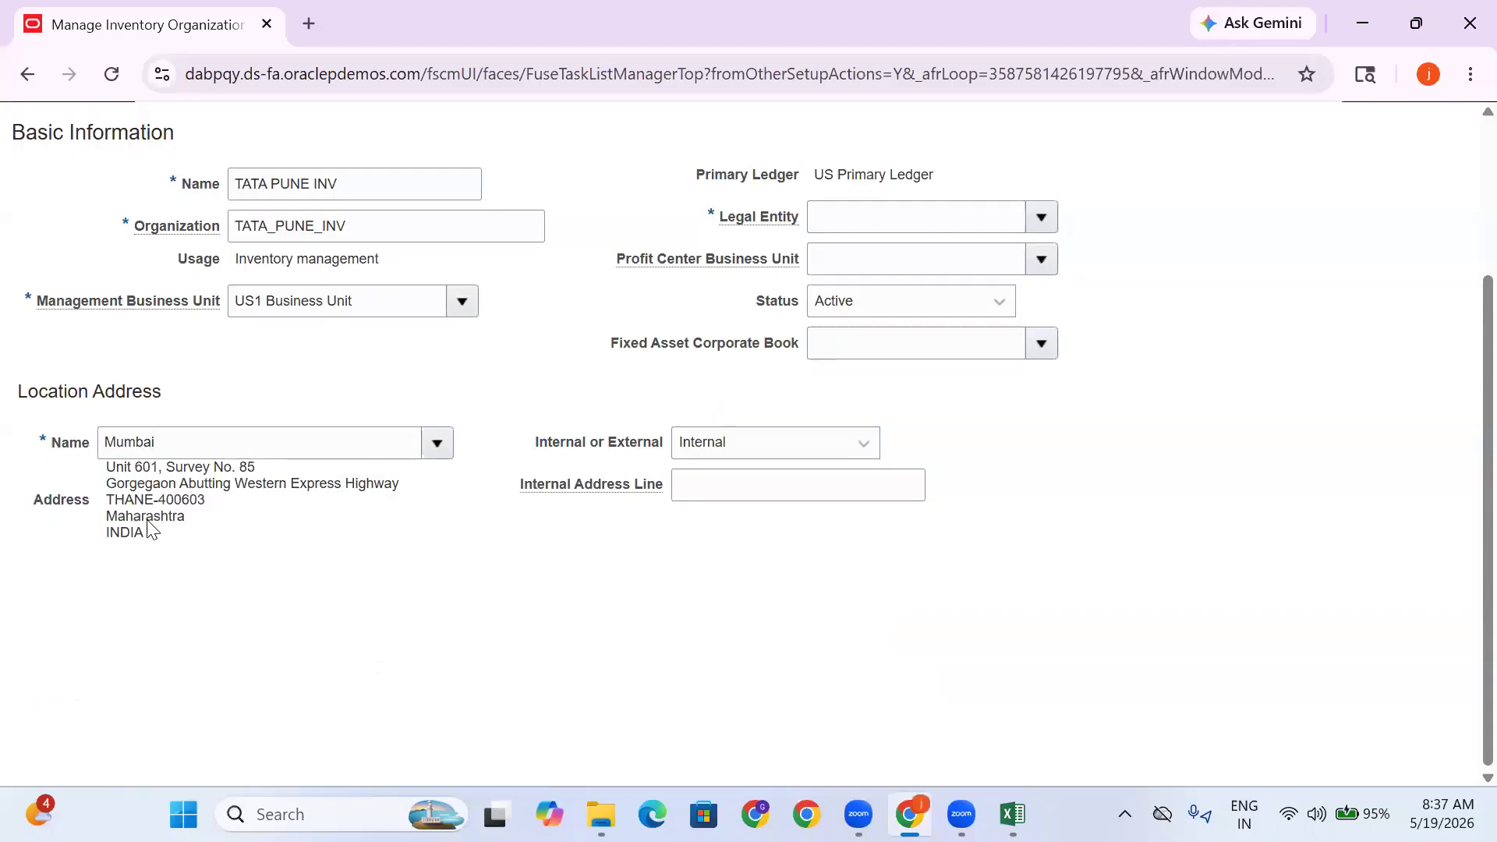
double_click(174, 438)
Assign US1 Legal Entity and the profit center US1 Business Unit, and continue to the organization parameters
left_click(1051, 219)
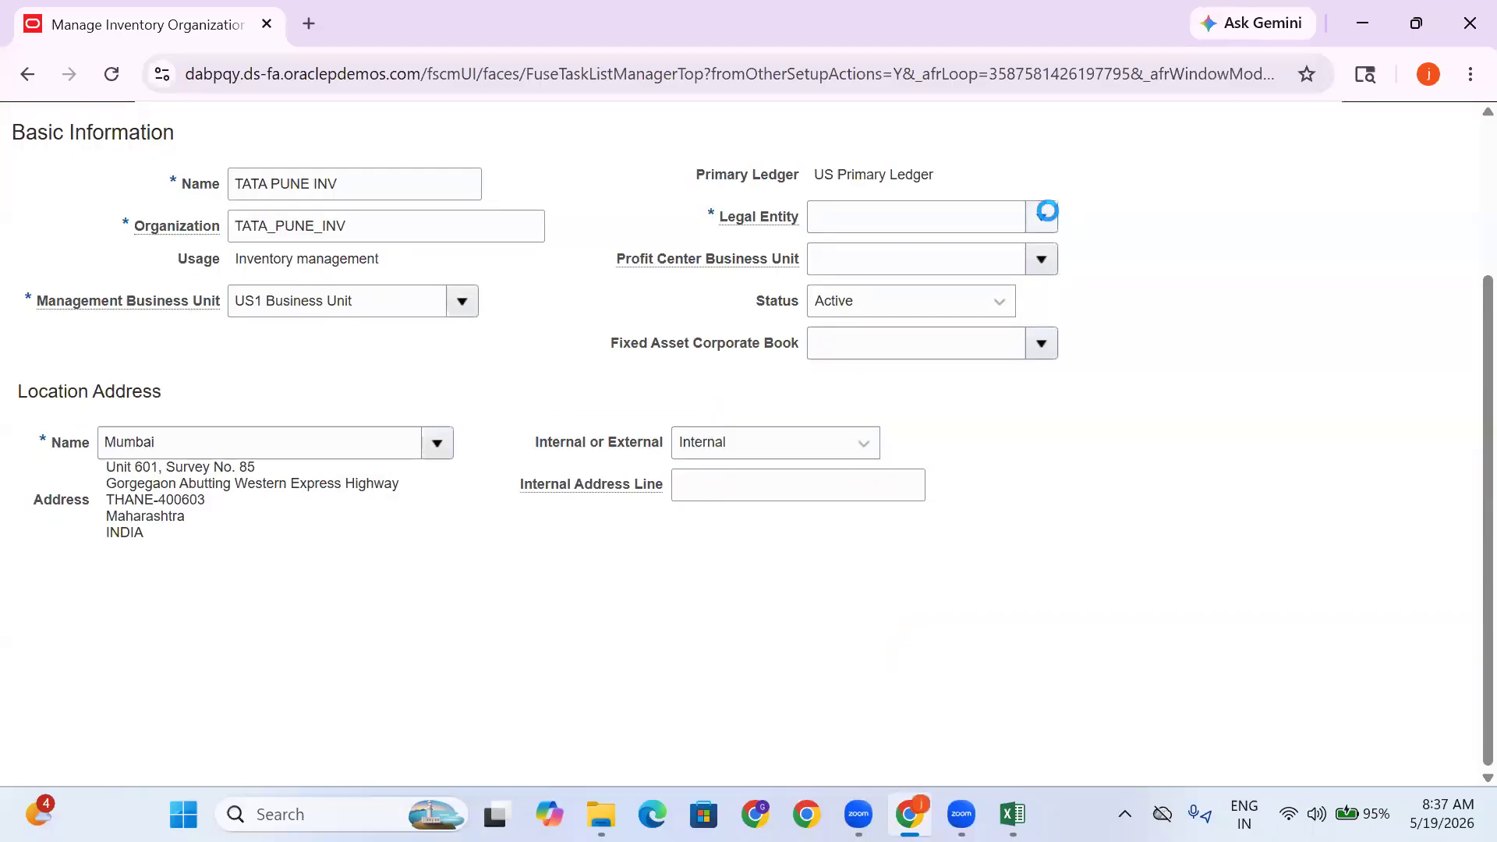
left_click(896, 258)
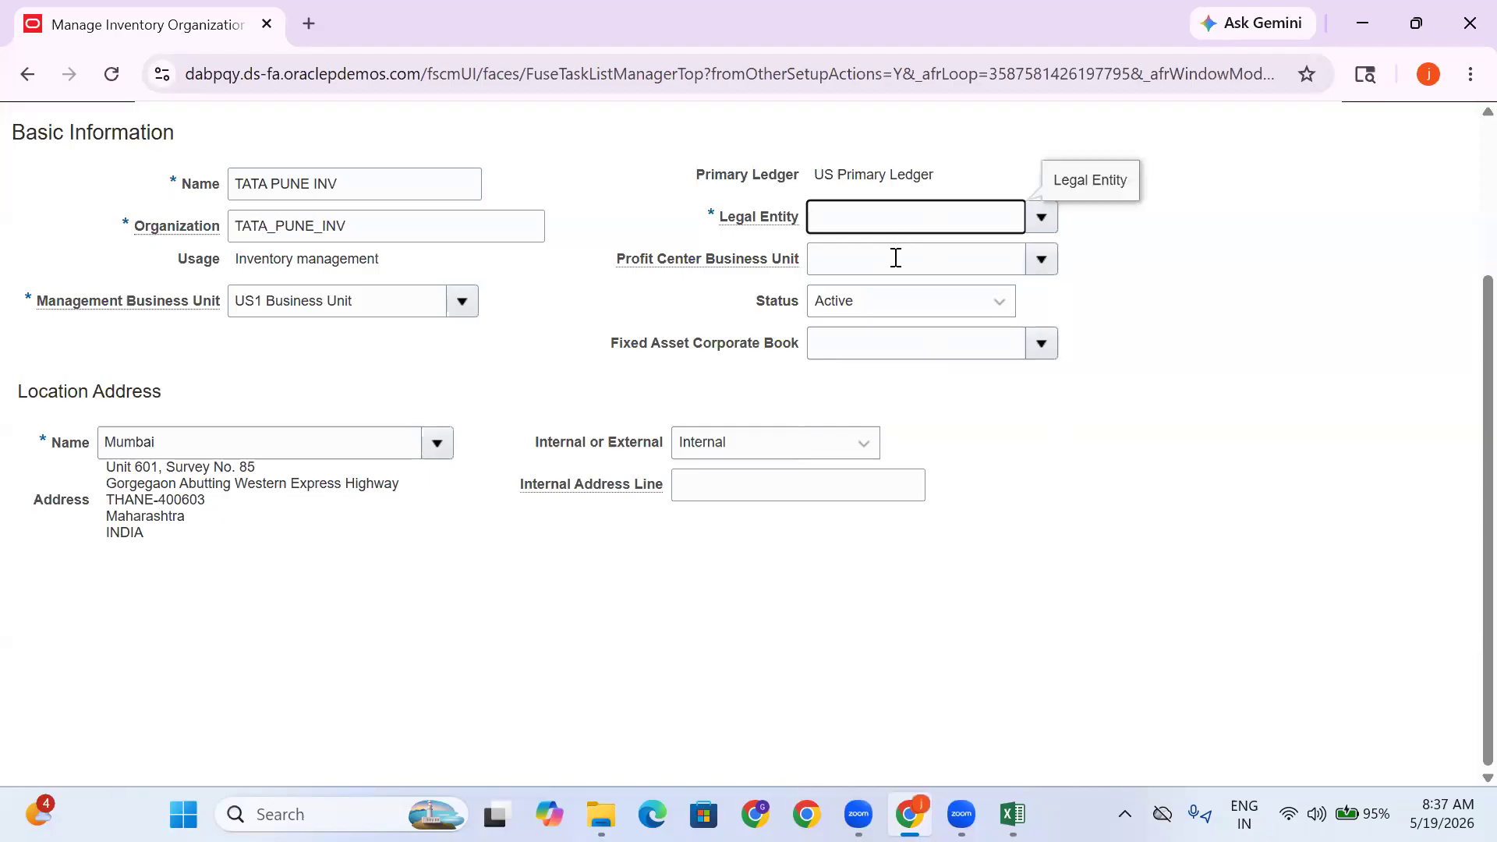
left_click_drag(952, 256, 680, 273)
left_click(1123, 546)
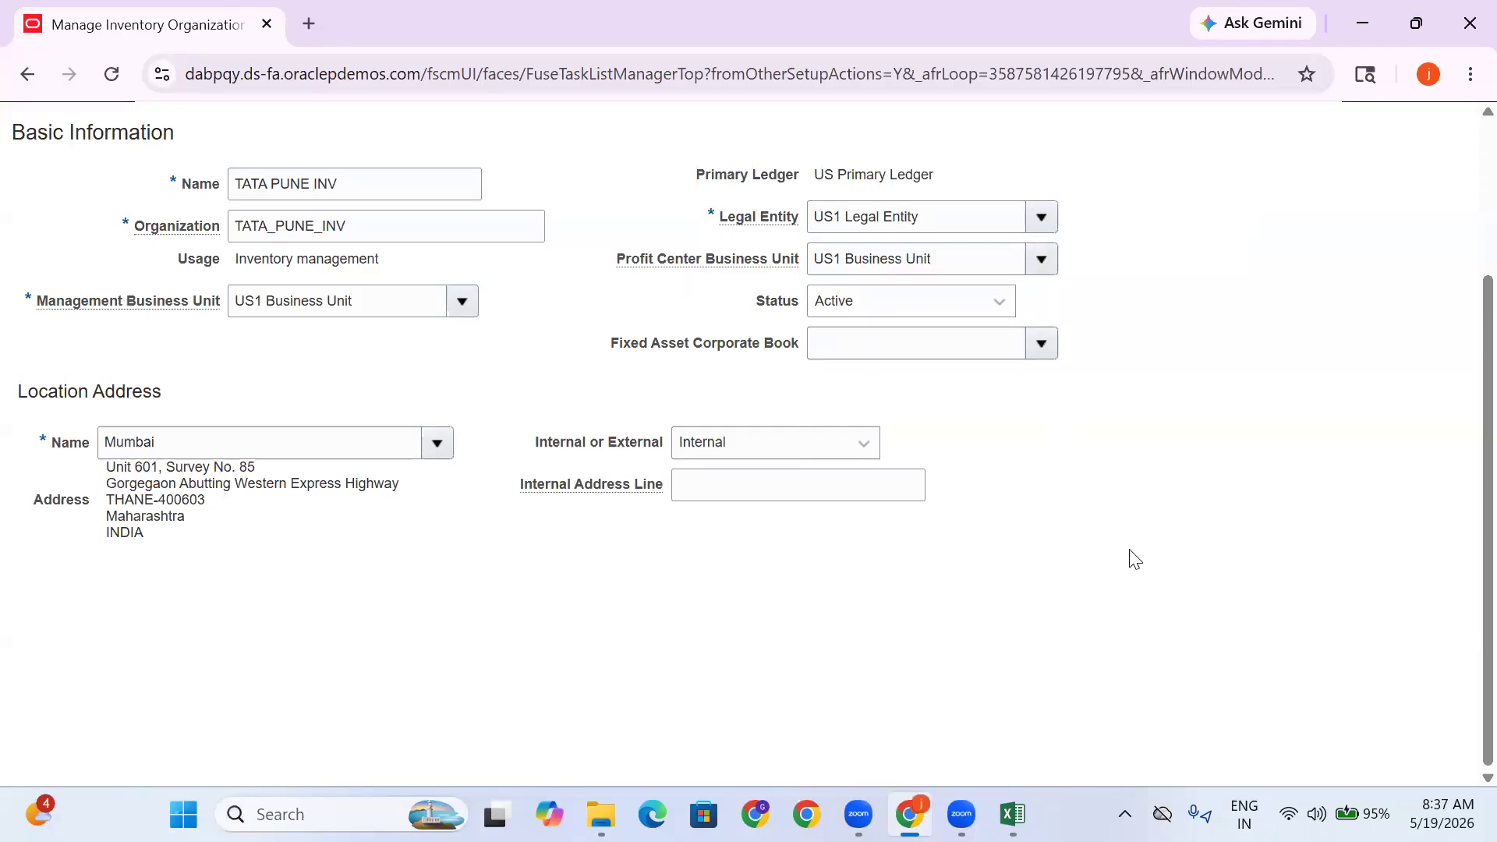
scroll(1126, 553, "up", 3)
left_click(398, 515)
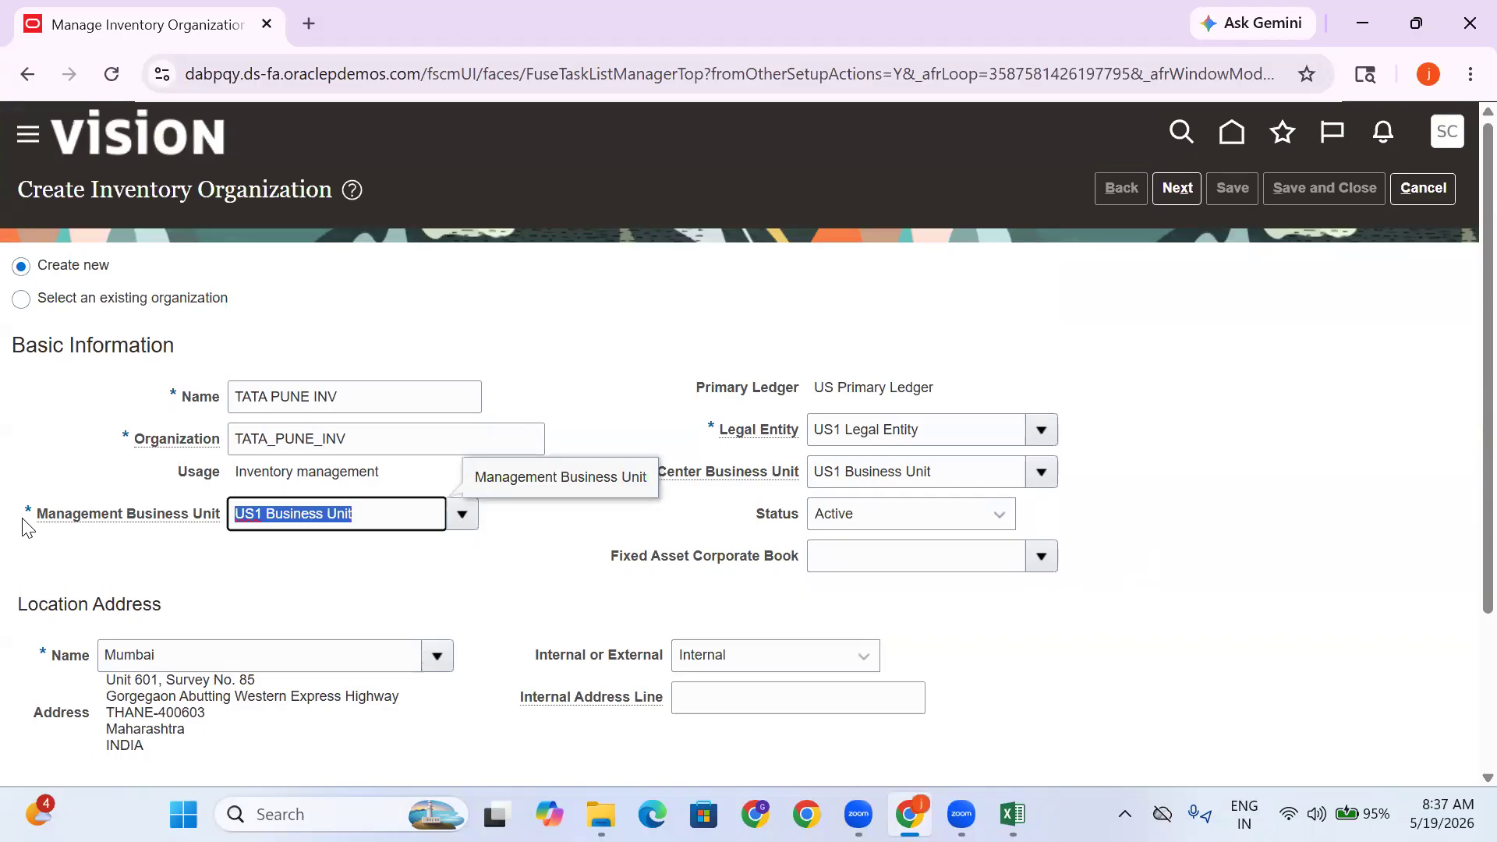
left_click(298, 574)
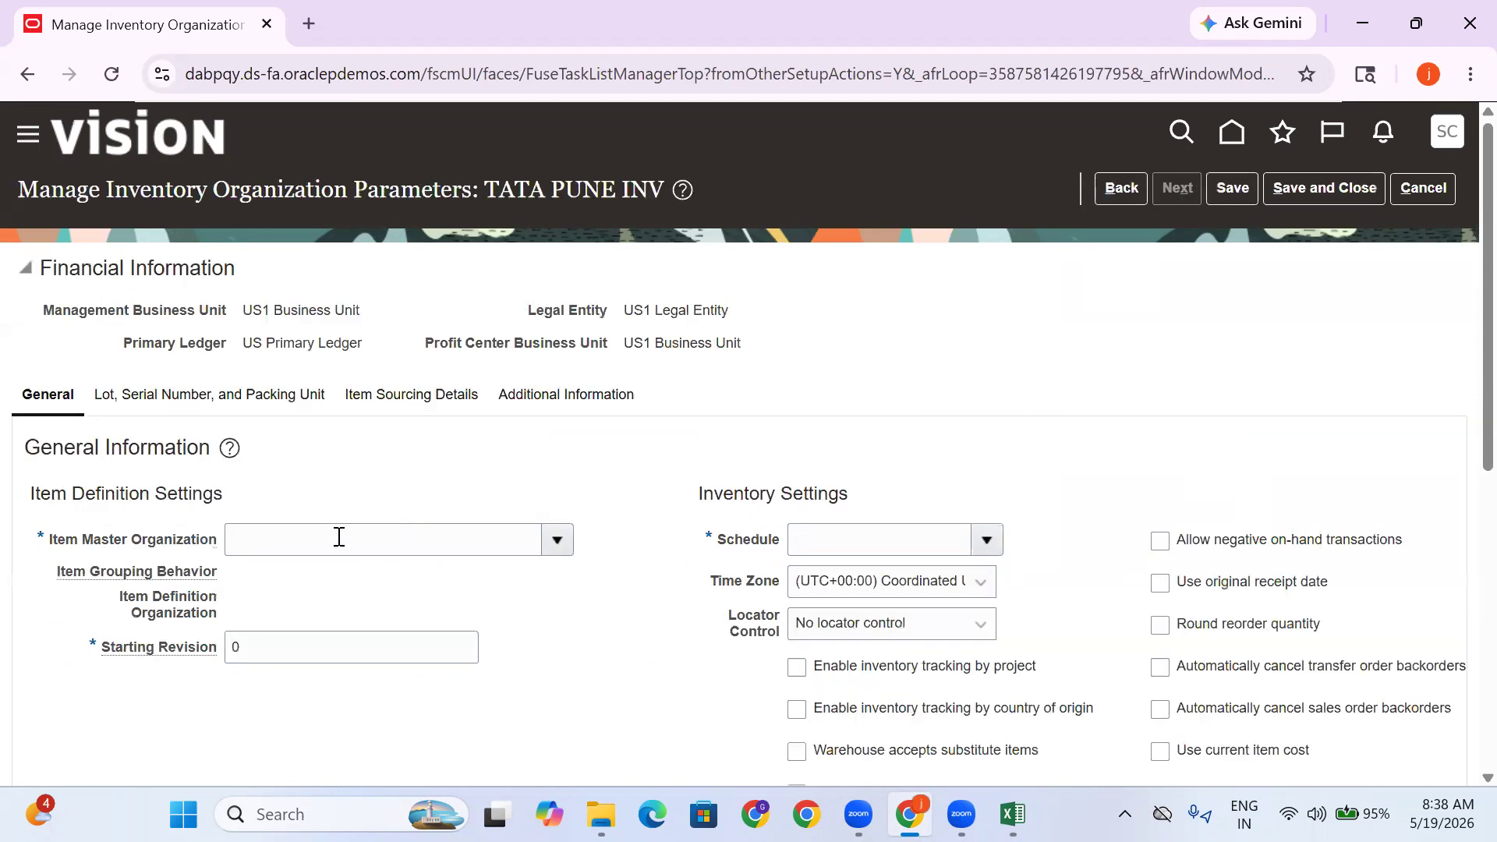
Set the item master organization to Operations and the item grouping behavior to Definition Organization
left_click(563, 541)
left_click(258, 194)
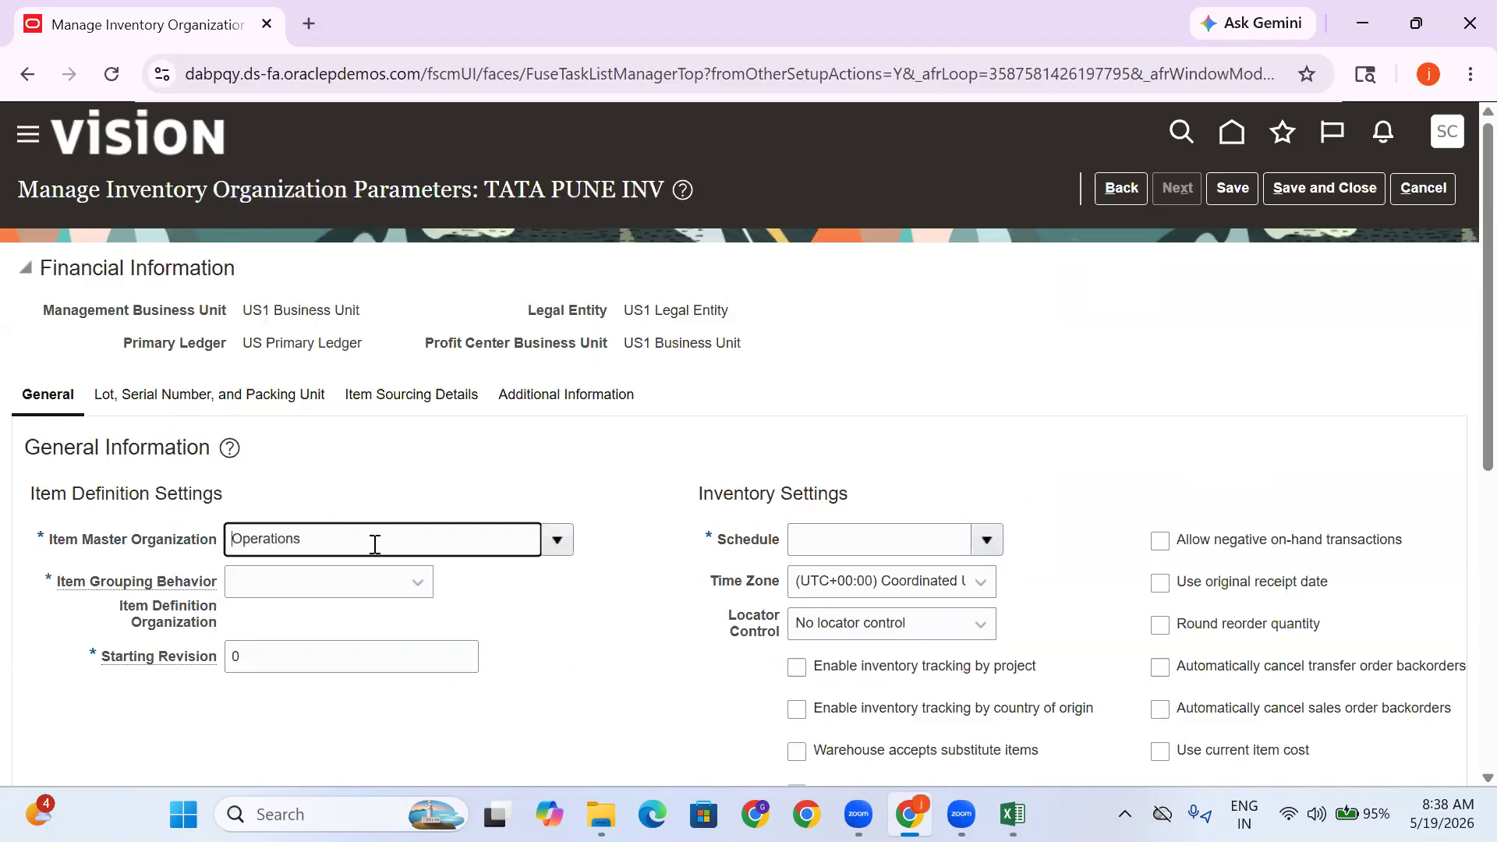
left_click(303, 583)
left_click(314, 661)
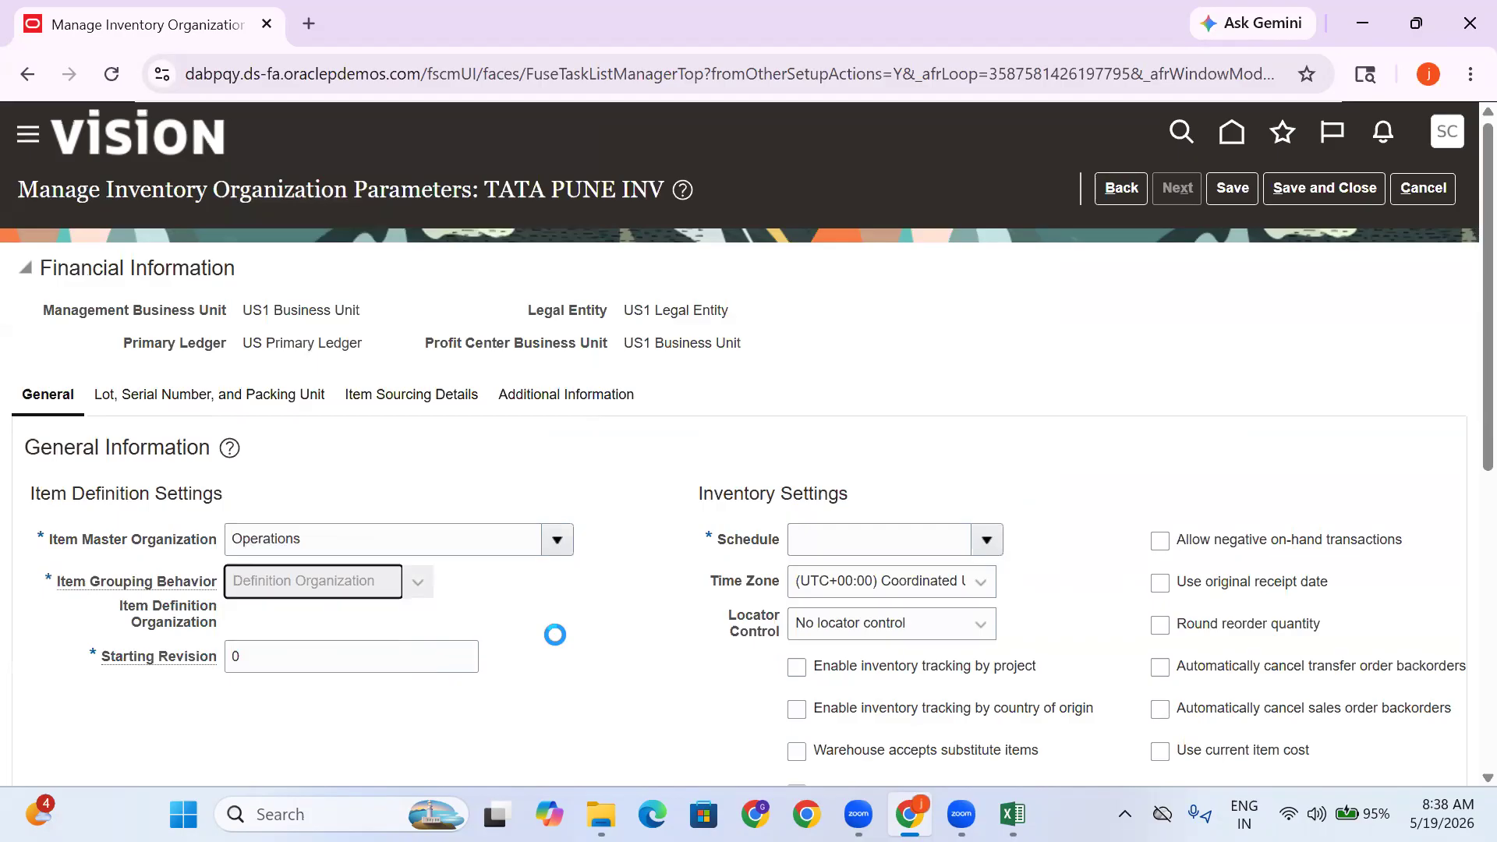
Set the organization's schedule to Operations, look over the remaining general parameters, and save and close the organization
left_click(866, 545)
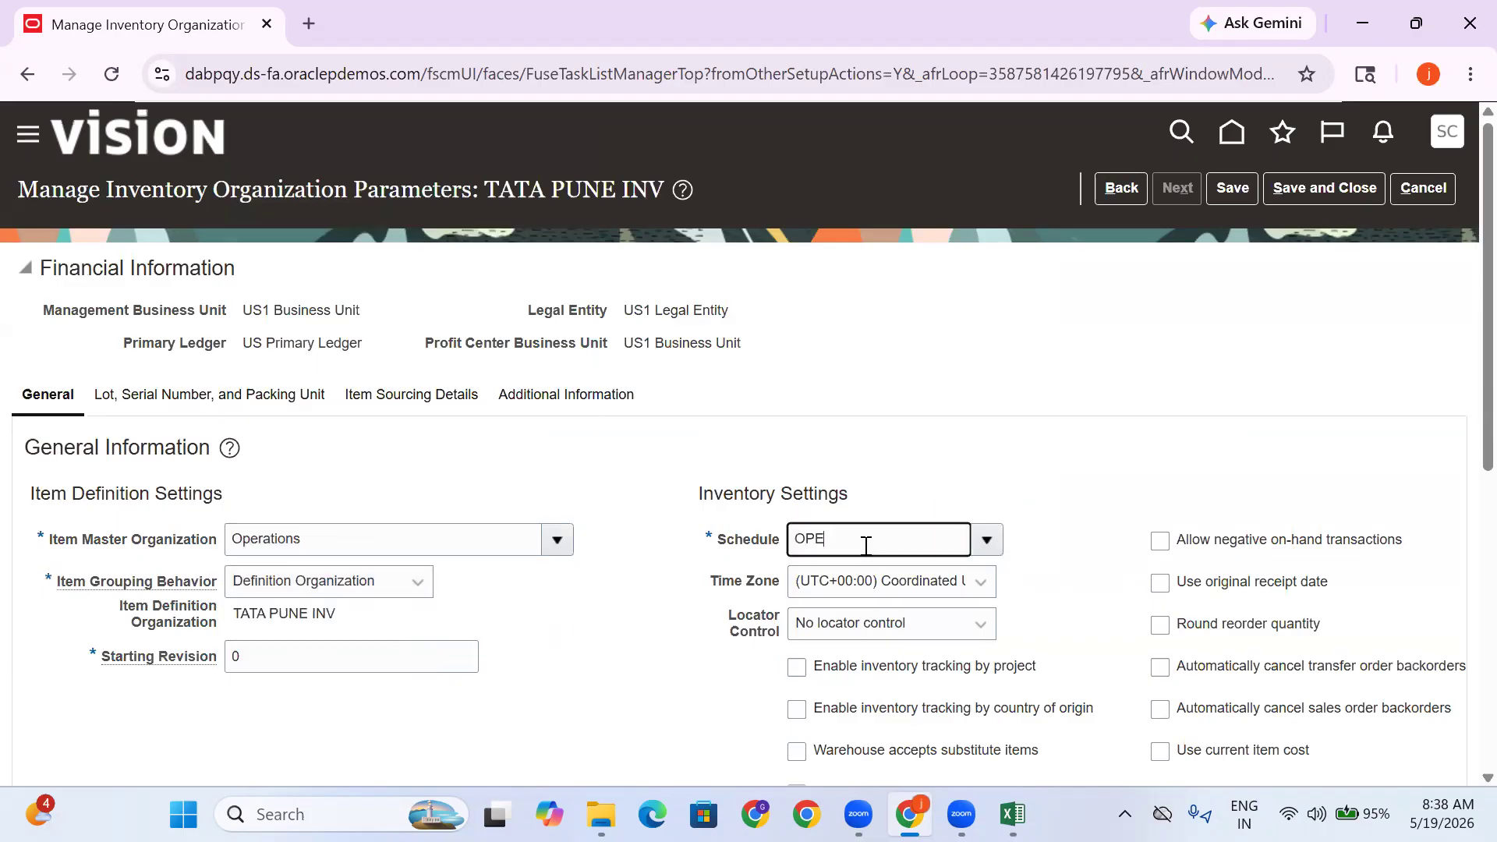
type("OPE")
key("Tab")
scroll(538, 471, "down", 2)
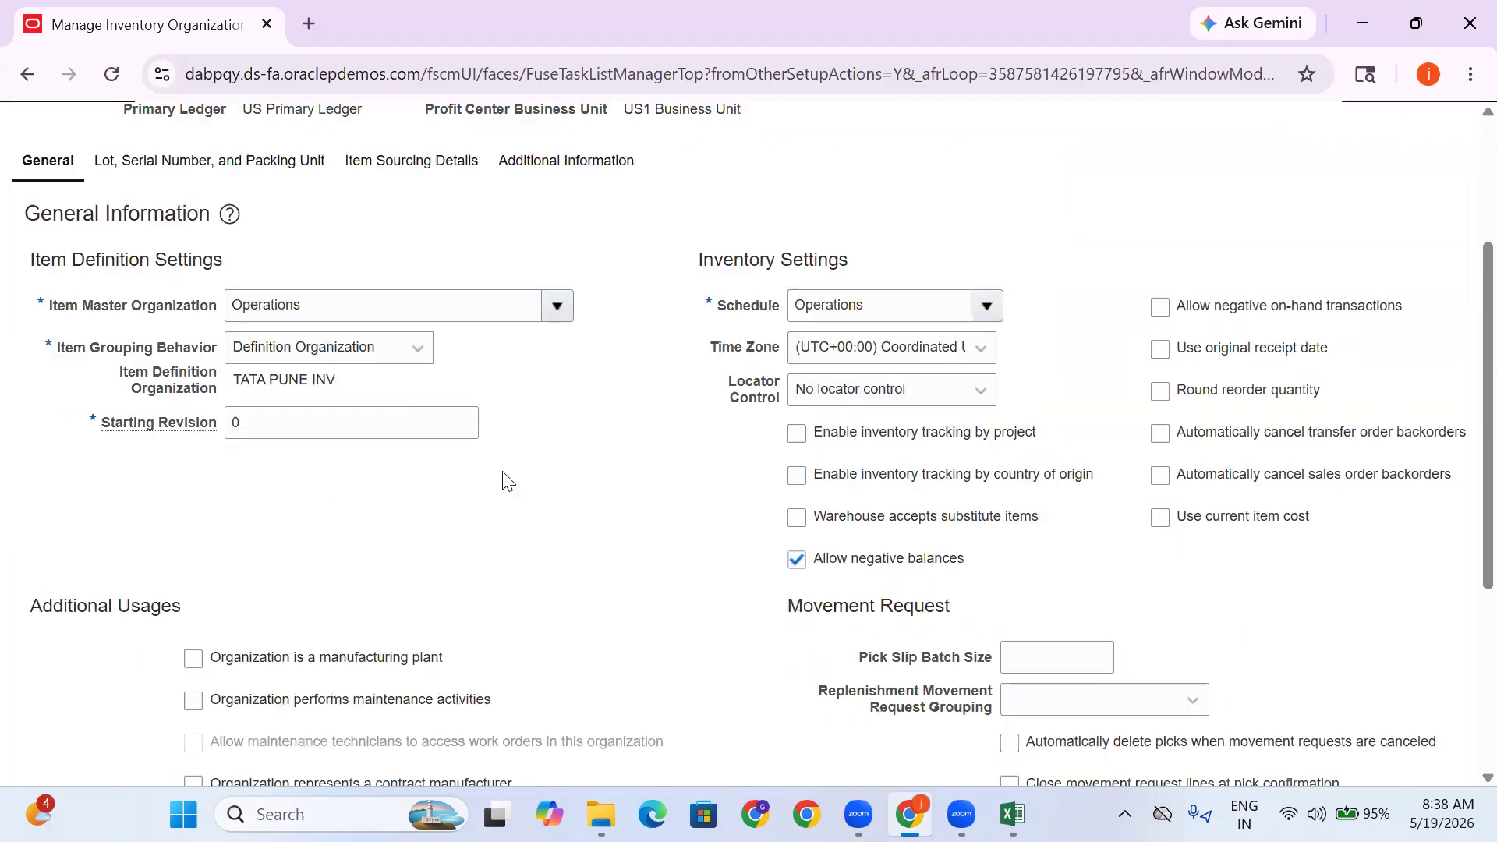
scroll(702, 516, "down", 3)
scroll(866, 526, "up", 6)
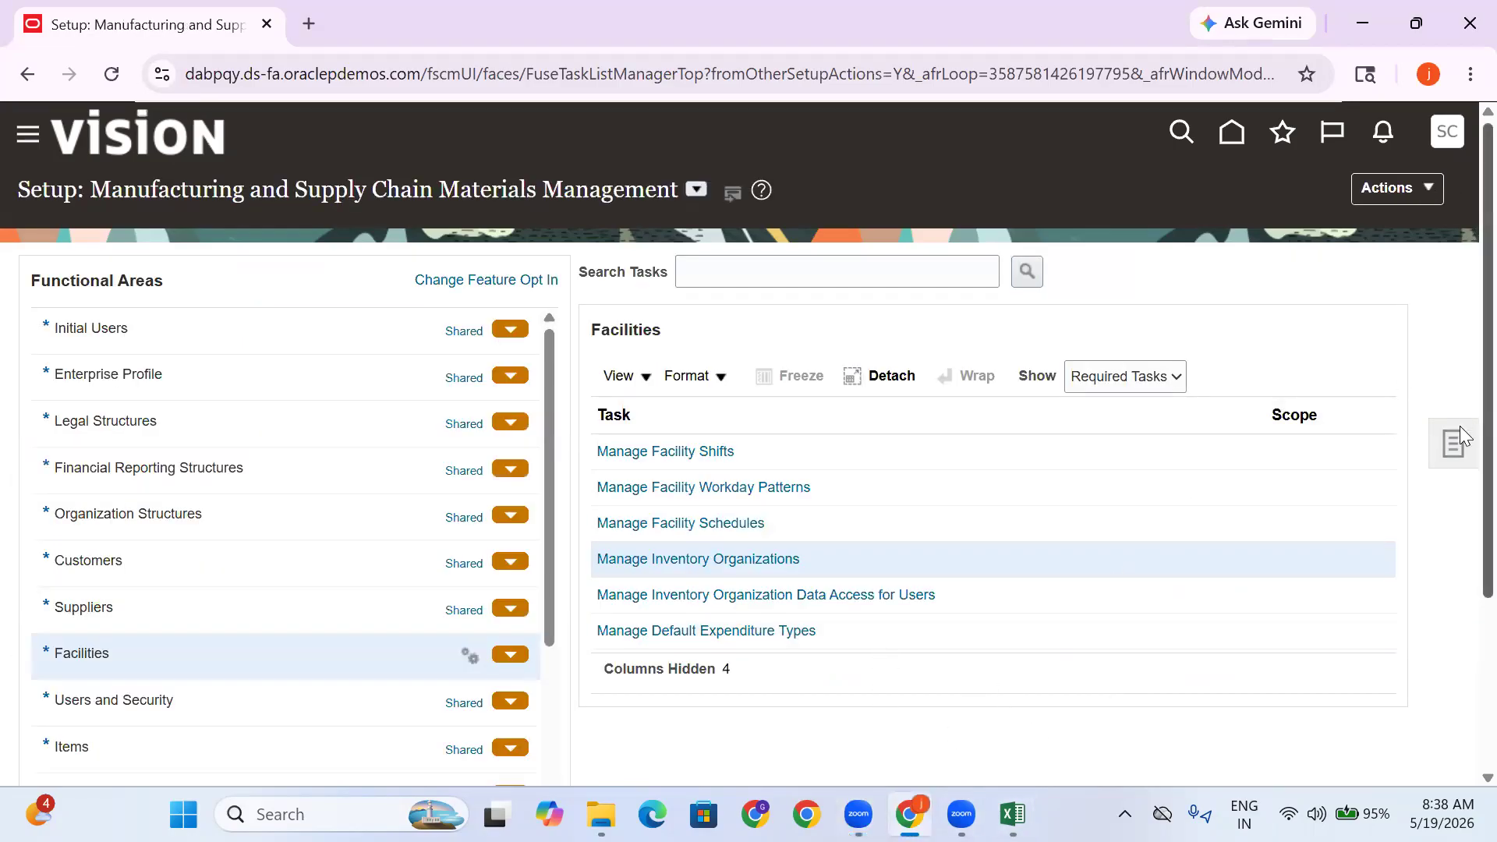
Open the Configure Subinventories task in the Inventory Management functional area
scroll(179, 549, "down", 3)
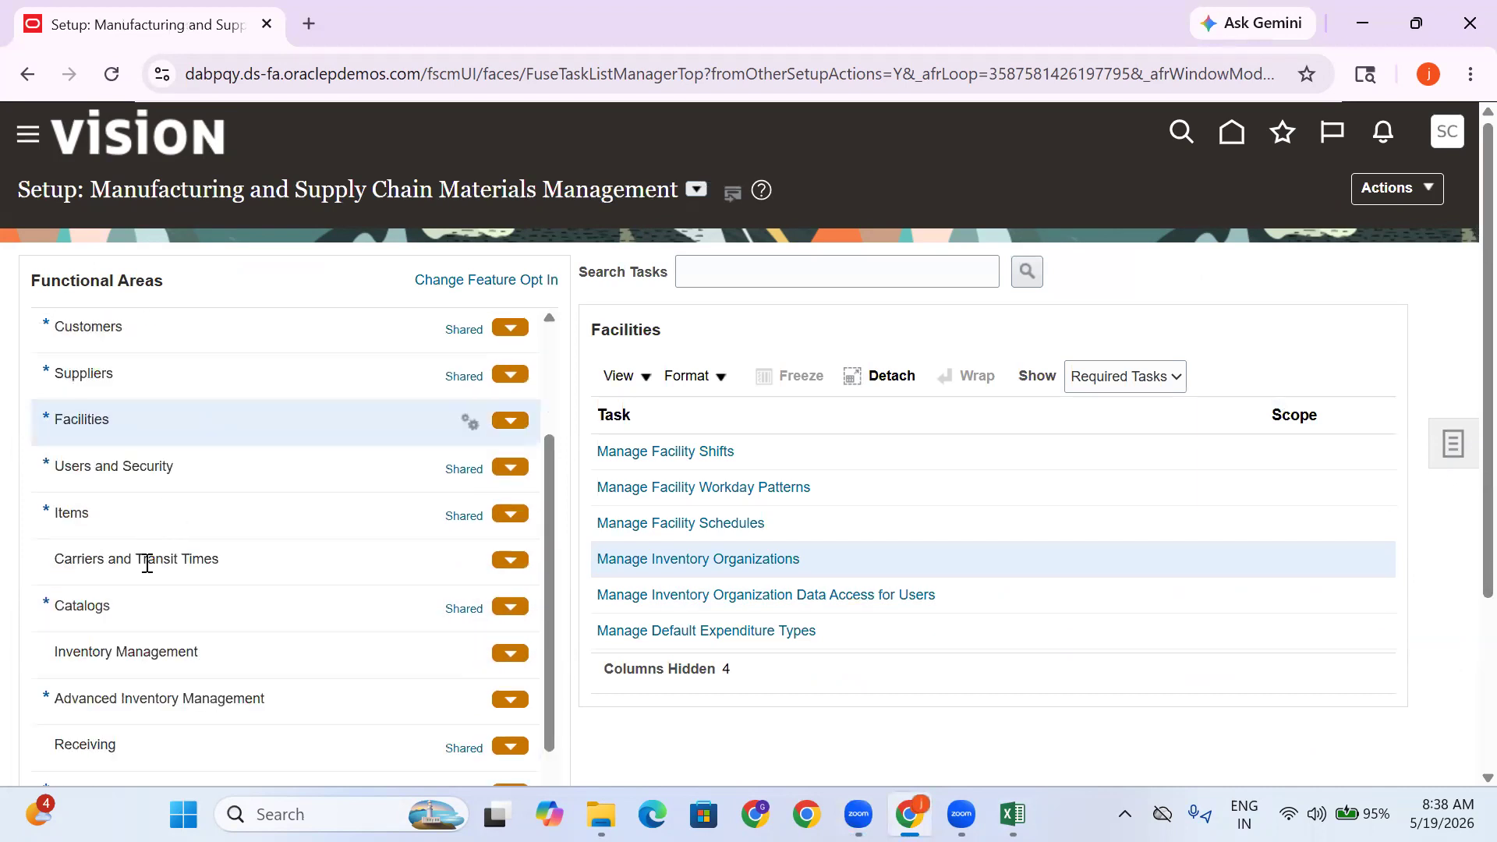
left_click(182, 652)
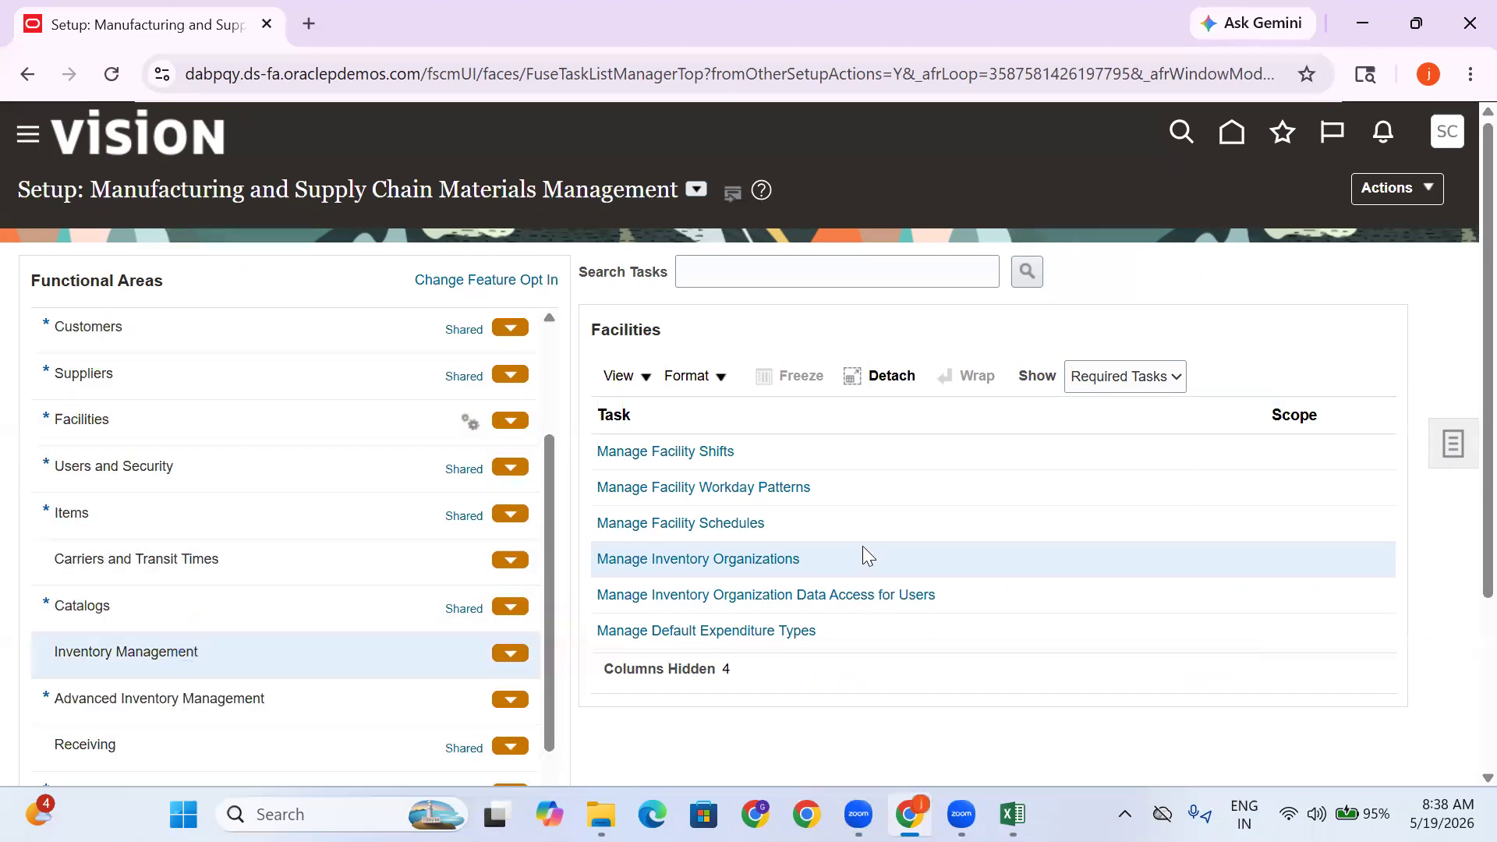
scroll(933, 472, "down", 6)
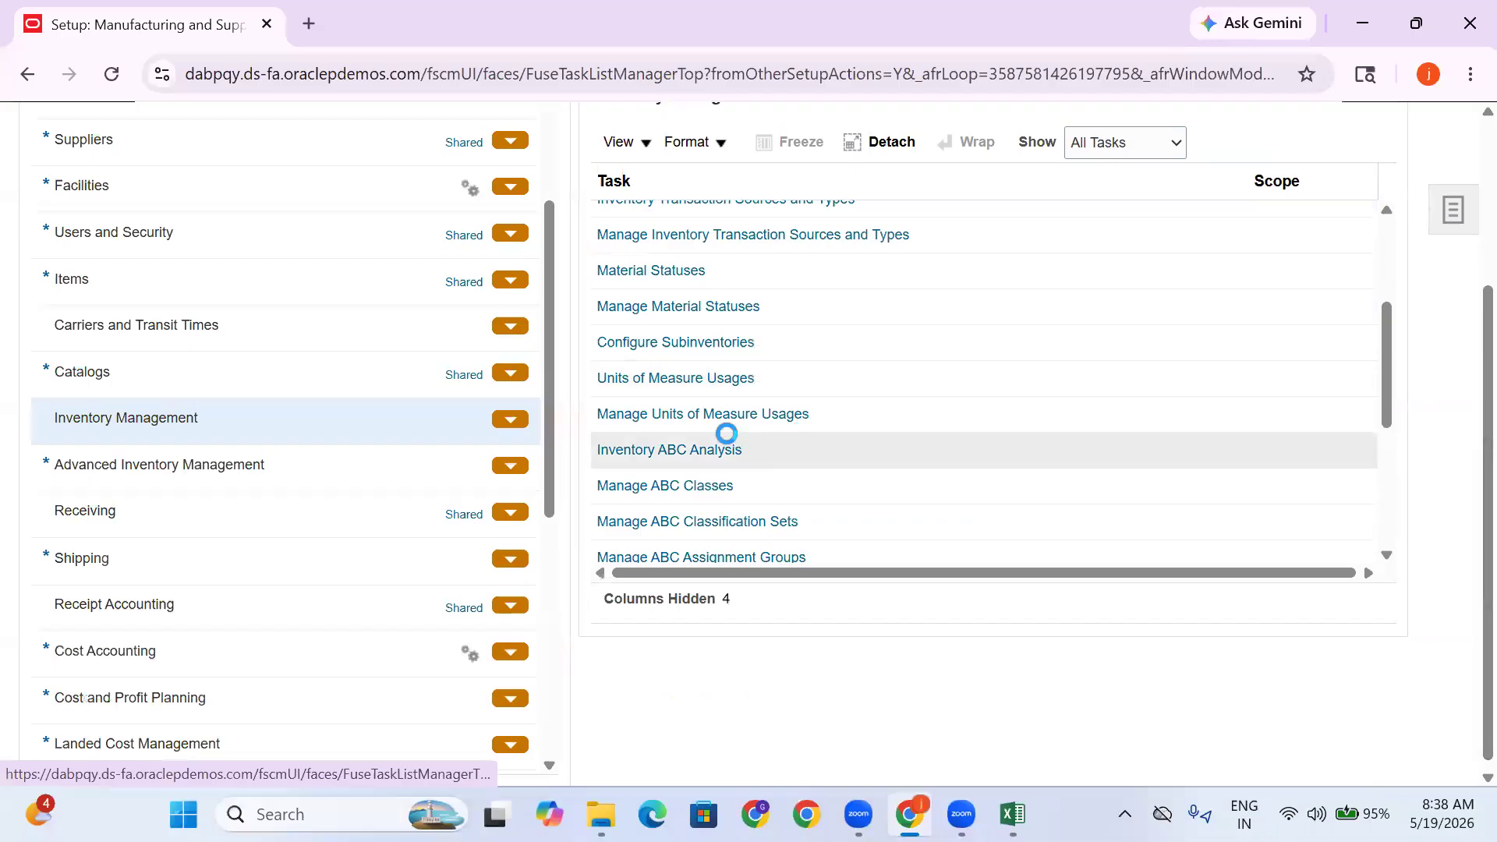
left_click(675, 344)
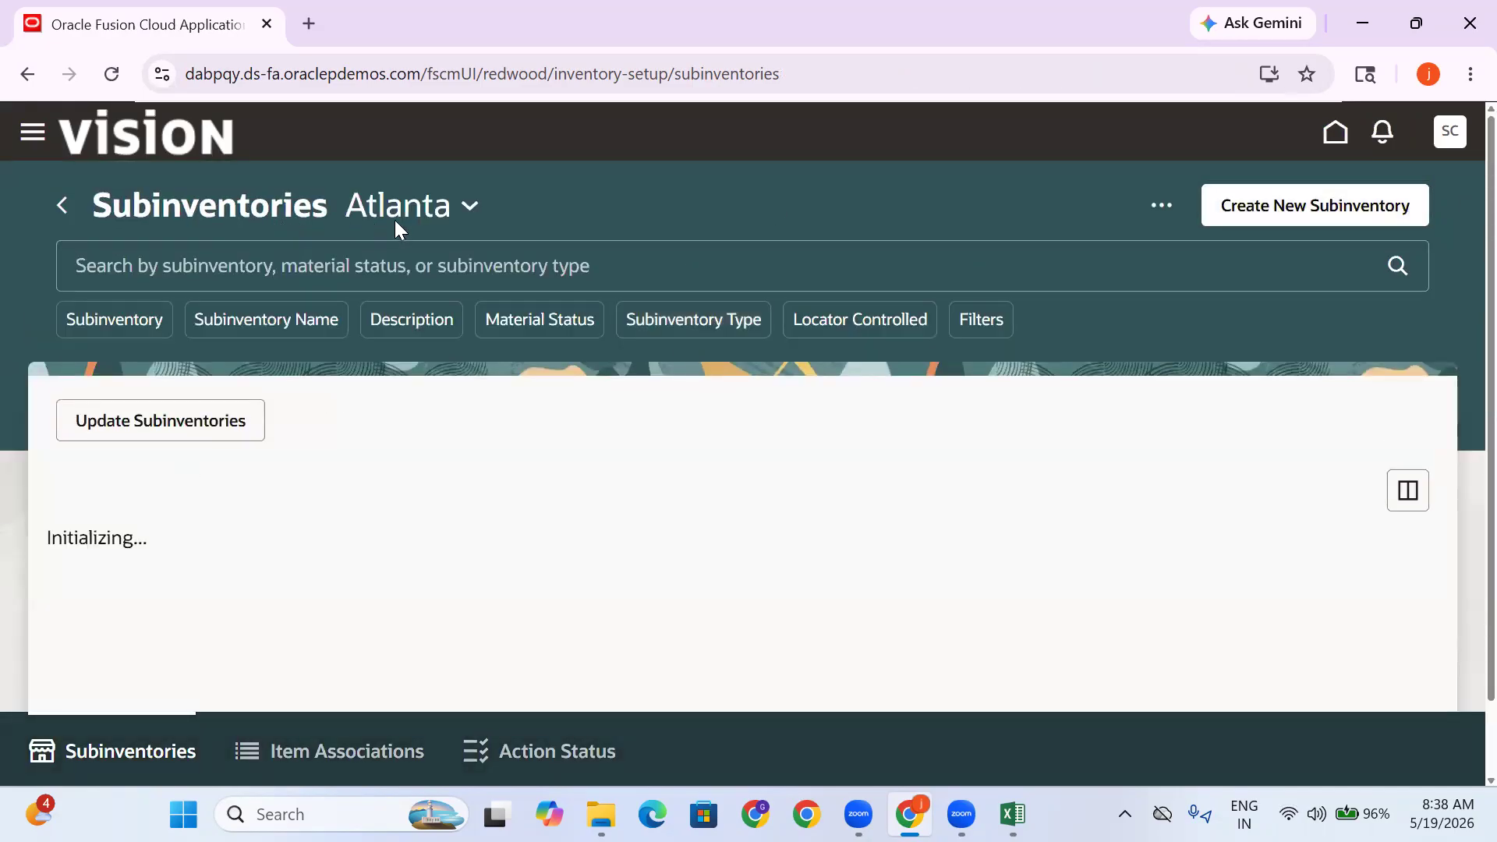
Search the organizations for TATA and switch the subinventories page from Atlanta to TATA PUNE INV
left_click(394, 218)
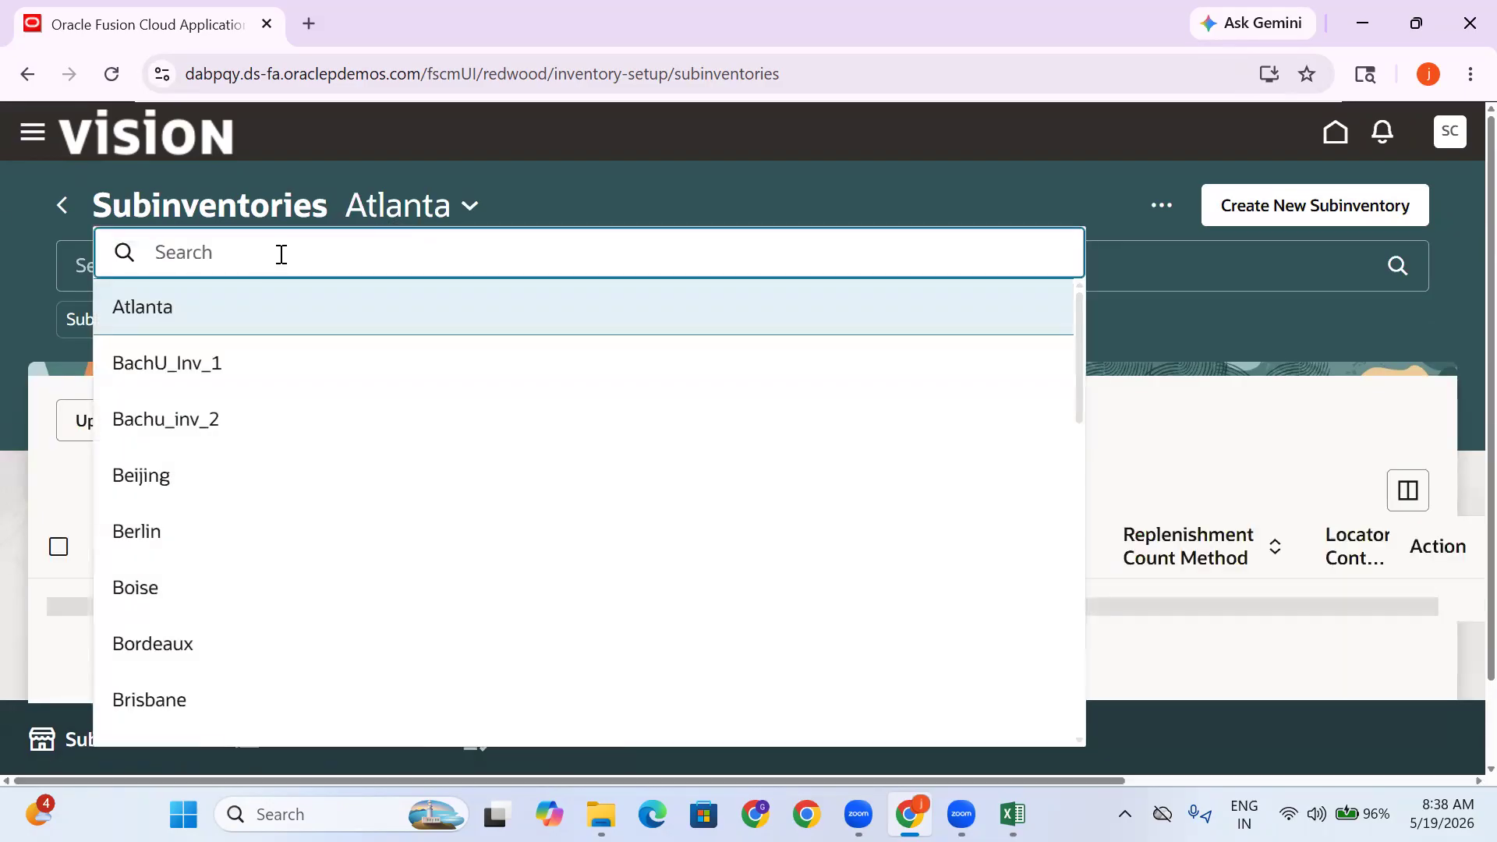
type("TATA")
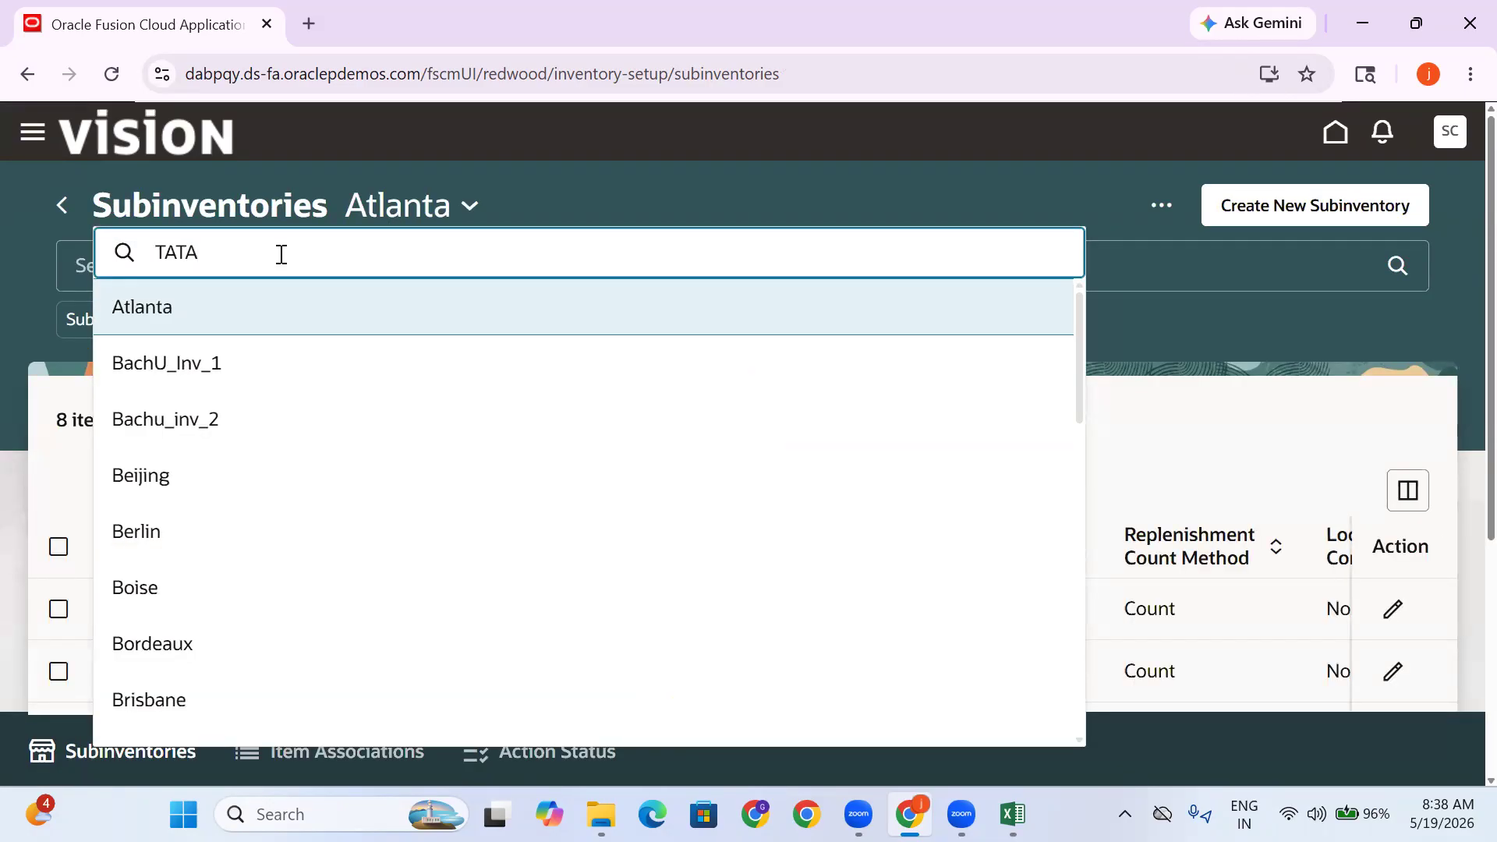
key("BackSpace")
left_click(283, 308)
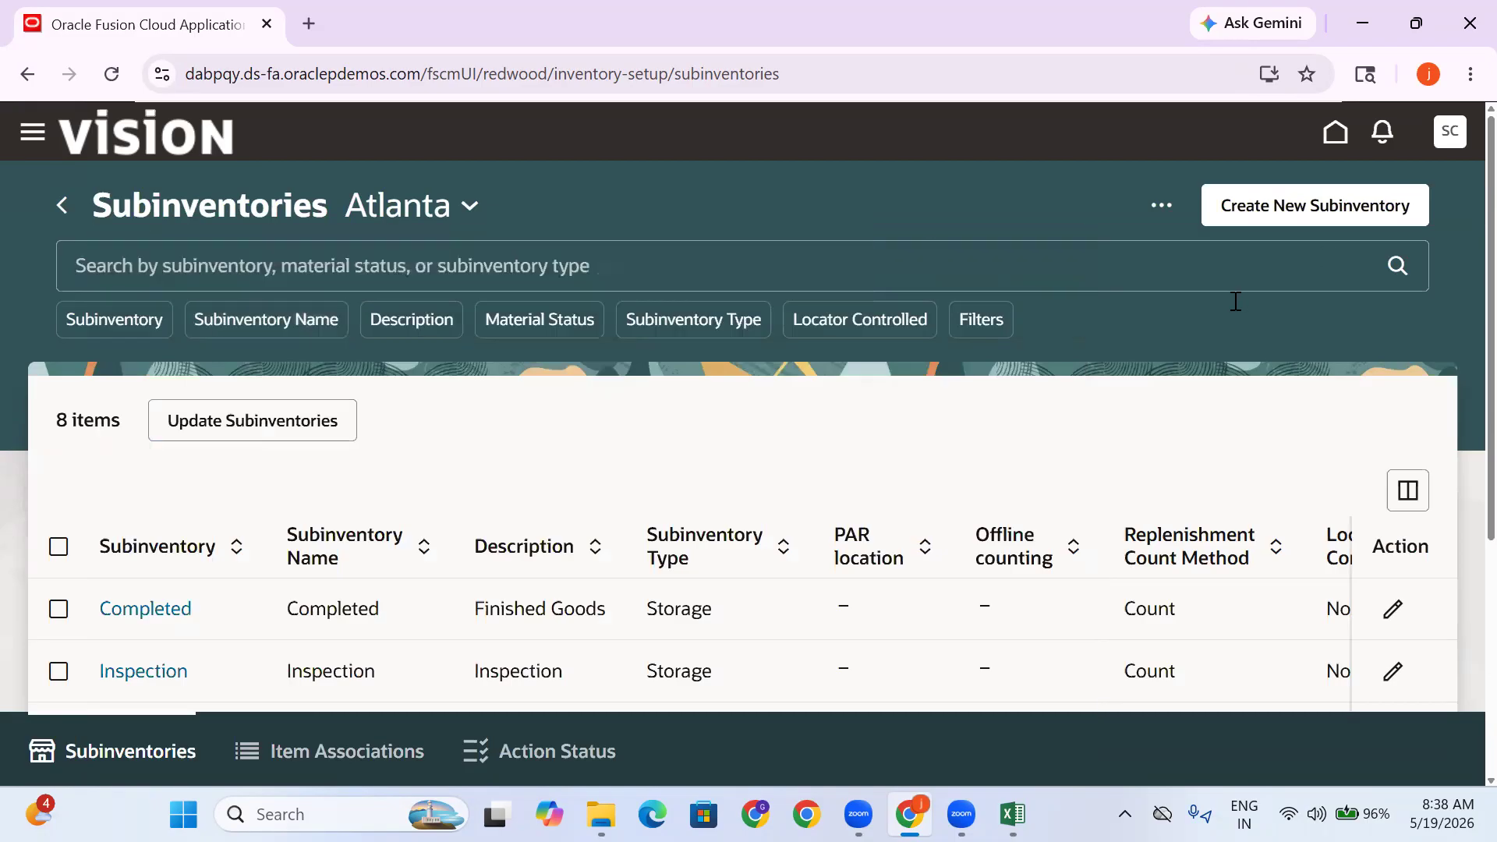
Create a subinventory in TATA PUNE INV with the subinventory, name and description set to Stores, and submit it to create another
left_click(1260, 218)
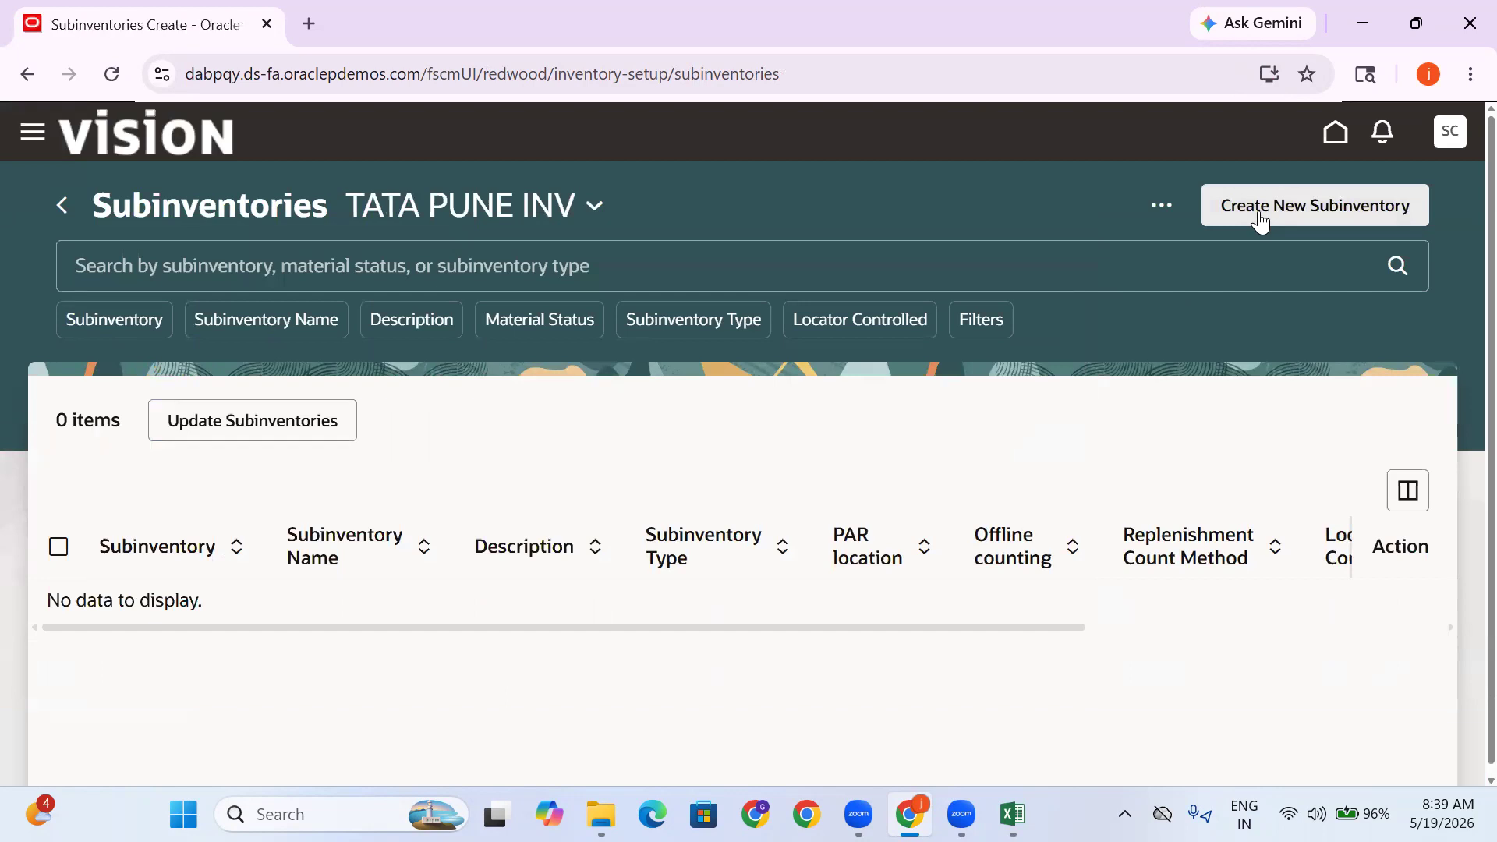
left_click(173, 388)
type("S")
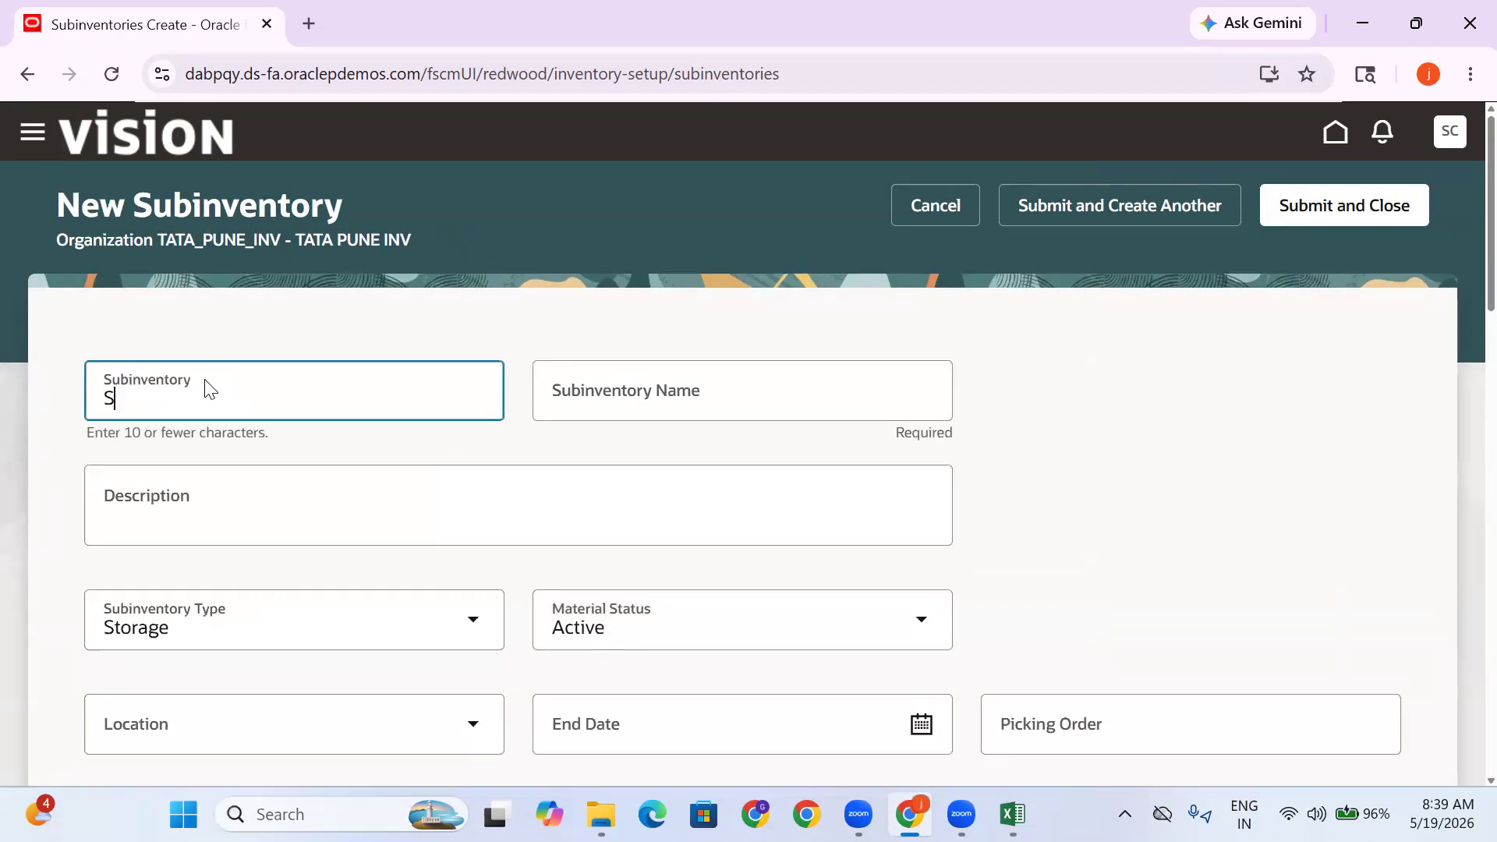
type("tores")
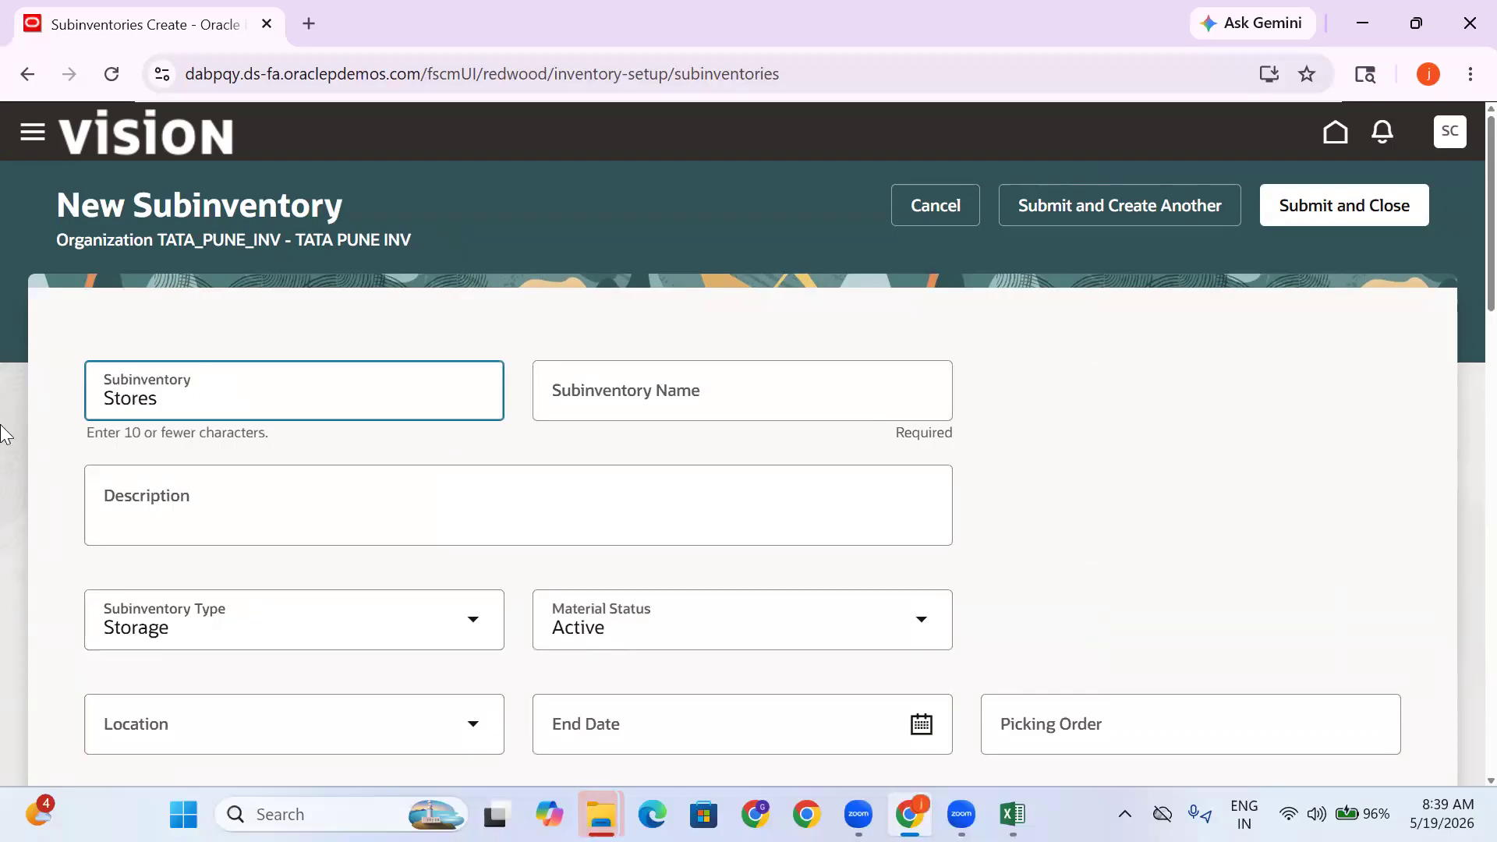
left_click(314, 525)
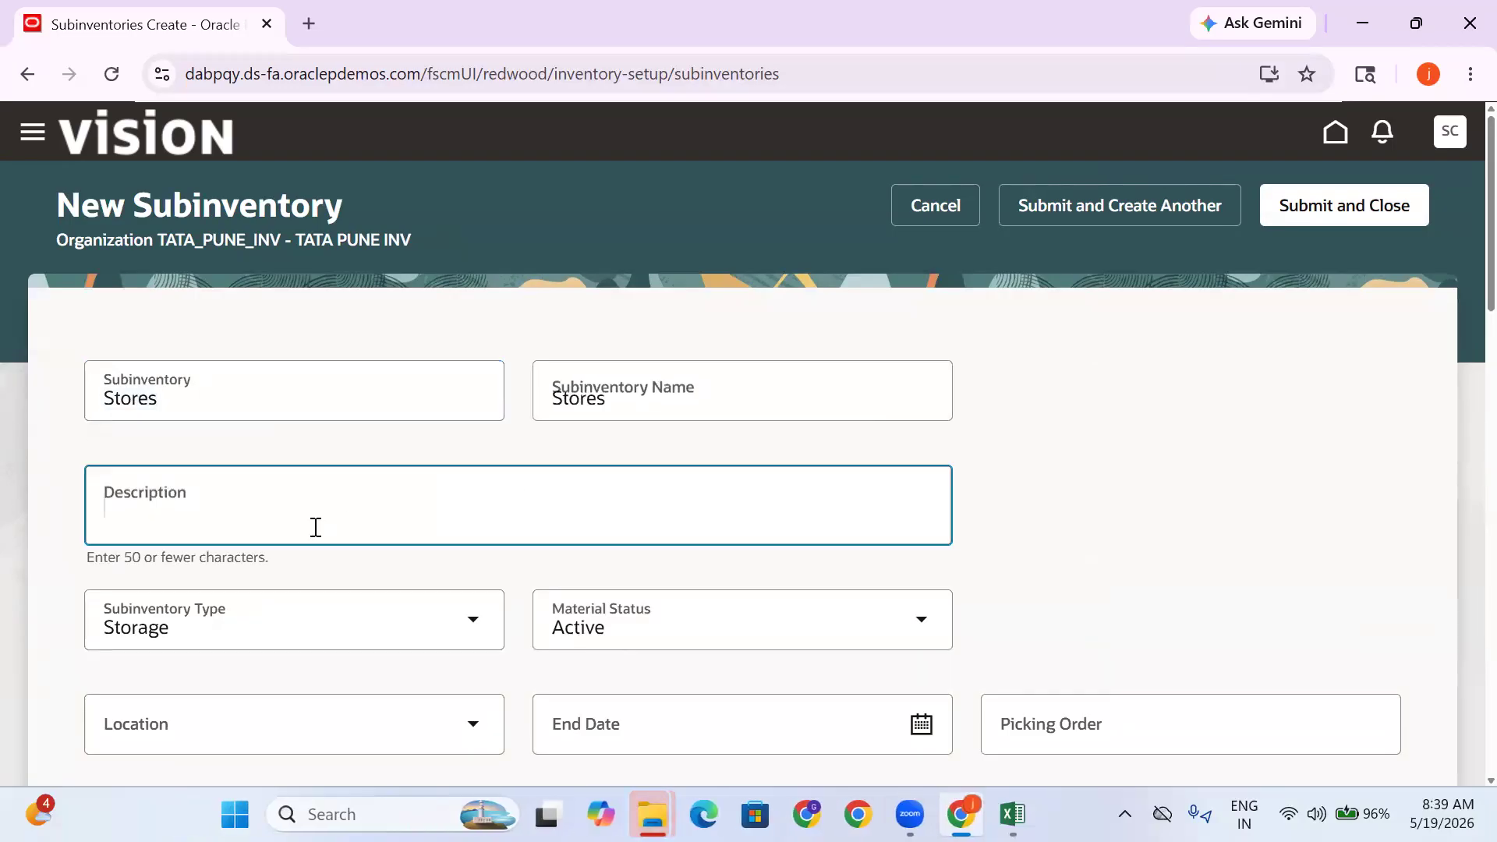
left_click(1074, 215)
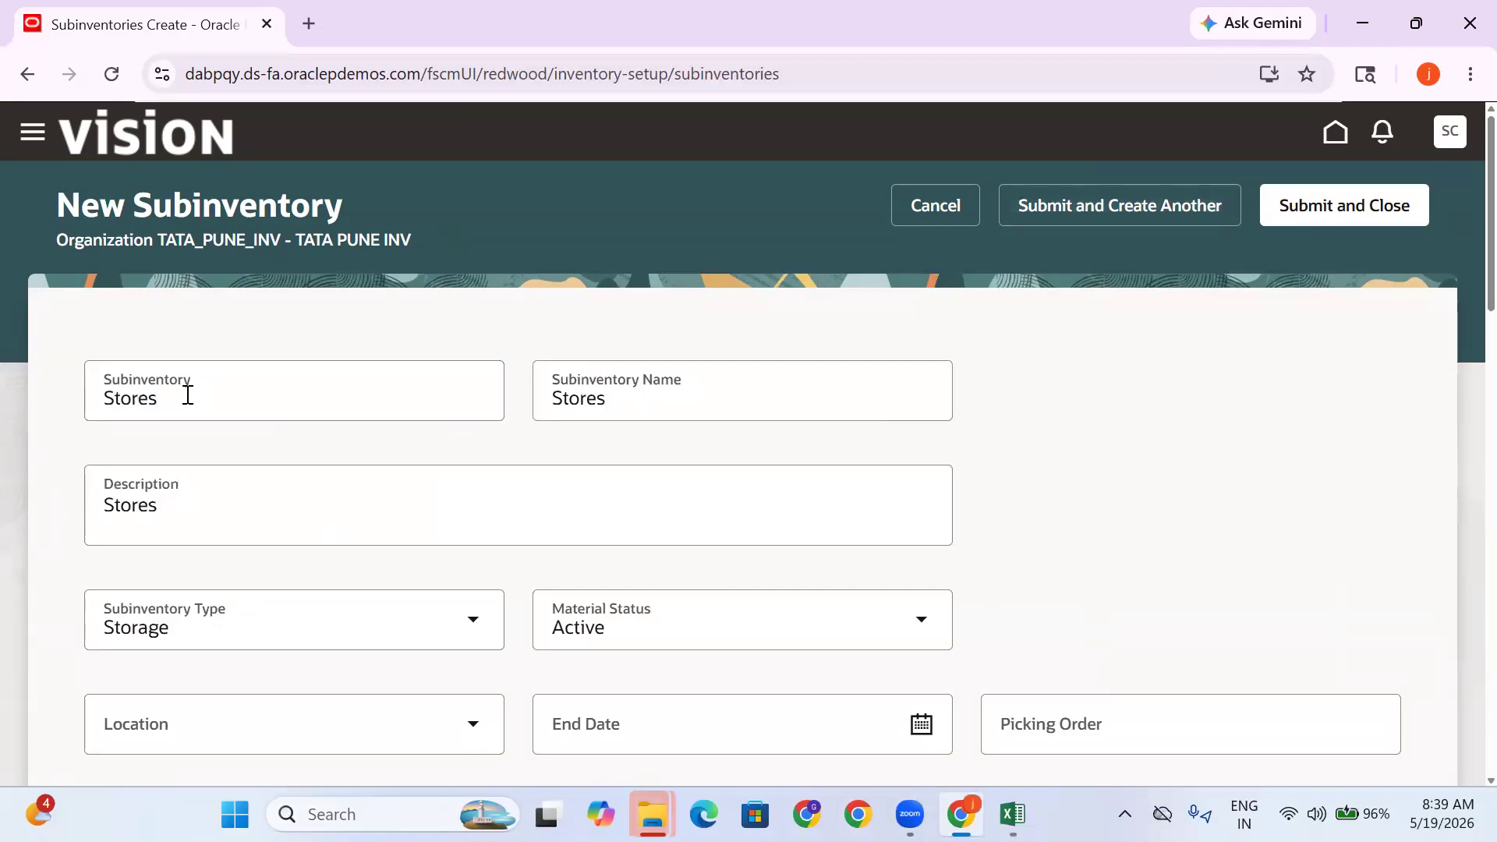
Create a second subinventory with the subinventory, name and description set to Staging, and submit and close it
left_click(182, 395)
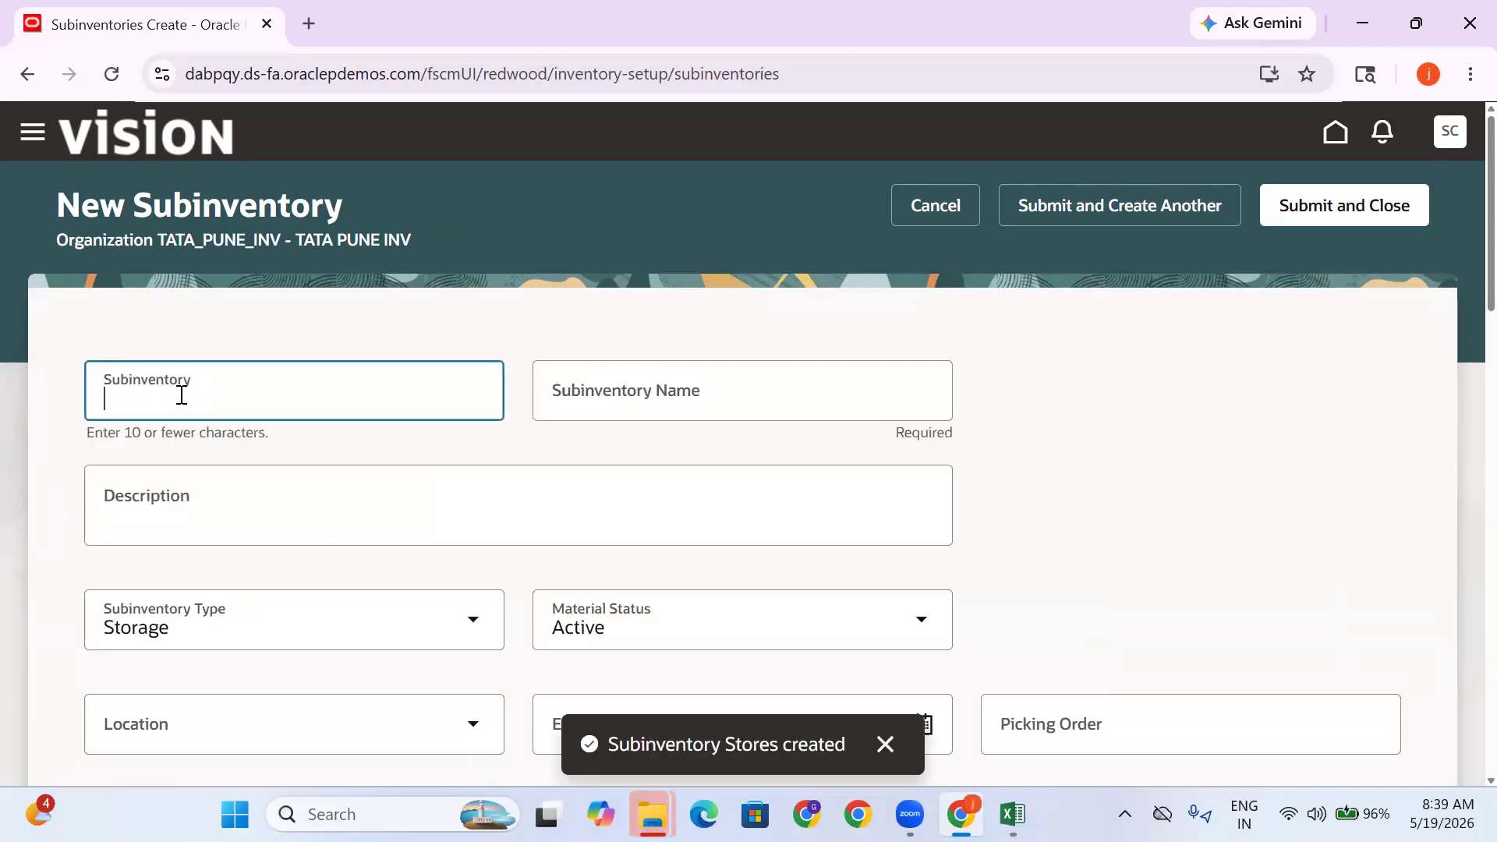
type("Staging")
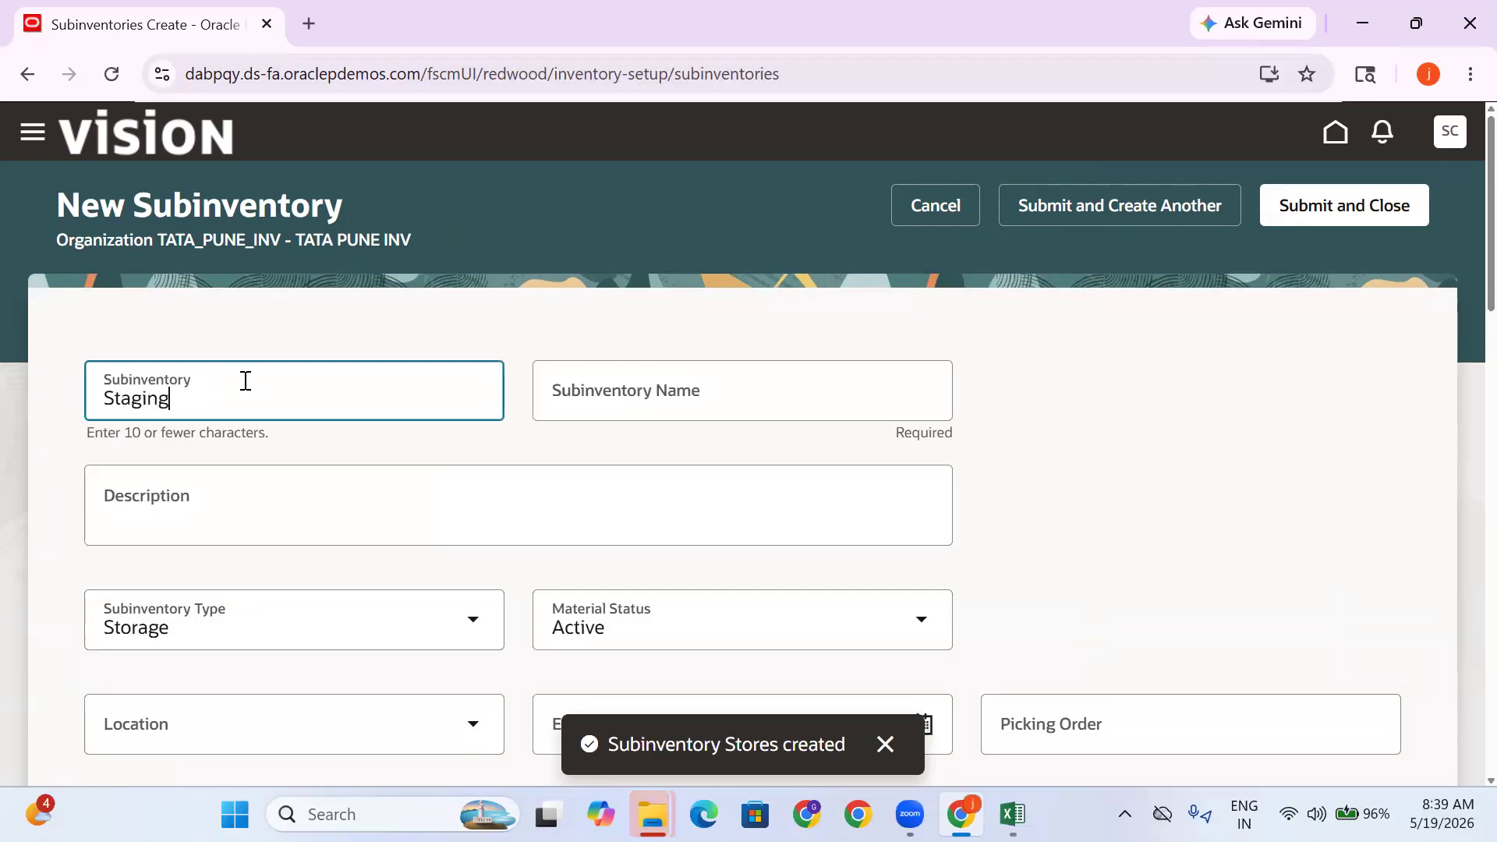
left_click_drag(191, 413, 8, 416)
key("ctrl+c")
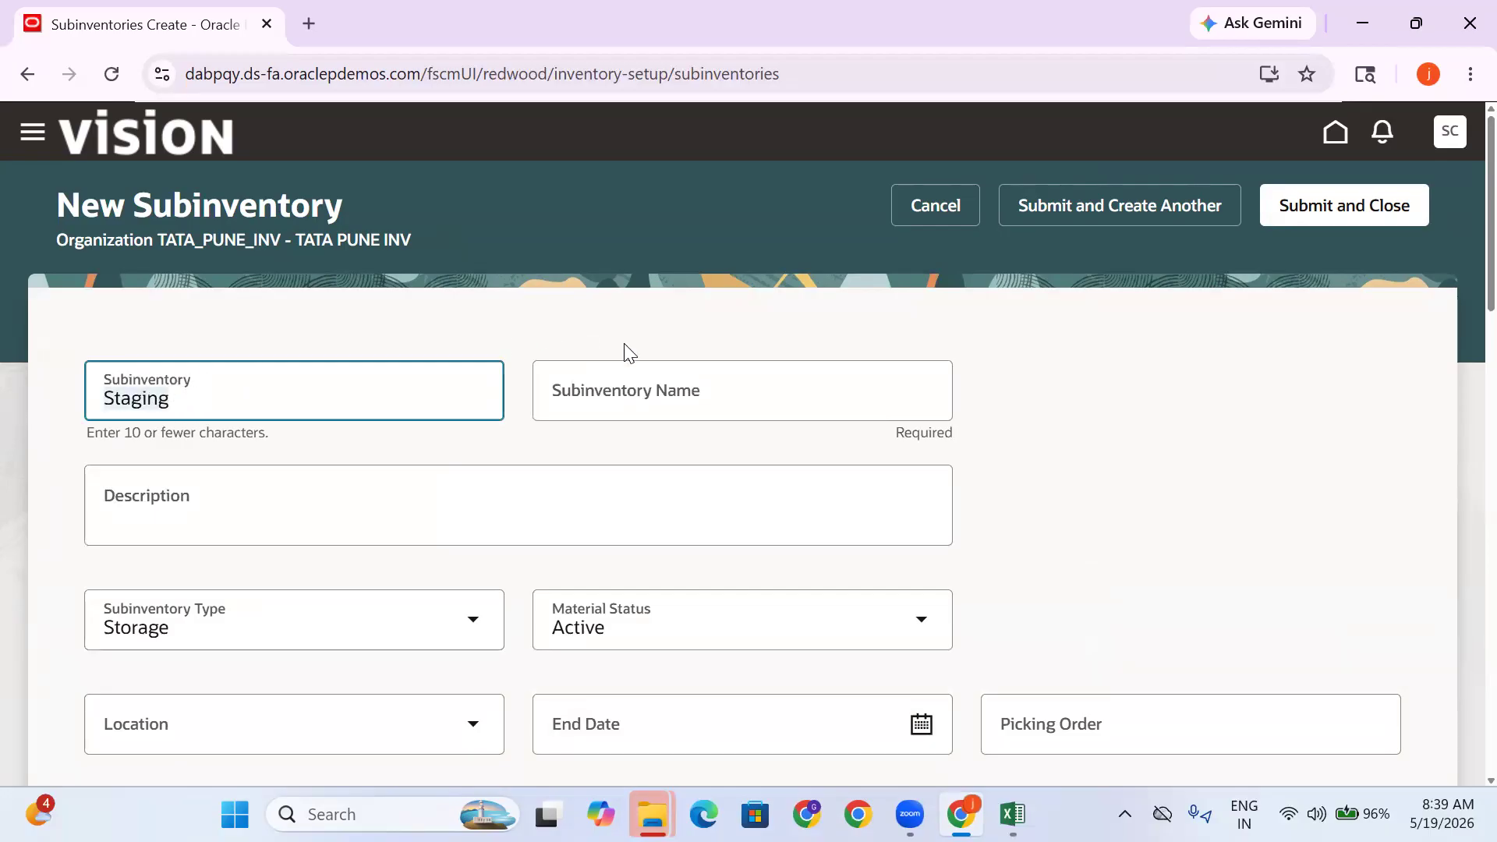
left_click(242, 513)
key("ctrl+v")
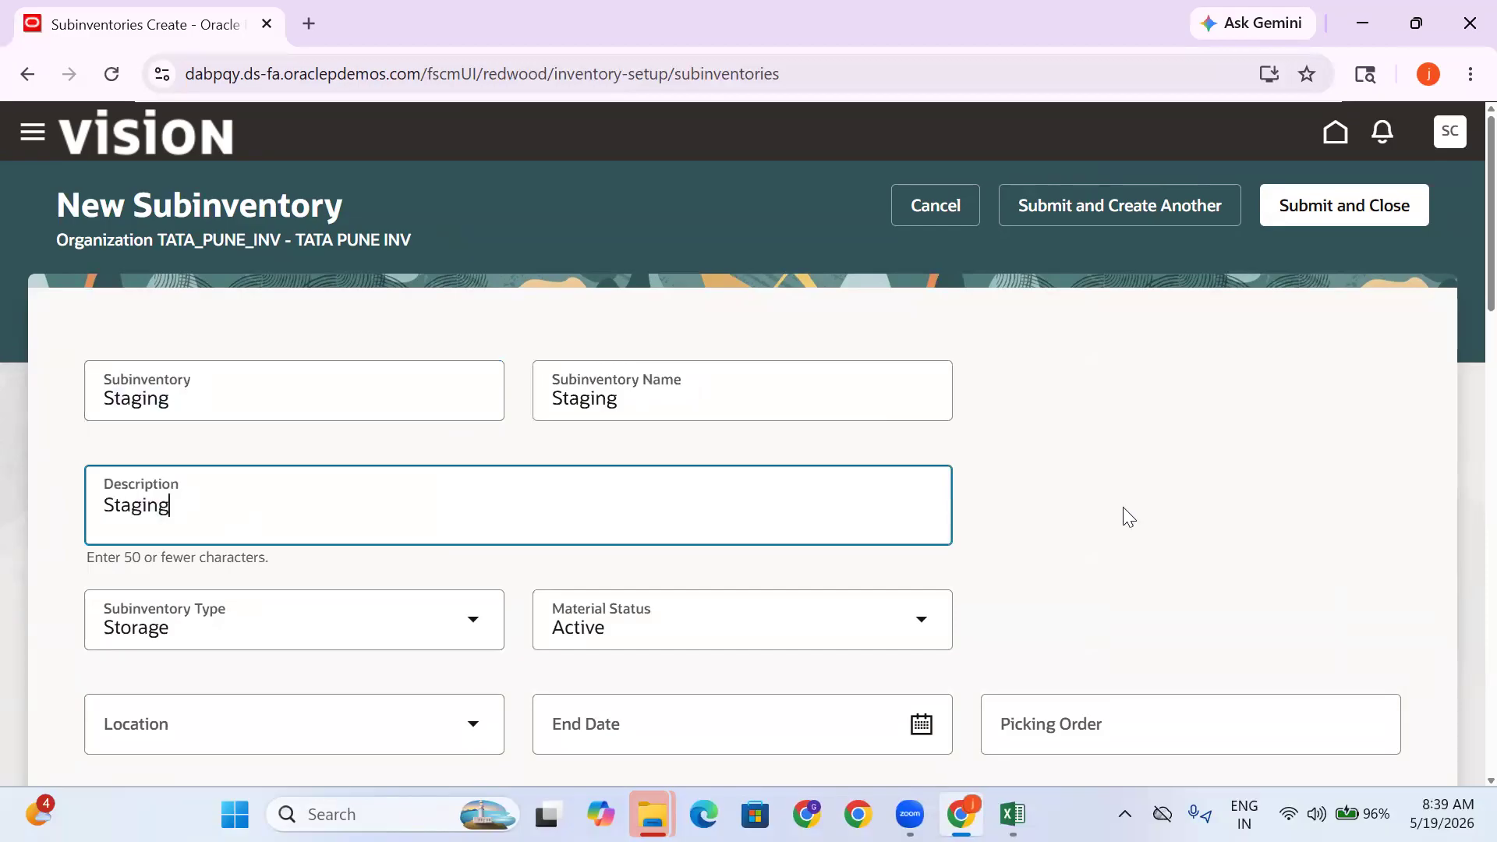
left_click(1133, 513)
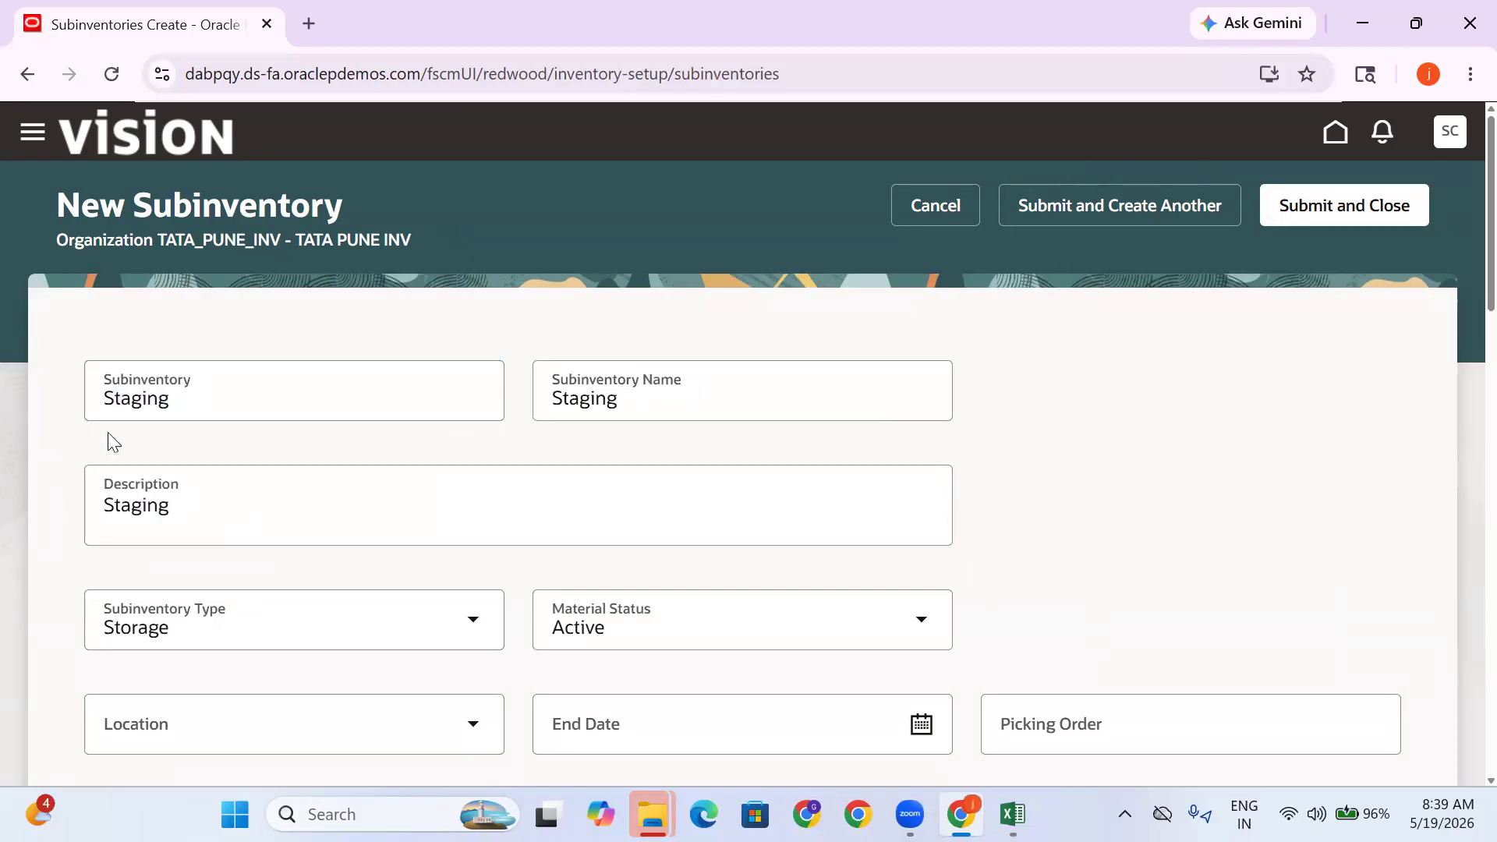
left_click(188, 511)
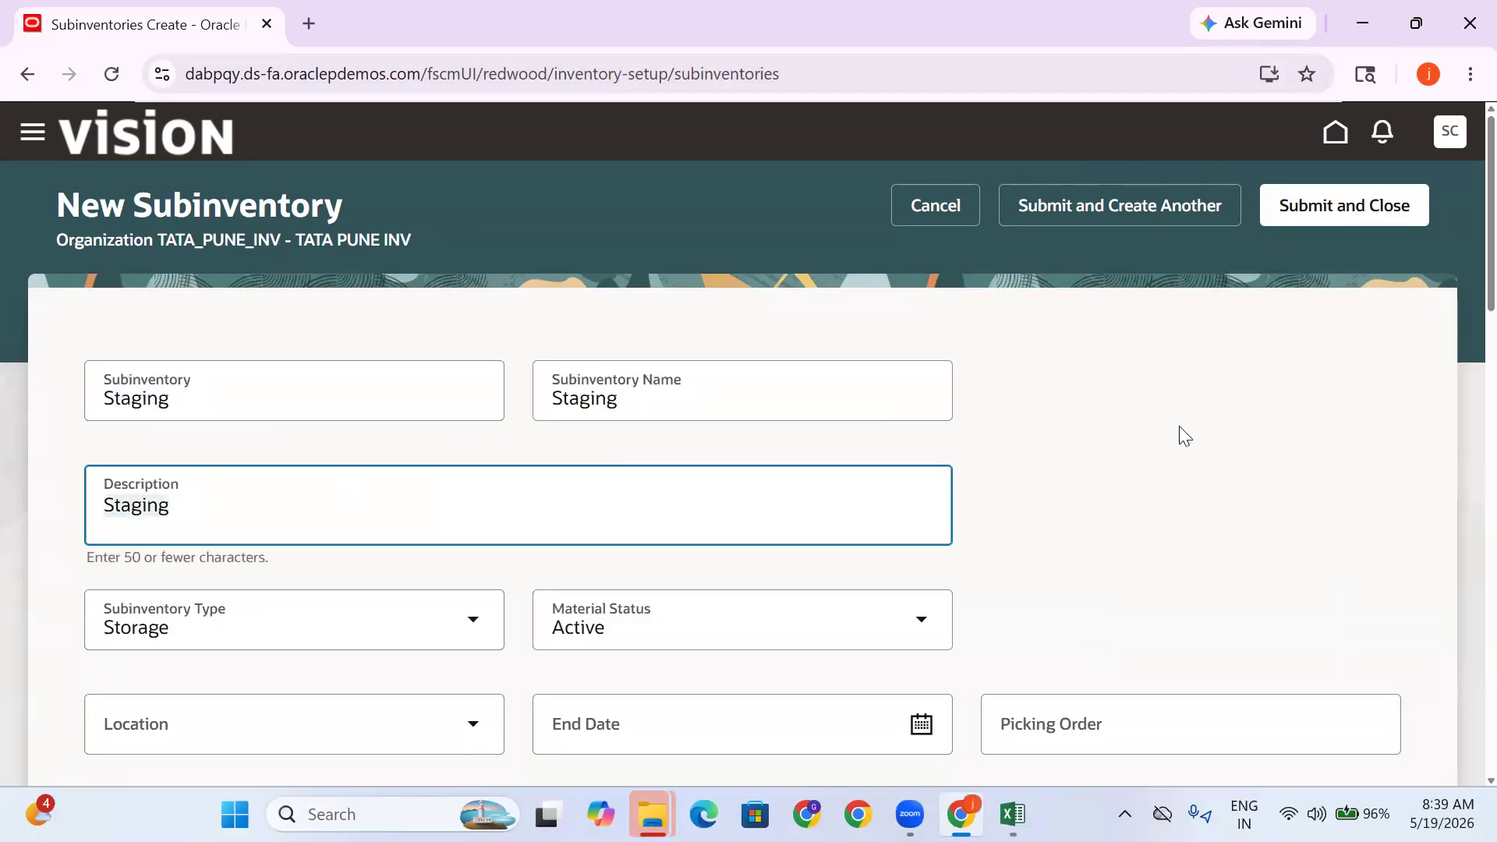
left_click(1299, 371)
left_click(1312, 207)
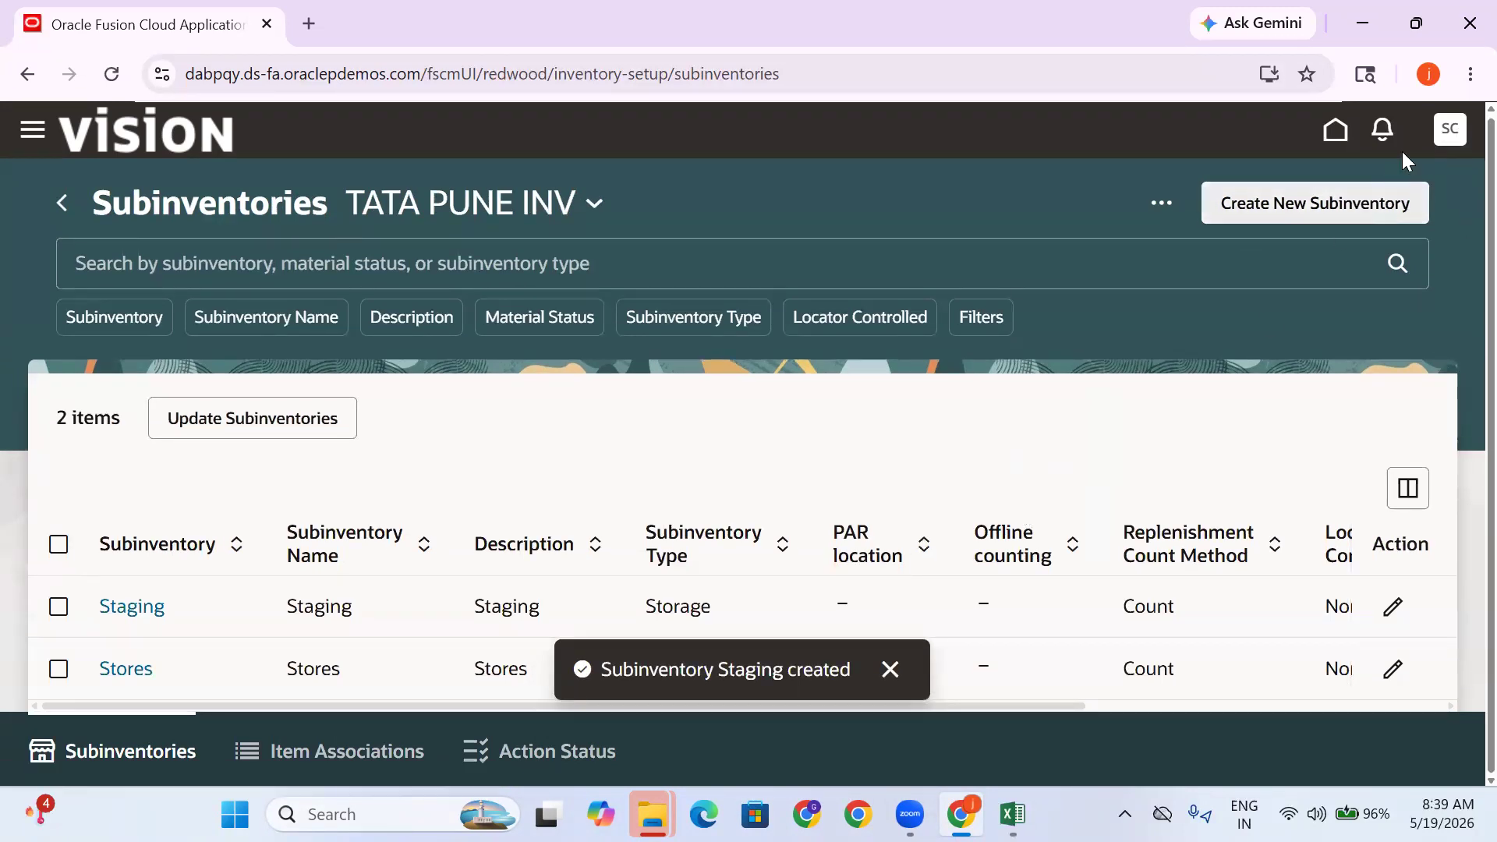
Go to Setup and Maintenance and open the Additional Setup Tasks for Manufacturing and Supply Chain Materials Management
left_click(1449, 130)
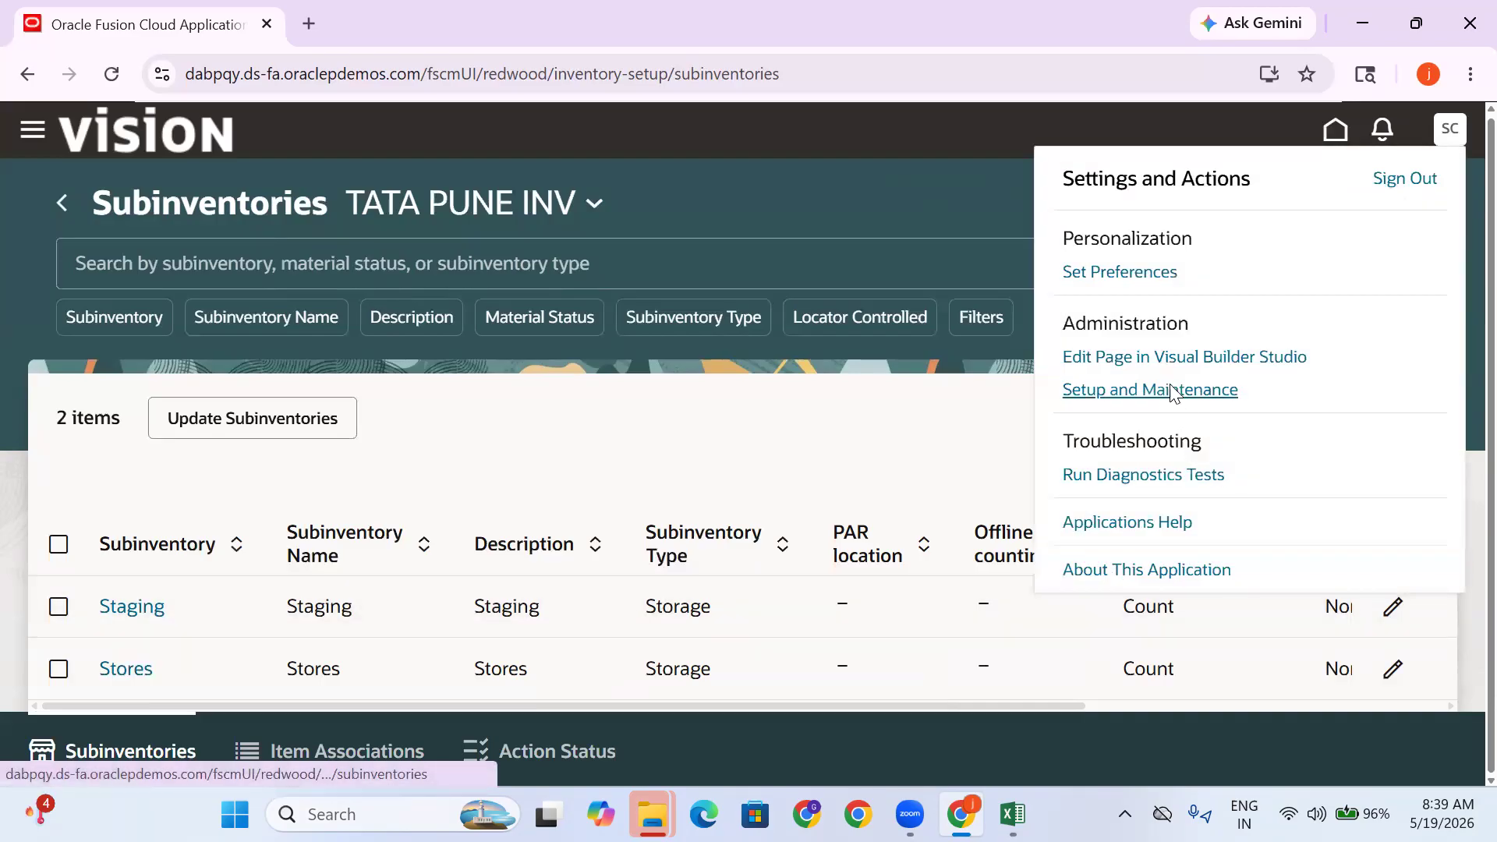
left_click(1171, 390)
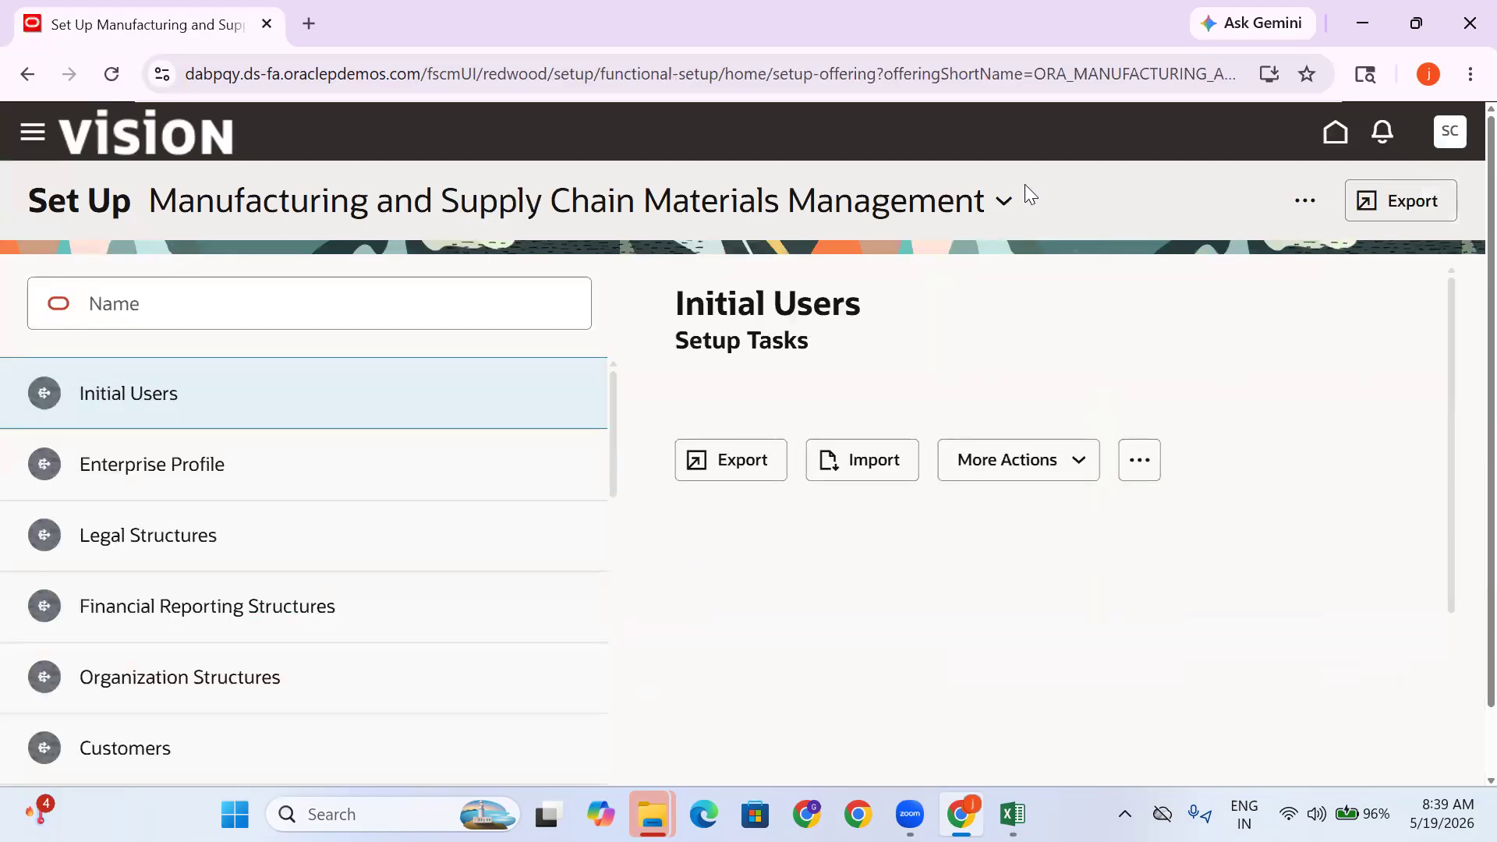
left_click(1306, 204)
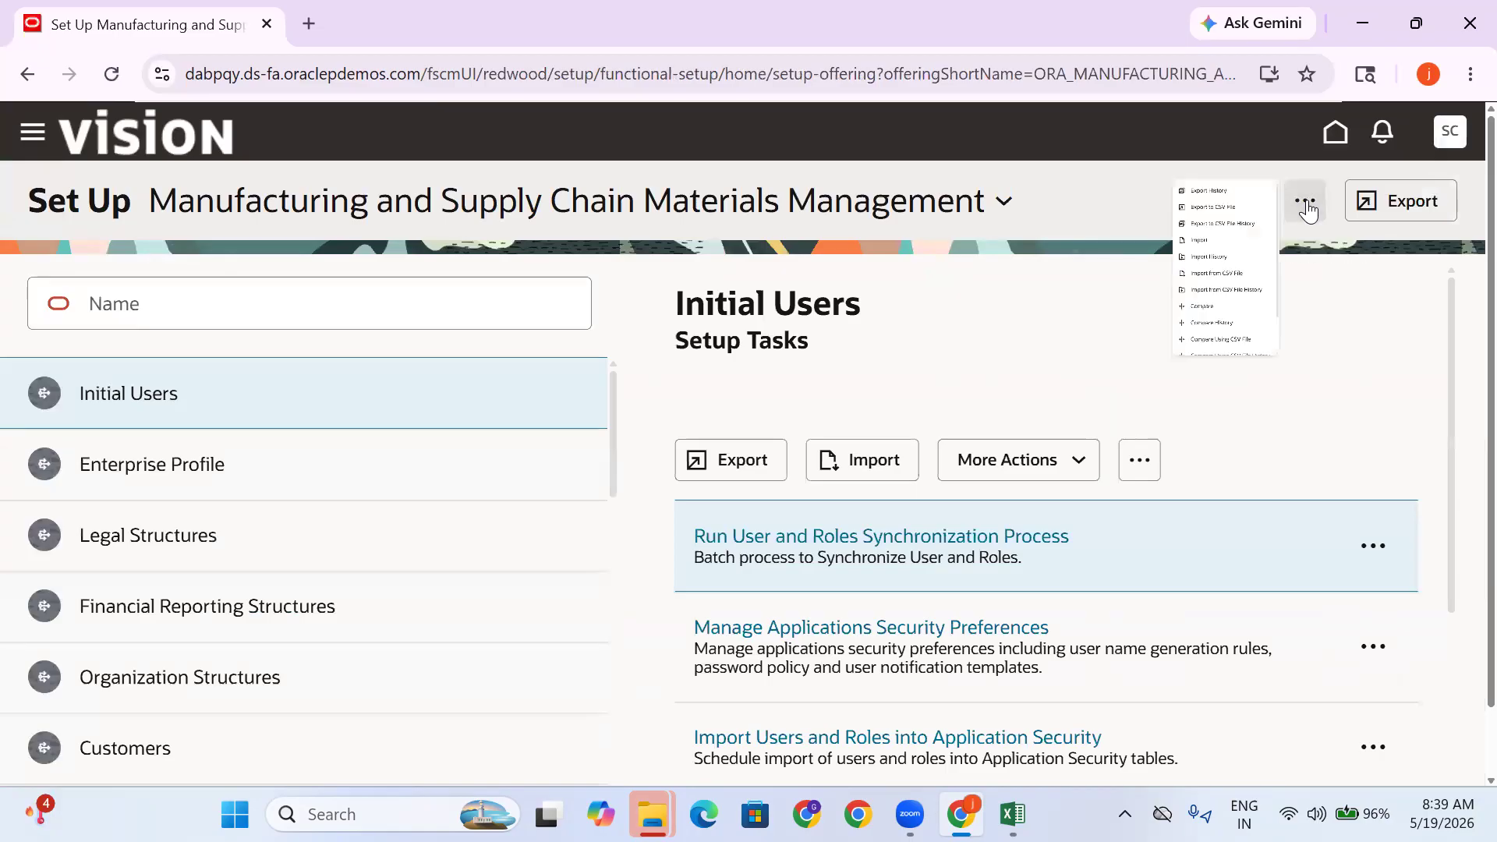
scroll(1135, 434, "down", 2)
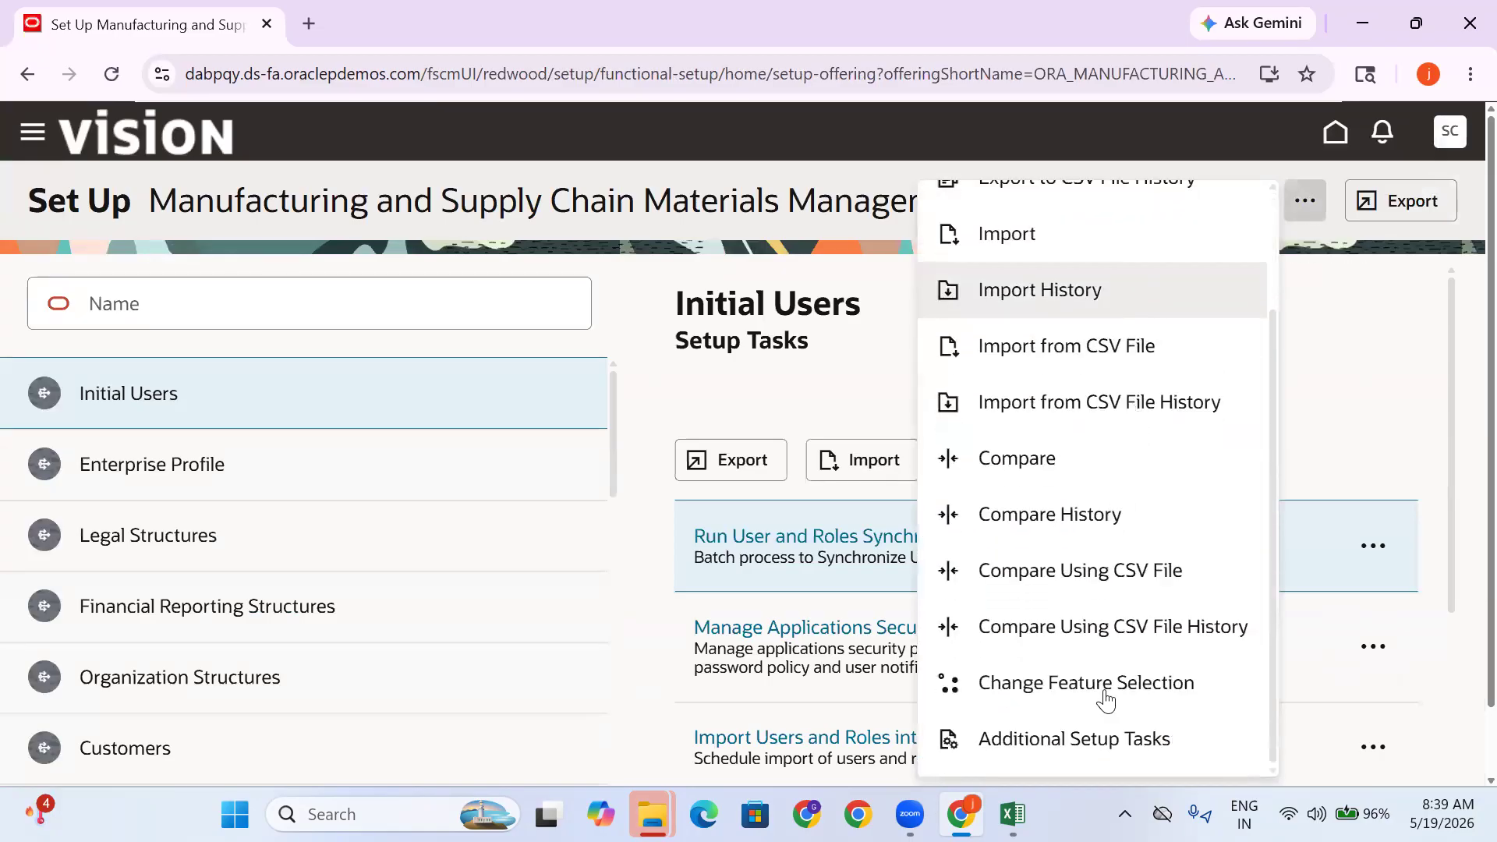
left_click(1102, 740)
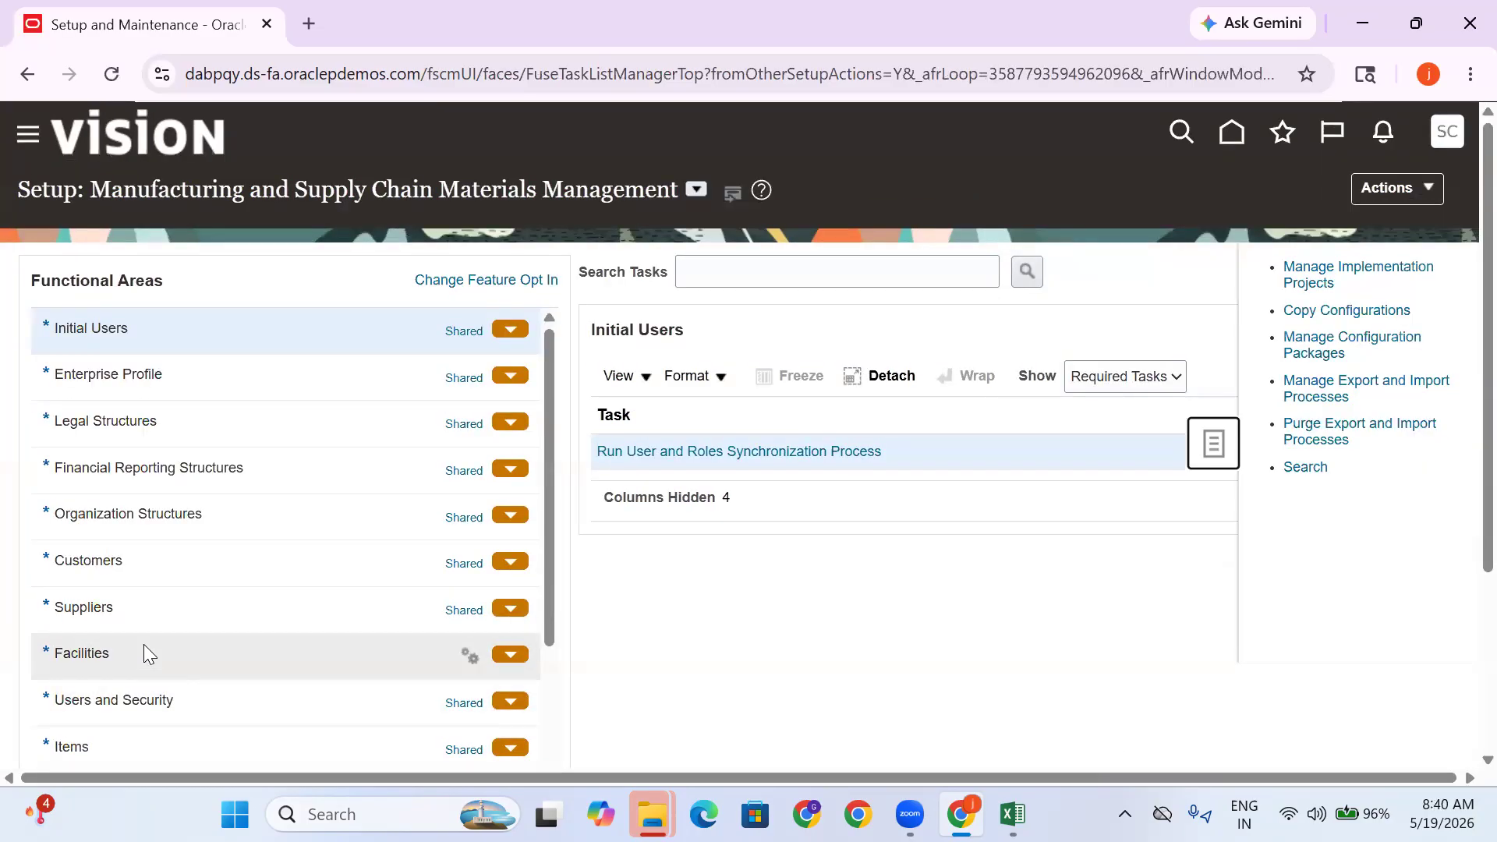
Switch the setup offering to Product Management and open the Manage Item Classes task in the Items functional area
left_click(696, 191)
scroll(729, 335, "down", 2)
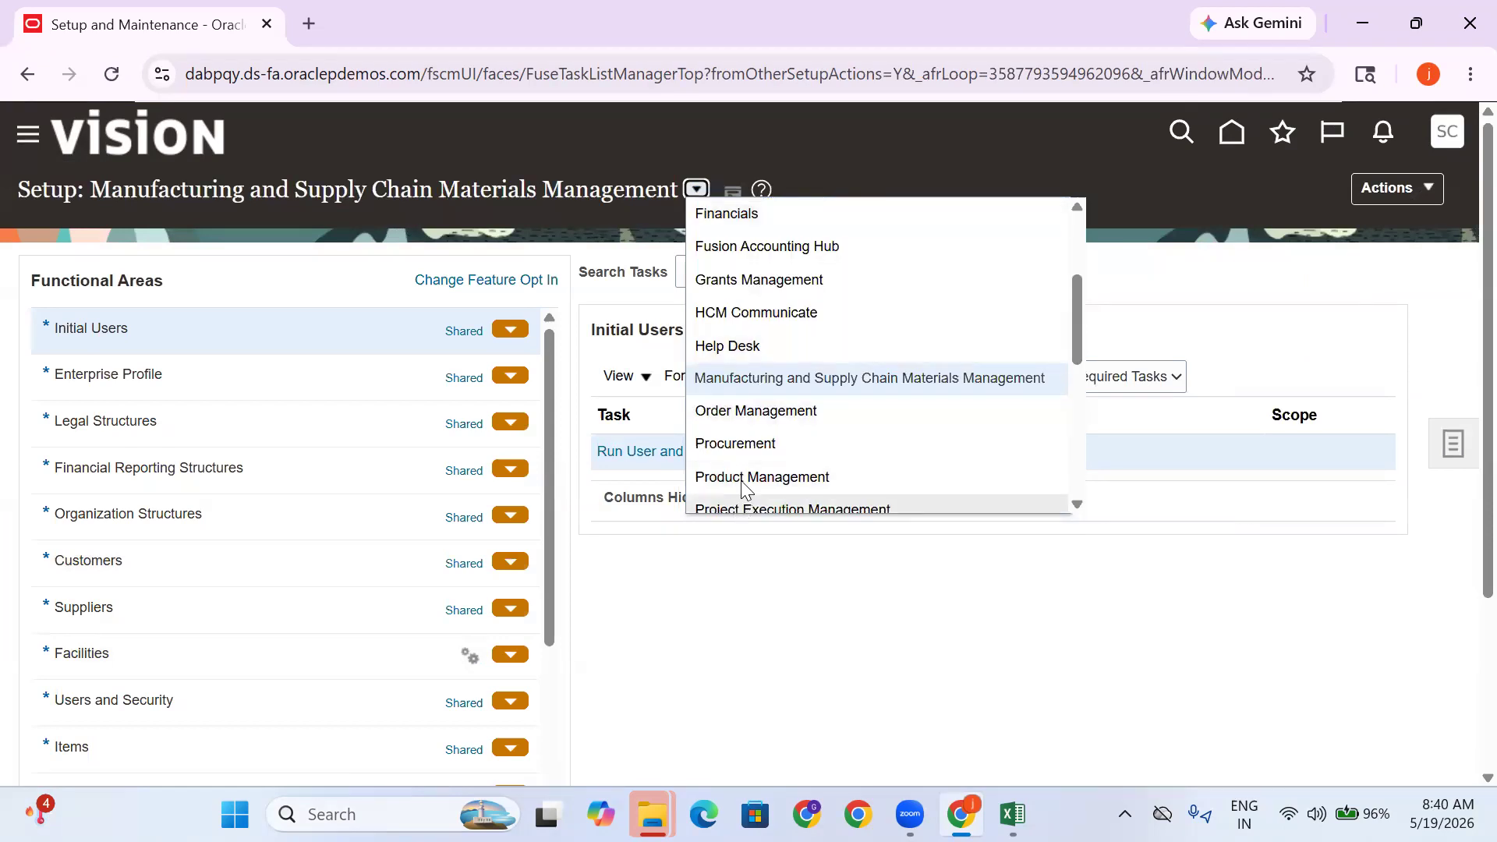
left_click(745, 483)
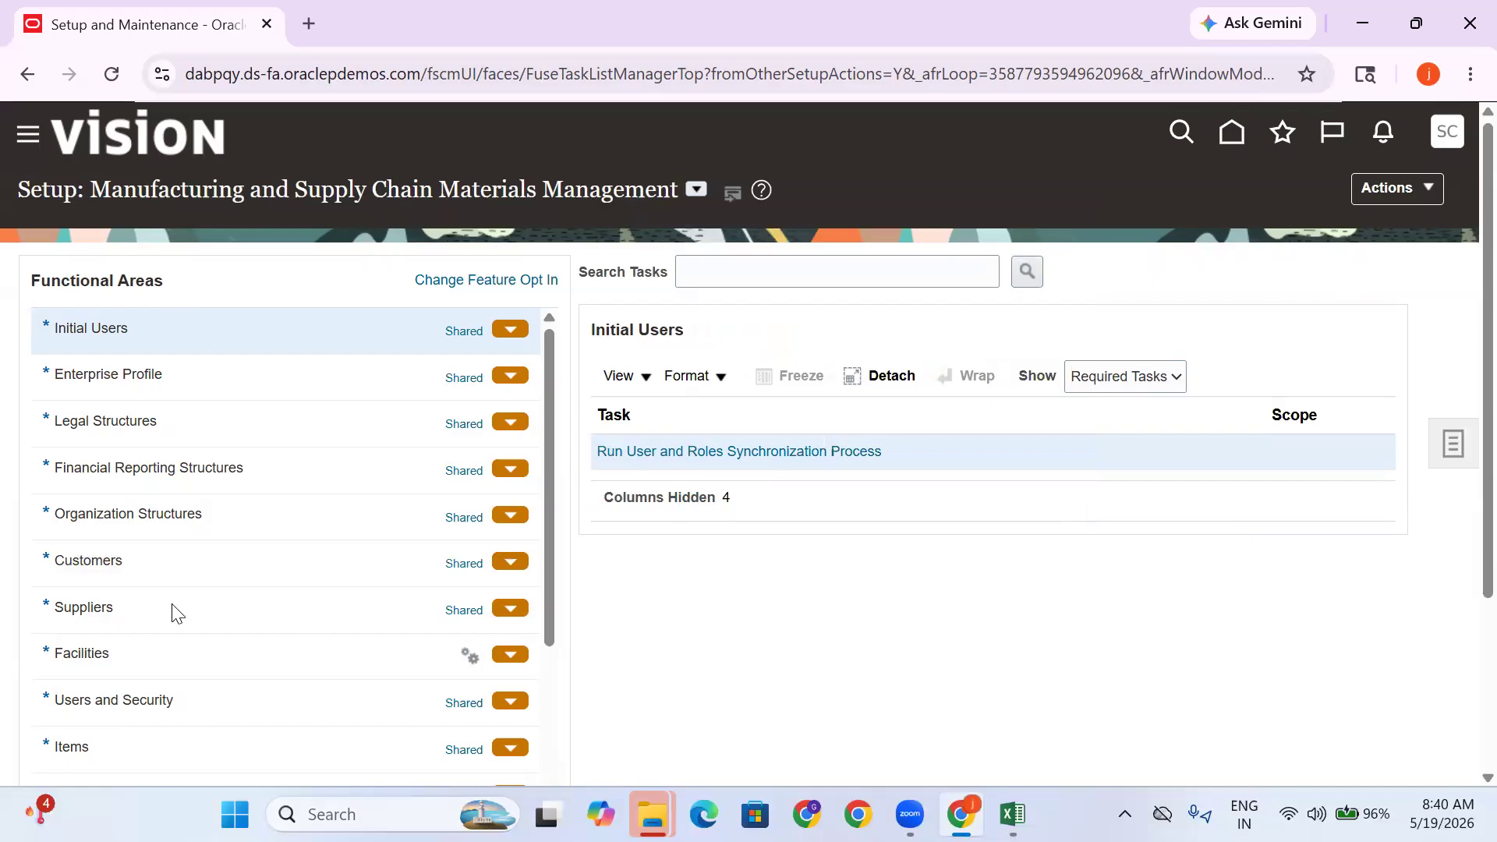
left_click(150, 621)
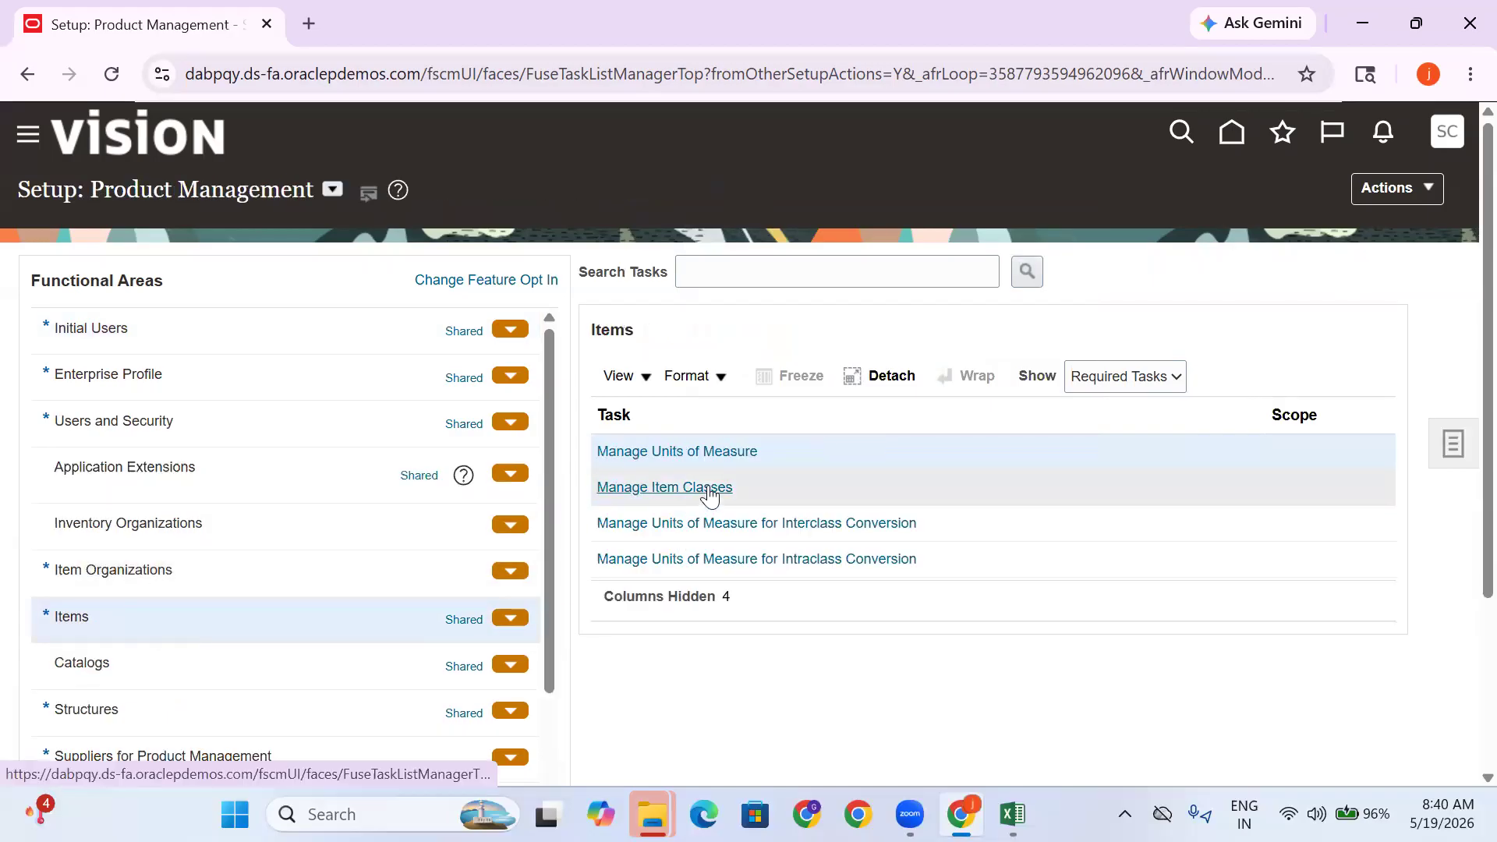
left_click(714, 489)
left_click(730, 491)
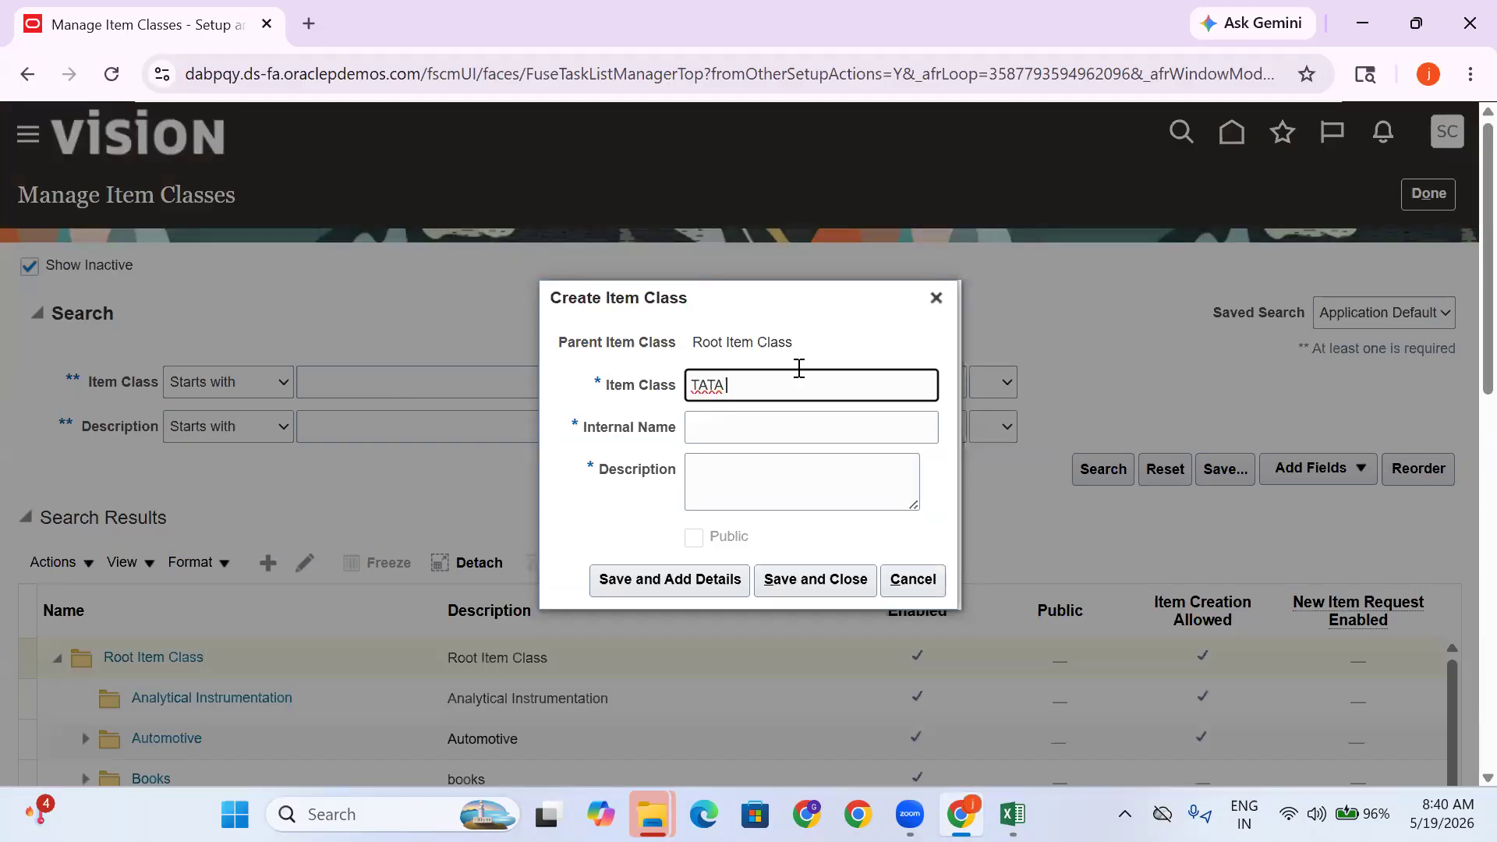
Create the item class TATA Item Class with internal name TATA_Item_Class and description TATA Item Class, saving it to add details
type("ss")
key("ctrl+a")
key("ctrl+c")
left_click(500, 507)
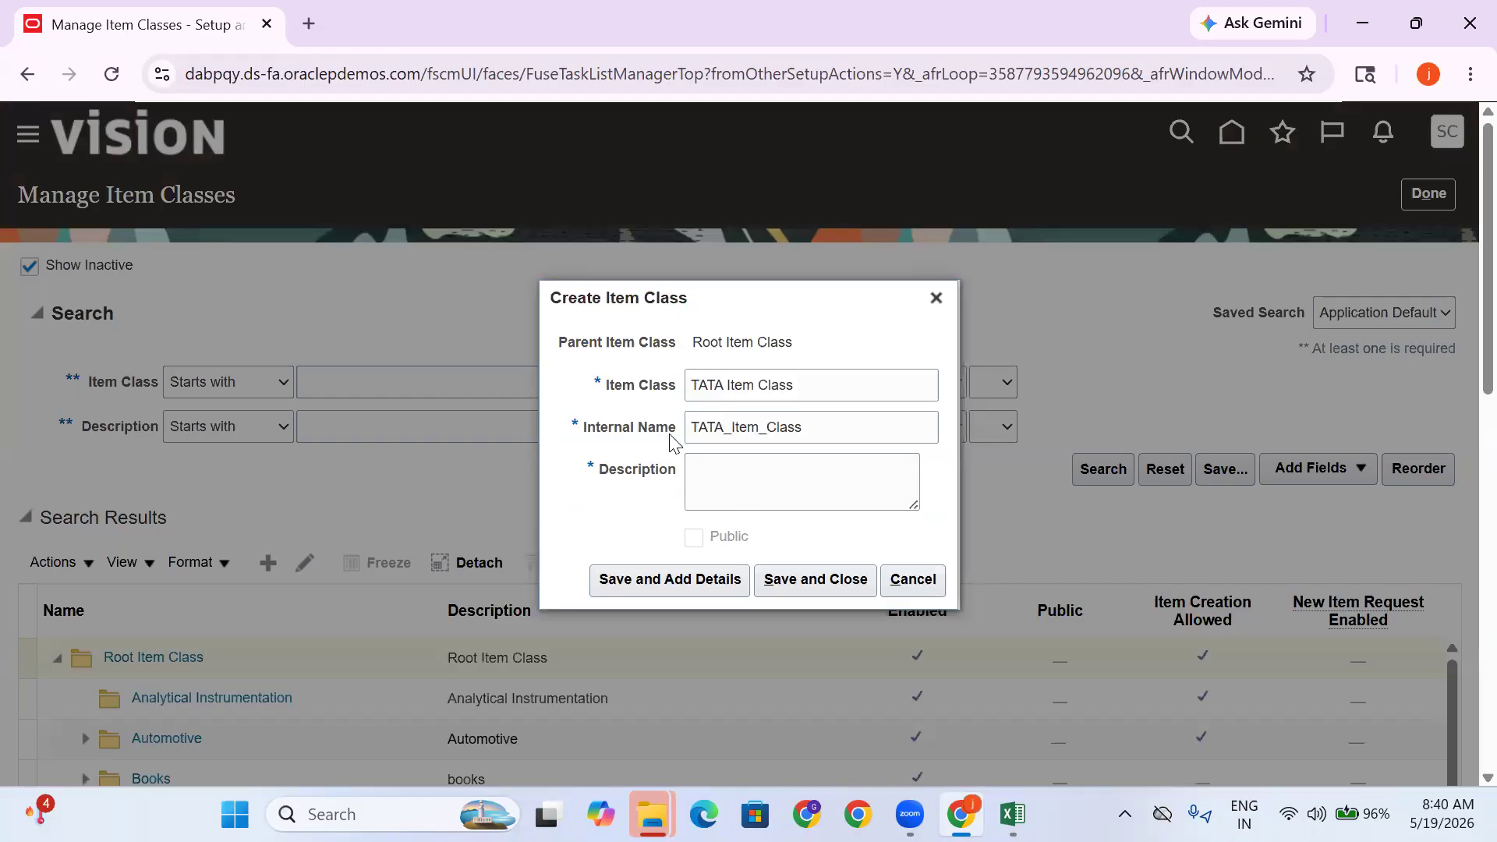
left_click(745, 479)
key("ctrl+v")
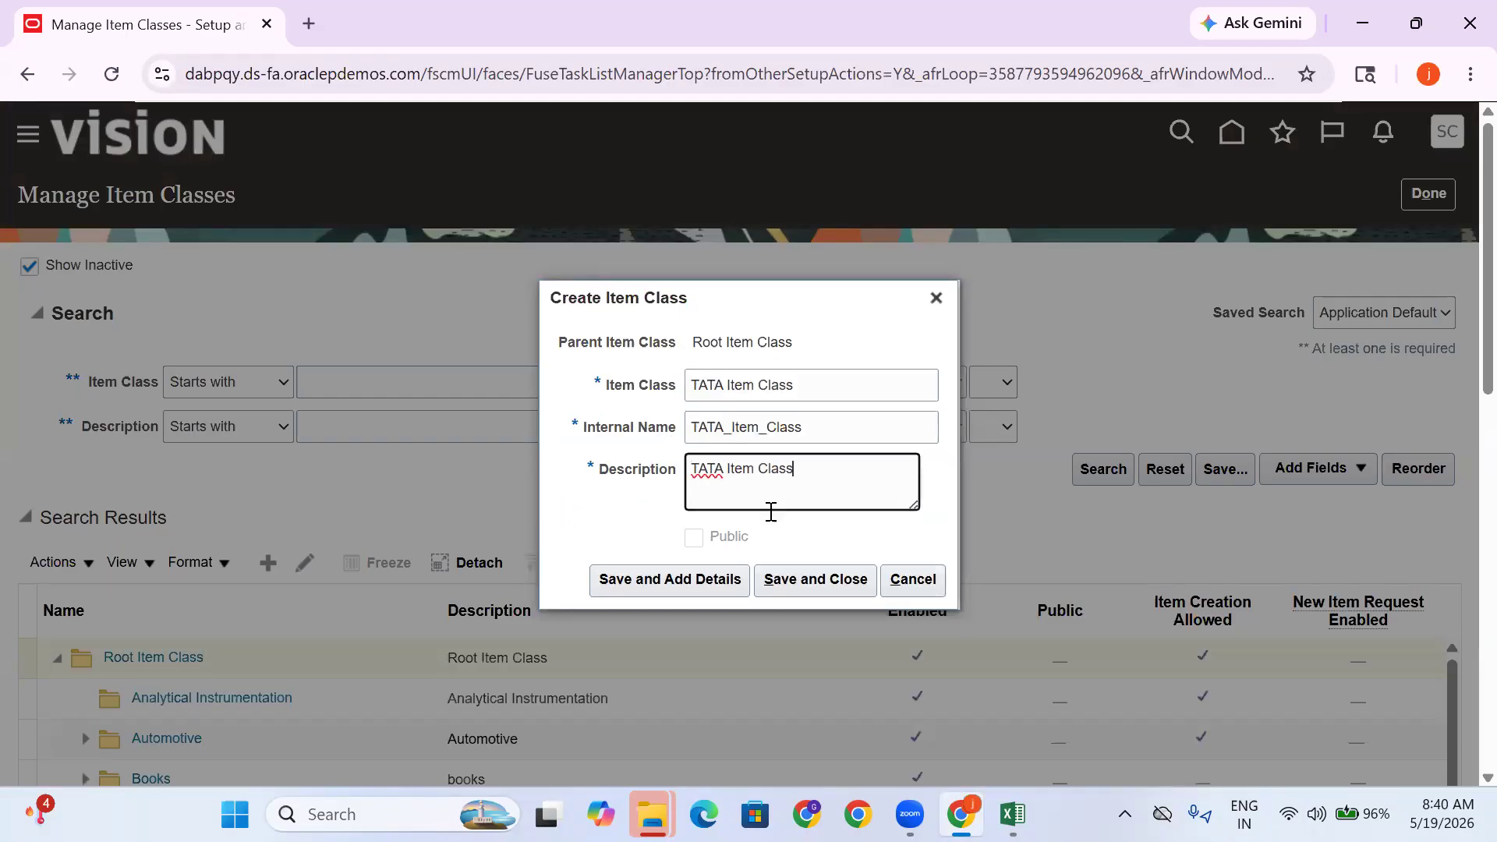
left_click(628, 579)
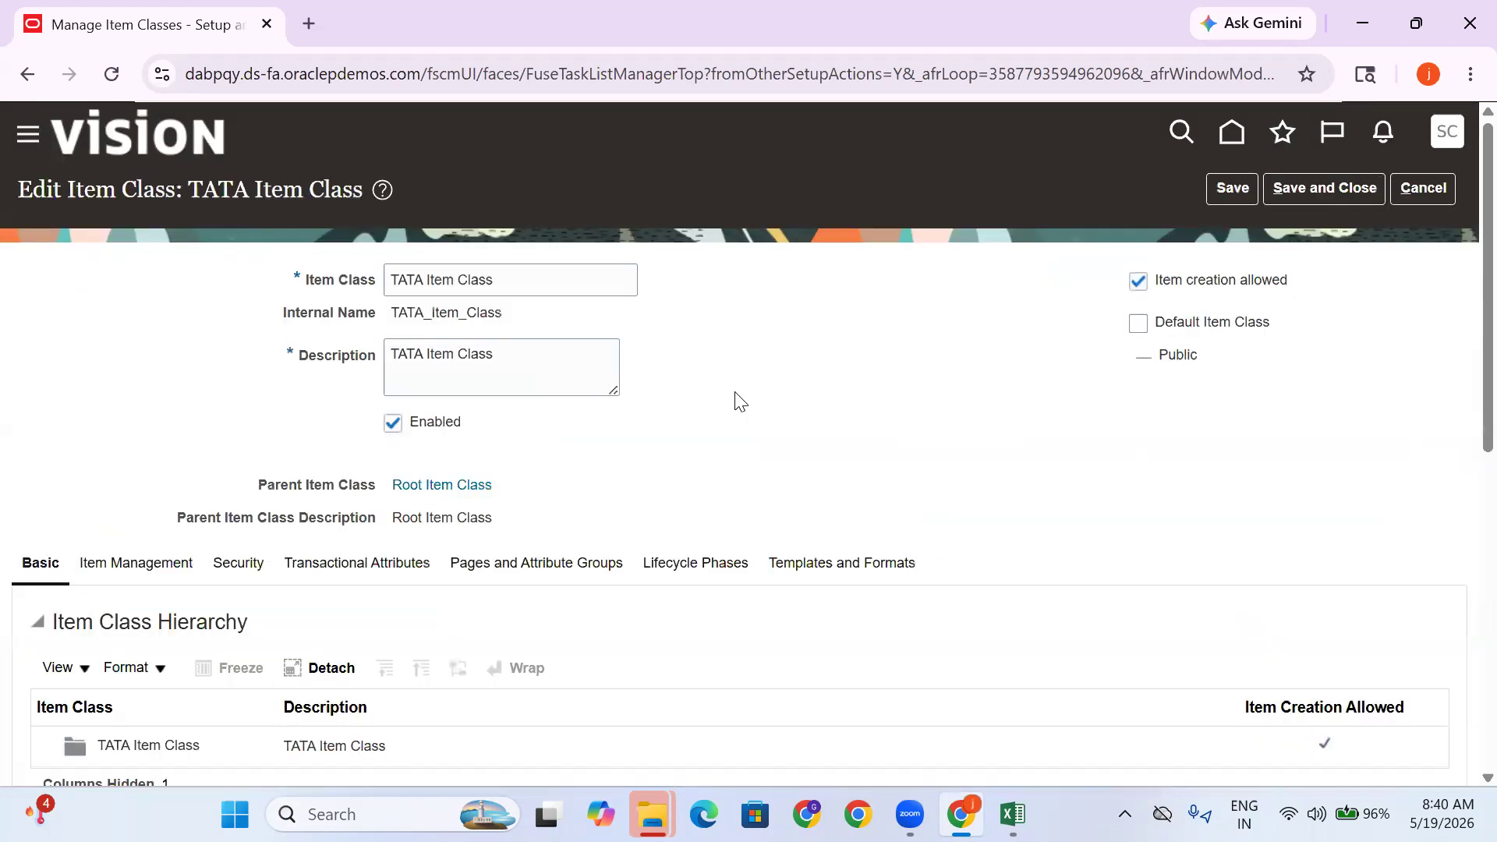
Set both the item number and item description generation methods of the item class to User Defined
scroll(778, 414, "down", 2)
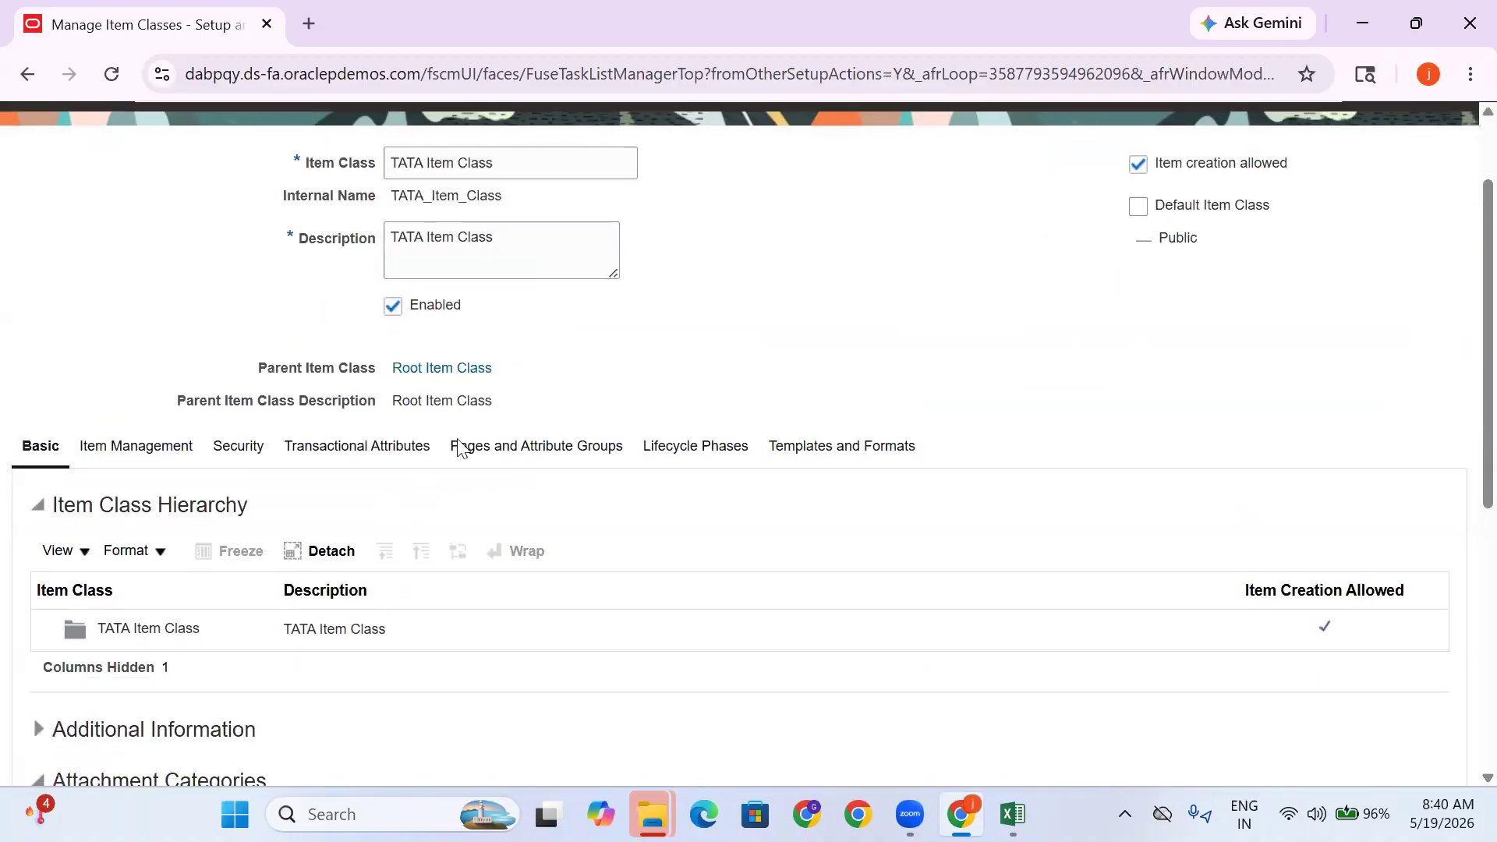
scroll(267, 505, "down", 5)
scroll(166, 632, "up", 4)
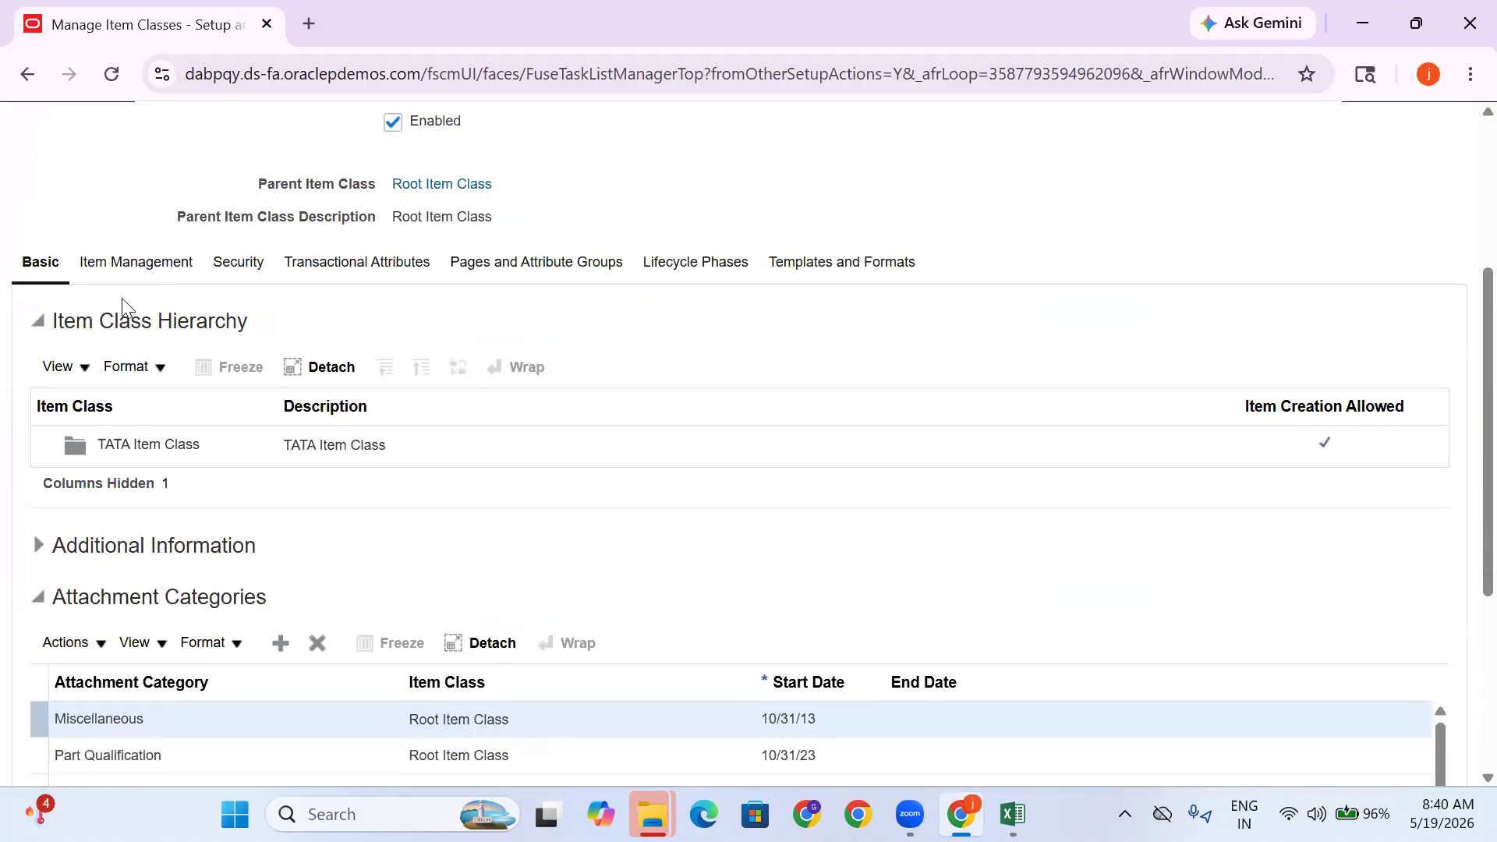
left_click(125, 266)
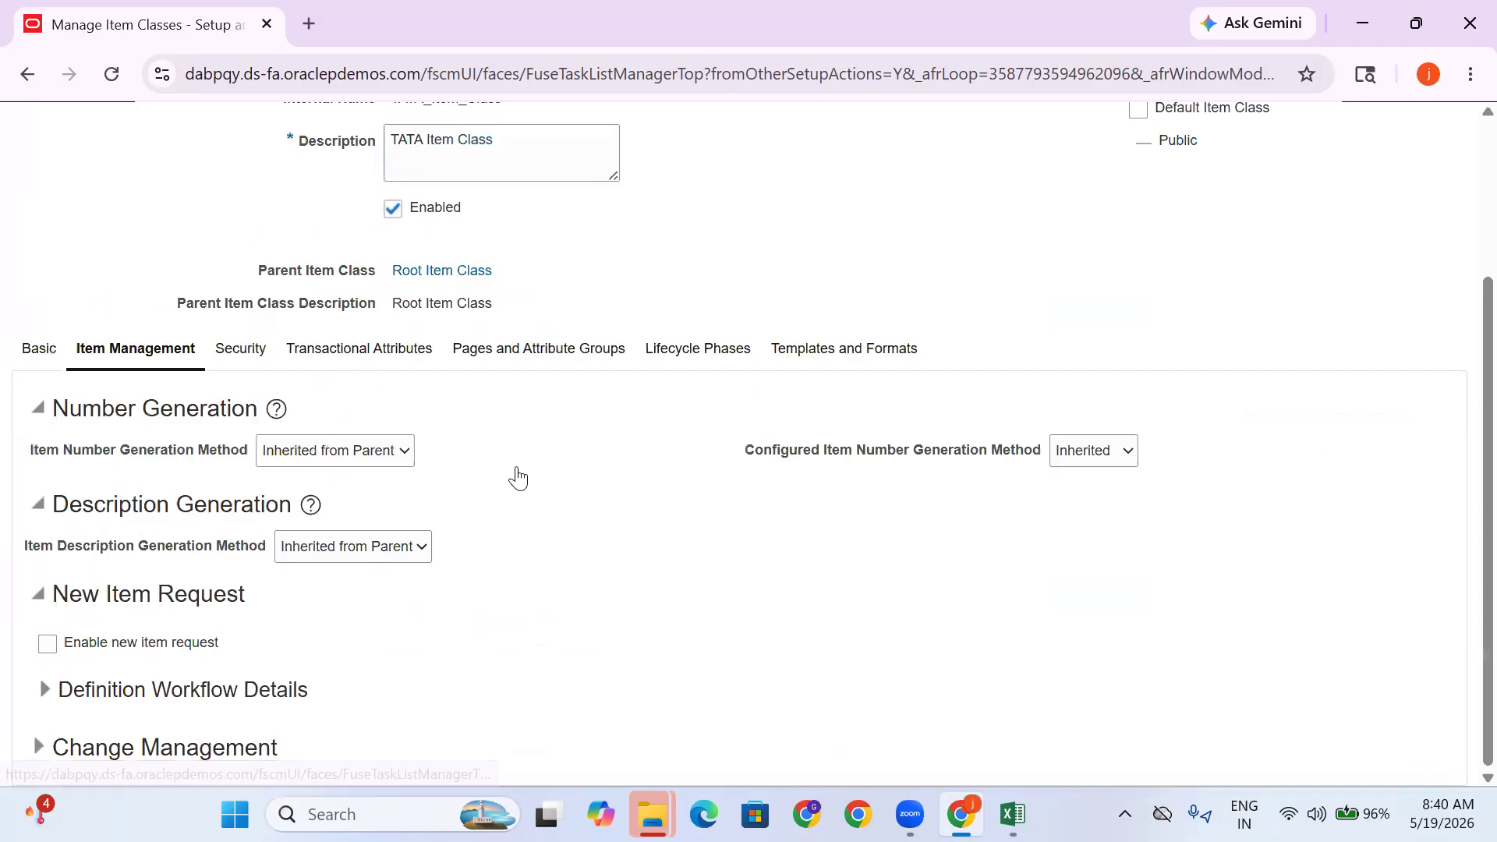
left_click(364, 449)
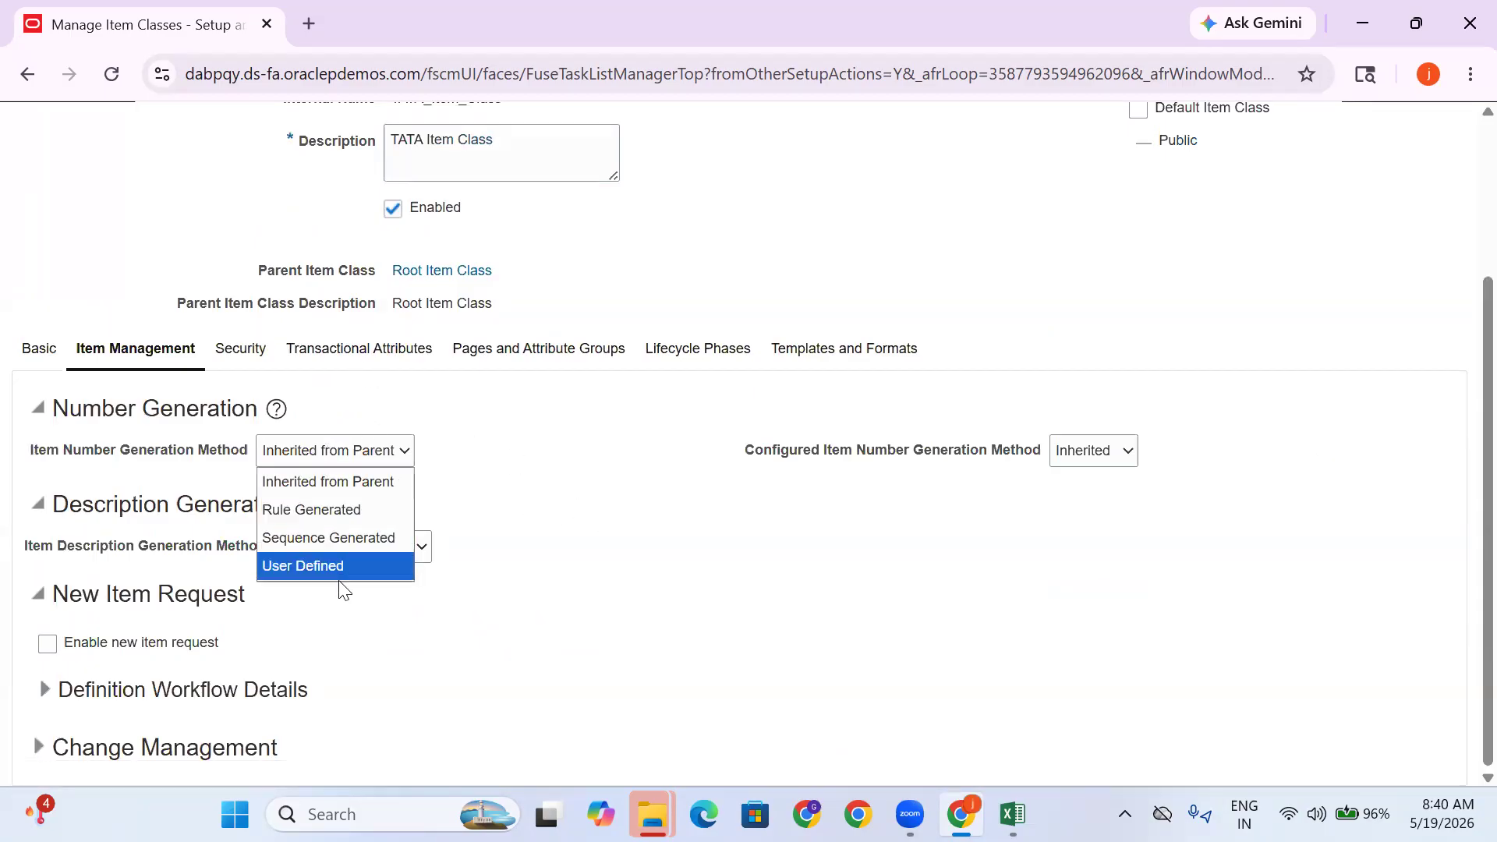
left_click(358, 566)
left_click(388, 546)
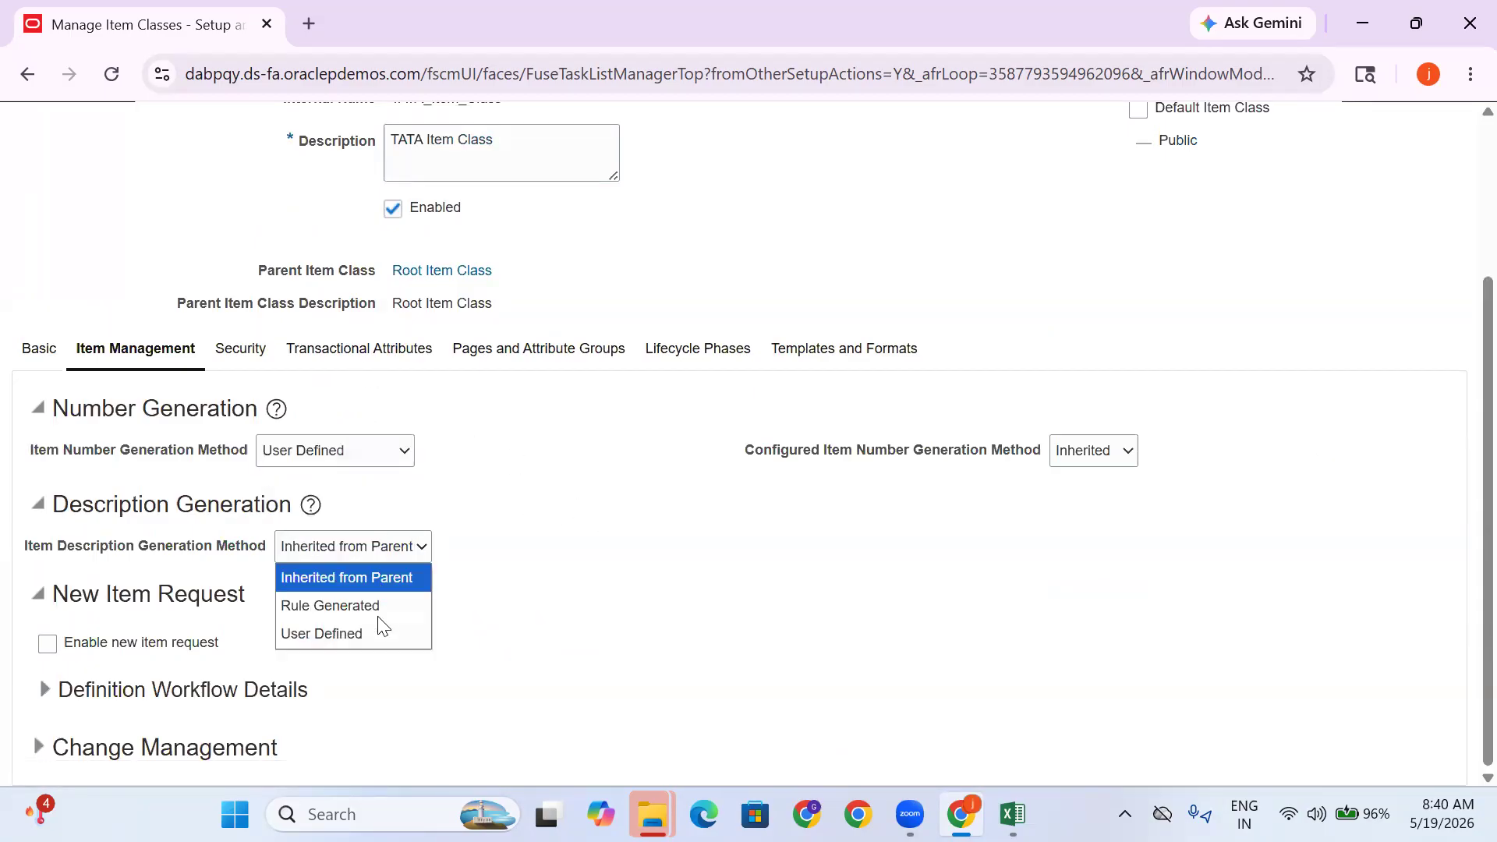
left_click(379, 628)
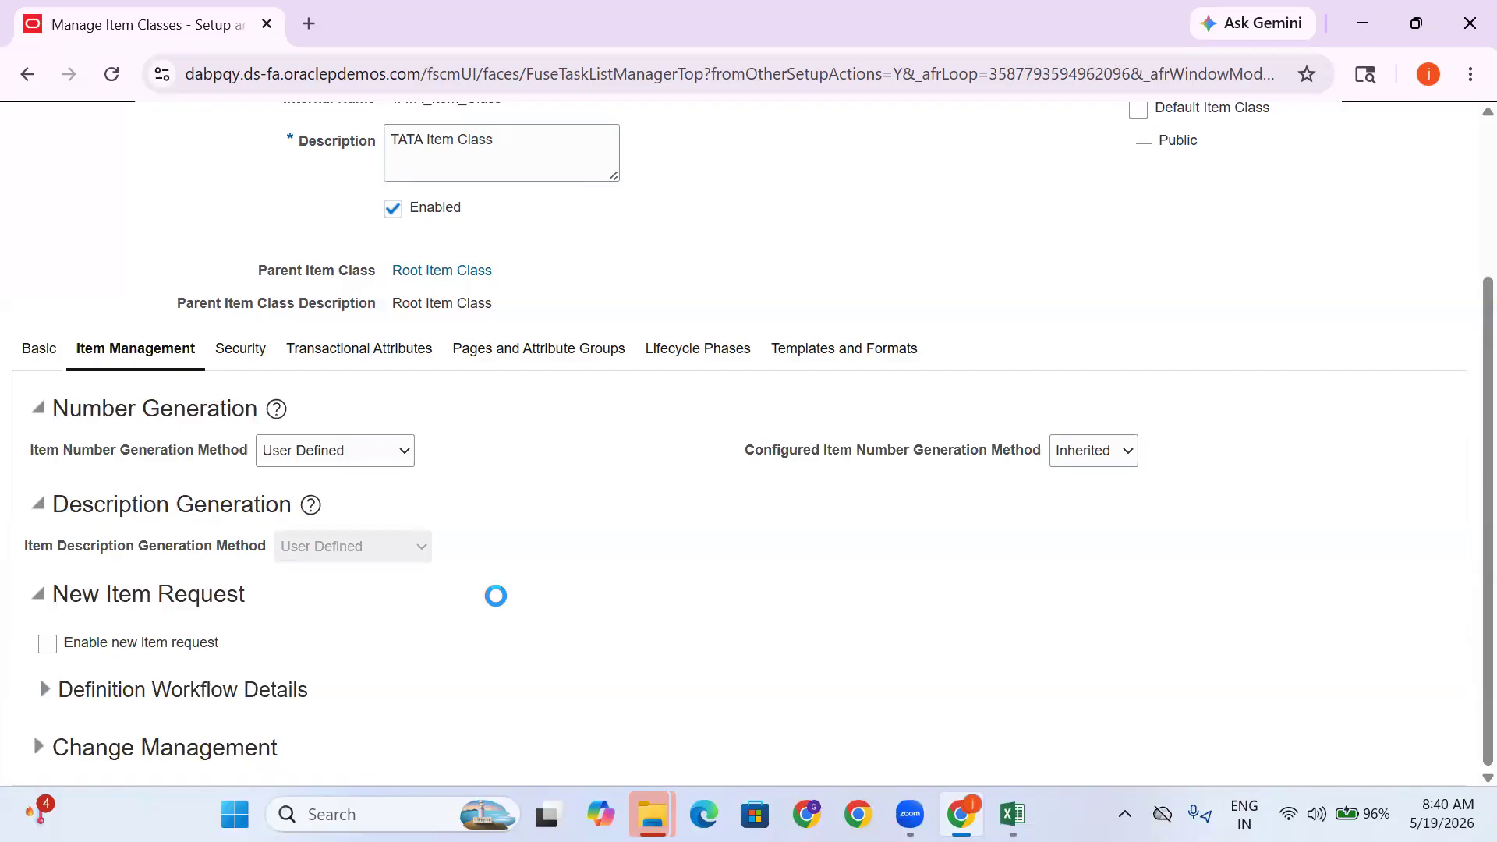
Add a security entry to the item class for the Product Manager group with organization 000
left_click(238, 349)
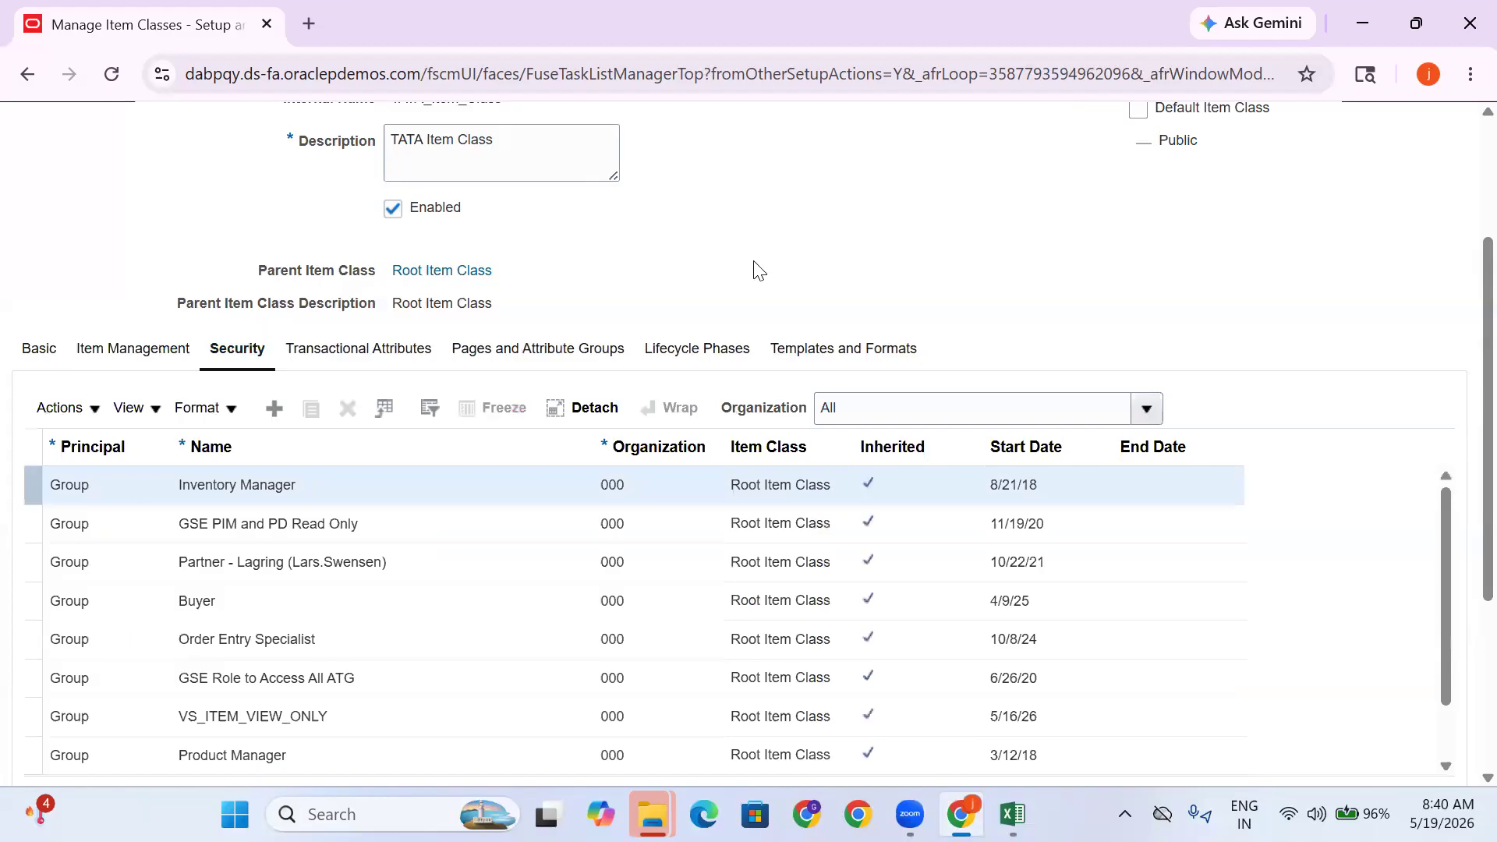
scroll(815, 216, "down", 2)
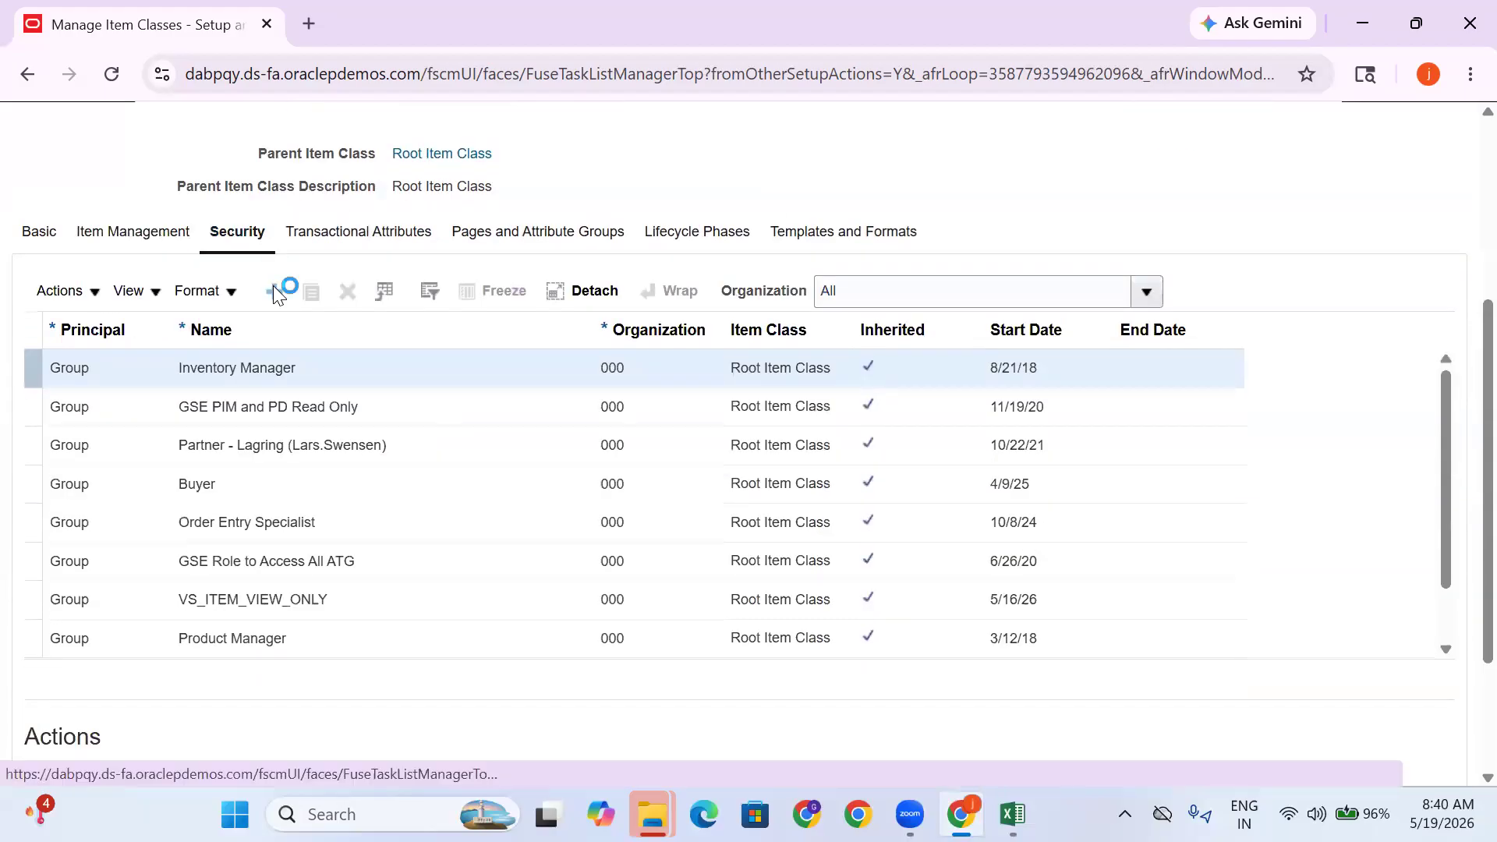
left_click(265, 368)
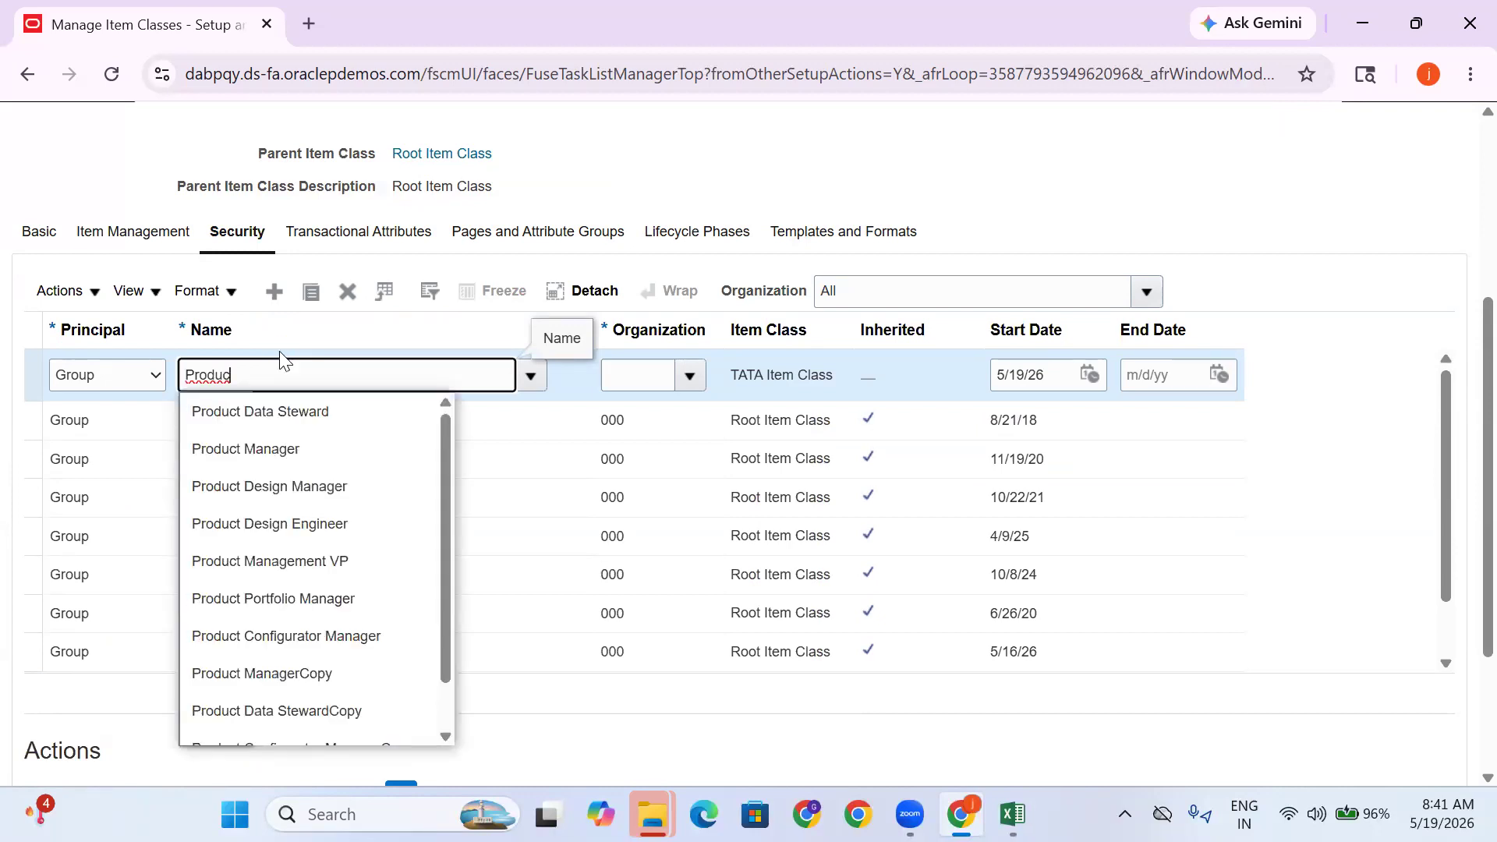
left_click(262, 447)
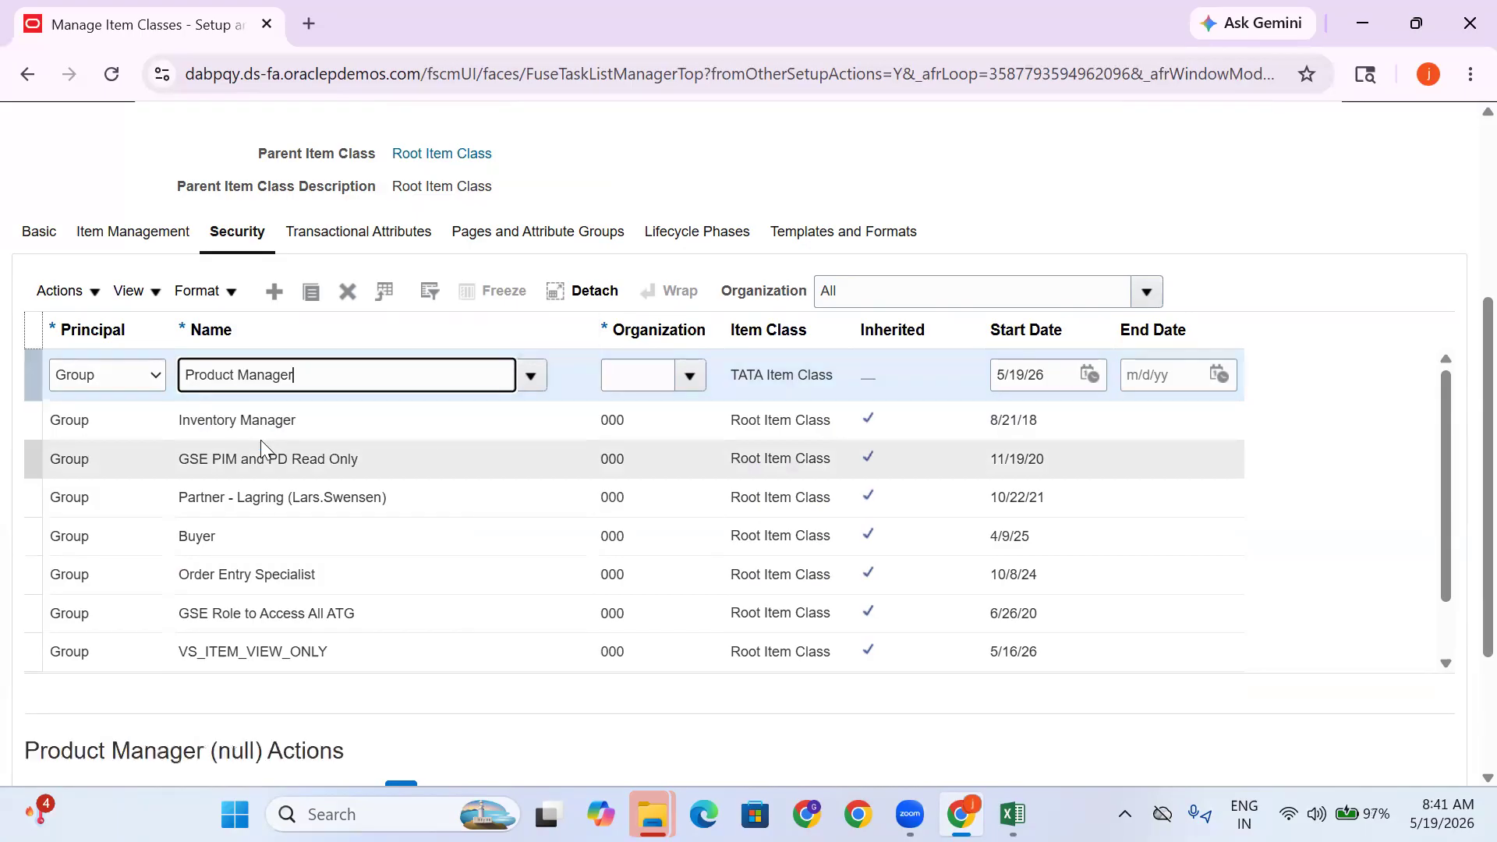
left_click(624, 377)
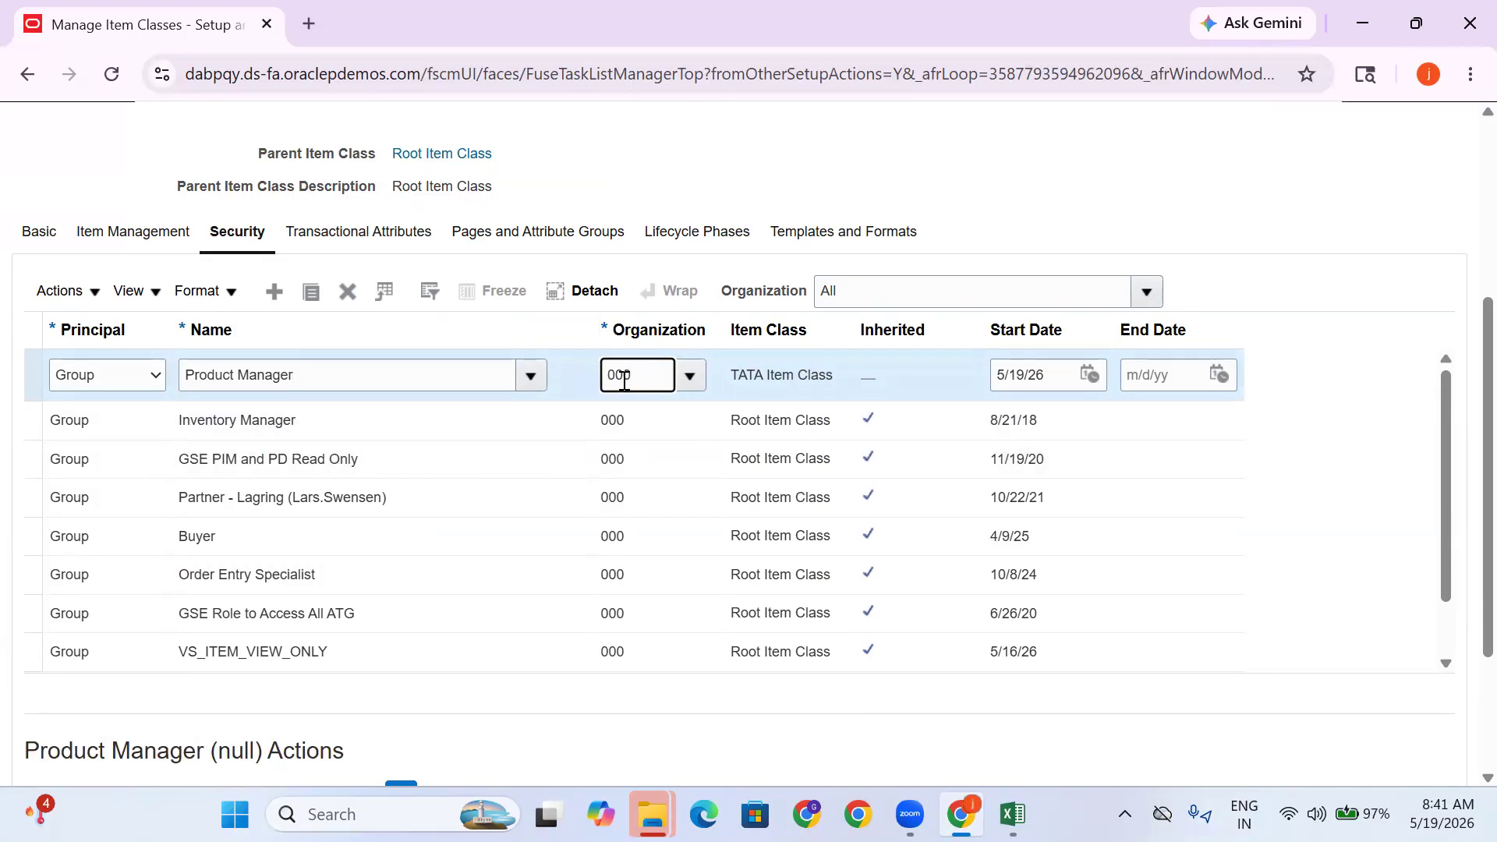
Search all available actions and grant every one of them to the Product Manager security entry for organization 000
scroll(1462, 577, "down", 3)
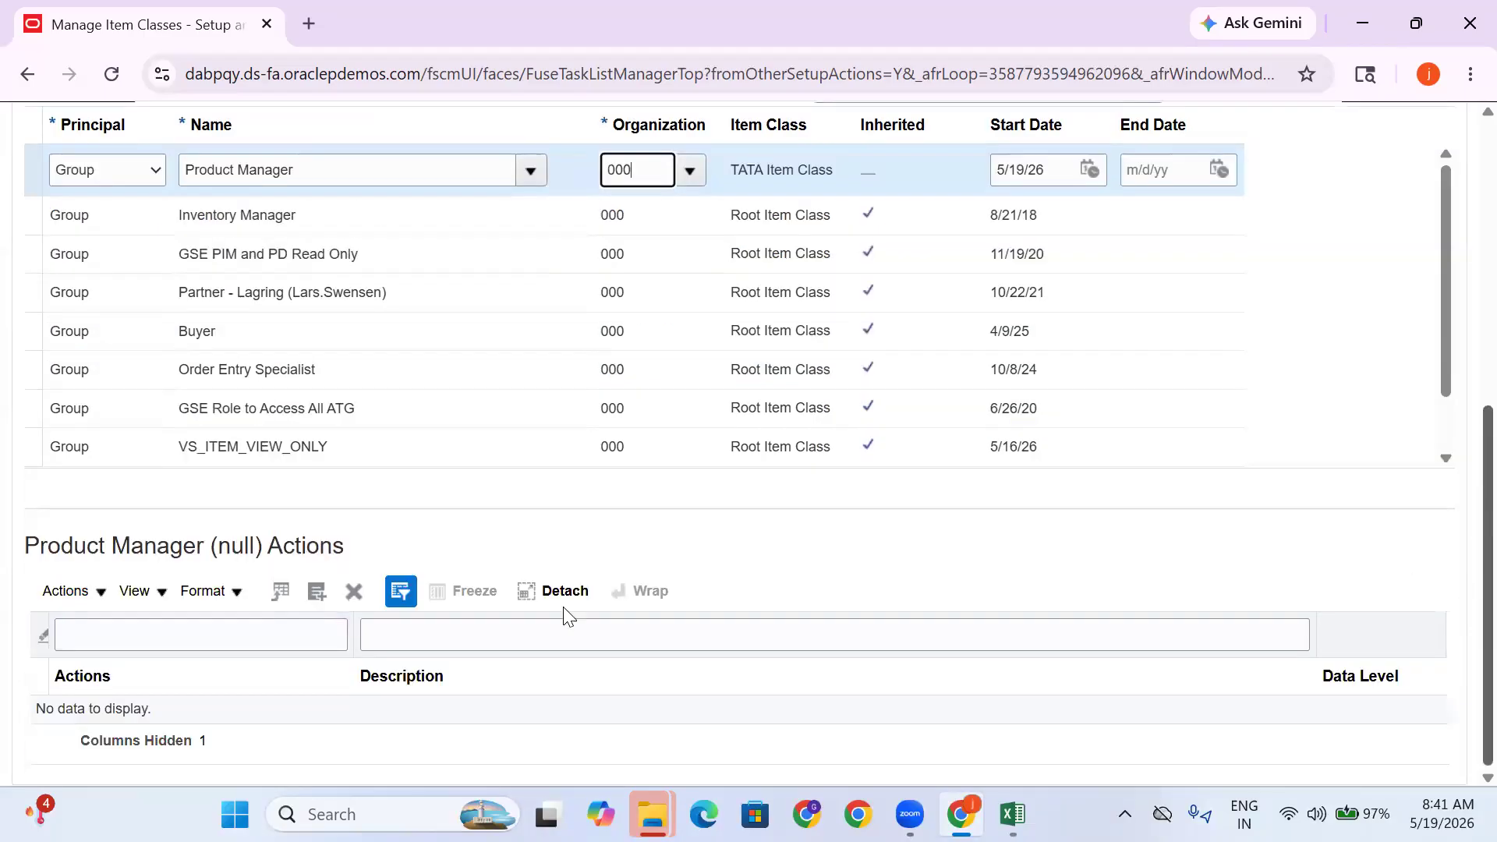
left_click(326, 602)
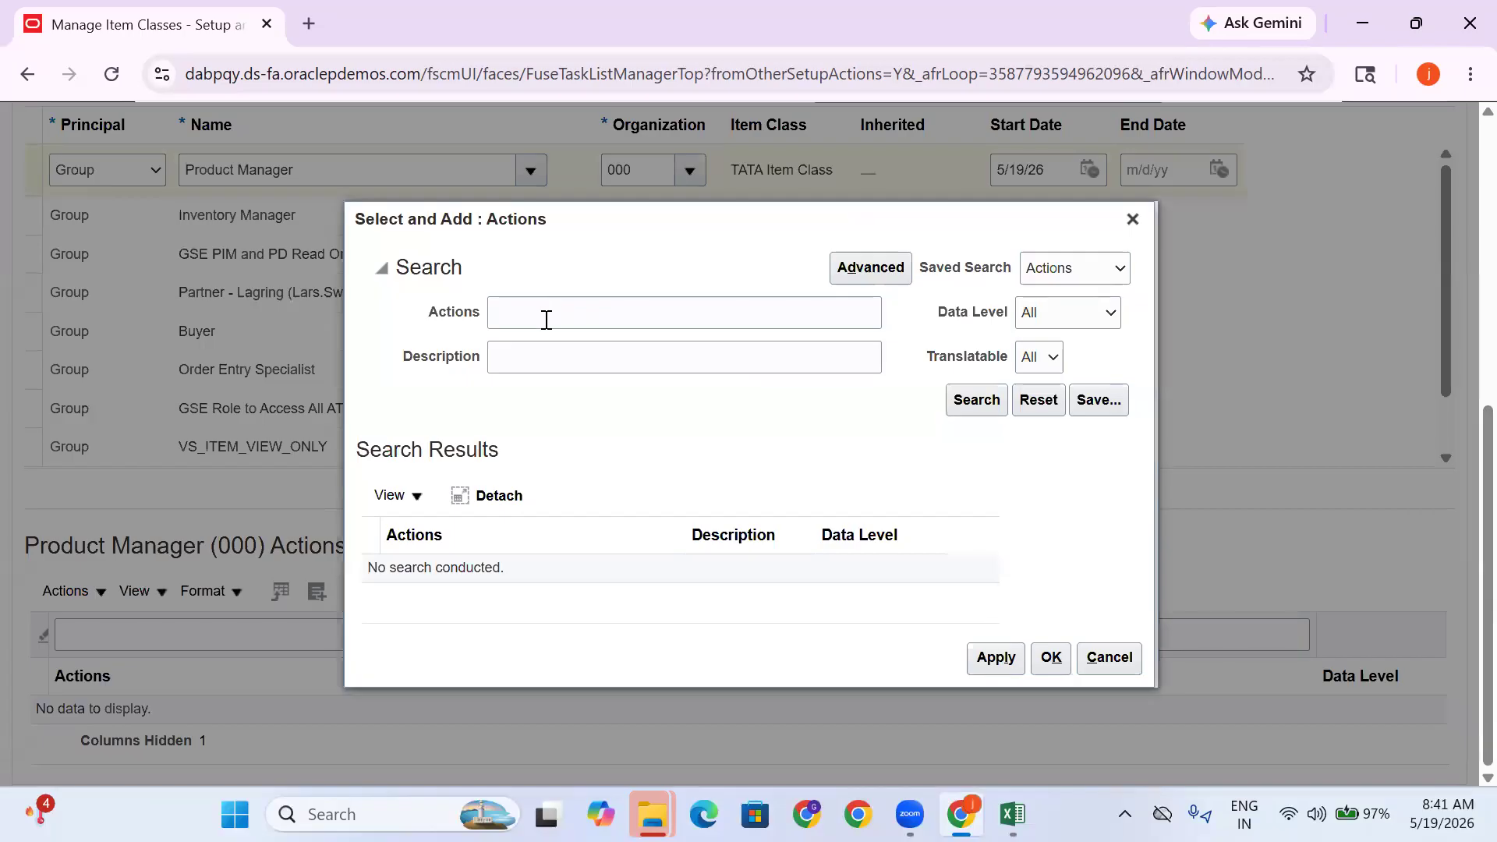
left_click(544, 319)
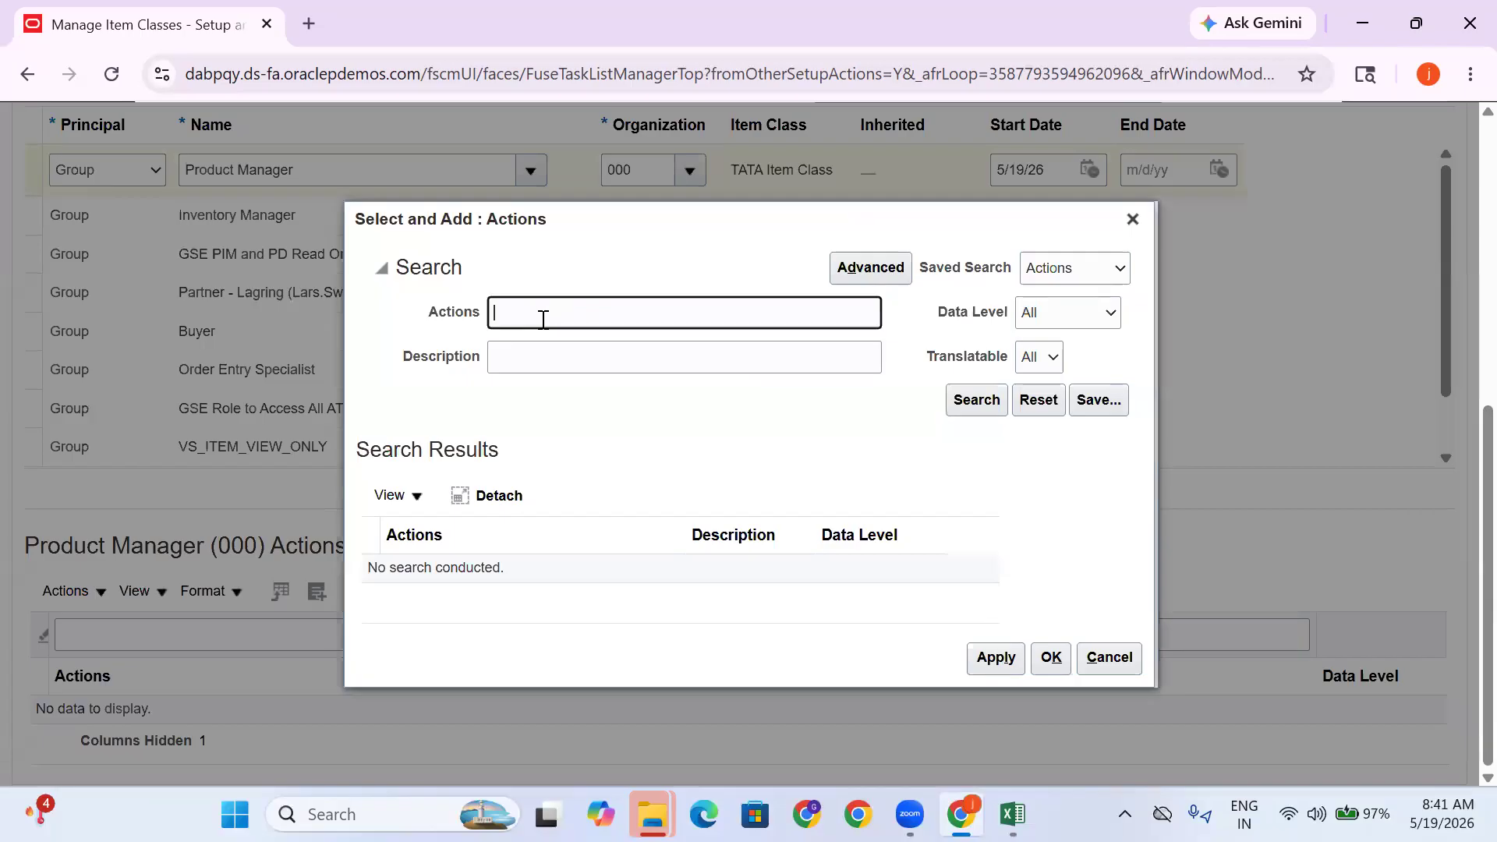
left_click(976, 405)
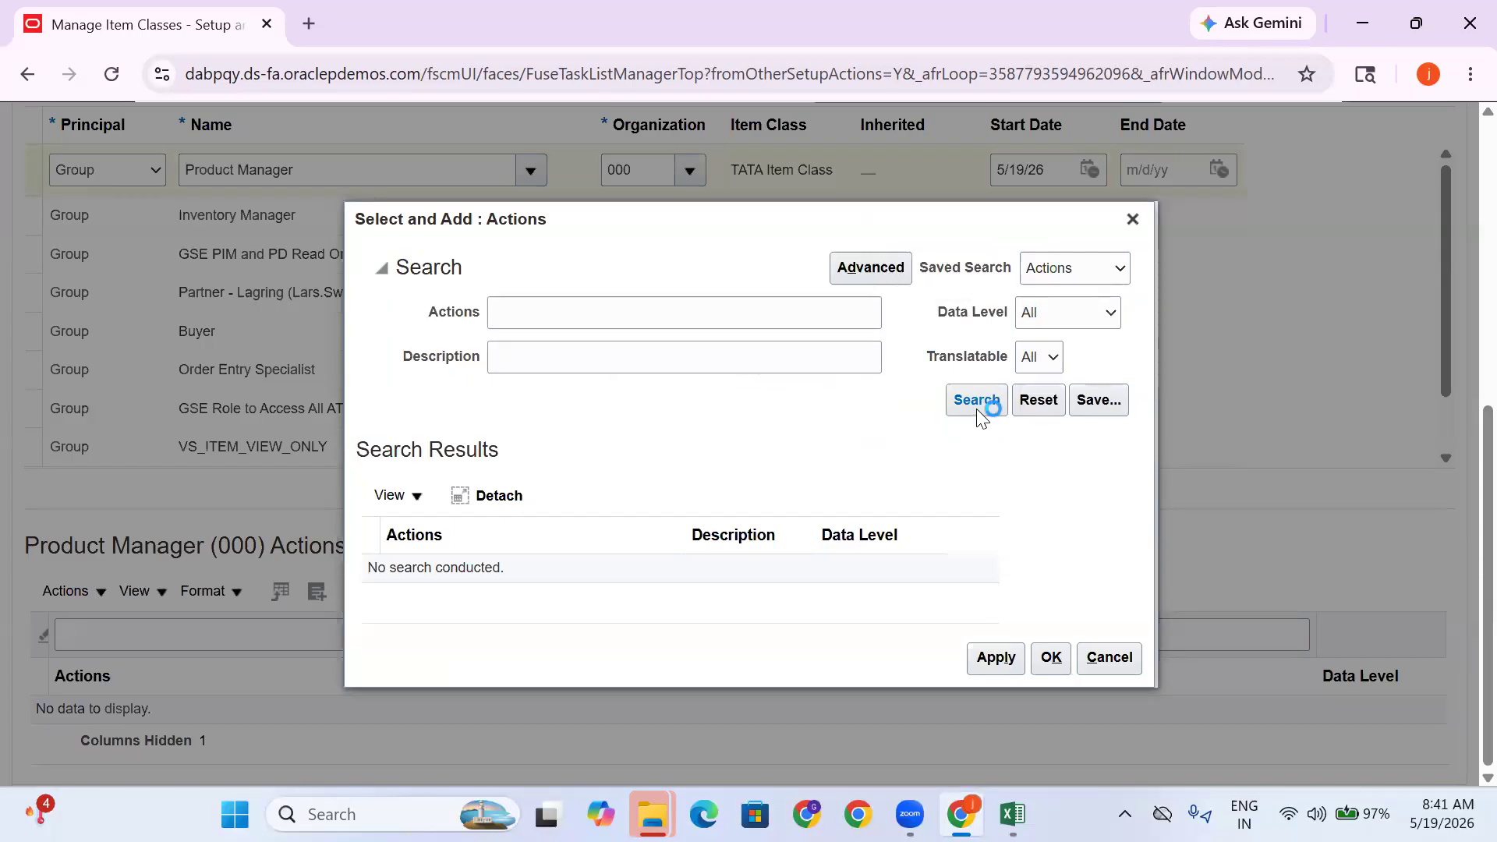
left_click(437, 305)
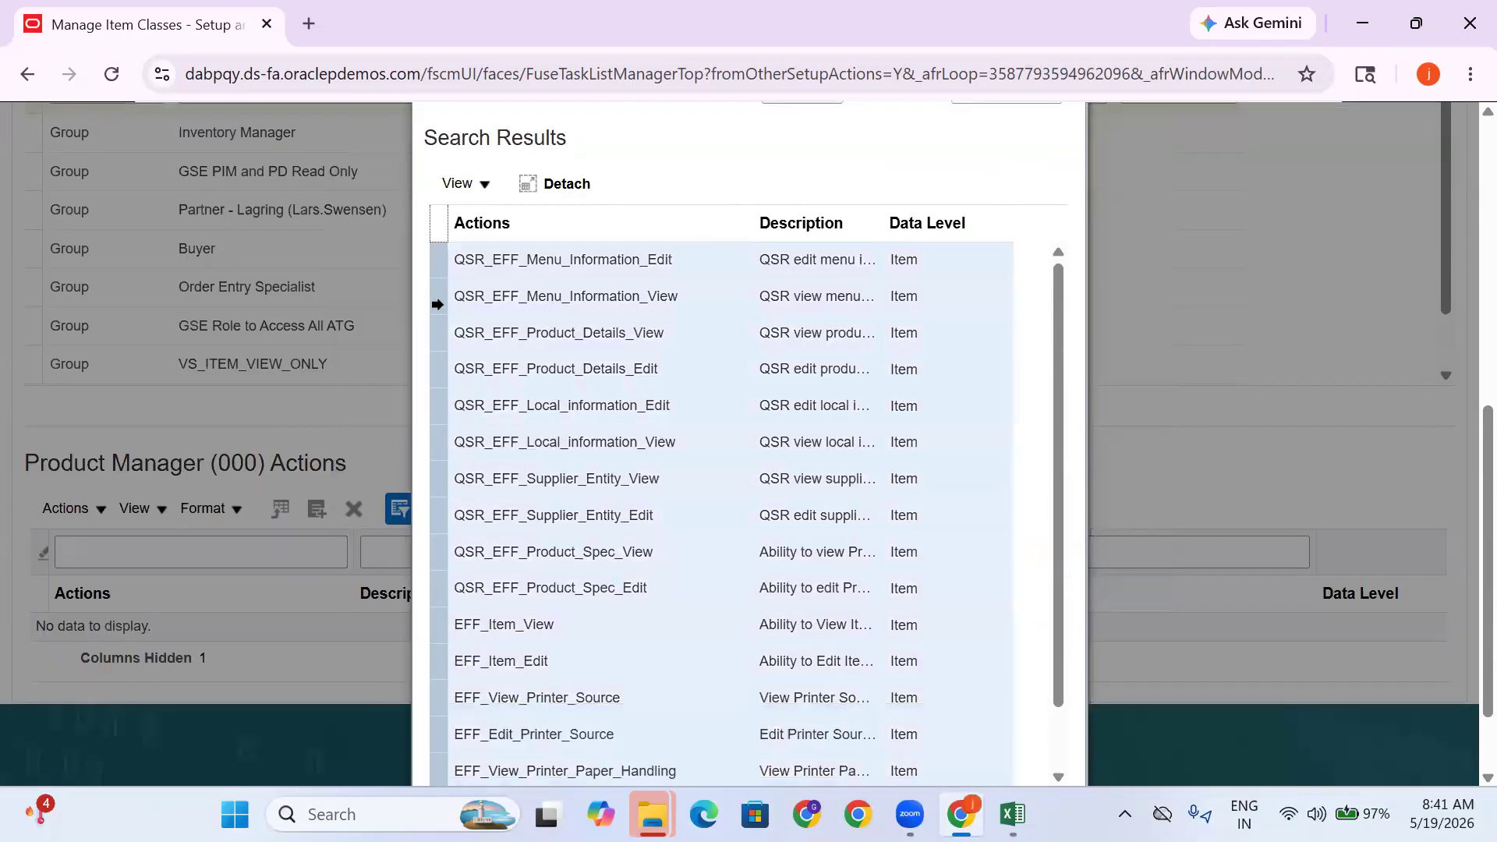
scroll(1356, 468, "down", 2)
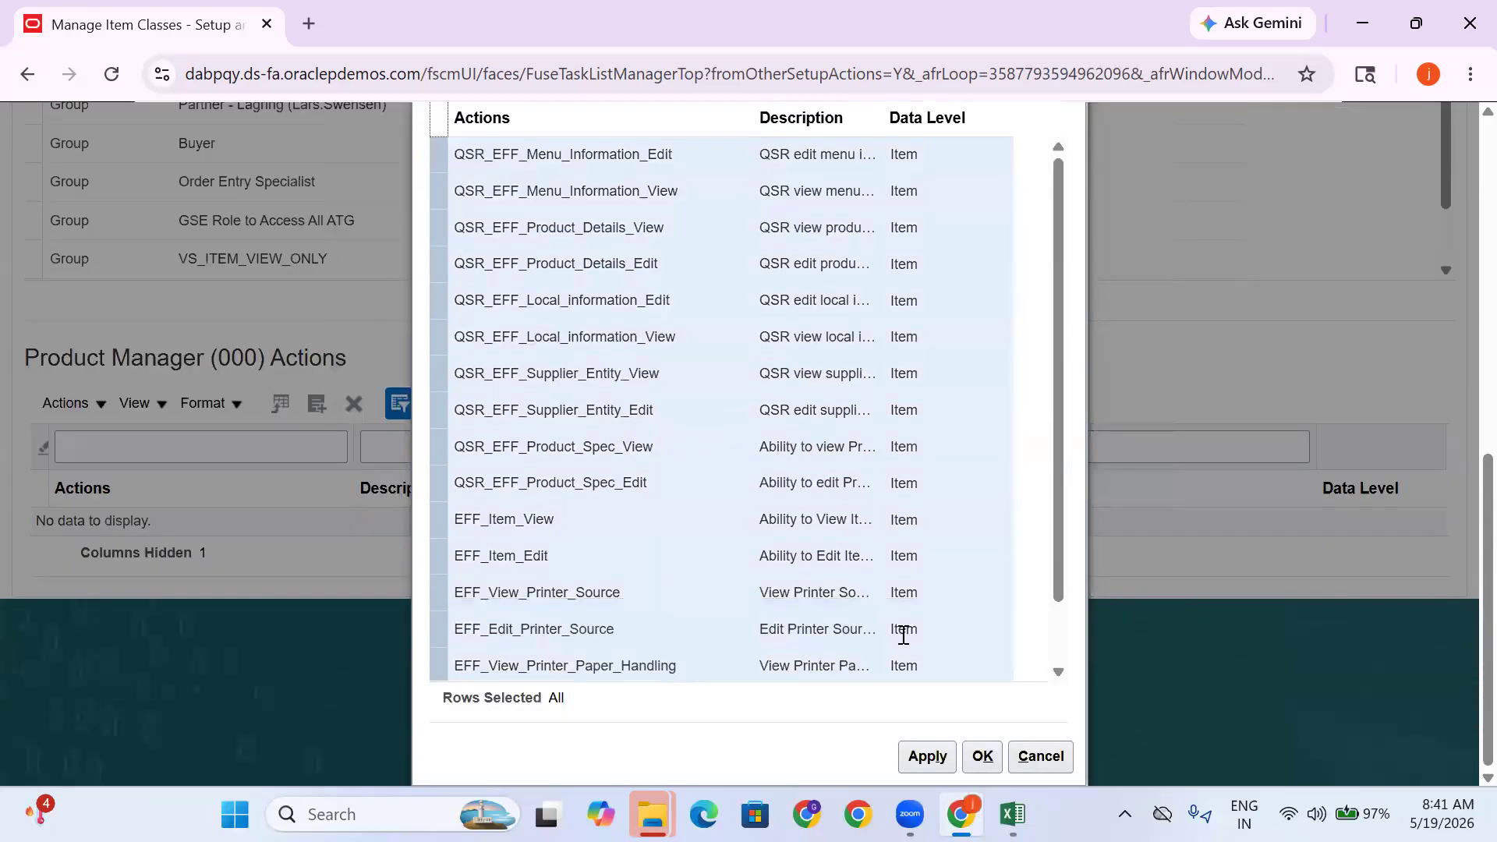
left_click(932, 755)
left_click(980, 756)
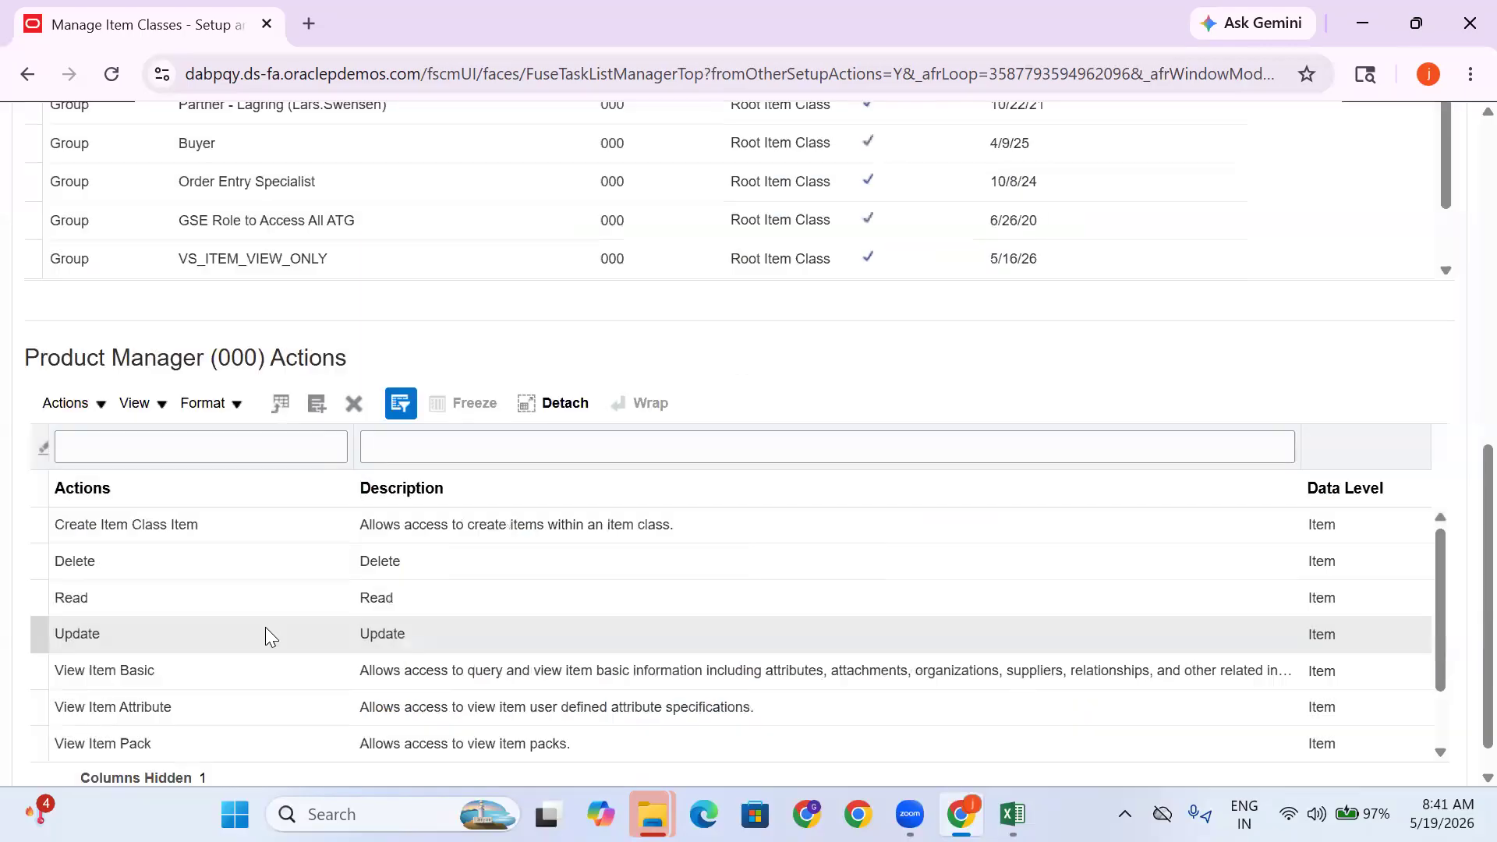
scroll(487, 331, "up", 8)
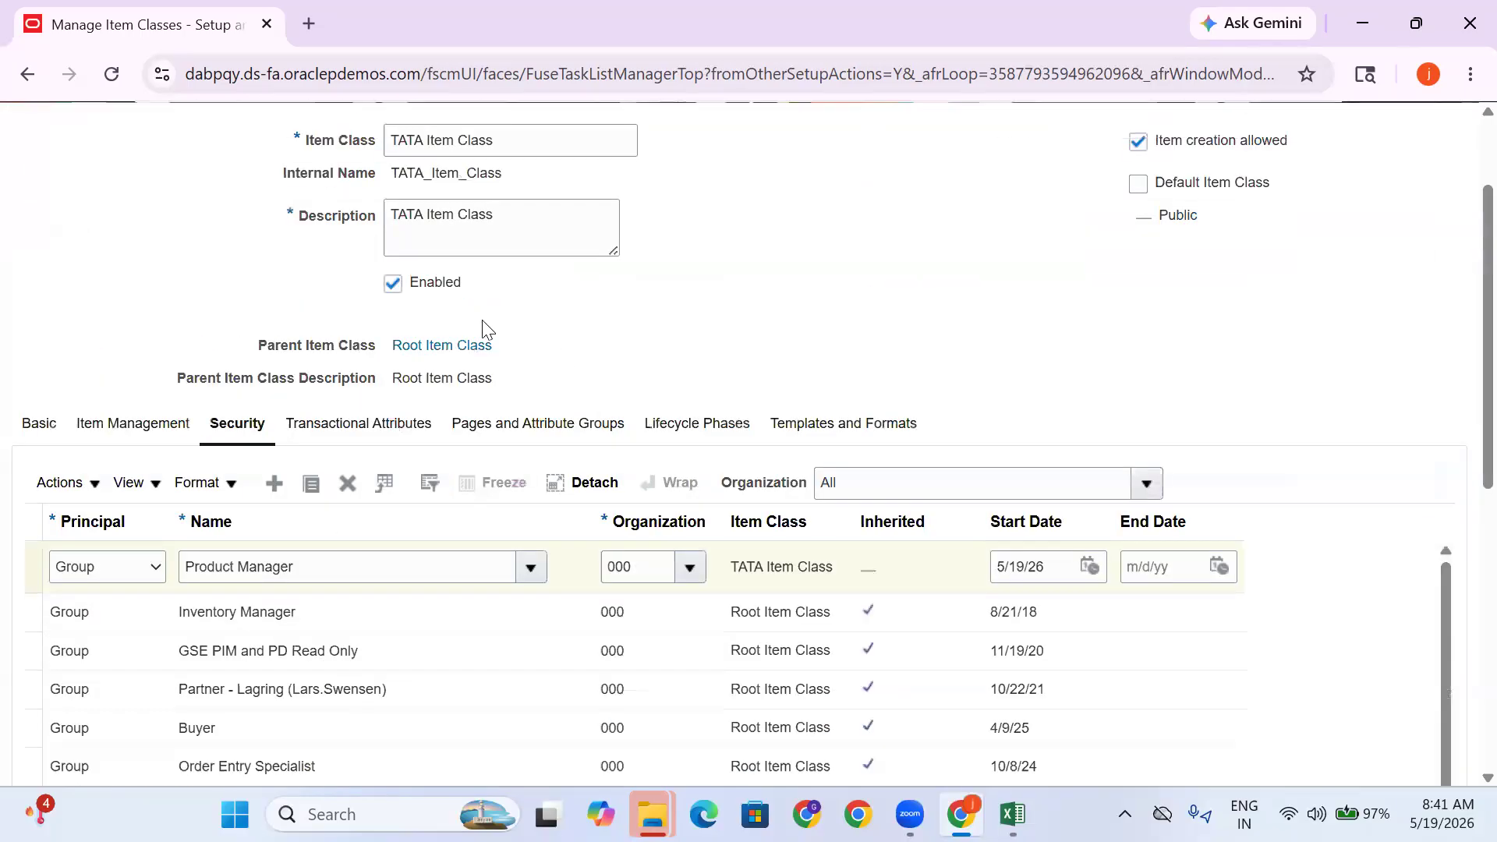
left_click_drag(455, 226, 41, 228)
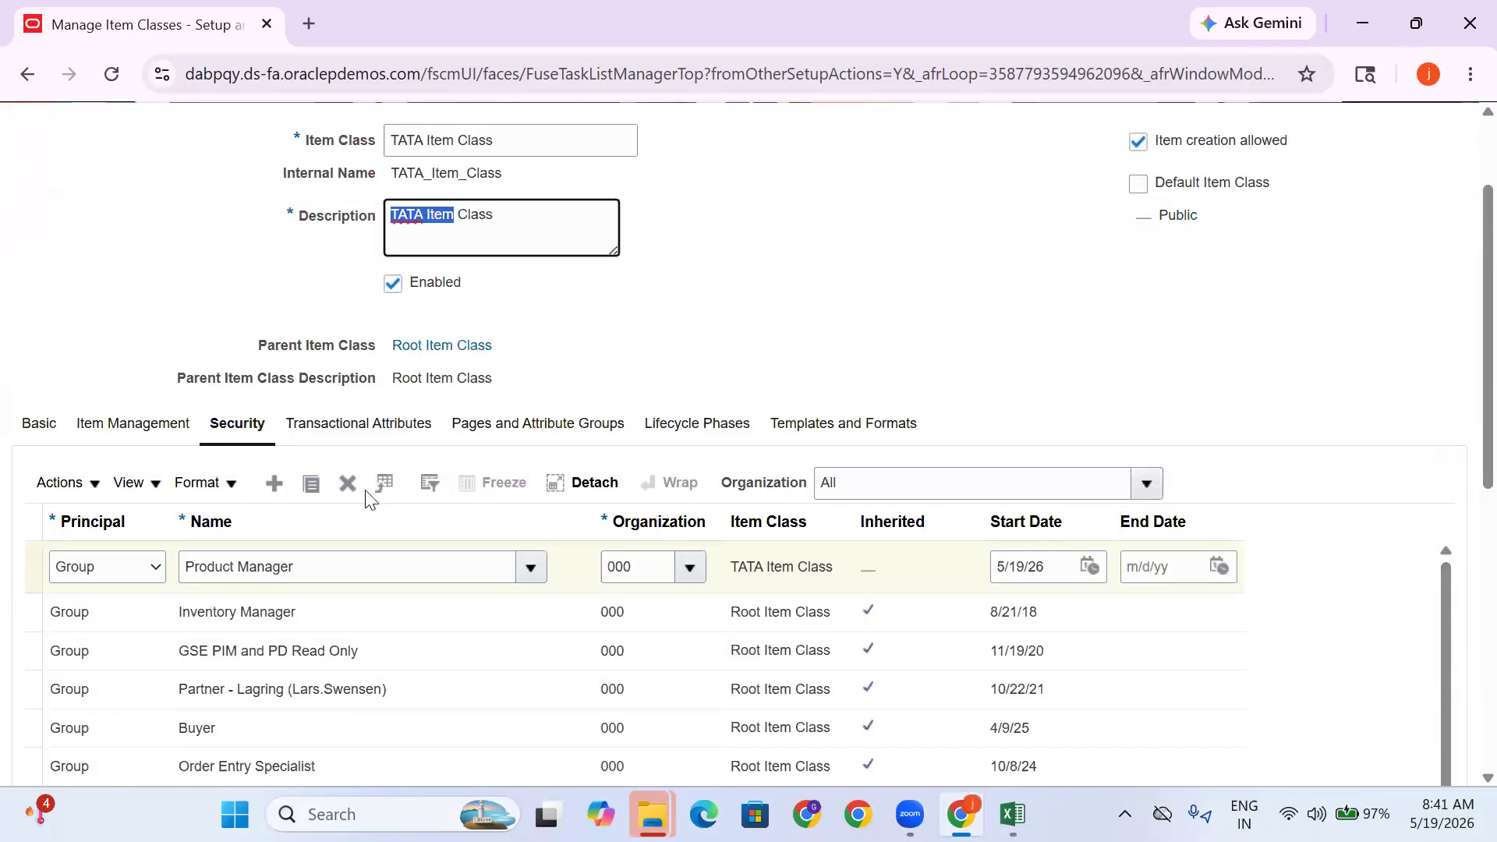
left_click(885, 316)
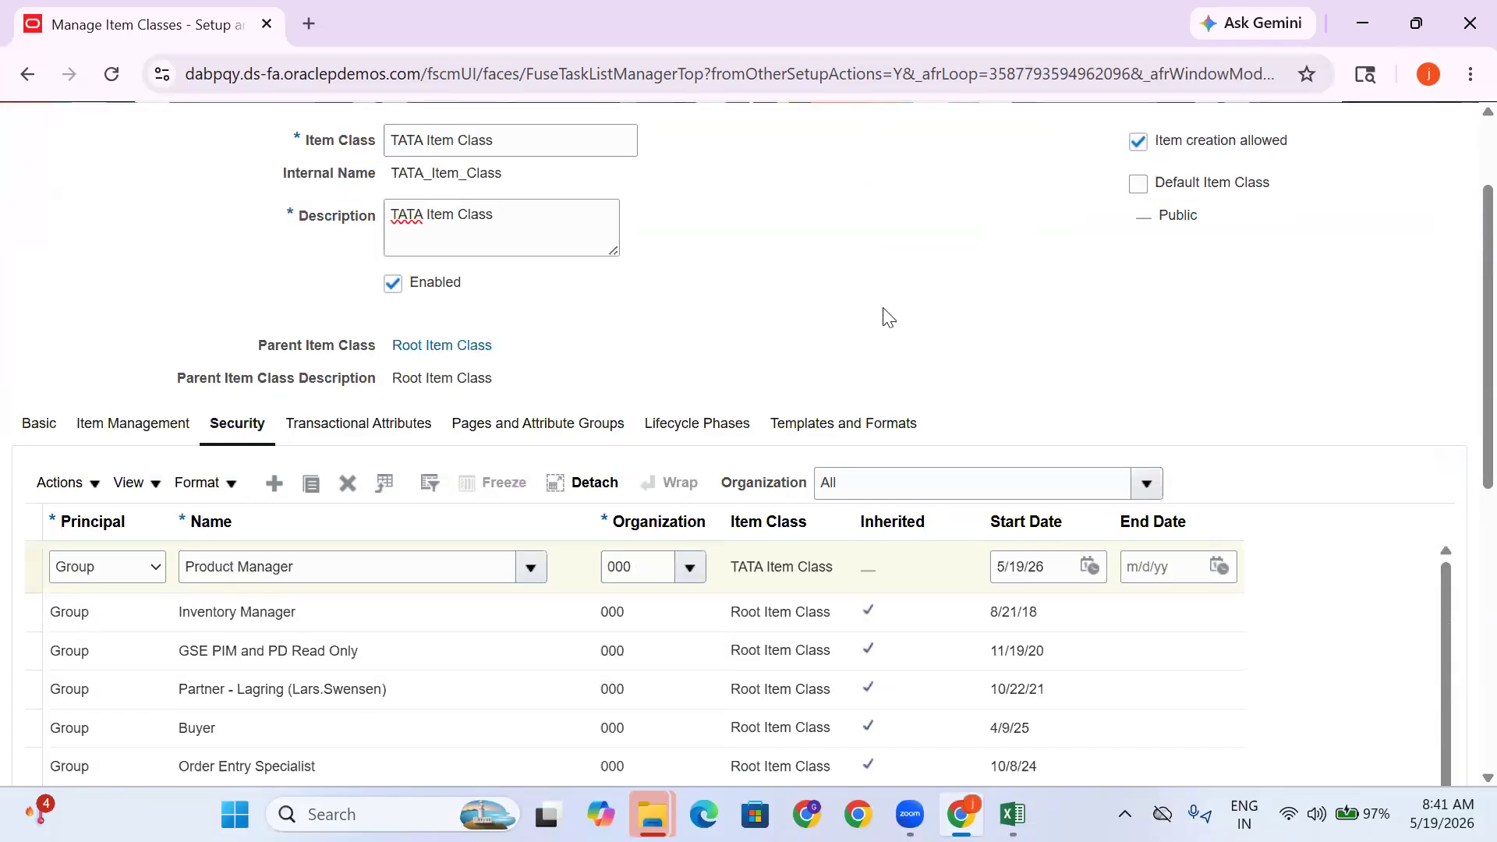
Add another group security entry for Product Manager with the organization TATA_PUNE_INV, found by searching for TATA
left_click(279, 483)
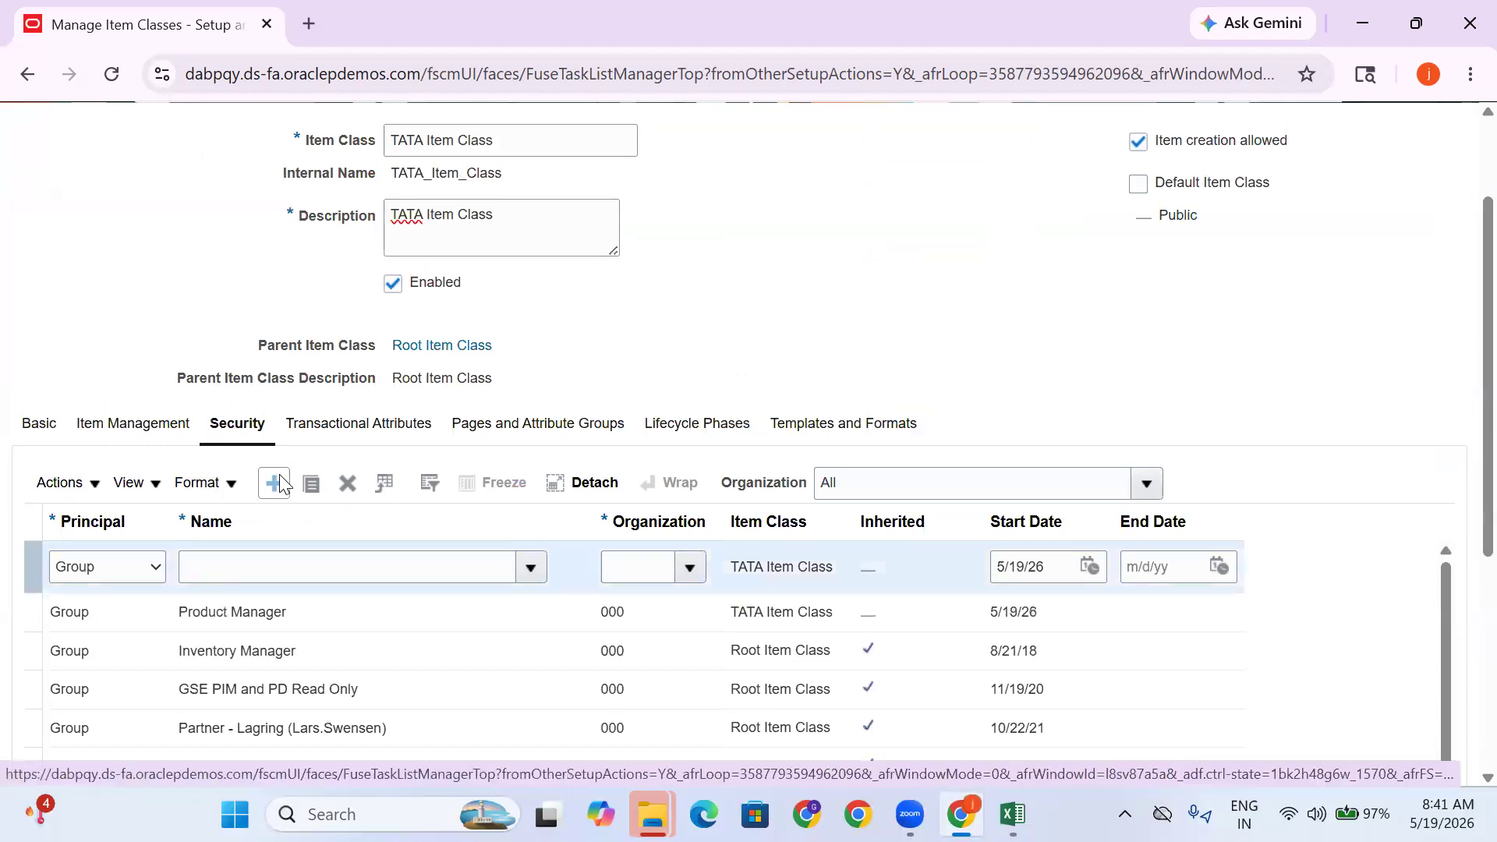
left_click(241, 567)
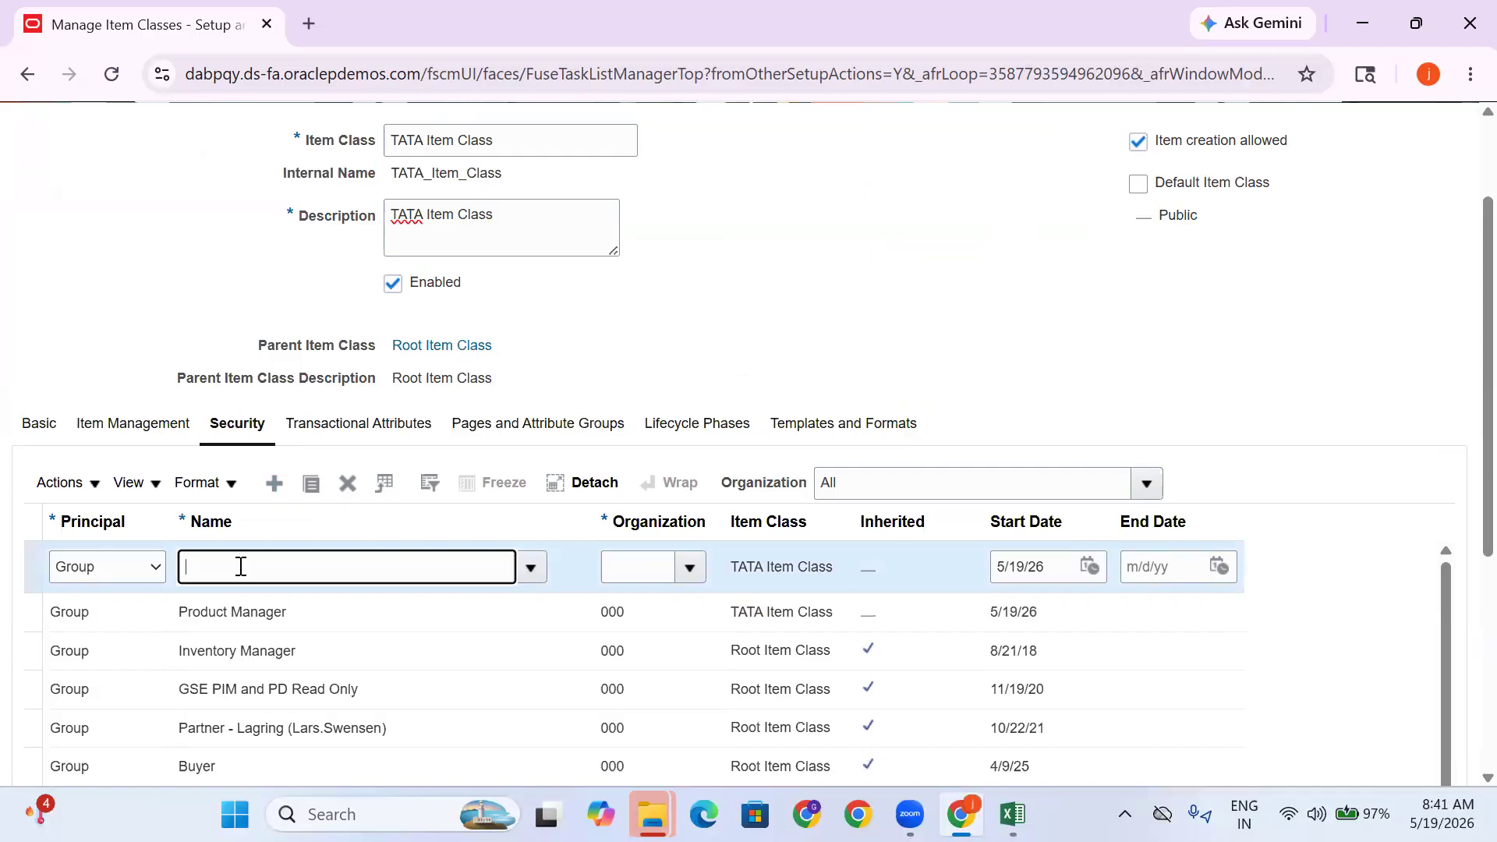
type("P")
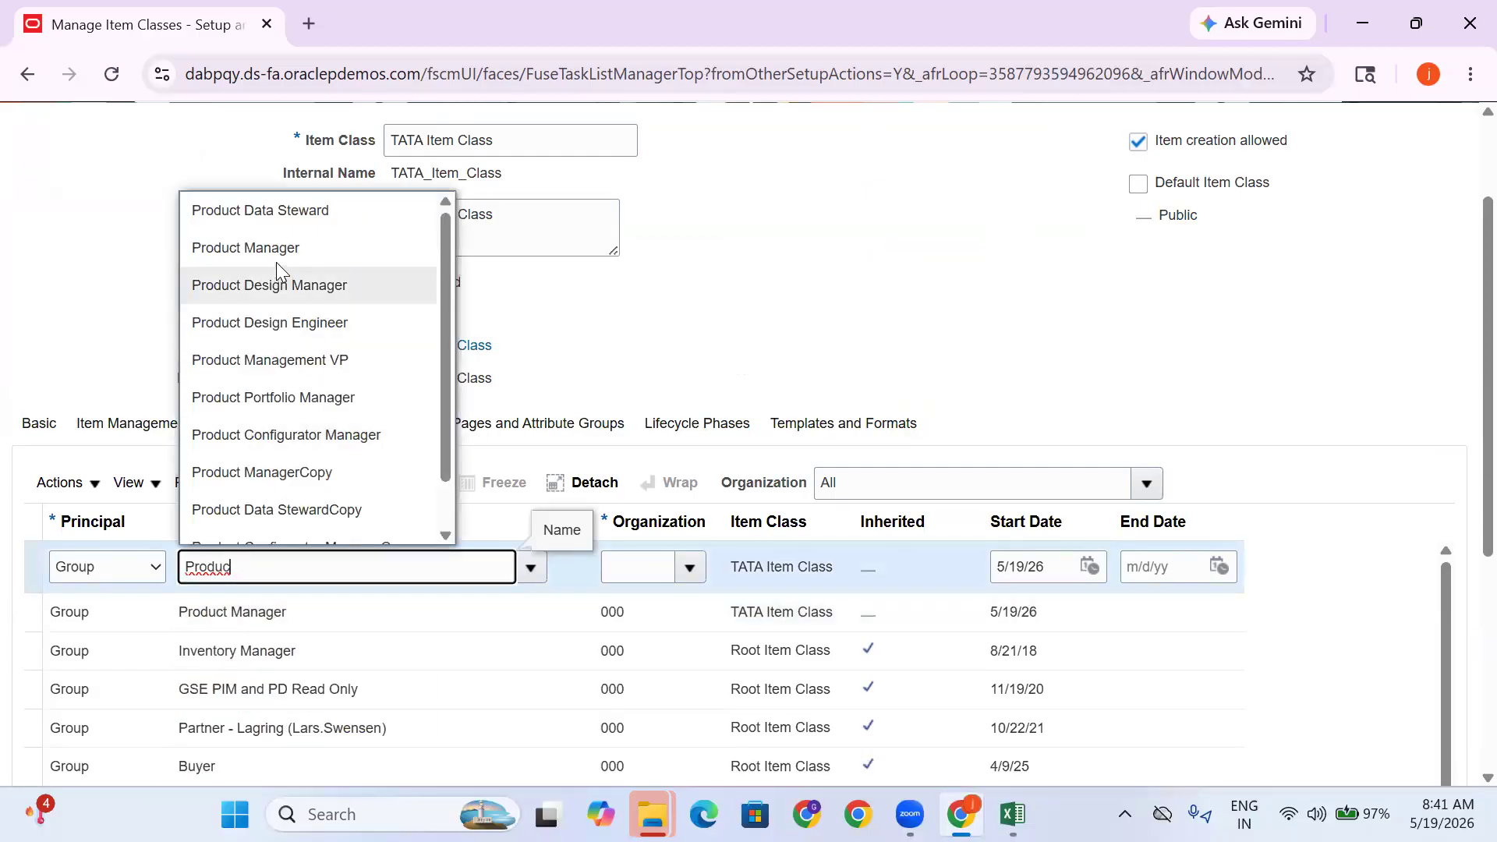
type("roduc")
left_click(274, 251)
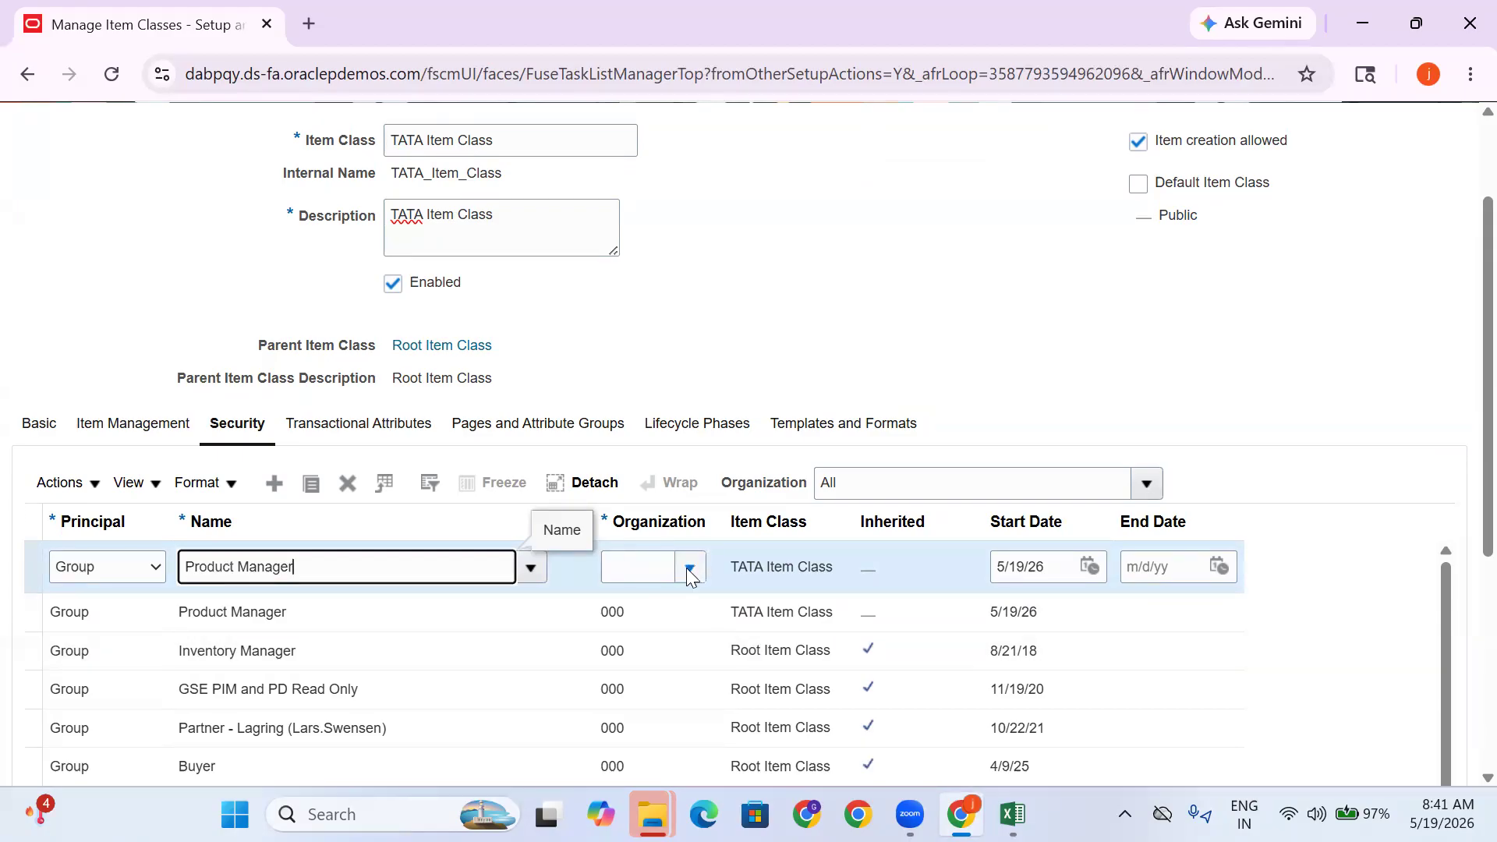
left_click(688, 568)
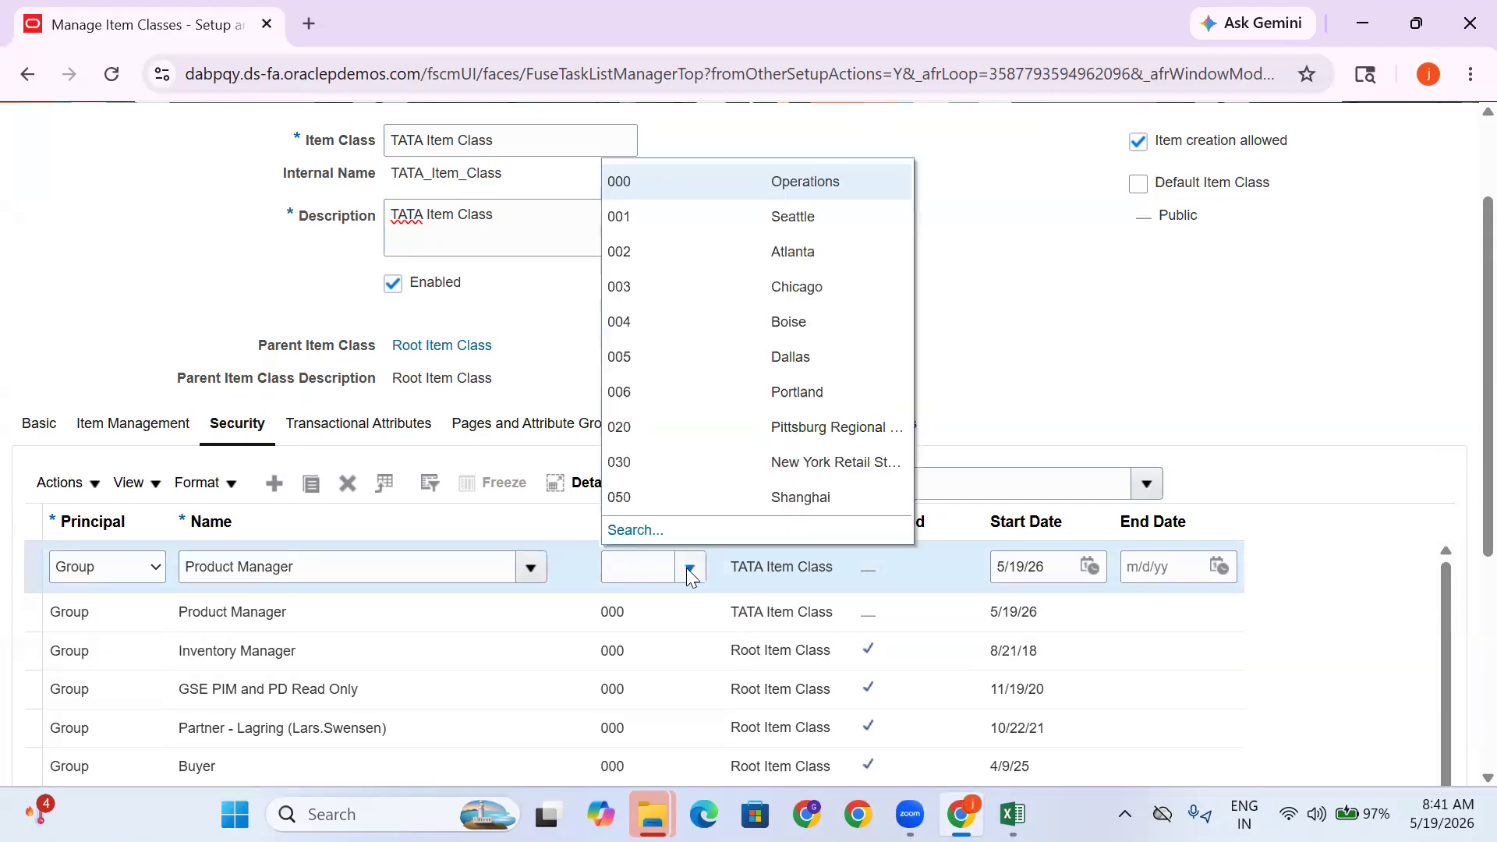
left_click(632, 526)
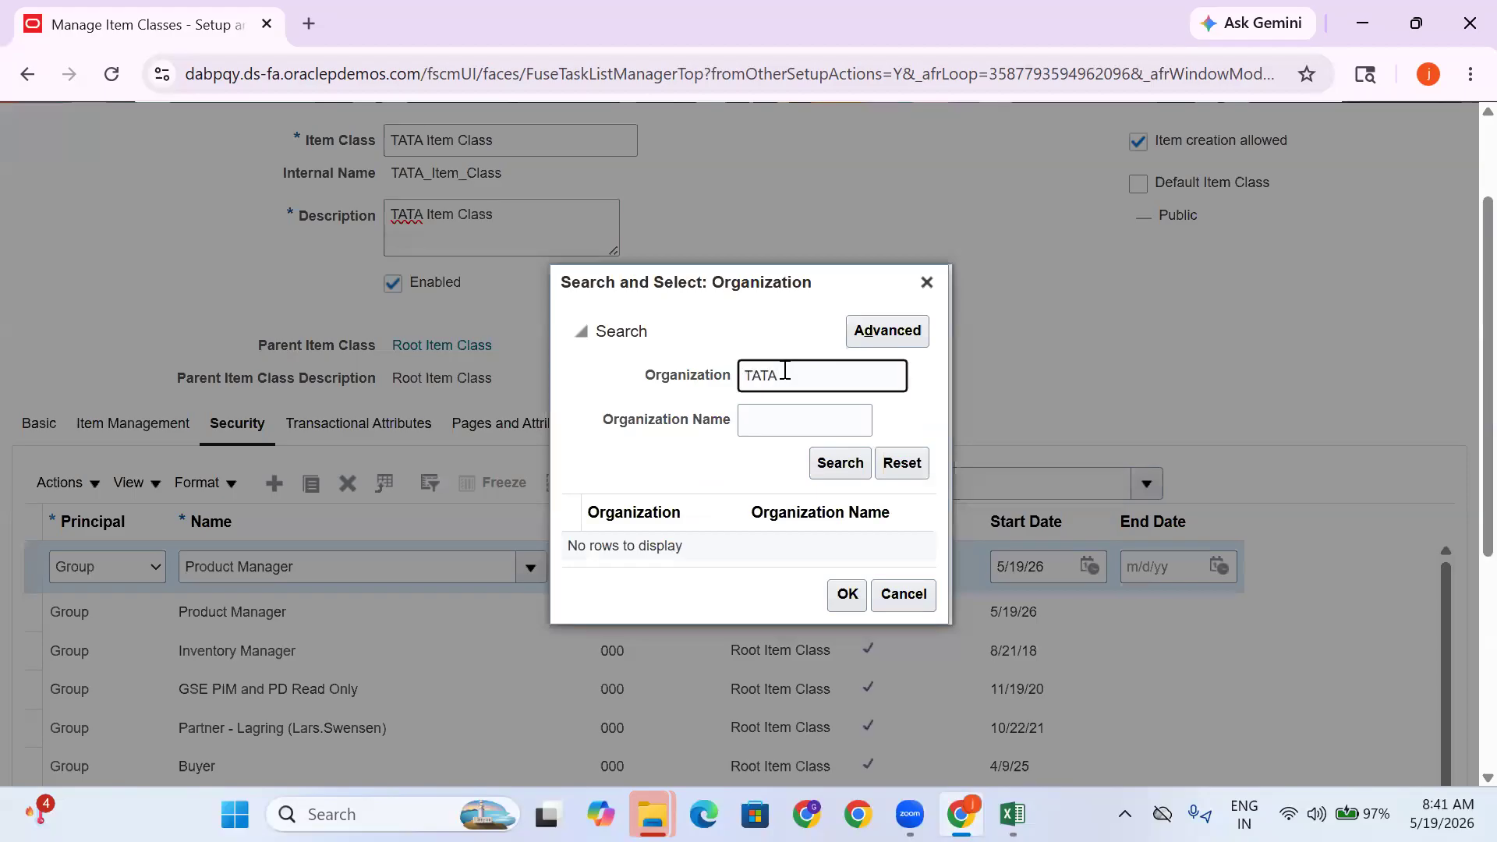
type("TATA")
key("Return")
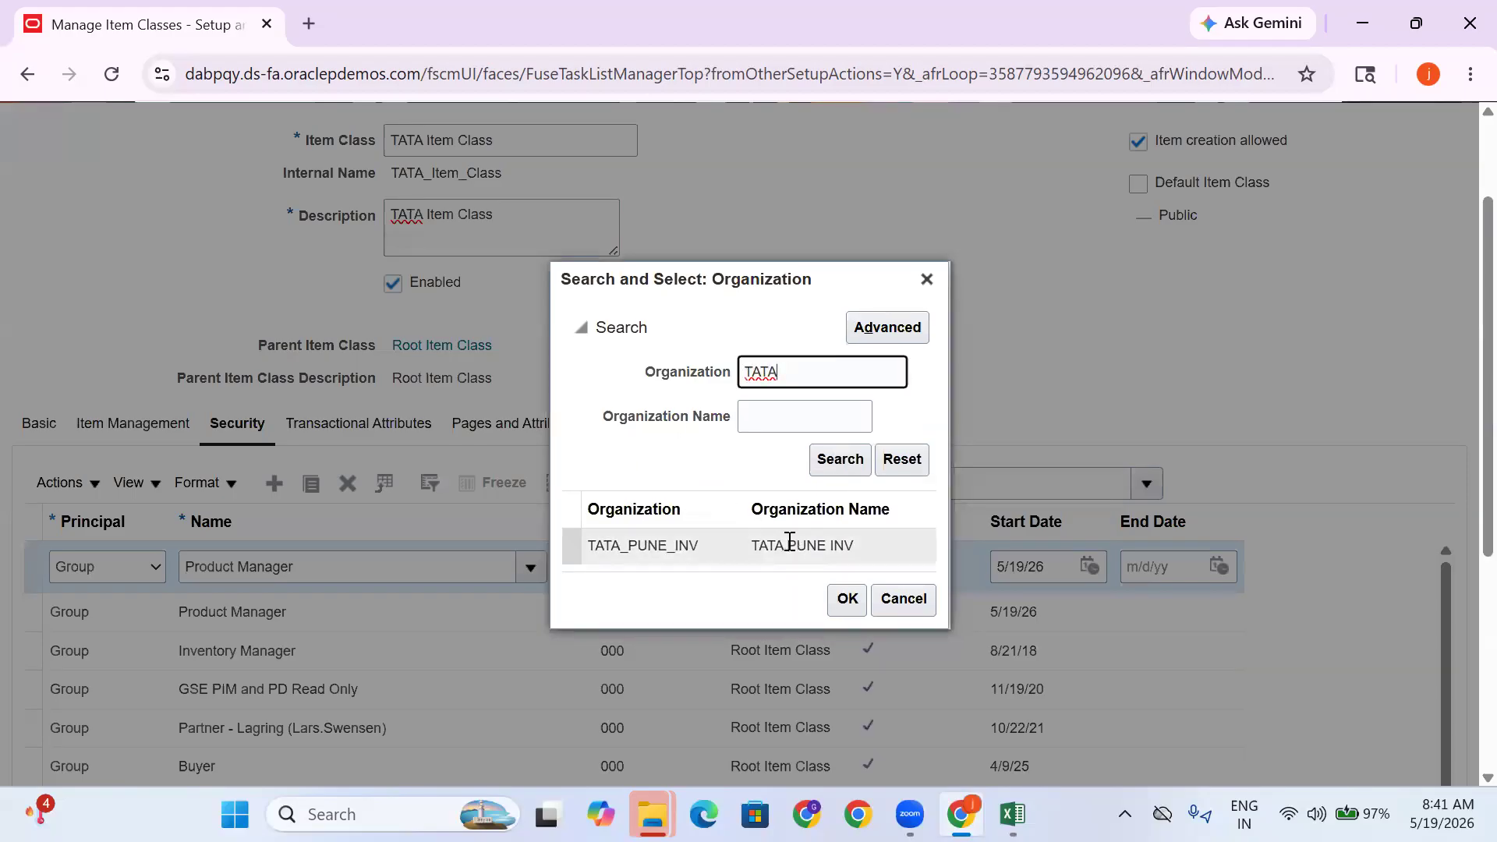
left_click(789, 545)
left_click(846, 599)
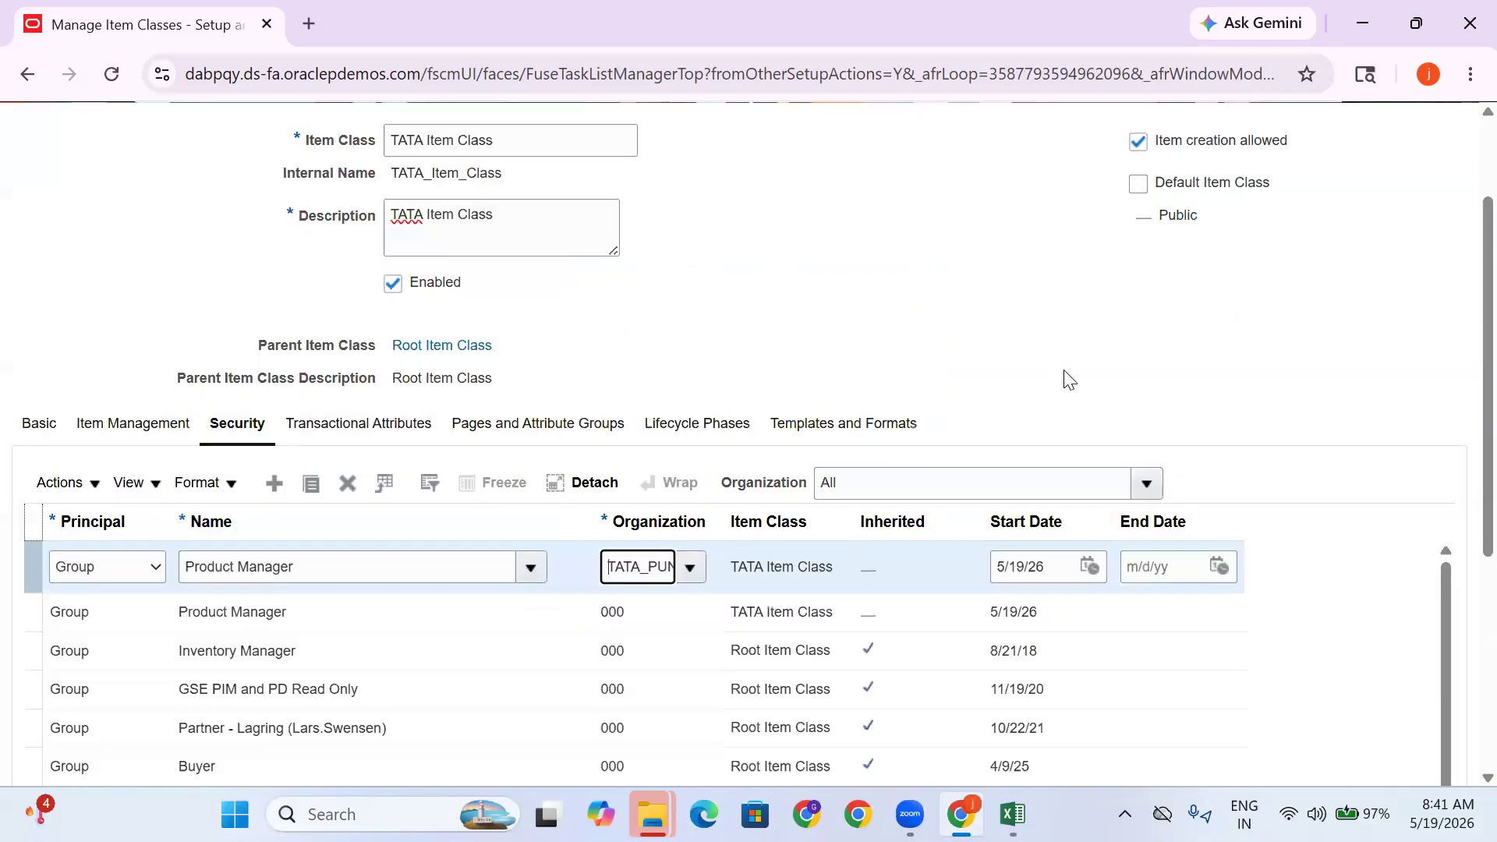
Search all available actions and grant every one of them to the Product Manager entry for TATA_PUNE_INV
scroll(568, 592, "down", 5)
left_click(318, 594)
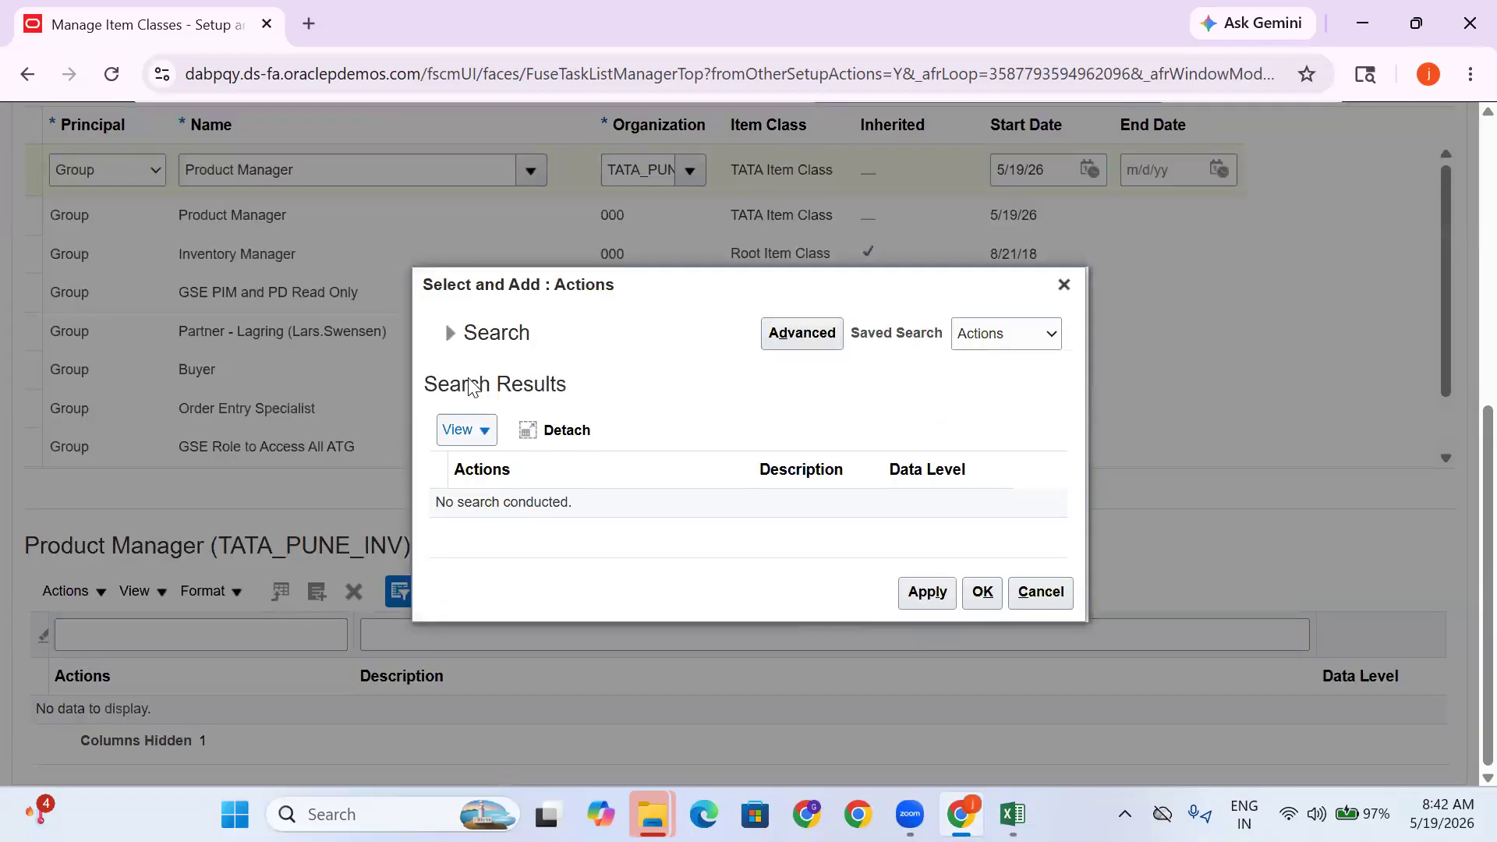
left_click(450, 333)
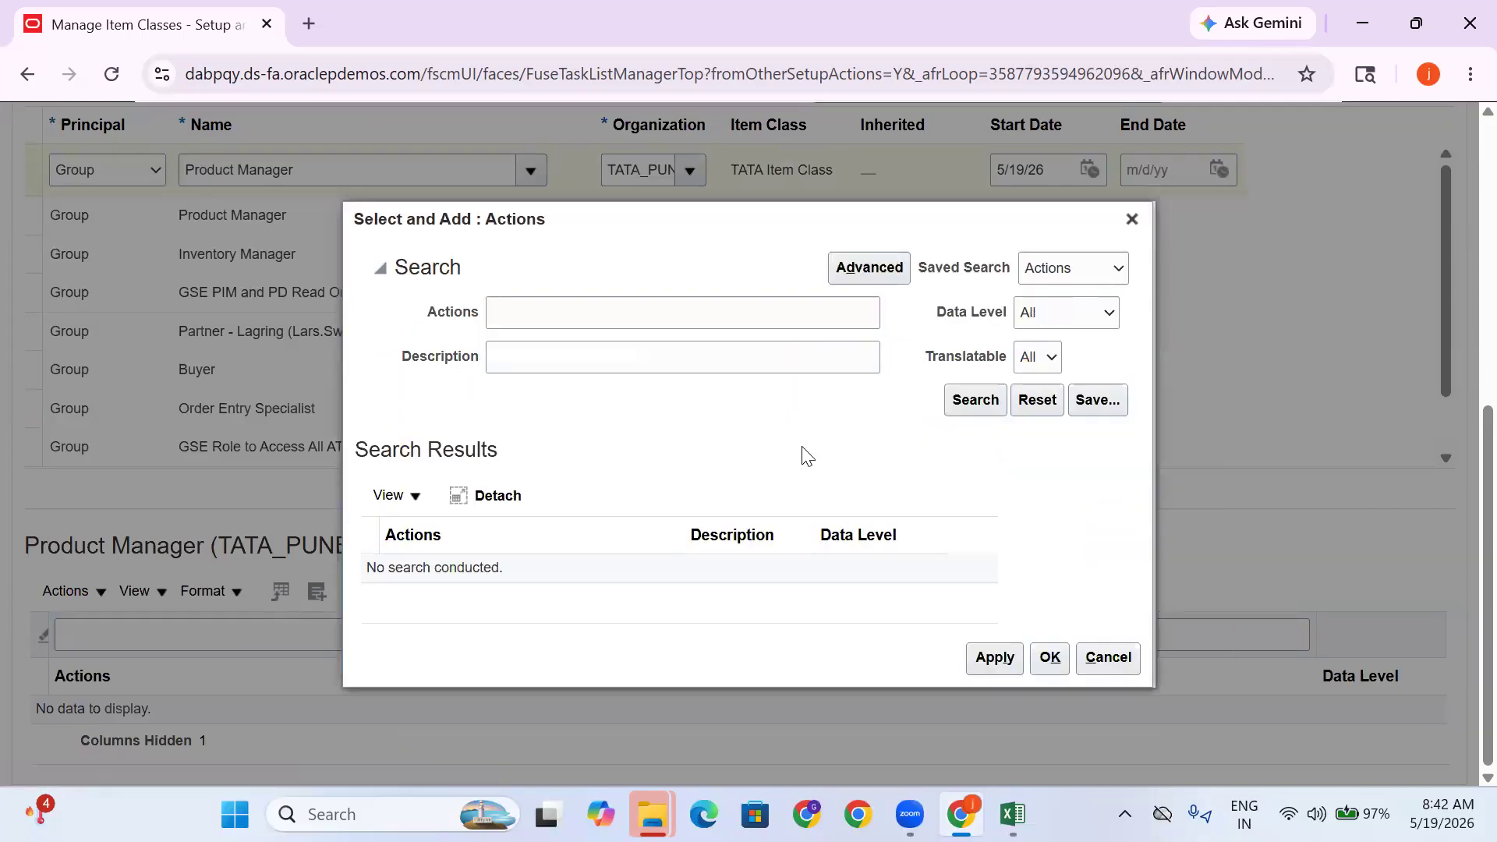
left_click(974, 400)
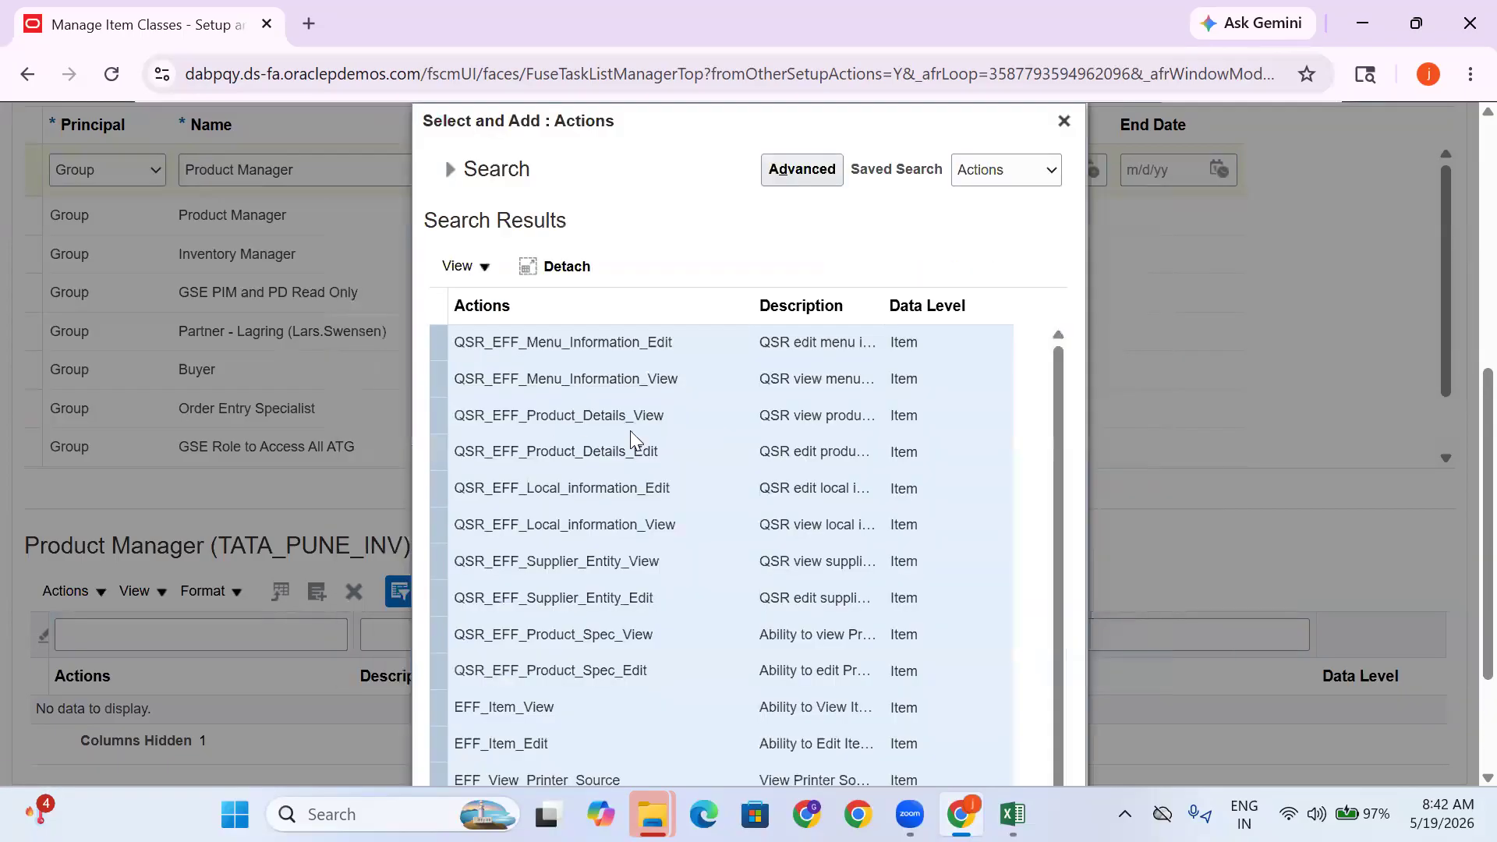
scroll(1428, 437, "down", 2)
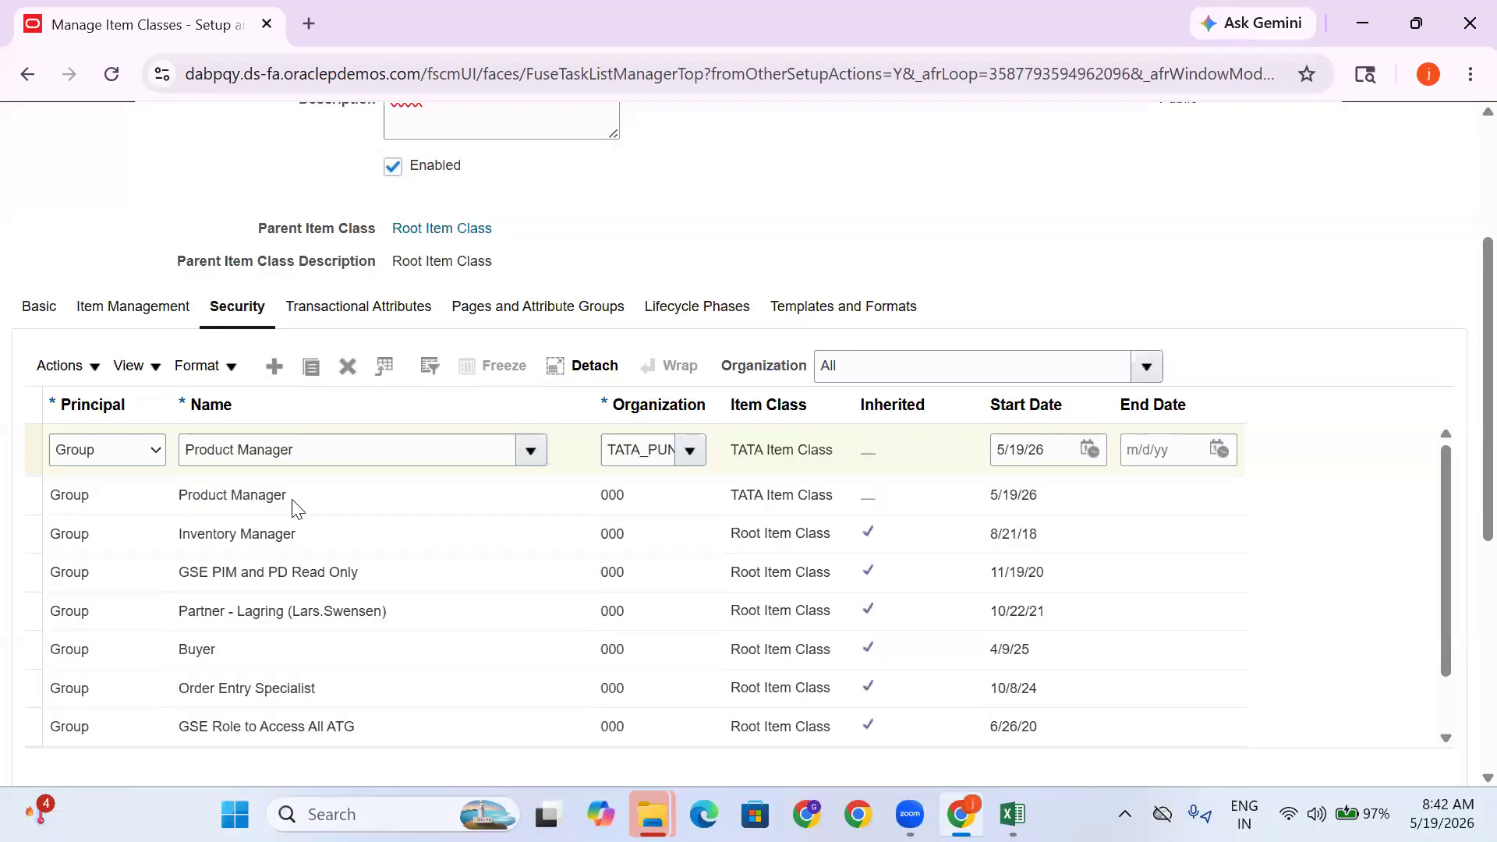
left_click_drag(635, 453, 929, 441)
scroll(1290, 269, "up", 3)
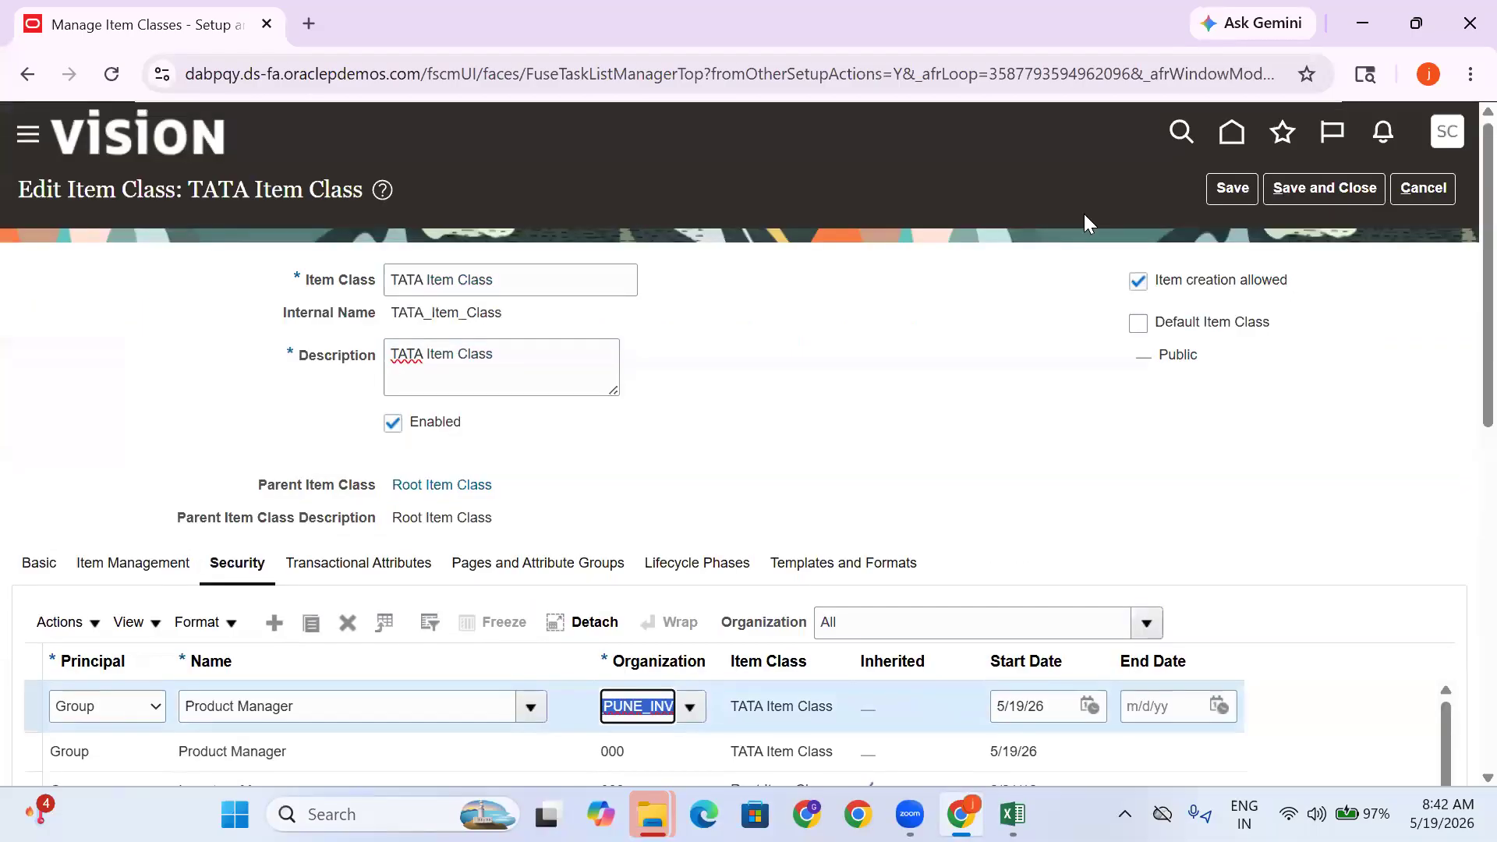
Add a security entry with principal Person, name SCM_PRC_001 and organization 000 to the item class
scroll(780, 390, "down", 3)
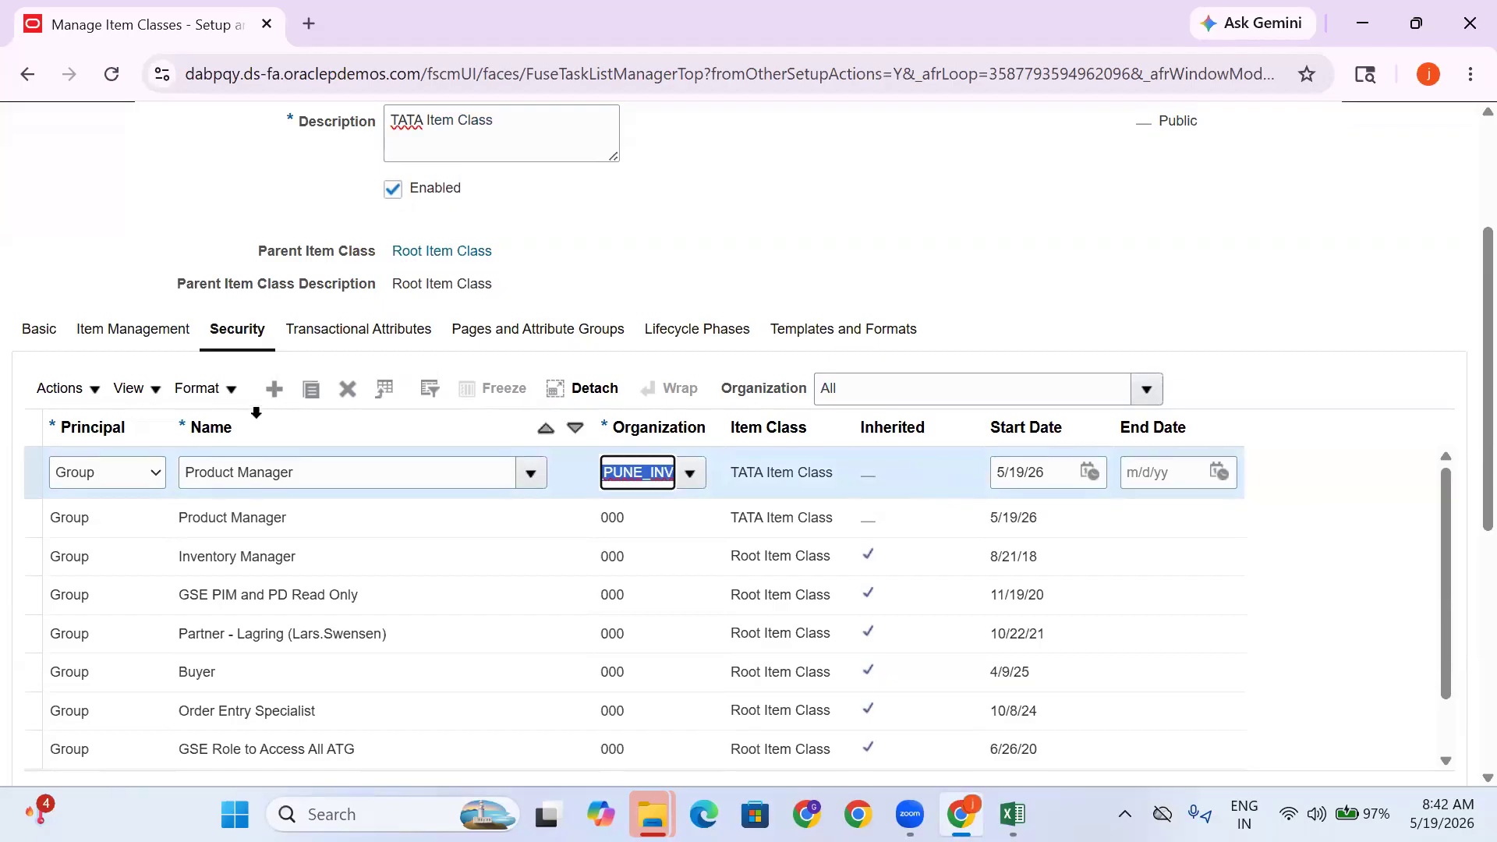
left_click(270, 401)
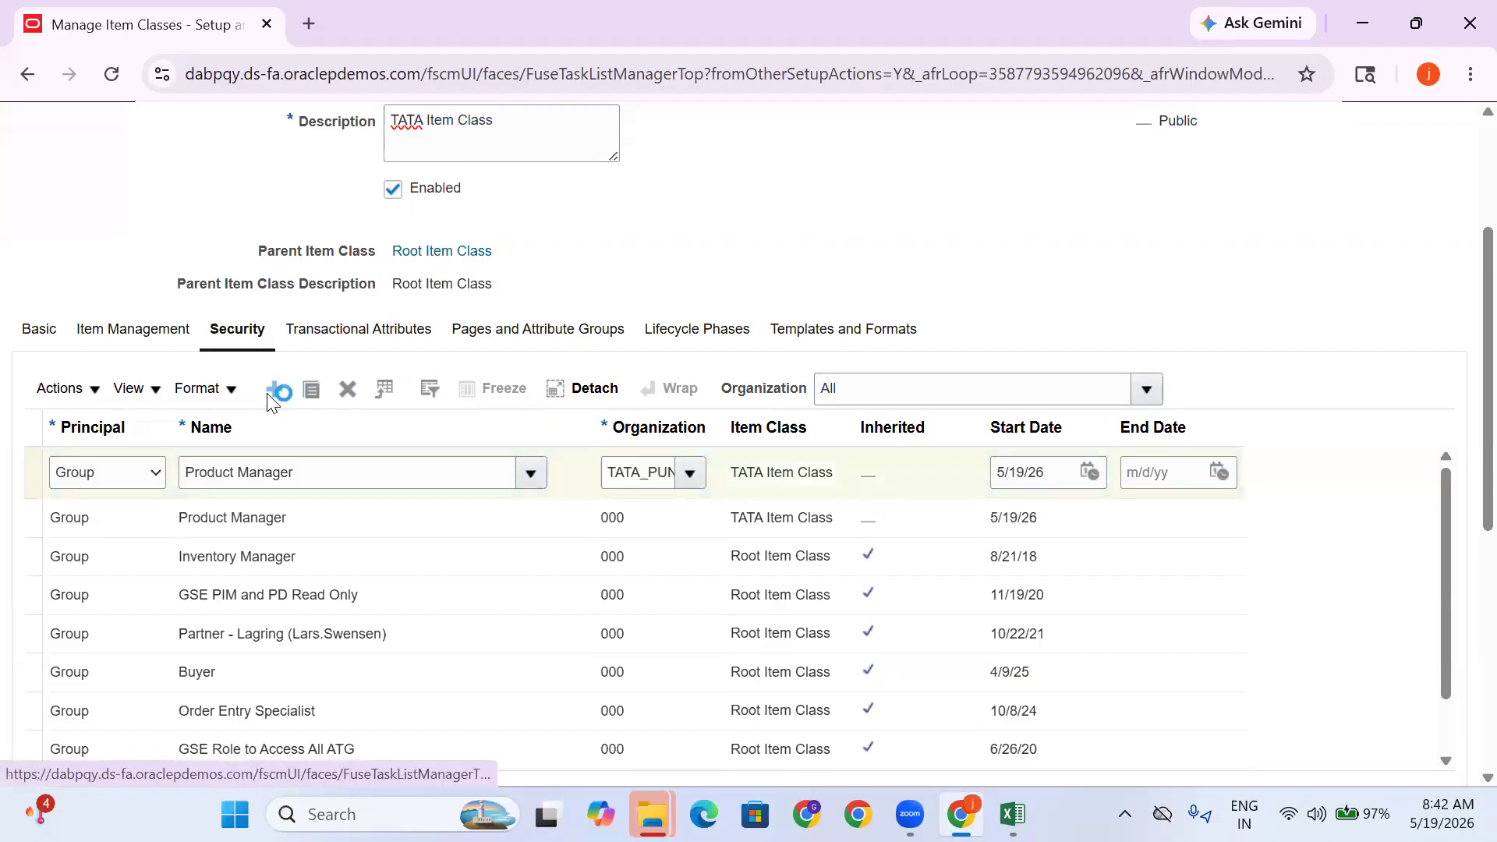
left_click(94, 484)
left_click(124, 526)
left_click(272, 478)
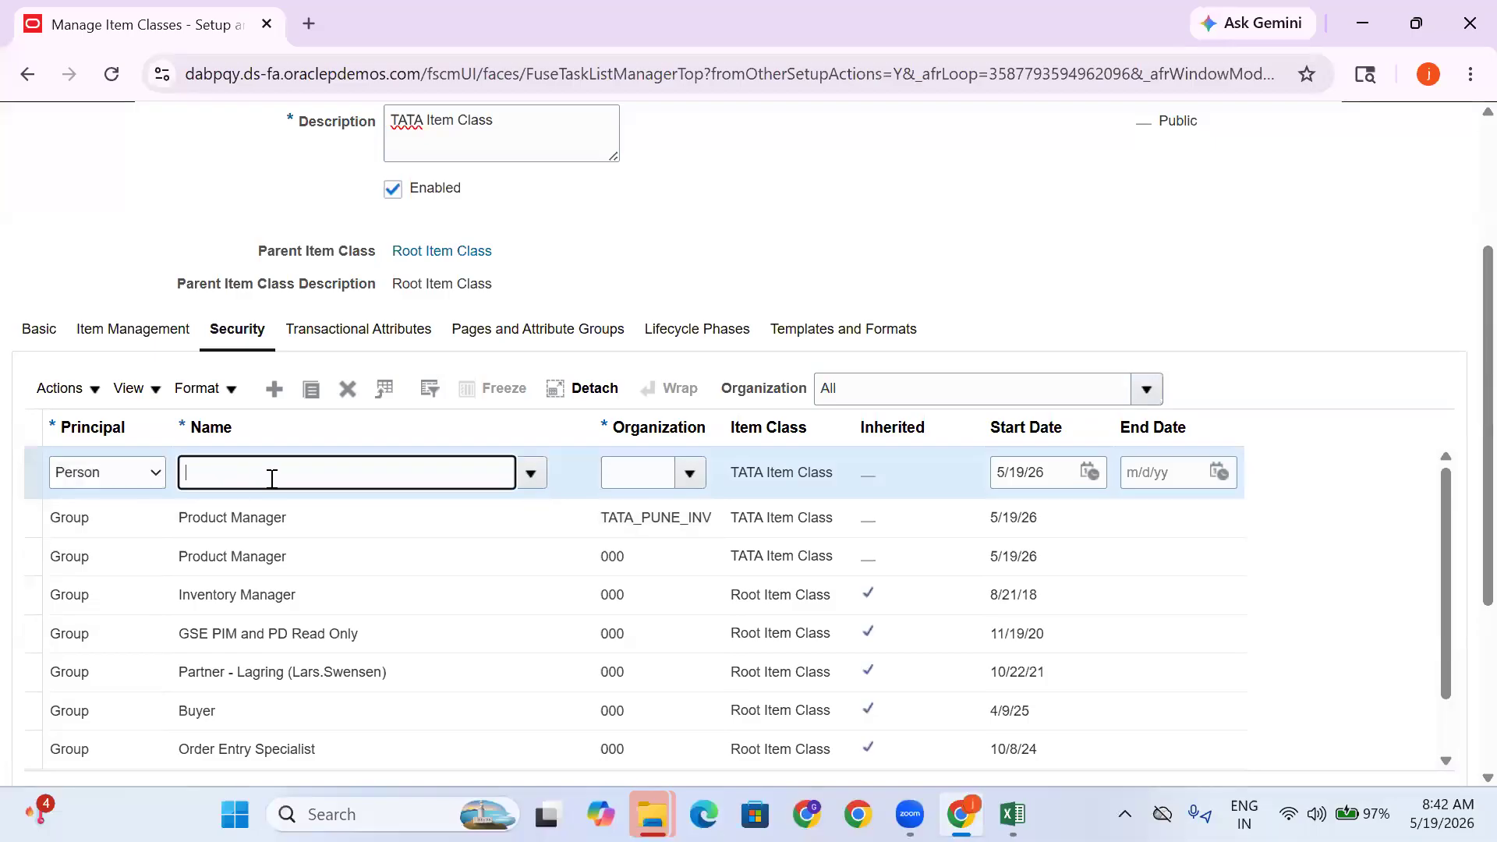
type("SCM_PRC")
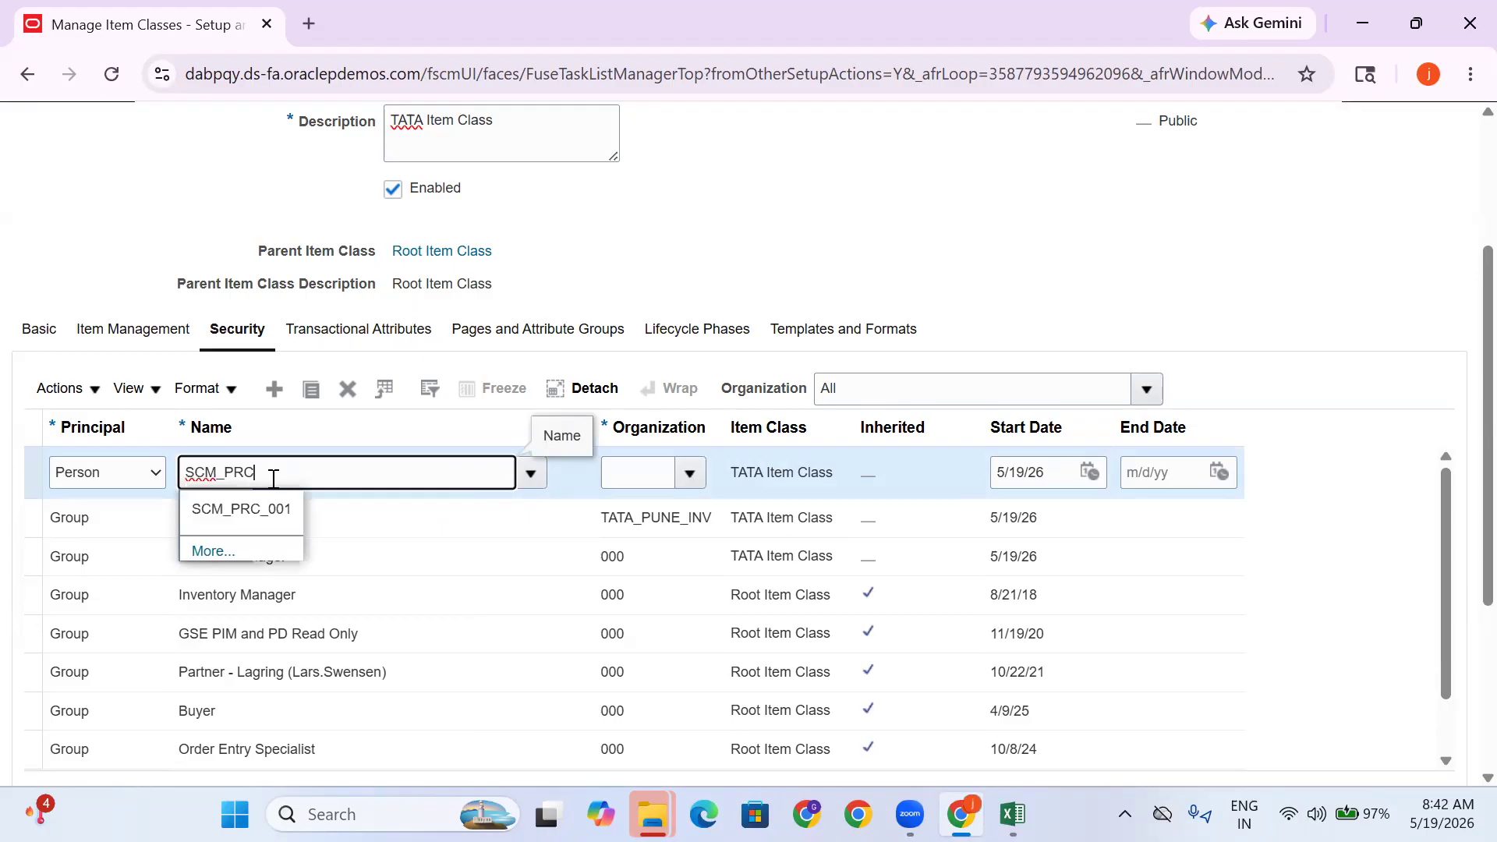
left_click(267, 520)
left_click(636, 477)
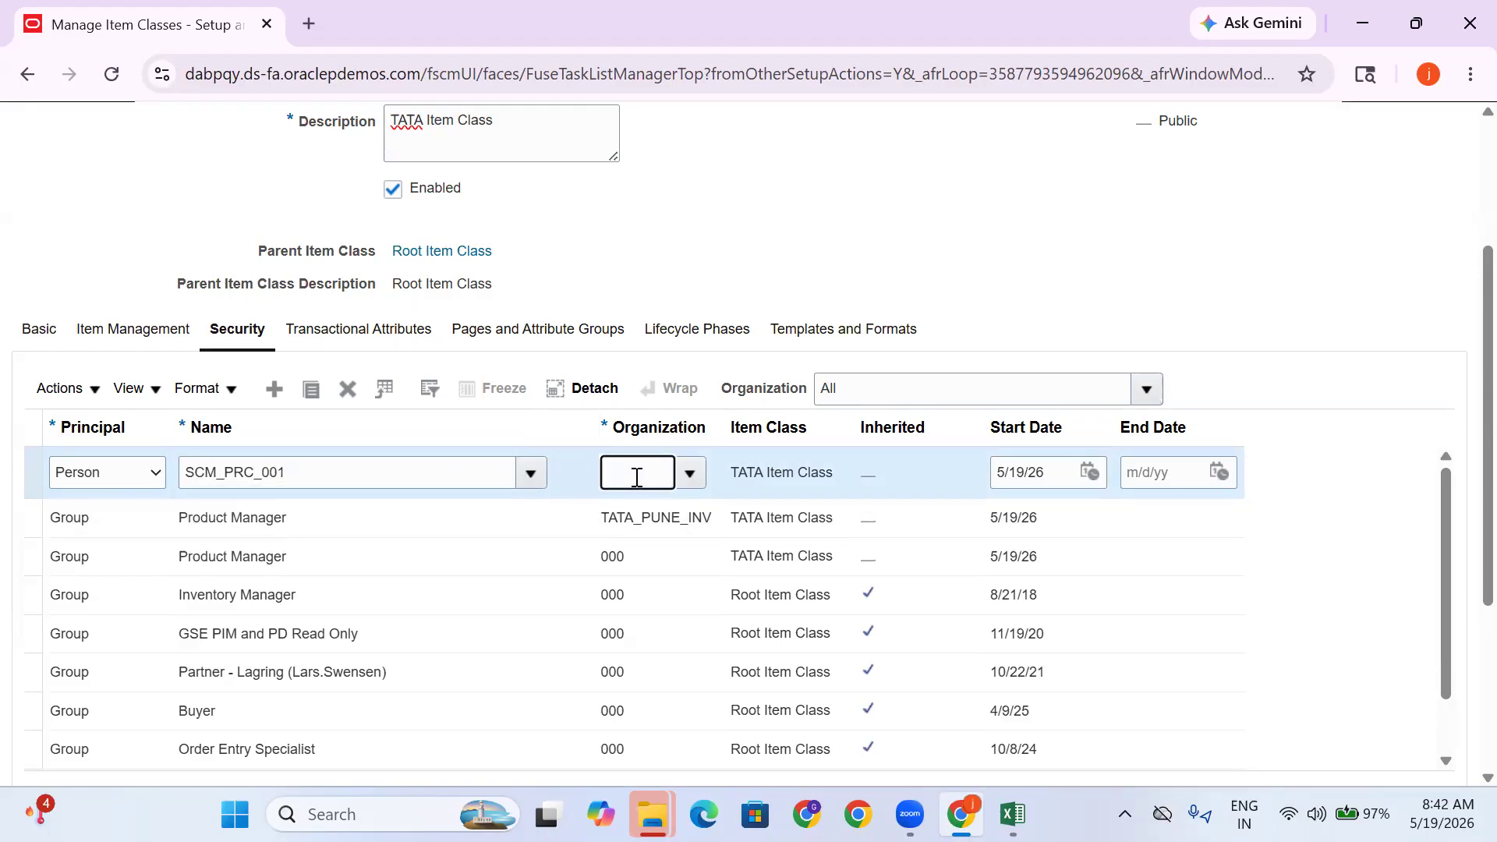
type("000")
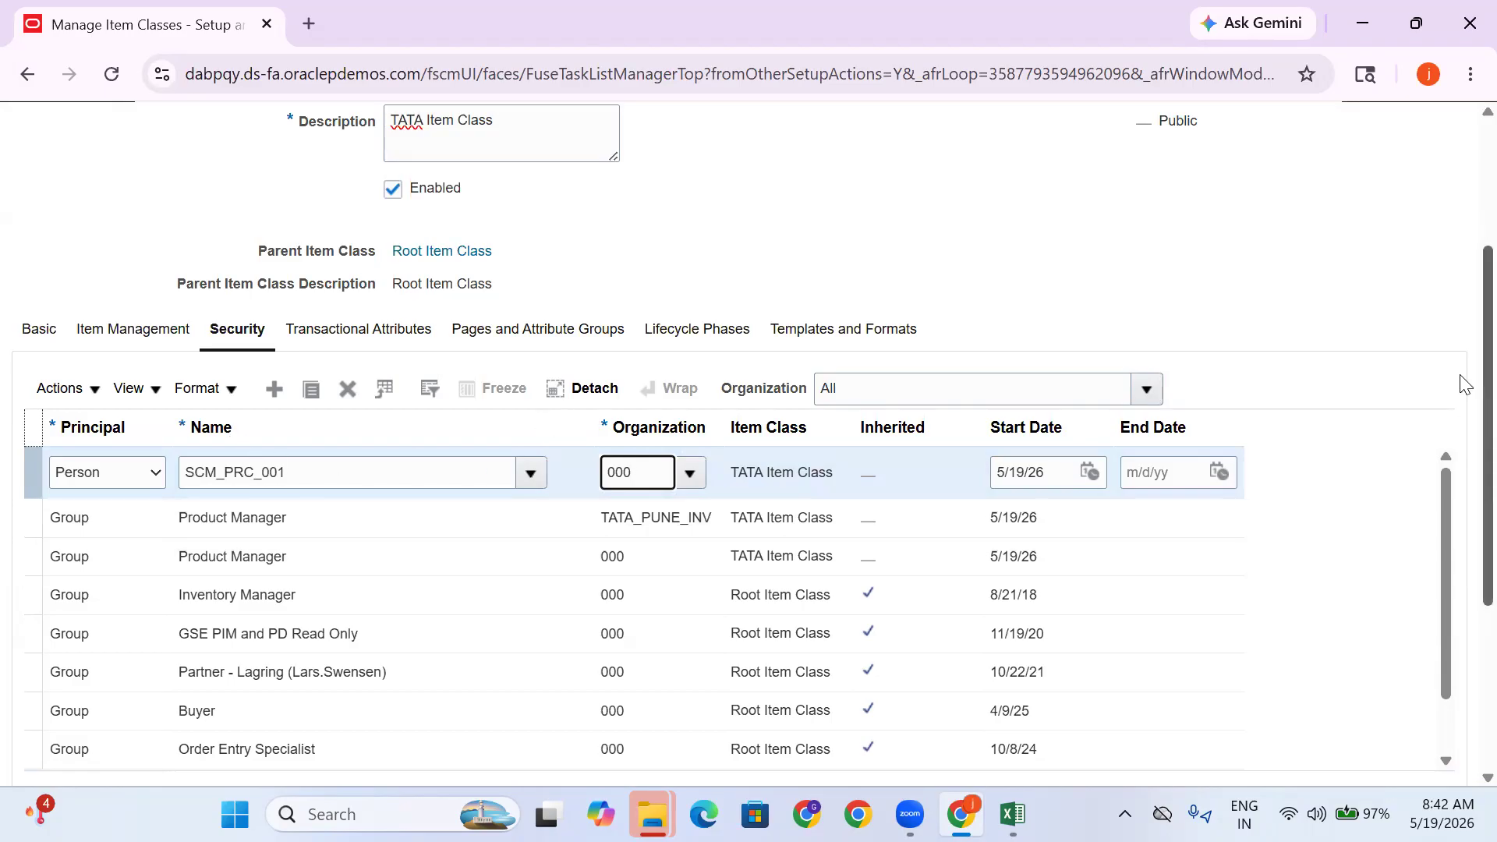
Search all available actions and grant every one of them to the SCM_PRC_001 entry for organization 000
scroll(1460, 317, "down", 4)
left_click(323, 601)
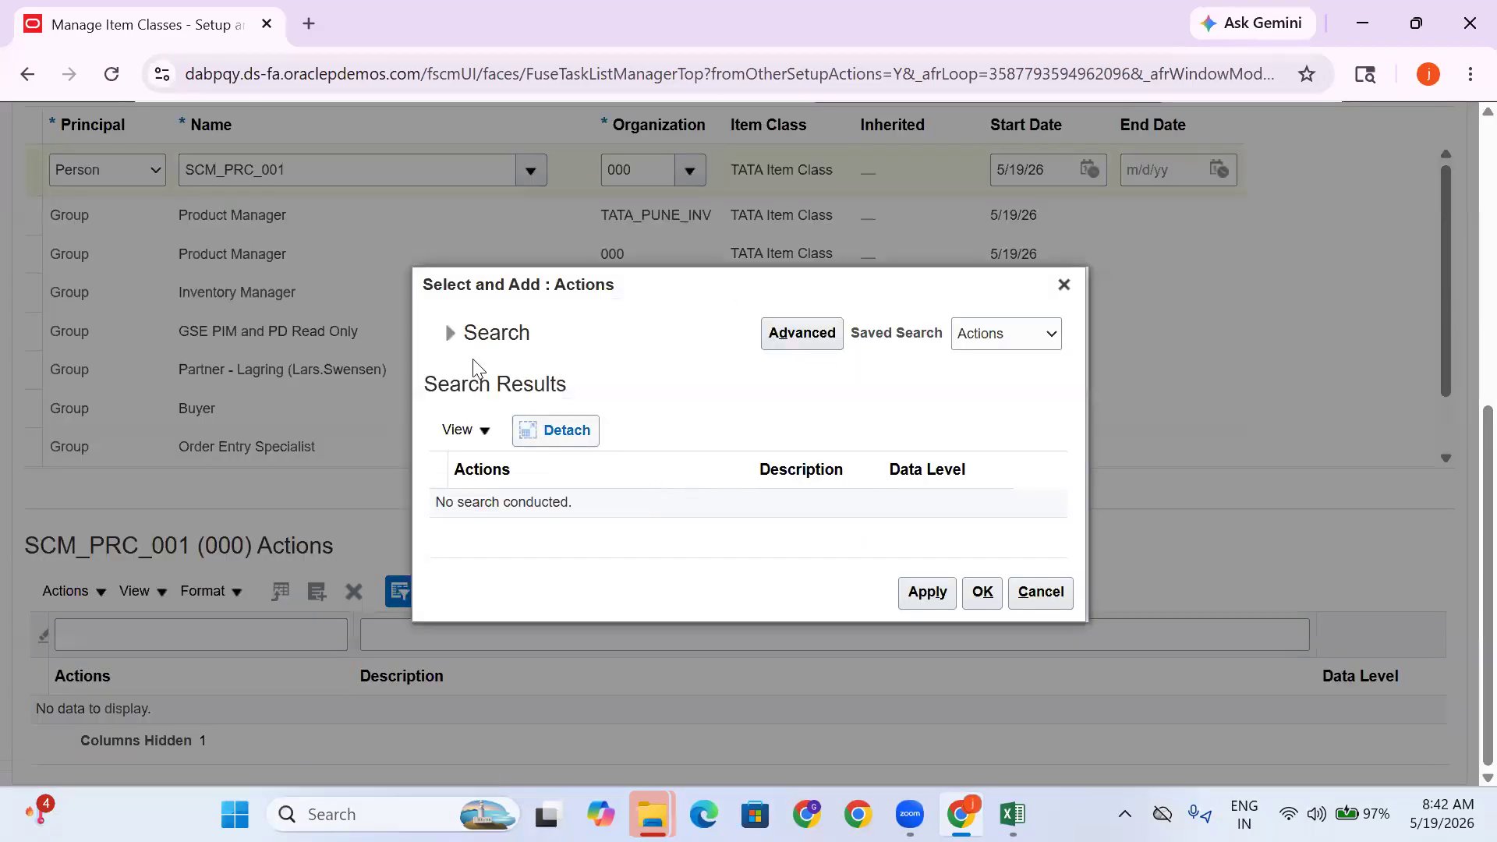
left_click(455, 343)
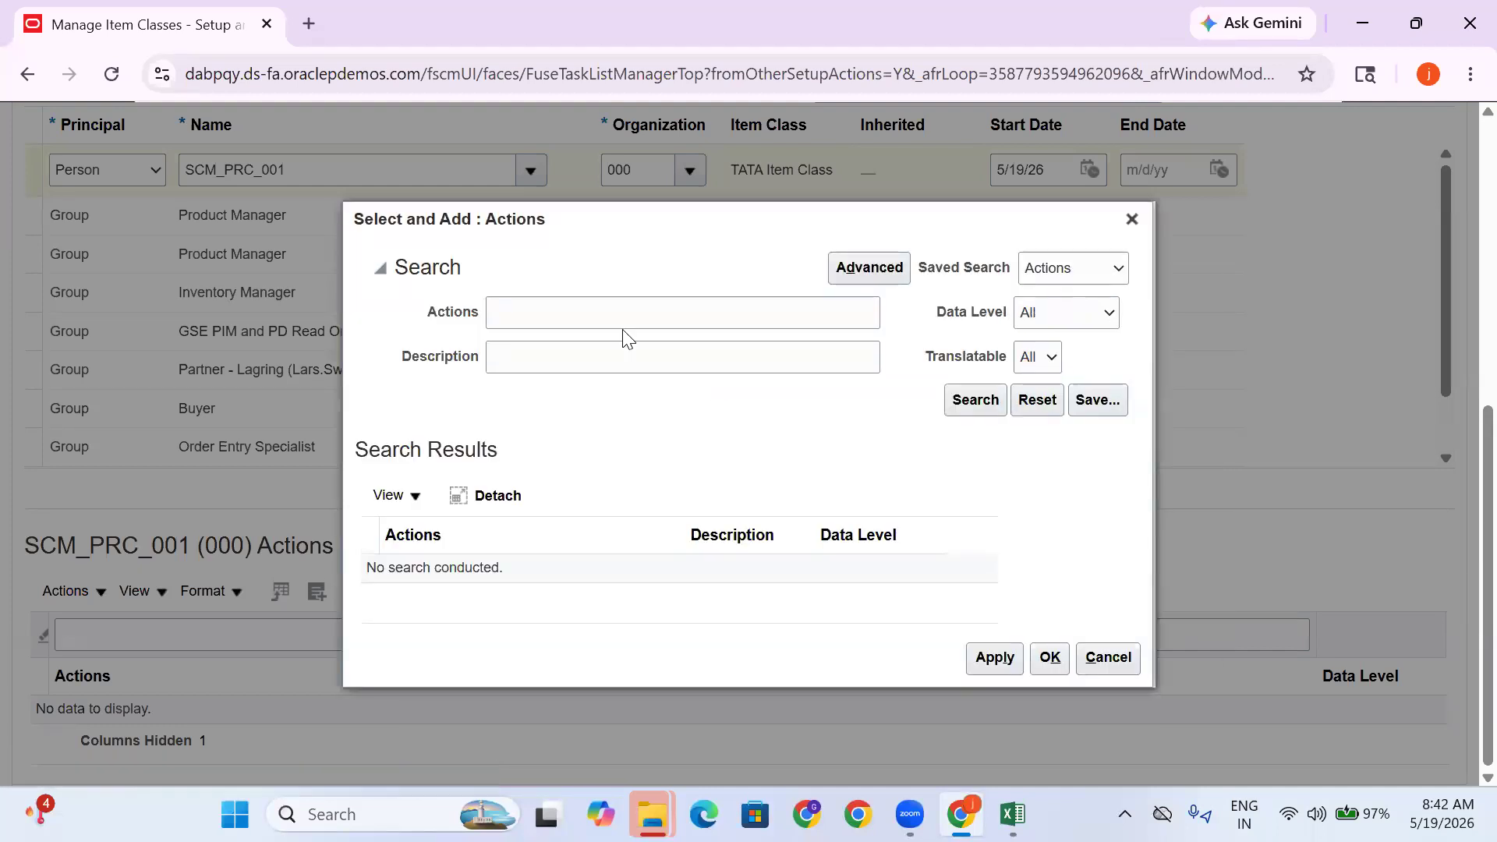
left_click(975, 401)
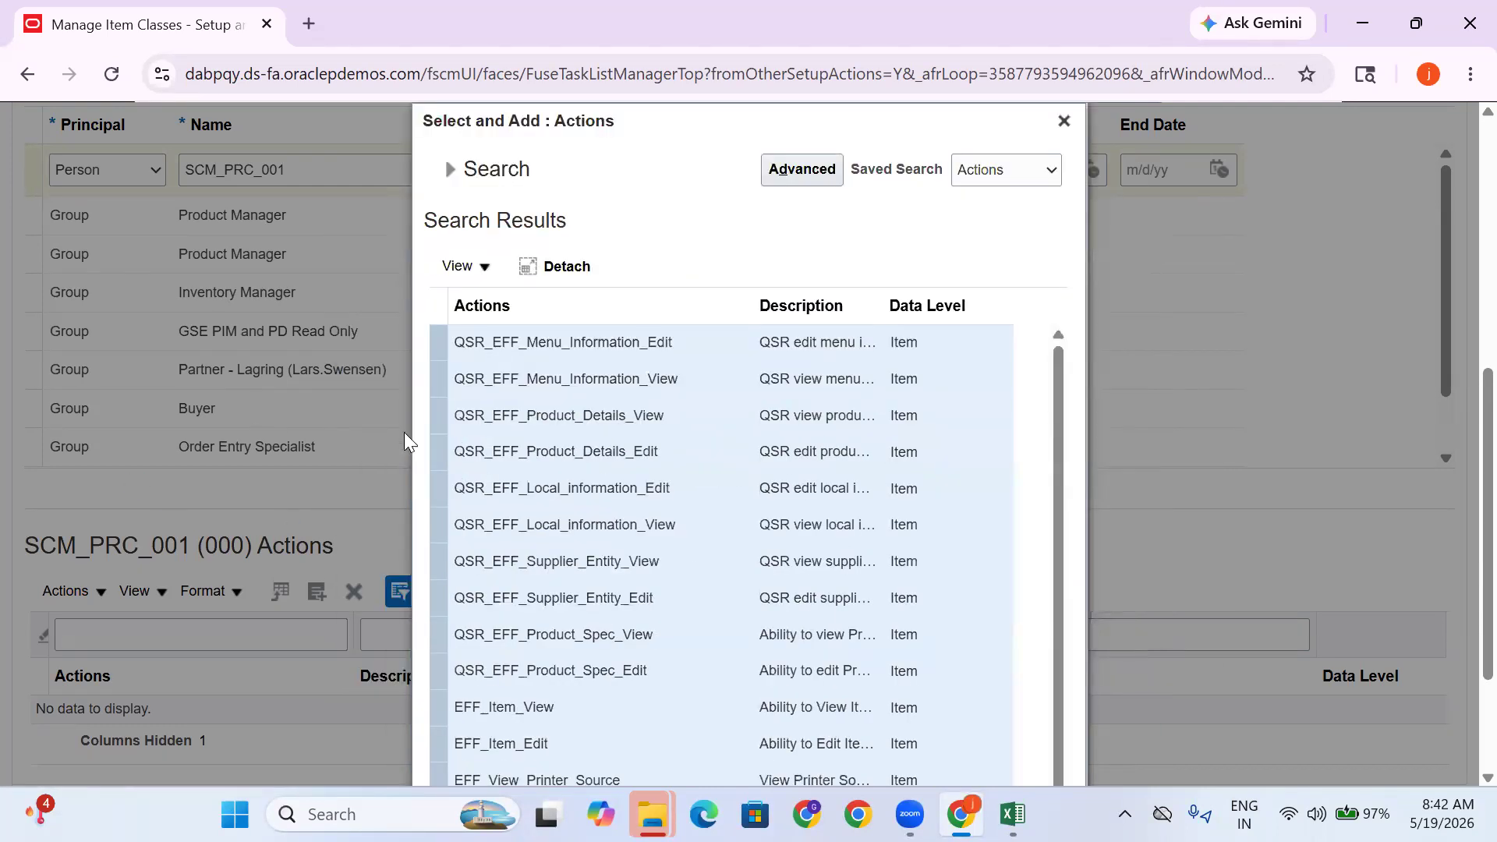
scroll(917, 705, "down", 3)
left_click(936, 757)
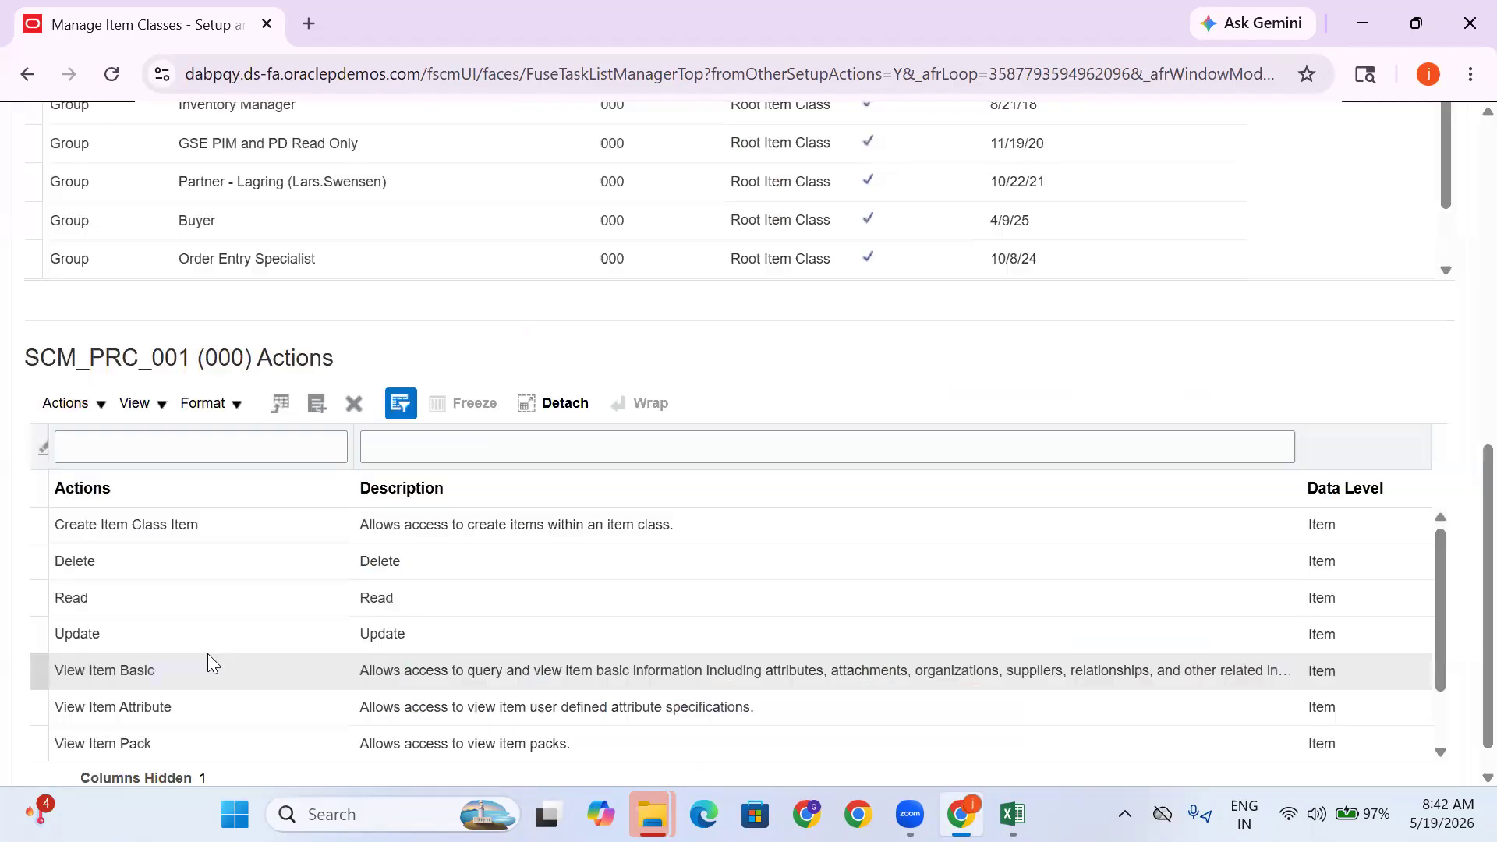
Duplicate the SCM_PRC_001 person security entry with its actions and set the copy's organization to TATA_PUNE_INV
scroll(328, 523, "up", 8)
double_click(328, 581)
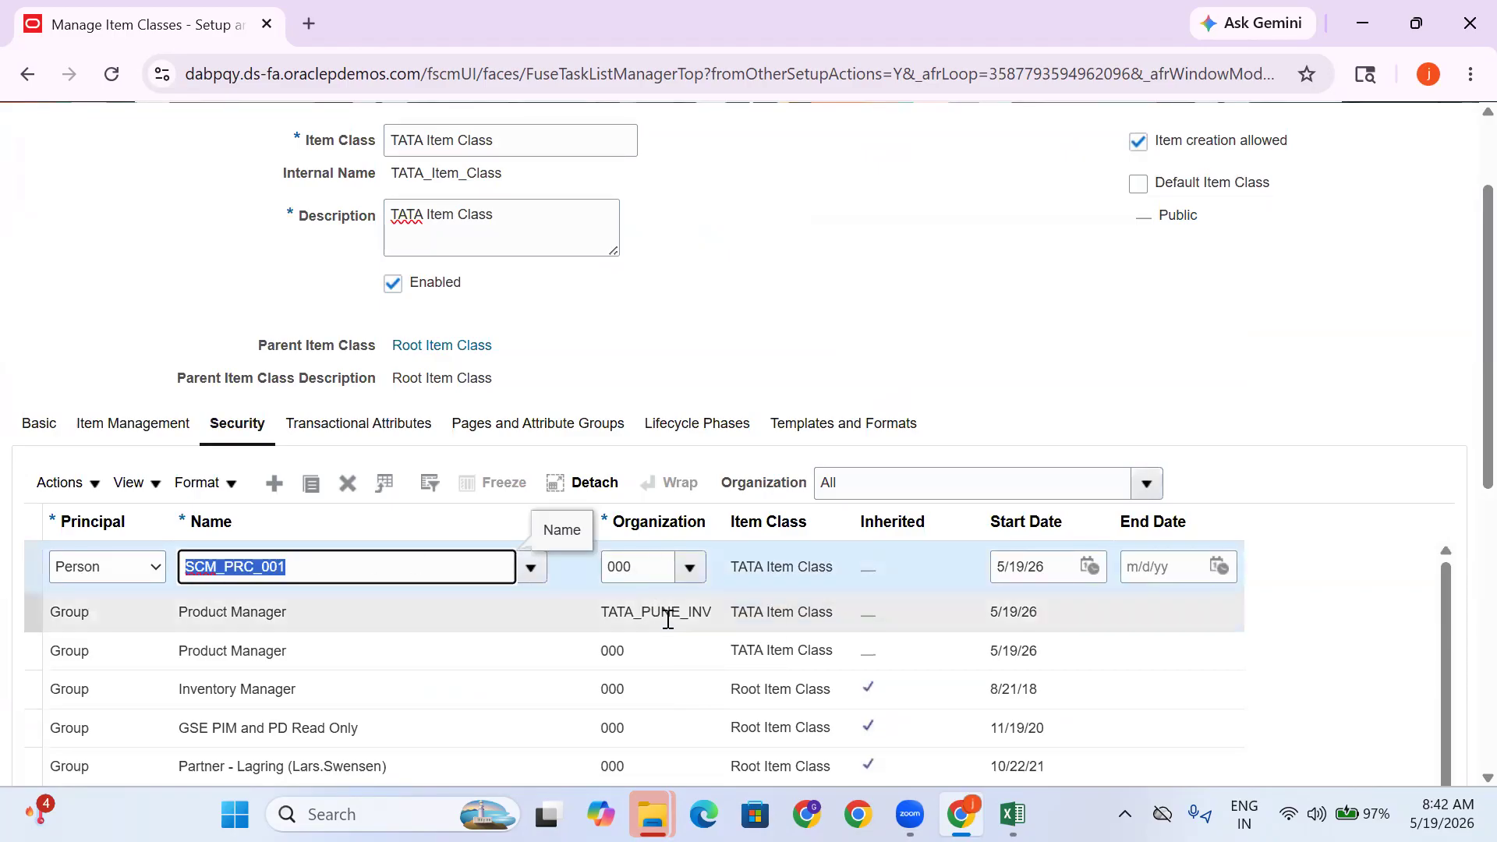
left_click(314, 487)
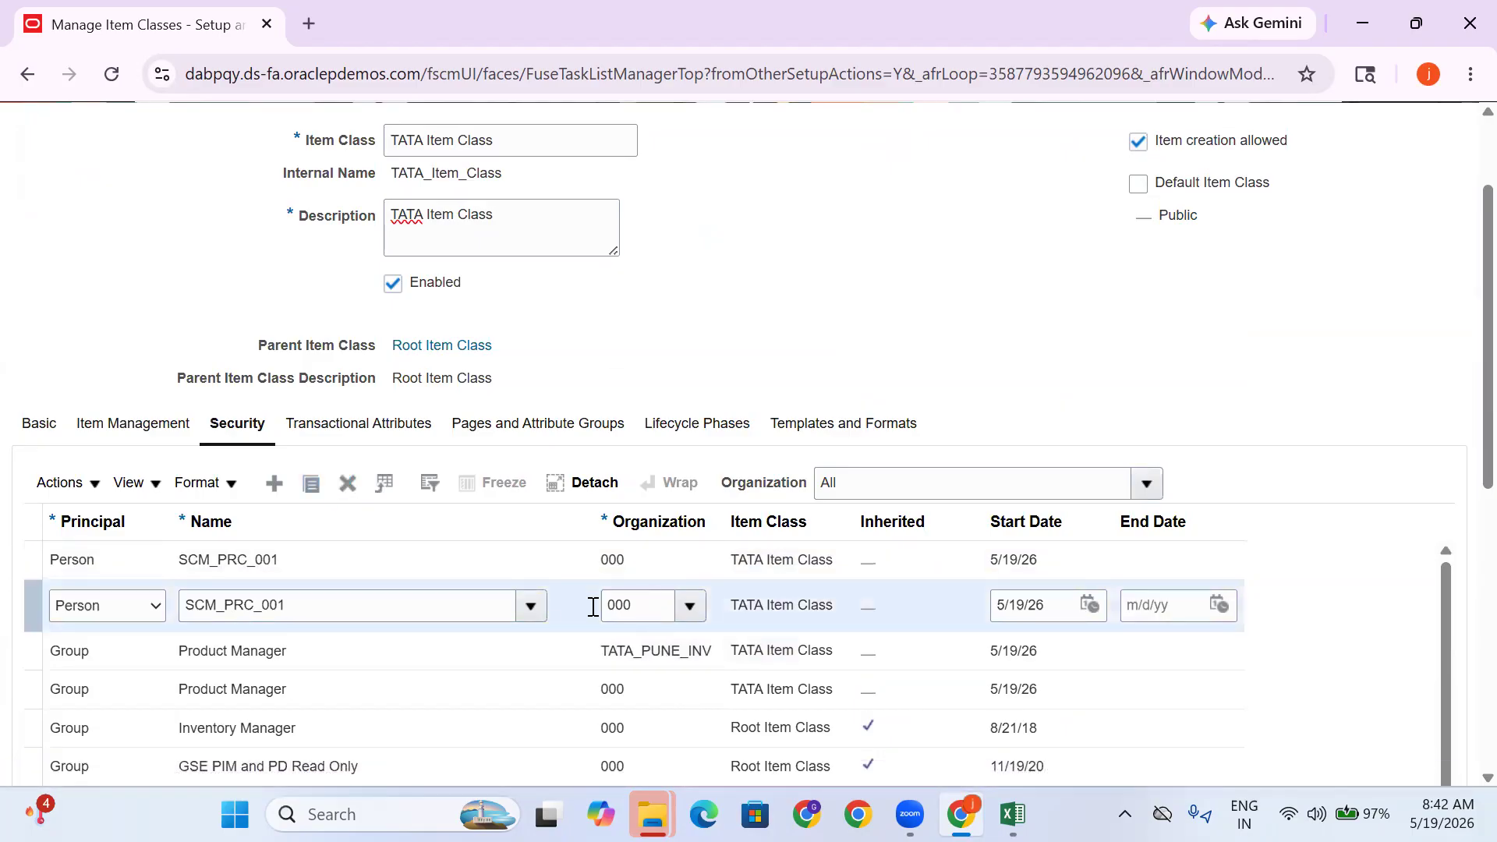
left_click(596, 605)
key("BackSpace")
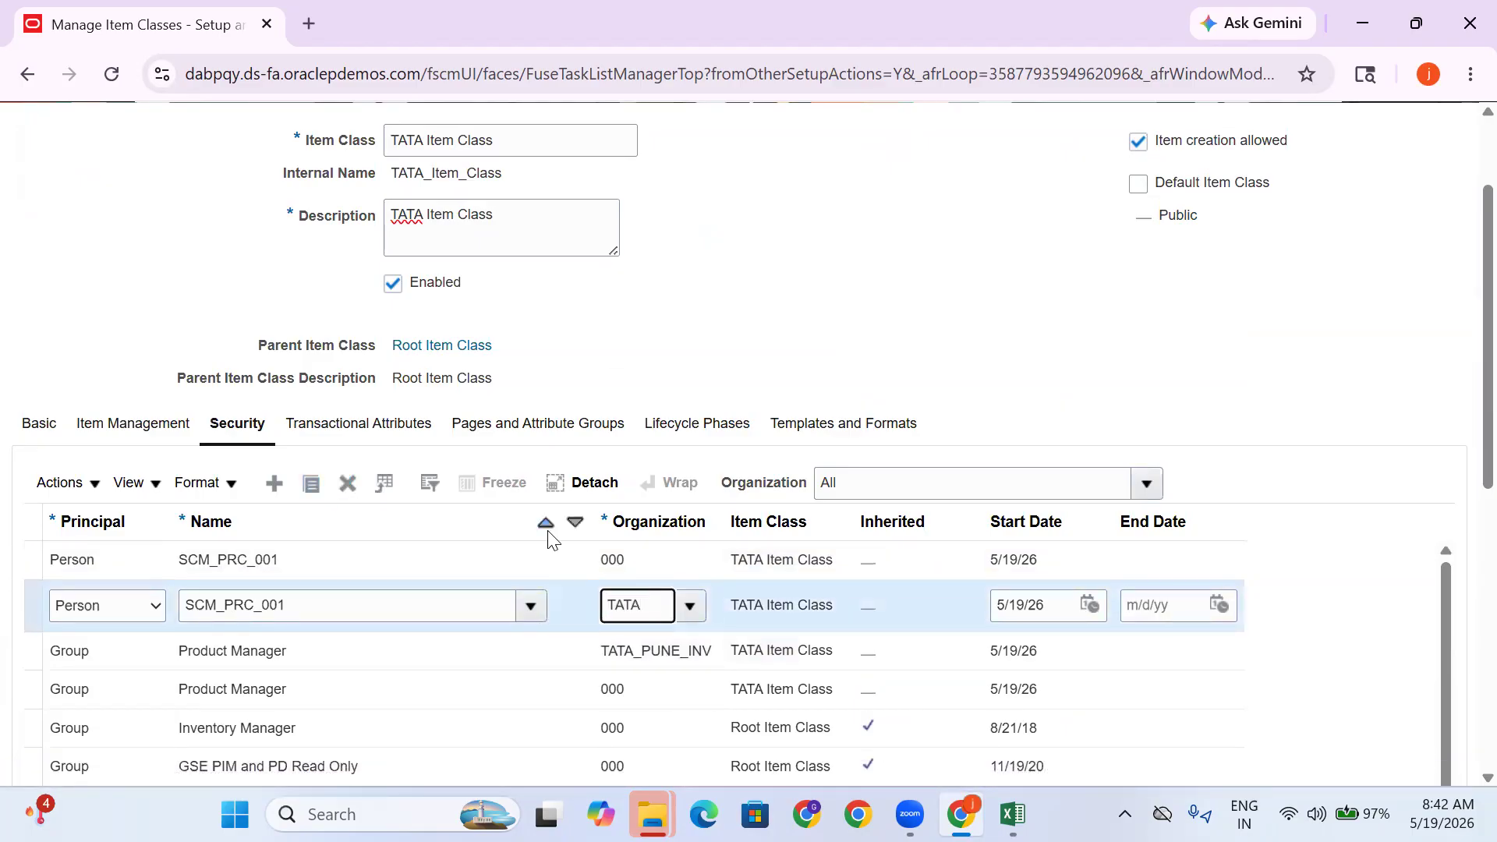
key("Tab")
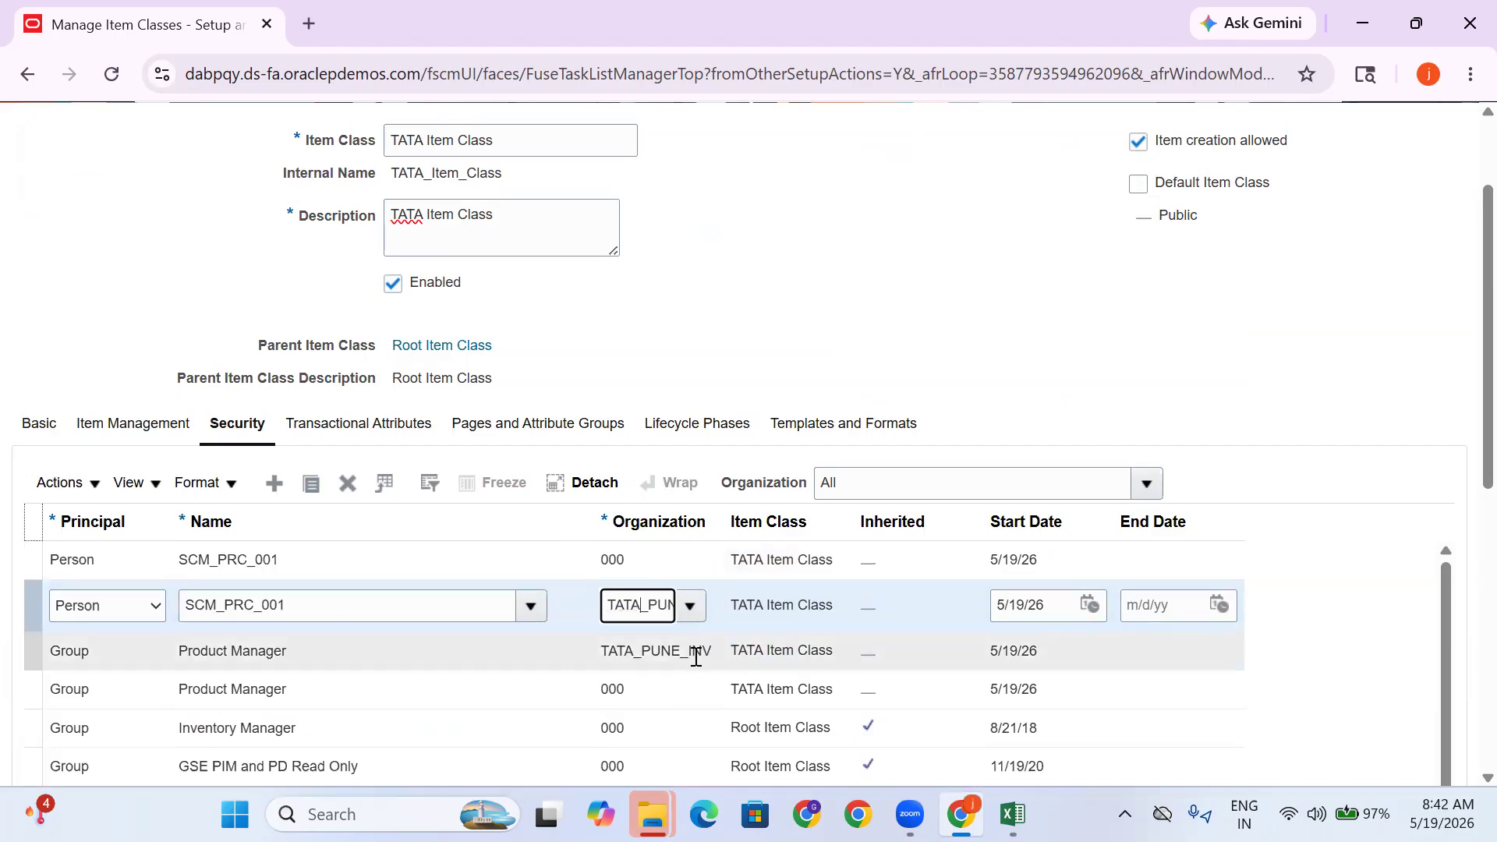
scroll(1464, 351, "down", 8)
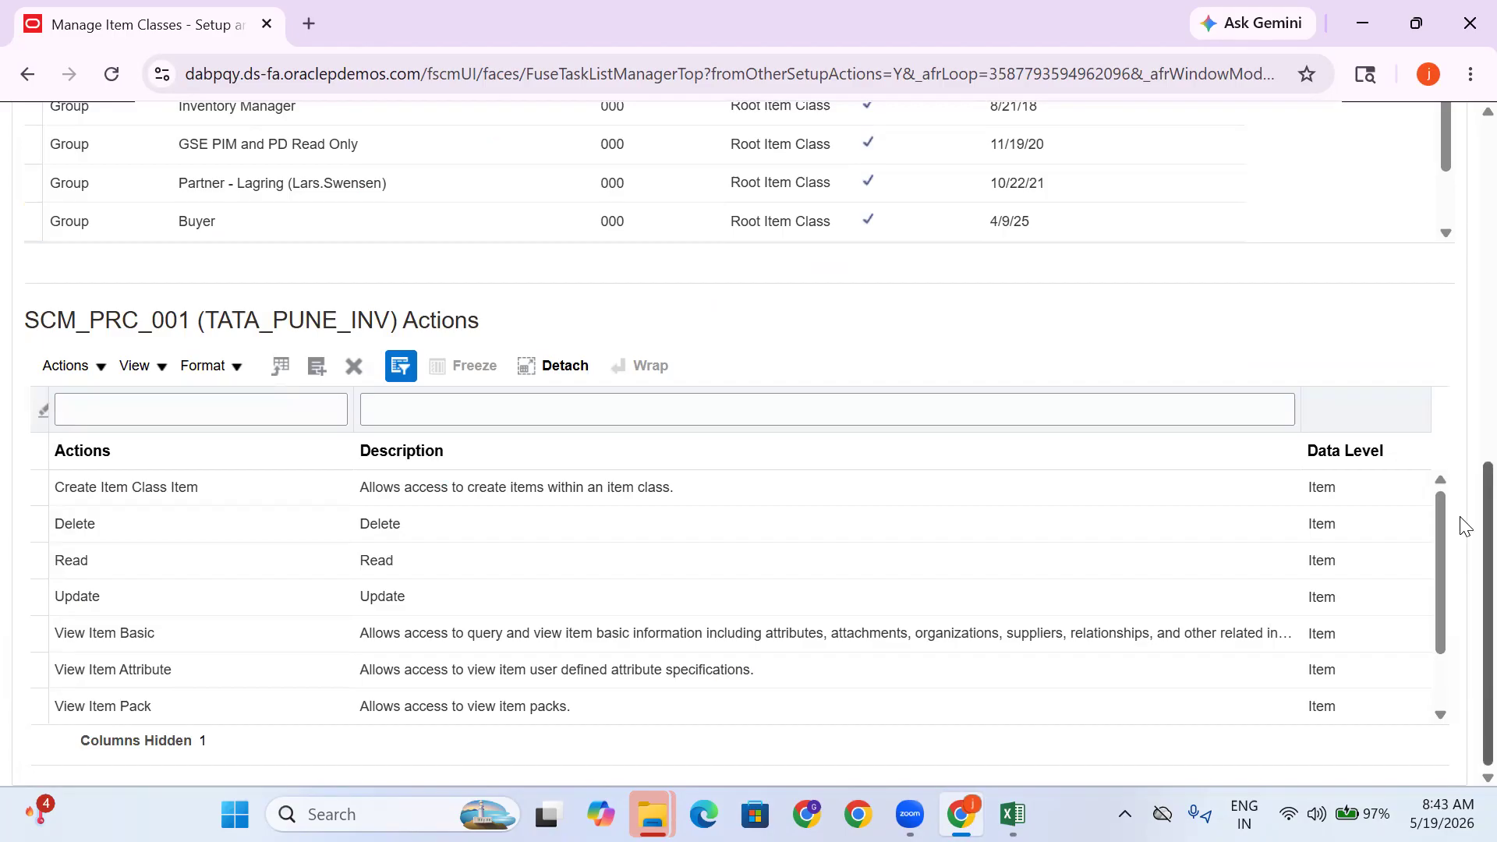
Make TATA Item Class the default item class, then save and close it with the confirmation date 5/20/26 12:00 AM
scroll(1465, 526, "up", 8)
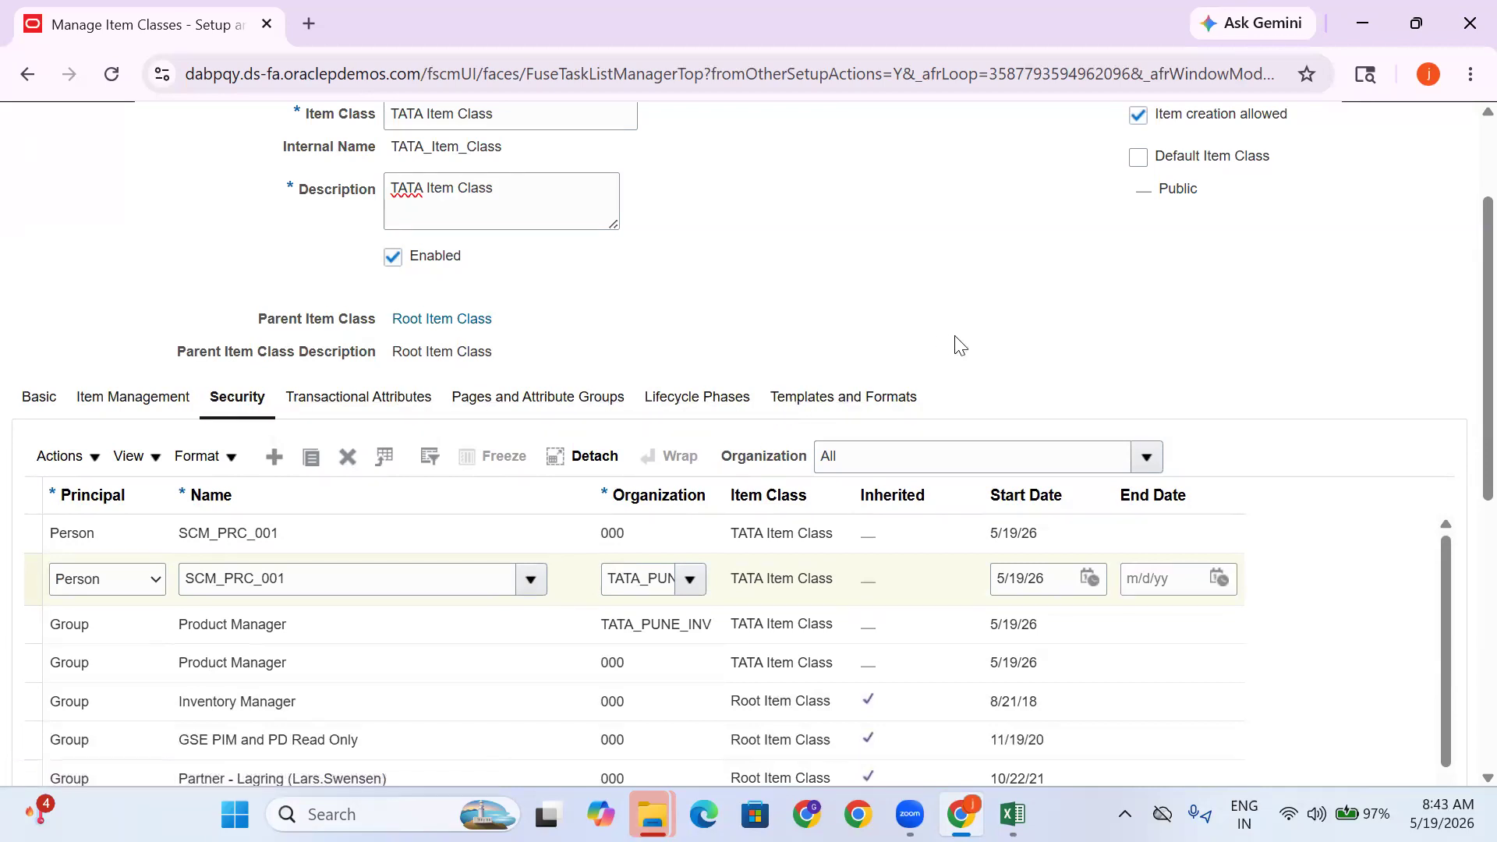
scroll(1152, 331, "up", 2)
left_click(1146, 326)
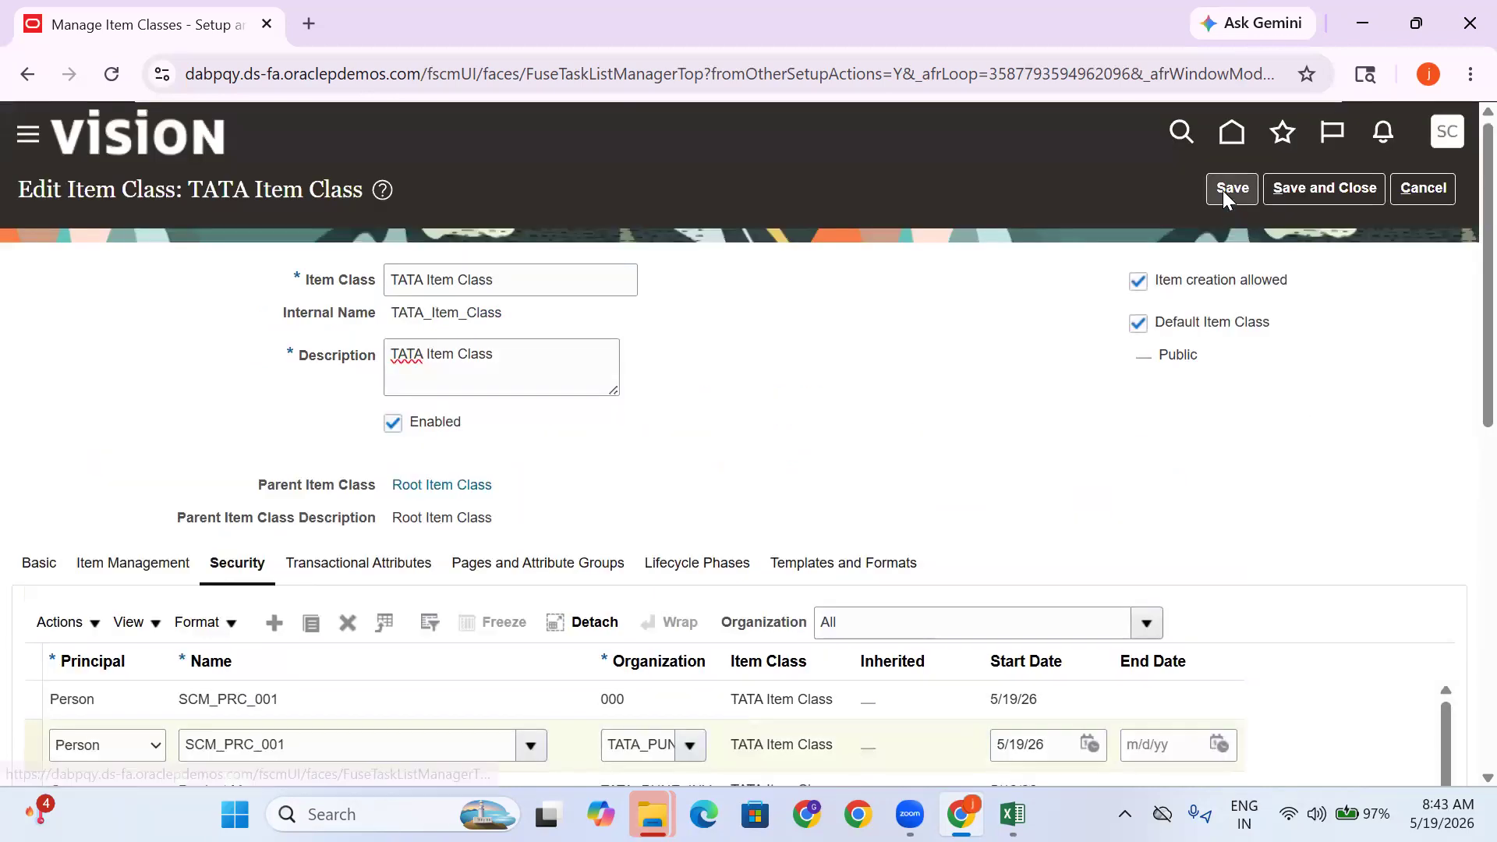
left_click(1319, 191)
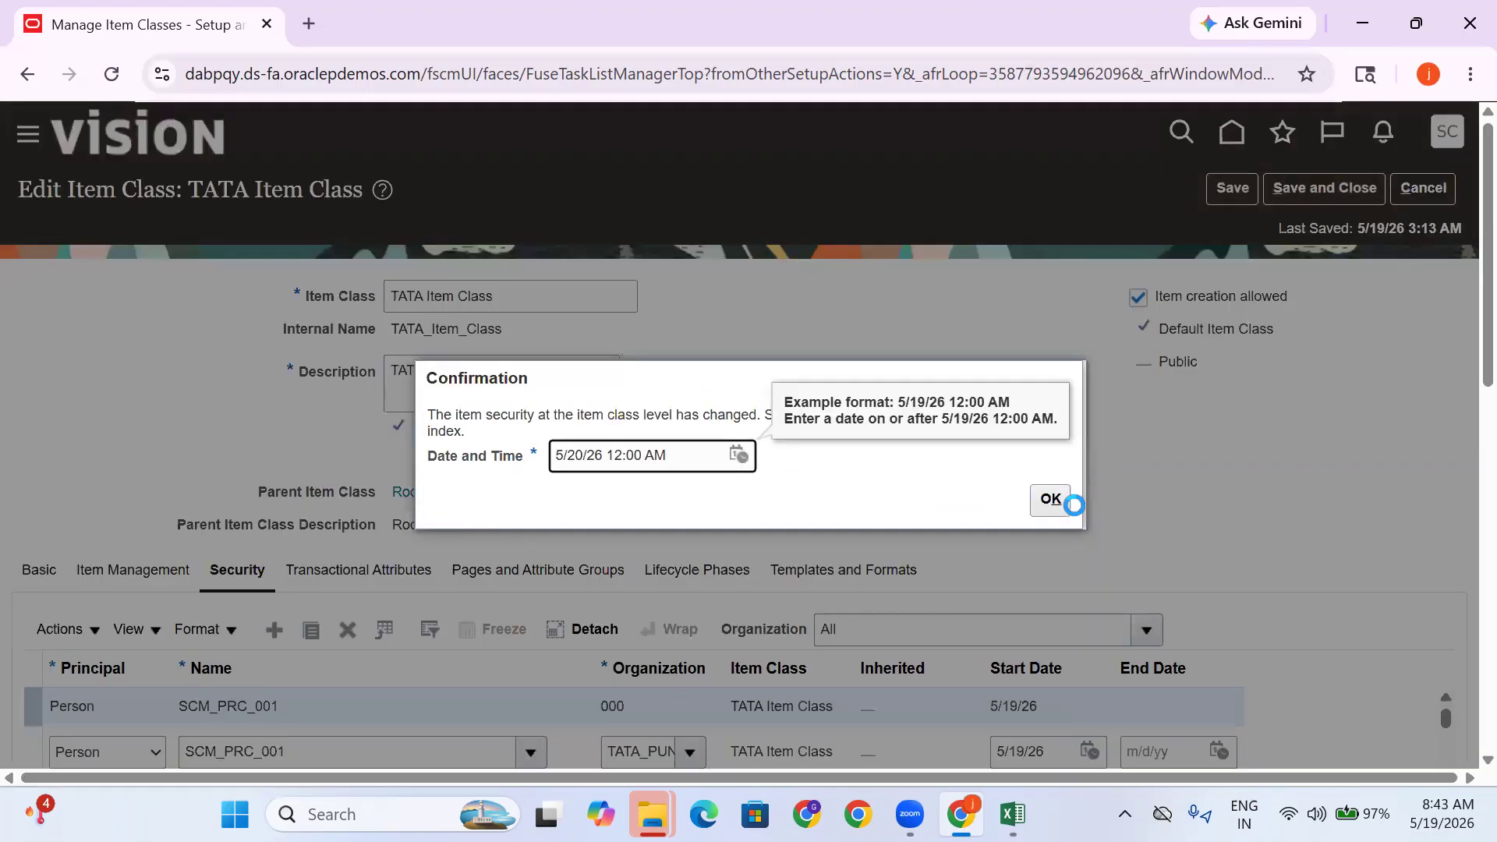
left_click(1049, 498)
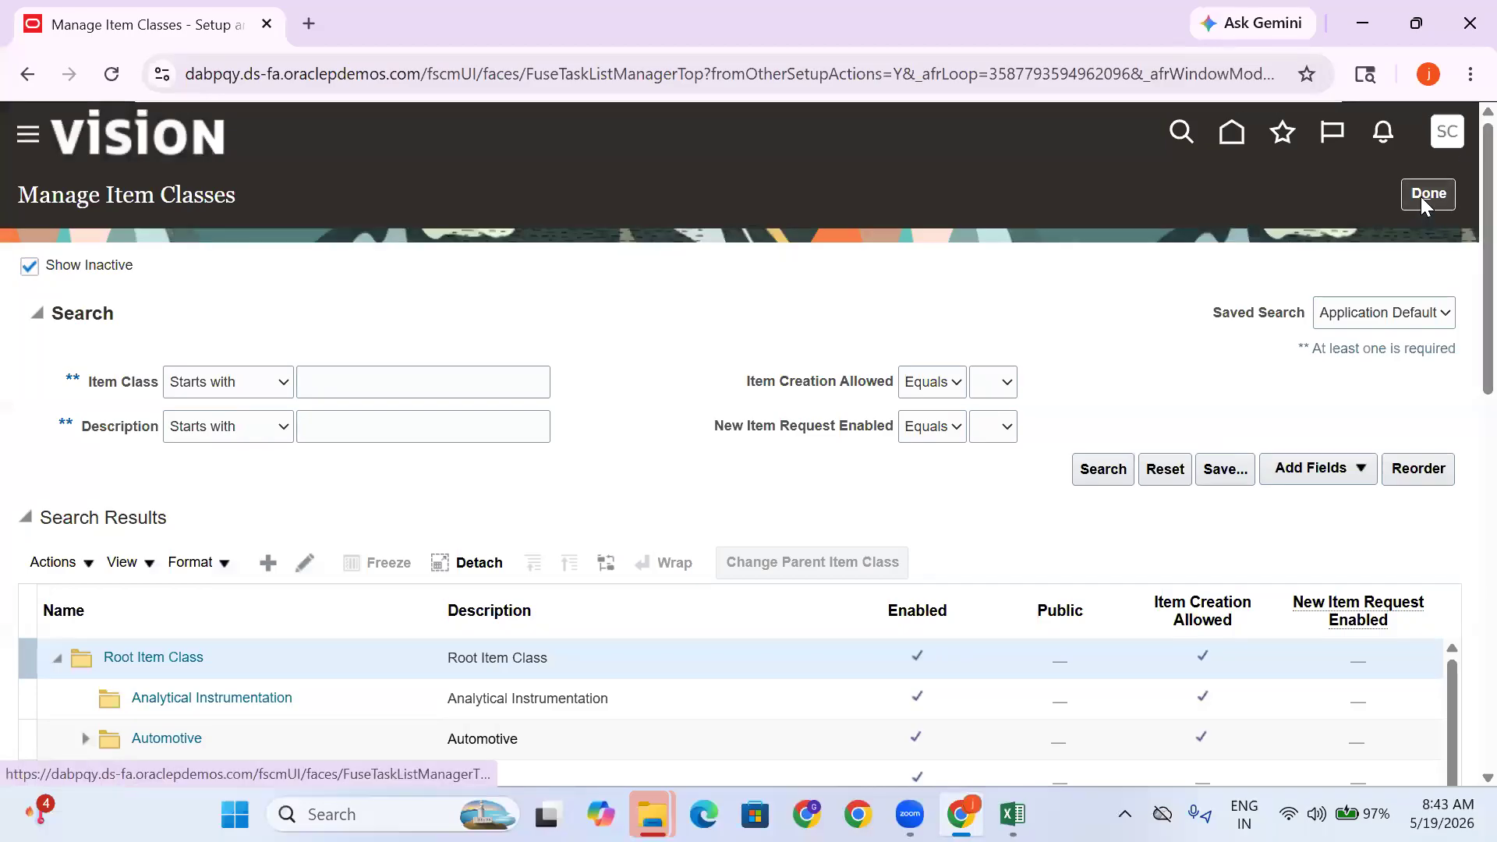
left_click(1421, 196)
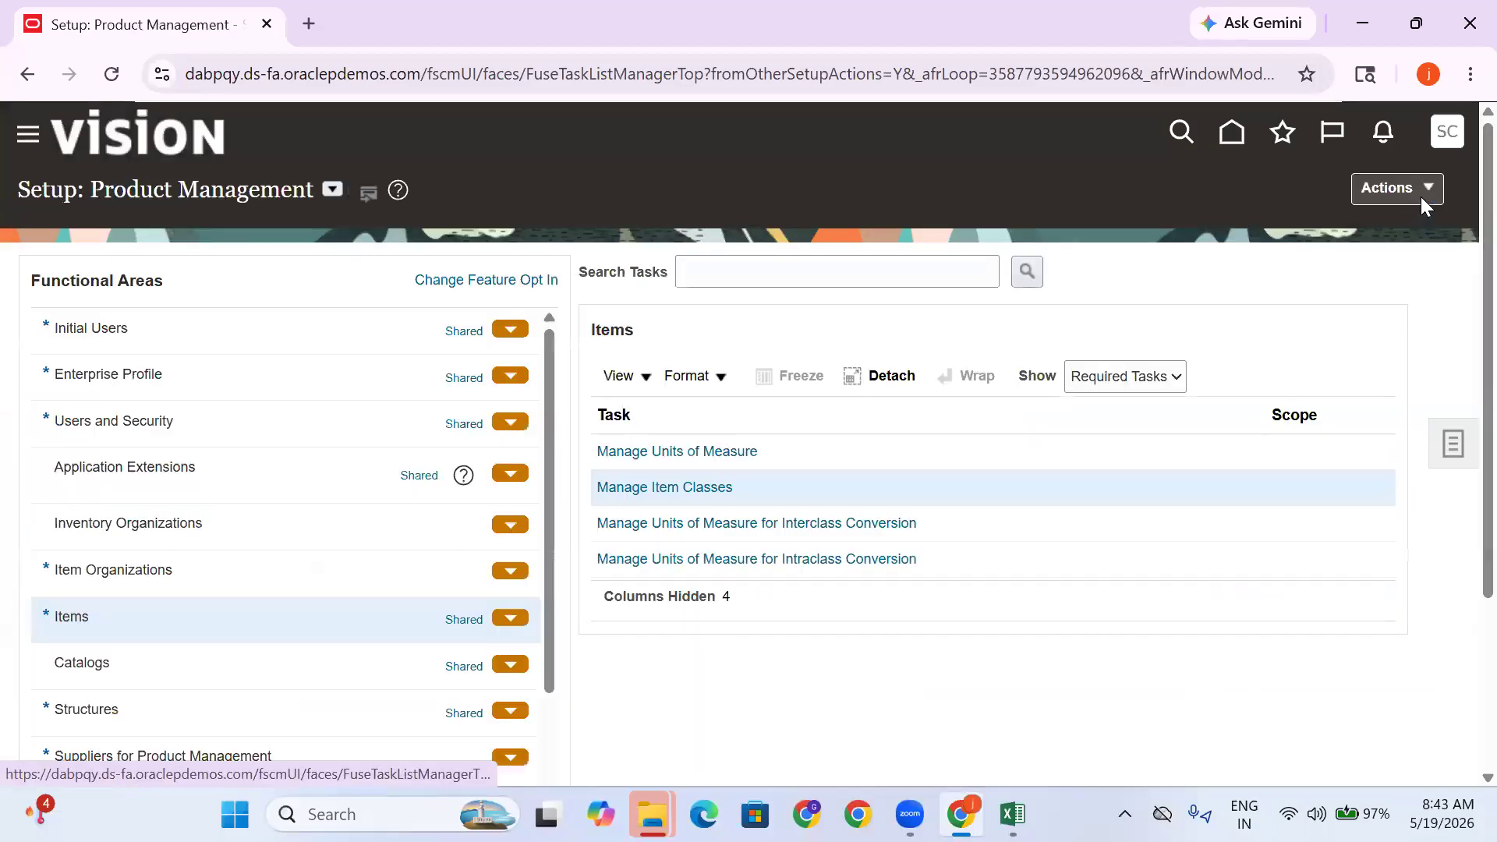
Return to the home page and open Product Information Management from the Product Management apps
left_click(1232, 144)
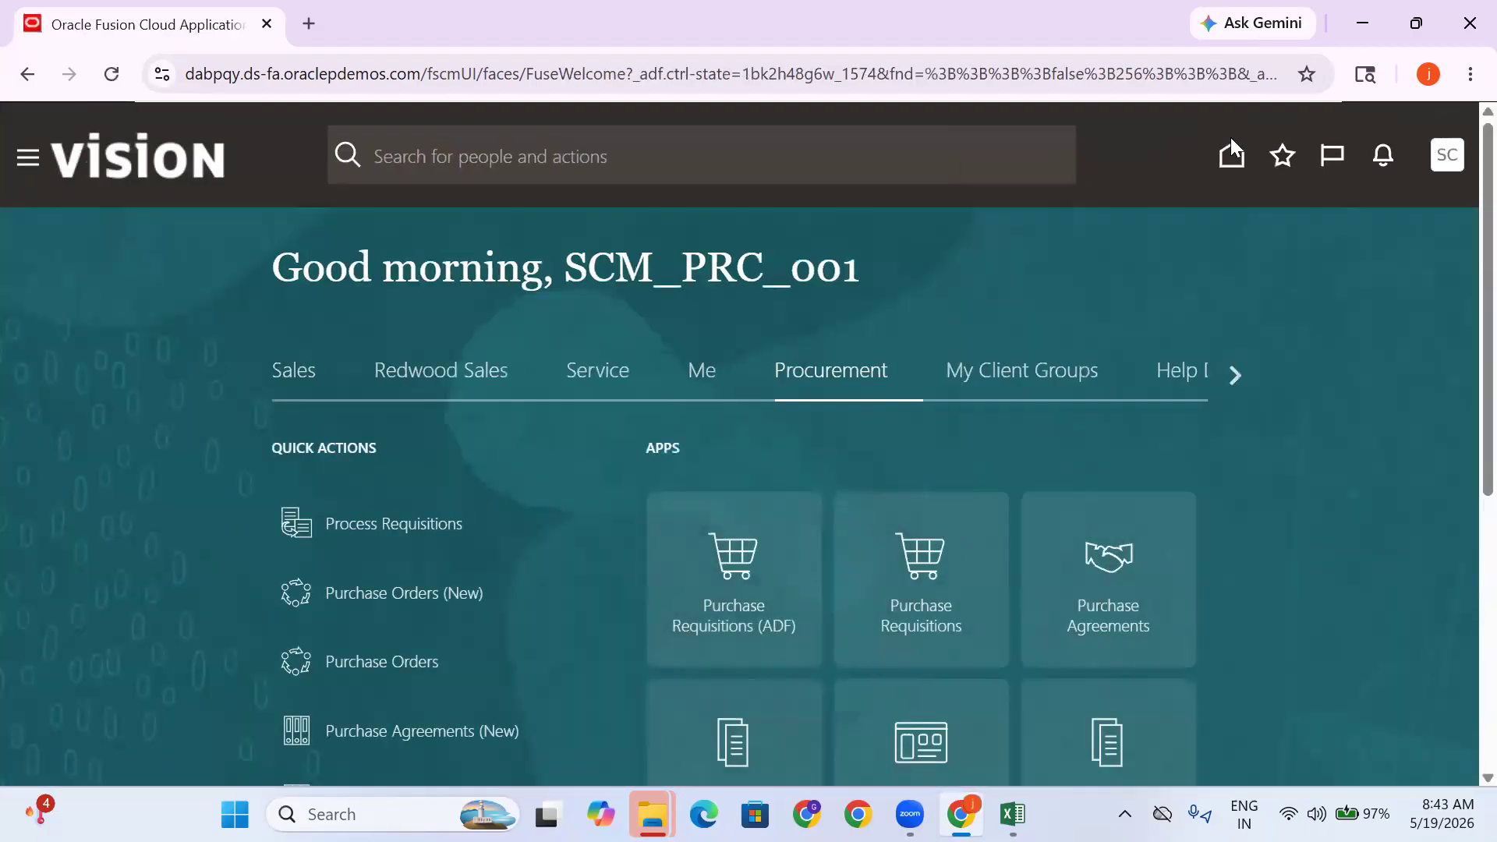
left_click(1245, 373)
left_click(1246, 373)
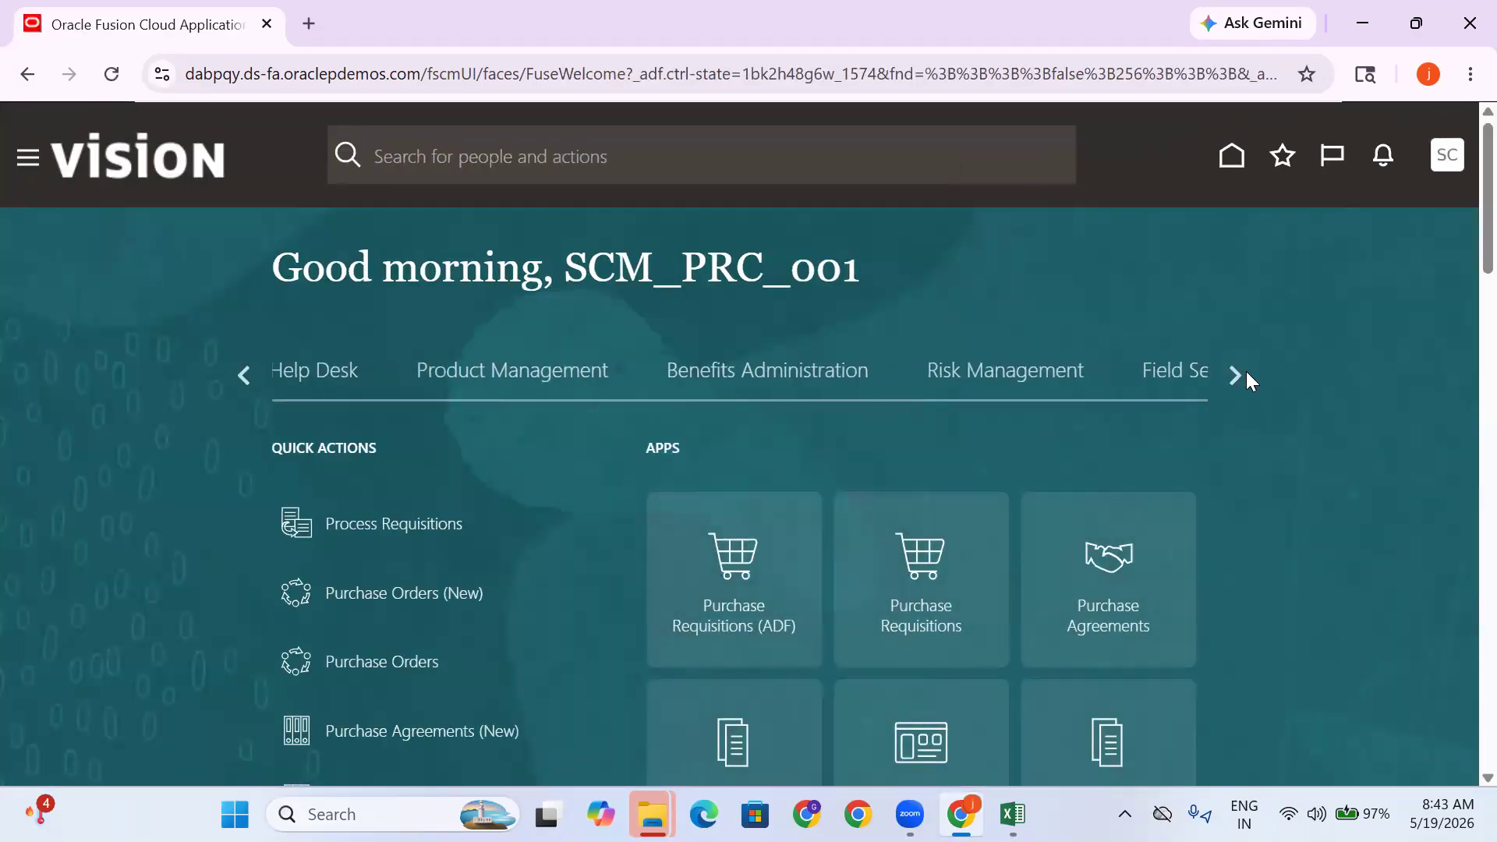
left_click(236, 382)
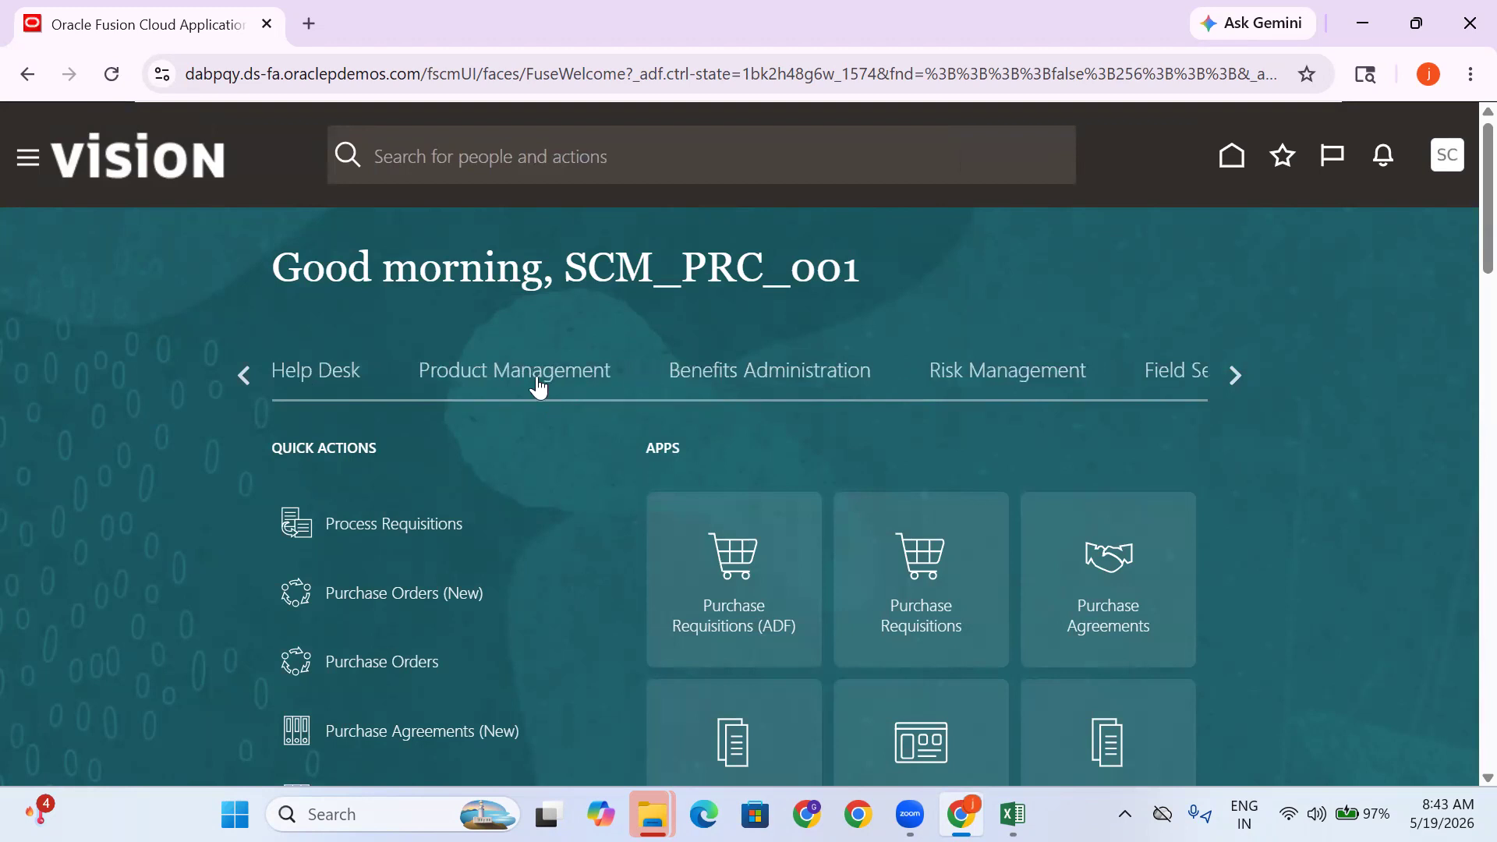
left_click(491, 384)
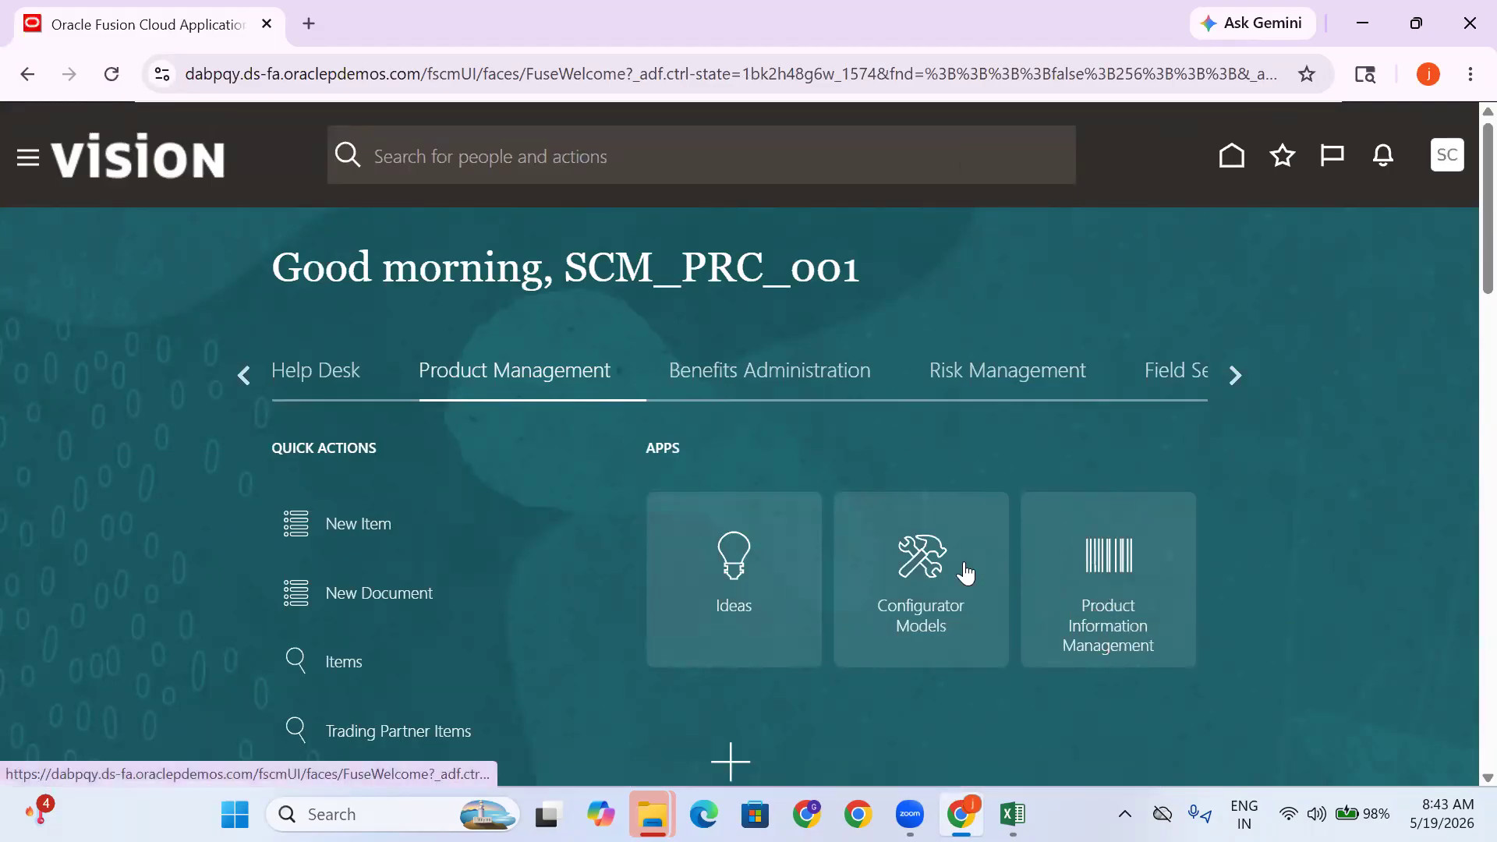
left_click(1111, 640)
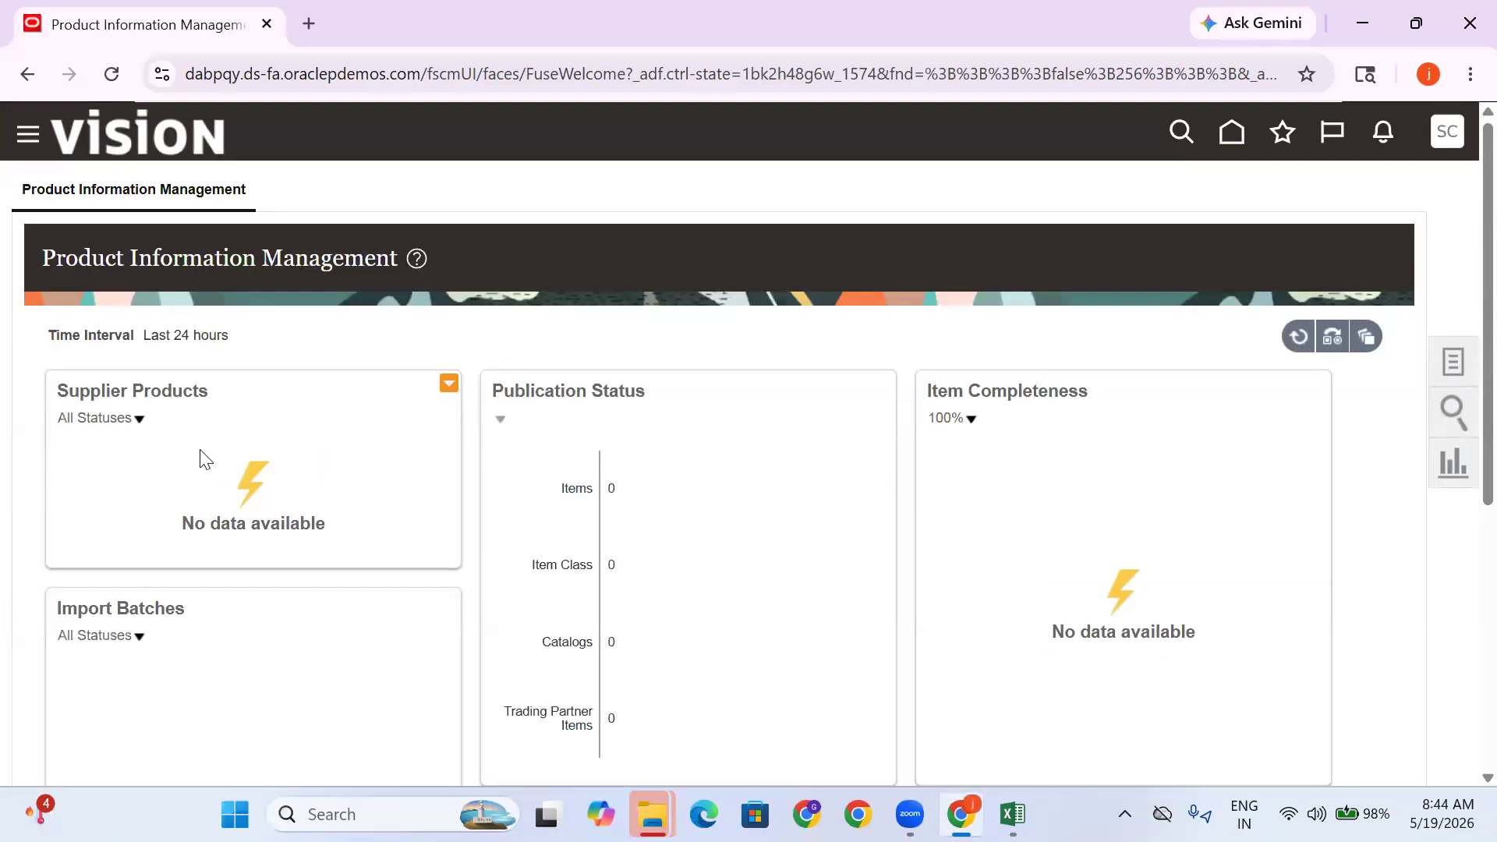
Start creating an item in organization 000, check which item class is proposed by default, and close the form without creating it
left_click(1464, 366)
left_click(1330, 211)
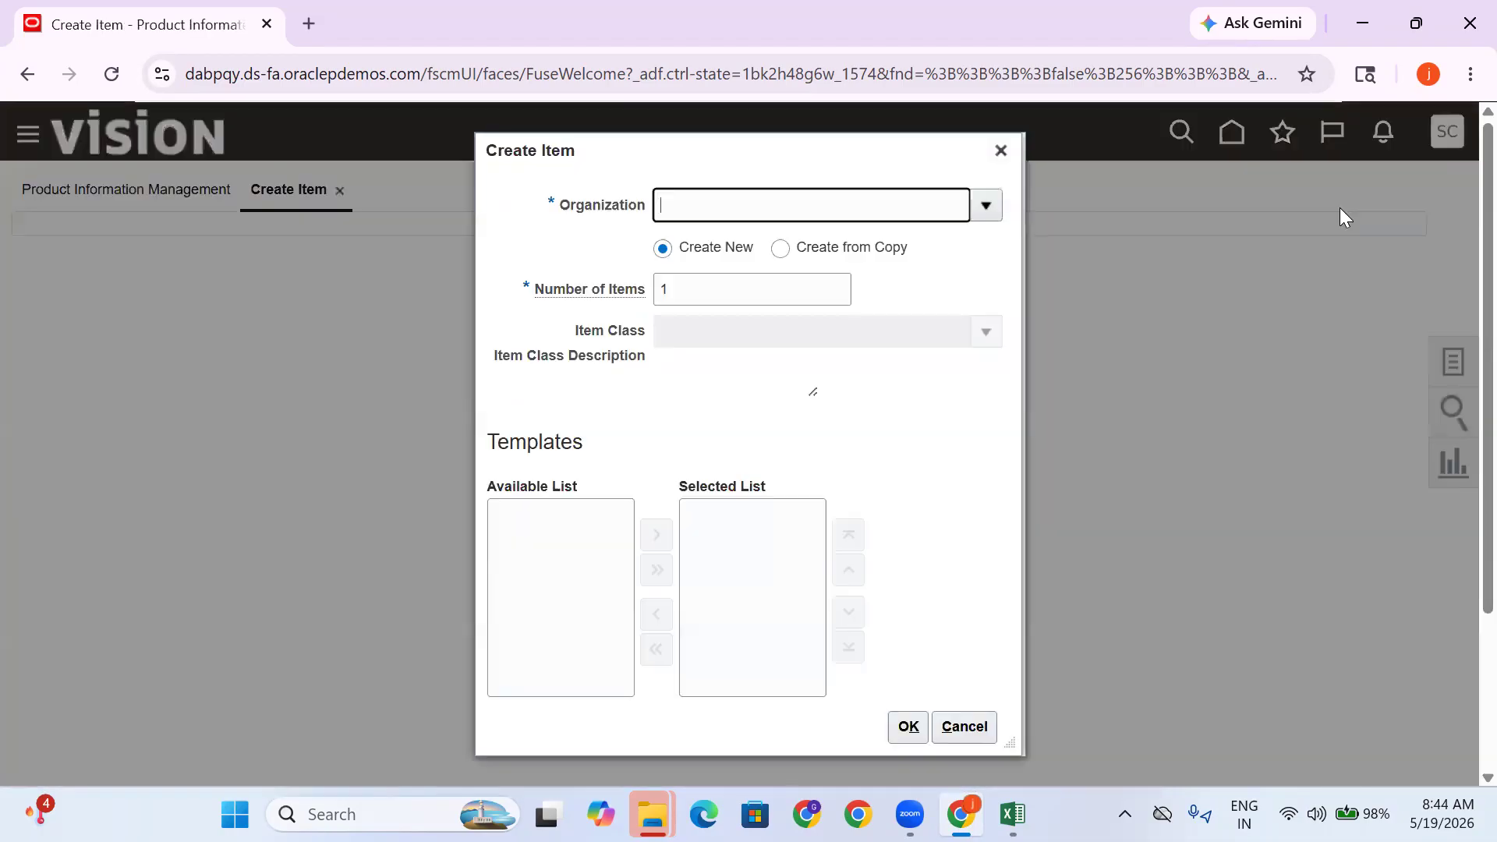
left_click(986, 204)
left_click(836, 237)
left_click_drag(785, 335, 592, 314)
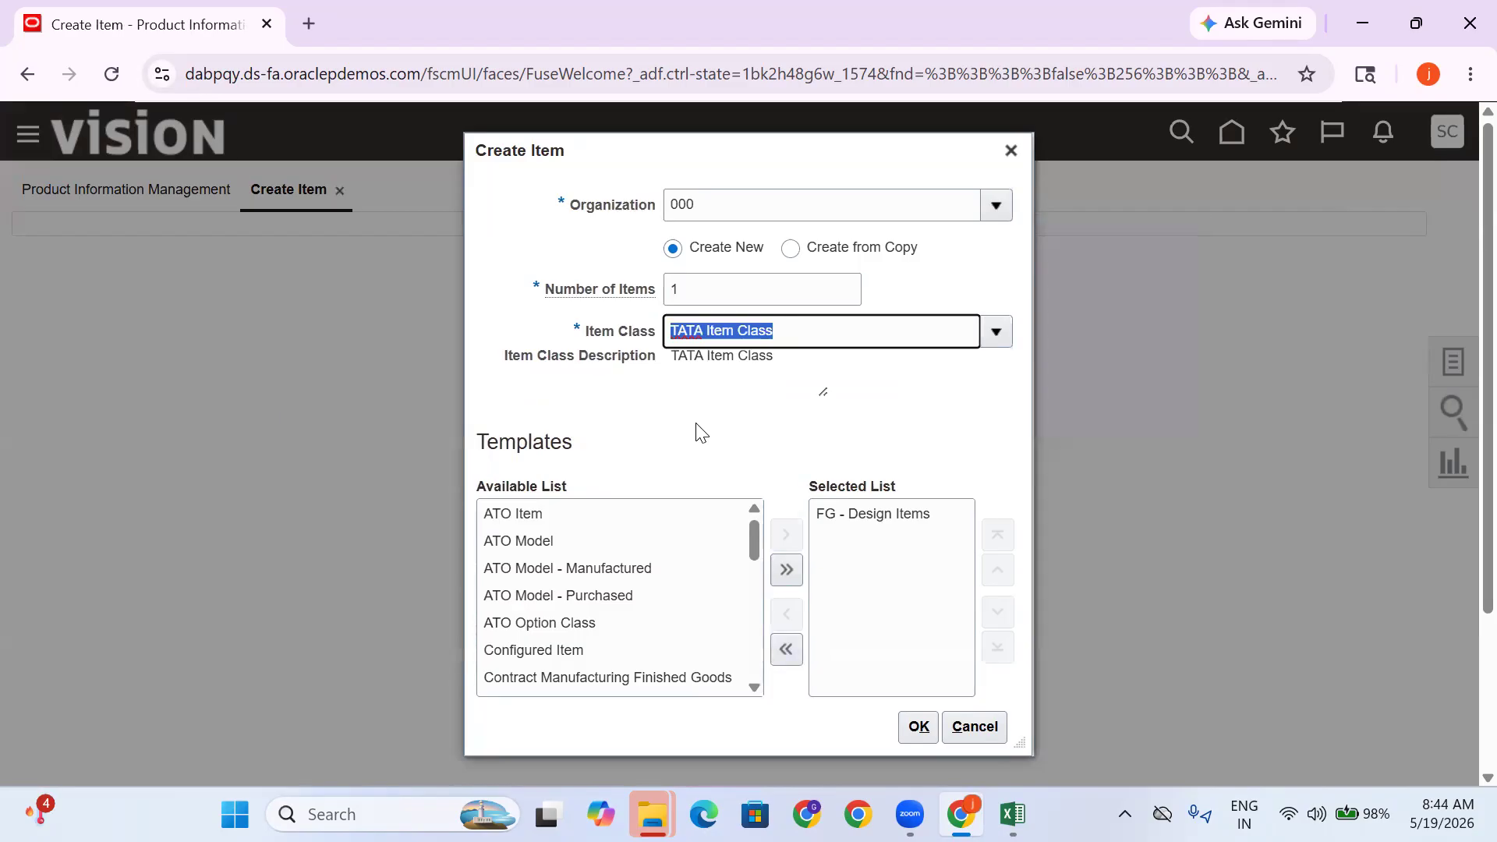
left_click_drag(766, 206, 588, 216)
left_click_drag(815, 362, 618, 344)
left_click(804, 320)
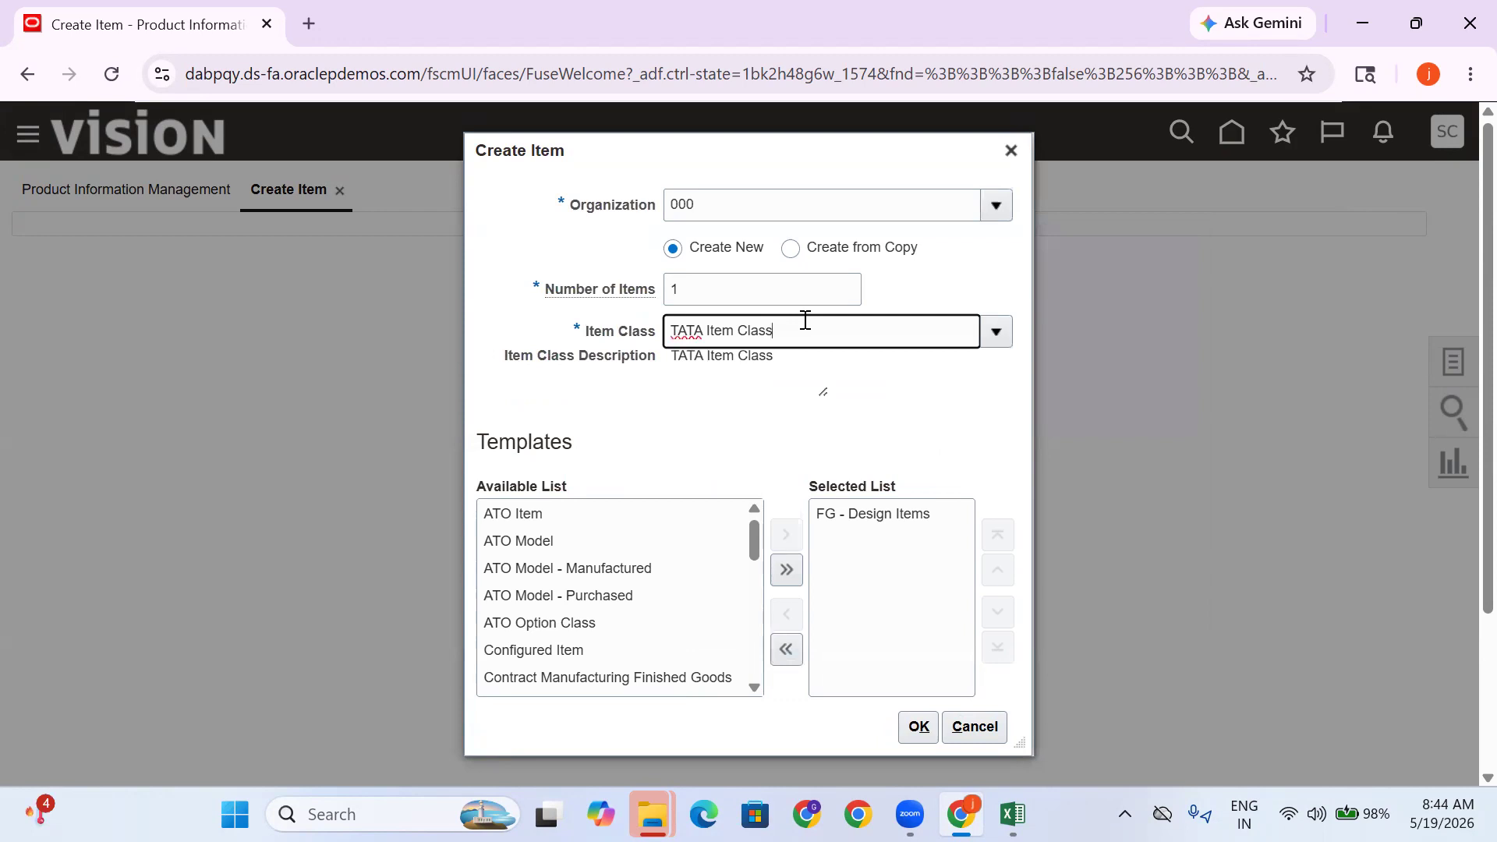
left_click(1010, 151)
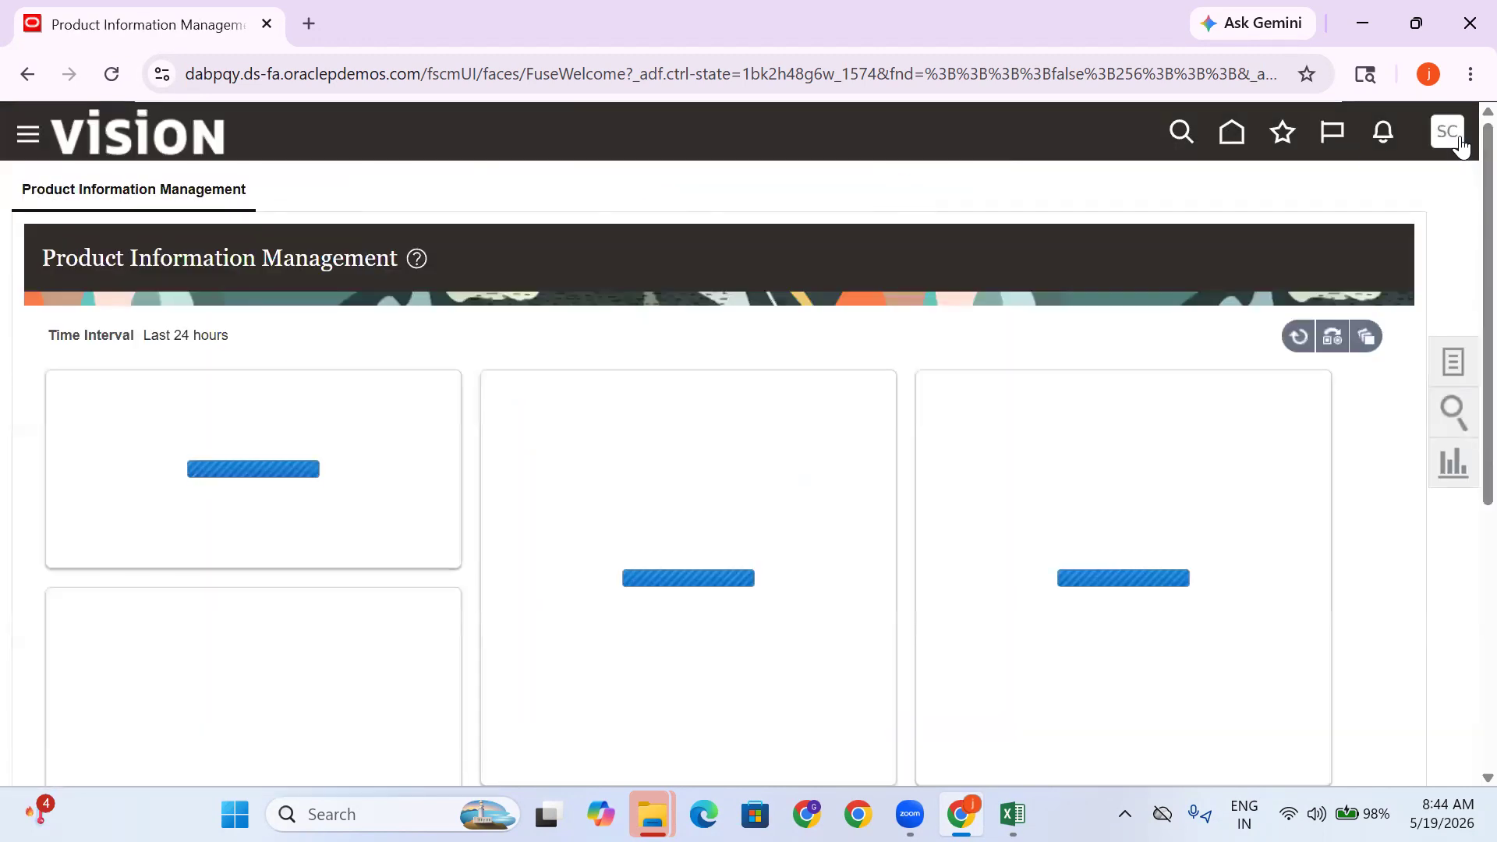
Go to Setup and Maintenance, switch to the Manufacturing and Supply Chain Materials Management offering, and show its Facilities tasks
left_click(1447, 131)
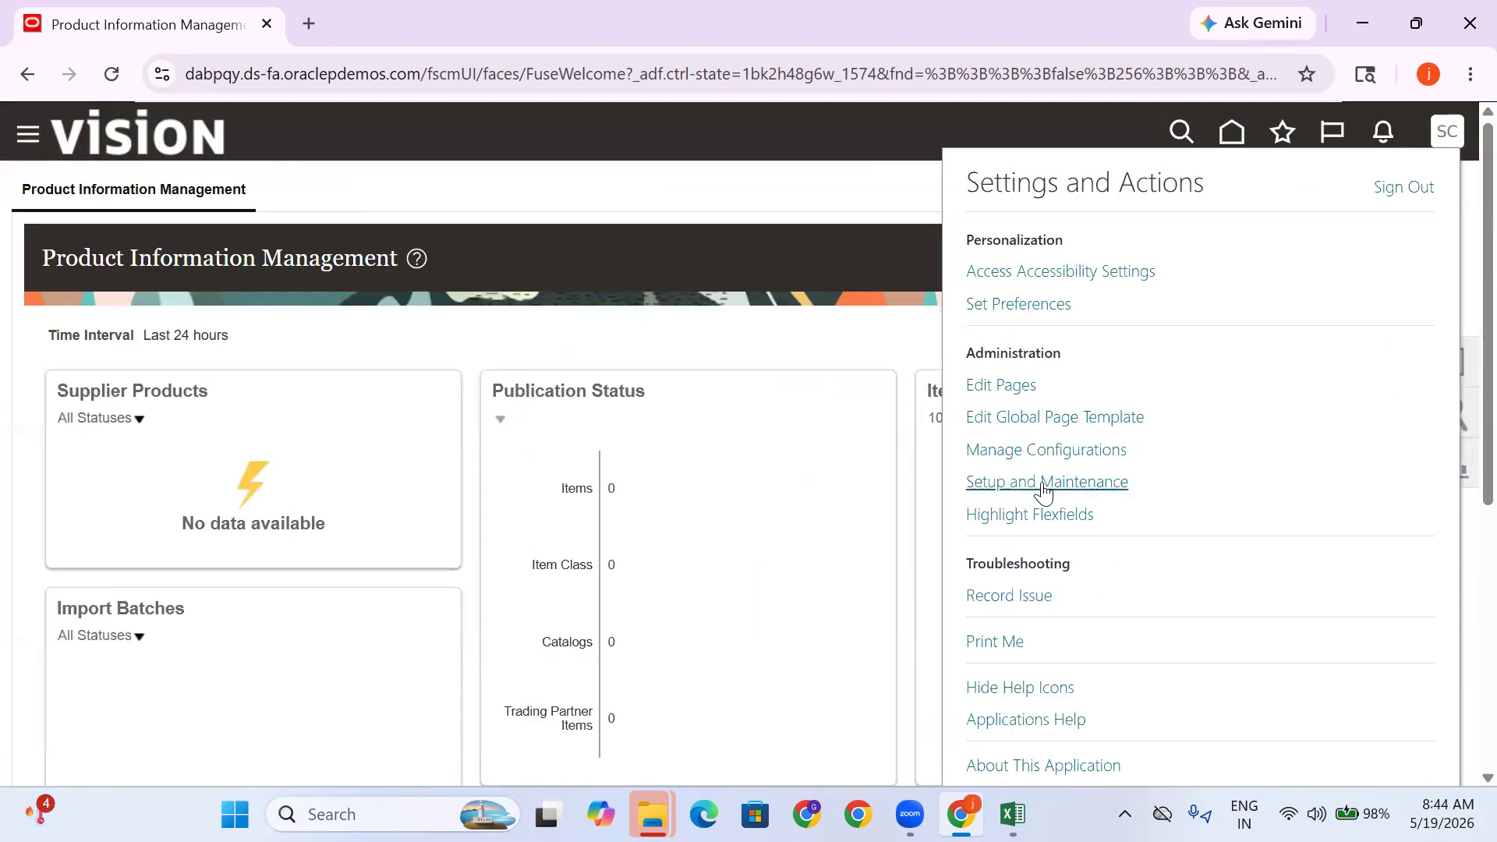
mouse_move(1012, 814)
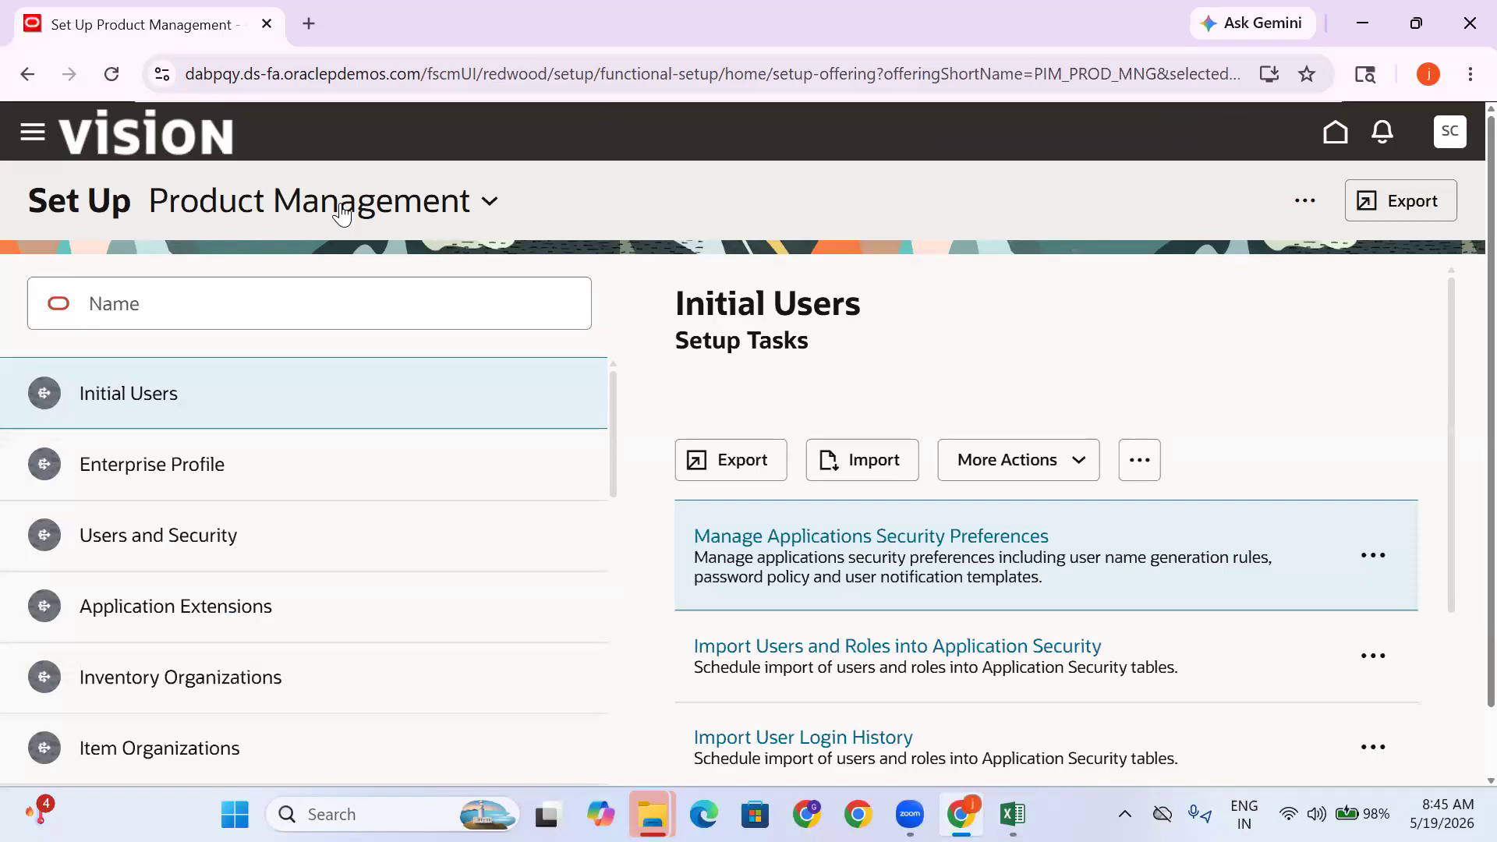
left_click(375, 202)
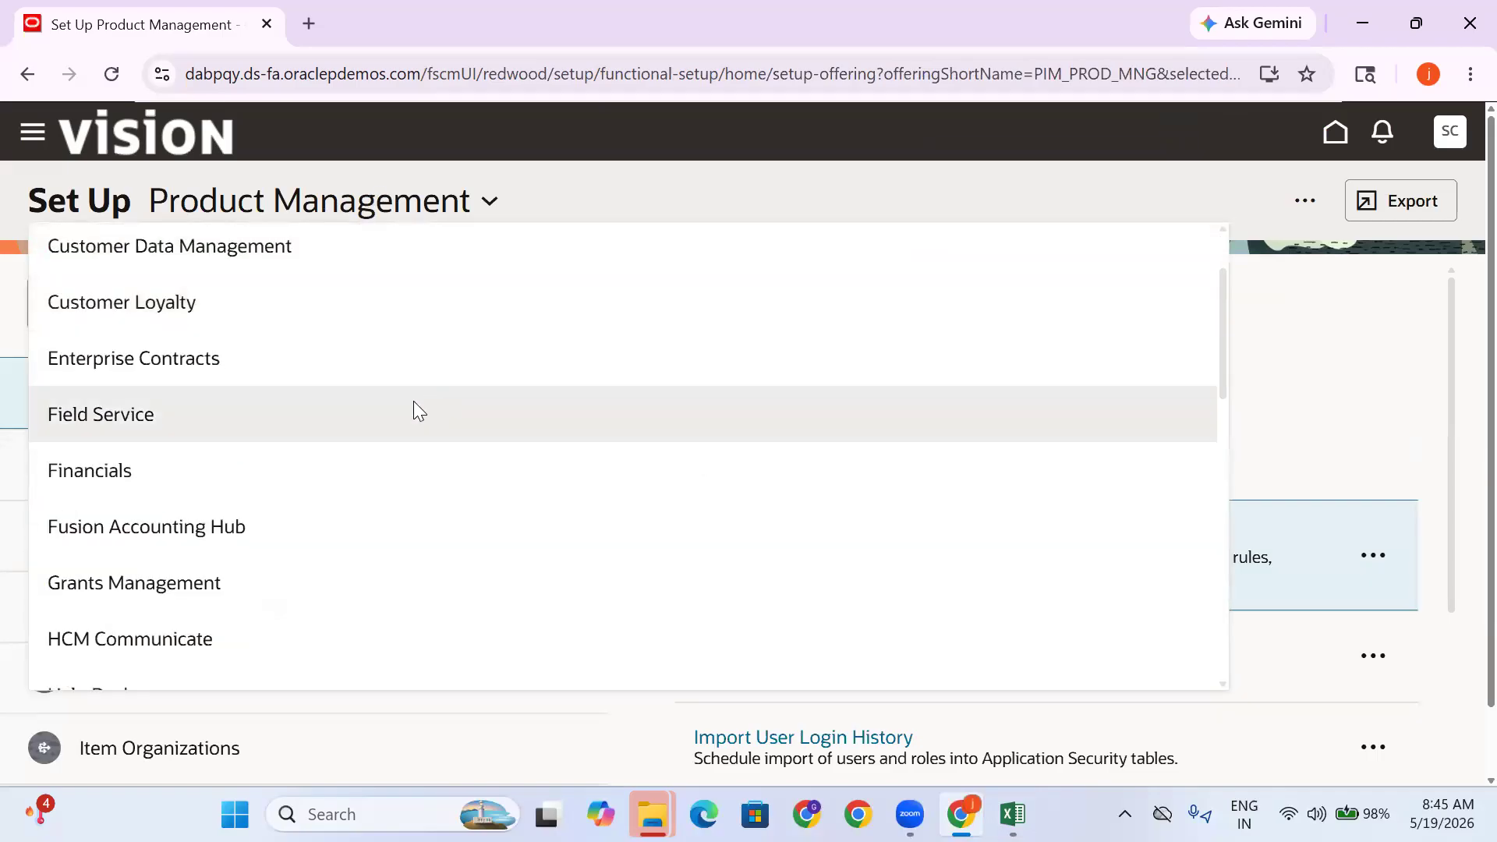
scroll(413, 401, "down", 4)
left_click(230, 422)
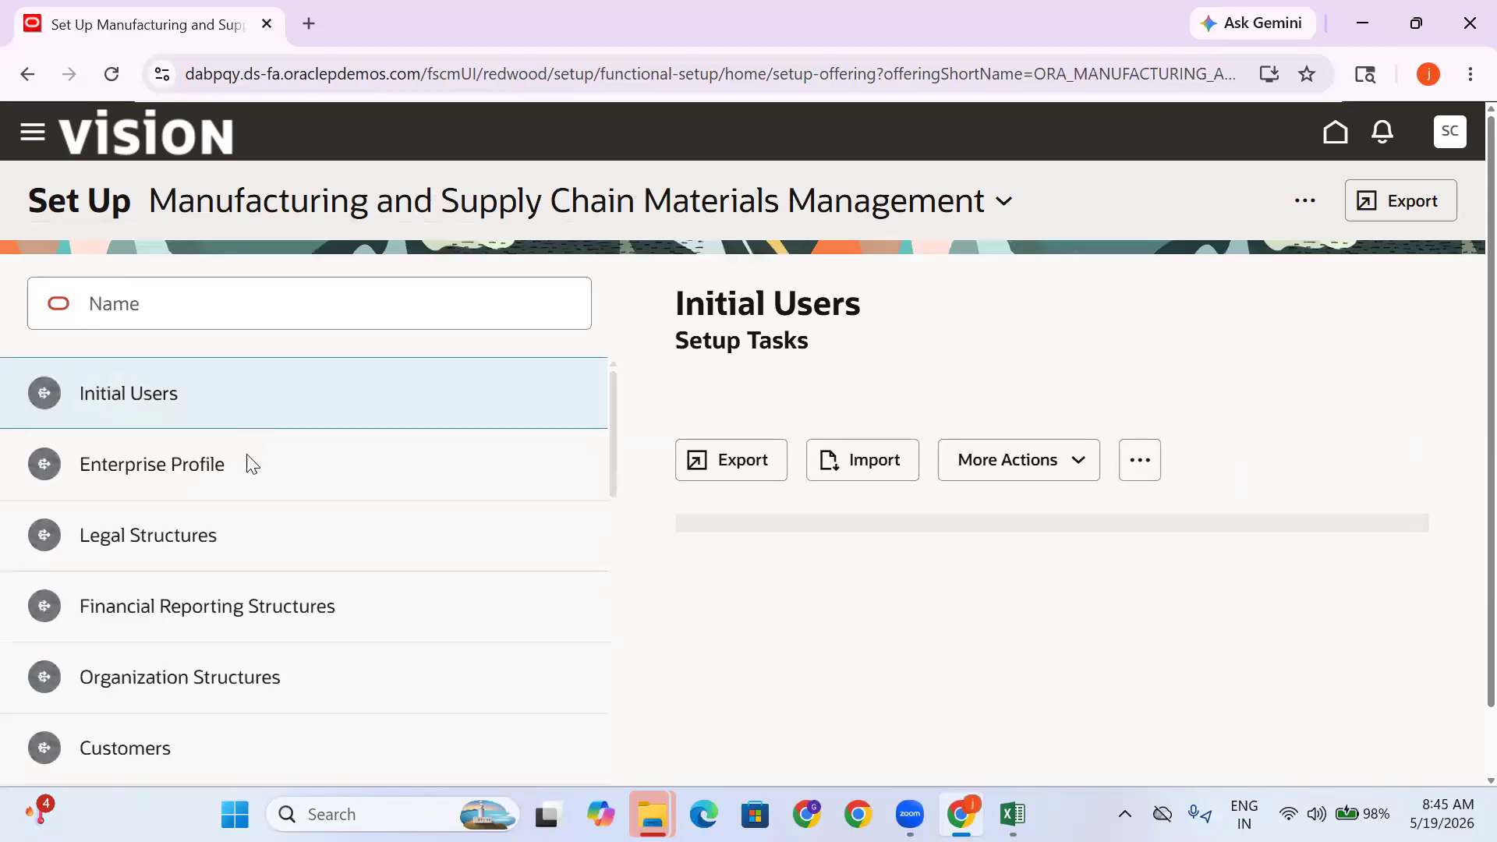
scroll(257, 545, "down", 6)
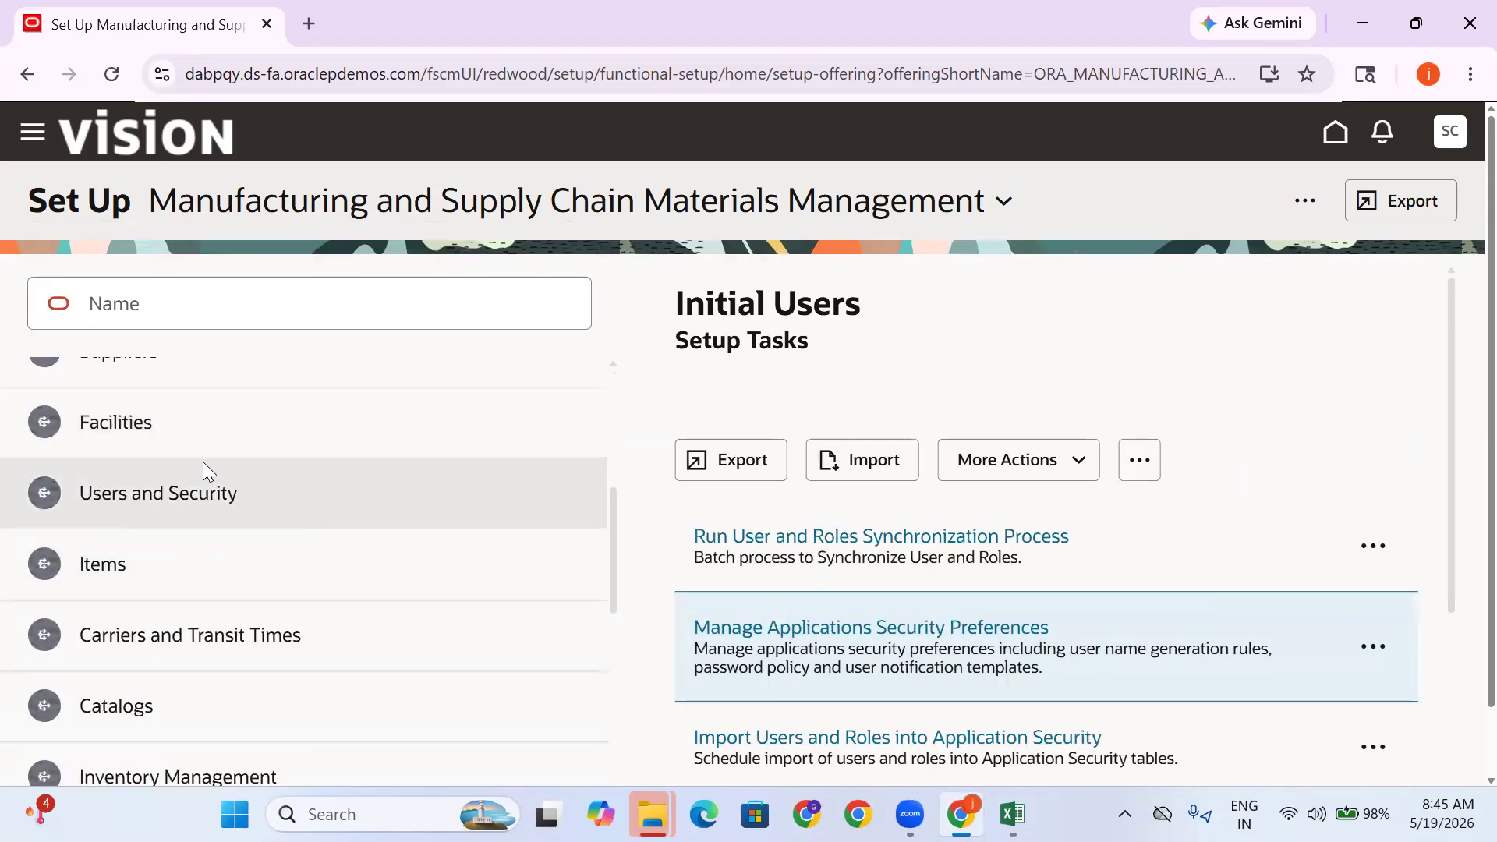
left_click(194, 434)
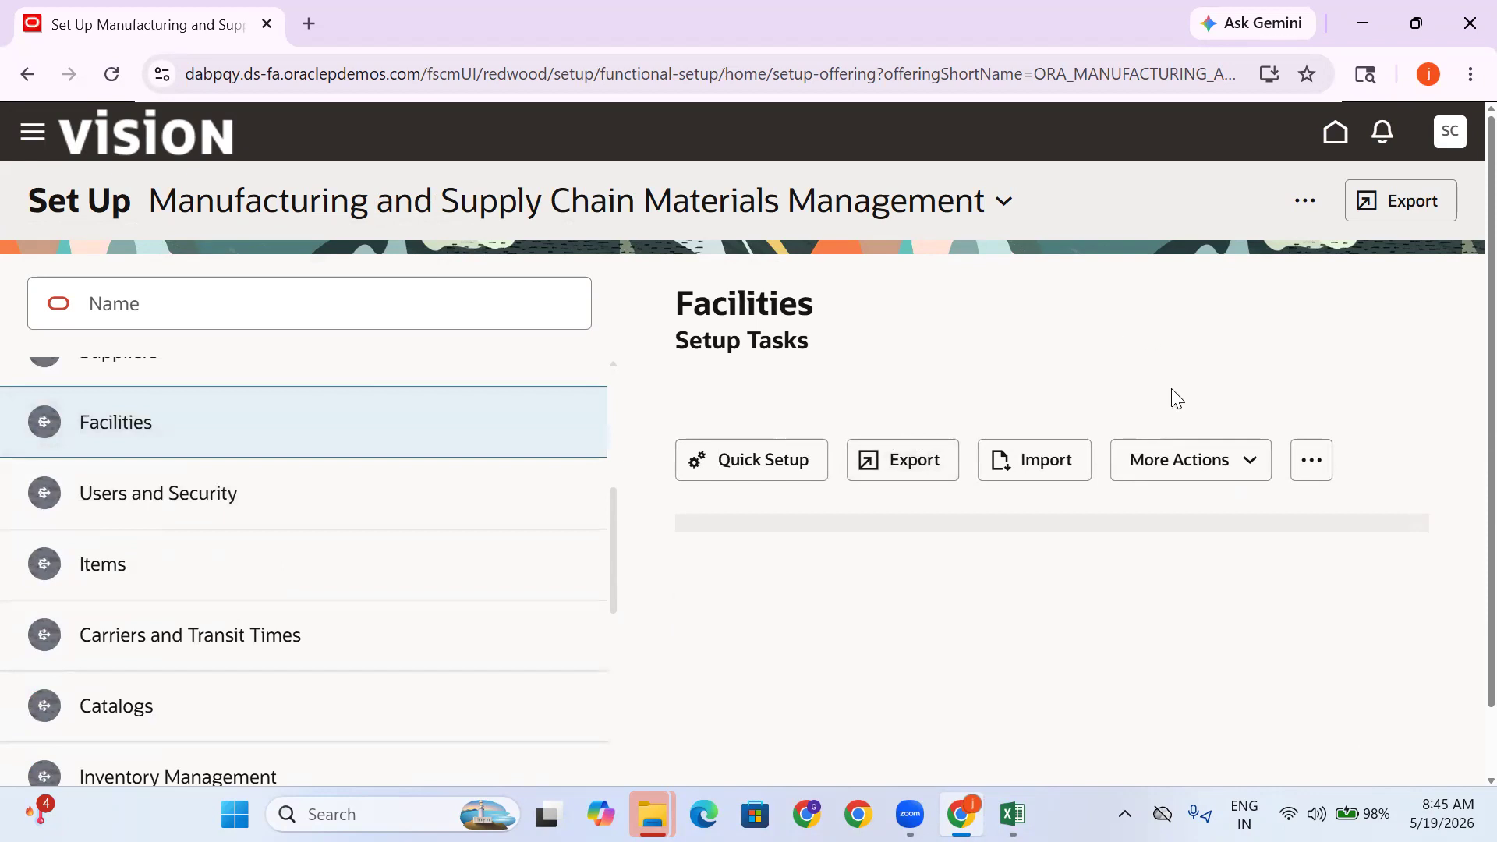
Find and open the Manage Inventory Organization Data Access for Users task among the Facilities tasks
scroll(888, 522, "down", 2)
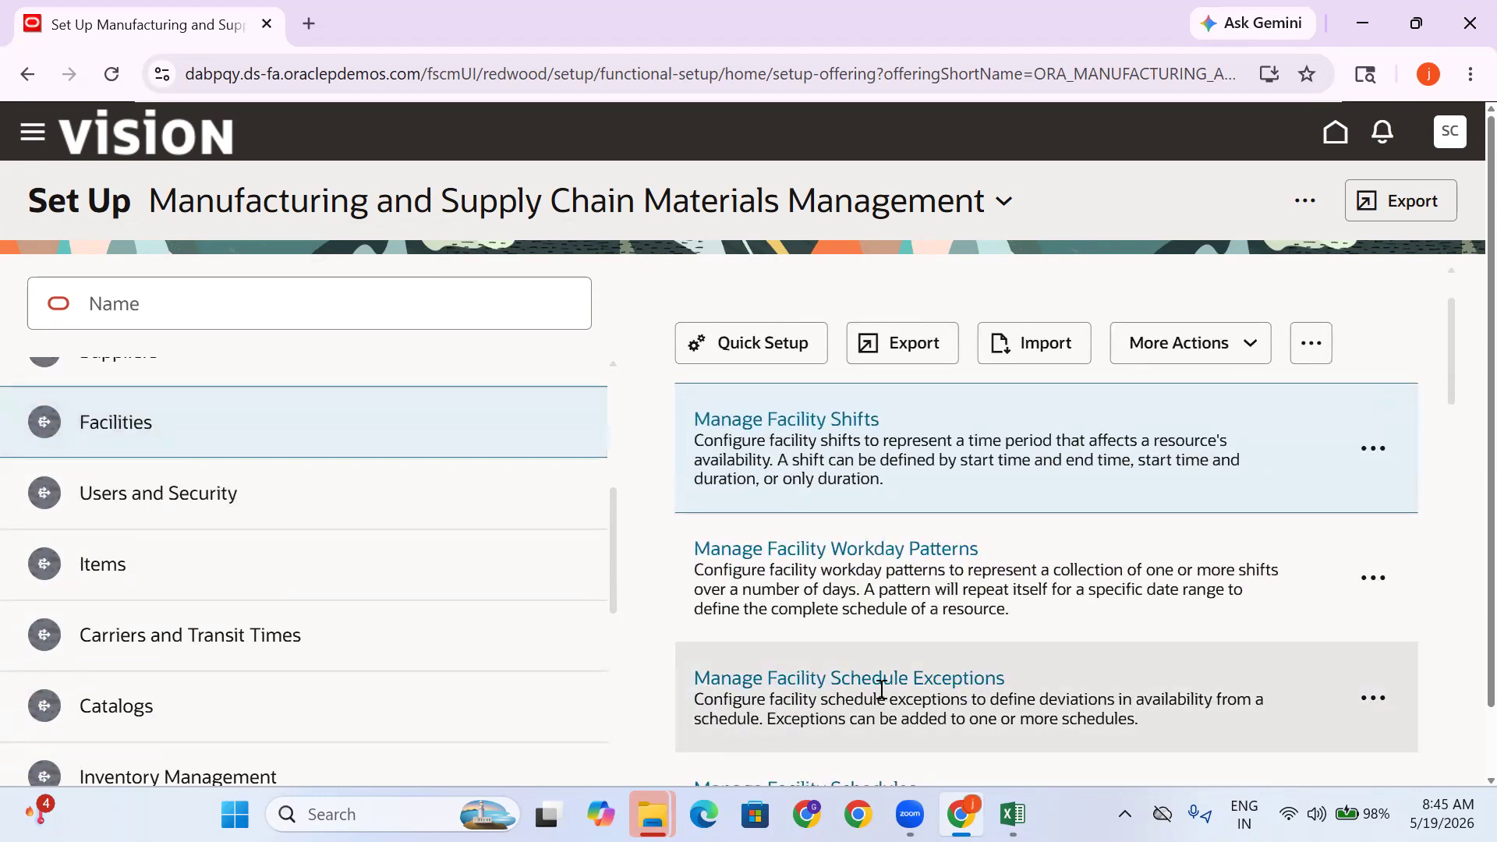
scroll(880, 690, "down", 3)
scroll(831, 550, "down", 2)
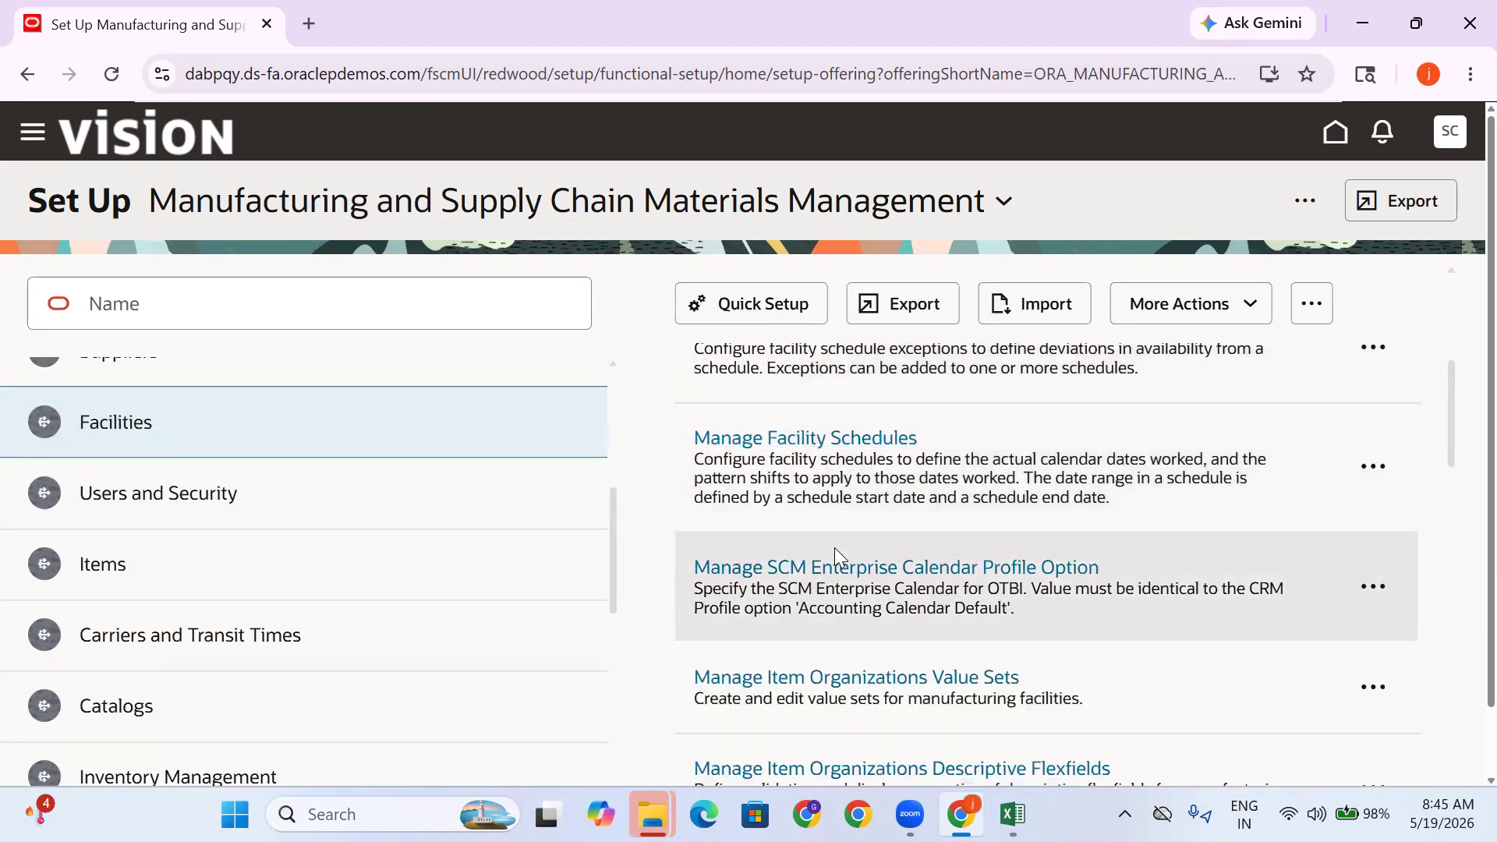
scroll(834, 550, "down", 4)
scroll(834, 550, "down", 3)
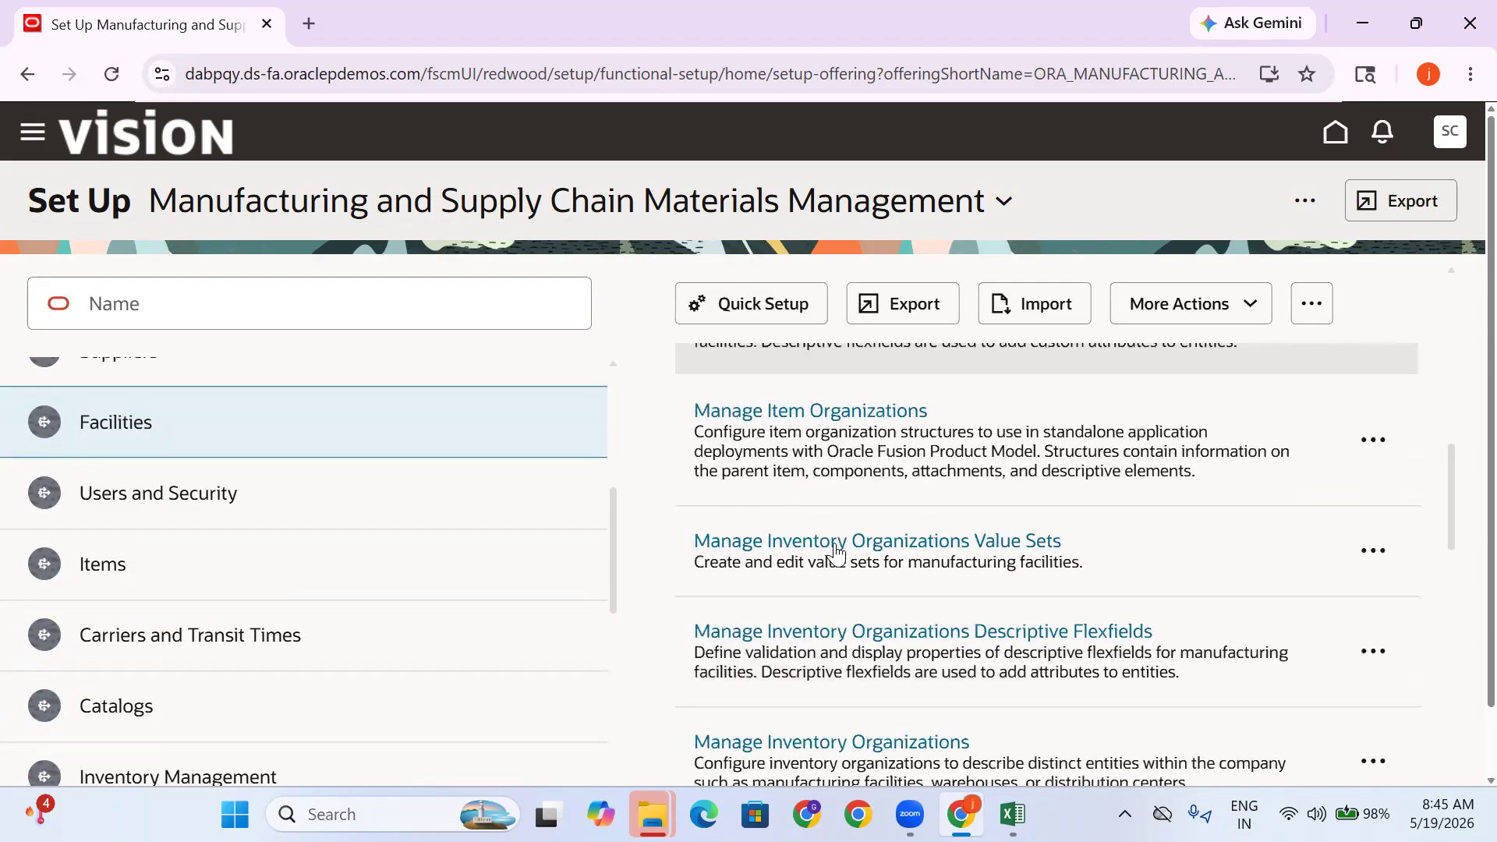
scroll(838, 552, "down", 4)
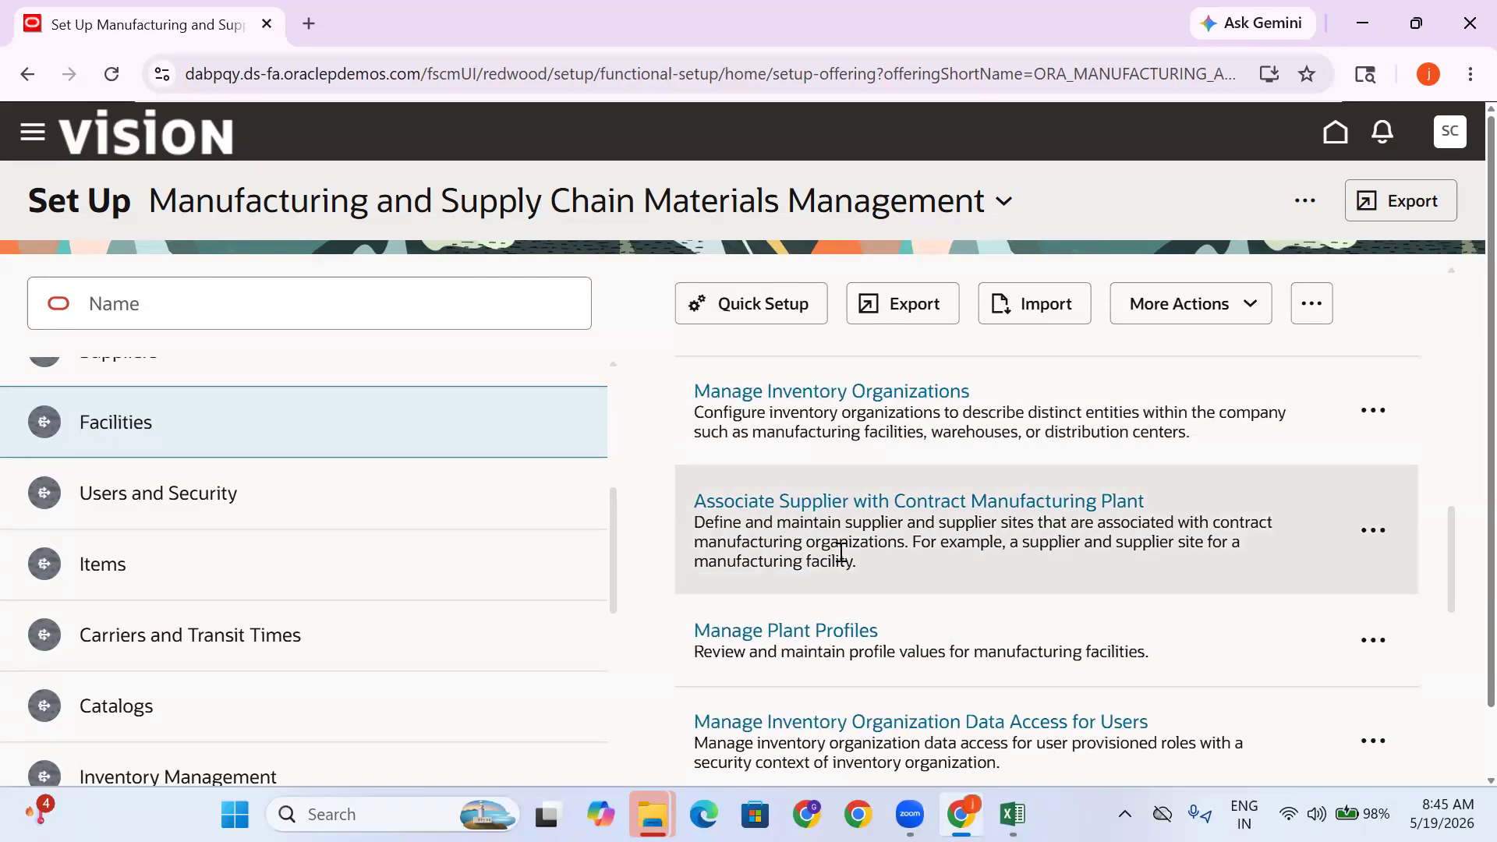
scroll(840, 552, "down", 4)
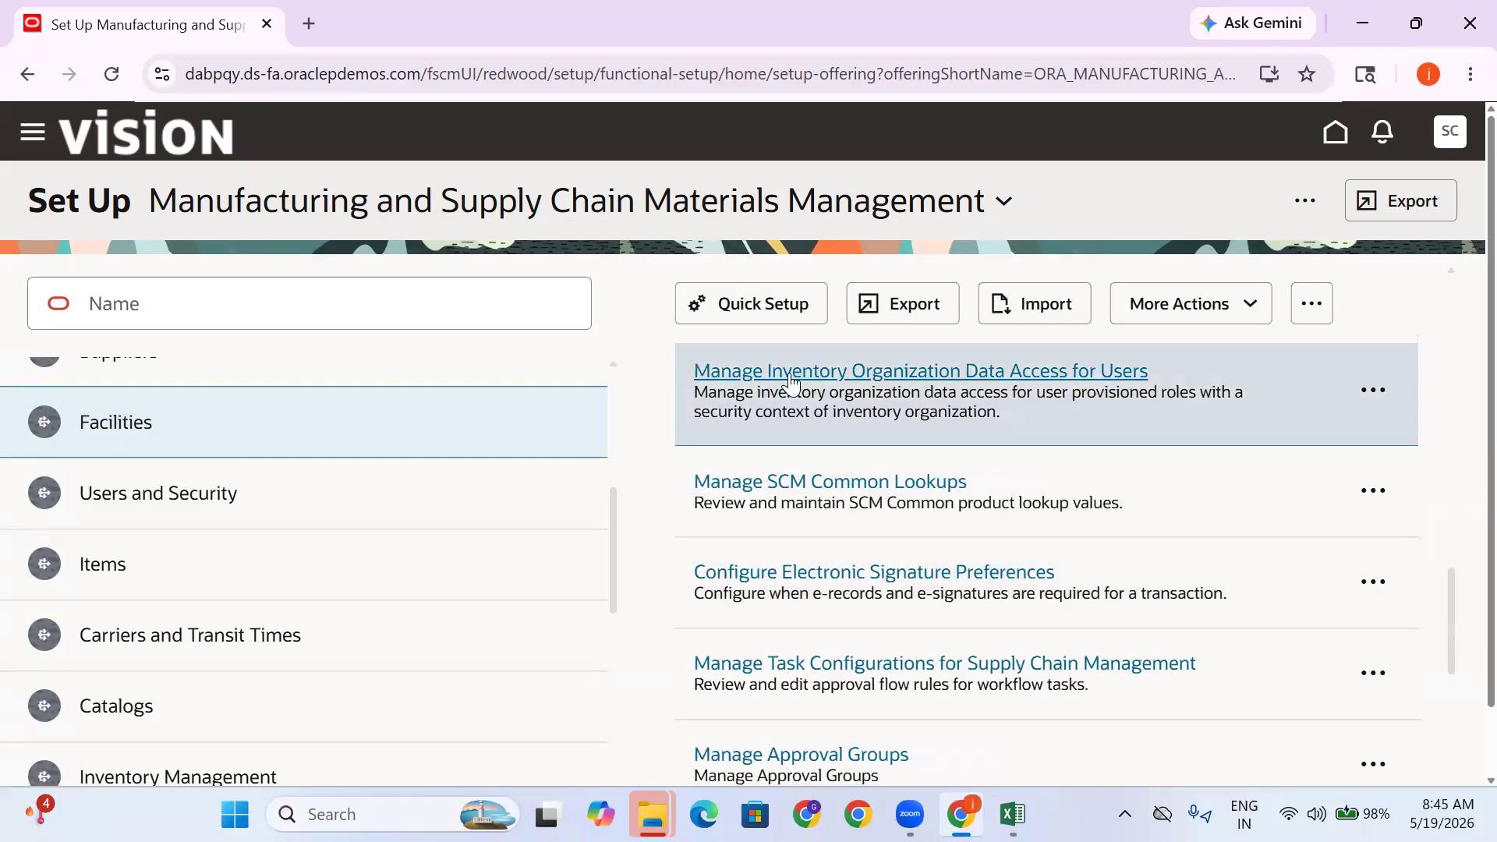
left_click(791, 373)
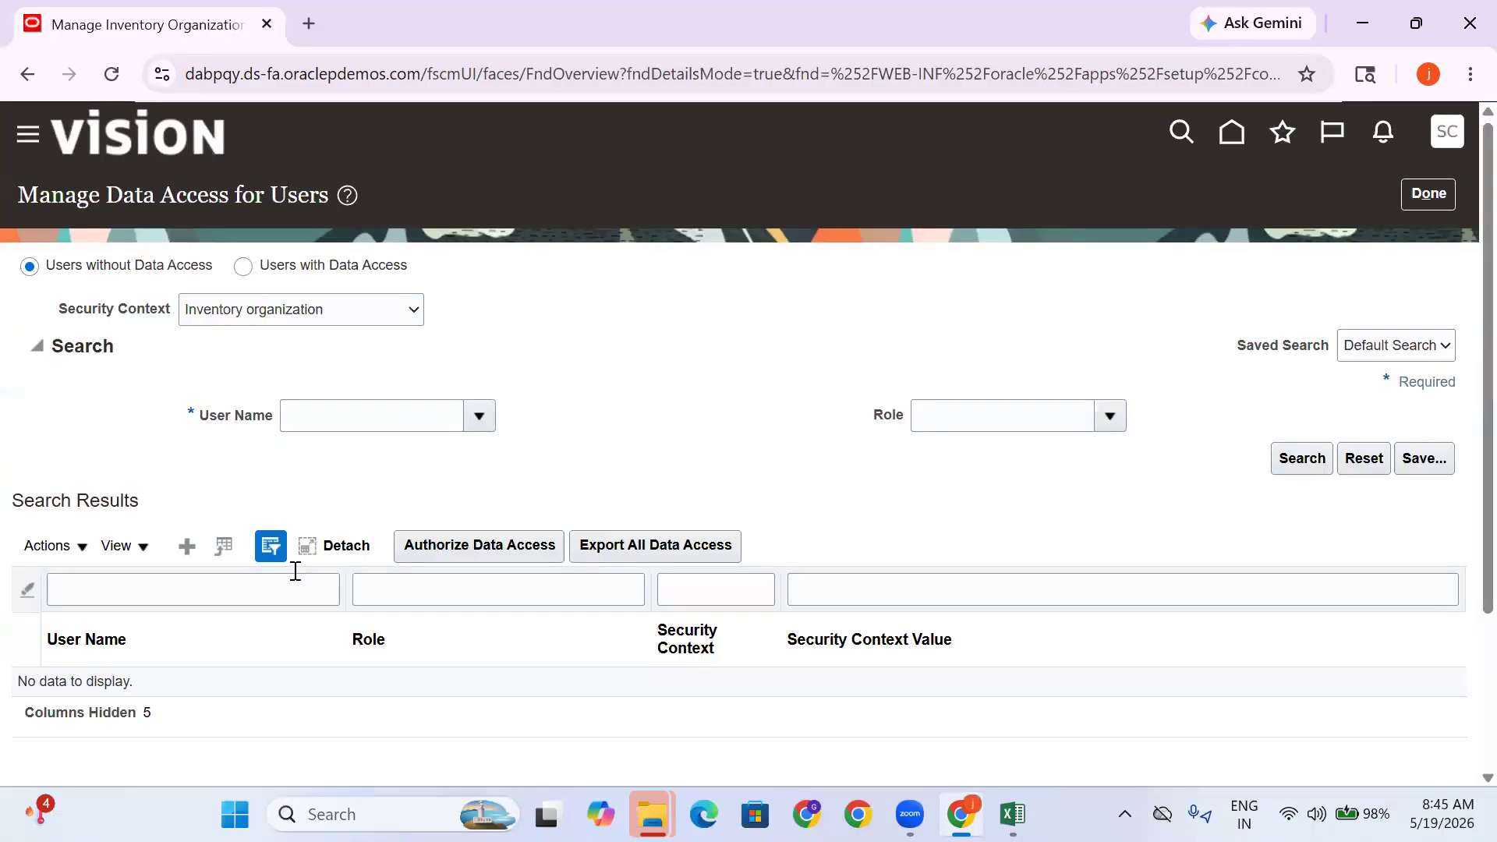
Create a data access row giving the SCM_PRC user an Inventory role for inventory organization TATA_PUNE_INV
left_click(197, 540)
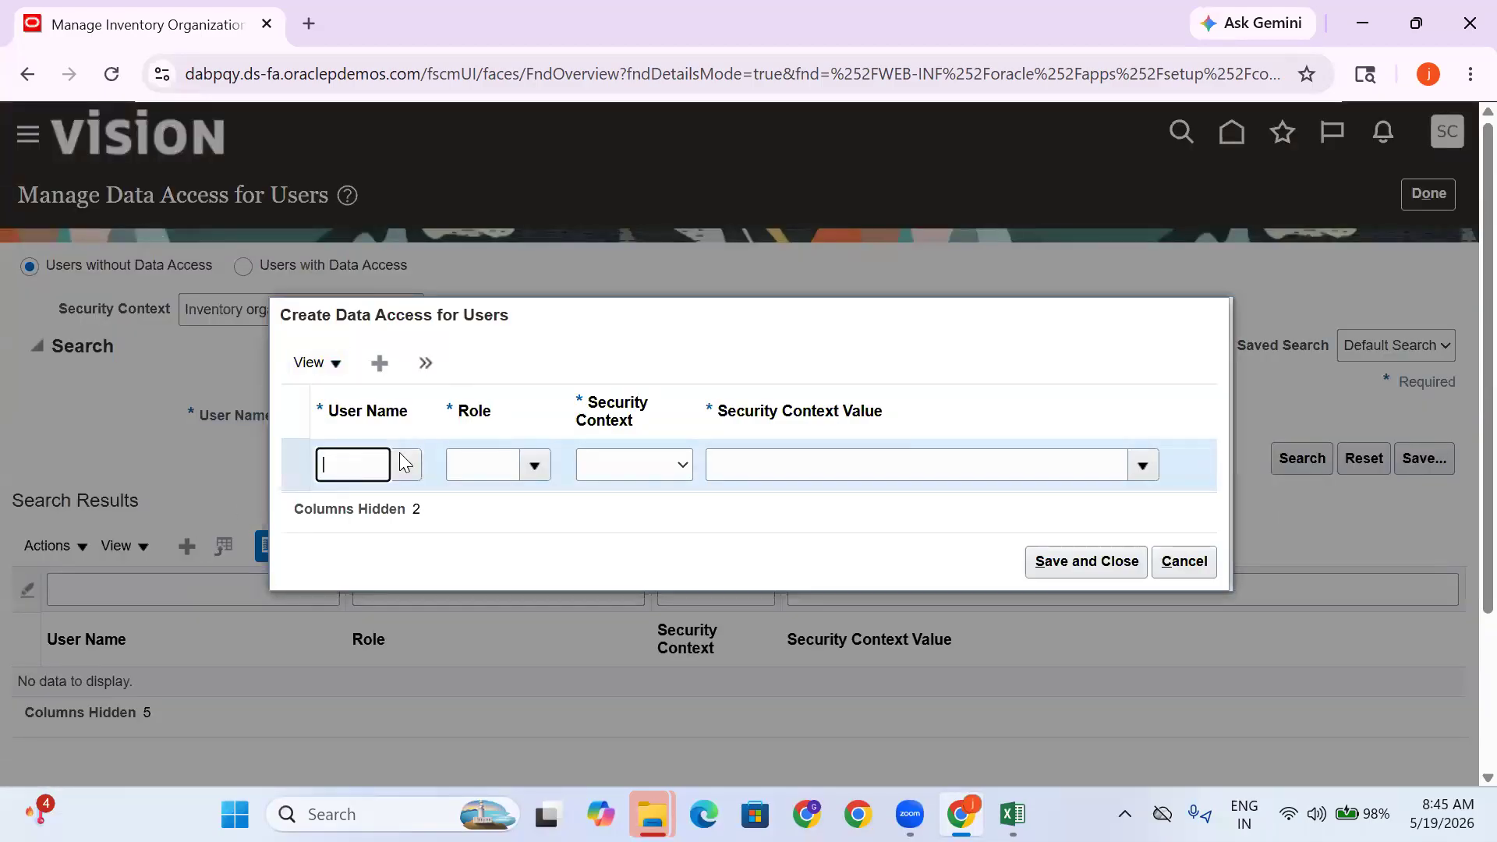
type("SCM_PRO")
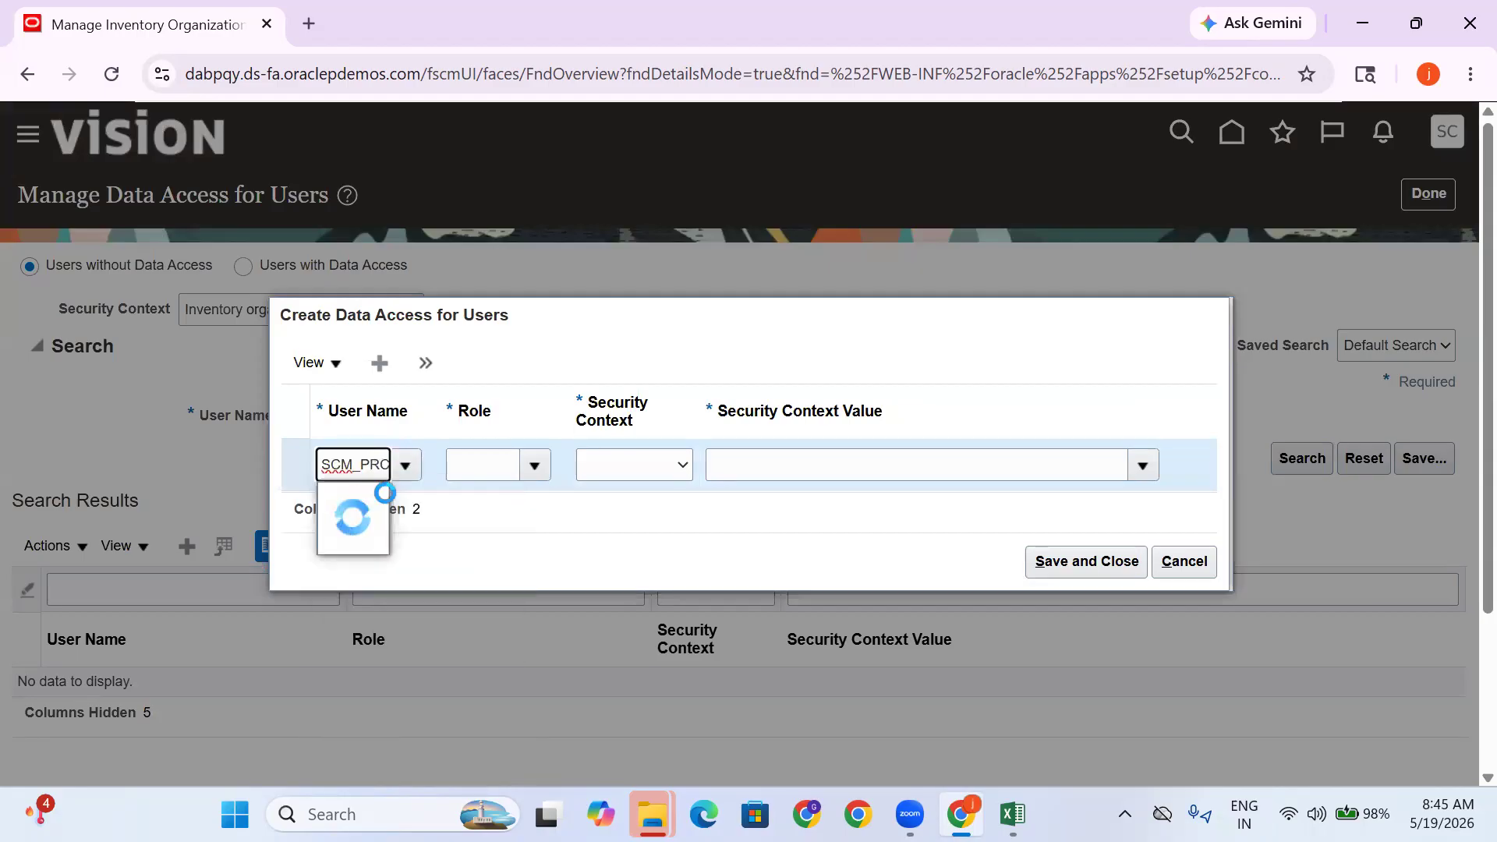
left_click(394, 493)
left_click(480, 468)
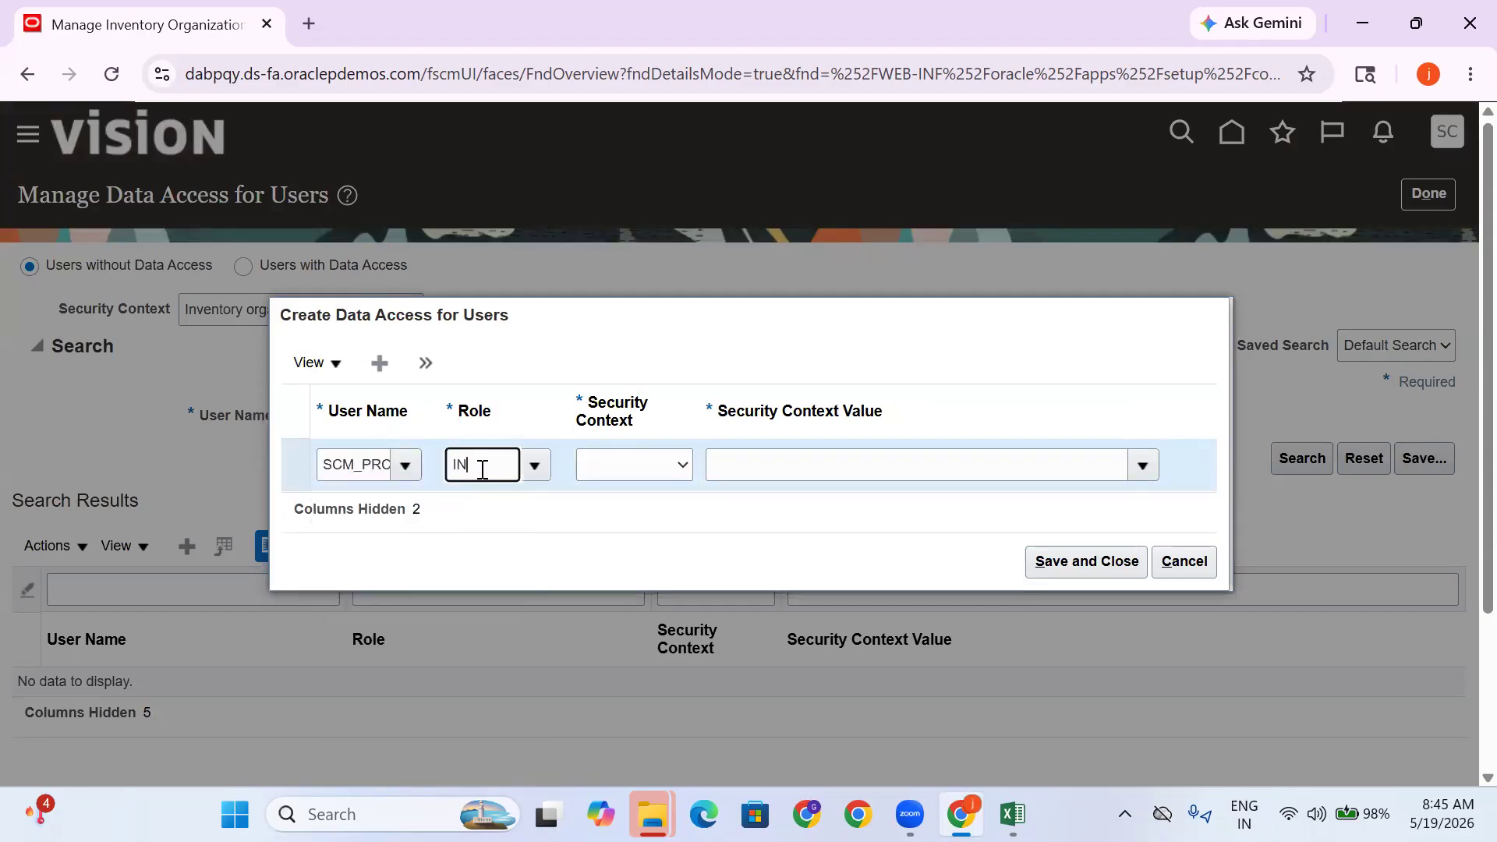
left_click(535, 502)
left_click(647, 466)
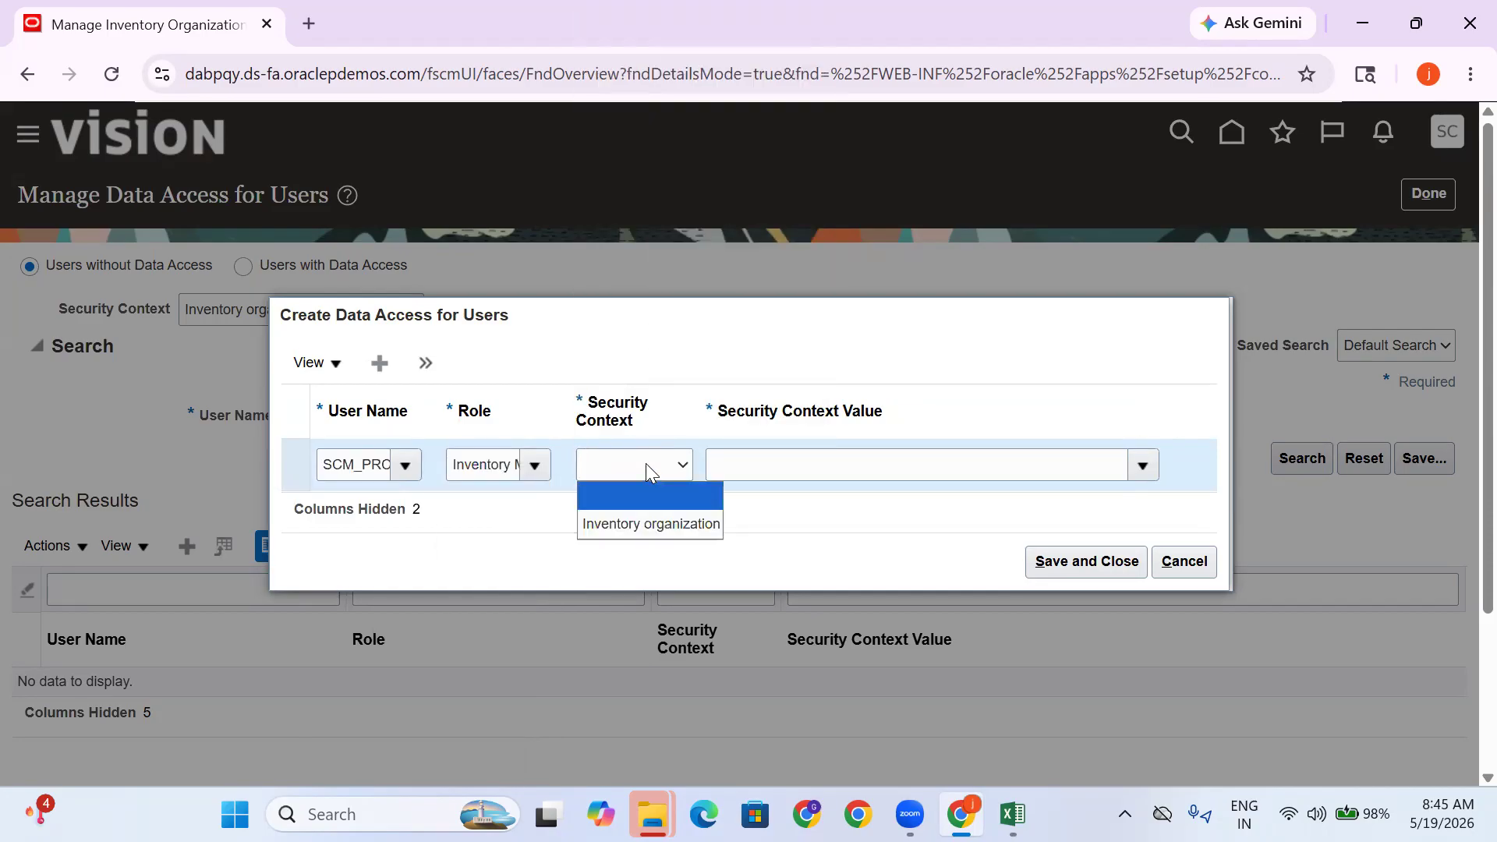
left_click(667, 522)
left_click(772, 468)
type("TATA")
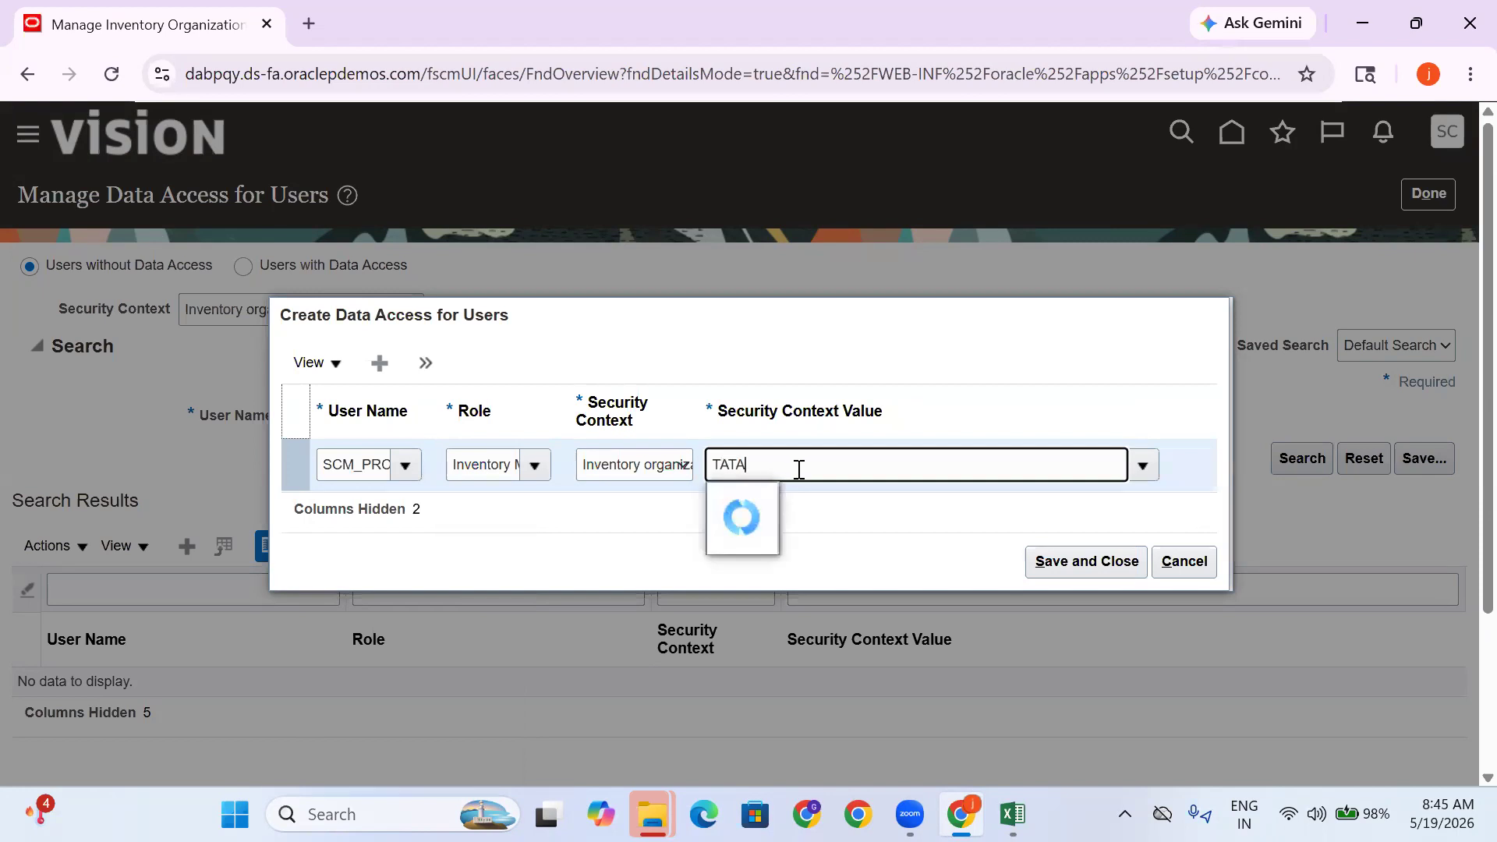
left_click(802, 516)
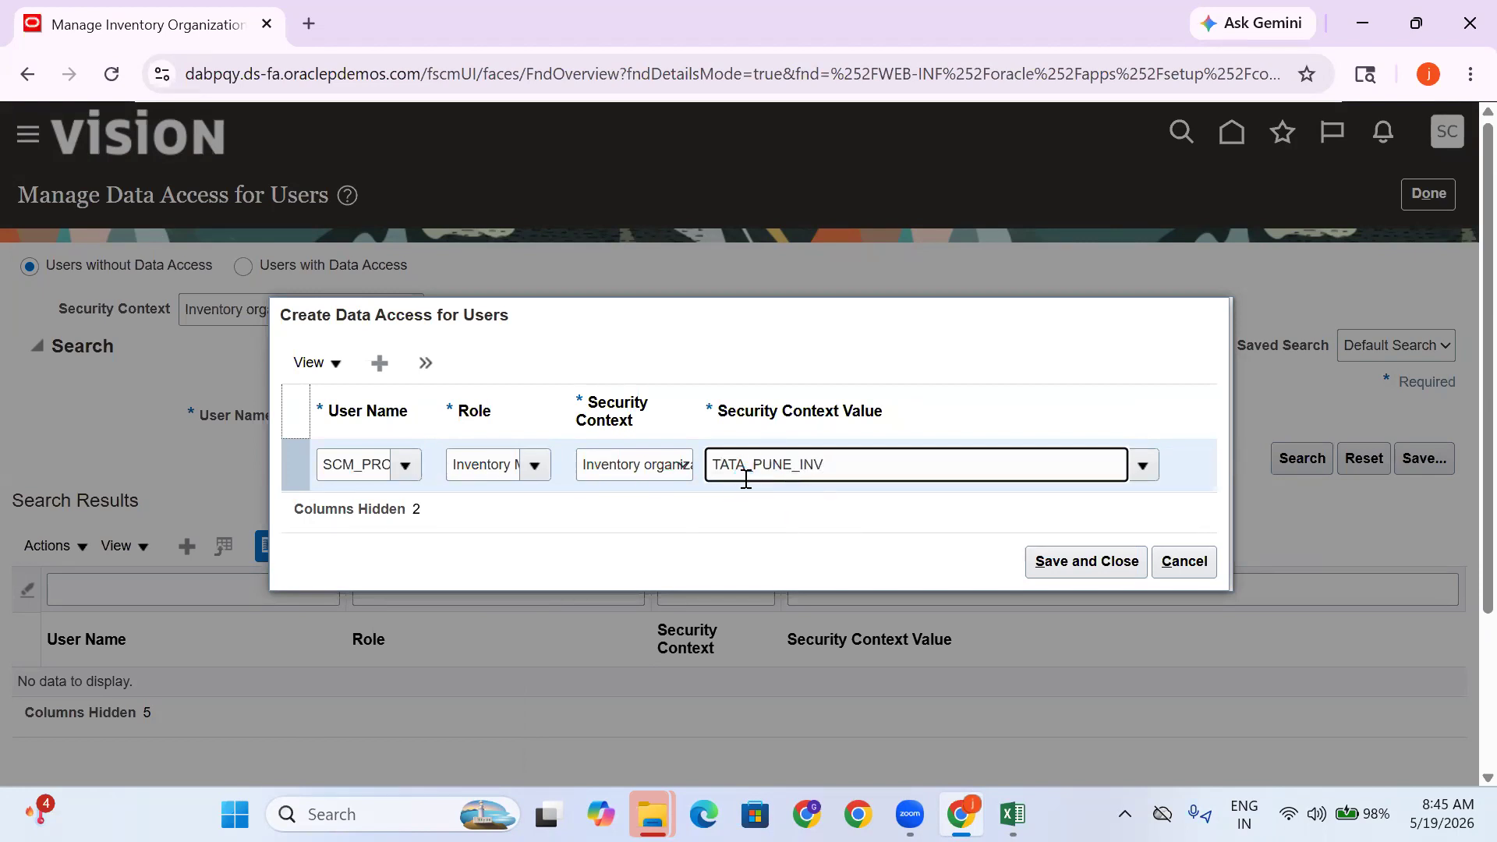
left_click_drag(837, 467, 652, 469)
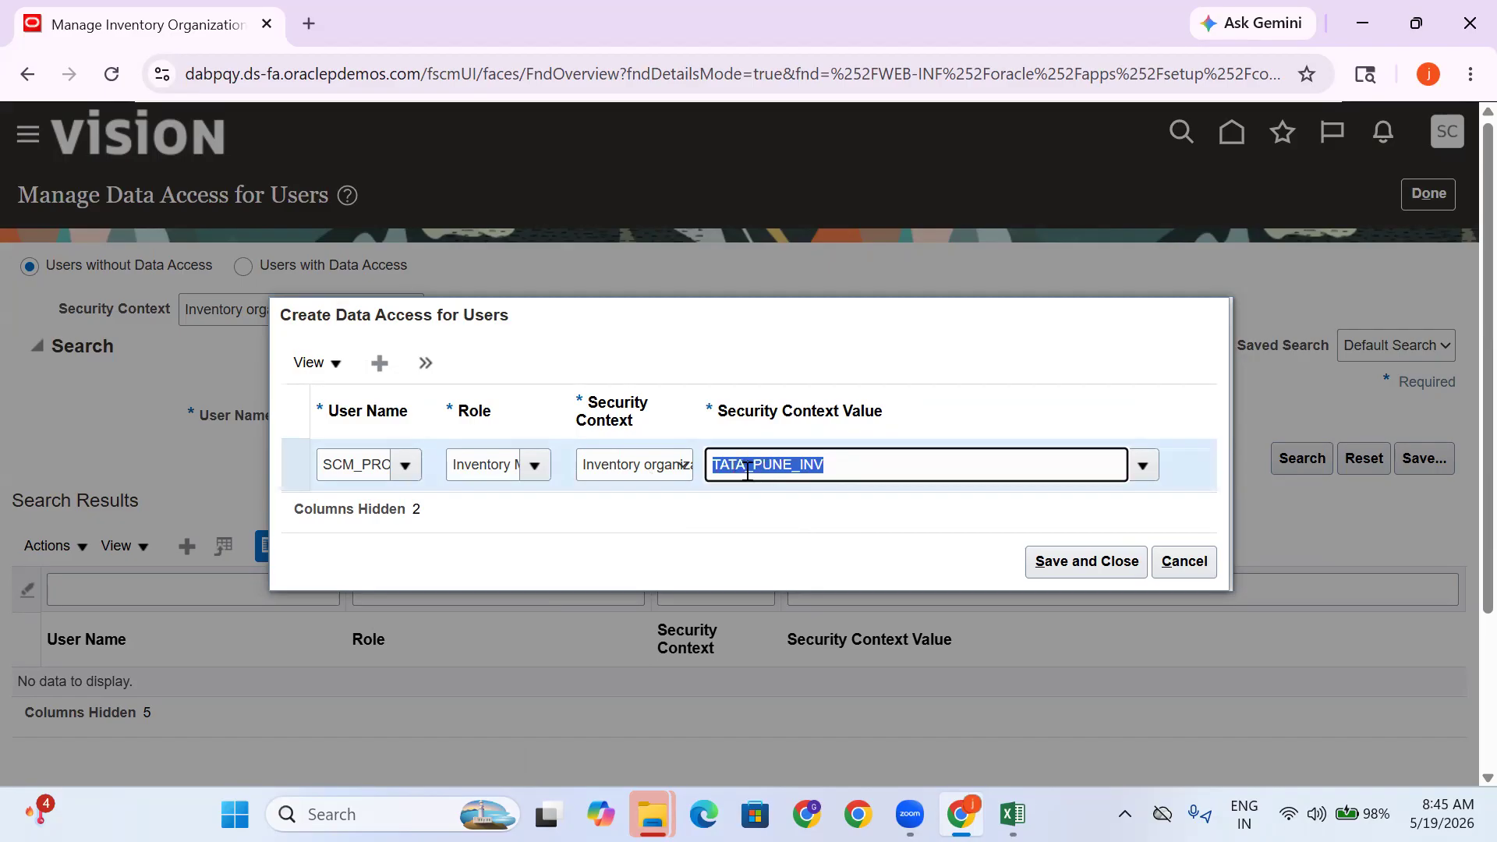
left_click_drag(857, 460, 665, 477)
Add a second data access row giving the SCM_PRC user a Warehouse role for inventory organization TATA_PUNE_INV
left_click(381, 364)
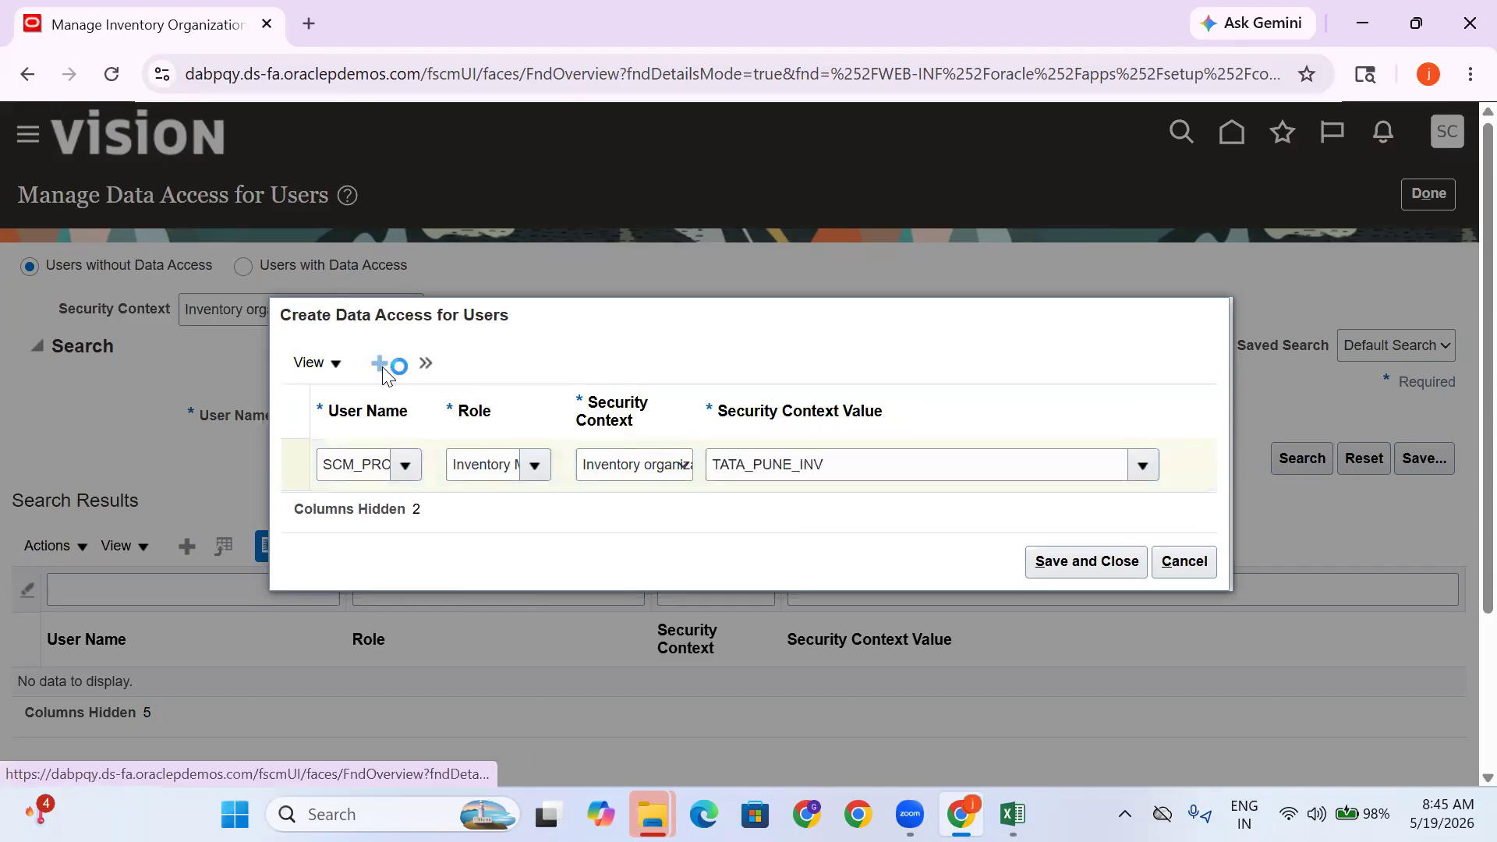
left_click(354, 448)
type("SCM_PRC")
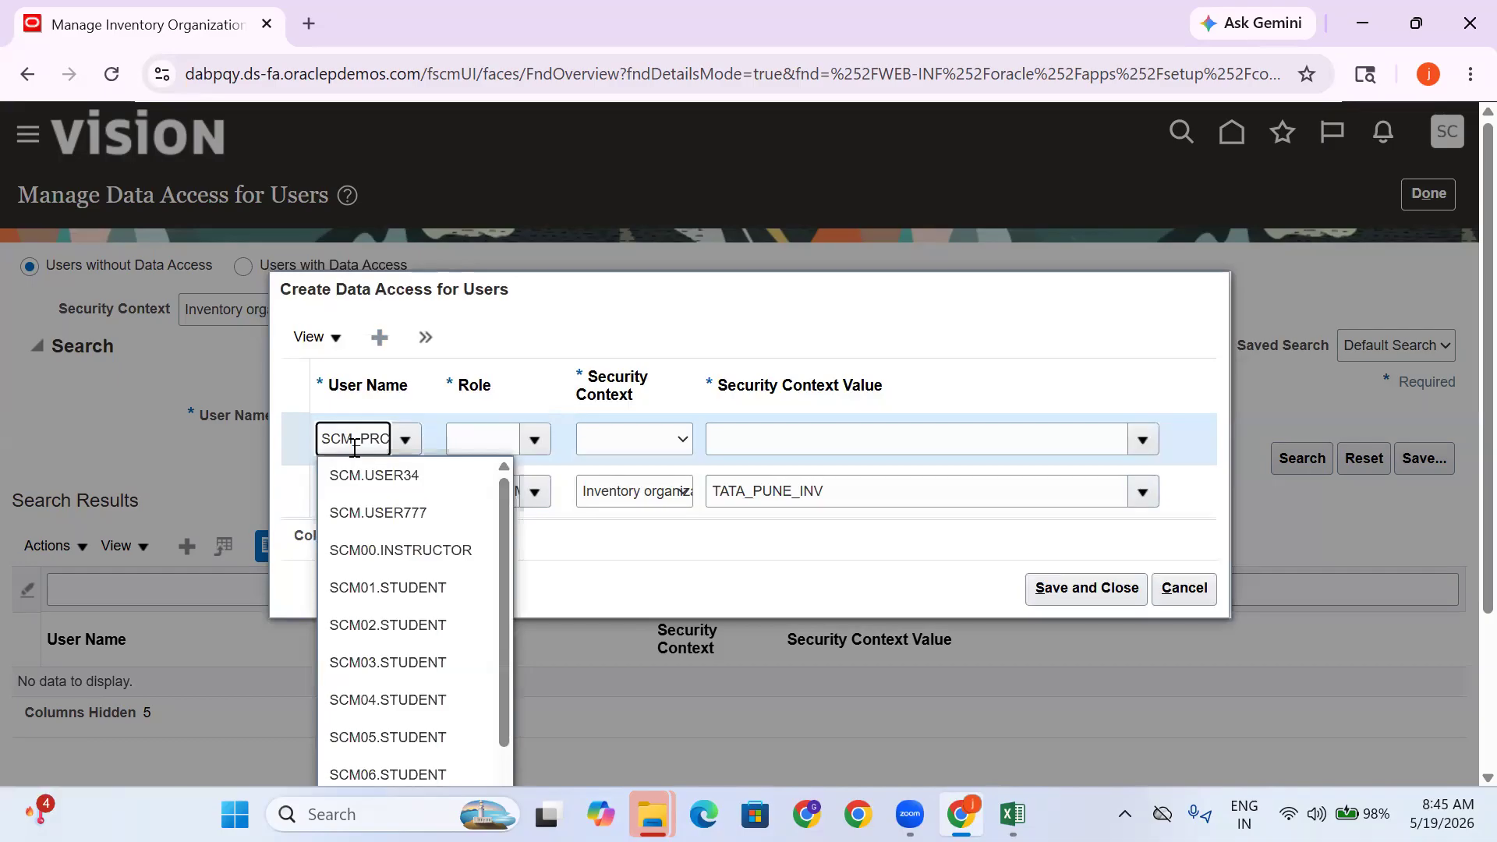
left_click(371, 474)
left_click(495, 442)
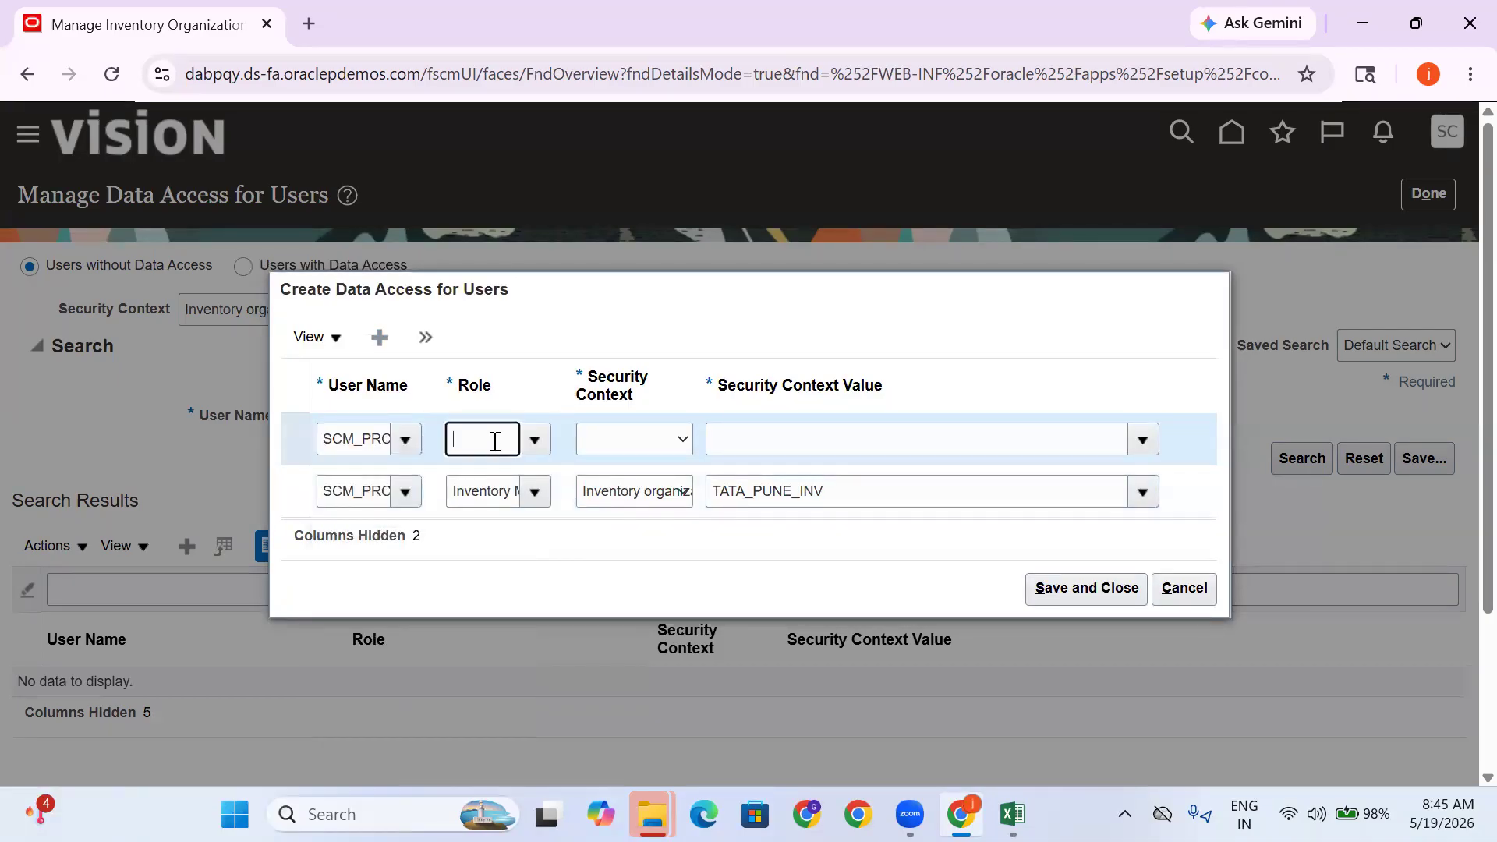
type("WARE")
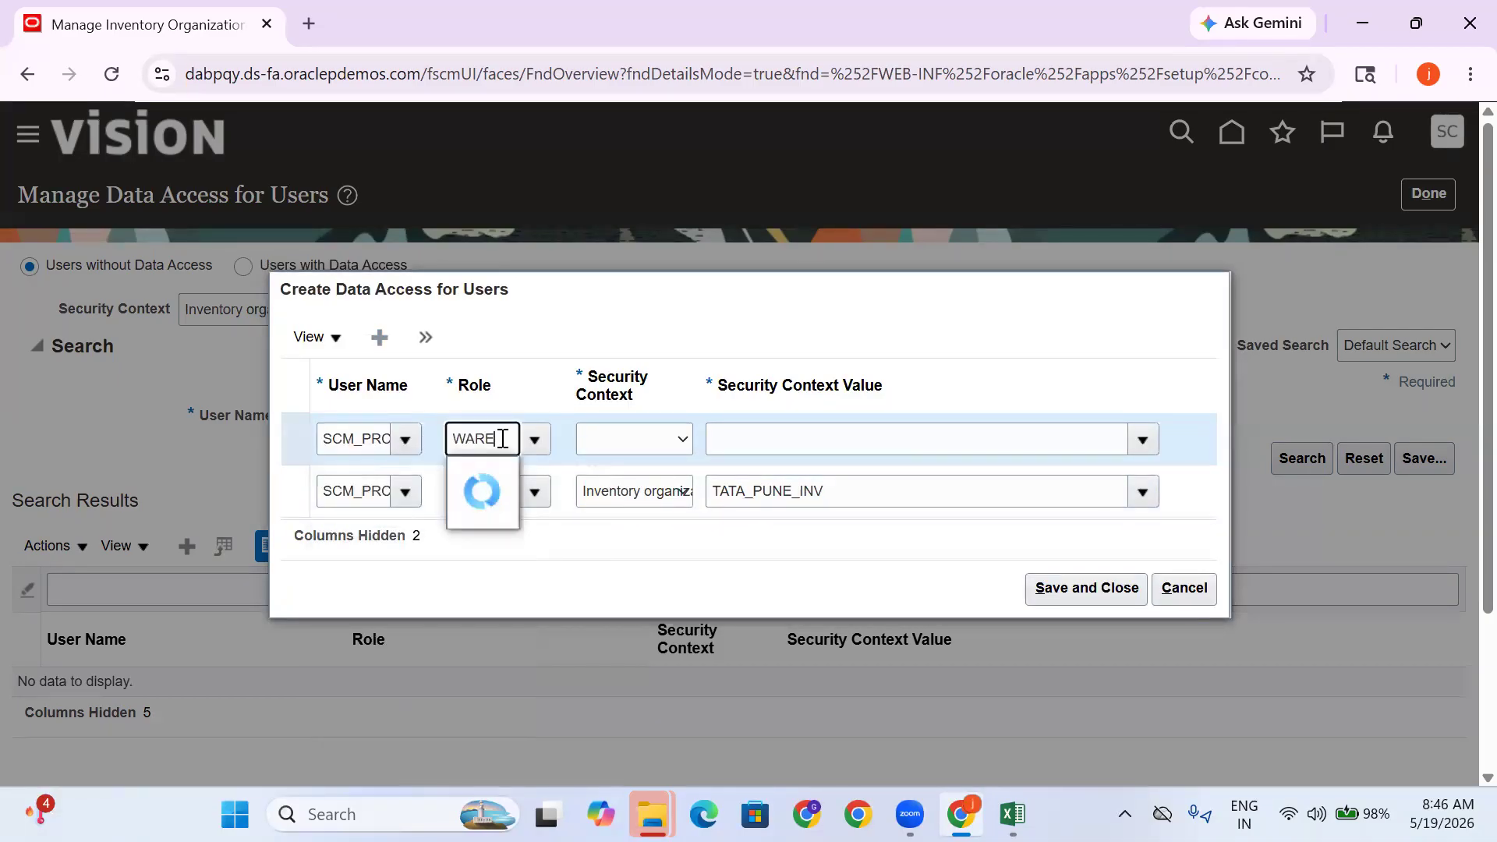
left_click(534, 470)
double_click(467, 440)
left_click(612, 439)
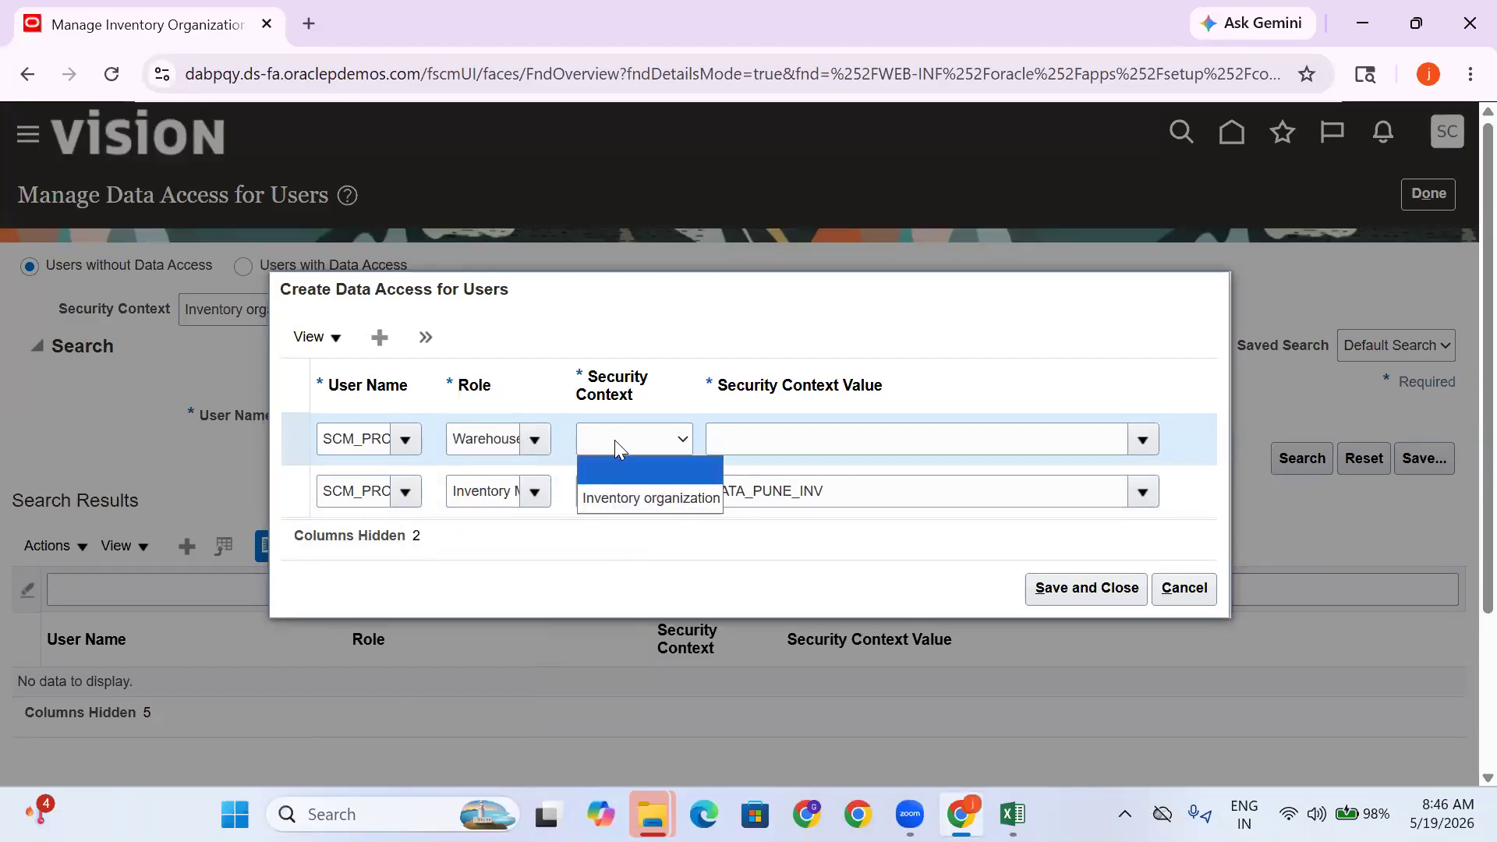
left_click(650, 506)
left_click(761, 432)
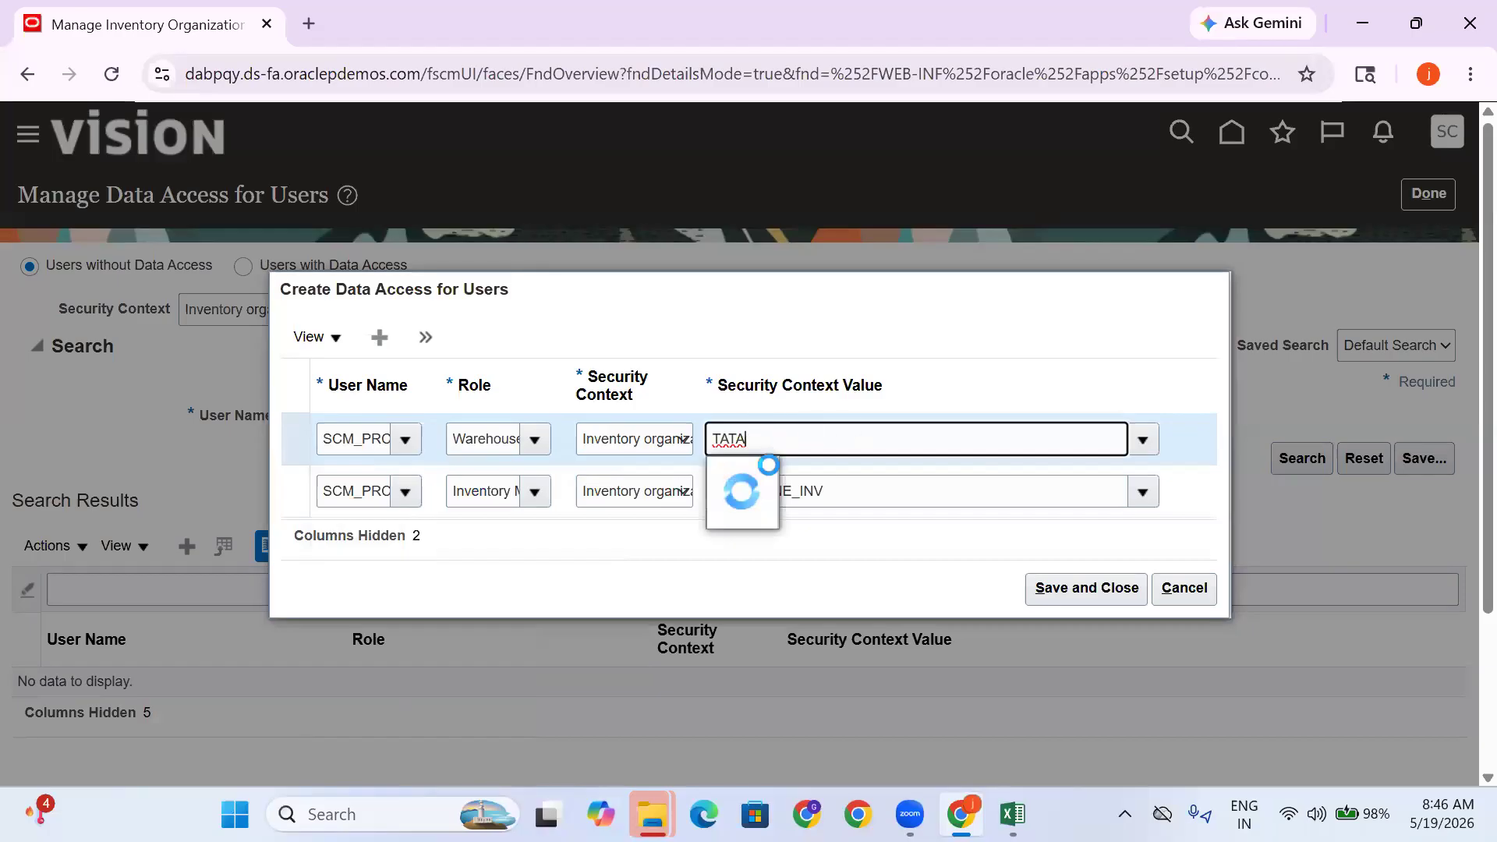
left_click(767, 475)
Add a third data access row for the SCM_PRC user and assign it another Warehouse role
left_click(380, 338)
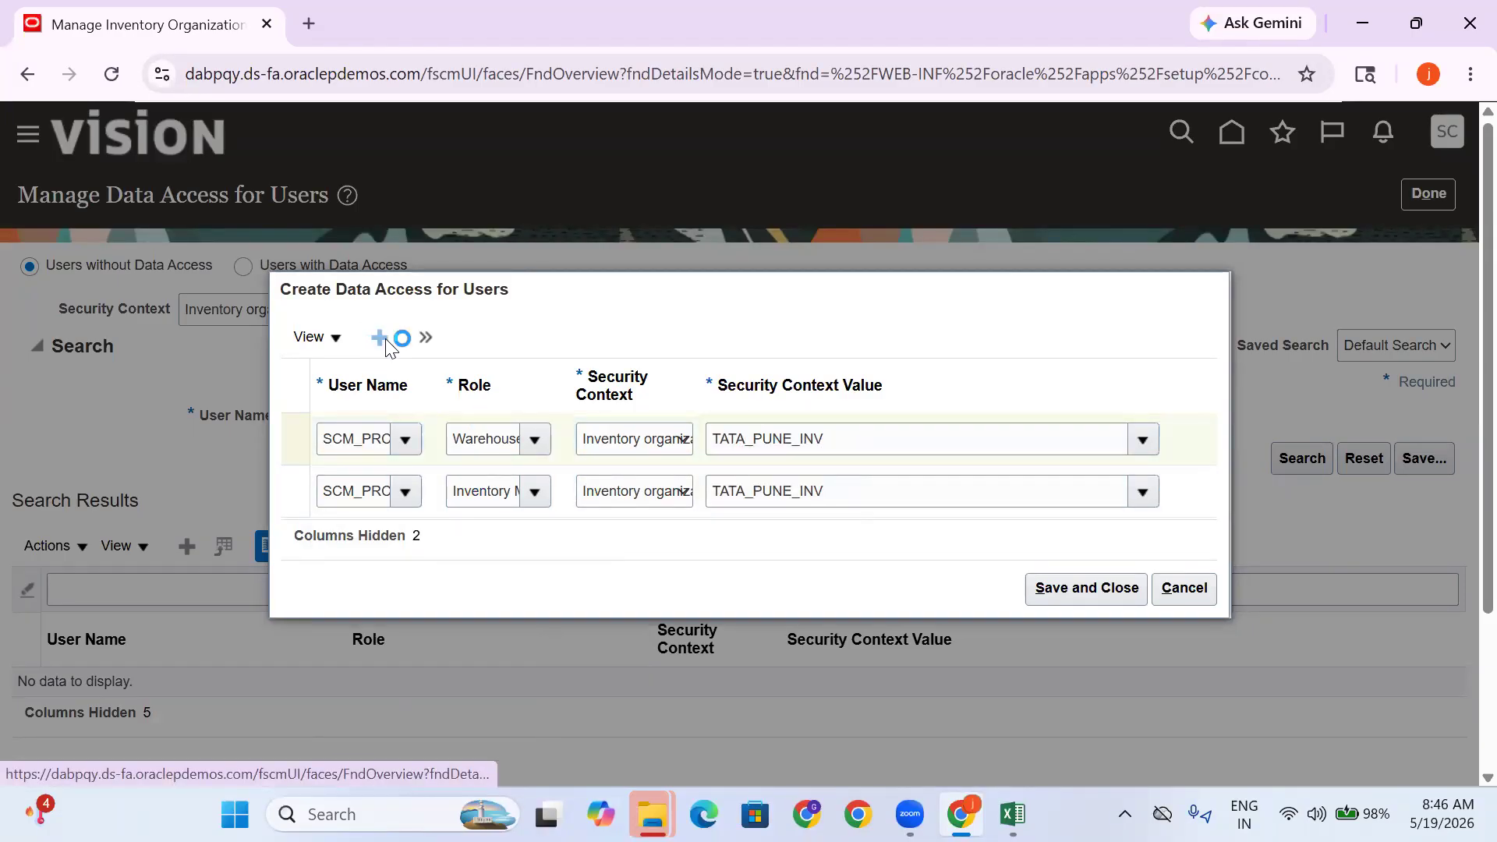
left_click(344, 422)
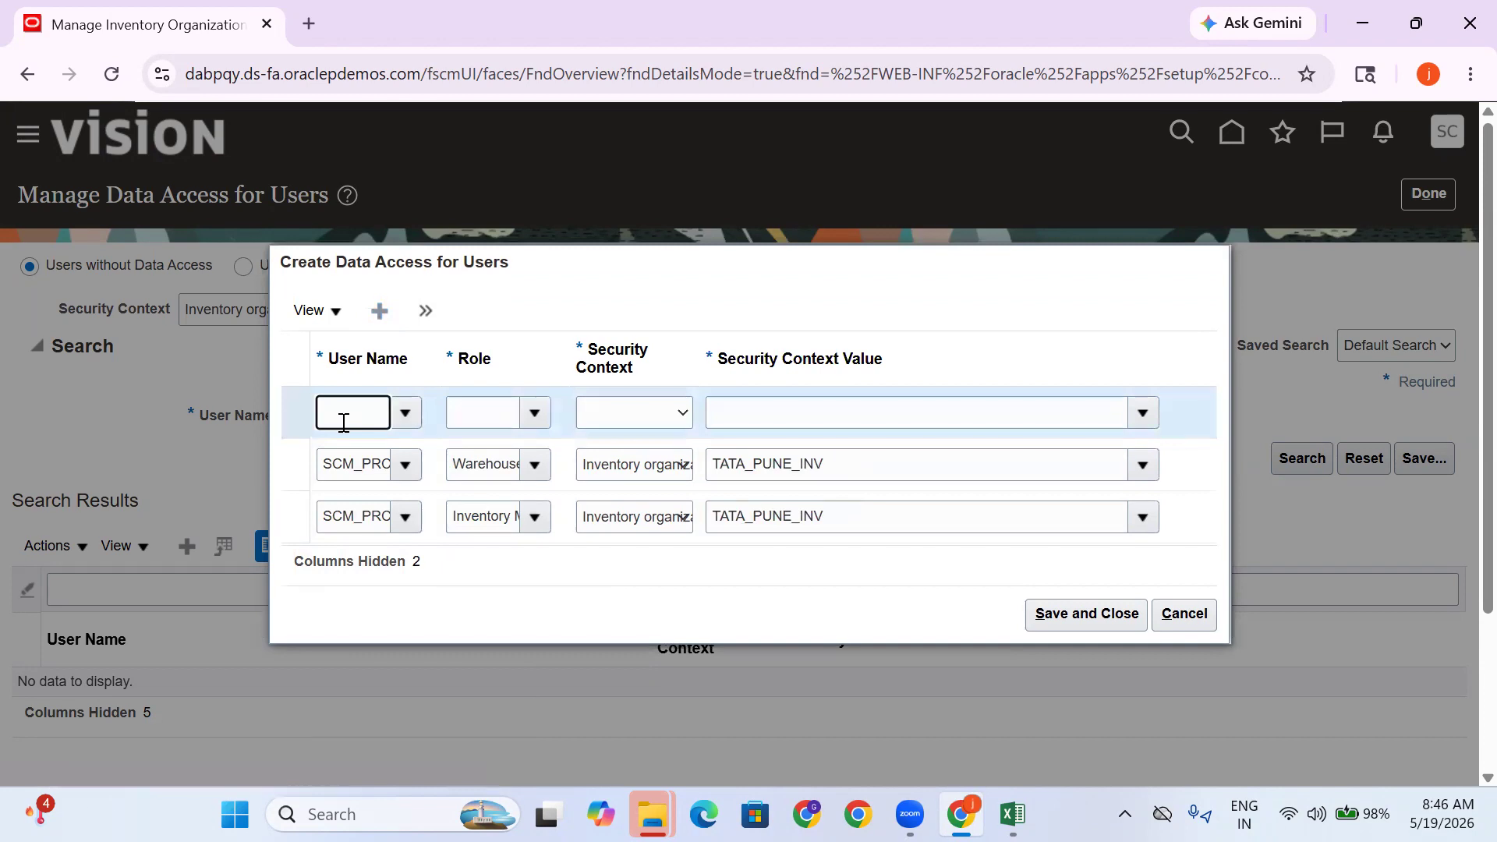
type("SCM")
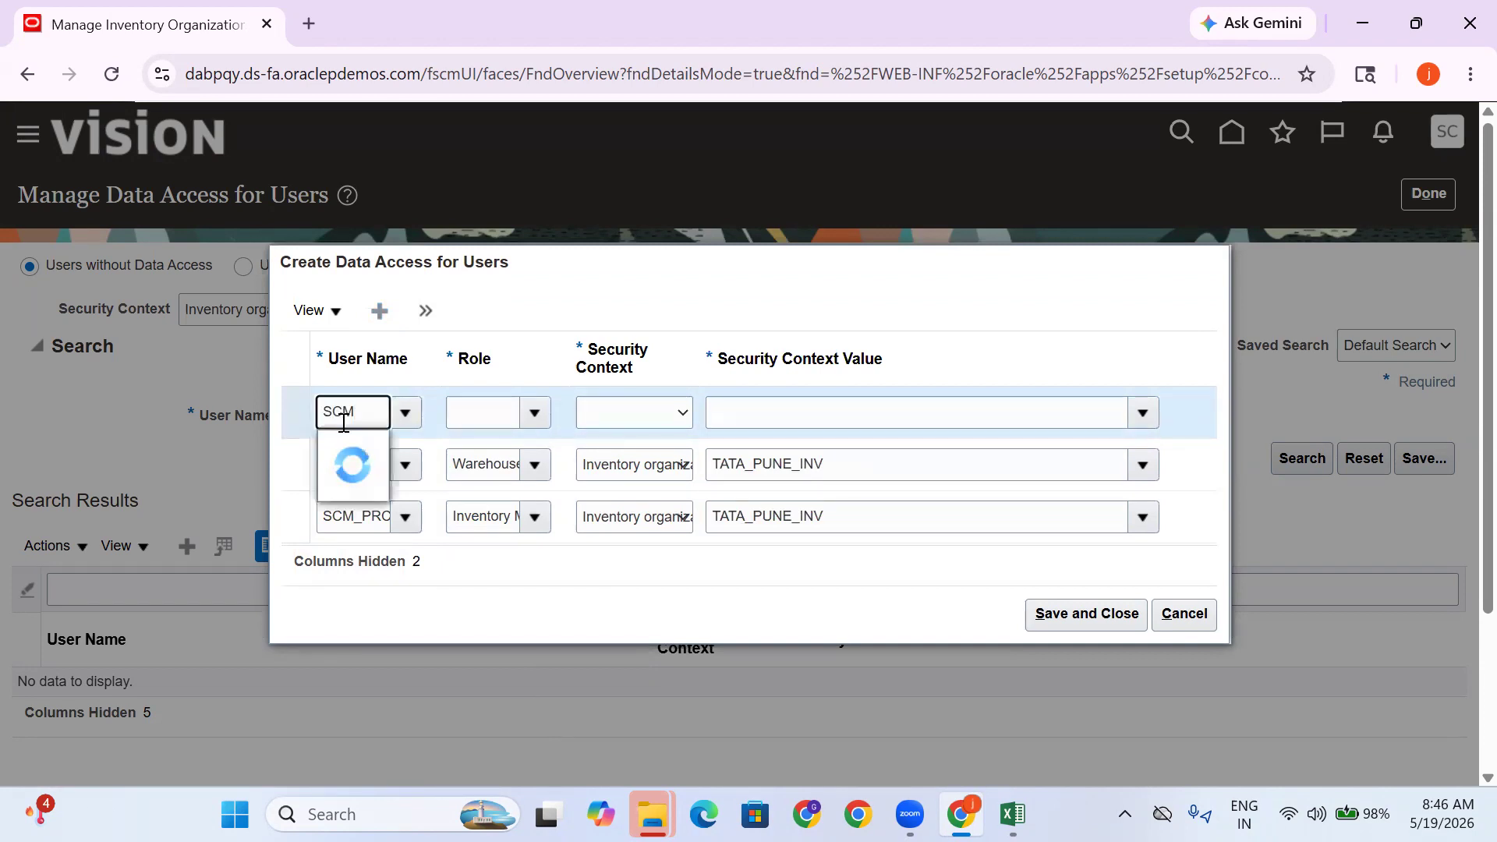
type("_PRO")
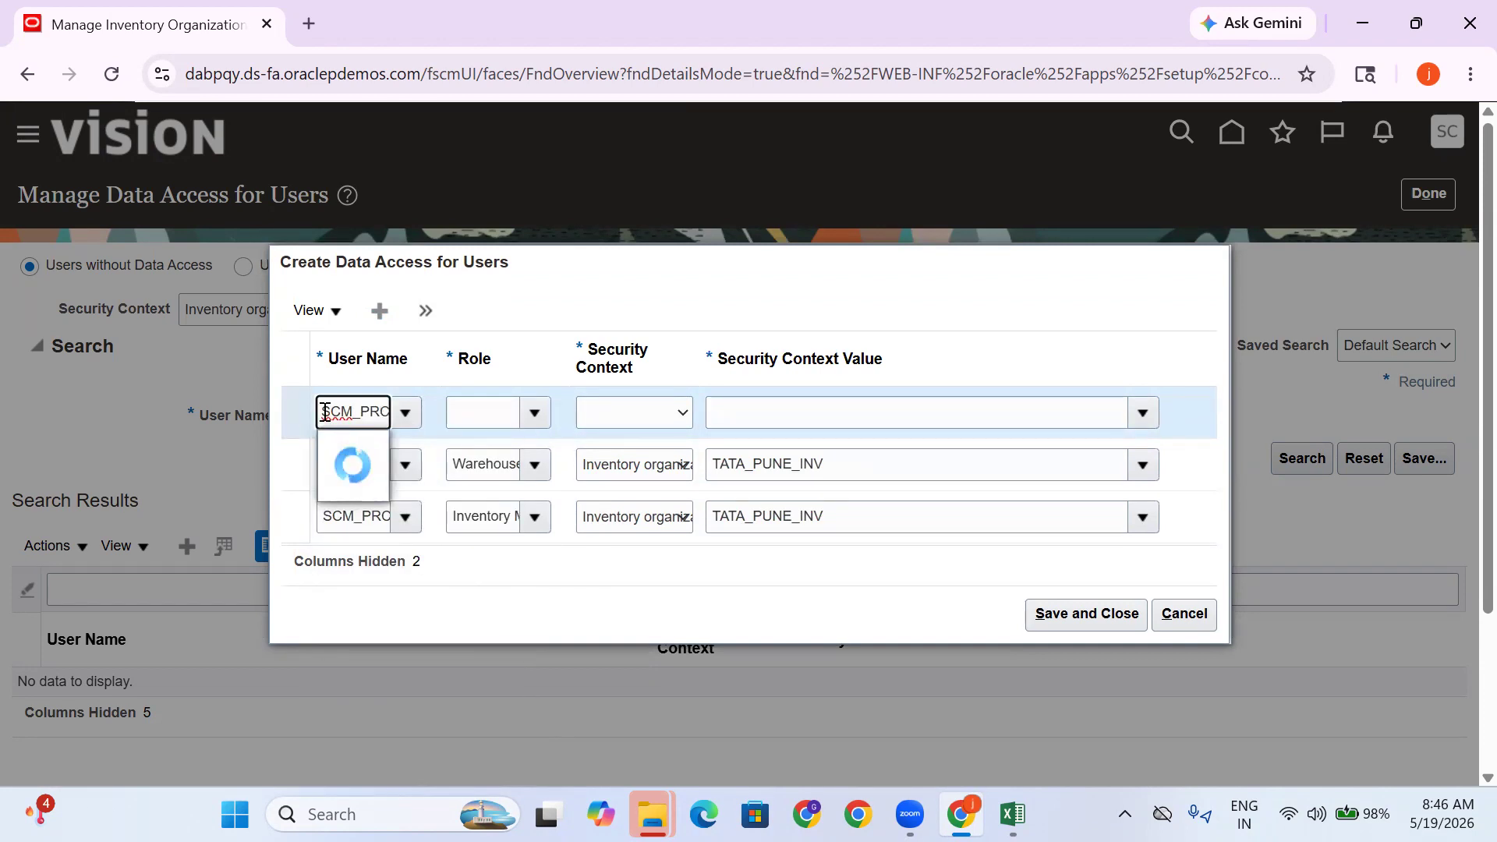
left_click(366, 450)
left_click(469, 406)
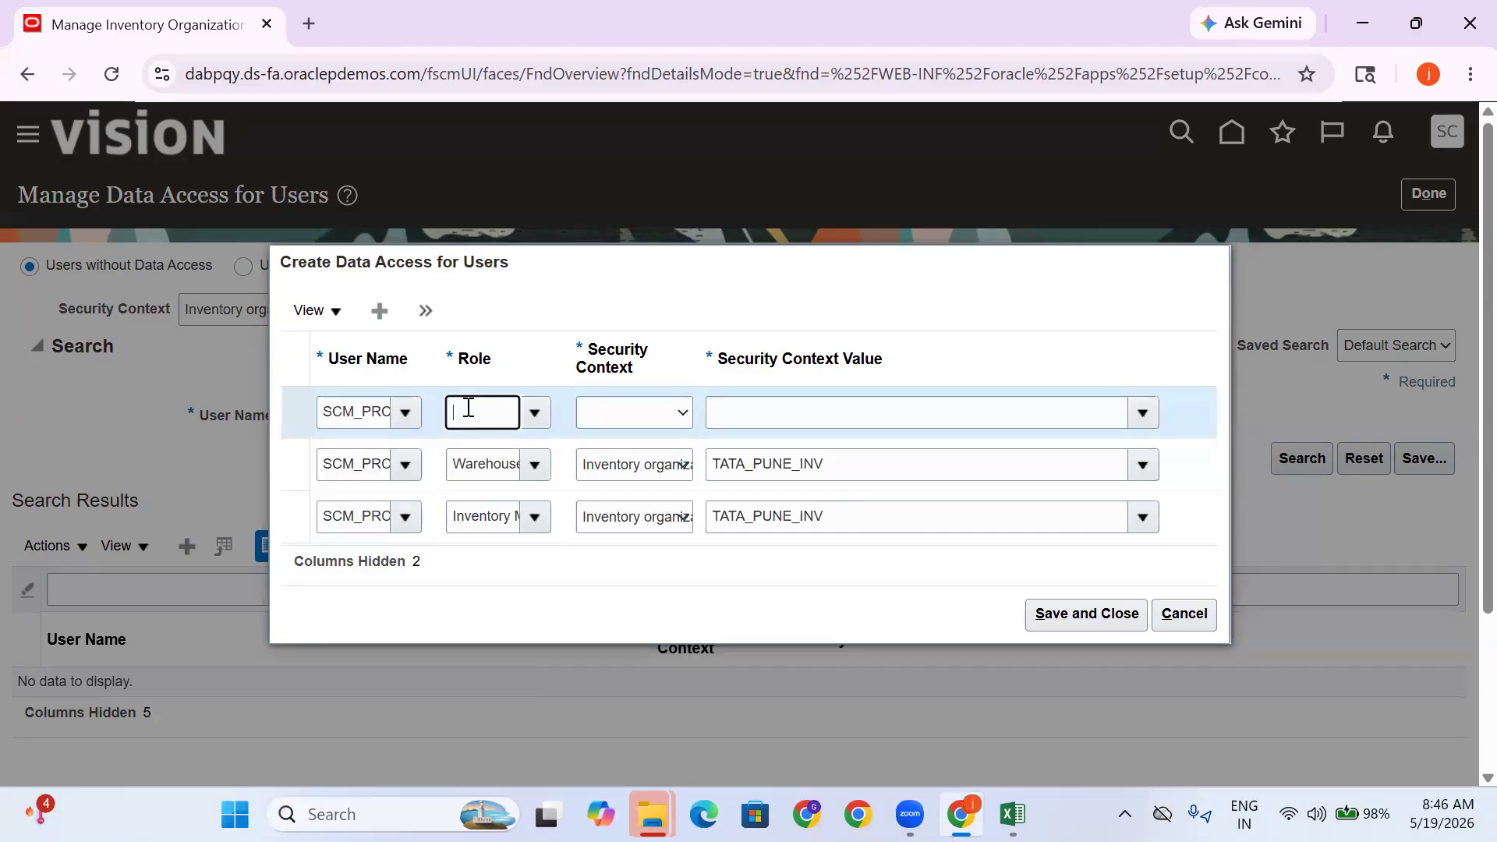
type("WARE")
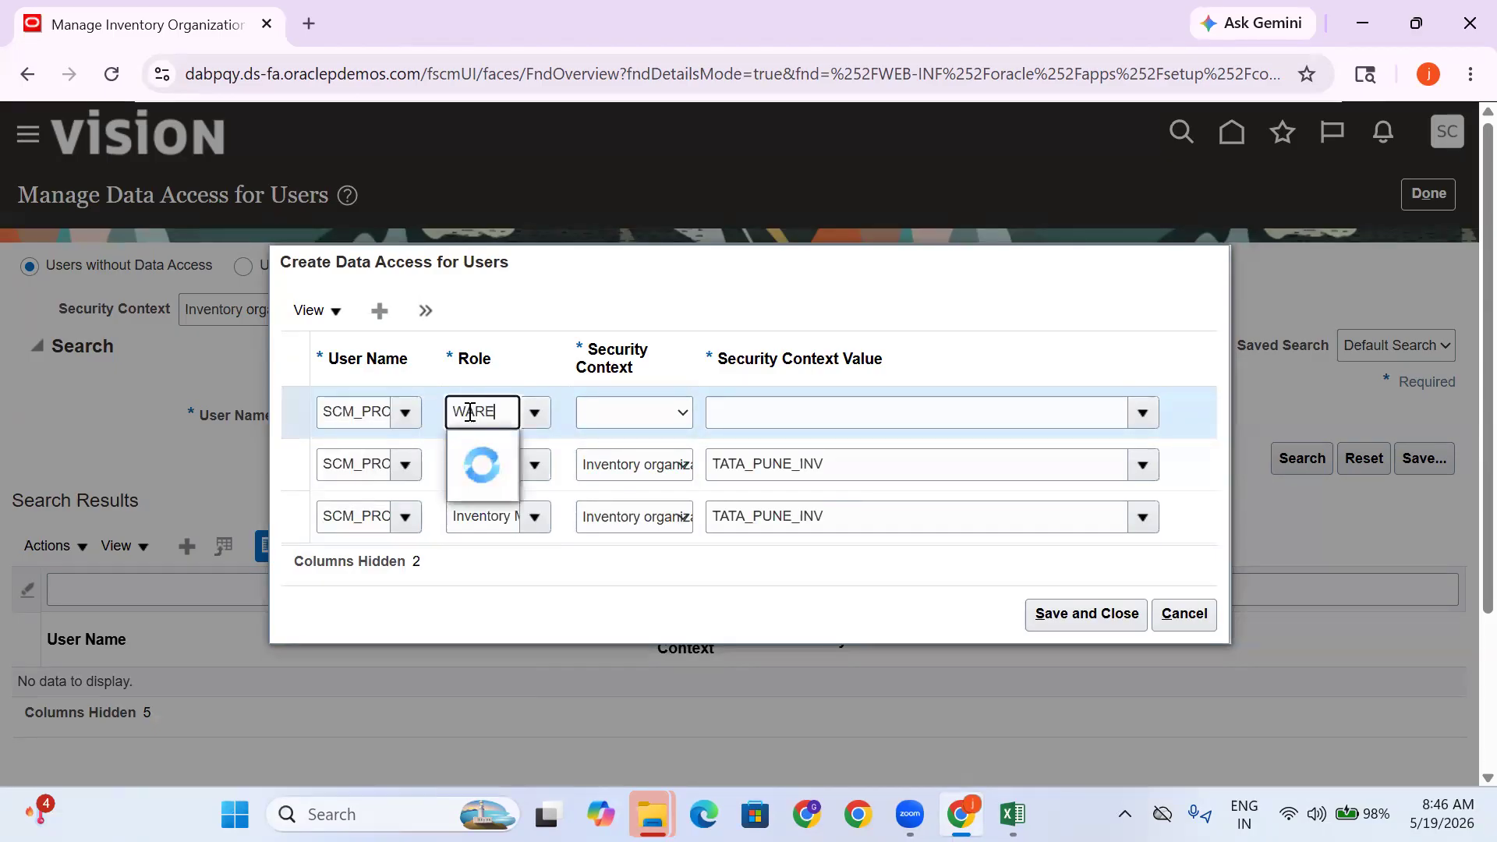
left_click(567, 475)
Set the third row's security context to Inventory organization with value TATA_PUNE_INV, and save all data access rows
left_click(616, 425)
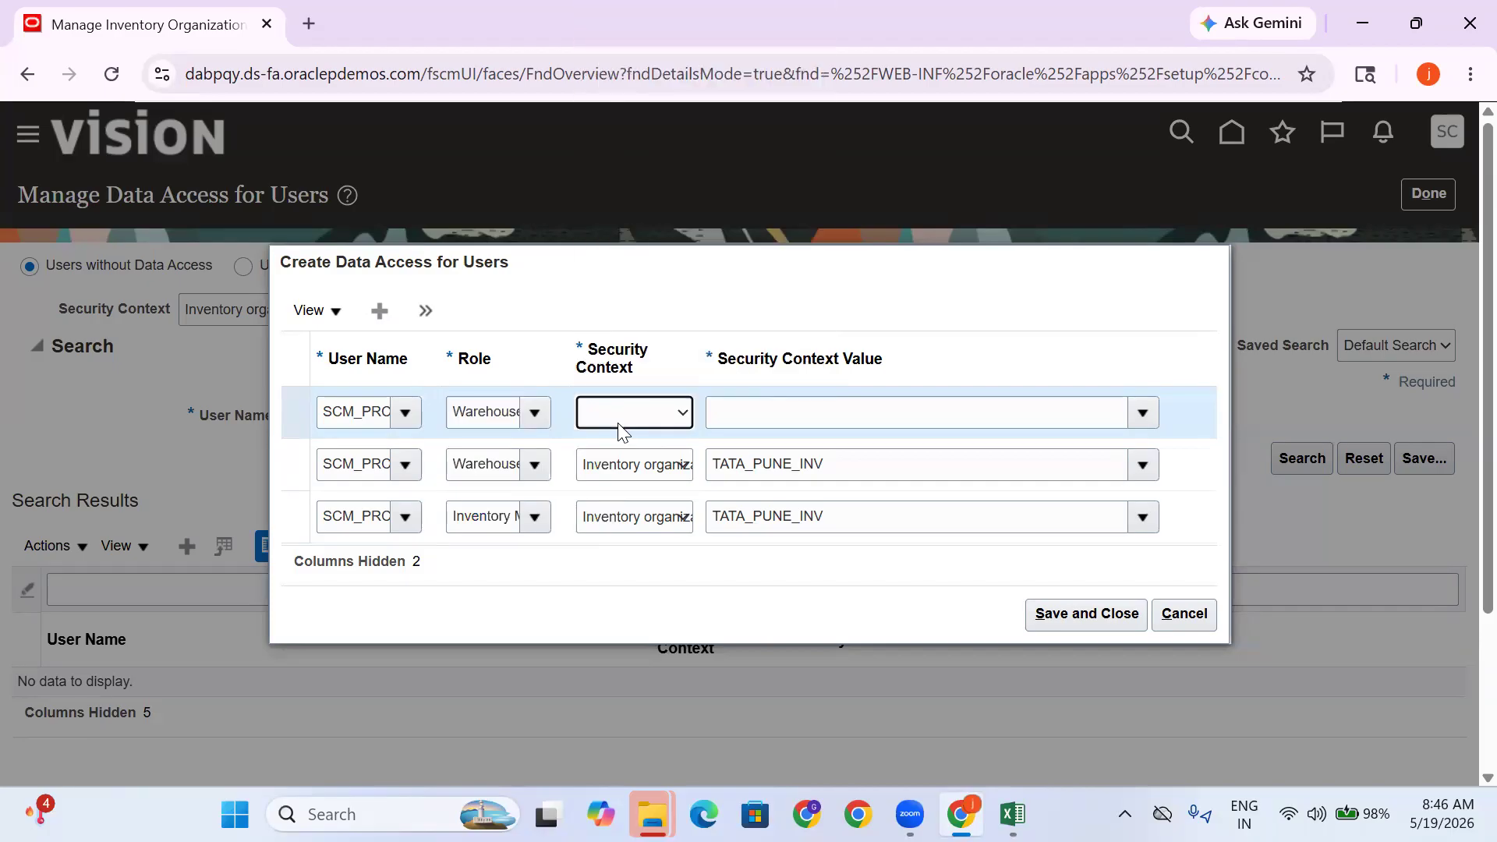
left_click(635, 468)
left_click(750, 422)
type("T")
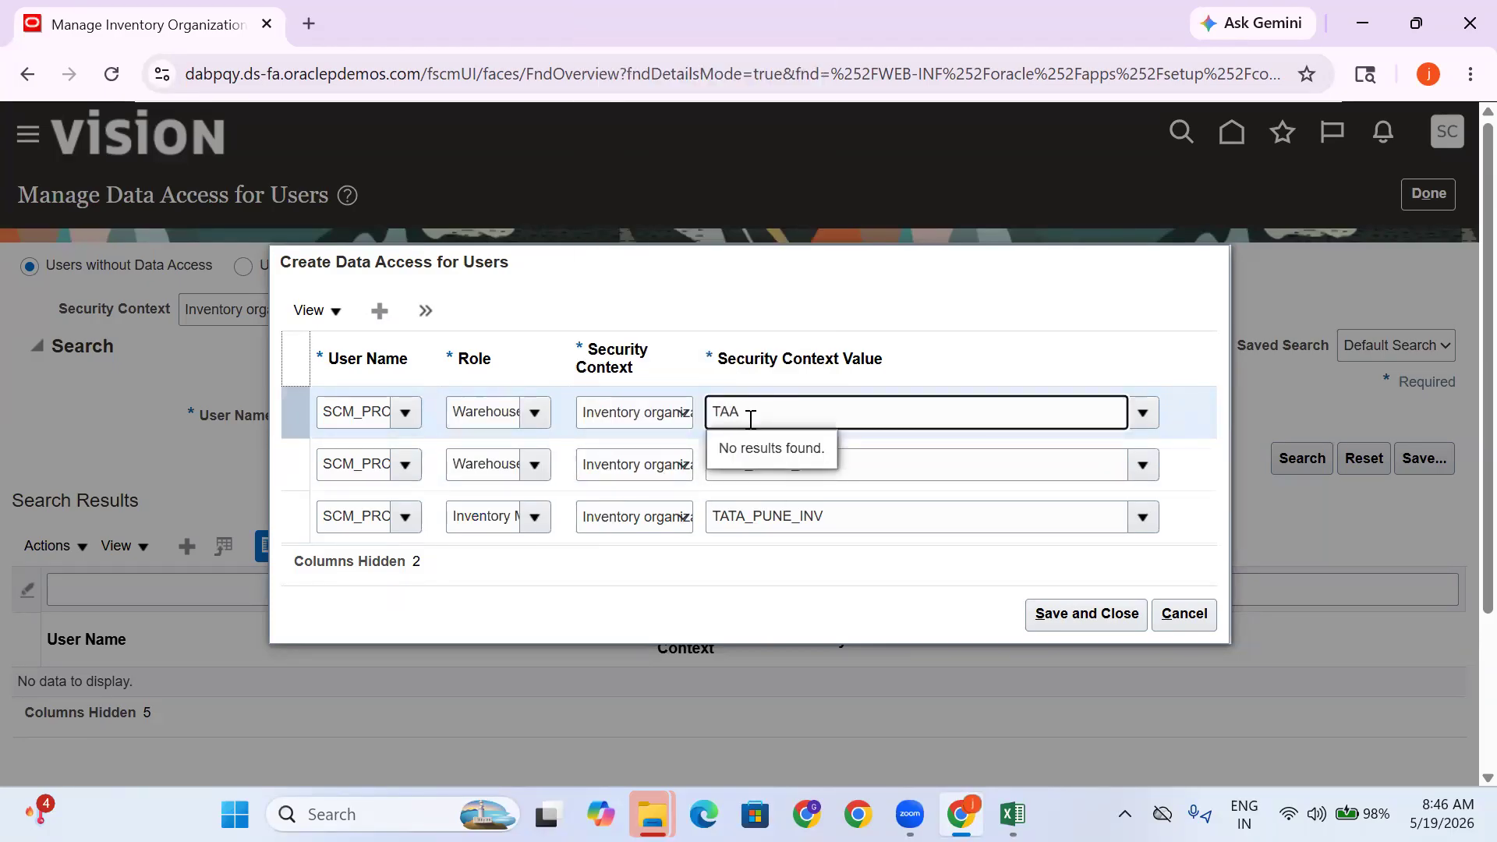
type("ATA")
left_click(782, 450)
left_click(1043, 626)
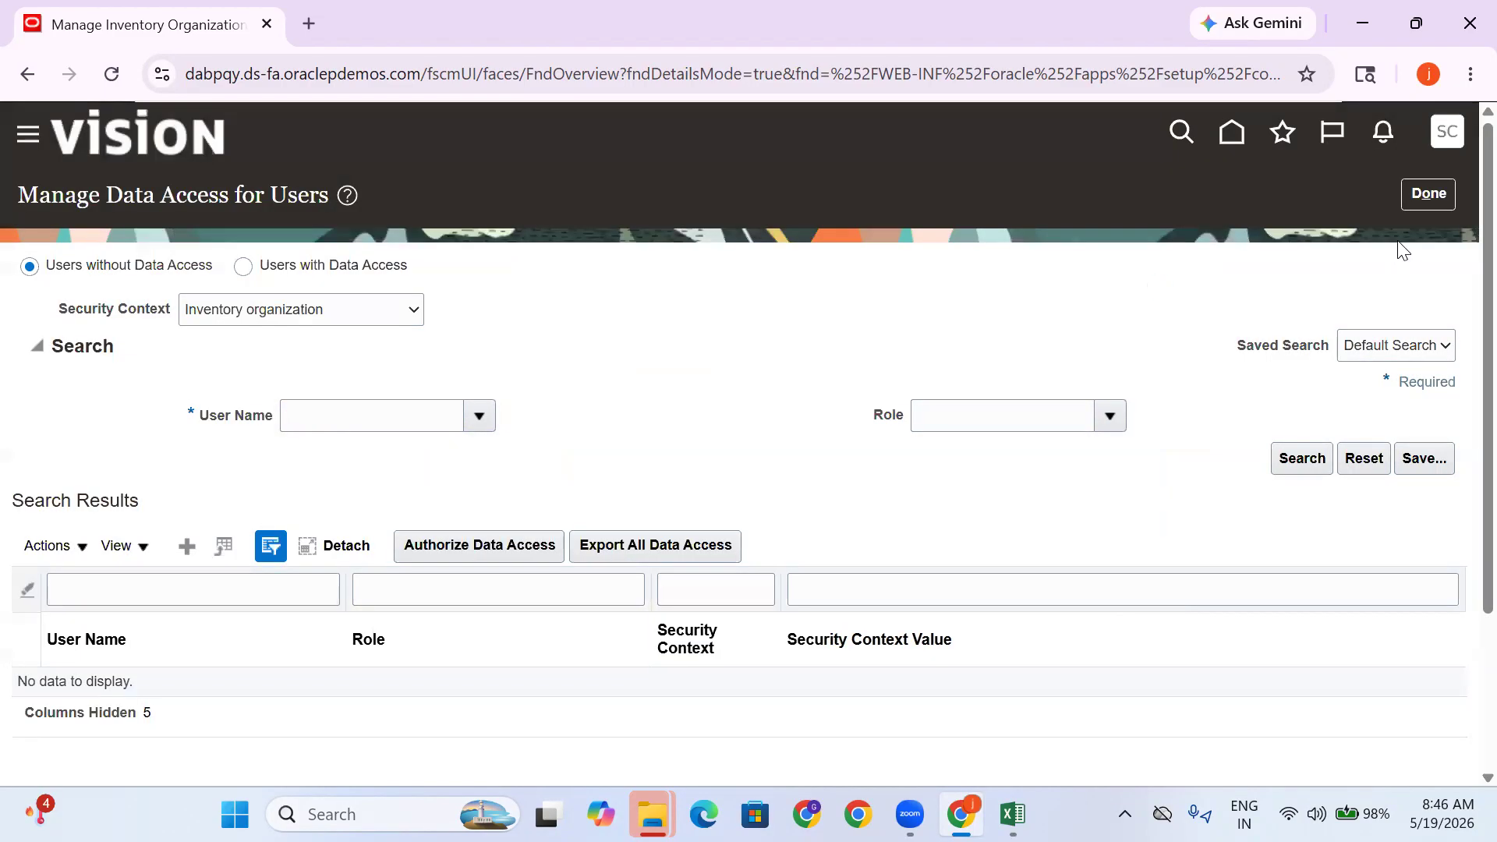
Leave the Manage Data Access for Users page and return to the Oracle home page
left_click(1428, 196)
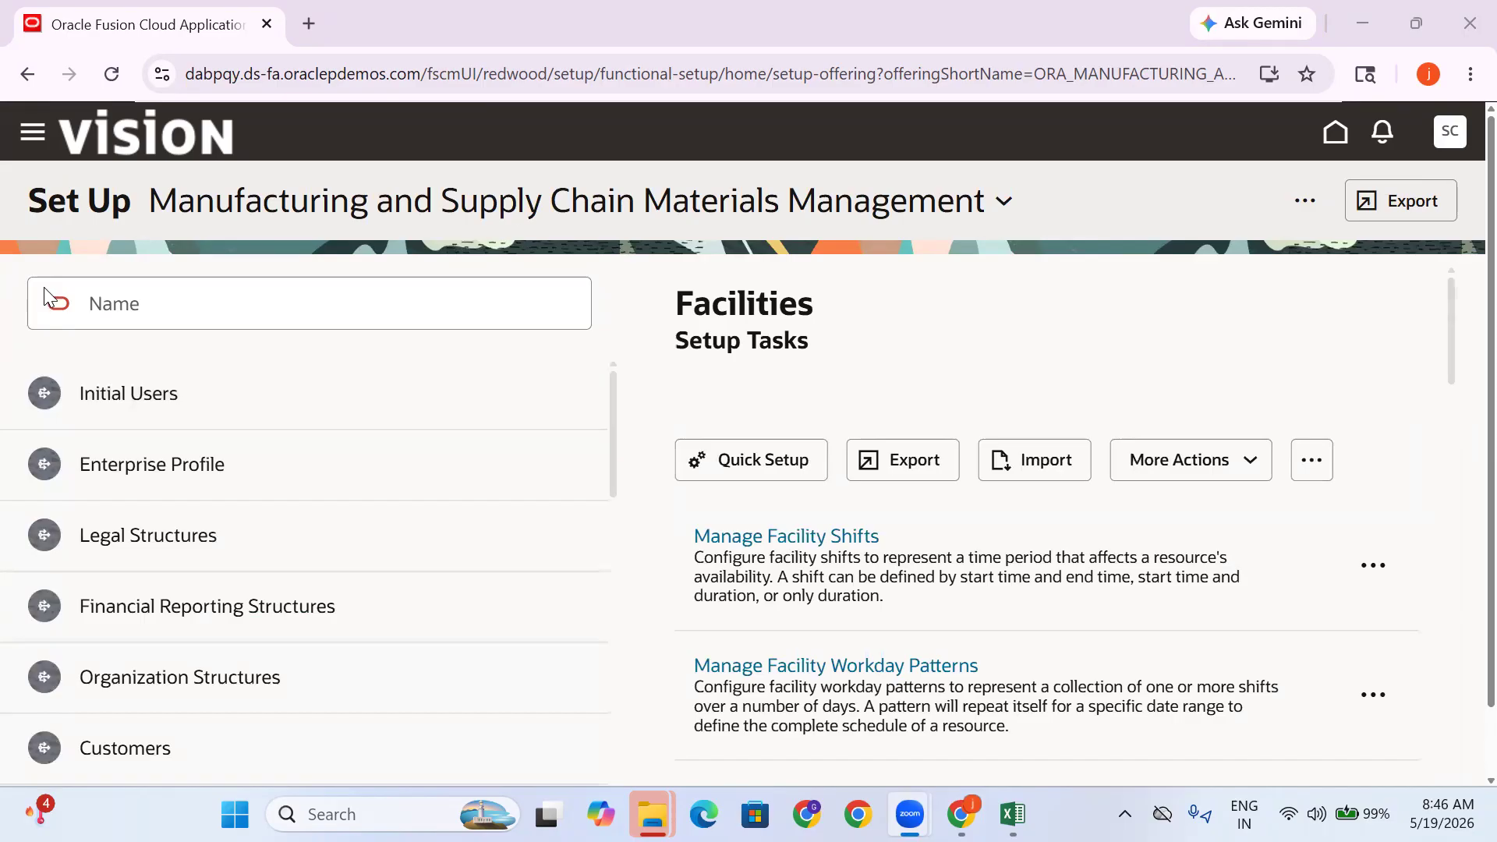
left_click(524, 206)
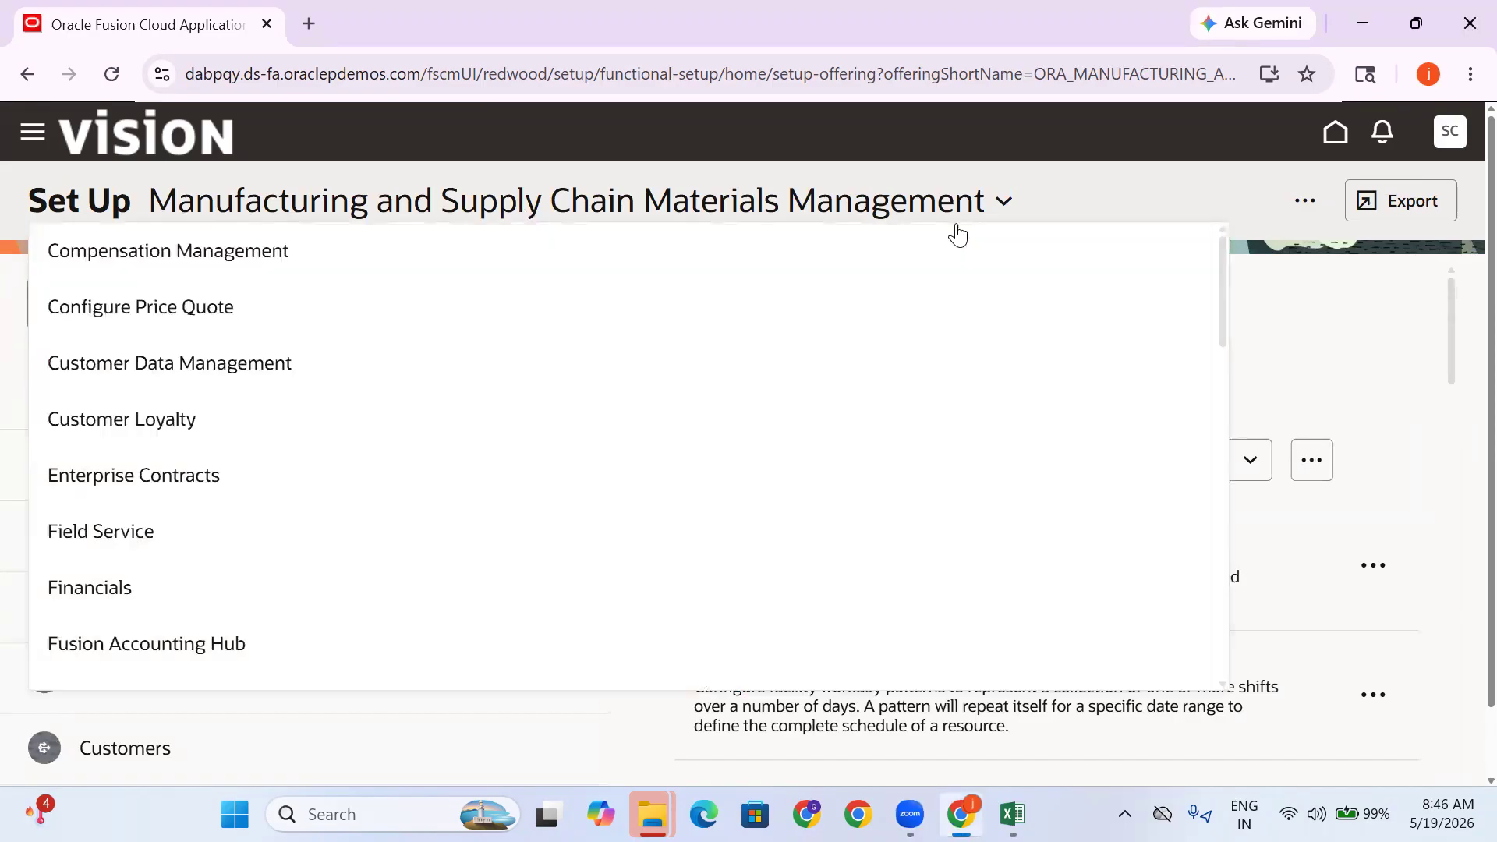
left_click(1333, 140)
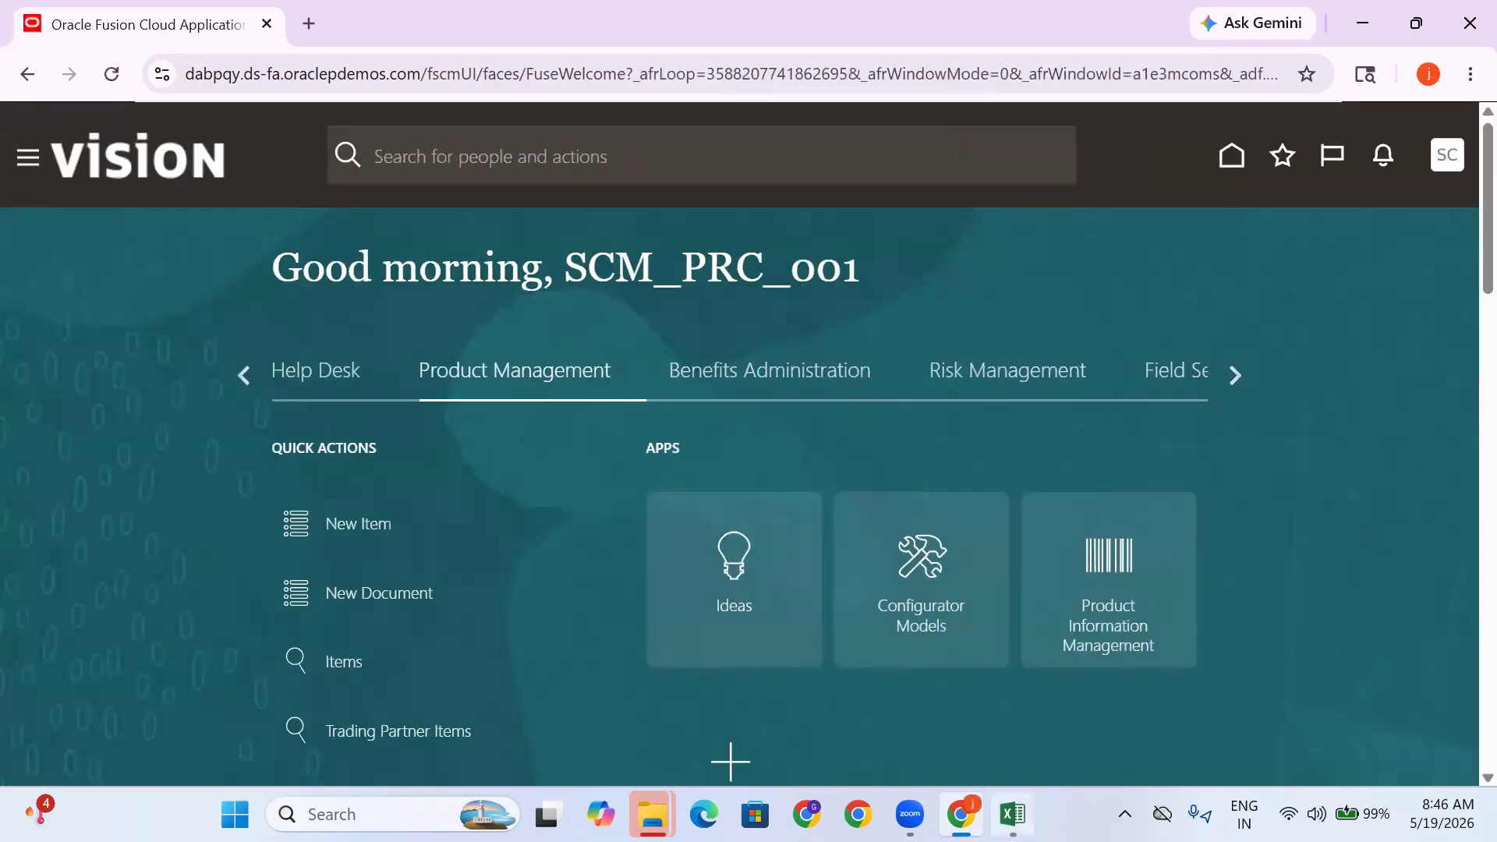
Switch to the SCM Training Doc workbook in Excel and enter "Create Item" in C333, beside Create Revision Control Item
left_click(1012, 814)
left_click(326, 616)
left_click(324, 550)
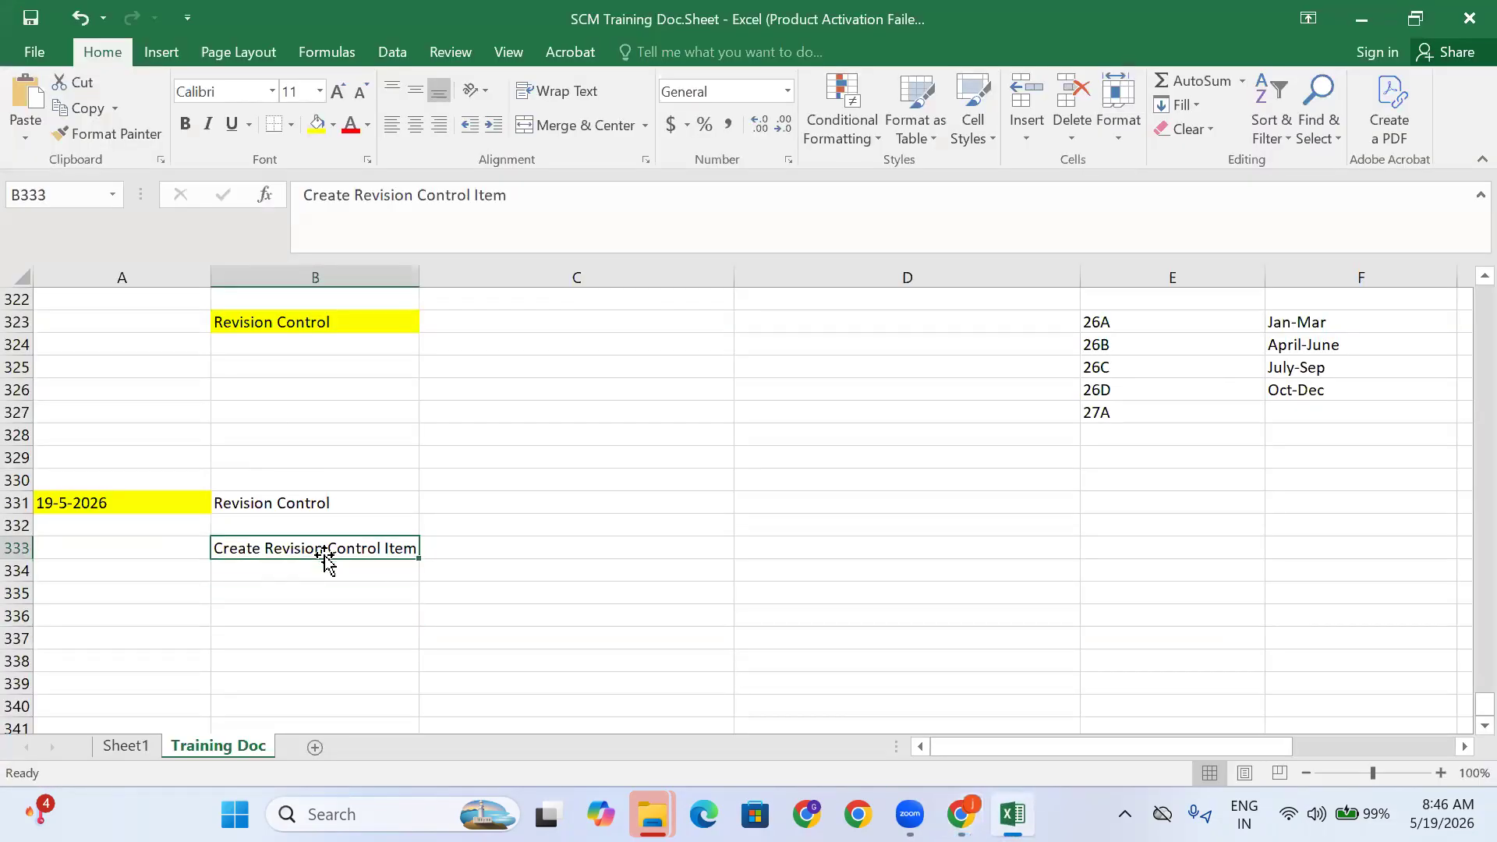
left_click(456, 543)
left_click(391, 544)
left_click(614, 541)
type("Cr")
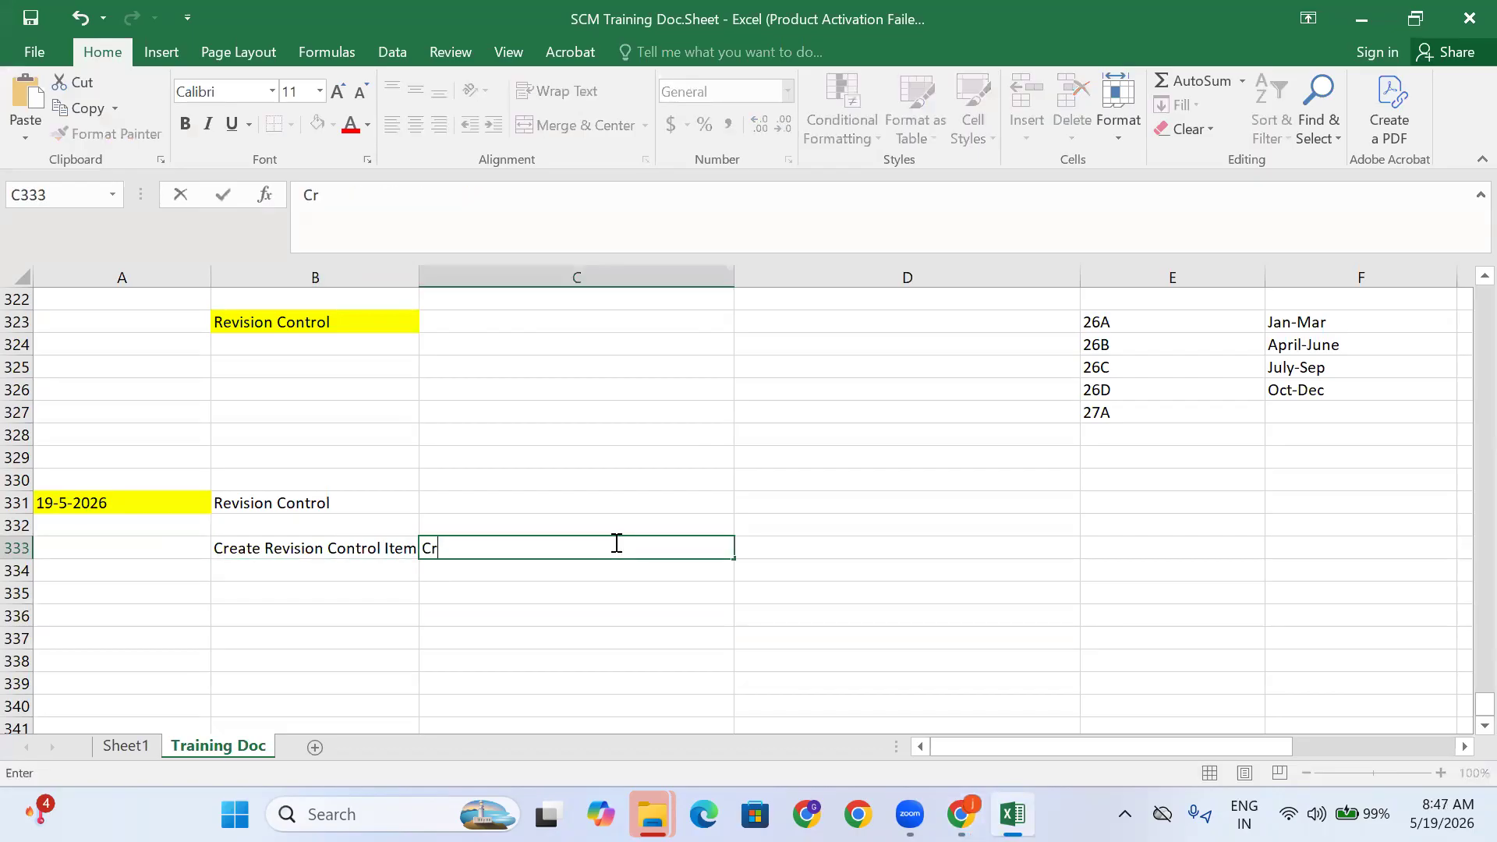
type("eate Item")
left_click(812, 551)
Copy the Create Item navigation path from D316 into D333 of the Training Doc sheet
scroll(912, 518, "up", 3)
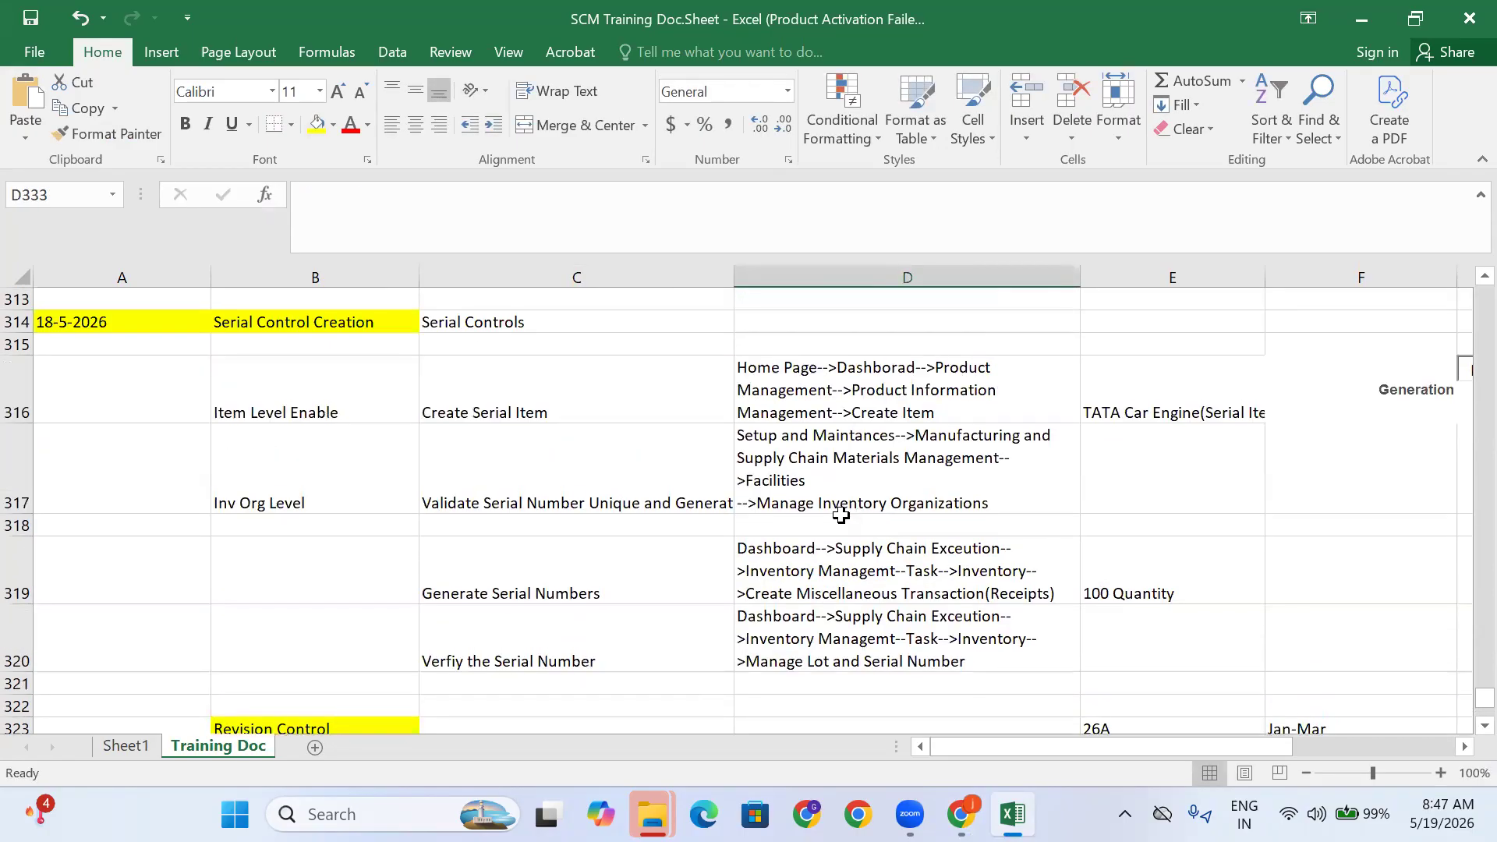
left_click(835, 389)
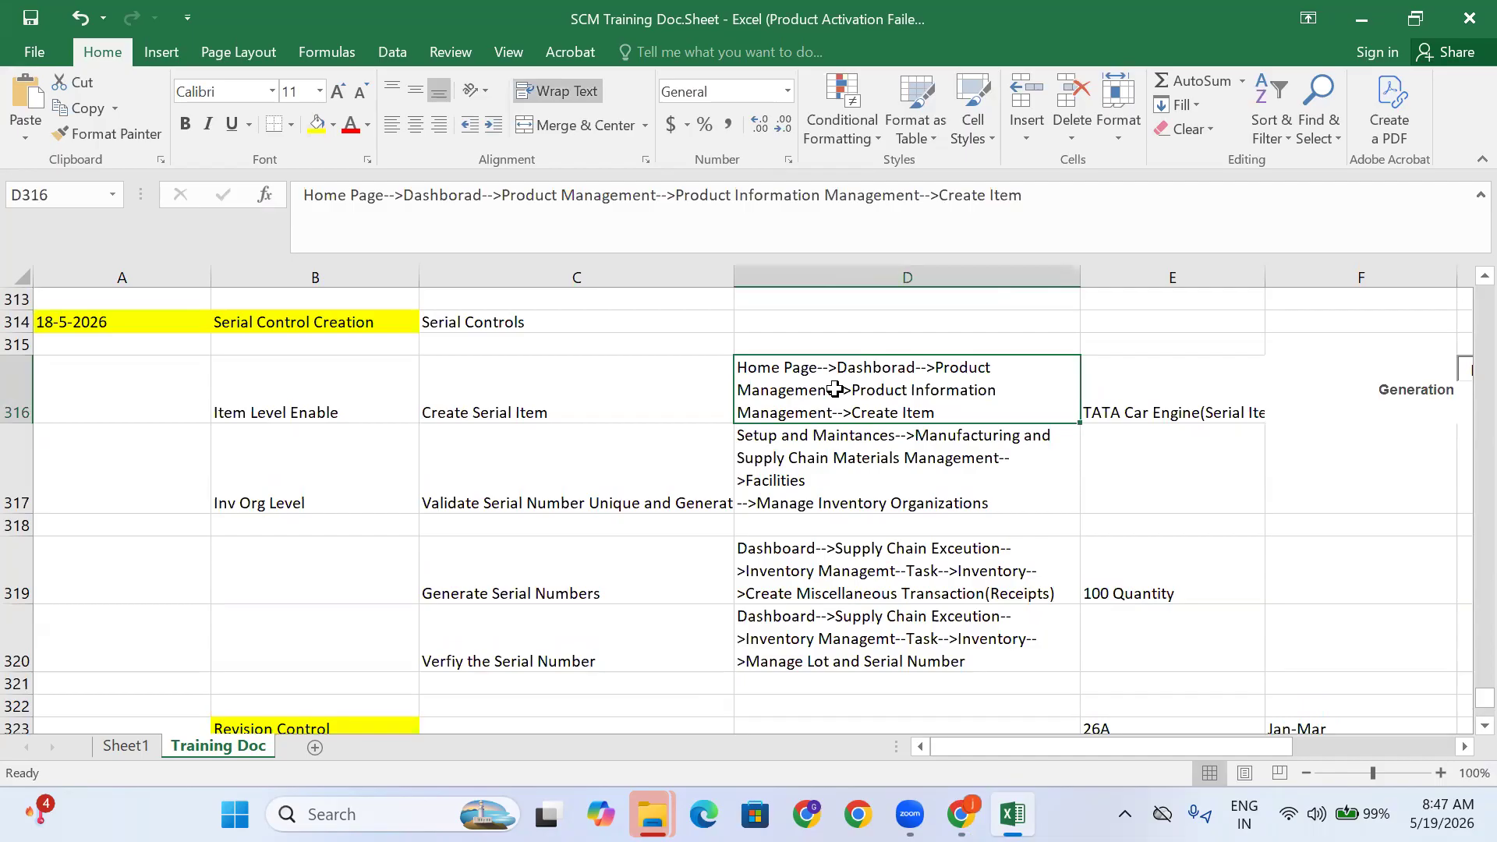
key("ctrl+c")
scroll(845, 478, "down", 3)
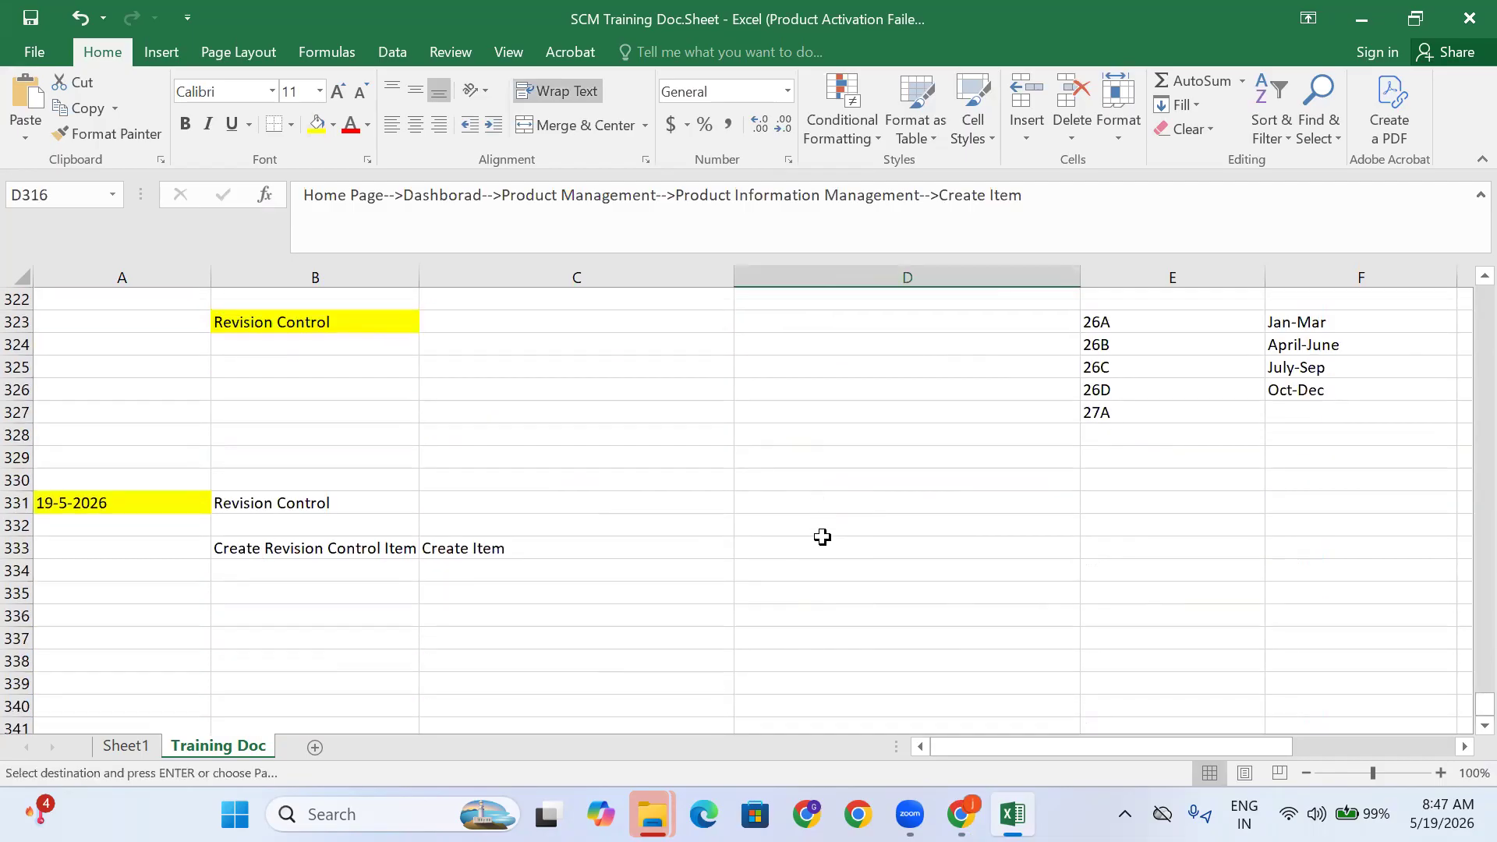
left_click(818, 542)
key("ctrl+v")
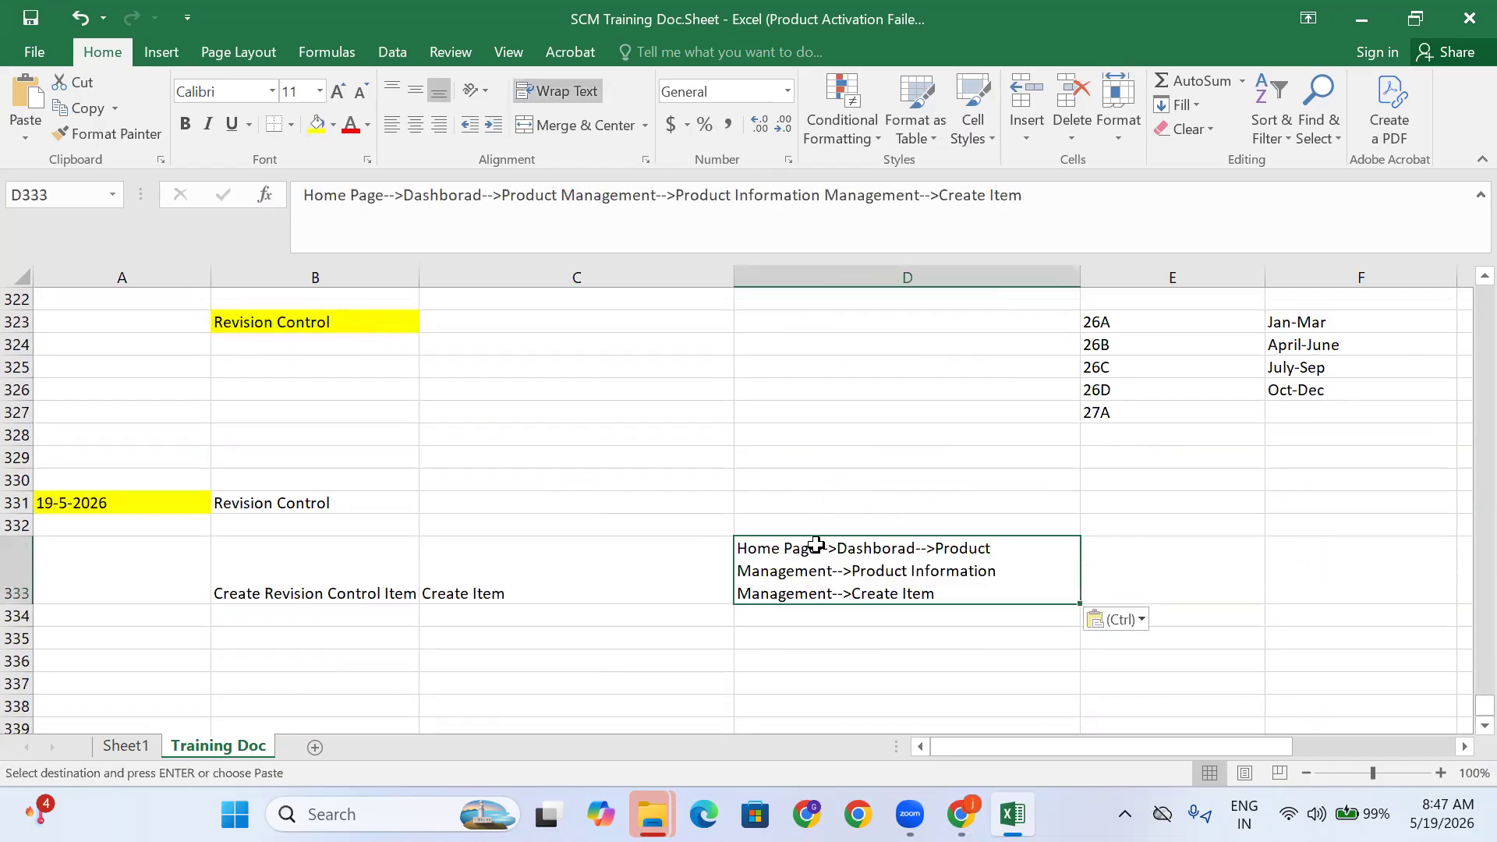
left_click(1201, 529)
Switch back to Oracle Fusion in Chrome, open Product Information Management and start creating an item
mouse_move(960, 814)
left_click(1044, 686)
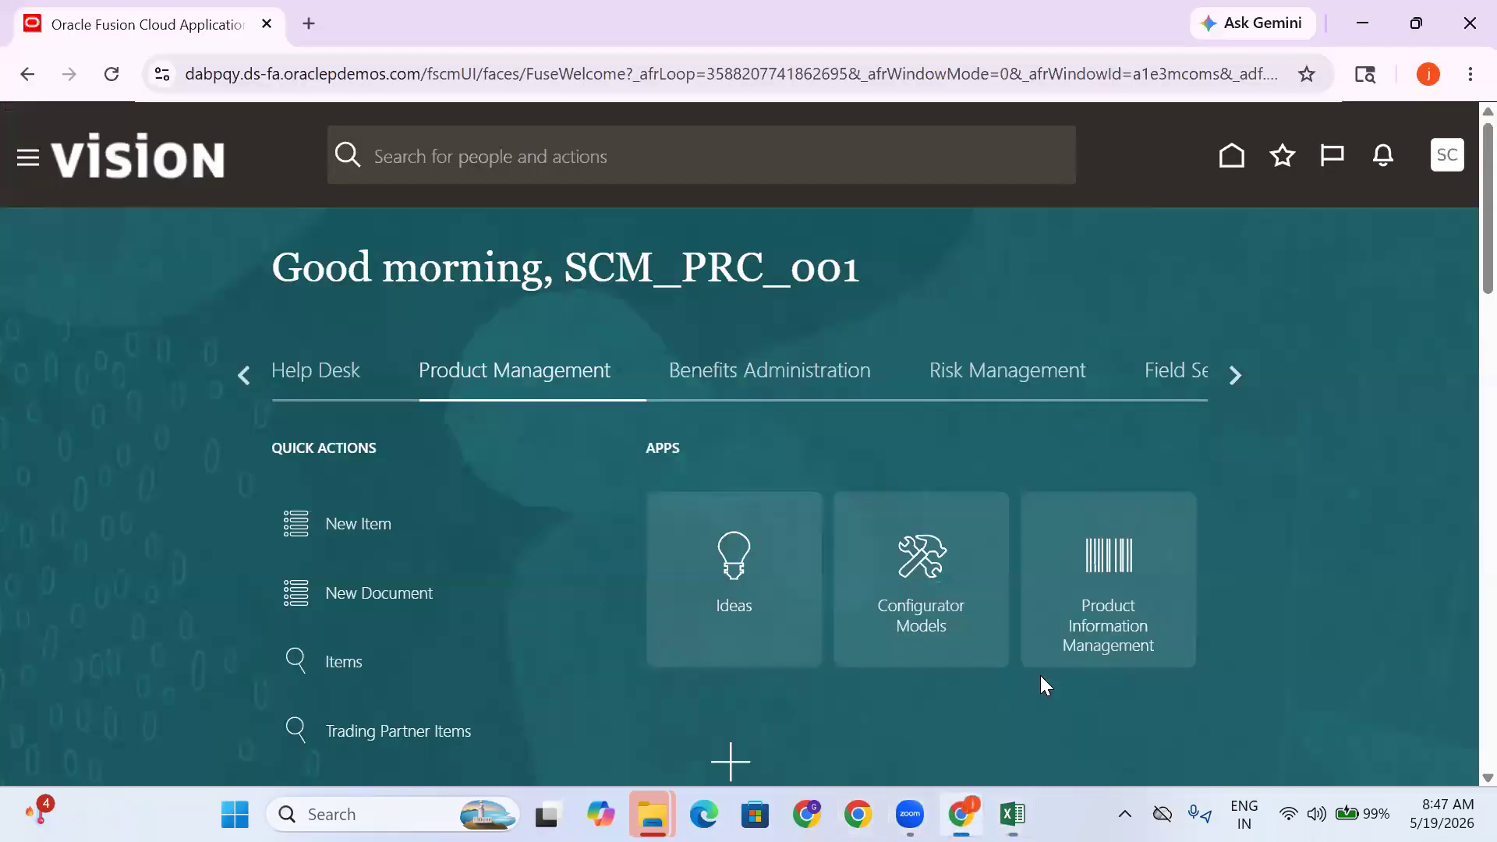
left_click(1153, 635)
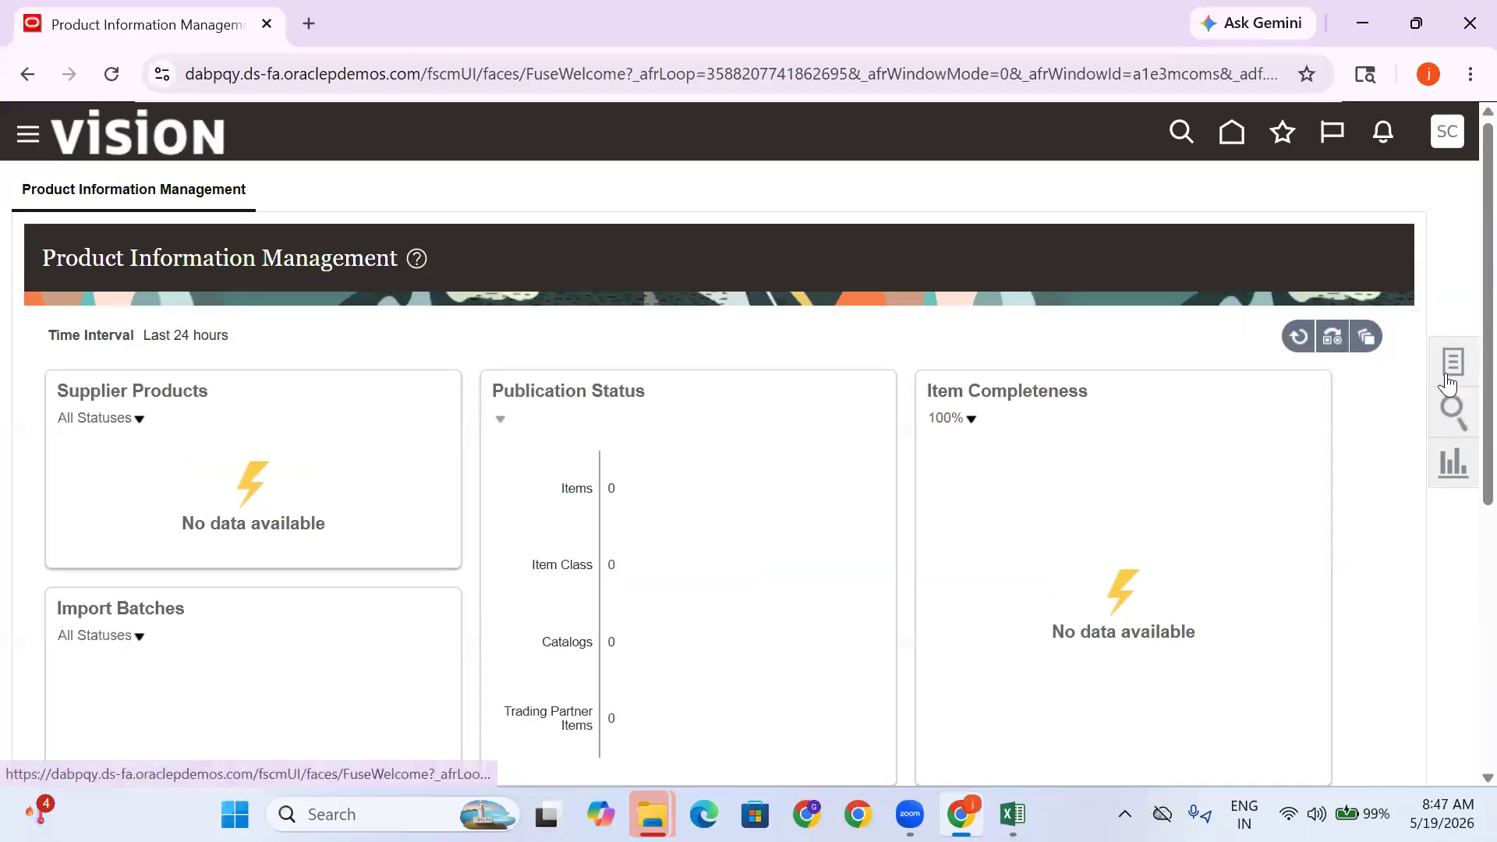
left_click(1448, 382)
left_click(1318, 209)
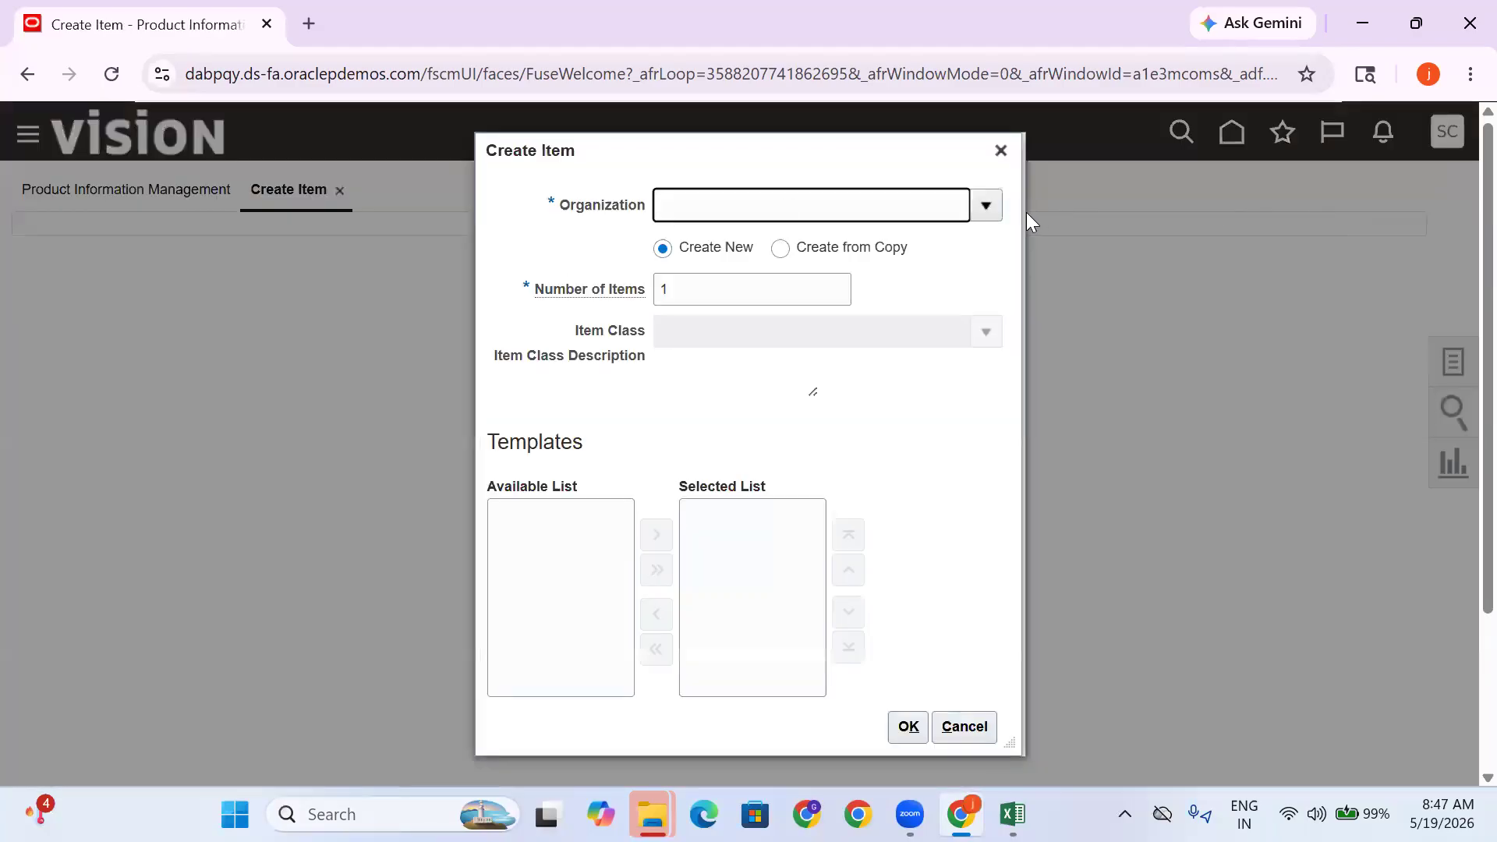
Set the new item's organization to 000, keeping Create New and TATA Item Class
left_click(986, 204)
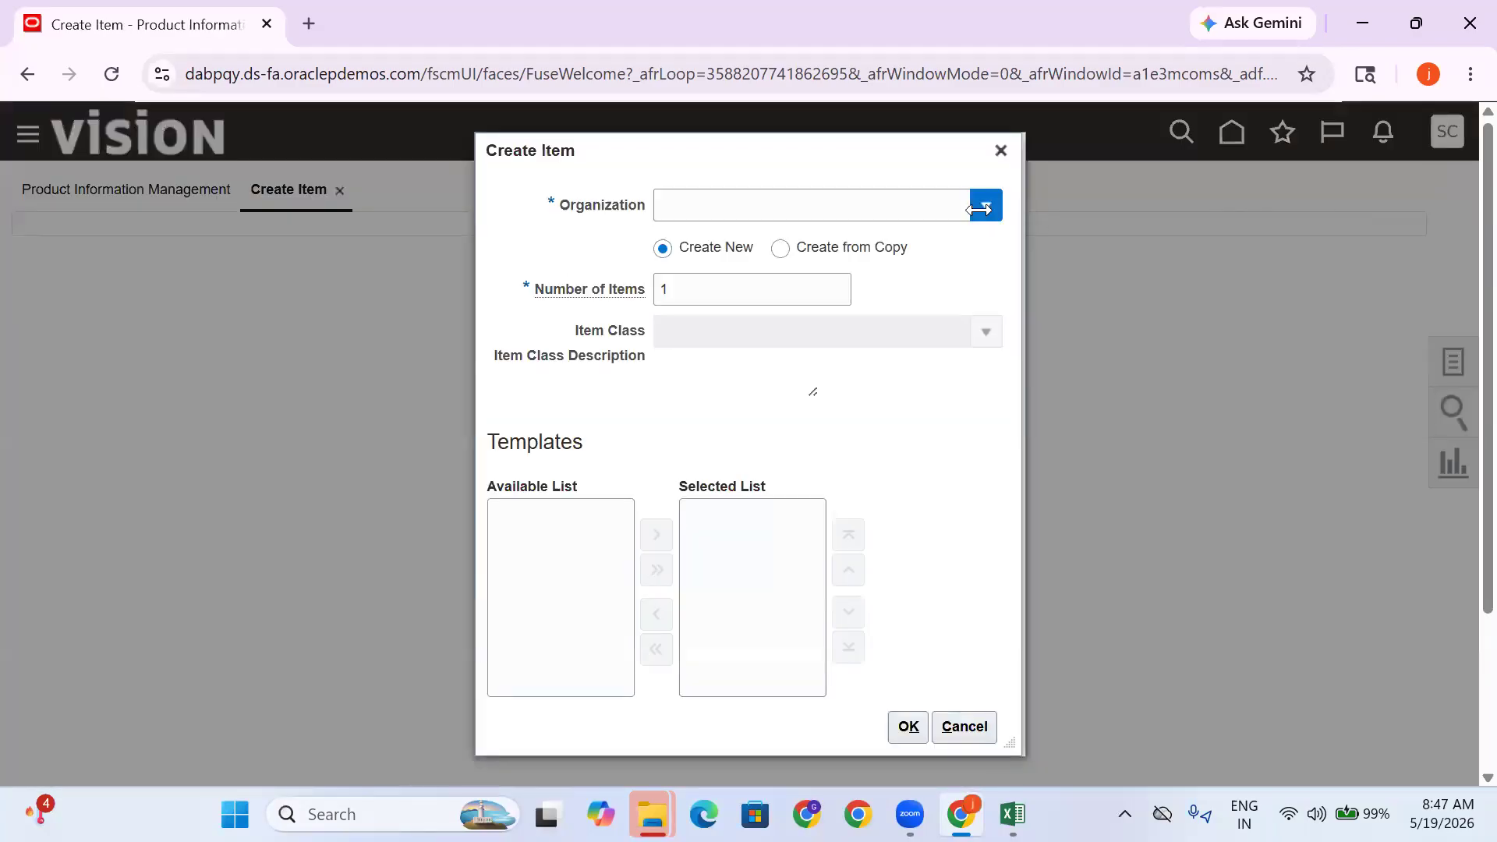
left_click(721, 255)
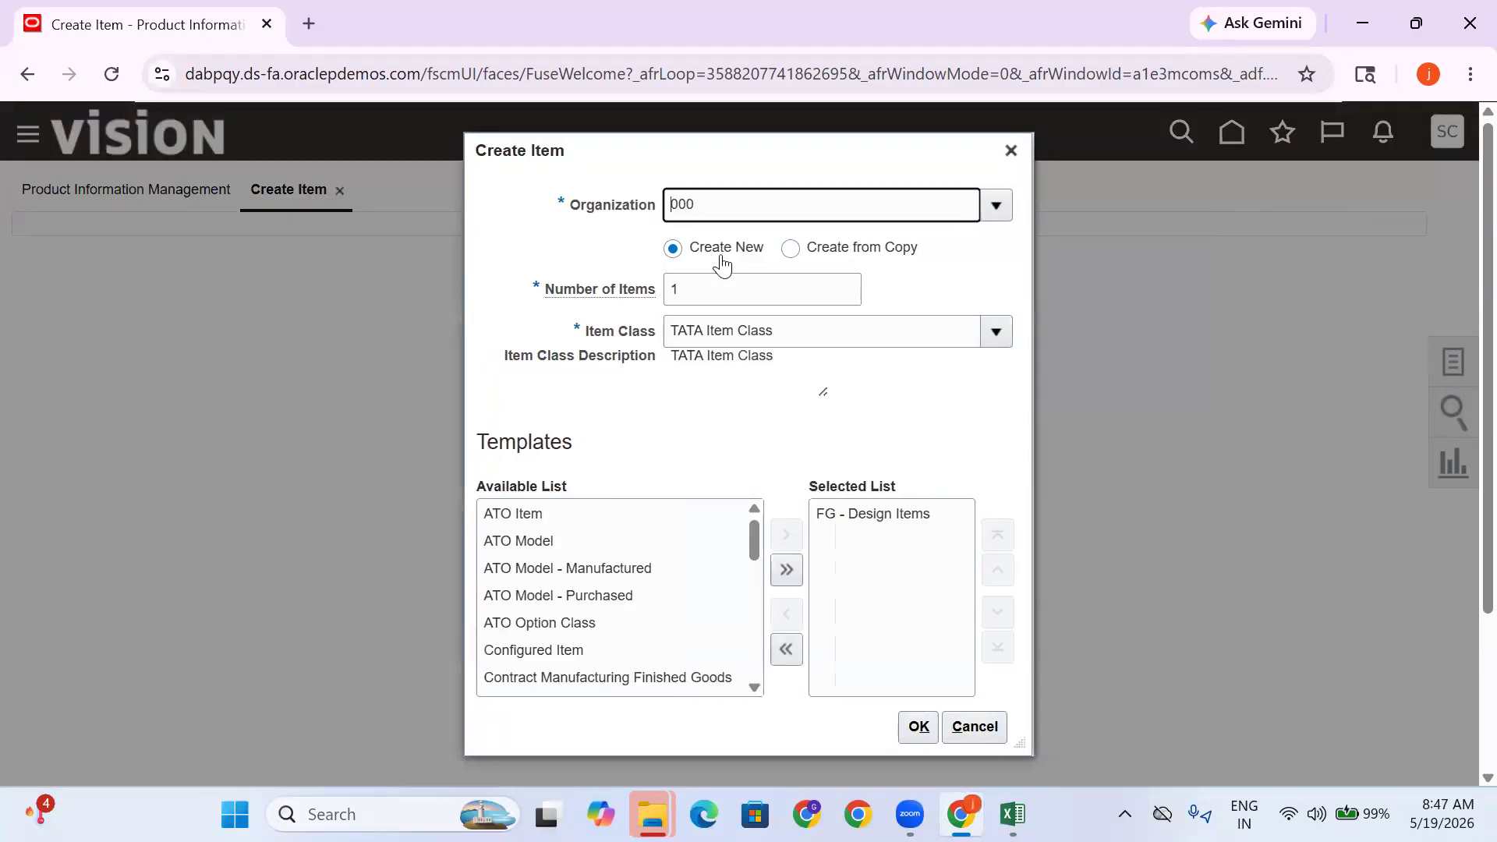
left_click(795, 332)
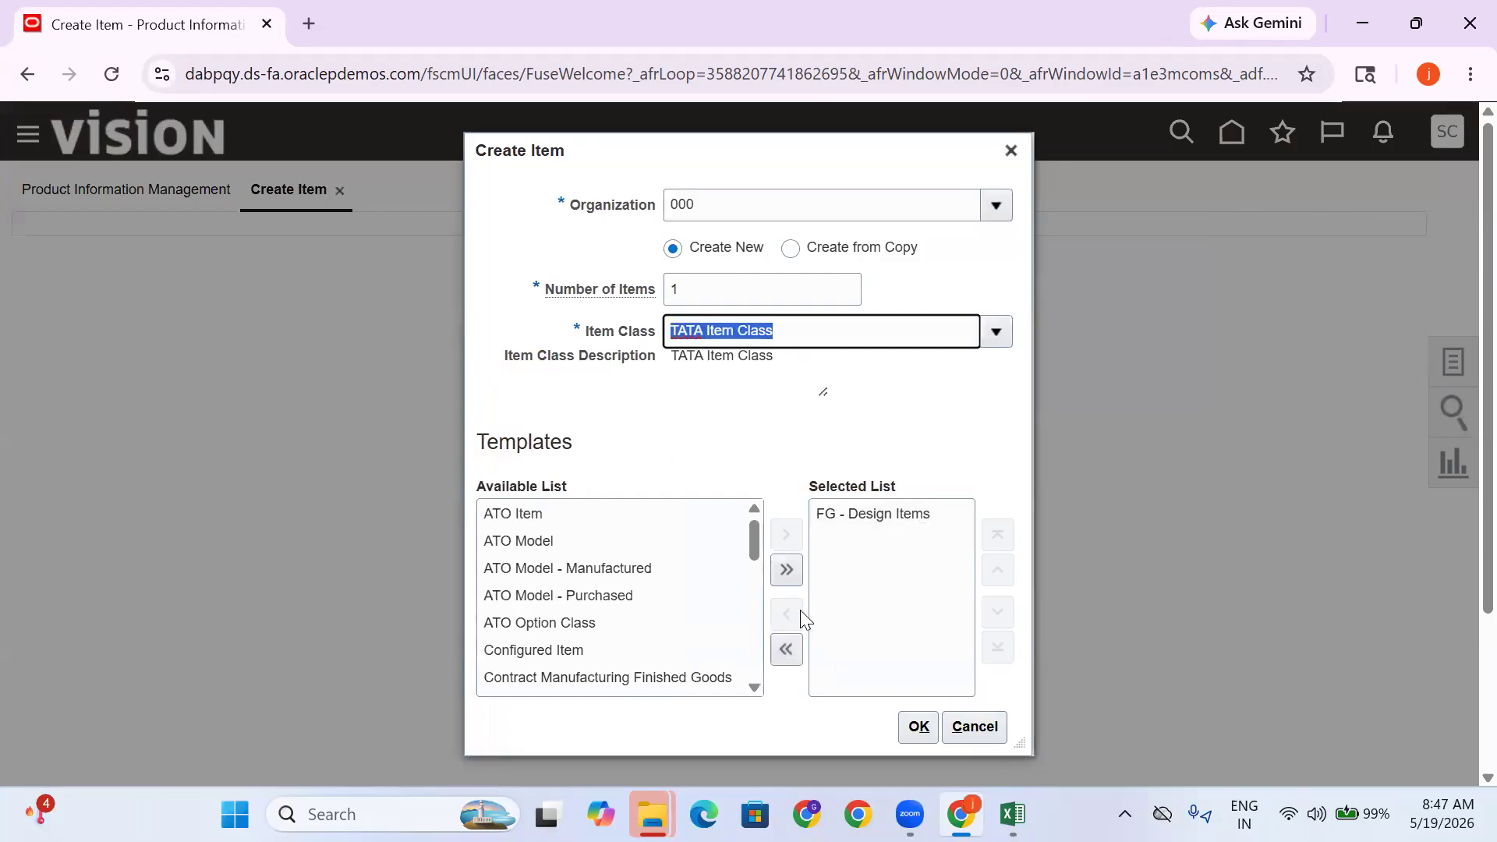
Replace the FG - Design Items template with Finished Goods in the selected list and confirm the Create Item dialog
left_click(851, 513)
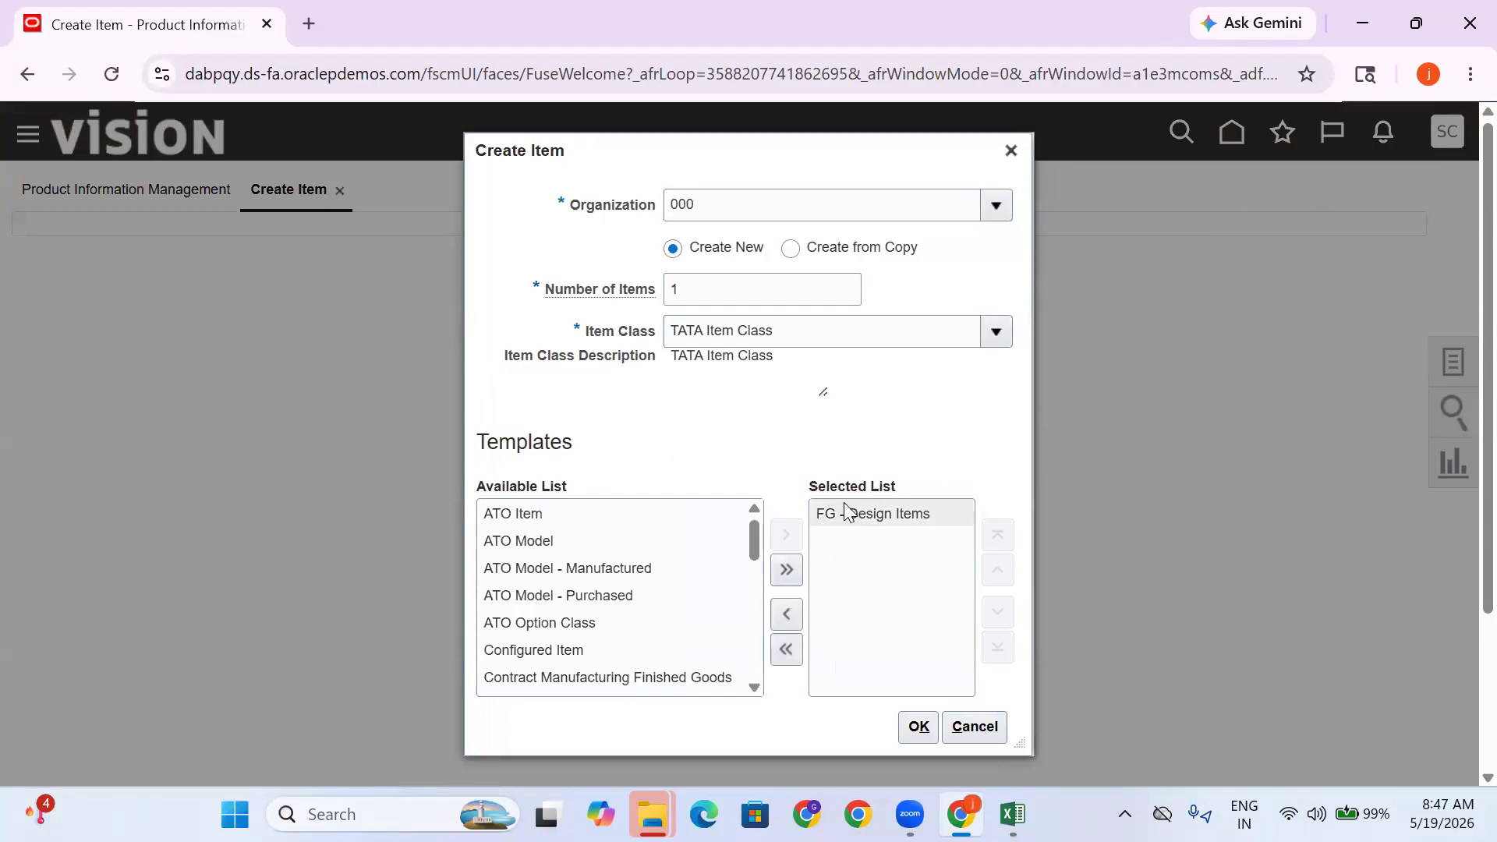
left_click(788, 614)
left_click_drag(761, 650, 751, 577)
left_click(644, 541)
left_click(795, 538)
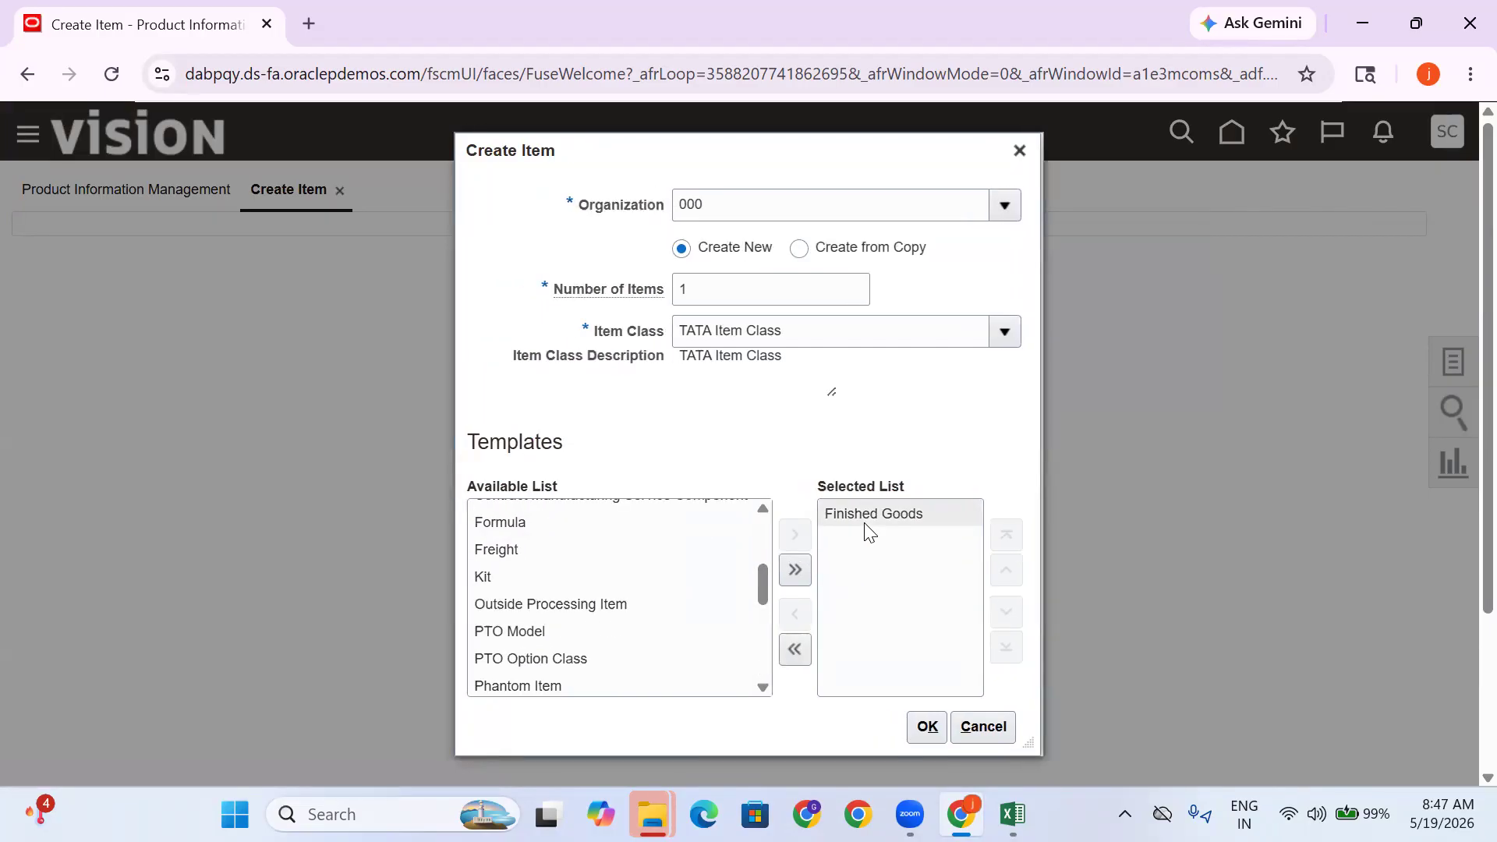
left_click(924, 728)
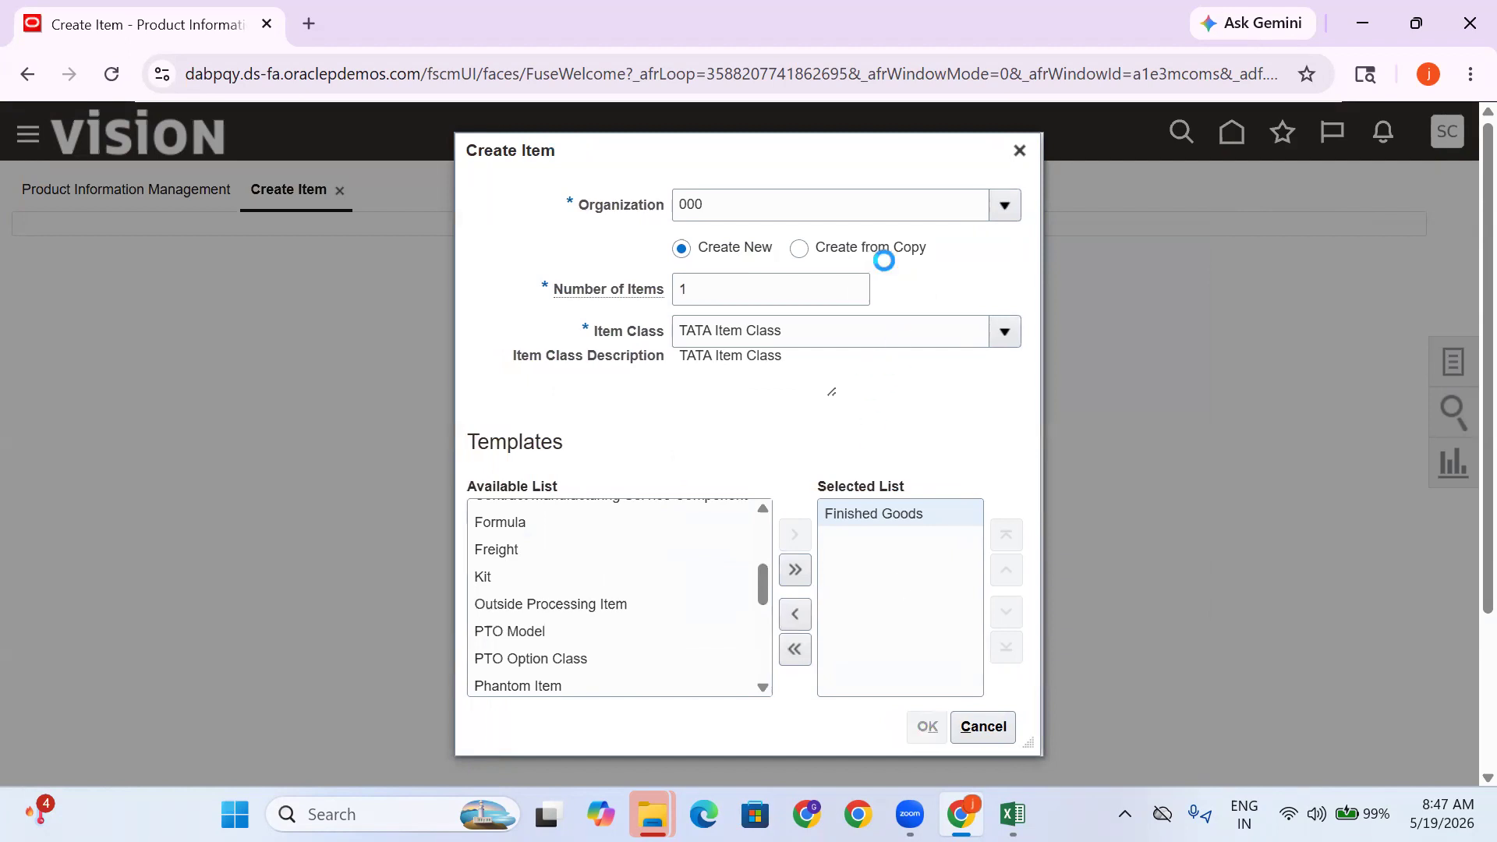
left_click_drag(724, 204, 573, 211)
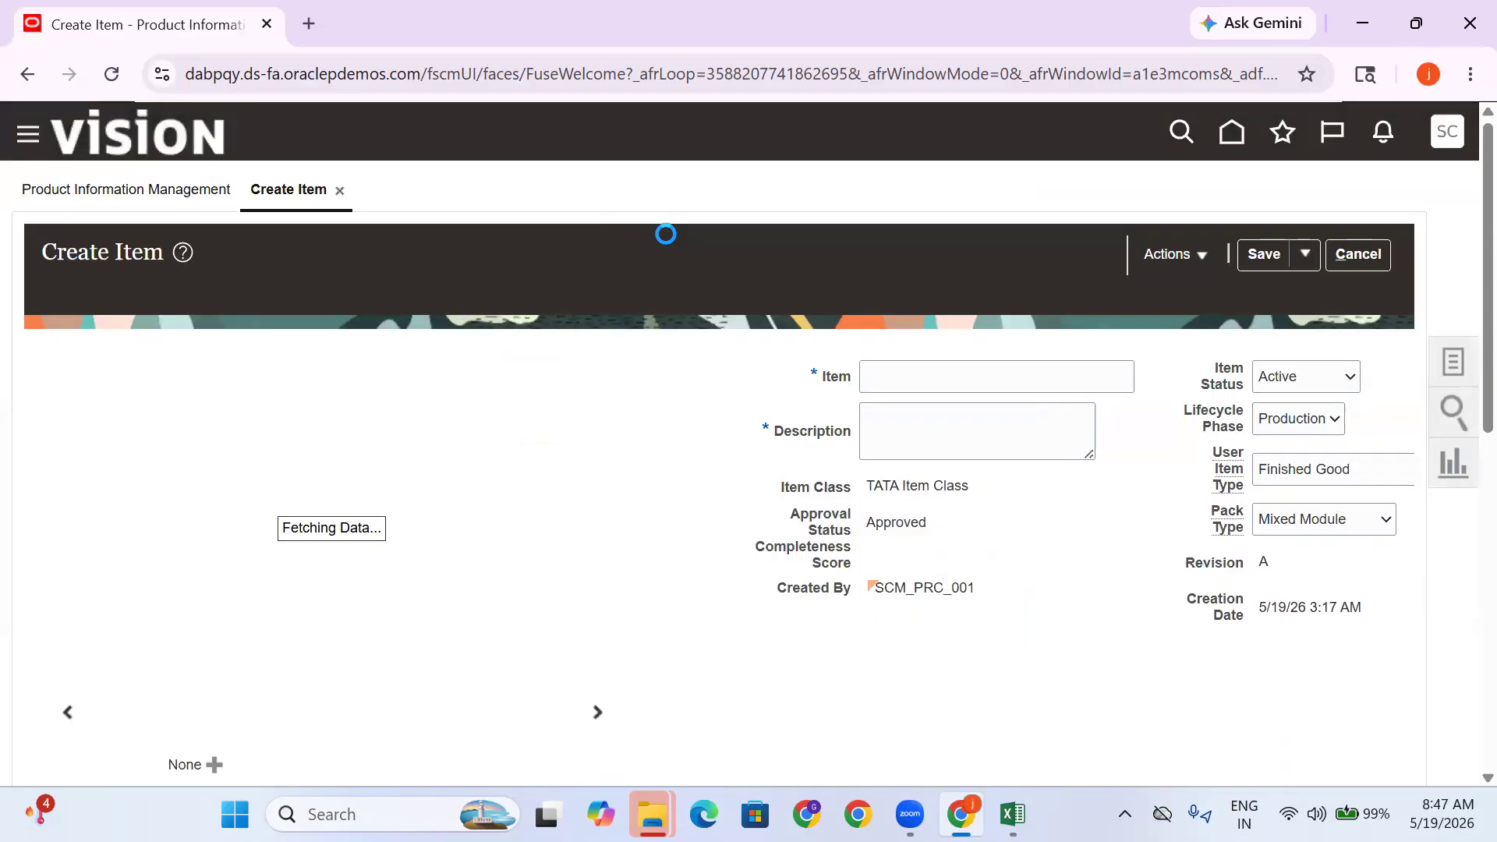
Name the new item "TATA Led Lights(Revision)"
left_click(915, 379)
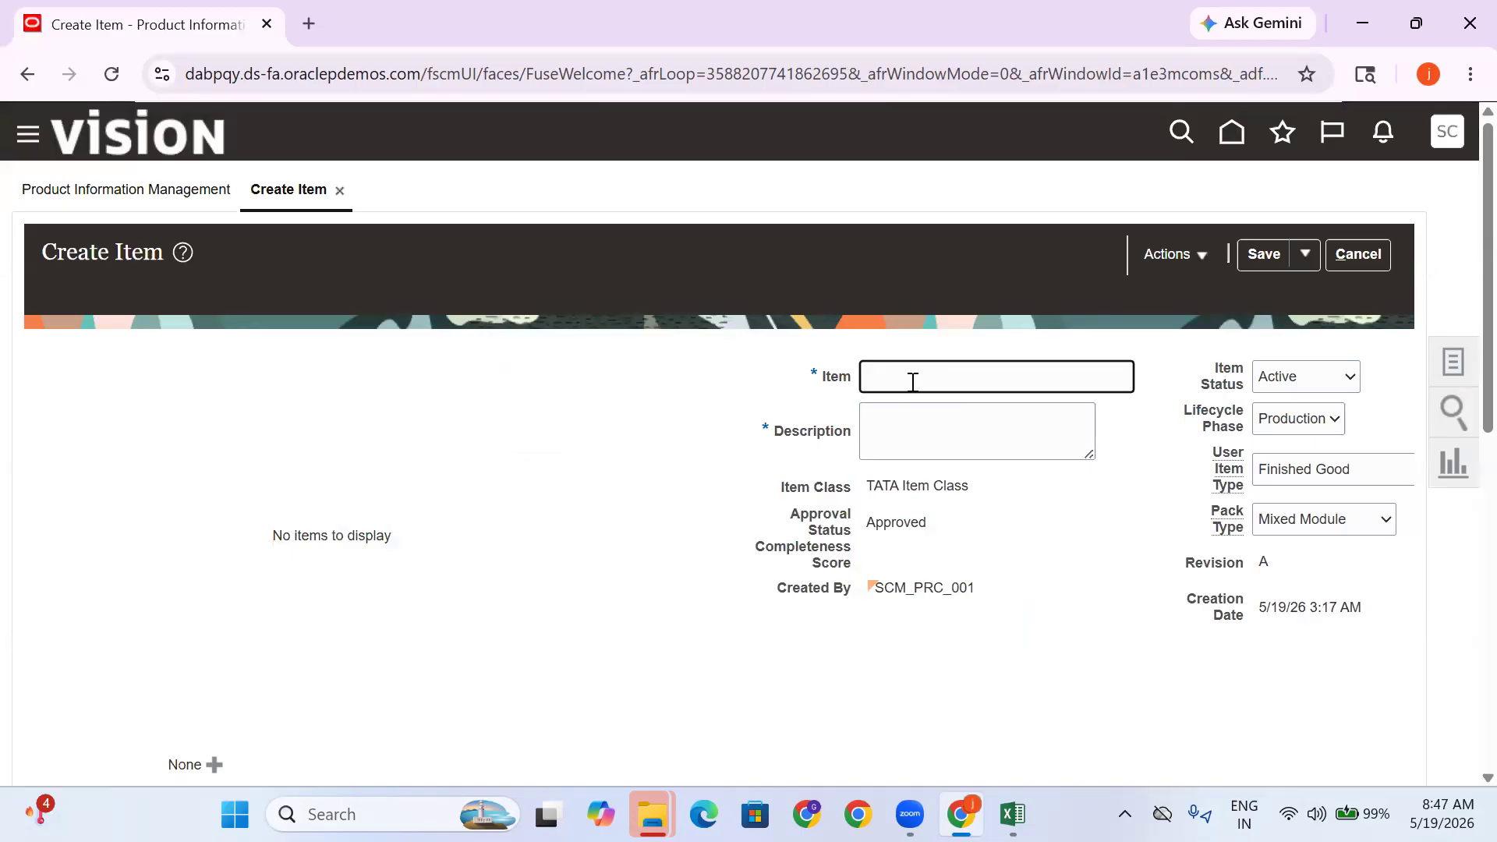
type("Oracl")
key("BackSpace")
key("BackSpace")
key("BackSpace")
key("BackSpace")
key("BackSpace")
type("TATA")
type(" Re")
key("BackSpace")
type("Lt")
type("d Lights")
key("BackSpace")
type("(Revision")
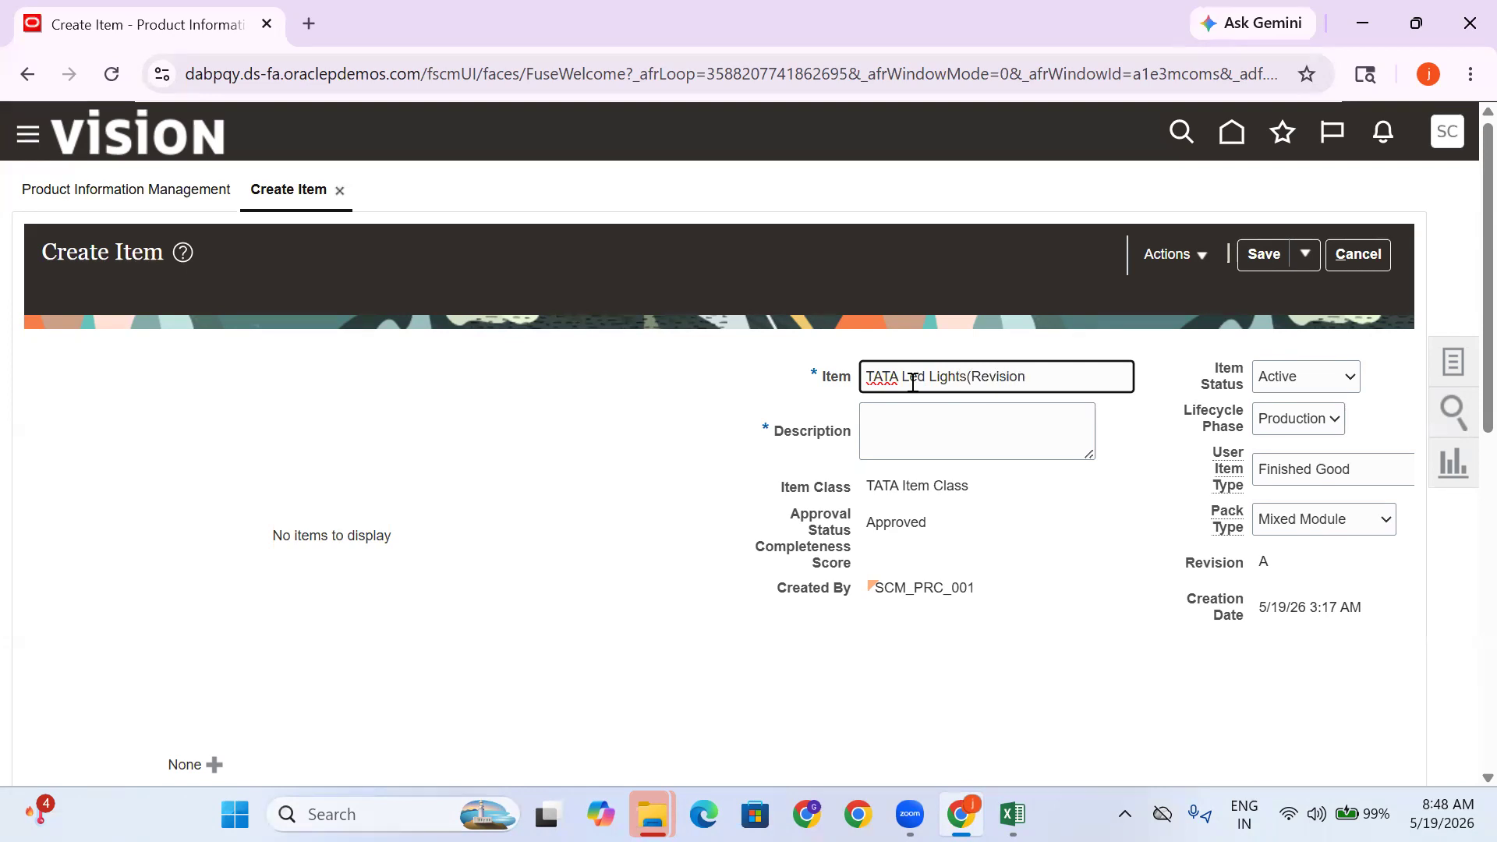
type(")")
Copy the item name into the item's Description field
key("ctrl+a")
key("ctrl+c")
left_click(946, 441)
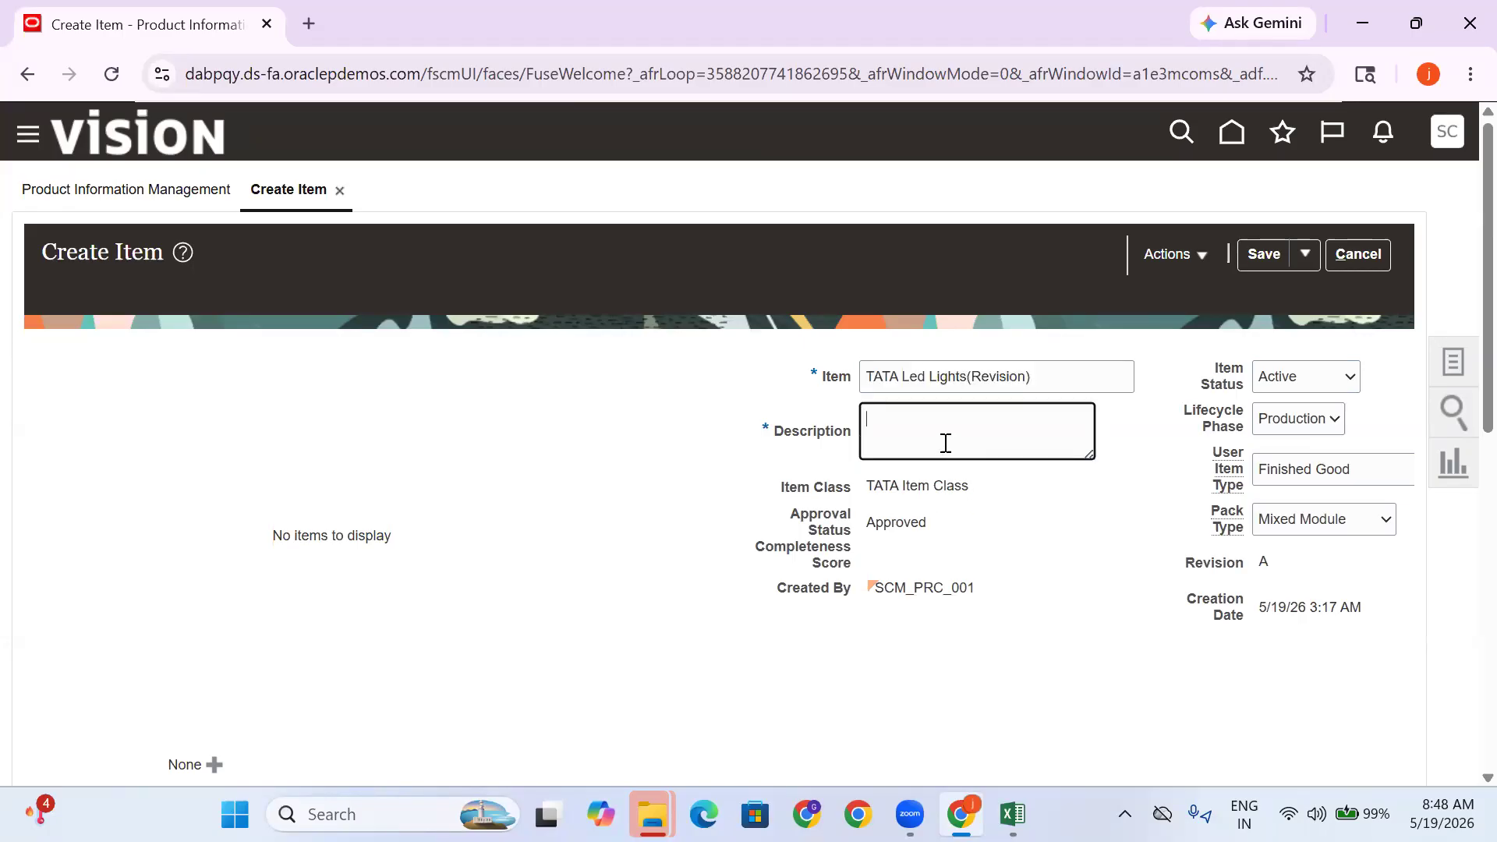
key("ctrl+v")
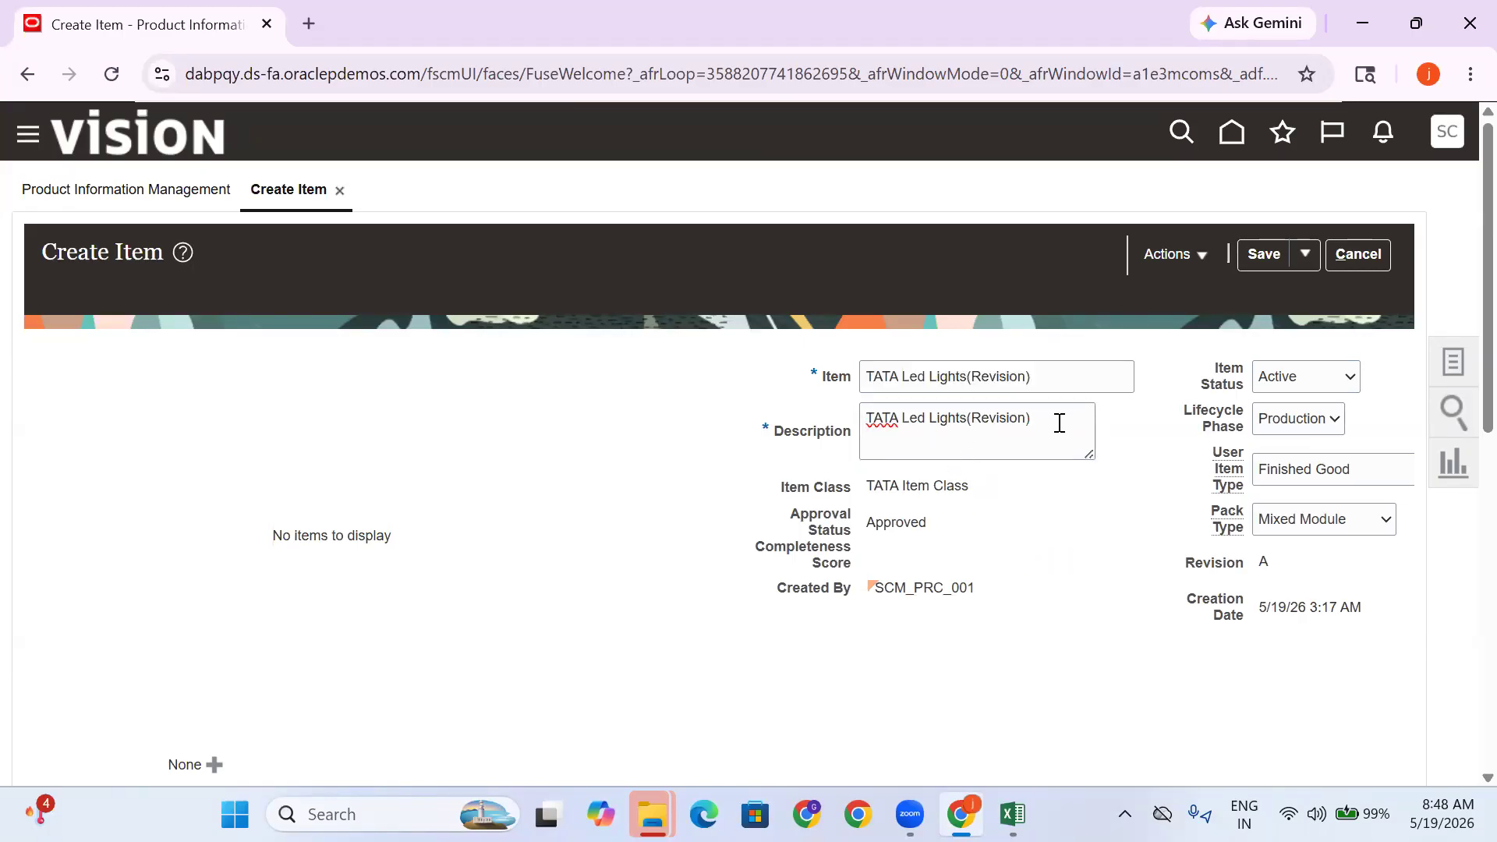
Switch to the Training Doc sheet in Excel and paste the item name "TATA Led Lights(Revision)" into E333
left_click(1012, 813)
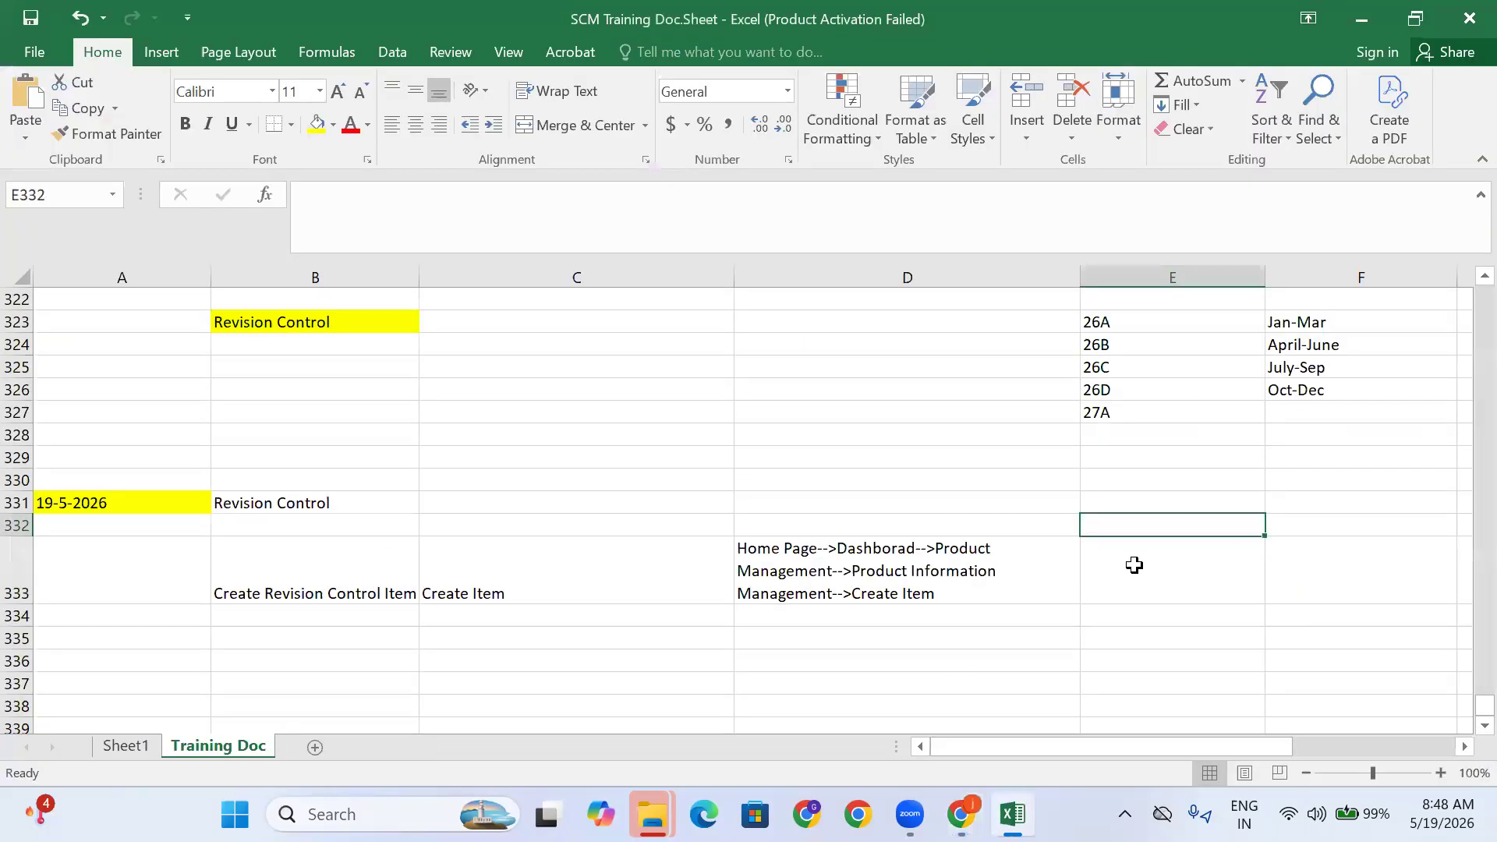
left_click(1103, 553)
key("ctrl+v")
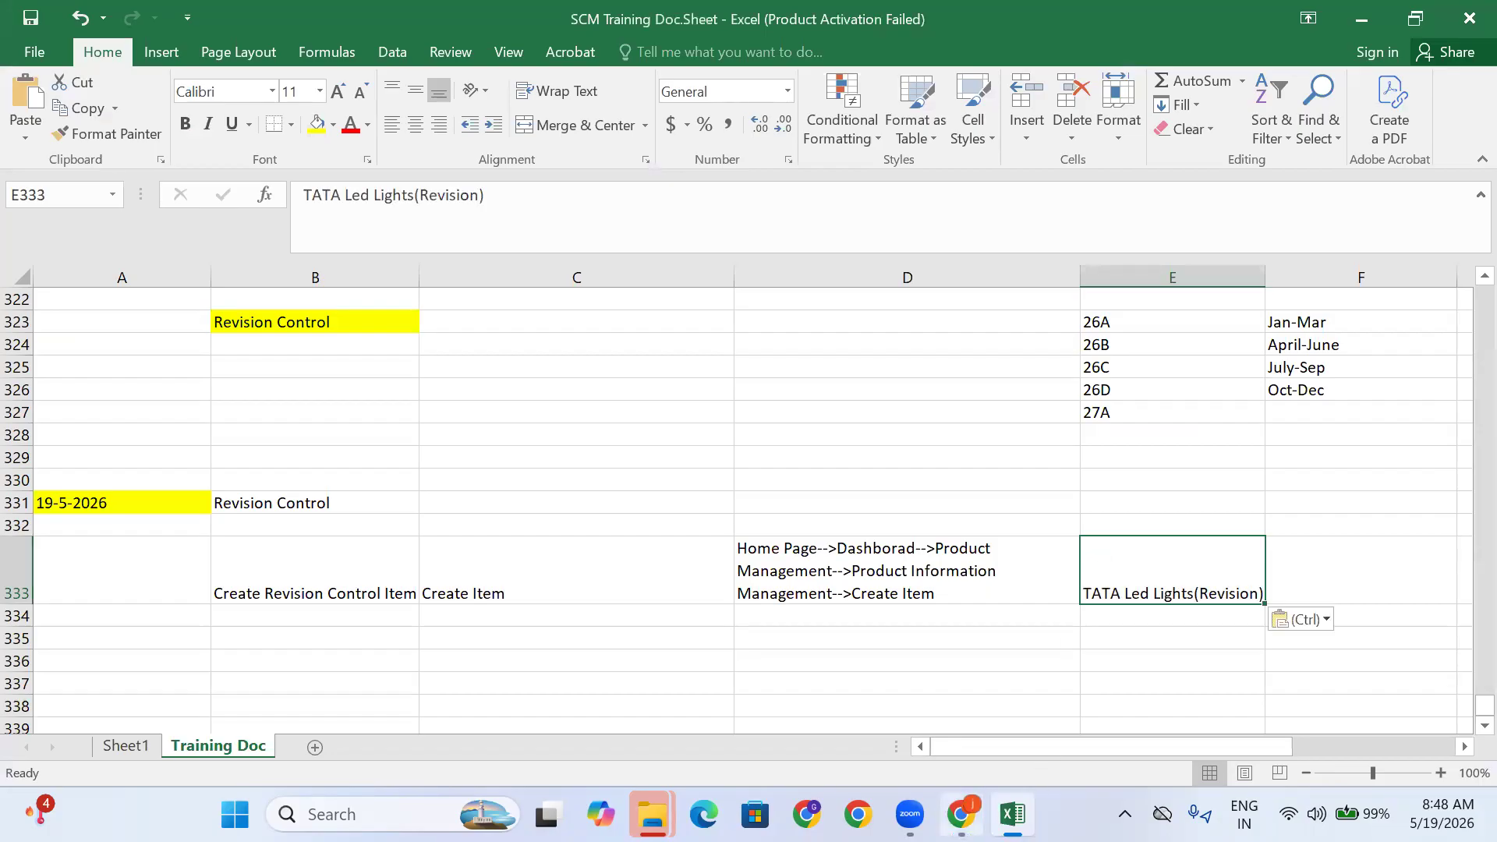
Return to the item in Oracle and set Revision Control to Yes in its Inventory specifications
left_click(1005, 706)
scroll(1069, 585, "down", 3)
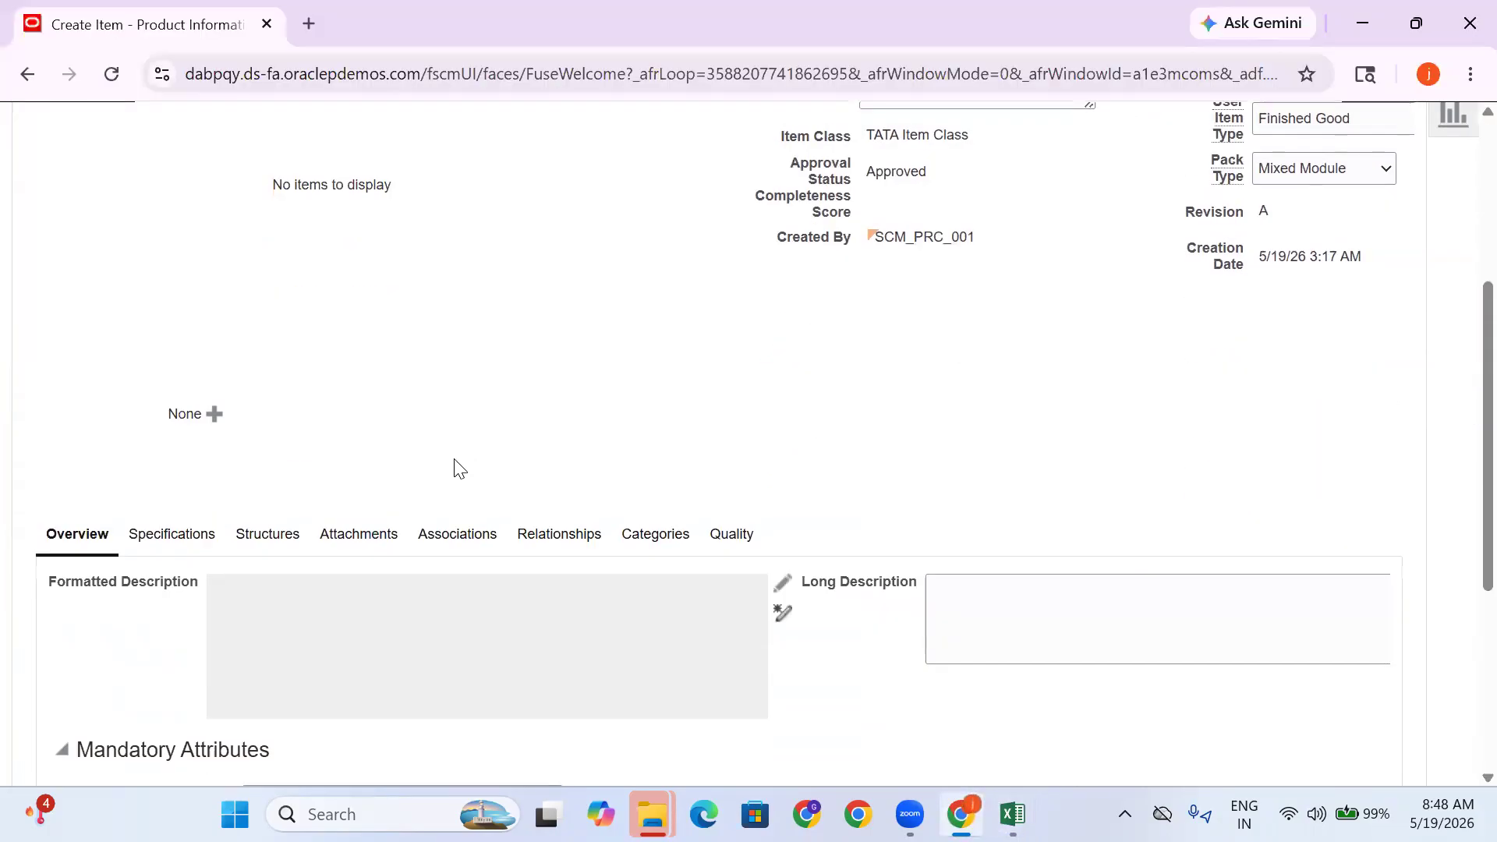
scroll(276, 456, "down", 5)
left_click(160, 195)
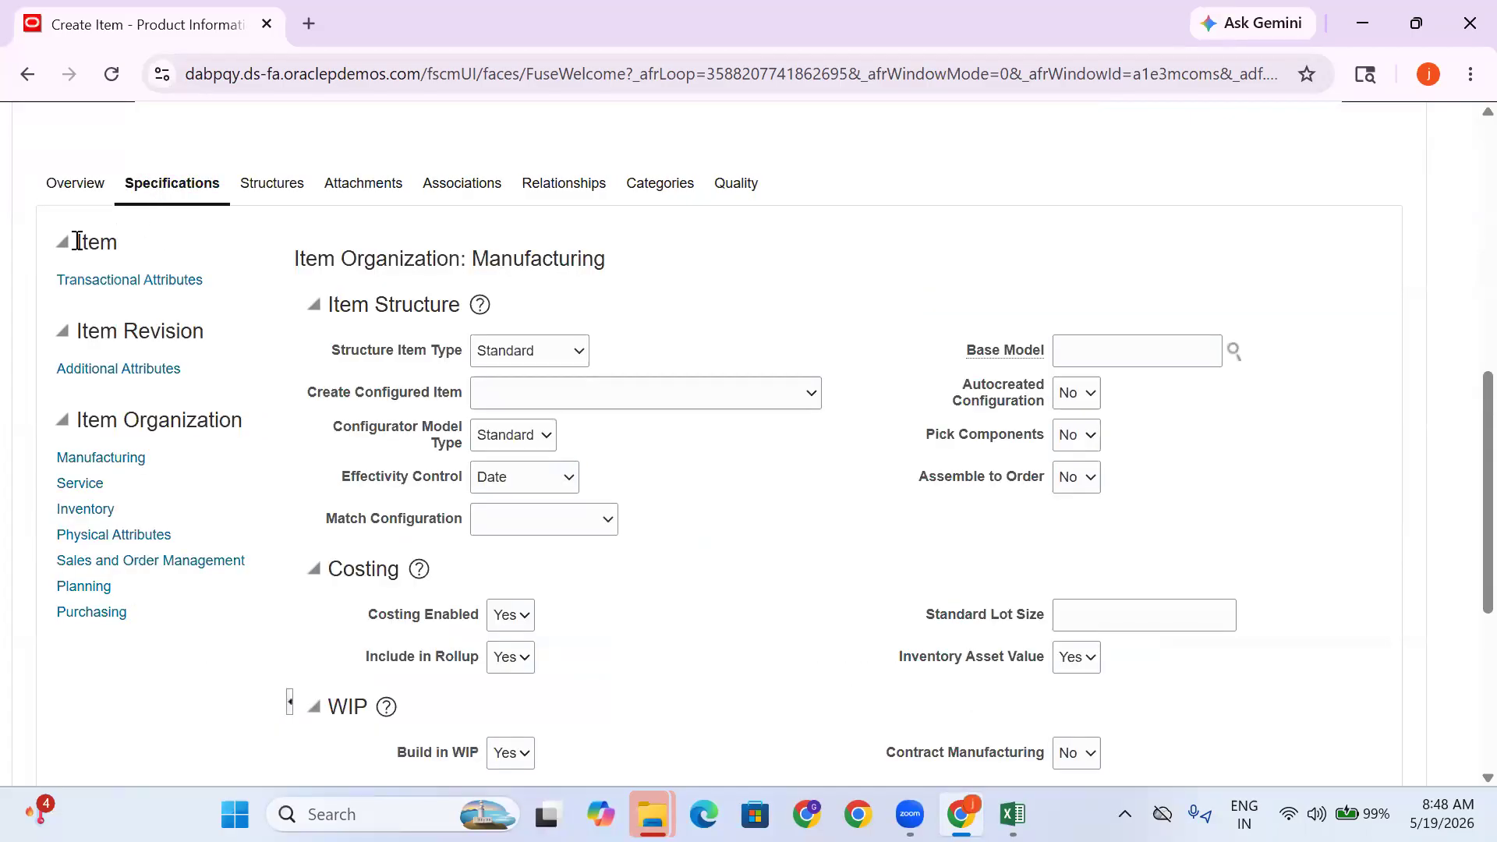
left_click(92, 511)
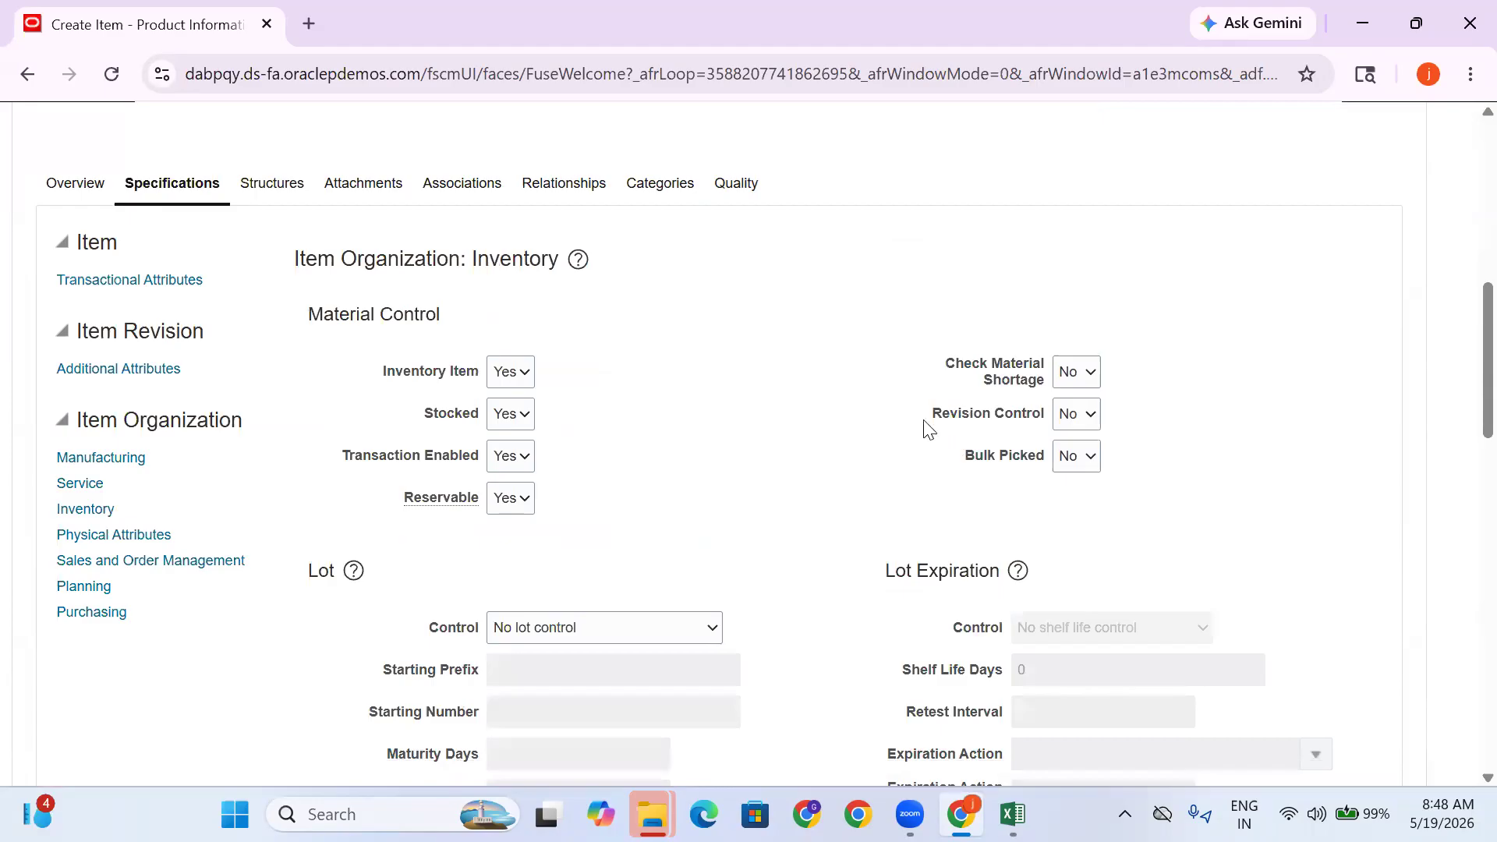
left_click_drag(931, 413, 1110, 422)
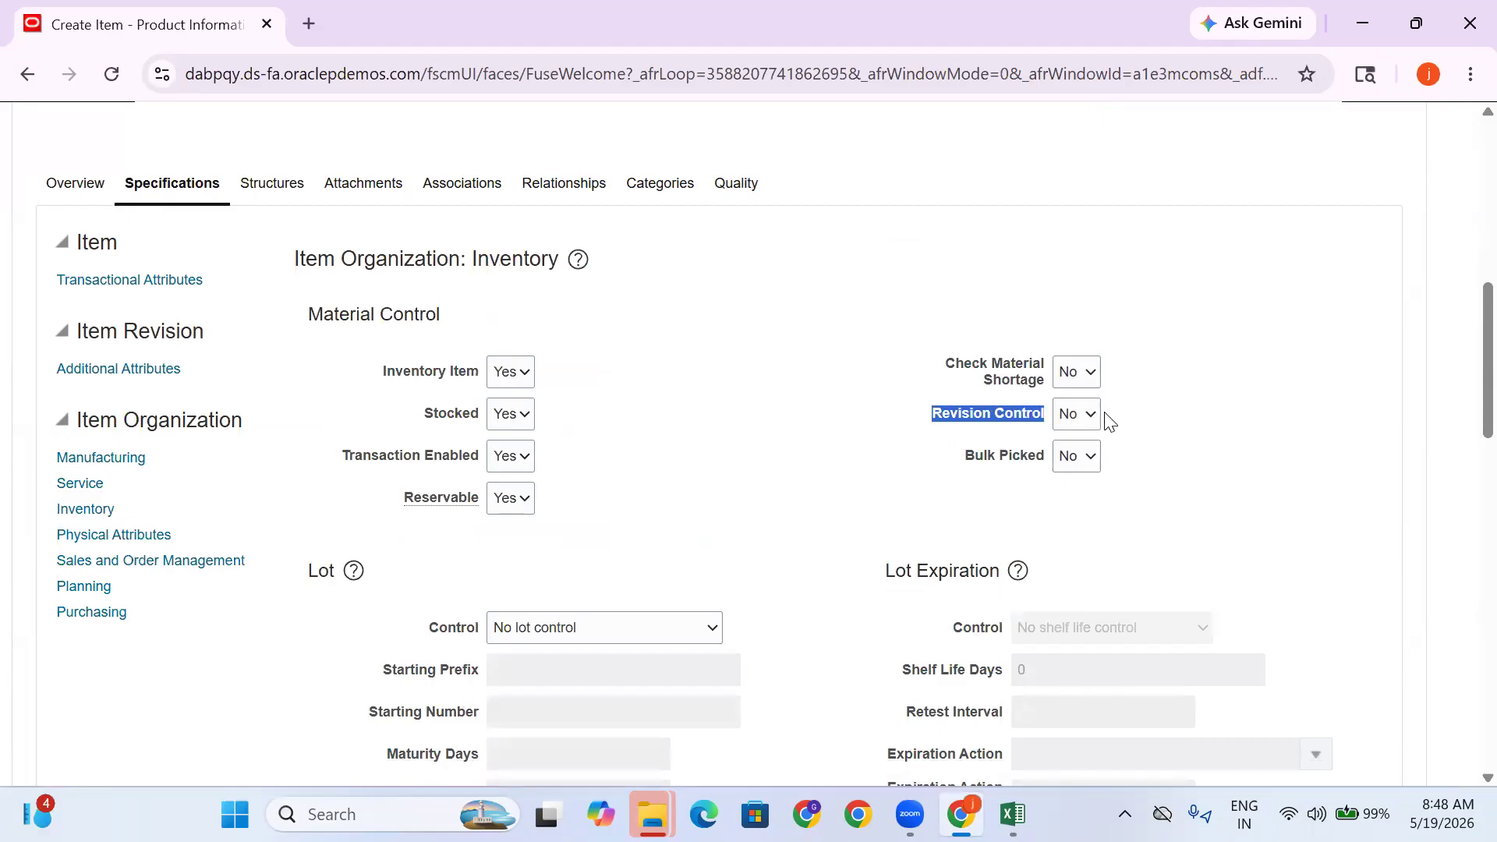
left_click(1179, 421)
mouse_move(996, 423)
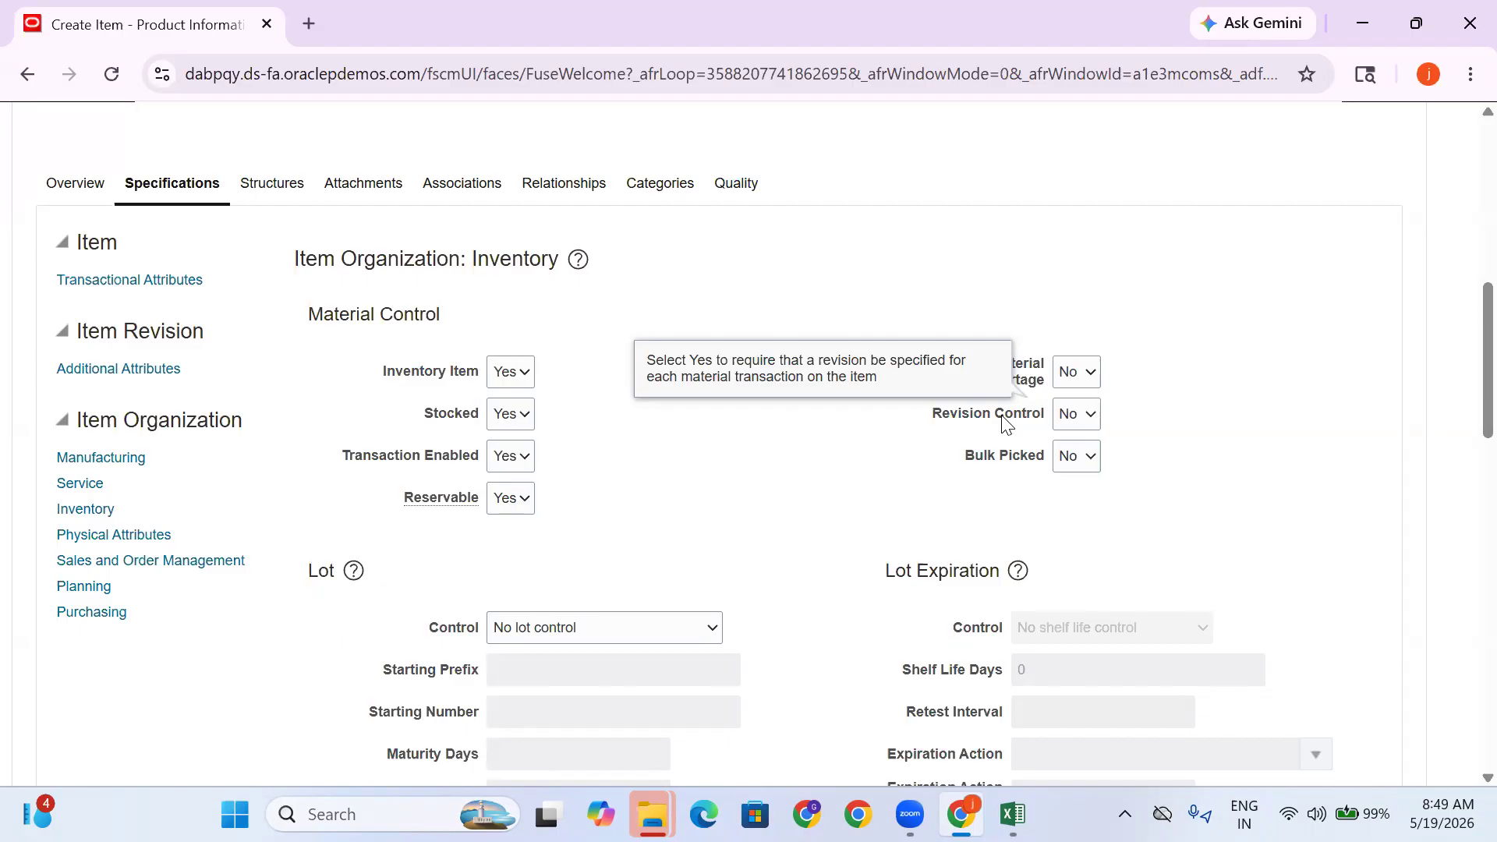
left_click_drag(926, 419, 1049, 416)
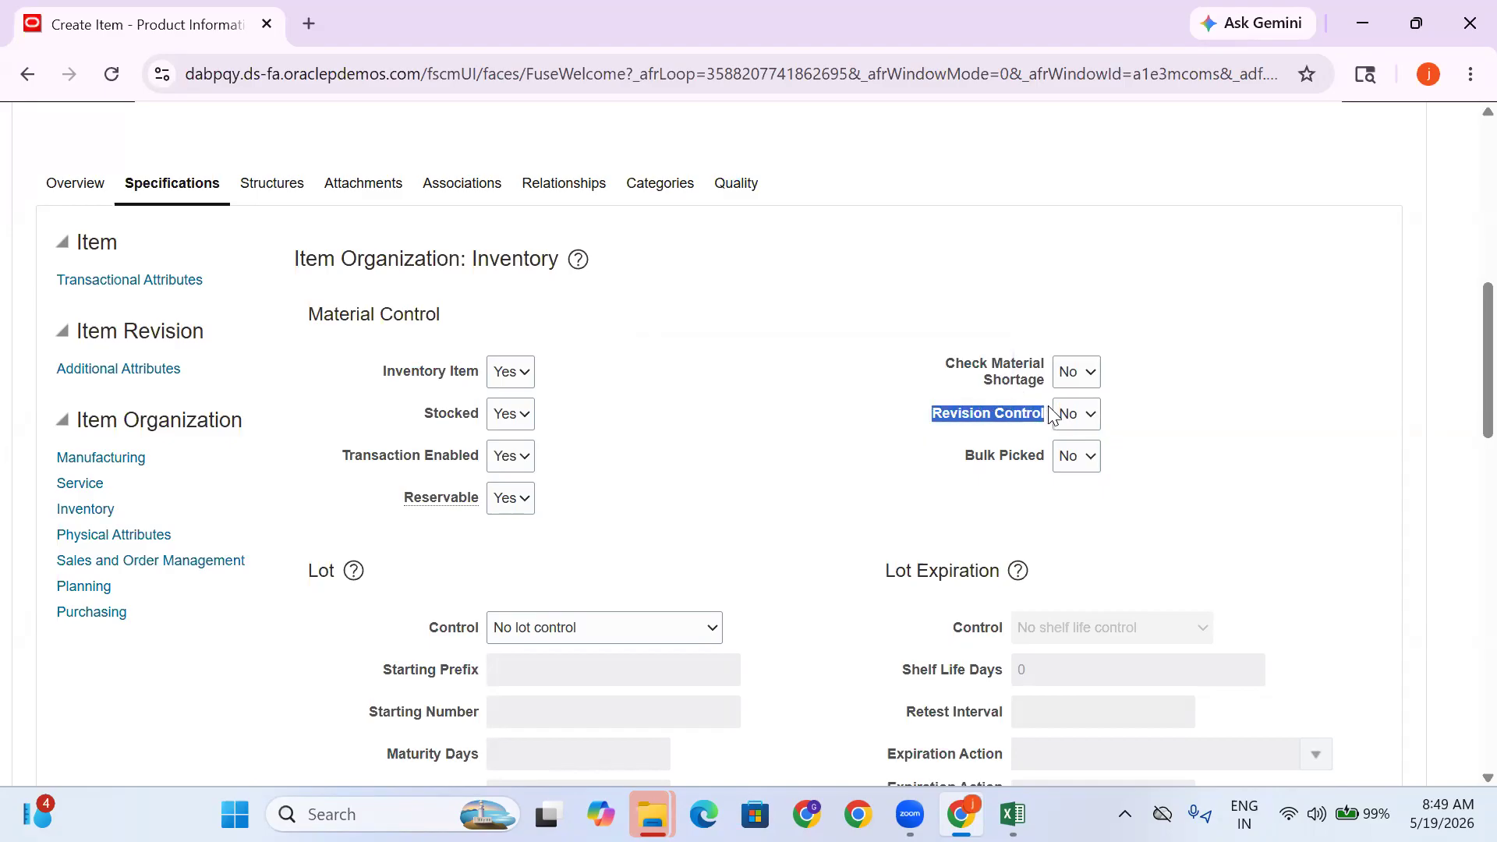
left_click(1077, 421)
left_click(1075, 473)
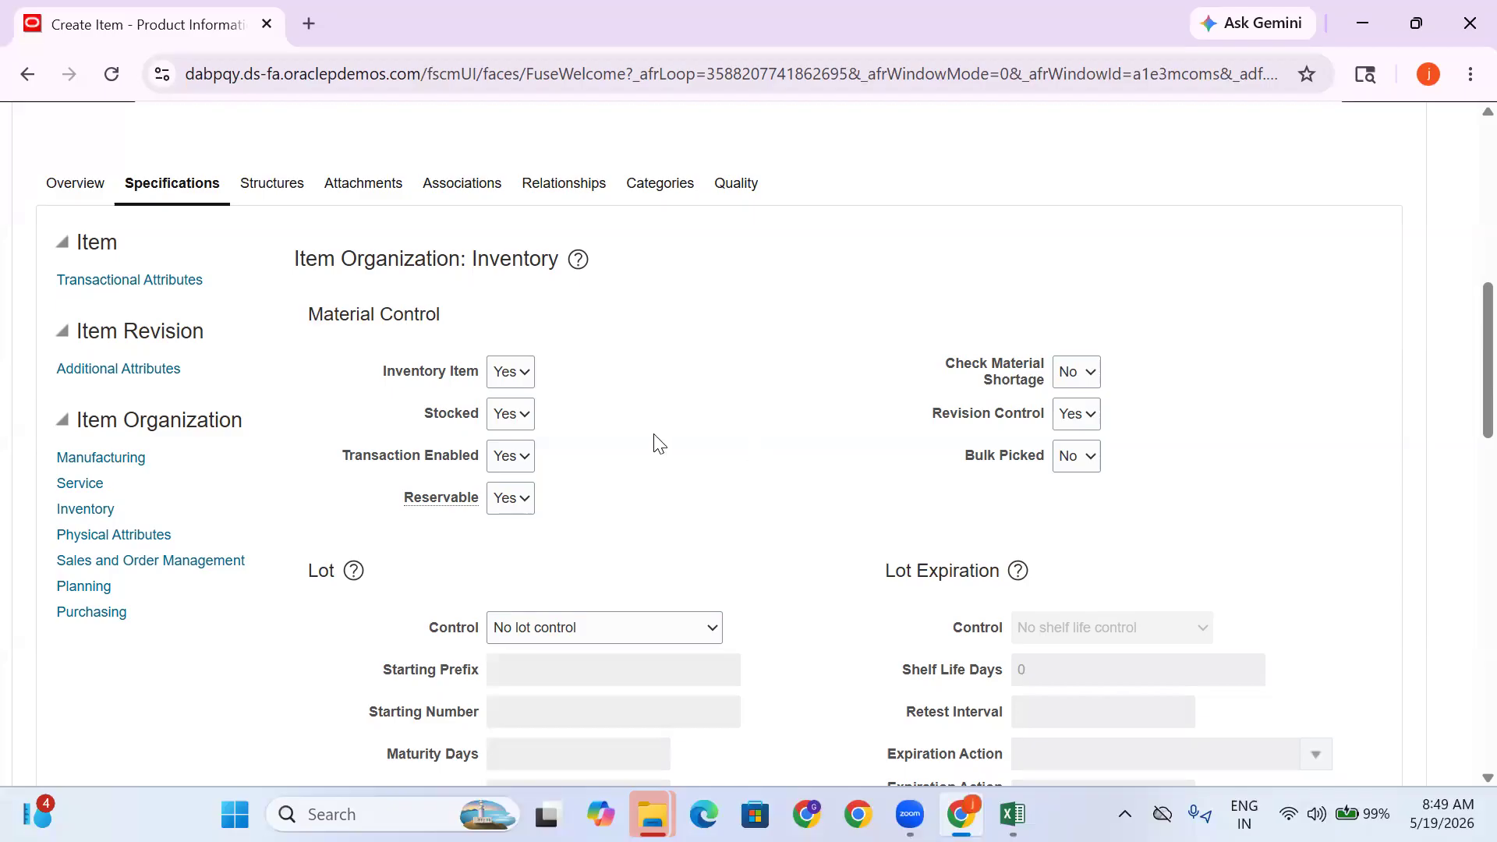
Copy the Revision Control field into F333 of the Excel Training Doc sheet and set its pasted list value to Yes
left_click_drag(913, 414, 1166, 439)
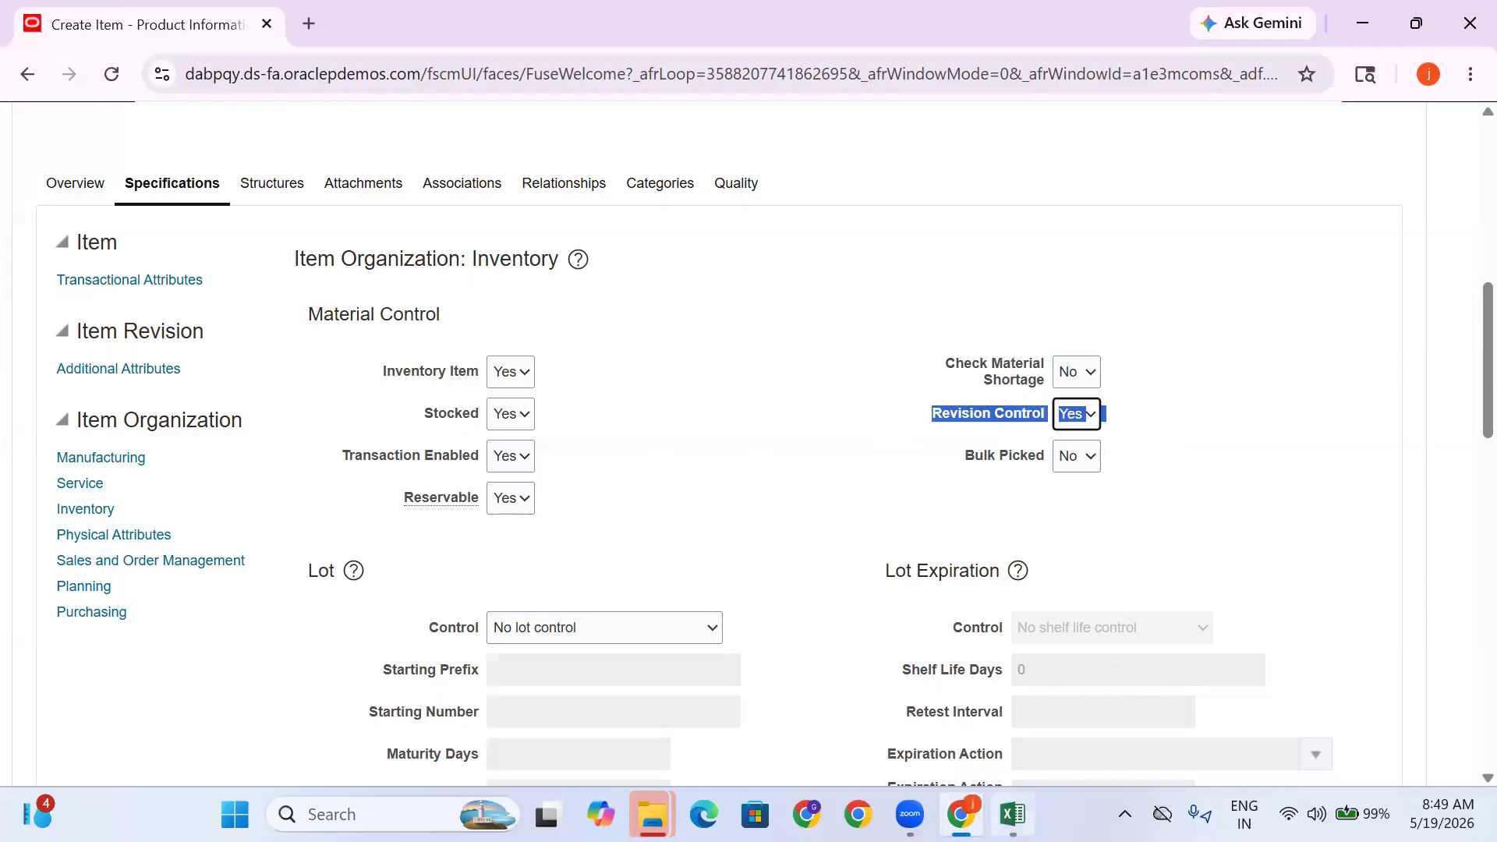
key("alt+Tab")
left_click(1303, 589)
key("Right")
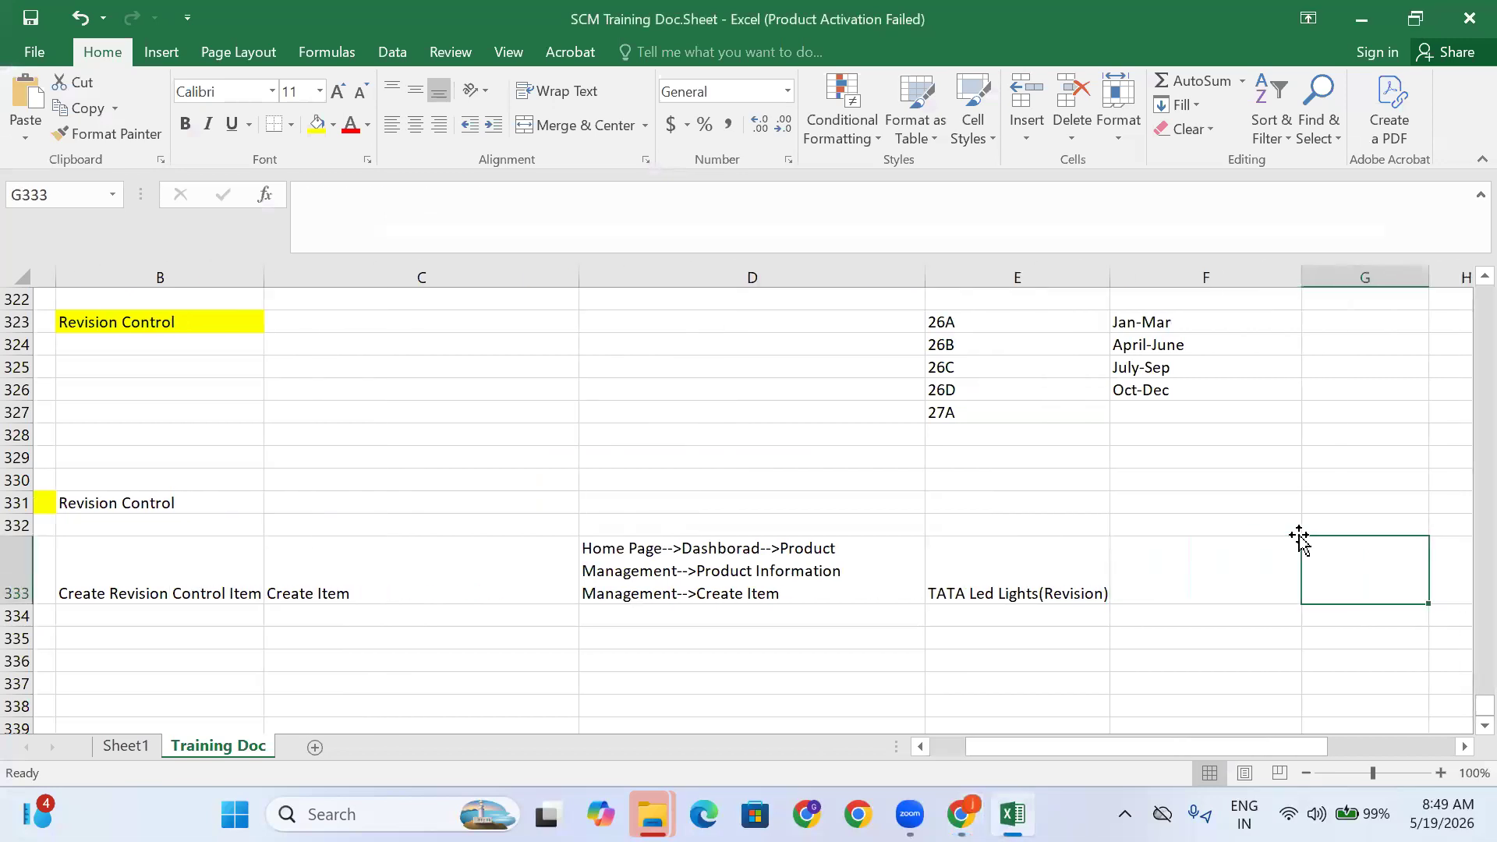
key("Left")
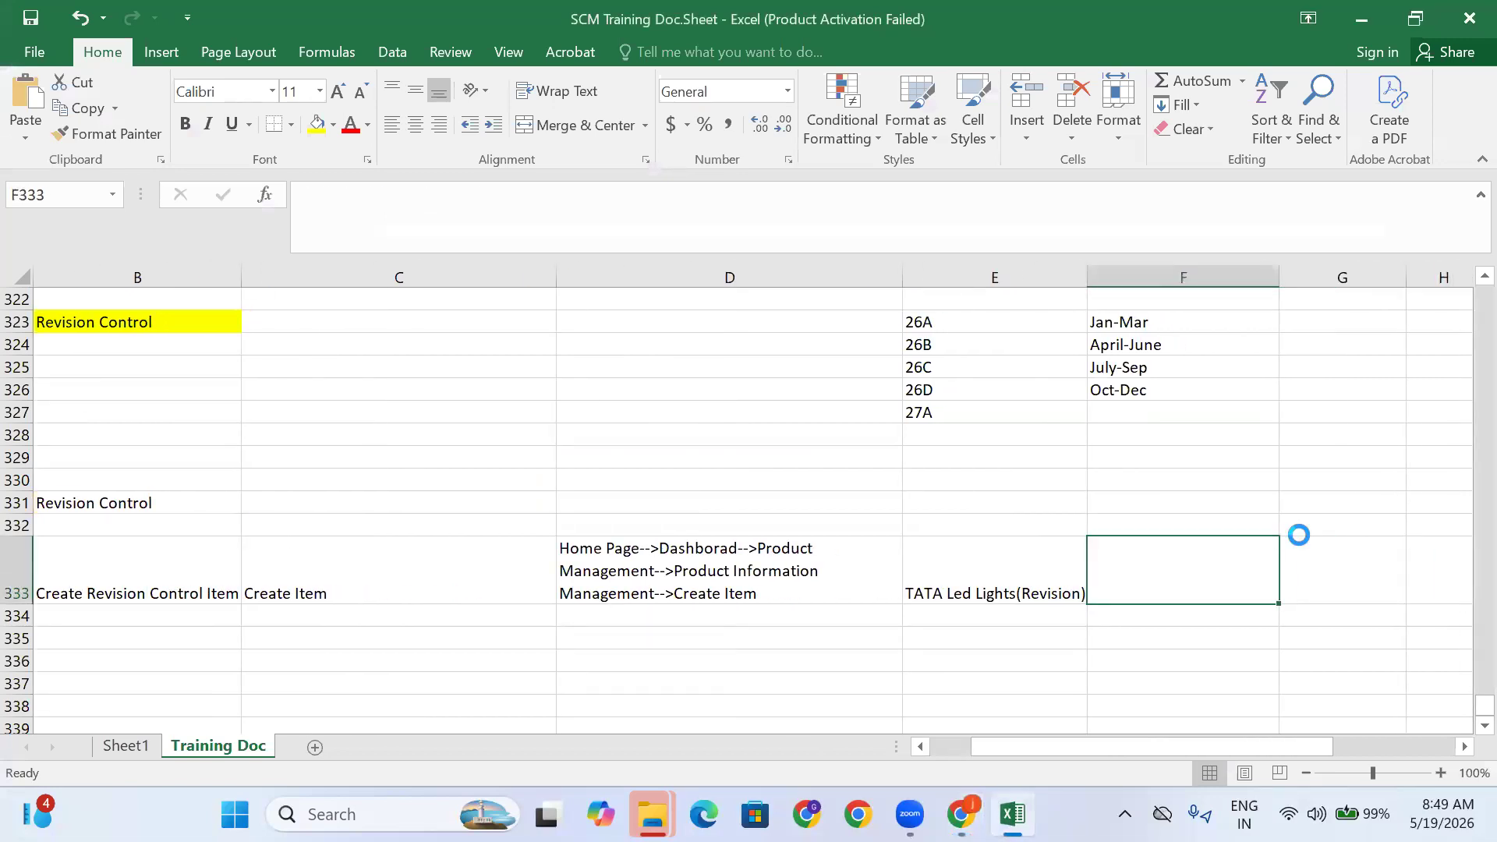
left_click(1358, 550)
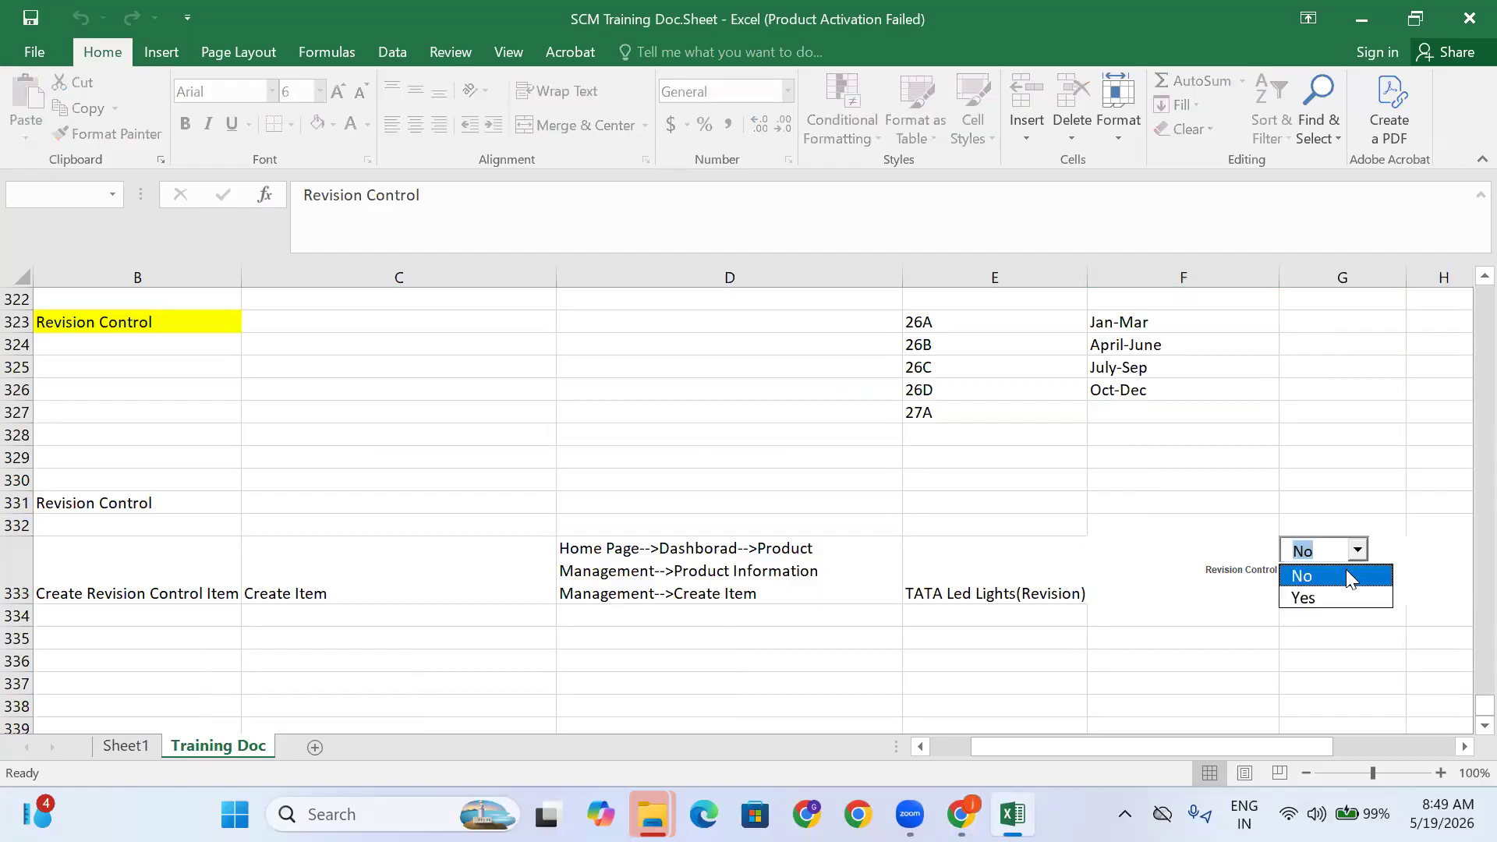
left_click(1330, 594)
Enlarge the Revision Control text in F333 to font size 9
left_click(1240, 574)
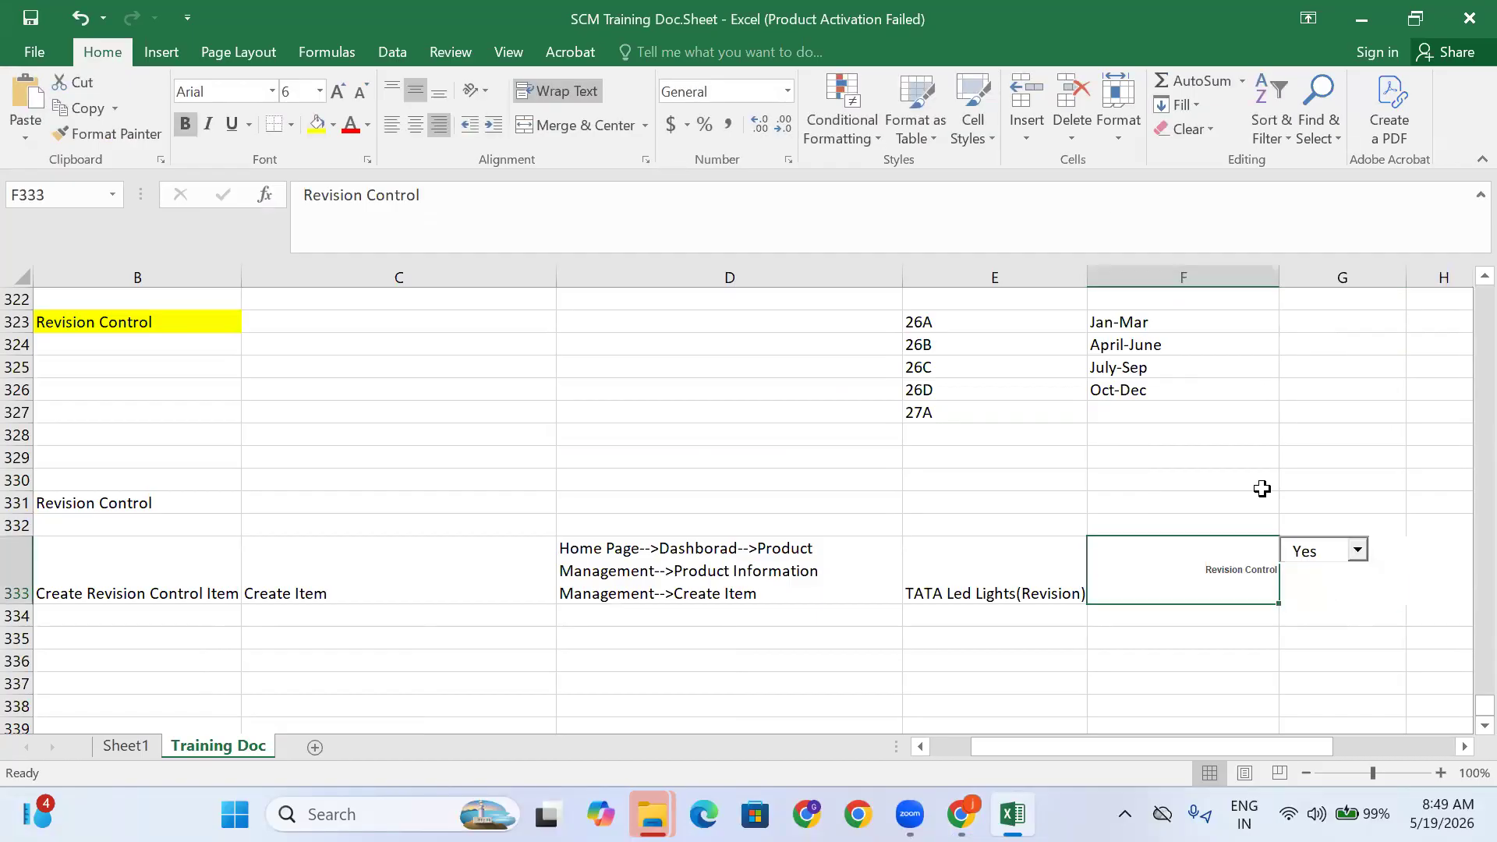
key("ctrl+shift+period")
key("ctrl+shift+period")
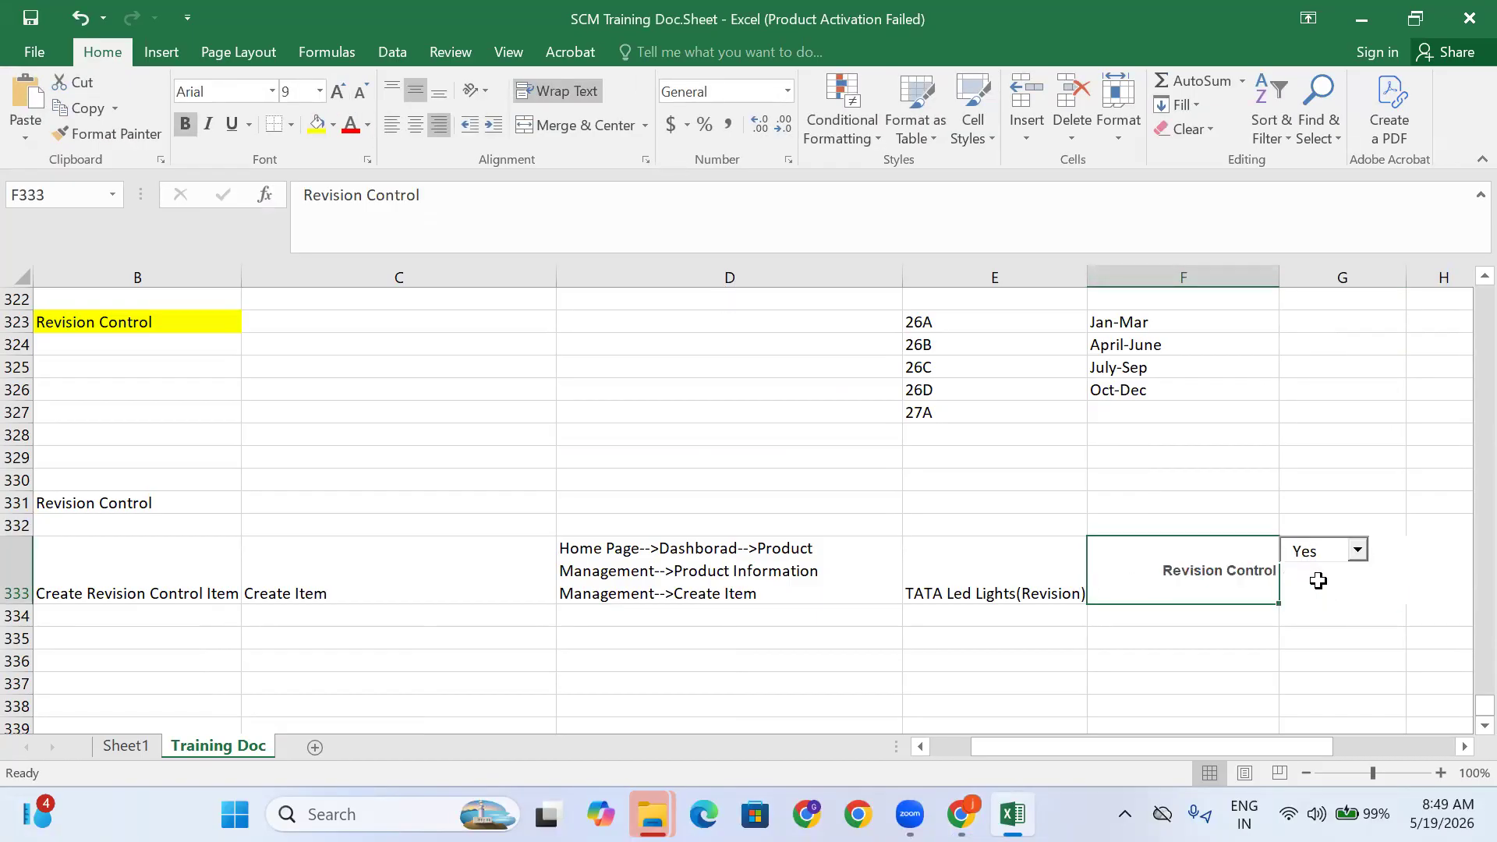
Switch back to Oracle and review the Revision Control setting in the item's Inventory specifications
left_click(961, 814)
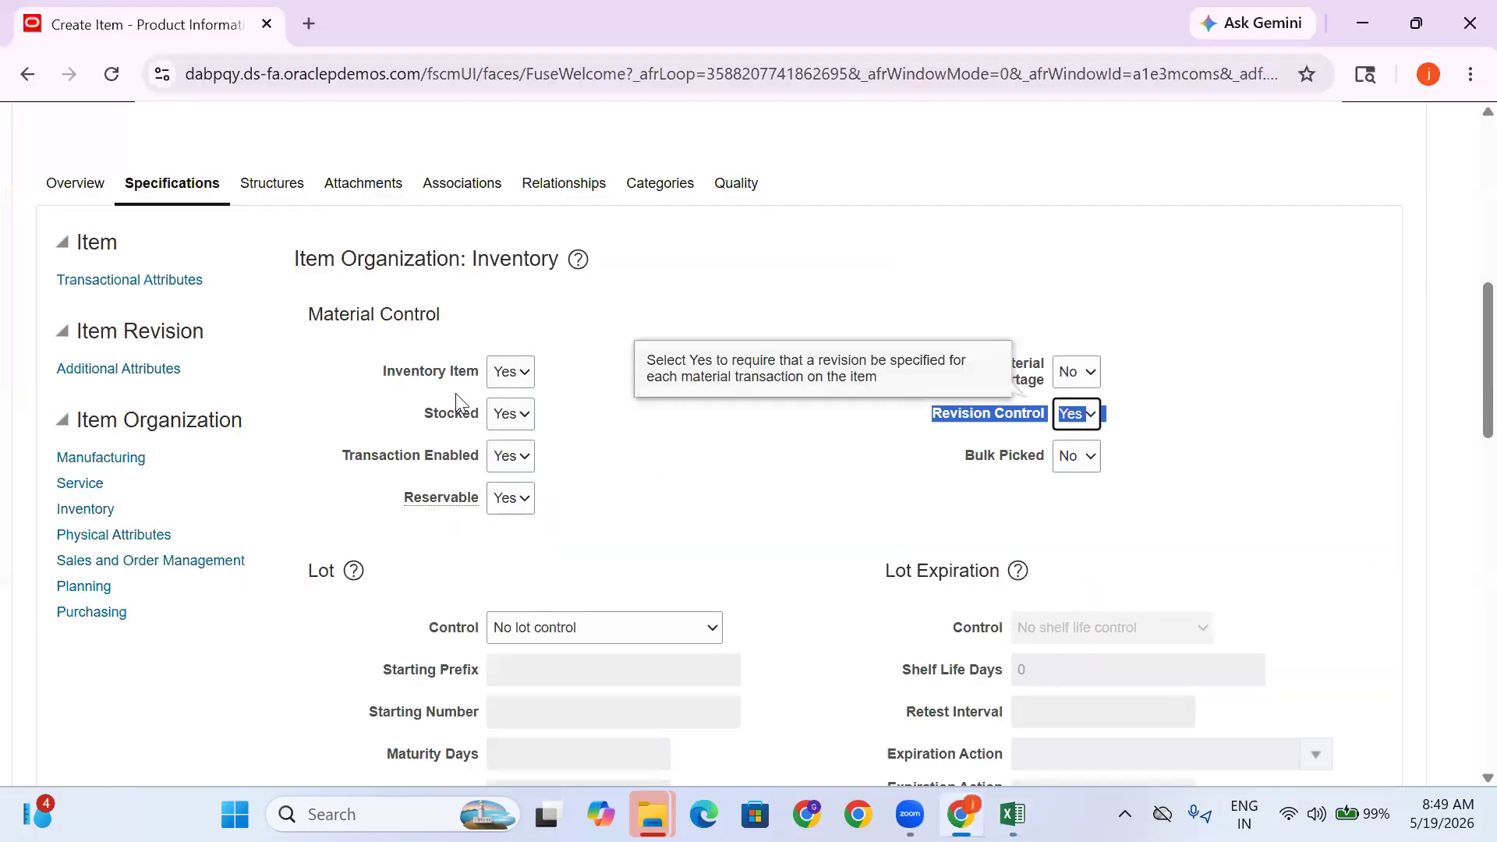
left_click_drag(115, 512, 55, 512)
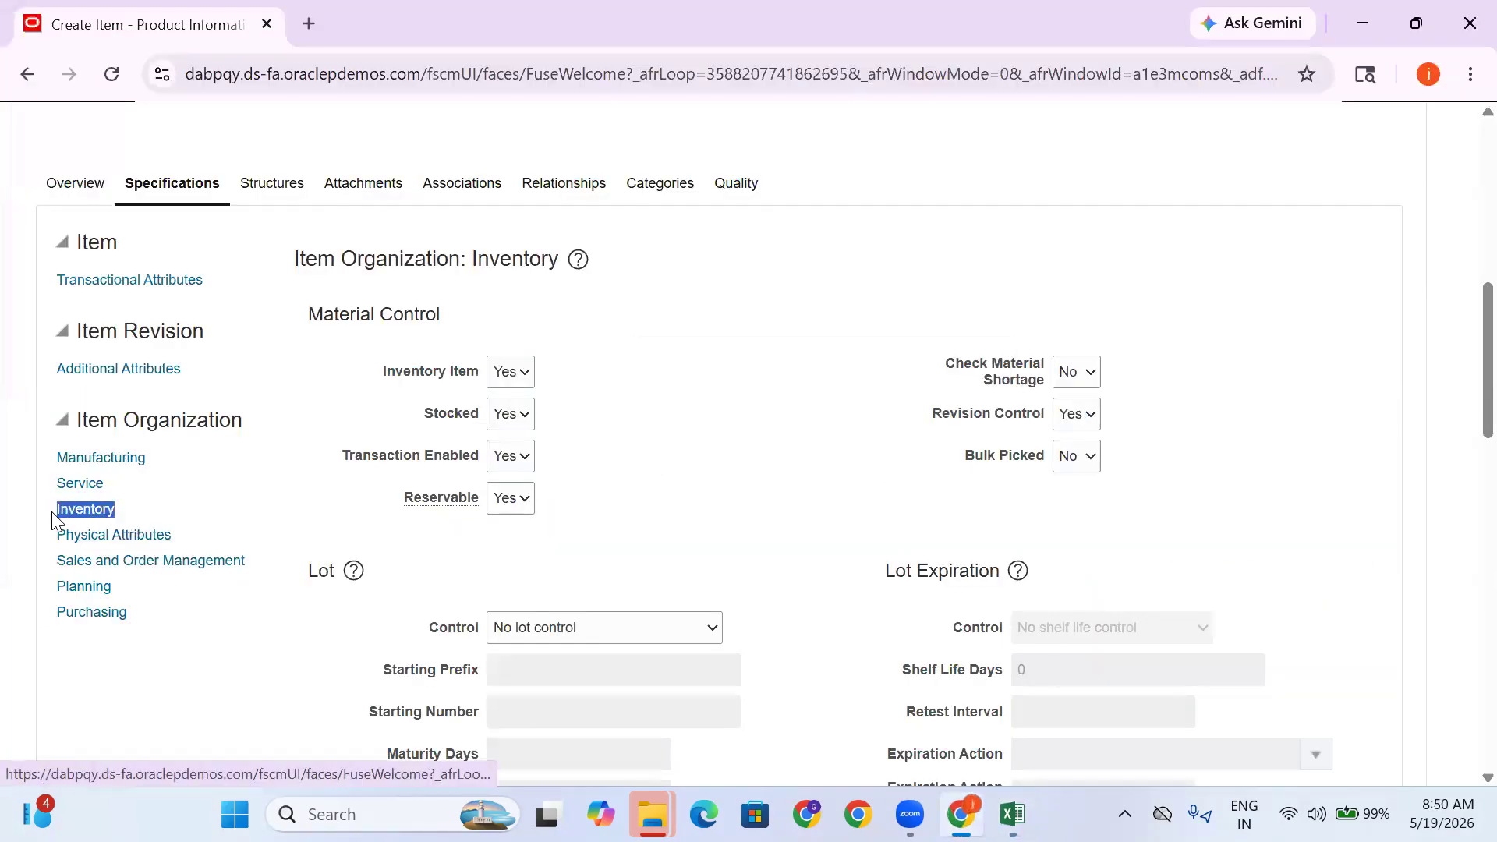
left_click(97, 510)
left_click_drag(928, 414, 1133, 428)
left_click(1186, 444)
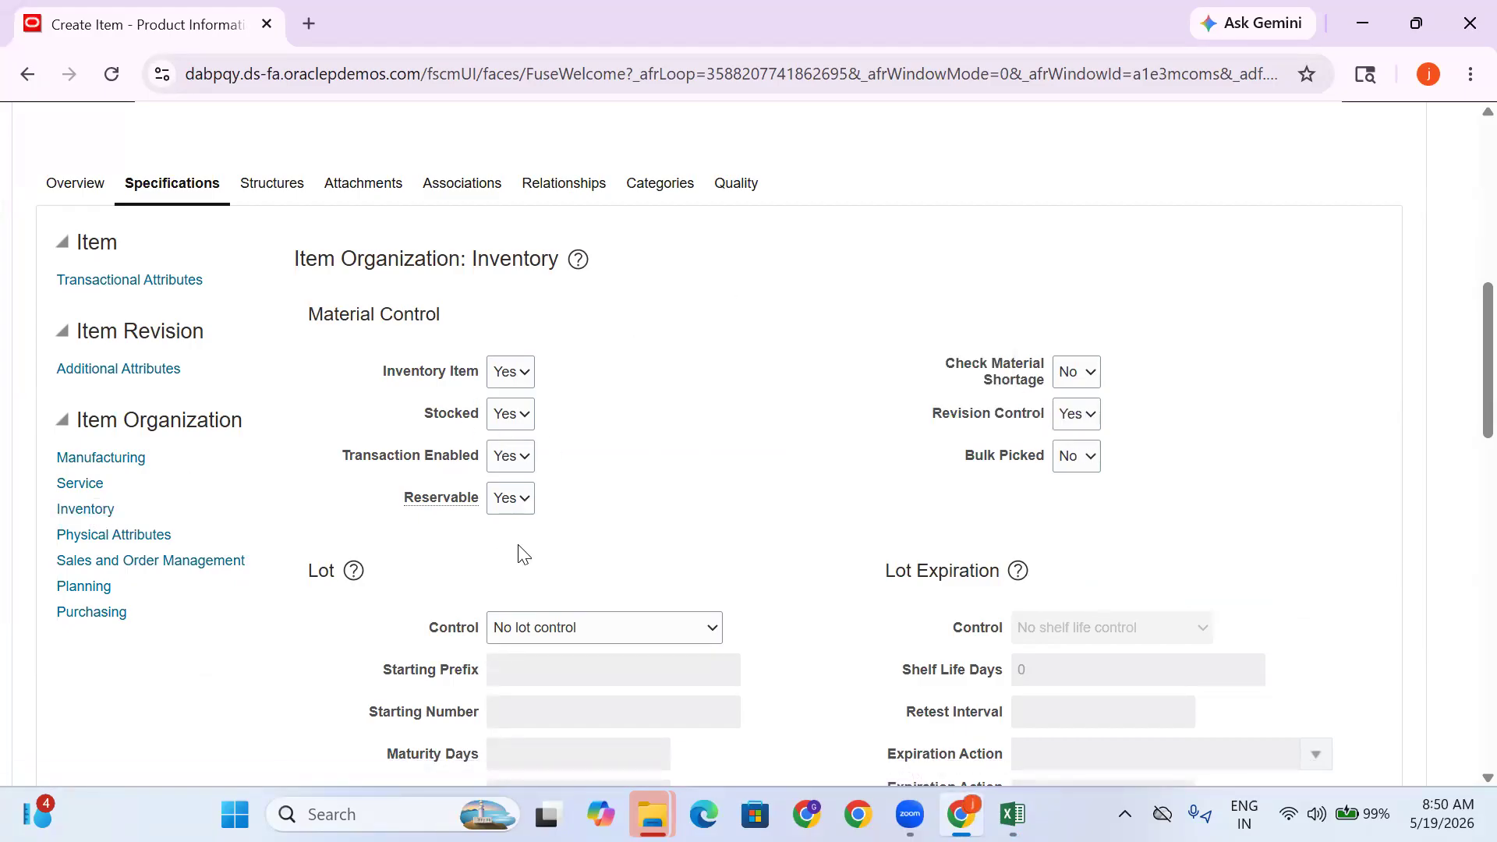
triple_click(741, 487)
Start adding an organization to the item's associations, search for TATA and select TATA_PUNE_INV
scroll(745, 495, "up", 3)
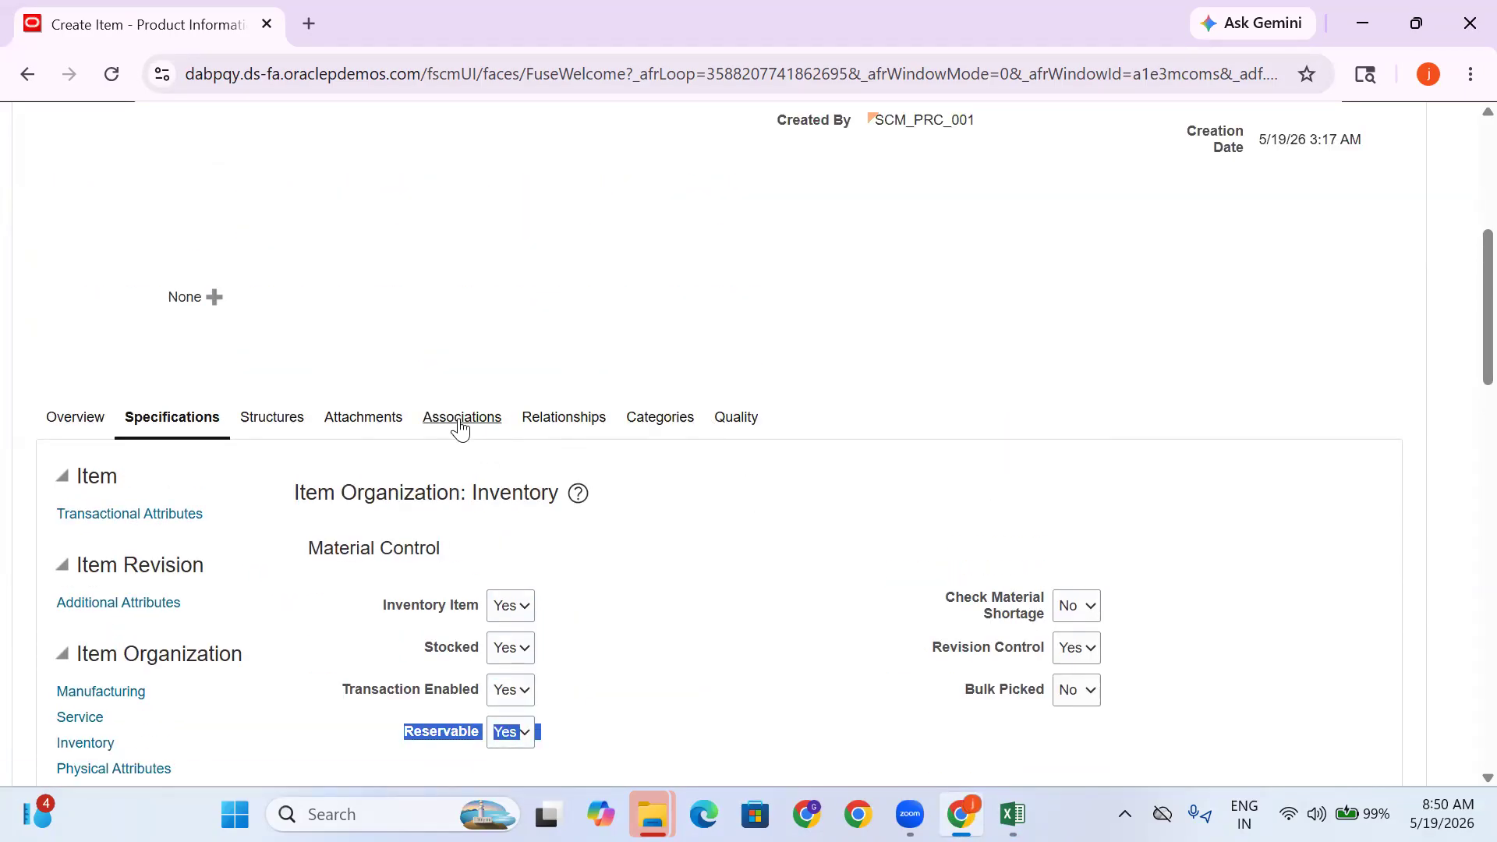
left_click(461, 426)
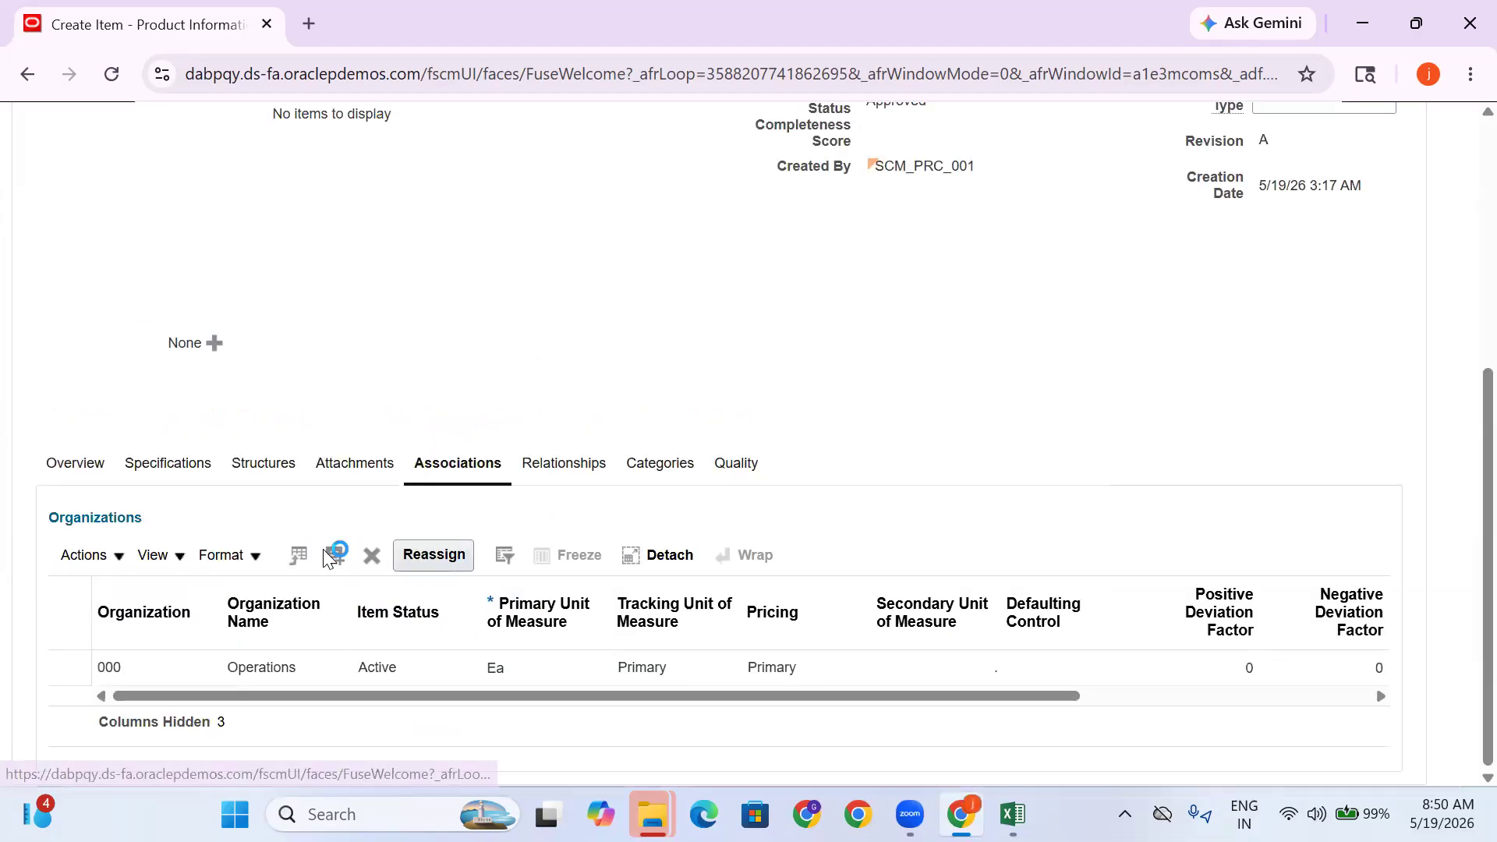
left_click(335, 555)
left_click(778, 250)
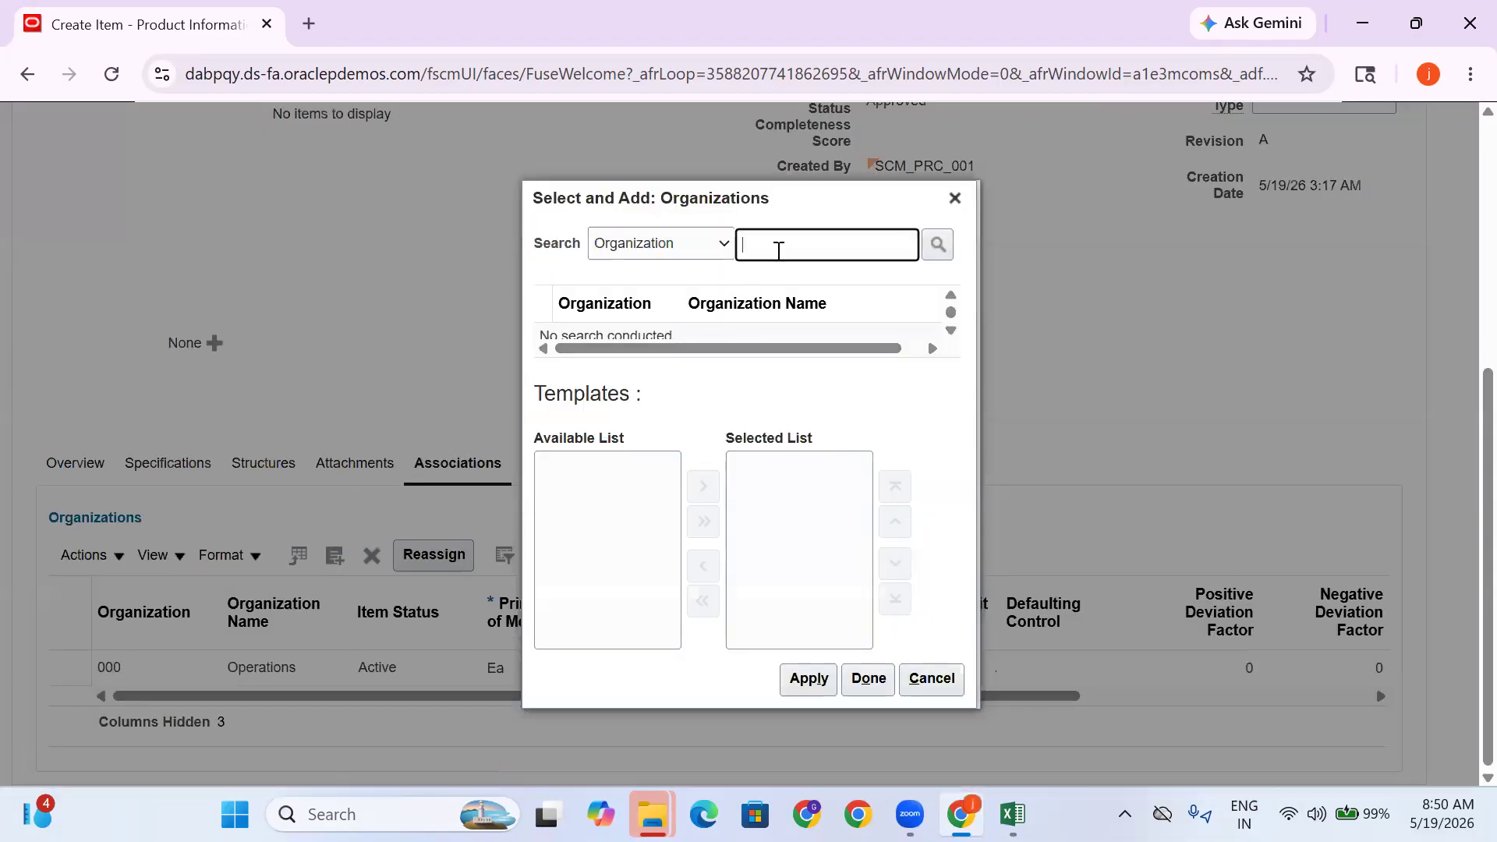
type("TATA")
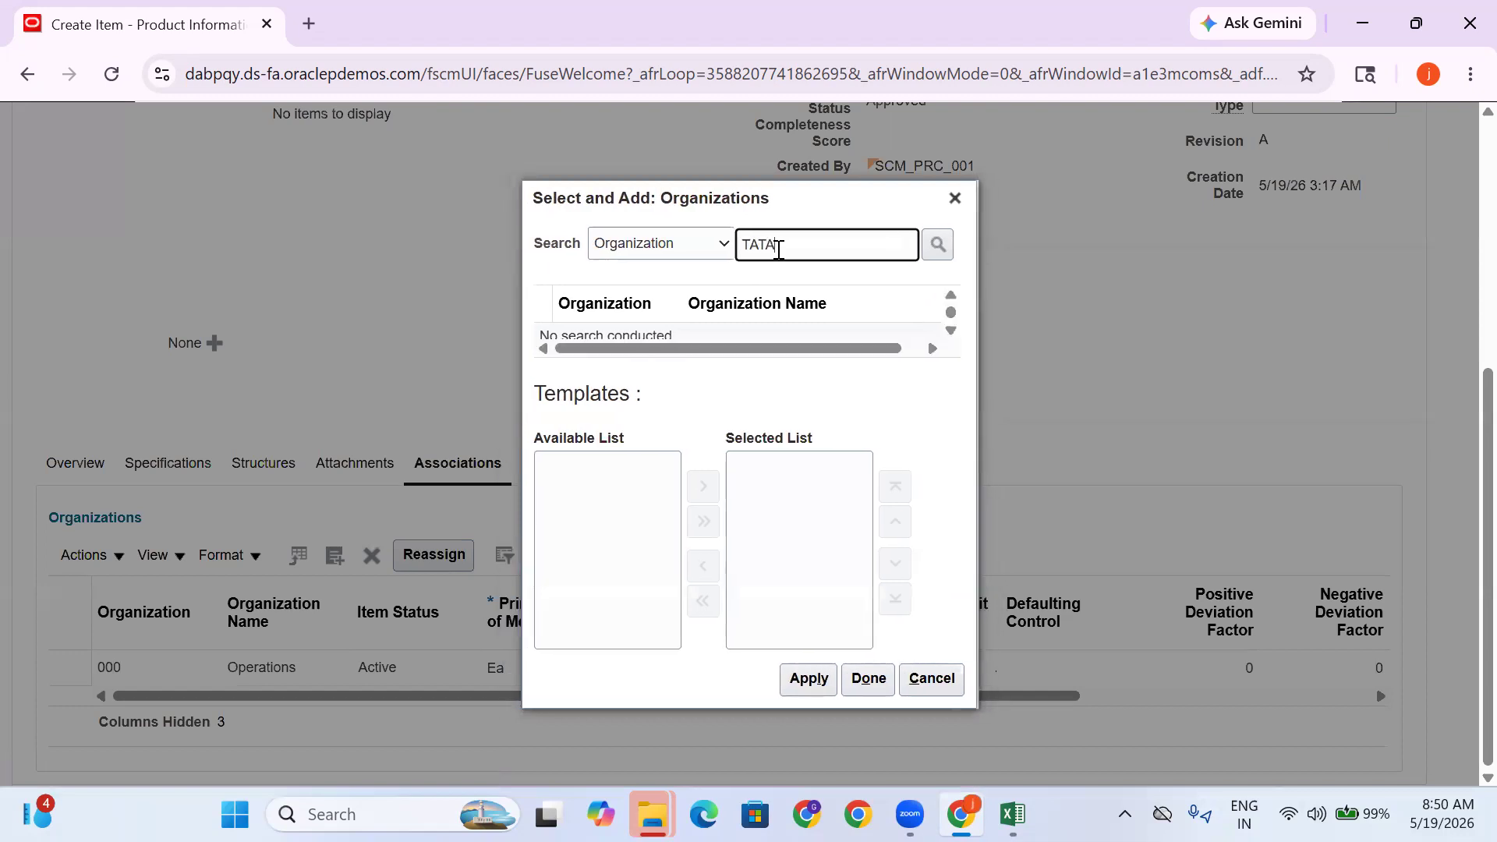
key("Return")
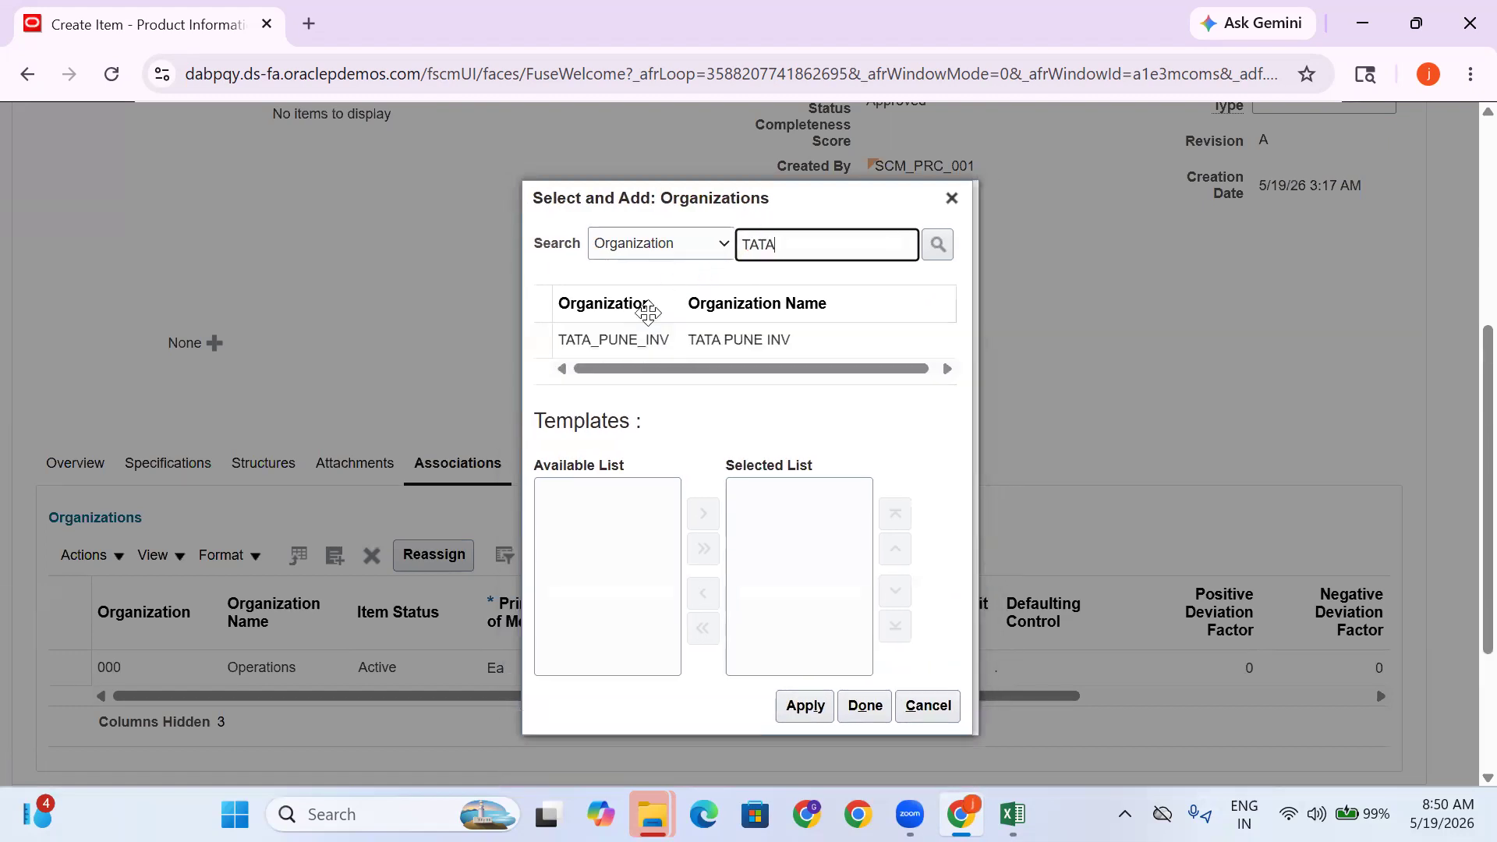
left_click(691, 331)
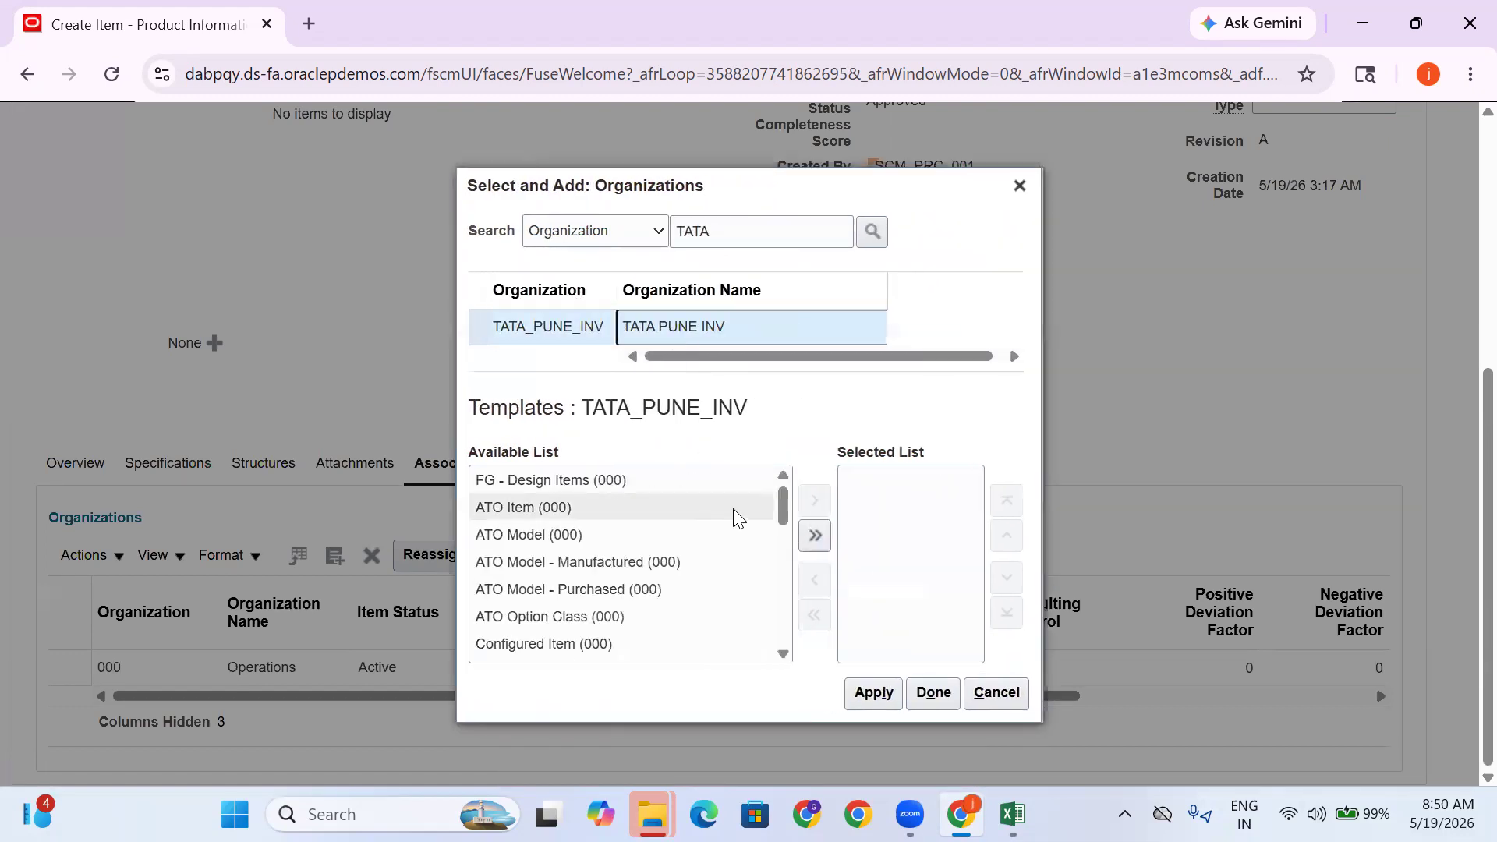
Assign the Finished Goods (000) template to TATA_PUNE_INV, complete the organization association and save the item
scroll(784, 501, "down", 3)
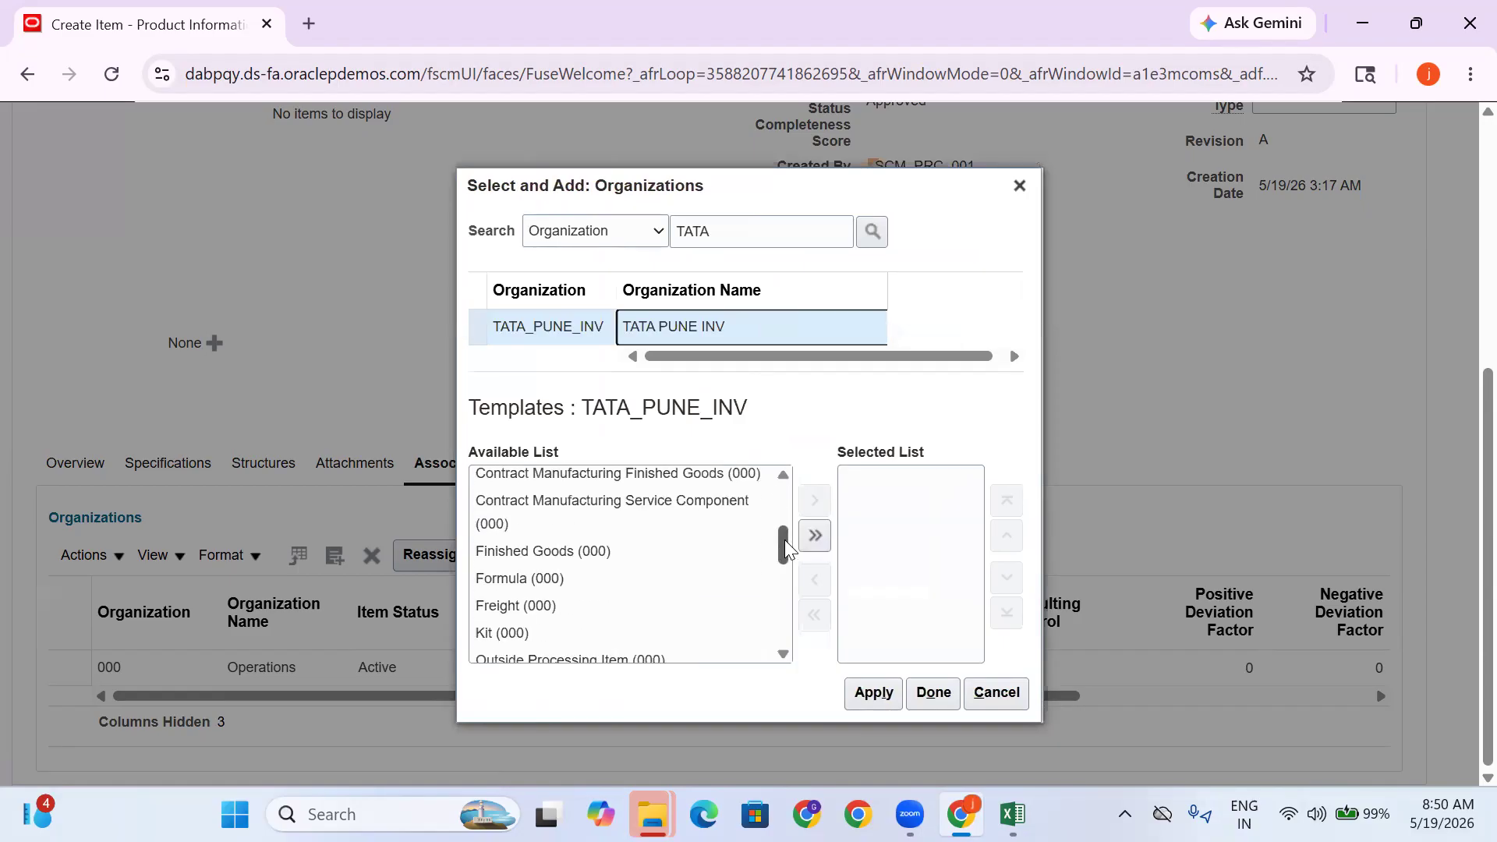
left_click(668, 551)
left_click(809, 505)
left_click(888, 692)
left_click(950, 693)
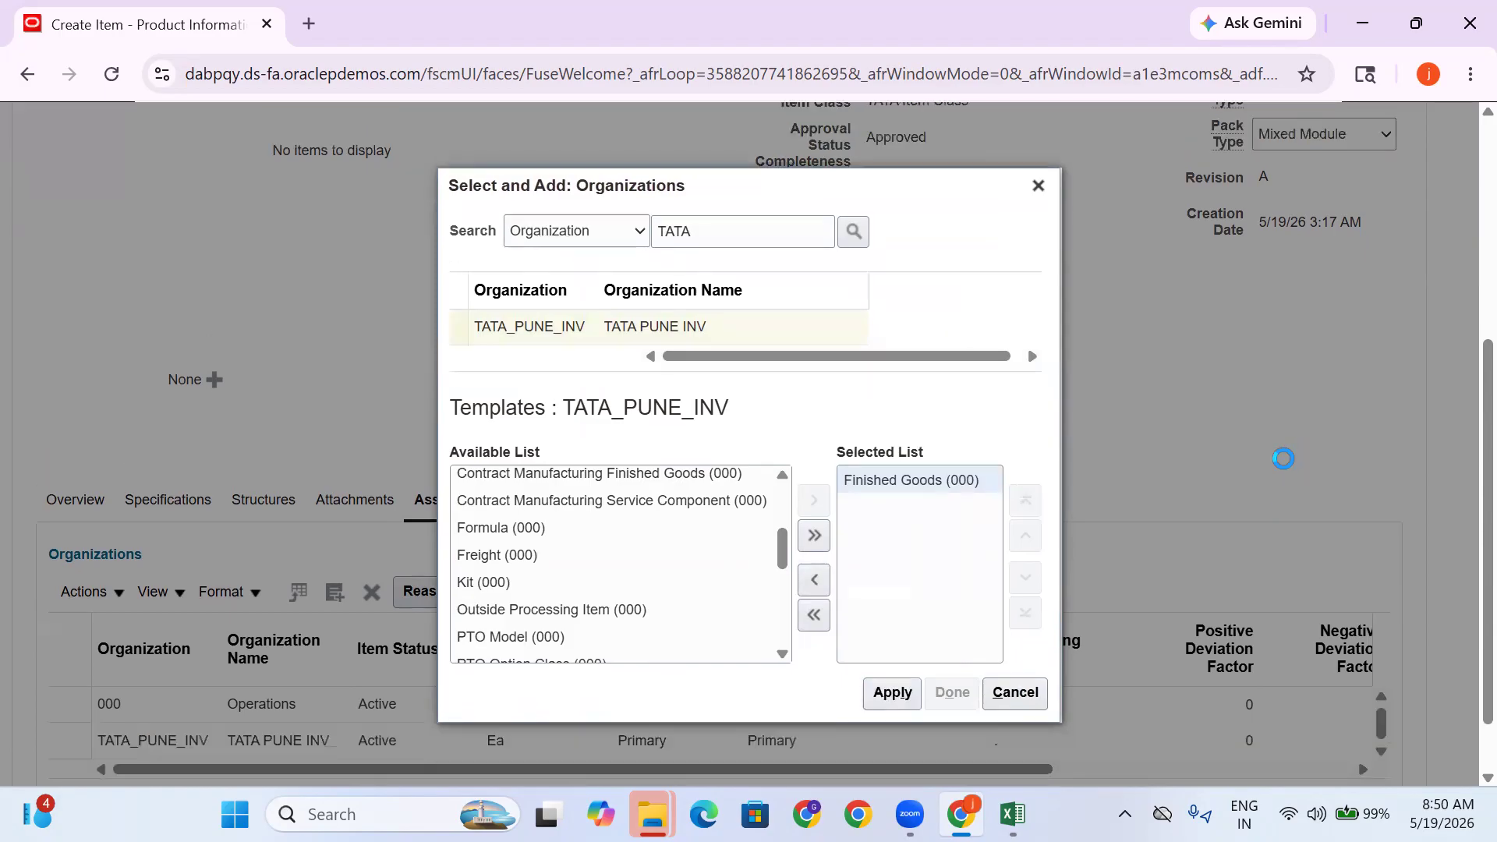
scroll(886, 428, "up", 5)
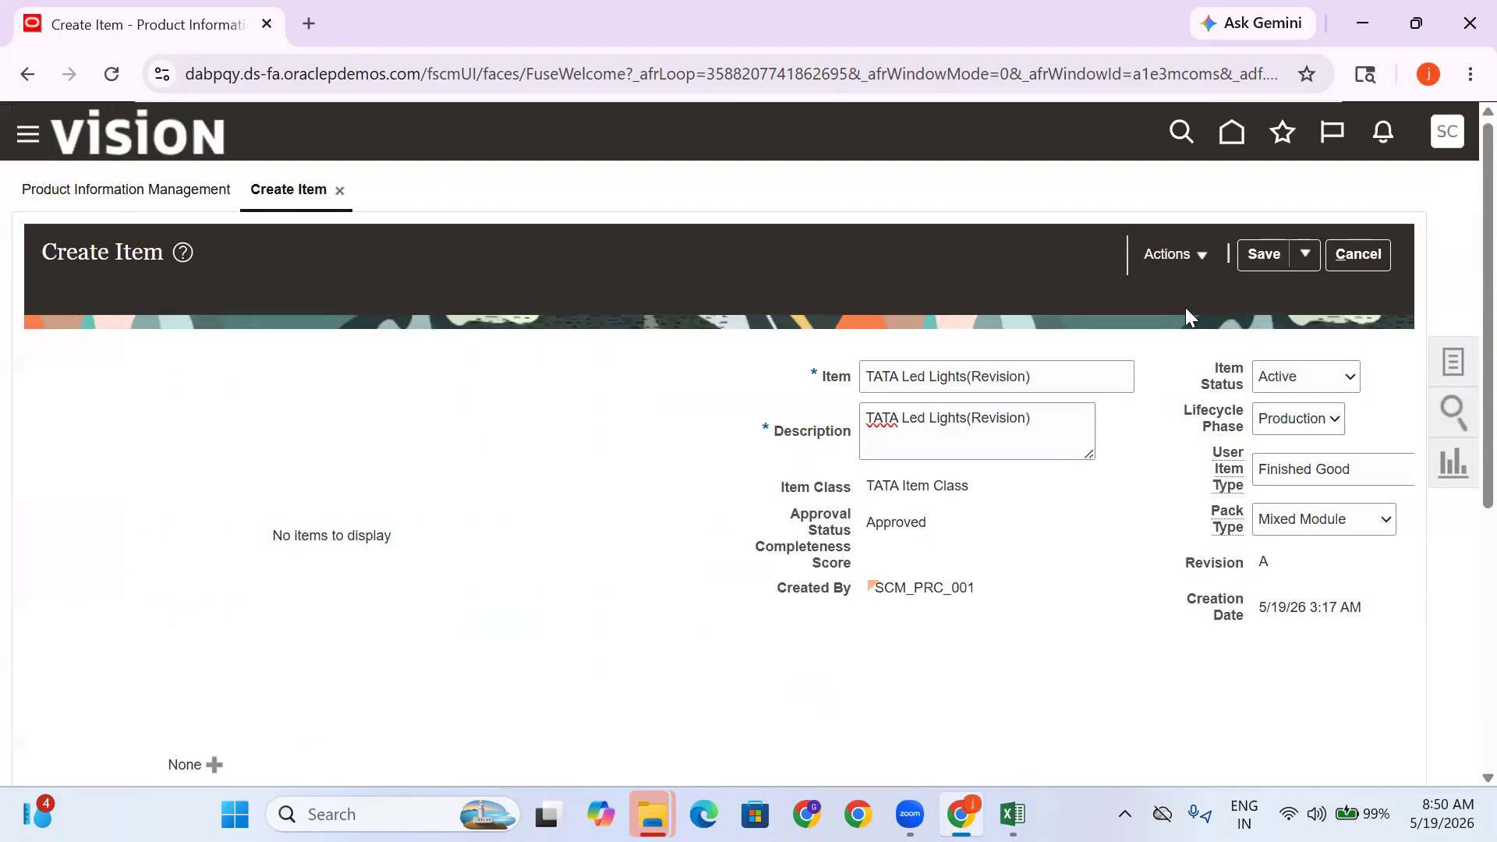
left_click(1254, 258)
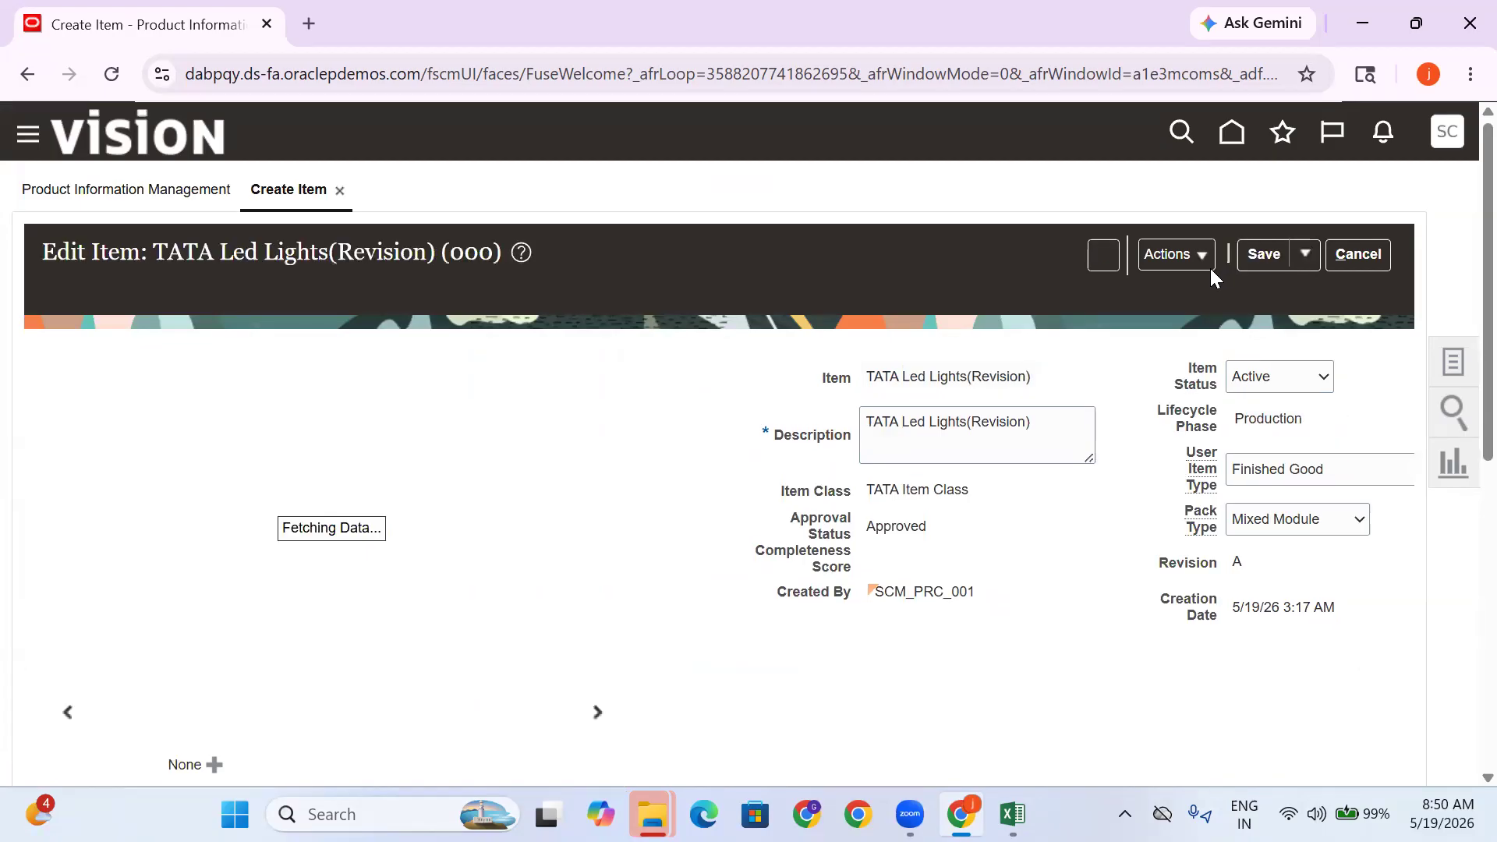
Check the Revision Control setting in the saved master item's Inventory specifications
scroll(687, 466, "down", 6)
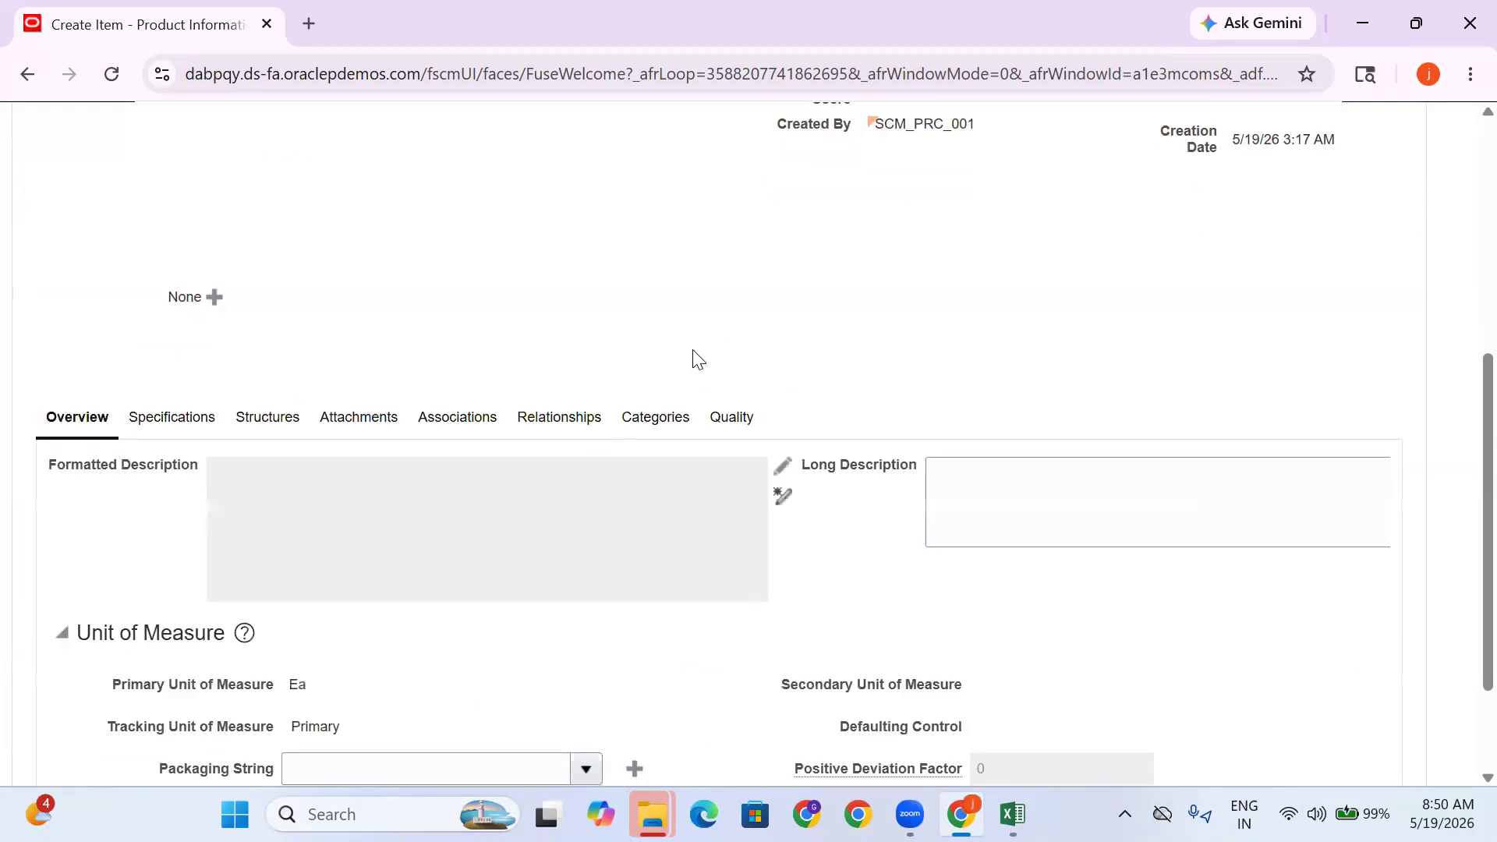
scroll(718, 327, "down", 2)
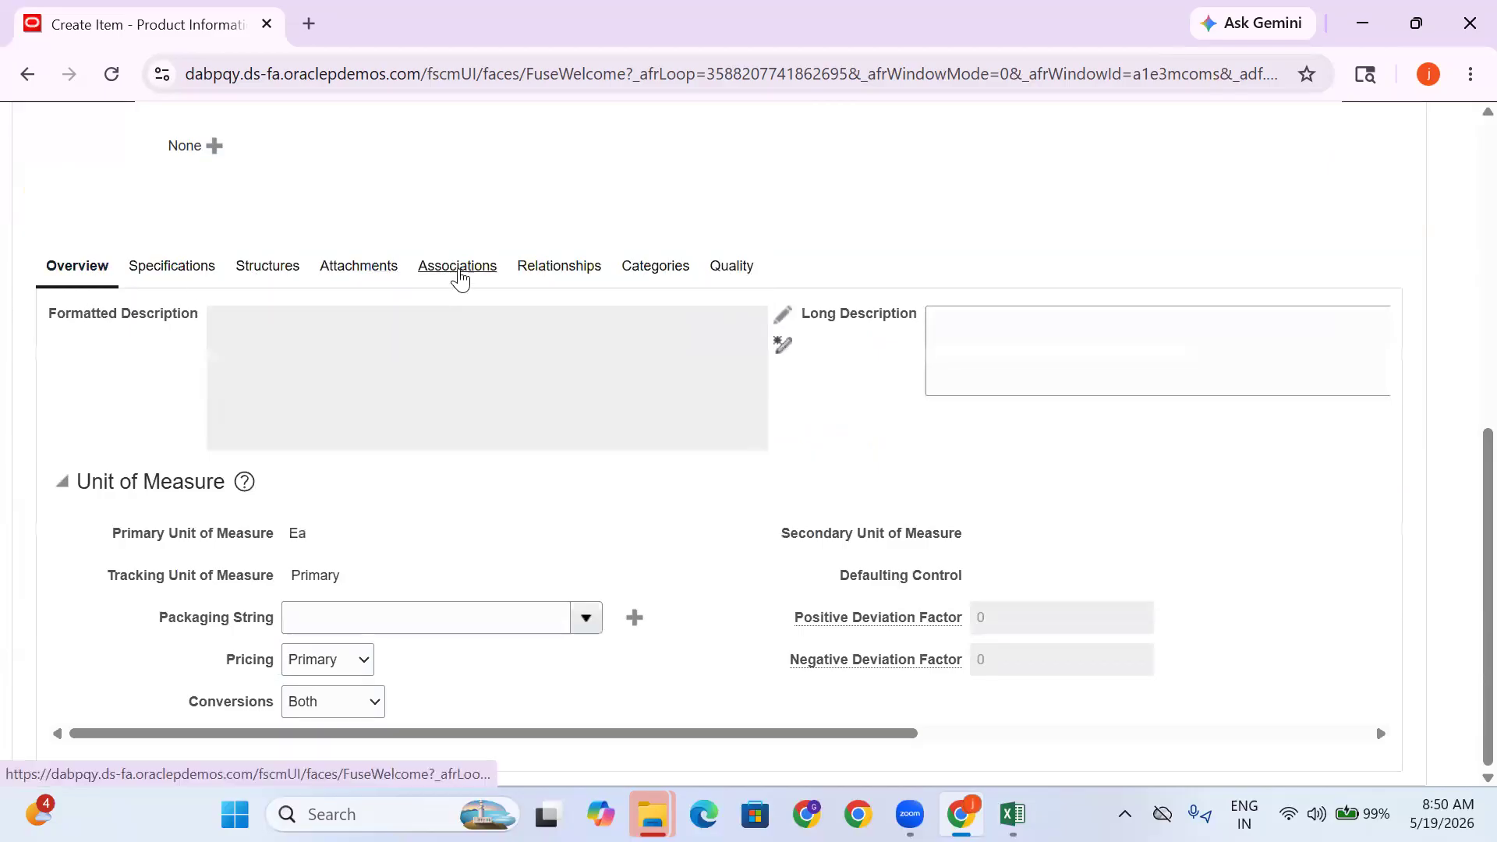
left_click(198, 266)
left_click(107, 590)
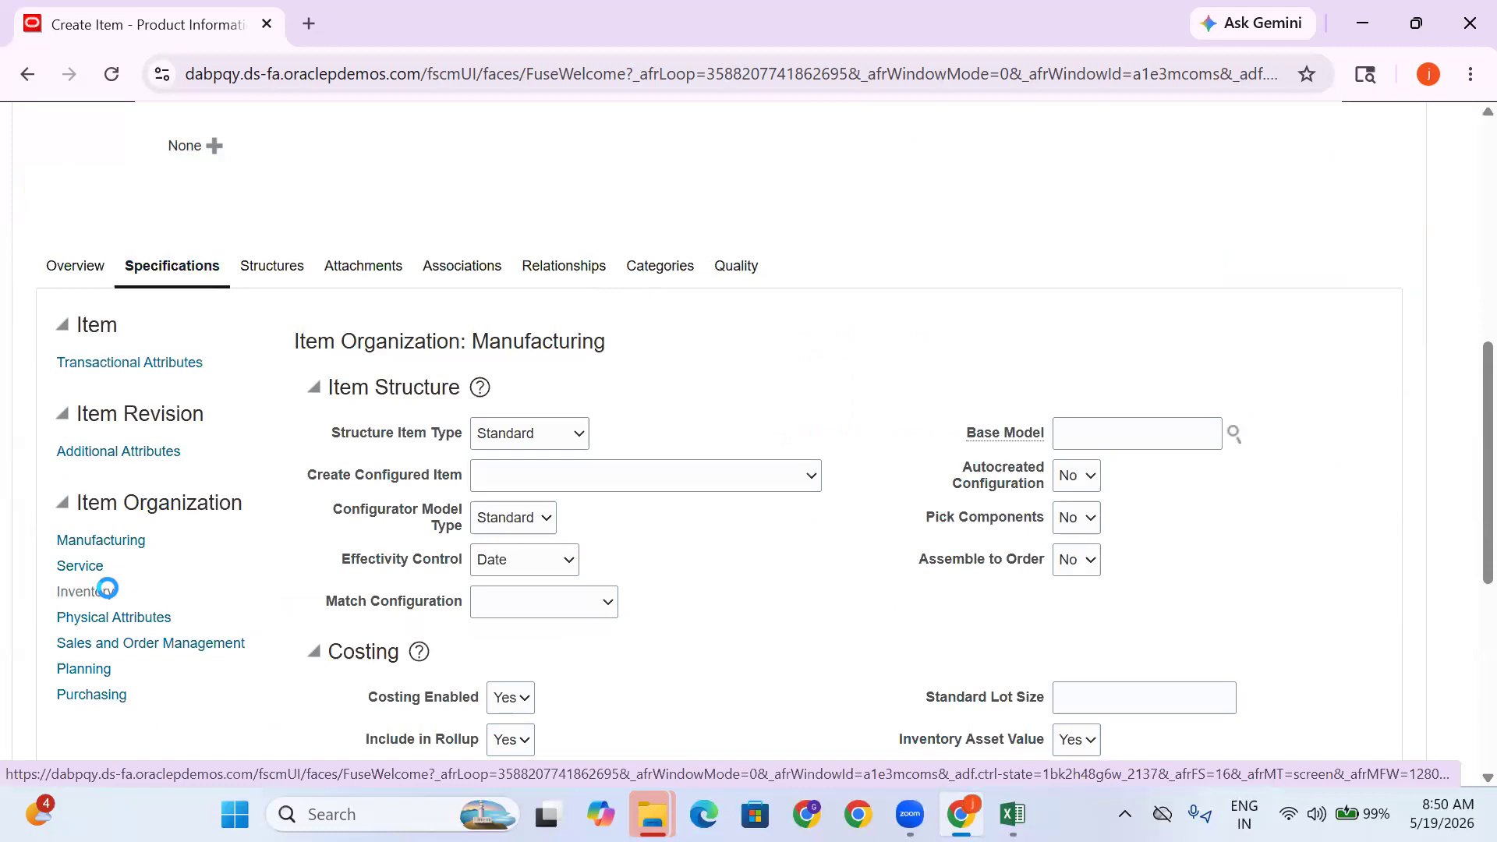
triple_click(1188, 501)
Open the item's TATA_PUNE_INV record from its associations and check Revision Control in its Inventory specifications
left_click(457, 267)
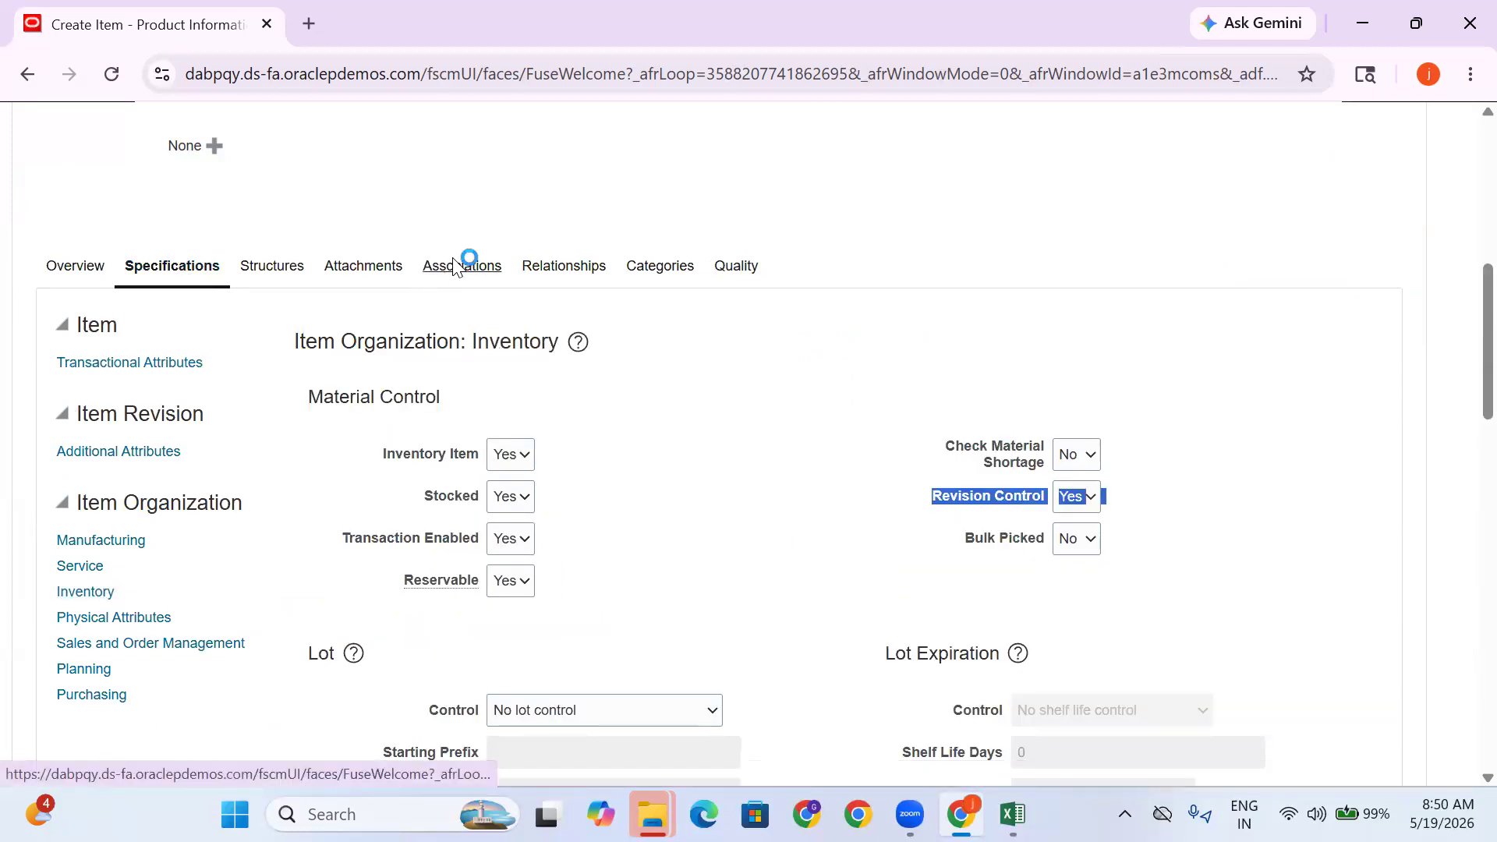
left_click(161, 667)
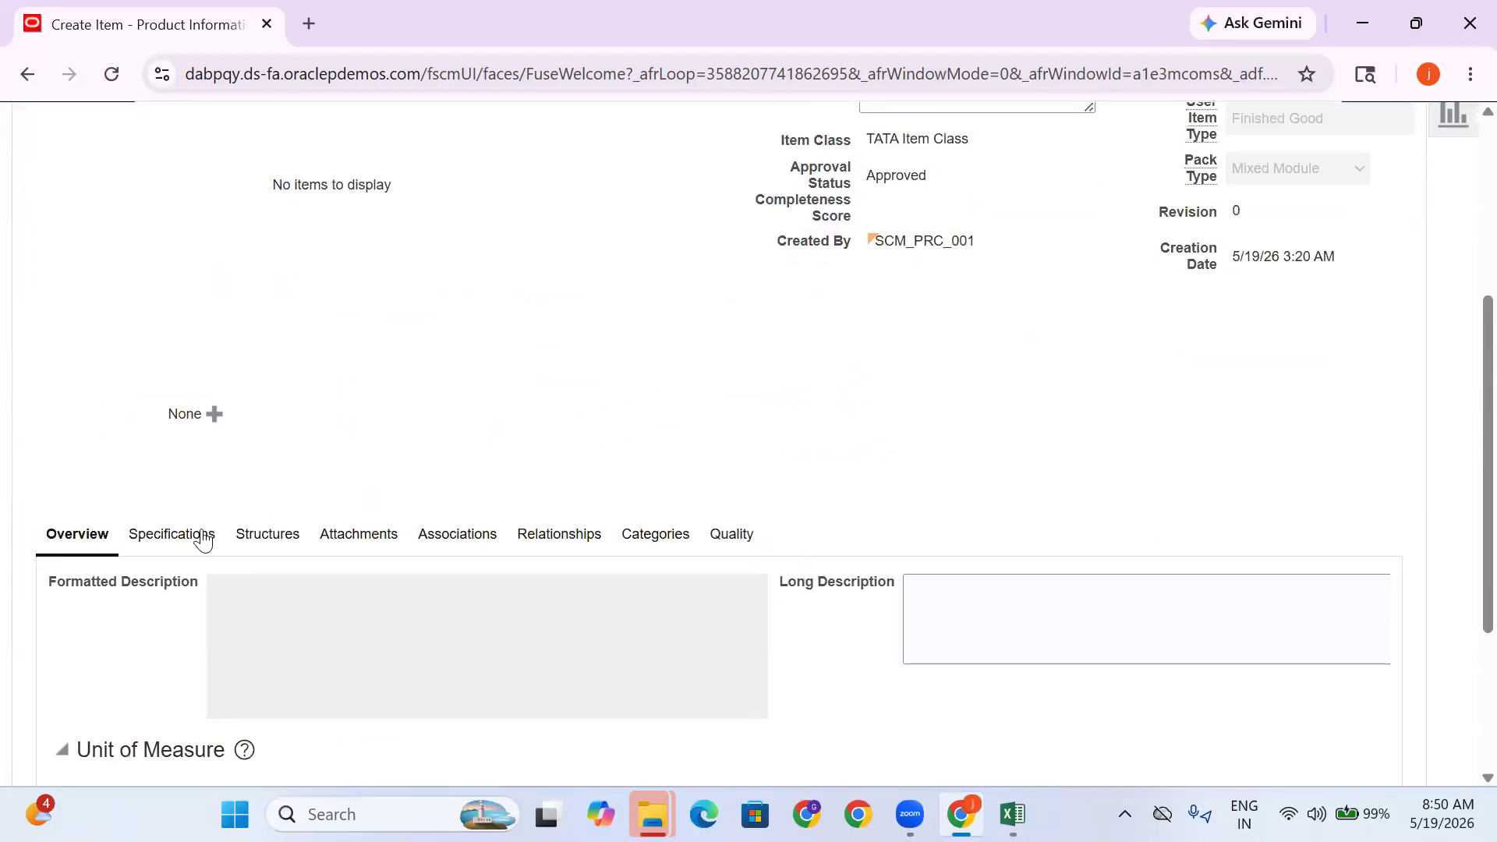
left_click(202, 538)
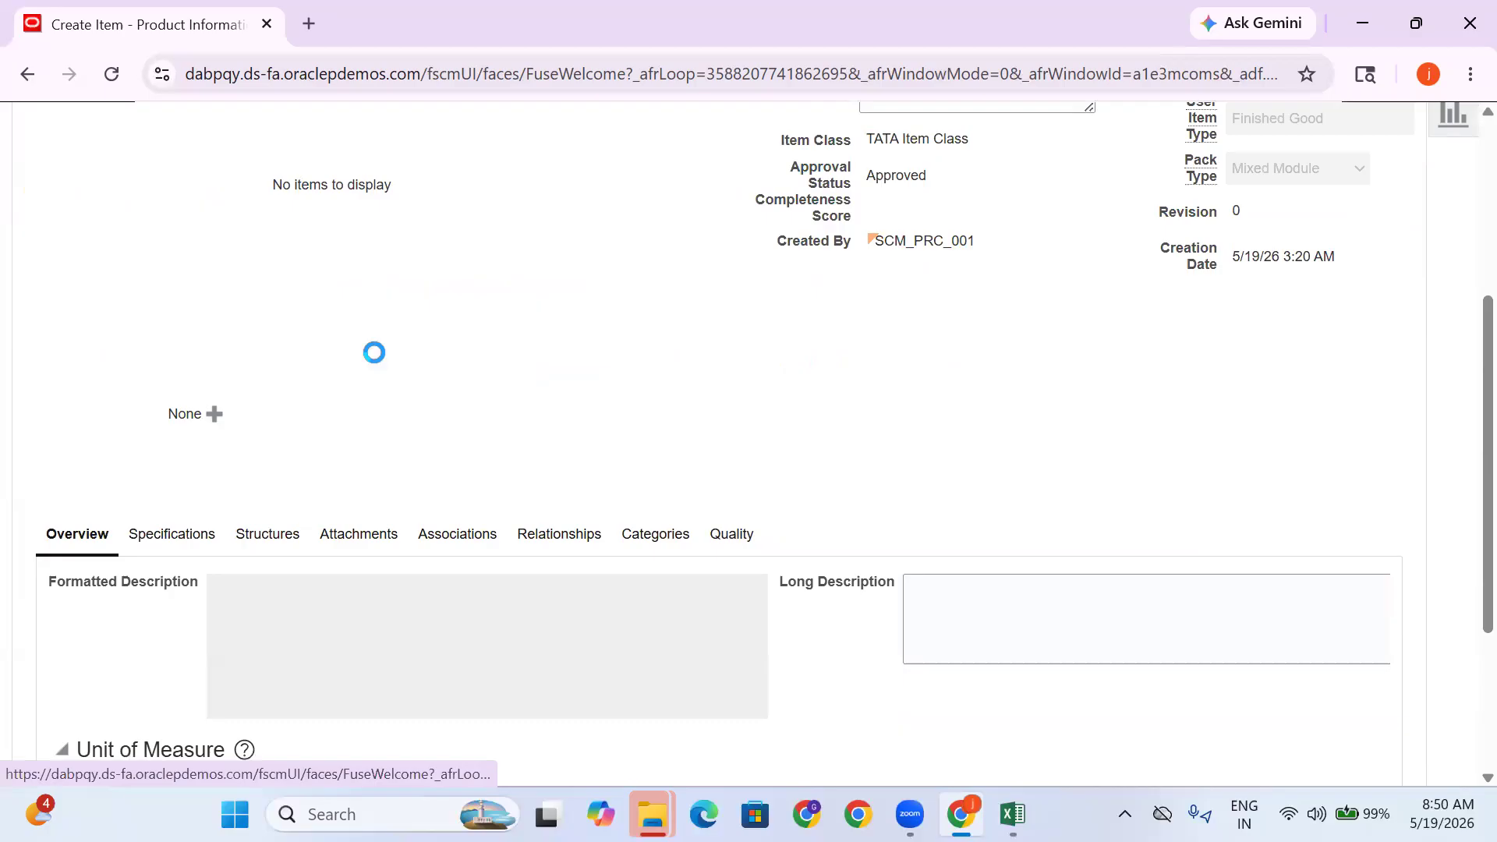
scroll(273, 328, "down", 5)
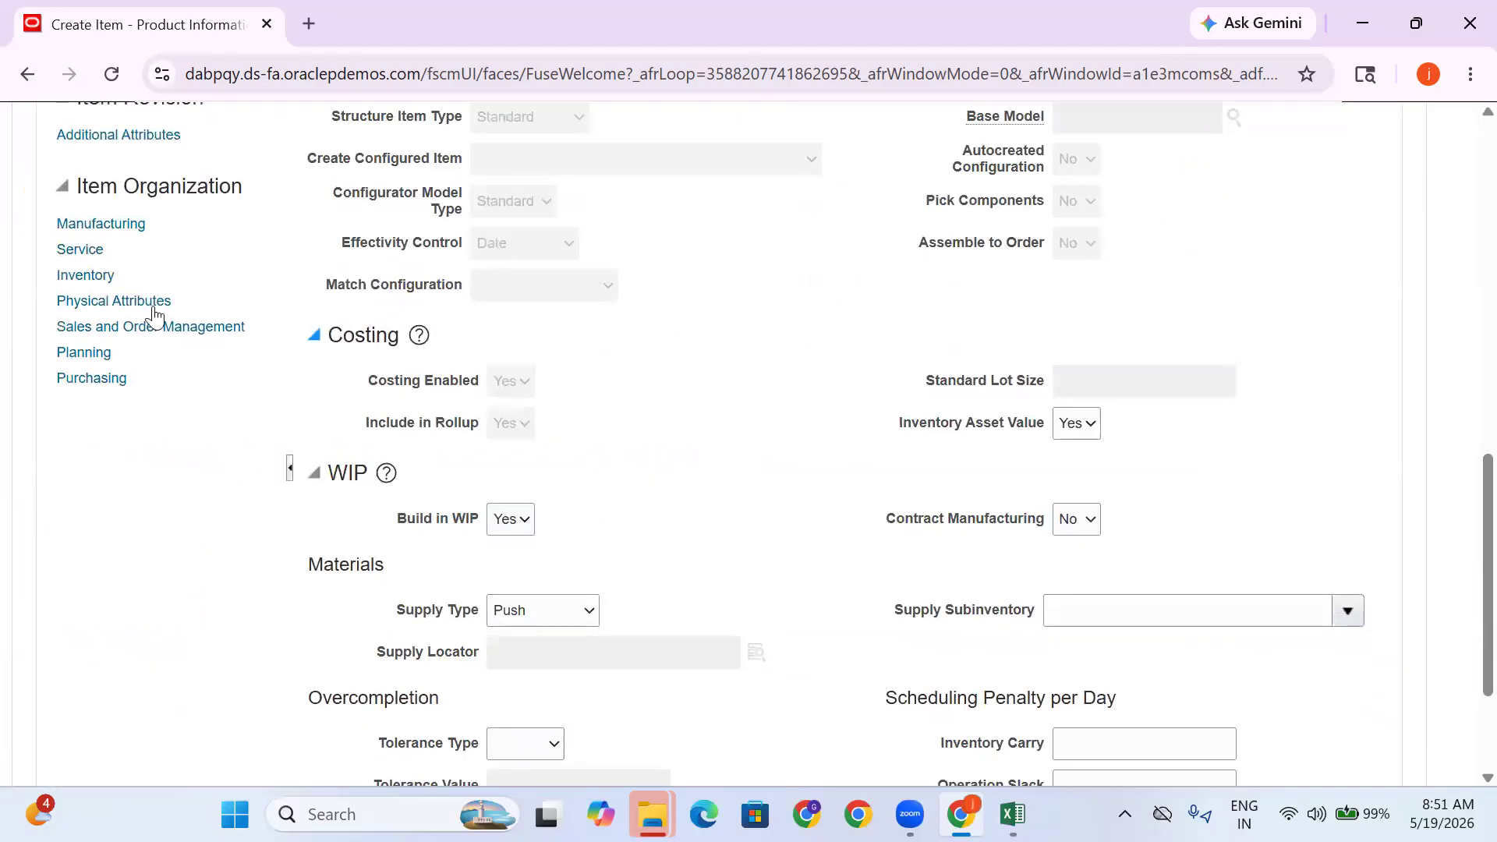
left_click(82, 273)
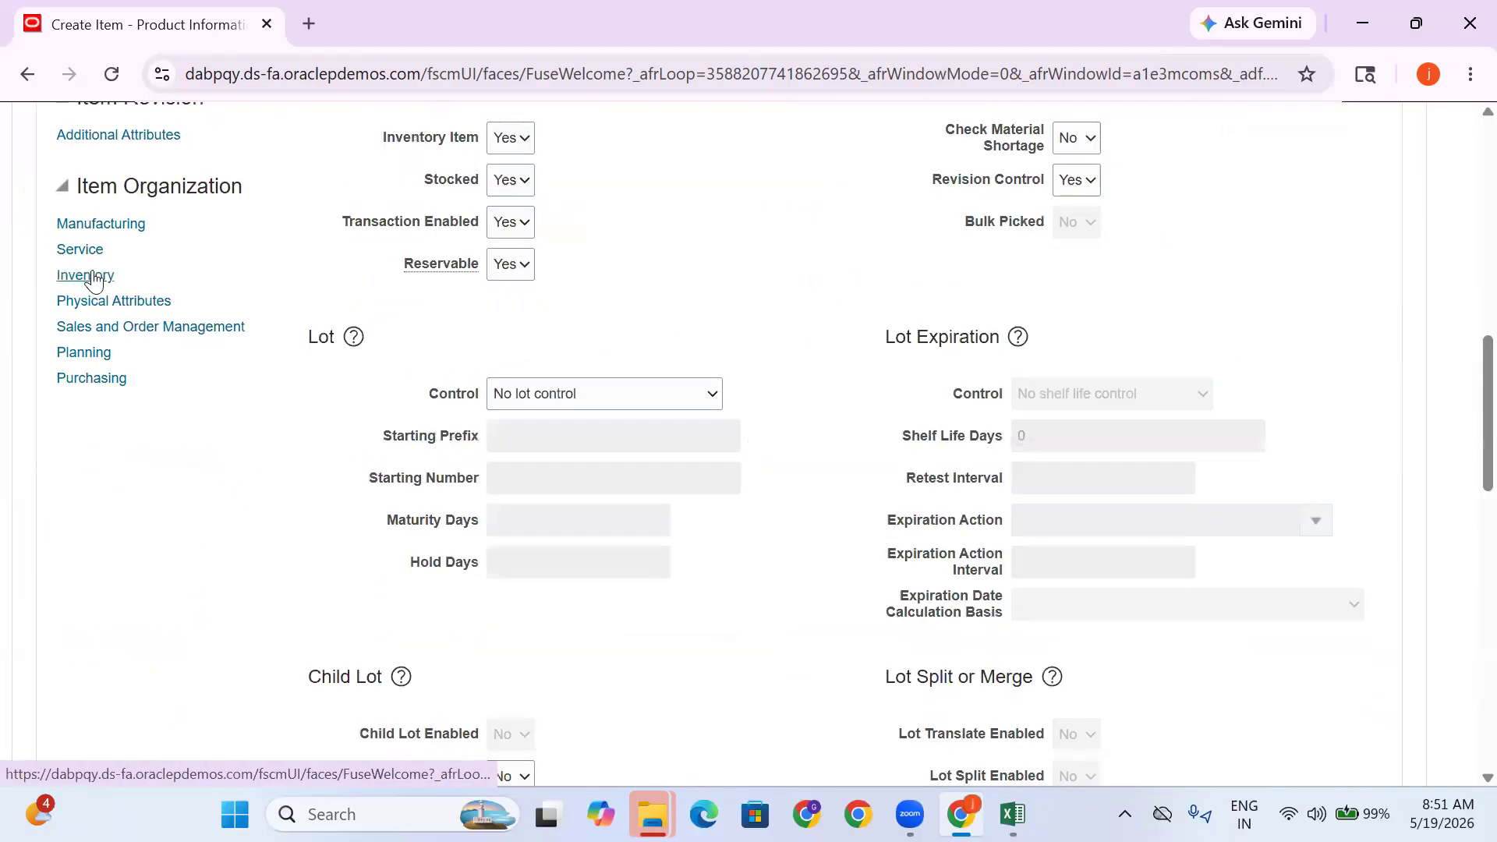
left_click_drag(909, 424, 1143, 424)
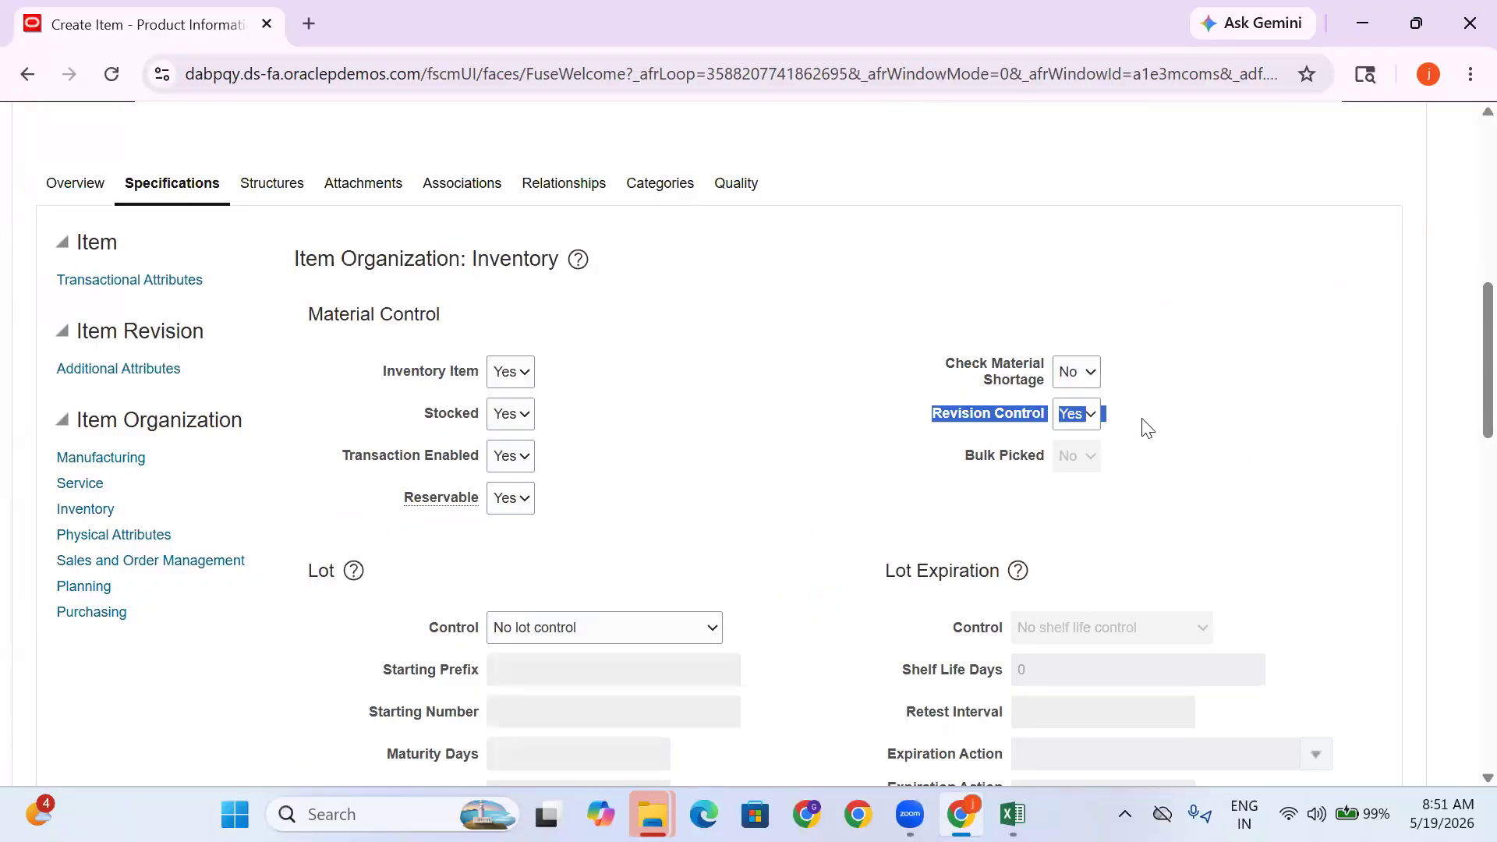
left_click(1220, 417)
Open Manage Revisions for the TATA_PUNE_INV item and examine the existing revision's code and effective date
scroll(1223, 411, "up", 10)
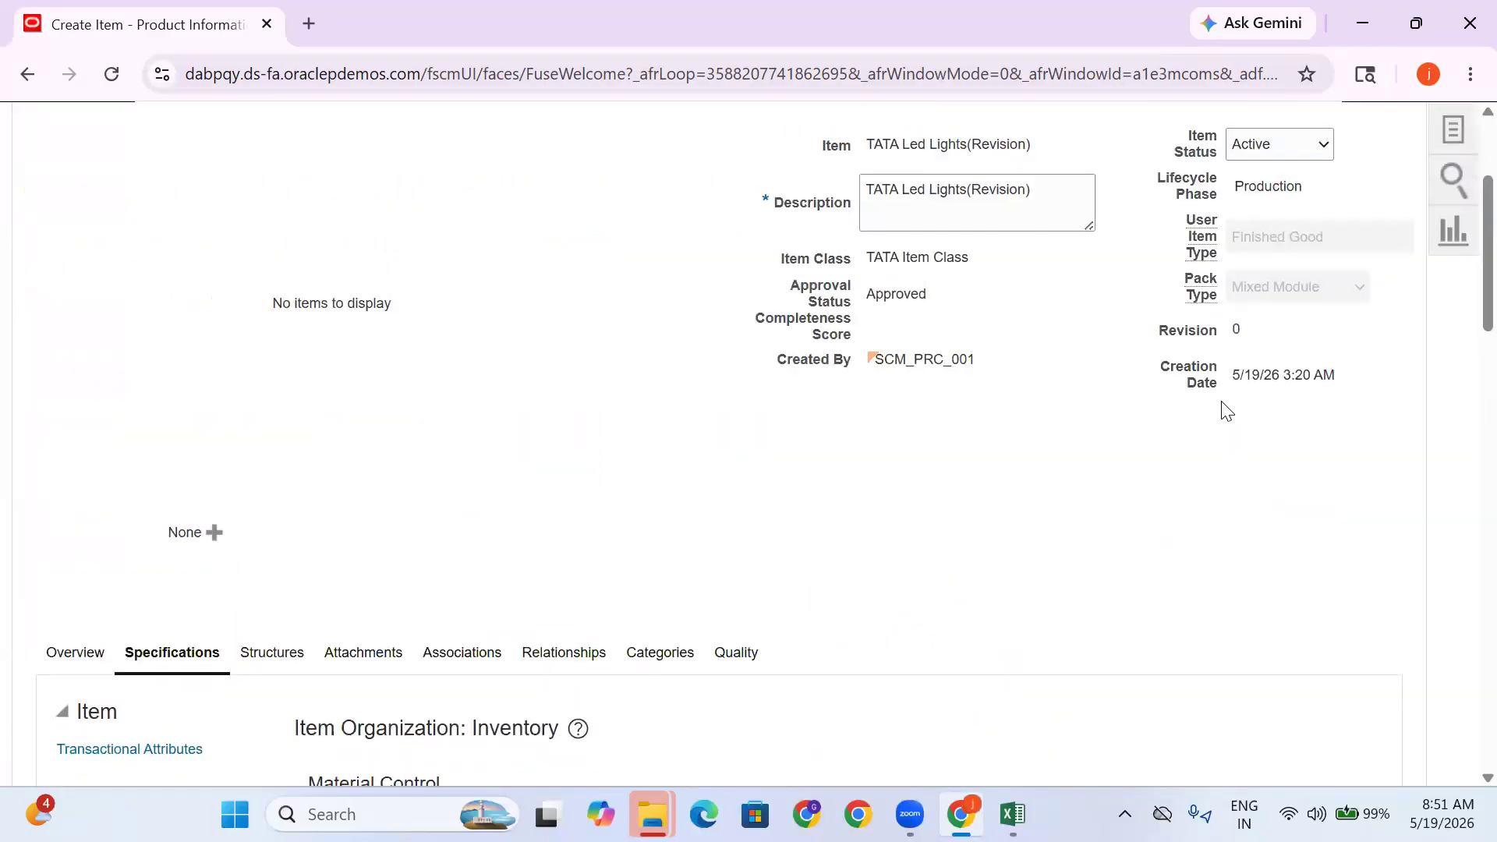
left_click(1189, 260)
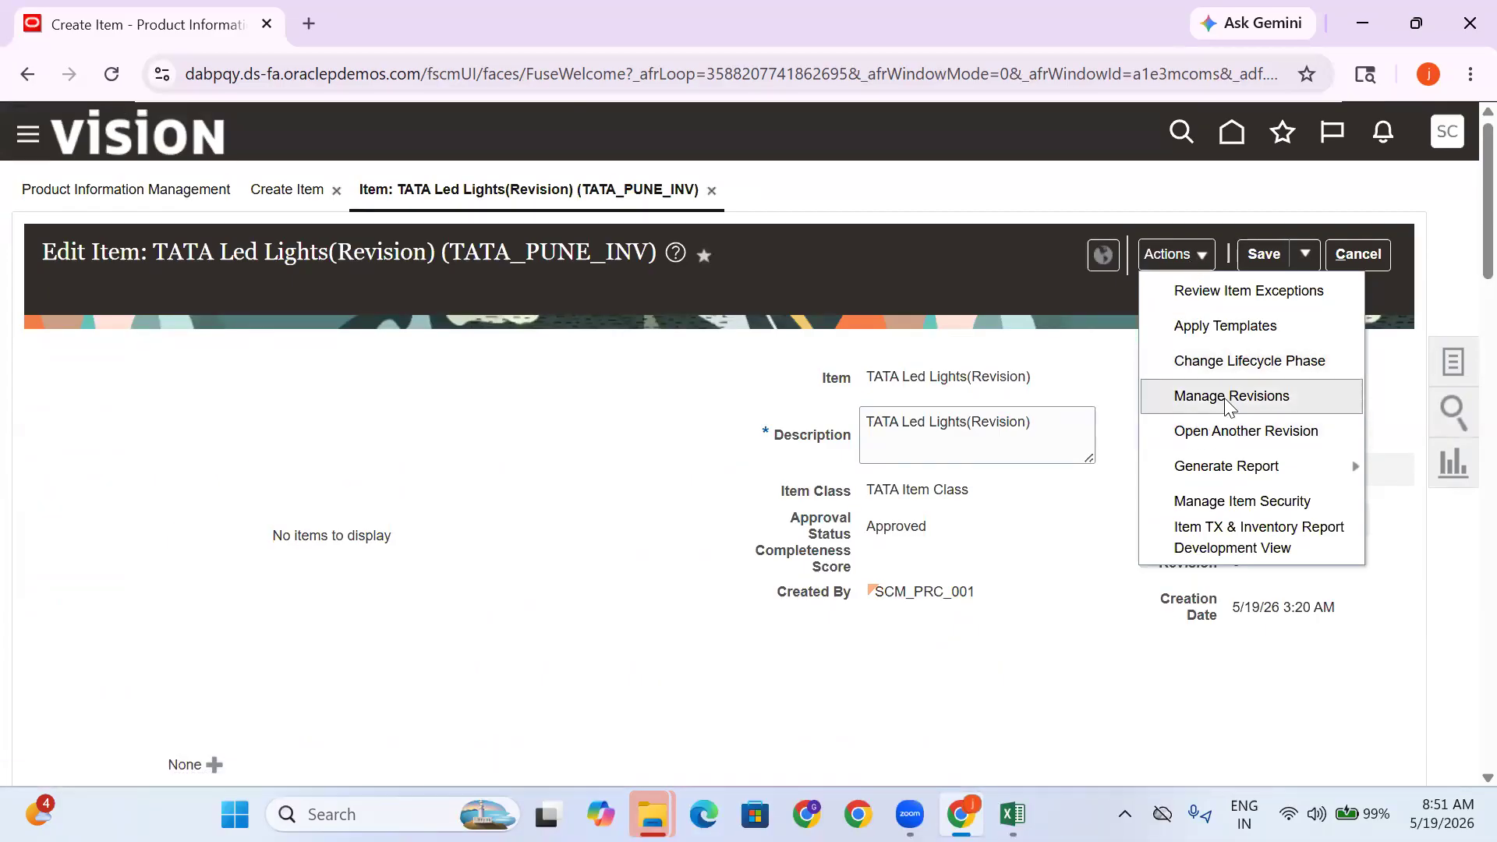
left_click_drag(1296, 394, 1171, 394)
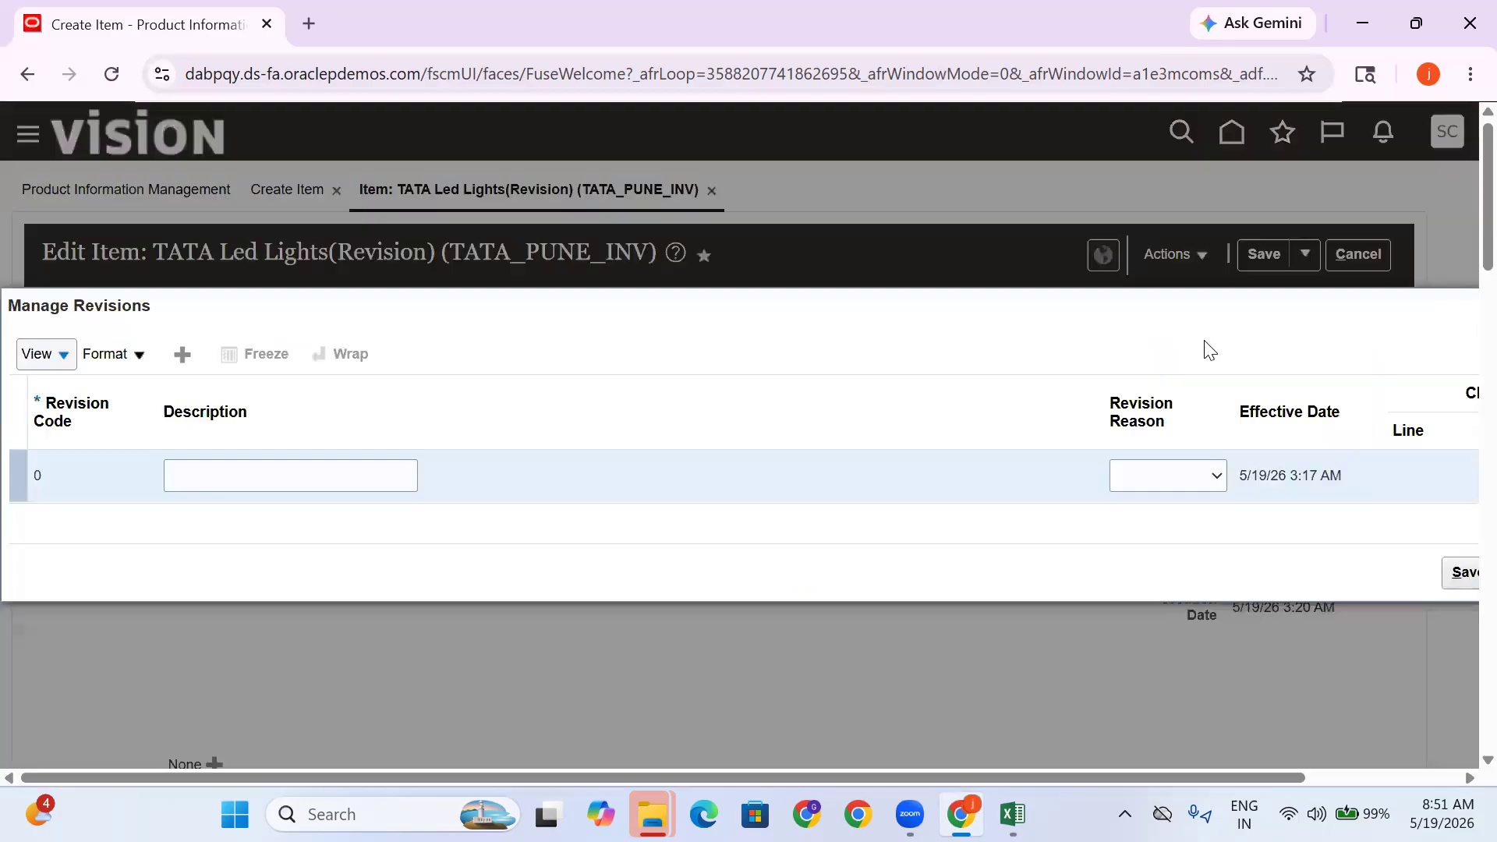
left_click(74, 483)
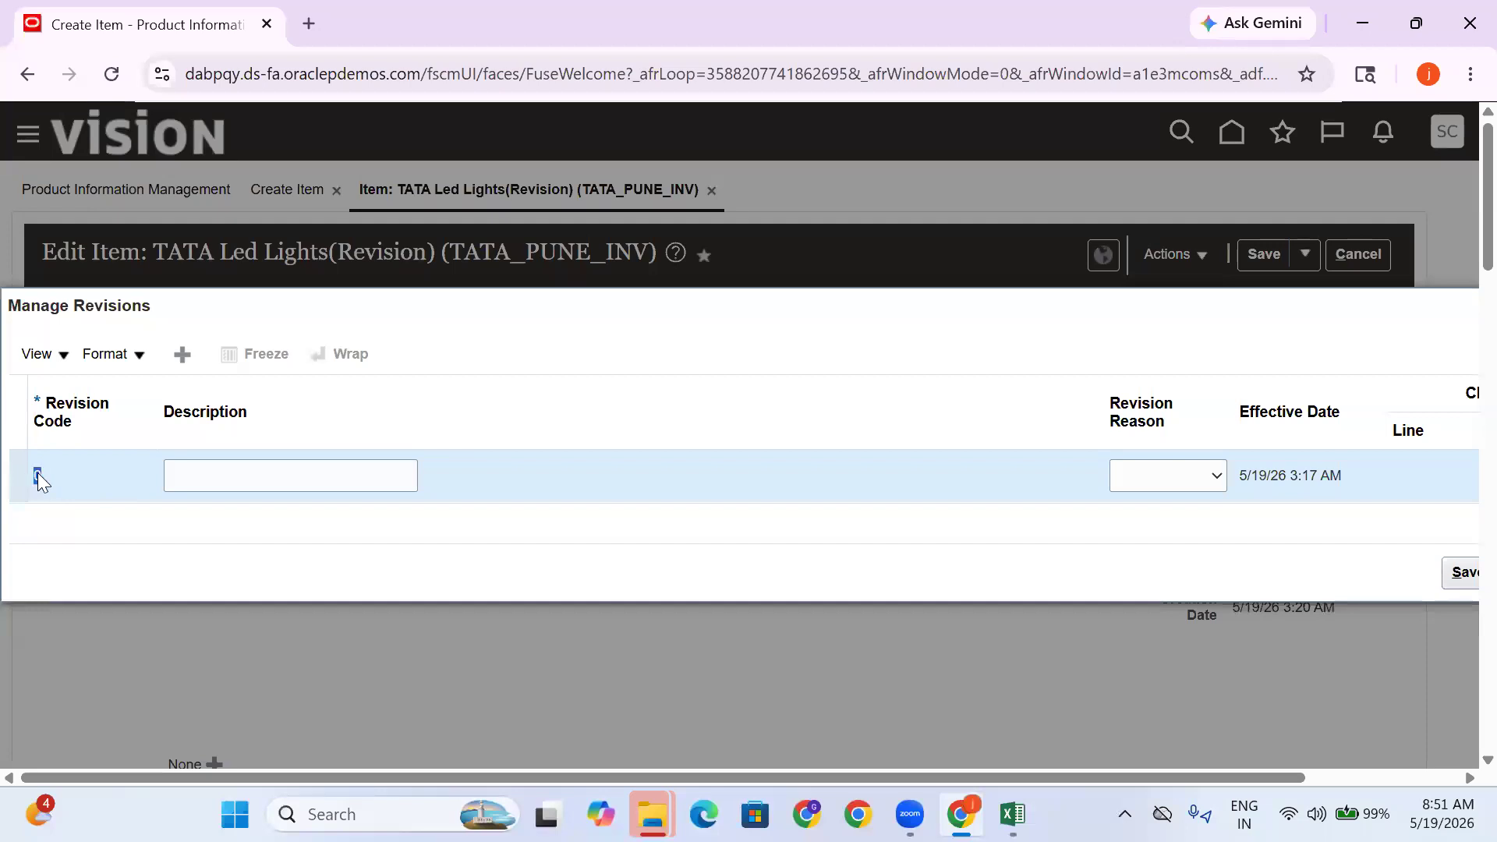
left_click(241, 485)
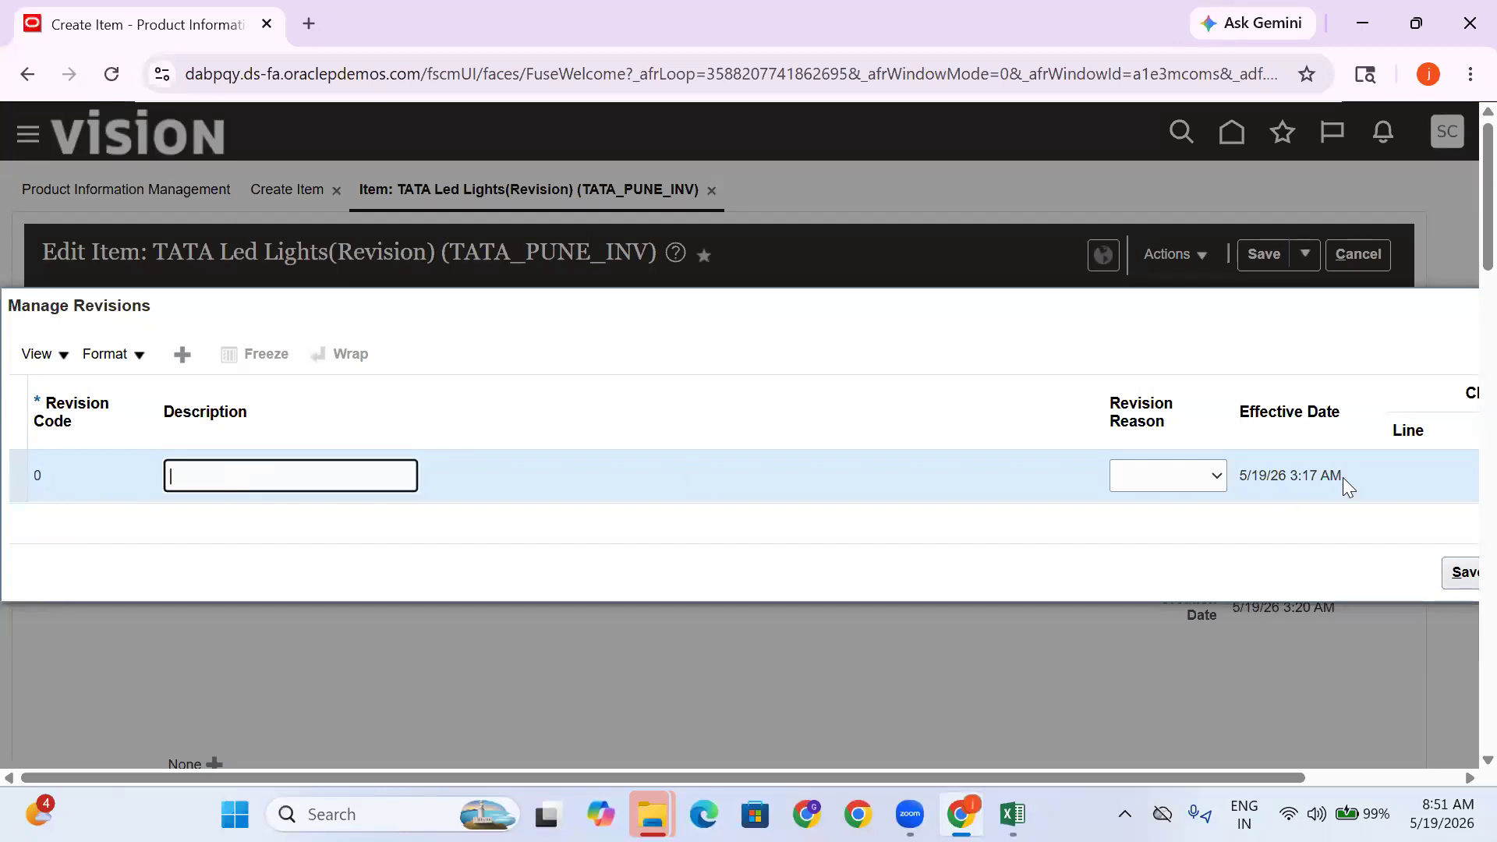
left_click_drag(1344, 476, 1244, 477)
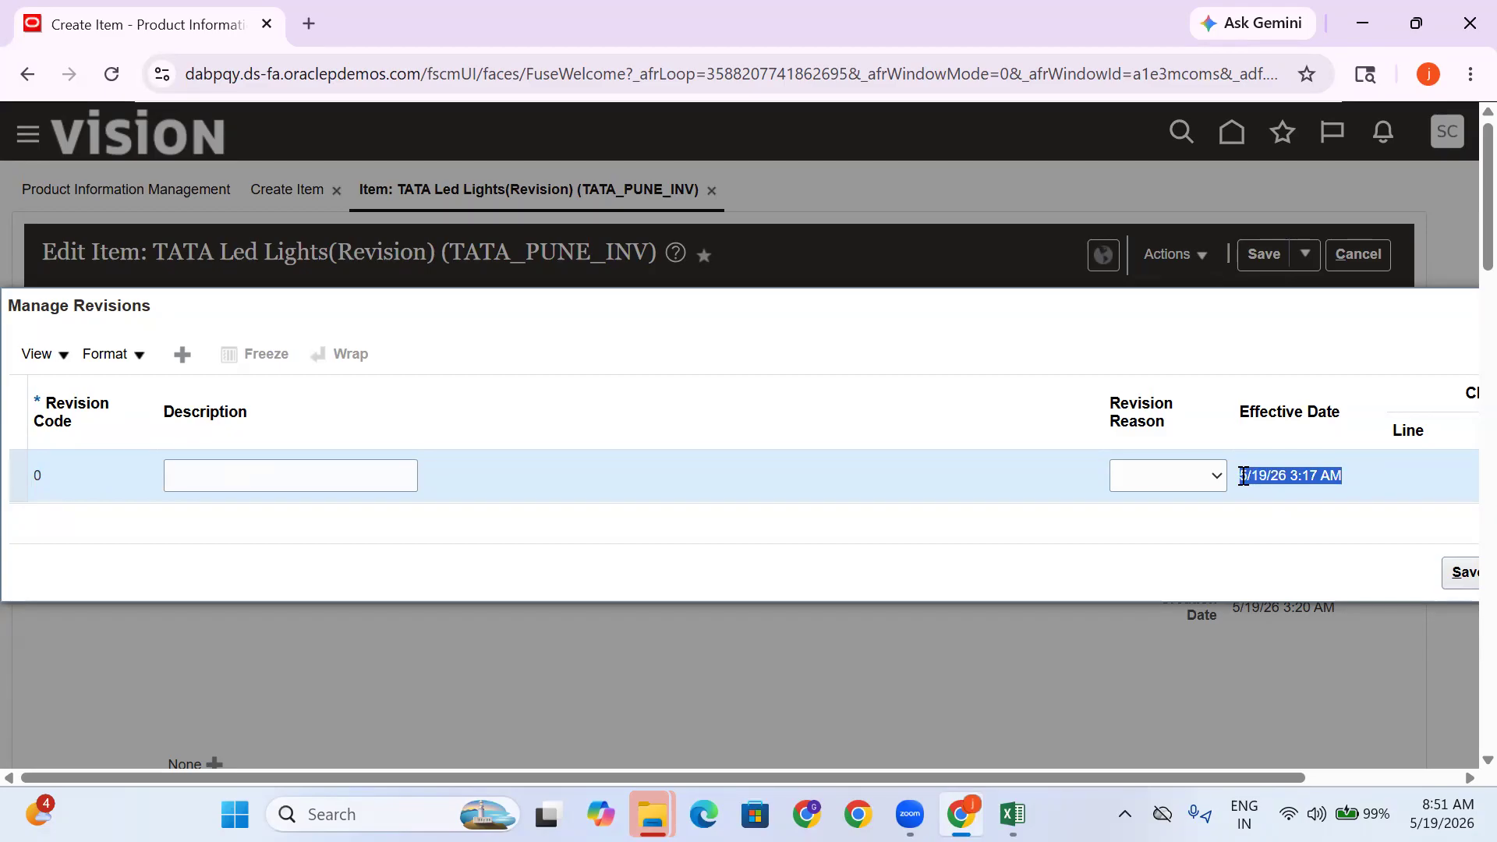
left_click(1358, 478)
left_click_drag(1349, 474, 1238, 478)
Enter First Revision as the description of revision 0
left_click(249, 471)
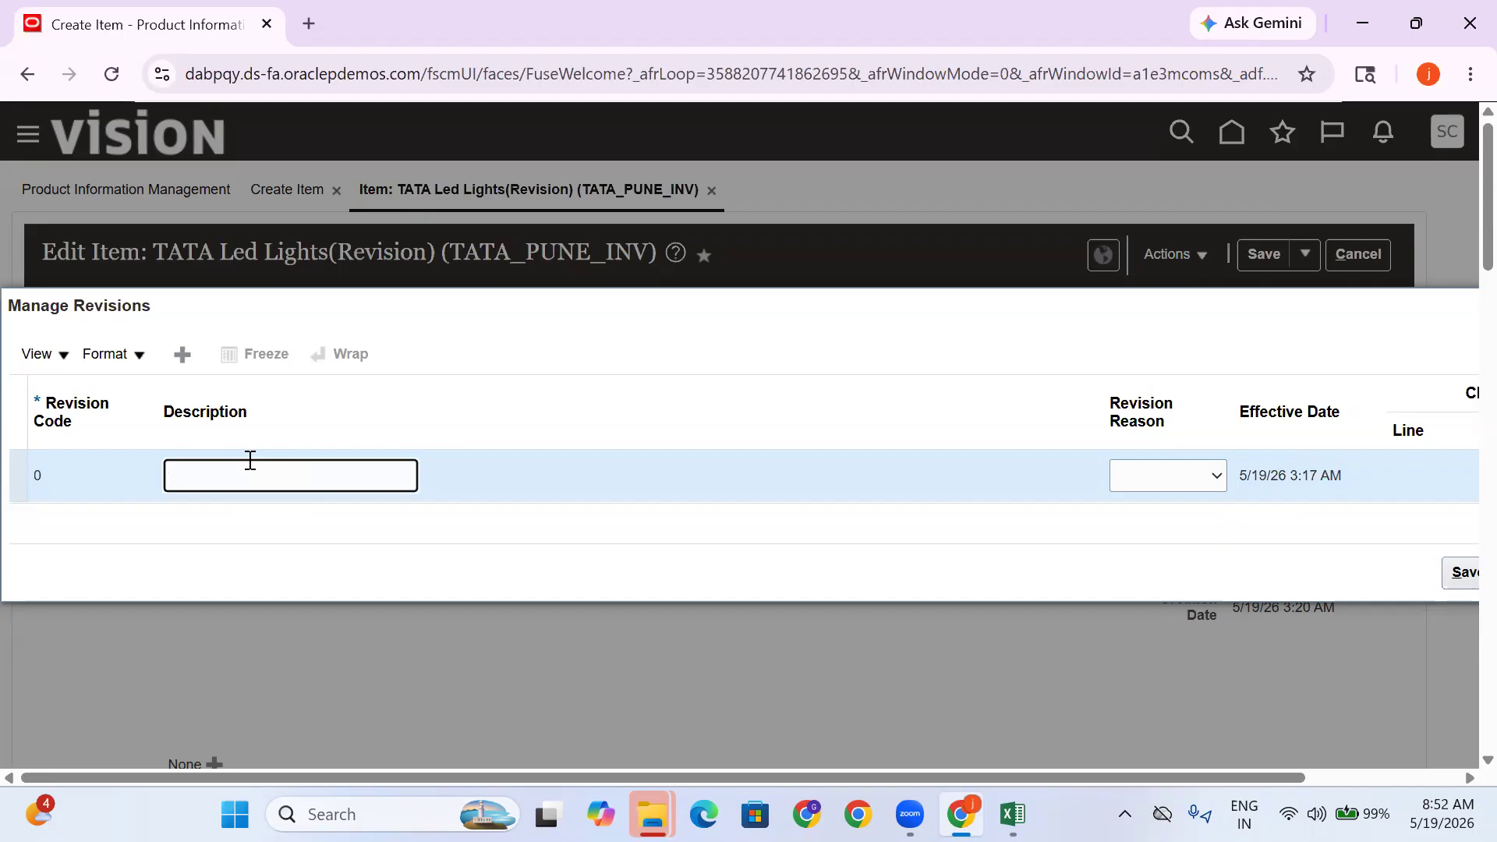
type("First Revision")
left_click(388, 554)
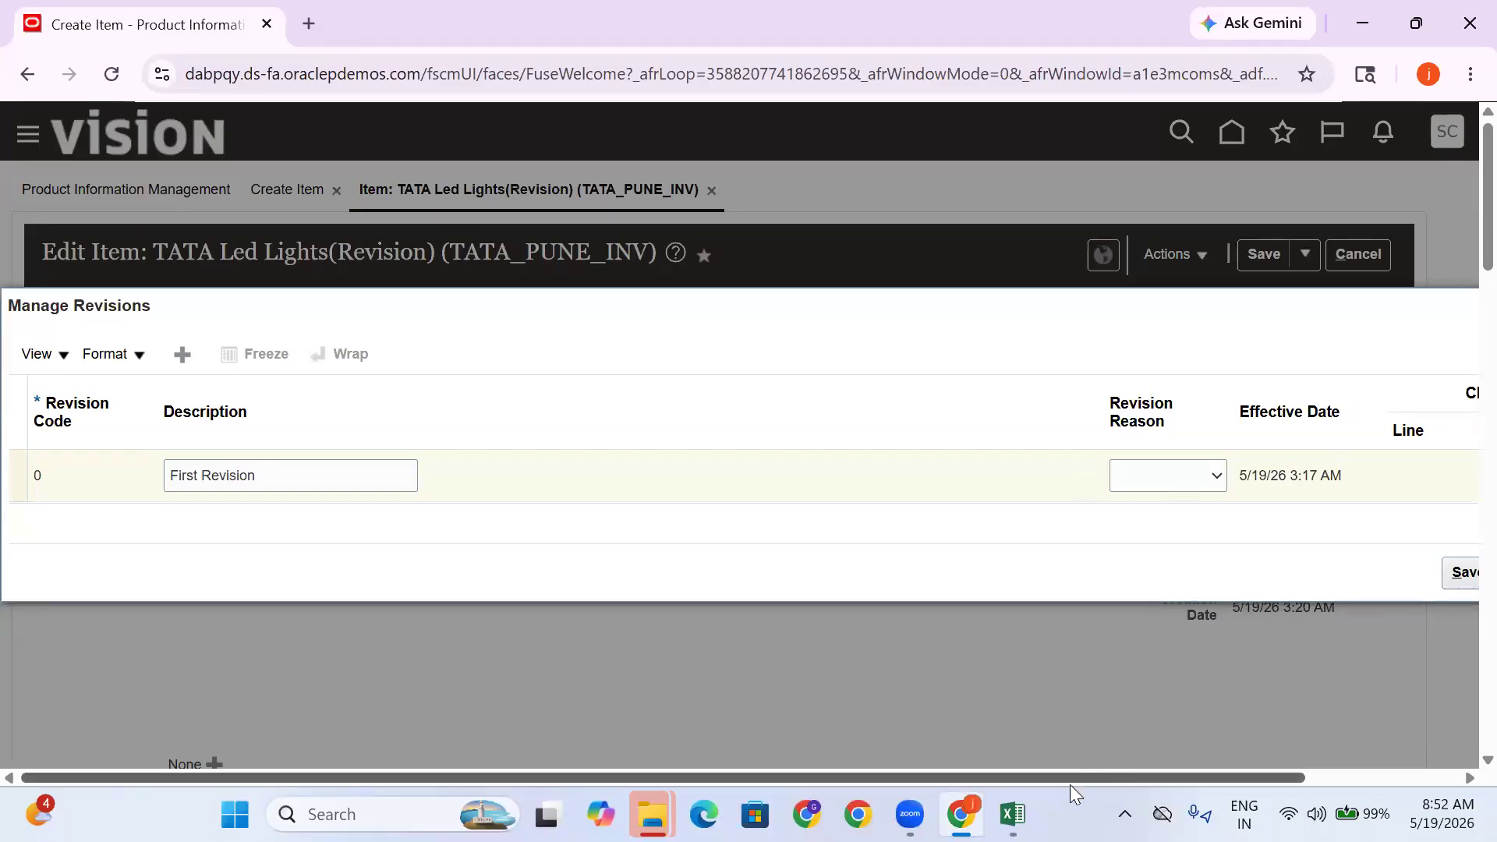
Switch to the Excel Training Doc sheet and review the item name and Revision Control entries in row 333
left_click(1012, 814)
left_click(1023, 587)
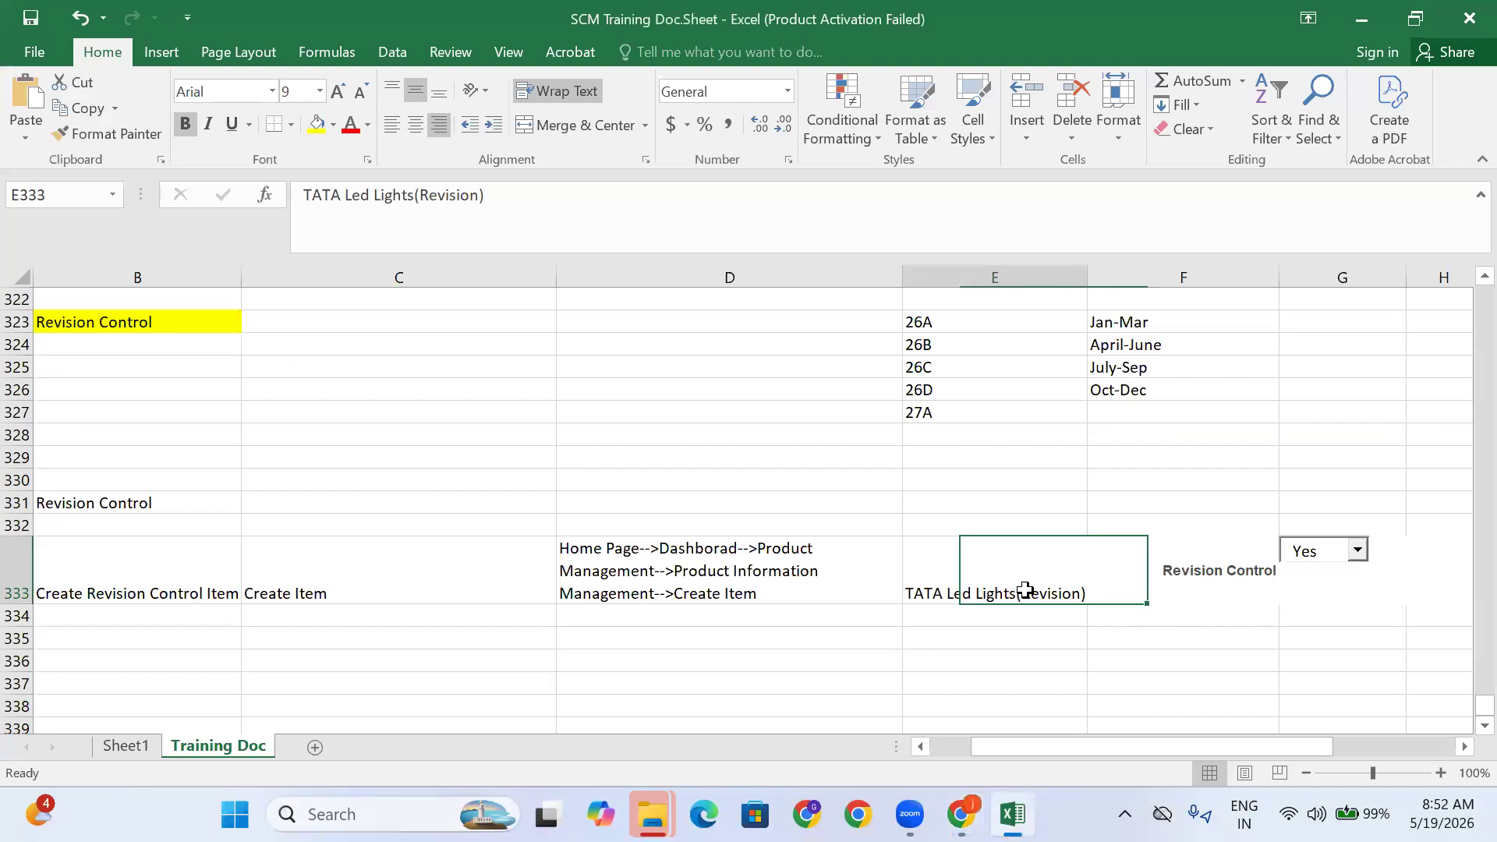
left_click(1095, 595)
left_click(988, 592)
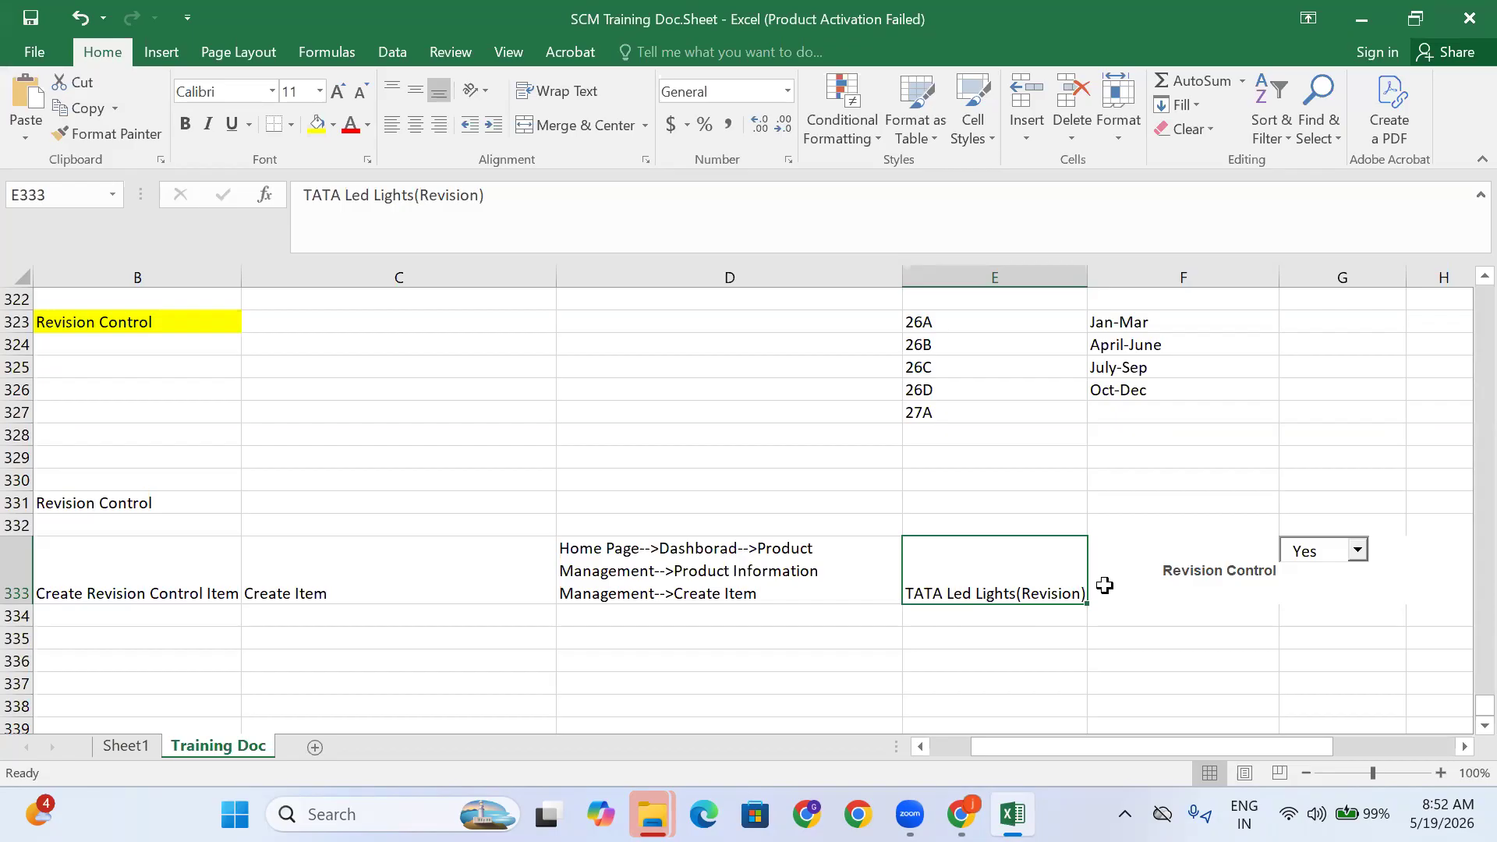
Return to Oracle in Chrome and set the Revision Reason of revision 0 to Quality improvement
left_click(961, 814)
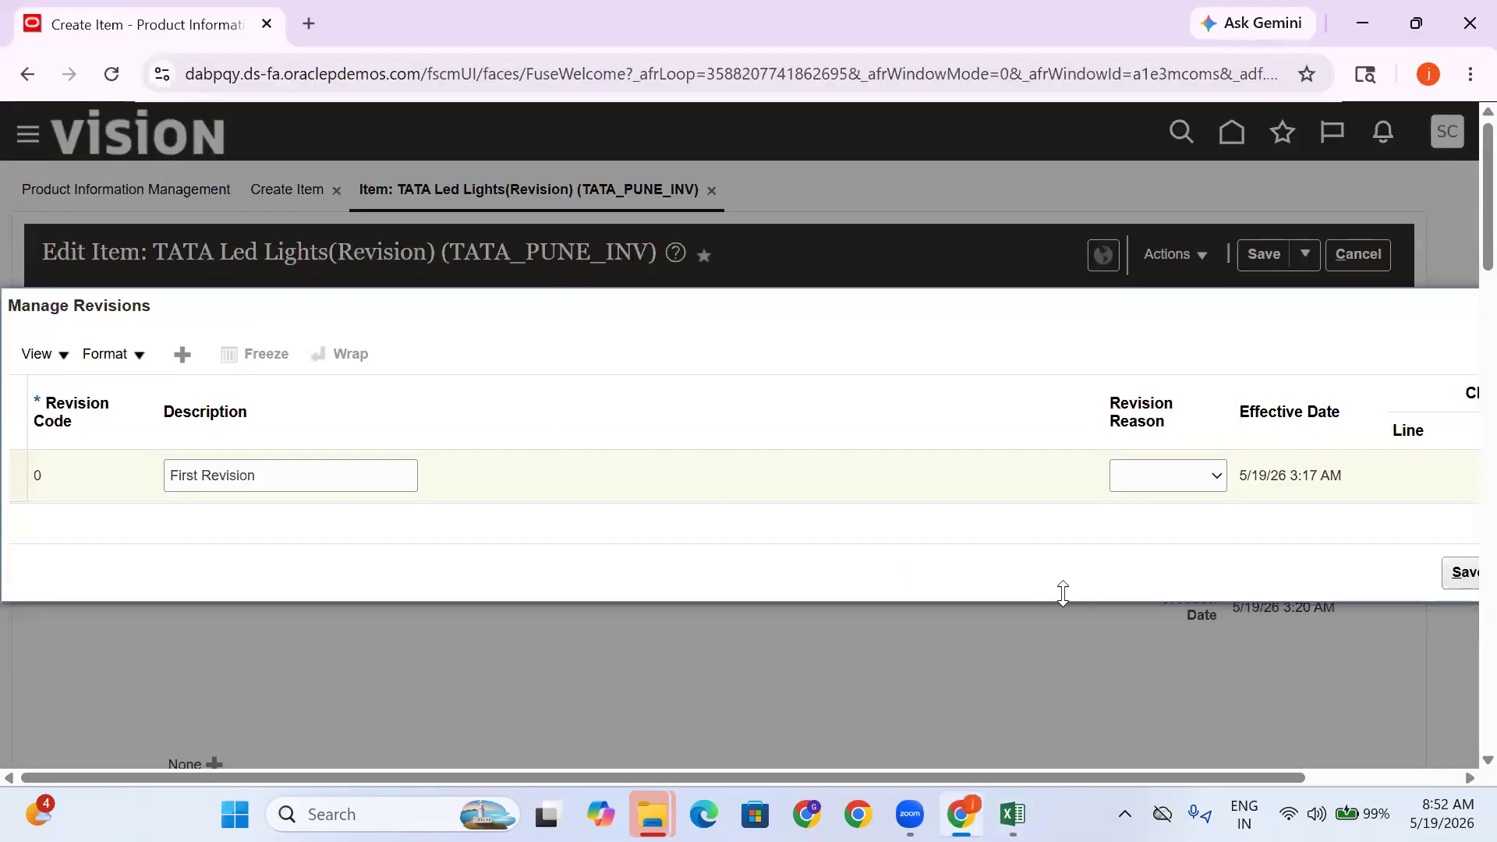
left_click(1167, 485)
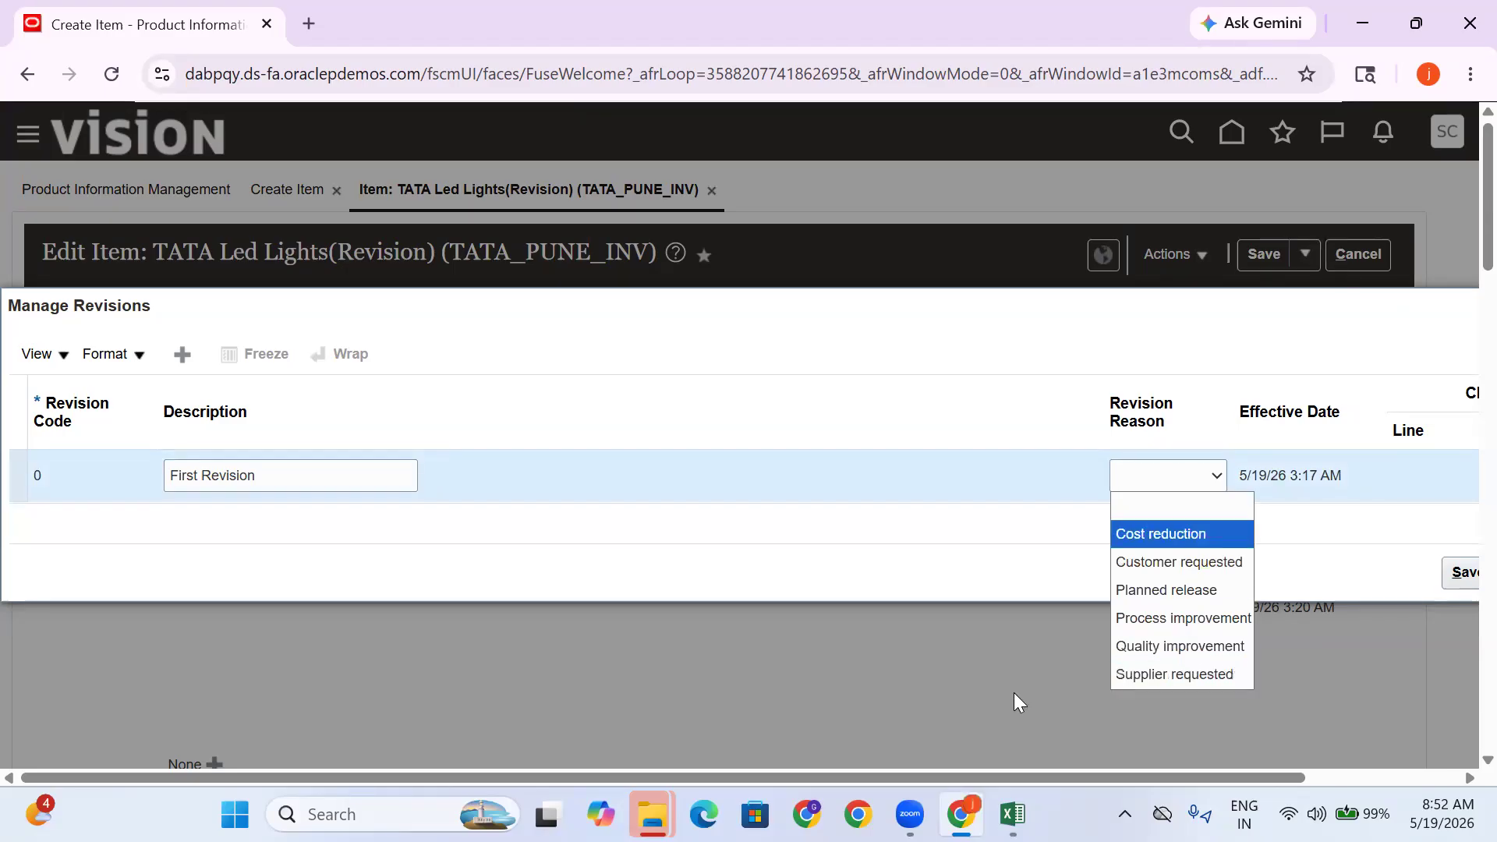
key("Down")
key("Down")
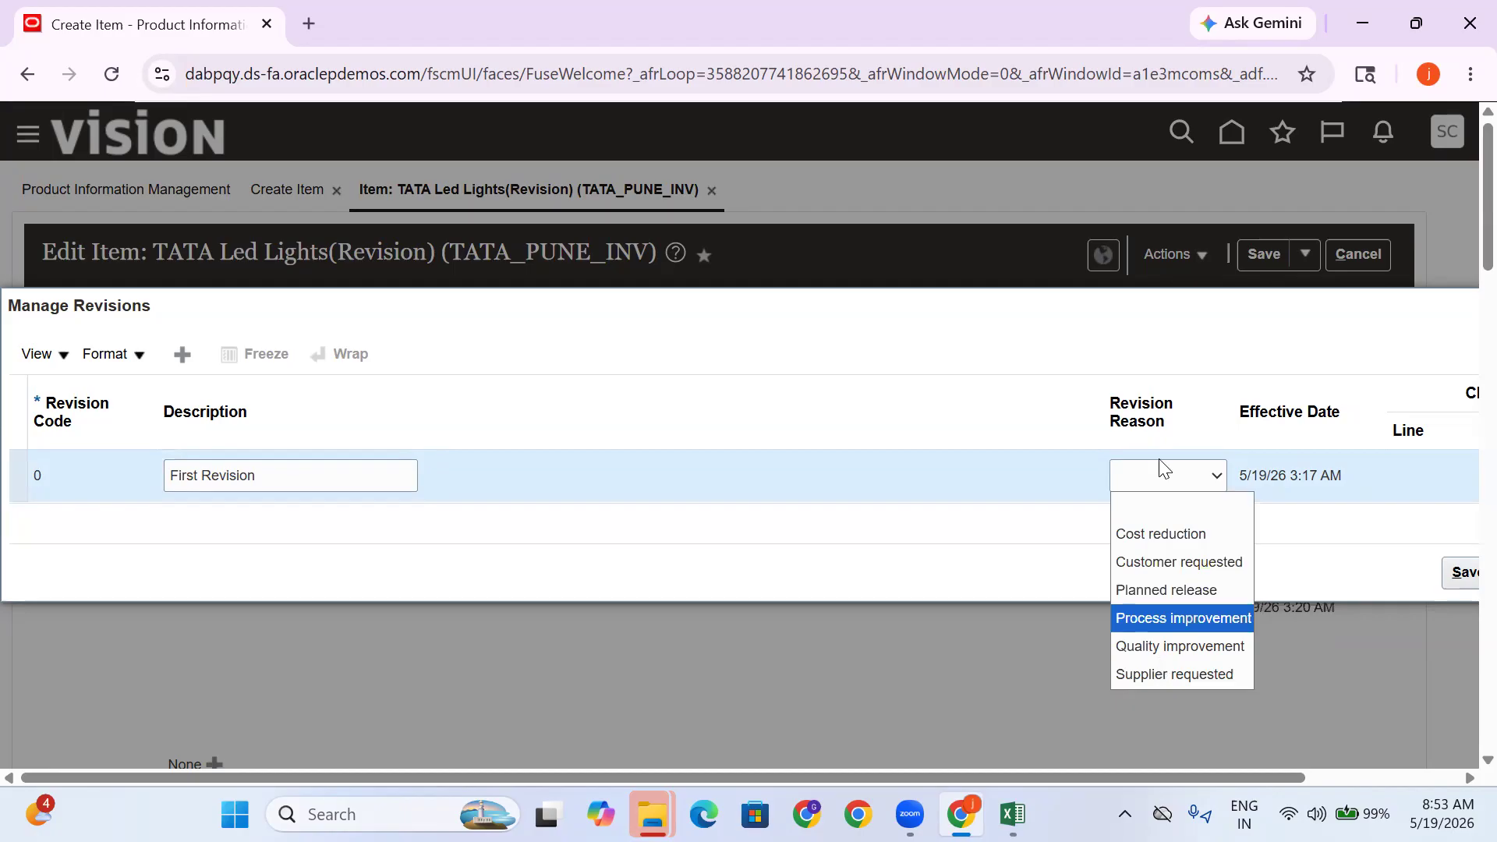
left_click(1170, 647)
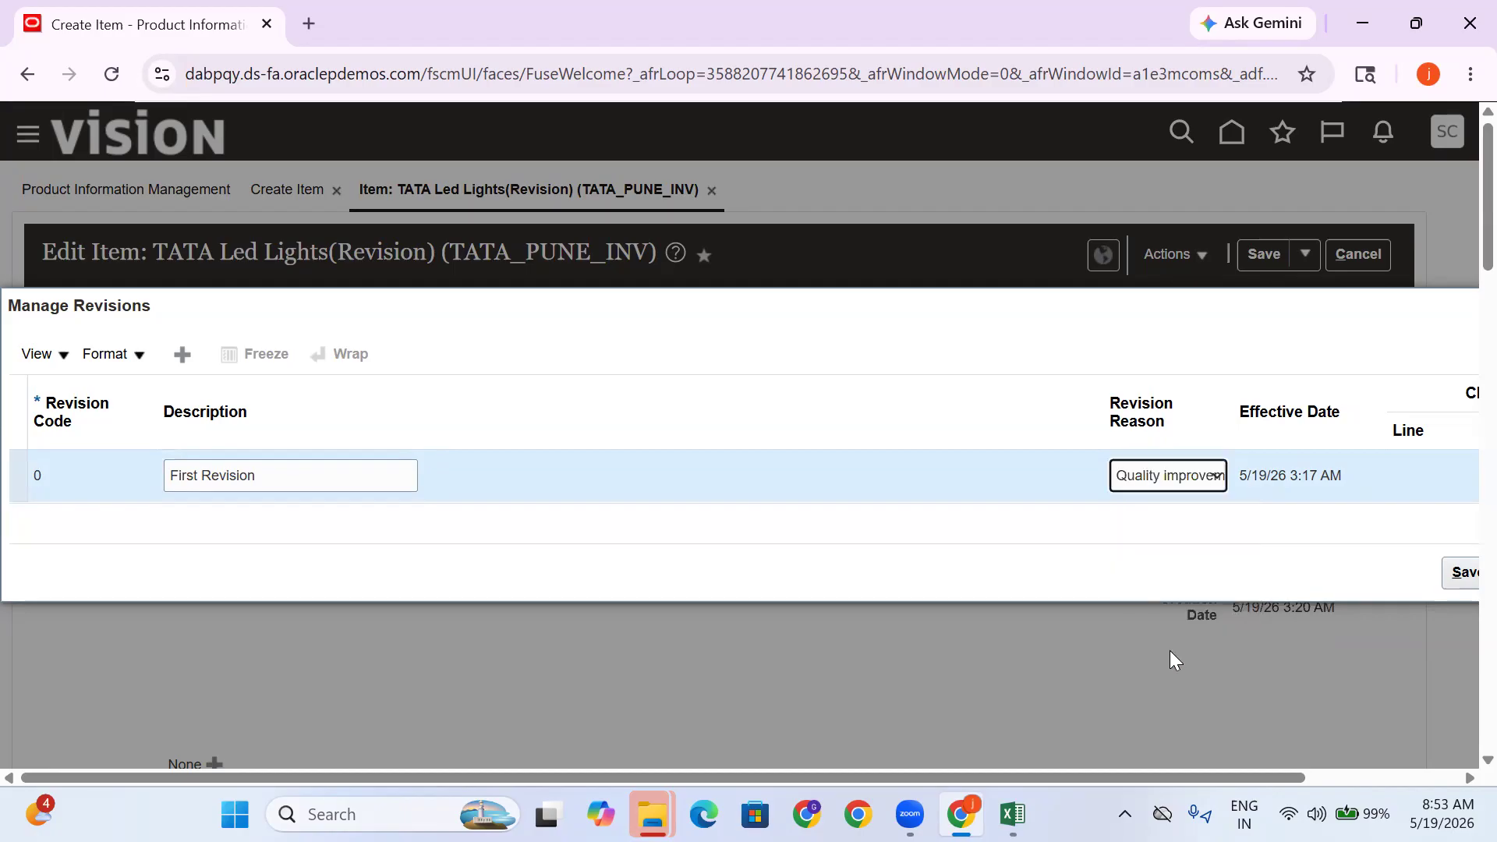
Add a new revision with code A and the description Second Revision
left_click(186, 361)
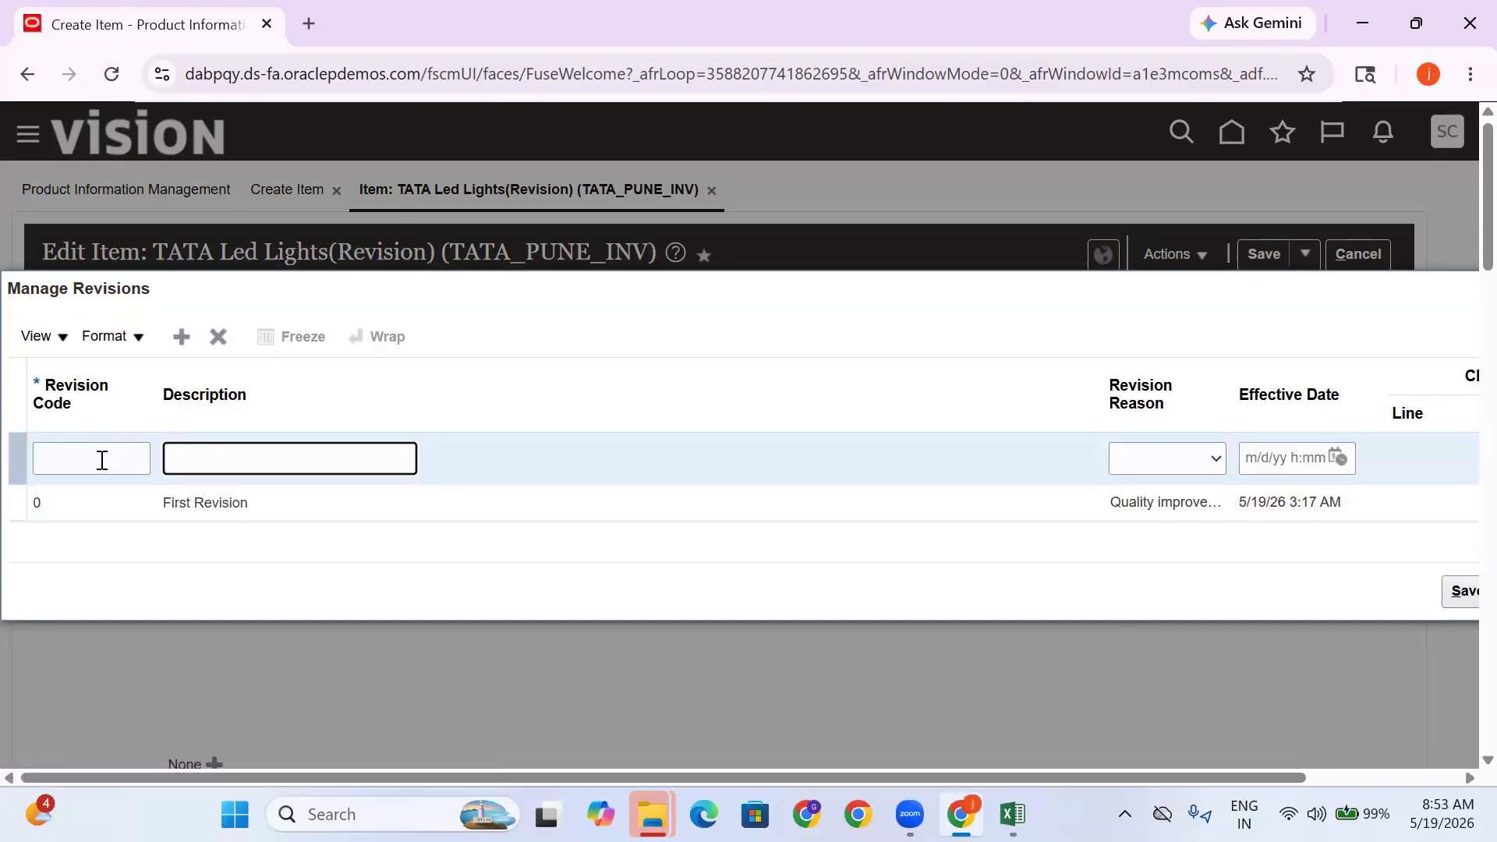
left_click(96, 460)
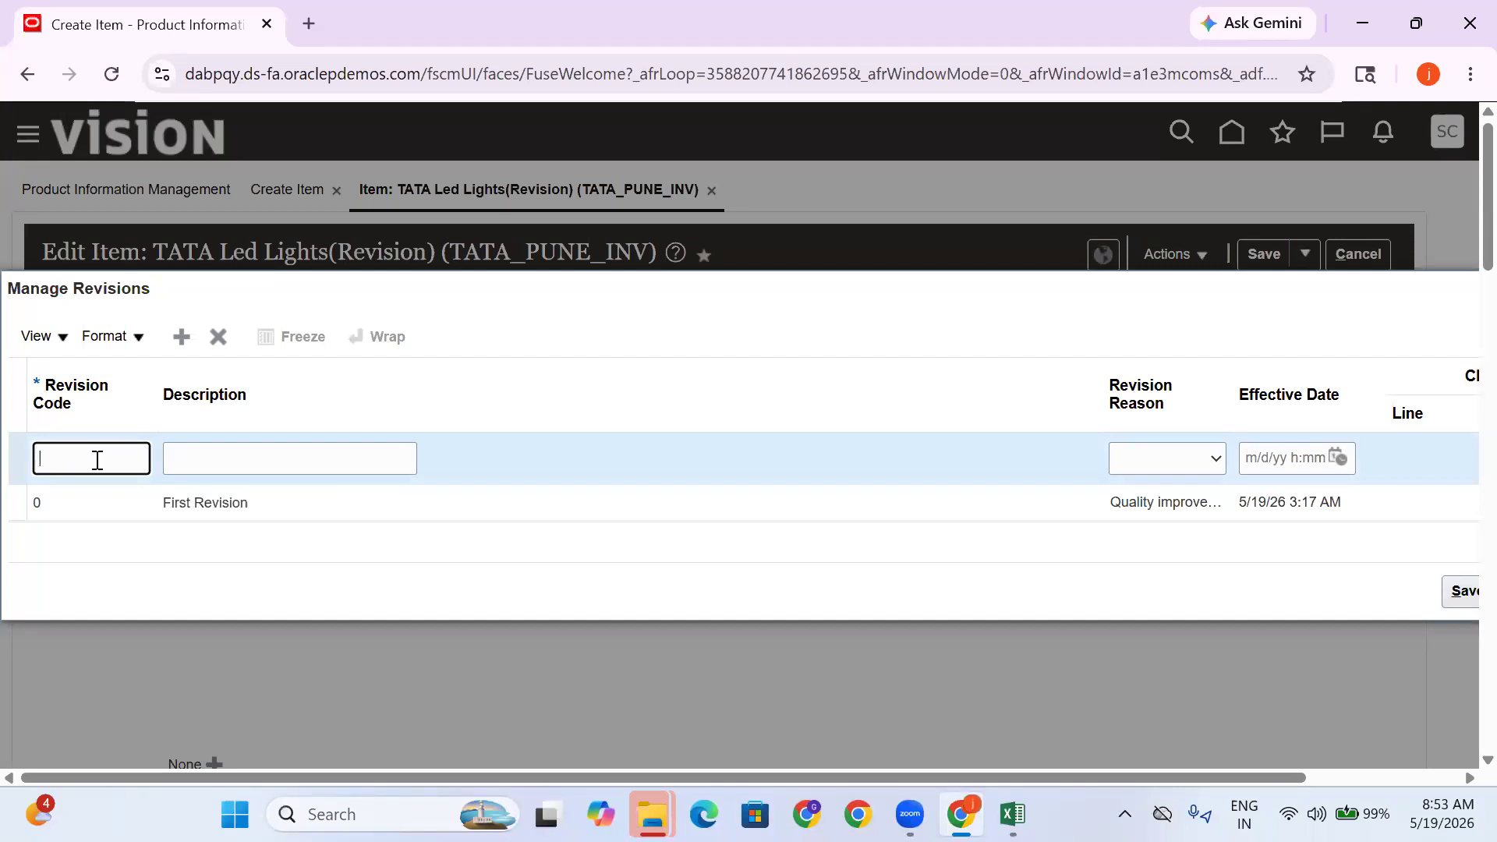
type("A")
left_click(216, 464)
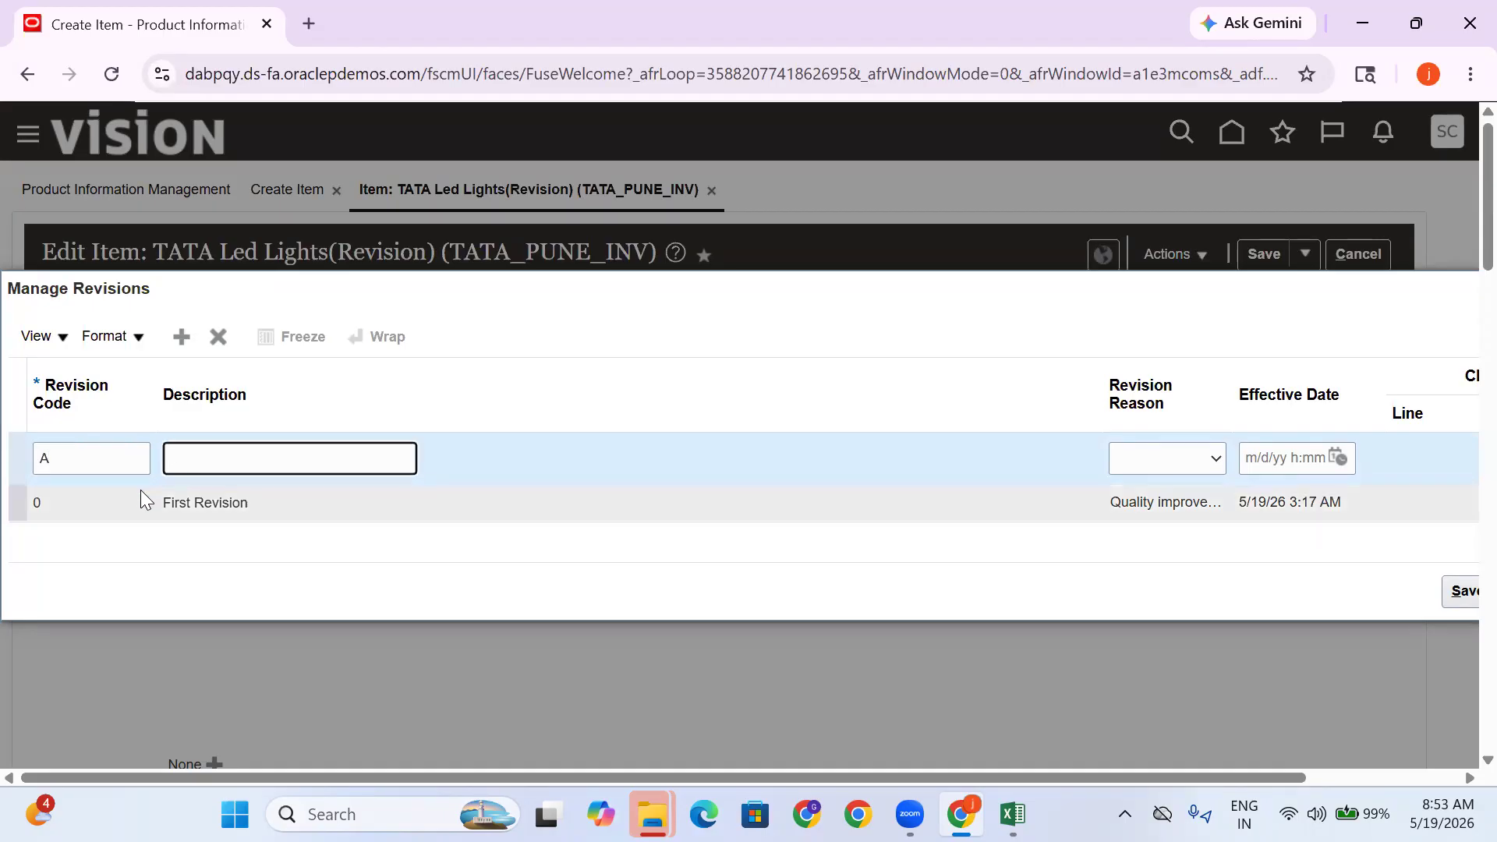
type("Second Revision")
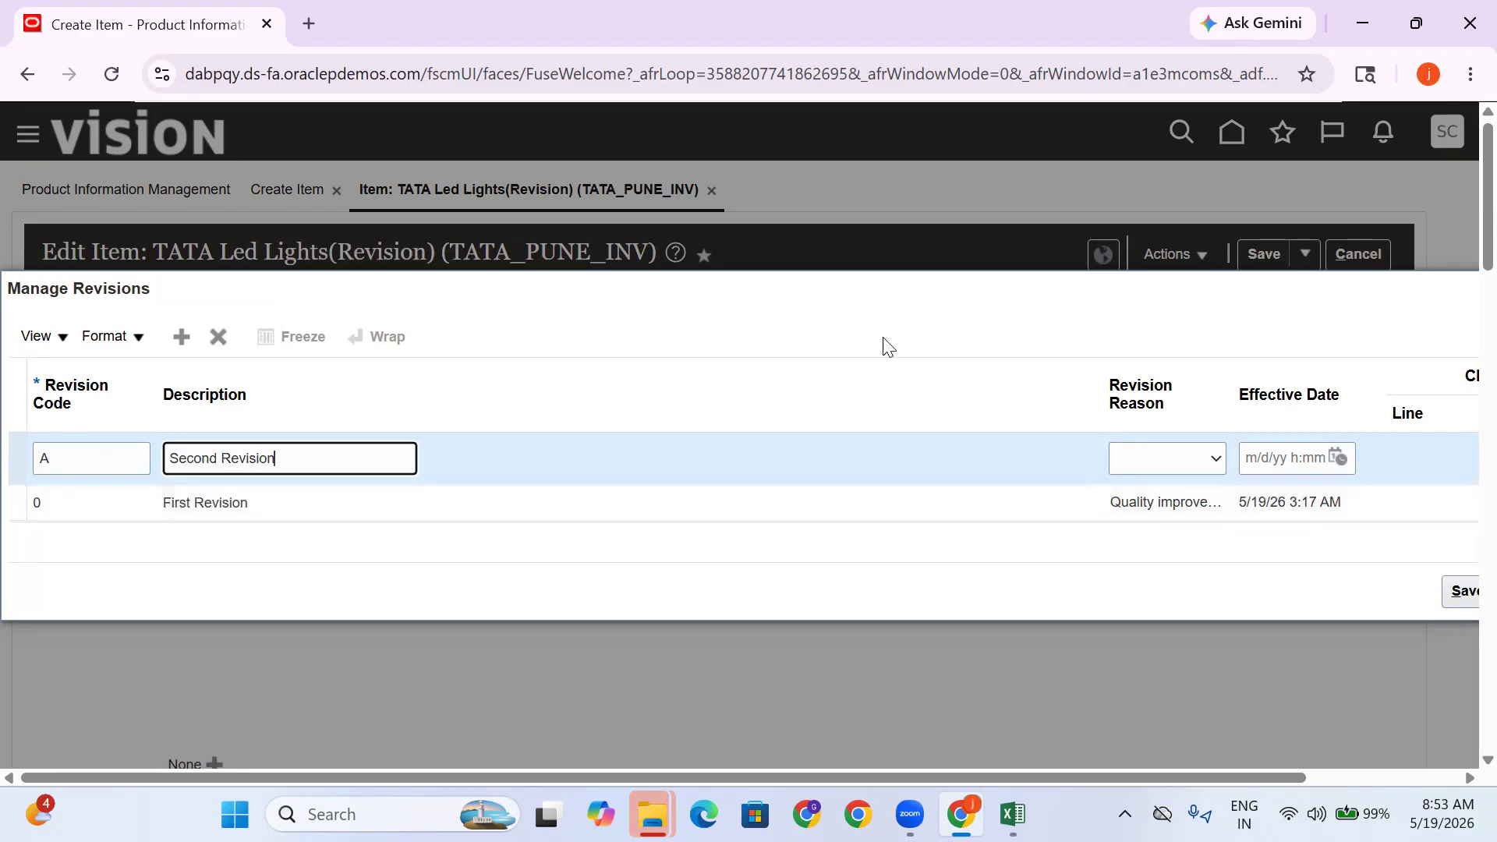
Set the Revision Reason of revision A to Quality improvement
left_click(711, 398)
left_click(1198, 457)
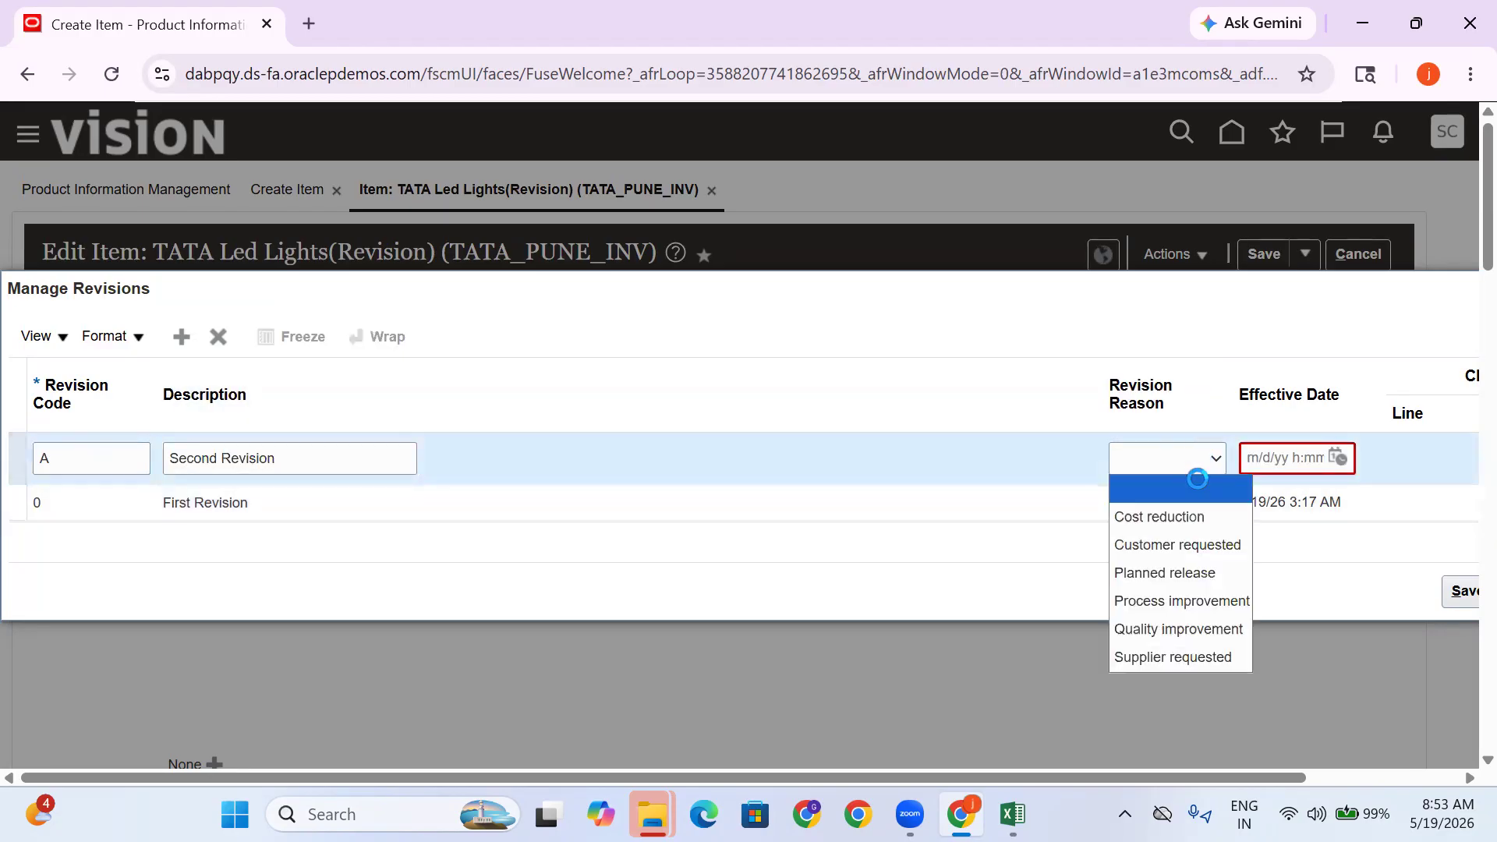
left_click(1187, 466)
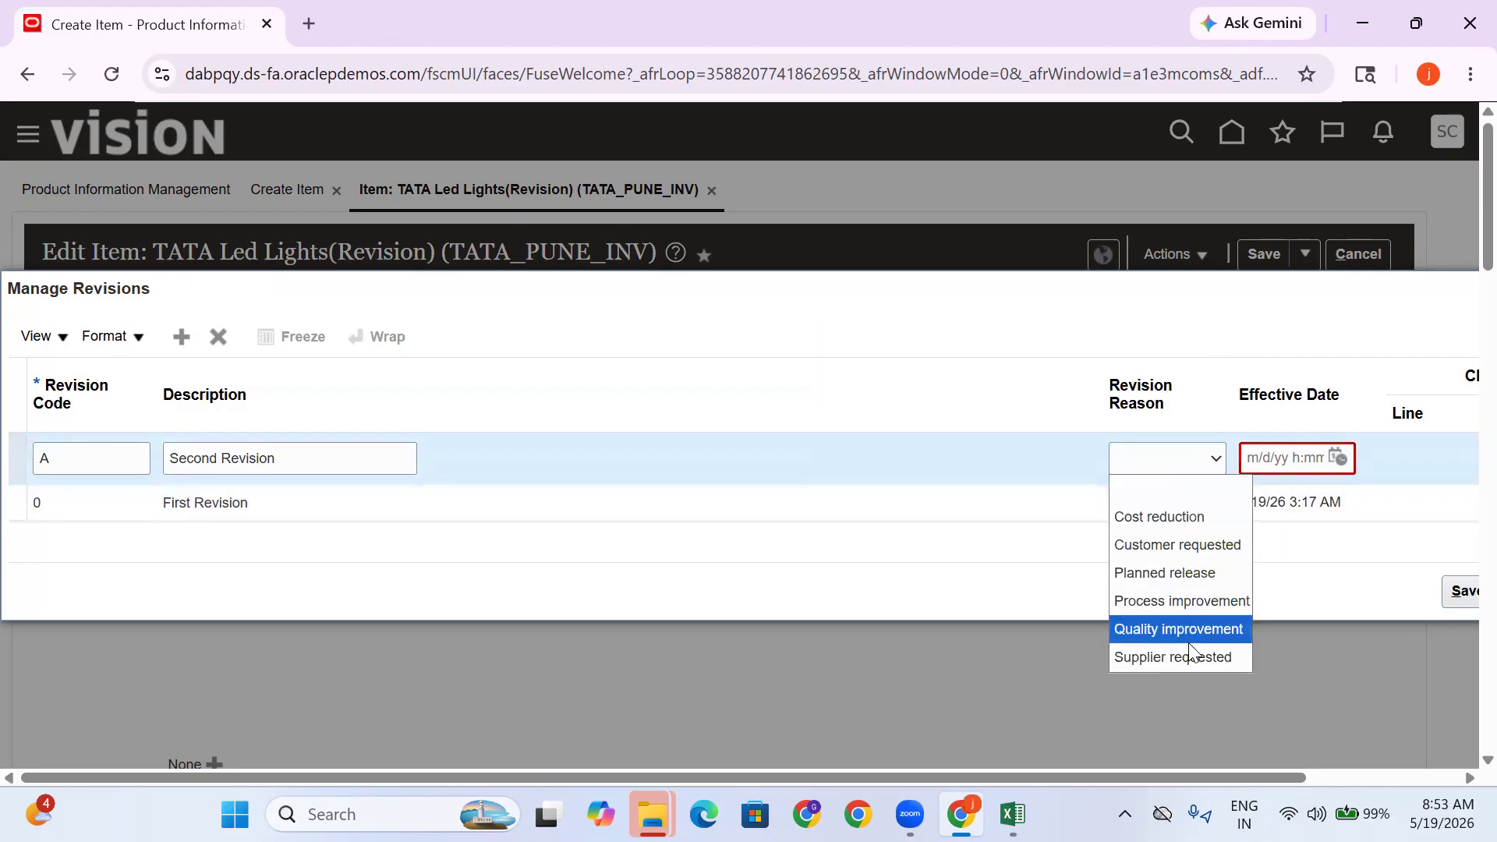
left_click(1188, 630)
left_click(1278, 457)
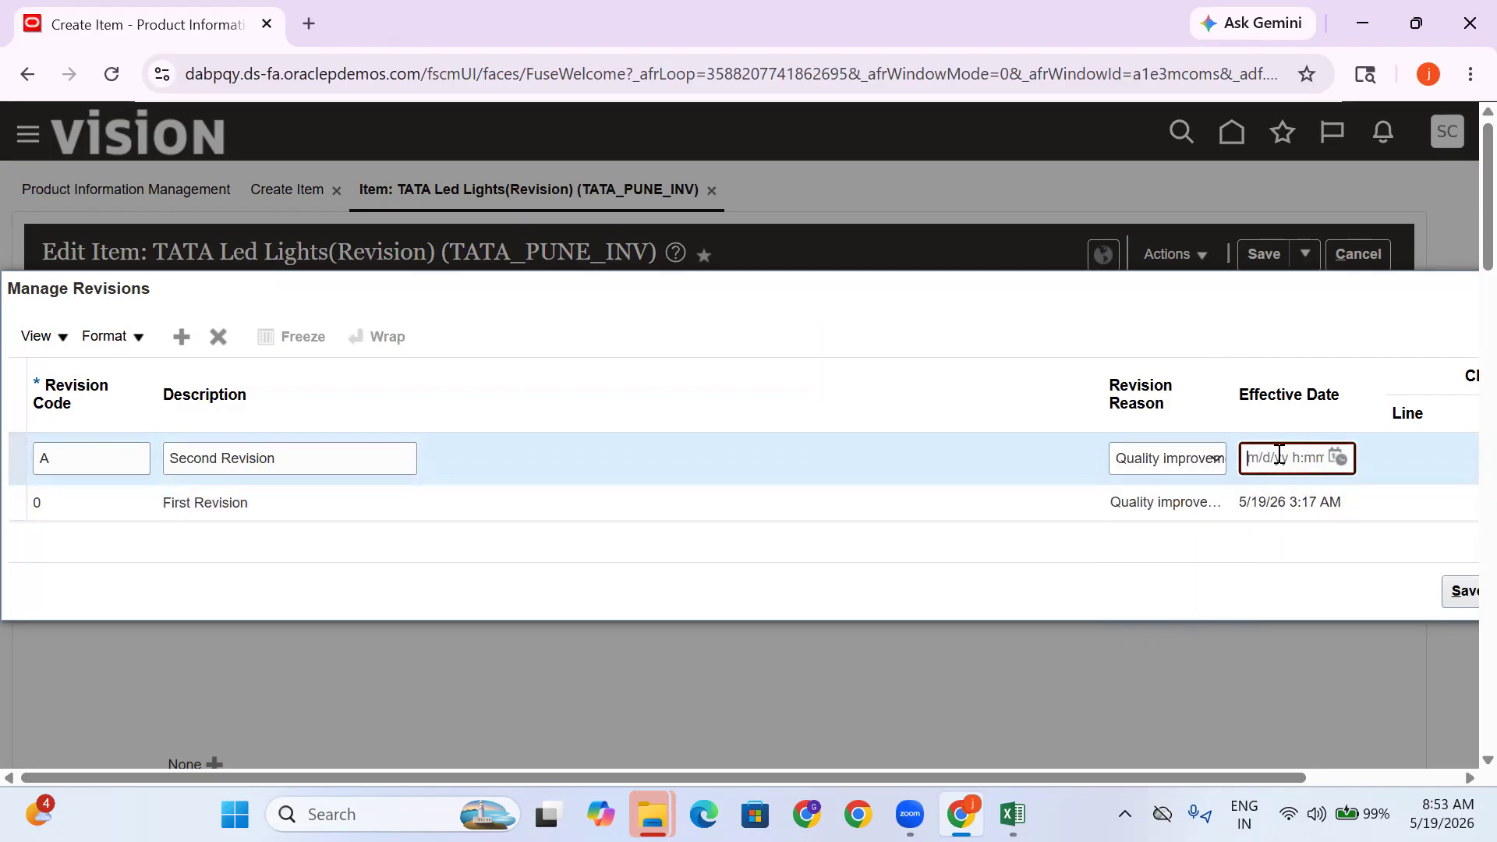
Switch to the Excel Training Doc sheet and review the release codes and their months alongside the Revision Control item row
triple_click(320, 456)
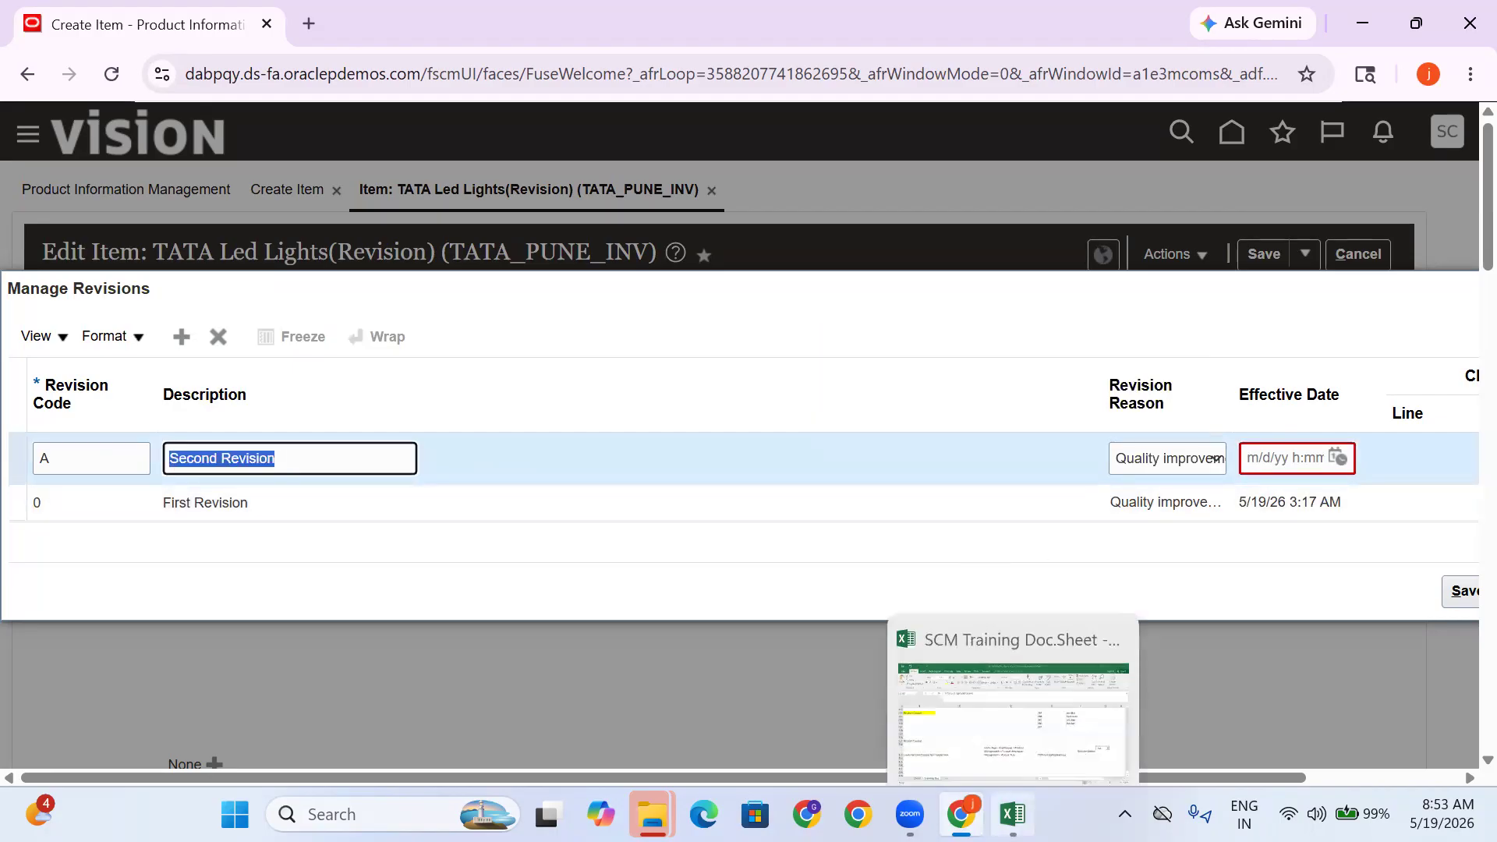
left_click(1012, 814)
left_click(1140, 567)
left_click(1016, 575)
left_click(1142, 569)
left_click(1008, 573)
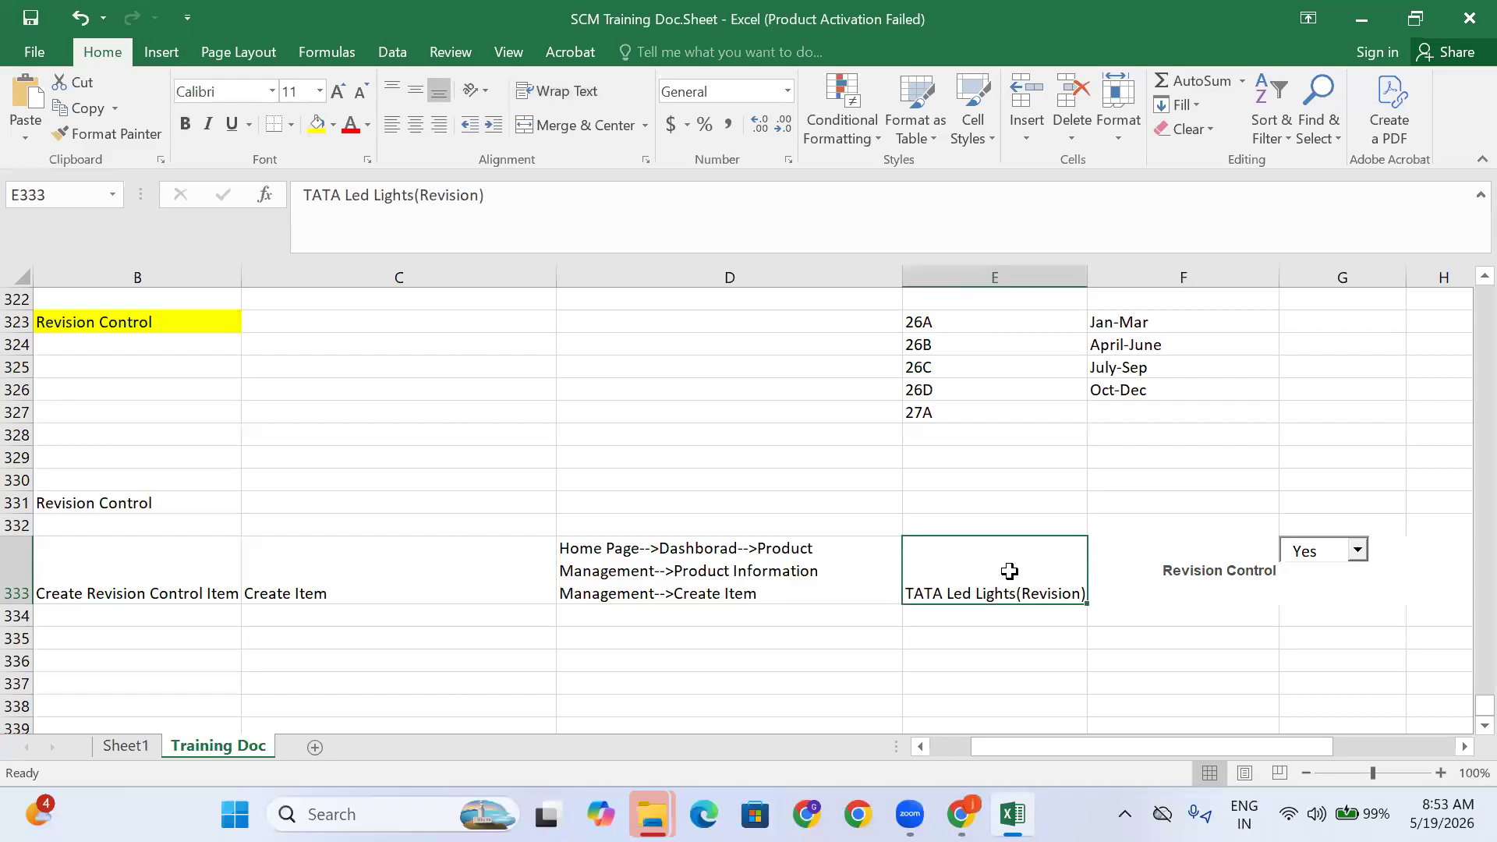
Return to Oracle in Chrome and choose June 1, 2026 as the effective date of revision A
left_click(961, 813)
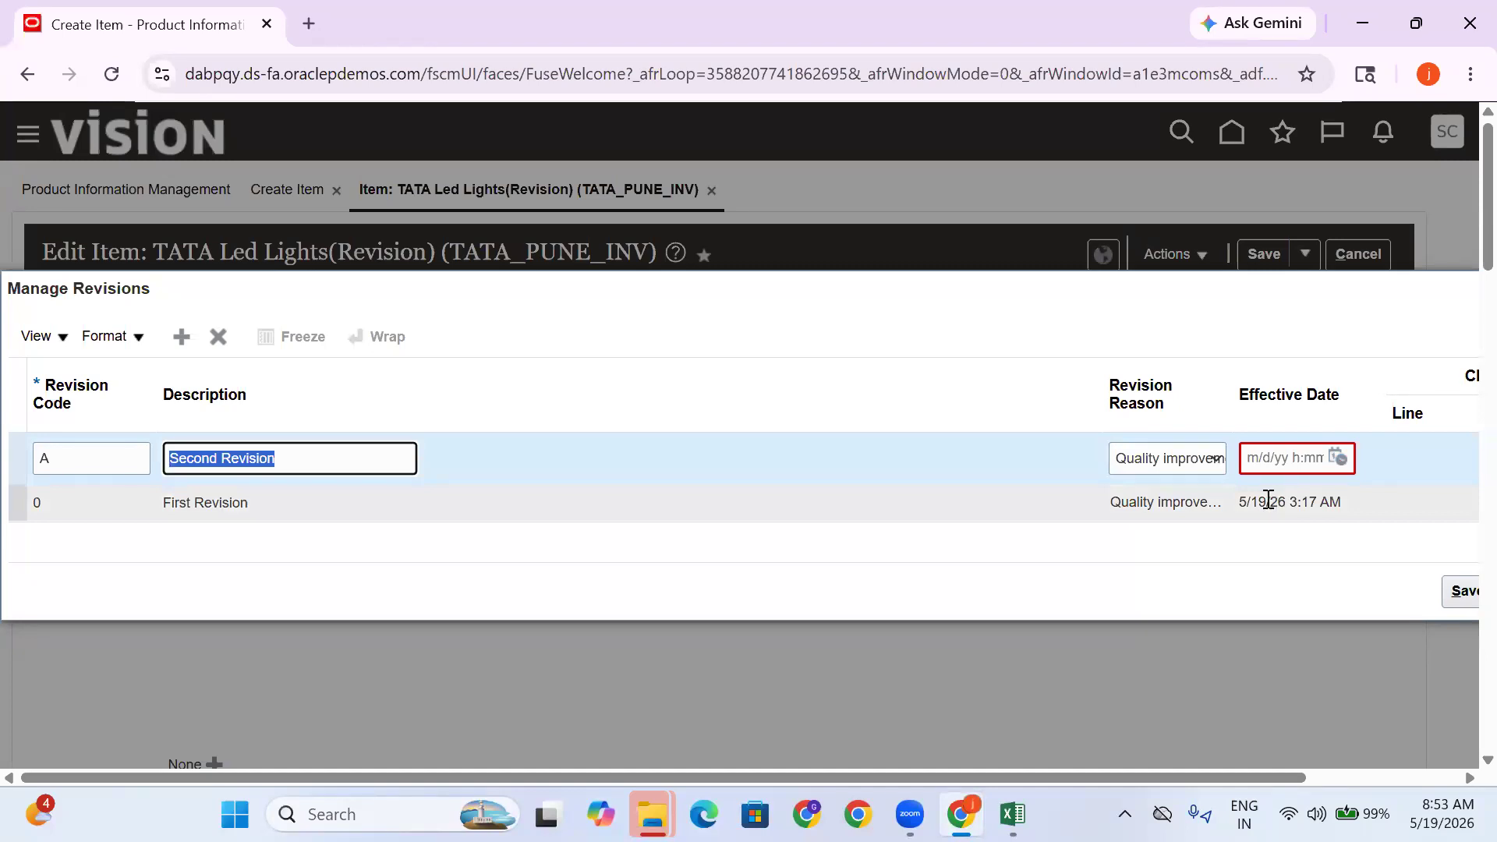
left_click(1338, 458)
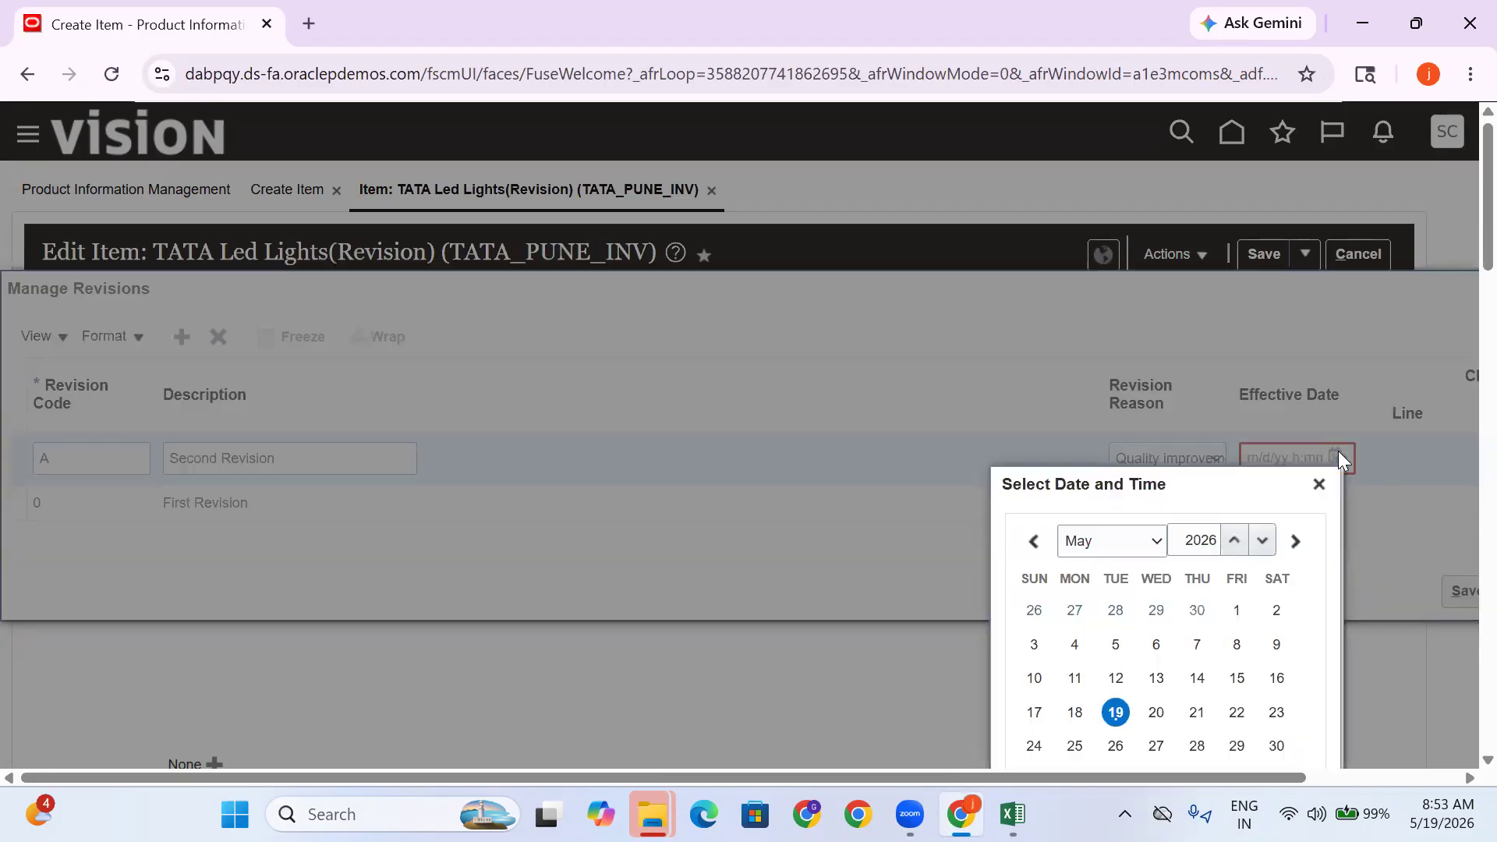
left_click(1130, 548)
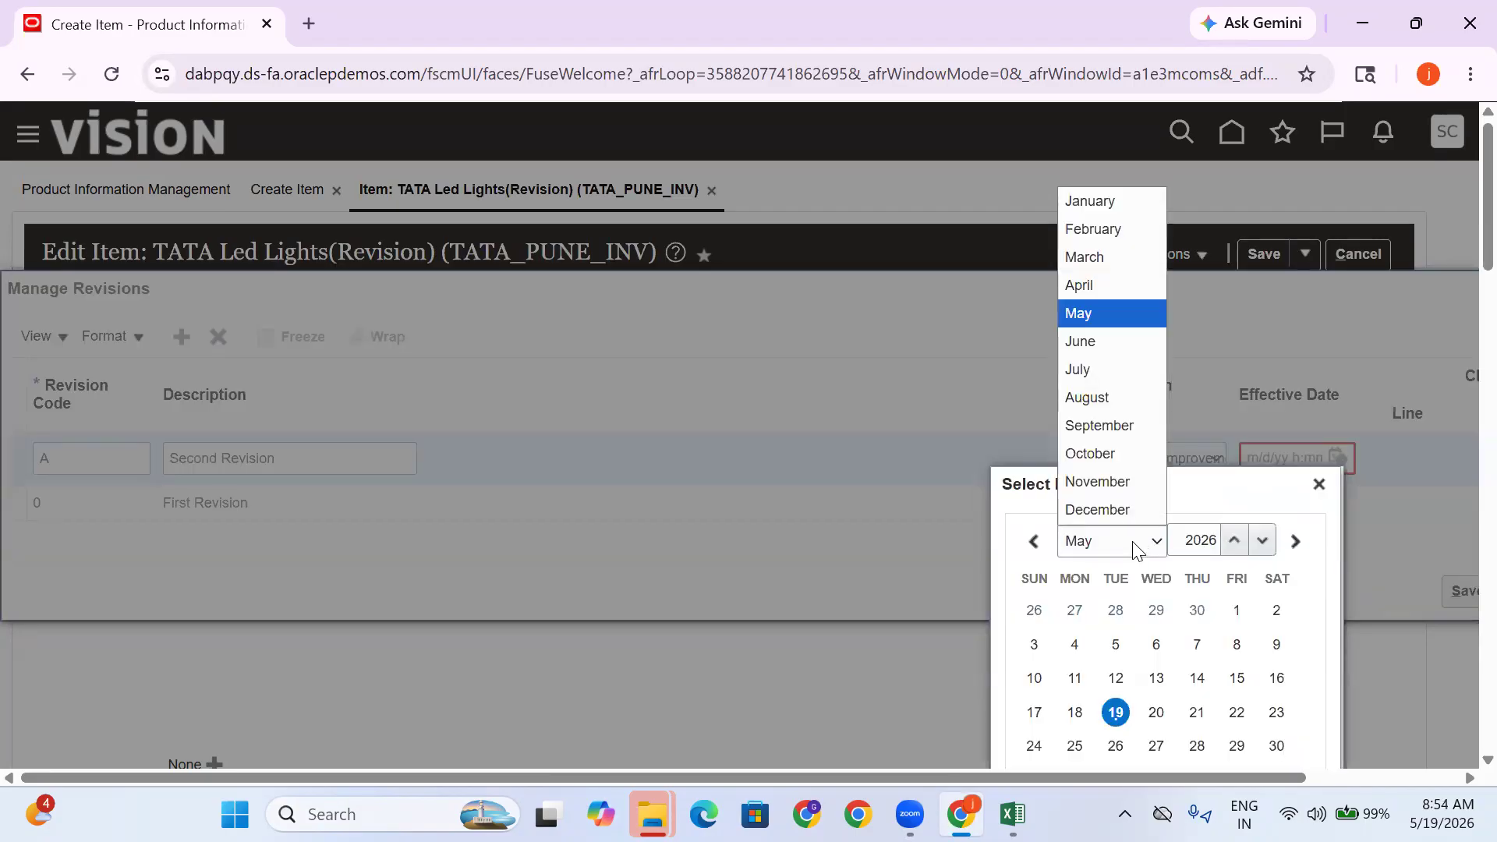
left_click(1097, 346)
left_click(1072, 610)
scroll(1459, 226, "down", 3)
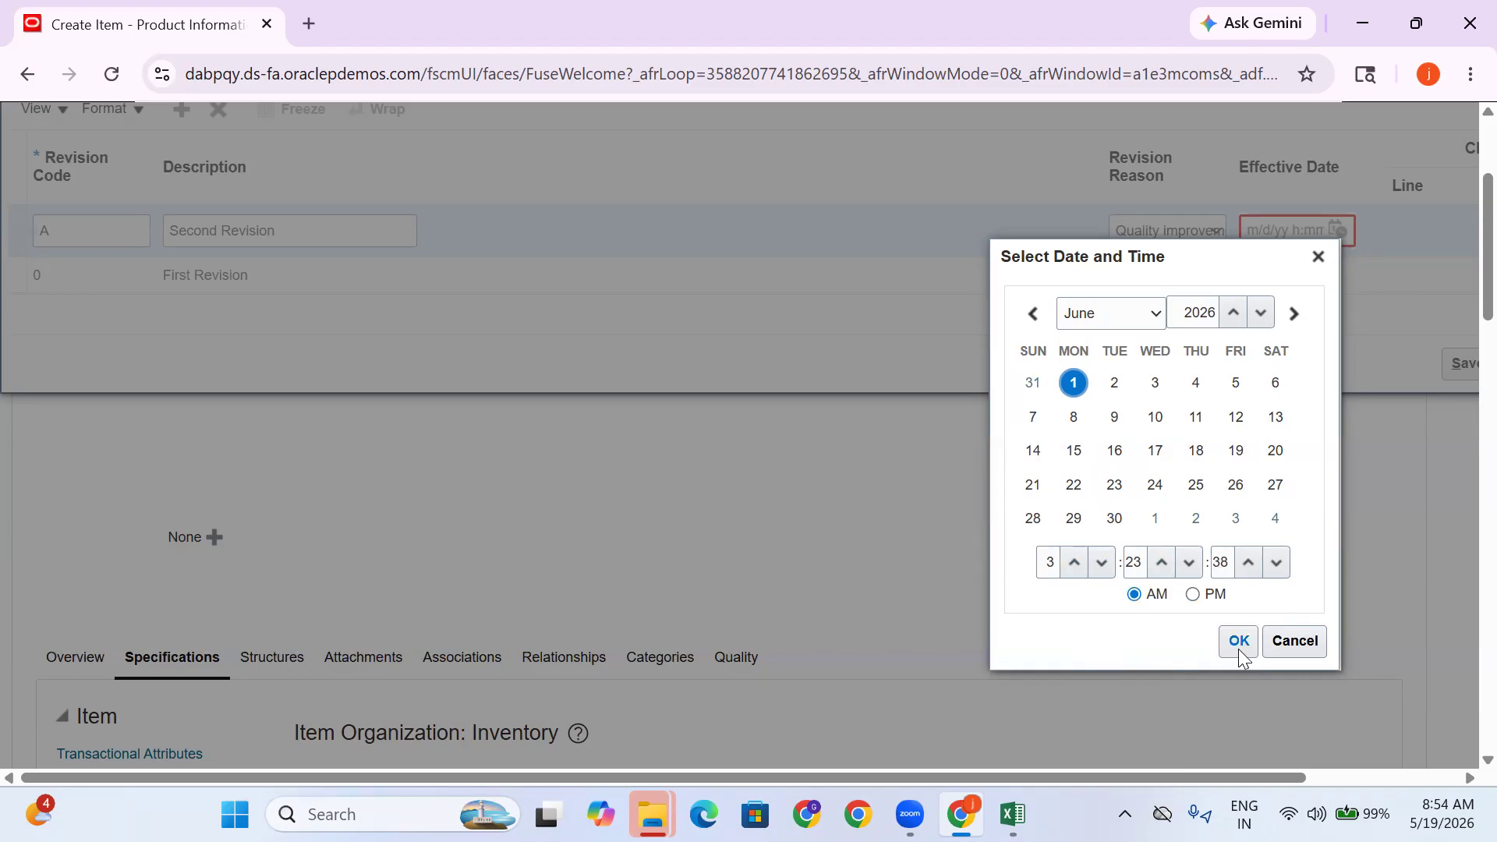
Set the effective time of revision A to 1:00:00 AM and apply the date and time
left_click(1050, 562)
key("BackSpace")
left_click(1131, 563)
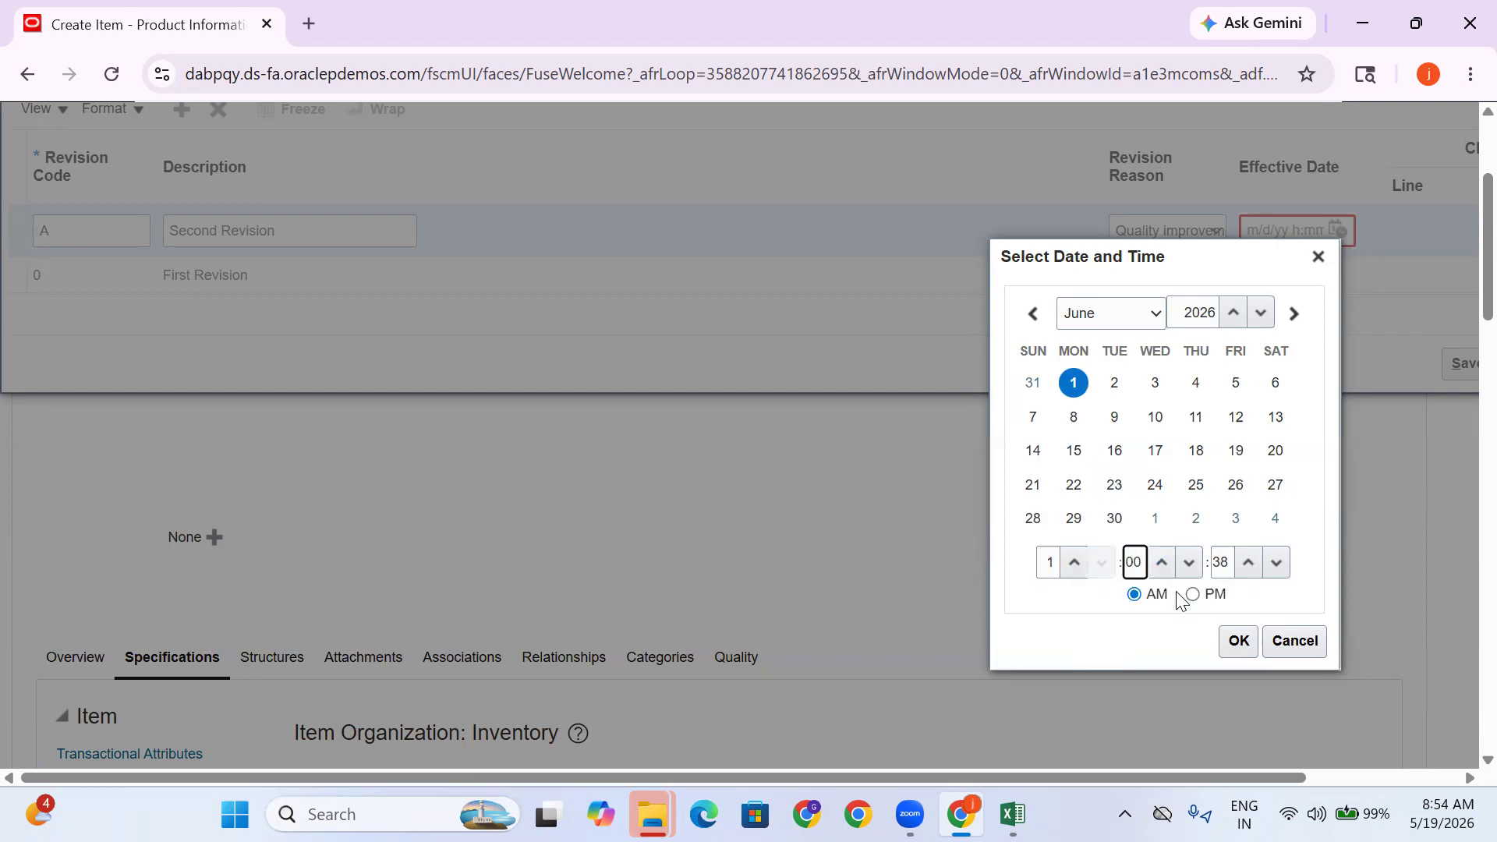
left_click(1221, 561)
key("BackSpace")
left_click(1083, 621)
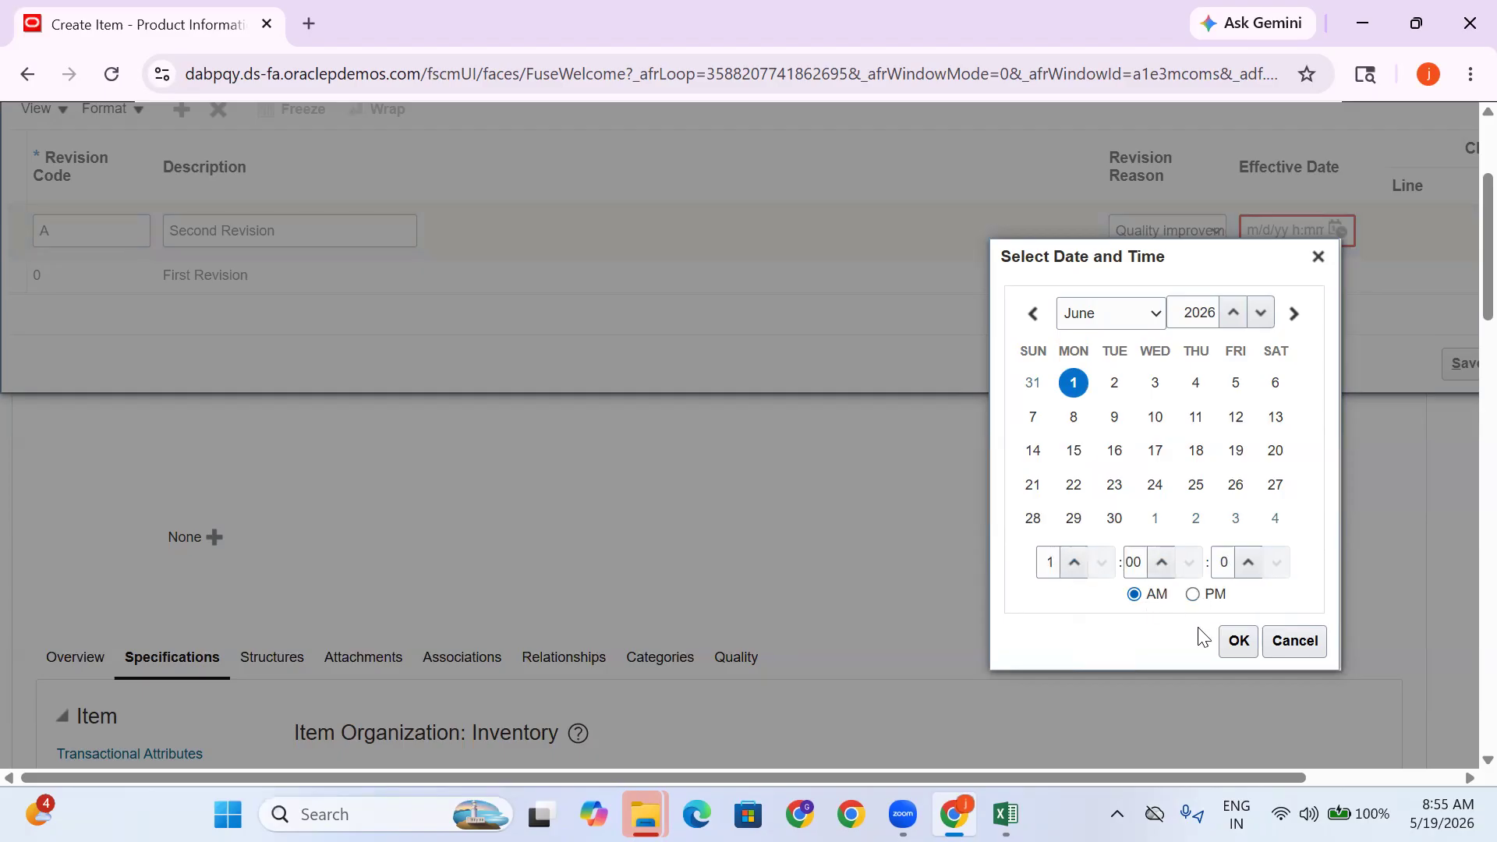
left_click(1237, 643)
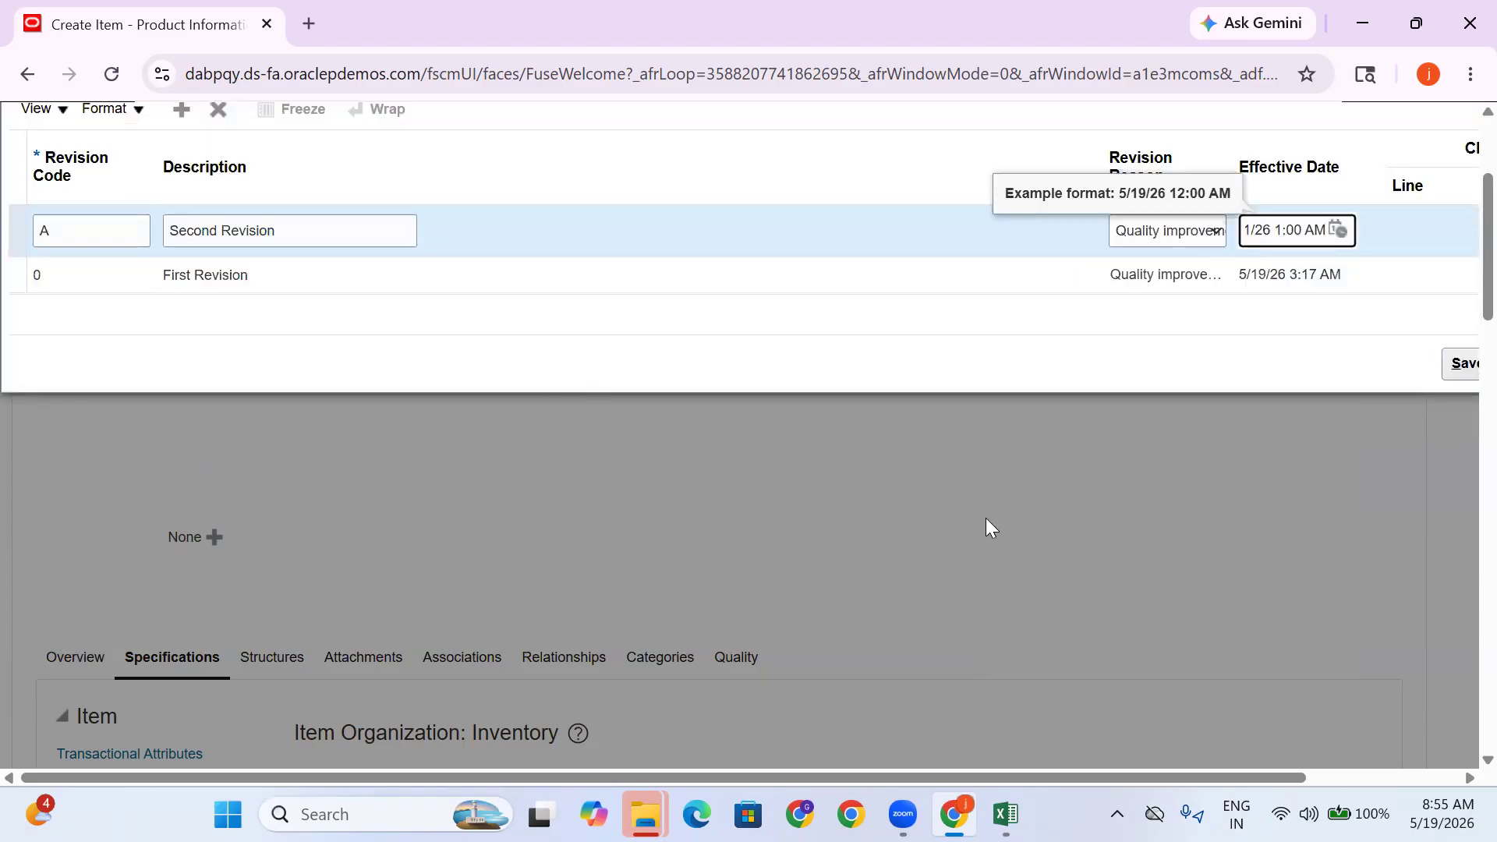
left_click(301, 454)
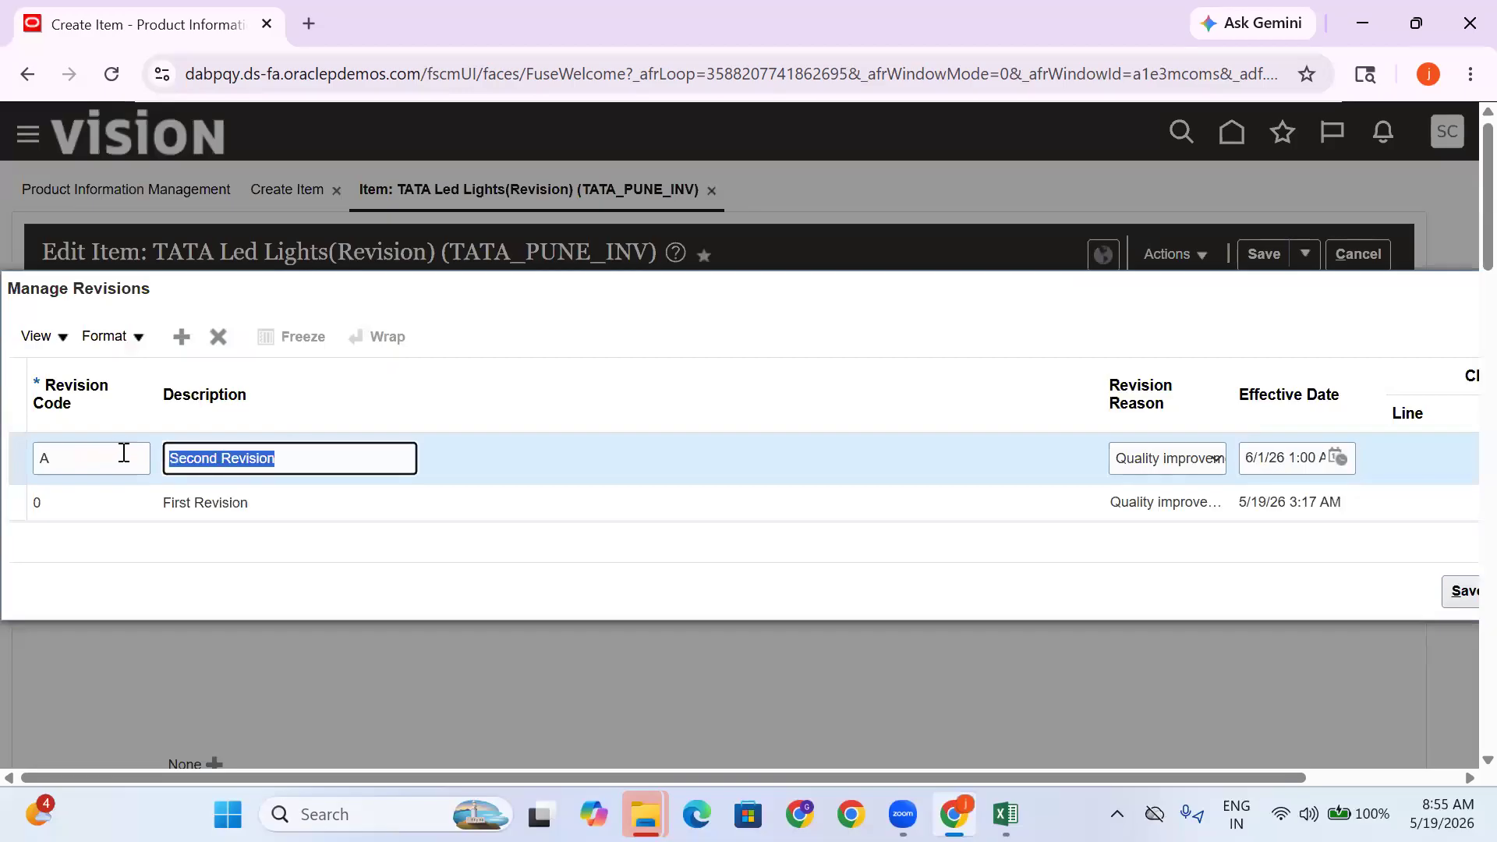
Add another revision row with code B
left_click(181, 338)
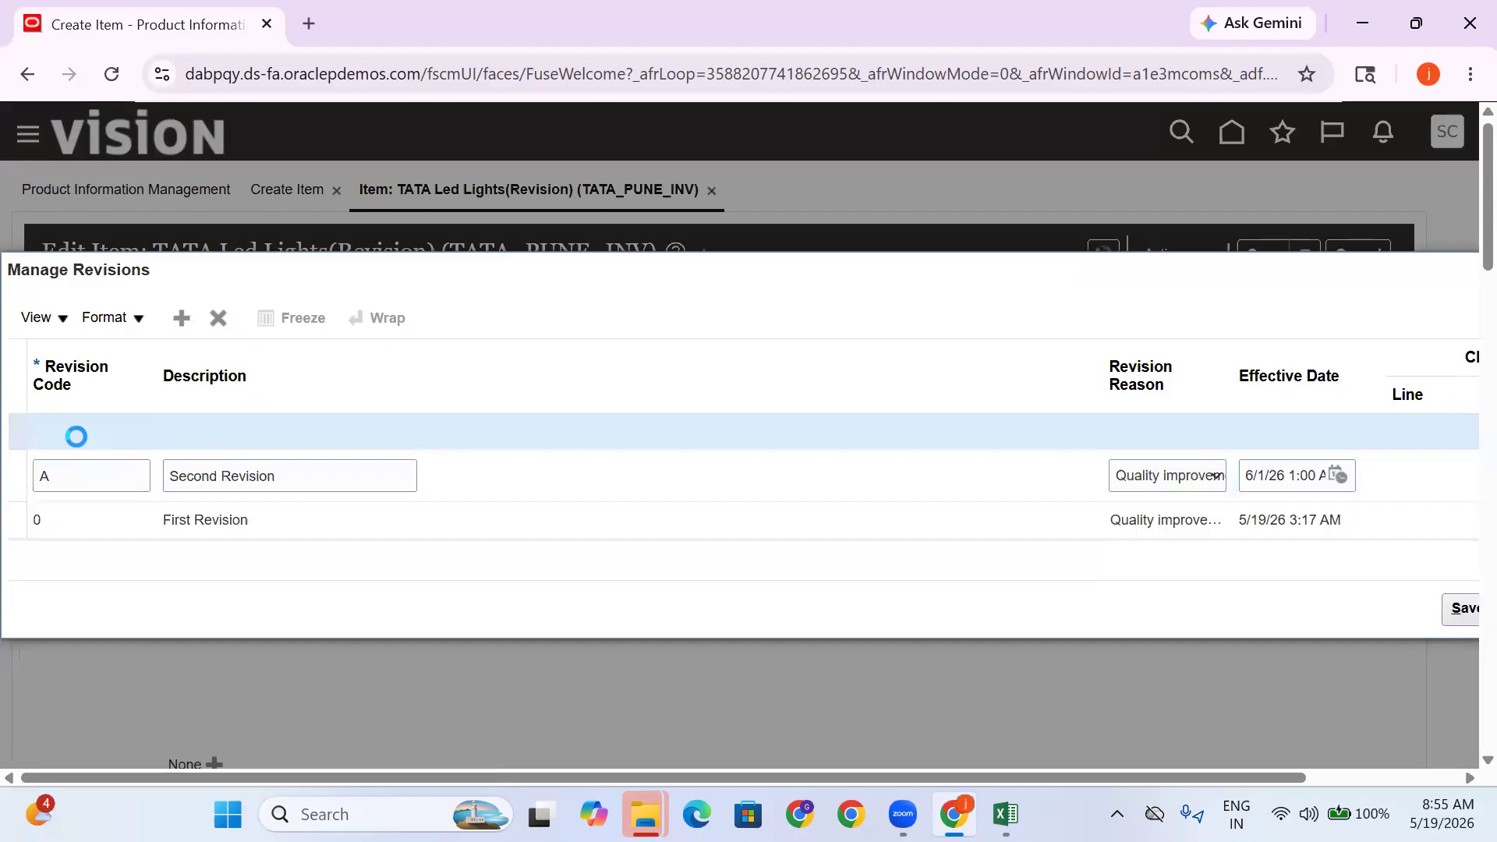
type("B")
left_click(251, 442)
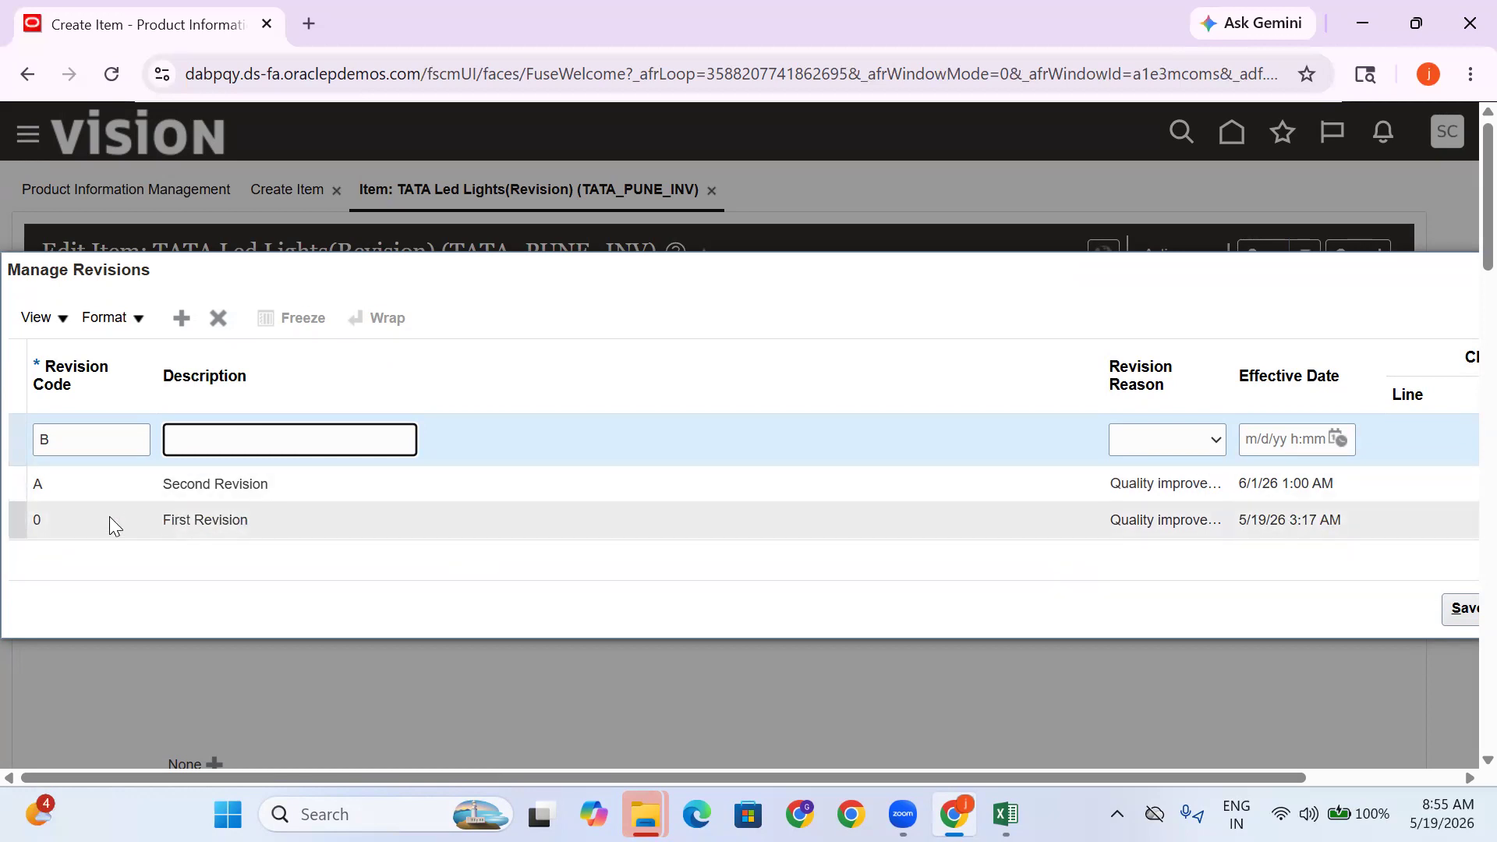
left_click(46, 518)
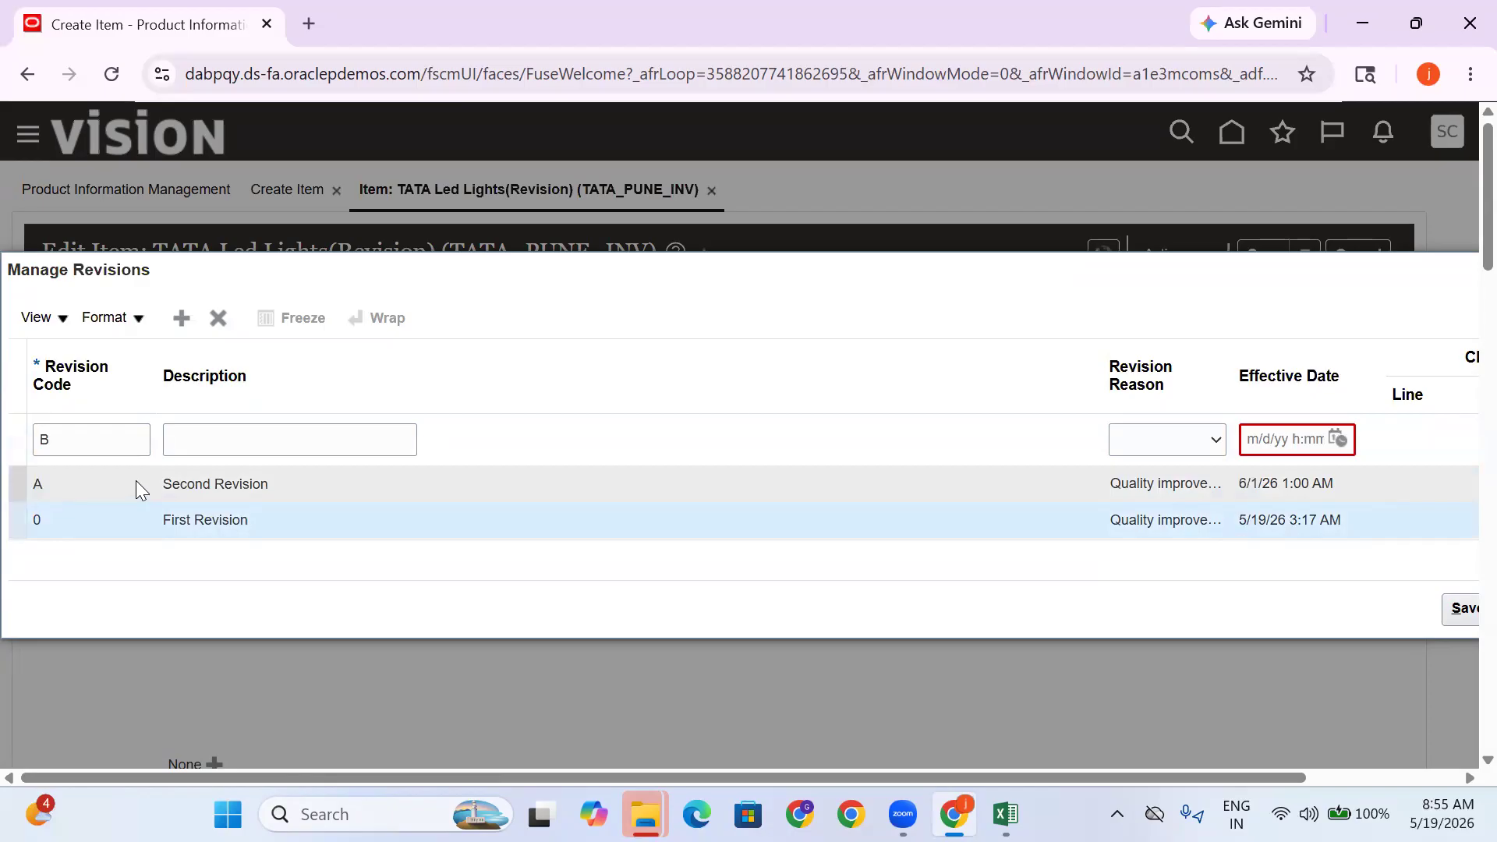
left_click(199, 443)
key("Tab")
key("Tab")
type("Third")
key("BackSpace")
key("BackSpace")
key("BackSpace")
key("BackSpace")
key("BackSpace")
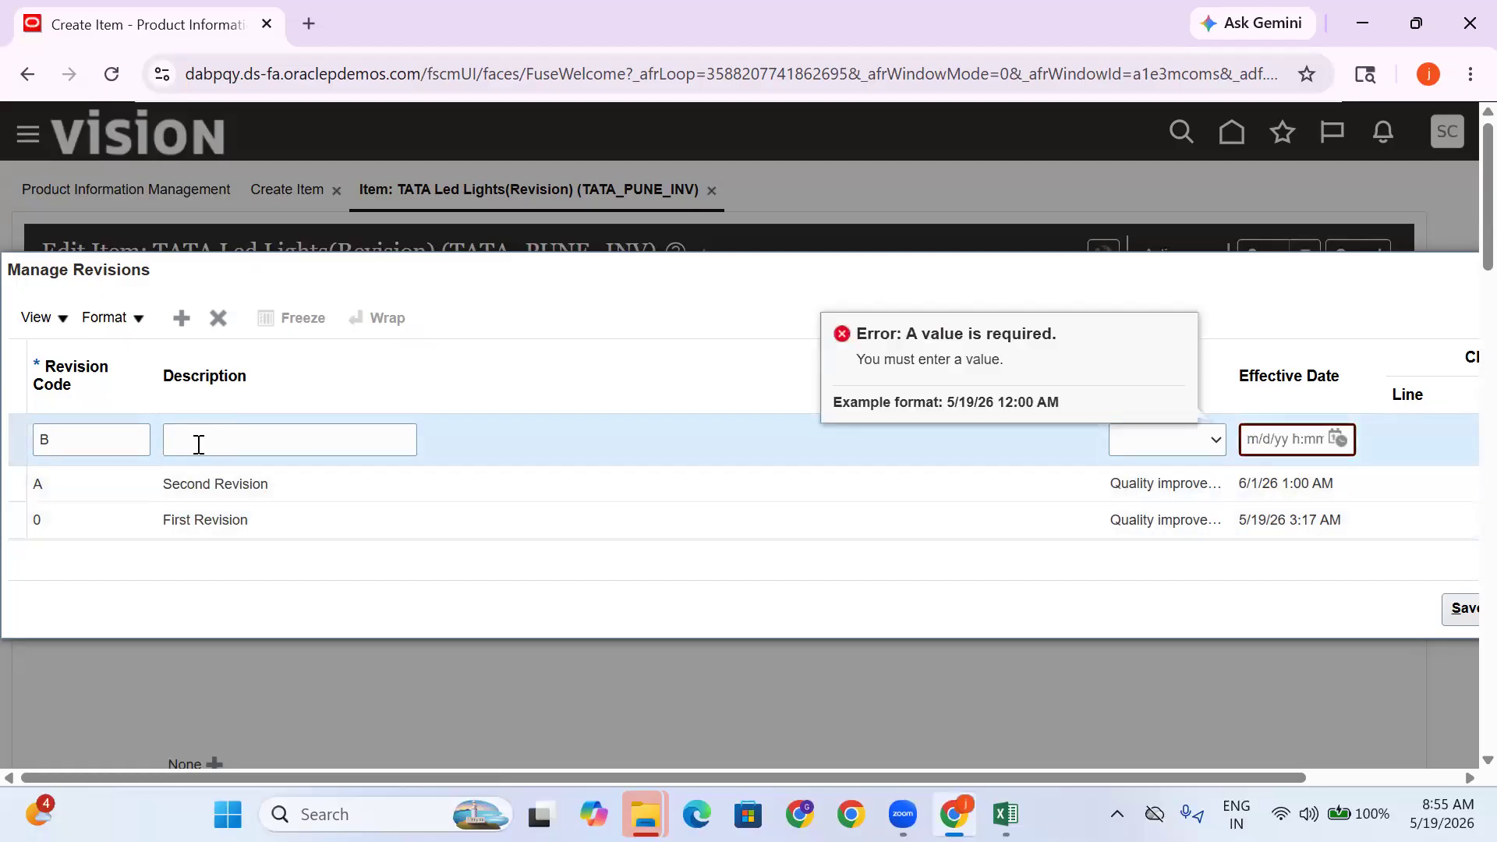
Describe revision B as Third Revision and set its Revision Reason to Quality improvement
left_click(199, 445)
type("Th")
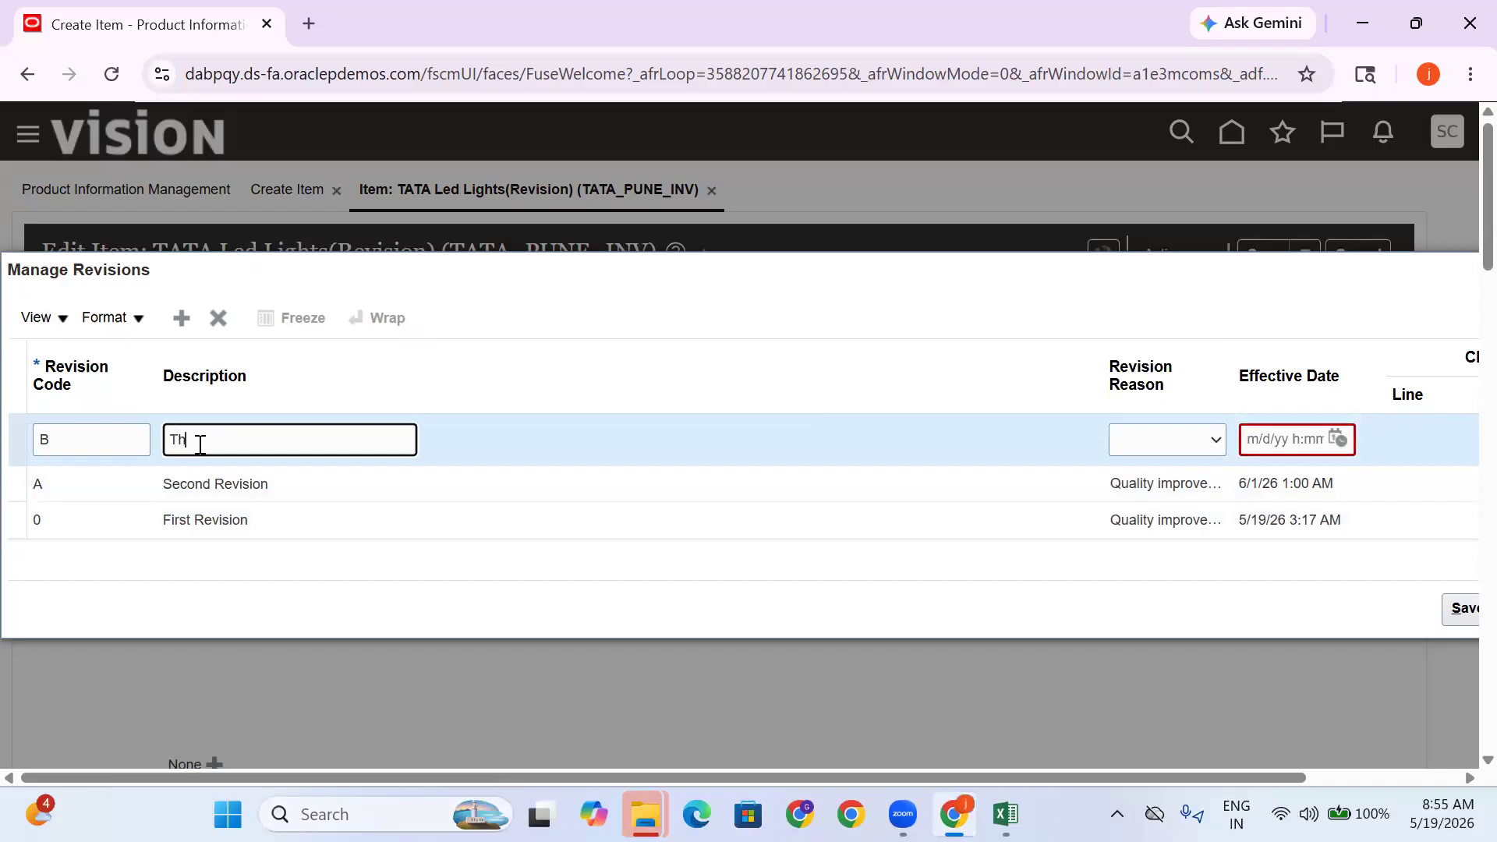
type("ird Revision")
left_click(1146, 456)
left_click(1205, 613)
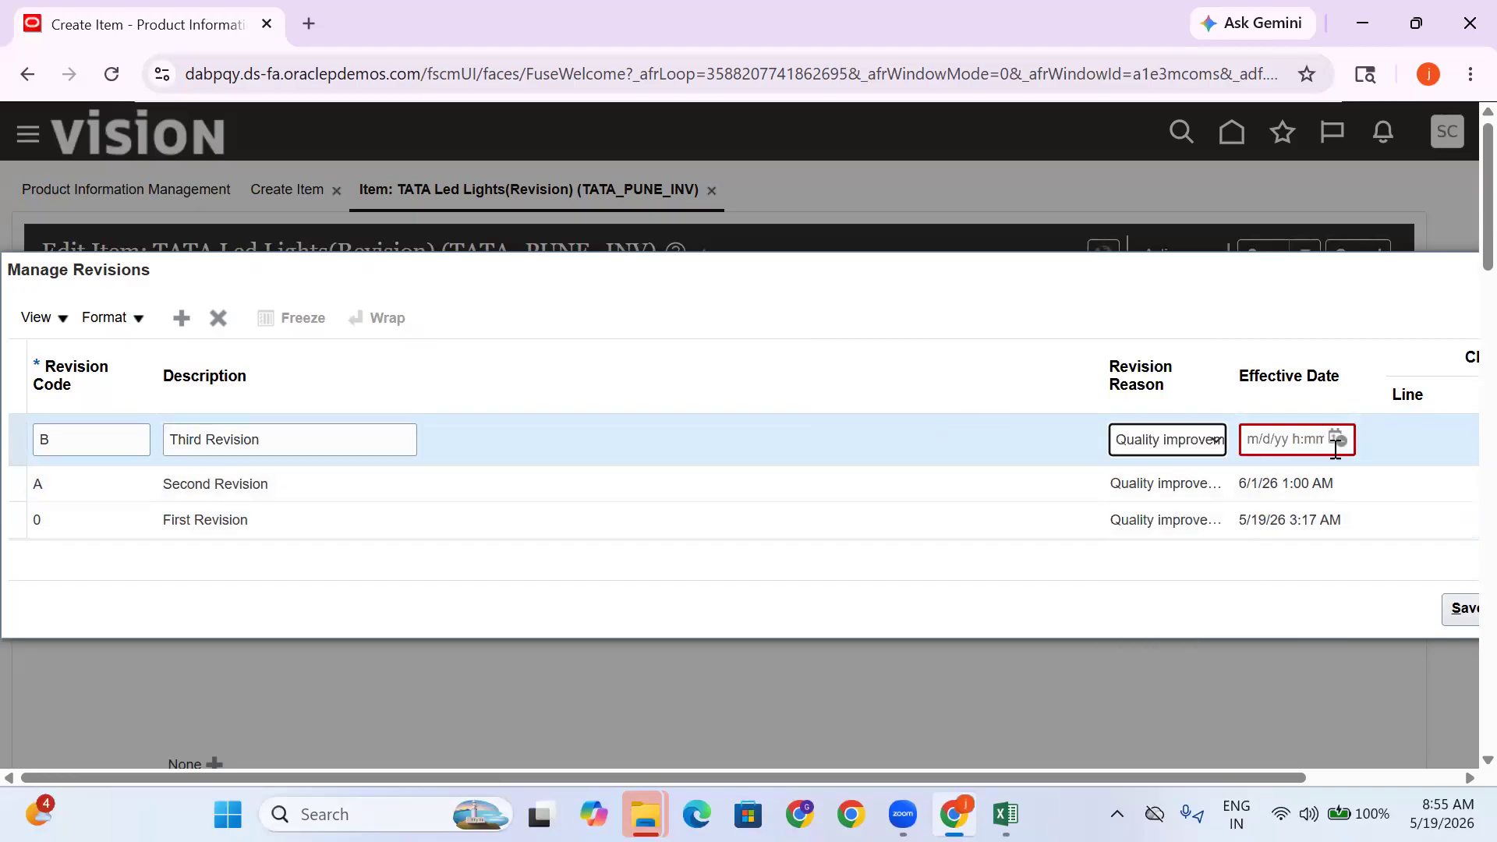
Set the effective date of revision B to July 1, 2026, keeping the proposed time
left_click(1335, 439)
left_click(1112, 523)
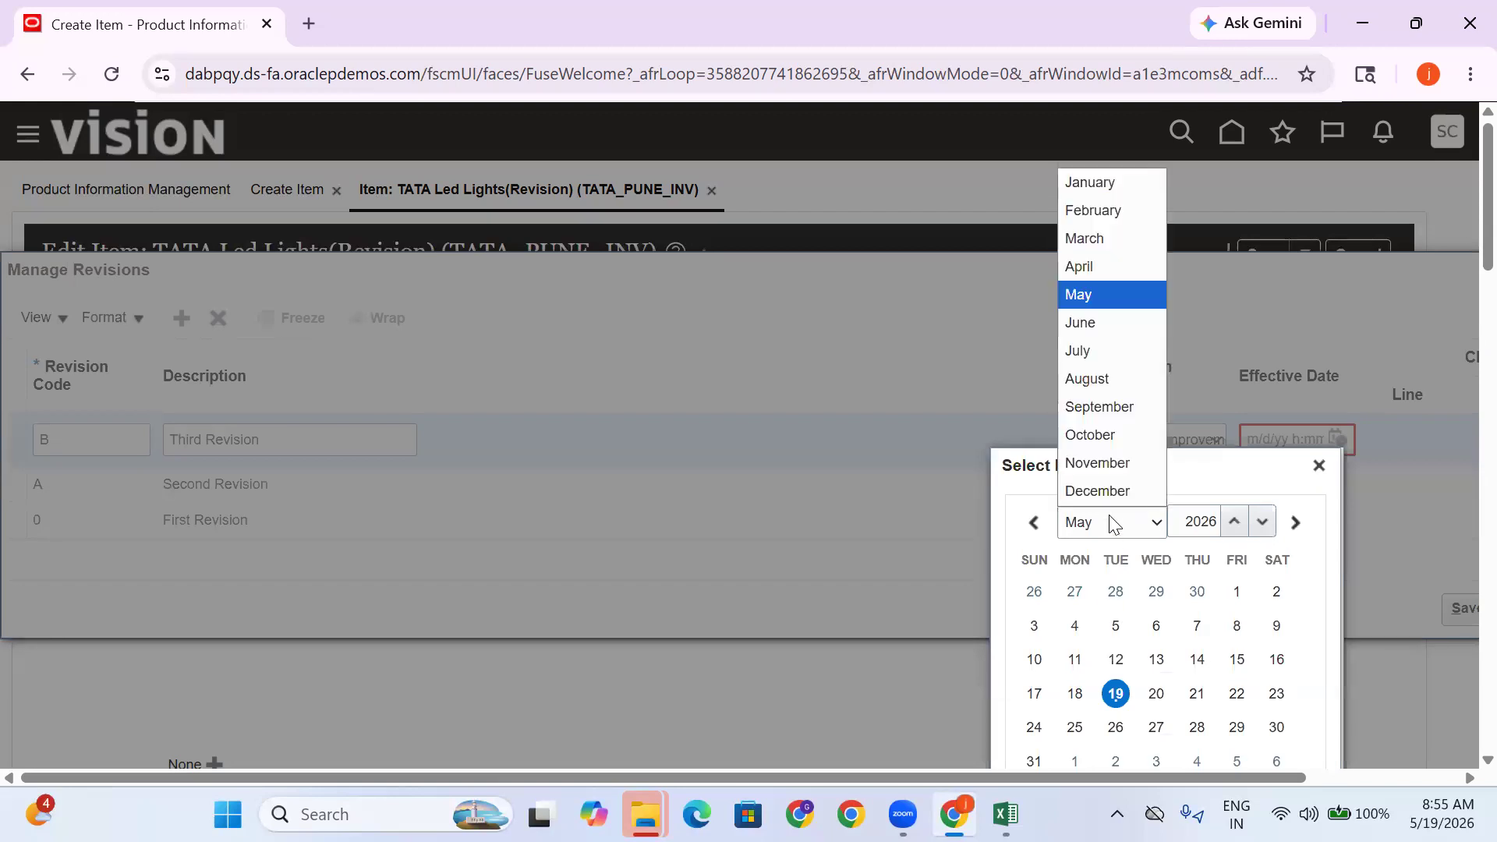
left_click(1085, 351)
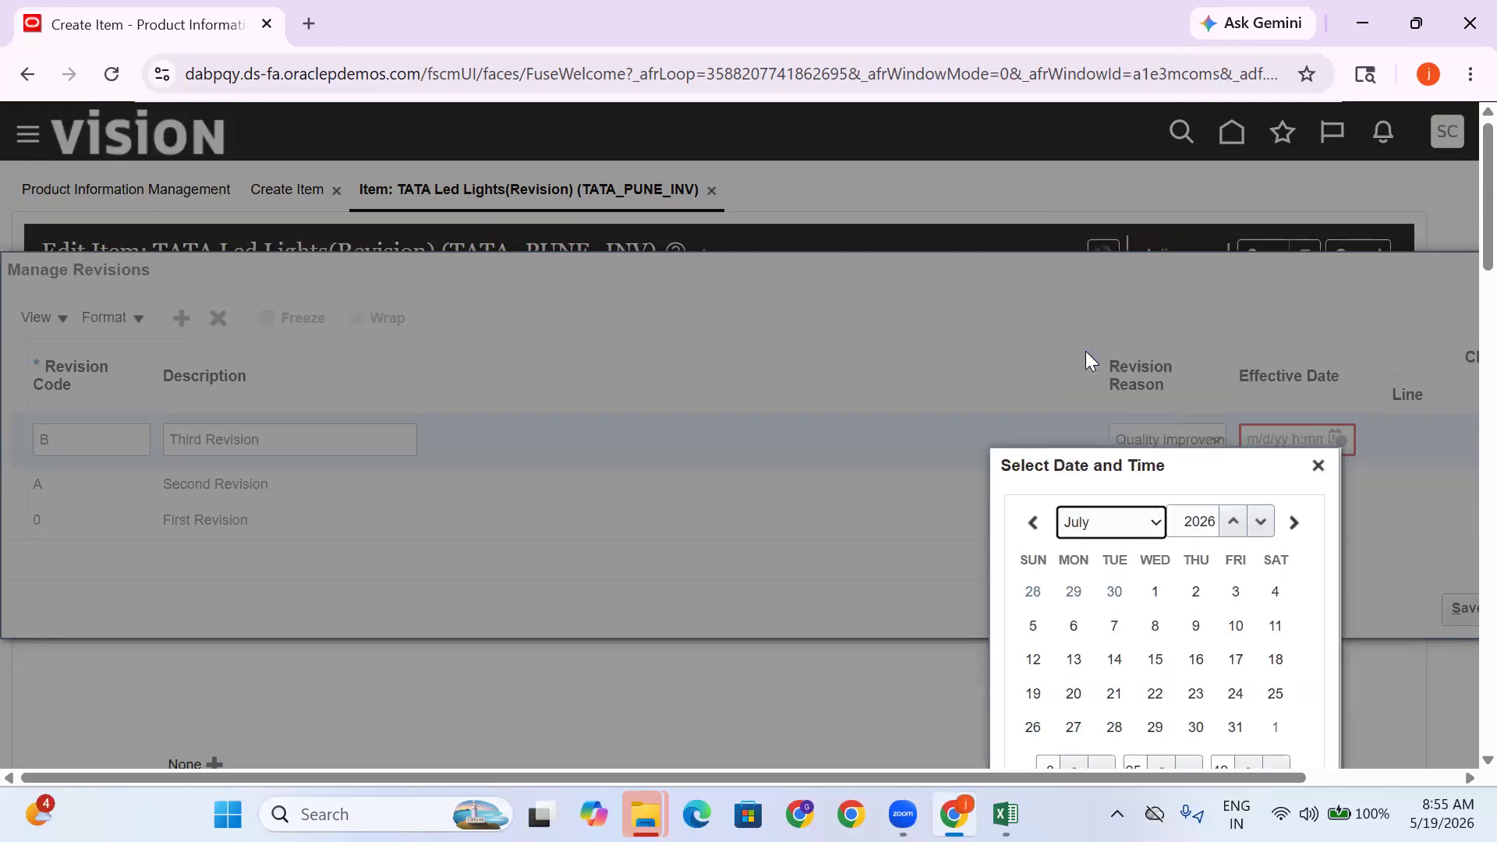
left_click(1154, 592)
scroll(1346, 541, "down", 3)
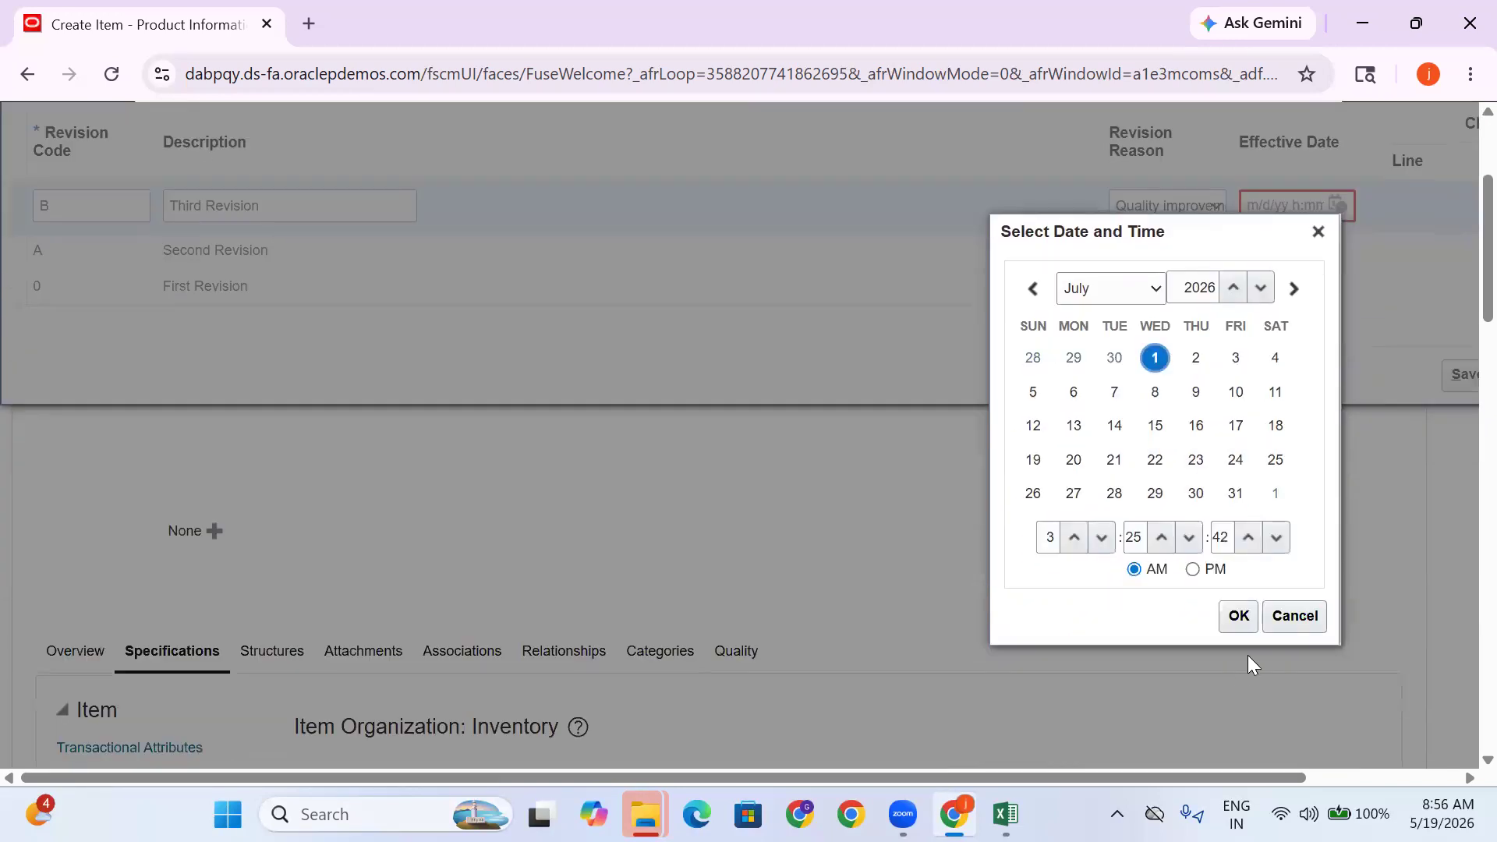
left_click(1234, 614)
scroll(1124, 533, "up", 3)
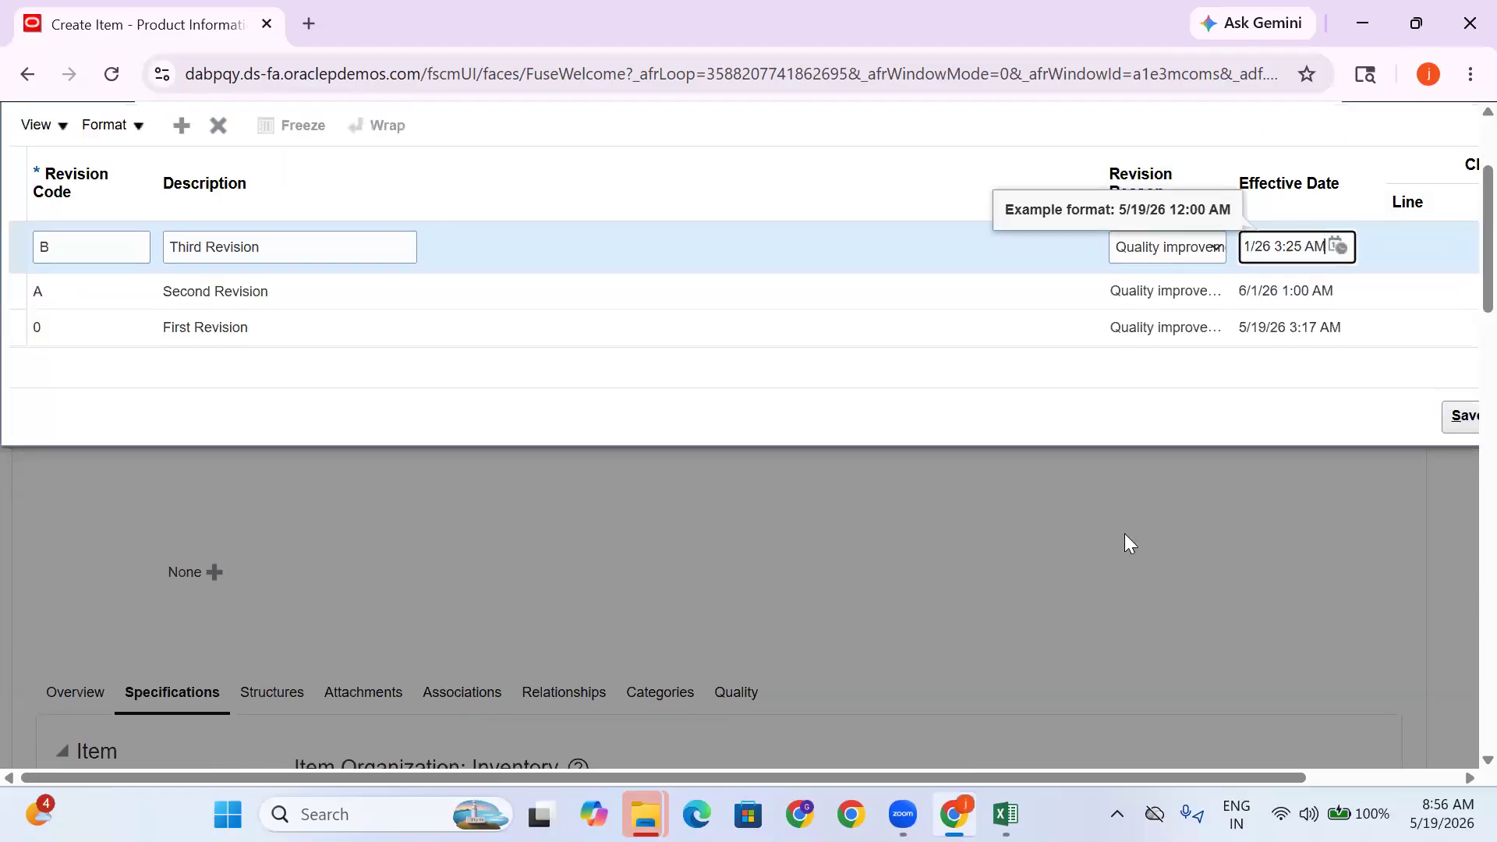
Save the item's revisions and close Manage Revisions
left_click_drag(1277, 781, 1460, 756)
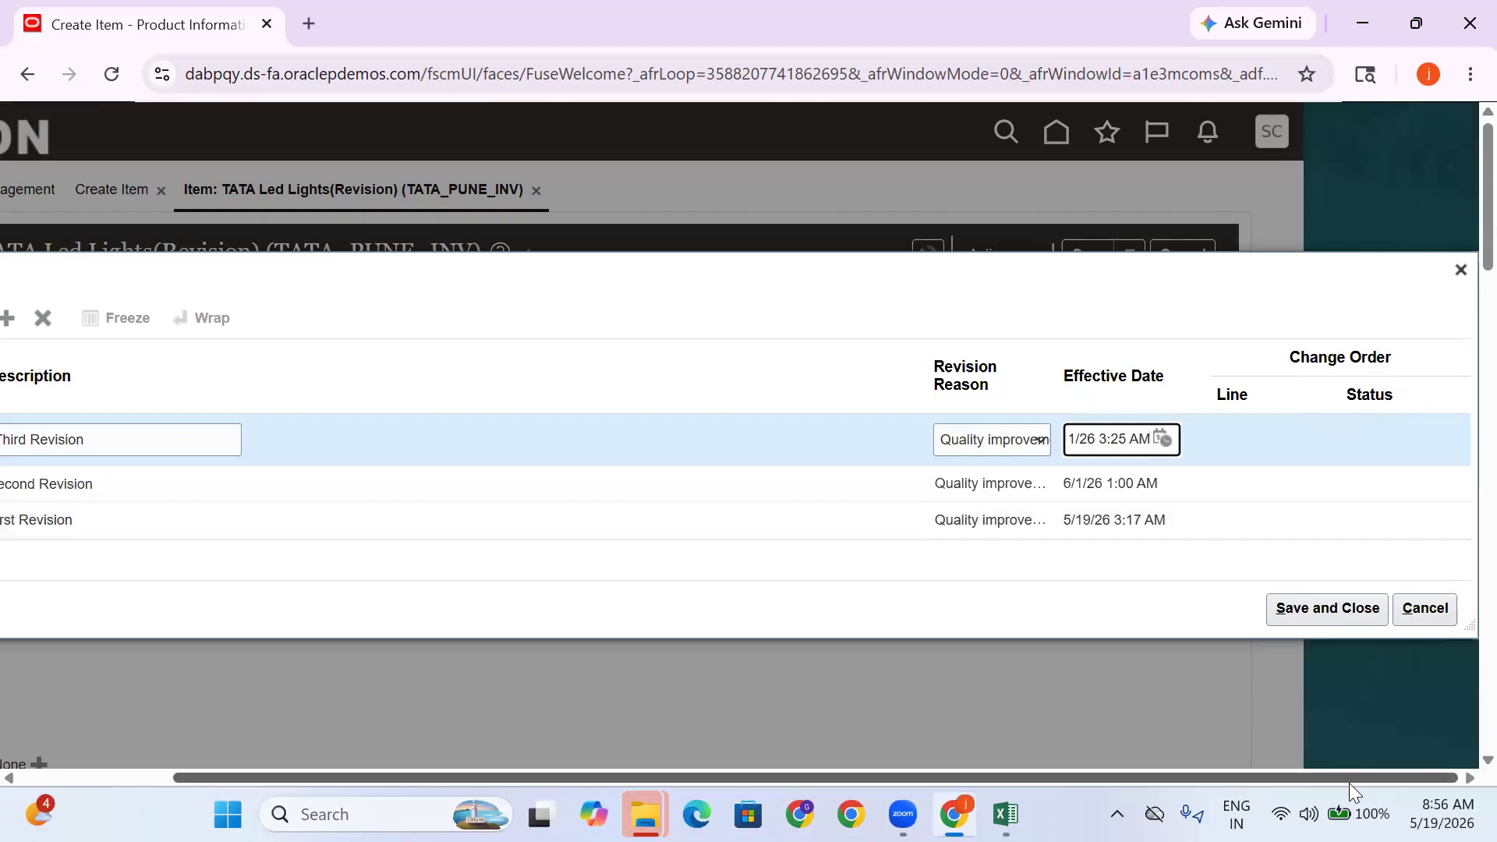
left_click_drag(1353, 778, 725, 780)
left_click_drag(1213, 775, 1460, 775)
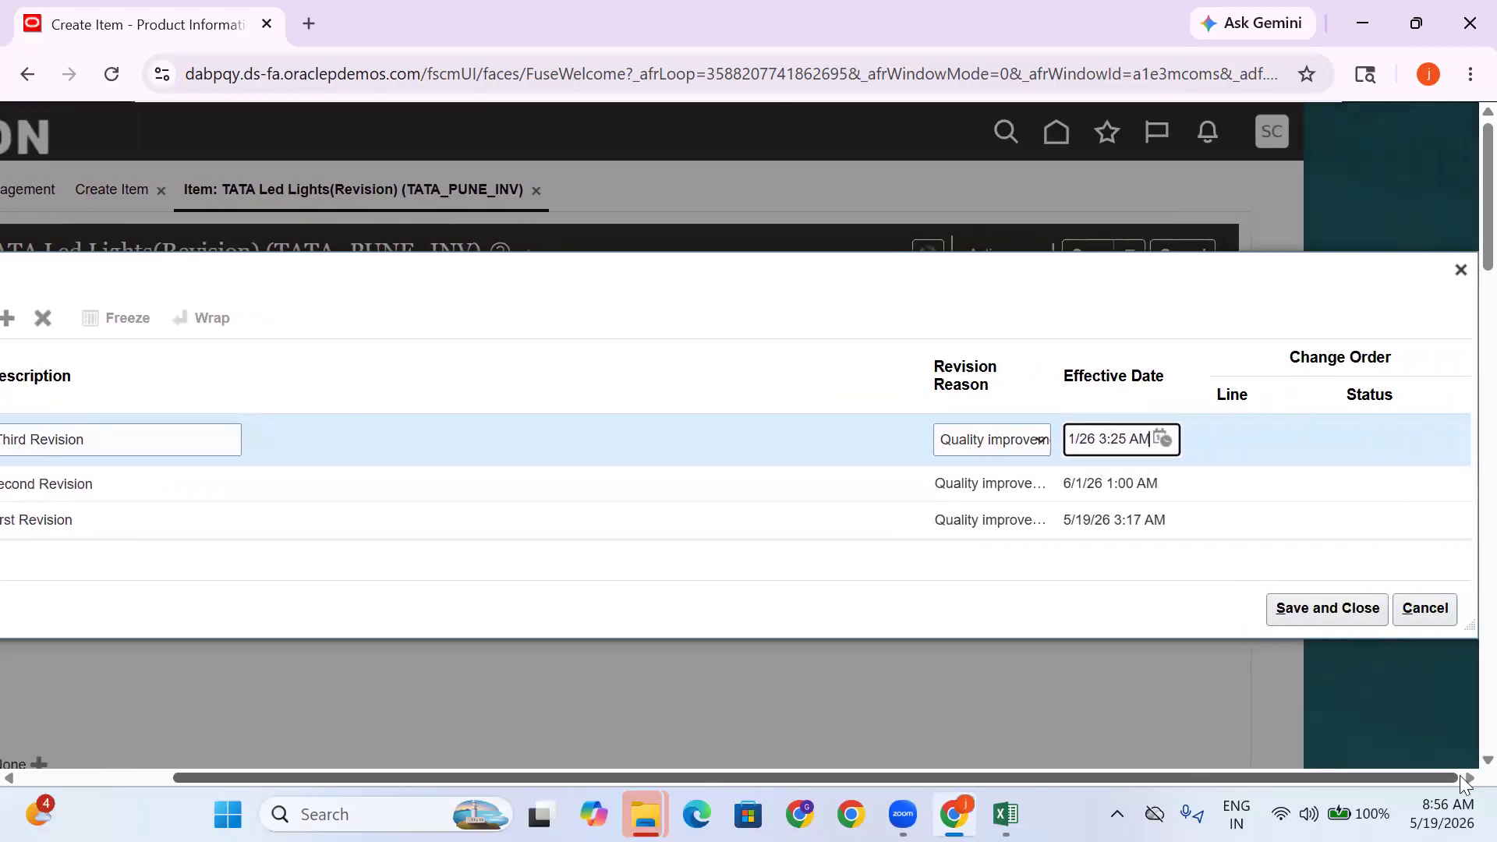
left_click(1326, 613)
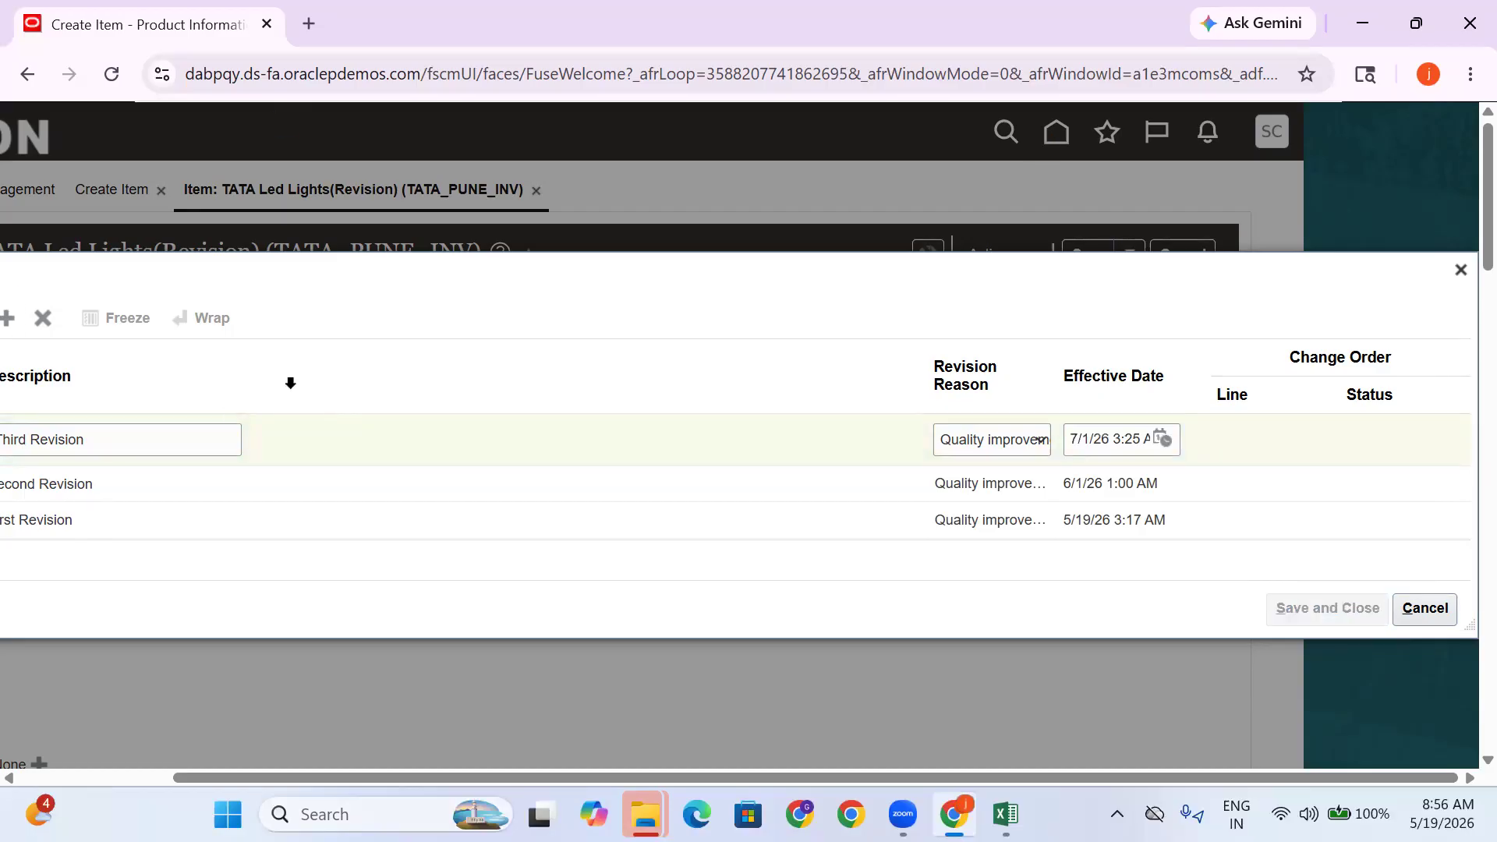
Save and close the TATA Led Lights(Revision) item for TATA_PUNE_INV
scroll(394, 422, "down", 5)
scroll(393, 421, "down", 3)
scroll(1063, 348, "up", 8)
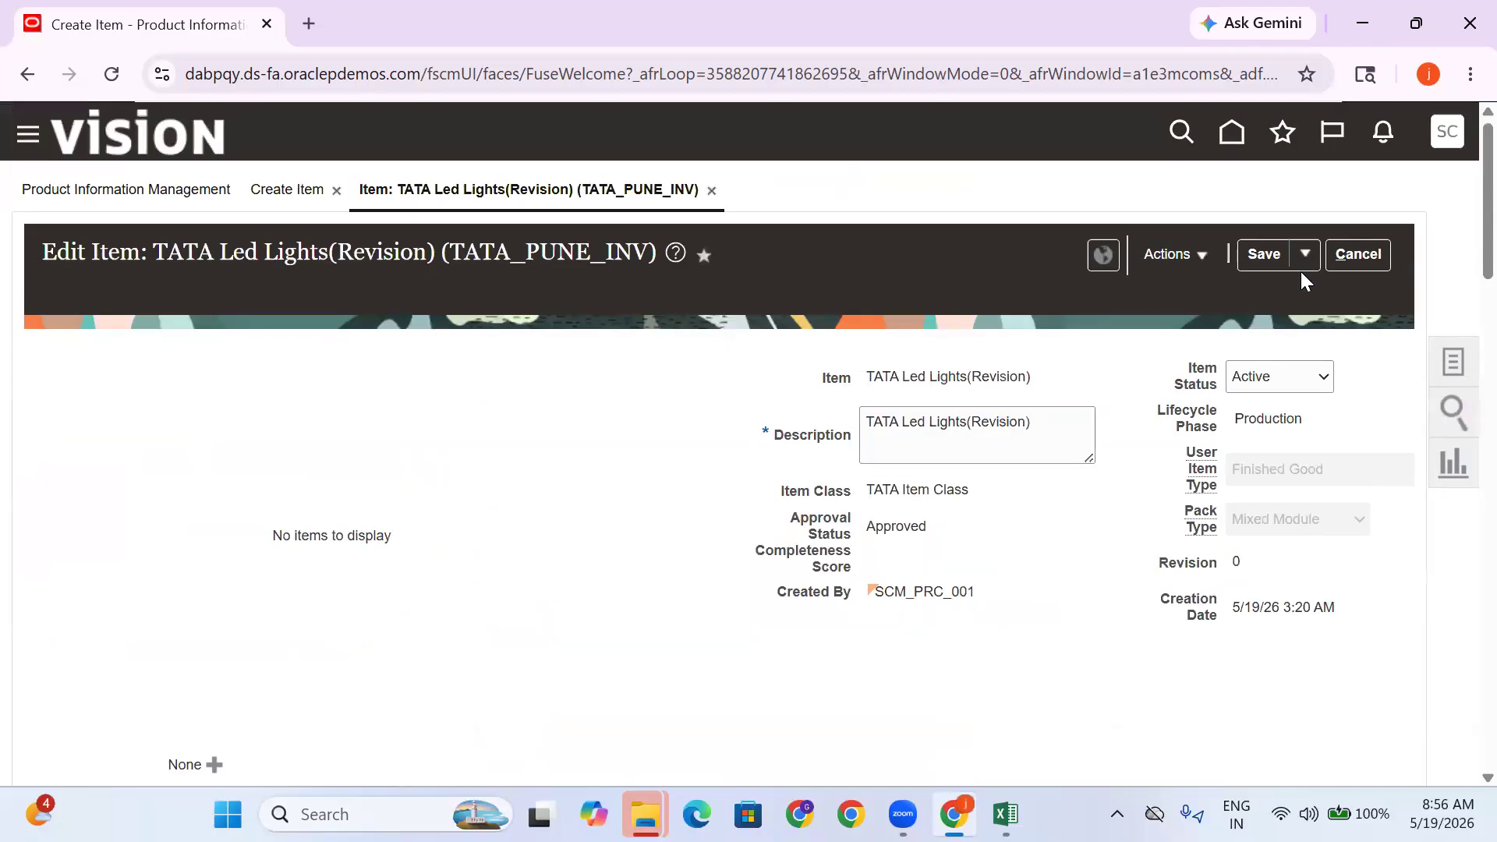
left_click(1304, 254)
left_click(1302, 282)
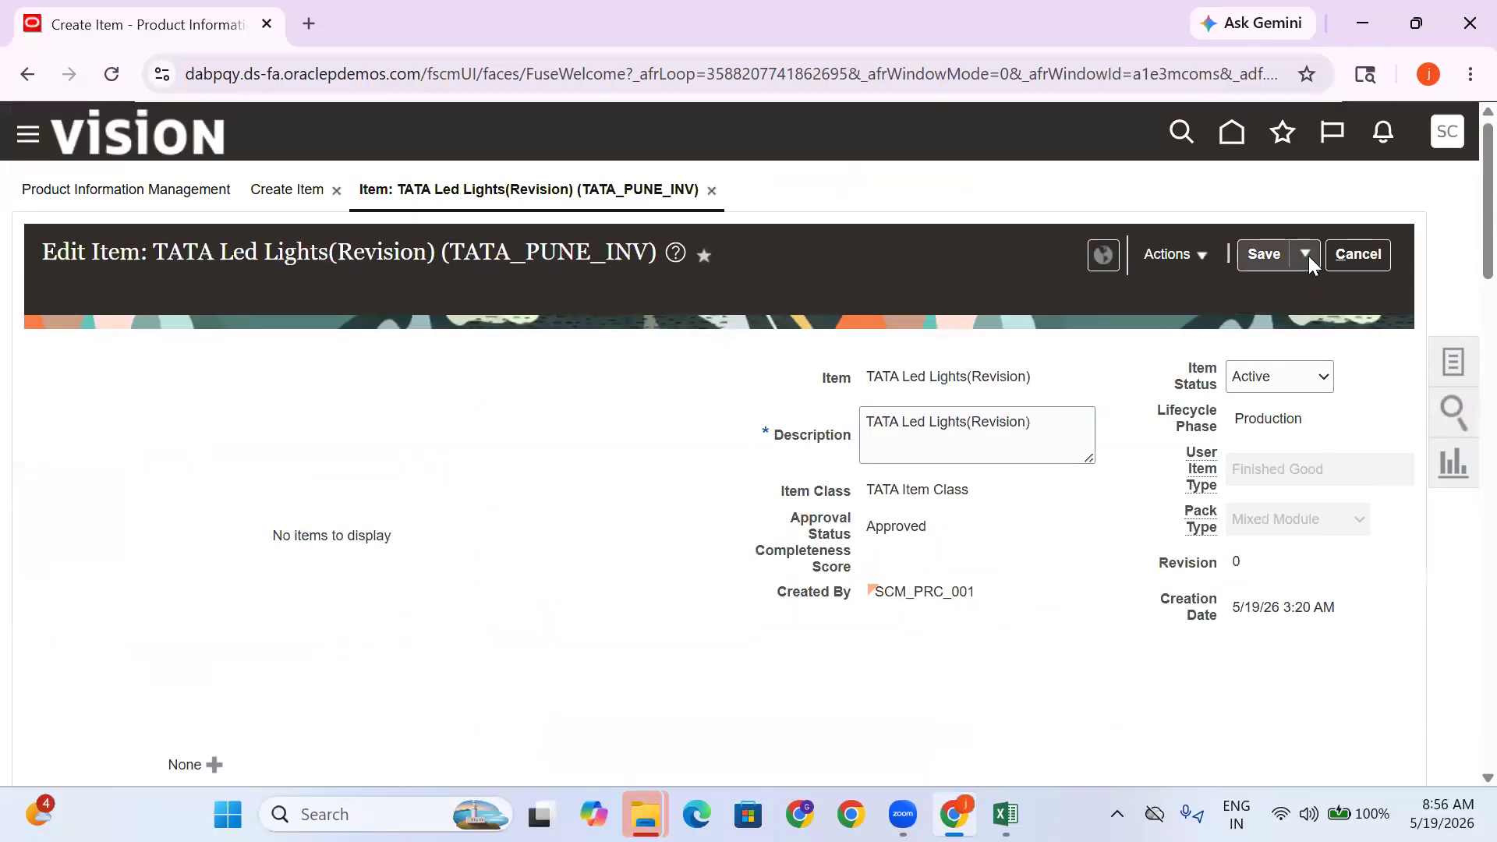
left_click(1308, 256)
left_click(1274, 288)
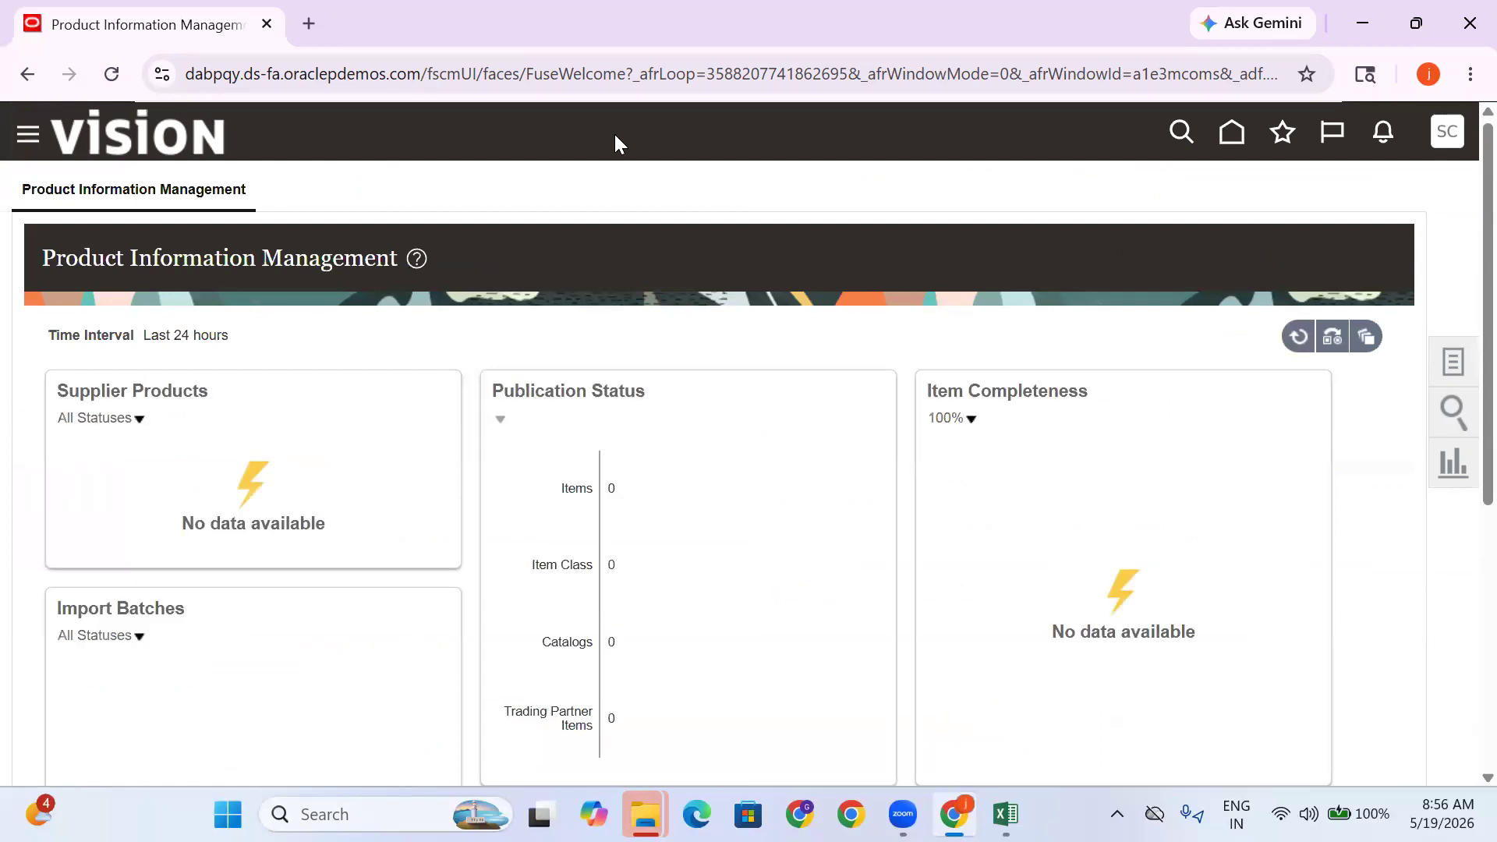
Return to the home page and open Inventory Management from the Supply Chain Execution apps
left_click(1231, 136)
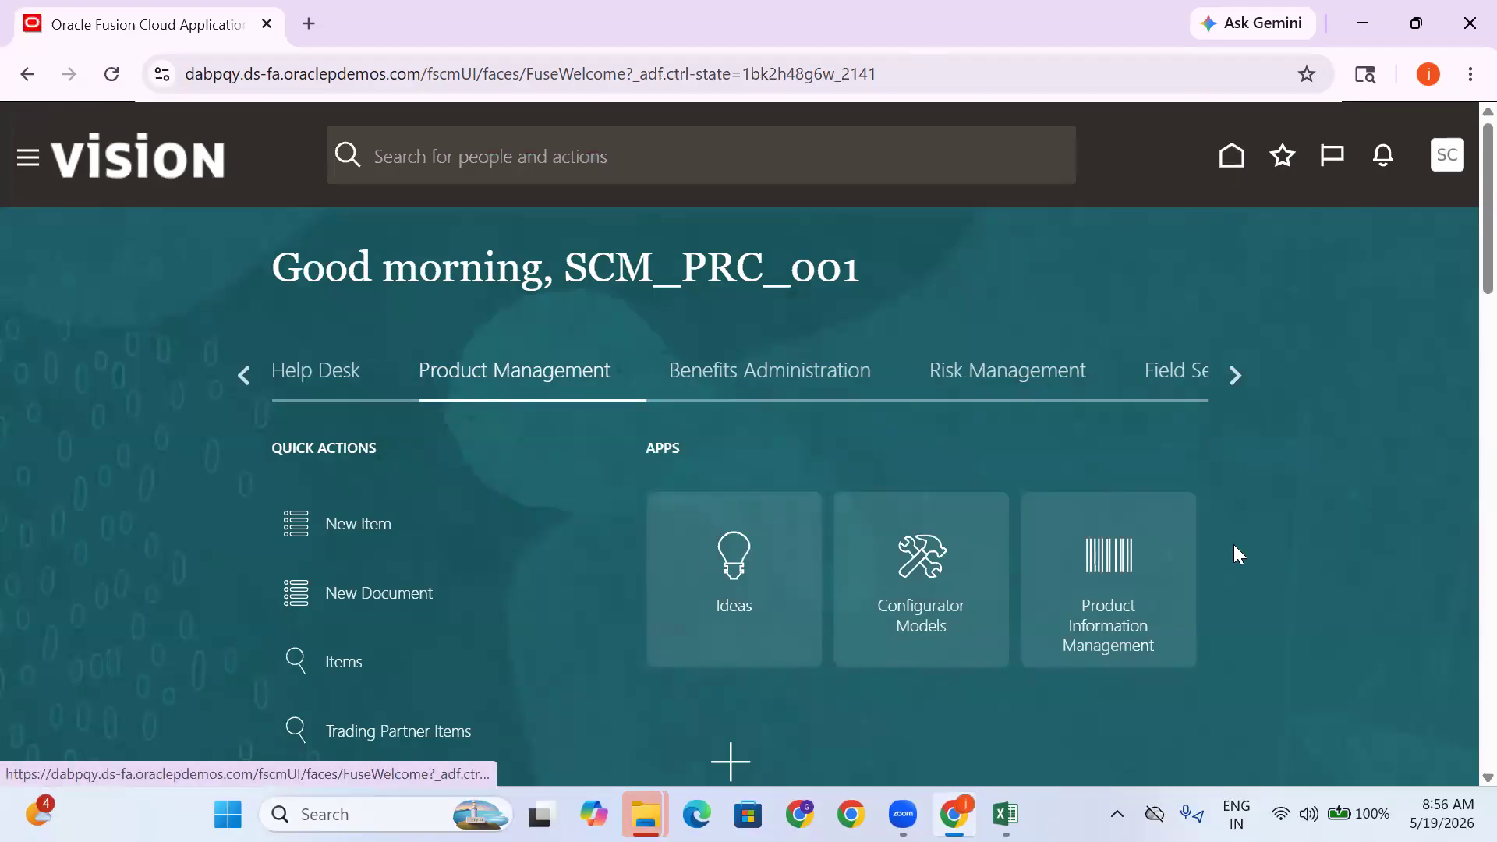
left_click(241, 373)
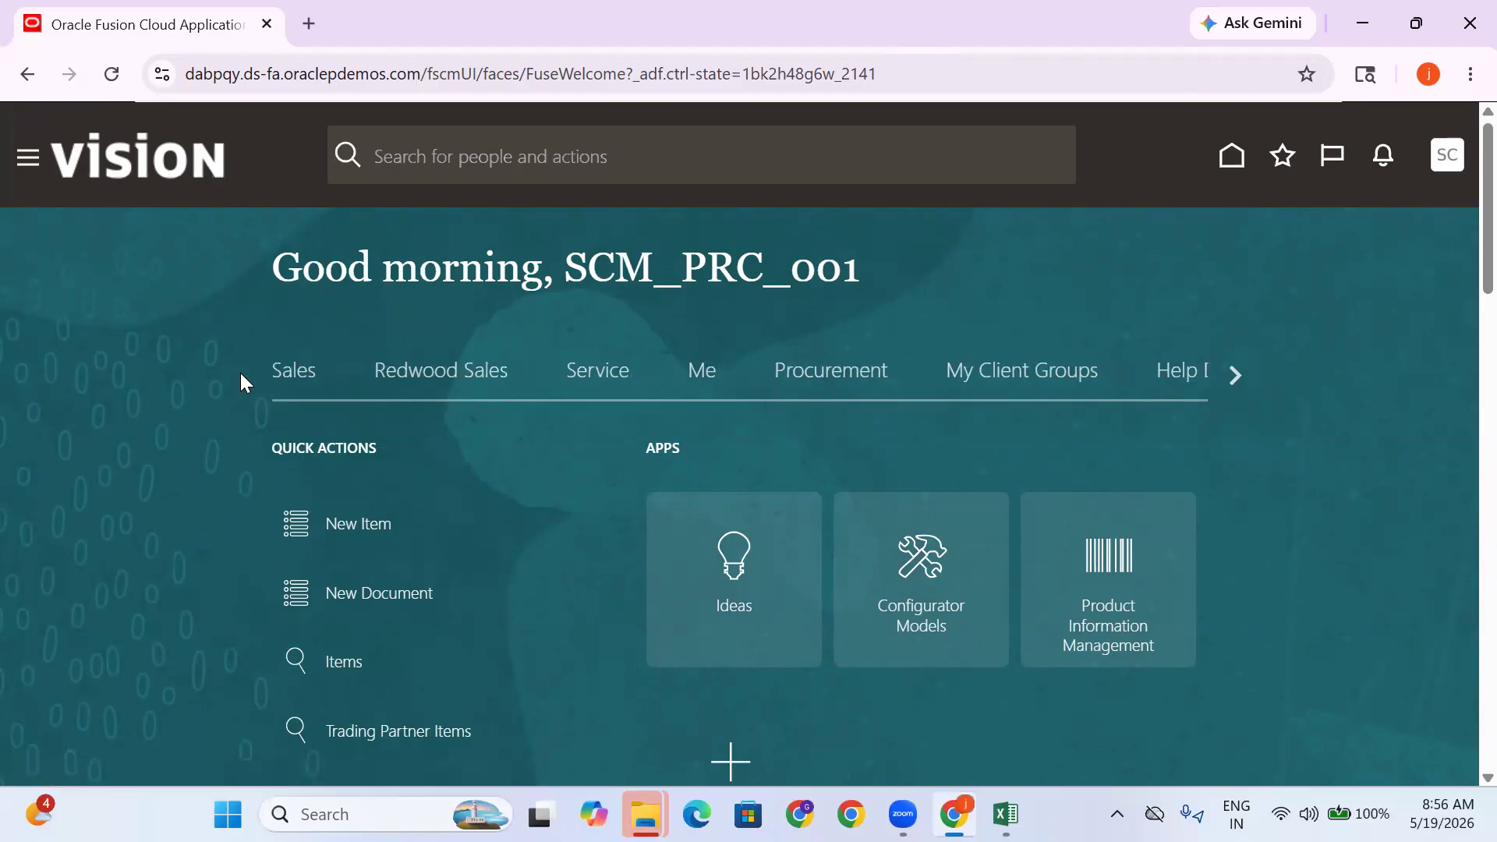
left_click(1235, 378)
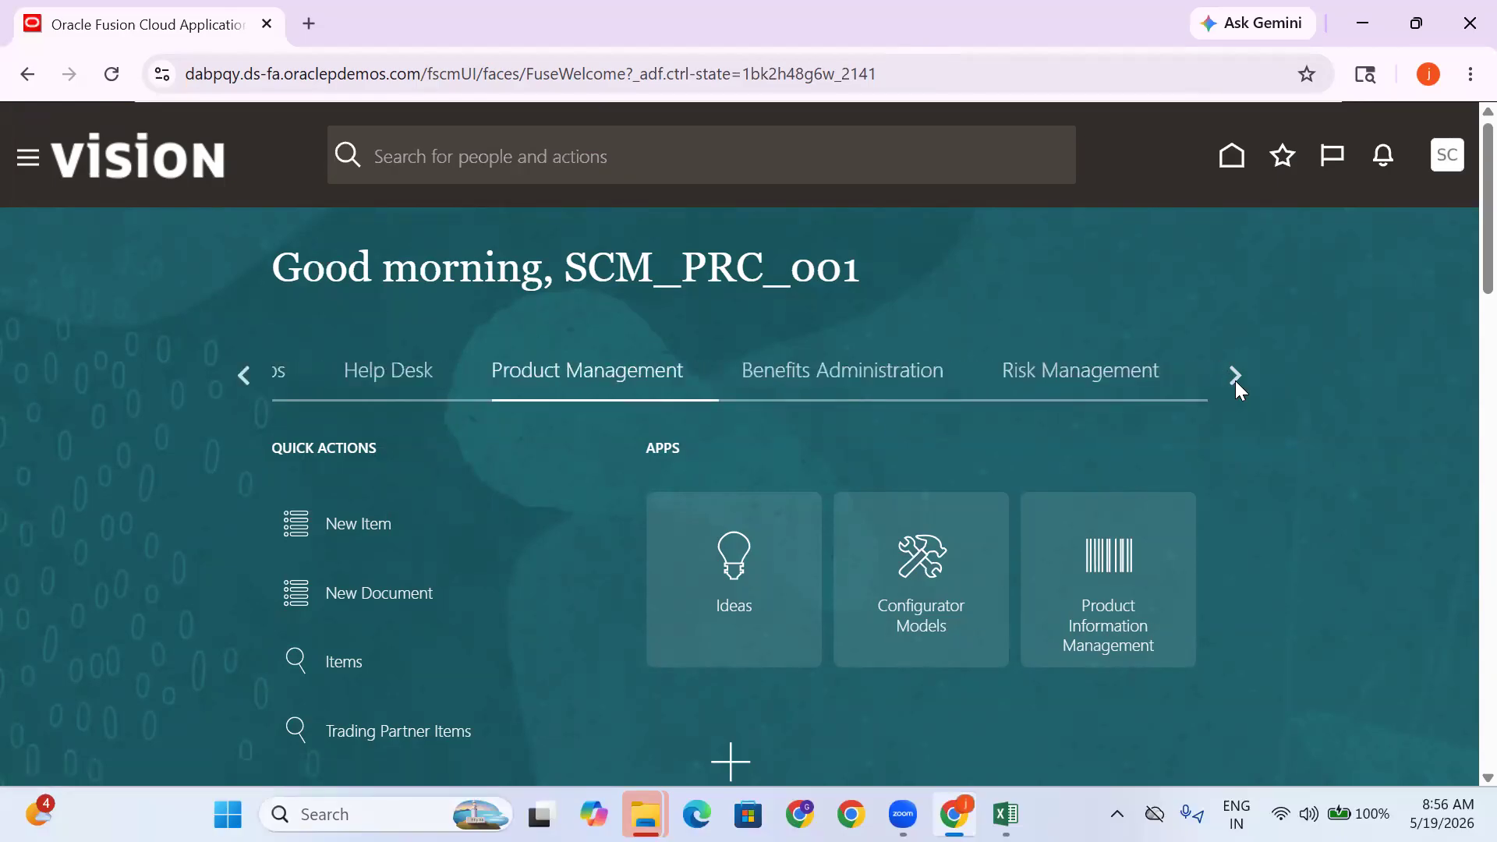
left_click(1234, 378)
left_click(1235, 376)
left_click(1236, 376)
left_click(633, 376)
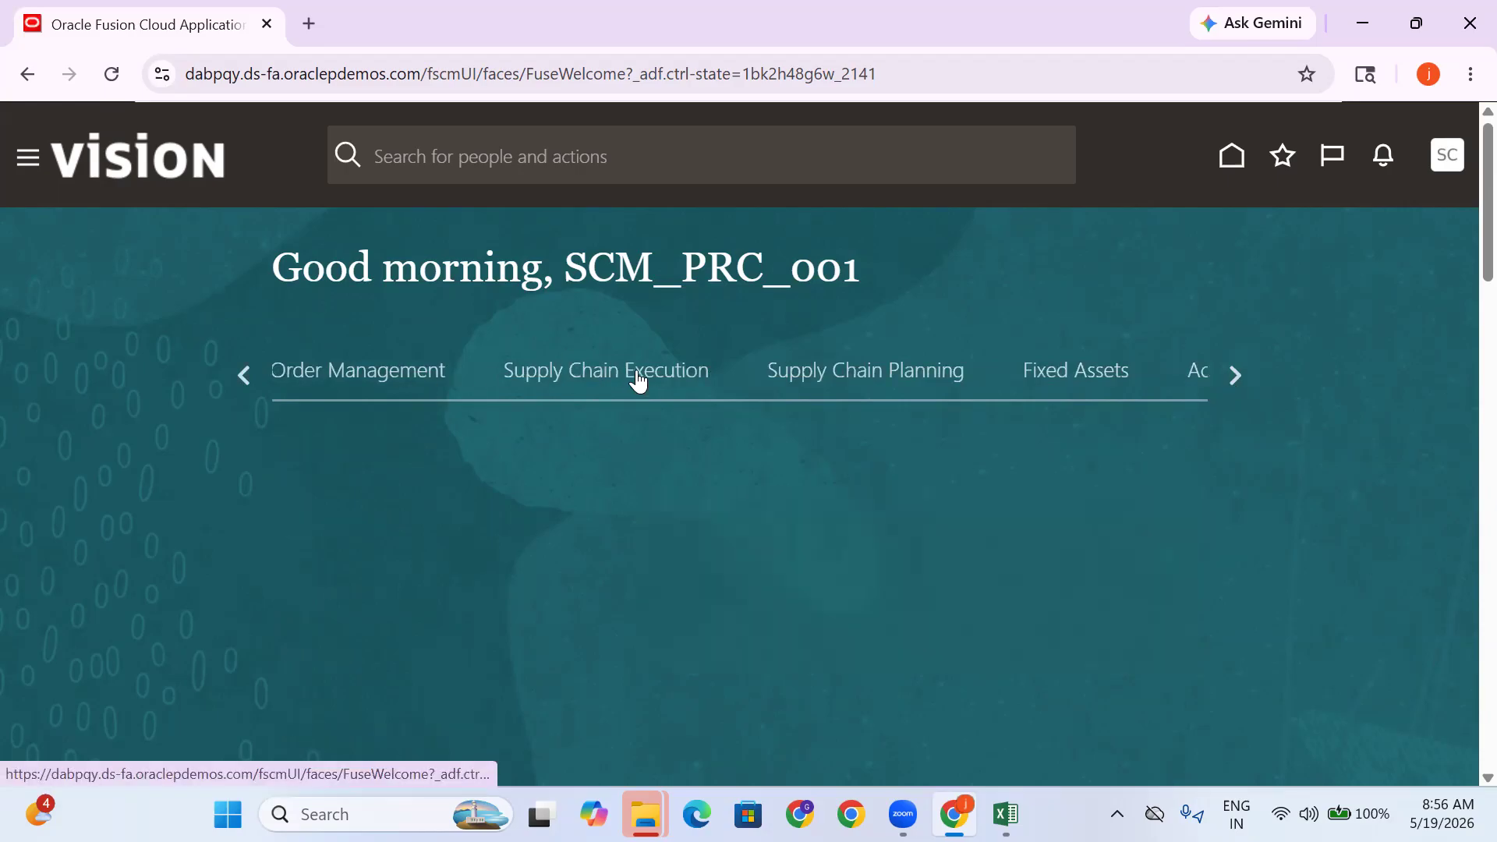
scroll(1357, 424, "down", 2)
left_click(1086, 377)
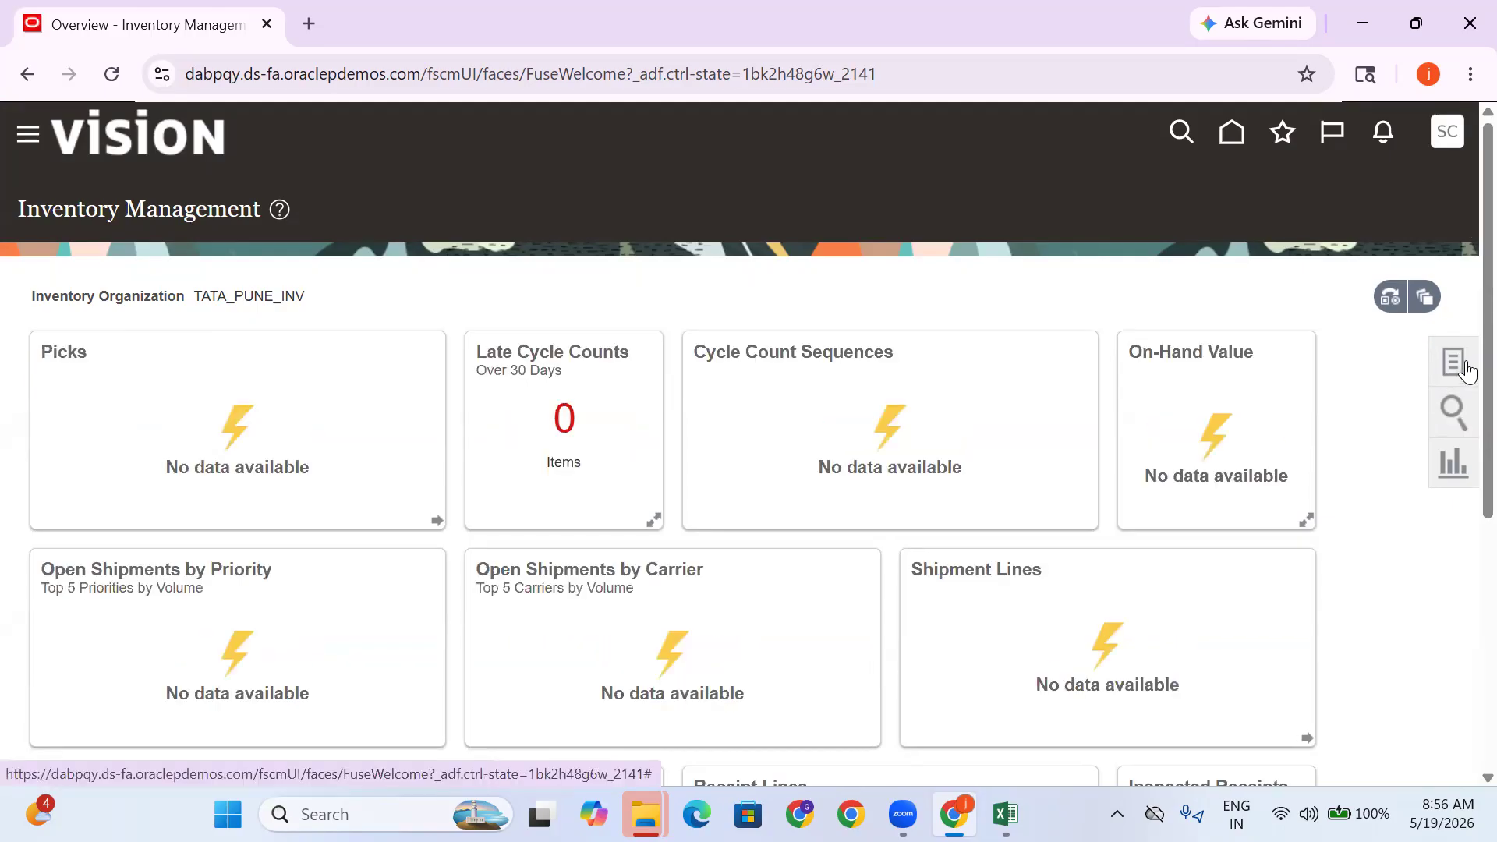
Start a miscellaneous transaction of type Miscellaneous Receipt with Use Current Item Cost set to Yes
left_click(1463, 363)
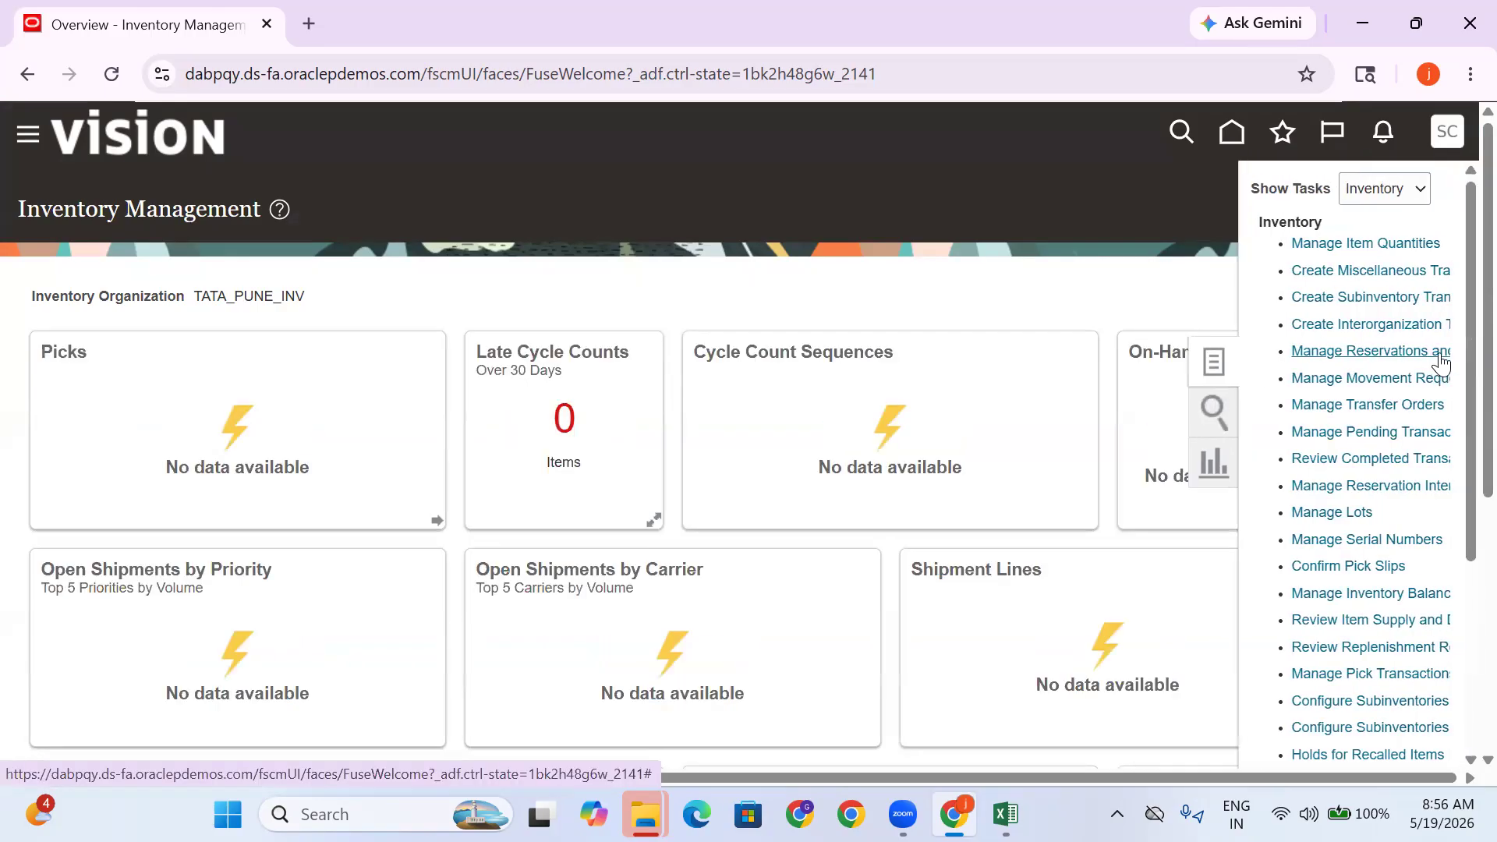
left_click(1389, 271)
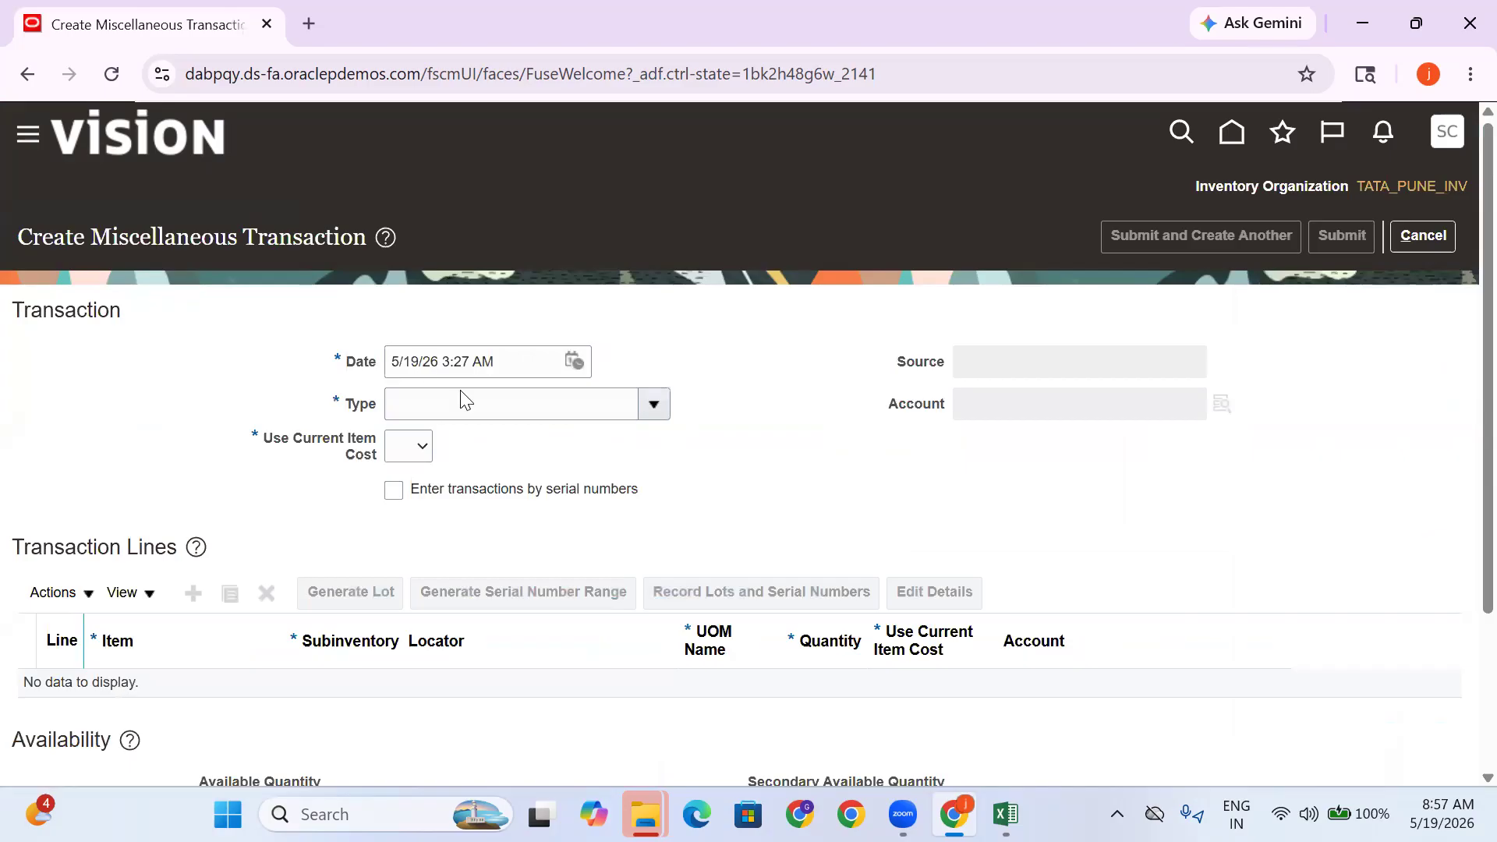
left_click(654, 408)
scroll(515, 616, "down", 1)
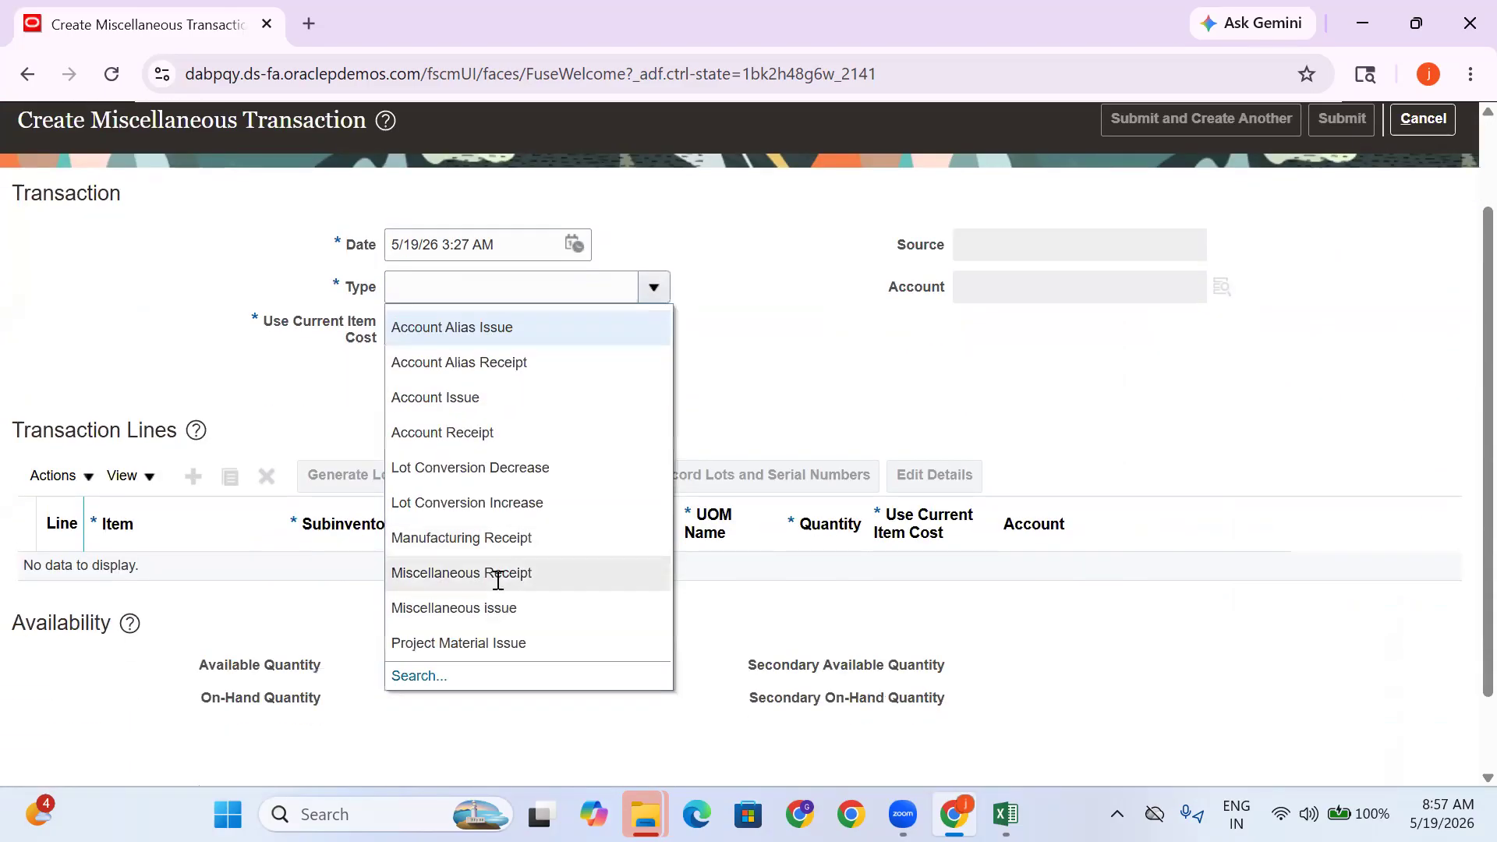
left_click(494, 572)
left_click(397, 342)
left_click(405, 415)
Add a transaction line and look up TATA to enter the TATA Led Lights(Revision) item
left_click(192, 480)
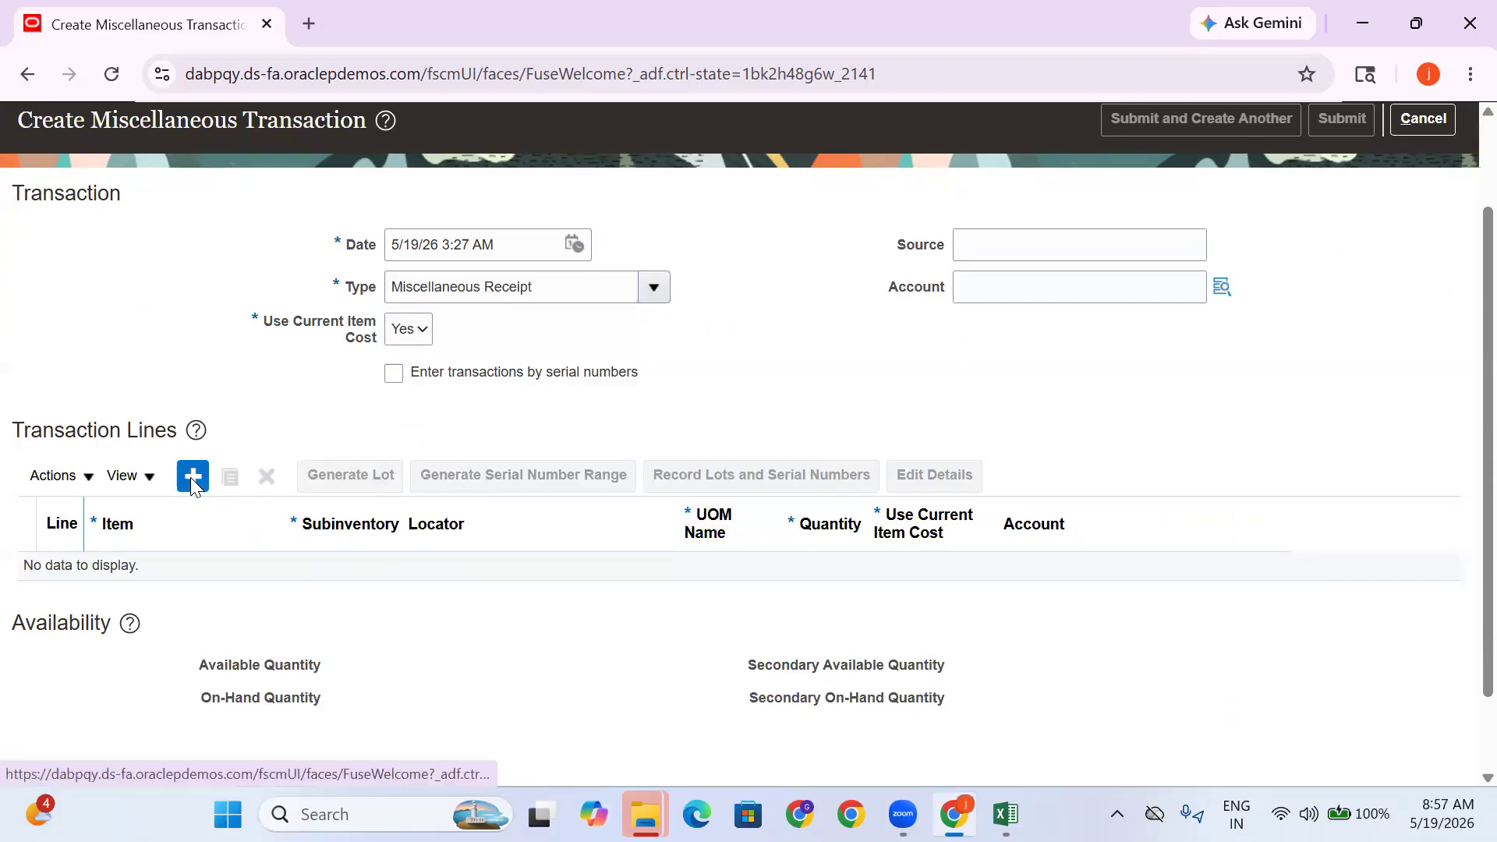
left_click(191, 578)
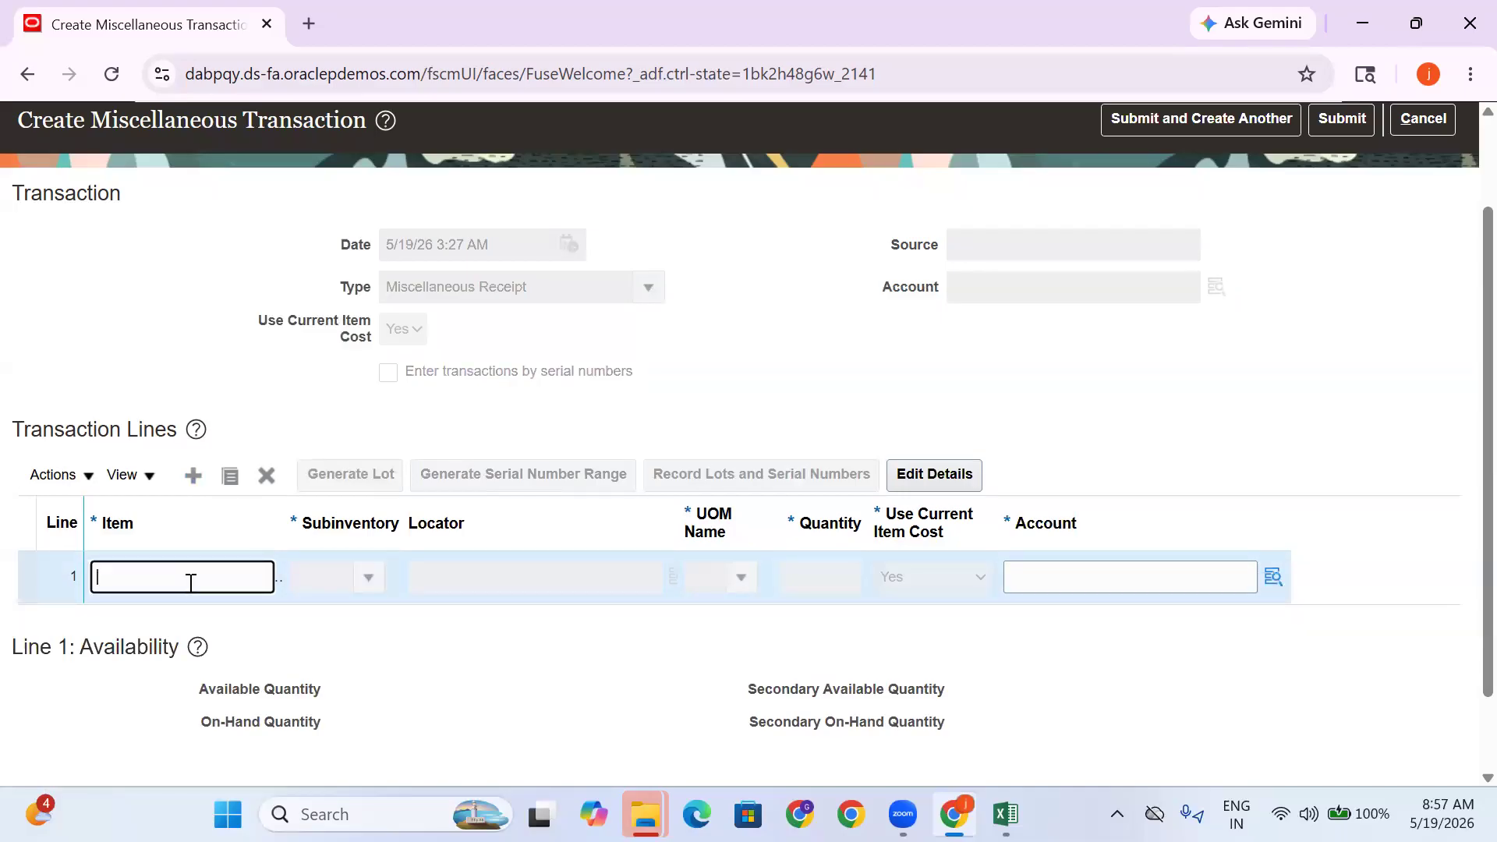
type("TATA")
key("Tab")
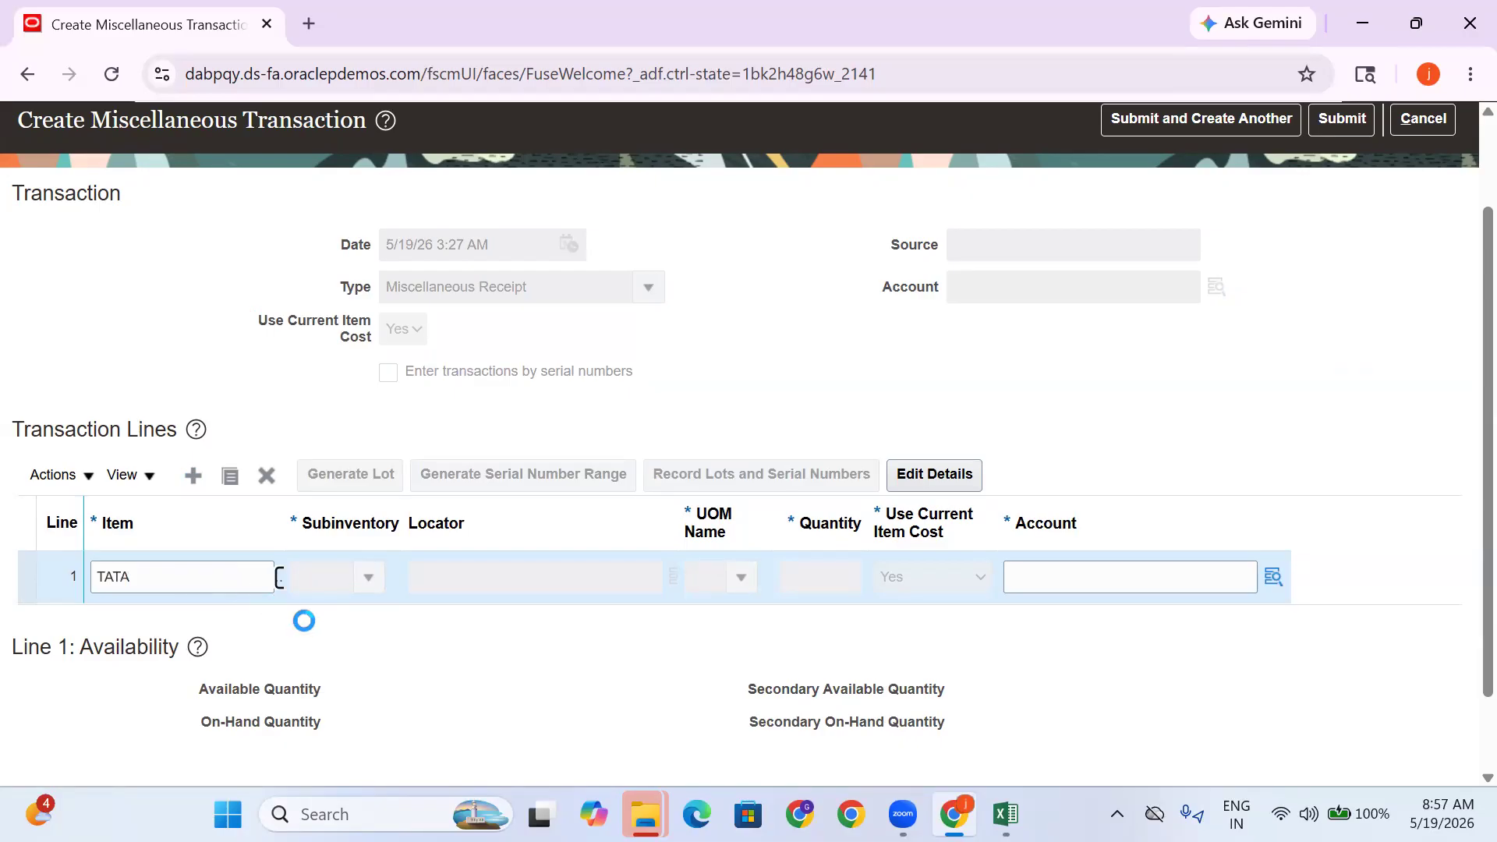
scroll(309, 631, "down", 1)
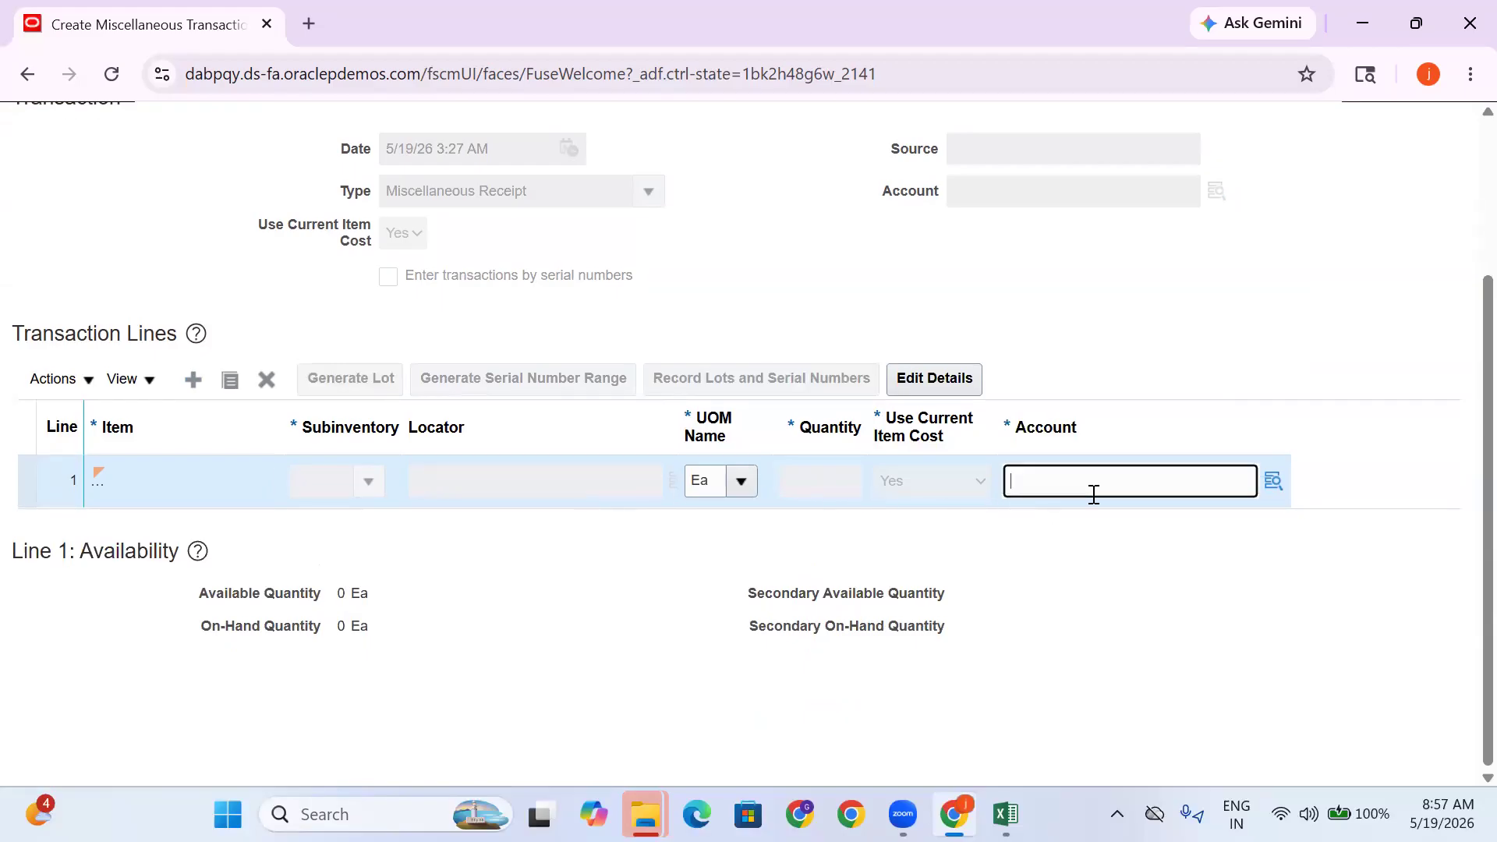
Assign the HDFC Account segment to the transaction line's account combination, keeping the other segments' default values
left_click(1275, 479)
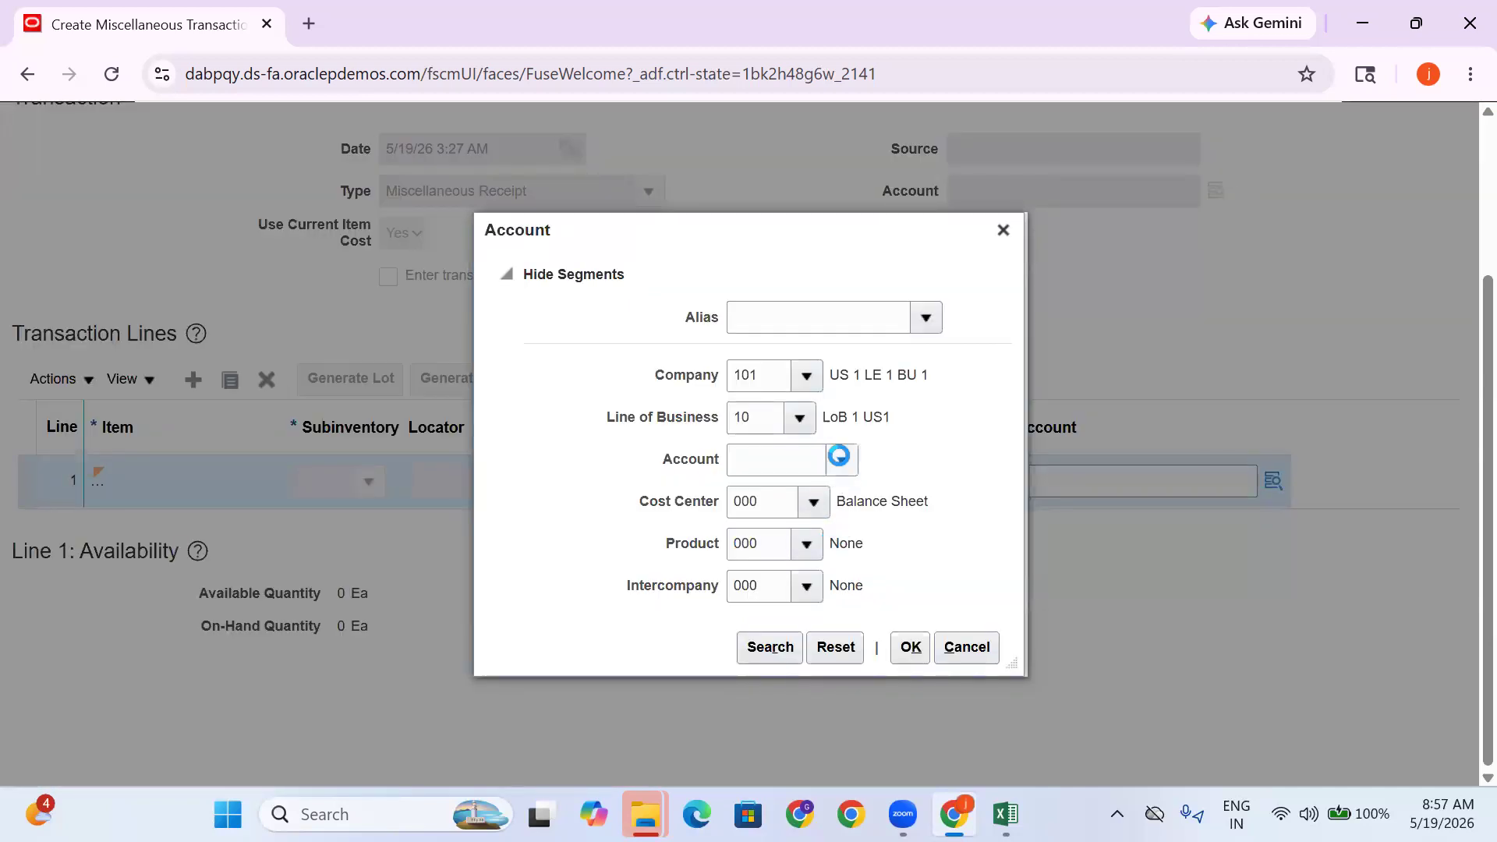
left_click(840, 458)
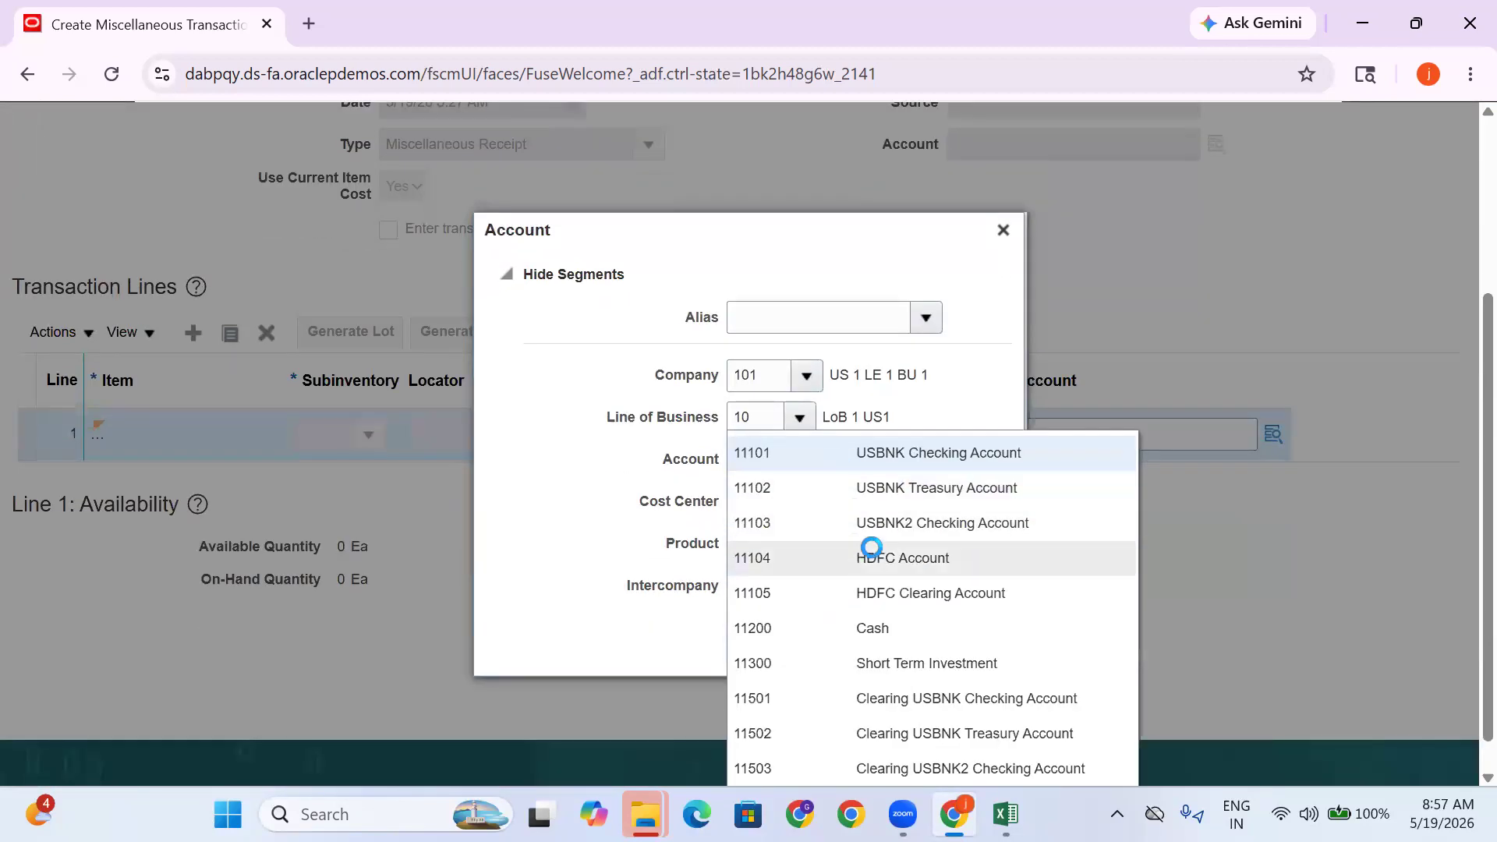
left_click(910, 646)
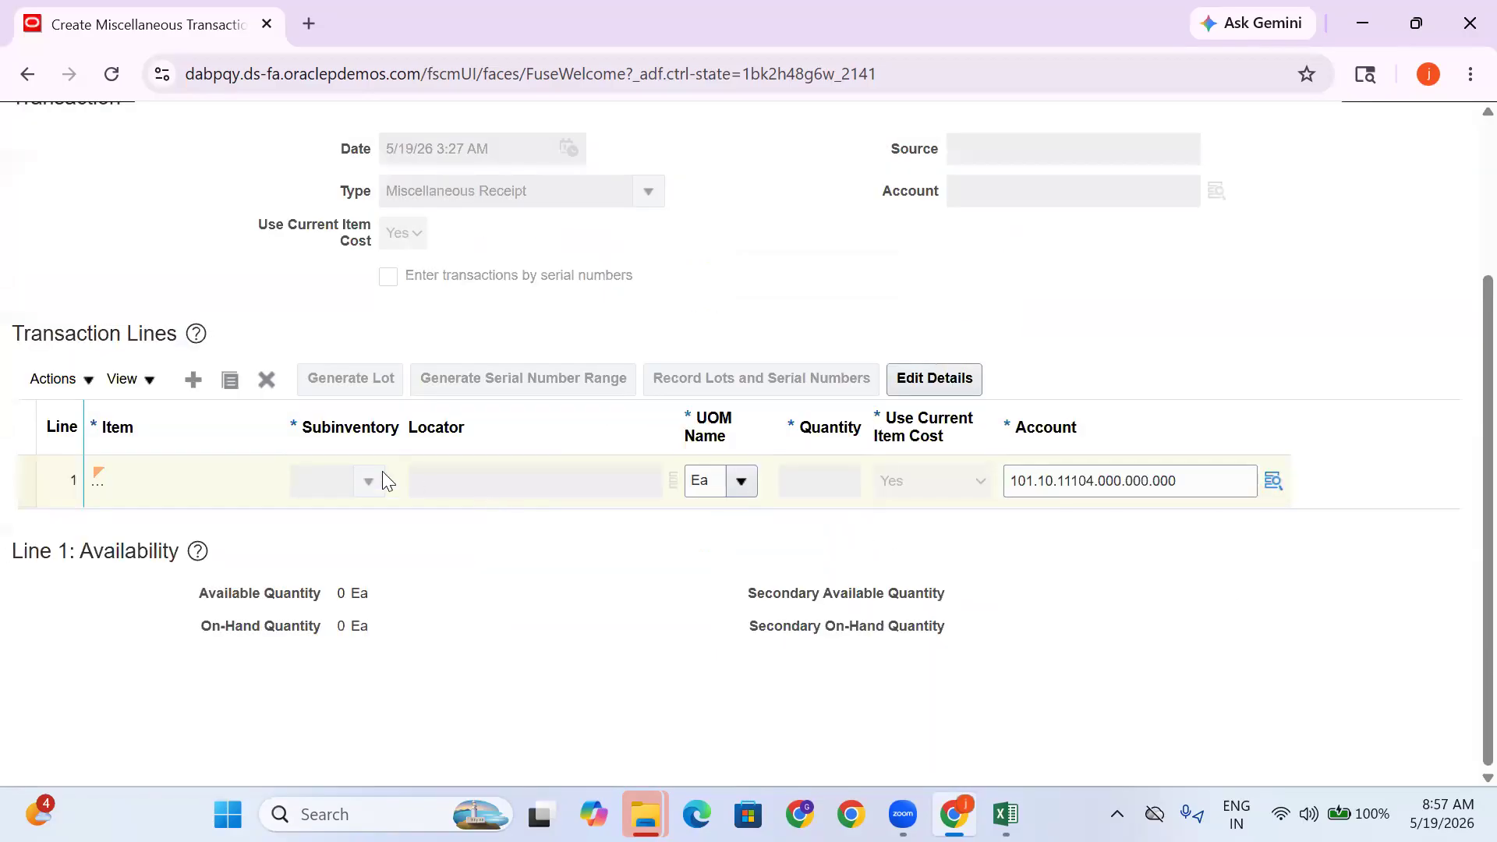
Show all columns in the transaction lines table
left_click(124, 379)
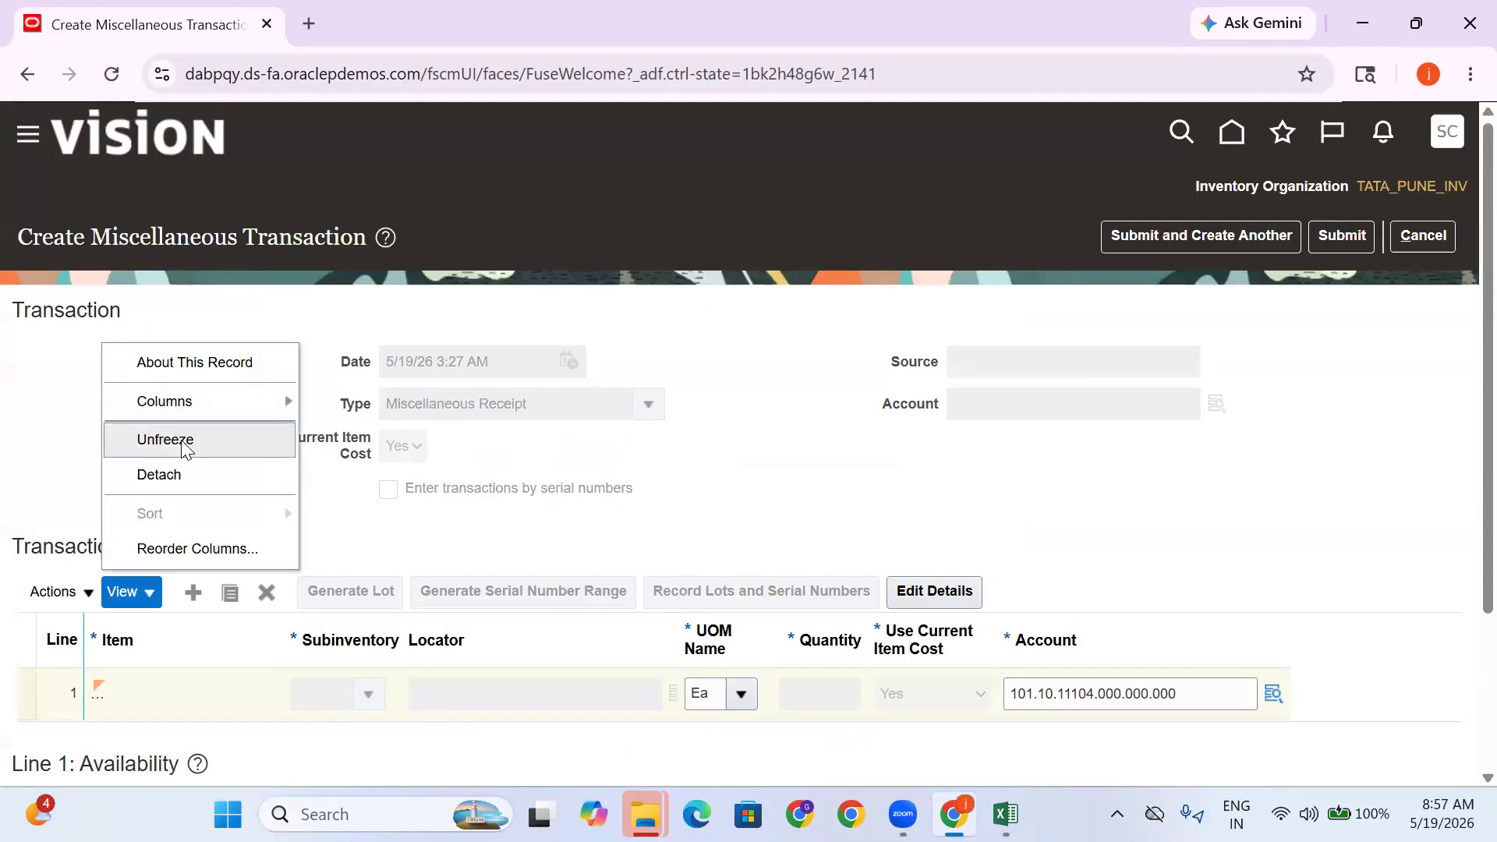
mouse_move(215, 403)
left_click(354, 427)
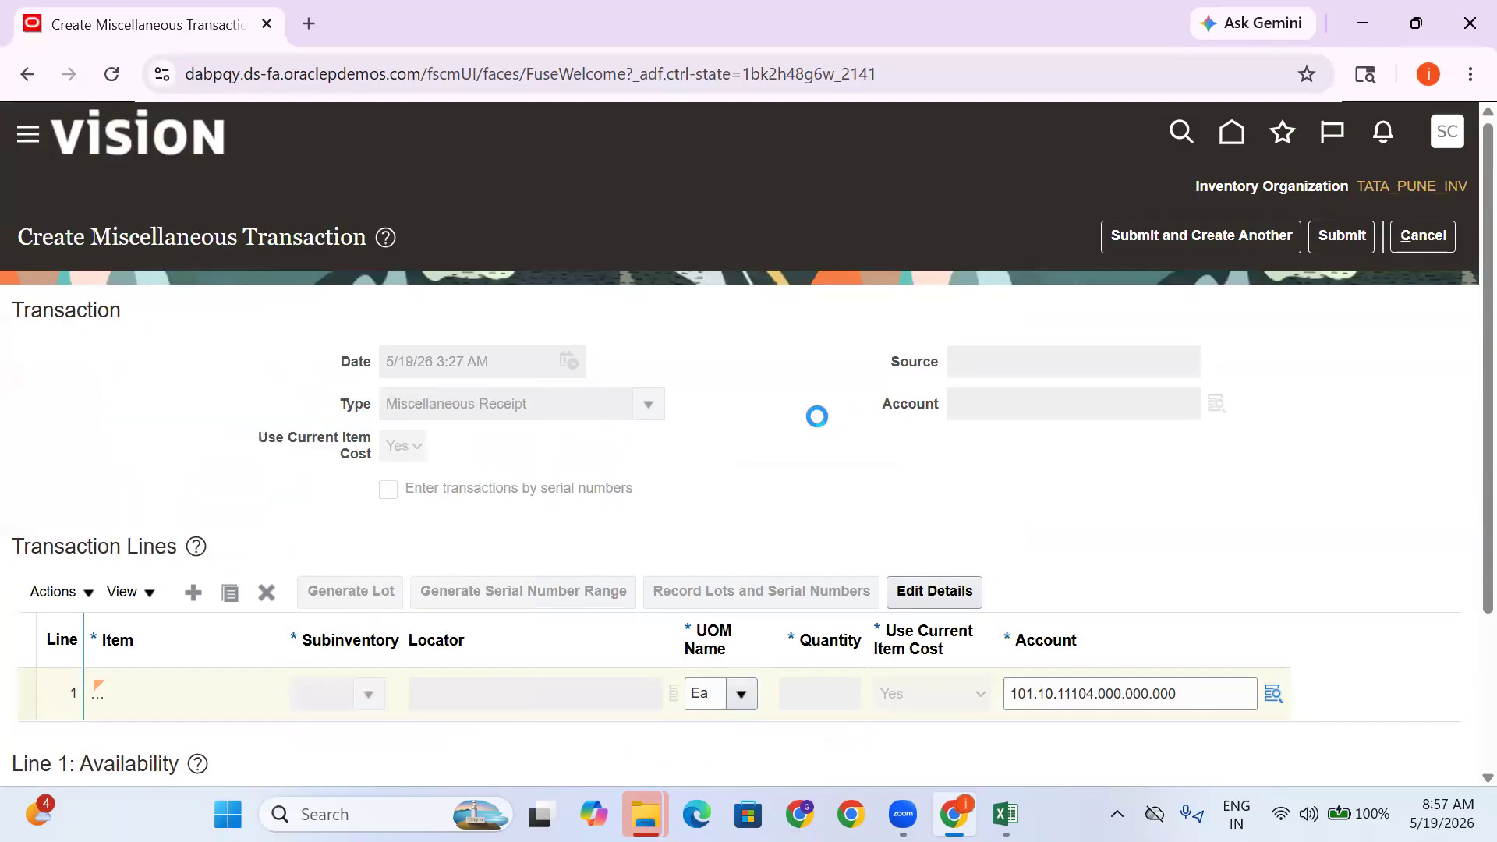
scroll(814, 421, "down", 3)
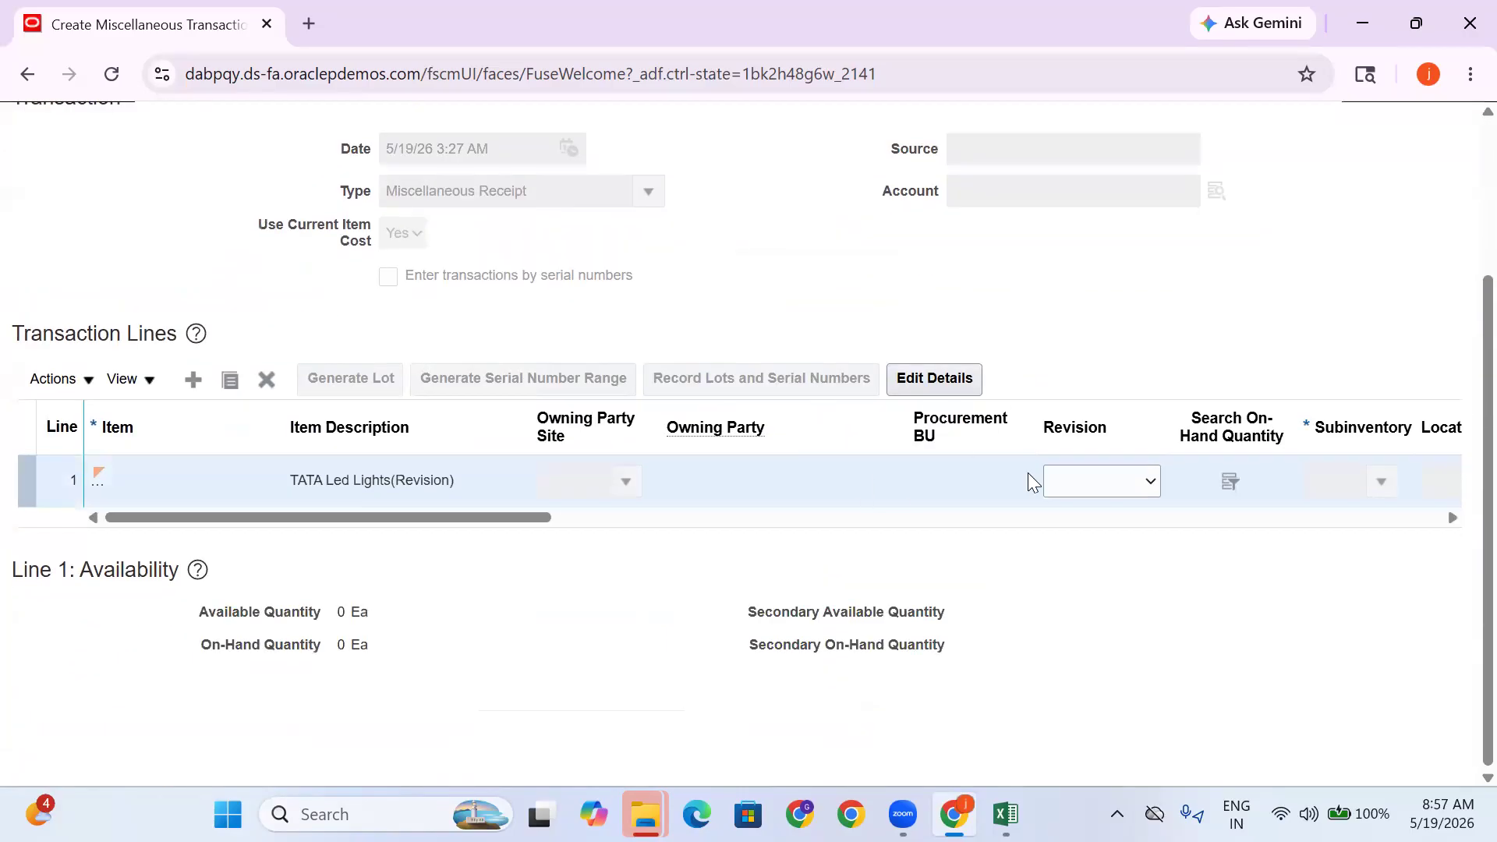
Set the TATA Led Lights(Revision) line to revision 0 and its subinventory to Stores
left_click(1084, 494)
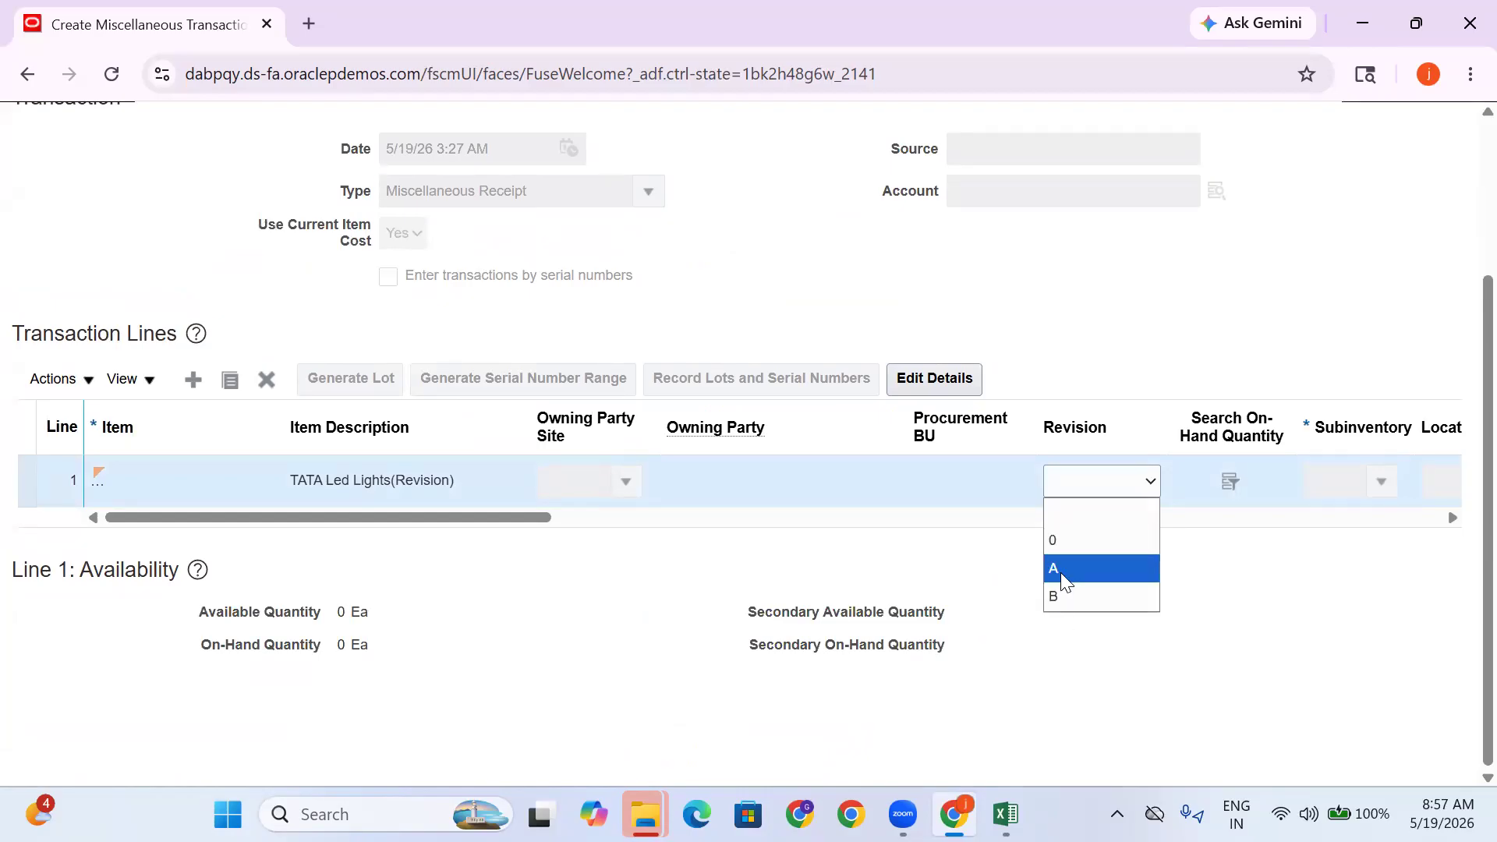
left_click(1084, 542)
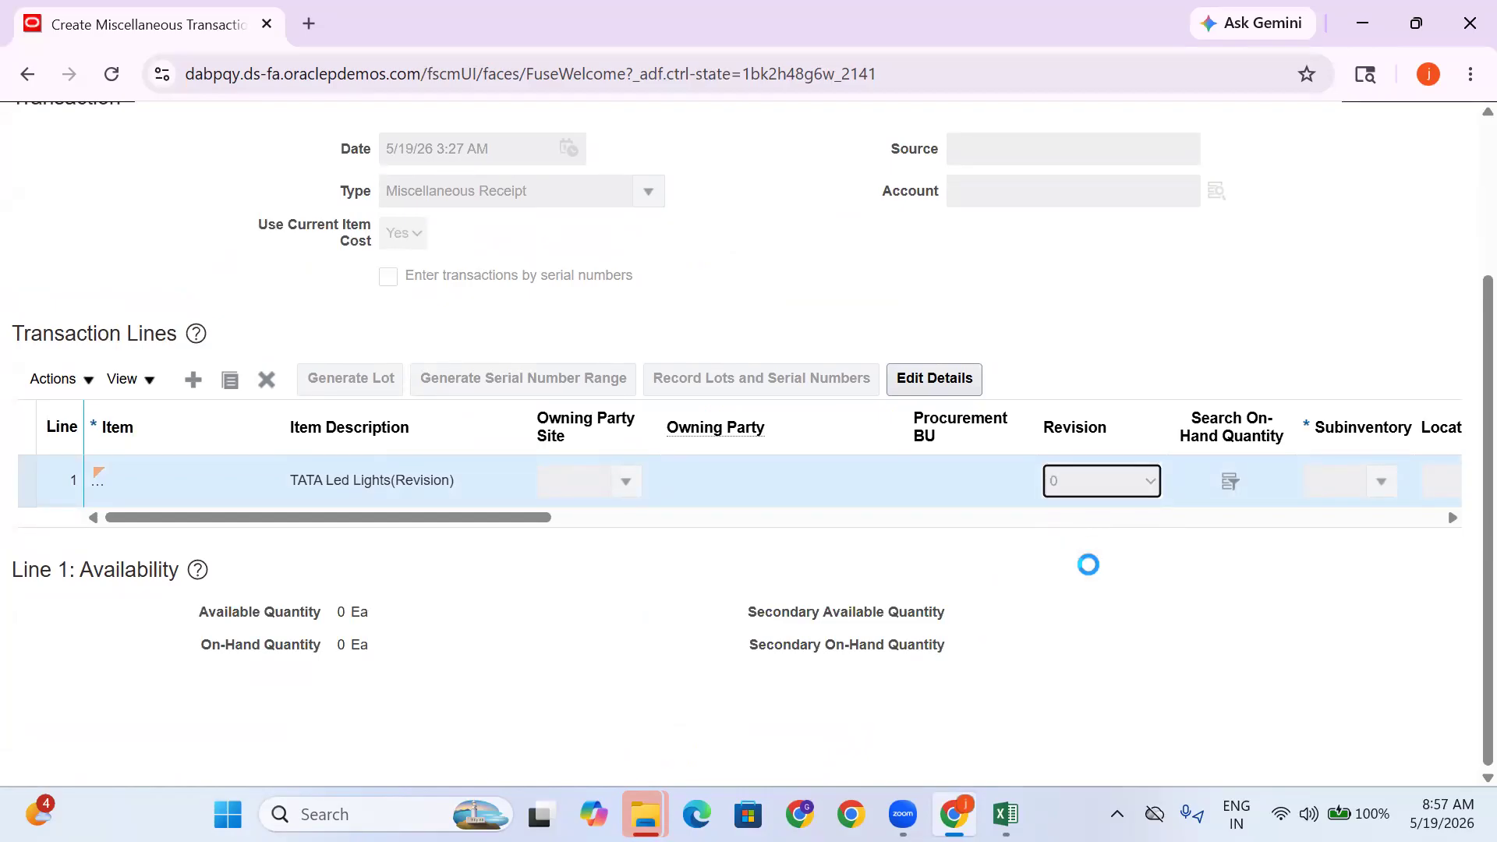
left_click_drag(538, 518, 679, 518)
left_click(937, 482)
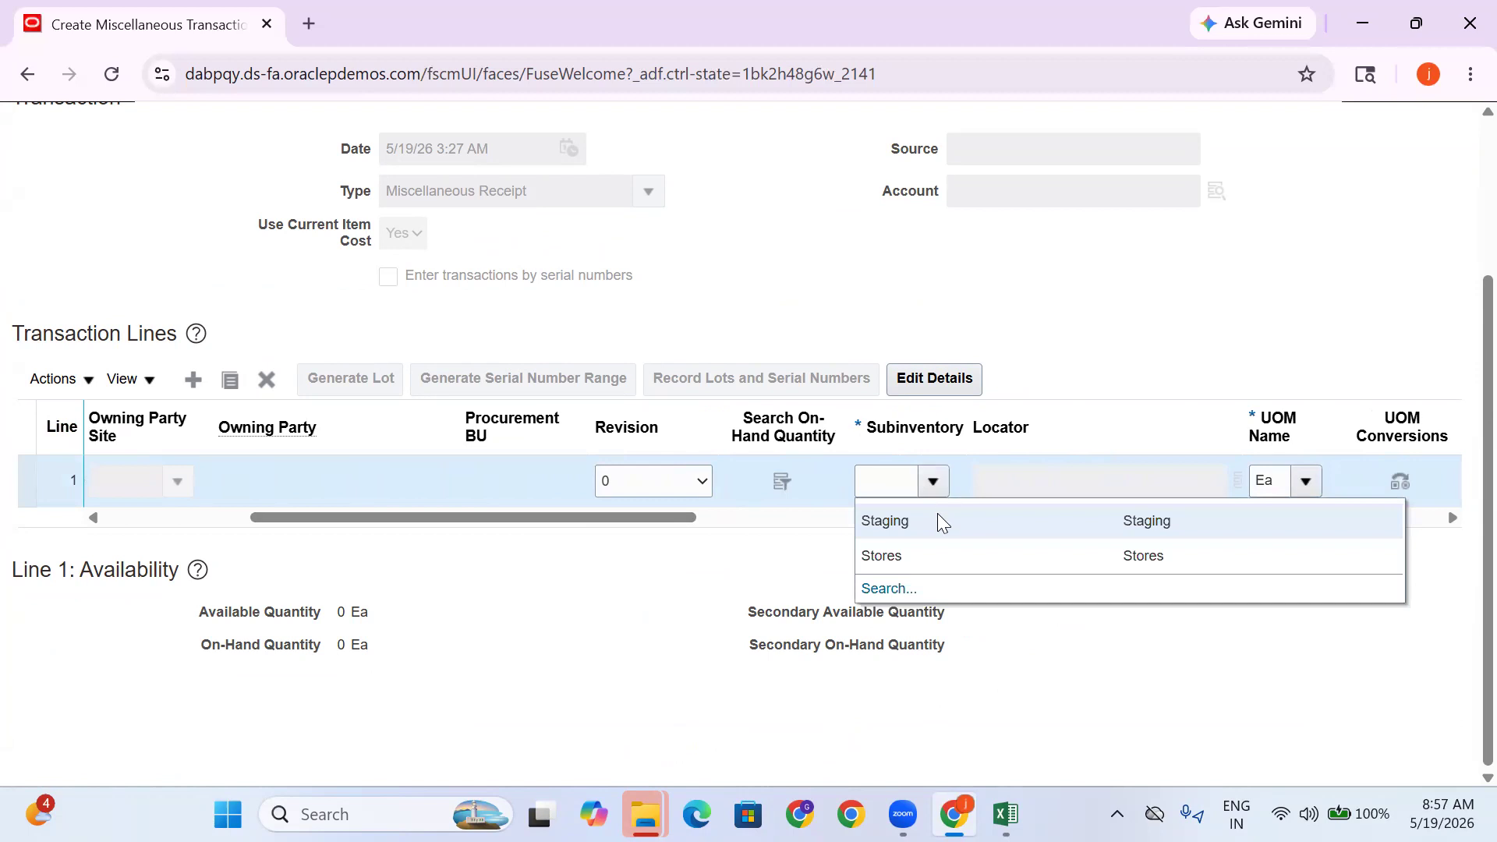
left_click(939, 555)
left_click_drag(636, 520, 770, 521)
left_click(1125, 477)
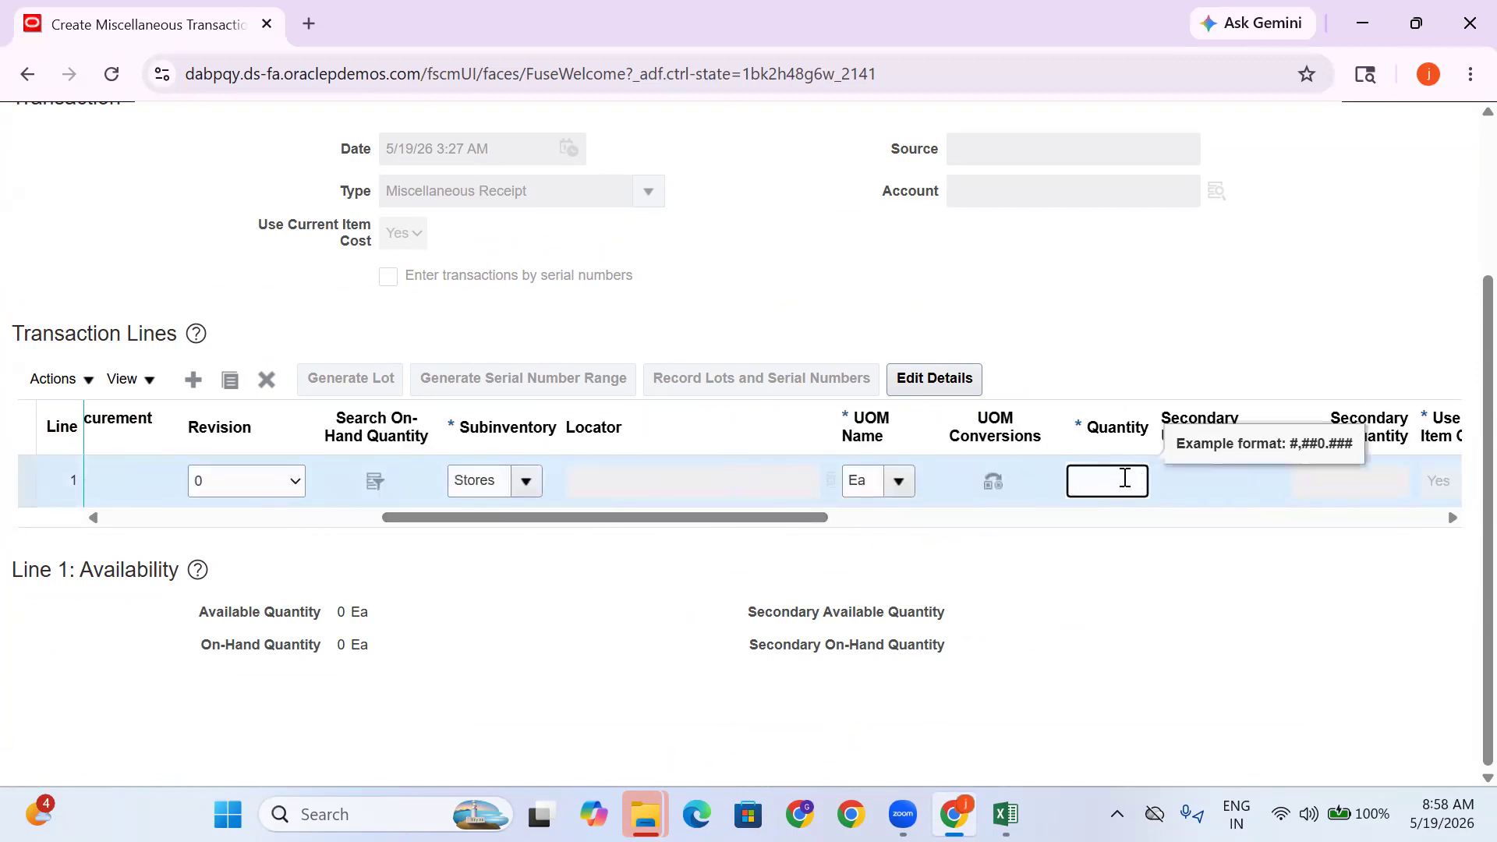
left_click(1135, 631)
left_click_drag(746, 519, 1434, 558)
left_click_drag(1319, 560, 1382, 548)
left_click_drag(1016, 540, 437, 538)
Try revisions A and B on the transaction line and return it to revision 0
left_click(1105, 493)
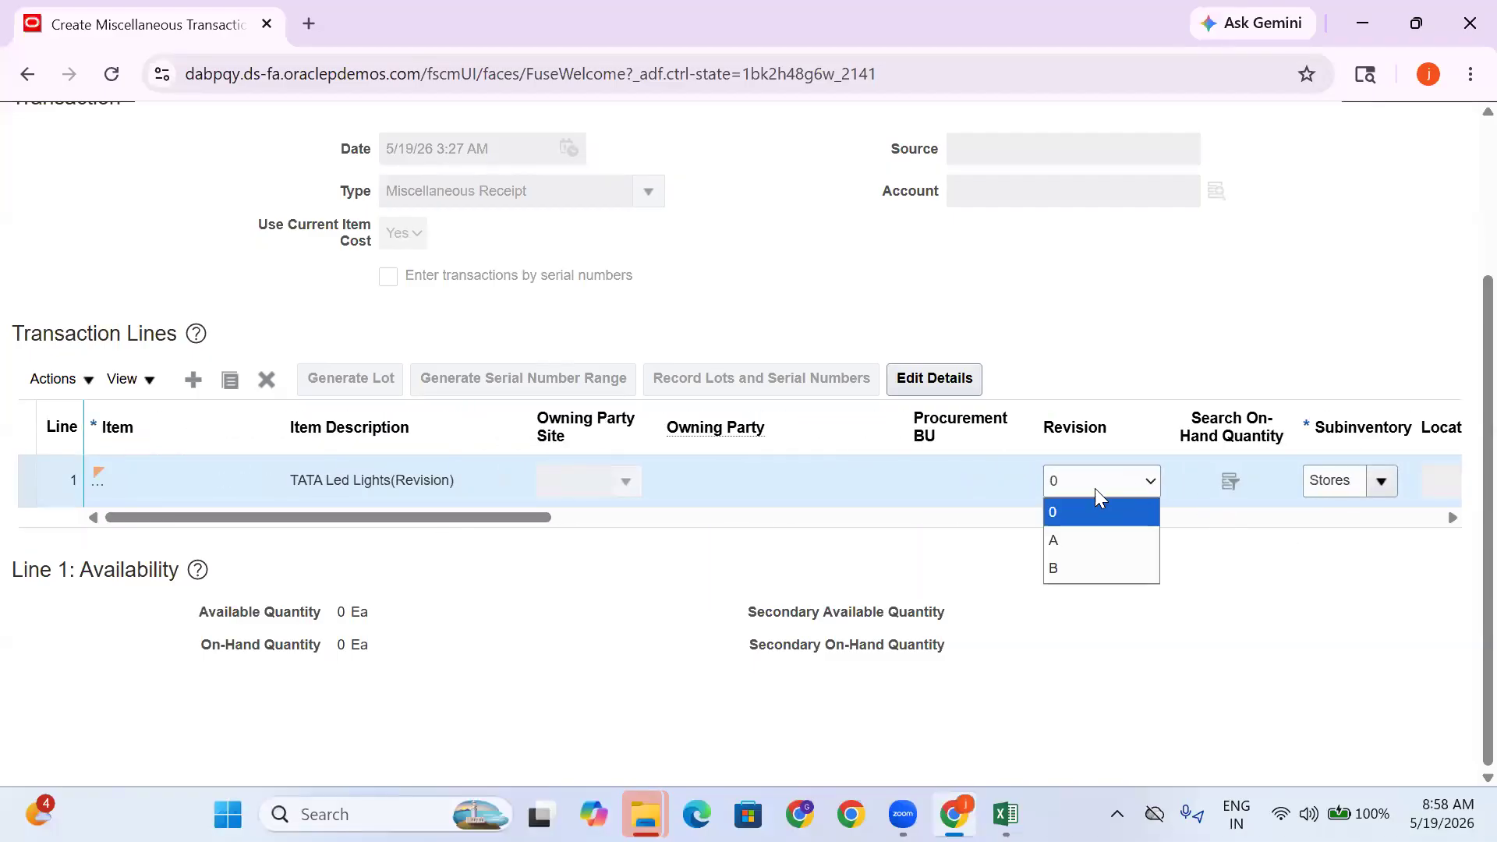
left_click(1090, 534)
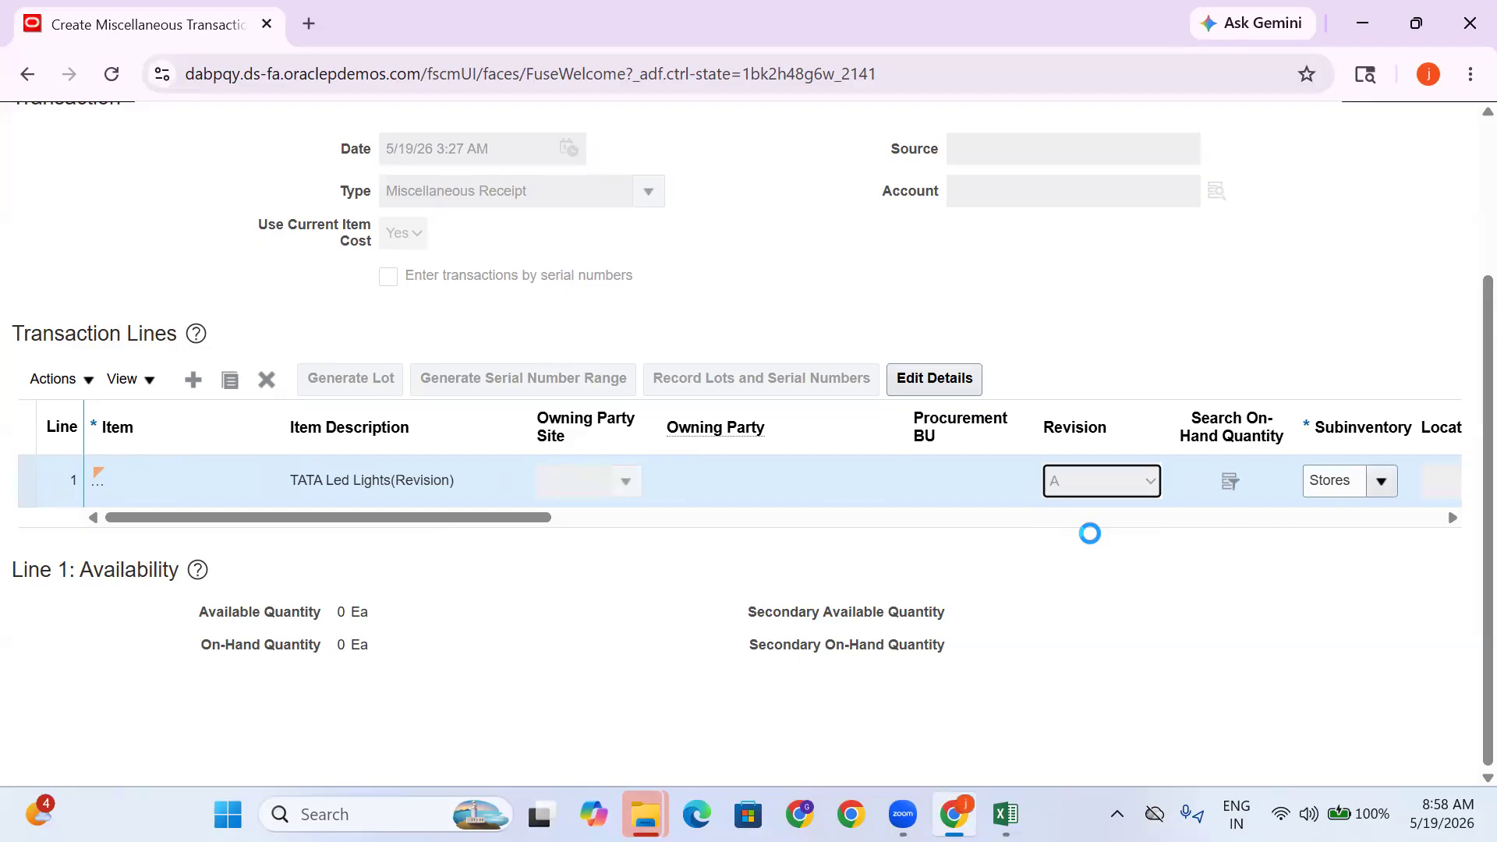
left_click(1105, 481)
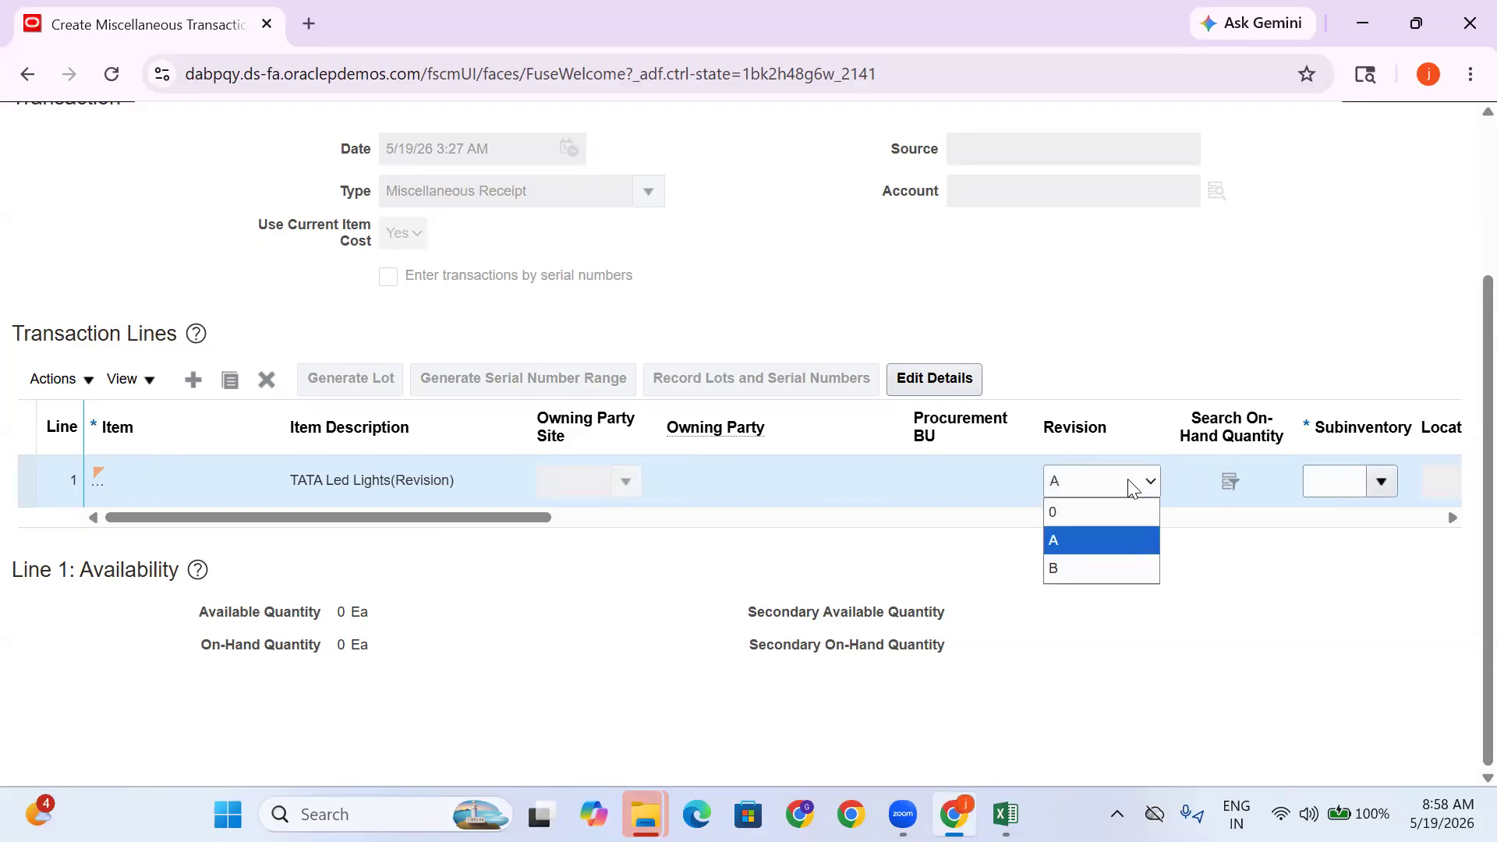
left_click(1090, 566)
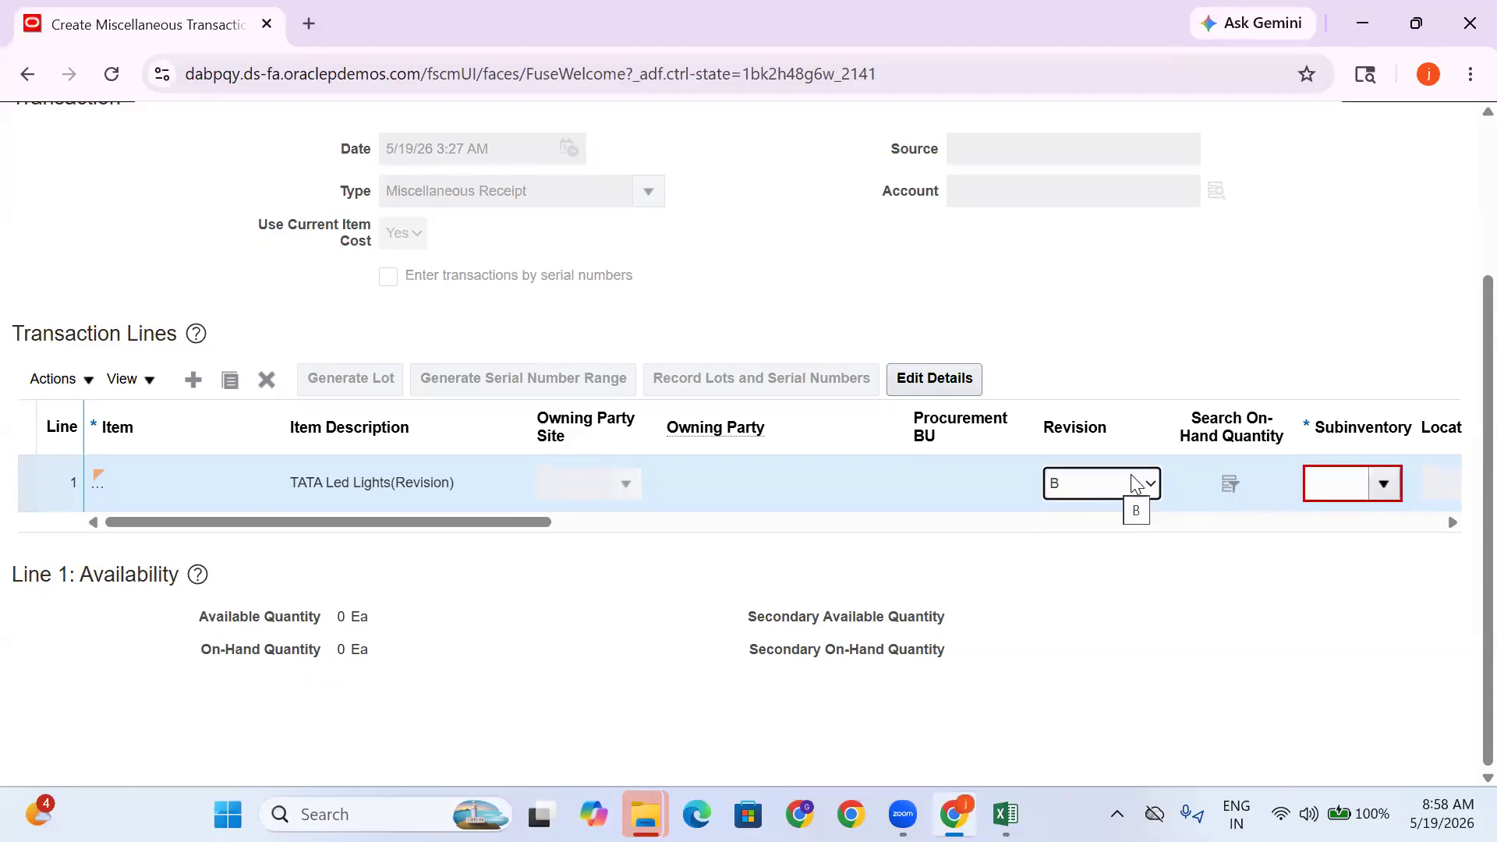
left_click(1127, 484)
left_click(1077, 524)
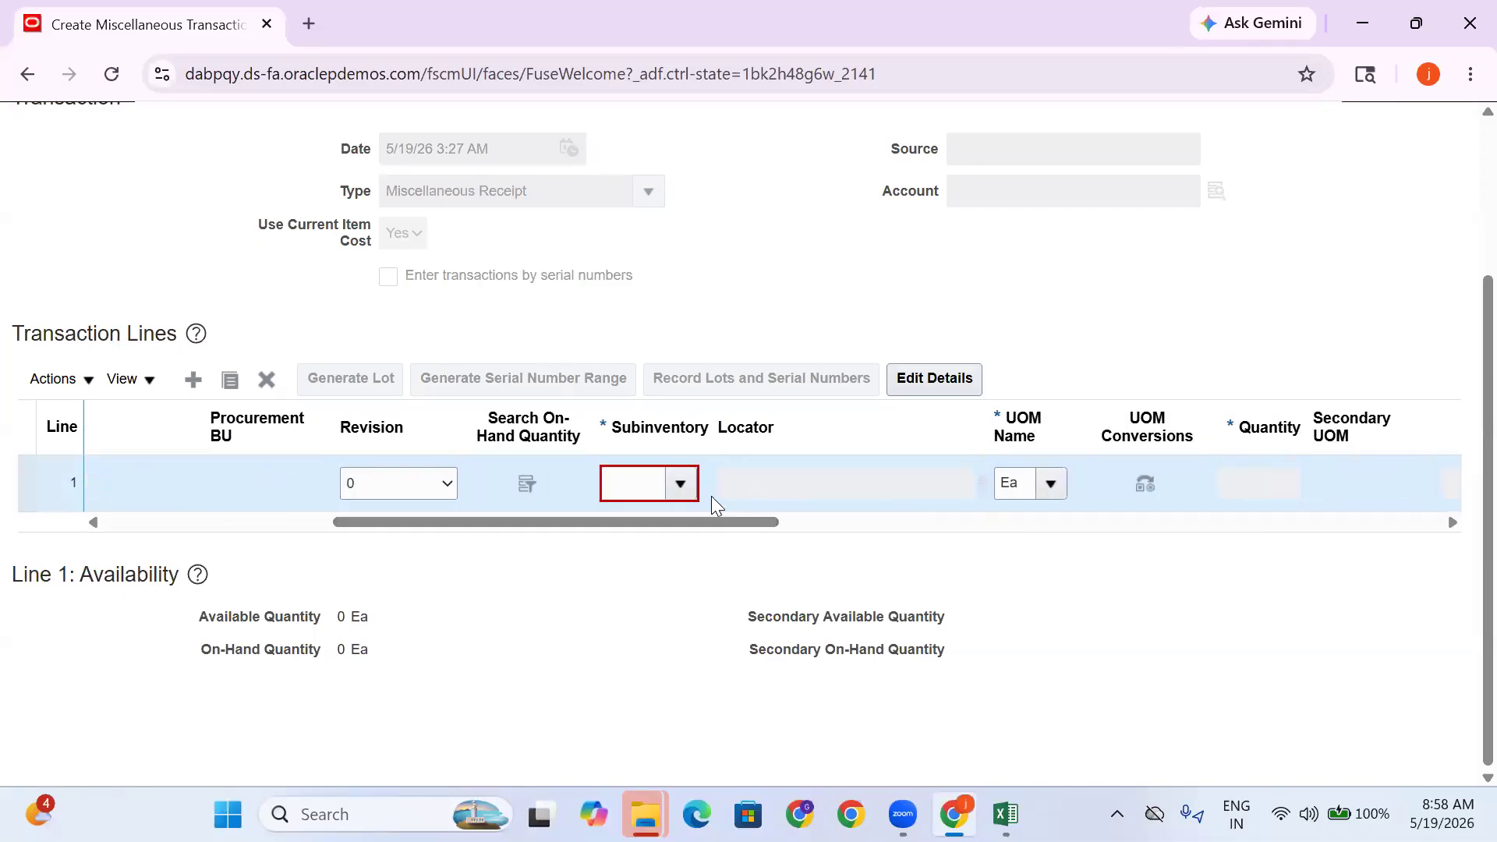
Choose Stores again as the line's subinventory and enter a quantity of 100
left_click(684, 483)
left_click(680, 483)
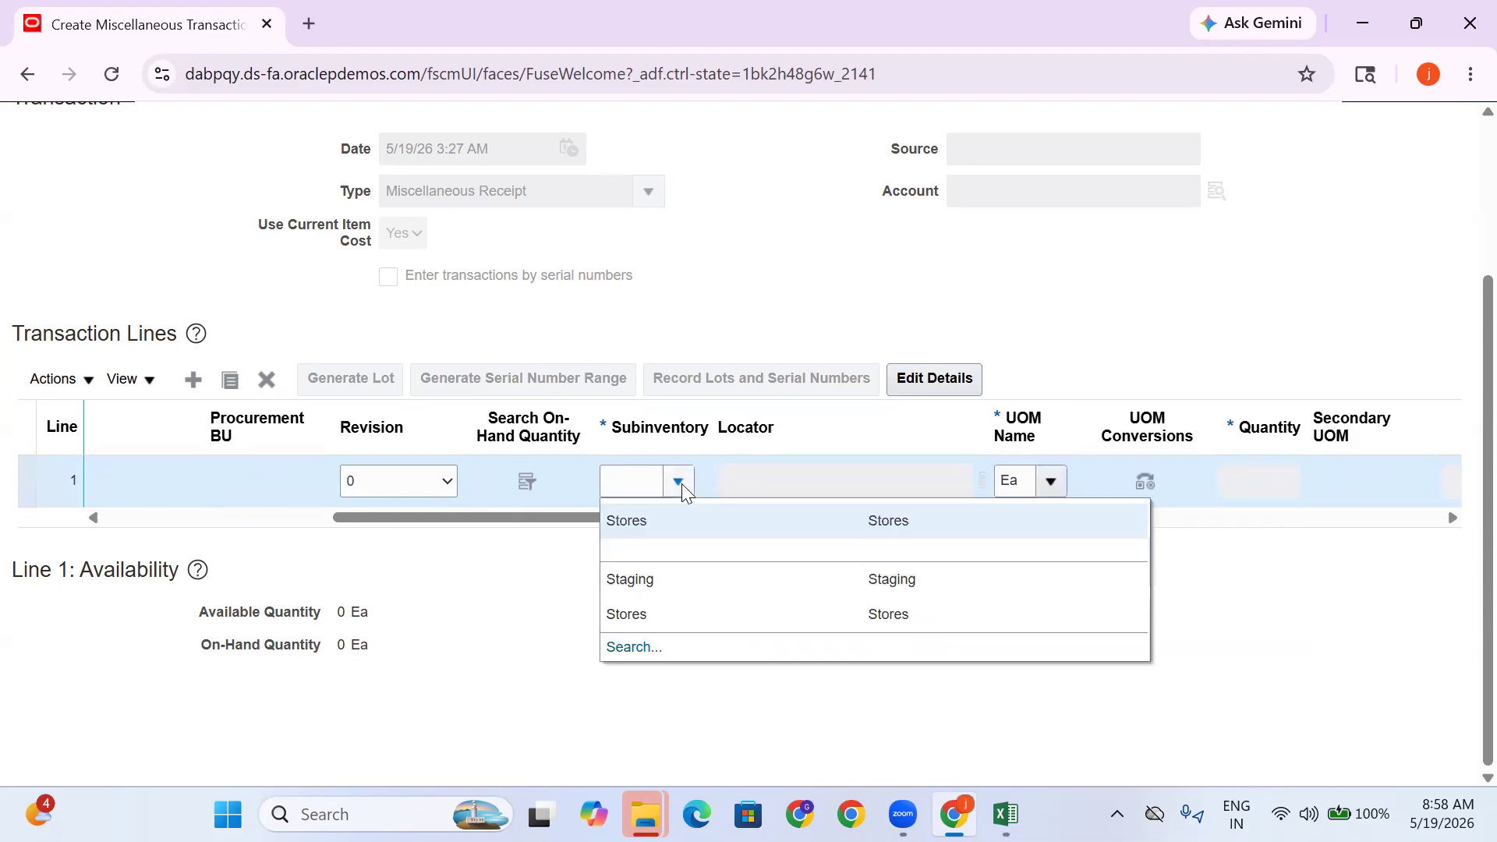
left_click(678, 526)
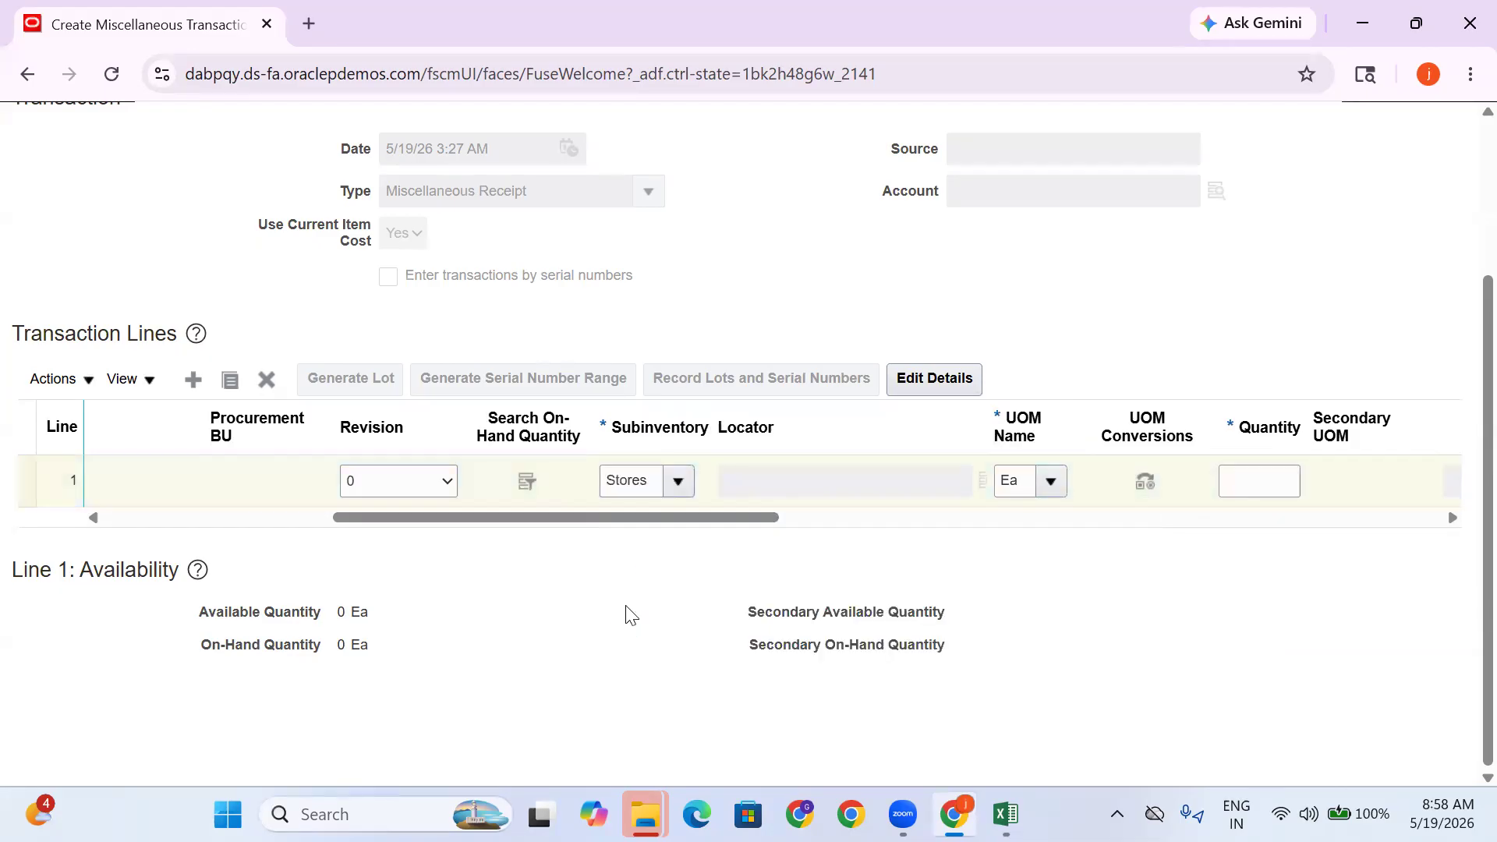
left_click(1263, 484)
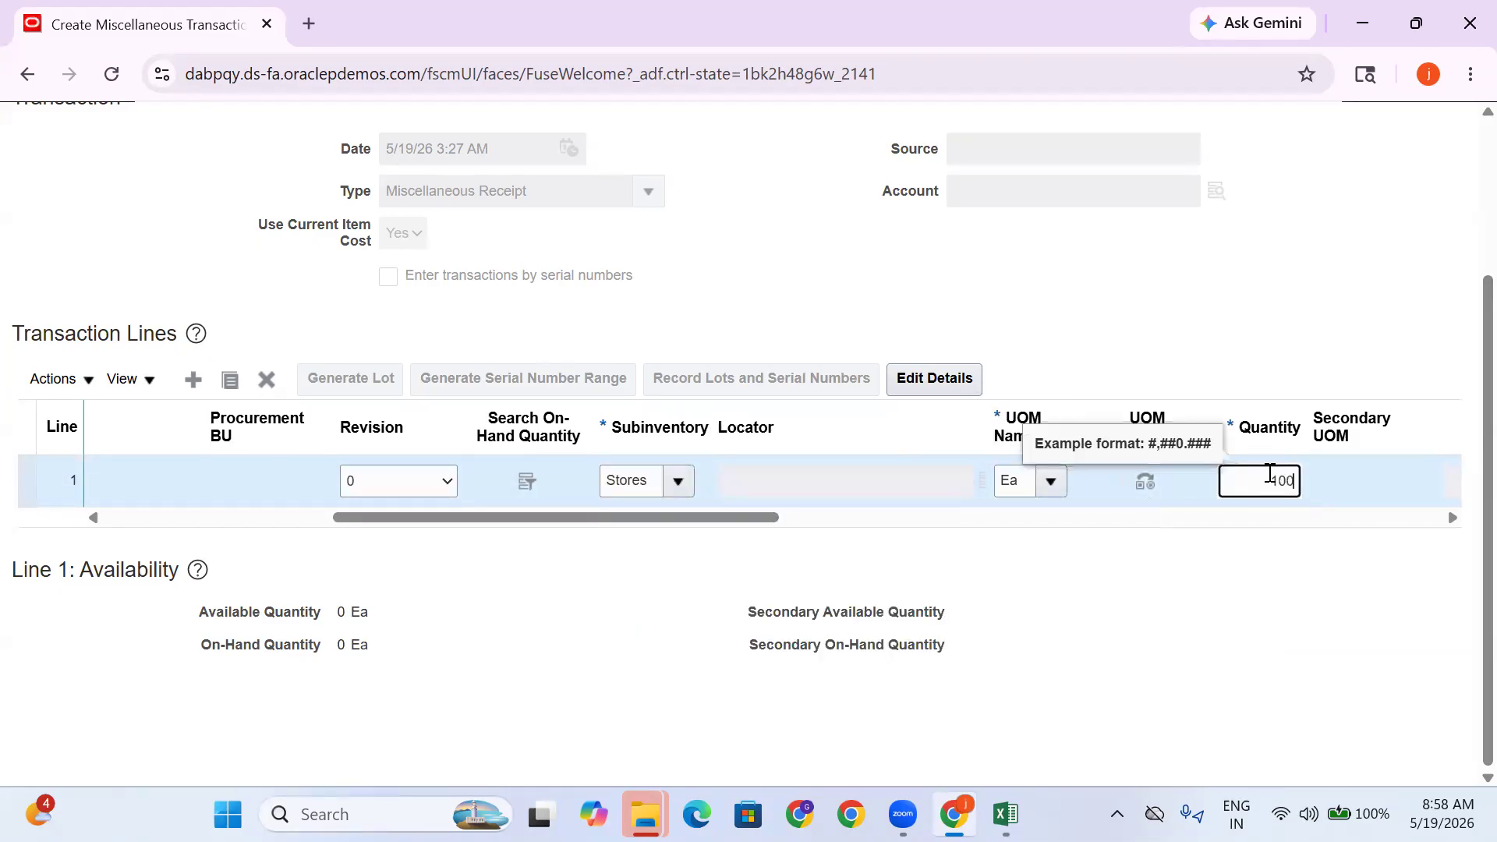
left_click(1296, 328)
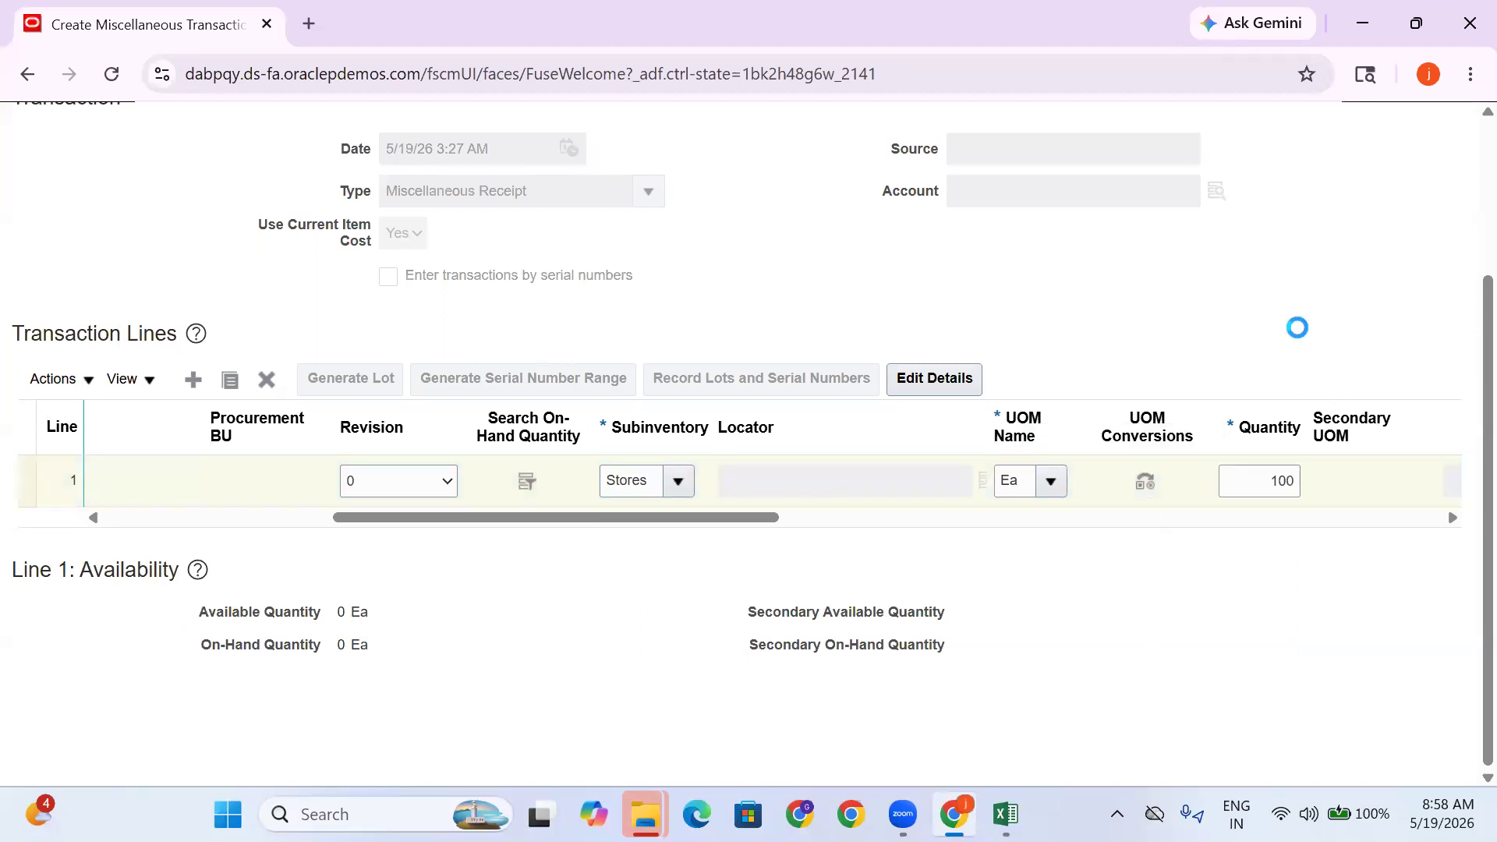
Try to submit the miscellaneous receipt and dismiss the error dialog
scroll(1298, 332, "up", 3)
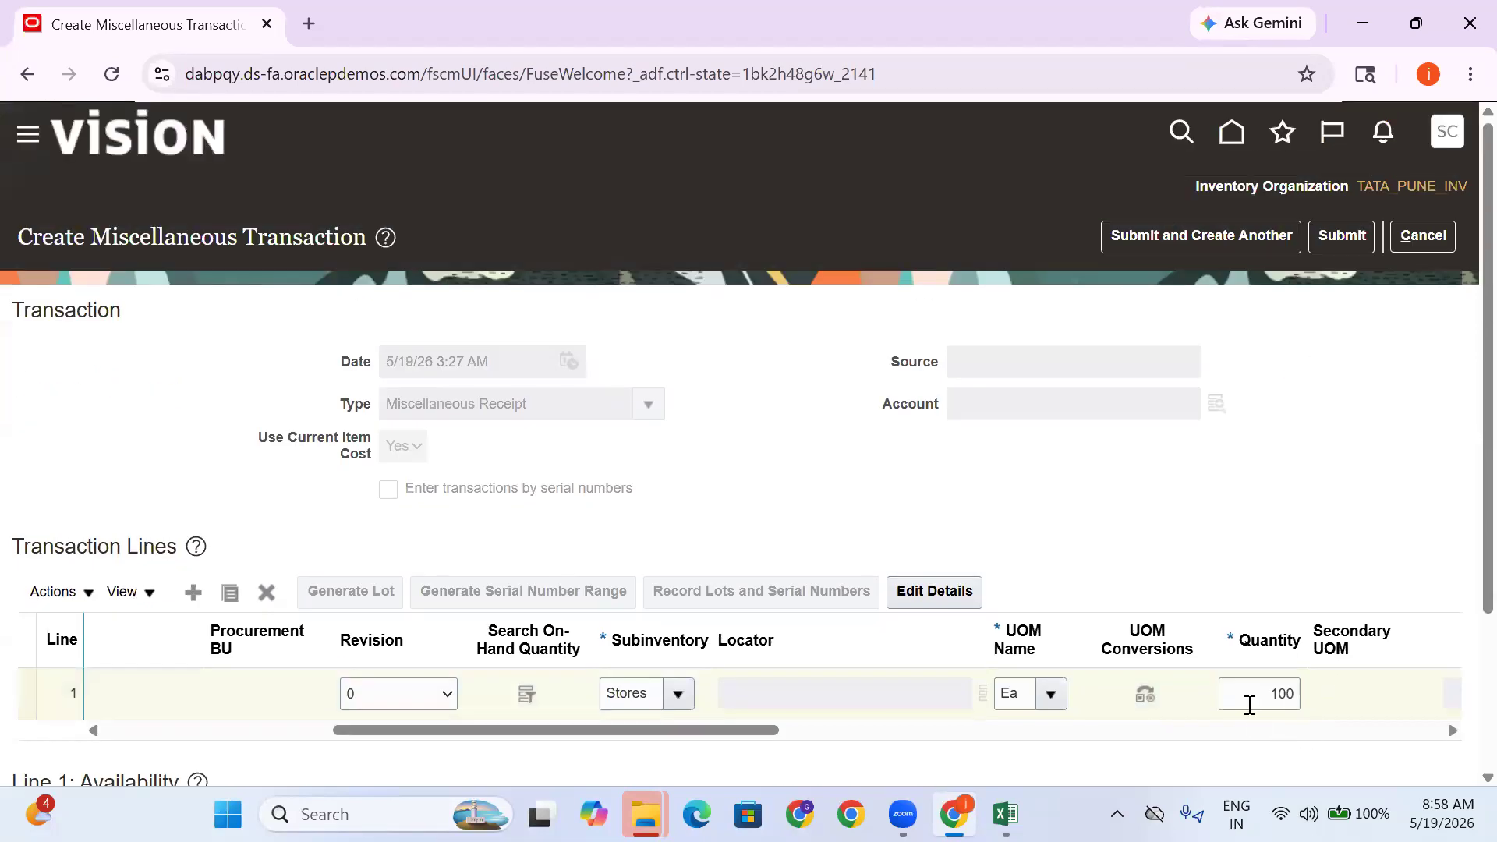
left_click(1248, 705)
left_click(1339, 235)
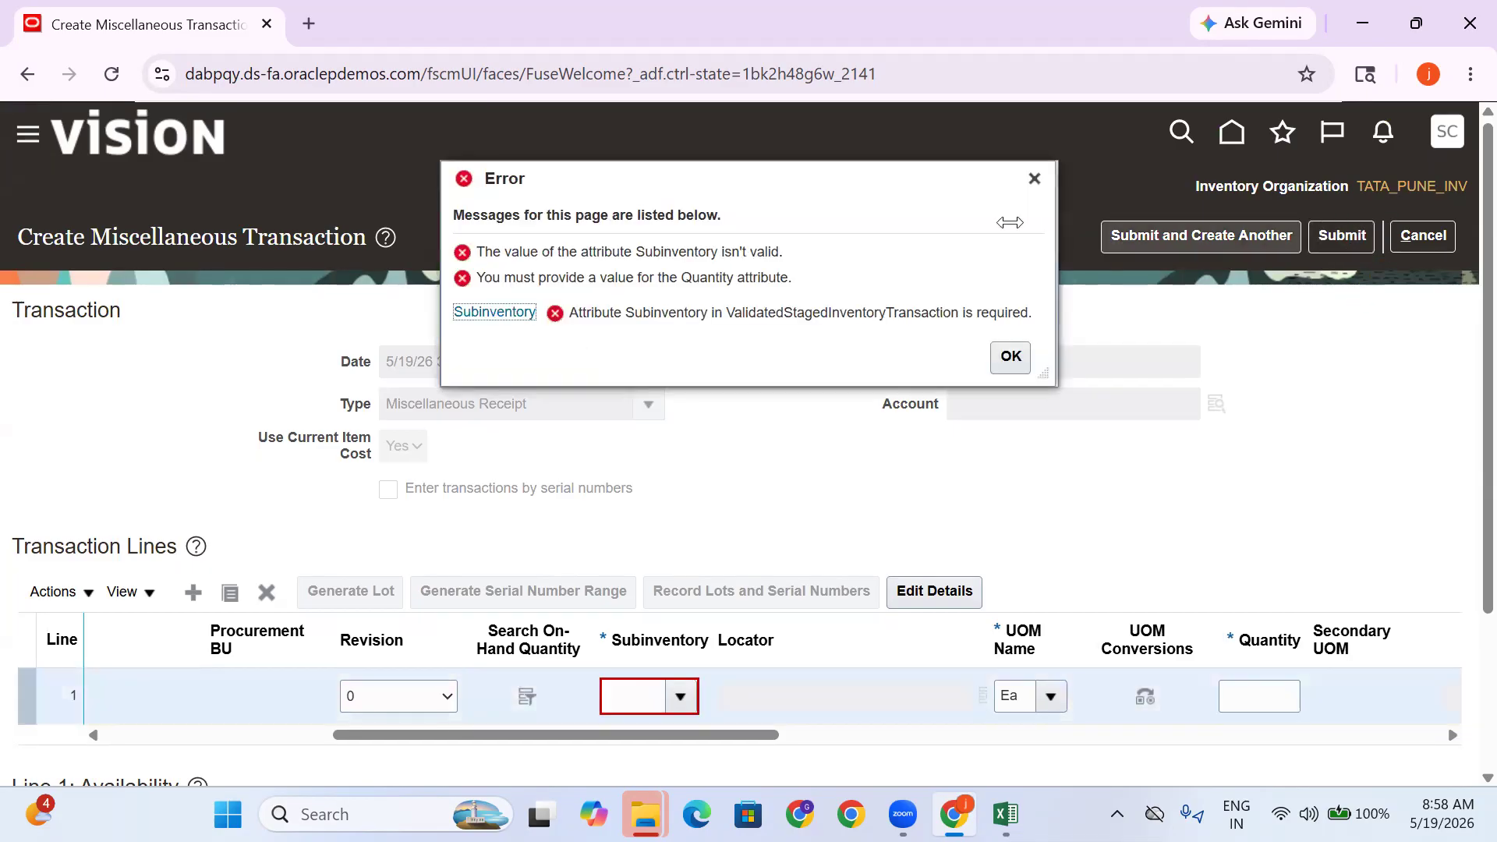
left_click(1010, 356)
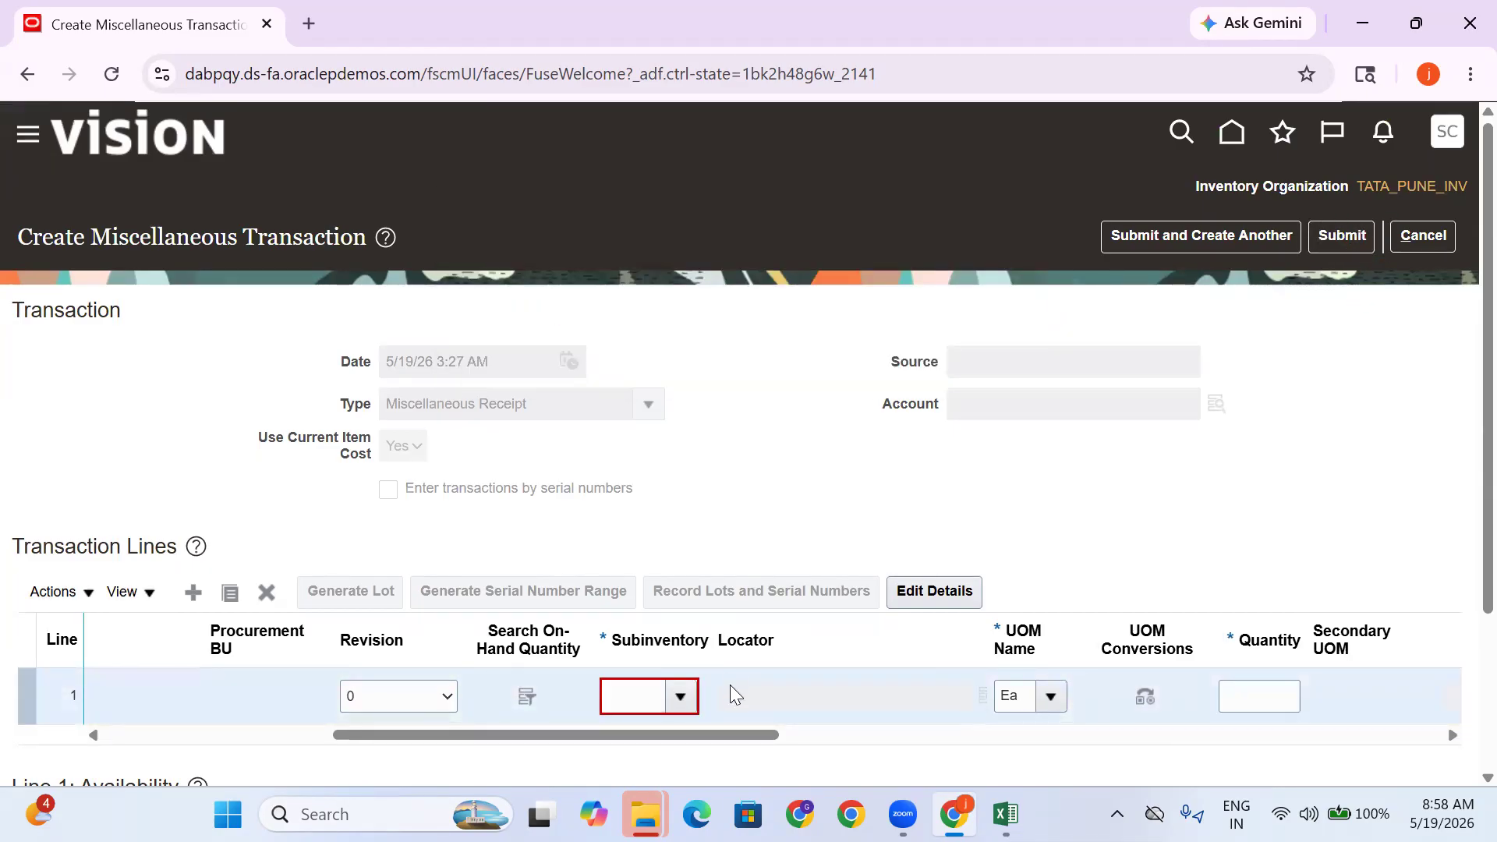
Set the revision 0 receipt line's subinventory to Stores and quantity to 100, then submit the miscellaneous transaction
left_click(678, 698)
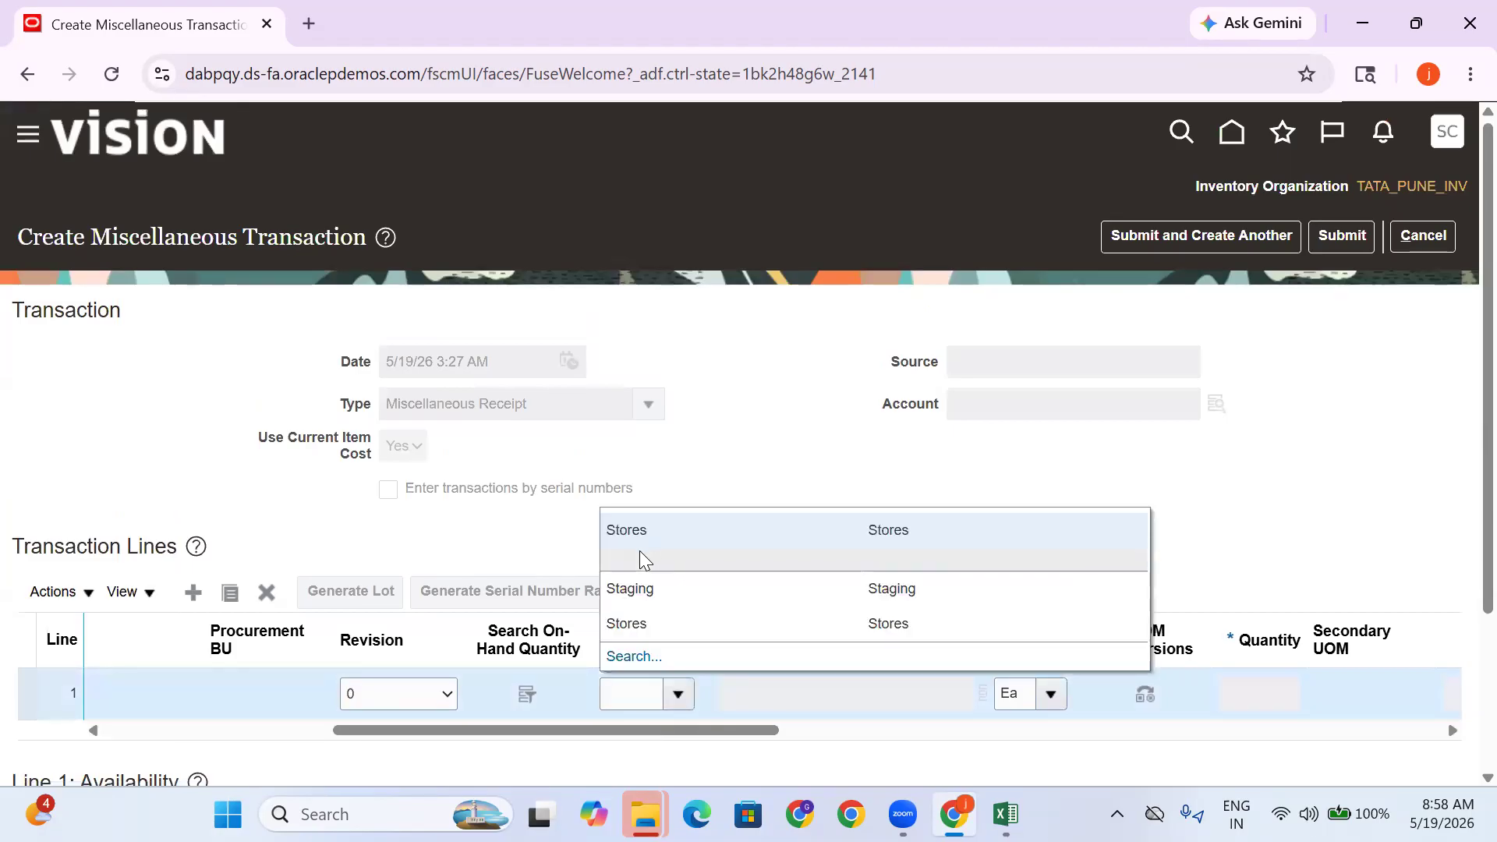
left_click(677, 527)
left_click(1251, 692)
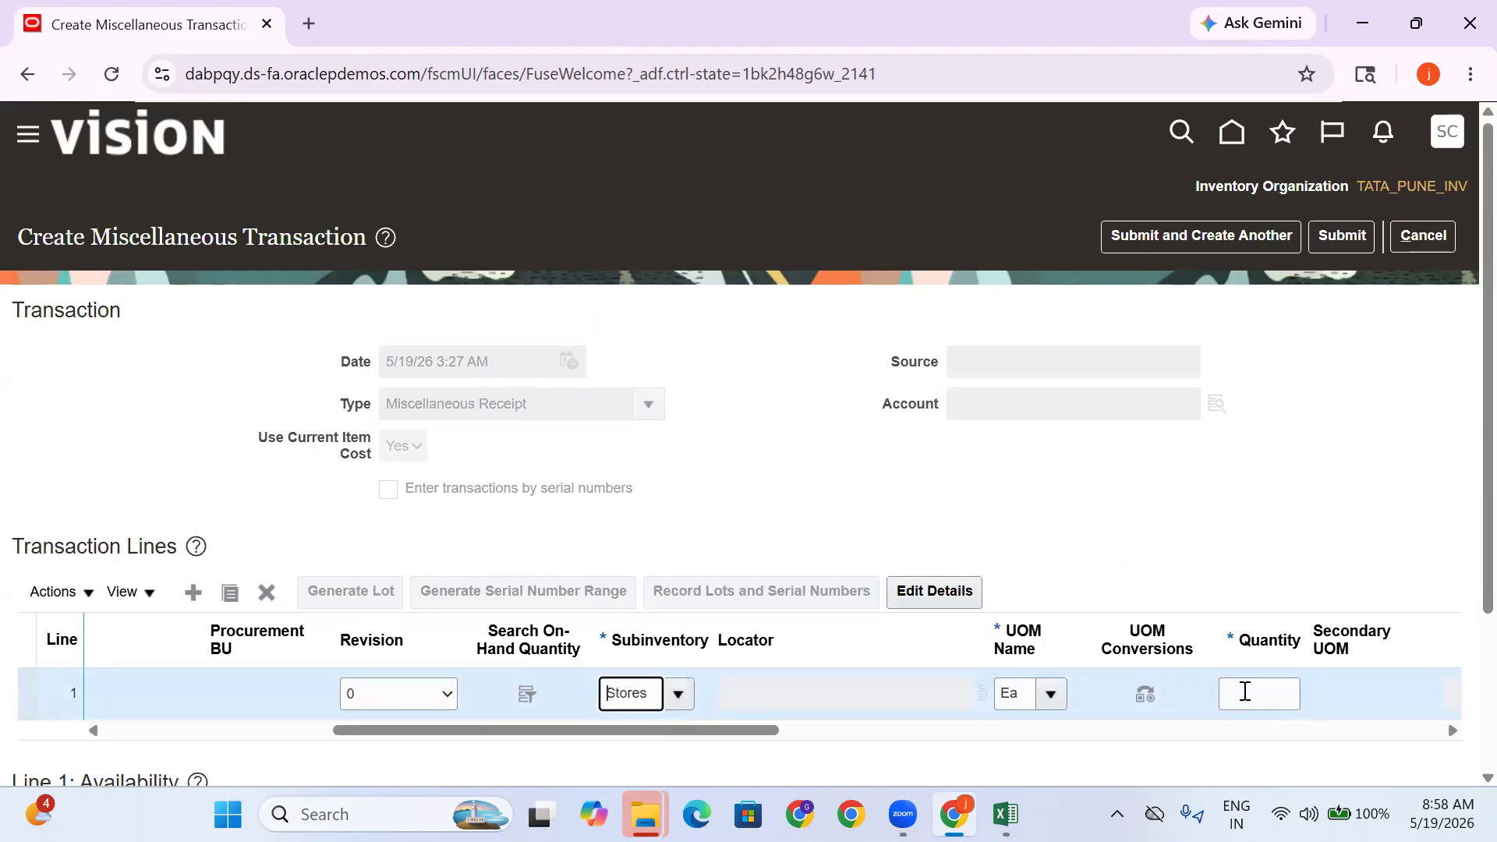
type("100")
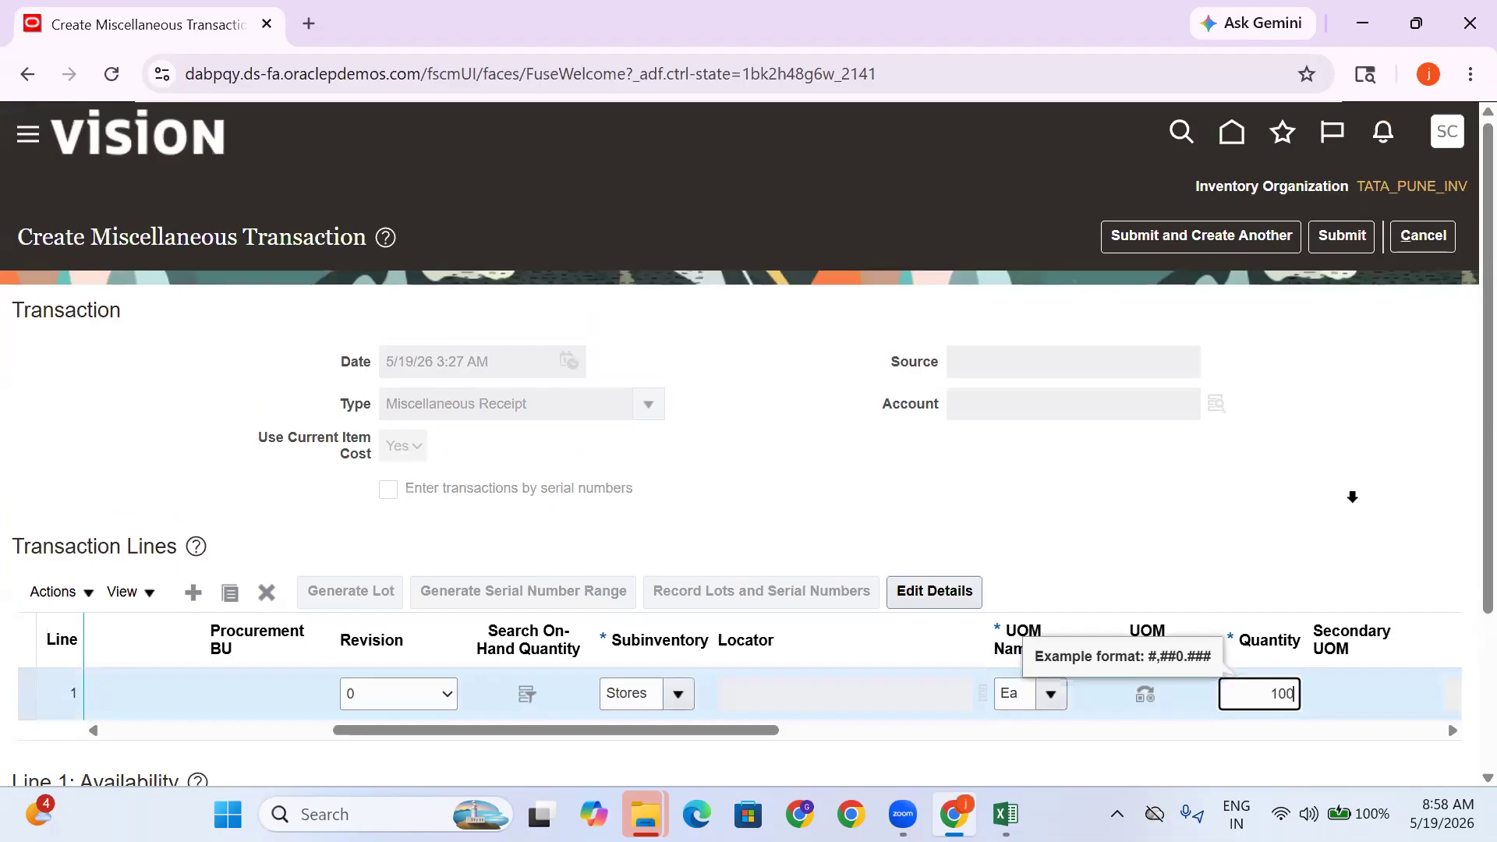
left_click(1356, 238)
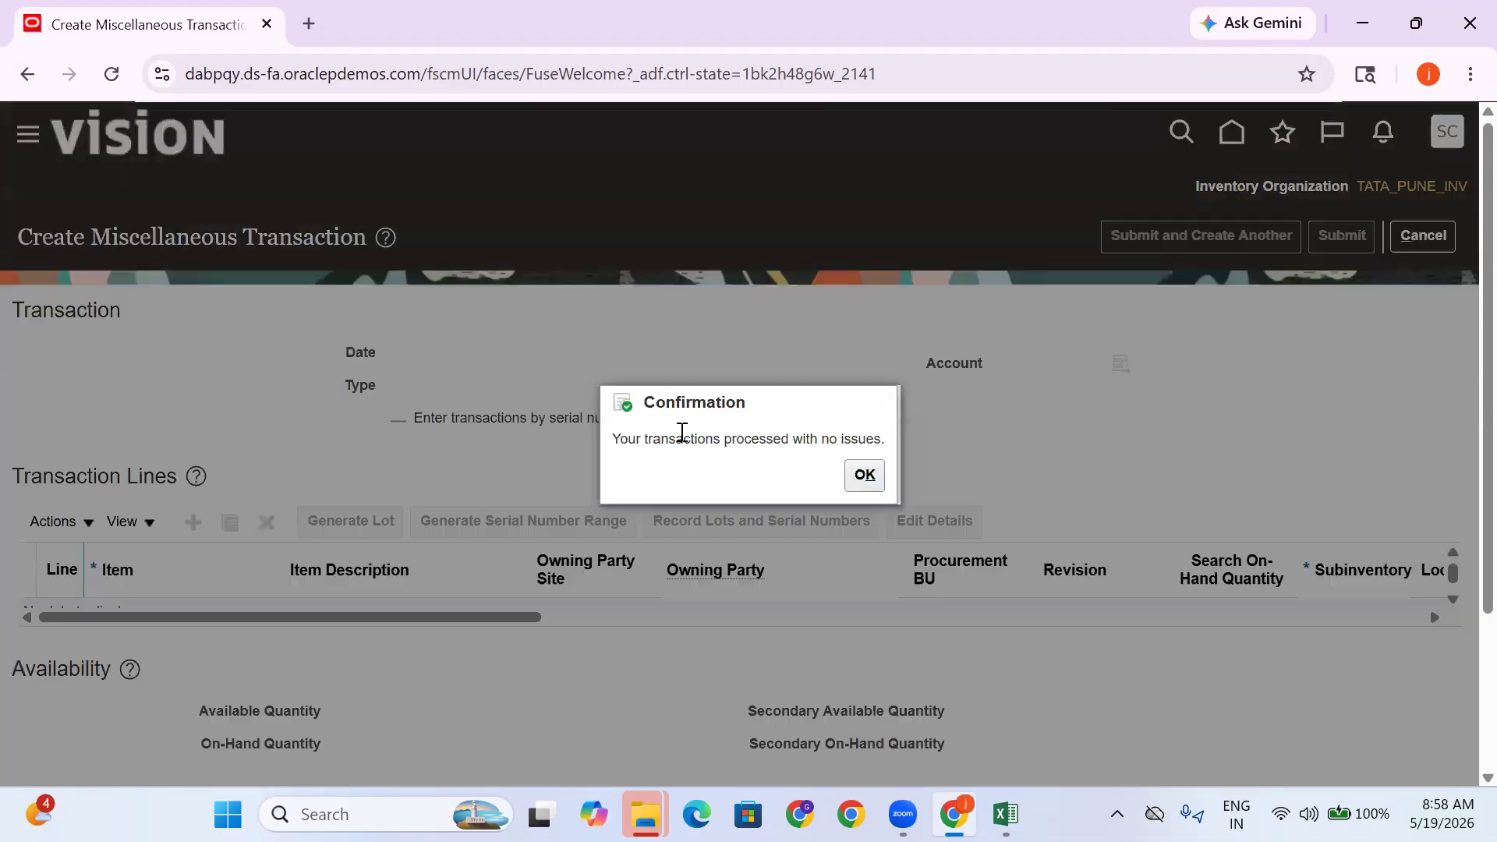
left_click(872, 474)
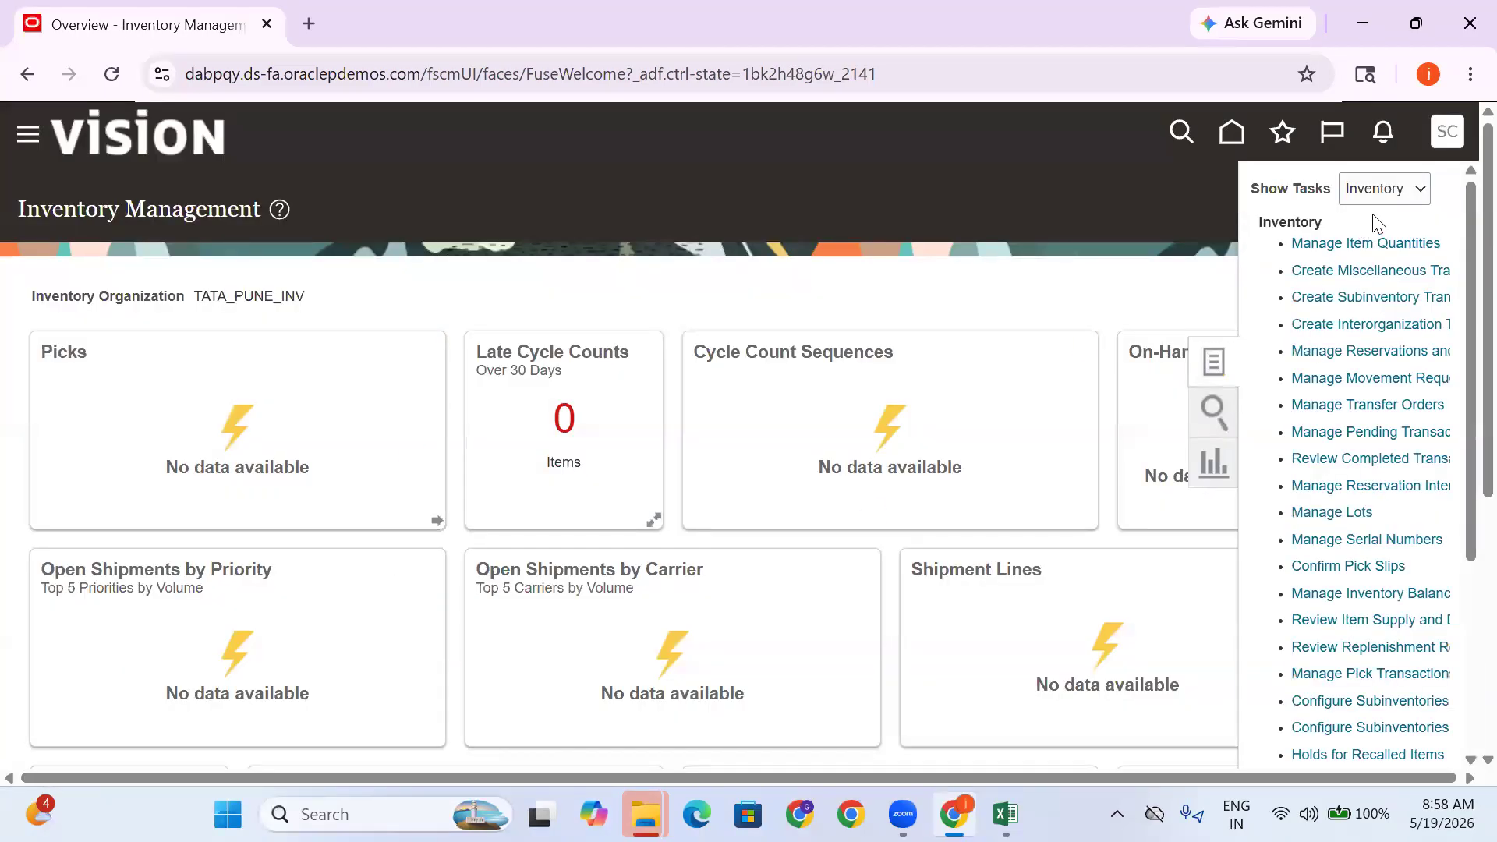
Open Manage Item Quantities and search for the on-hand quantity of the item TATA Led Lights(Revision)
left_click(1404, 243)
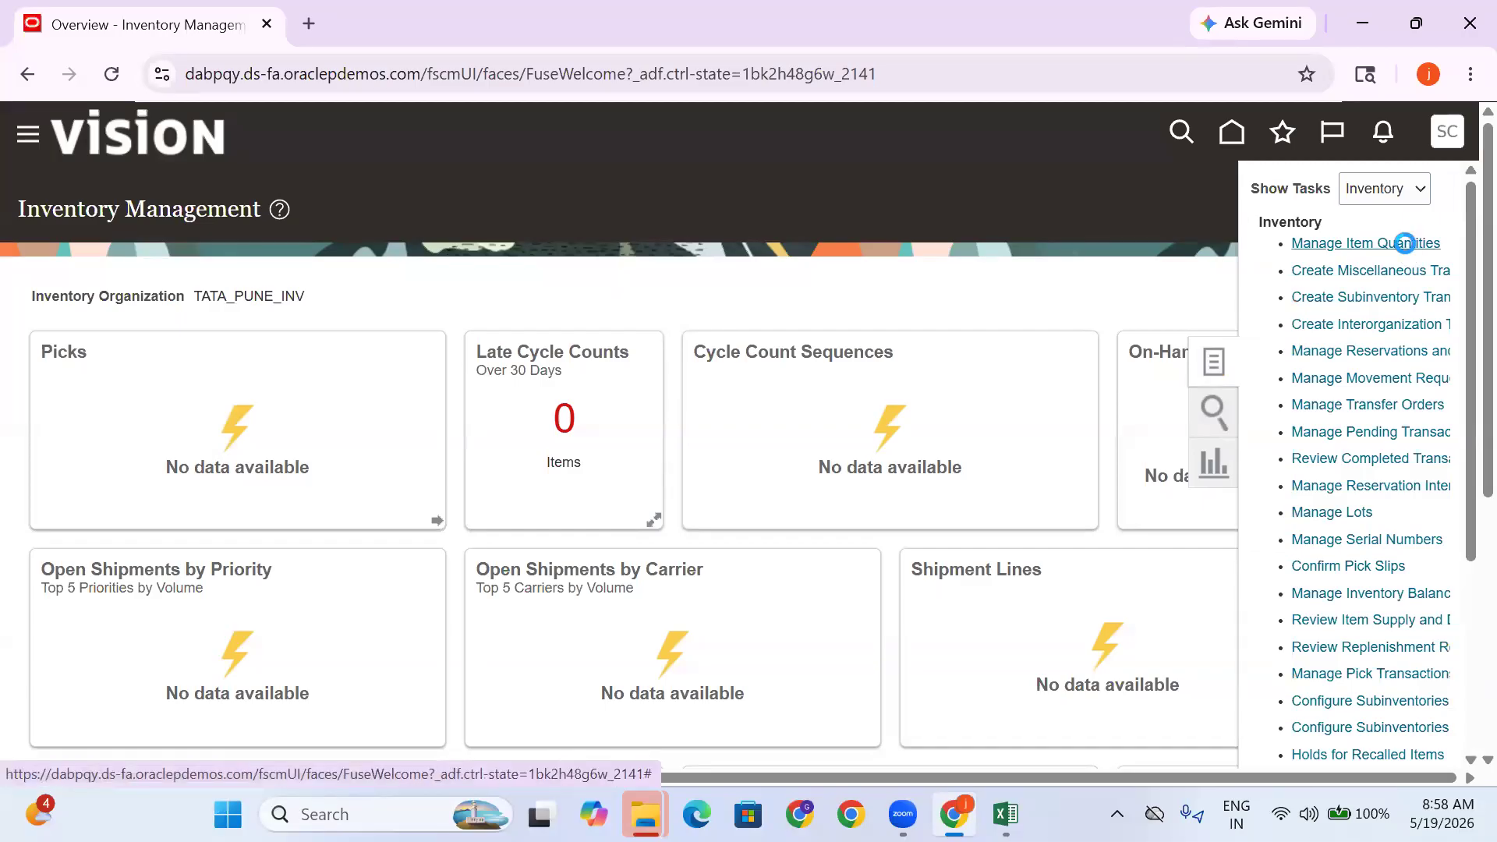
left_click(249, 390)
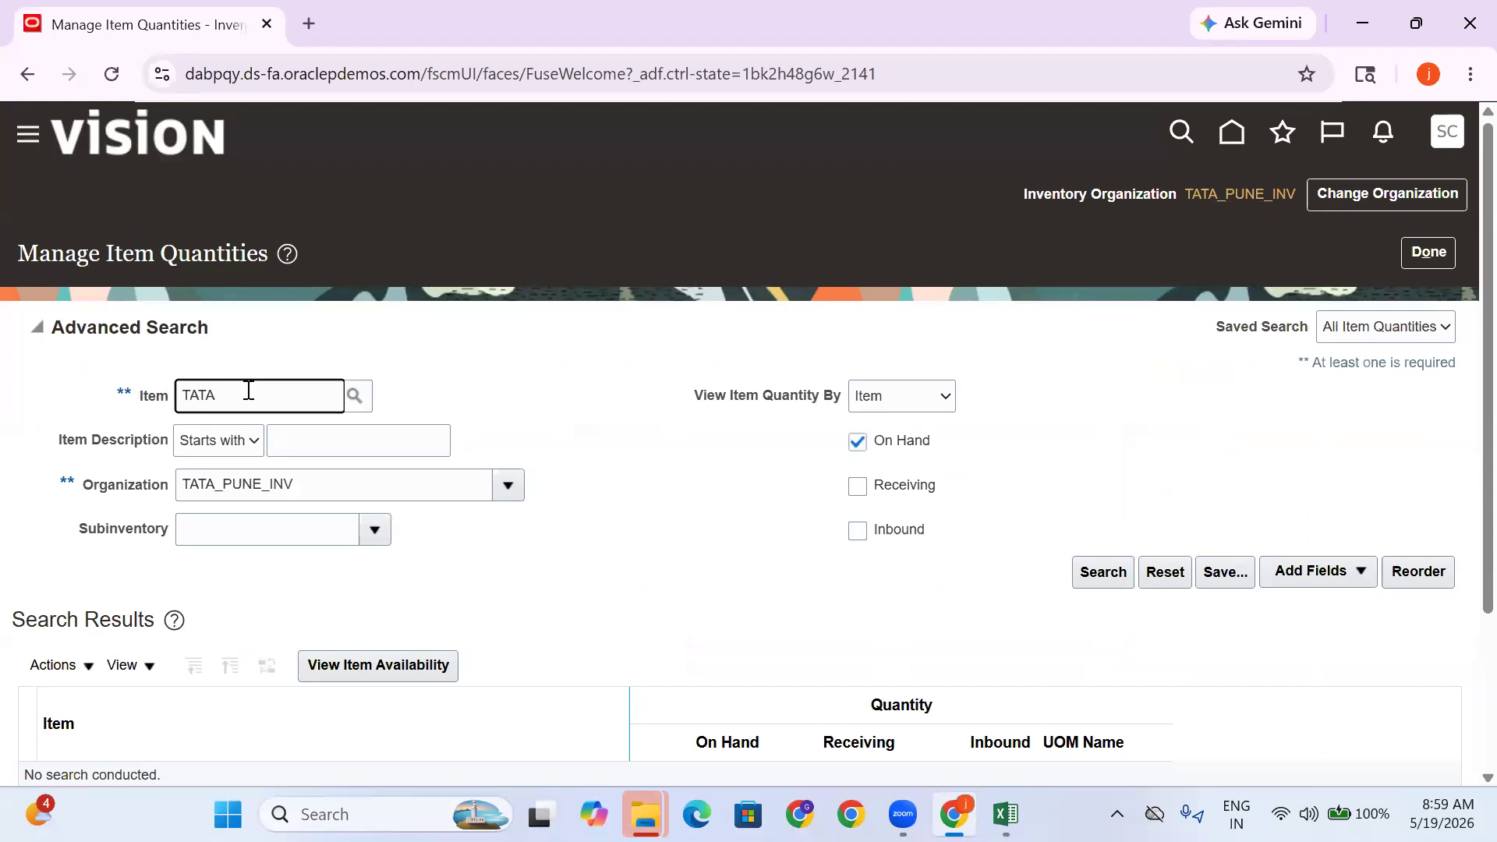
type("TATA")
scroll(311, 501, "down", 3)
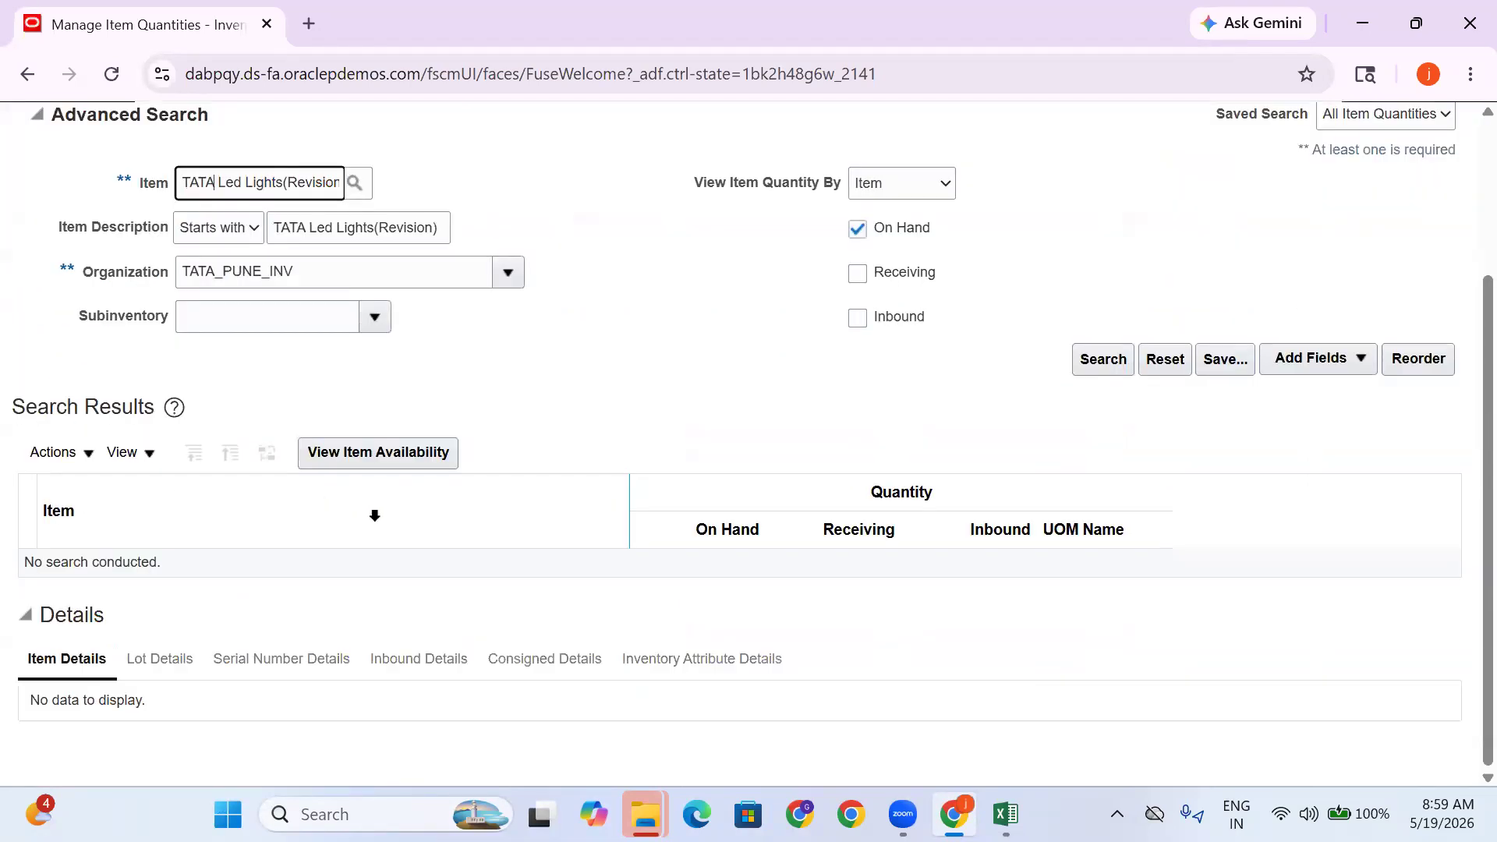
left_click(1107, 372)
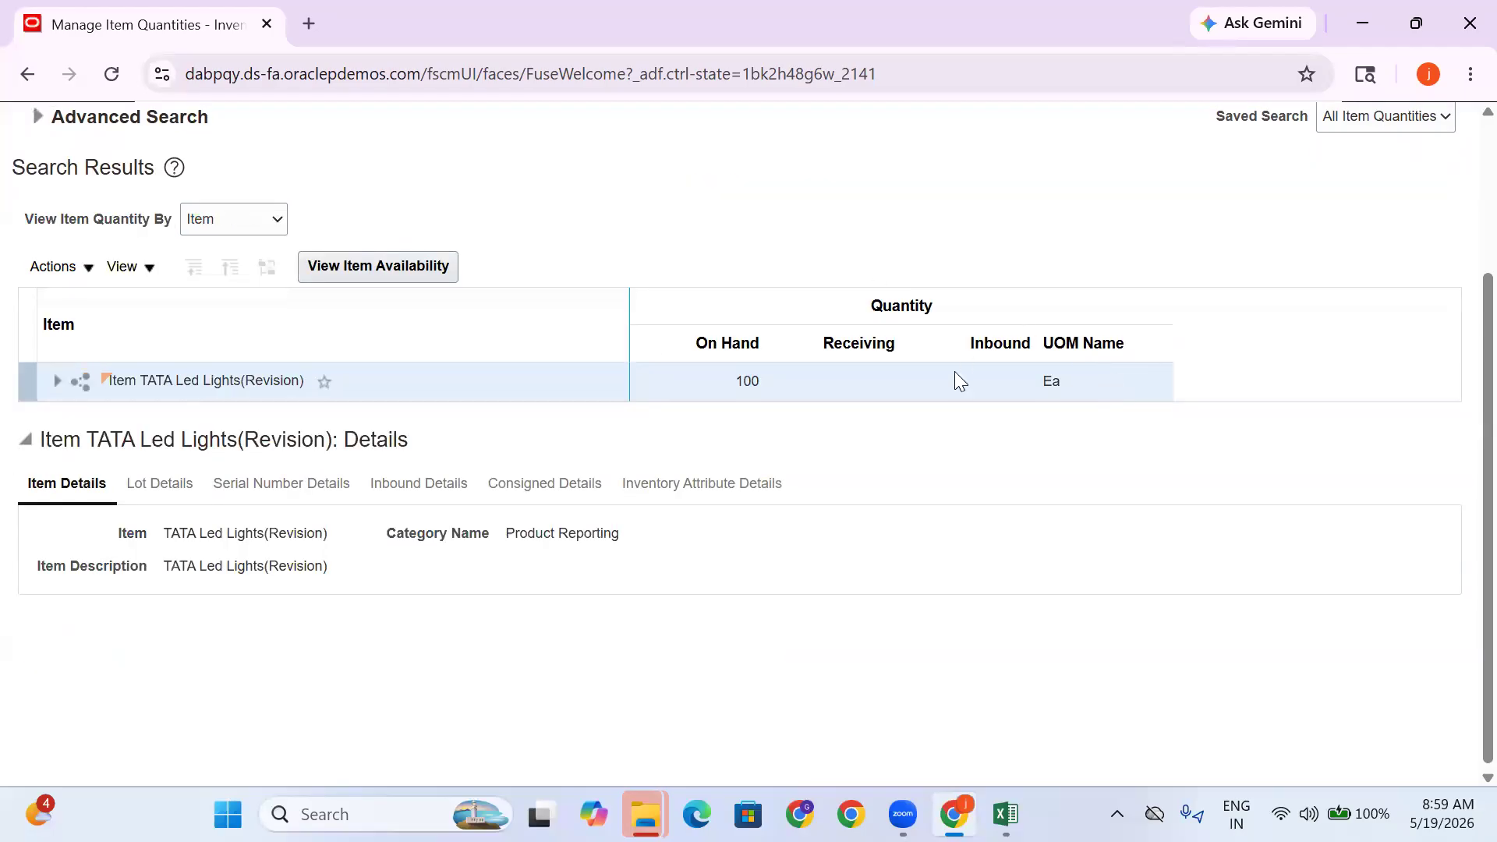
Expand the item's Revision 0 and organization TATA_PUNE_INV to examine the on-hand quantity in the Stores subinventory
left_click(54, 384)
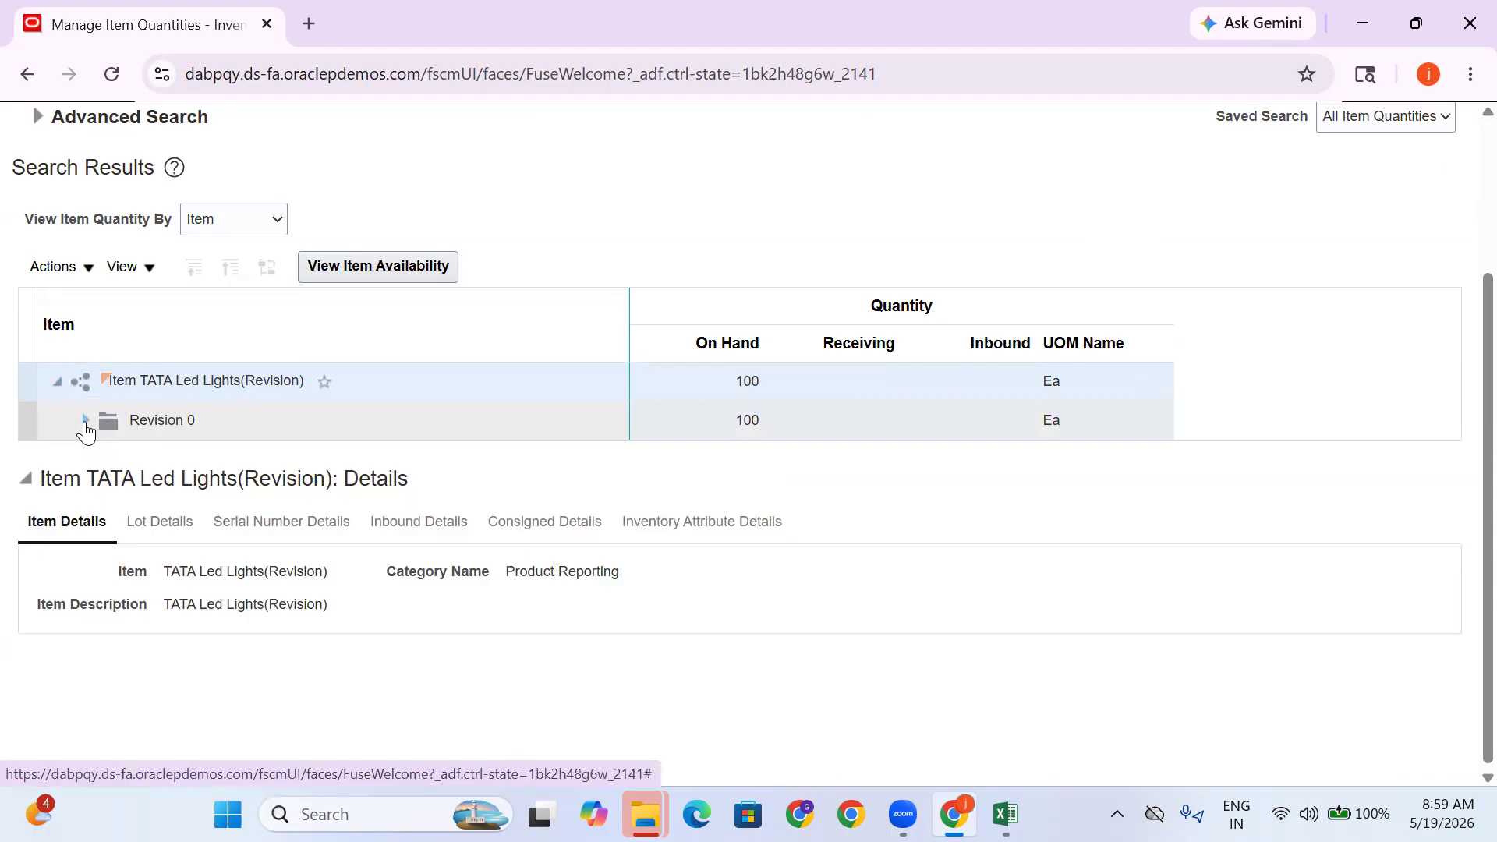
left_click(194, 419)
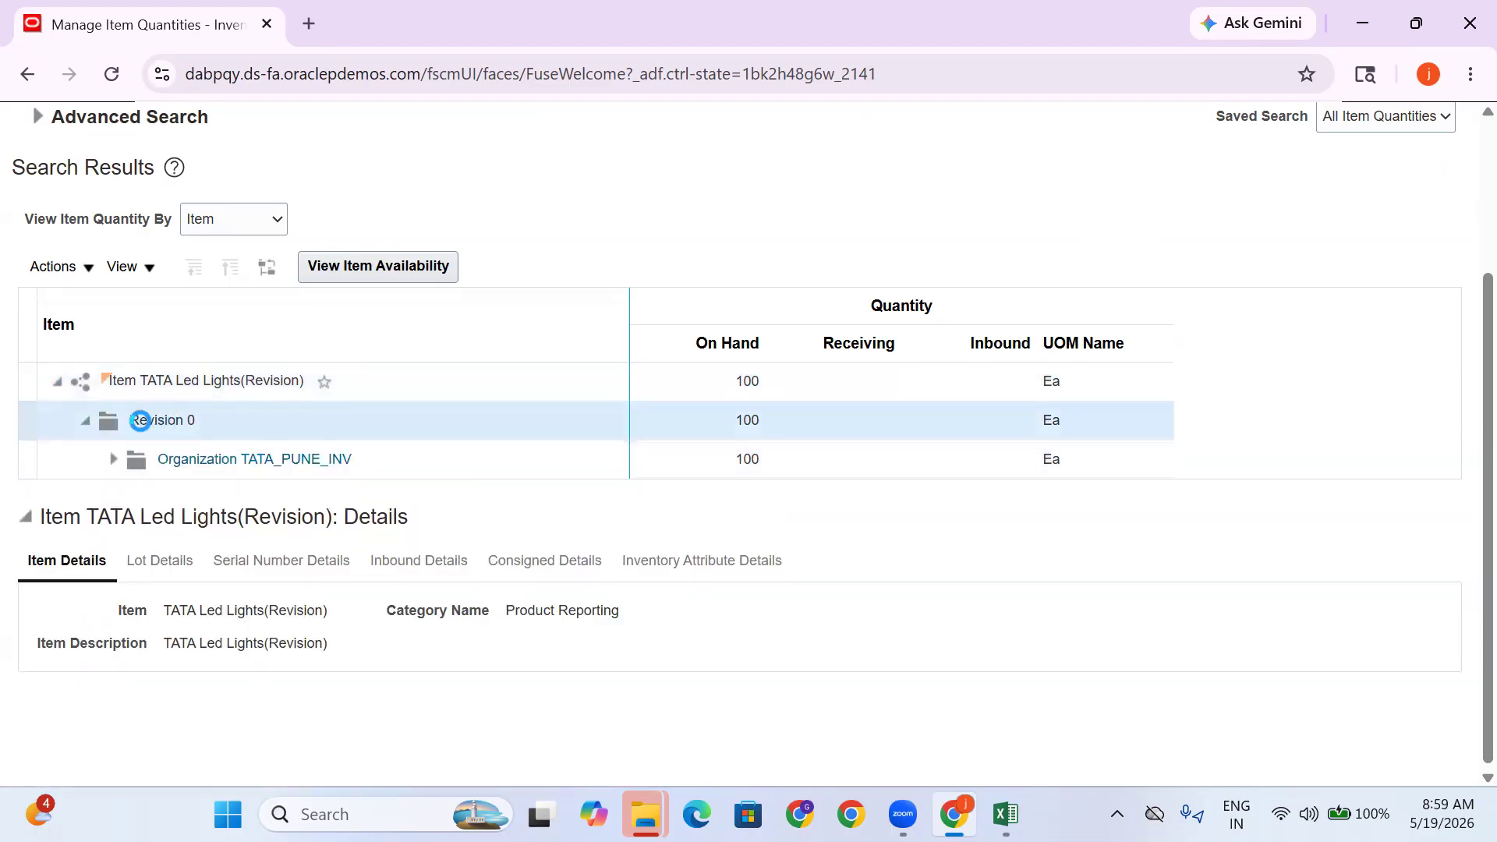
left_click_drag(211, 420, 131, 421)
left_click(234, 423)
left_click_drag(234, 423, 134, 422)
left_click(232, 422)
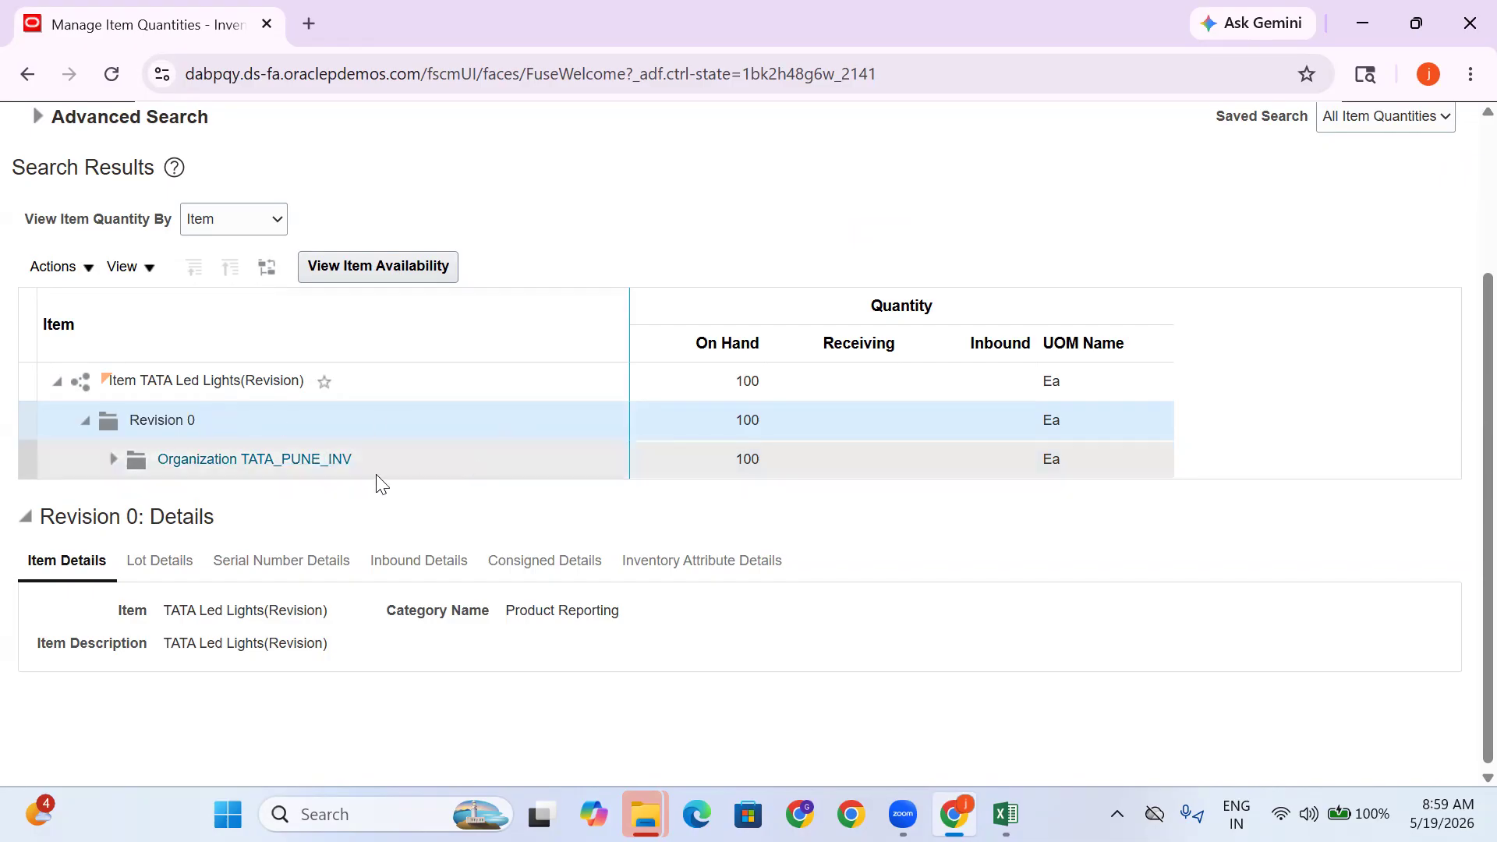
left_click(106, 466)
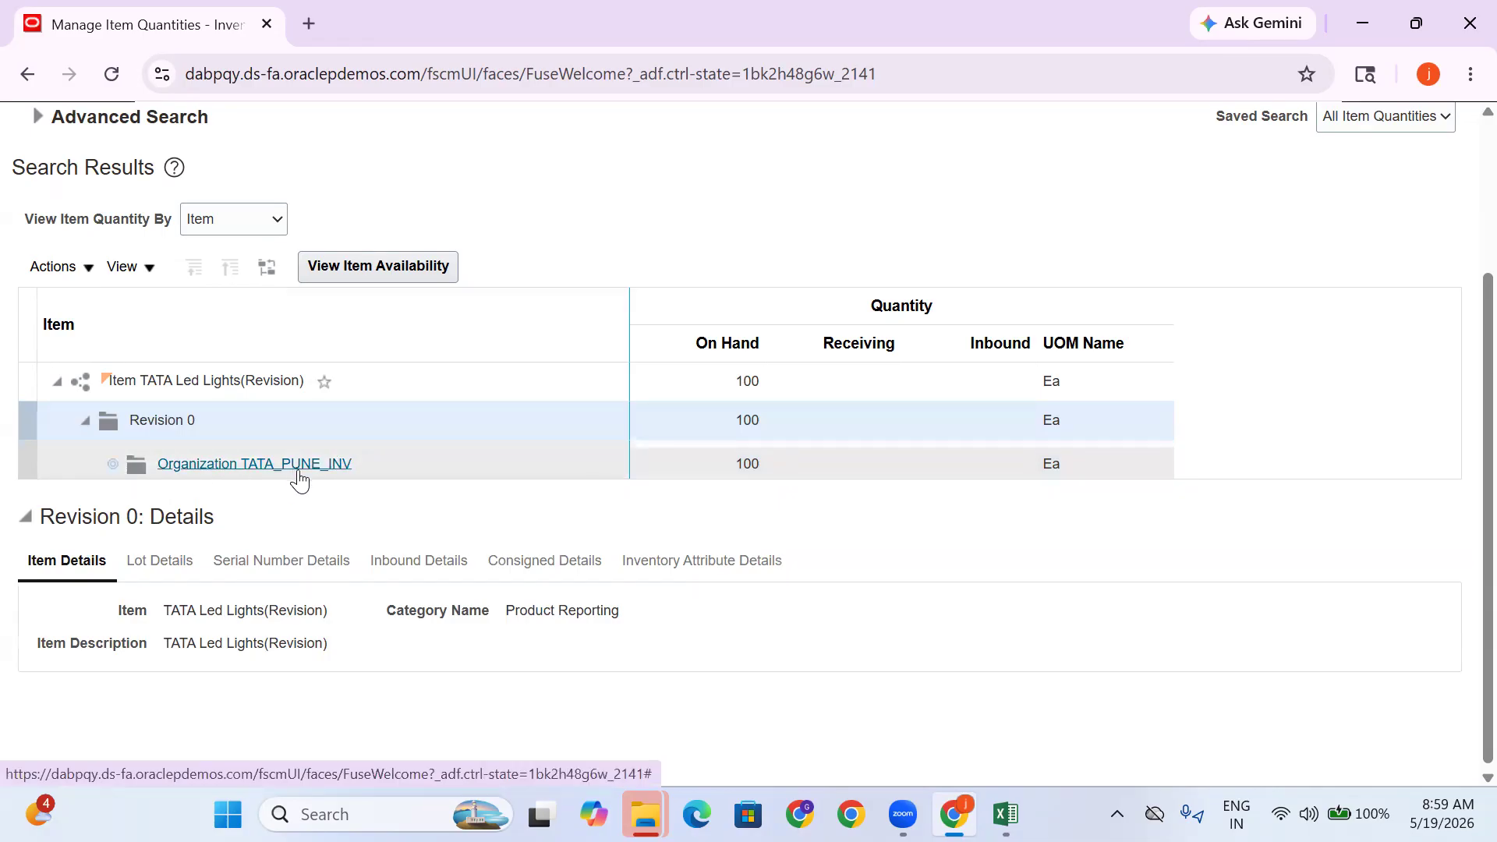
left_click(415, 497)
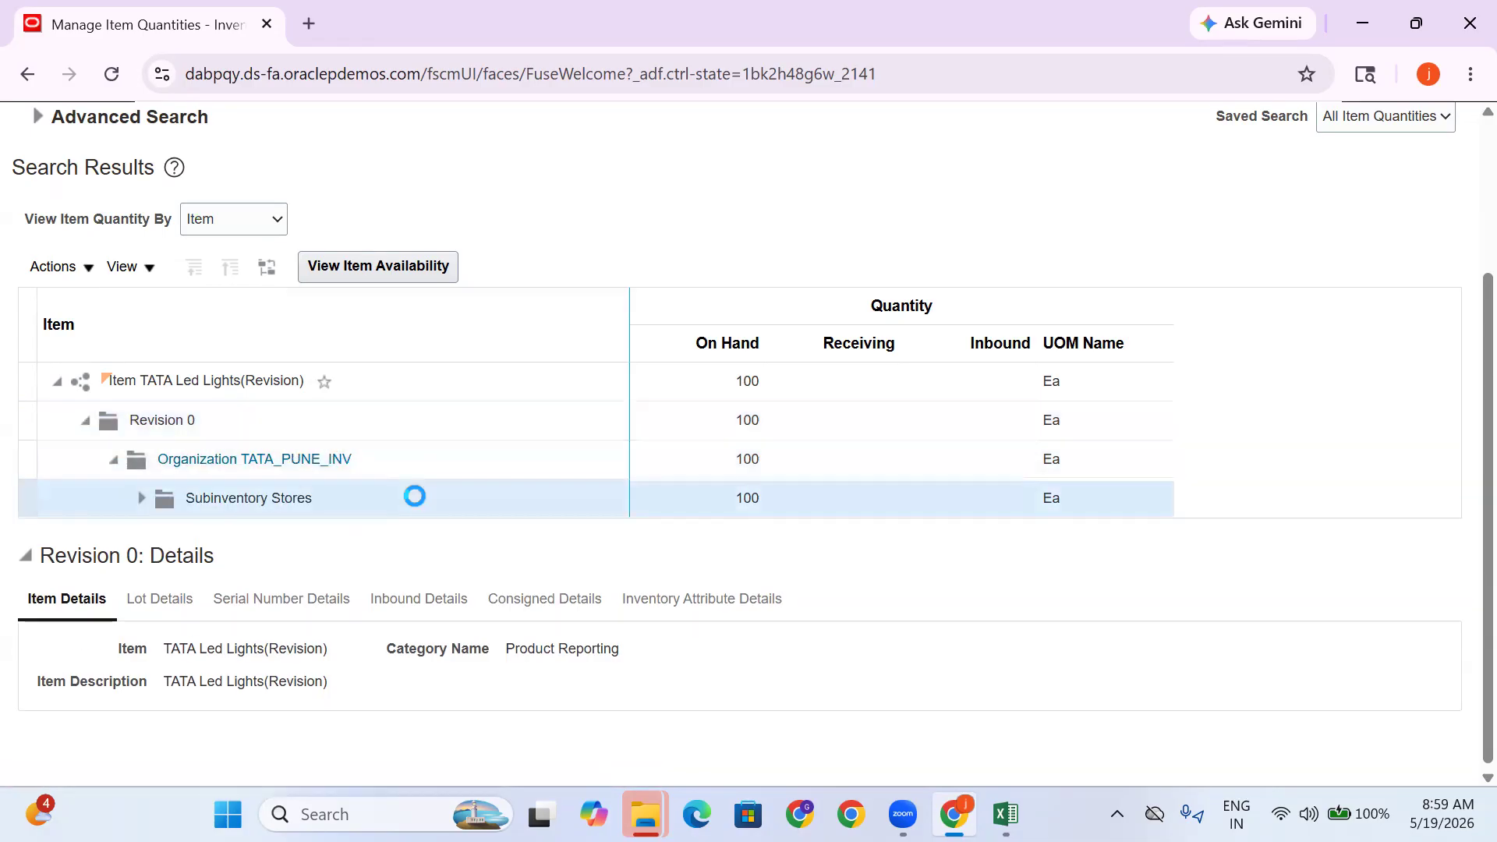
left_click_drag(749, 498, 722, 505)
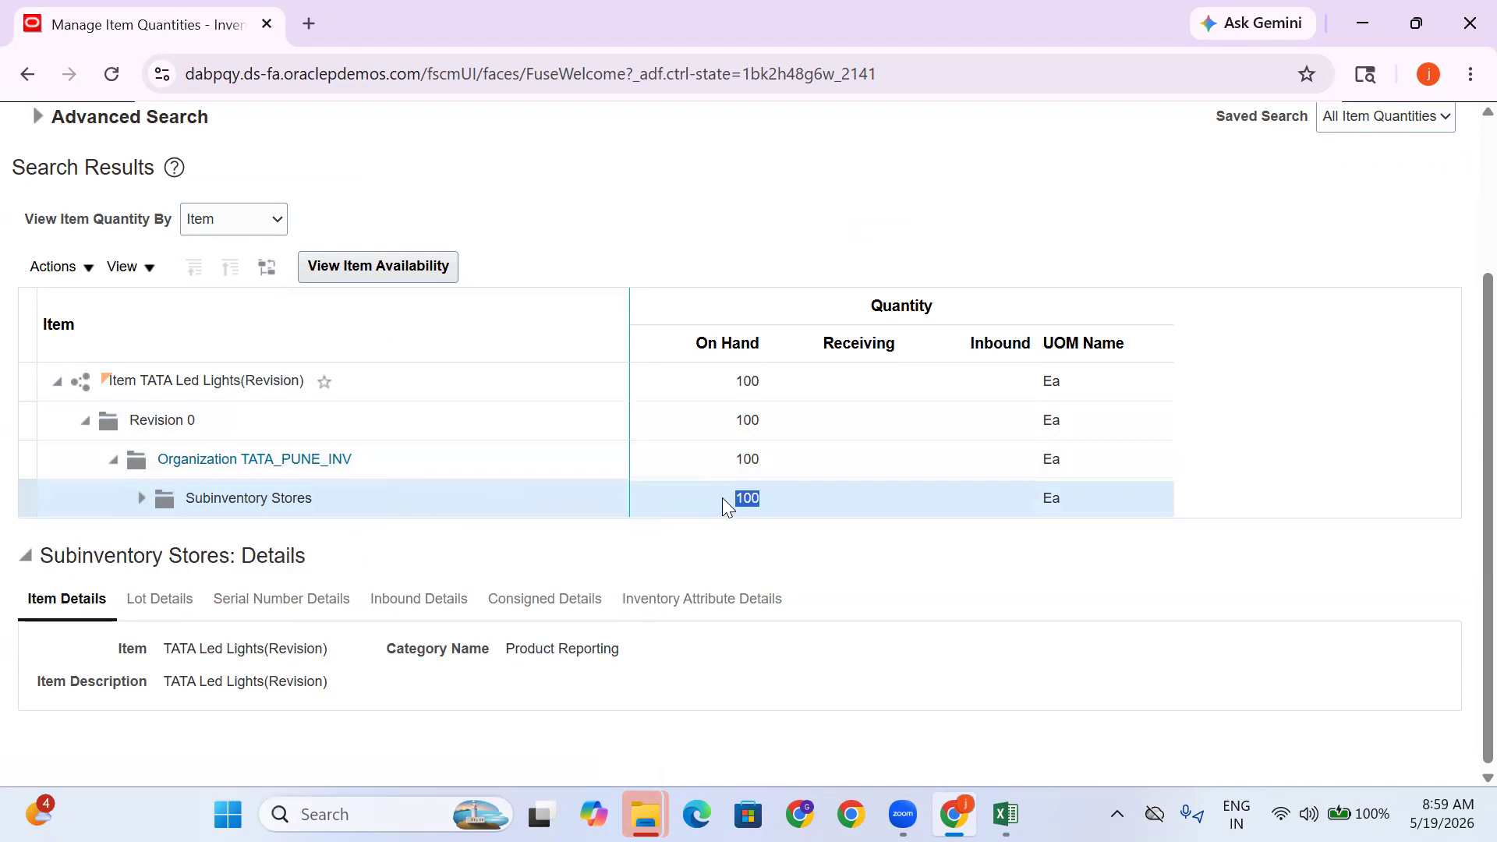
Leave the item quantities and start a new miscellaneous transaction of type Miscellaneous Receipt with Use Current Item Cost set to Yes
scroll(671, 525, "up", 3)
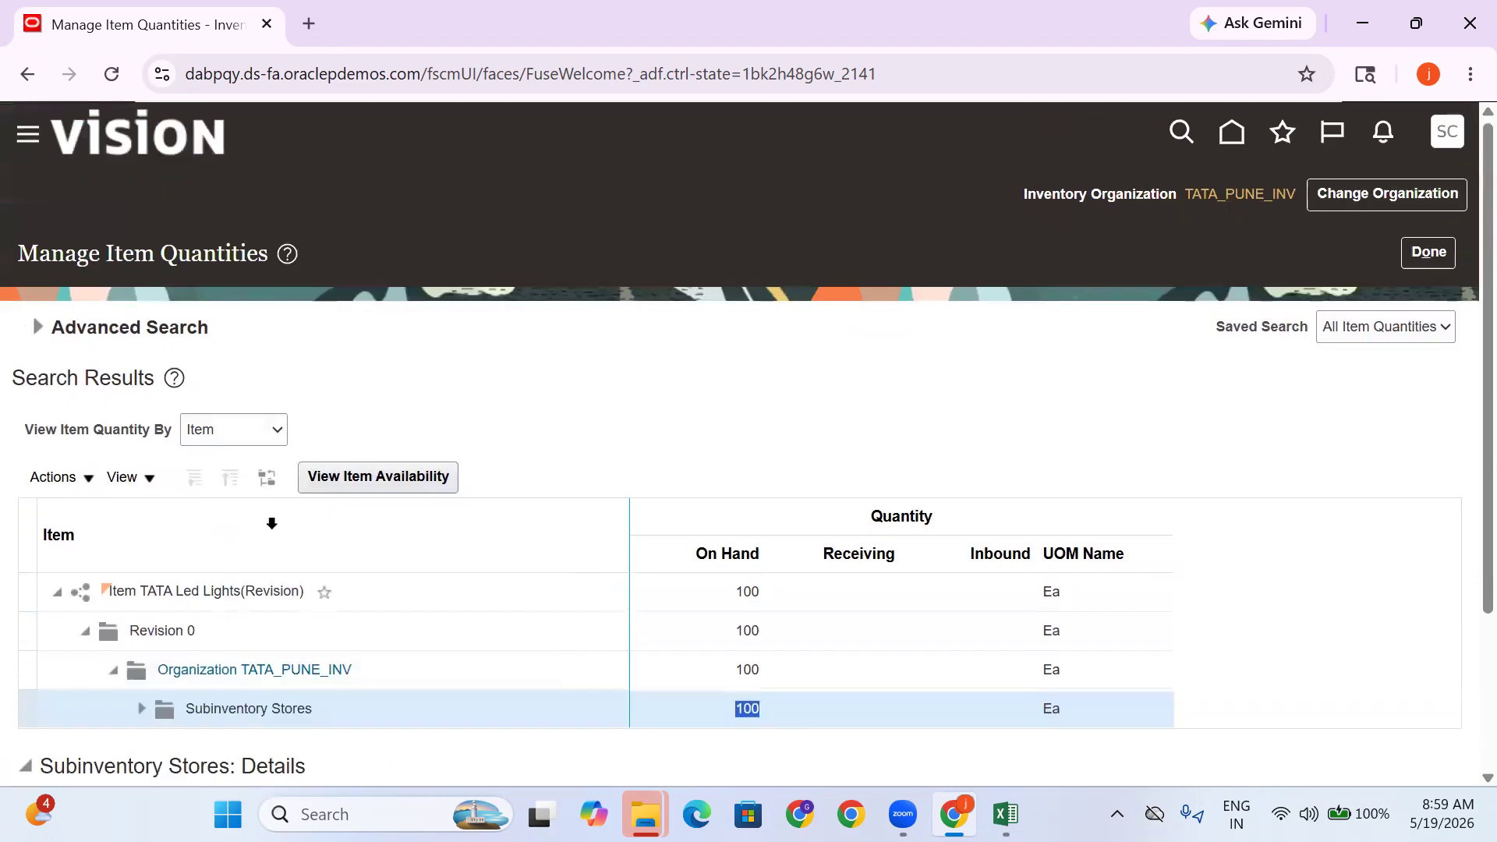
left_click(1422, 258)
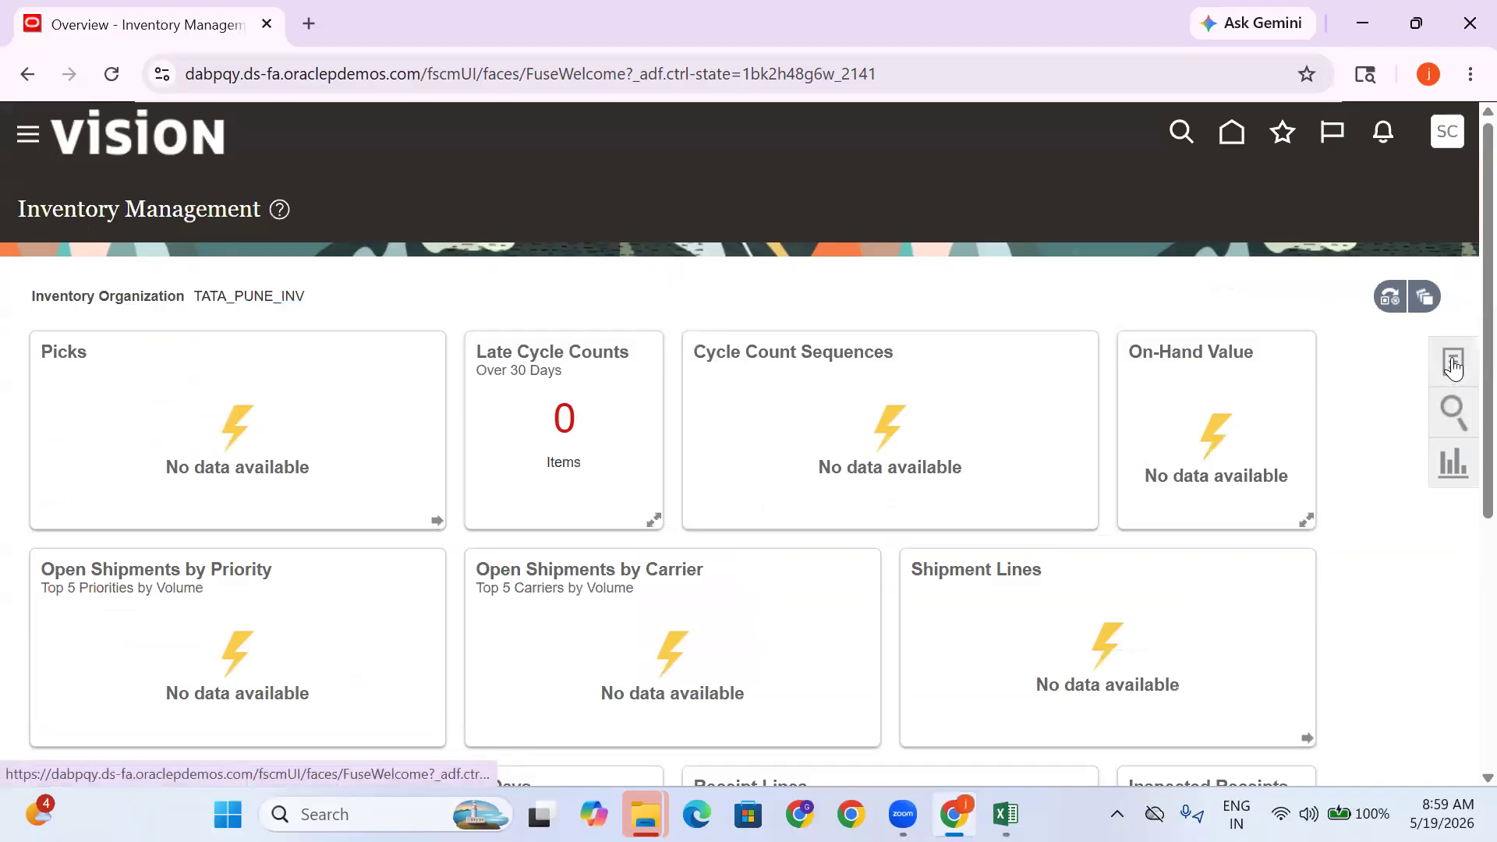
left_click(1452, 364)
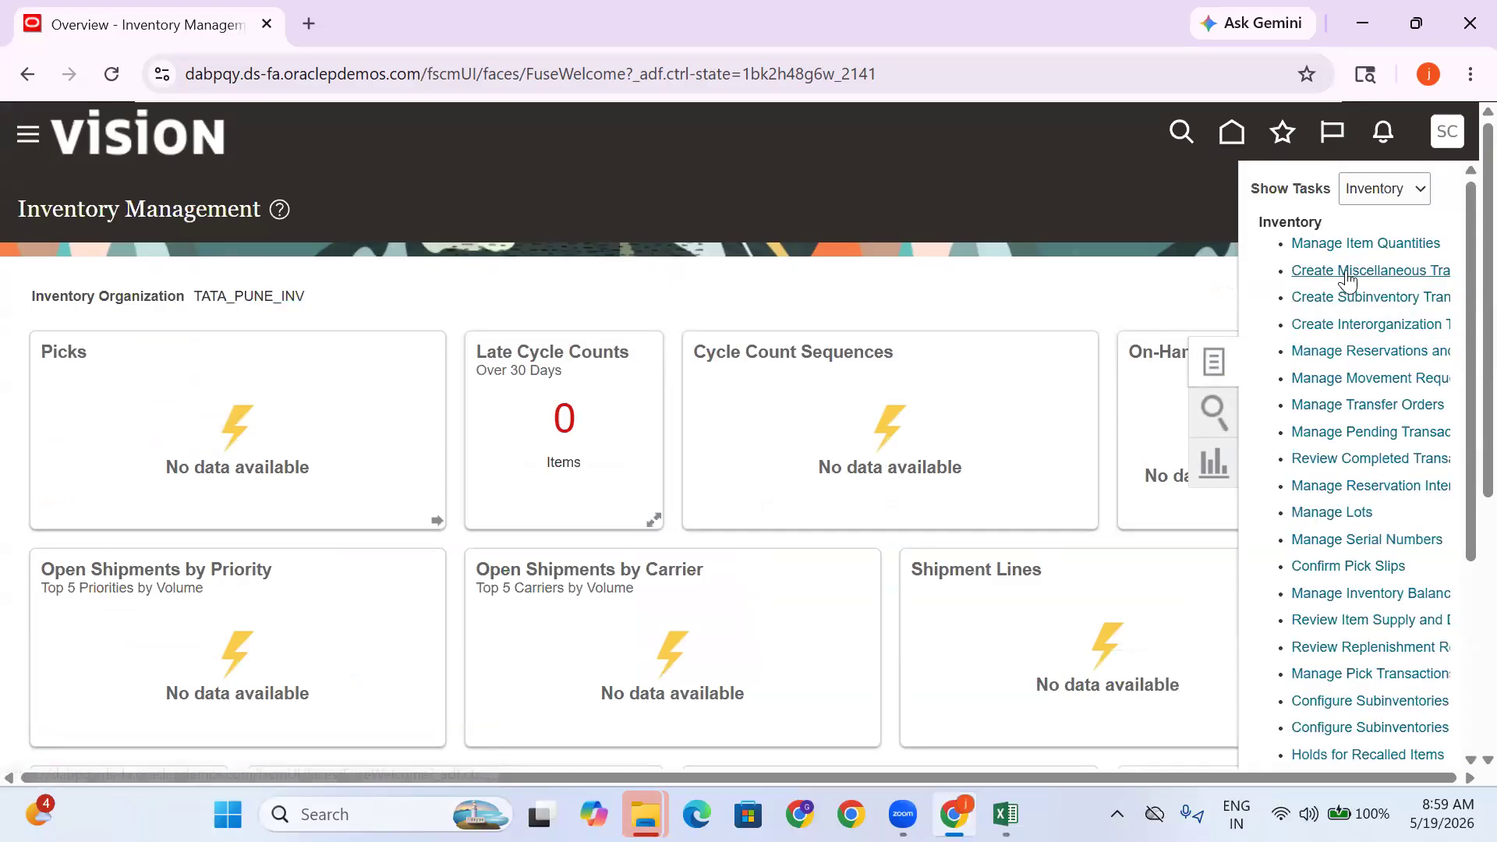
left_click(1345, 271)
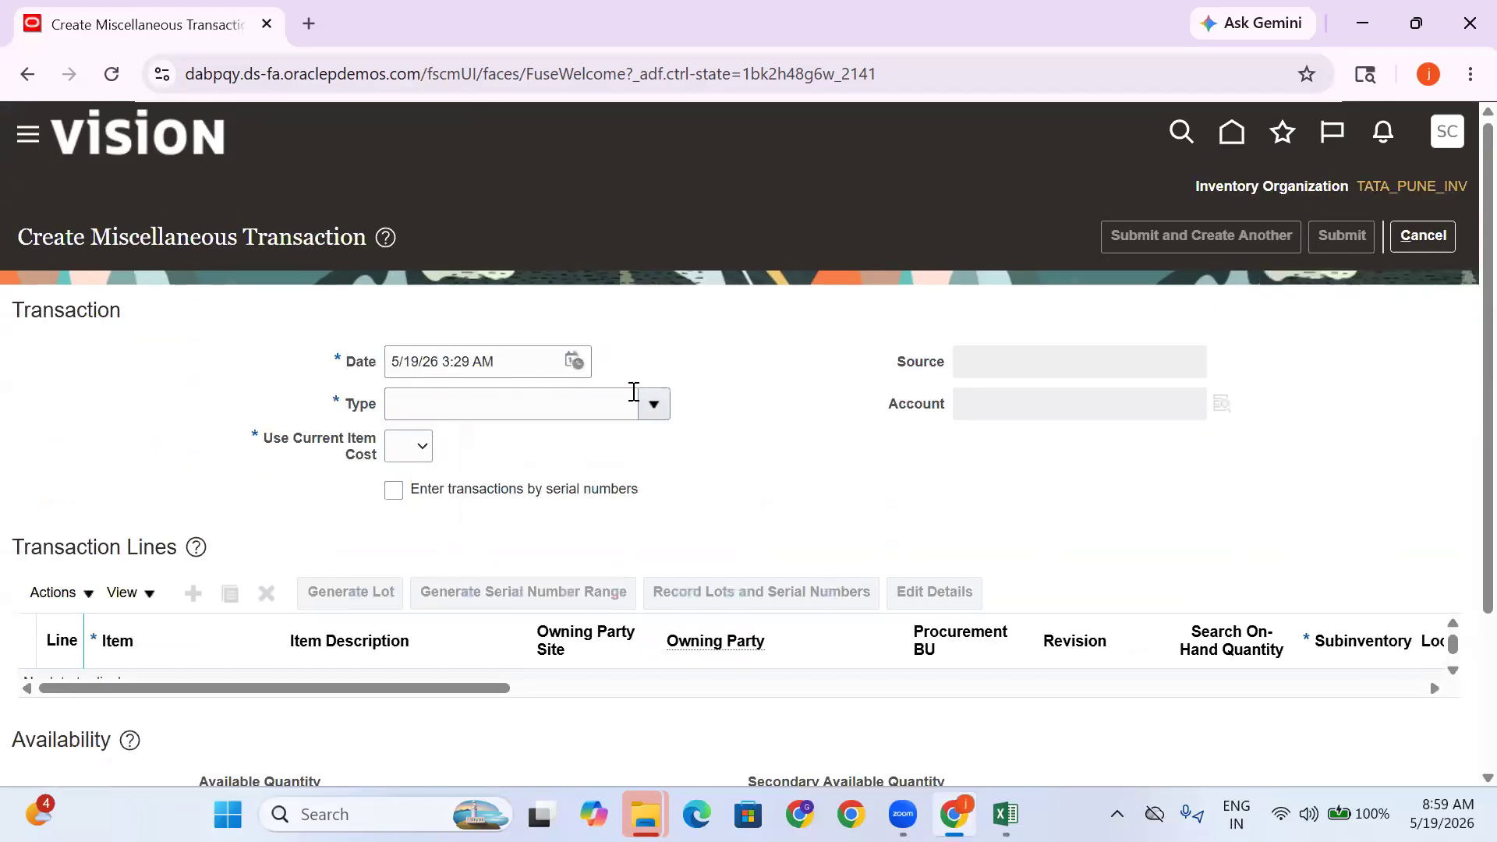
left_click(654, 413)
left_click(441, 437)
scroll(809, 468, "down", 3)
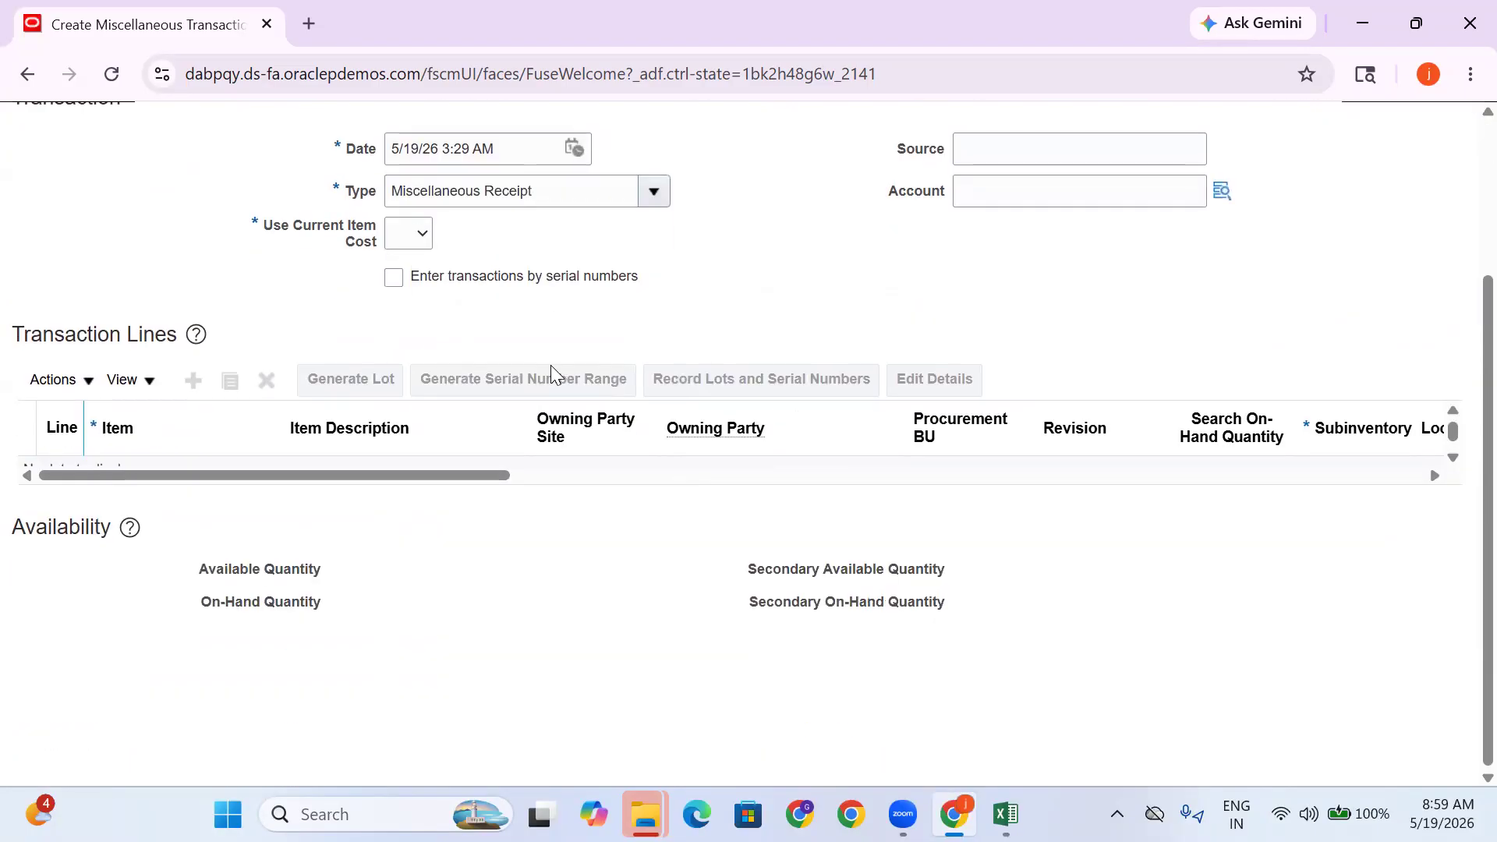
left_click(407, 238)
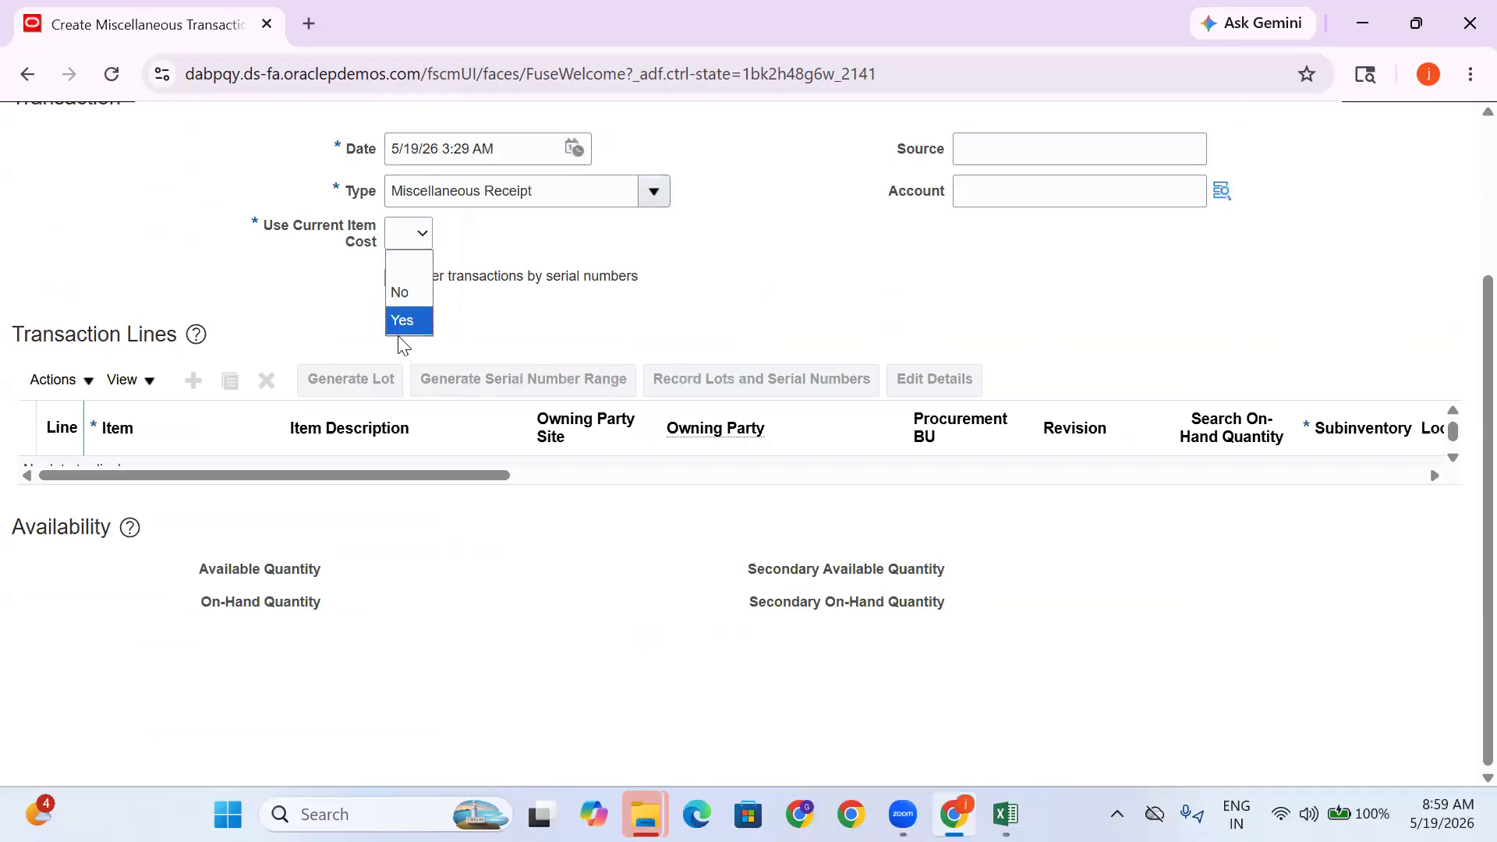
left_click(401, 318)
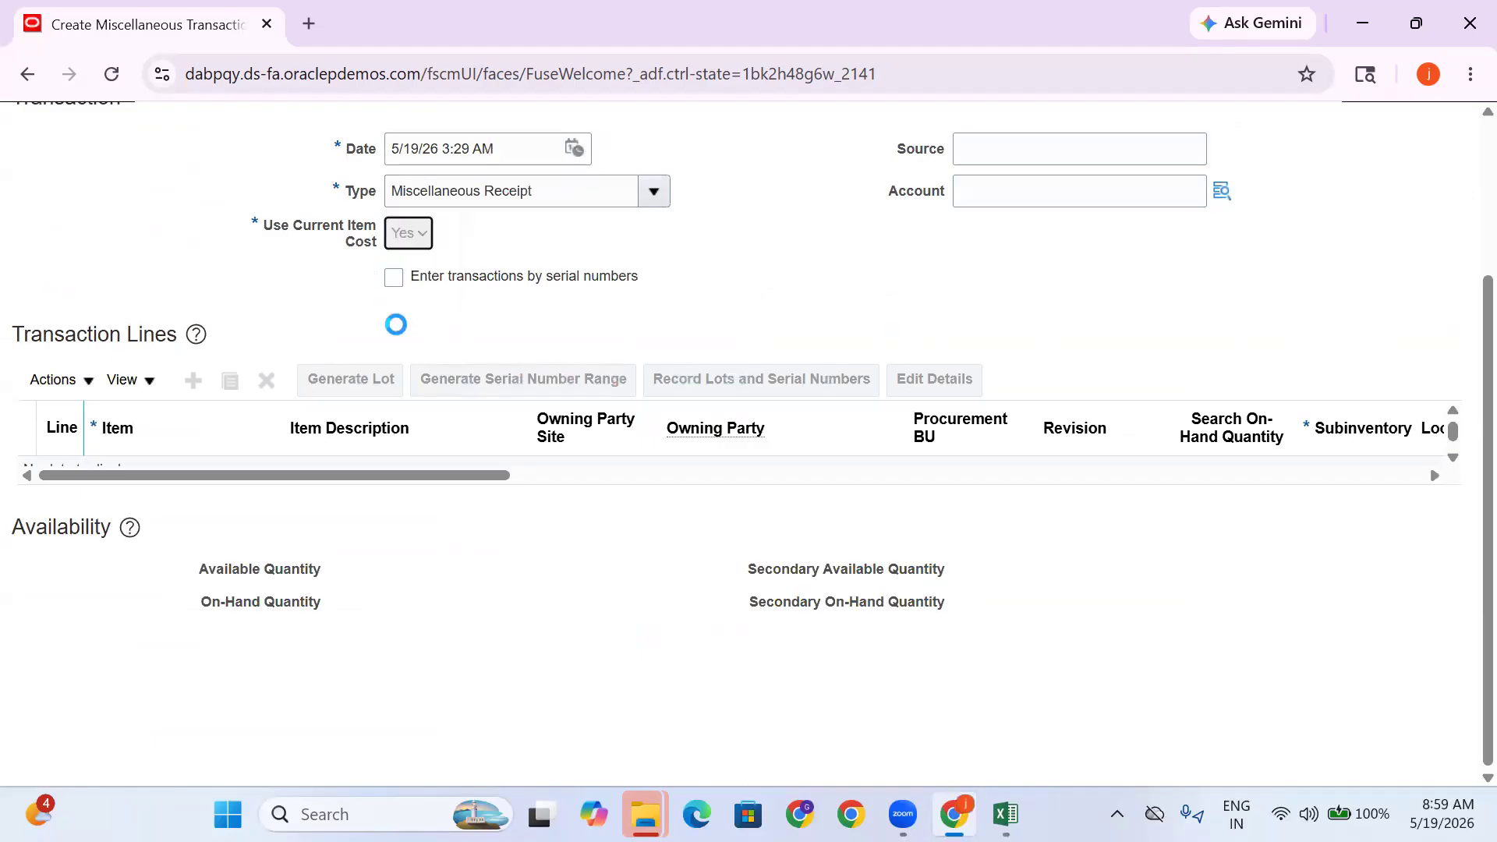
Add a transaction line for the item TATA Led Lights(Revision) and choose revision A
left_click(193, 381)
left_click(183, 468)
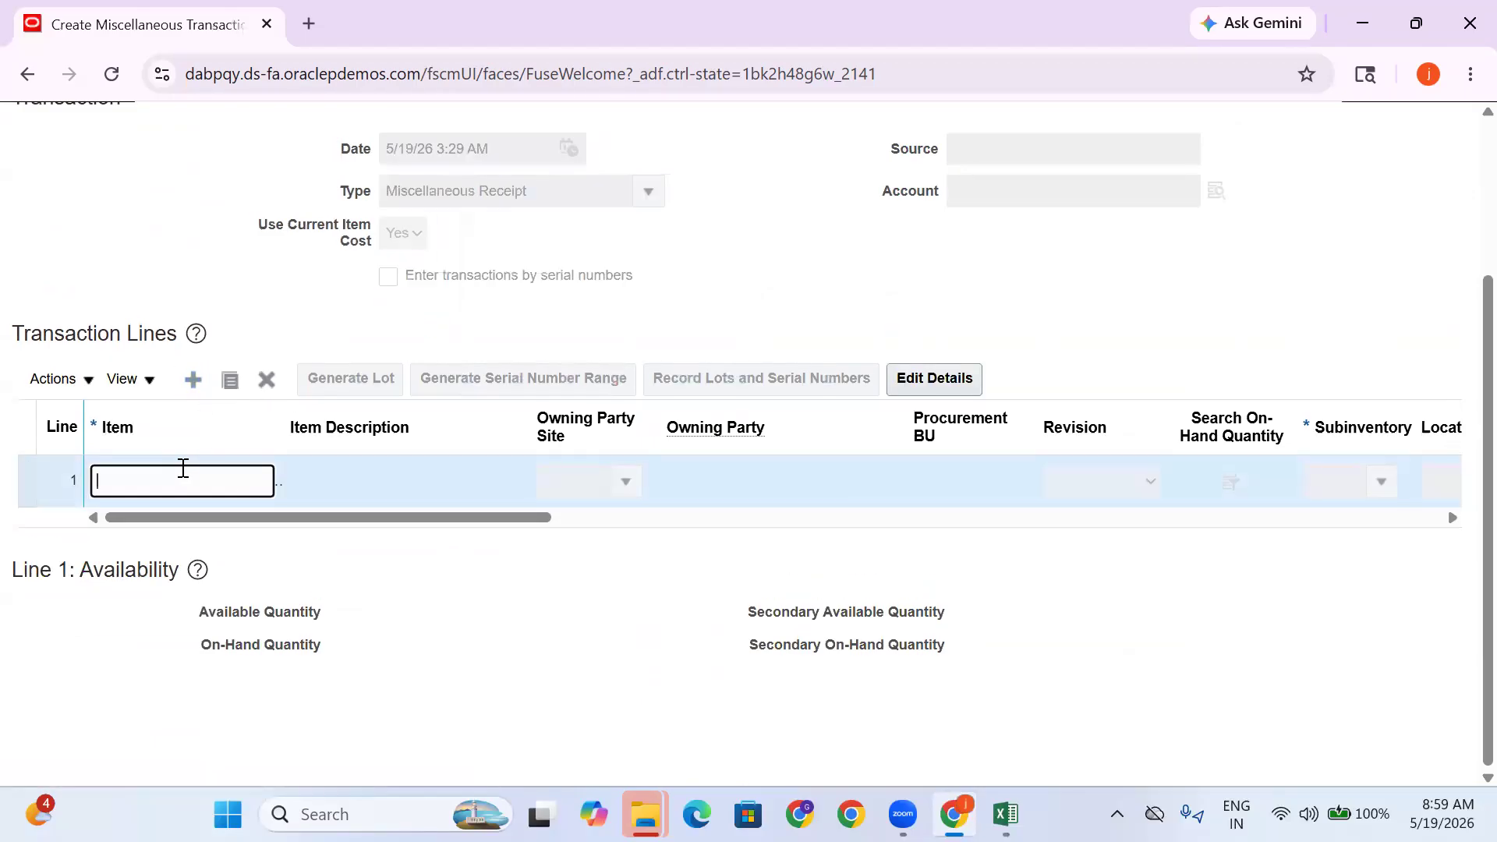
type("TATA")
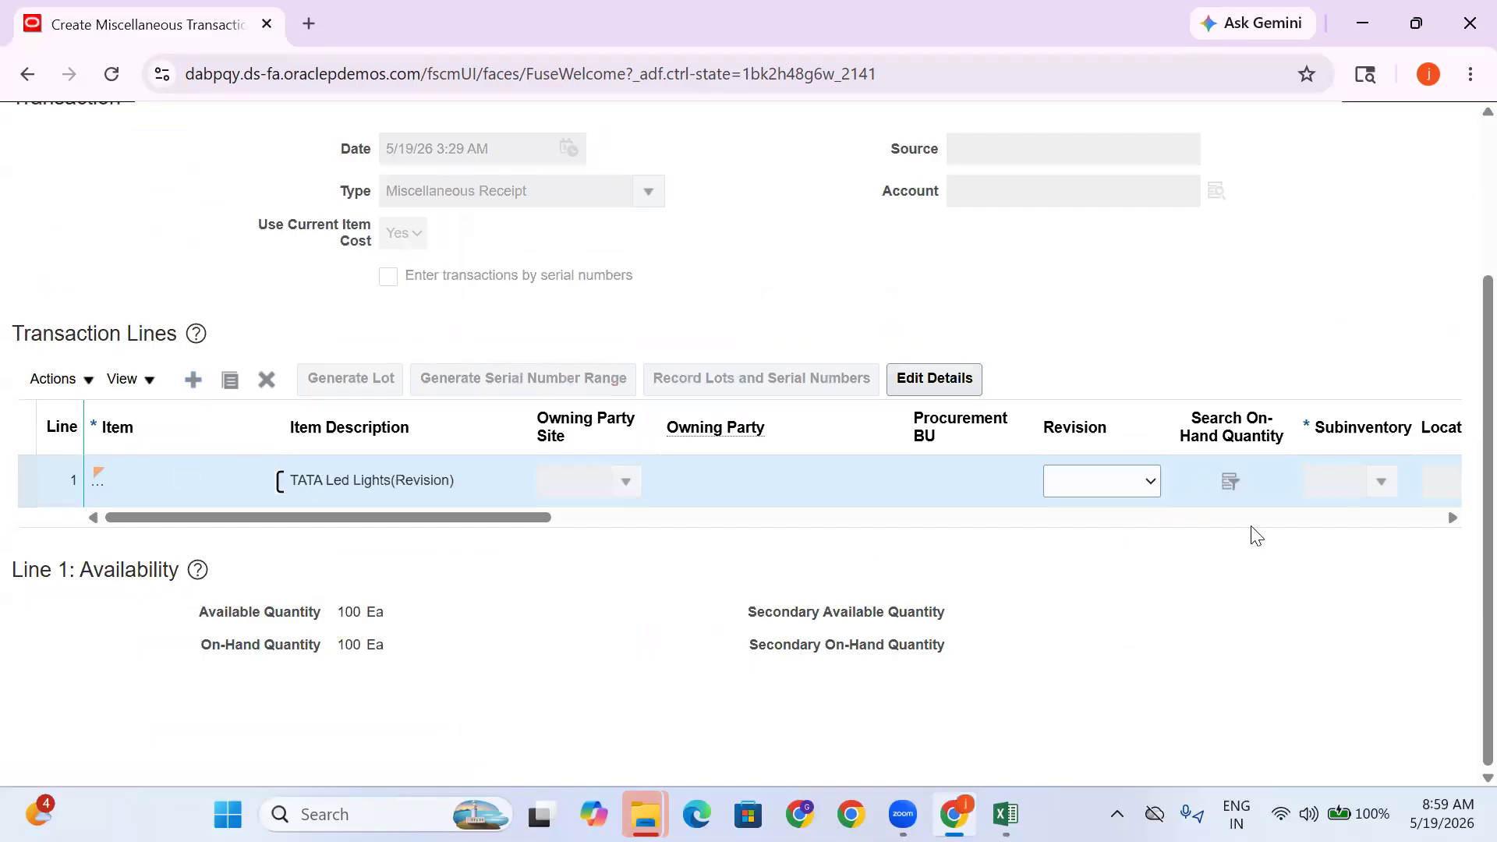
left_click(1115, 496)
left_click(1094, 569)
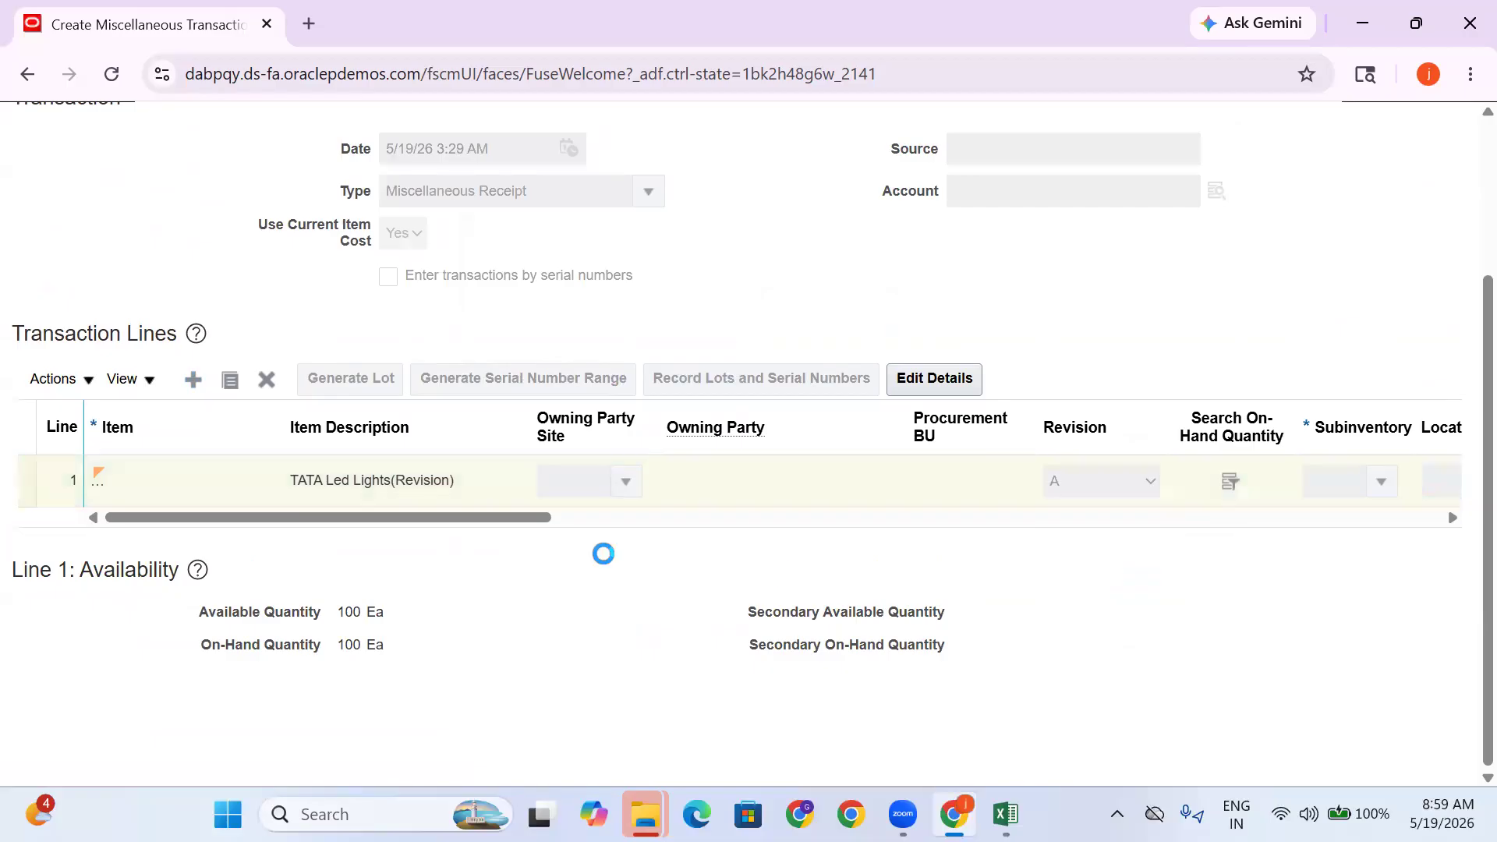
Set the revision A line's subinventory to Stores and its quantity to 50
left_click_drag(508, 523, 706, 521)
left_click(772, 481)
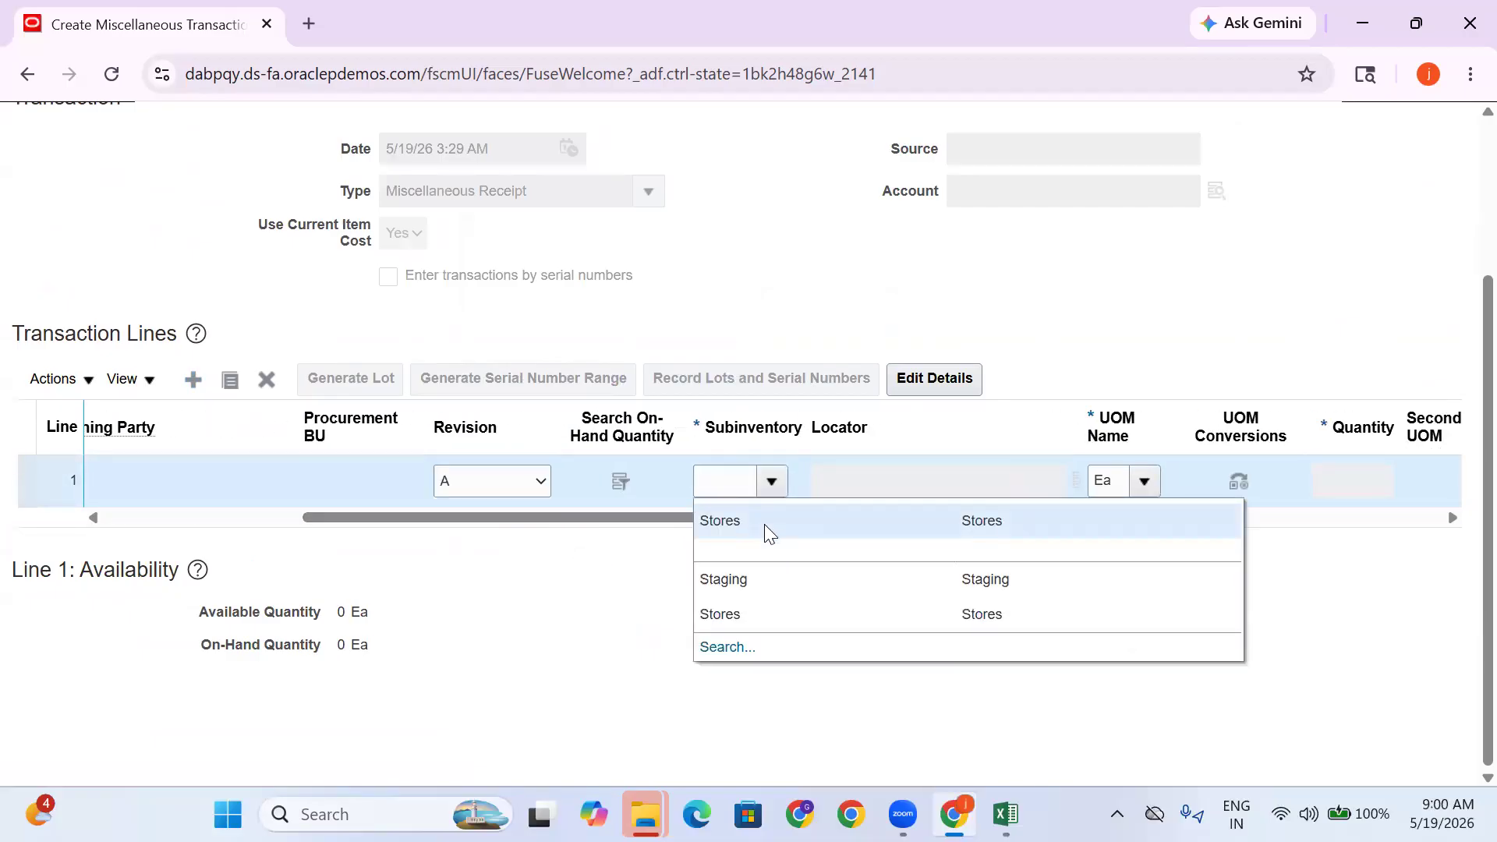
left_click(770, 530)
left_click(1375, 479)
left_click(1332, 480)
type("50")
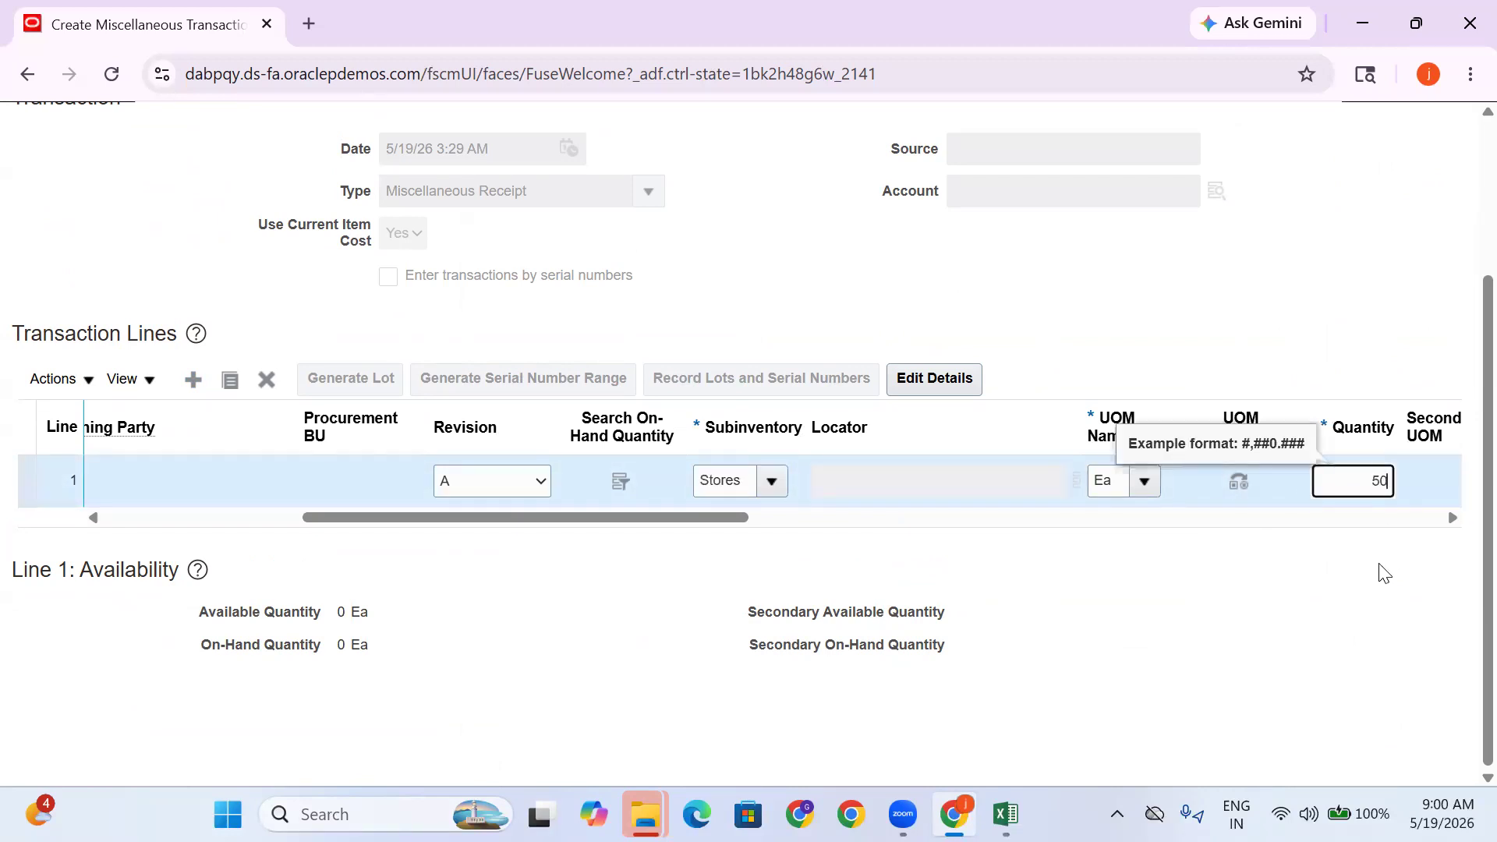
Assign HDFC Account as the account segment of the revision A line and submit the miscellaneous receipt
left_click_drag(731, 517, 1185, 538)
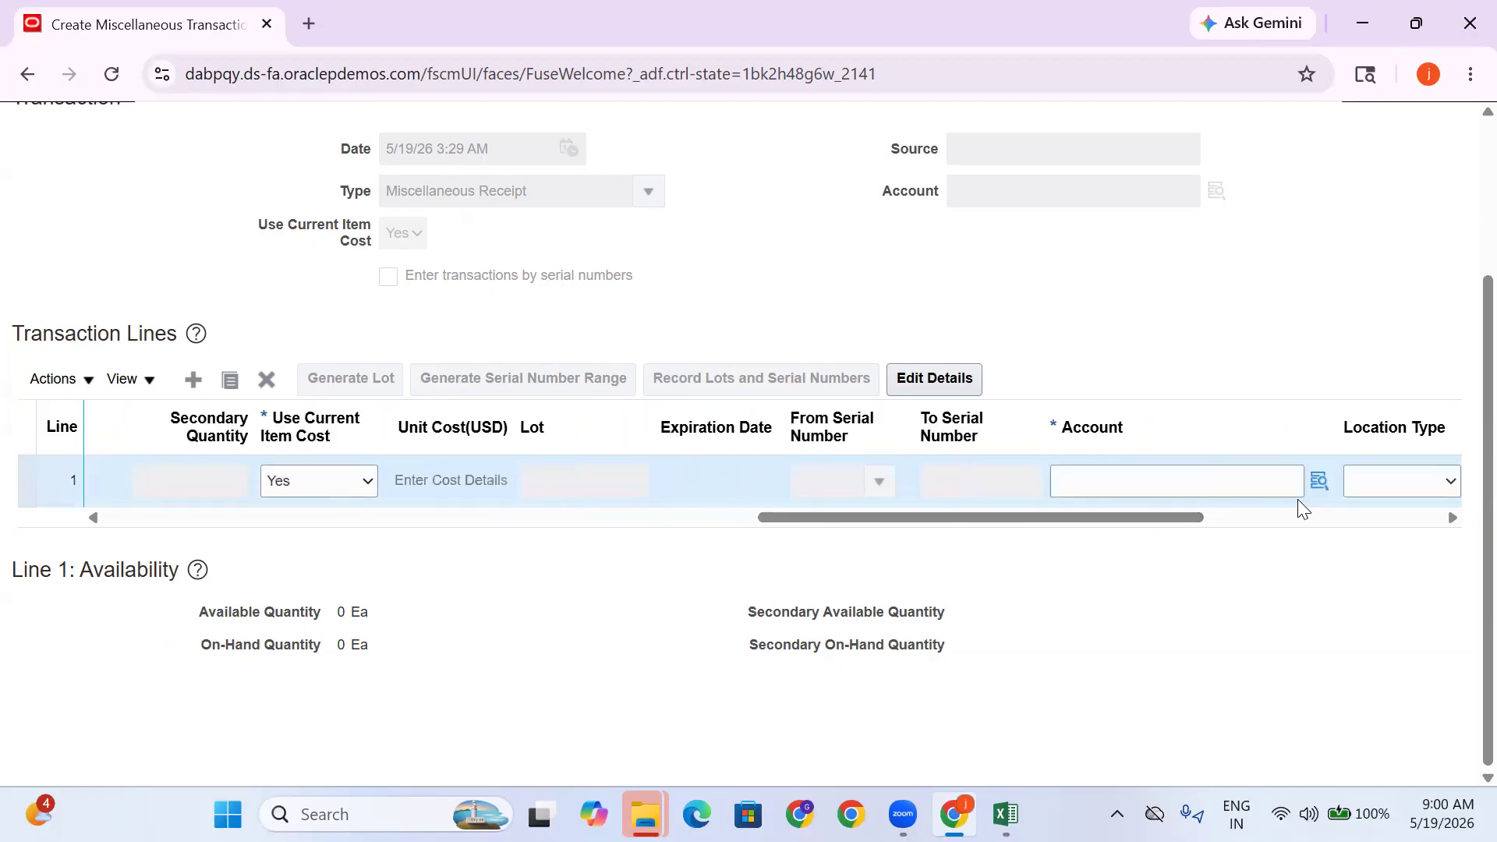
left_click(1316, 482)
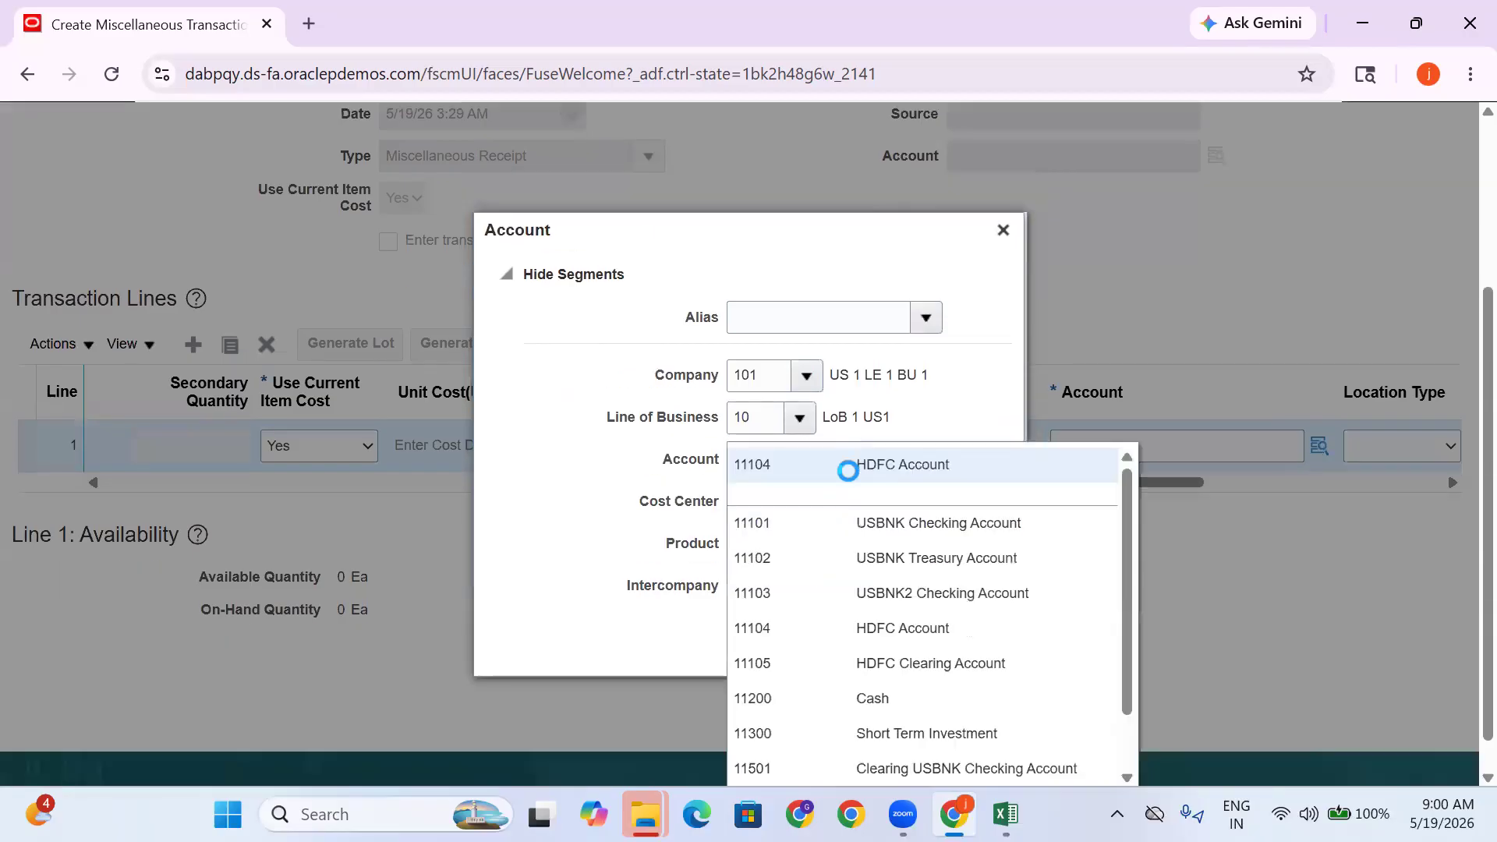
left_click(896, 560)
left_click(911, 648)
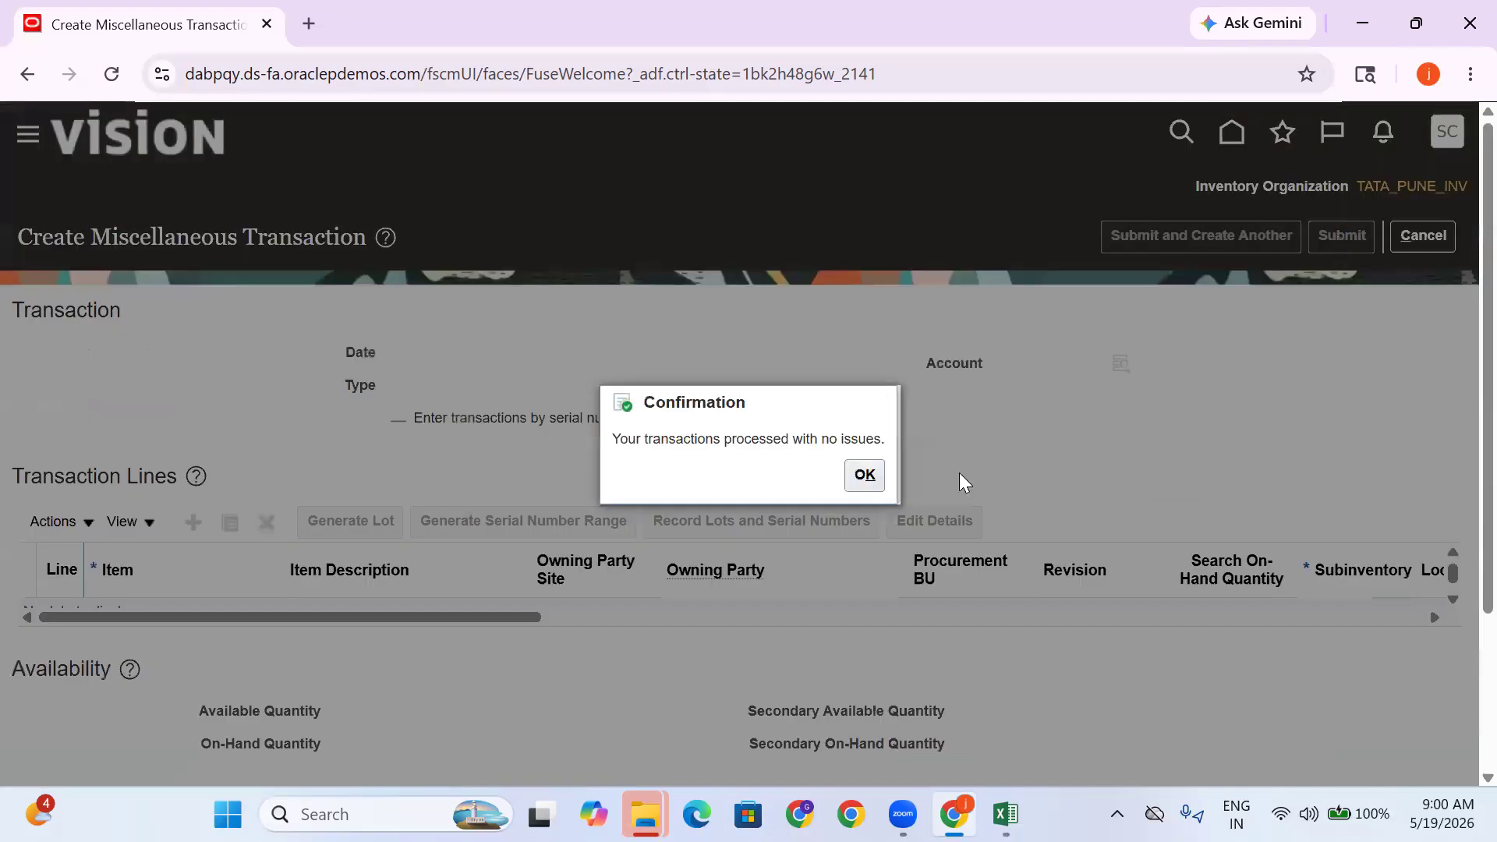
left_click(867, 477)
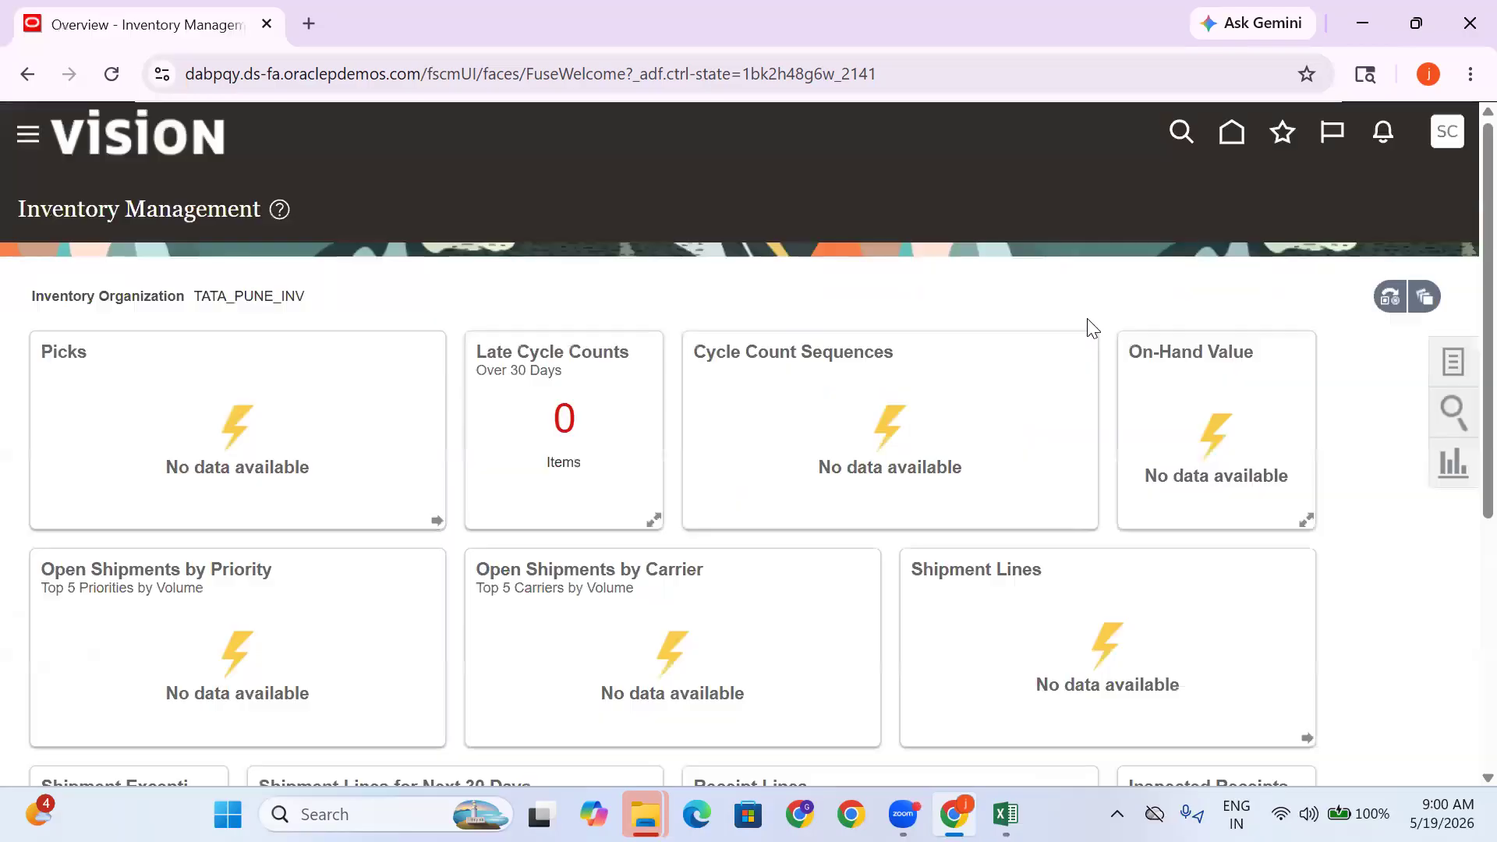
Return to Manage Item Quantities and search again for TATA Led Lights(Revision) after the second receipt
left_click(1460, 420)
left_click(1379, 245)
left_click(265, 394)
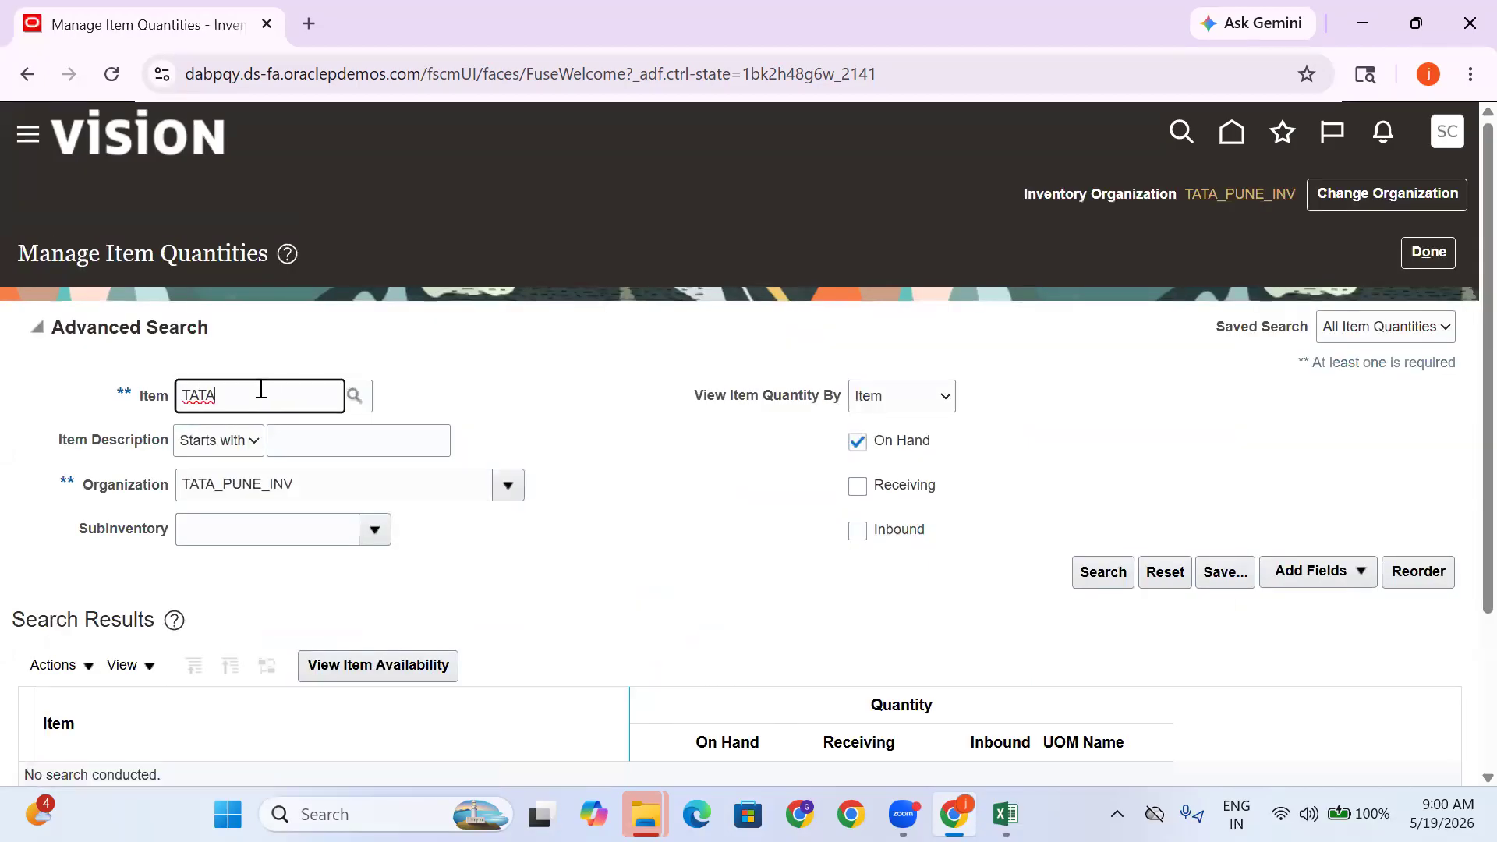
type("TATA")
key("Tab")
left_click(1085, 572)
Expand Revision A in the search results and select its organization TATA_PUNE_INV to examine the on-hand quantity
scroll(140, 440, "down", 3)
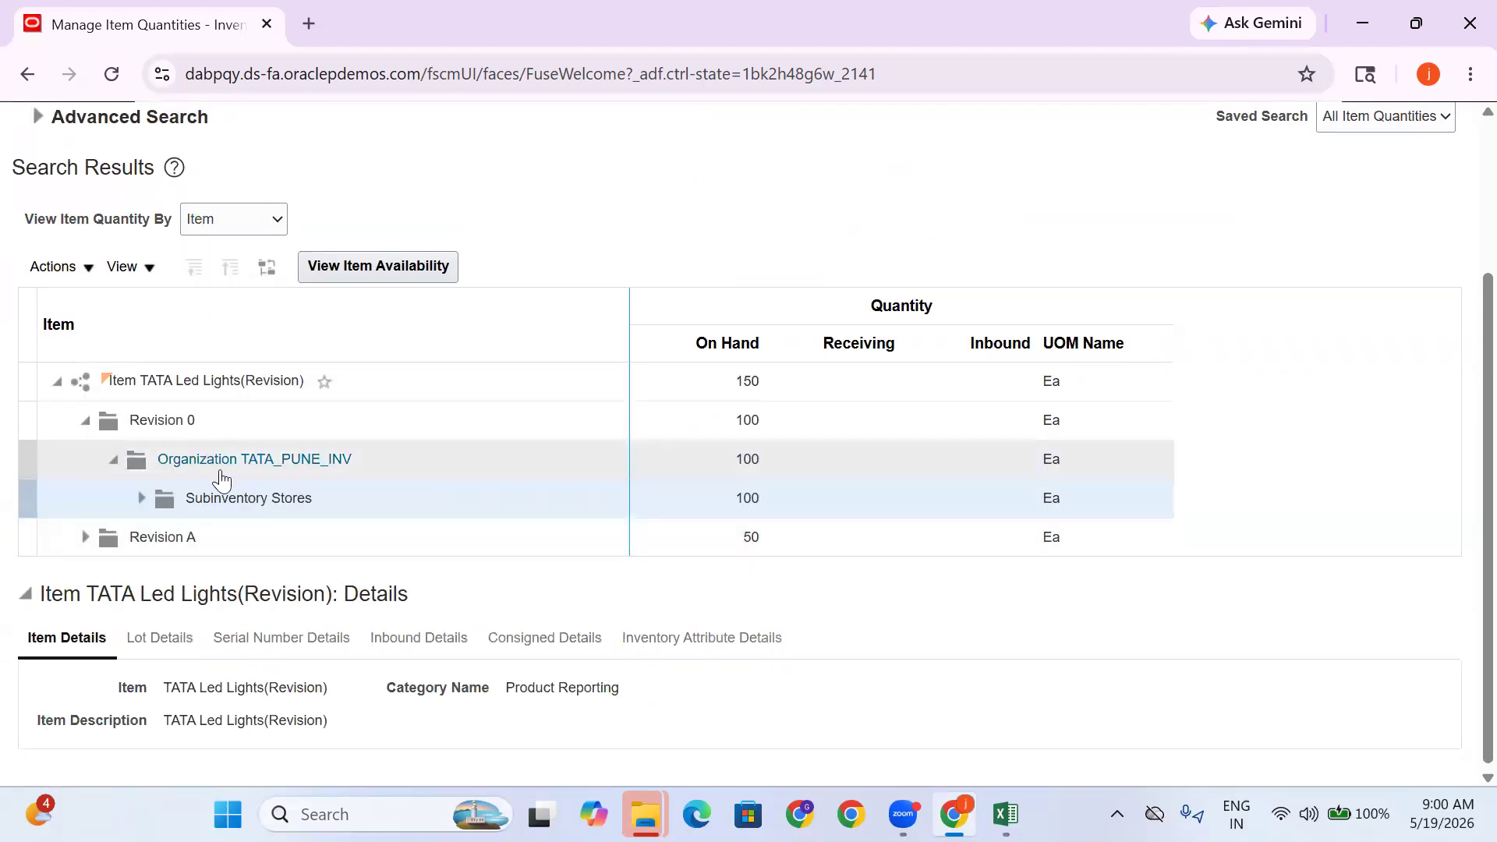
left_click(233, 539)
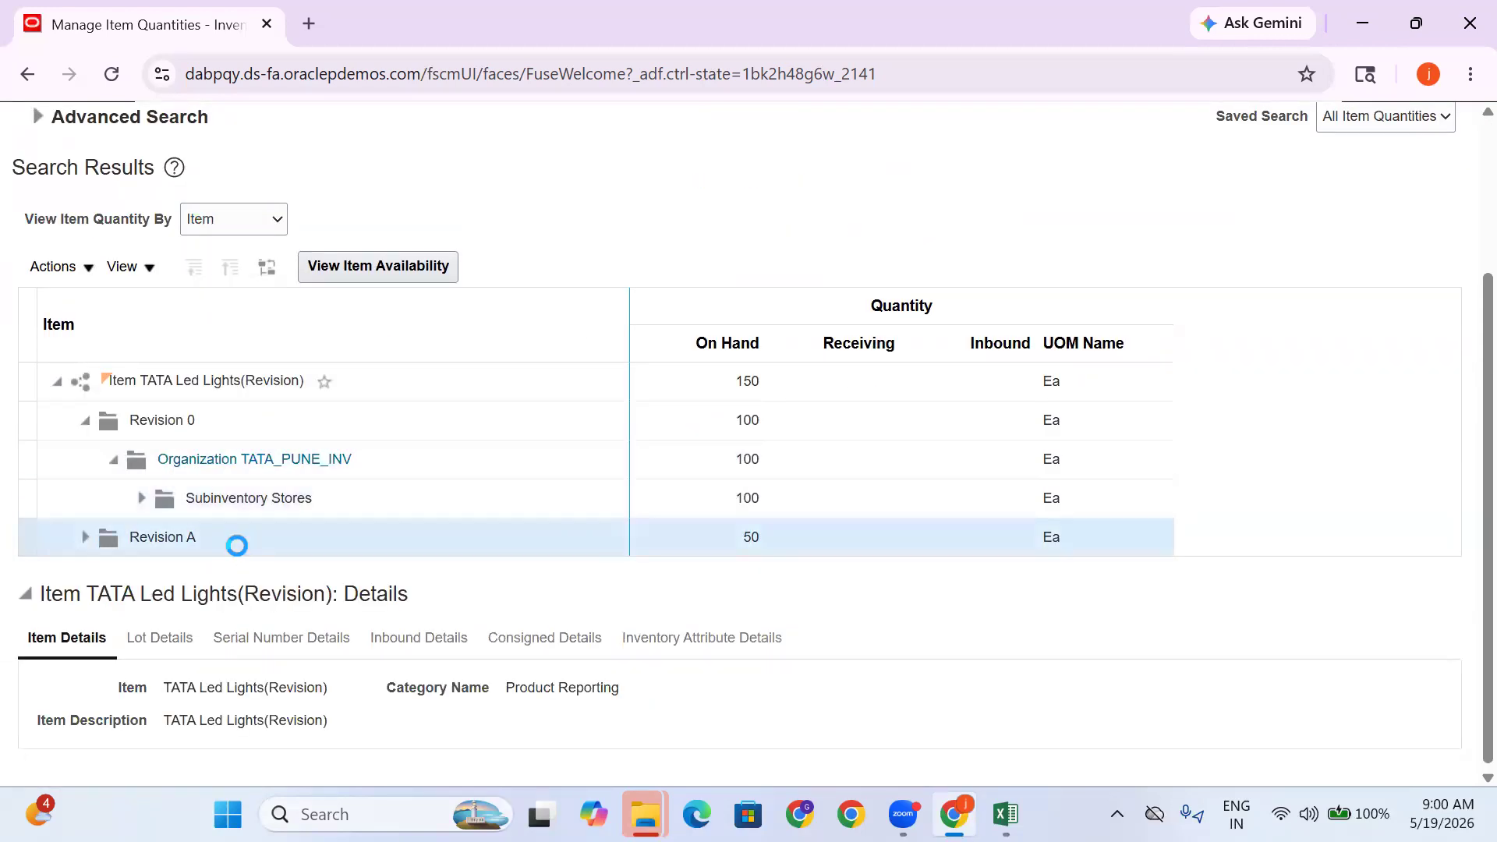
left_click(85, 542)
left_click(372, 583)
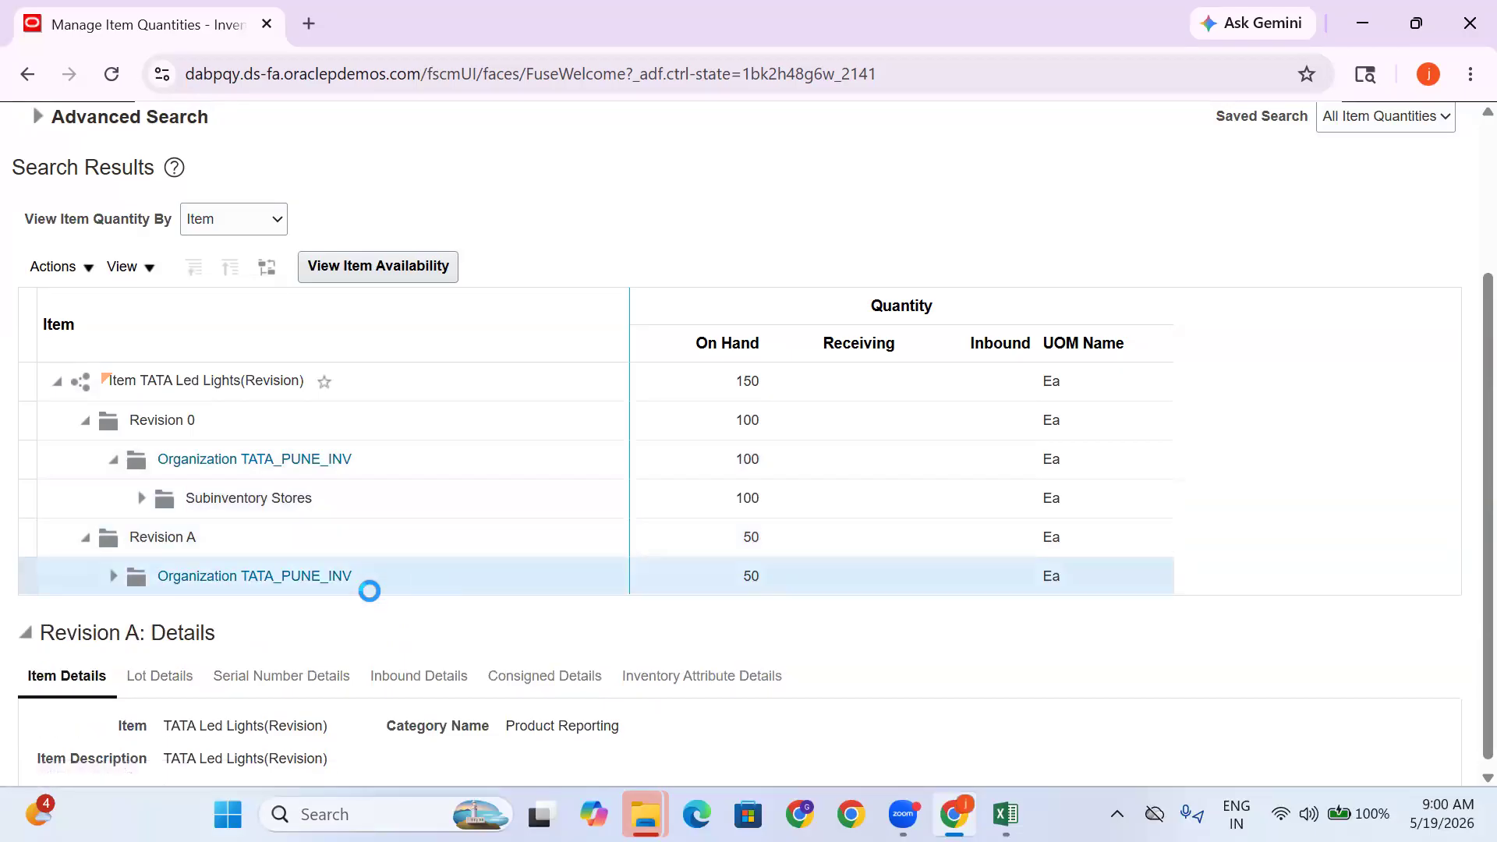
Expand TATA_PUNE_INV under Revision A down to its Stores subinventory and examine the on-hand quantity
left_click(113, 579)
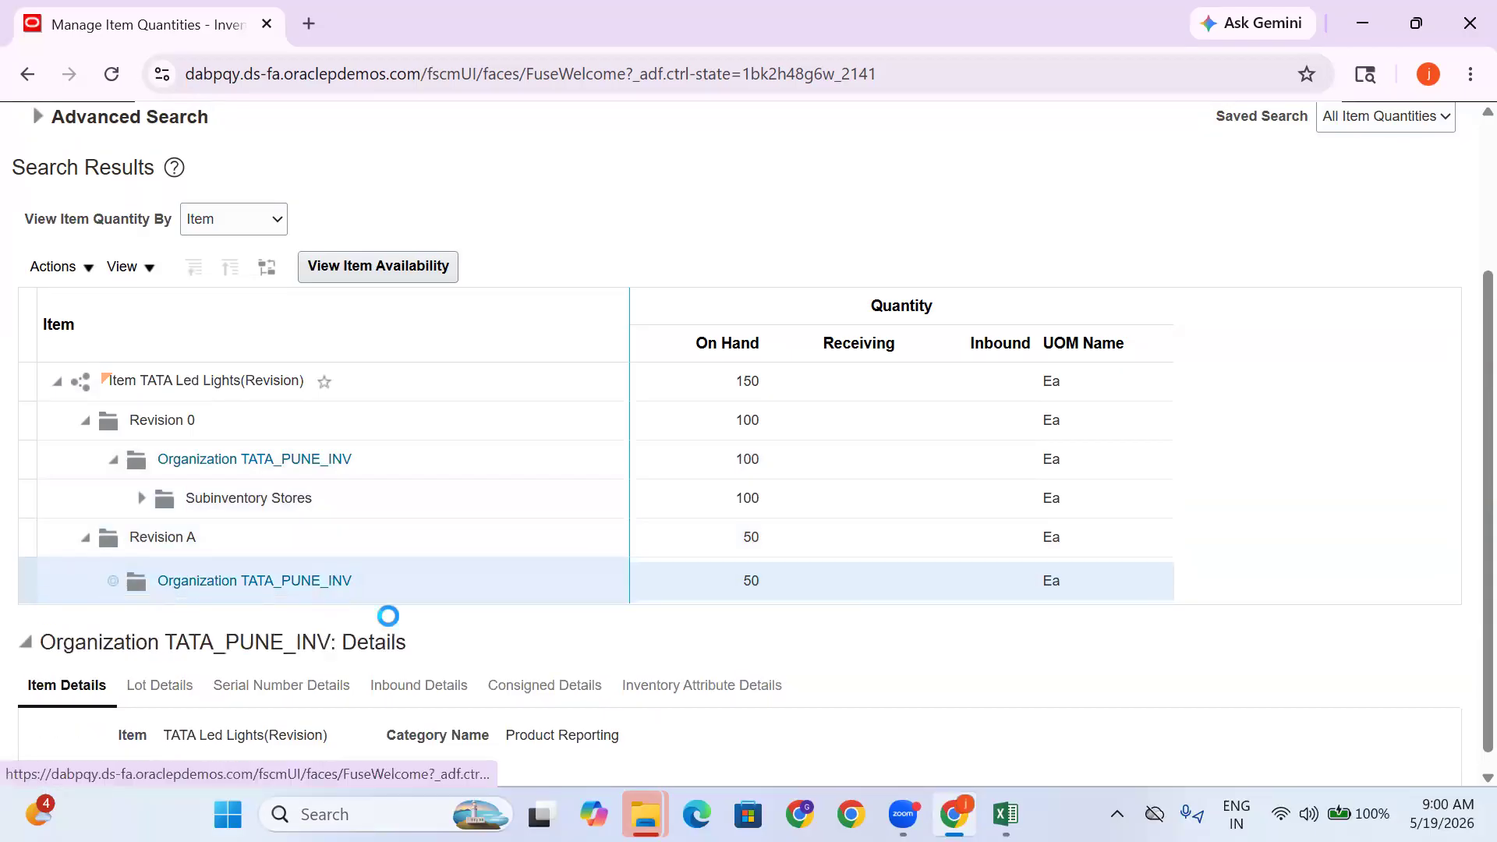
left_click(691, 604)
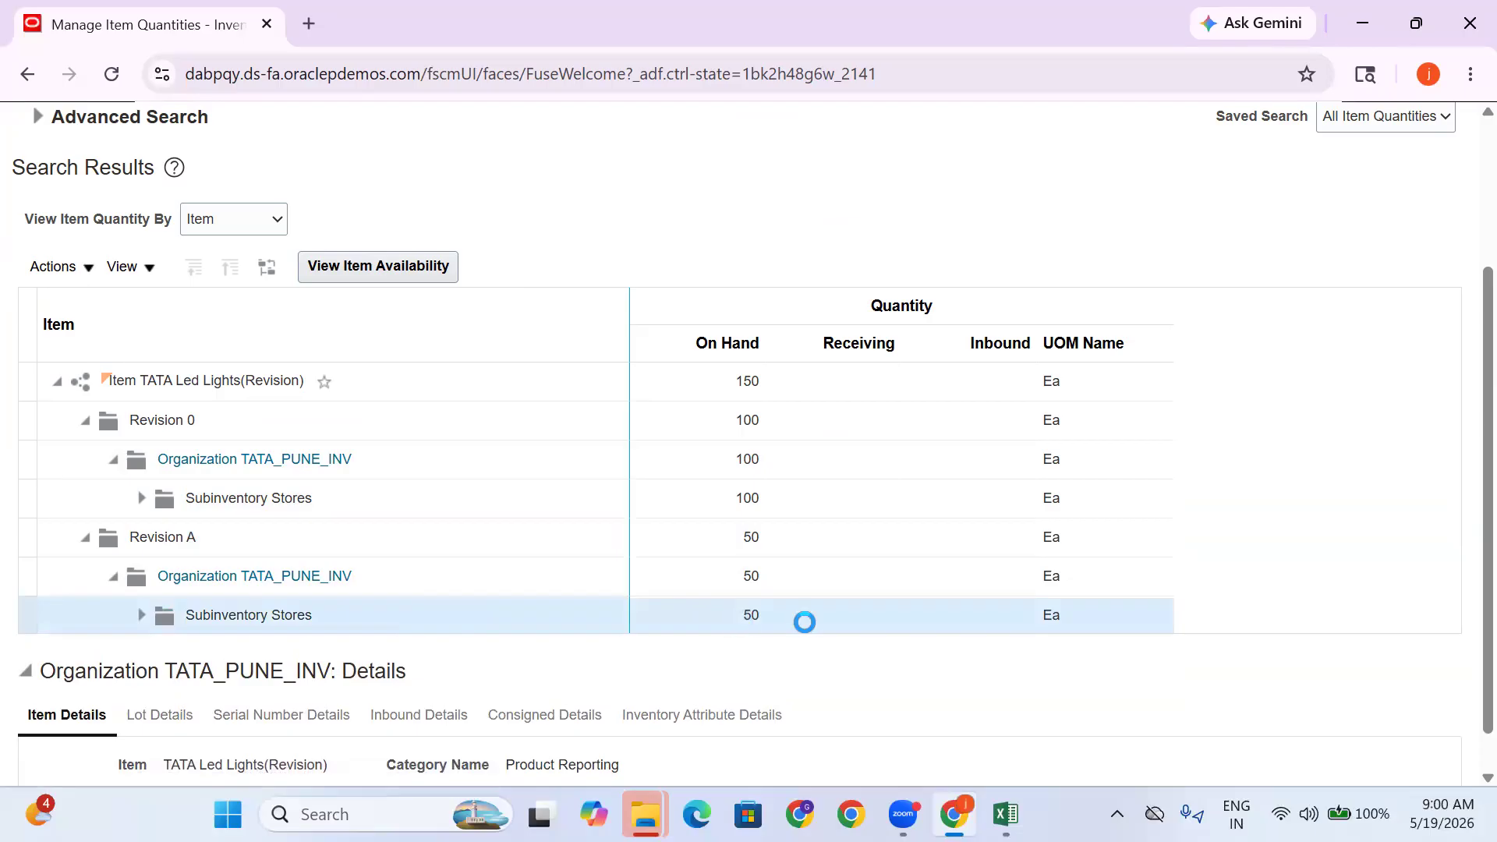
double_click(749, 616)
left_click_drag(749, 616, 44, 577)
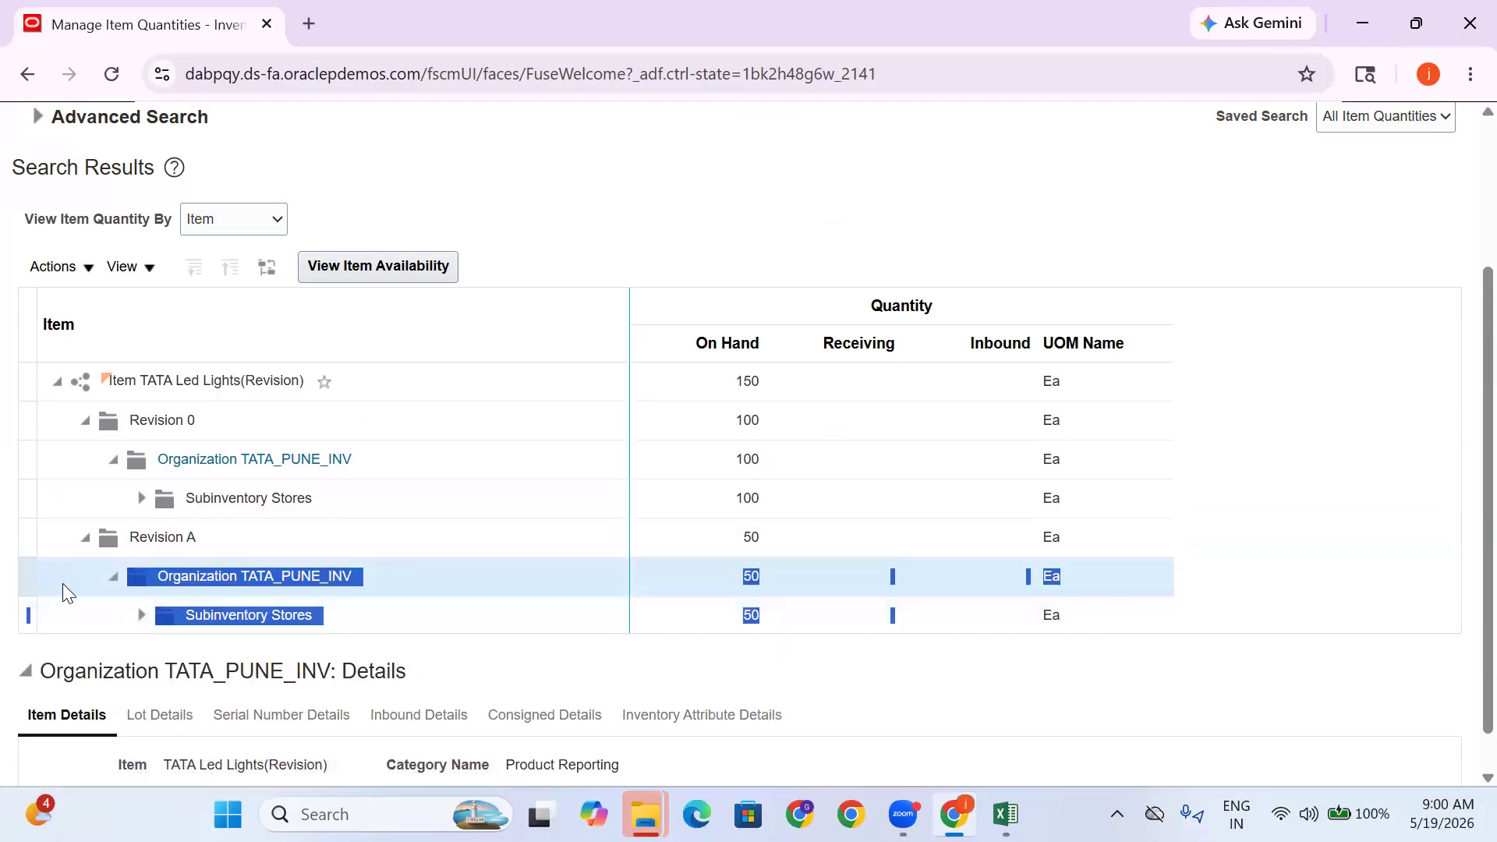
Leave Manage Item Quantities and open the Create Subinventory Transfer task
scroll(1442, 296, "up", 3)
left_click(1428, 251)
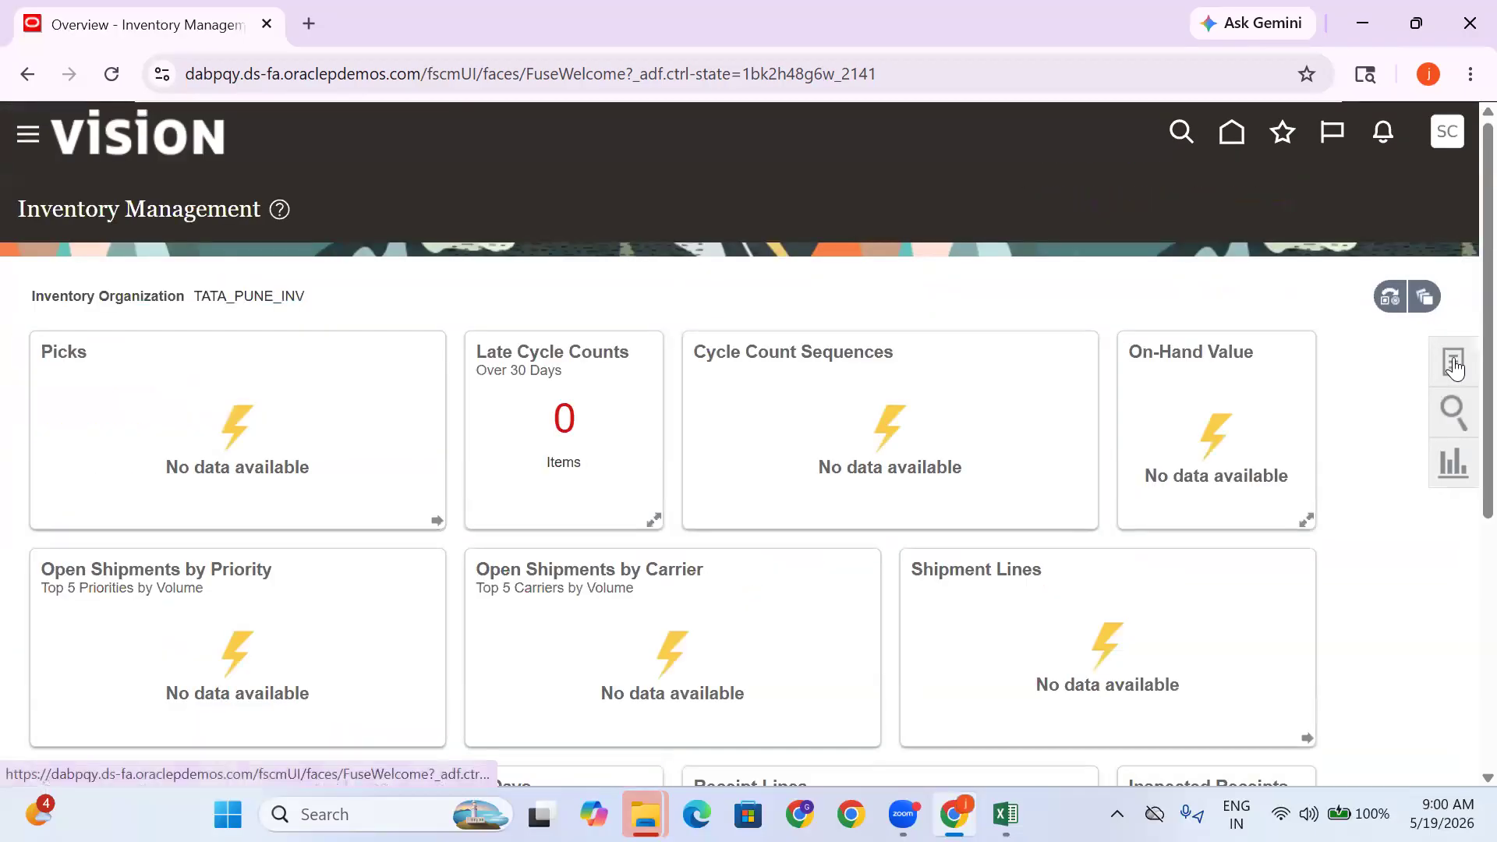
left_click(1453, 362)
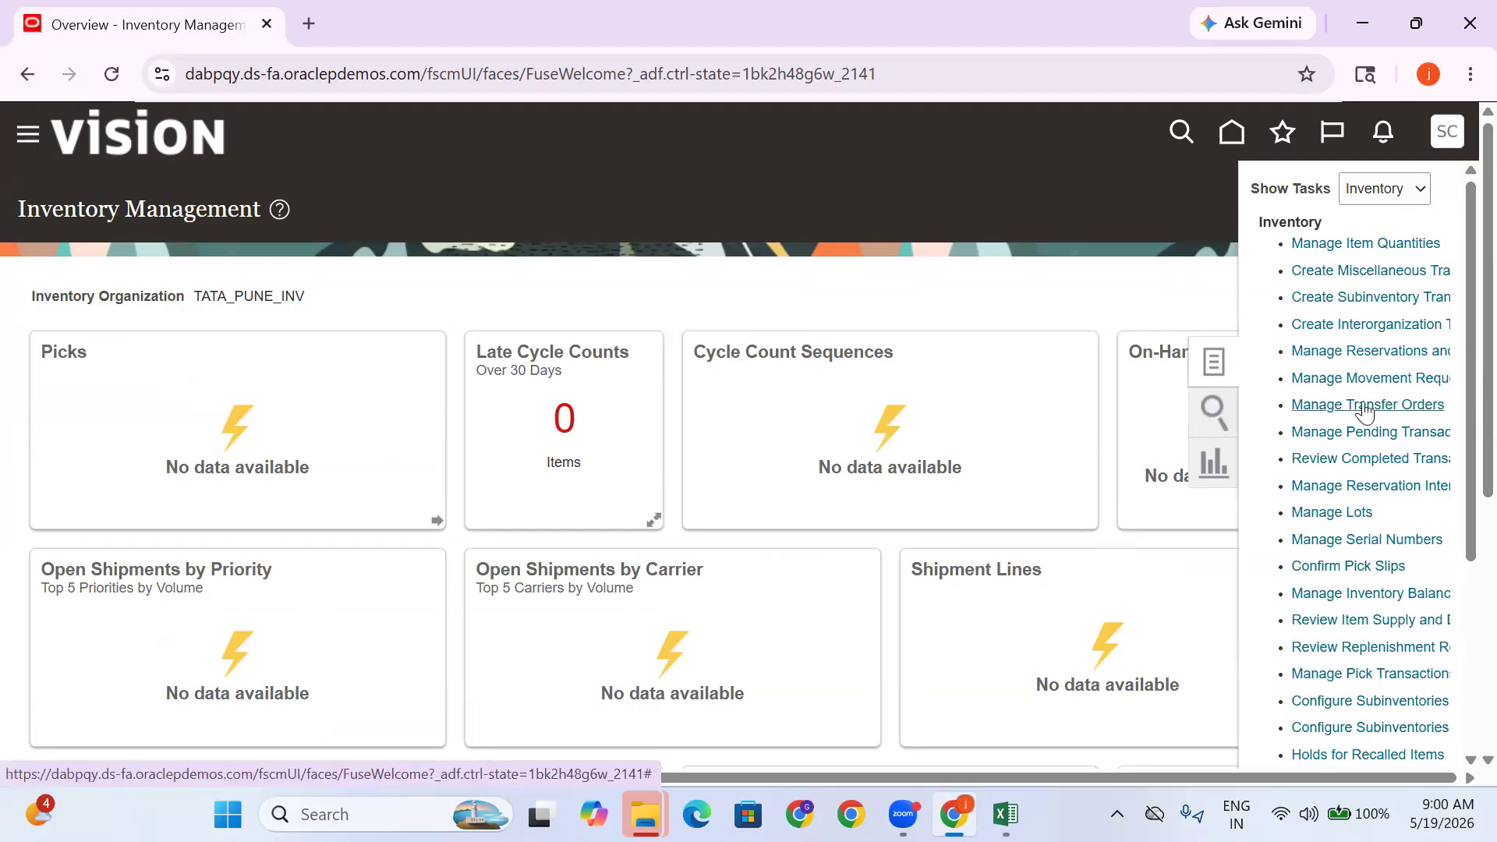
left_click(1379, 297)
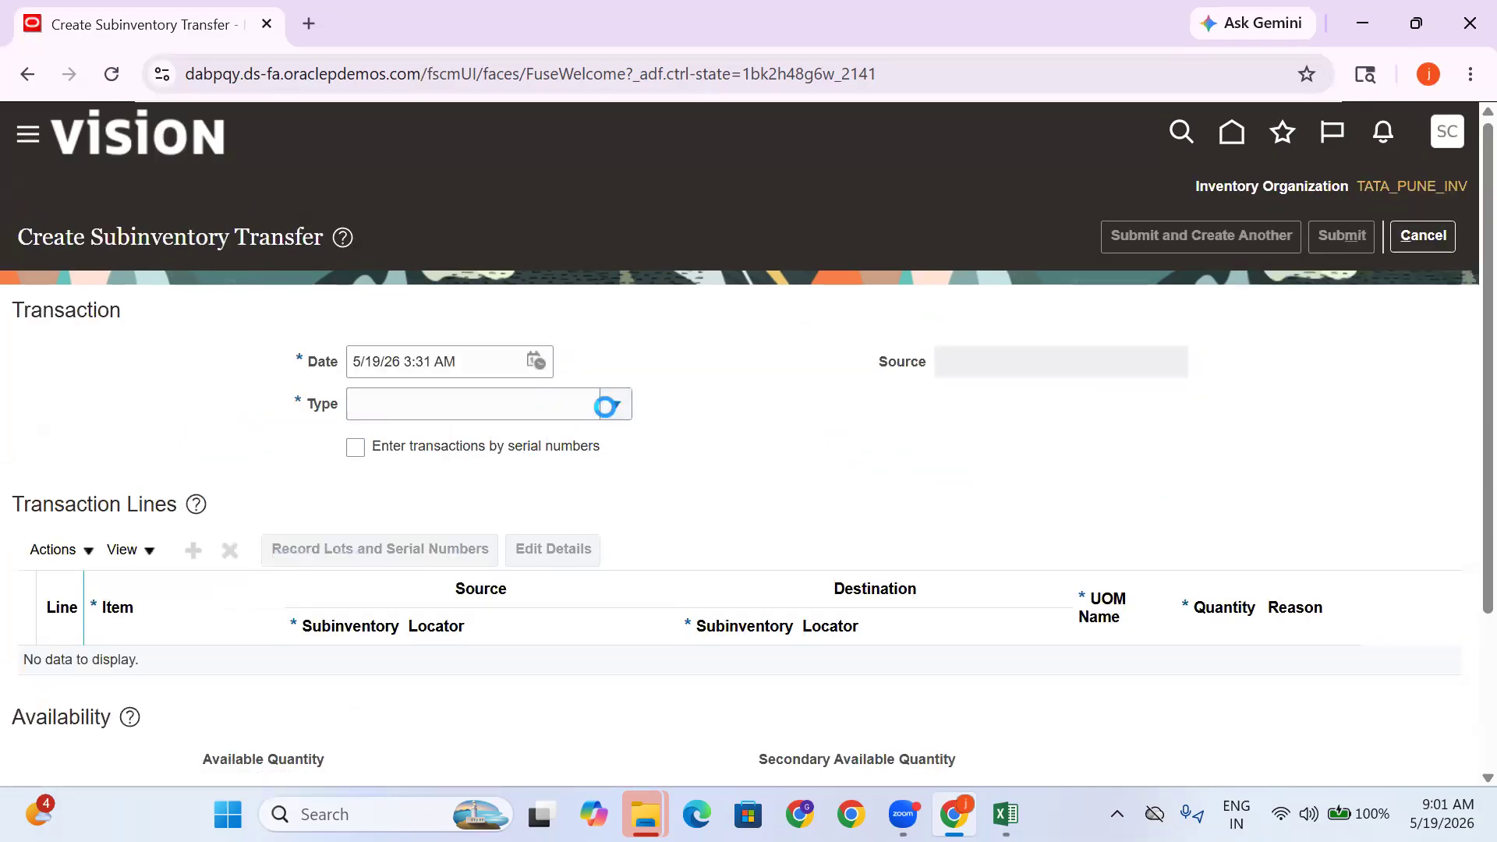
Set the transaction type to Subinventory Transfer and add a line for the item by entering TATA
left_click(606, 405)
left_click(439, 442)
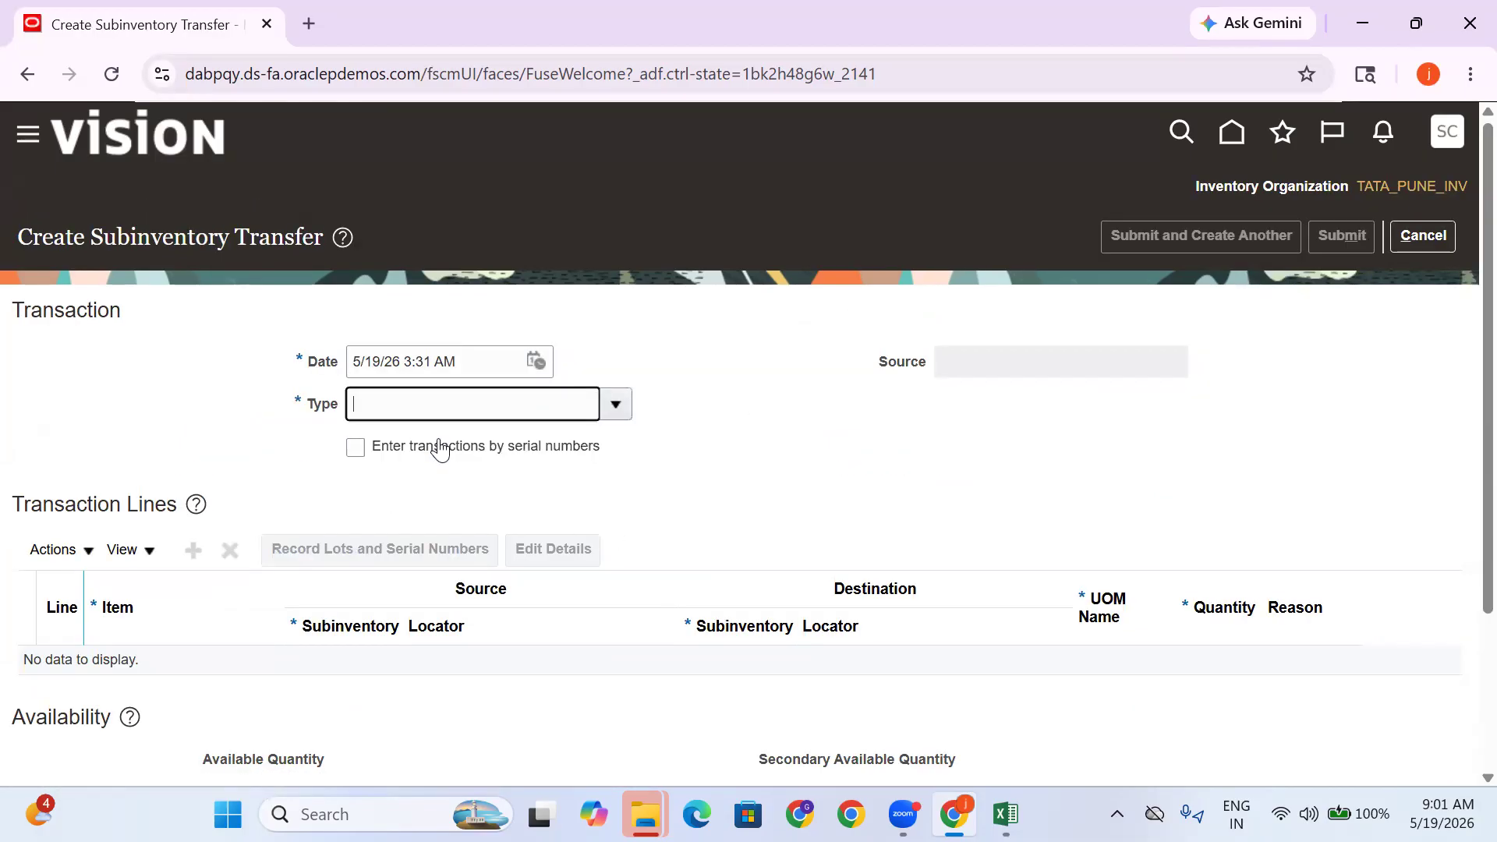
left_click(194, 552)
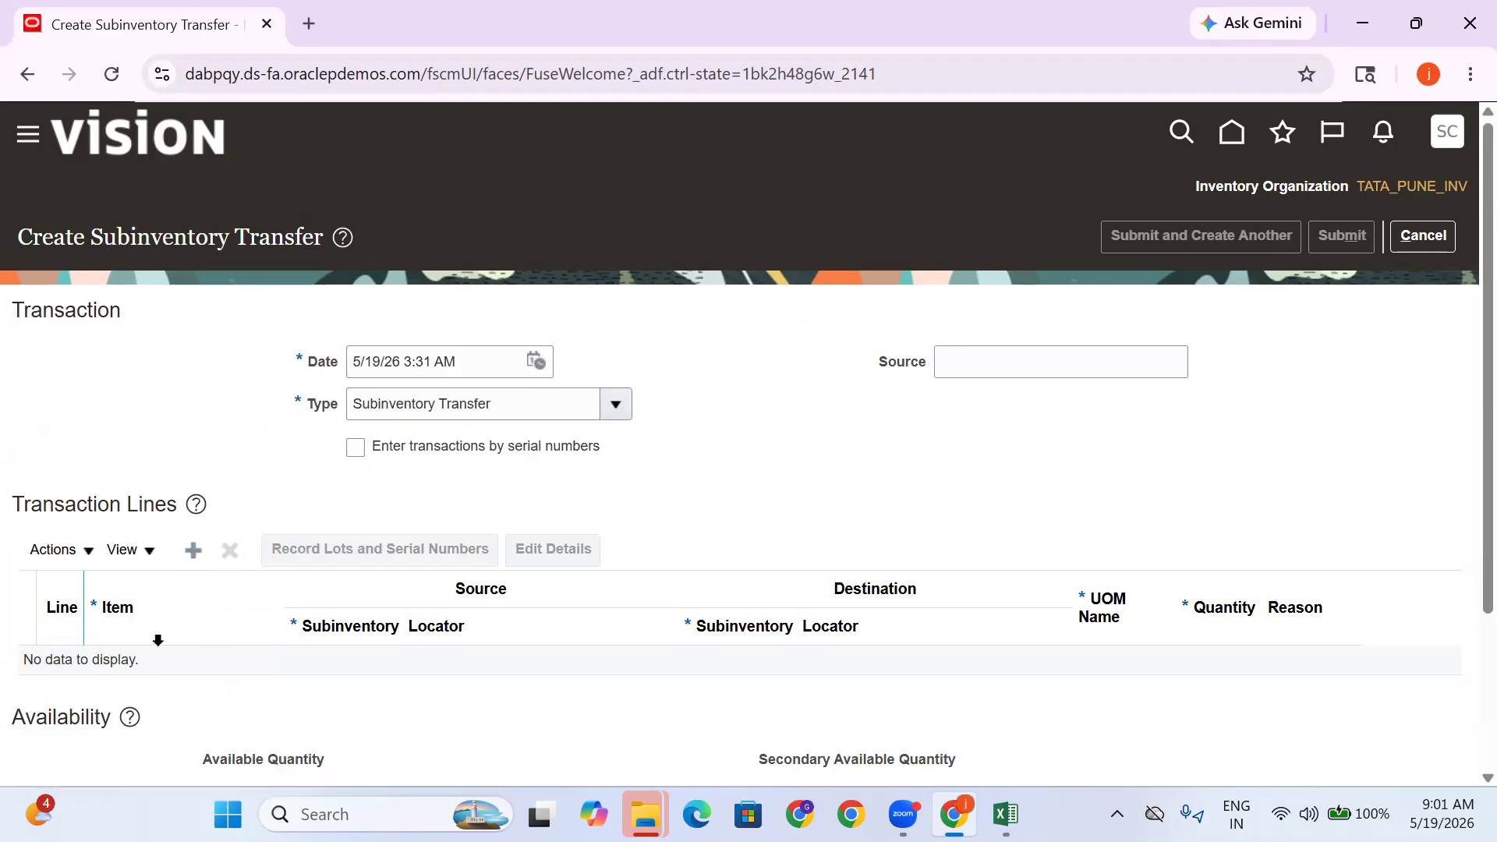
left_click(184, 667)
type("TATA")
key("Tab")
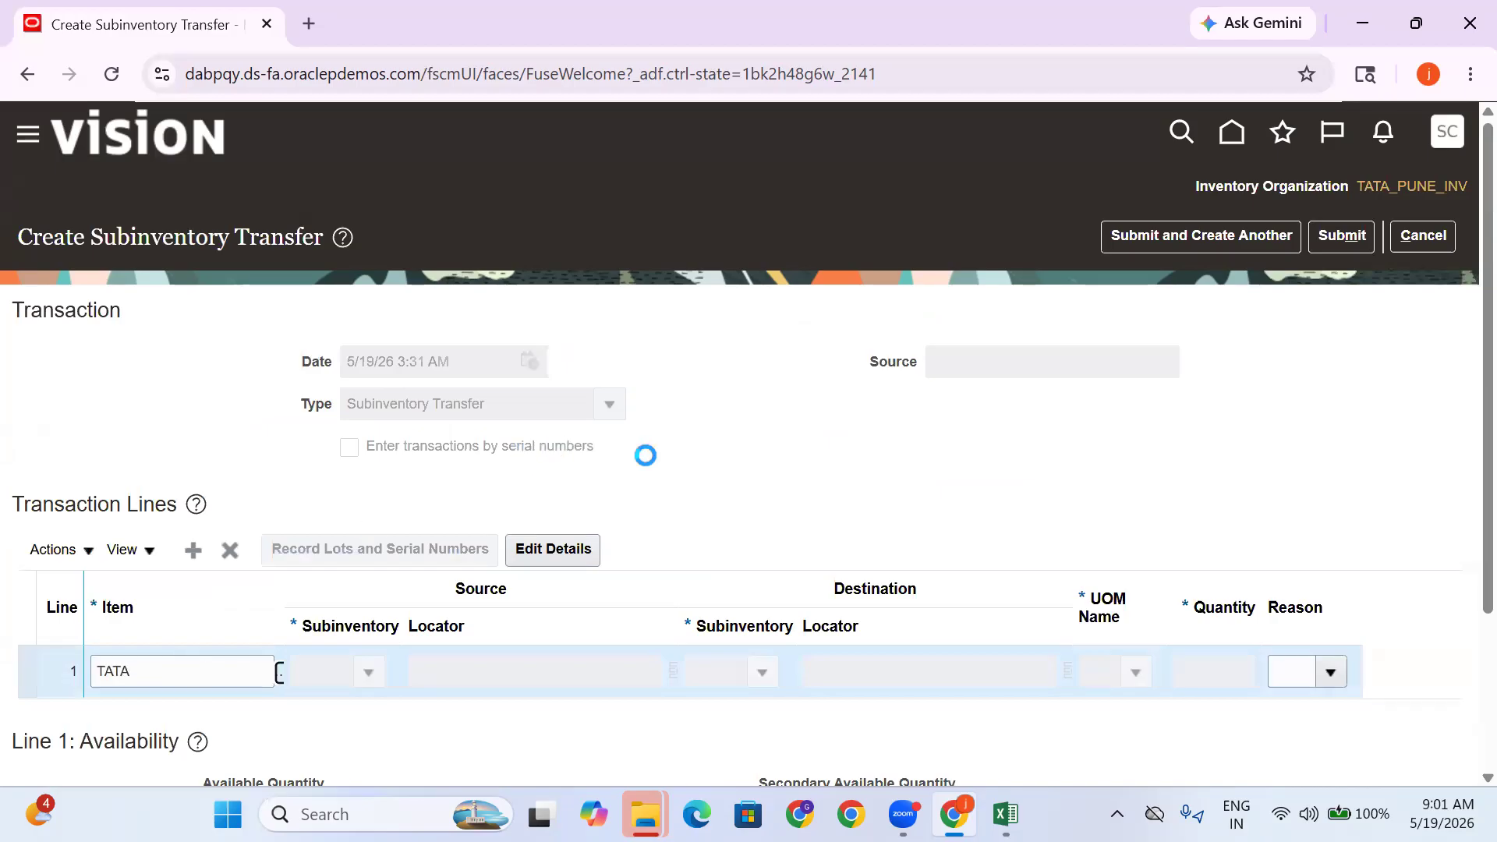
Show all columns in the transaction lines table
scroll(578, 456, "down", 2)
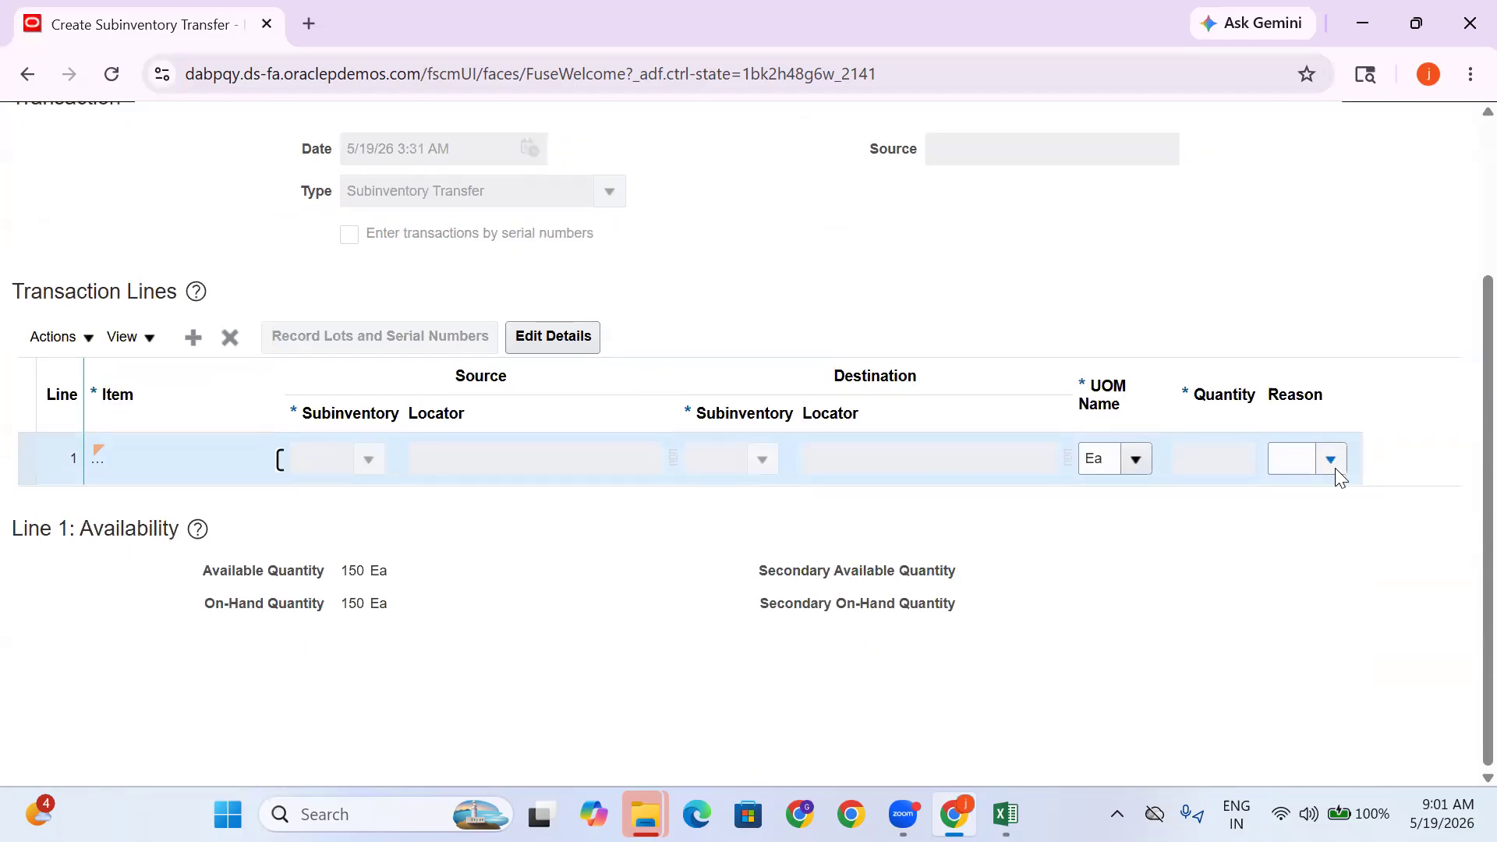
left_click(125, 337)
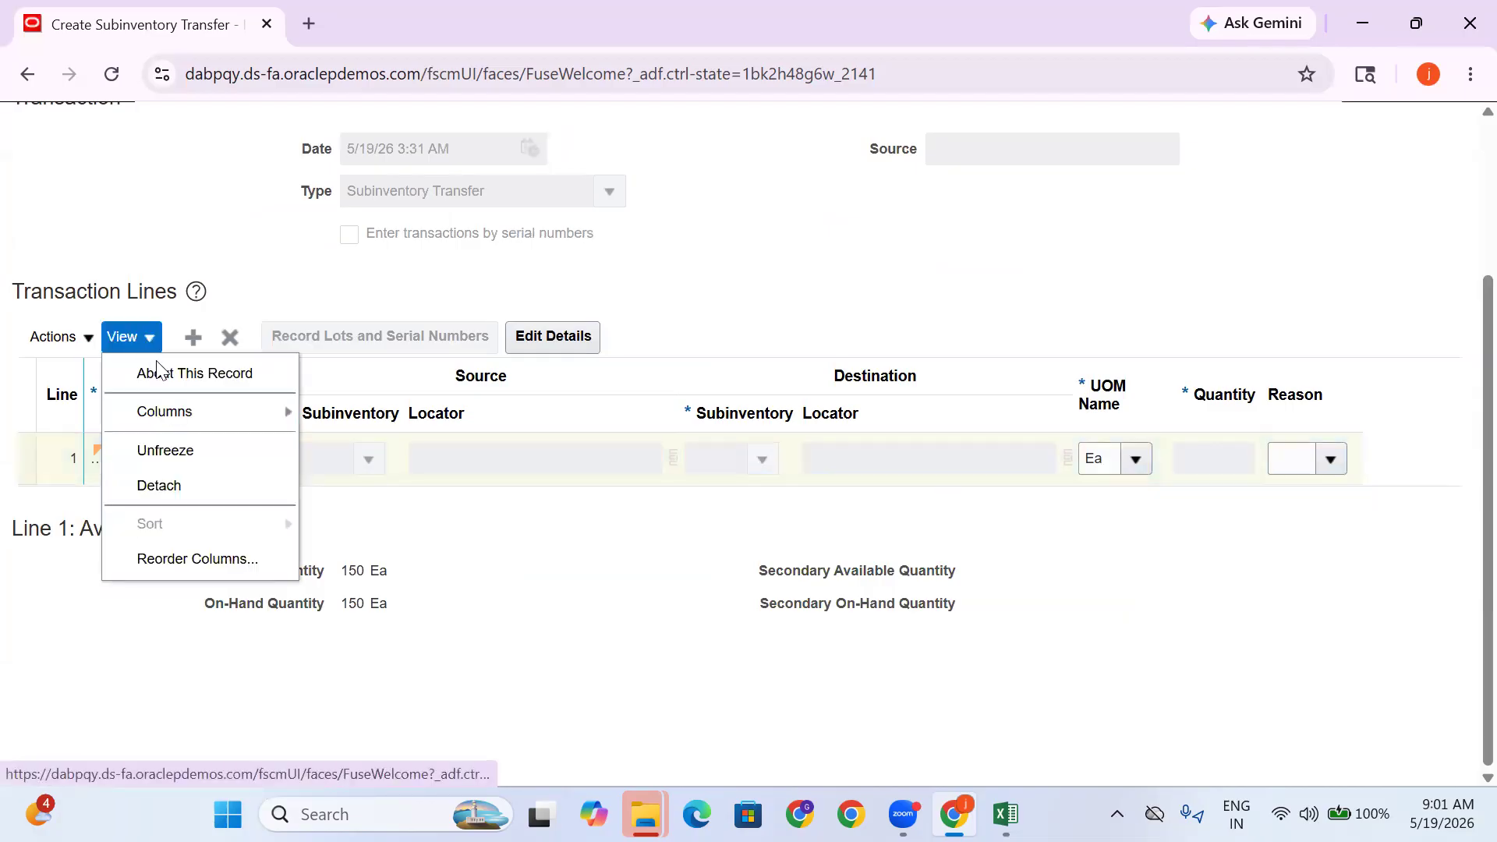
mouse_move(207, 421)
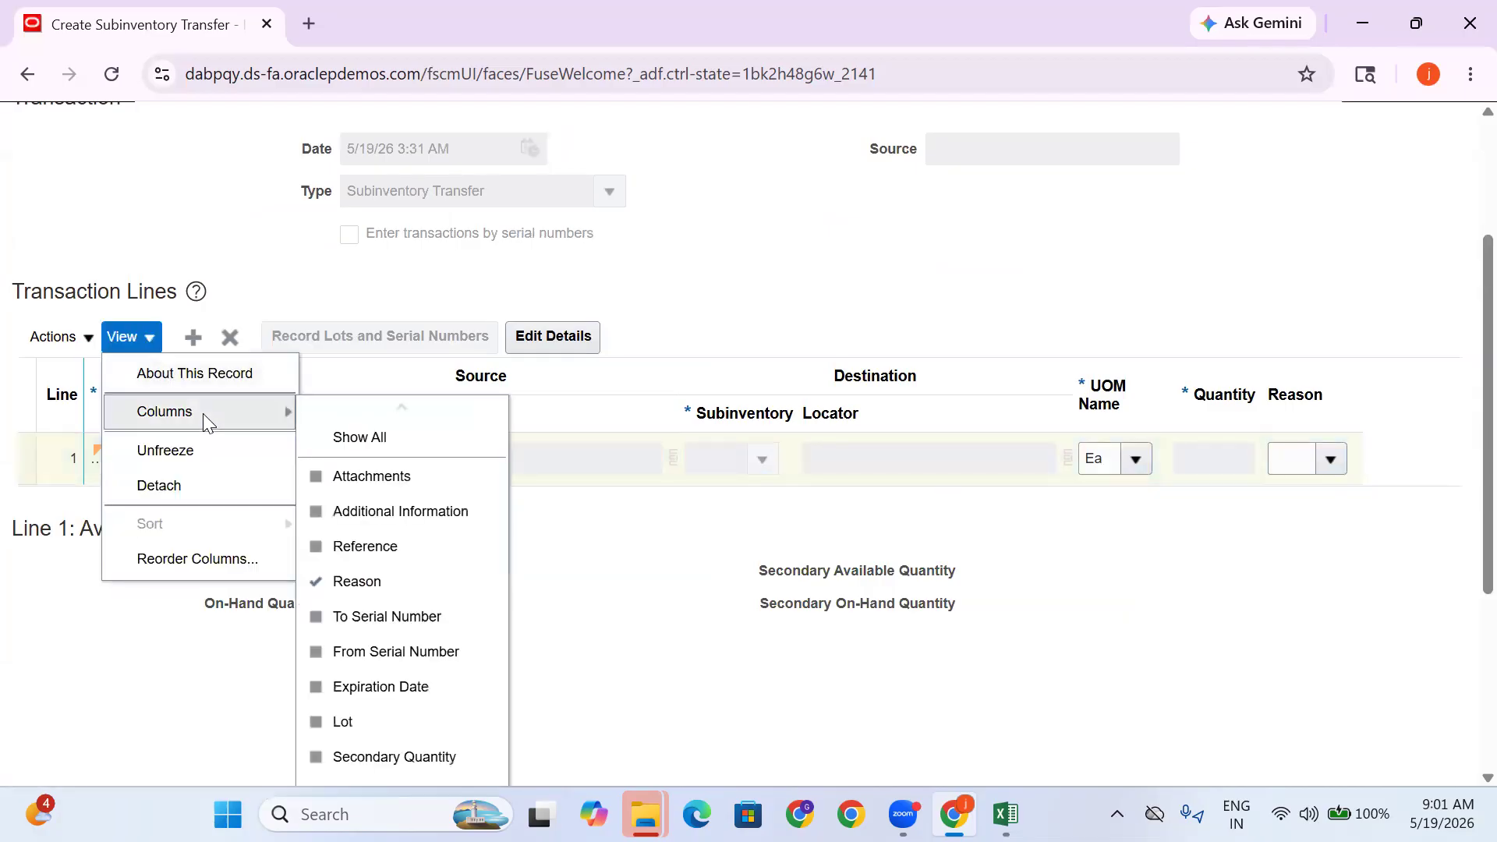
left_click(794, 313)
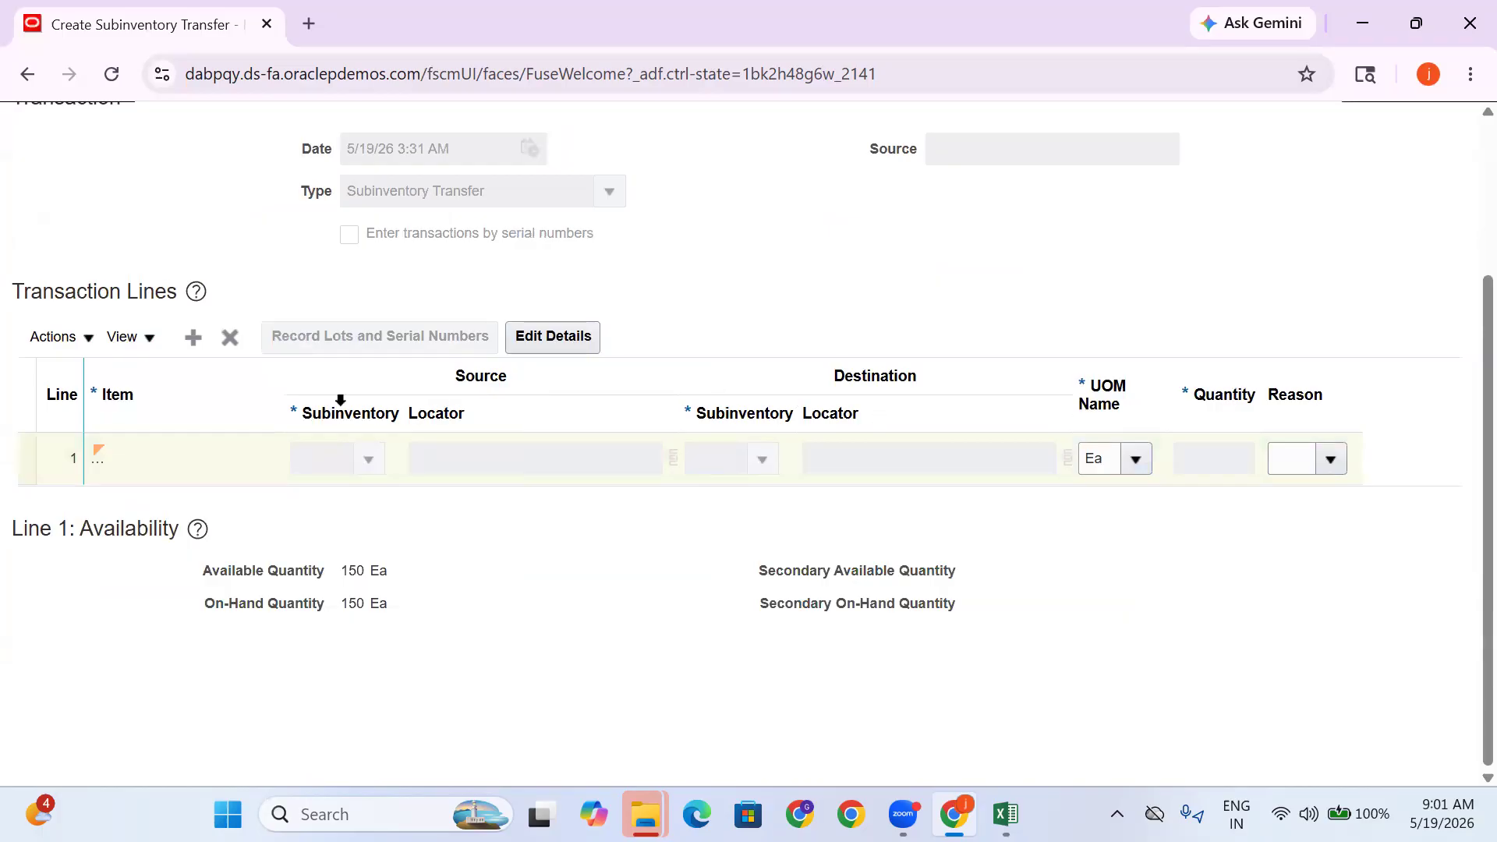
left_click(131, 340)
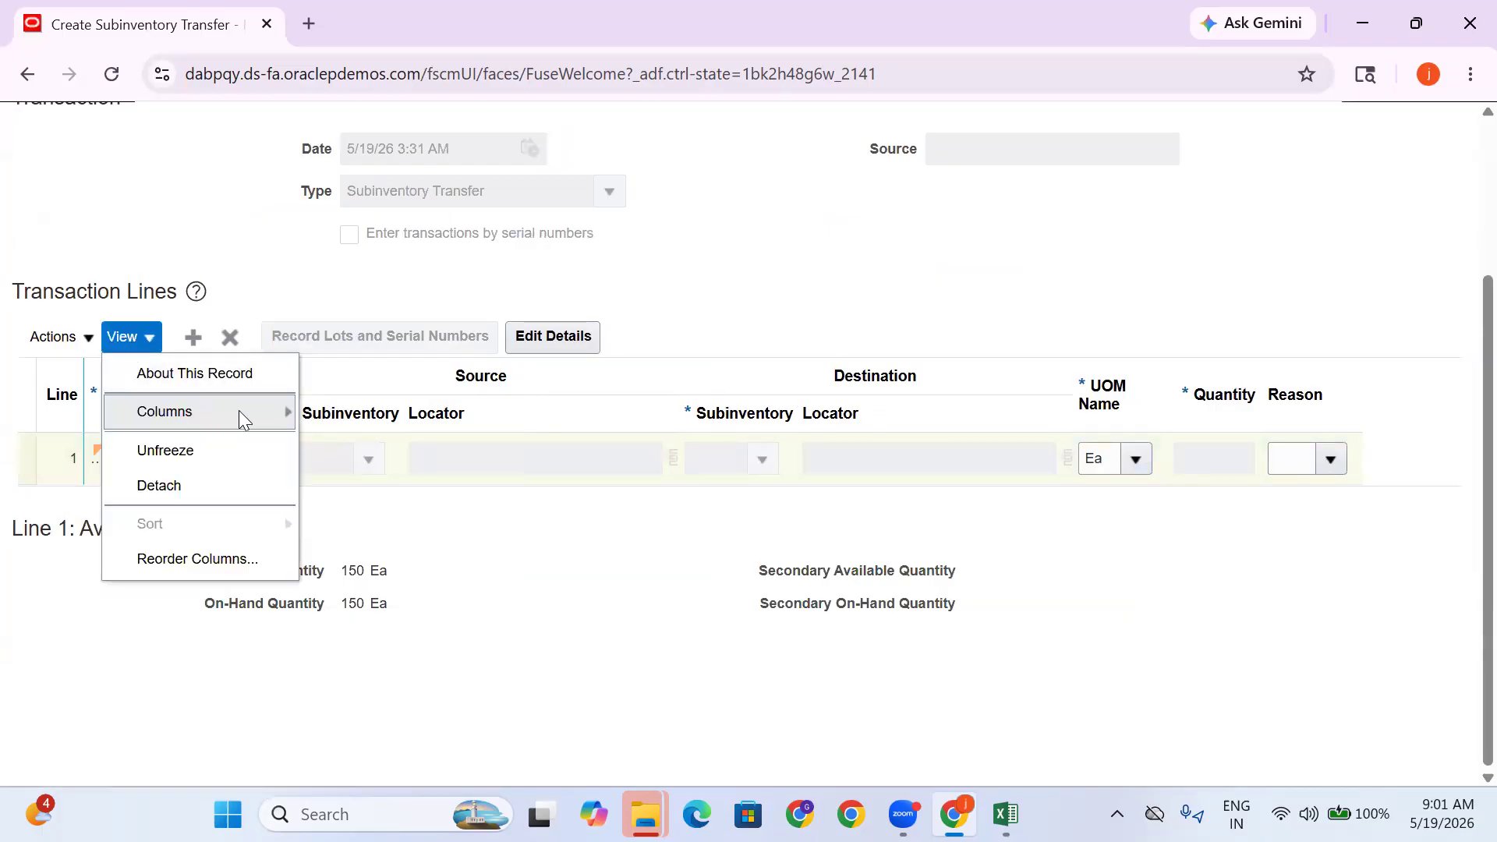
mouse_move(238, 417)
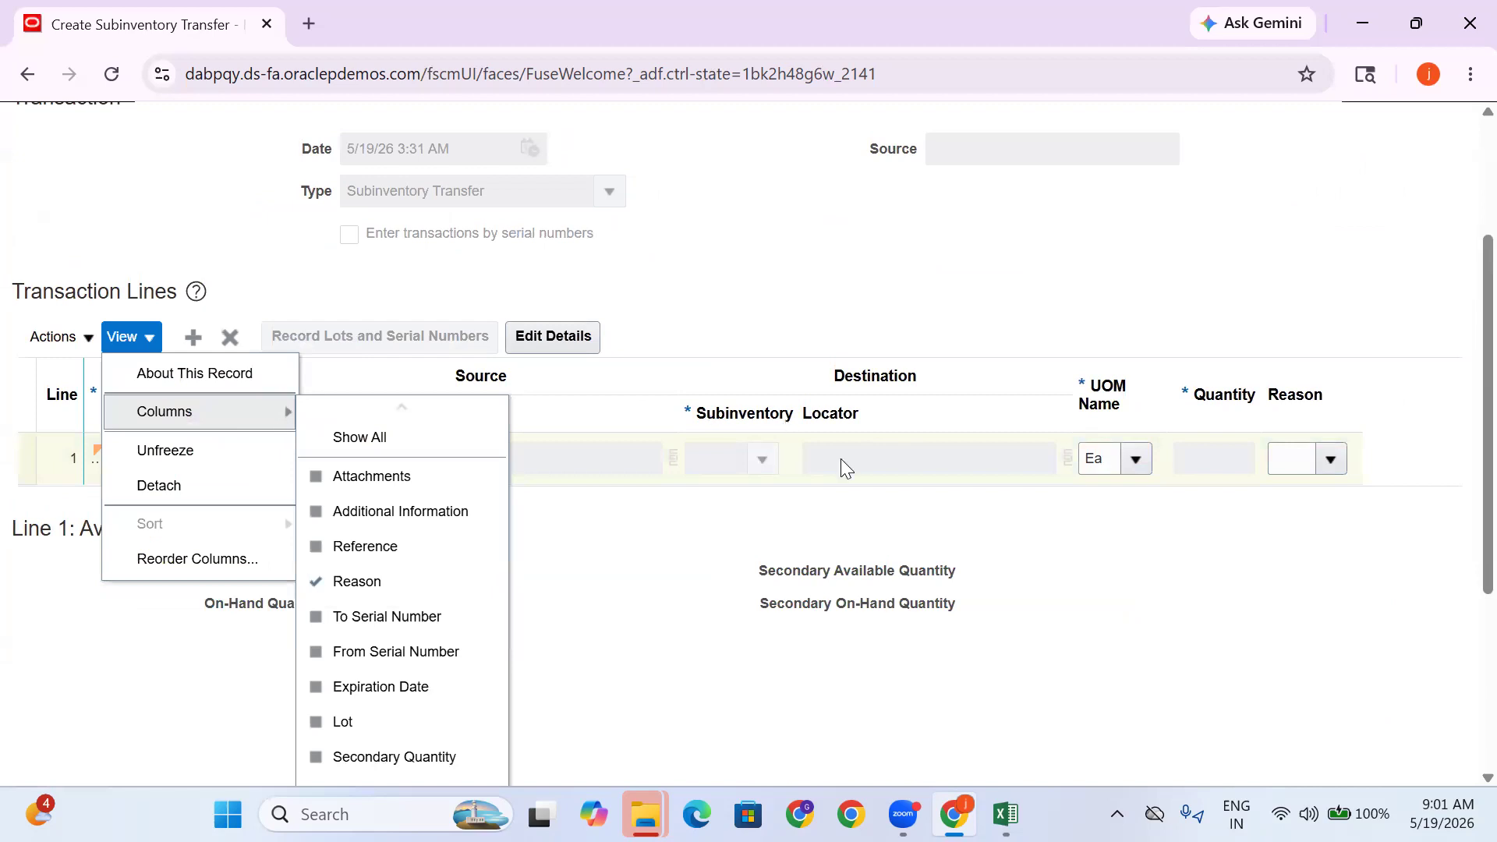
left_click(360, 436)
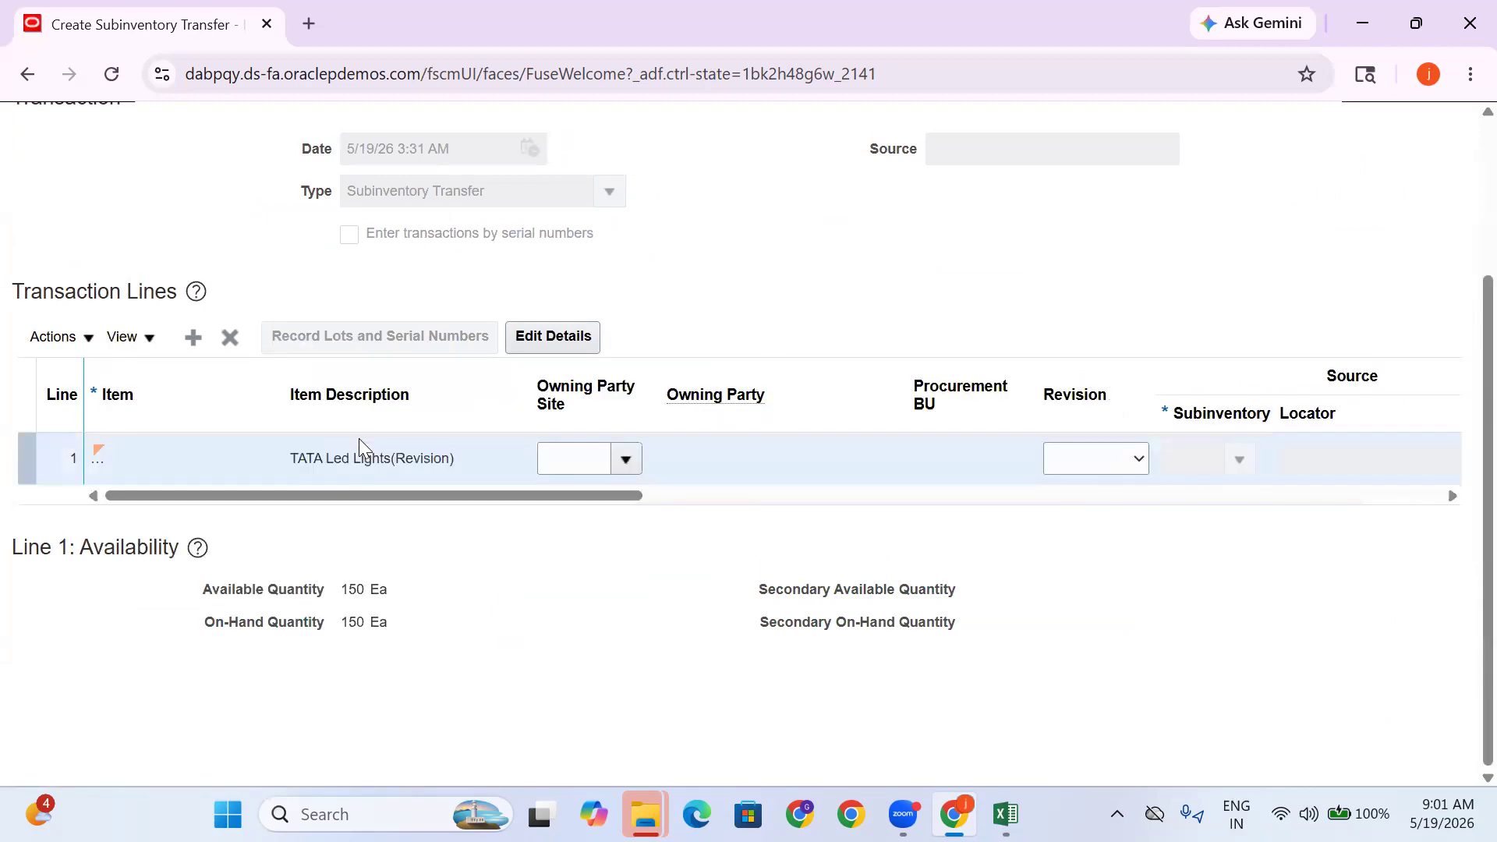
Select revision B on the transfer line to check its availability and switch the line to revision A
left_click_drag(612, 499, 708, 499)
left_click(839, 458)
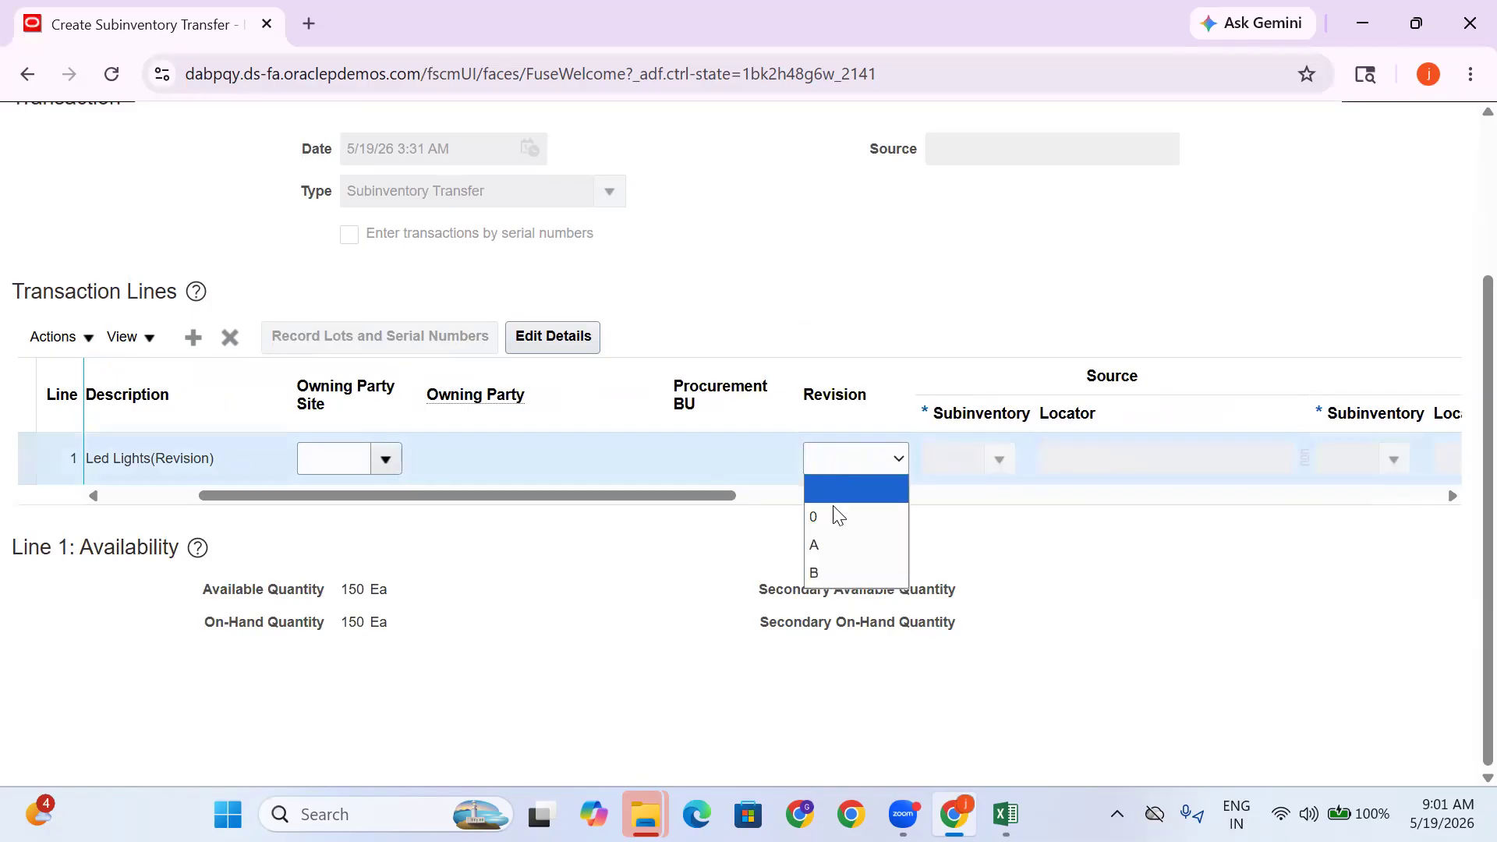
left_click(842, 577)
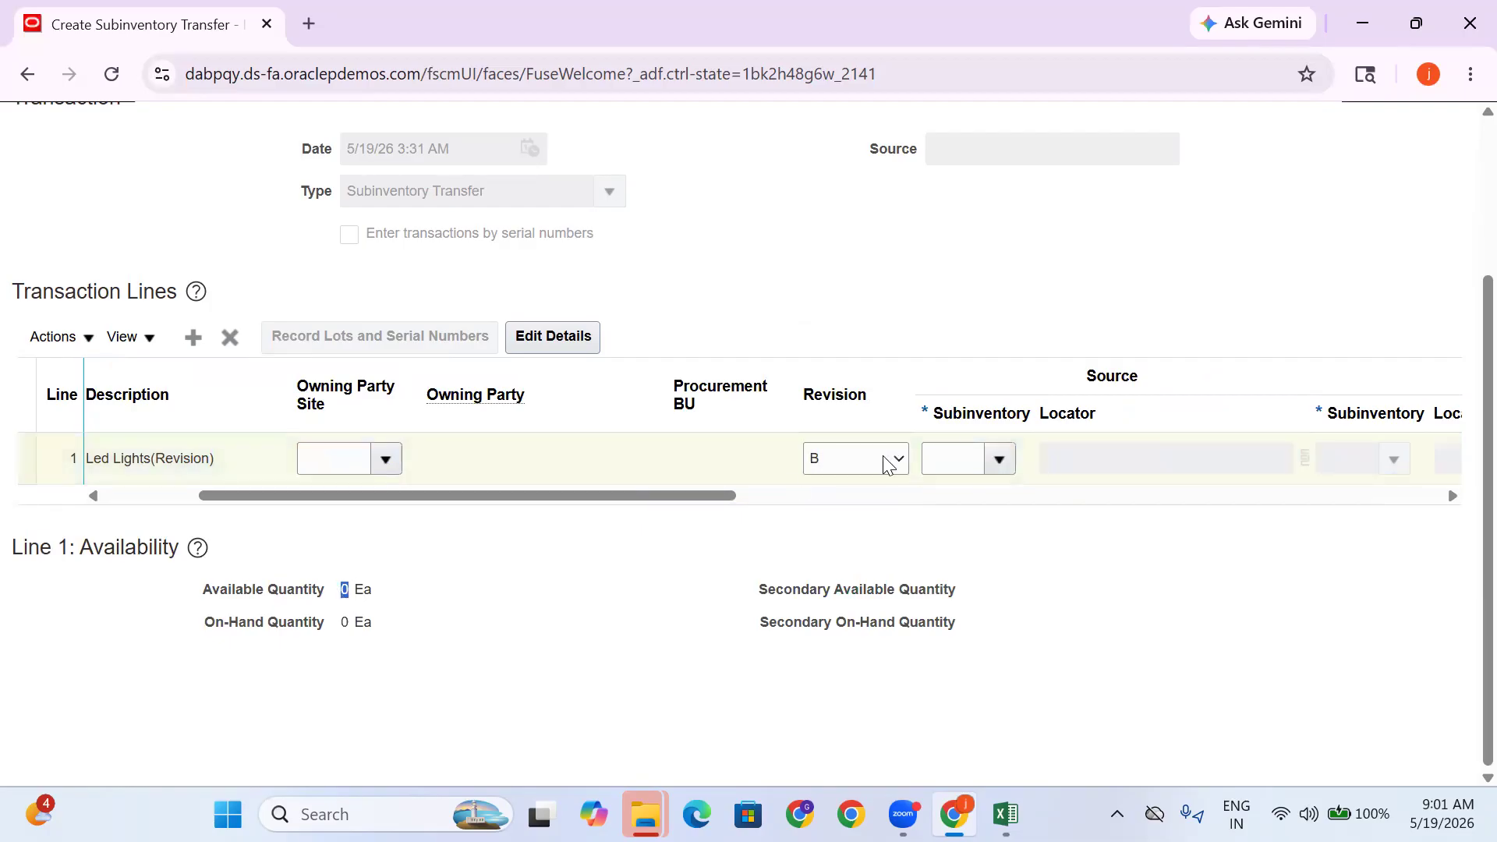
left_click(889, 465)
left_click(833, 514)
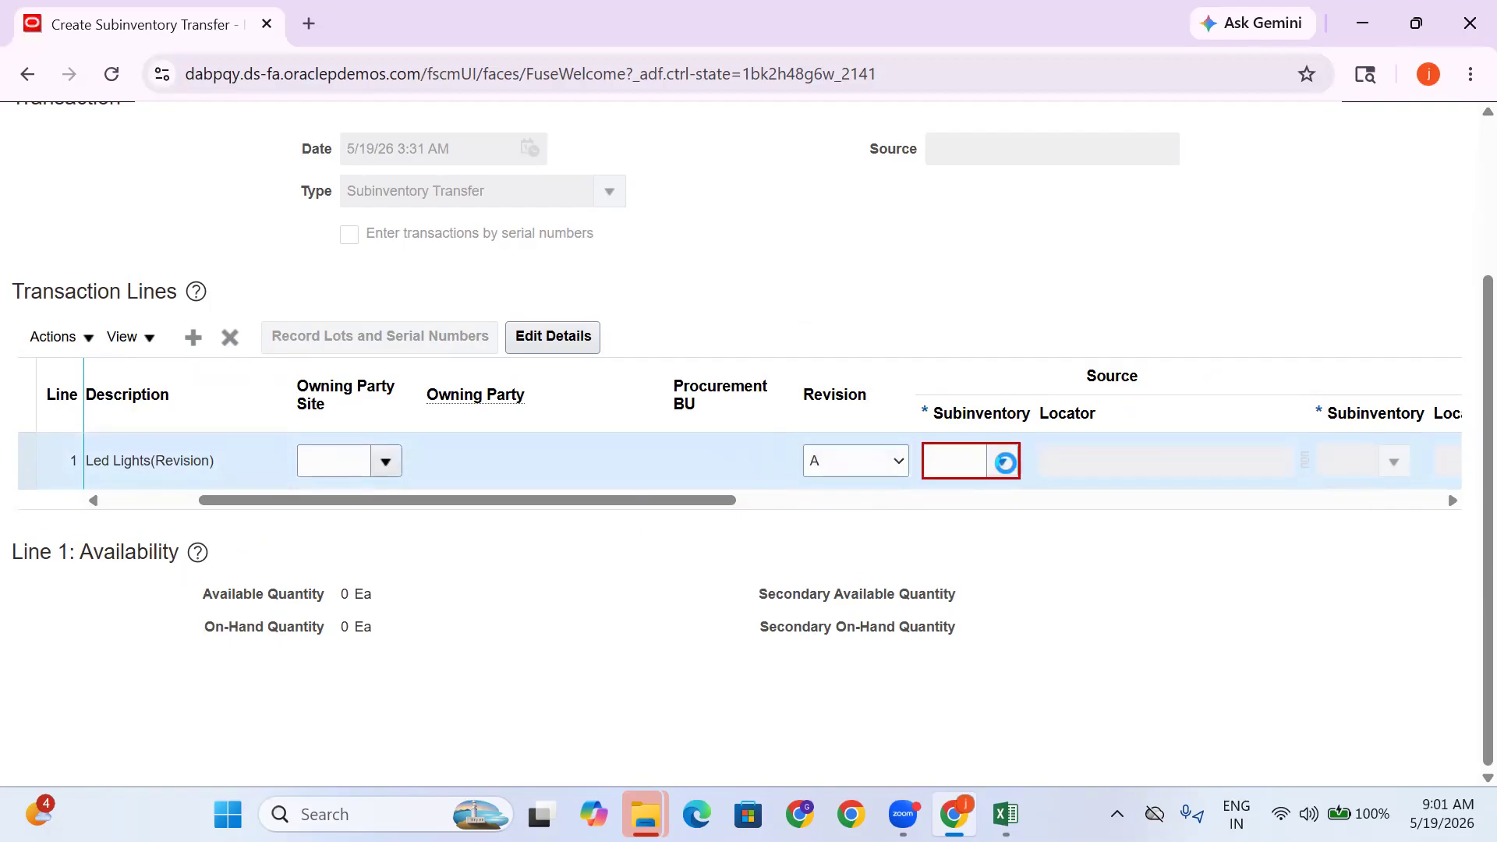
Set the revision A line's source subinventory to Stores, trying Staging in between
left_click(1002, 461)
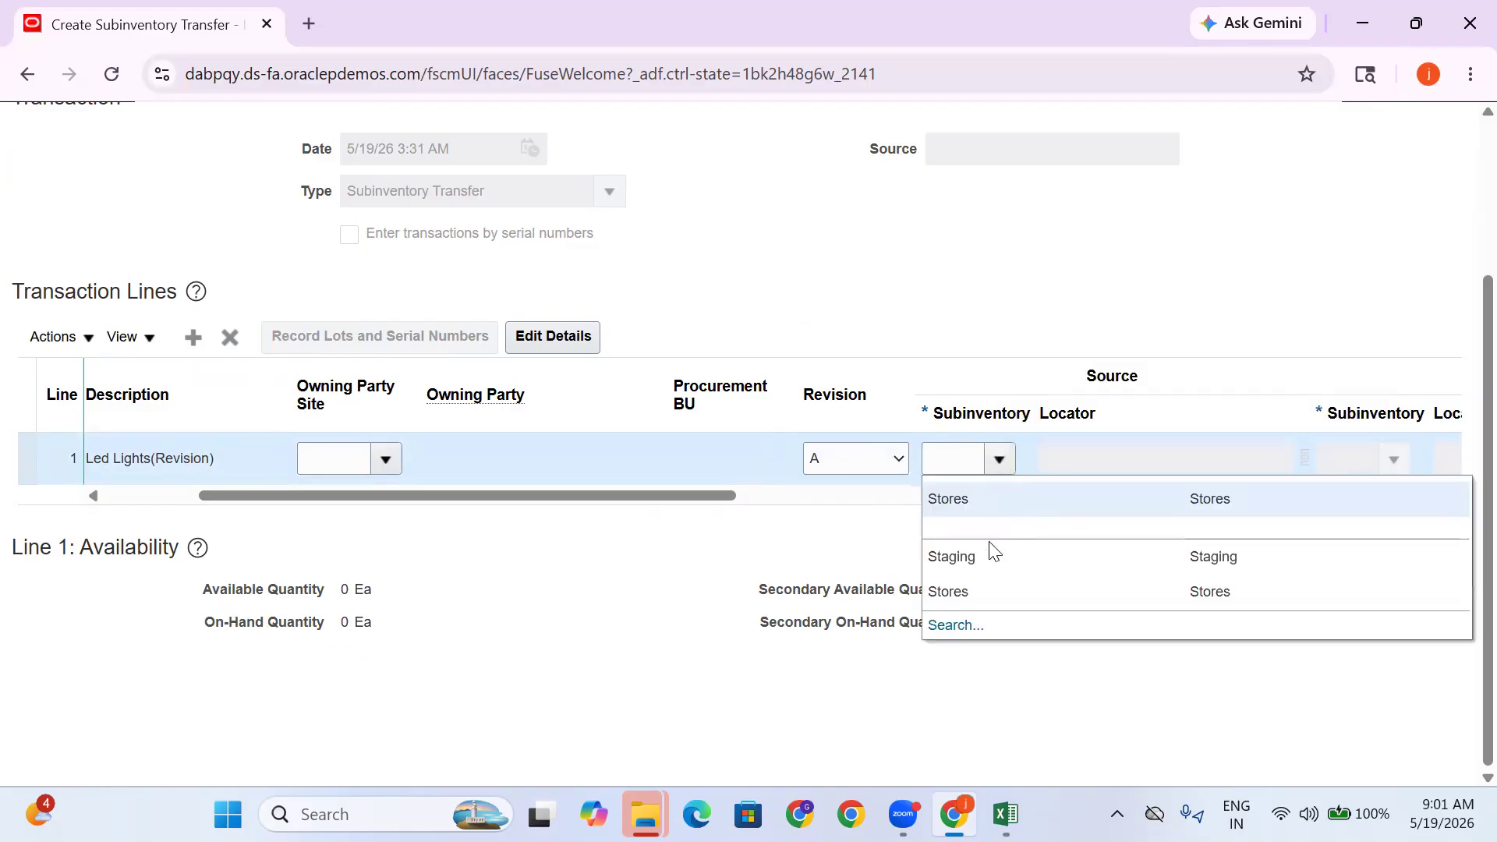
left_click(987, 504)
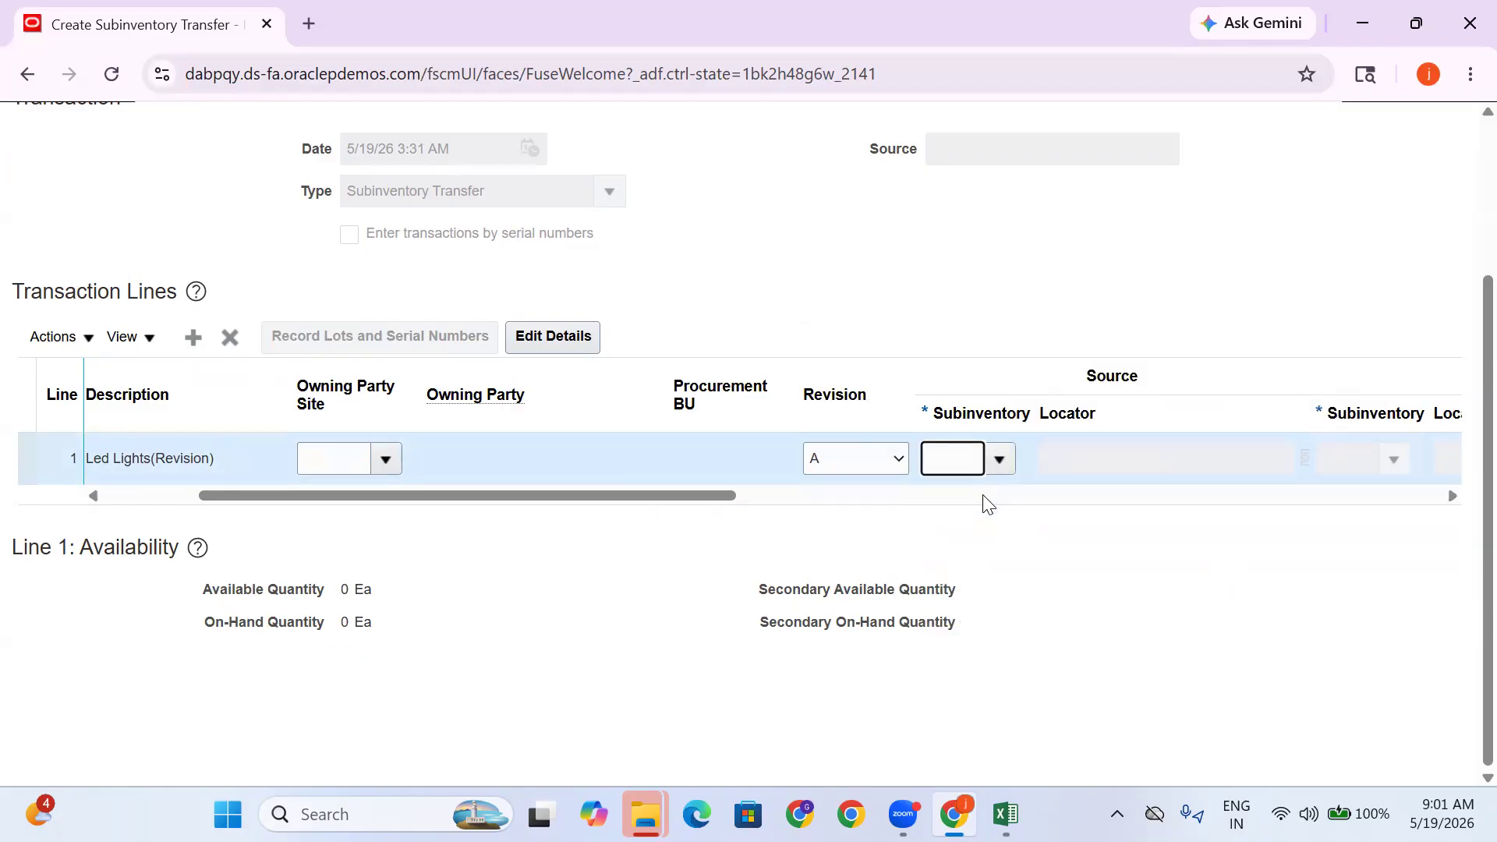
left_click_drag(395, 499, 446, 514)
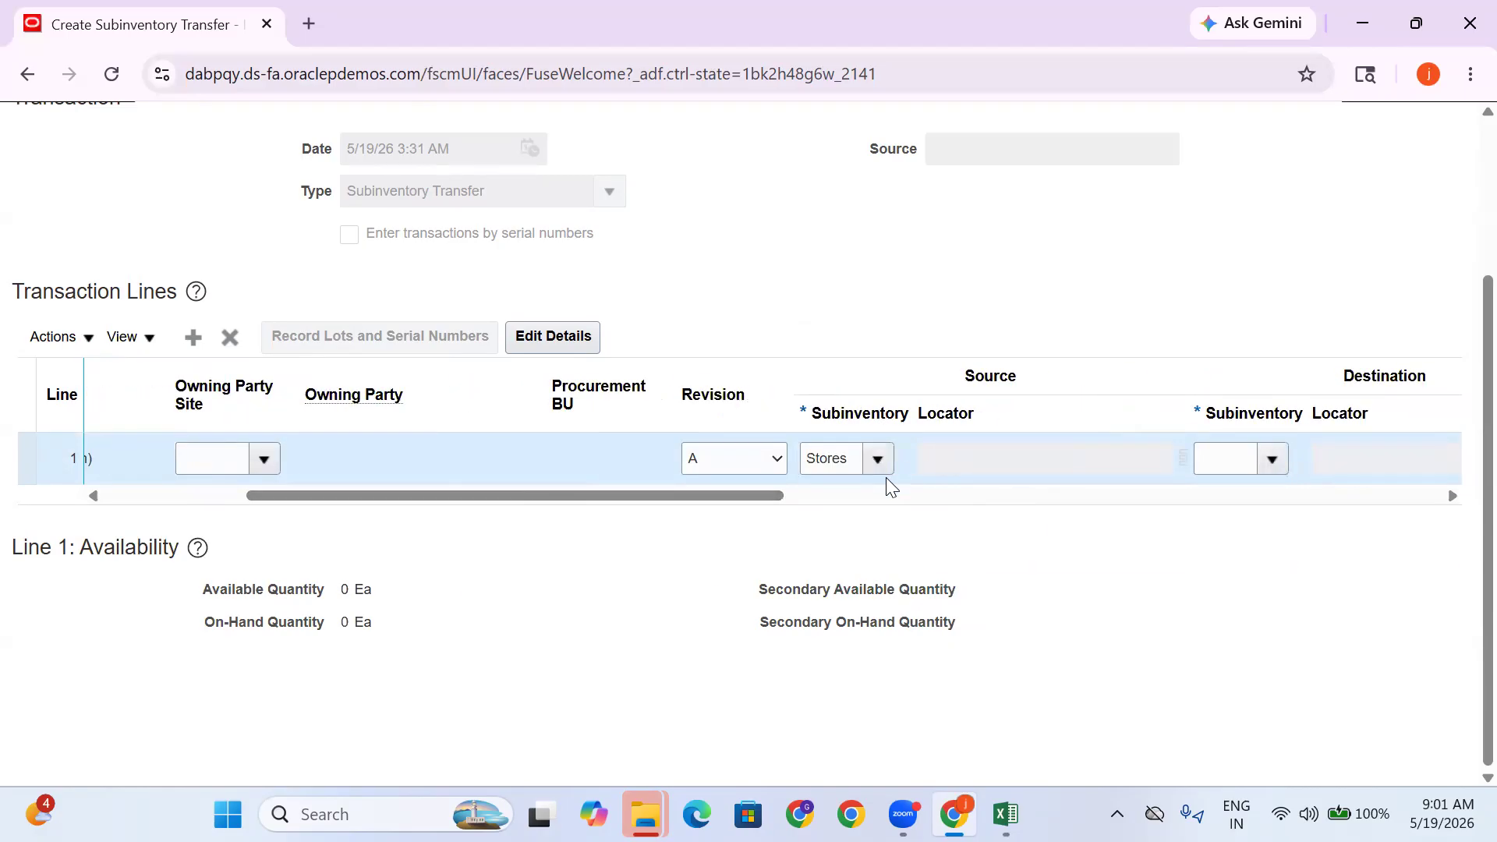
left_click(880, 466)
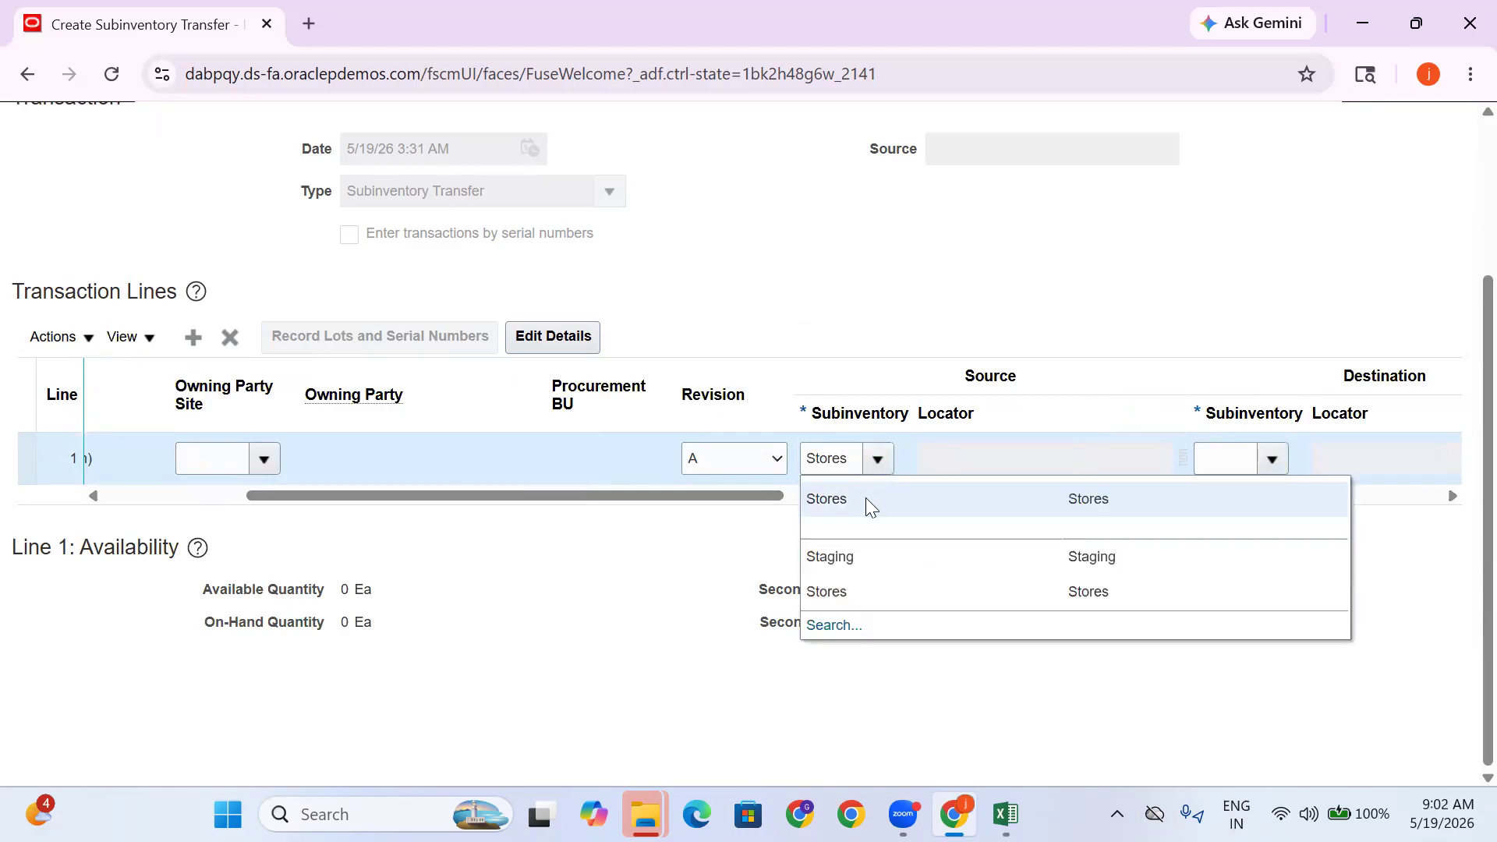
left_click(862, 558)
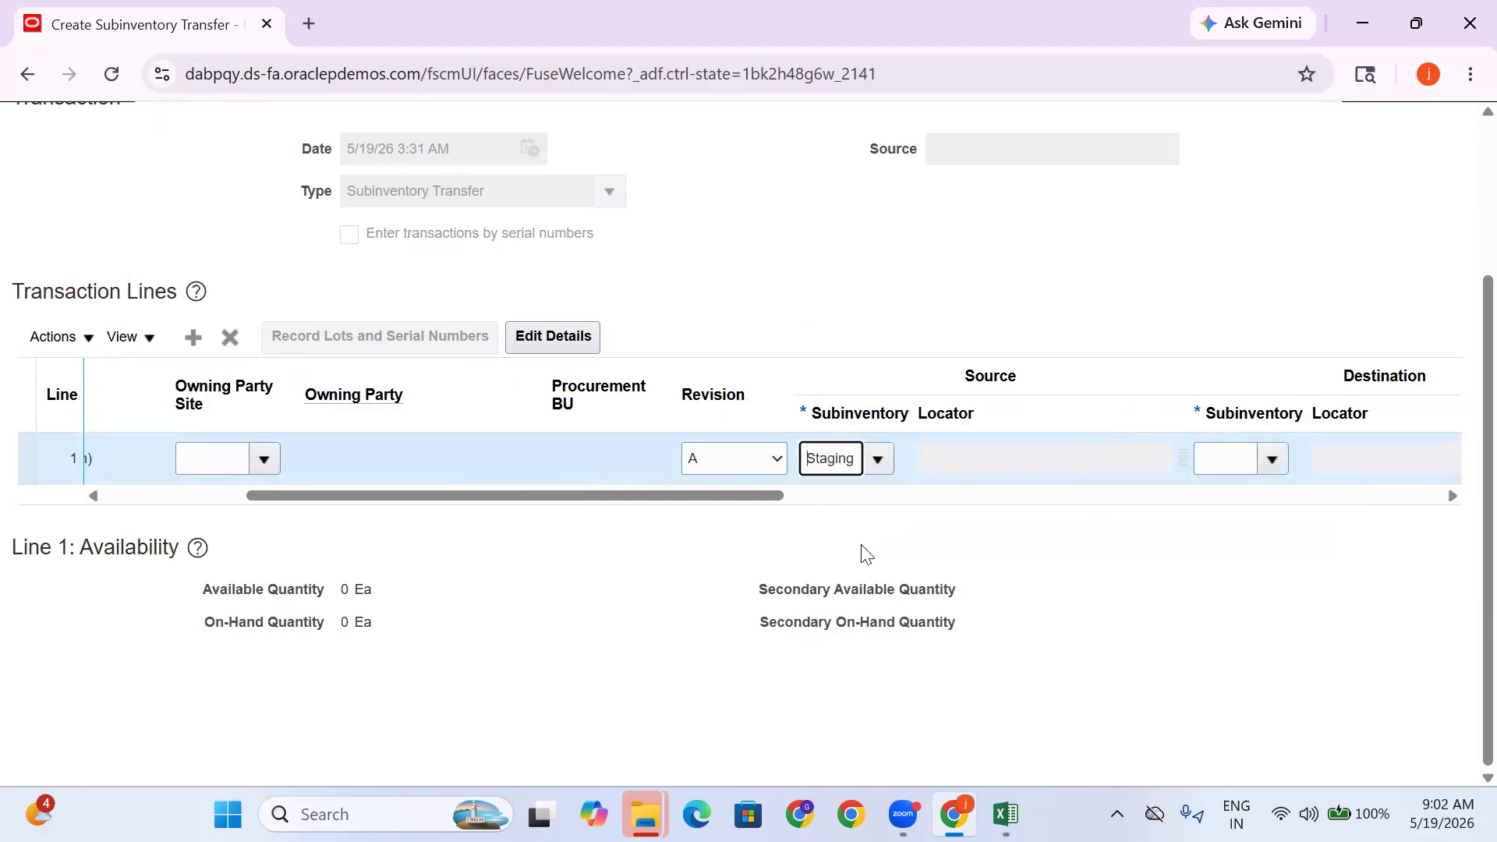
left_click(877, 459)
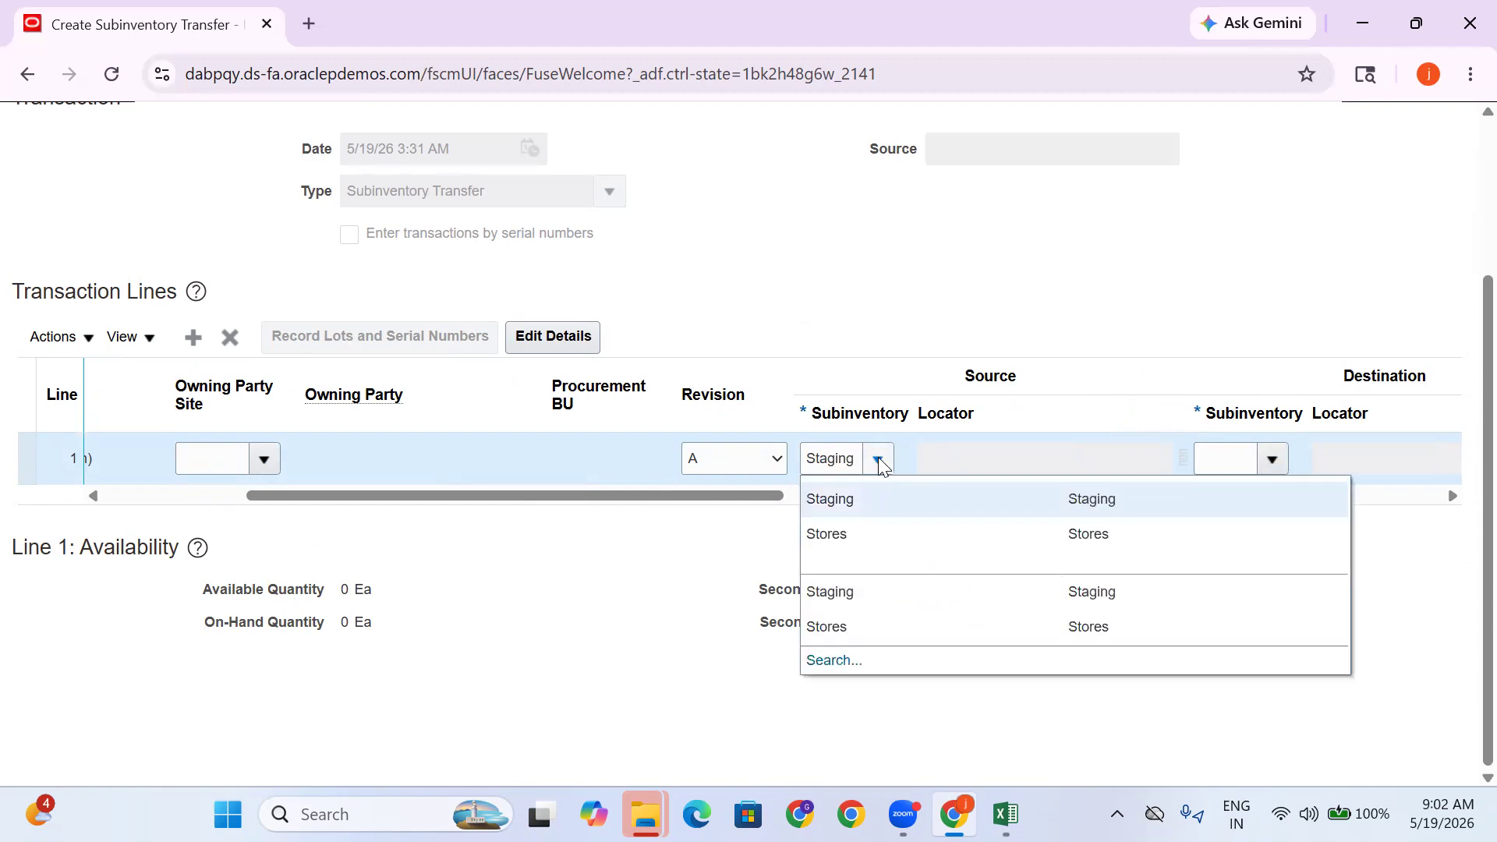
left_click(863, 533)
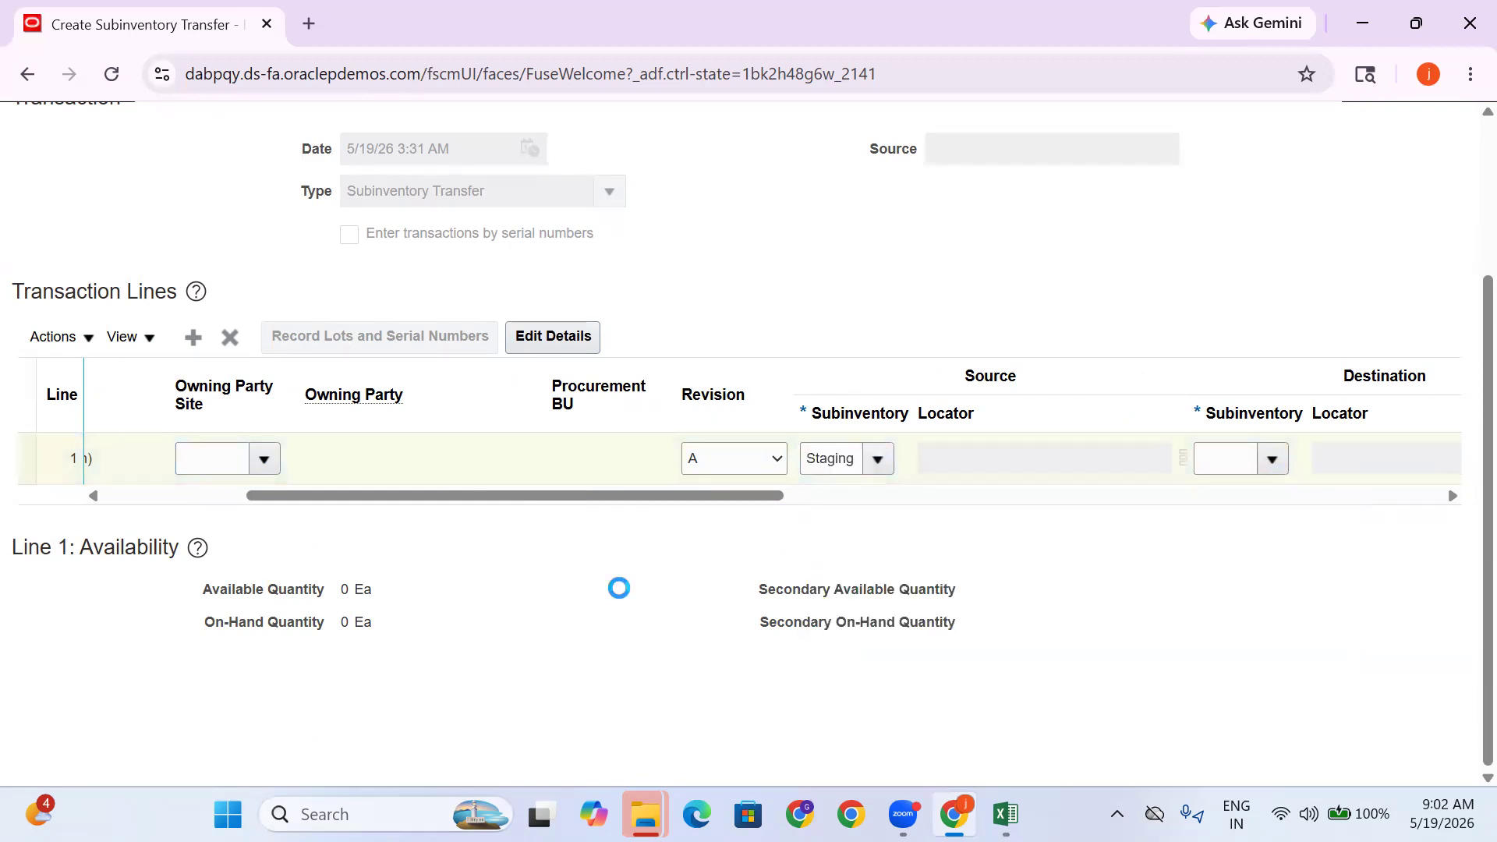
Set the revision A line's destination subinventory to Staging
left_click_drag(658, 496, 801, 499)
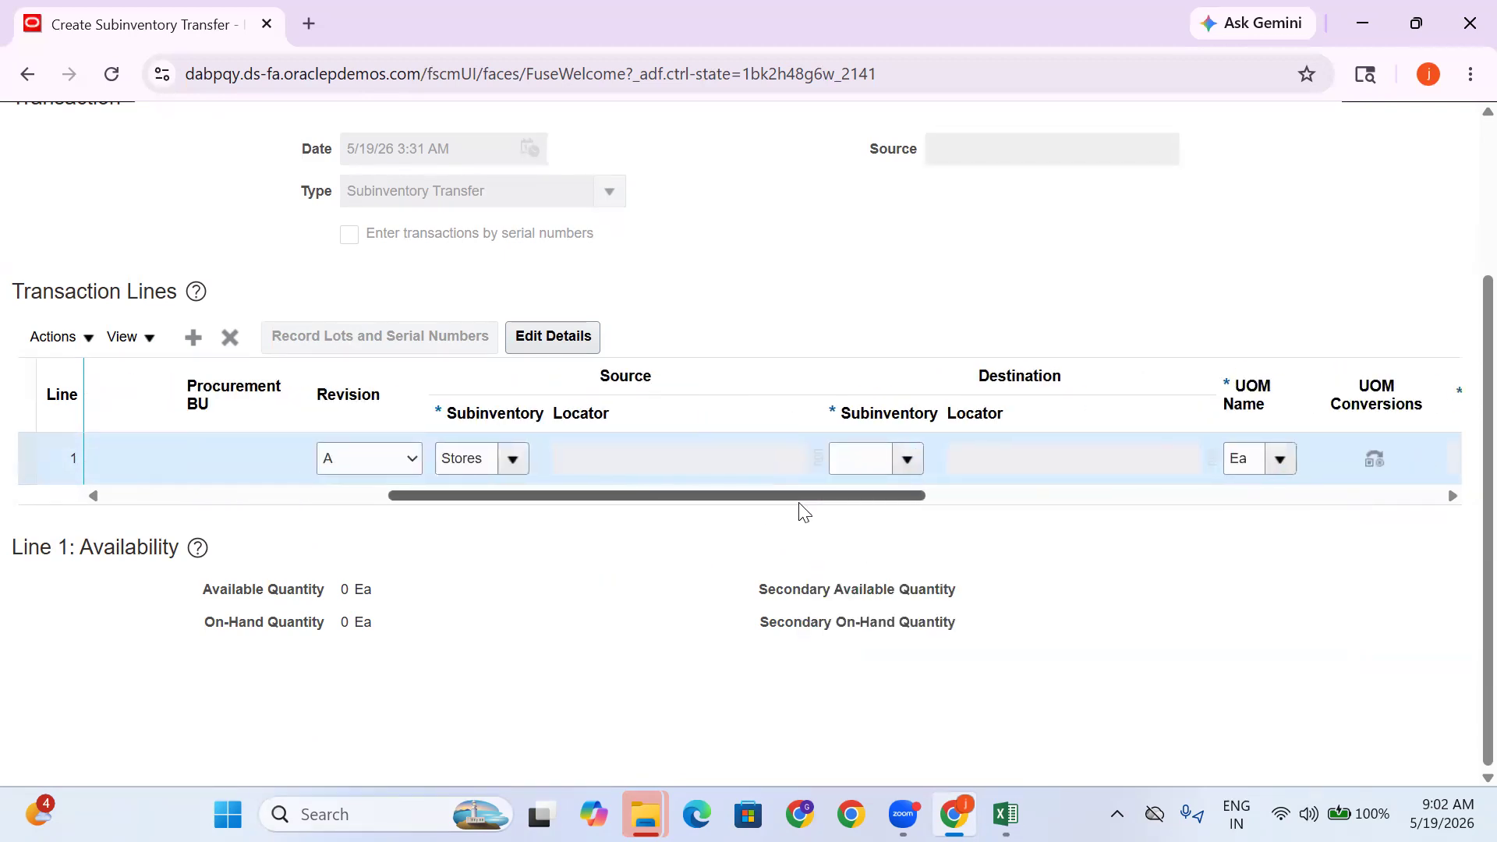
left_click(912, 458)
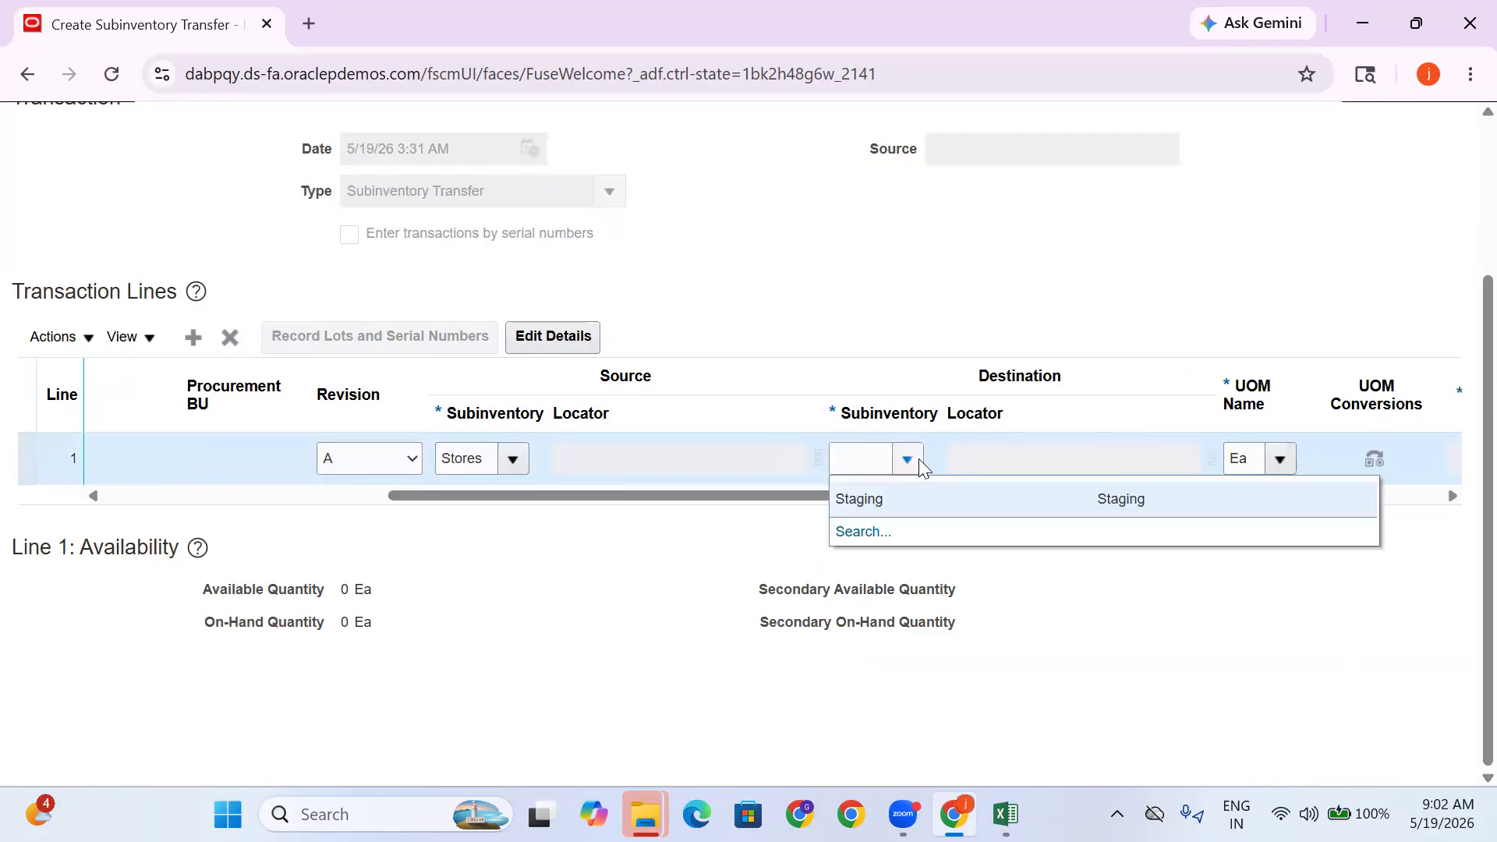
left_click(909, 497)
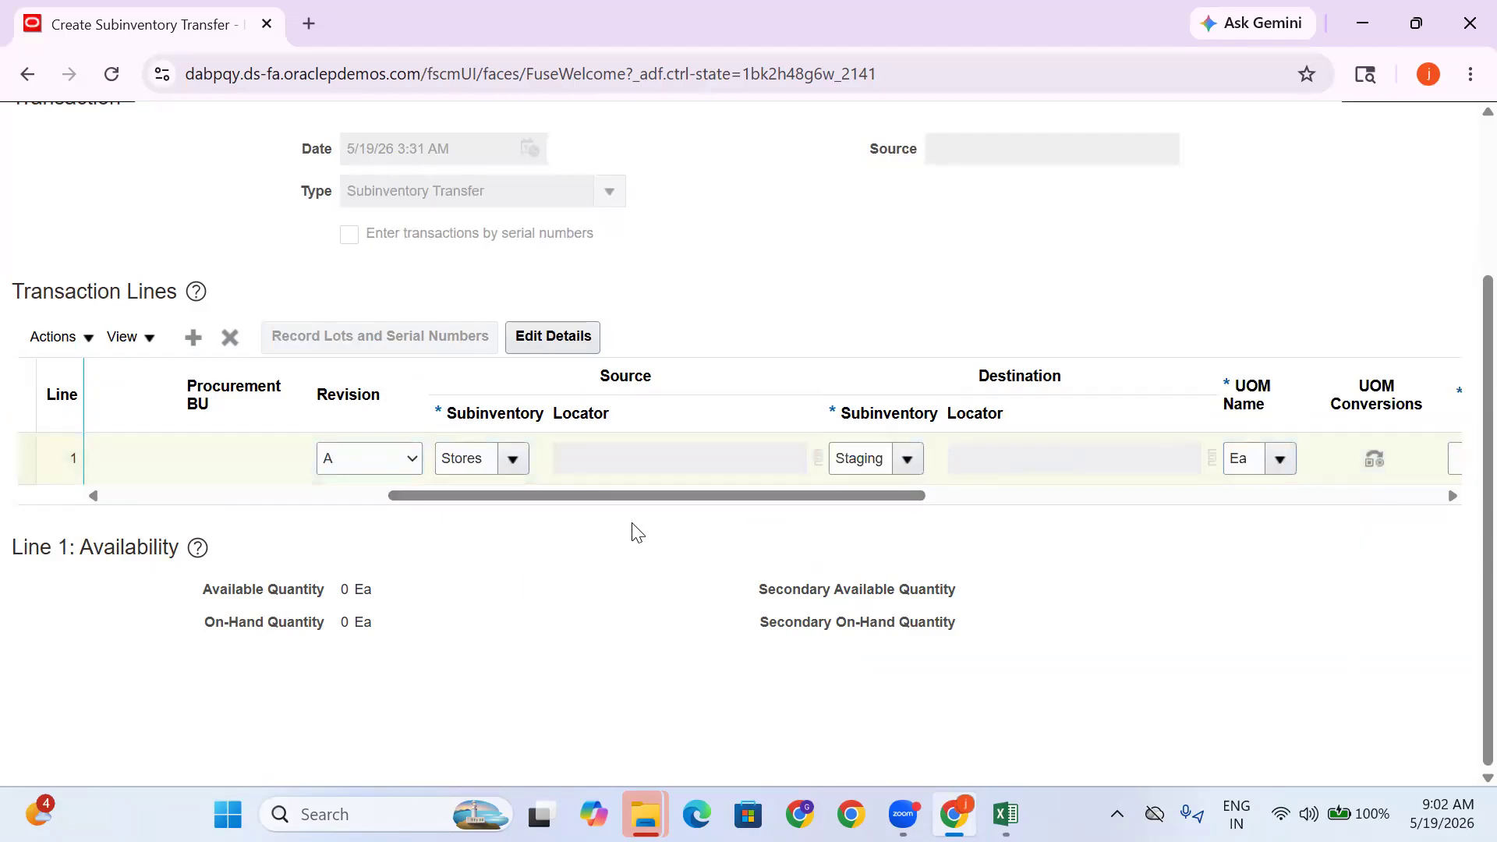
Enter a transfer quantity of 10 and dismiss the available-quantity warning without continuing
left_click_drag(641, 498, 808, 511)
left_click(1070, 461)
type("10")
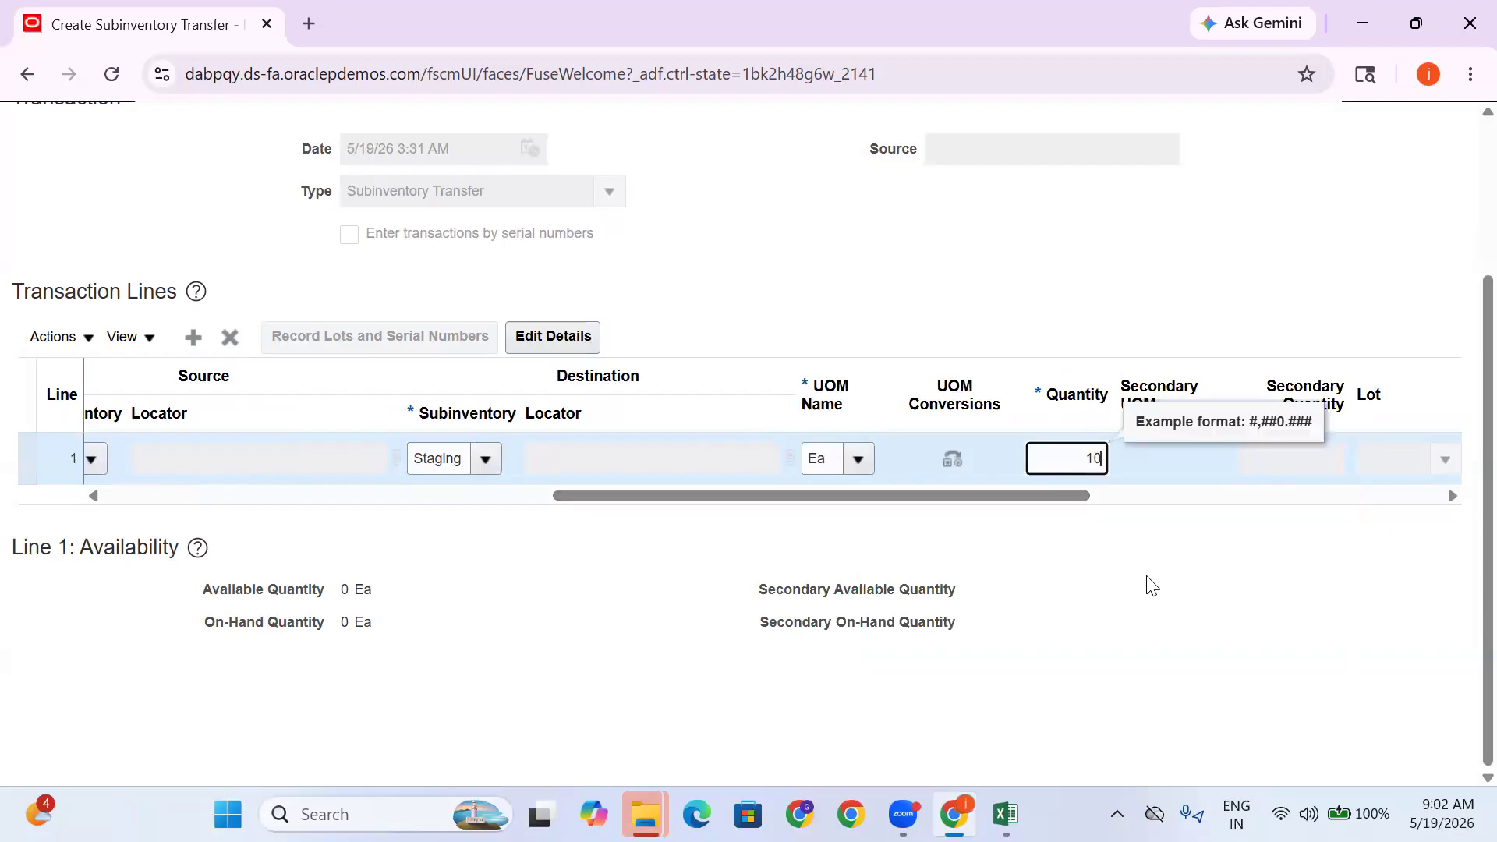
left_click(1026, 497)
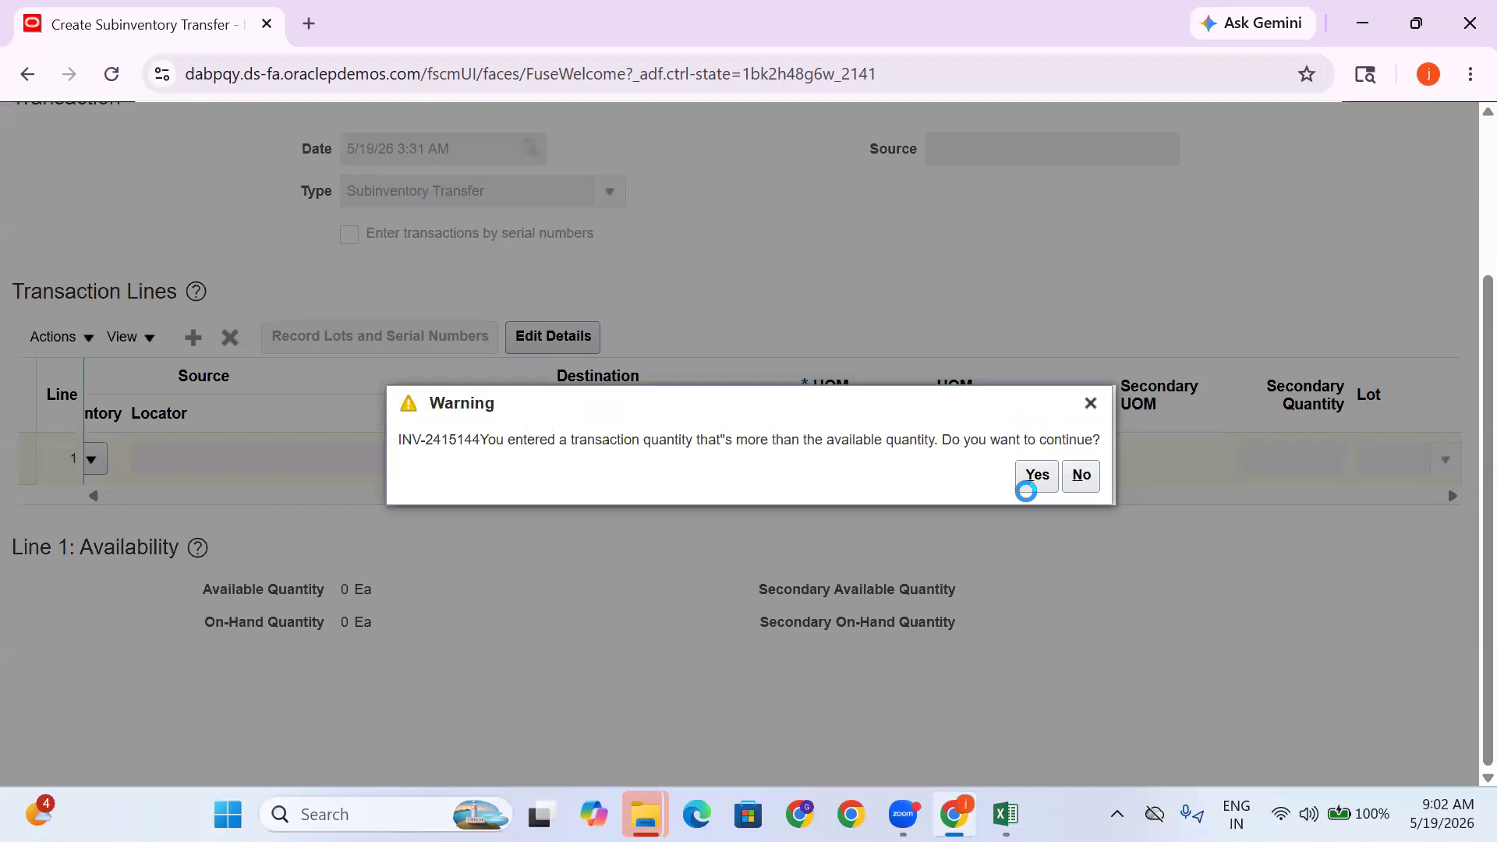
left_click(1090, 404)
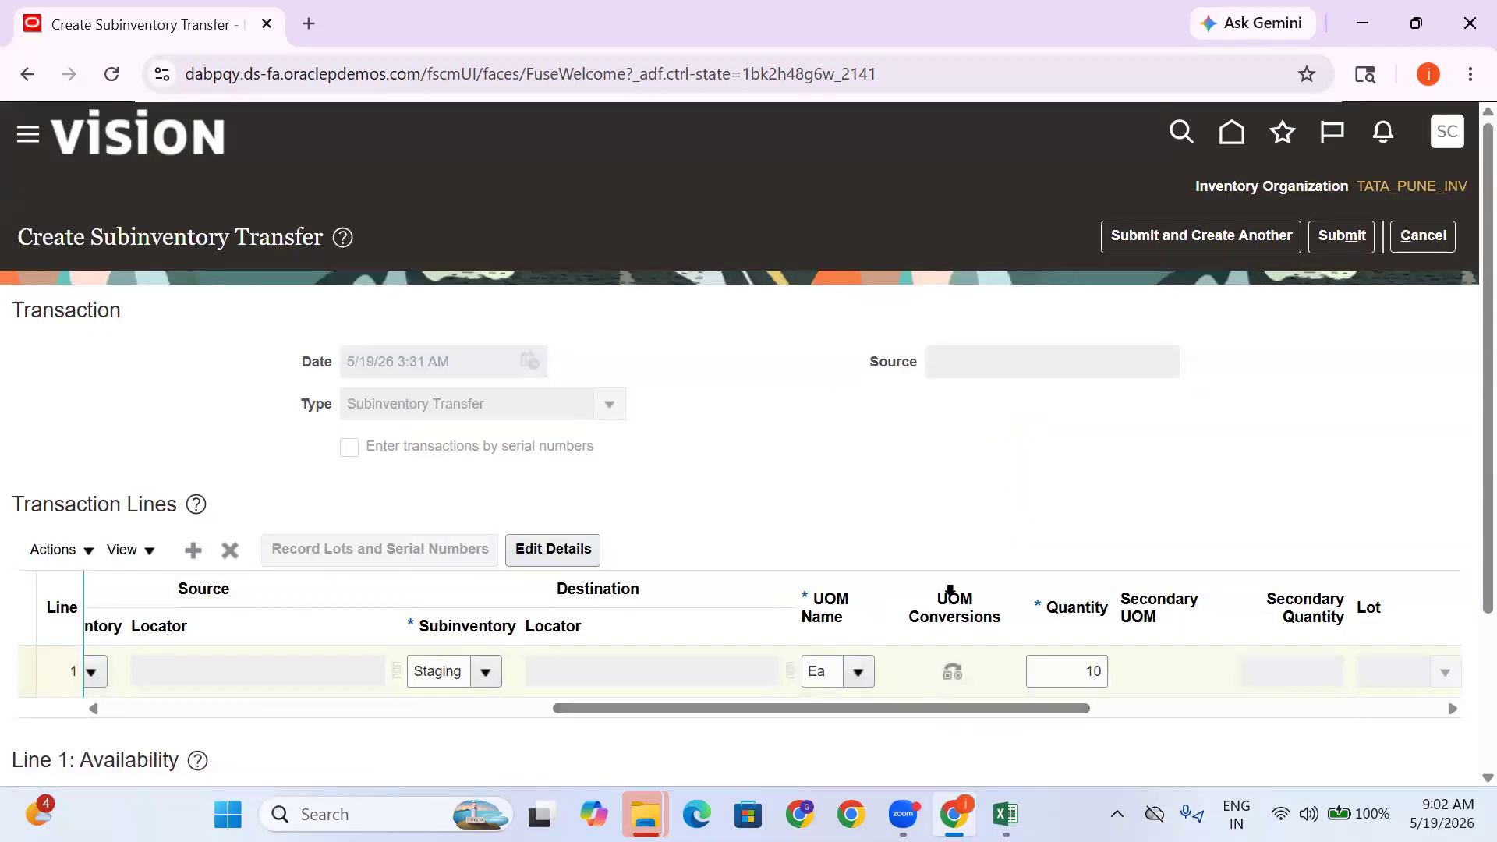
Change the transfer line's revision to 0 and examine its available quantity
scroll(837, 555, "down", 3)
left_click_drag(563, 497, 344, 496)
left_click(493, 465)
left_click(491, 488)
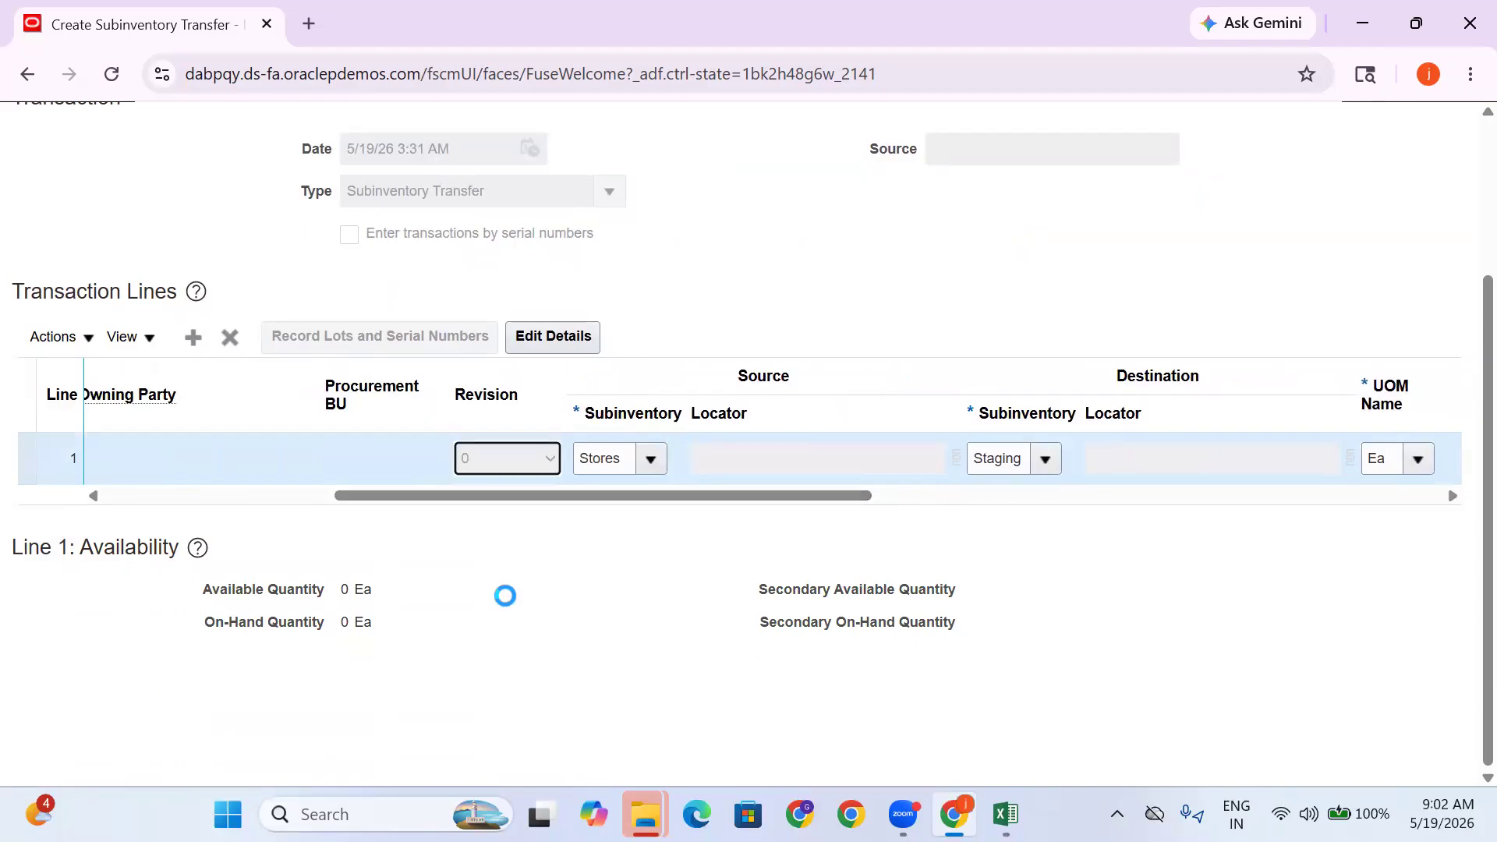
left_click_drag(345, 583, 371, 582)
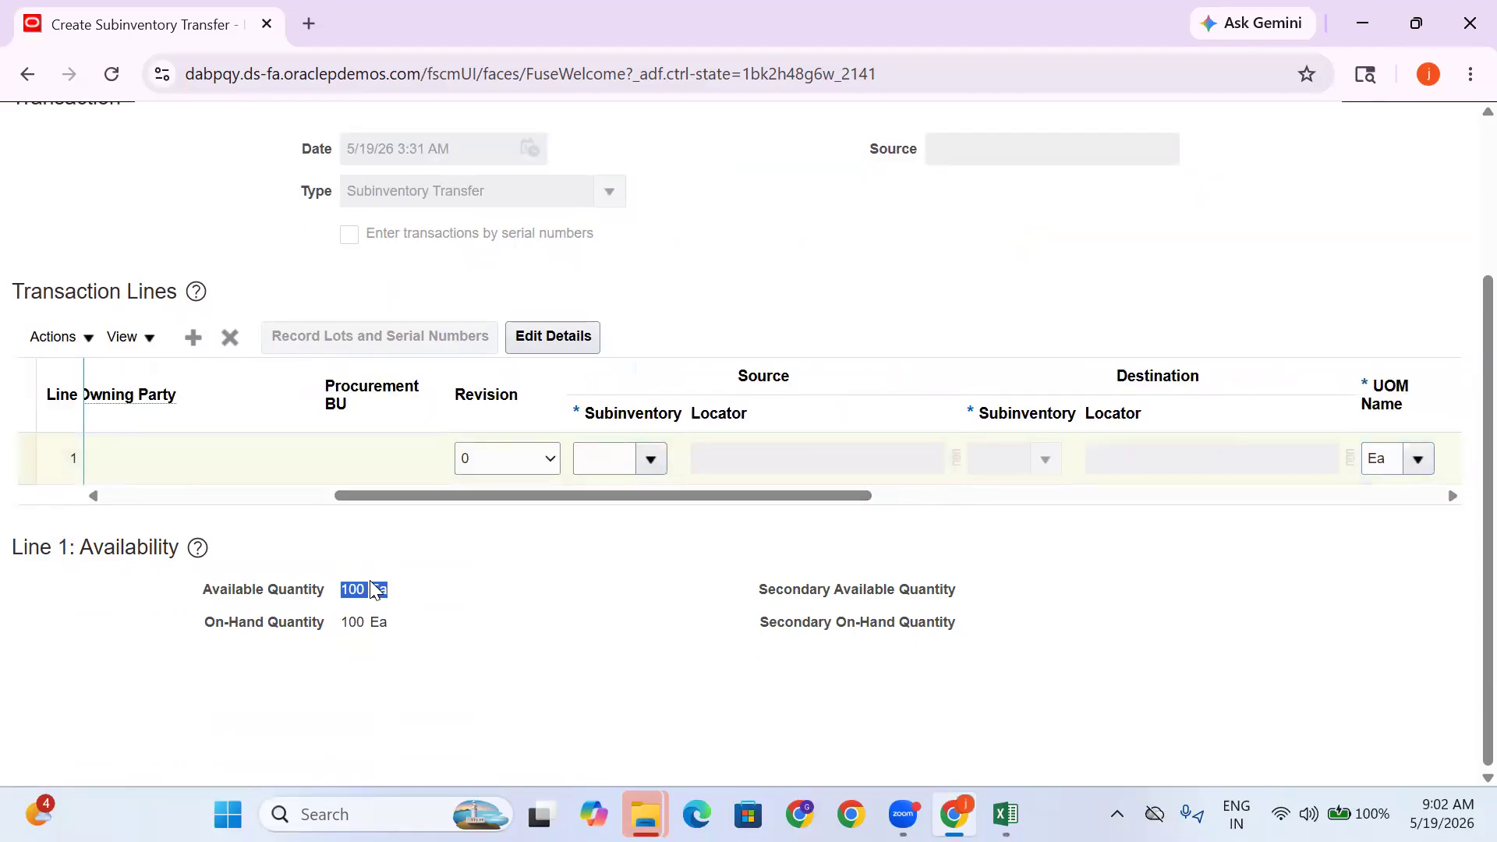
Set the transfer line's revision to A
left_click(499, 465)
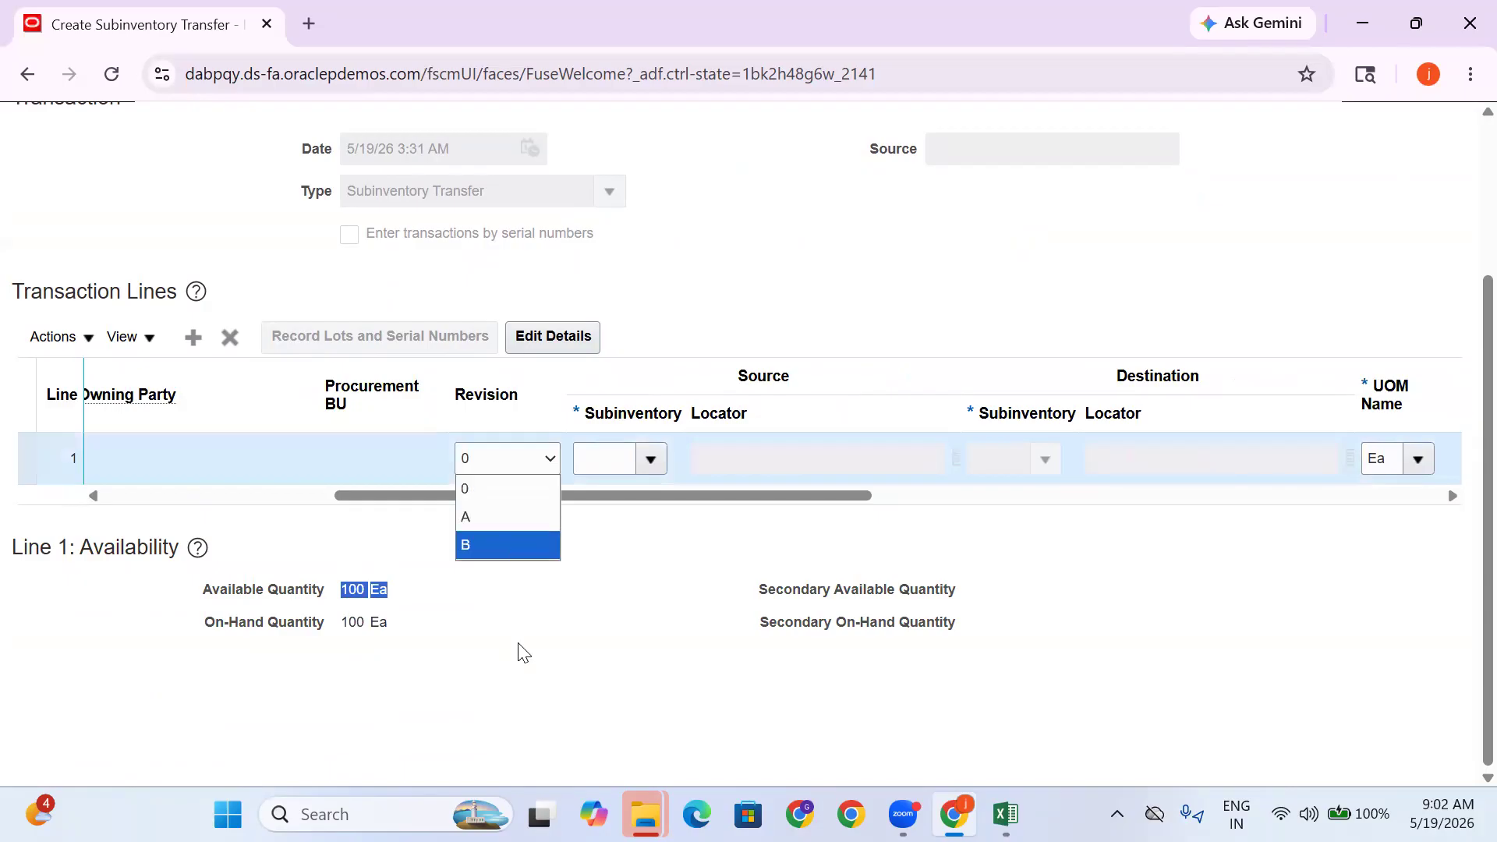
left_click(635, 621)
left_click(498, 462)
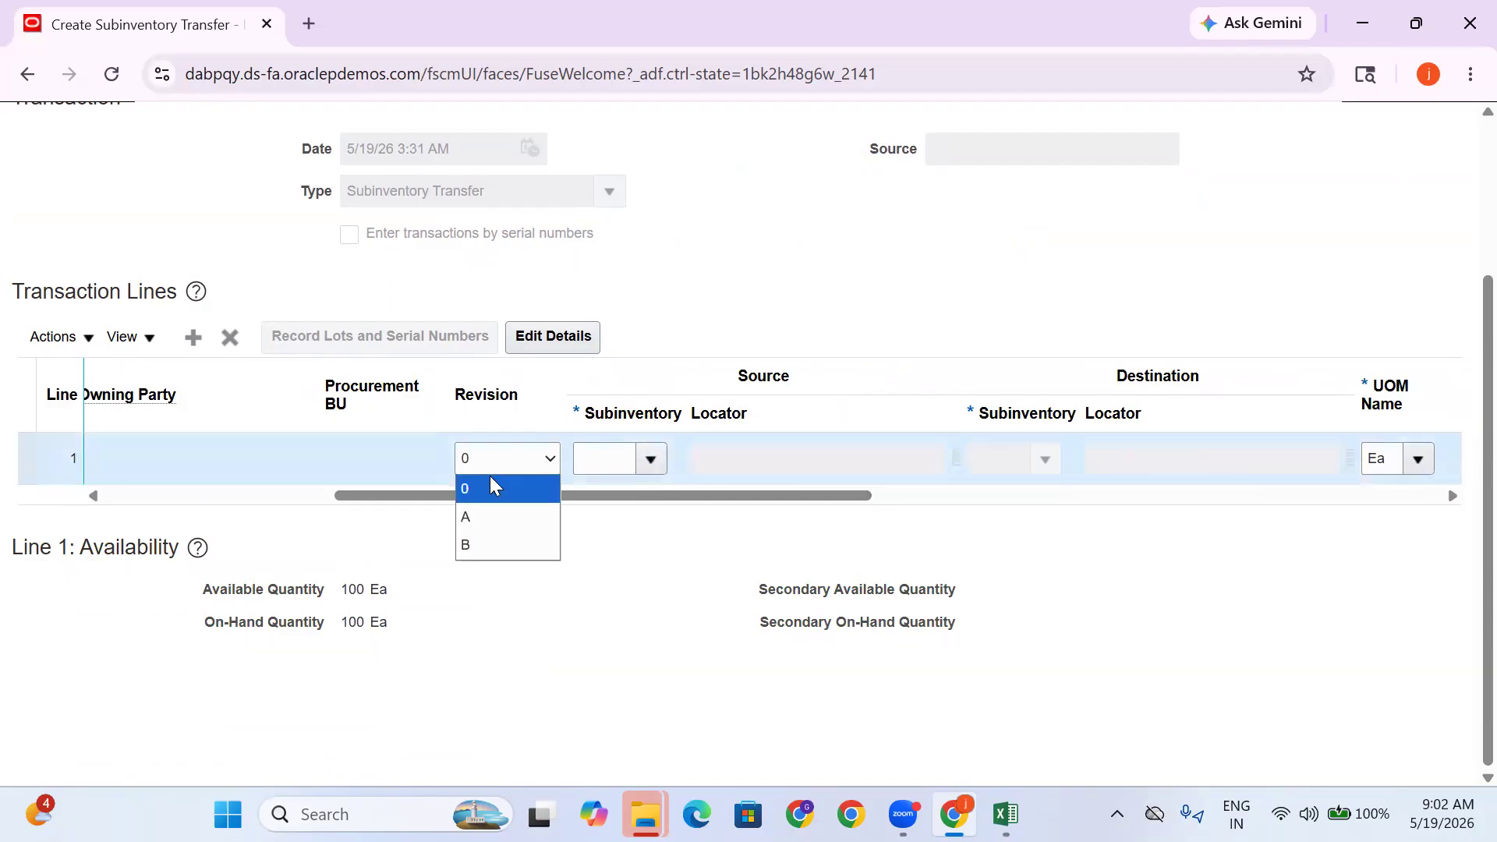
left_click(491, 519)
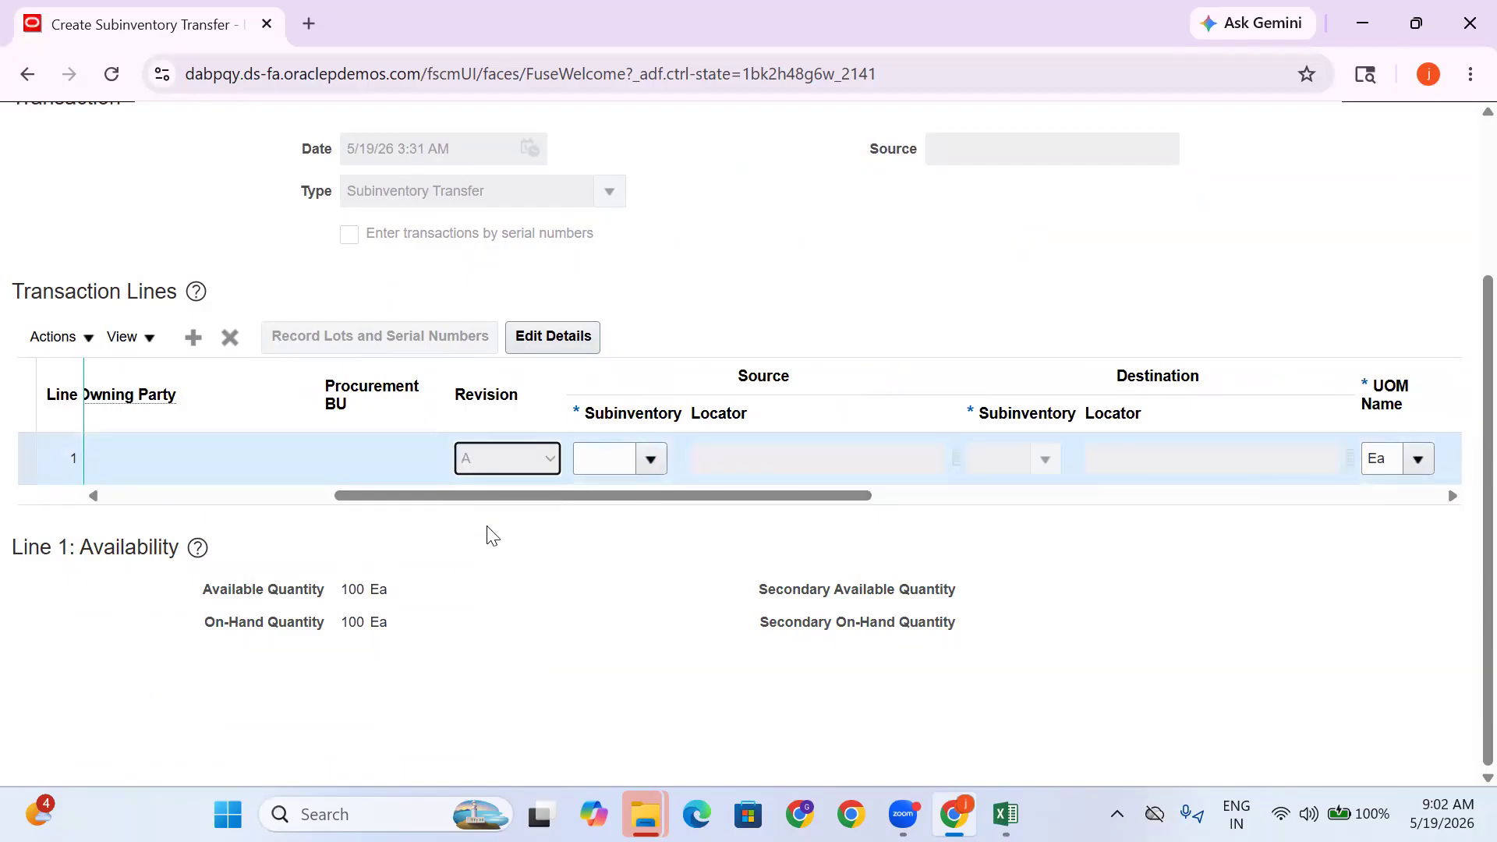
Choose Stores as the revision A line's source subinventory and Staging as its destination
left_click(655, 463)
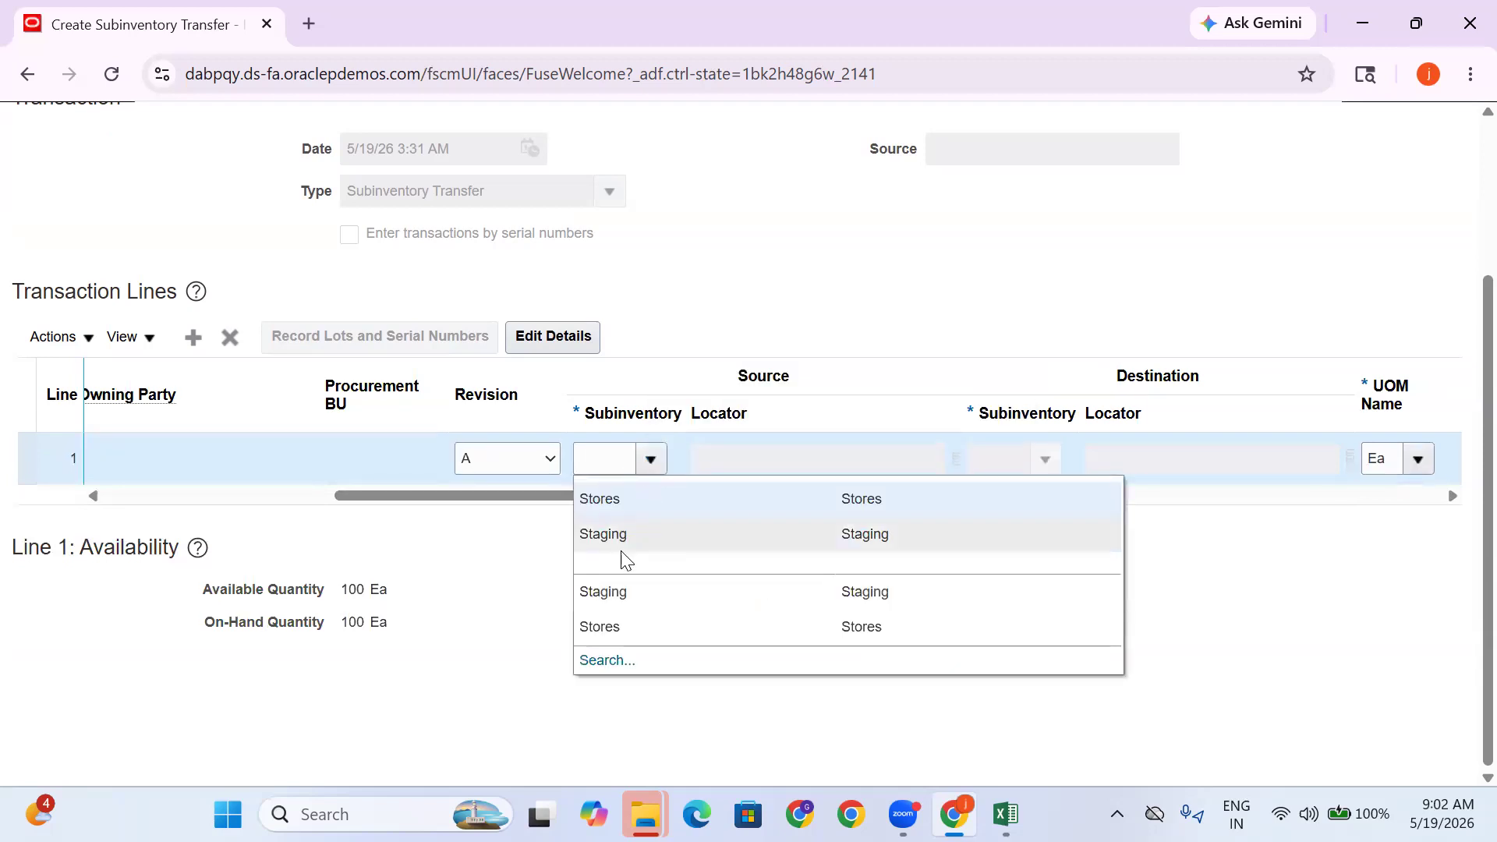
left_click(632, 502)
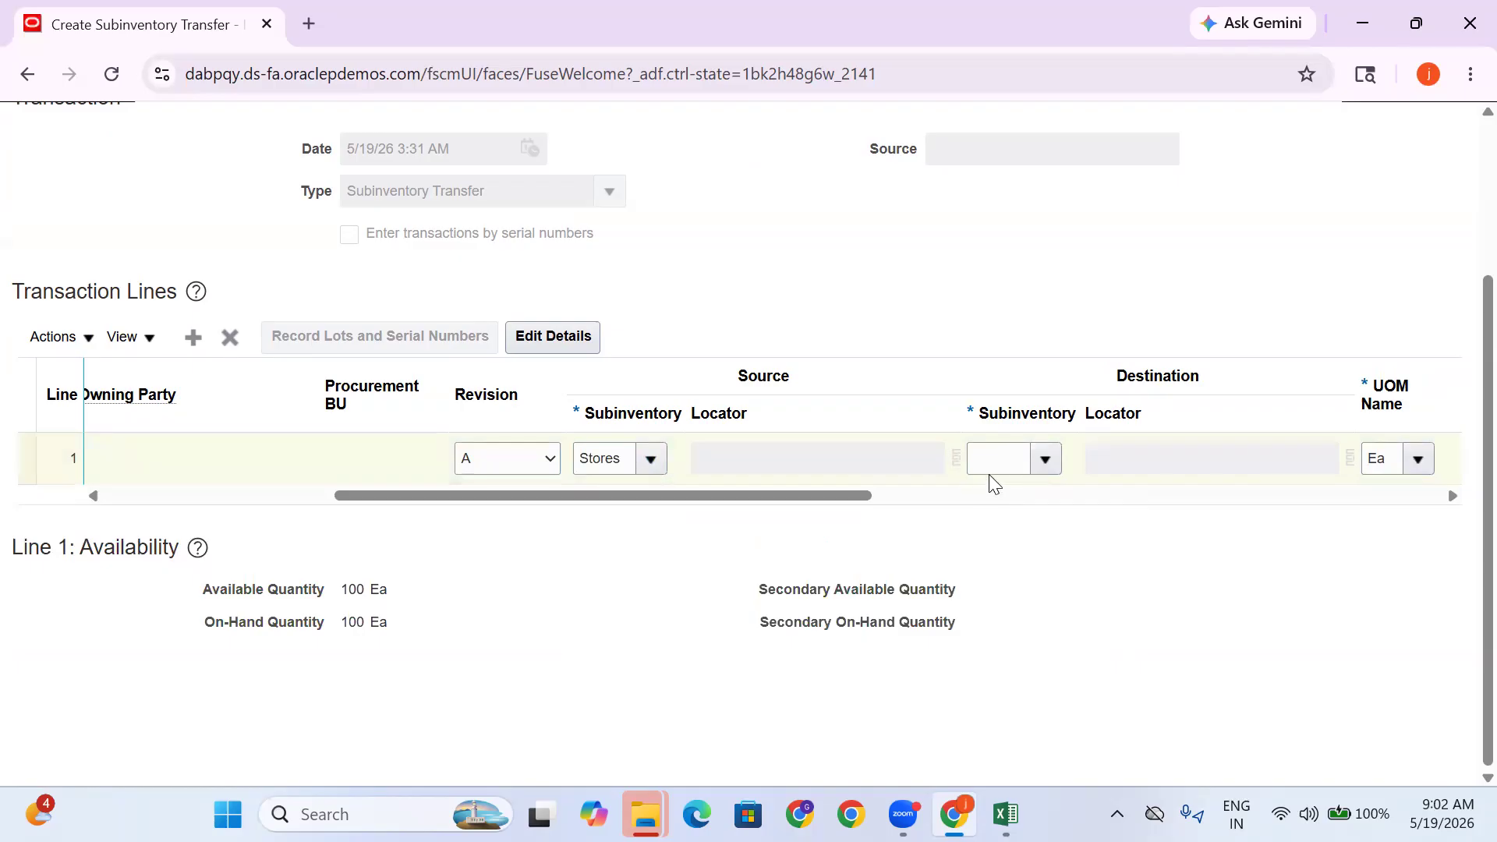
left_click(1047, 460)
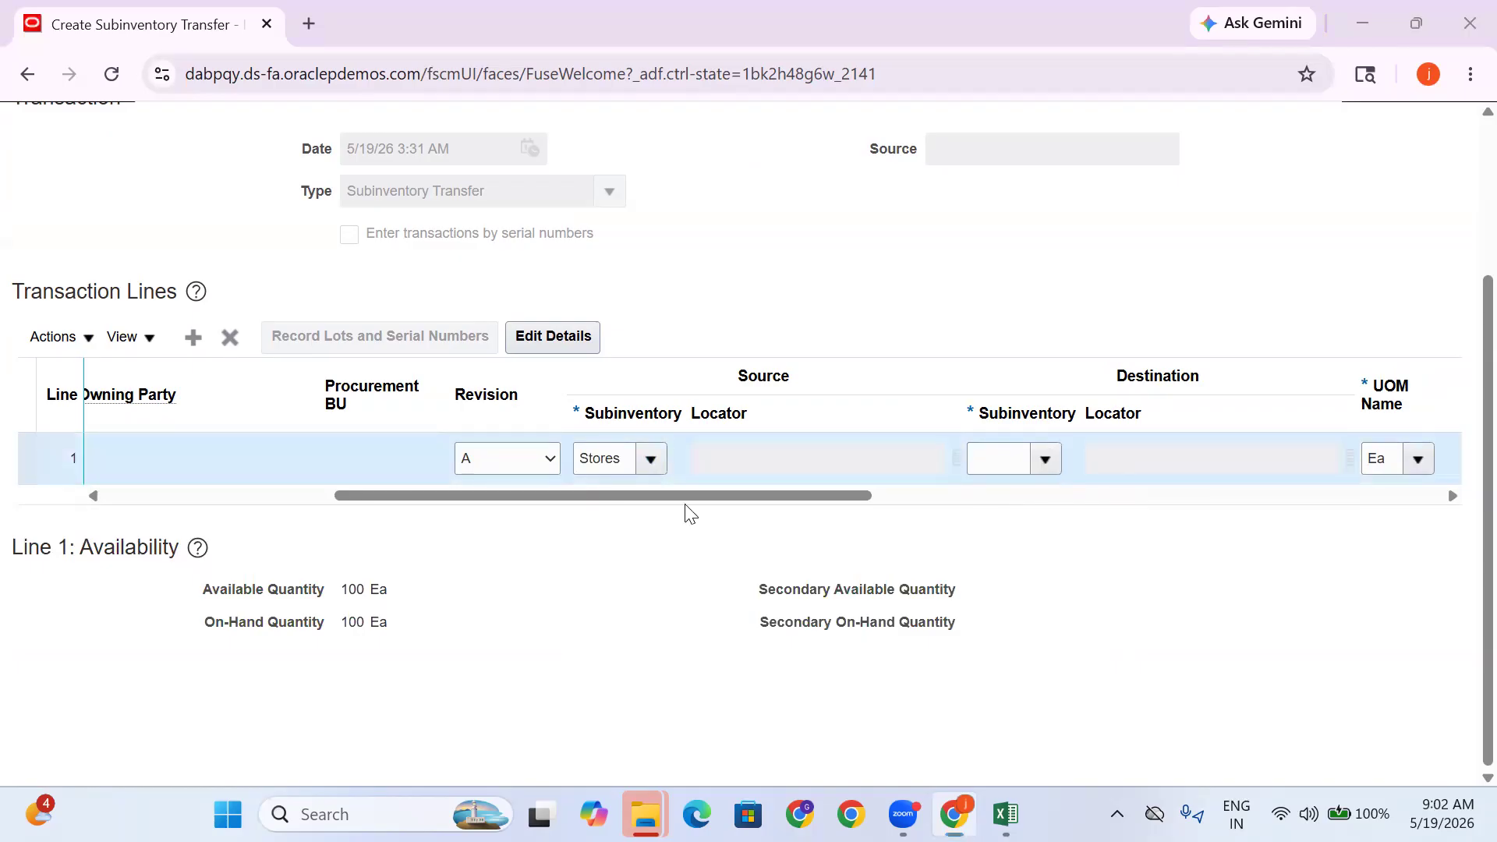
Enter a transfer quantity of 10 on the revision A line
left_click_drag(692, 503, 962, 495)
left_click(933, 466)
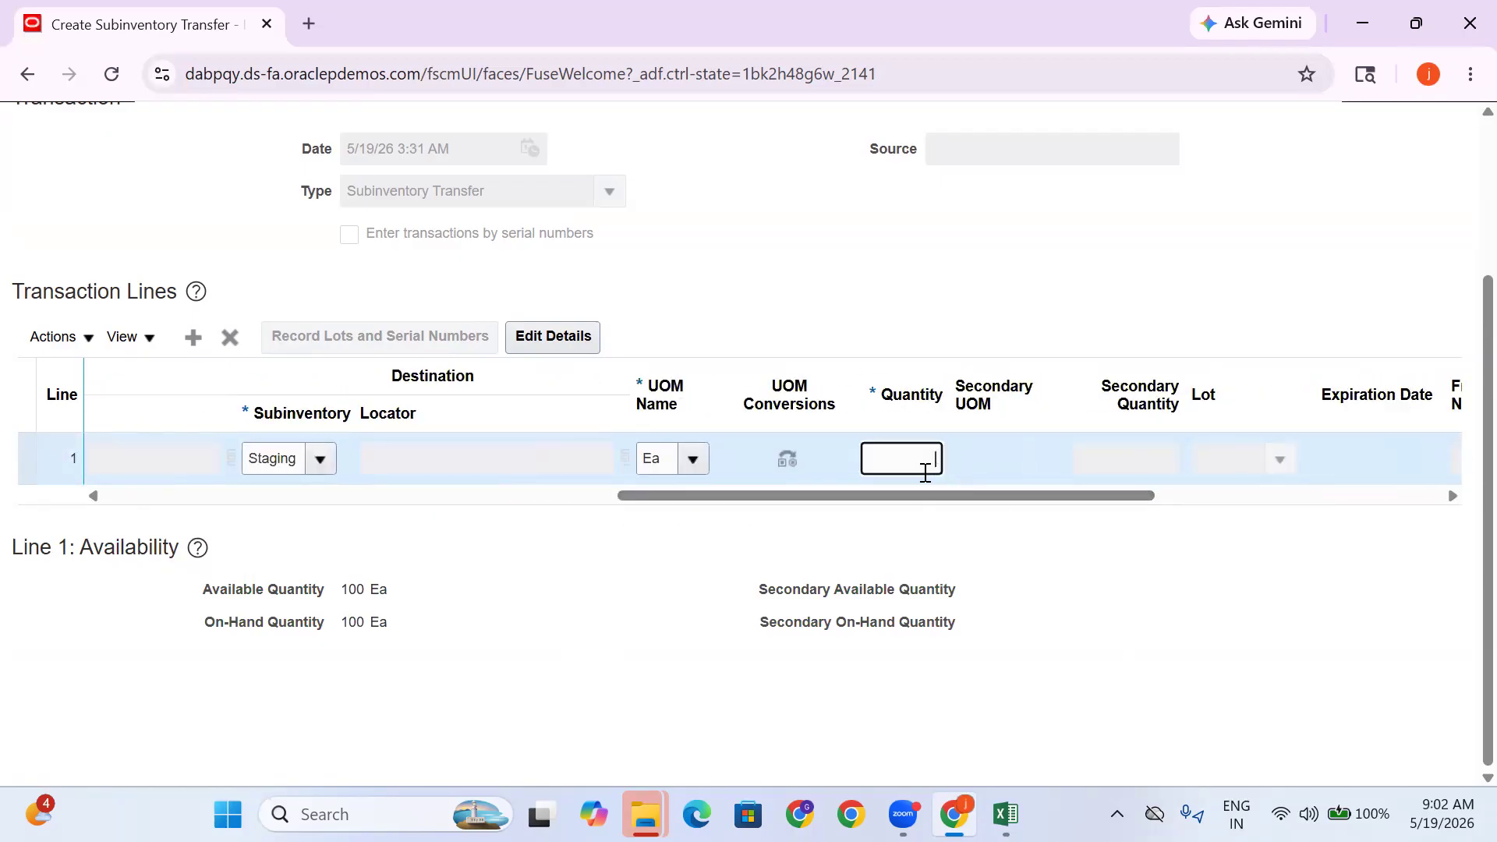
type("10")
key("Tab")
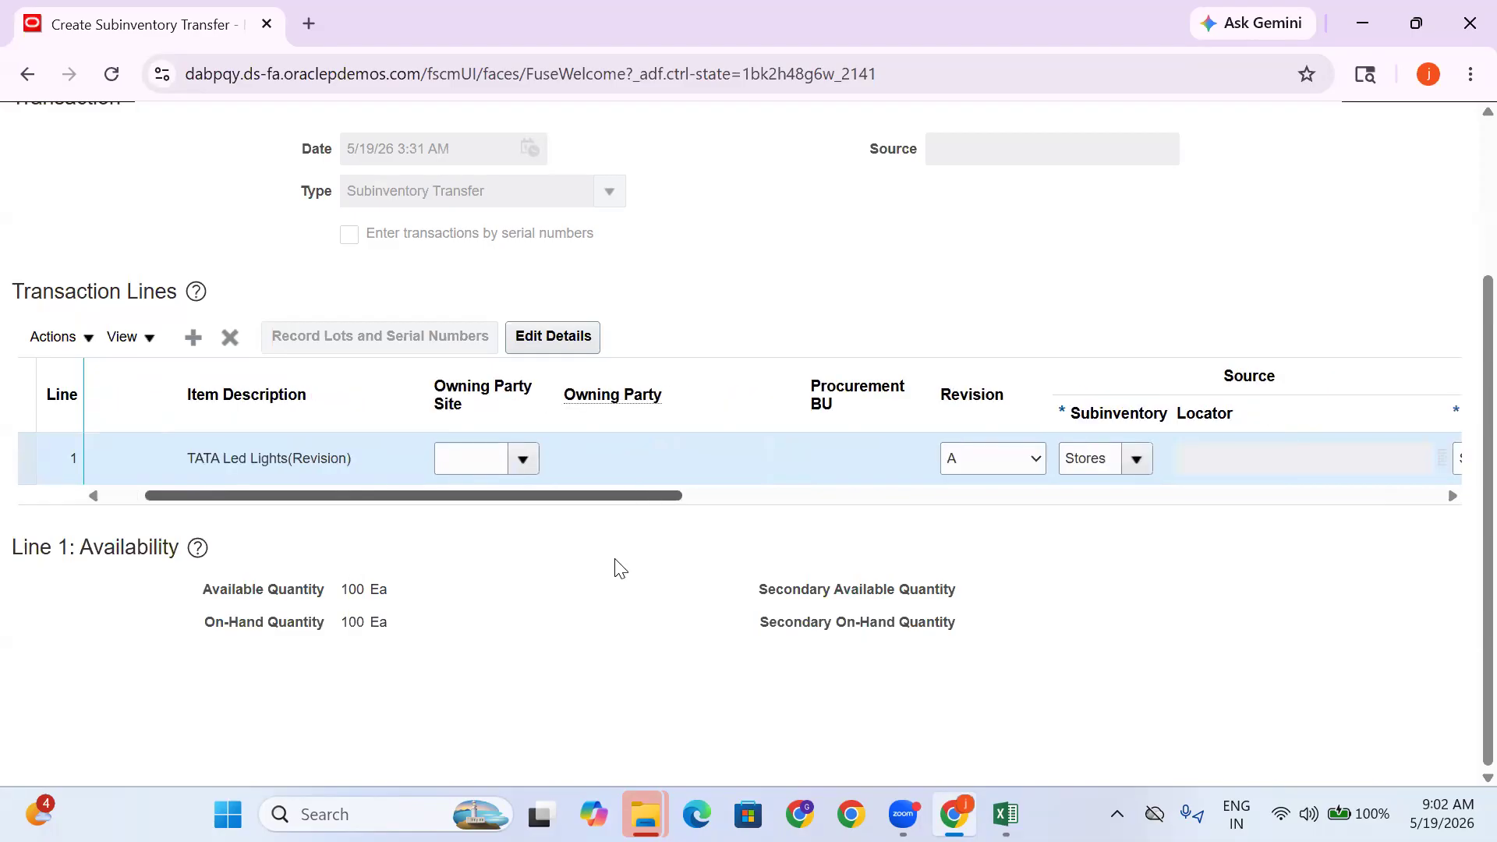
Try to submit the subinventory transfer and dismiss the error messages
left_click_drag(805, 554, 245, 549)
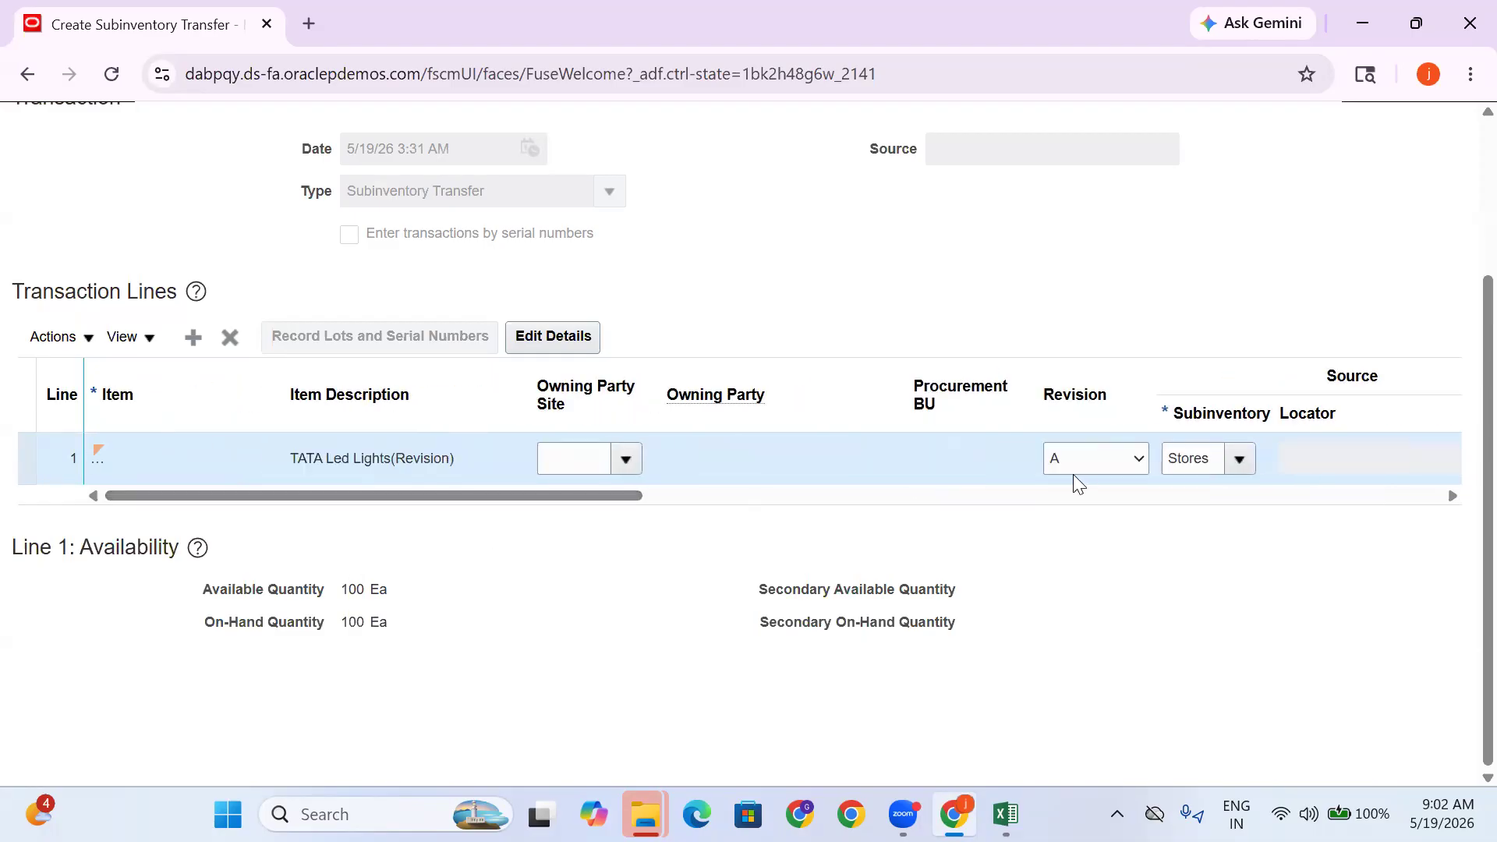
scroll(1075, 474, "up", 3)
left_click(1339, 237)
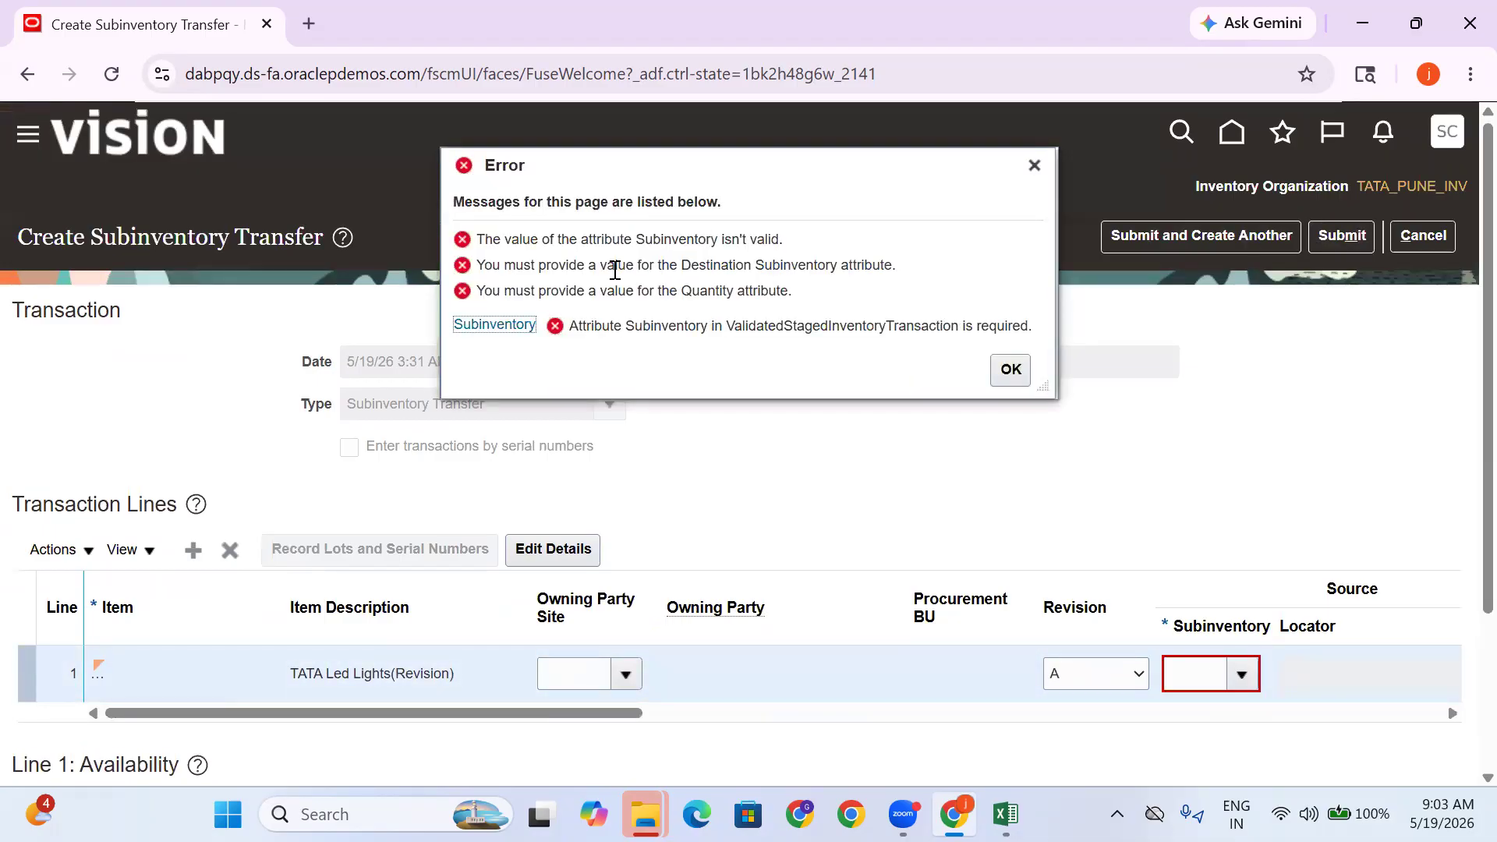
scroll(683, 692, "down", 3)
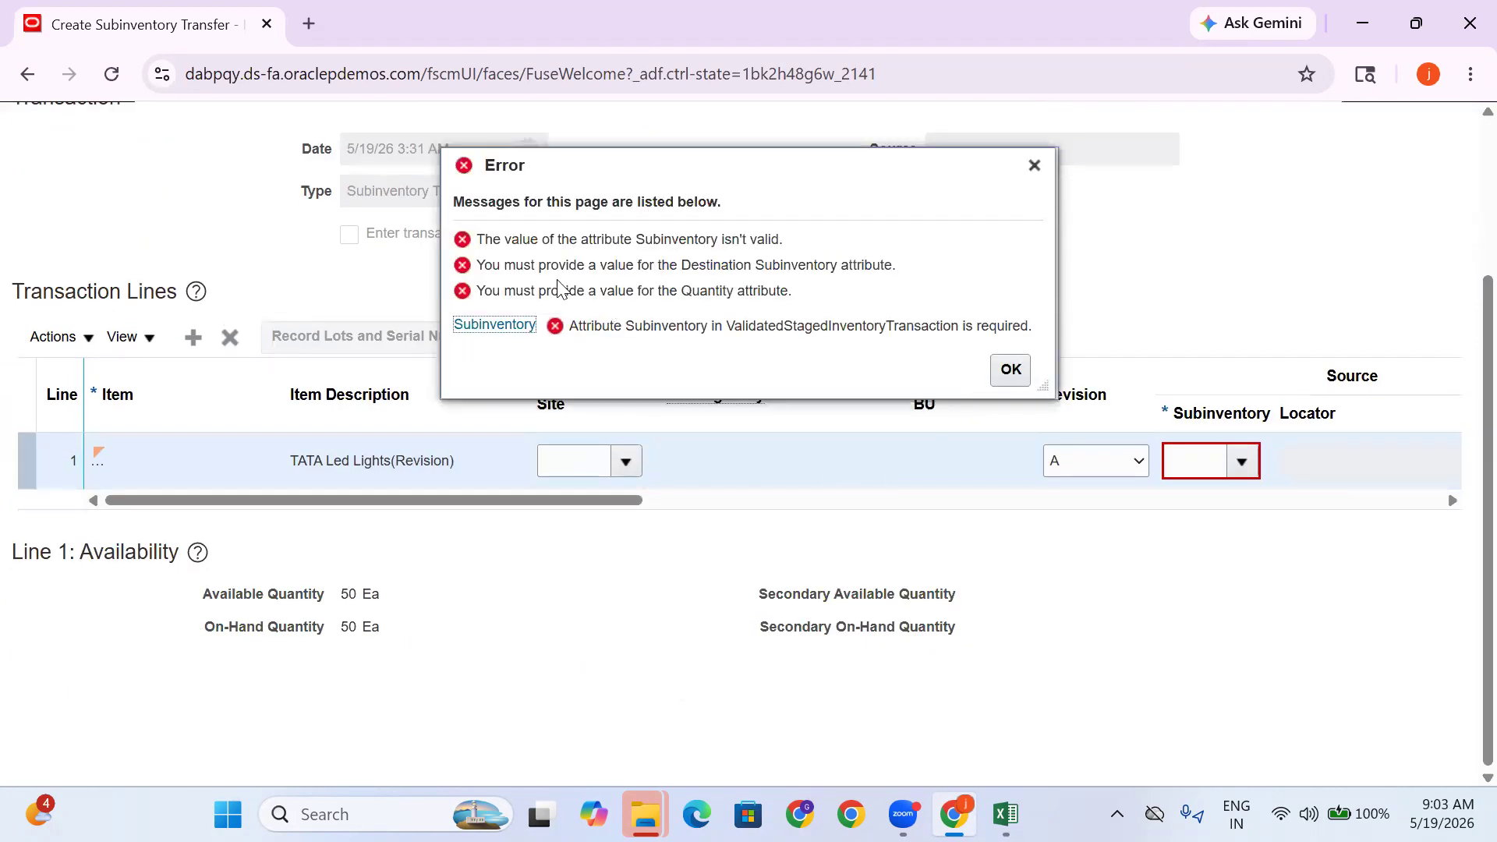
left_click(1034, 164)
Fill in the transfer line's source subinventory as Stores and its destination subinventory as Staging
left_click(1243, 462)
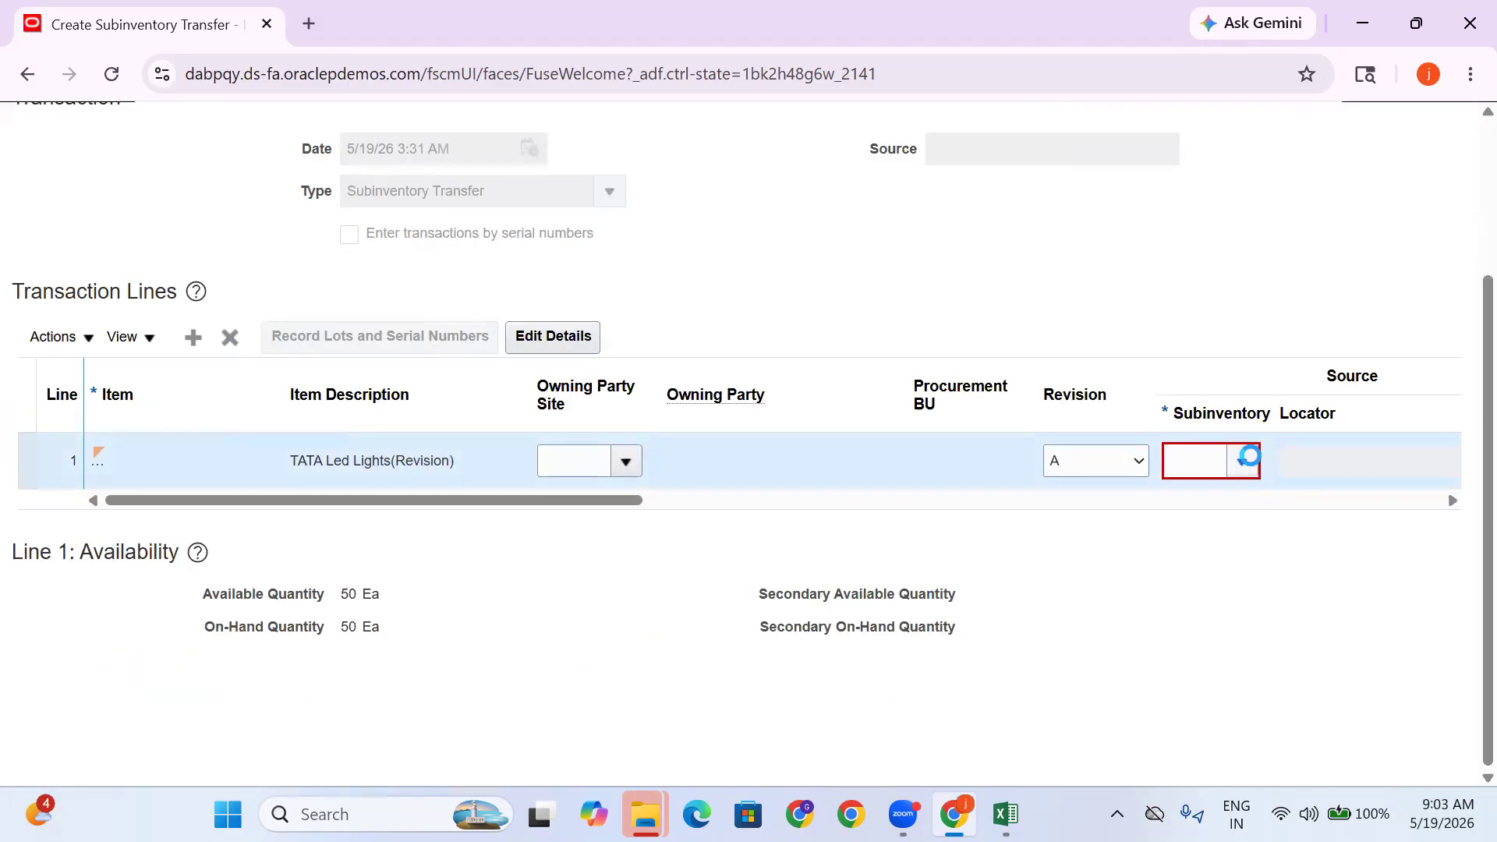
left_click(834, 510)
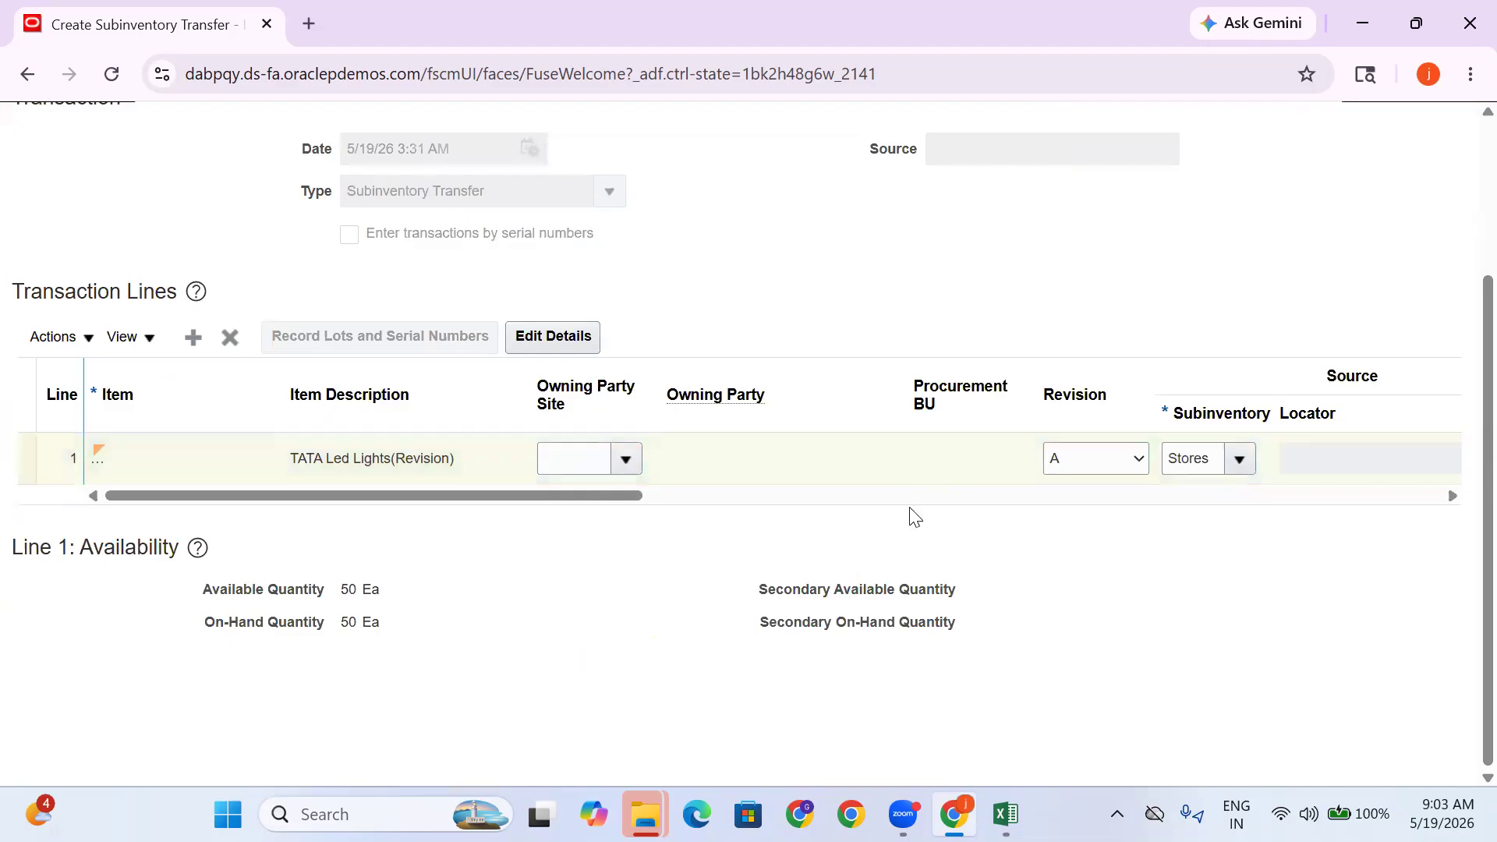
left_click_drag(615, 496, 873, 517)
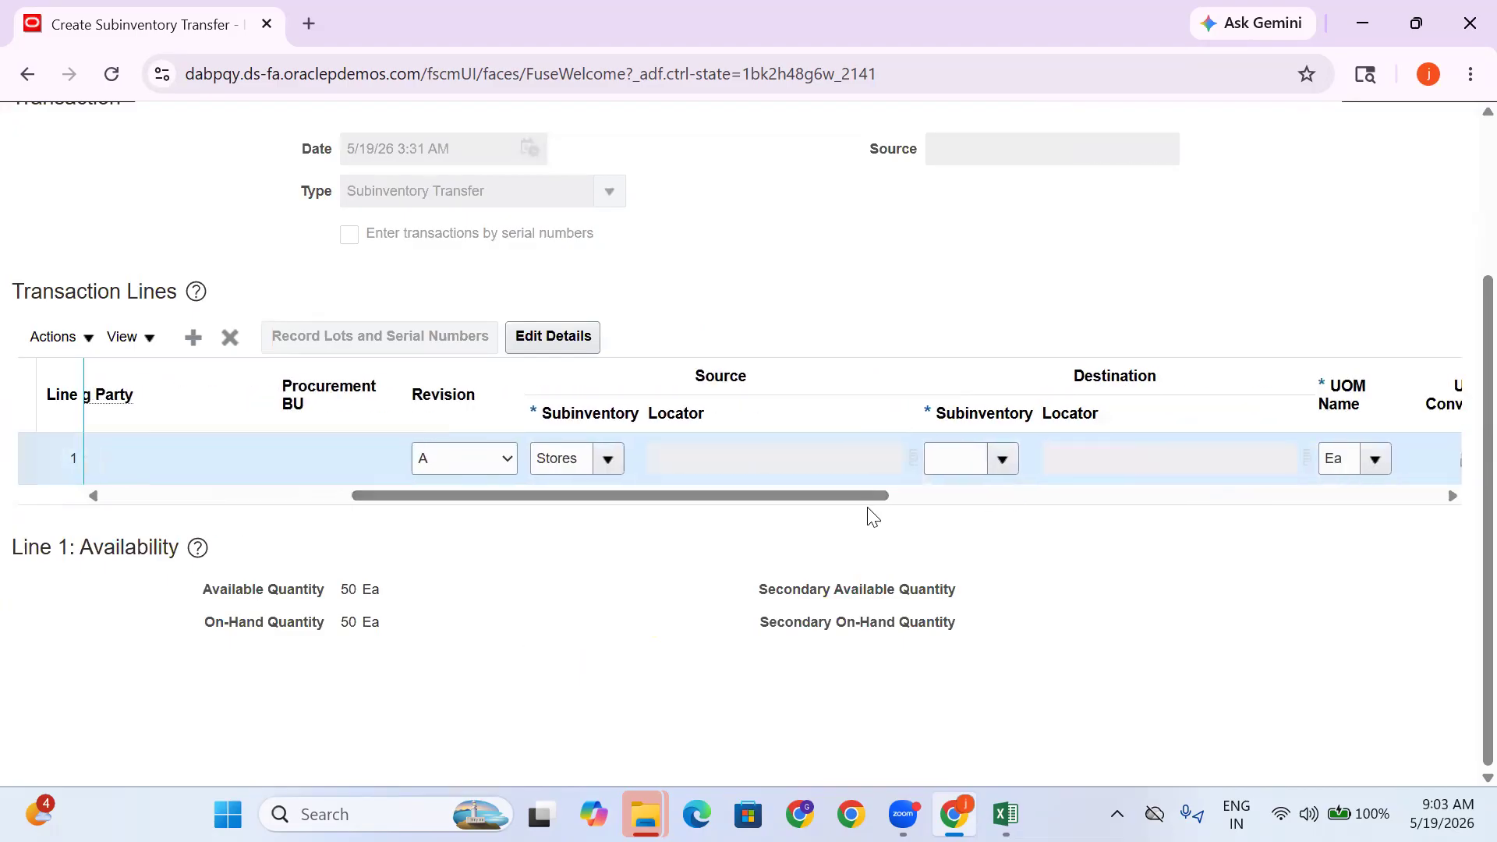
left_click(998, 460)
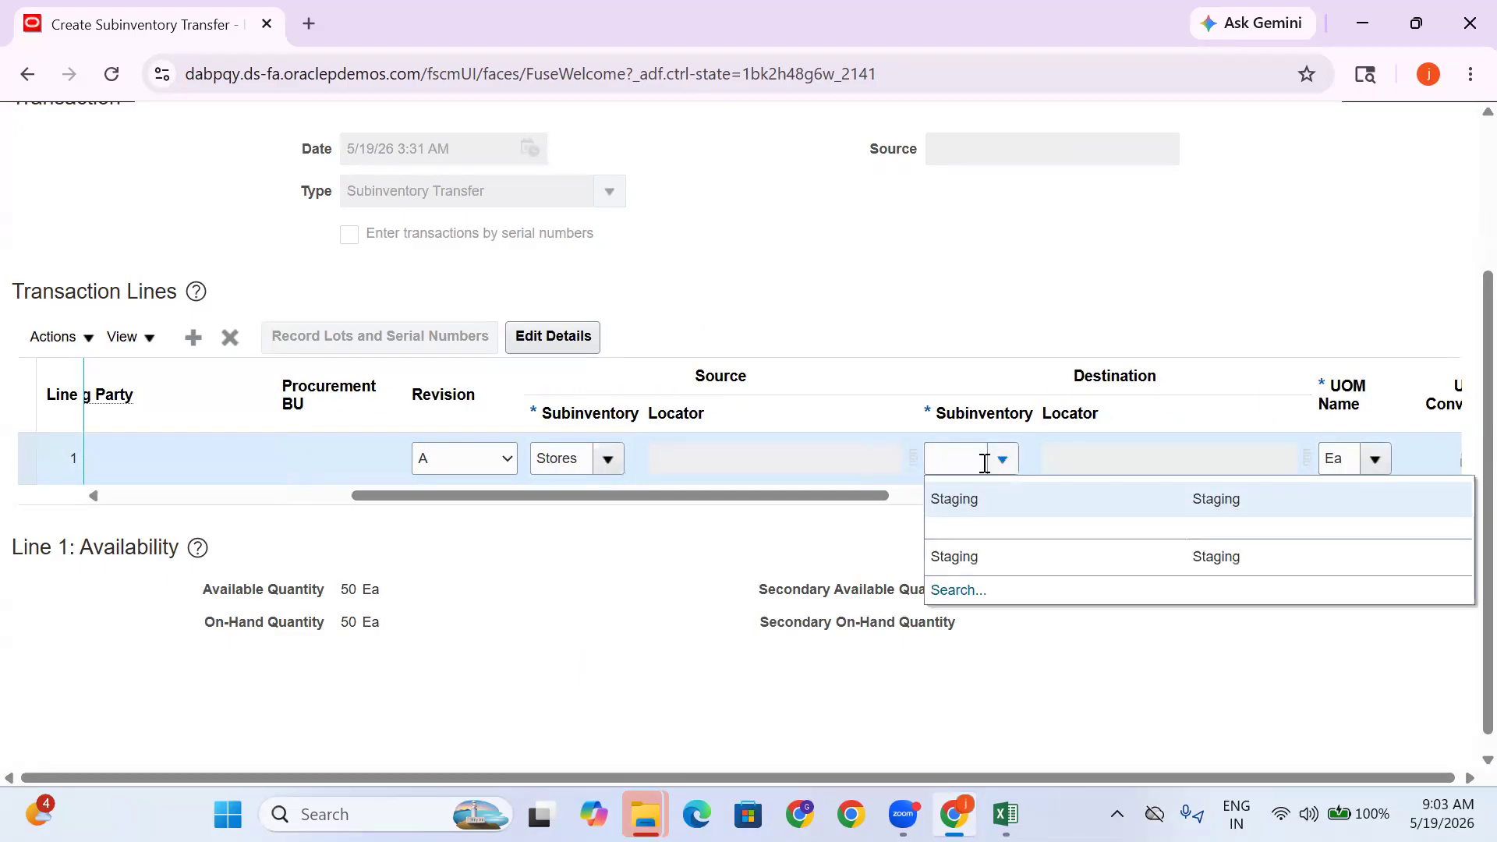
left_click(993, 502)
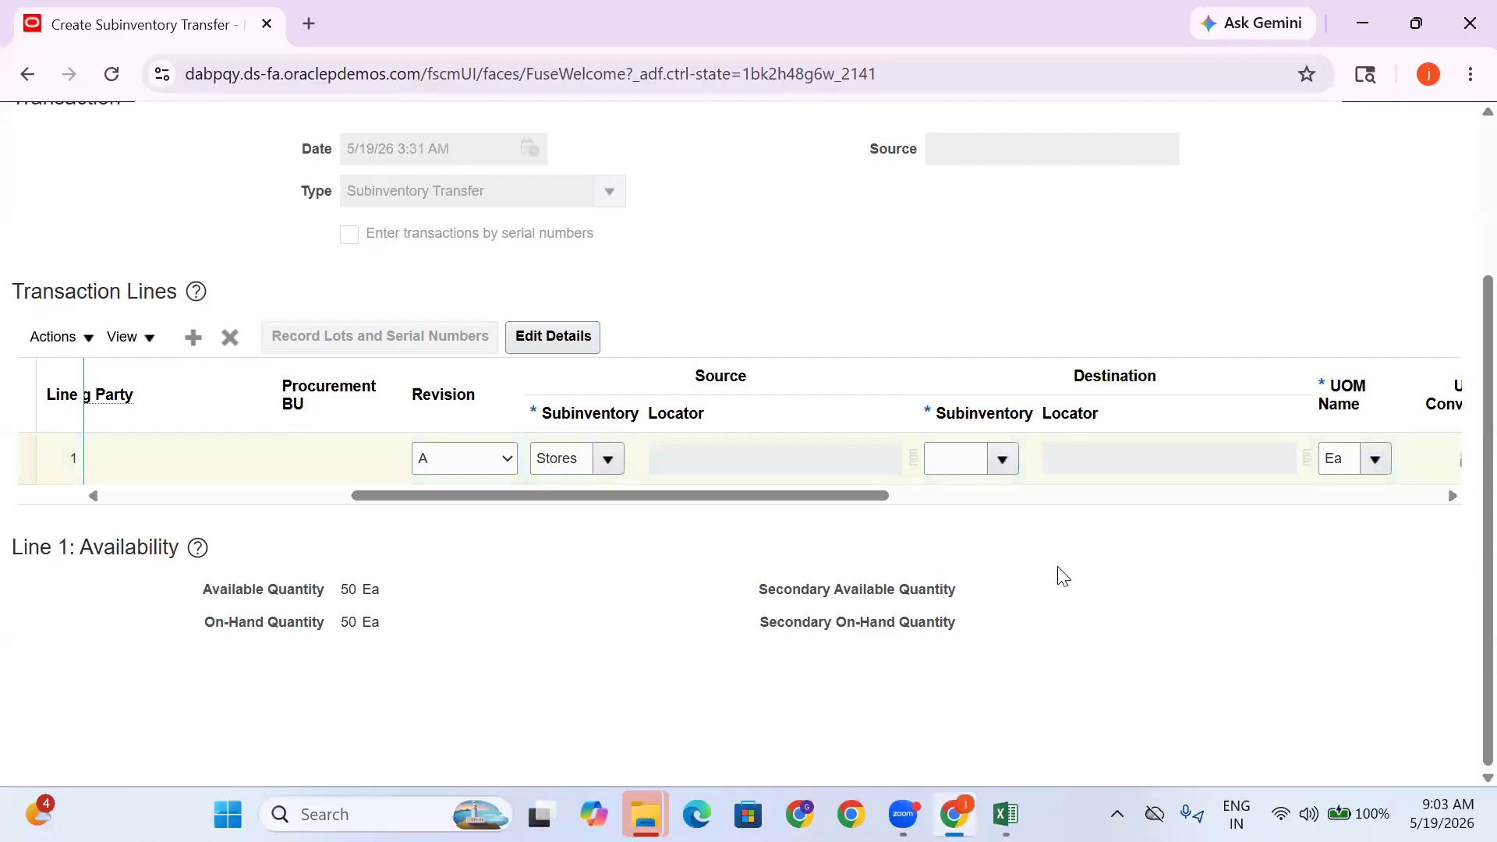
Set the revision A line's transfer quantity to 10
scroll(1169, 479, "up", 3)
left_click_drag(773, 708, 980, 709)
left_click(1077, 680)
type("10")
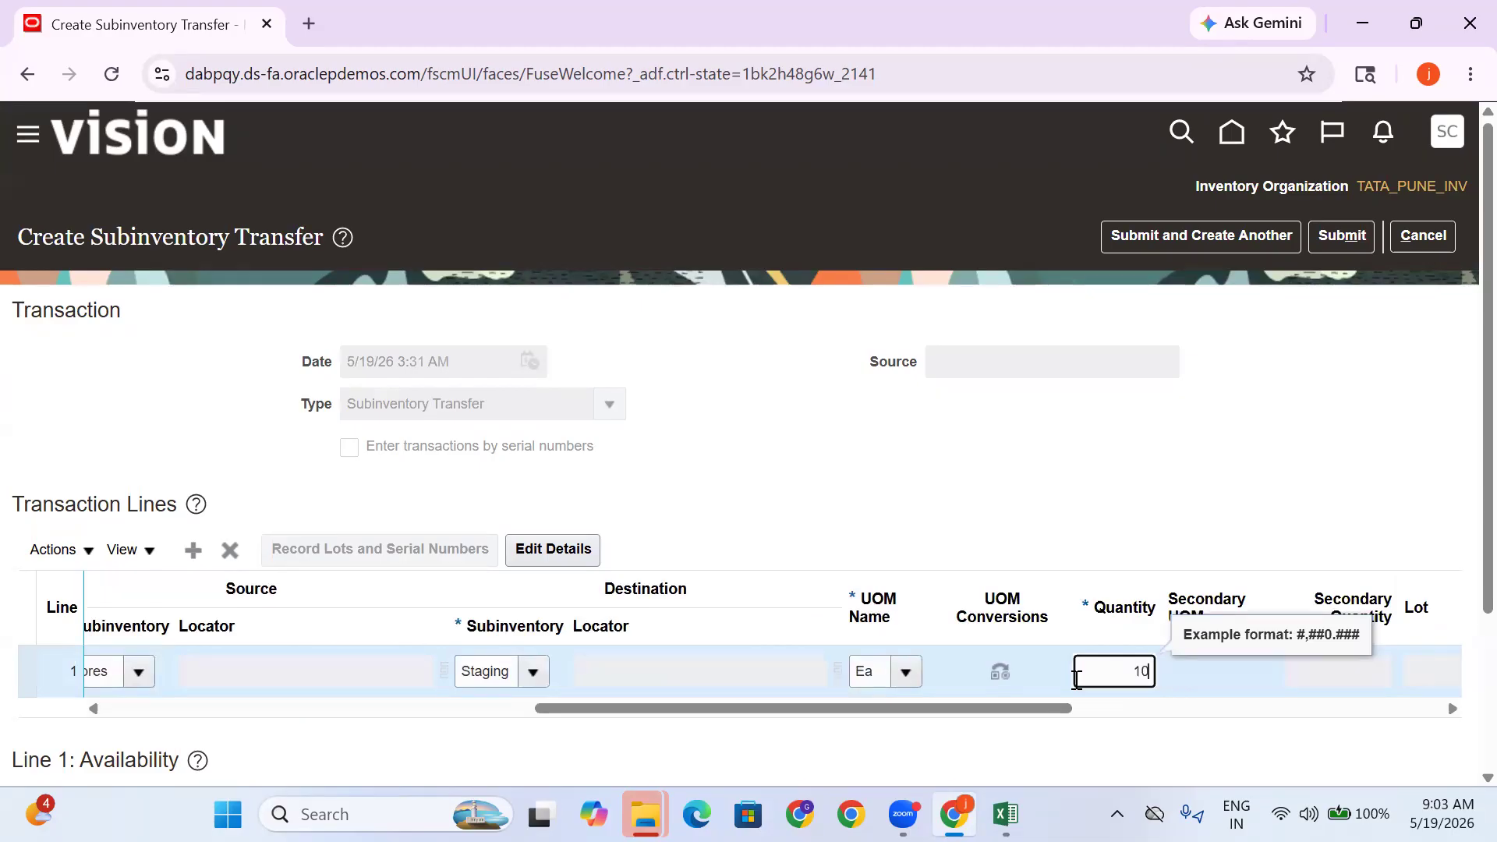
left_click(945, 484)
scroll(936, 485, "down", 3)
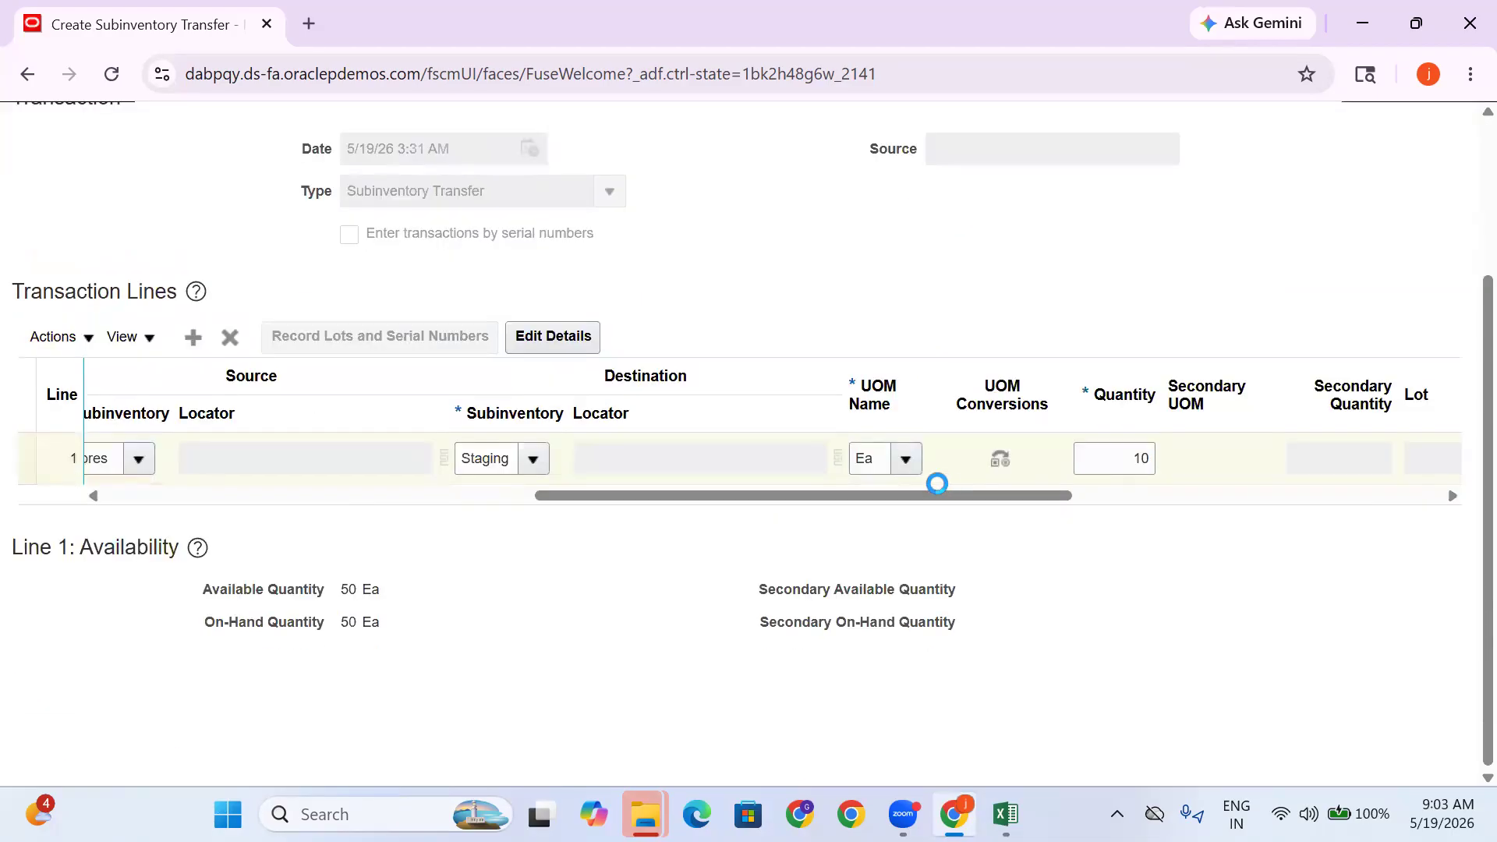
Submit the subinventory transfer and acknowledge the confirmation
scroll(951, 554, "up", 3)
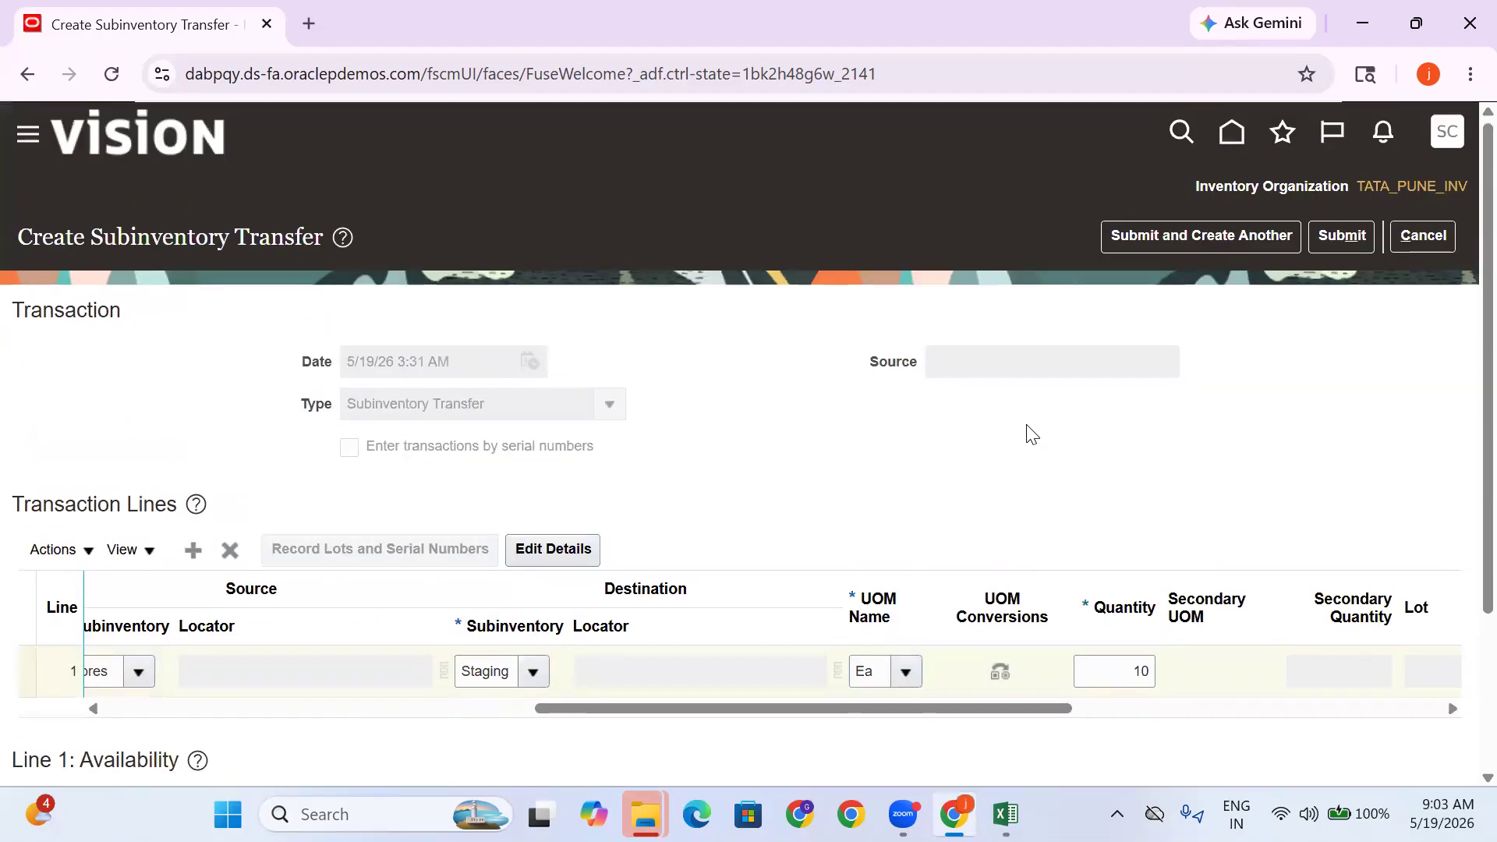
left_click(1339, 239)
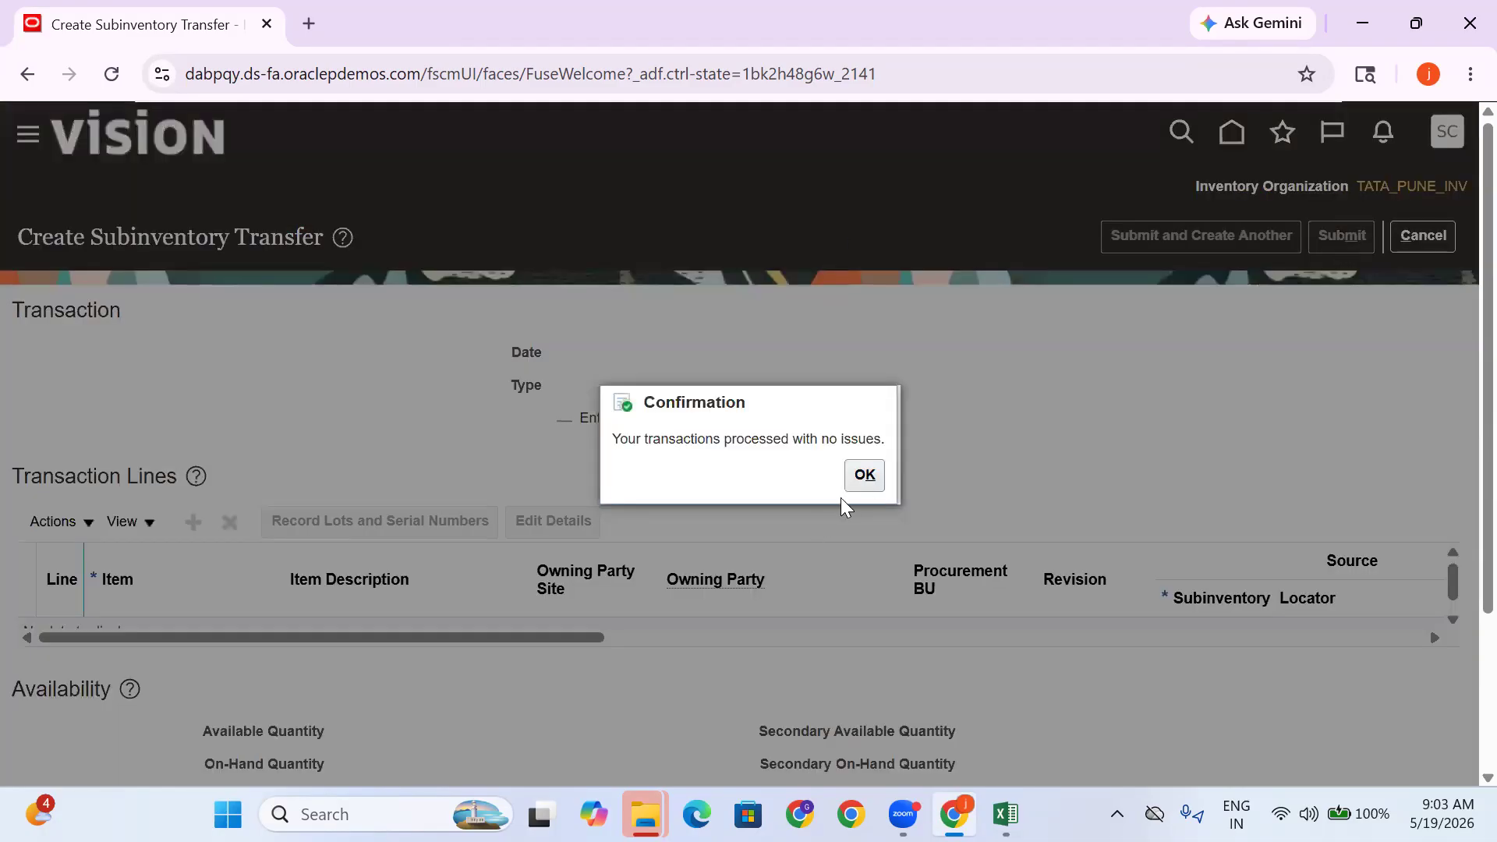
left_click(863, 477)
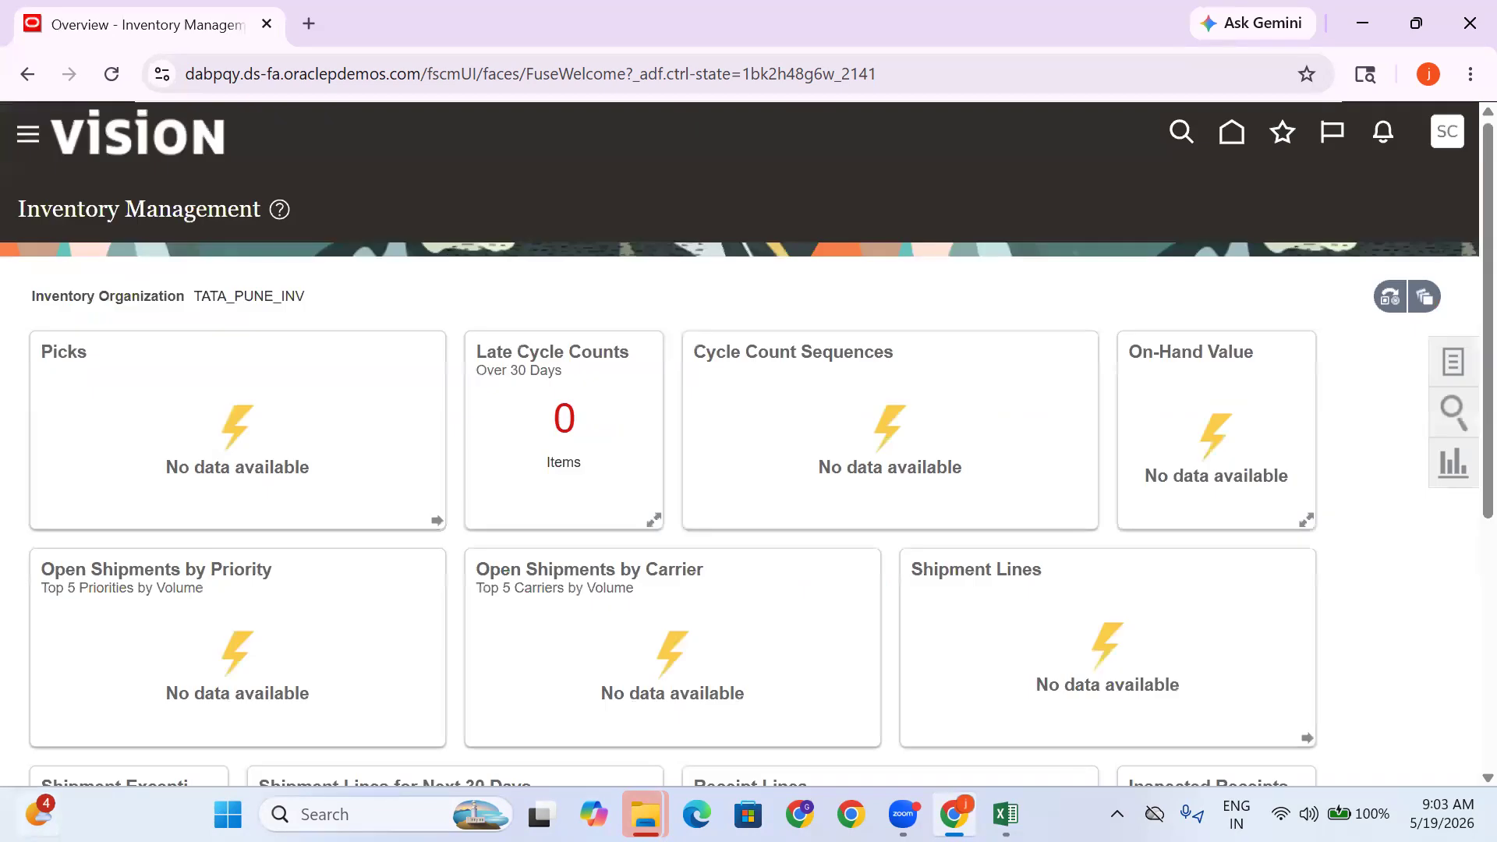
Open Manage Item Quantities and search the on-hand stock of TATA Led Lights(Revision) in TATA_PUNE_INV
left_click(1455, 363)
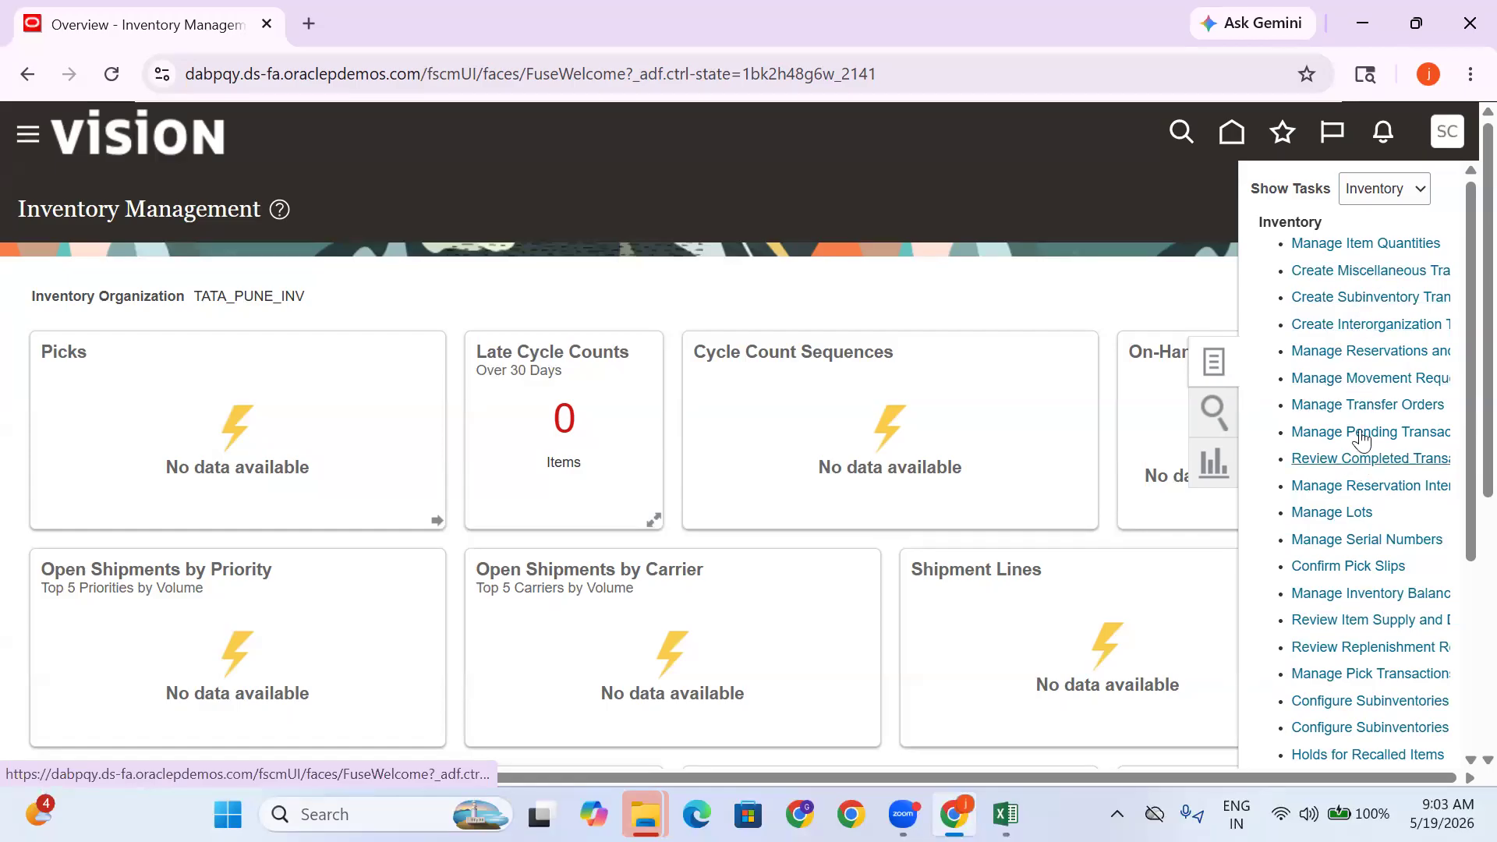
left_click(1382, 242)
left_click(245, 398)
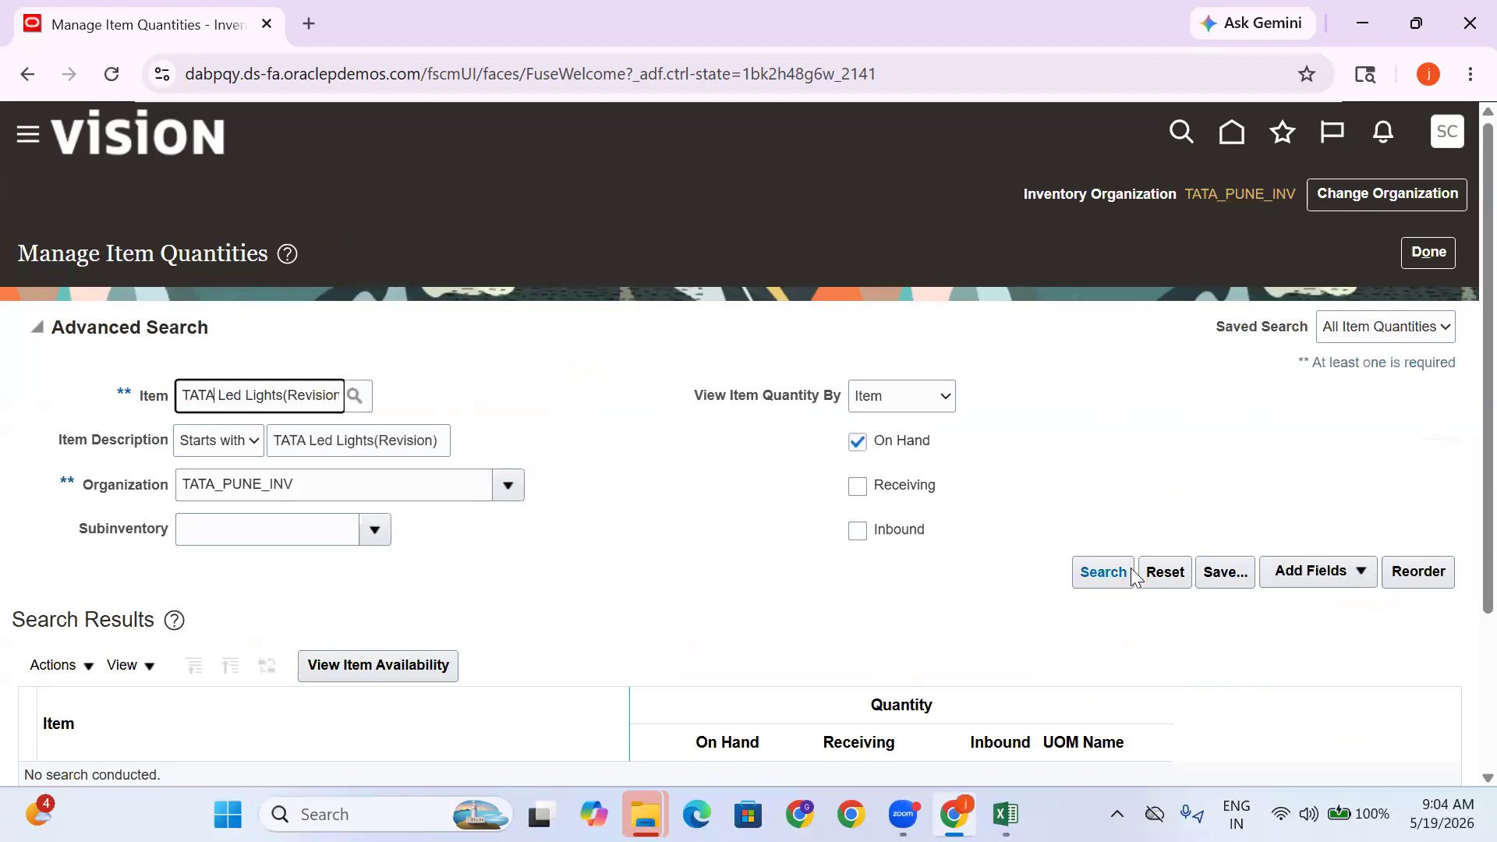
left_click(1116, 579)
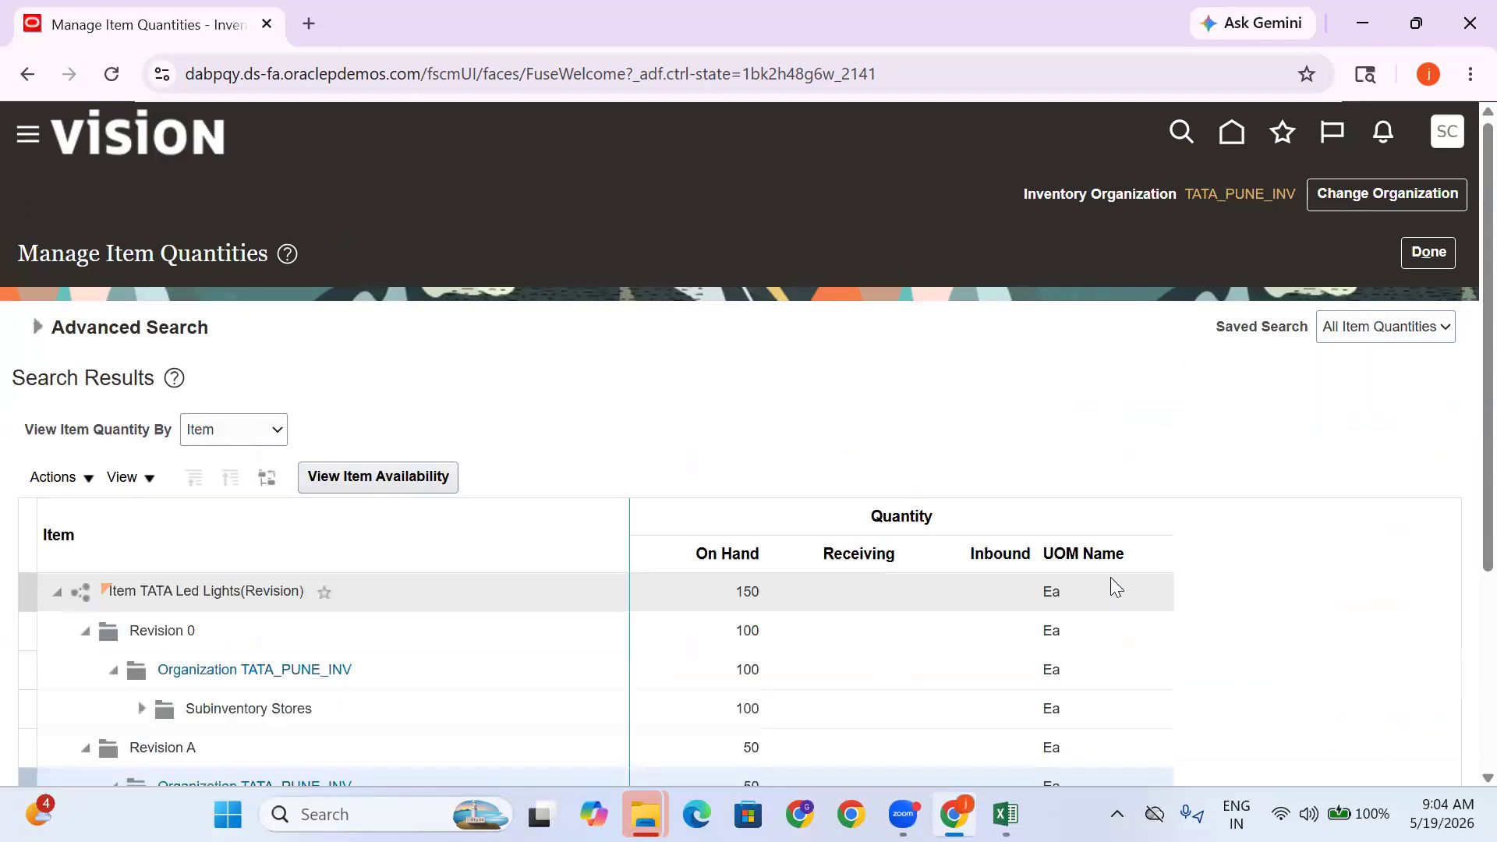
Examine revision A's on-hand quantities in Stores and Staging, and return to the Inventory Management overview
scroll(1110, 576, "down", 3)
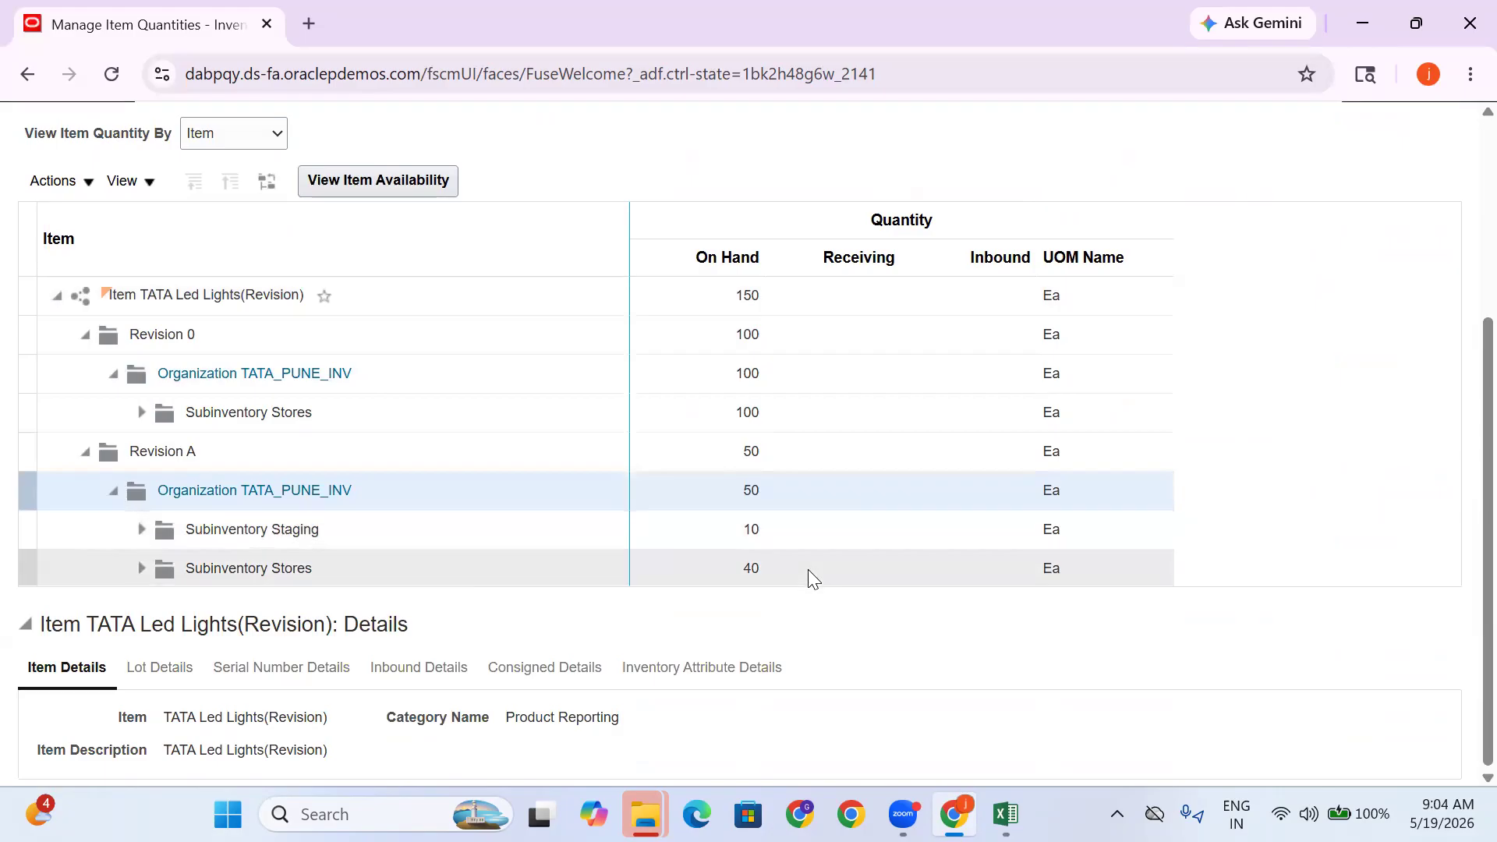
left_click(806, 564)
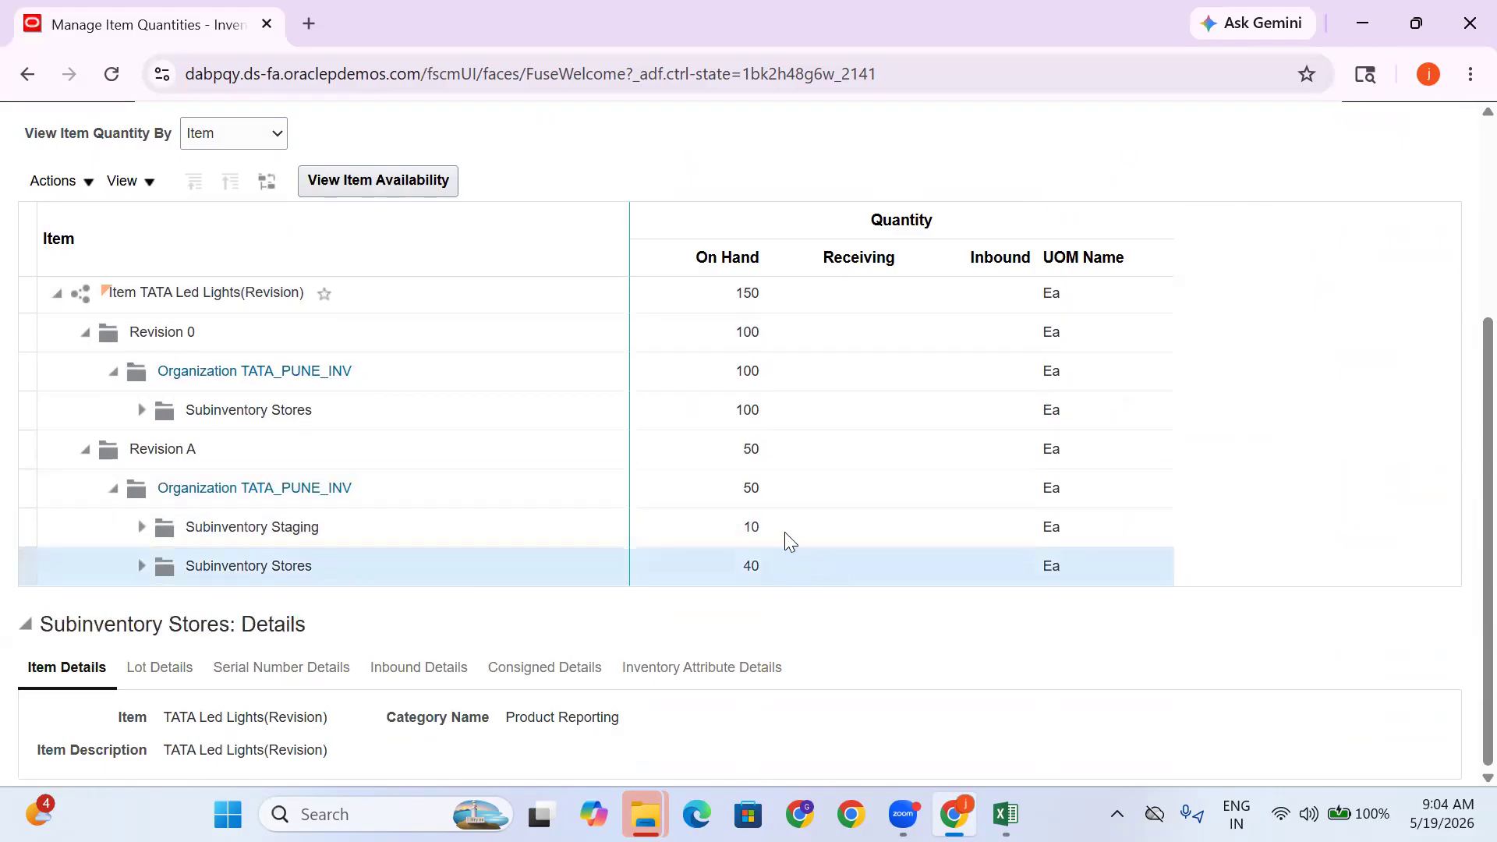
left_click(784, 532)
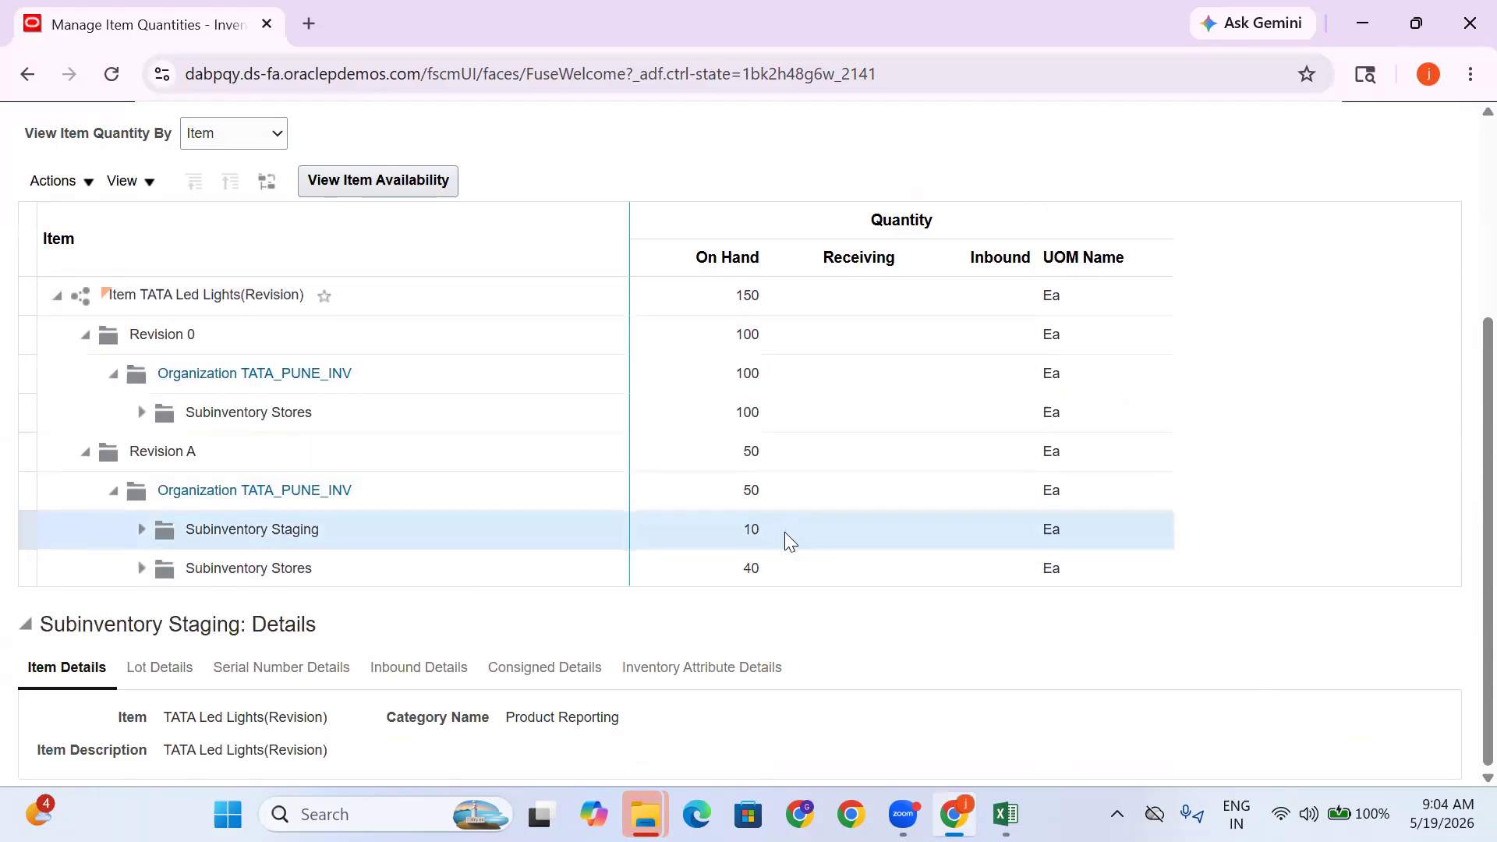
scroll(1407, 441, "up", 4)
left_click(1428, 252)
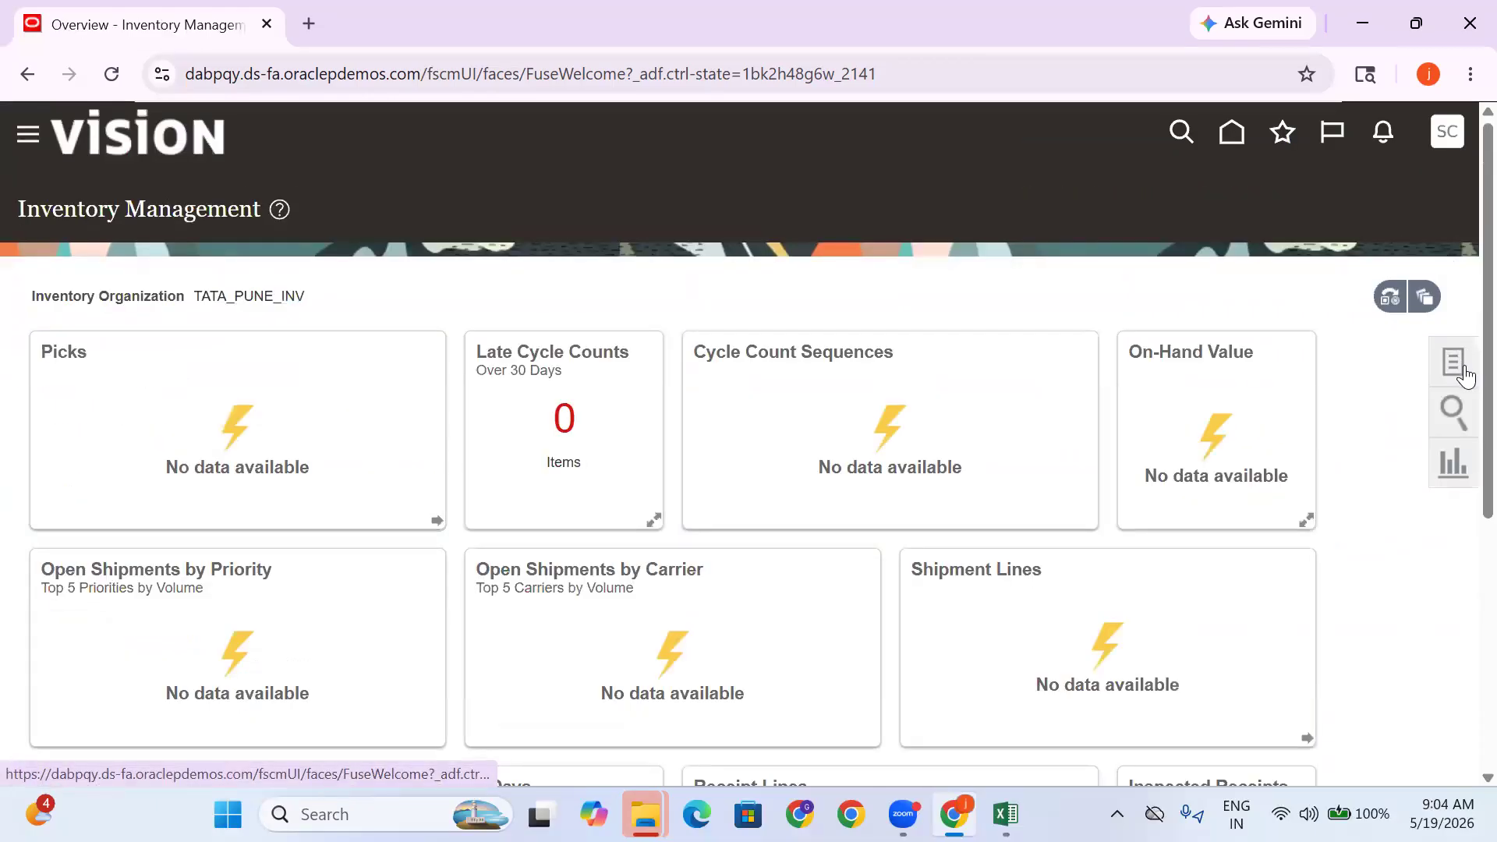
Open Review Completed Transactions, search TATA_PUNE_INV for 5/19/26, and look through the resulting transactions
left_click(1466, 376)
left_click(1371, 462)
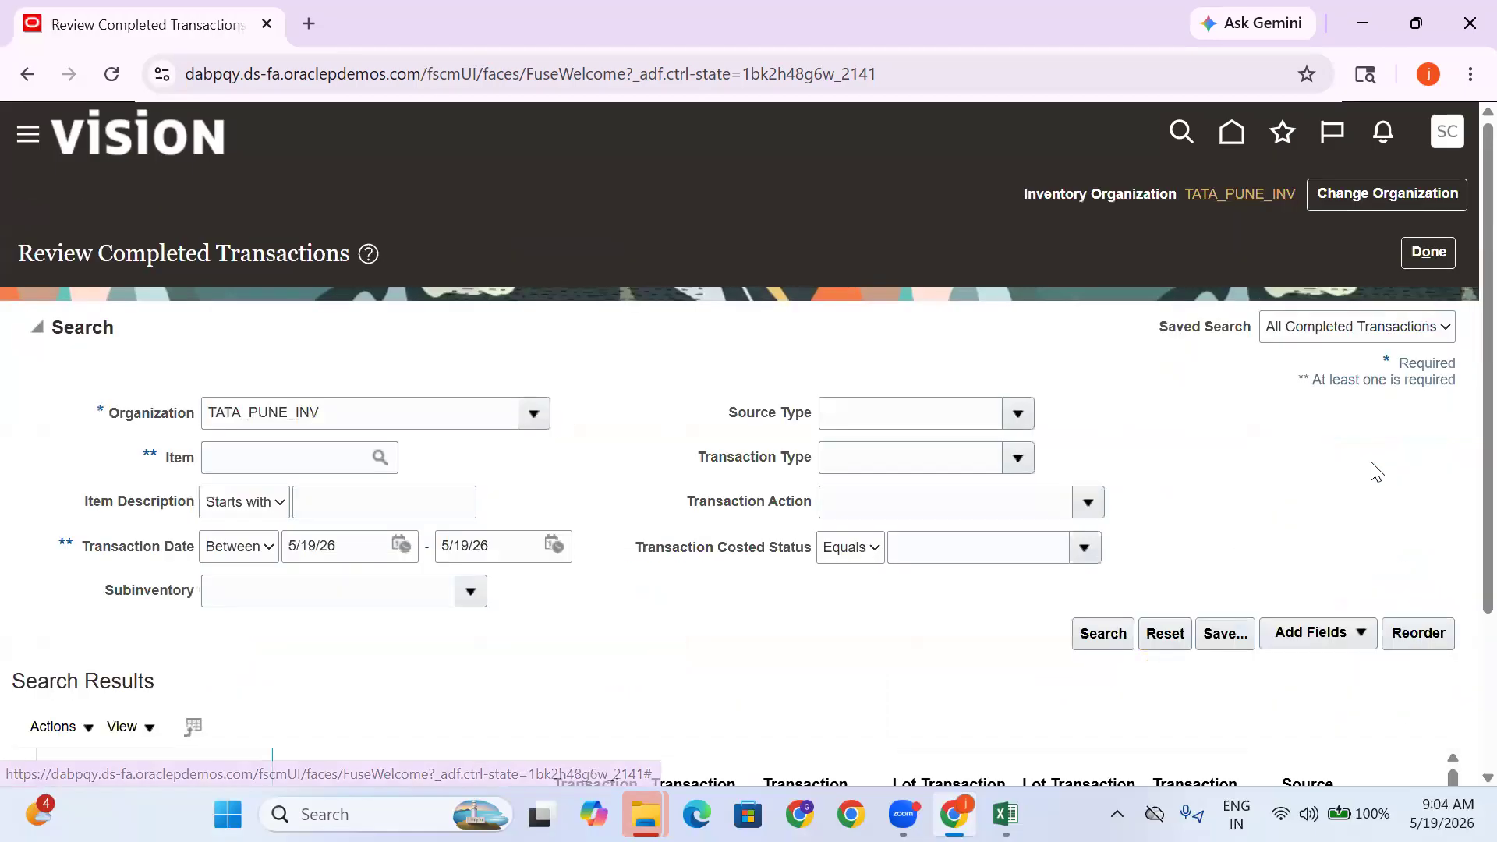
left_click(1101, 633)
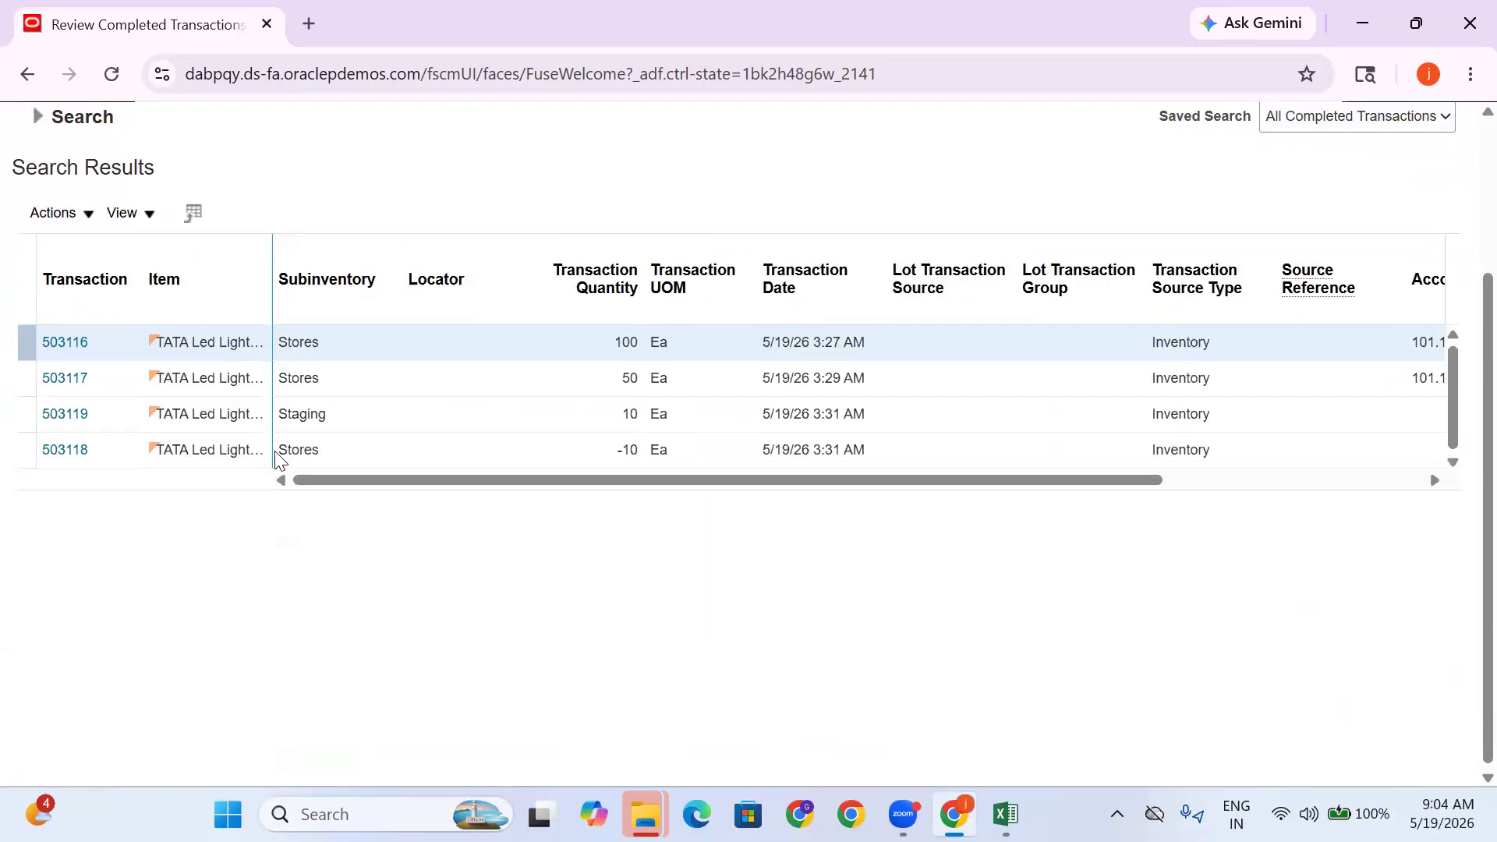
left_click_drag(1082, 482, 702, 485)
Examine the revision in the details of the 100 Ea Stores transaction, and return to the Inventory Management overview
left_click(60, 343)
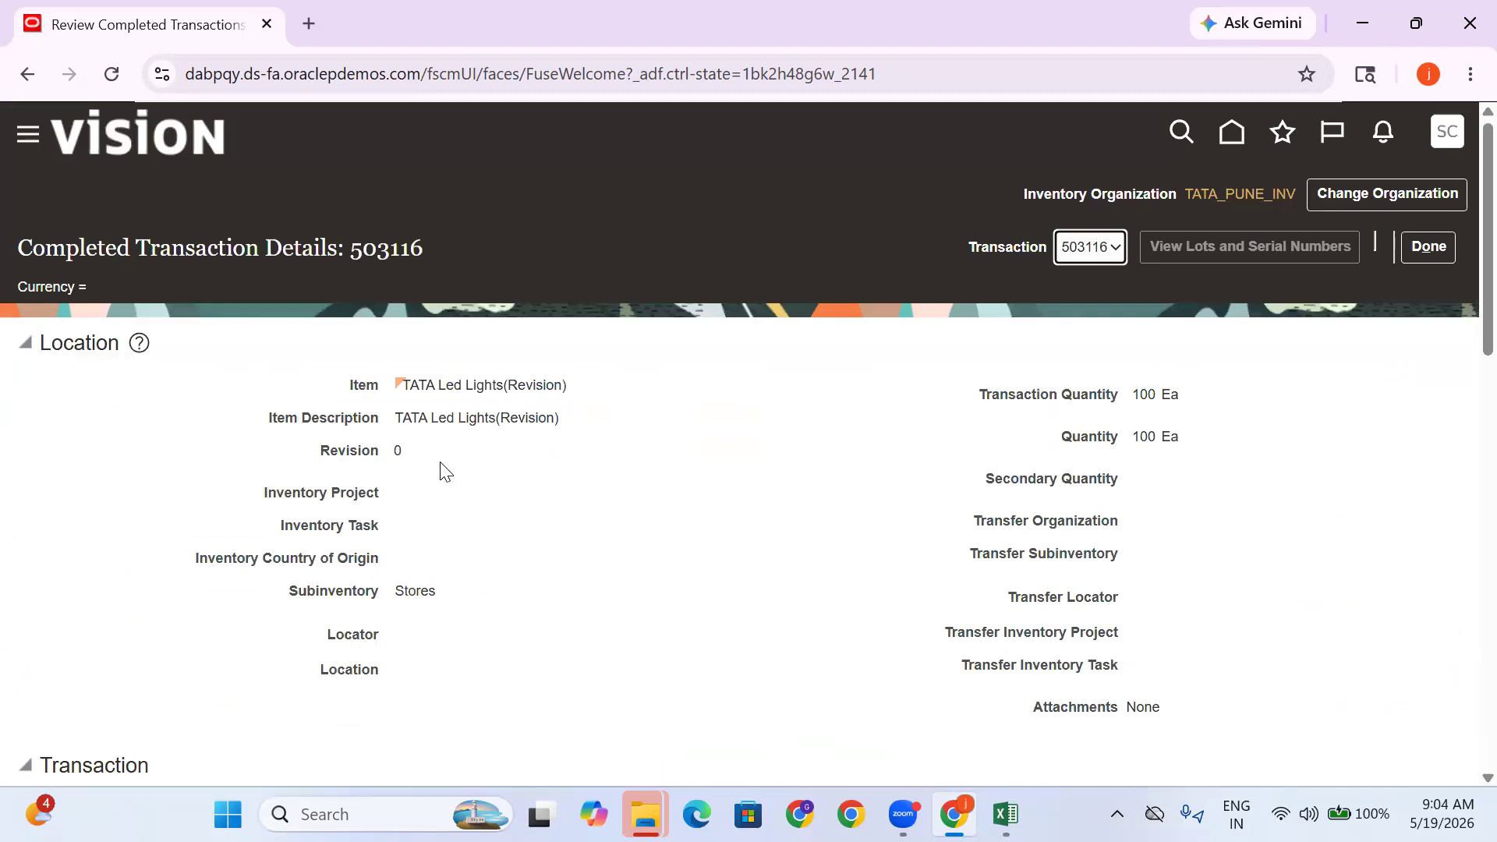
left_click_drag(440, 462, 236, 452)
left_click_drag(483, 465, 248, 442)
left_click(460, 478)
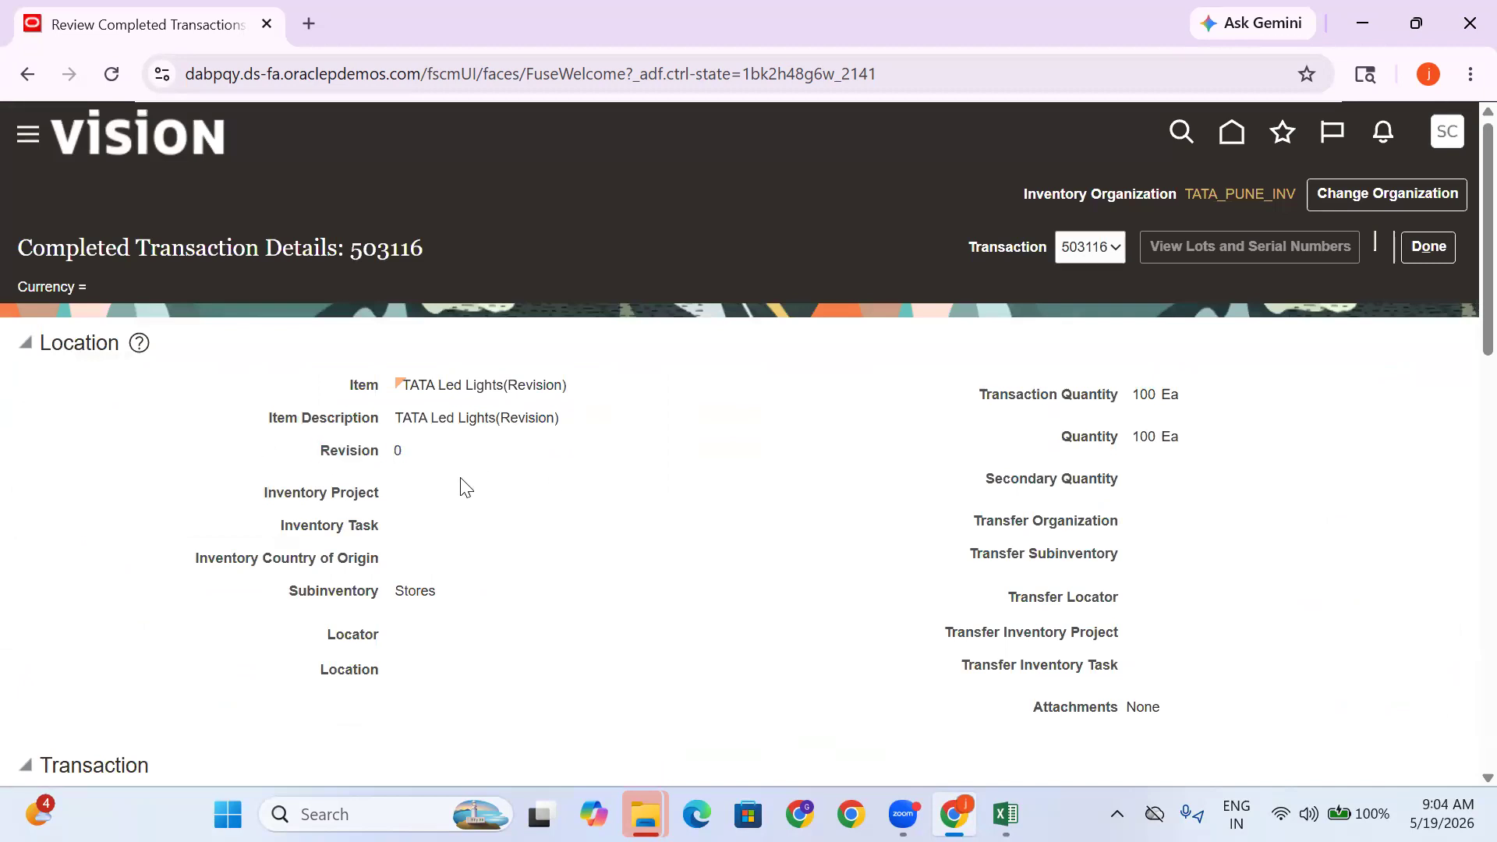
left_click_drag(431, 459, 244, 451)
left_click(442, 499)
left_click_drag(424, 454, 241, 452)
left_click(458, 481)
left_click_drag(422, 453, 269, 457)
left_click(458, 506)
left_click(1429, 247)
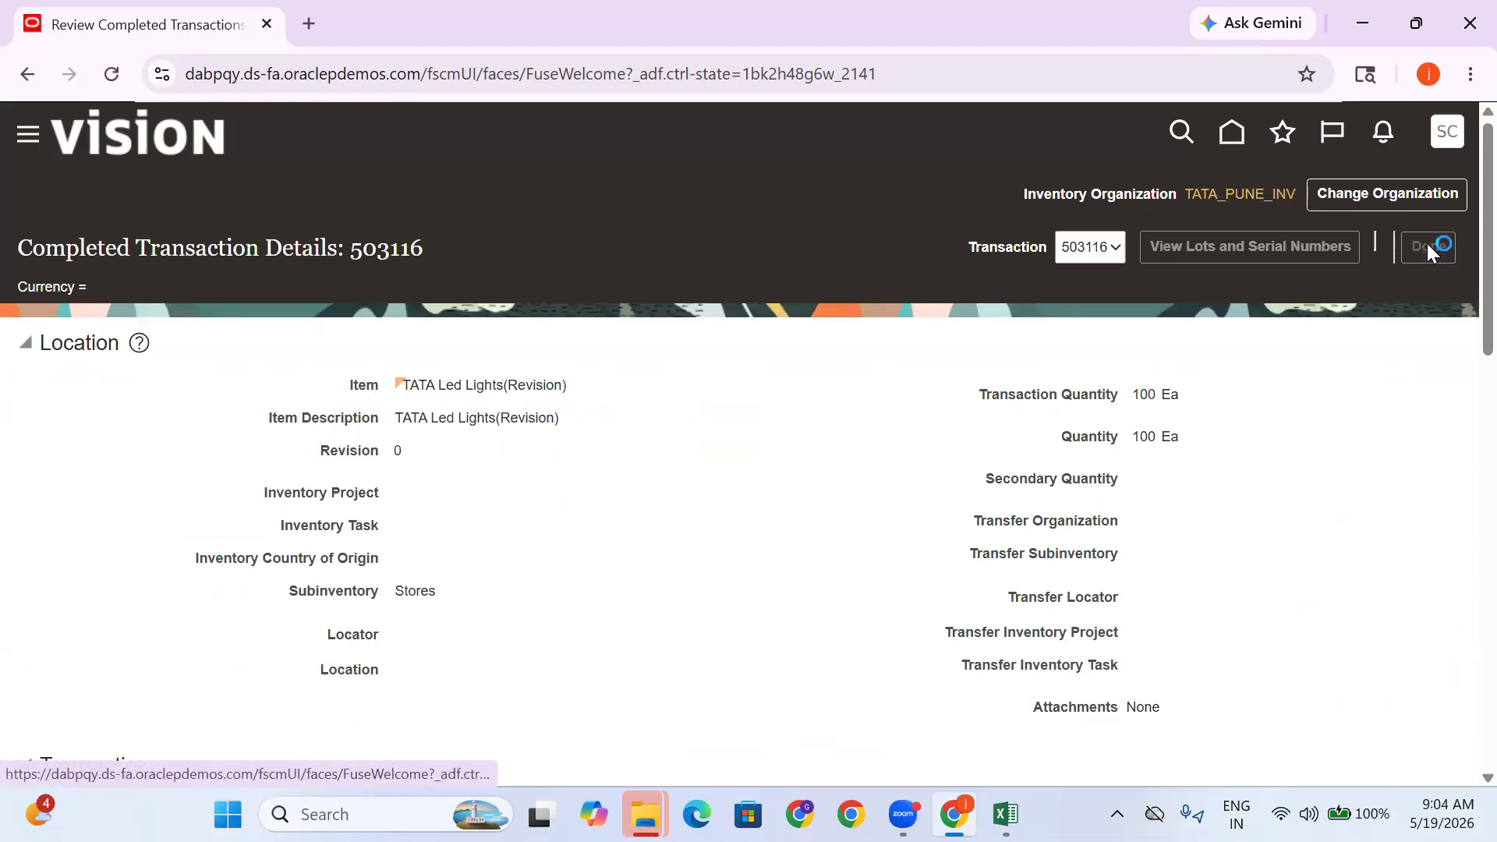
left_click(1433, 251)
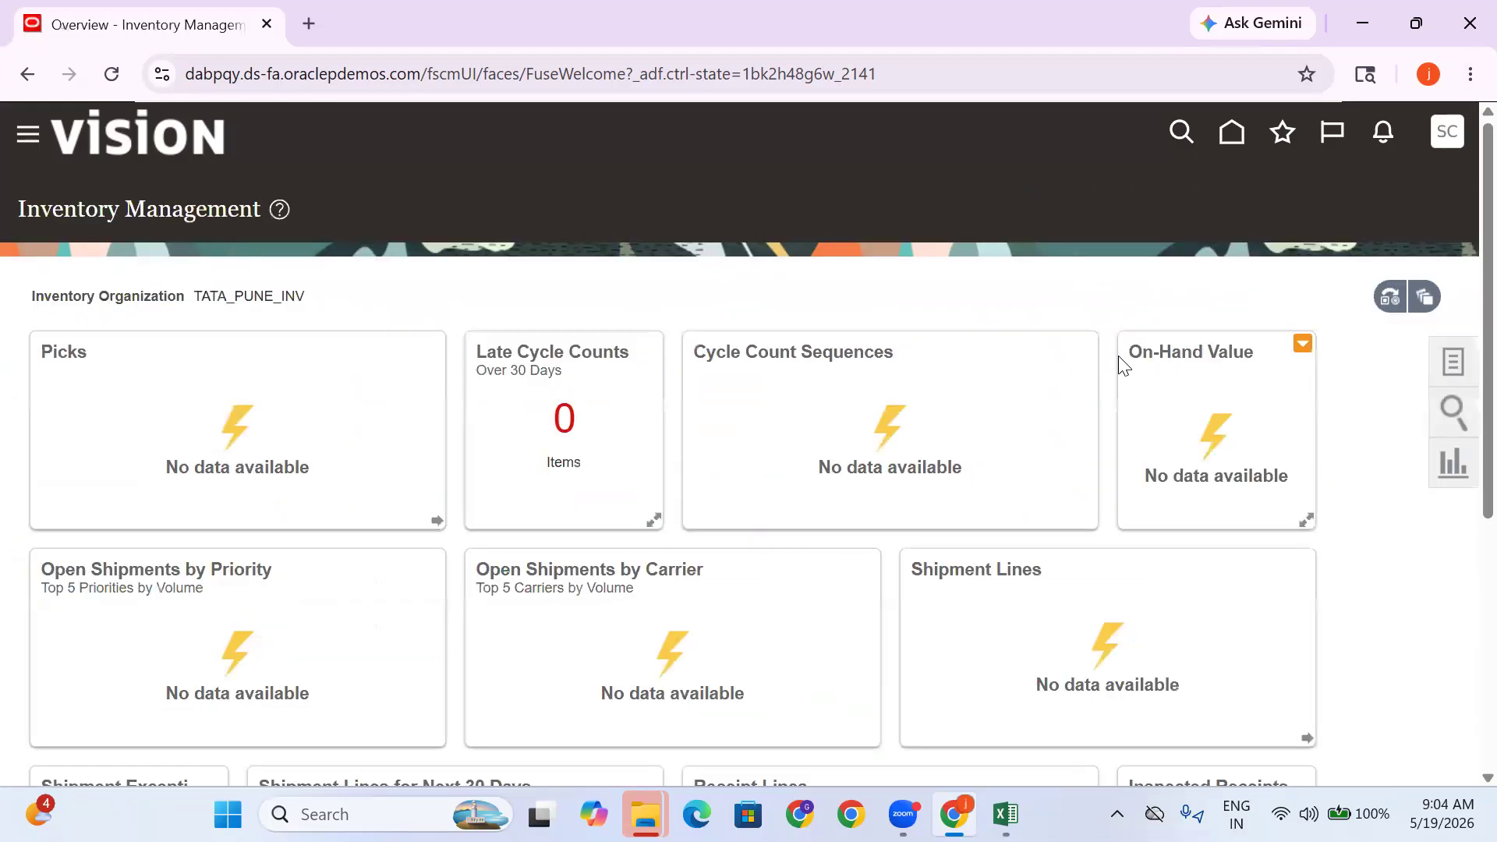
left_click(1449, 137)
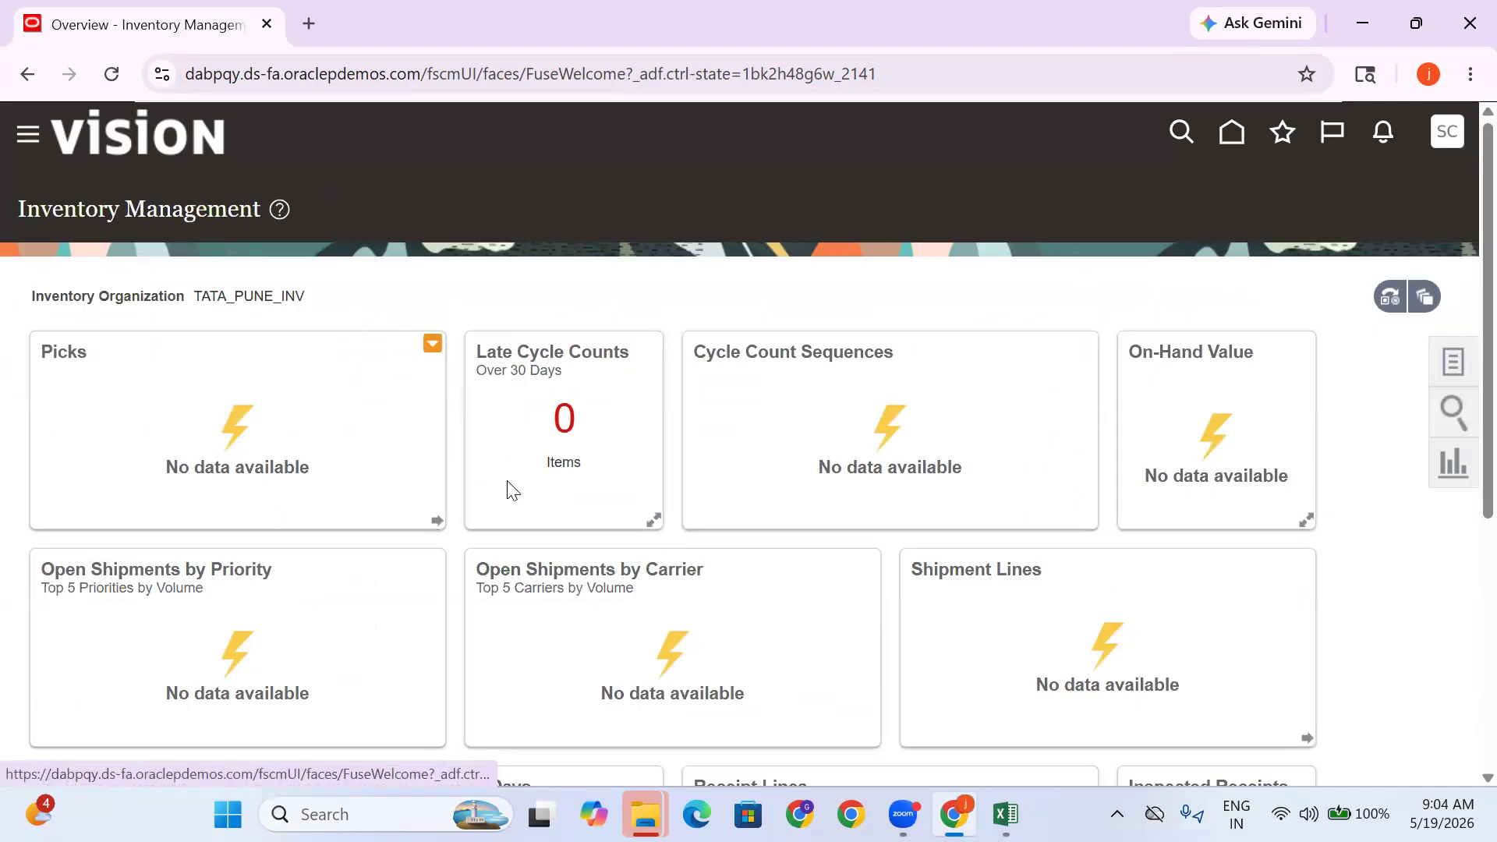
Open the Manufacturing and Supply Chain Materials Management setup and select the Facilities functional area
left_click(1054, 483)
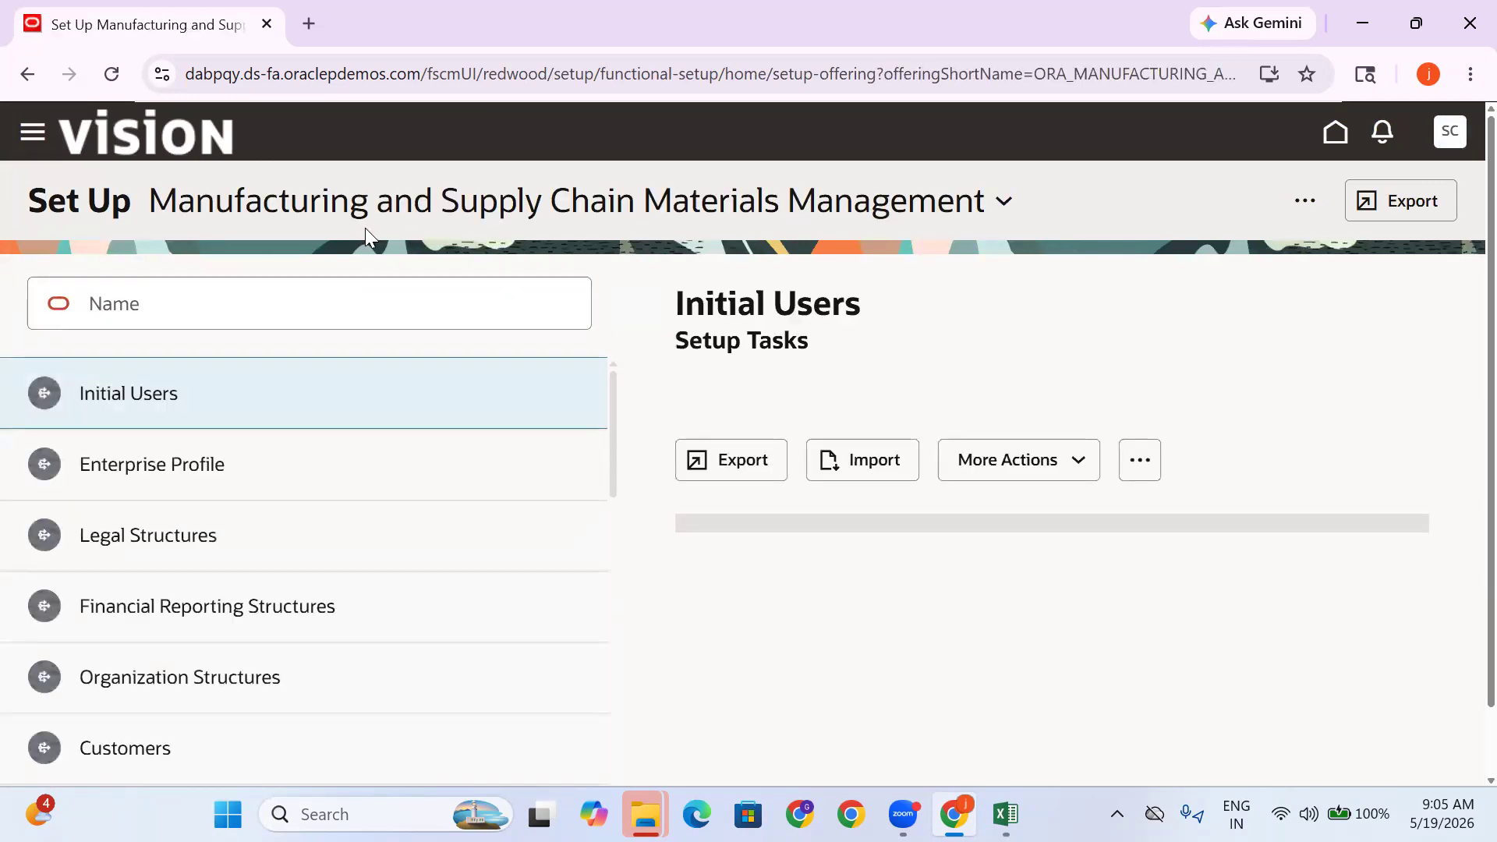
scroll(270, 465, "down", 3)
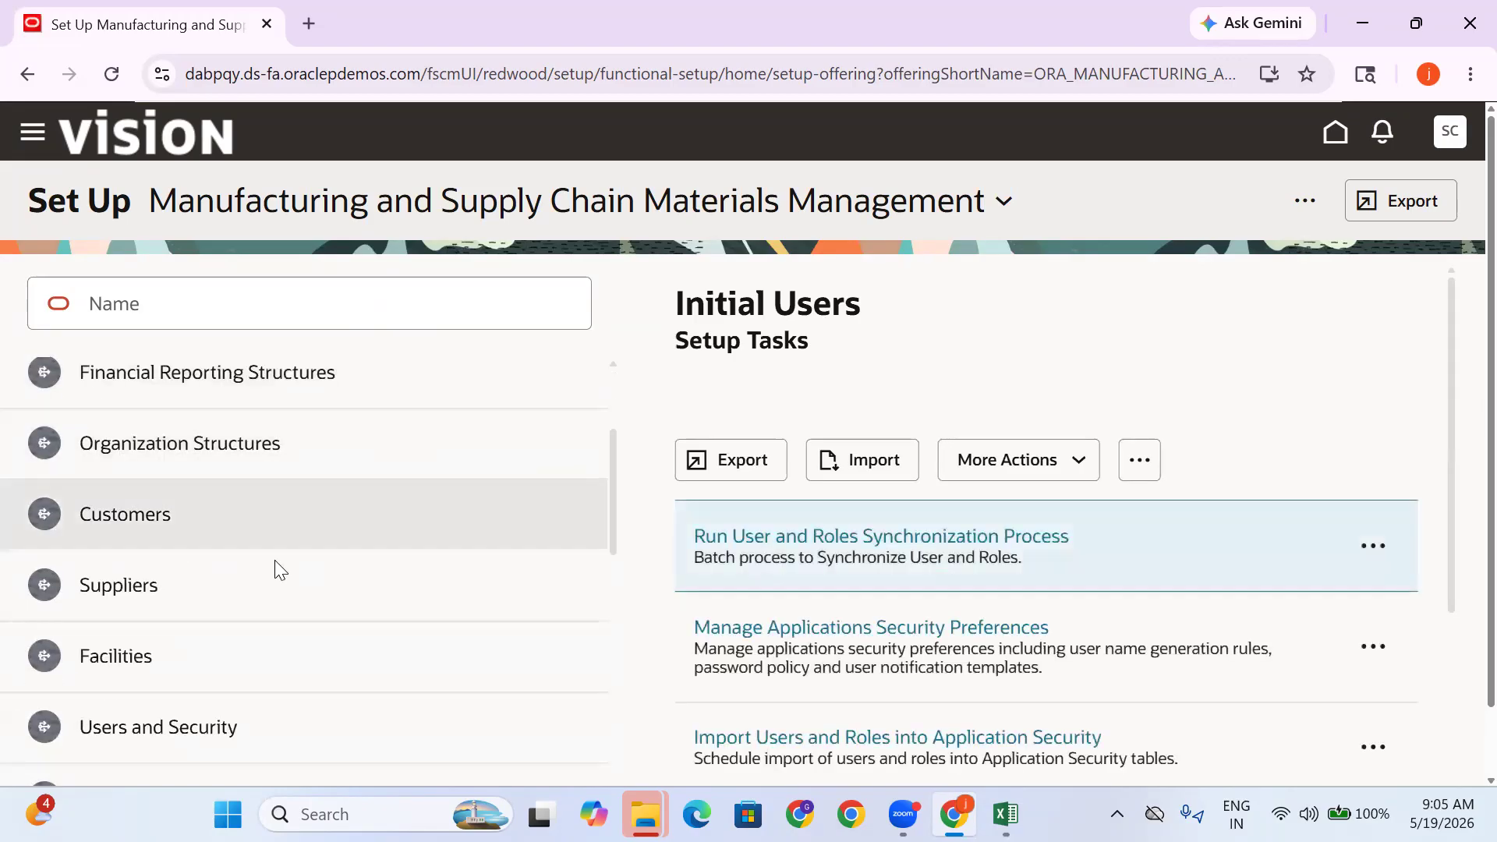
scroll(225, 628, "down", 3)
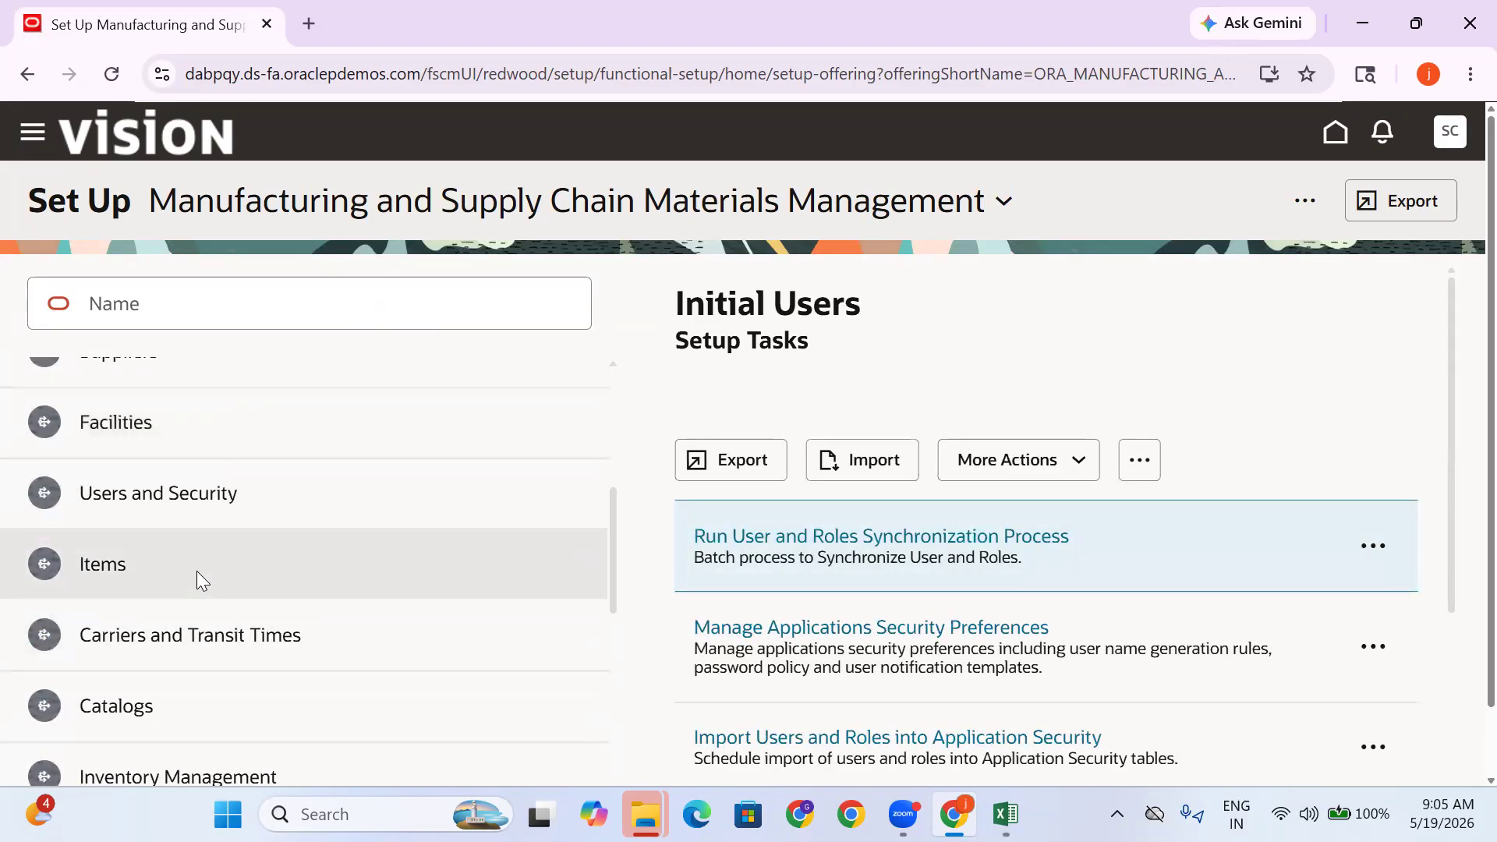
scroll(197, 571, "up", 3)
scroll(196, 571, "down", 2)
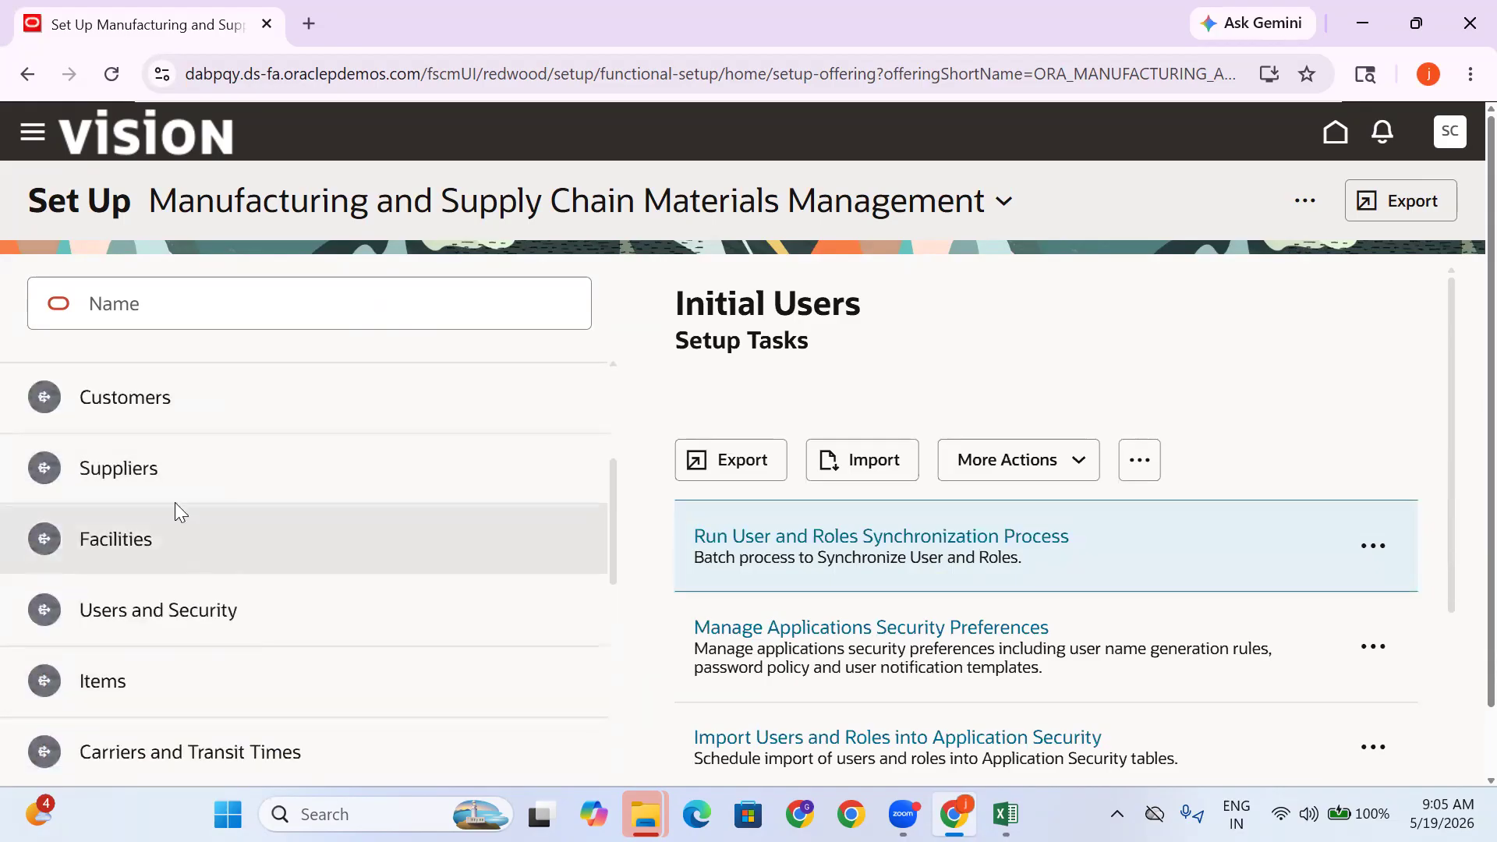
left_click(174, 531)
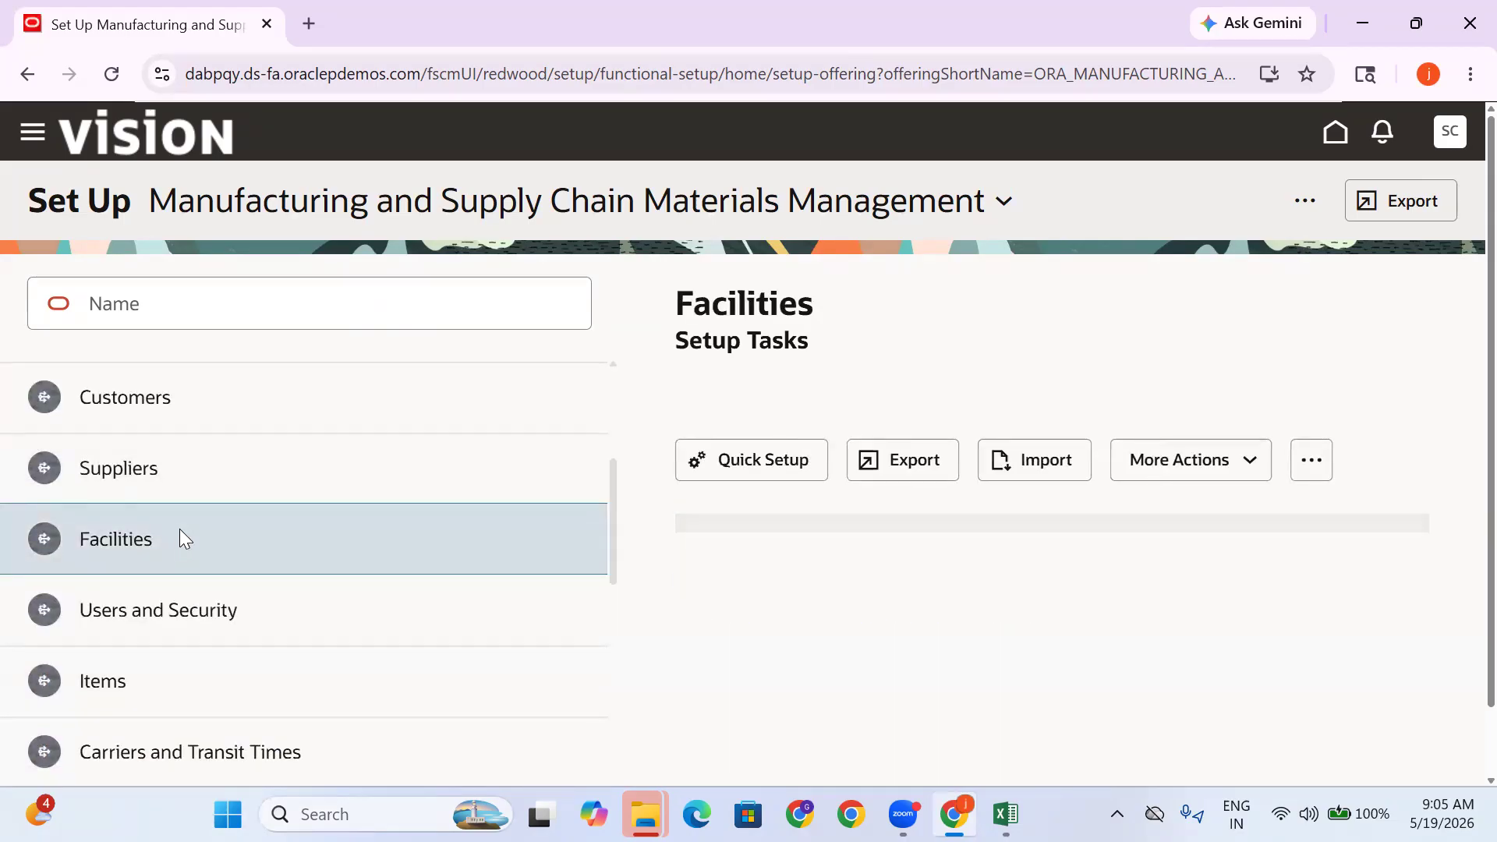
Open the Manage Inventory Organizations task from the Facilities setup tasks
scroll(1149, 596, "down", 2)
scroll(1149, 594, "down", 8)
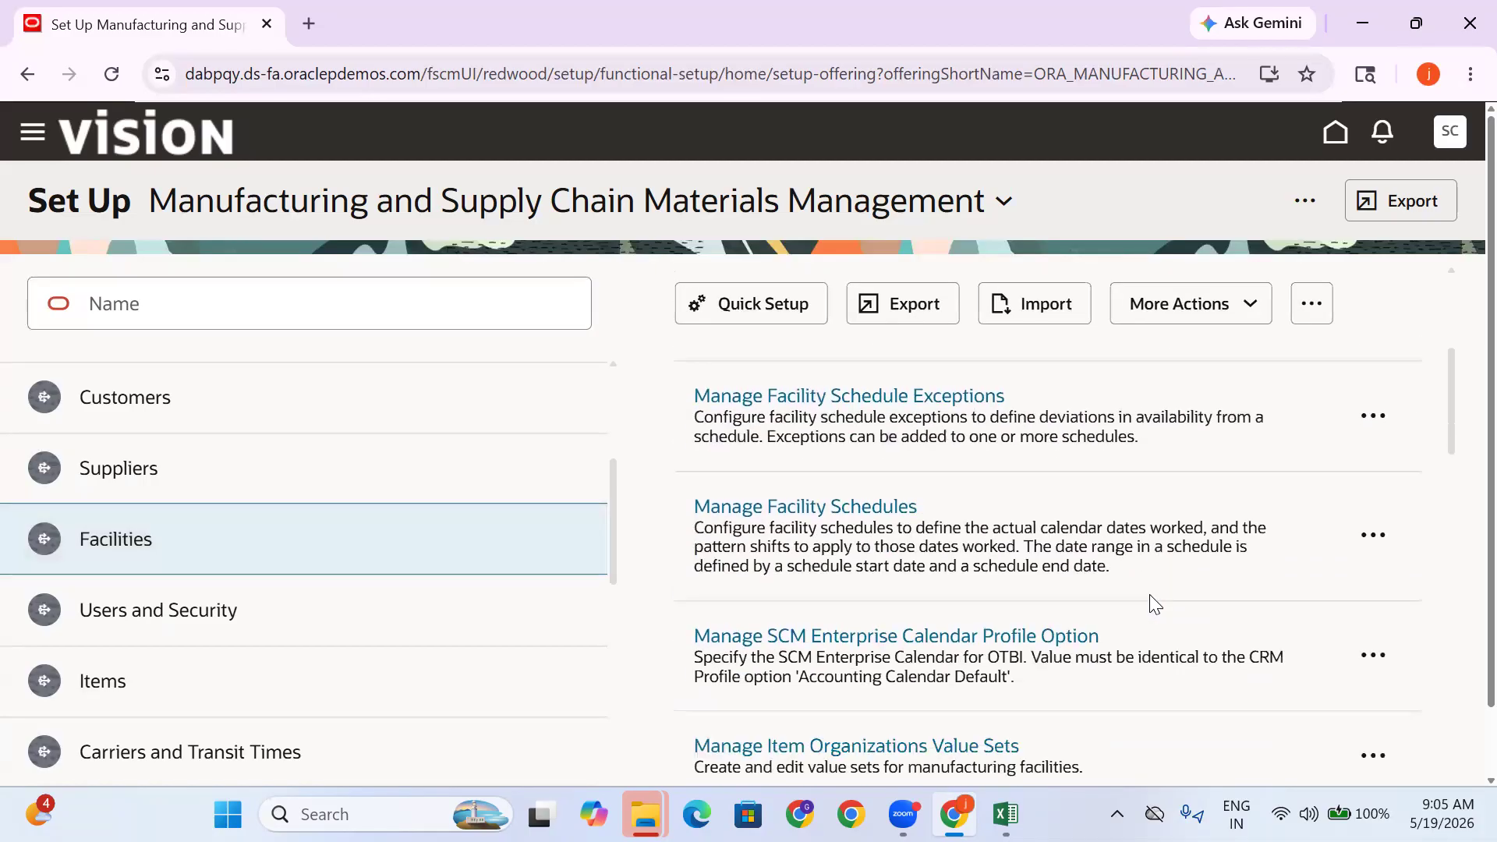
scroll(941, 592, "down", 4)
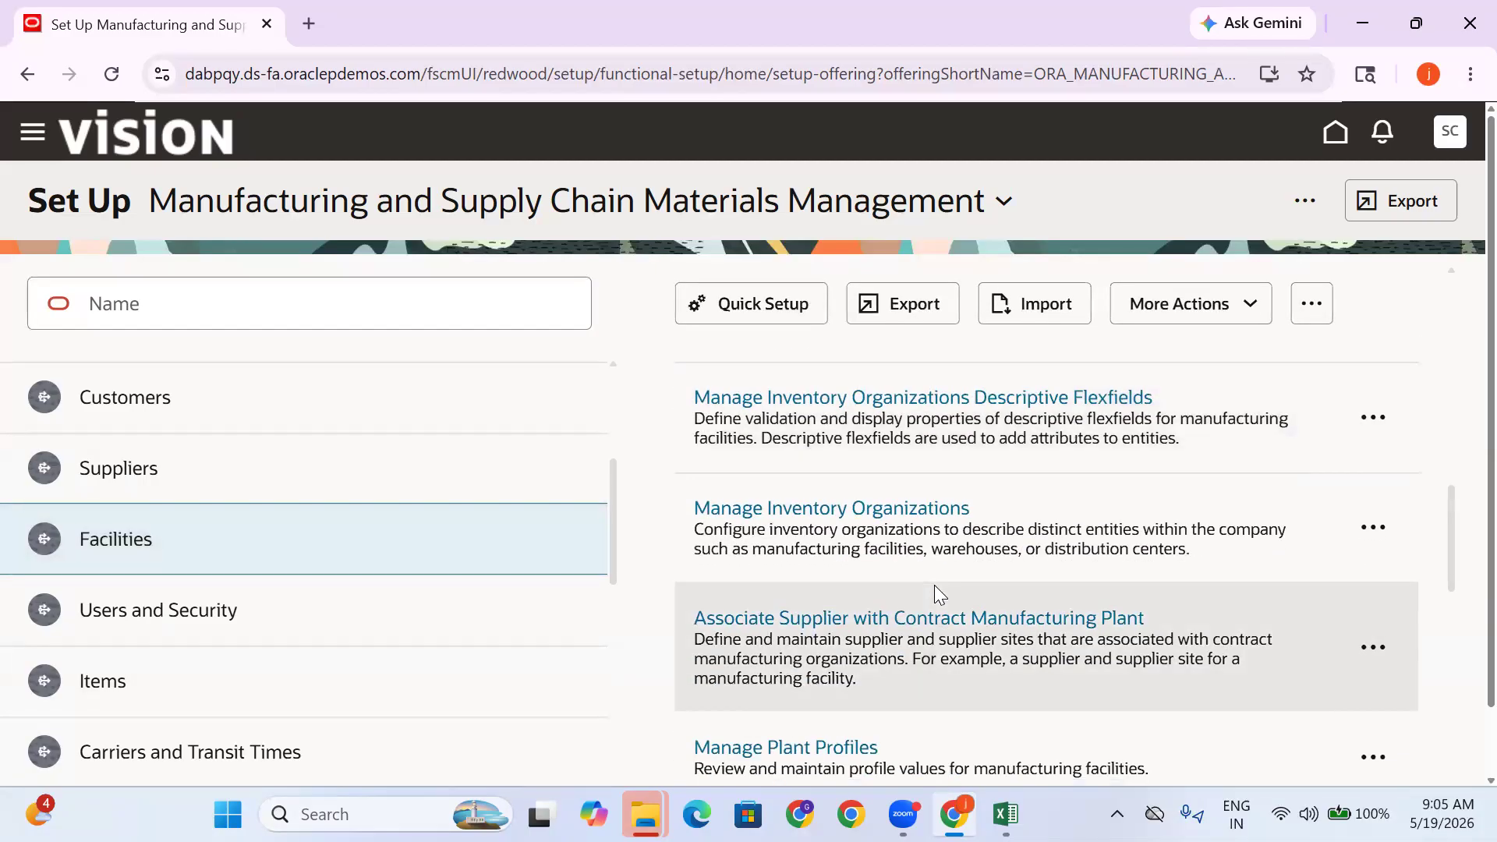
scroll(914, 555, "down", 1)
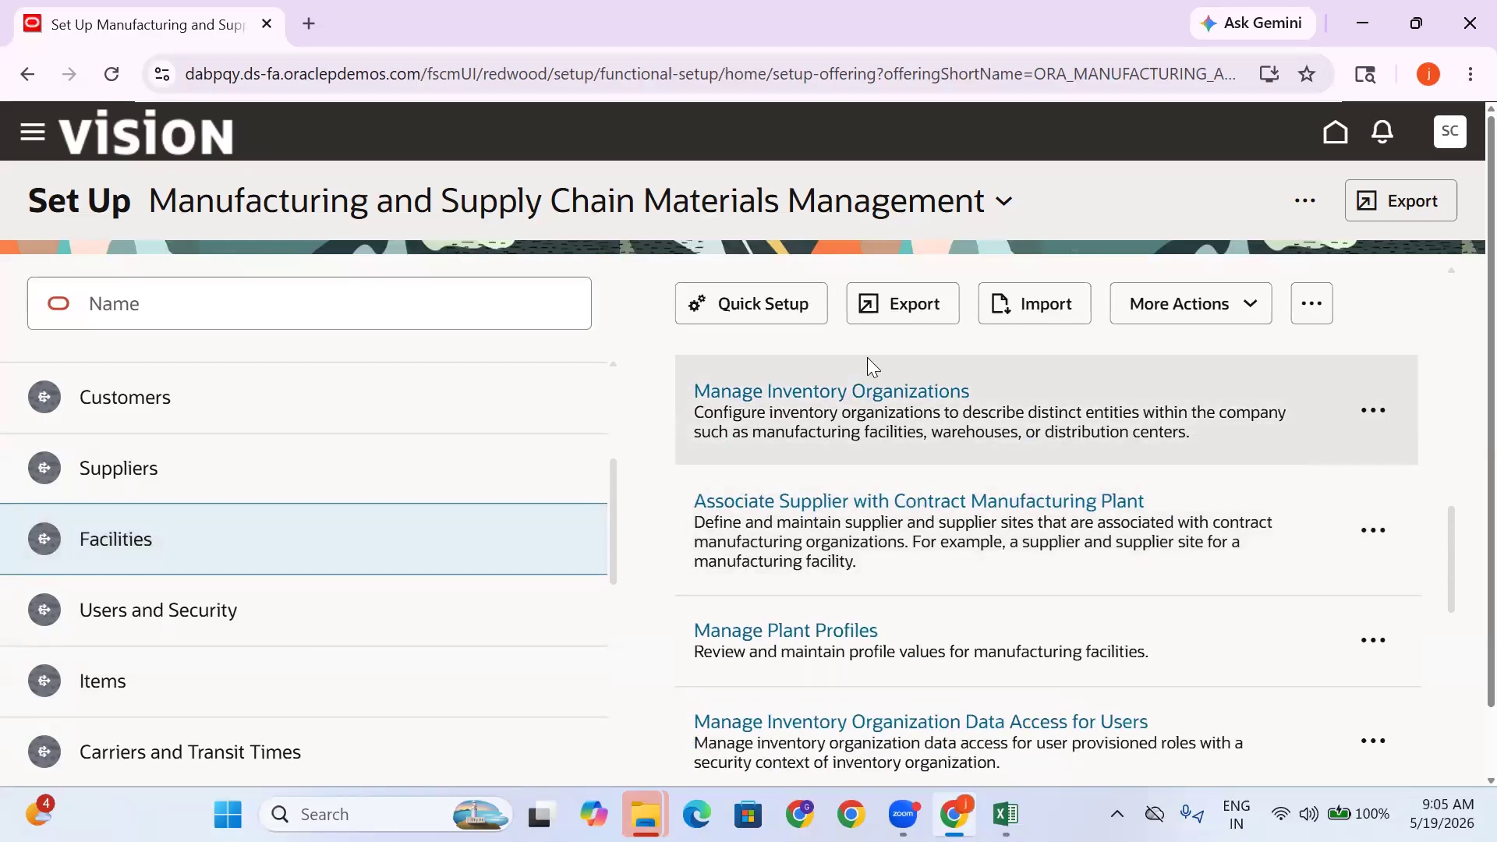
left_click(857, 394)
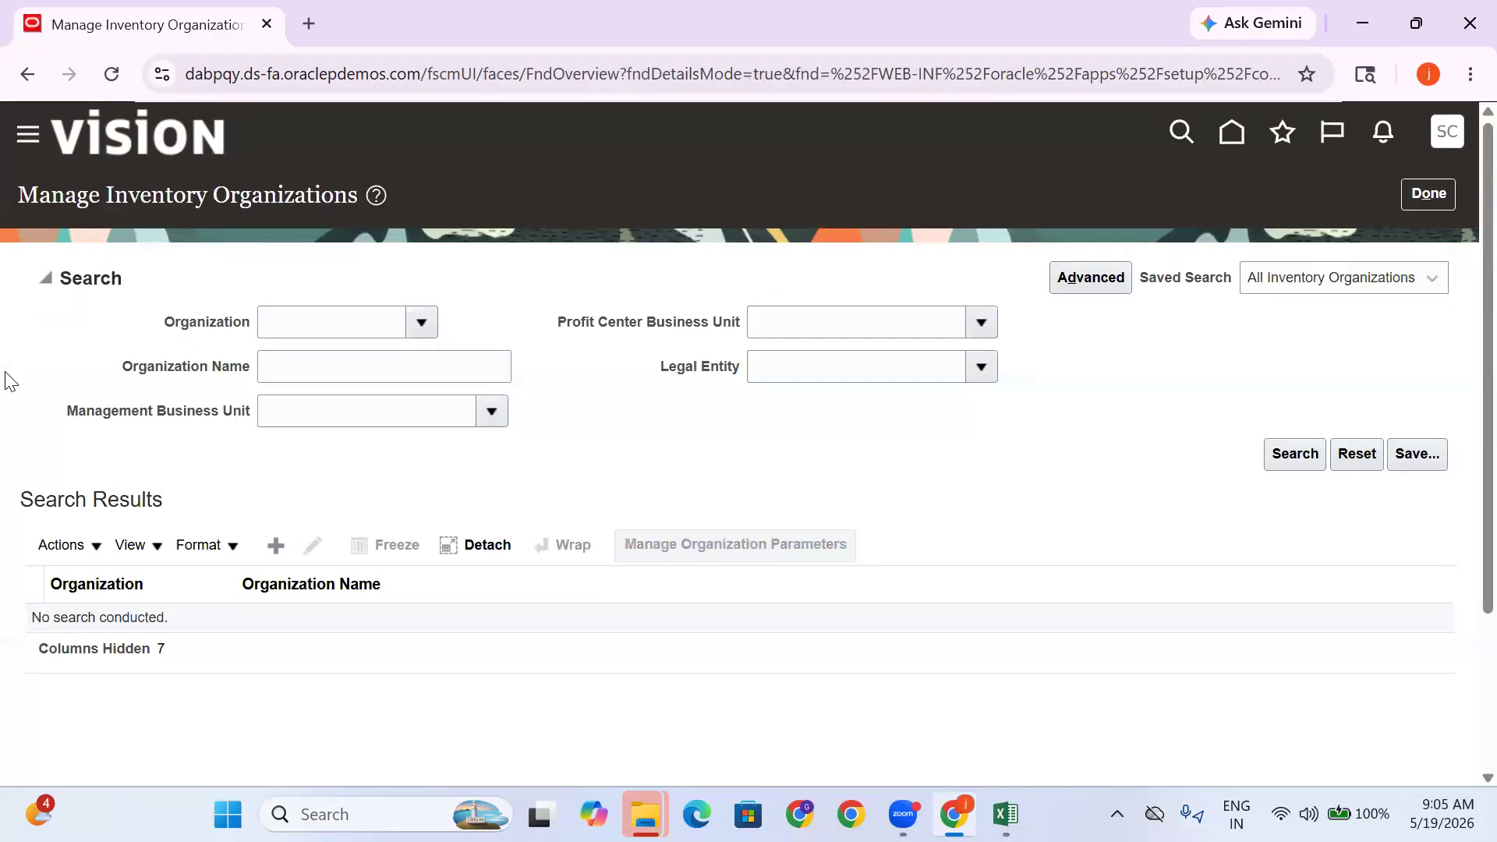
Search inventory organizations by the name TATA and open the organization parameters of TATA_PUNE_INV
left_click(326, 371)
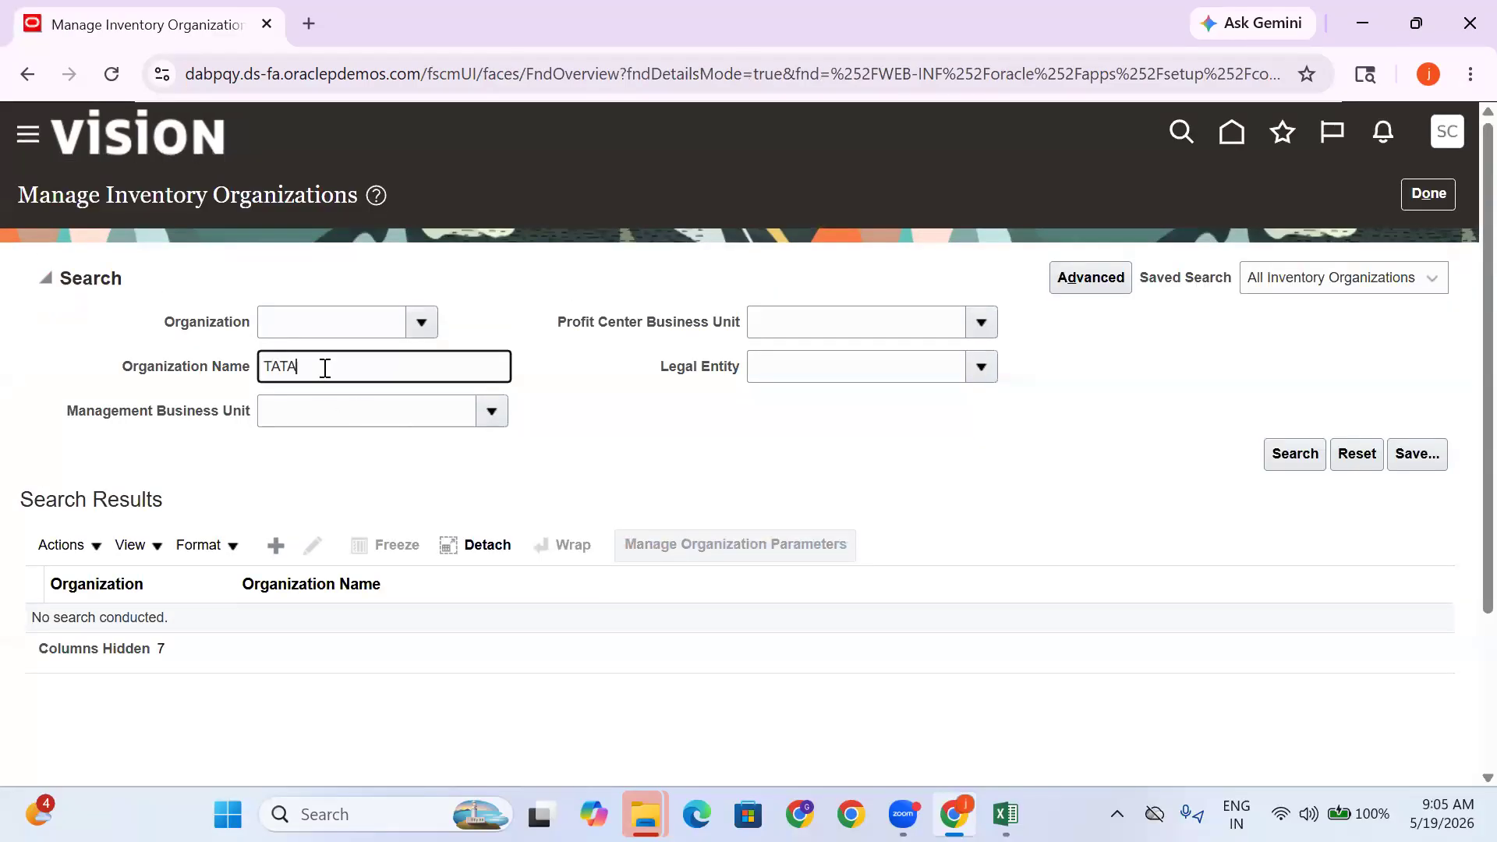
type("TATA")
key("Return")
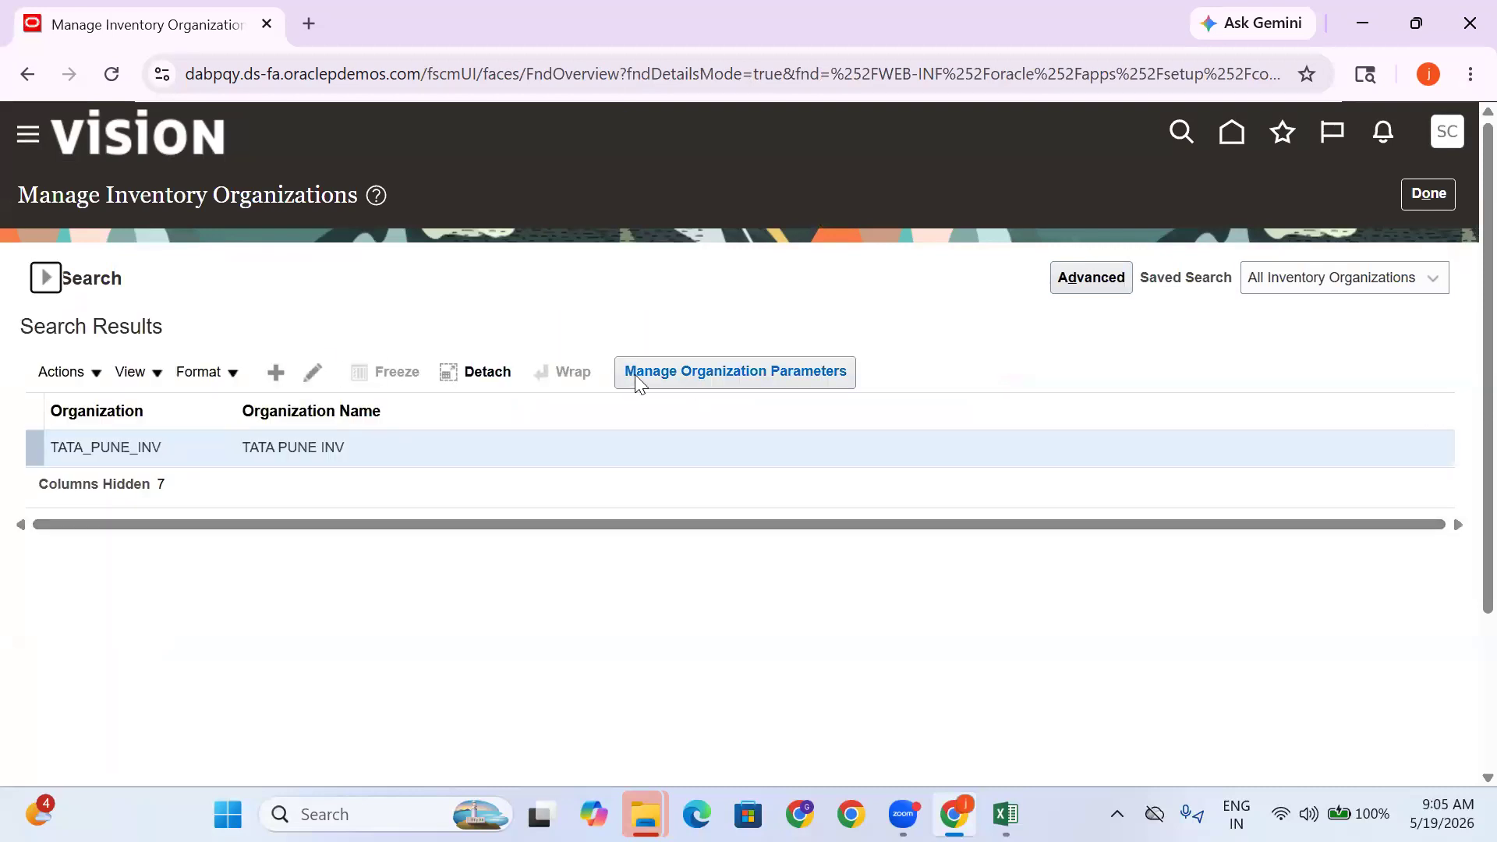
left_click(717, 368)
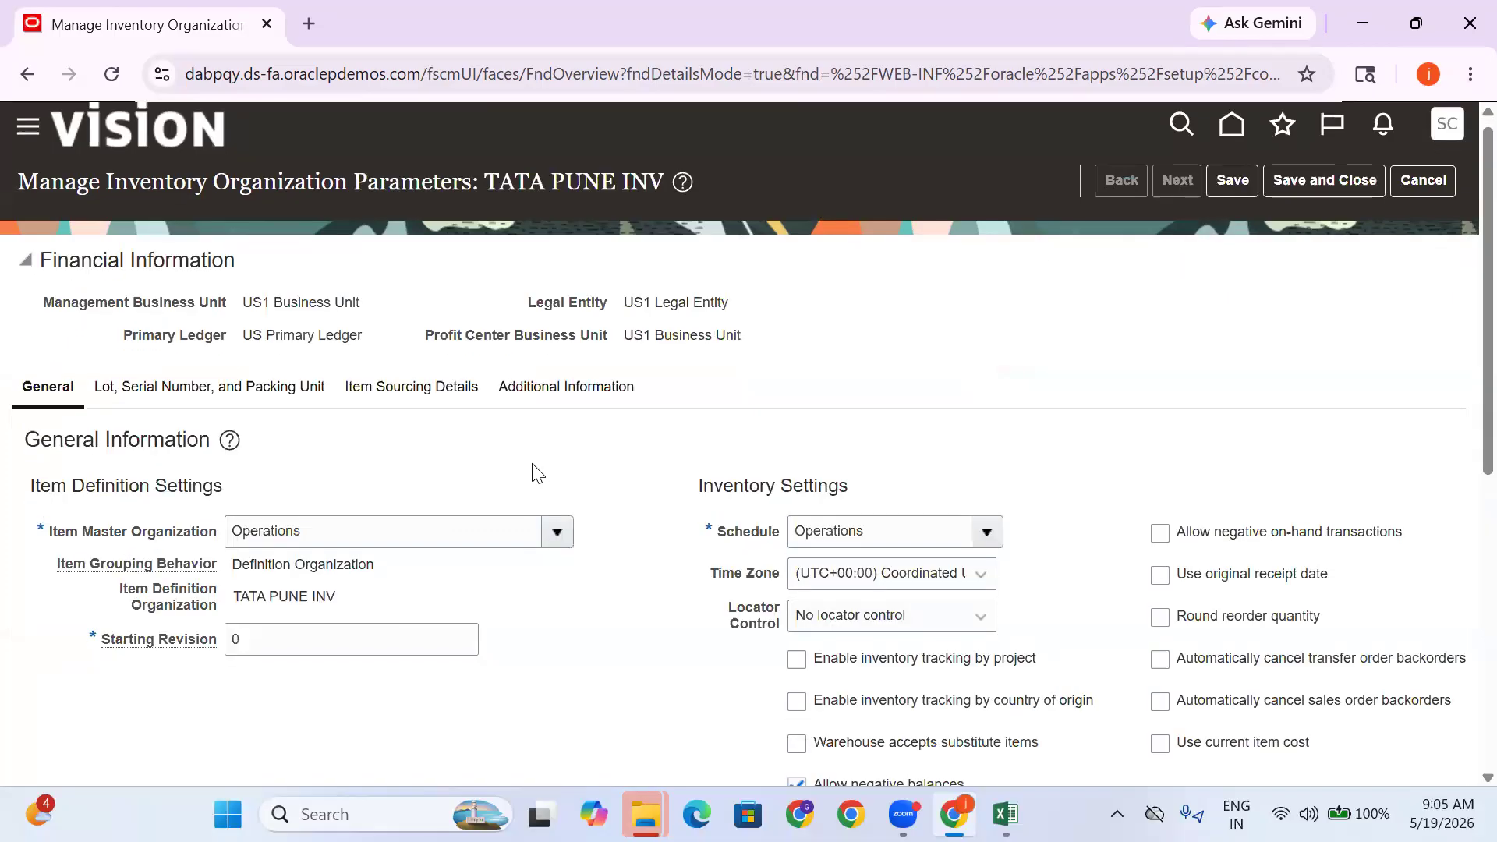
Set TATA PUNE INV's Starting Revision to A, save the parameters, and return to the Facilities setup tasks
scroll(538, 473, "down", 3)
left_click(262, 416)
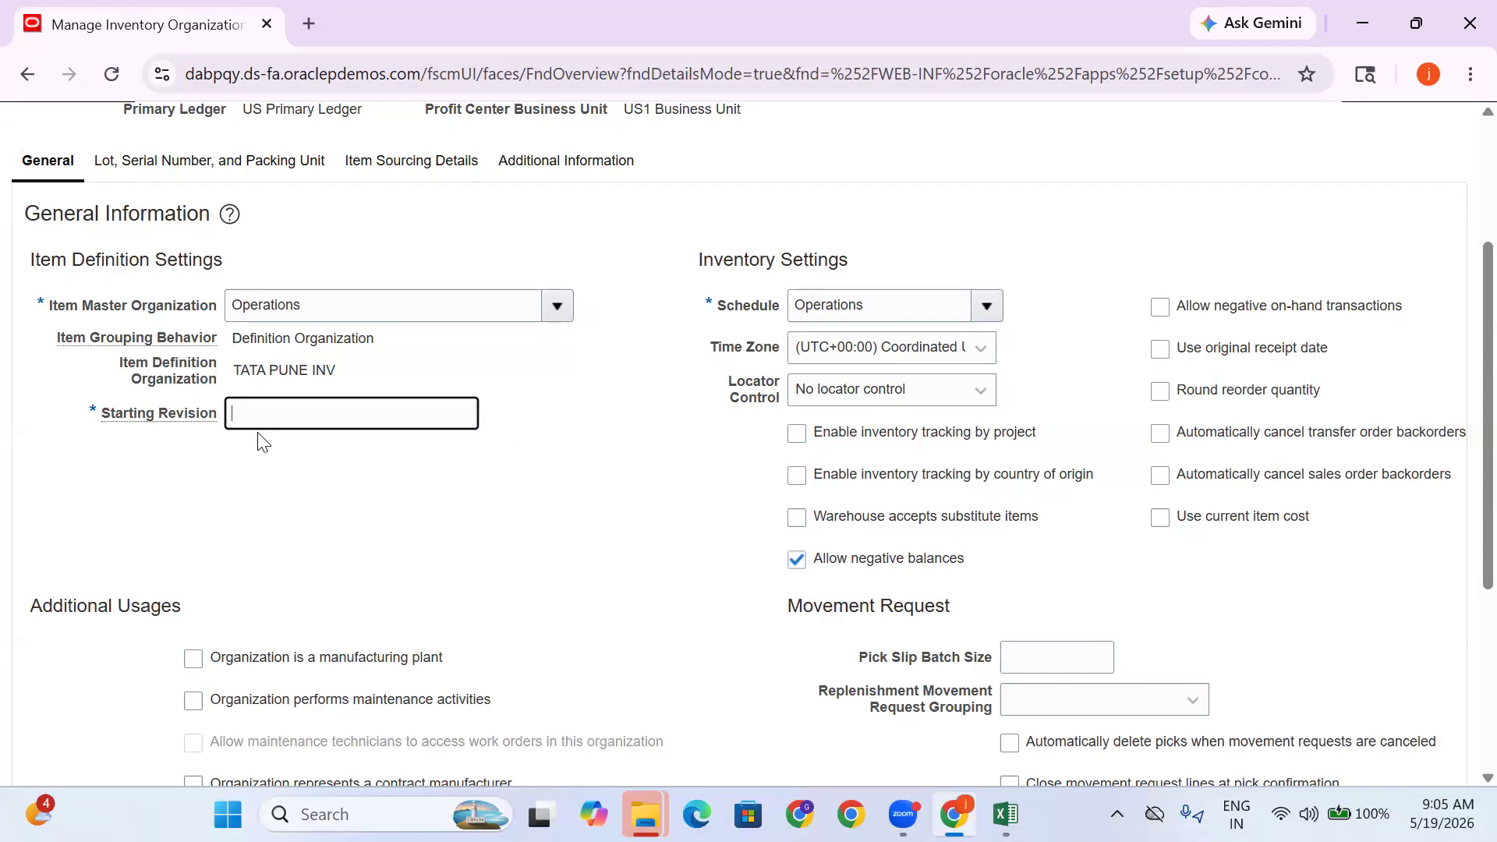
left_click(354, 489)
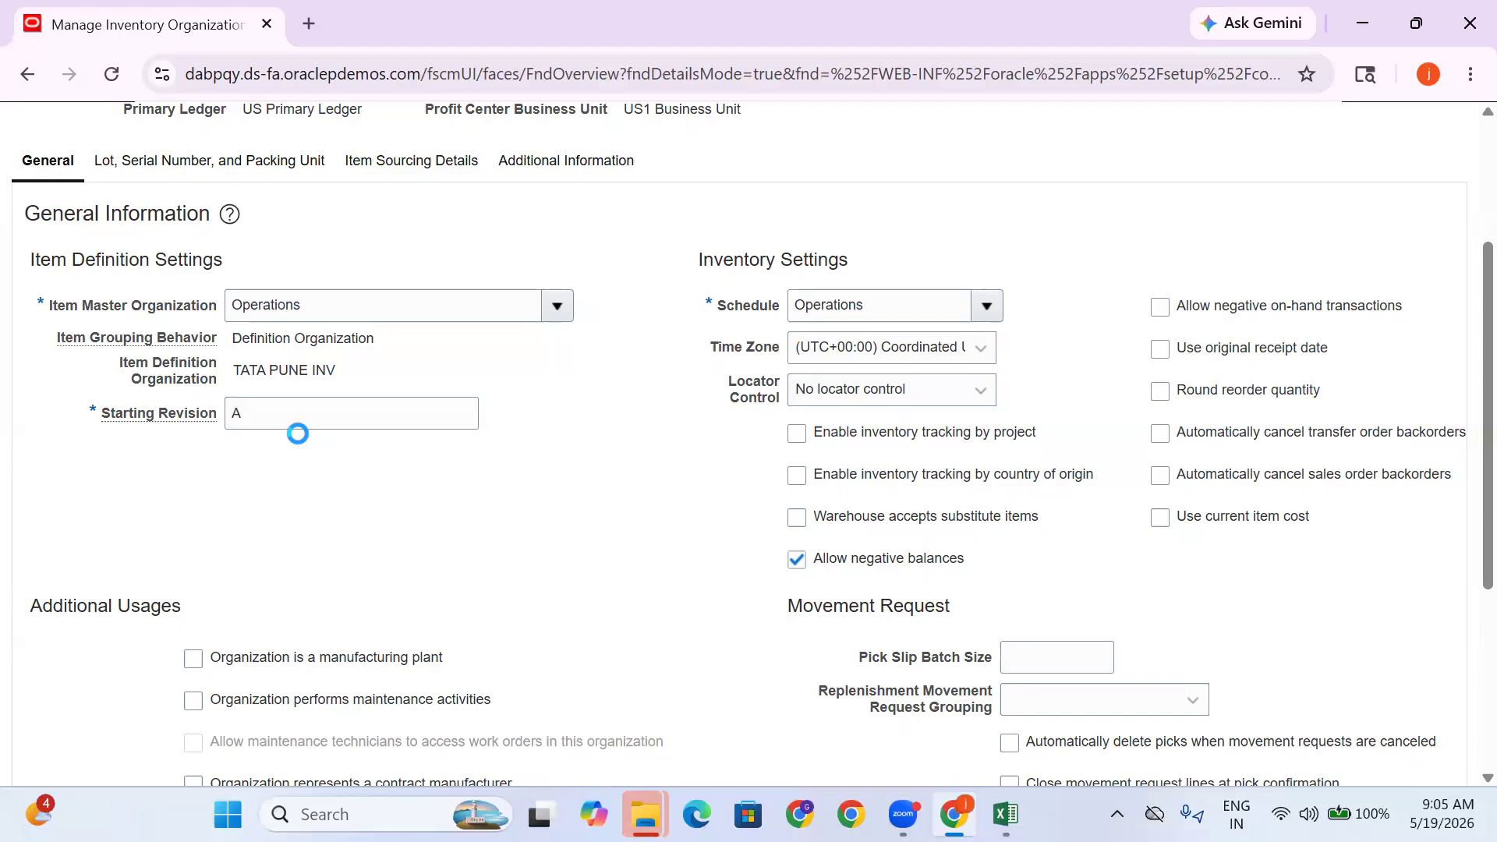
left_click_drag(274, 419, 129, 424)
left_click(361, 520)
scroll(593, 577, "up", 3)
left_click_drag(296, 647, 140, 655)
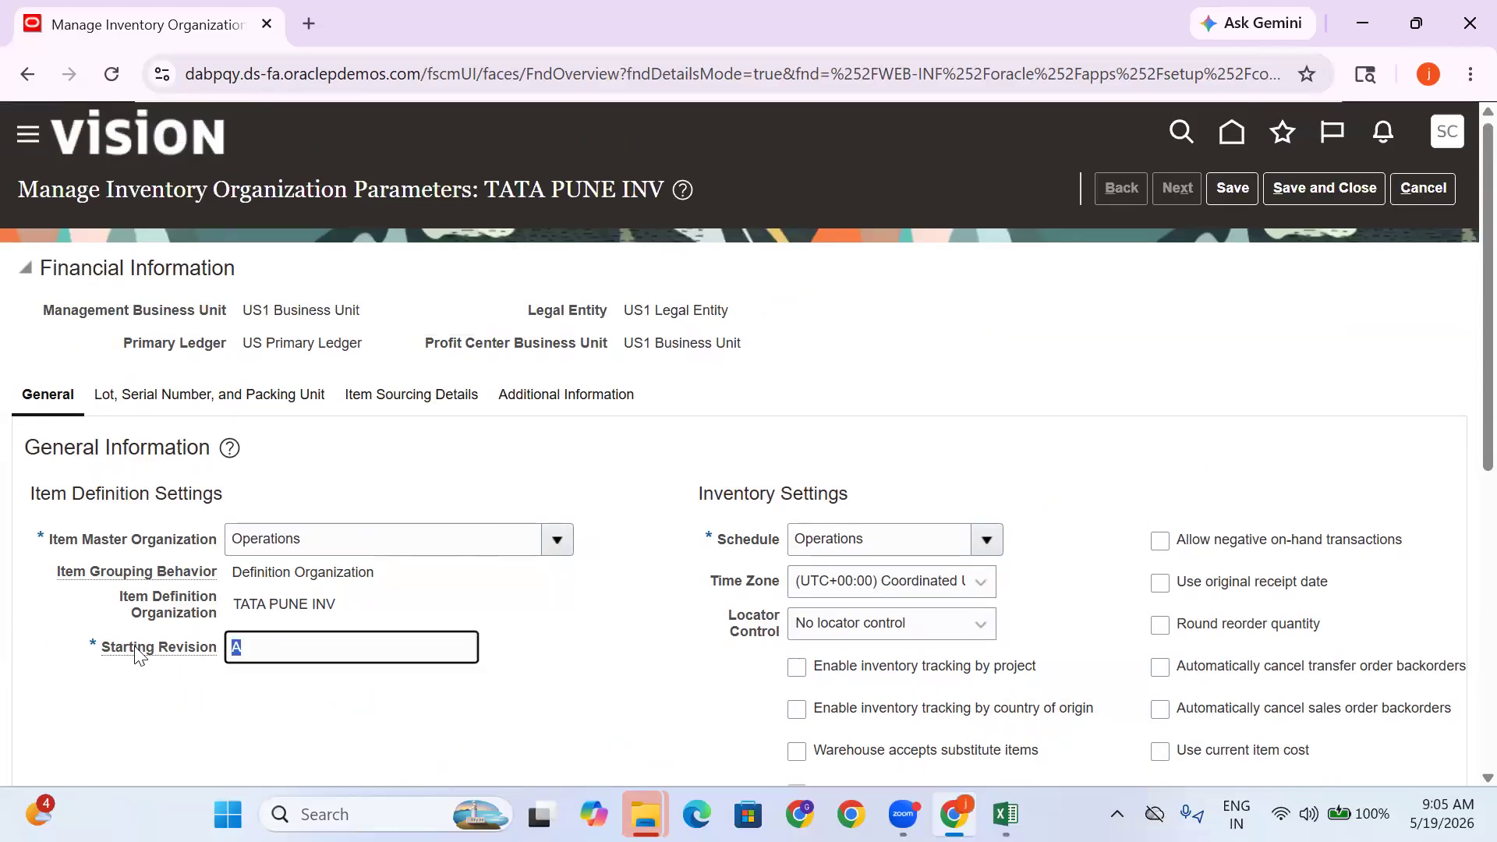
left_click(1246, 189)
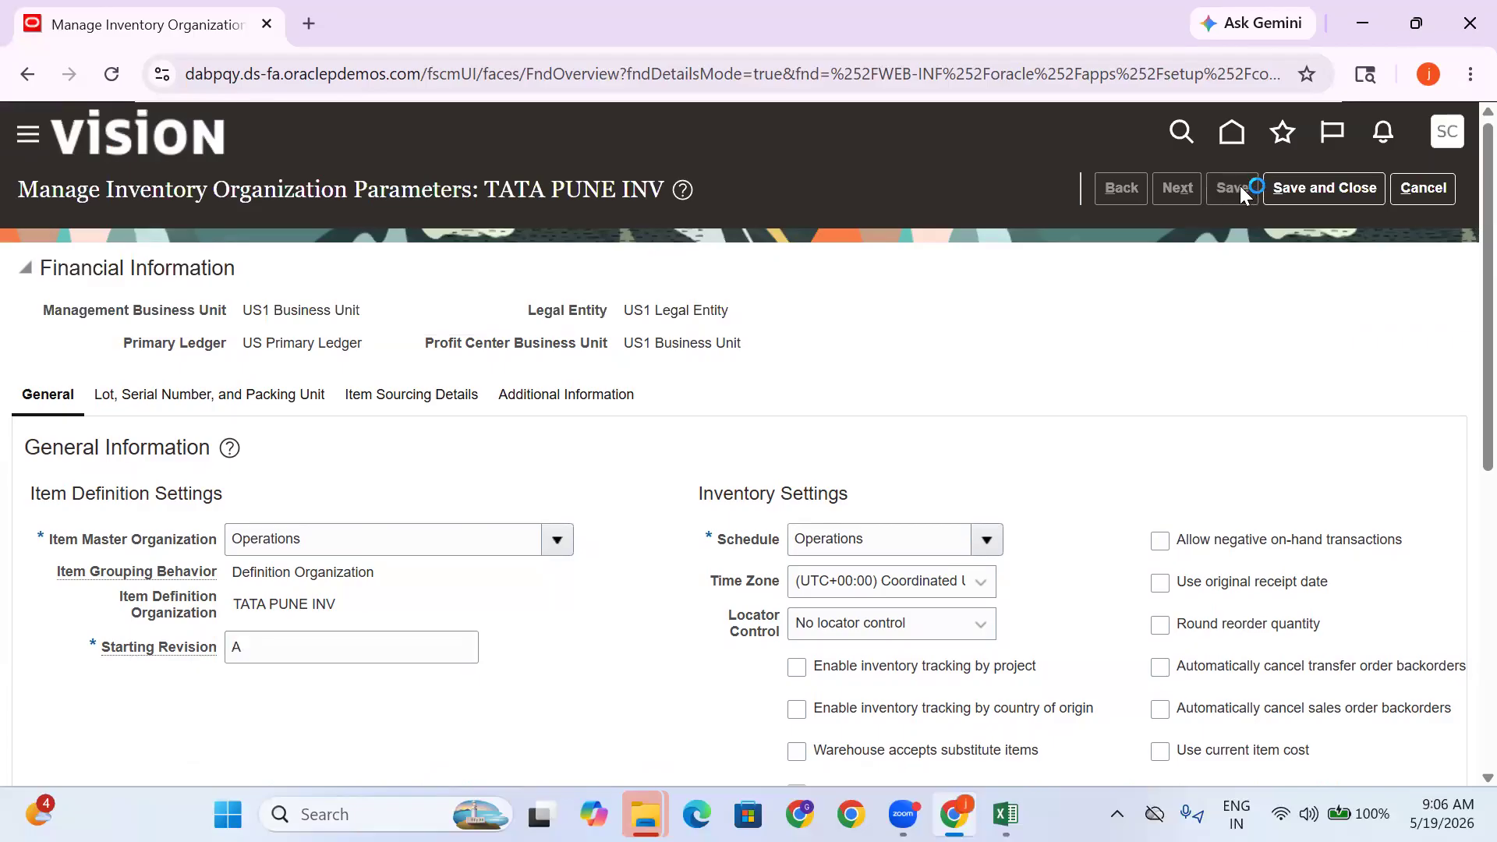
left_click(1312, 192)
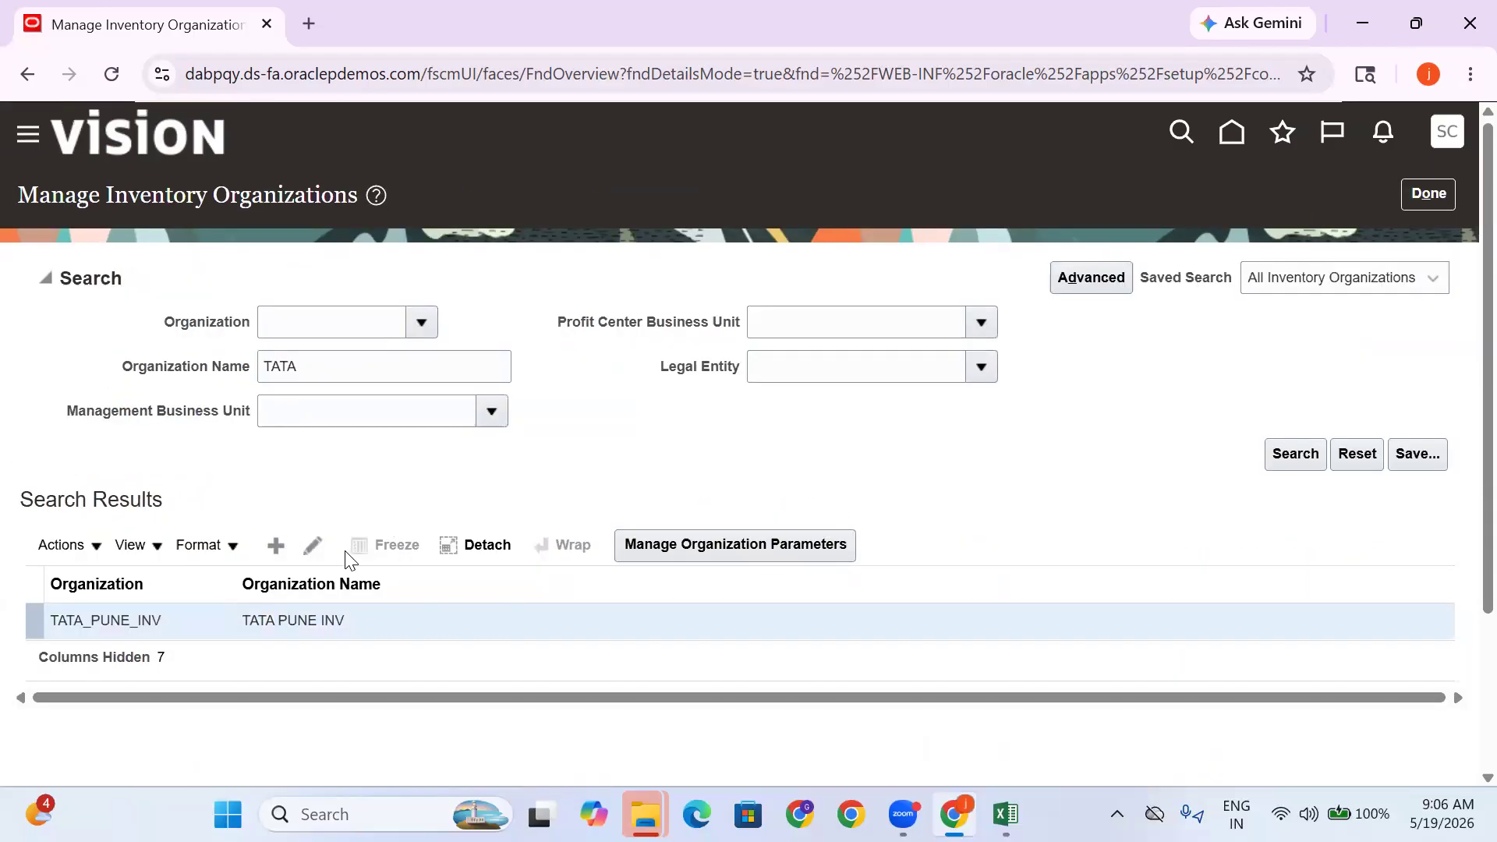
left_click(1420, 203)
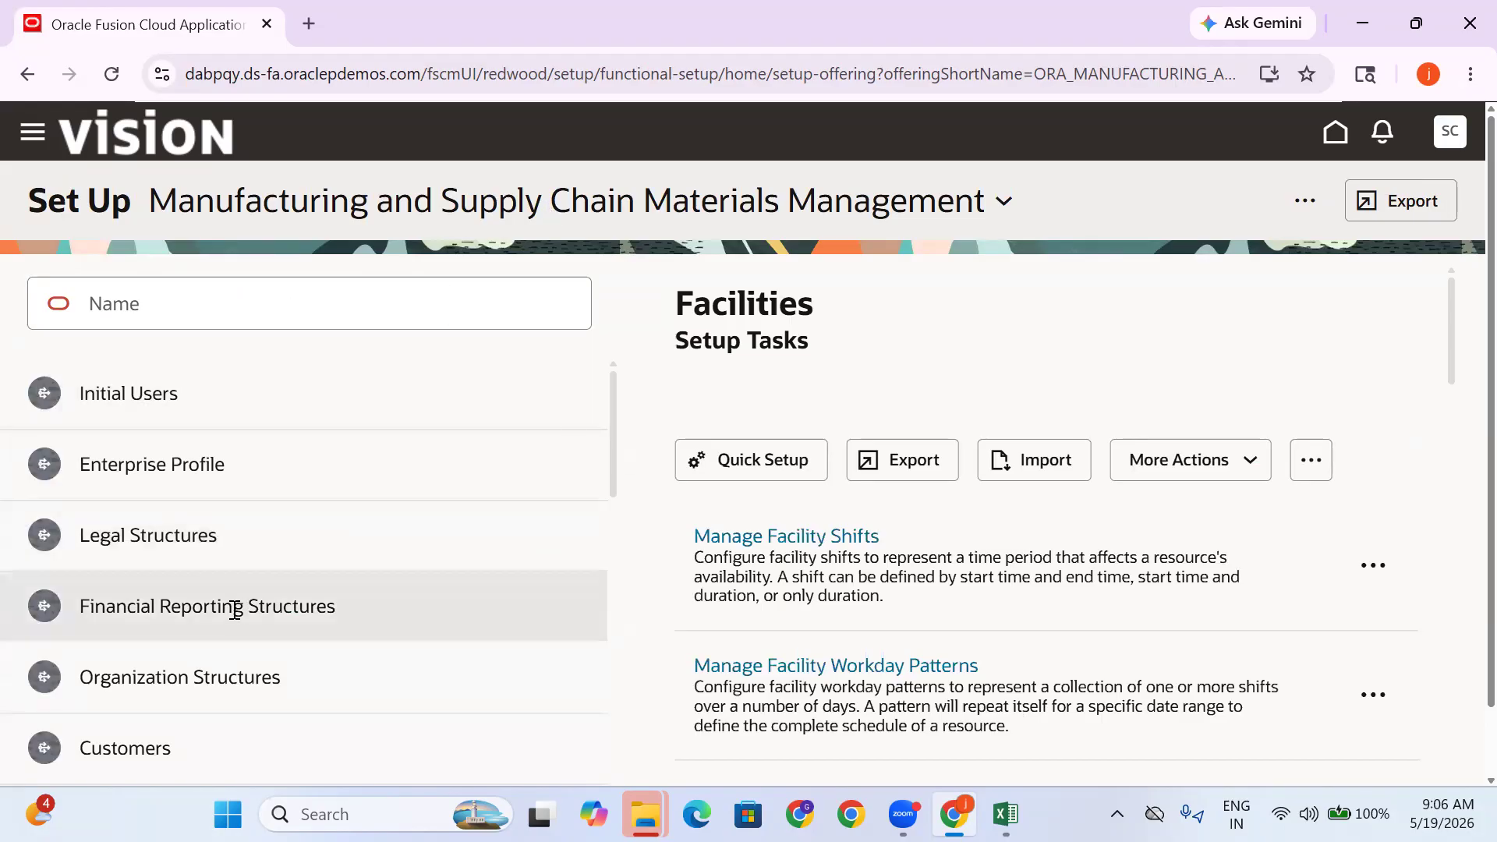
Switch the setup offering to Product Management and select the Item Organizations functional area
left_click(543, 207)
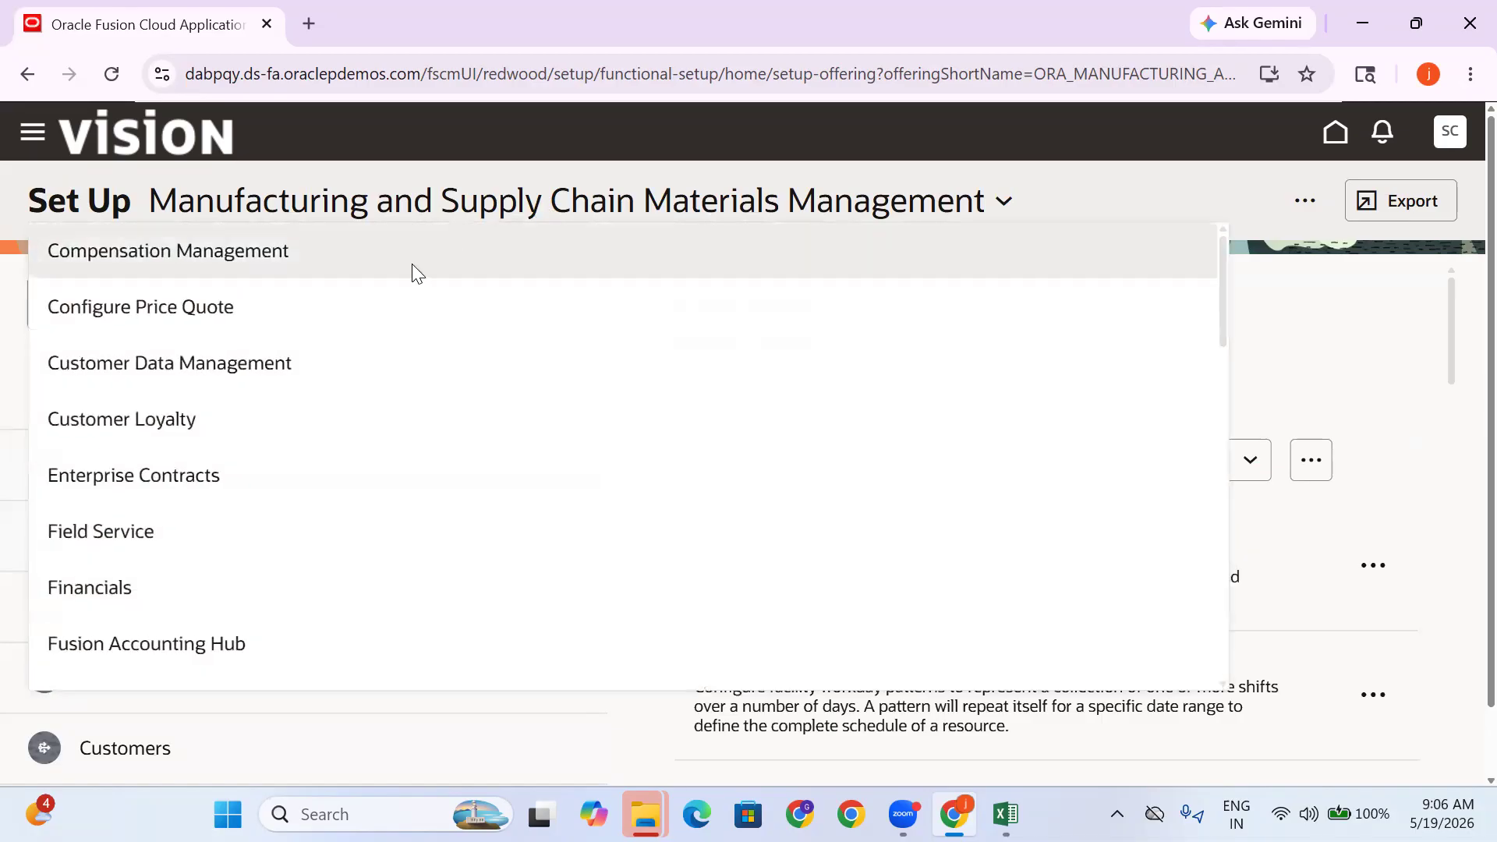
scroll(156, 499, "down", 1)
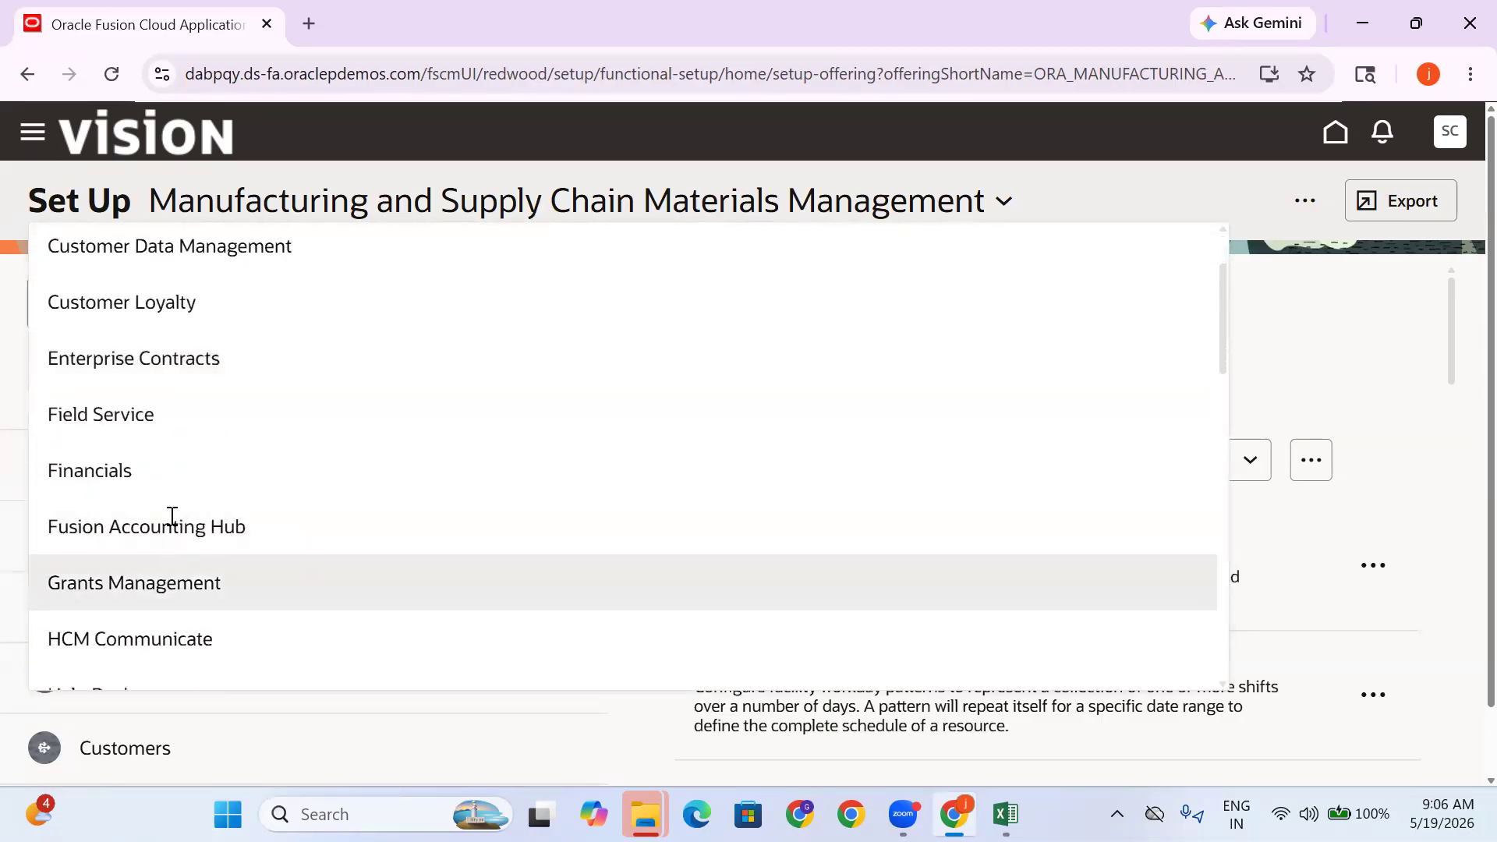
scroll(168, 502, "down", 3)
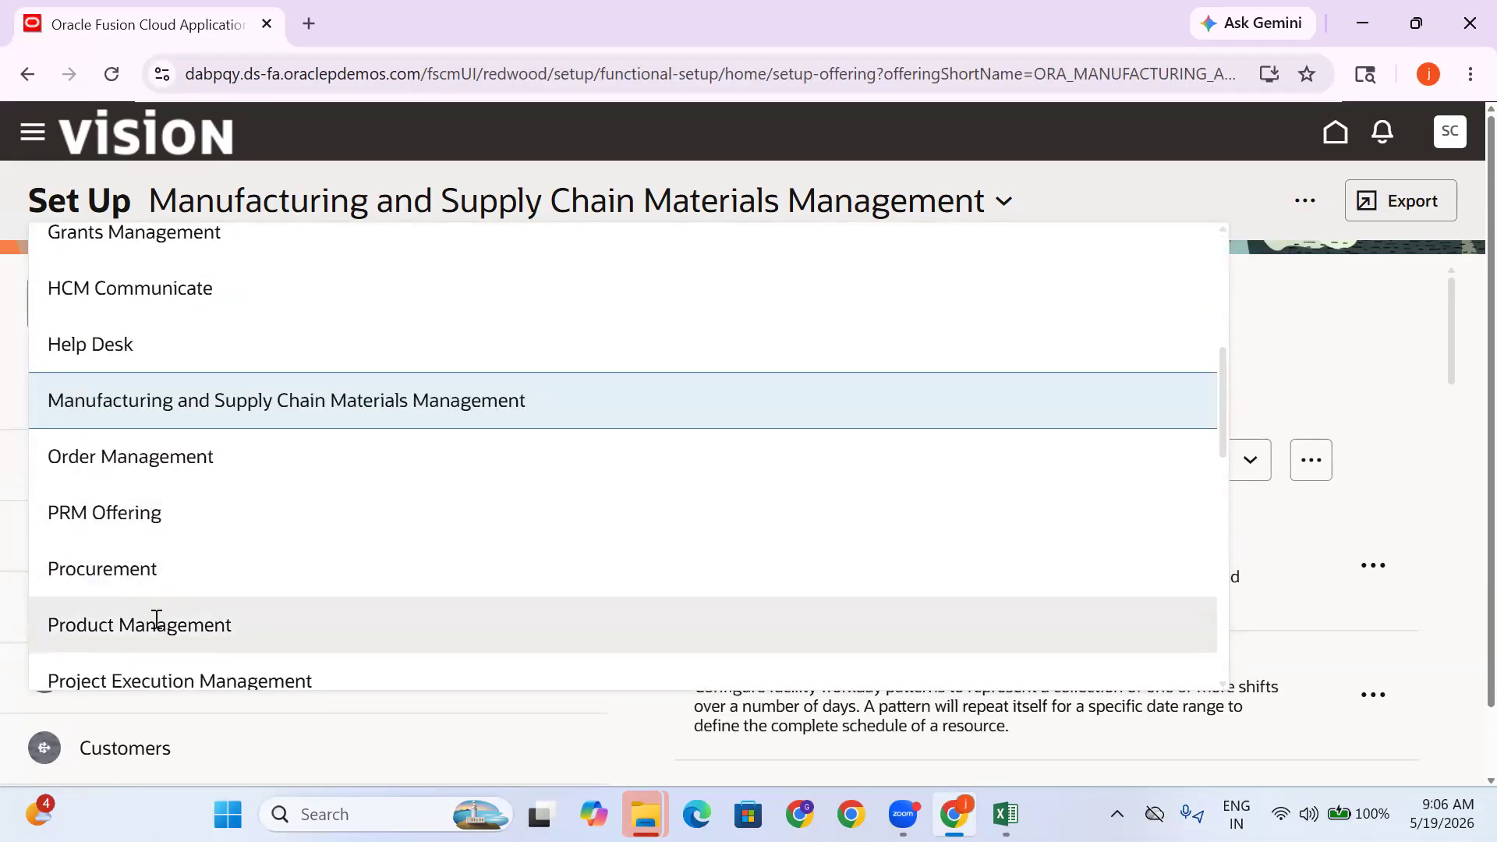
left_click(155, 621)
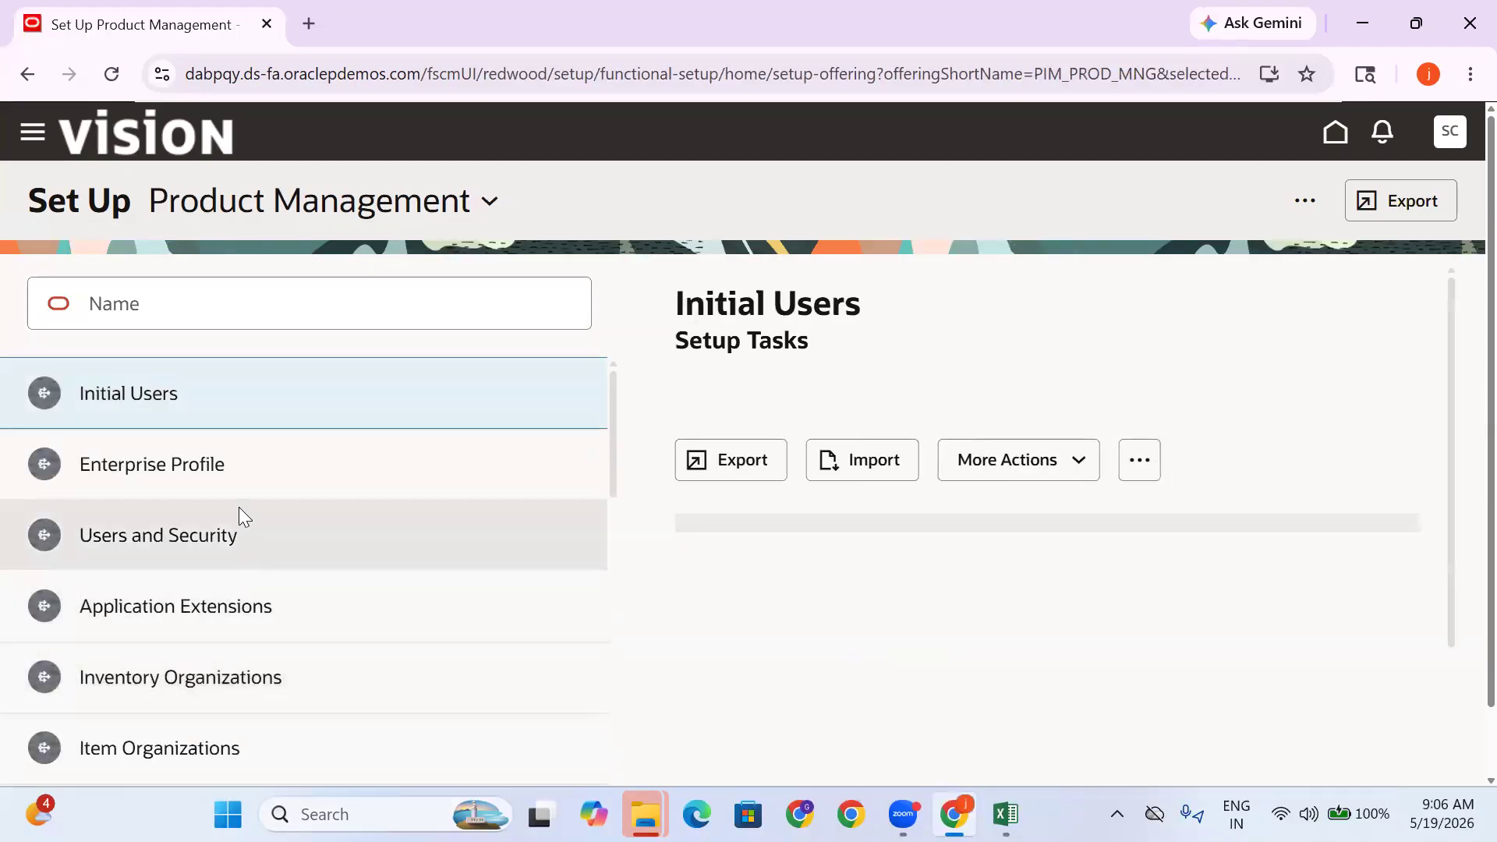
scroll(240, 515, "down", 1)
scroll(243, 520, "down", 1)
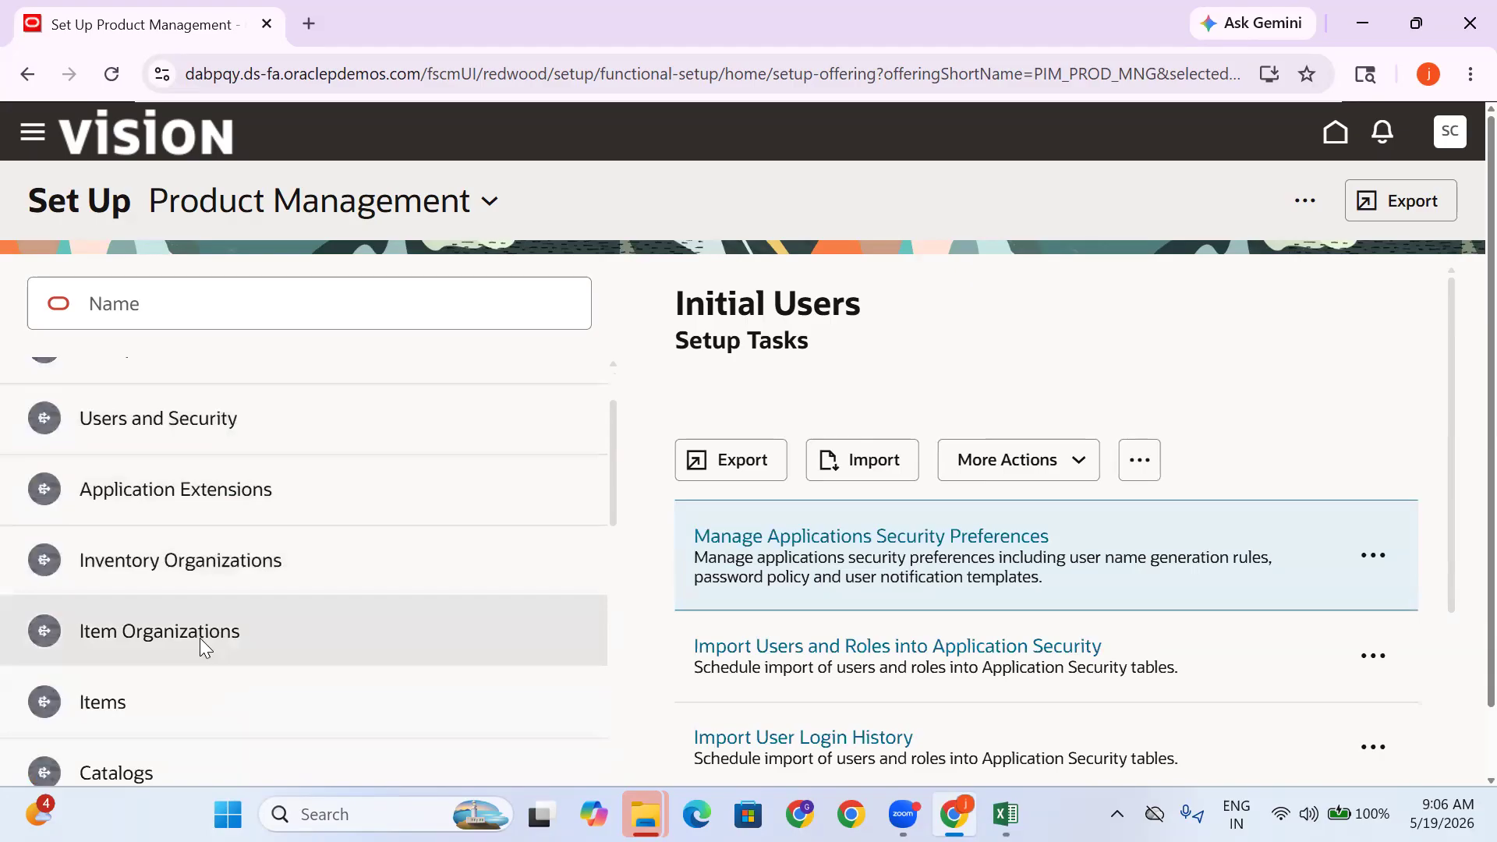
left_click(201, 637)
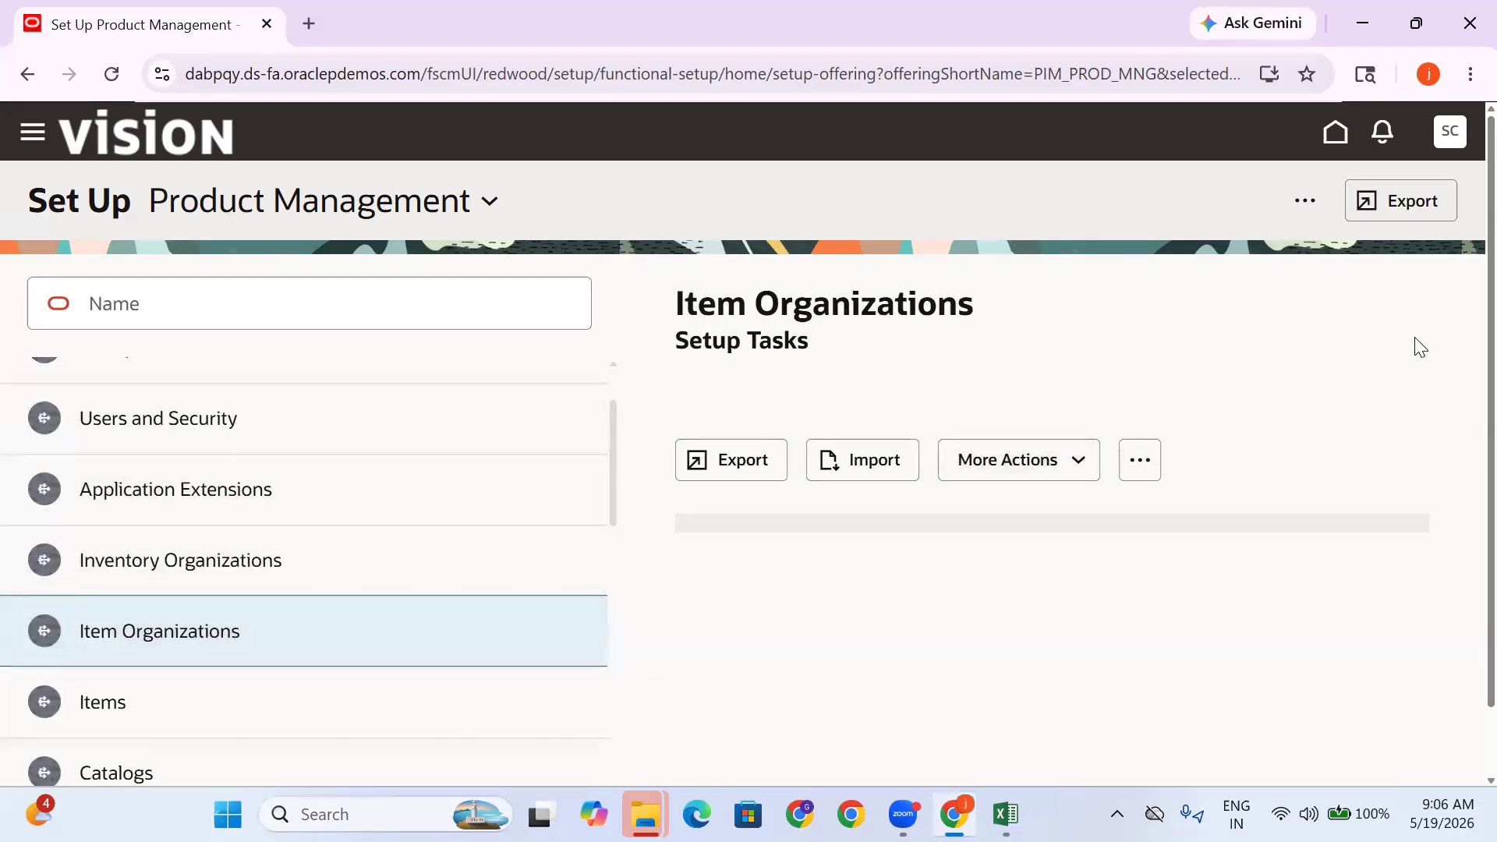
Find and open the Manage Item Organizations task among the Item Organizations setup tasks
scroll(1136, 348, "down", 4)
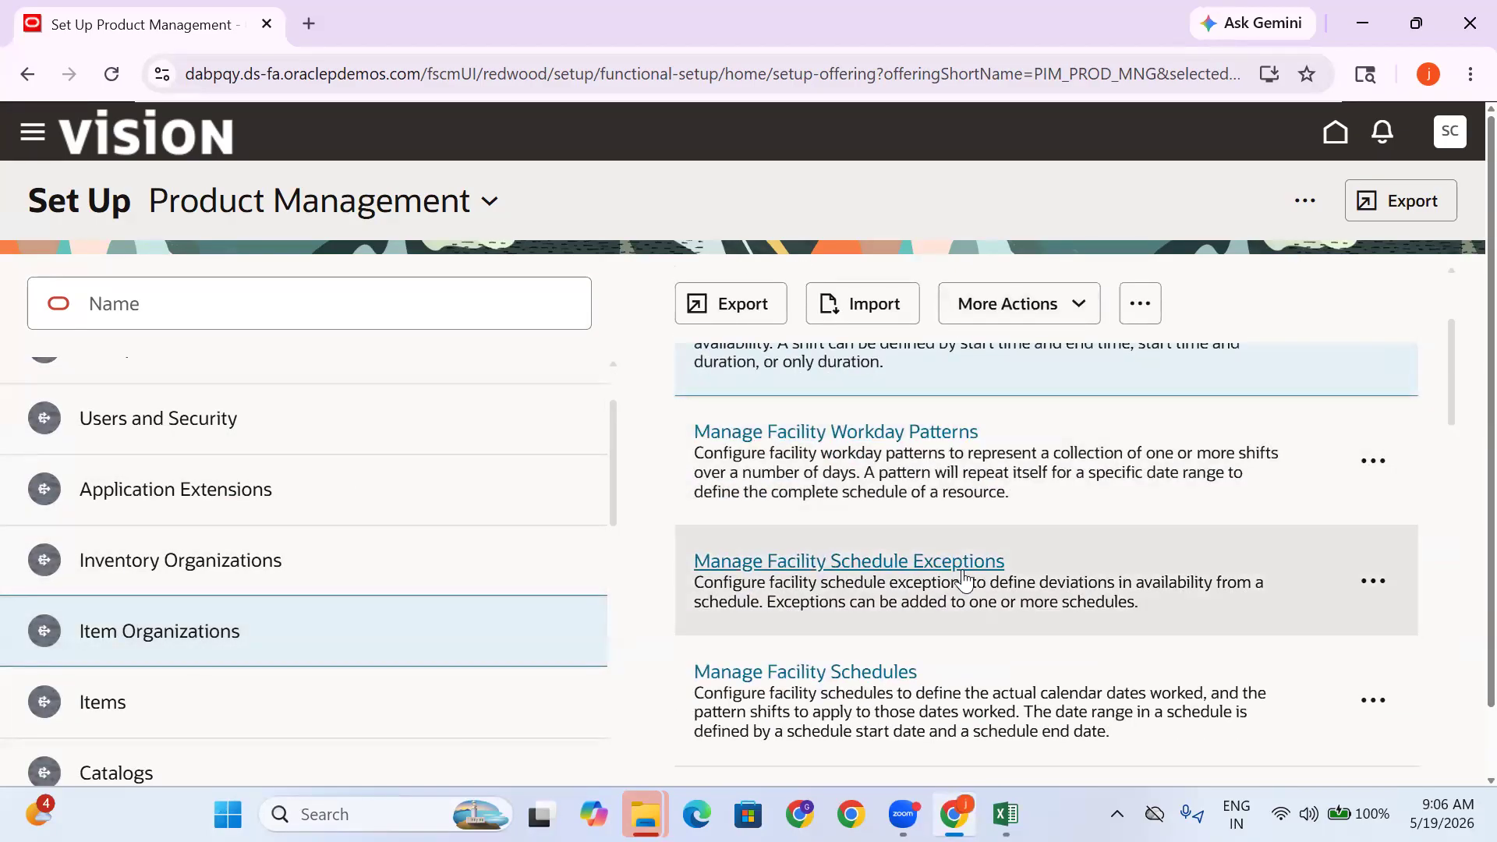
scroll(923, 555, "down", 4)
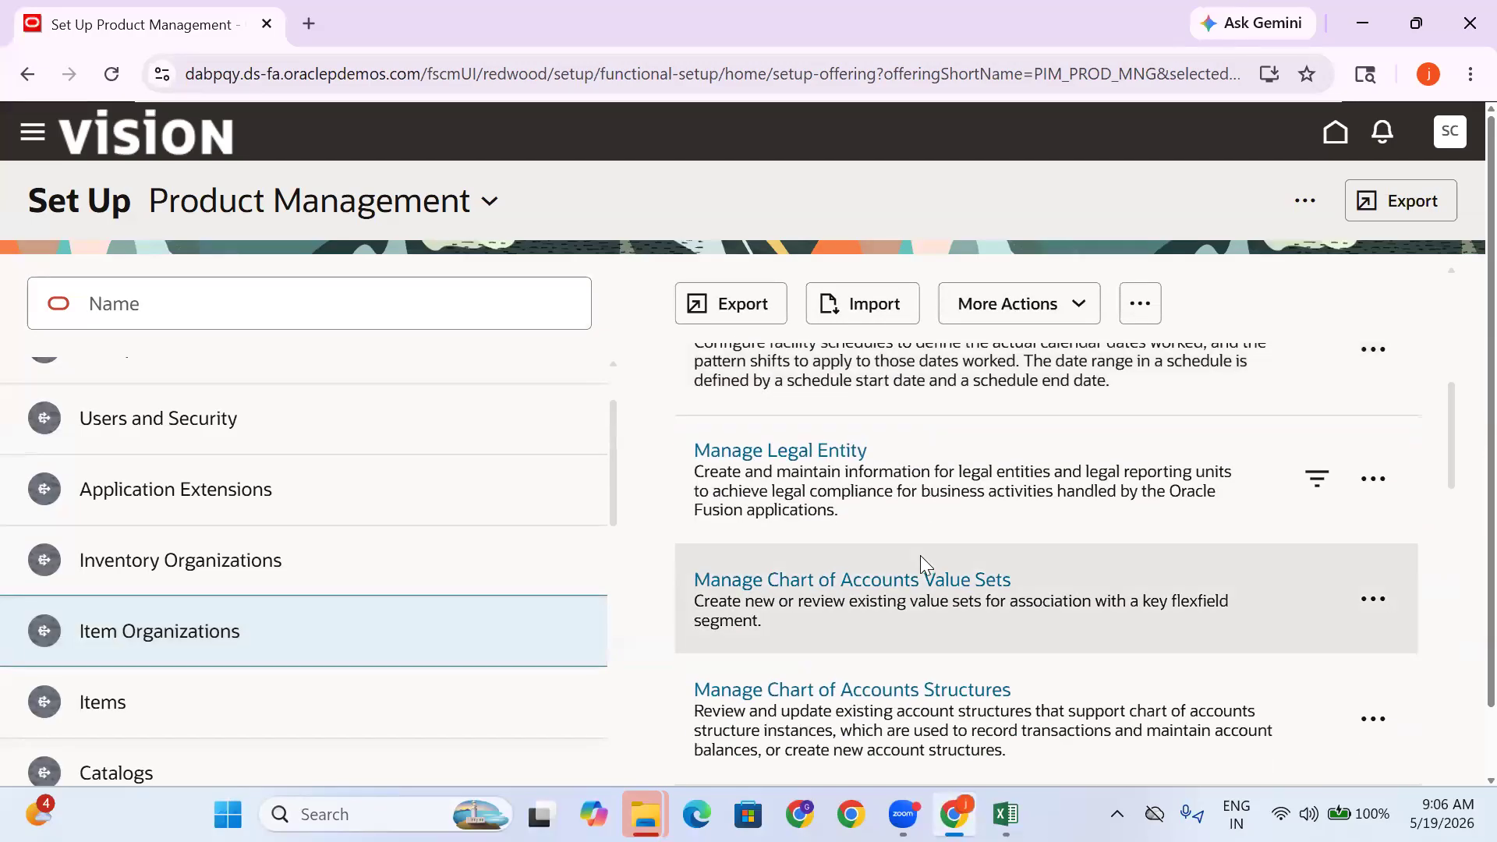
scroll(916, 553, "down", 9)
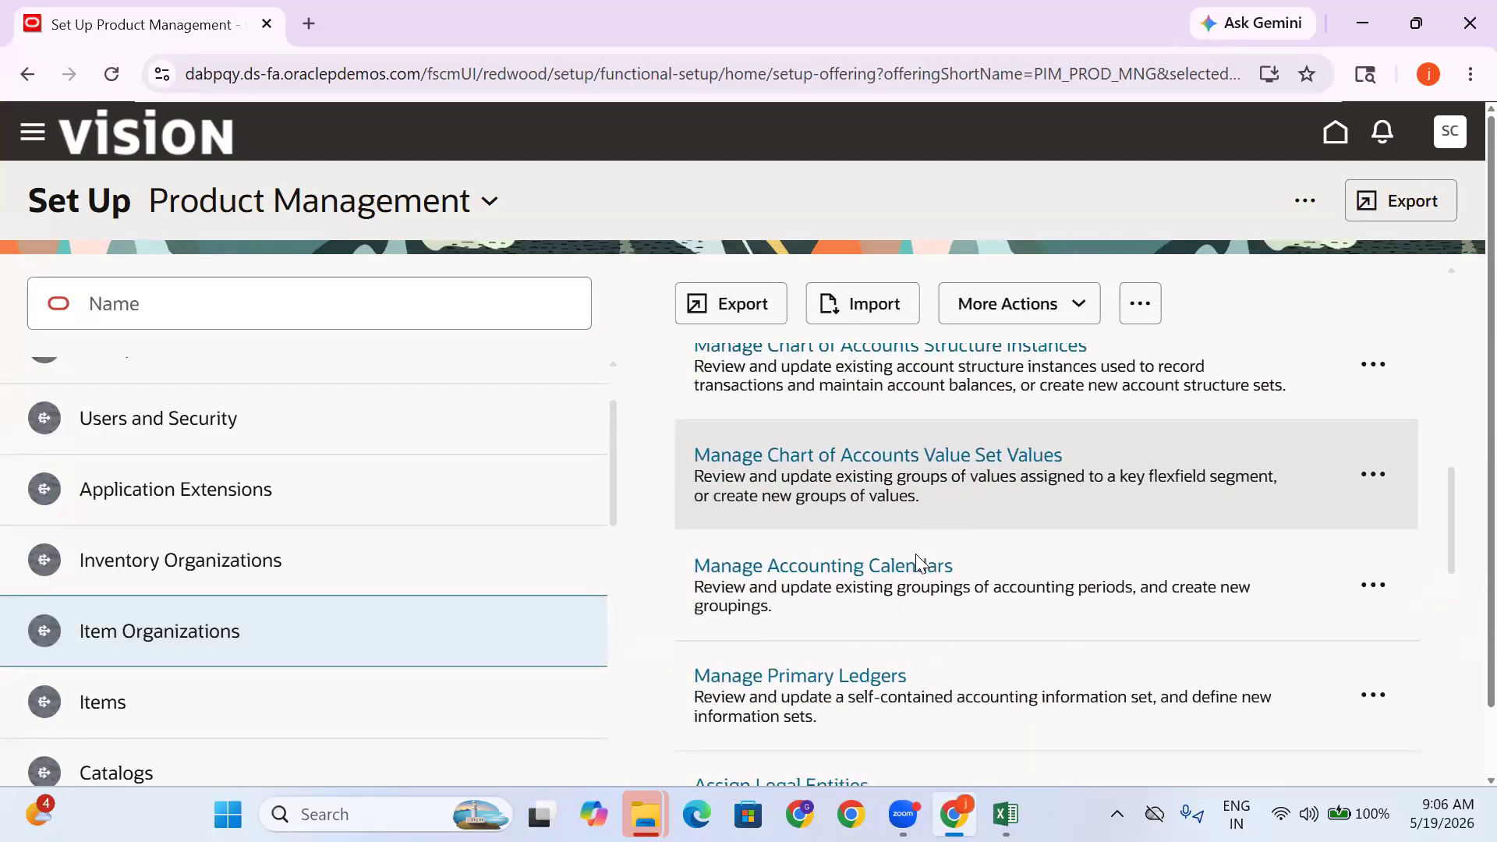
scroll(918, 555, "down", 4)
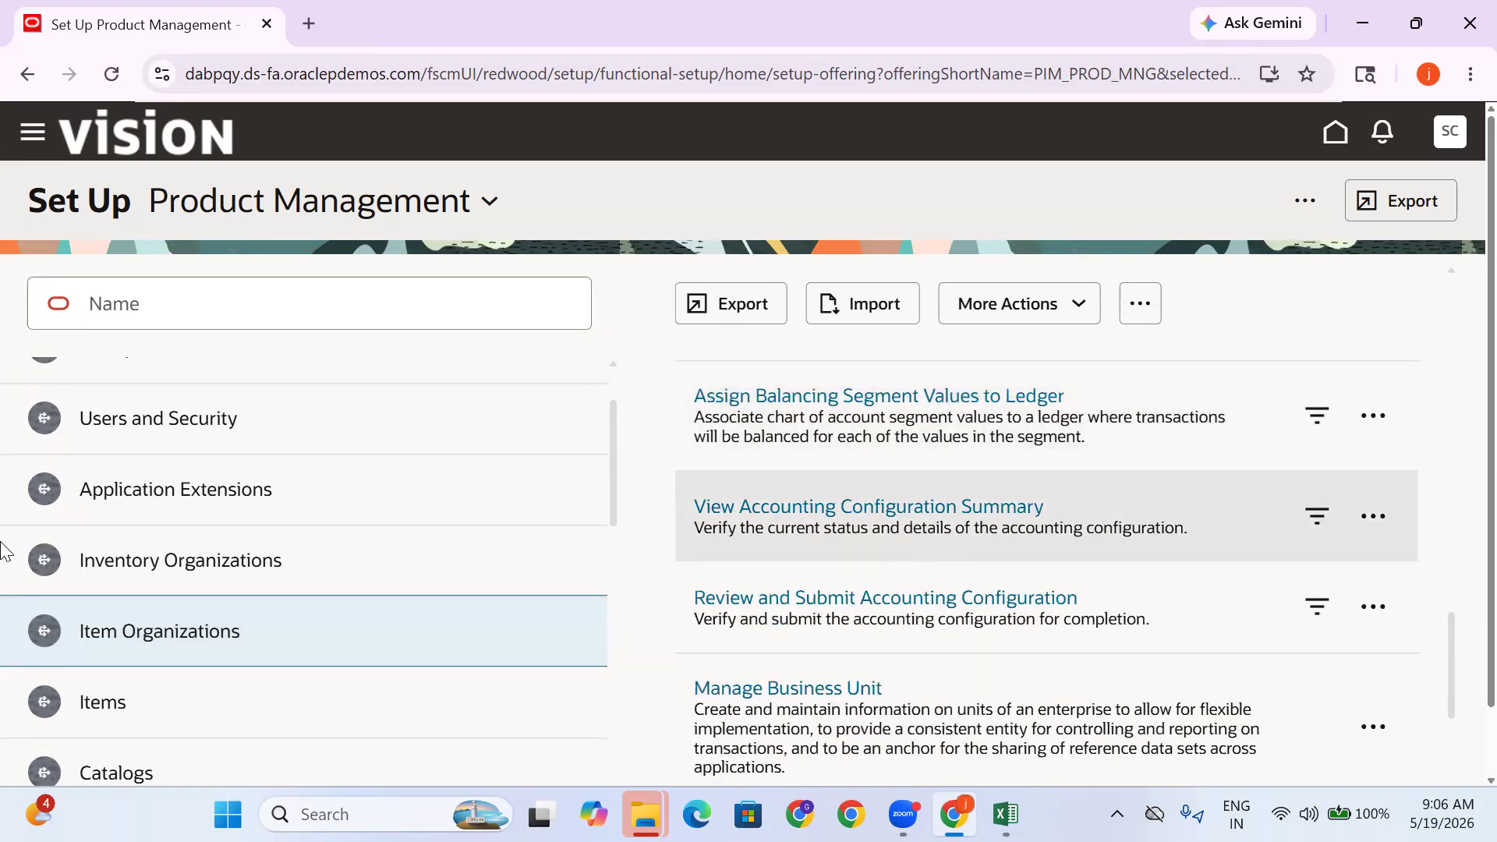
left_click(190, 702)
left_click(200, 631)
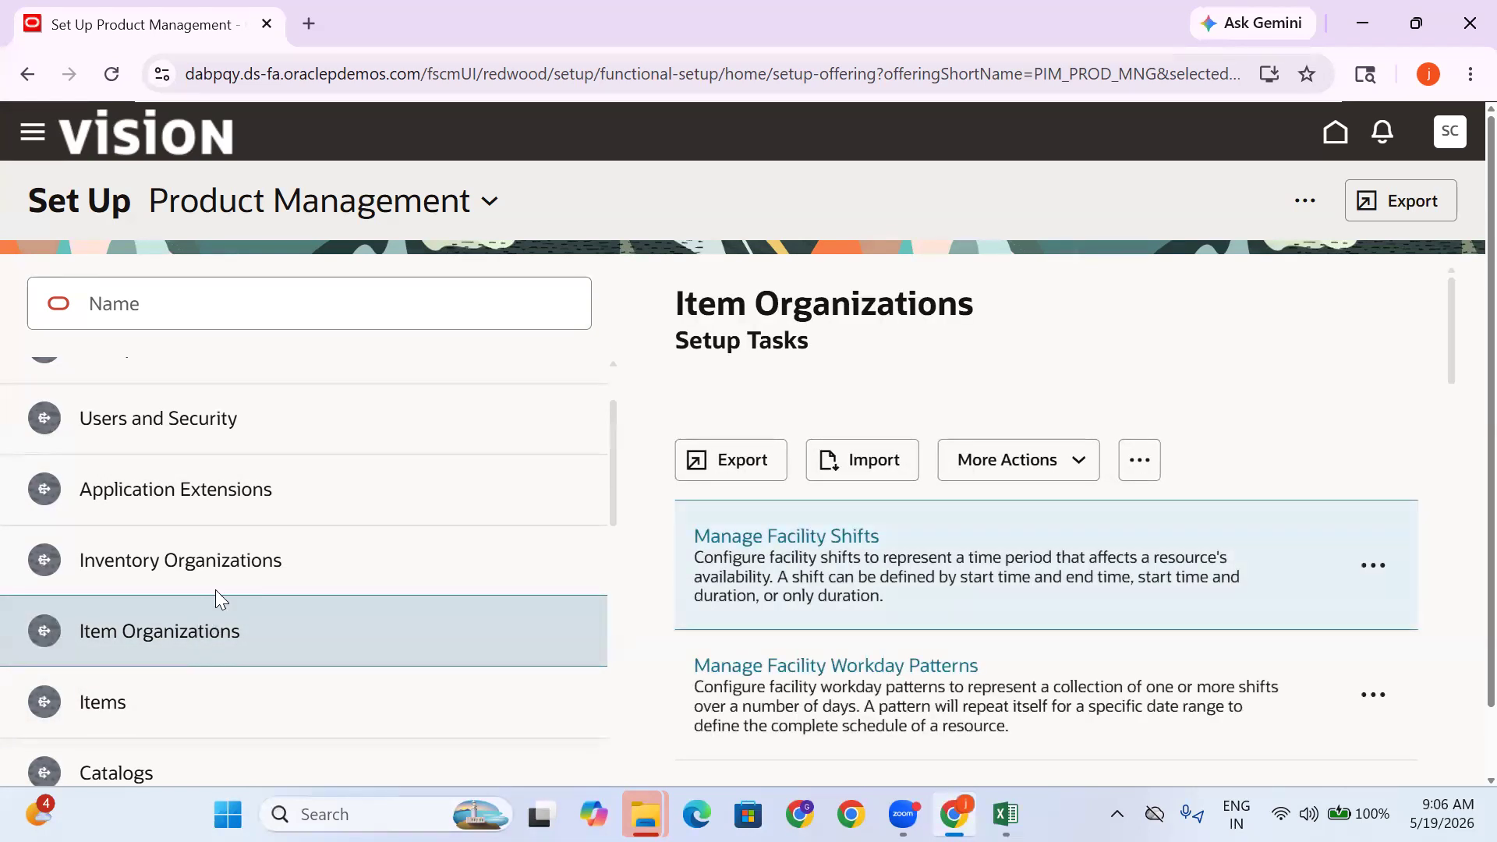
scroll(925, 613, "down", 5)
scroll(924, 613, "down", 10)
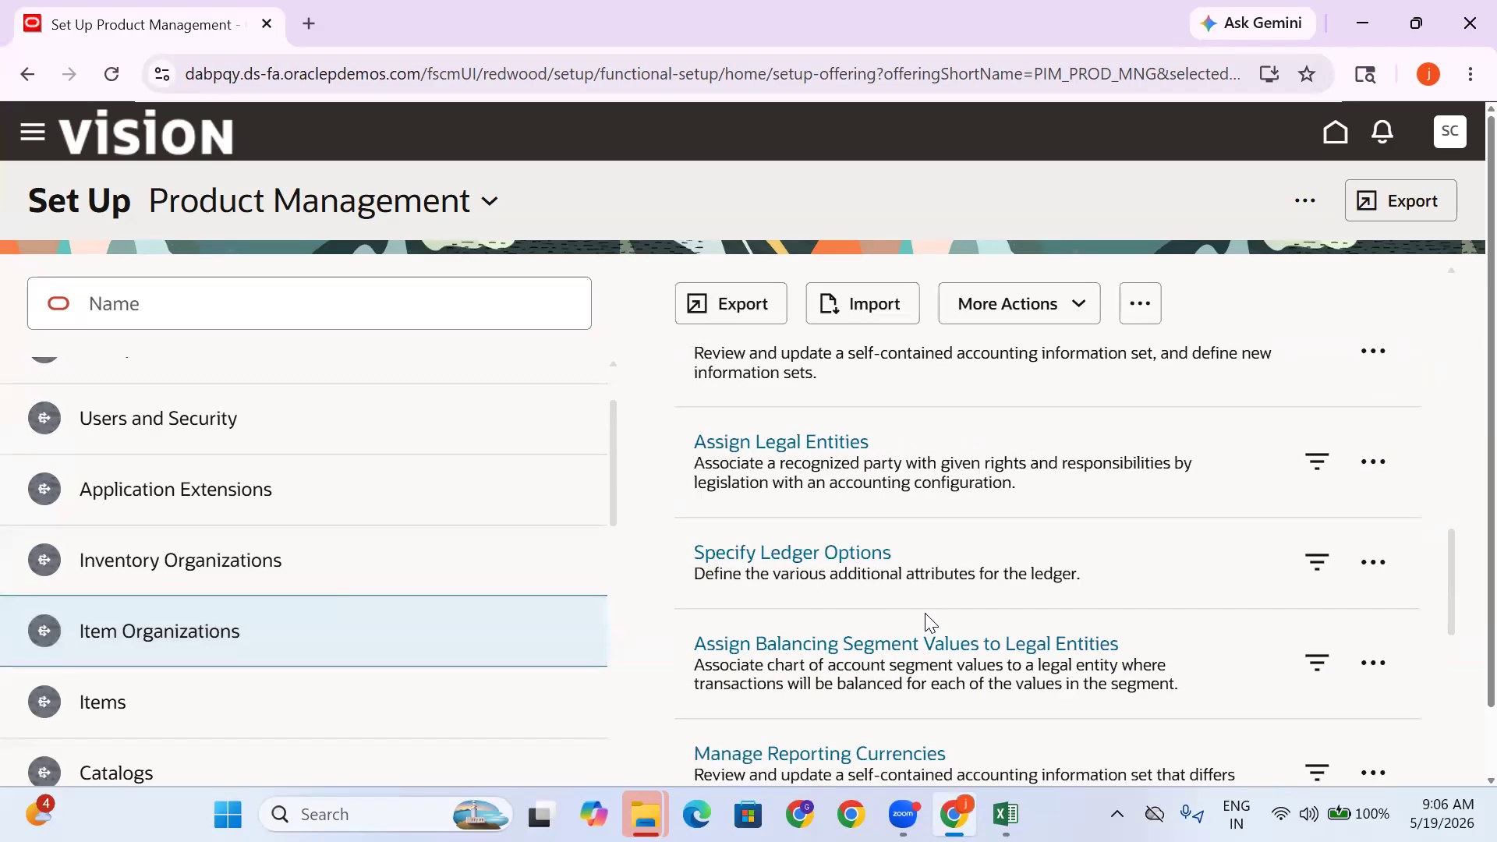
scroll(926, 613, "up", 2)
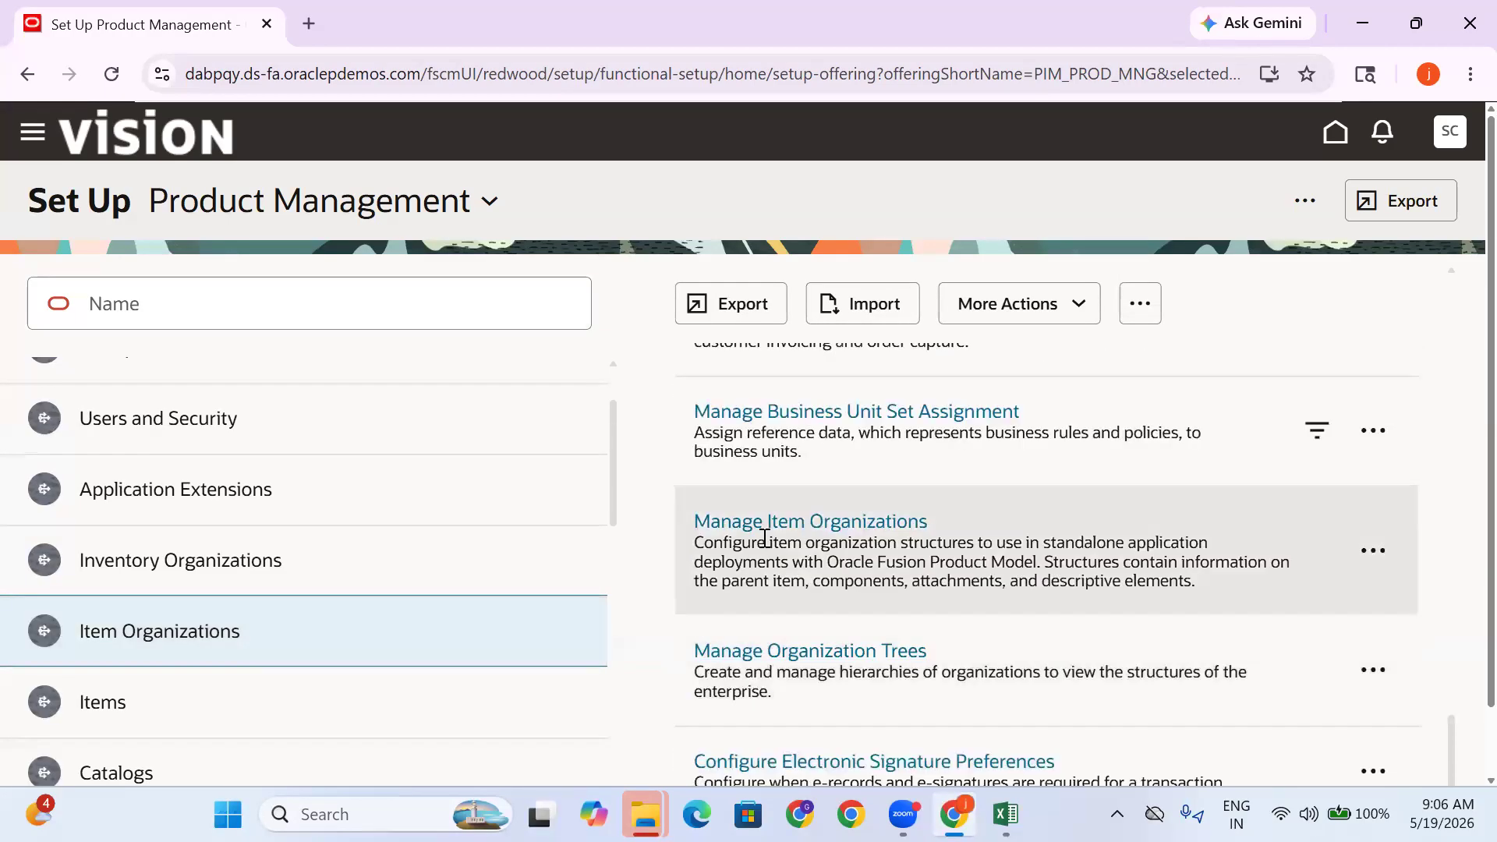
left_click(795, 522)
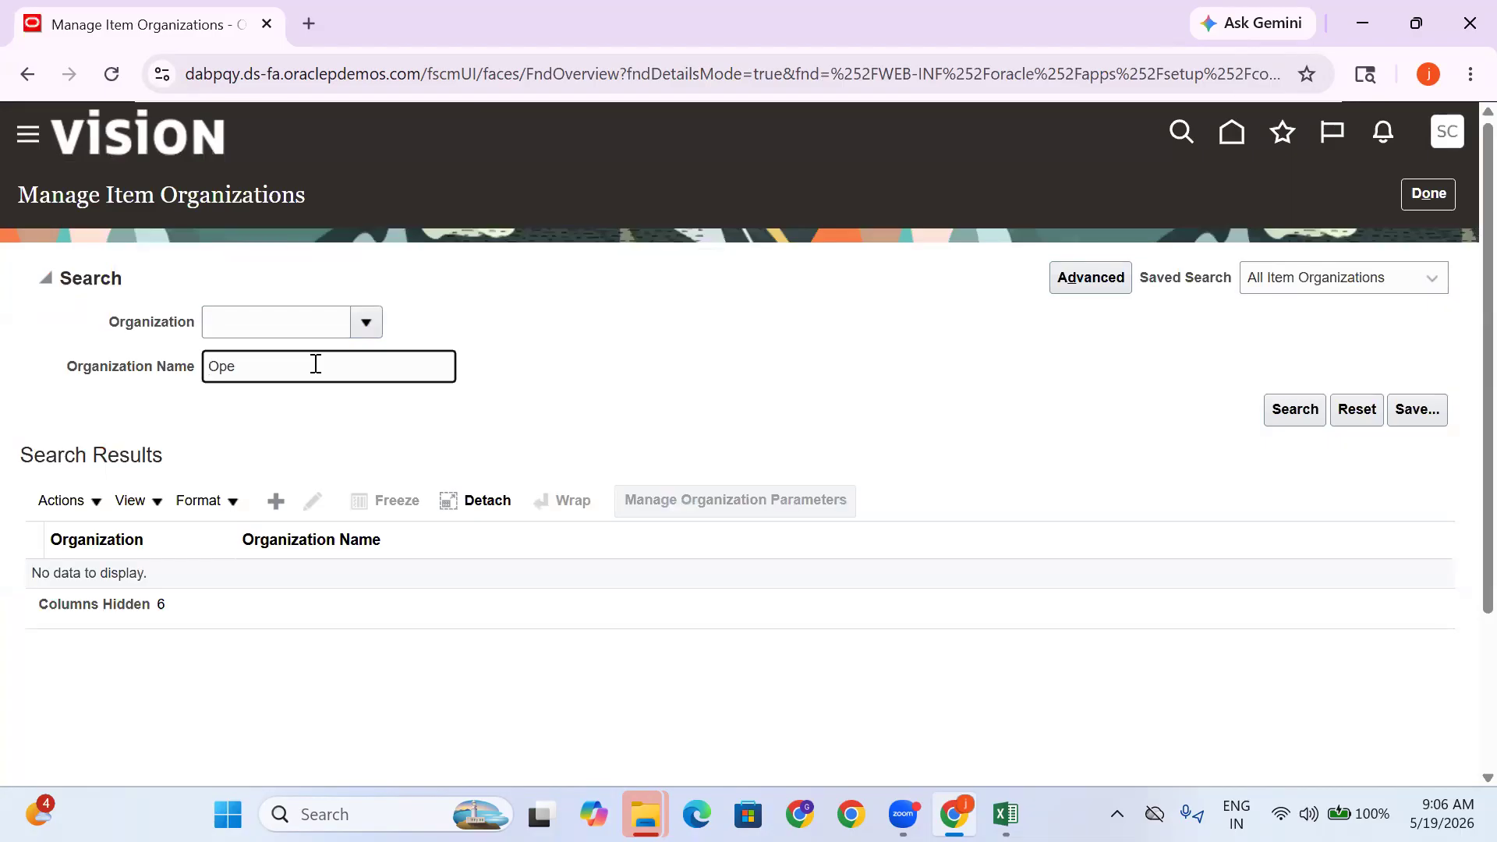
Search item organizations by the name Ope and open the organization parameters of Operations
key("Return")
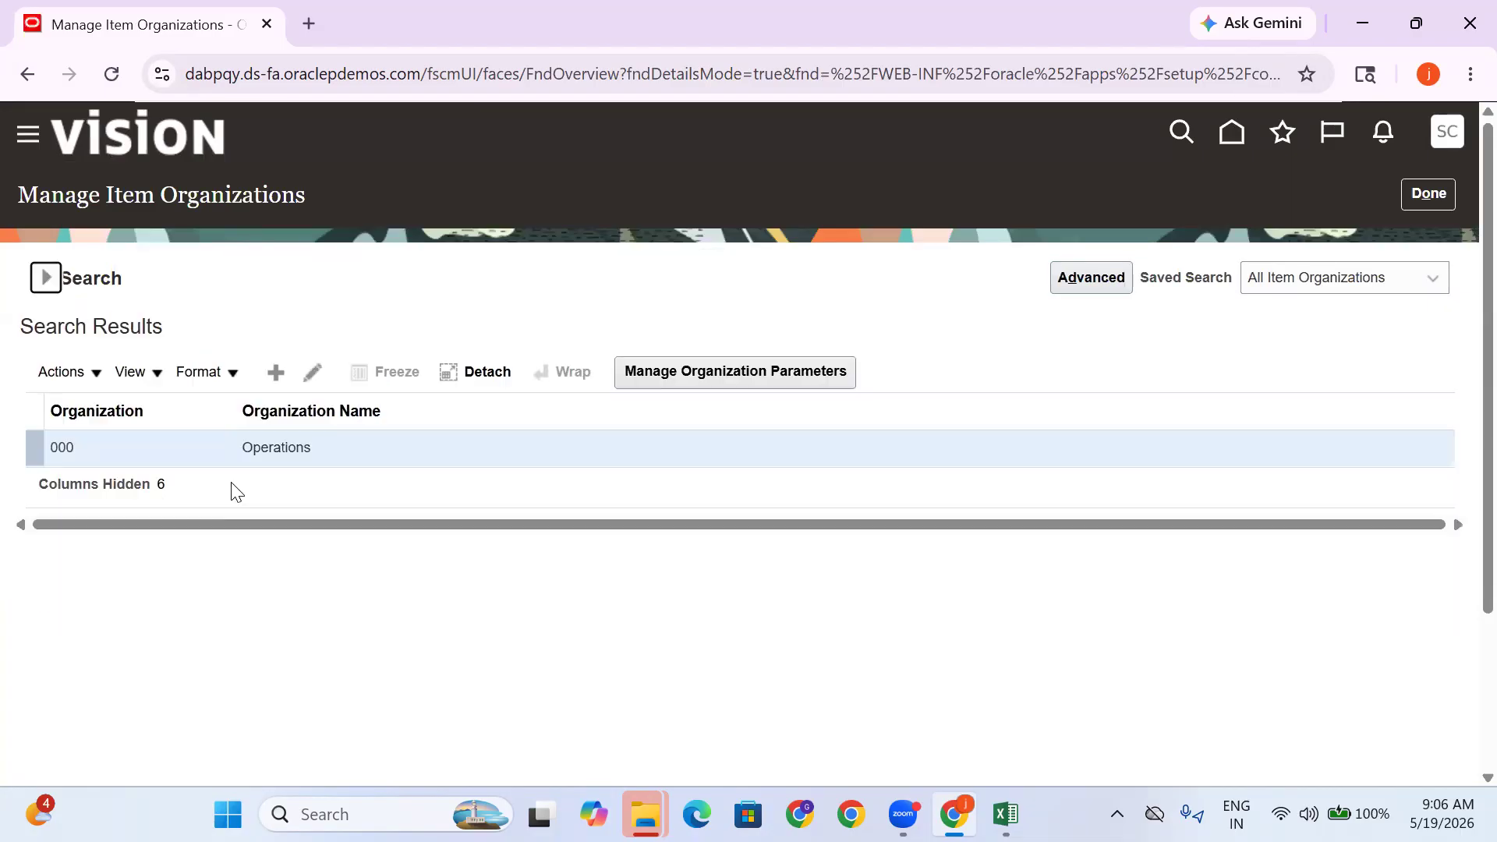
left_click(733, 385)
Save the Operations parameters with Starting Revision A and finish managing item organizations
left_click(133, 388)
left_click(366, 458)
left_click_drag(253, 390, 100, 366)
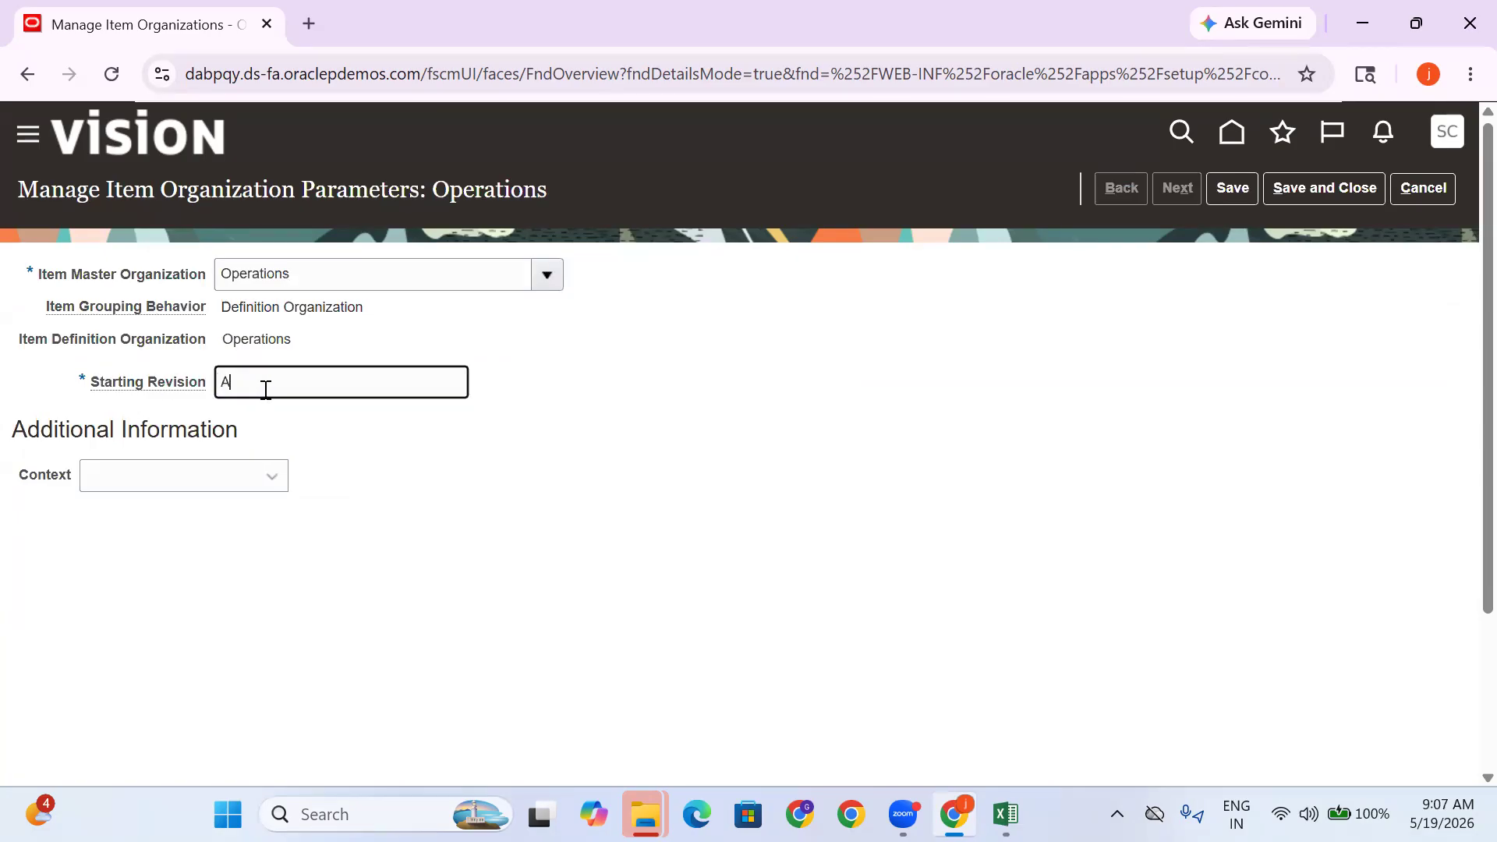
left_click_drag(264, 390, 90, 368)
left_click(515, 476)
left_click(490, 465)
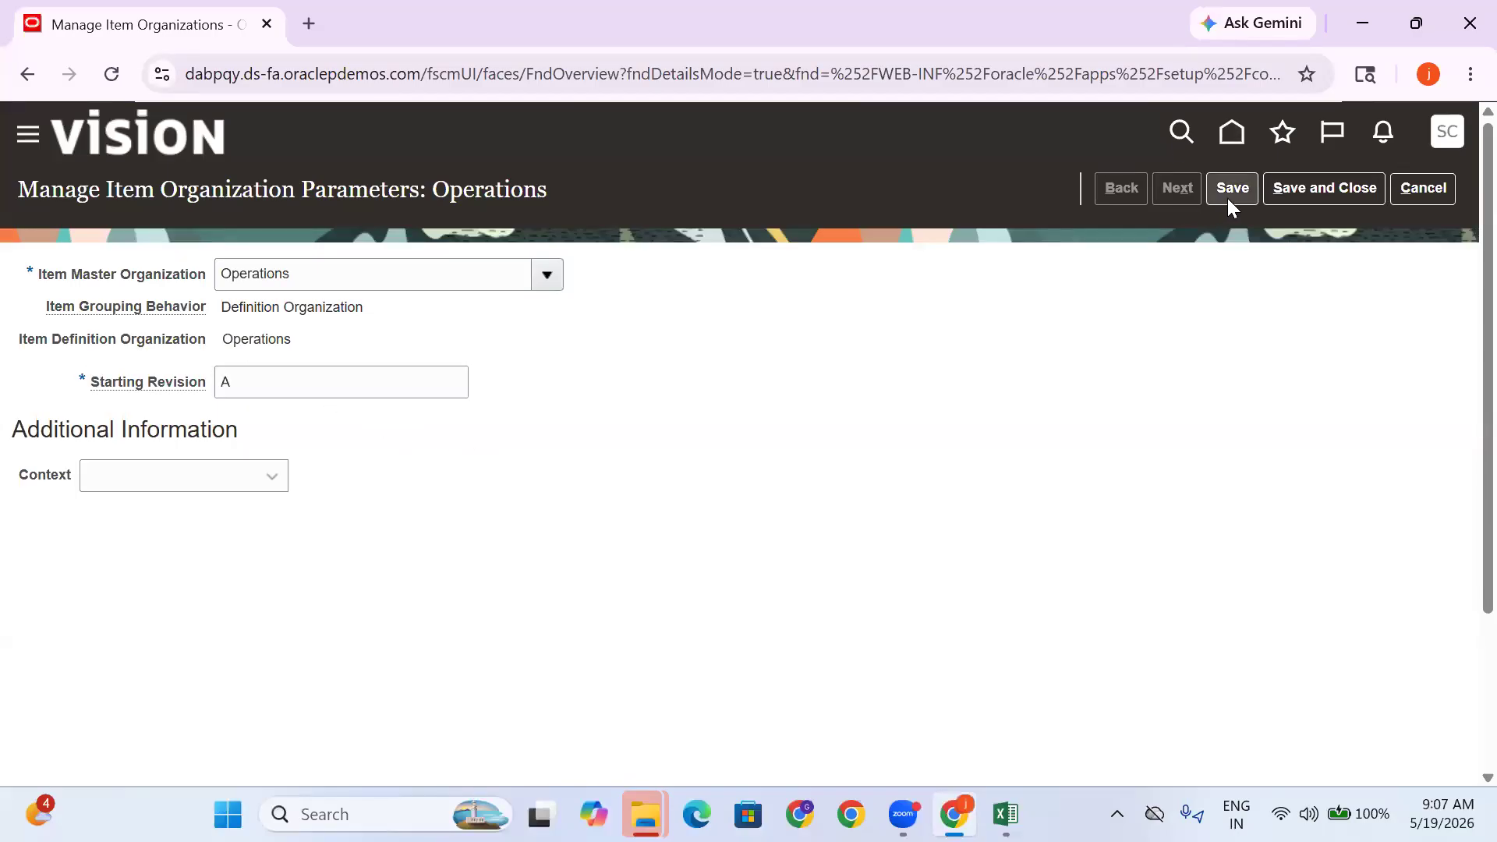
left_click(1342, 177)
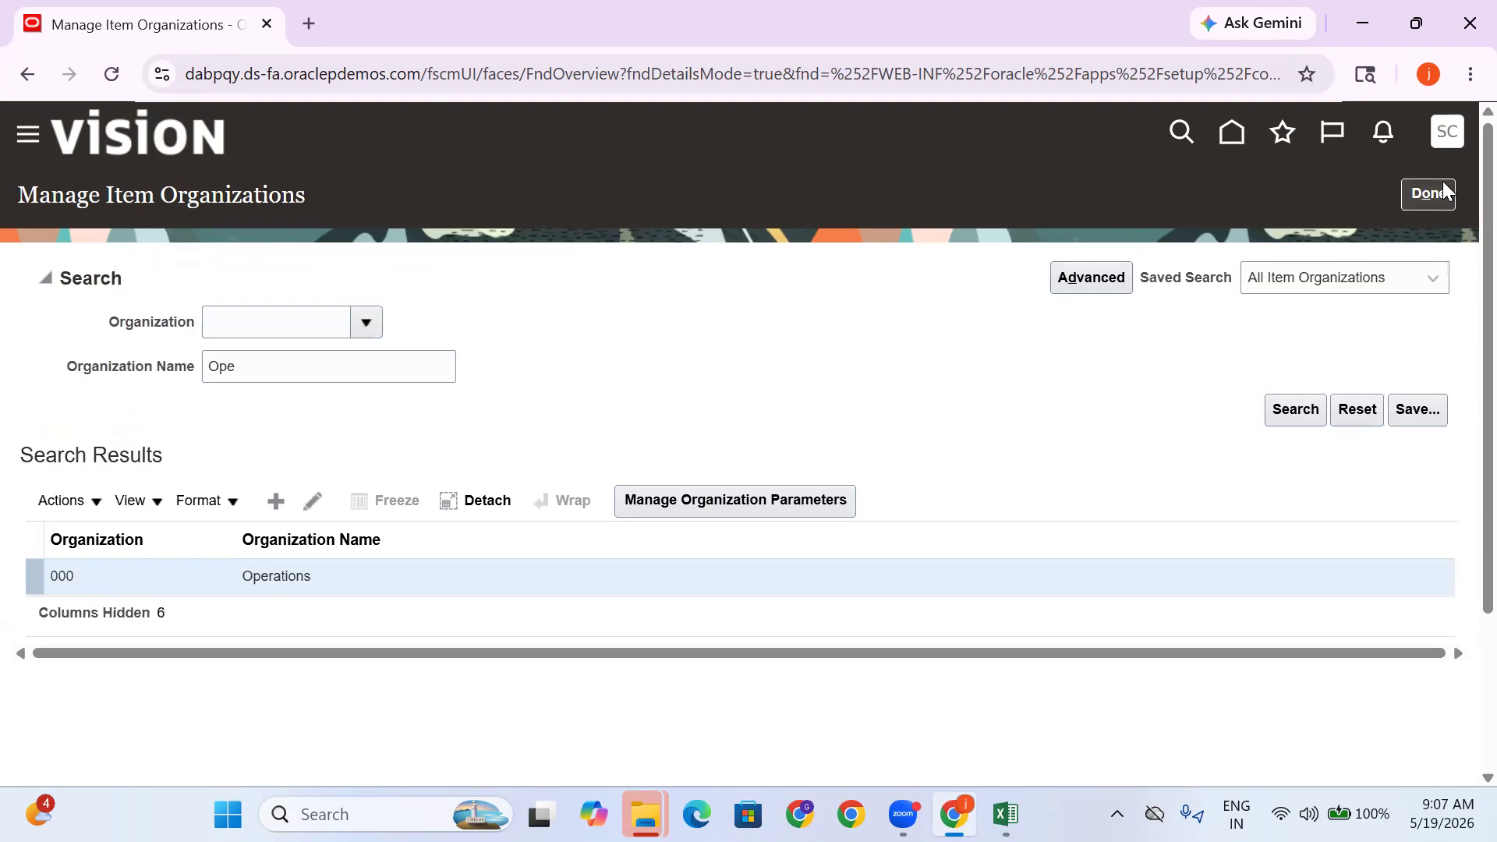
left_click(1441, 184)
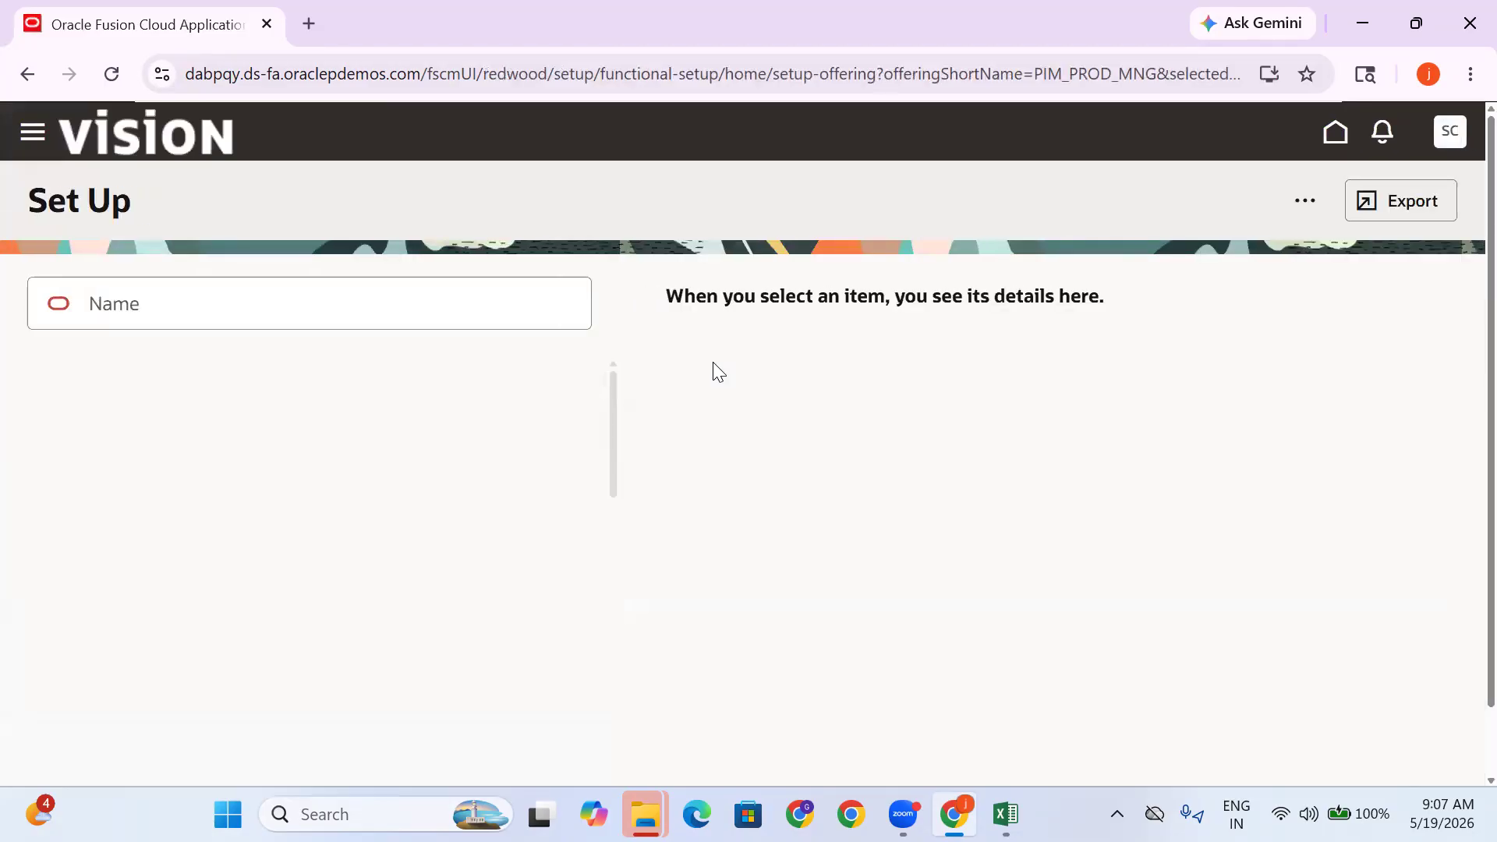
Return to the home page and open Product Information Management from the Product Management apps
left_click(1338, 134)
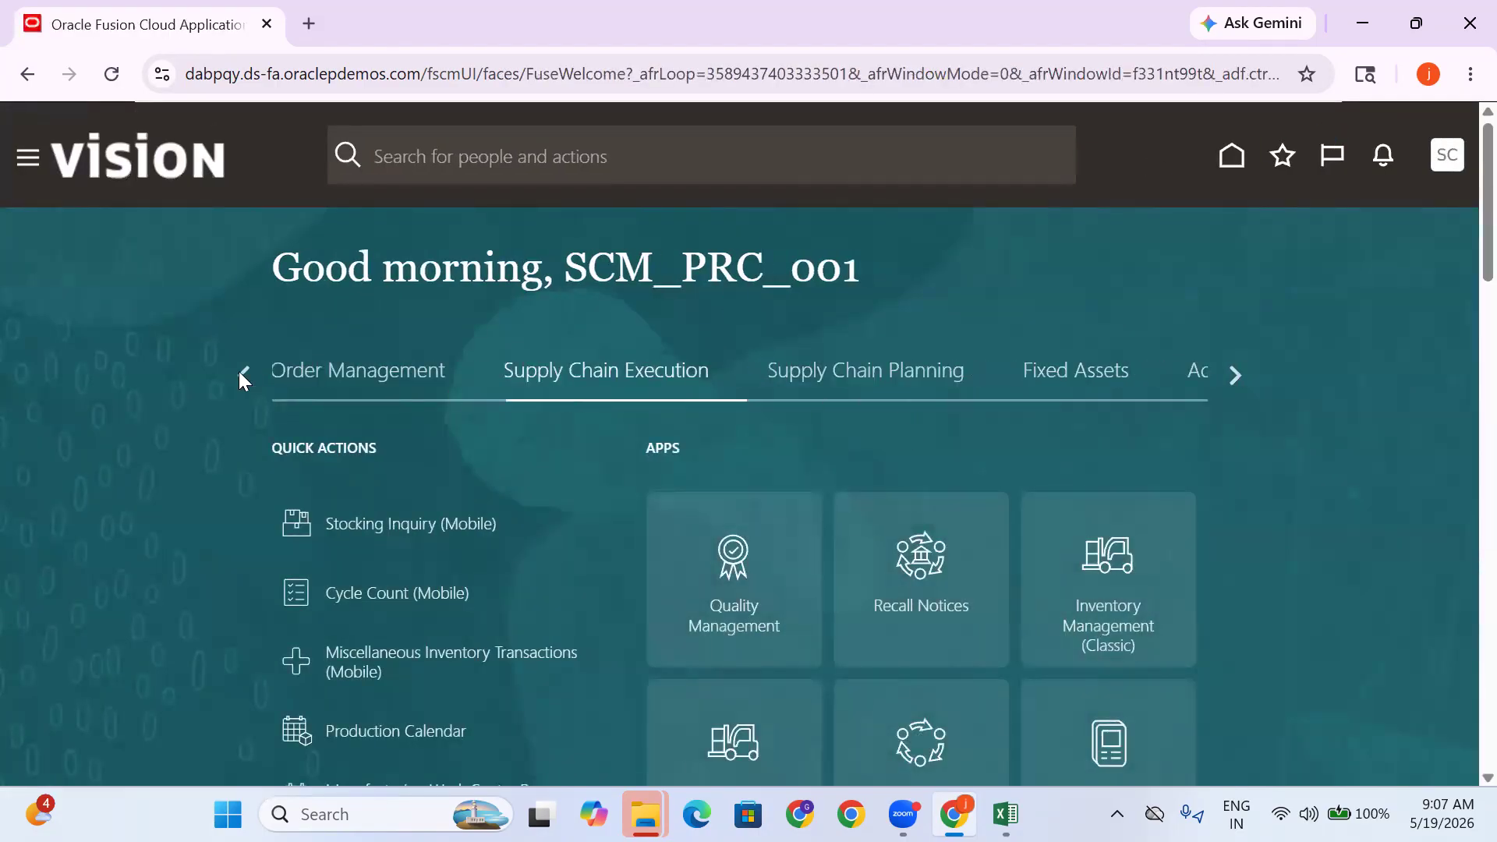
left_click(239, 371)
left_click(239, 371)
left_click(239, 371)
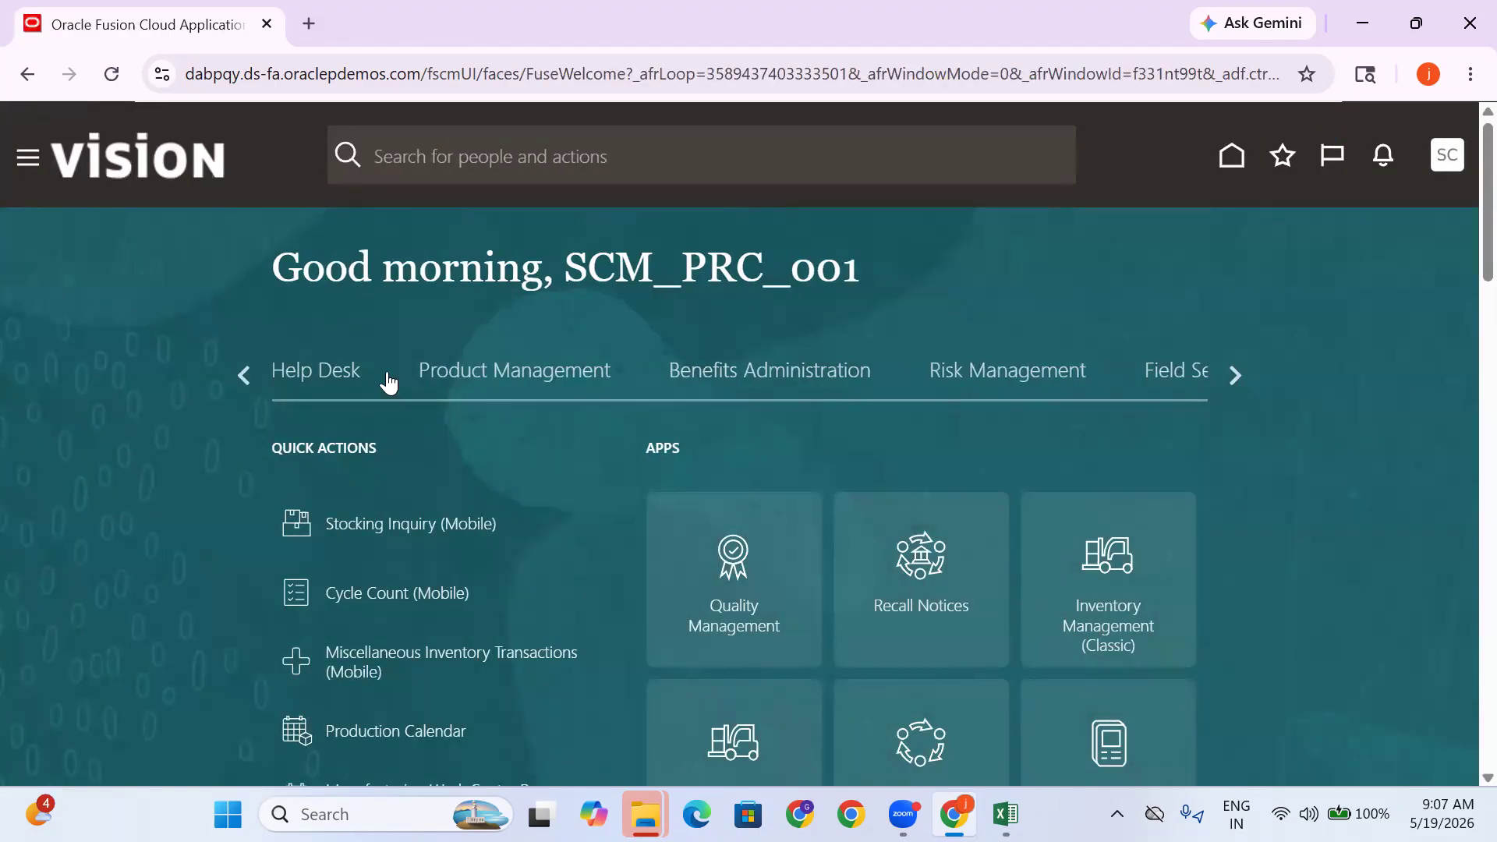
left_click(503, 375)
scroll(1029, 328, "down", 2)
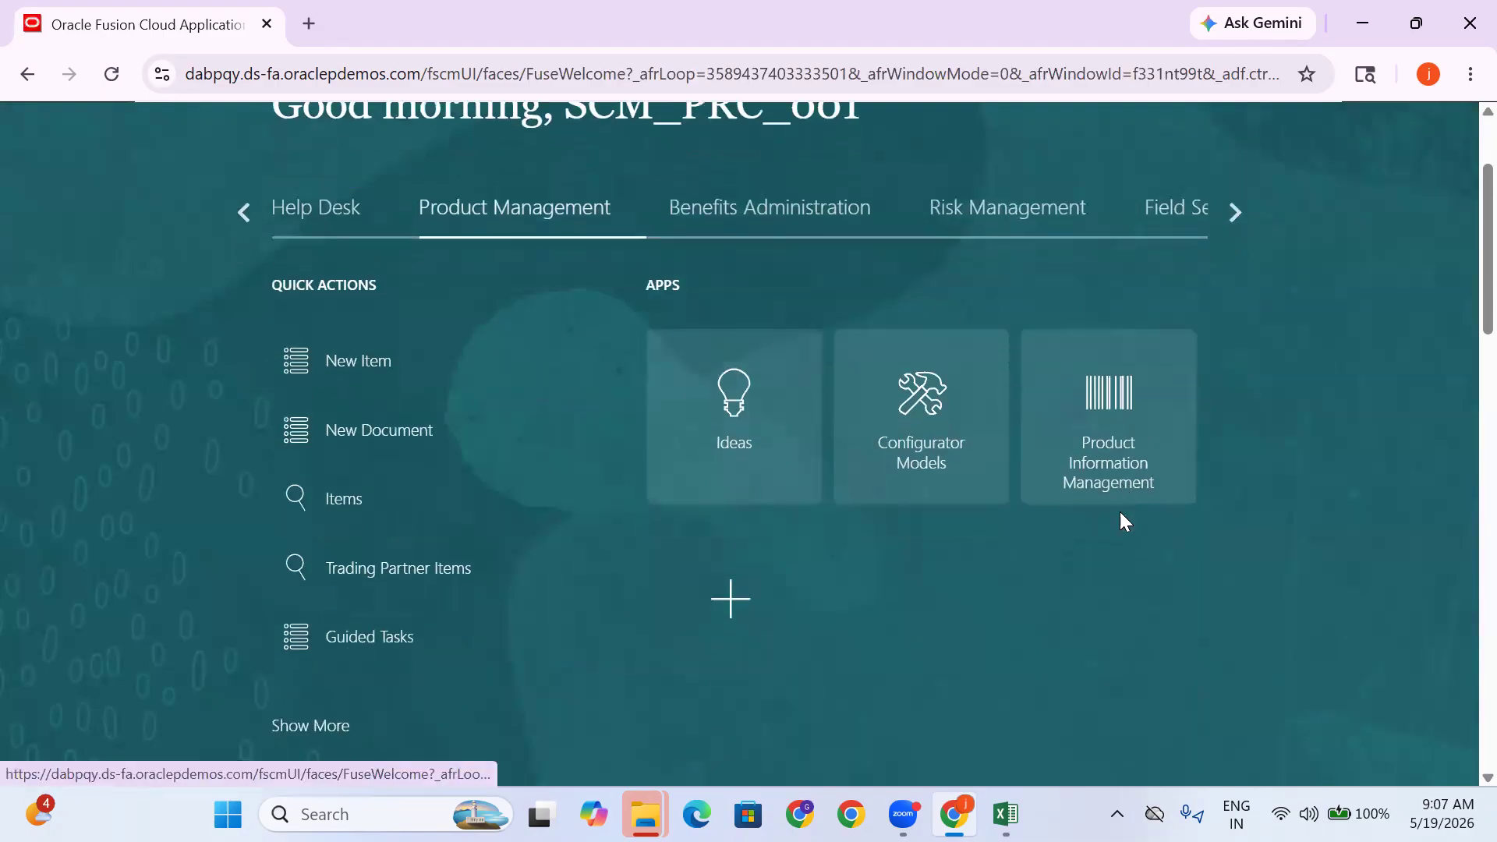
left_click(1146, 399)
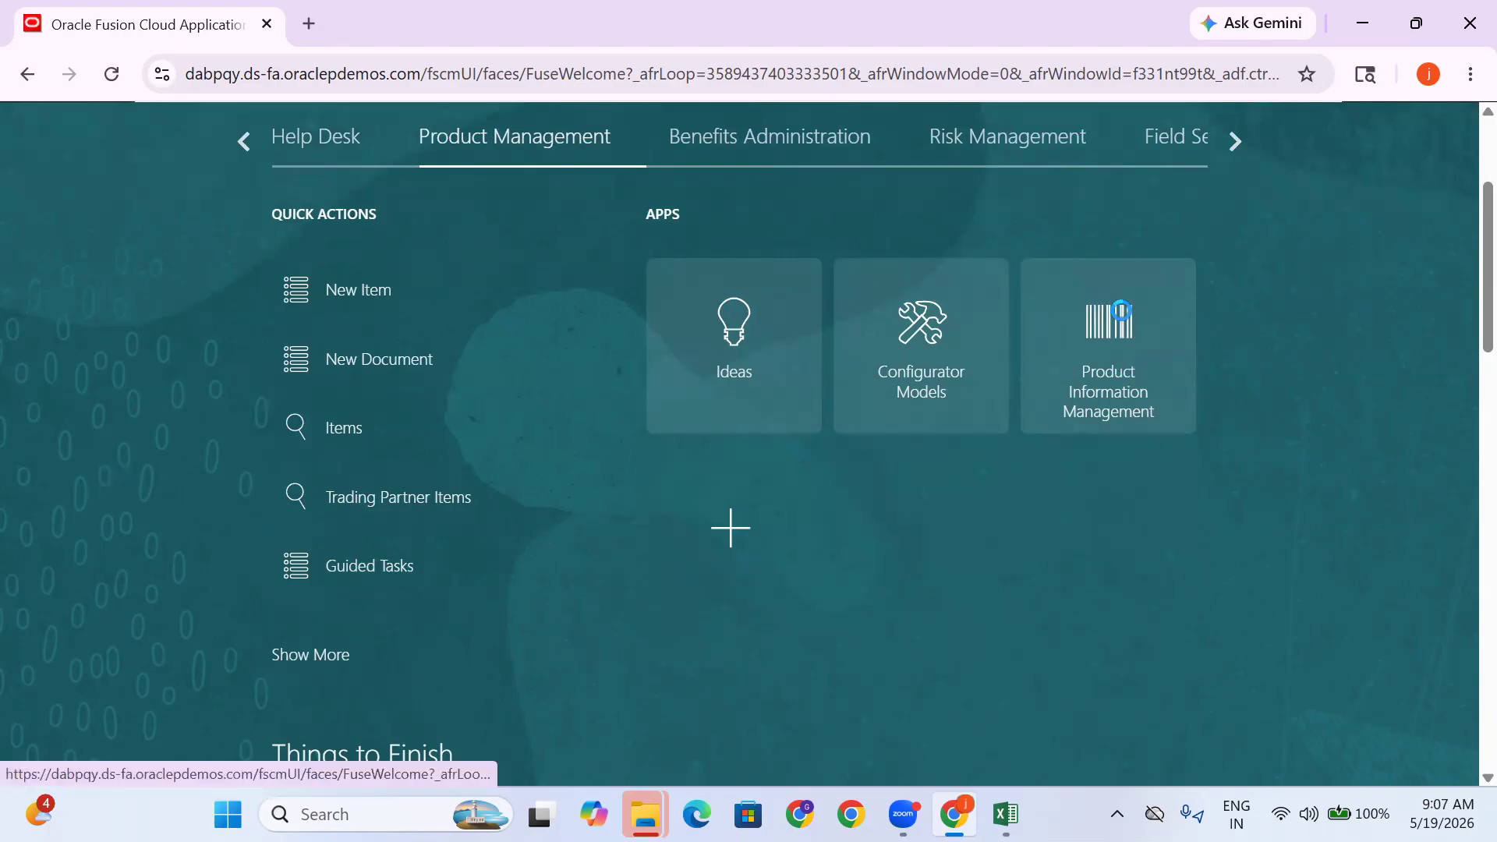
scroll(1109, 406, "up", 3)
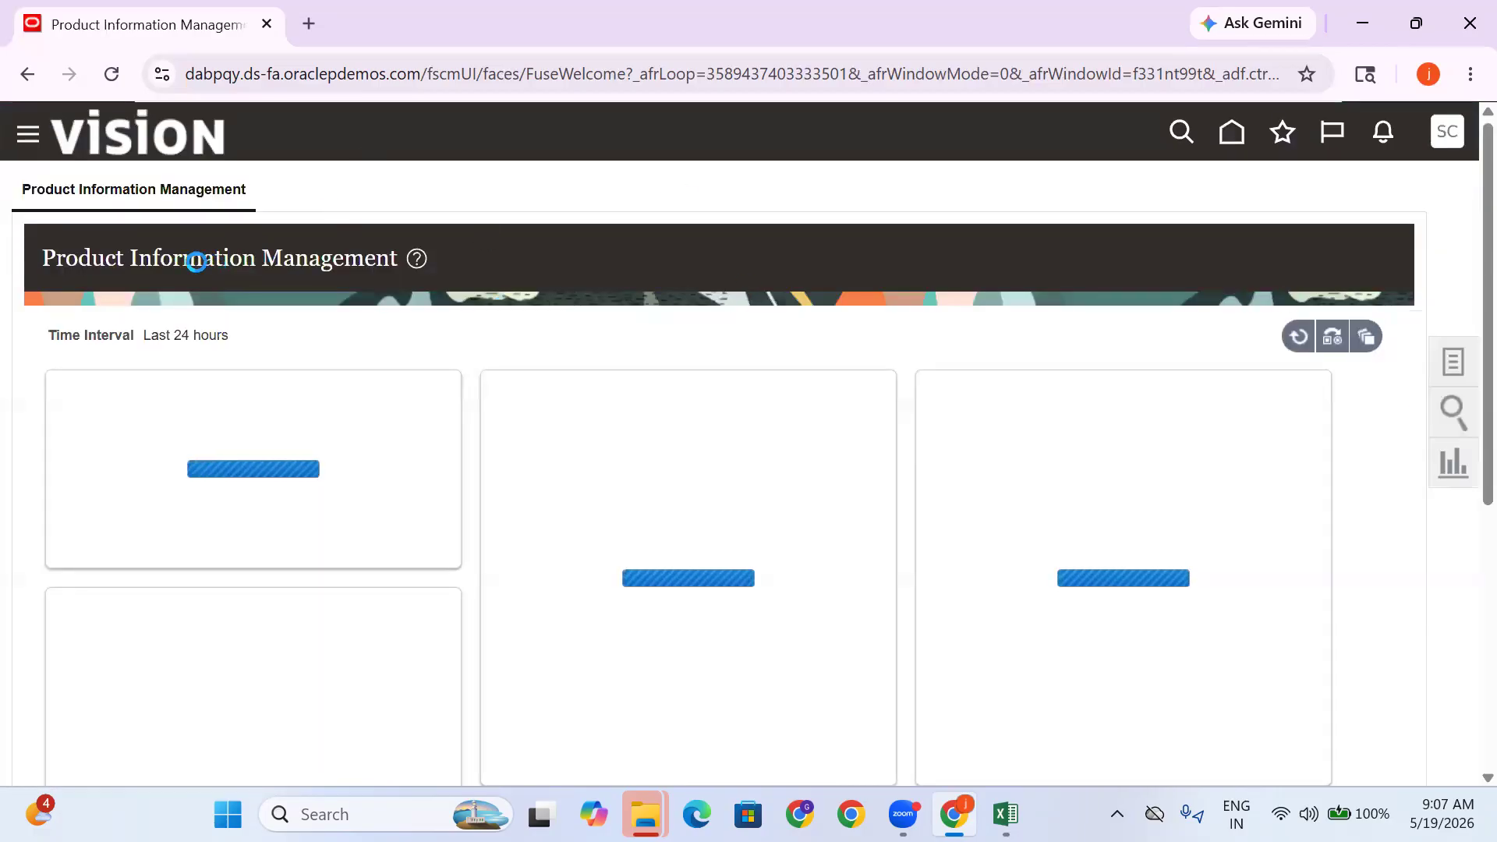
Start creating a new item and choose 000 as its organization
left_click(1444, 364)
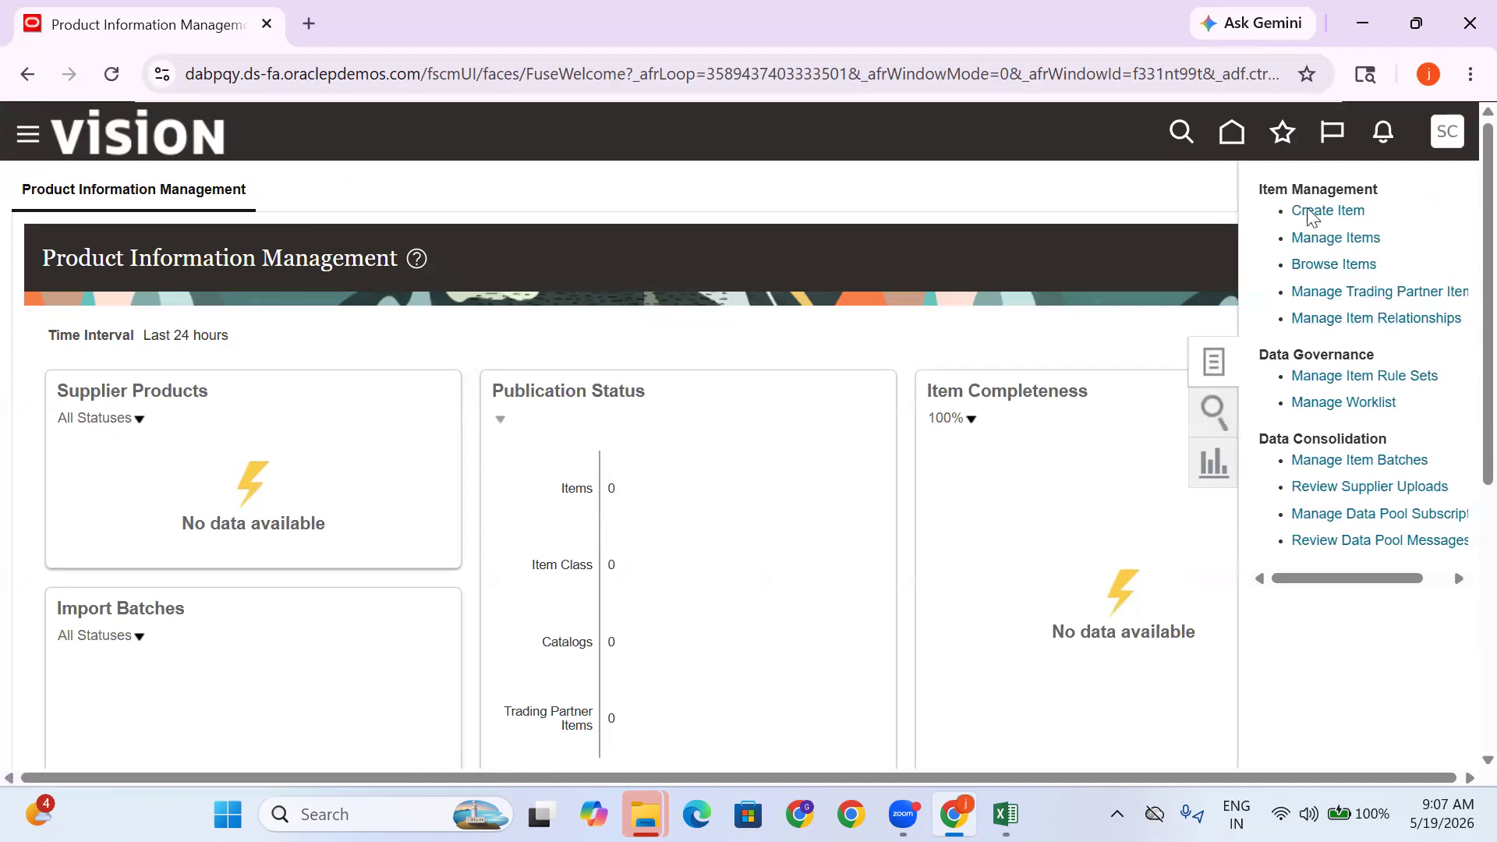
left_click(1326, 210)
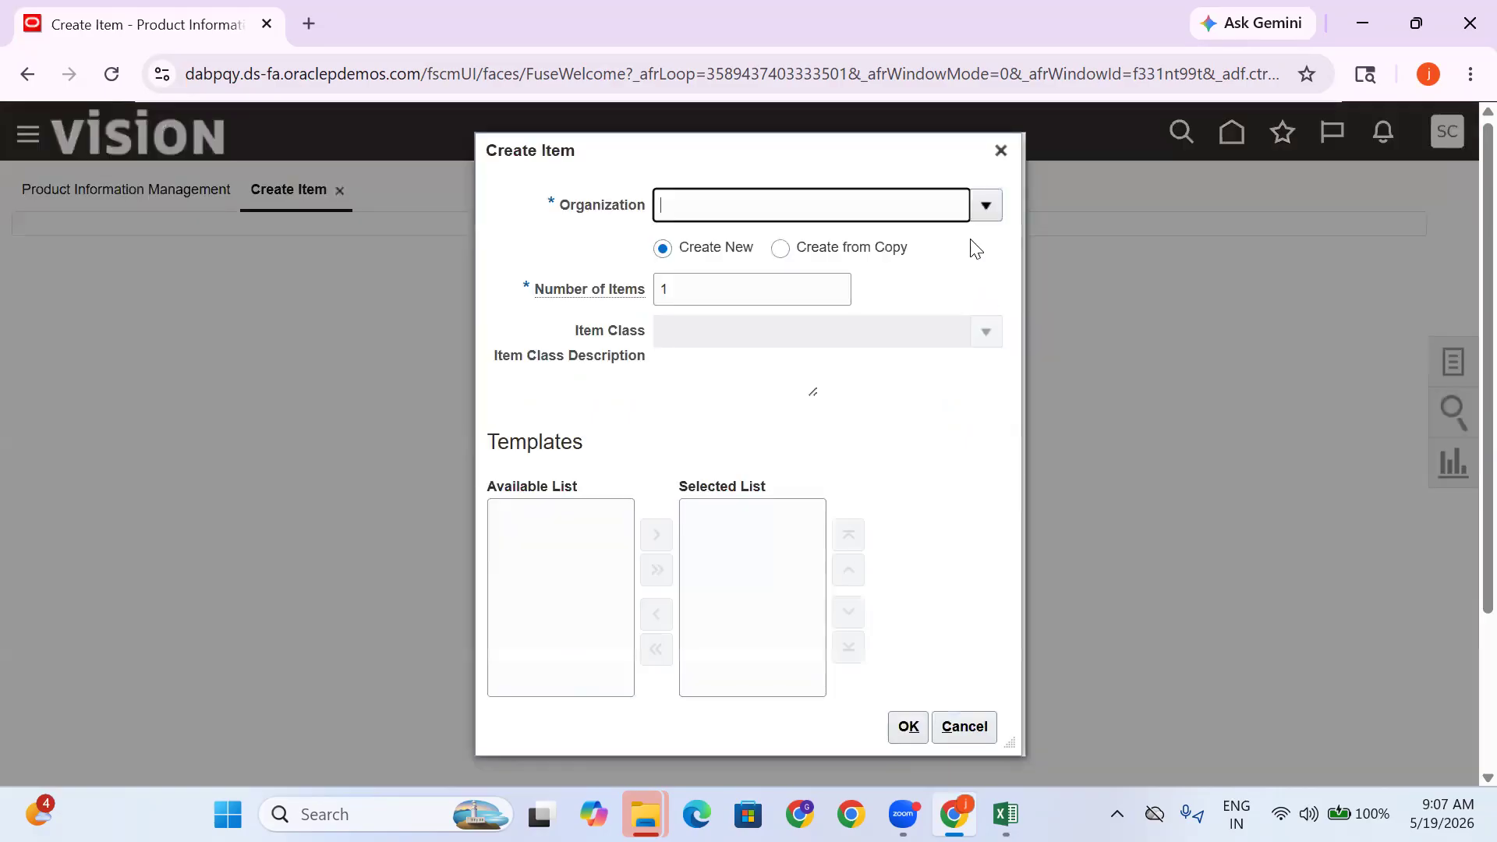
left_click(986, 205)
left_click(905, 239)
Replace the FG - Design Items template with Finished Goods and confirm the new item's creation settings
left_click(858, 515)
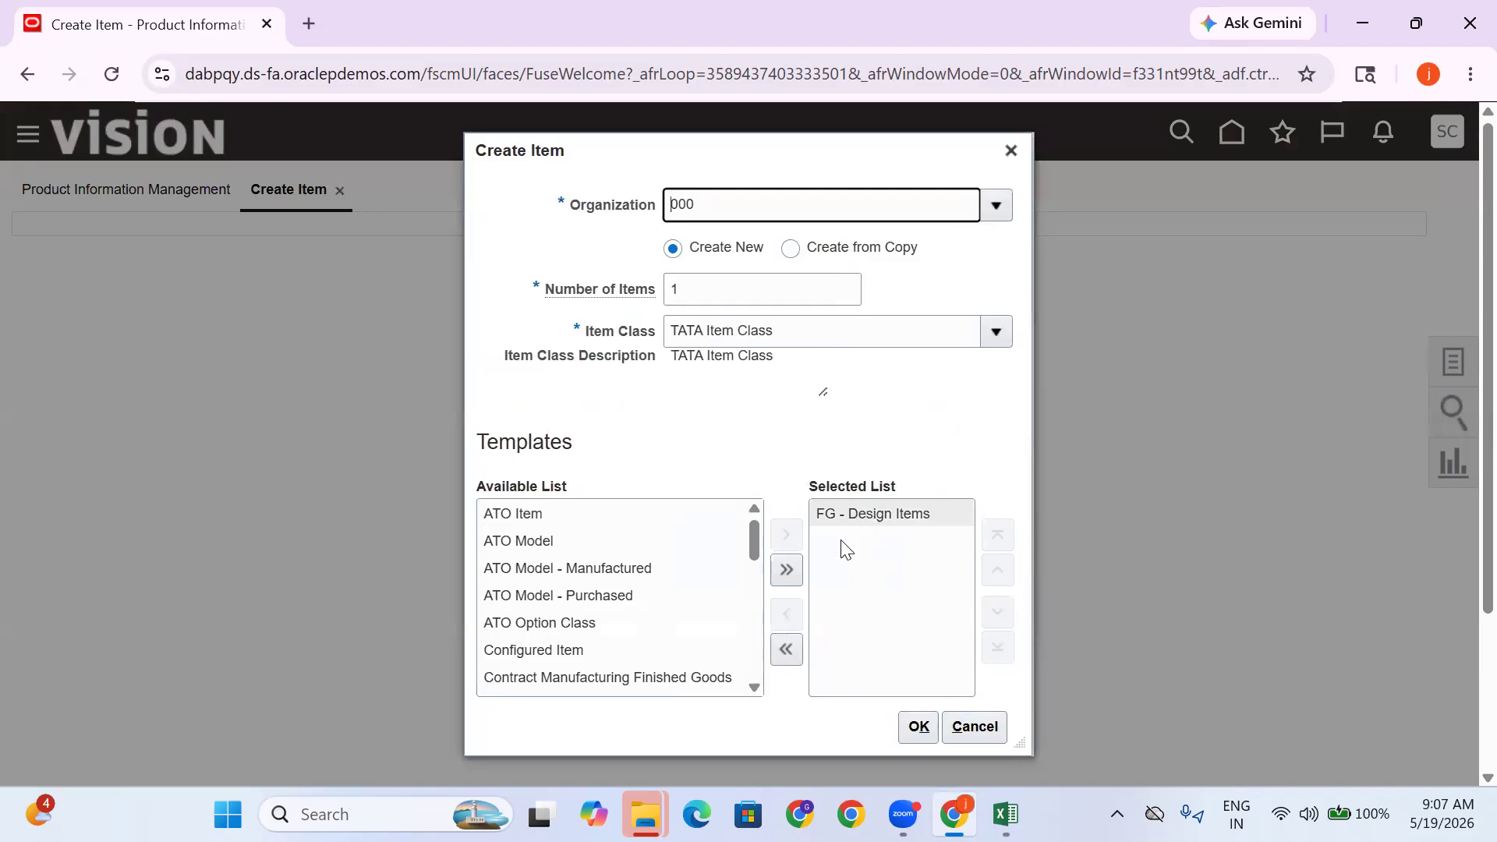
left_click(786, 614)
left_click_drag(765, 628, 762, 563)
left_click(589, 608)
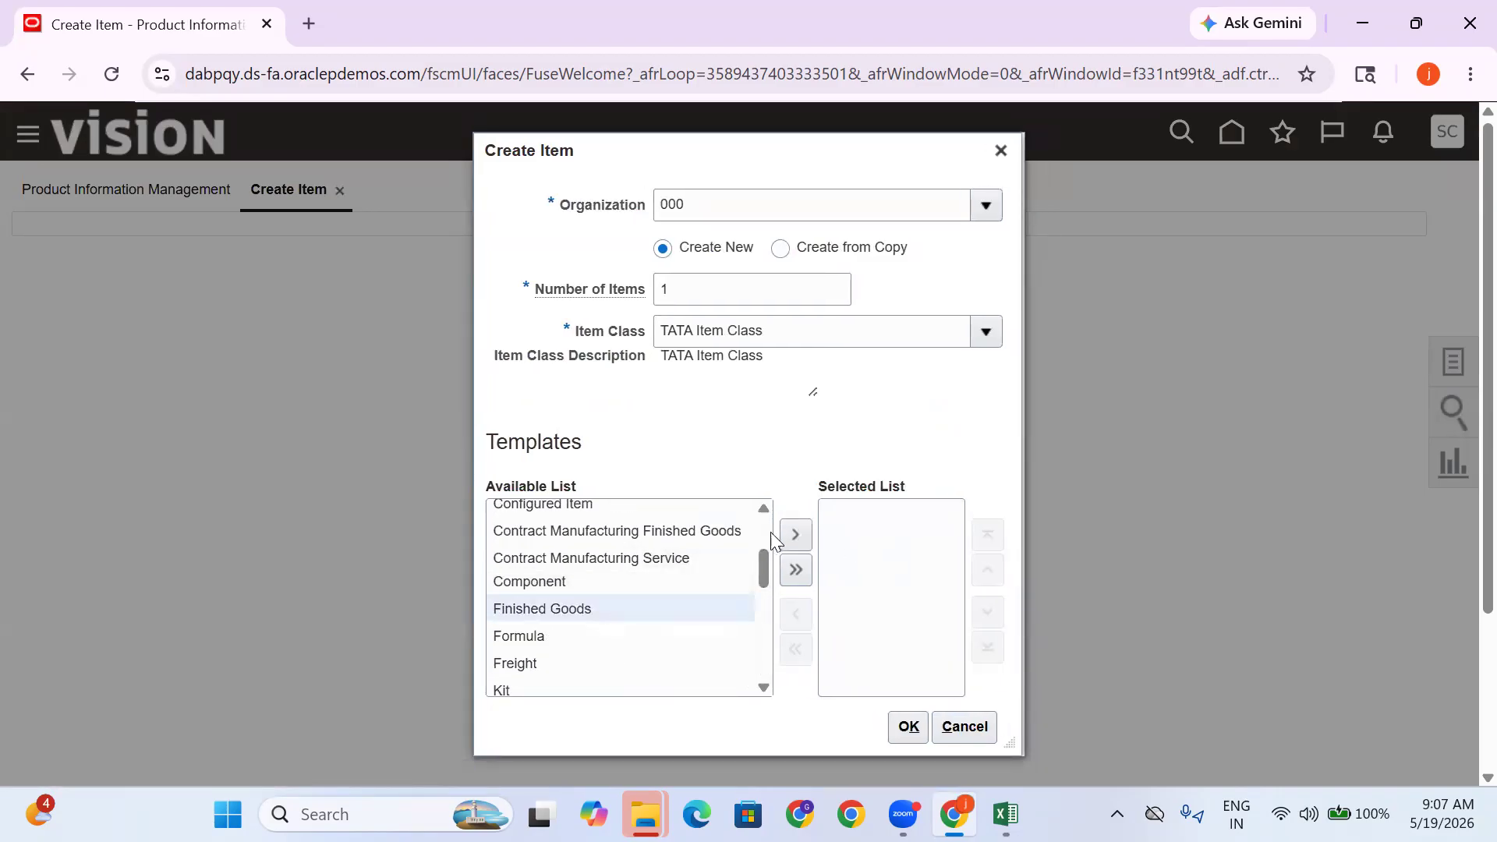
left_click(795, 534)
left_click(927, 727)
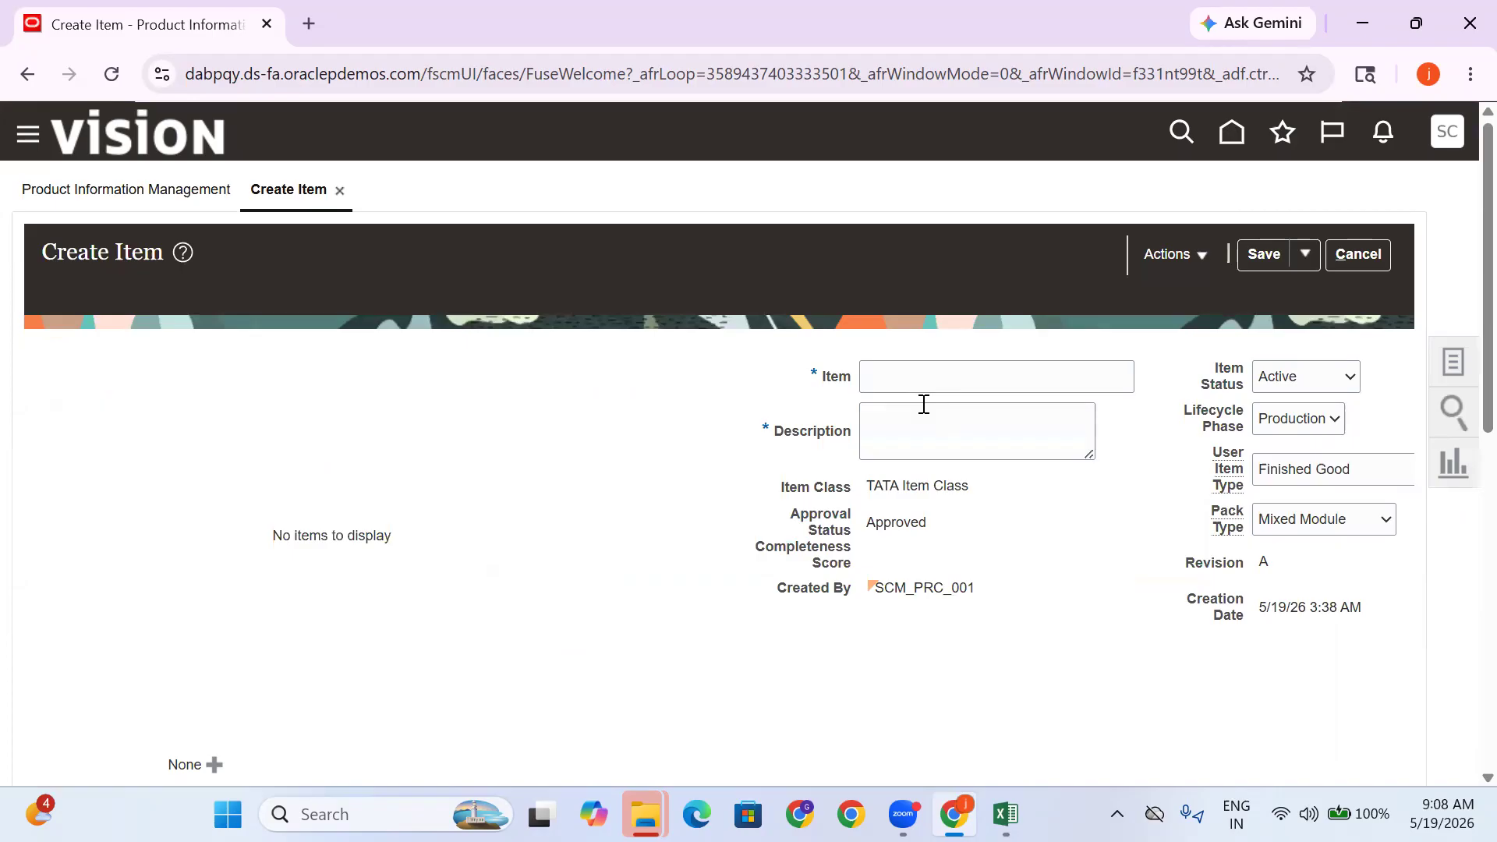
Set Revision Control to Yes in the new item's Inventory specifications
scroll(760, 557, "down", 8)
scroll(741, 548, "up", 3)
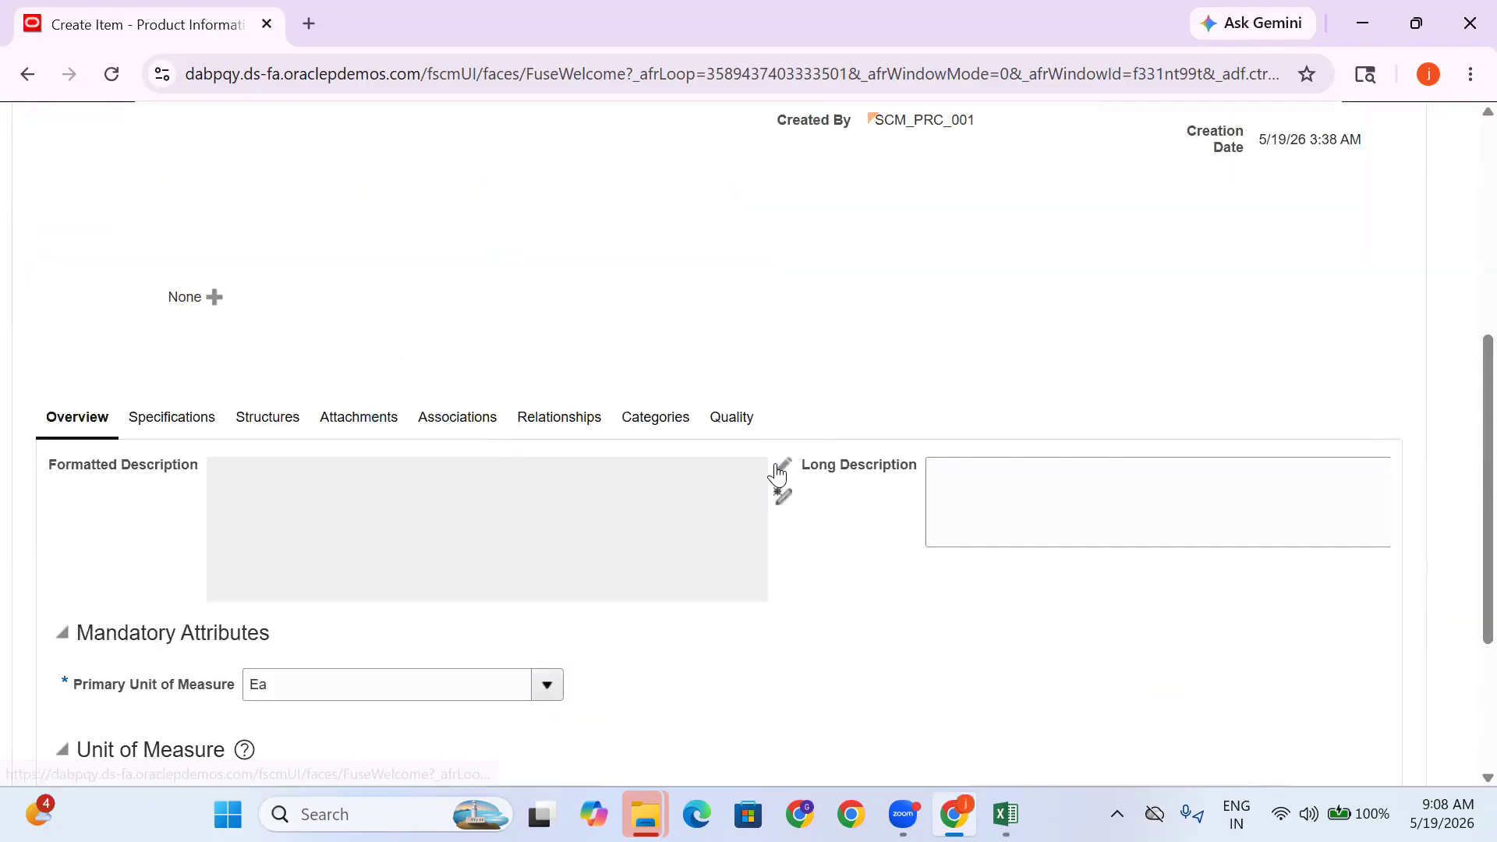
scroll(774, 468, "up", 6)
scroll(377, 525, "down", 7)
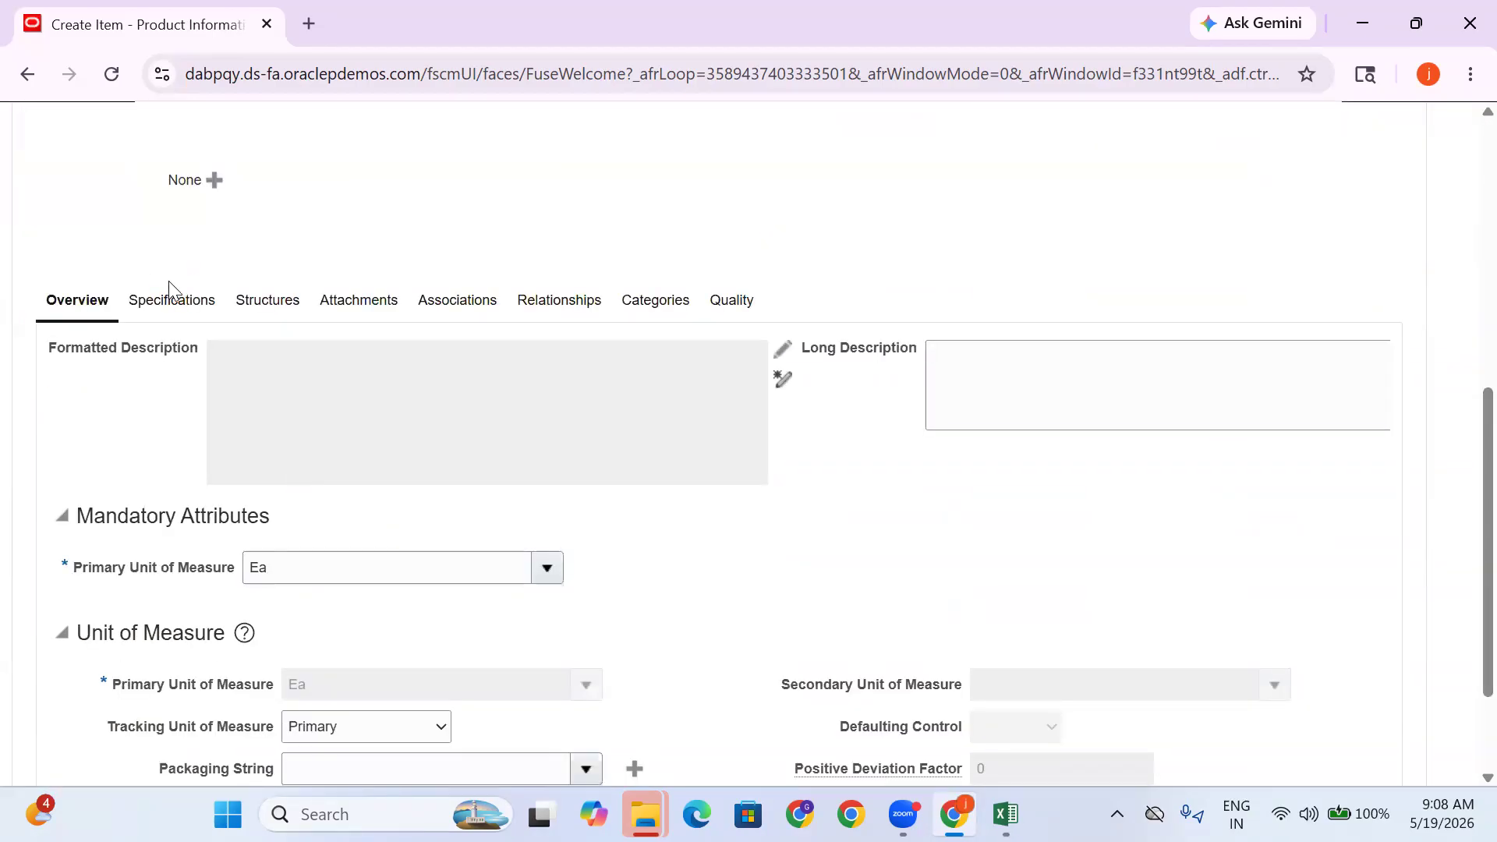
left_click(155, 306)
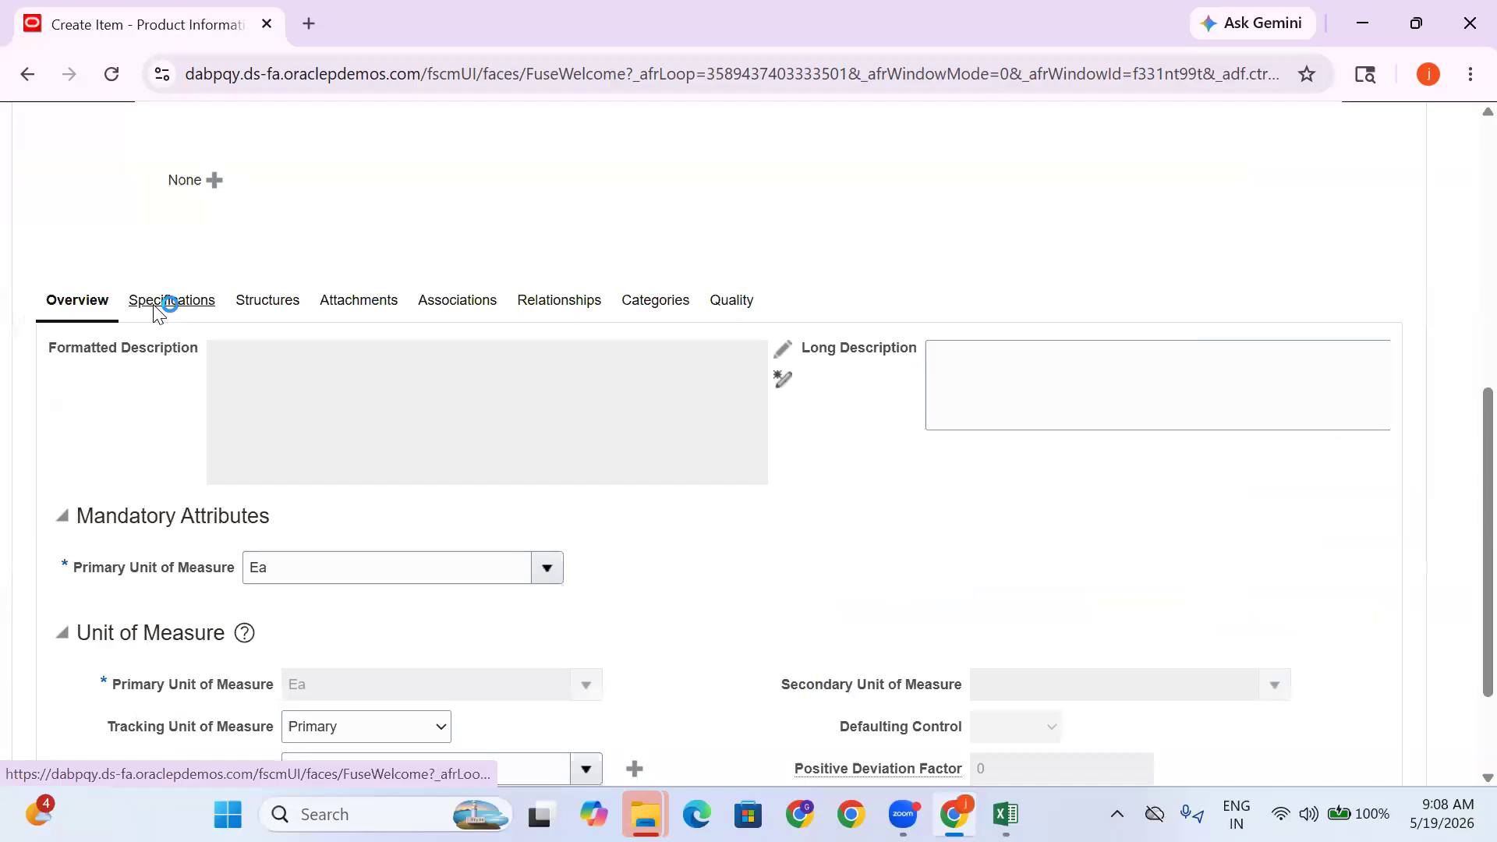
scroll(164, 366, "down", 3)
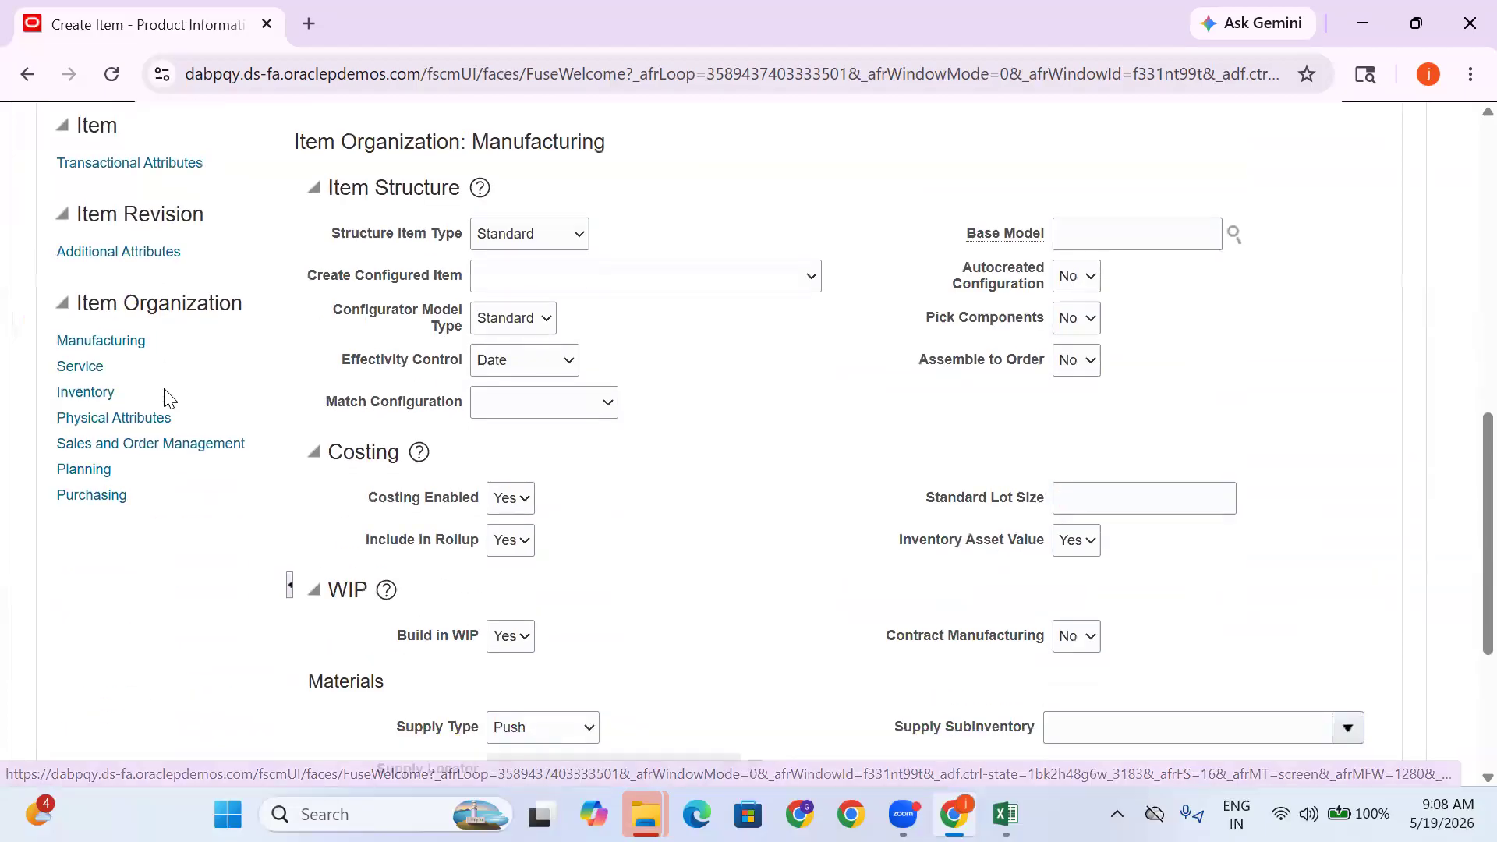
left_click(92, 392)
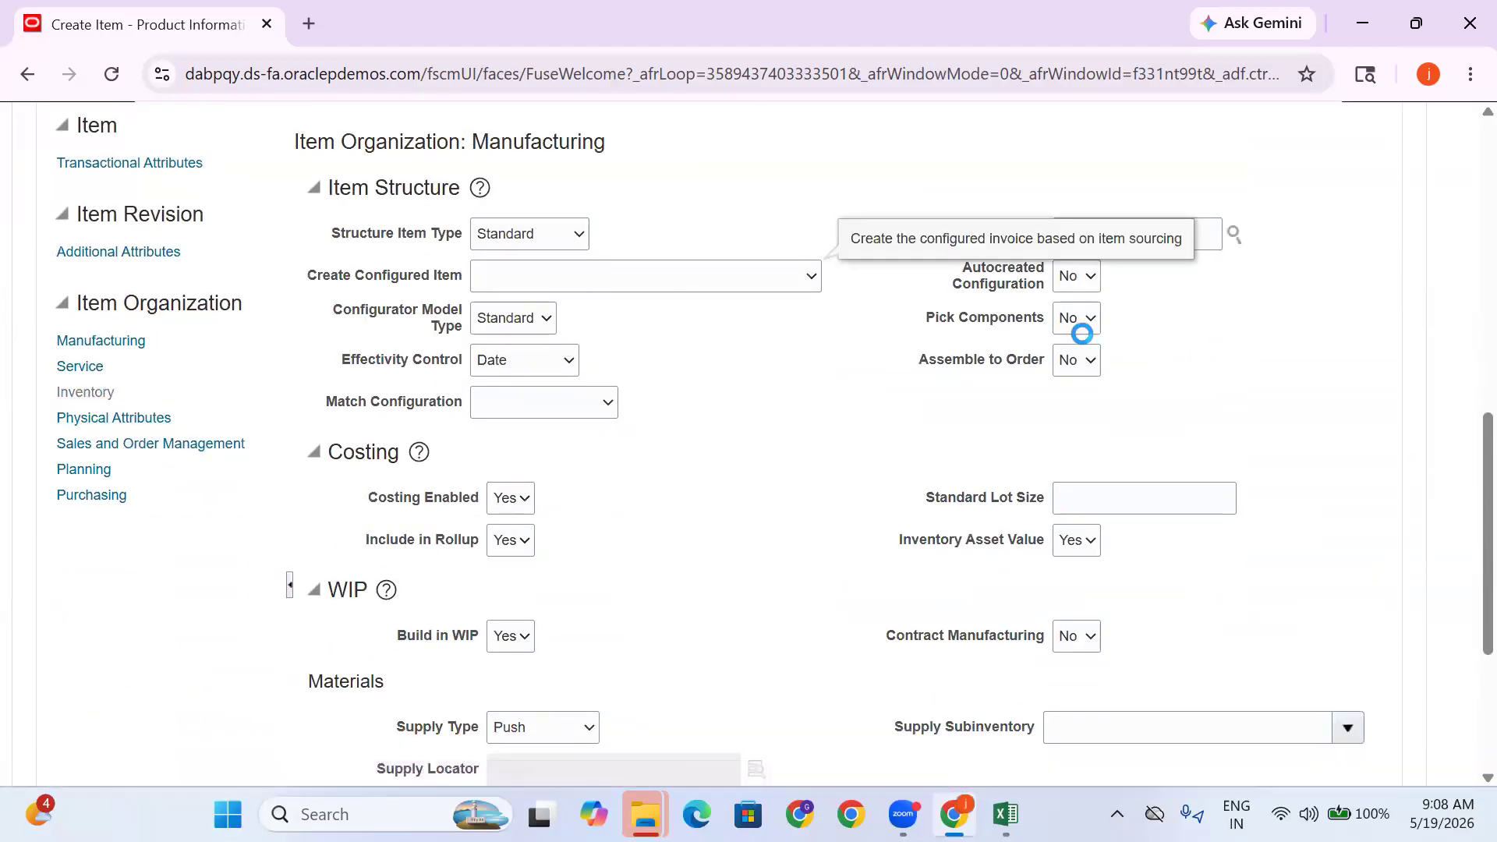
left_click(1068, 355)
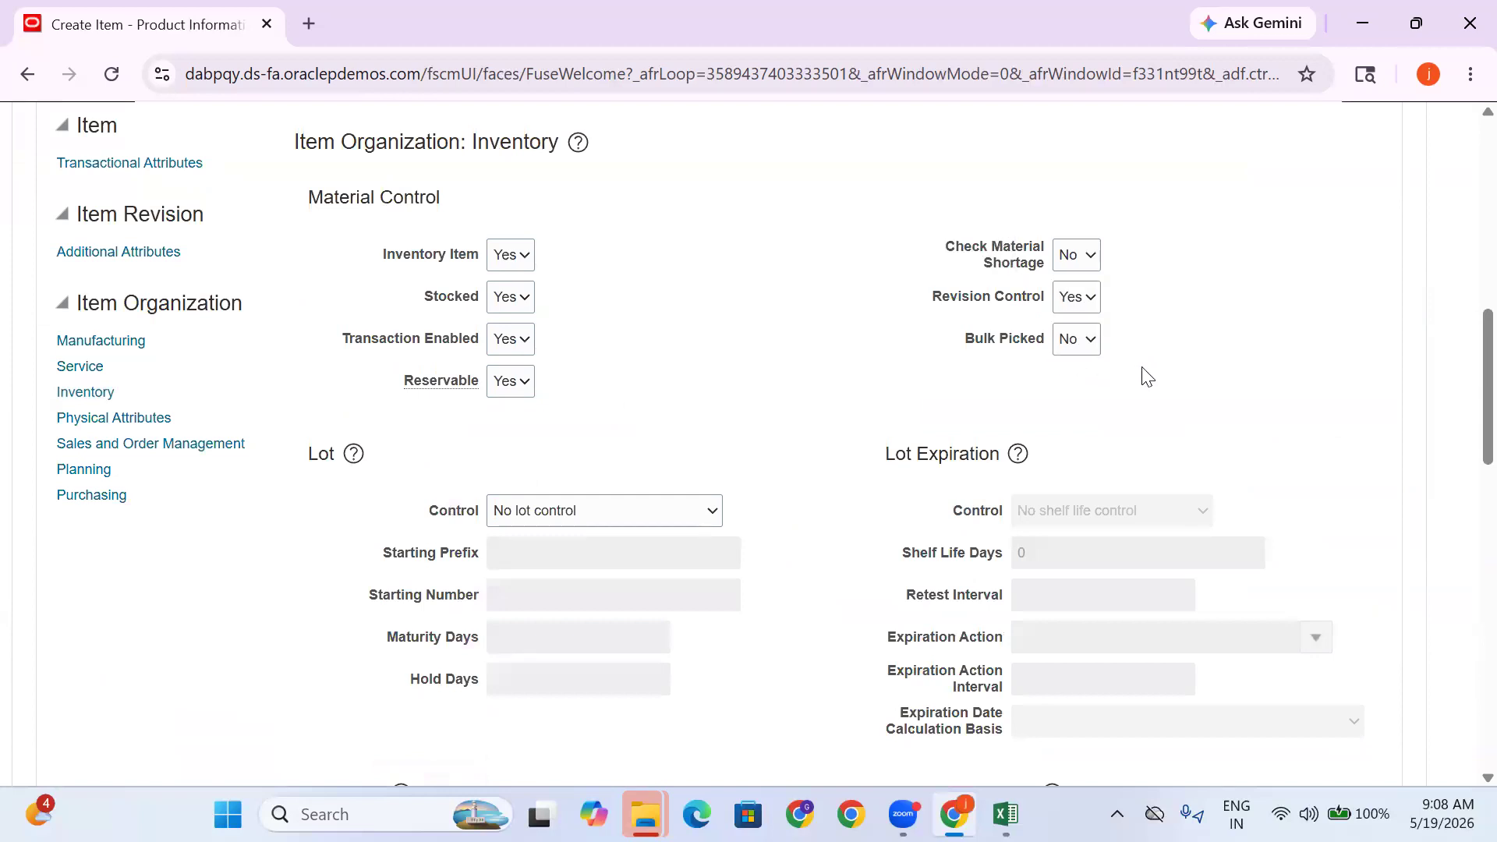
Enter TATA Revision Item as both the item name and the description
scroll(1111, 434, "up", 10)
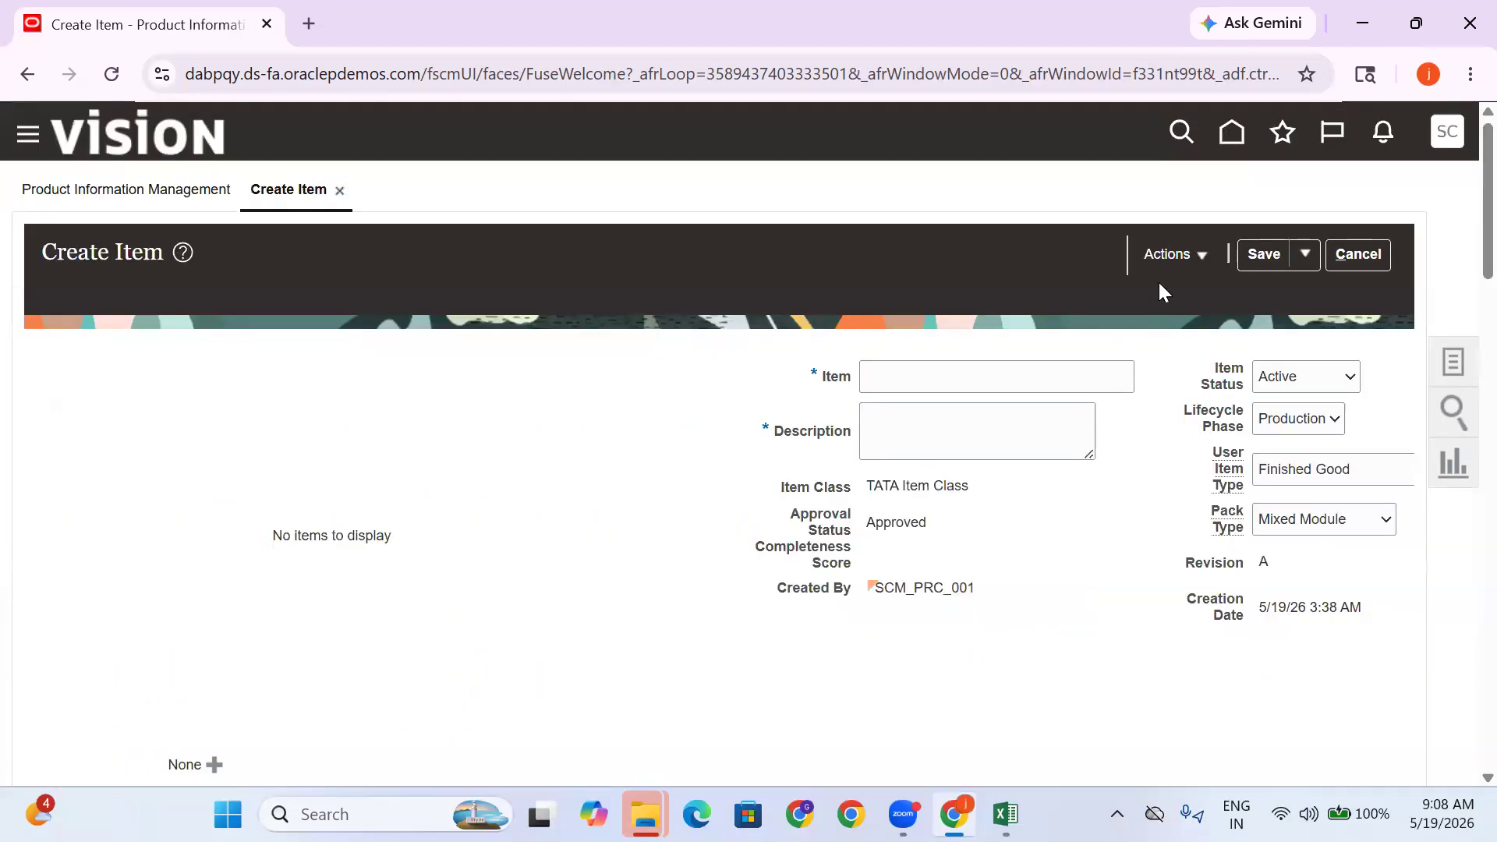
left_click(994, 366)
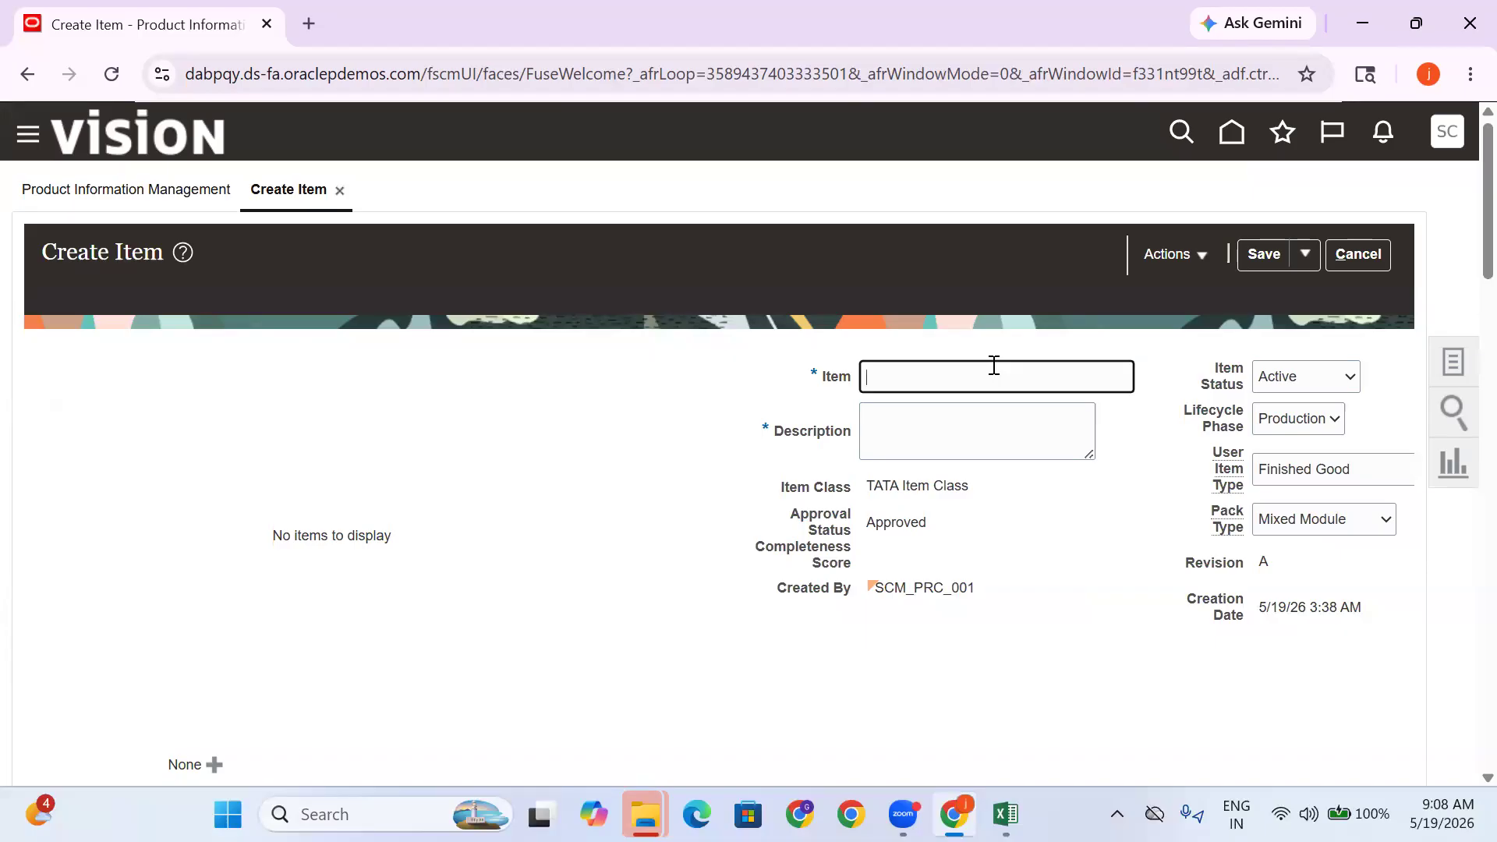
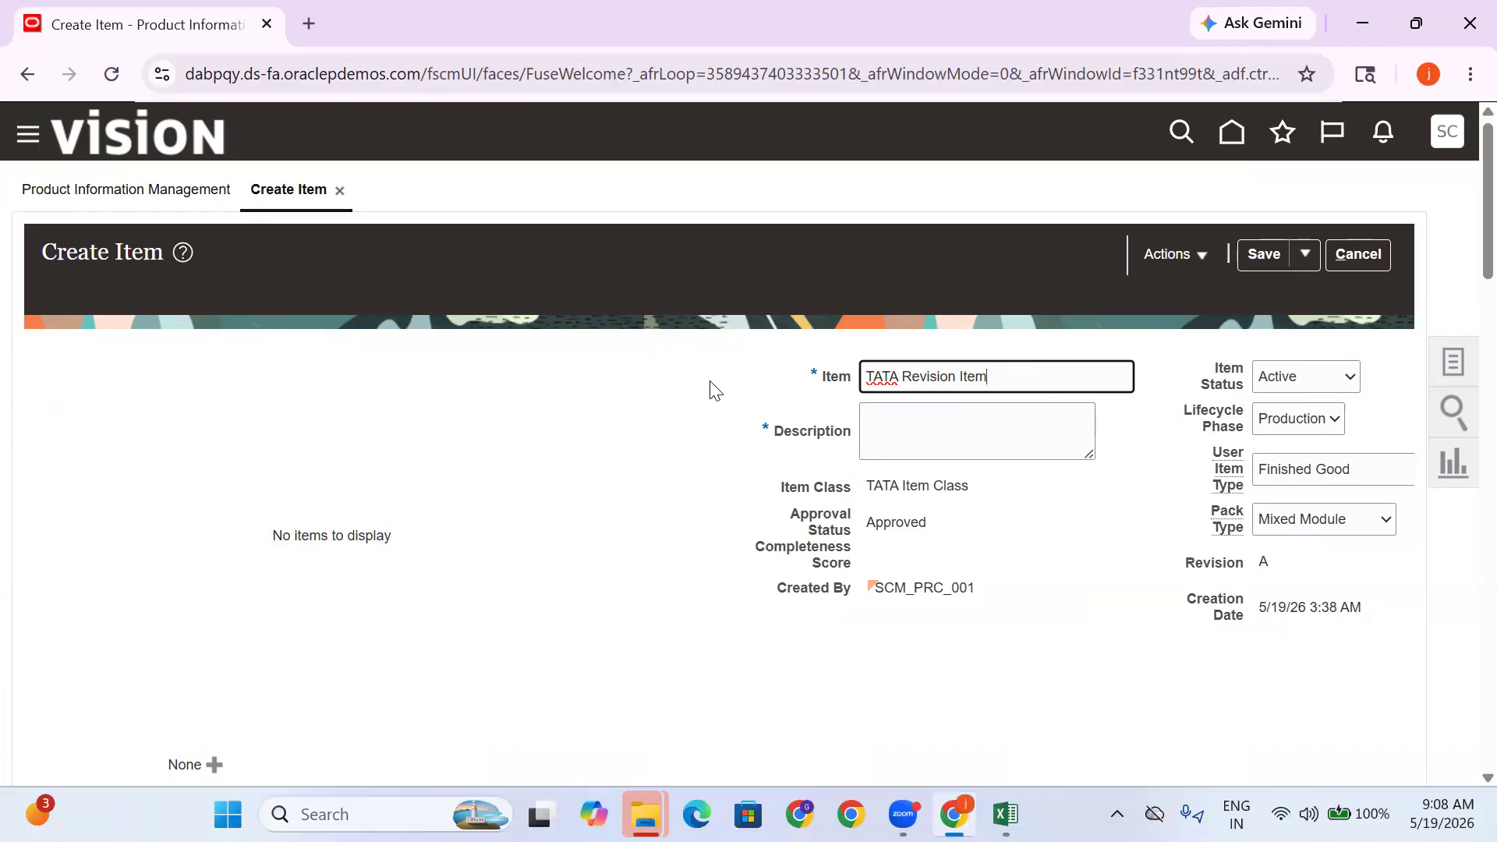
key("ctrl+a")
key("ctrl+c")
left_click(985, 428)
key("ctrl+v")
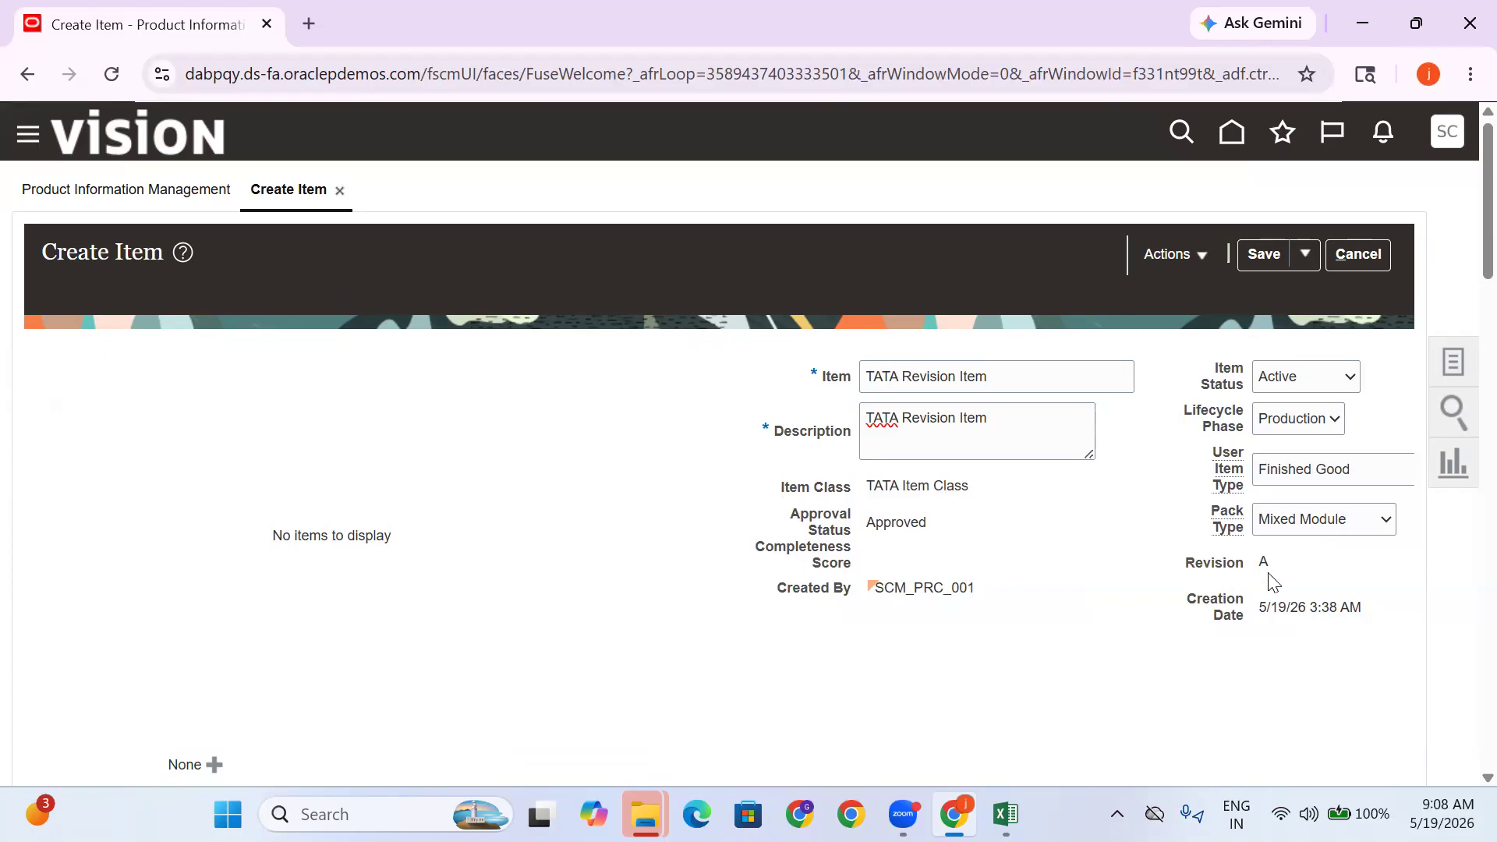
Save the new TATA Revision Item
left_click_drag(1272, 573, 1323, 586)
left_click(1304, 191)
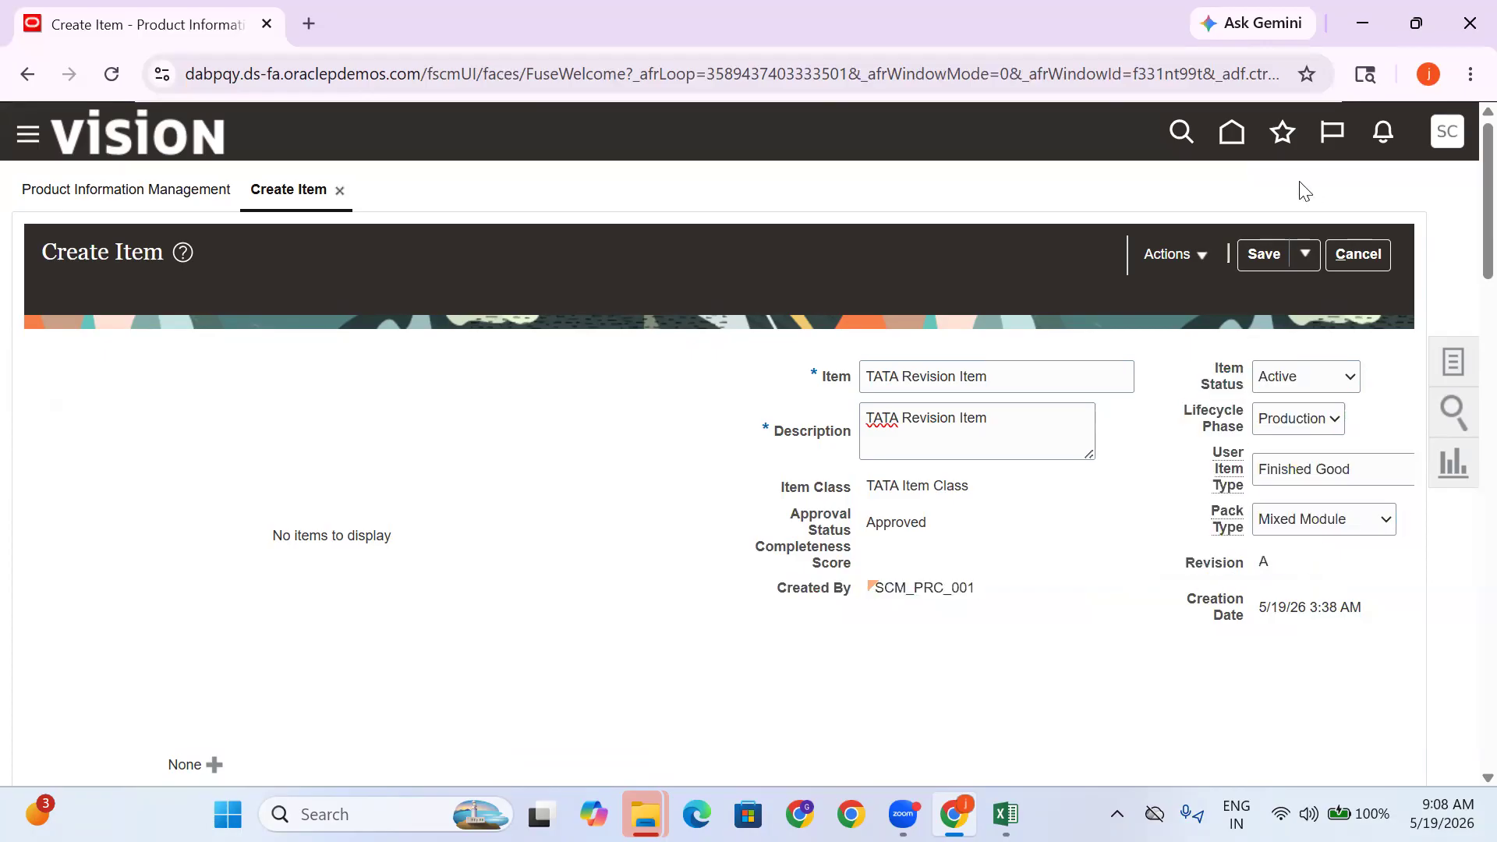
left_click(1203, 256)
left_click(1087, 548)
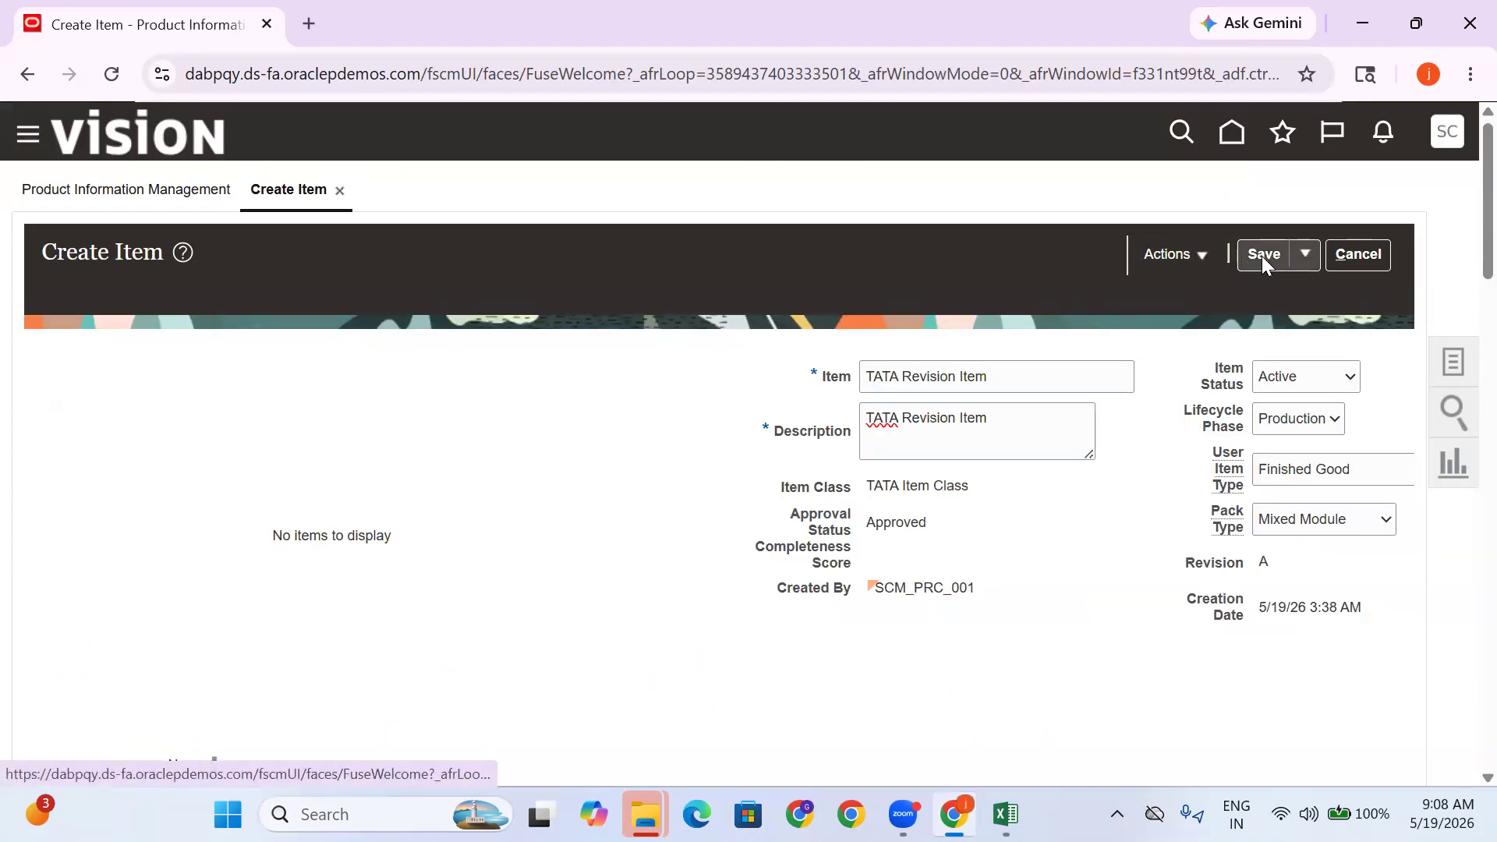
left_click(1261, 256)
scroll(729, 525, "down", 5)
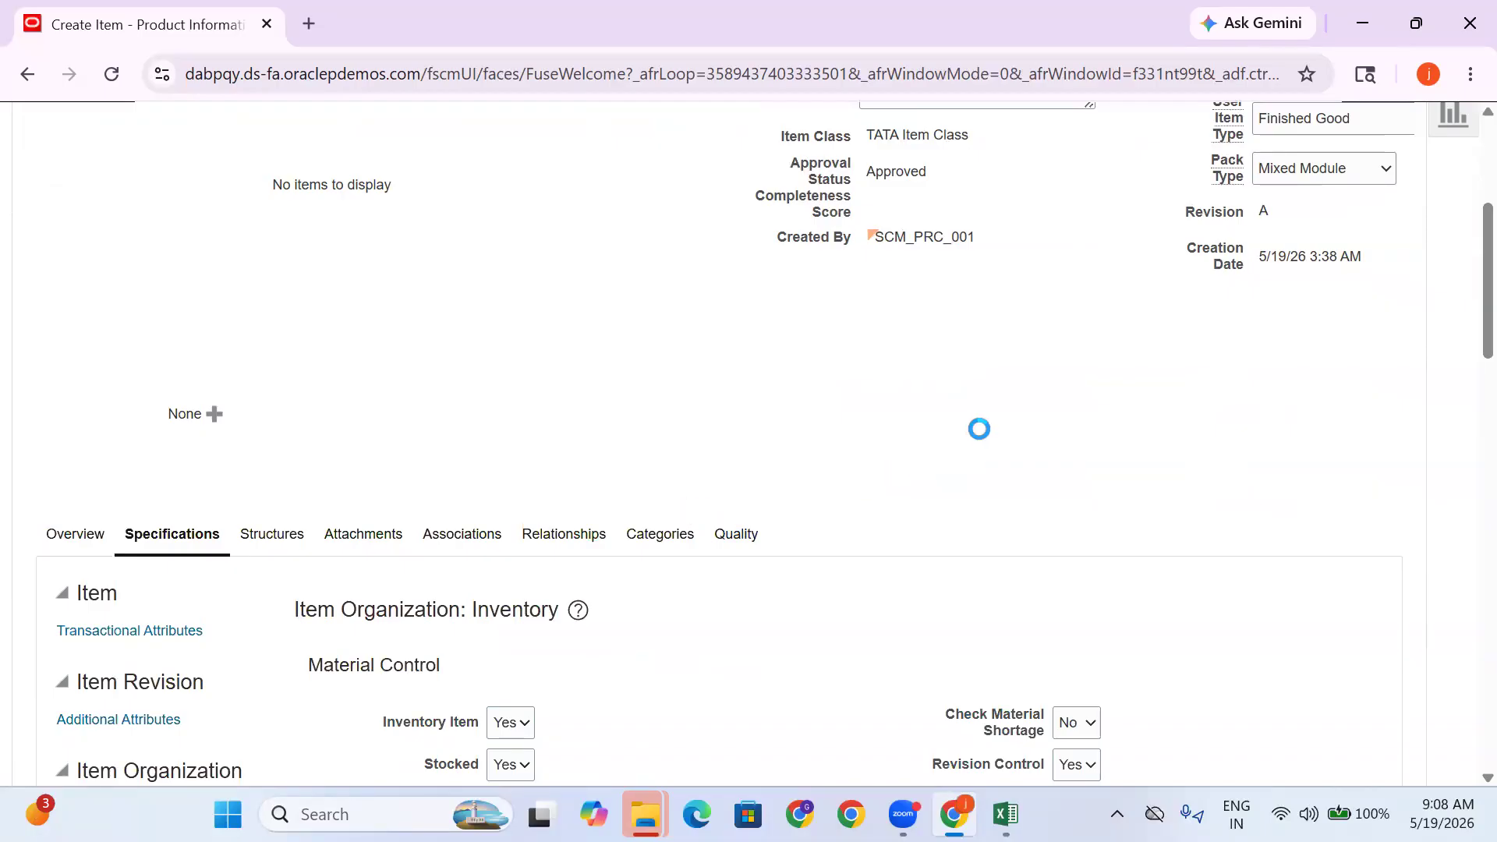
scroll(980, 427, "up", 5)
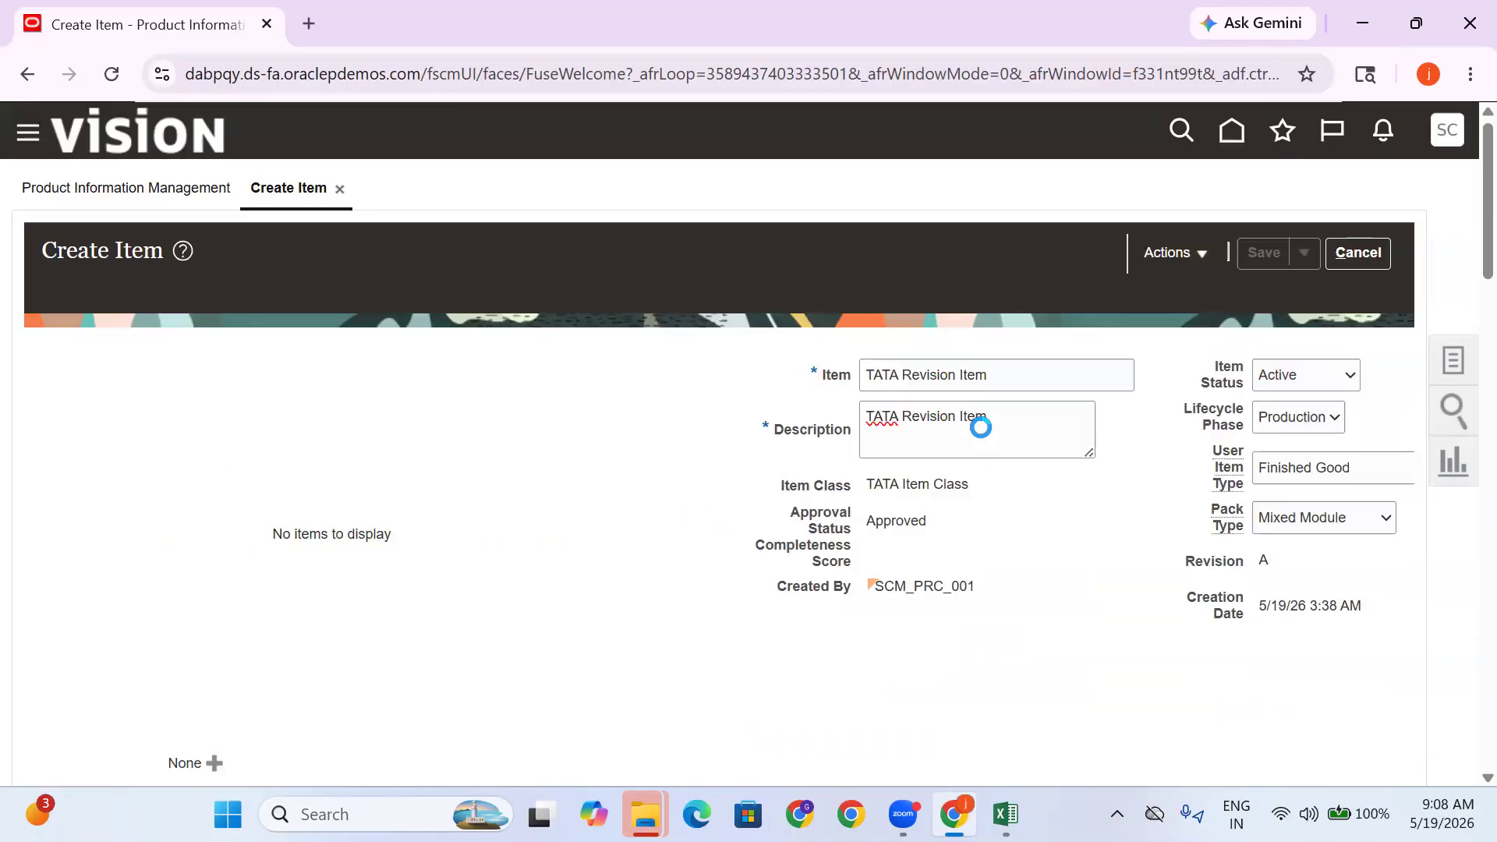
Open the Manage Revisions list of TATA Revision Item and examine its starting revision A
left_click(1177, 255)
left_click(1209, 465)
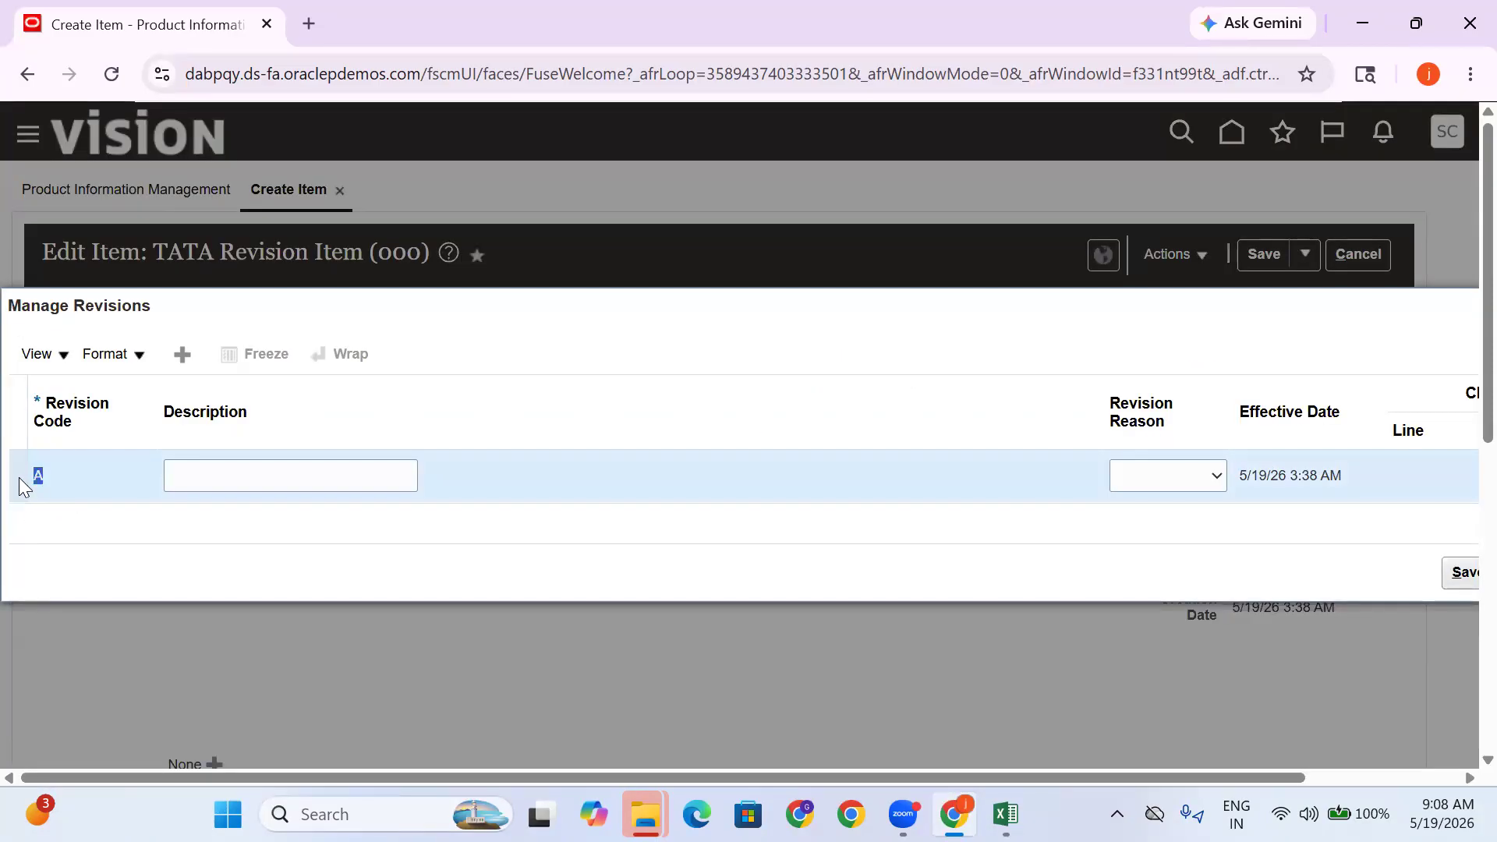
left_click(284, 470)
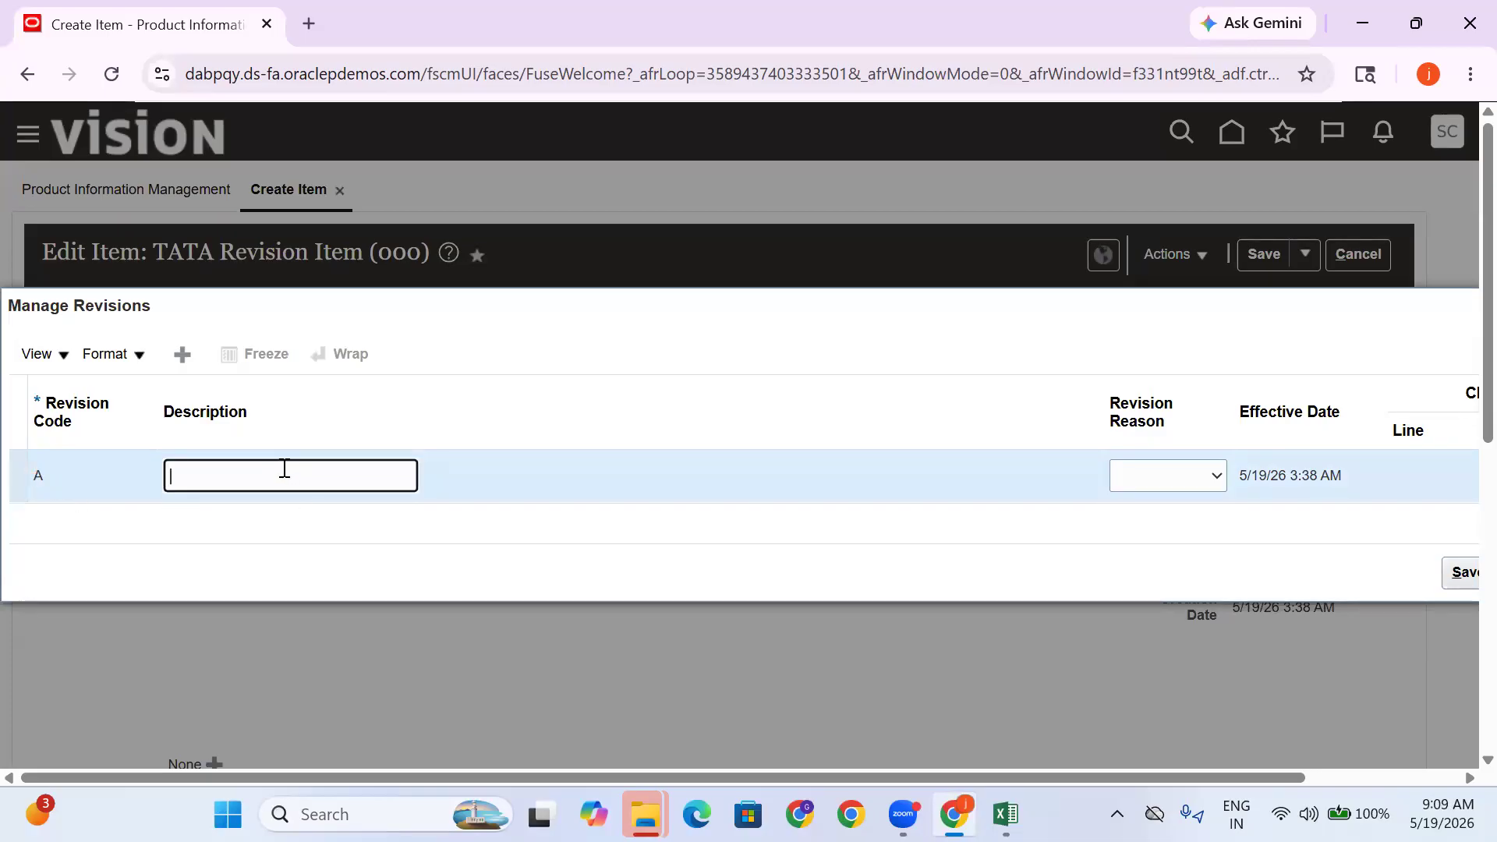
left_click_drag(66, 485, 18, 478)
left_click(268, 473)
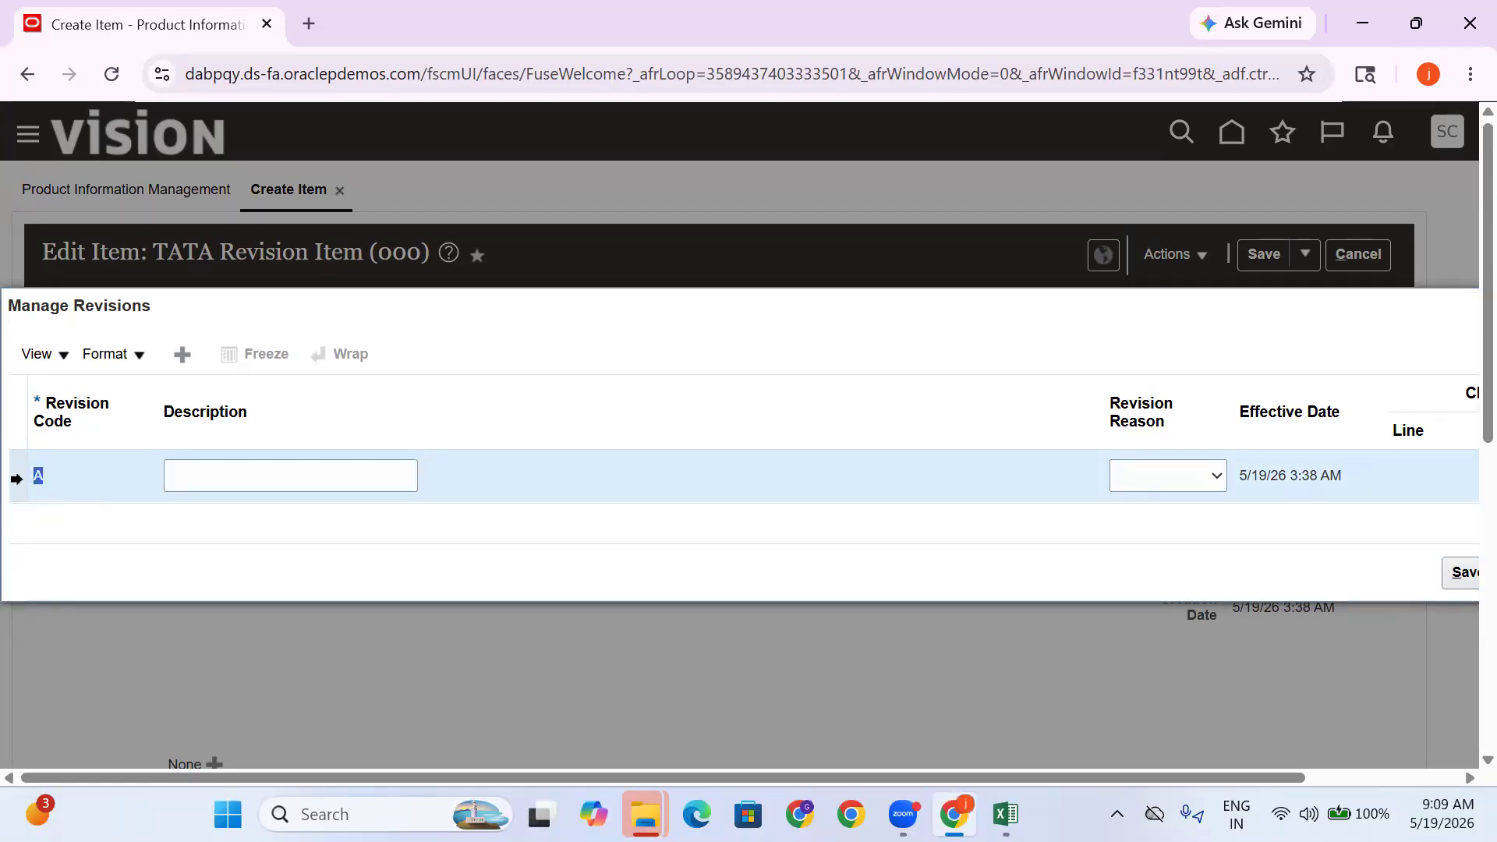
left_click(183, 356)
left_click(75, 453)
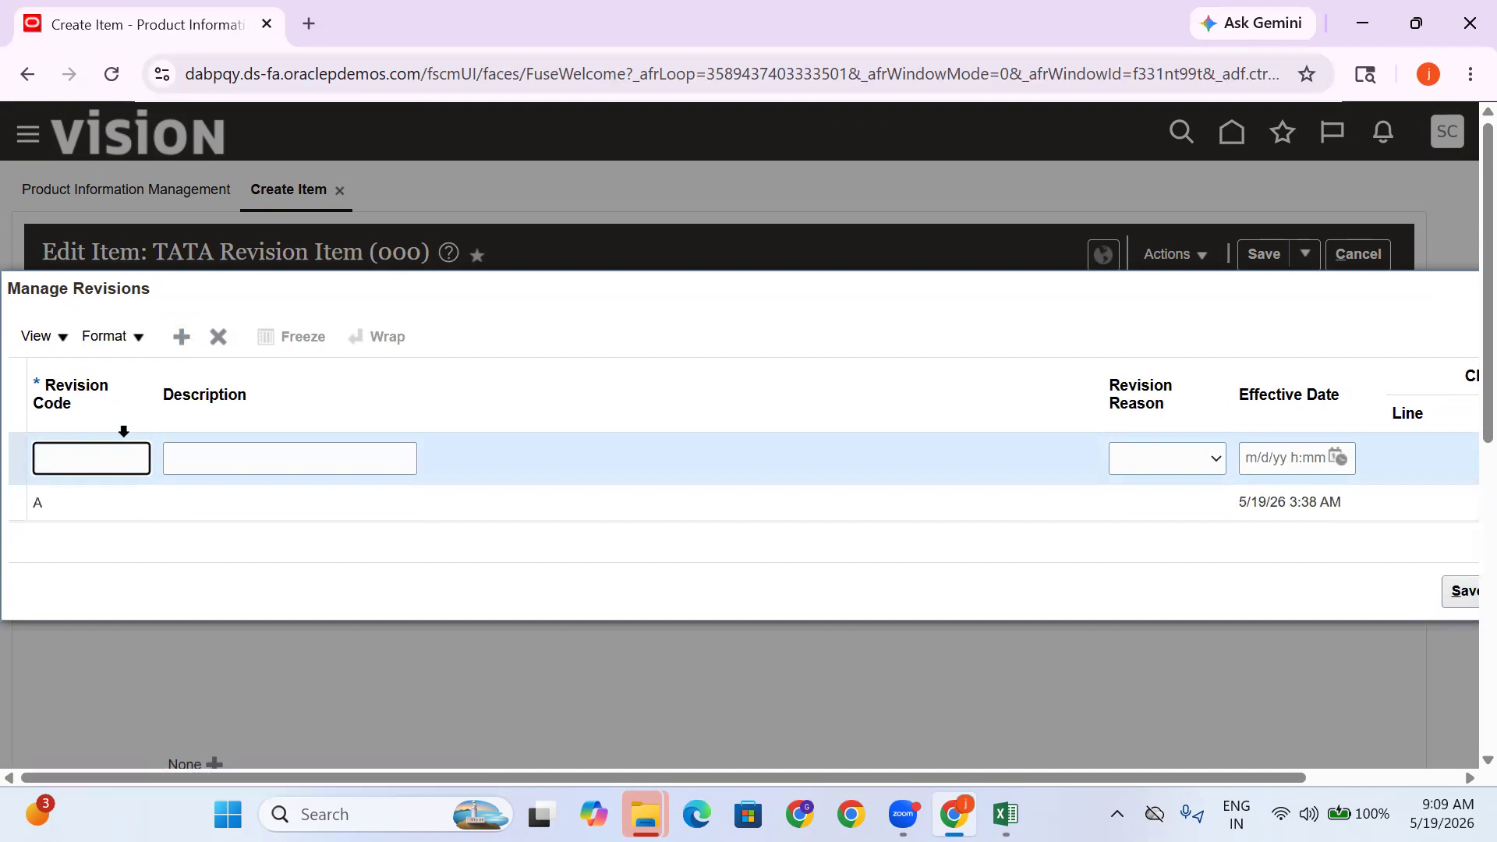
left_click(73, 509)
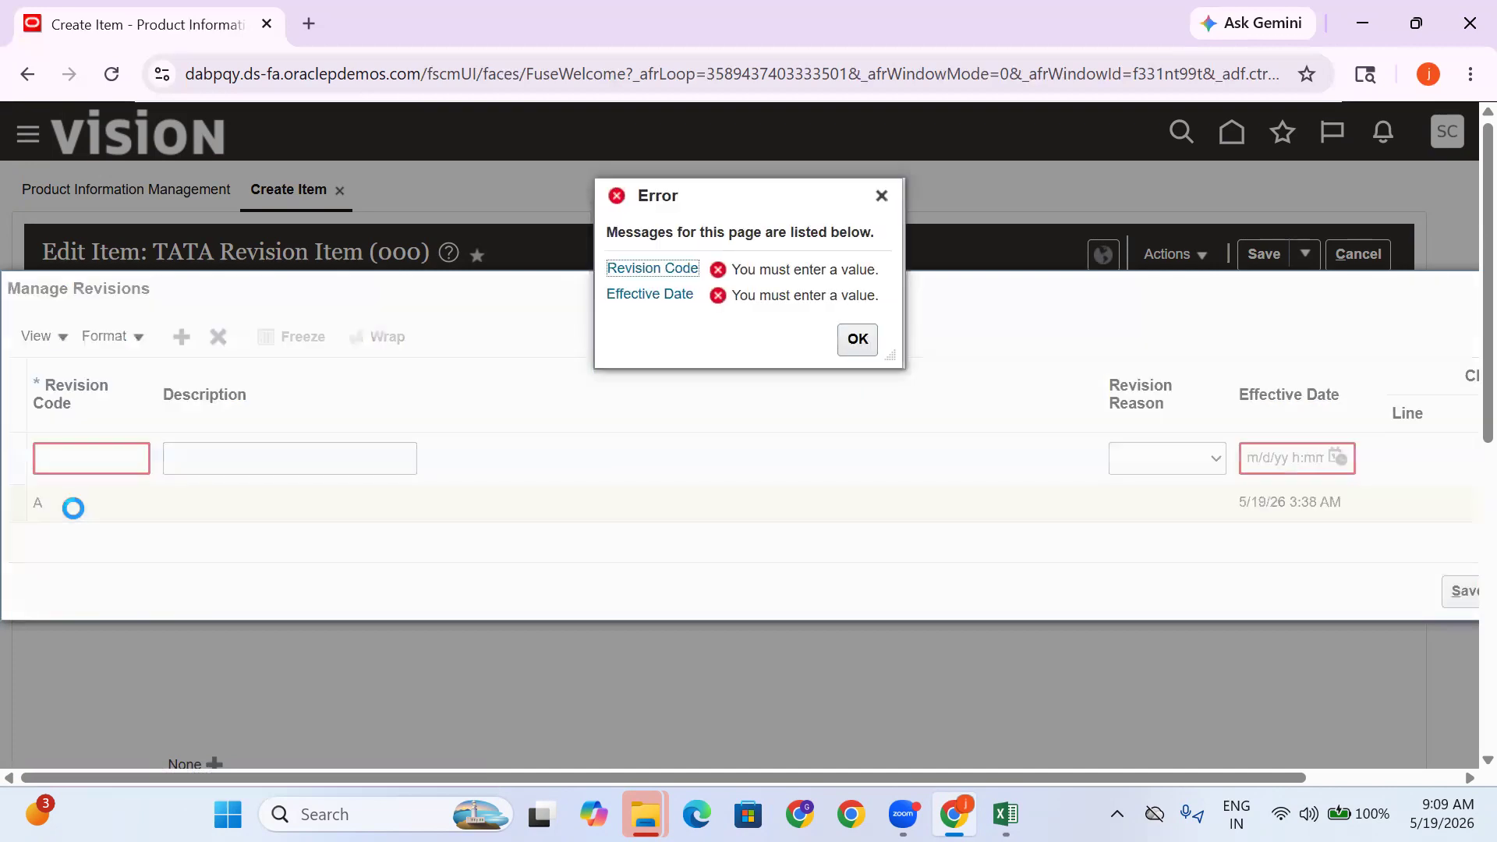
left_click(863, 341)
left_click(54, 514)
left_click(861, 340)
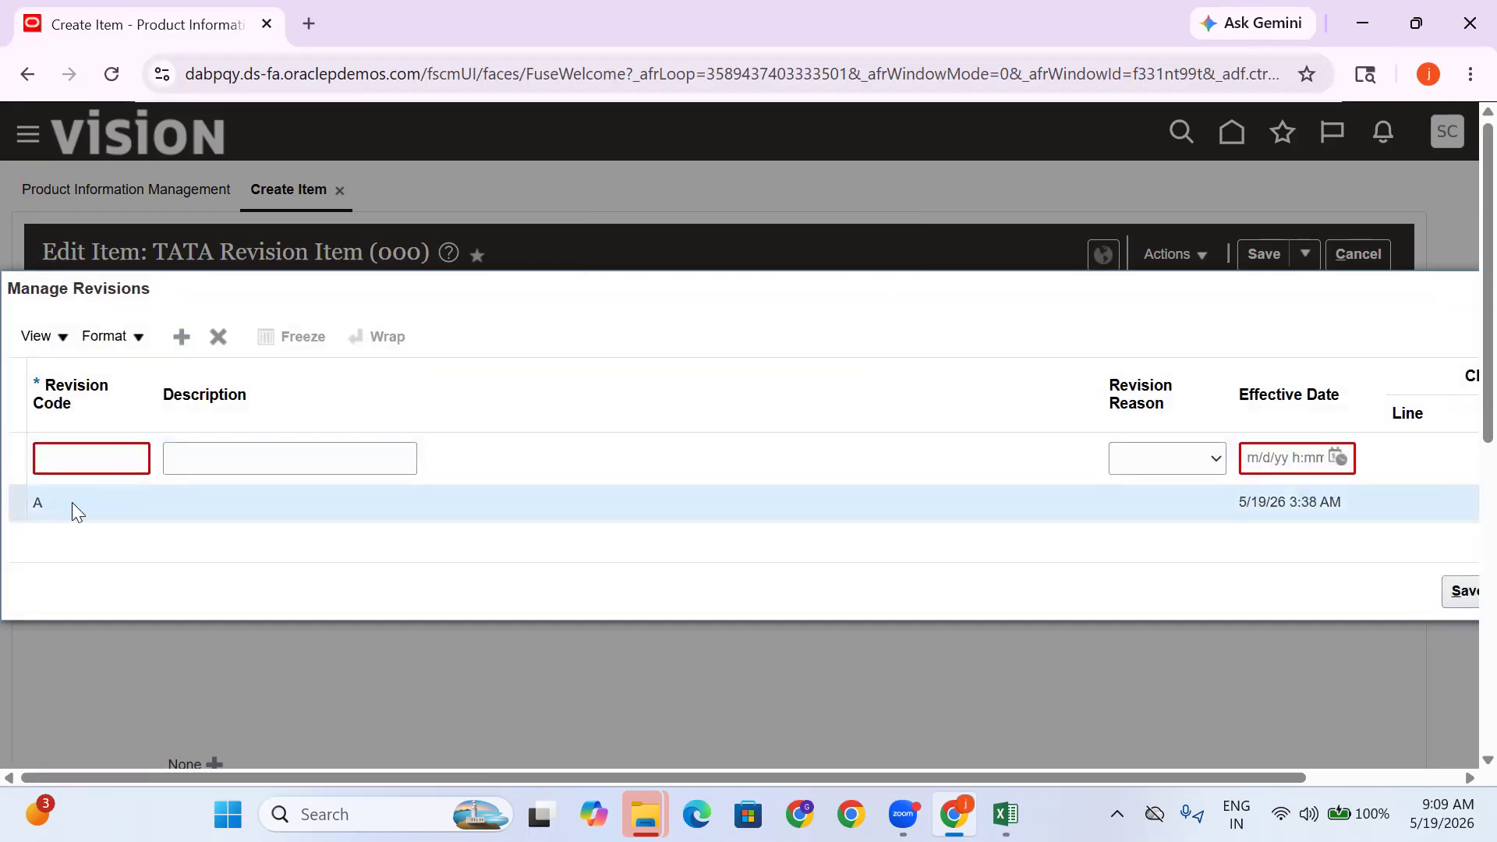
left_click(72, 502)
left_click(860, 341)
left_click(217, 336)
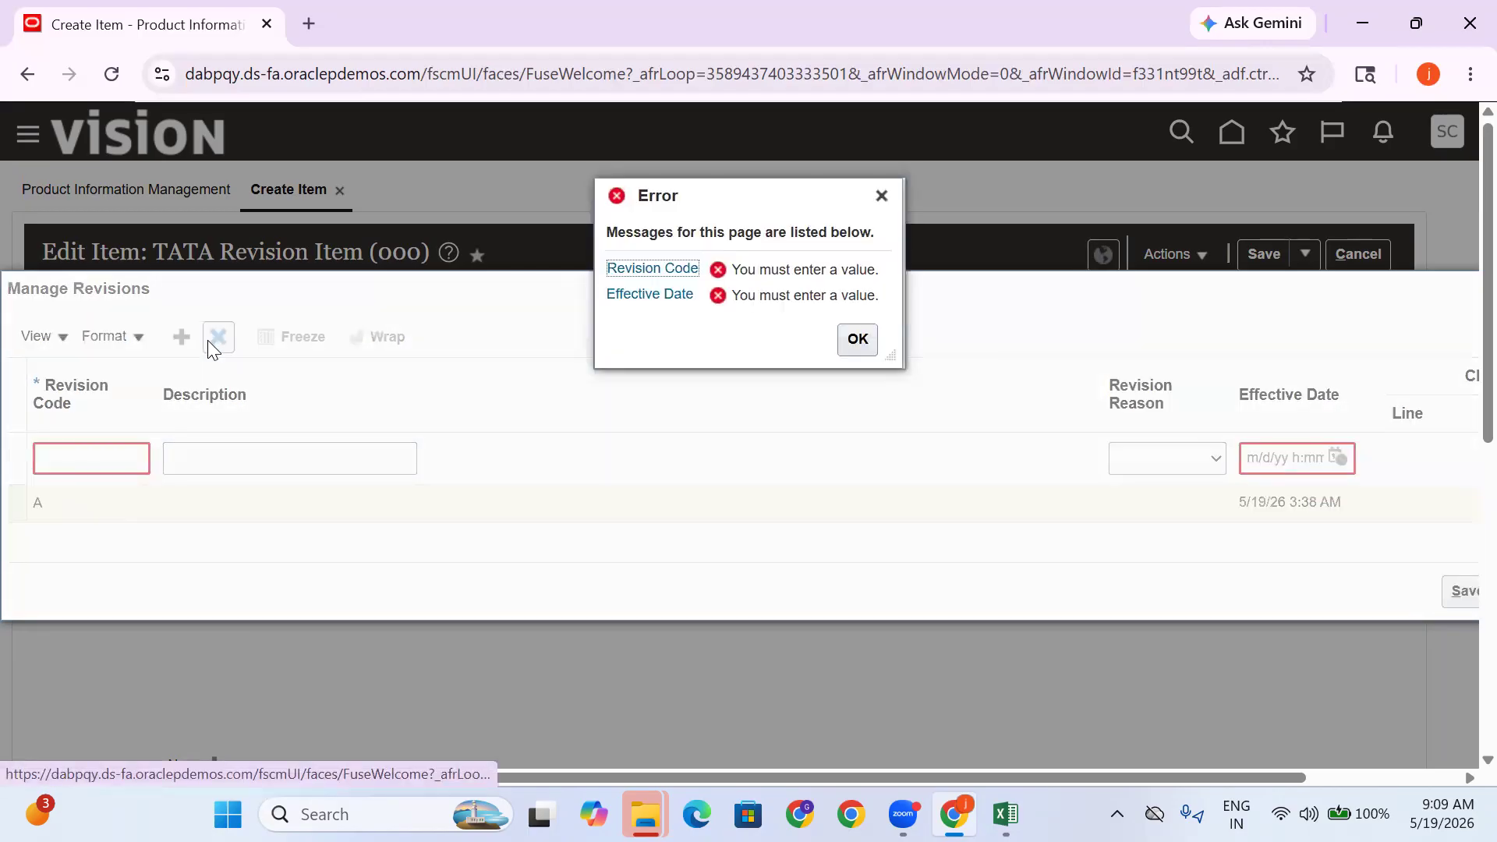
left_click(856, 340)
left_click_drag(1265, 778, 1458, 662)
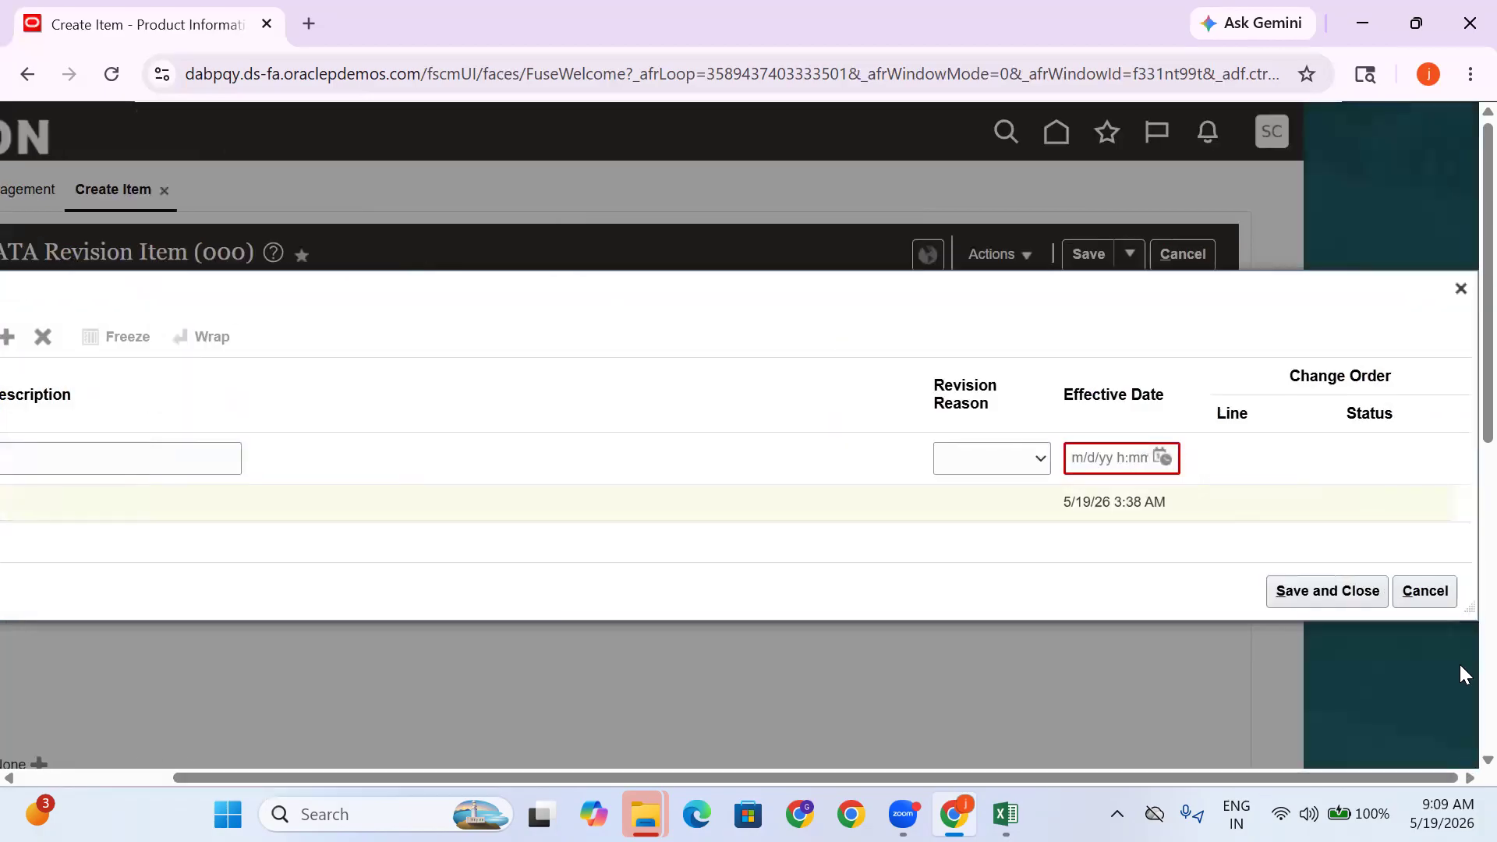
left_click(1411, 596)
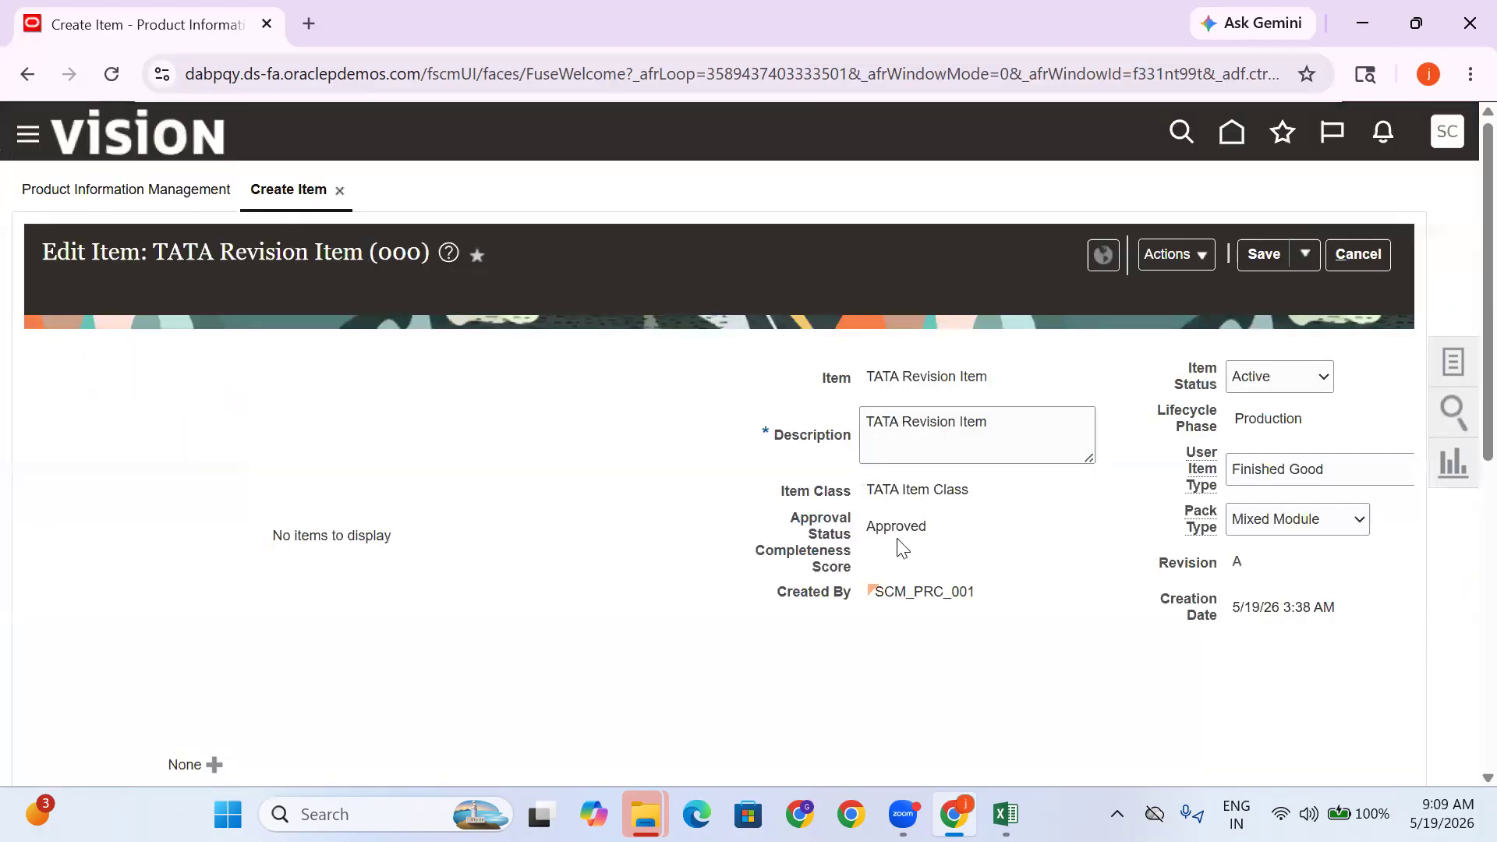
Look over the TATA Revision Item overview and leave its edit page
scroll(1021, 600, "down", 4)
scroll(1006, 600, "down", 4)
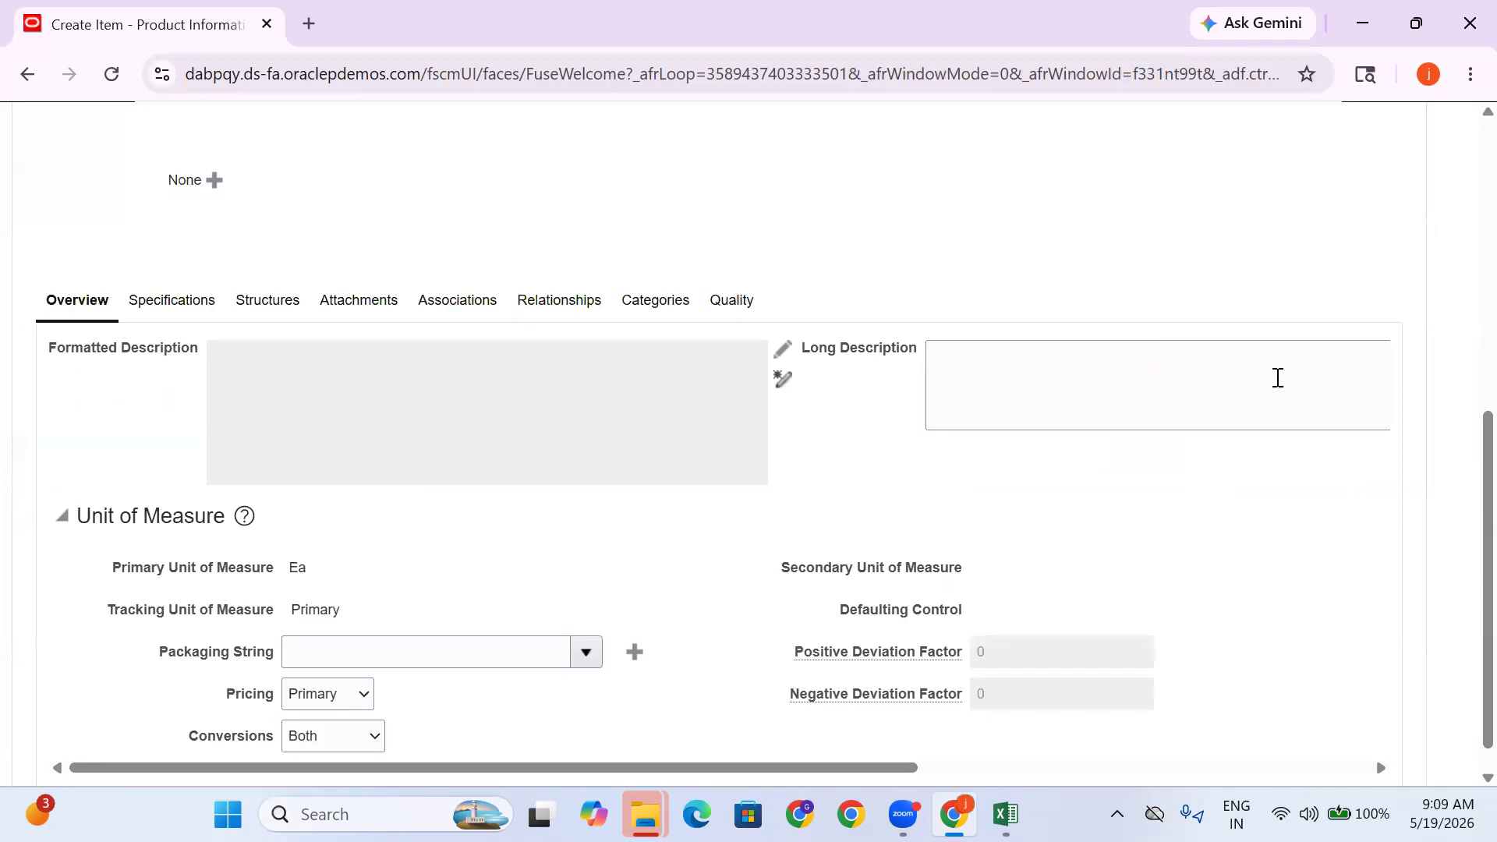
scroll(1326, 311, "up", 8)
left_click(1380, 256)
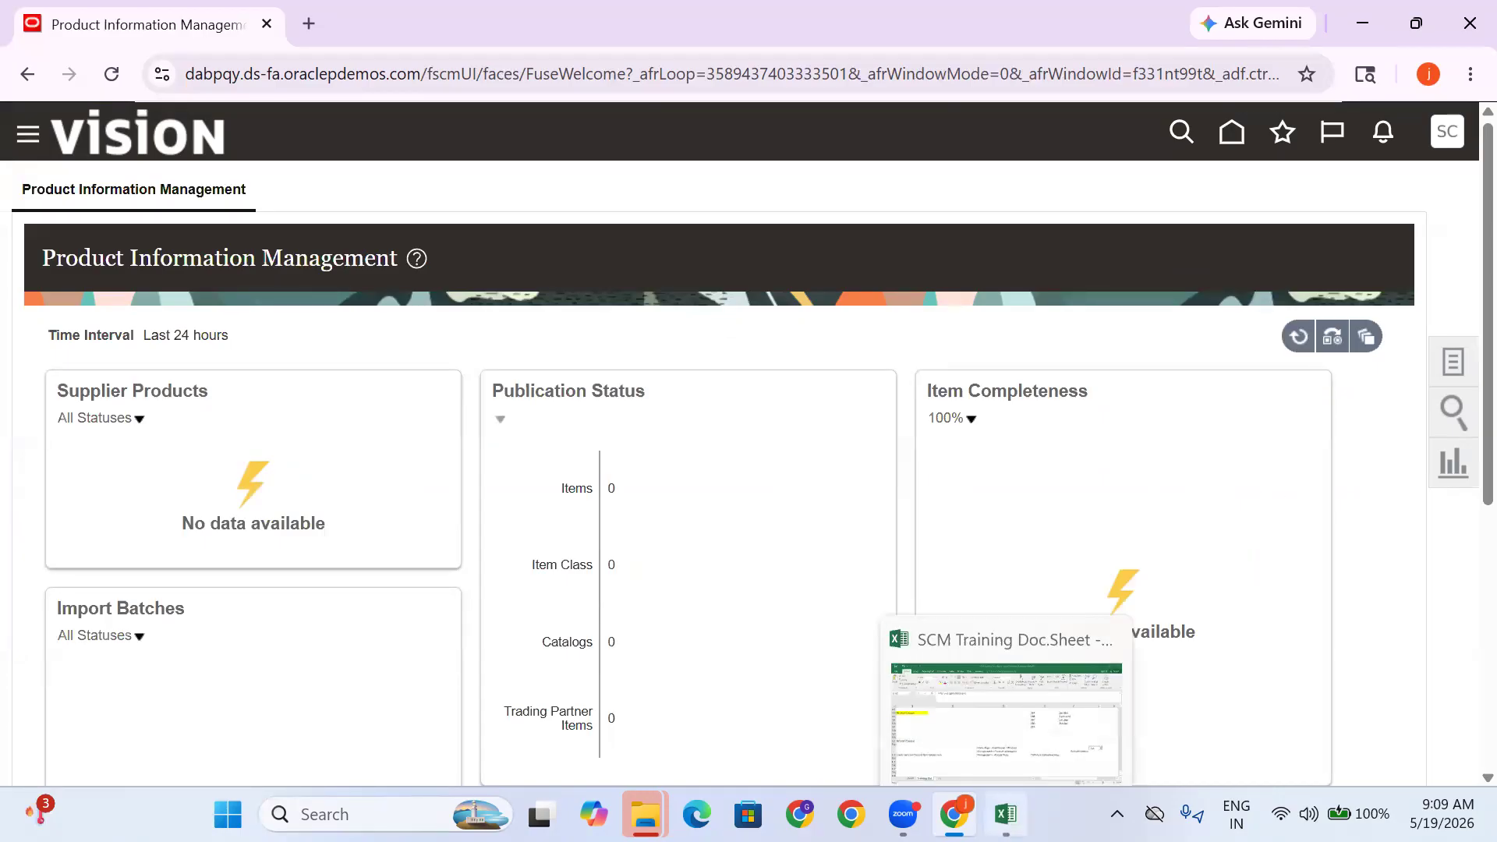
Switch to the SCM Training Doc workbook in Excel and enter Control of Defualt Revision in cell B335
left_click(1005, 814)
scroll(461, 575, "down", 1)
left_click(312, 586)
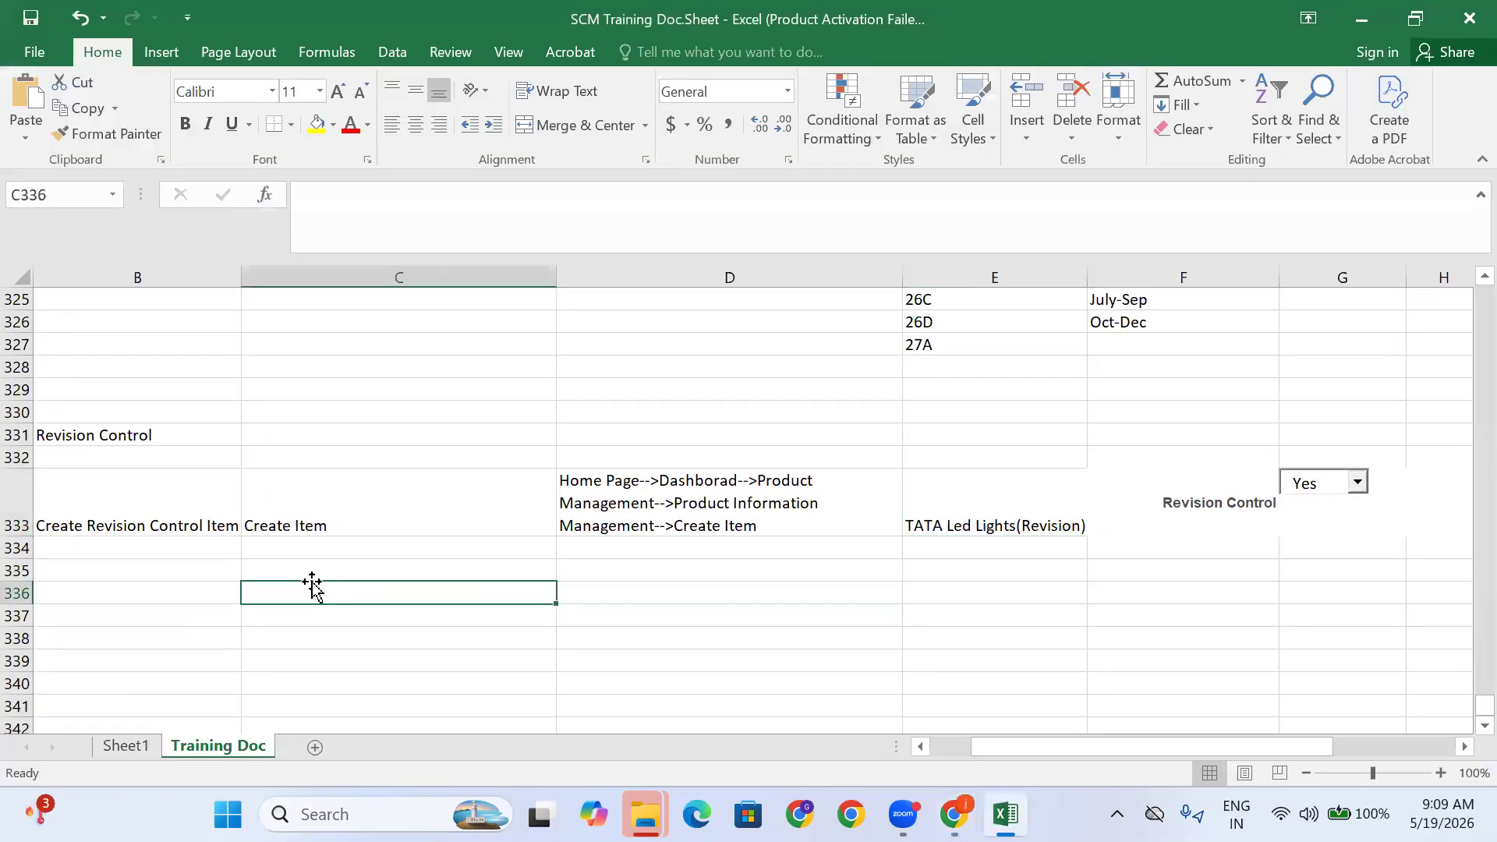
key("Left")
key("Left")
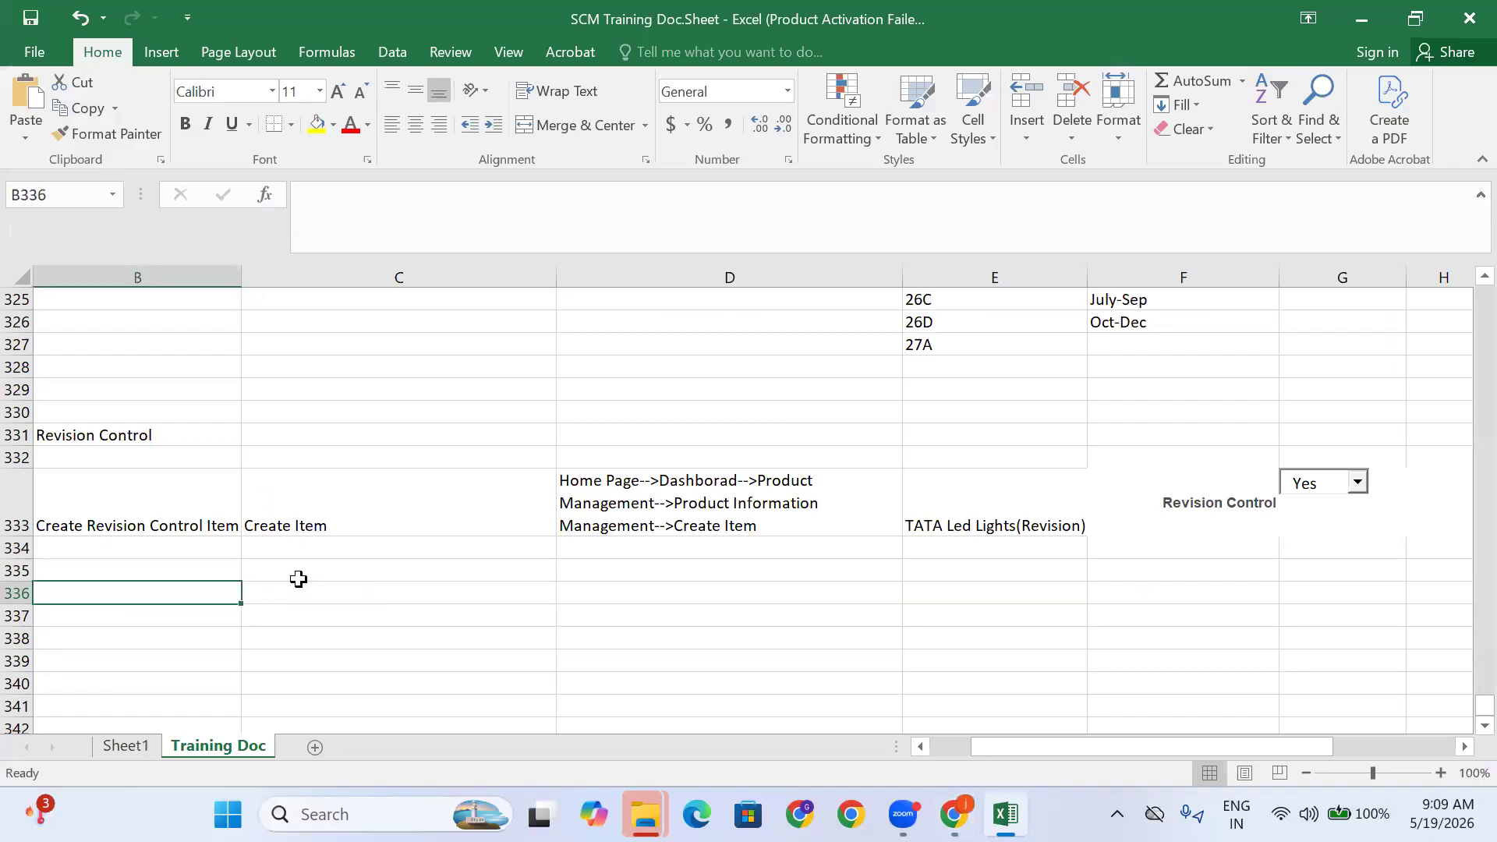
key("Right")
key("Right")
key("Right")
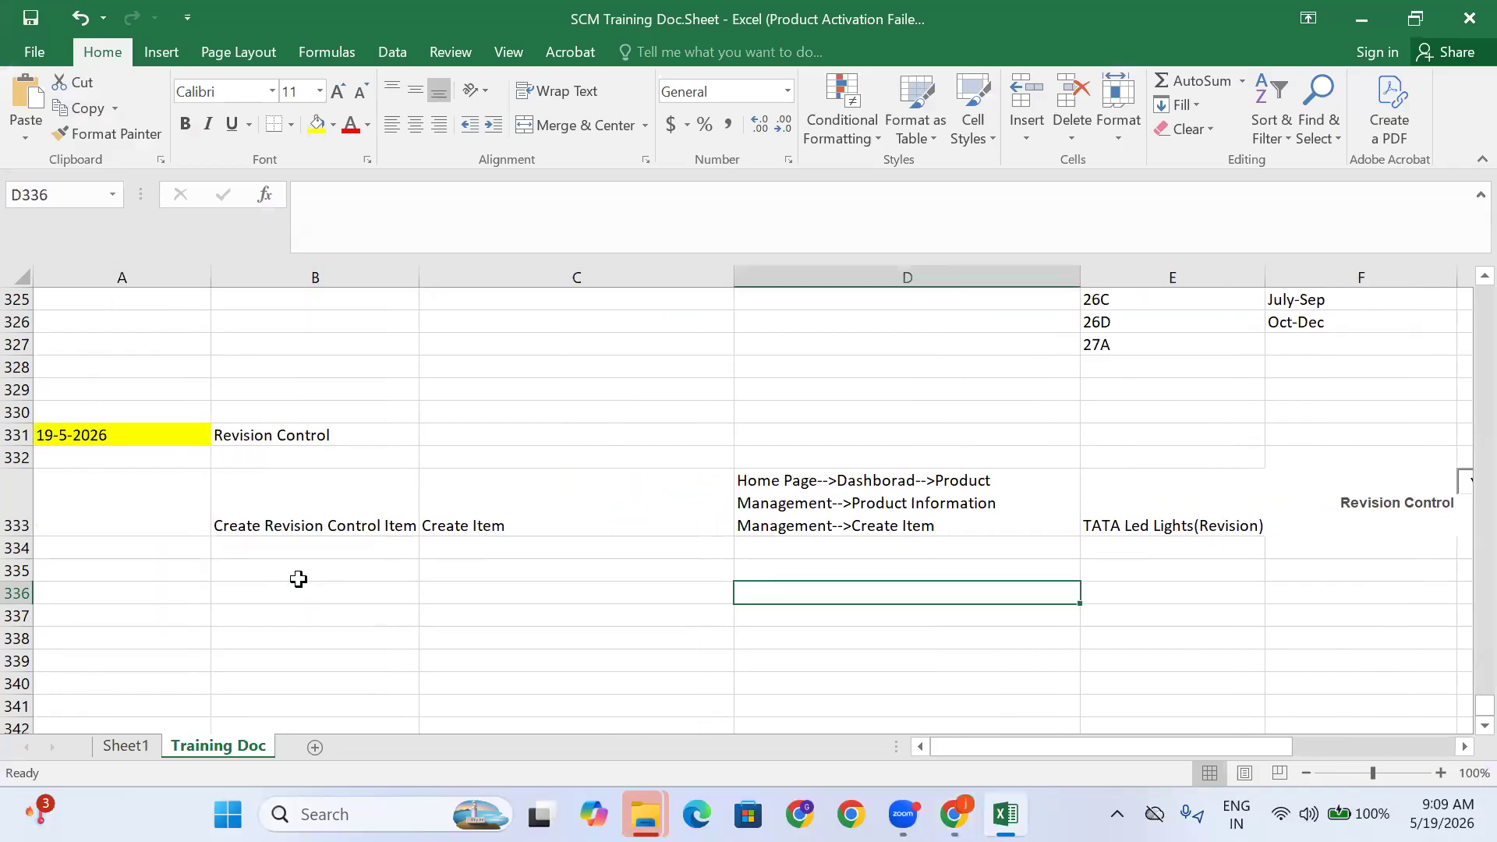
key("Up")
key("Left")
key("Left")
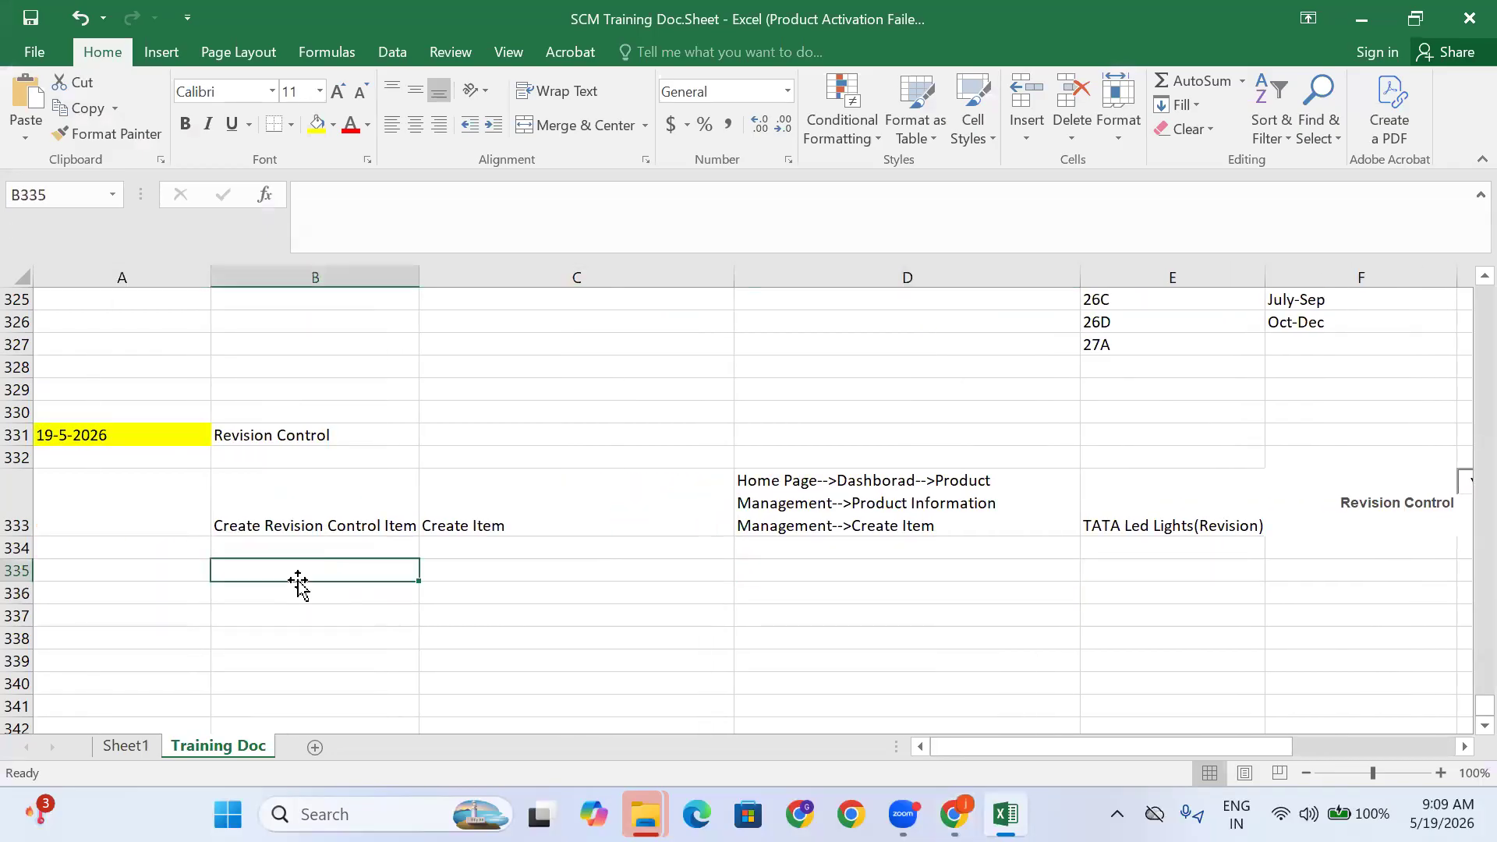
type("Control of Defualt")
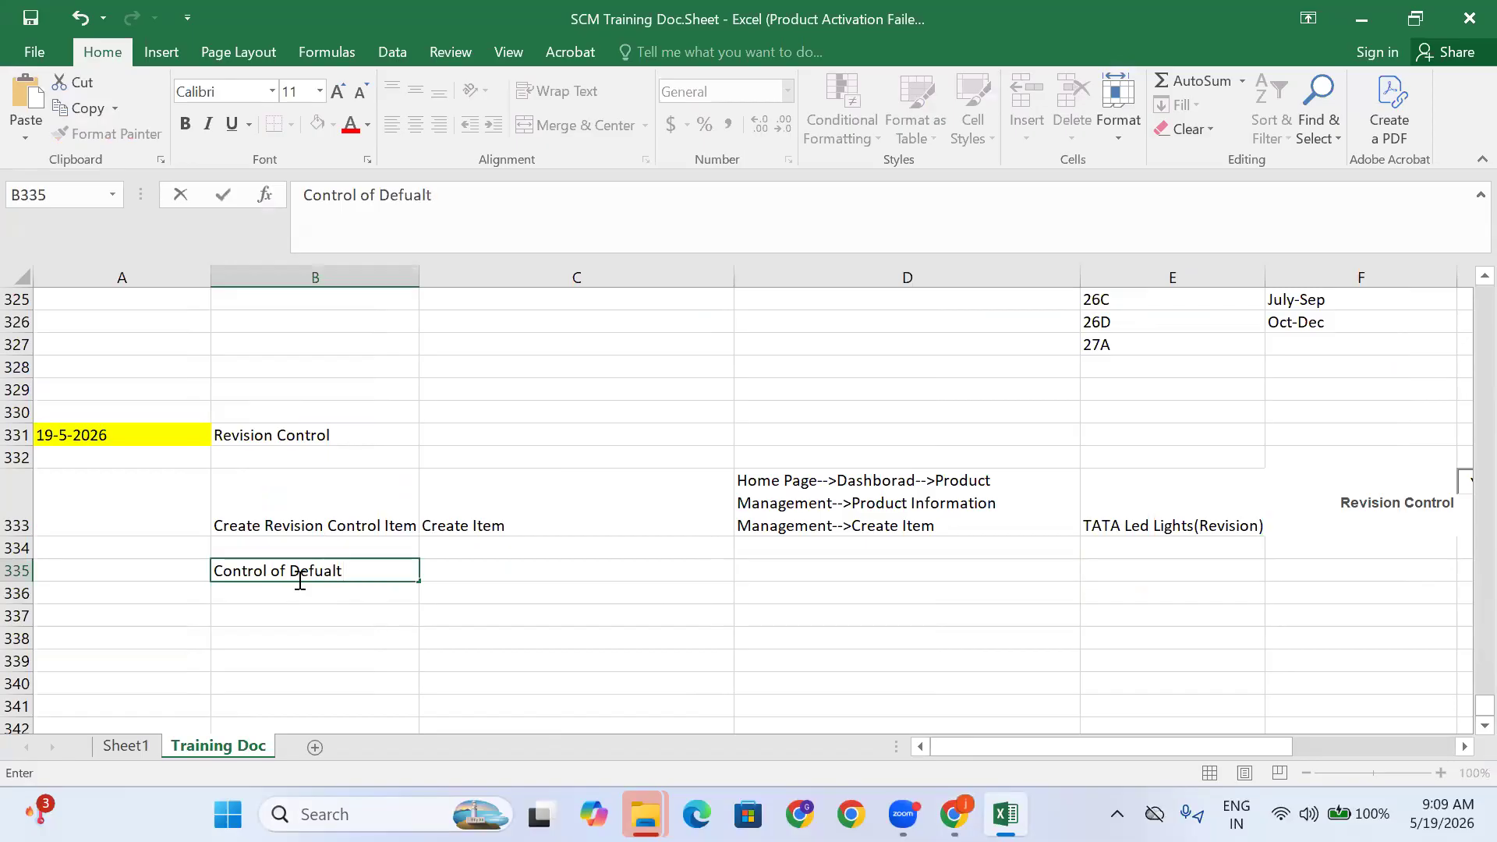
type(" Revision")
key("Tab")
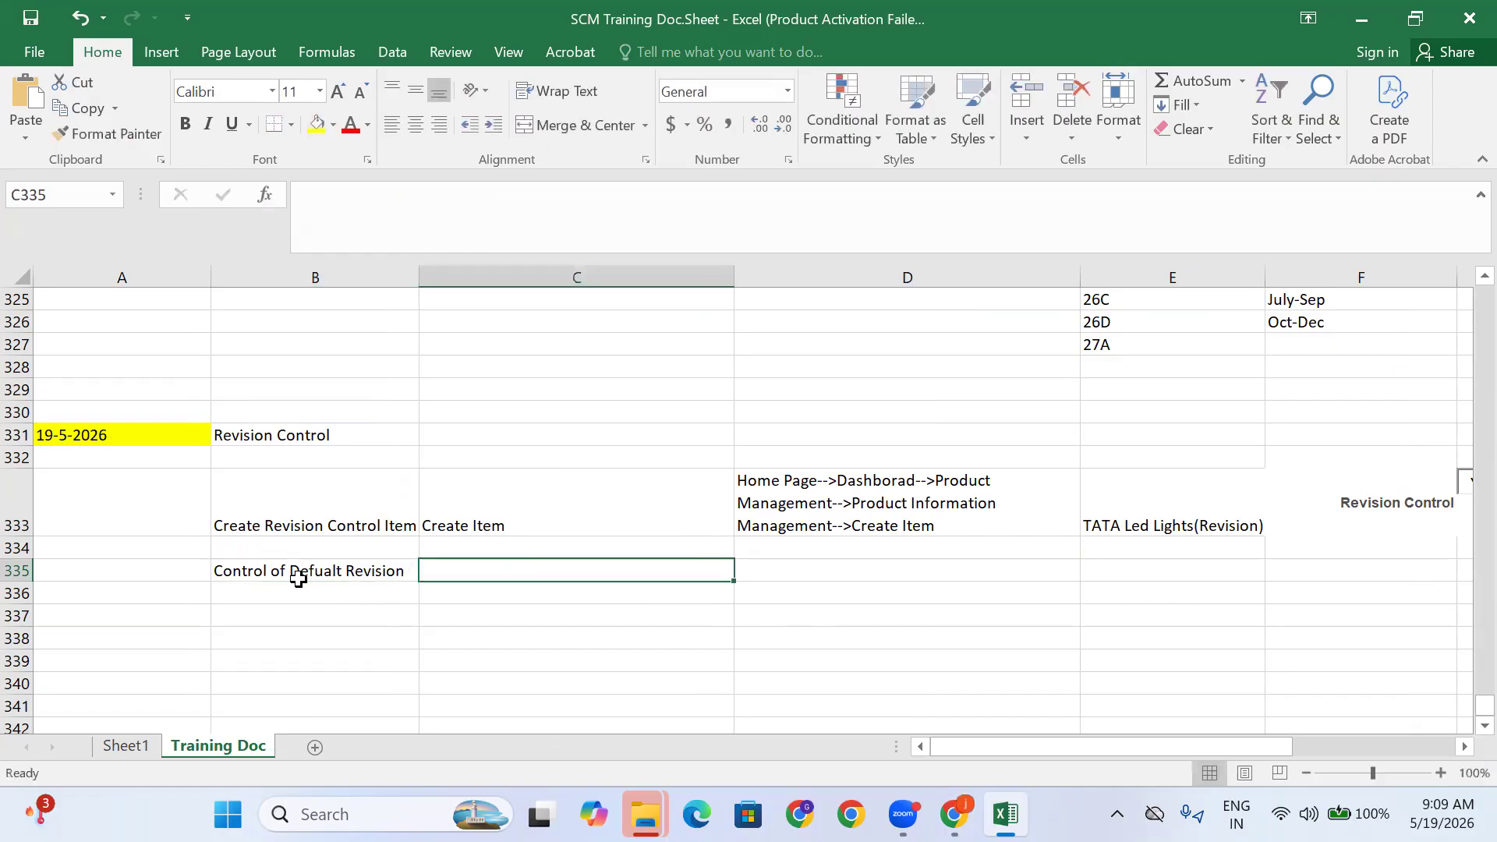
Enter Inventory Org Level in cell C335
type("Inve")
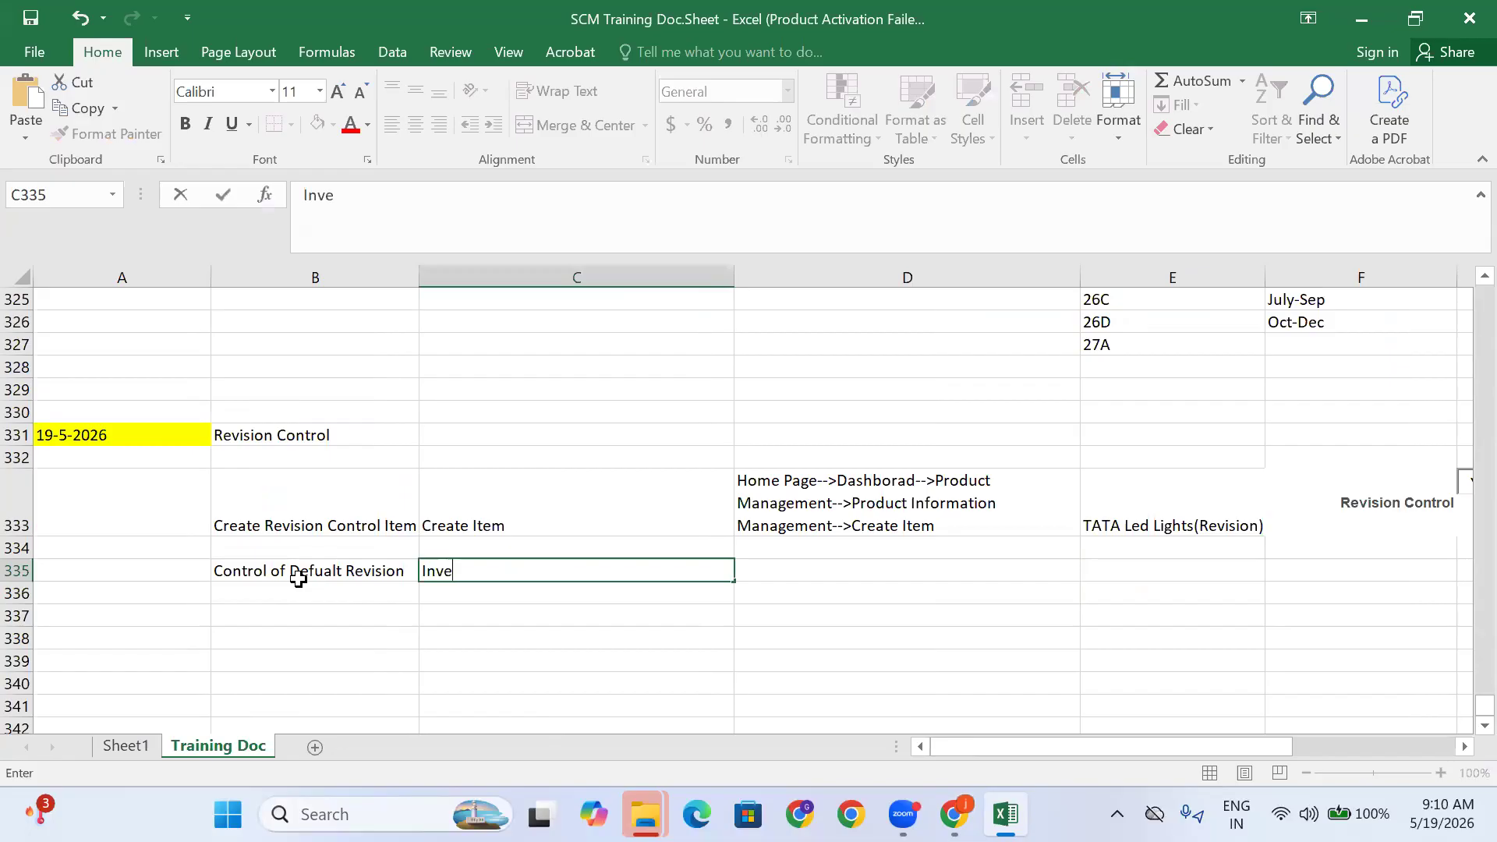
type("ntory Org Levek")
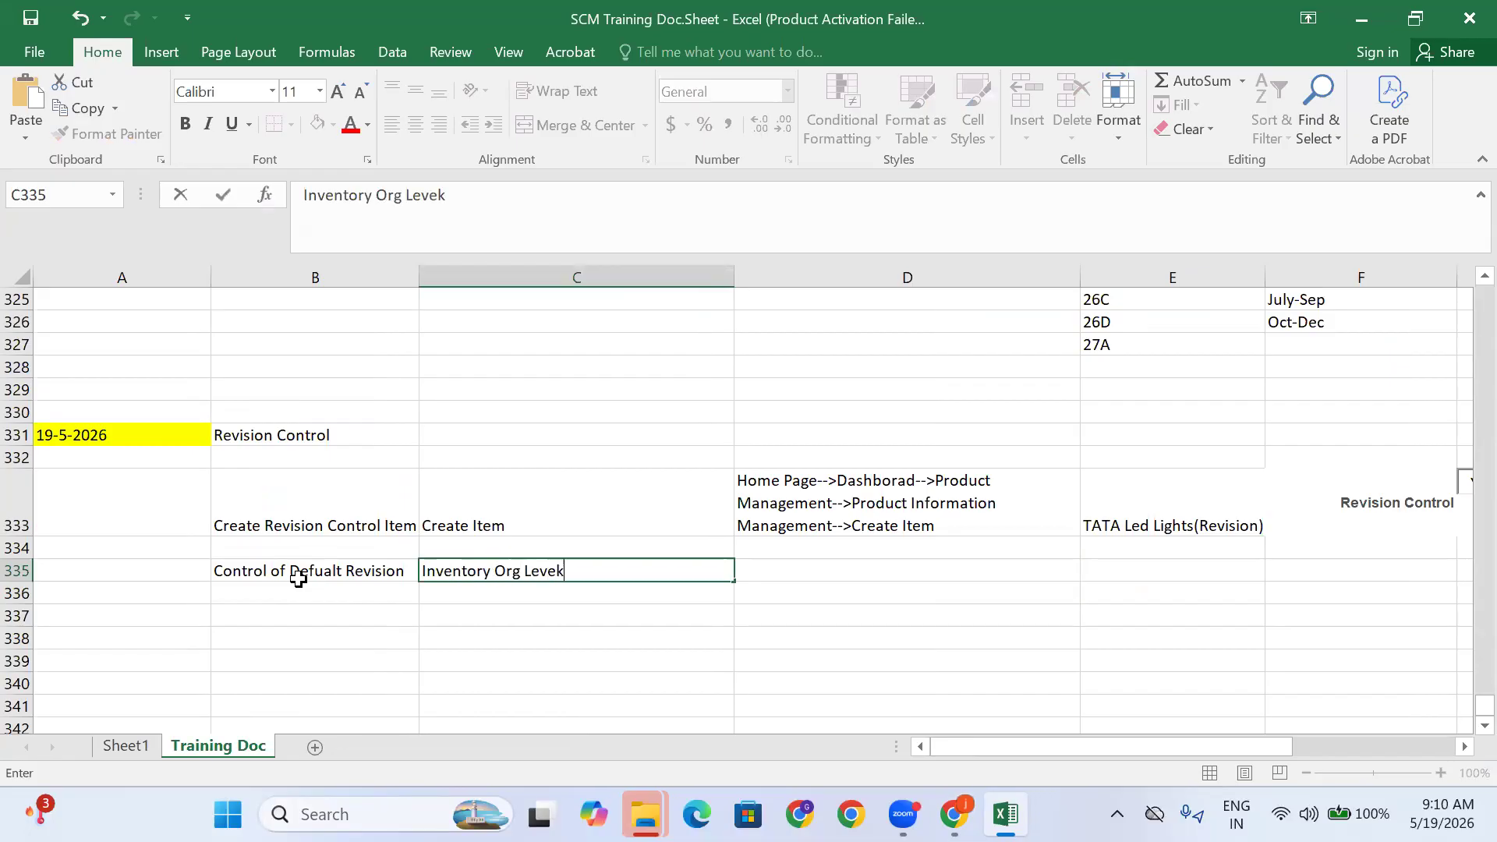
key("Tab")
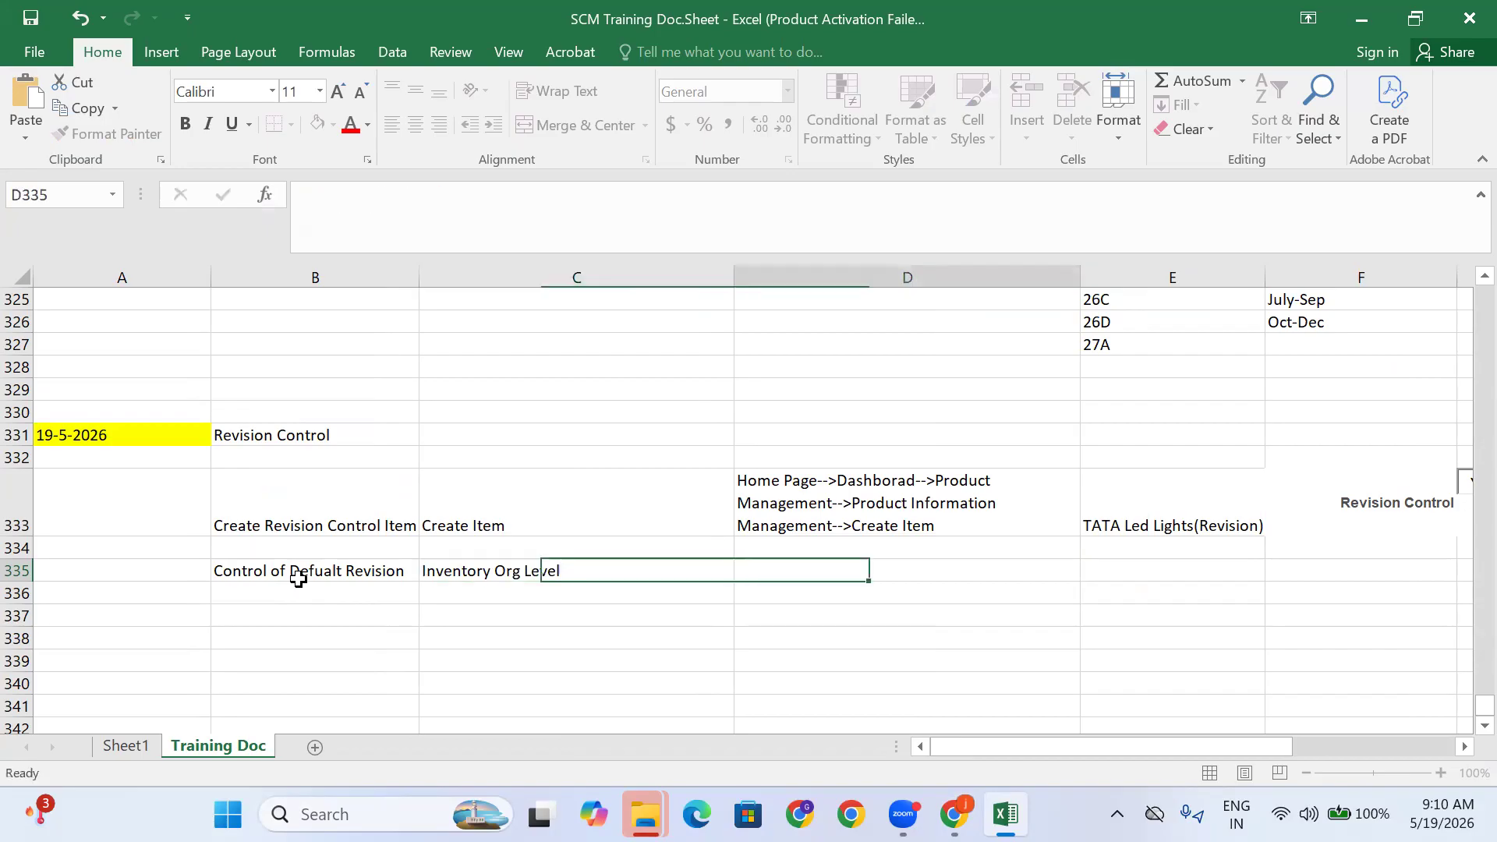
Copy the Manage Inventory Organizations navigation path from cell D317 into cell D335
scroll(829, 558, "up", 3)
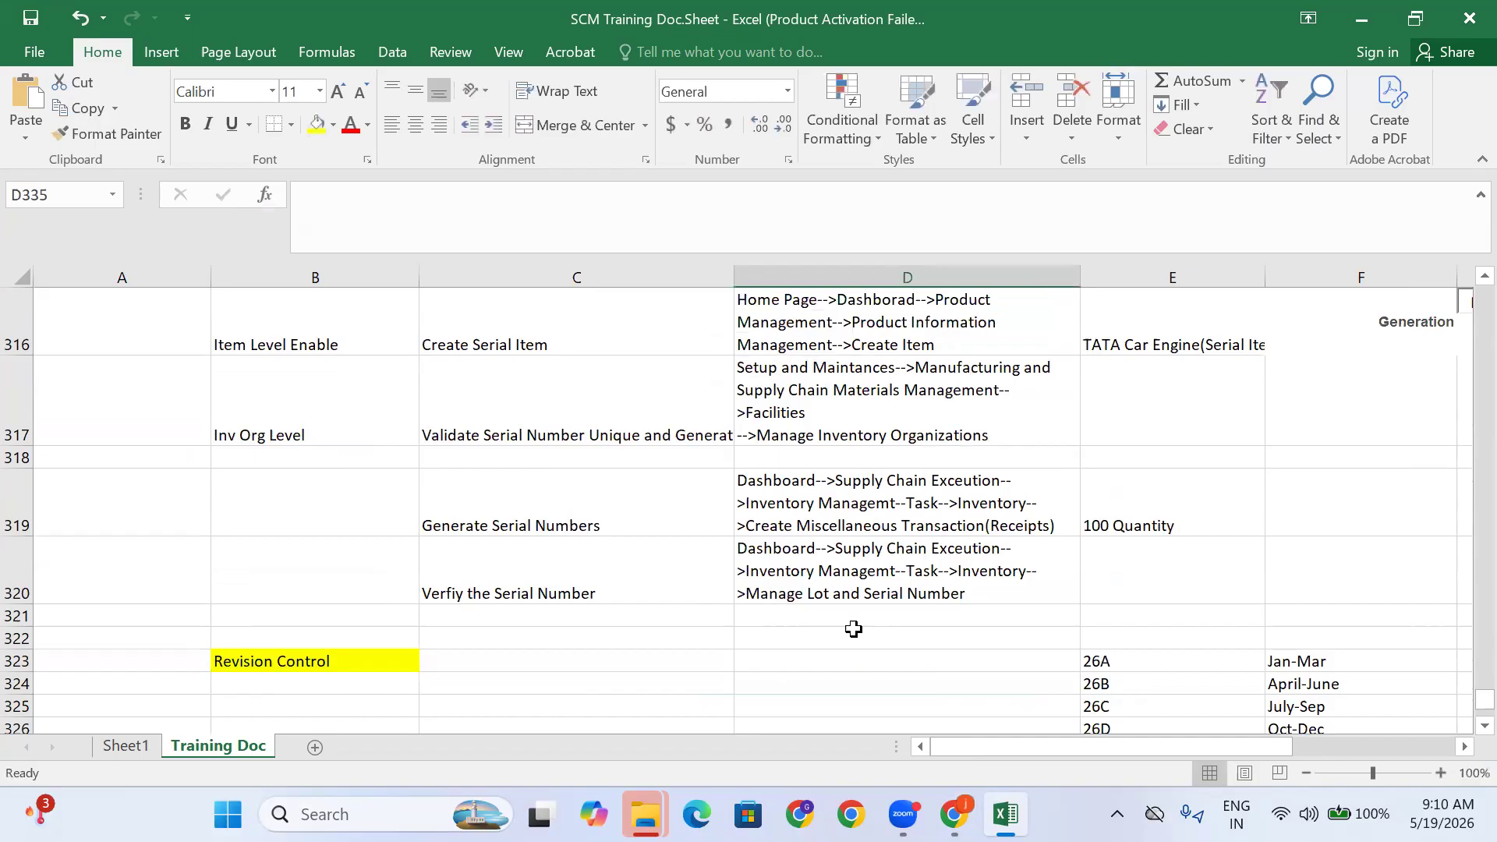
left_click(867, 403)
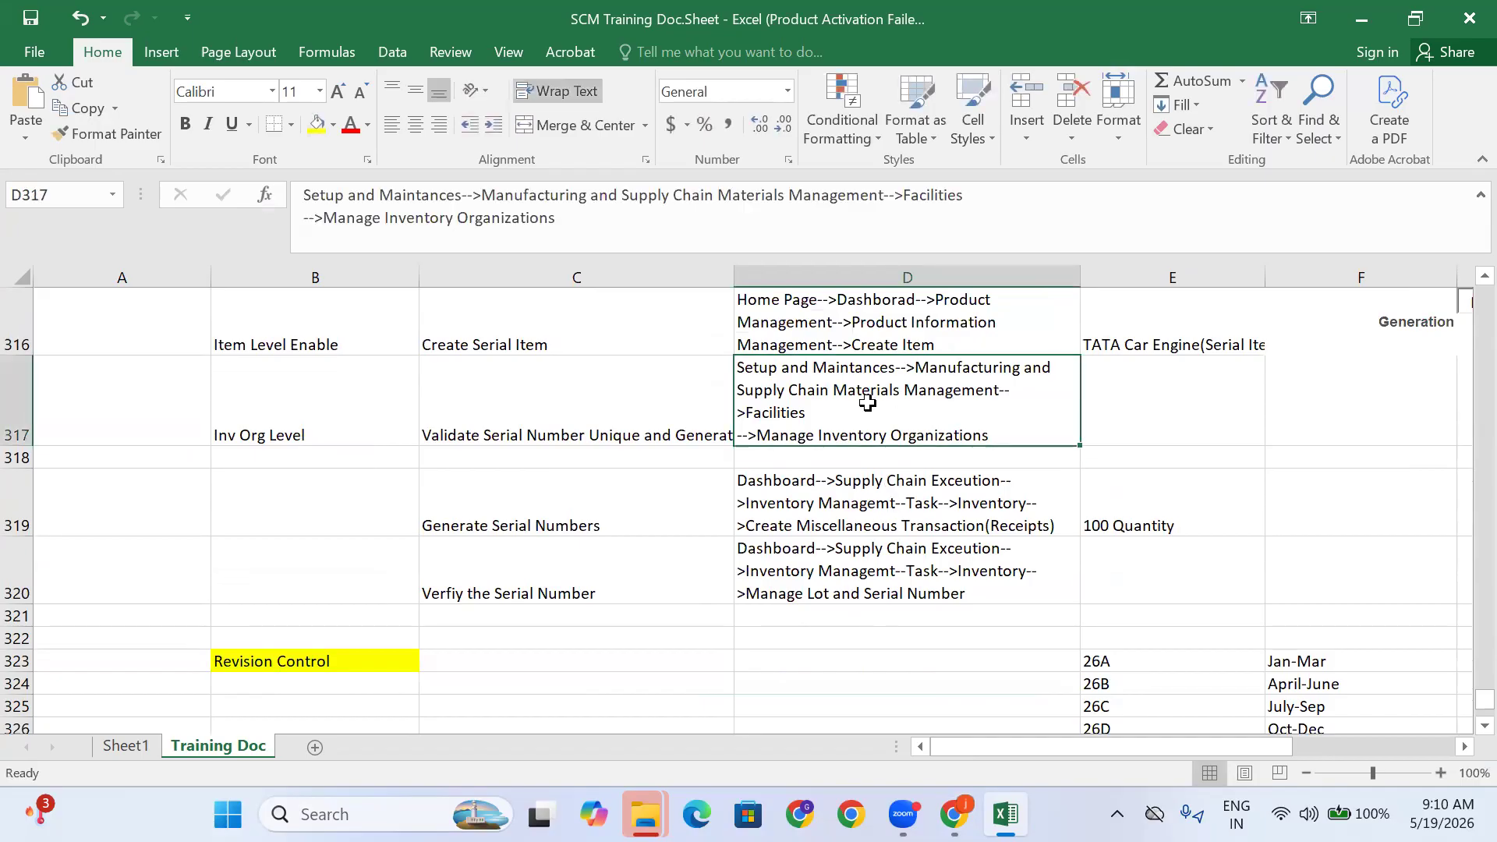
key("ctrl+c")
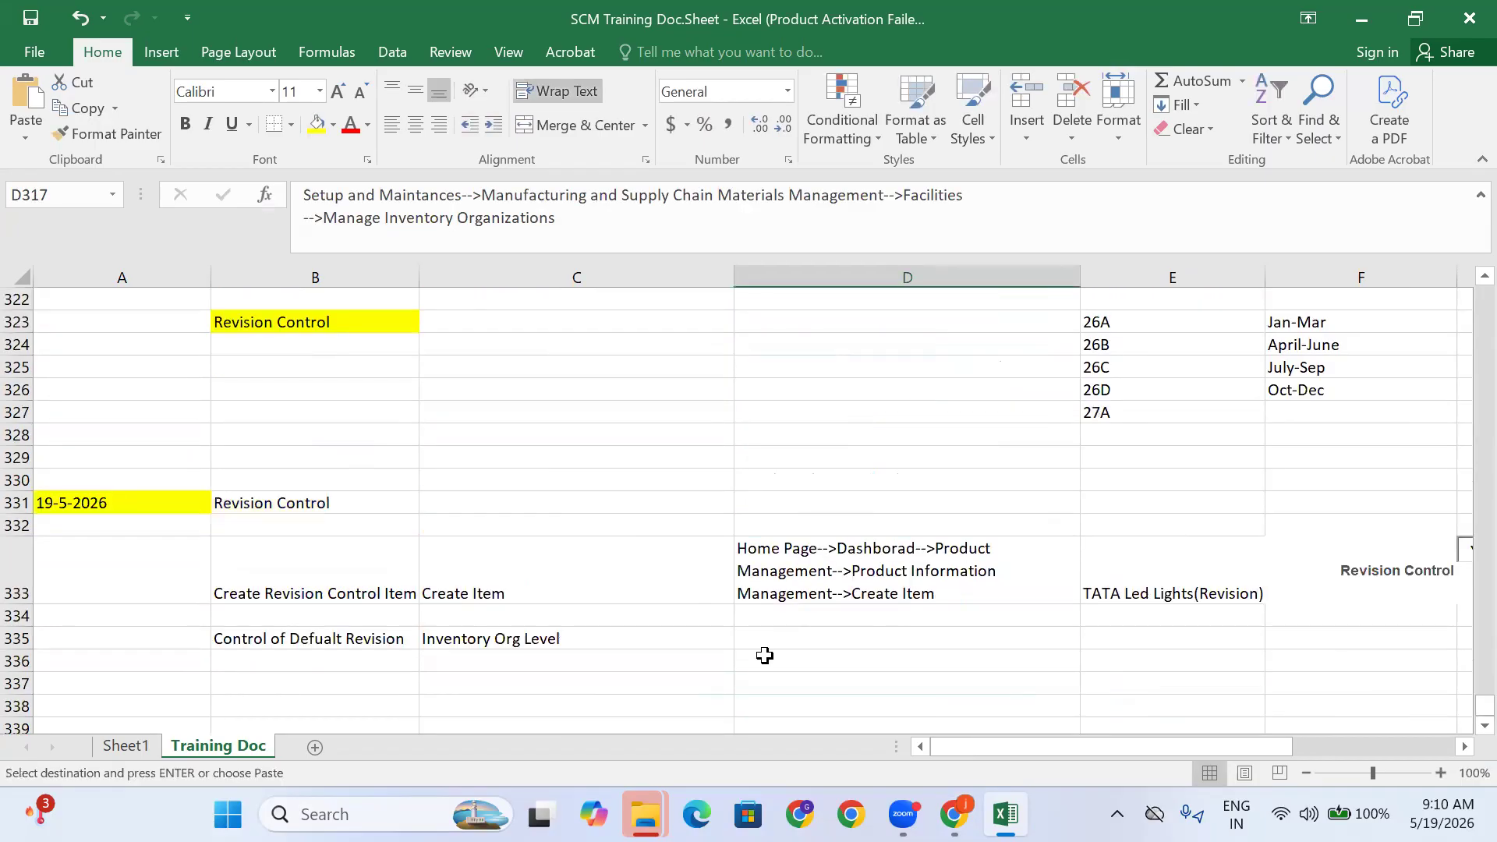
left_click(784, 638)
key("ctrl+v")
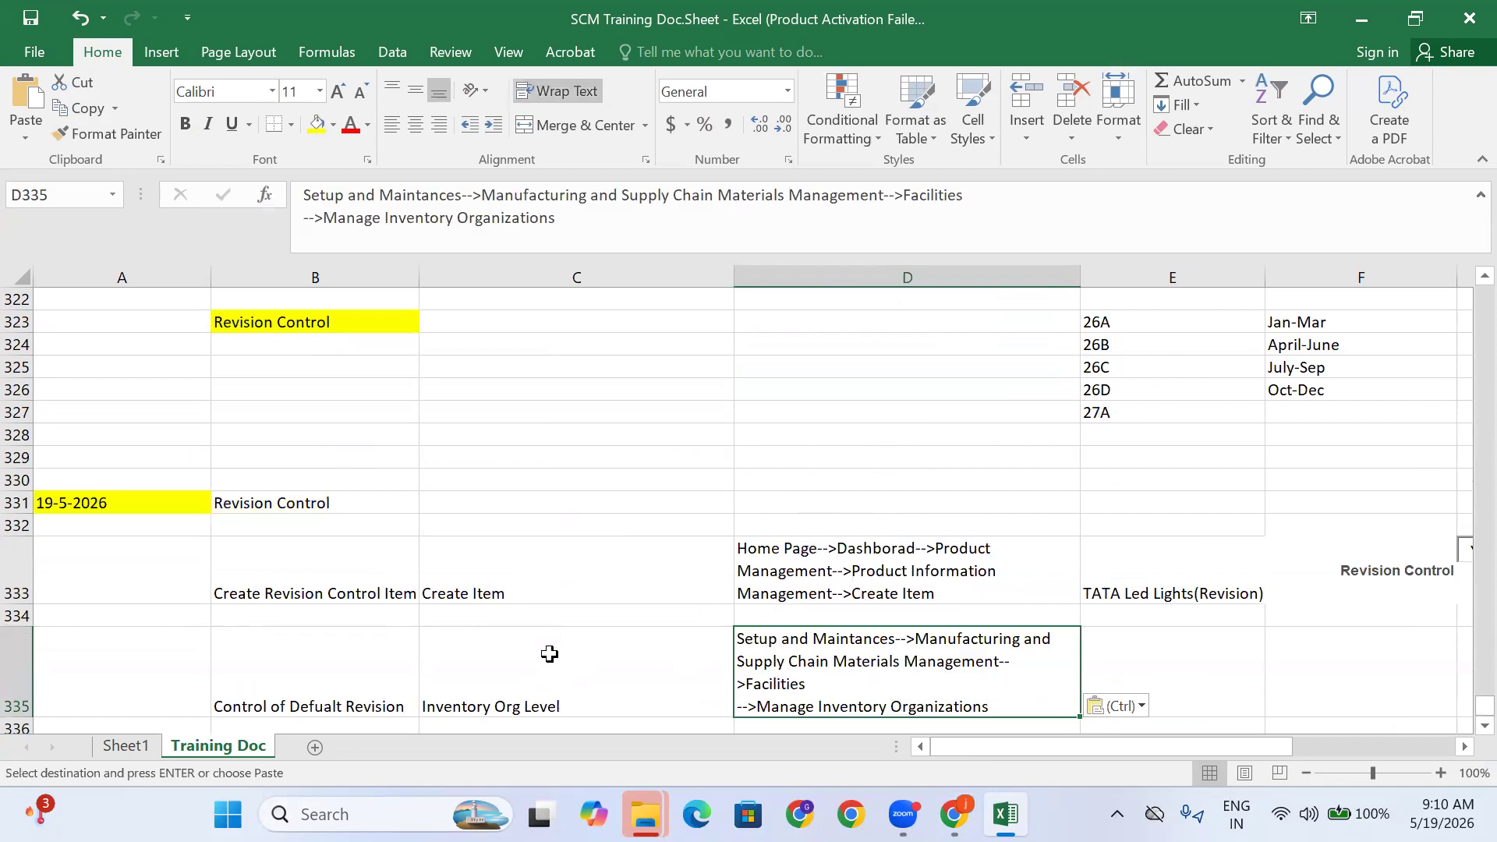
Enter Item Org Level in cell C336
scroll(274, 684, "down", 1)
left_click(350, 661)
scroll(425, 663, "down", 2)
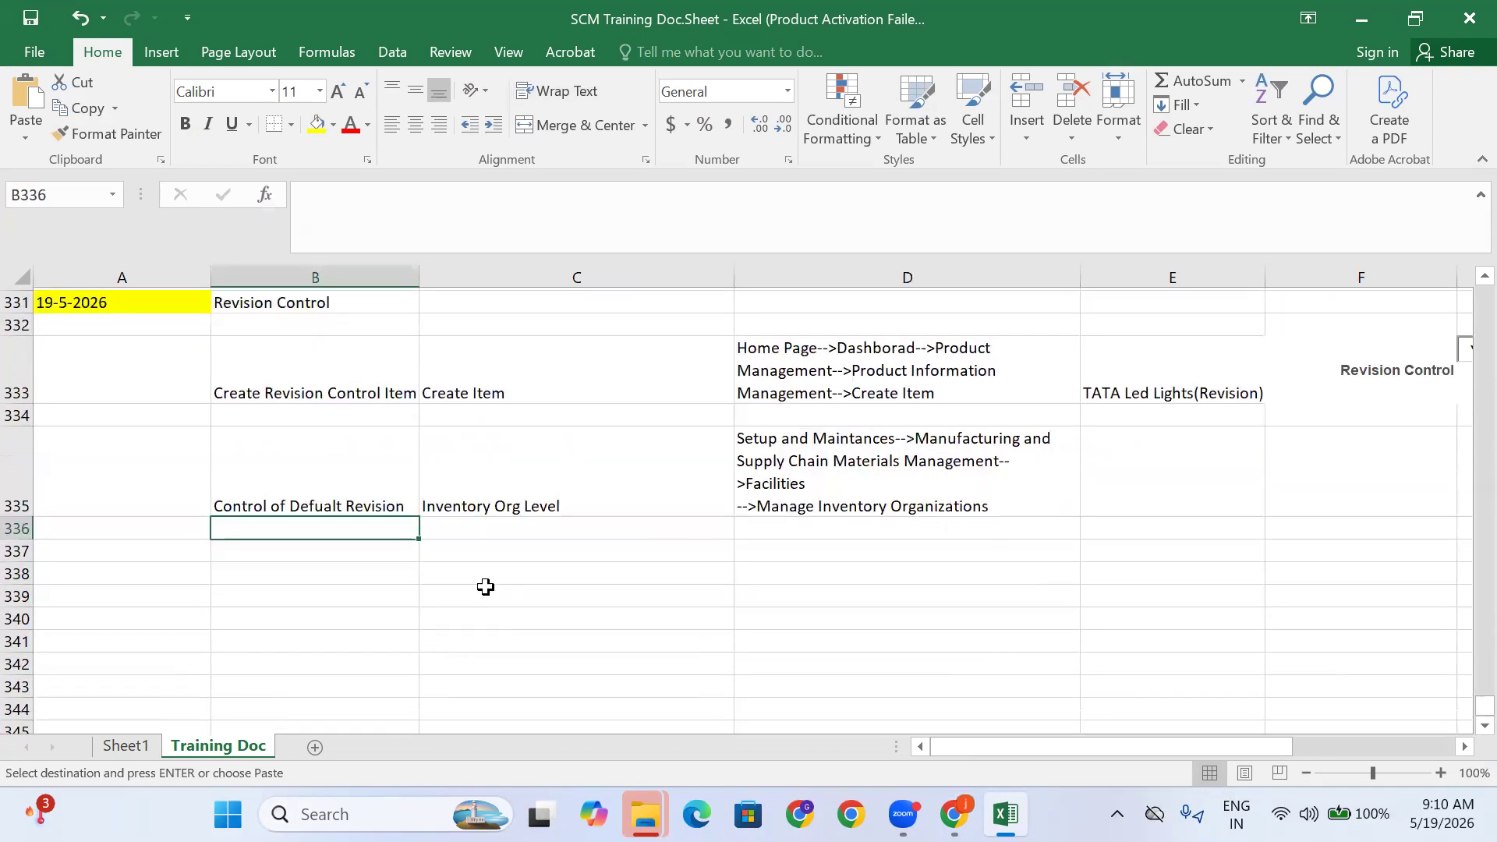
left_click(486, 531)
type("It")
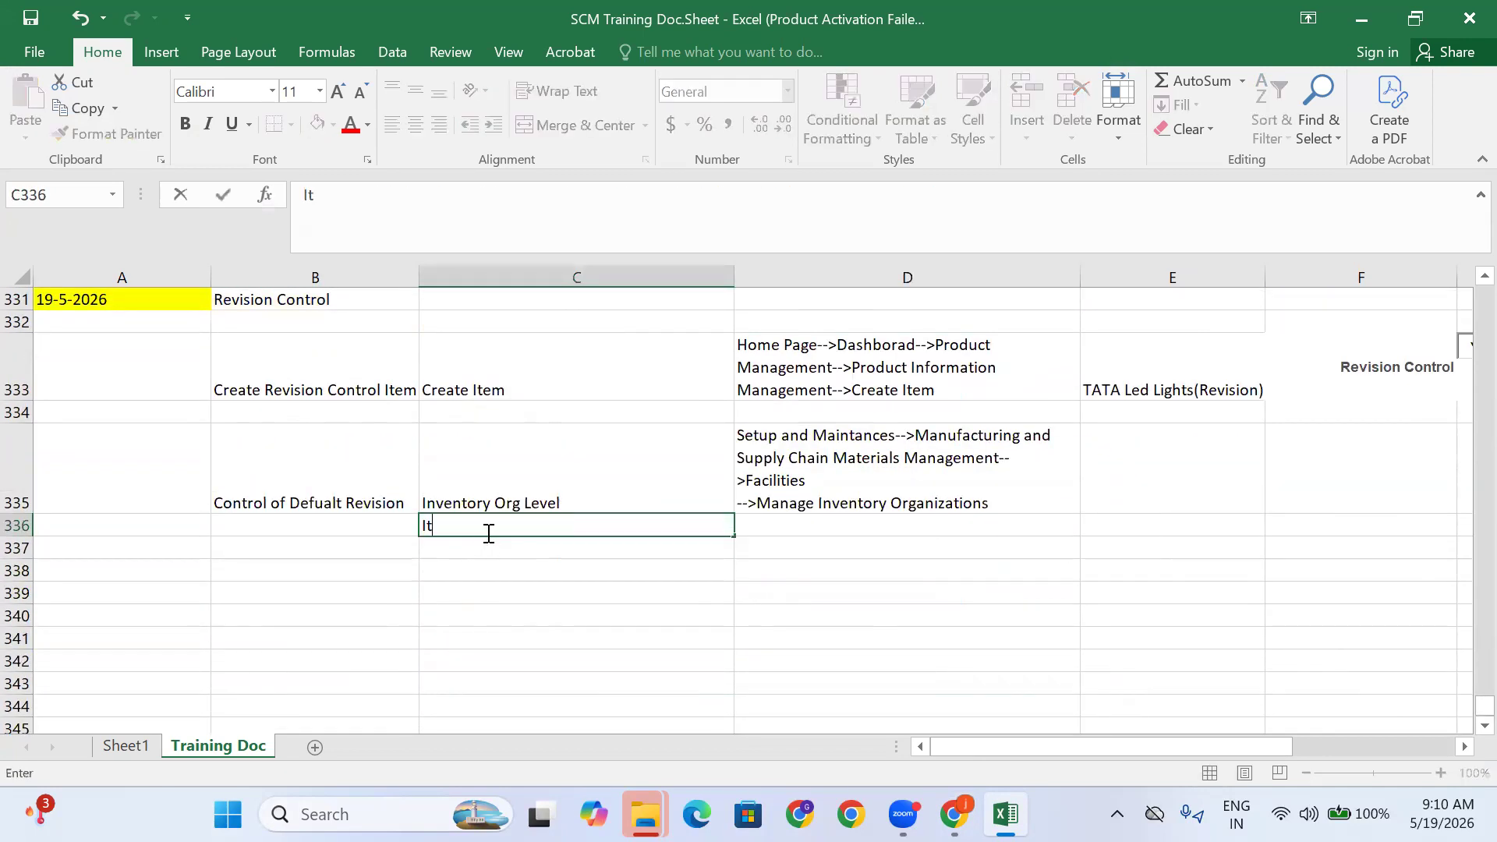
type("em Org Level")
key("Tab")
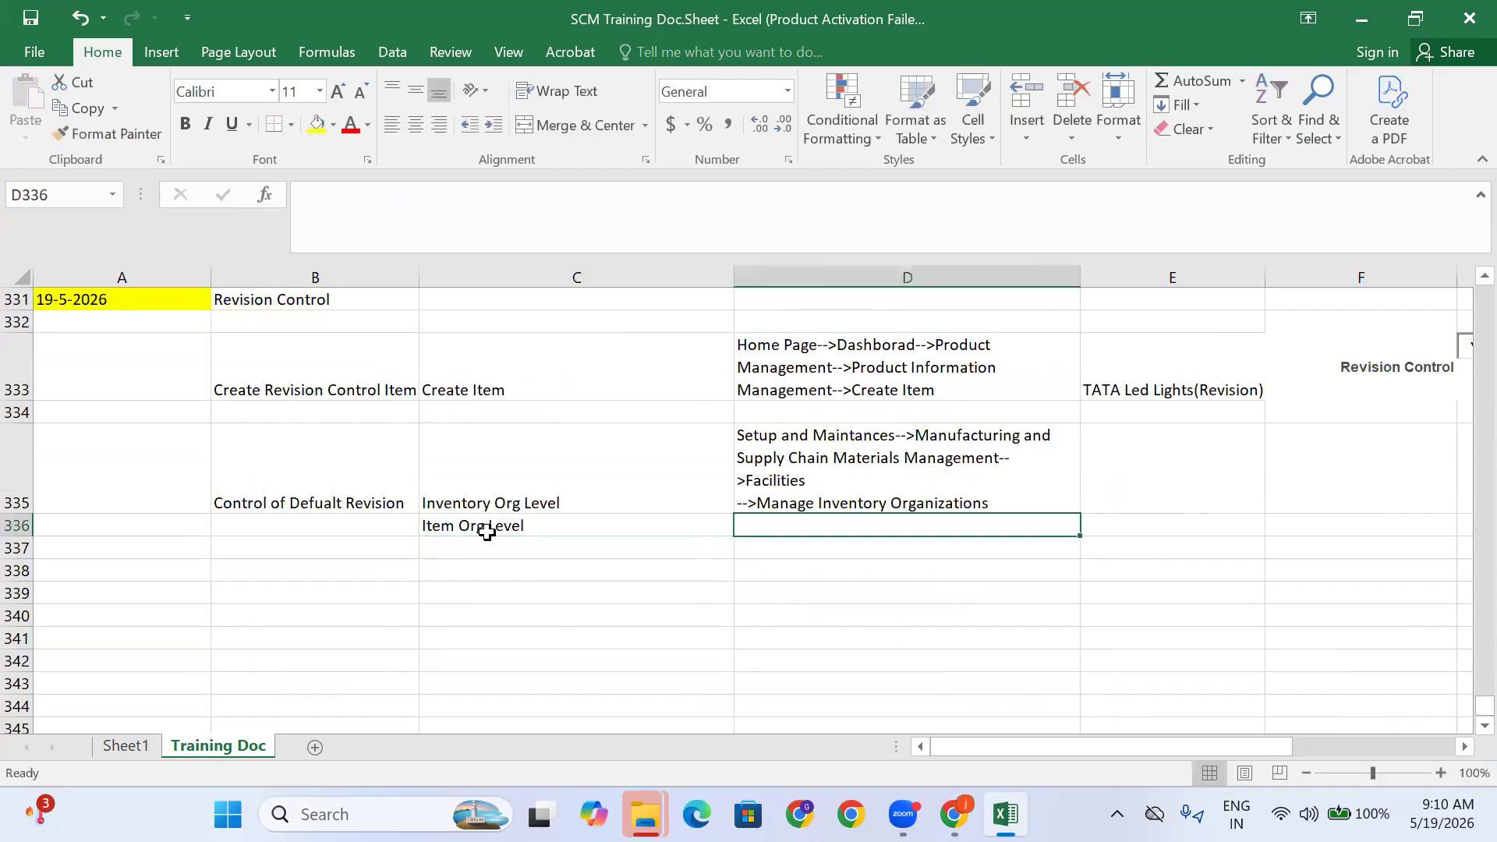
Copy the navigation path from cell D335 into cell D336
left_click(822, 468)
key("ctrl+c")
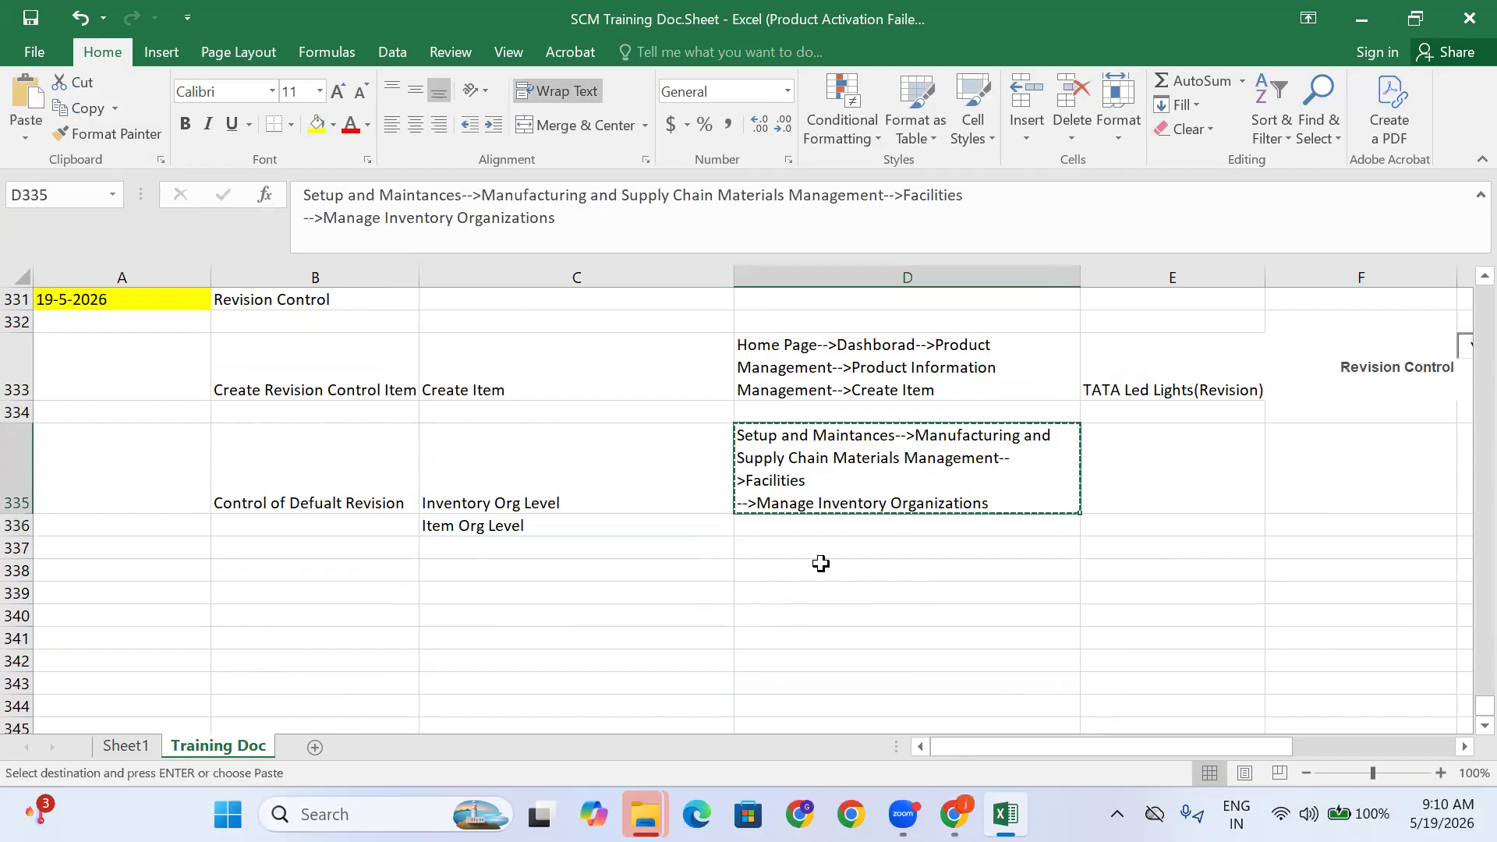
left_click(805, 521)
key("ctrl+v")
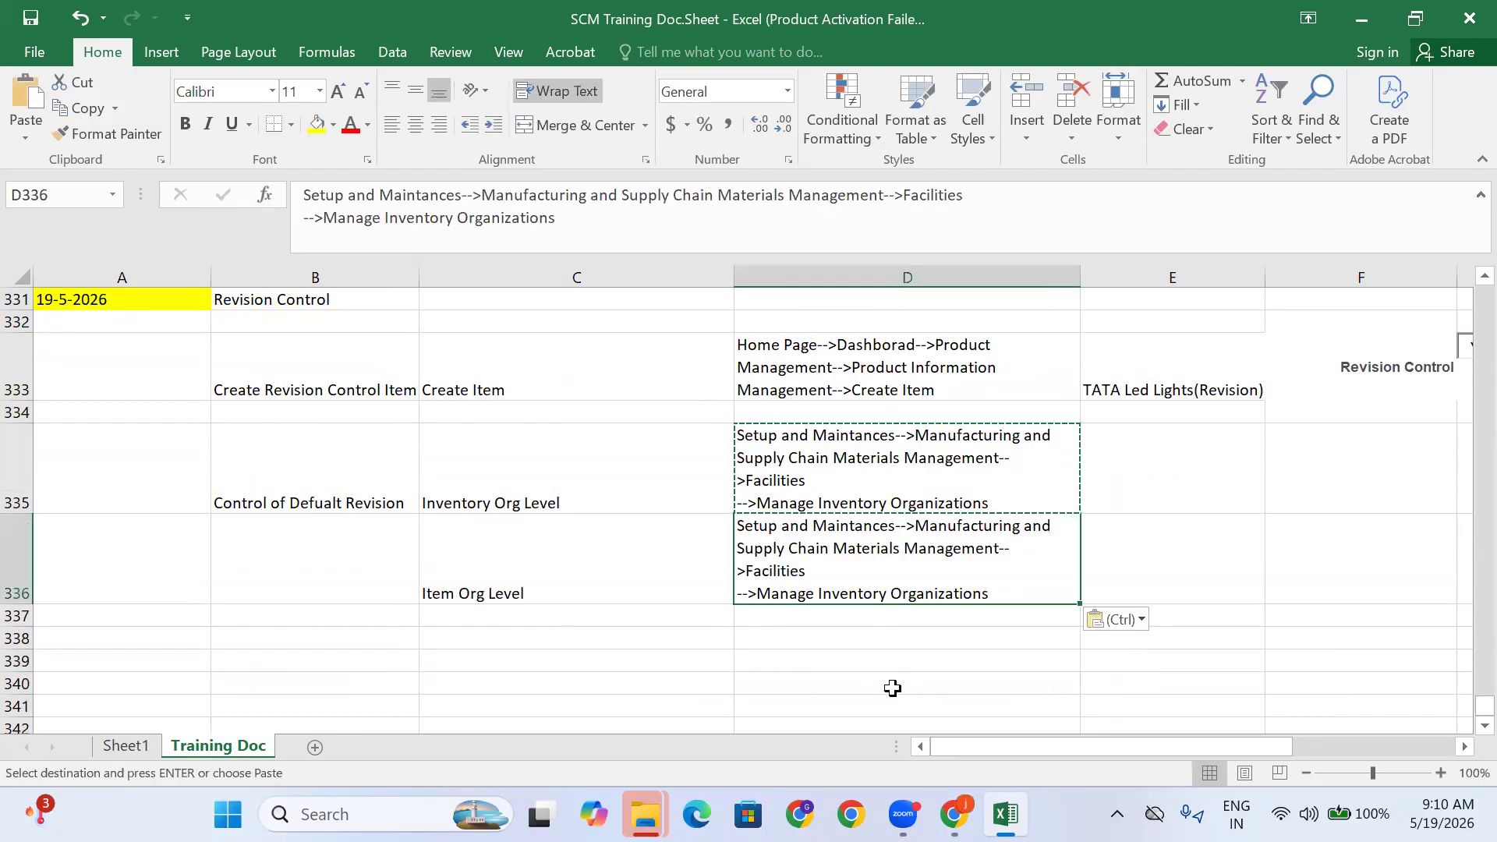
Change the end of the path in cell D336 to Manage Item Organizations
left_click_drag(483, 195, 884, 195)
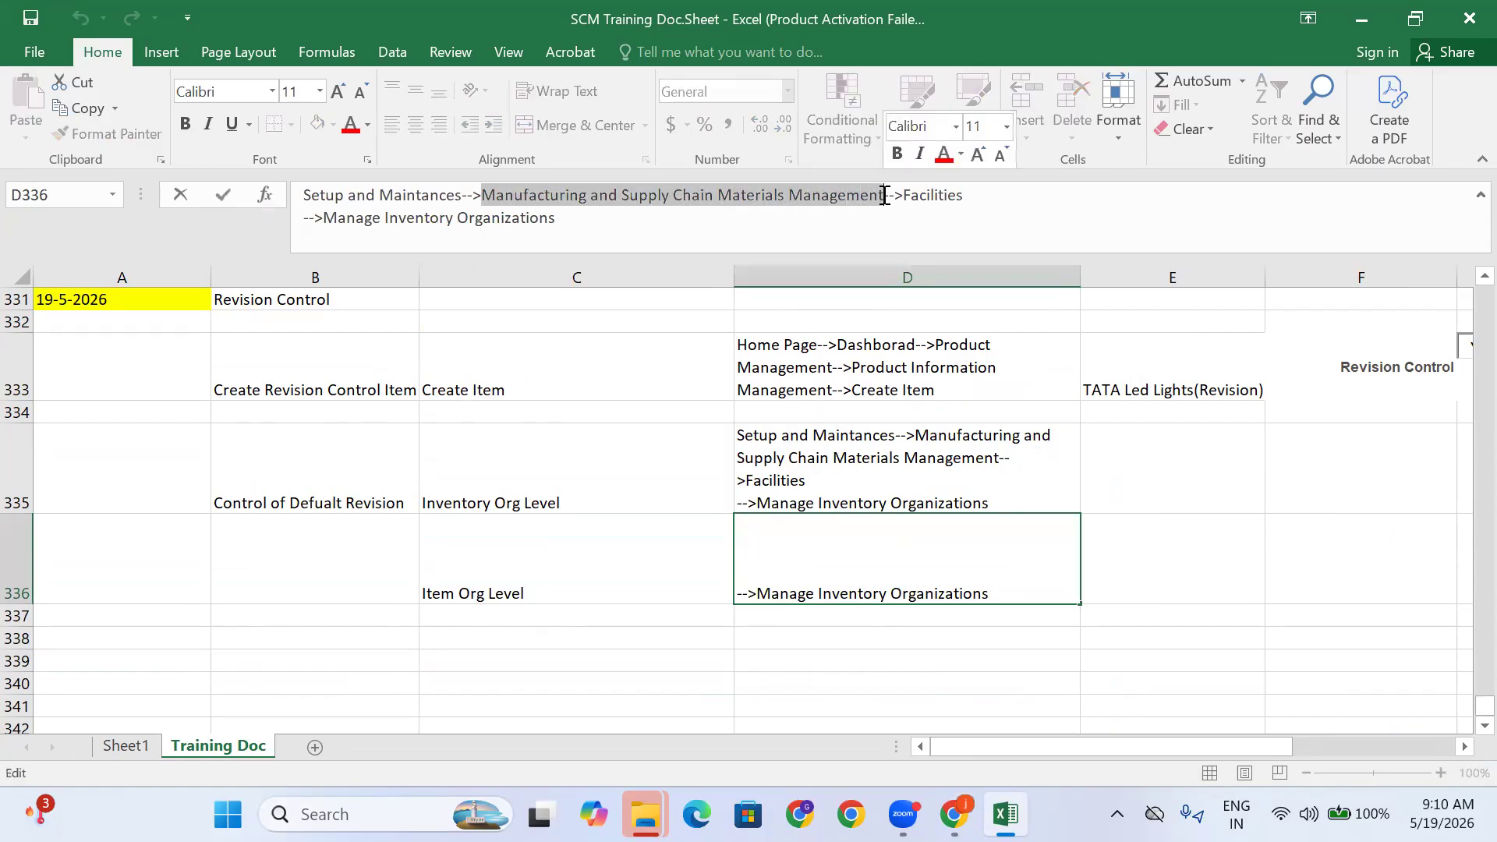
left_click(581, 231)
left_click_drag(459, 224, 387, 221)
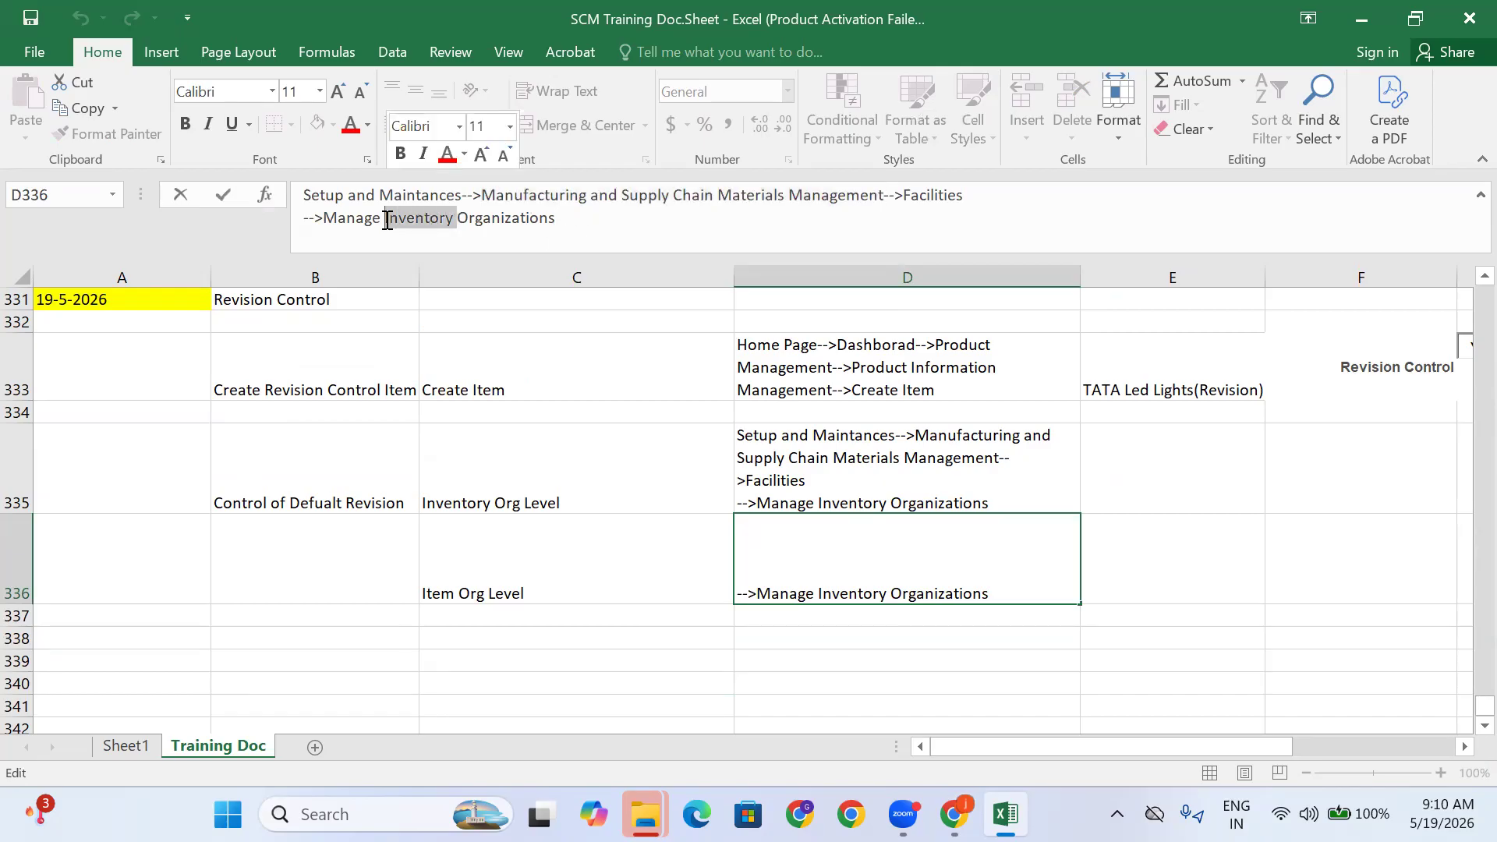
key("Delete")
type("tem")
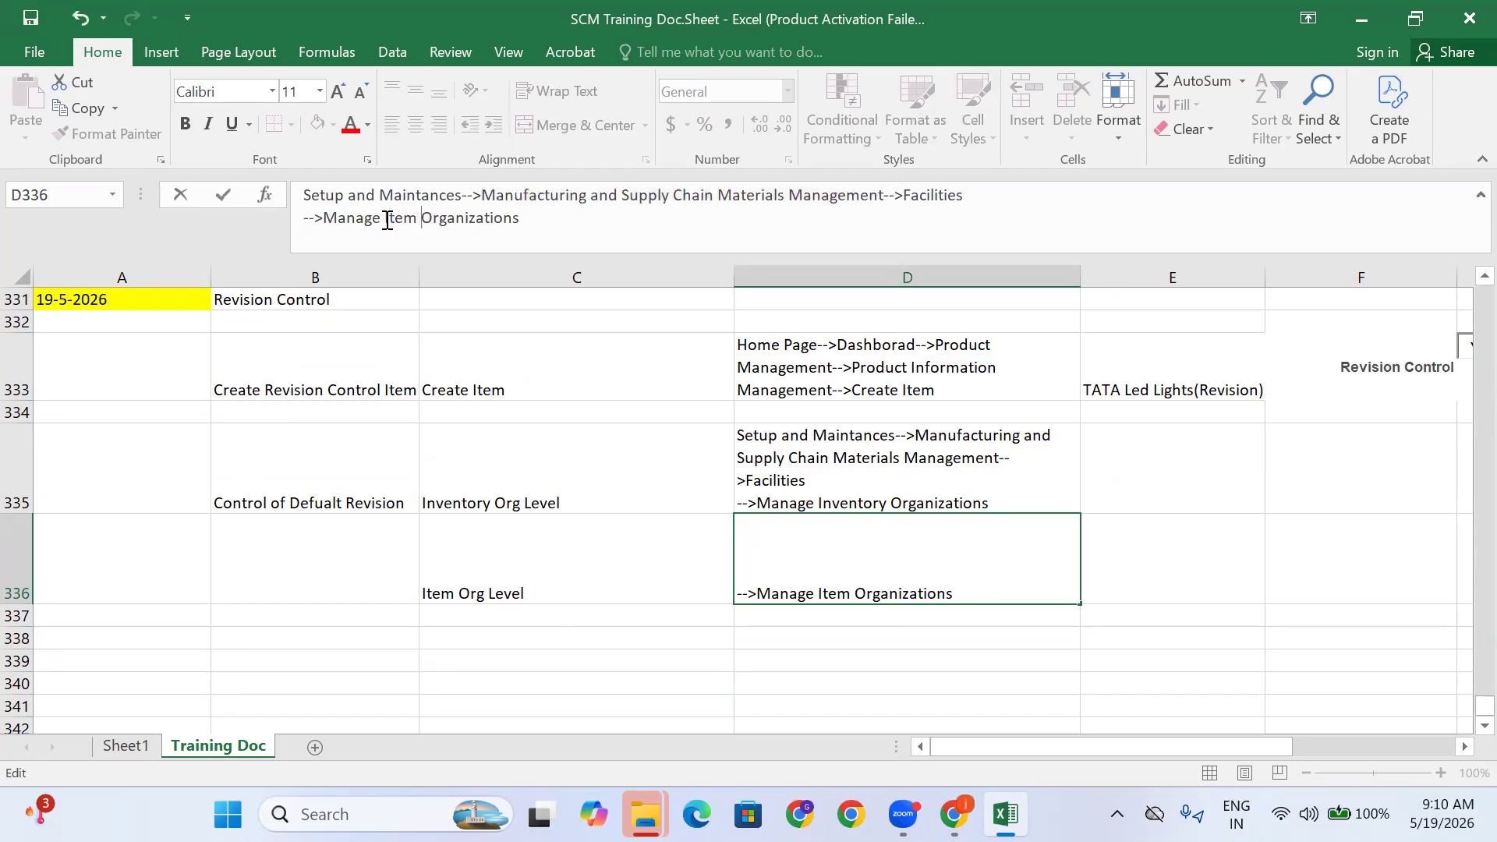
left_click(871, 658)
Enter Revision Transaction in cell B338
left_click(856, 585)
left_click(301, 452)
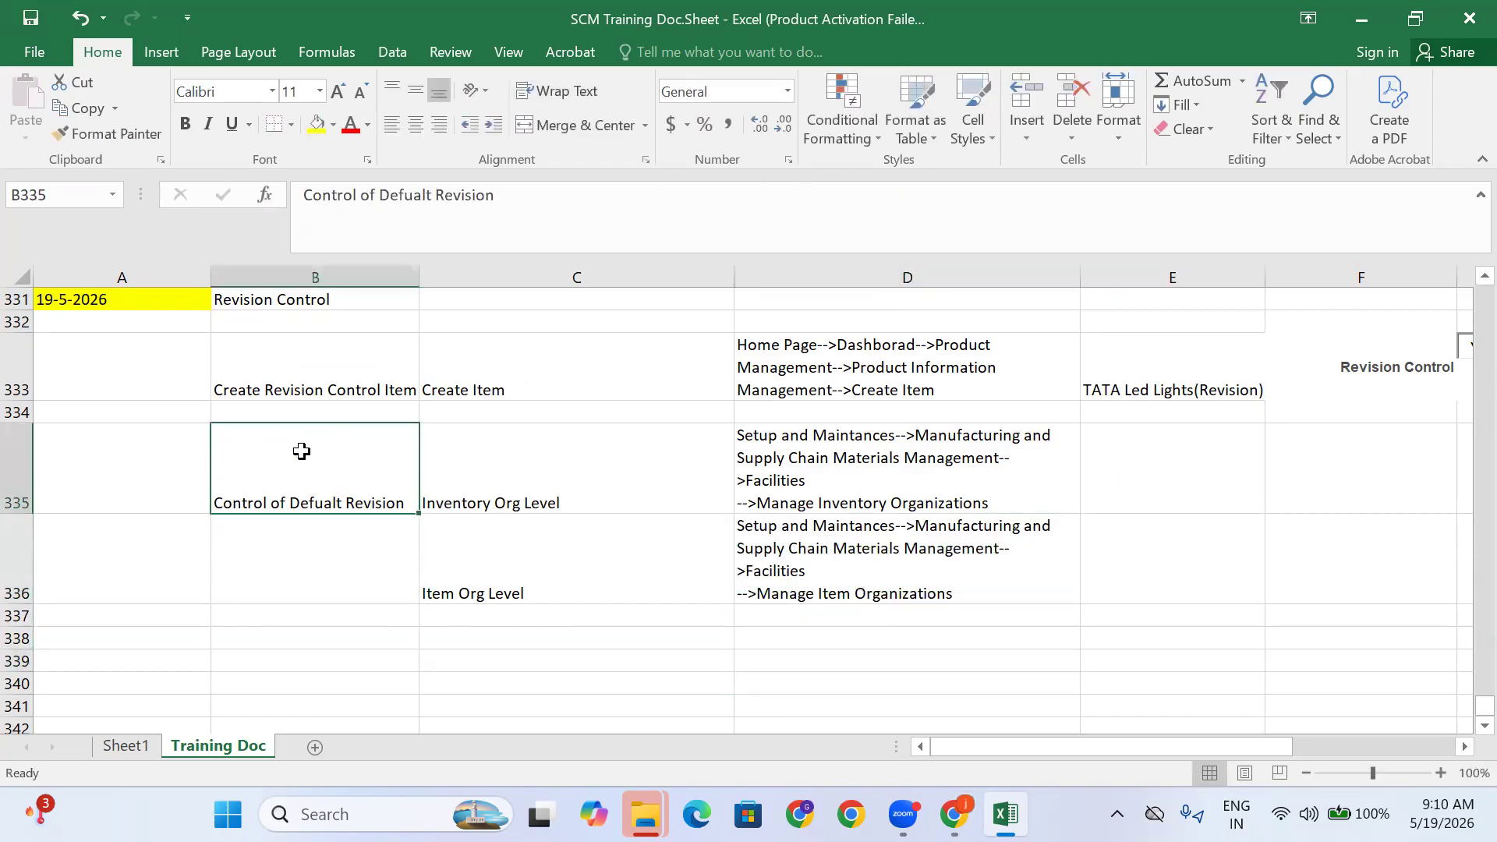
left_click(312, 396)
scroll(324, 551, "down", 1)
left_click(317, 525)
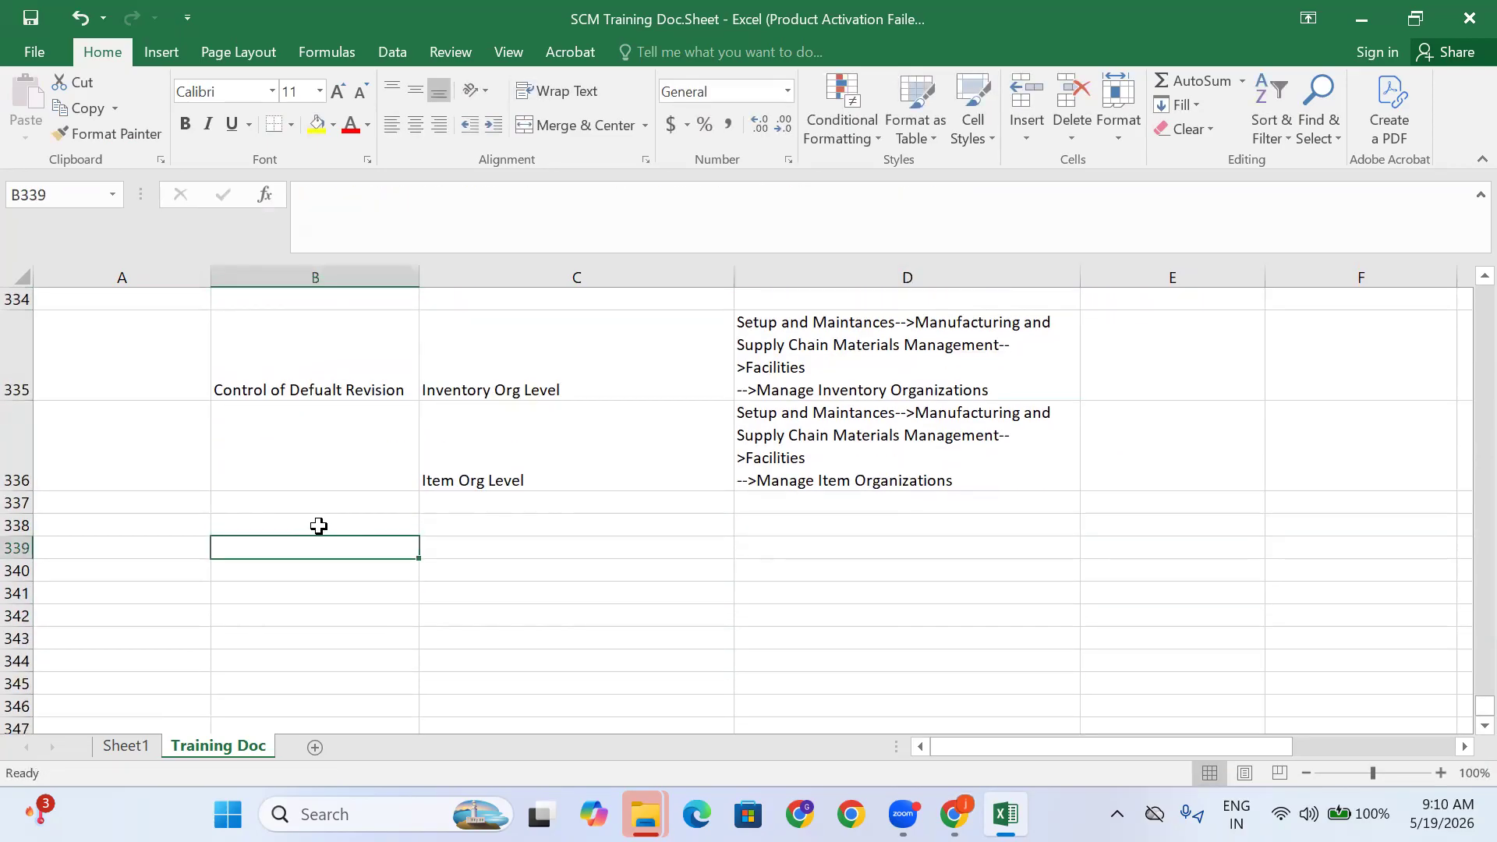
type("Creatye")
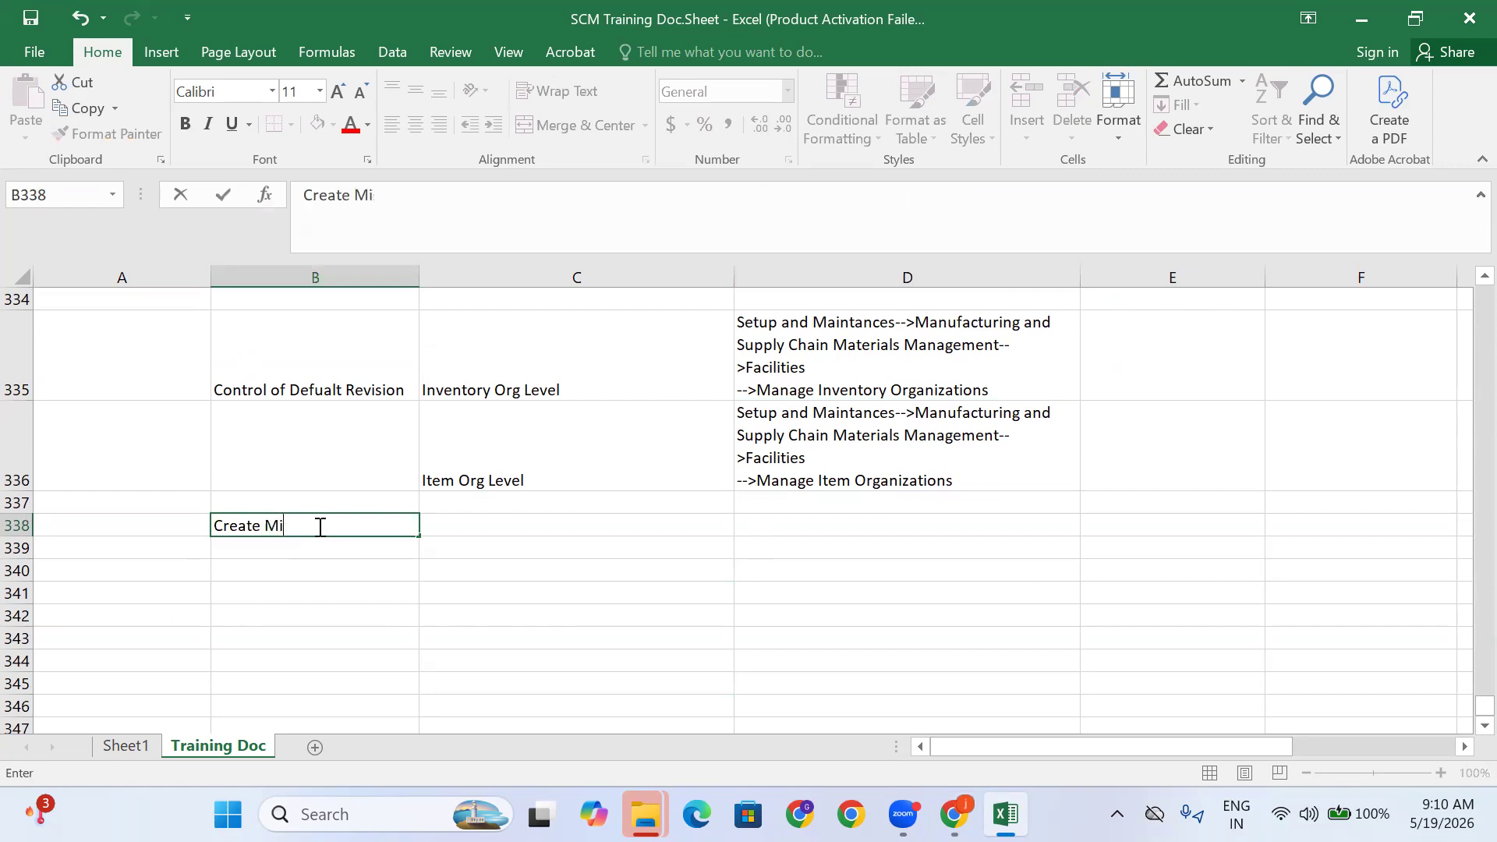
key("BackSpace")
key("BackSpace")
key("BackSpace")
key("BackSpace")
key("BackSpace")
key("BackSpace")
key("BackSpace")
key("BackSpace")
key("BackSpace")
type("Proce")
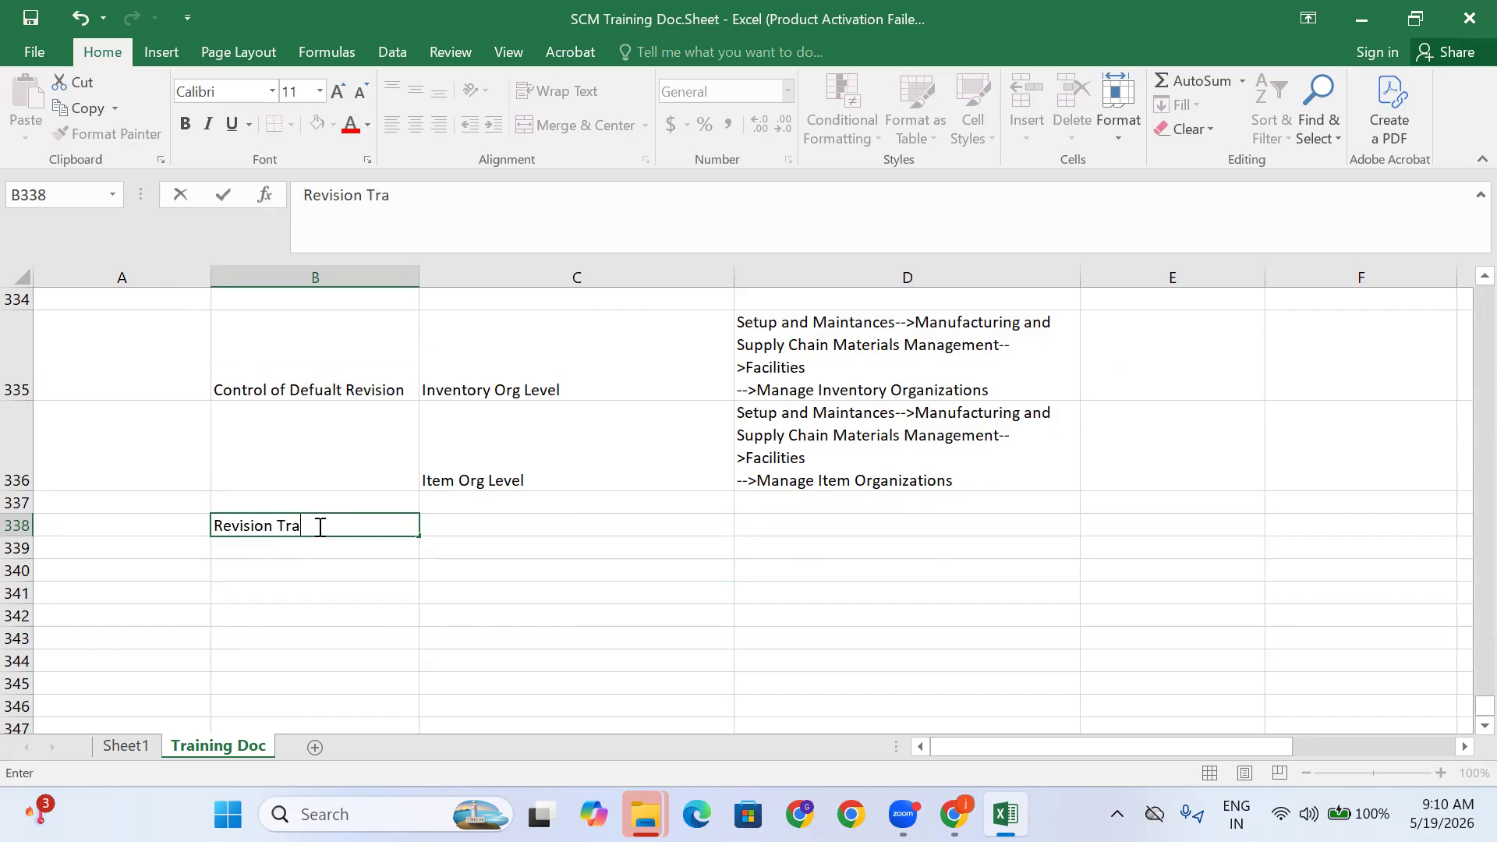
type("ion")
key("Tab")
Enter Create Misc Transaction(Receipt) in cell C338, beside the Revision Transaction label
type("Create")
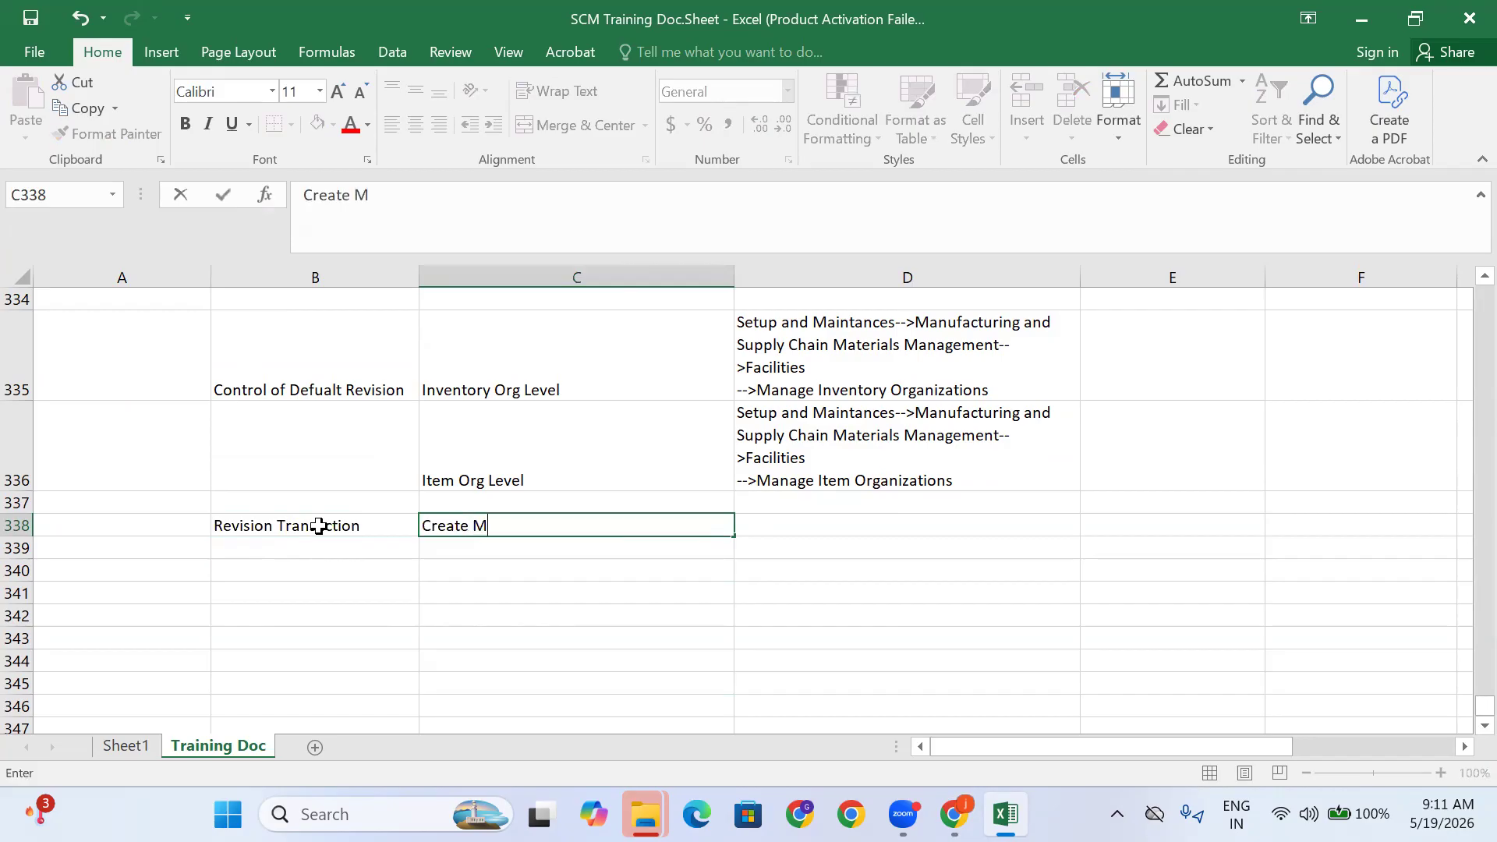
type(" Misc Transaction(Receipt")
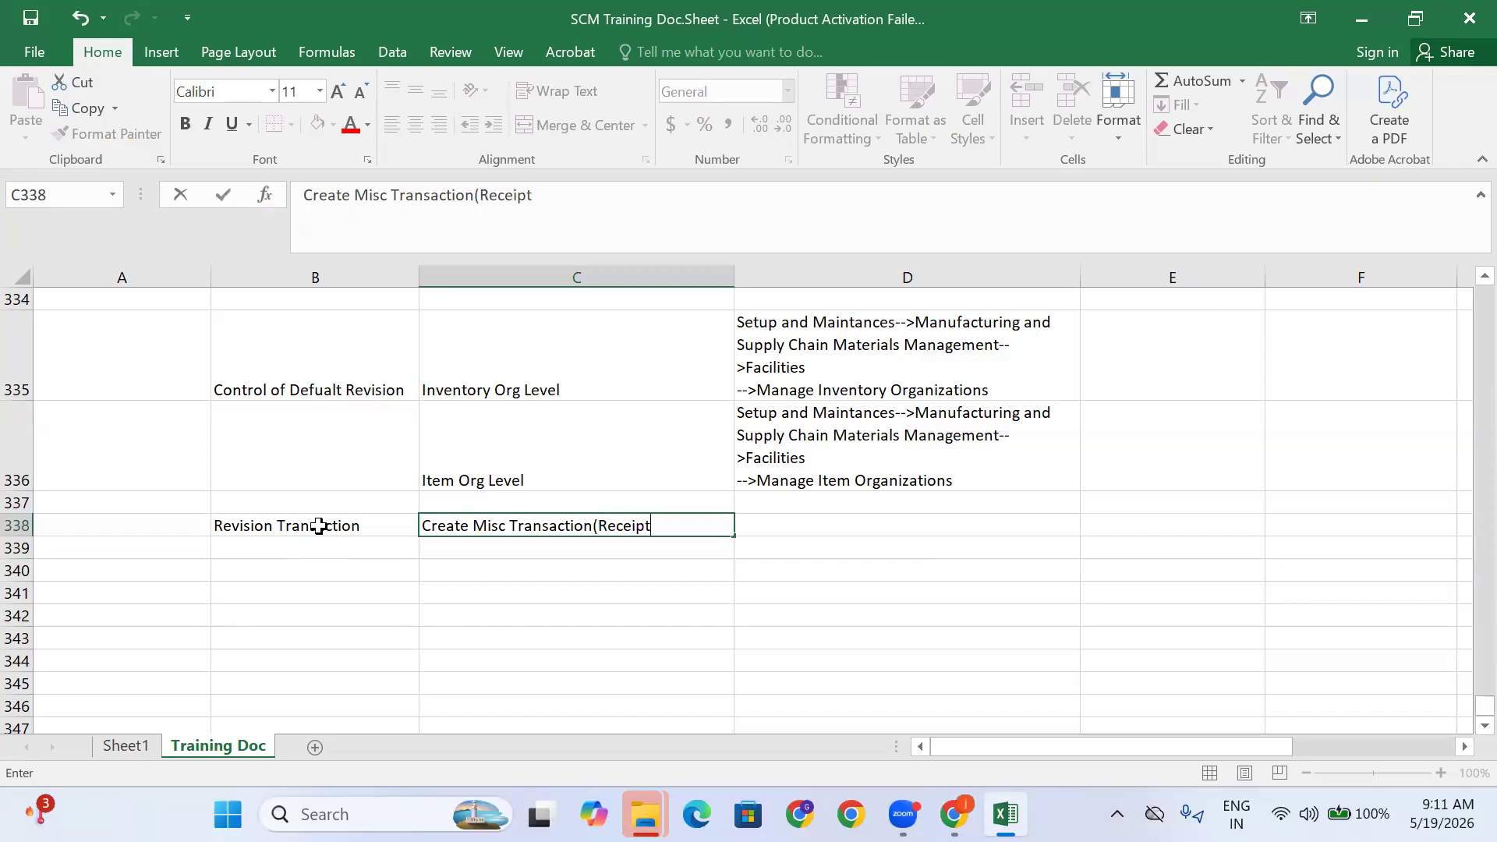
left_click(483, 612)
left_click(517, 526)
left_click(813, 509)
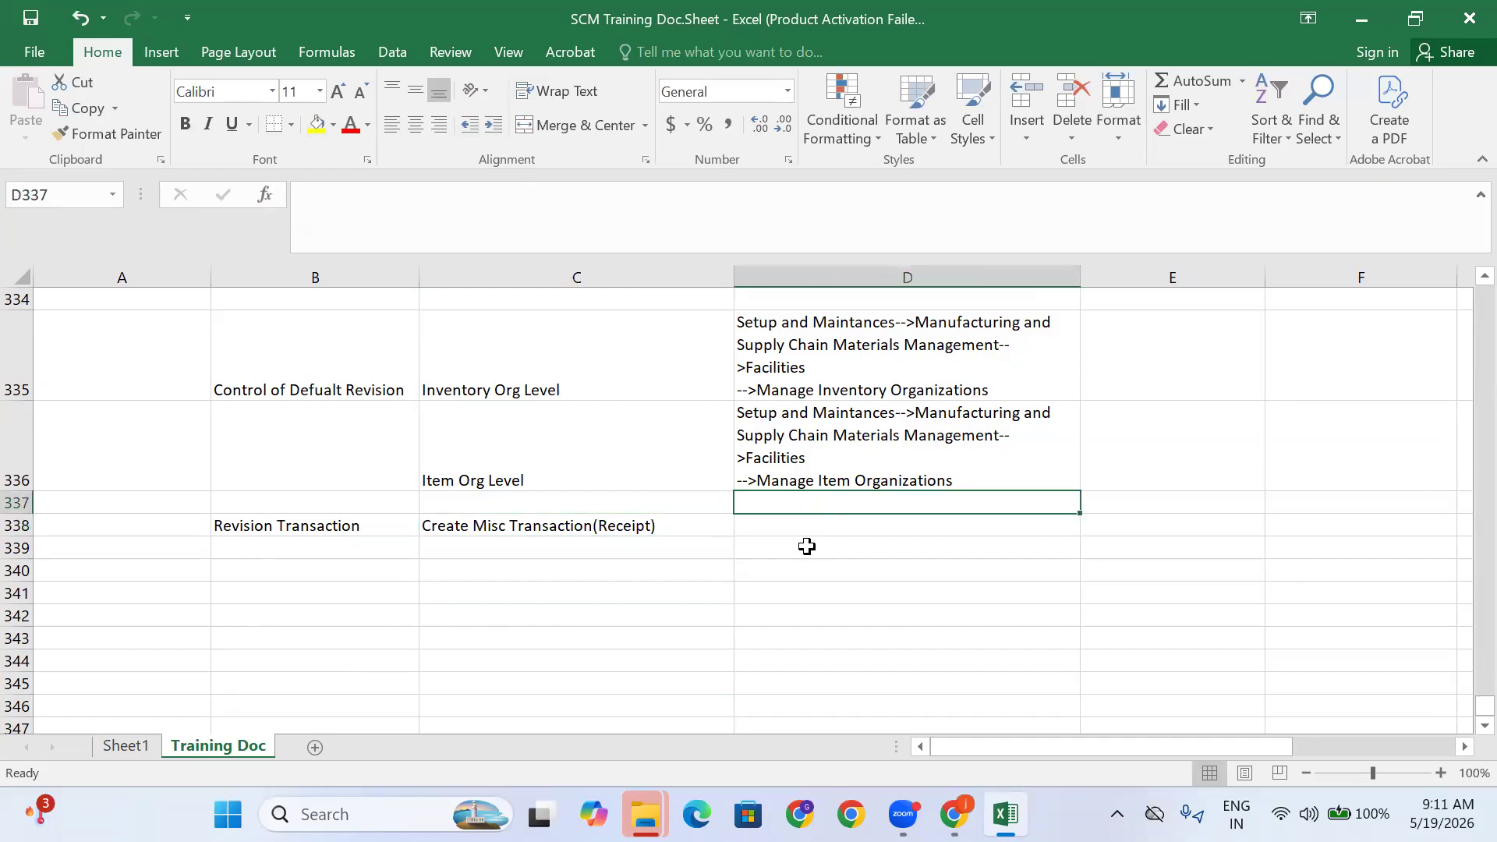
Highlight the Revision Transaction cell B338 in yellow
left_click(770, 553)
left_click(772, 569)
left_click(776, 522)
left_click(294, 525)
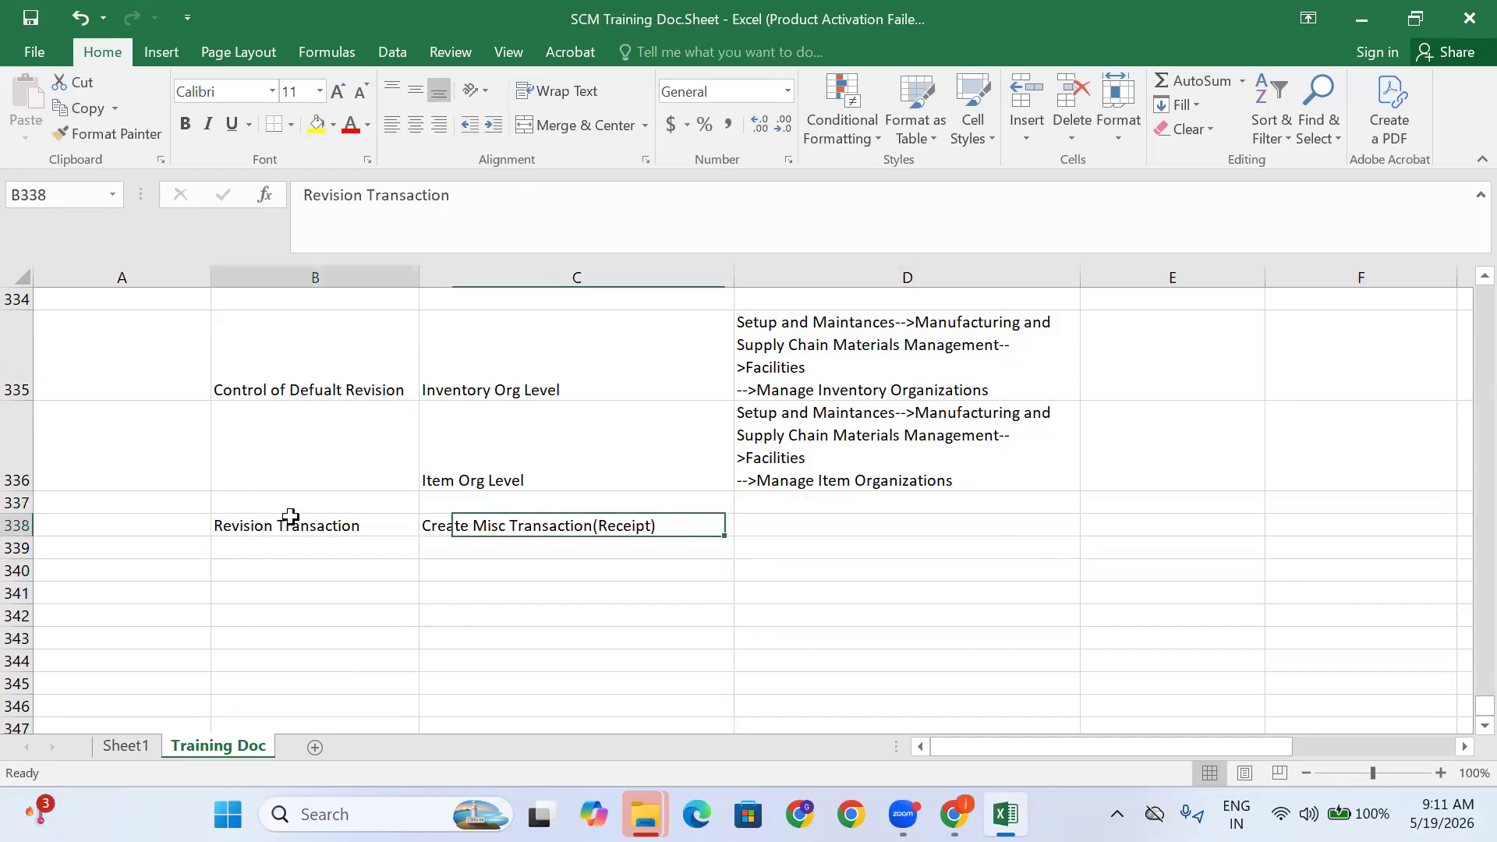
left_click(315, 124)
Copy the Create Miscellaneous Transaction(Receipts) navigation path from cell D319 into cell D338
scroll(802, 548, "up", 6)
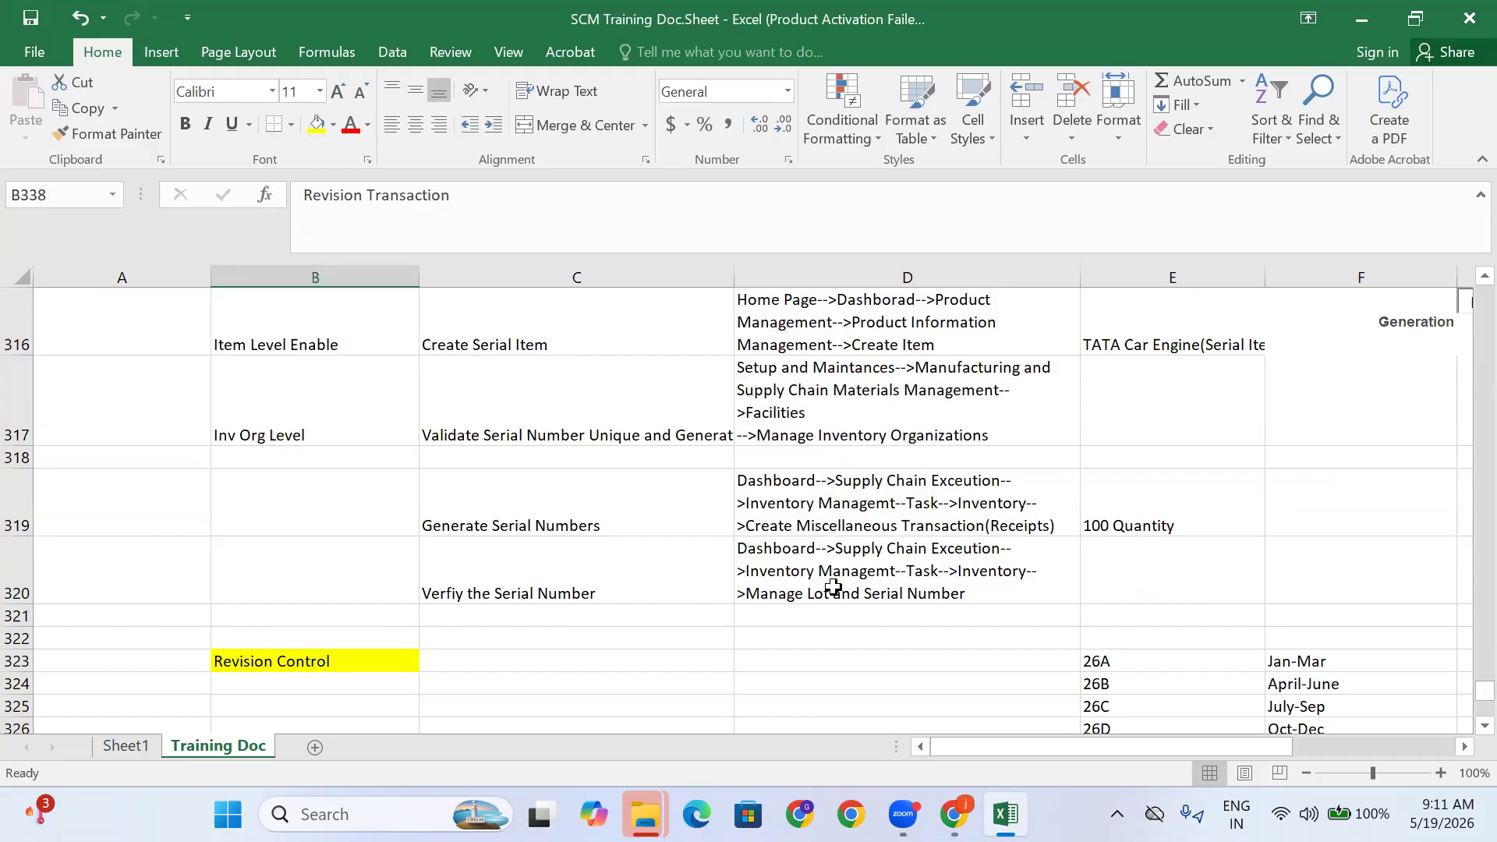
left_click(853, 489)
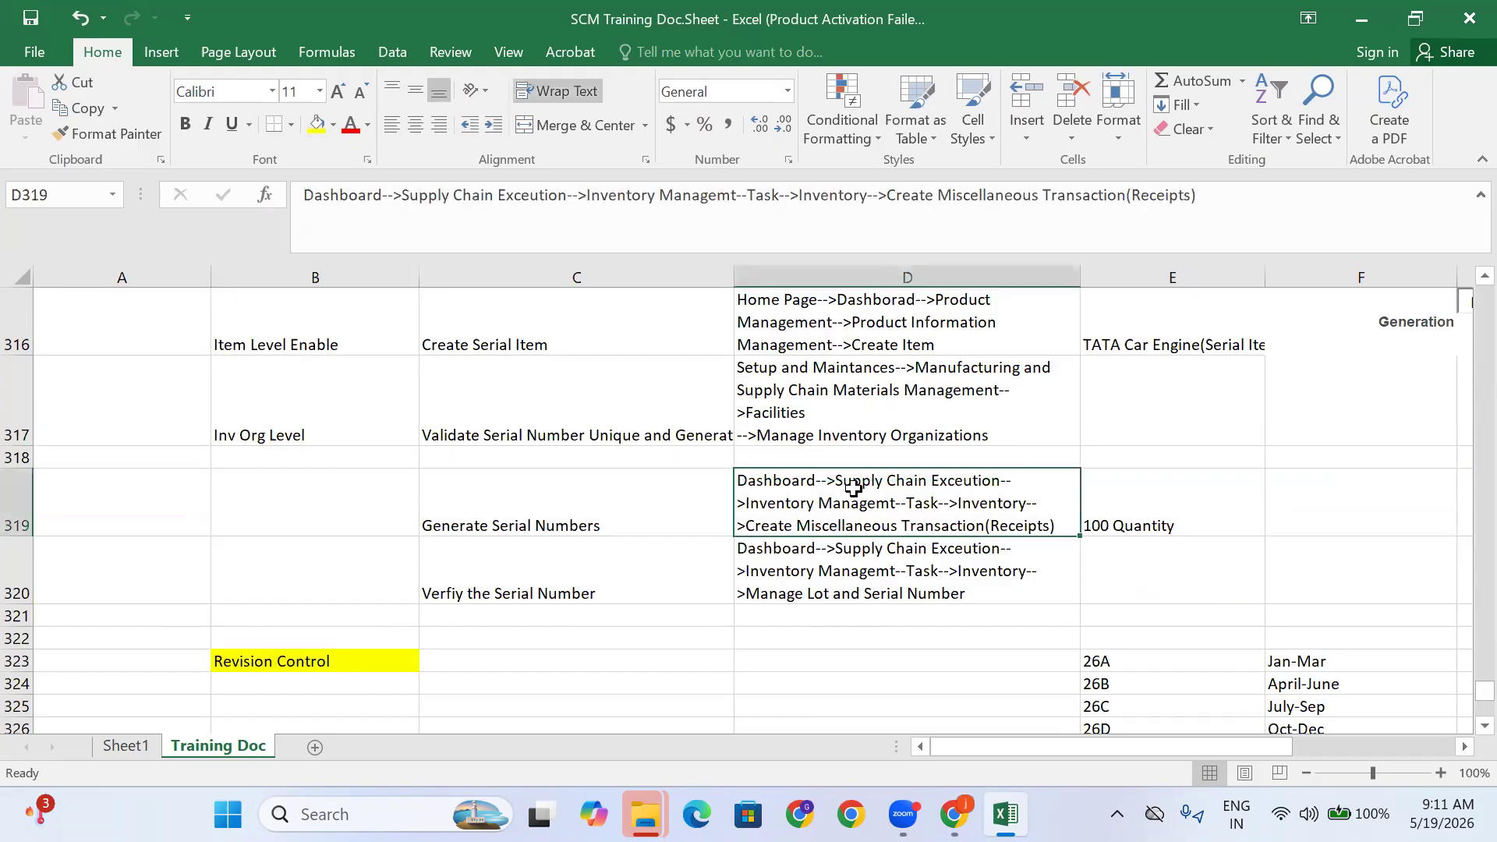
key("ctrl+c")
scroll(858, 515, "down", 7)
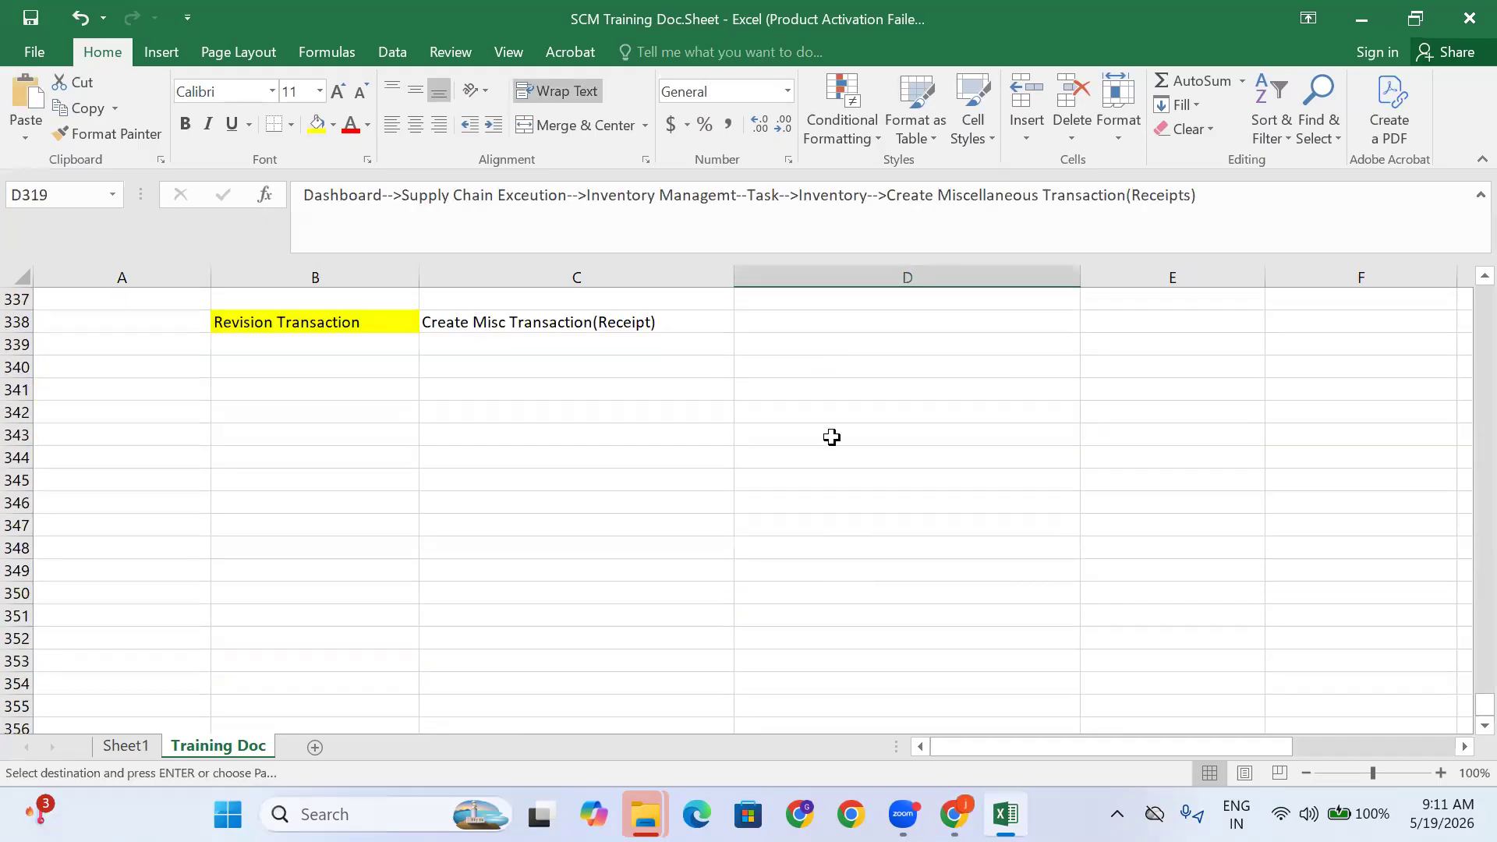
left_click(774, 326)
key("ctrl+v")
left_click(884, 536)
left_click(356, 449)
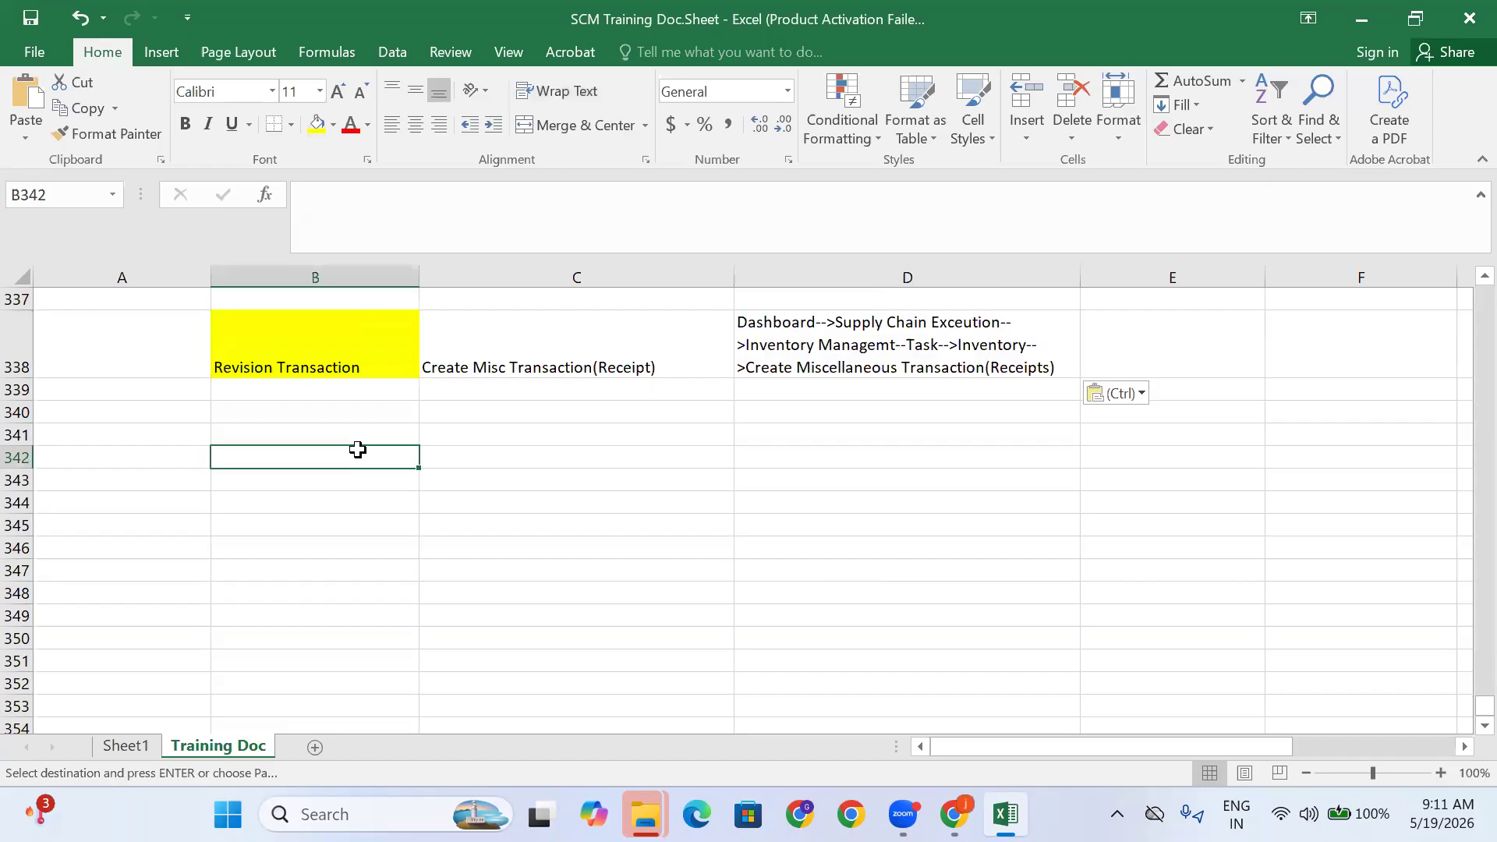
left_click(334, 340)
left_click(357, 497)
left_click(311, 459)
left_click(270, 429)
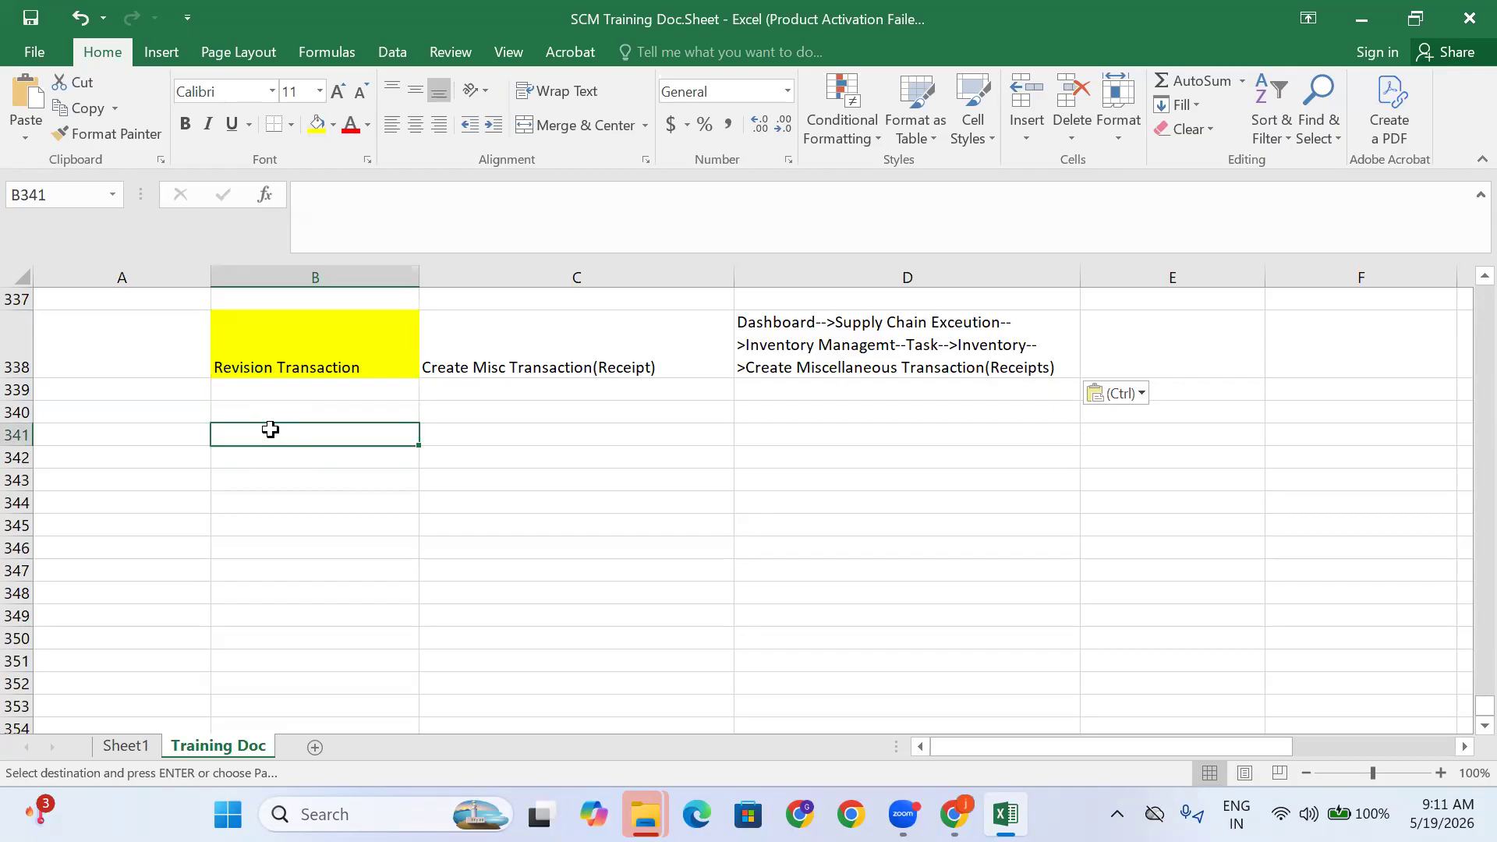
left_click(189, 453)
left_click(306, 473)
left_click(261, 449)
Enter Locotor Control in cell B341 and highlight the cell in yellow
left_click(274, 433)
type("Loco")
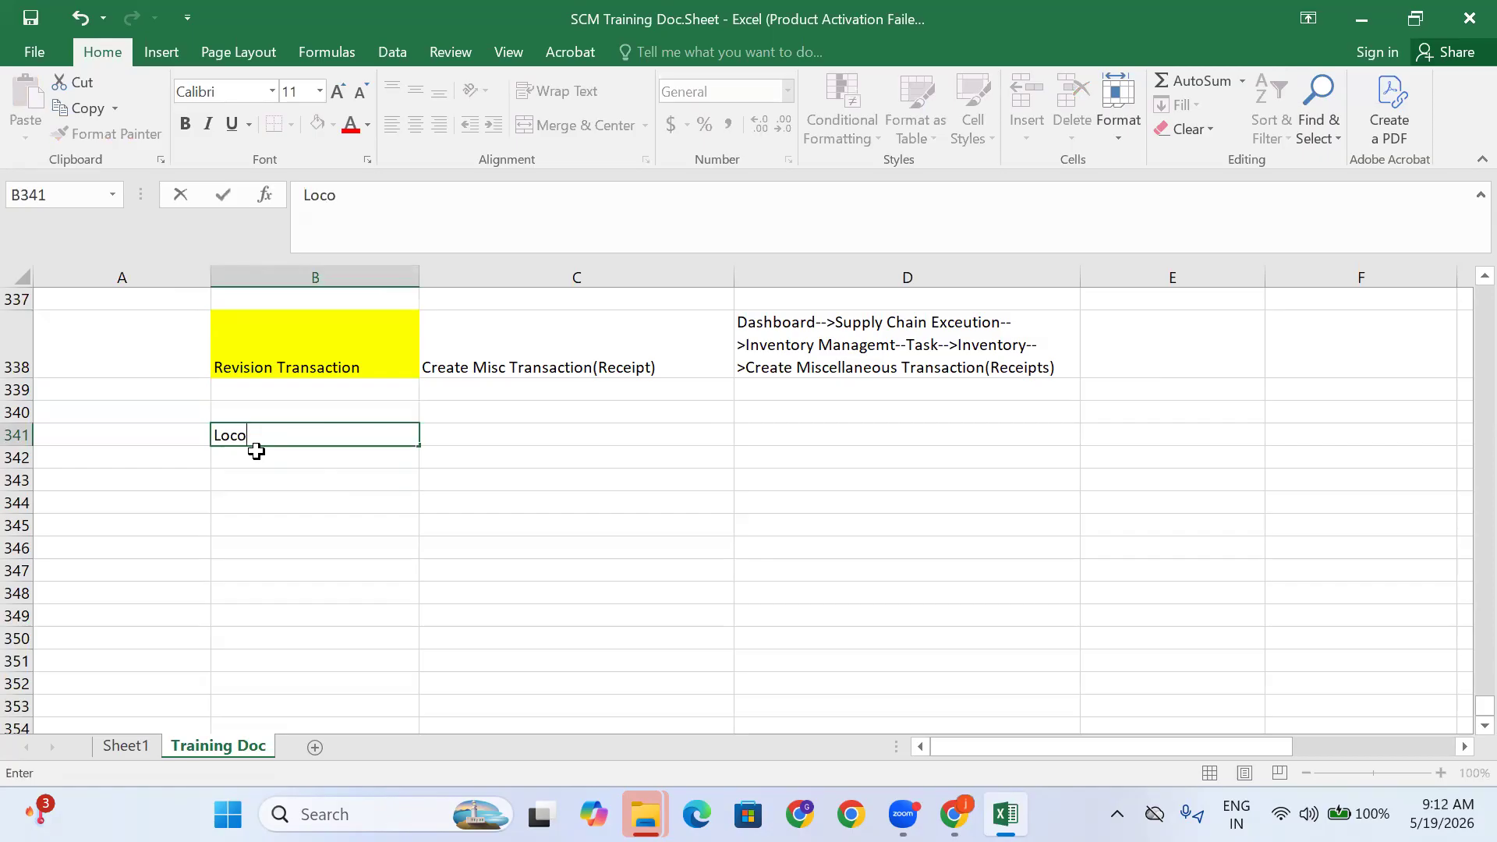
type("tor Control")
left_click(285, 540)
left_click(265, 434)
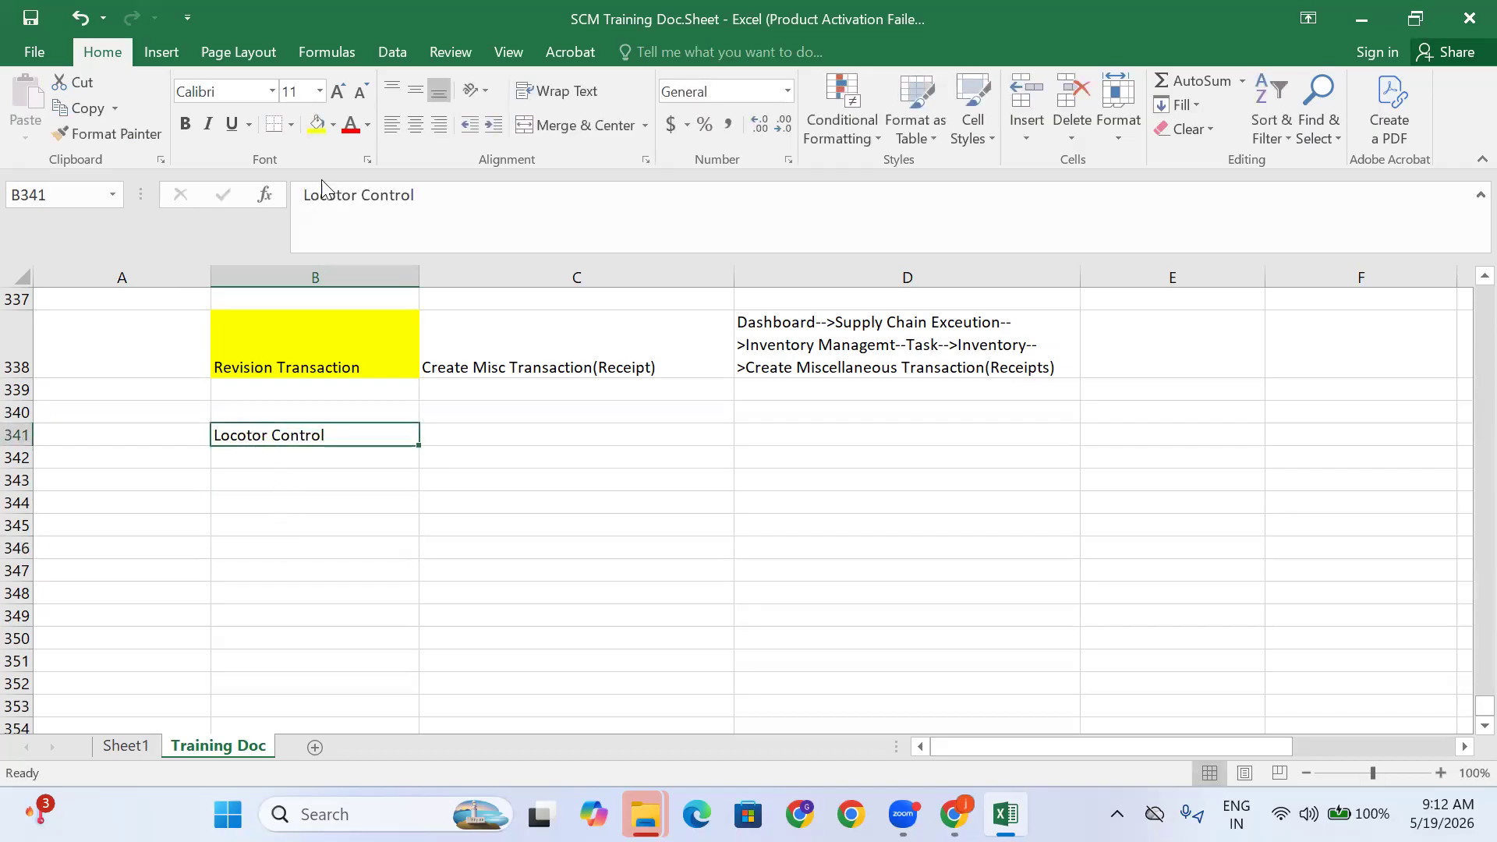
left_click(317, 127)
Review the Locator Control entry and its description in the Inventory Controls list, then return to cell B341
scroll(448, 561, "up", 7)
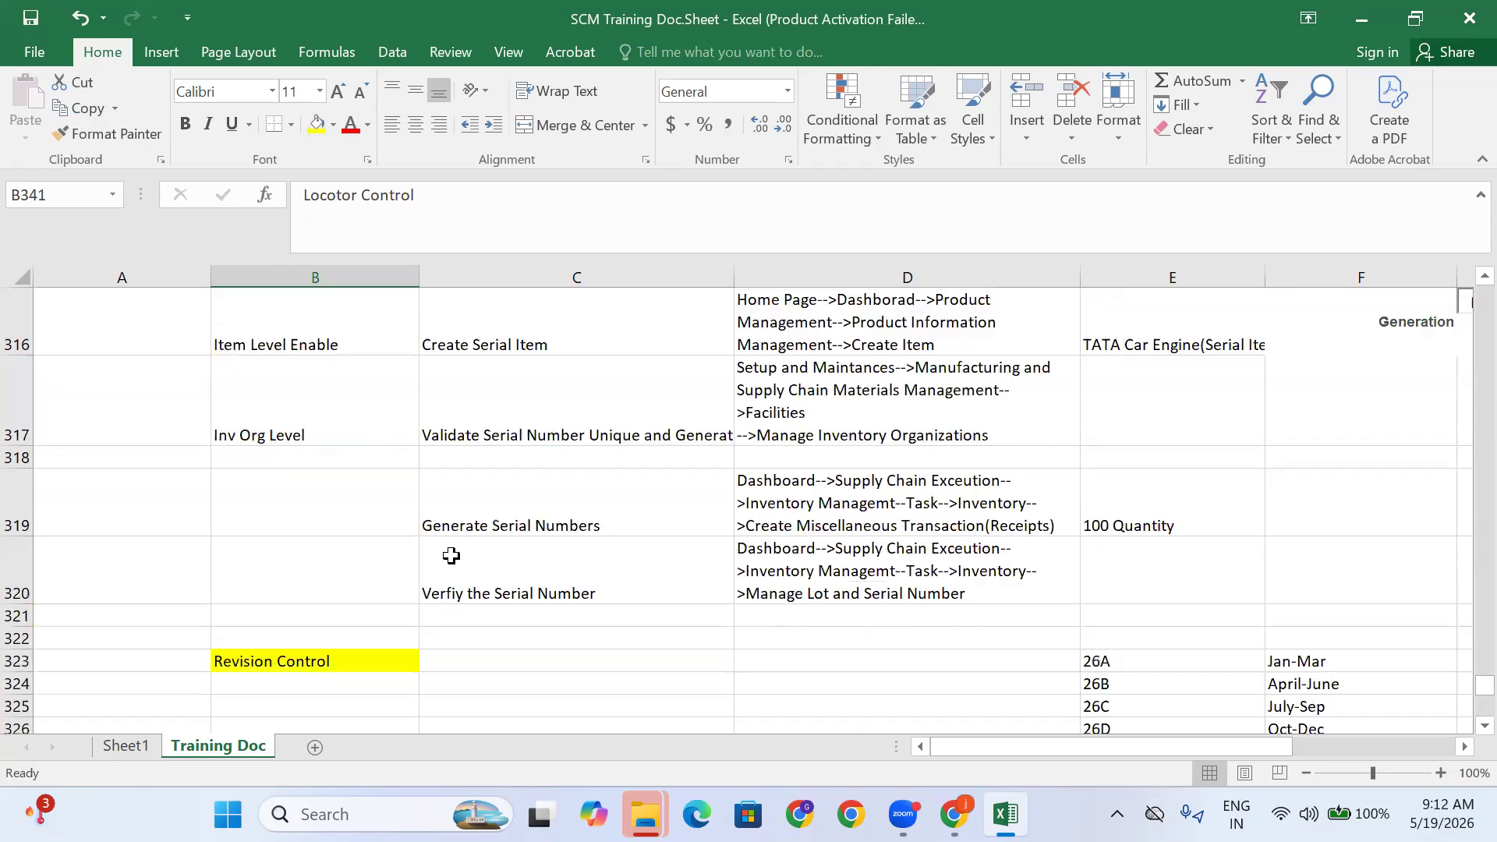
scroll(448, 572, "up", 7)
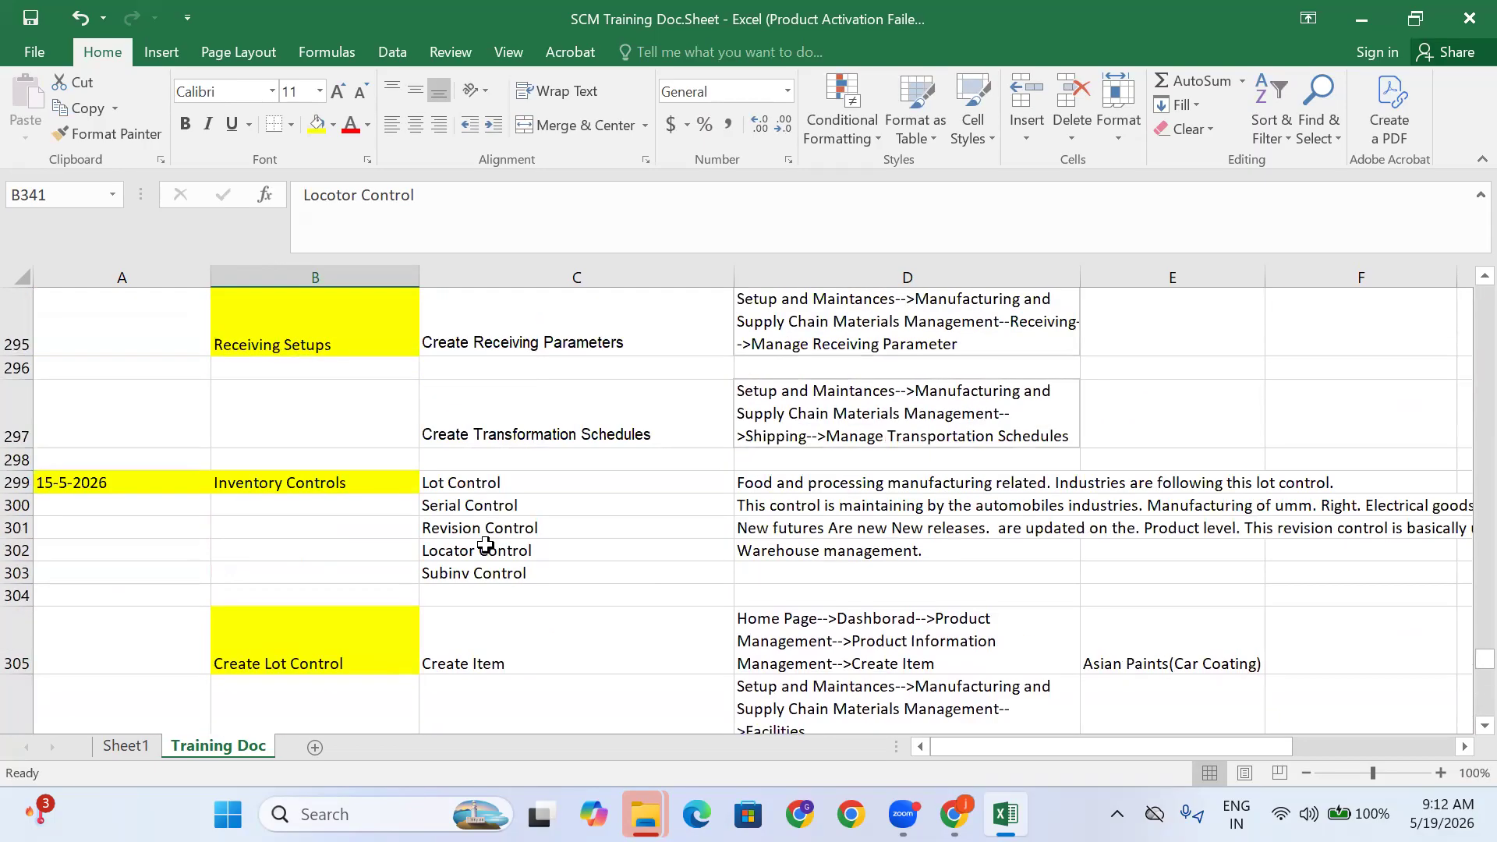
left_click(477, 552)
left_click(809, 555)
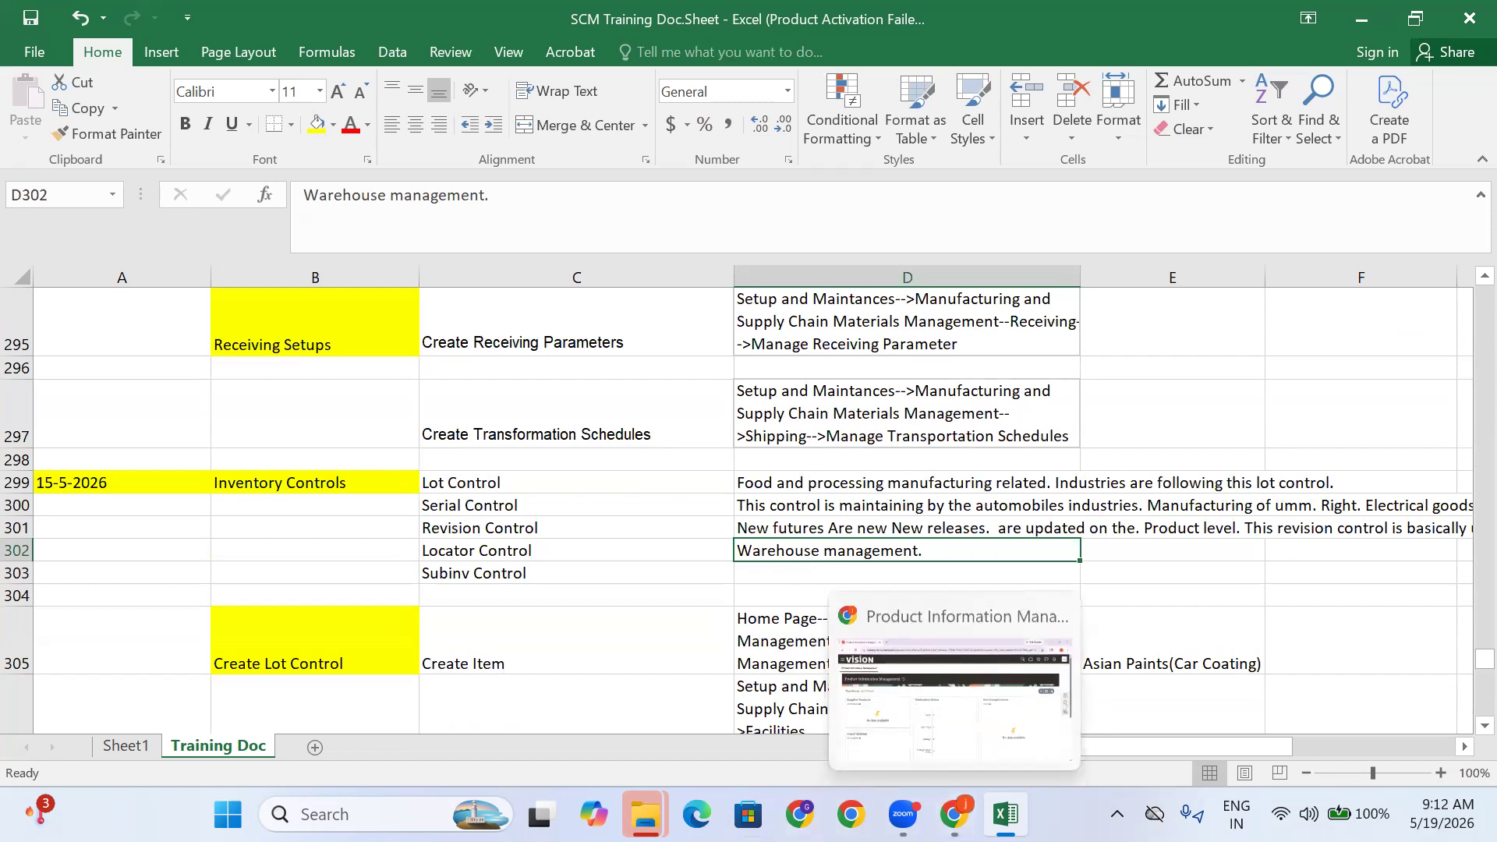
scroll(427, 550, "down", 13)
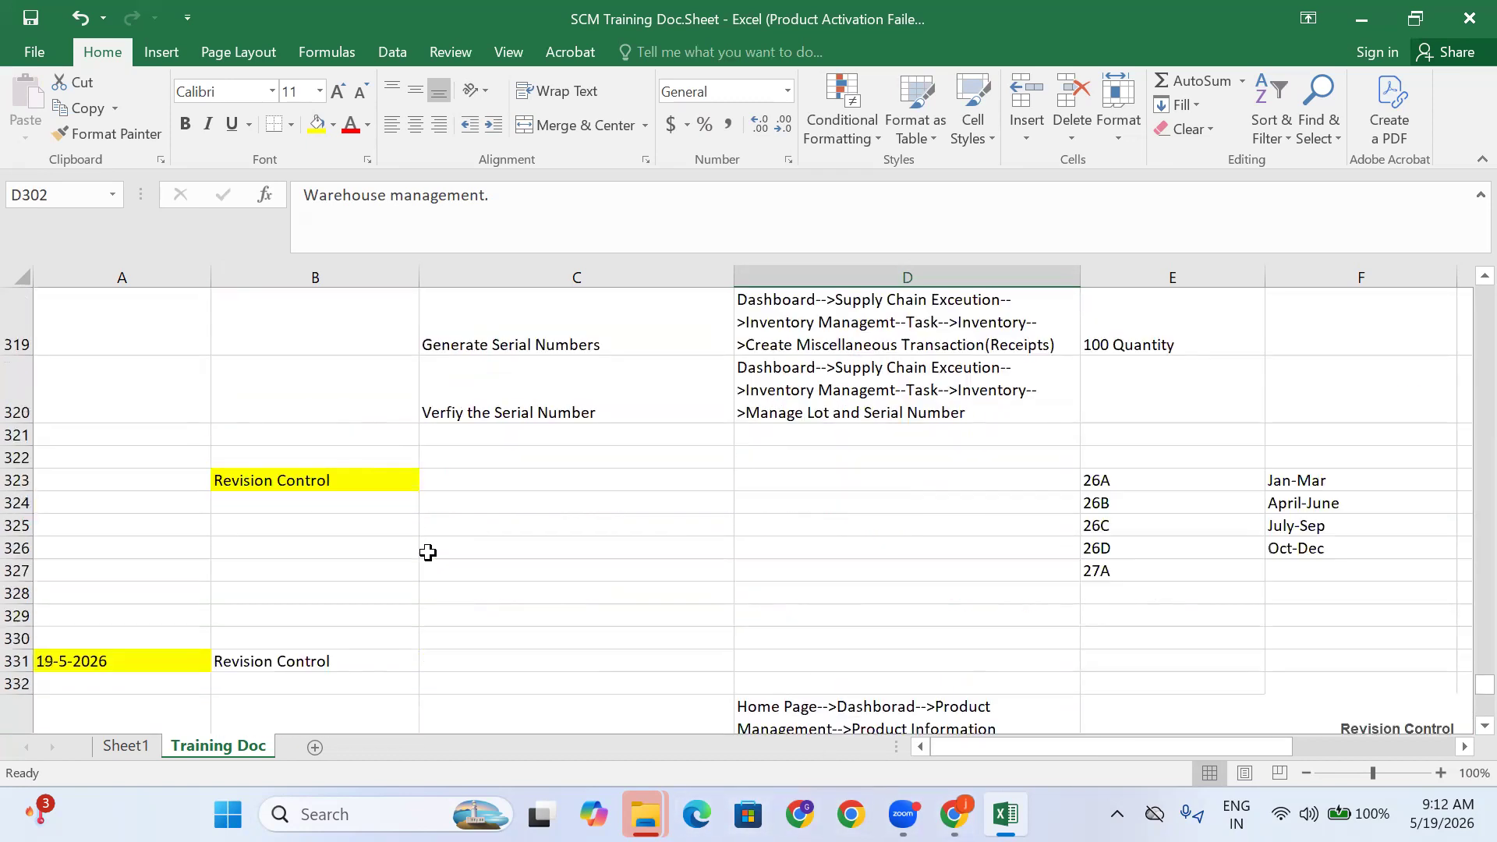
scroll(427, 552, "down", 2)
scroll(344, 425, "up", 2)
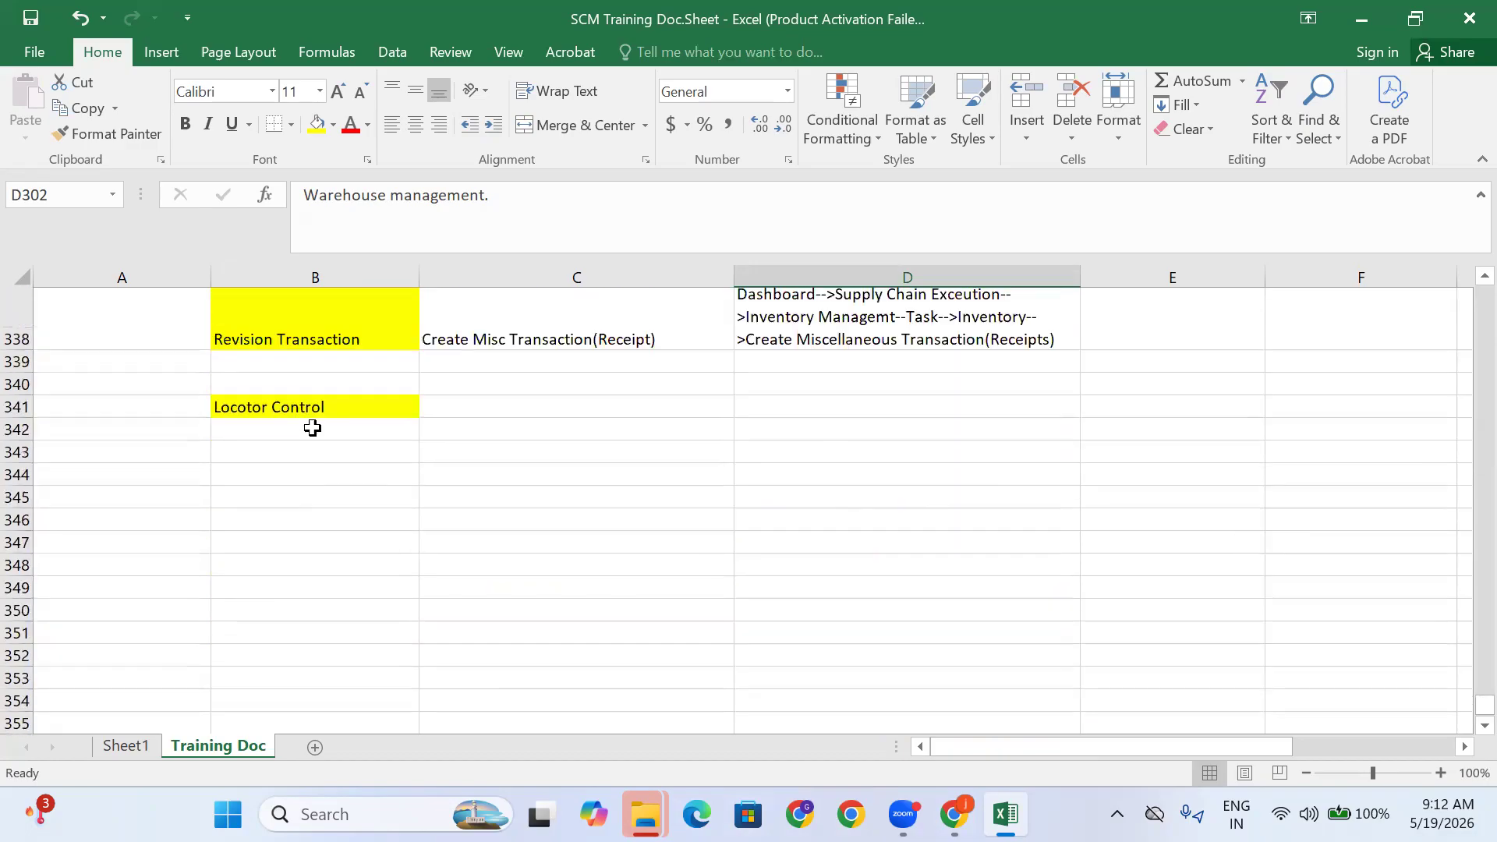
left_click(345, 434)
left_click(428, 431)
key("Left")
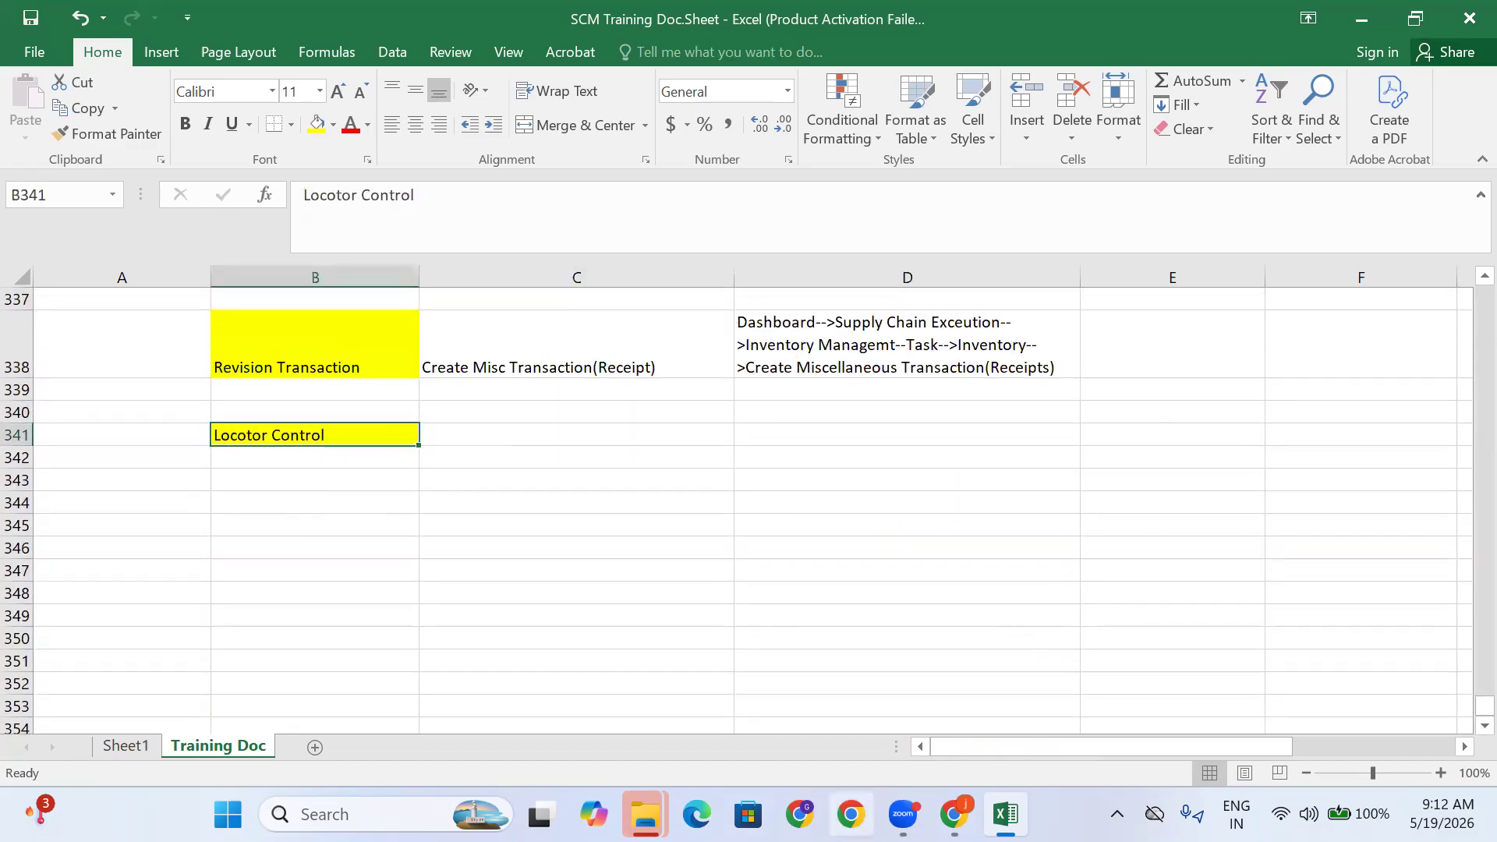
Switch to Chrome, search Google in a new tab for "tata pune warehoue videos", and limit the results to videos
mouse_move(952, 814)
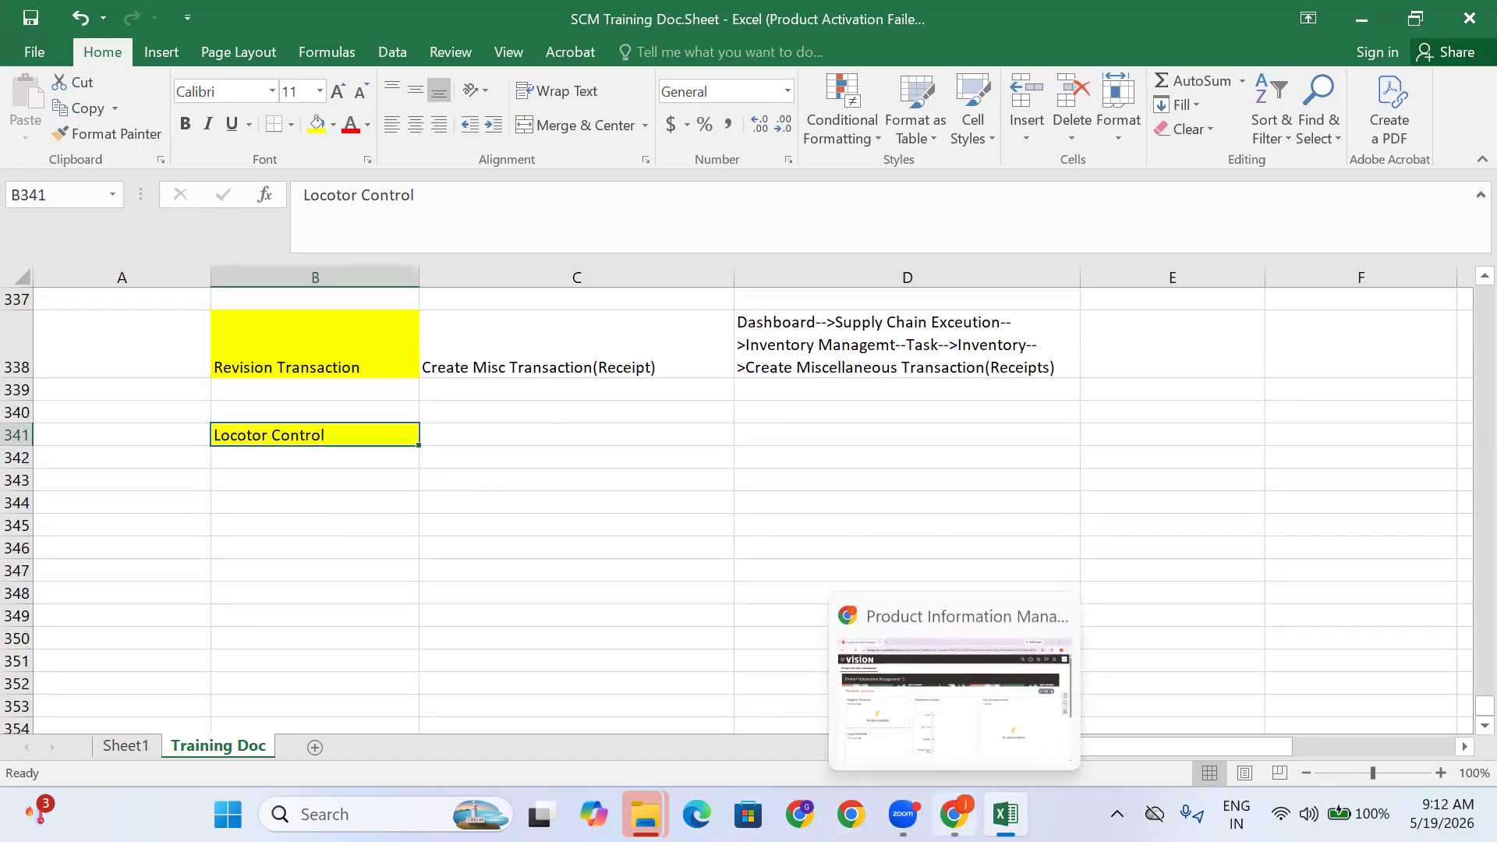
left_click(953, 814)
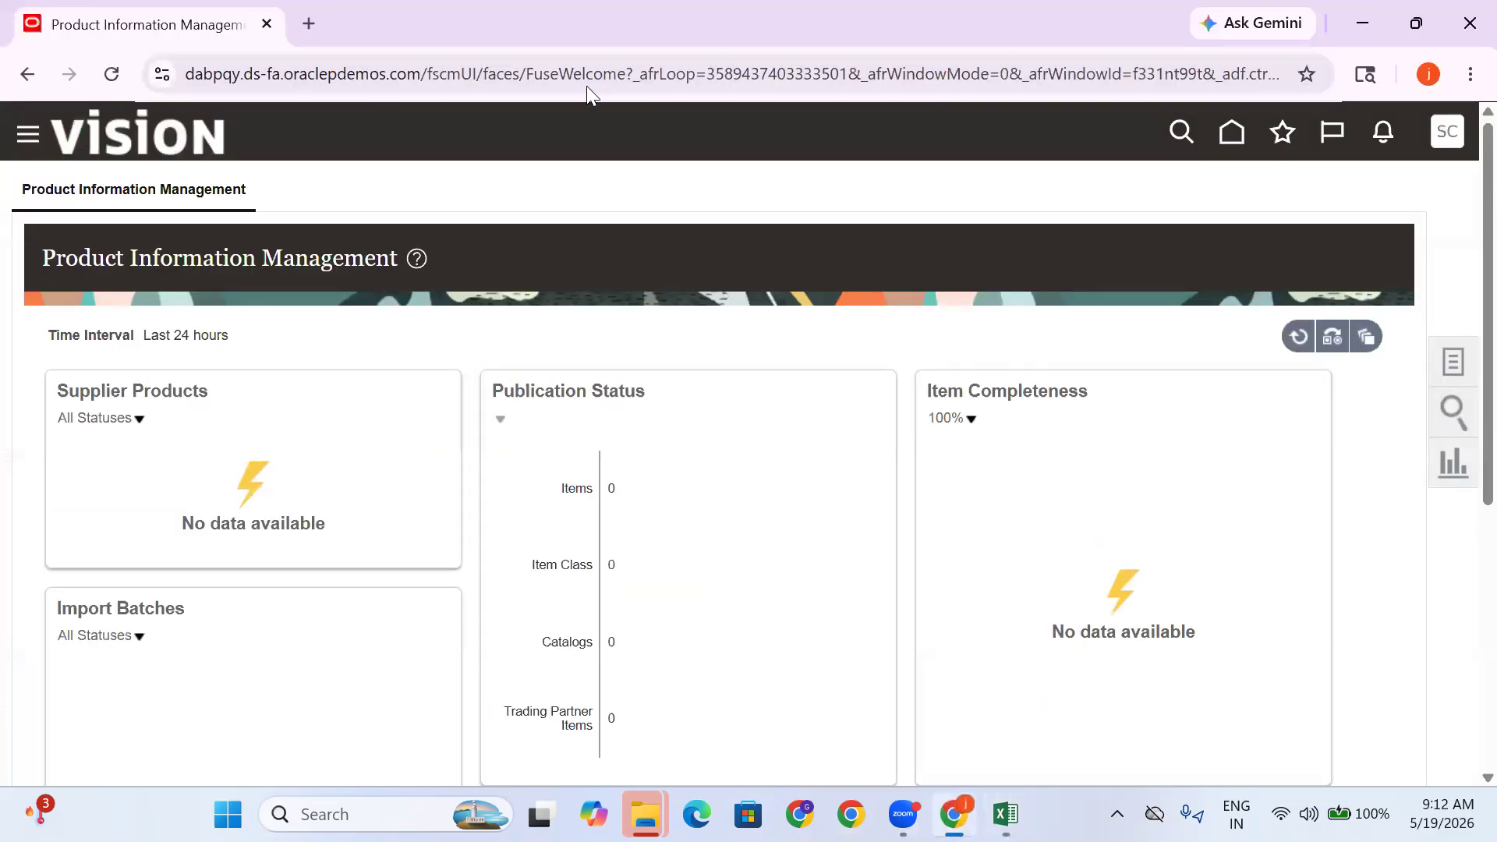
key("ctrl+t")
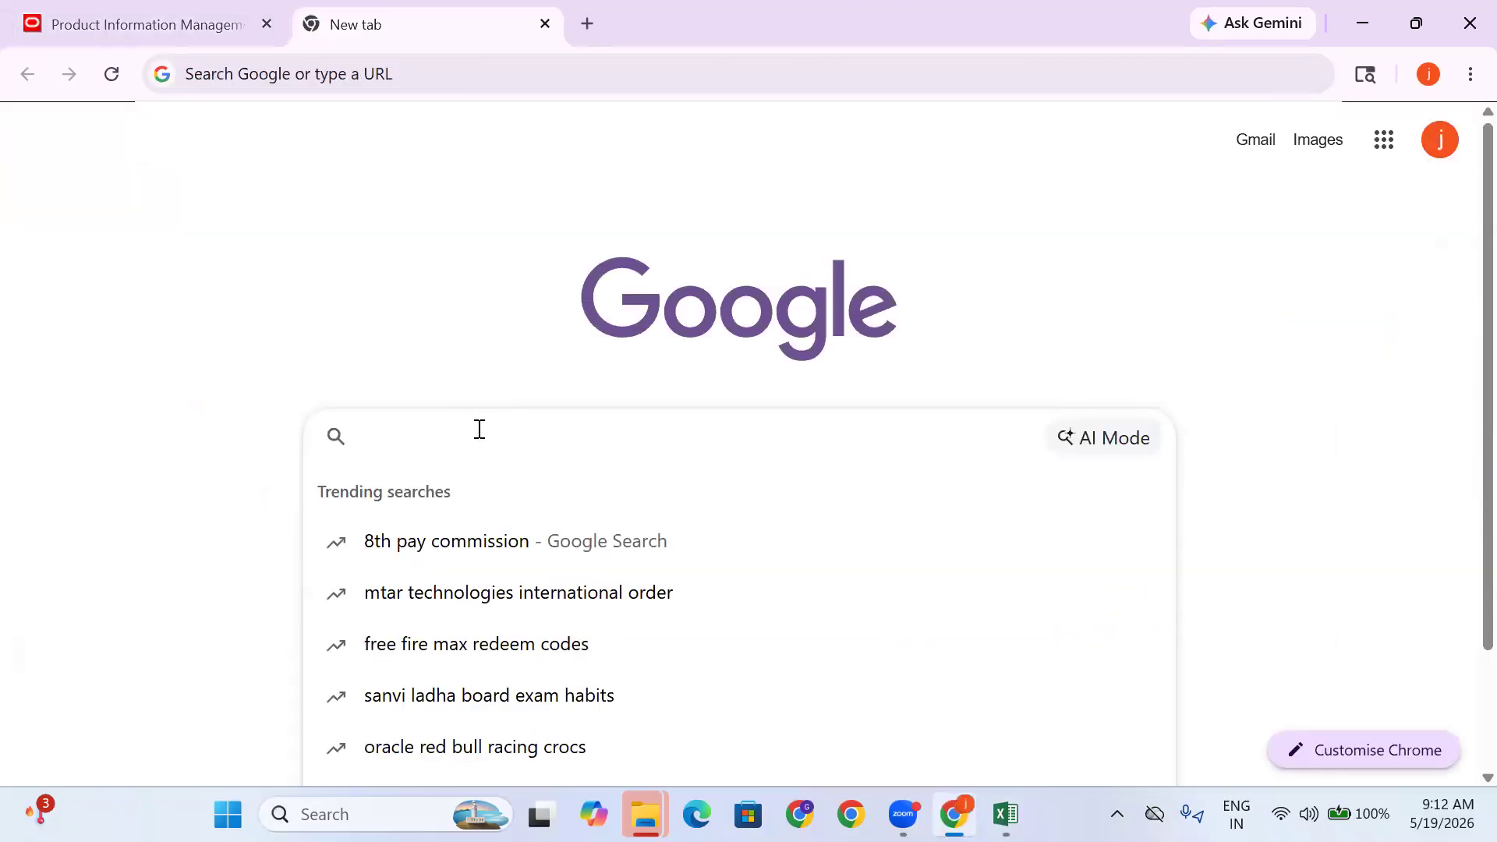
type("tata")
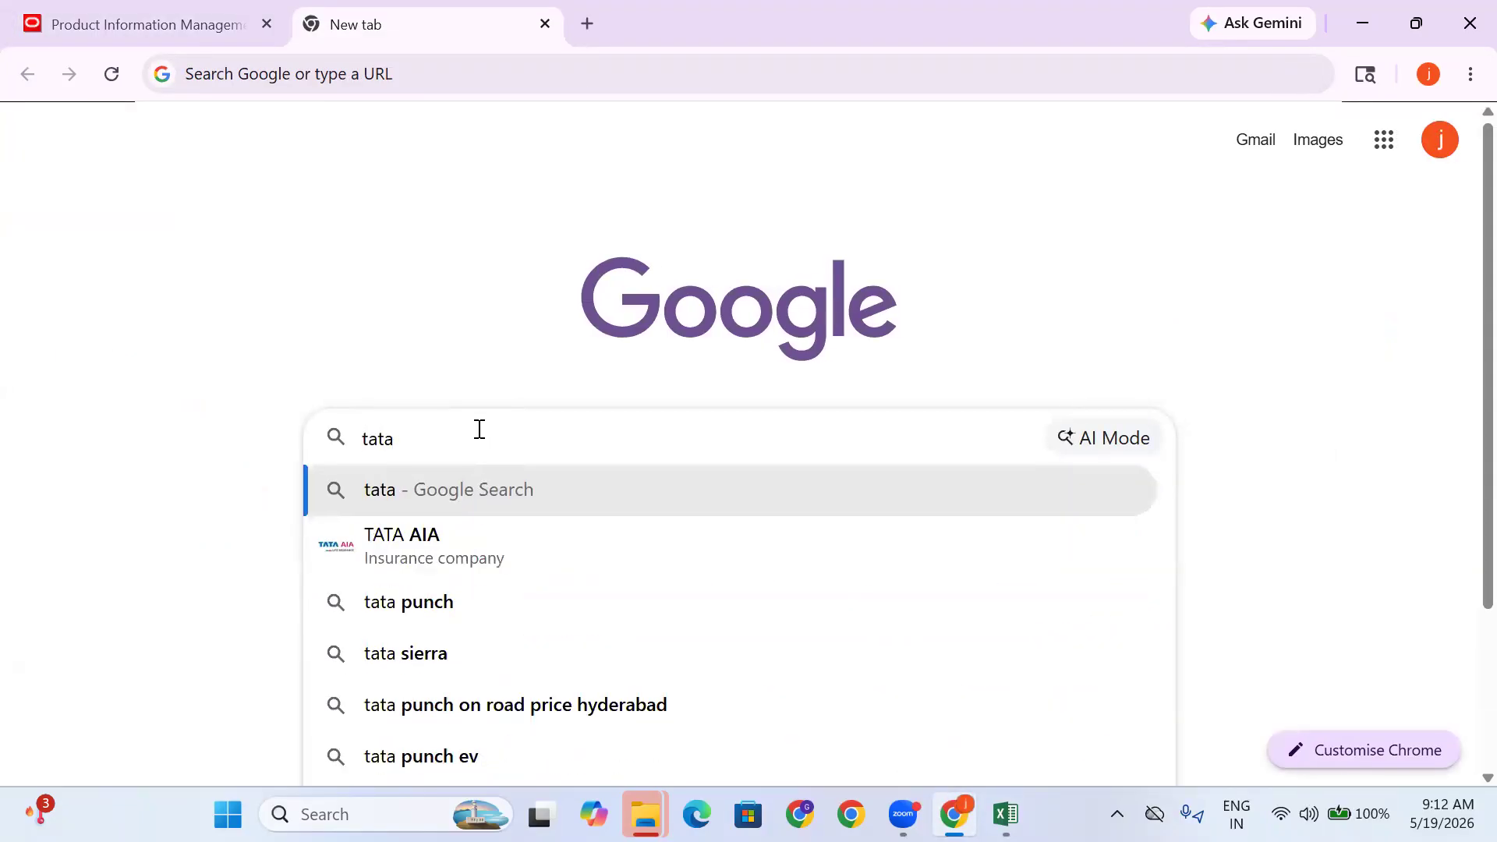
type(" pune wa")
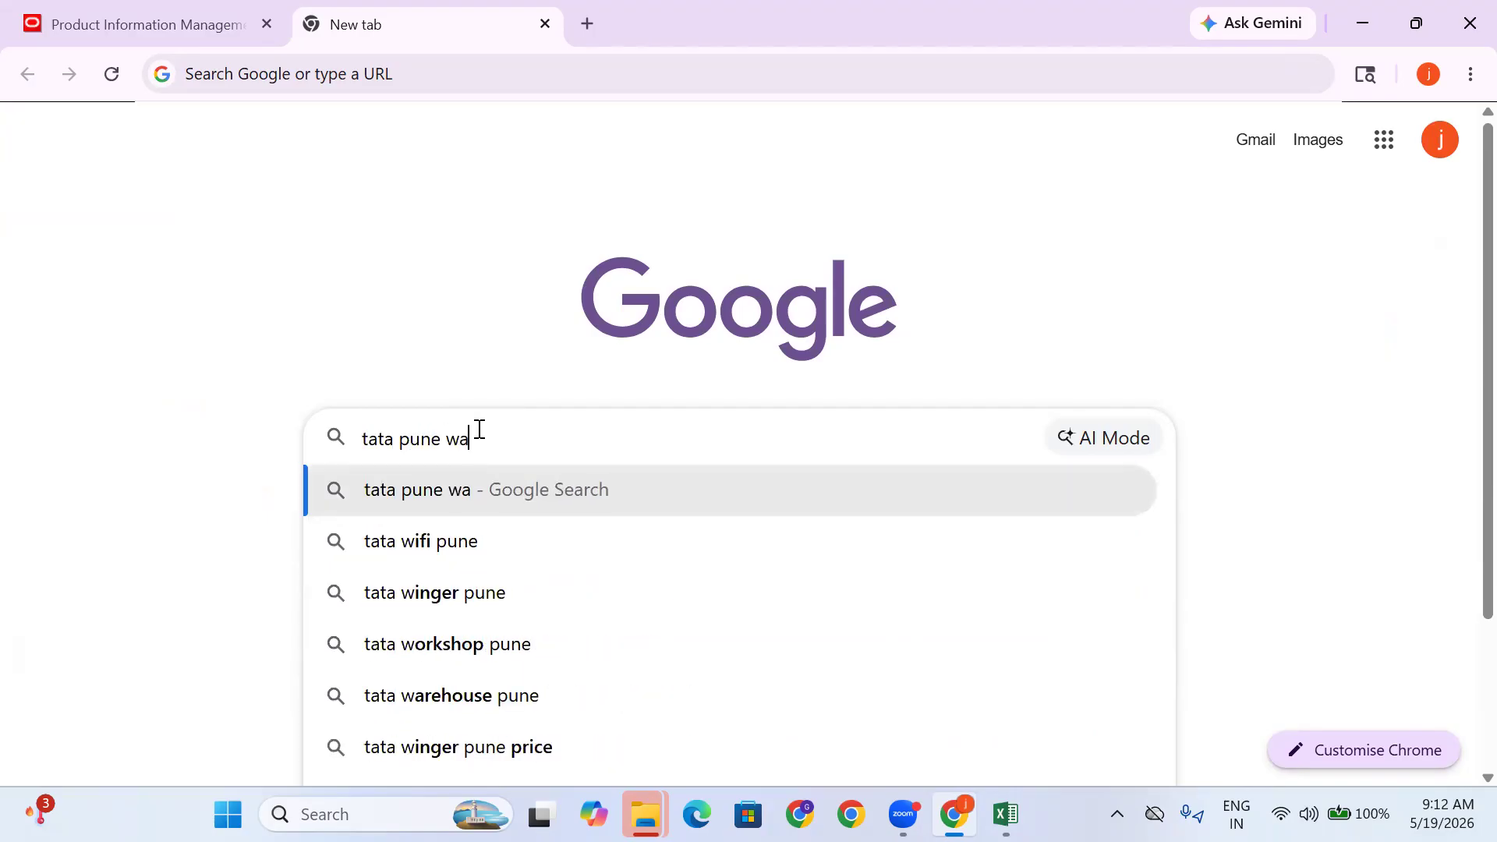
type("rehoue")
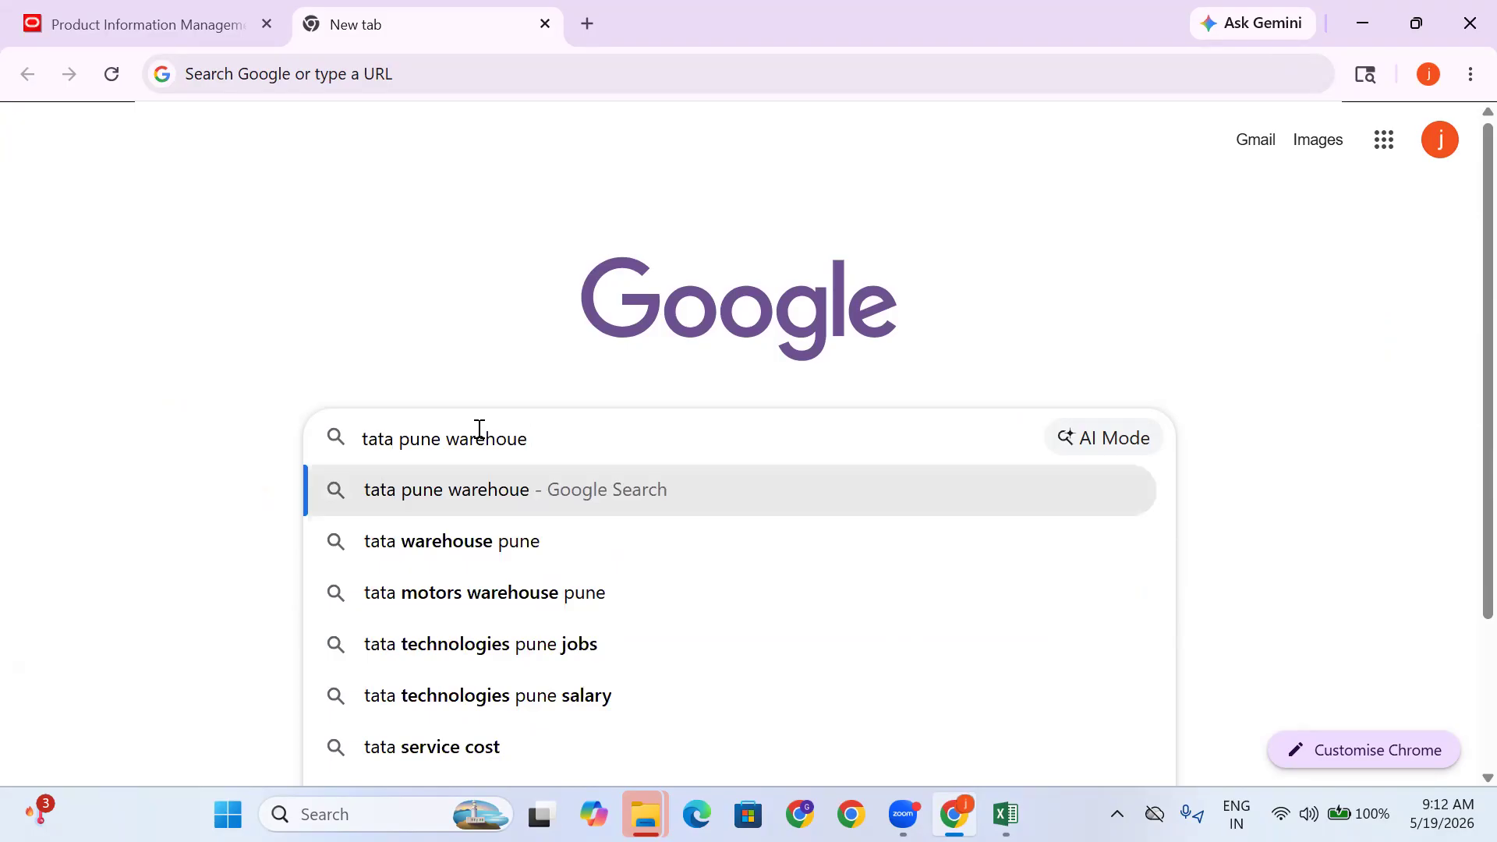
type(" videos")
key("Return")
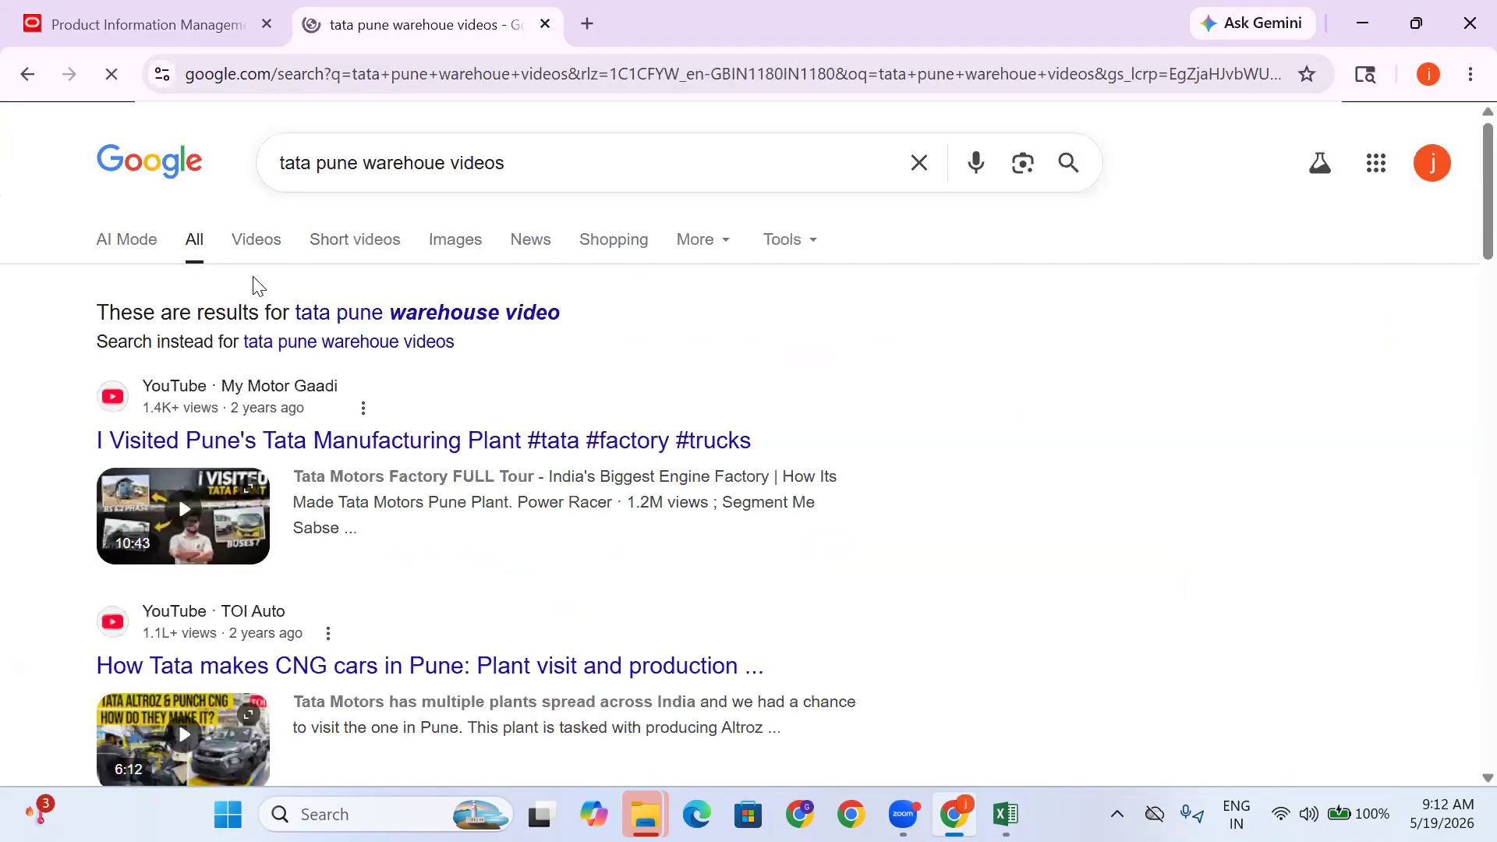
left_click(257, 241)
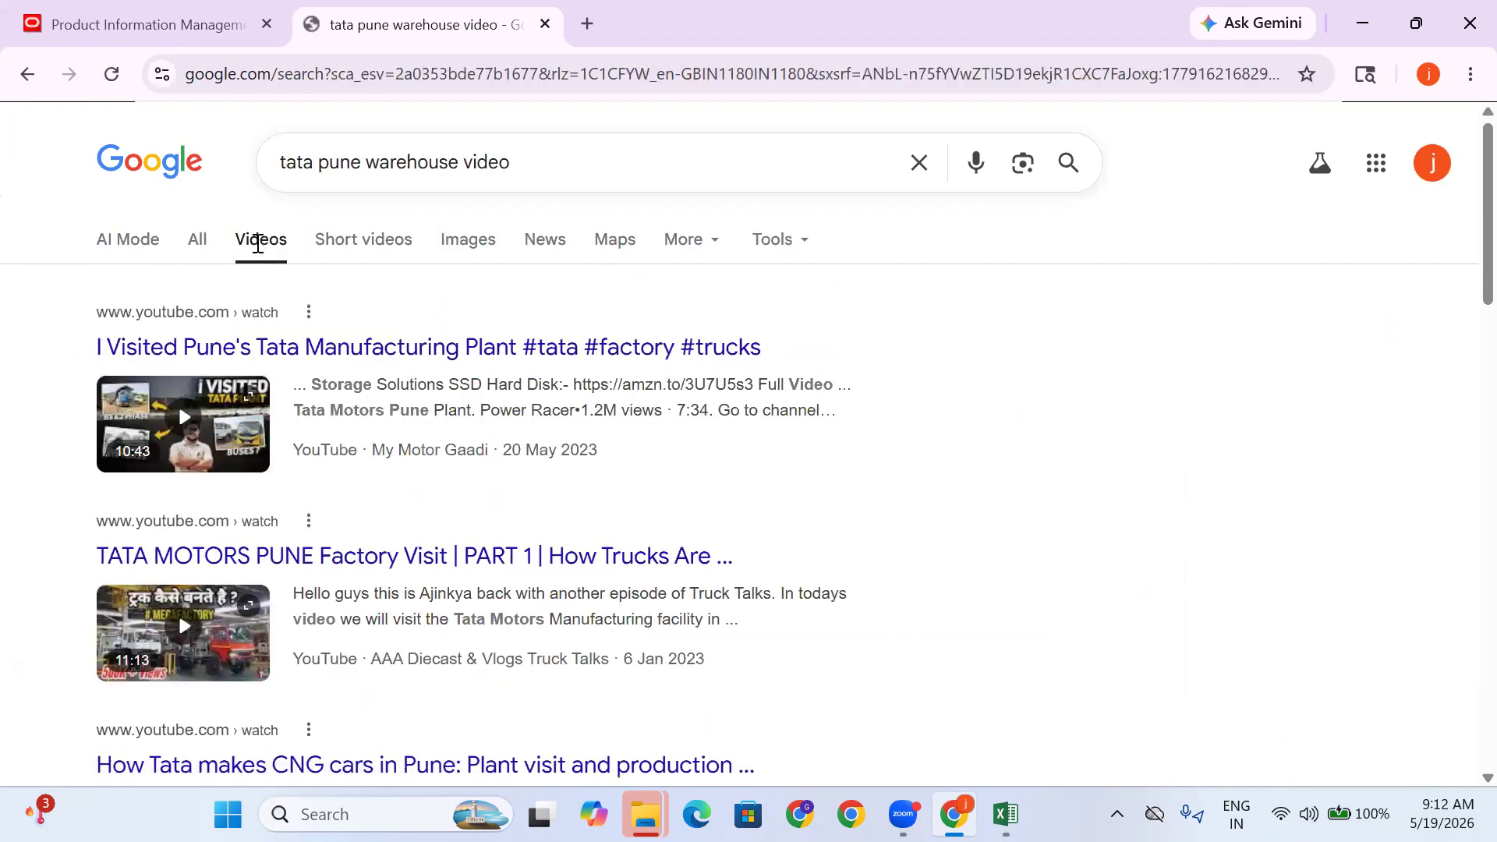
Look through the video results and open "I Visited Pune's Tata Manufacturing Plant"
scroll(390, 347, "down", 3)
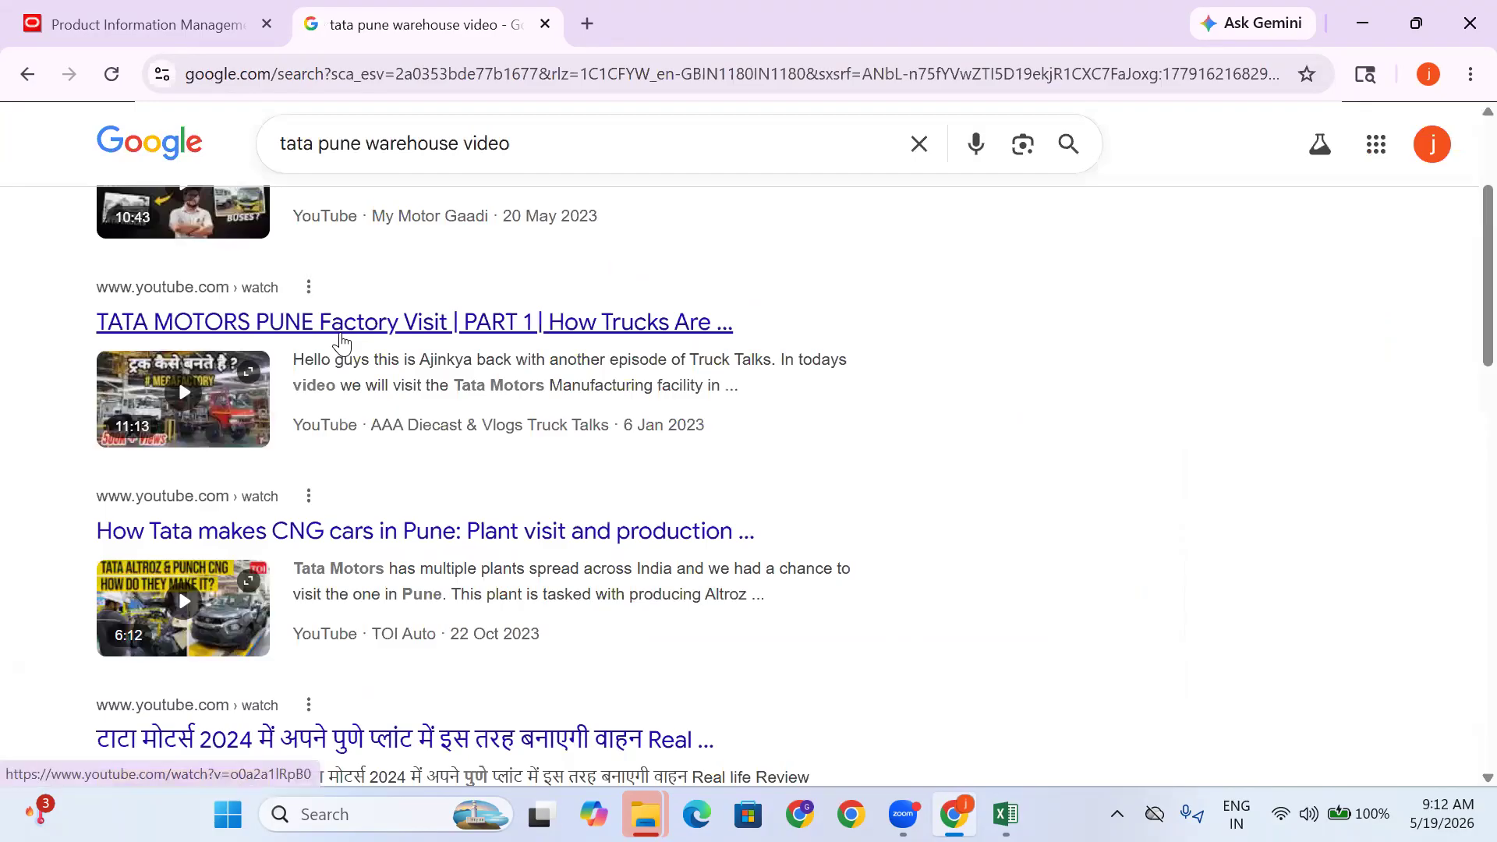
scroll(340, 338, "down", 3)
scroll(343, 335, "up", 4)
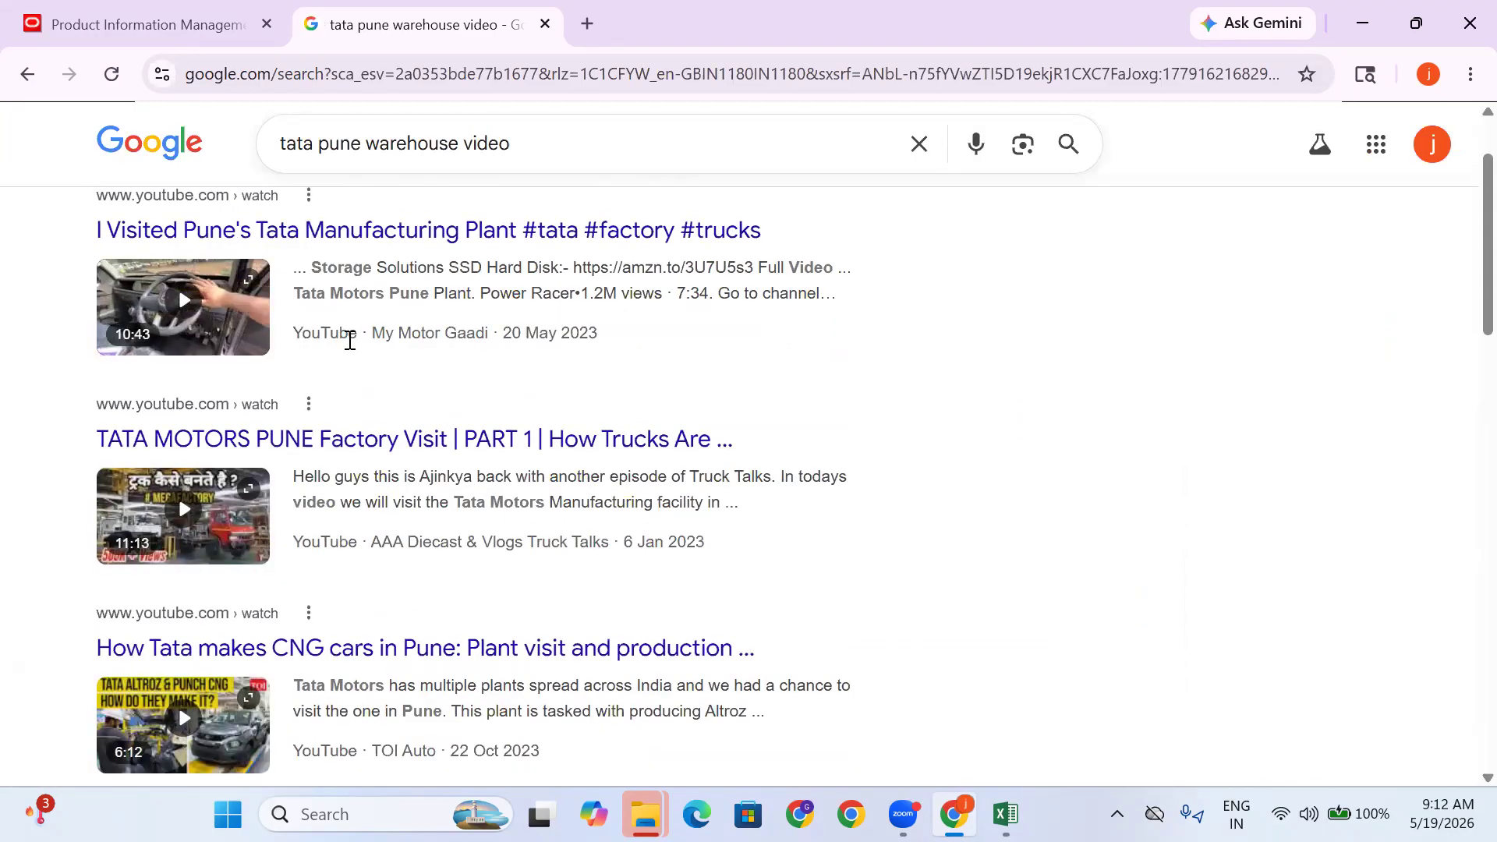
scroll(343, 390, "up", 2)
left_click(322, 348)
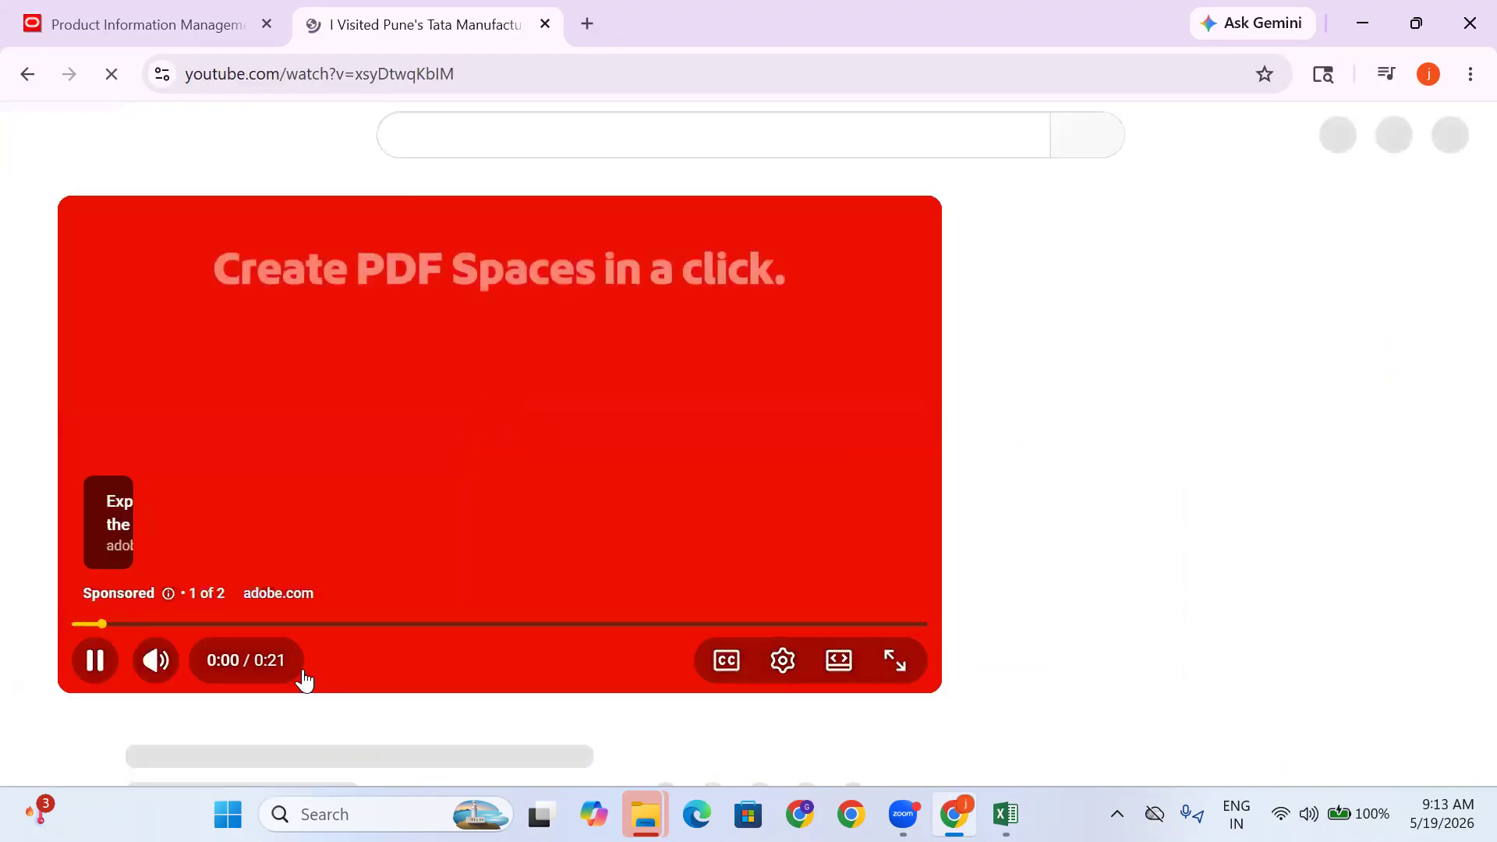
Mute the video player and dismiss the advertisement and the ad-free family plan offer
left_click(161, 660)
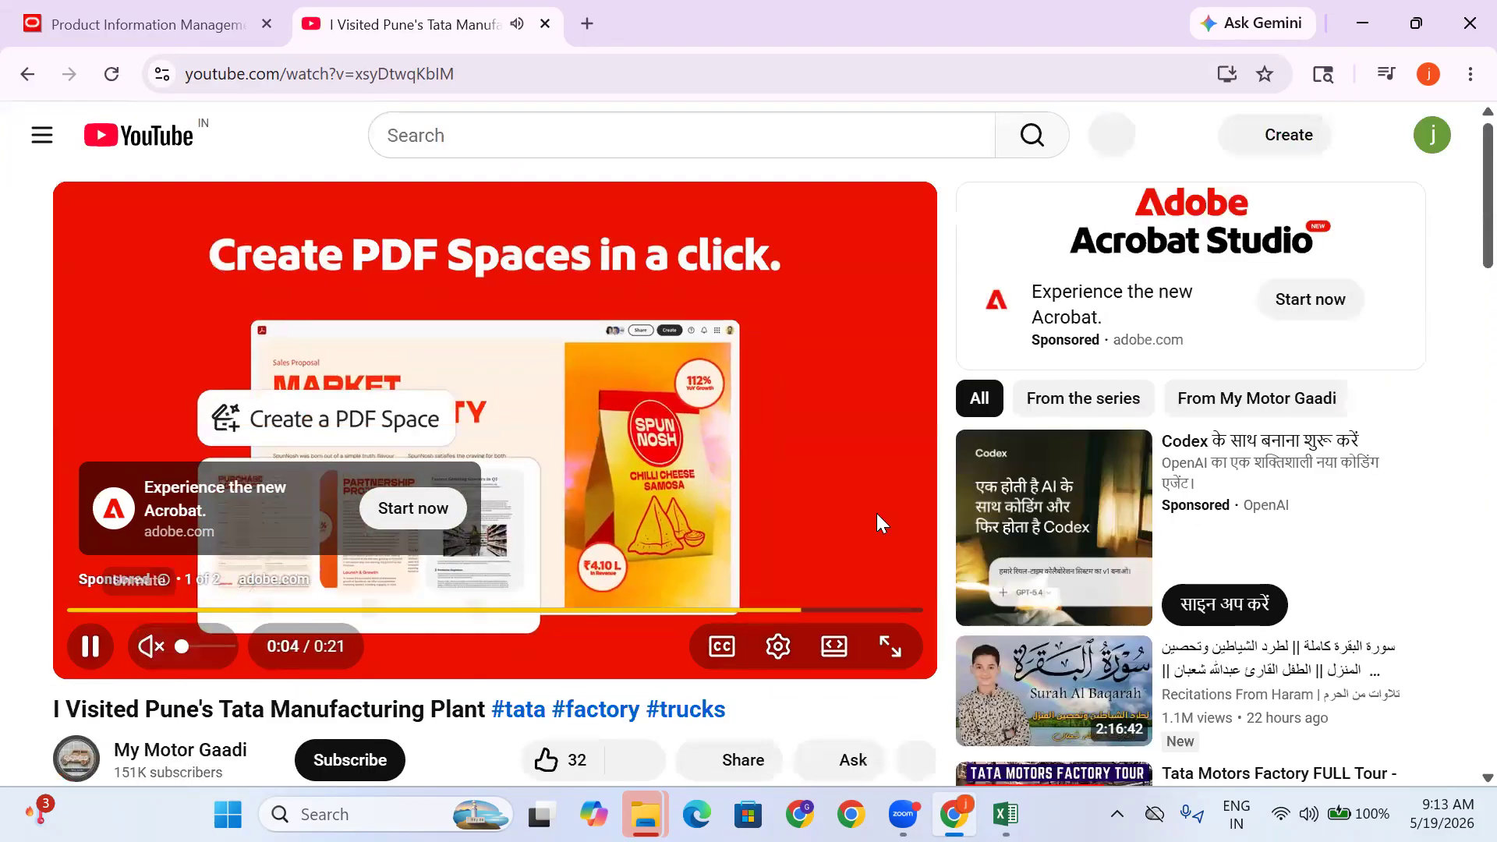
left_click(873, 578)
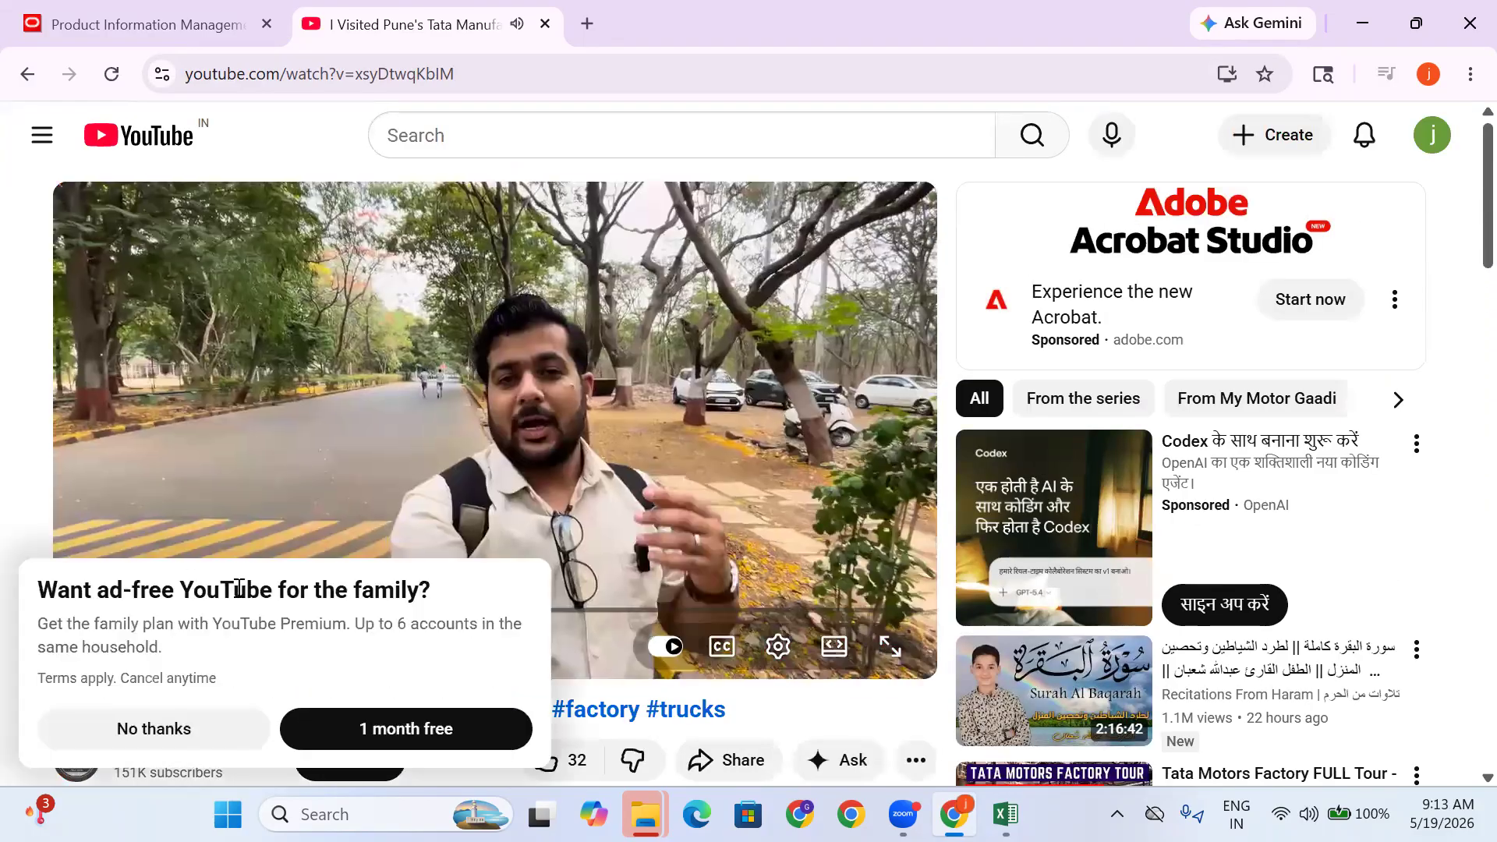
left_click(156, 733)
Skip ahead in the Tata plant video and look over the related videos beside it
left_click_drag(378, 620, 732, 619)
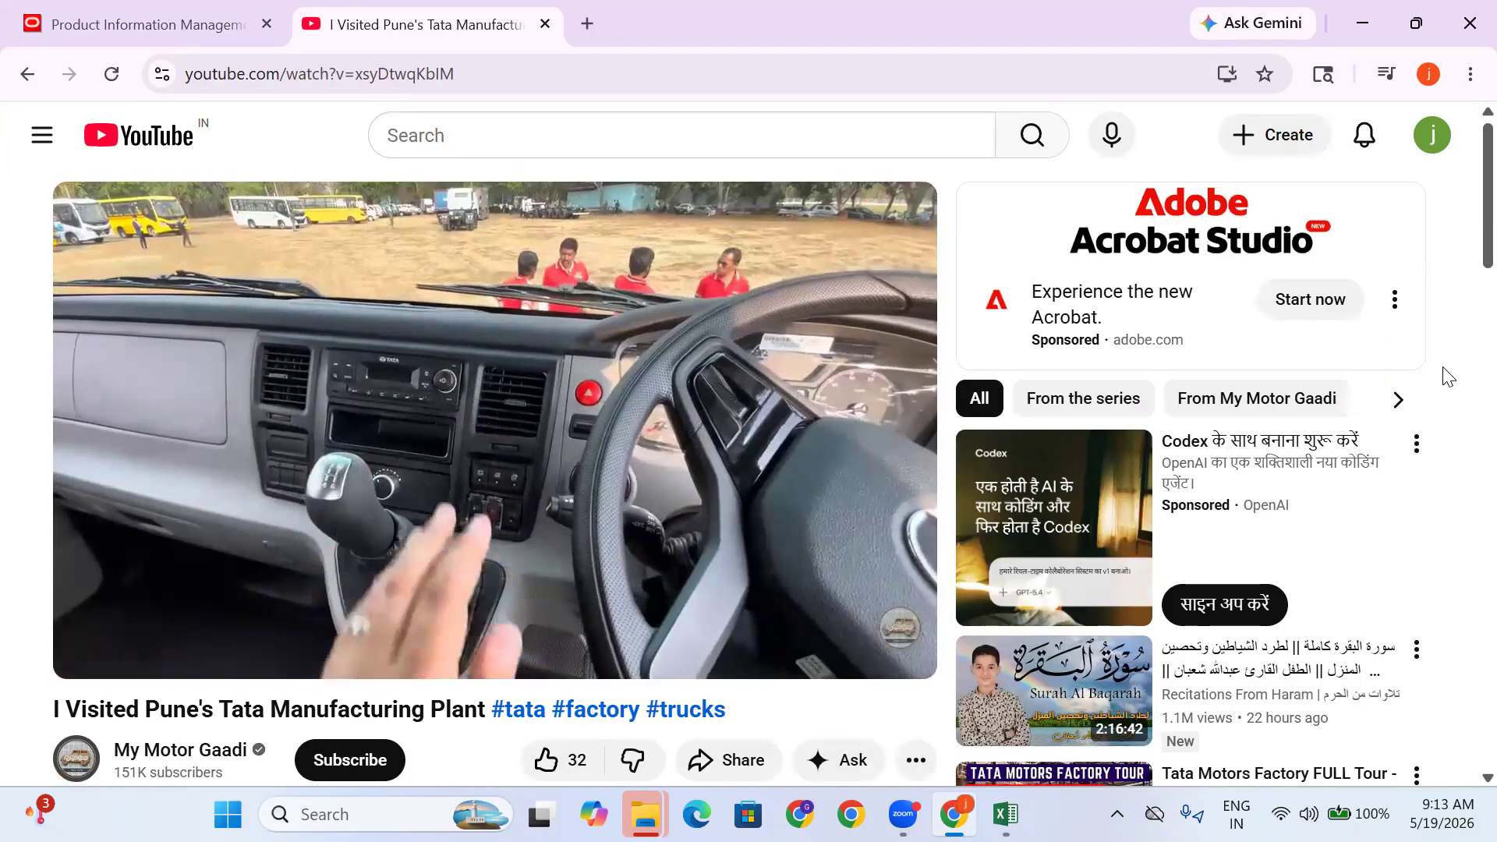
scroll(1419, 390, "down", 10)
scroll(1371, 521, "up", 4)
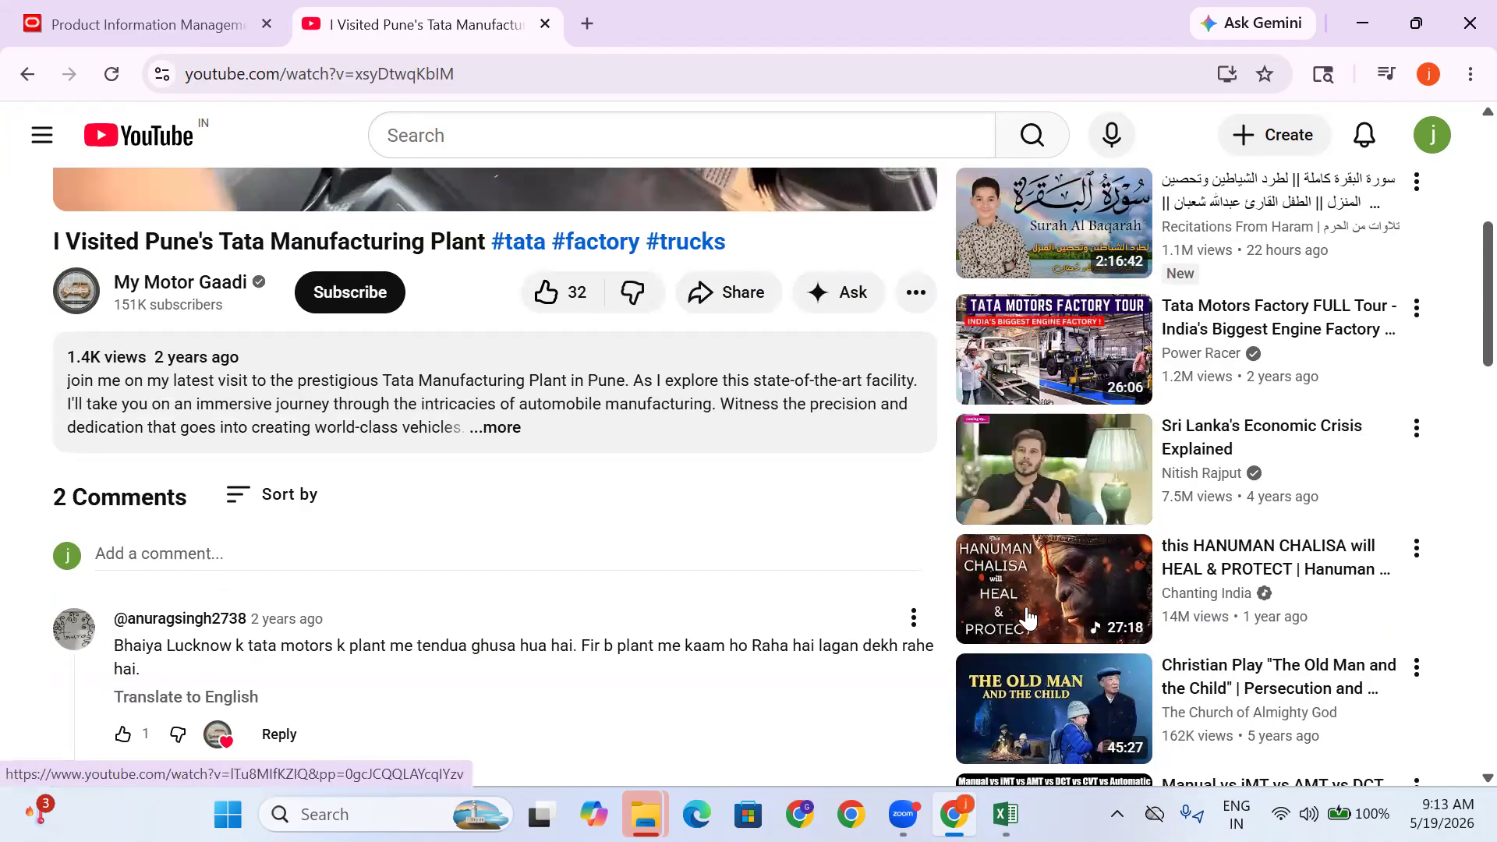
scroll(1028, 617, "up", 6)
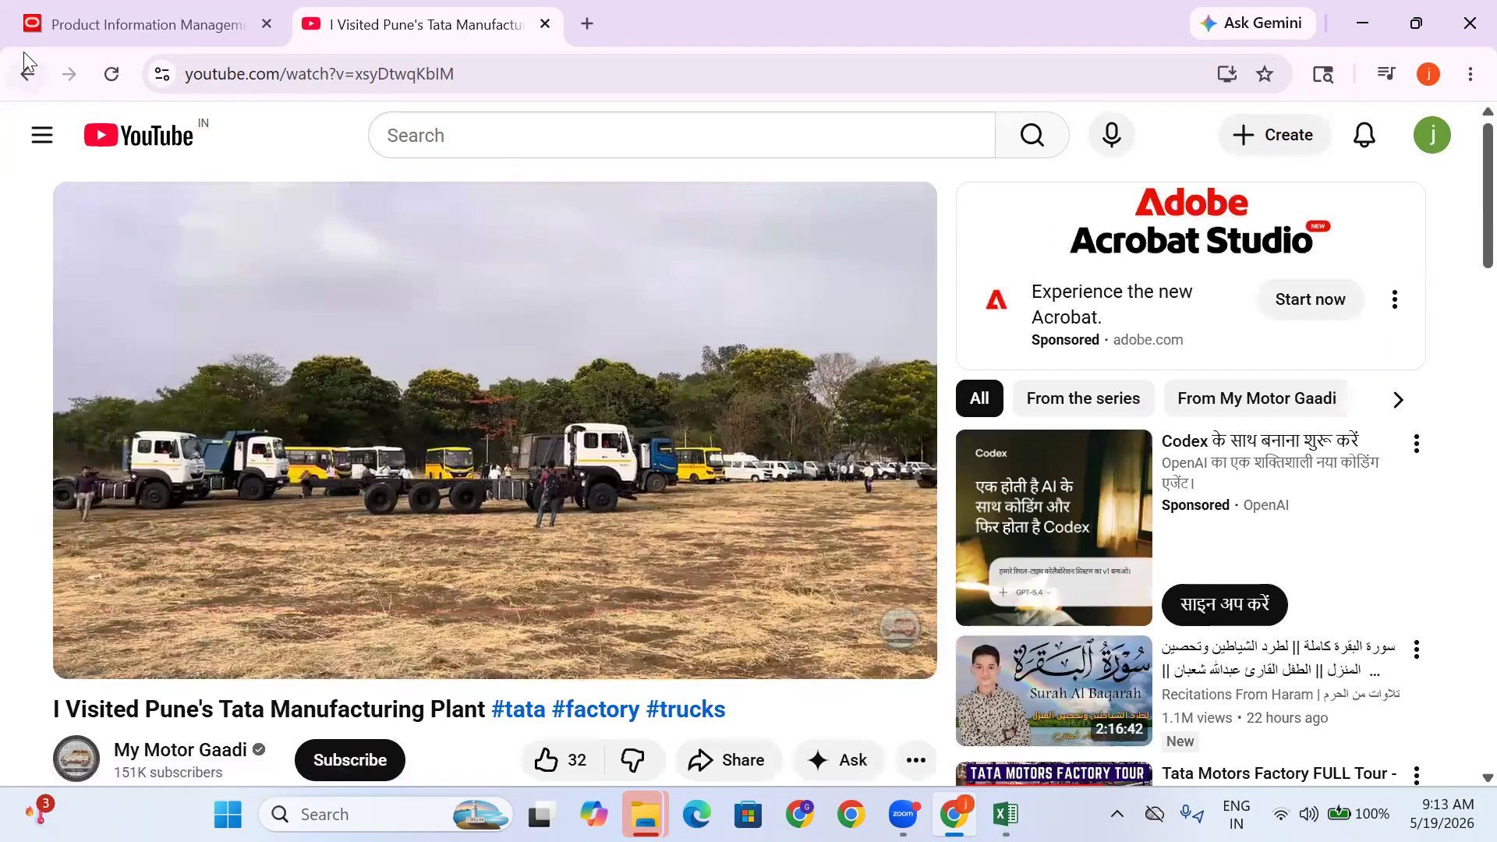
Return to the video results and open "TATA MOTORS PUNE Factory Visit | PART 1"
left_click(27, 68)
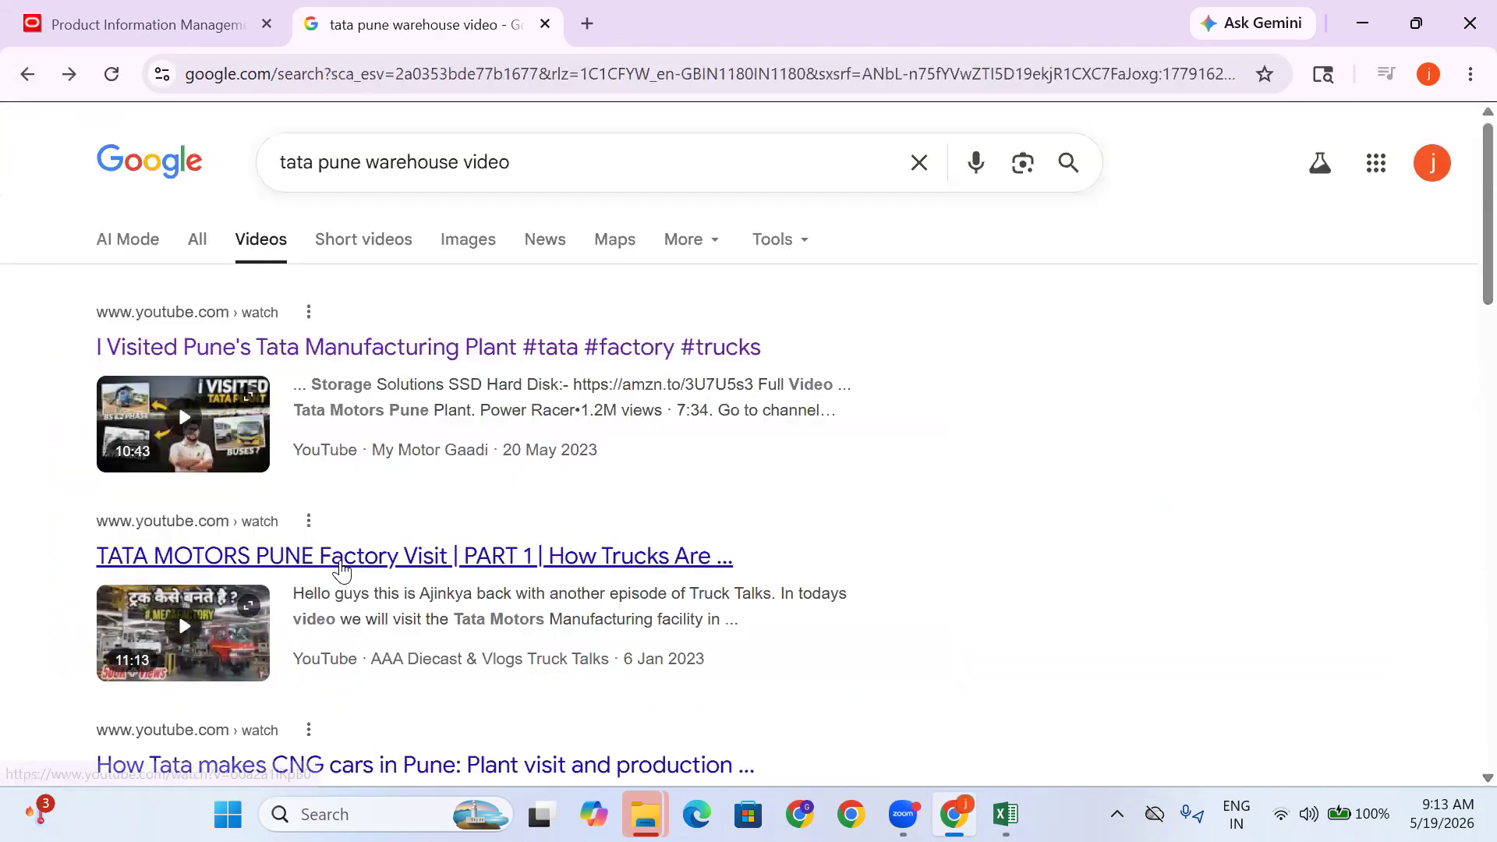
left_click(341, 570)
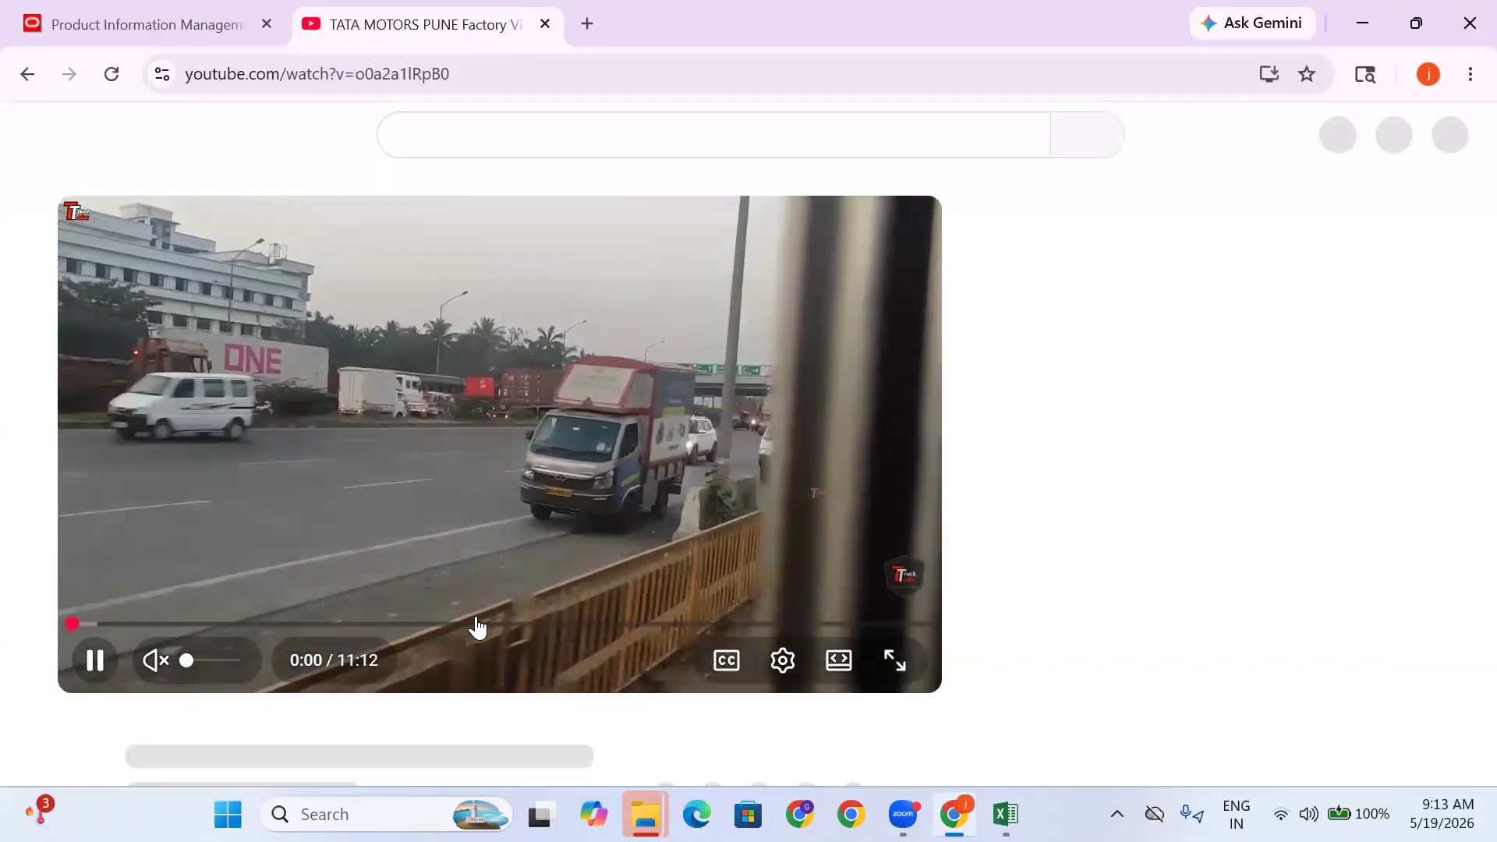
Skip ahead through the Tata Motors Pune factory visit video to its closing part
left_click(475, 623)
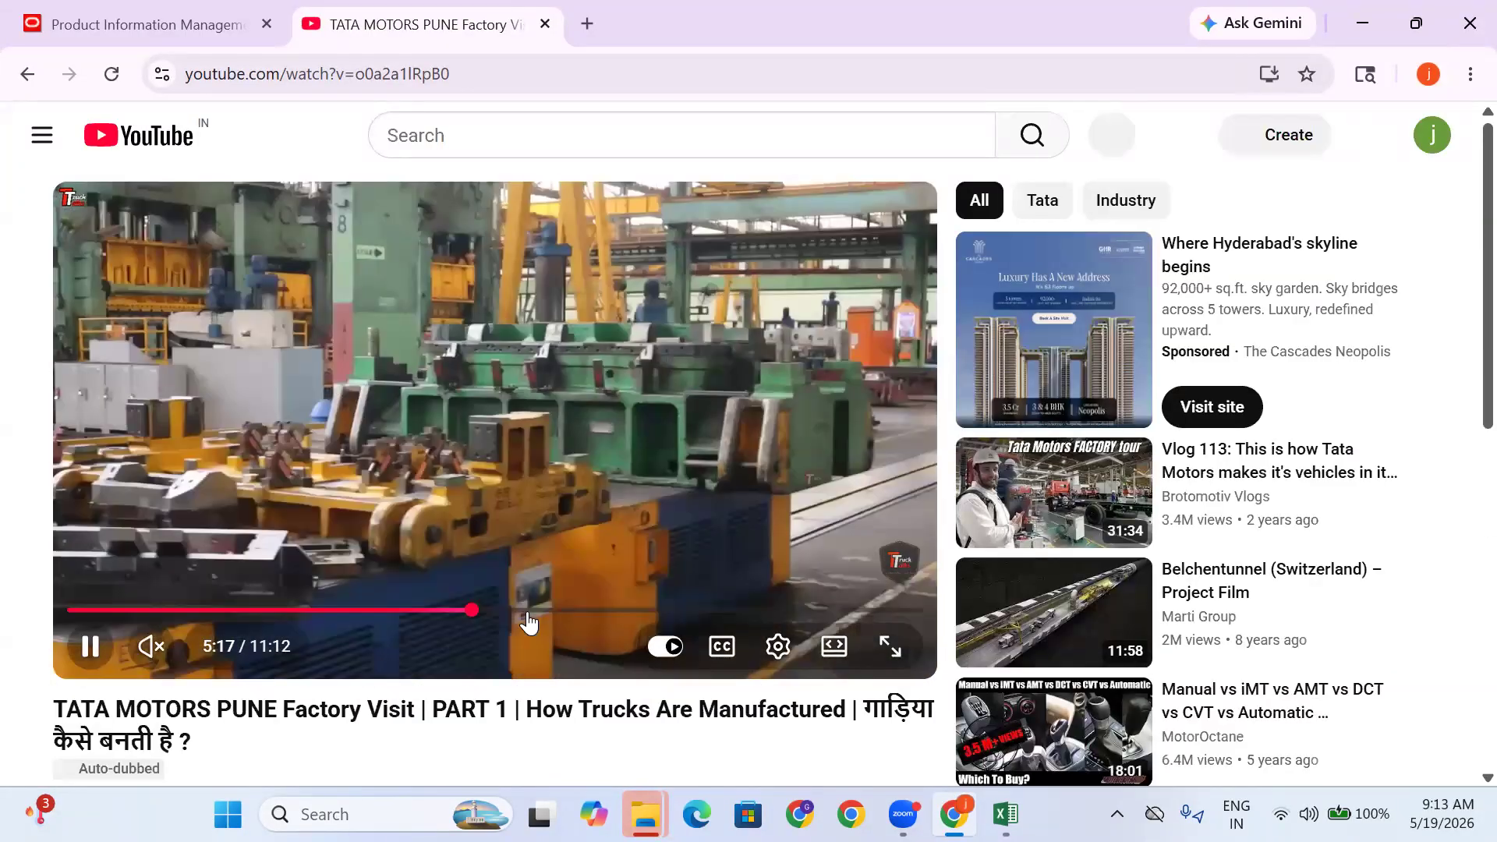
left_click_drag(529, 615, 619, 612)
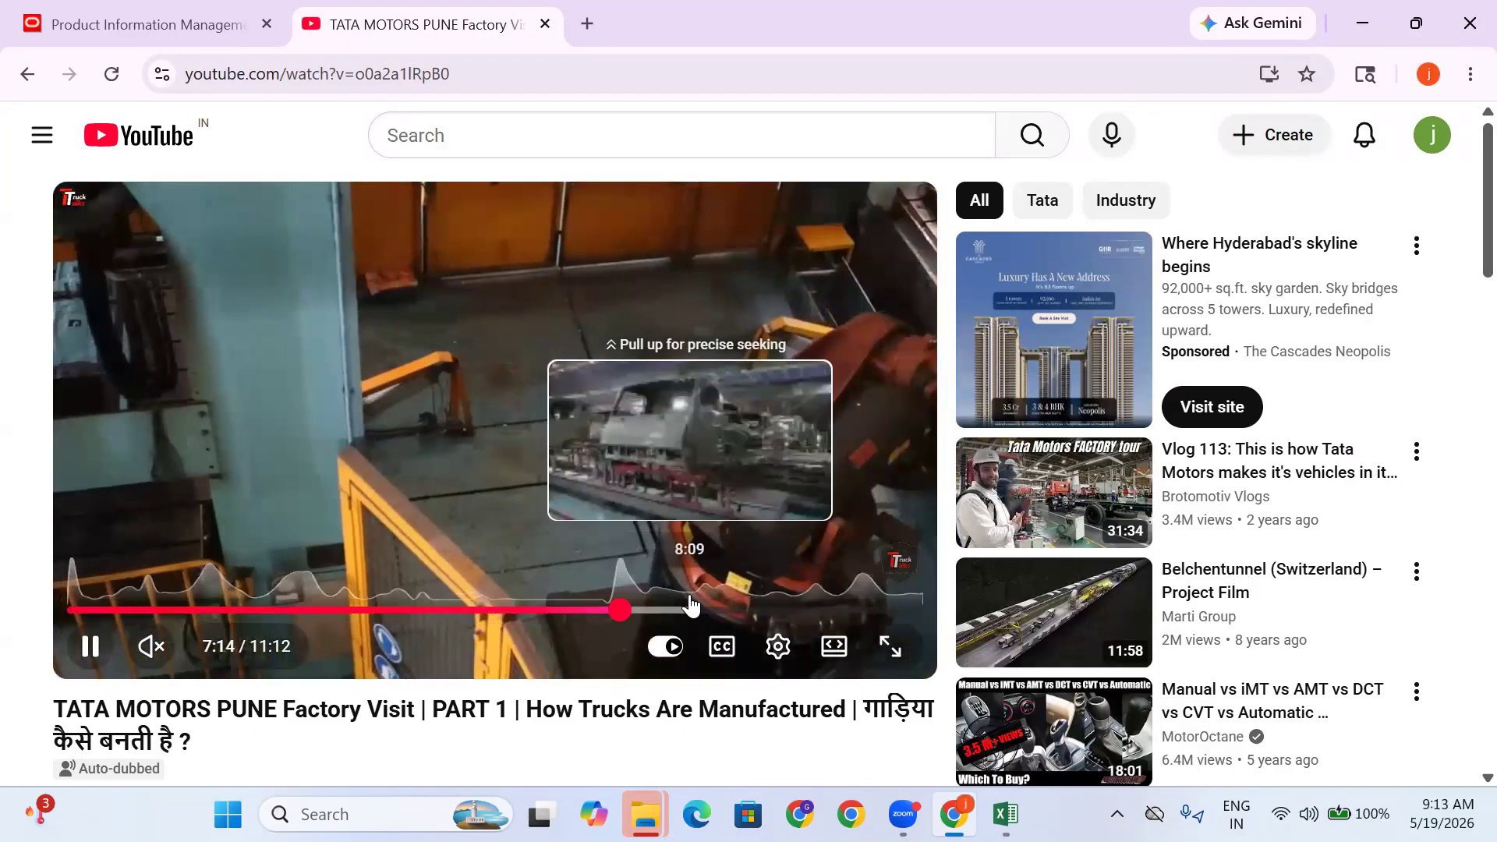
left_click_drag(715, 607, 811, 607)
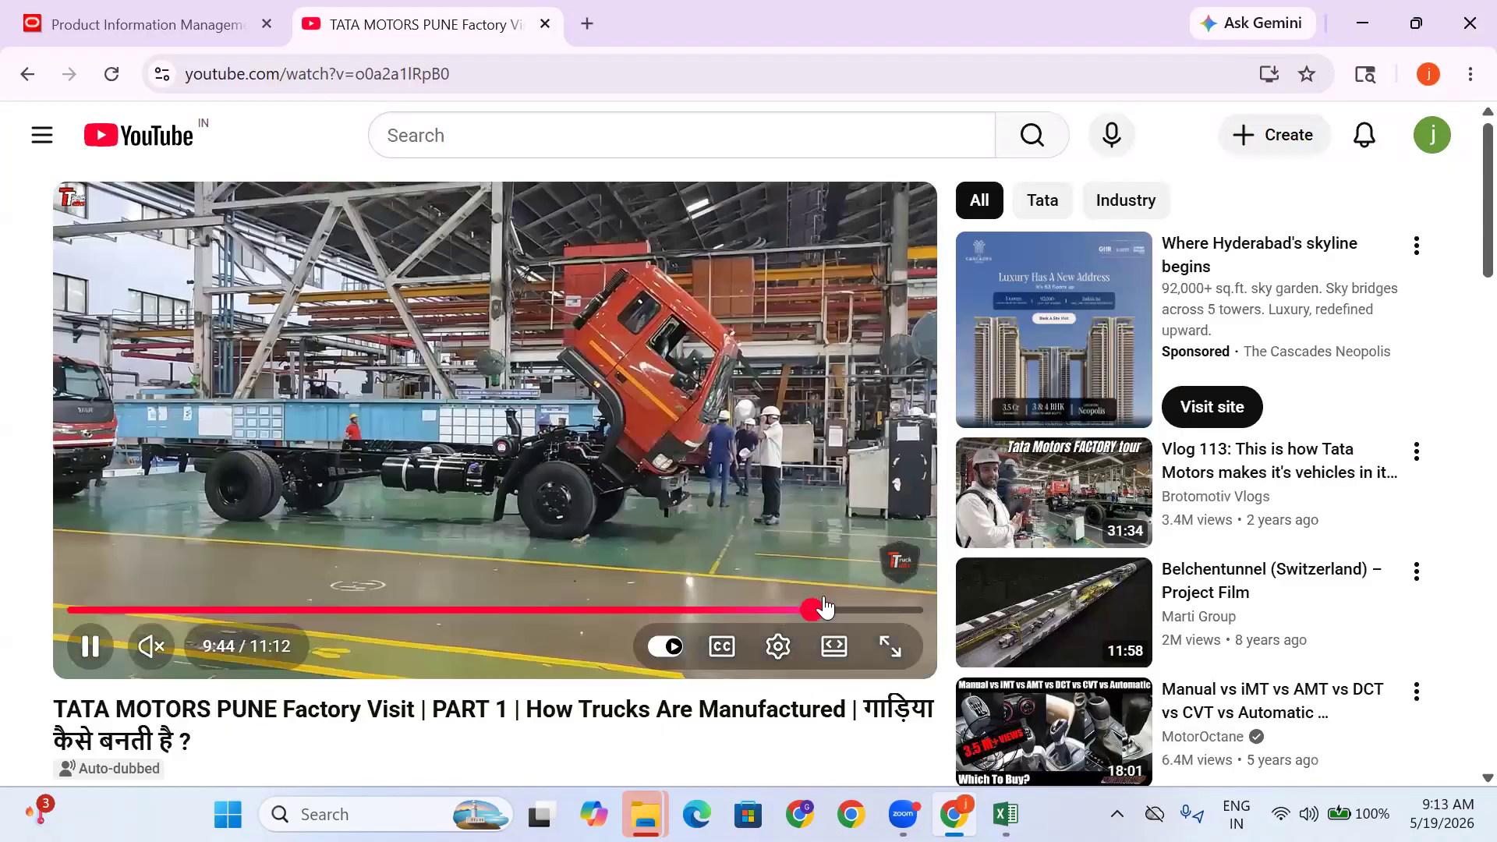
left_click(863, 608)
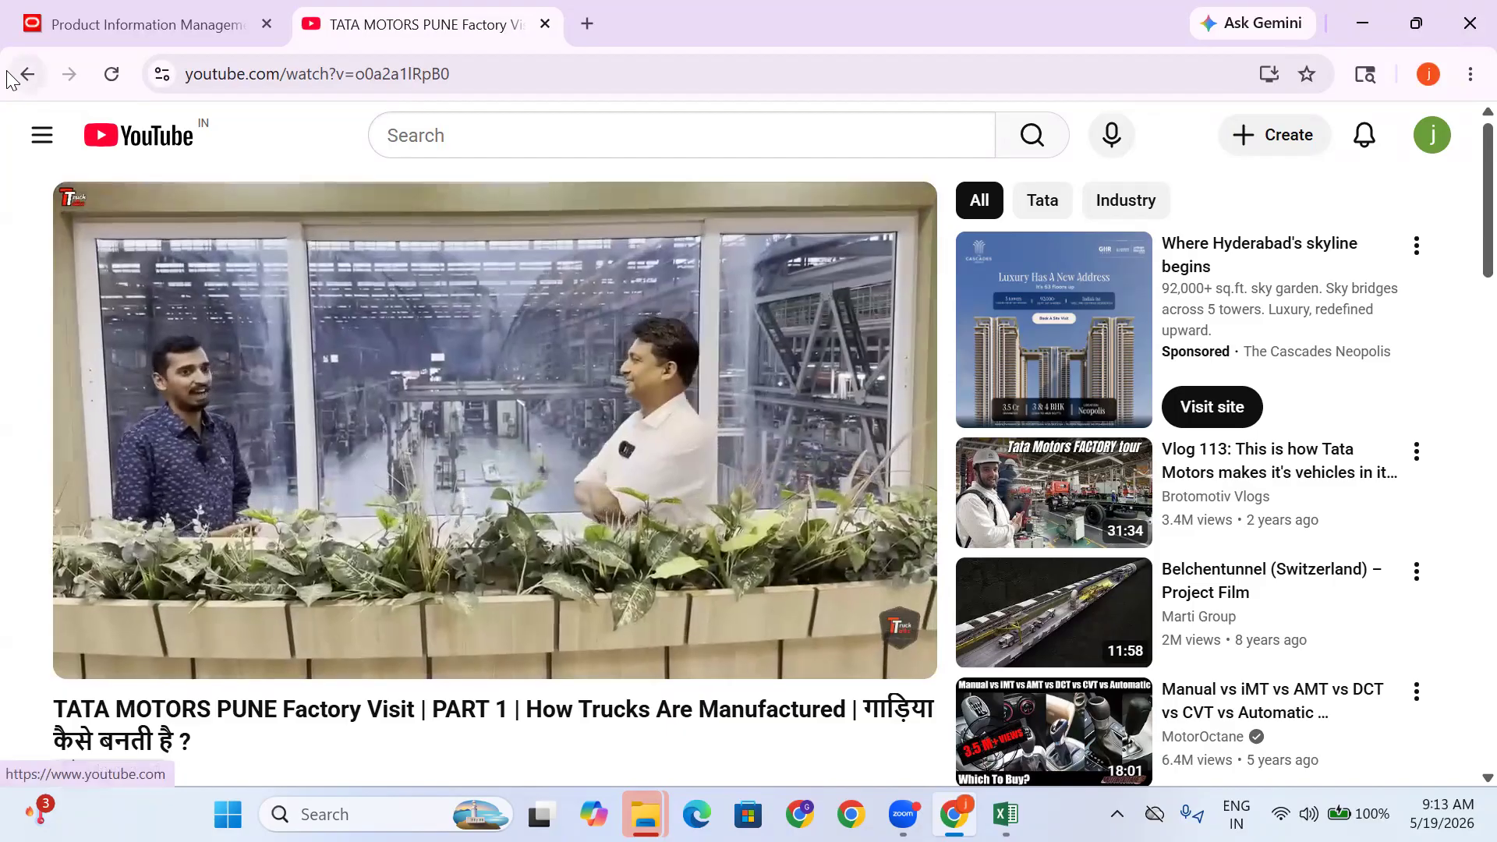
Return to the video results, search for "tata pune warehouse" instead and look over all result types
left_click(28, 75)
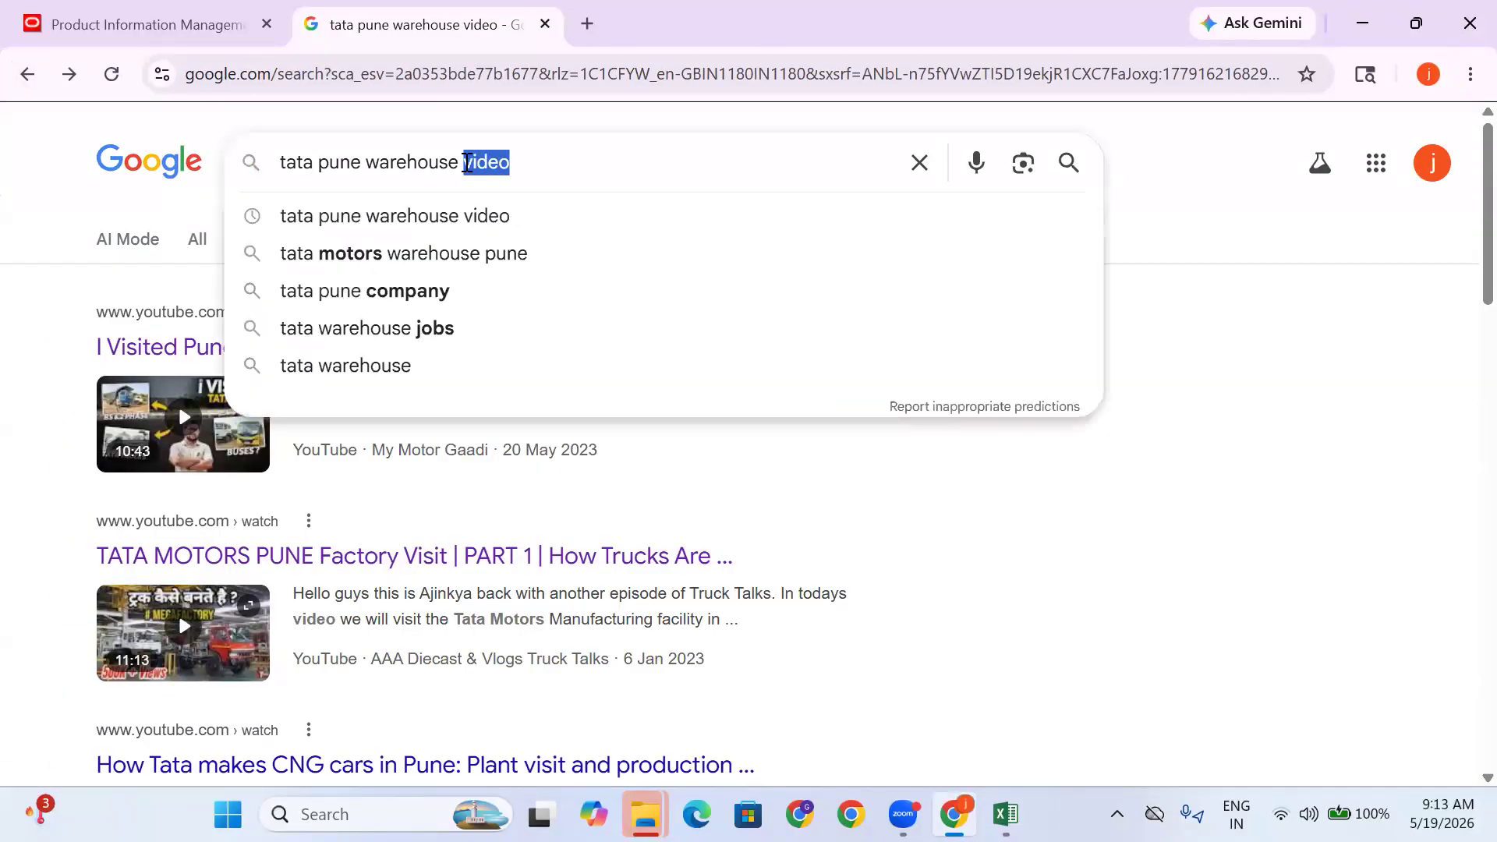
key("BackSpace")
key("Return")
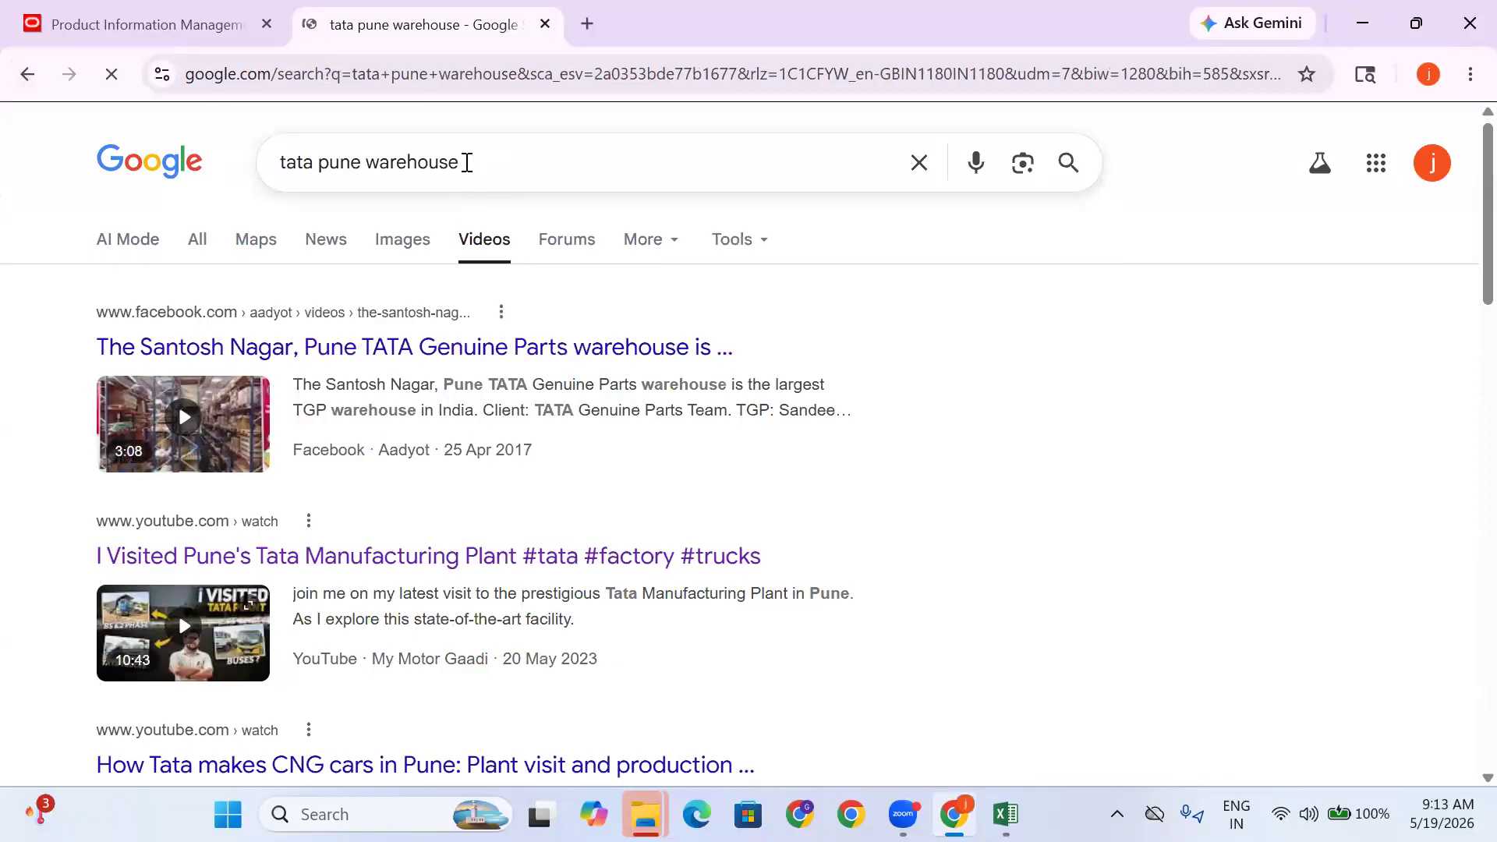
left_click(204, 243)
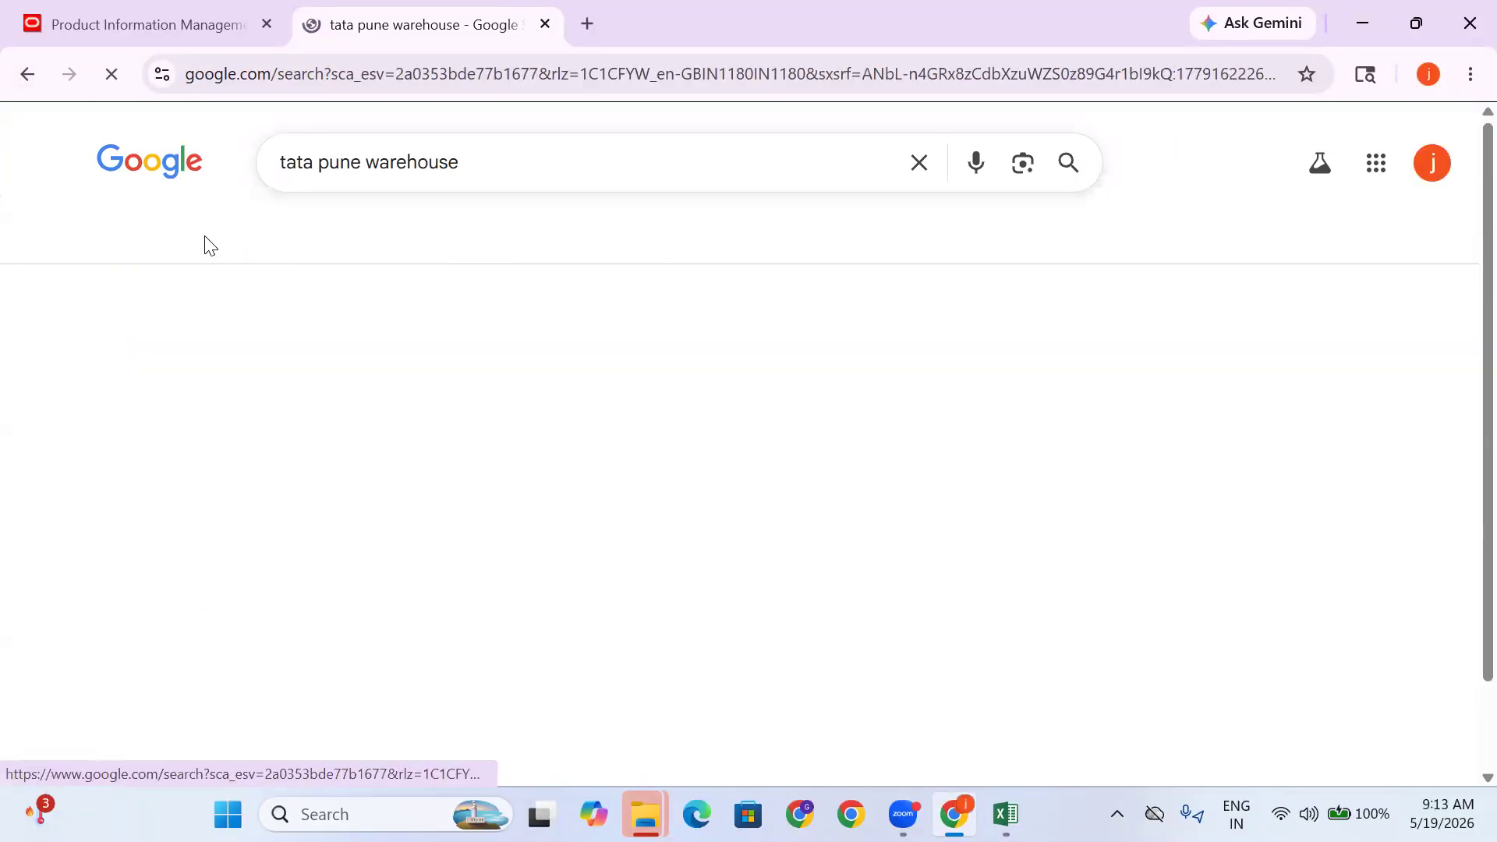
scroll(845, 478, "down", 3)
scroll(850, 479, "up", 3)
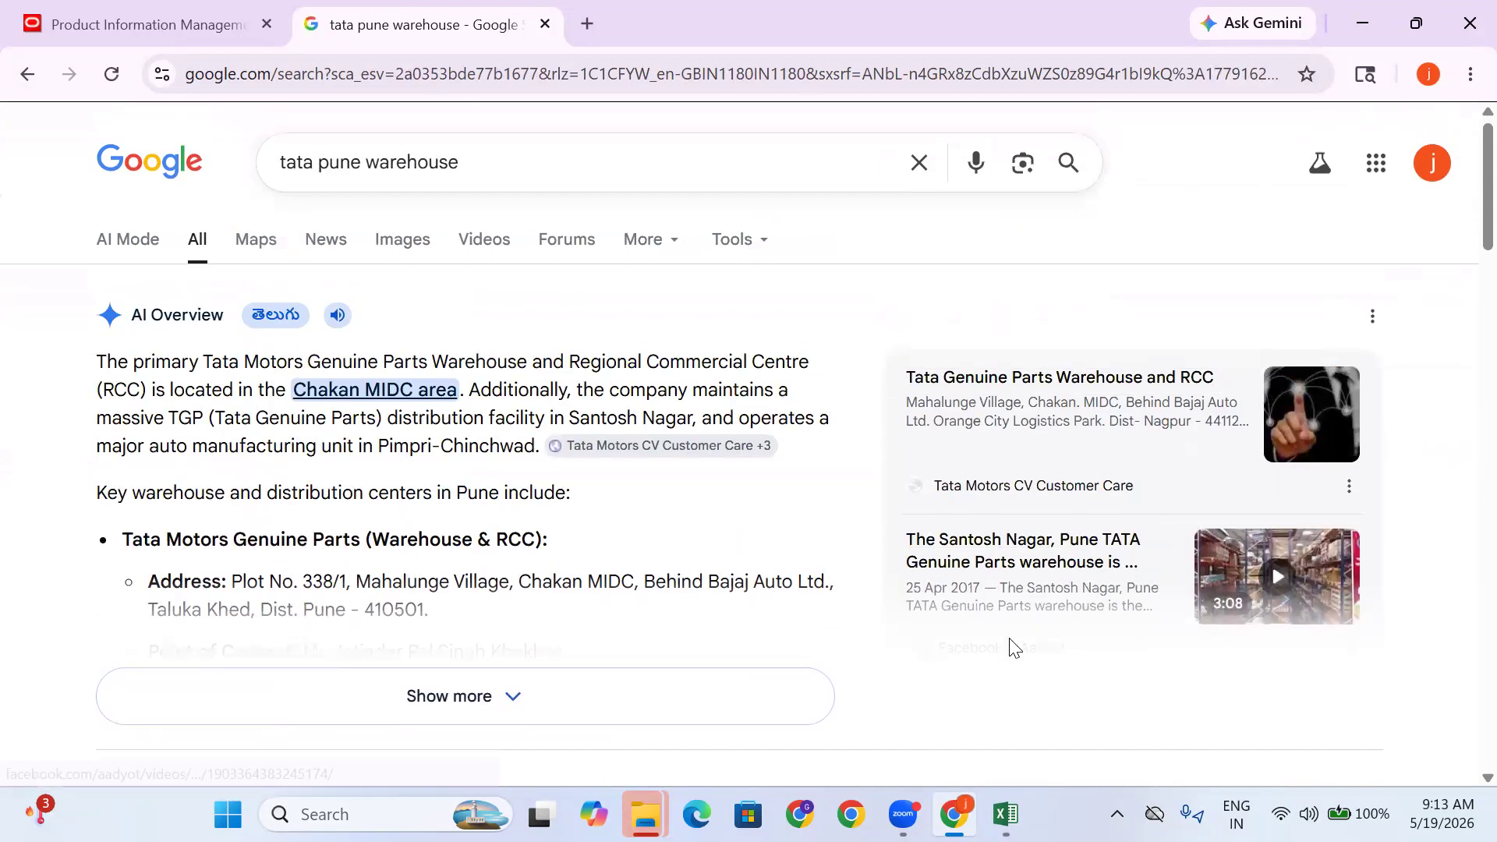
Open the Santosh Nagar, Pune TATA Genuine Parts warehouse video from the search results
left_click(1018, 551)
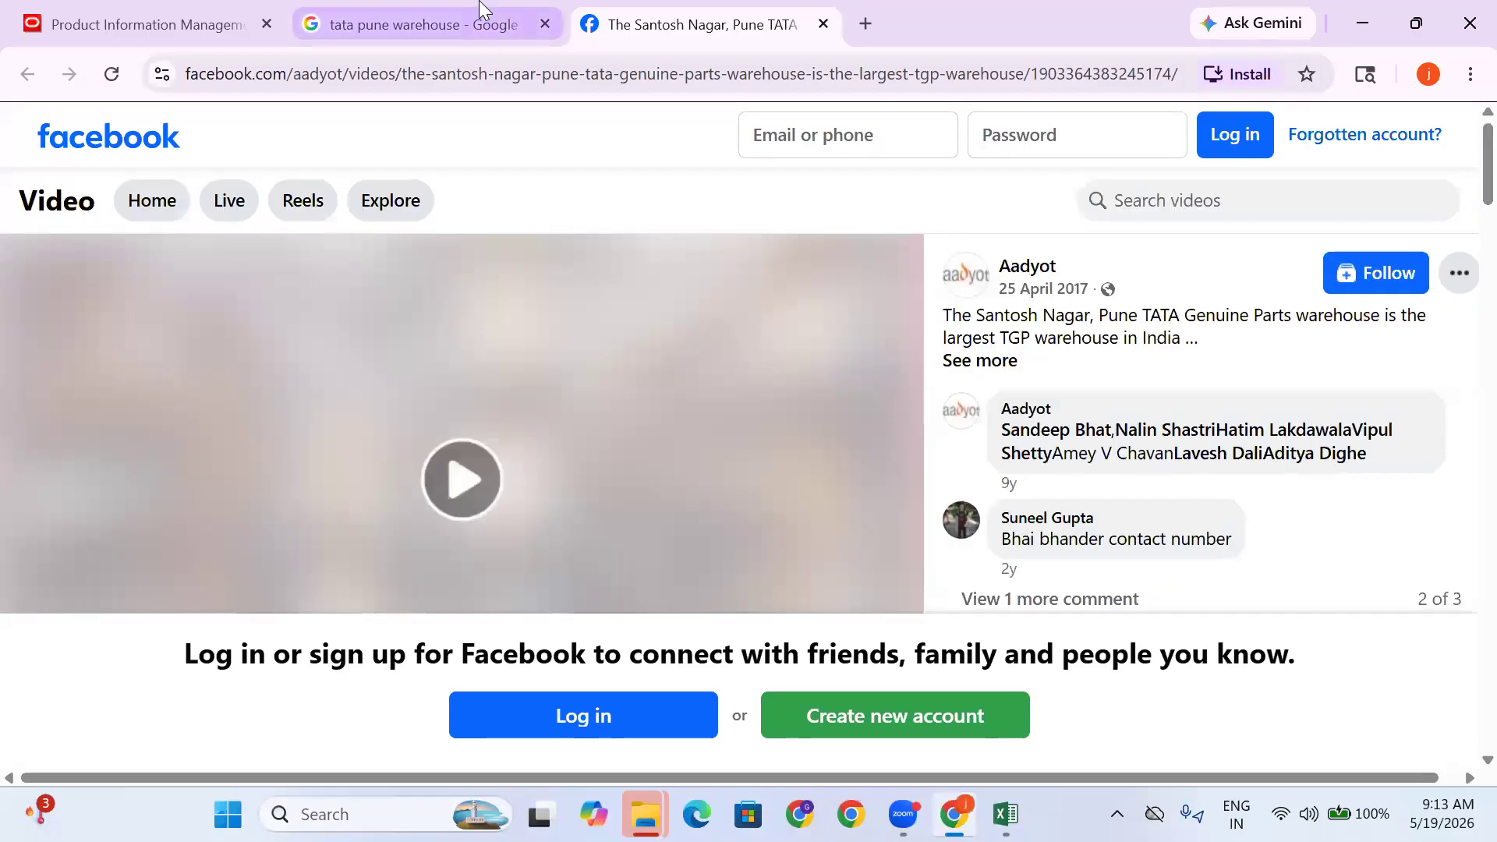
left_click(484, 21)
left_click(1282, 571)
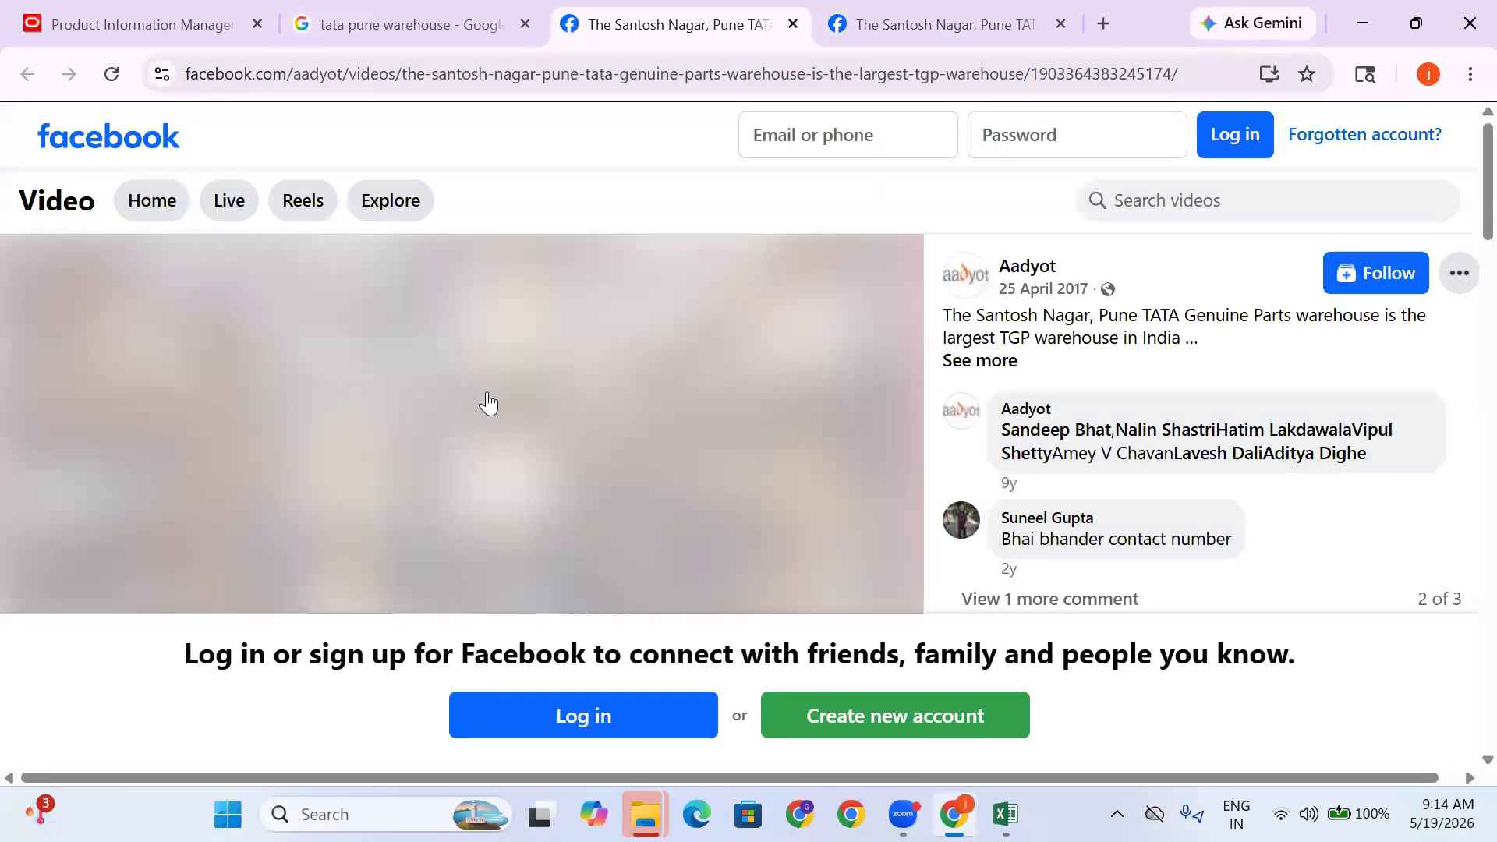
Skip ahead in the Santosh Nagar warehouse video to the scenes inside the warehouse
scroll(470, 395, "down", 1)
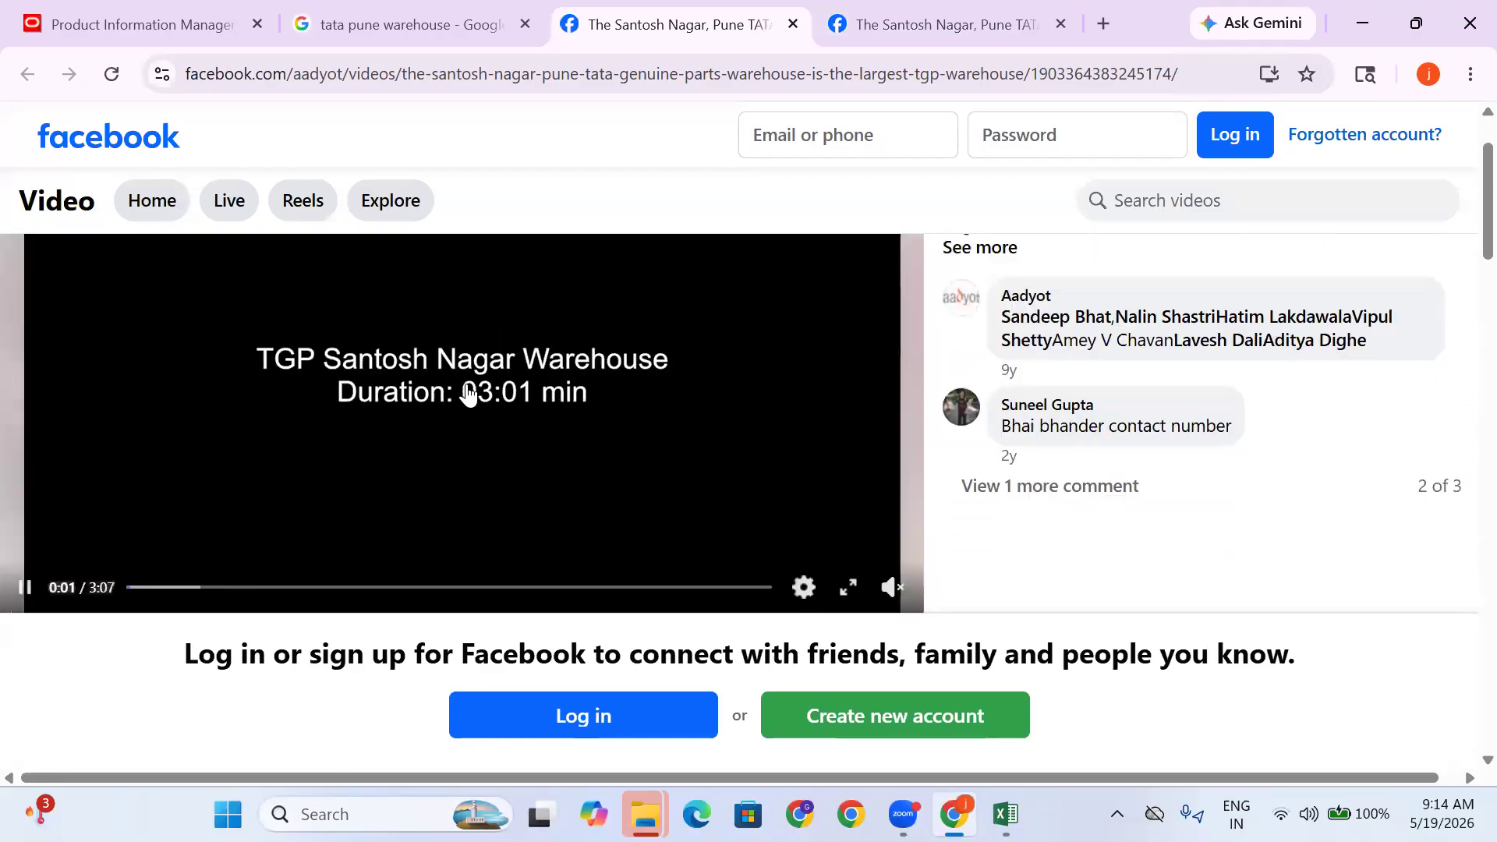
left_click(234, 585)
left_click(293, 584)
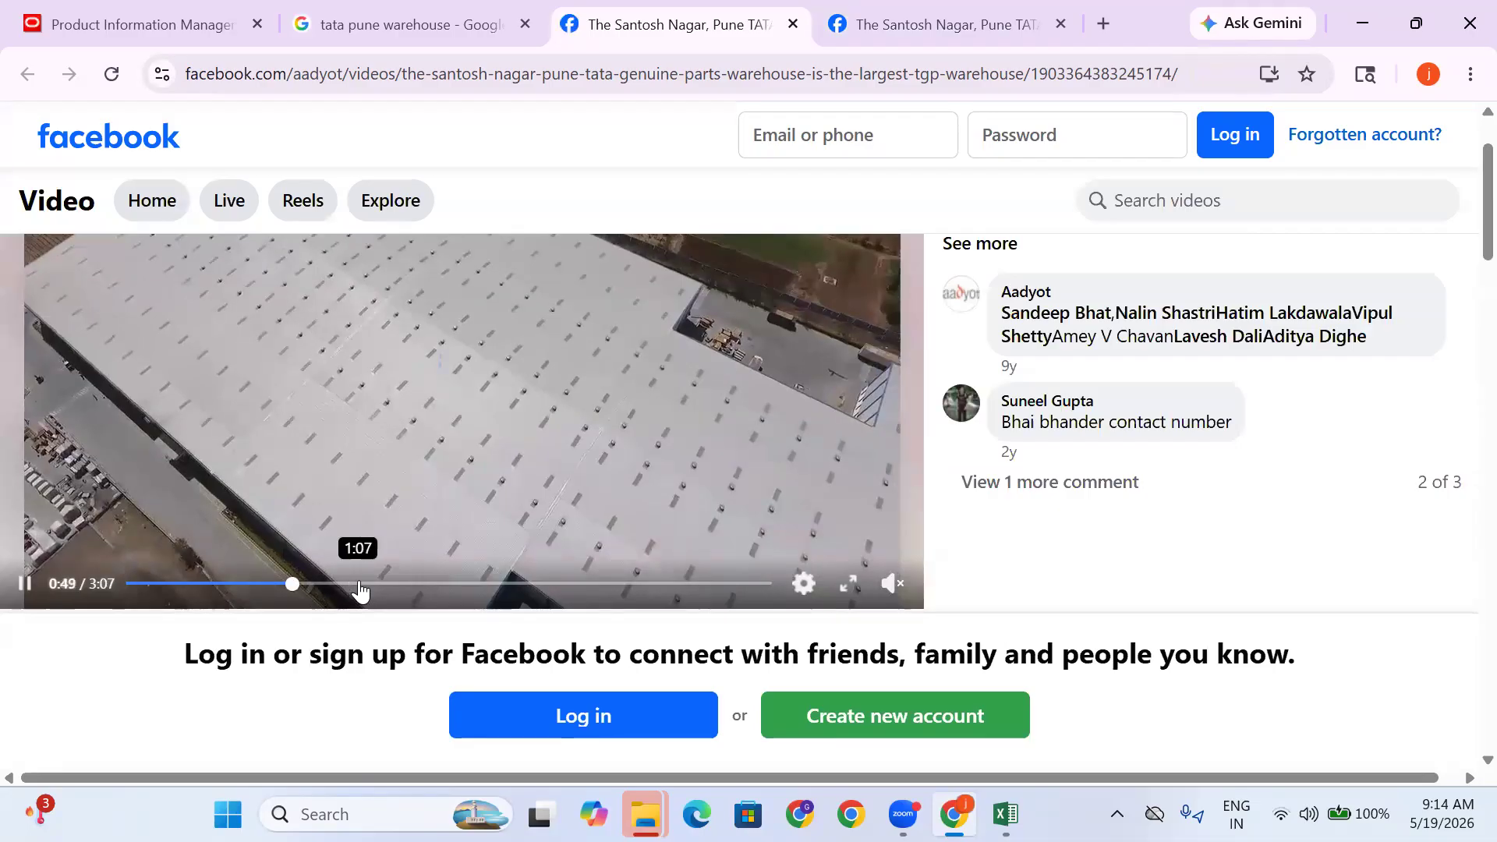
left_click(360, 585)
left_click(452, 585)
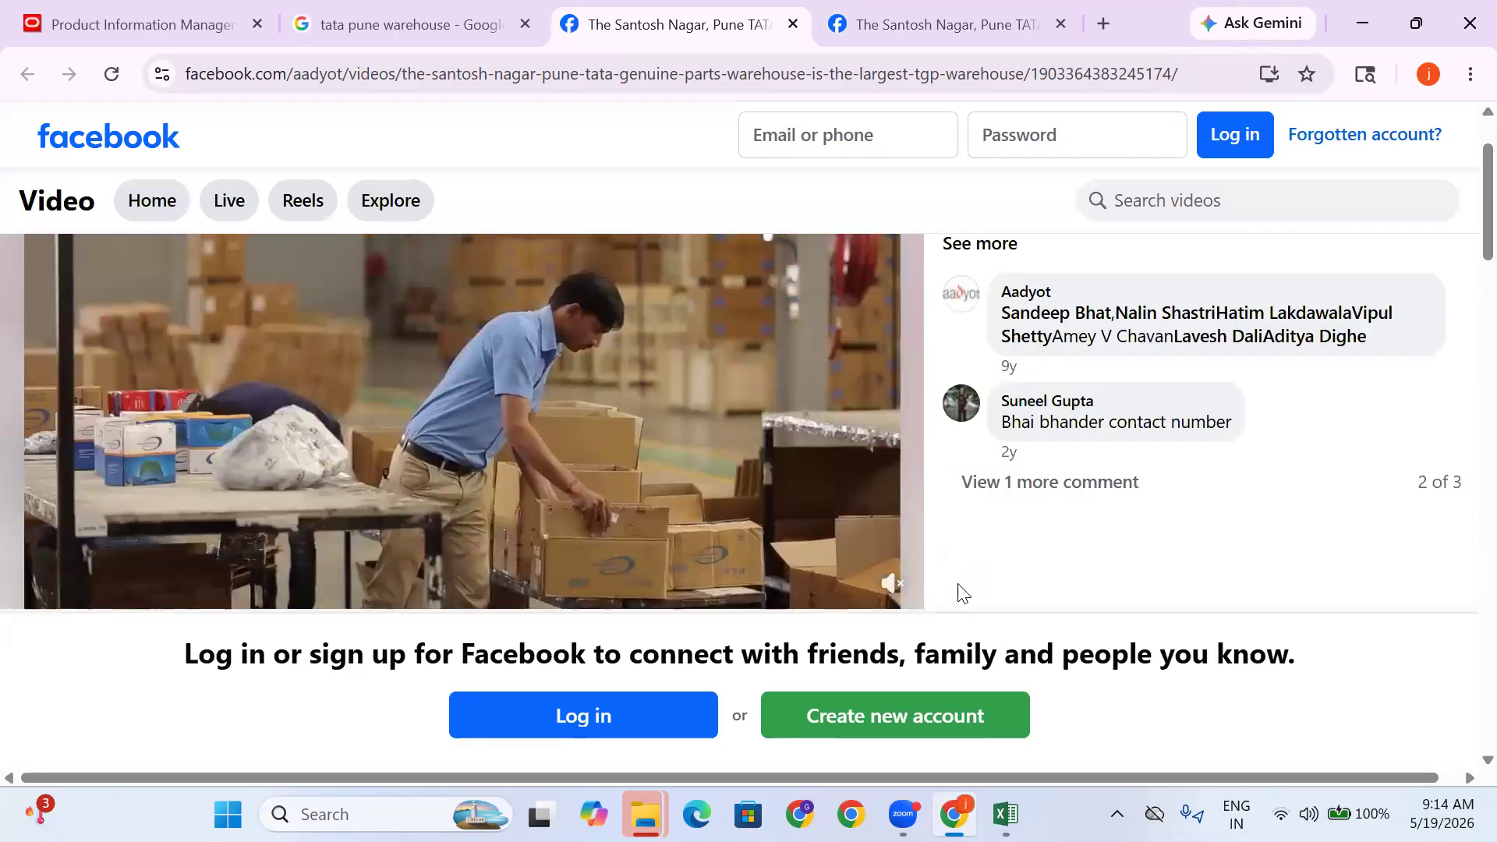
Watch the warehouse video in full screen, pausing at the storage rack aisles and resuming playback
left_click(844, 582)
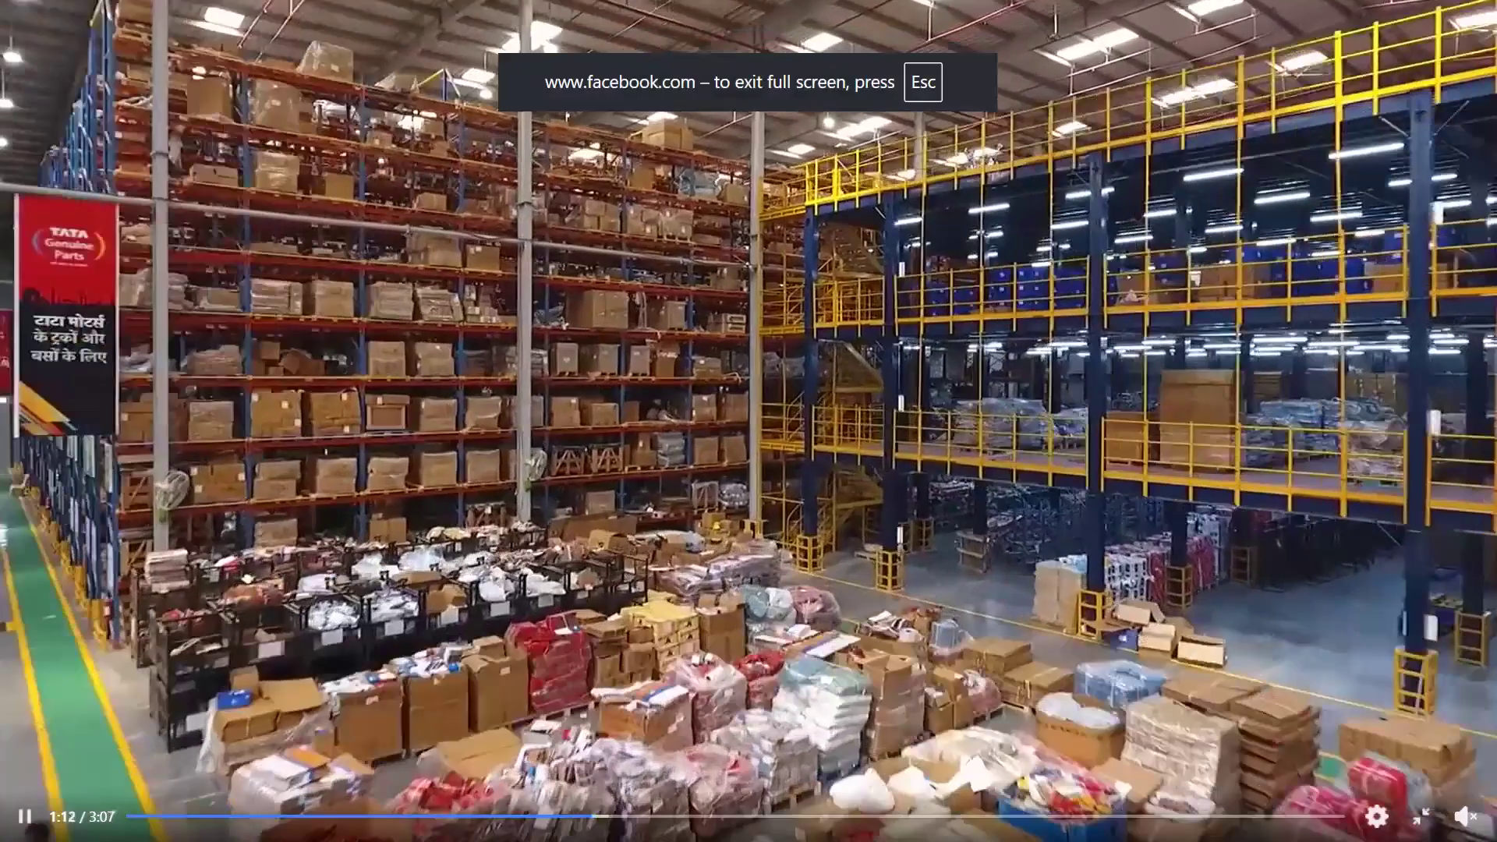
left_click(254, 545)
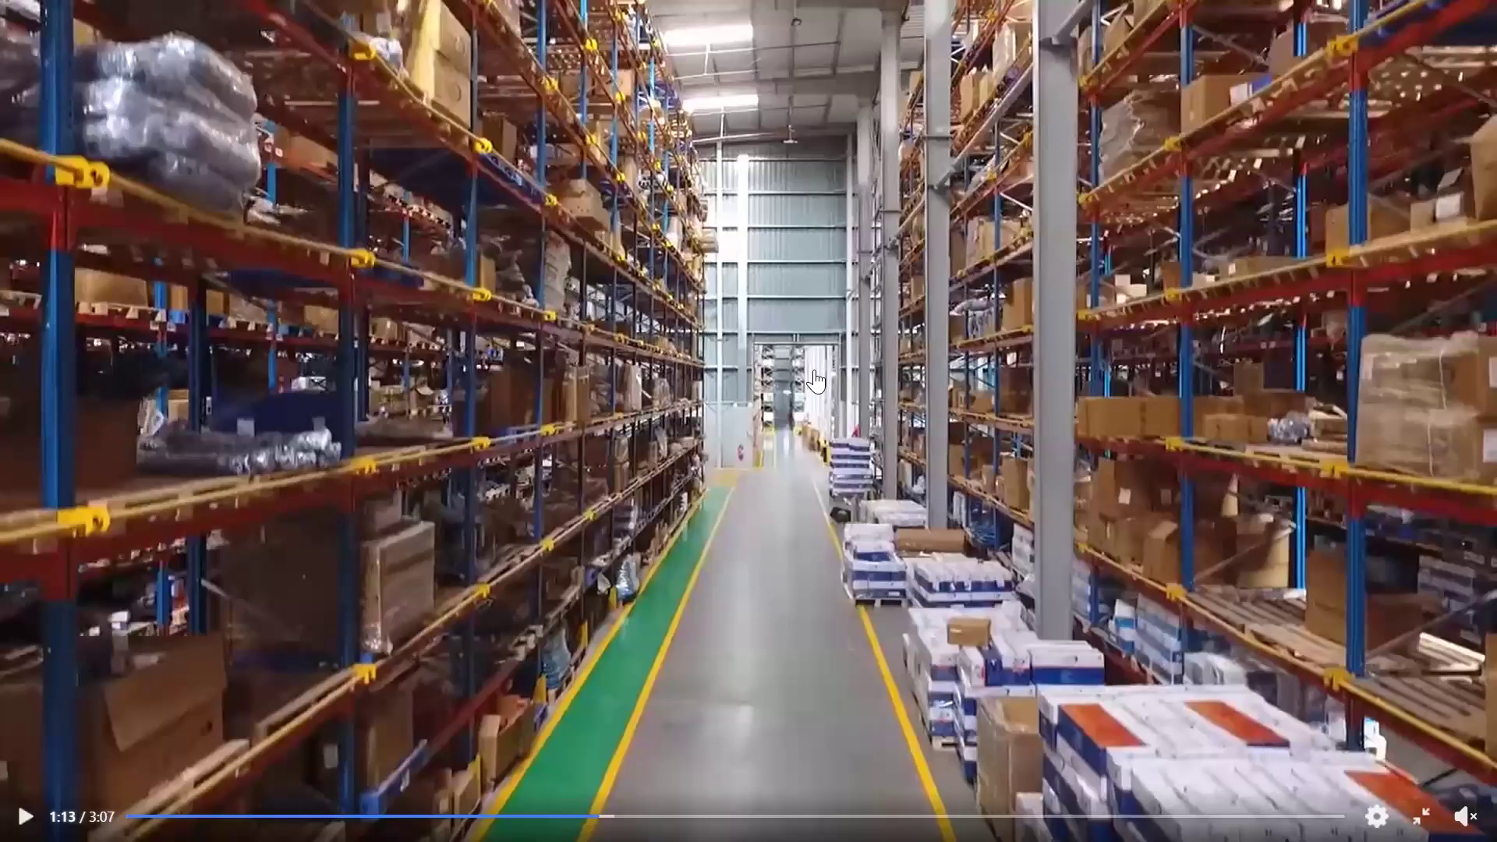
key("space")
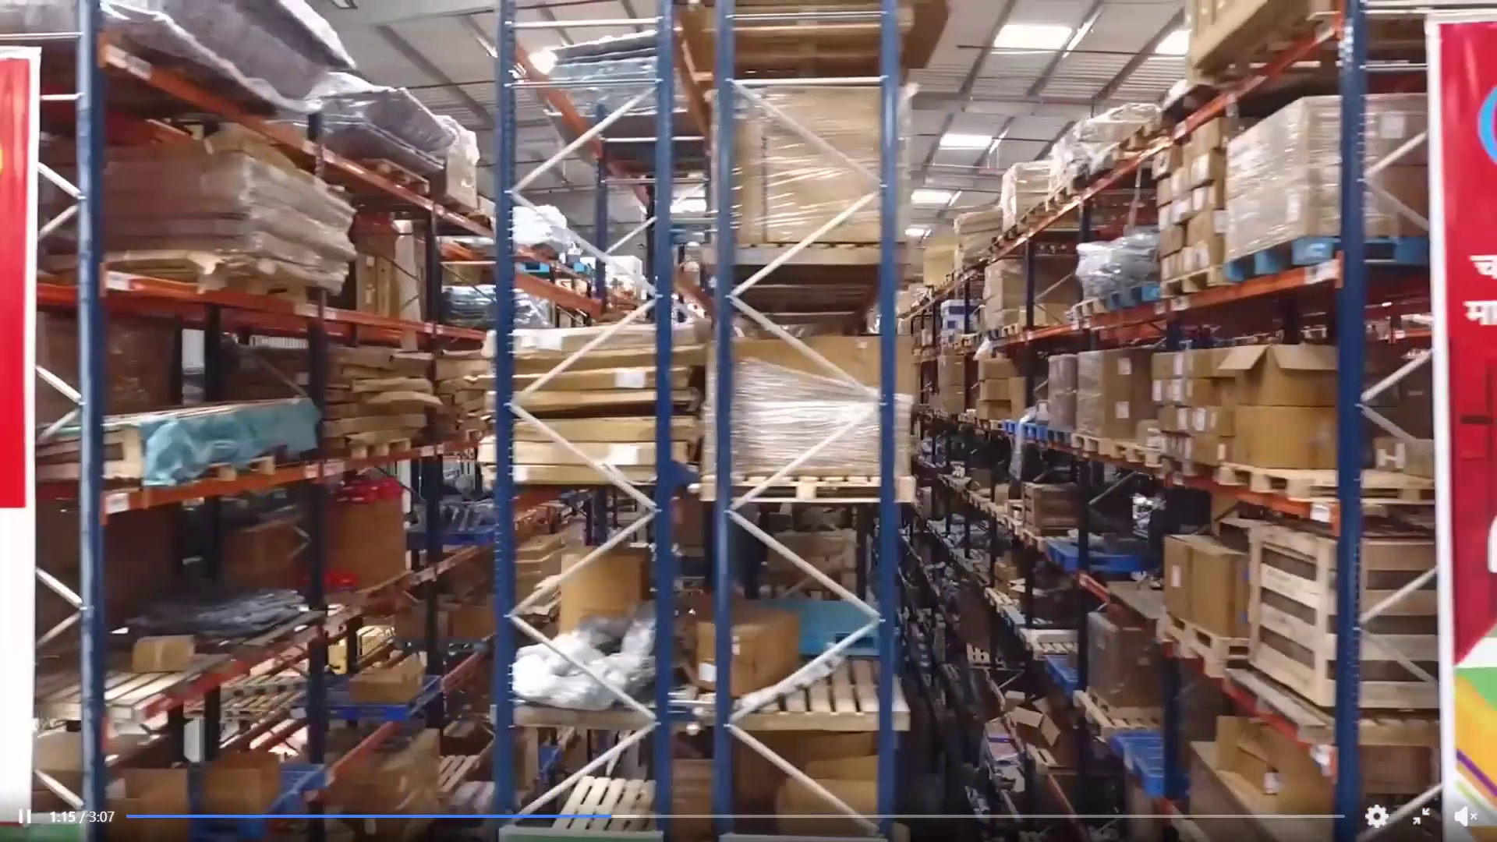
left_click(602, 624)
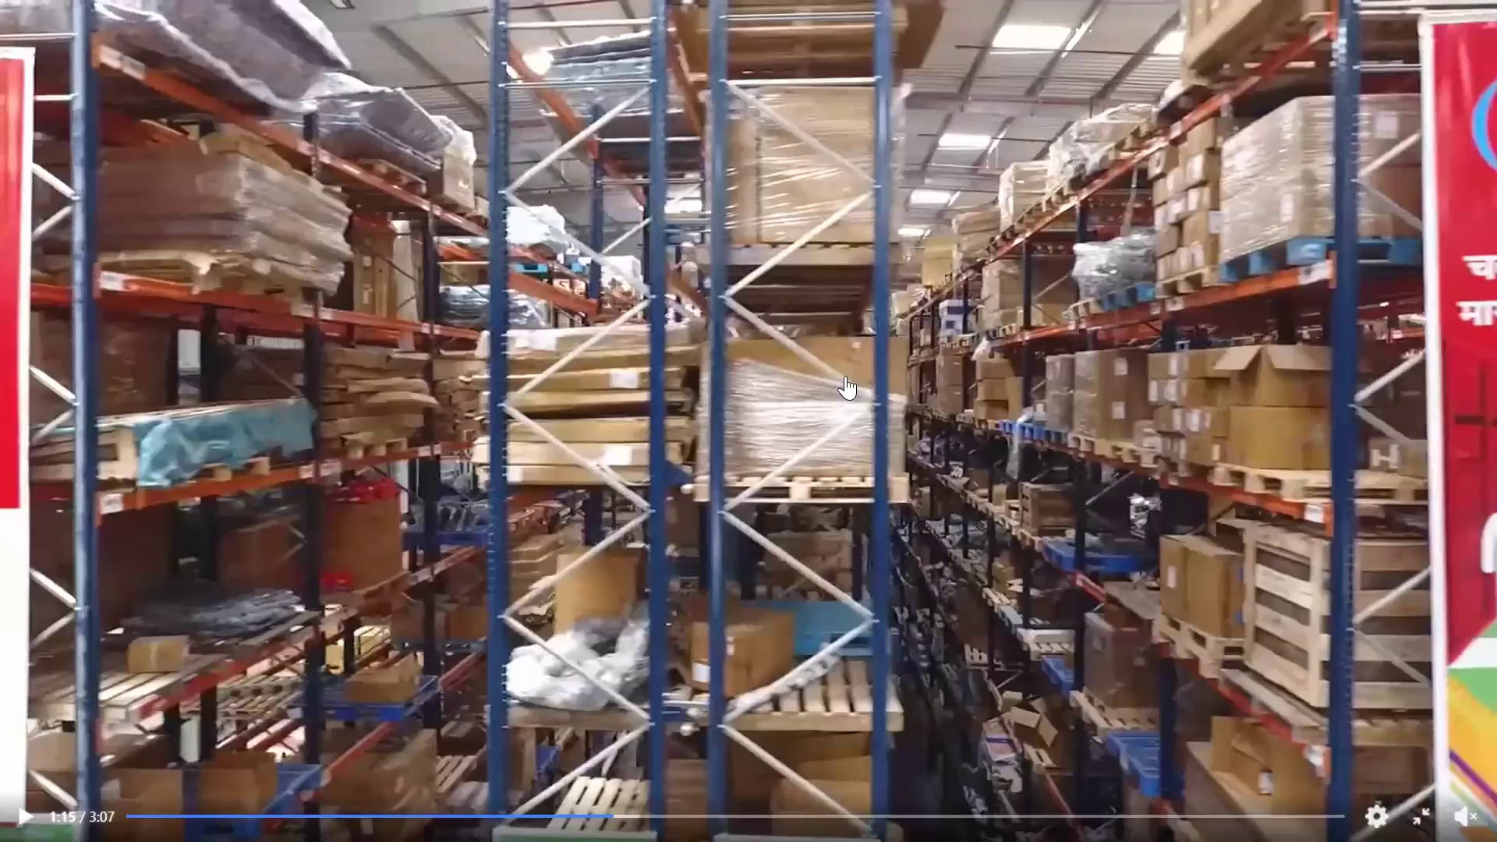
key("space")
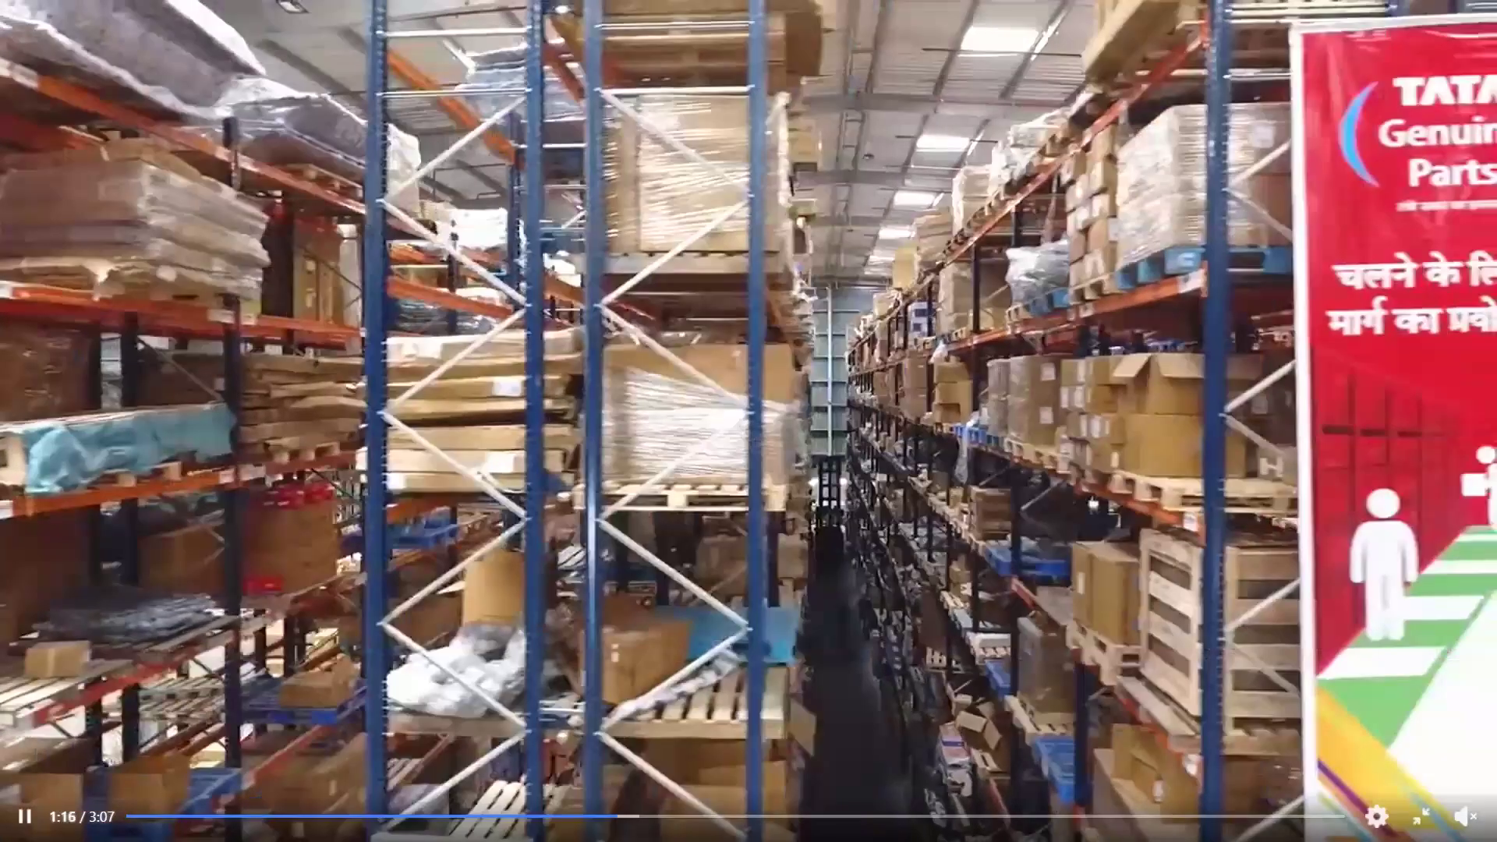
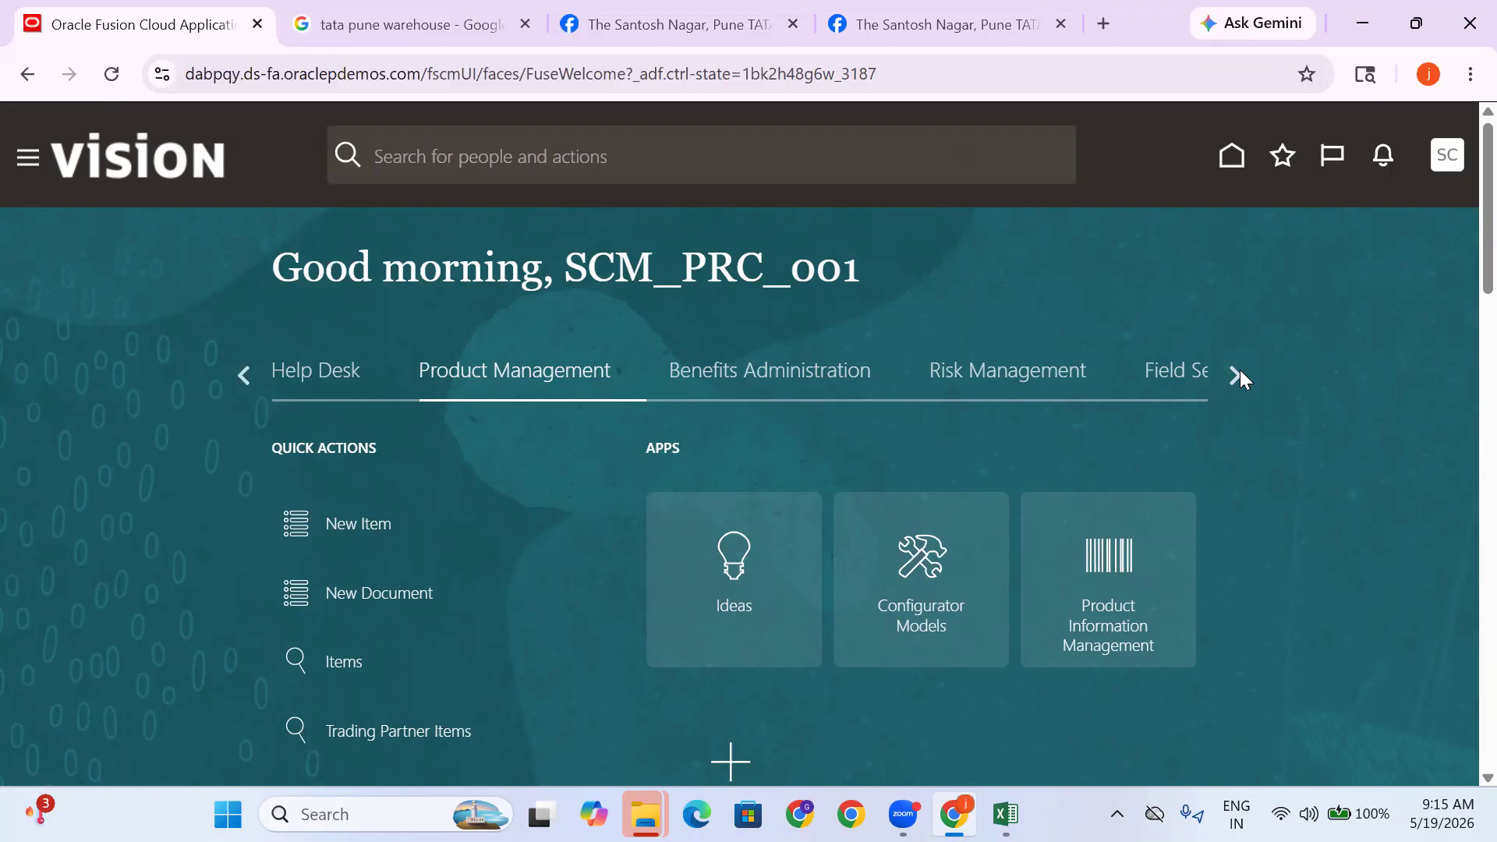
Browse the Oracle home page categories to Supply Chain Execution, then switch to Excel and select cell C341 beside Locotor Control
left_click(1239, 371)
left_click(1240, 371)
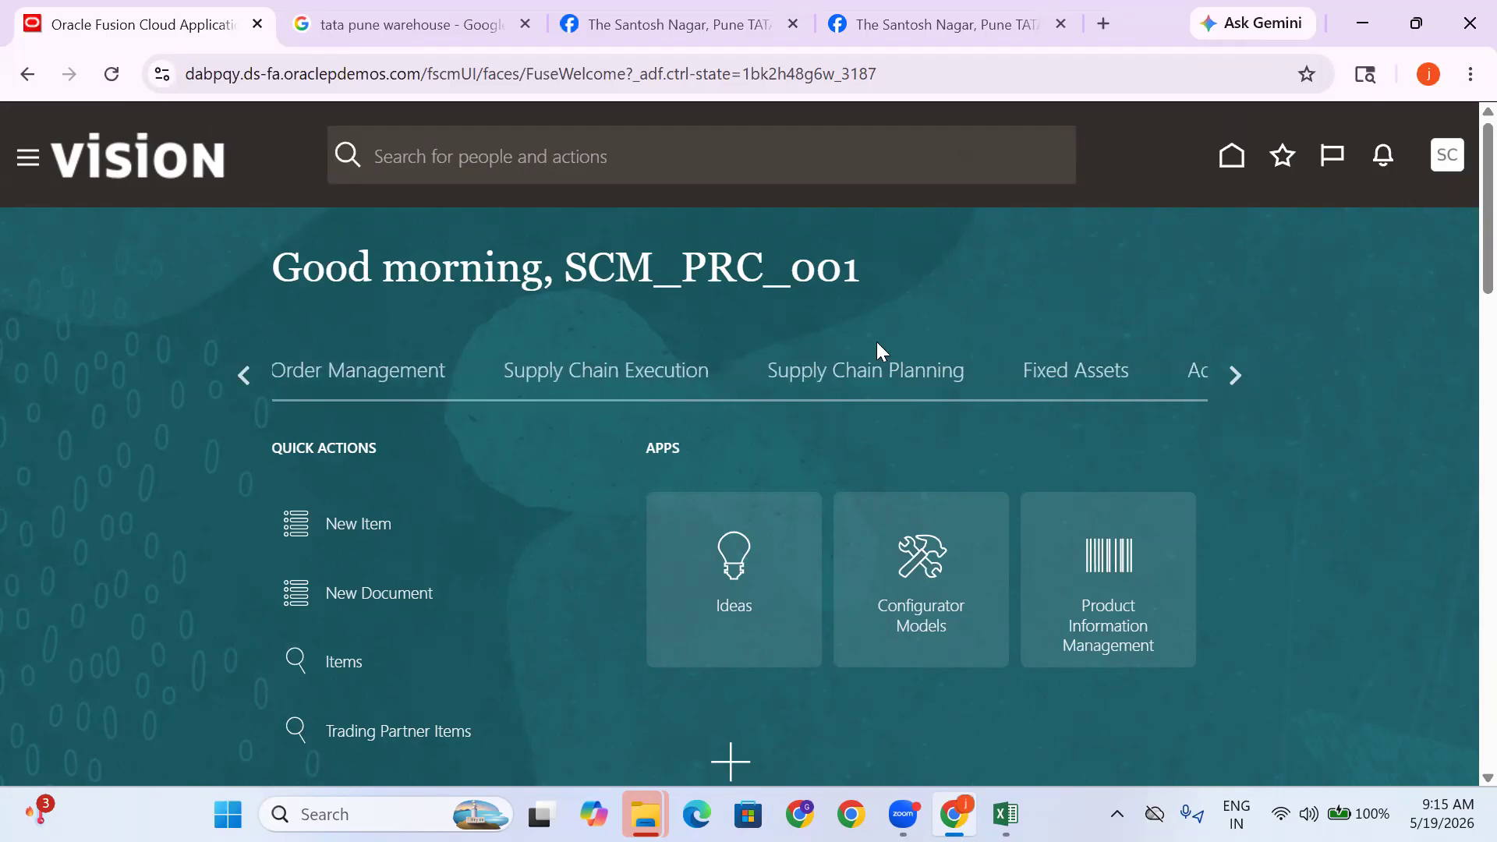
left_click(1005, 814)
left_click(485, 433)
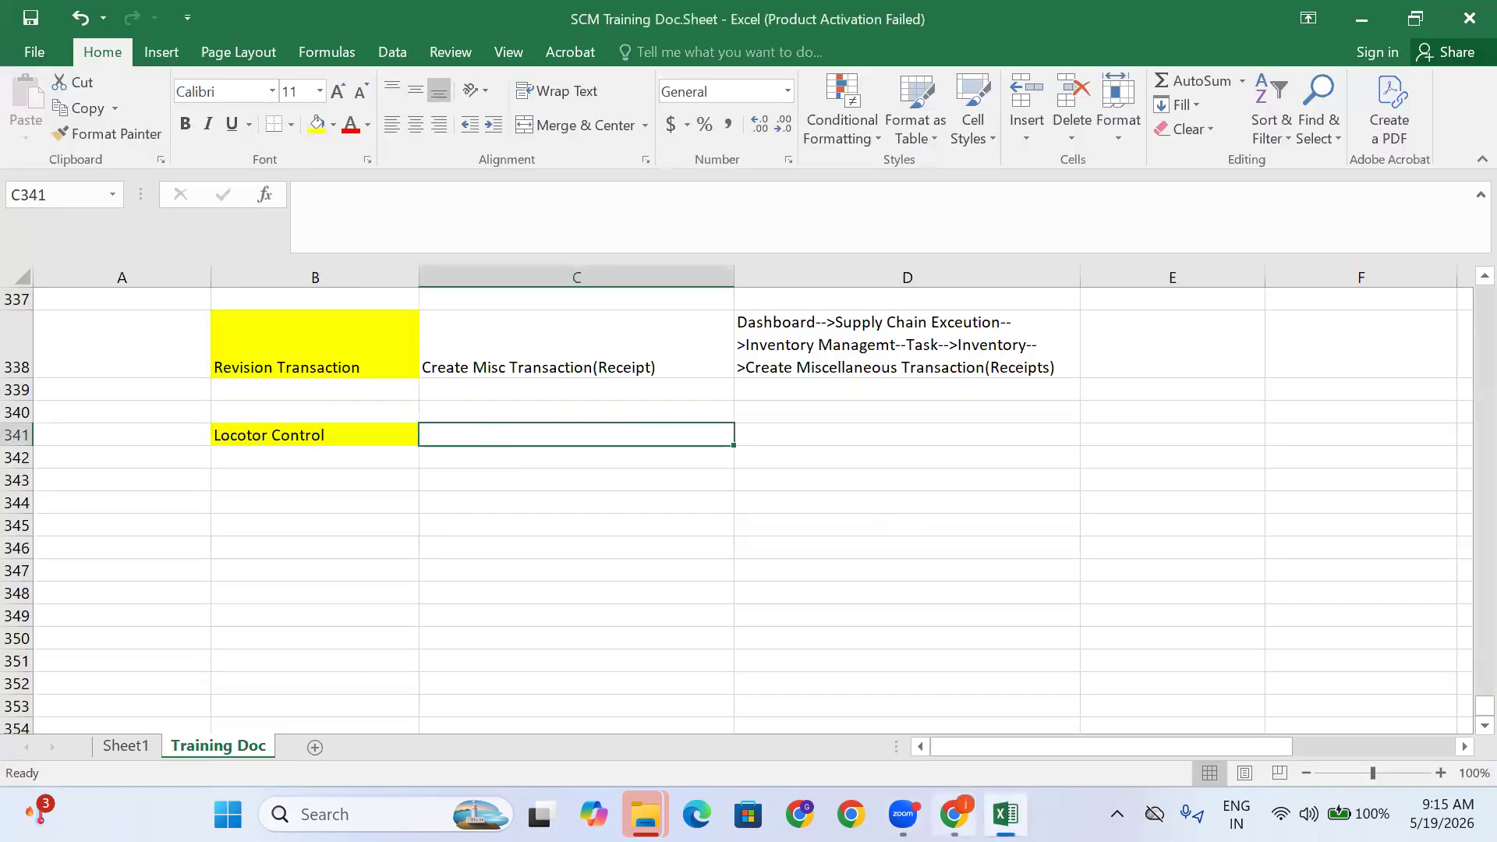
Switch to the browser's second copy of the Santosh Nagar warehouse video, skip to 1:04 and pause it
left_click(954, 814)
left_click(889, 23)
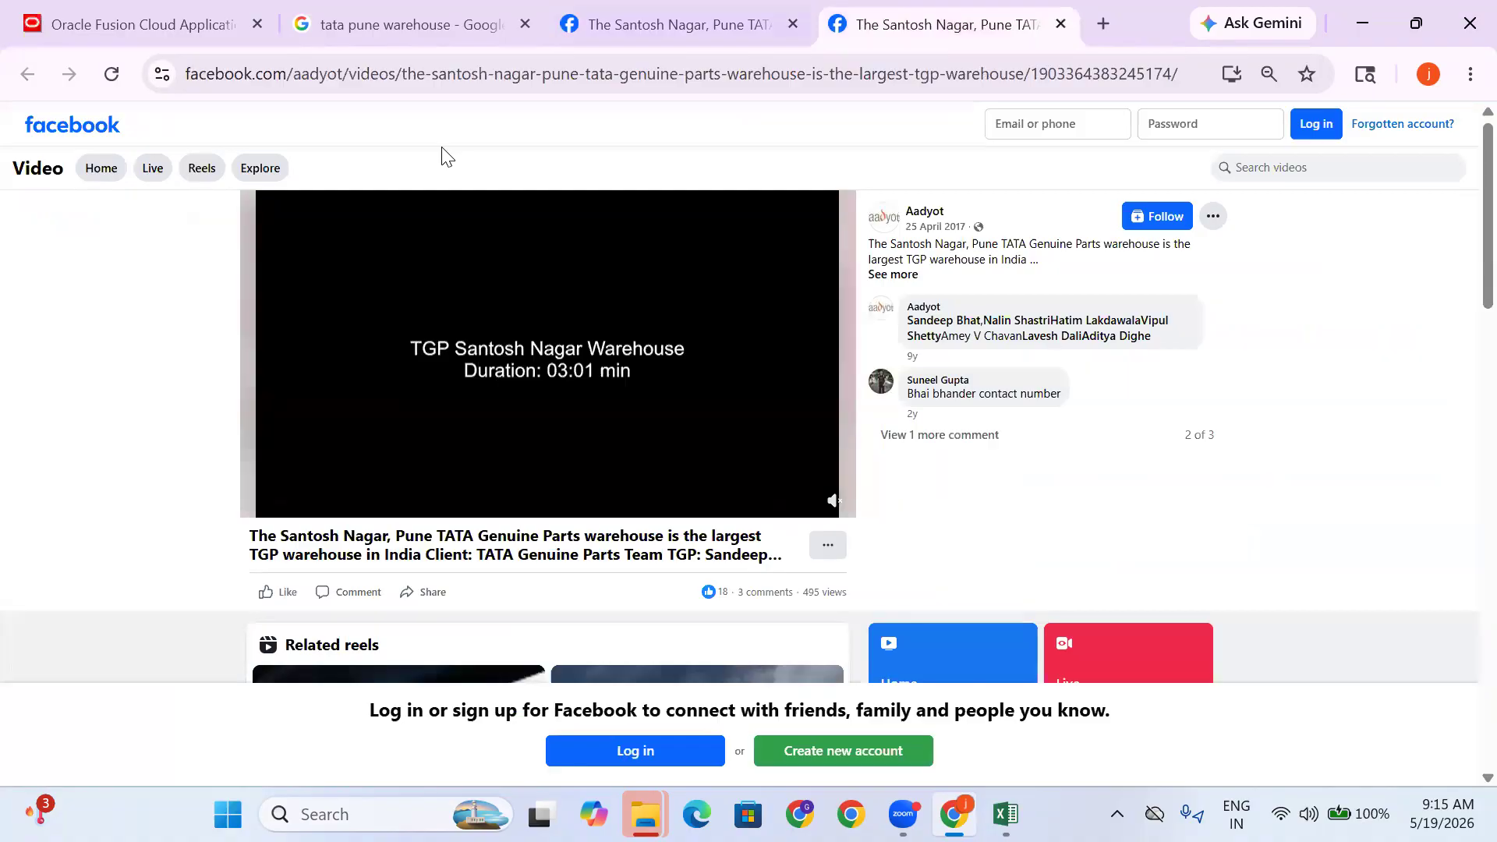
left_click(462, 510)
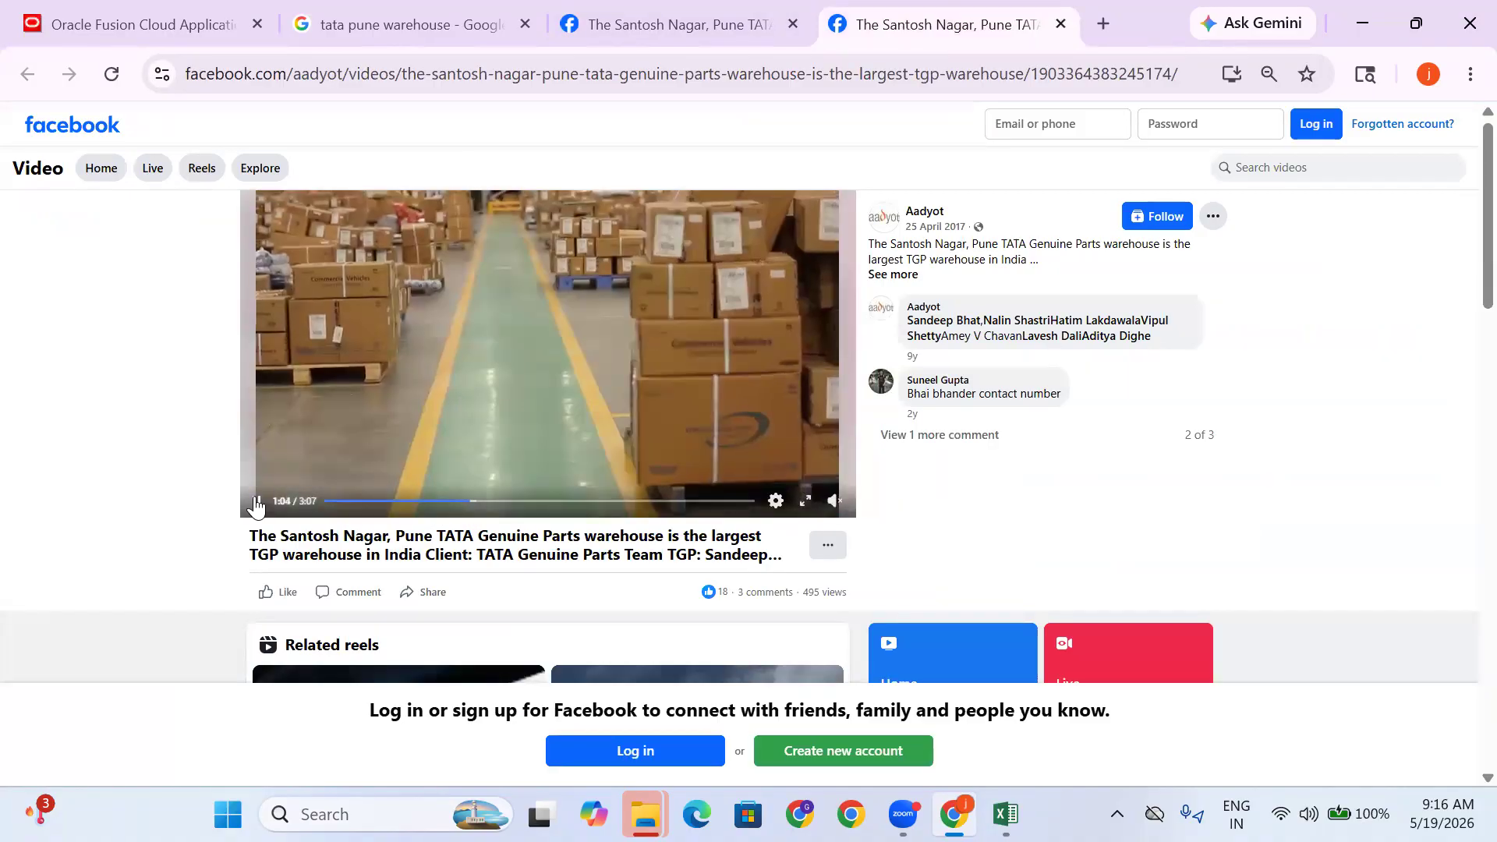
left_click(256, 504)
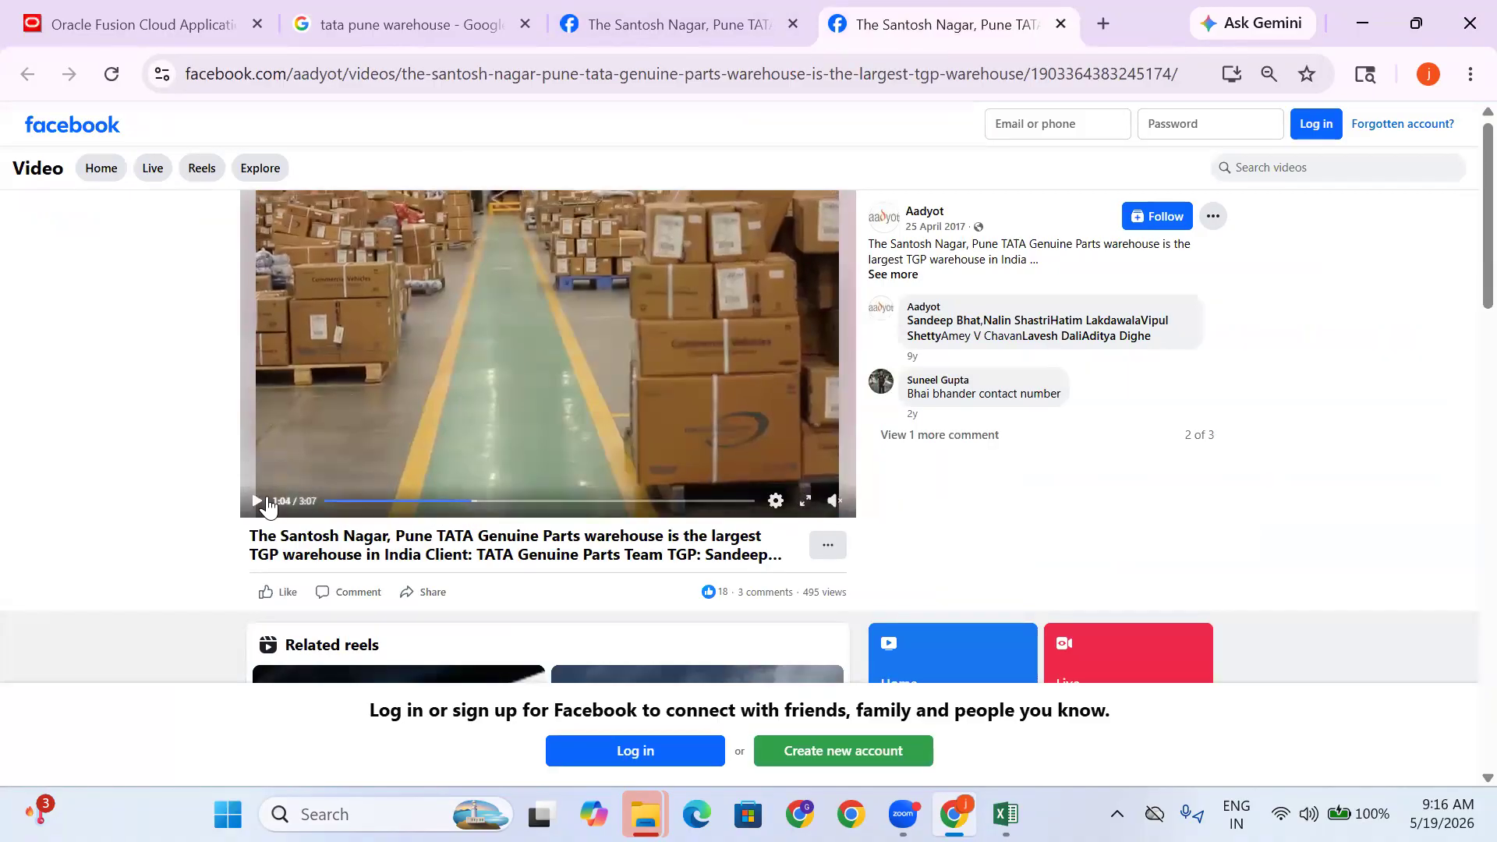
Examine the paused warehouse video at 1:11 in full screen, then leave full screen and look over the rest of the page
left_click(807, 503)
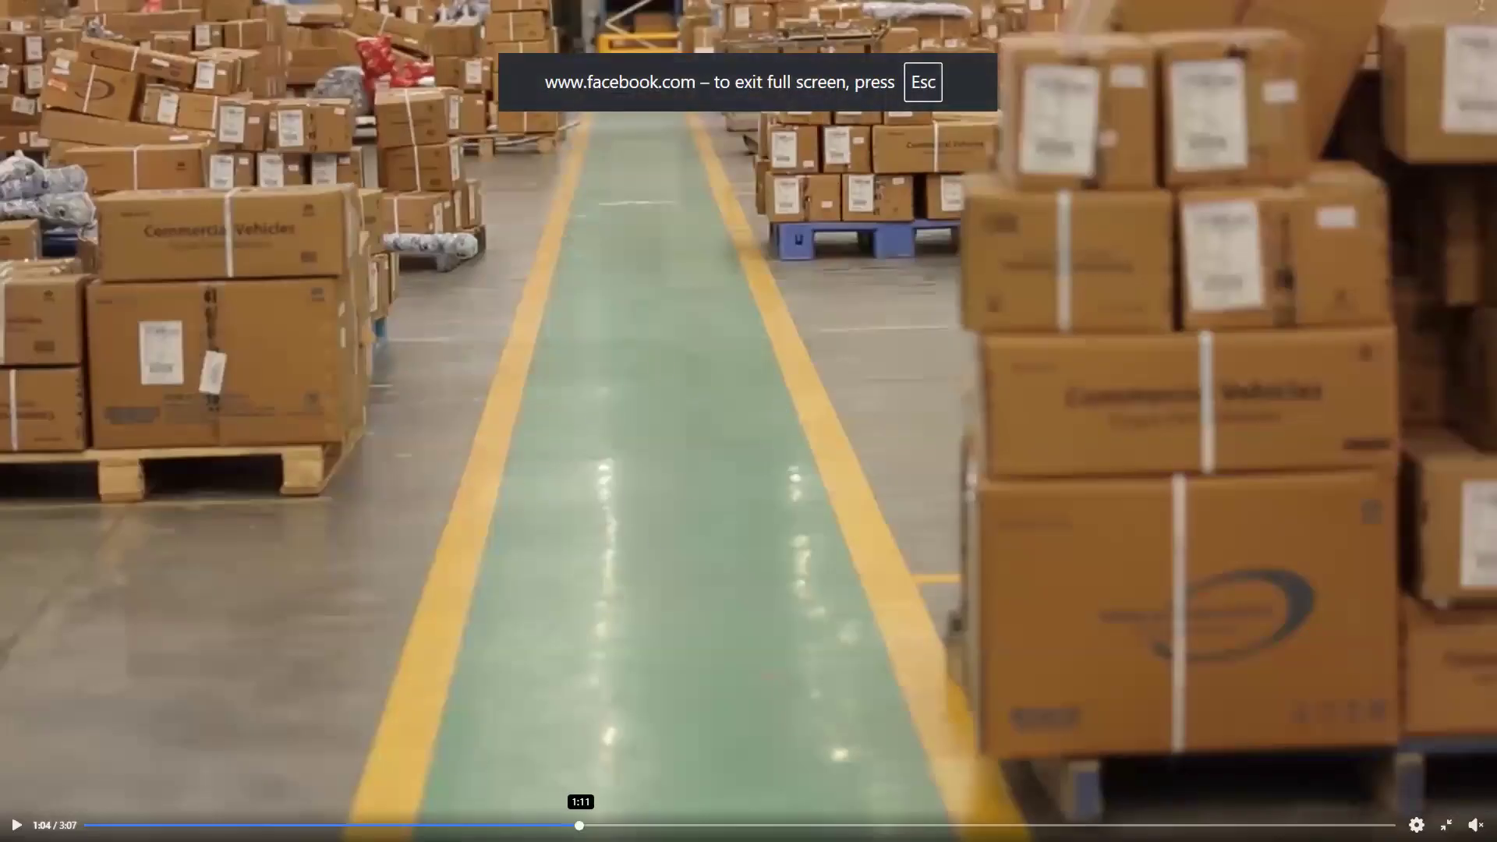
left_click(580, 825)
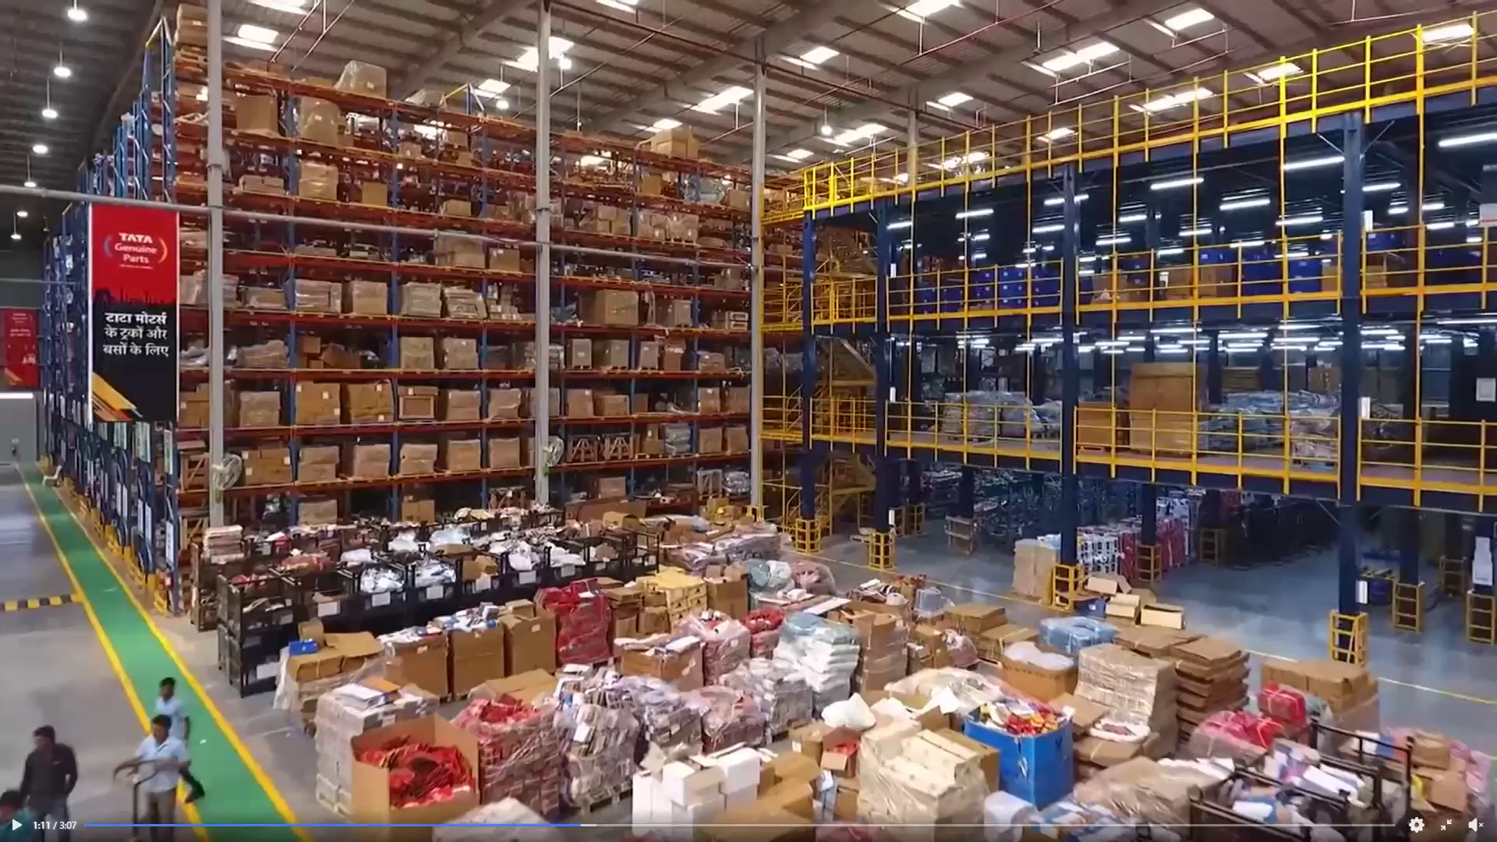
key("Escape")
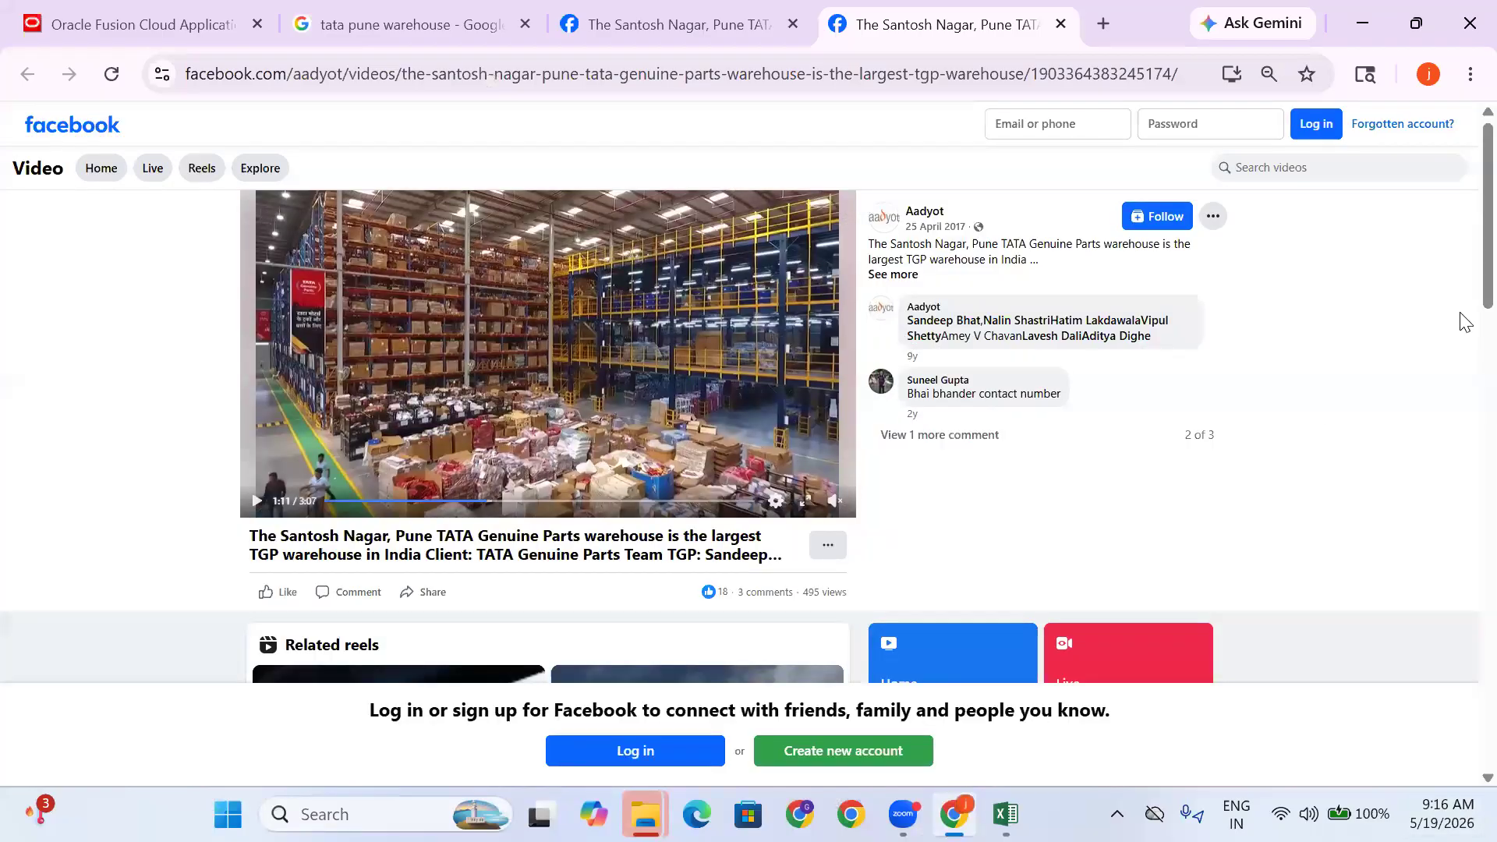
scroll(1459, 312, "down", 8)
scroll(1419, 337, "up", 8)
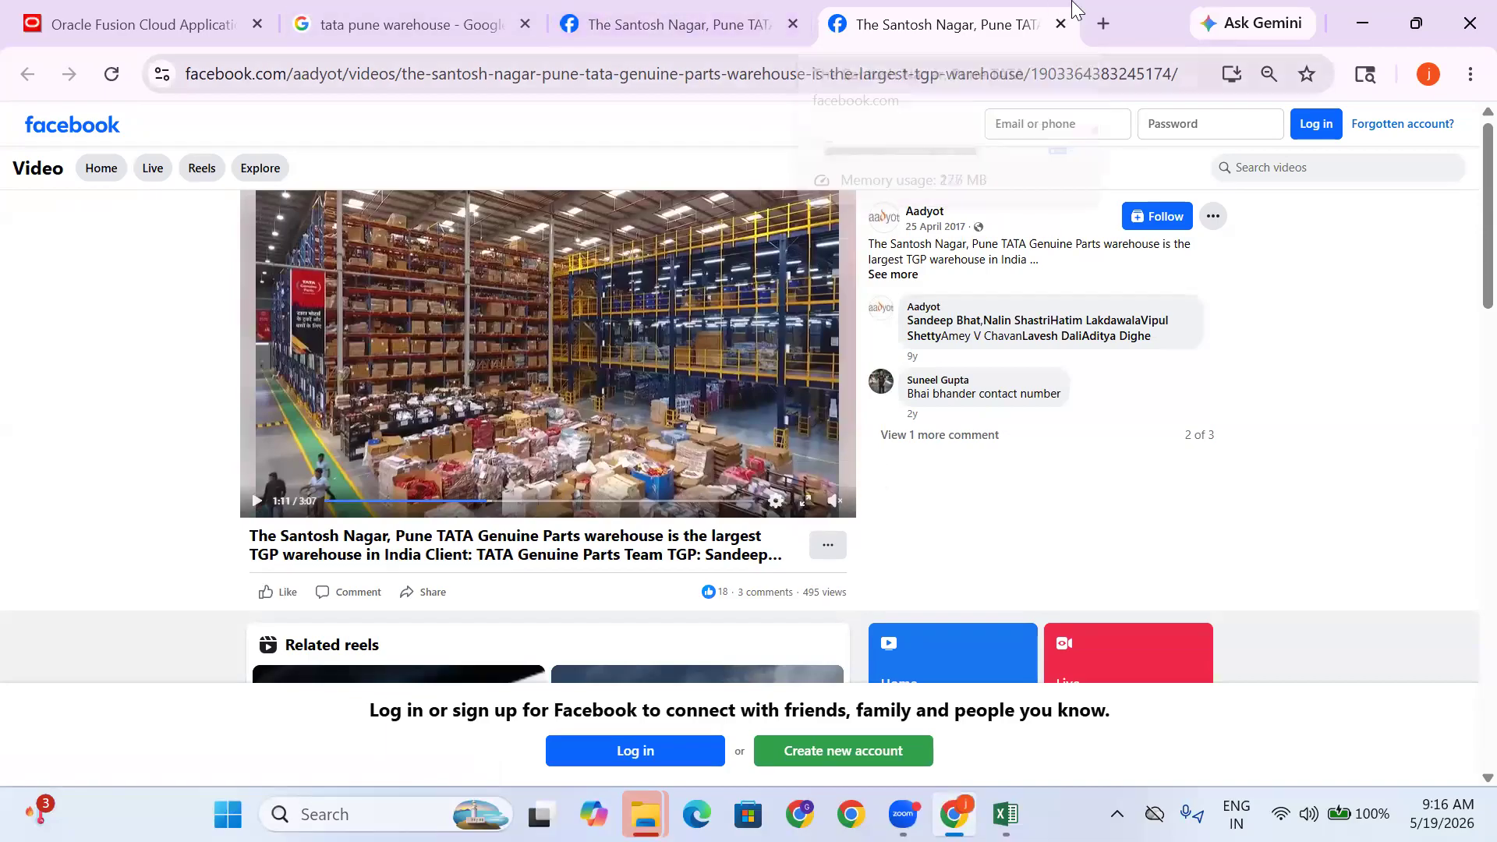
Search for "chatgpt" in a new browser tab and open the official ChatGPT website
key("ctrl+t")
left_click(488, 443)
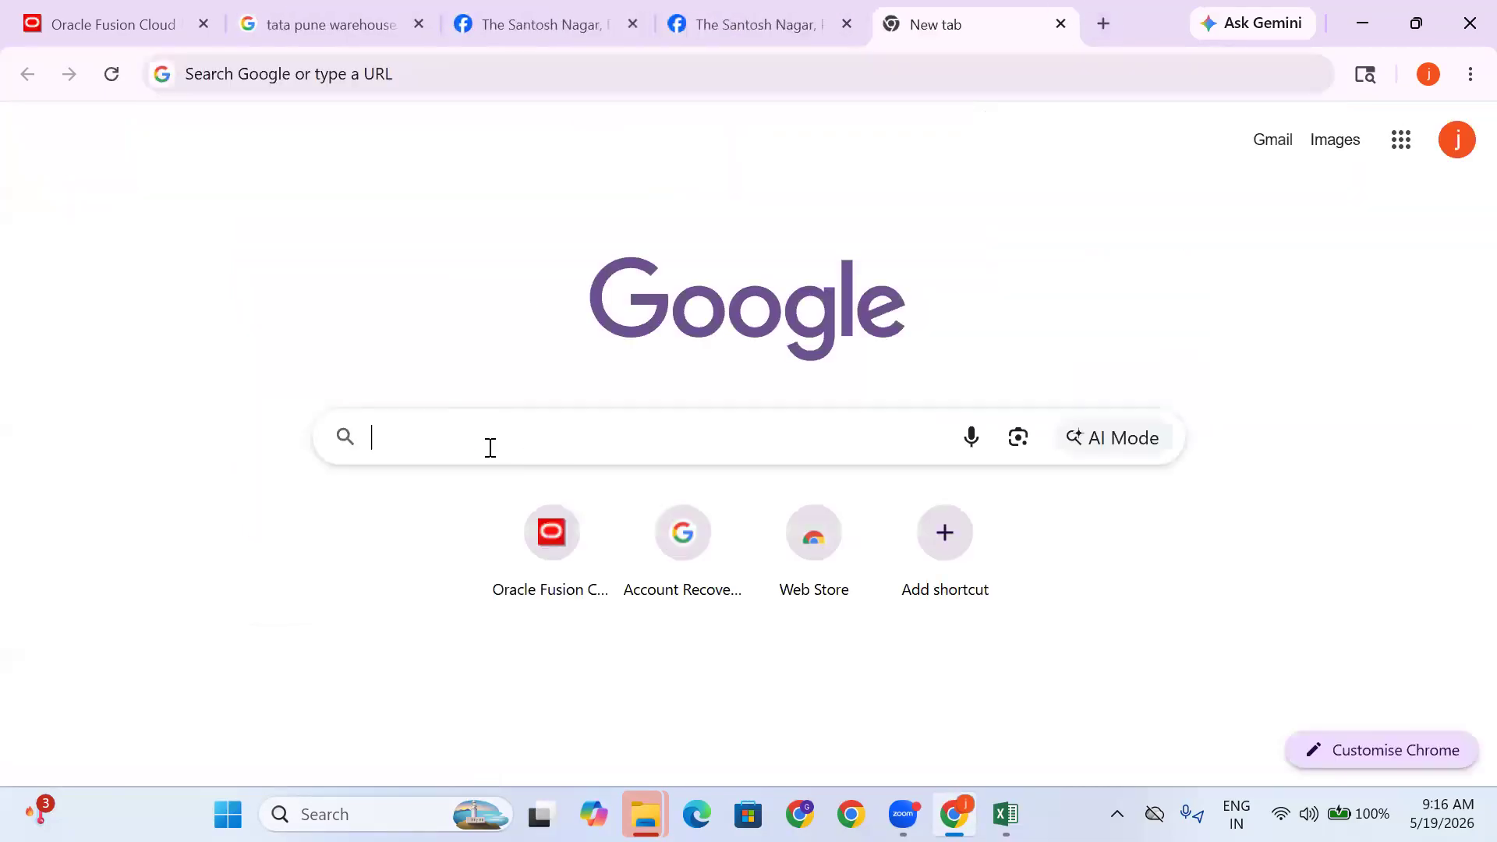
type("chatgpt")
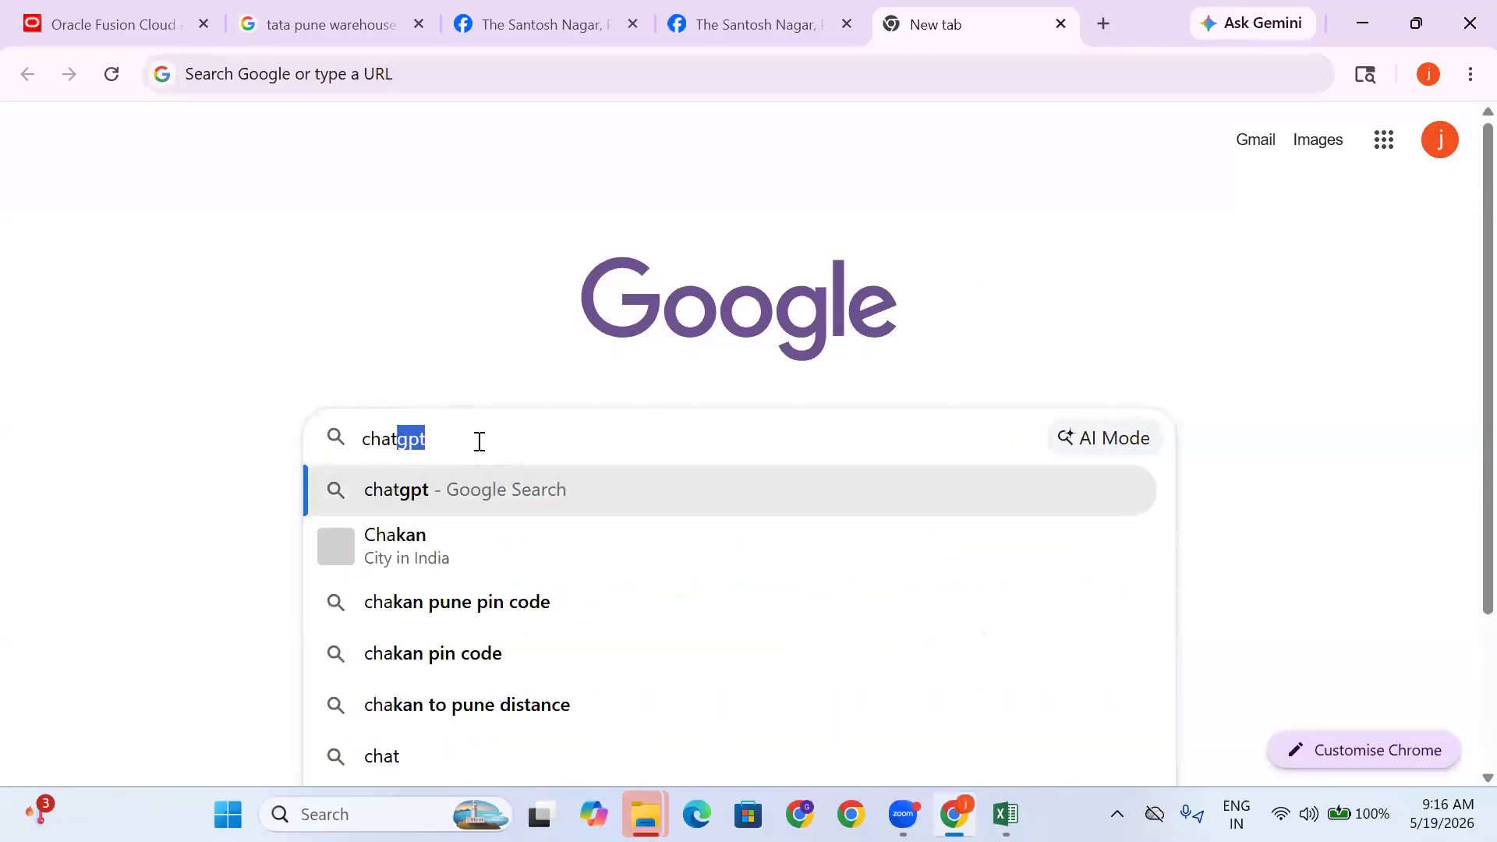
left_click(630, 498)
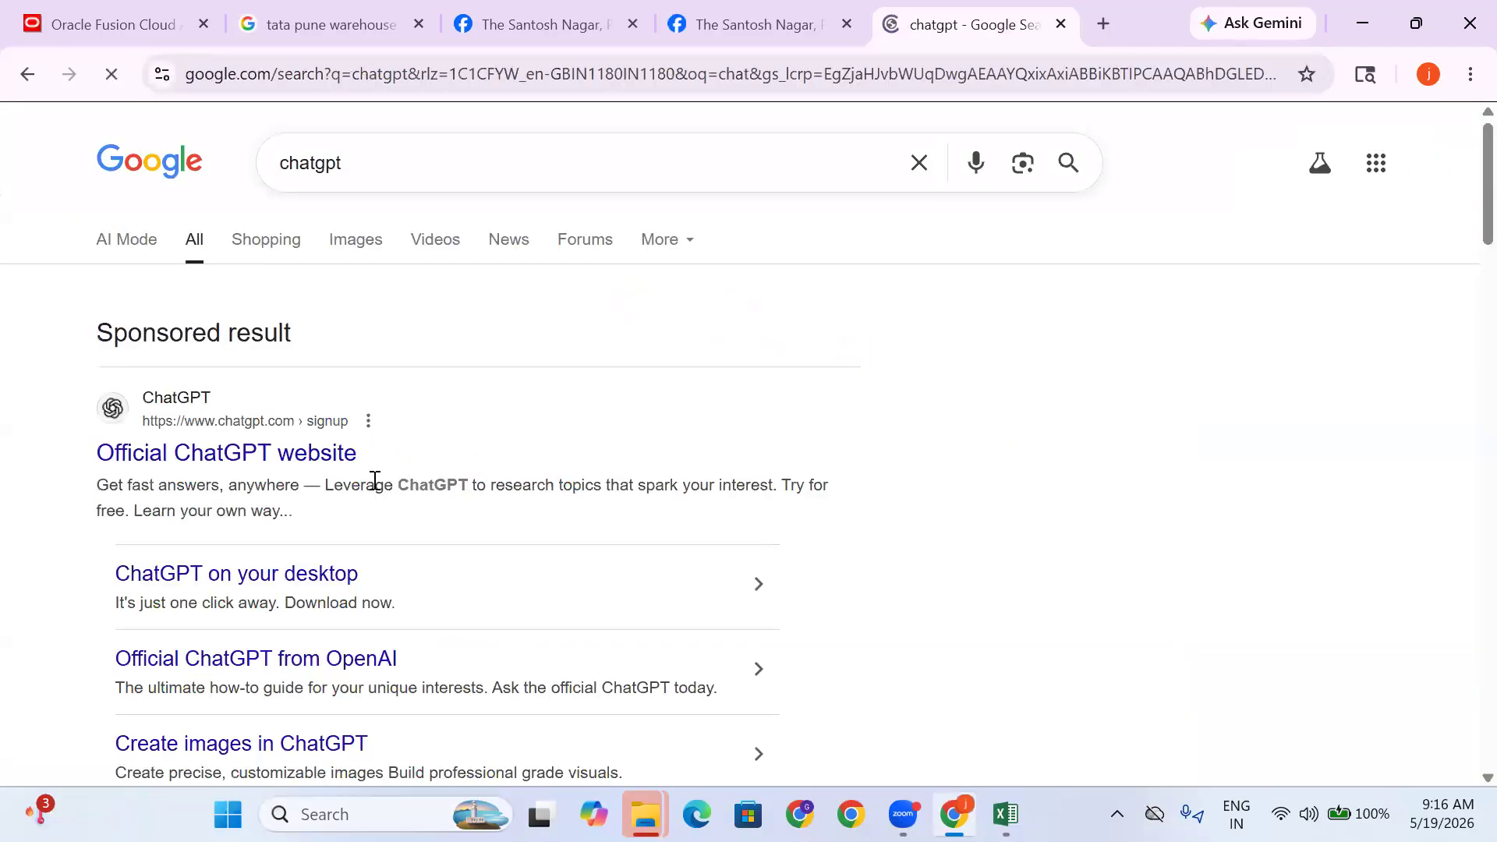
left_click(284, 464)
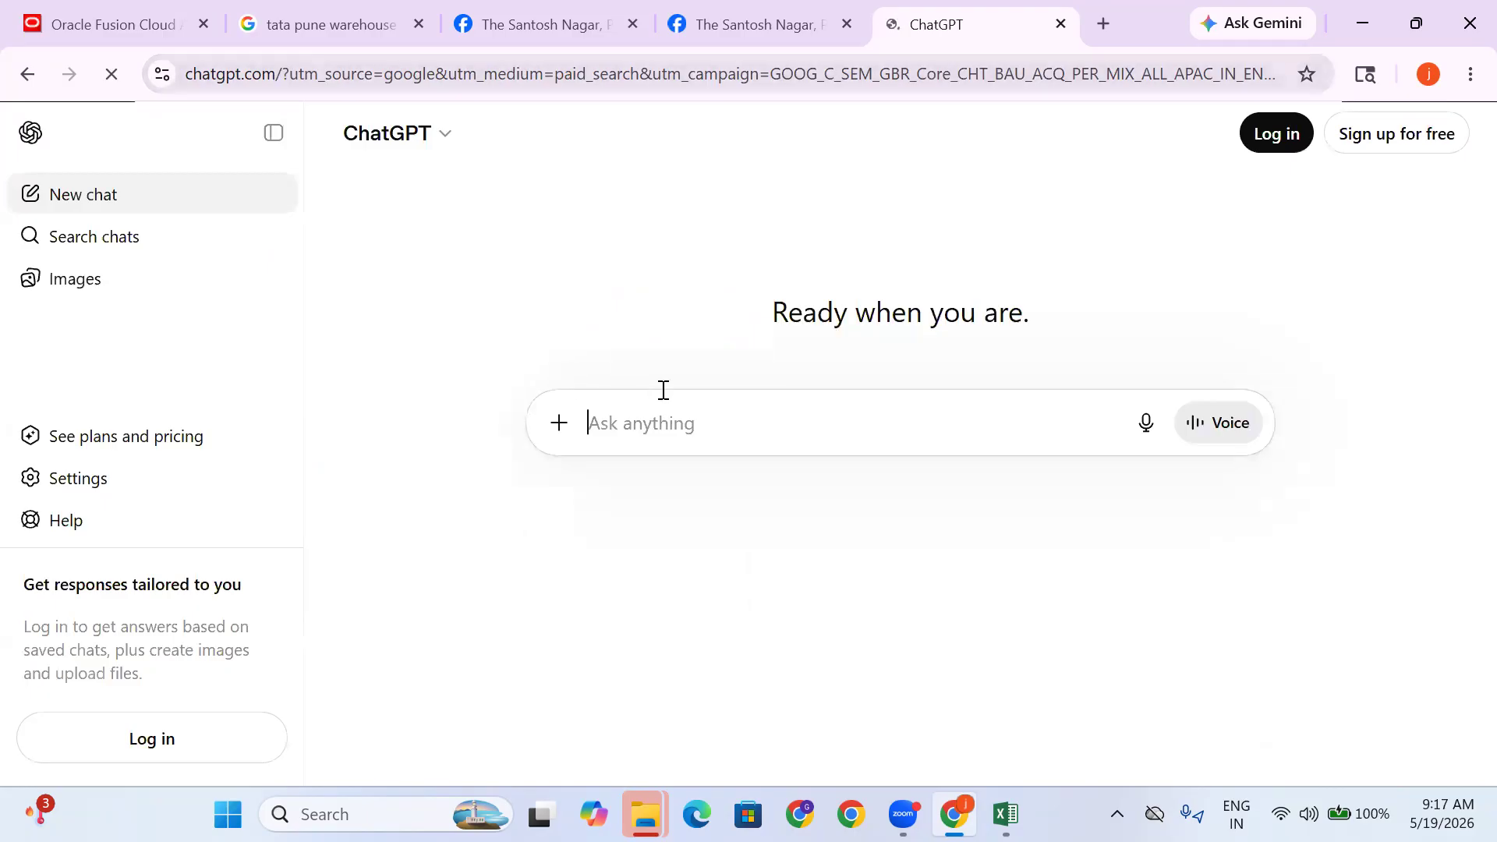
Ask ChatGPT for "TATA PUNE warehouse locators statucture with mappings"
left_click(686, 433)
type("TATA")
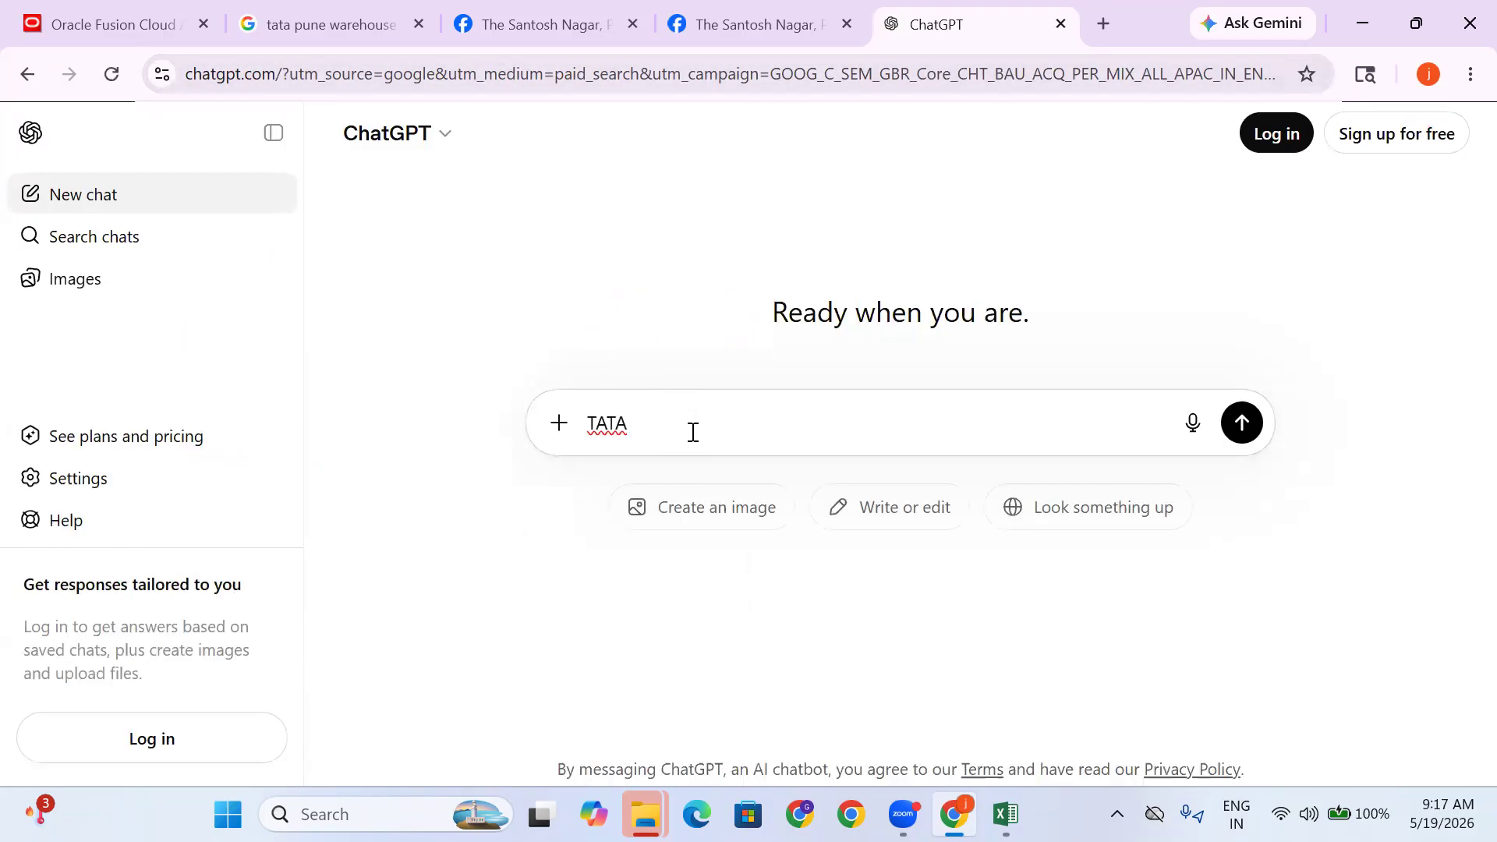
type(" PUNE warehouse locators sta")
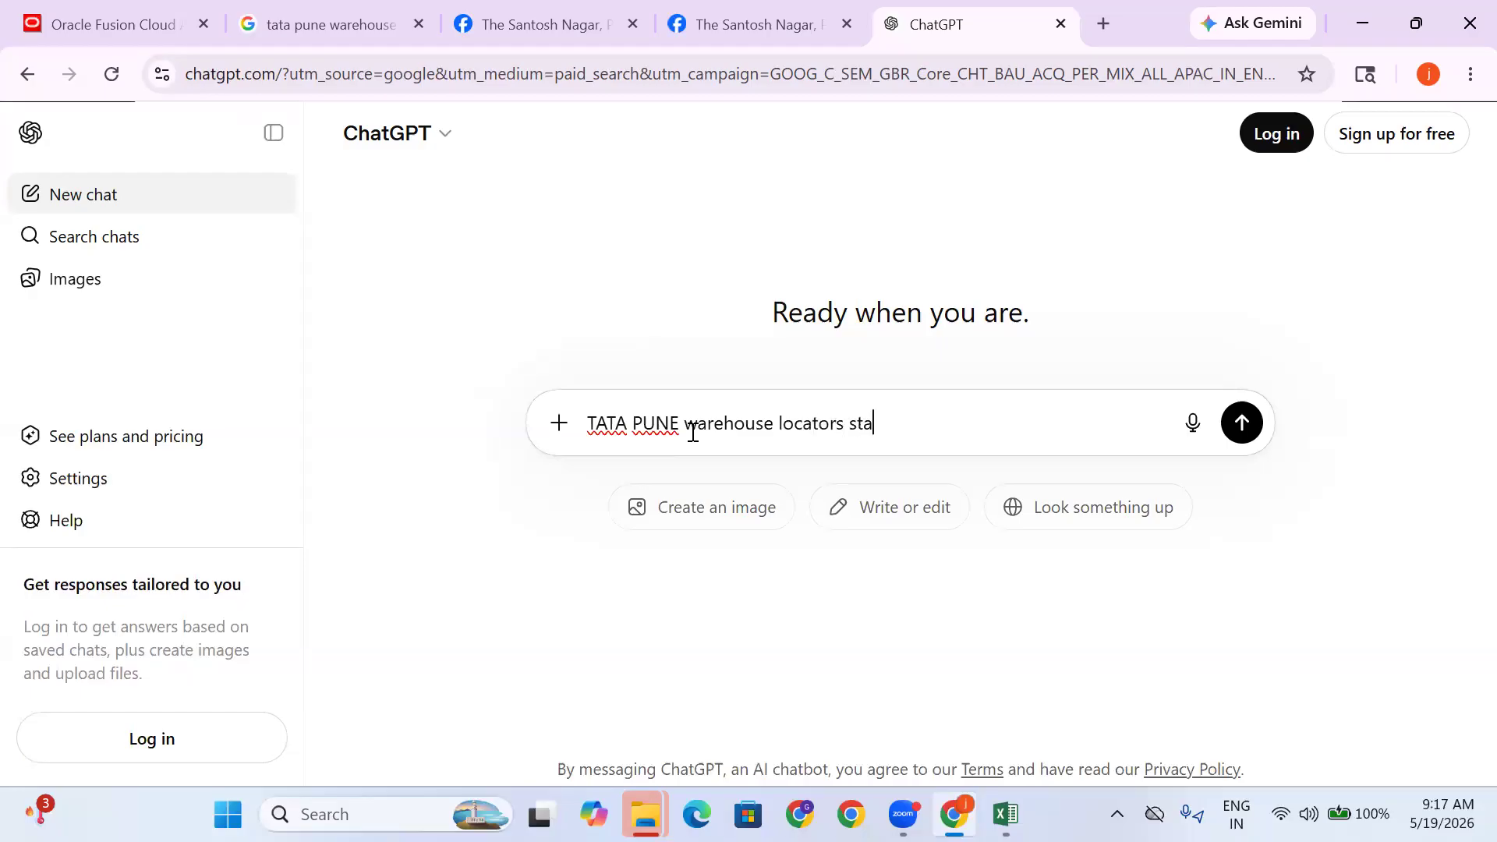
type("tucture with ")
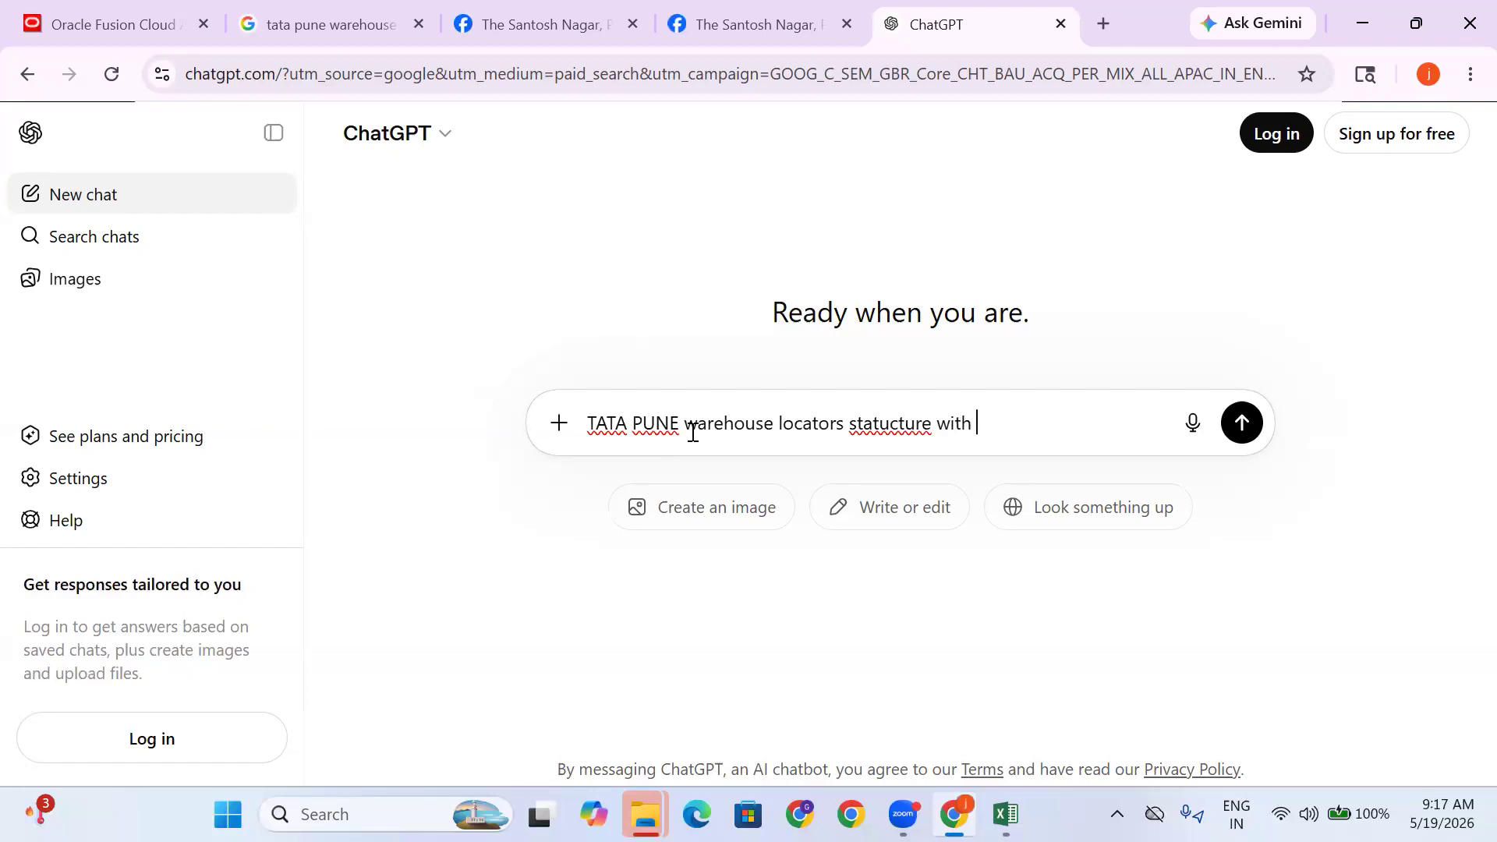
type("mappings")
key("Return")
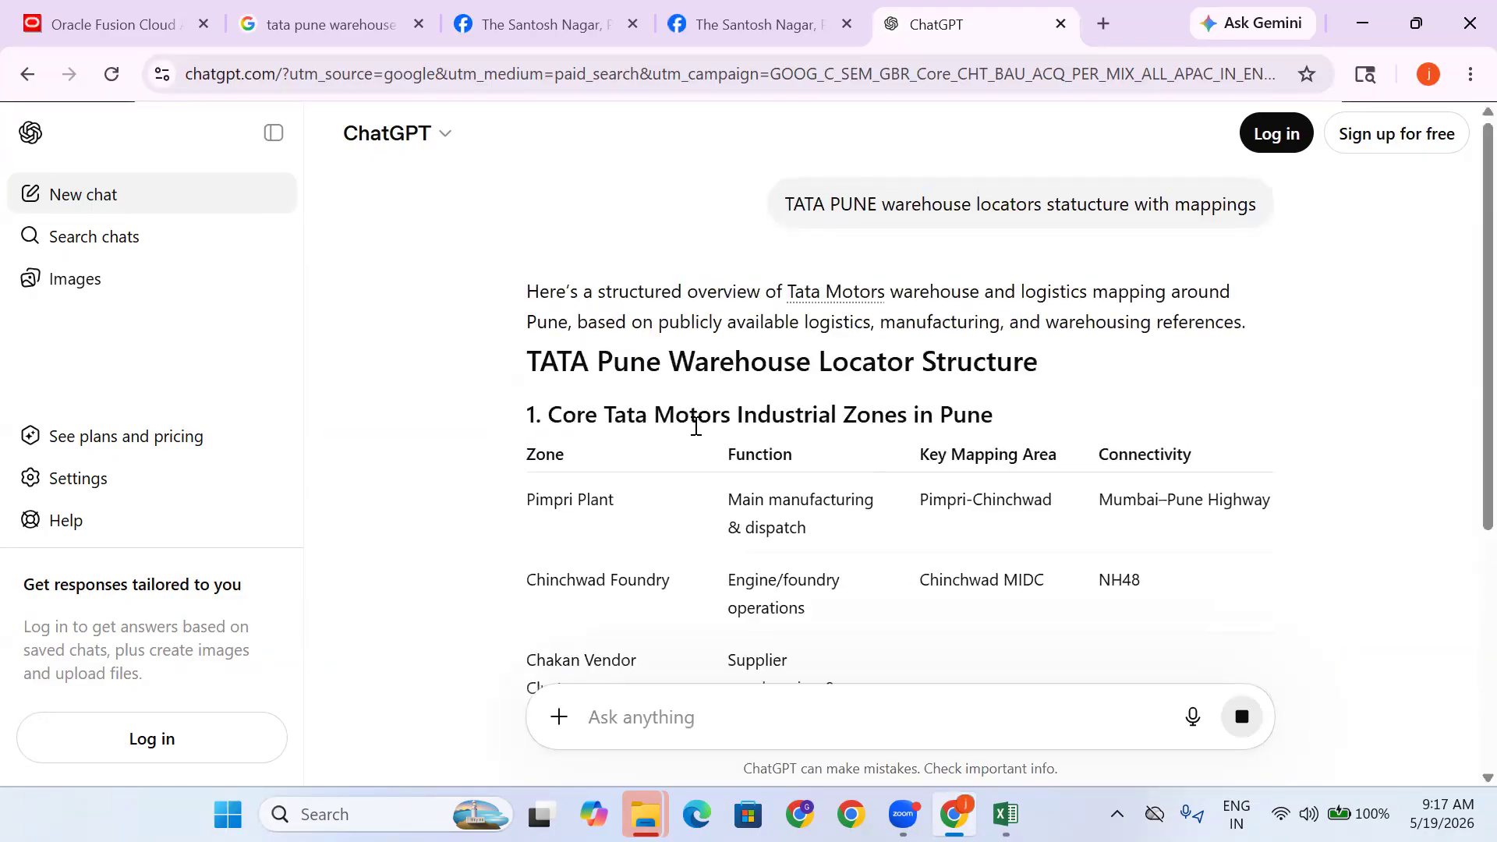
Look through the whole answer on the TATA Pune warehouse locator structure, from the industrial zones to the technology stack and references
scroll(696, 427, "down", 8)
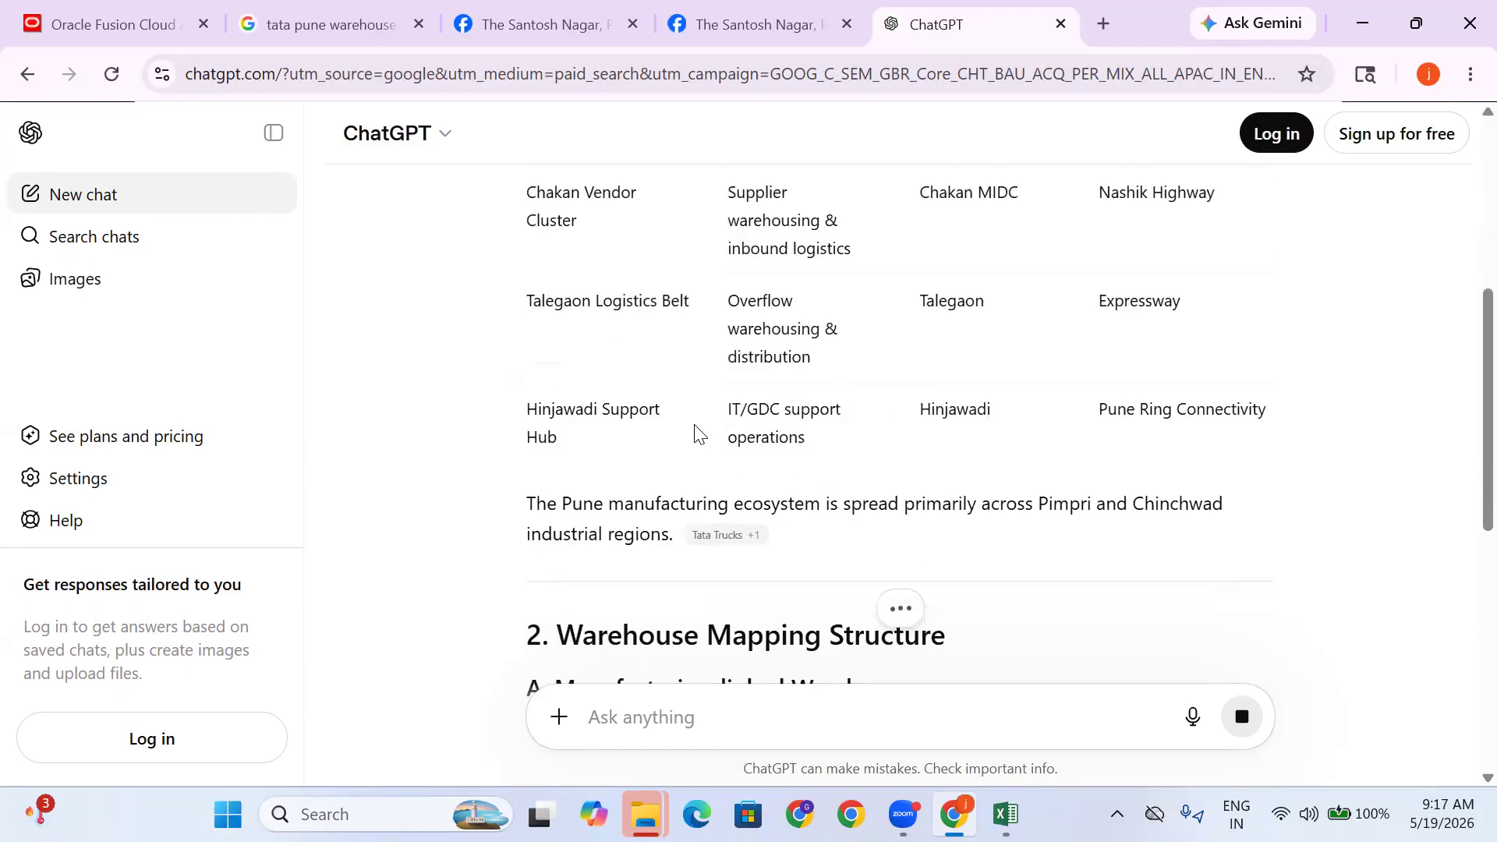
scroll(697, 430, "down", 10)
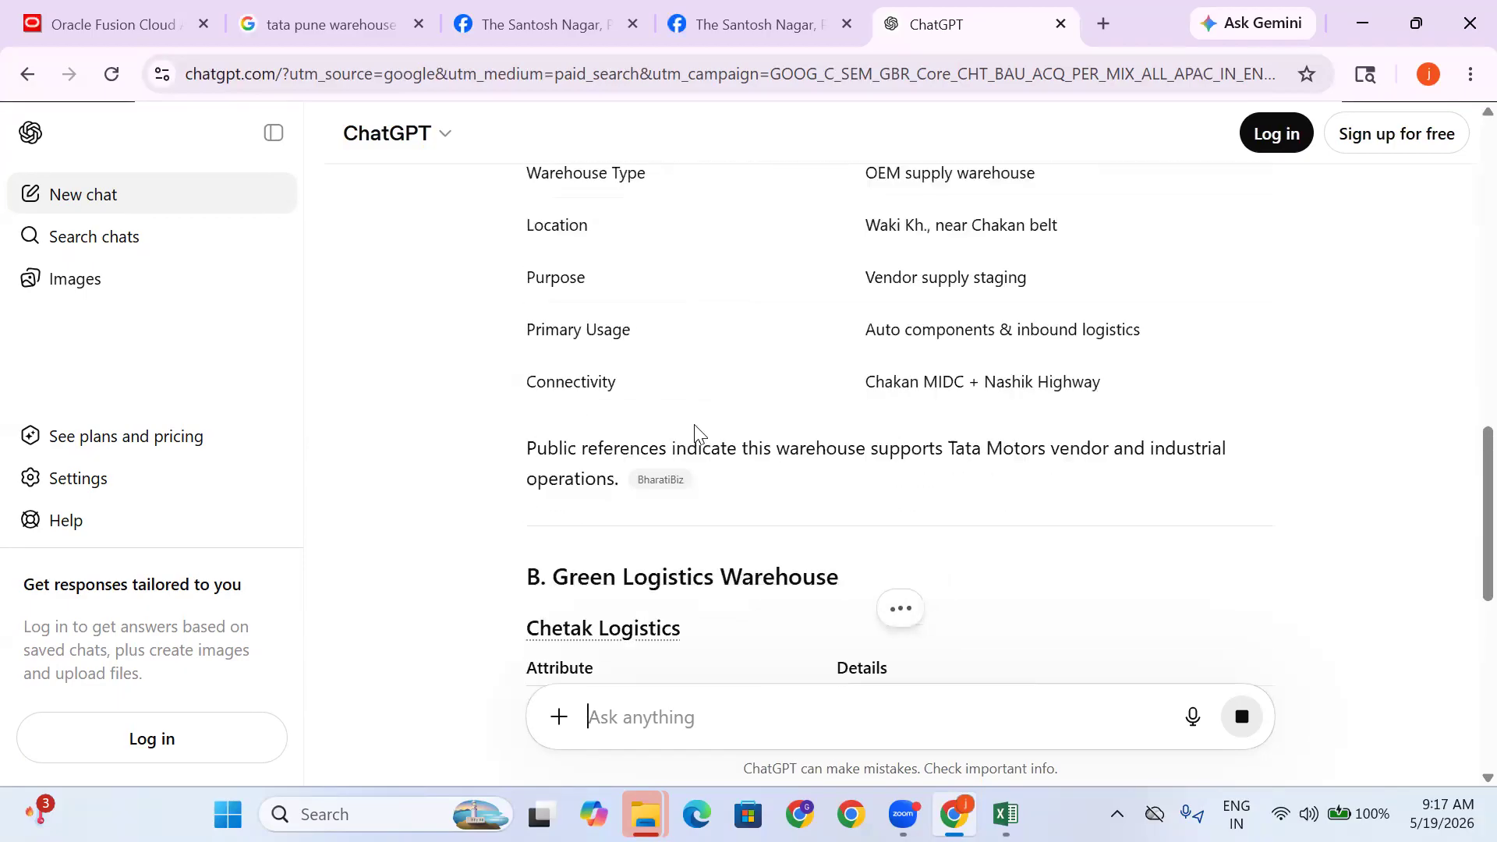
scroll(696, 430, "down", 7)
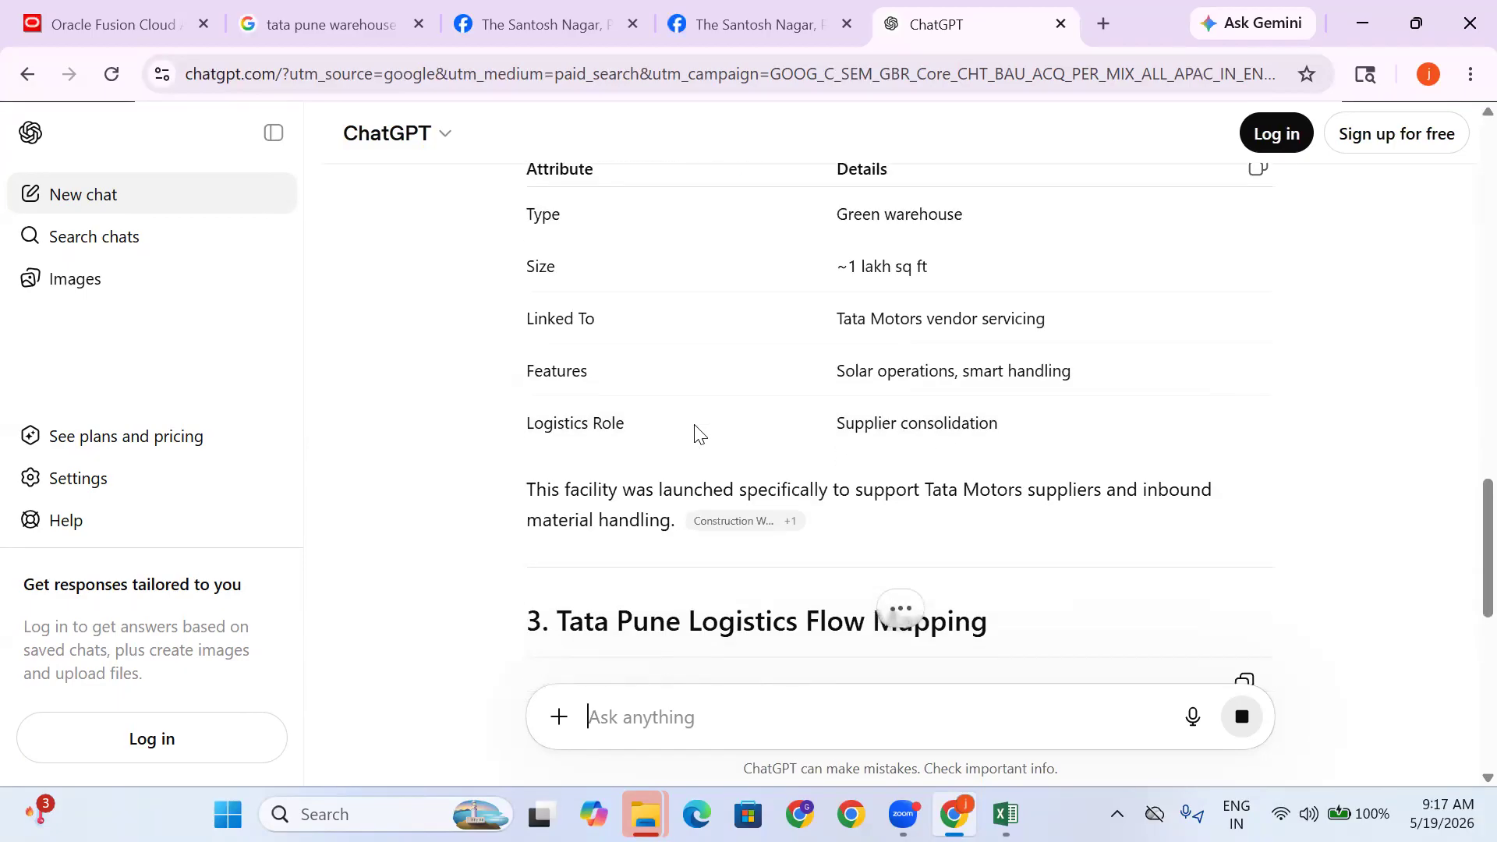
scroll(696, 425, "down", 14)
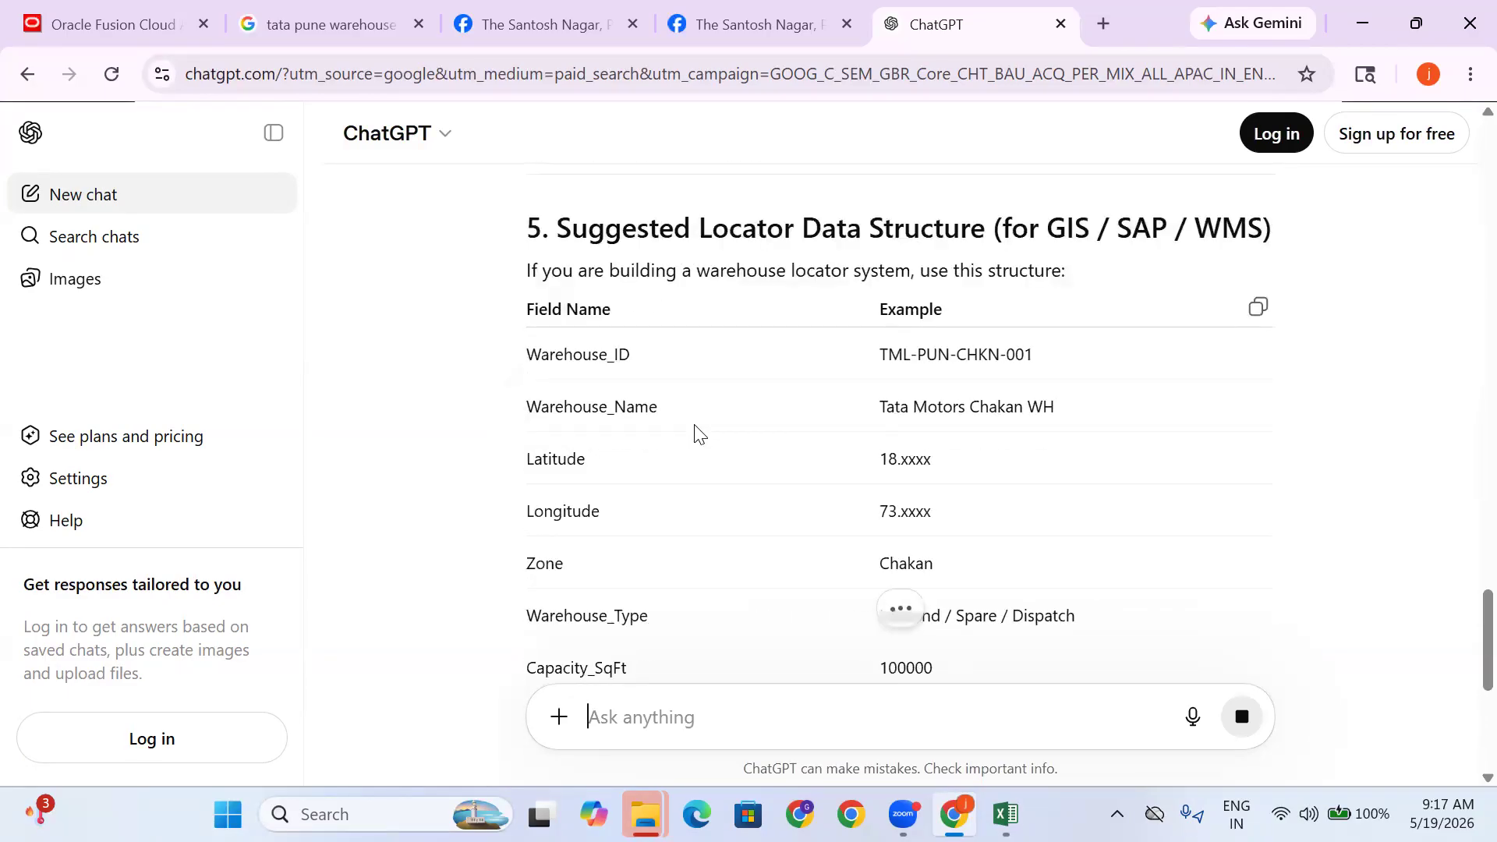
scroll(696, 430, "up", 20)
scroll(696, 431, "up", 10)
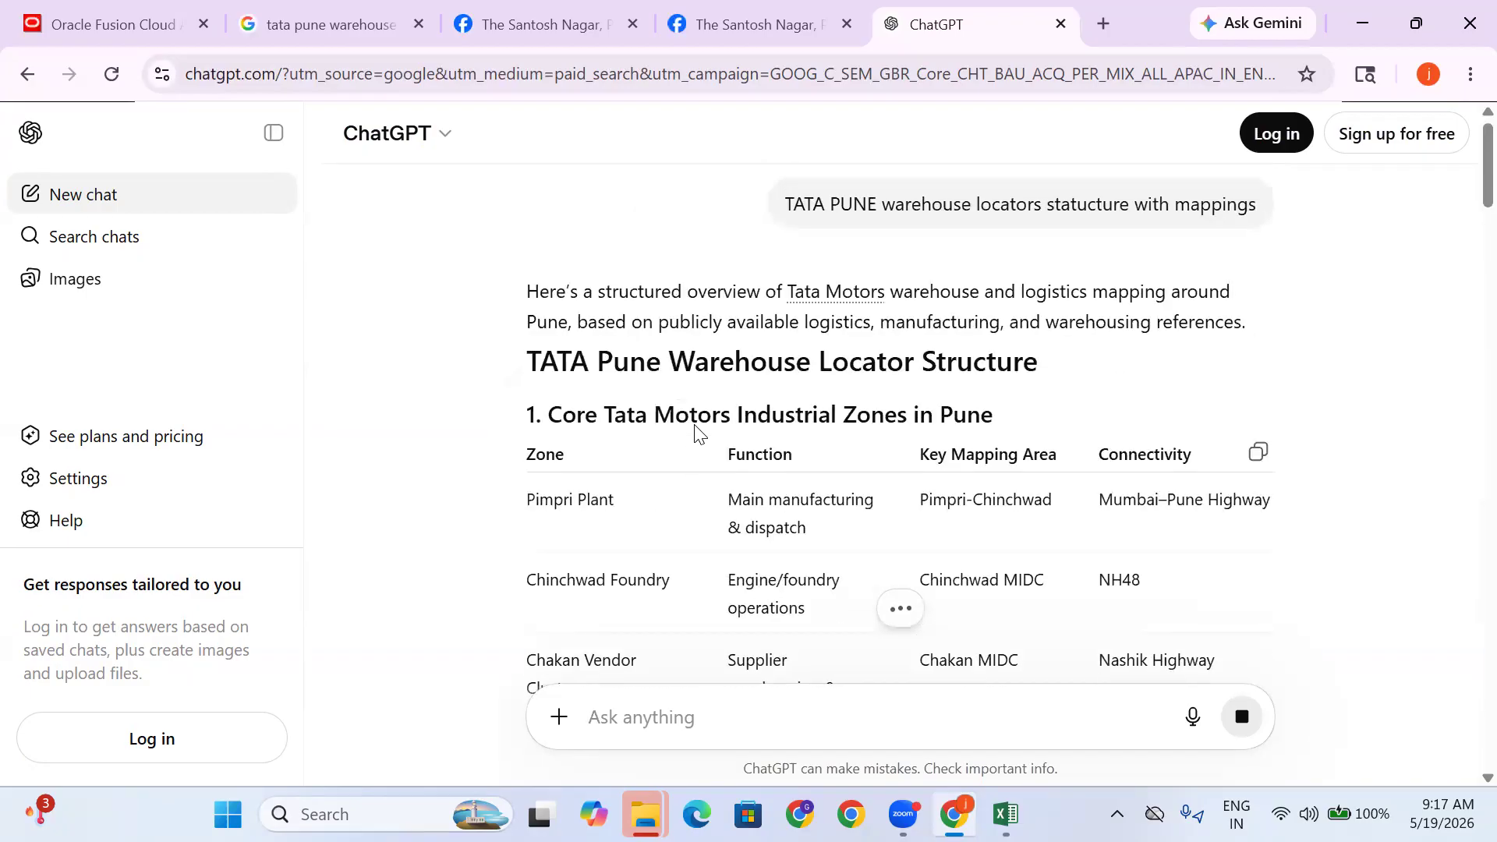
scroll(959, 402, "down", 20)
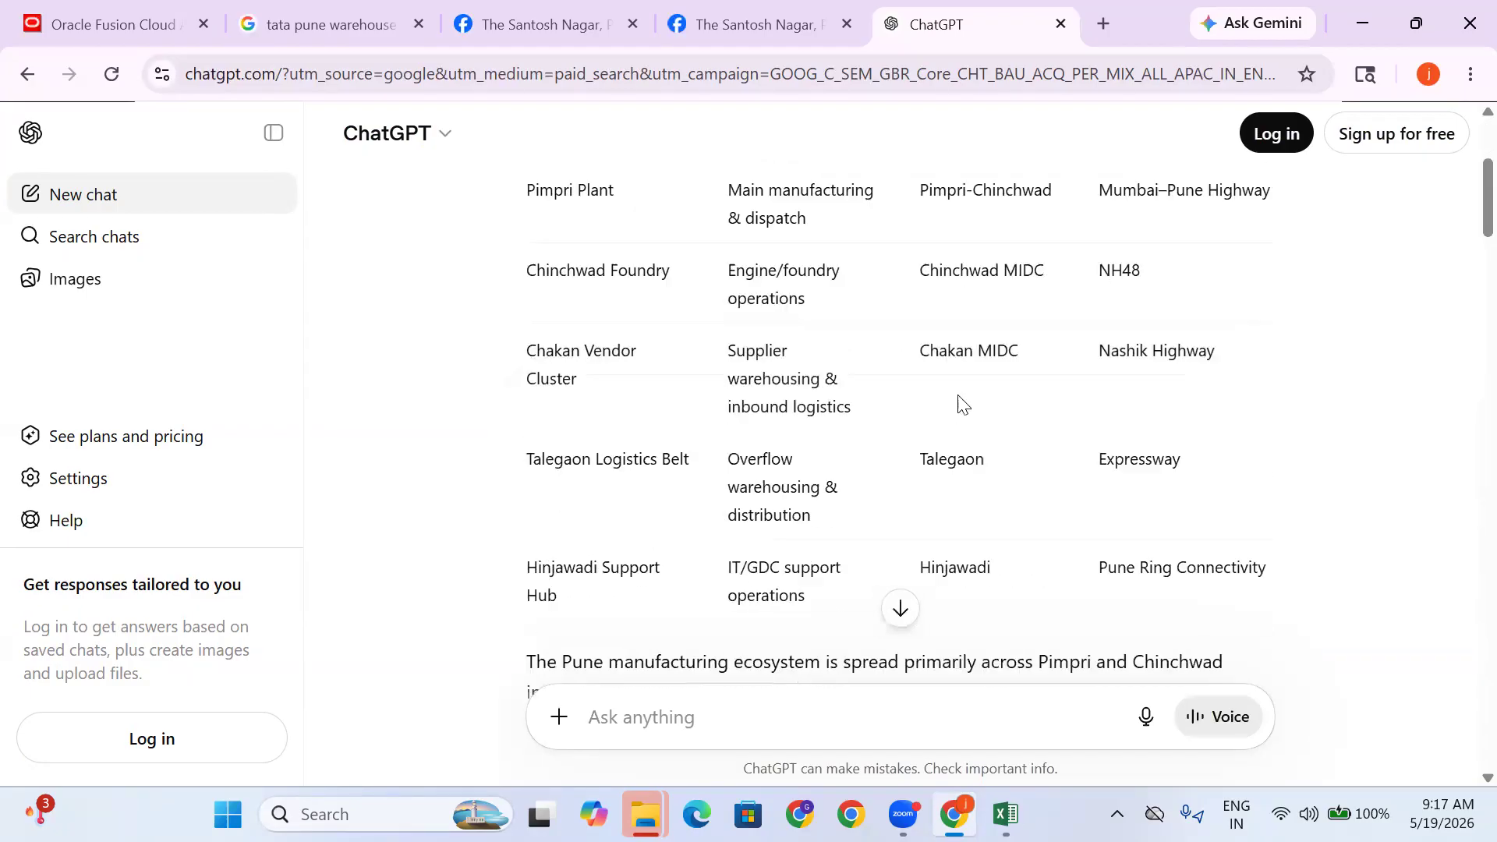
scroll(653, 526, "down", 10)
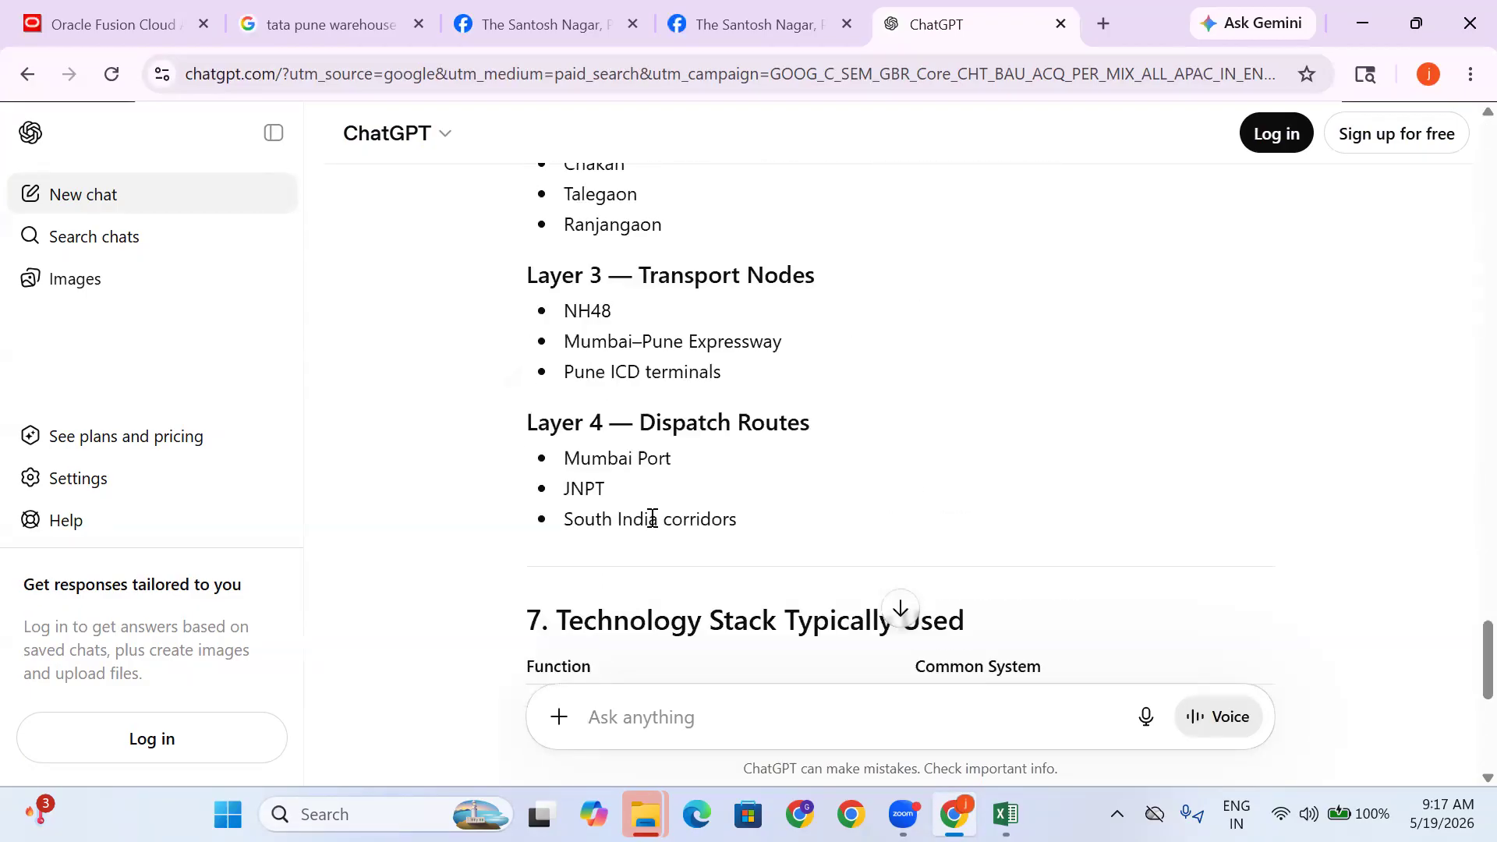
scroll(653, 519, "down", 7)
scroll(652, 524, "up", 3)
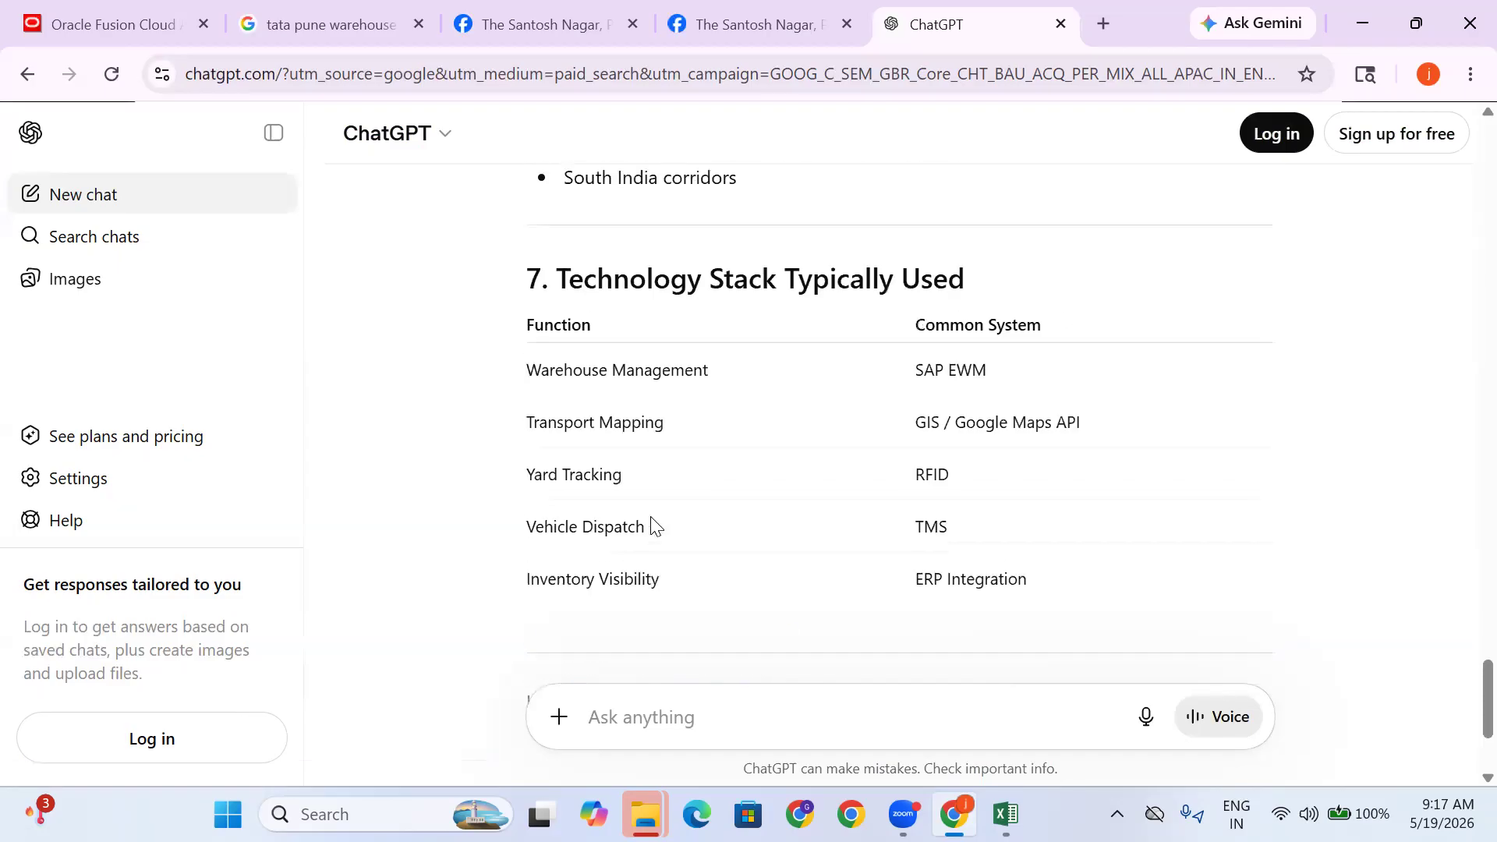
scroll(652, 527, "down", 3)
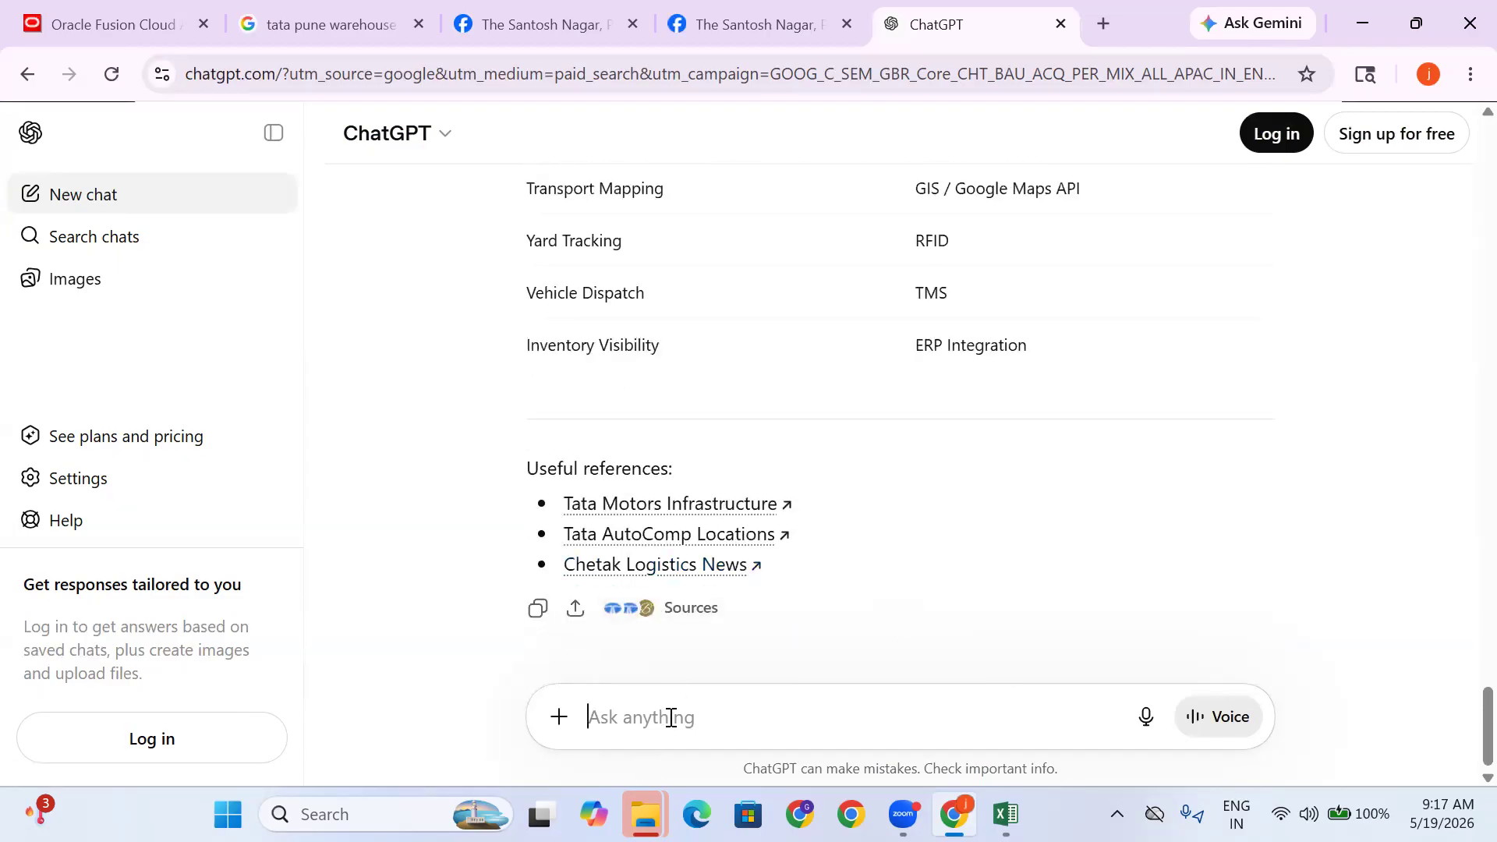
Ask ChatGPT the follow-up question "warehouse locators stature"
type("wareh")
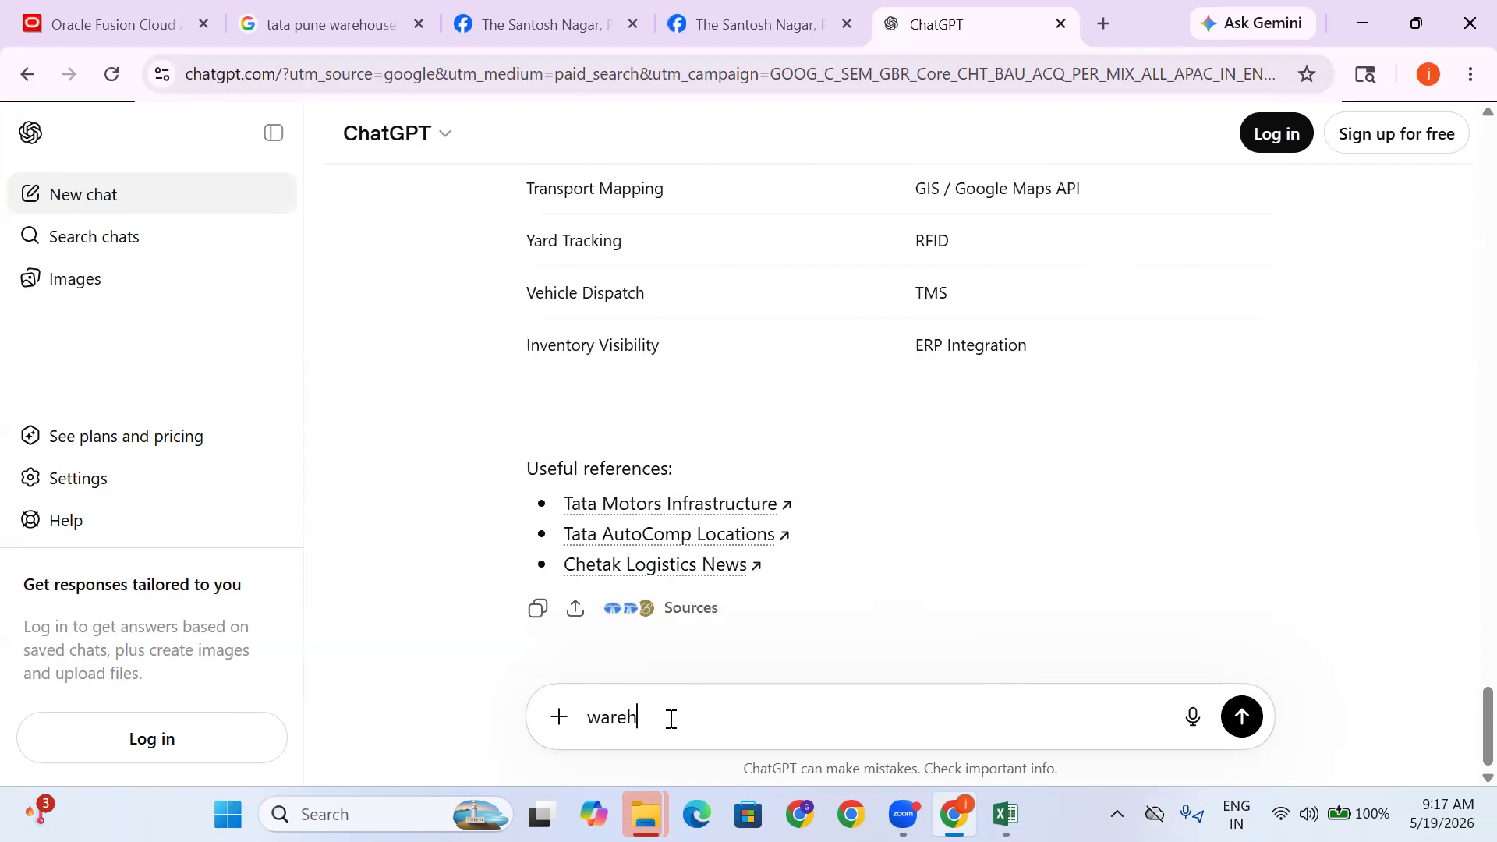
type("ouse locators stature")
key("Return")
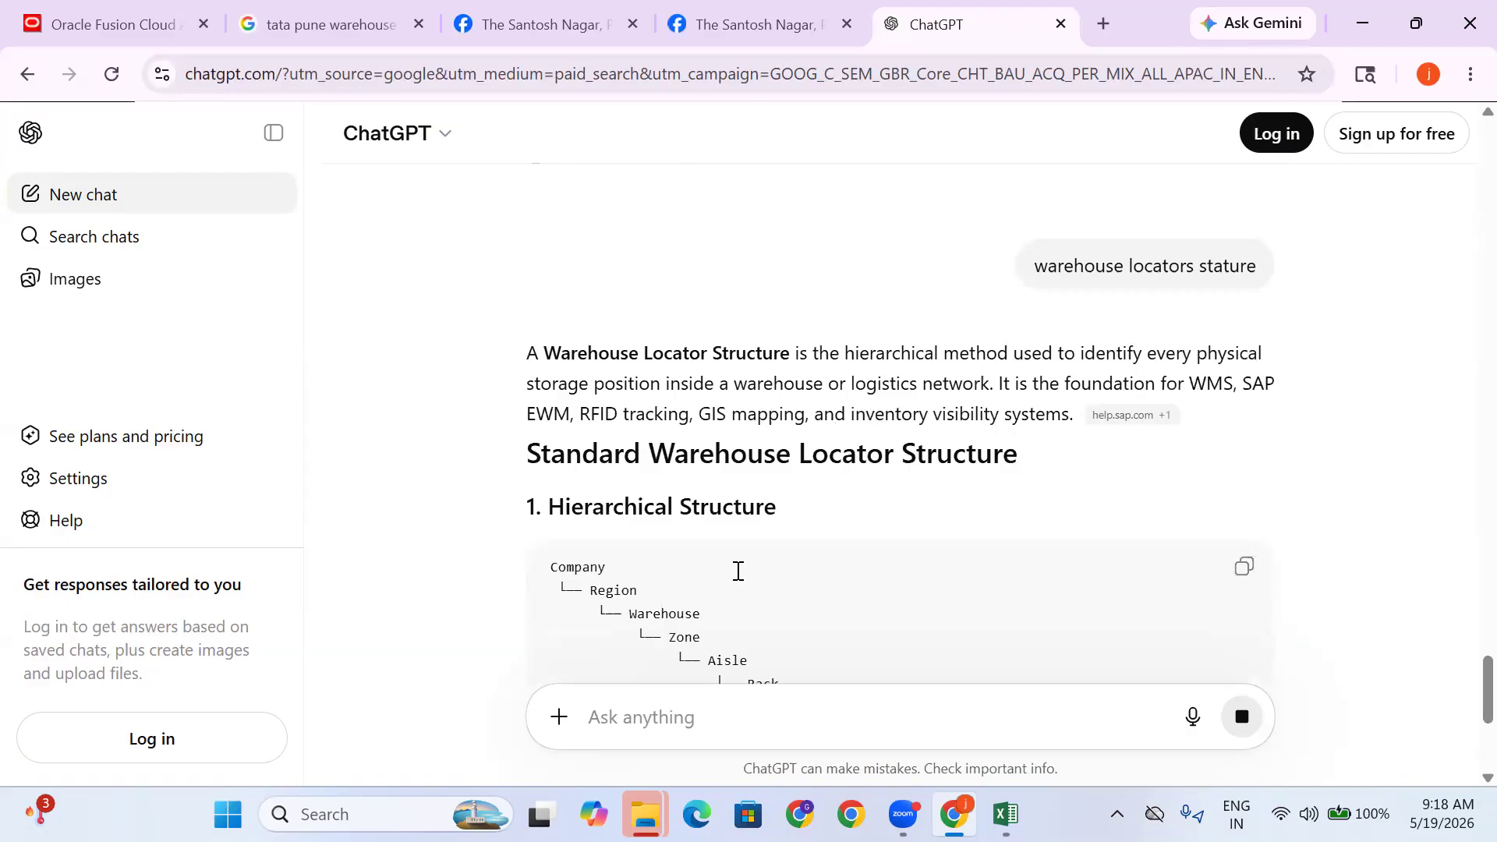
Examine the hierarchical locator structure, highlighting the Bin / Slot level and the aisle-to-bin part of the example locator code
scroll(739, 571, "down", 2)
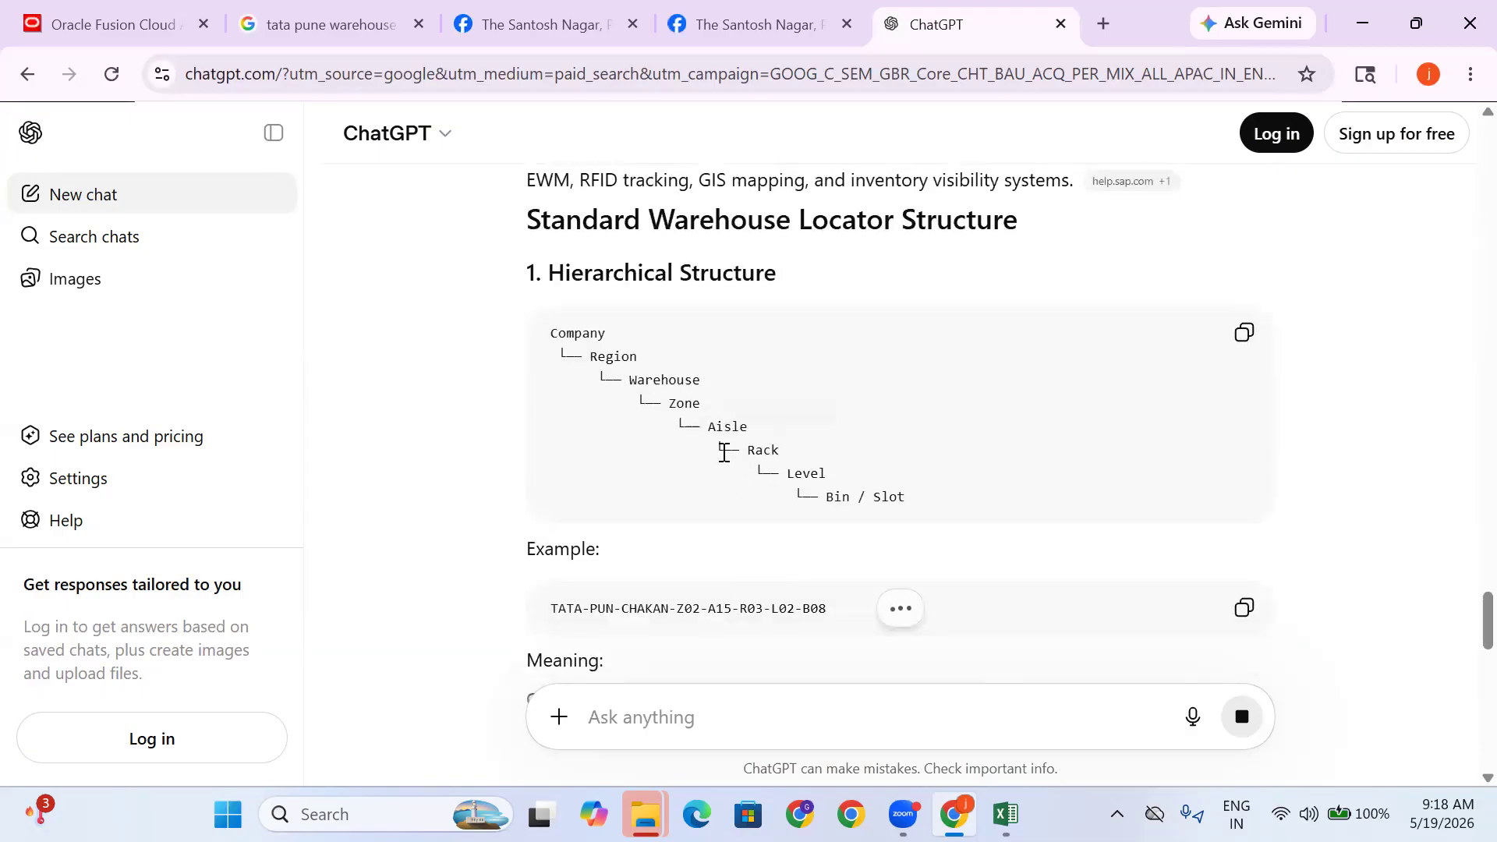
double_click(711, 435)
left_click_drag(739, 448, 916, 503)
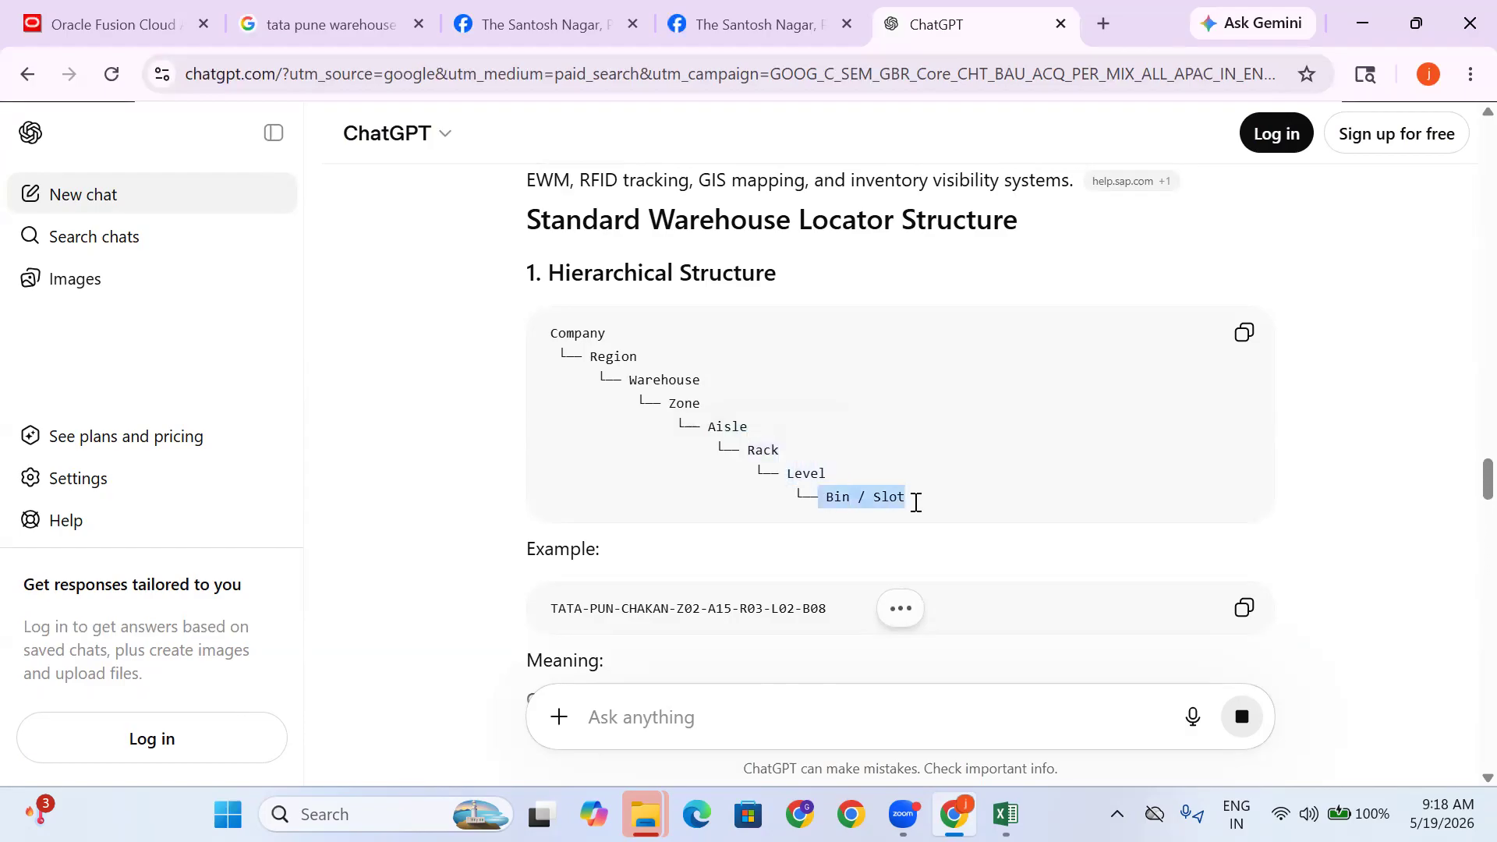
scroll(738, 424, "down", 1)
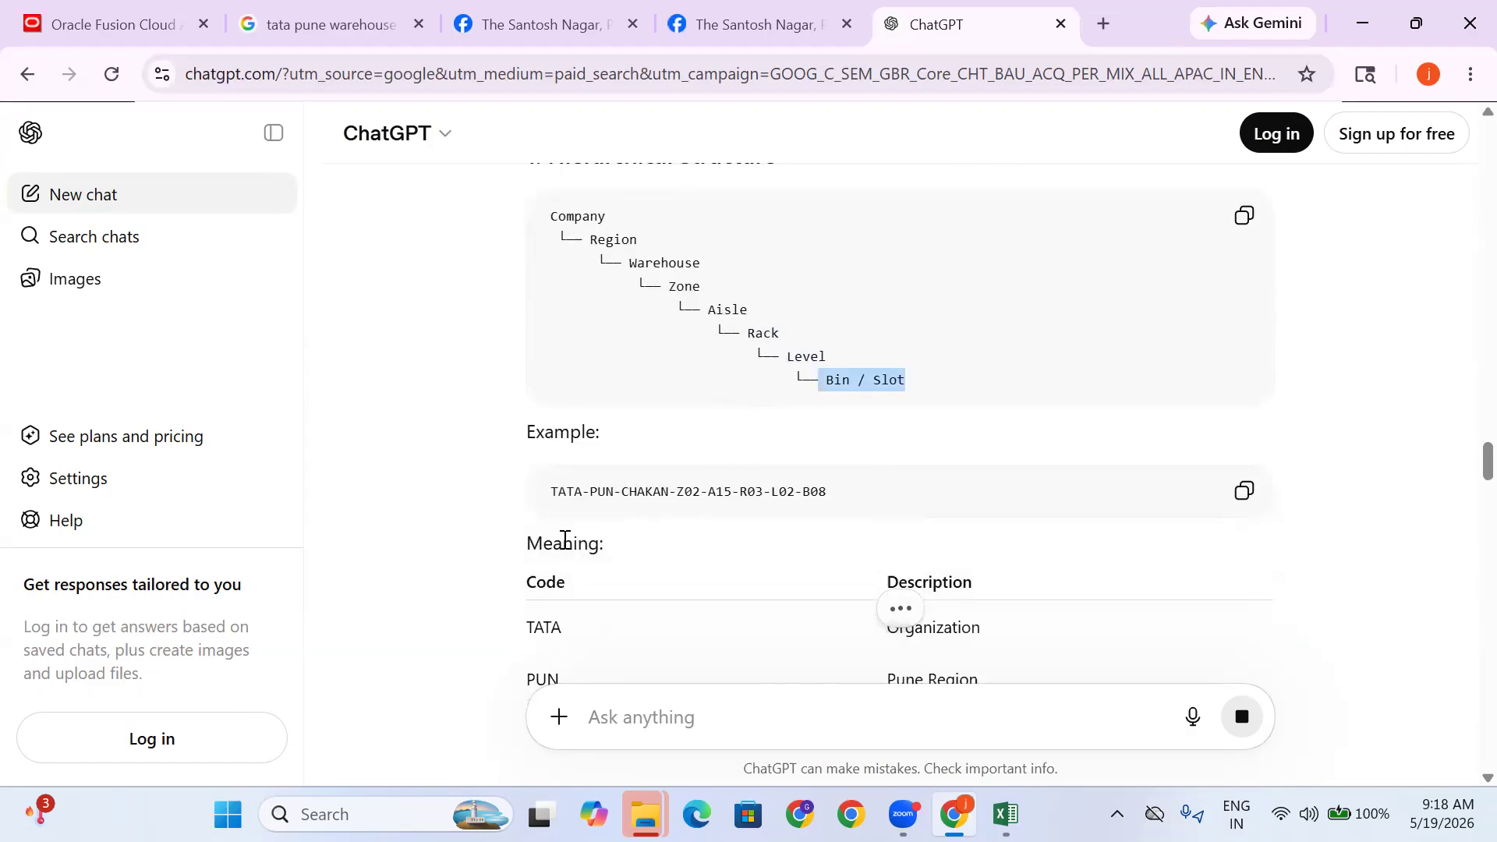
left_click_drag(842, 491, 718, 491)
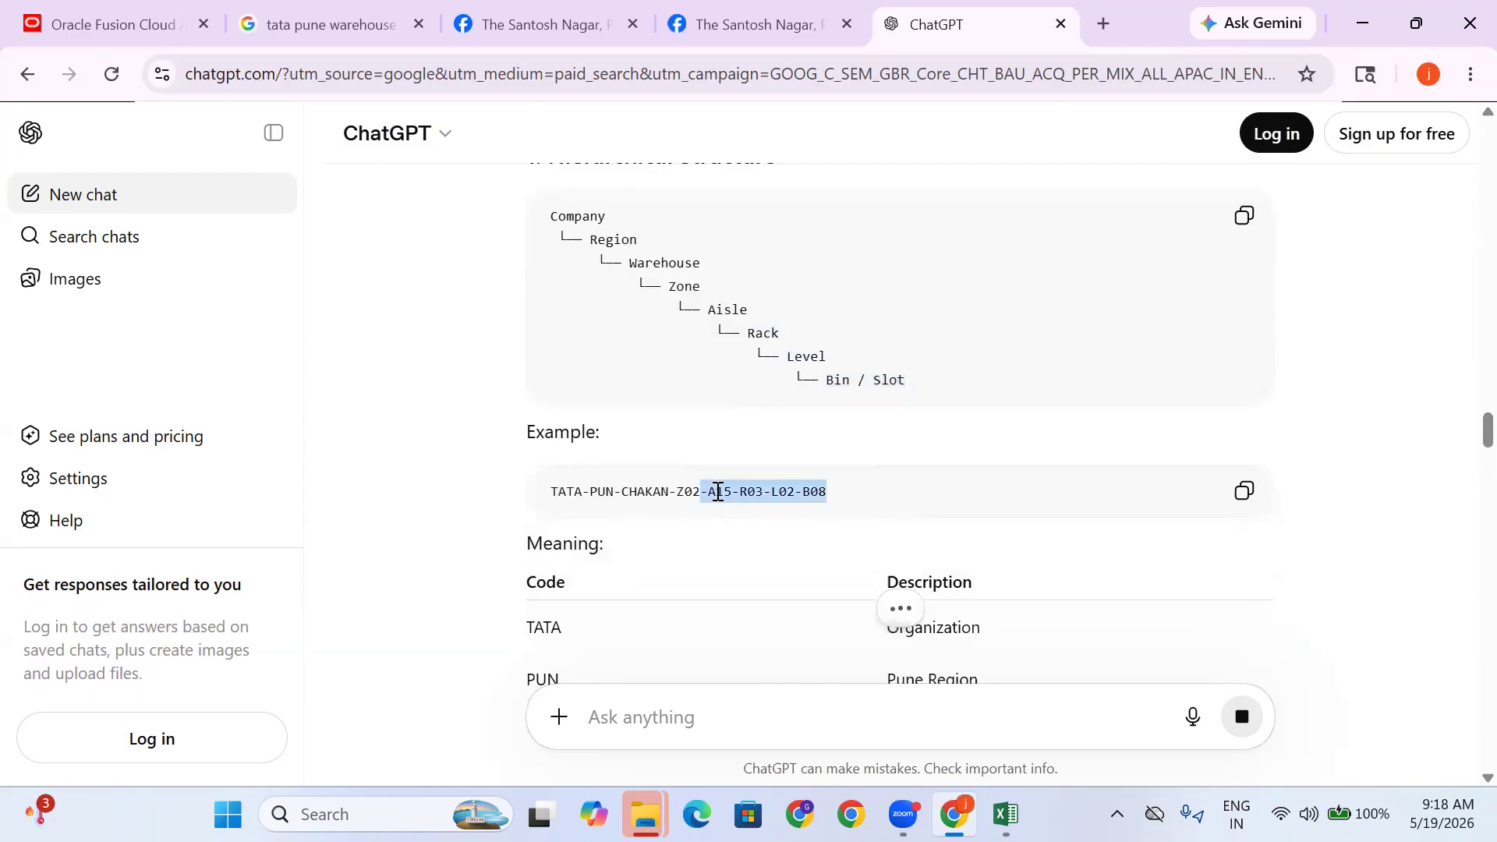
Highlight the Aisle 15, Rack 3, Level 2 and Bin 8 descriptions one after another in the code meaning table
scroll(718, 491, "down", 4)
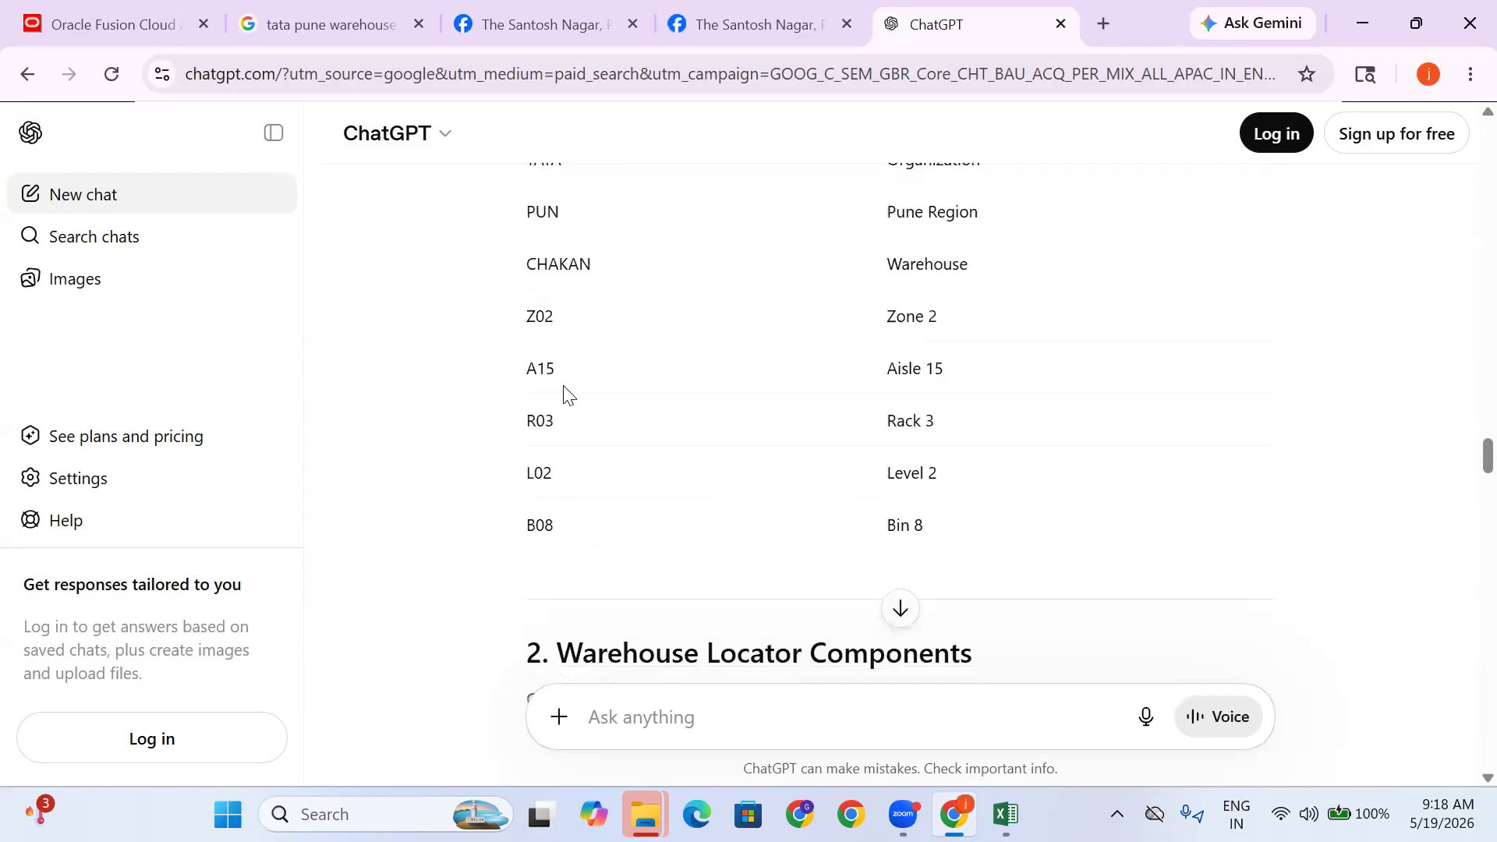
left_click_drag(945, 374, 869, 377)
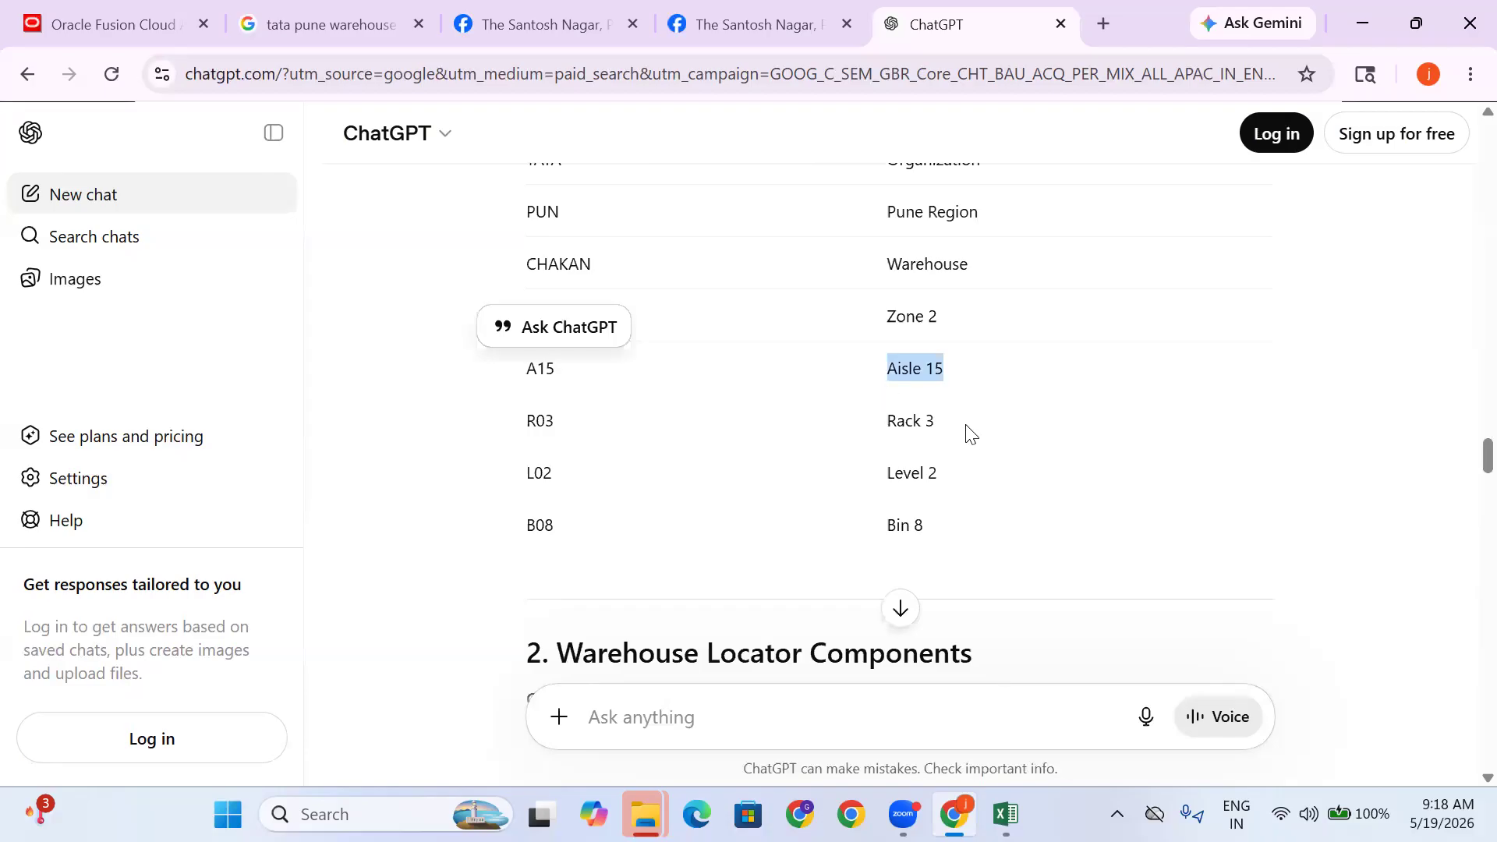
left_click_drag(966, 432, 889, 434)
left_click_drag(962, 478, 862, 491)
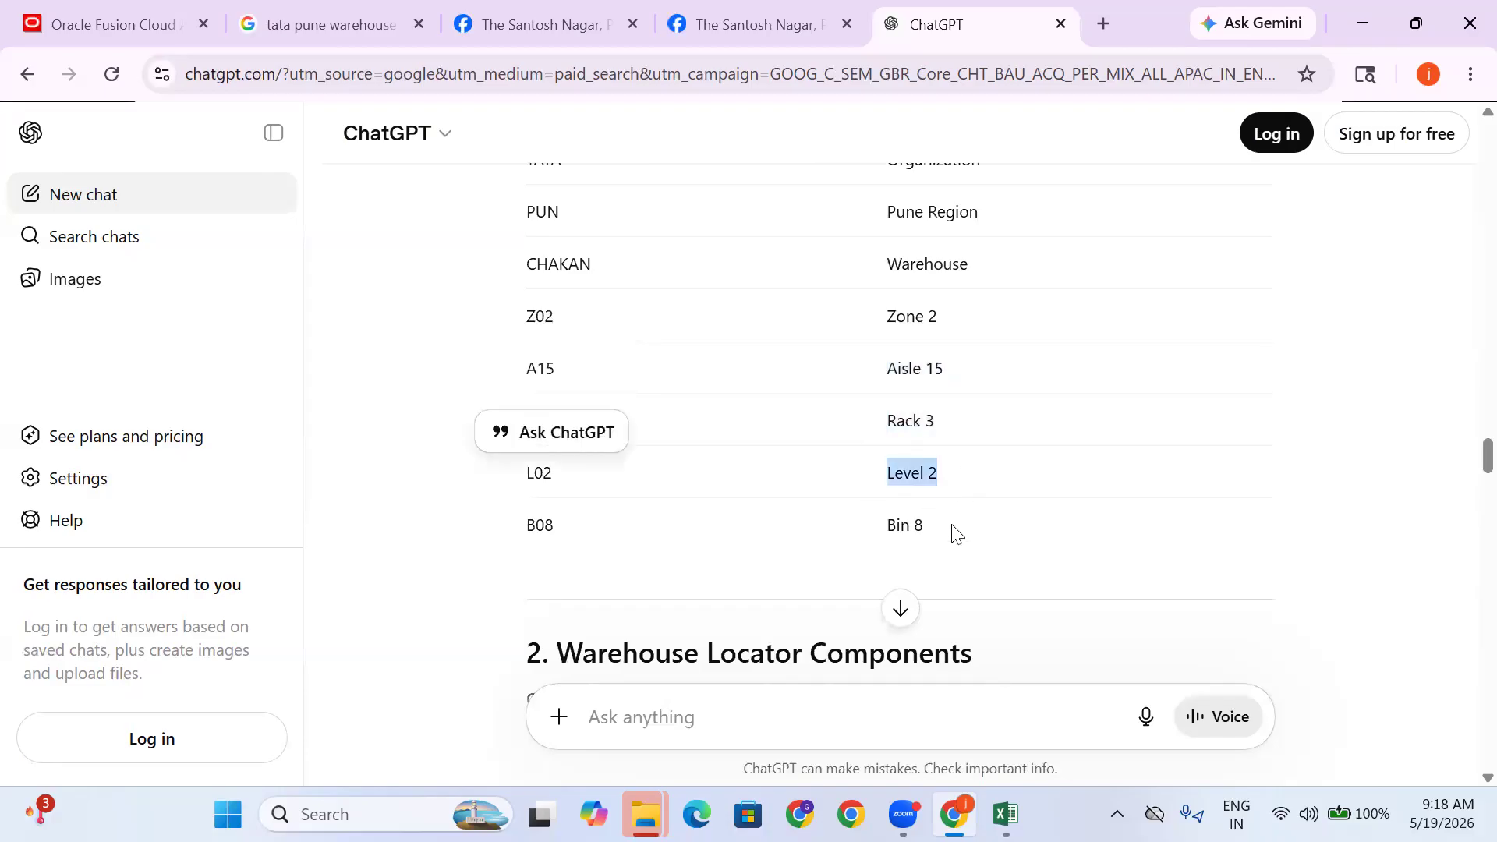
left_click_drag(946, 531, 868, 528)
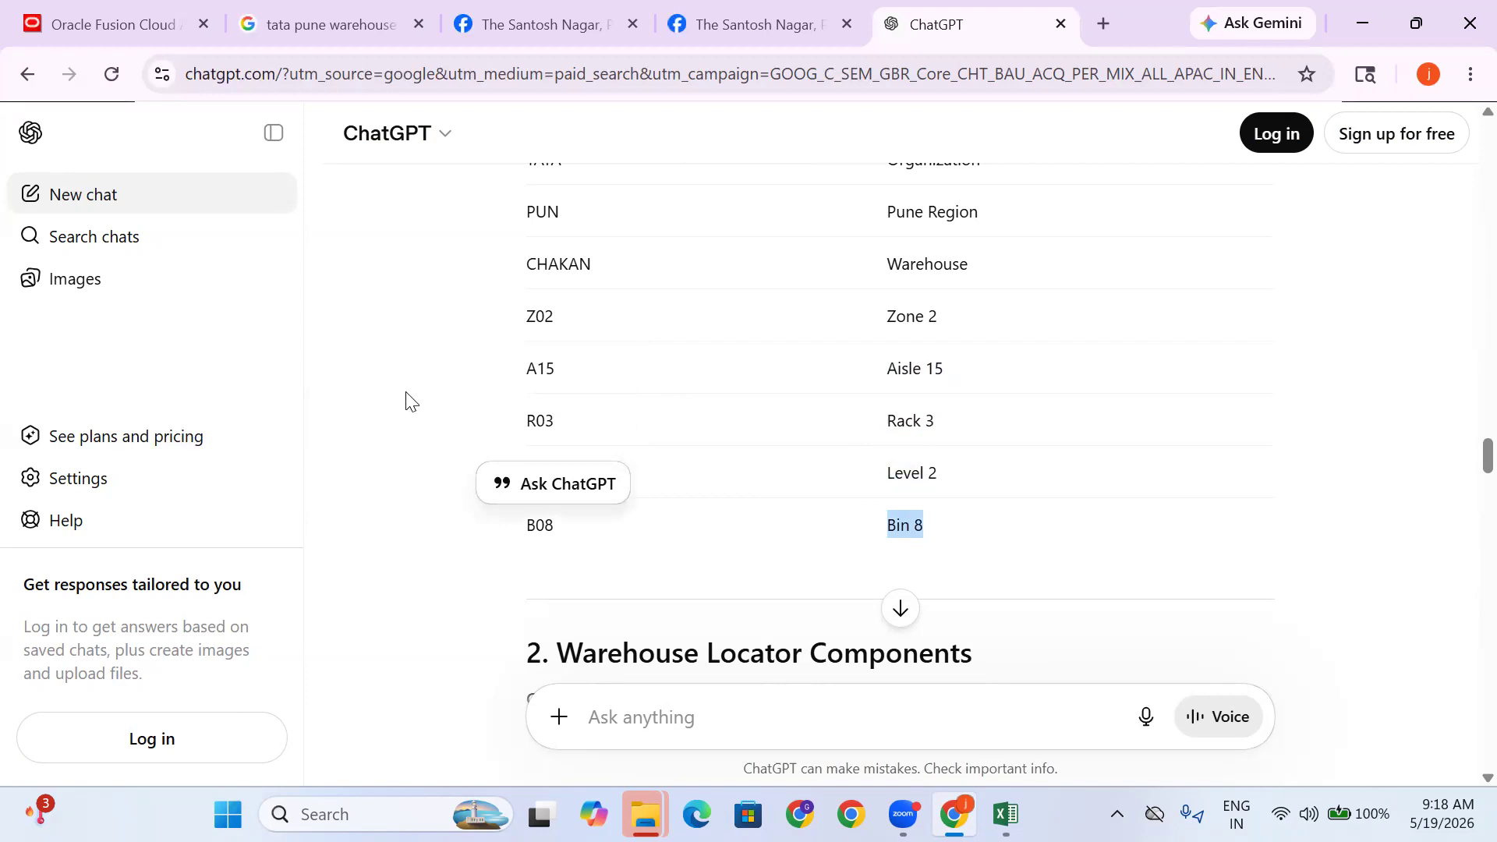
left_click(414, 333)
Switch to Oracle Fusion Cloud and open Inventory Management from the Supply Chain Execution category
left_click(102, 18)
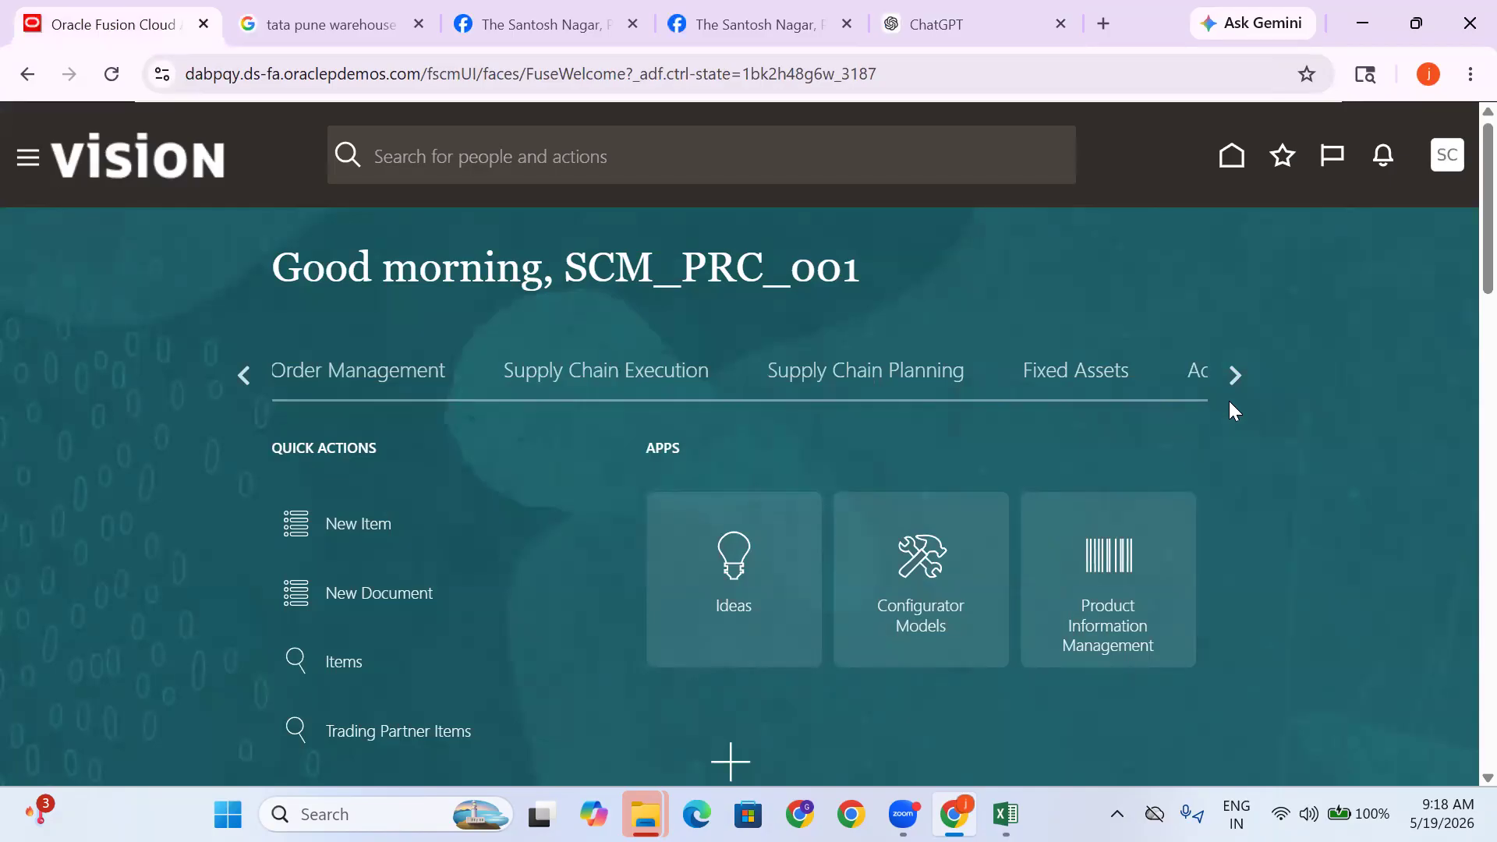
left_click(1238, 377)
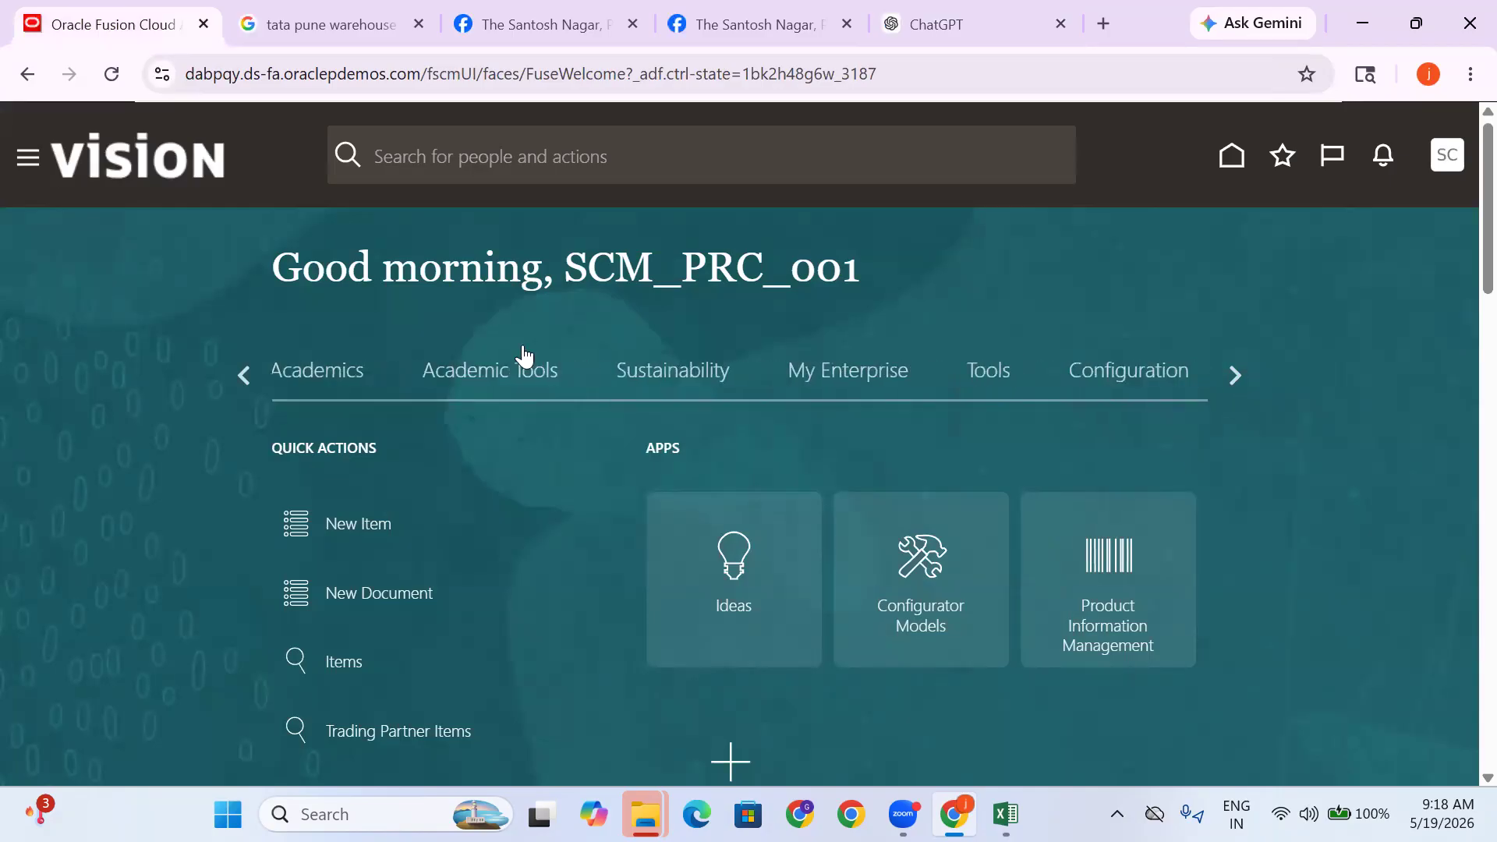
left_click(244, 375)
left_click(651, 386)
scroll(1459, 387, "down", 3)
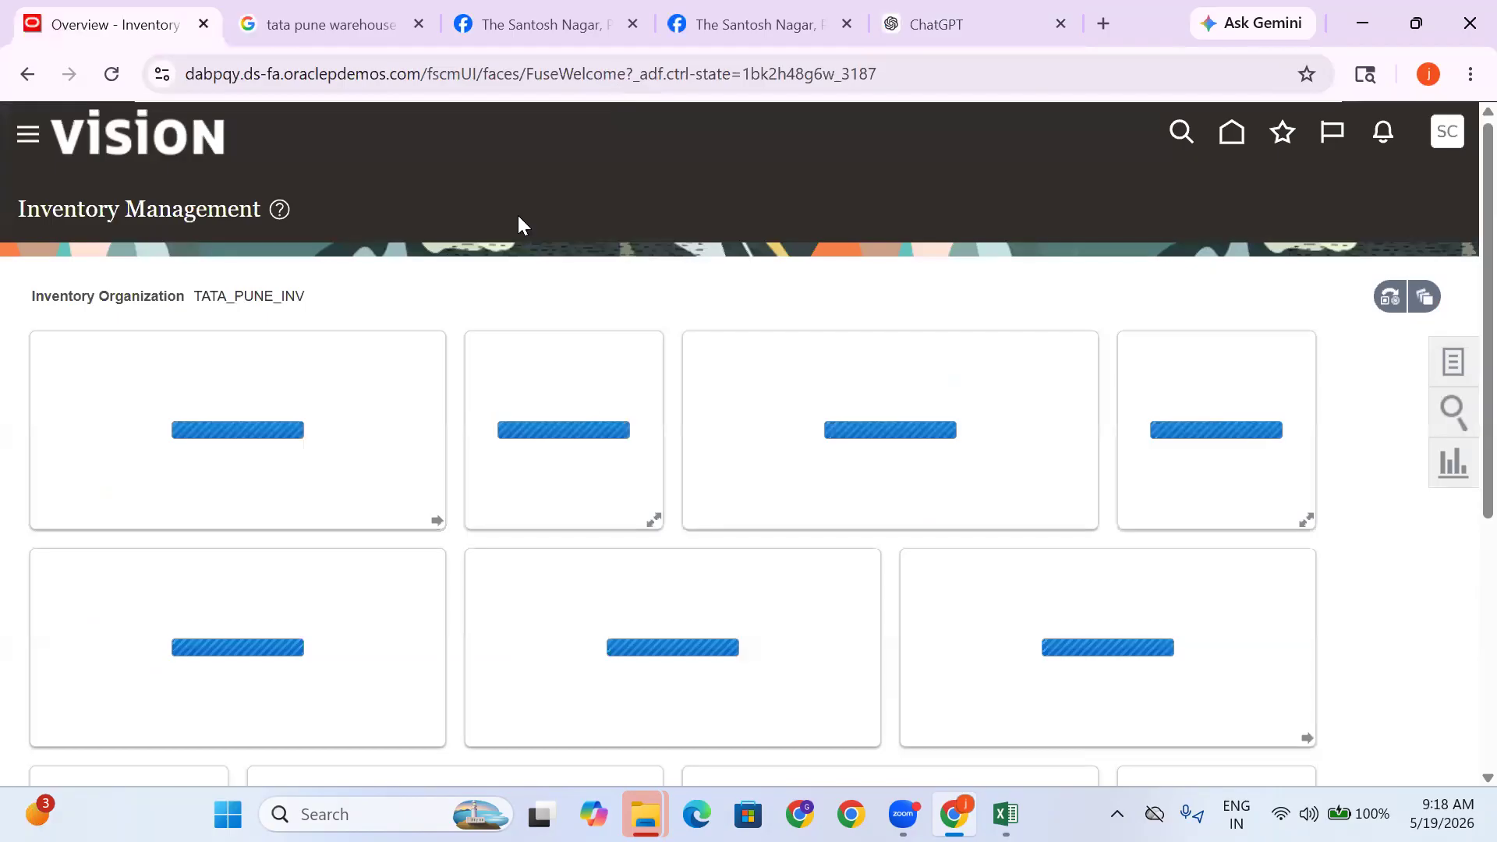
Return to ChatGPT and highlight the organization-to-zone rows of the code meaning table, followed by the aisle code A15
left_click(935, 24)
left_click_drag(1010, 381, 686, 342)
left_click_drag(975, 443, 492, 445)
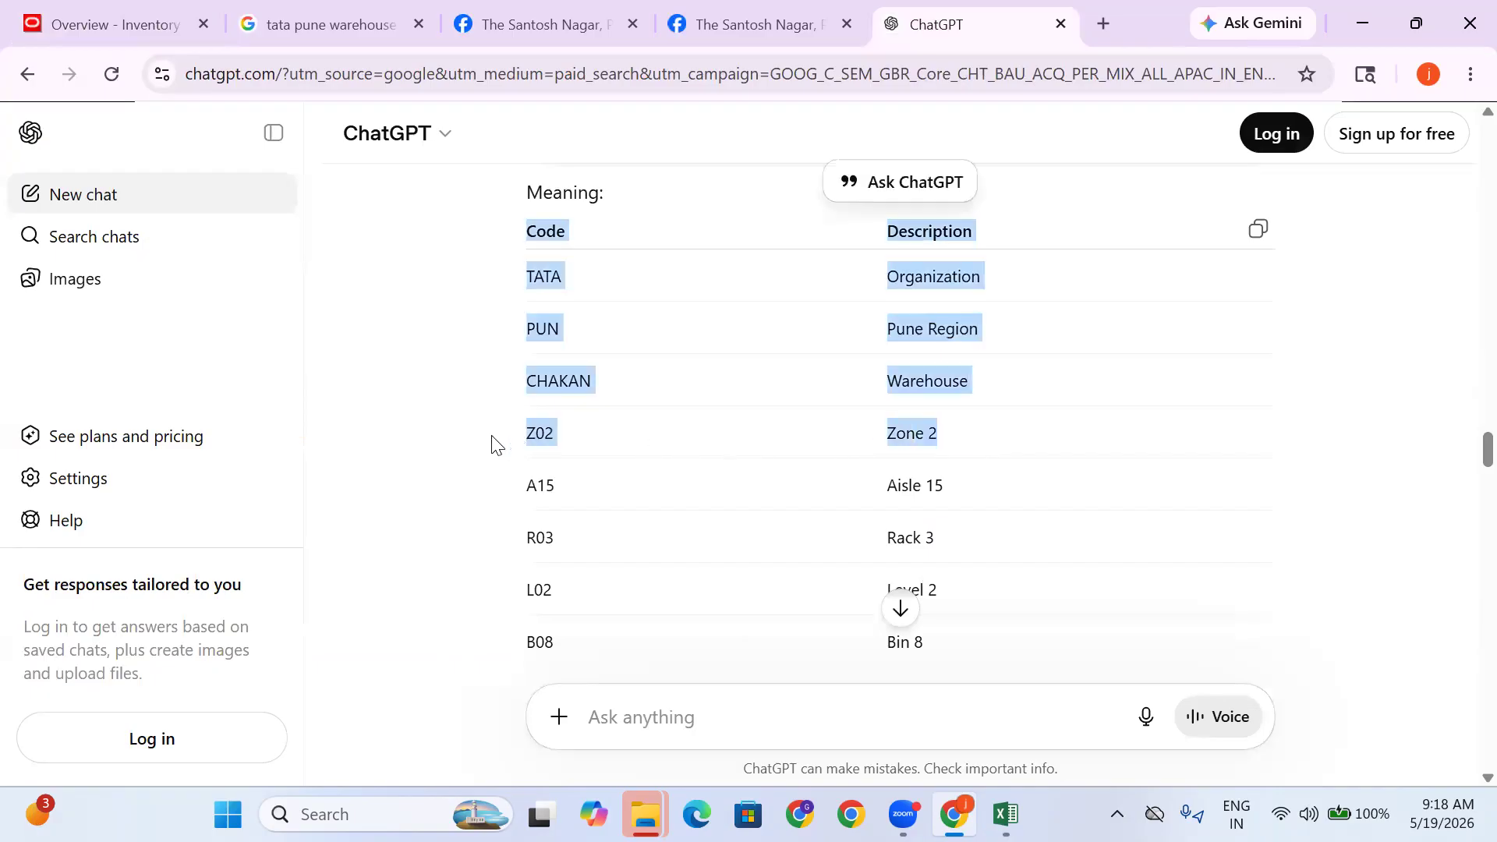
left_click(499, 475)
scroll(499, 475, "down", 1)
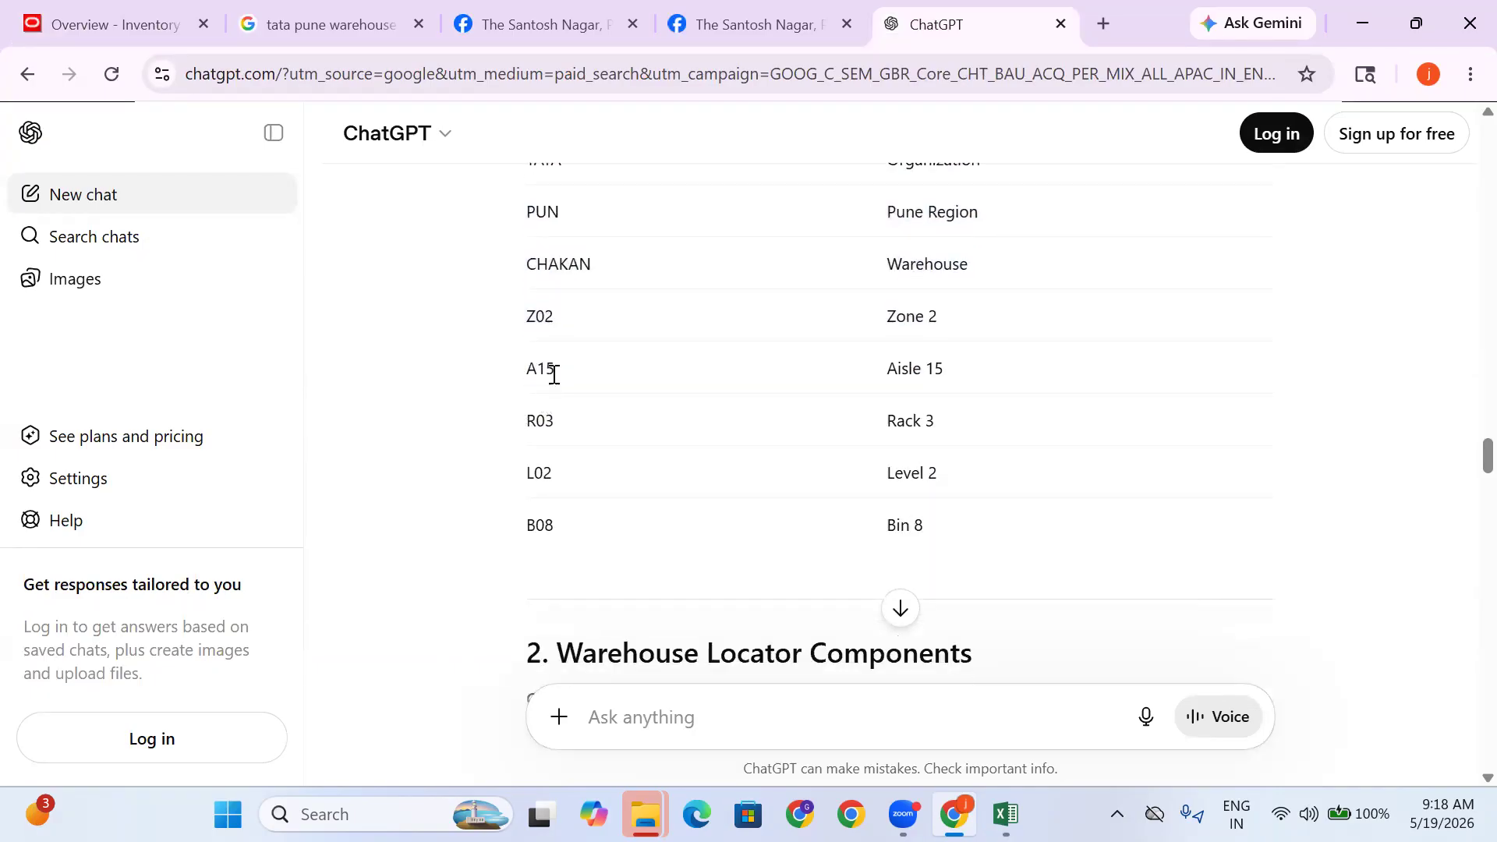
left_click_drag(553, 374, 501, 378)
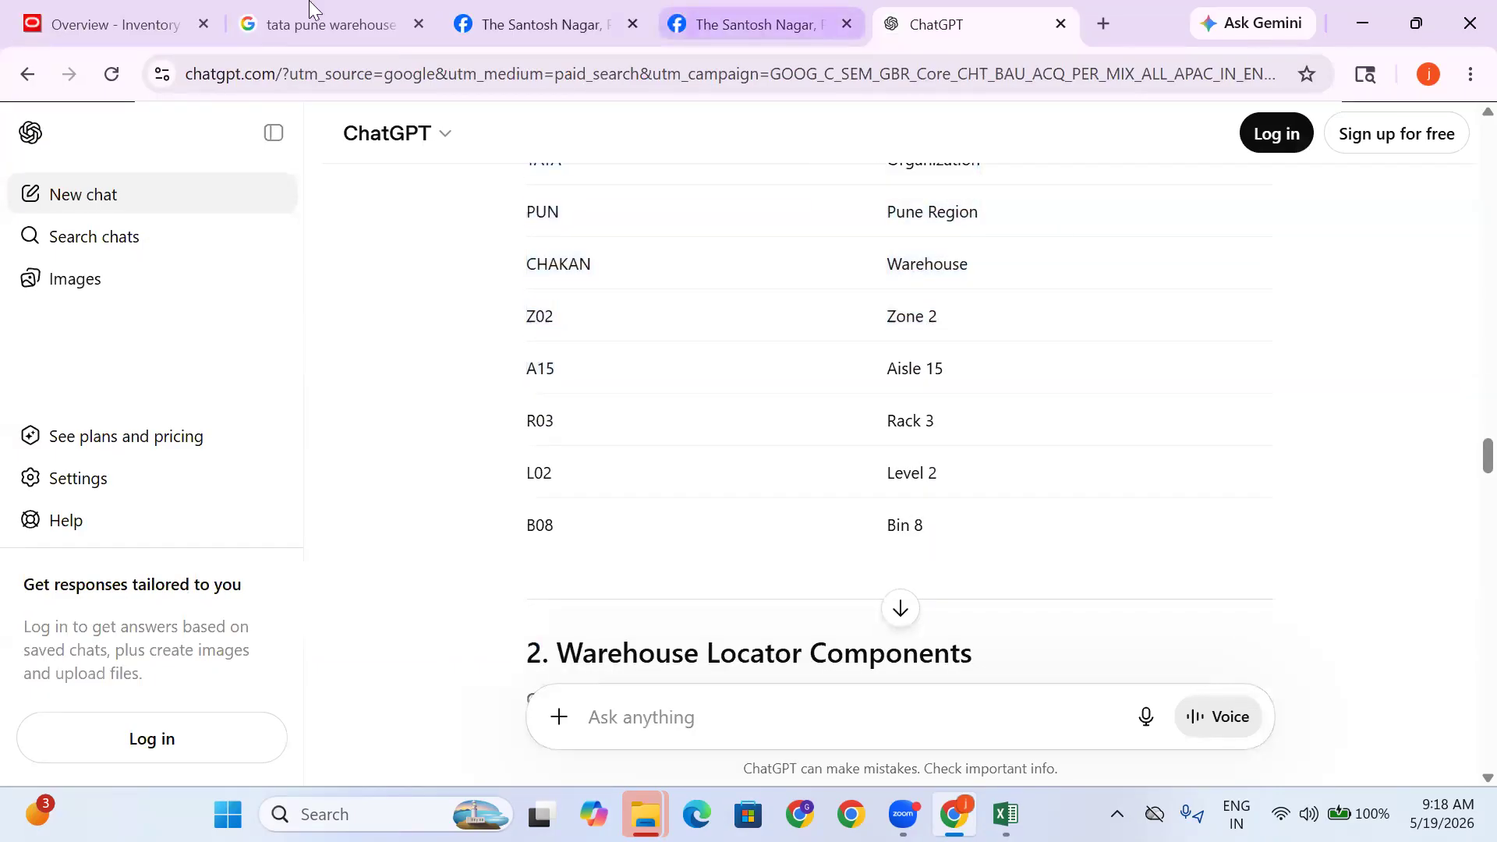
In Oracle's Manage Item Quantities, search for the item TATA Led Lights(Revision) in TATA_PUNE_INV and expand its result row
left_click(131, 13)
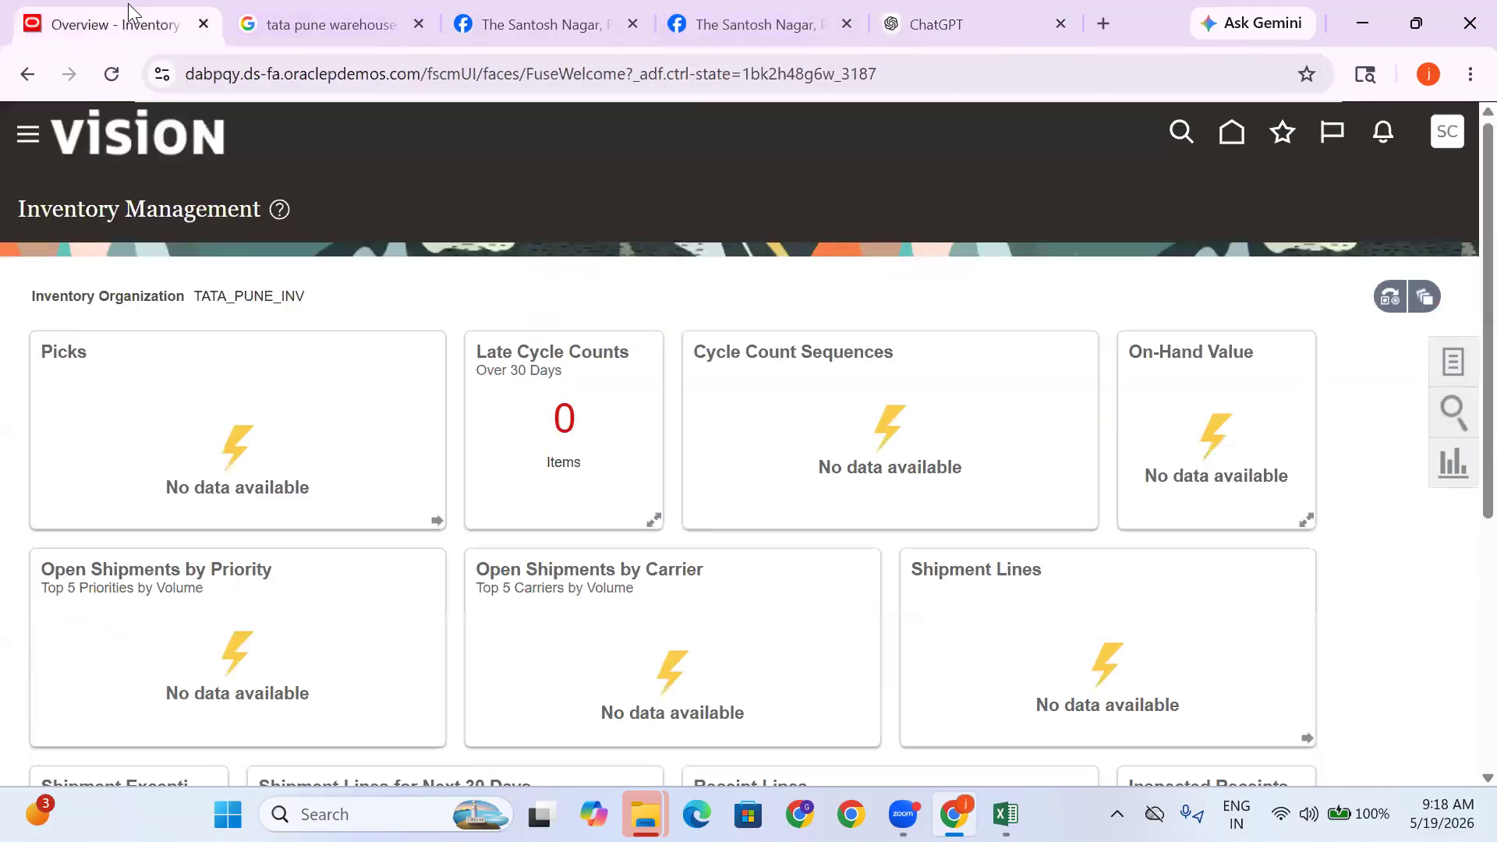
left_click(1437, 370)
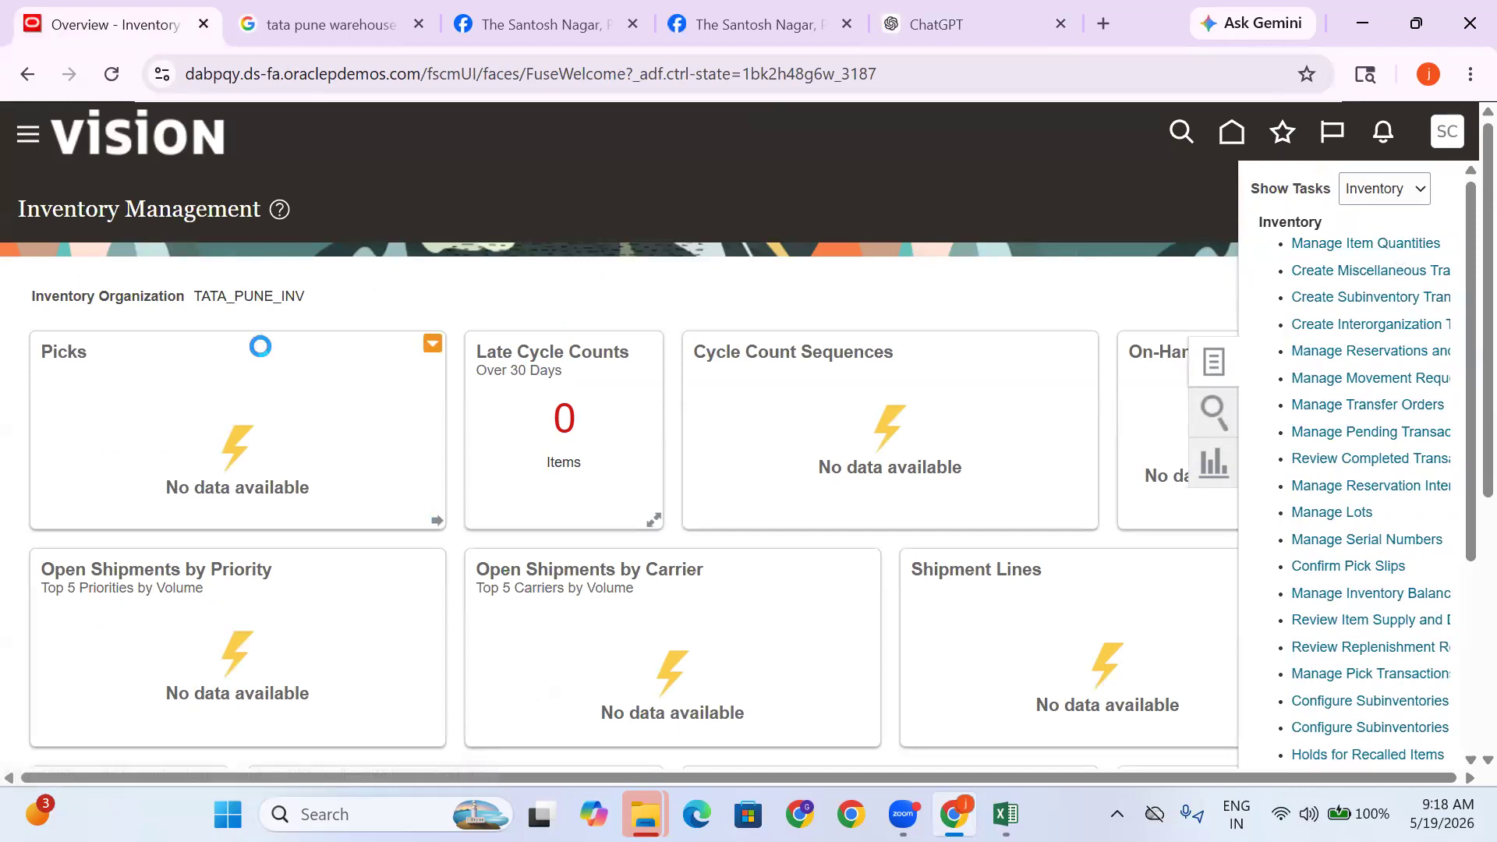
left_click(265, 382)
type("TATA")
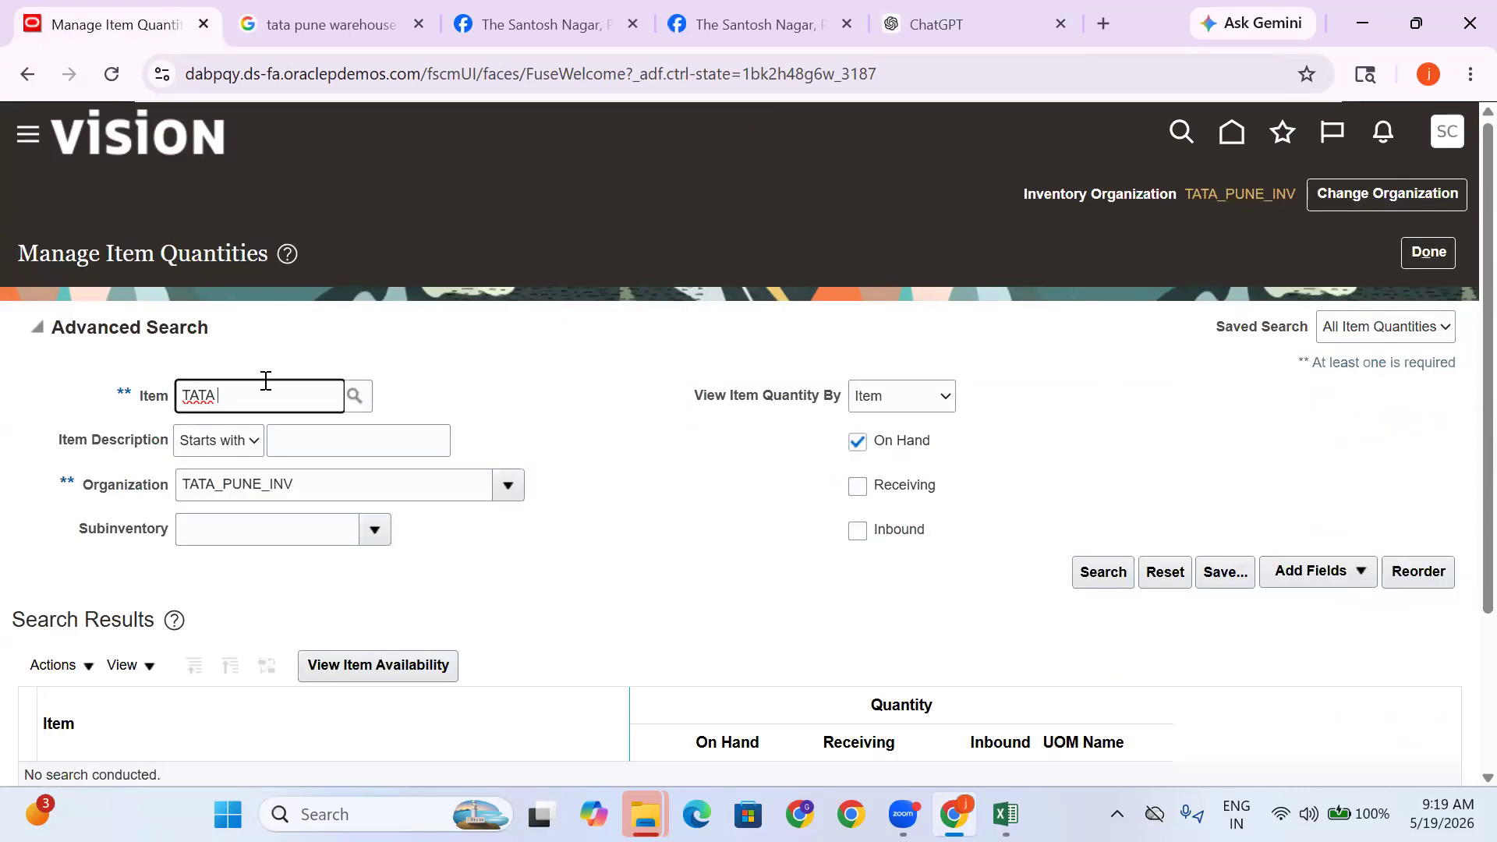
key("Tab")
left_click(1100, 577)
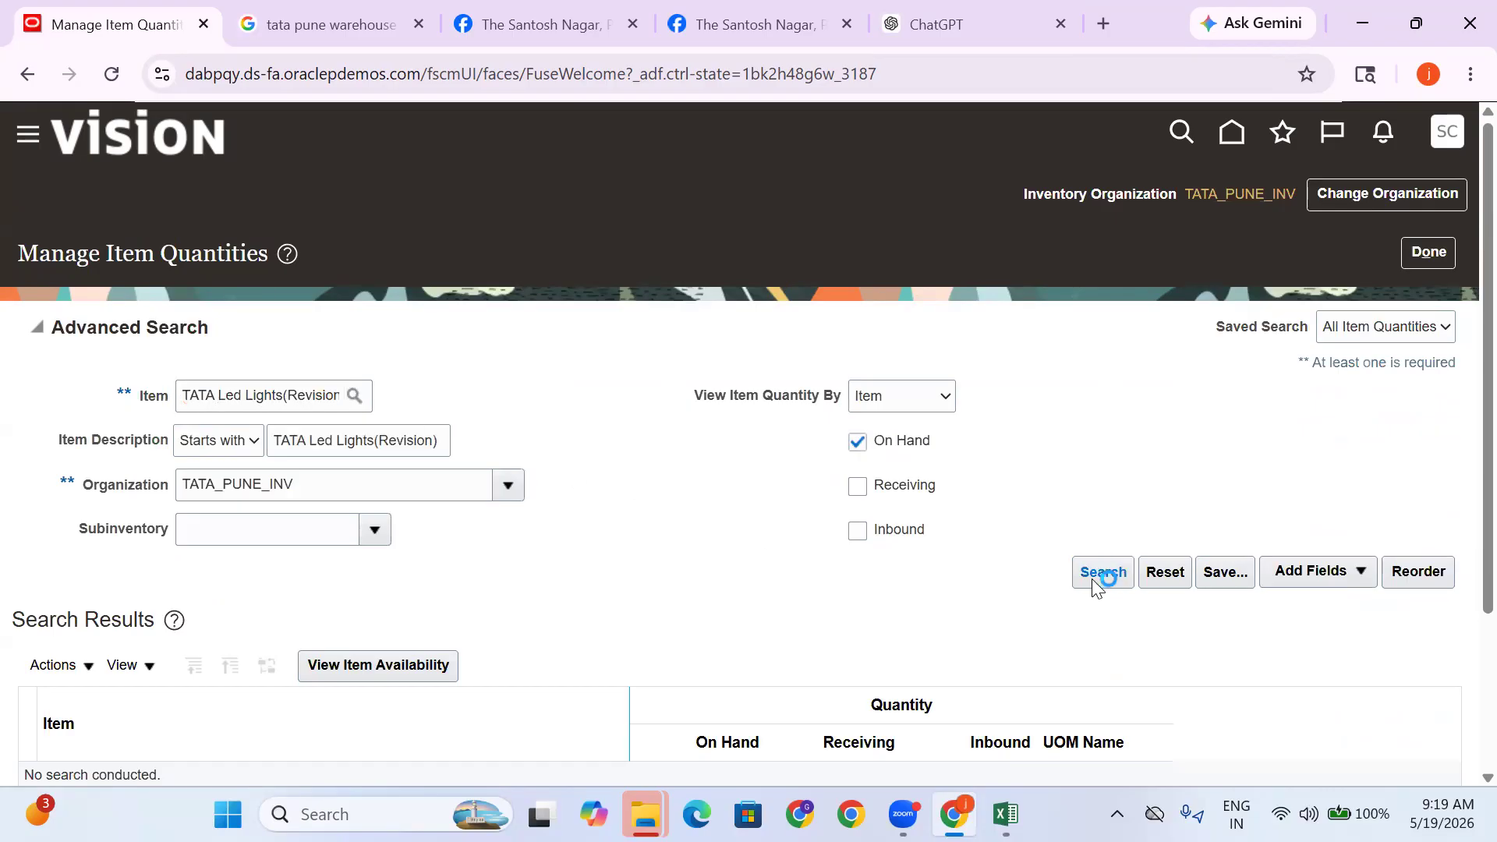
scroll(1091, 578, "down", 3)
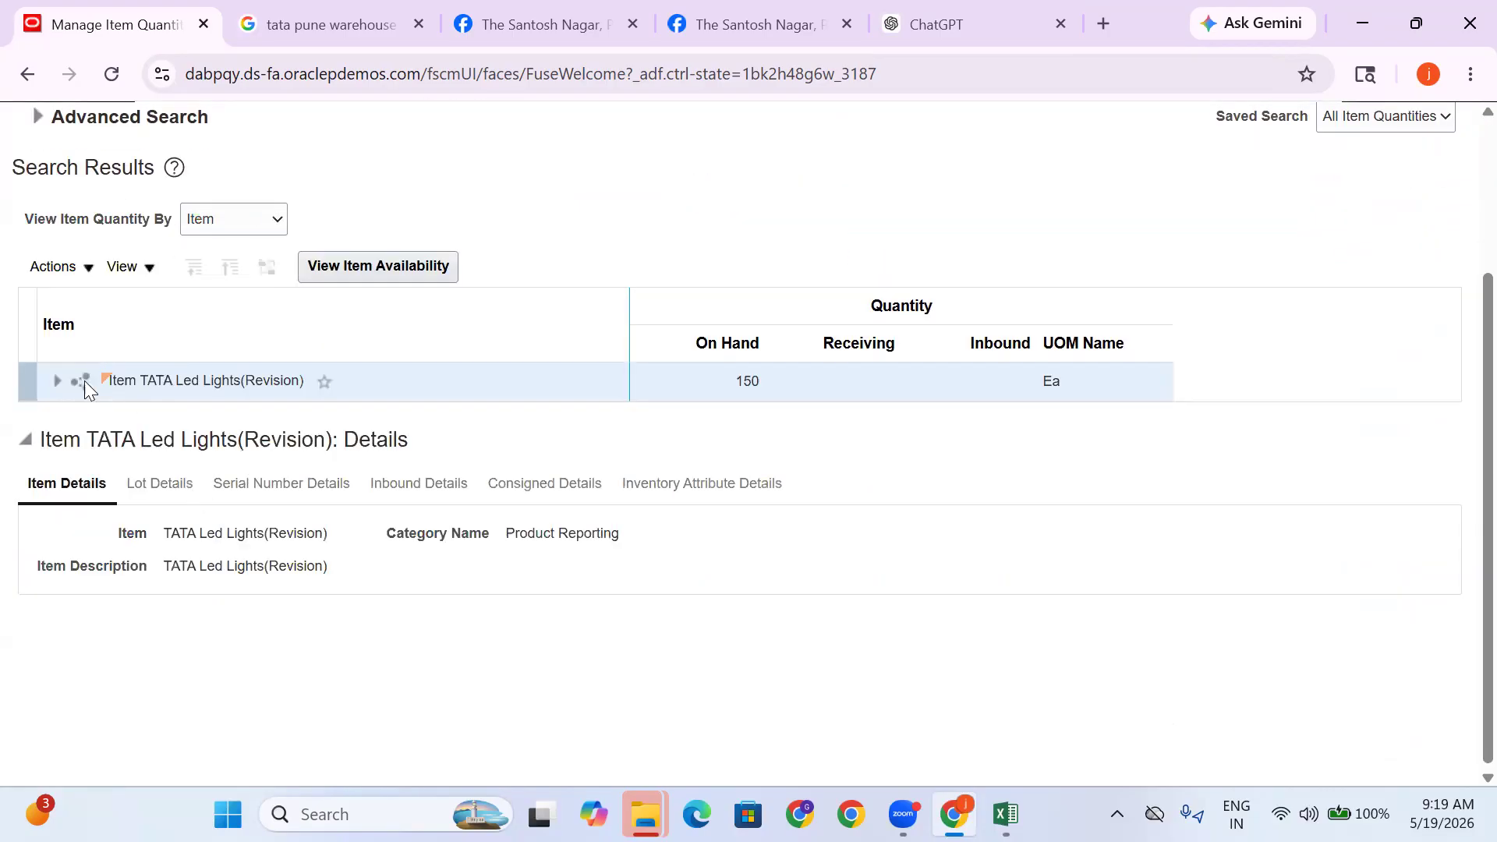
left_click(58, 387)
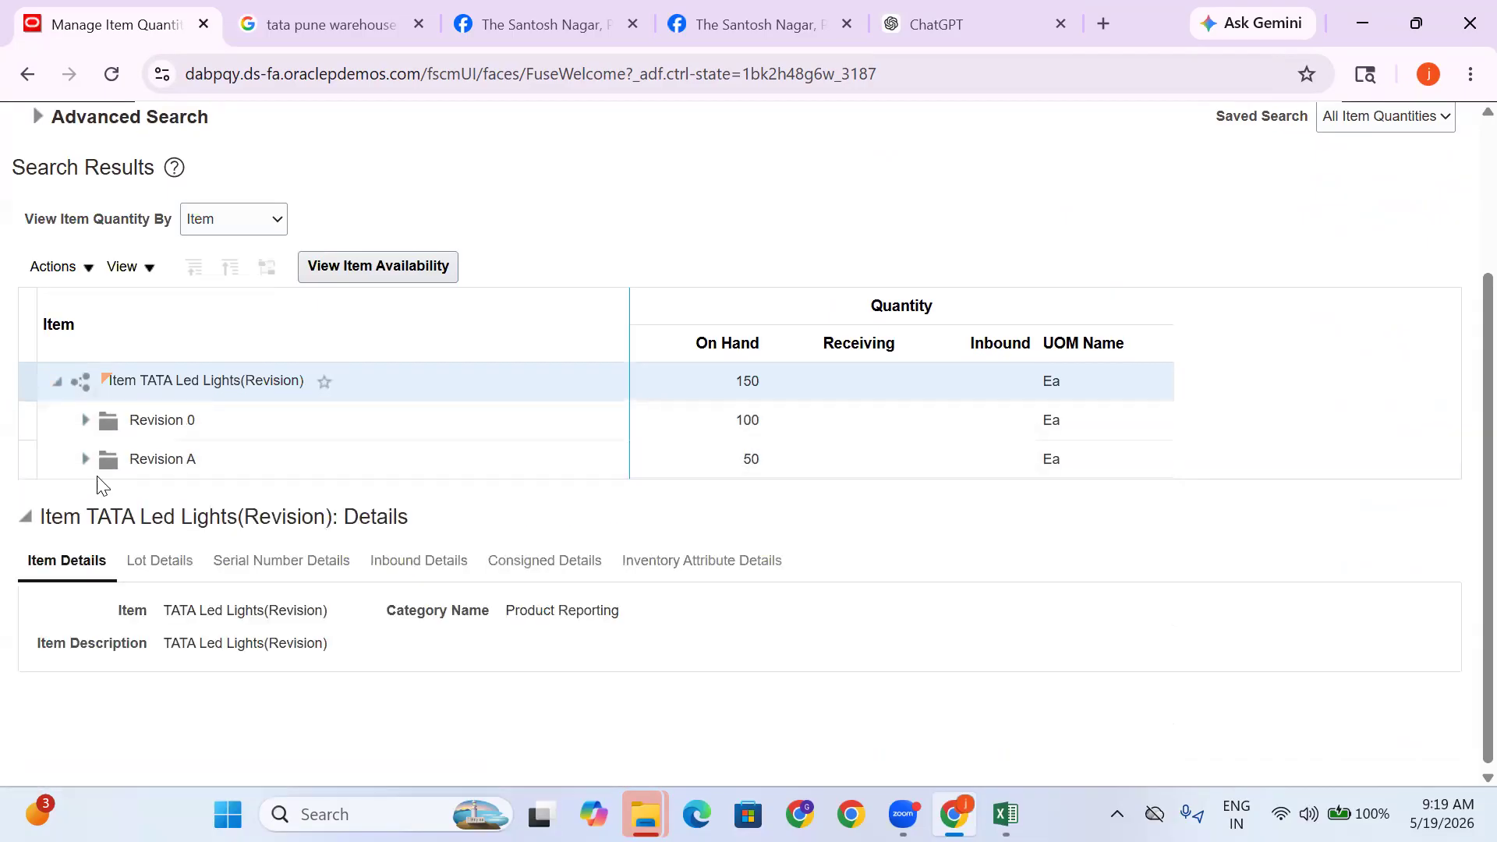
Expand Revision 0 of TATA Led Lights(Revision) through organization TATA_PUNE_INV down to the Stores subinventory
left_click(87, 422)
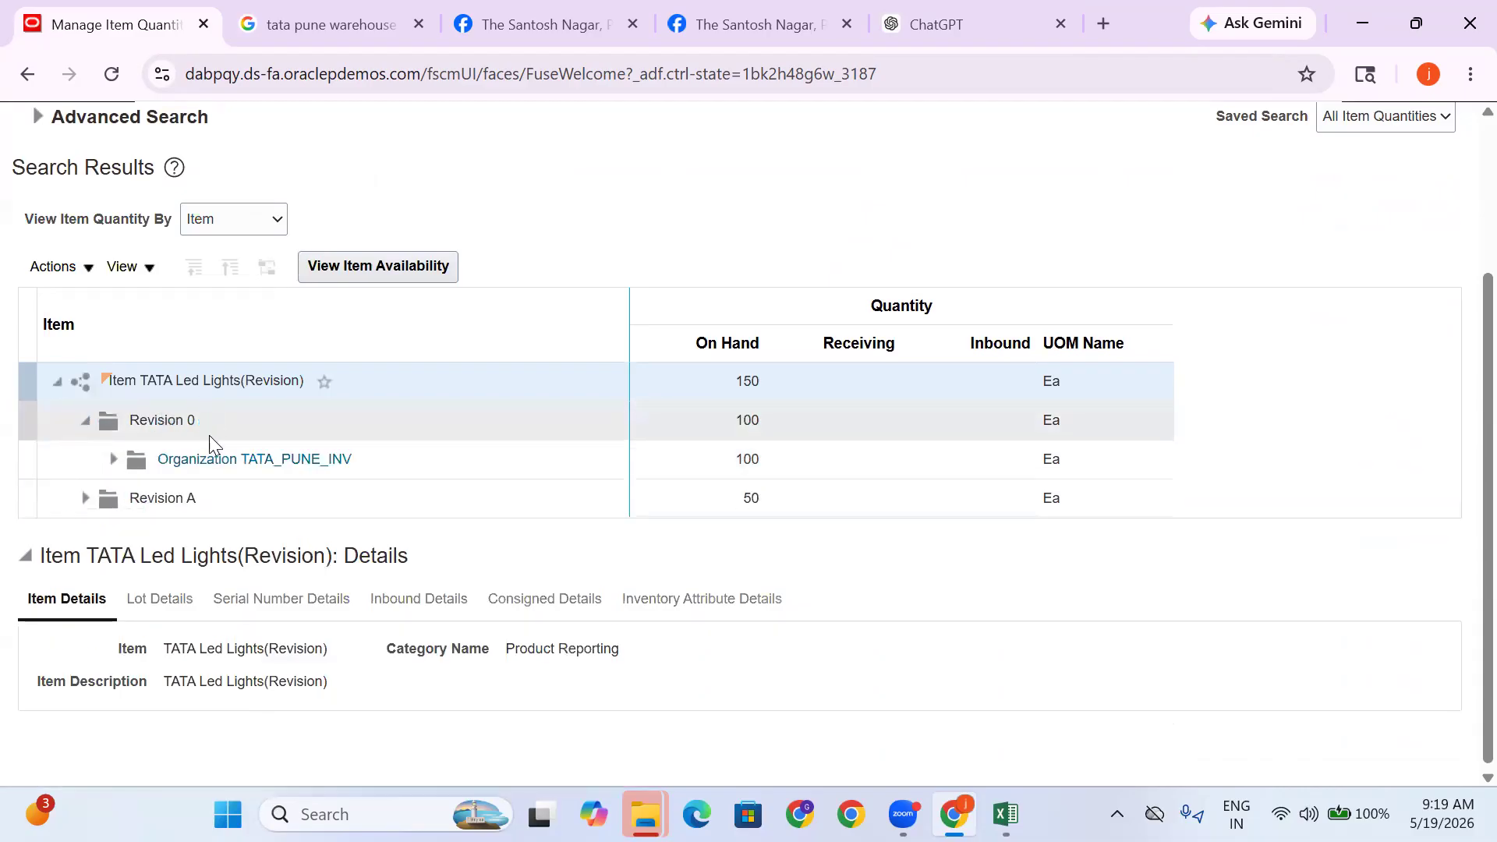
left_click(114, 460)
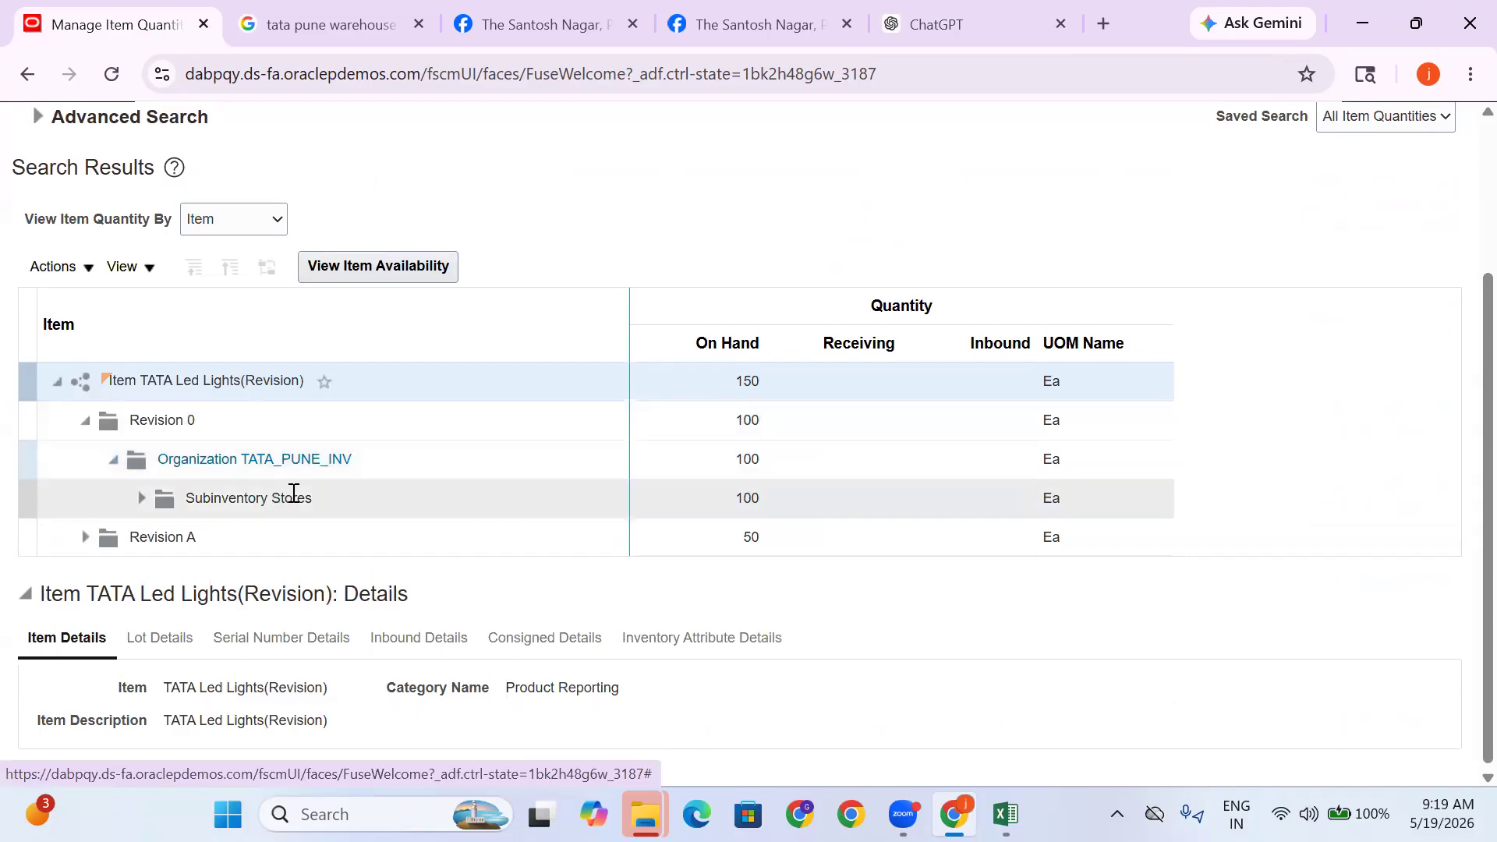
left_click(358, 503)
left_click(137, 505)
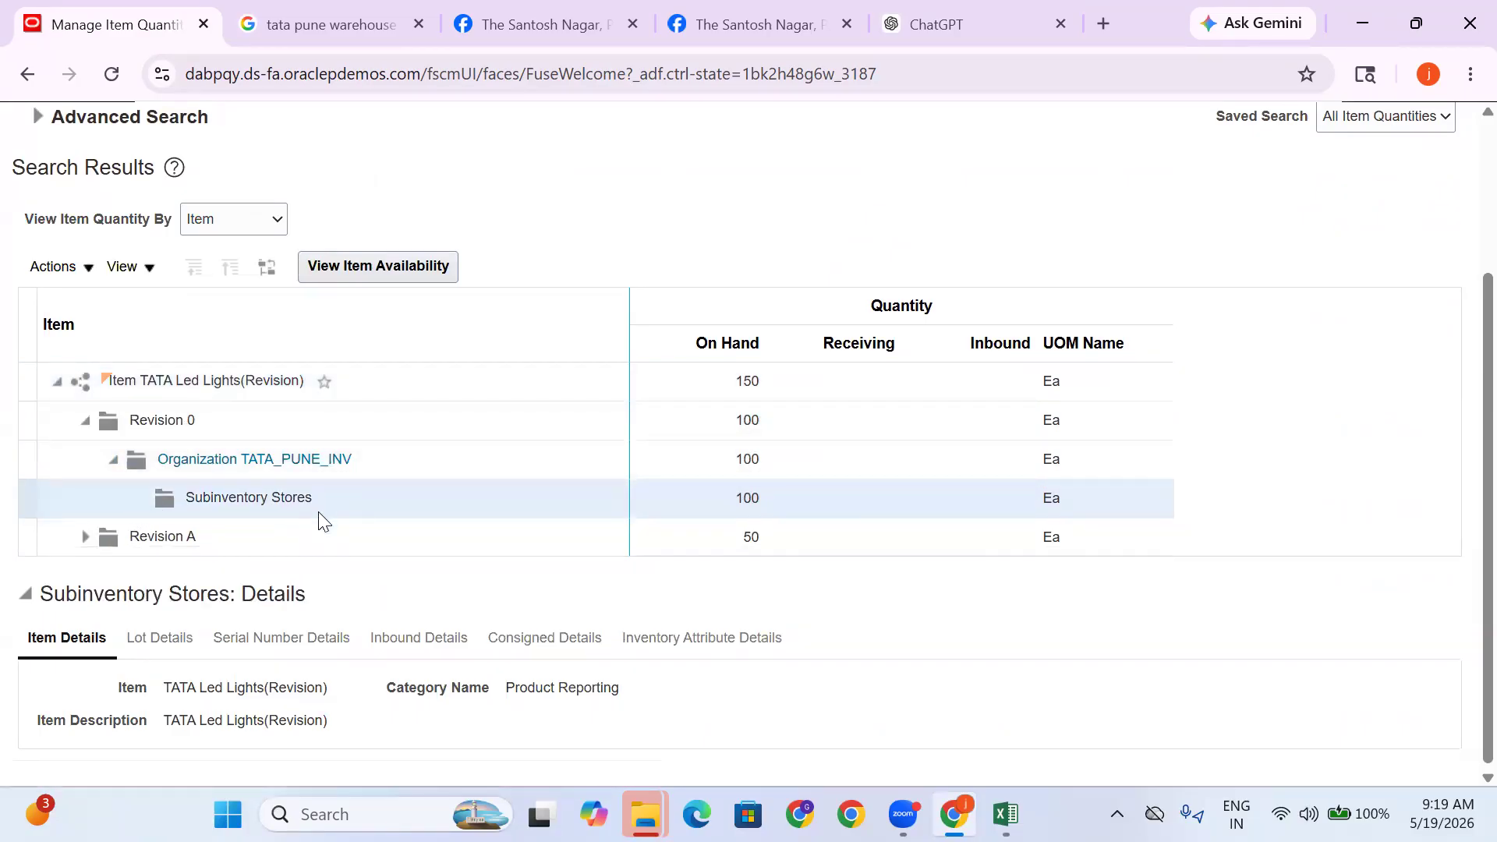
Highlight the Subinventory Stores name in the Revision 0 branch, followed by its on-hand quantity
left_click_drag(341, 493, 184, 497)
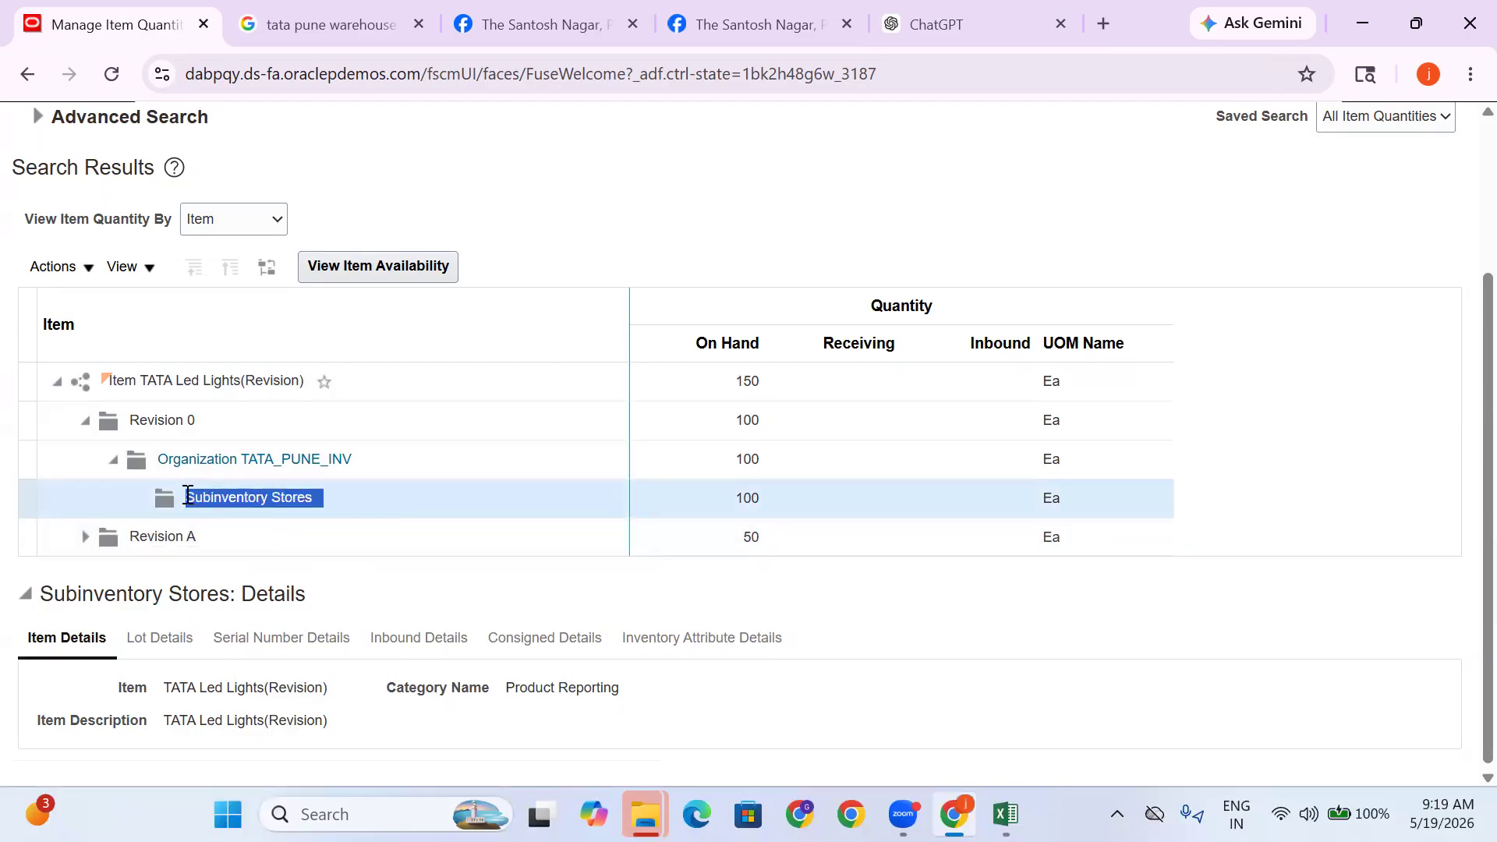
left_click(310, 502)
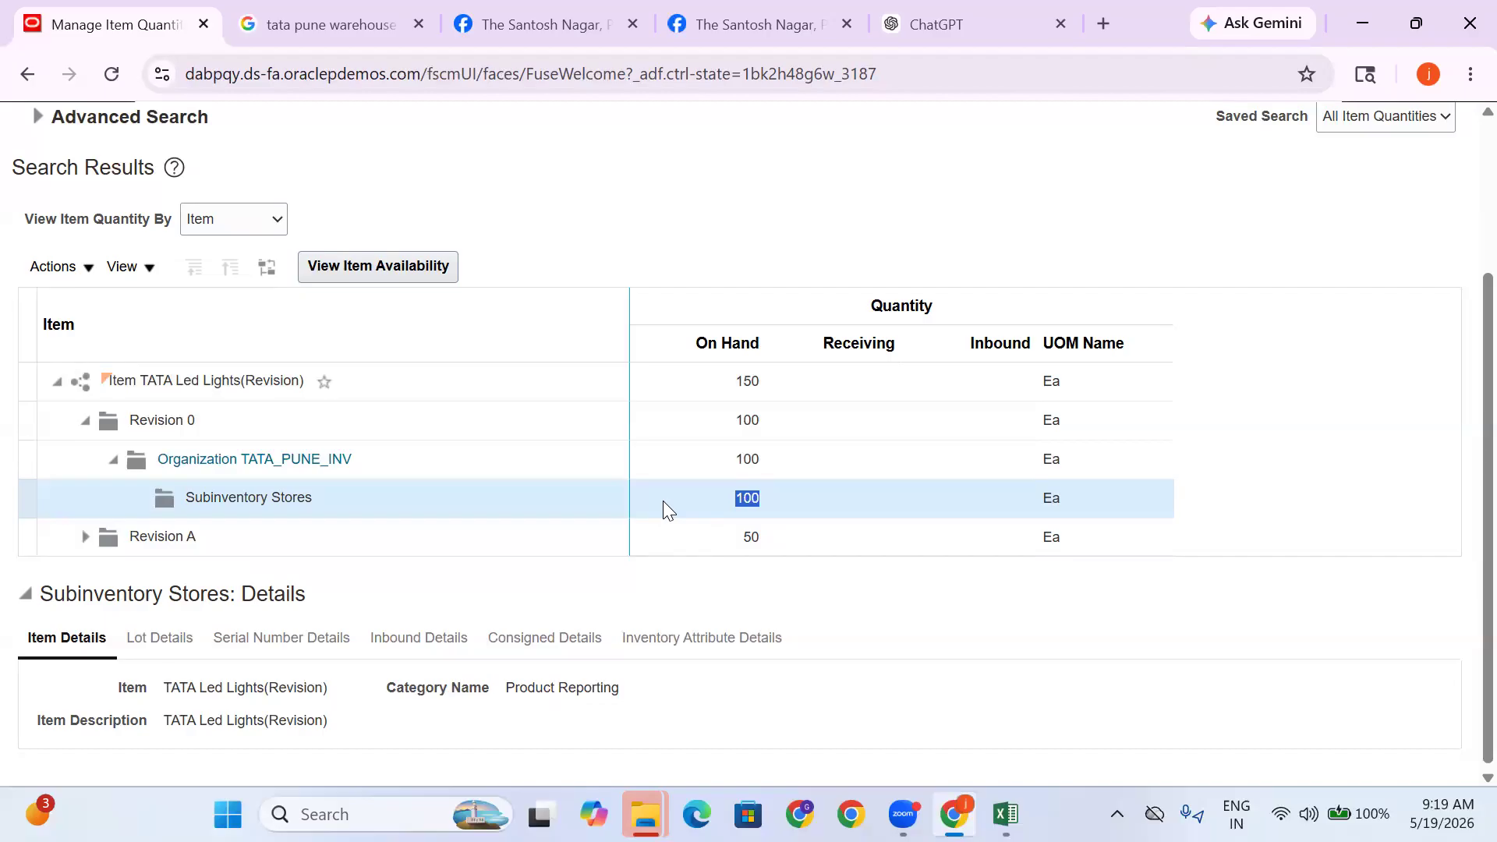
left_click(776, 532)
left_click_drag(779, 499, 717, 499)
scroll(1430, 267, "up", 3)
scroll(324, 516, "down", 3)
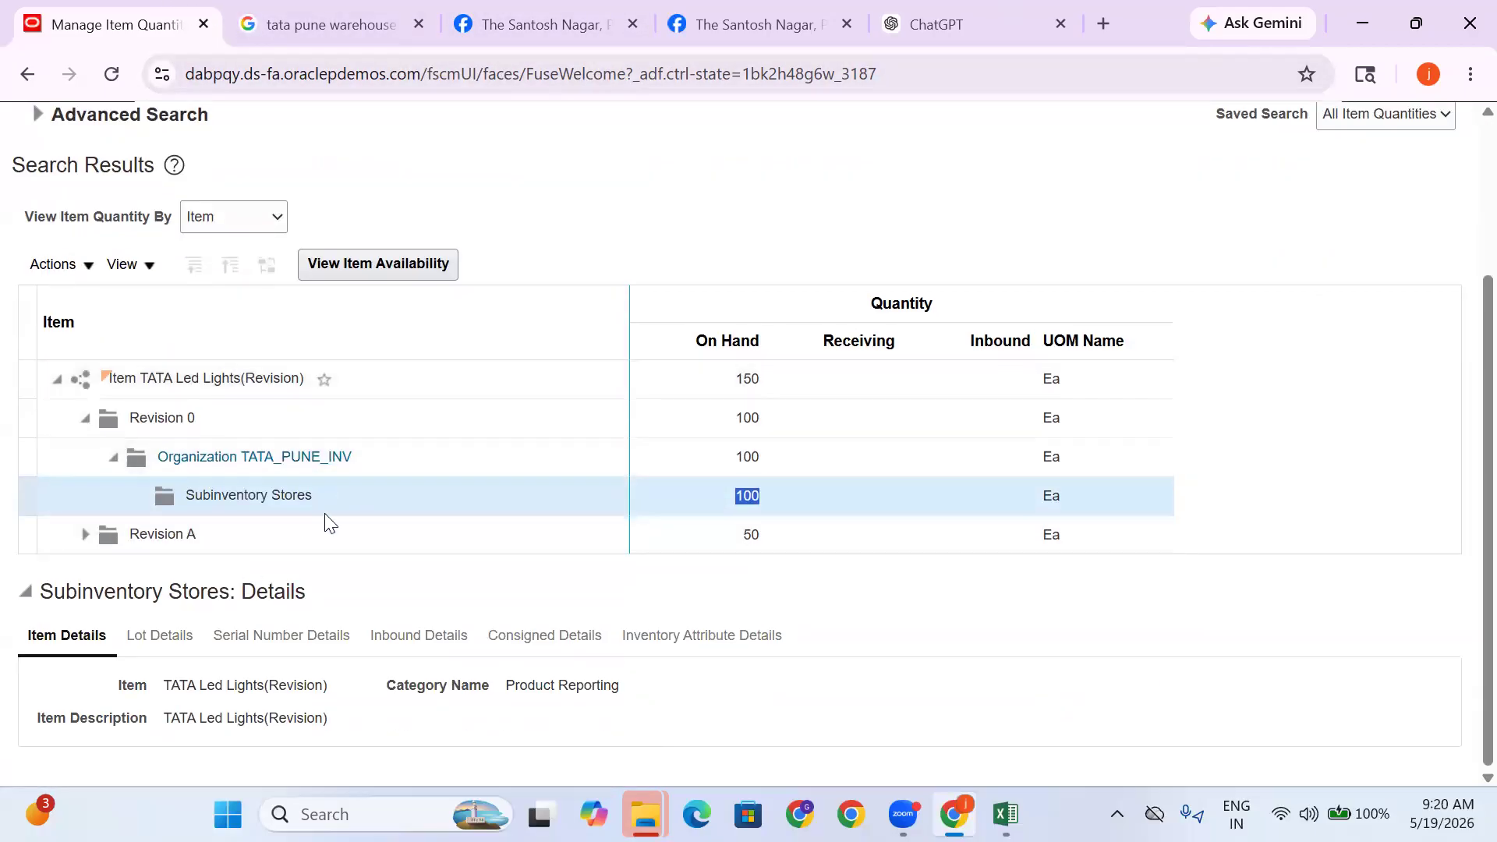
scroll(1431, 194, "up", 3)
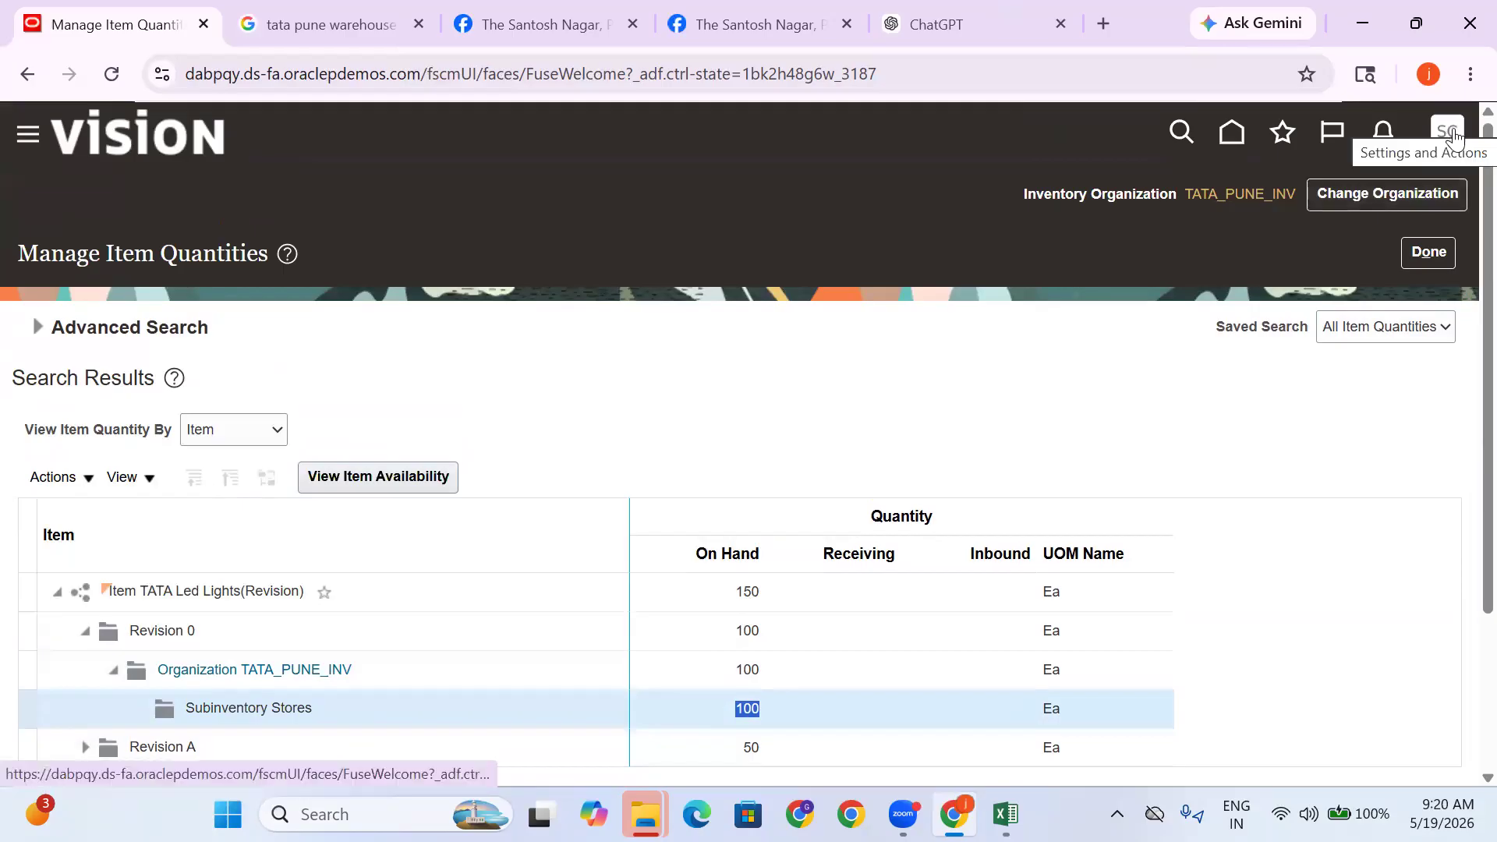
Switch to ChatGPT and highlight the number 15 in the aisle code of the code meaning table
mouse_move(1005, 814)
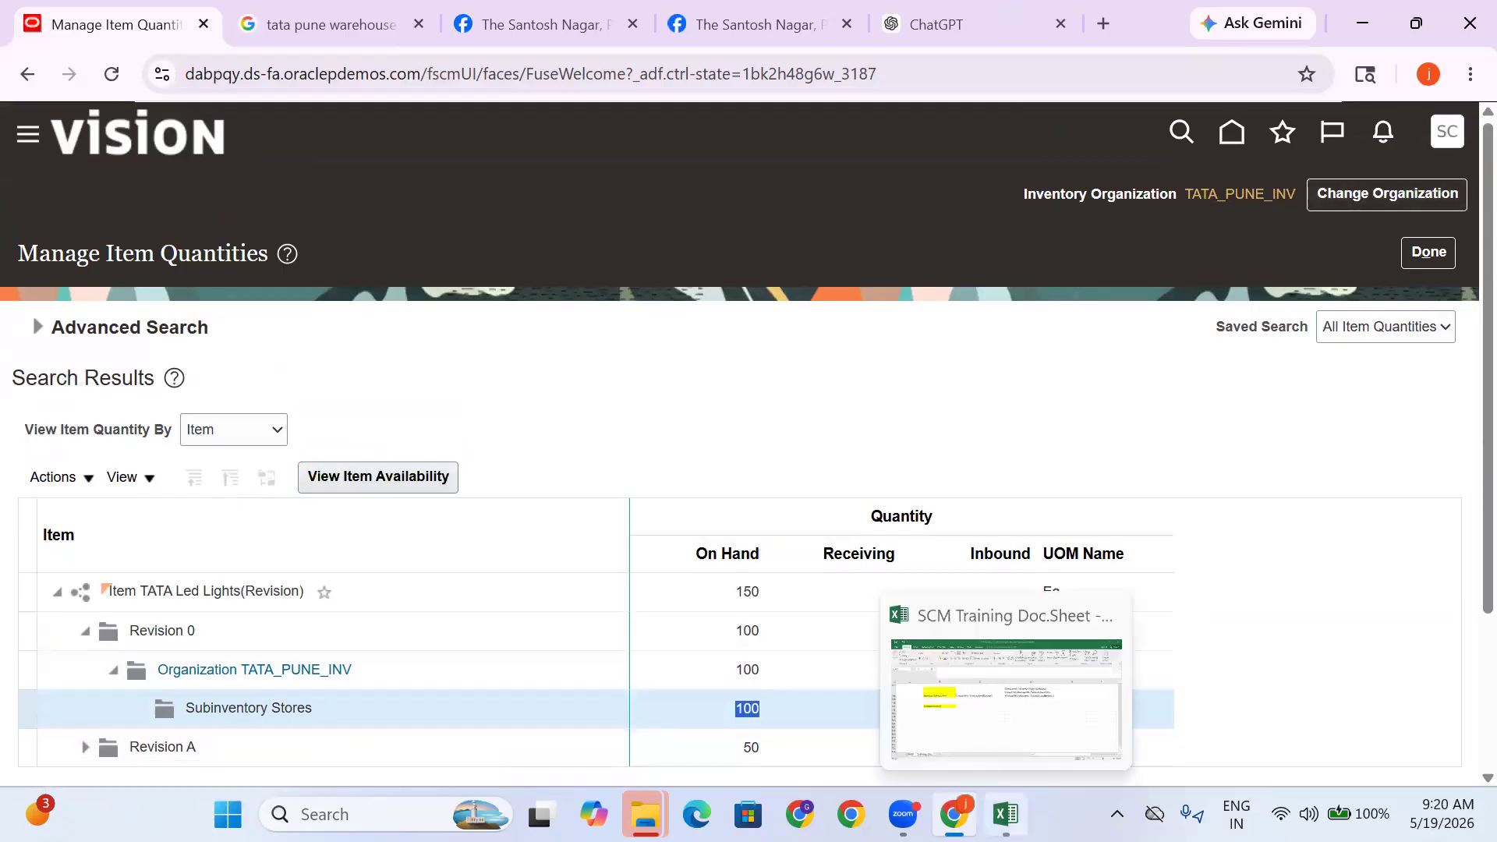
left_click(763, 25)
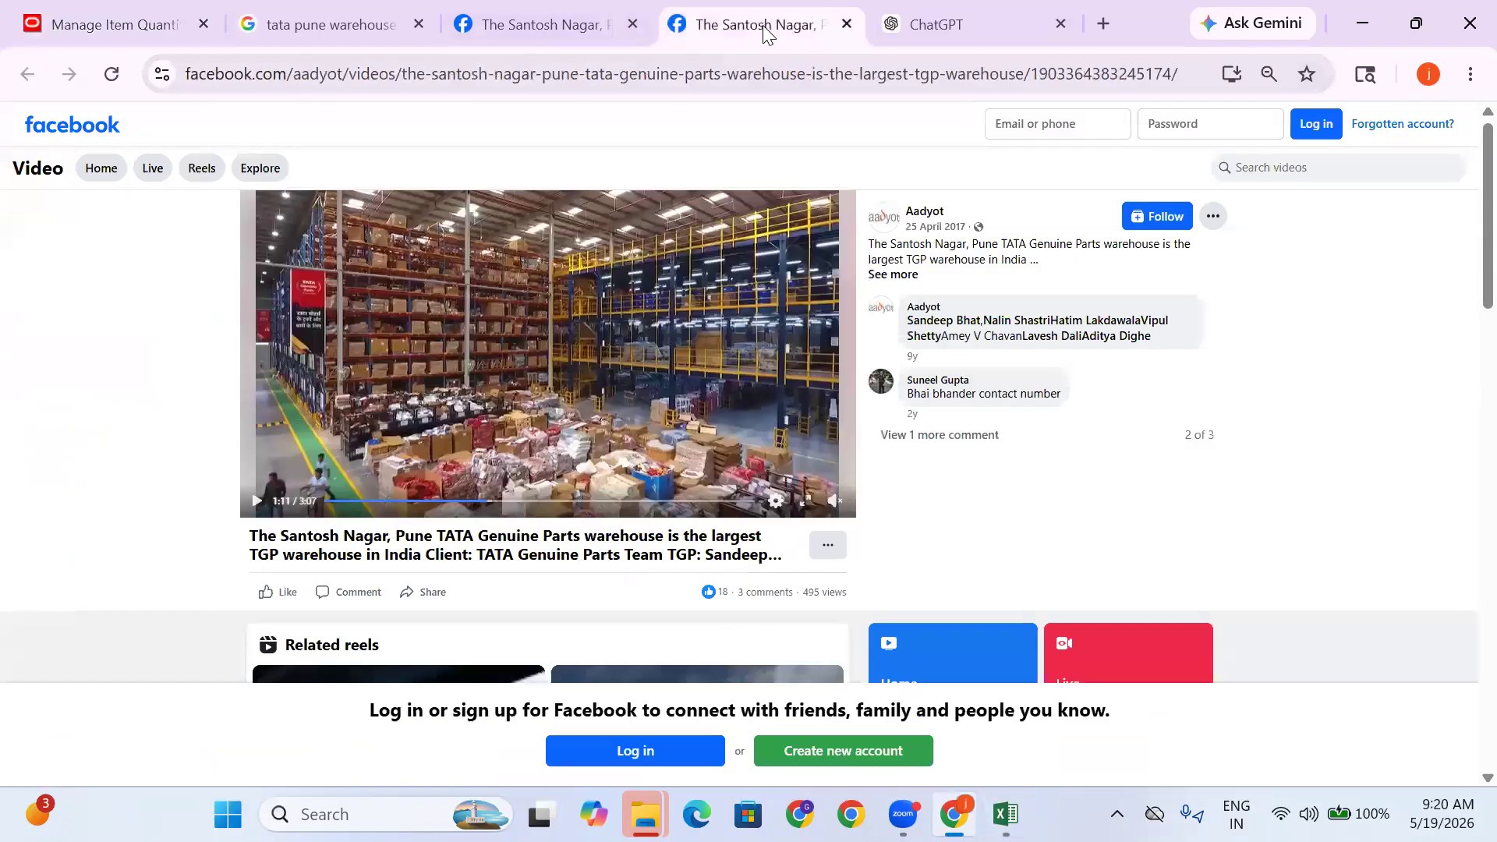
left_click(332, 11)
left_click(986, 17)
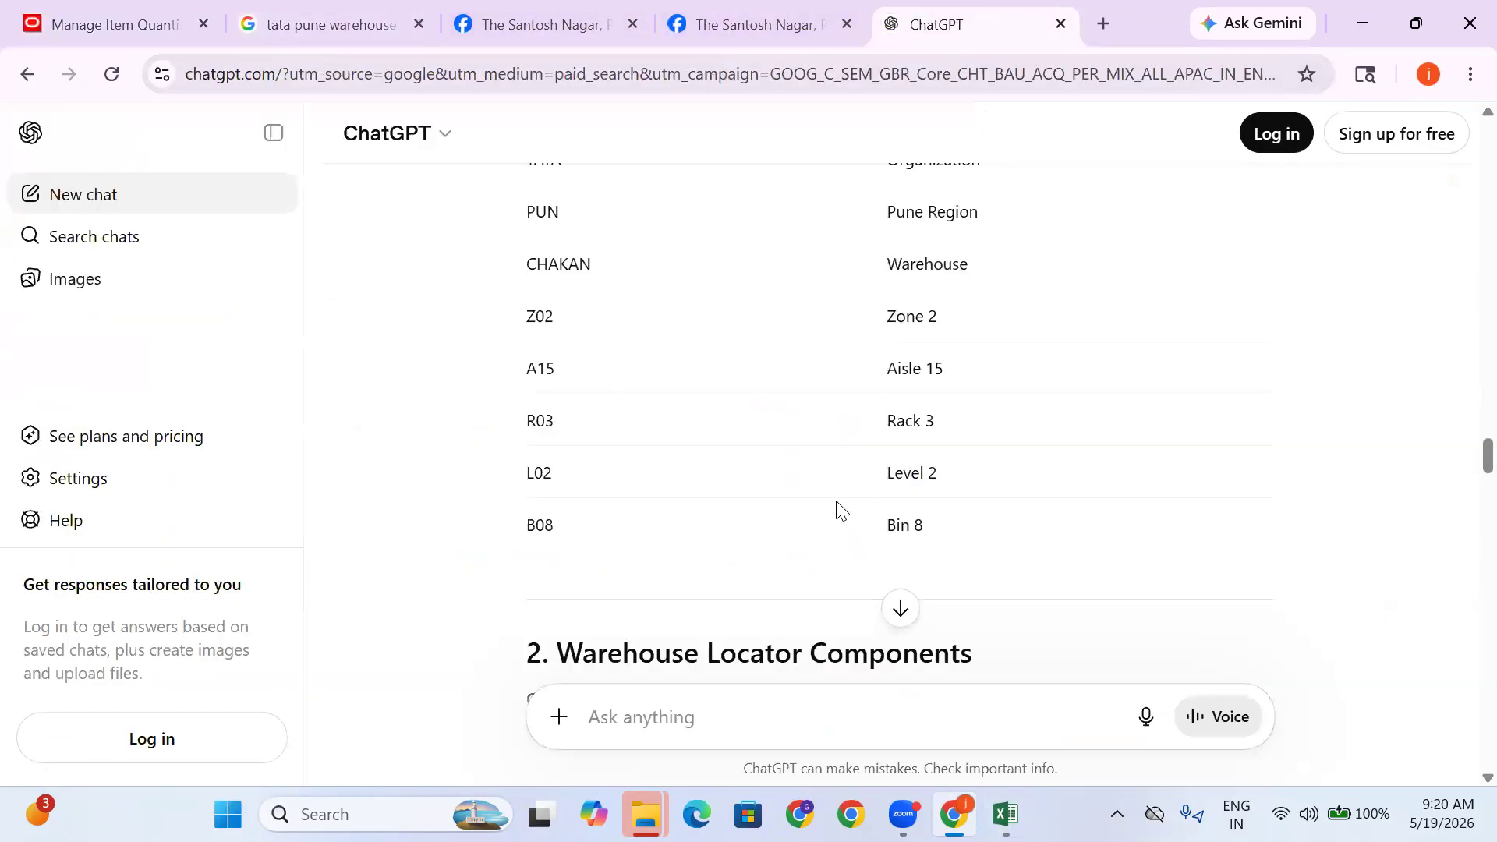
left_click_drag(536, 362, 555, 364)
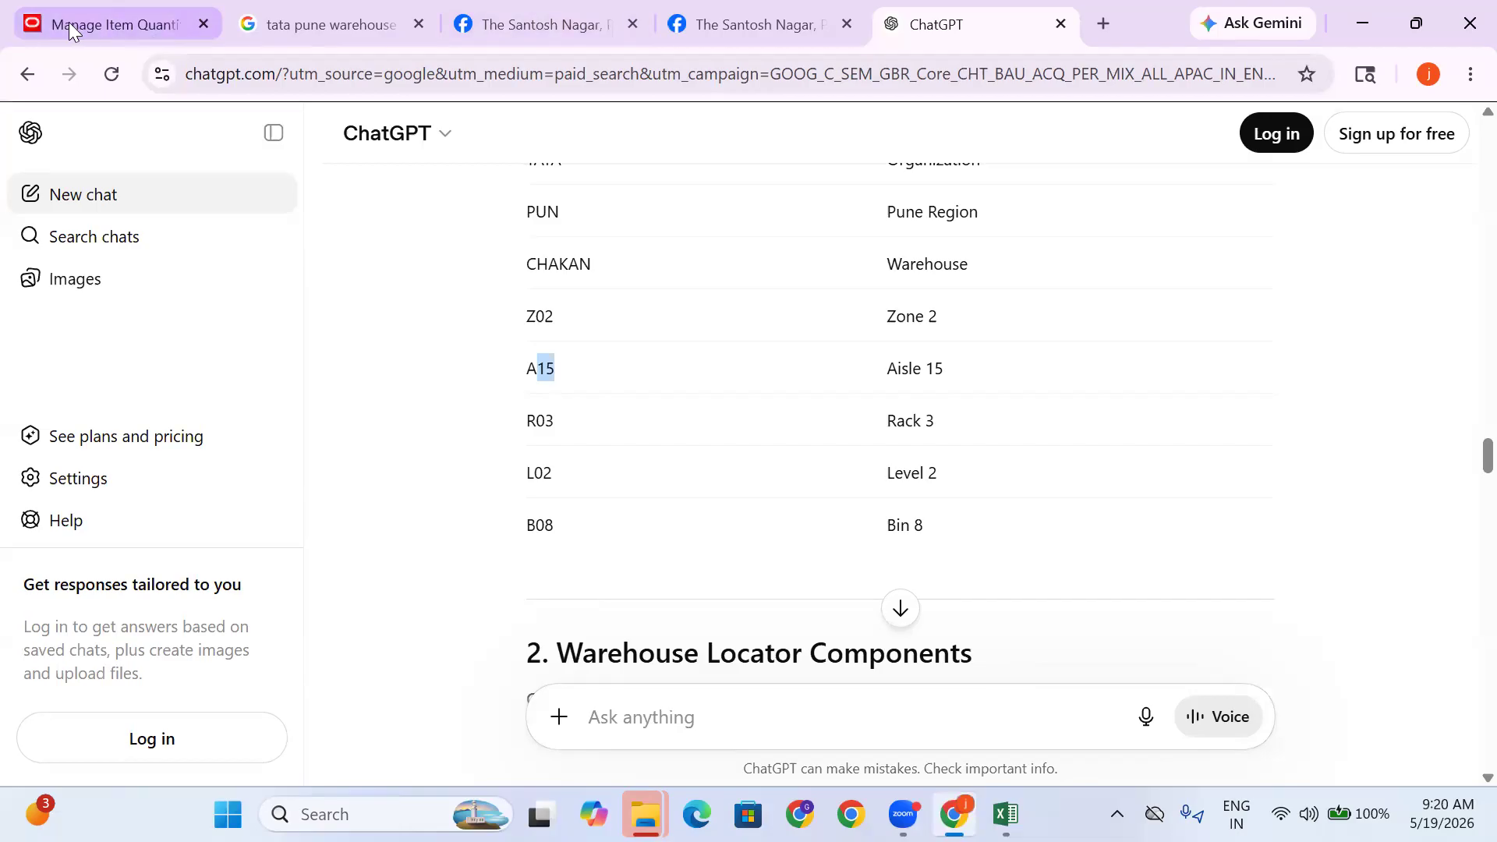
Switch to the Facebook video of the Pune TATA Genuine Parts warehouse, view it full screen, and exit full screen
left_click(754, 25)
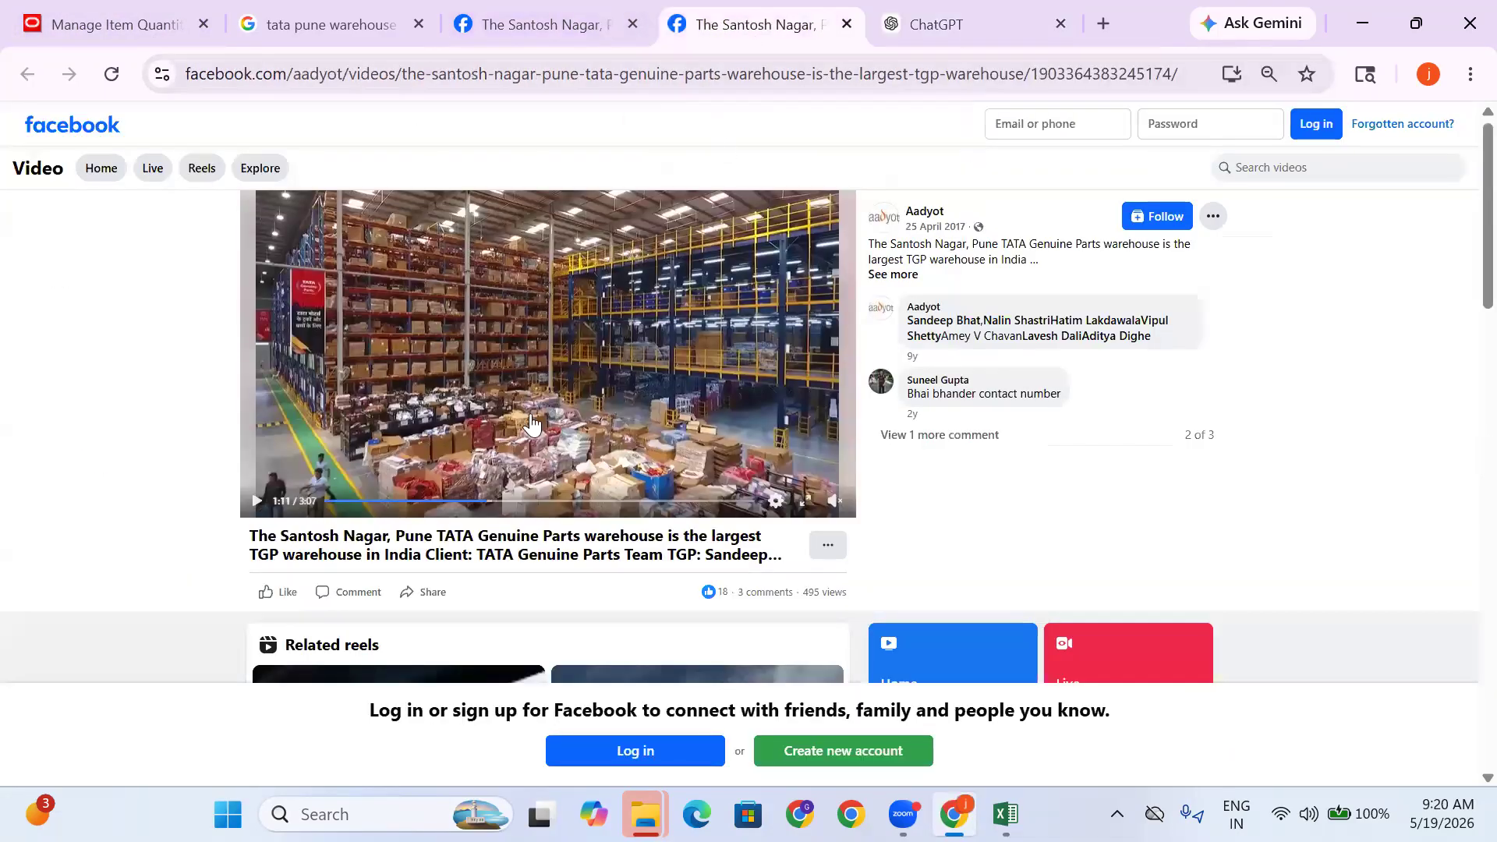
left_click(808, 503)
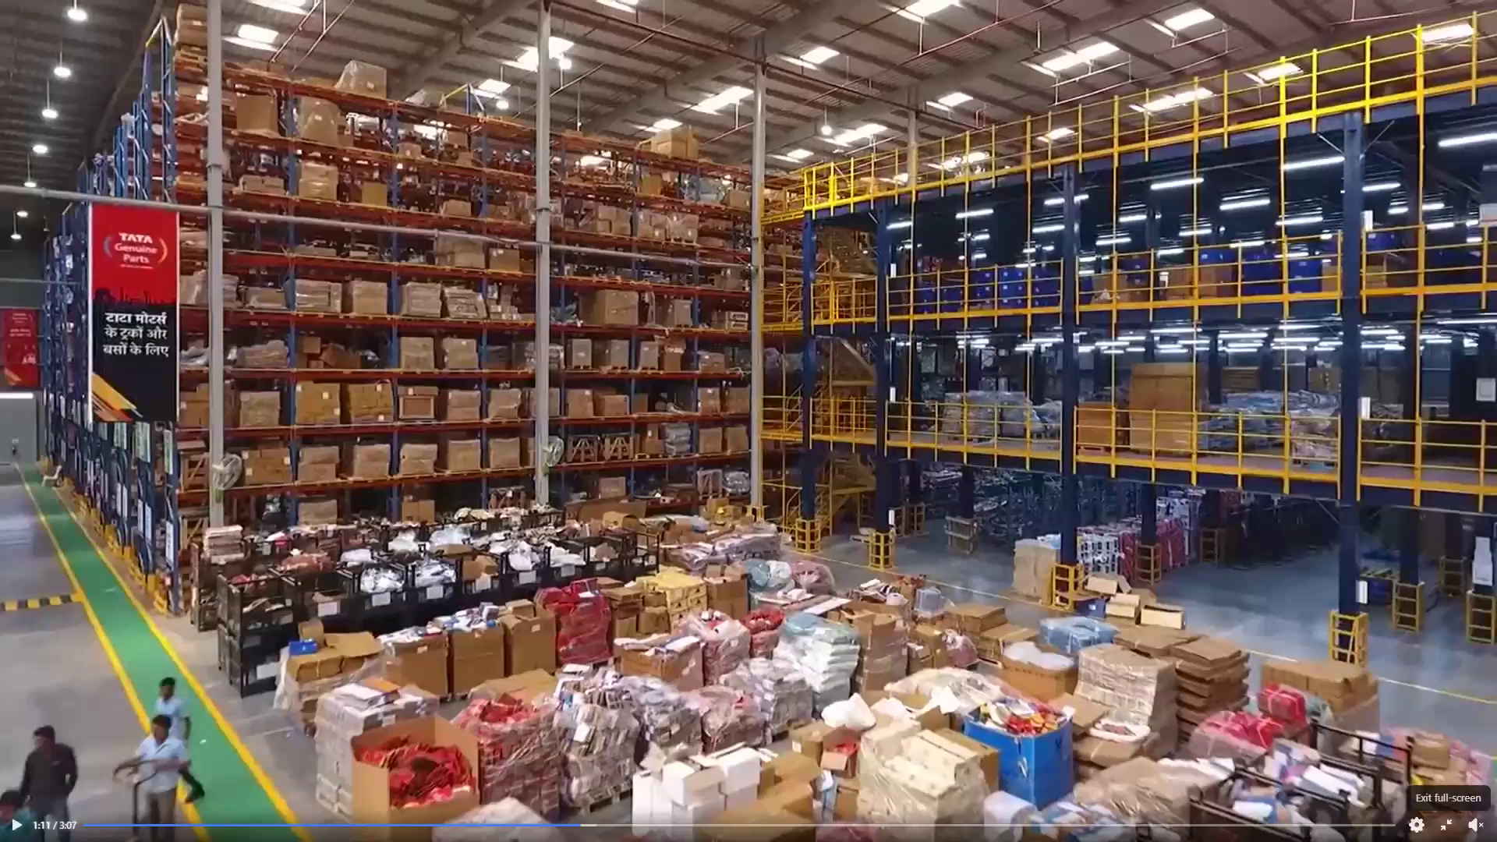
left_click(1446, 825)
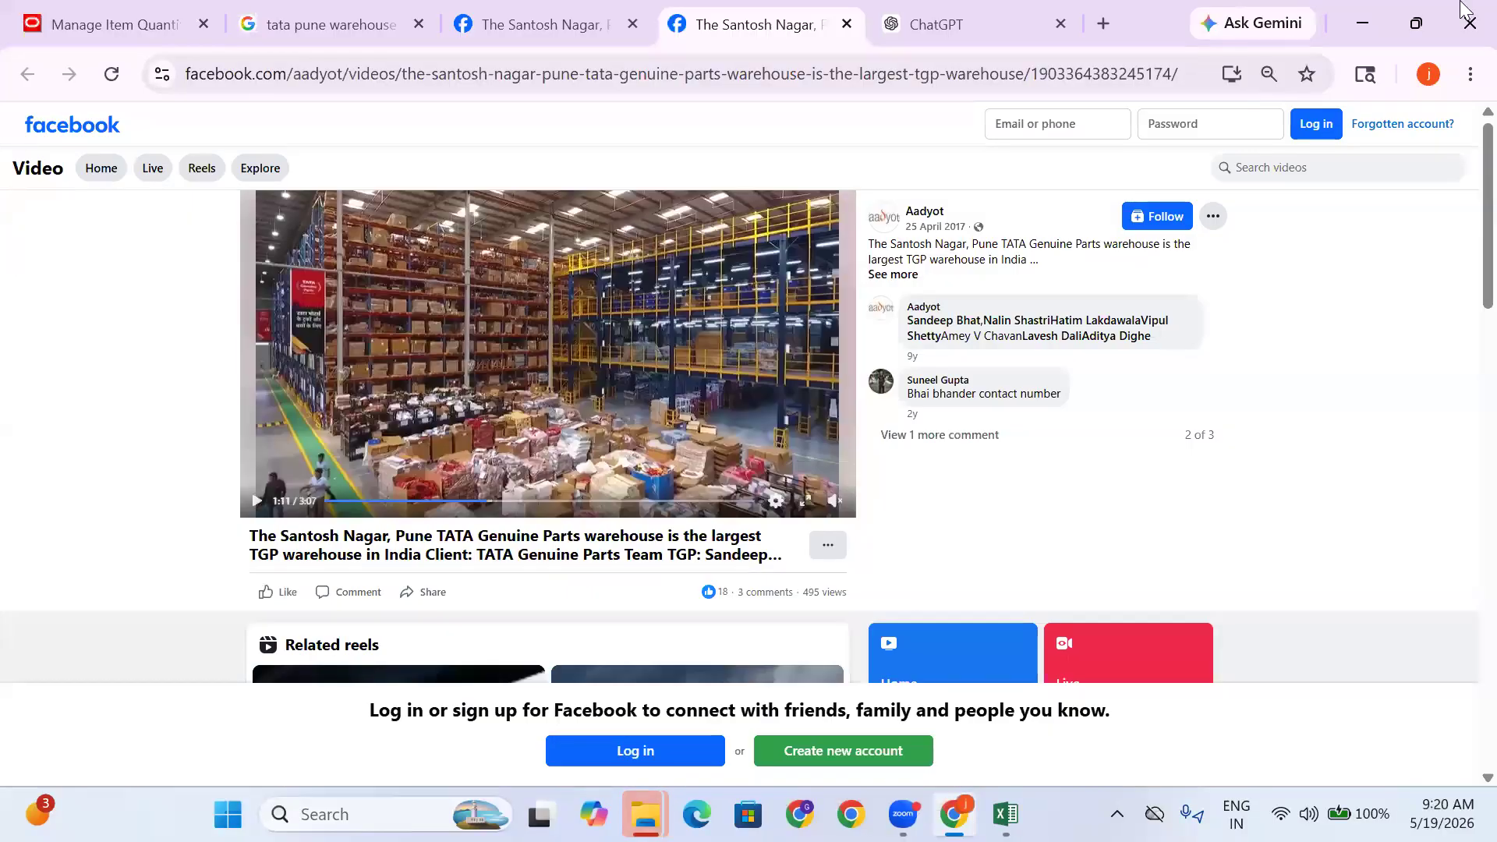
Switch back to Oracle's Manage Item Quantities and open the Set Up page from the user's settings and actions
left_click(156, 35)
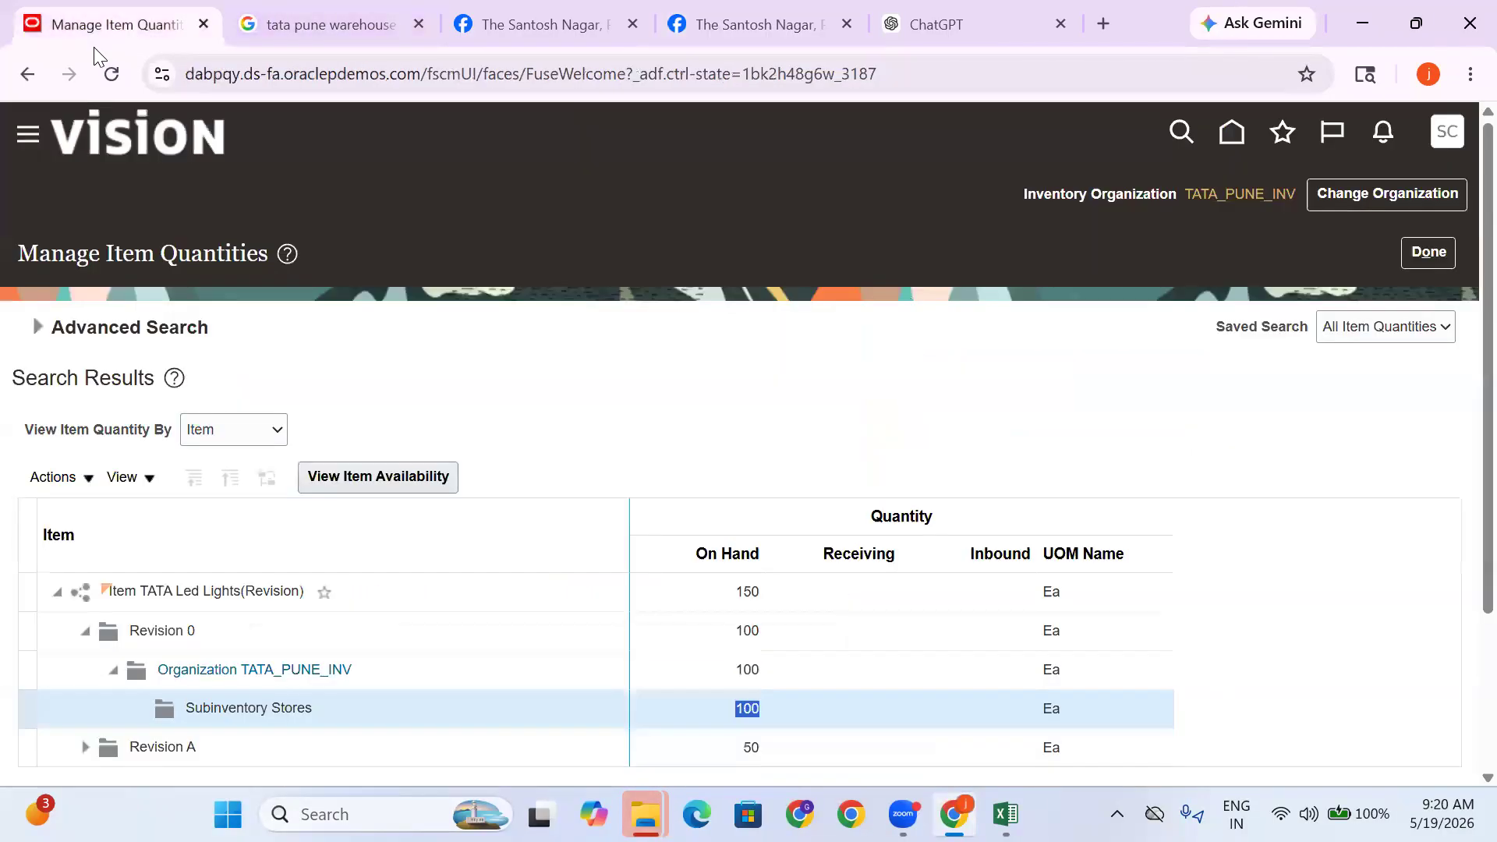
left_click(1447, 131)
left_click(1078, 481)
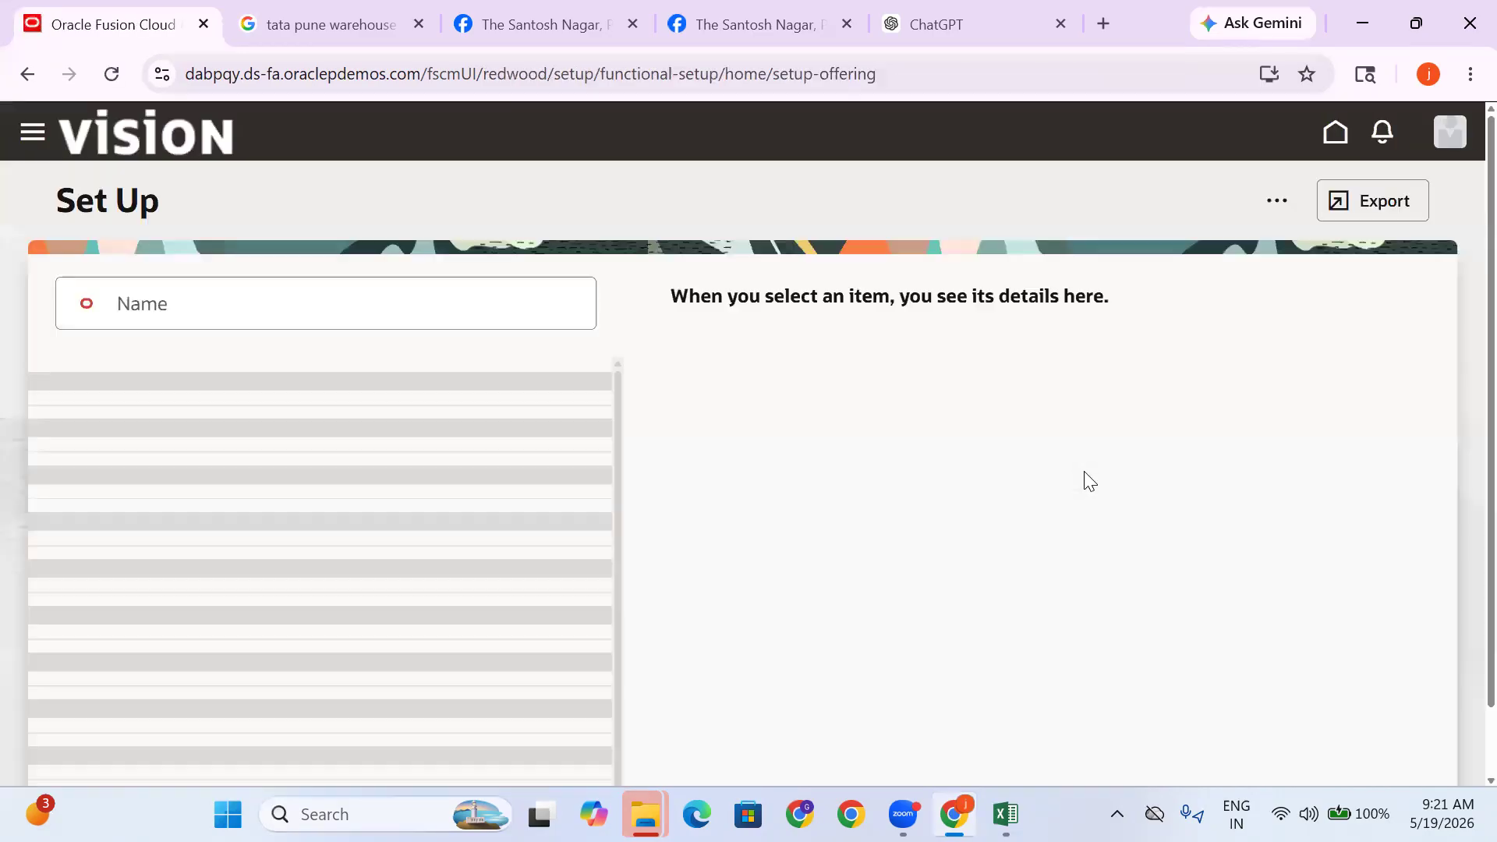
In the Excel training document, enter "Create Locator Stracture" in cell C341 beside Locotor Control and select cell D341
mouse_move(954, 814)
left_click(1005, 814)
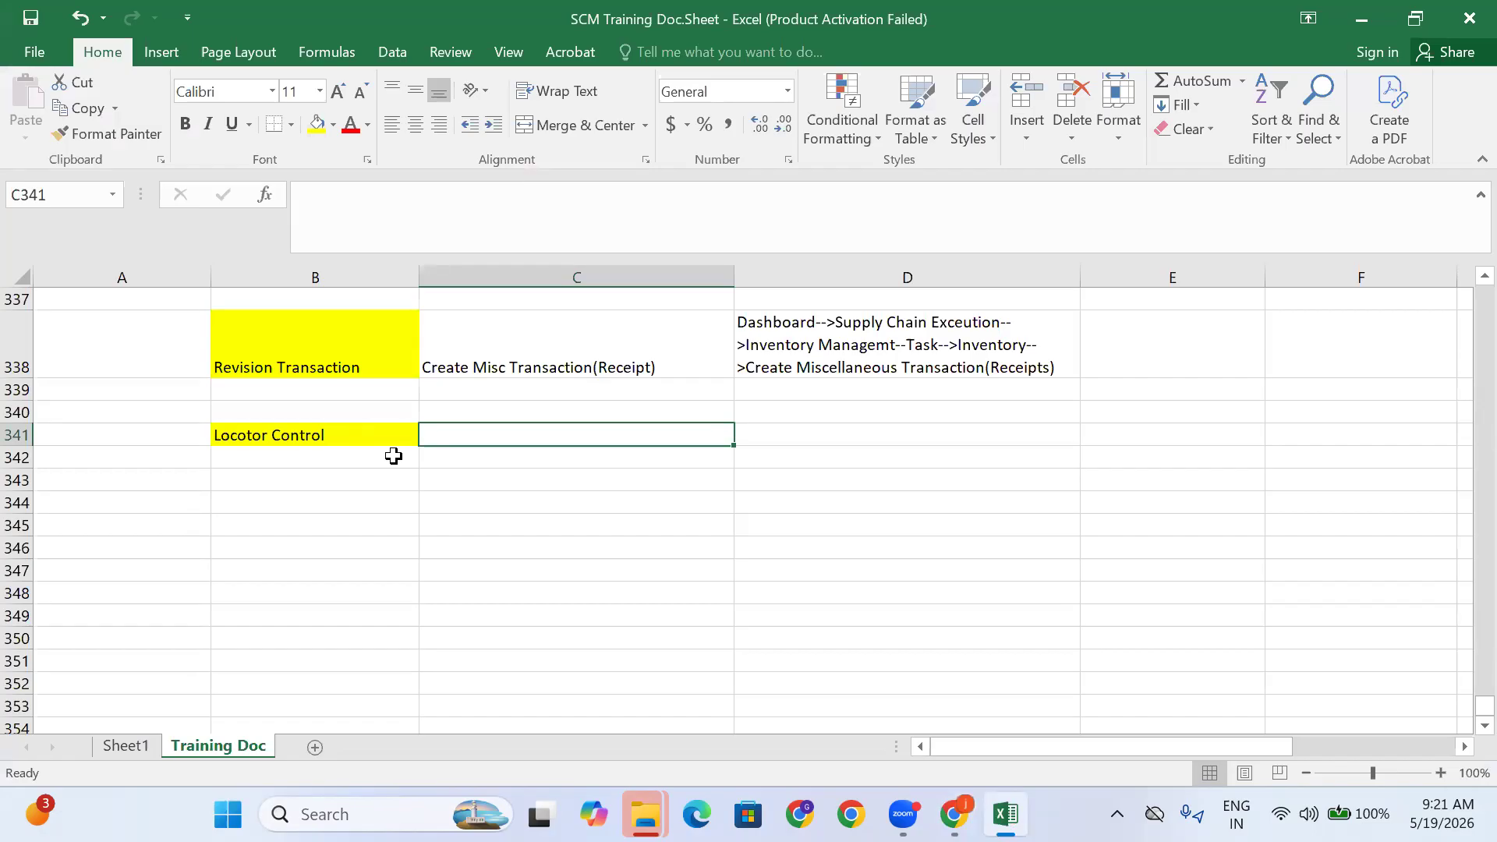
type("Create Lo")
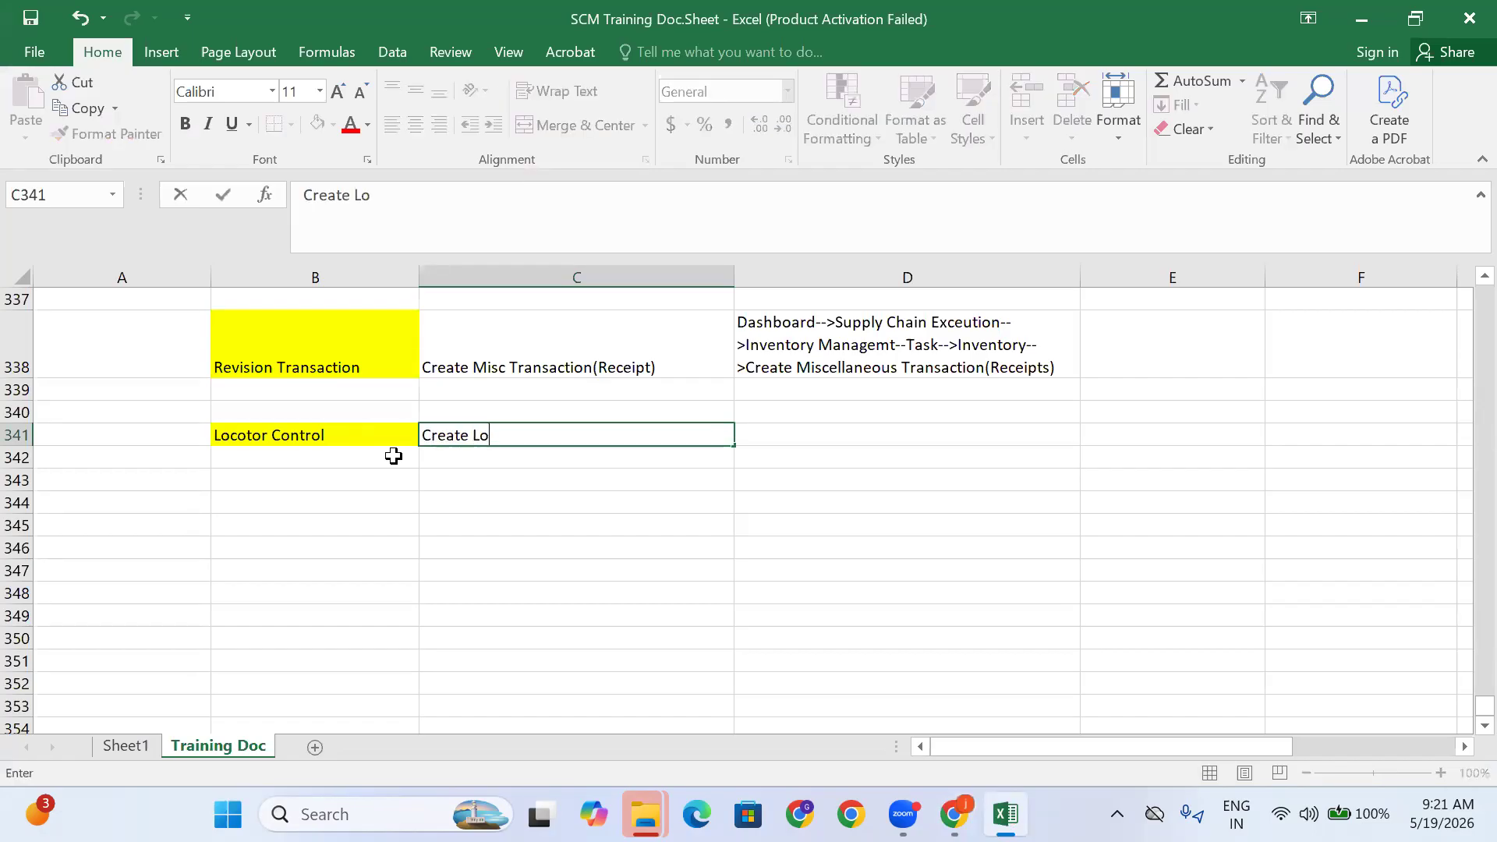
type("cator Stracture")
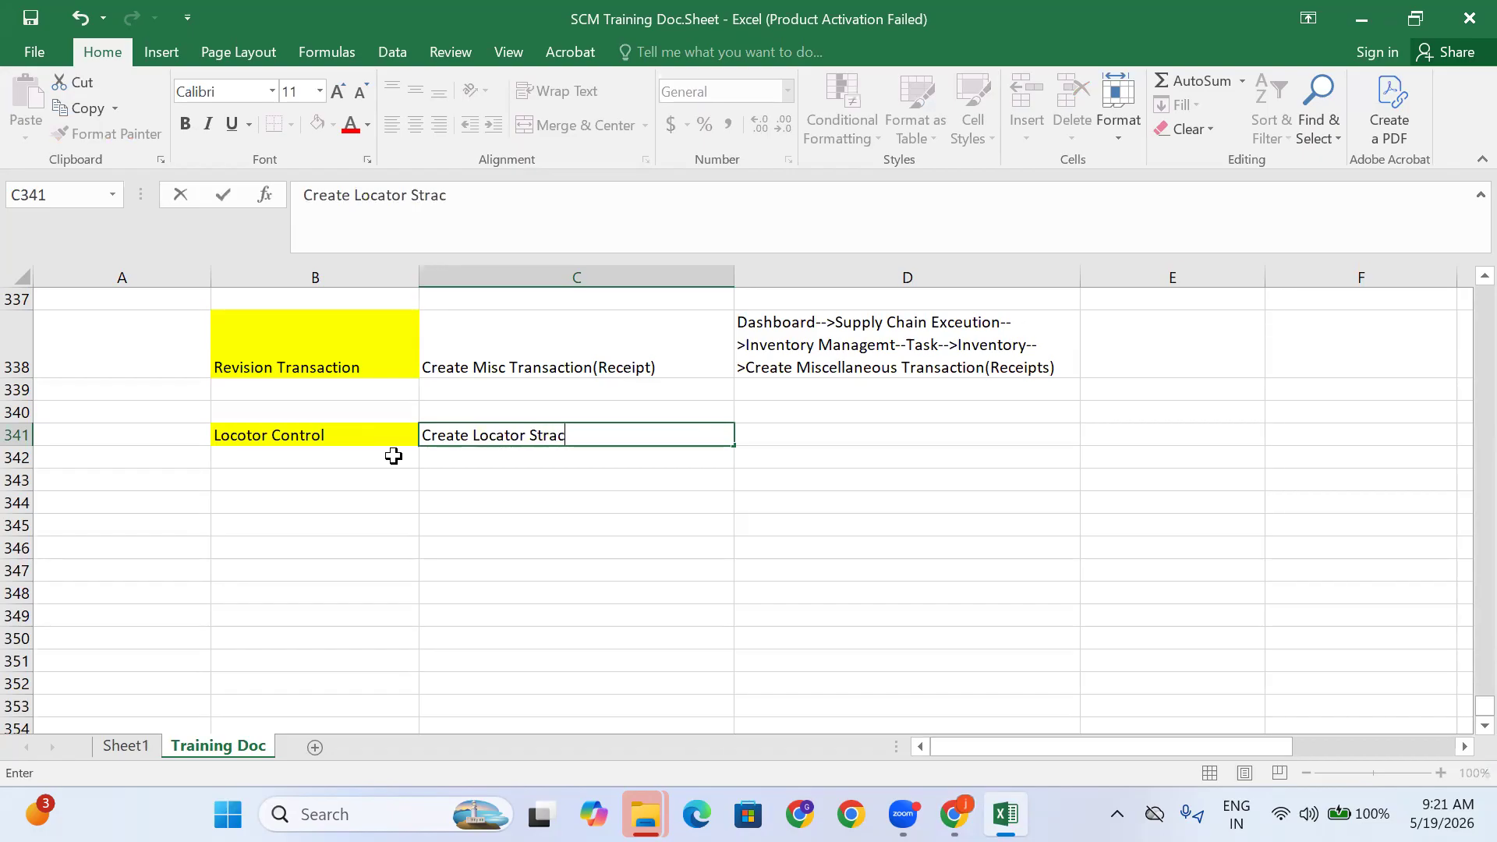
left_click(651, 615)
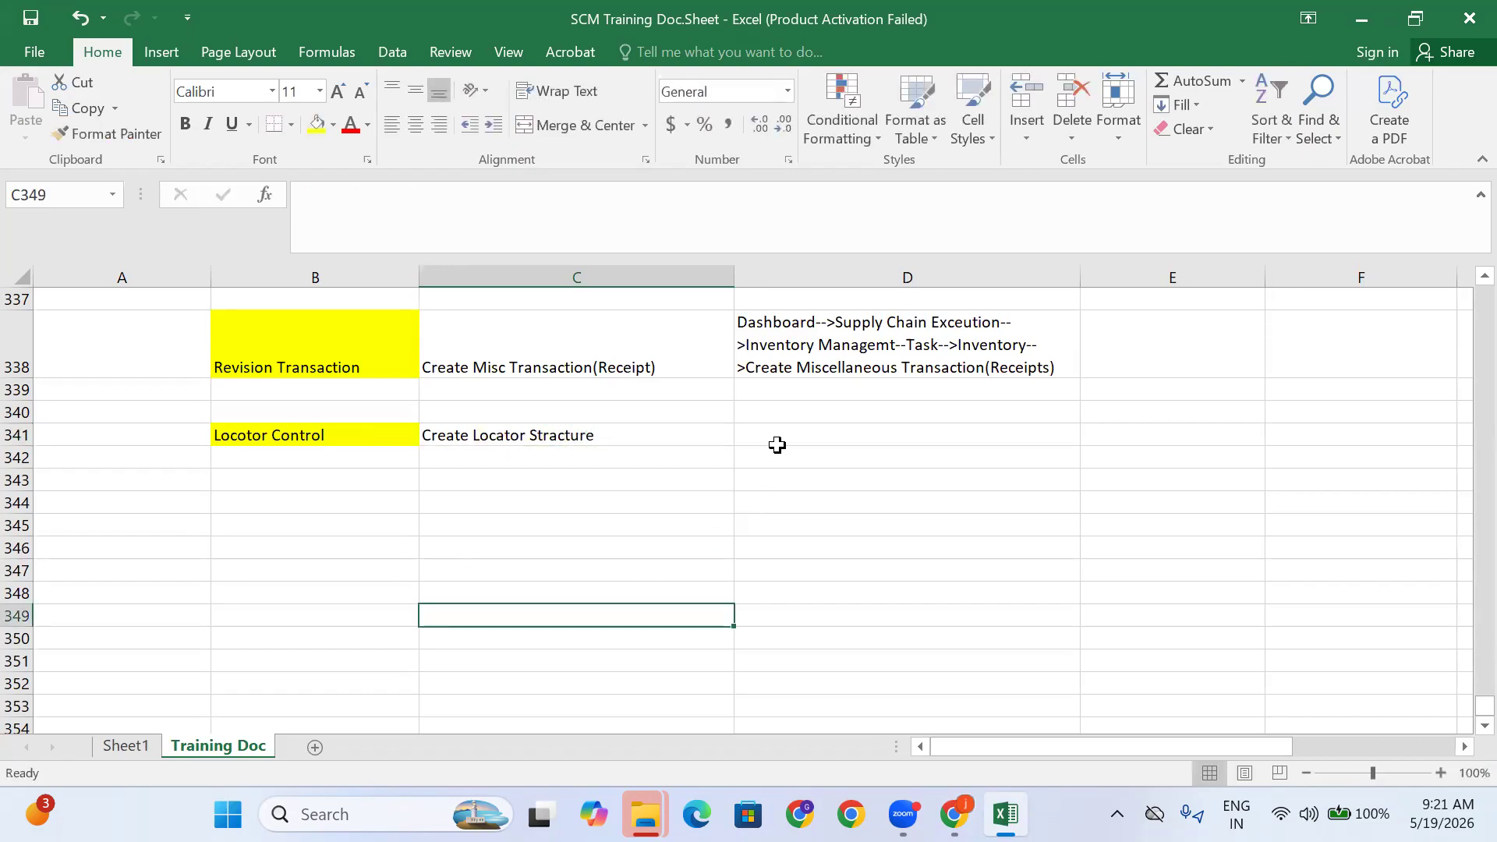
left_click(775, 452)
left_click(783, 435)
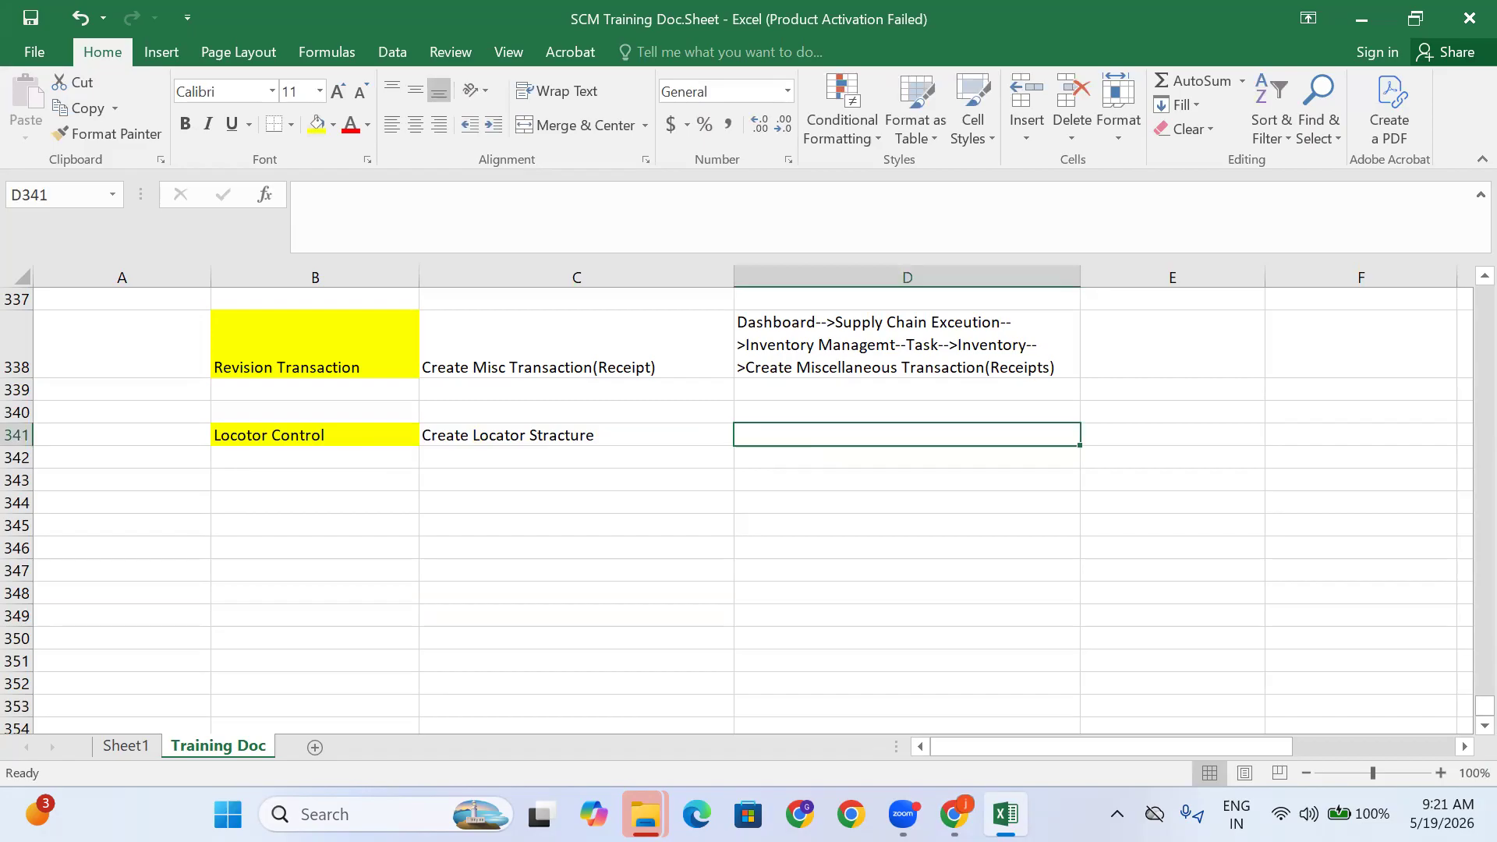
In Oracle Set Up, choose Manufacturing and Supply Chain Materials Management, open Inventory Management, and locate the Manage Inventory Locator Key Flexfield task
left_click(955, 814)
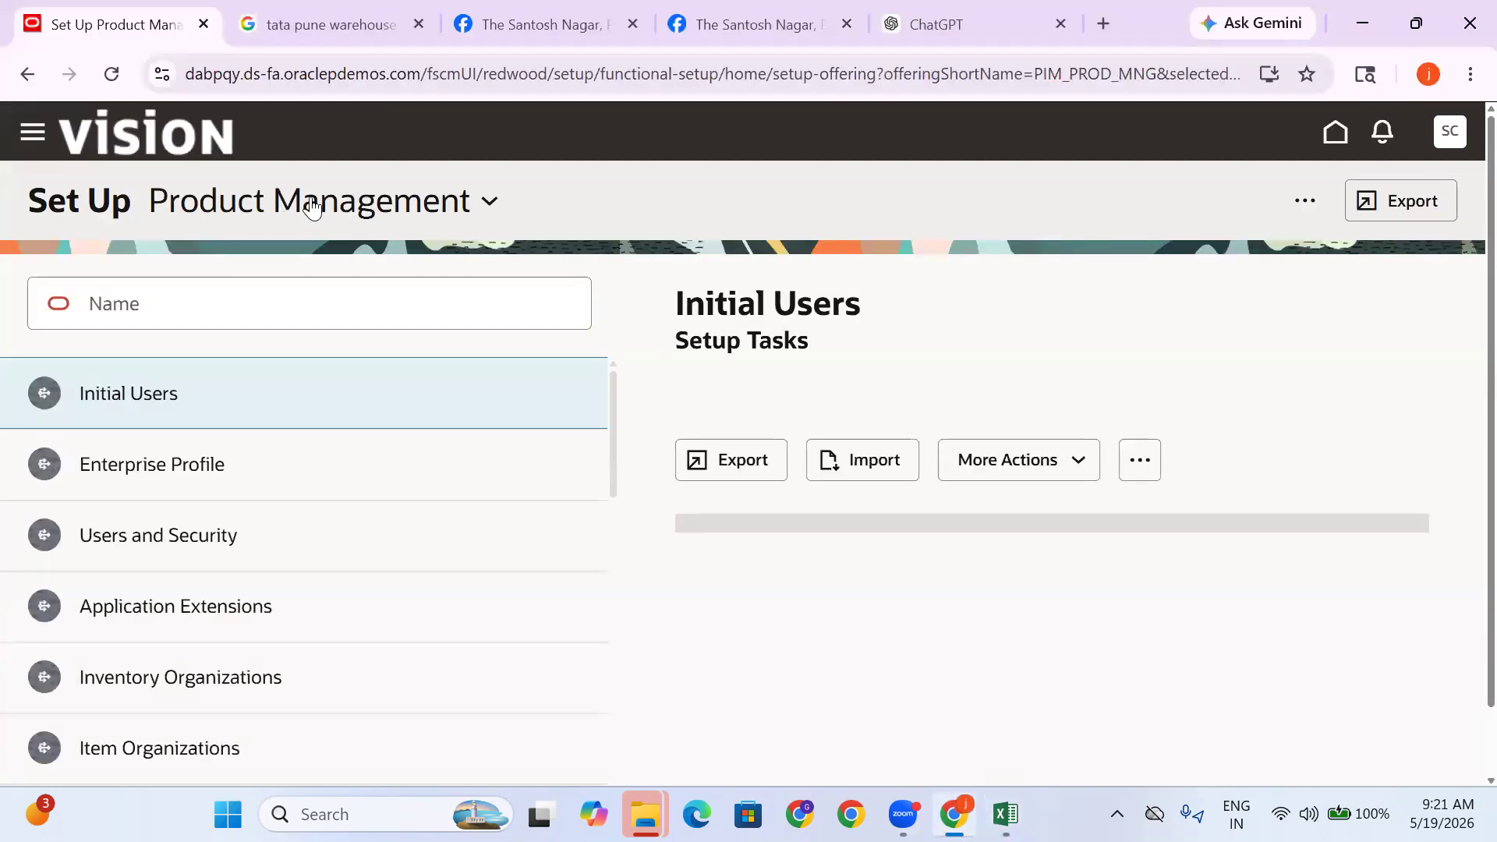
left_click(312, 208)
scroll(289, 454, "down", 5)
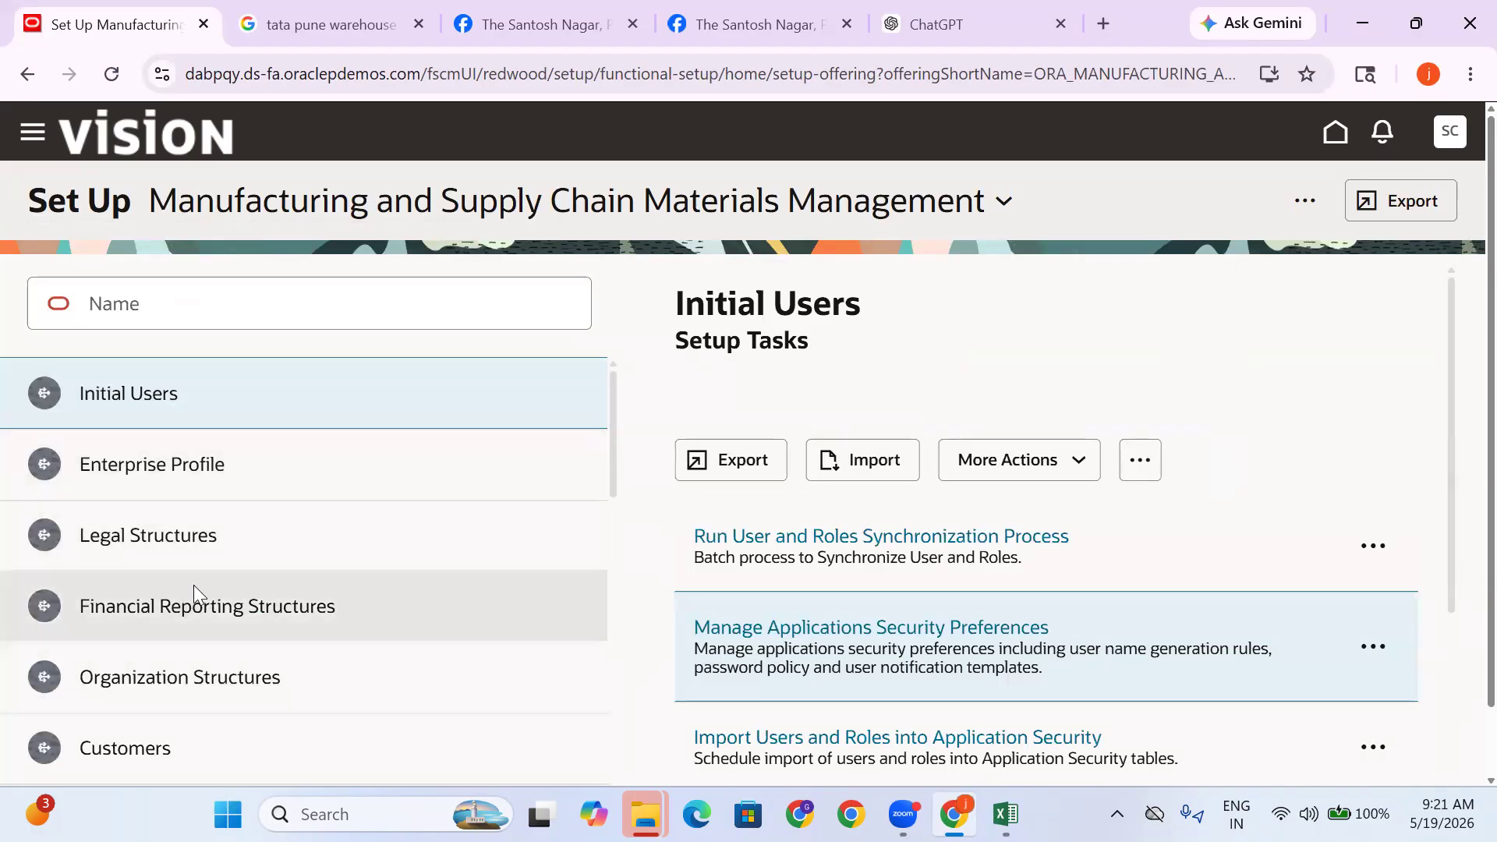
scroll(193, 585, "down", 9)
left_click(189, 545)
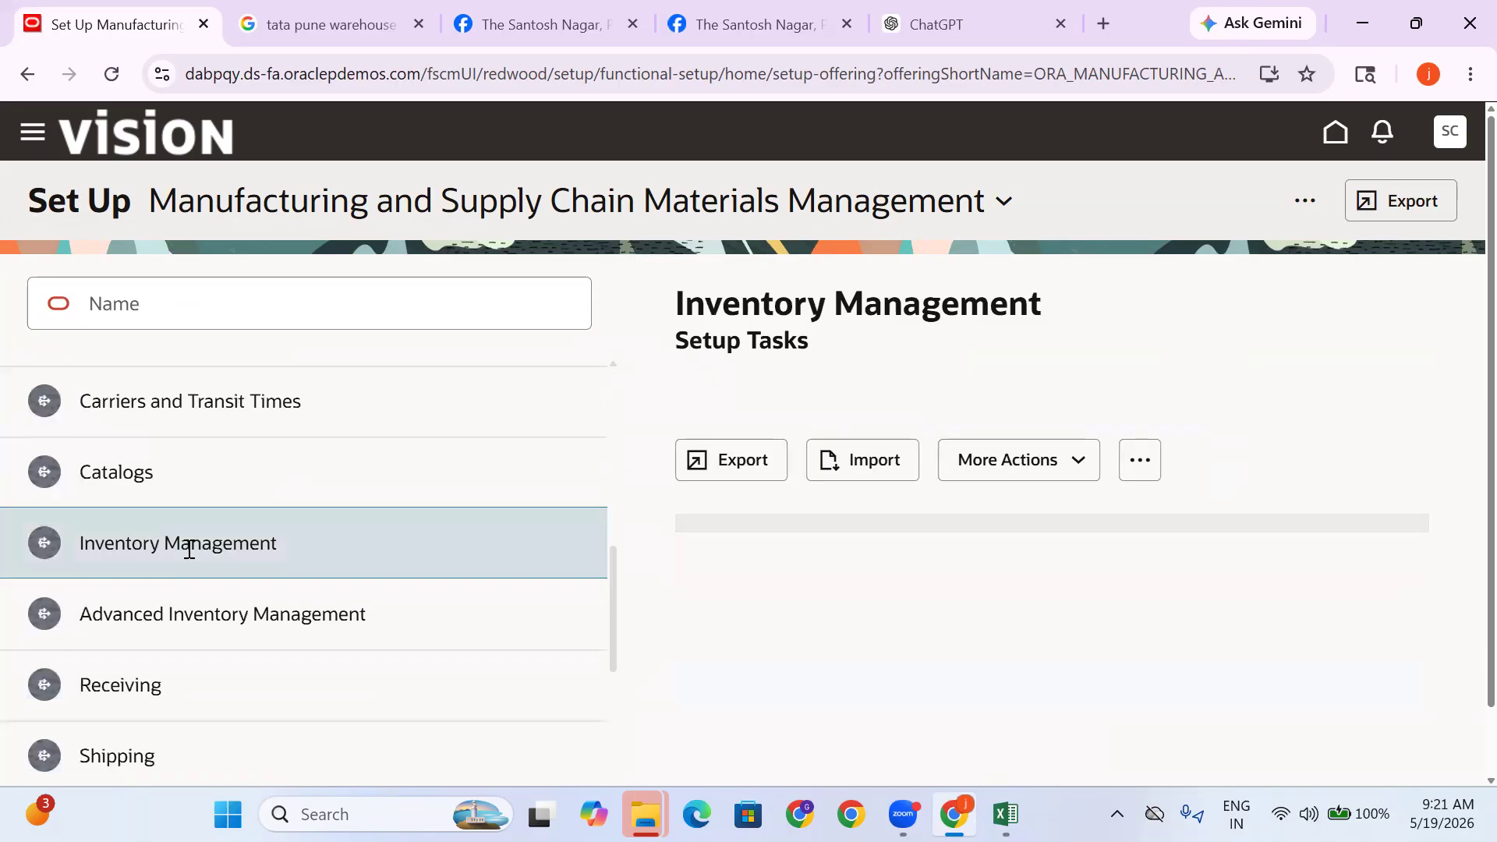
left_click_drag(1448, 297, 1448, 401)
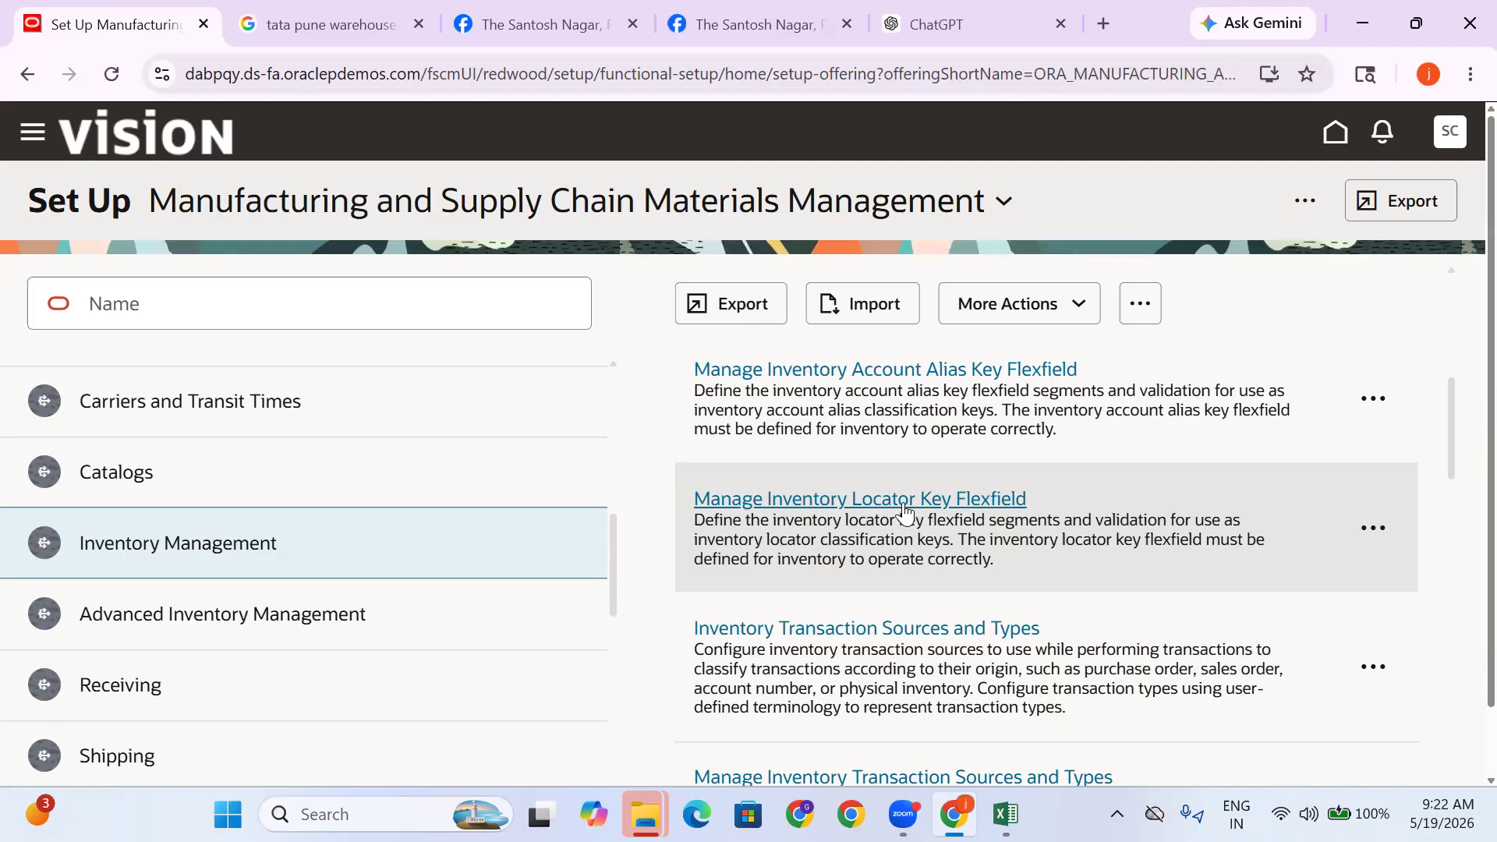
Copy the task name Manage Inventory Locator Key Flexfield into cell D341 of the Training Doc sheet in Excel
left_click_drag(977, 508, 689, 508)
key("ctrl+c")
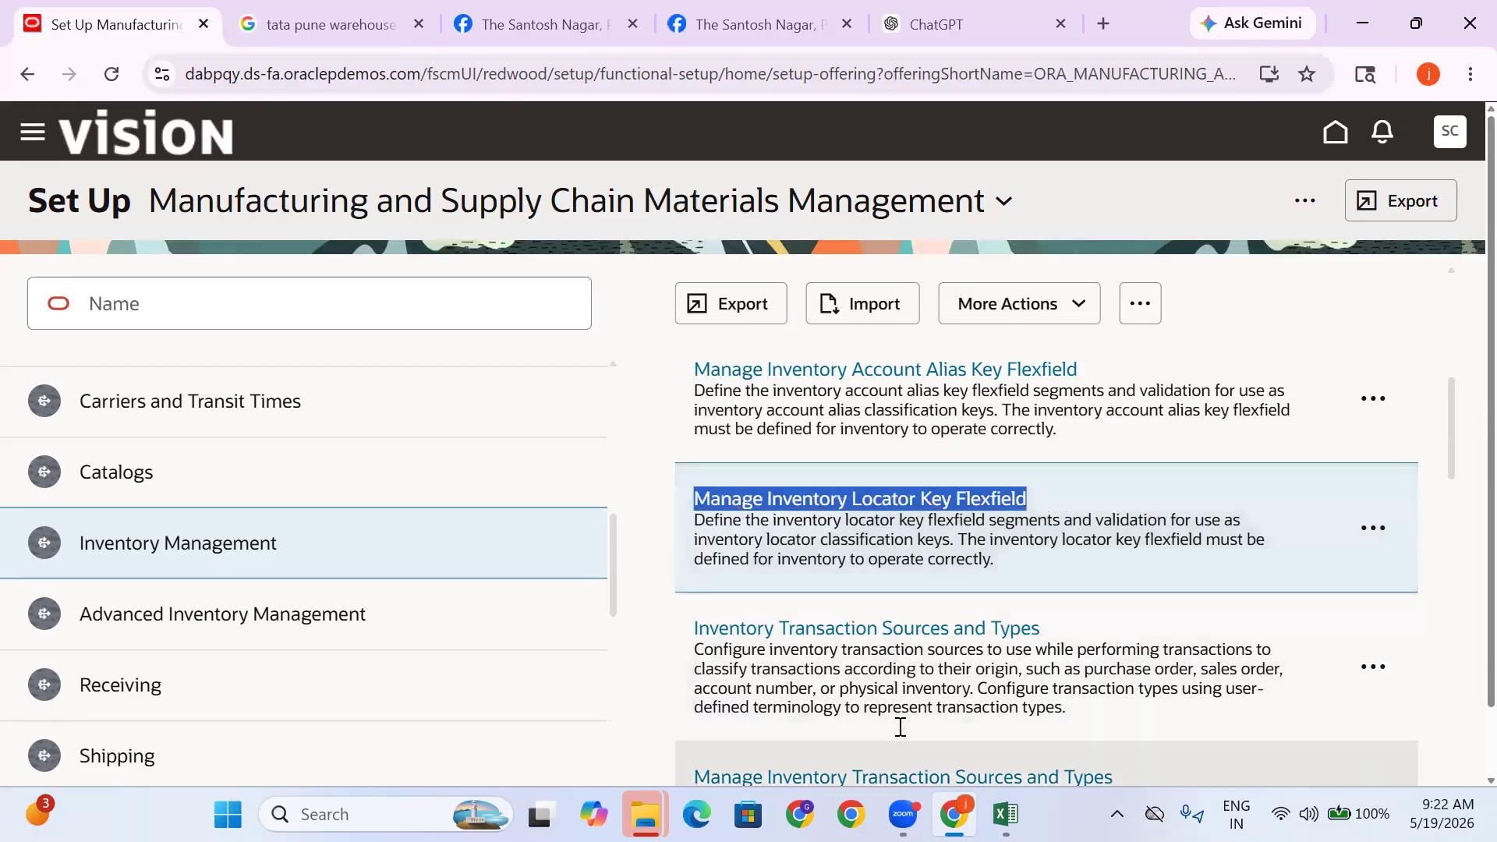
key("alt+Tab")
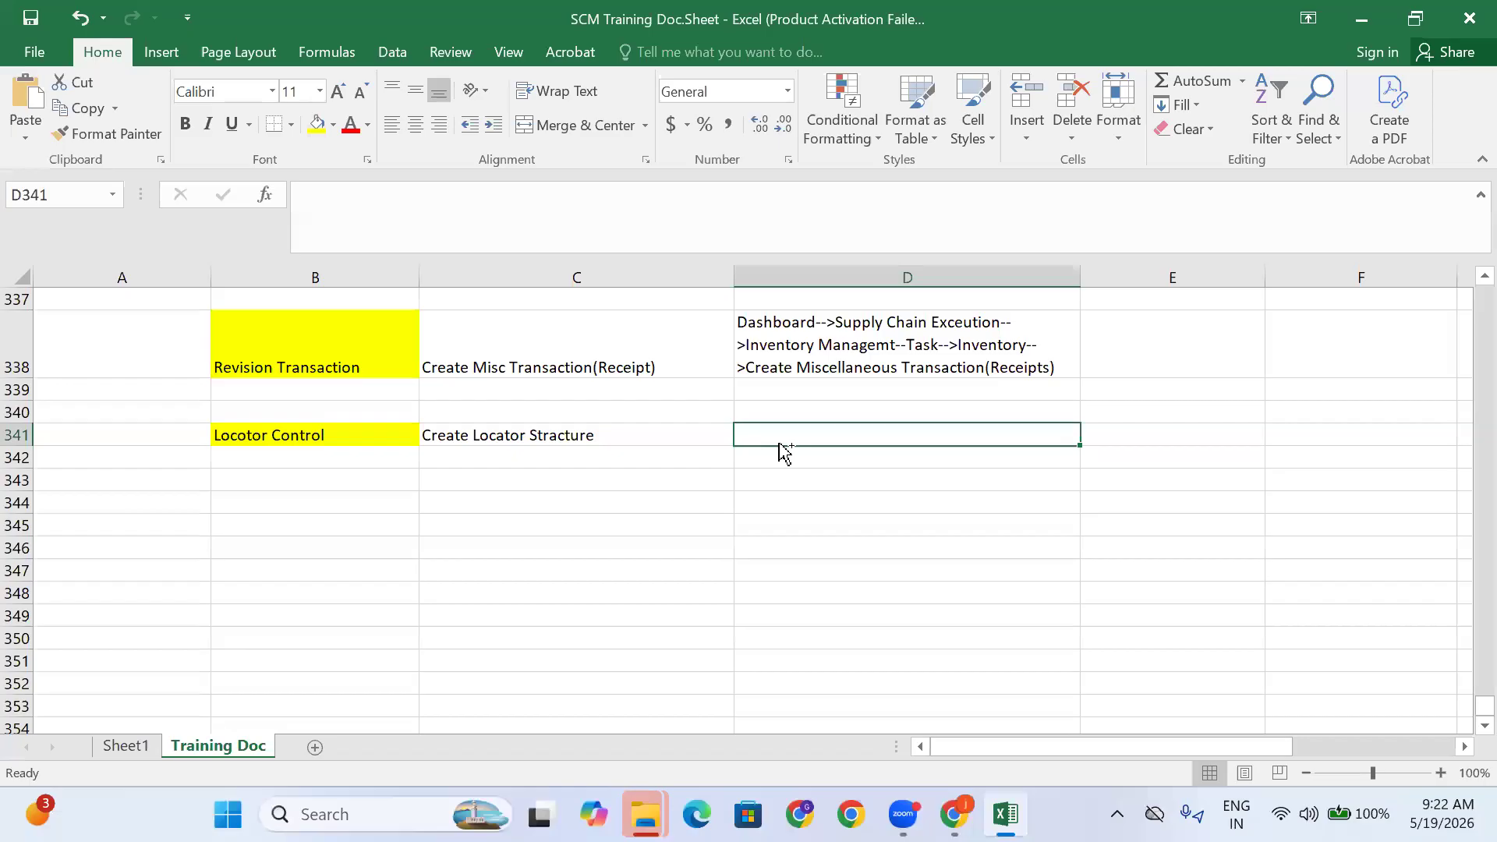
key("ctrl+v")
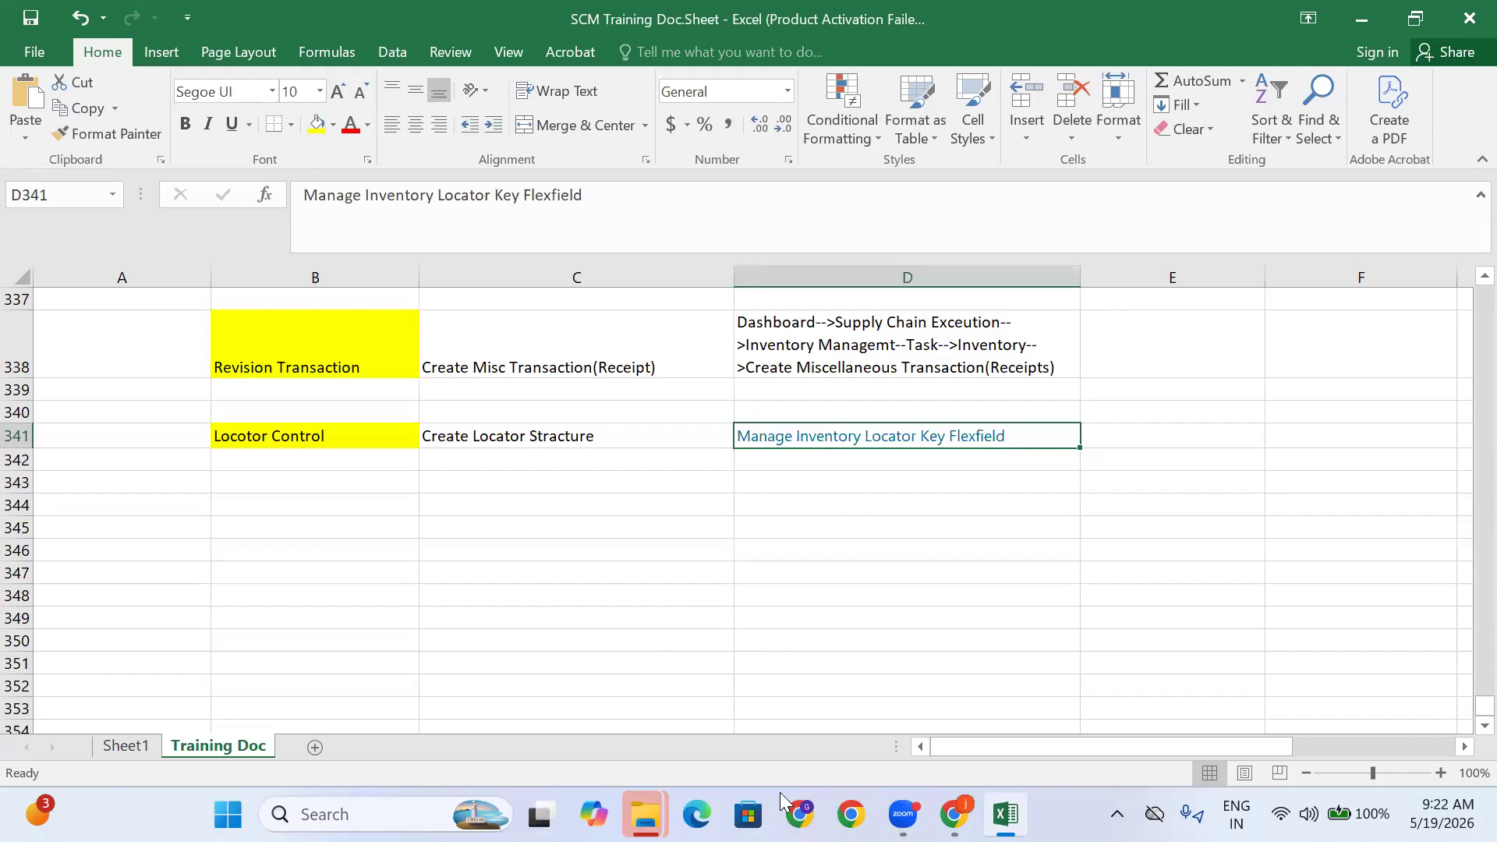
Switch back to the browser, open the Manage Inventory Locator Key Flexfield task and review the Locator Flexfield entry
key("alt+Tab")
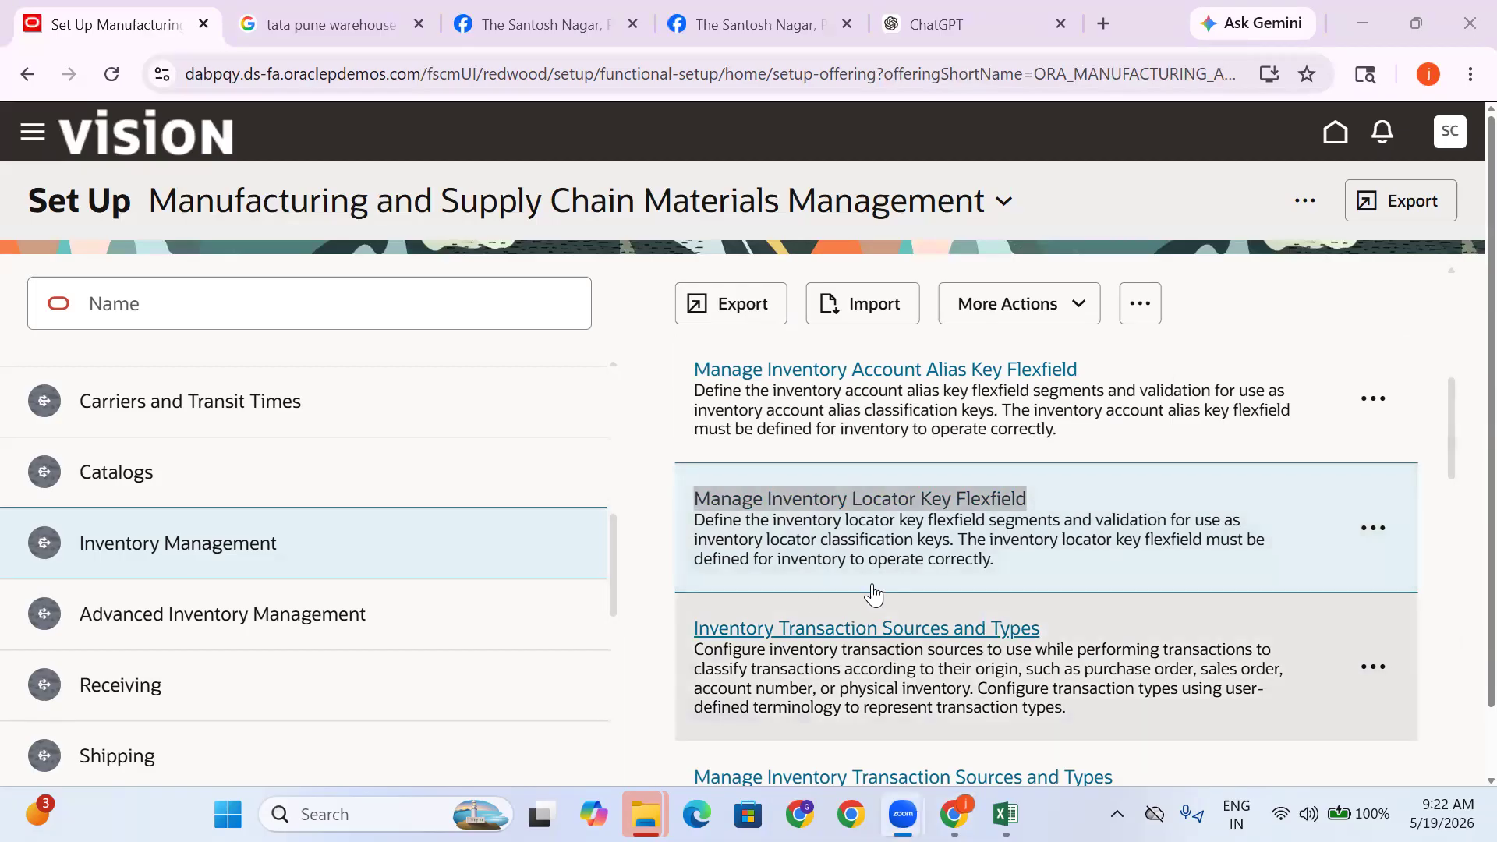
left_click(896, 505)
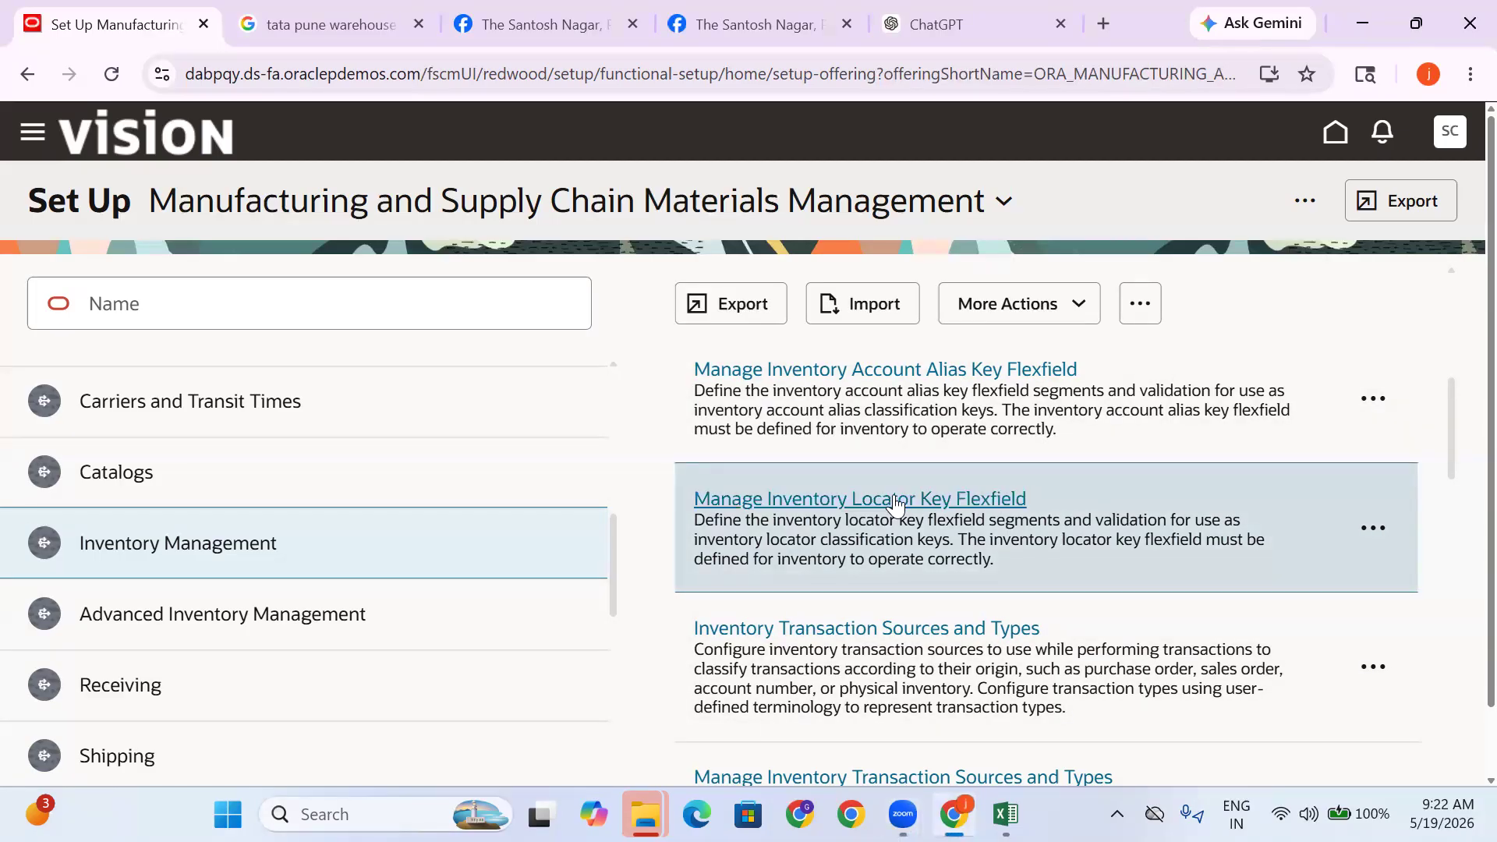
left_click(897, 499)
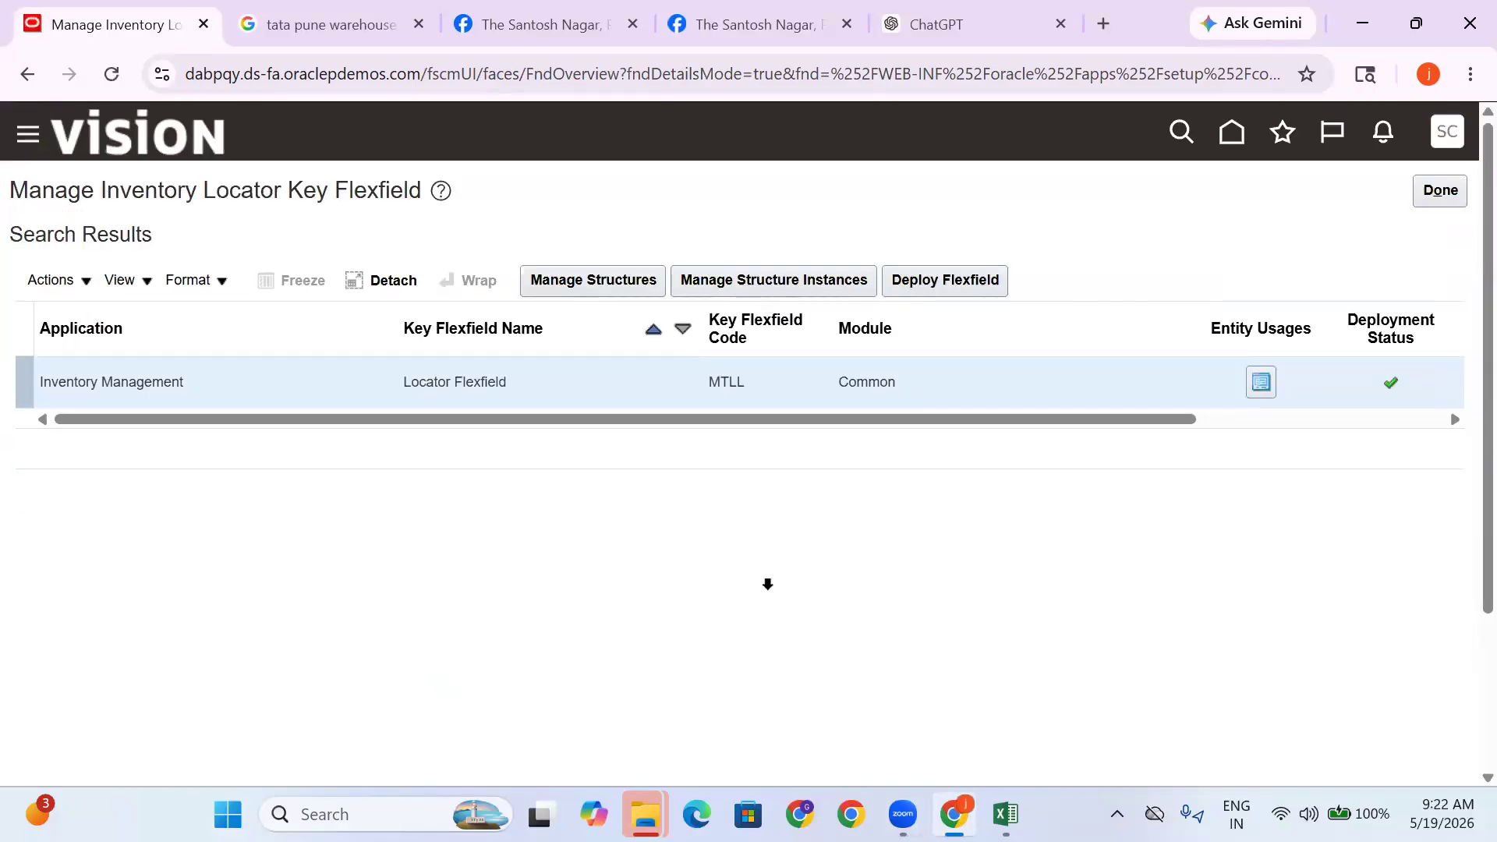
left_click_drag(802, 415, 586, 412)
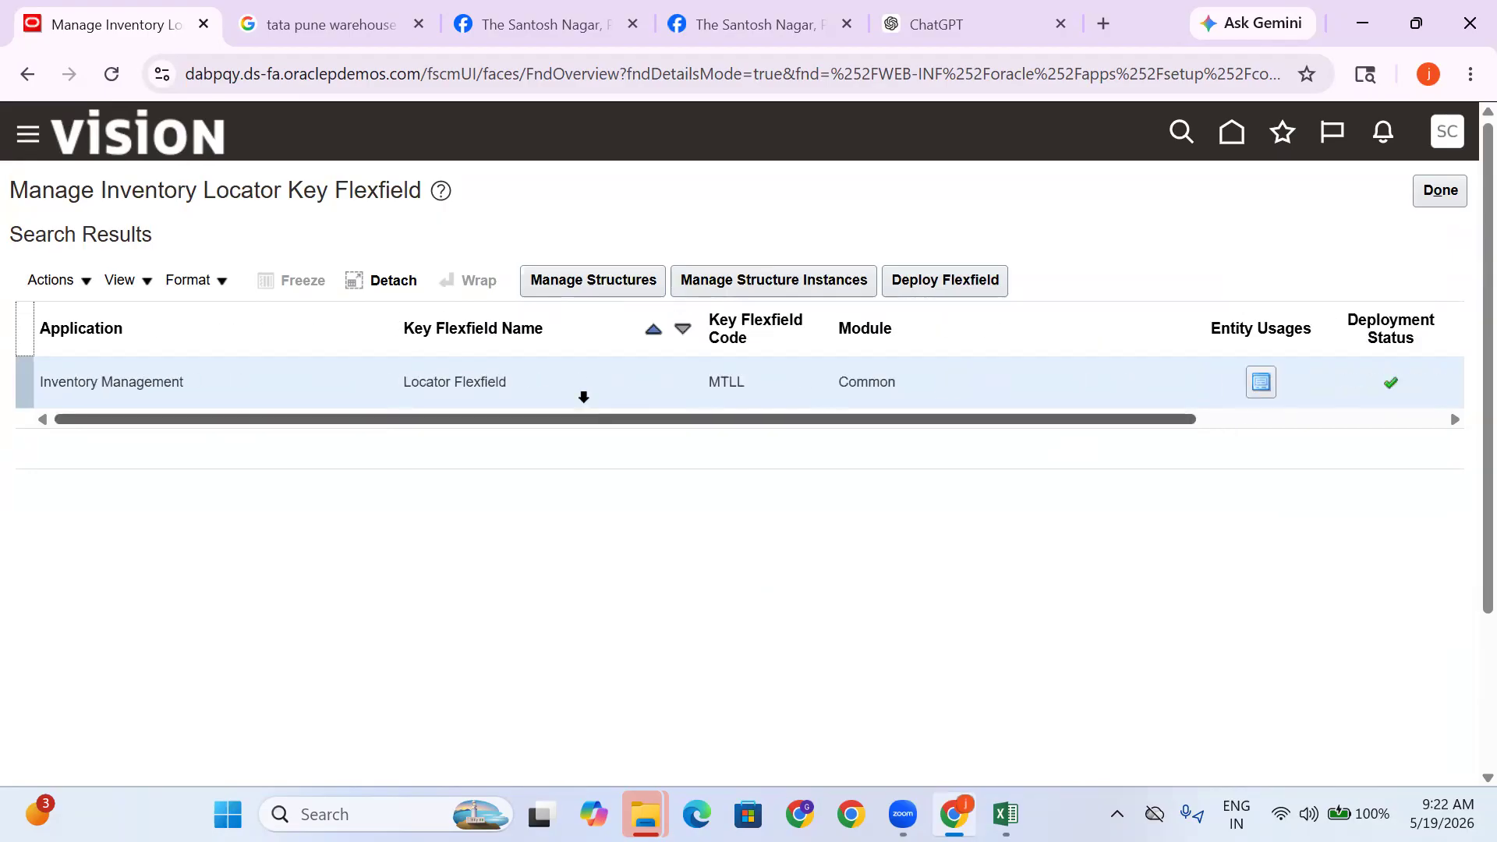
left_click_drag(201, 387, 35, 389)
left_click_drag(526, 404, 395, 394)
left_click(465, 485)
left_click_drag(511, 372, 382, 368)
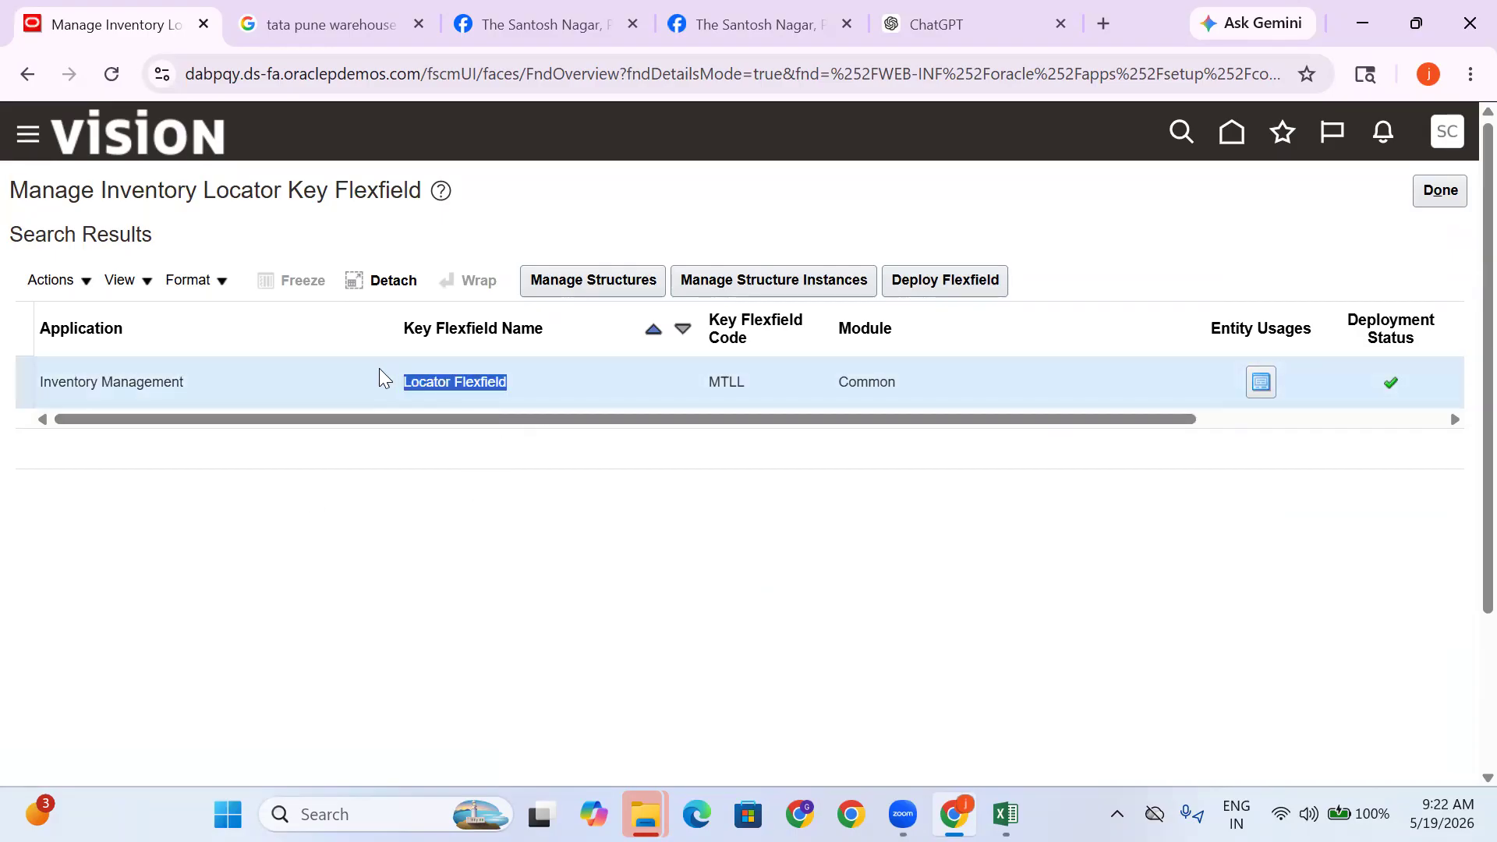
Open structure management for the Locator Flexfield and search for its existing structures without filters
left_click(578, 280)
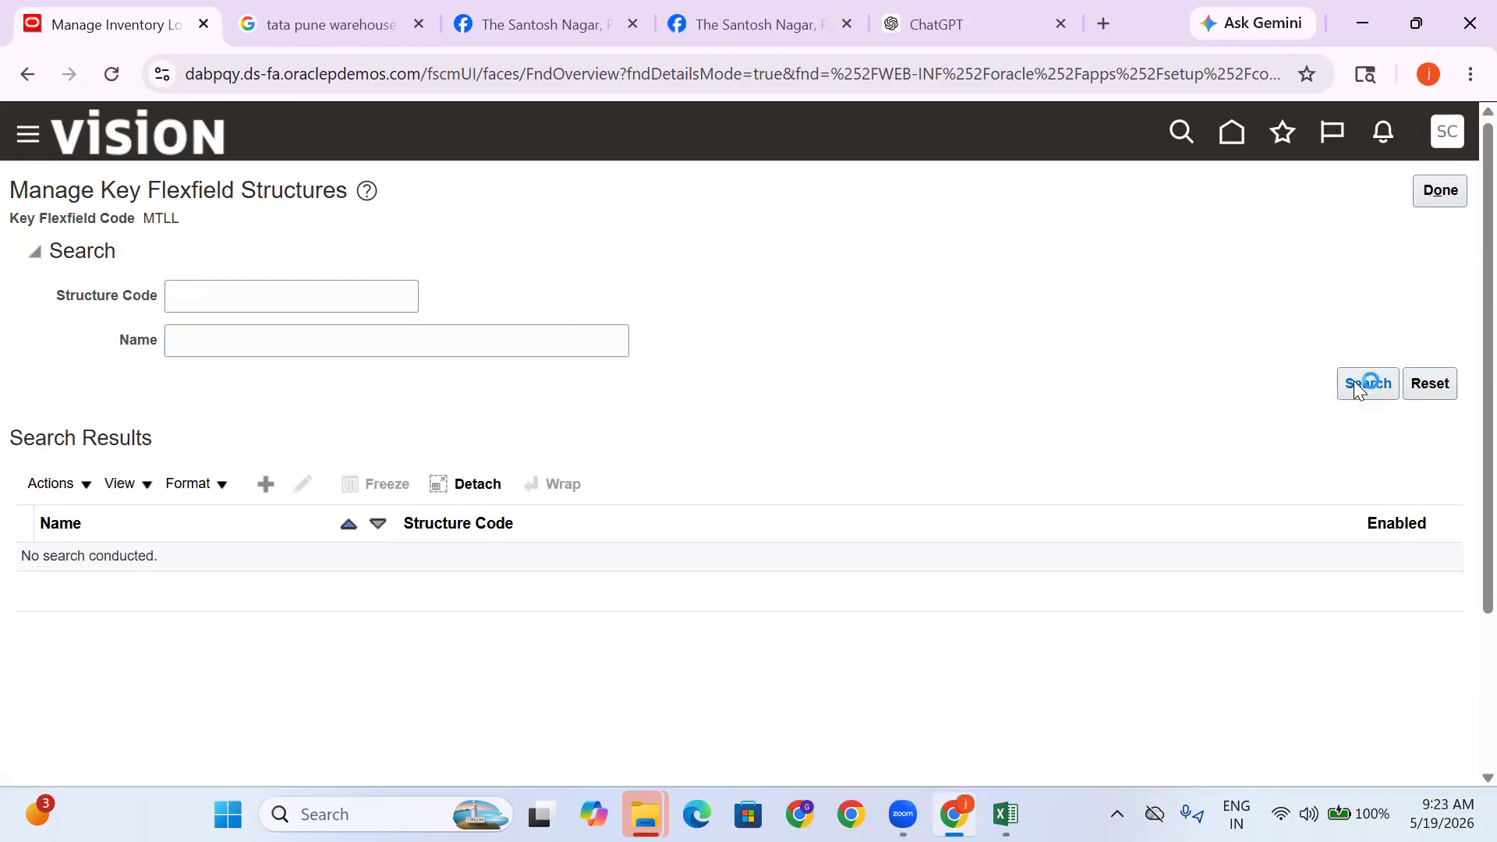
scroll(234, 421, "down", 3)
left_click_drag(265, 365, 39, 361)
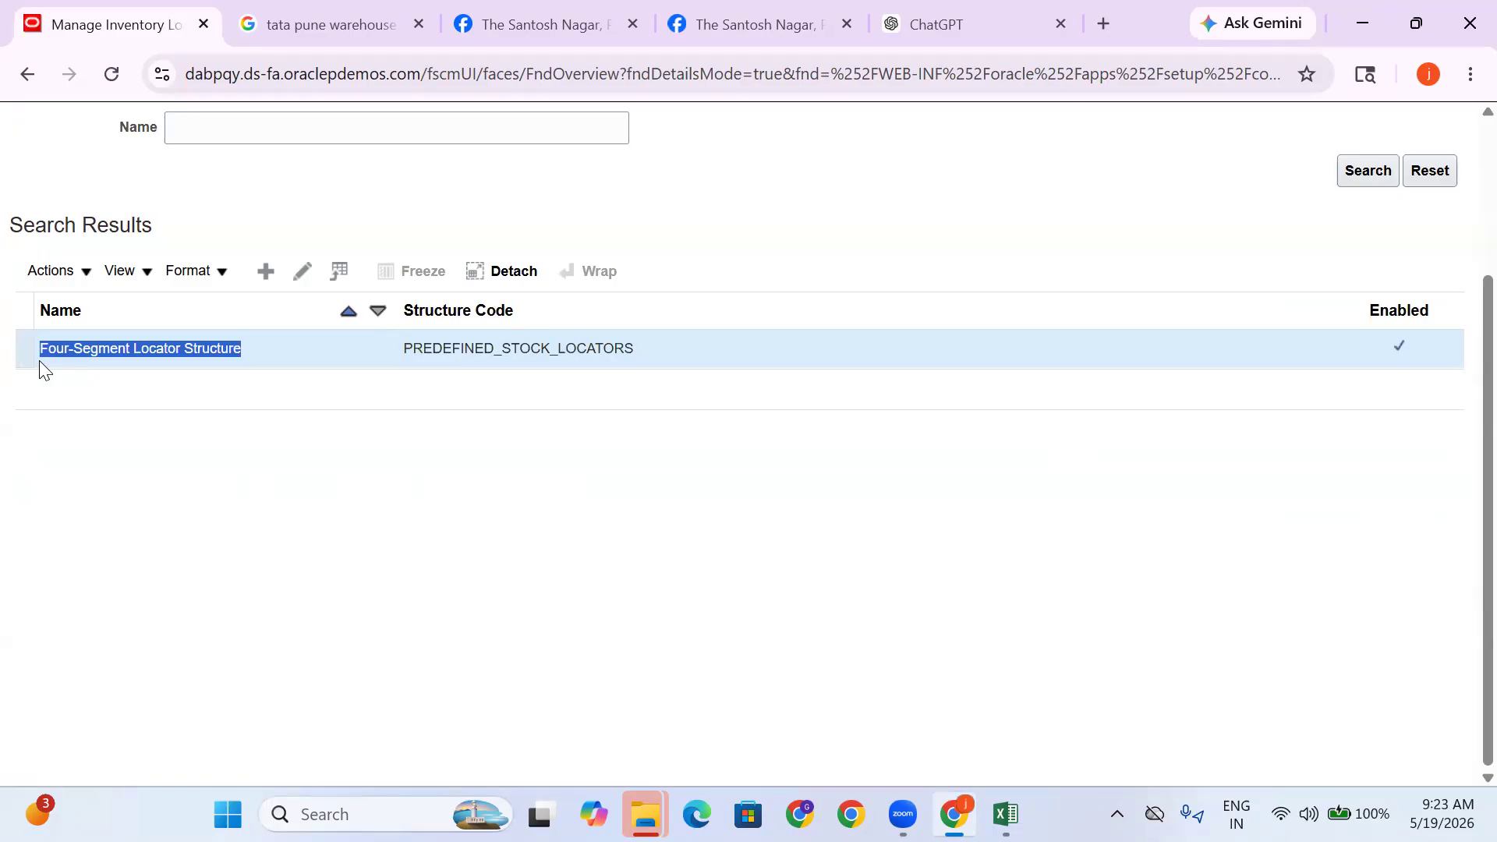
left_click(398, 567)
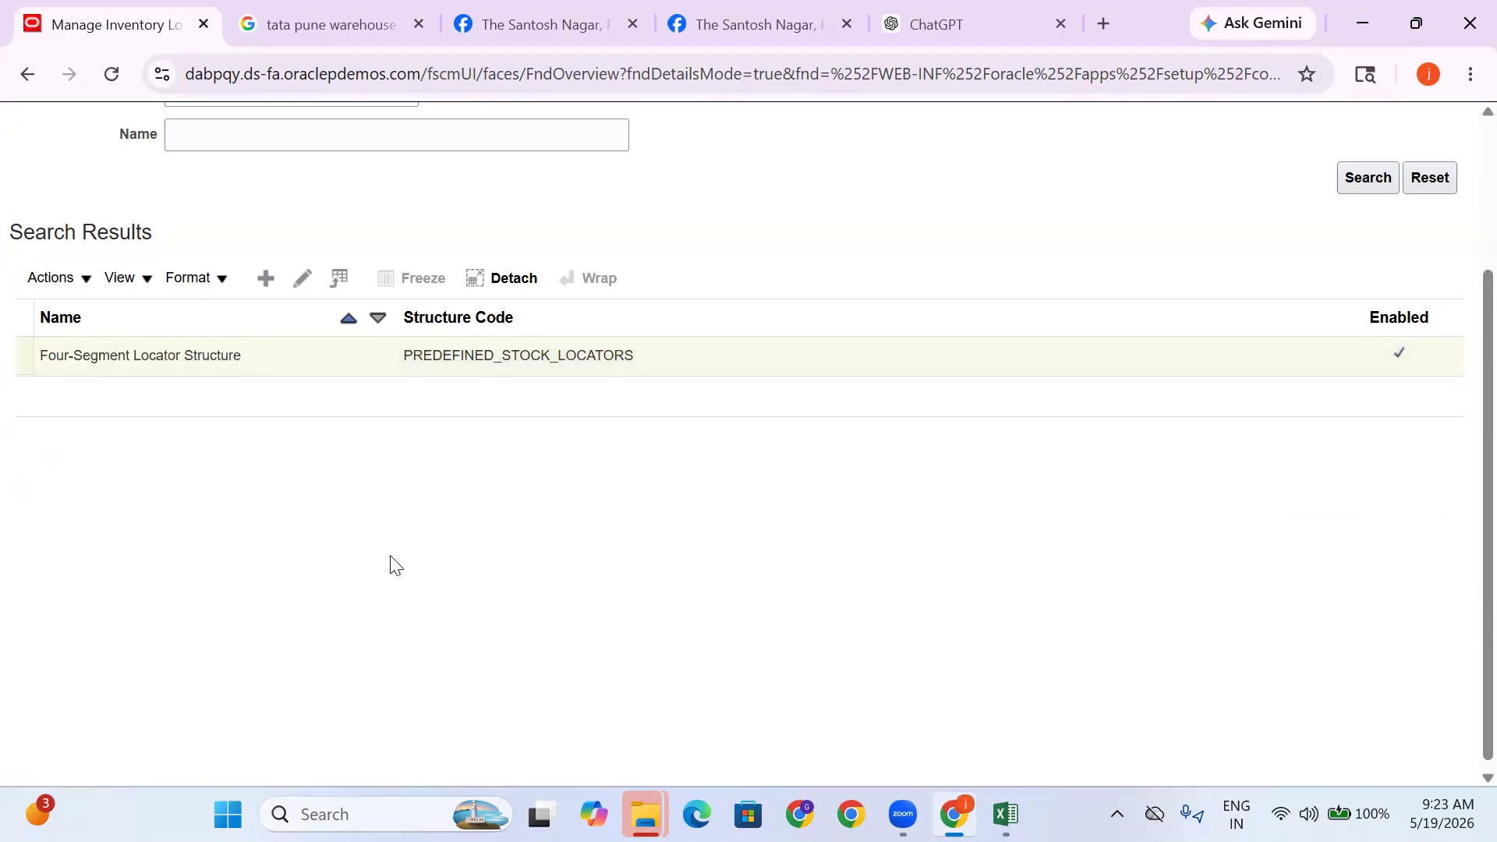
Open the Four-Segment Locator Structure and its Aisle segment for editing
scroll(390, 564, "up", 3)
left_click(300, 491)
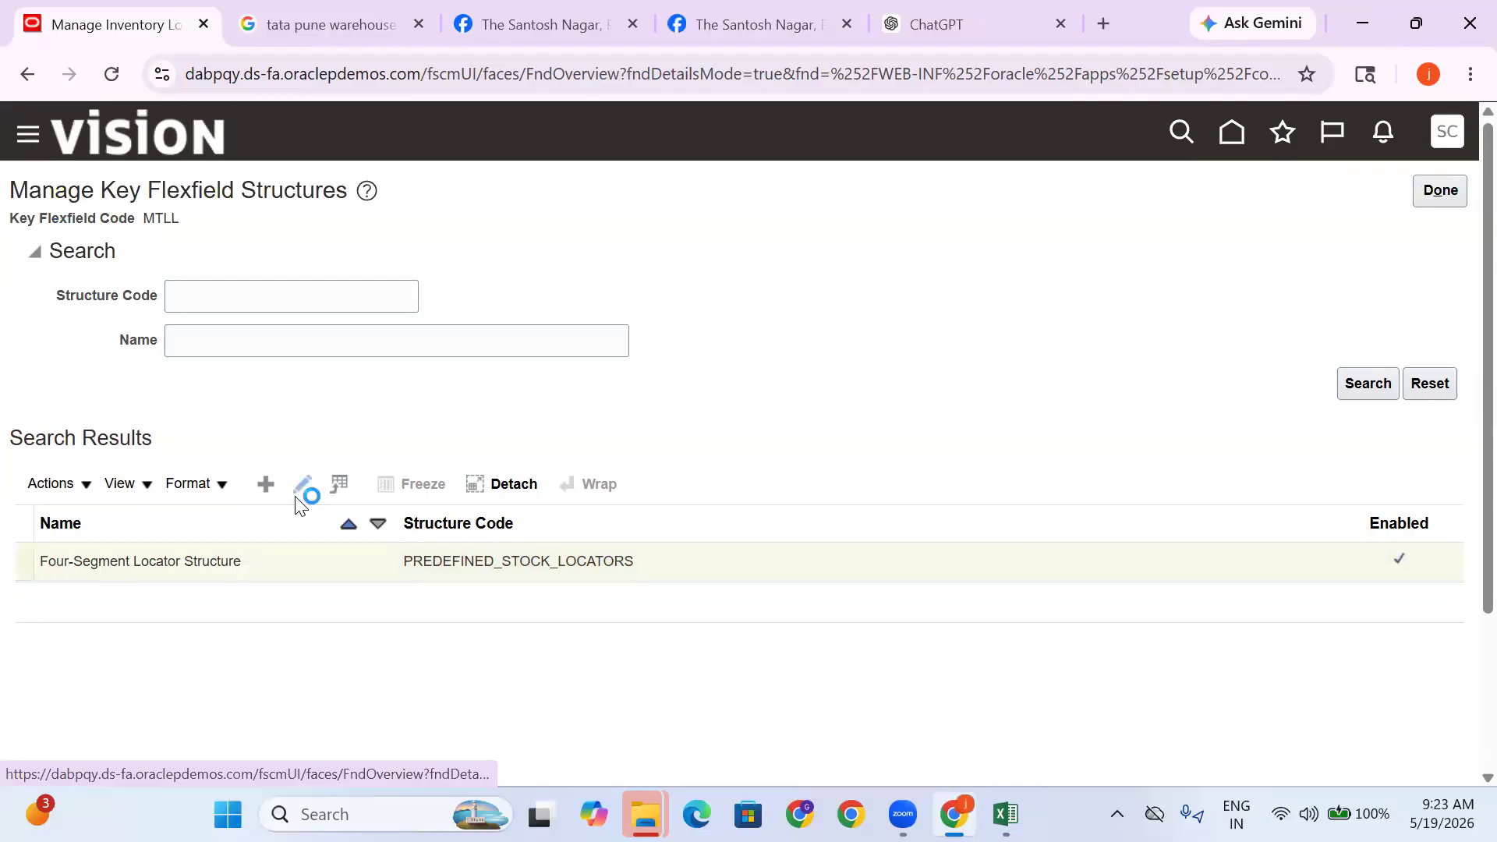
scroll(1189, 445, "down", 3)
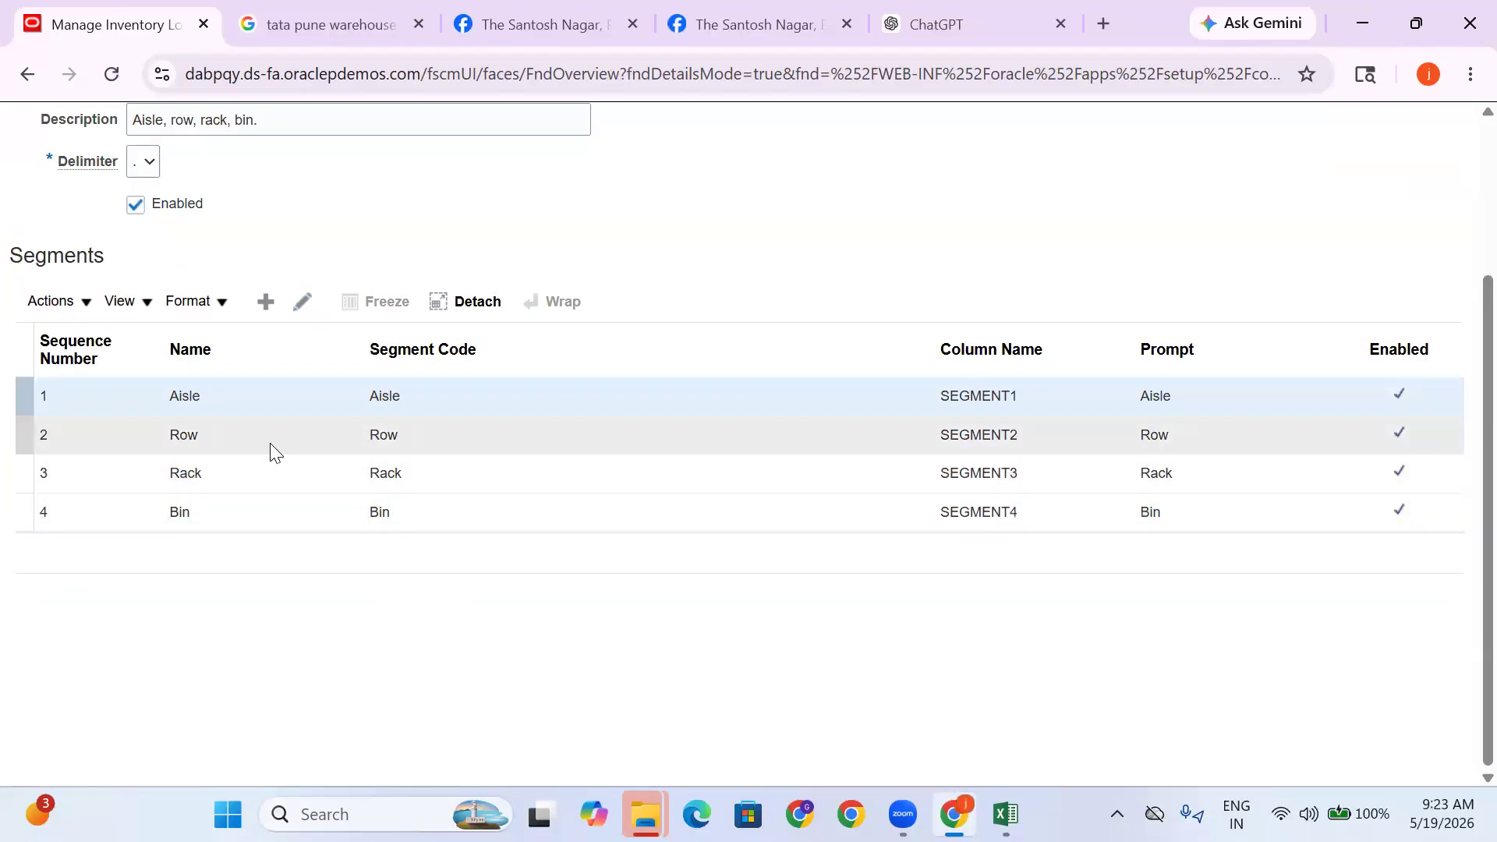
left_click(299, 302)
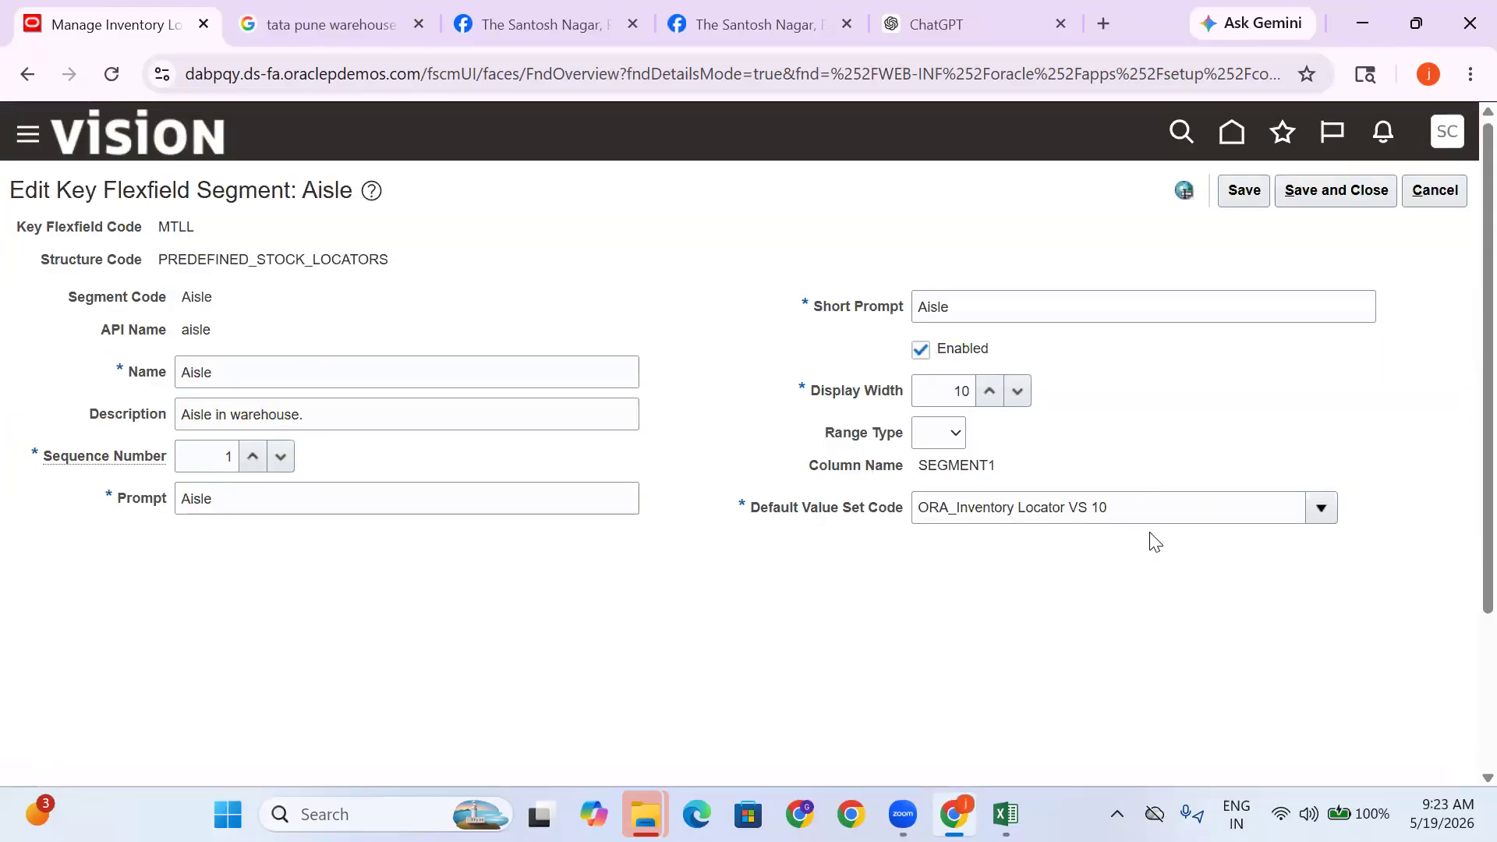
Copy the Aisle segment's default value set code, ORA_Inventory Locator VS 10, into cell E342 of the Training Doc sheet in Excel
left_click_drag(1159, 506, 881, 519)
key("ctrl+c")
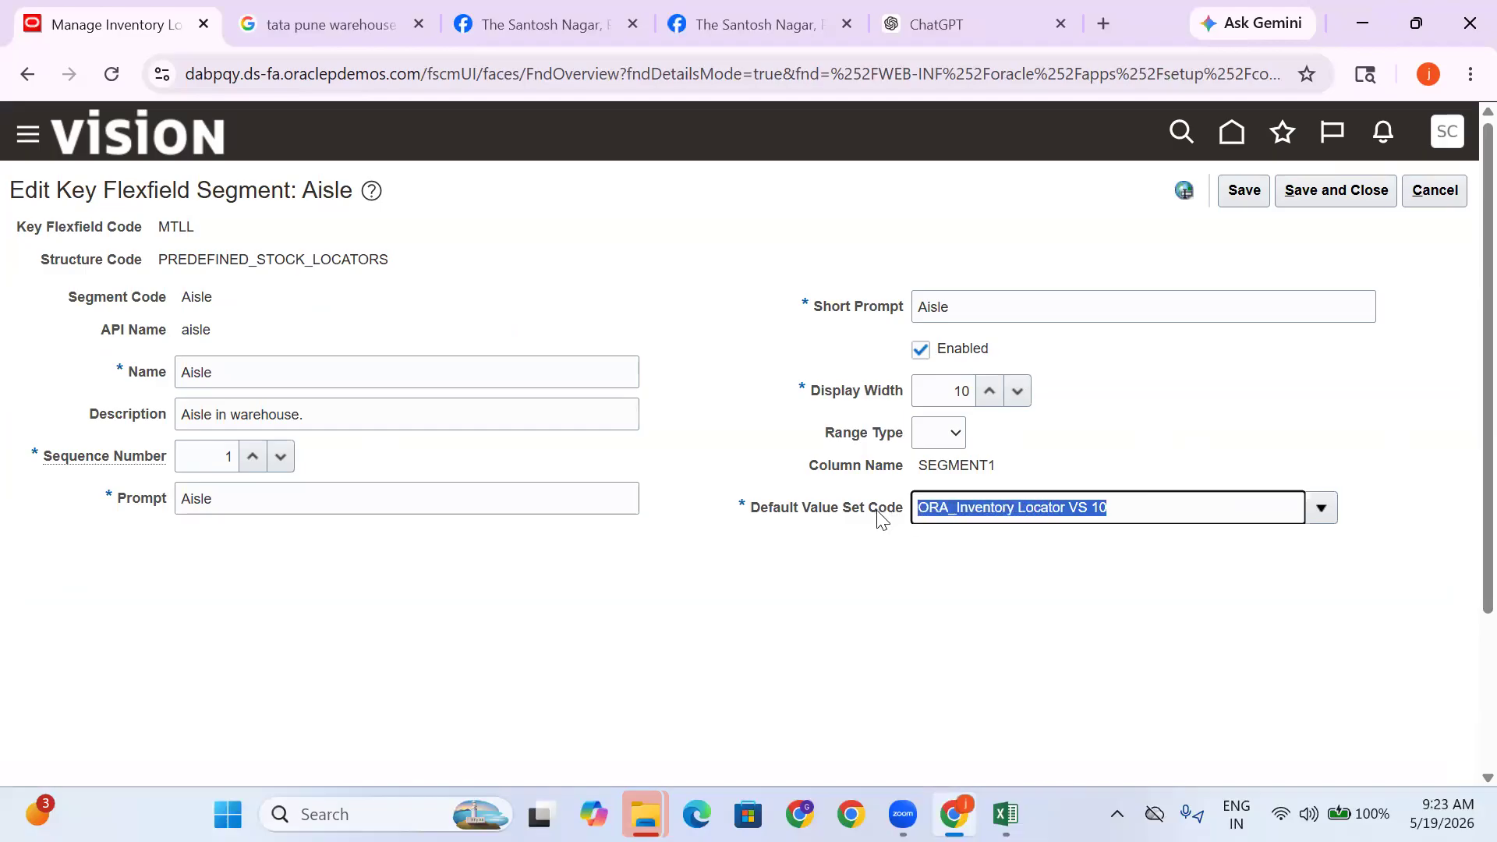
left_click(1006, 814)
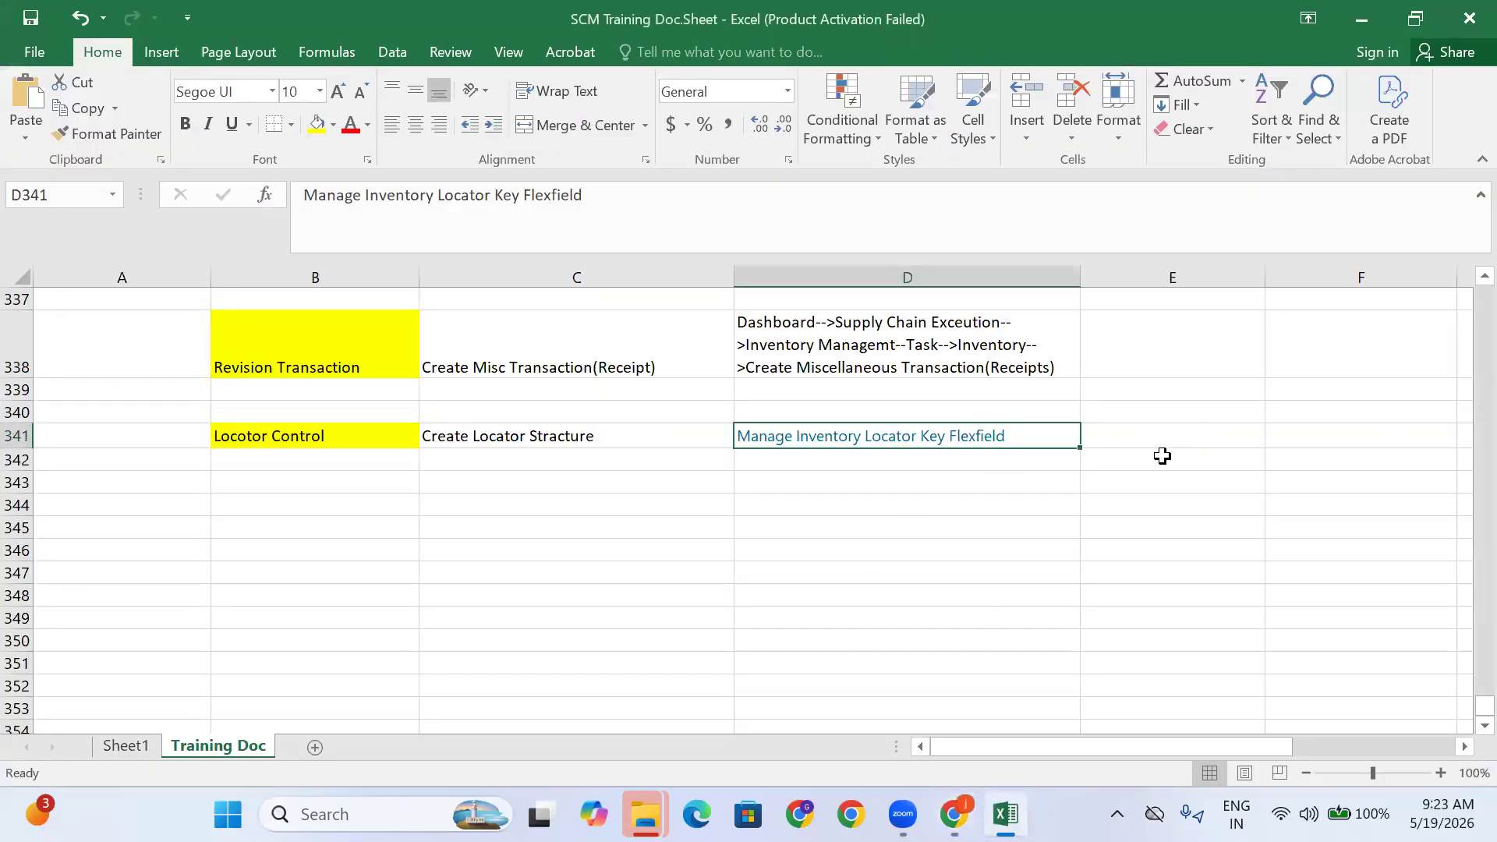
left_click(1162, 456)
key("ctrl+v")
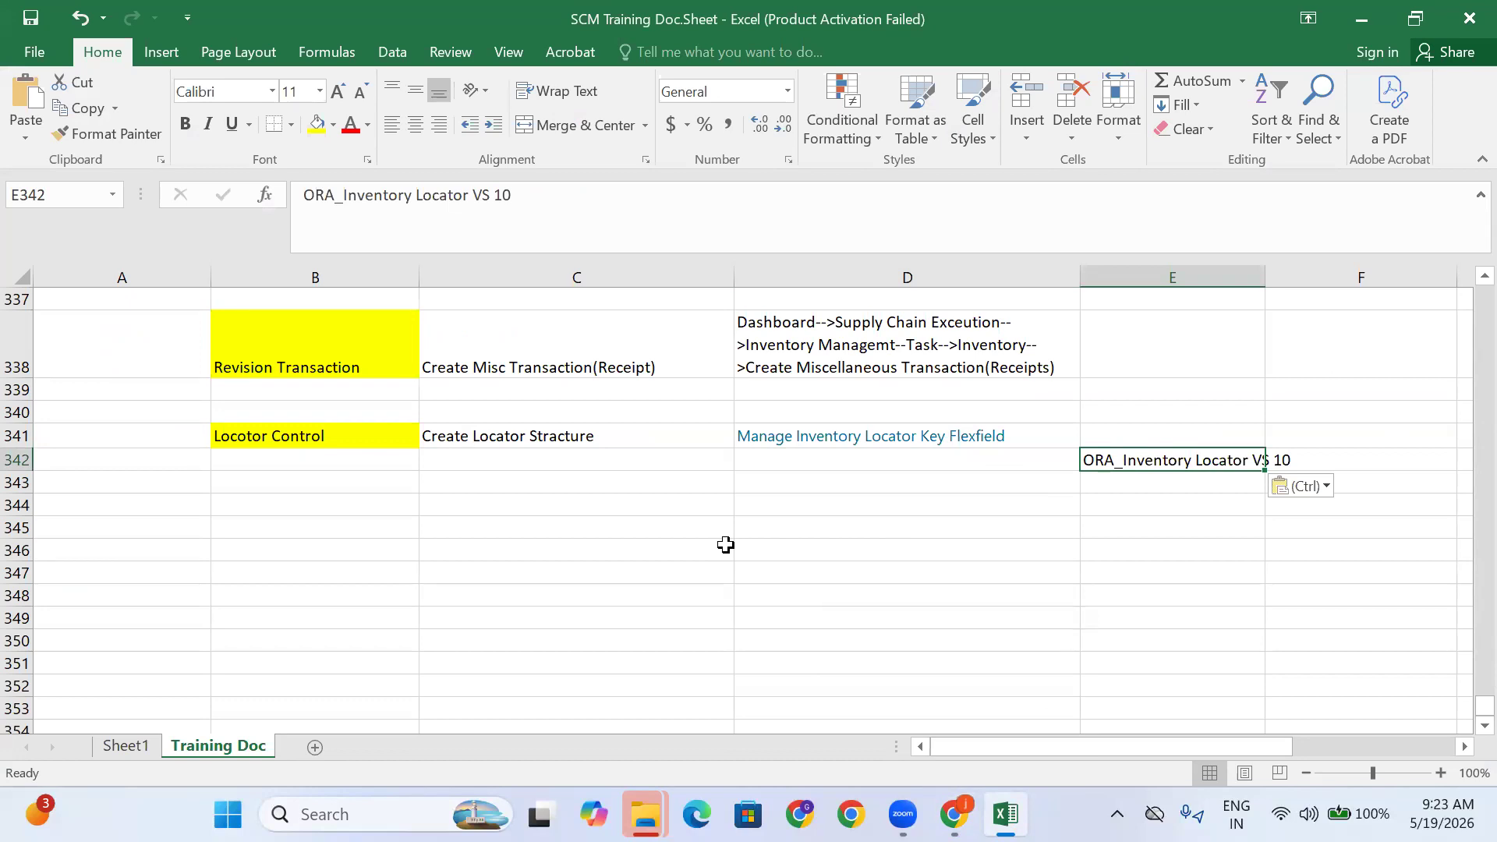
left_click(1220, 501)
left_click(1197, 462)
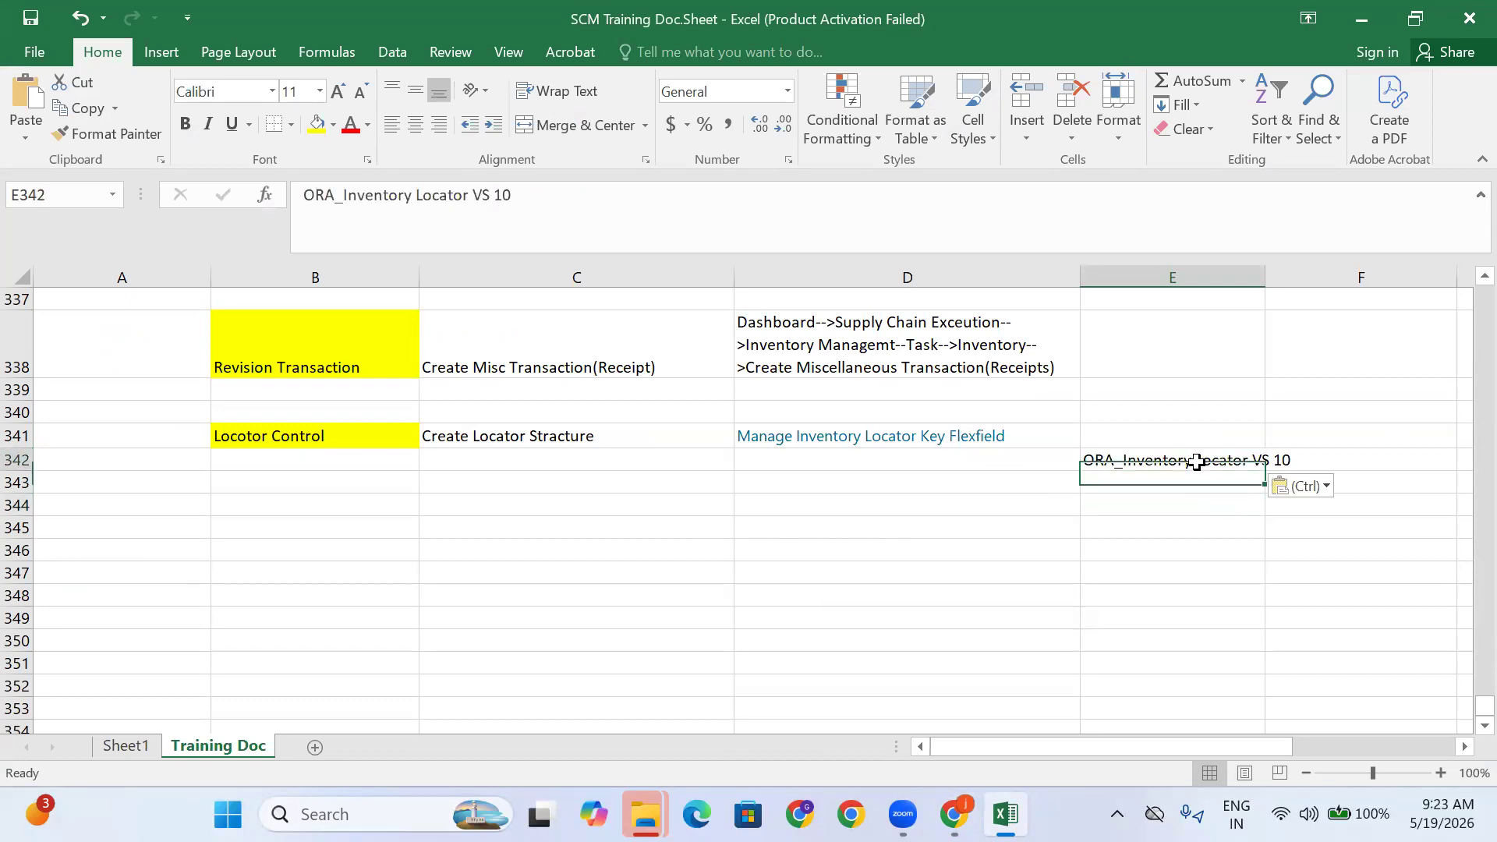
left_click(1125, 496)
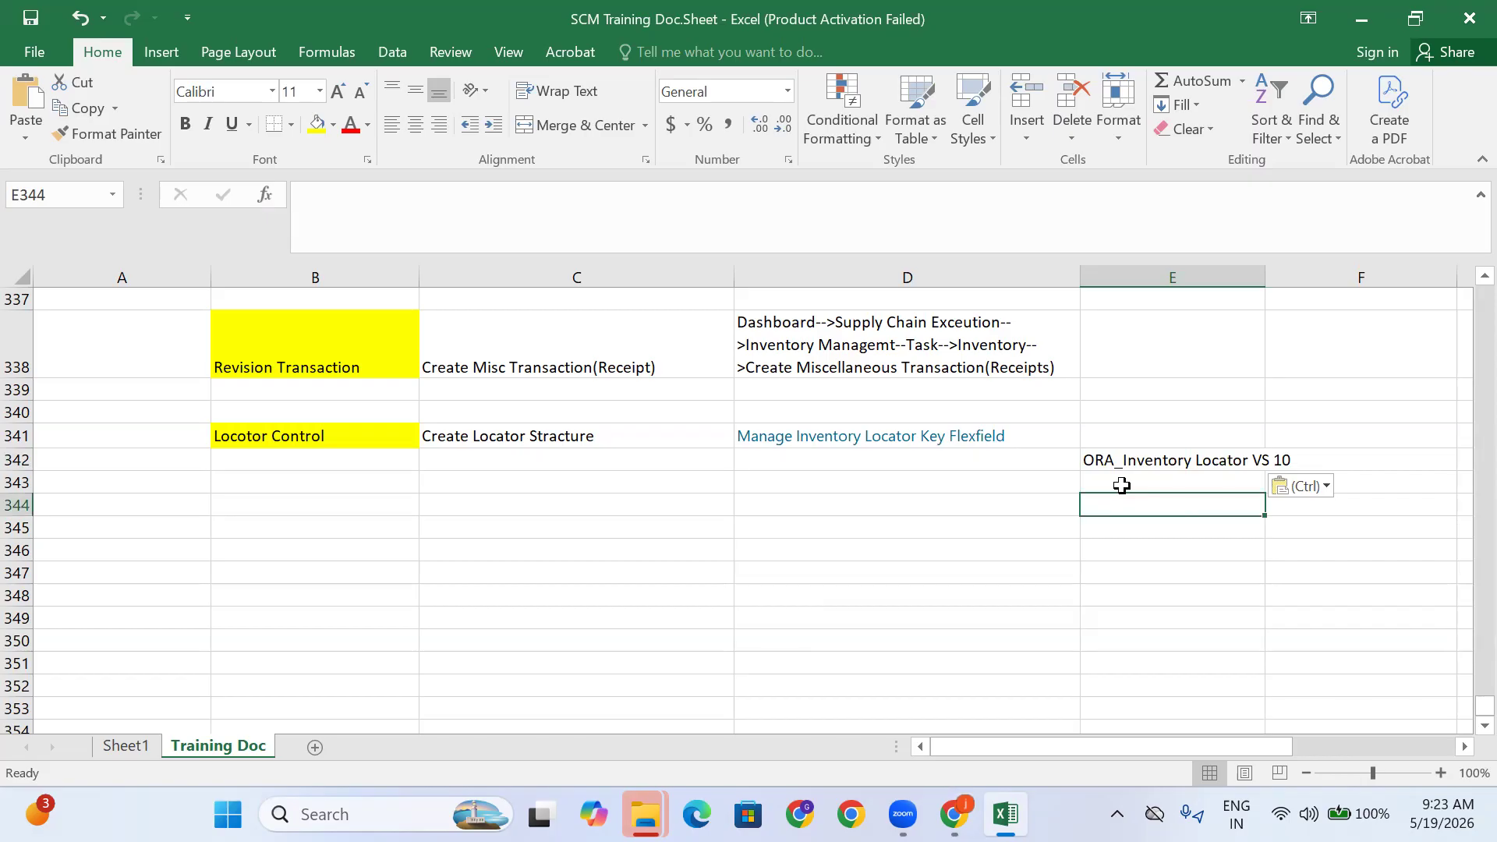
left_click(1138, 478)
left_click(1160, 463)
left_click(1135, 481)
left_click(1173, 441)
left_click(1176, 461)
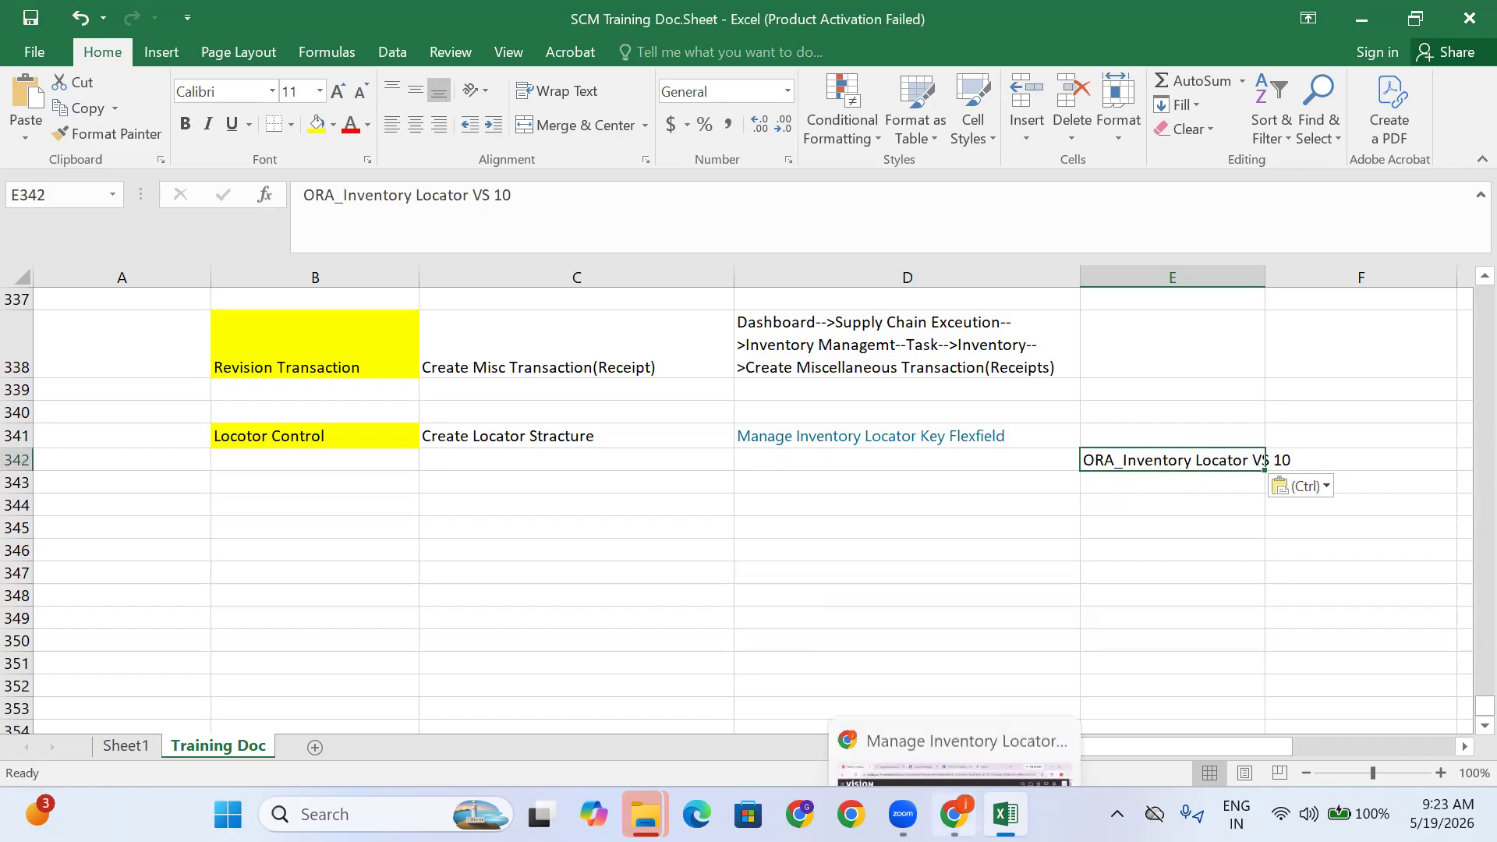
Switch back to the browser, leave the segment without saving and list the Locator Flexfield structures again
left_click(953, 814)
left_click(1441, 191)
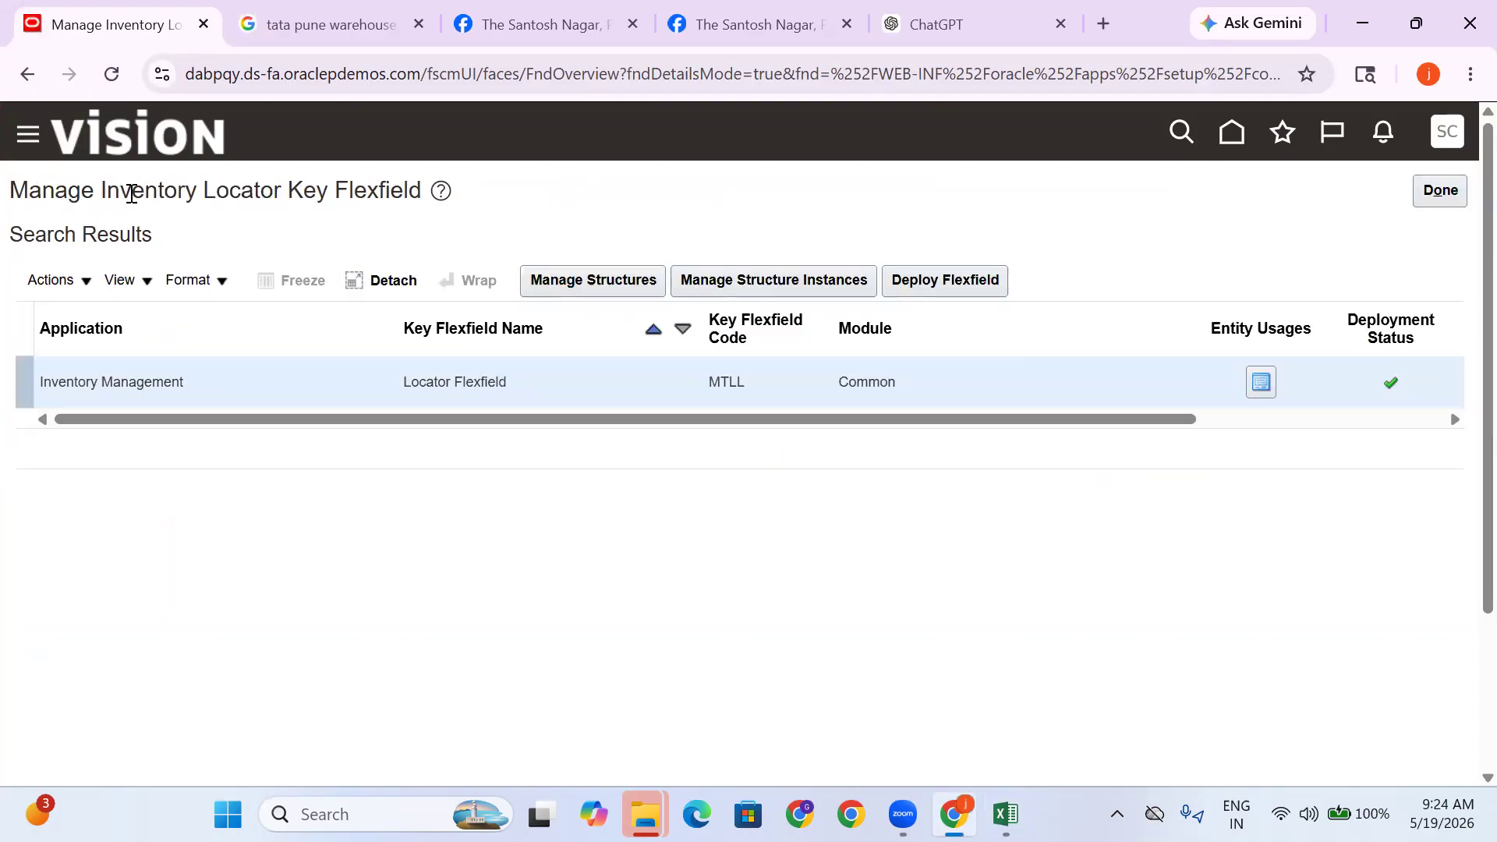
left_click(564, 274)
left_click(1385, 375)
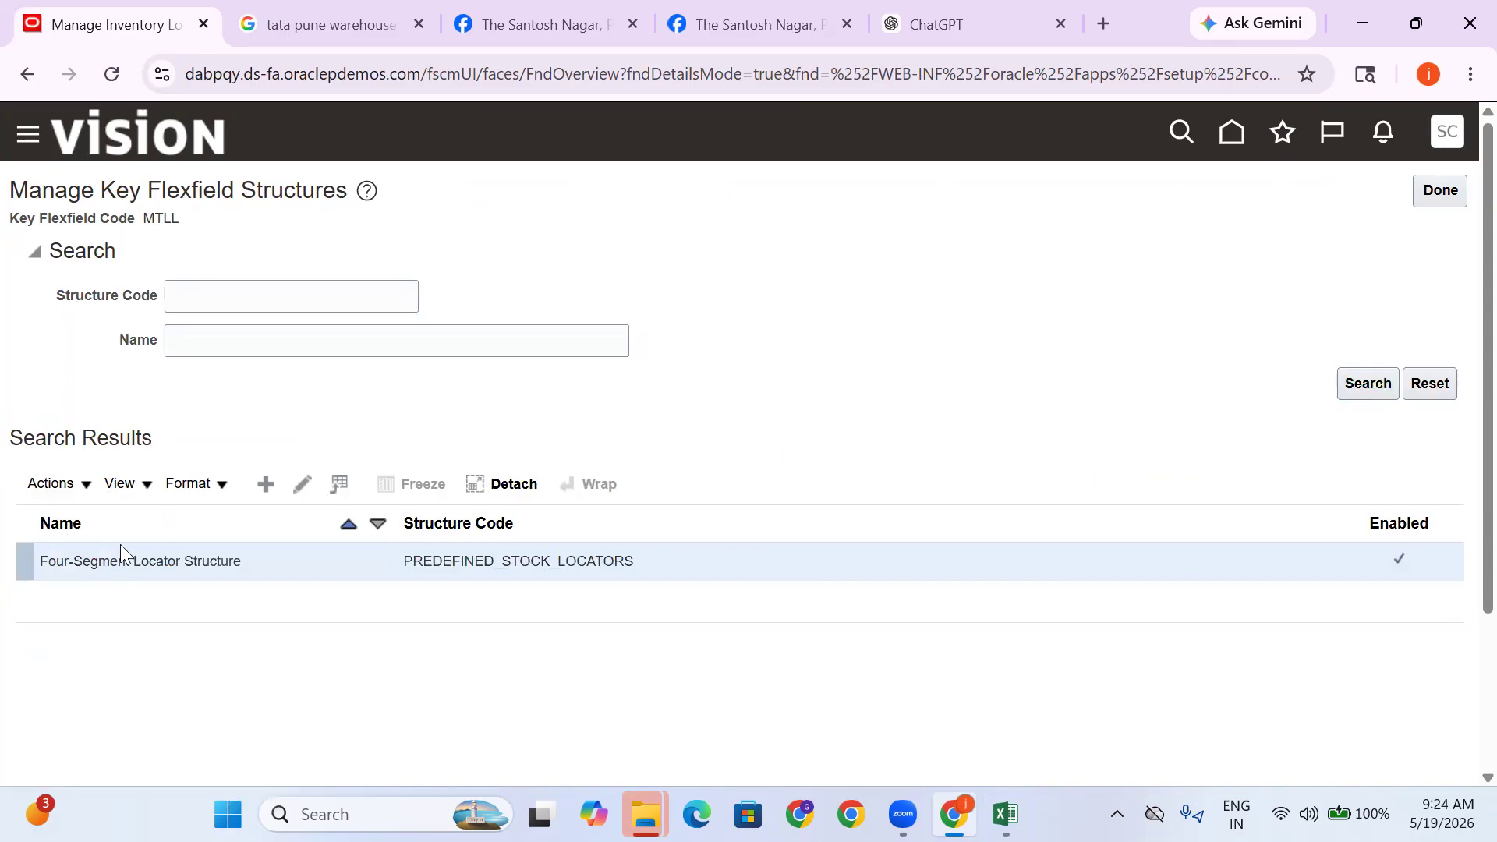
Reopen the Aisle segment from the Four-Segment Locator Structure
left_click_drag(251, 569, 47, 578)
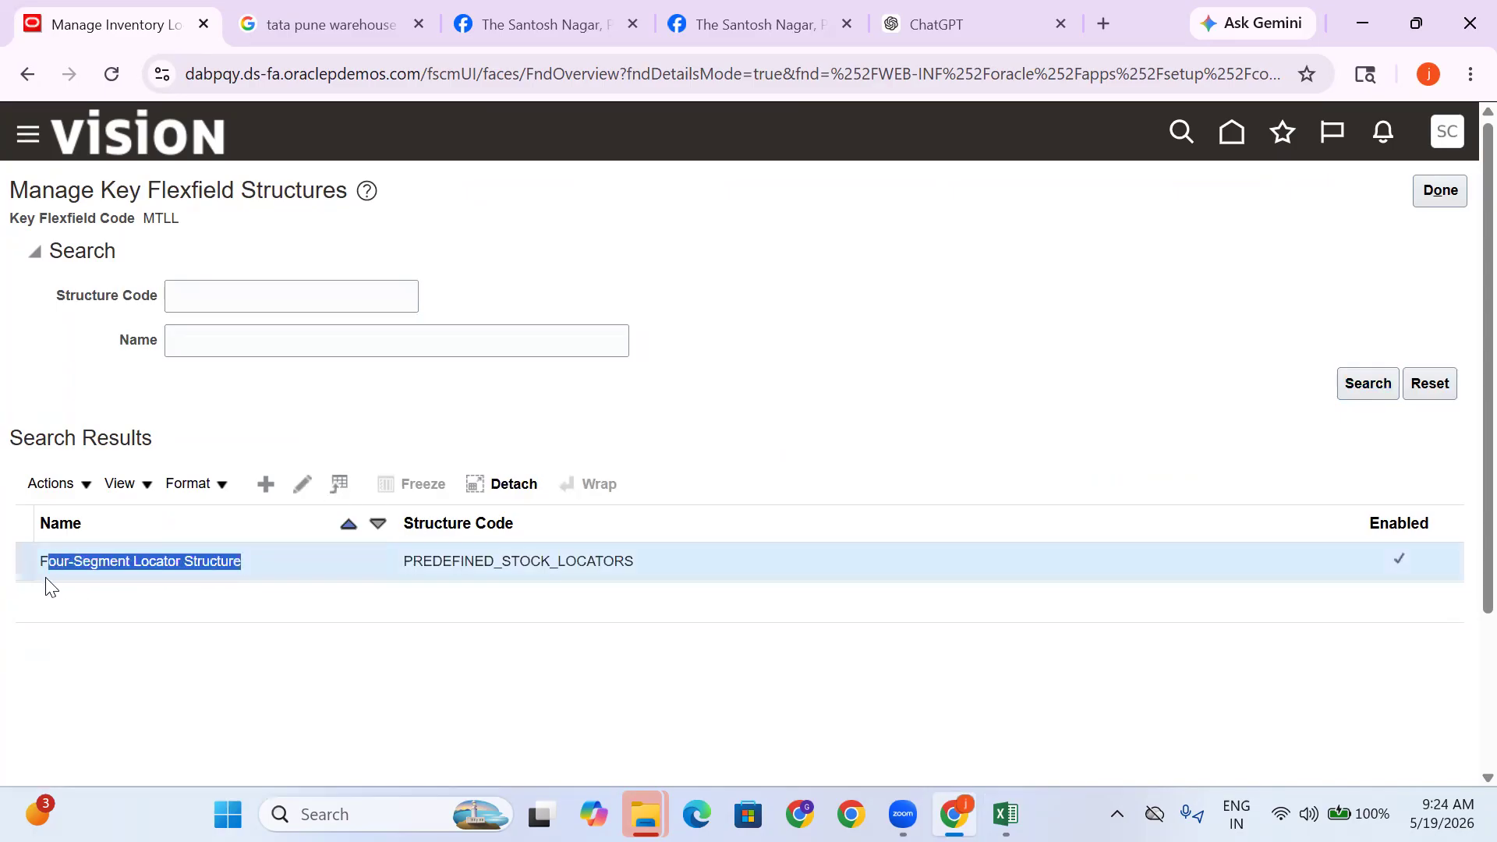
left_click(296, 486)
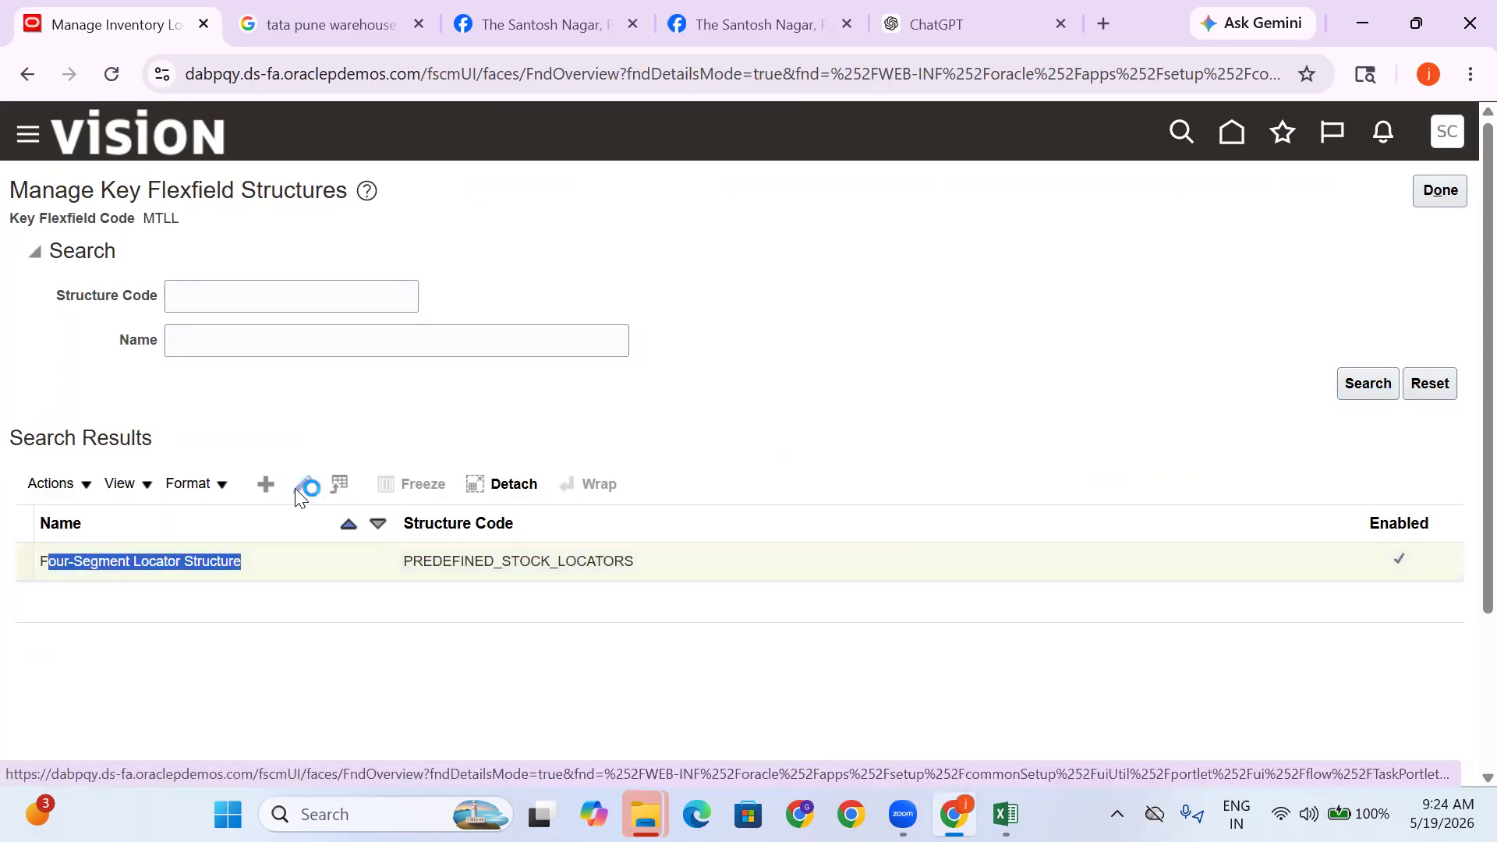
scroll(953, 455, "down", 3)
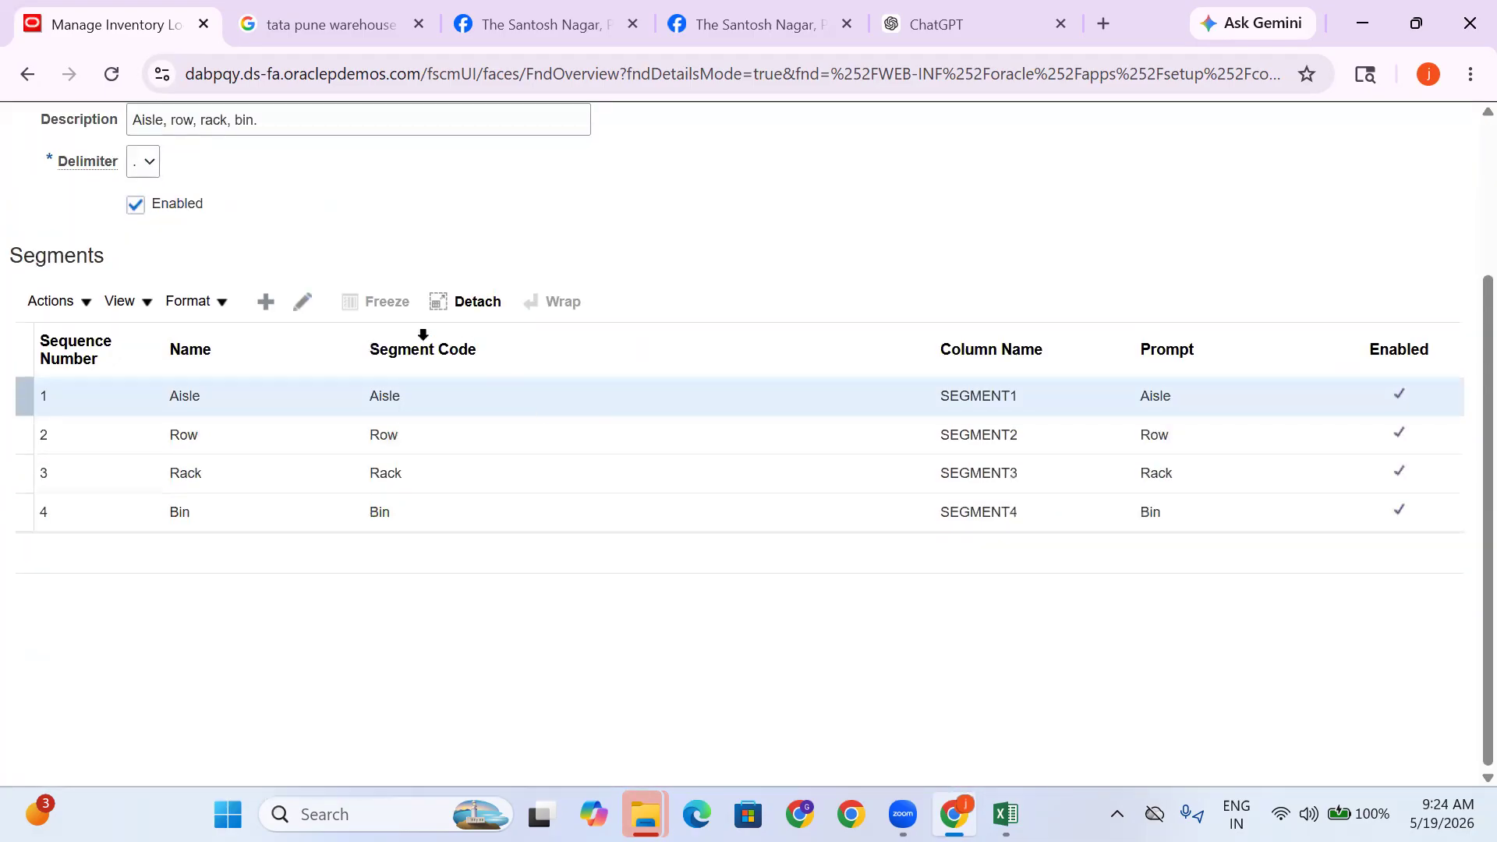
left_click(302, 301)
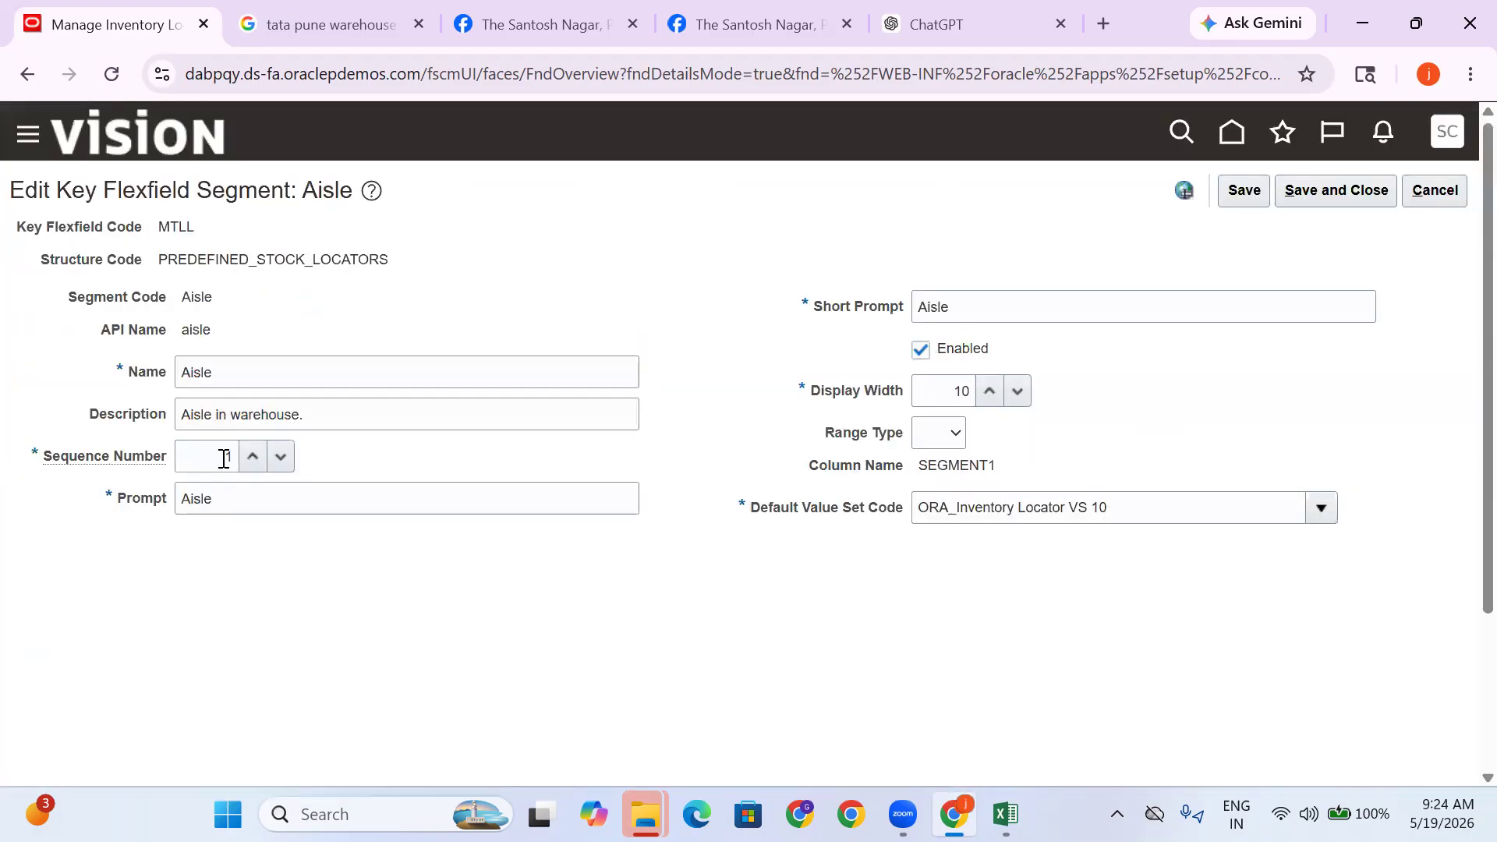
Review the Aisle segment's name and default value set code, and close it without saving
left_click_drag(223, 373, 172, 382)
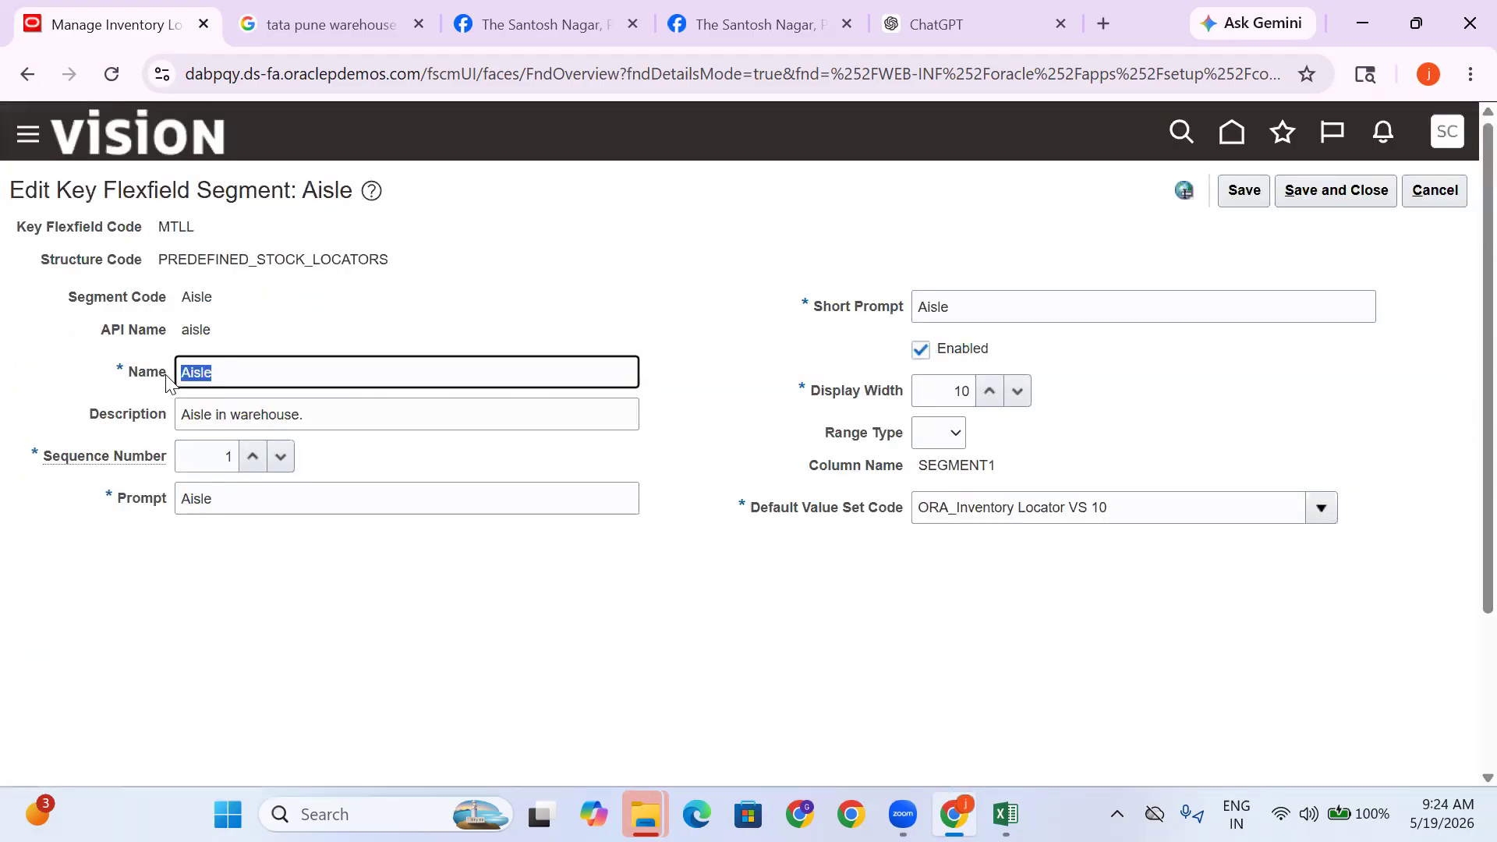
left_click(1156, 507)
left_click(786, 577)
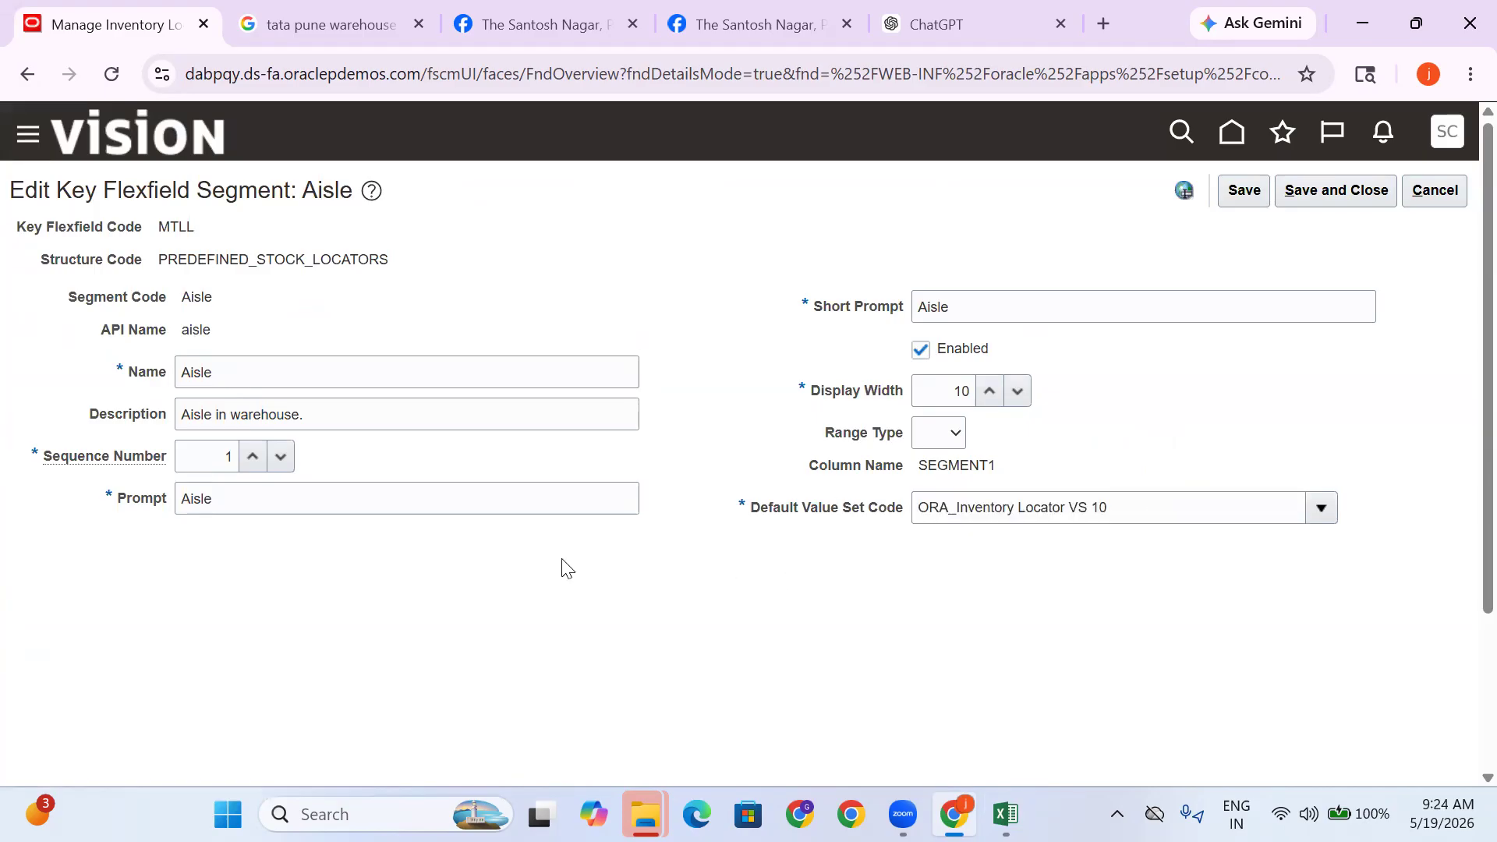
left_click(1106, 521)
left_click(1435, 190)
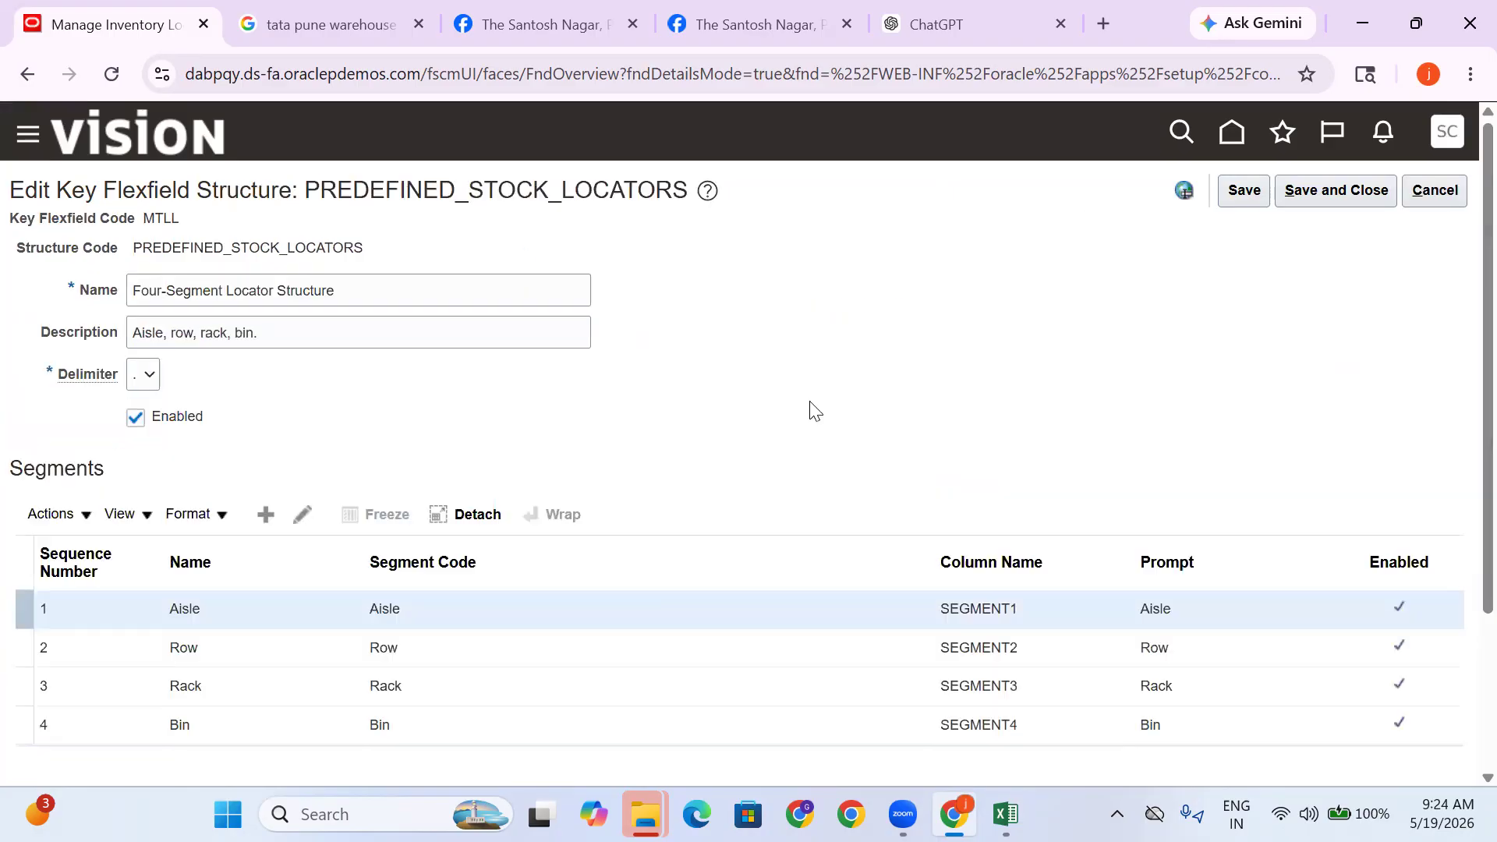
Review the segment codes of the Four-Segment Locator Structure and return to the structure list without saving
scroll(361, 491, "down", 3)
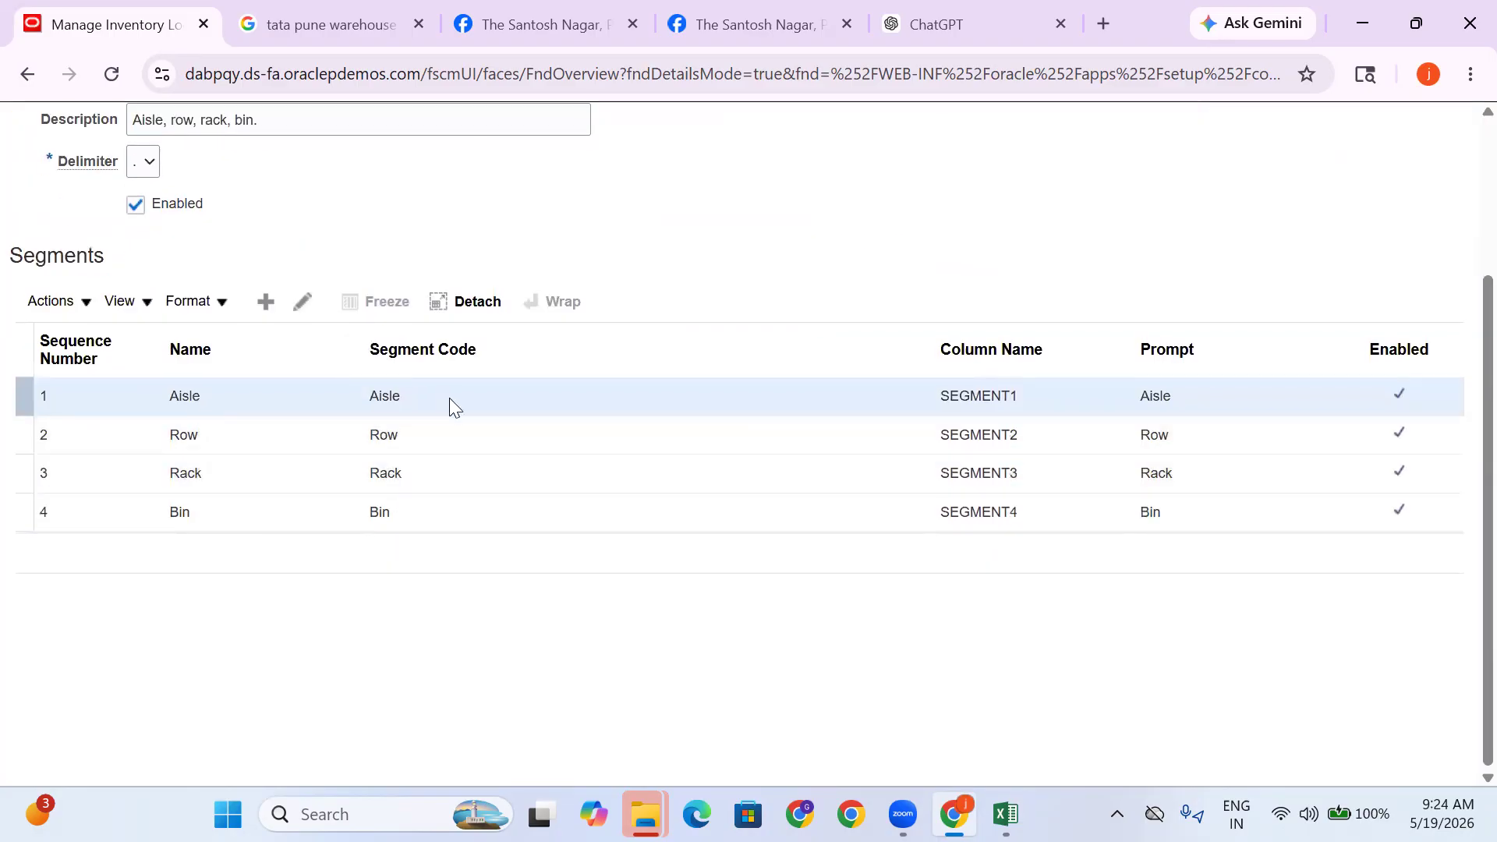
left_click_drag(450, 399, 324, 401)
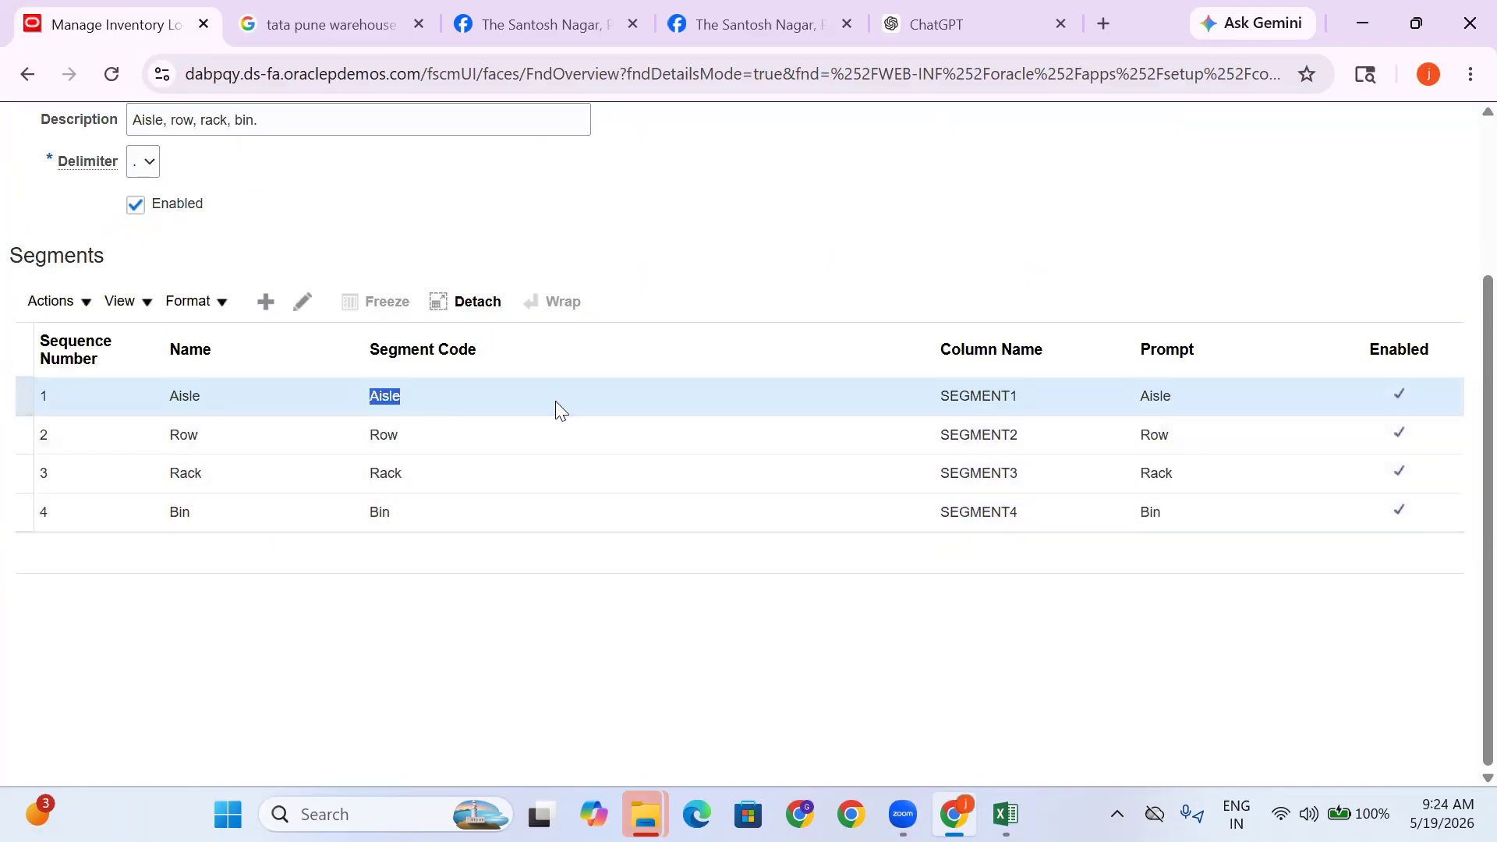
scroll(555, 401, "up", 3)
left_click(1439, 192)
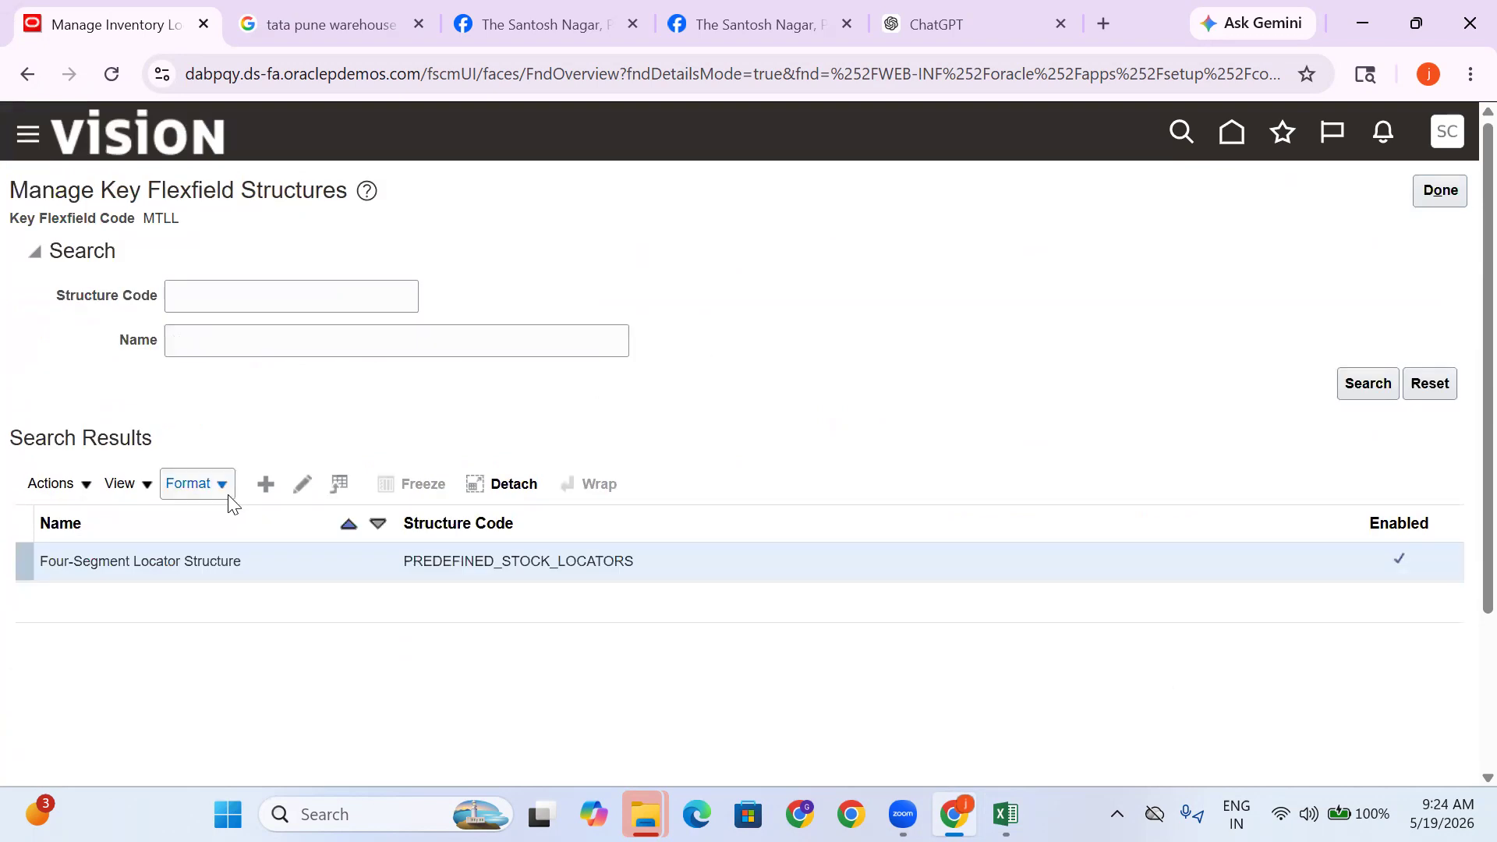
Start a new key flexfield structure, enter TATA Locators as its structure code and copy that text
left_click(265, 485)
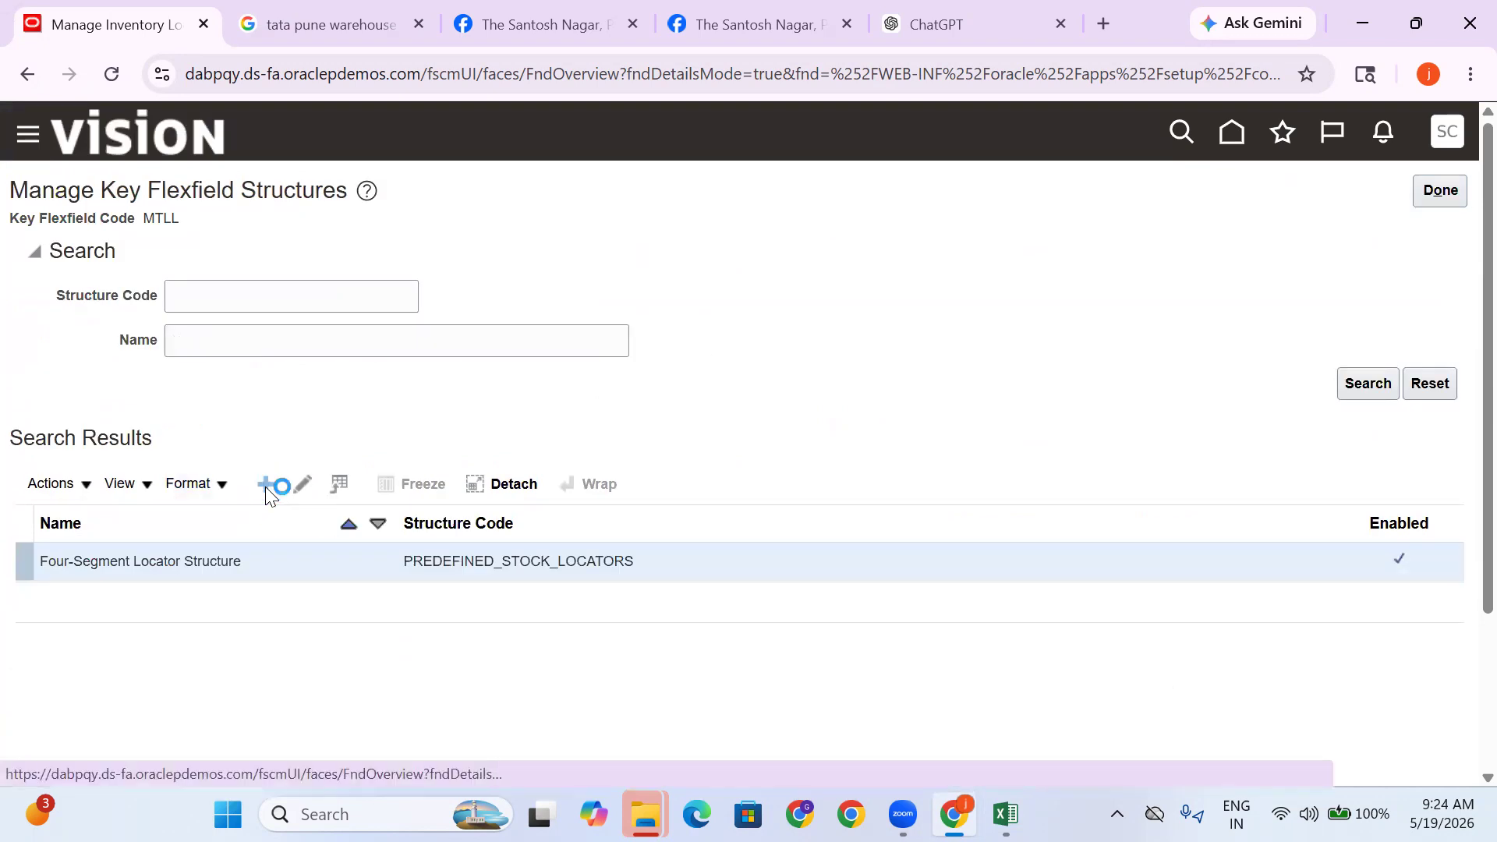
left_click(236, 262)
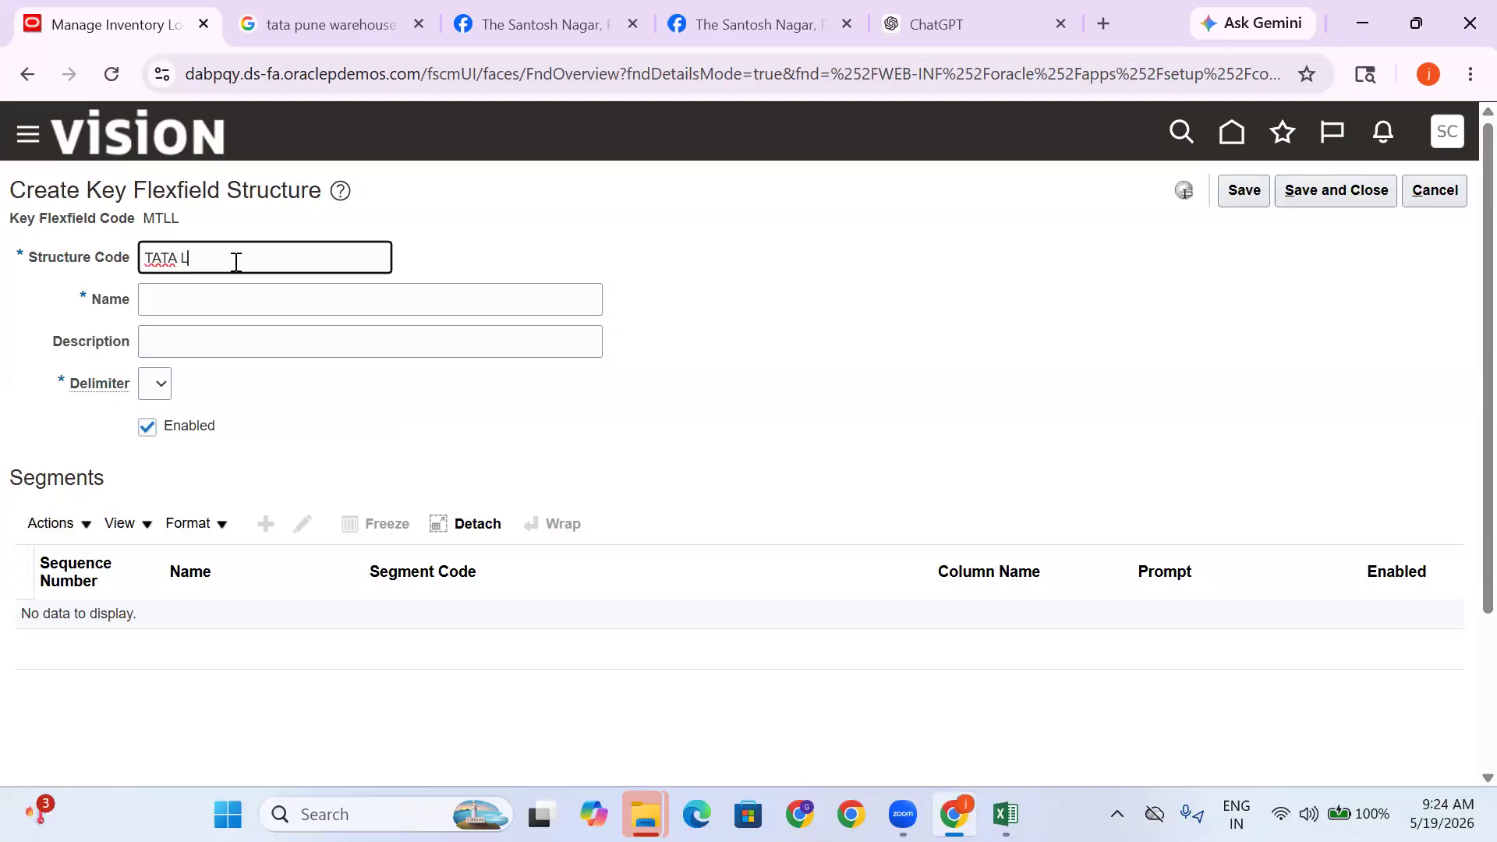
left_click_drag(255, 263, 97, 269)
key("ctrl+c")
left_click(832, 355)
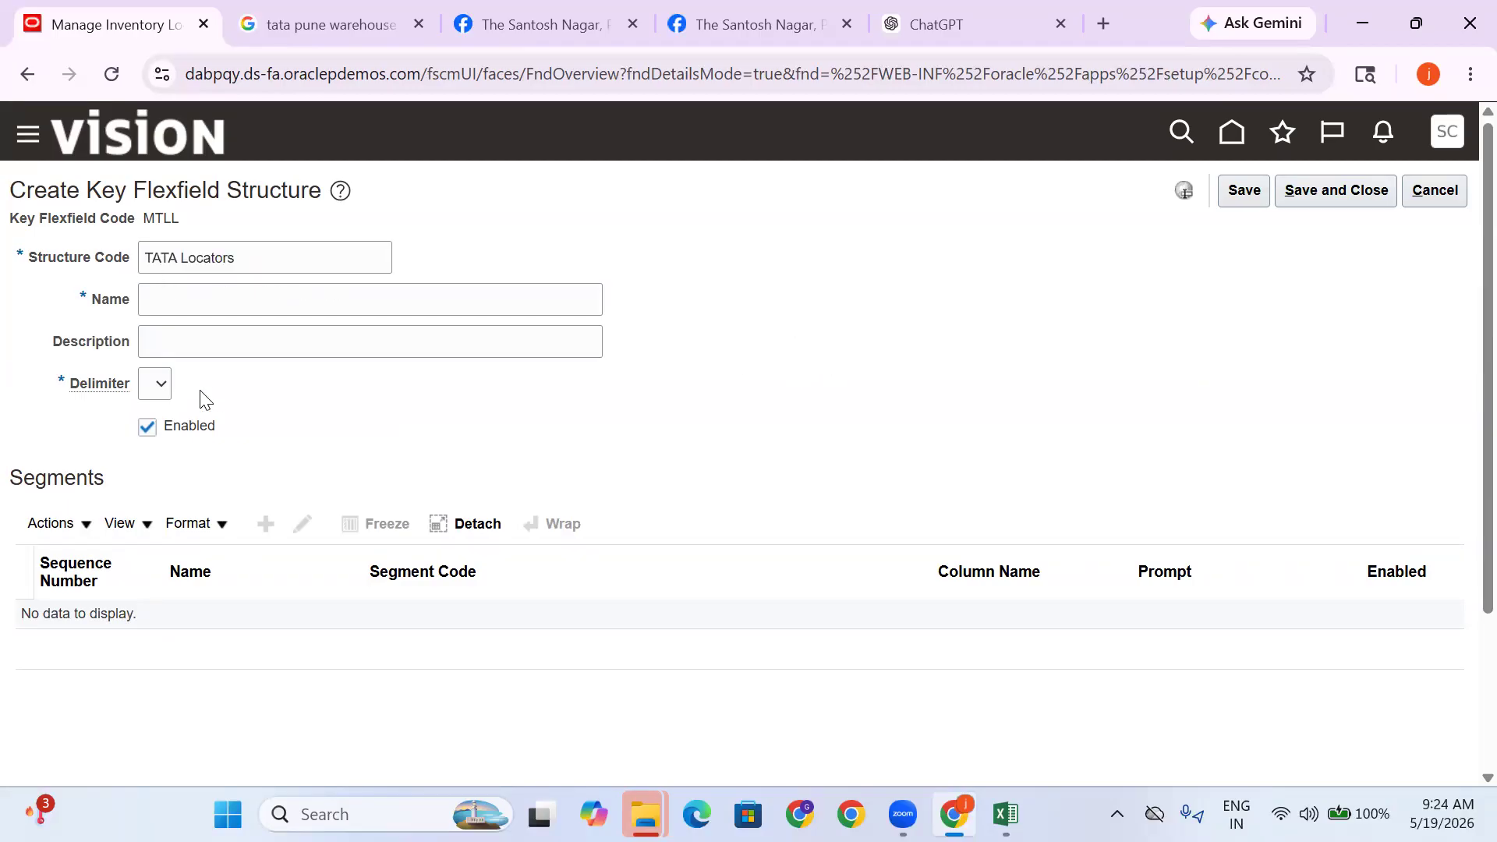
Fill in the structure's name and description as TATA Locators
left_click(187, 303)
left_click(384, 410)
left_click(184, 310)
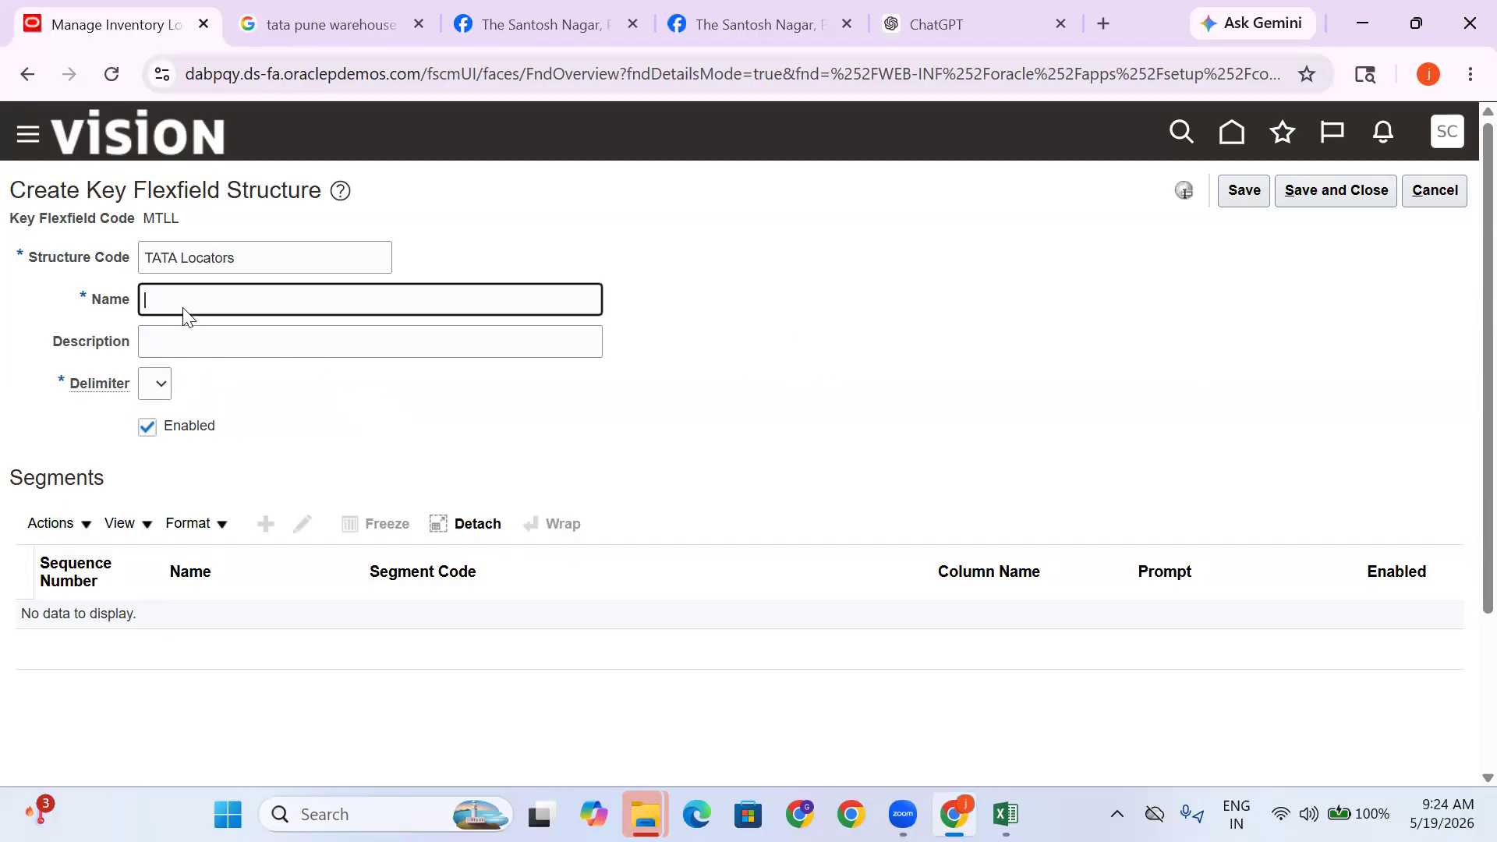
key("ctrl+v")
left_click(228, 350)
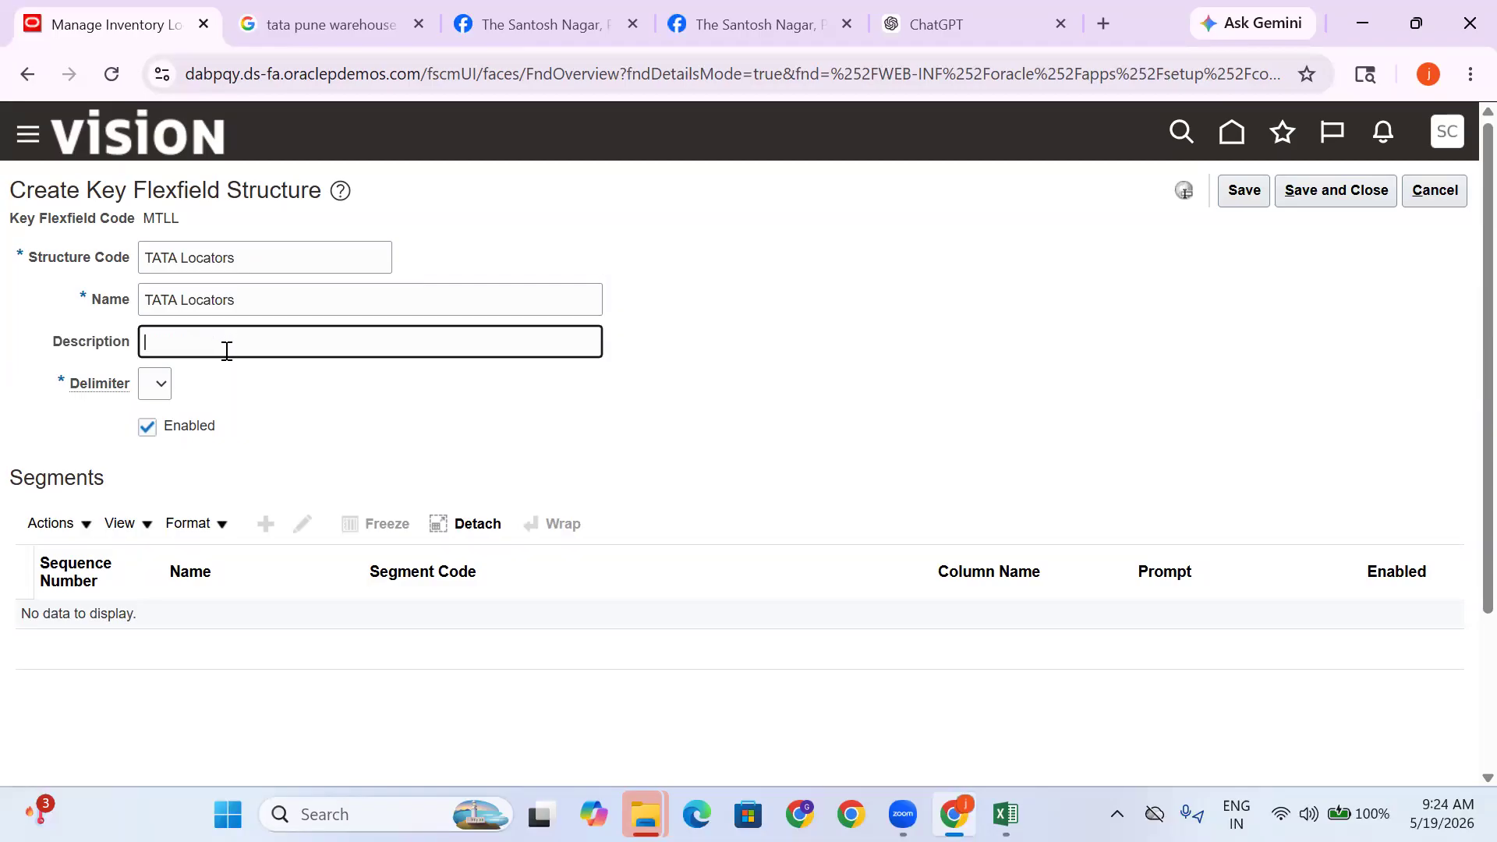
key("ctrl+v")
left_click(297, 428)
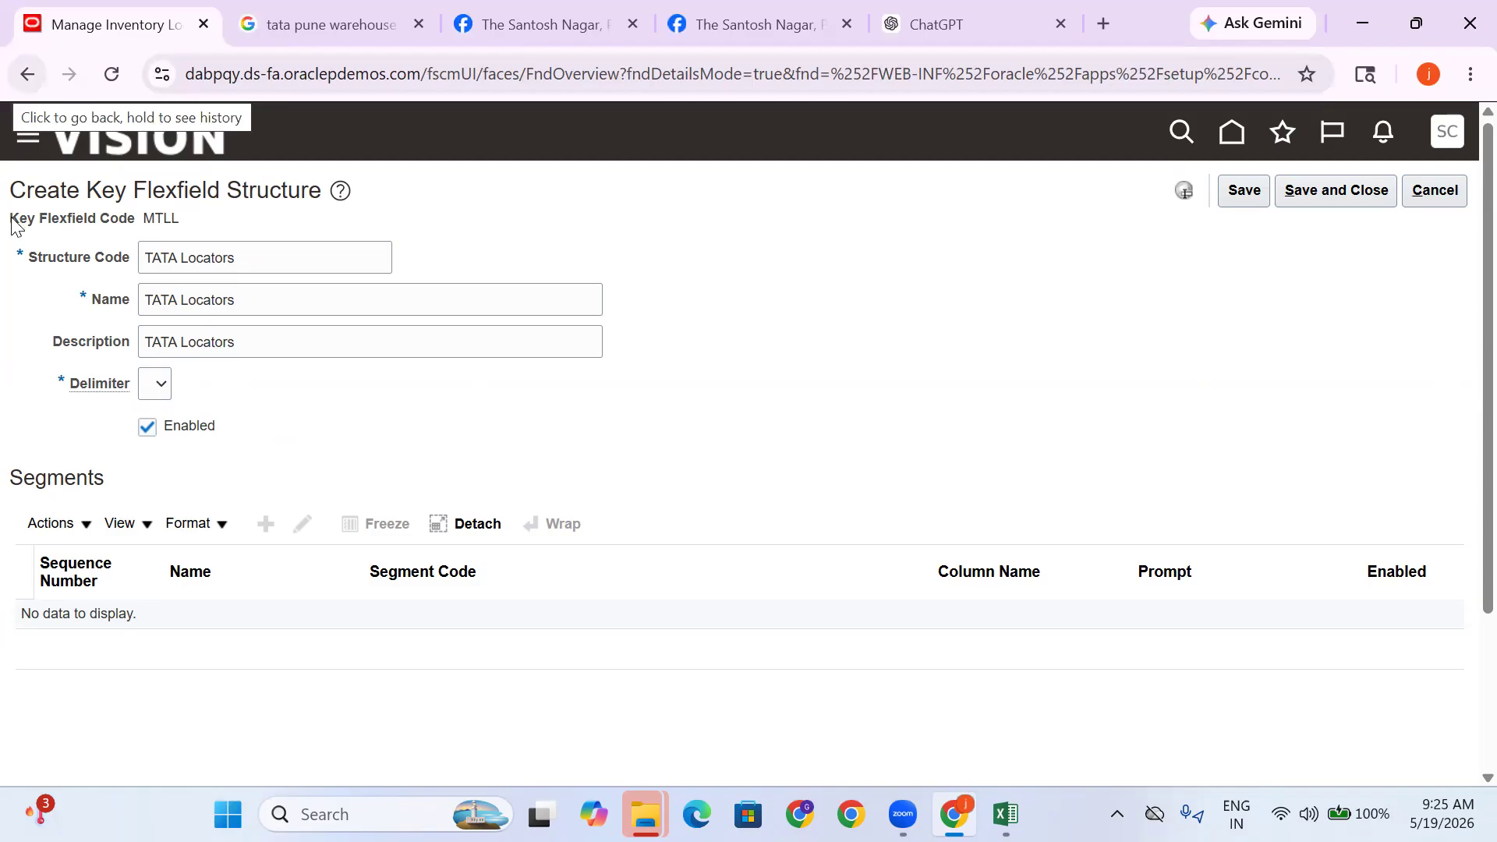
Choose the period (.) as the structure's delimiter and save the structure
left_click(158, 383)
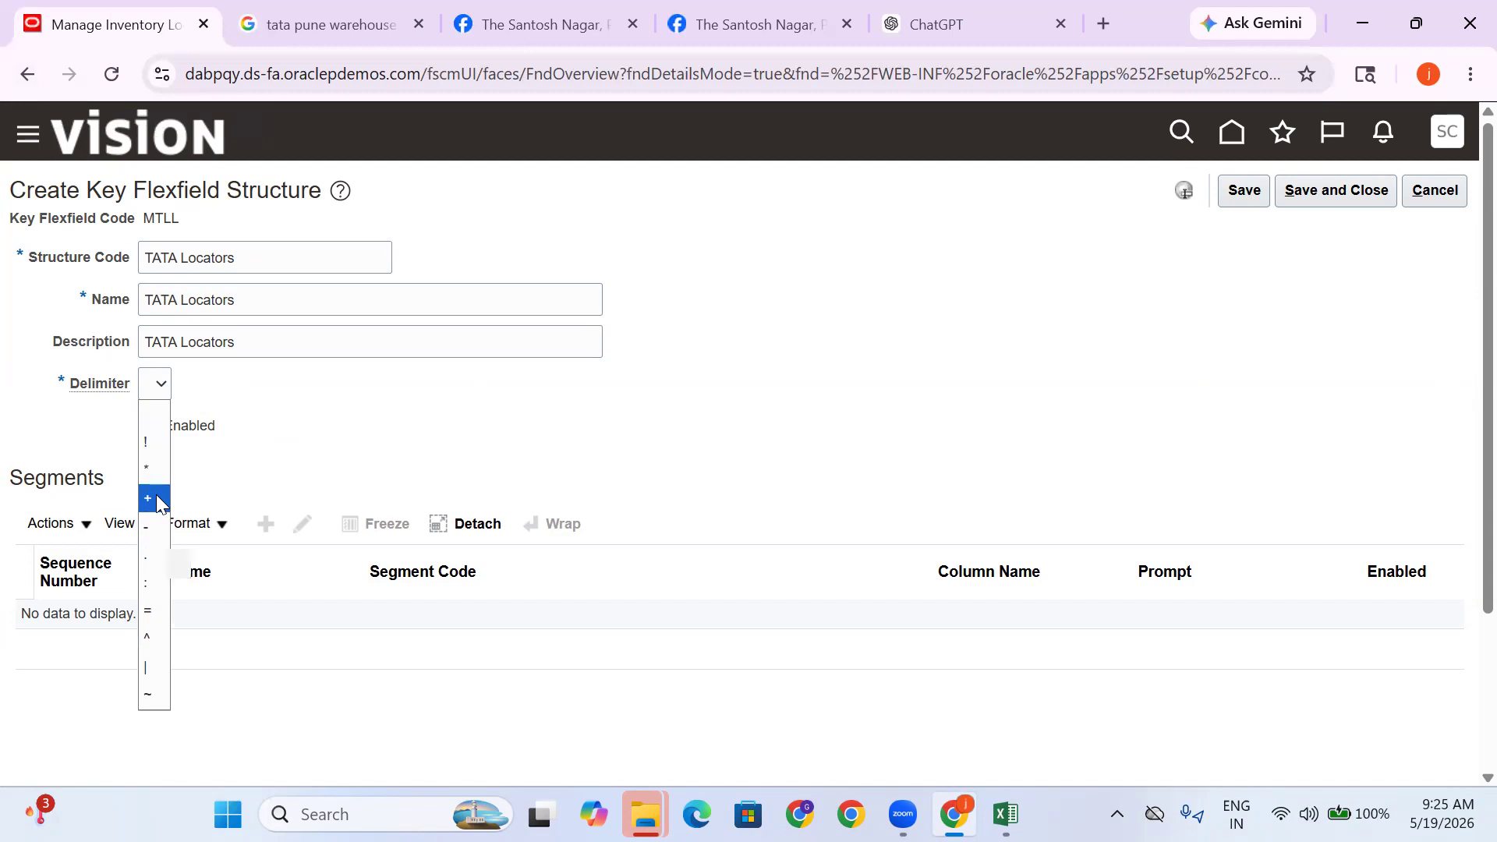
left_click(151, 561)
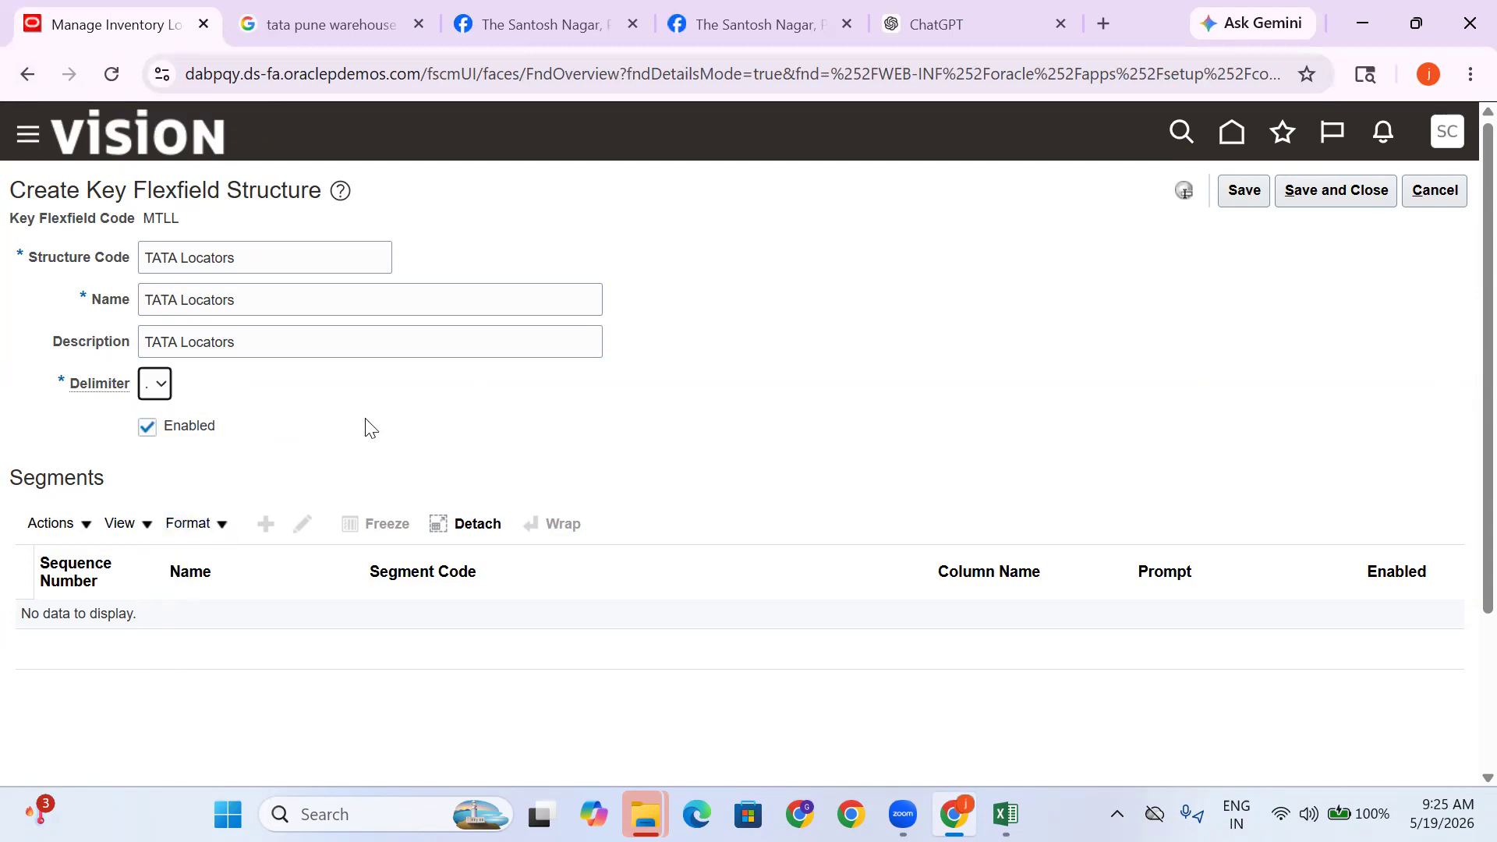
left_click(1243, 195)
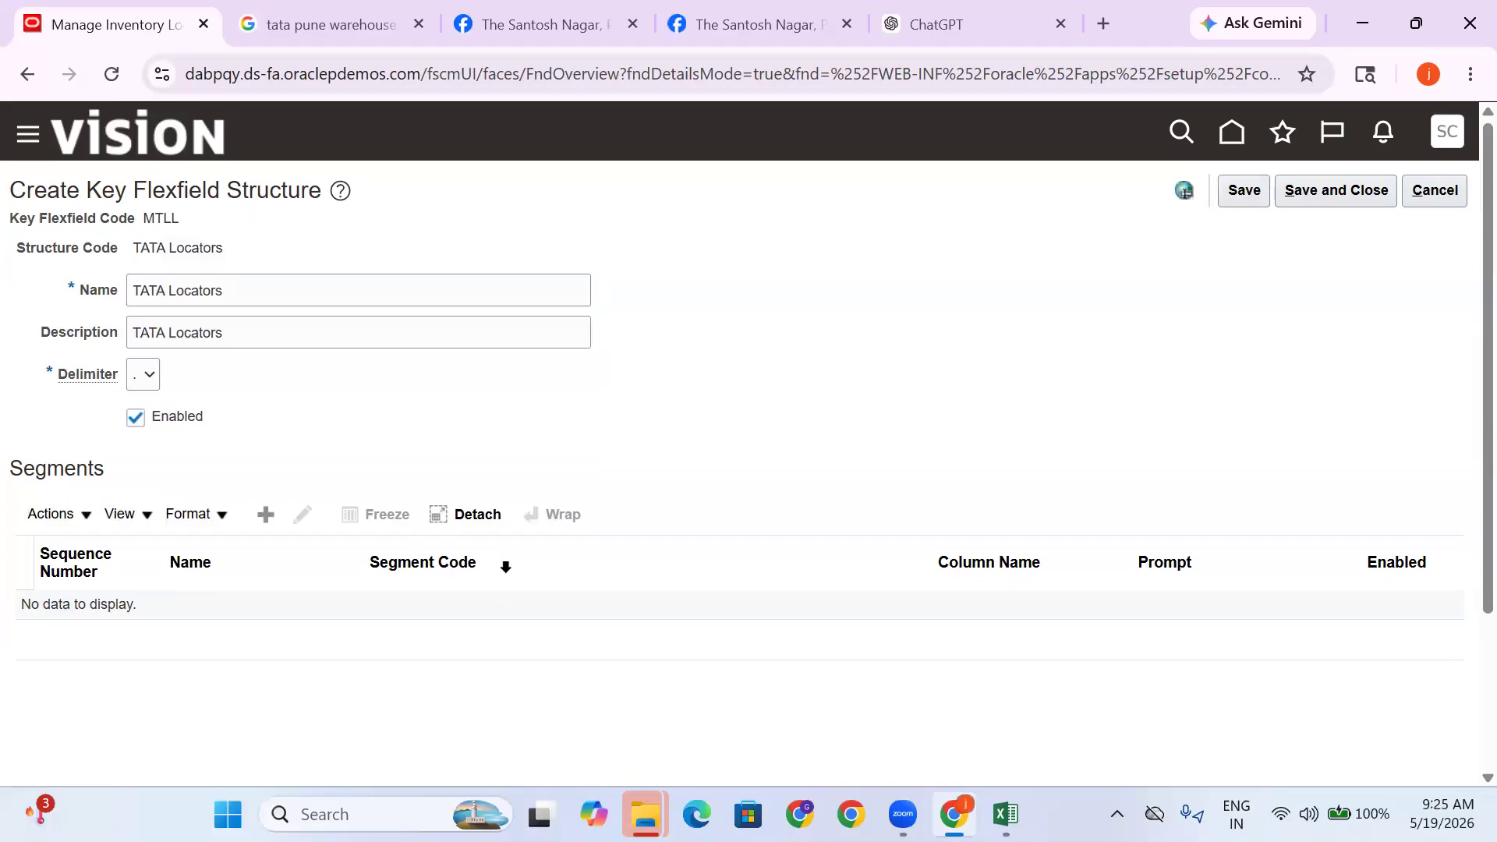
Check the locator code components from aisle to bin in the ChatGPT answer and return to the structure page
left_click(980, 11)
left_click_drag(988, 360, 872, 414)
left_click_drag(960, 495, 850, 538)
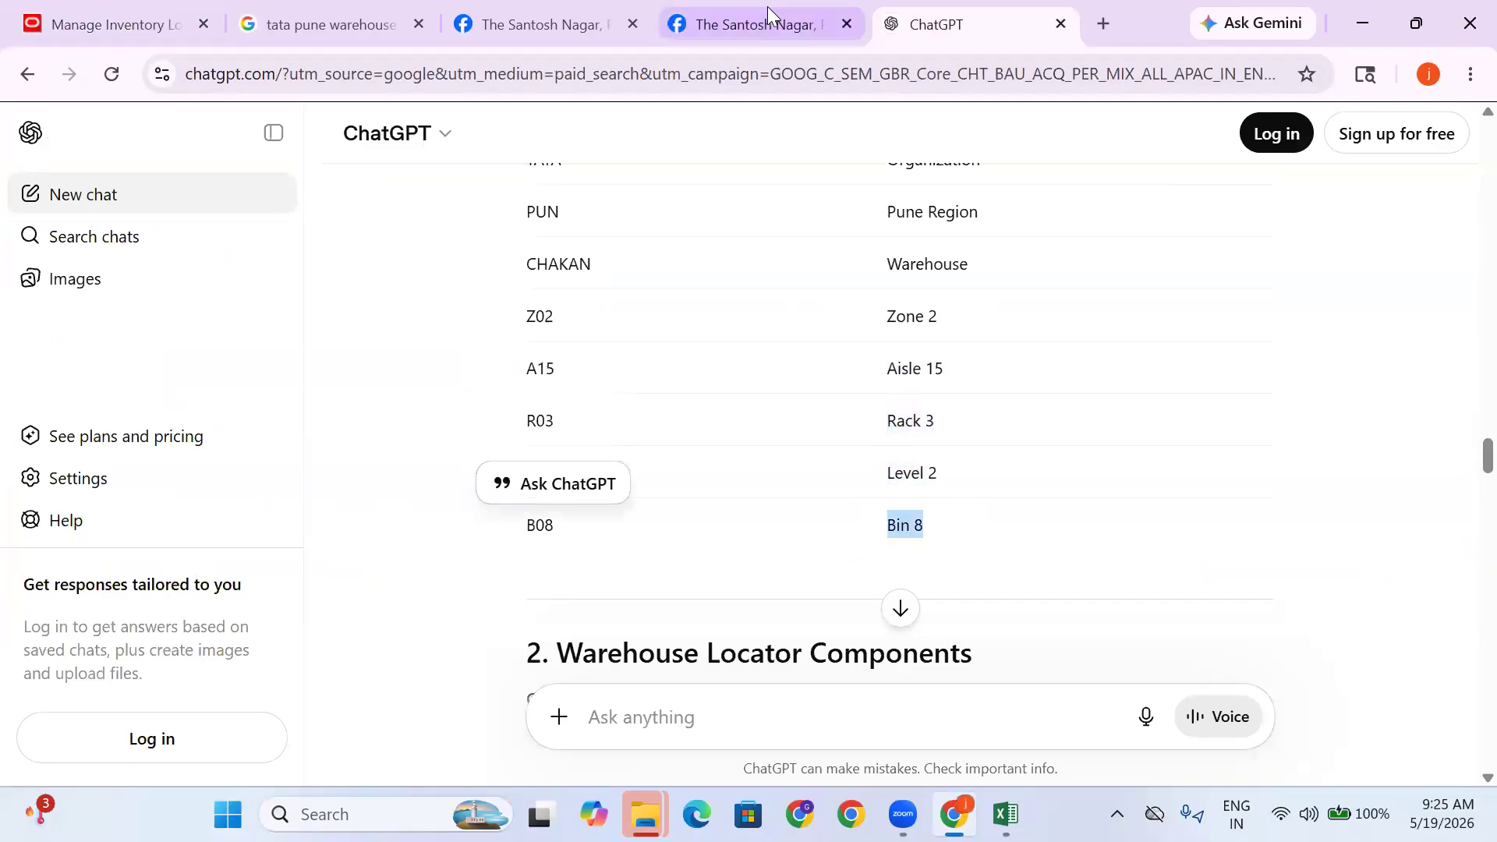
left_click(138, 6)
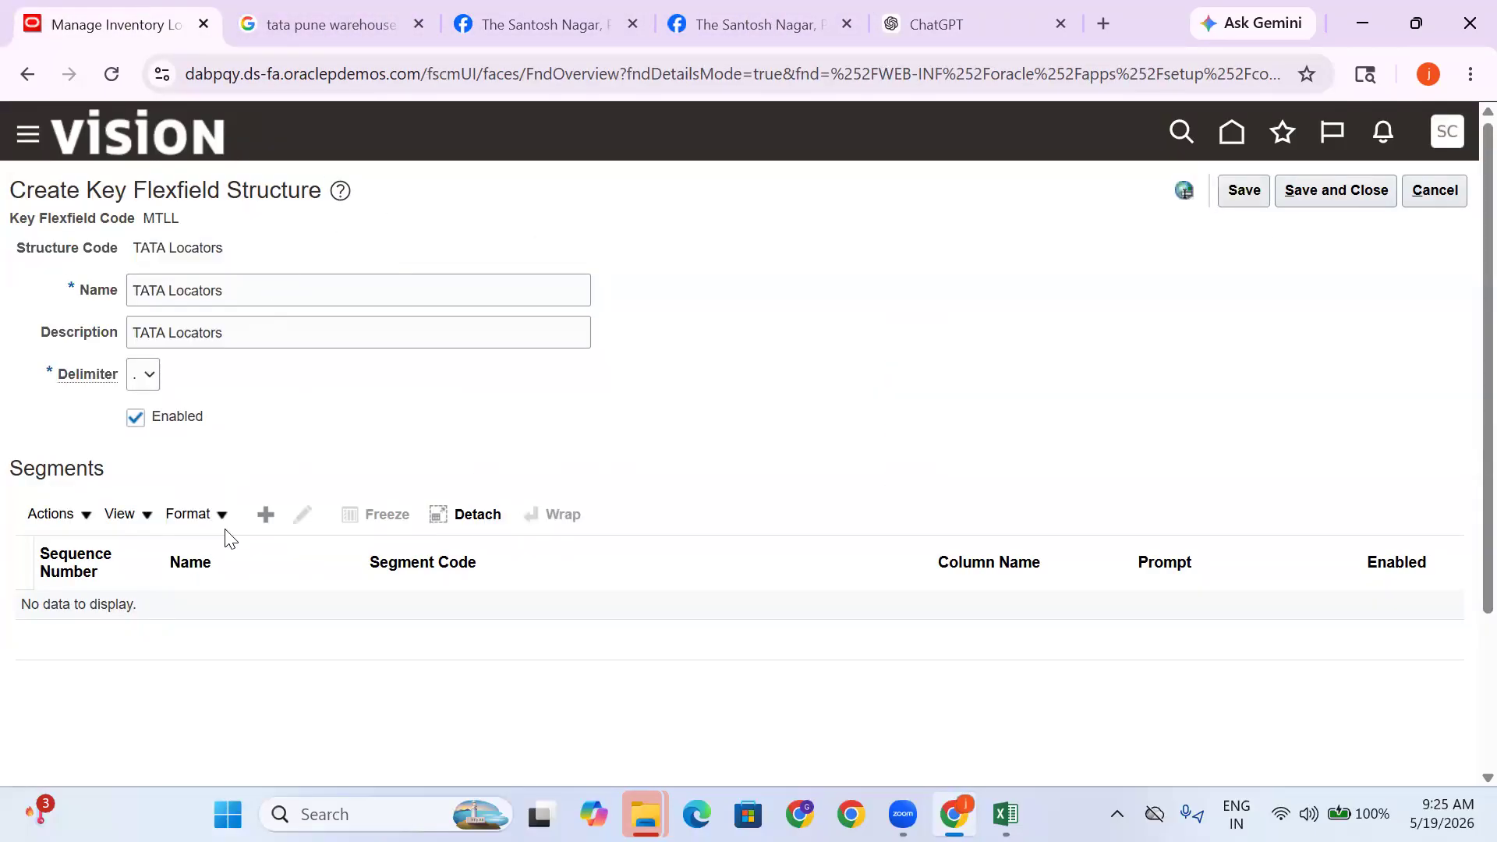
Add a segment to TATA Locators and enter Aisle as its segment code, copying the word from the ChatGPT answer
left_click(265, 516)
left_click(241, 296)
left_click(917, 10)
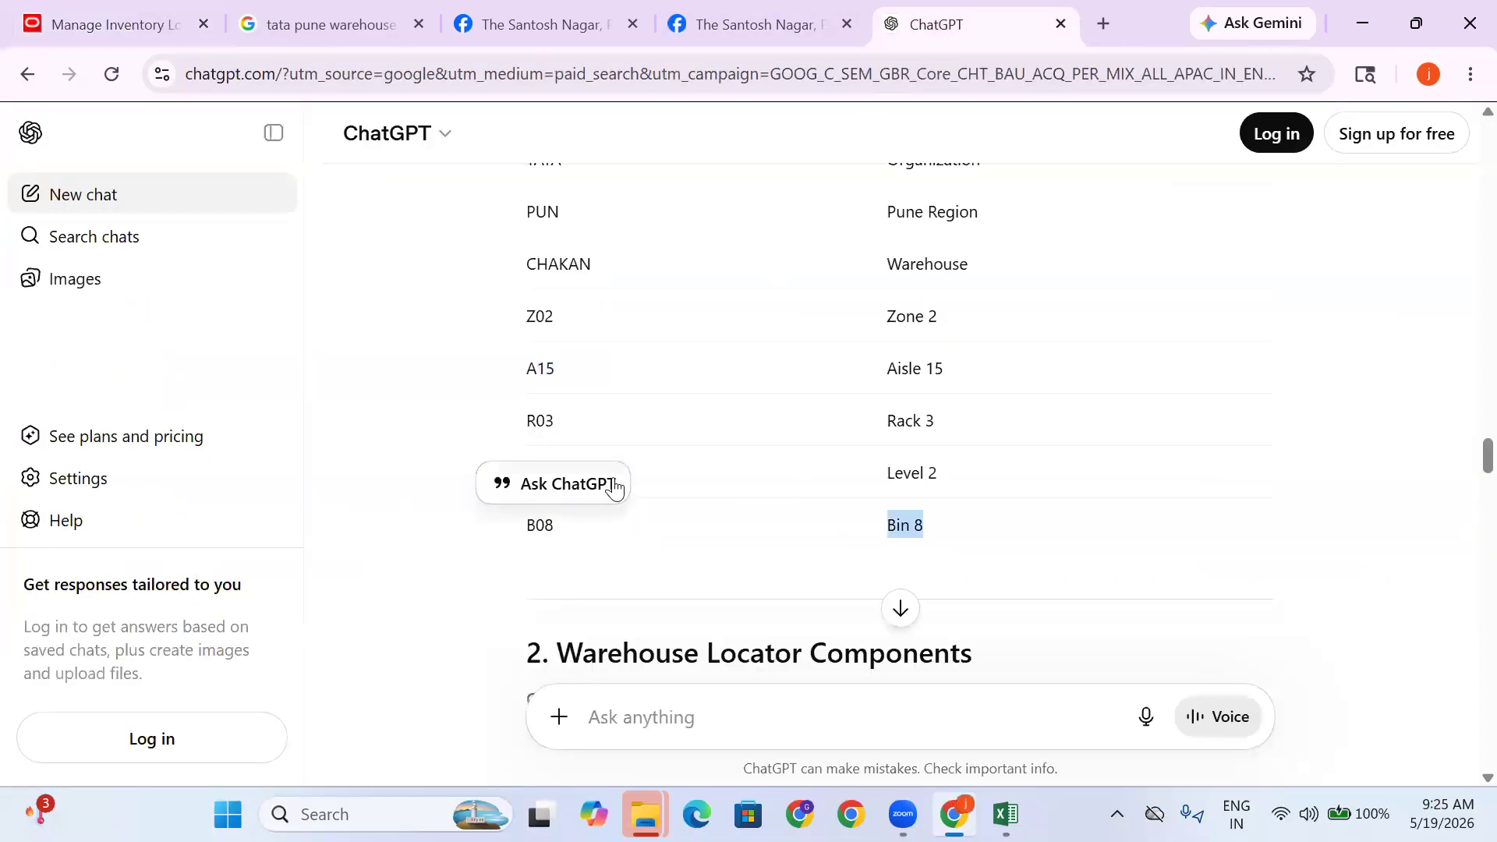
left_click(925, 377)
double_click(908, 371)
key("ctrl+c")
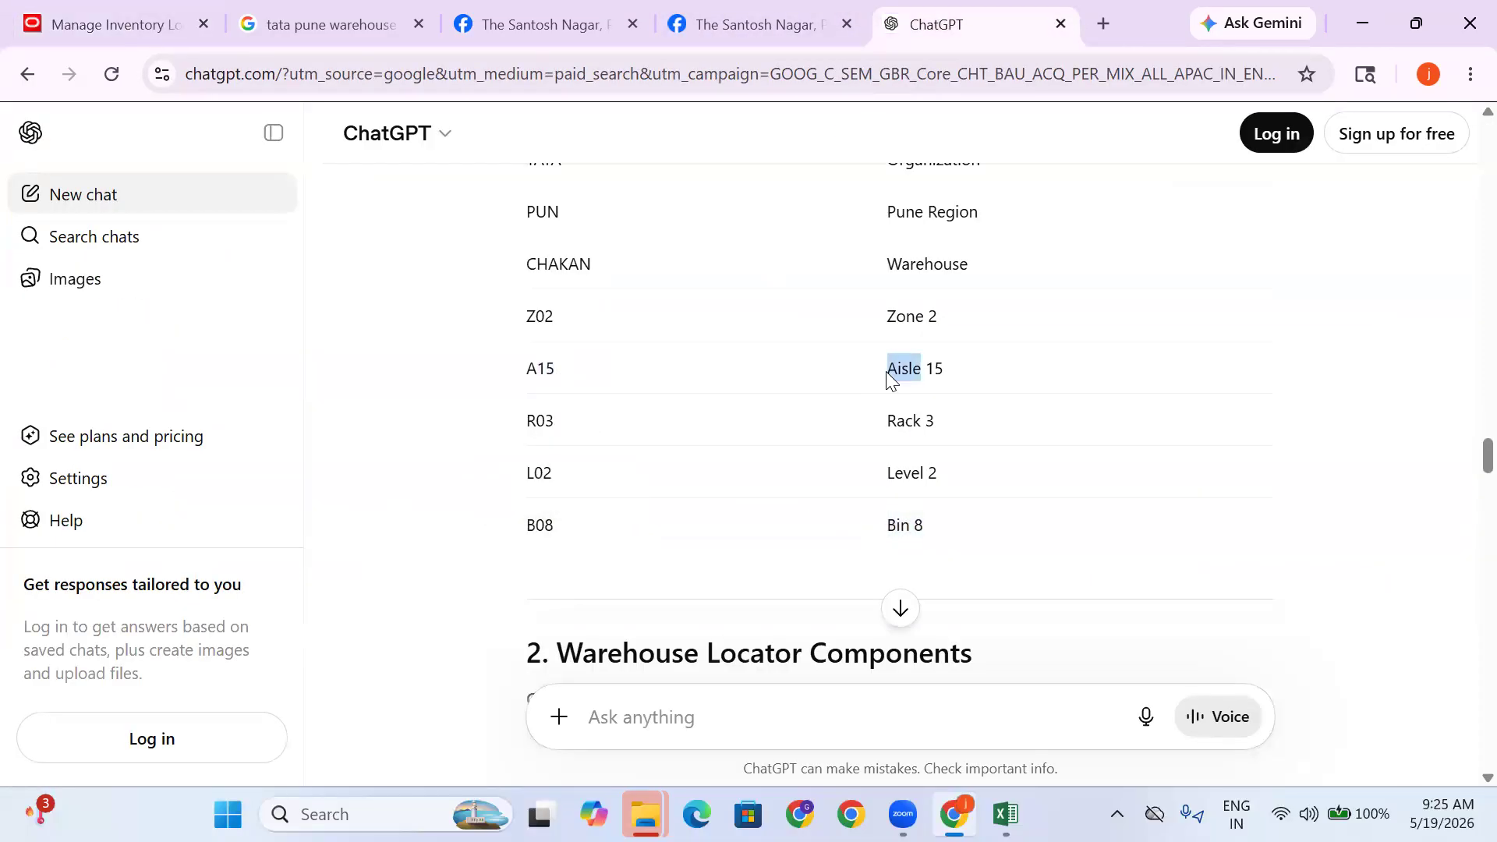
left_click(117, 20)
key("ctrl+v")
left_click(532, 314)
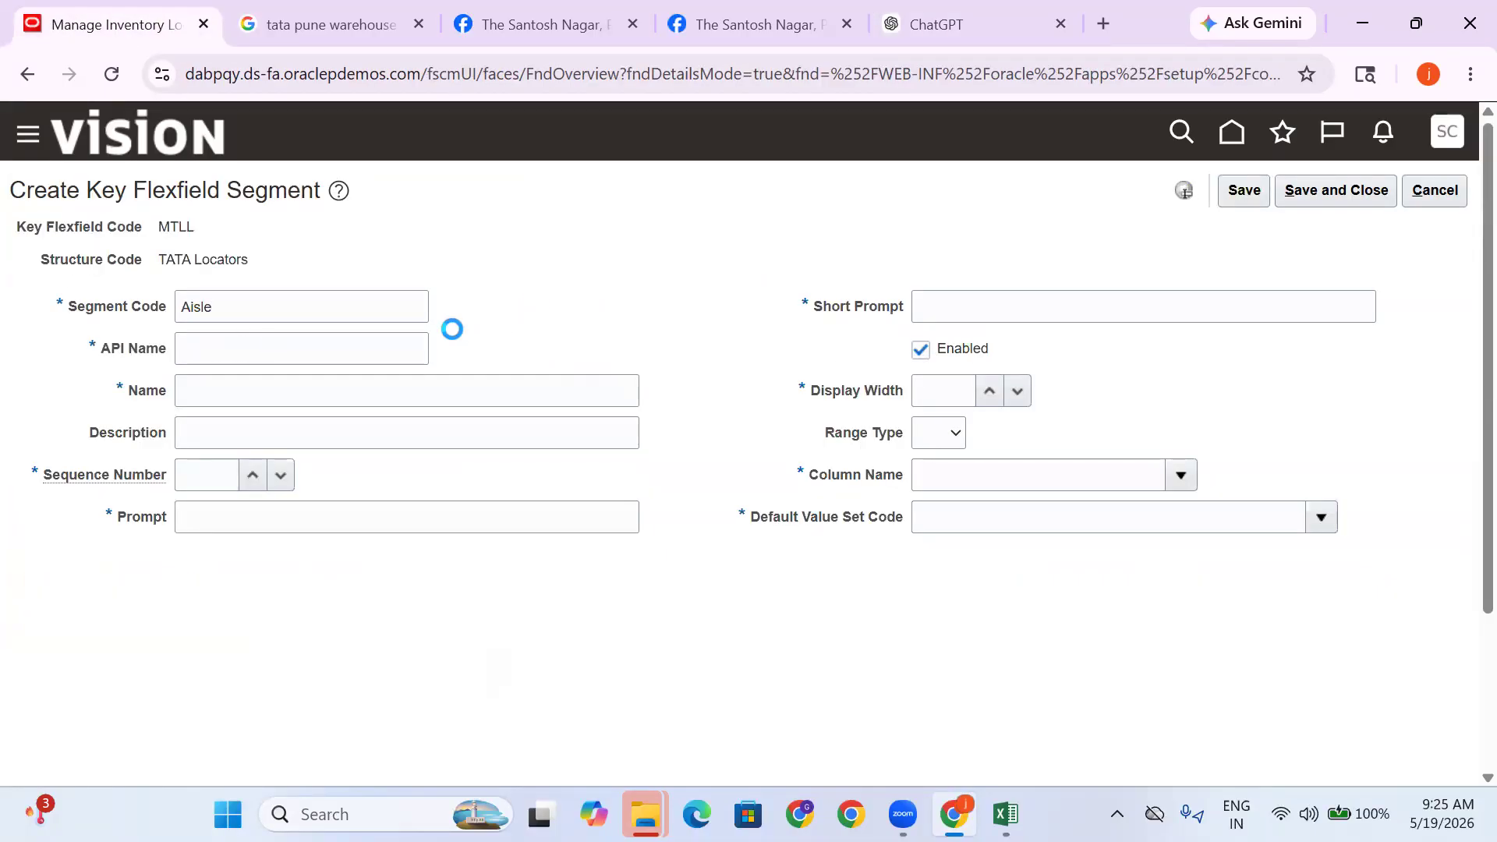
Dismiss the browser's split view tip and set the segment's name and description to Aisle
left_click(219, 394)
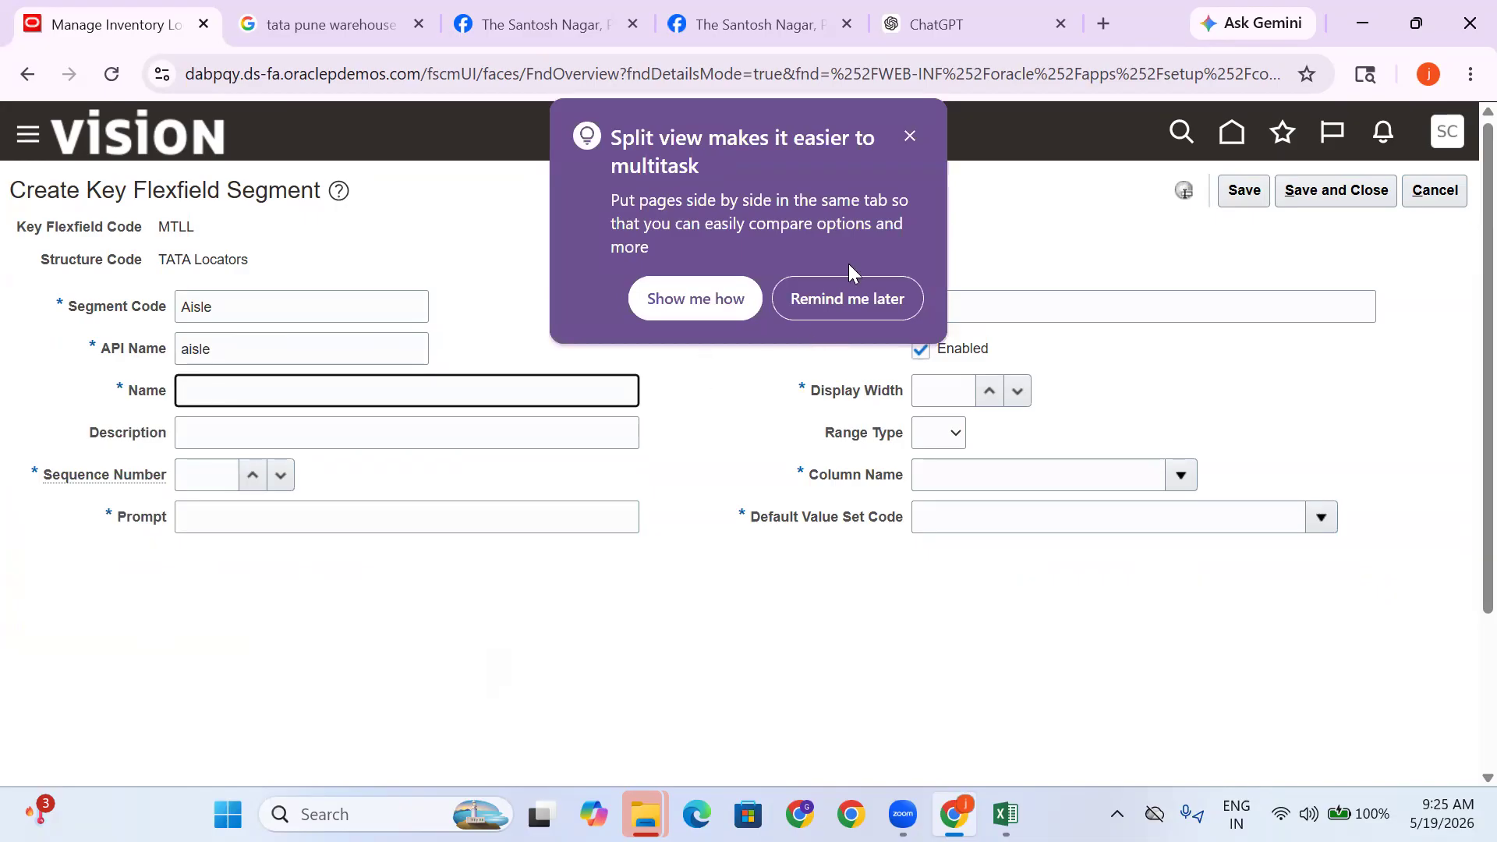
left_click(904, 140)
type("Aisle")
left_click(284, 435)
type("Aisle")
left_click(384, 624)
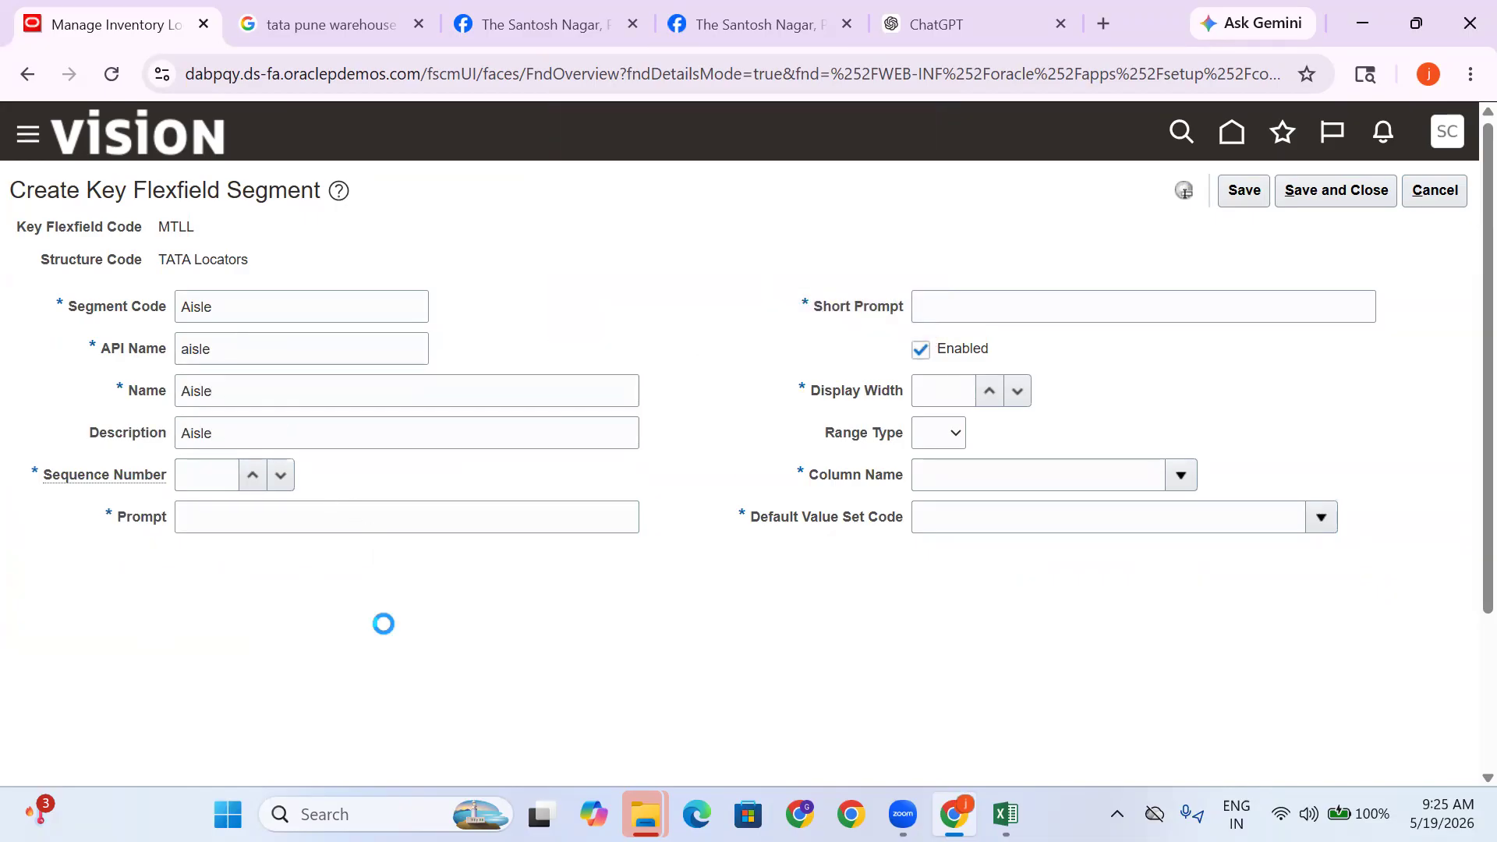
Set the Aisle segment's sequence number to 1 and enter Aisle as both its prompt and short prompt
left_click(935, 24)
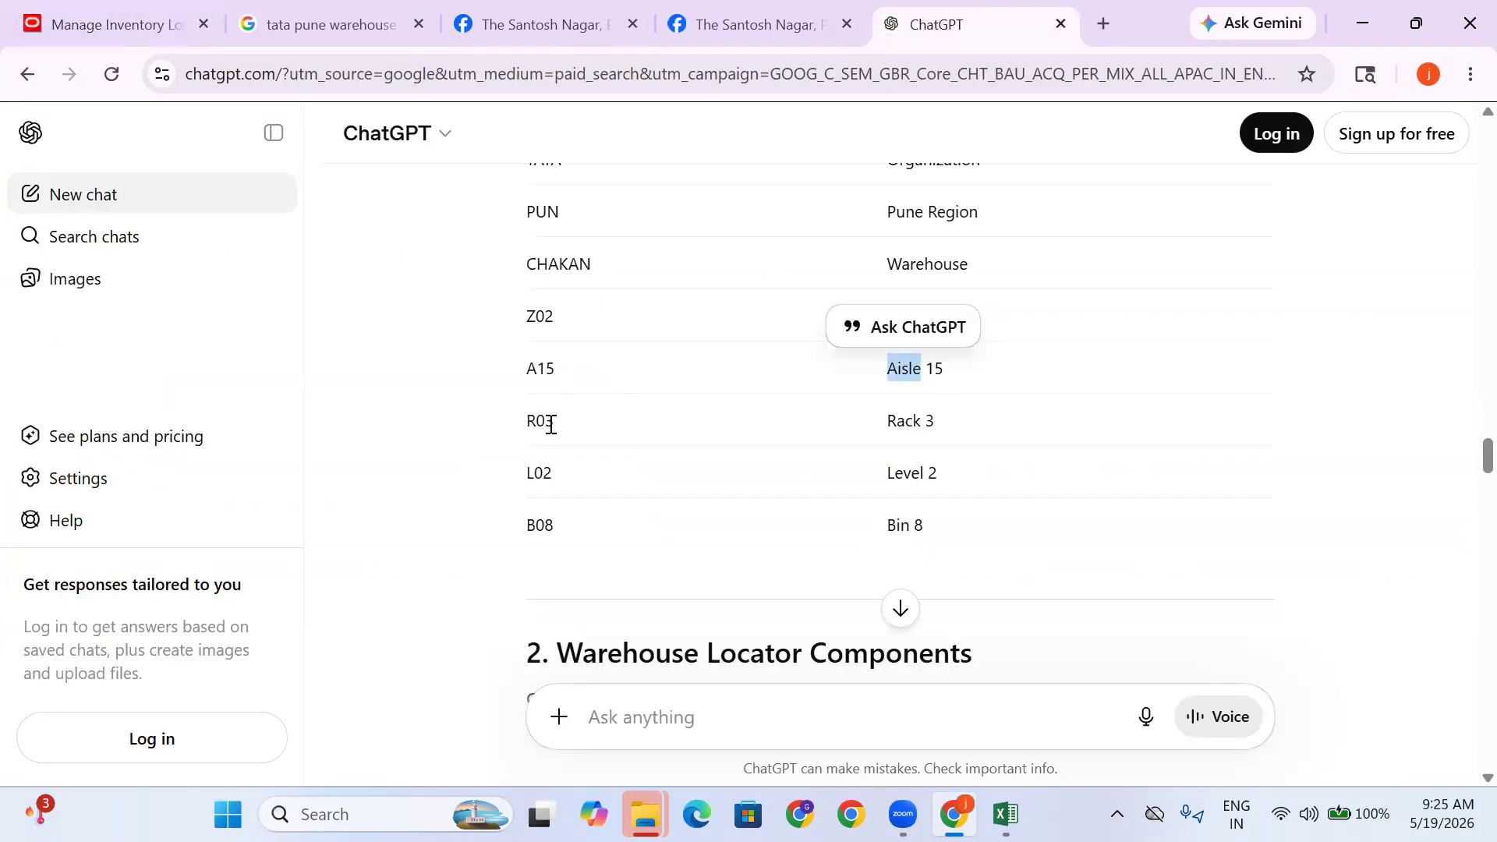
left_click(142, 22)
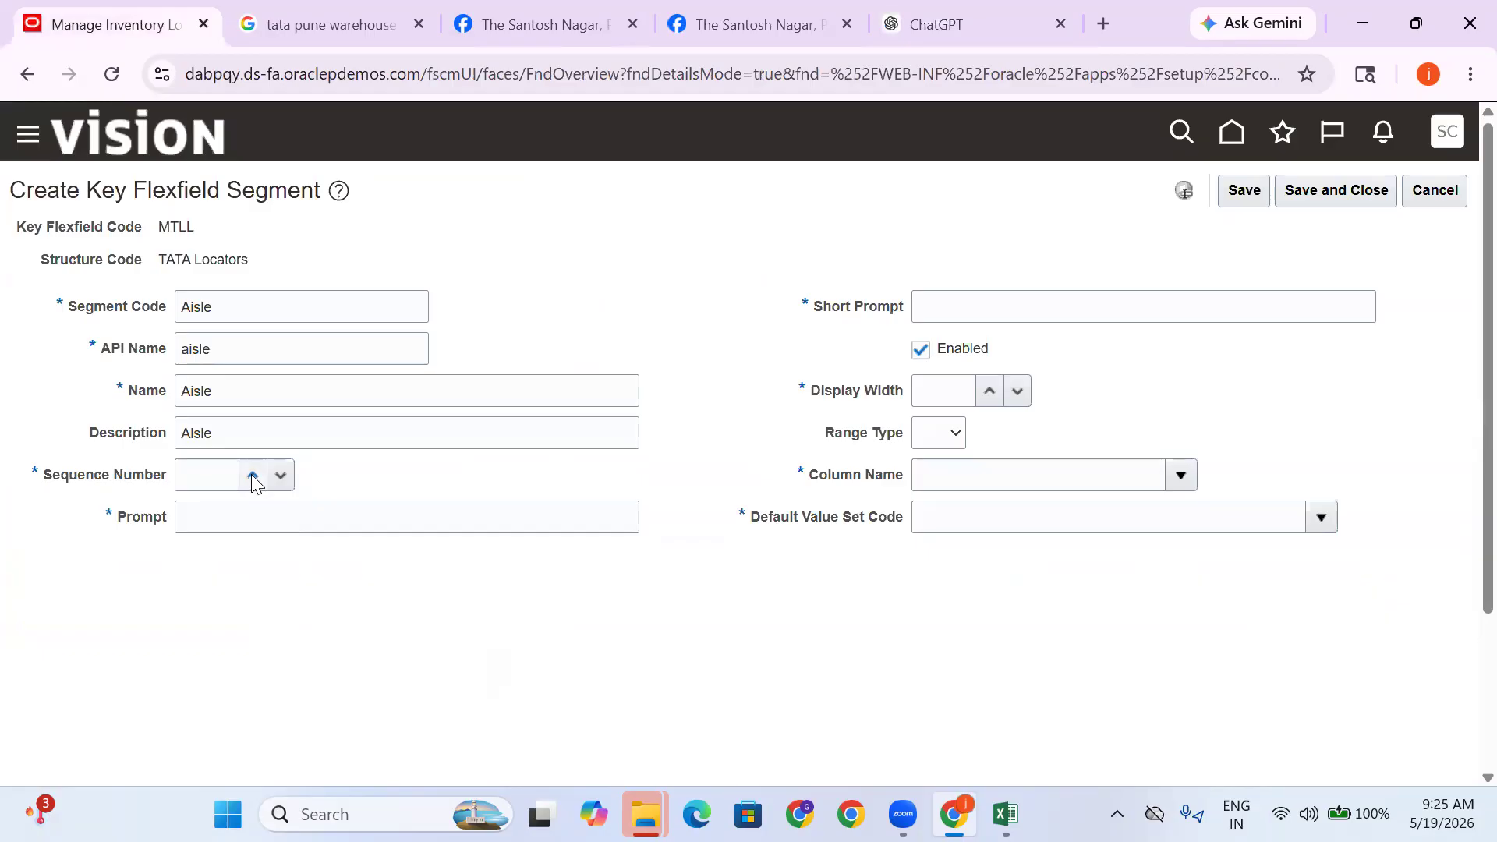
left_click(254, 514)
key("ctrl+v")
left_click(292, 590)
left_click(969, 303)
key("ctrl+v")
left_click(994, 672)
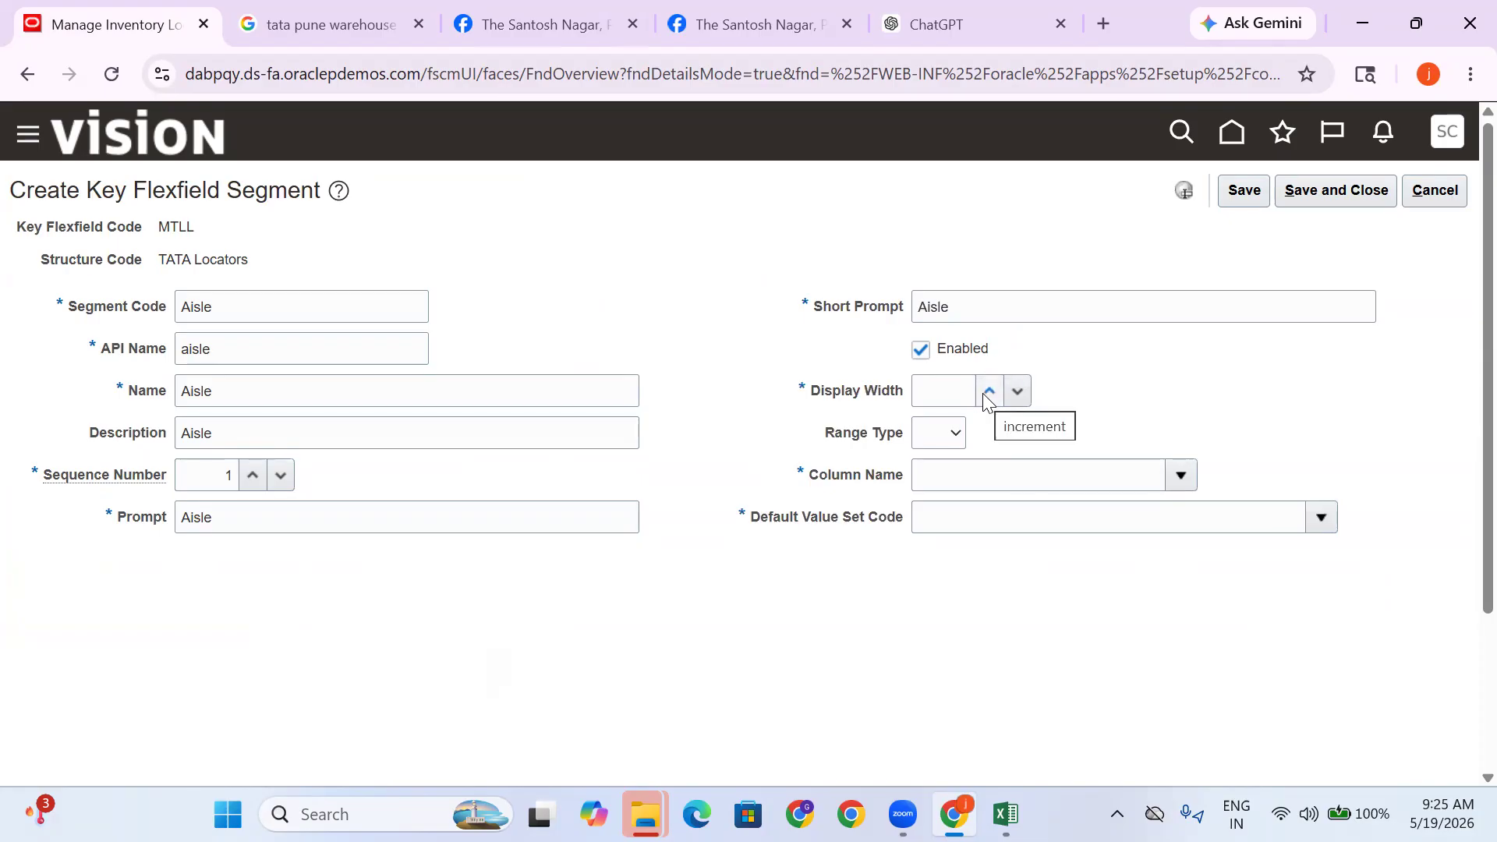
Set the Aisle segment's display width to 5 and assign SEGMENT1 as its column name
left_click(987, 391)
left_click(987, 391)
left_click(1174, 475)
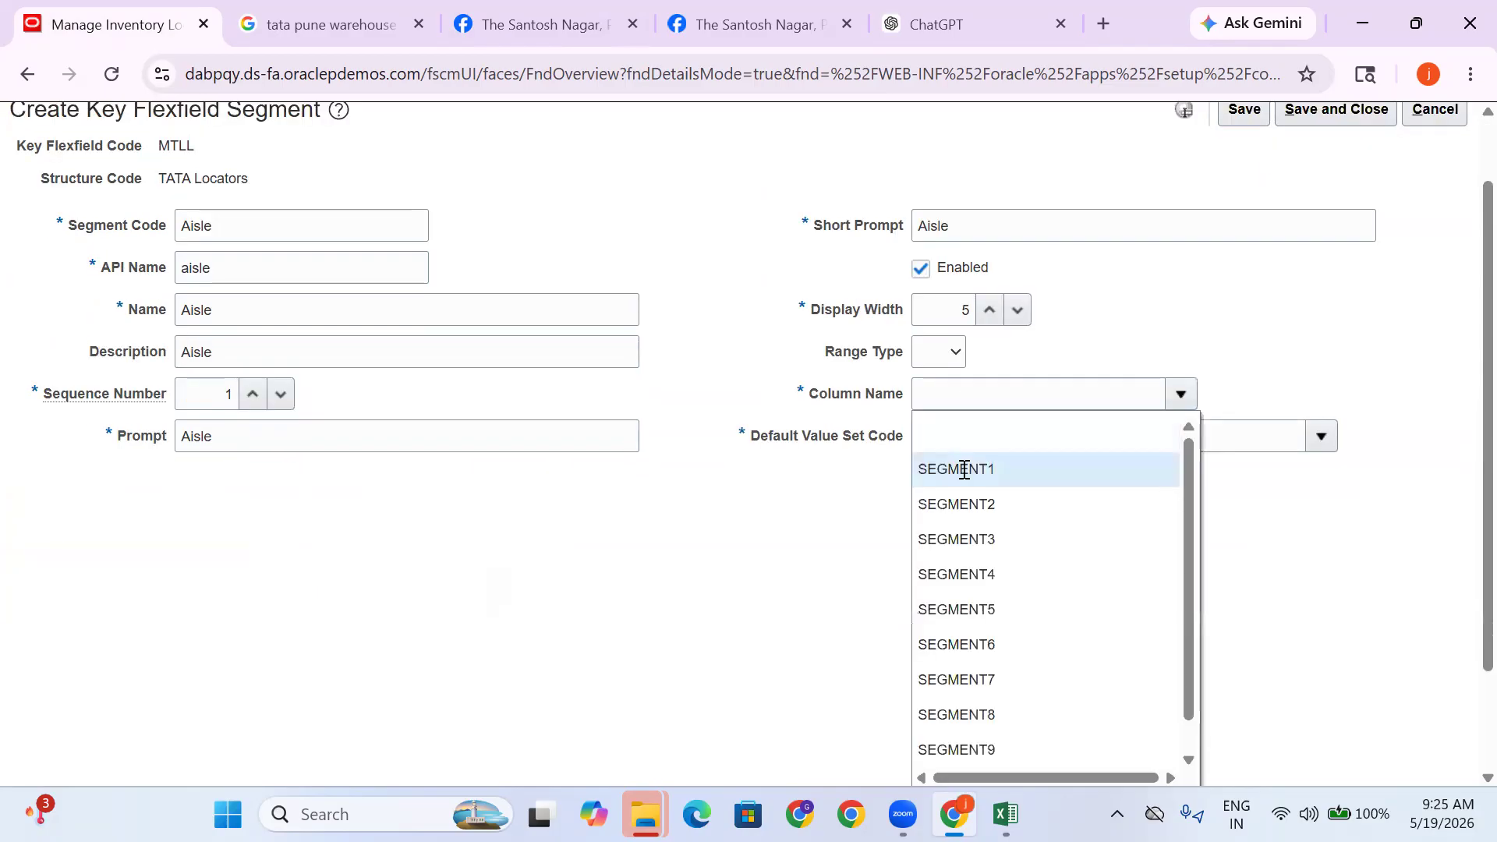
left_click(963, 468)
Copy the value set code ORA_Inventory Locator VS 10 from cell E342 of the Excel training sheet and return to the browser
left_click(973, 429)
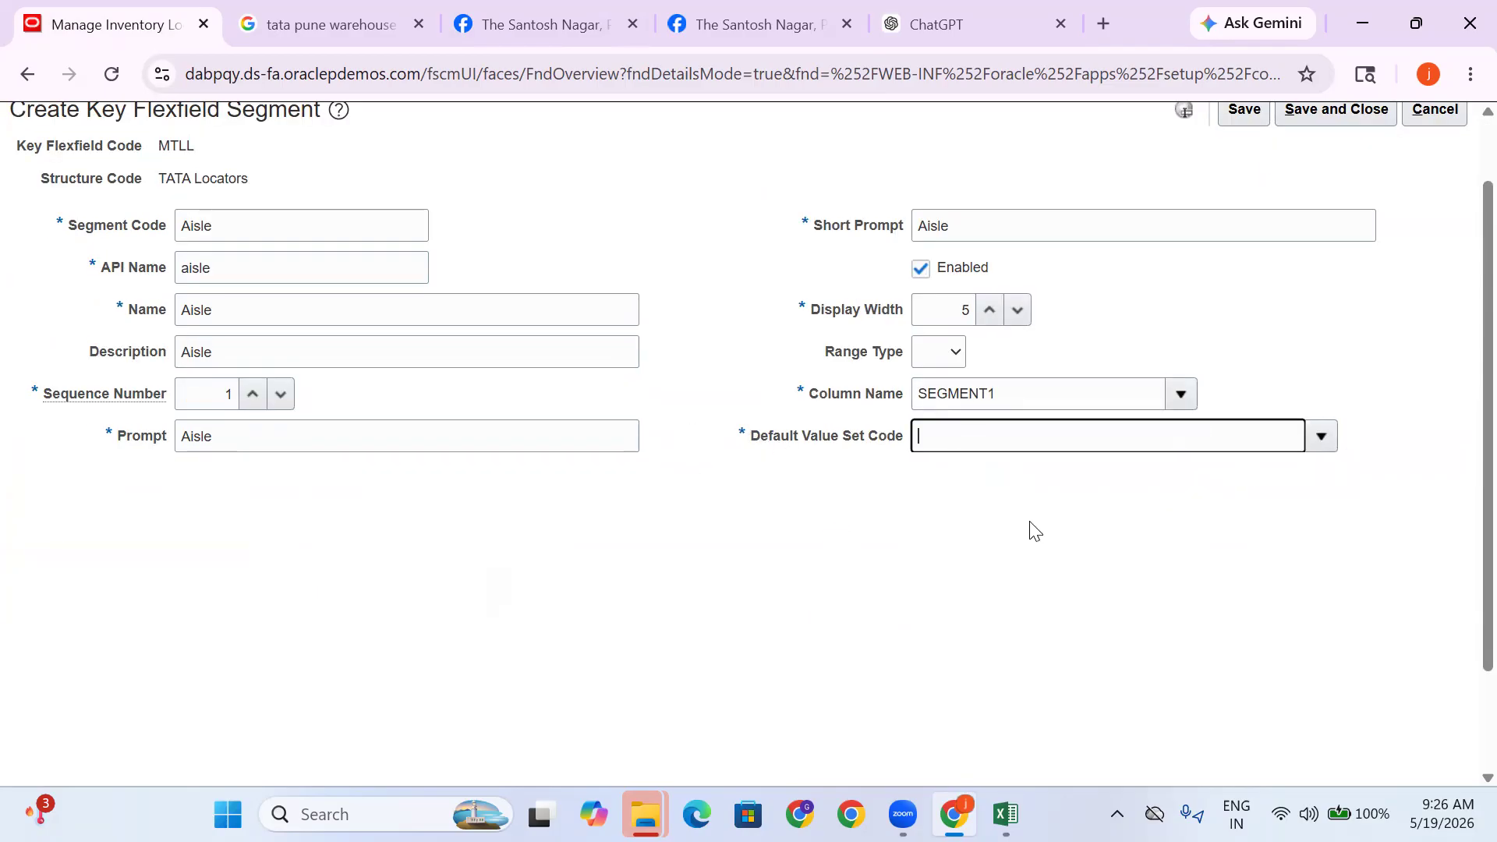
left_click(1006, 813)
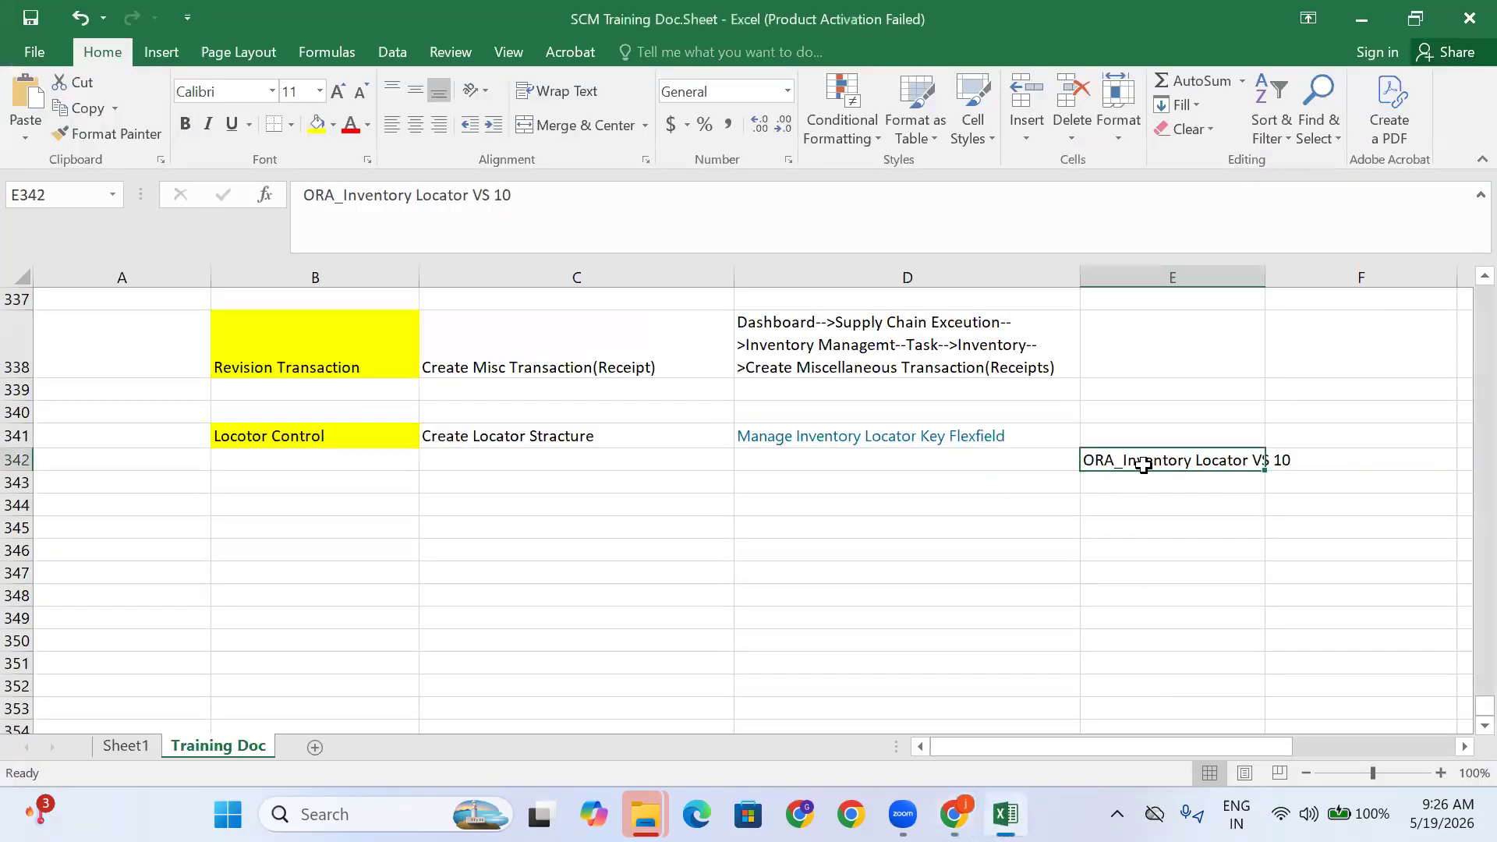
key("ctrl+c")
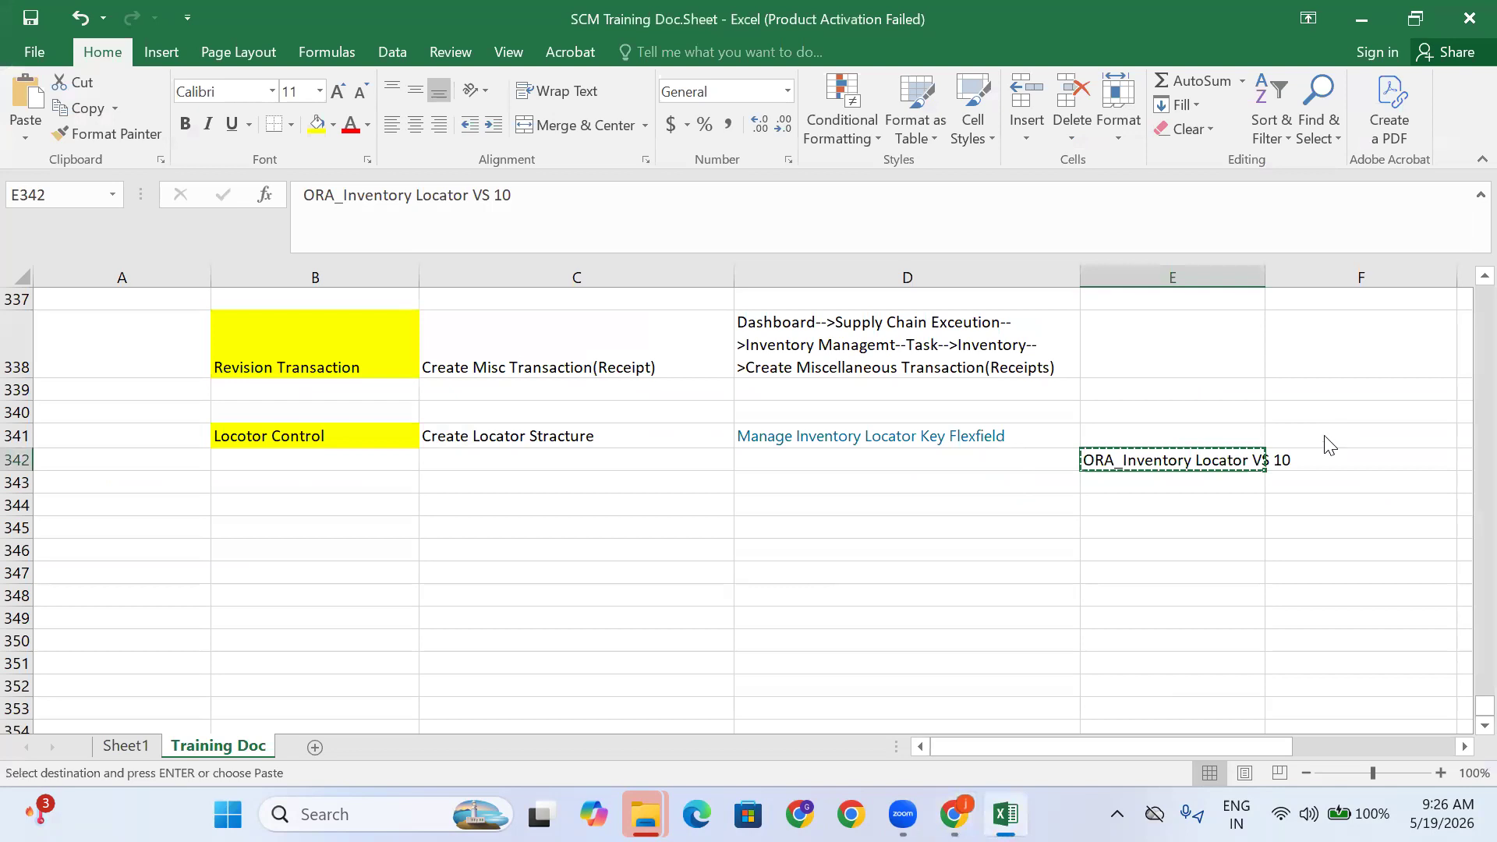
key("alt+Tab")
Look up and select ORA_Inventory Locator VS 10 as the Aisle segment's default value set code and save the segment
scroll(1460, 434, "down", 2)
left_click(944, 693)
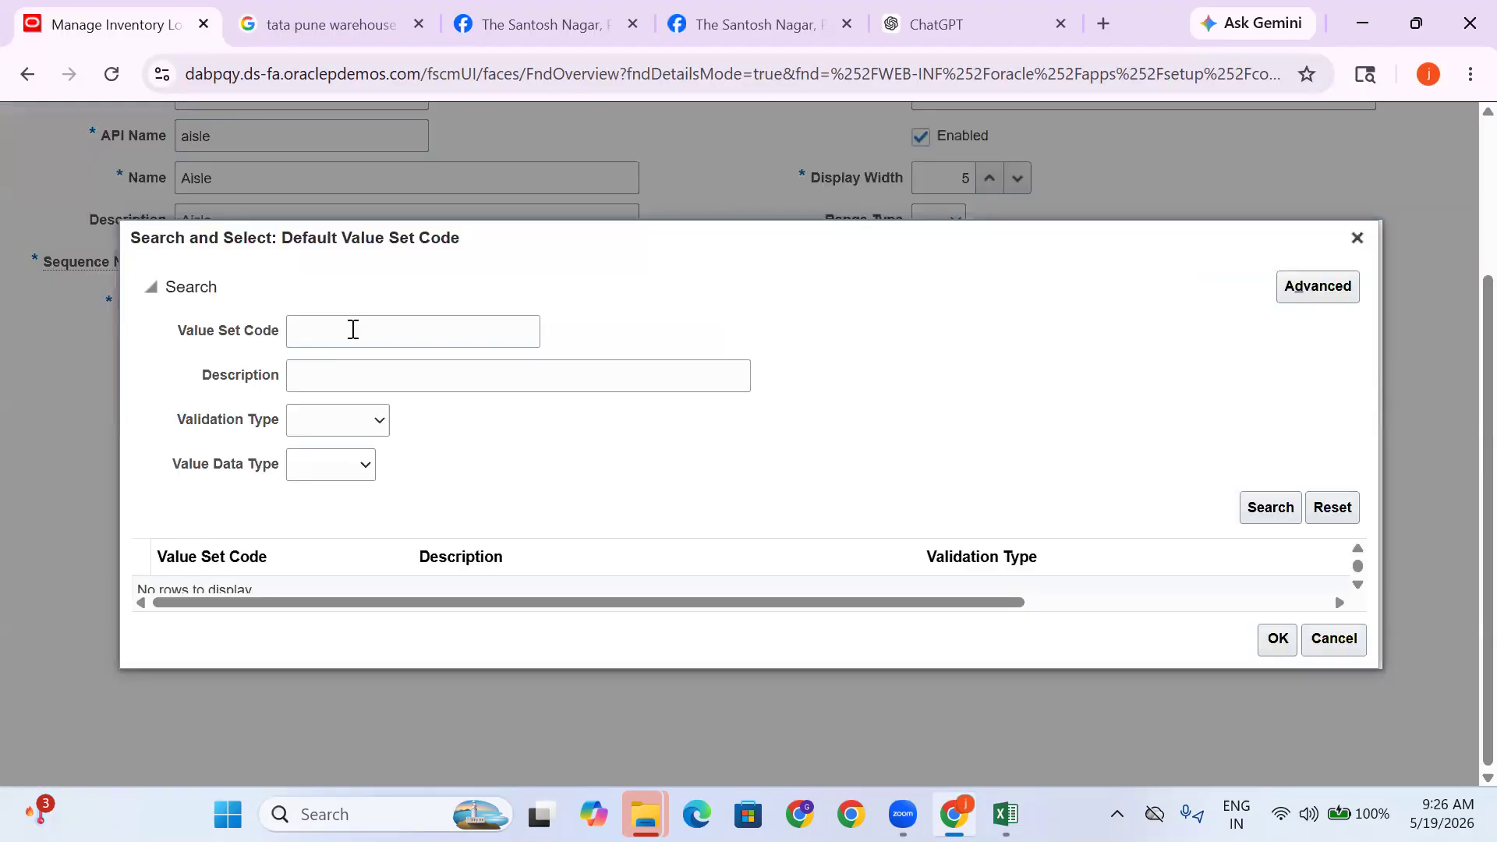
left_click(353, 330)
key("ctrl+v")
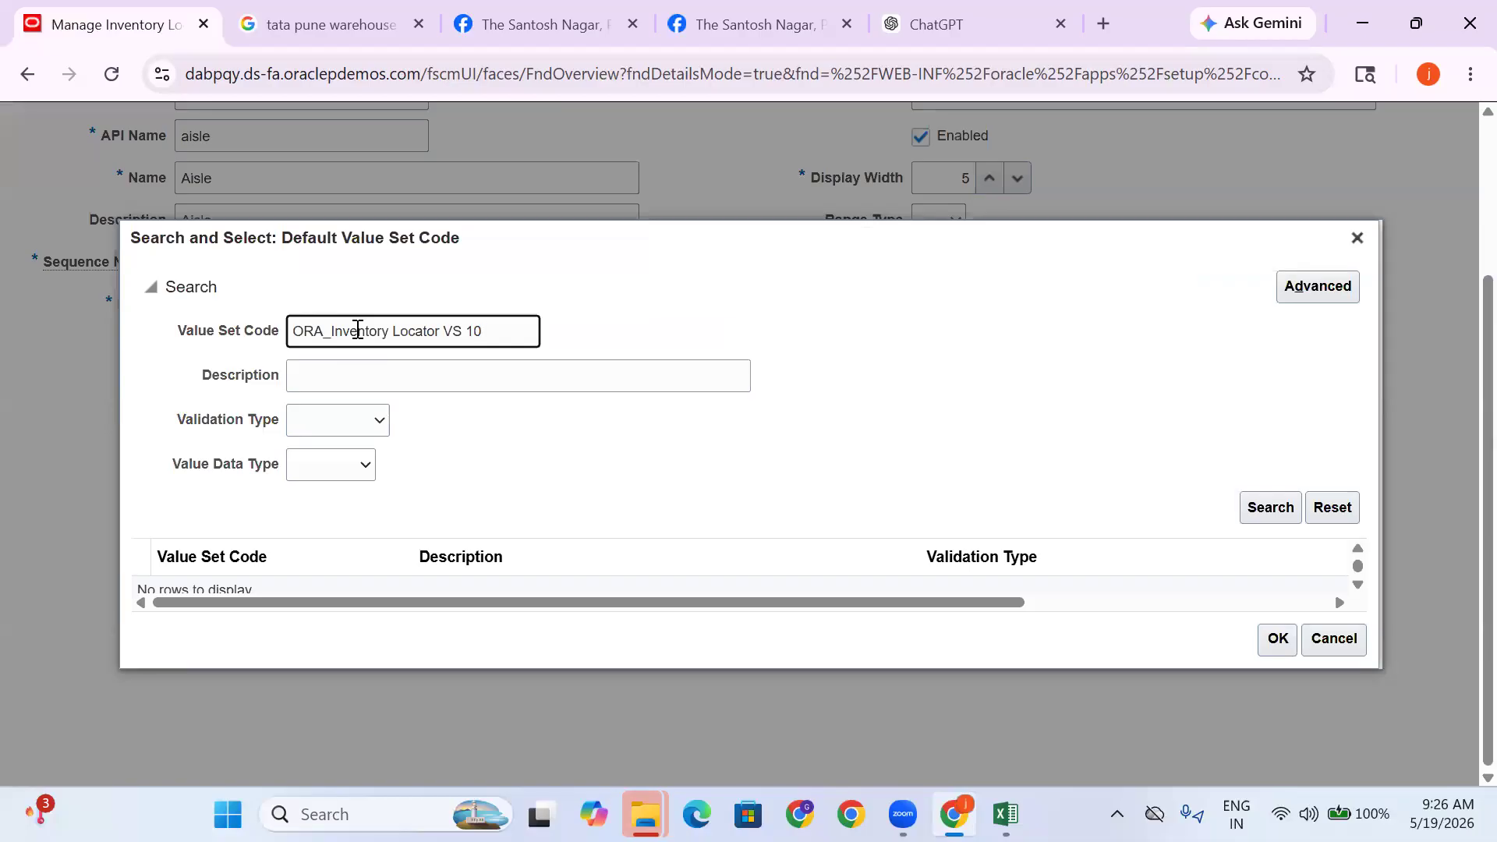
key("Return")
left_click(422, 578)
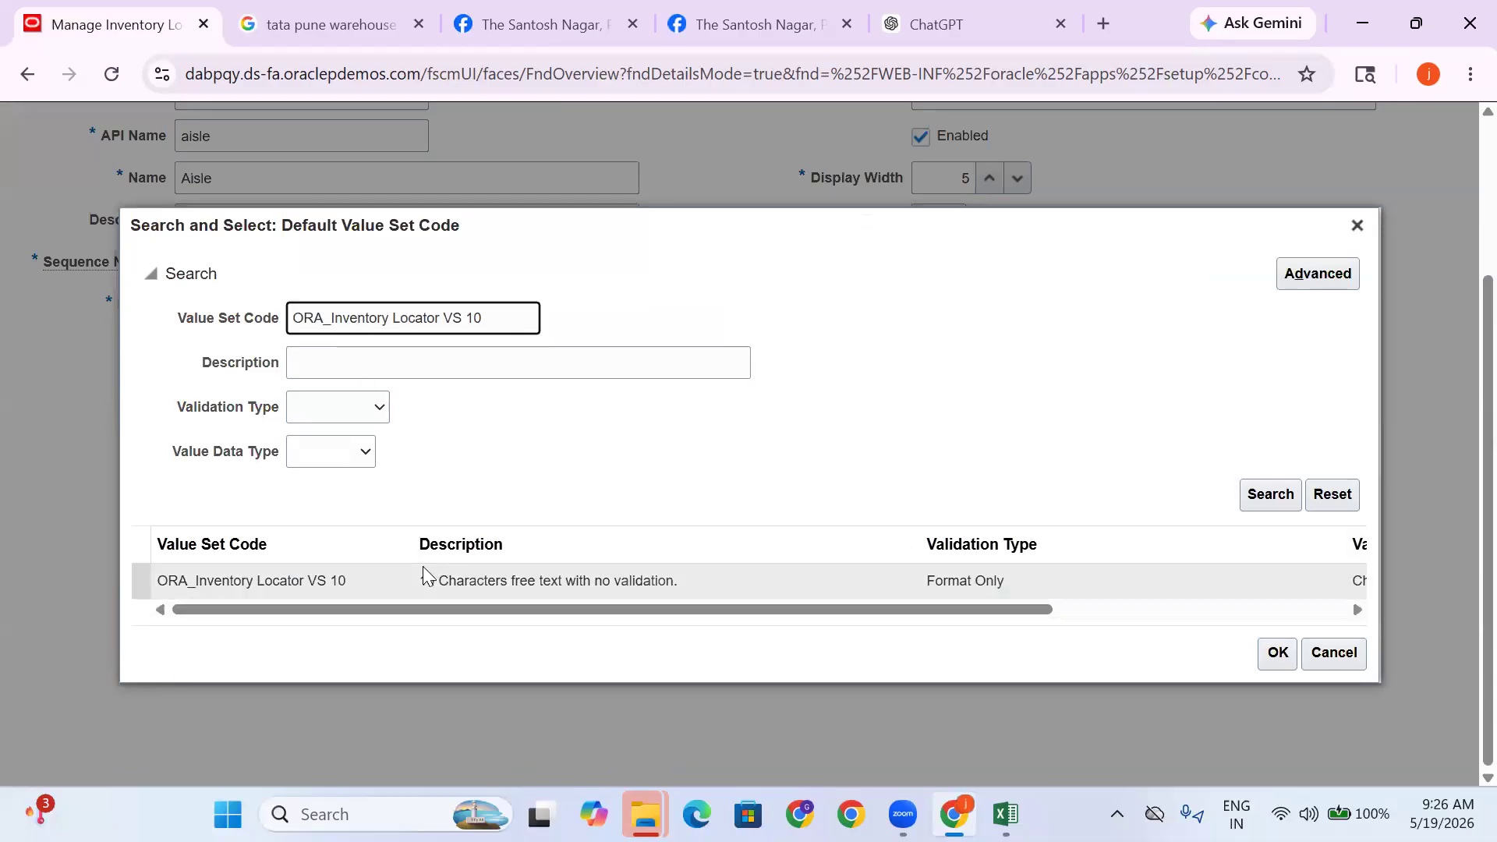
left_click(1270, 655)
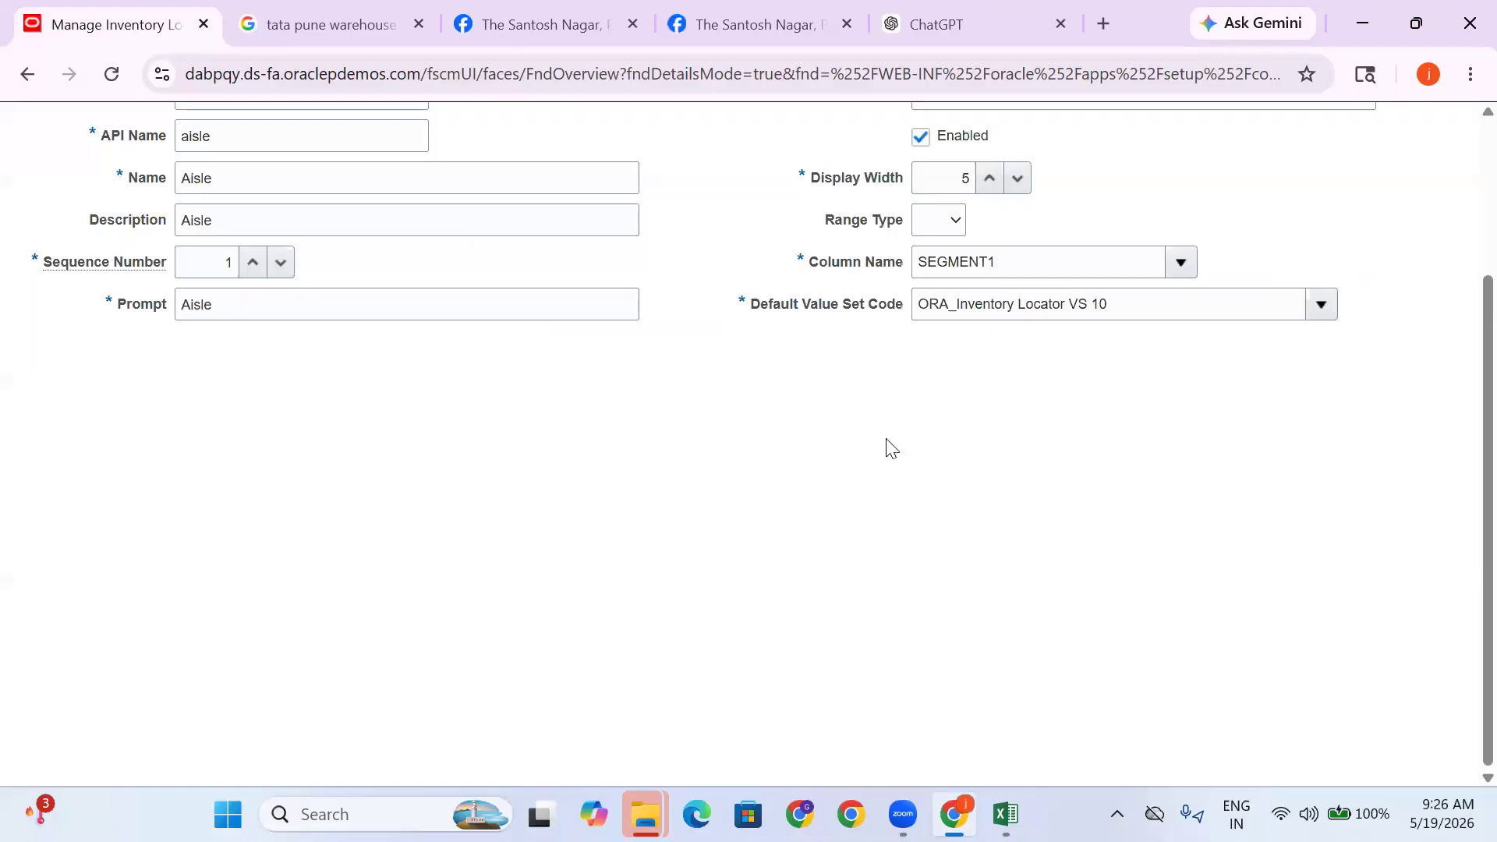
scroll(891, 448, "up", 3)
left_click(1239, 191)
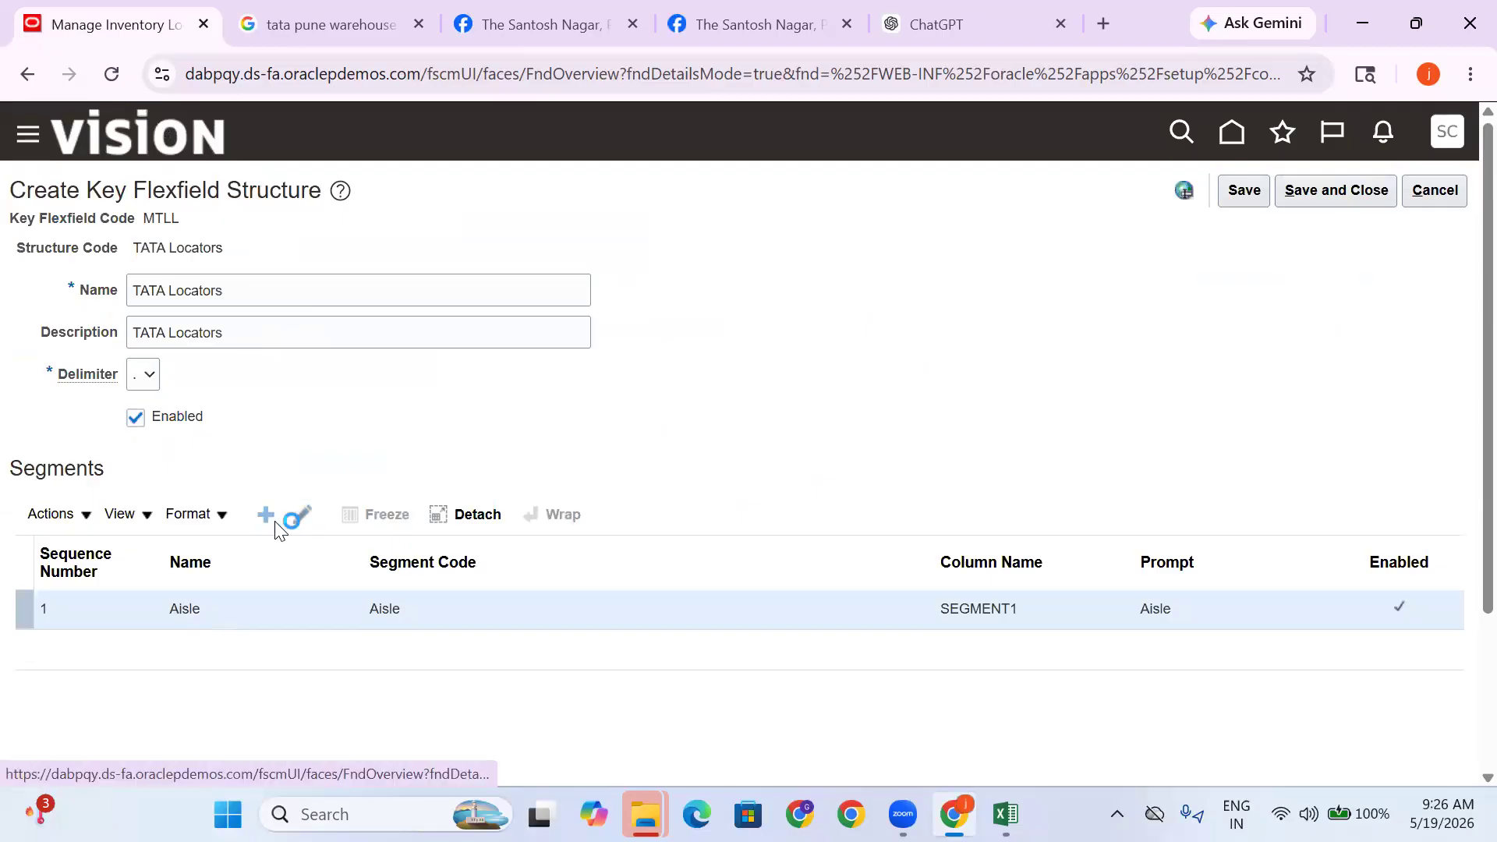
Add a second segment to TATA Locators and enter Rack as its segment code, copied from the ChatGPT answer
left_click(269, 518)
left_click(223, 307)
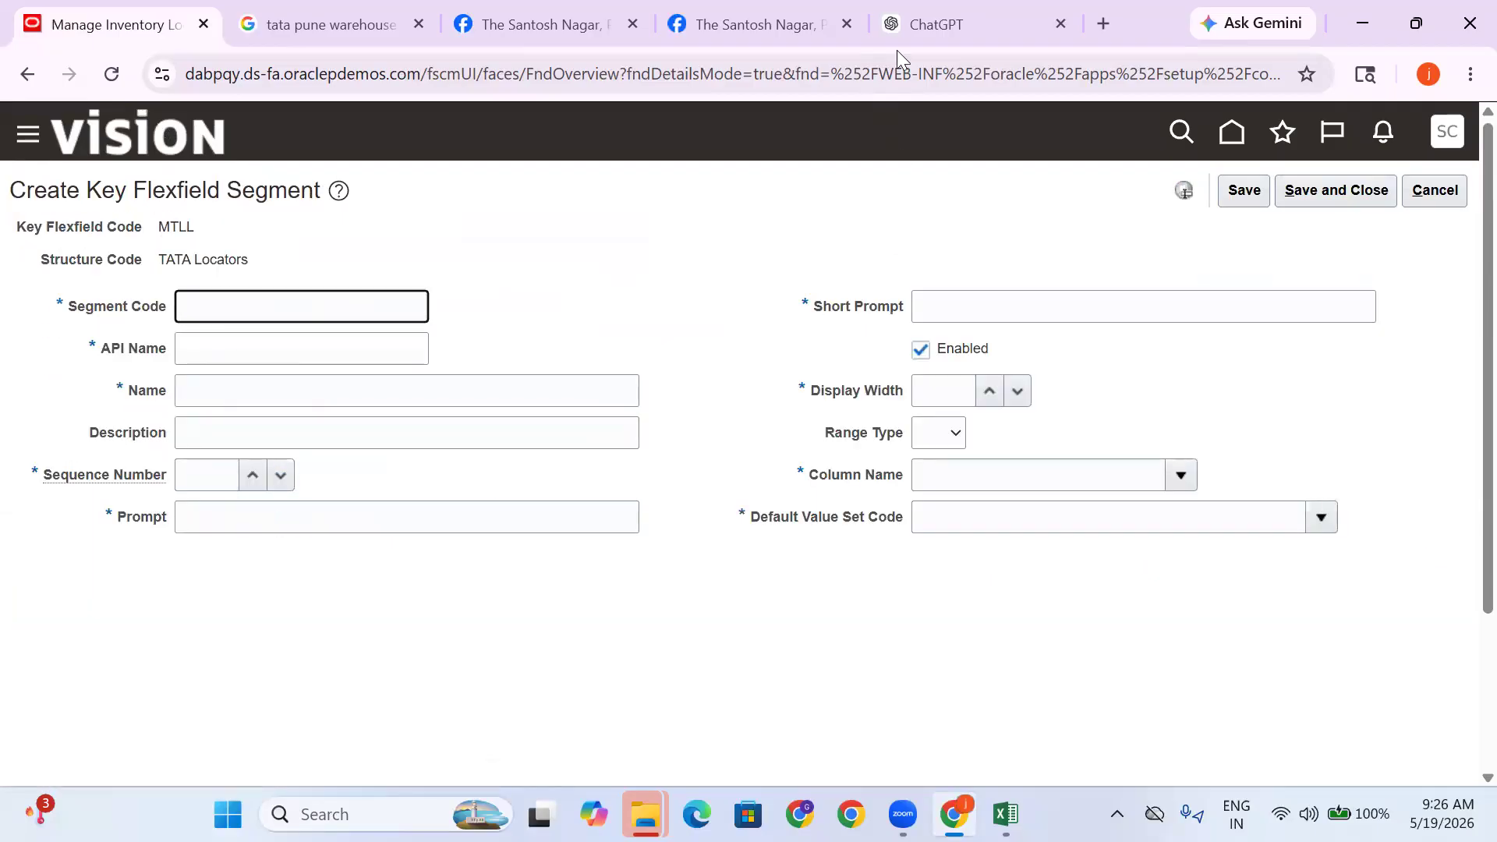
left_click(899, 24)
left_click_drag(920, 425, 888, 434)
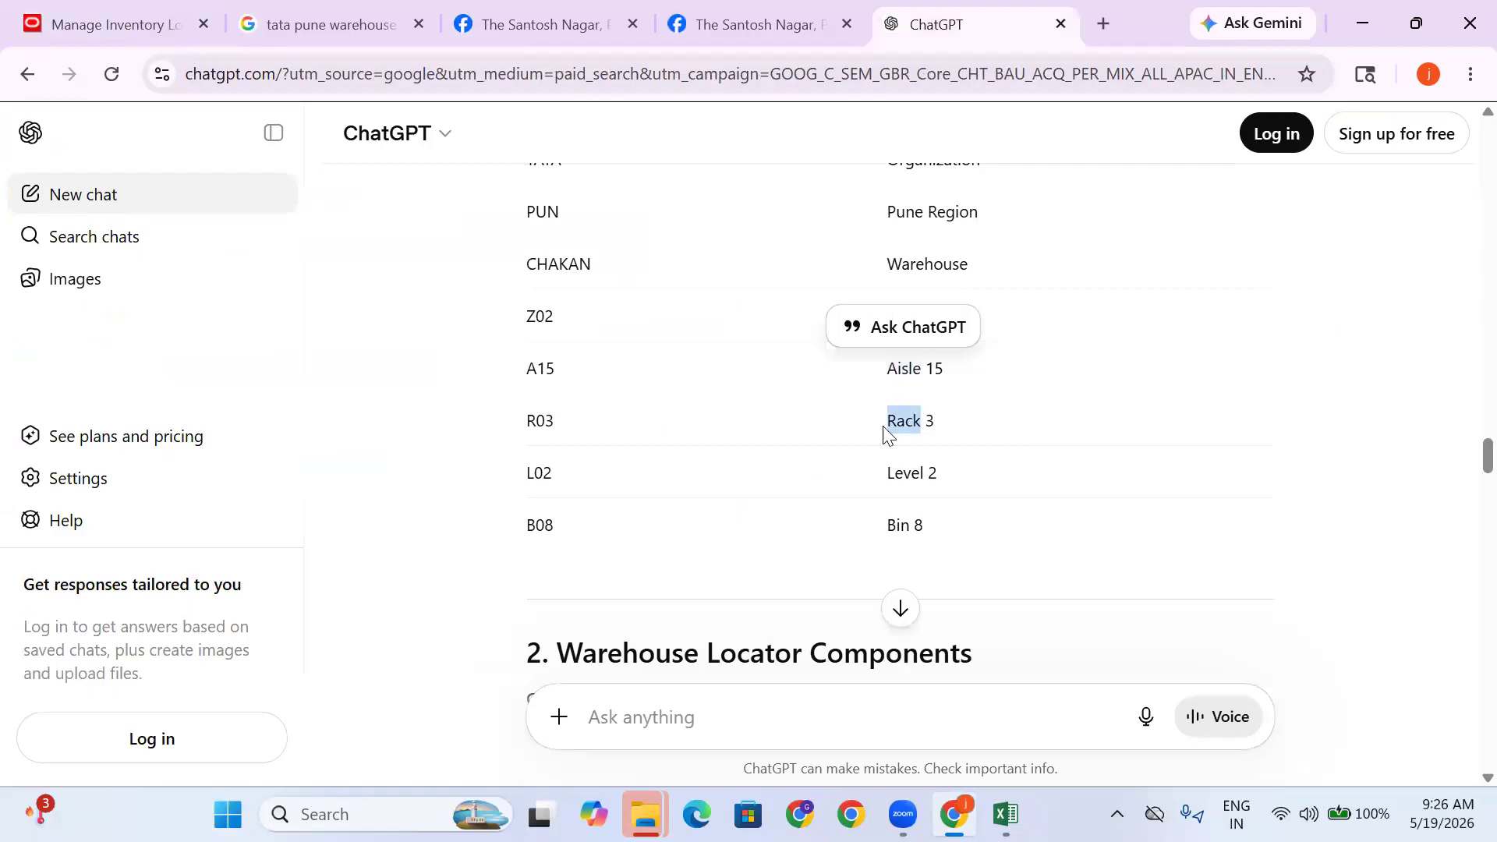
left_click(102, 23)
key("ctrl+v")
left_click(578, 341)
Set the second segment's name and description to Rack
left_click(276, 401)
key("ctrl+v")
left_click(308, 421)
key("ctrl+v")
Set the Rack segment's sequence number to 2, fill its prompt and short prompt with Rack, and recheck the ChatGPT component list
left_click(249, 475)
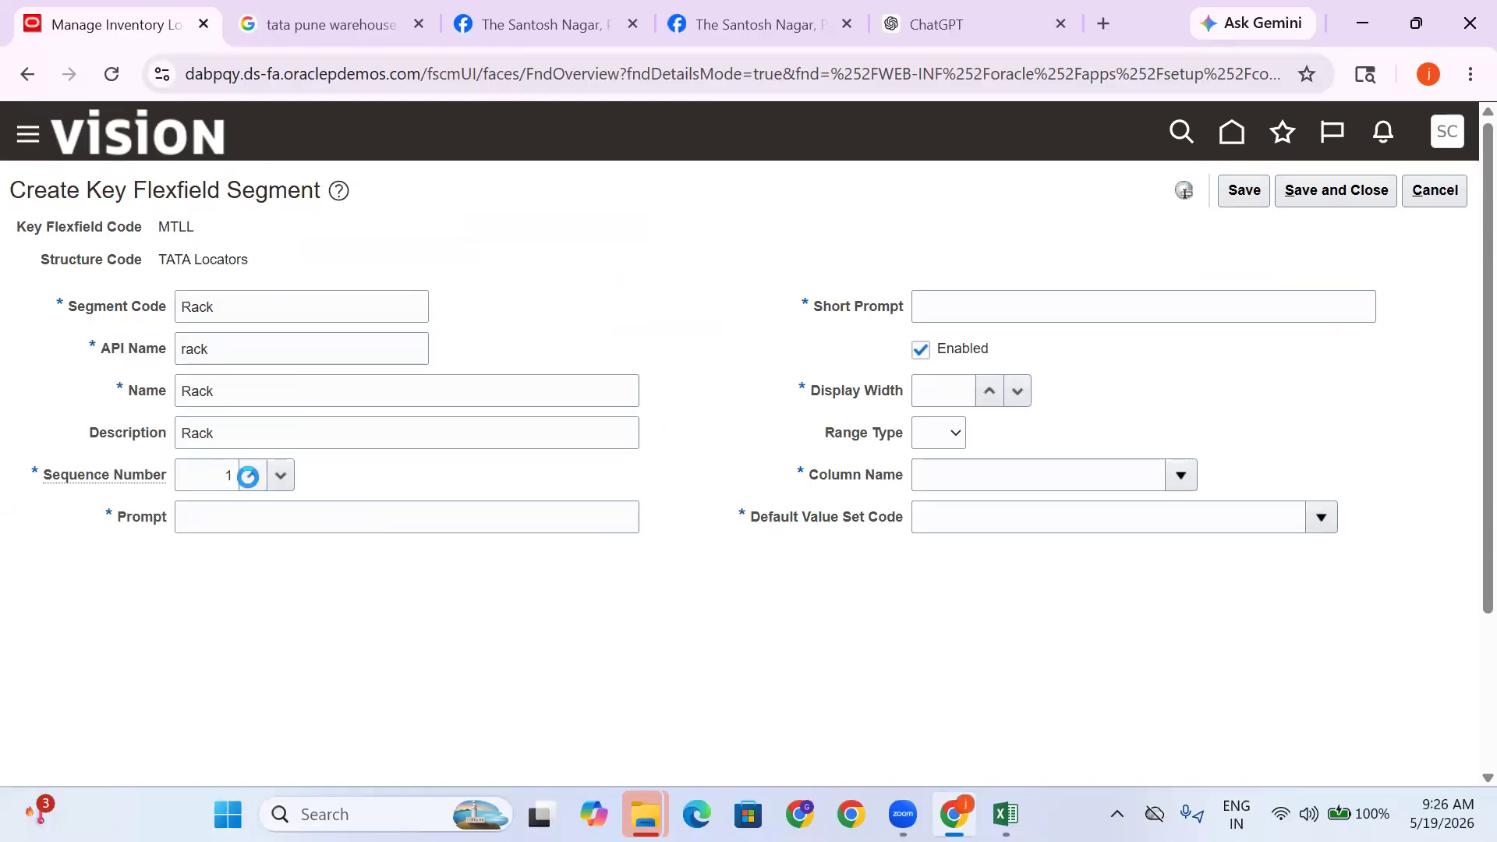
left_click(252, 527)
key("ctrl+v")
left_click(363, 563)
left_click(931, 296)
key("ctrl+v")
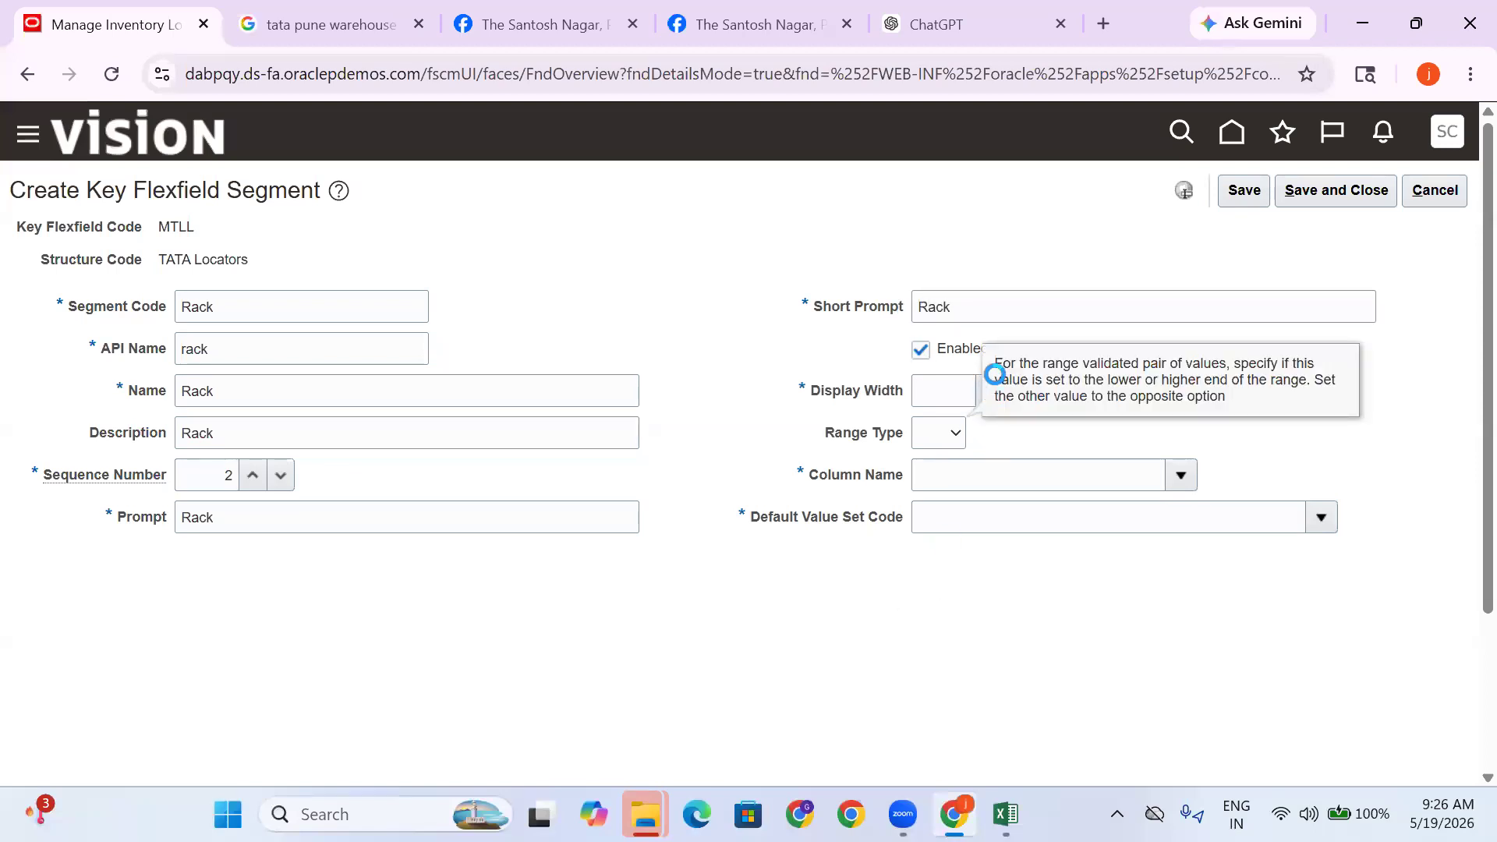
left_click(951, 24)
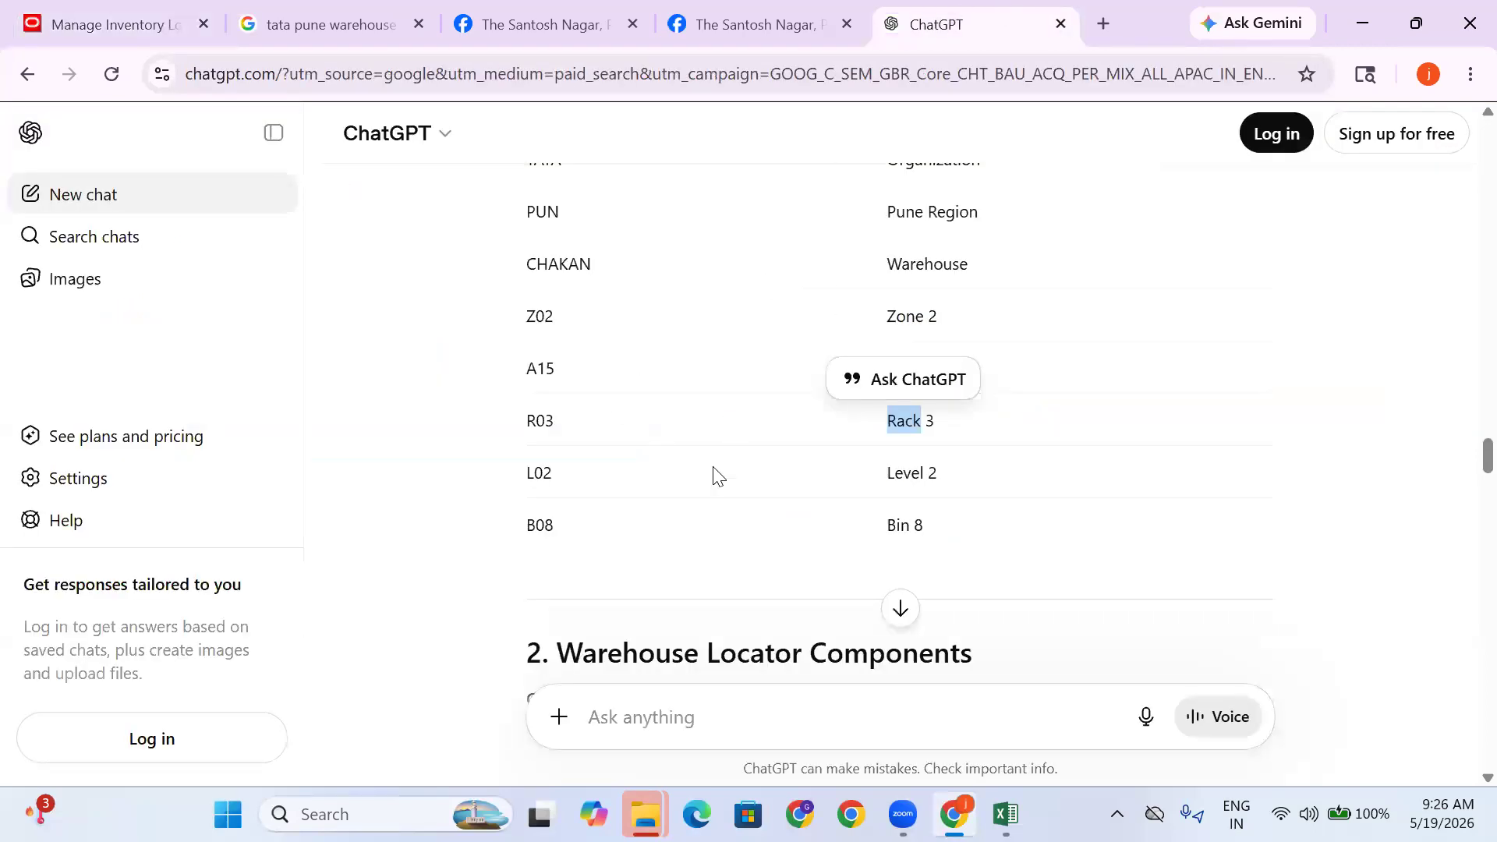
key("ctrl+Tab")
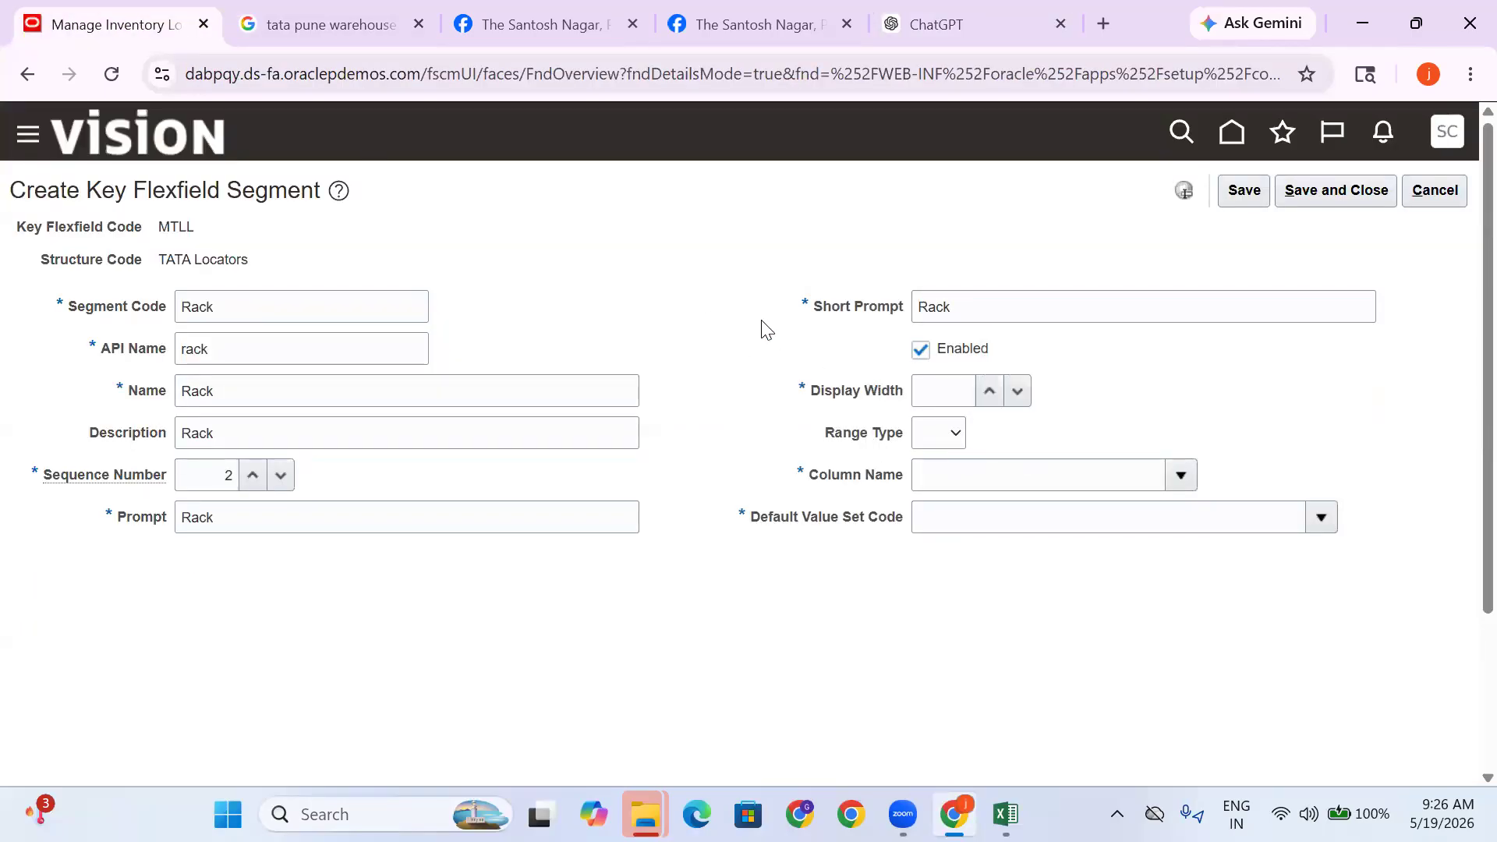
Set the Rack segment's display width to 5 and its column name to SEGMENT2
left_click(989, 399)
left_click(988, 403)
left_click(988, 403)
left_click(951, 433)
left_click(1026, 439)
left_click(1180, 476)
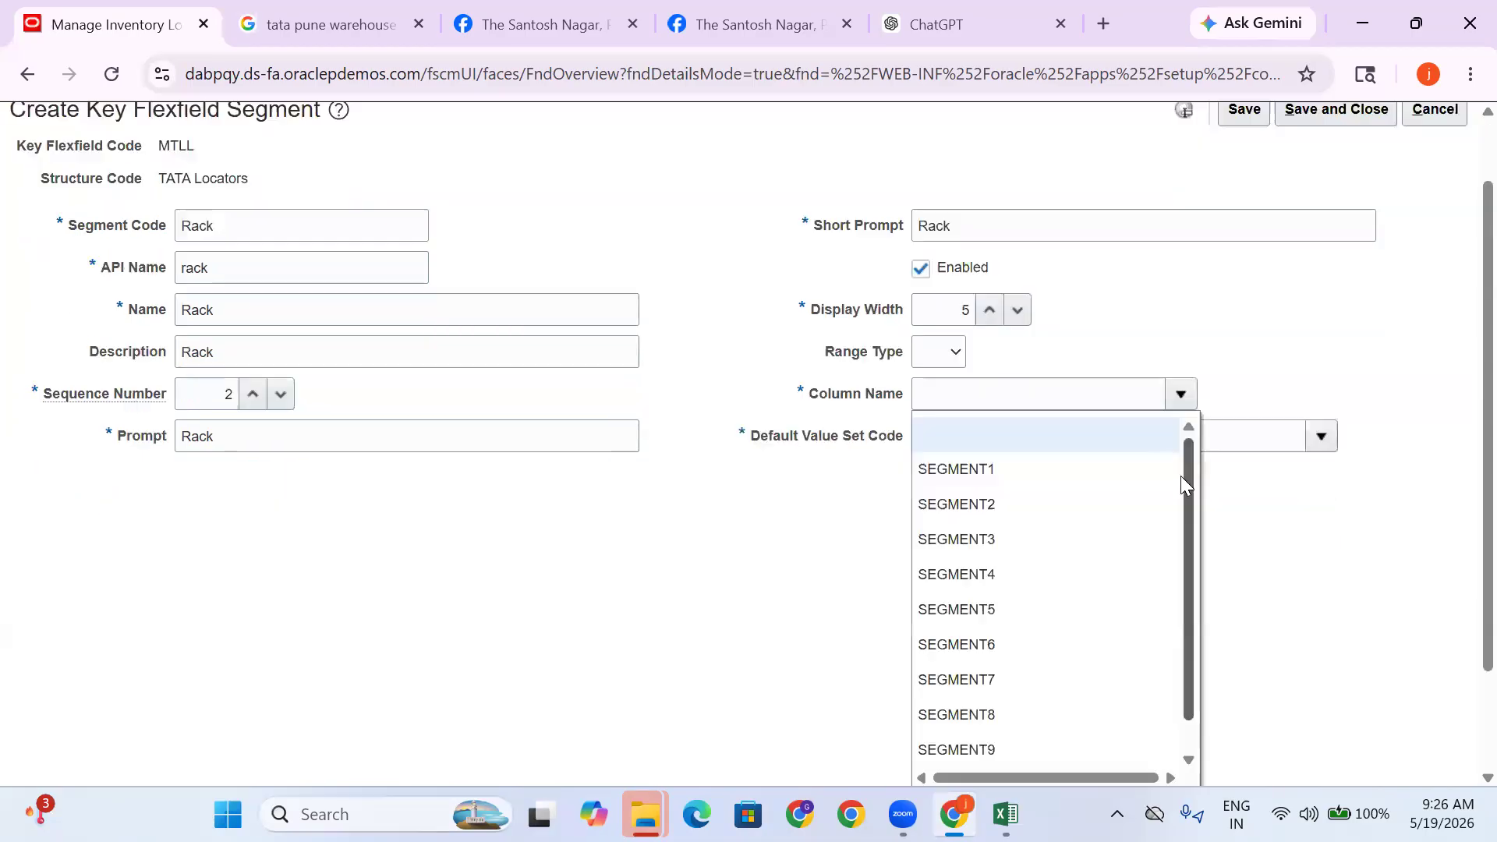
left_click(1023, 505)
Copy ORA_Inventory Locator VS 10 from the Excel training sheet and open the default value set code search for the Rack segment
left_click(1288, 437)
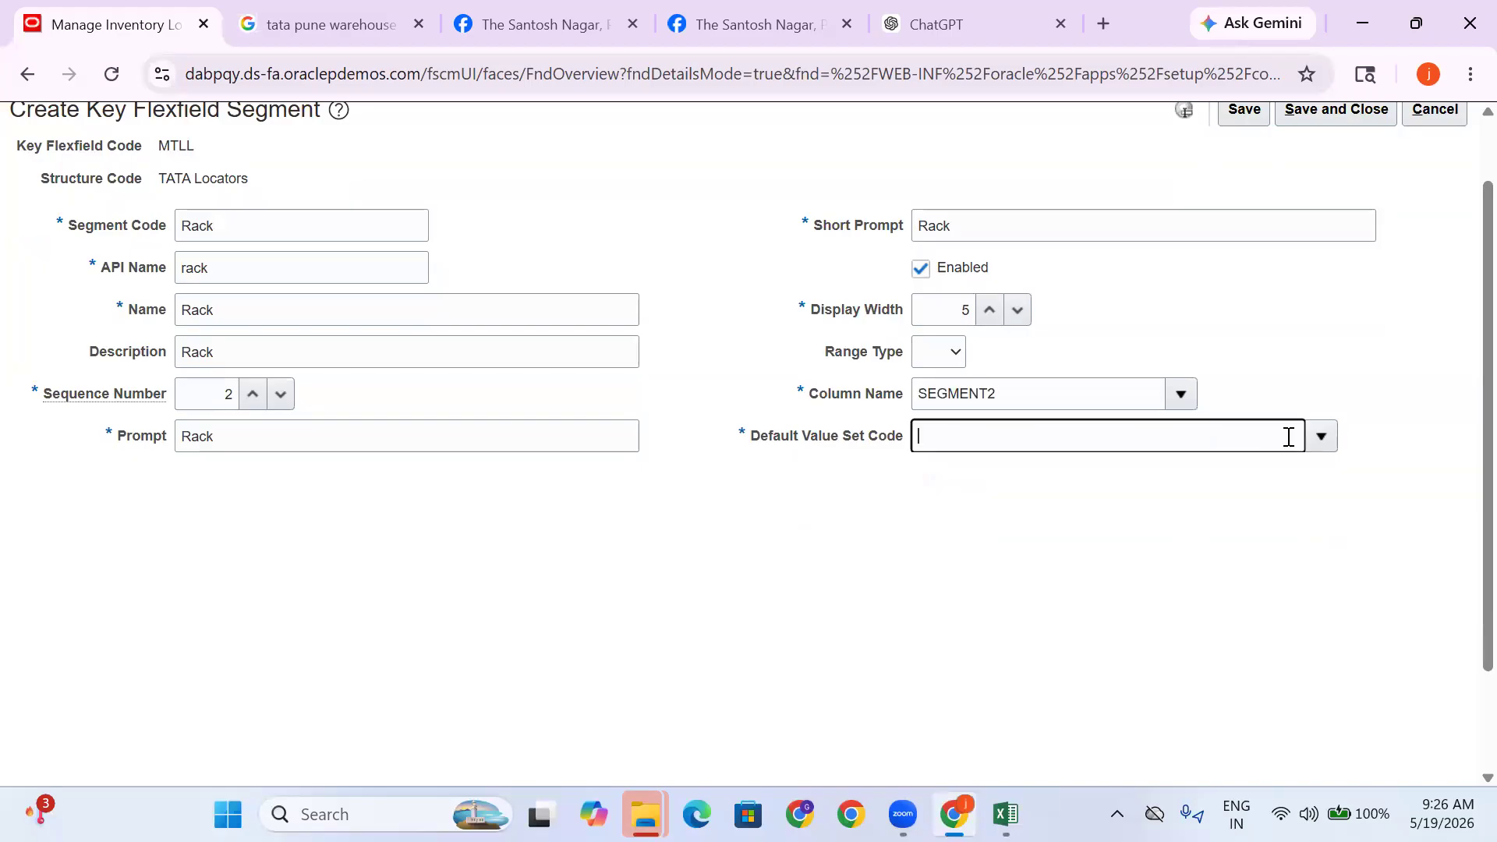
left_click(1005, 814)
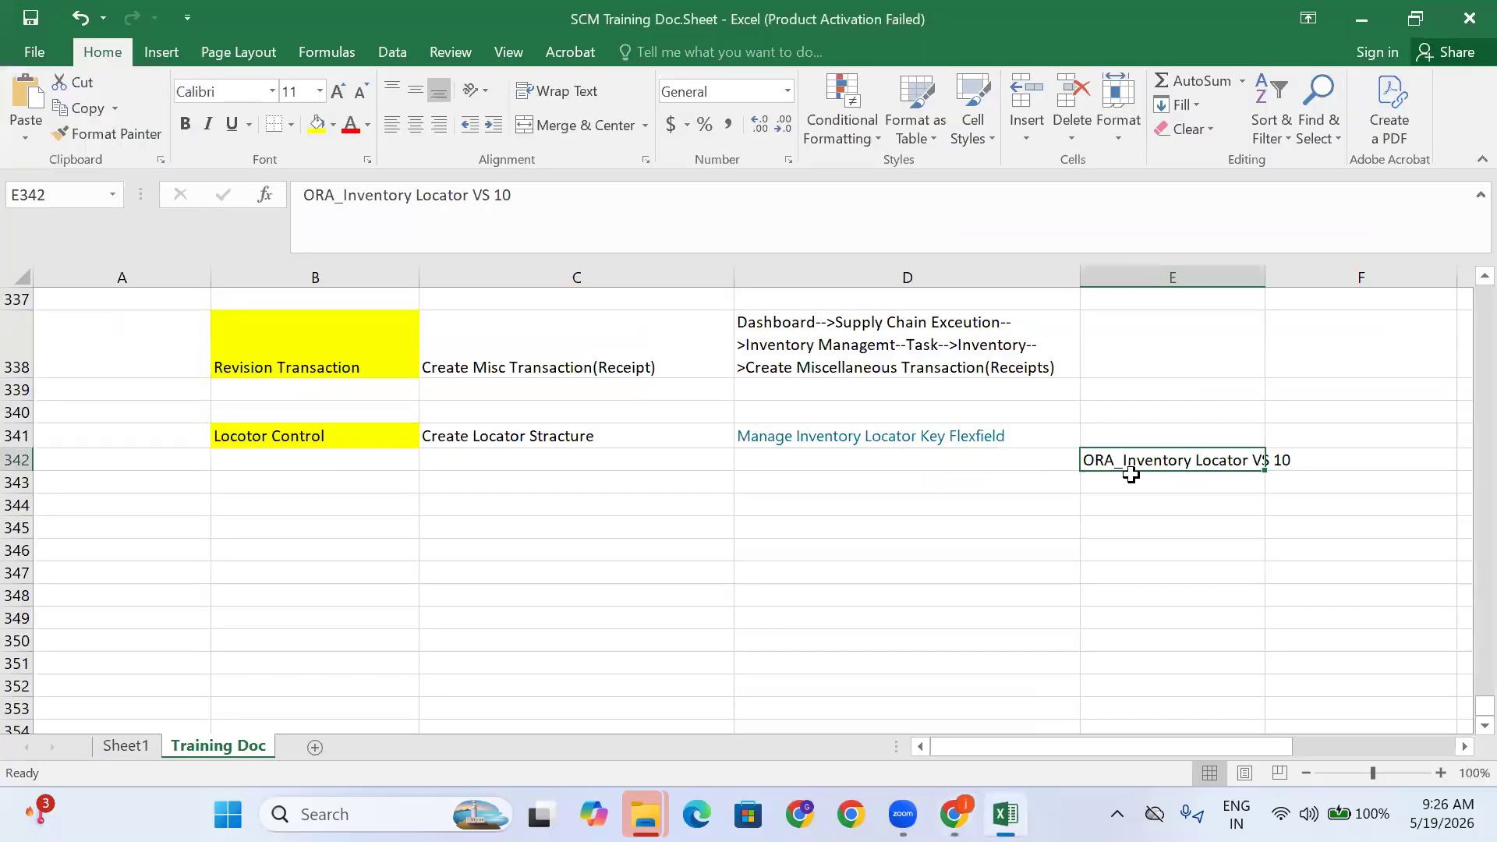
key("ctrl+c")
left_click(953, 814)
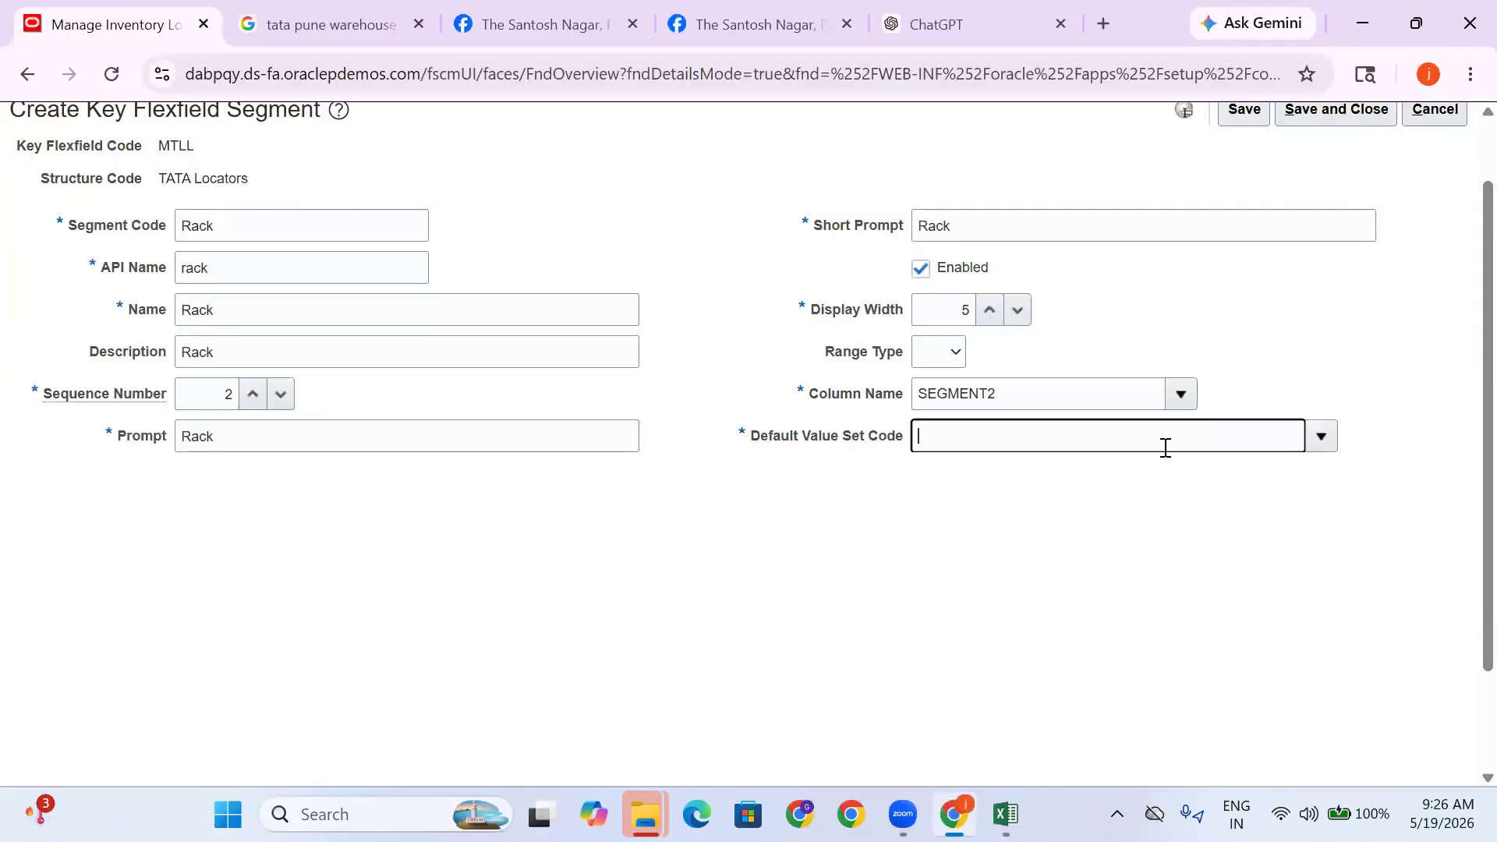
left_click(1319, 438)
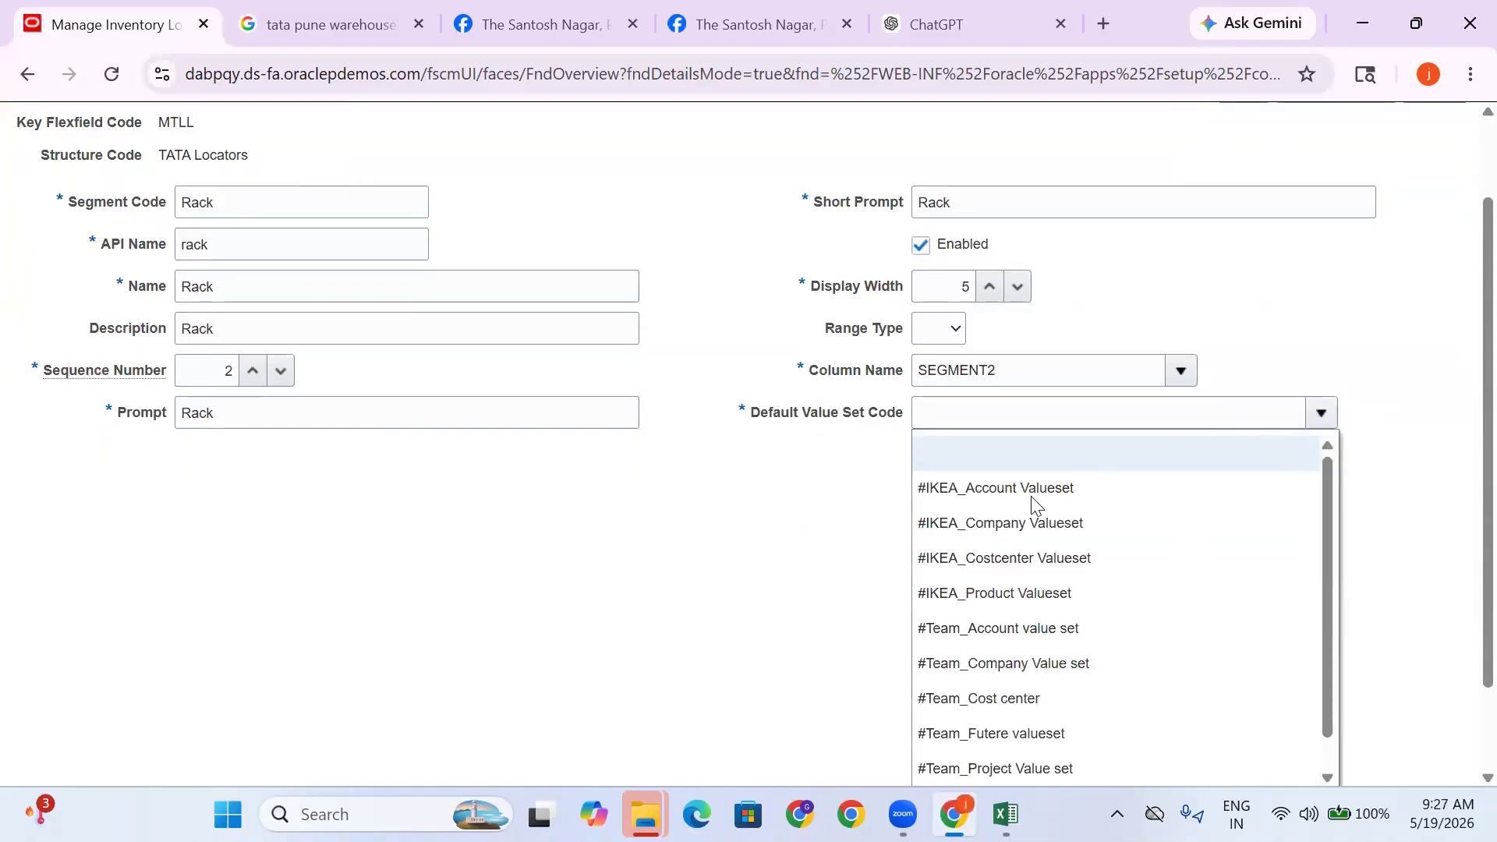
left_click(944, 692)
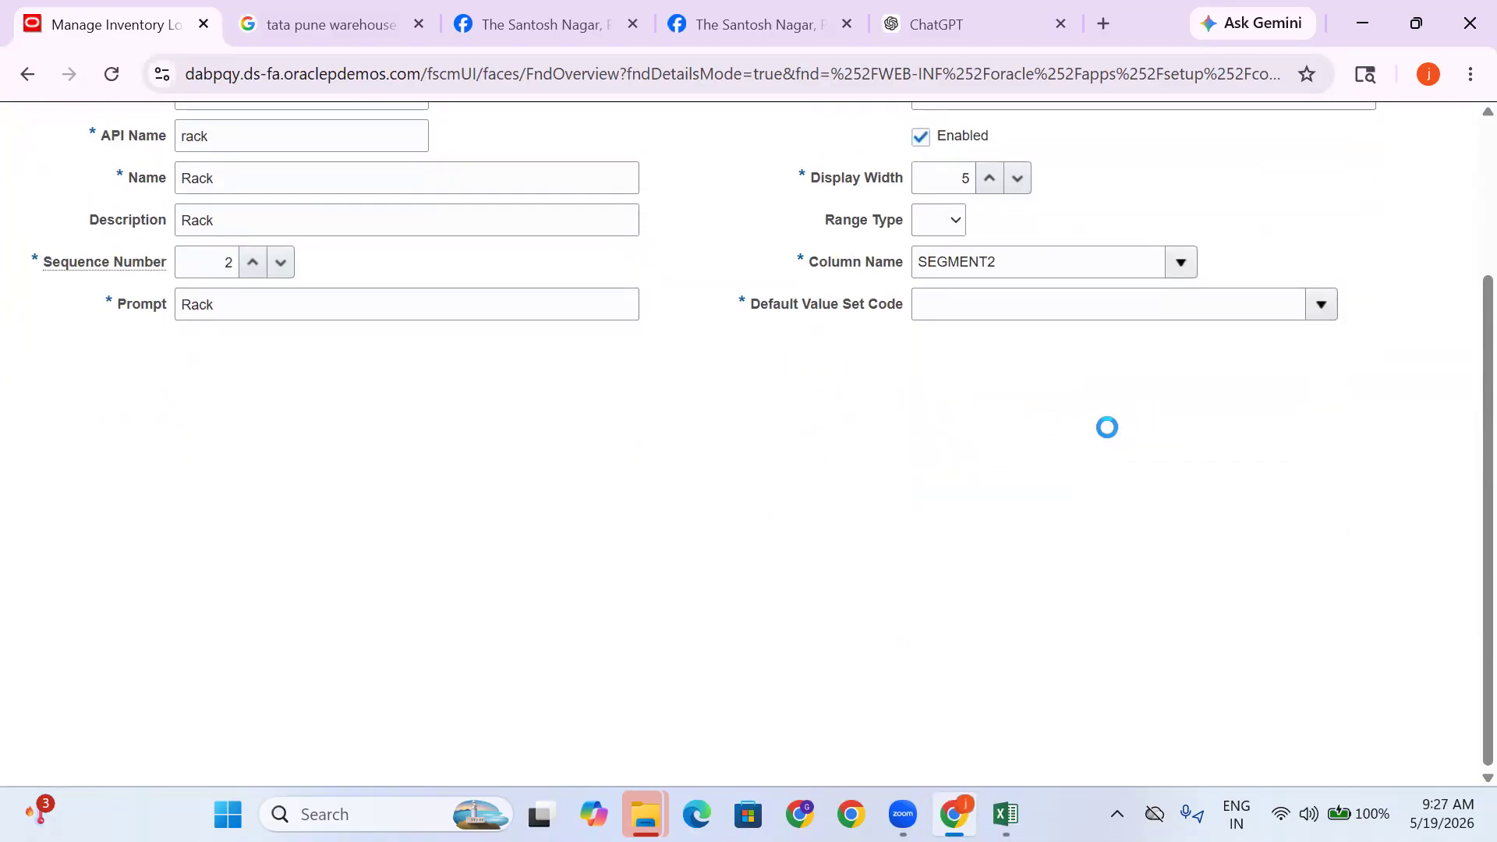
Find and select ORA_Inventory Locator VS 10 as the Rack segment's default value set code, then save and close the segment
left_click(428, 328)
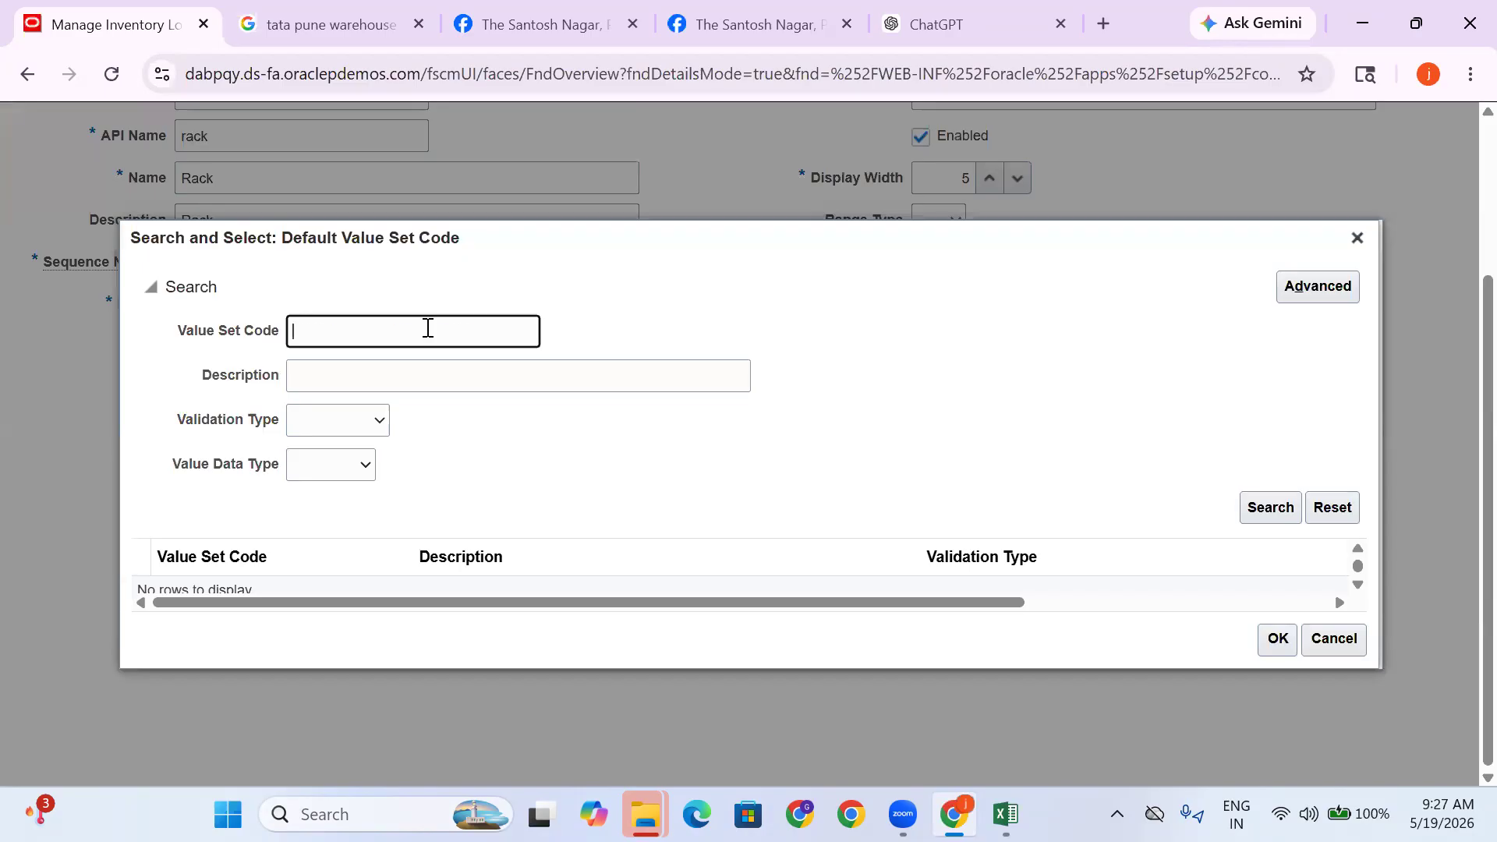
key("ctrl+v")
key("Return")
left_click(801, 581)
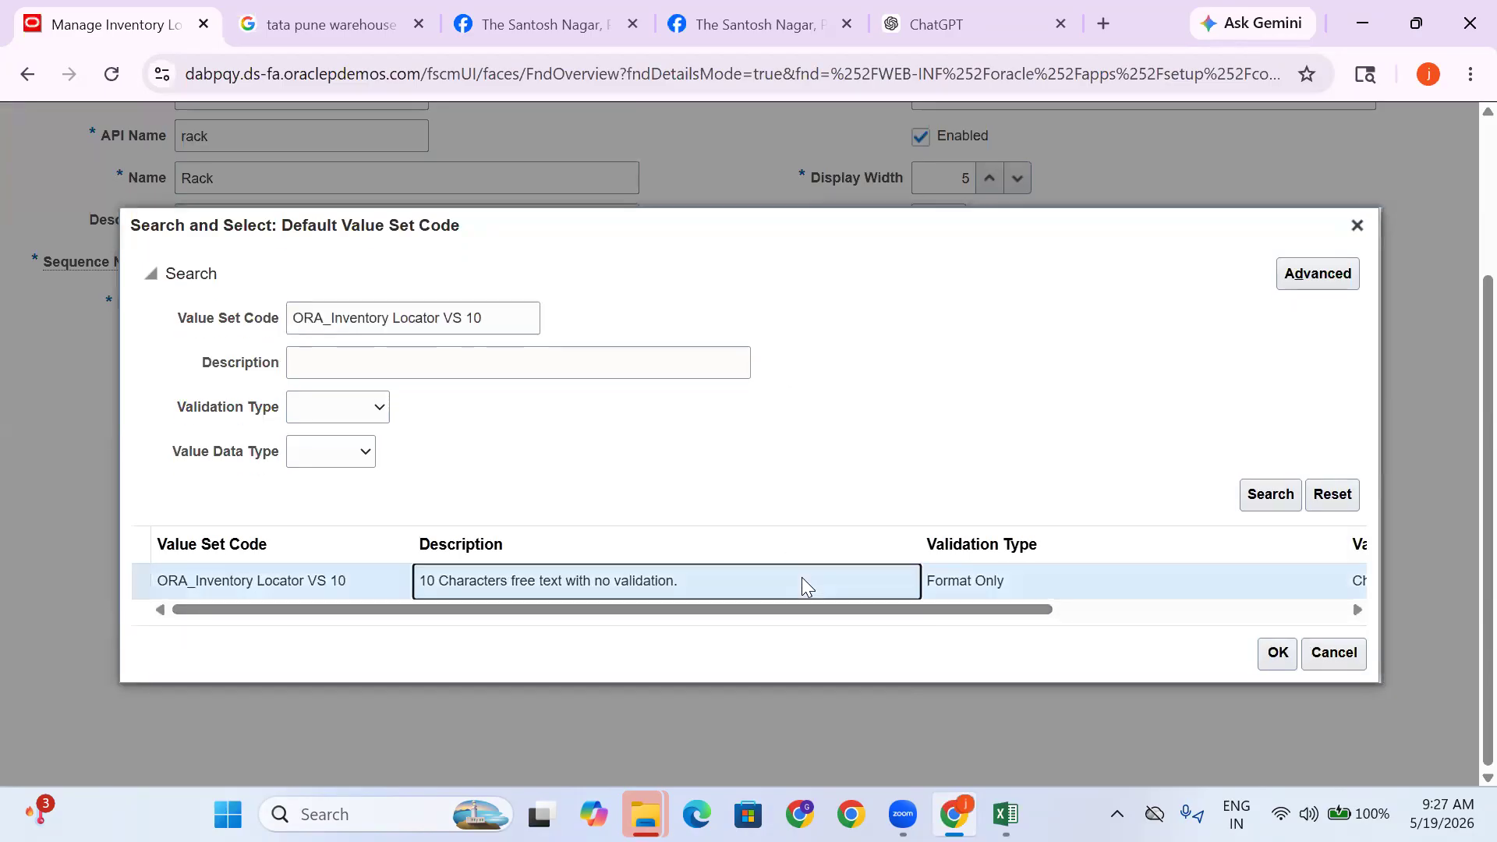
left_click(1278, 653)
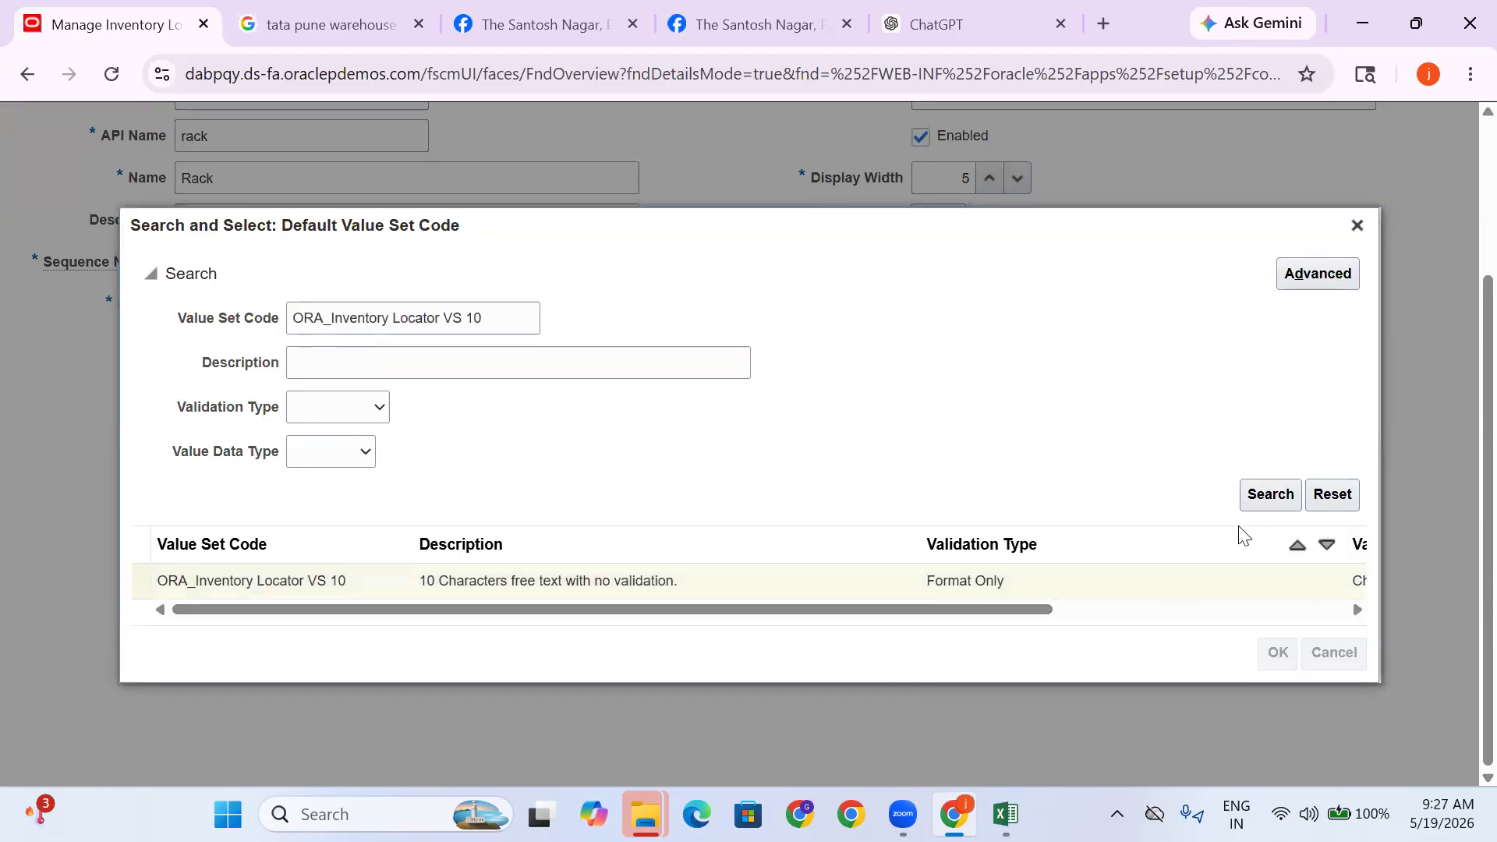
scroll(1284, 271, "up", 3)
left_click(1229, 190)
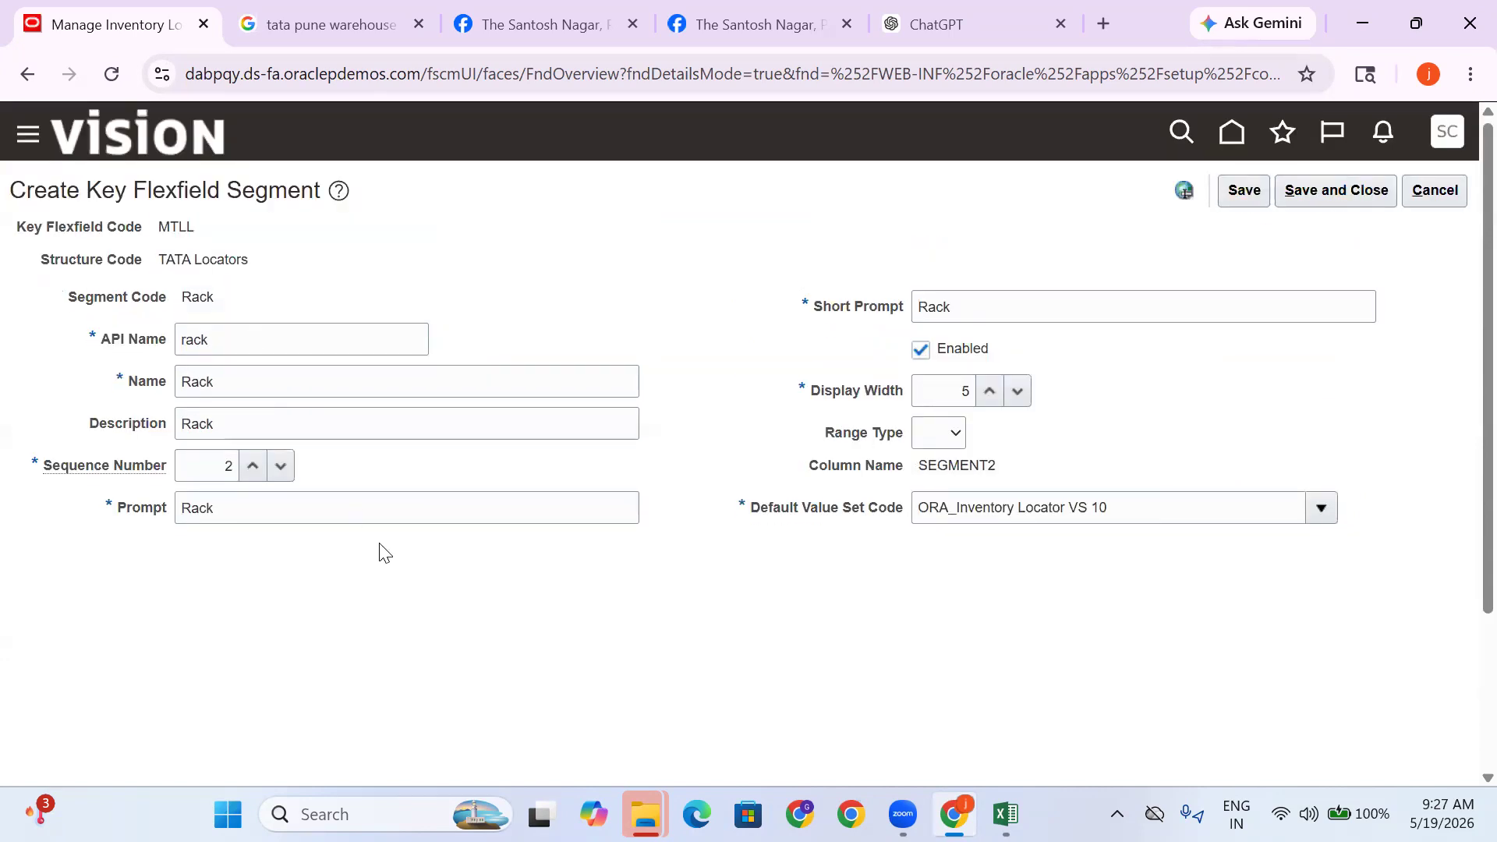
left_click(1326, 189)
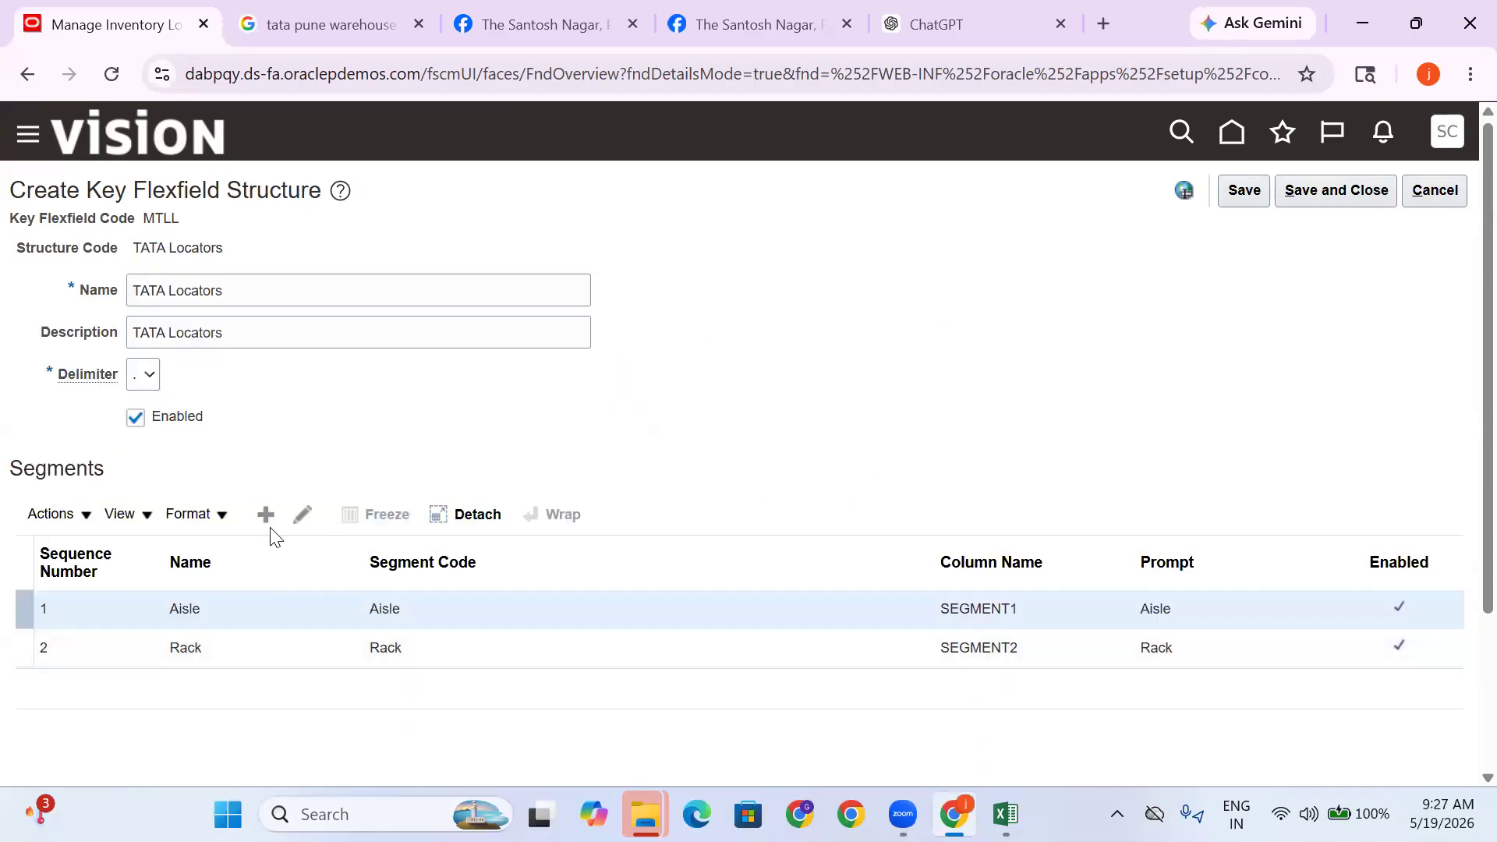
Try to add a third segment to TATA Locators with Level, copied from the ChatGPT answer, as its segment code
left_click(261, 522)
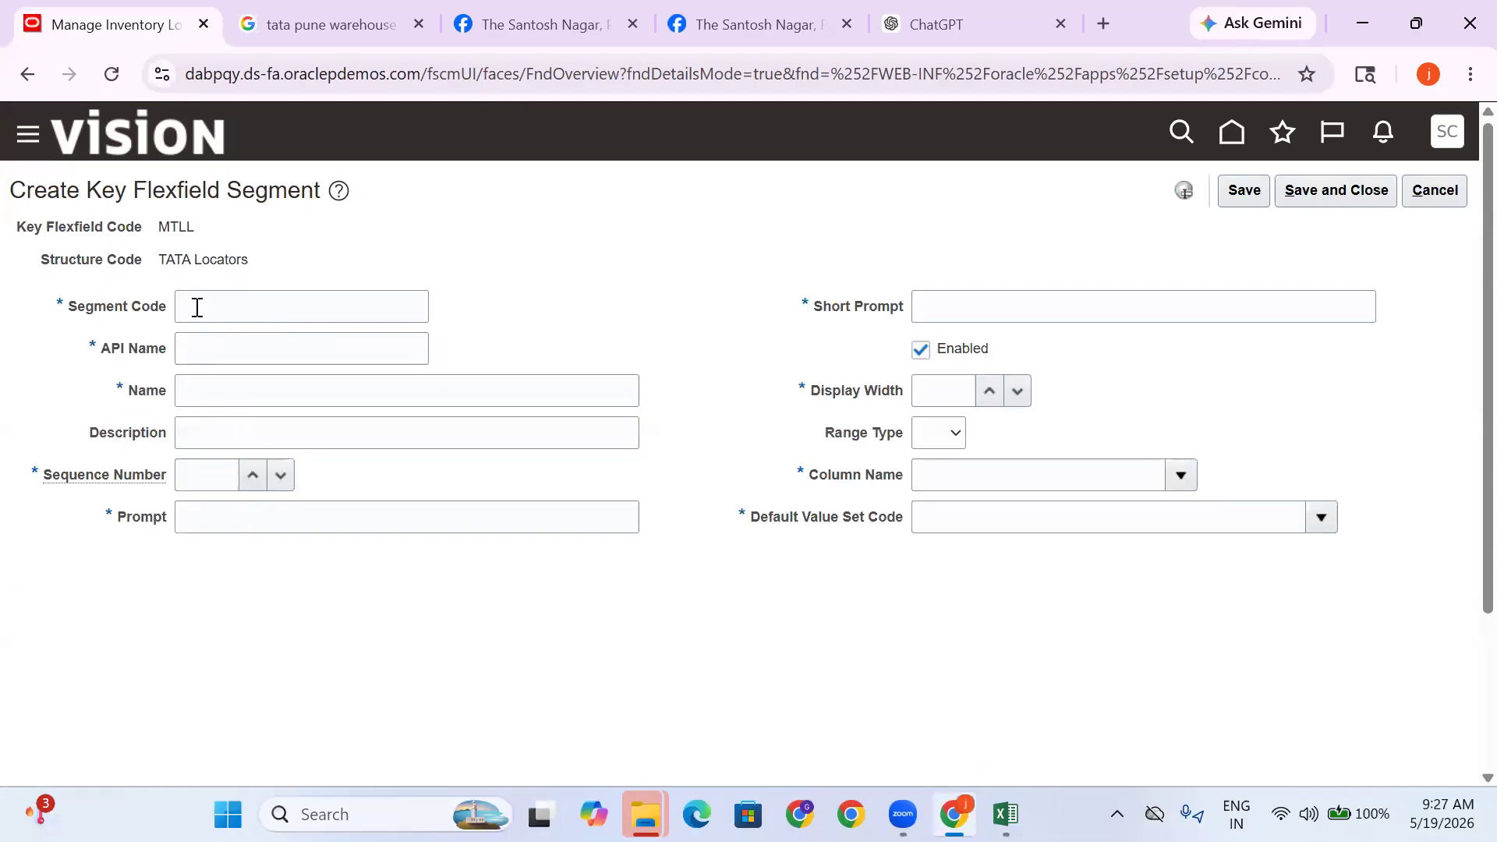
left_click(197, 304)
left_click(947, 5)
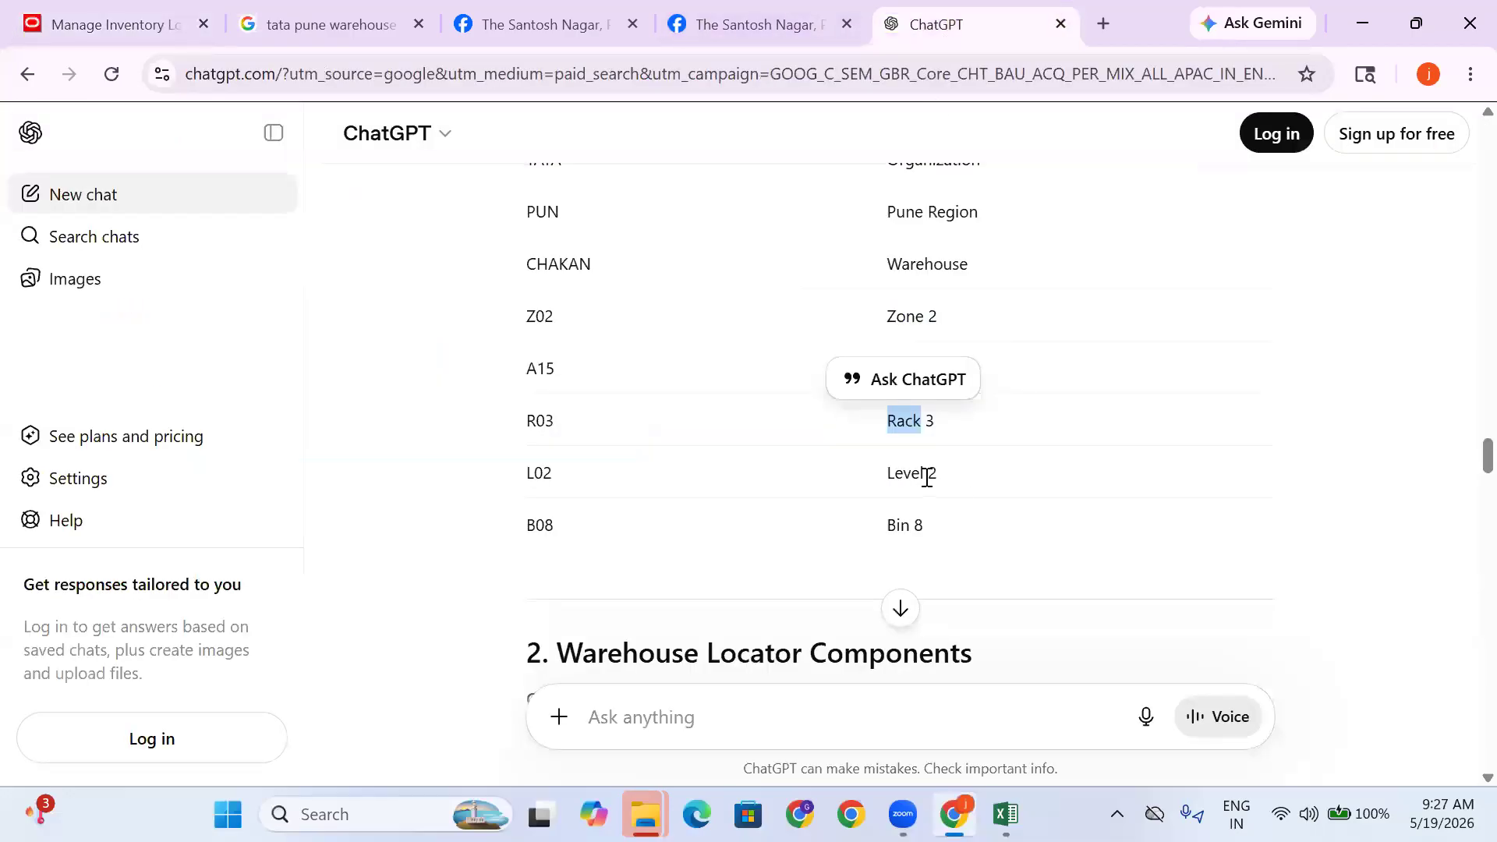
left_click_drag(925, 478, 879, 480)
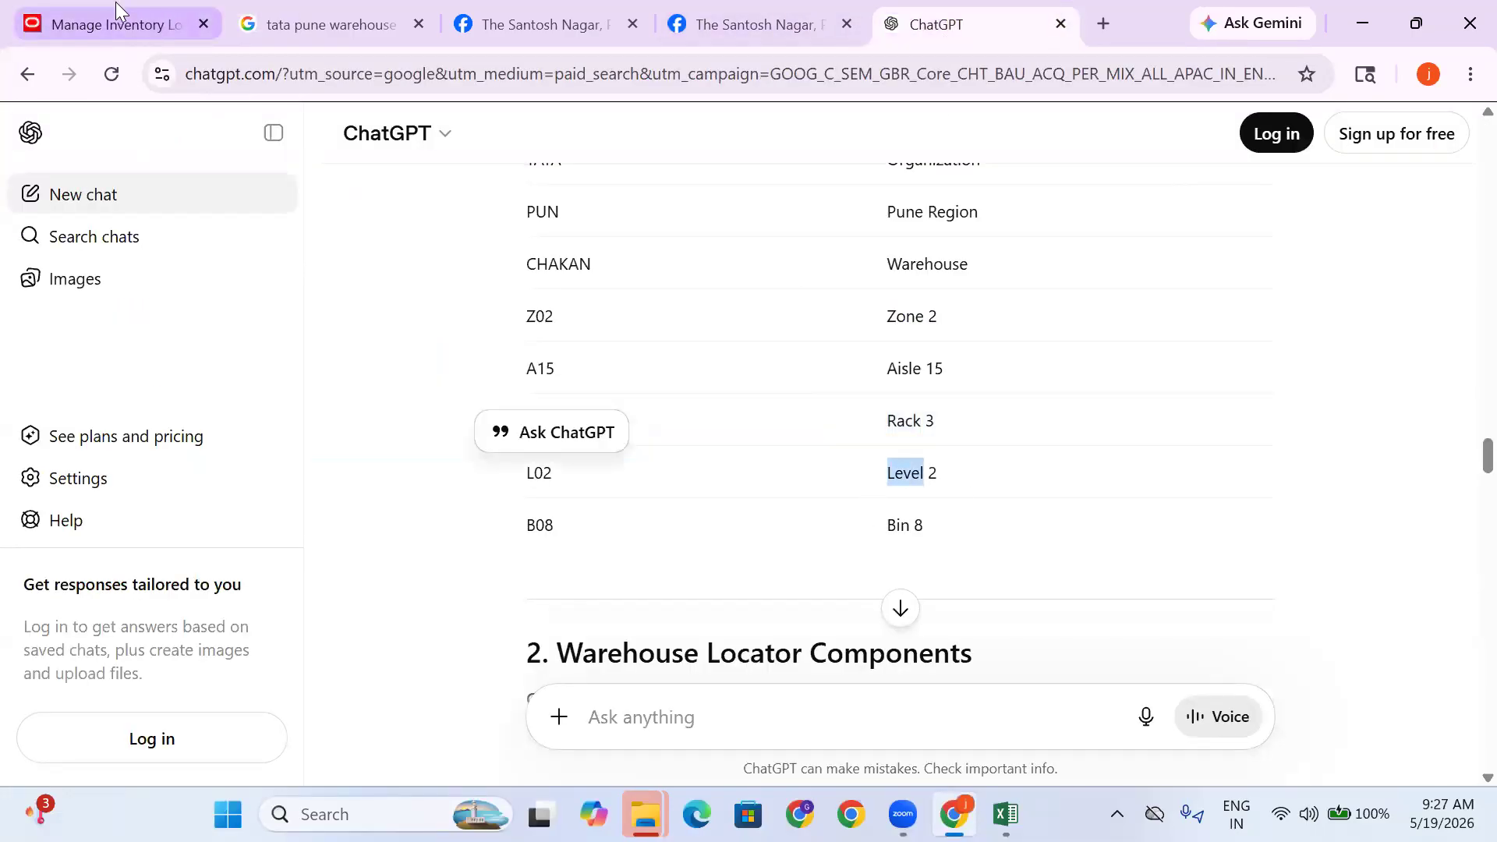
left_click(119, 17)
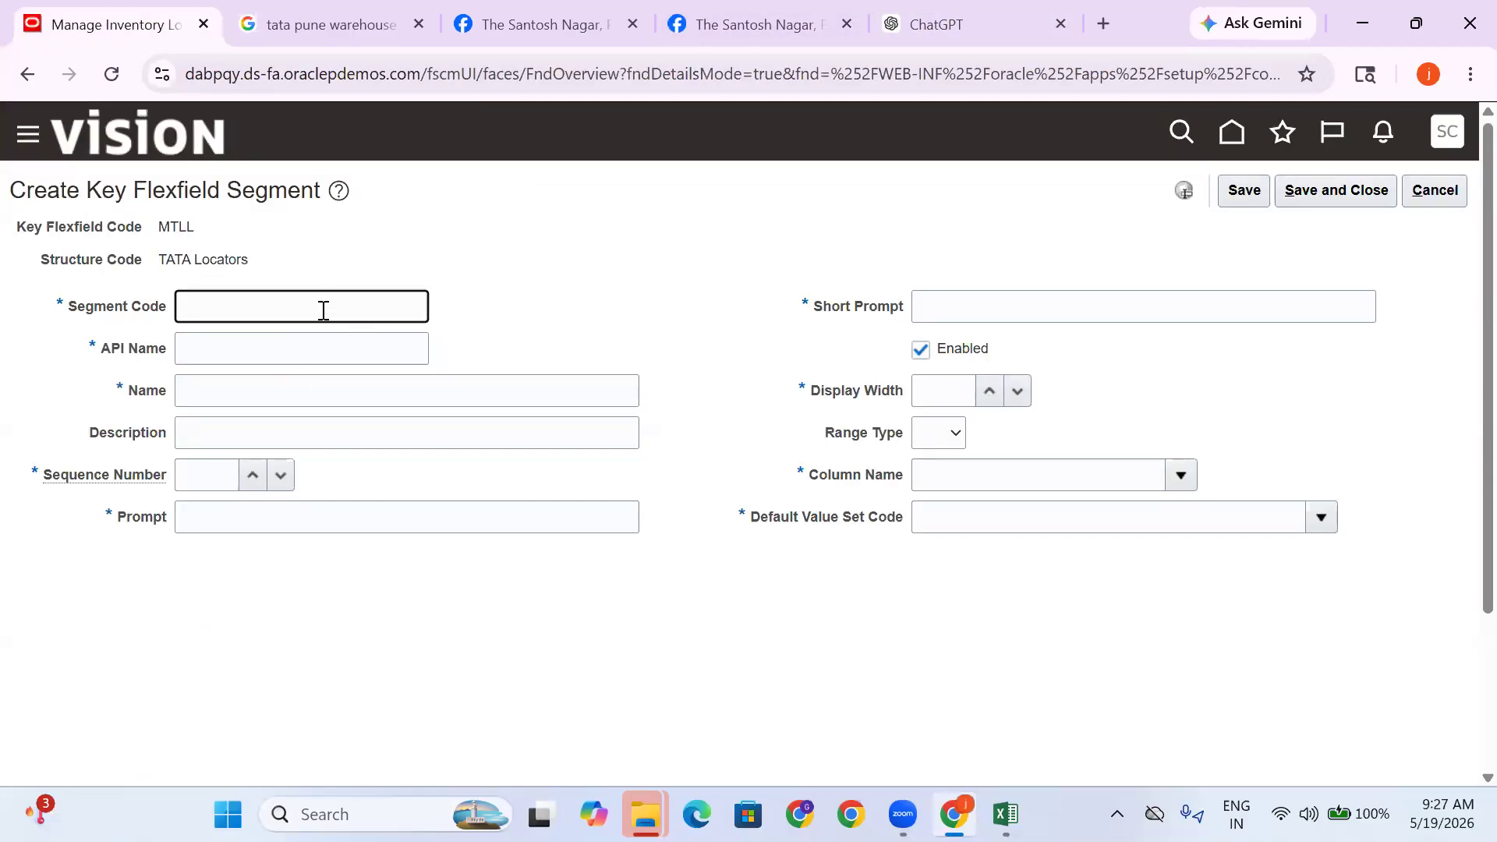
key("ctrl+v")
left_click(508, 335)
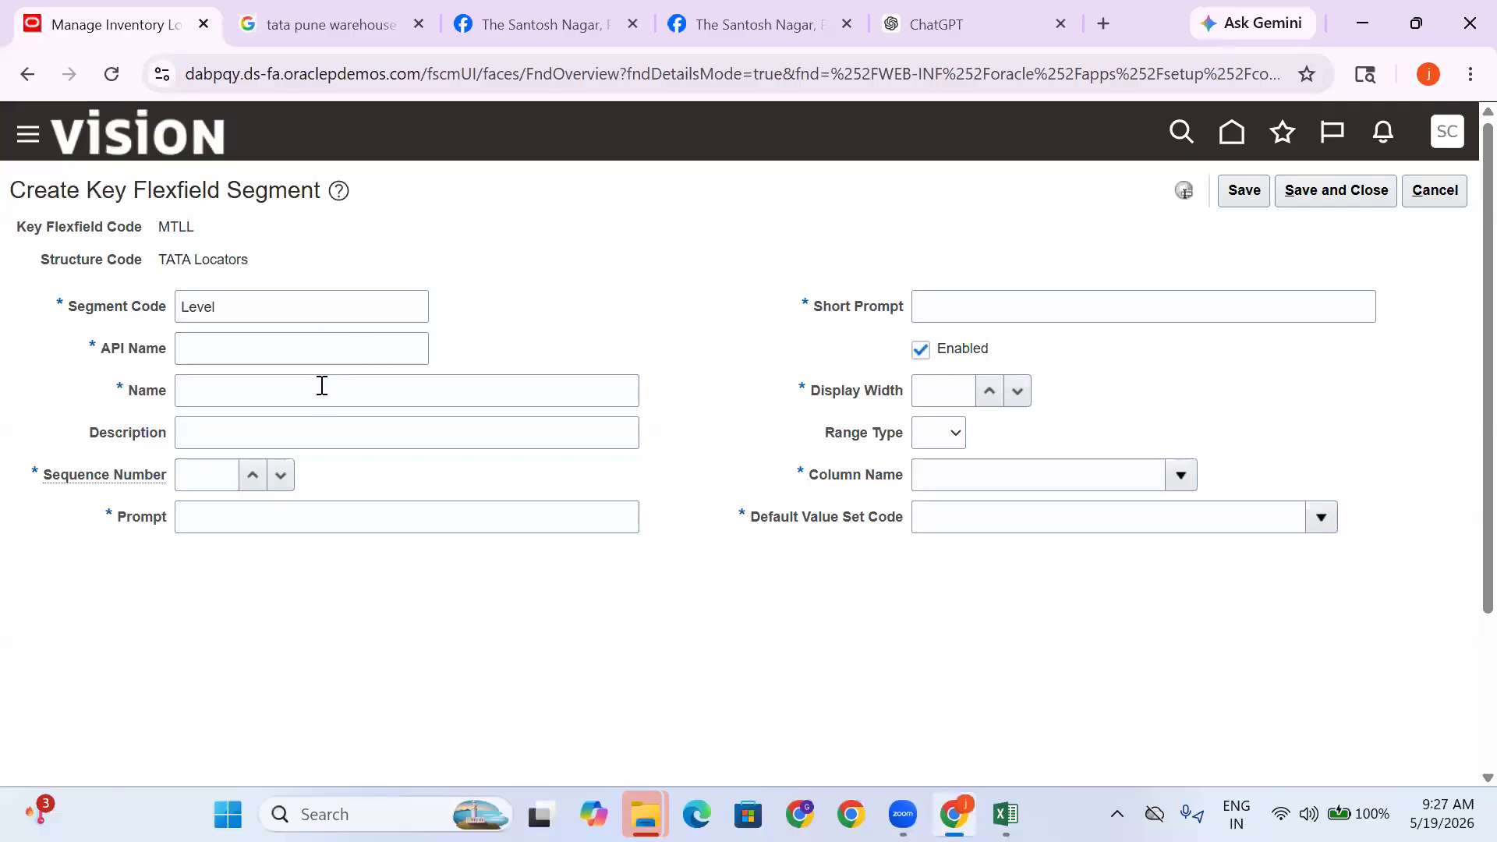
left_click(248, 389)
left_click(259, 300)
left_click(509, 308)
left_click_drag(283, 305, 104, 314)
left_click(1440, 207)
left_click(1439, 188)
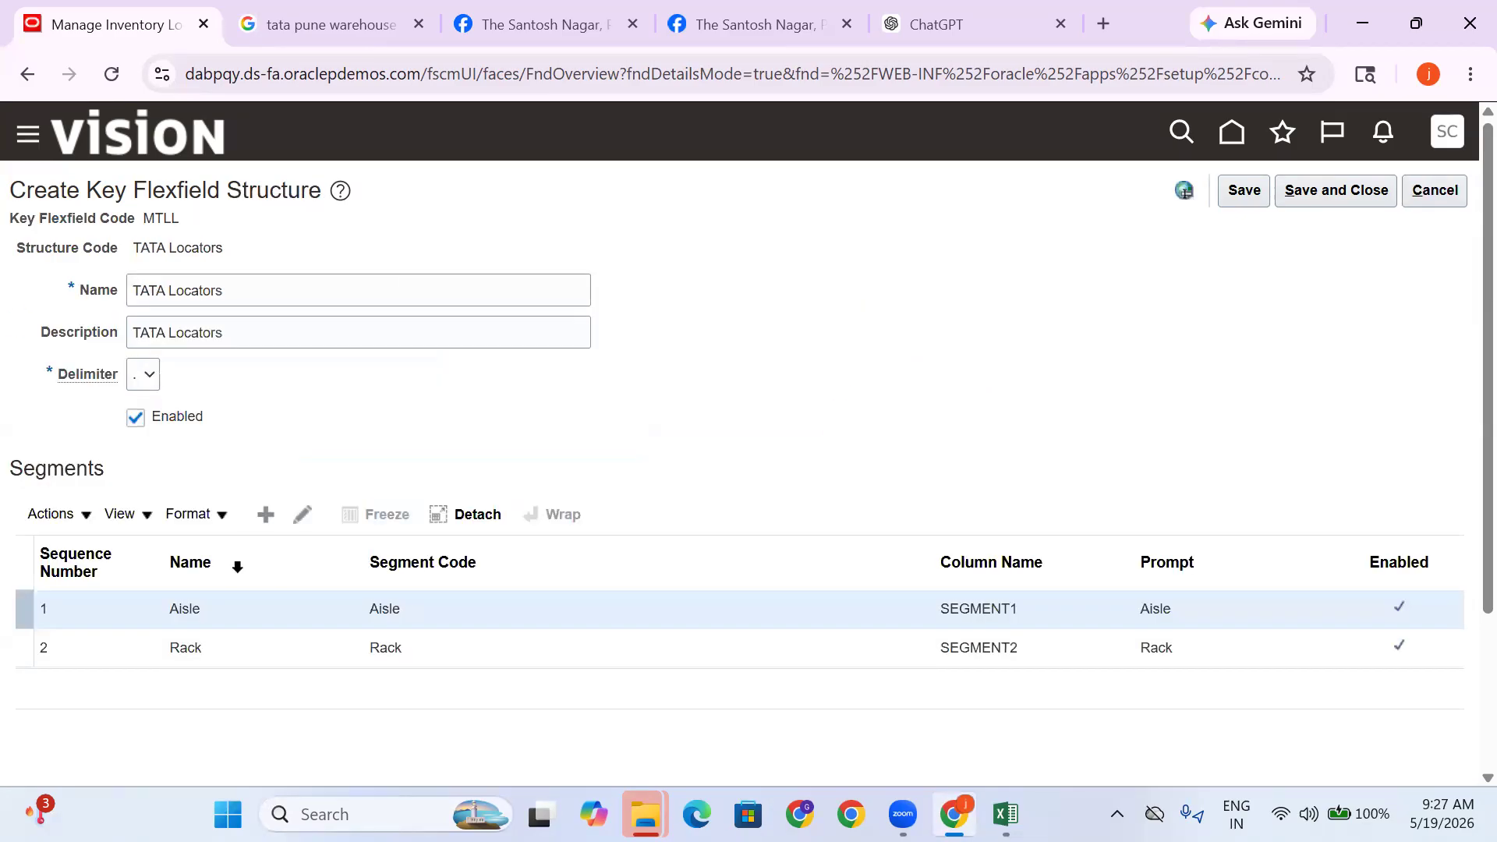
Try Level and Row as the segment code of a new third segment and cancel the segment
left_click(267, 514)
left_click(207, 304)
type("Level")
left_click(470, 306)
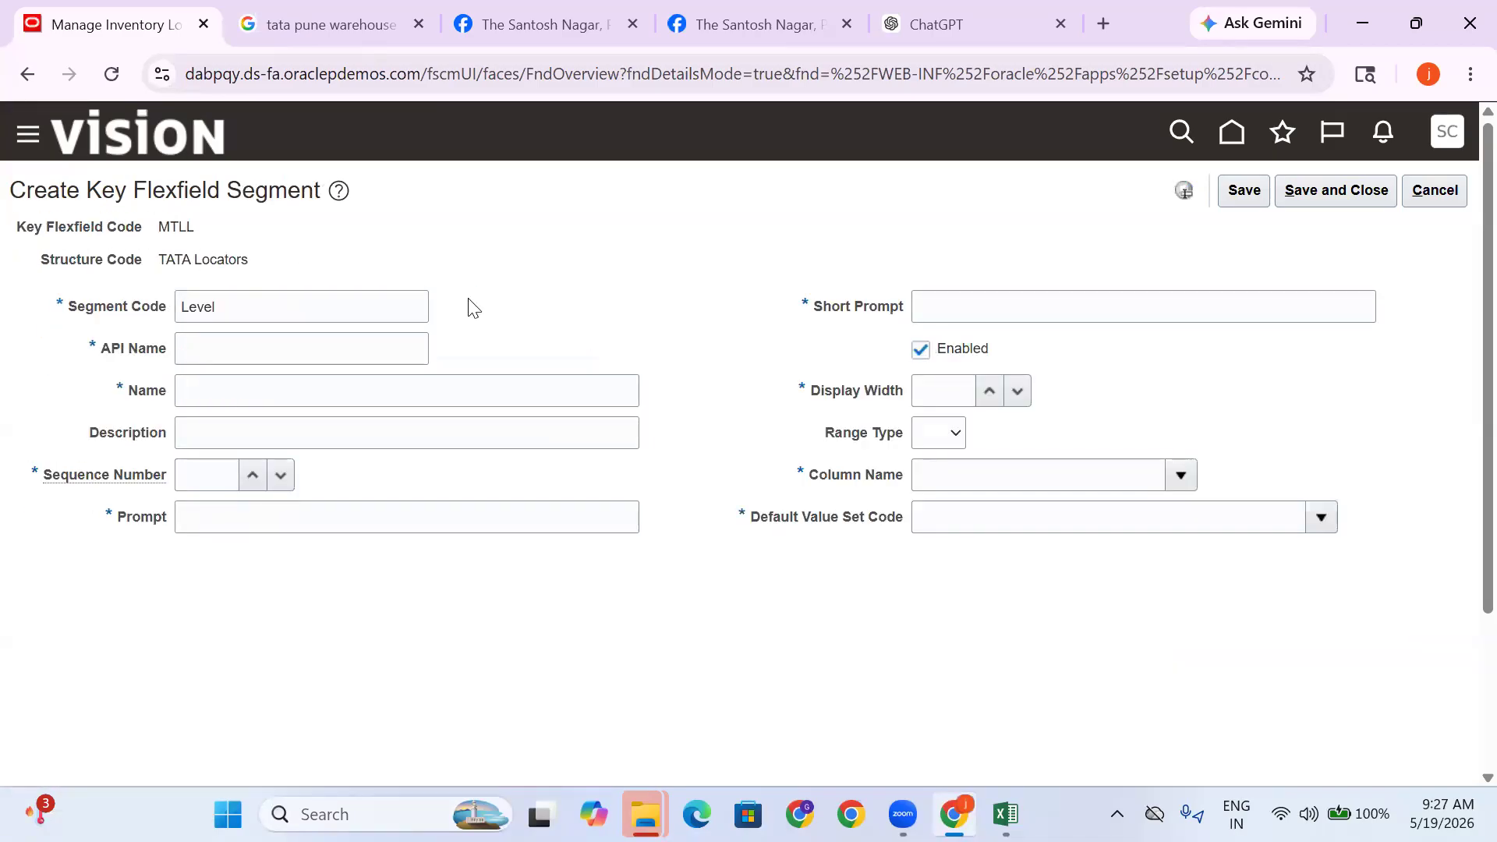
left_click_drag(233, 312, 41, 323)
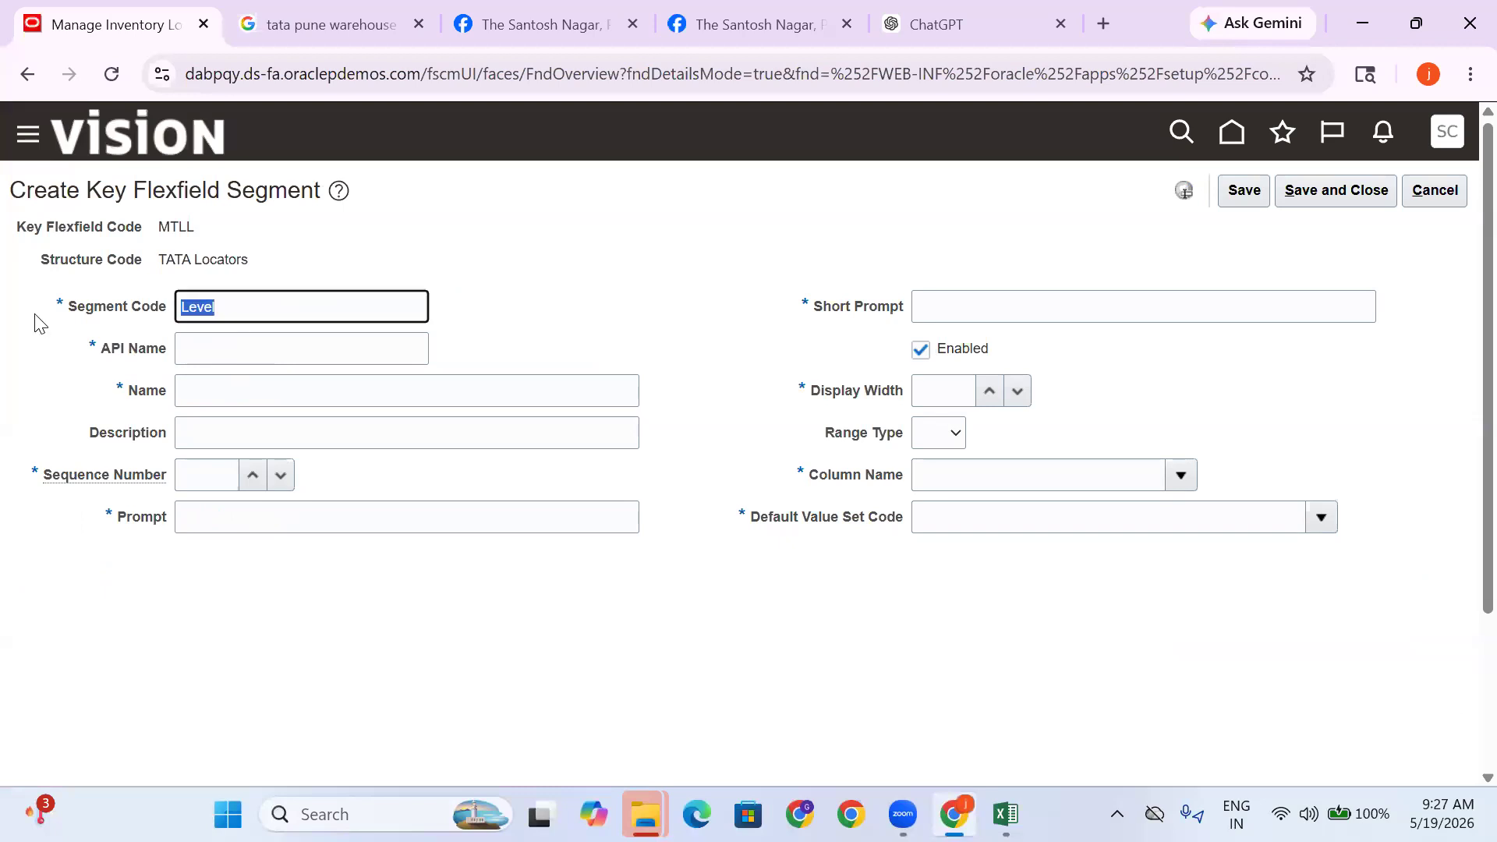
key("BackSpace")
left_click(181, 314)
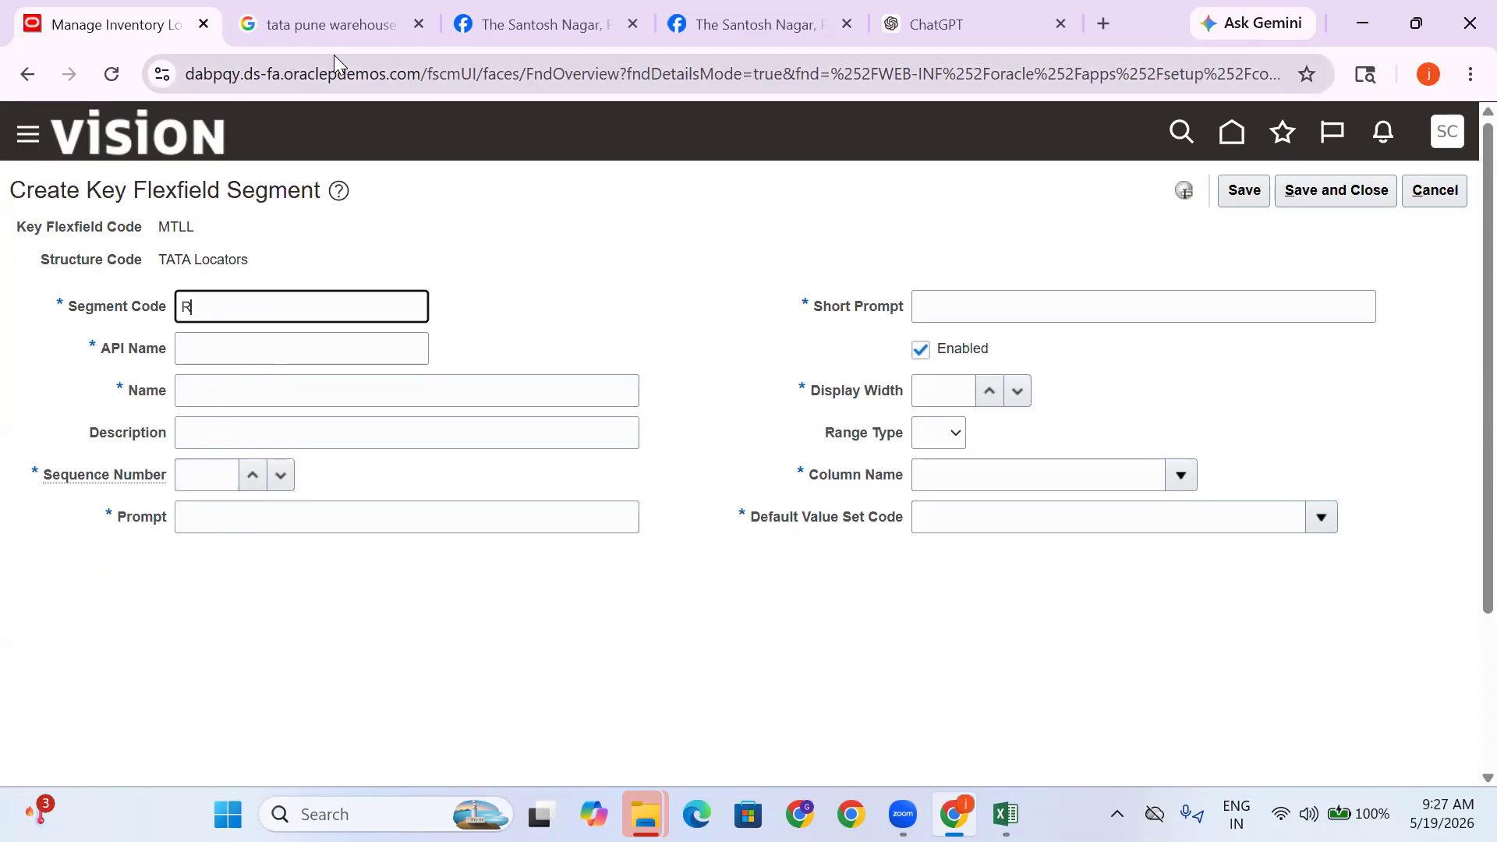
left_click(568, 297)
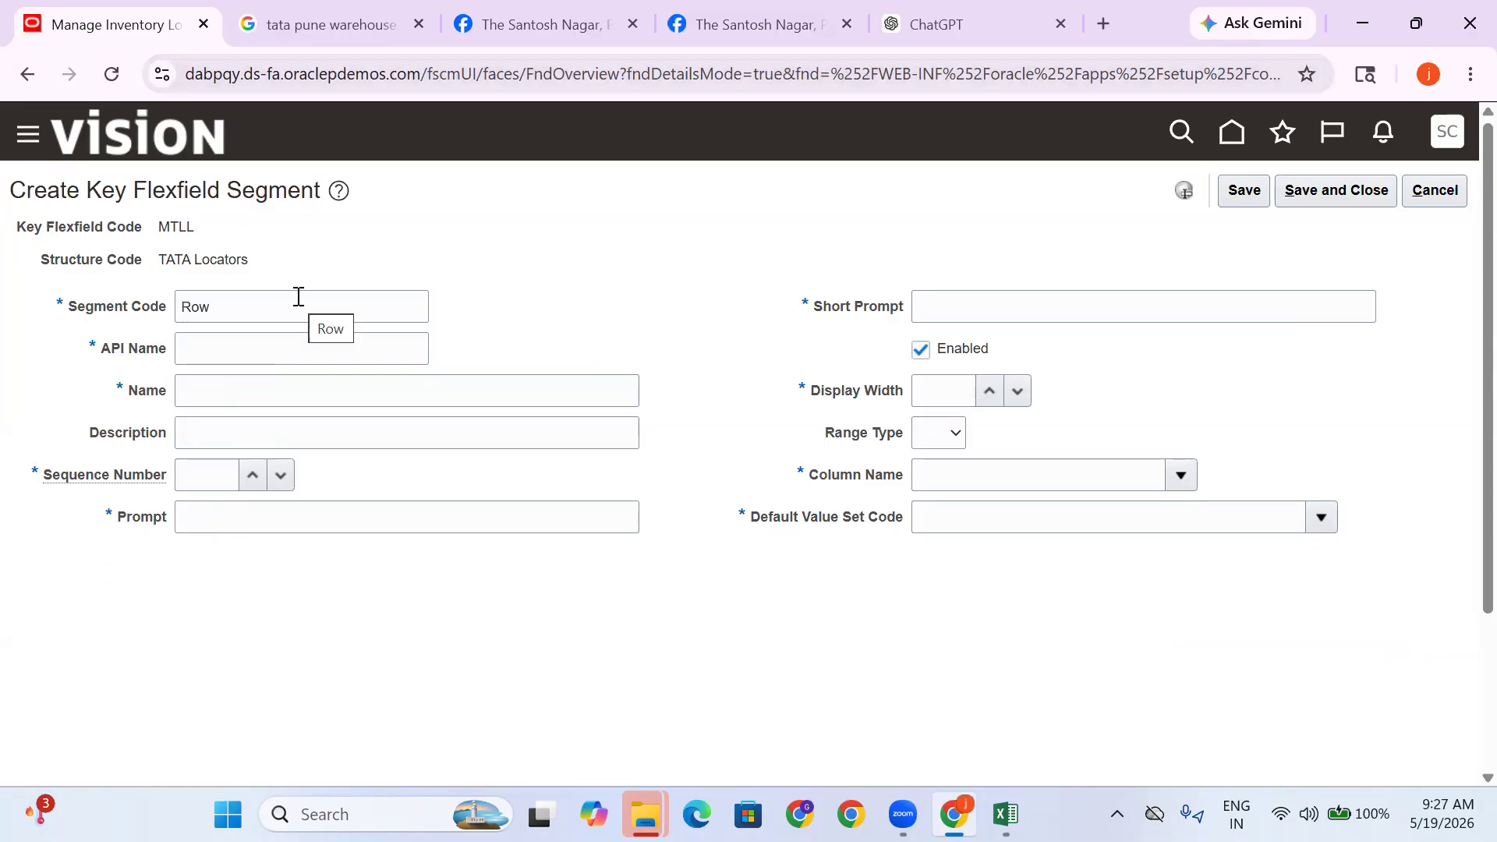
left_click(1433, 201)
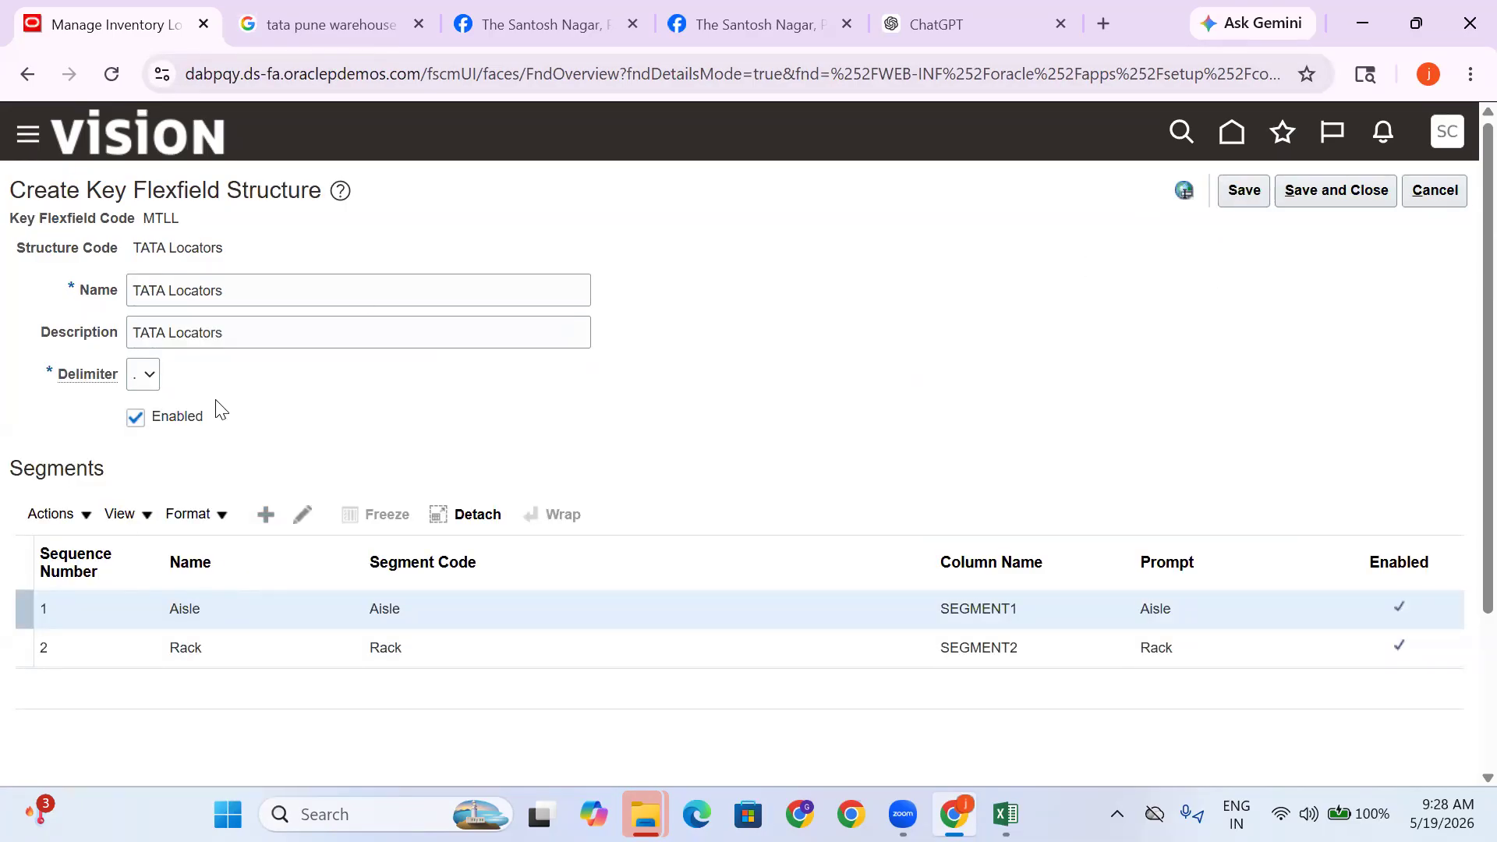
left_click(281, 294)
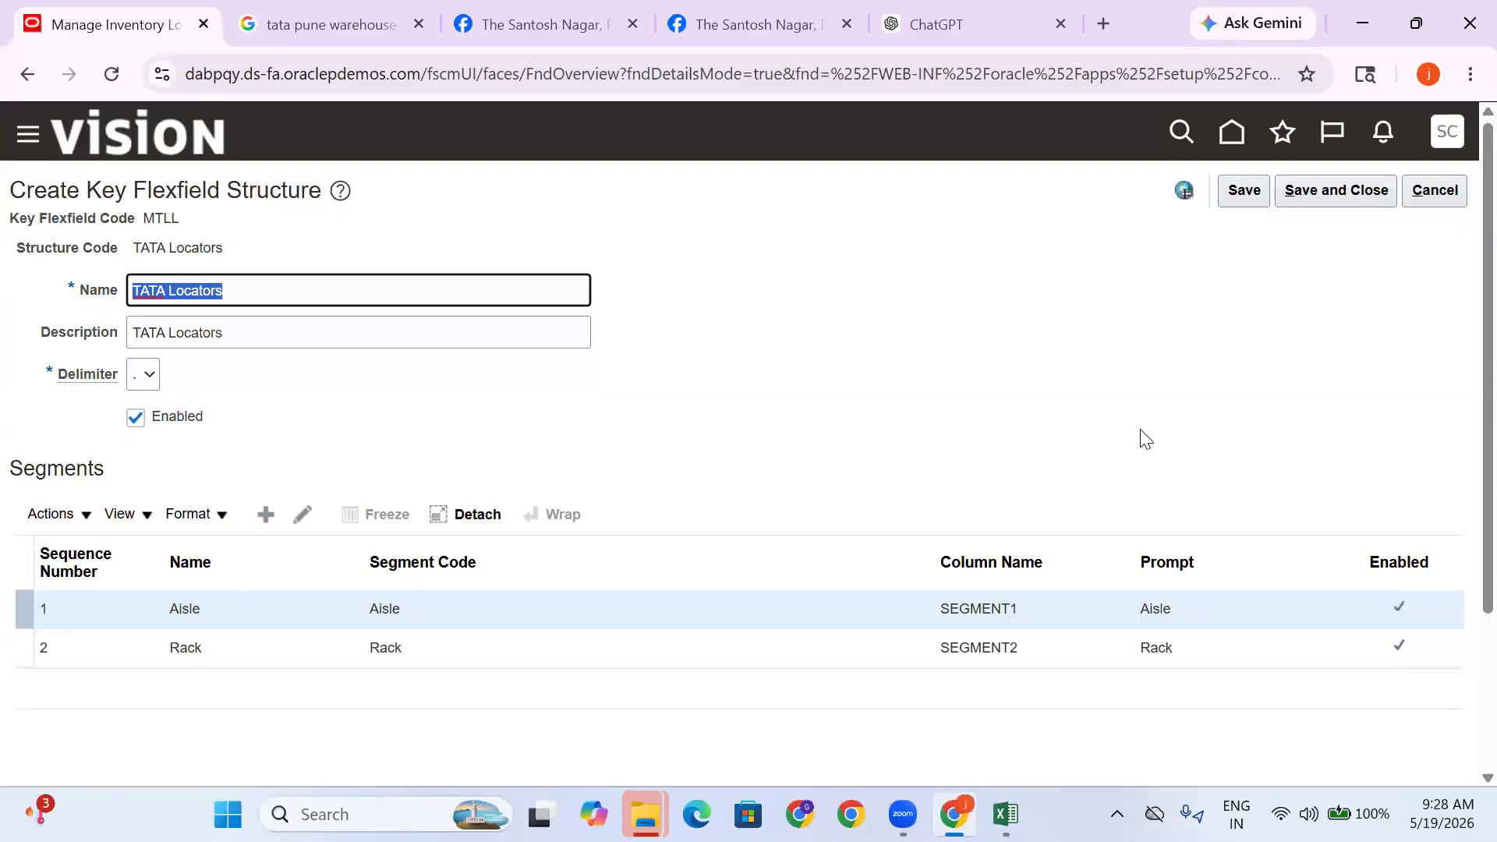
key("alt+Tab")
key("alt+Tab")
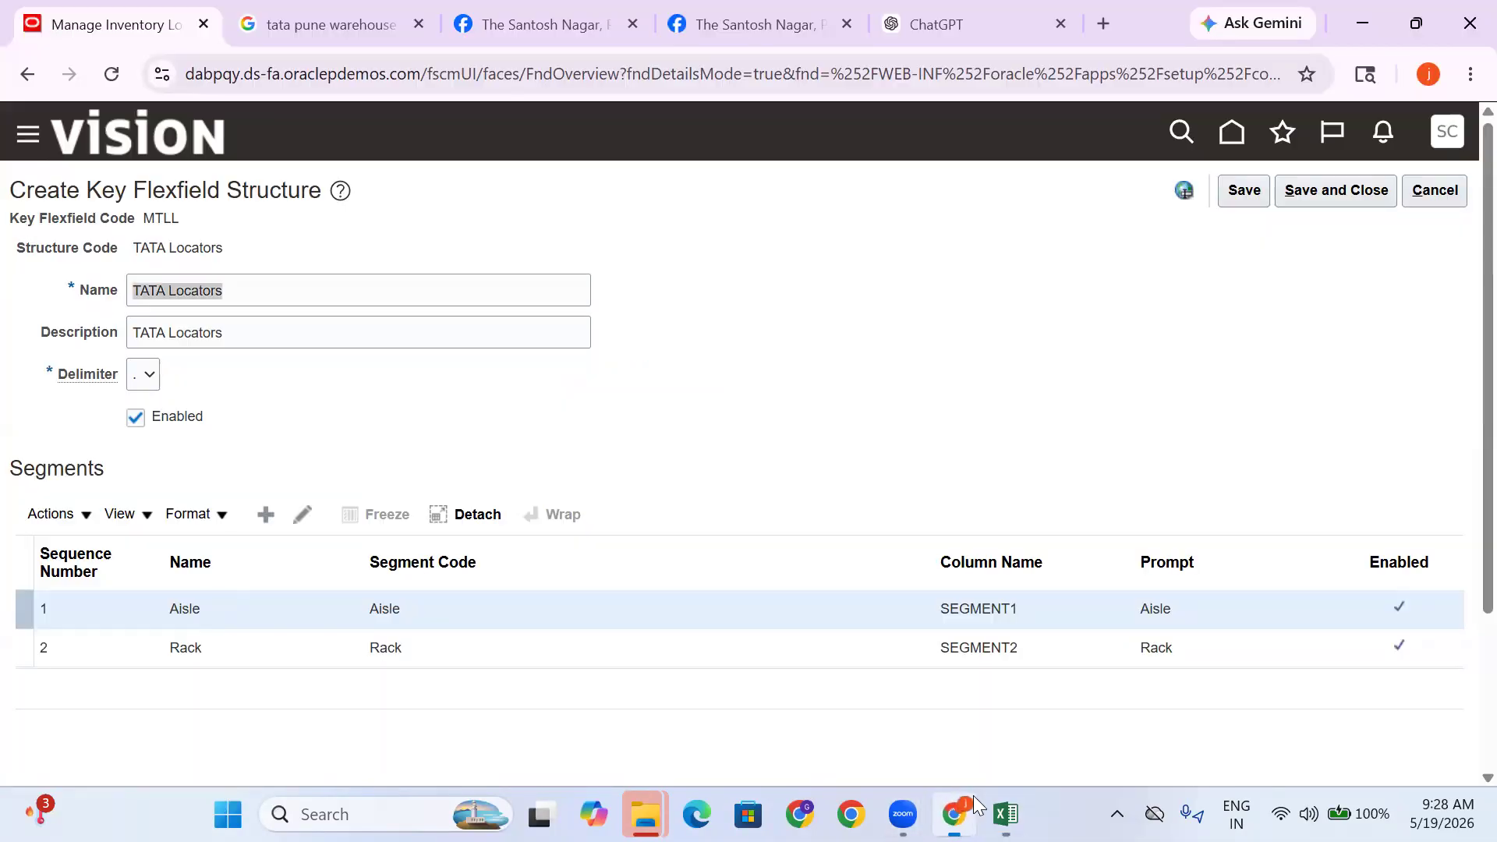
left_click(474, 450)
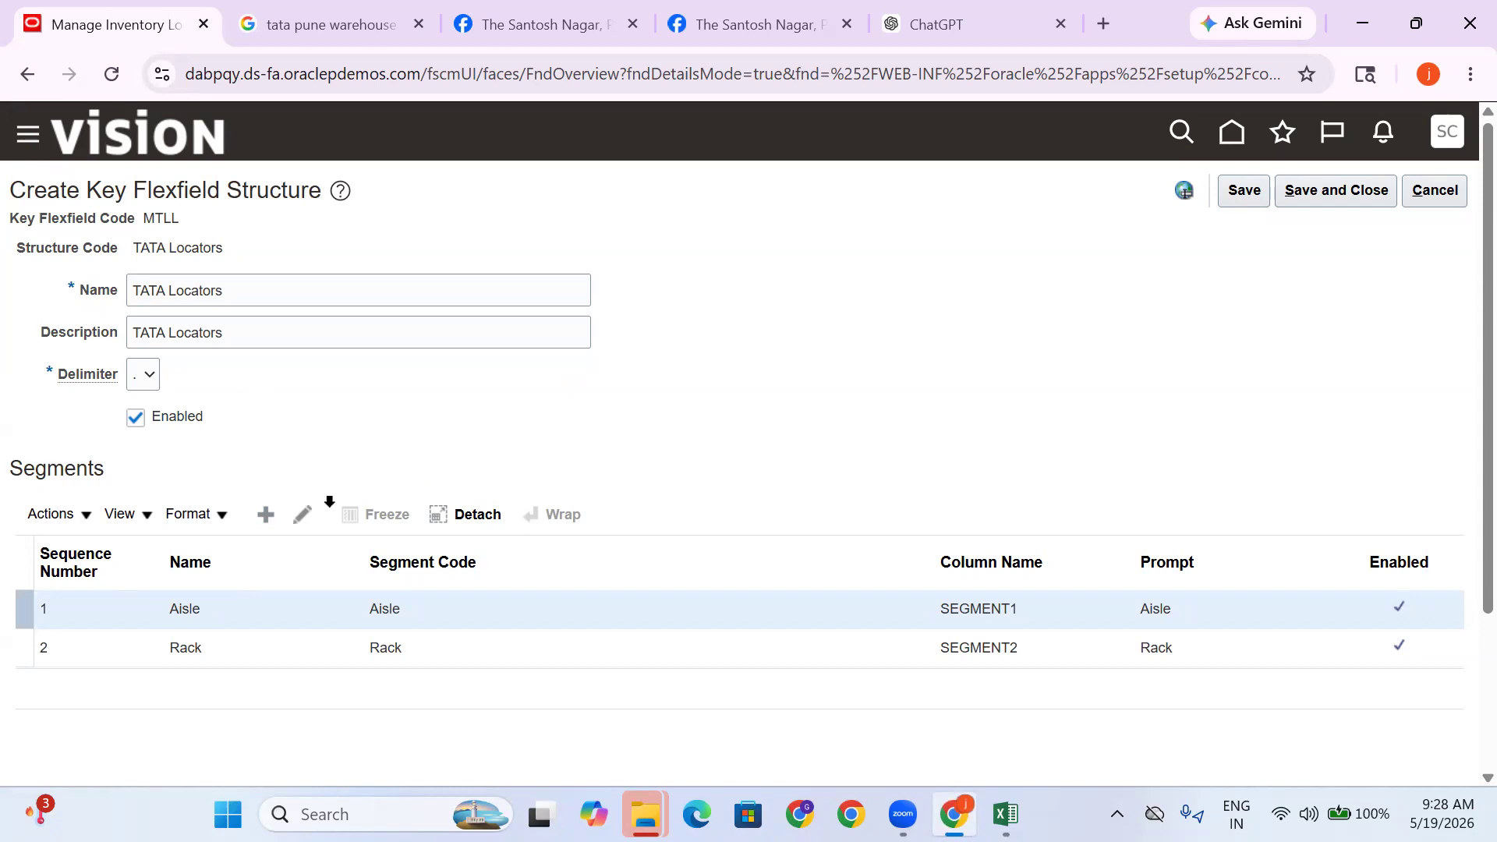
Start another third segment in TATA Locators and enter Level as its segment code
left_click(265, 514)
left_click(226, 316)
key("ctrl+v")
key("shift+Left")
key("shift+Left")
key("shift+Left")
key("shift+Left")
key("ctrl+a")
key("BackSpace")
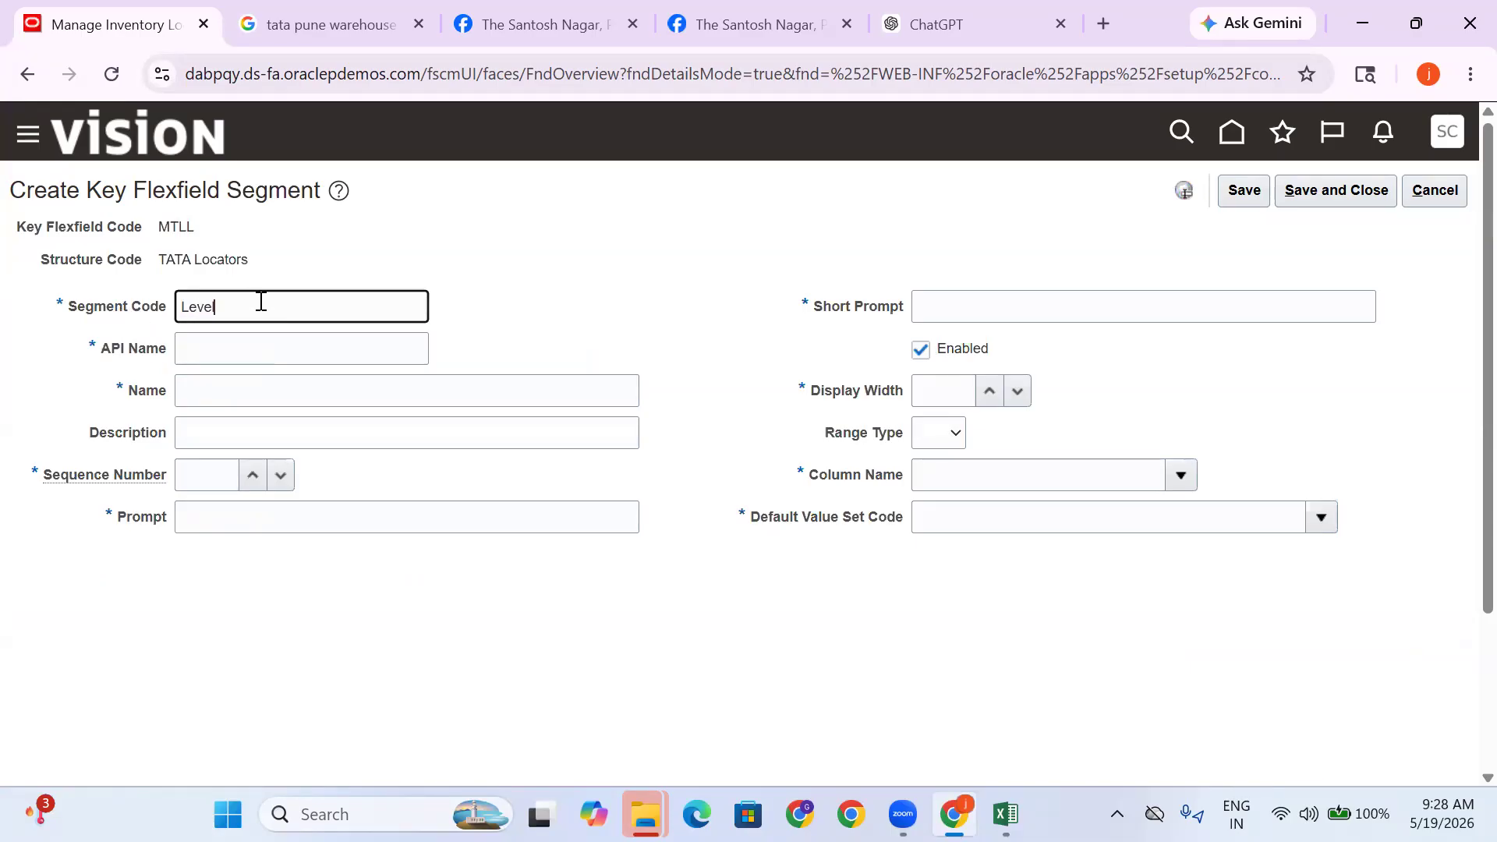
left_click(606, 320)
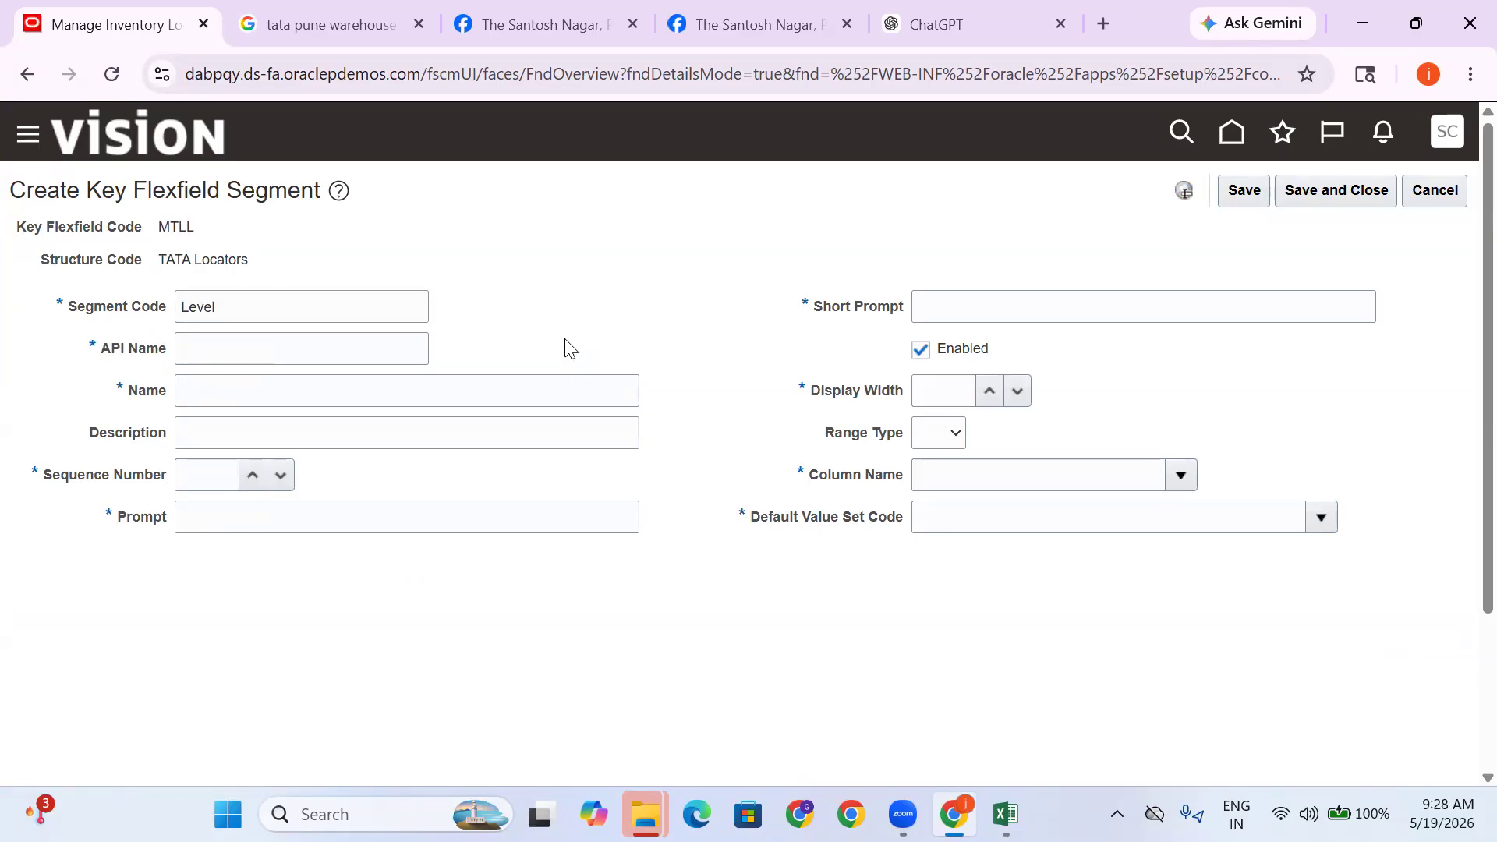
Try Level as the third segment's API name and name, clear the API name, recheck the ChatGPT list and cancel the segment
left_click(320, 338)
left_click(110, 311)
key("ctrl+c")
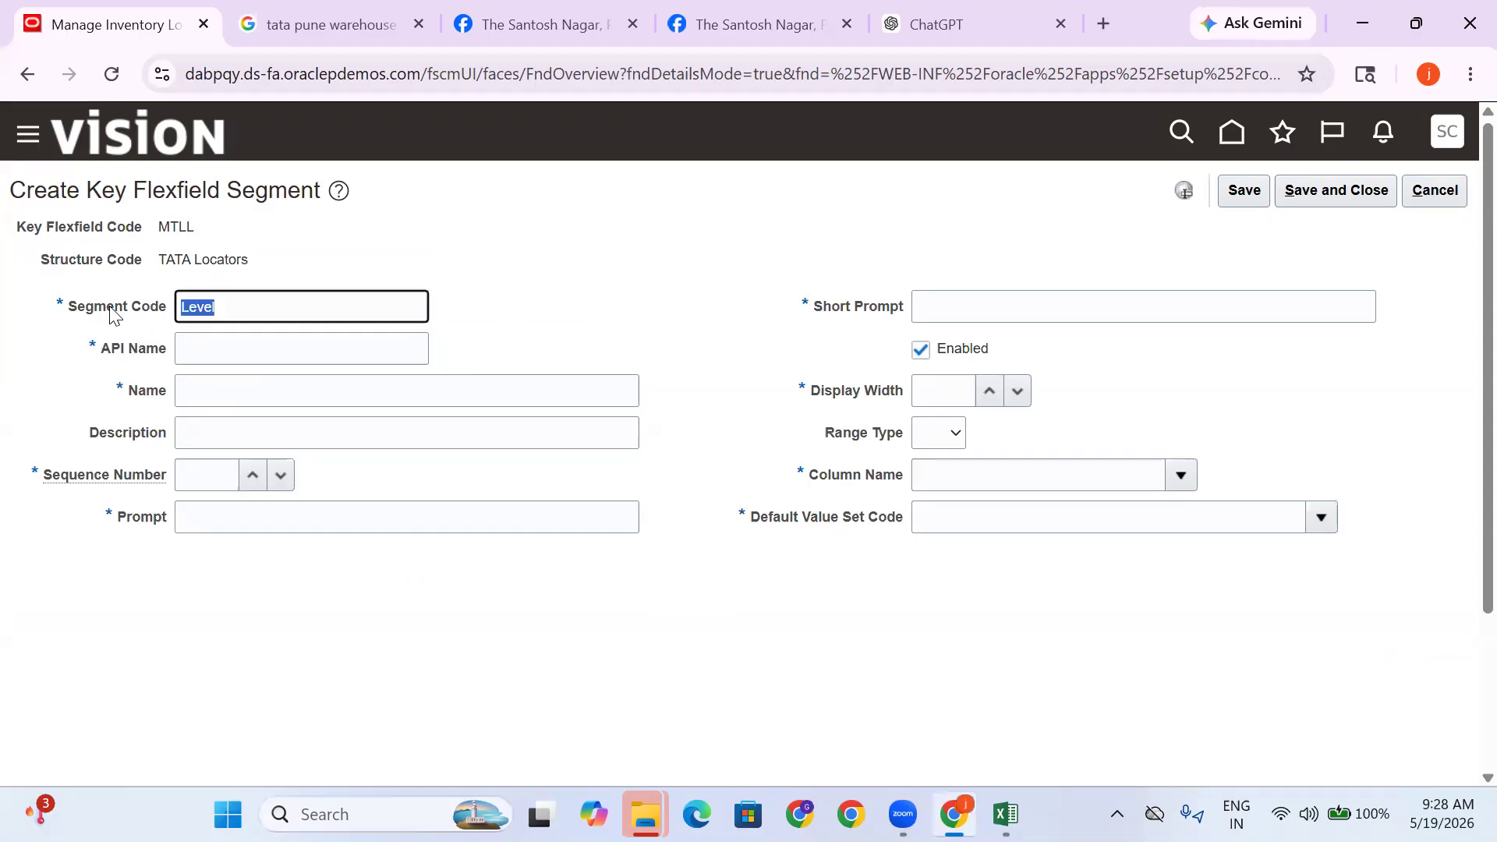
left_click(212, 347)
key("ctrl+v")
left_click(480, 363)
left_click(286, 388)
key("ctrl+v")
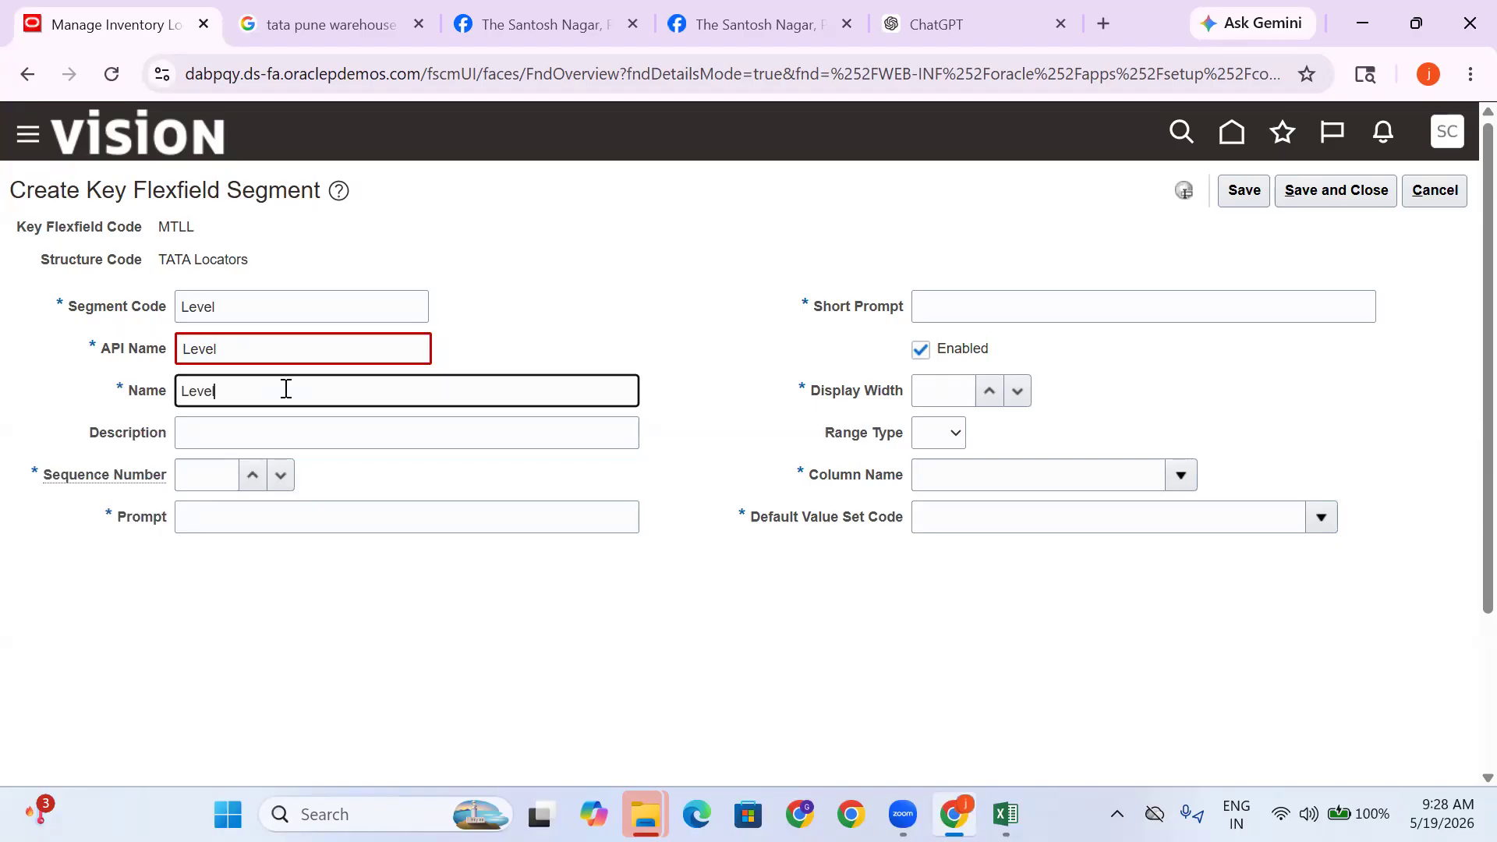
left_click(231, 348)
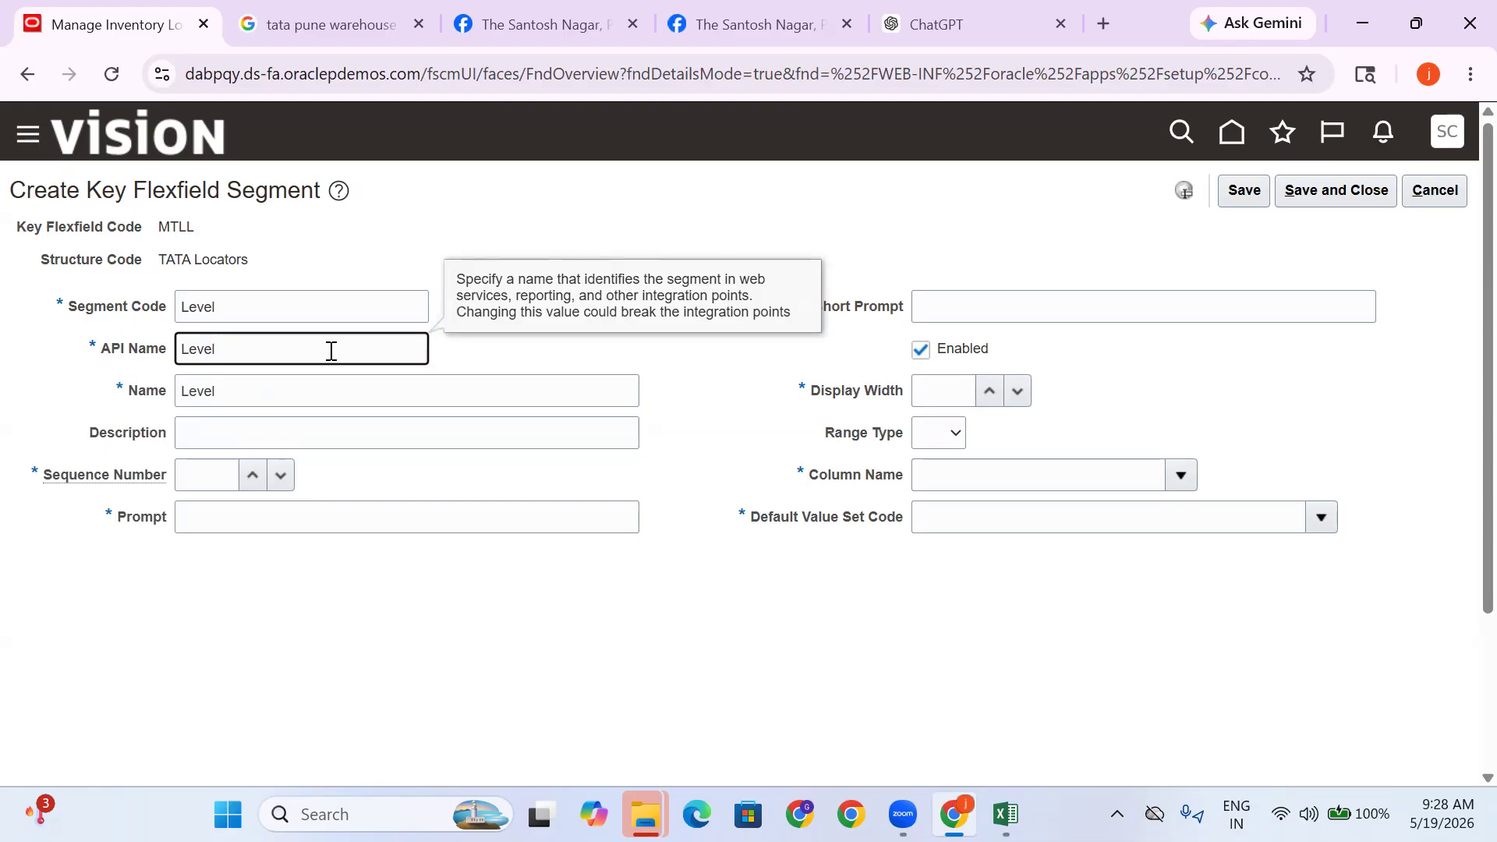
key("ctrl+a")
key("BackSpace")
left_click(971, 19)
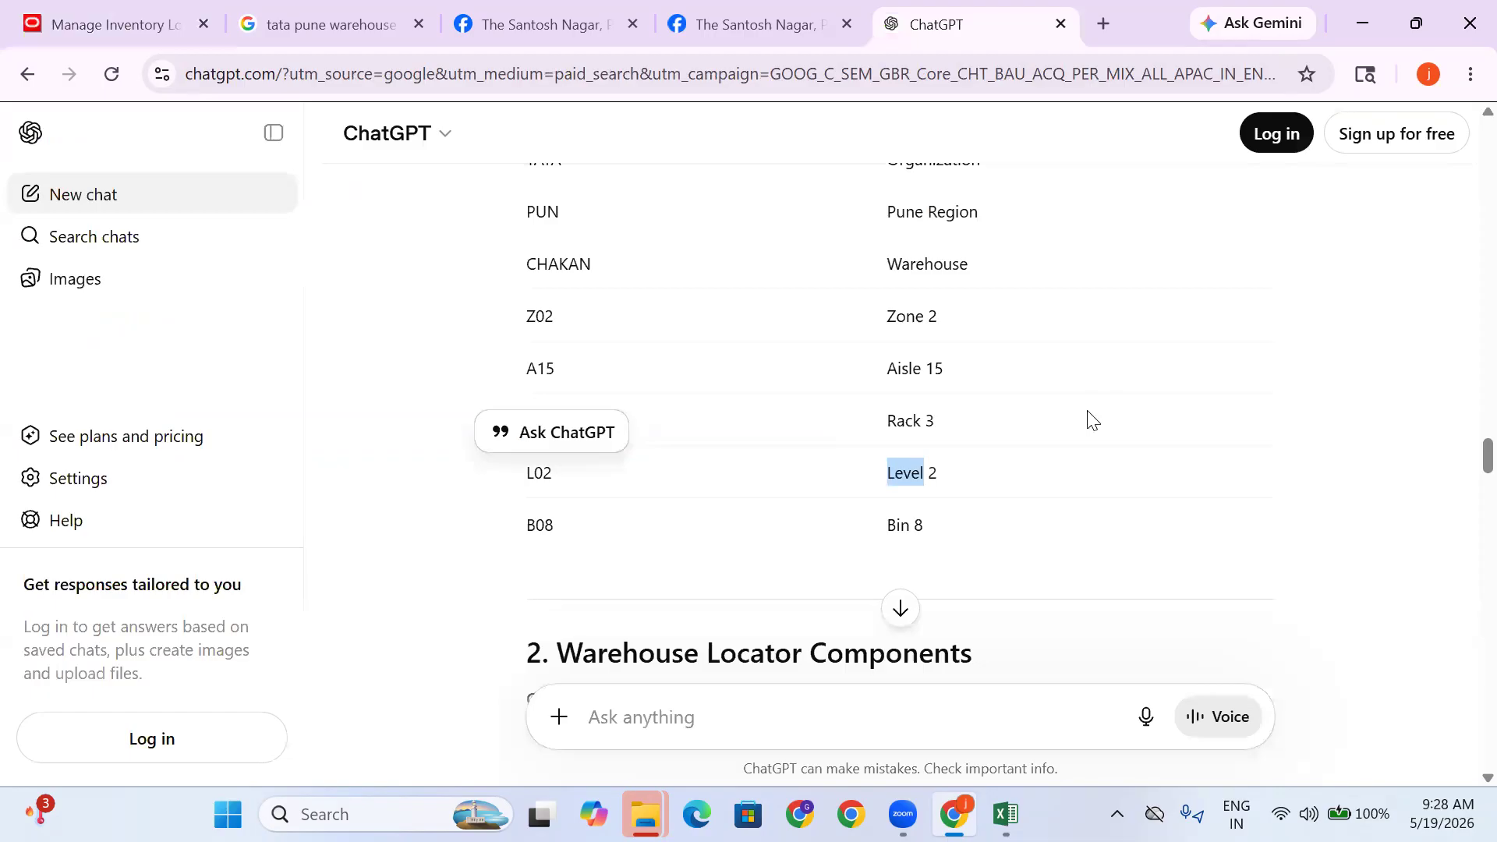
left_click(150, 15)
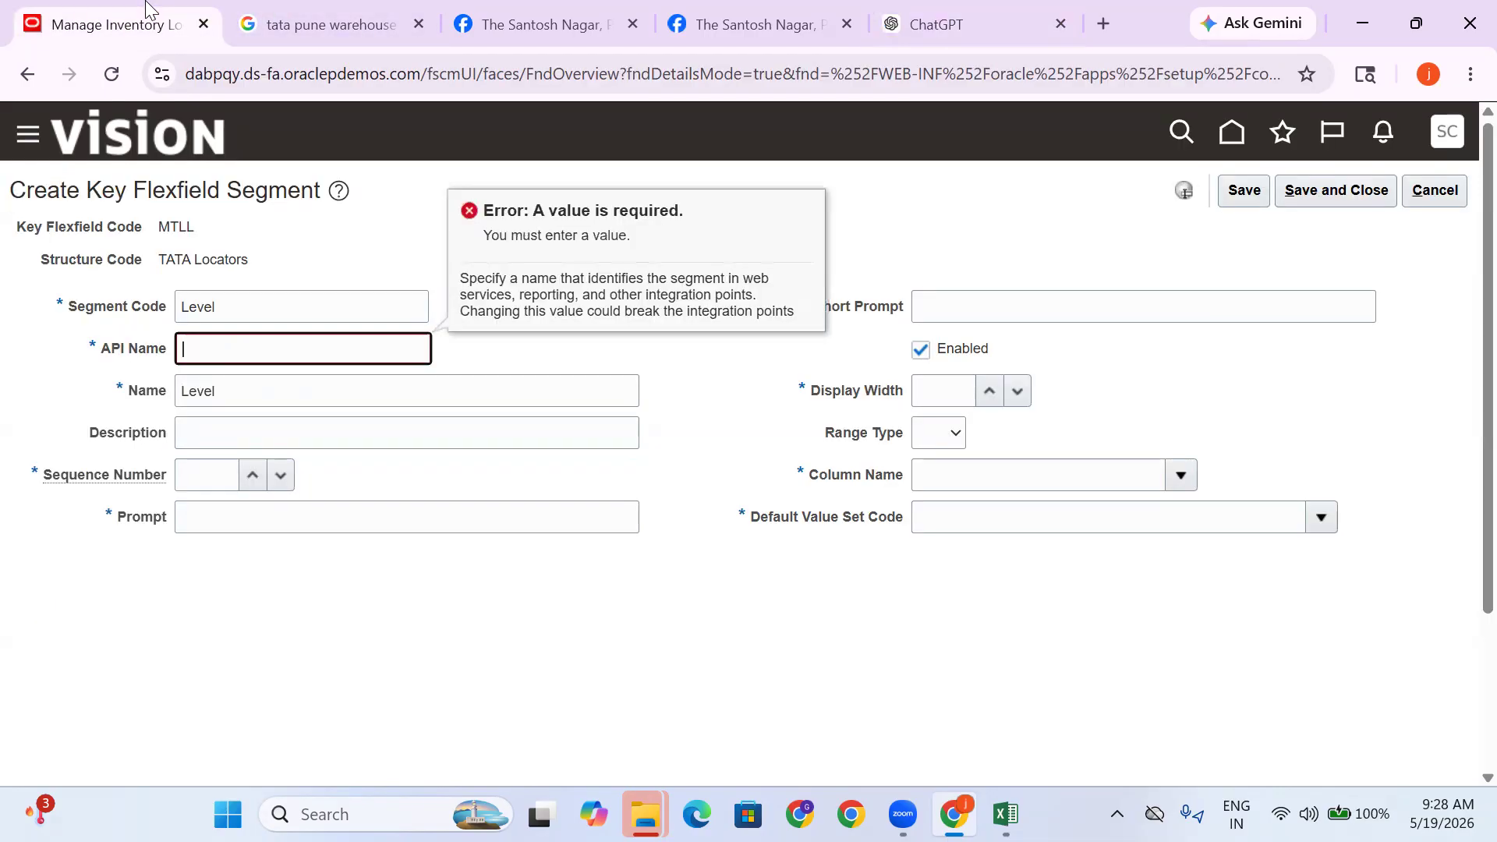
left_click(1430, 192)
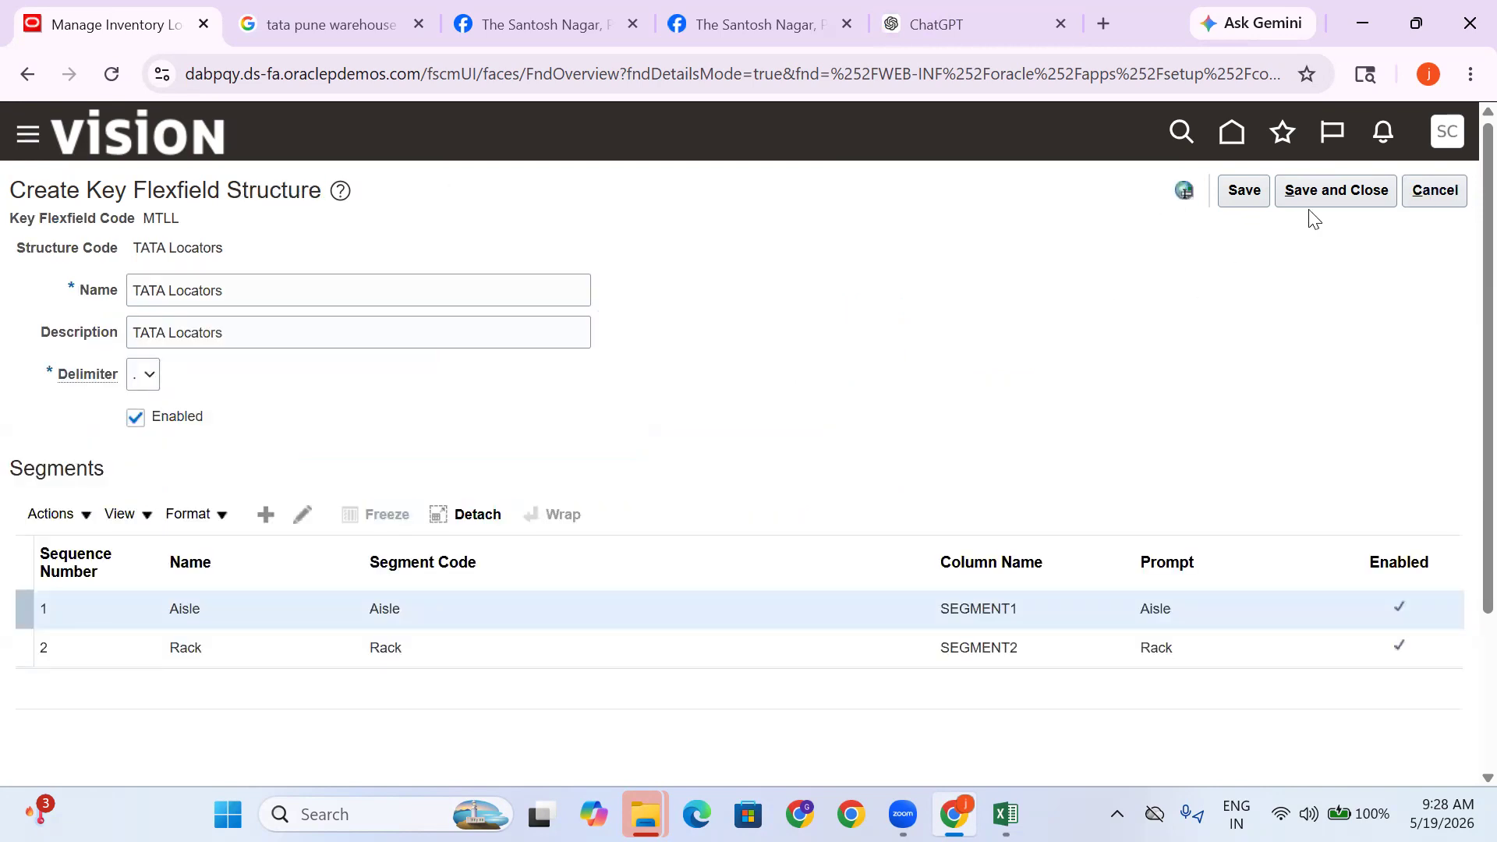
Save and close the TATA Locators structure, and open PREDEFINED_STOCK_LOCATORS to examine its Rack segment
left_click(1322, 201)
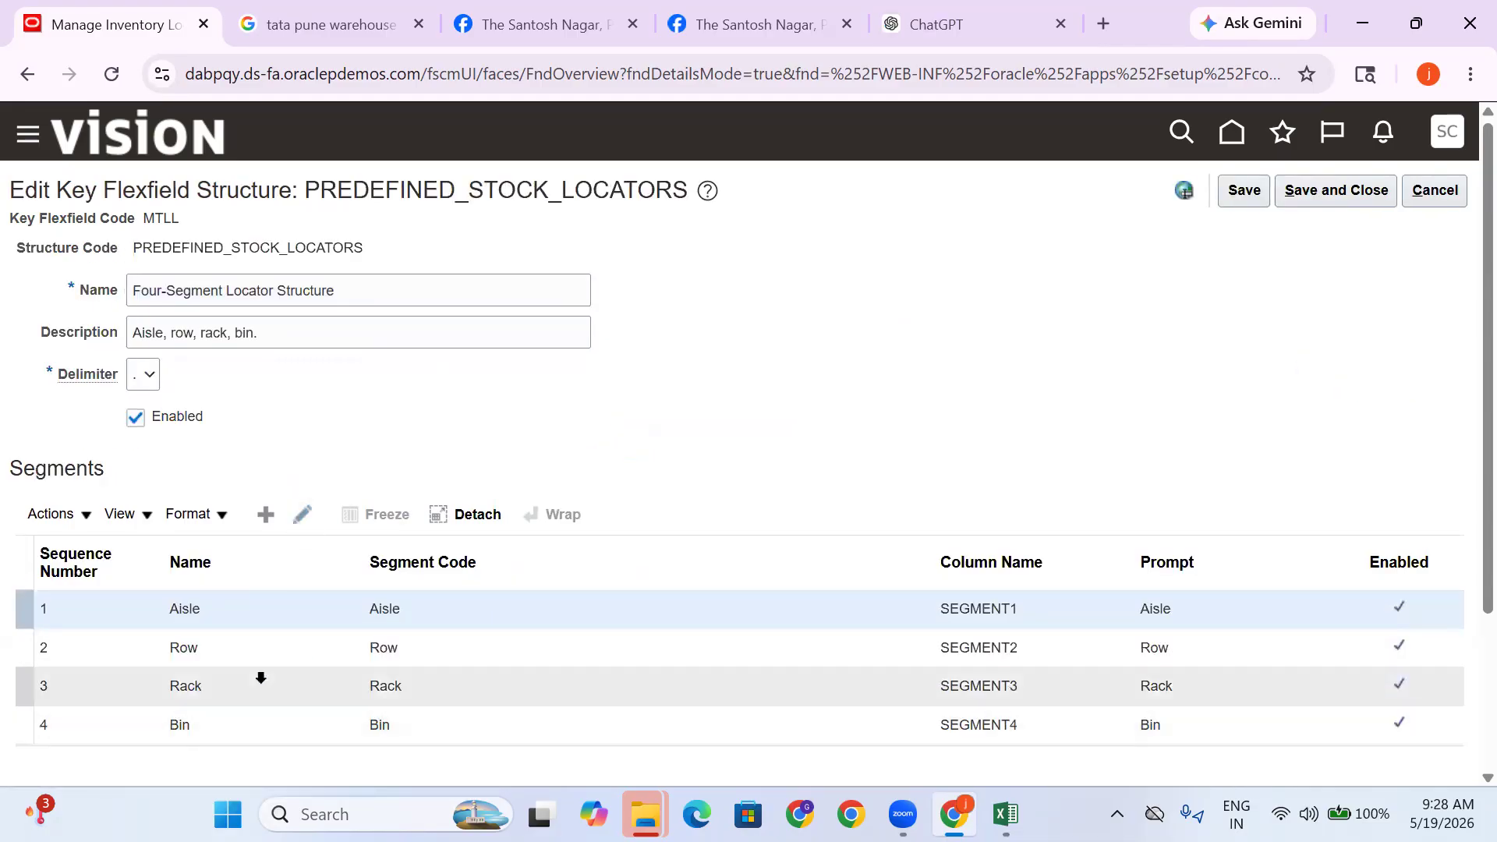
left_click(220, 696)
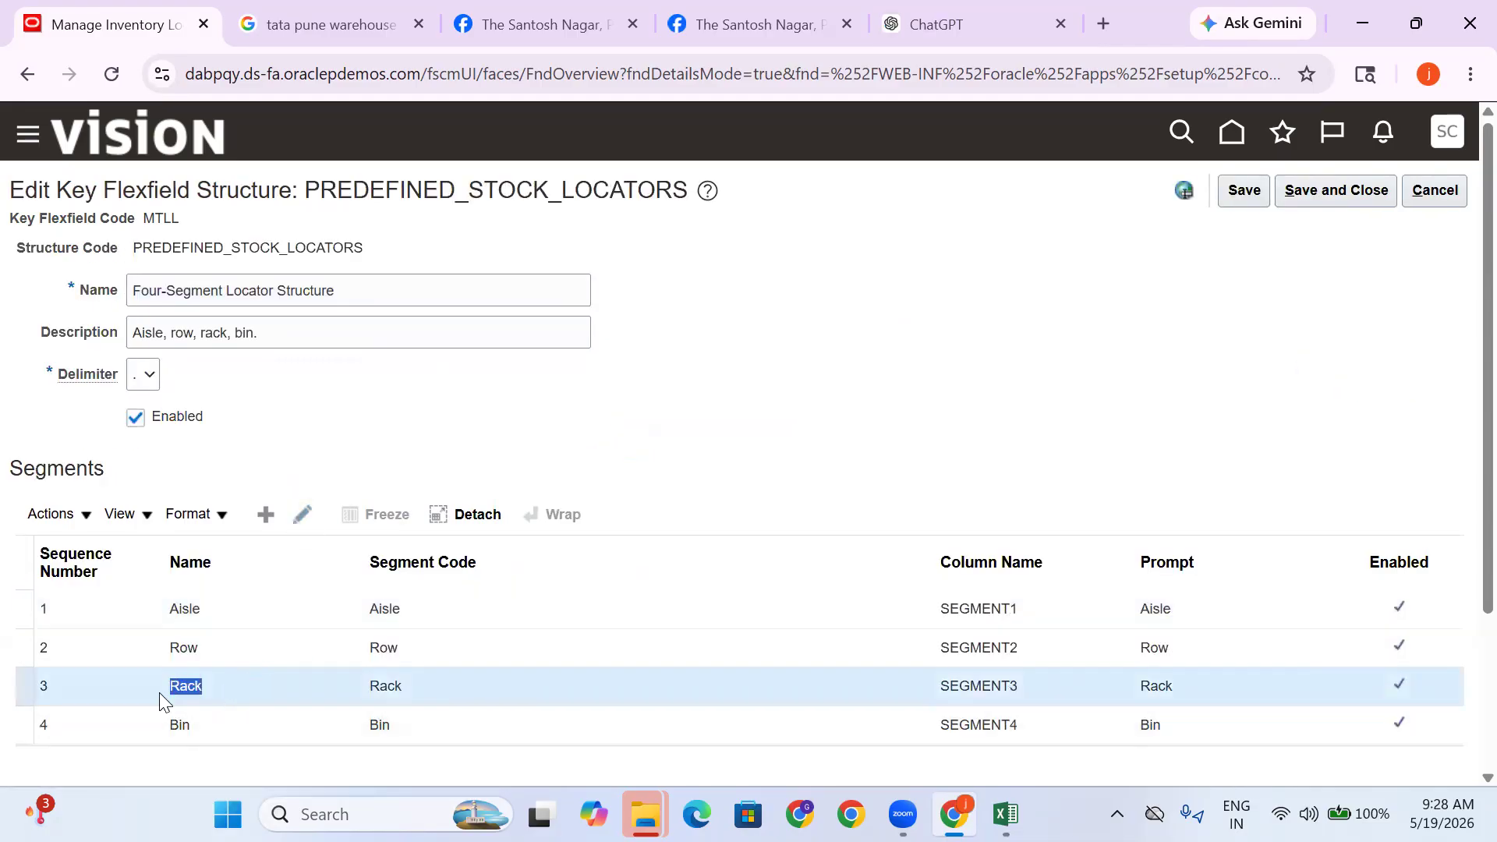
Leave PREDEFINED_STOCK_LOCATORS, open the TATA Locators structure for editing and start a new segment
left_click(1434, 190)
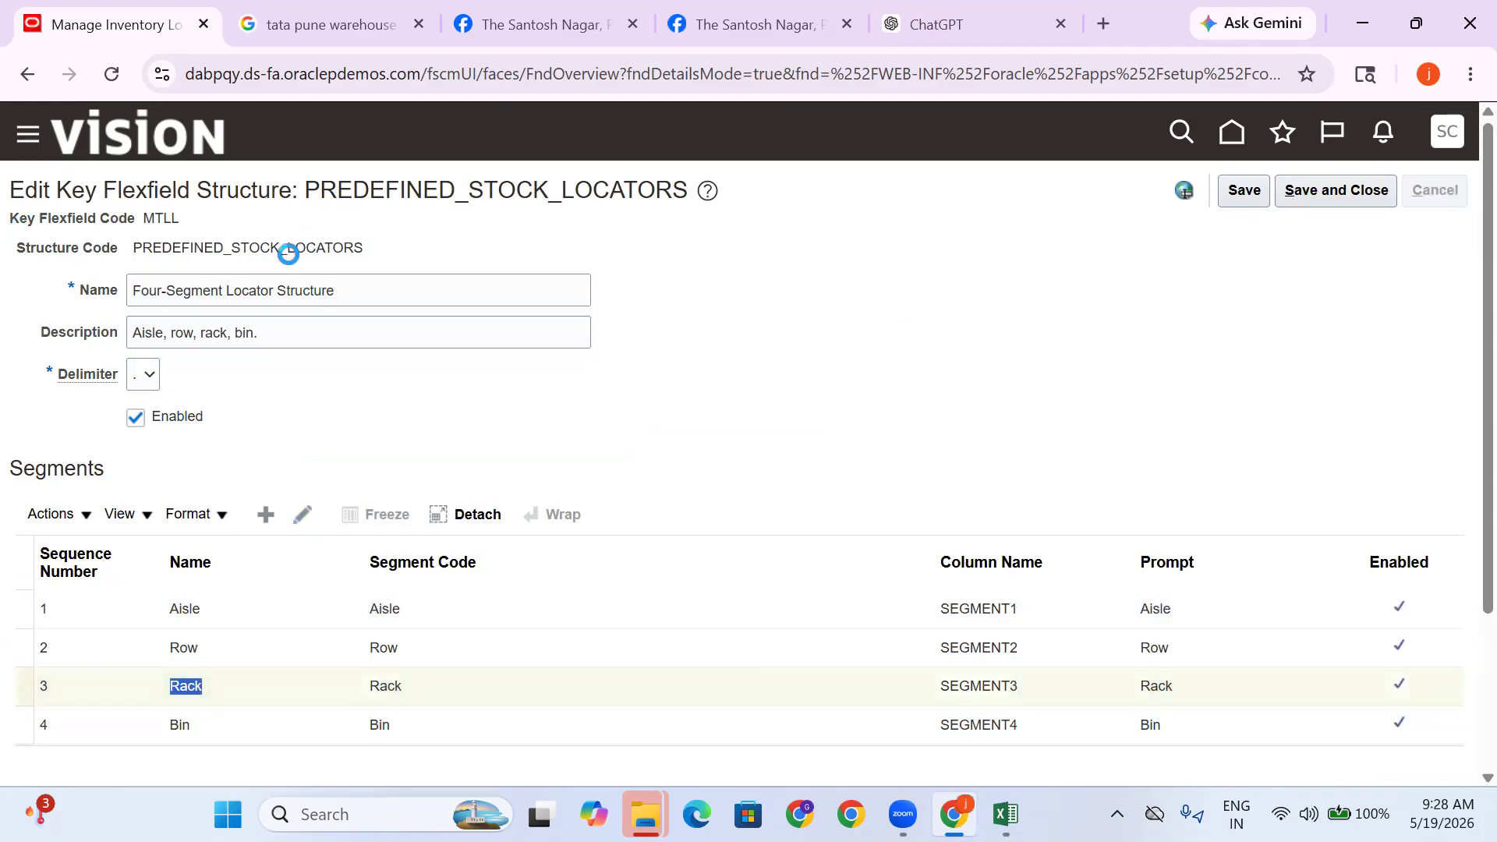
left_click(224, 608)
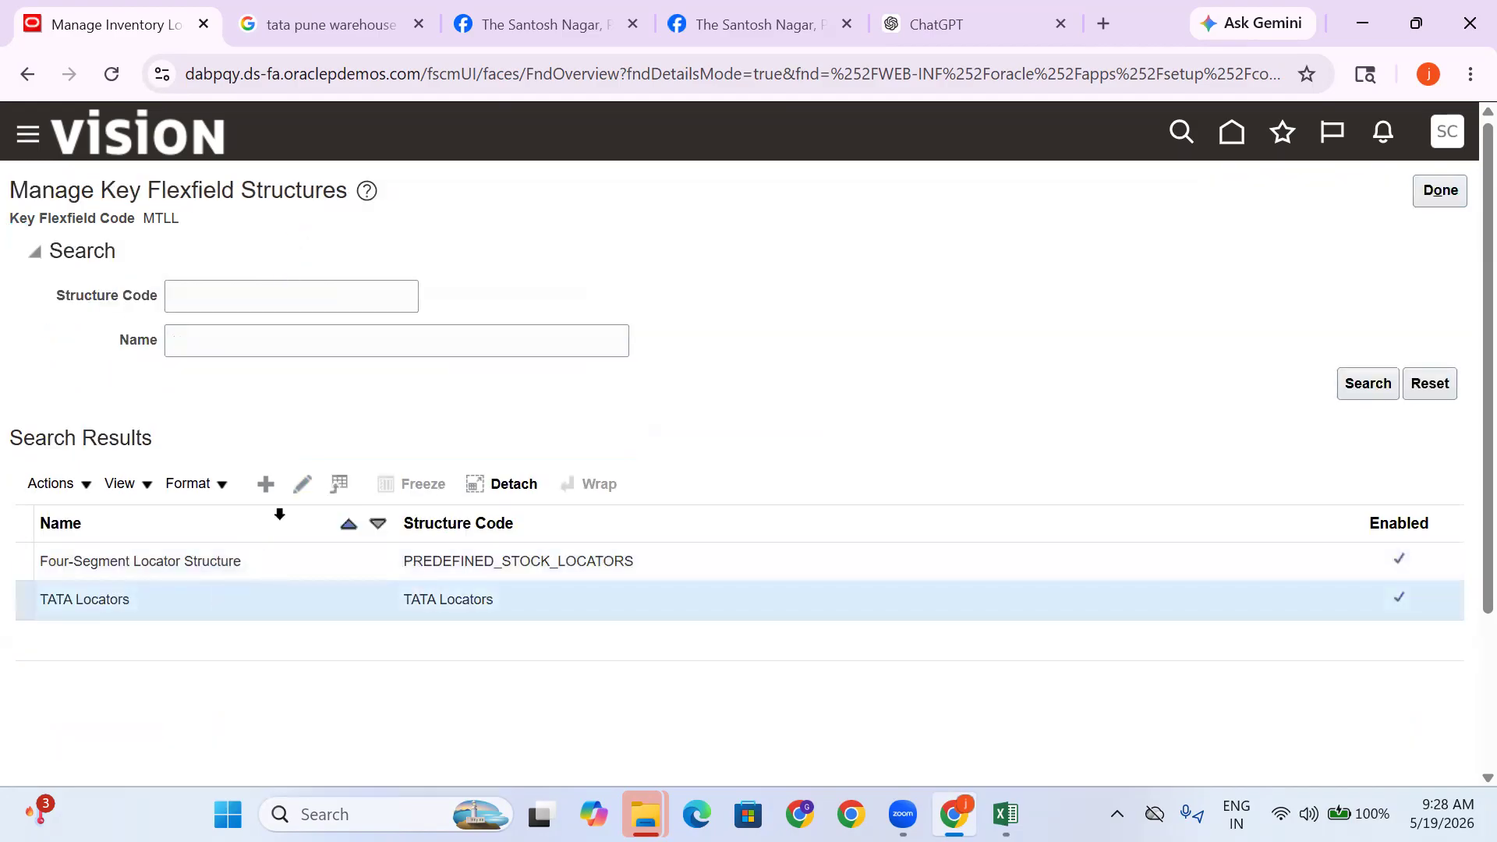
left_click(301, 486)
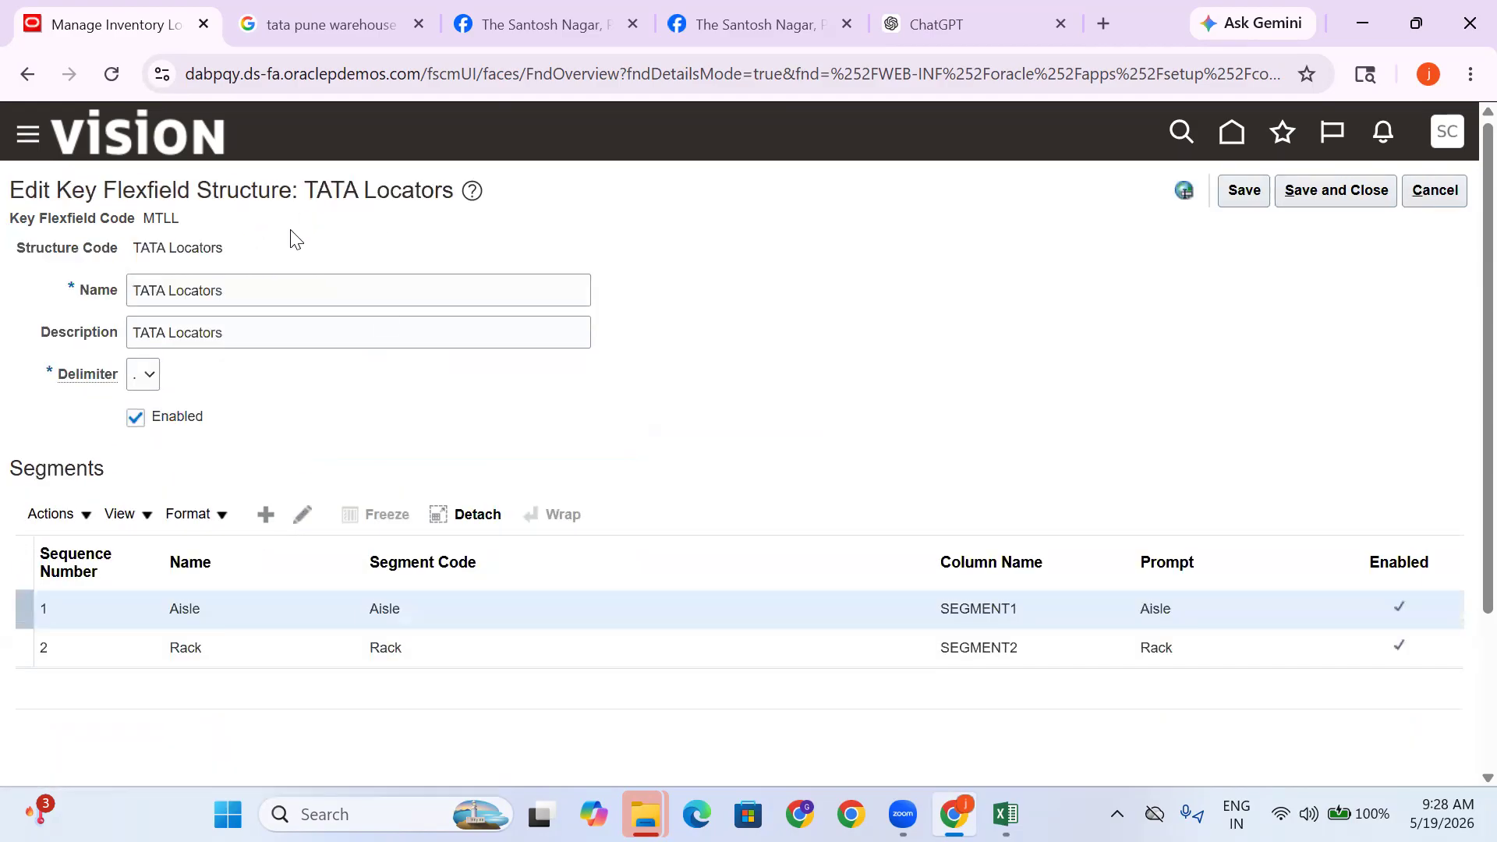
left_click(264, 515)
Try Rack as the segment code of the new TATA Locators segment
left_click(271, 314)
type("Rack")
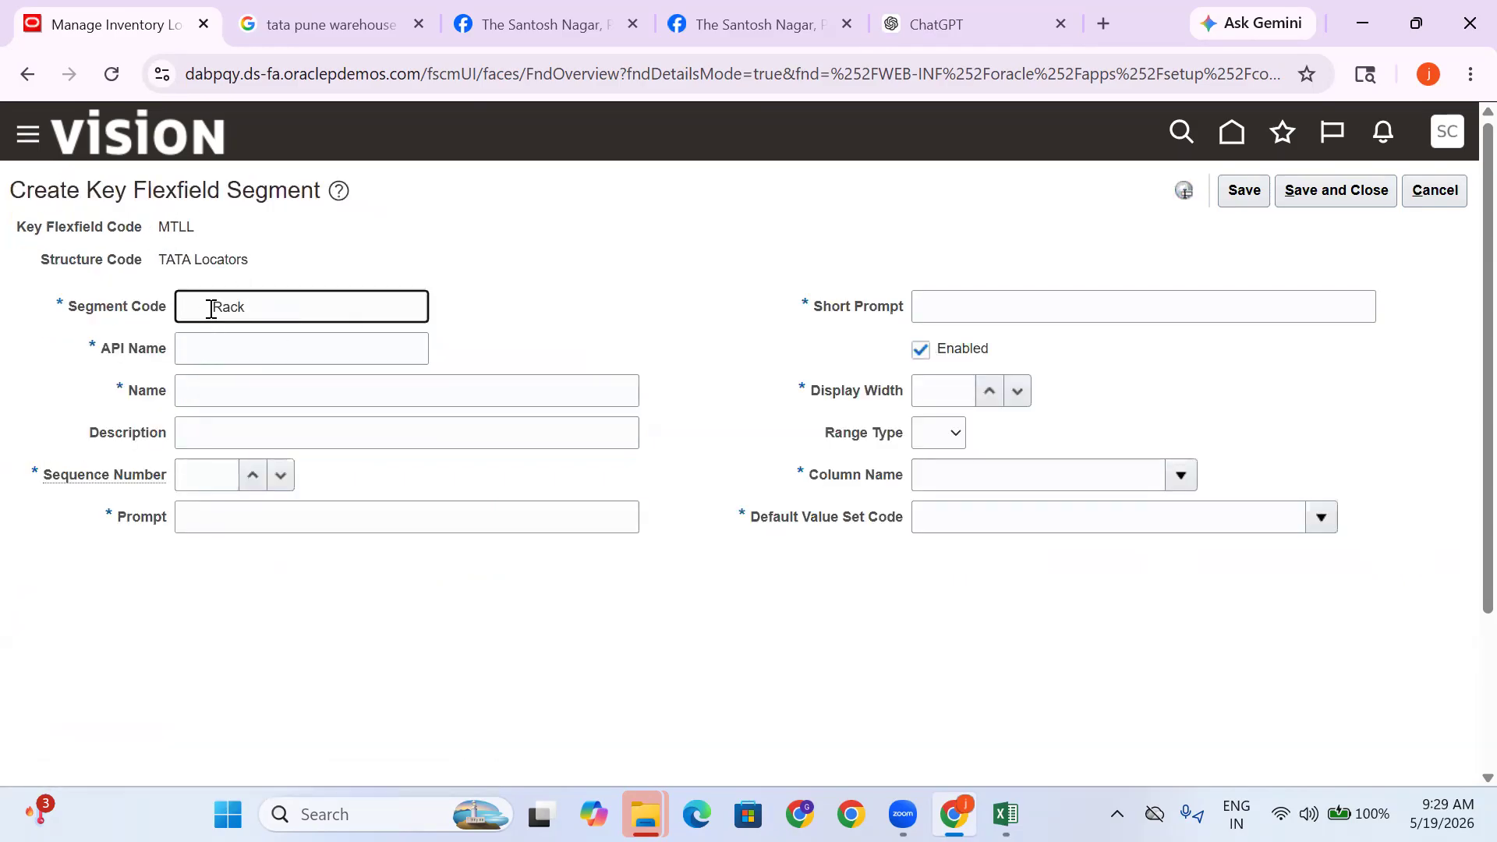
key("BackSpace")
left_click(532, 310)
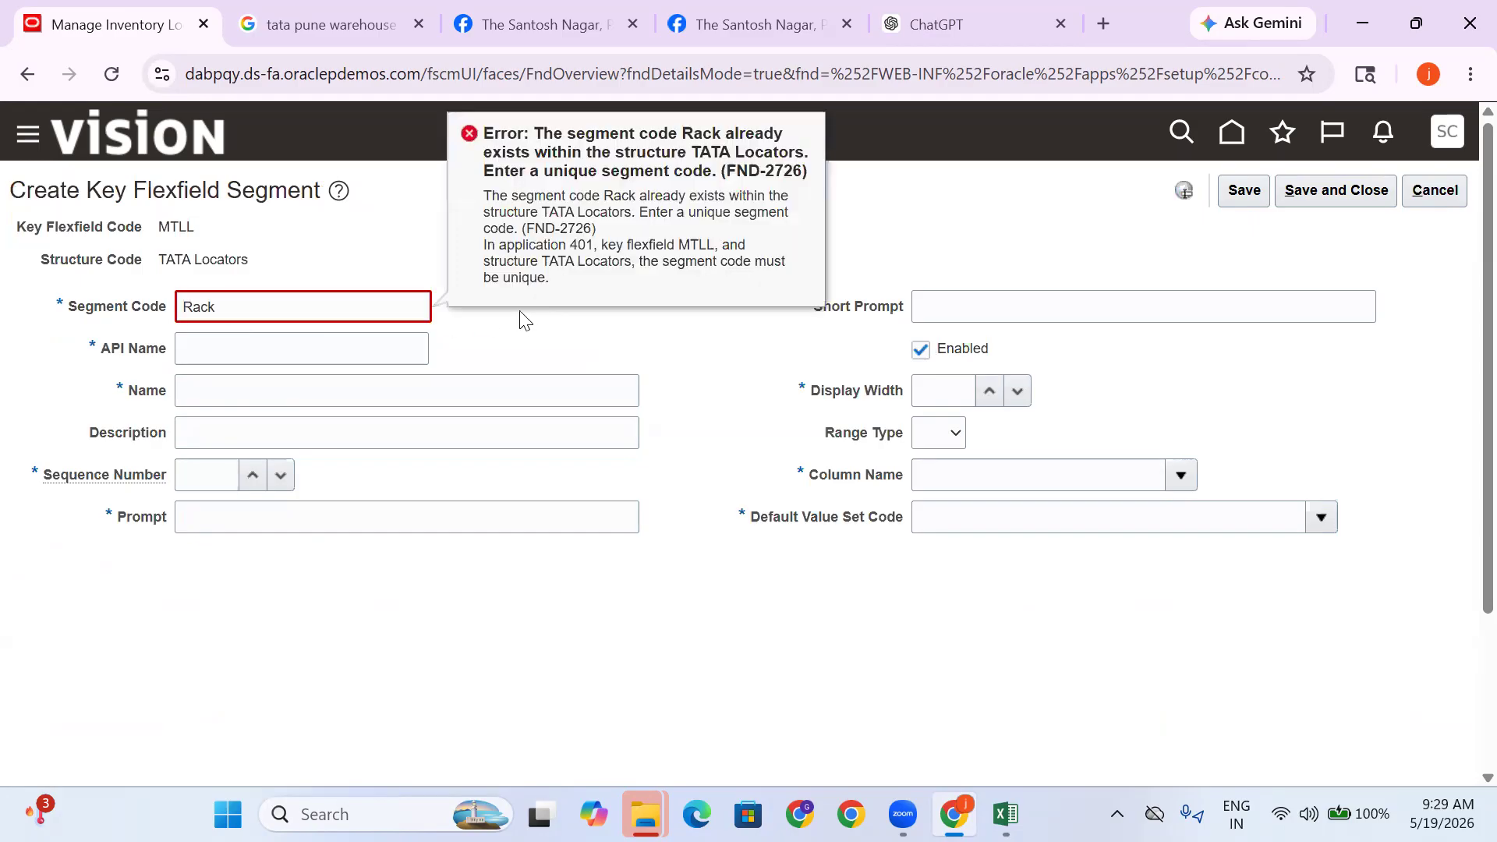
Set the new segment's code to Bin and its API name to bin
left_click(318, 307)
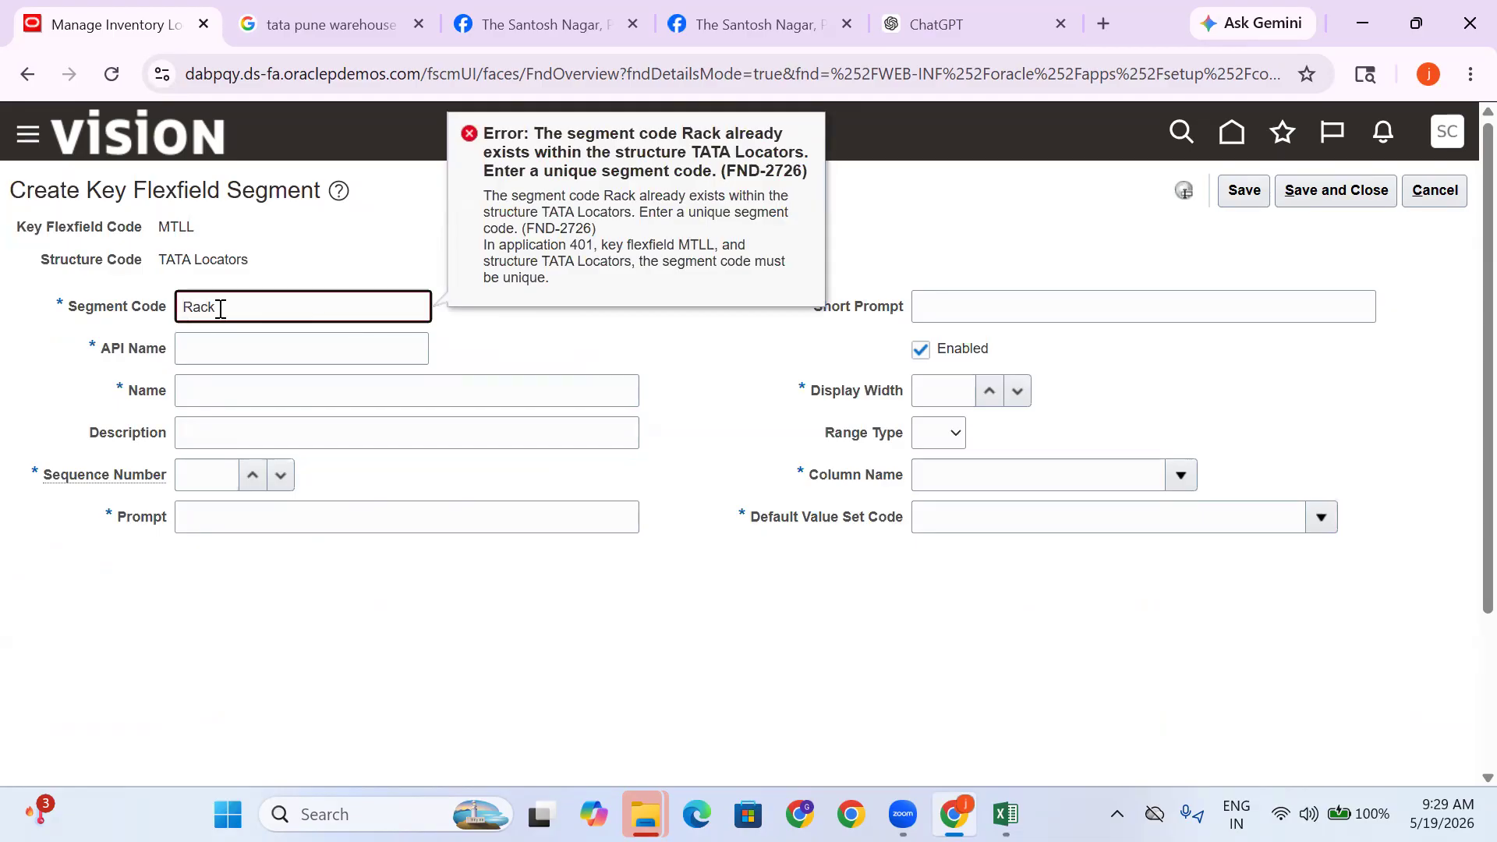
left_click_drag(258, 307, 67, 306)
key("BackSpace")
type("Bin")
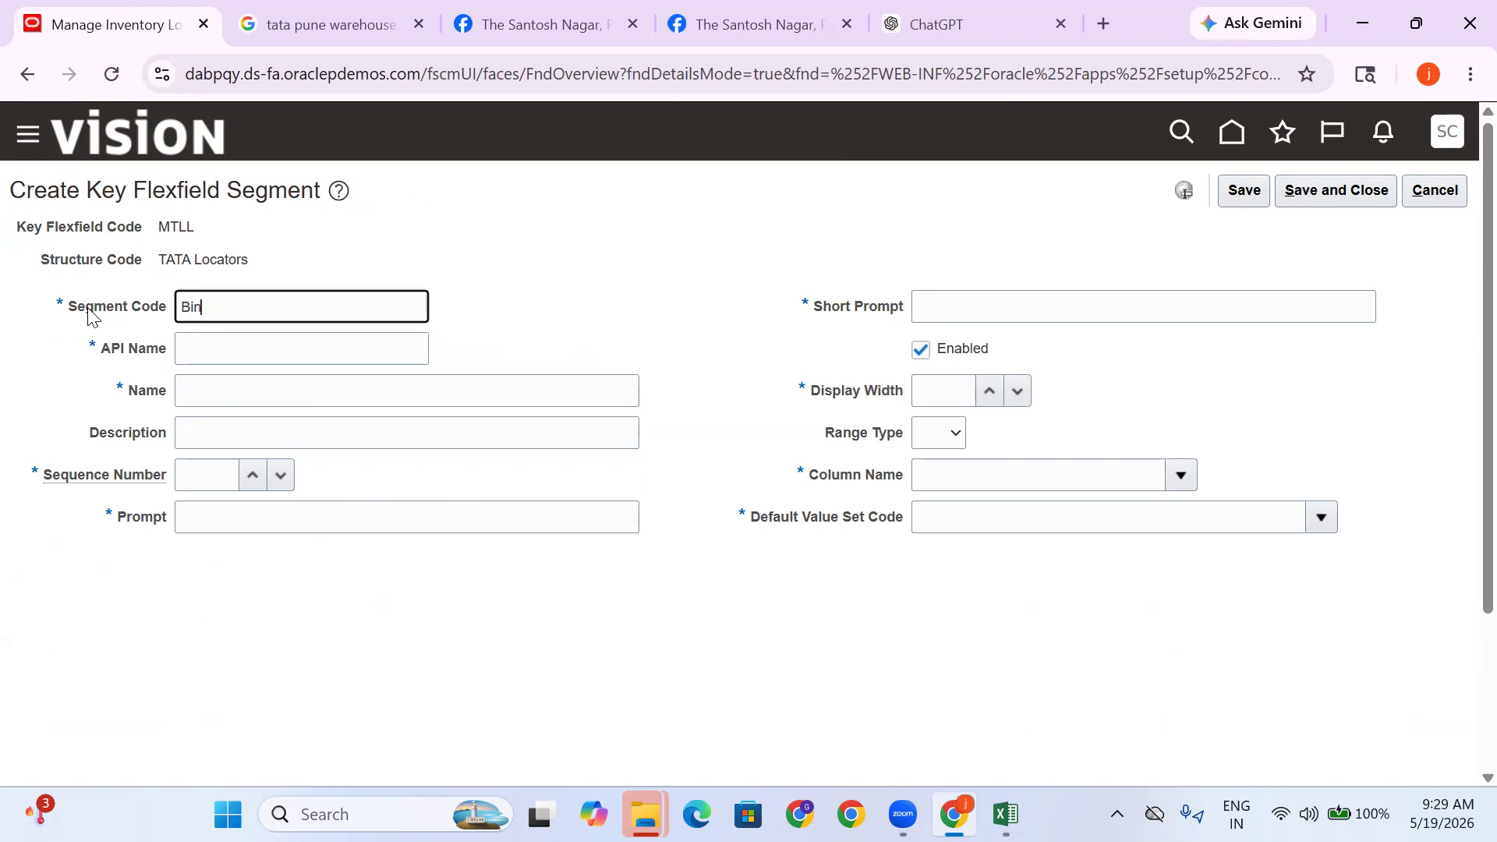
left_click(322, 343)
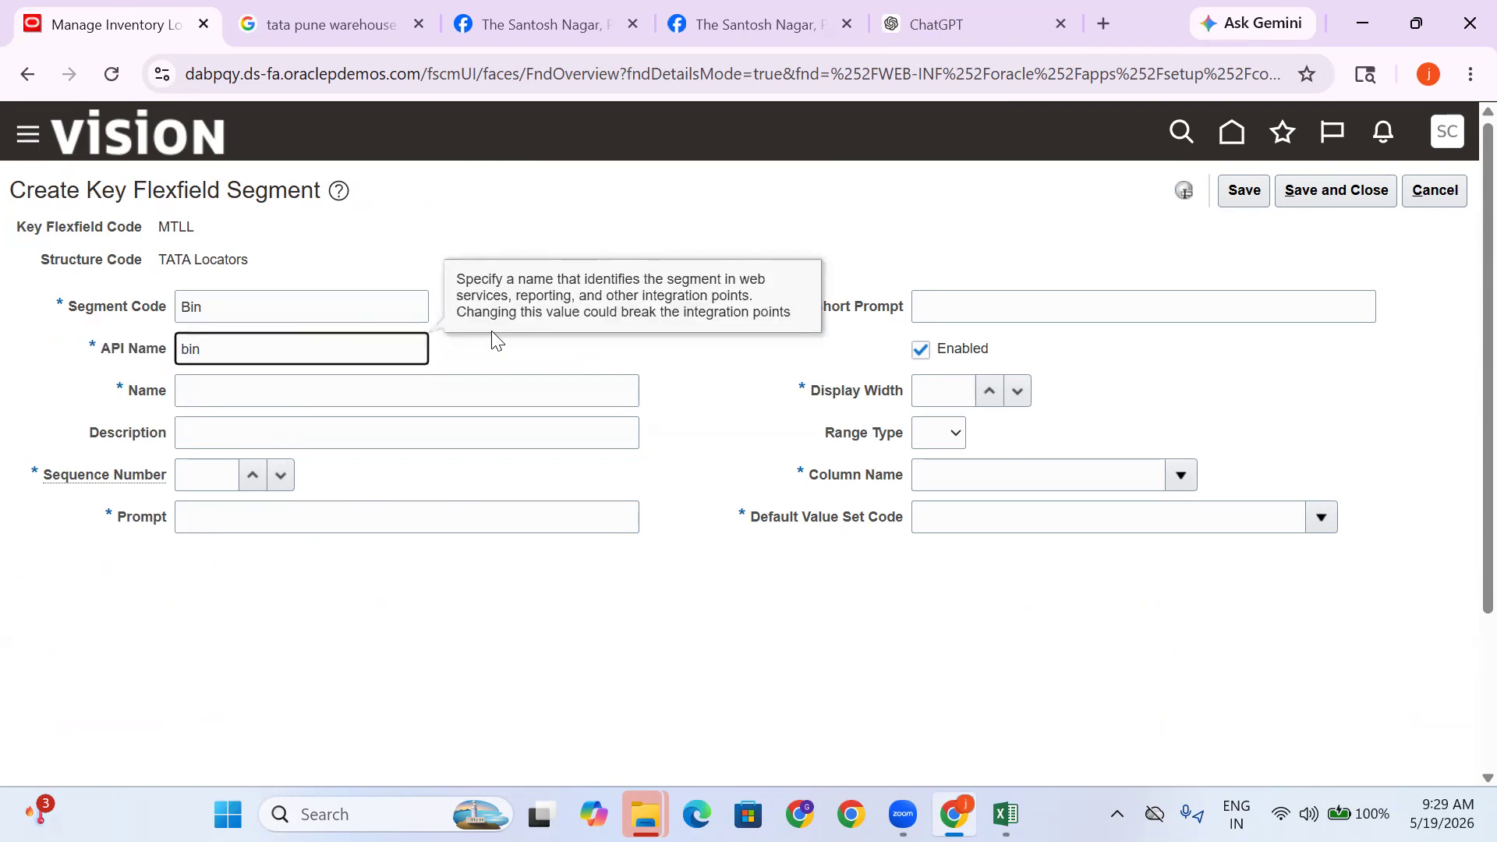
Set the segment's name and description to Bin and its sequence number to 4
left_click(247, 390)
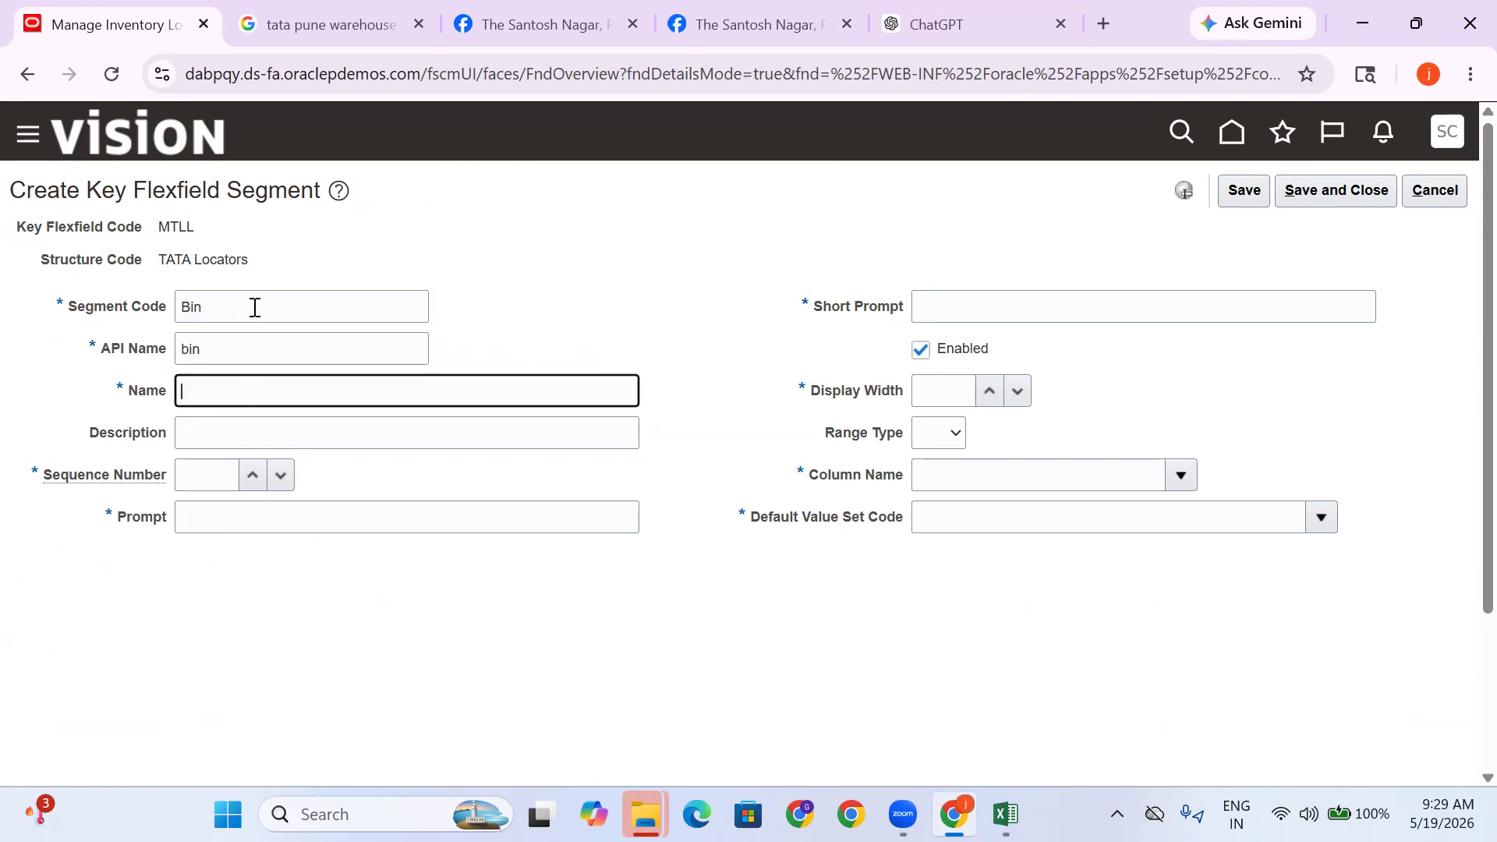
left_click_drag(255, 308, 70, 319)
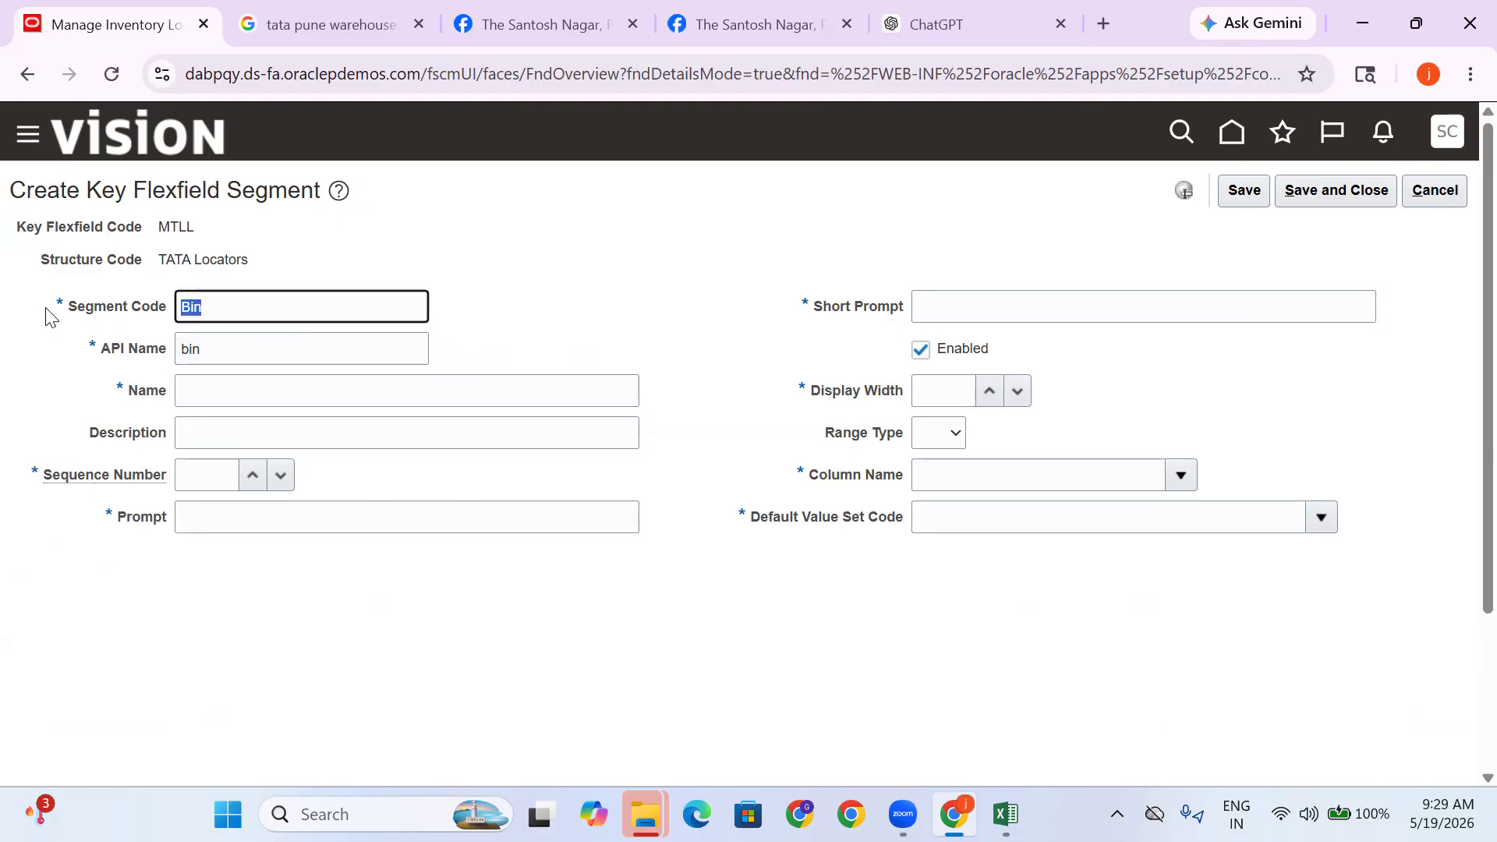
left_click(227, 401)
left_click(251, 440)
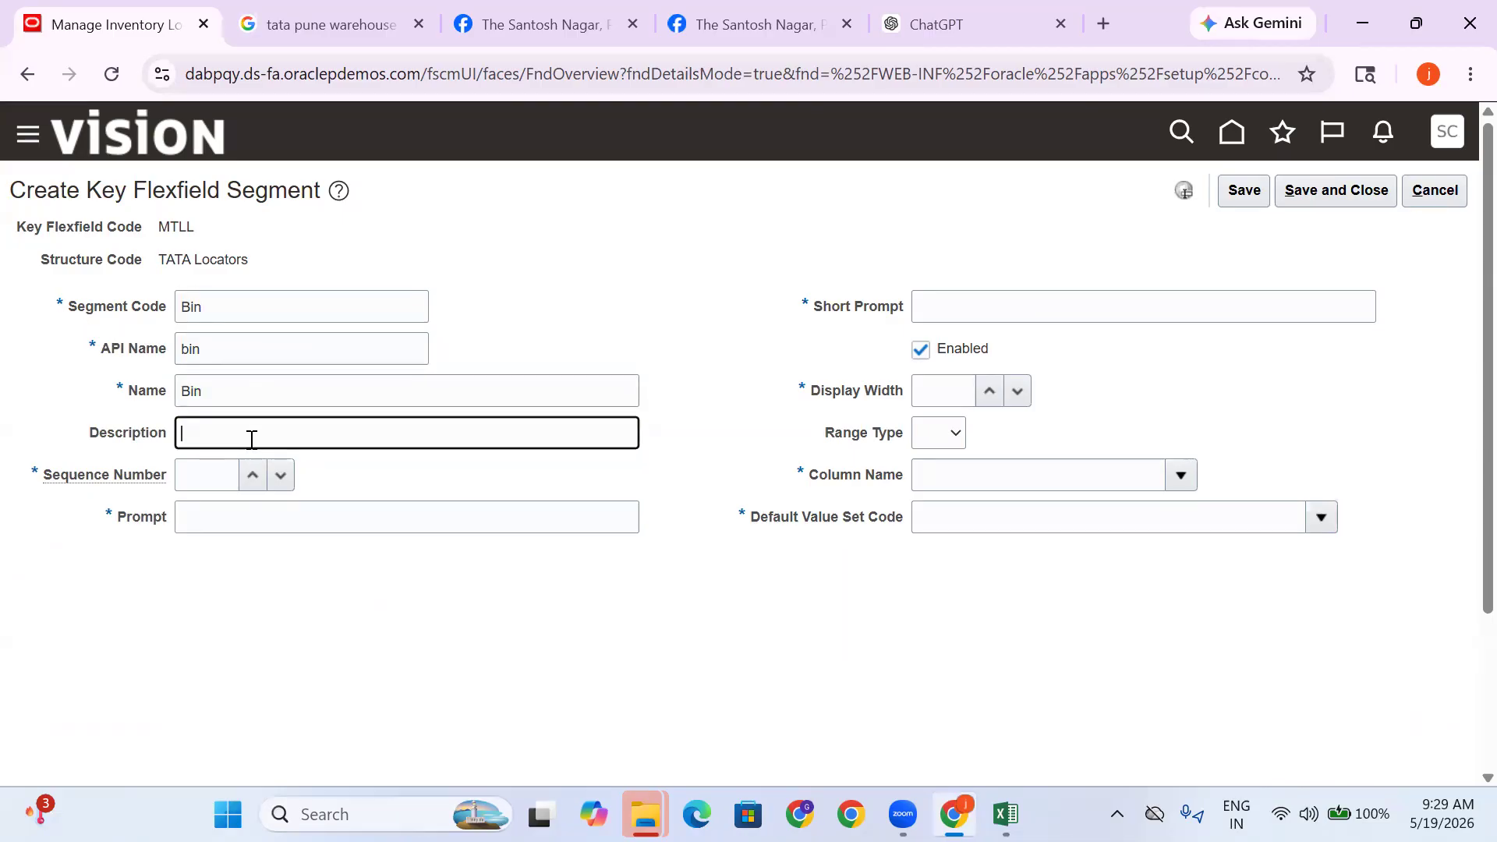
left_click(250, 476)
left_click(250, 478)
left_click(250, 477)
Enter Bin as both the prompt and the short prompt of the segment
left_click(254, 518)
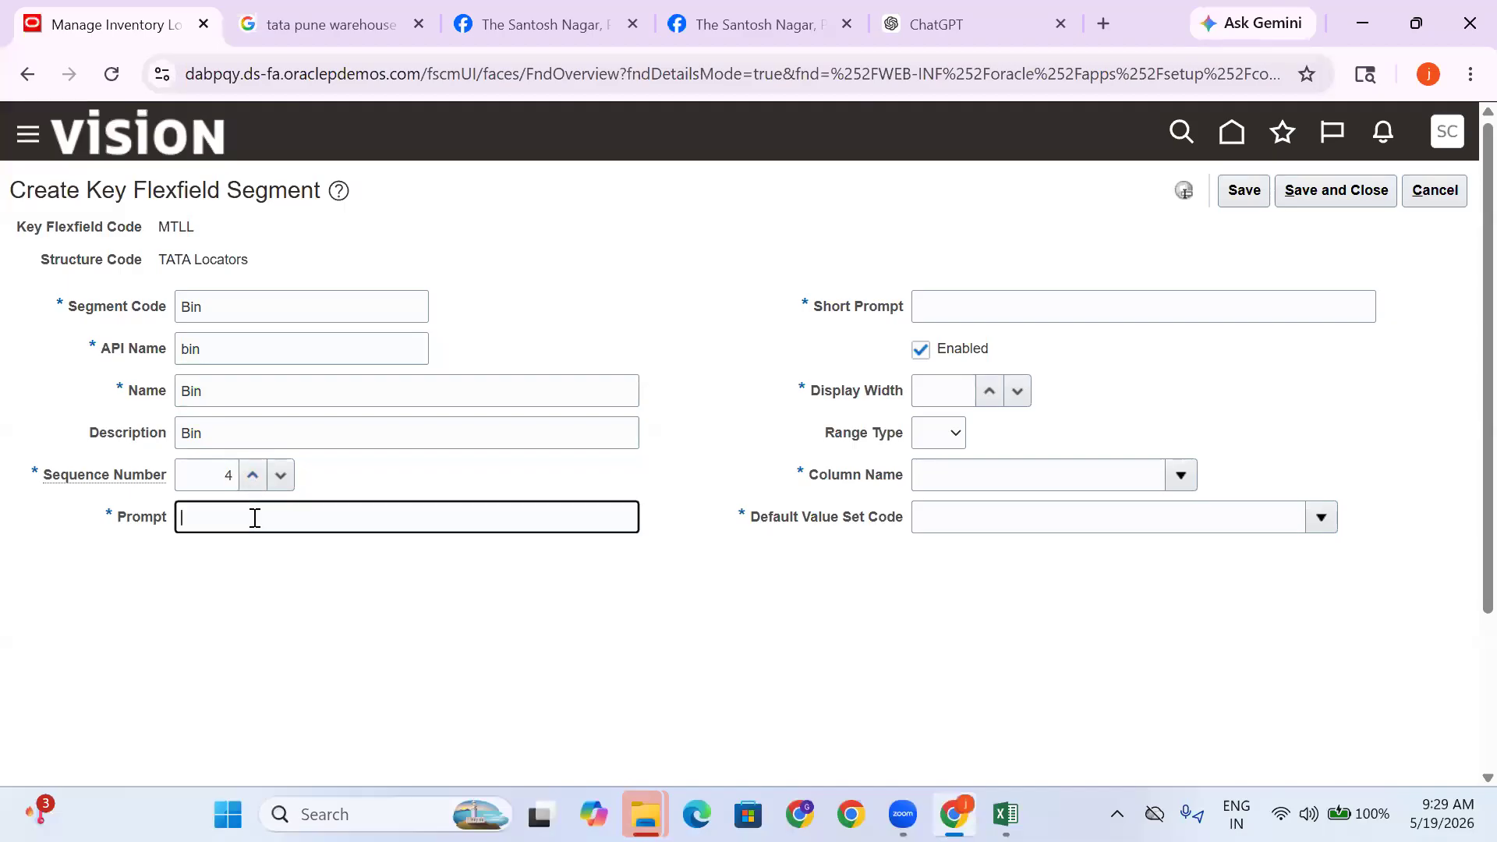
type("Bin")
left_click(1006, 309)
type("Bin")
Set the Bin segment's display width to 5 and assign it to column SEGMENT4
left_click(1130, 382)
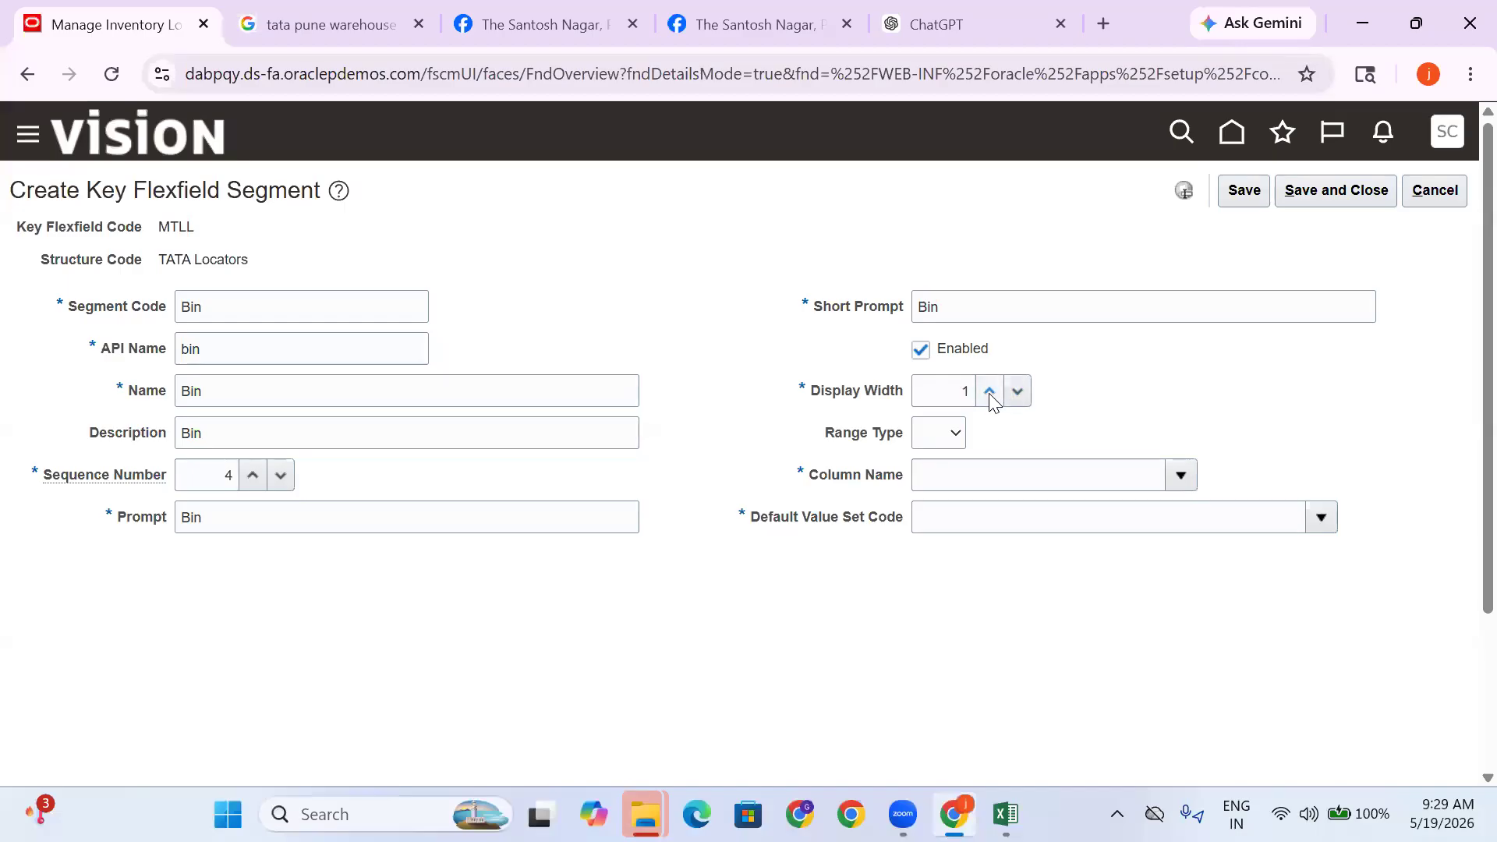
left_click(988, 391)
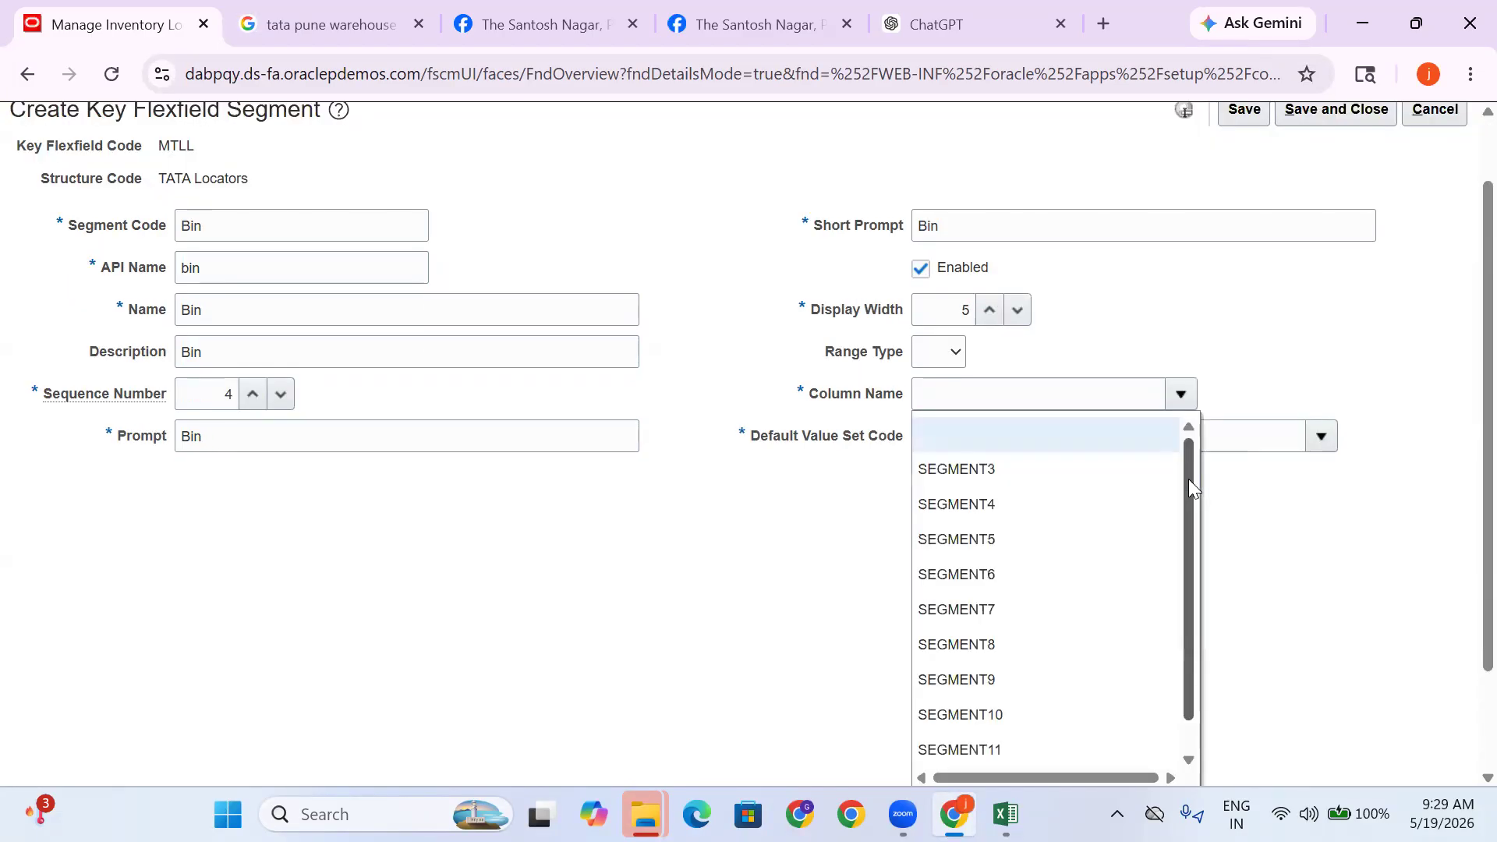
left_click(965, 505)
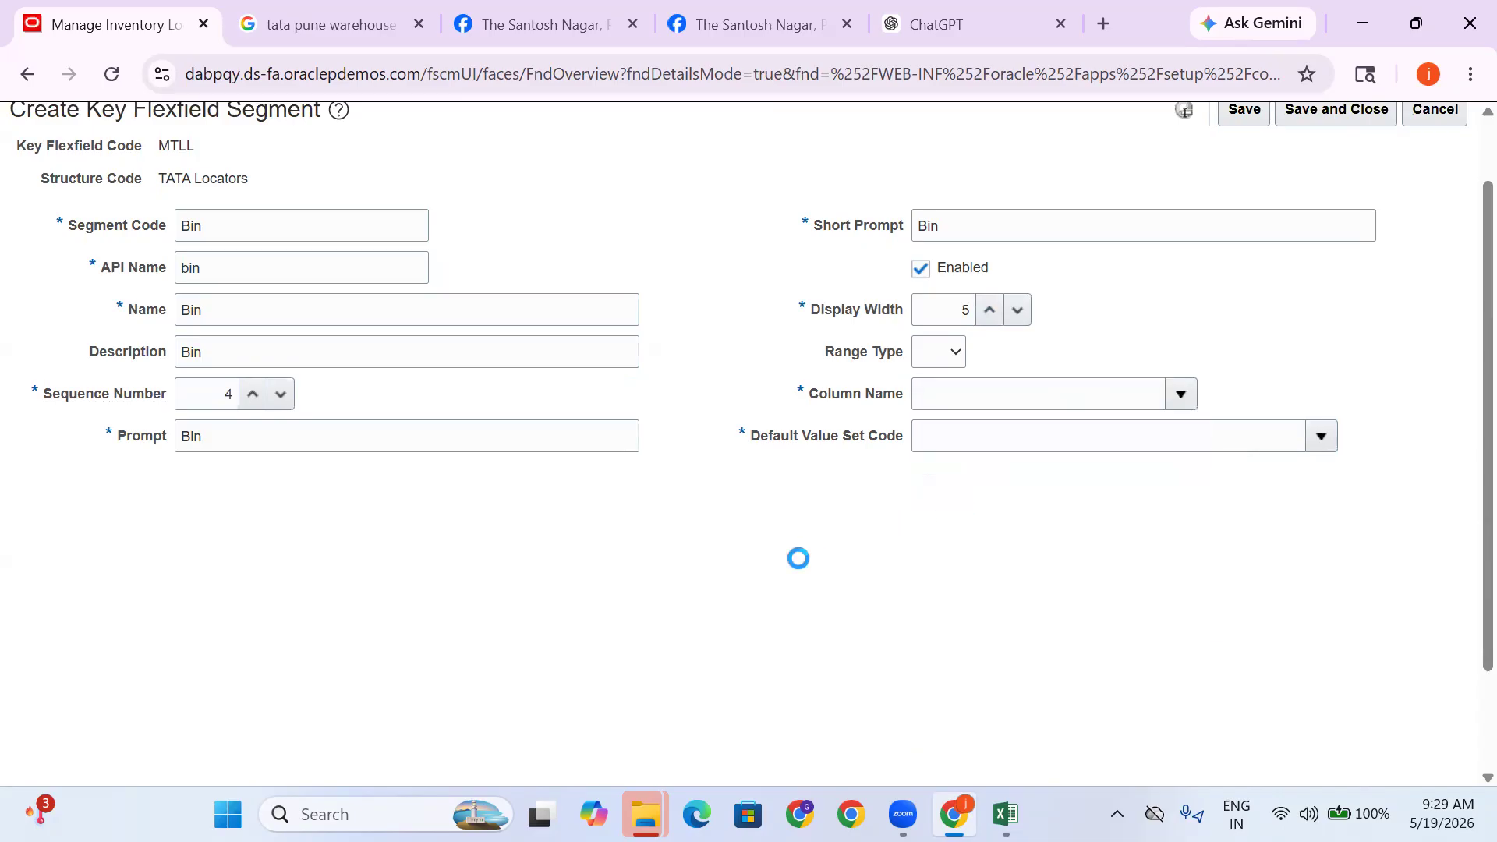
Search for the value set ORA_Inventory Locator VS 10 and assign it as the Bin segment's default value set code
left_click(1322, 435)
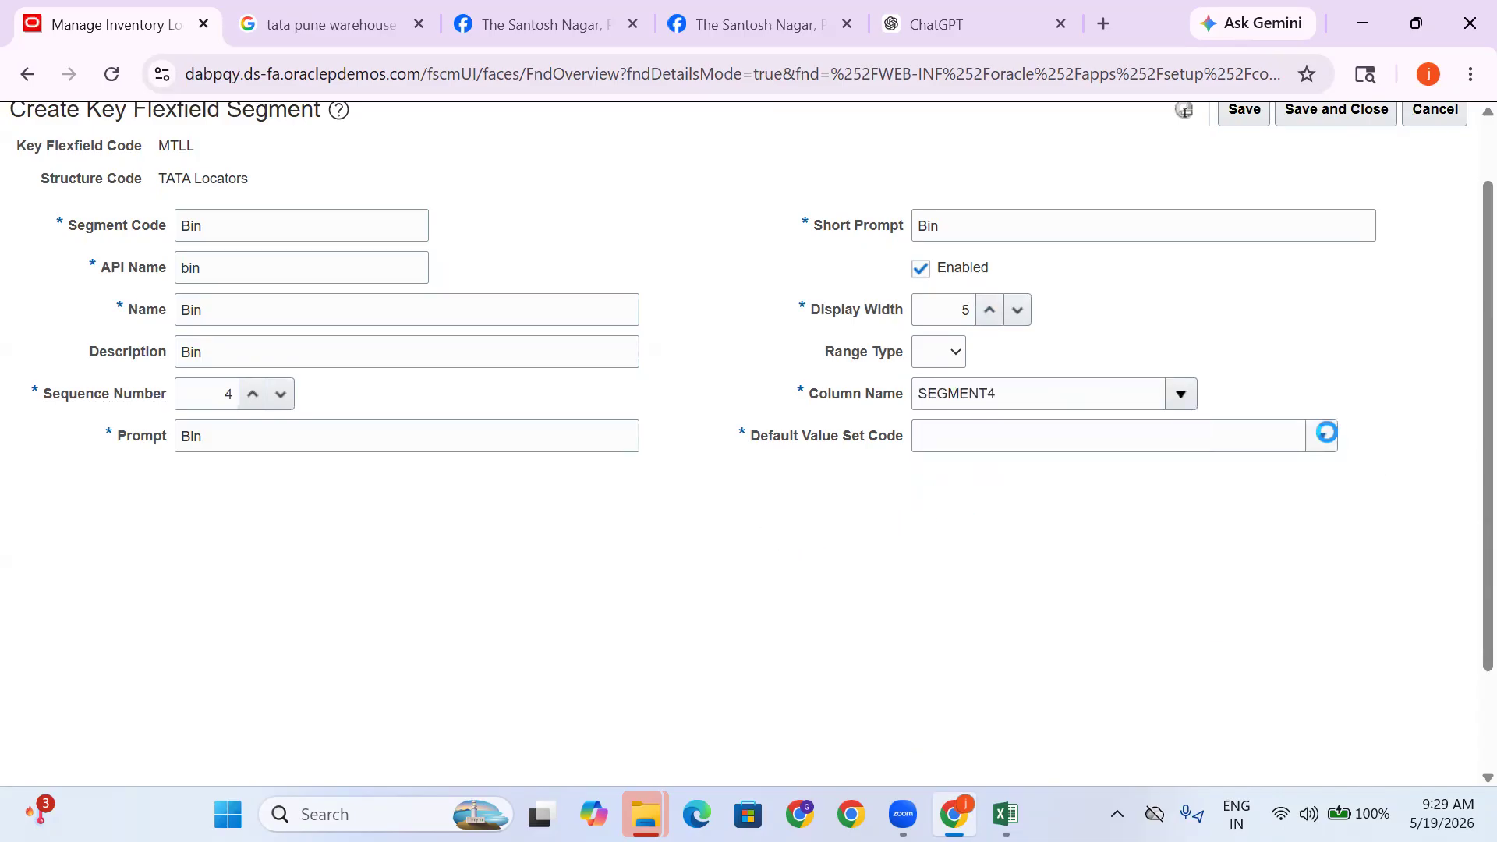
scroll(1465, 520, "down", 1)
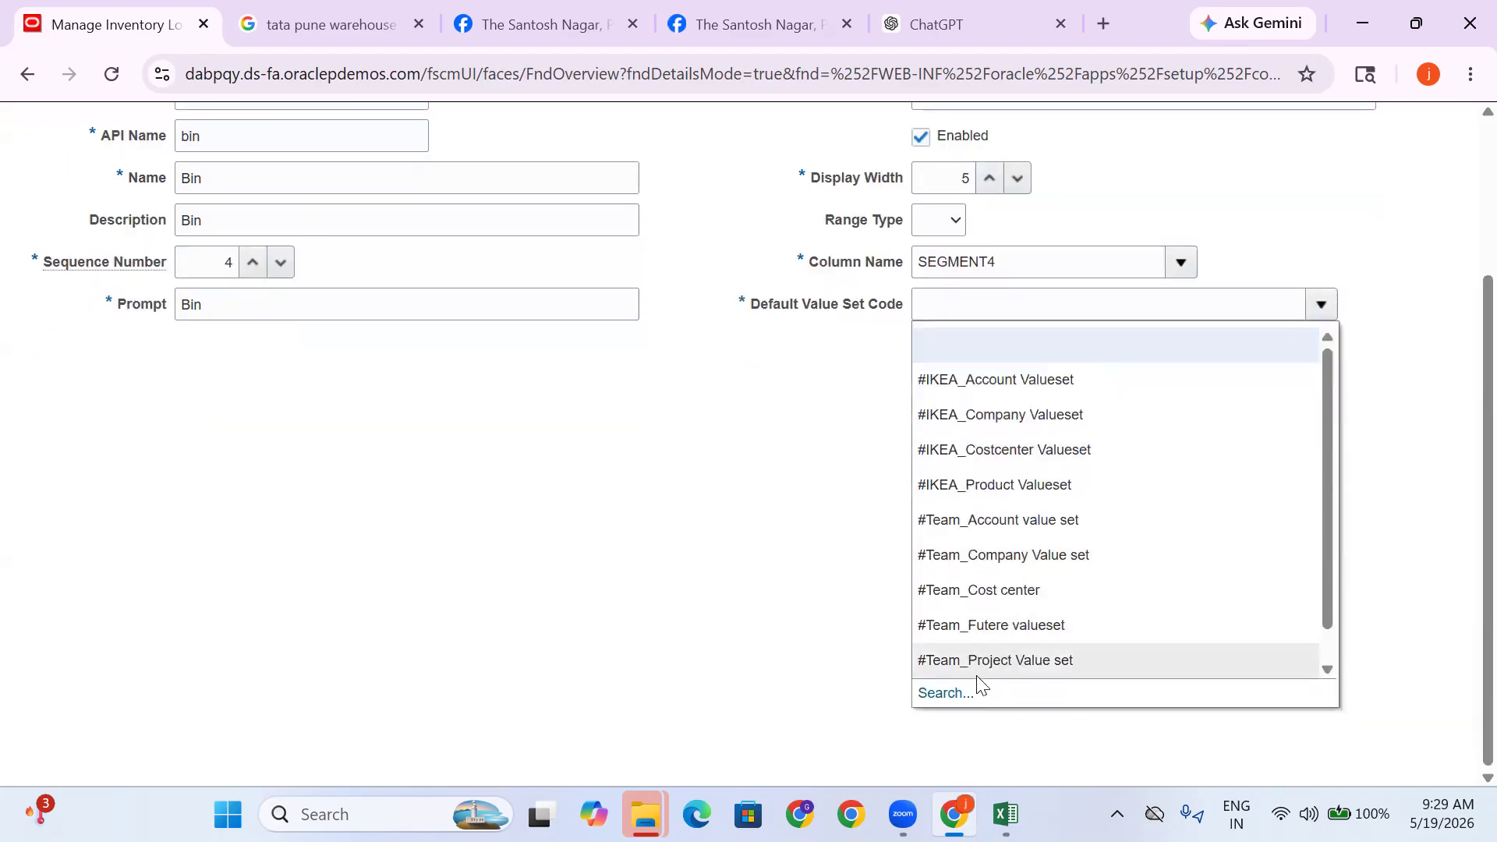
left_click(938, 692)
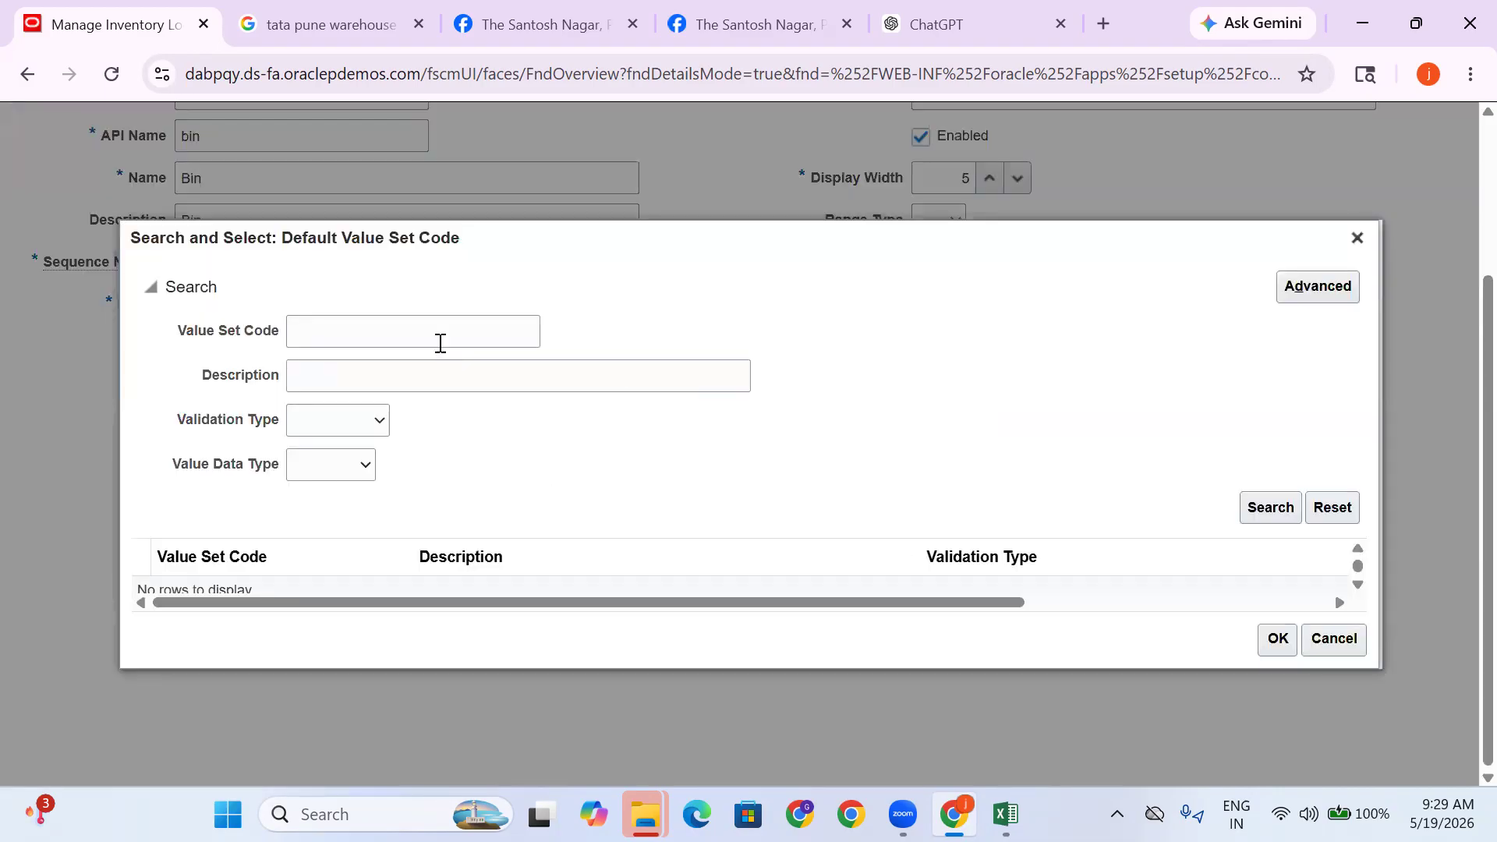
left_click(365, 337)
left_click(1026, 798)
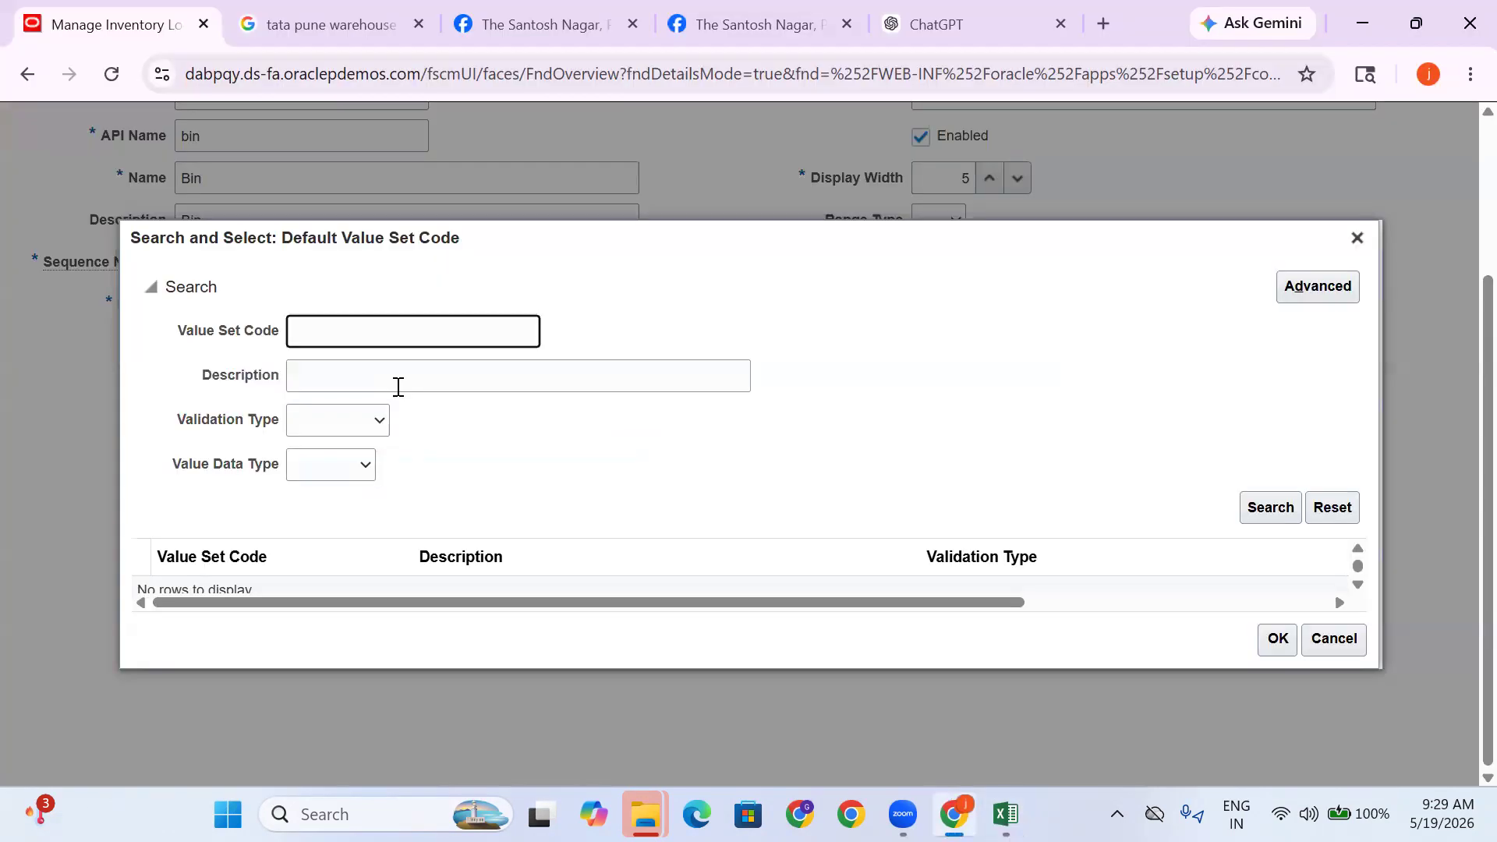
type("ORA_Inventory Locator VS 10")
key("Return")
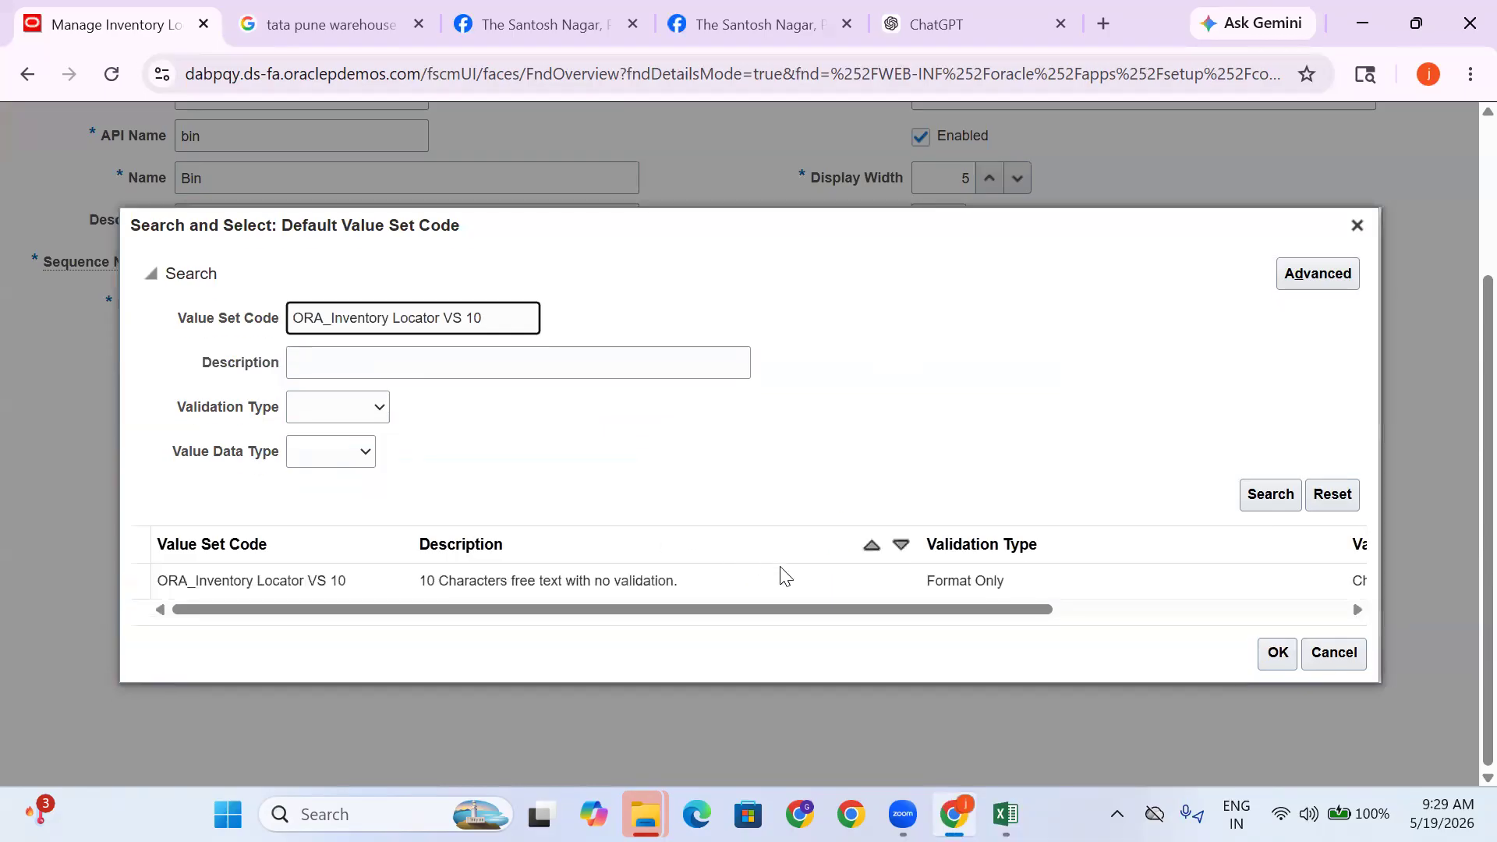
left_click(782, 580)
left_click(1278, 652)
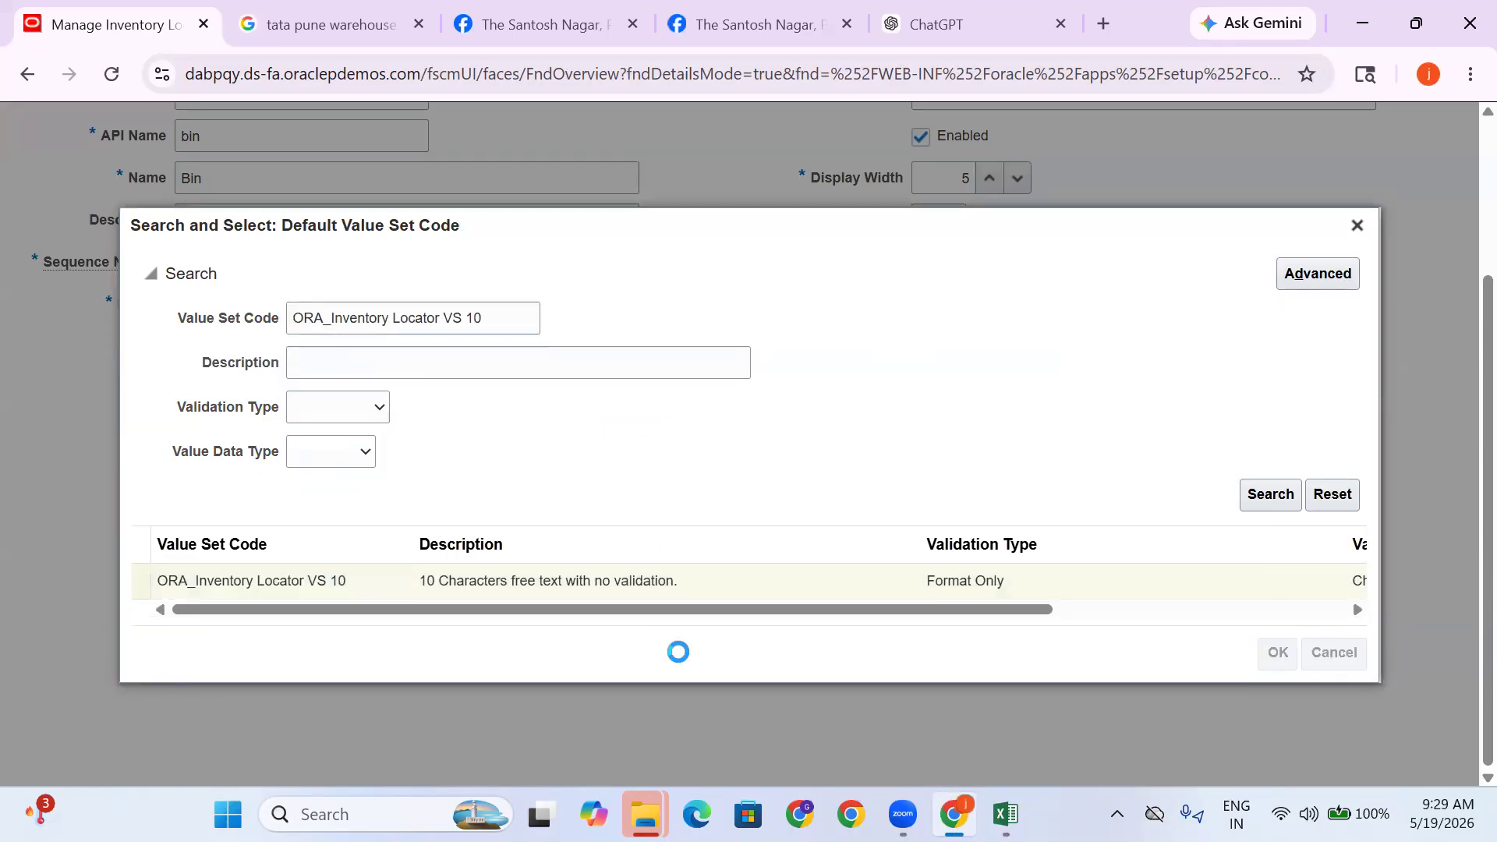
Save the Bin segment and close it to return to the TATA Locators structure
scroll(858, 407, "up", 3)
left_click(1242, 195)
left_click(1303, 197)
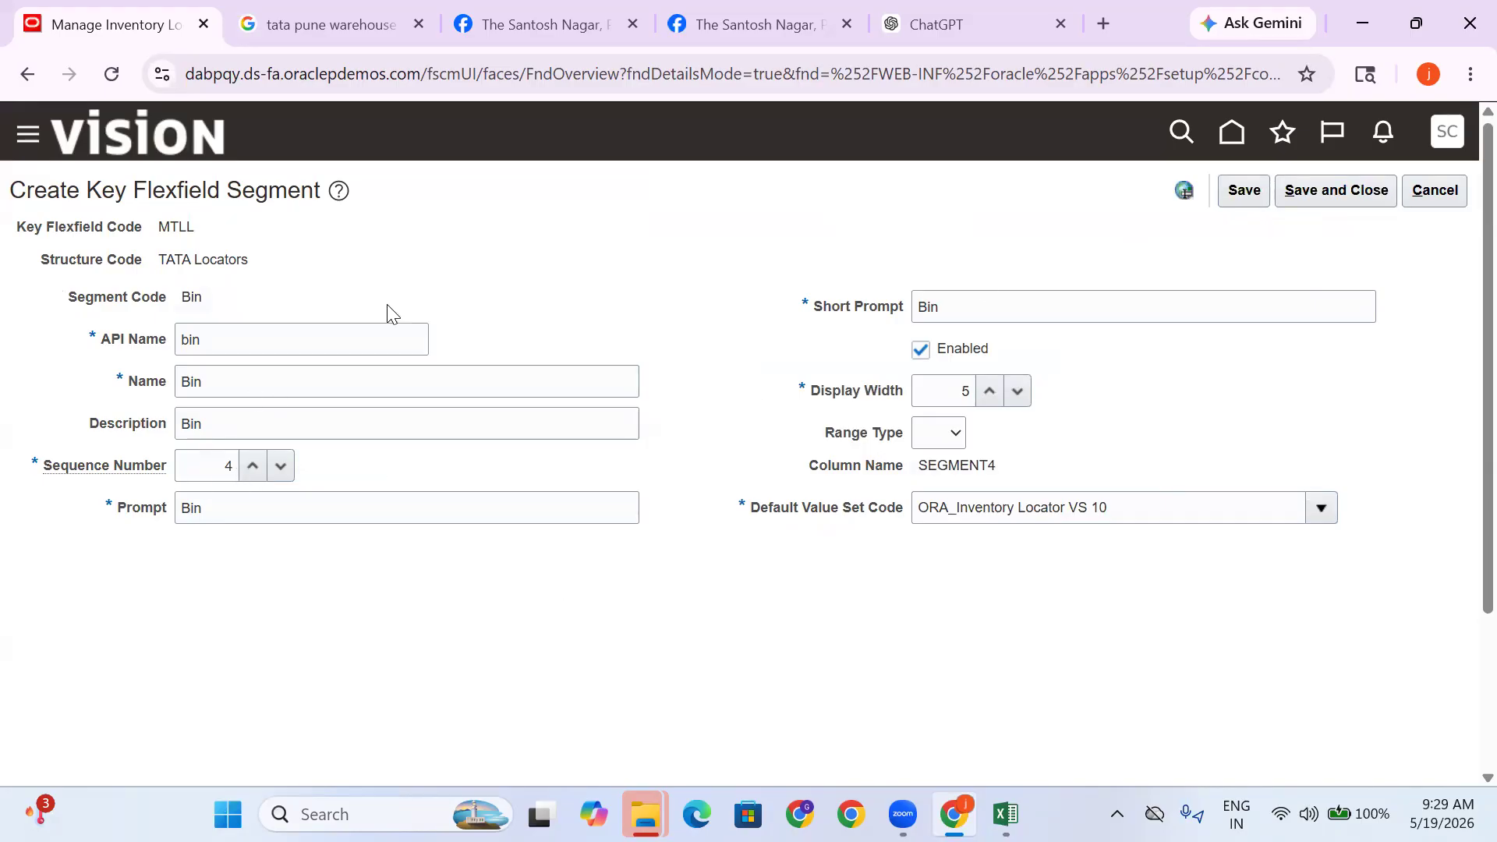
left_click(1331, 195)
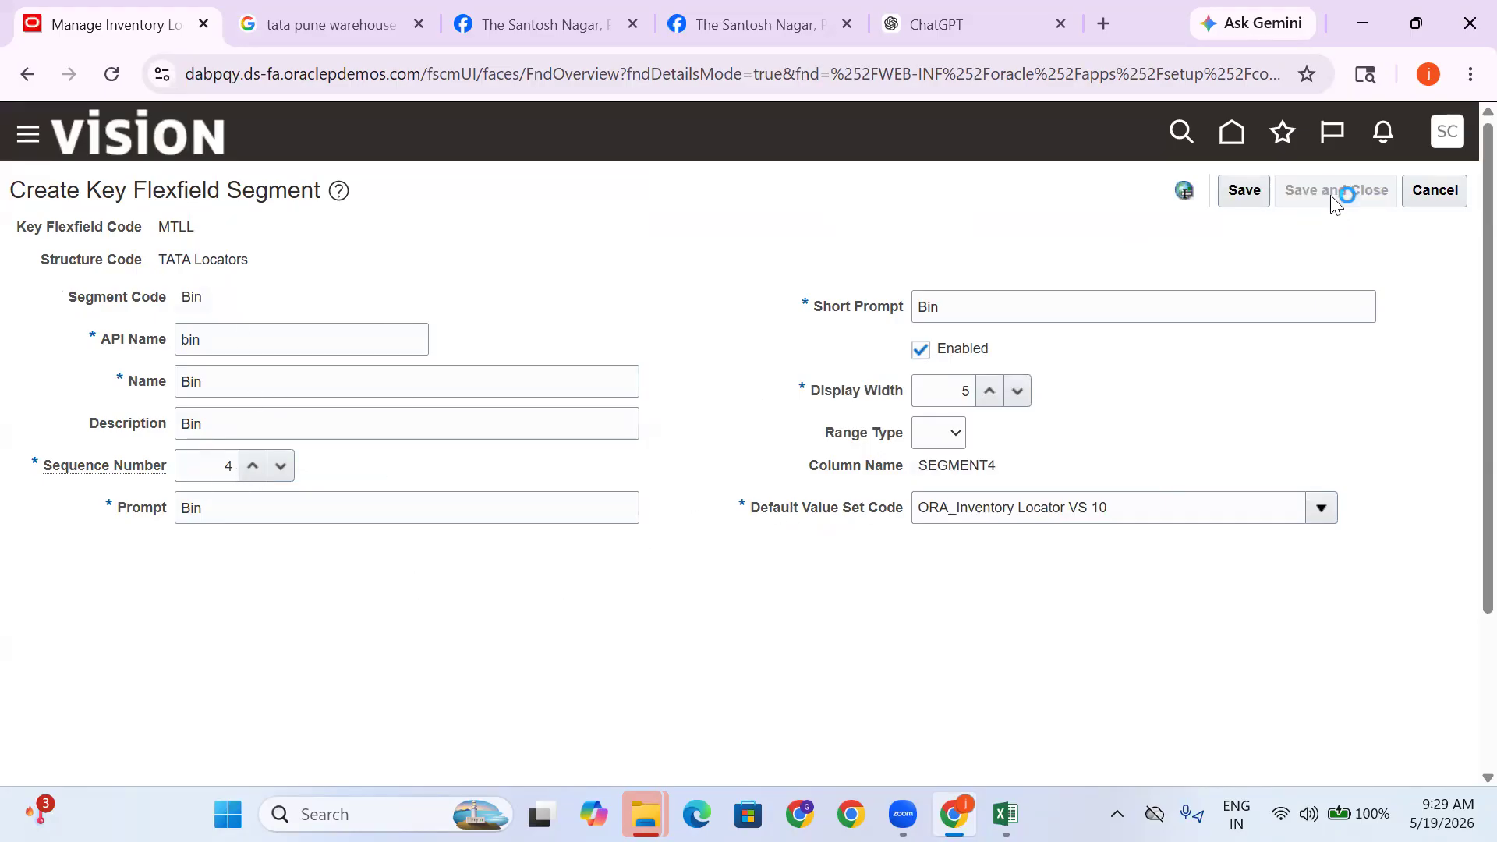
scroll(592, 468, "down", 3)
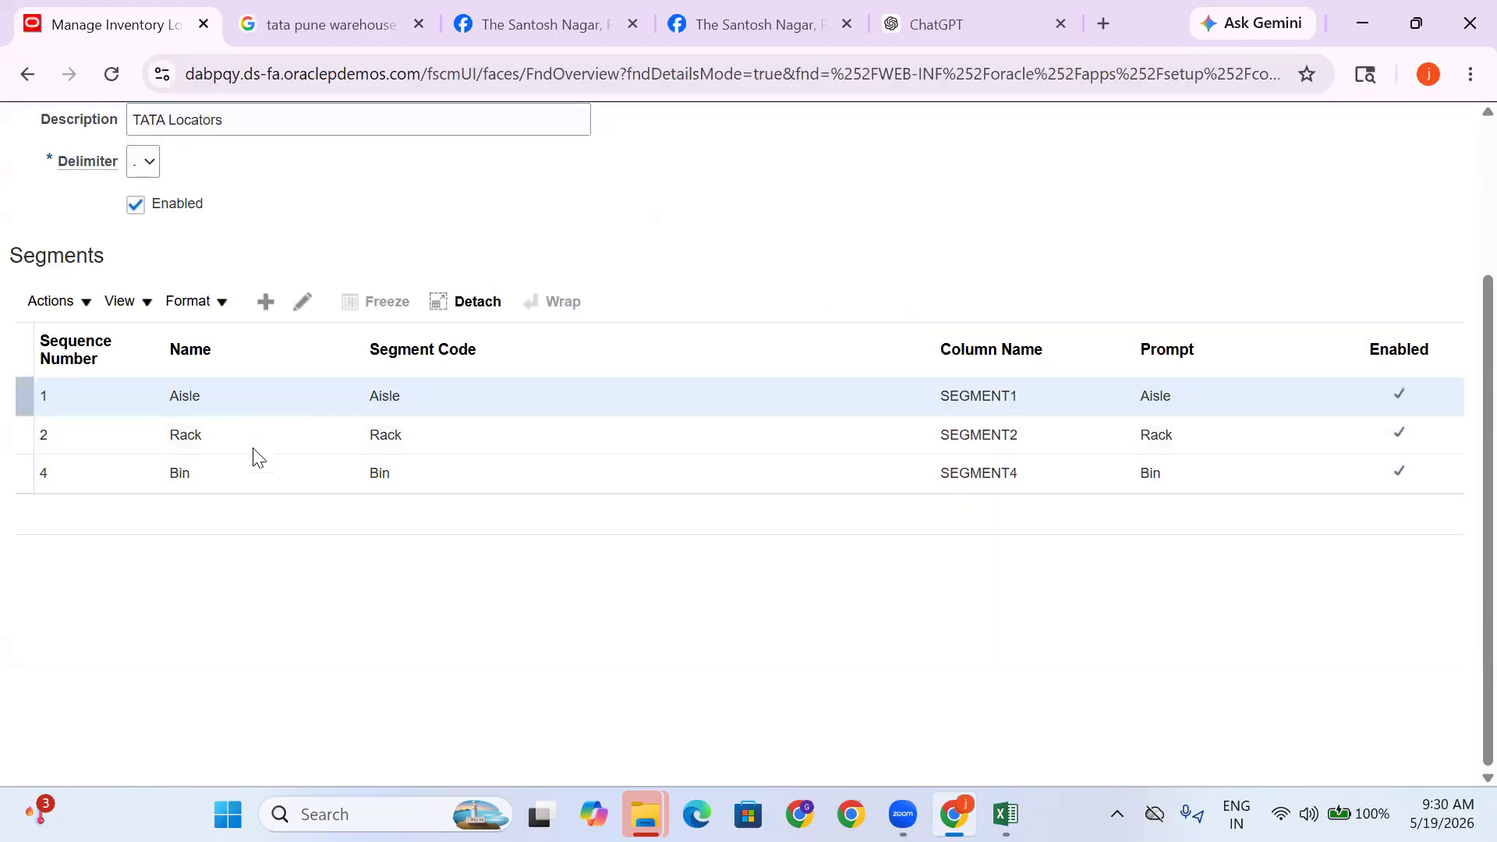
left_click(267, 303)
left_click(292, 304)
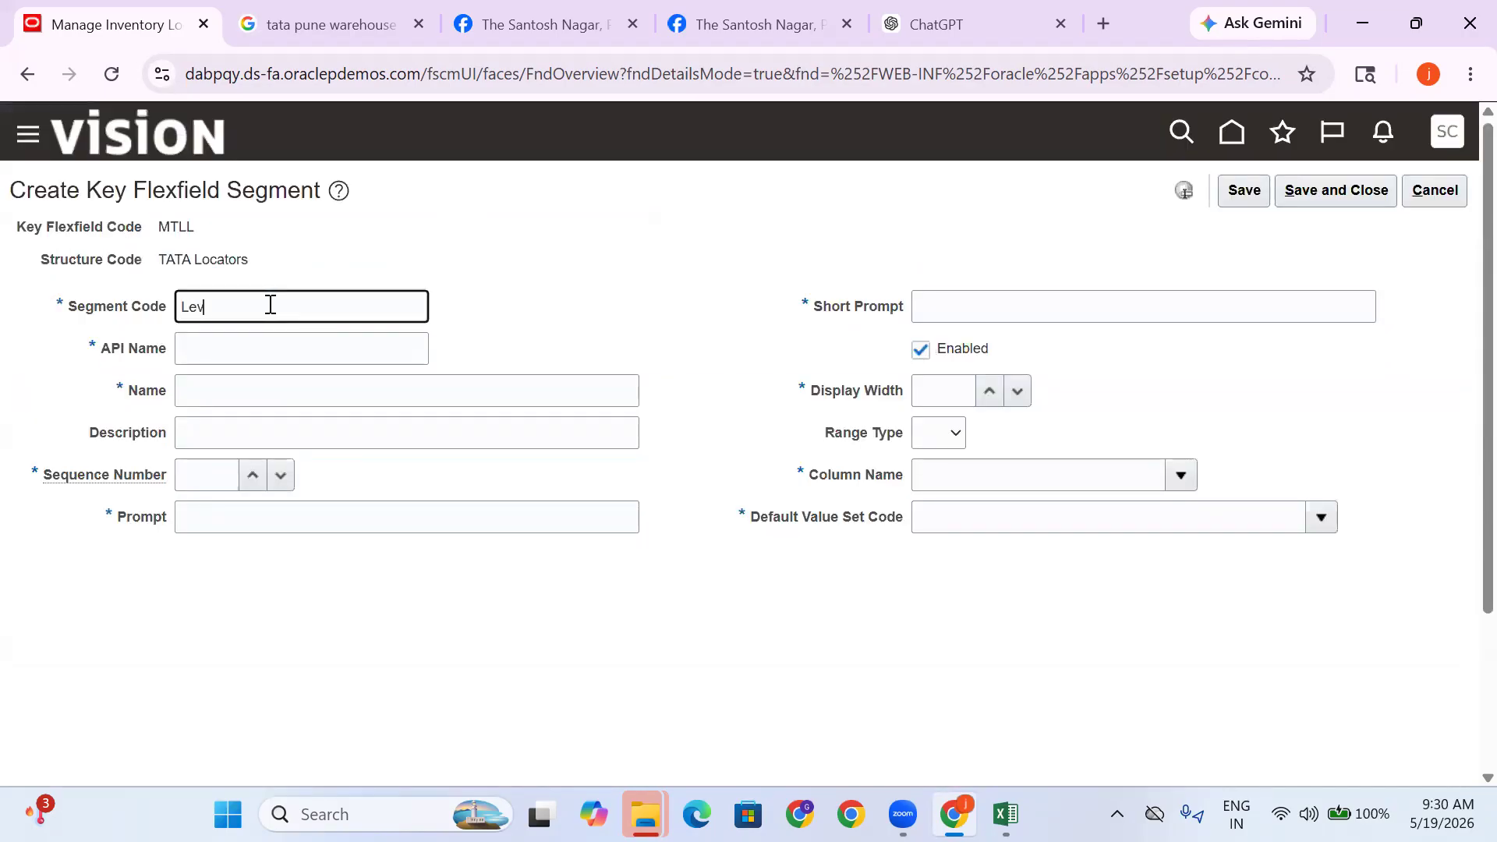
left_click(581, 321)
left_click_drag(319, 308, 82, 301)
key("BackSpace")
left_click(1449, 205)
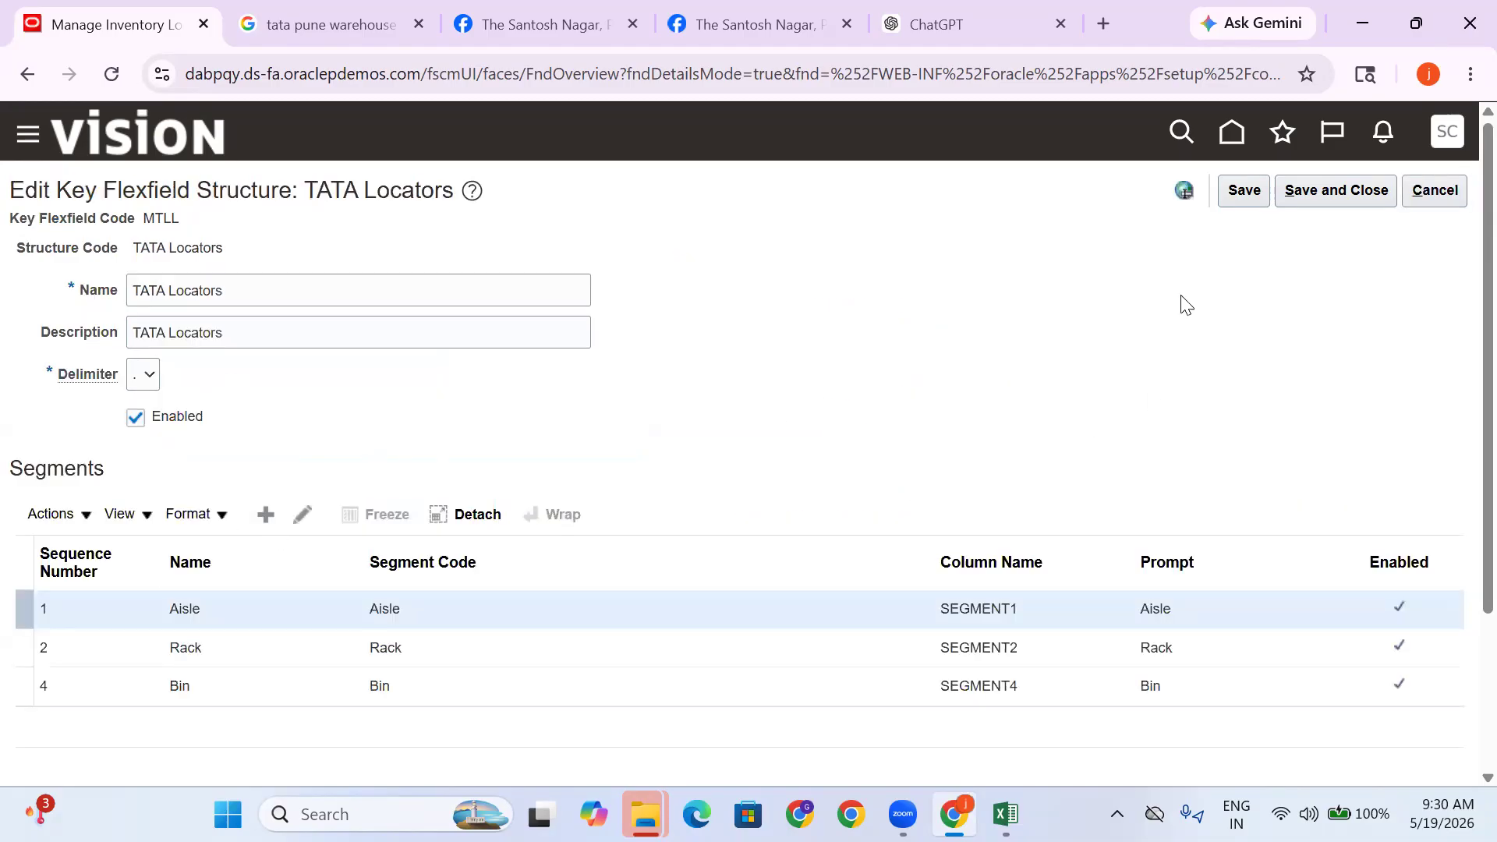
Save and close TATA Locators, and open PREDEFINED_STOCK_LOCATORS to examine its Row segment
left_click(1356, 192)
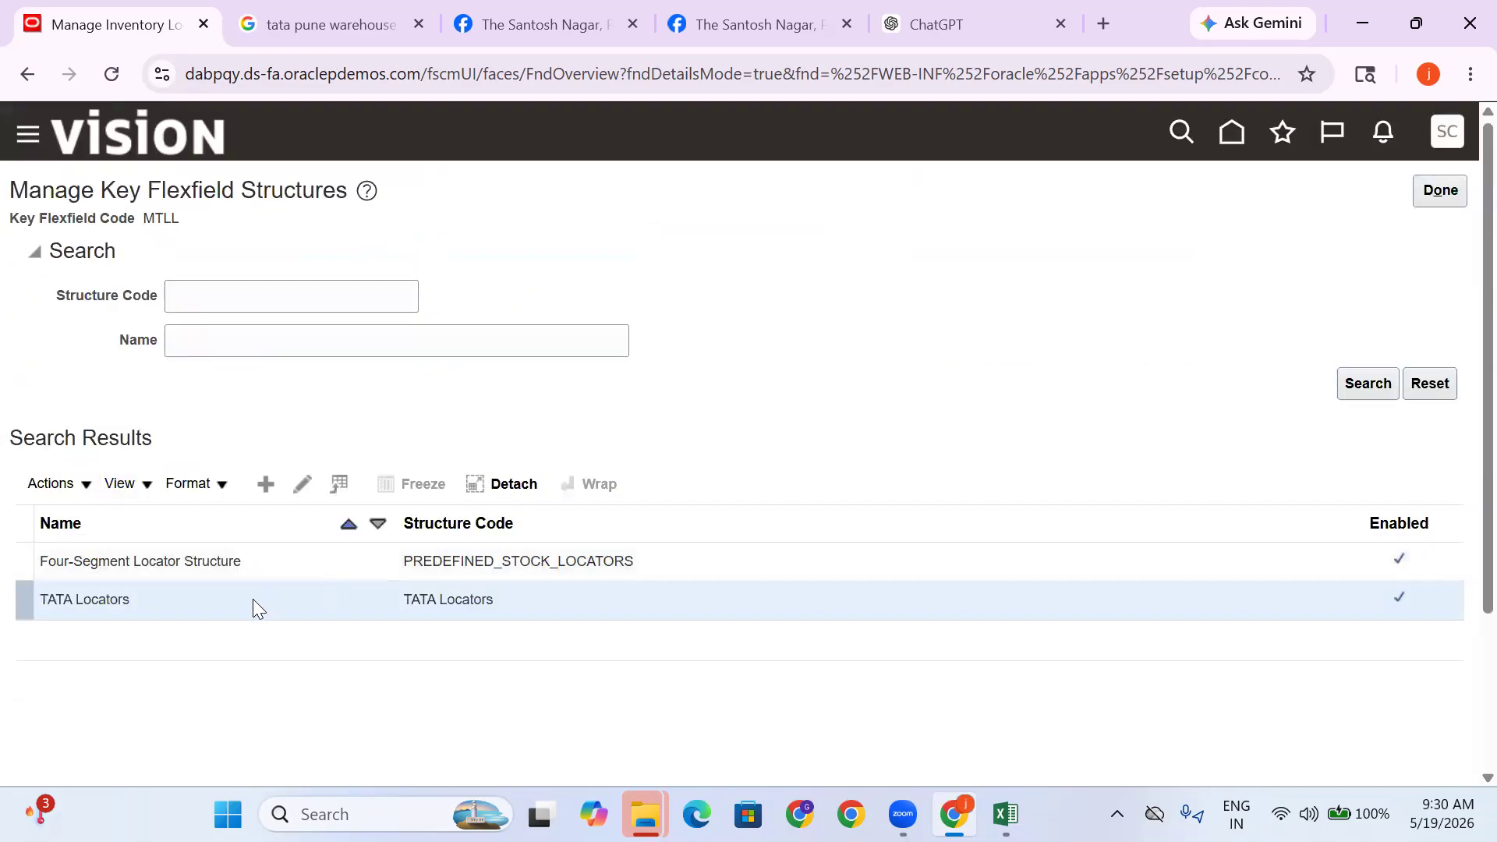
left_click(289, 560)
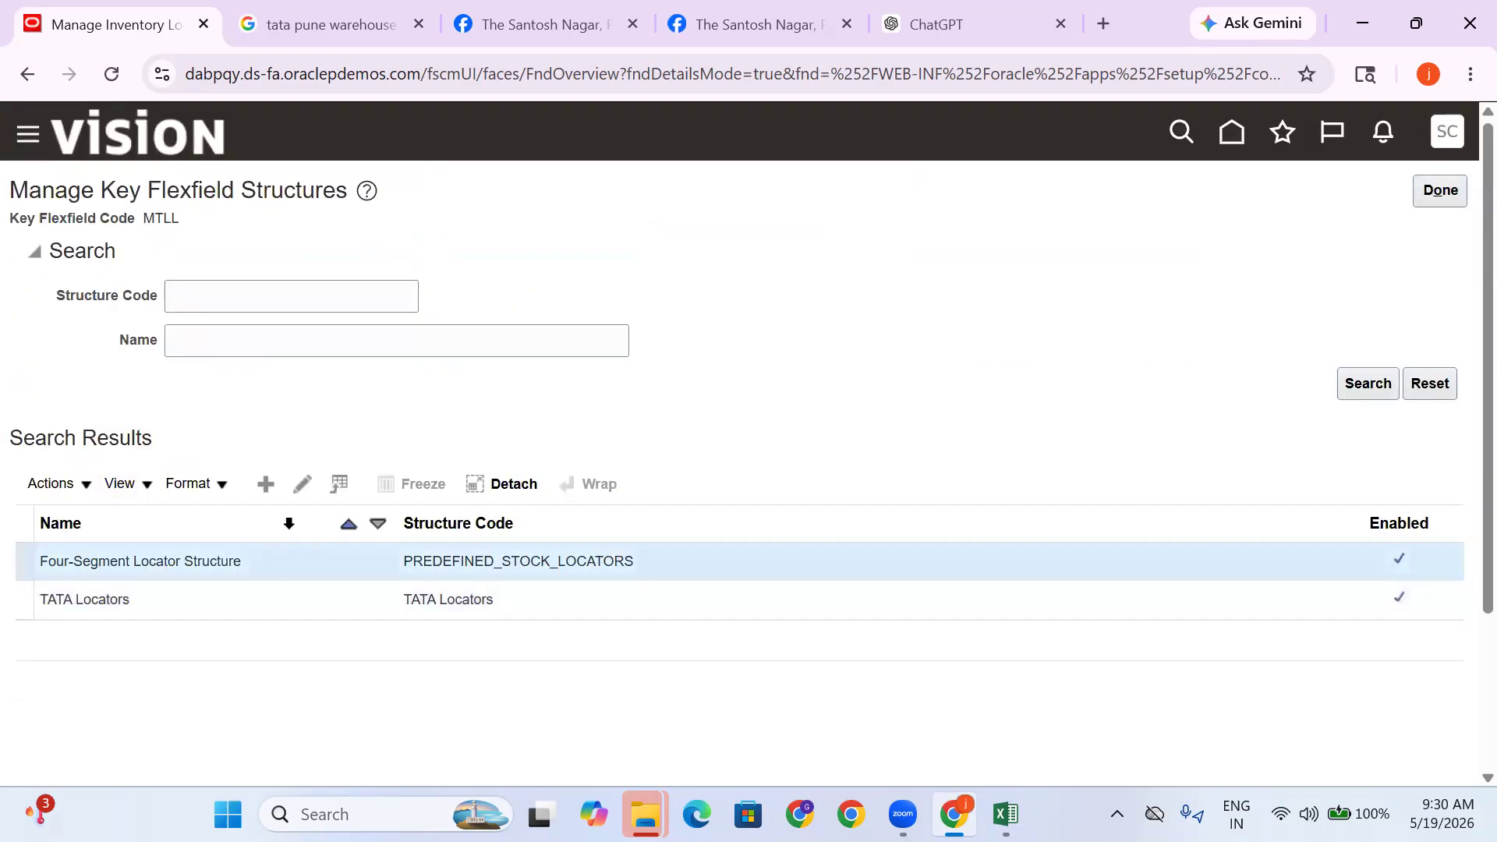
left_click(310, 494)
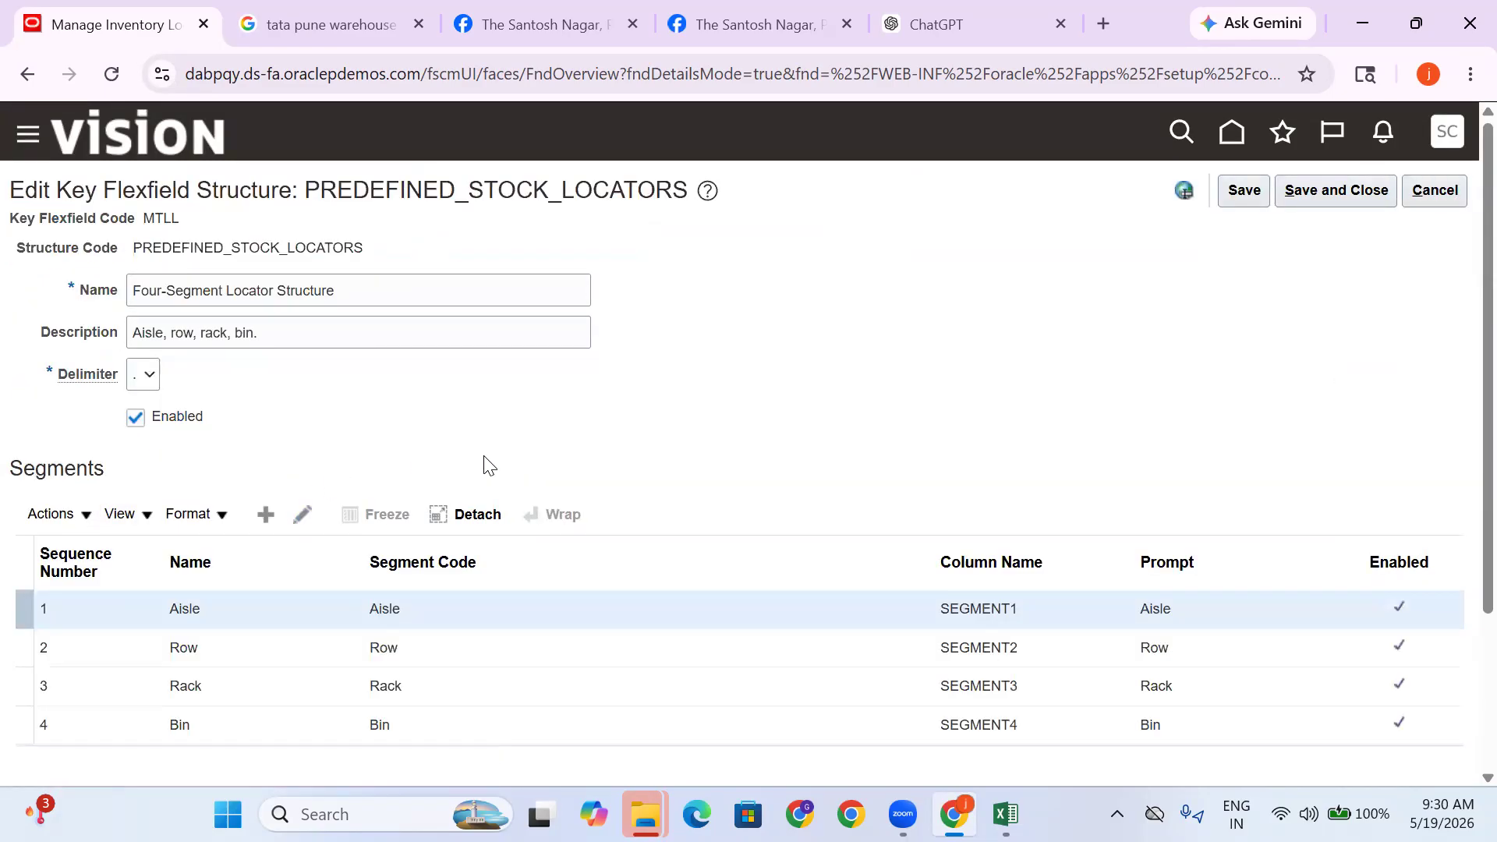
scroll(374, 466, "down", 3)
left_click(262, 444)
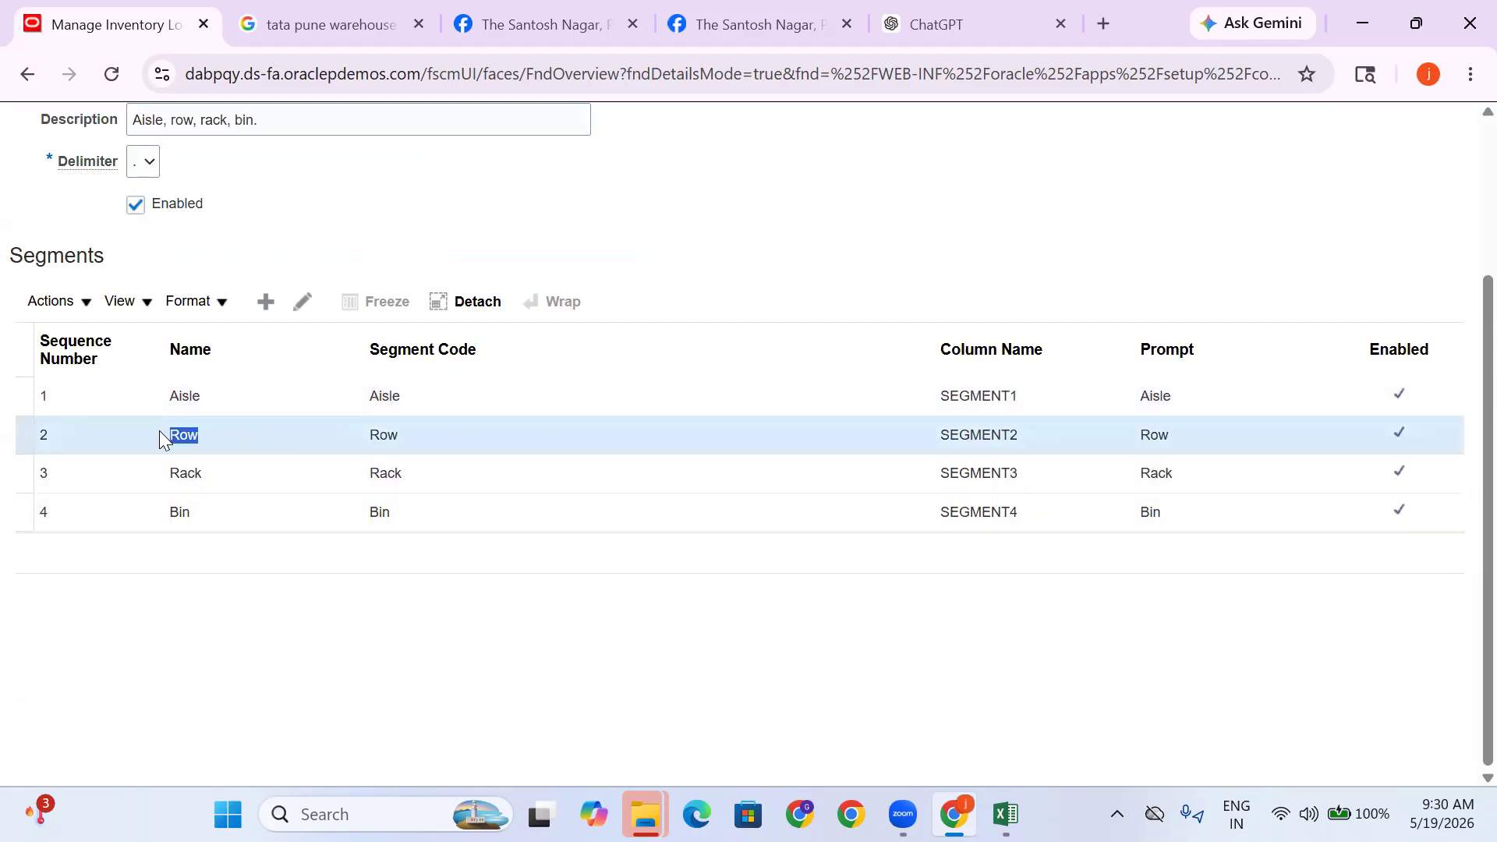
scroll(1156, 257, "up", 3)
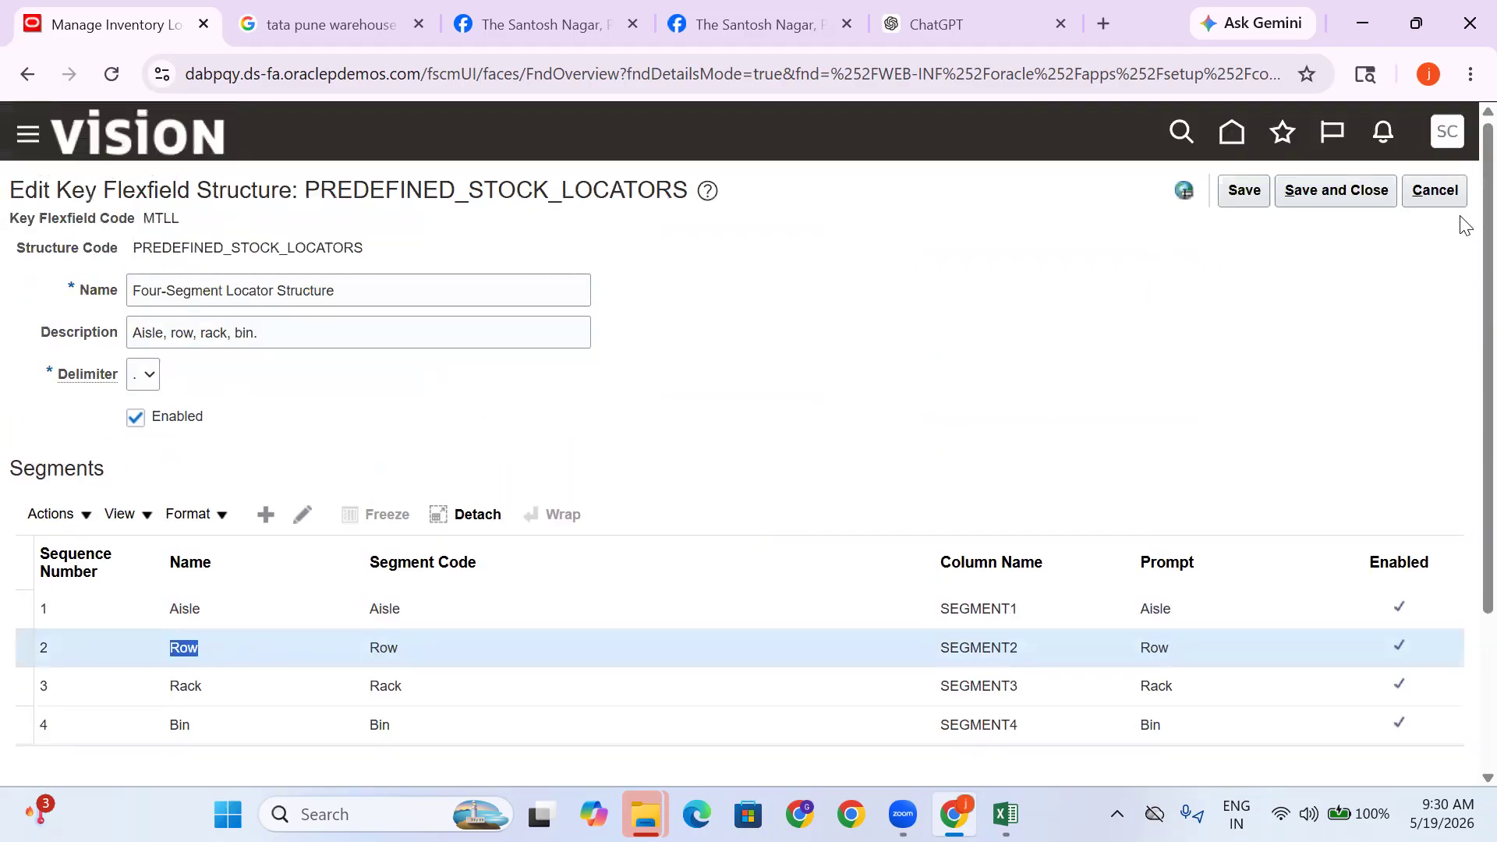
Leave the PREDEFINED_STOCK_LOCATORS structure without saving and open TATA Locators for editing
left_click(1430, 190)
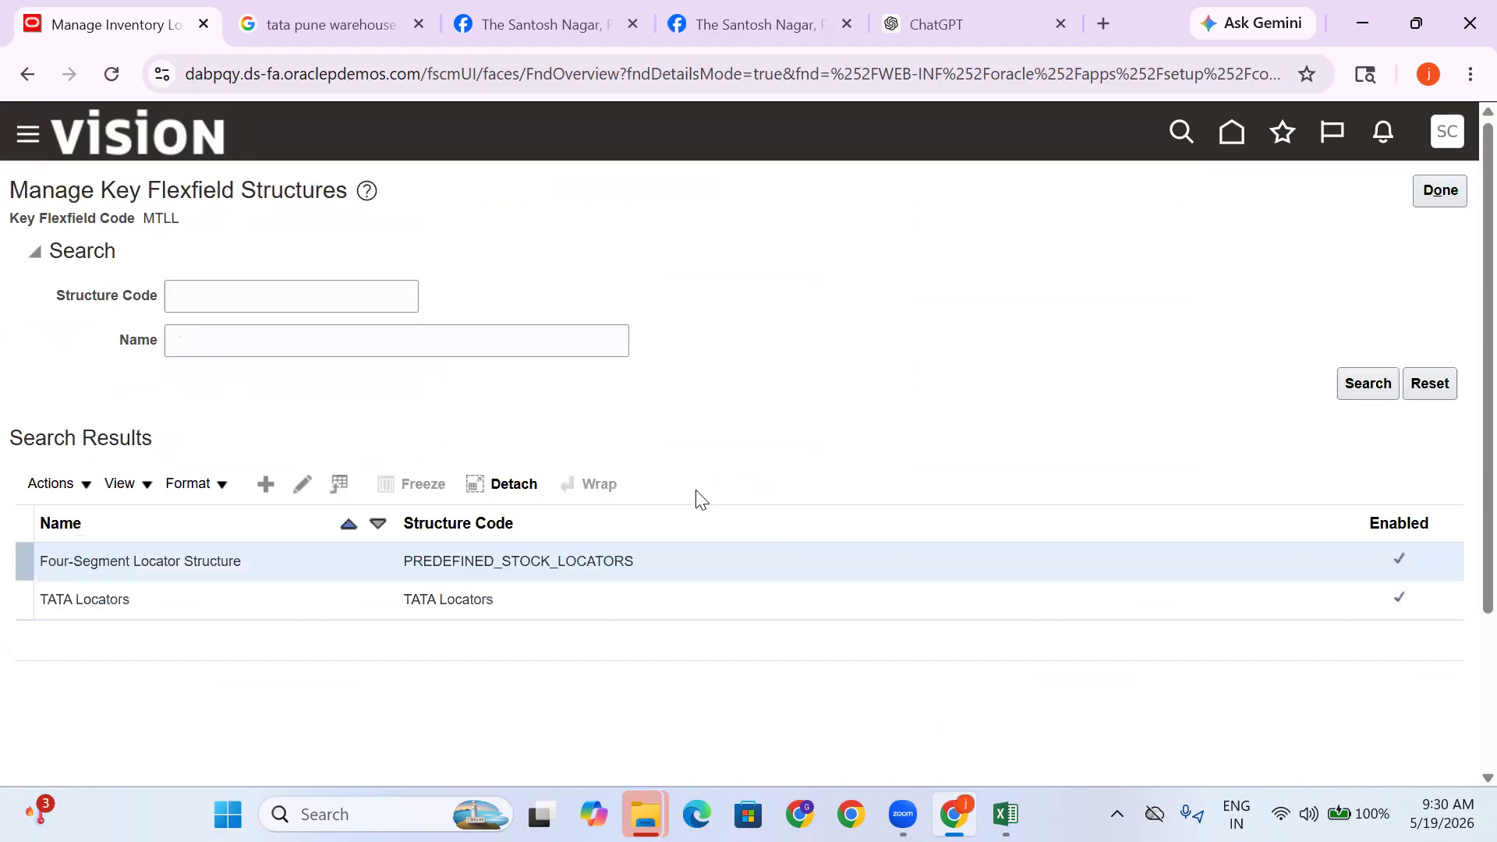
left_click(316, 604)
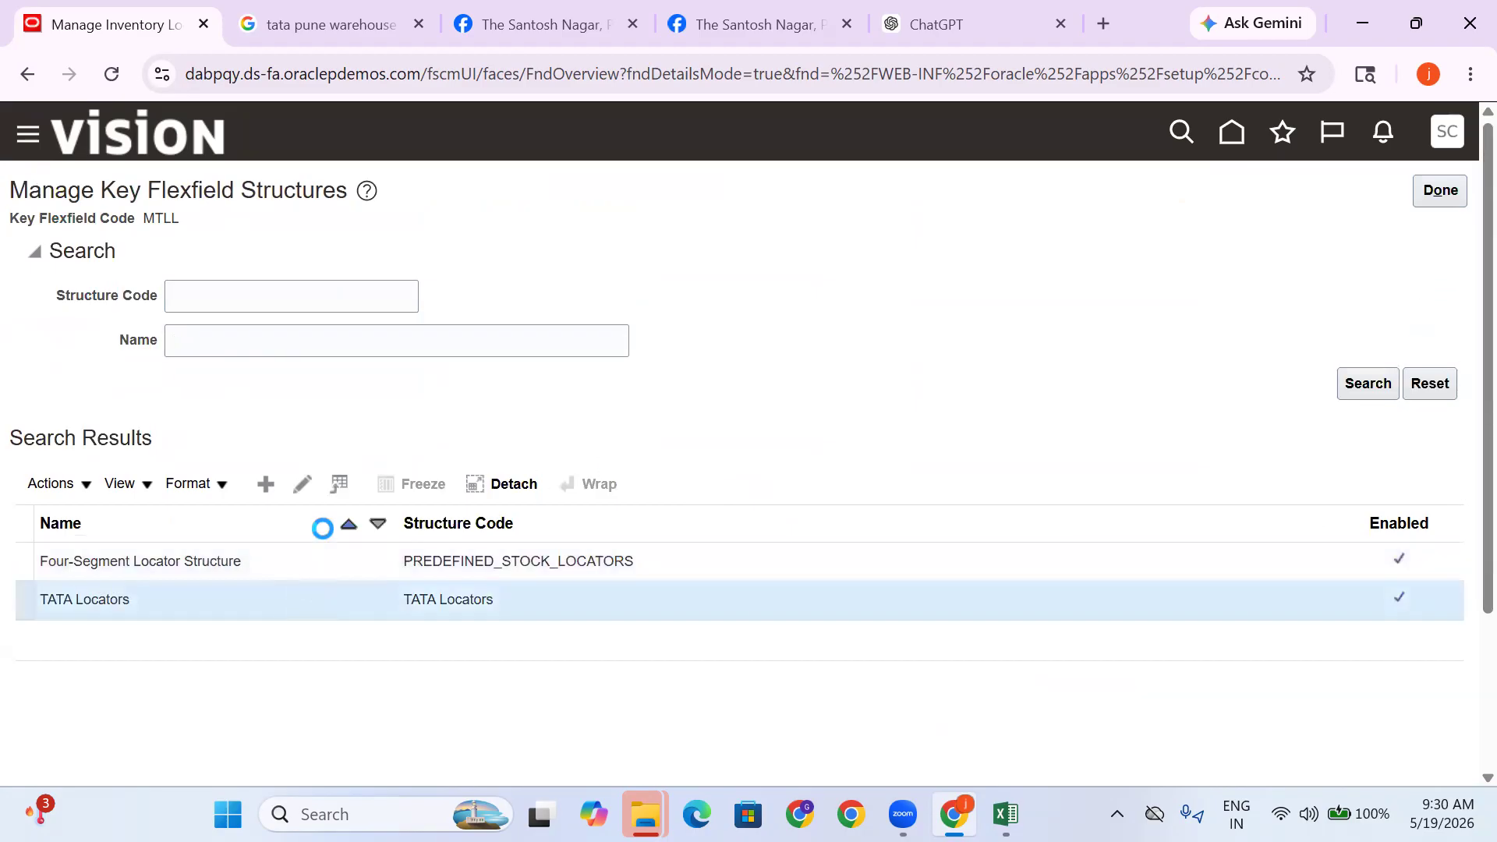
left_click(300, 492)
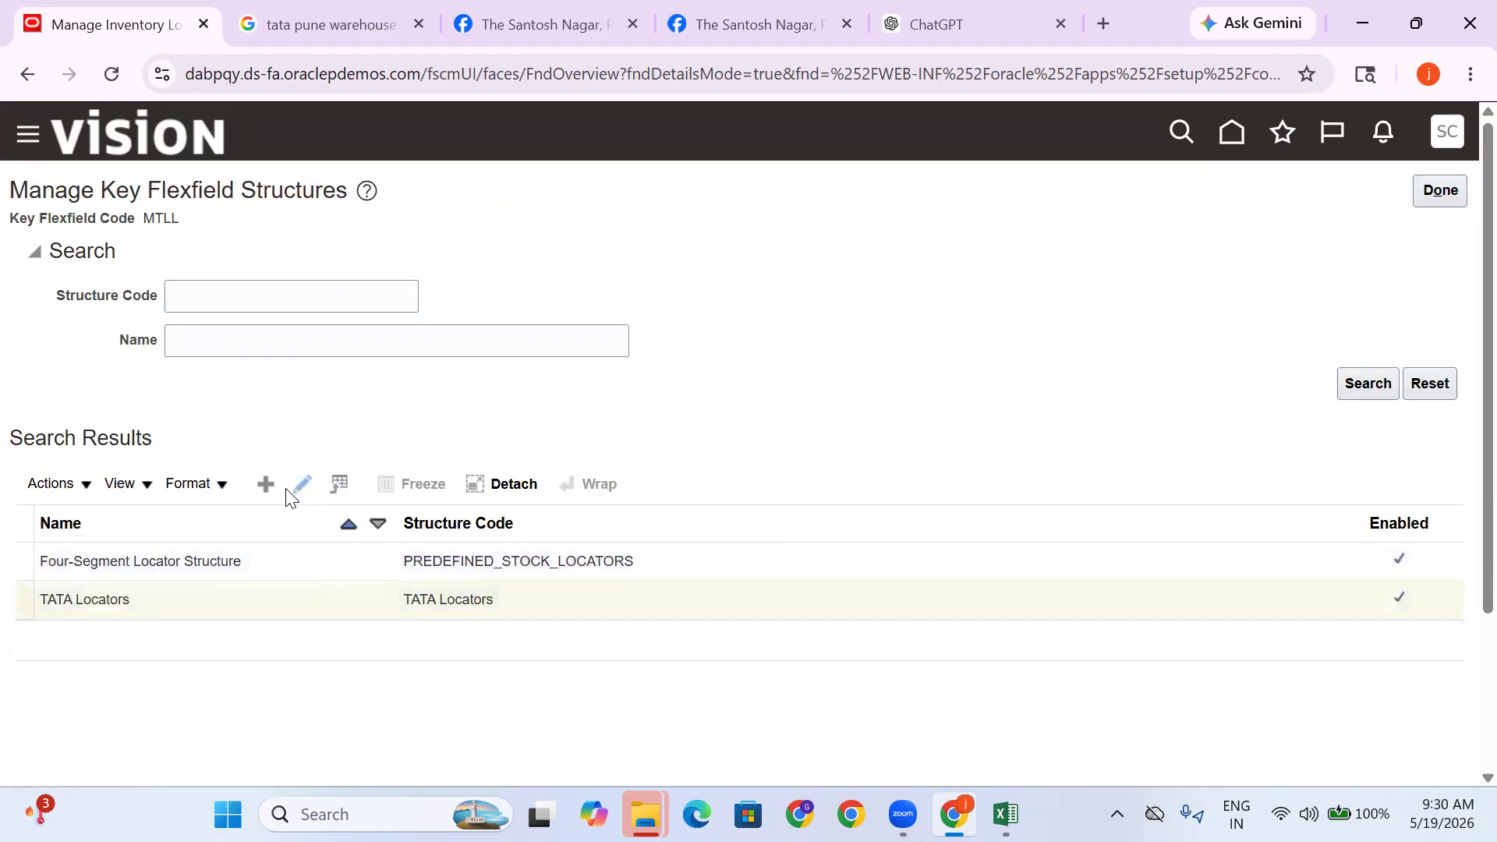
left_click(266, 516)
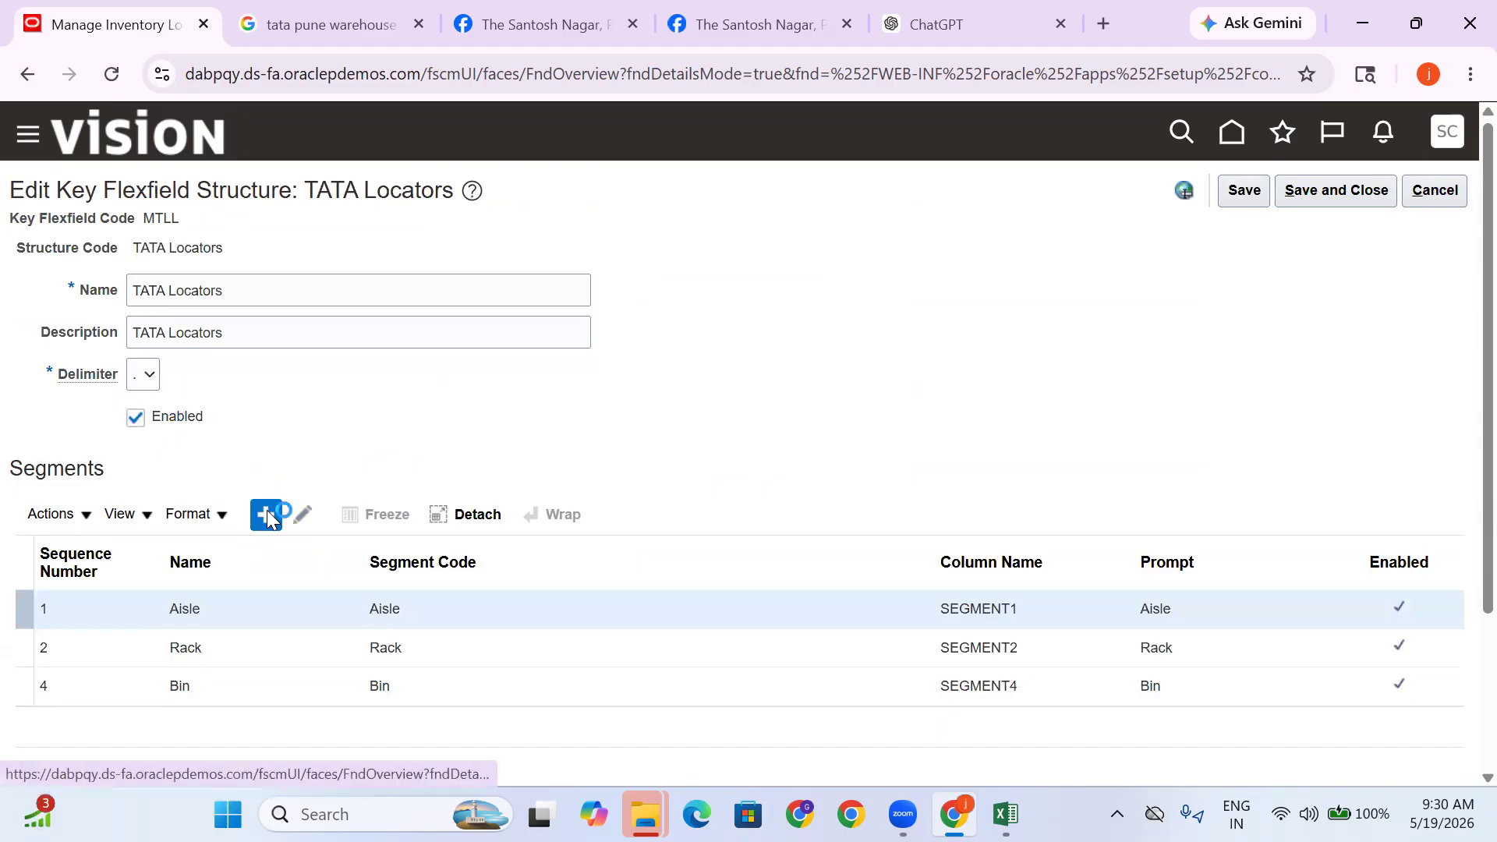
left_click(293, 310)
type("Row")
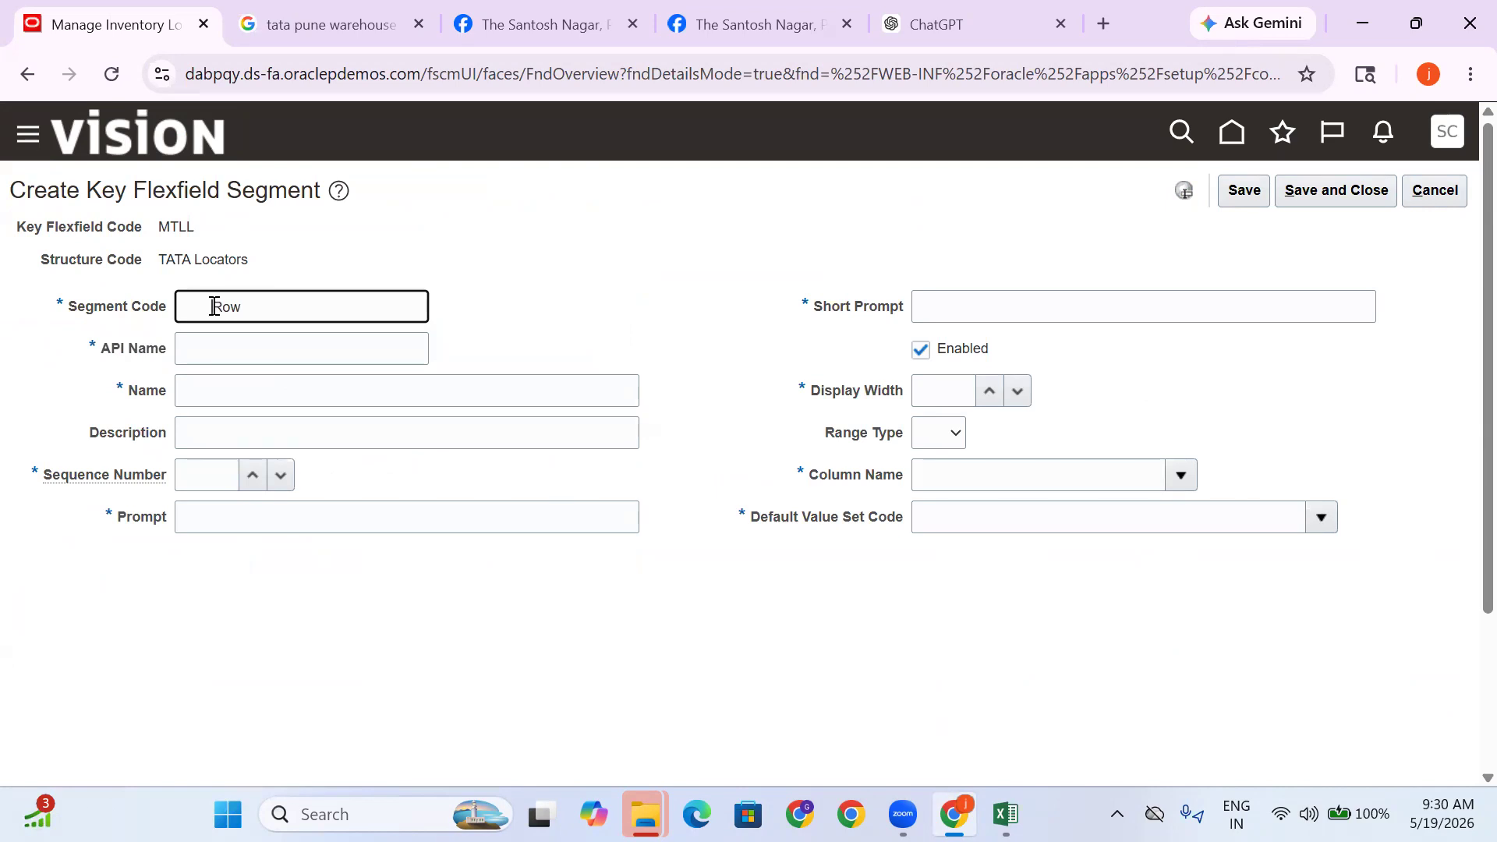
left_click(621, 308)
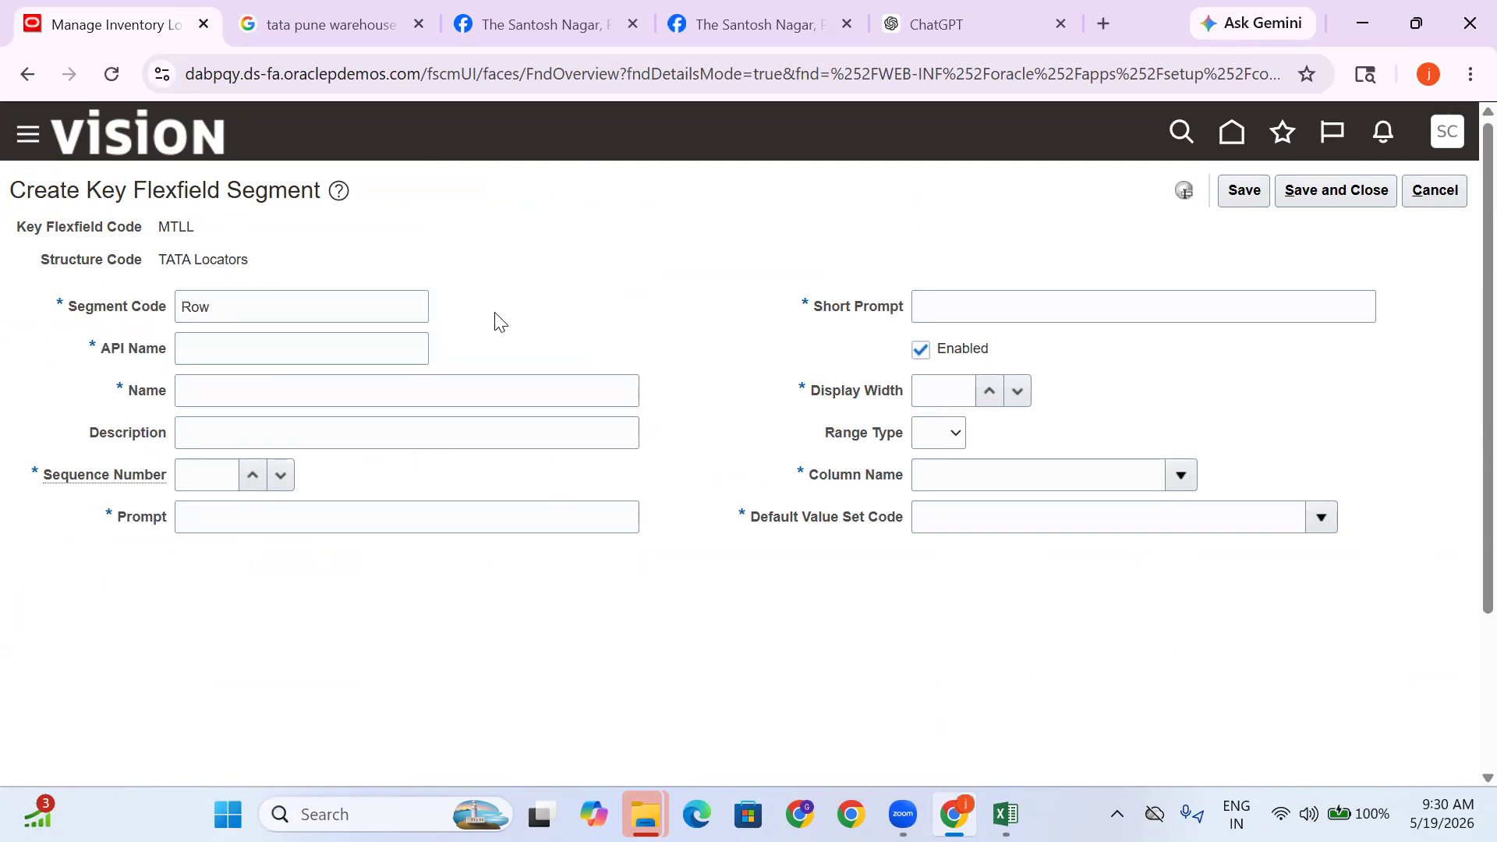
left_click(302, 301)
key("ctrl+a")
key("BackSpace")
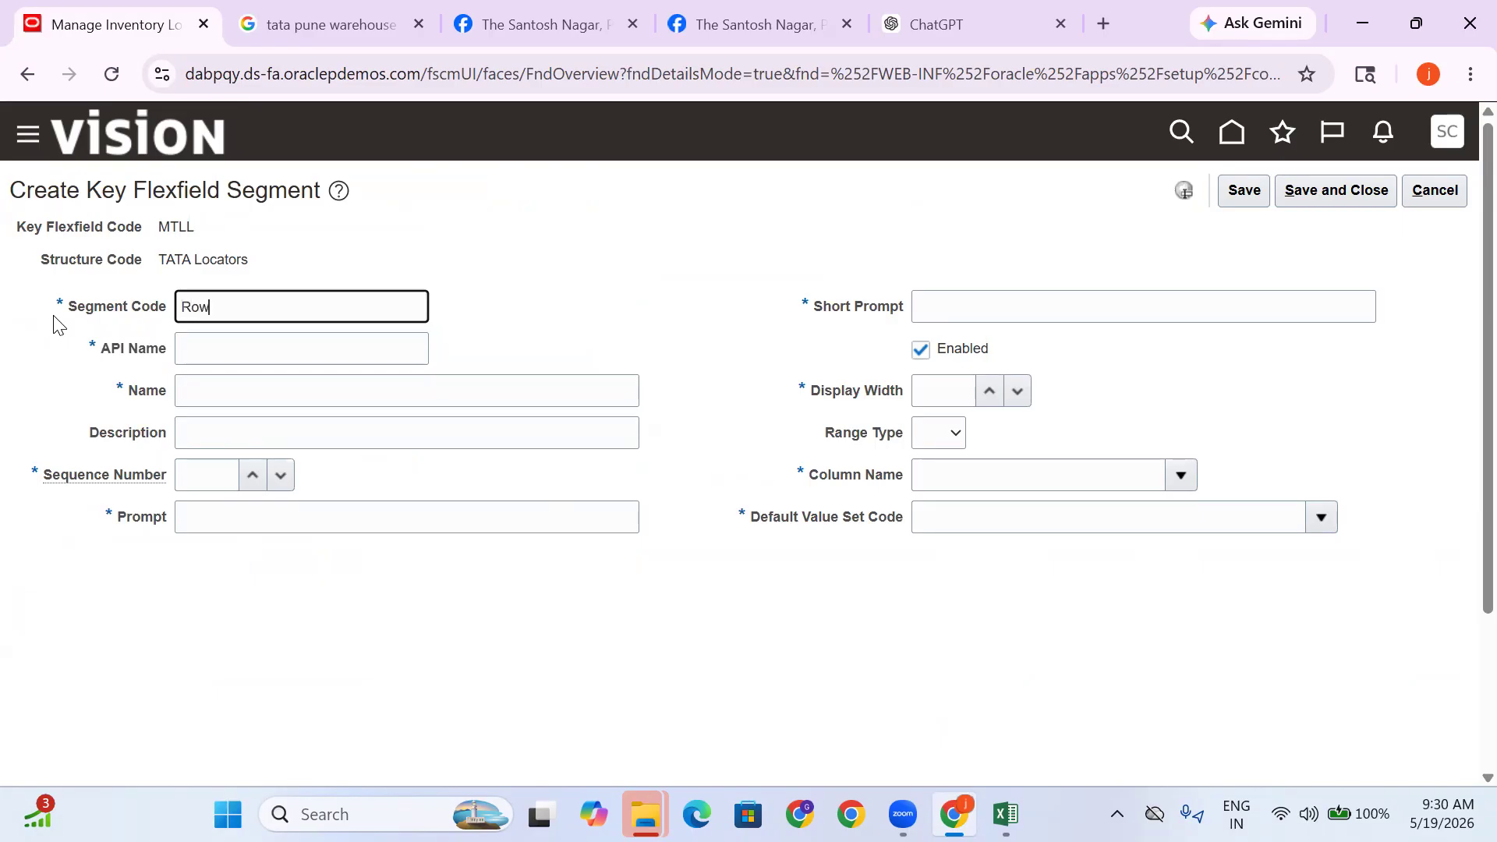
left_click(294, 347)
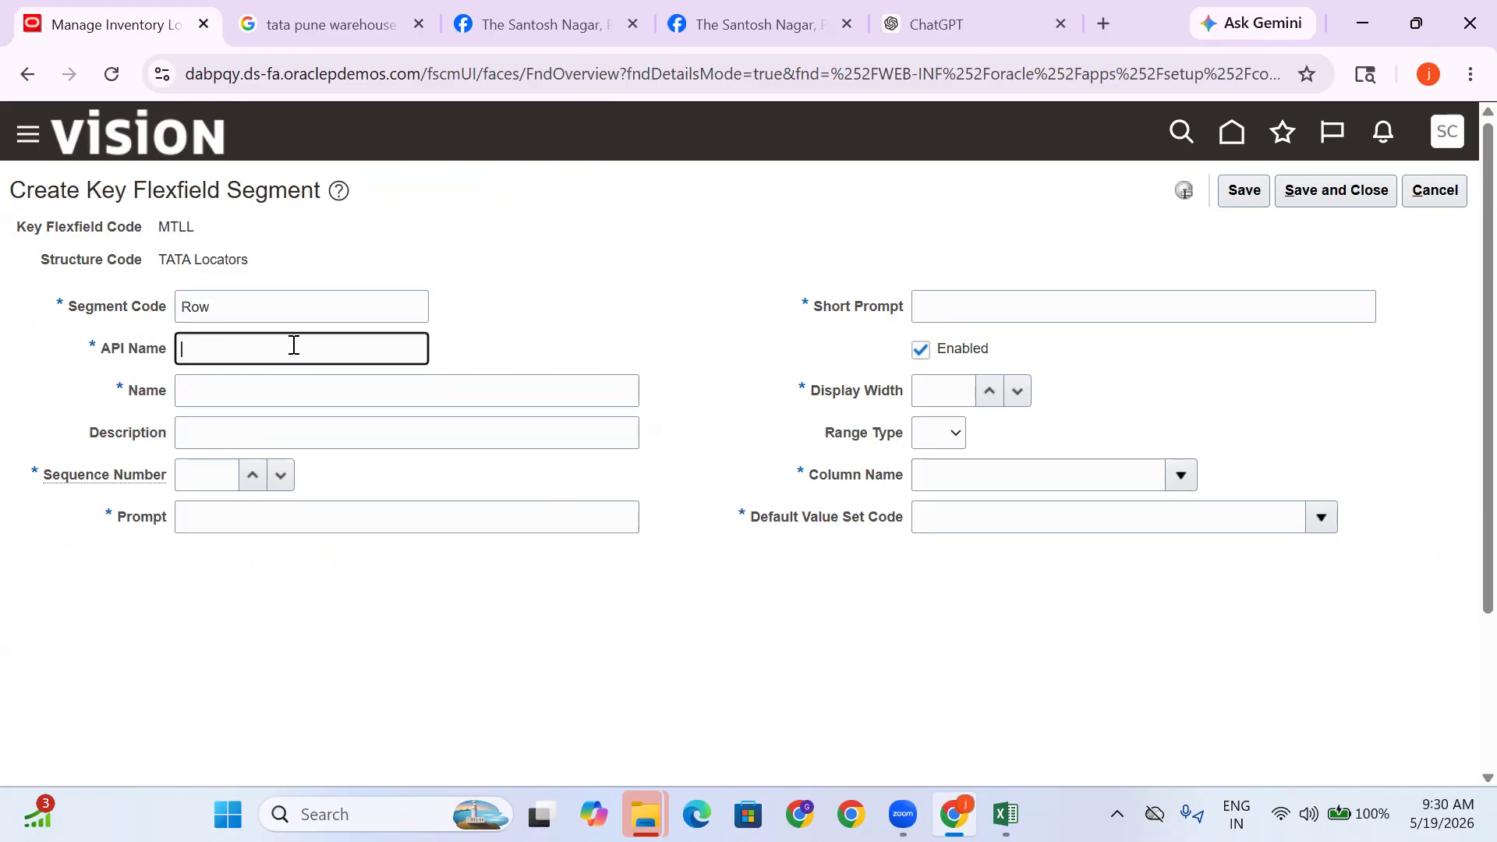
left_click(273, 311)
key("ctrl+a")
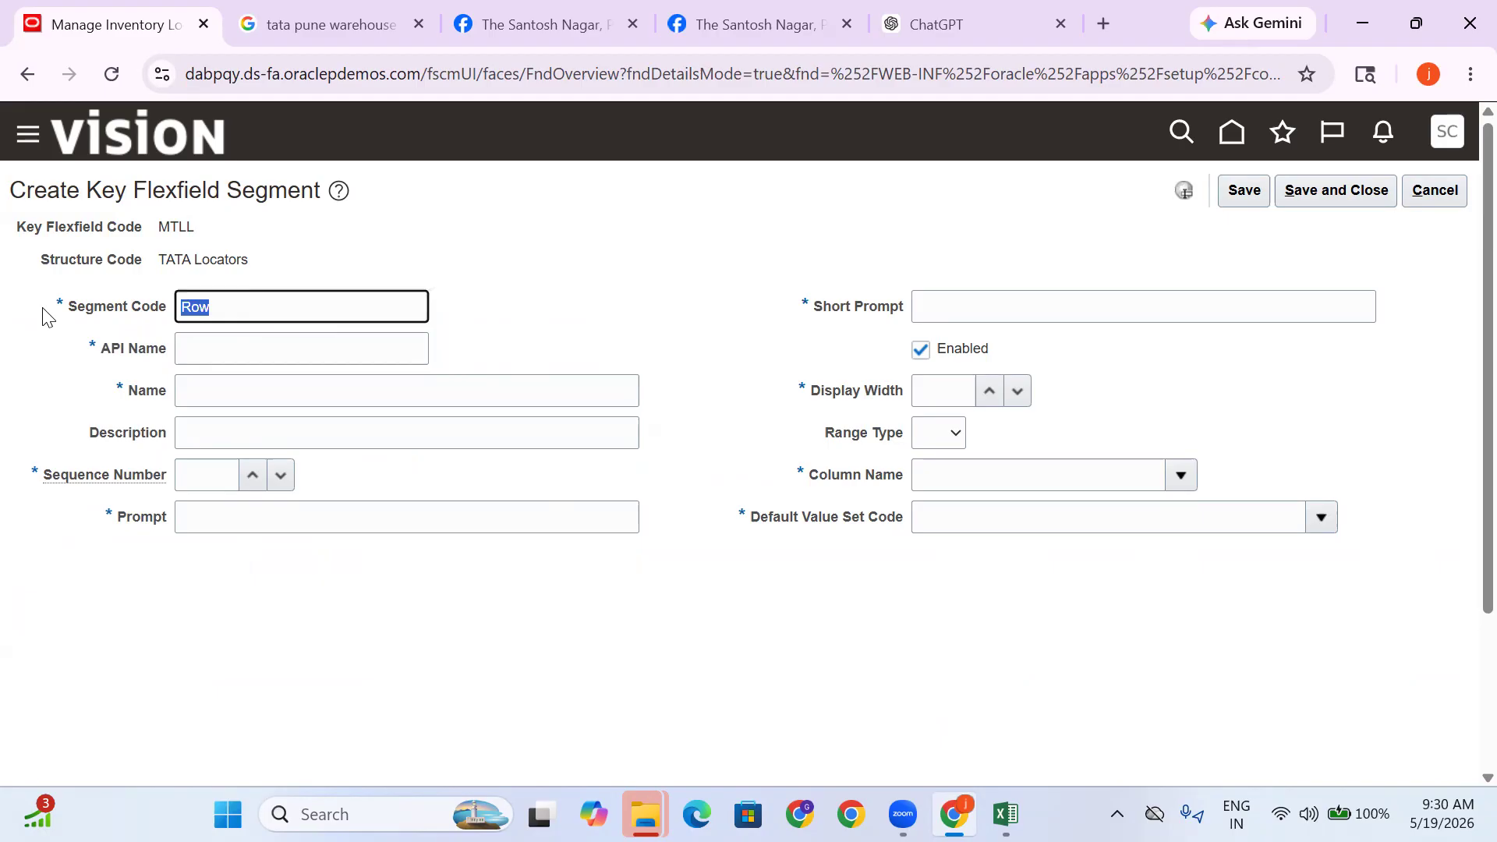
key("BackSpace")
left_click(1435, 190)
Review the segments of TATA Locators, then save the structure and return to the Manage Inventory Locator Key Flexfield page
scroll(764, 421, "down", 3)
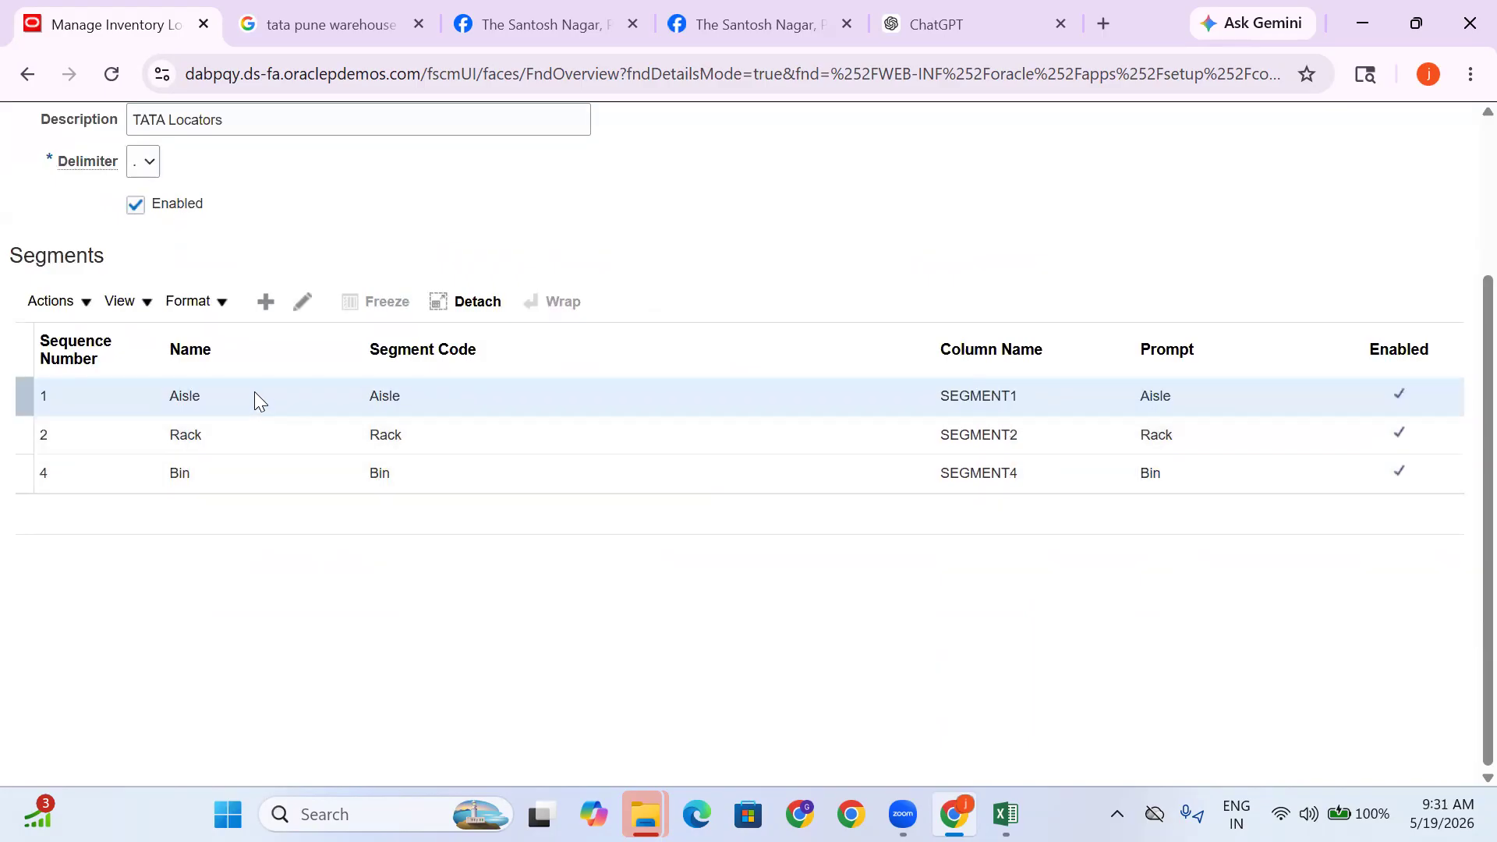
left_click(263, 460)
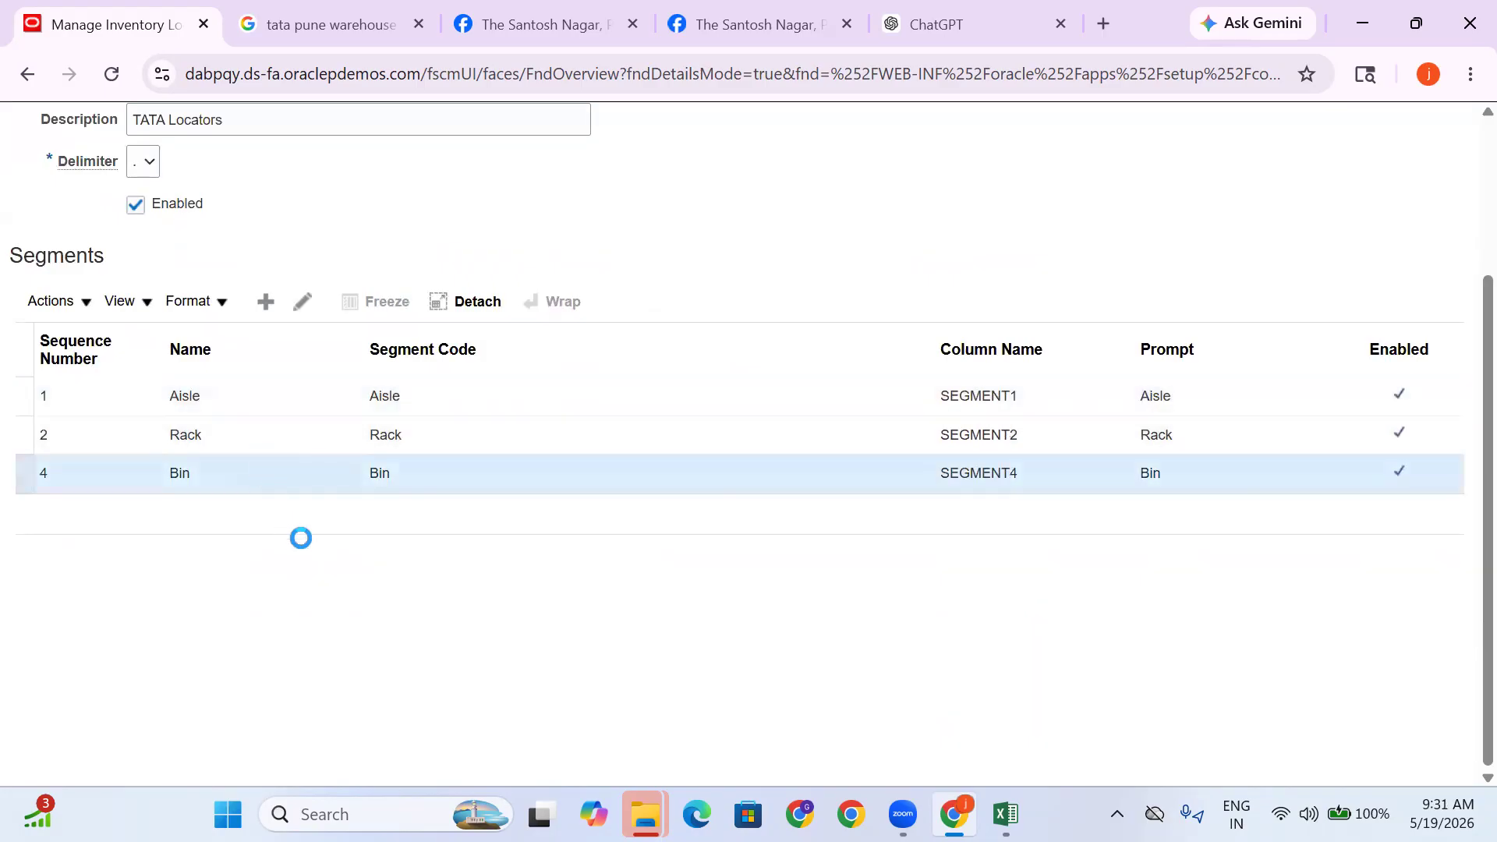
scroll(744, 501, "down", 3)
scroll(1243, 275, "up", 3)
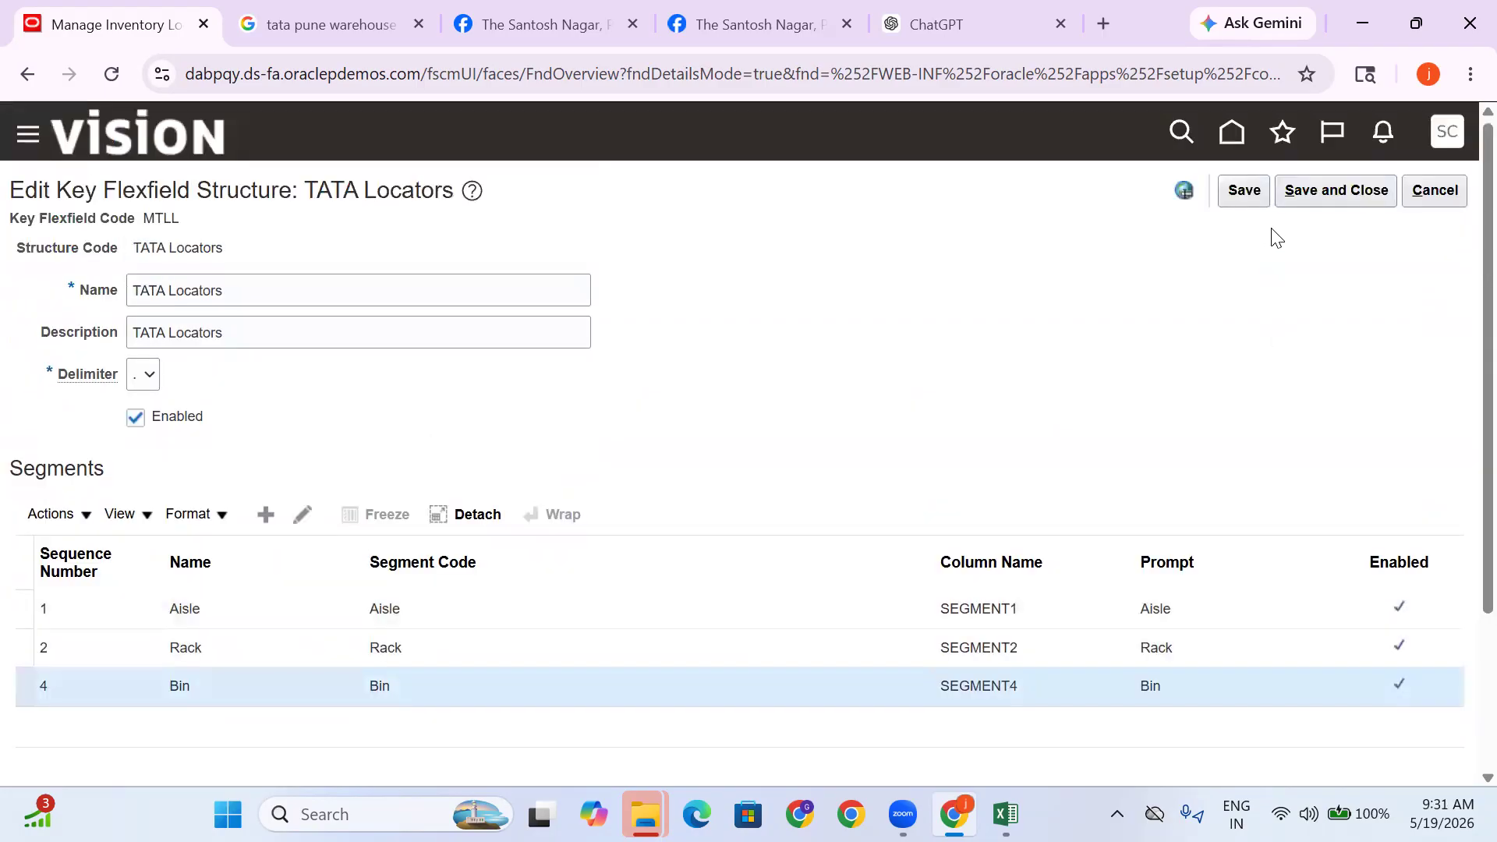
left_click_drag(239, 291, 3, 320)
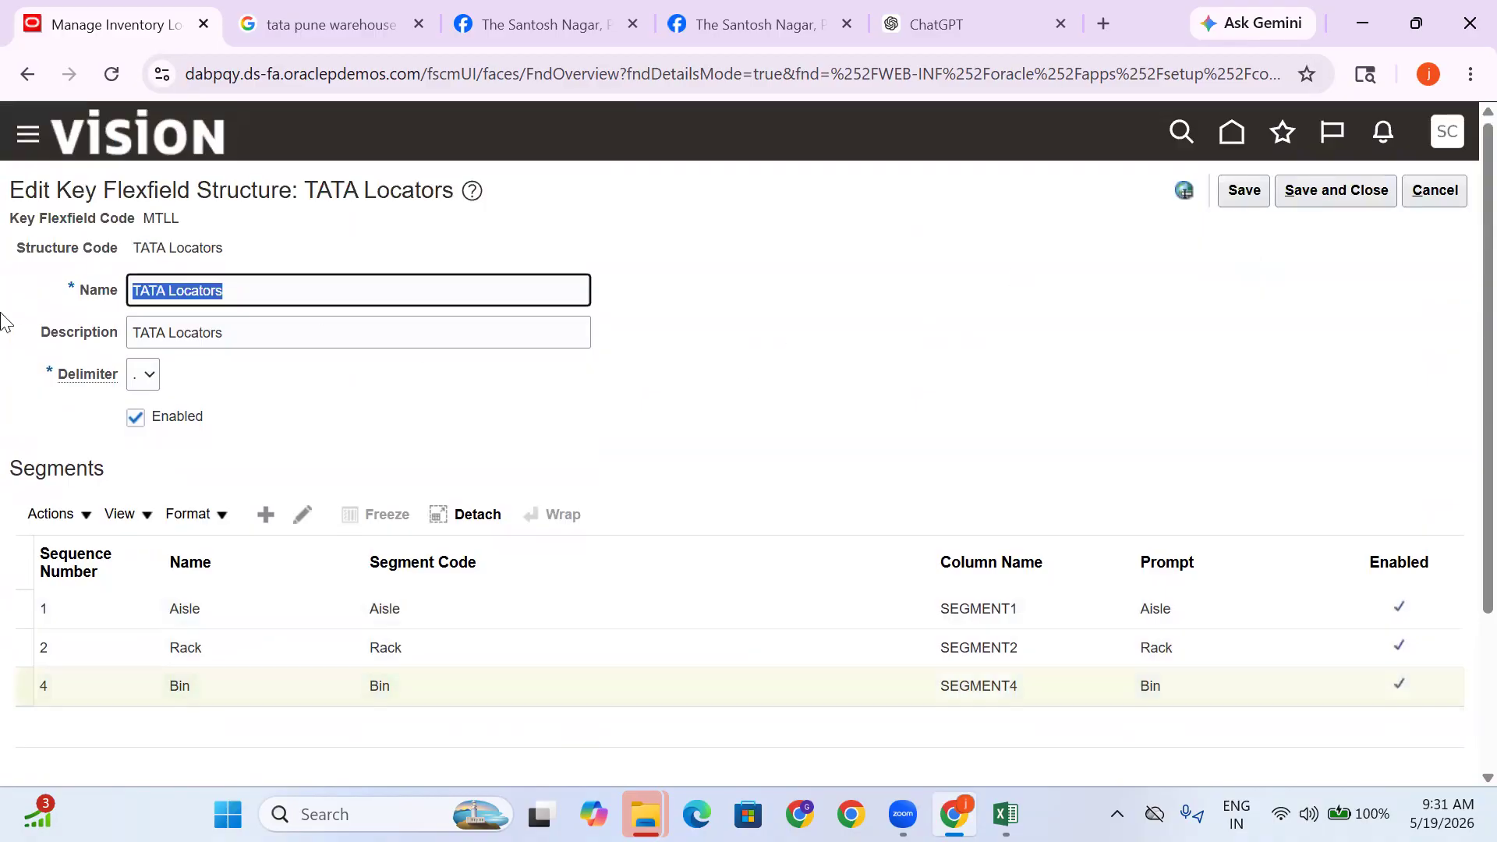
left_click(1244, 190)
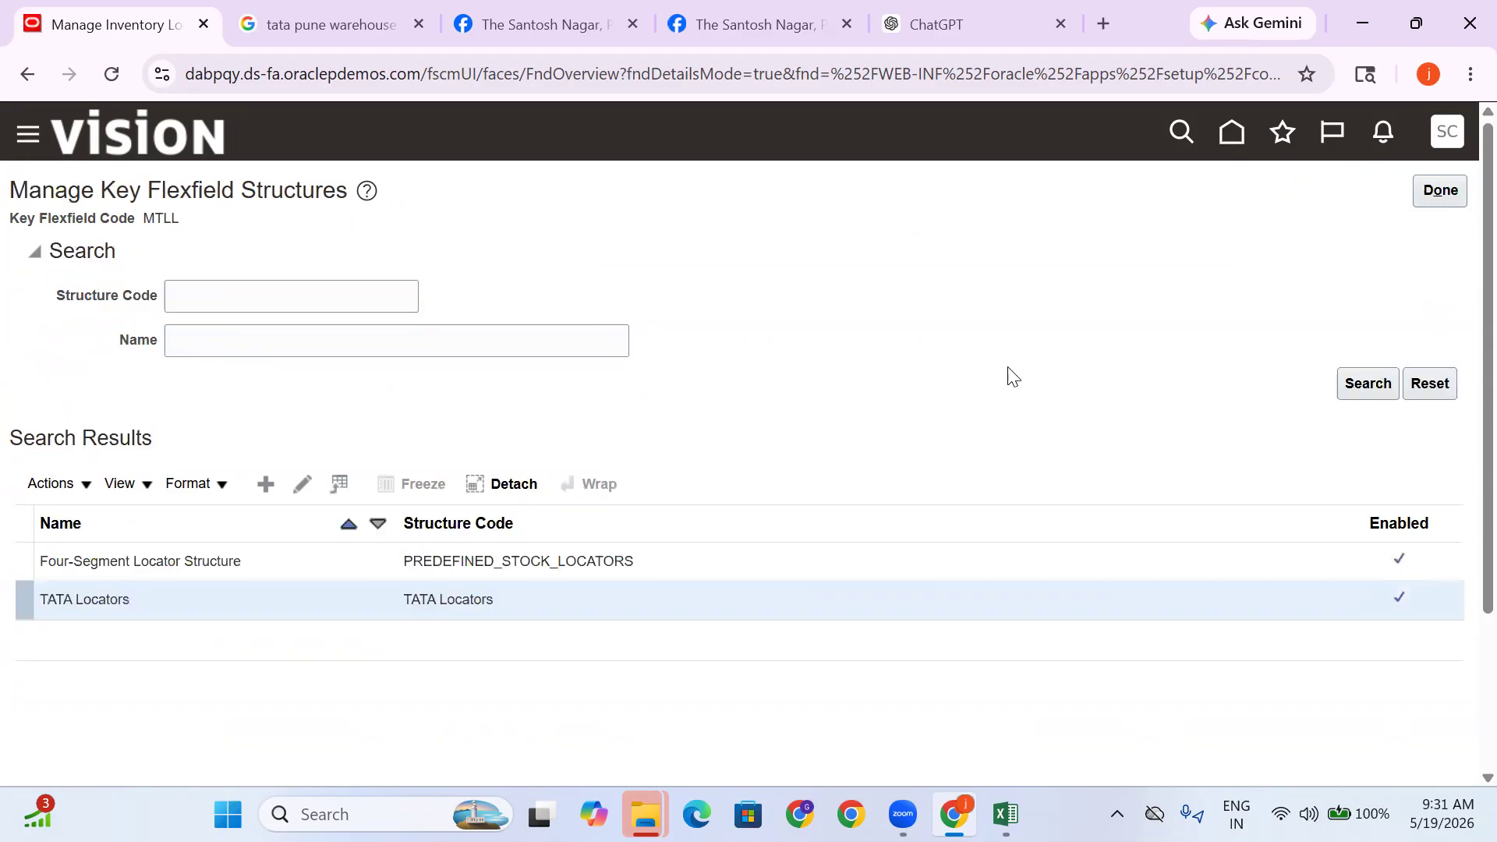
left_click_drag(501, 613, 398, 603)
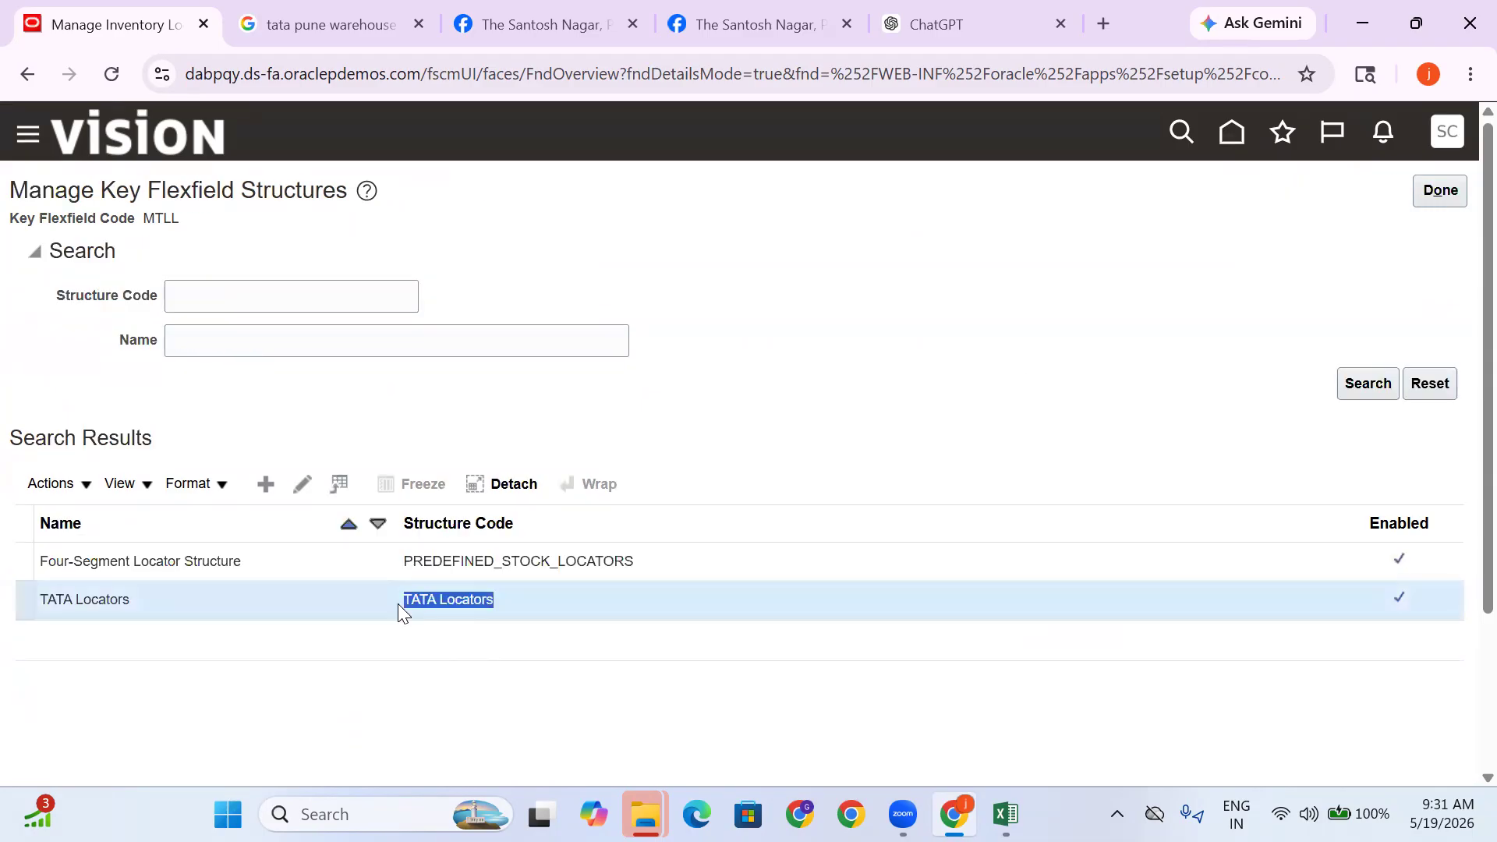
left_click(1022, 432)
left_click(1458, 198)
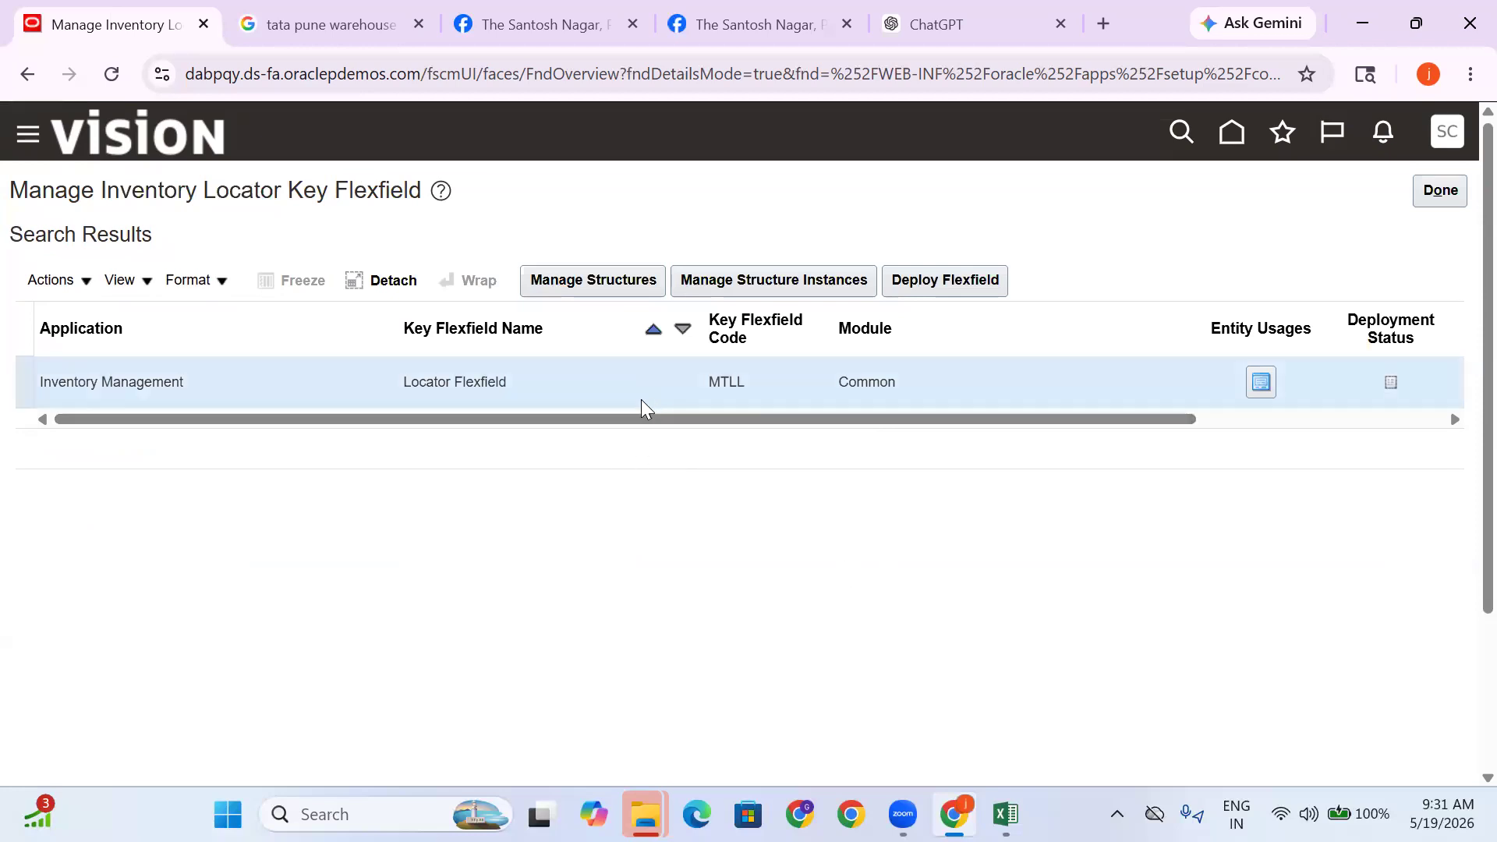
Check the Locator Flexfield's deployment details and start creating a new structure instance for it
left_click_drag(759, 421, 1240, 393)
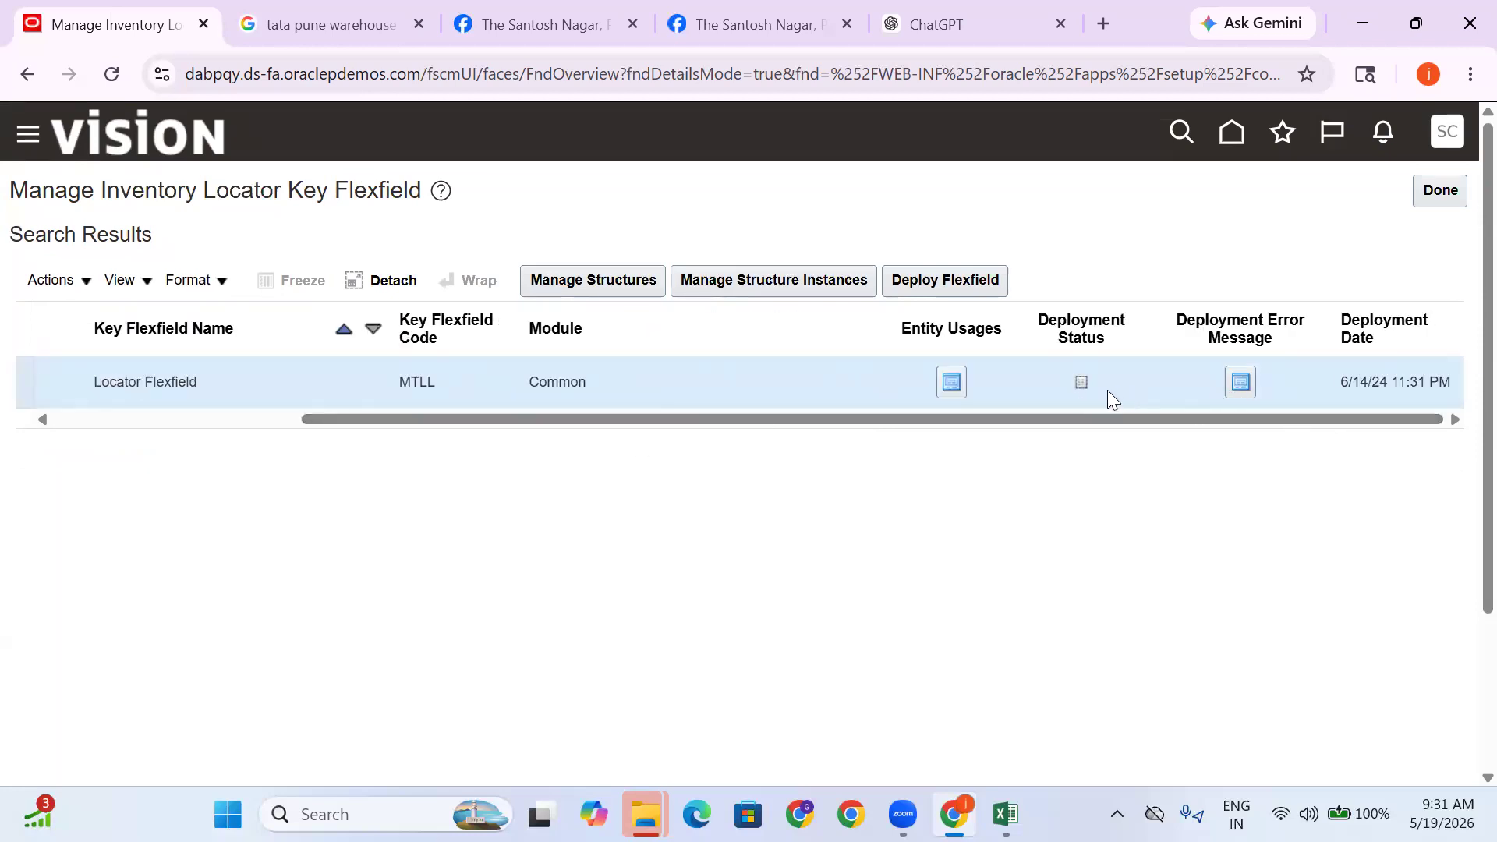
left_click(1032, 495)
left_click_drag(859, 414, 218, 414)
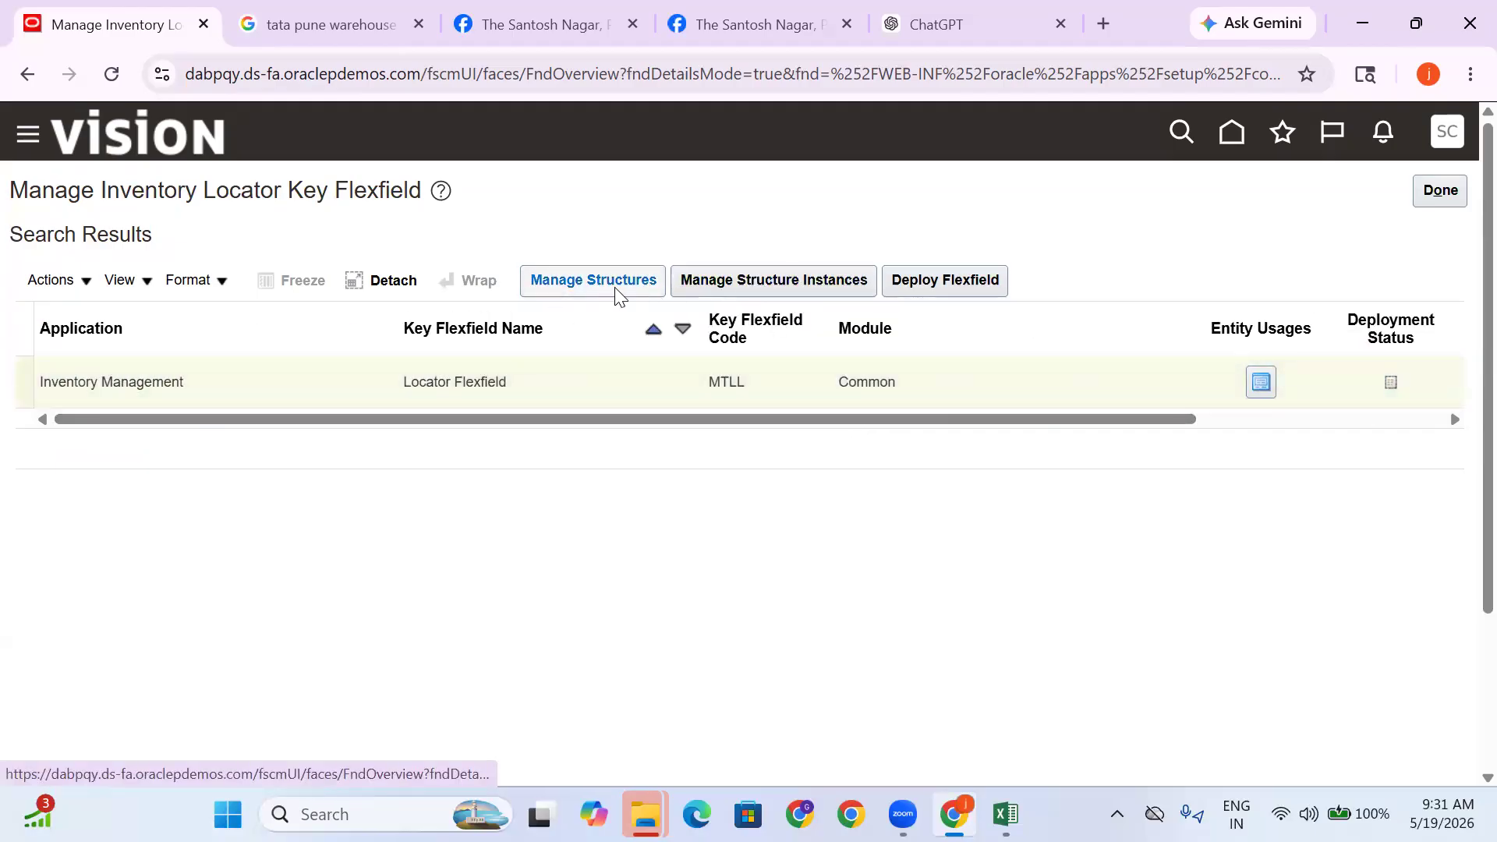
left_click(800, 290)
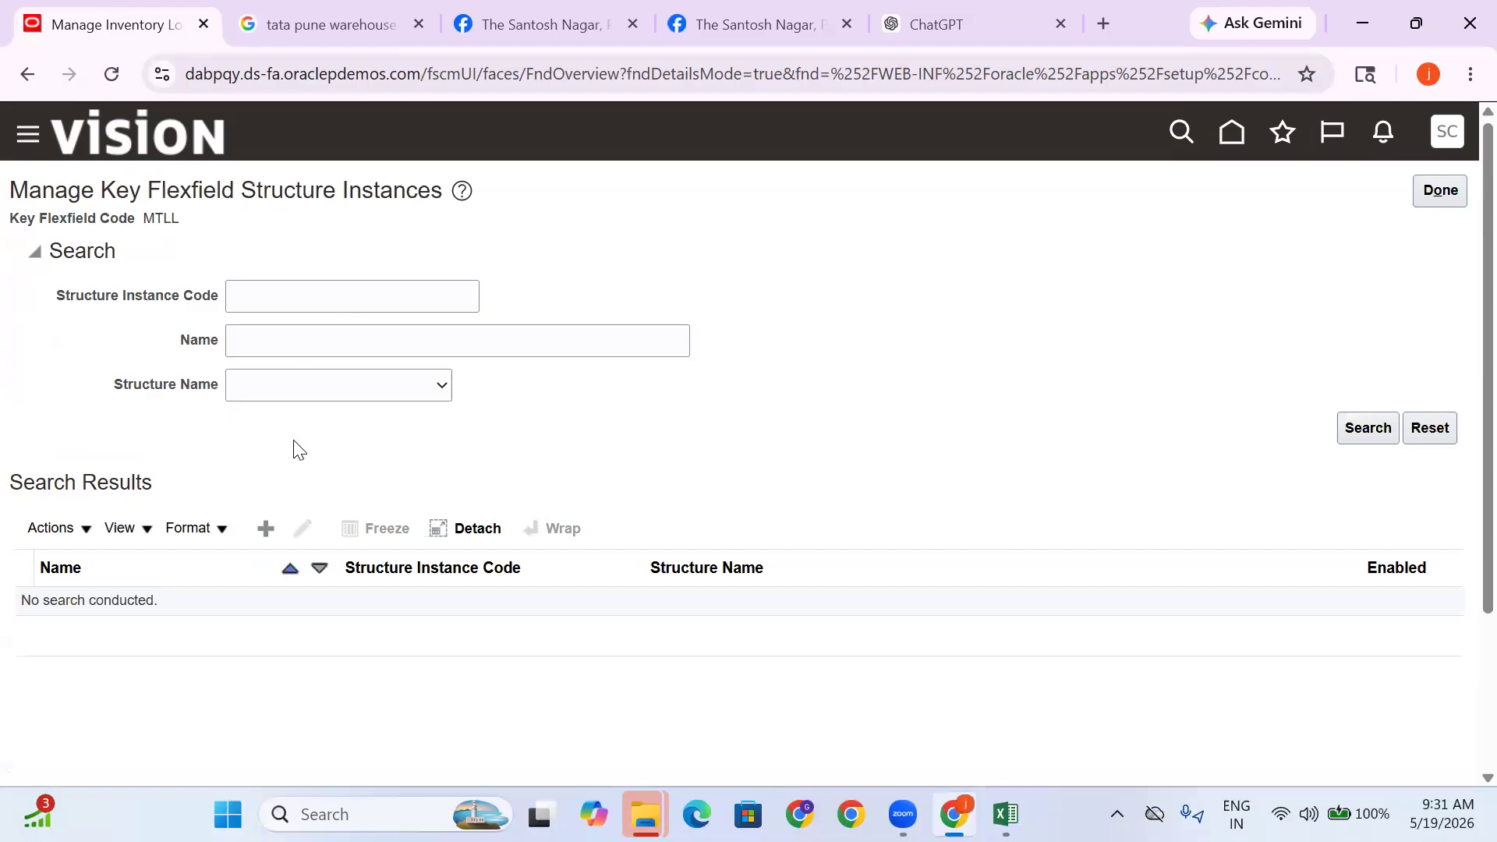
left_click(266, 529)
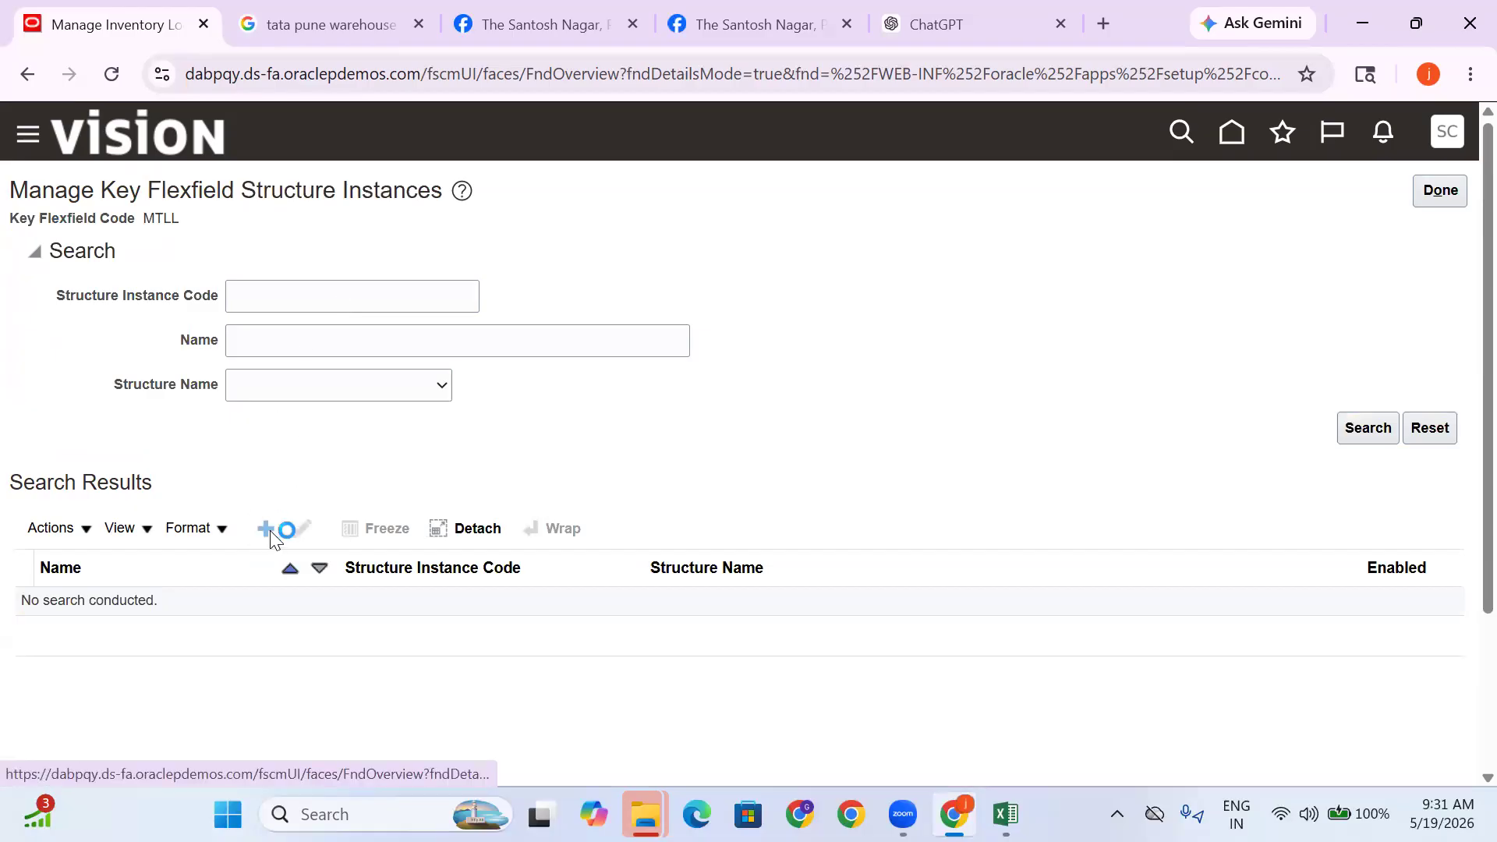
left_click(282, 256)
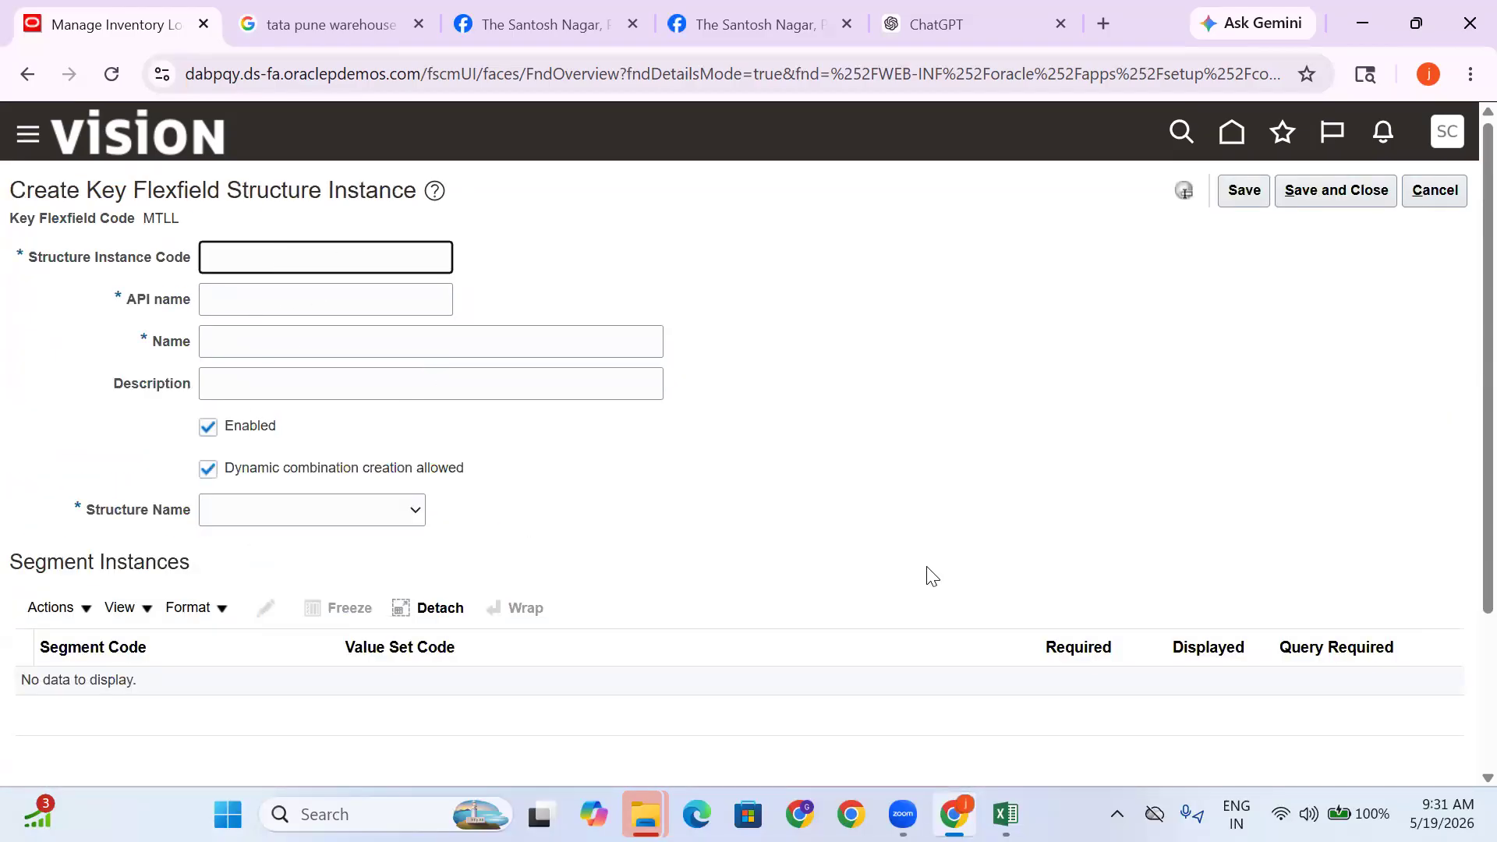
Copy TATA Locators from cell E341 of the Excel training sheet and paste it as the Structure Instance Code in the browser
key("alt+Tab")
left_click(1099, 435)
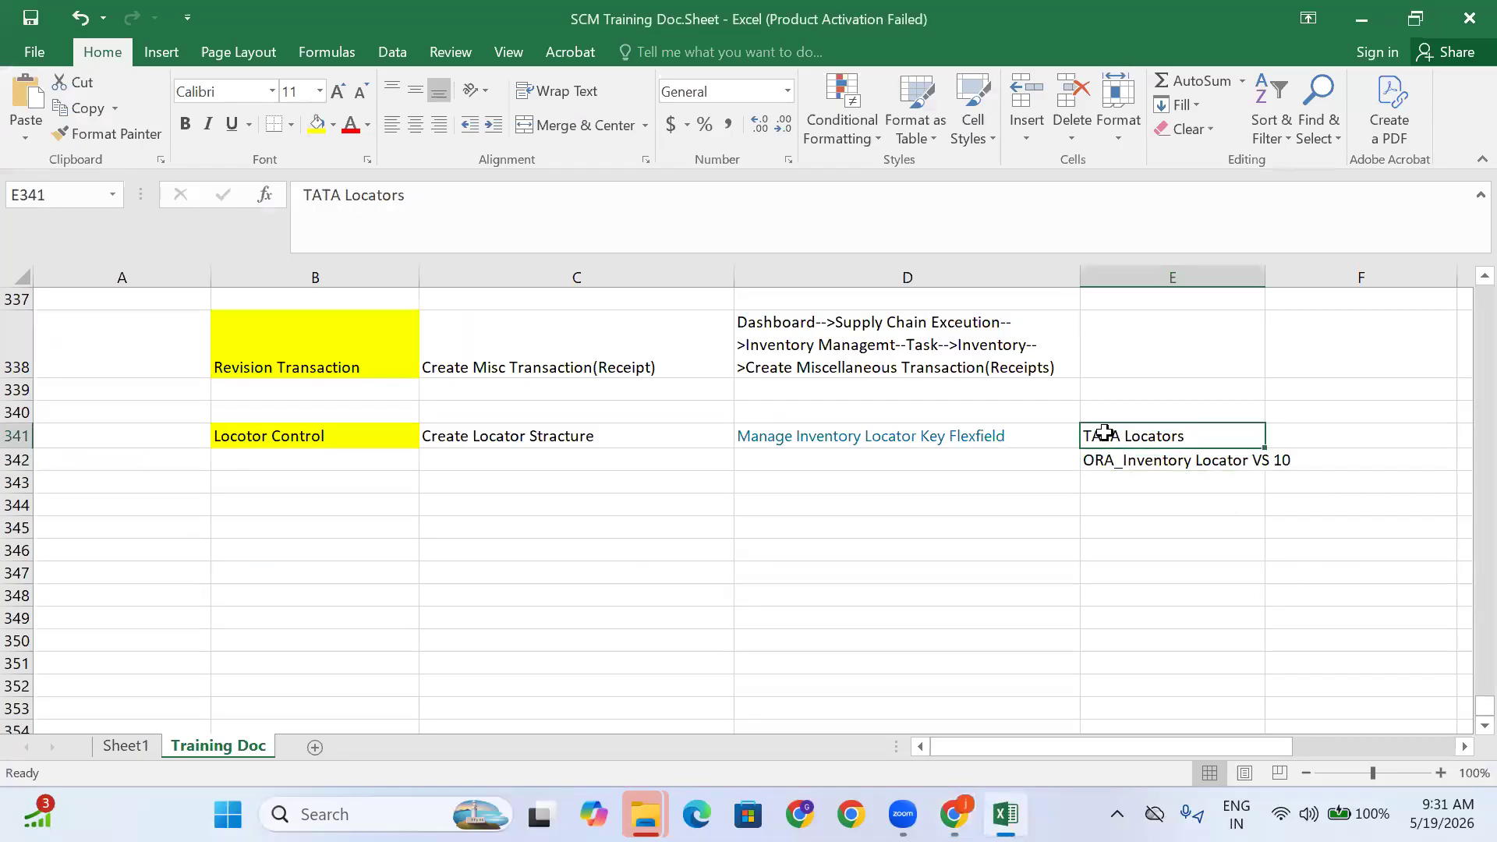
key("ctrl+c")
key("alt+Tab")
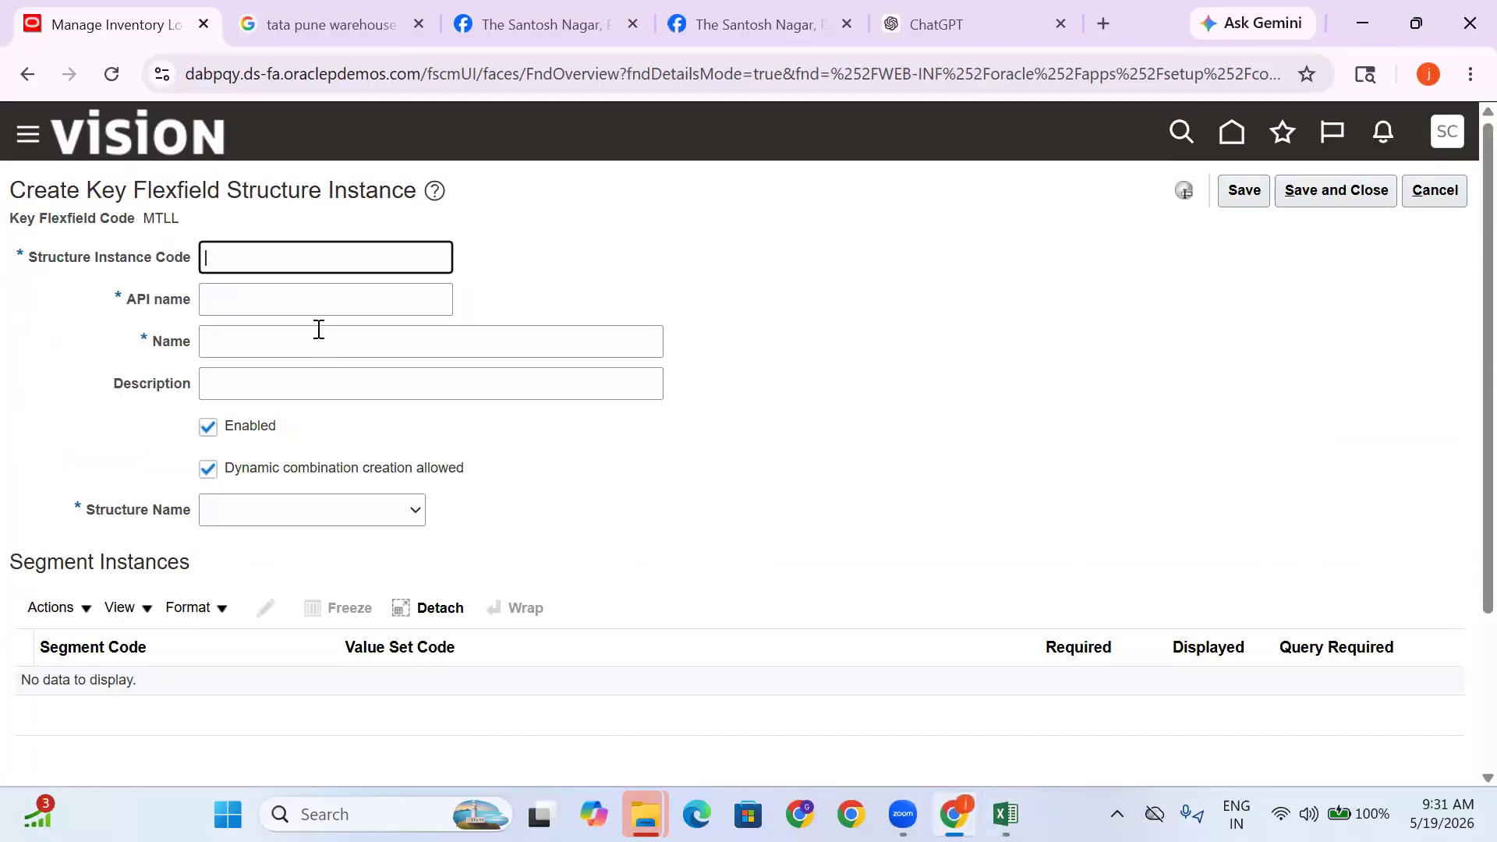
key("ctrl+v")
left_click(616, 265)
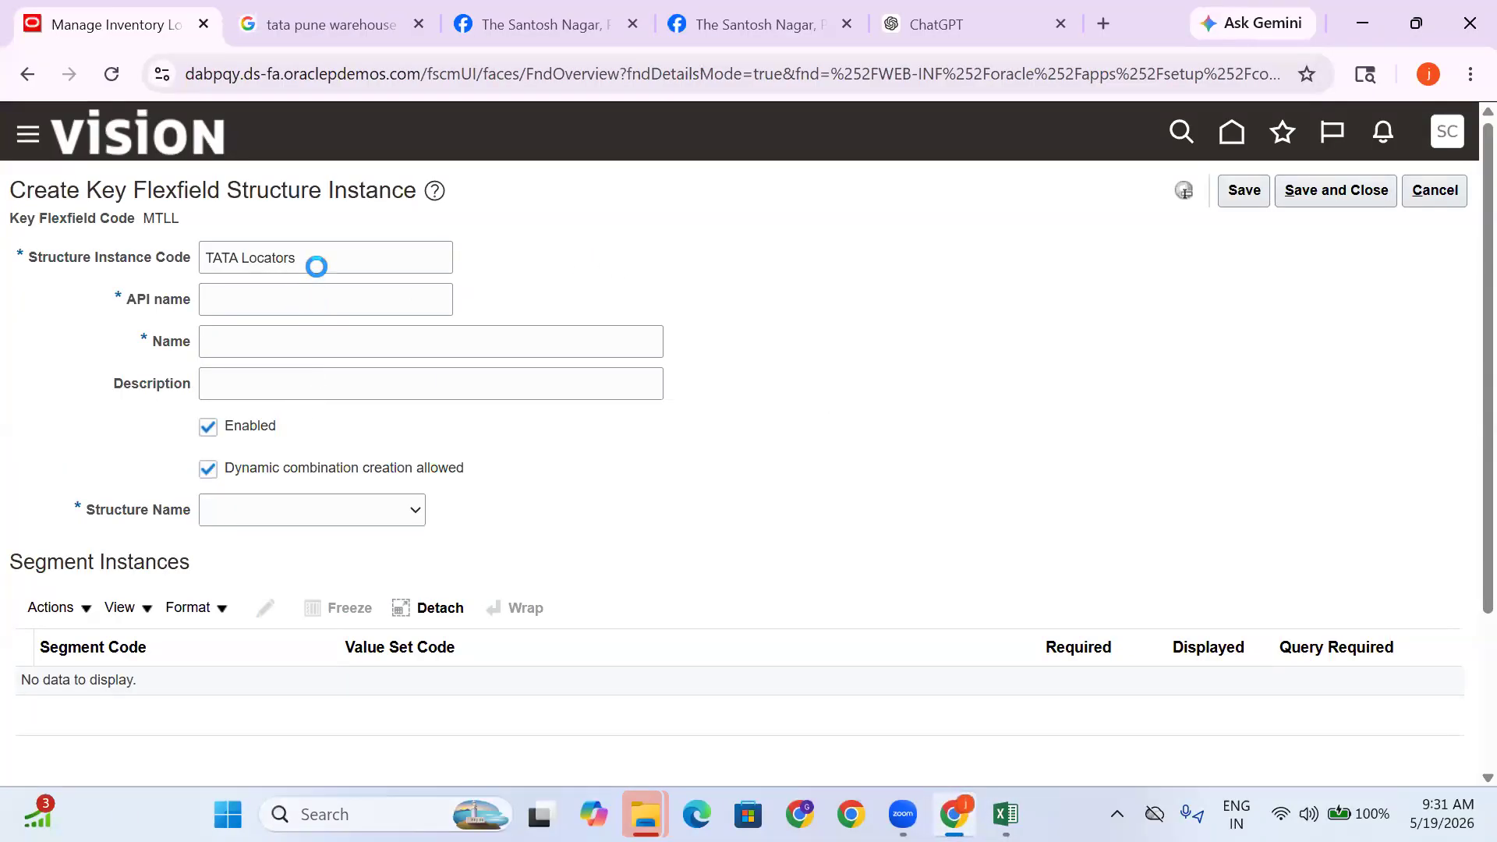
Enter TATA Locators as both the name and the description of the structure instance
left_click(264, 354)
key("ctrl+v")
left_click(317, 384)
key("ctrl+v")
left_click(617, 471)
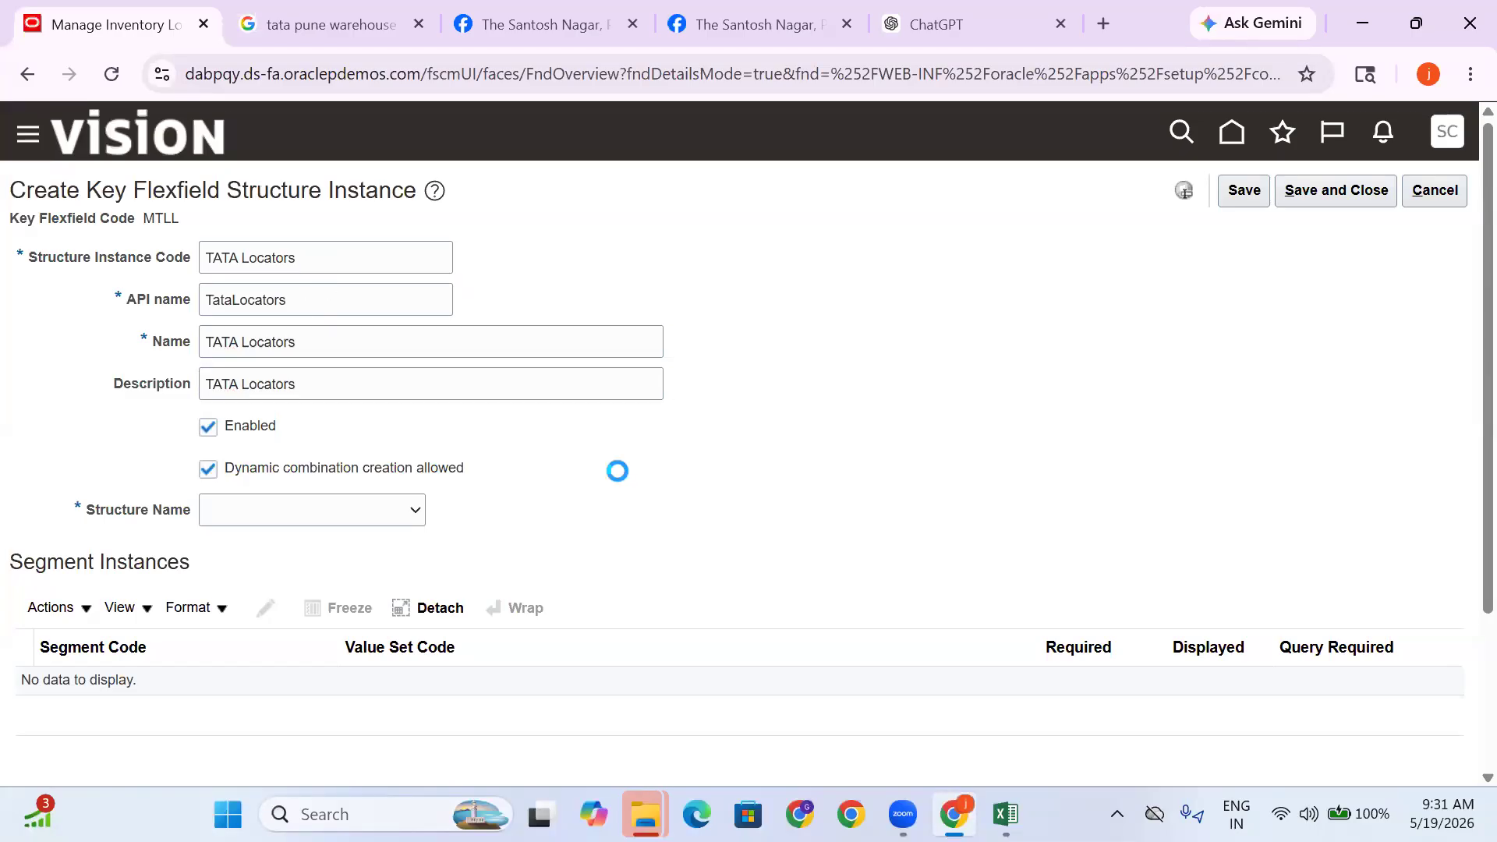
Assign the TATA Locators structure to the instance, then save it and return to the Manage Inventory Locator Key Flexfield page
scroll(506, 343, "down", 1)
scroll(233, 407, "up", 1)
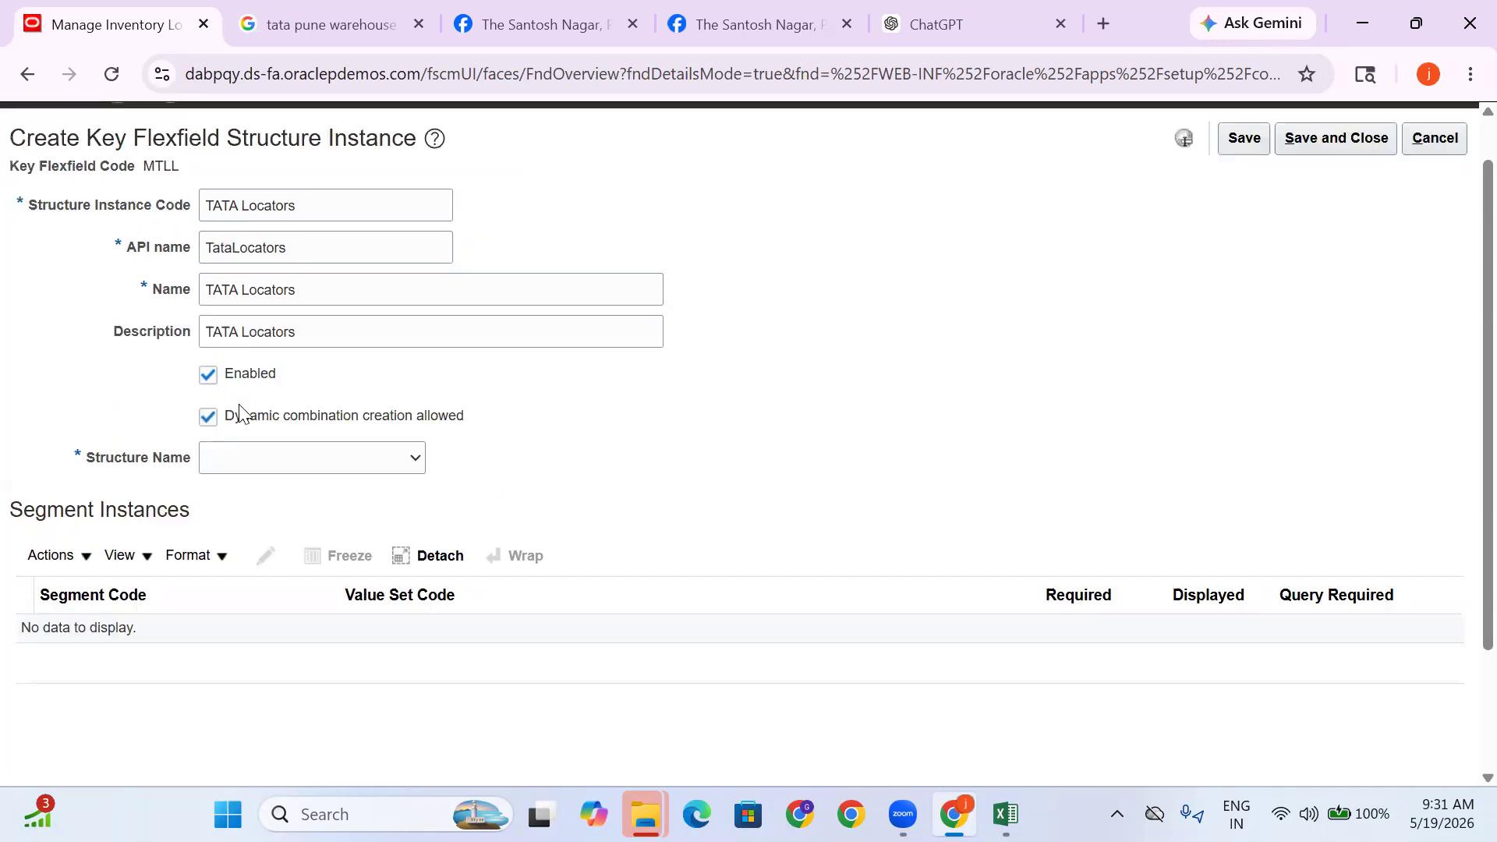
scroll(241, 414, "up", 1)
left_click(266, 520)
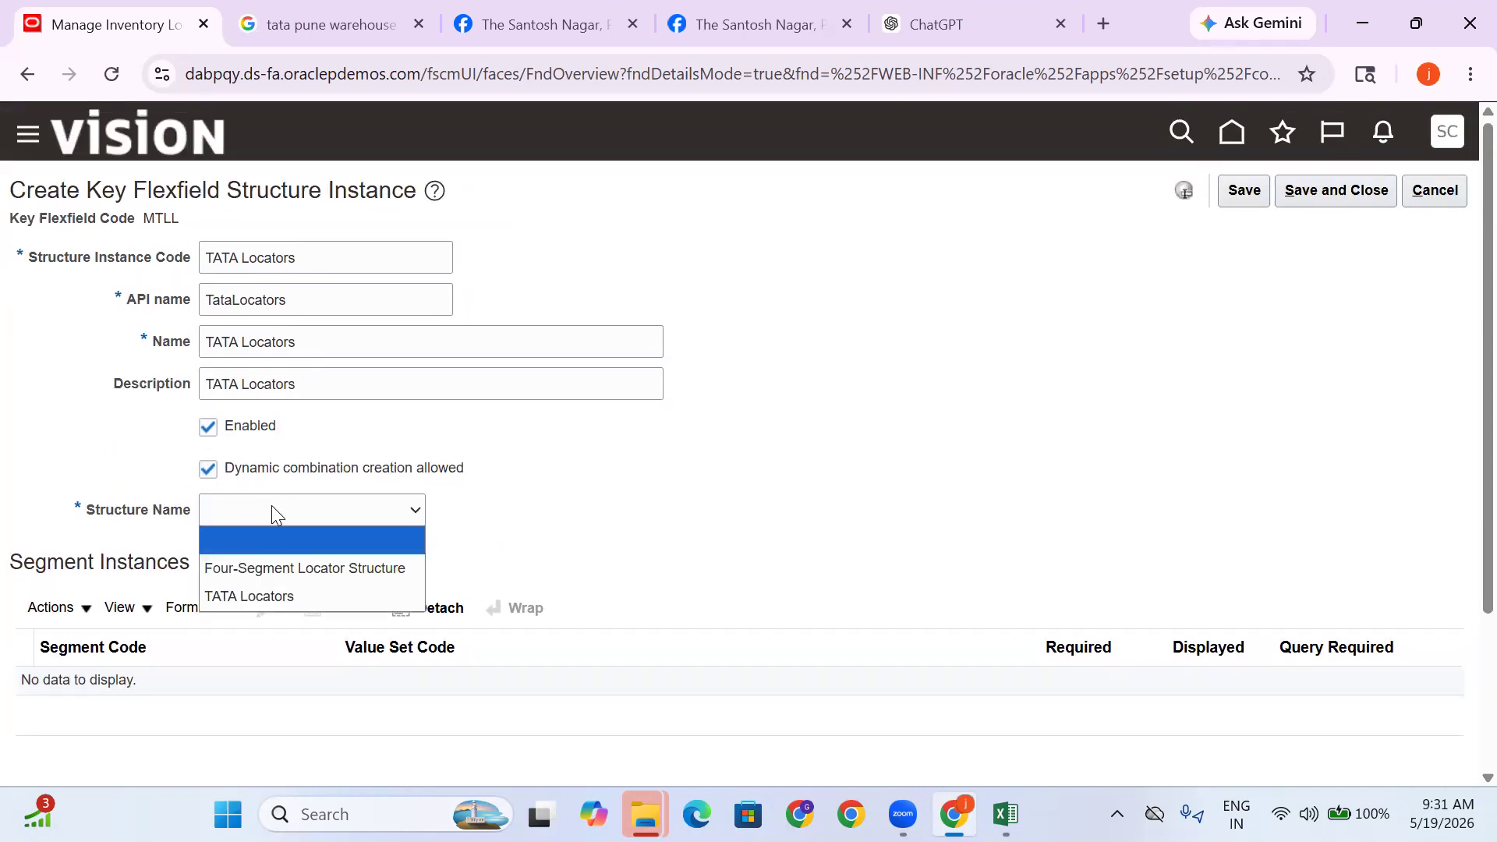
left_click(268, 590)
scroll(683, 537, "down", 3)
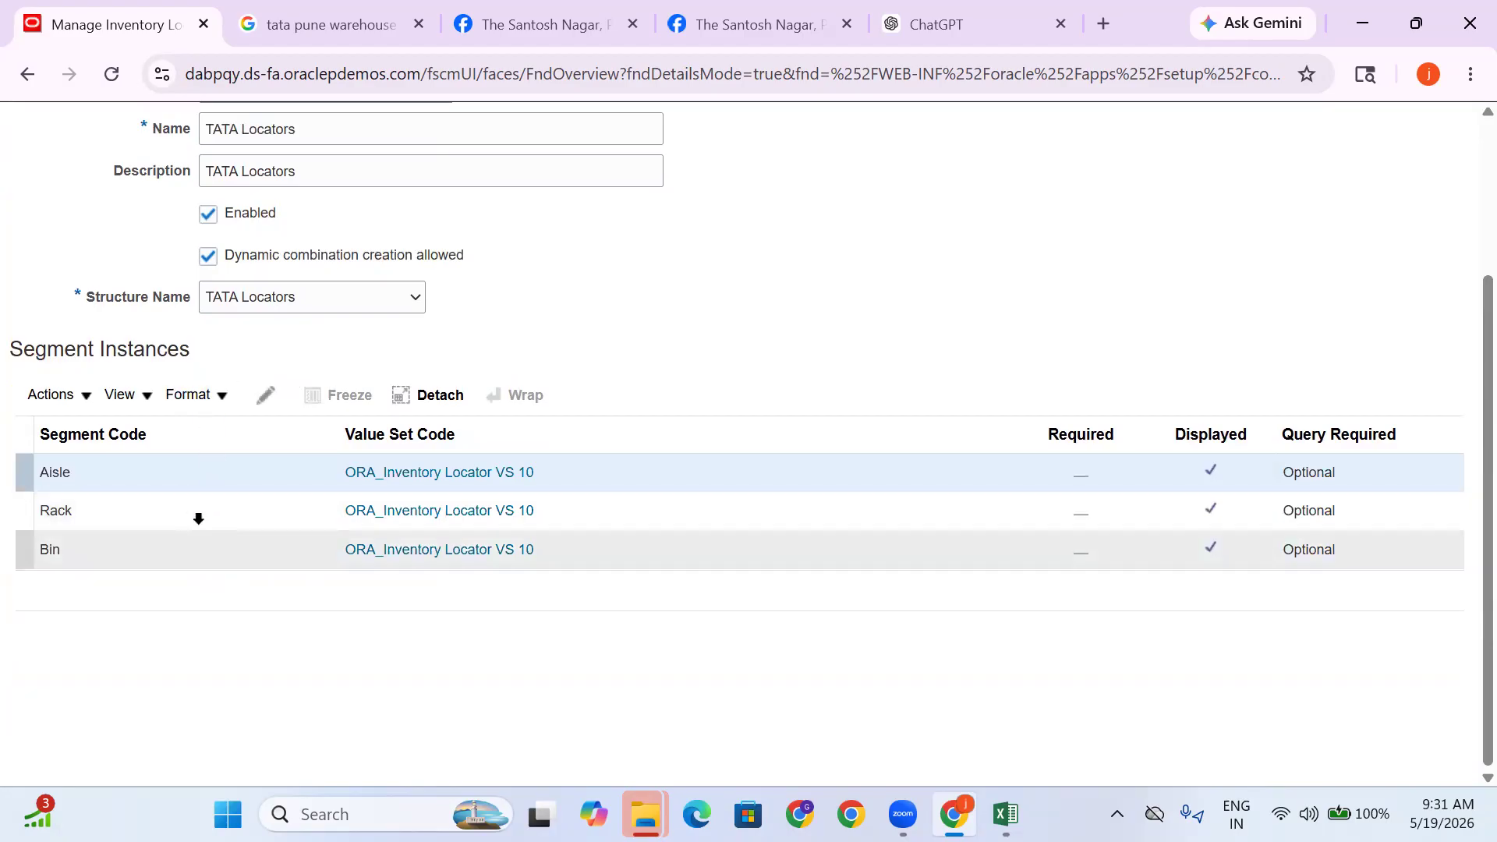
scroll(1091, 379, "up", 3)
left_click(1247, 191)
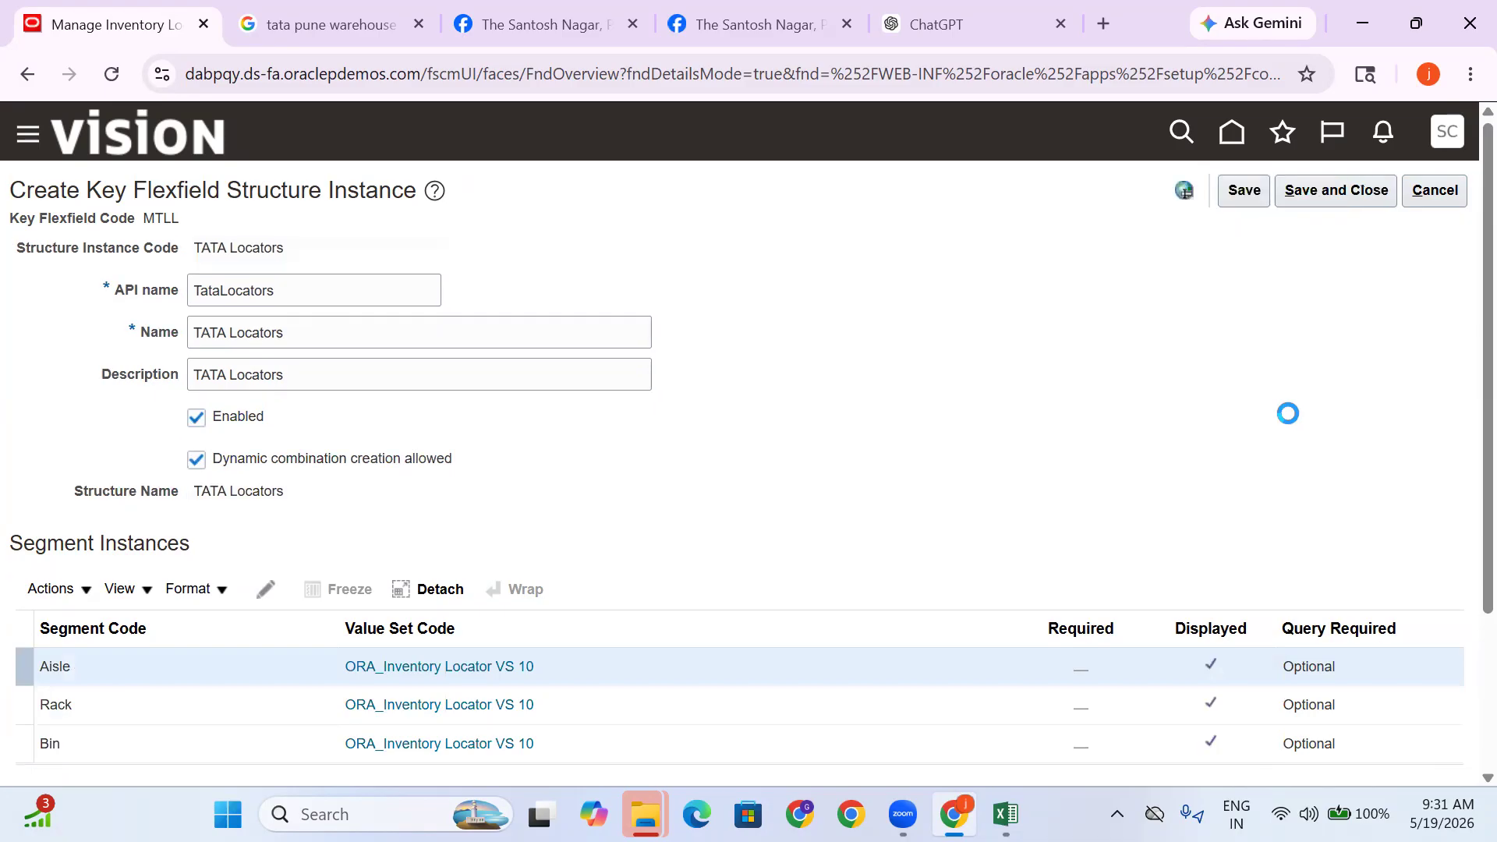
left_click(1440, 196)
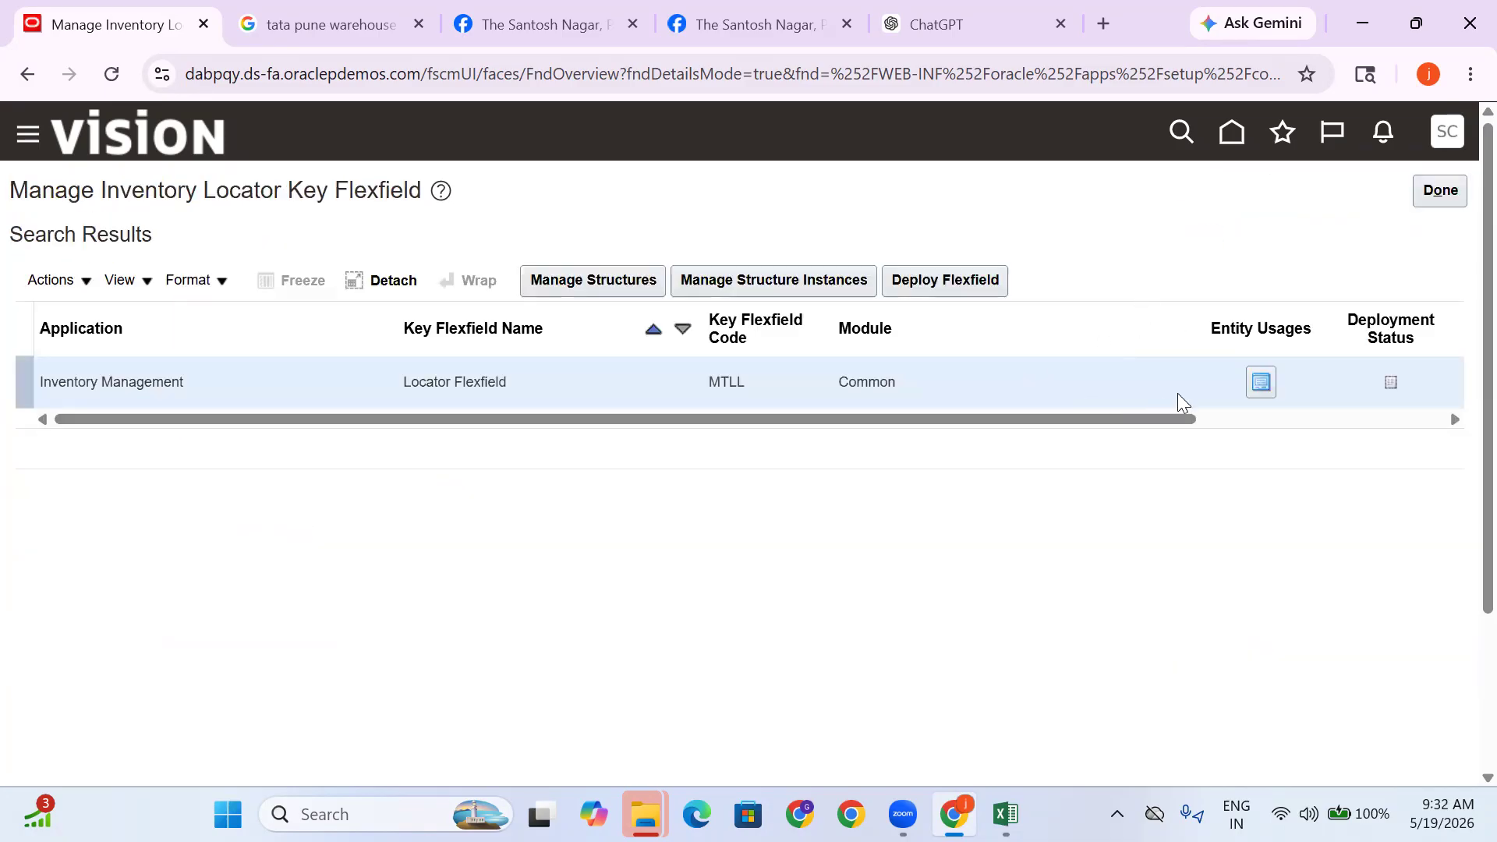
Deploy the Locator Flexfield and leave the Manage Inventory Locator Key Flexfield page
double_click(1384, 382)
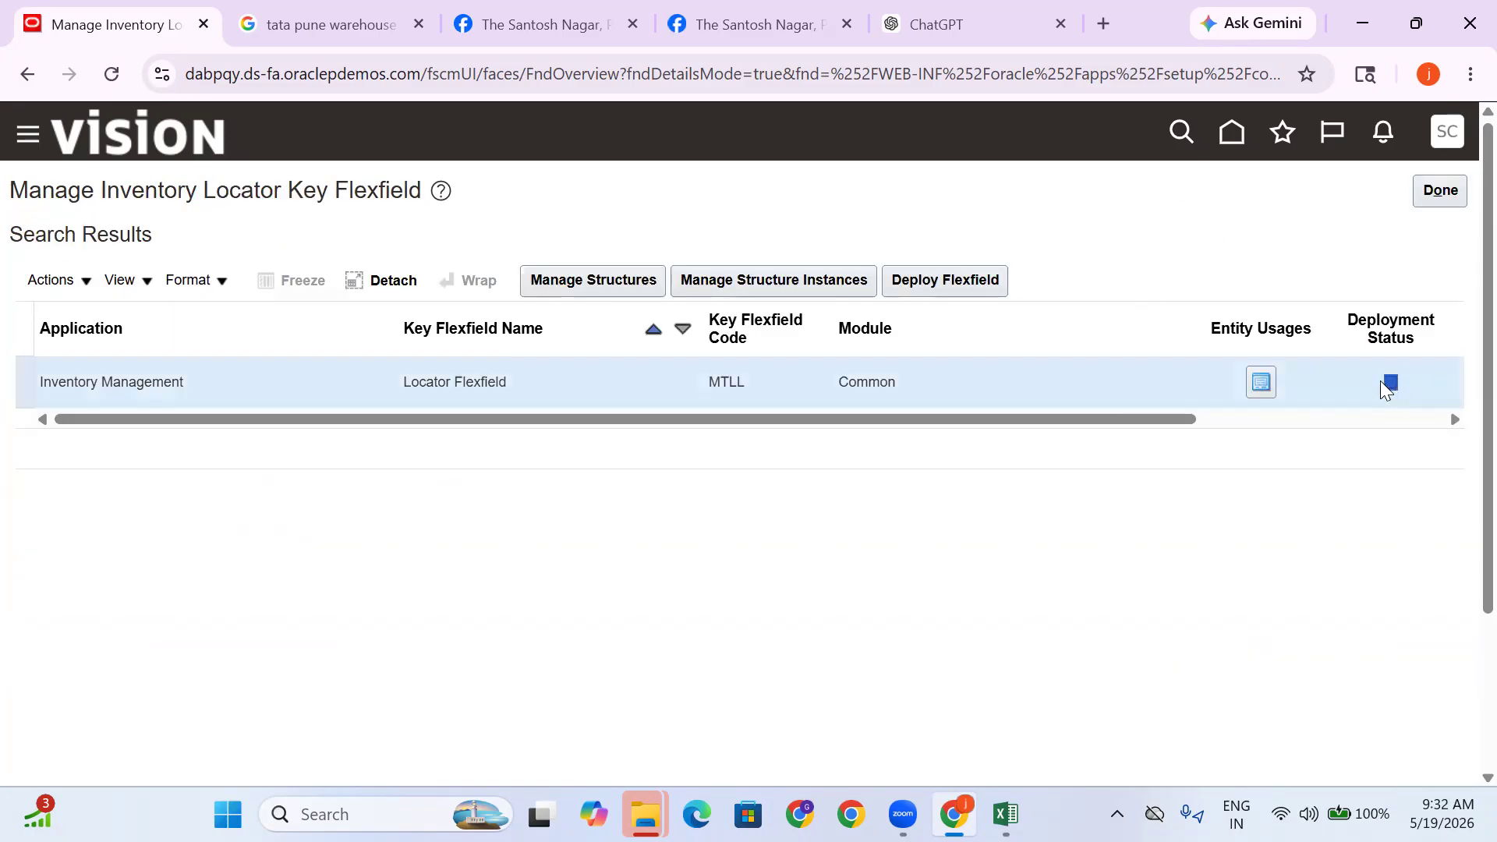
left_click(951, 286)
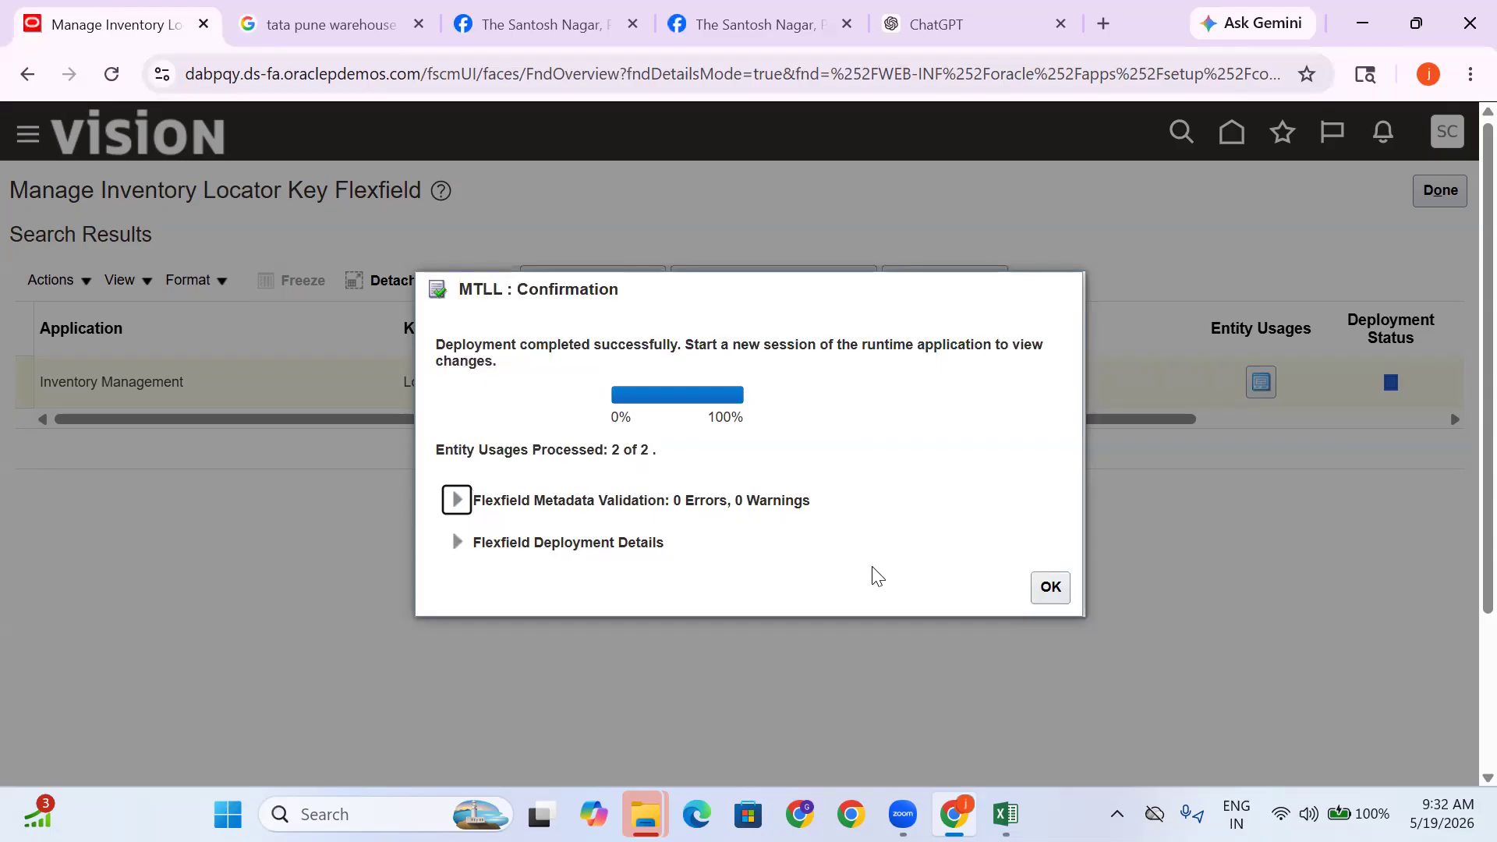
left_click(1054, 592)
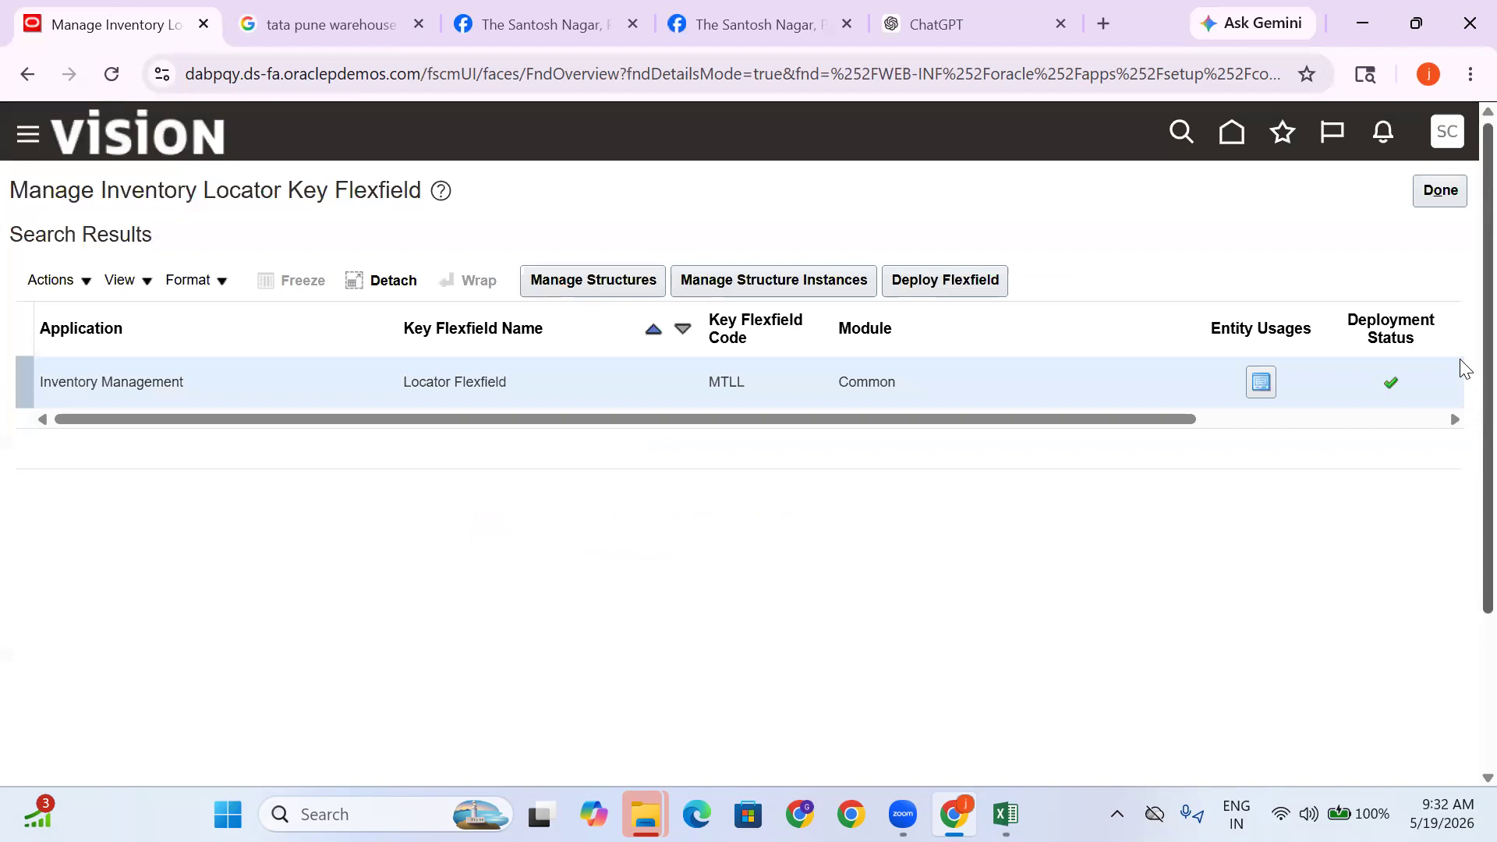
left_click(1453, 198)
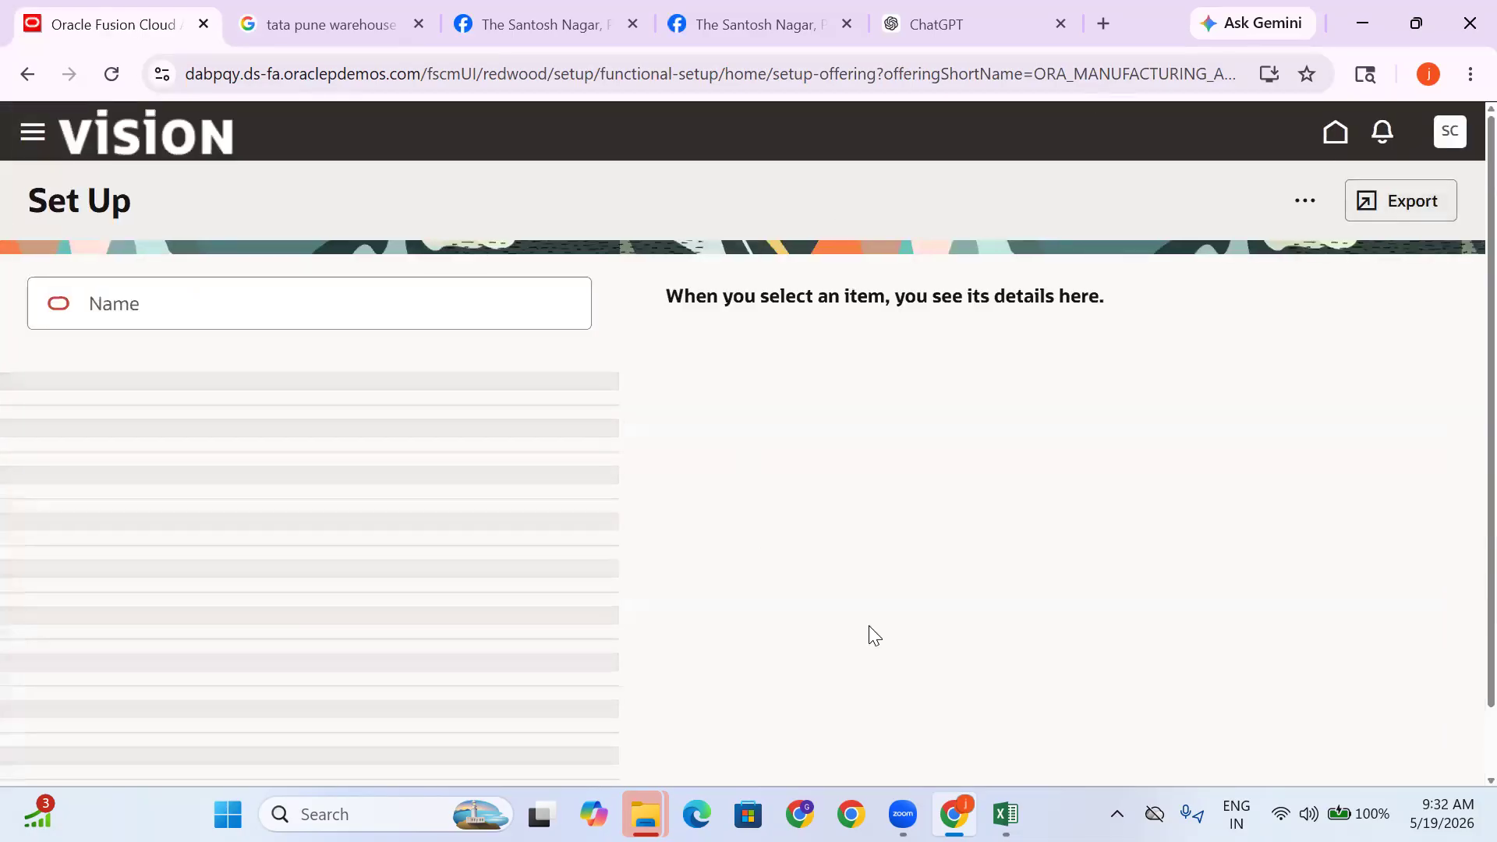
Switch to the Excel training sheet and label cell D342 as Value Set
left_click(1005, 814)
left_click(377, 477)
left_click(468, 476)
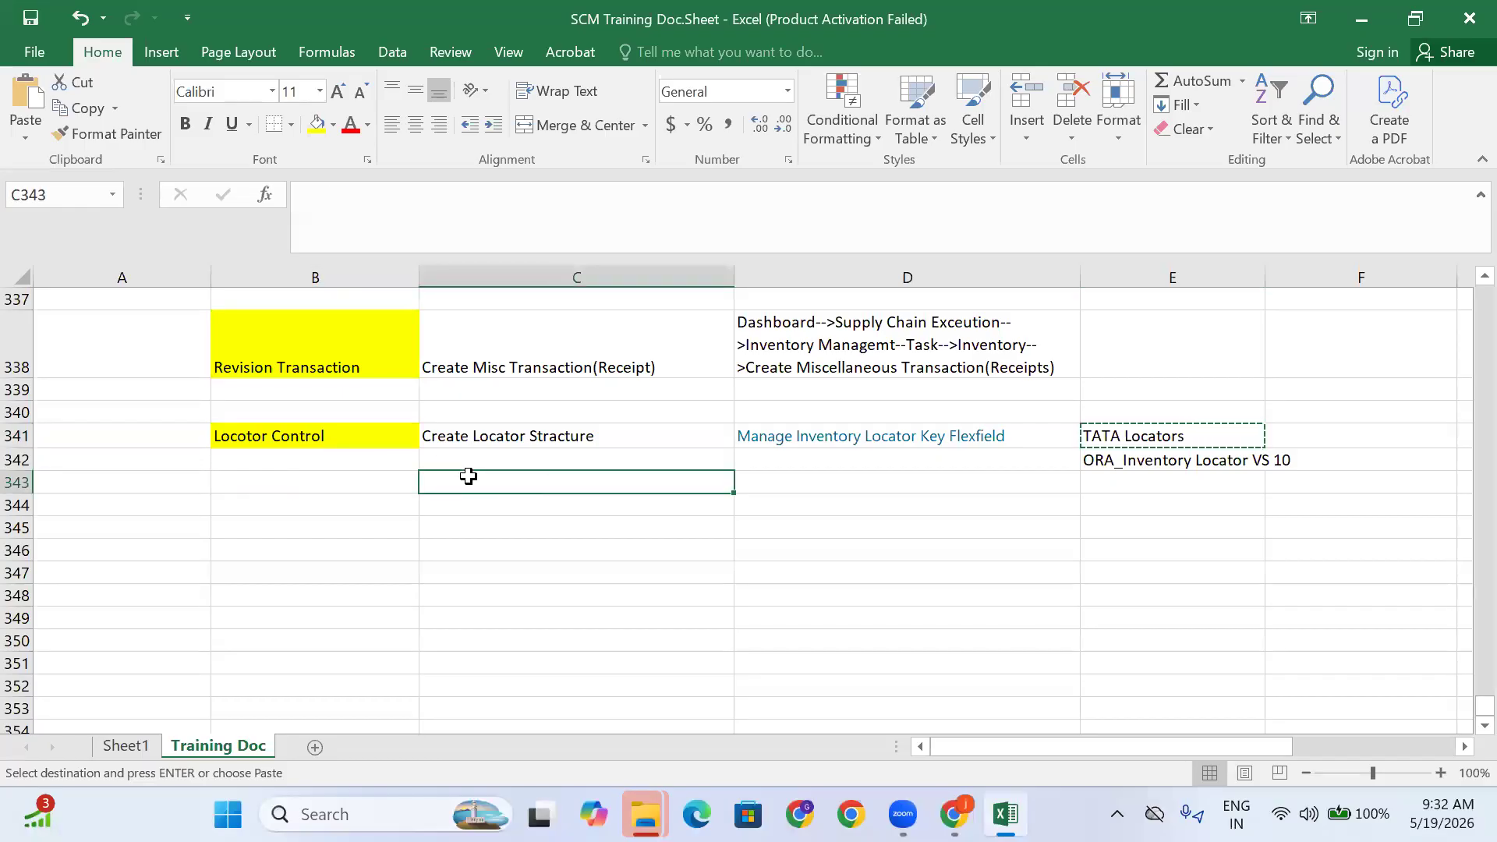
left_click(1161, 463)
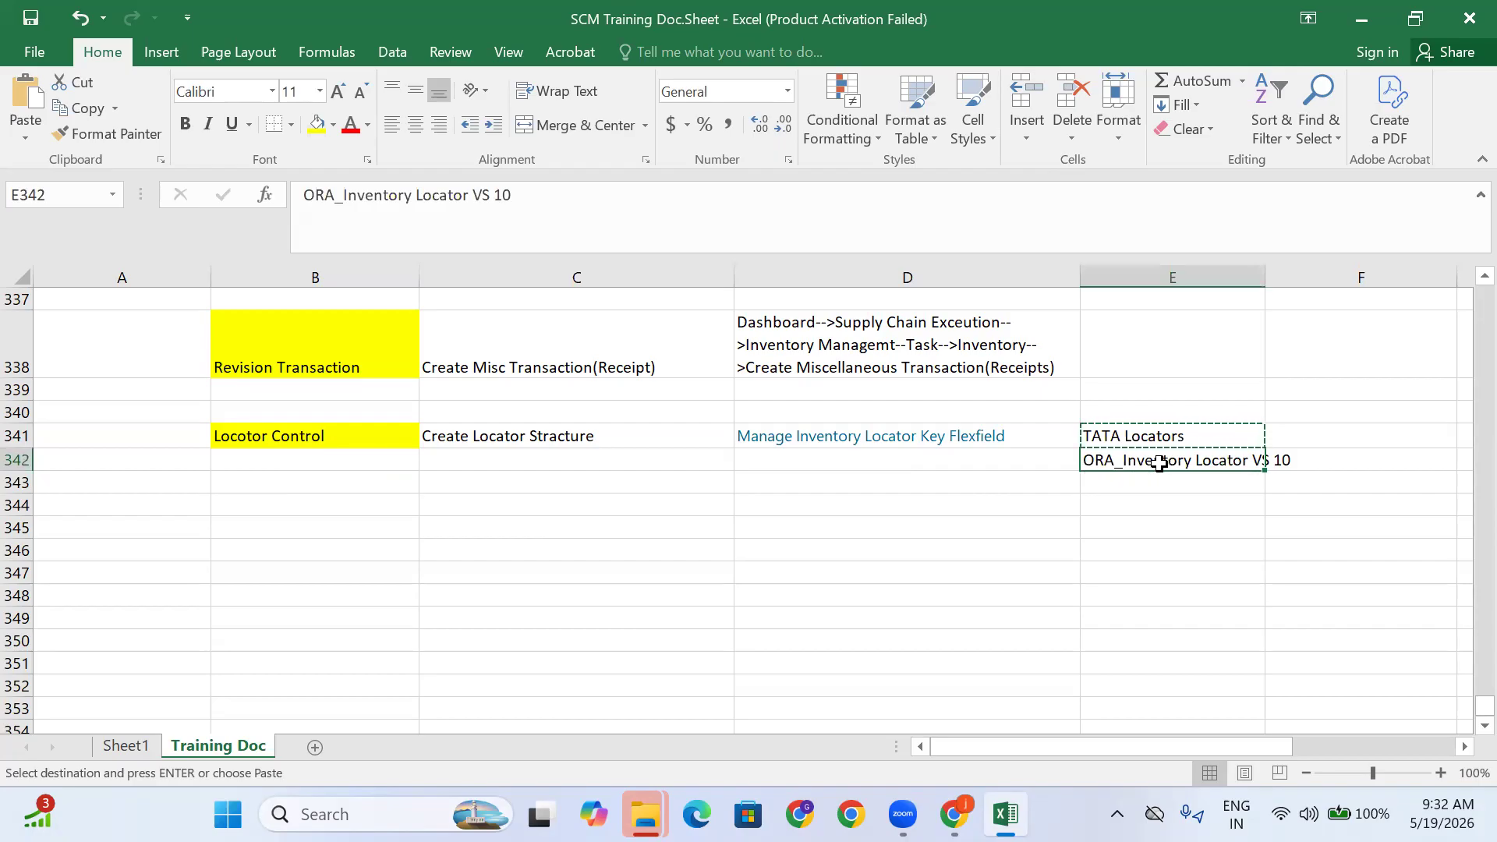
left_click(1019, 476)
left_click(1018, 460)
type("Value Set")
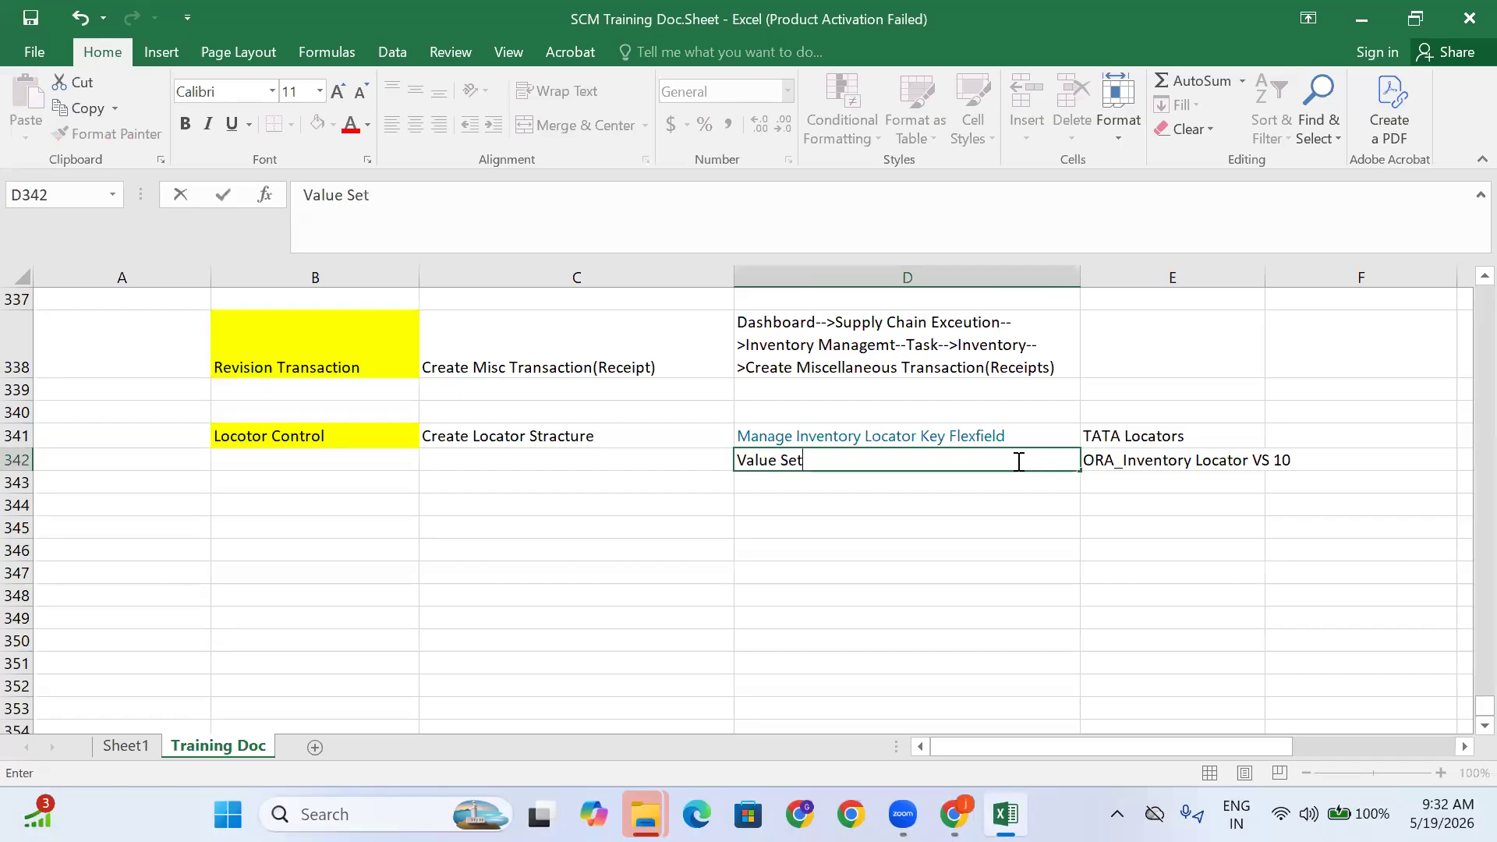
Enter Enable Locators Inventory Level in cell C343 as the next locator control task
left_click(540, 499)
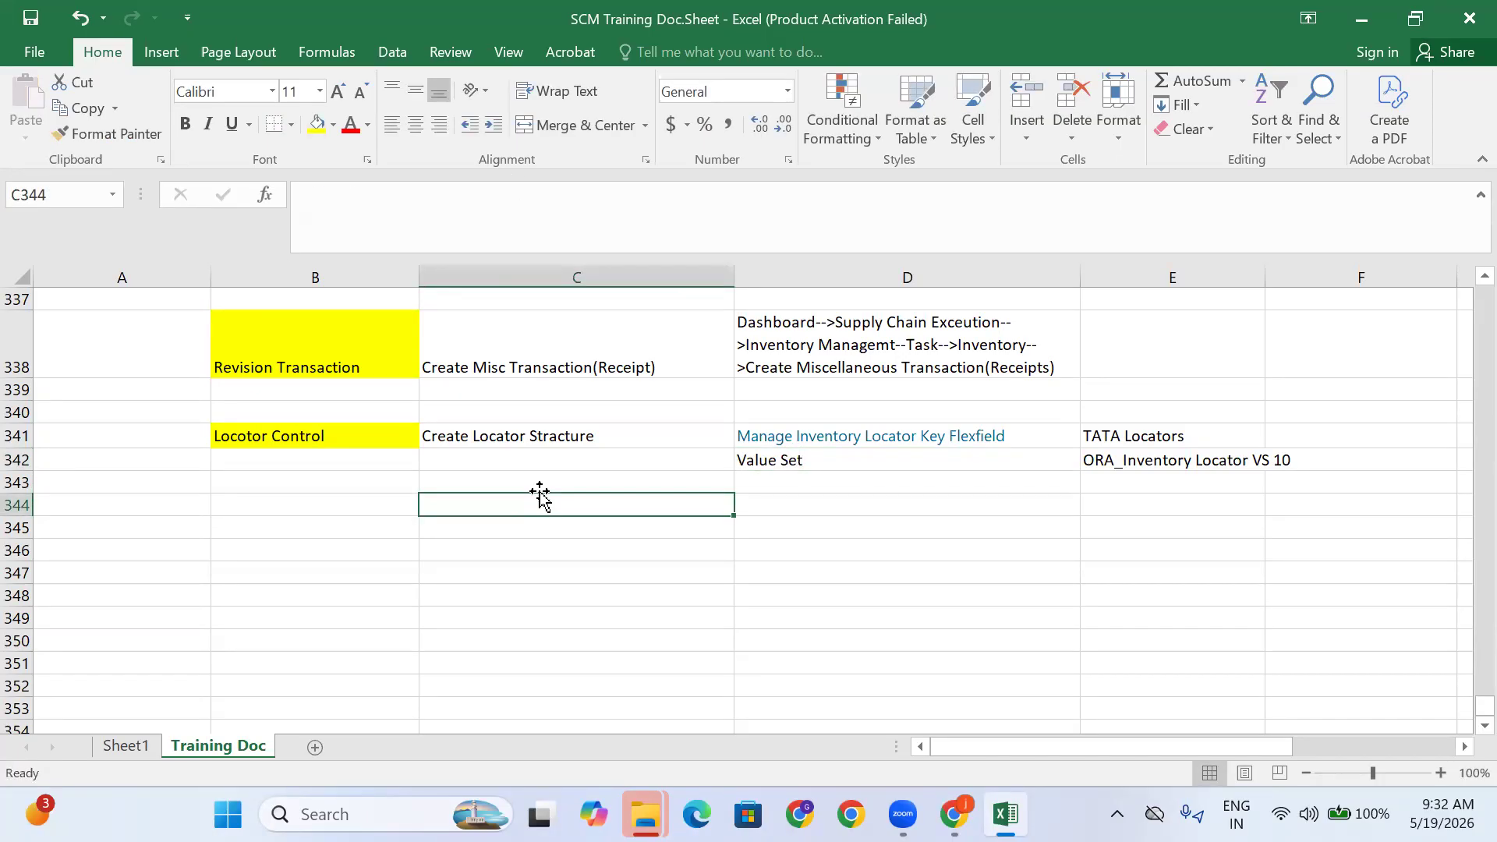
left_click(546, 486)
type("E")
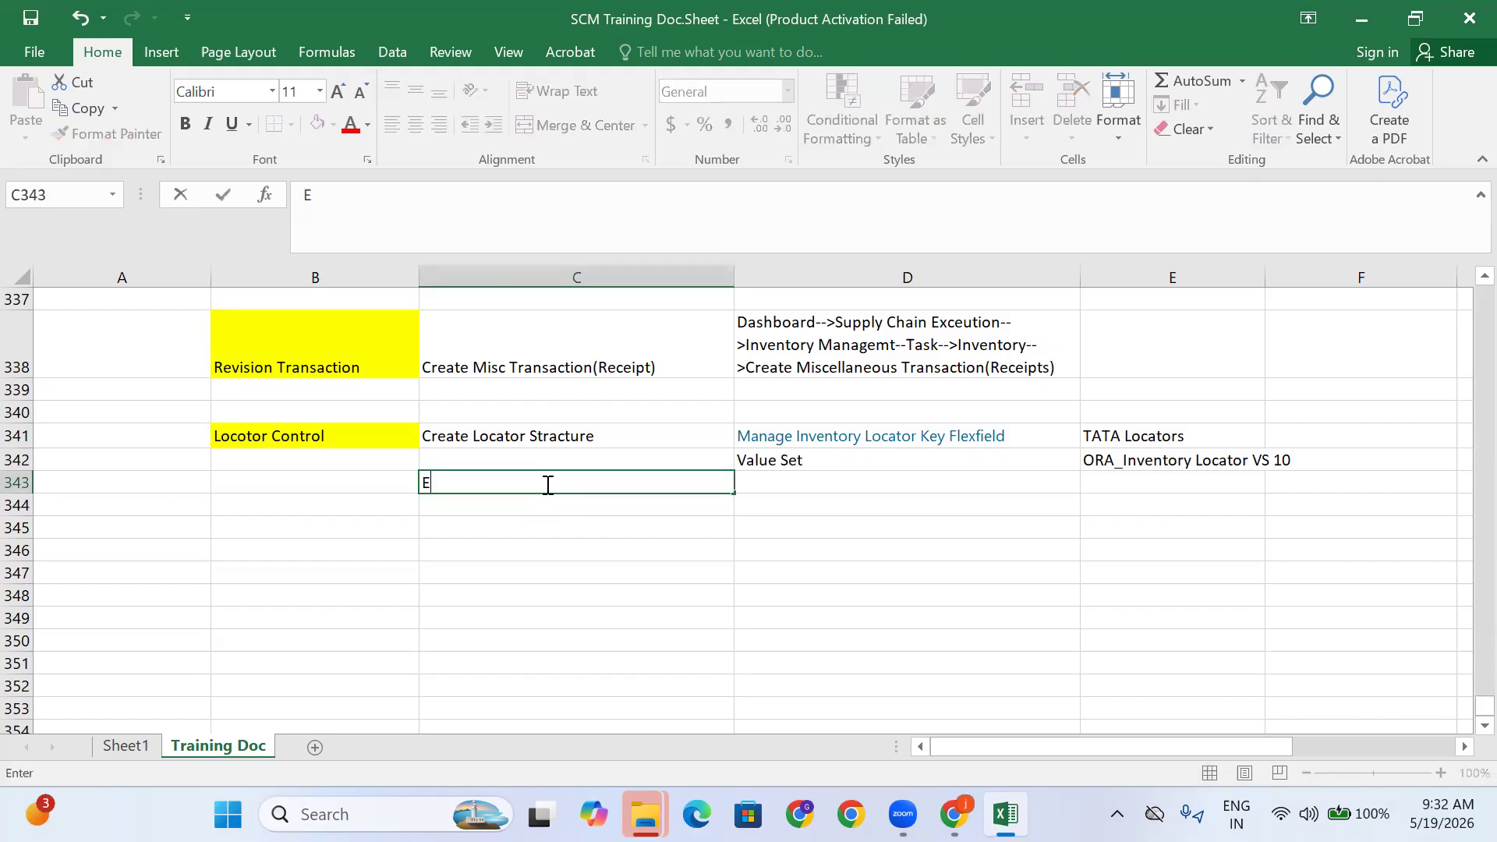
type("nable Locat")
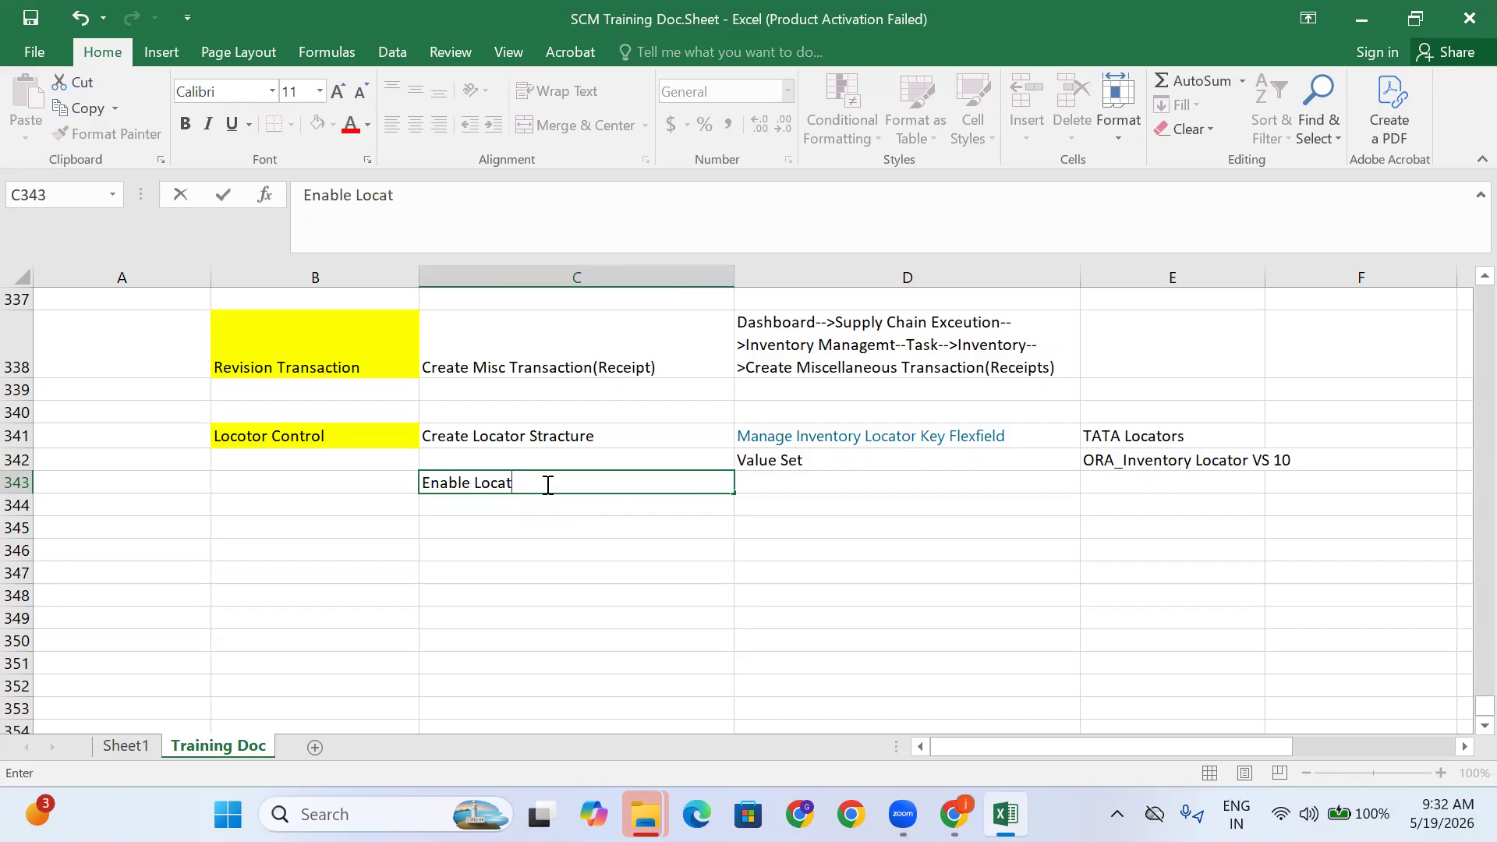
type("ors in")
left_click(839, 98)
type("nventory Level")
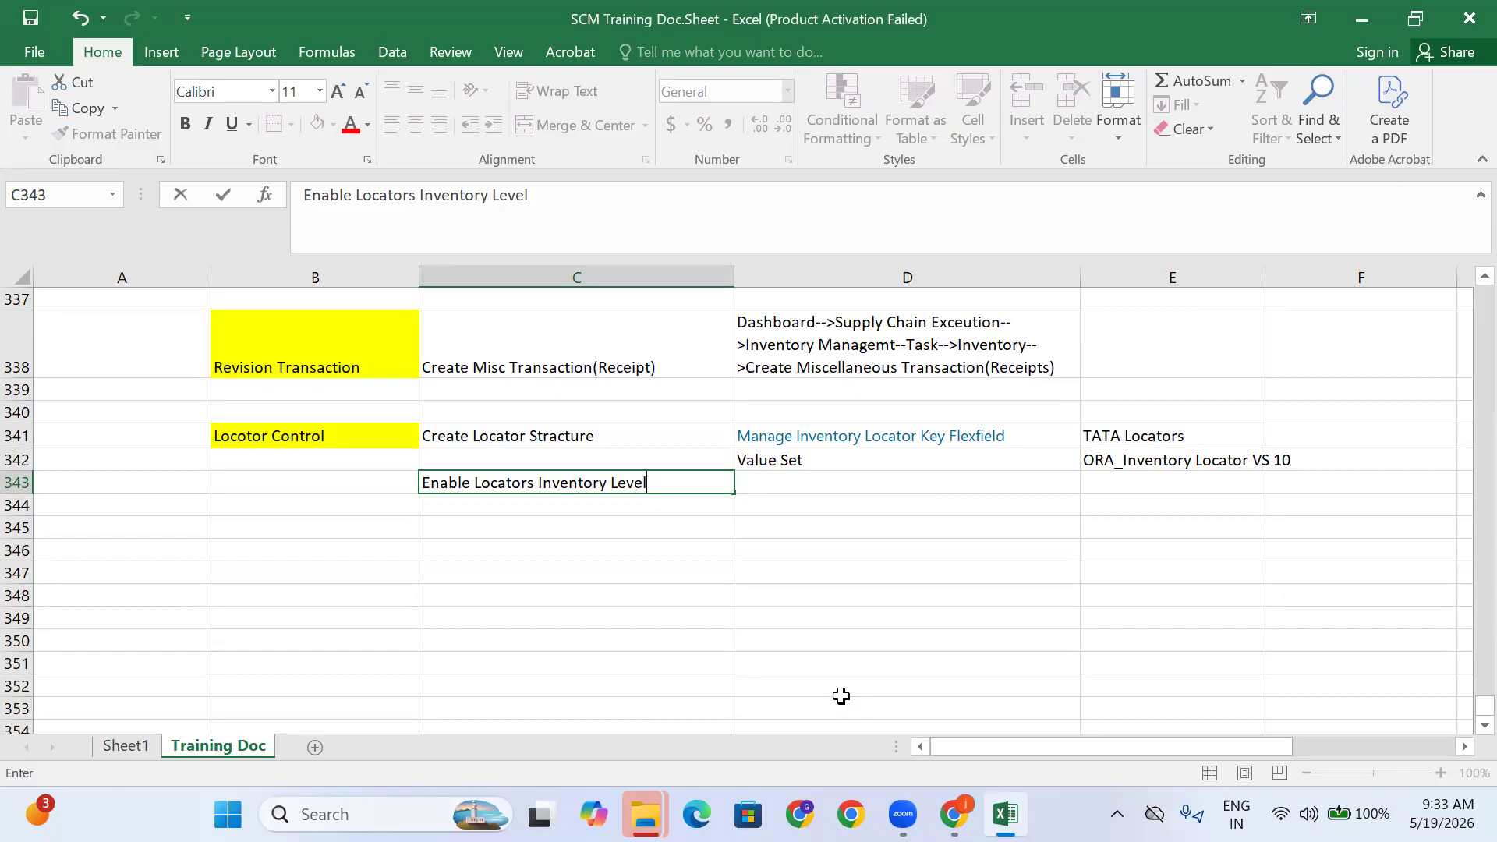
Copy the Manage Inventory Organizations navigation path from cell D335 into cell D343
scroll(855, 668, "up", 2)
left_click(836, 379)
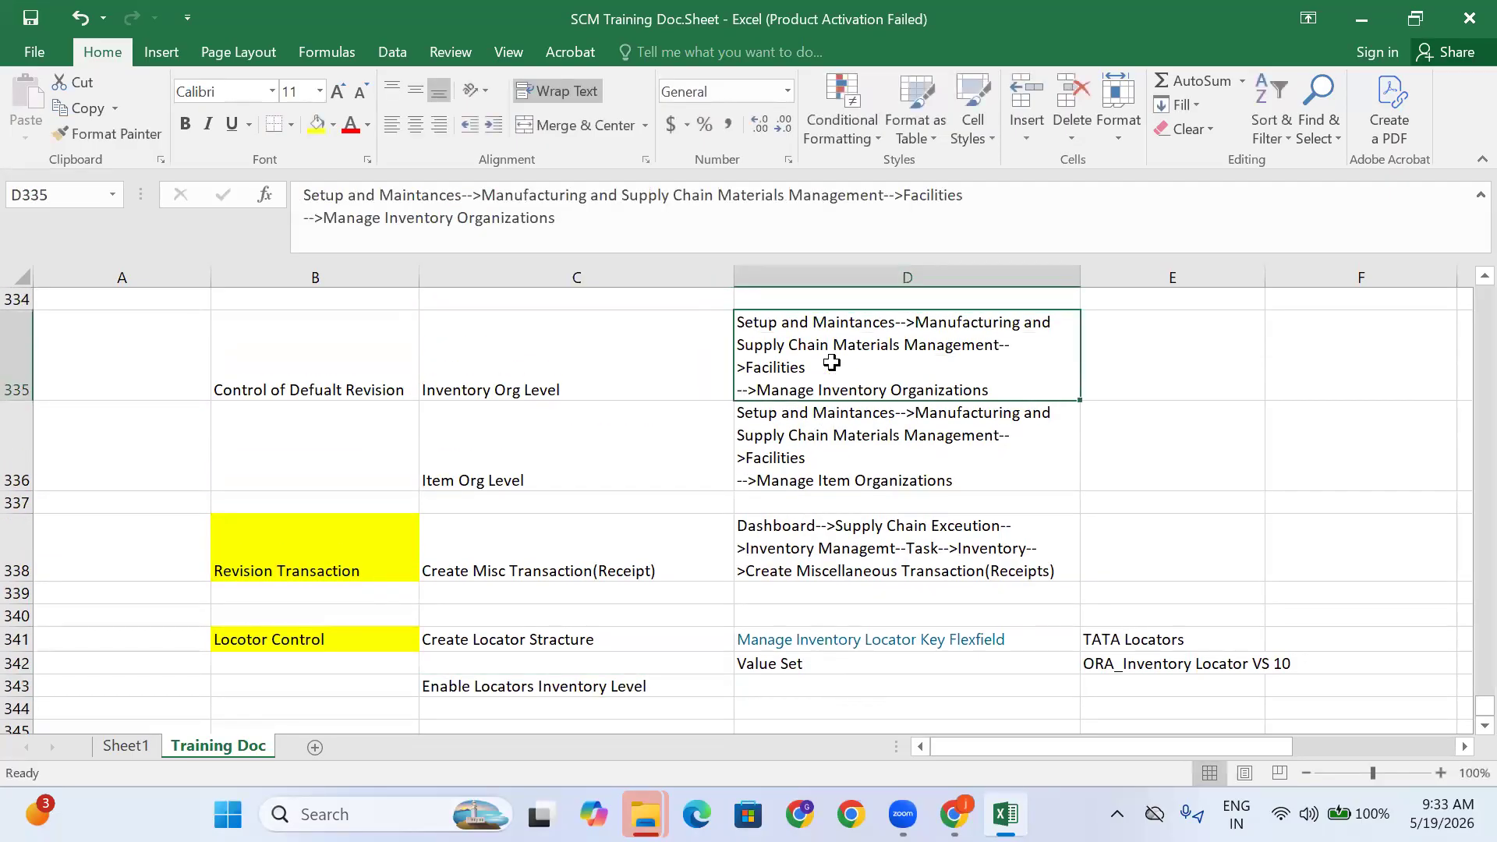
key("ctrl+c")
scroll(775, 532, "down", 1)
left_click(778, 484)
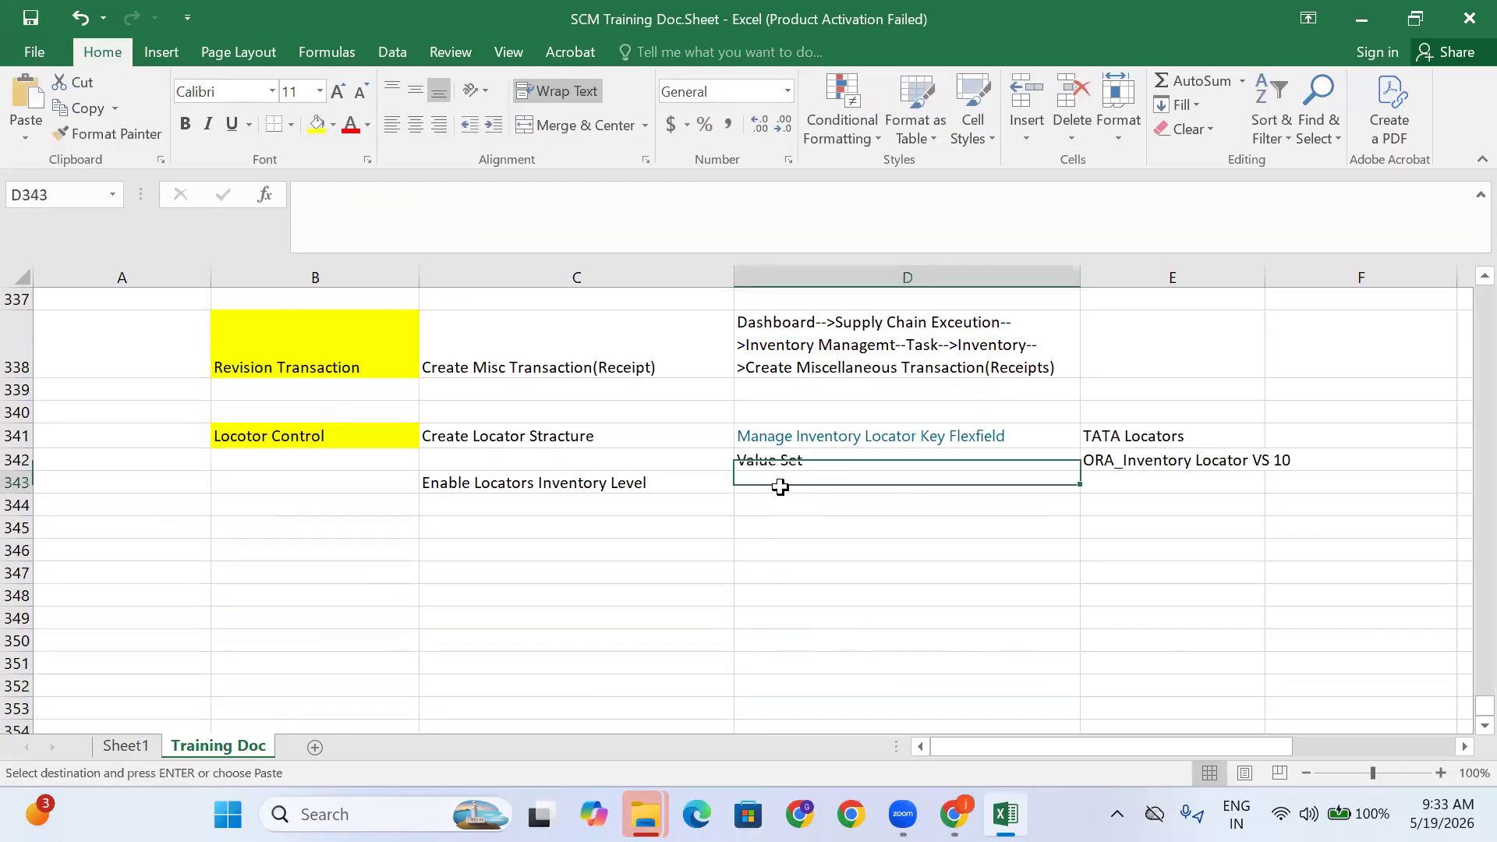
key("ctrl+v")
left_click(573, 518)
left_click(850, 521)
left_click(647, 519)
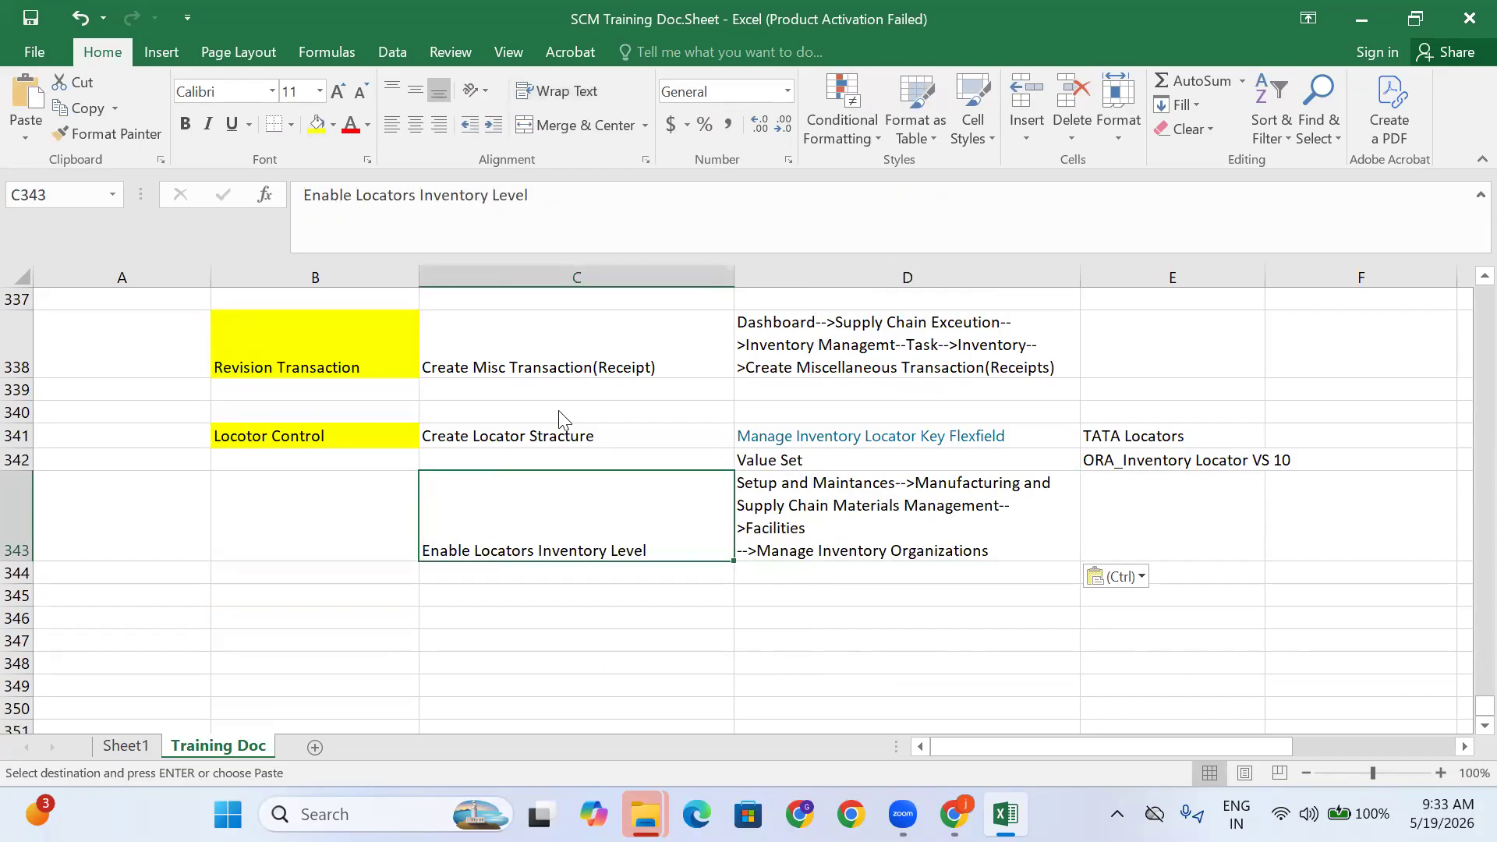
Switch to Oracle Fusion in the browser and open the Manage Inventory Organizations task of the Facilities functional area
key("alt+Tab")
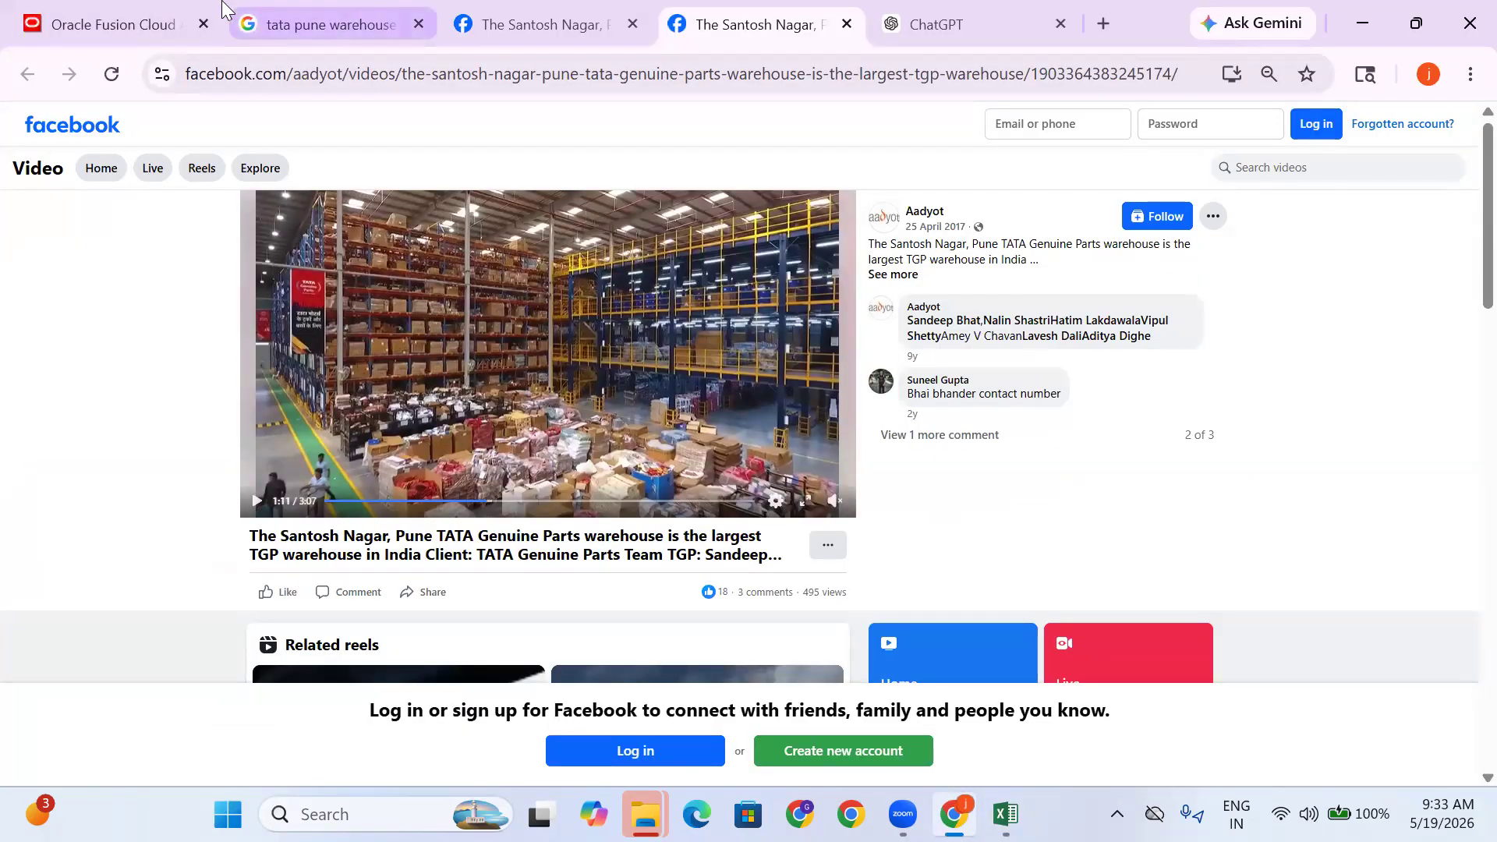
left_click(114, 24)
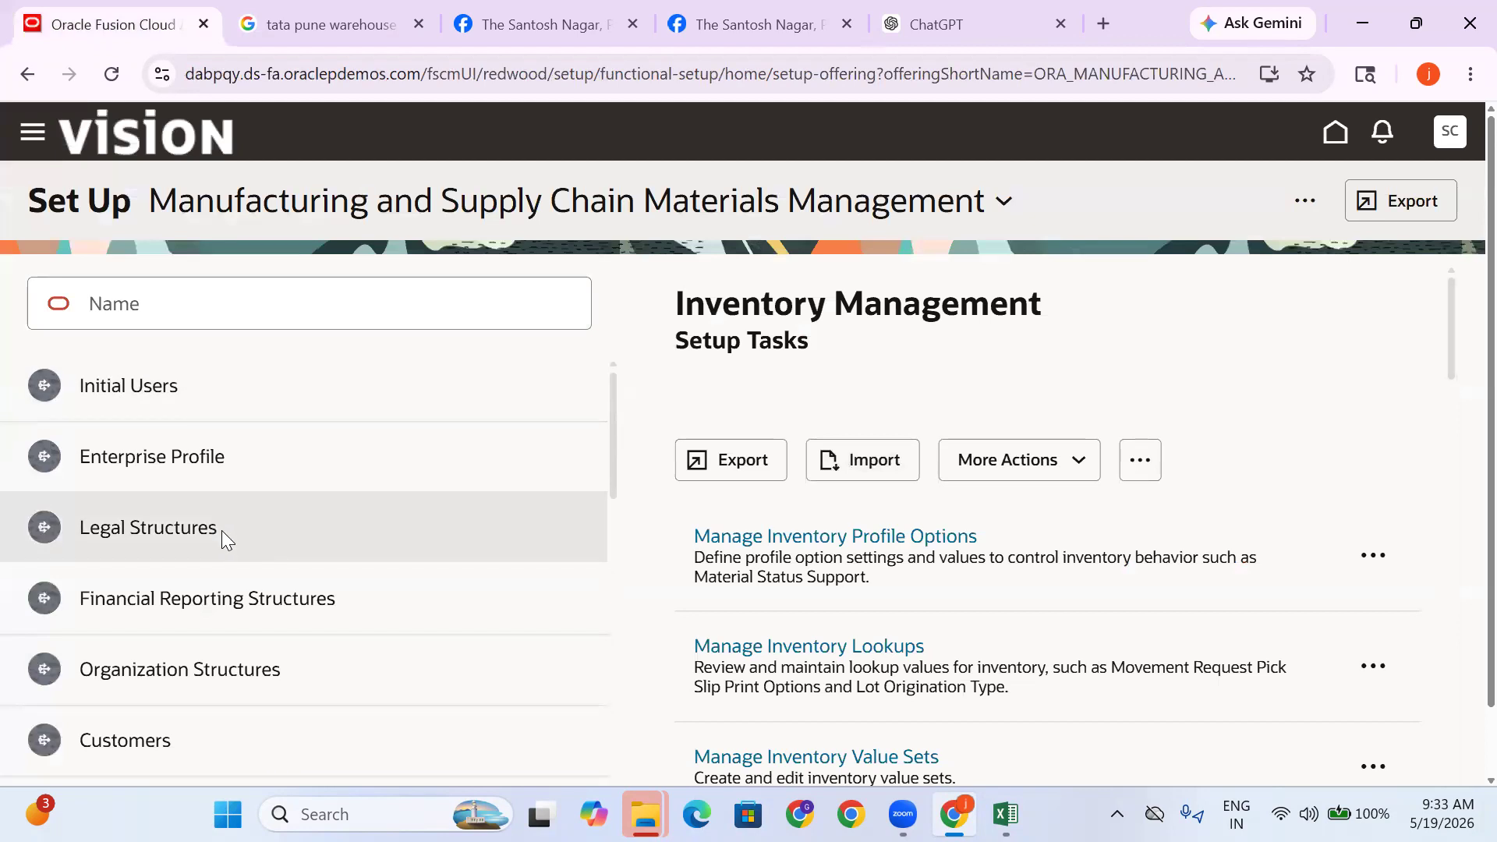
scroll(221, 538, "down", 3)
left_click(147, 645)
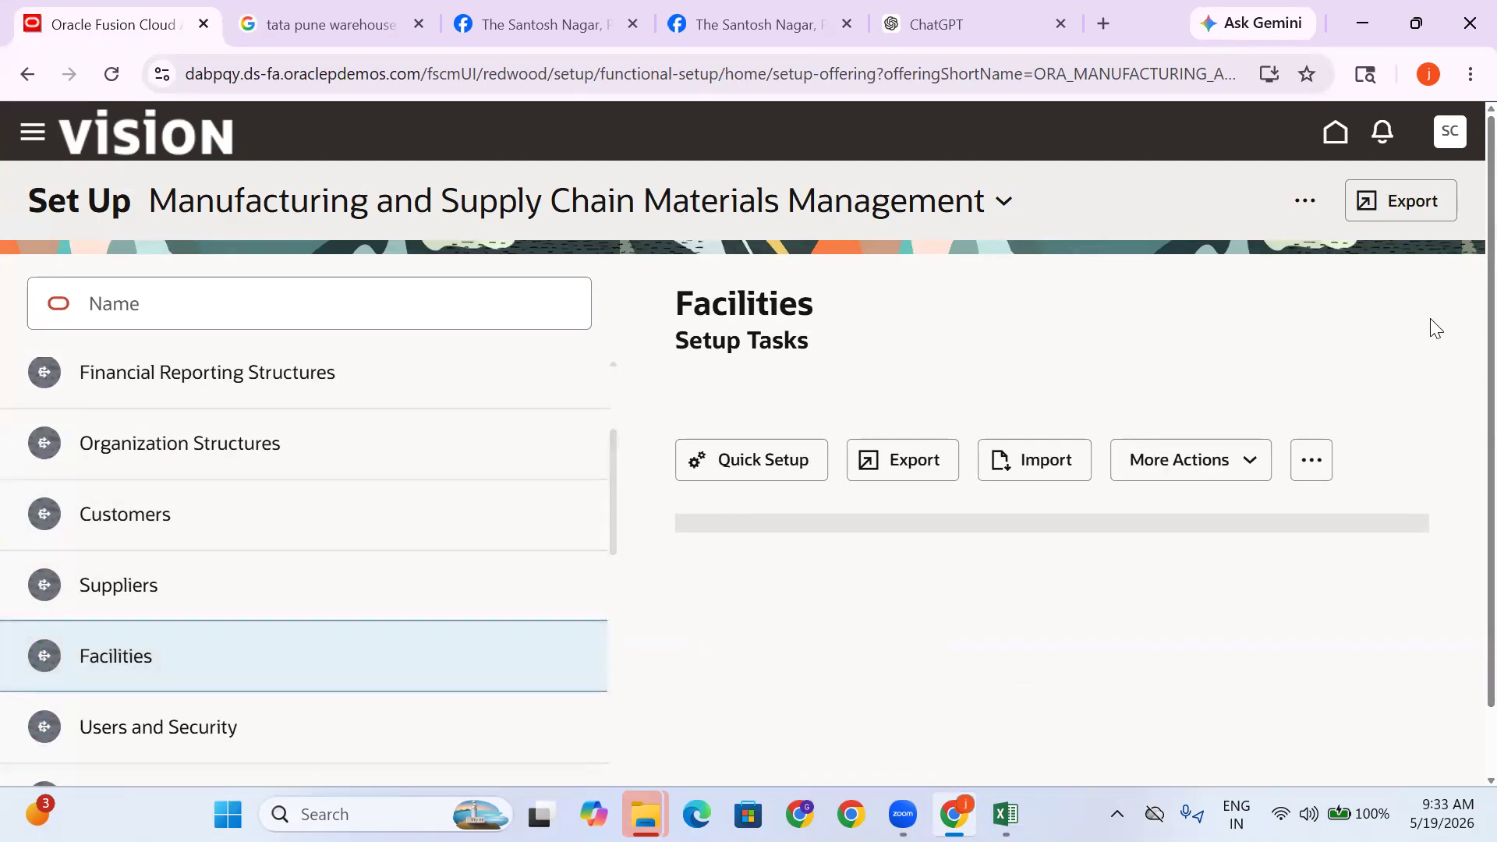
scroll(1425, 328, "down", 2)
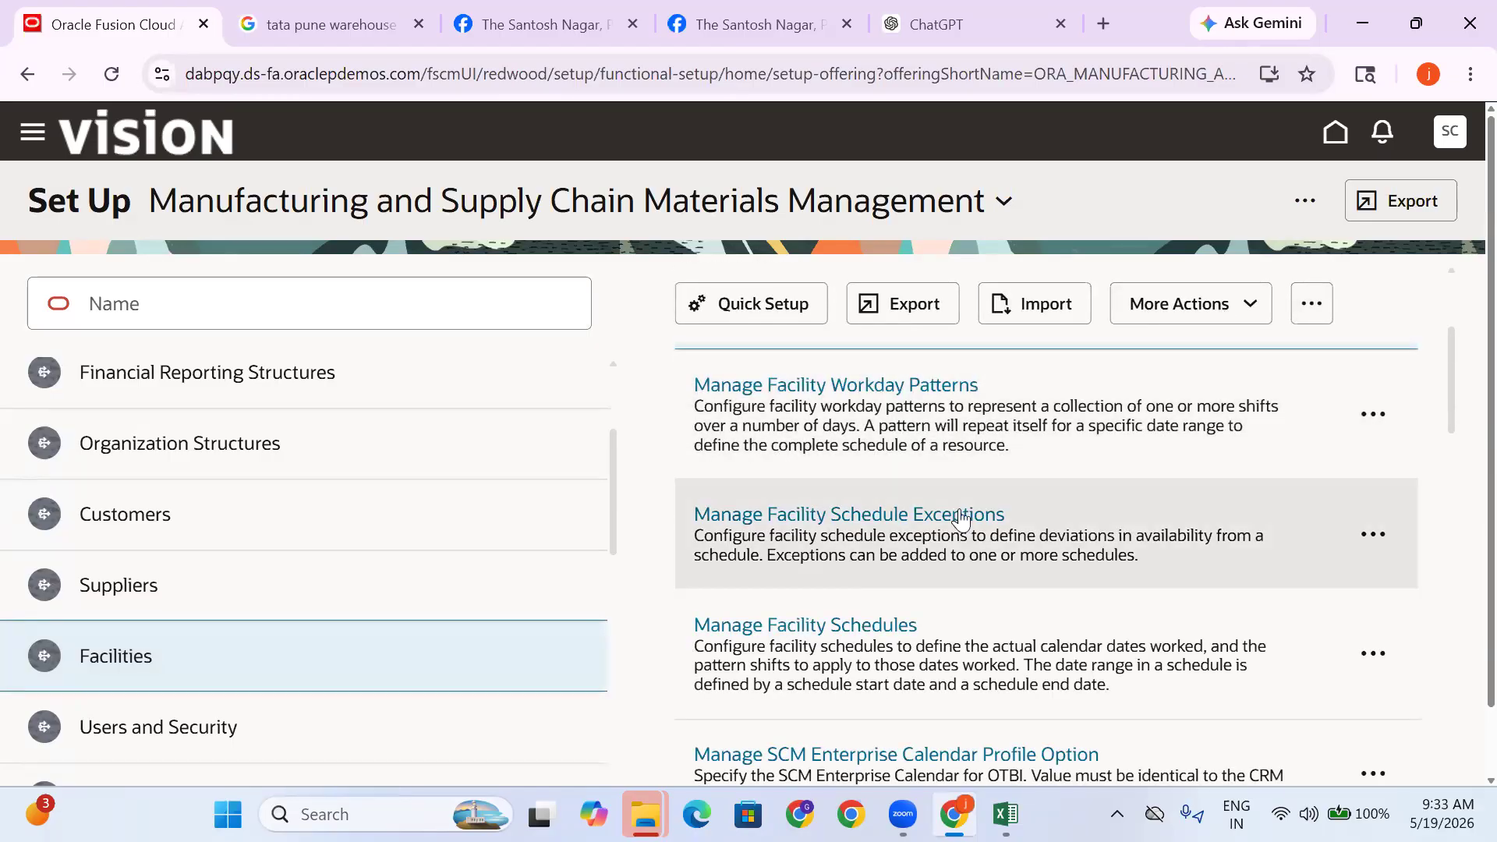
scroll(901, 554, "down", 3)
scroll(901, 553, "down", 7)
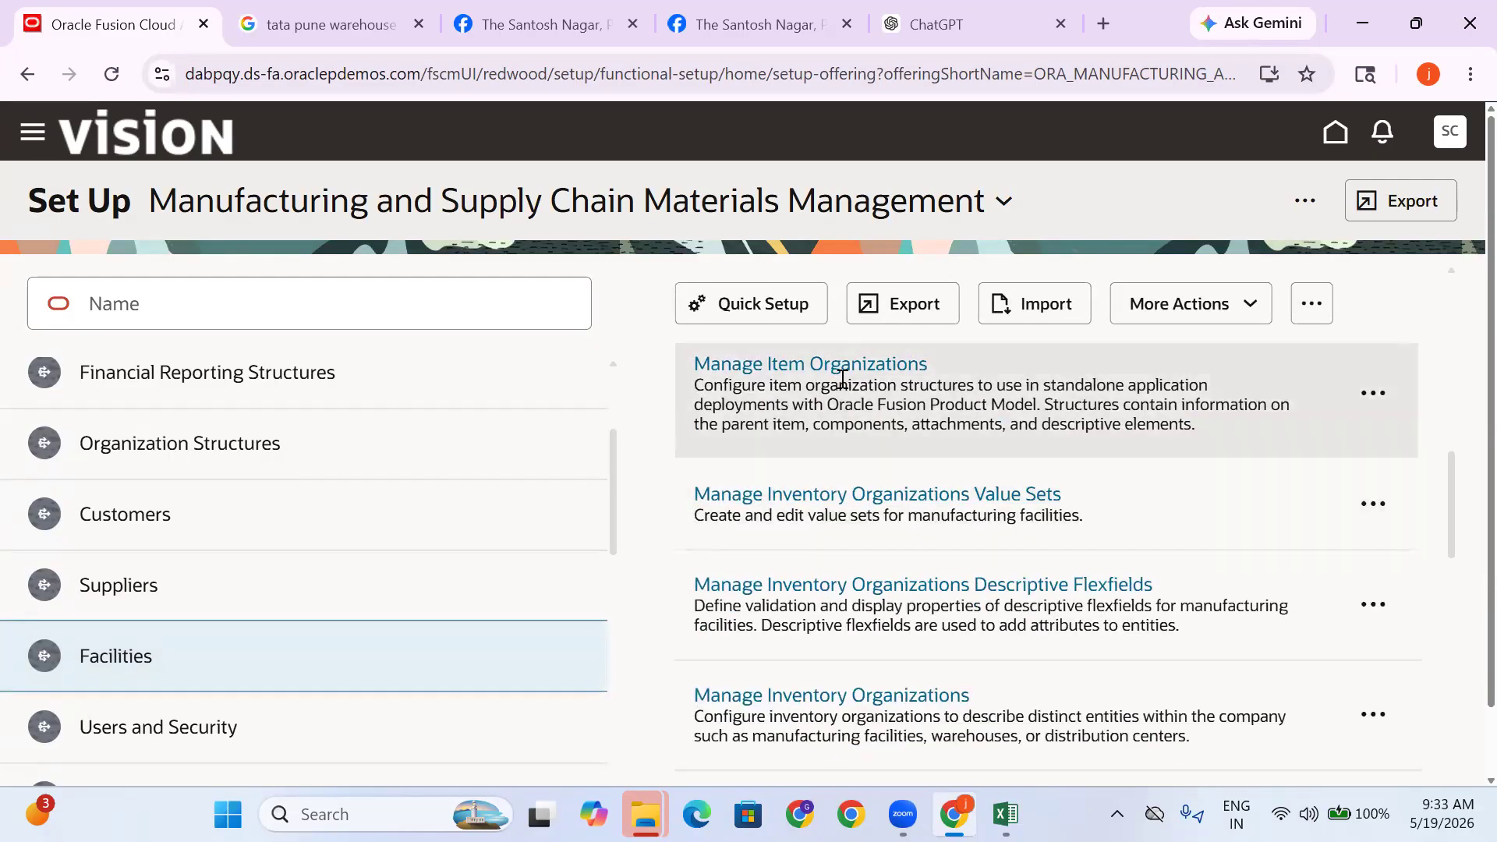
scroll(842, 493, "up", 2)
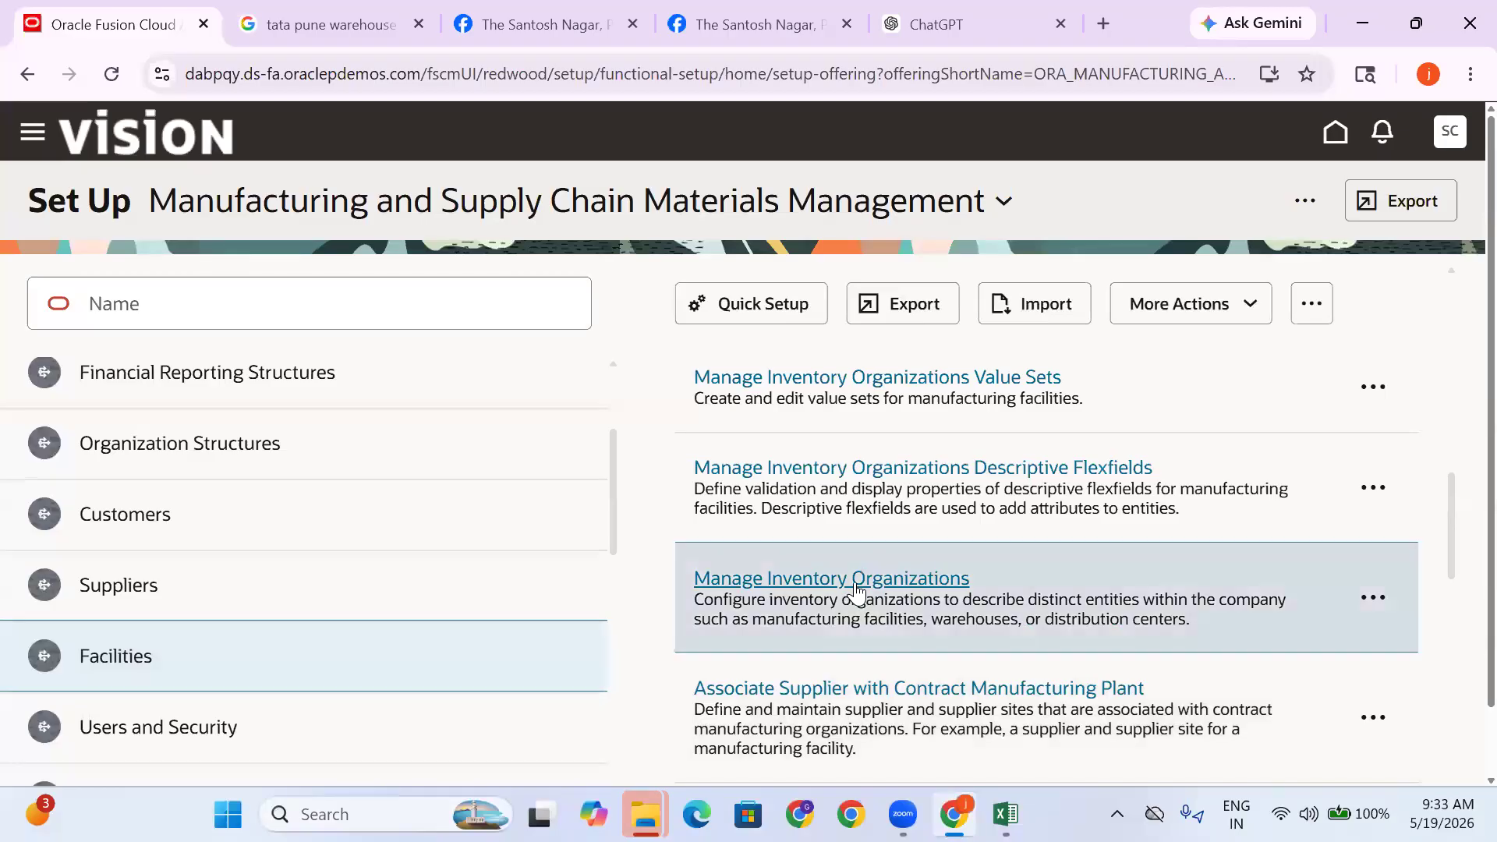
left_click(854, 581)
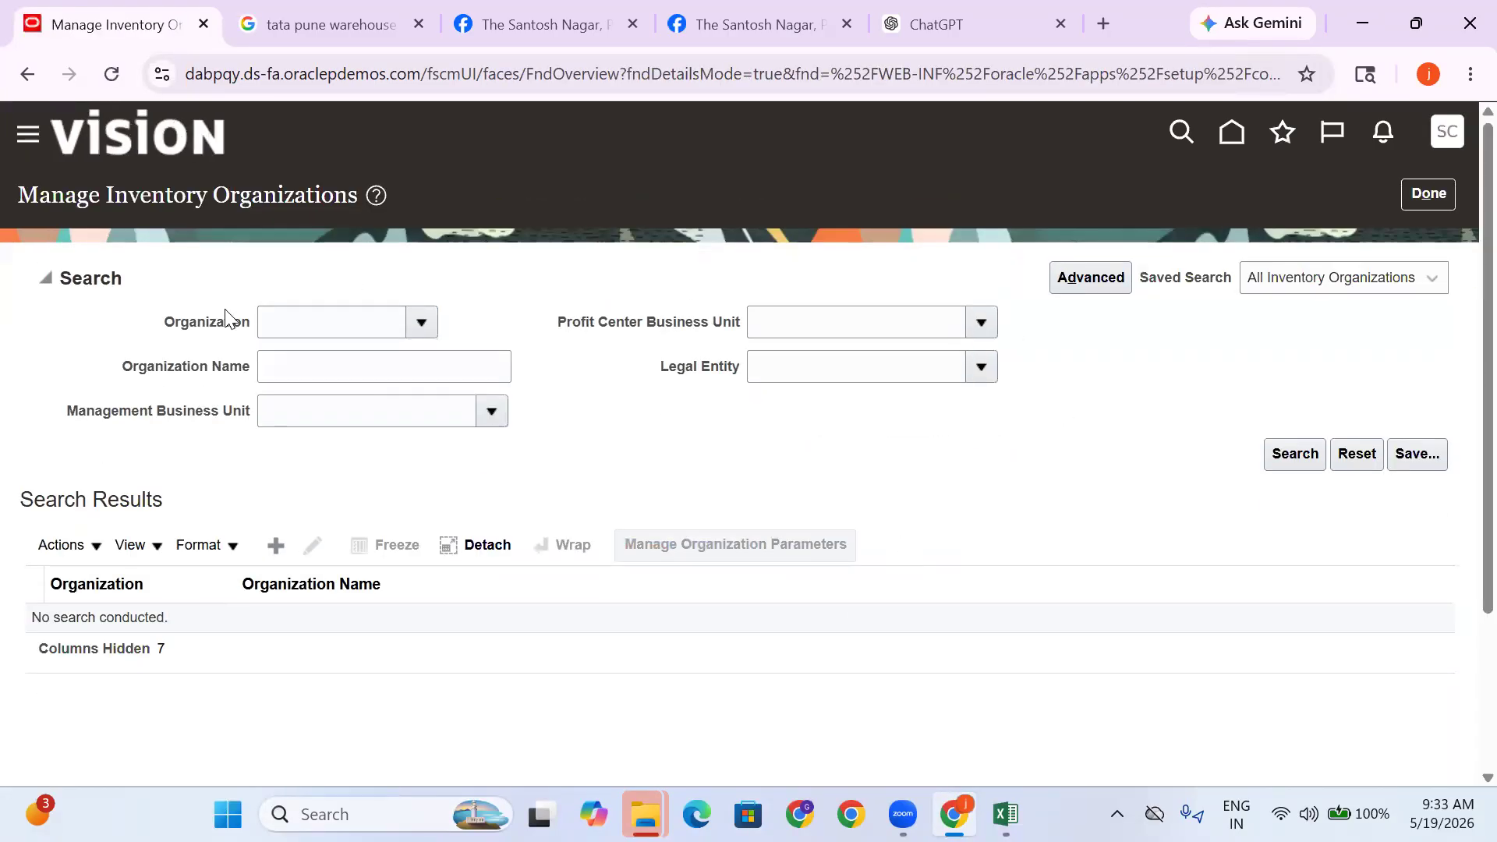
Search the inventory organizations by the name TATA and open the organization parameters of TATA PUNE INV
left_click(292, 372)
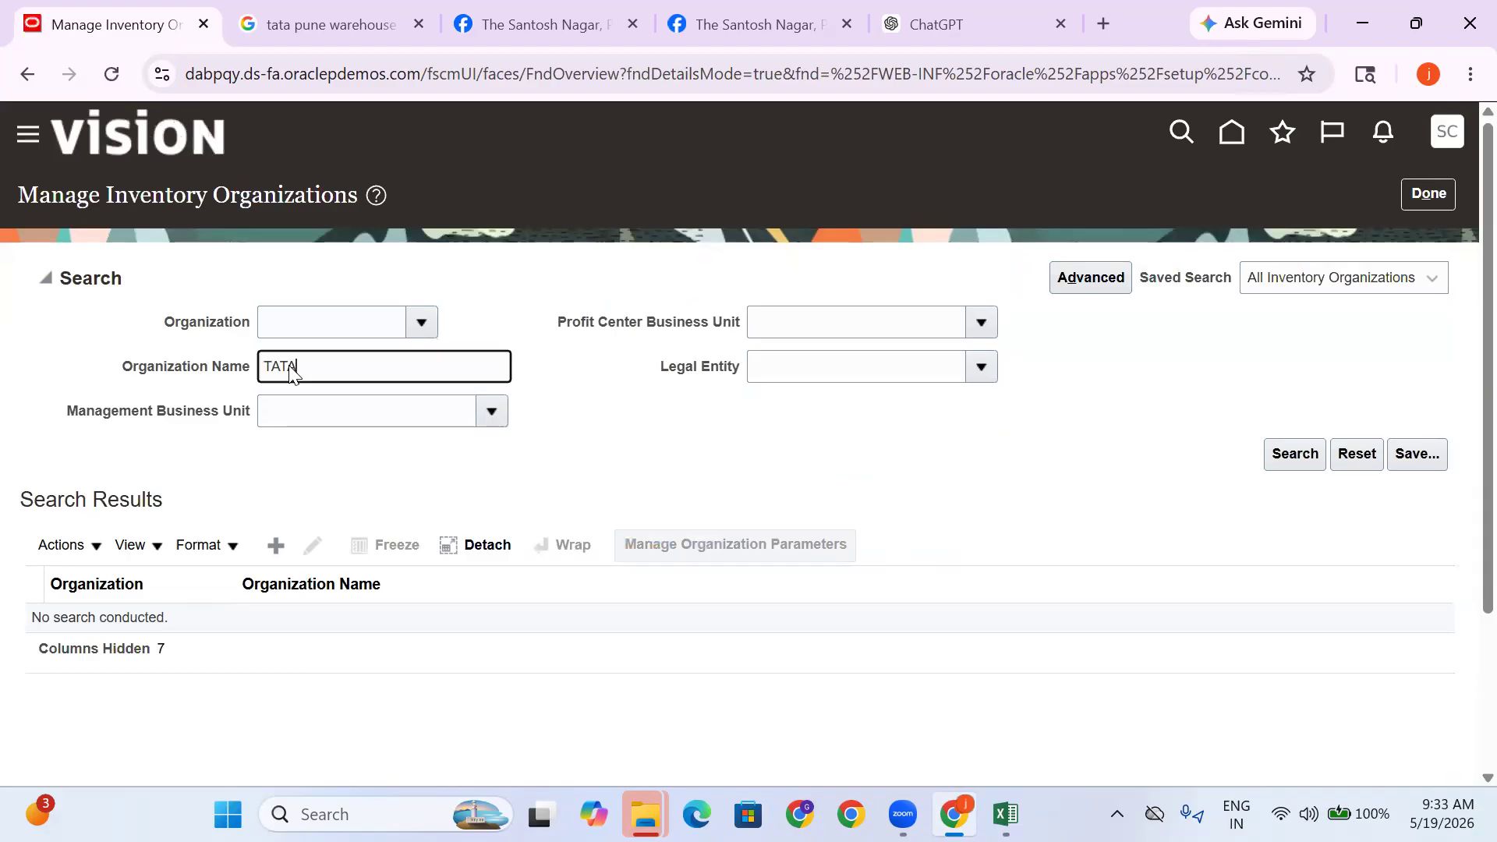
key("Return")
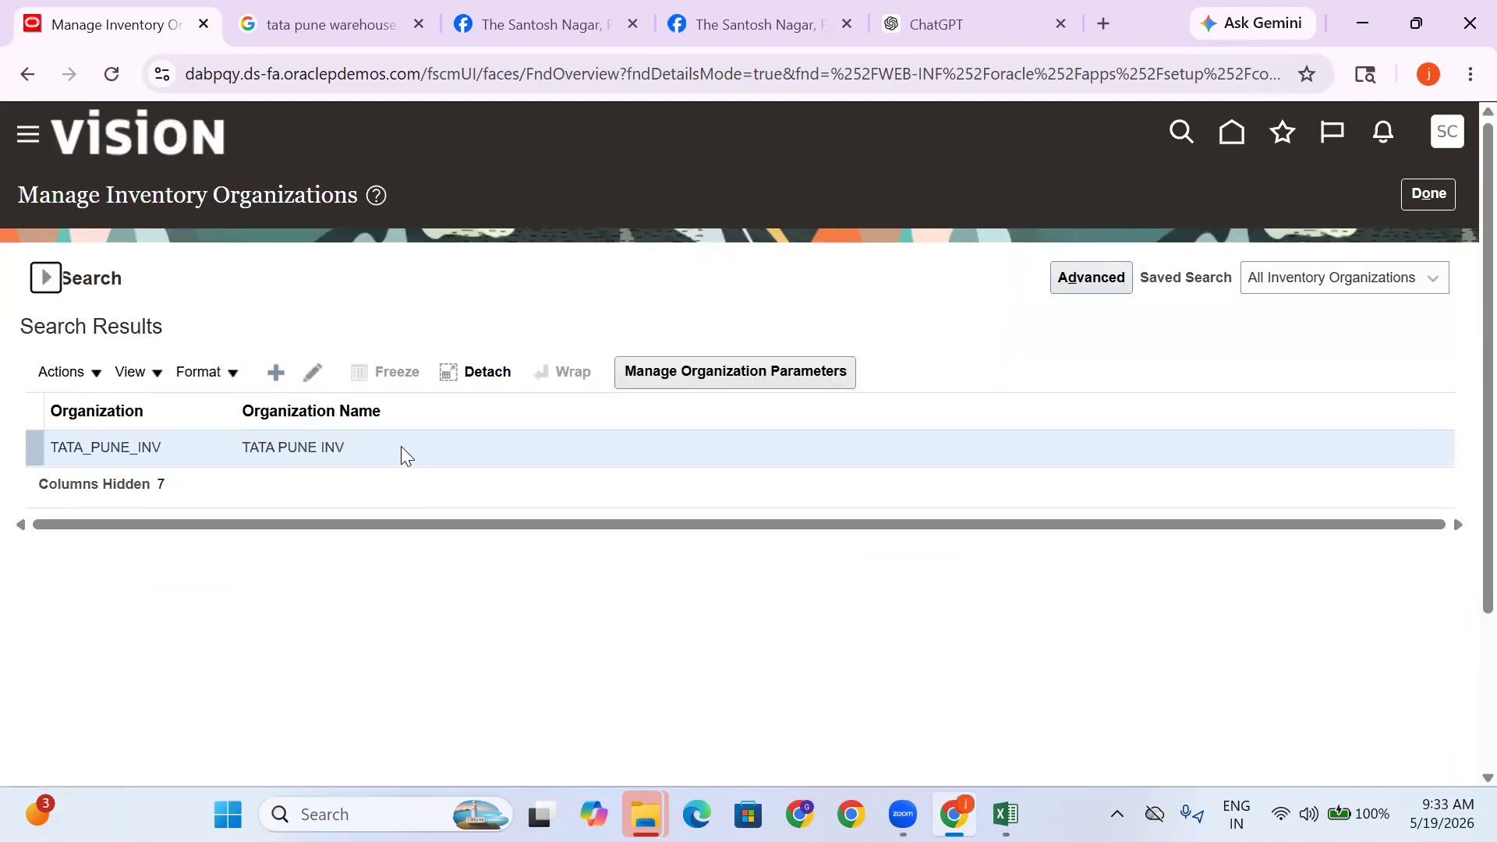
left_click(708, 364)
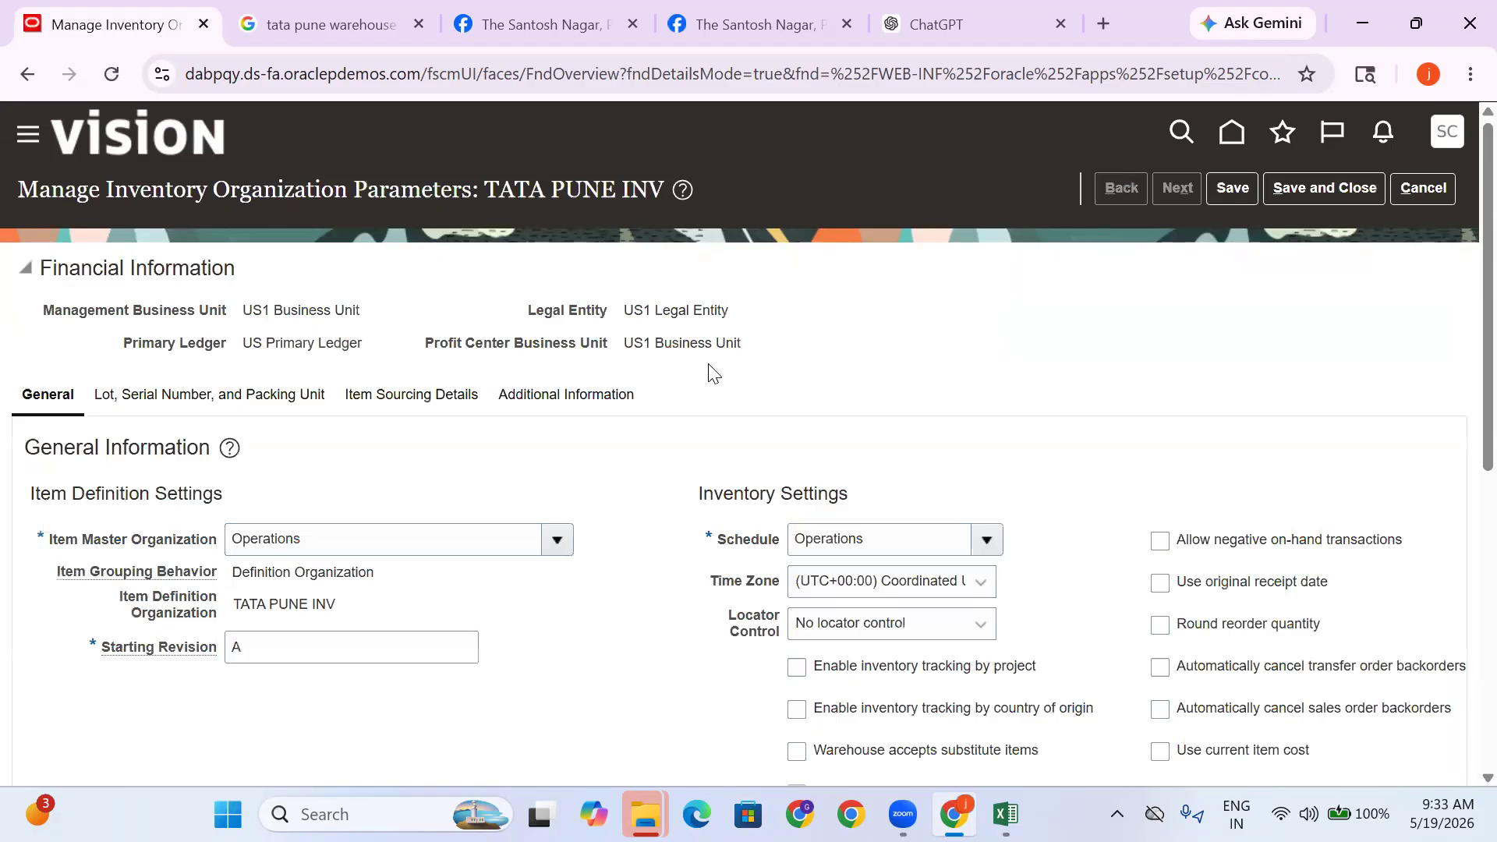
Set Locator Control to Locator control determined at subinventory level in the inventory settings and accept the warning
scroll(910, 385, "down", 1)
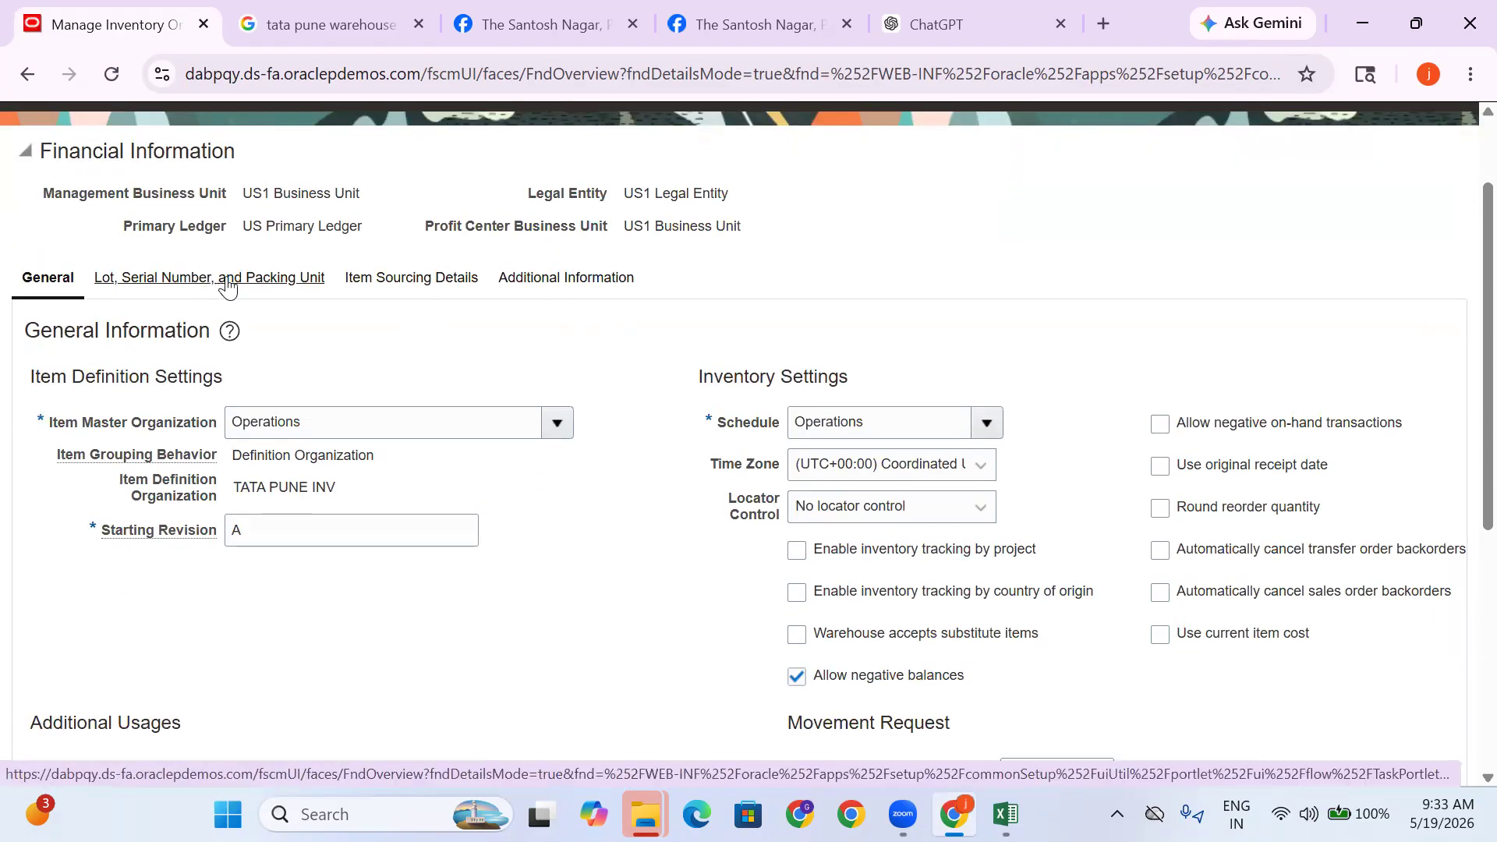
scroll(671, 436, "down", 3)
left_click_drag(725, 257, 791, 296)
scroll(261, 312, "up", 4)
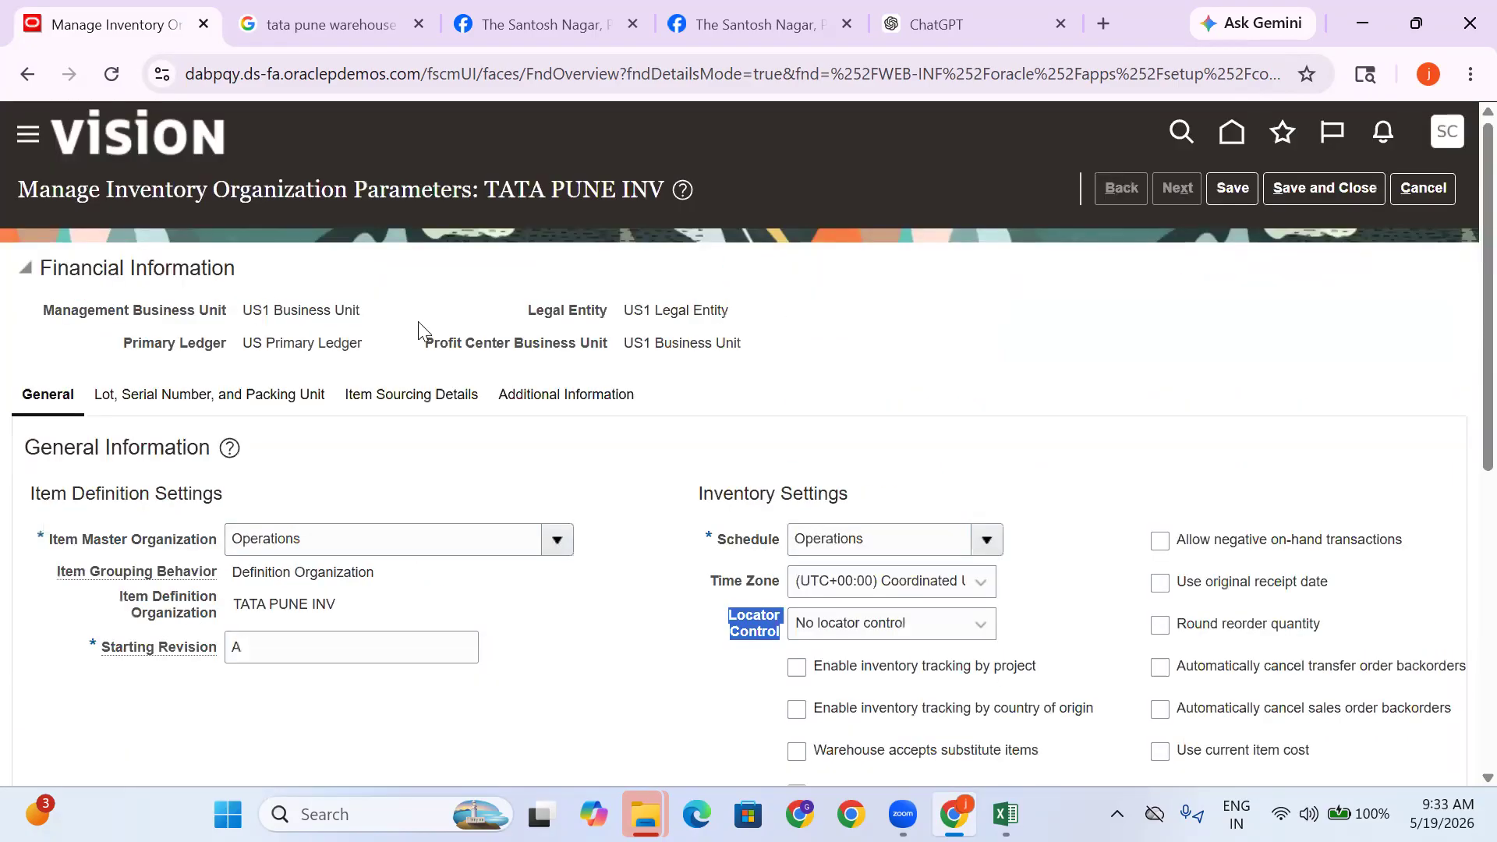
left_click(1058, 392)
scroll(1058, 391, "down", 2)
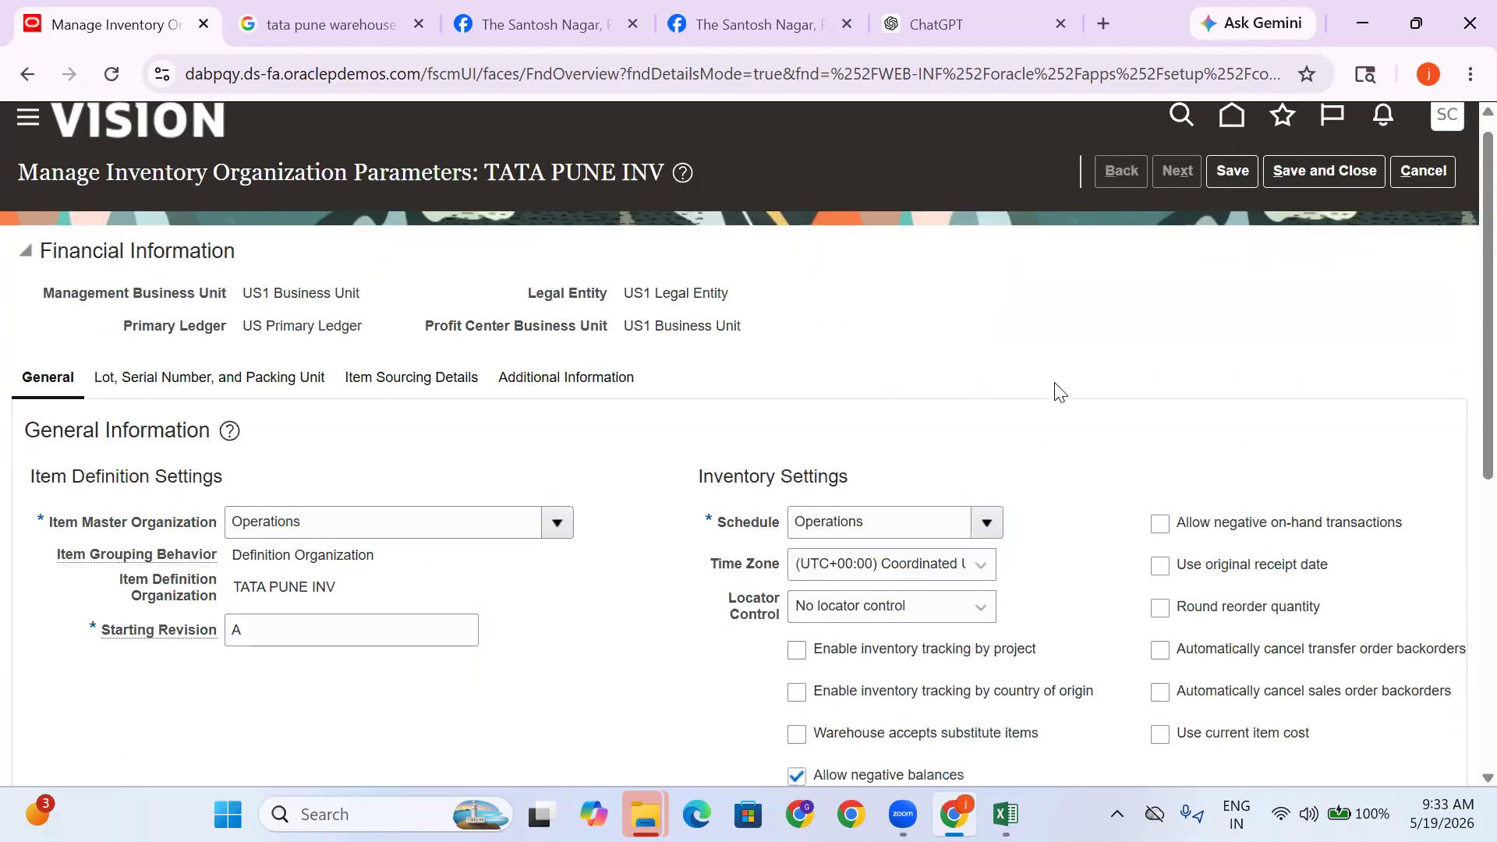
left_click(908, 514)
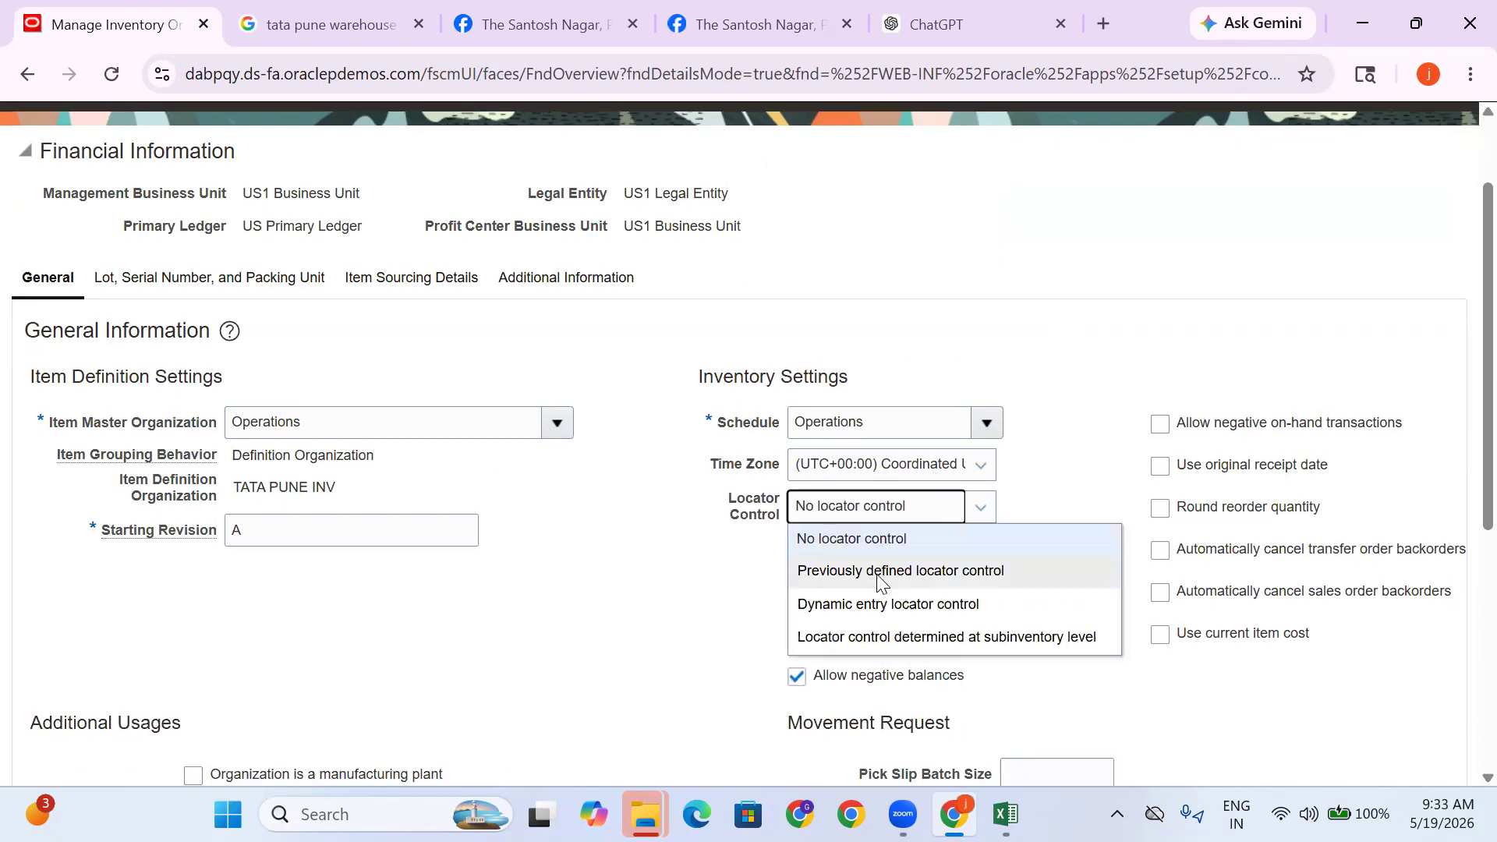
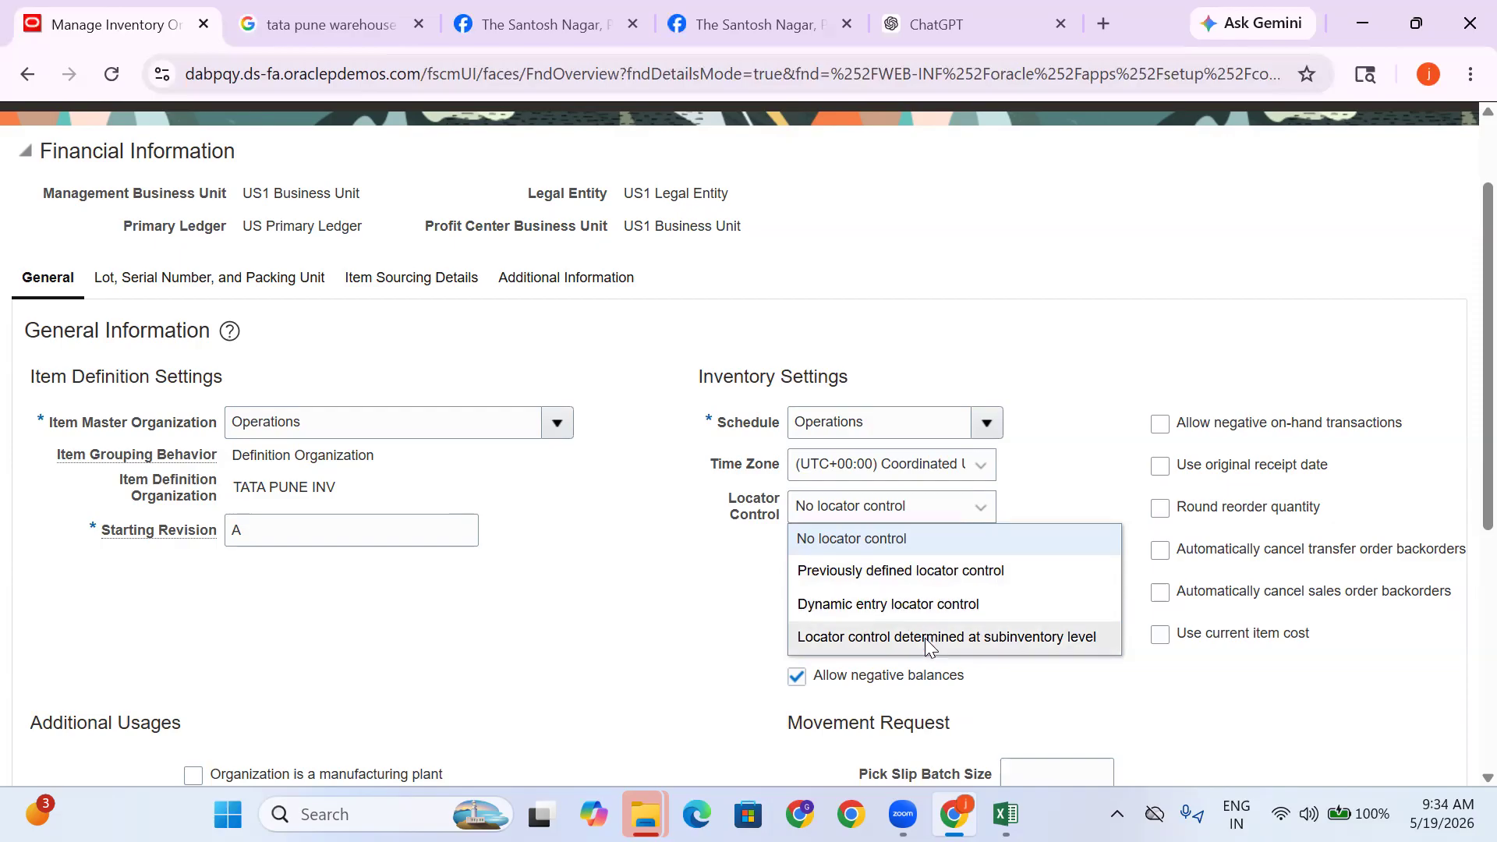
left_click(926, 637)
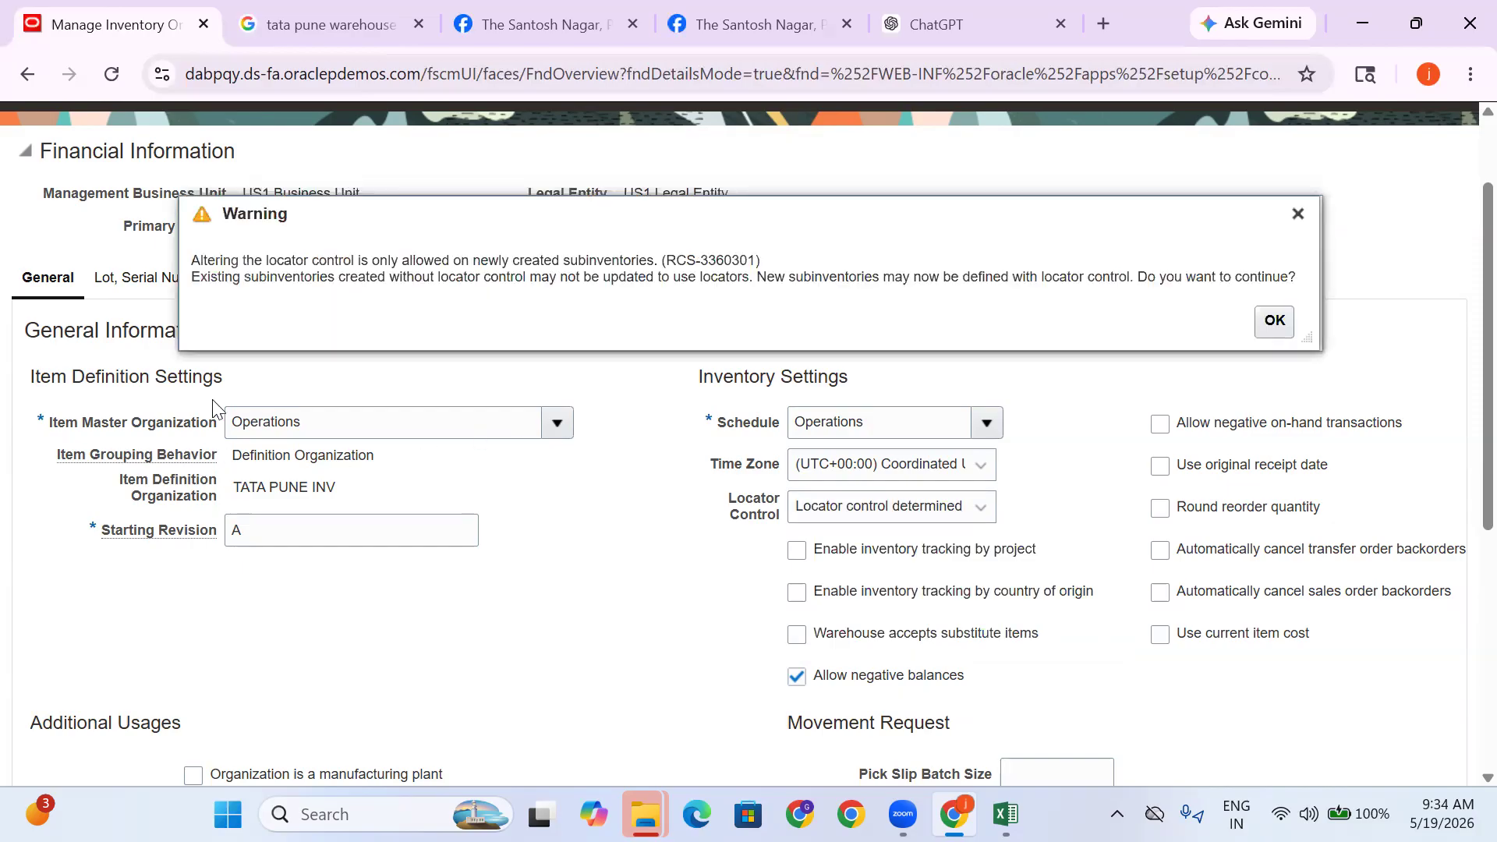
left_click_drag(758, 279, 1310, 292)
left_click(1274, 320)
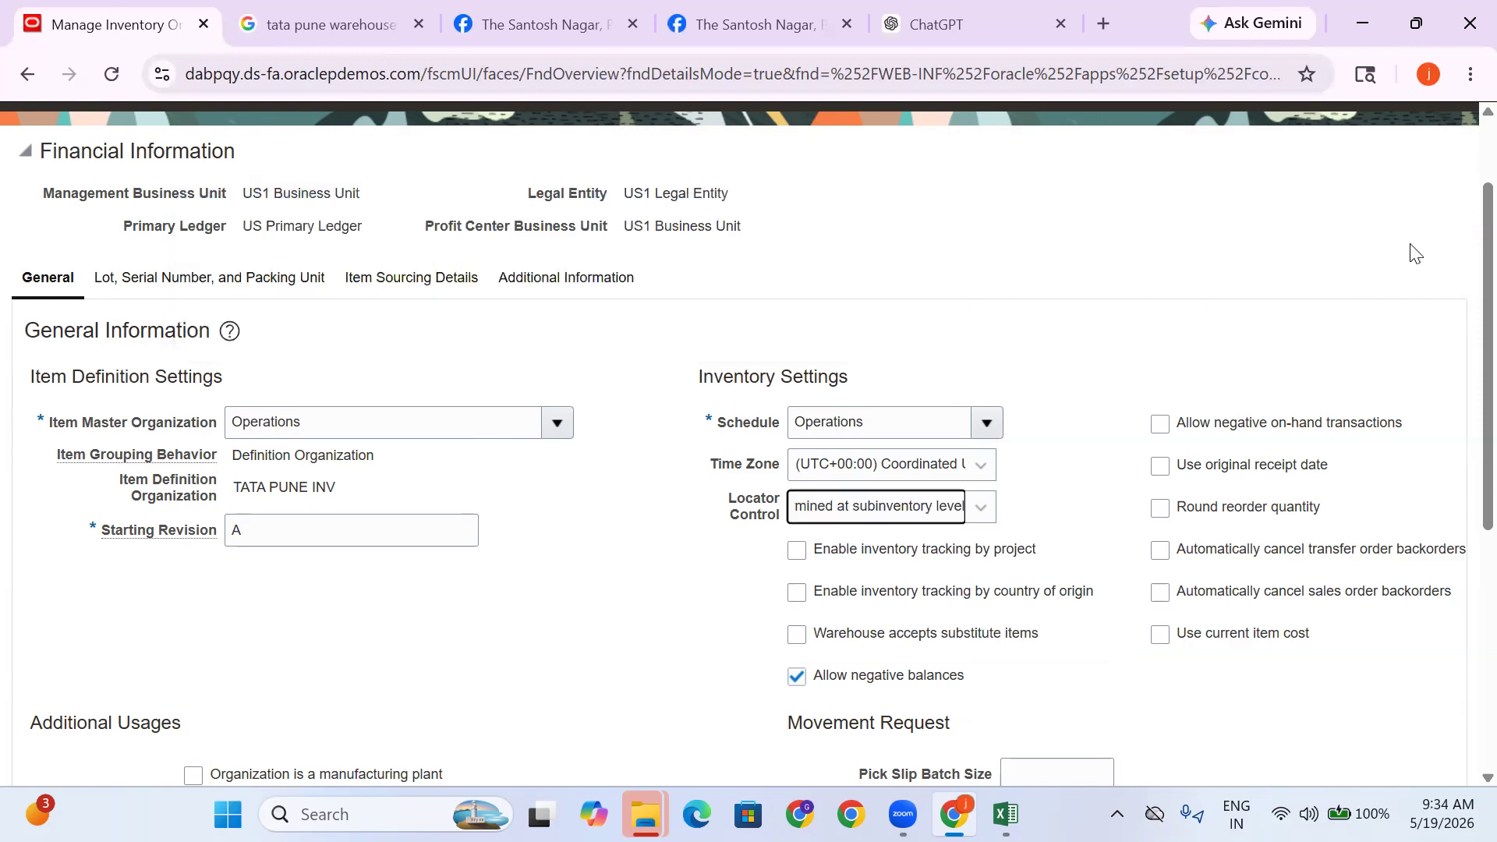
Save and close the organization parameters, then finish Manage Inventory Organizations to return to the setup page
scroll(1330, 283, "up", 2)
left_click(1325, 192)
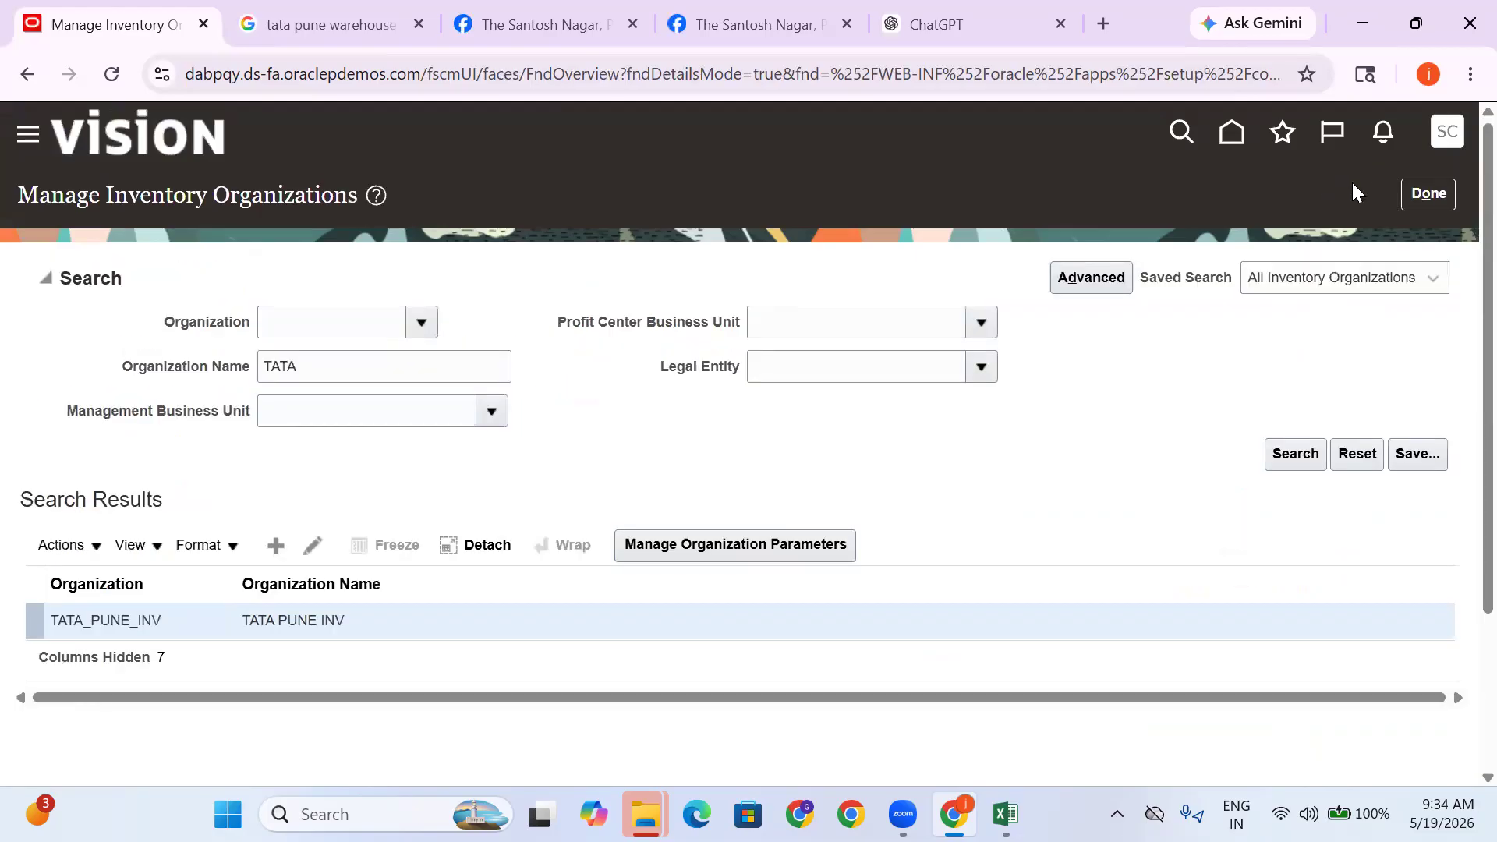
left_click(1421, 189)
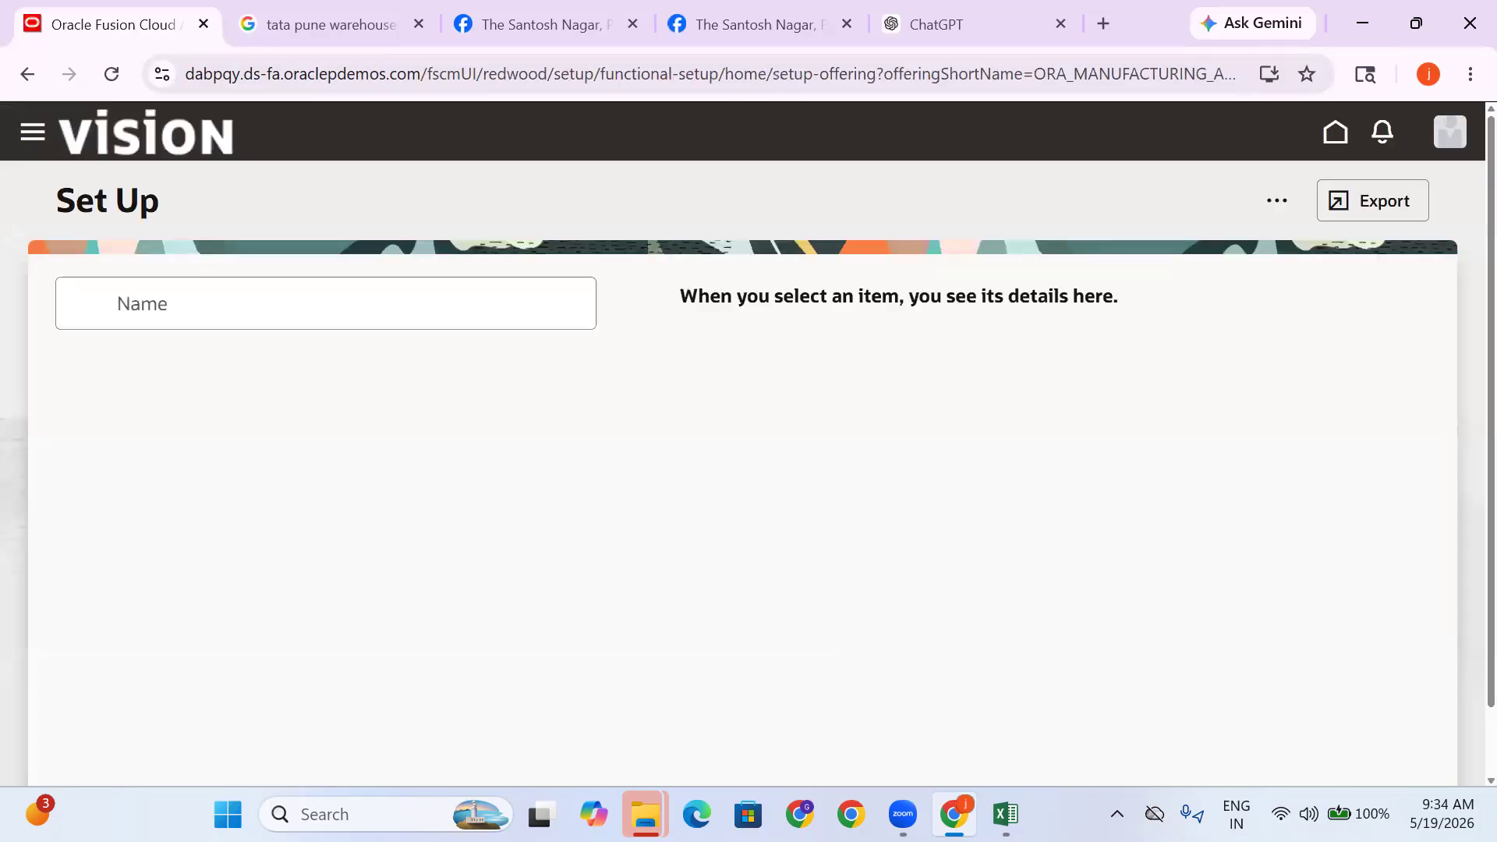
Switch to the Excel training sheet and enter Create Locator Subinventory in cell C345
mouse_move(1005, 814)
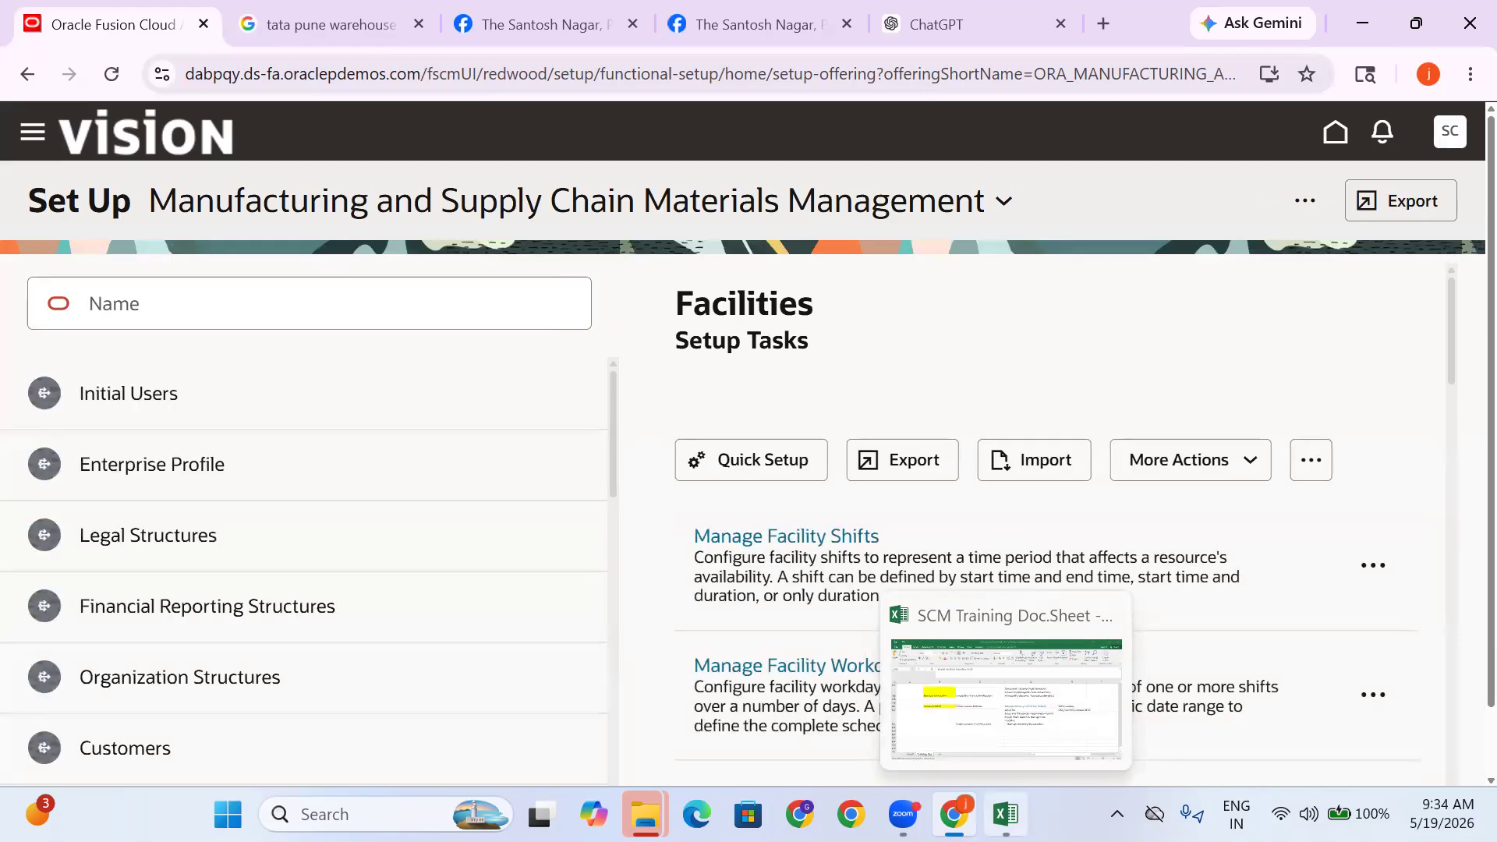
left_click(1006, 814)
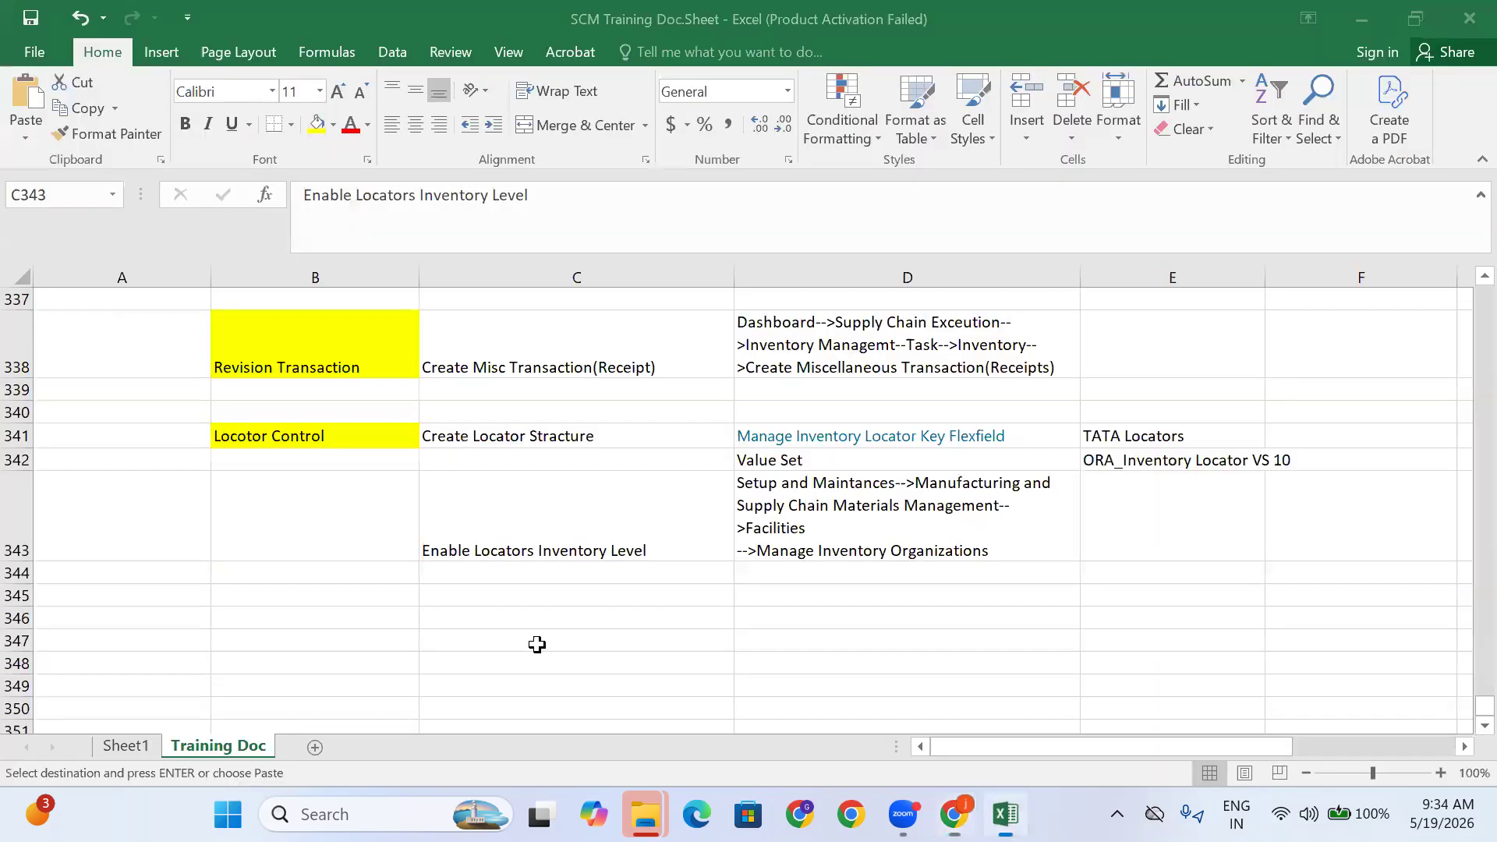
left_click(513, 592)
type("Creat")
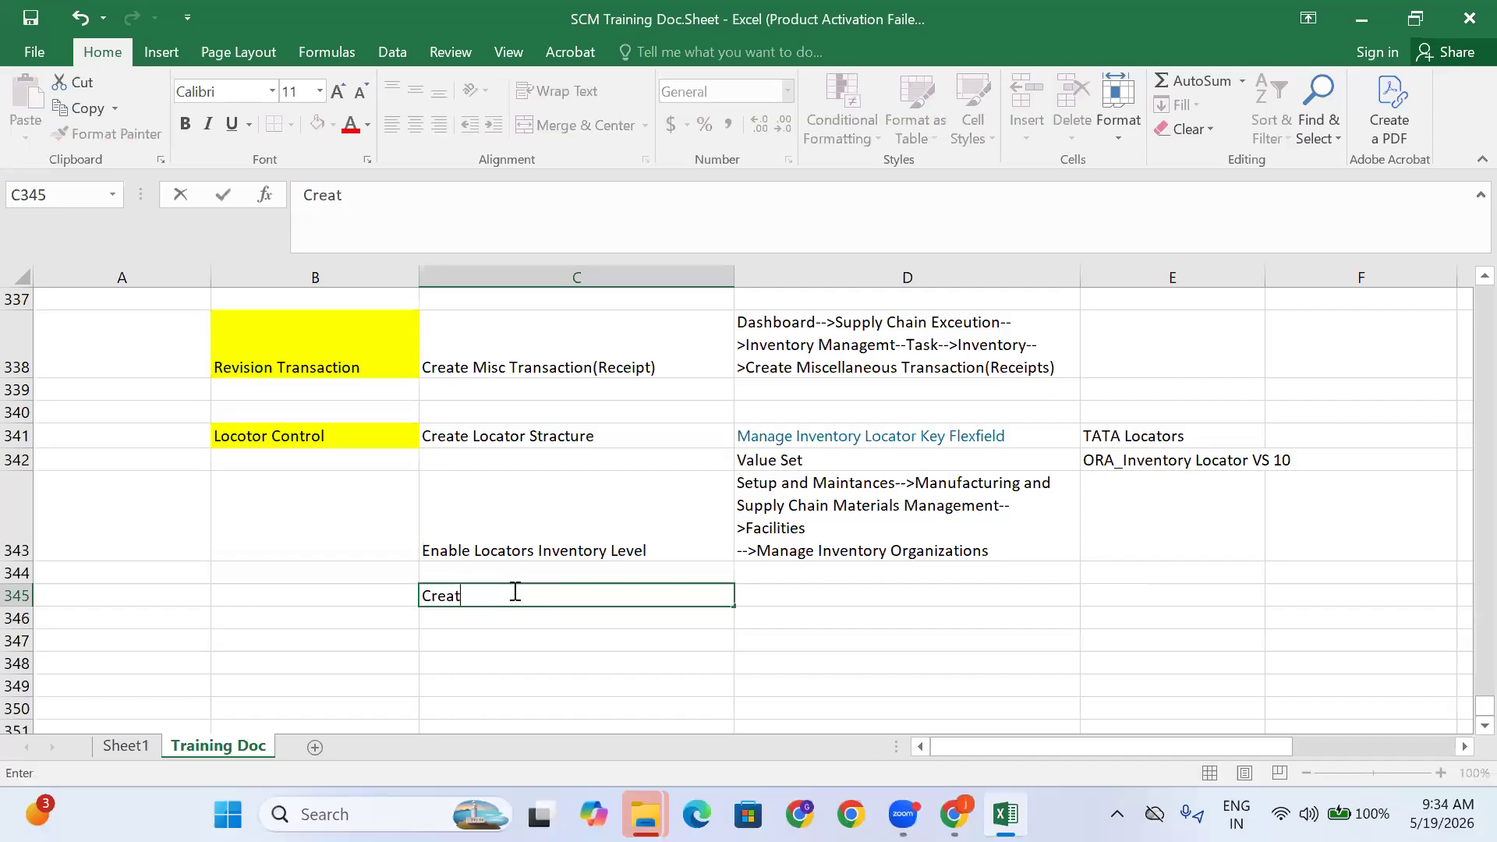
type("e Locator Subinventory")
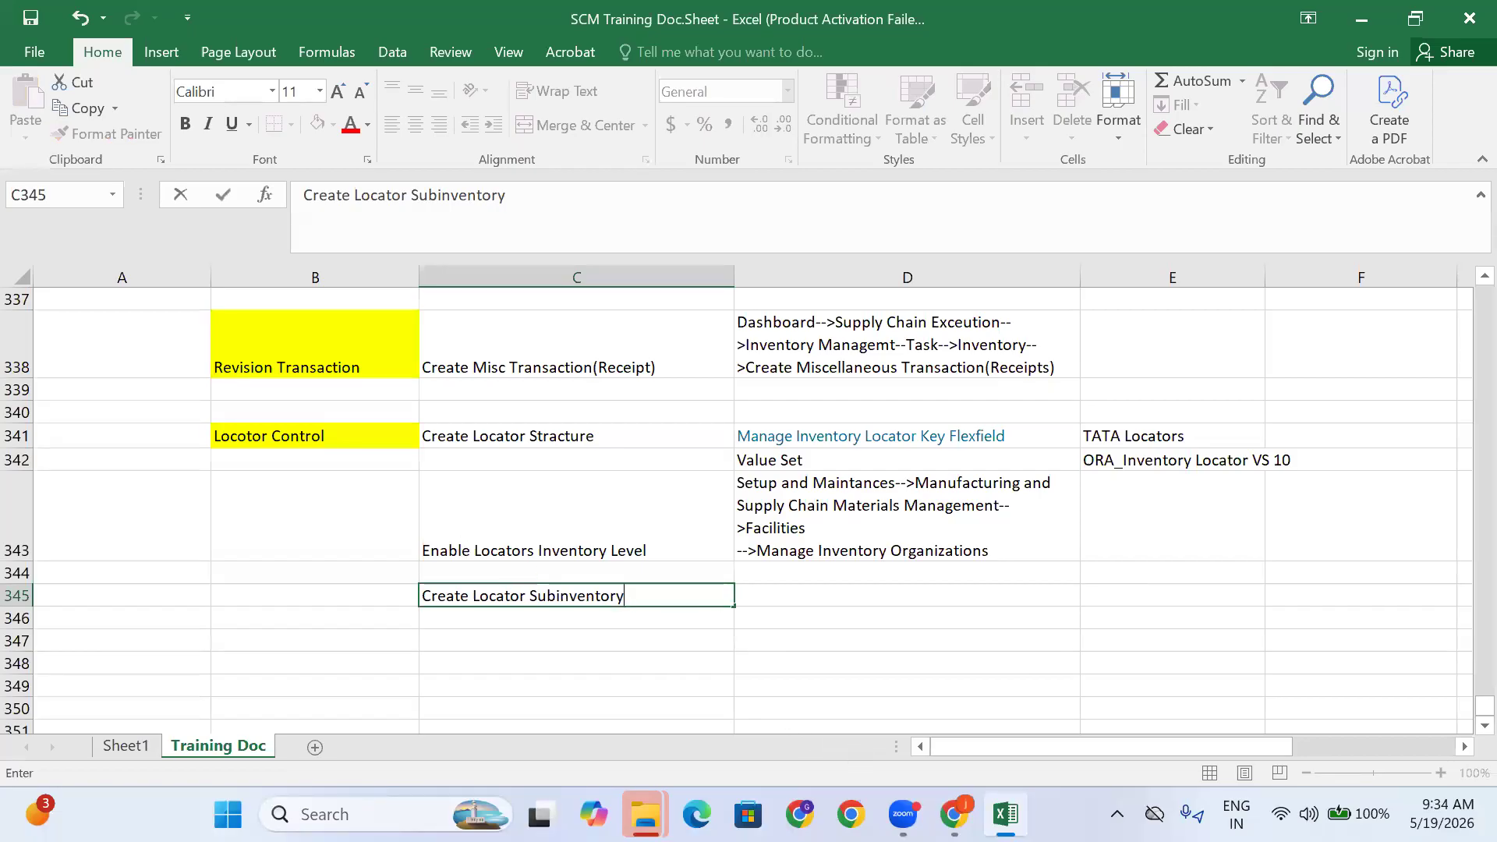
Switch to the Oracle Fusion page in the browser, go to Setup: Product Management and open the setup task search page
key("alt+Tab")
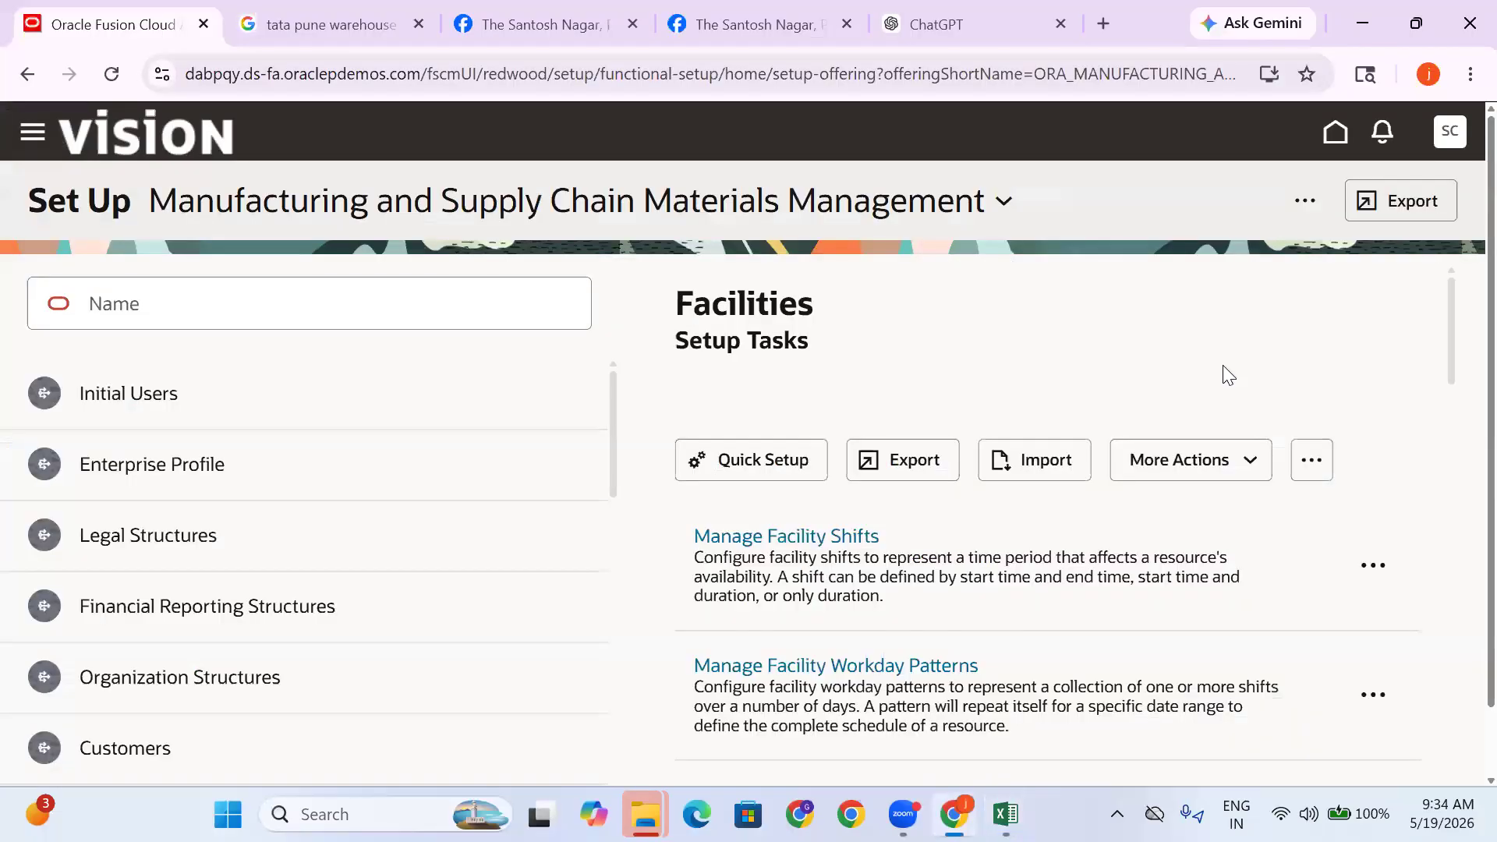
left_click(1305, 200)
scroll(995, 602, "down", 5)
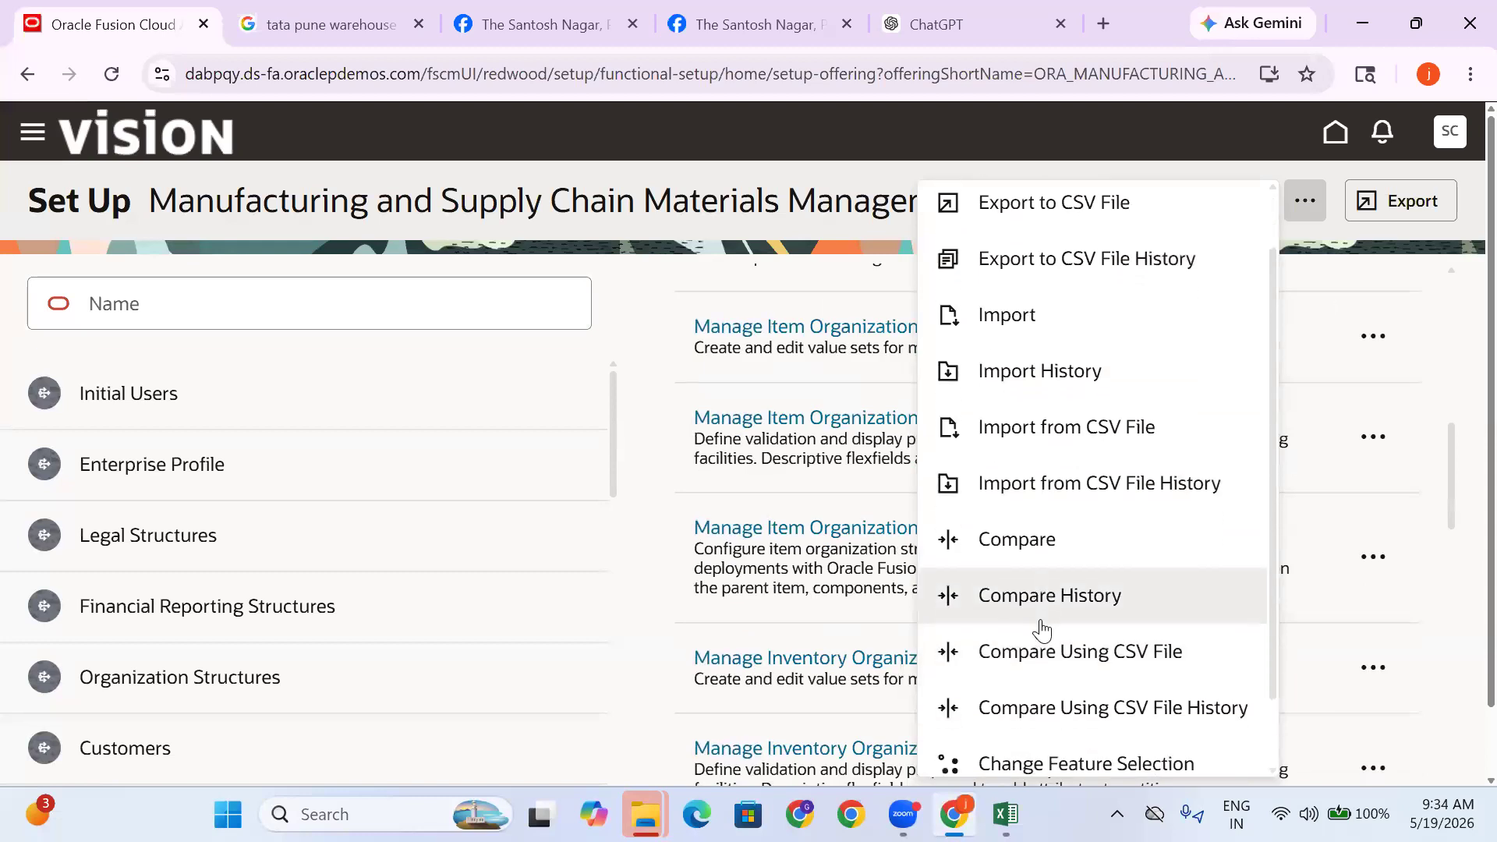
scroll(1042, 630, "down", 1)
left_click(1048, 748)
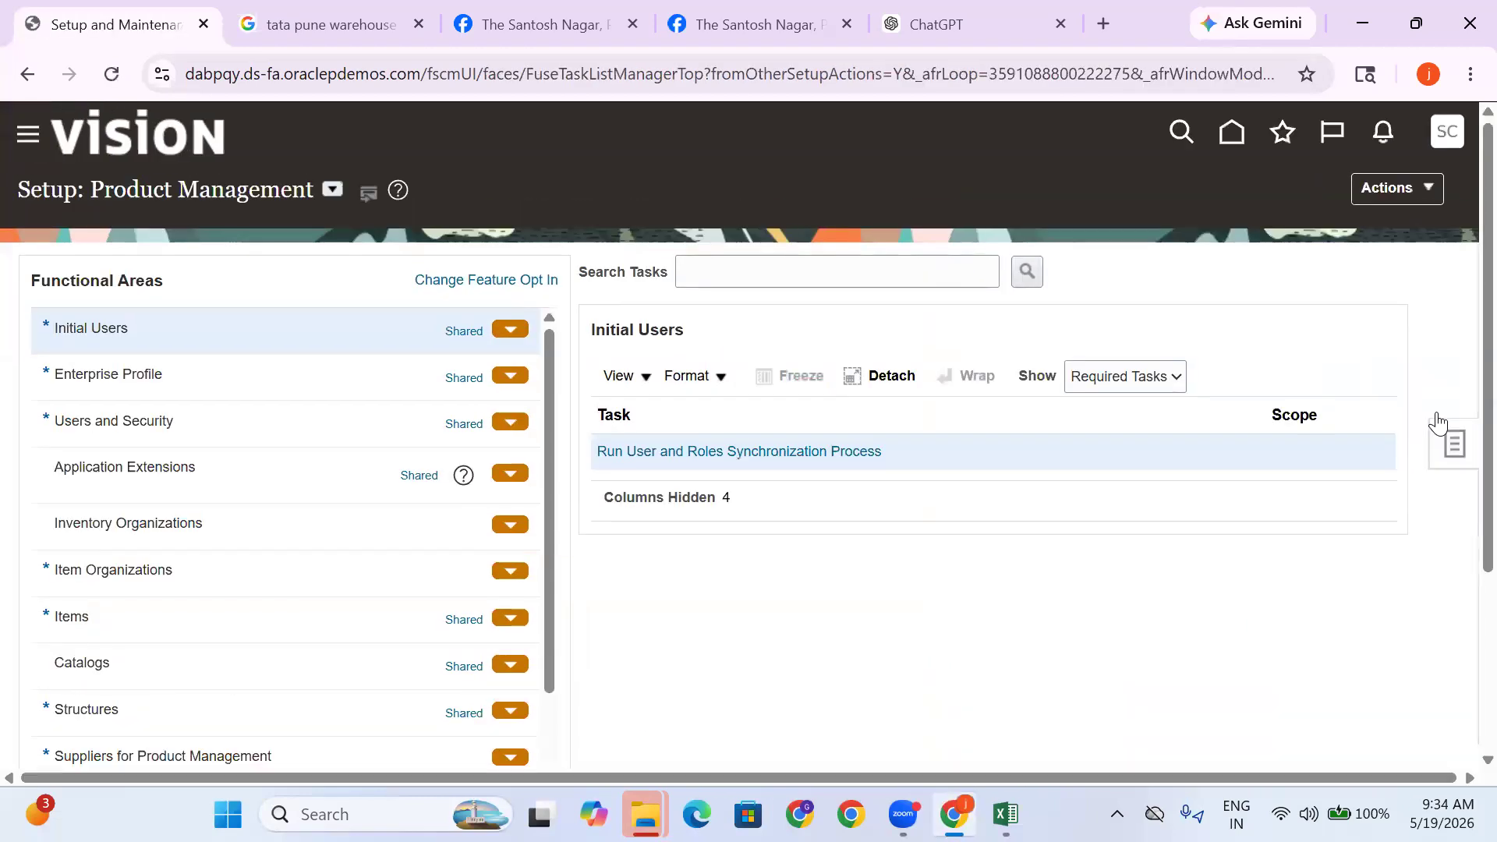
left_click(1439, 424)
left_click(1317, 466)
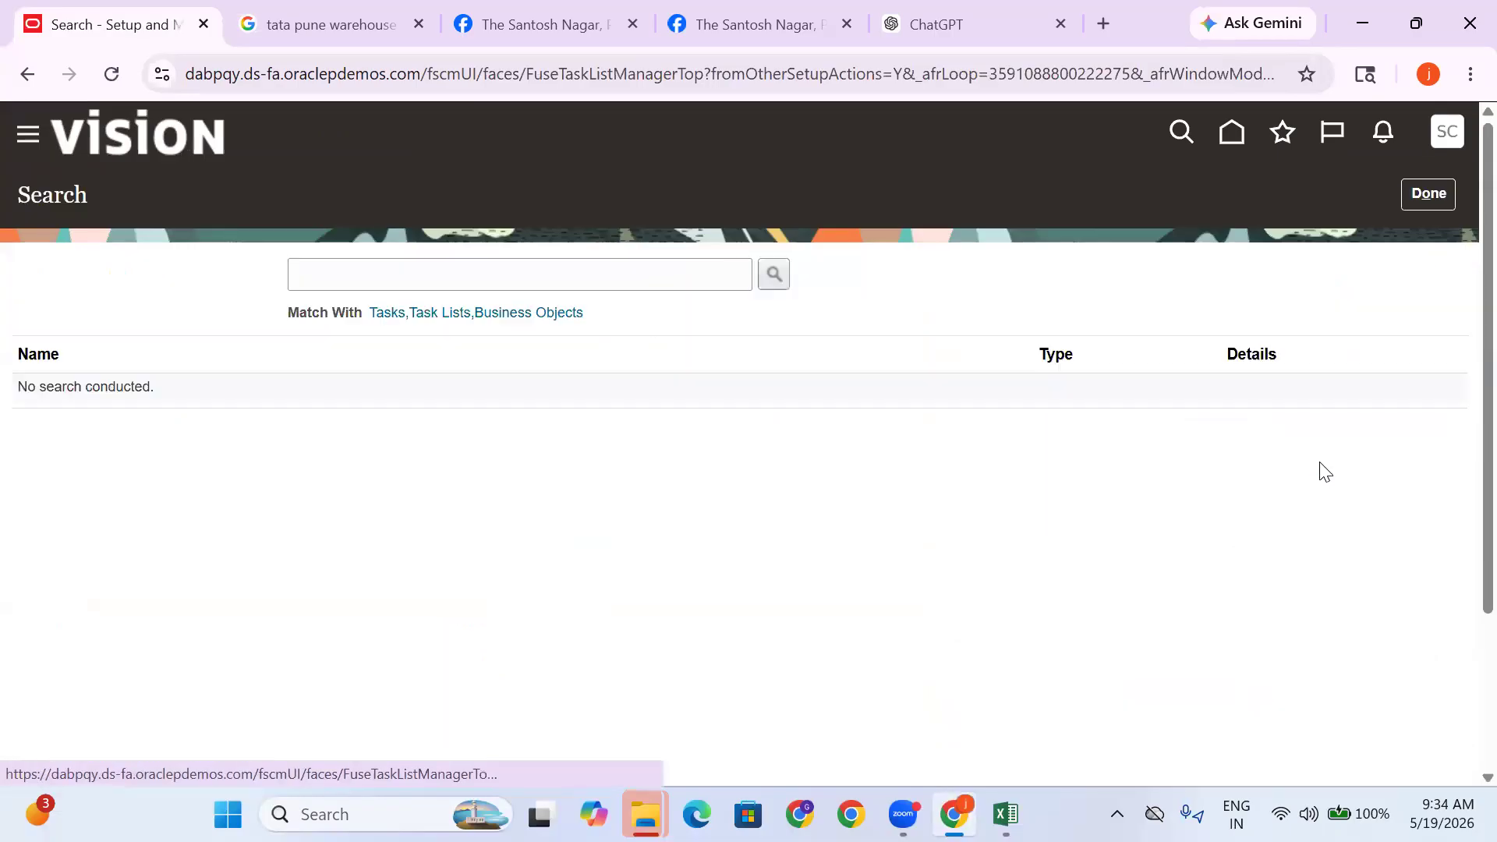
Search the setup tasks for Manage Subinv
left_click(407, 267)
type("Man")
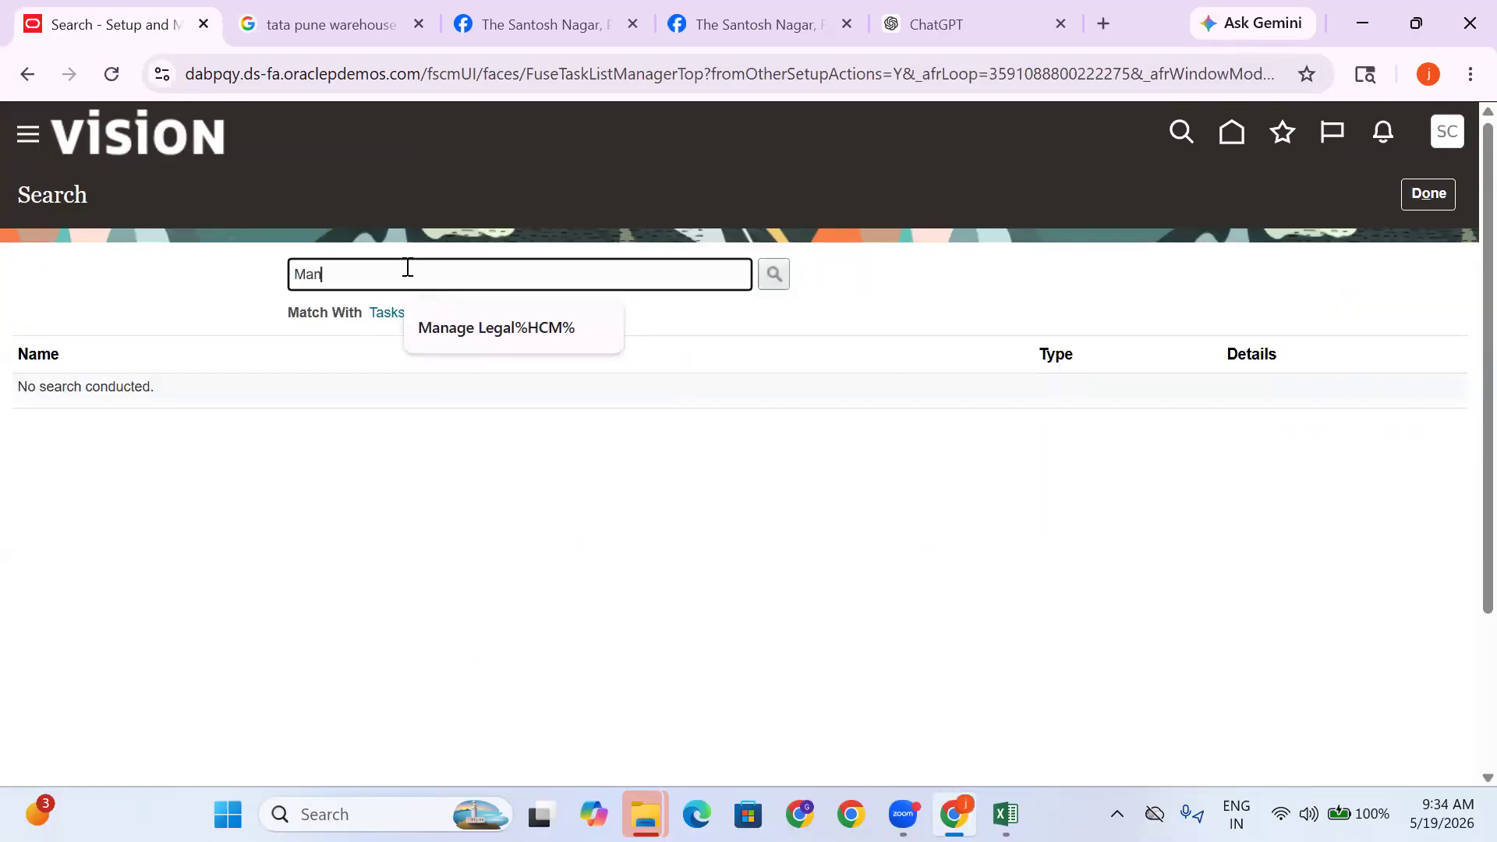
type("age Subinv")
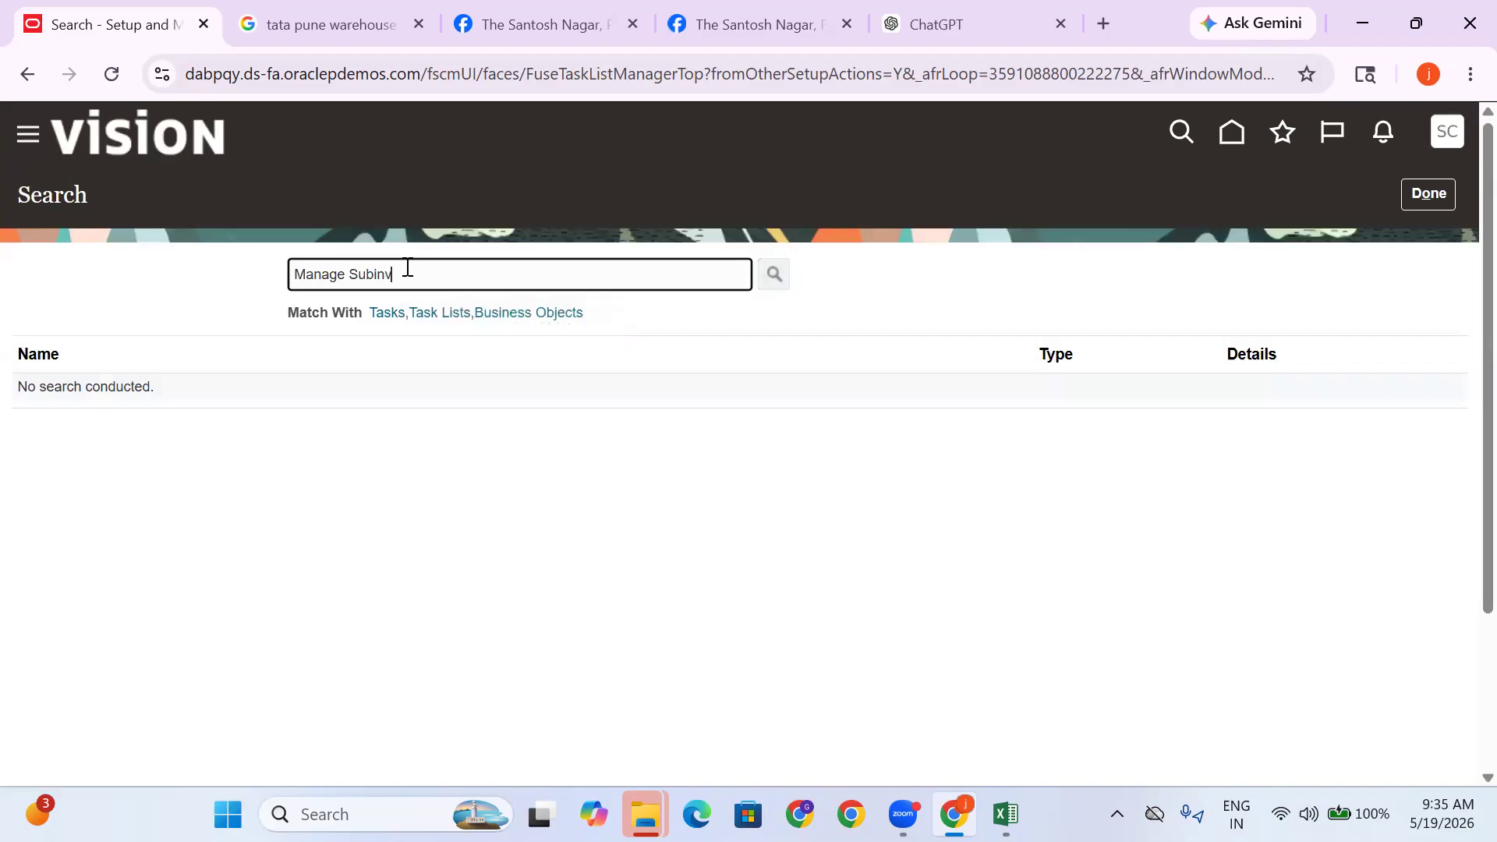
key("Return")
Copy the task name Manage Subinventories and Locators into cell D345 of the Excel training sheet
left_click_drag(277, 414, 19, 396)
key("ctrl+c")
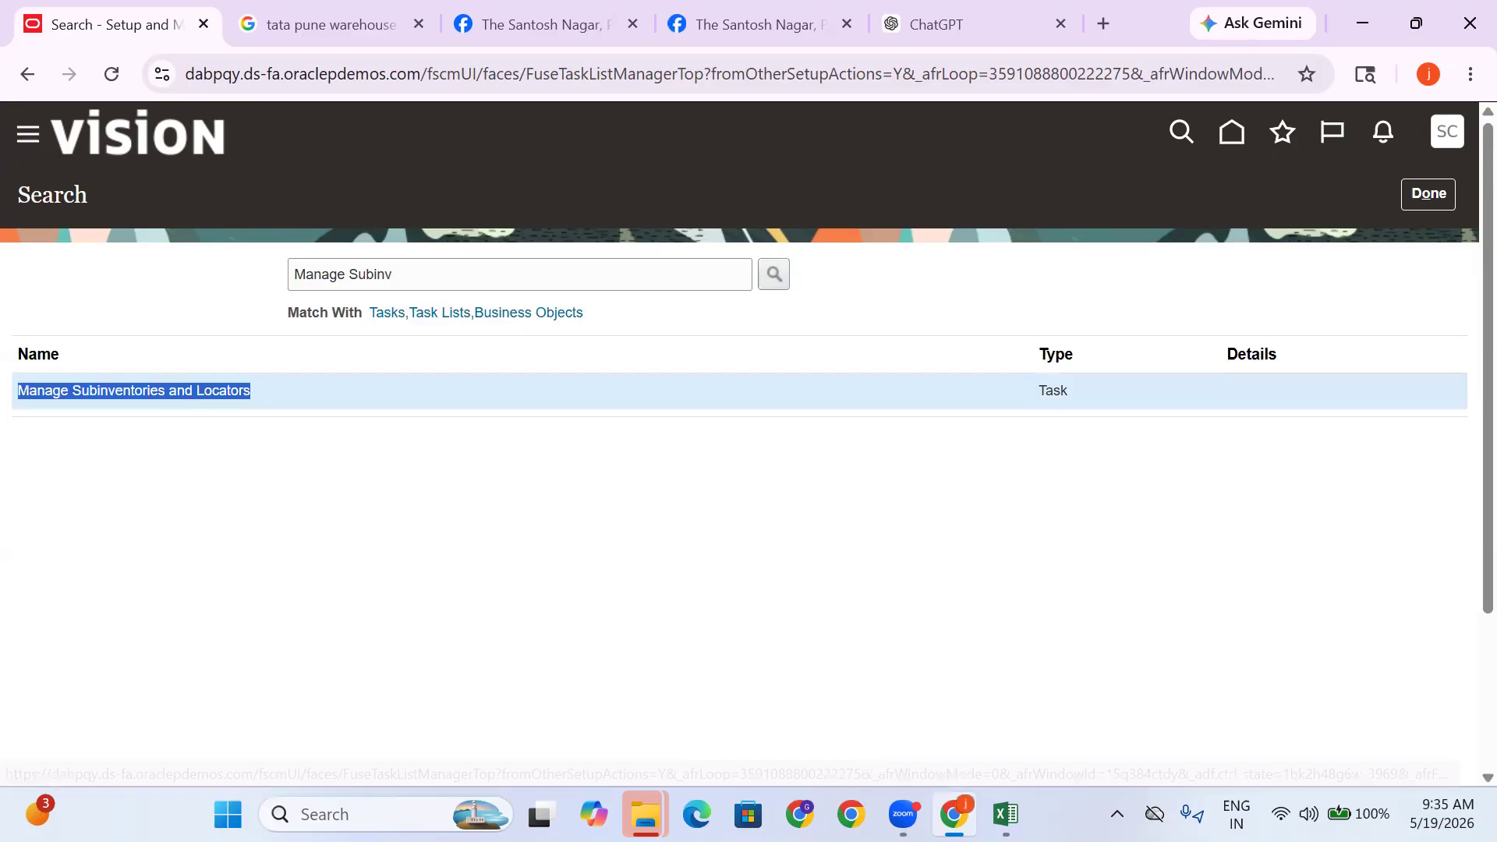
key("alt+Tab")
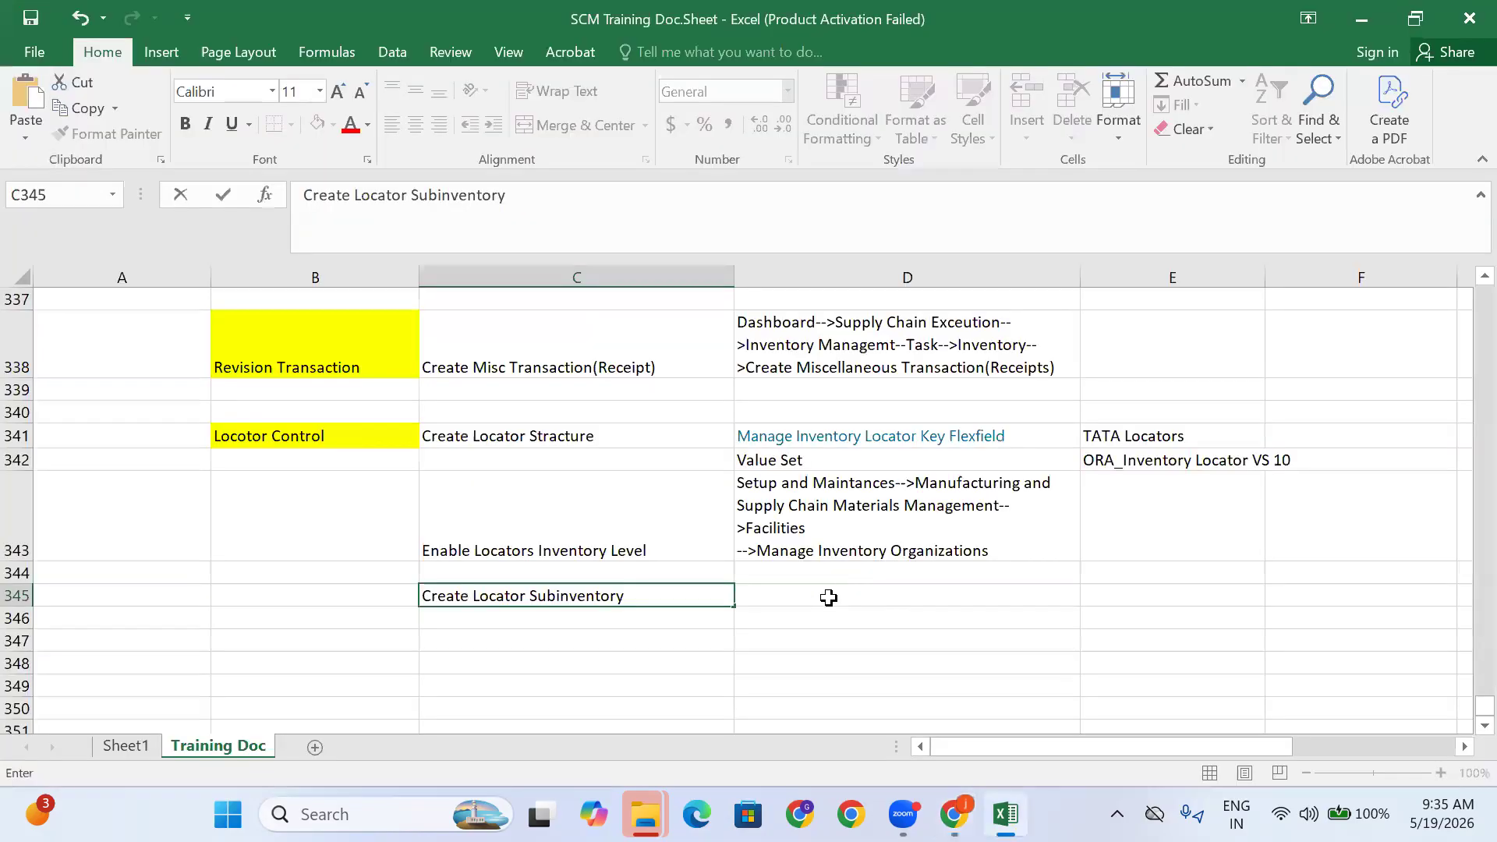
left_click(829, 597)
key("ctrl+v")
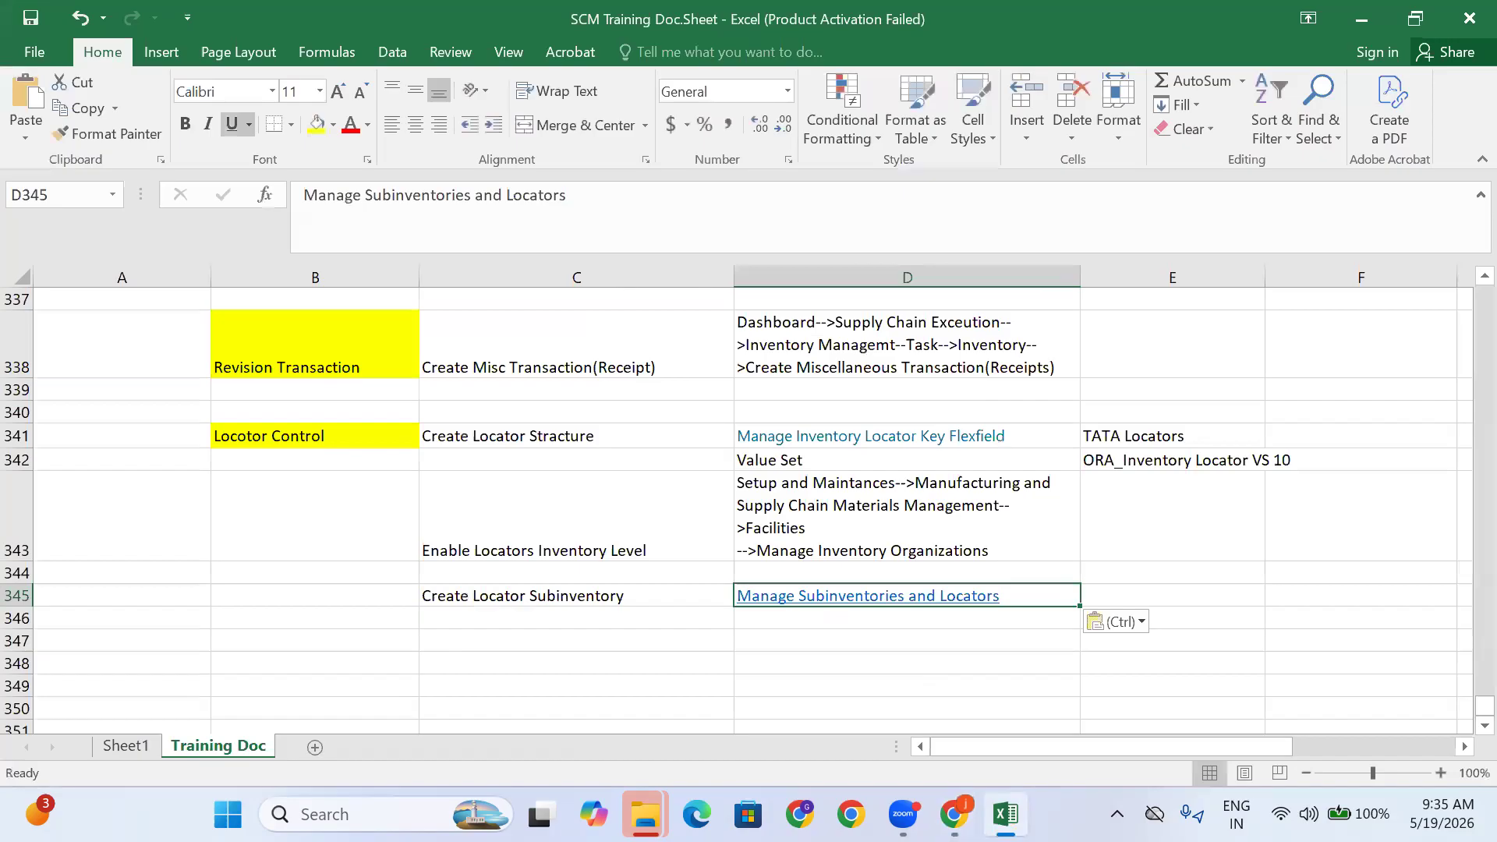
Return to the browser, open the Manage Subinventories and Locators task and start a new subinventory named Loc Subinv
key("alt+Tab")
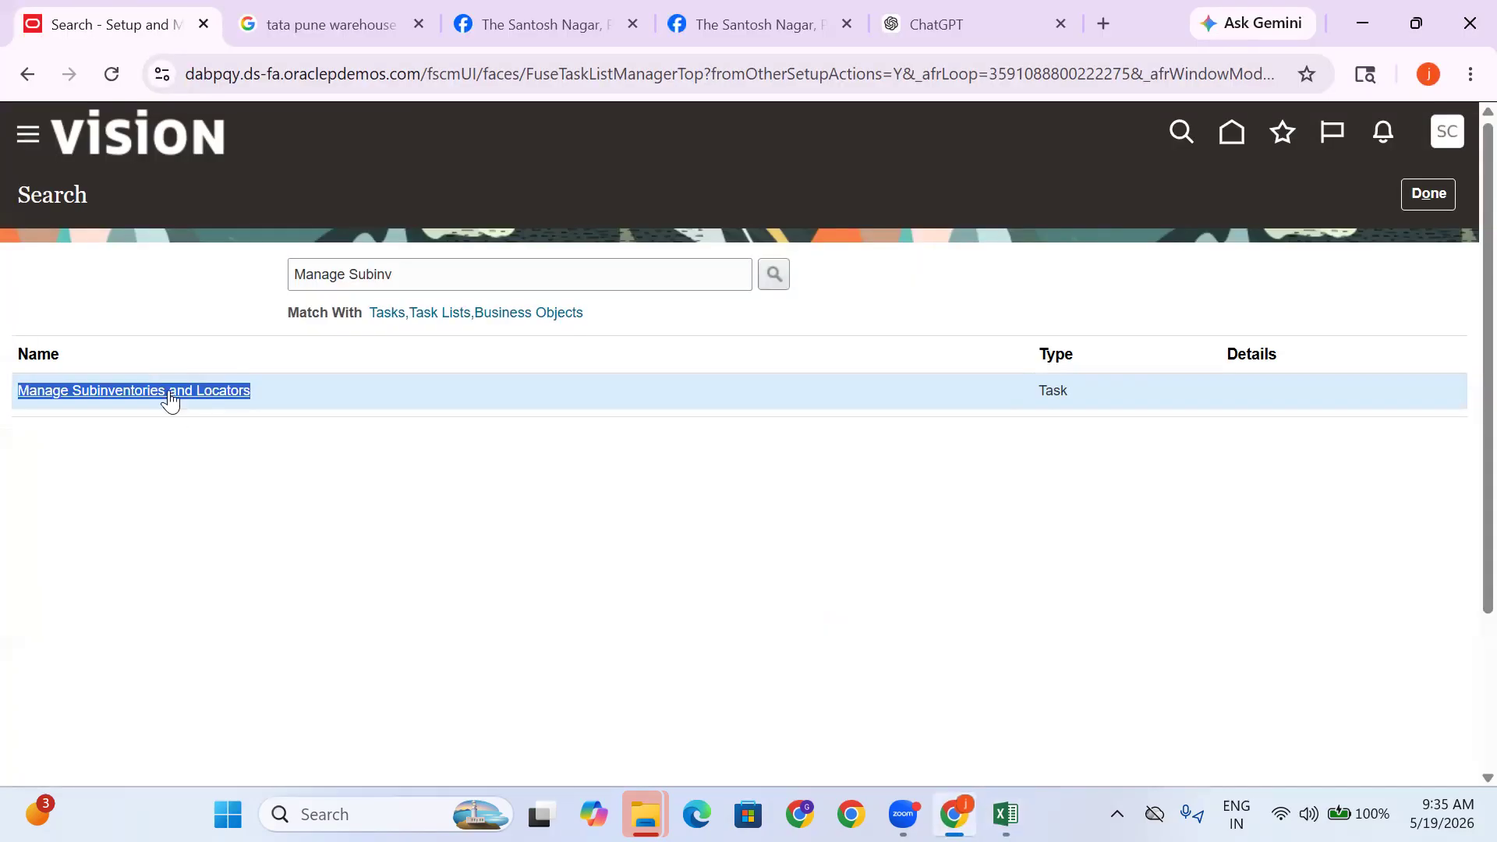
left_click(166, 389)
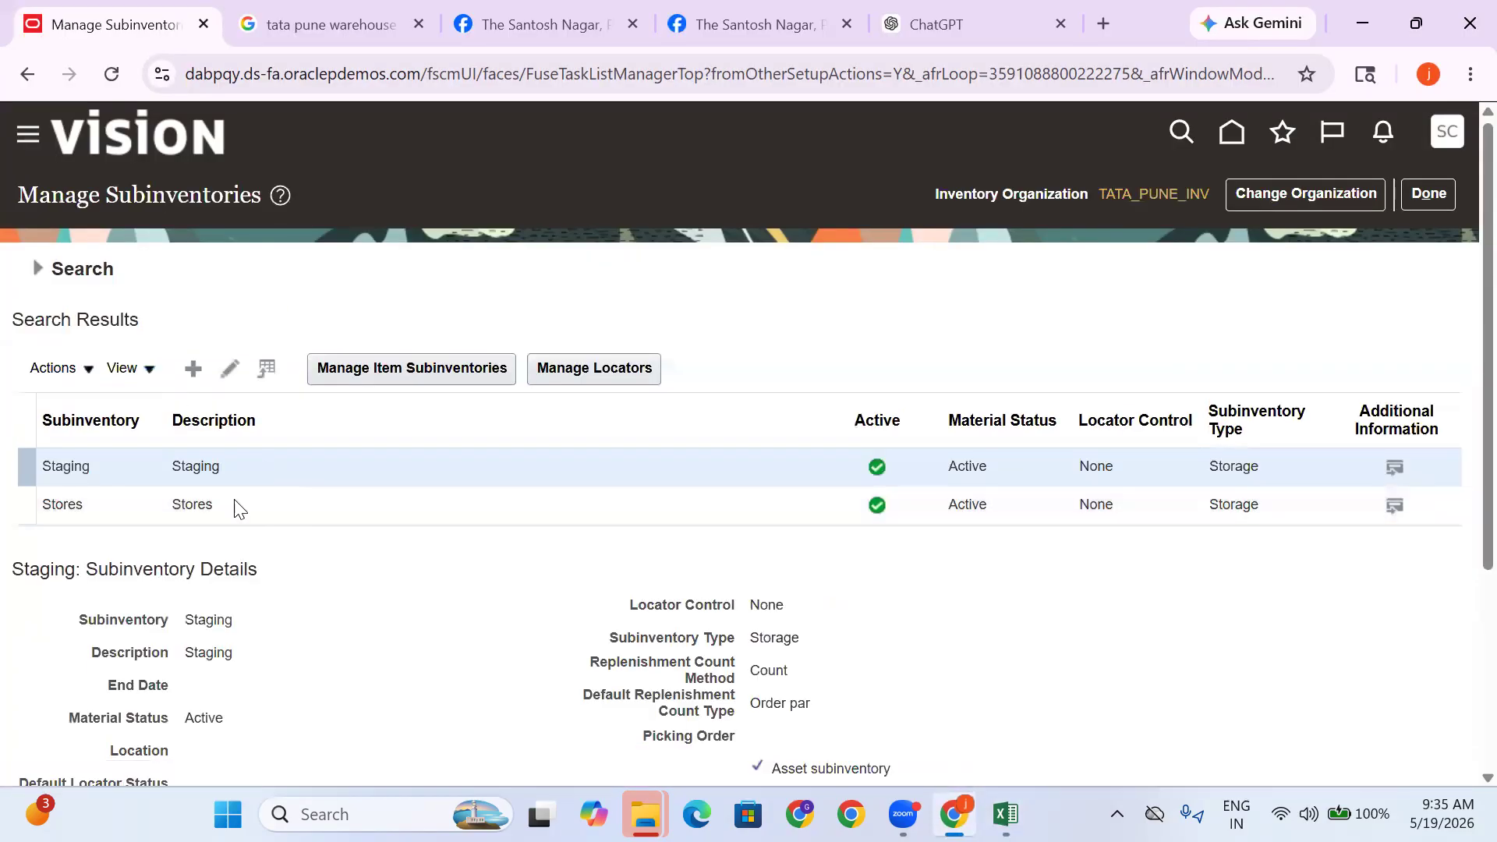
left_click(200, 376)
left_click(366, 304)
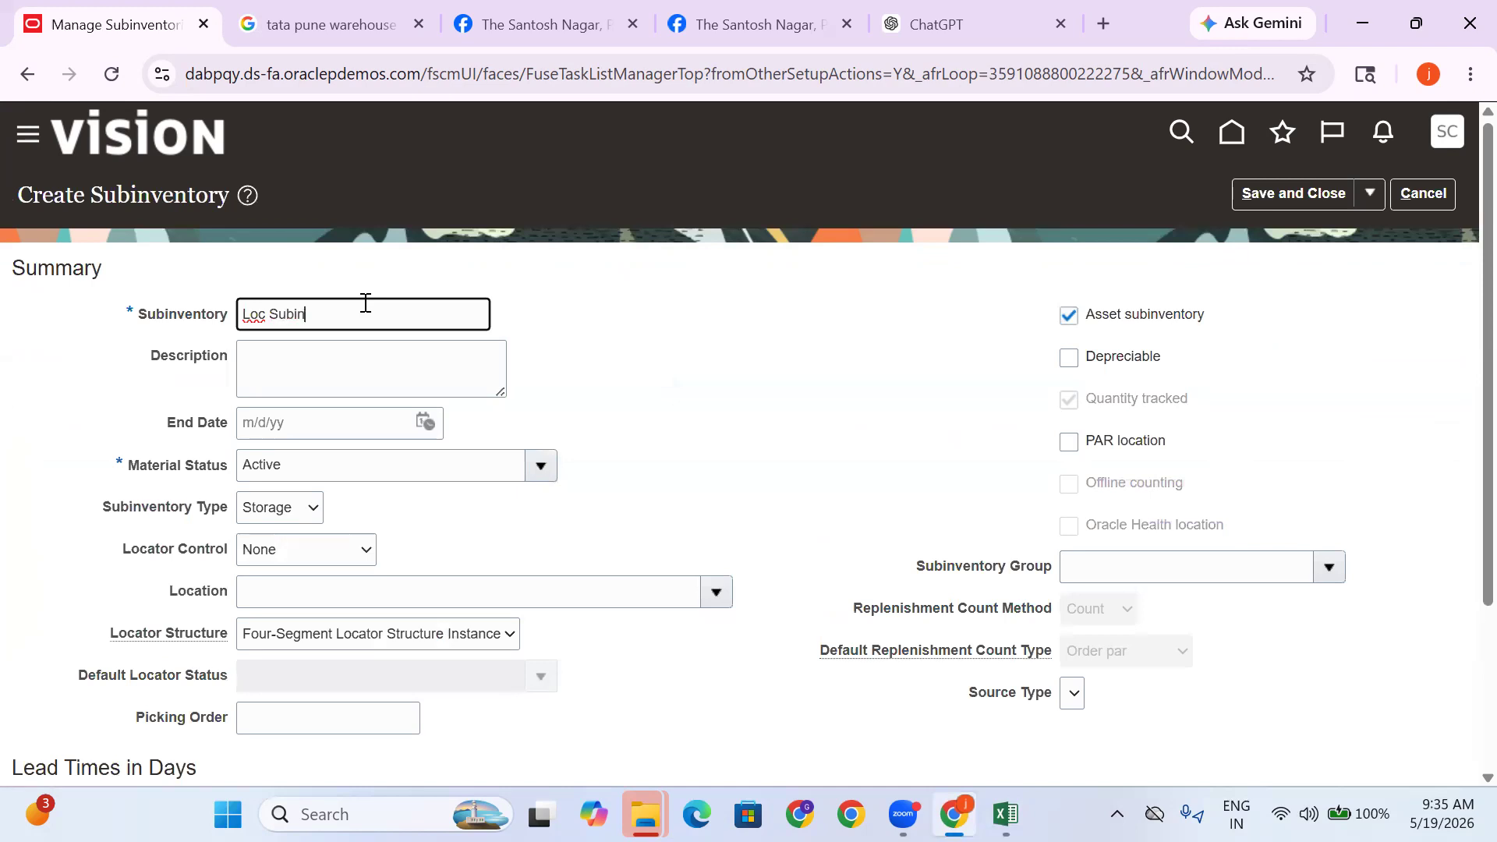
Copy the subinventory name Loc Subinv into cell E345 of the Excel training sheet
key("ctrl+a")
key("ctrl+c")
left_click(770, 414)
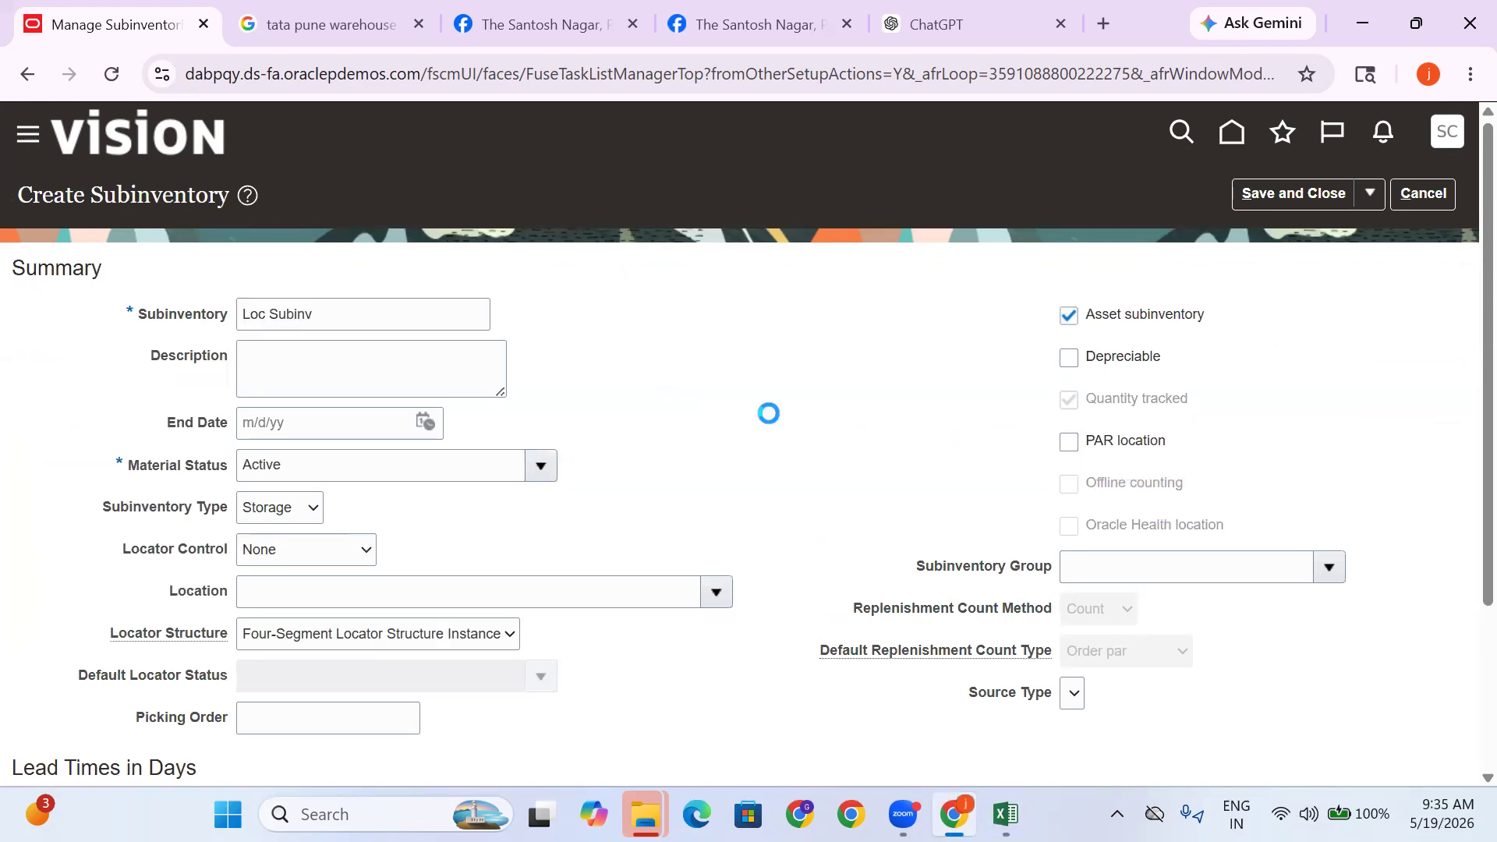
key("alt+Tab")
left_click(1163, 595)
key("ctrl+v")
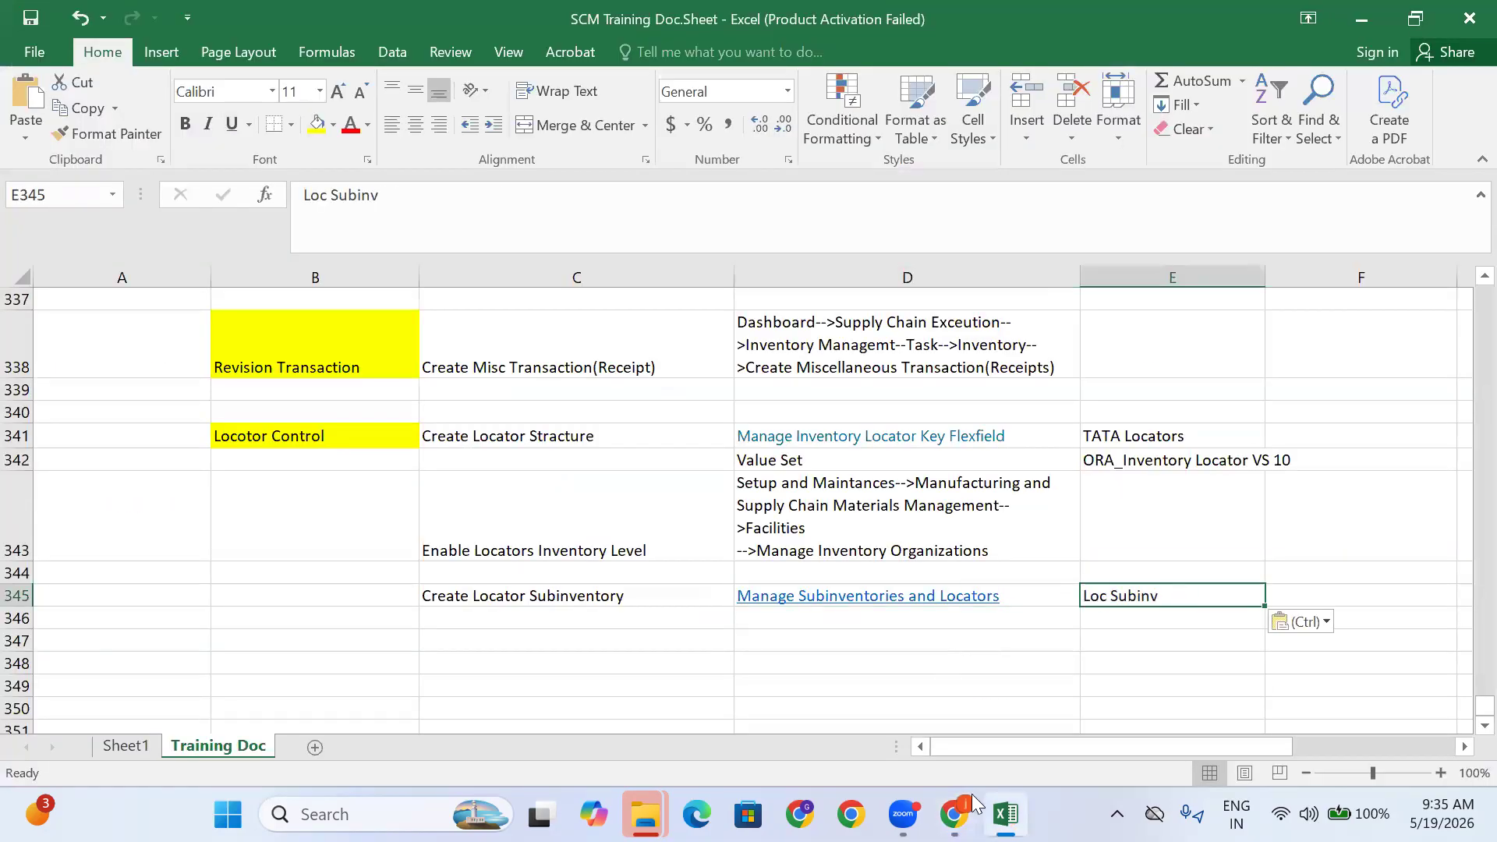
Go back to the new subinventory form in the browser and enter Loc Subinv as its description
key("alt+Tab")
left_click(304, 390)
key("ctrl+v")
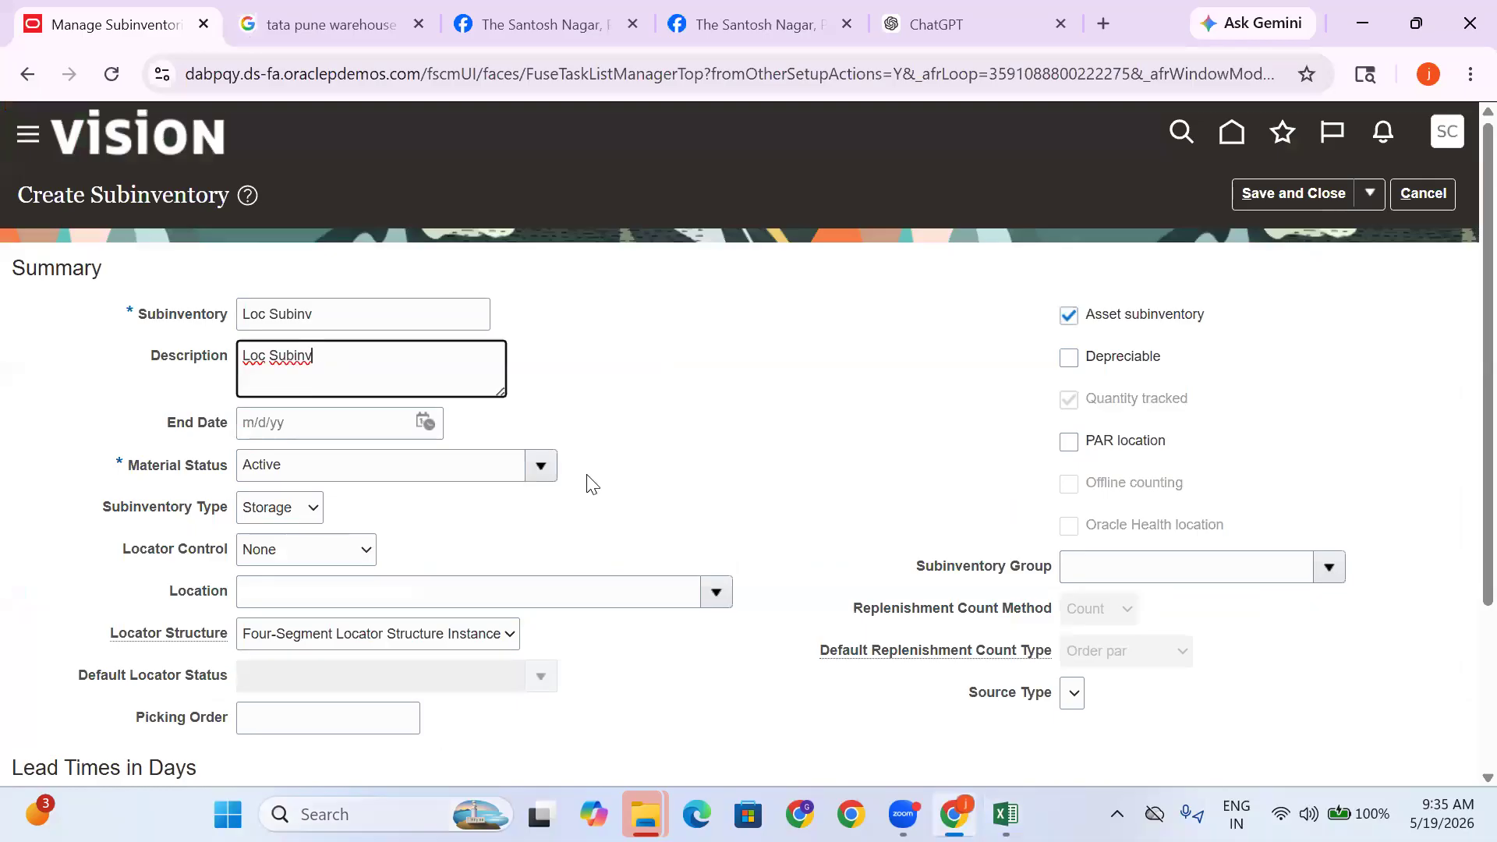
left_click_drag(340, 471, 127, 469)
left_click(818, 431)
scroll(323, 464, "down", 1)
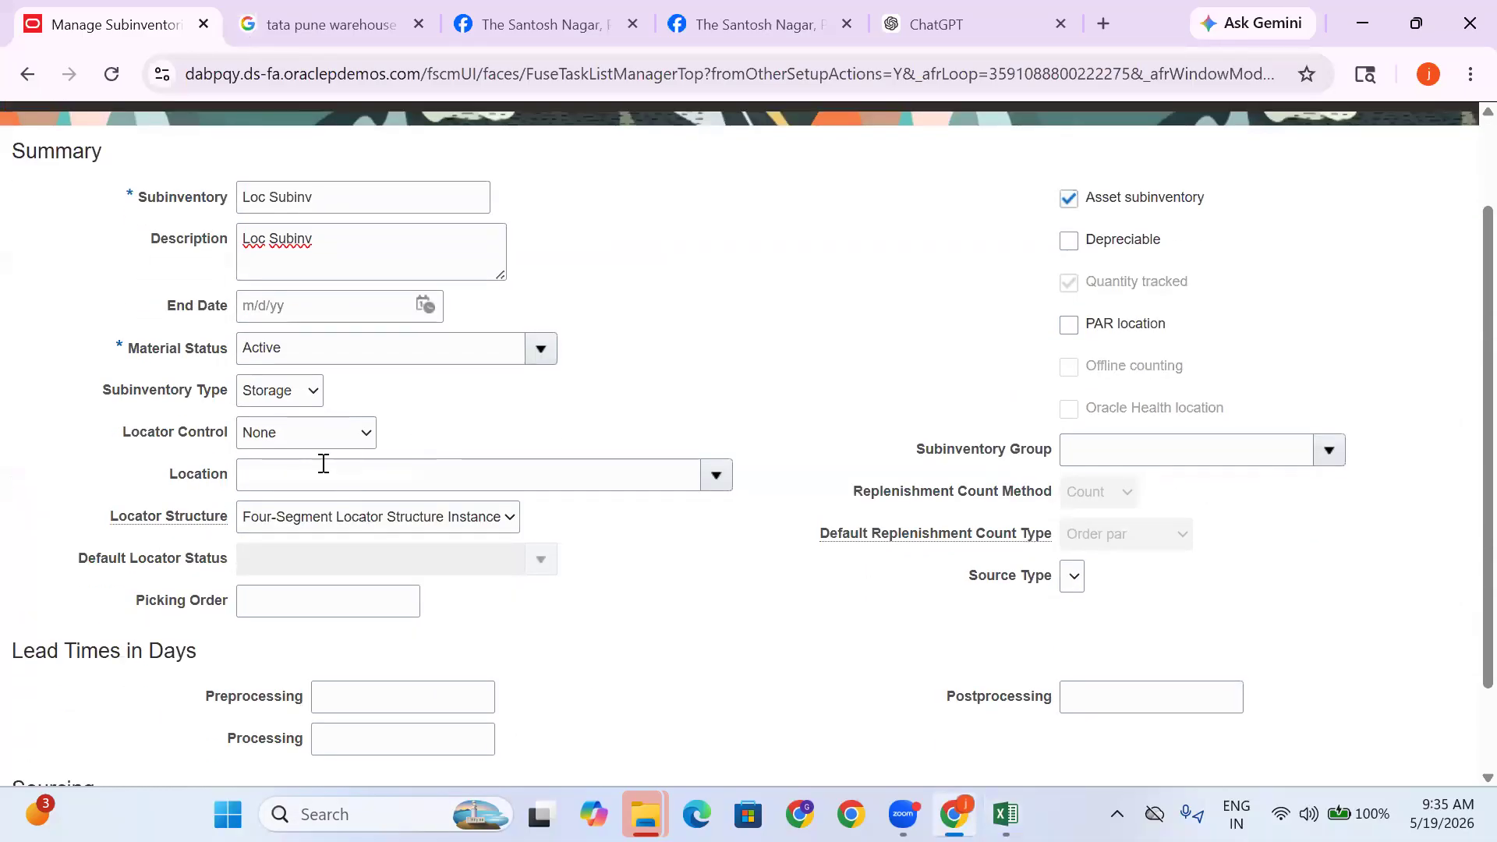
Set the Locator Control of the new subinventory to Previously defined
left_click(294, 435)
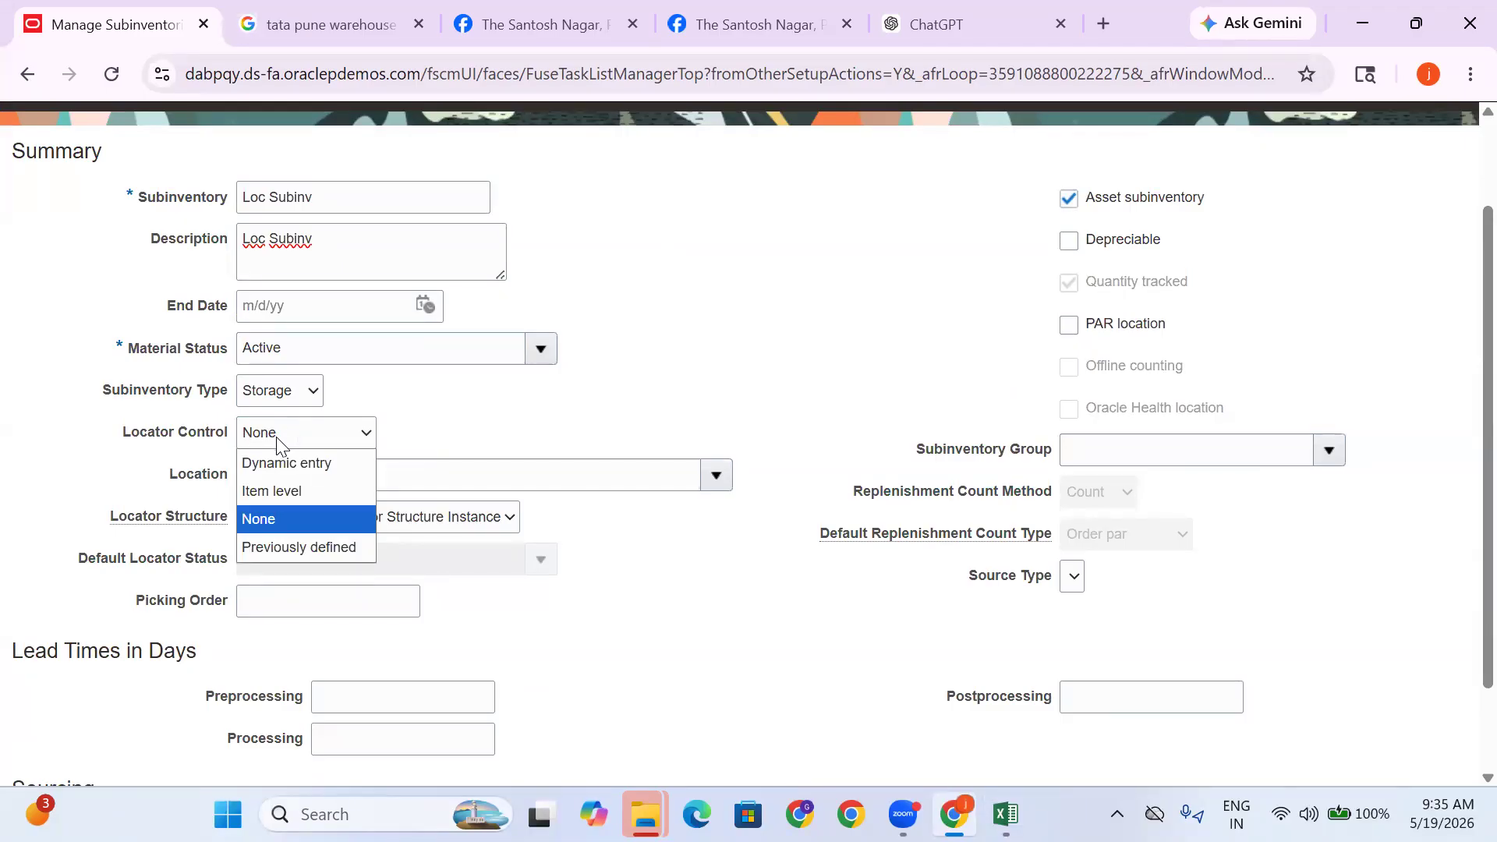
left_click(293, 548)
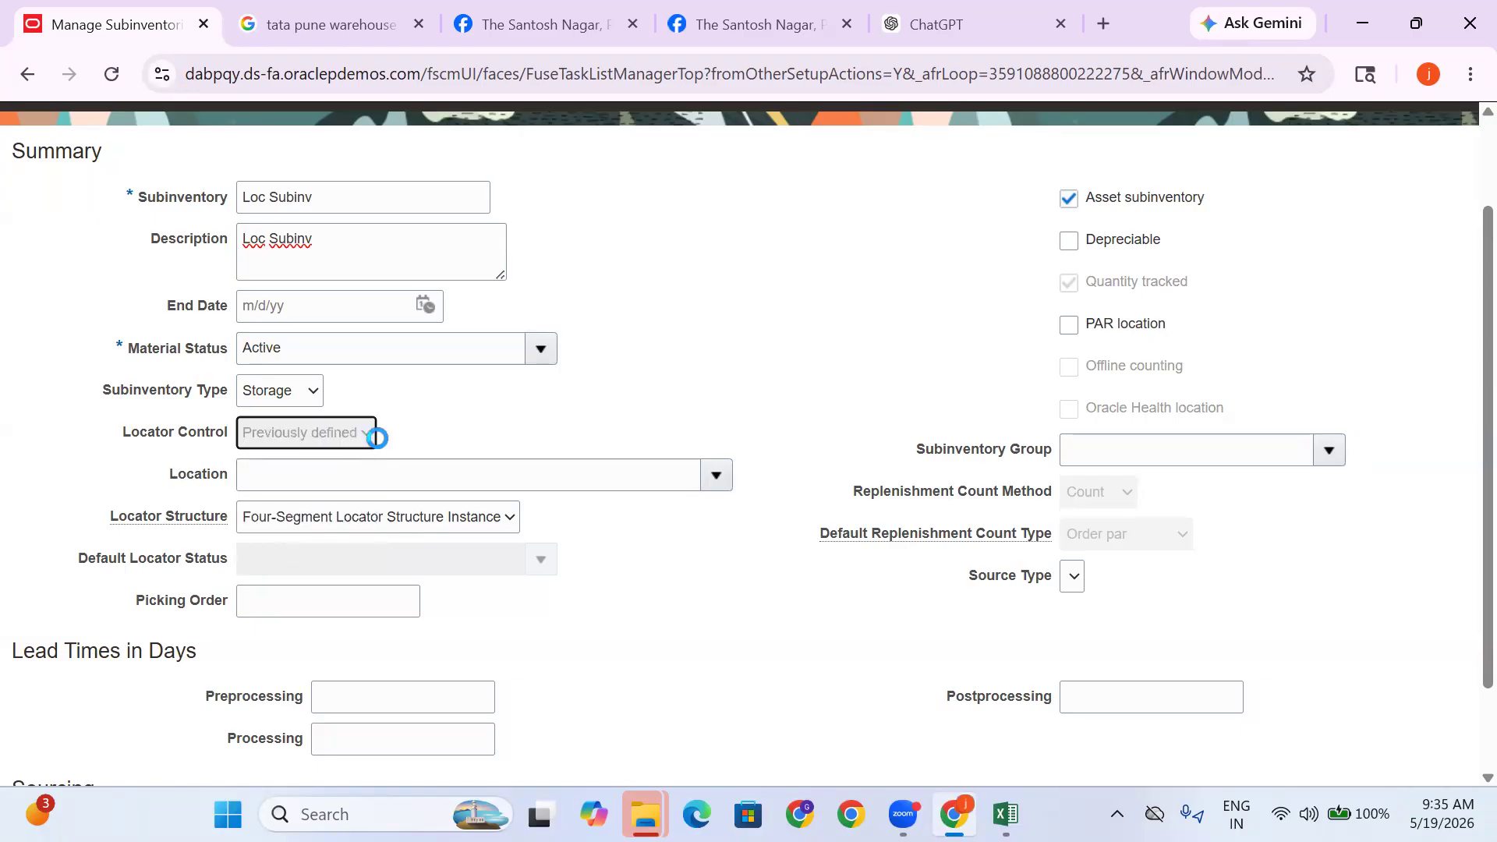
left_click(328, 434)
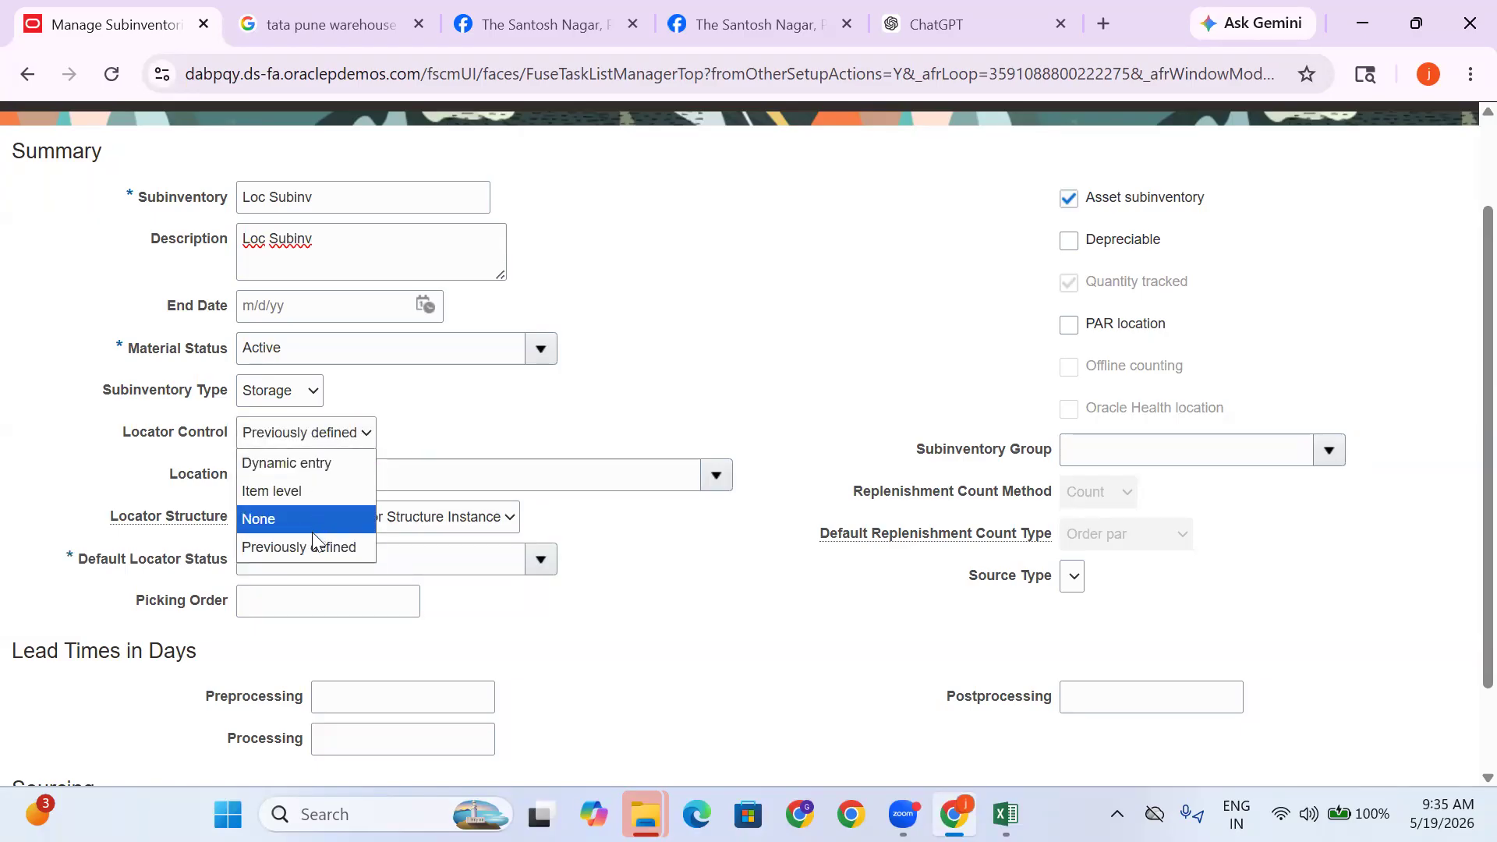
left_click(390, 447)
left_click(327, 441)
left_click(315, 547)
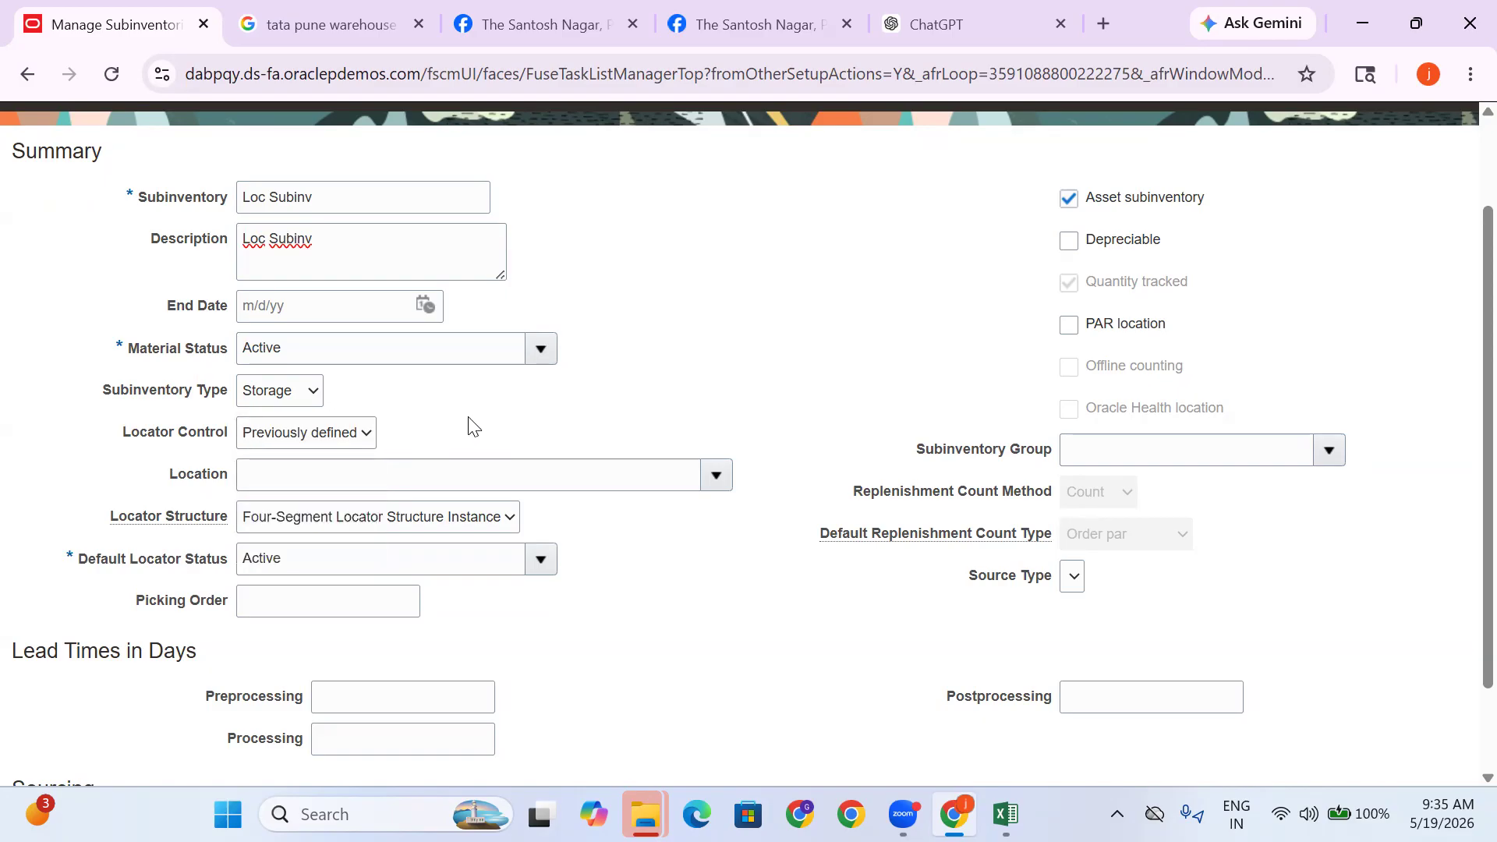
Set the Locator Structure of the new subinventory to TATA Locators
scroll(474, 428, "down", 1)
left_click(317, 410)
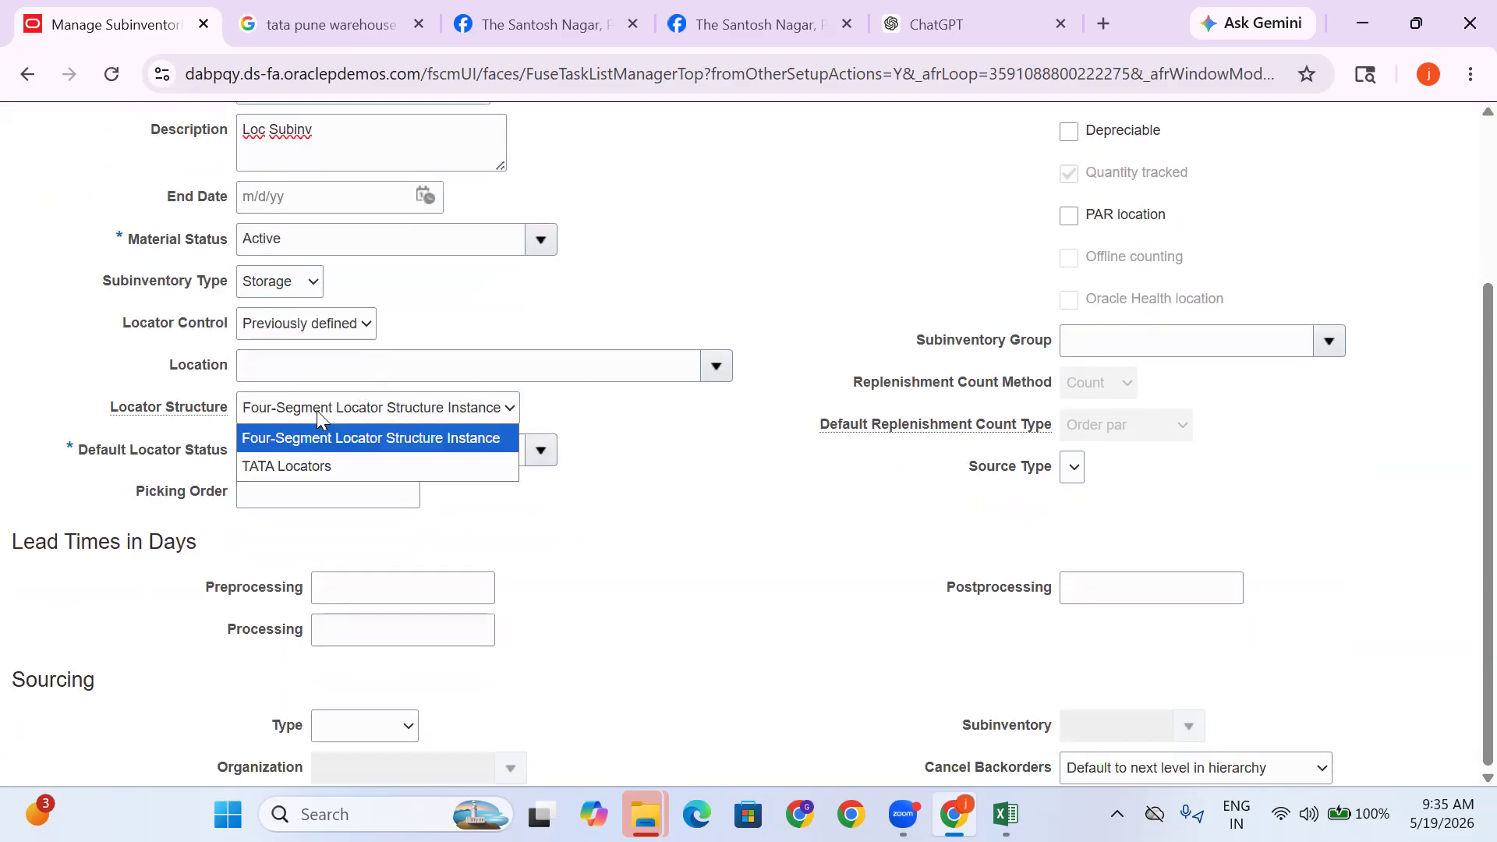
left_click(319, 467)
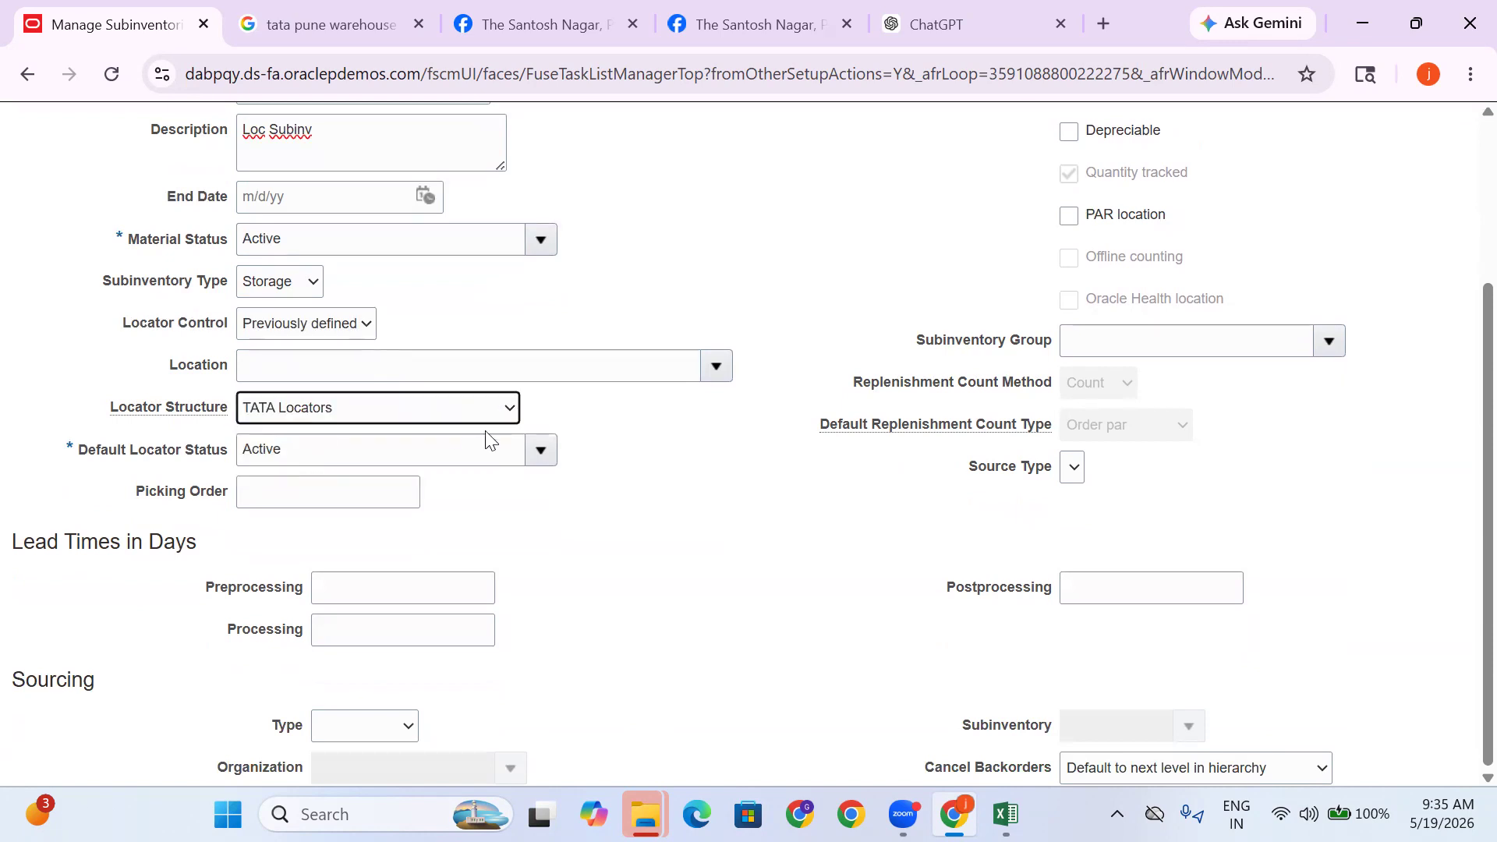
left_click(347, 411)
left_click(679, 475)
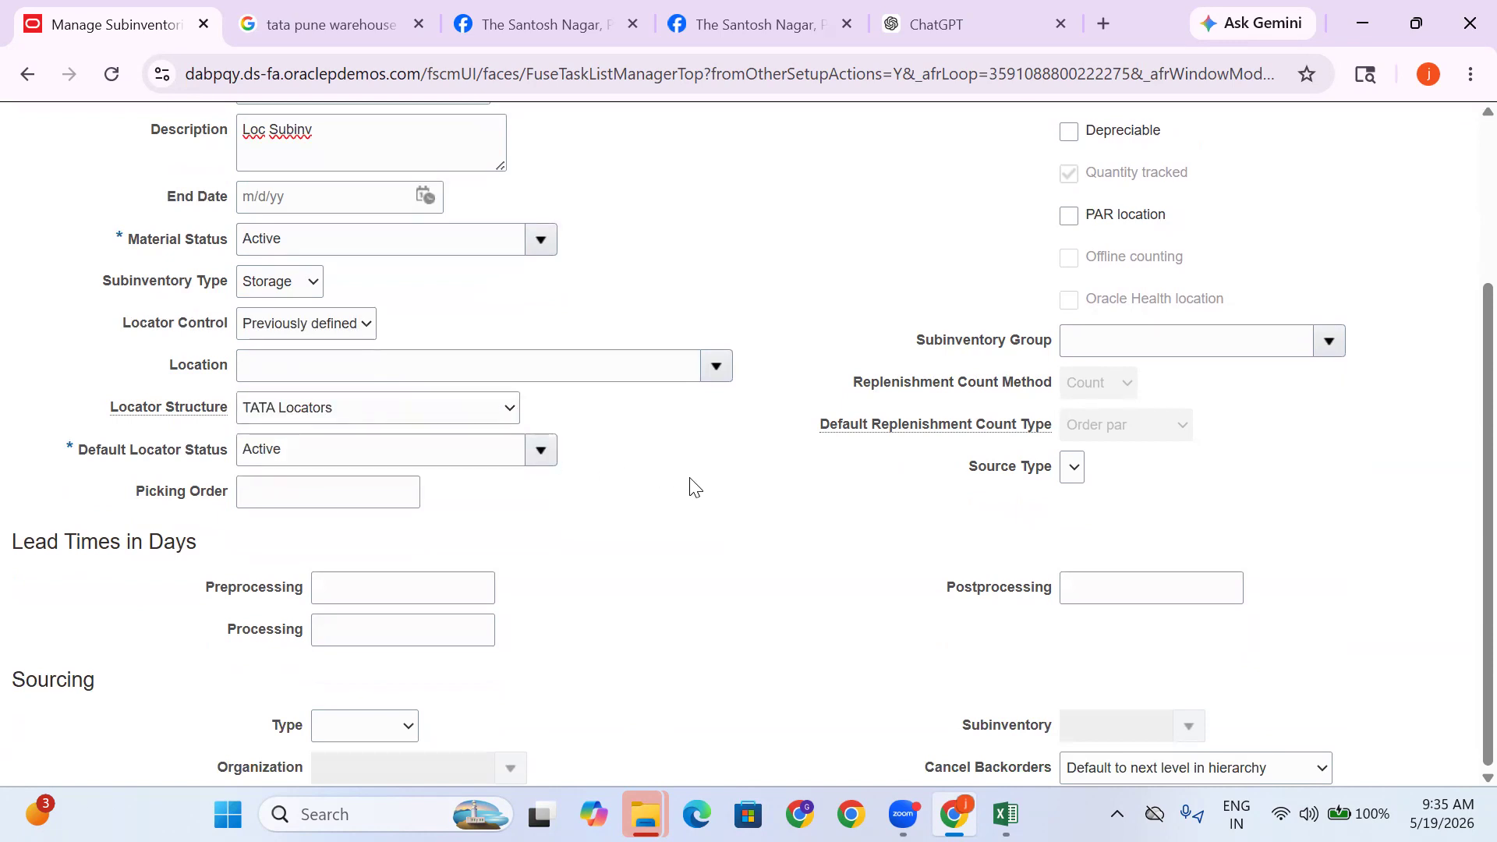
Examine the available Locator Control choices and review the remaining settings of the new subinventory
left_click_drag(118, 323, 435, 323)
left_click(318, 320)
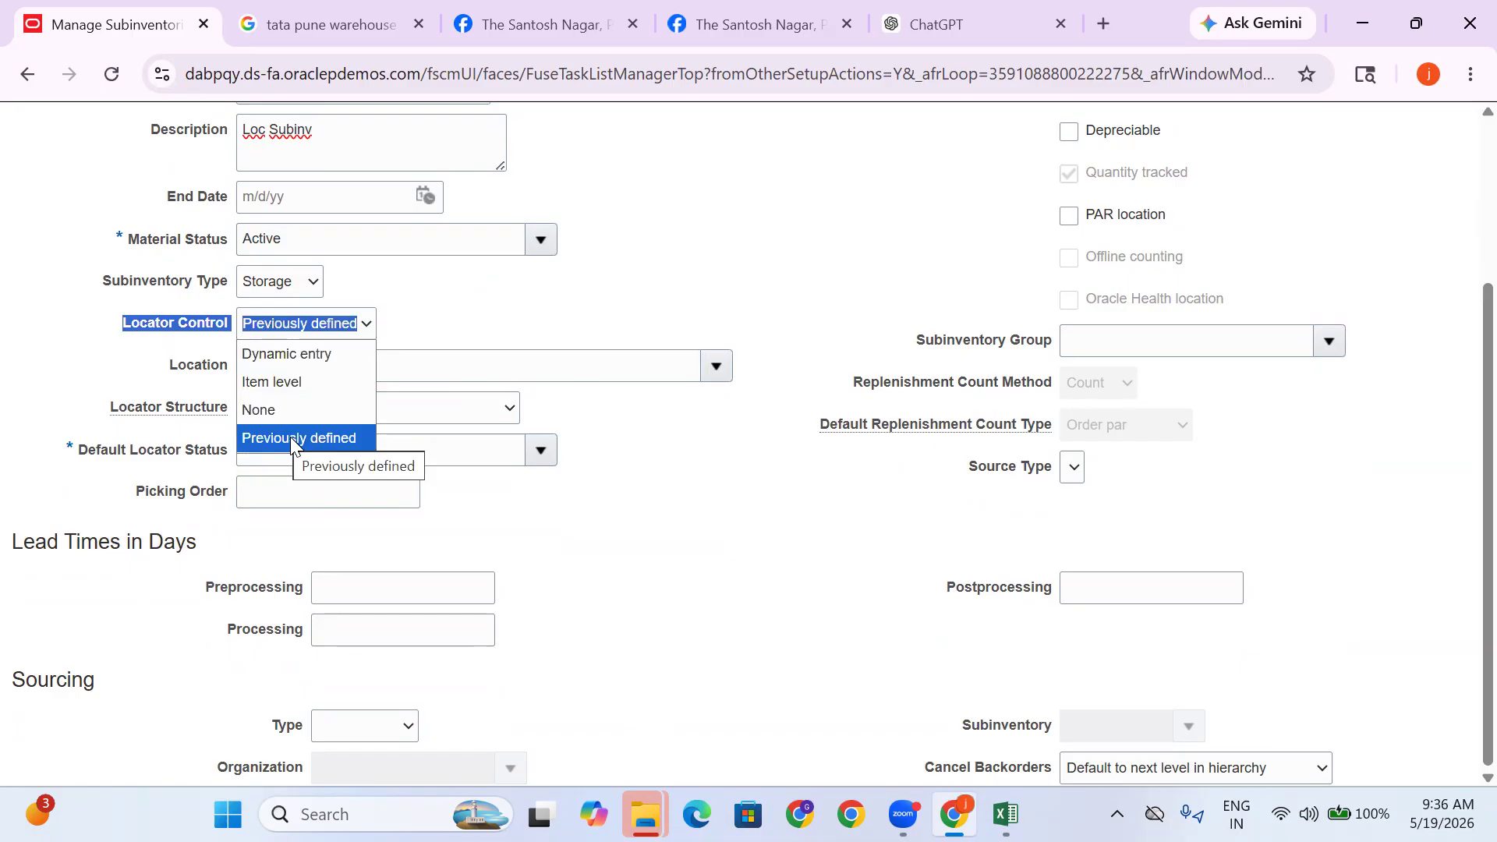
left_click(442, 328)
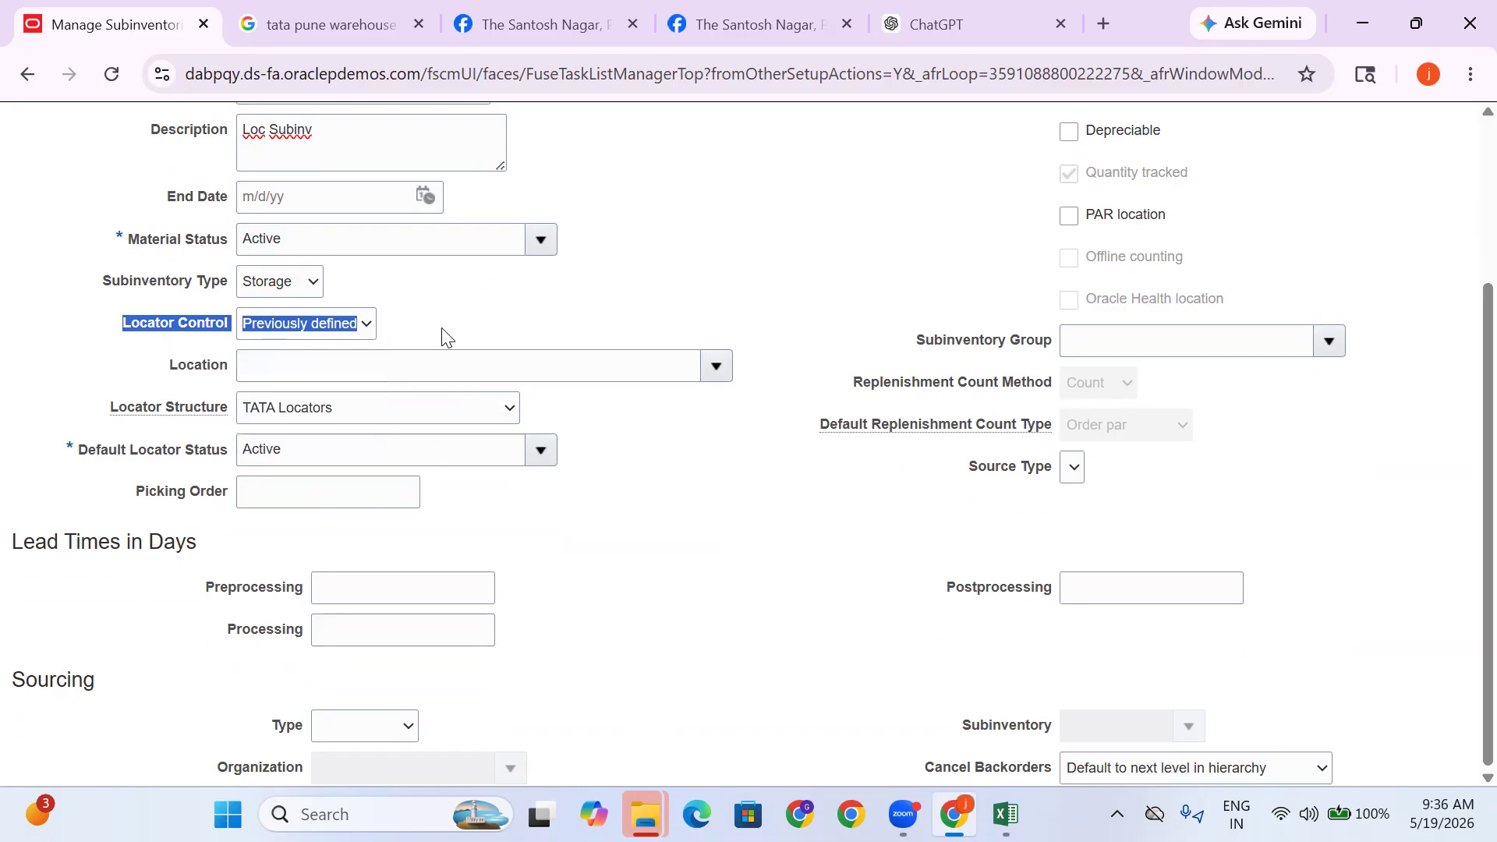
left_click(341, 333)
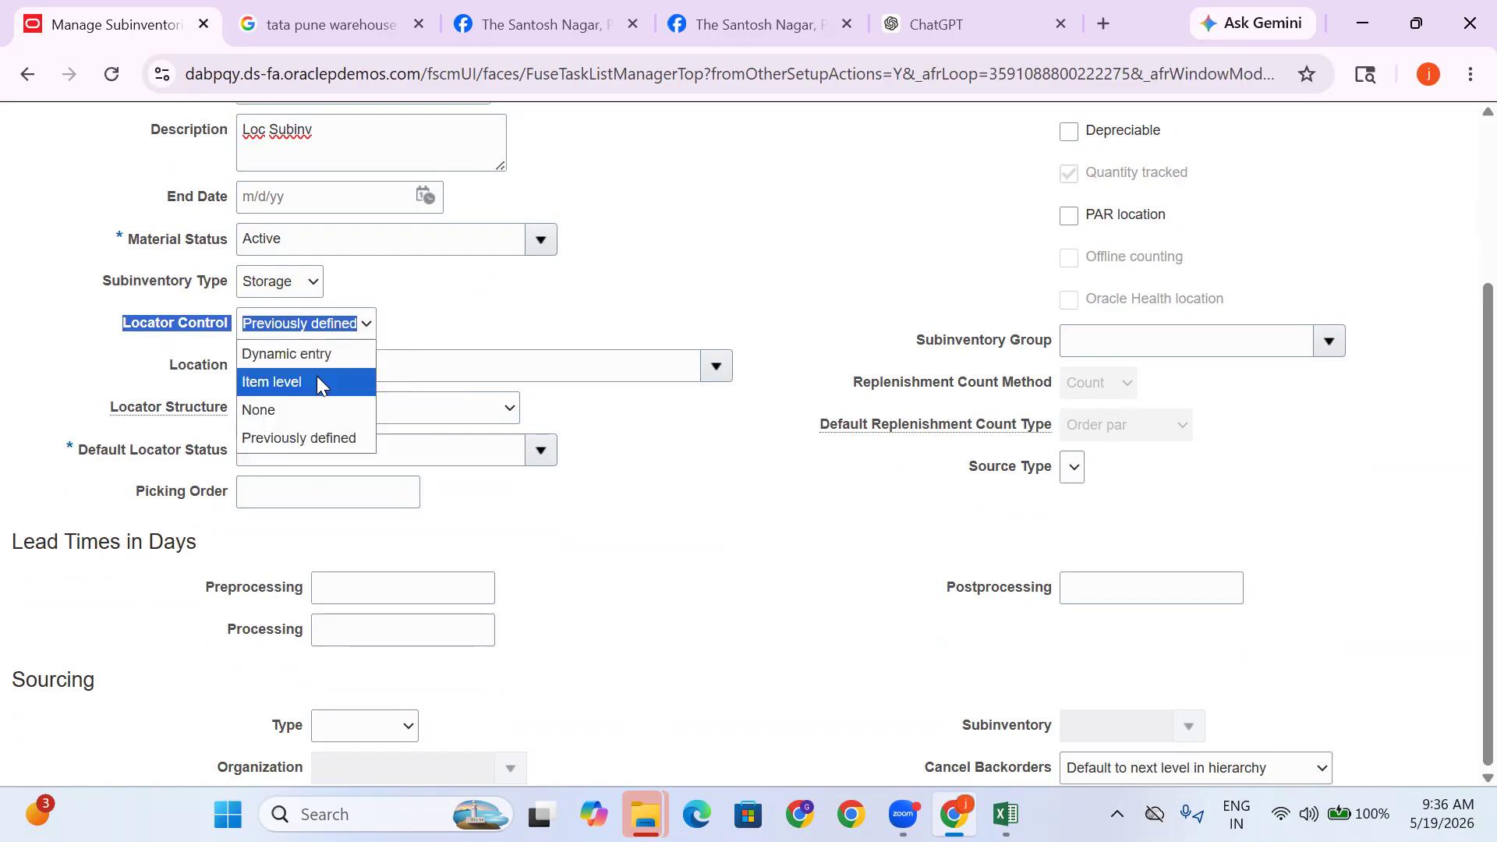
left_click(498, 326)
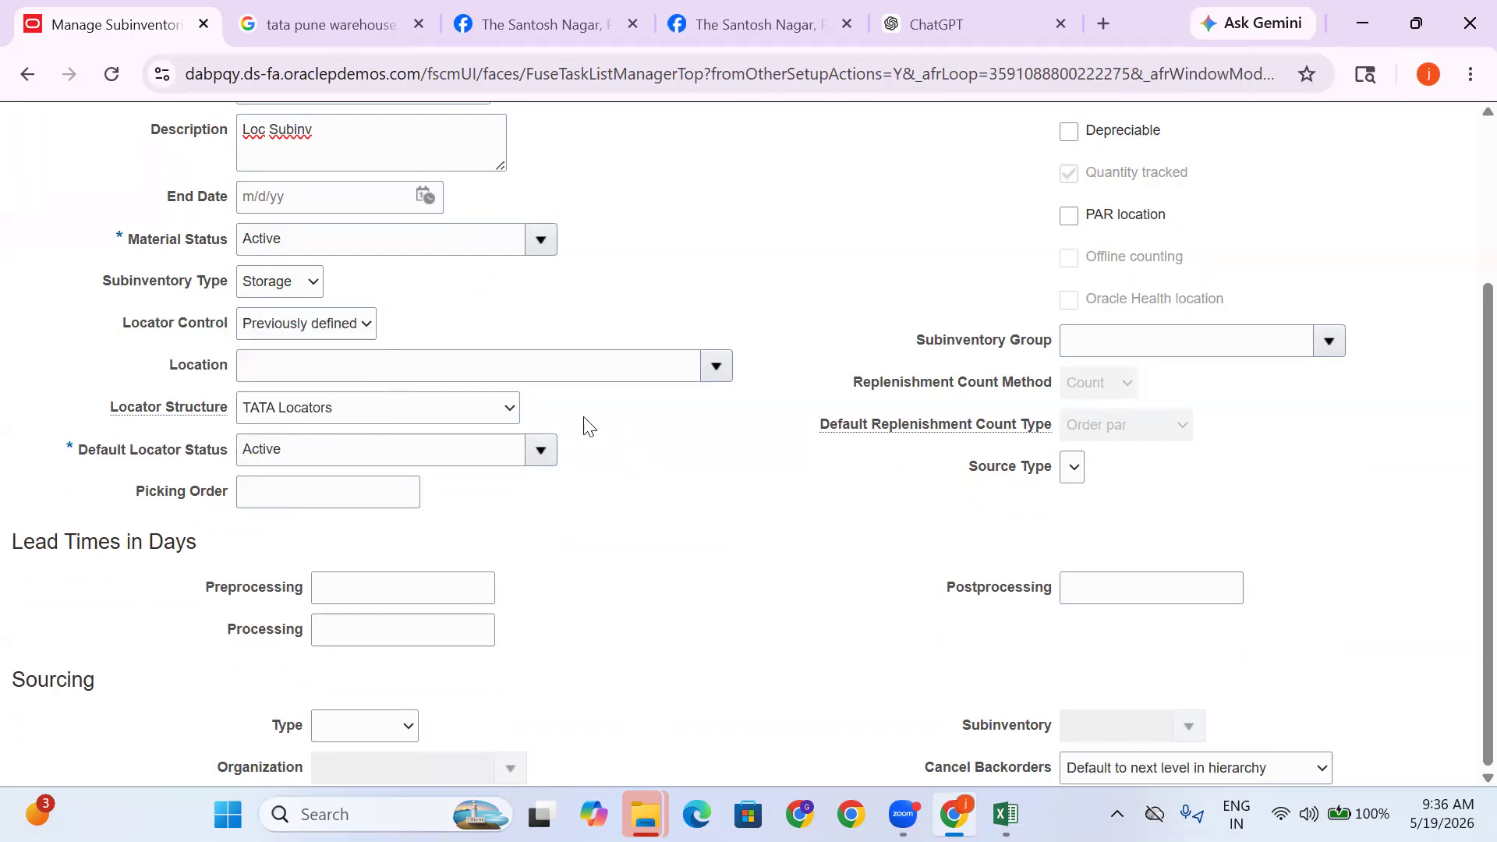
scroll(668, 544, "up", 3)
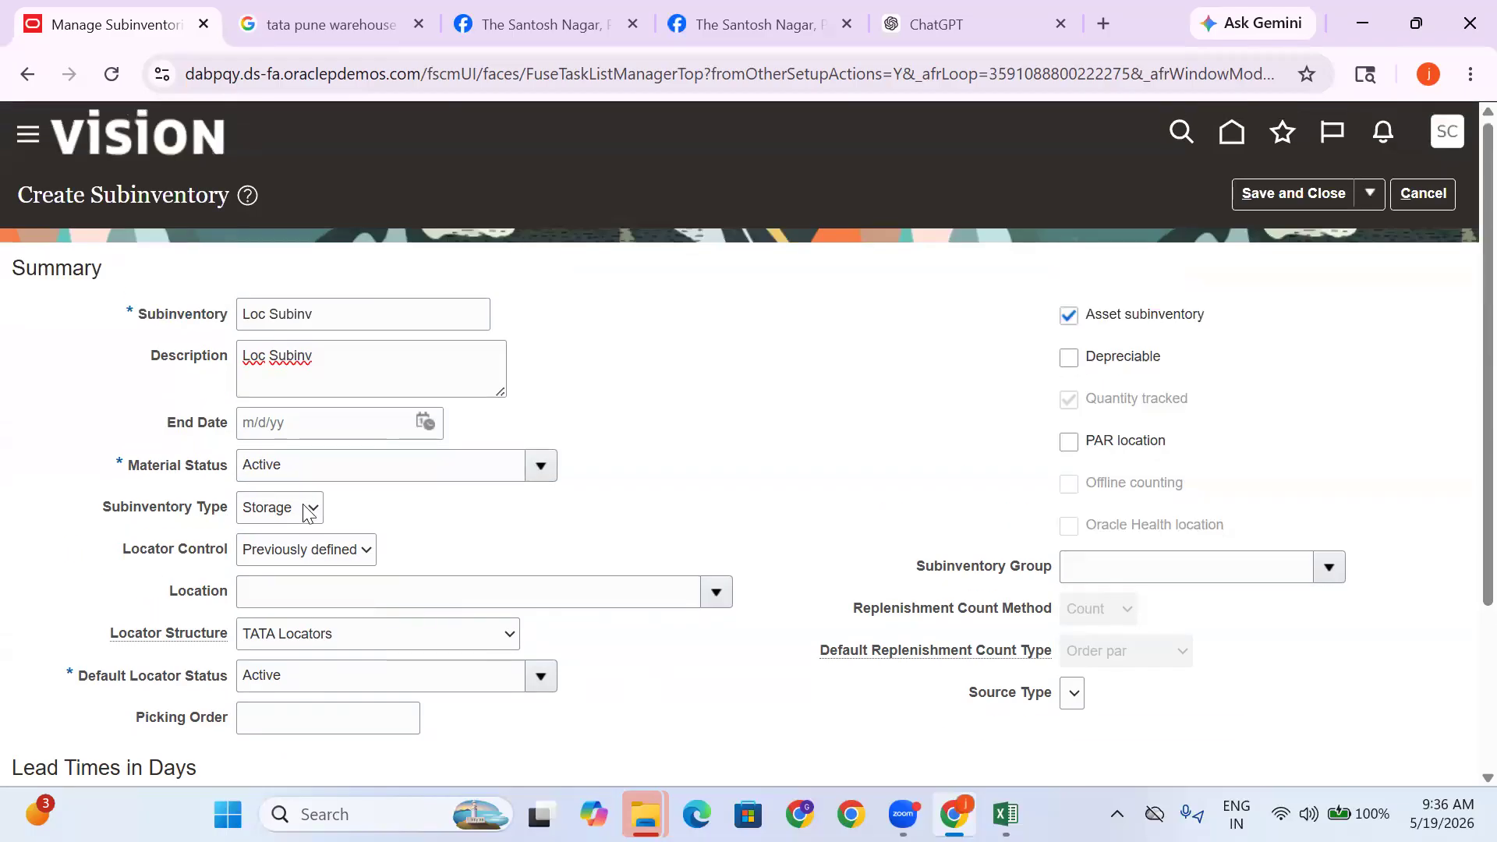
scroll(327, 565, "down", 1)
left_click_drag(104, 517, 612, 525)
left_click_drag(133, 436, 505, 448)
left_click(616, 545)
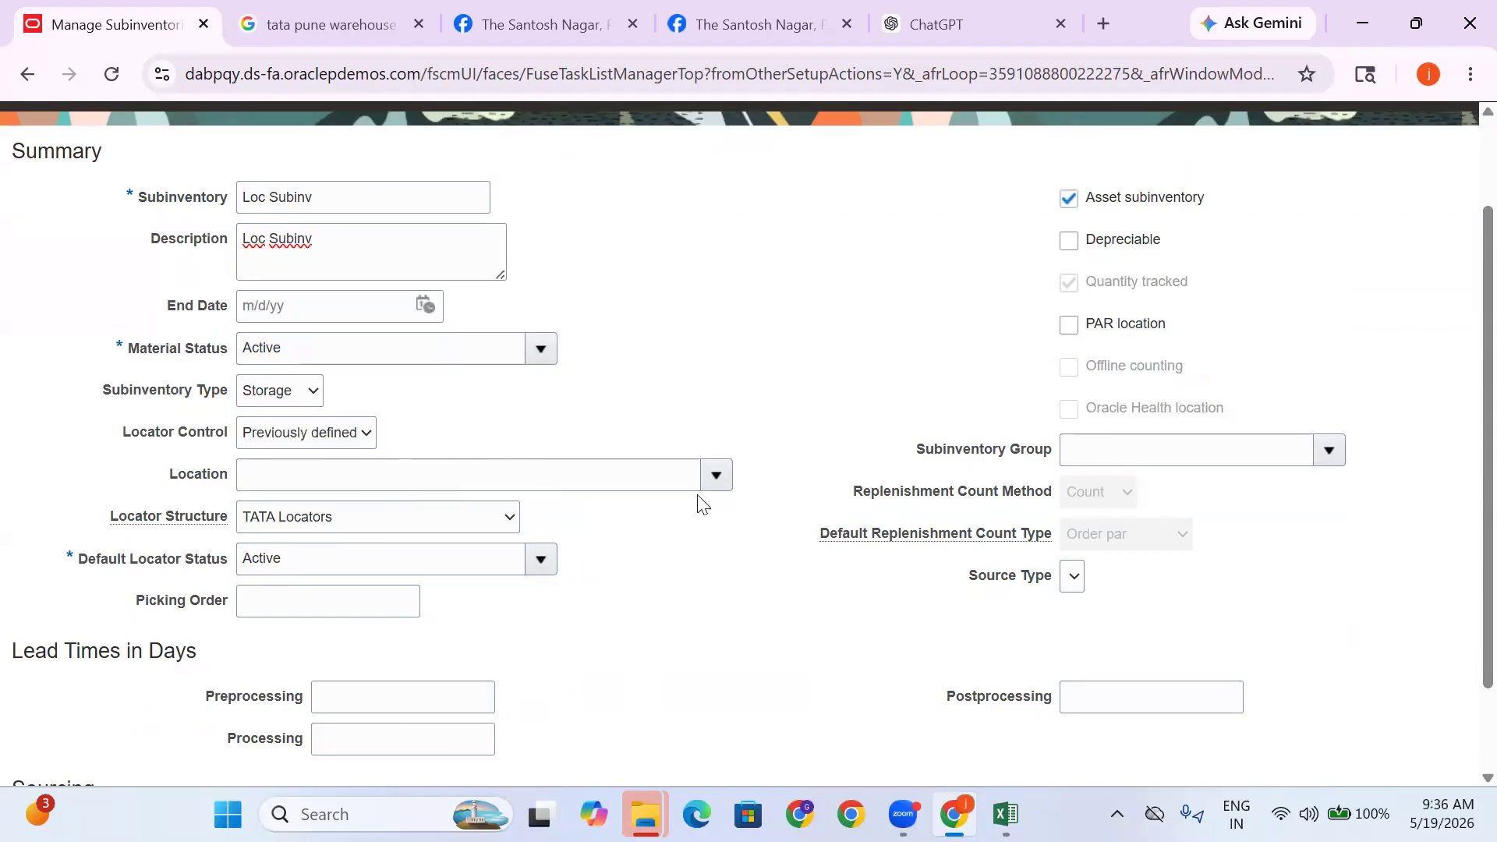
scroll(779, 429, "up", 1)
scroll(875, 348, "down", 2)
scroll(839, 290, "up", 1)
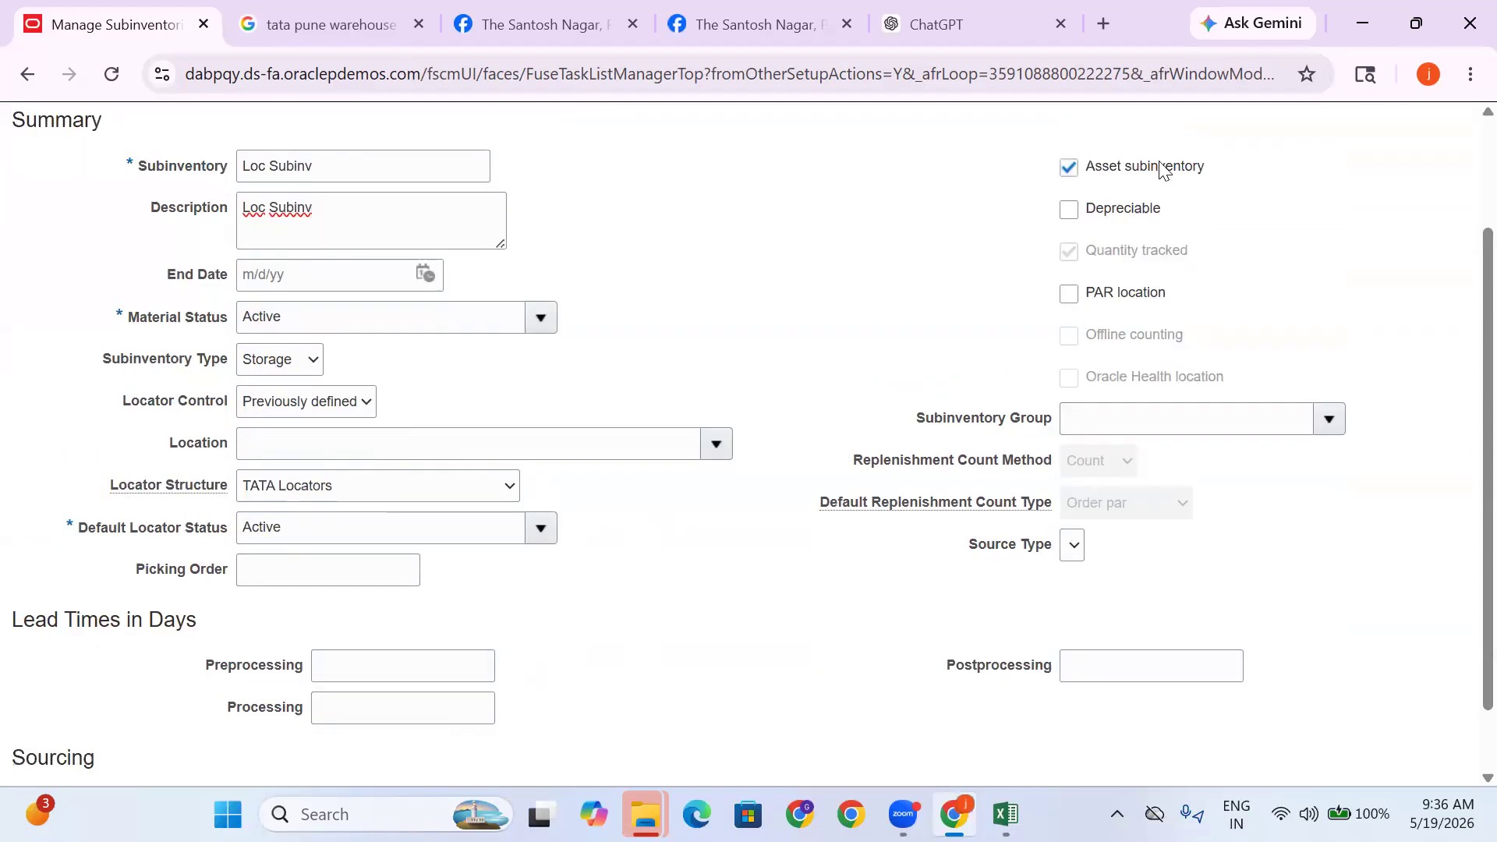
Save and close the Loc Subinv subinventory and accept the confirmation
scroll(1162, 170, "up", 2)
left_click(1271, 191)
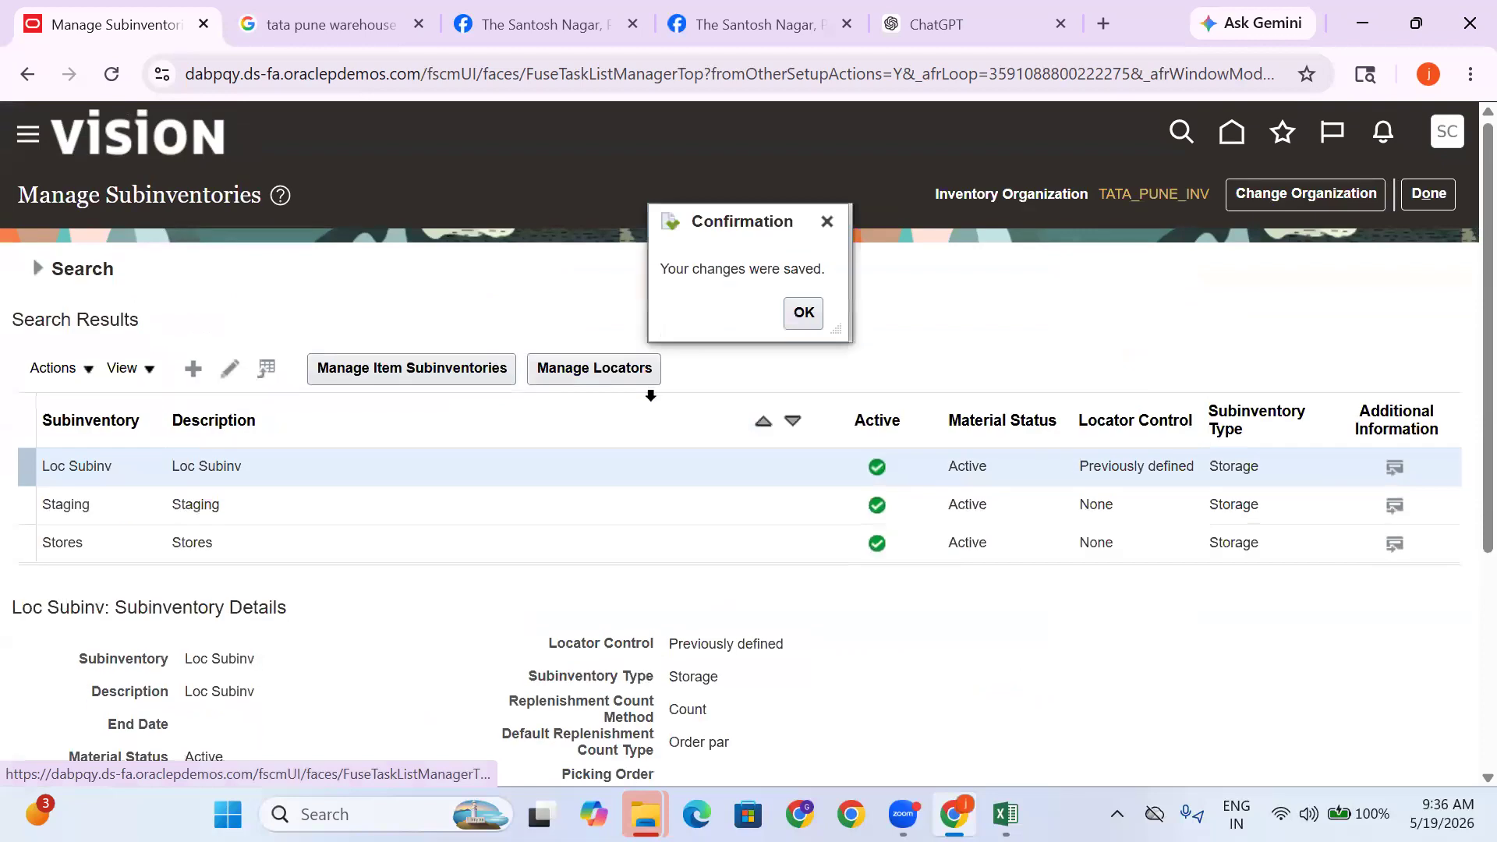
left_click(804, 311)
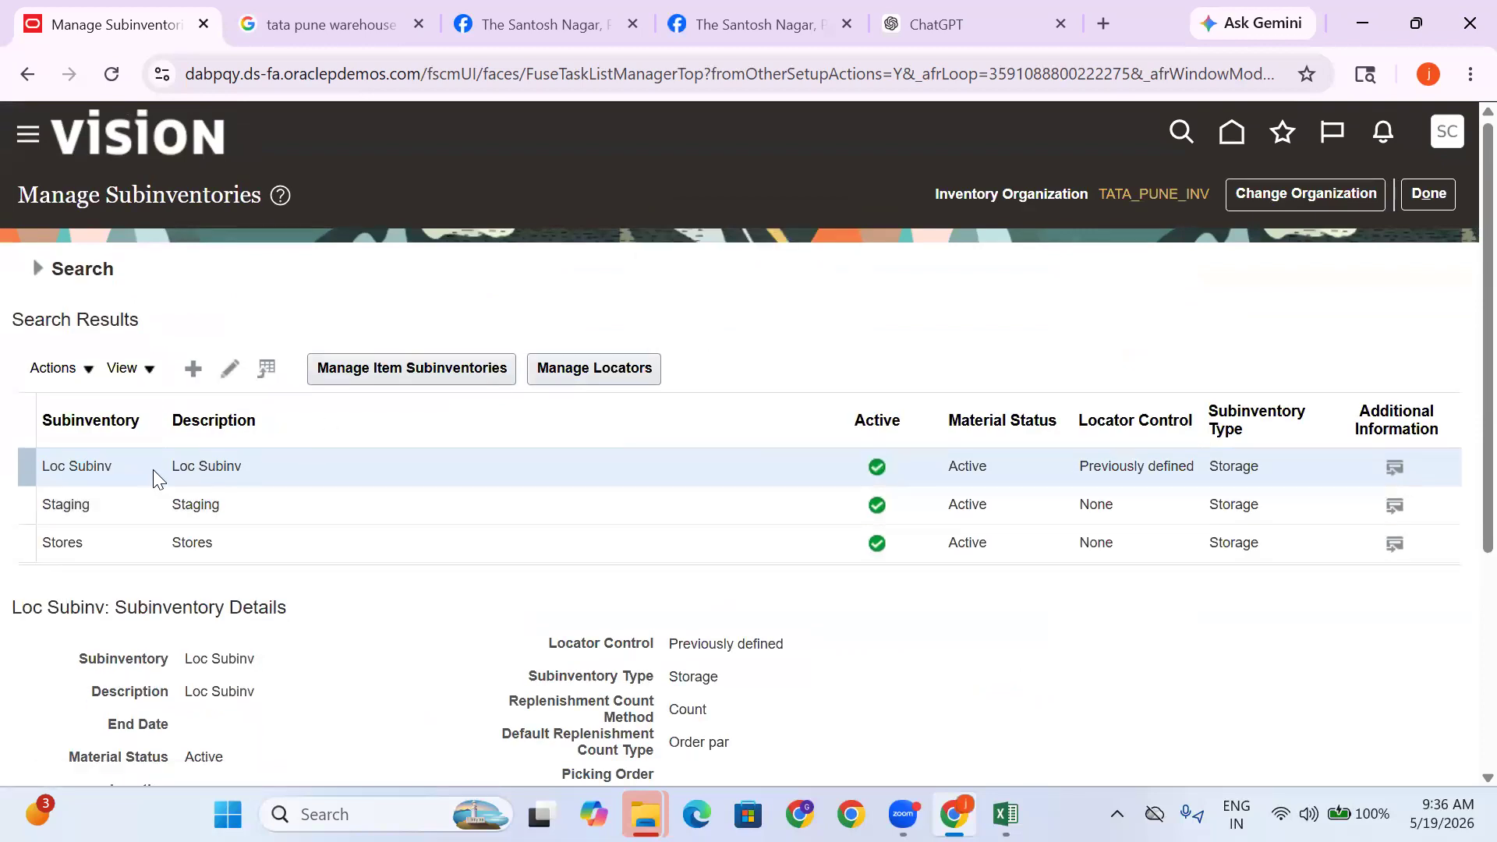
Compare the Loc Subinv entry with the rack part of the ChatGPT locator example and return to Manage Subinventories
left_click_drag(245, 468, 0, 477)
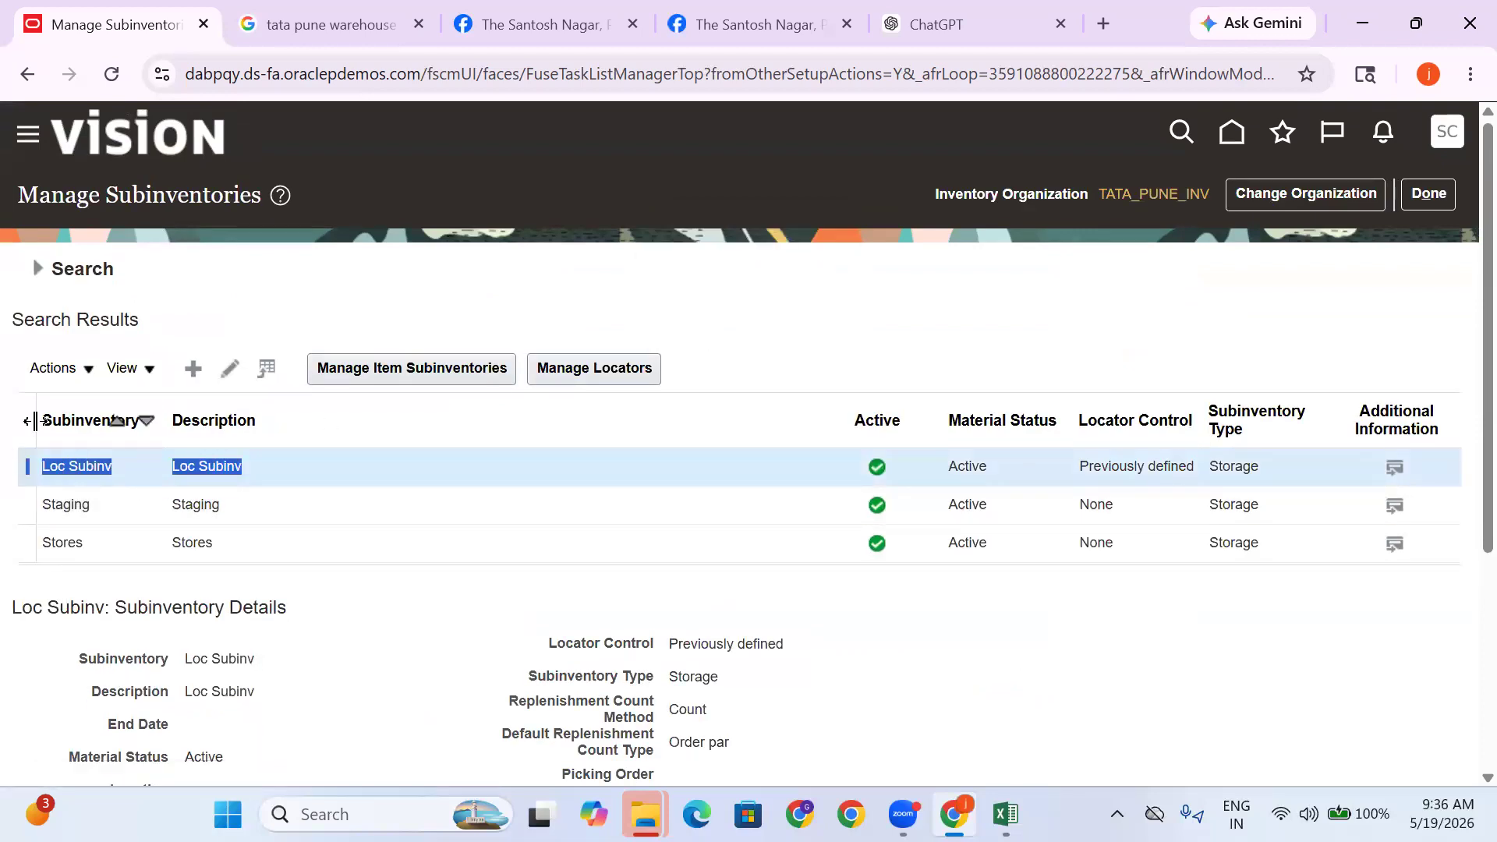
left_click(926, 28)
left_click_drag(939, 421, 885, 421)
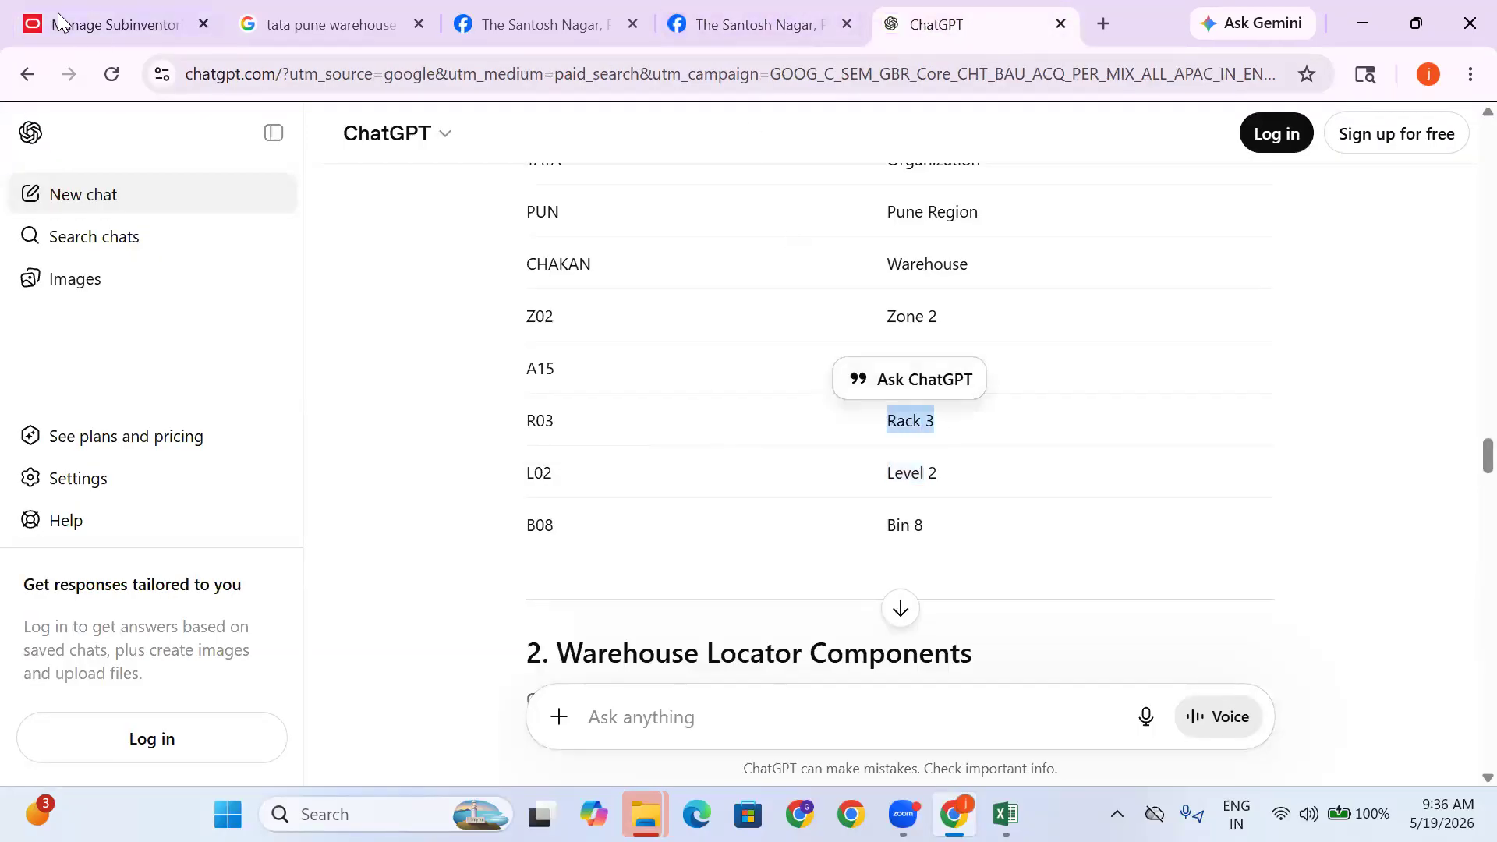
left_click(101, 21)
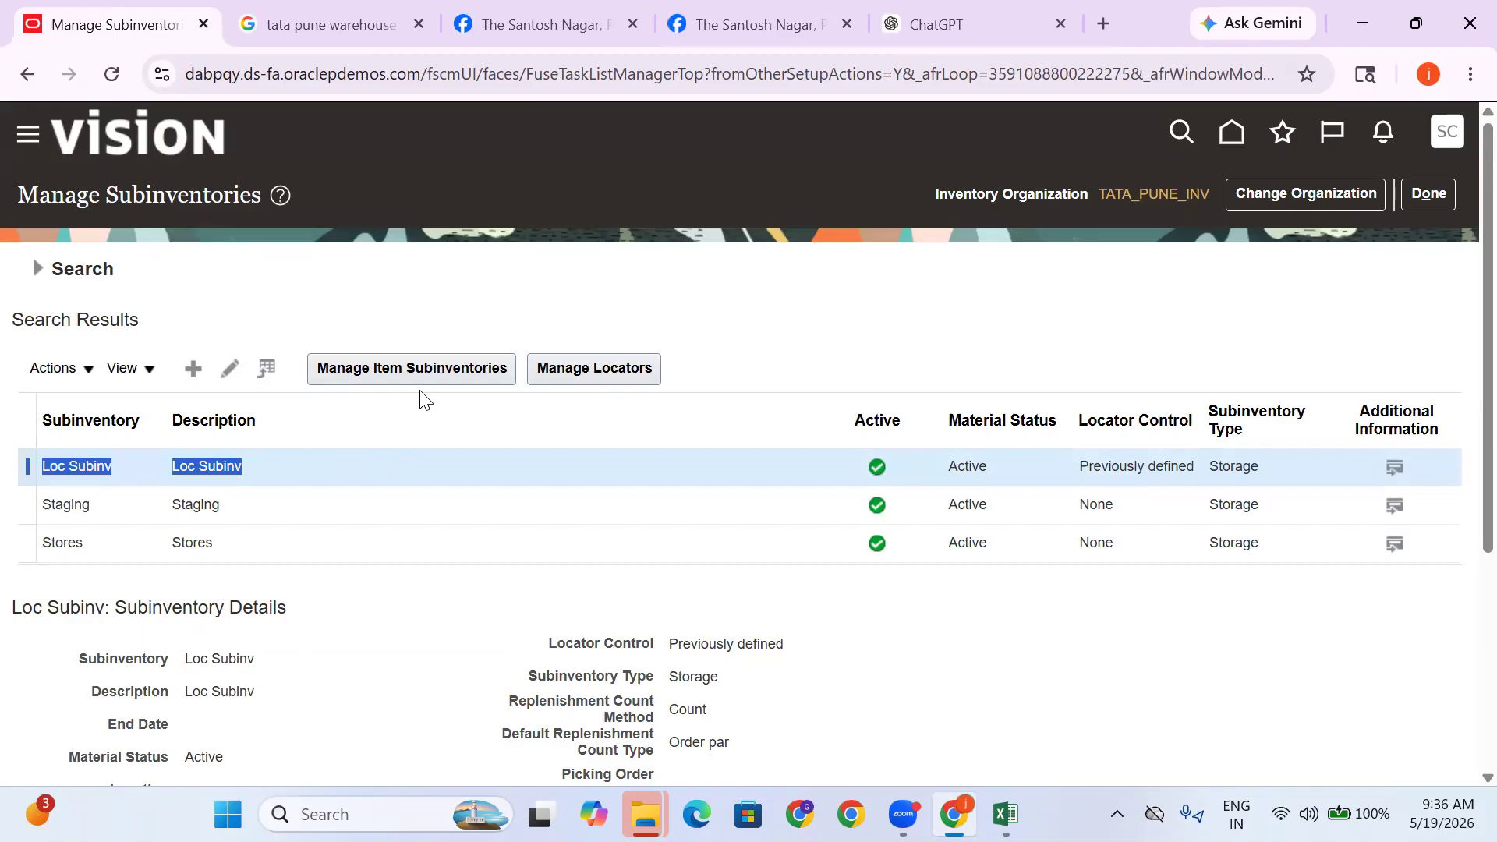
Open the locators of the Loc Subinv subinventory, start a new locator and review its Aisle, Rack and Bin segments
left_click(619, 367)
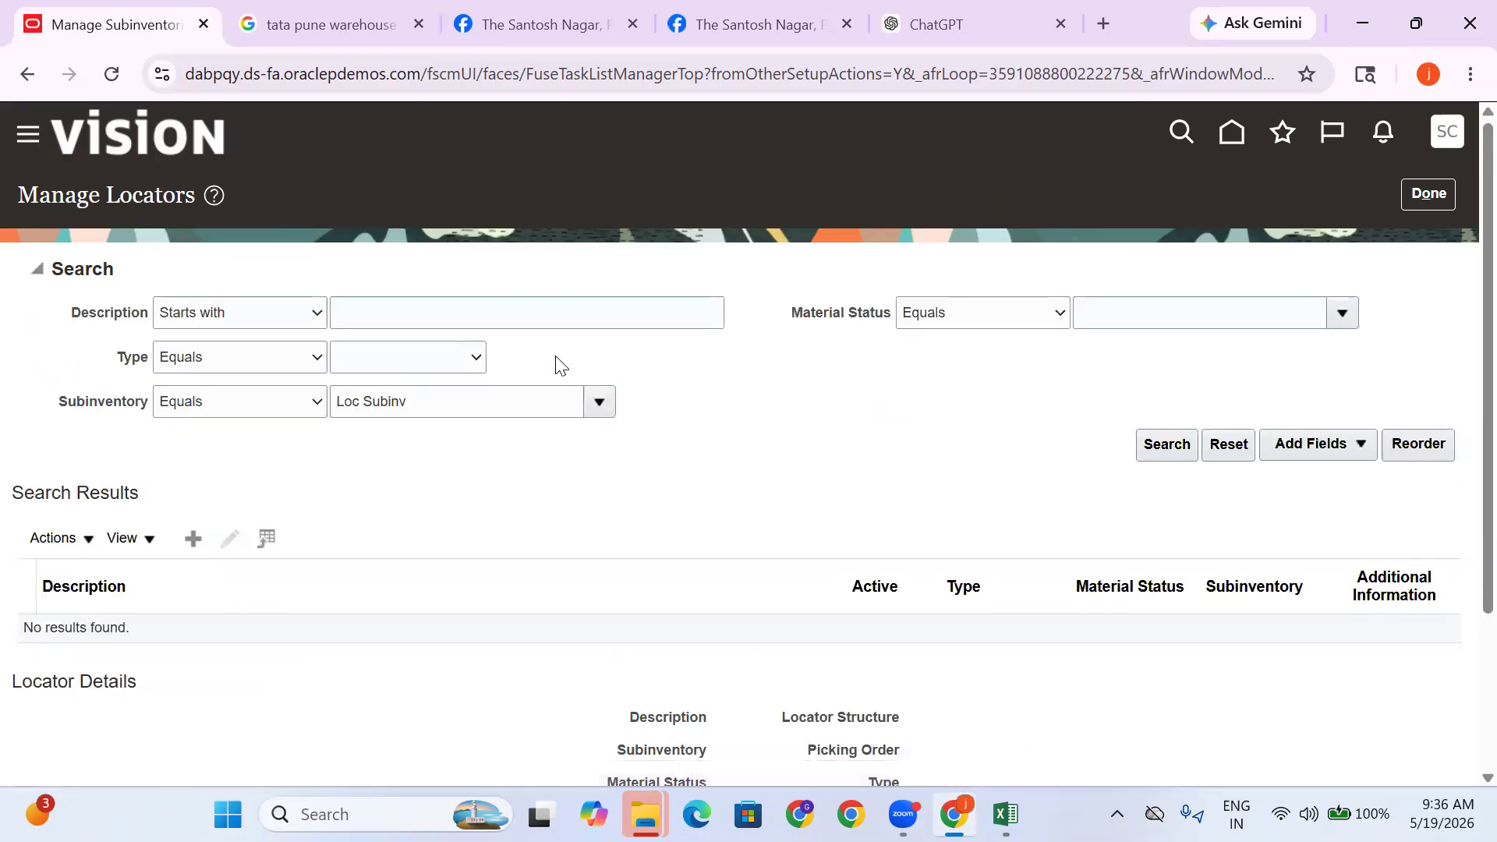
scroll(732, 381, "down", 3)
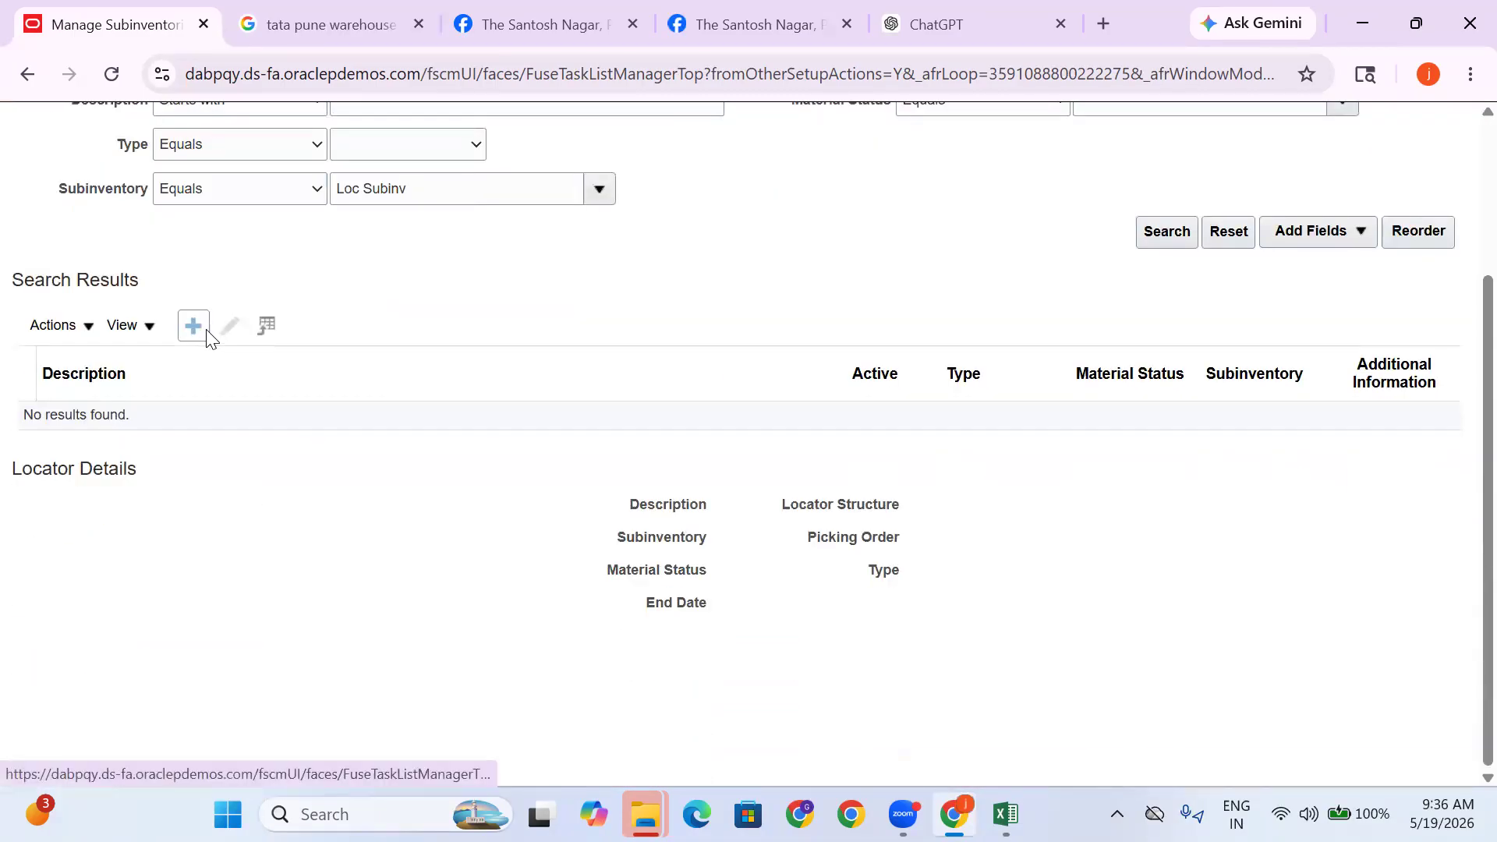
scroll(302, 223, "up", 3)
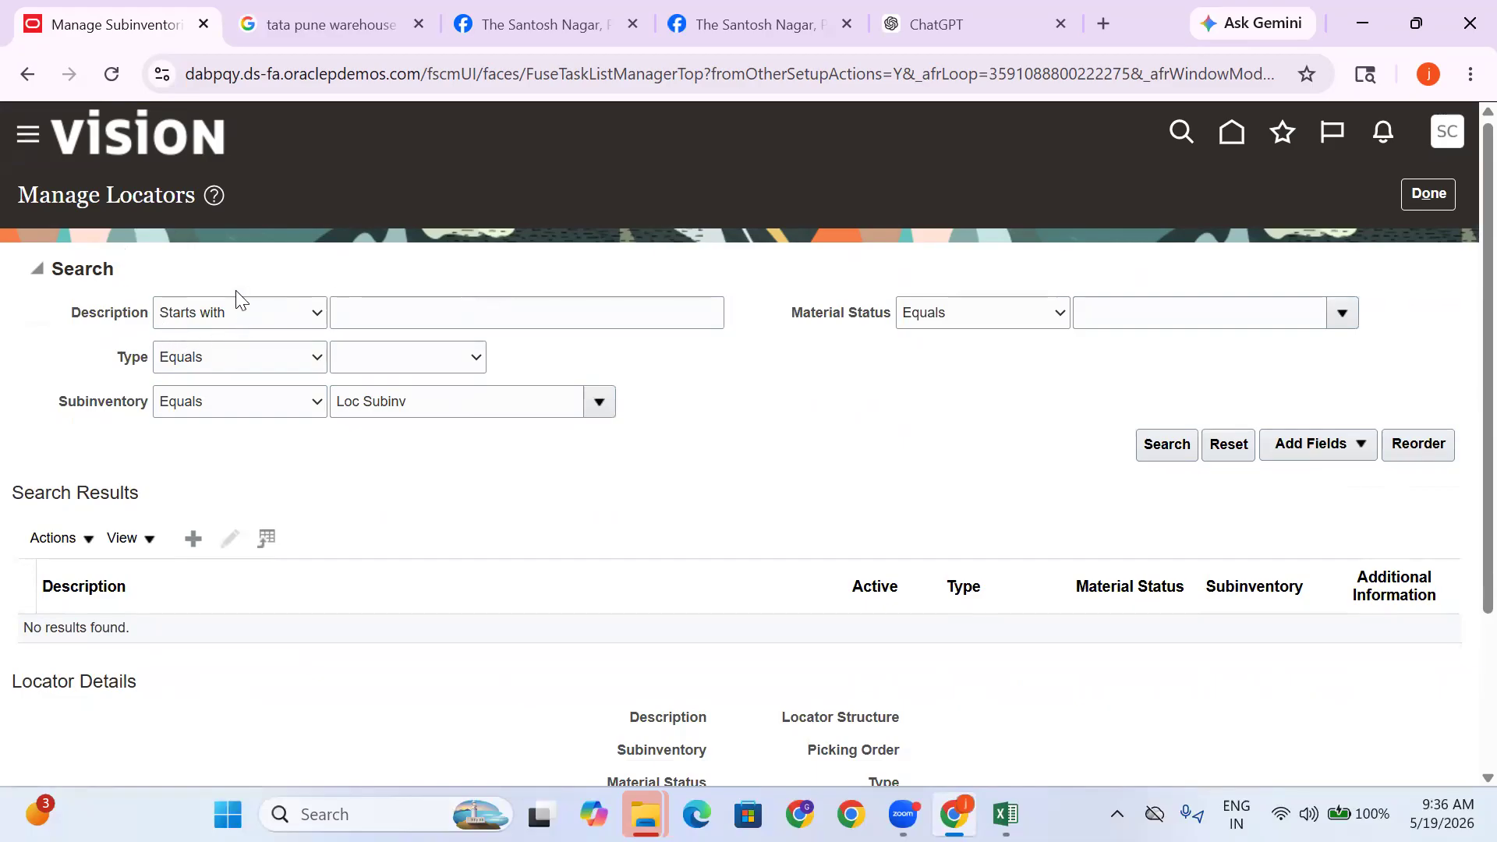
left_click(201, 534)
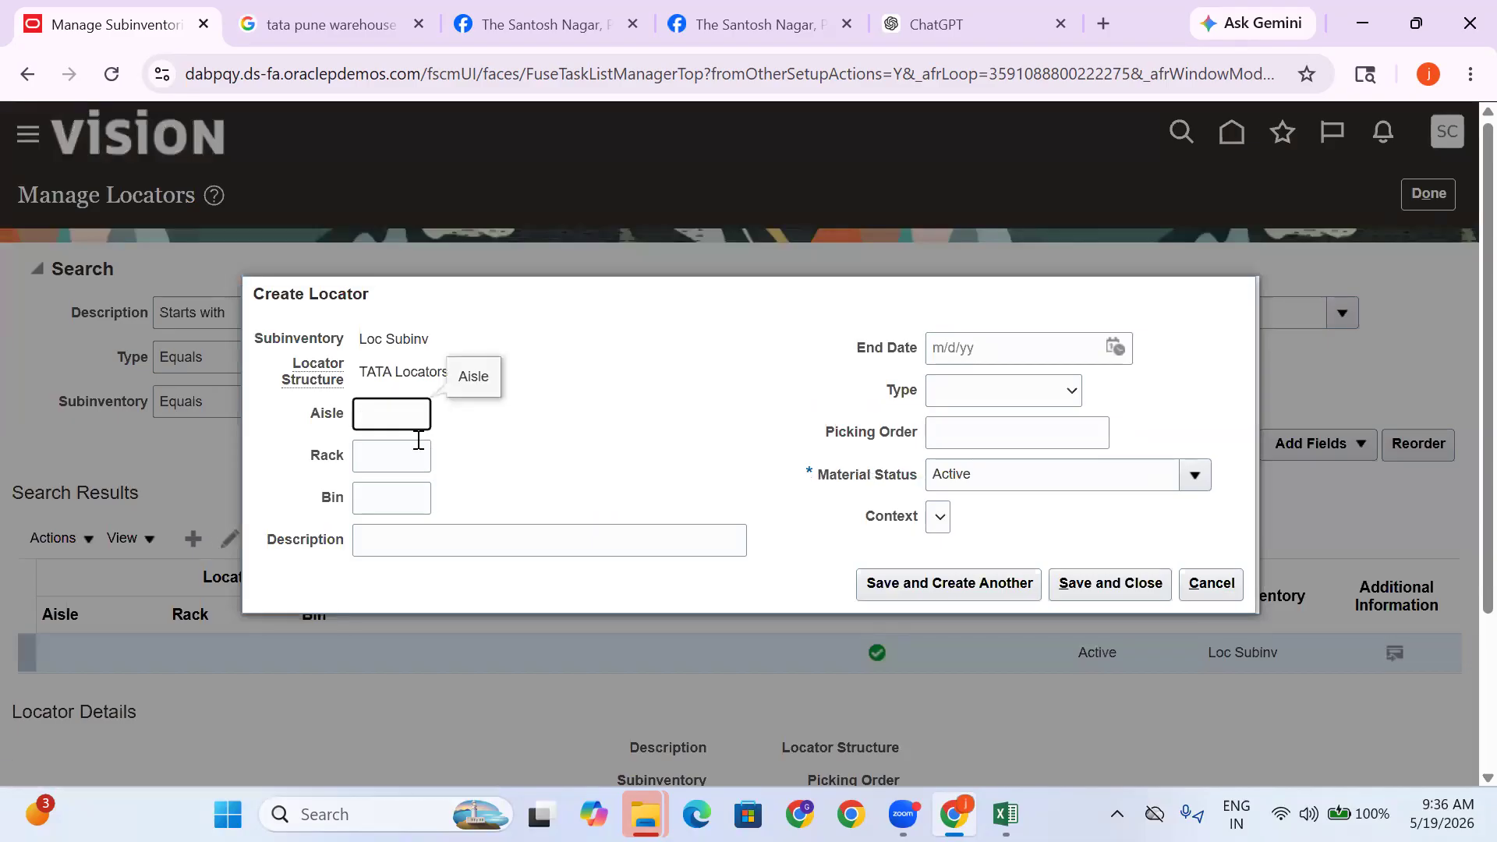
left_click(397, 458)
left_click(393, 495)
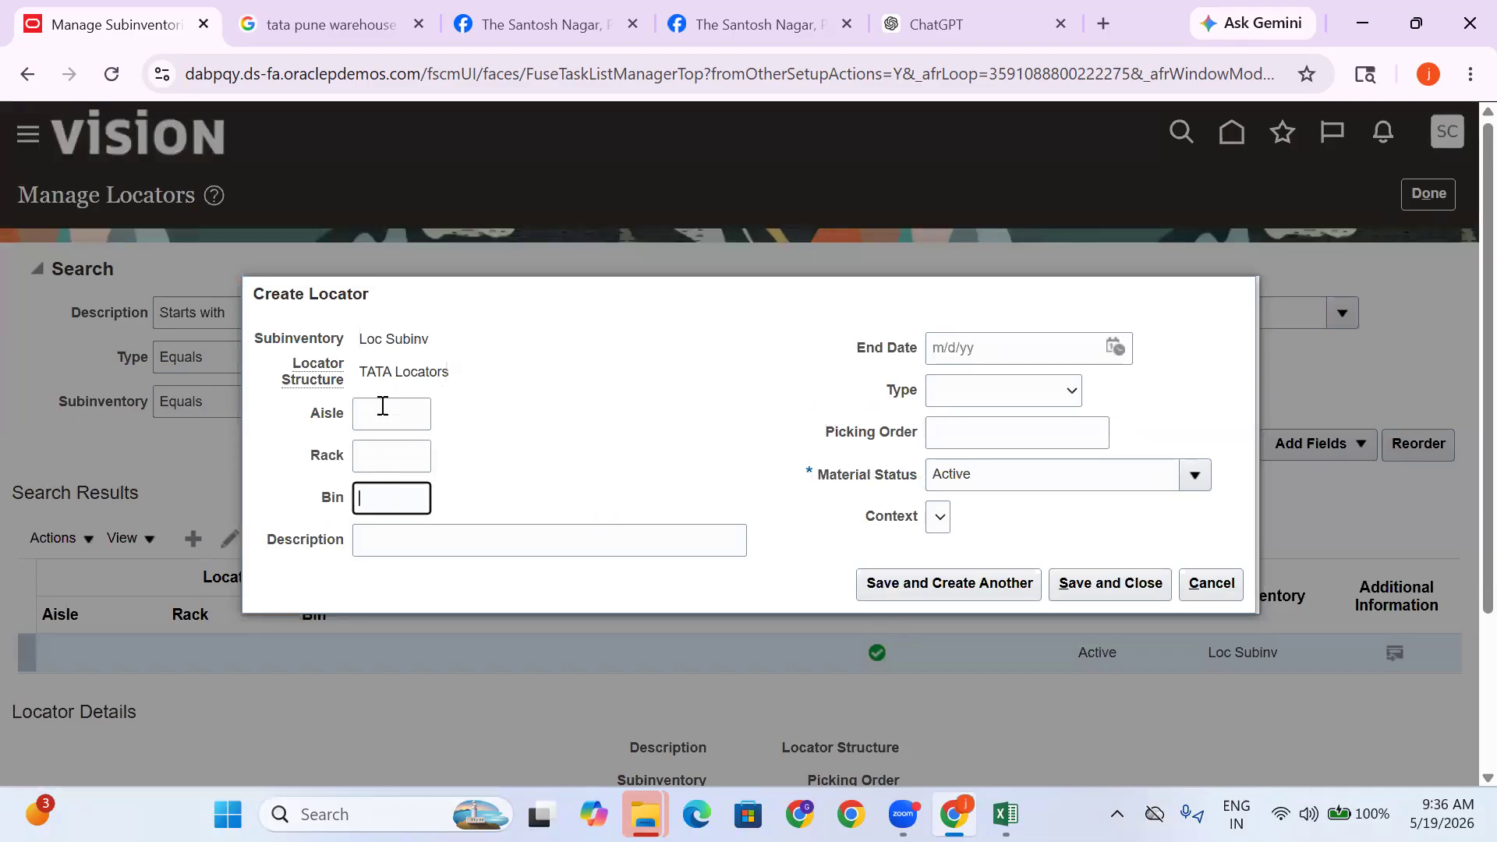
left_click(323, 413)
left_click_drag(324, 413, 349, 500)
left_click(474, 428)
left_click_drag(460, 378, 357, 378)
Enter 1 for the aisle, 1 for the rack and 1 for the bin of the new locator
left_click(373, 418)
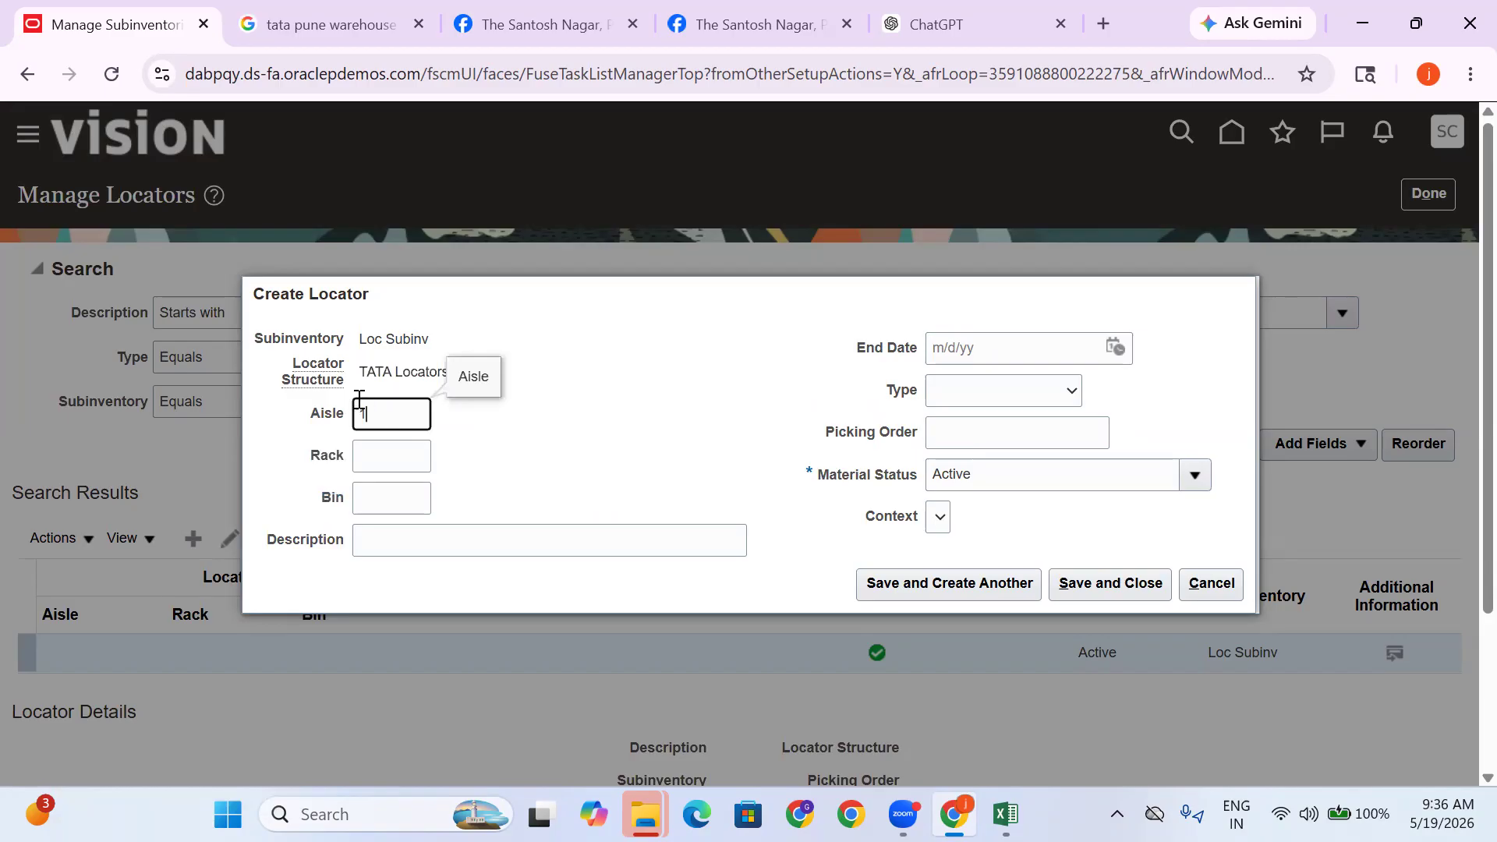
left_click(395, 453)
type("1")
left_click(386, 503)
type("1")
left_click(542, 474)
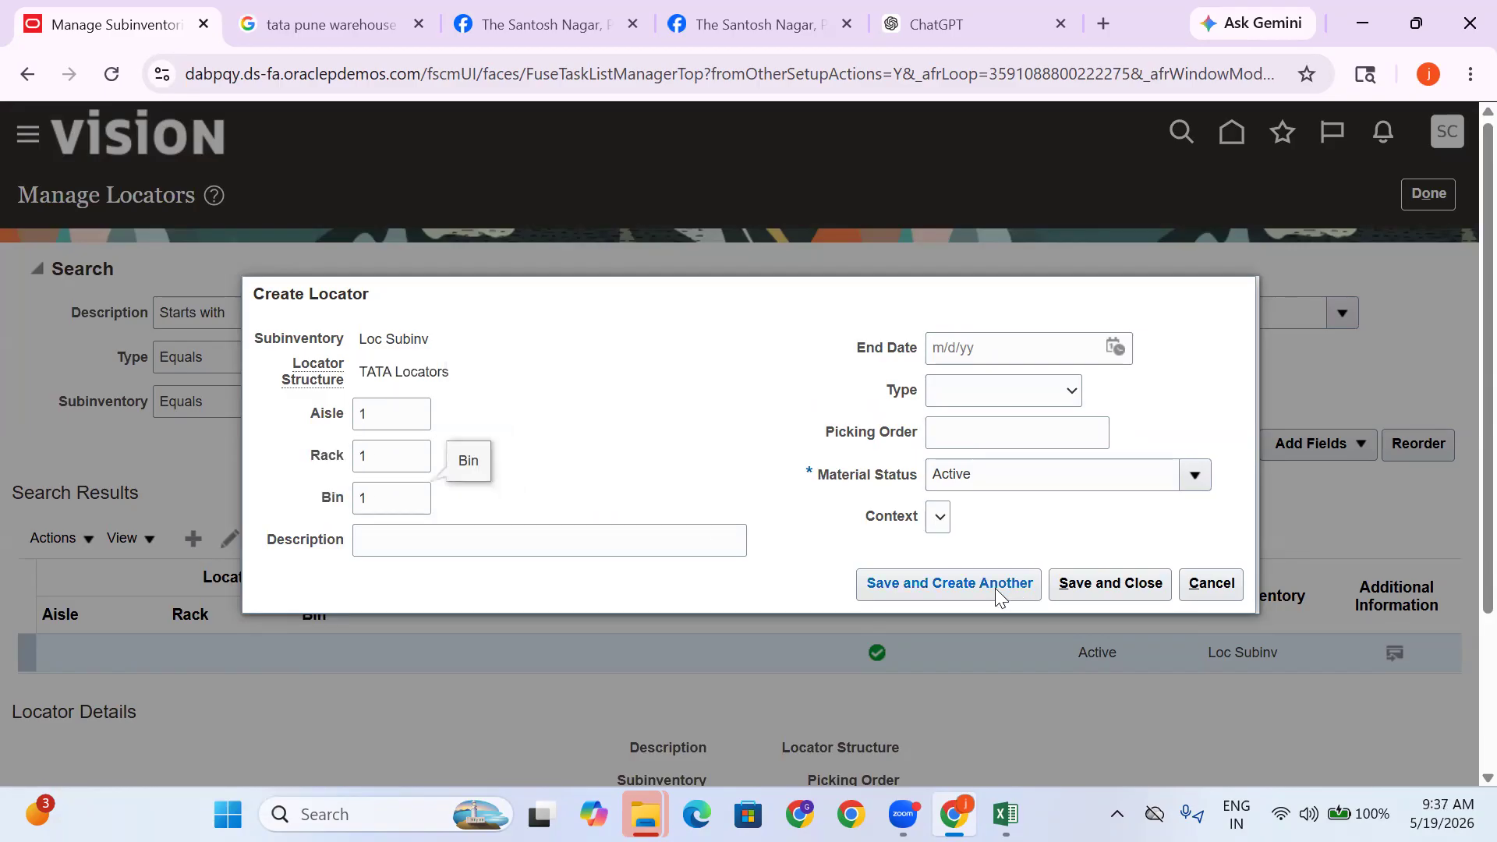
Review the available locator types, leave the type blank, and save the locator while starting another one
left_click(1021, 391)
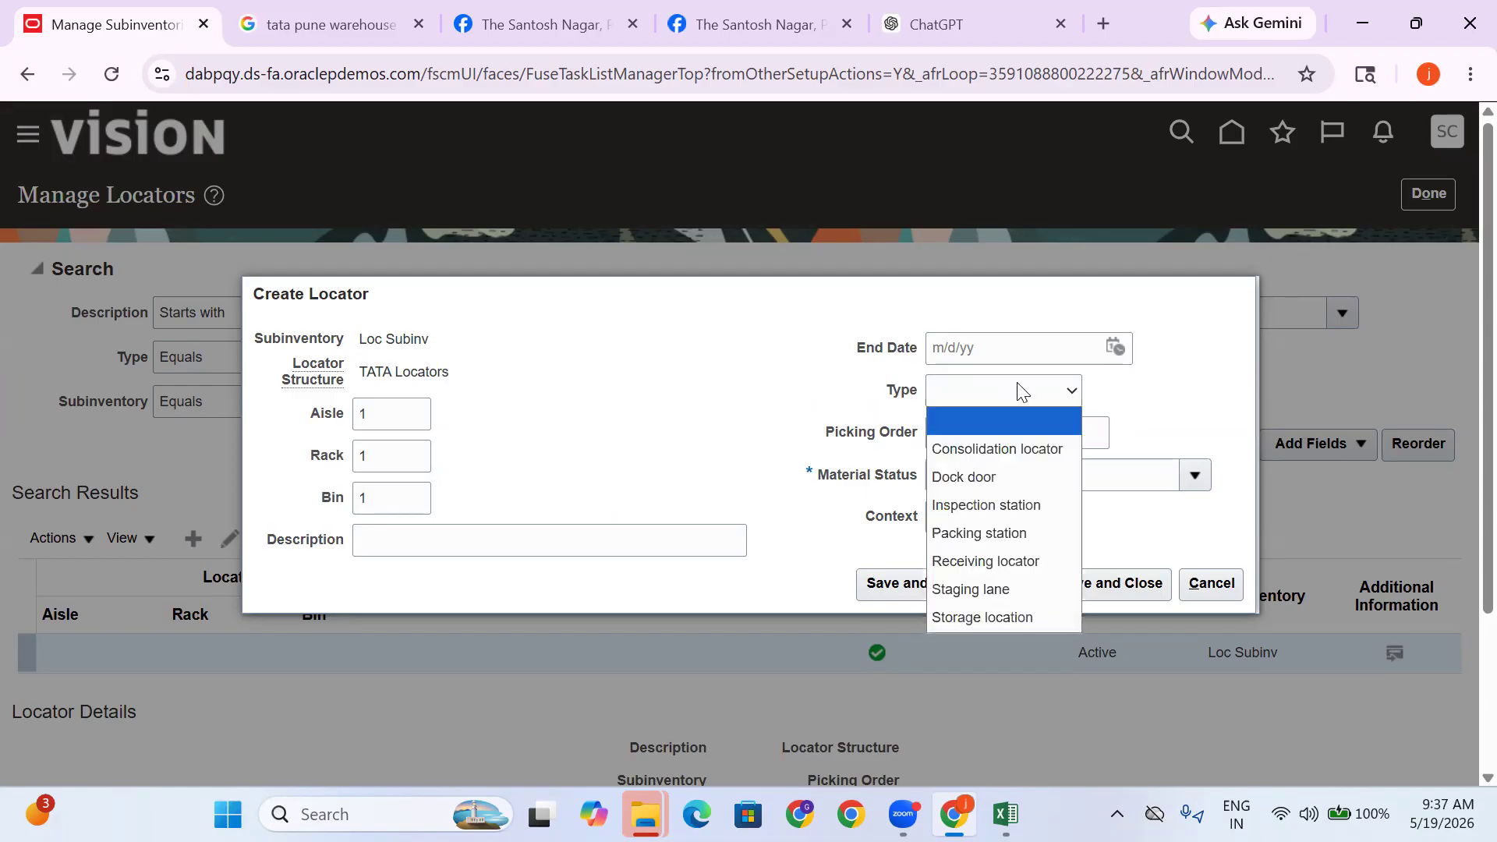
left_click(1044, 389)
left_click(1045, 389)
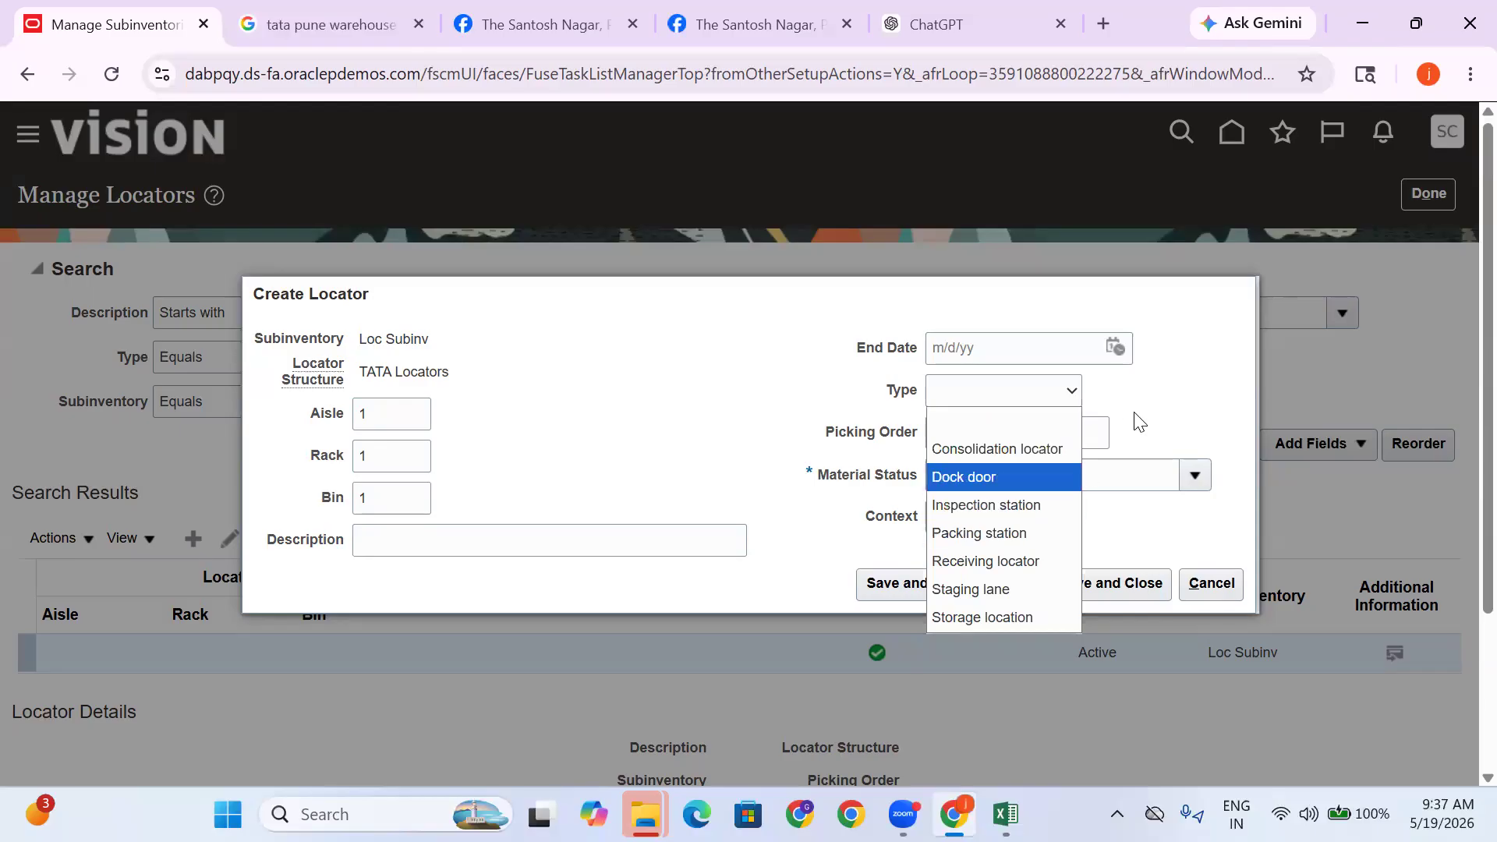
left_click(1112, 380)
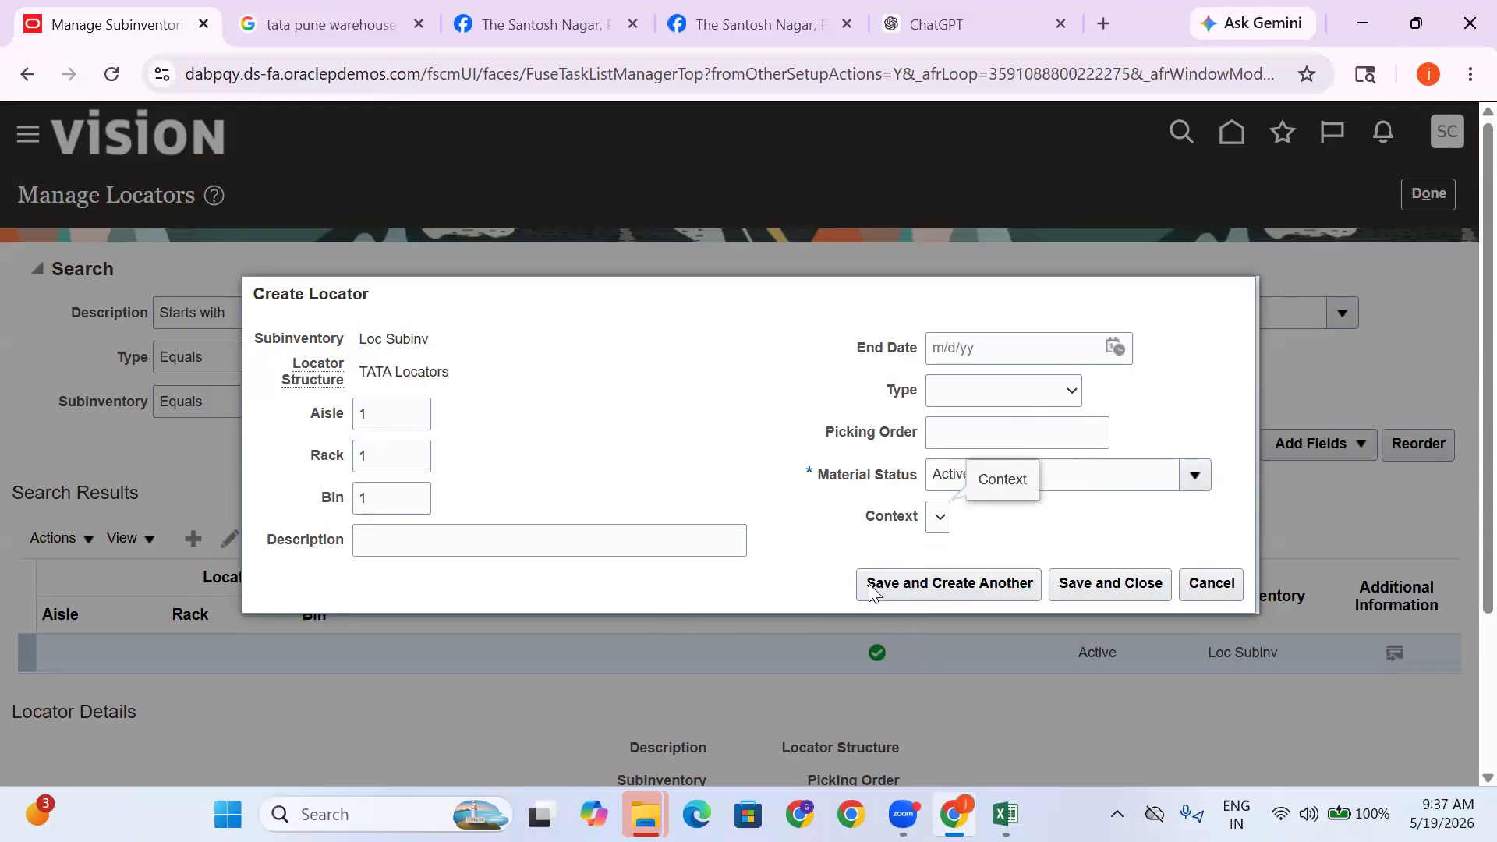
left_click(916, 594)
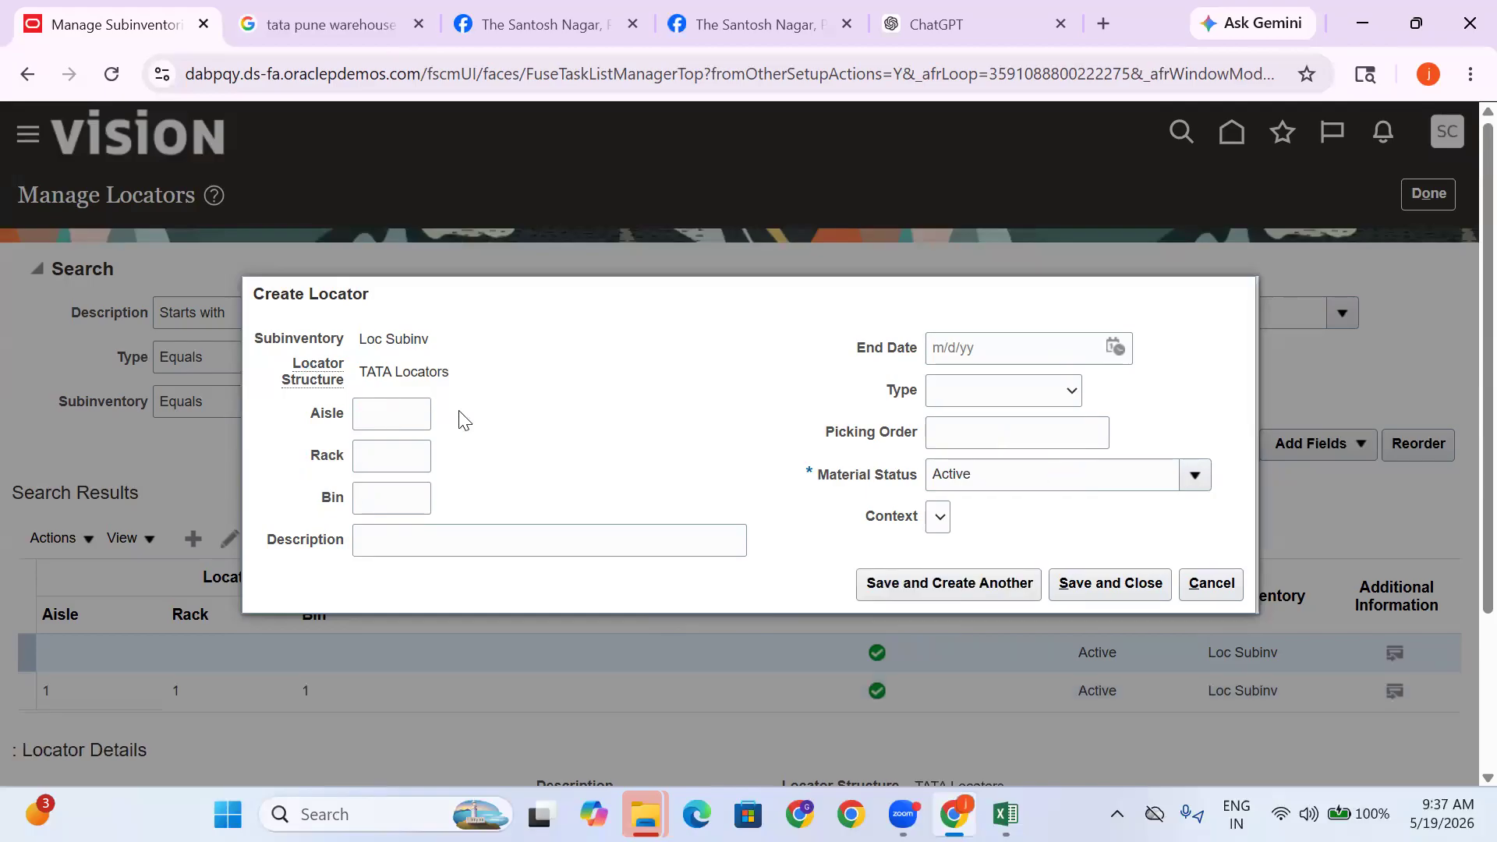
Create a locator with aisle 1, rack 2 and bin 2, and start another one
left_click(396, 408)
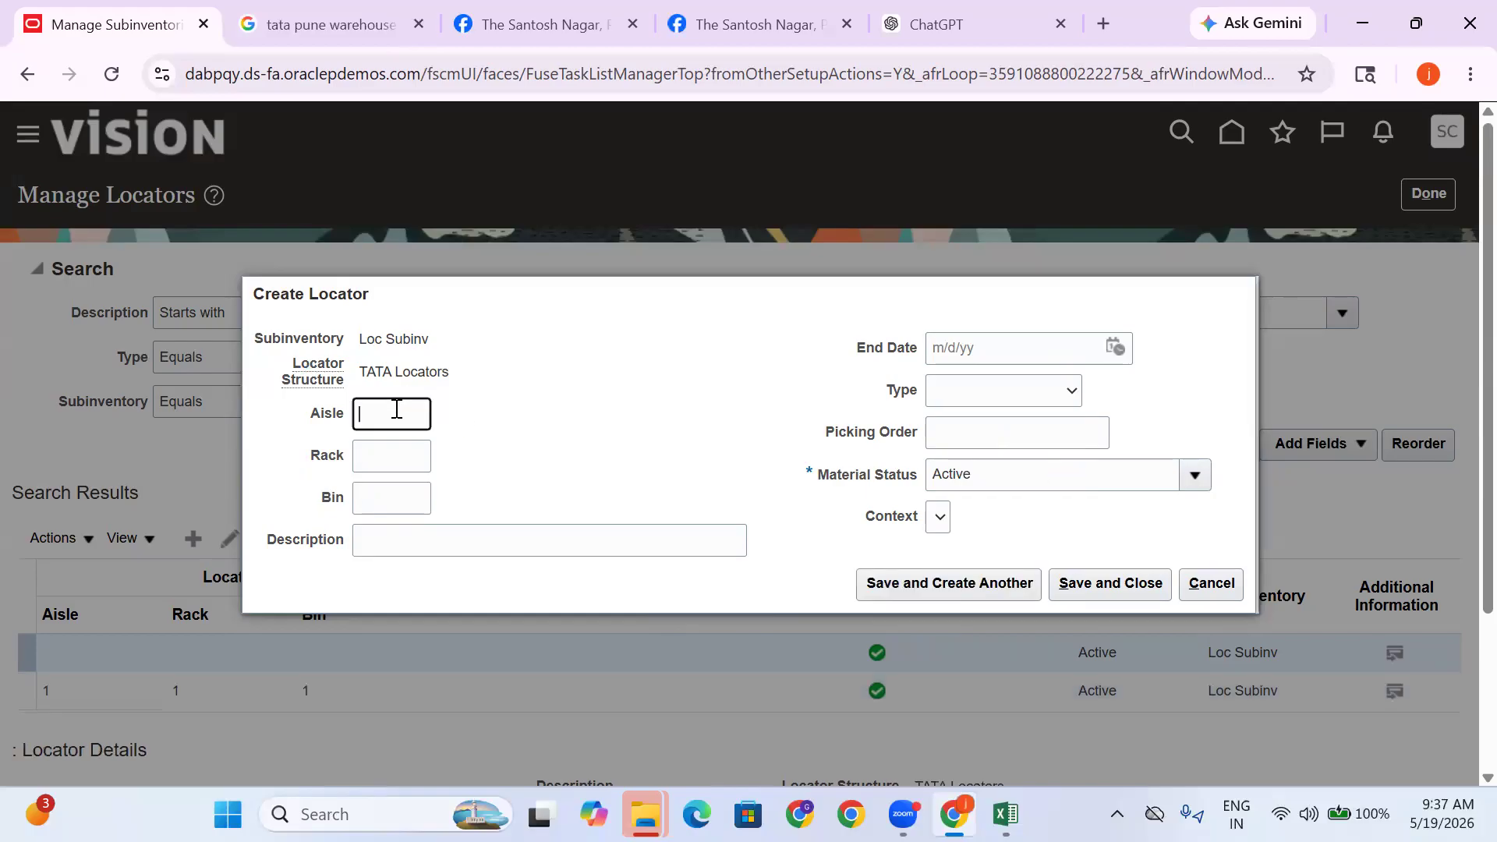
left_click(396, 456)
type("2")
left_click(387, 498)
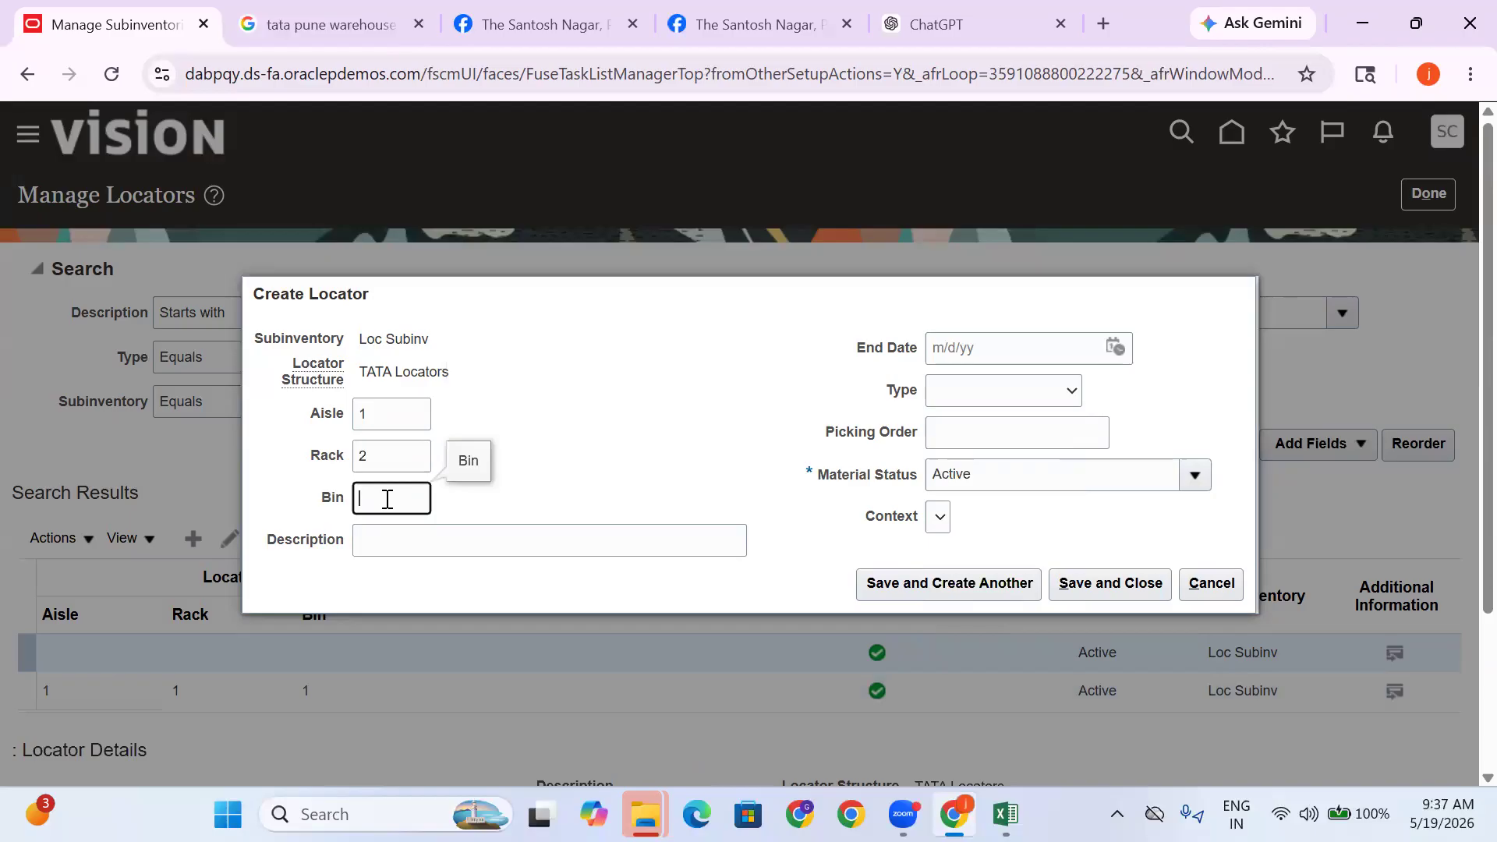
left_click(949, 583)
Create a locator with aisle 1, rack 3 and bin 3, and start another one
left_click(396, 404)
type("1")
left_click(366, 450)
type("3")
left_click(398, 500)
type("3")
left_click(609, 463)
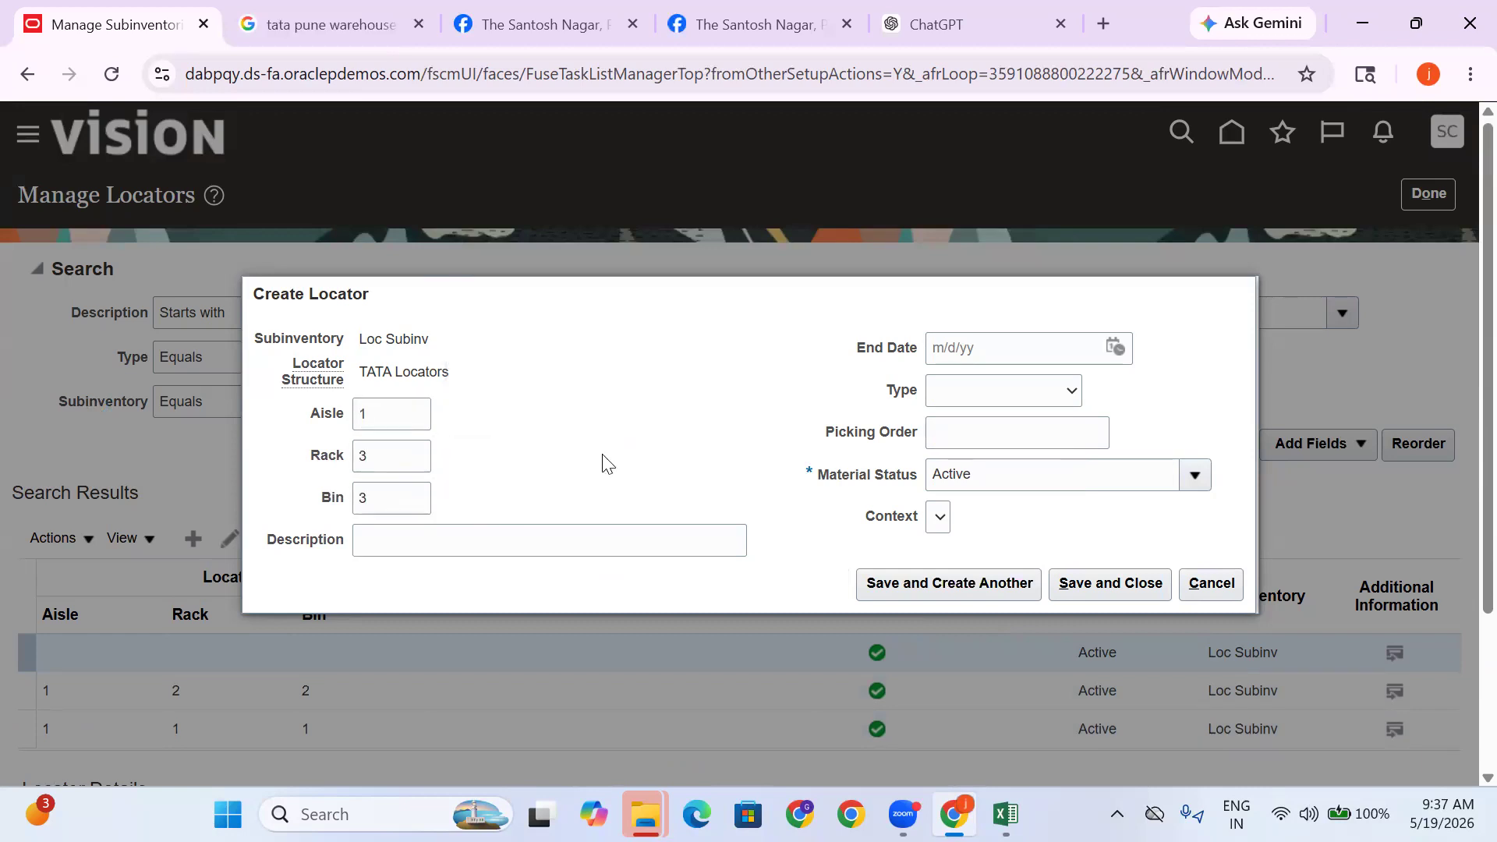
left_click(935, 596)
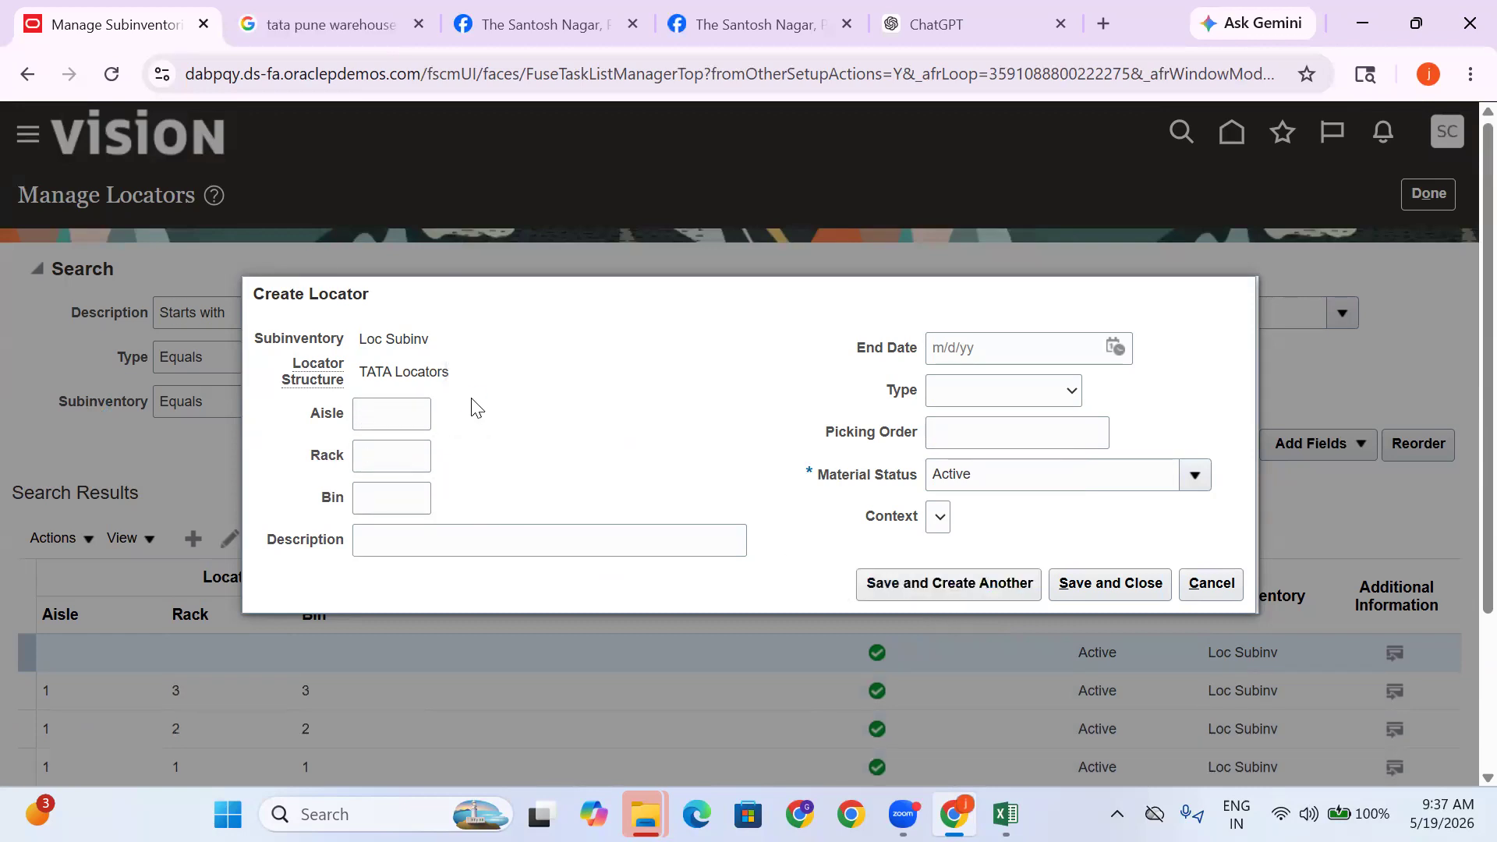
Consult the Facebook warehouse video, create a locator with aisle 2, rack 1 and bin 1, and close the locator dialog
mouse_move(780, 16)
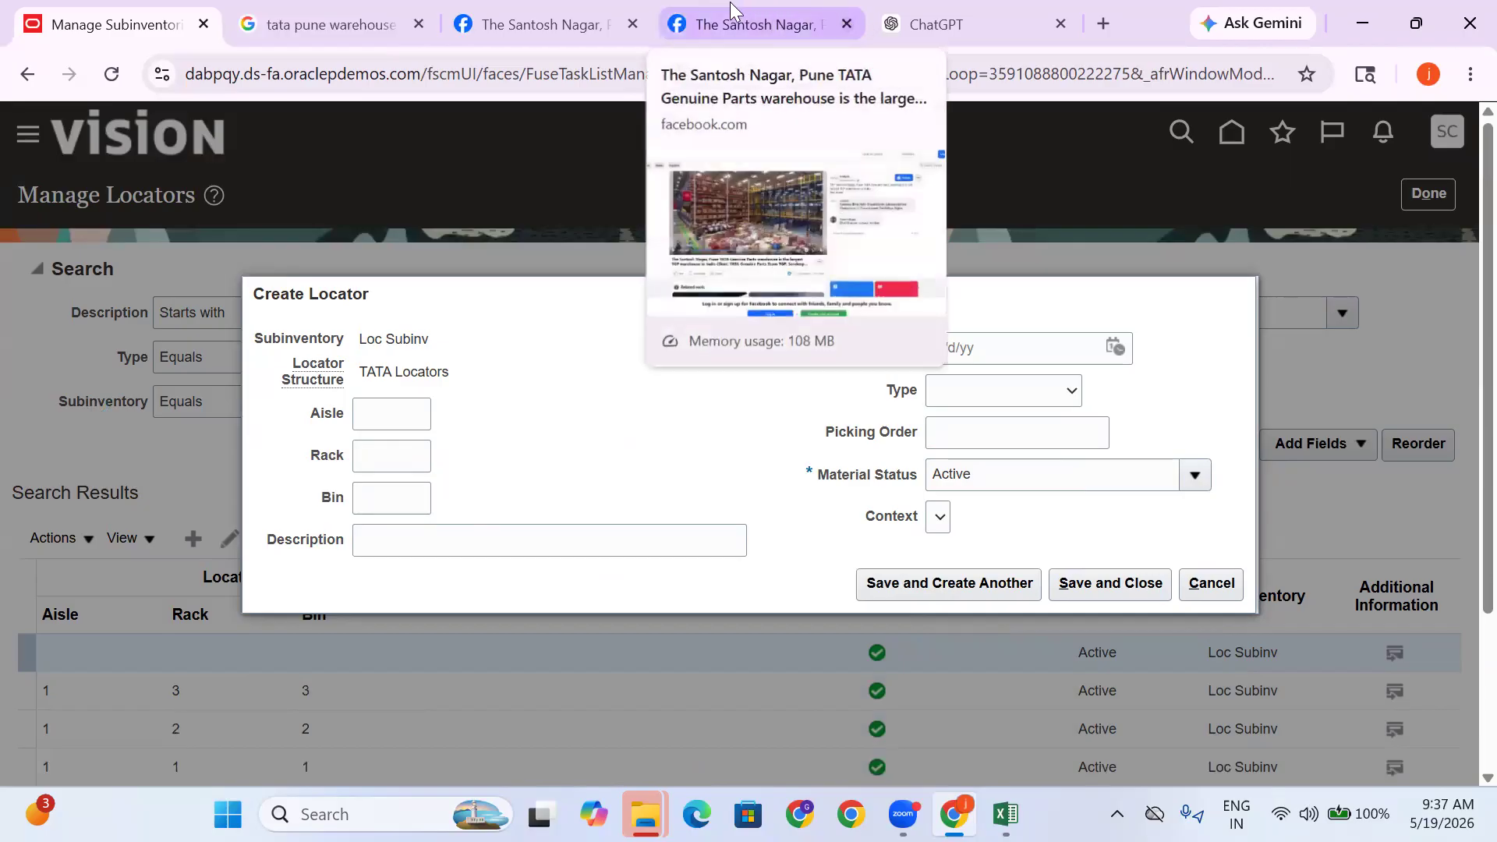
left_click(700, 13)
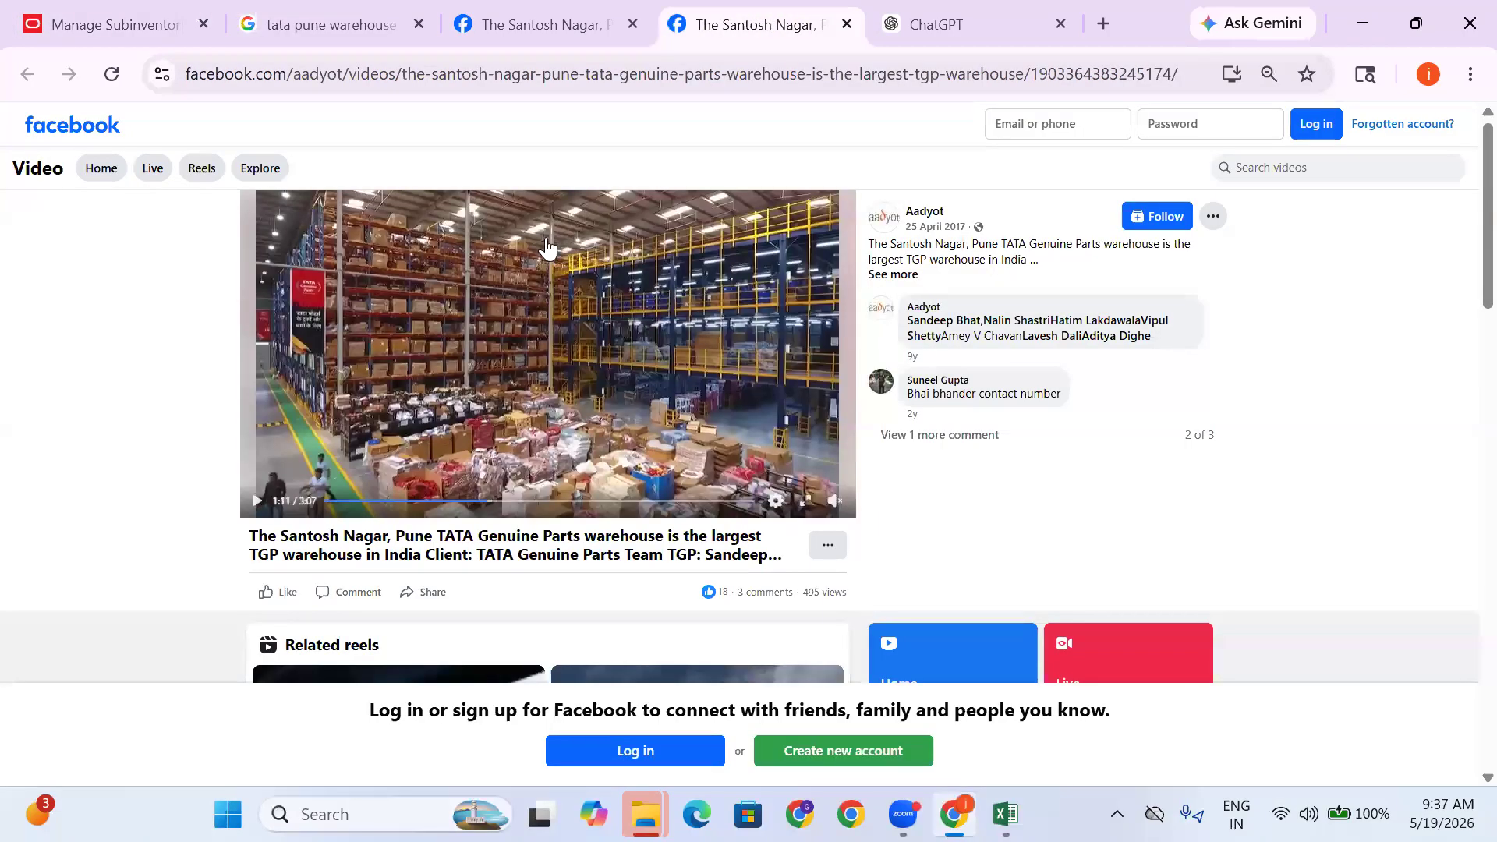
left_click(125, 11)
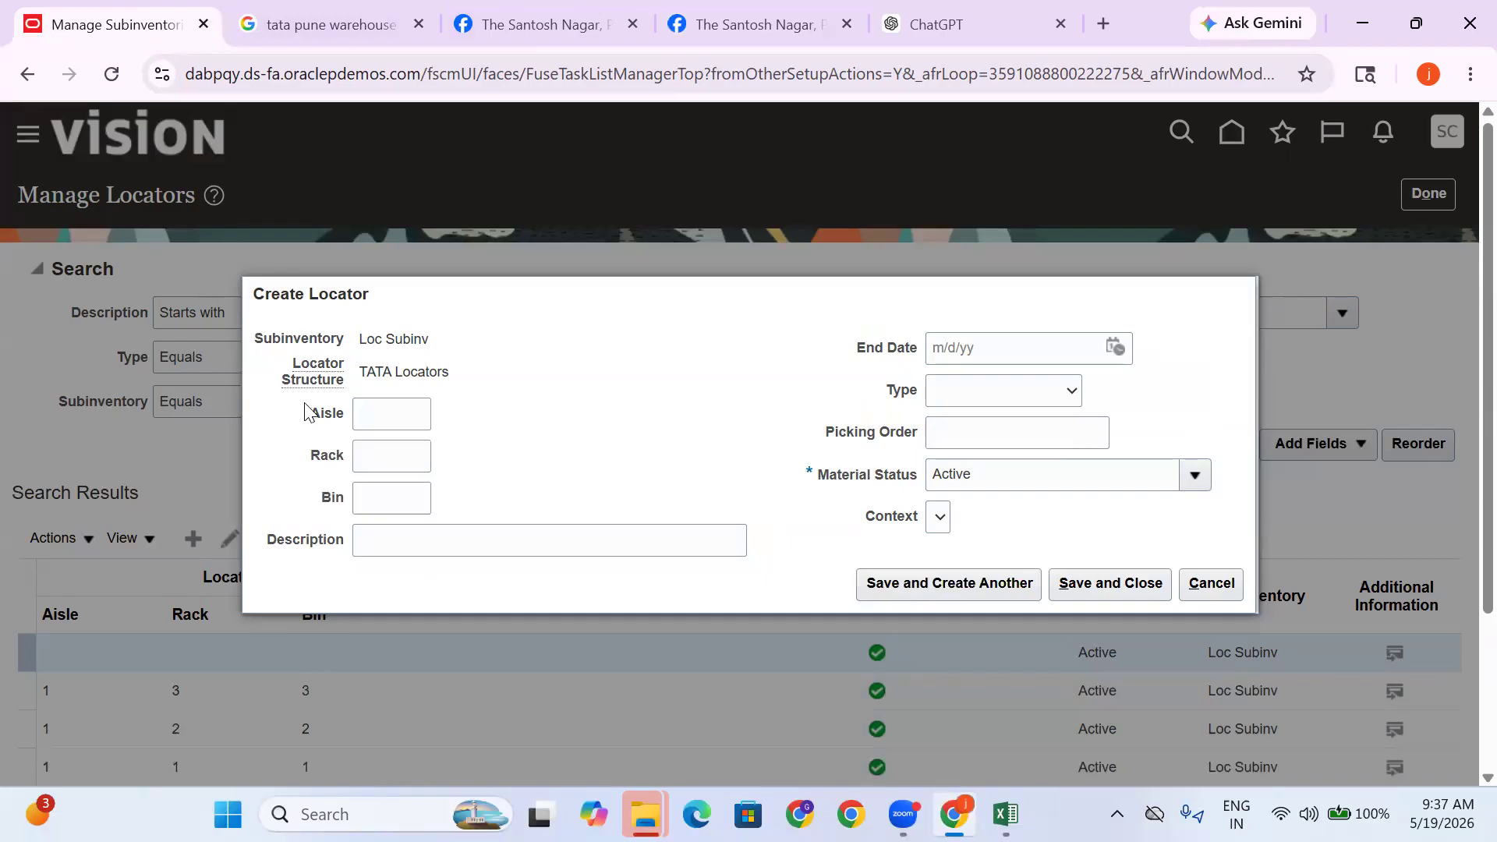
left_click(385, 411)
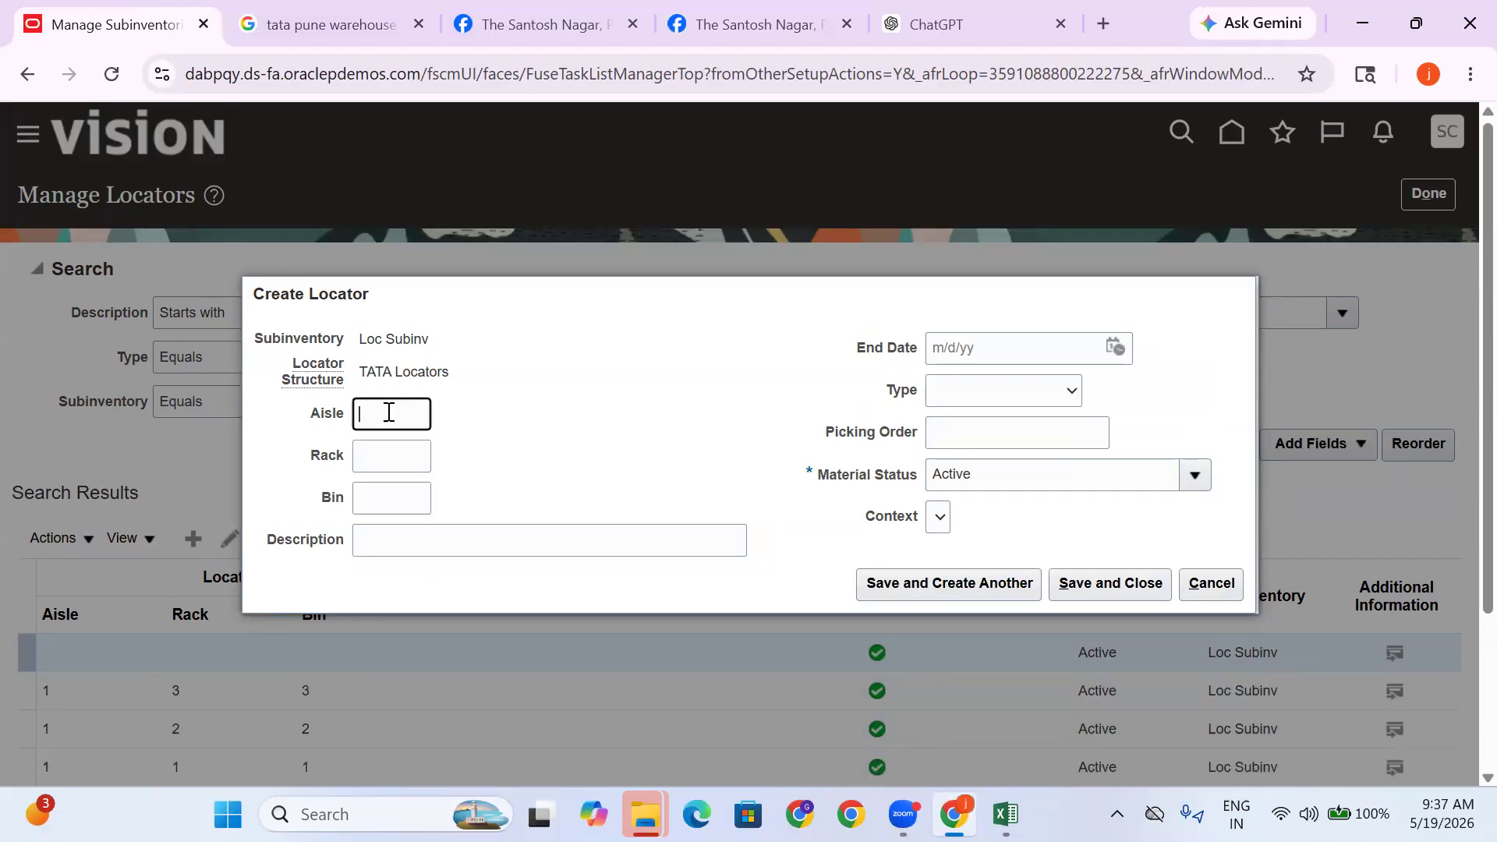
left_click(397, 449)
left_click(407, 490)
type("1")
left_click(889, 587)
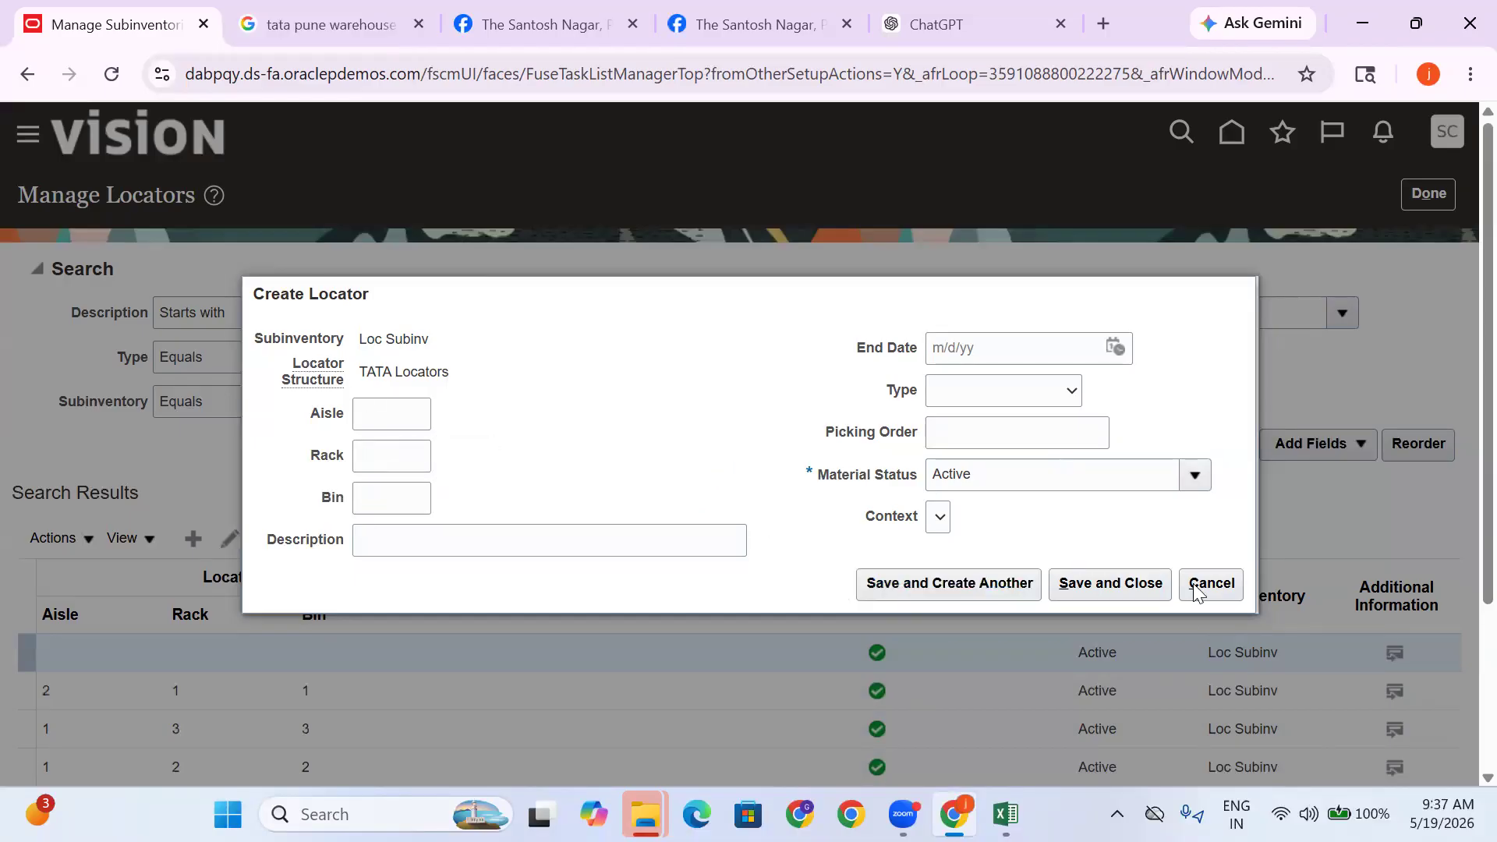
left_click(1106, 598)
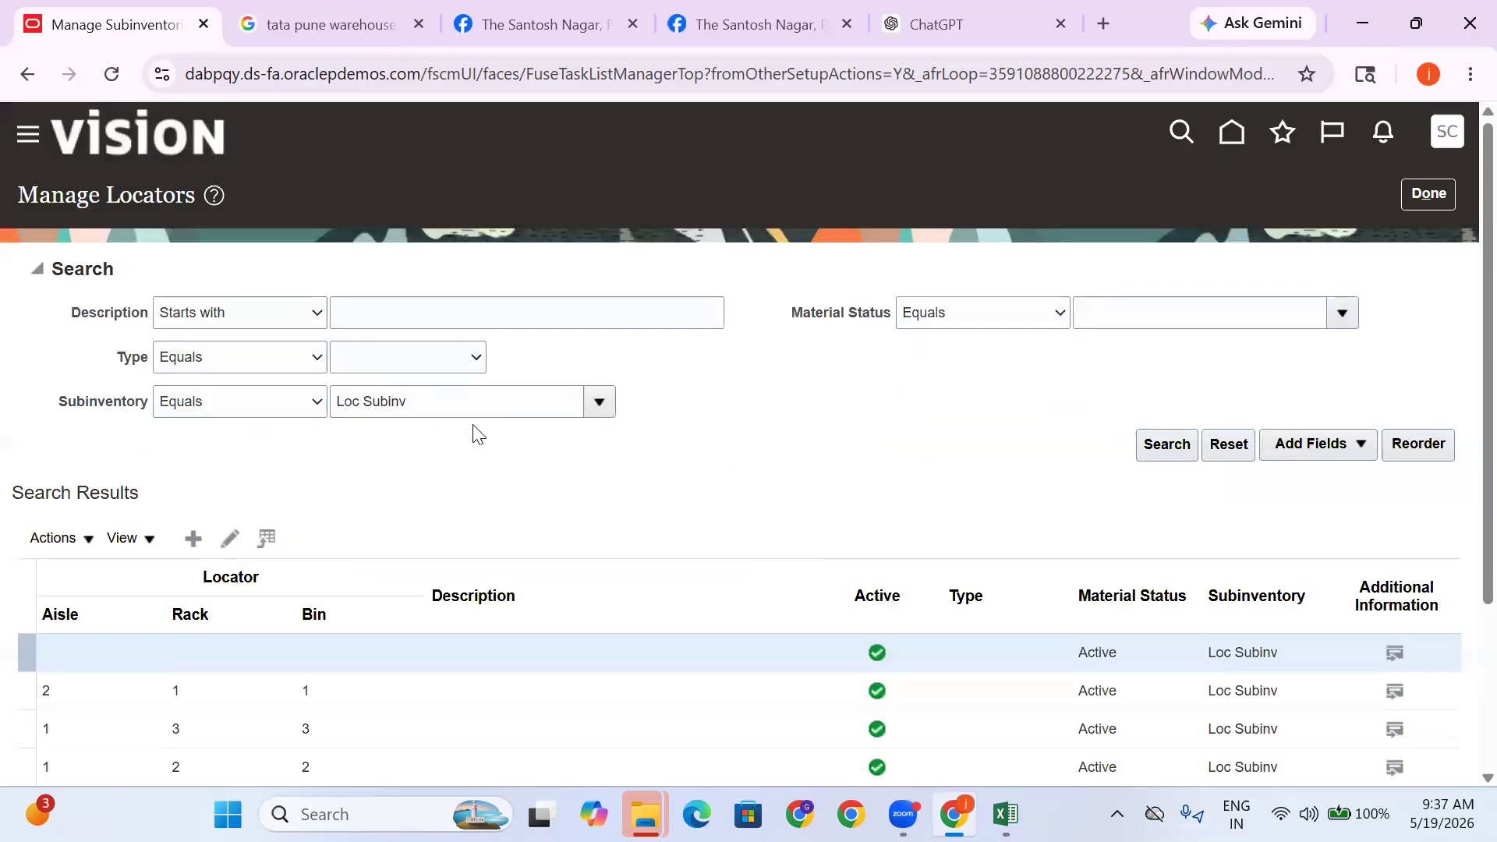
Open the locator row with blank segments for editing, cancel, and review the locator list of Loc Subinv
scroll(484, 421, "down", 3)
left_click(279, 418)
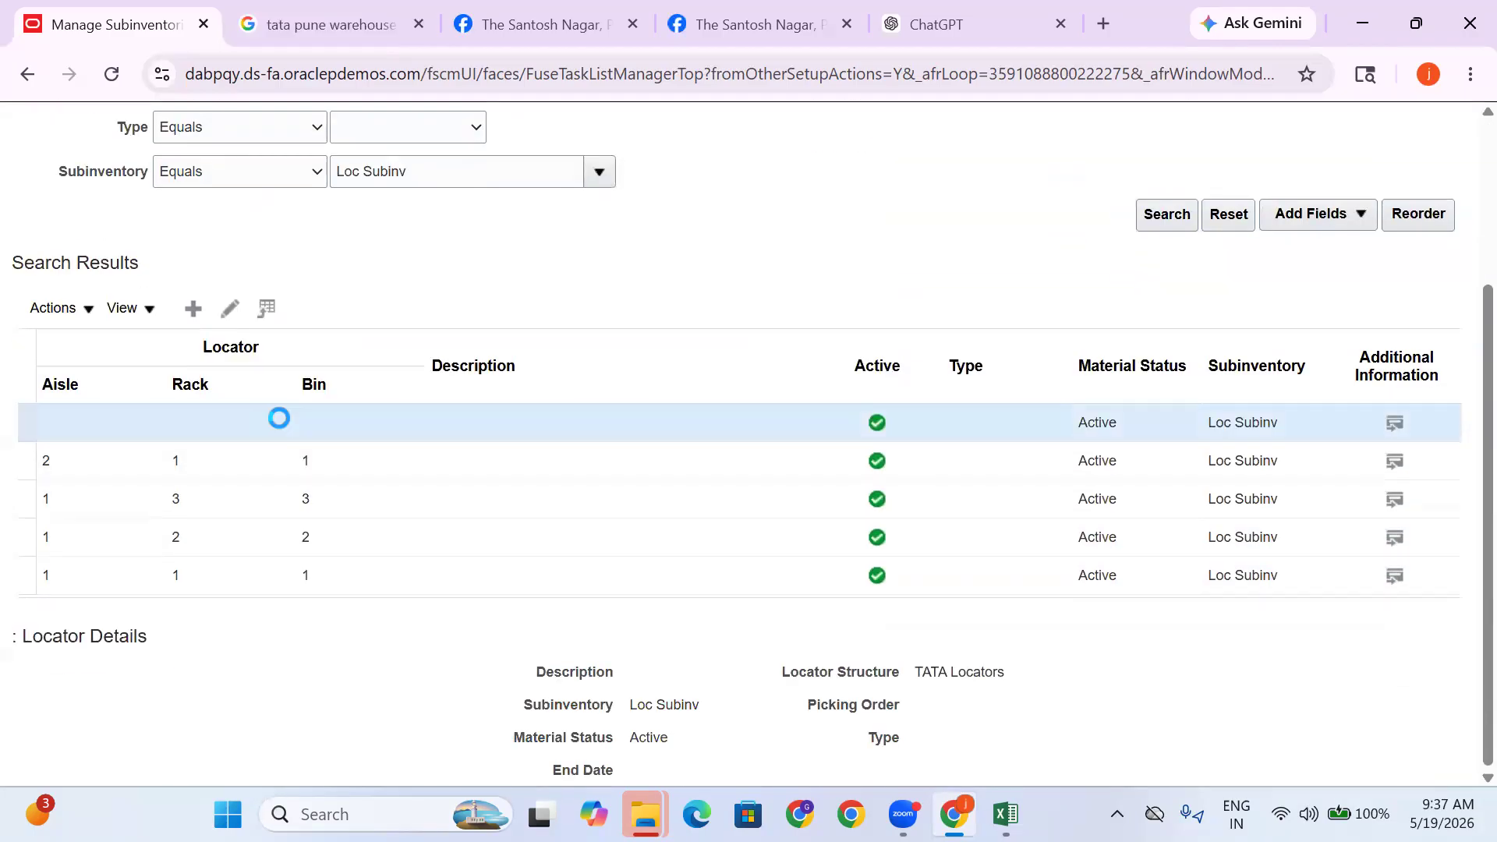
left_click(229, 310)
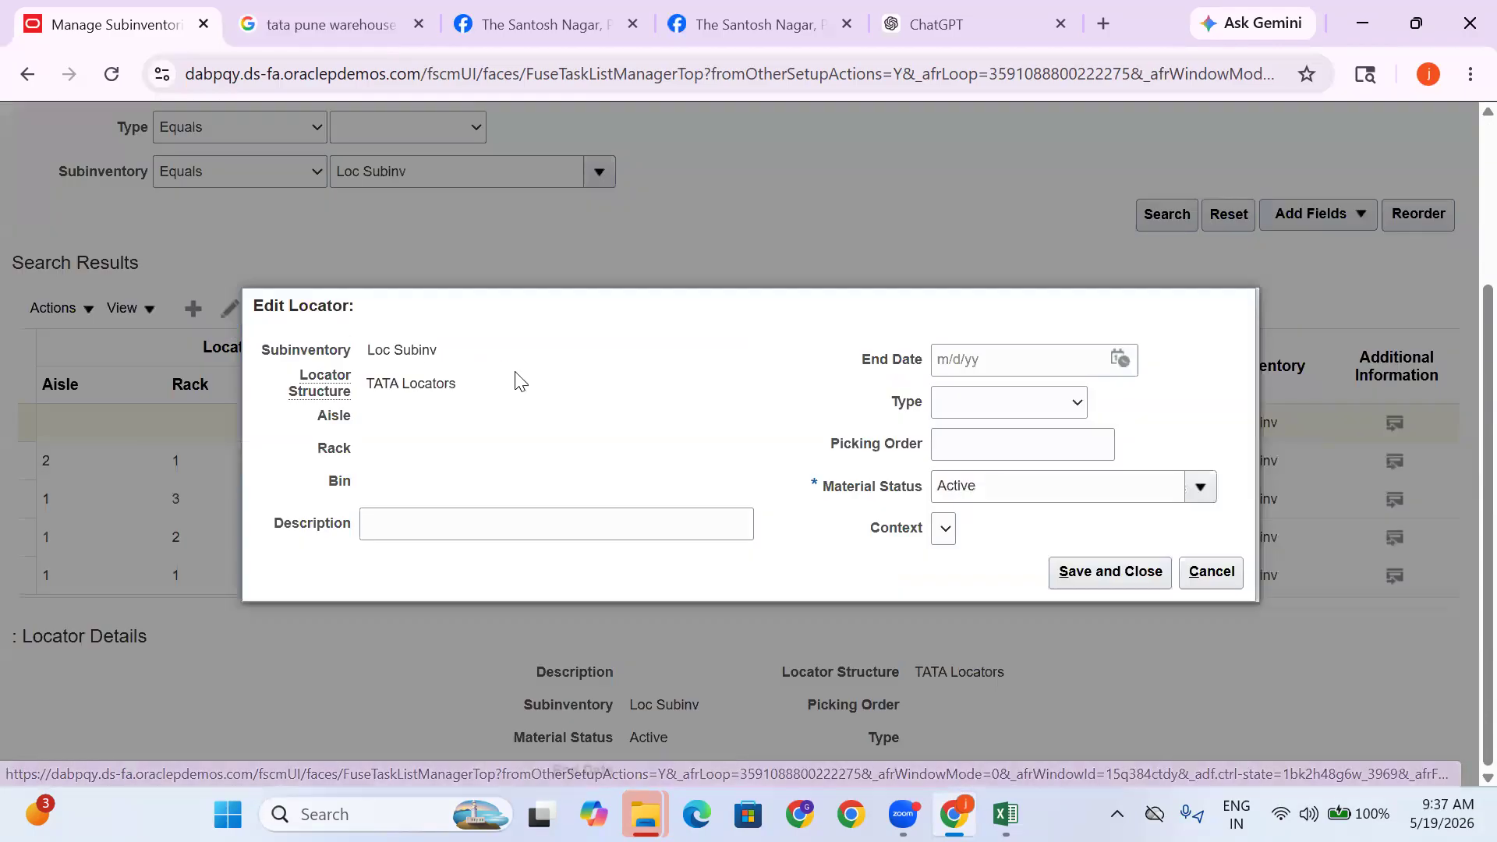
left_click(1209, 570)
scroll(168, 352, "down", 2)
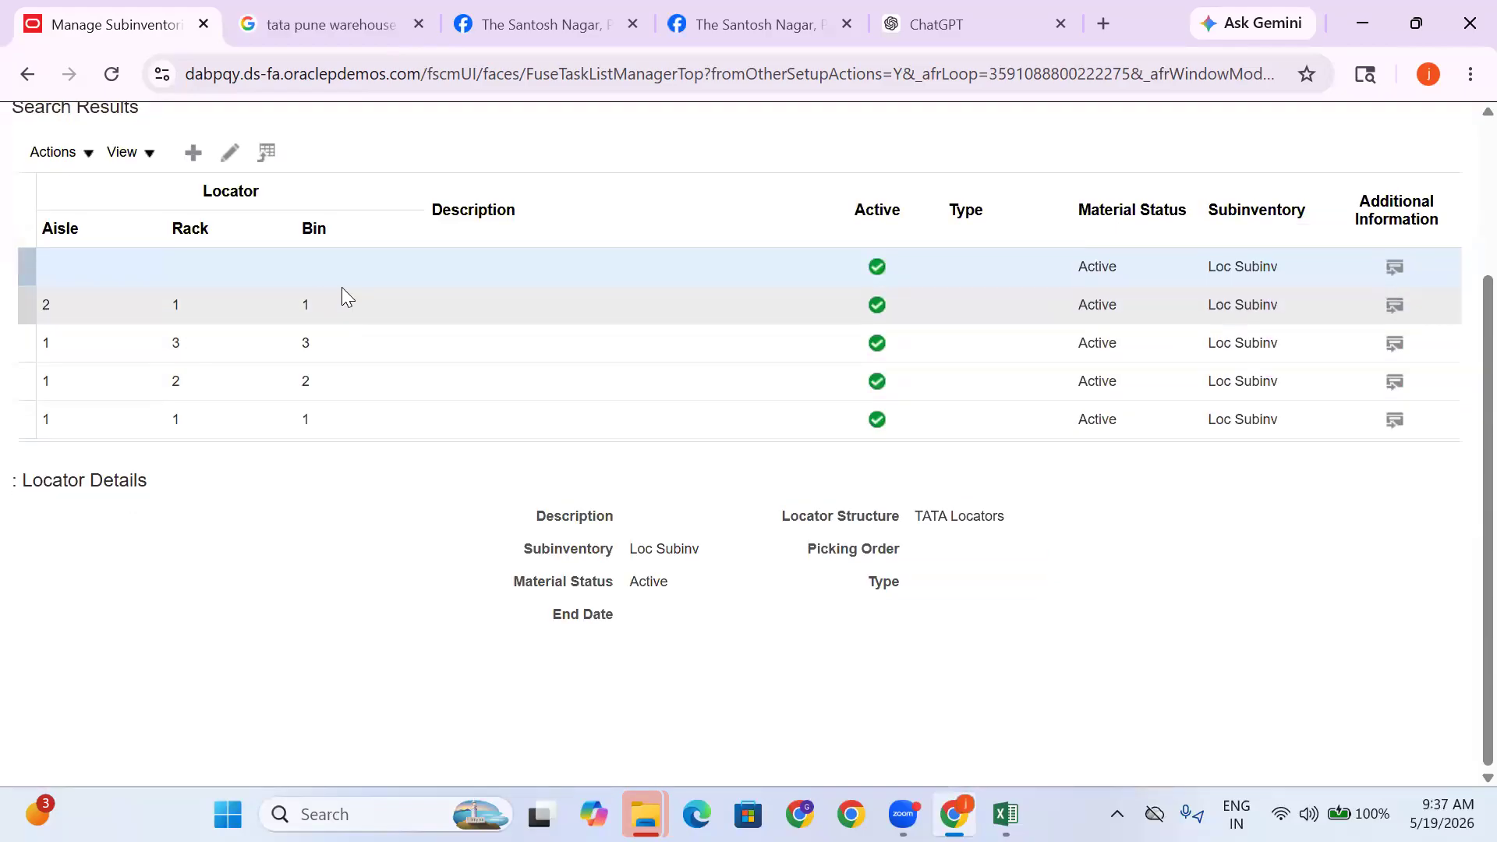
scroll(351, 289, "up", 3)
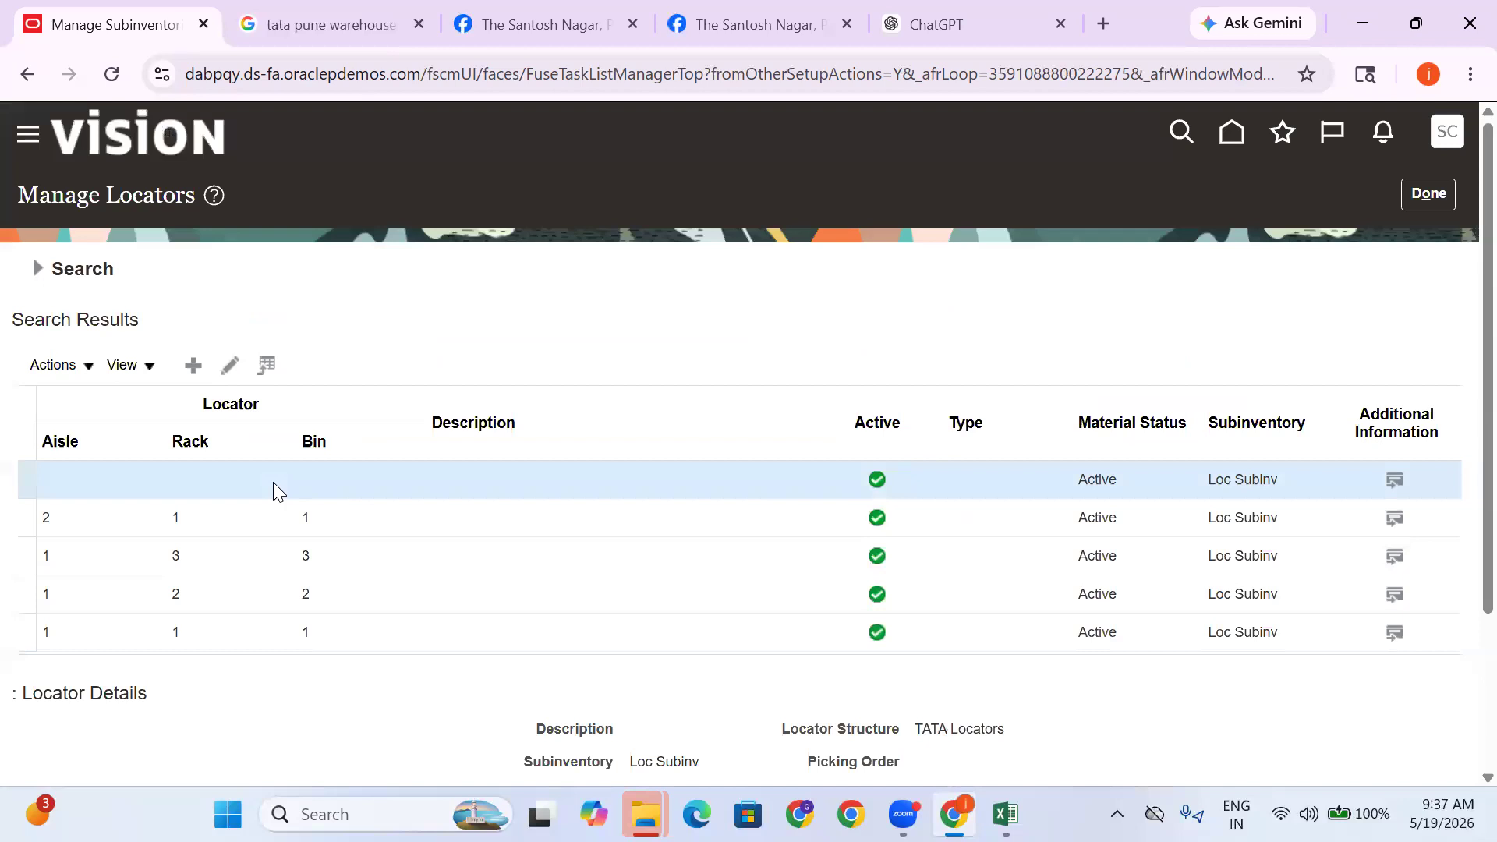
Finish managing the locators and subinventories and return to the home page
left_click(1413, 194)
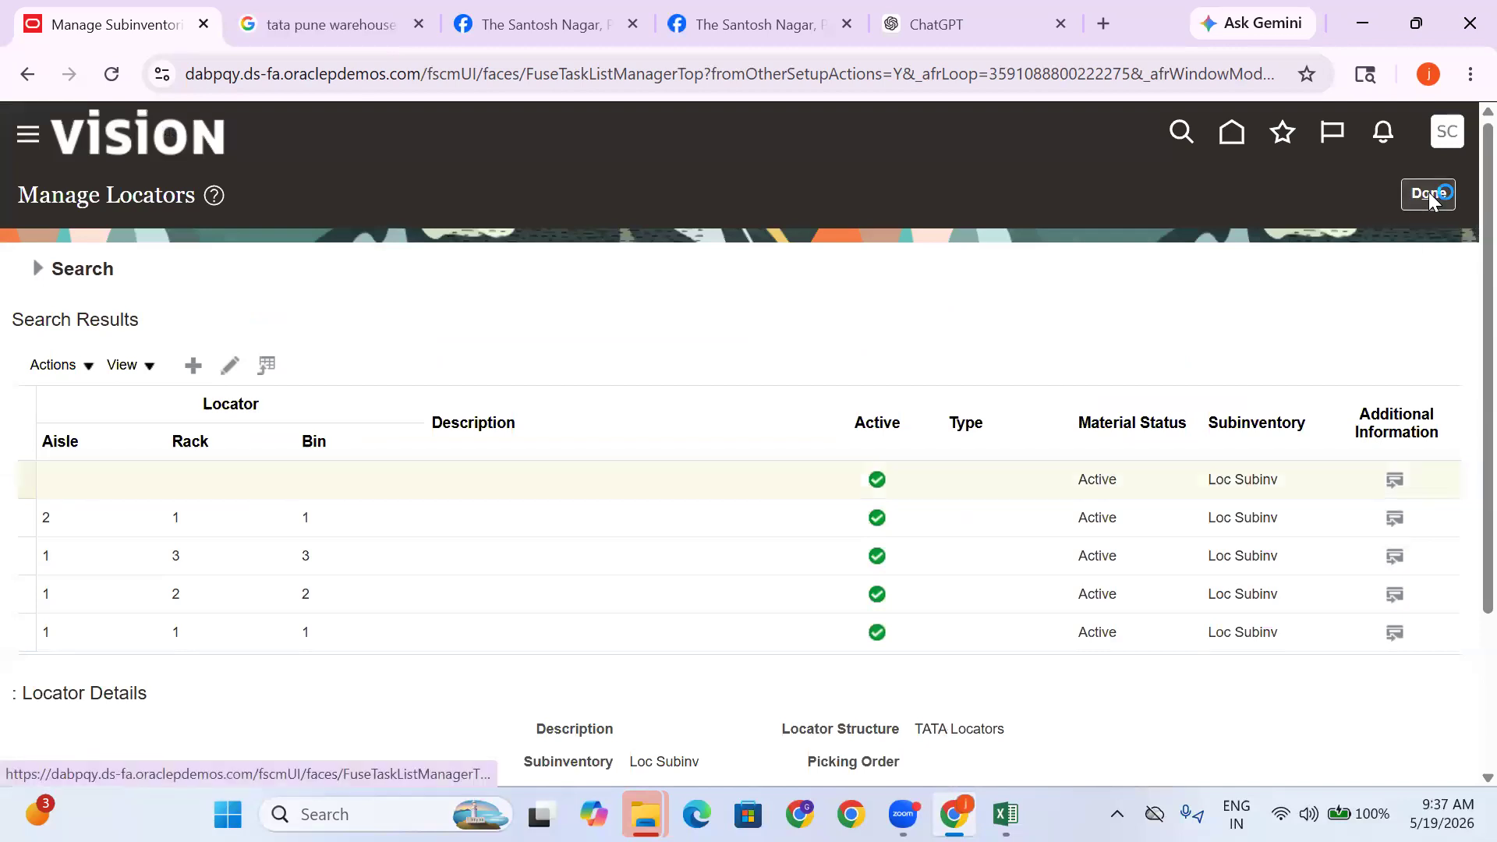
scroll(398, 495, "down", 5)
scroll(398, 491, "up", 5)
left_click(1425, 195)
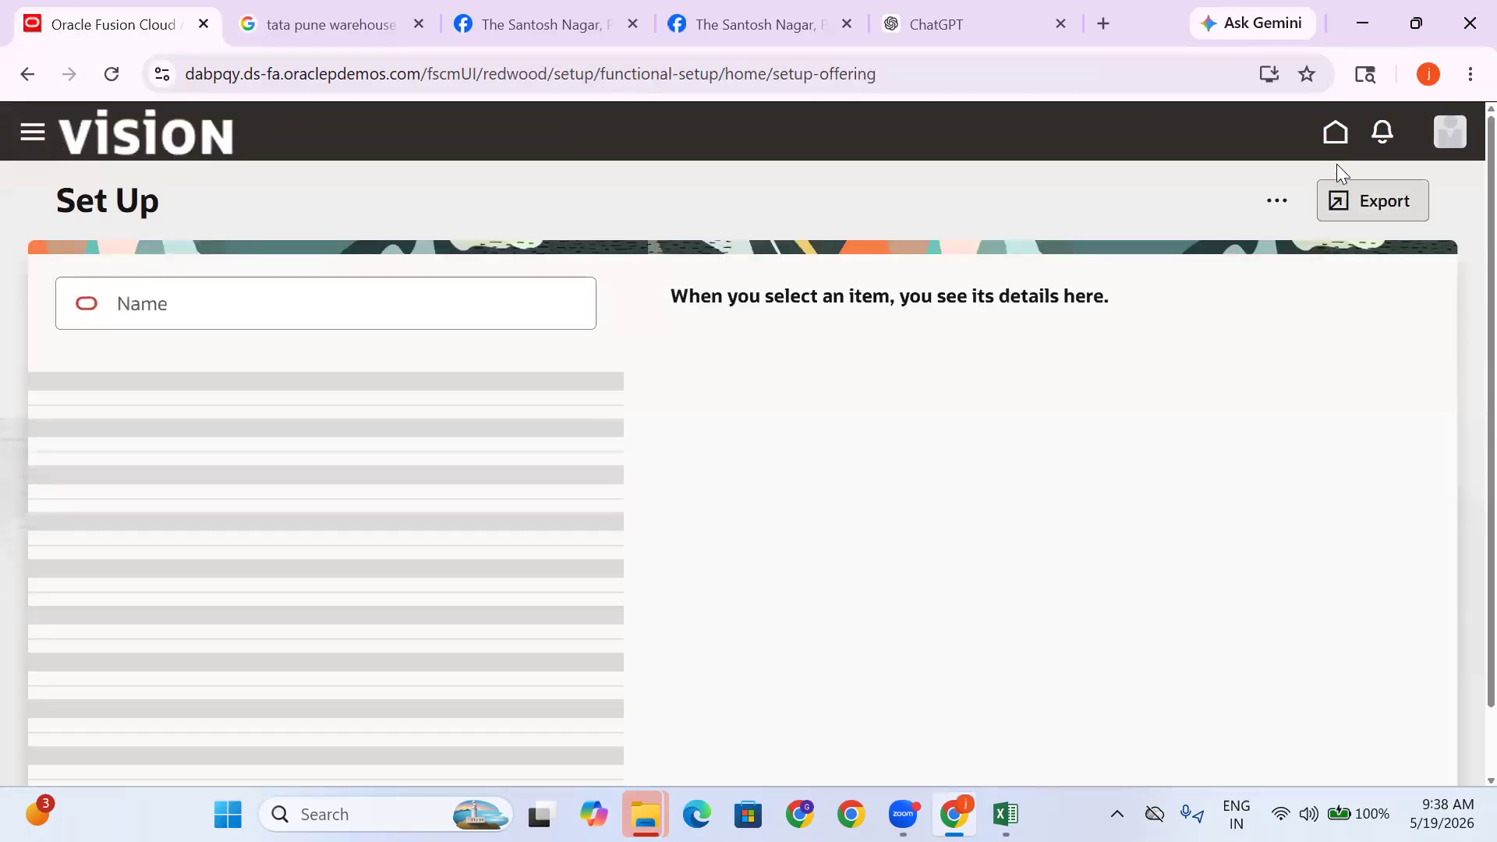
left_click(1334, 131)
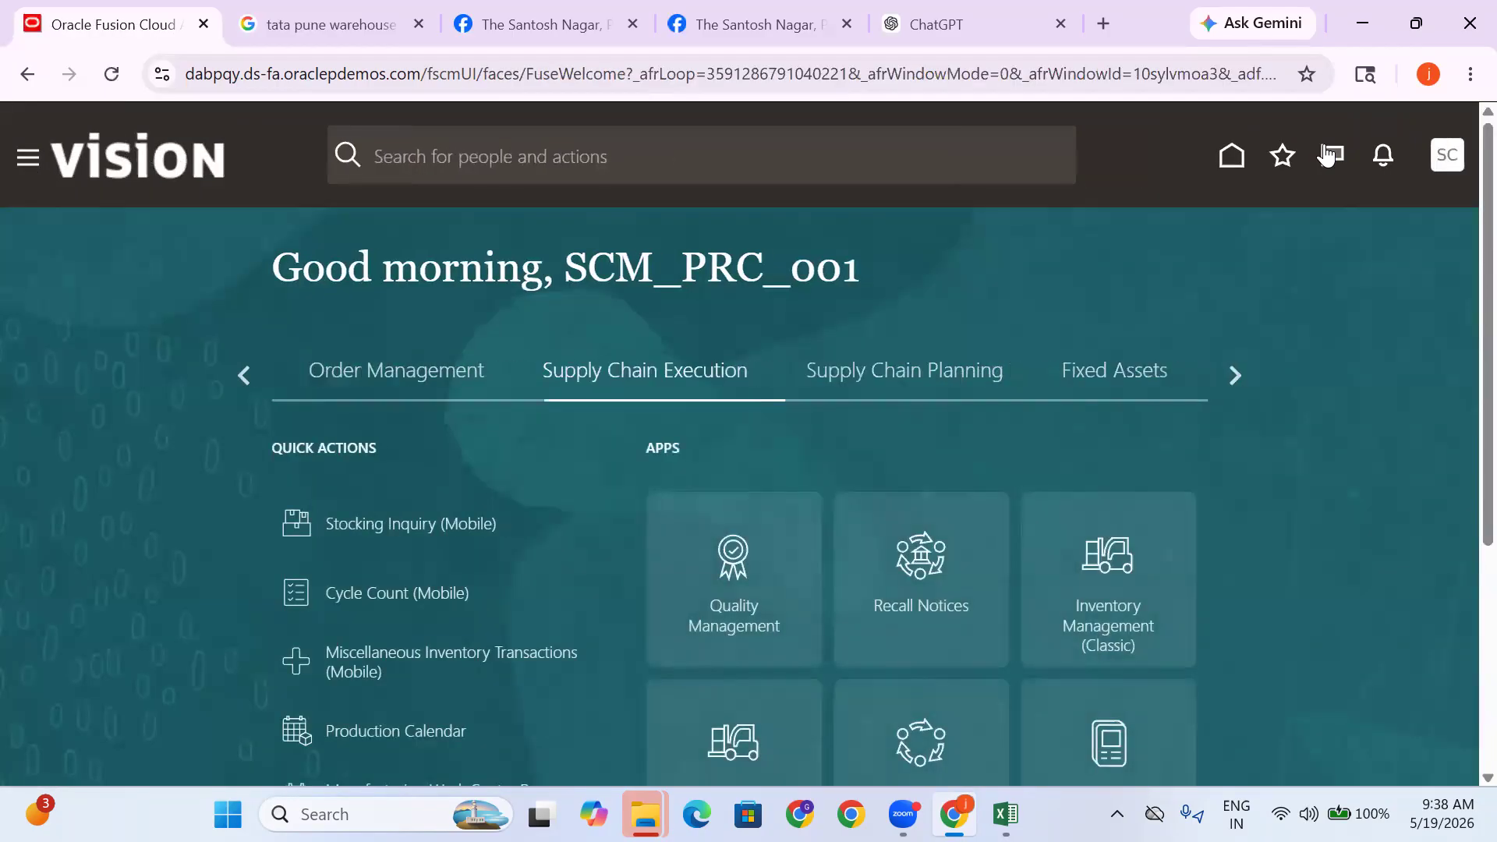
Start a subinventory transfer in Inventory Management (Classic) for TATA_PUNE_INV with the transaction type Subinventory Transfer
scroll(1216, 462, "down", 3)
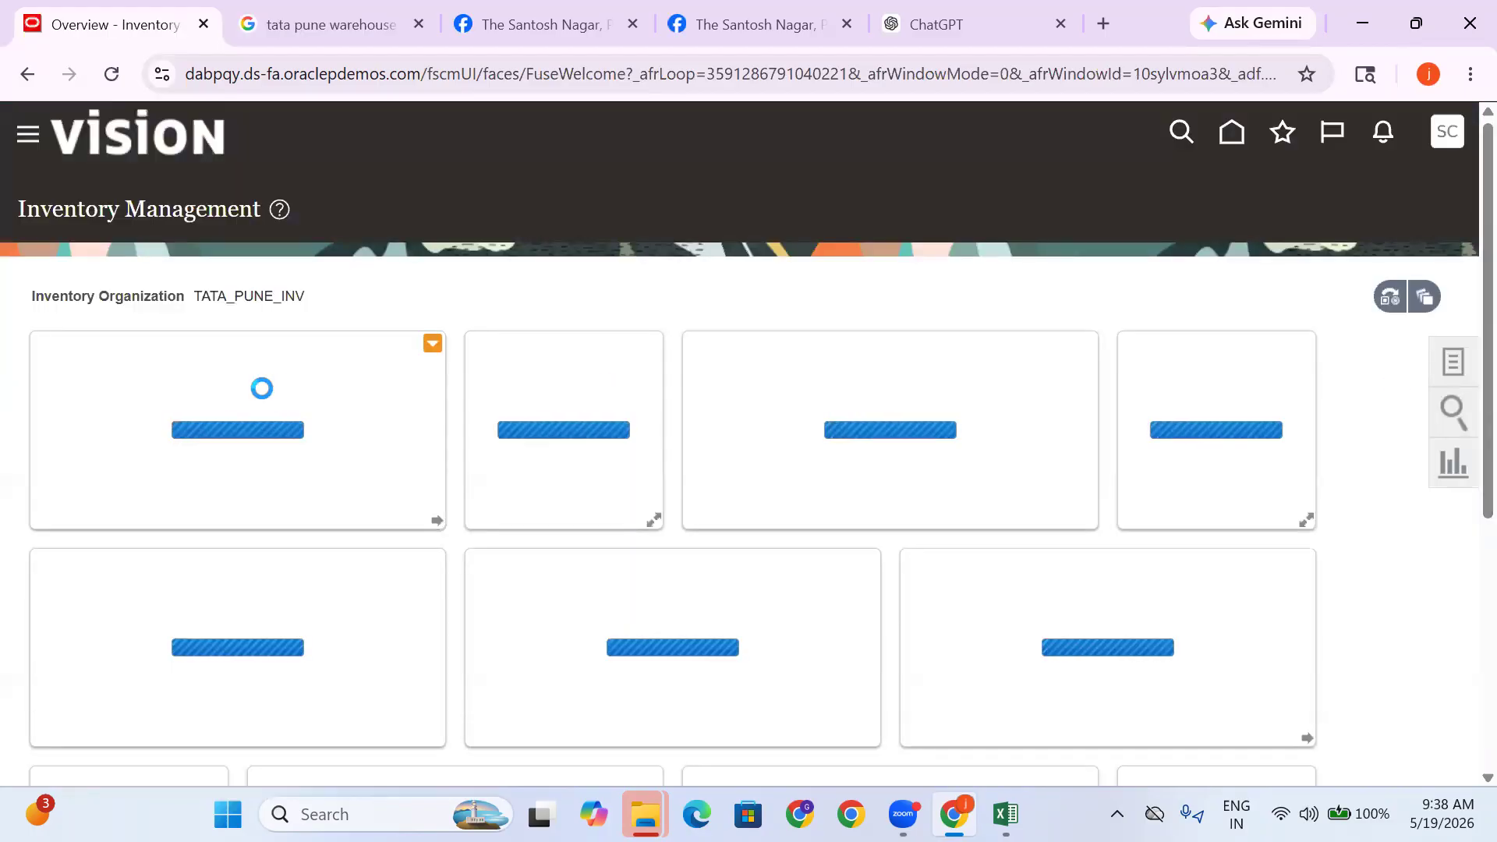
left_click(1455, 365)
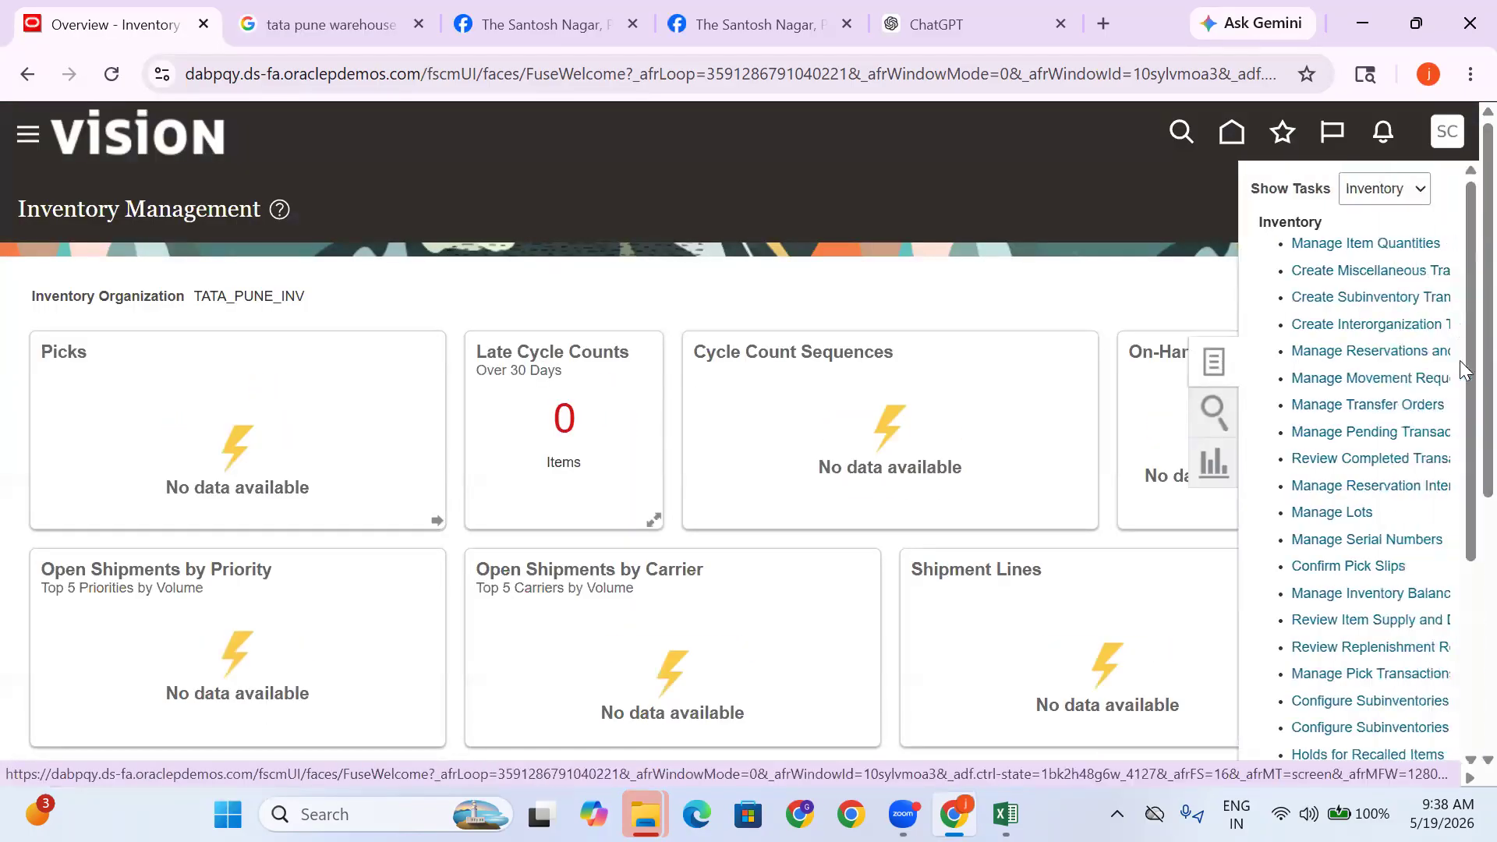
left_click(1379, 296)
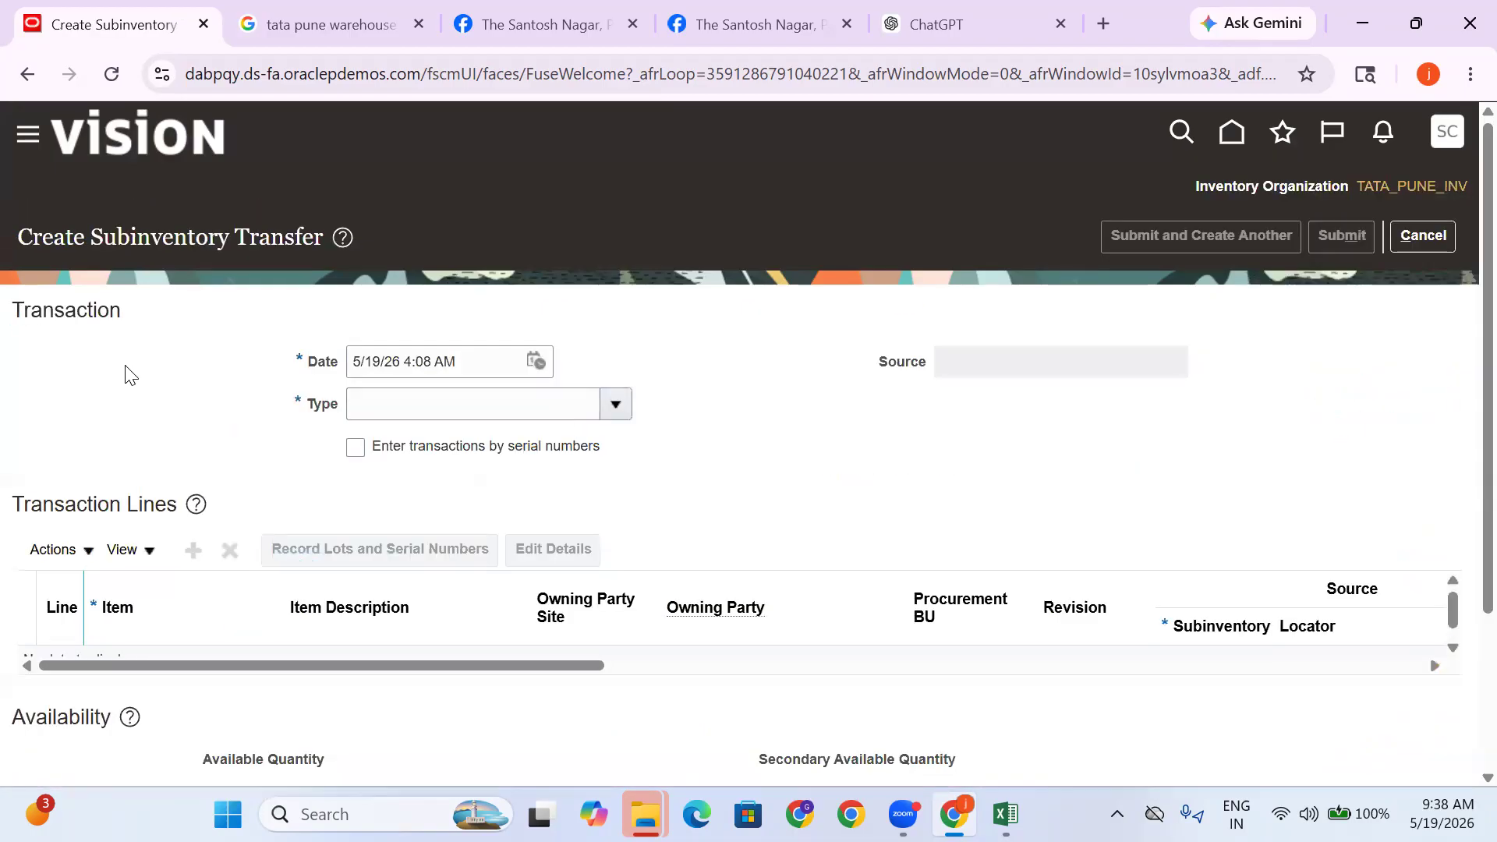
left_click(620, 413)
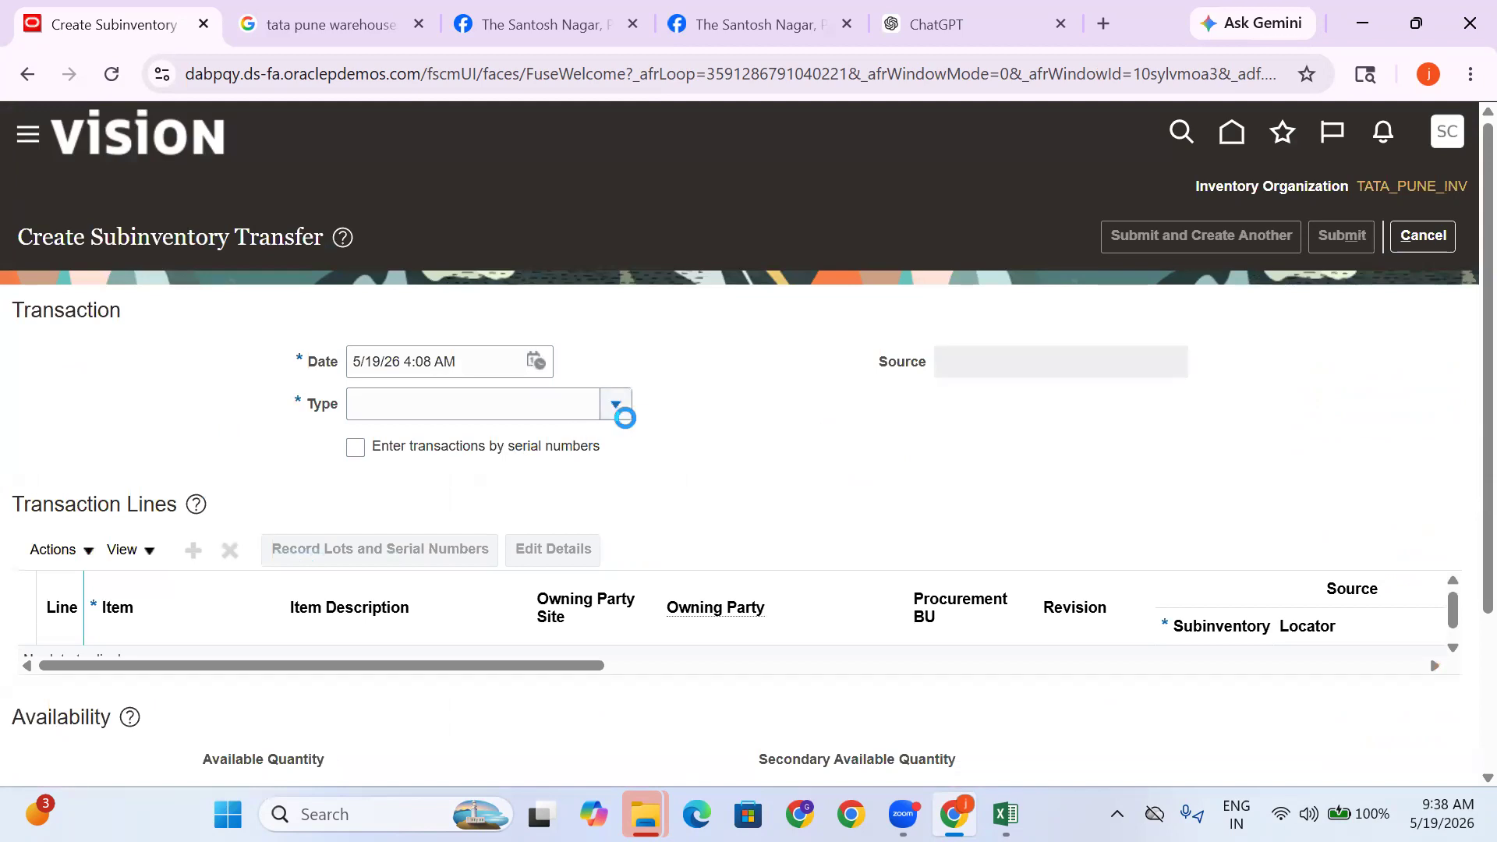
left_click(466, 439)
Add a transaction line for the item TATA Led Lights(Revision) to the subinventory transfer
scroll(690, 481, "down", 3)
left_click(193, 338)
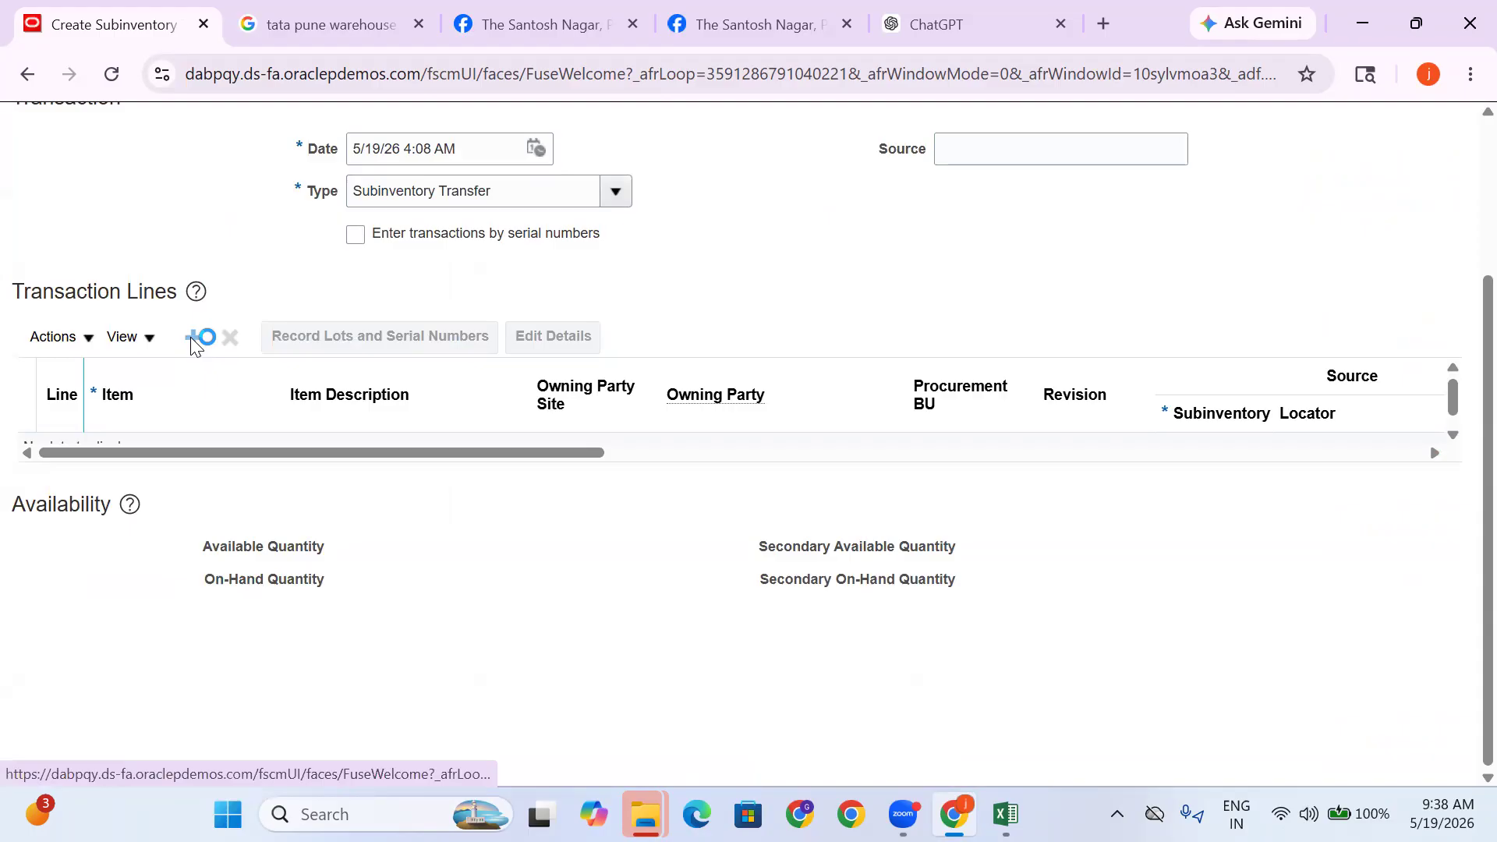
left_click(179, 460)
type("tata")
key("Tab")
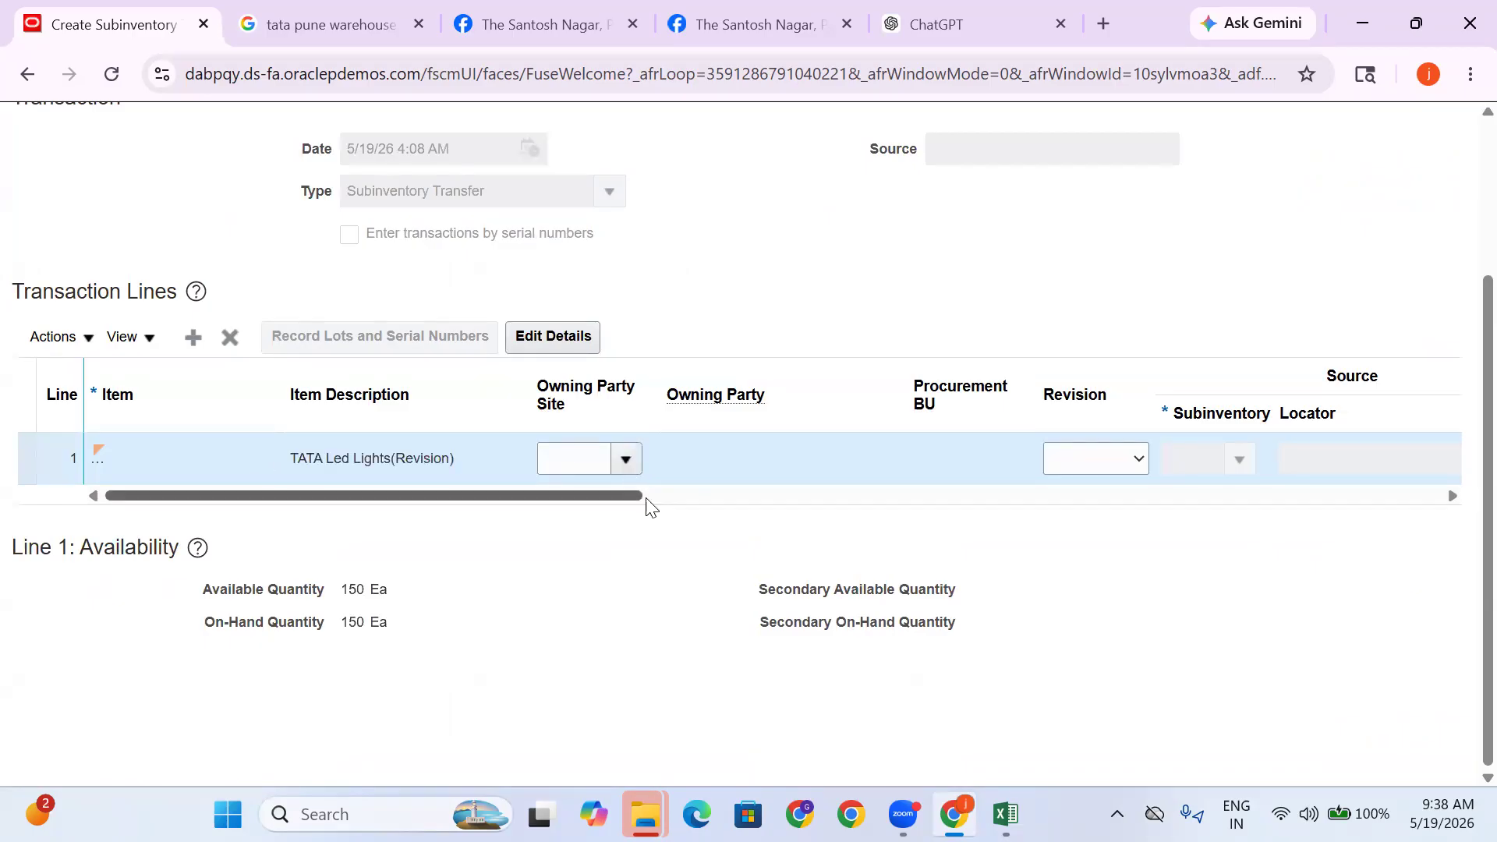
Set the transaction line's revision to A and its source subinventory to Stores
left_click_drag(647, 497, 722, 499)
left_click(876, 468)
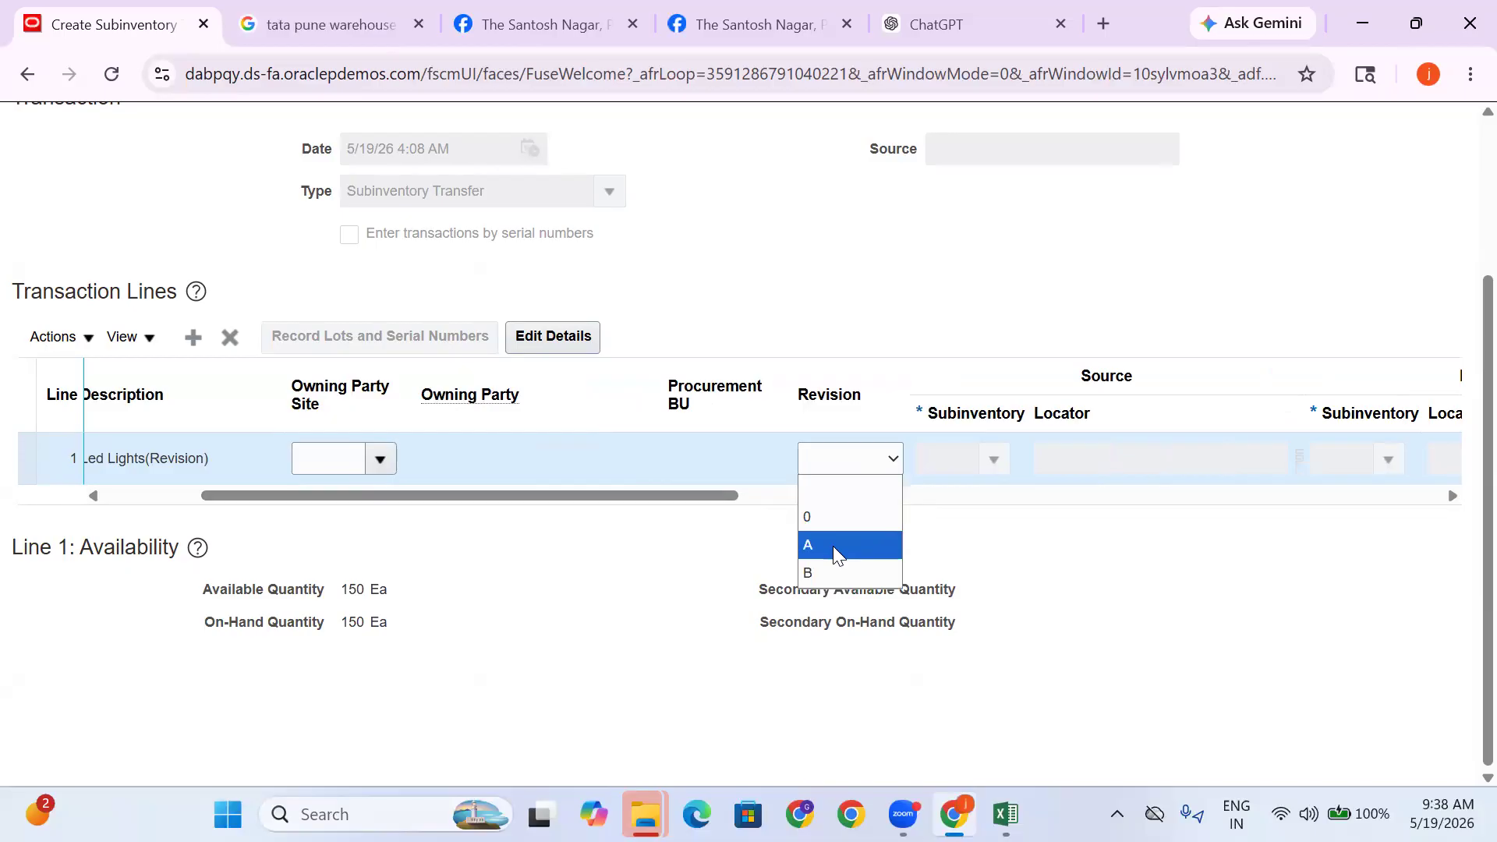
left_click(832, 545)
left_click_drag(699, 499, 837, 501)
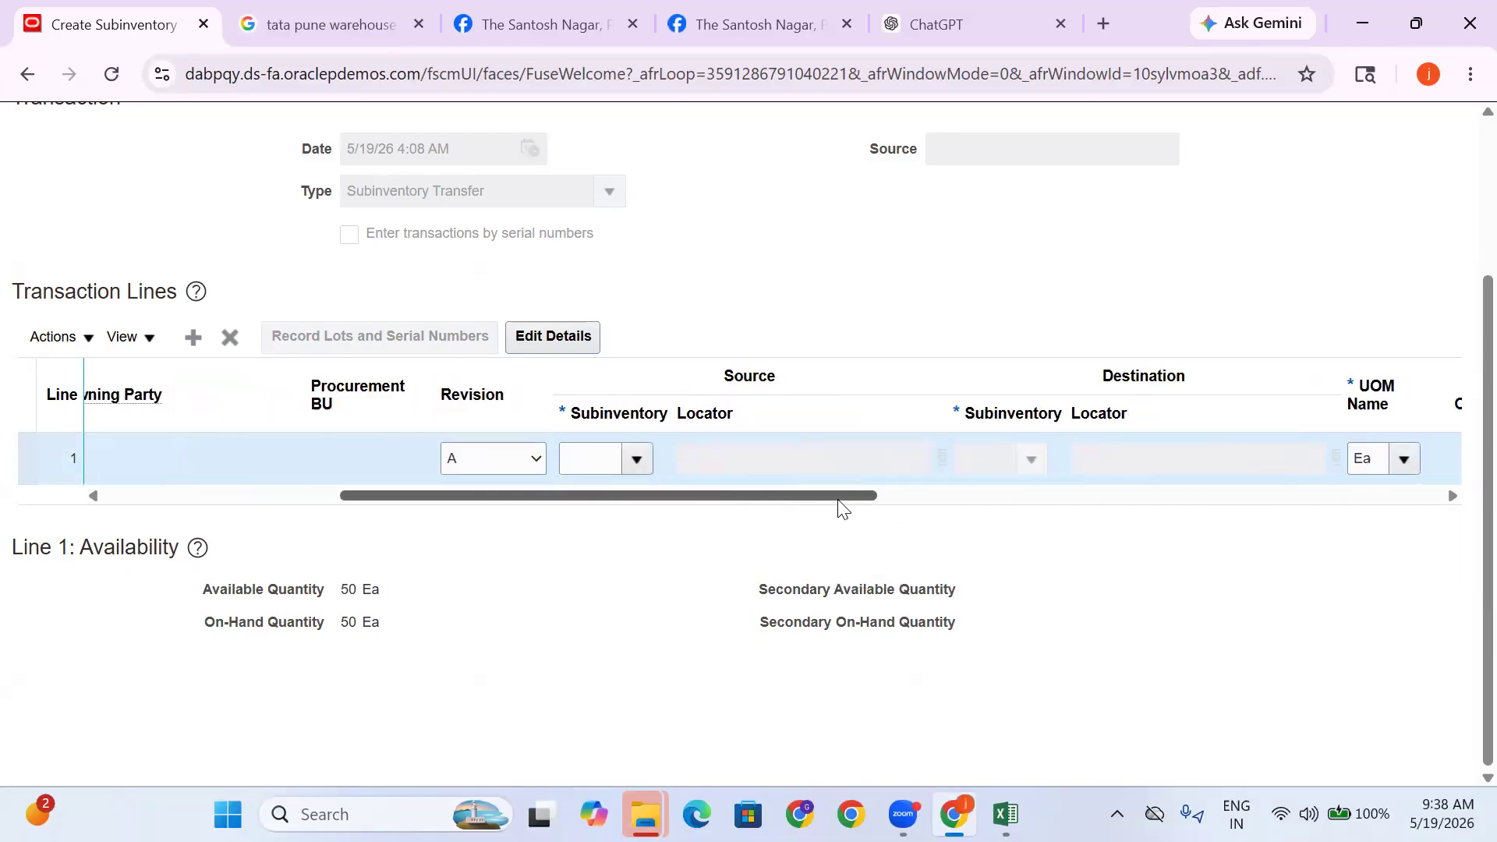
left_click(647, 459)
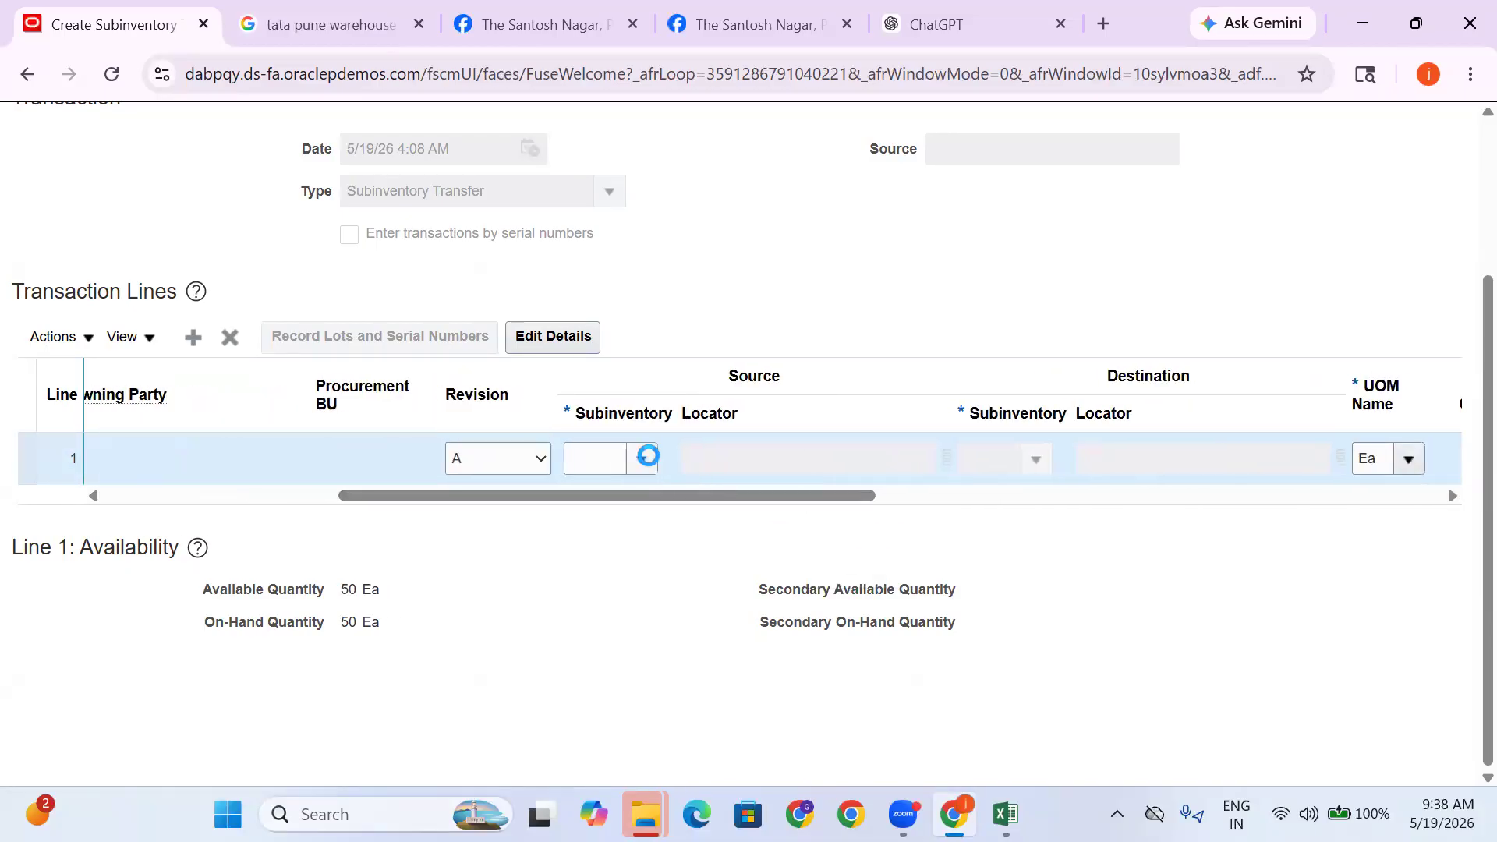
left_click(644, 508)
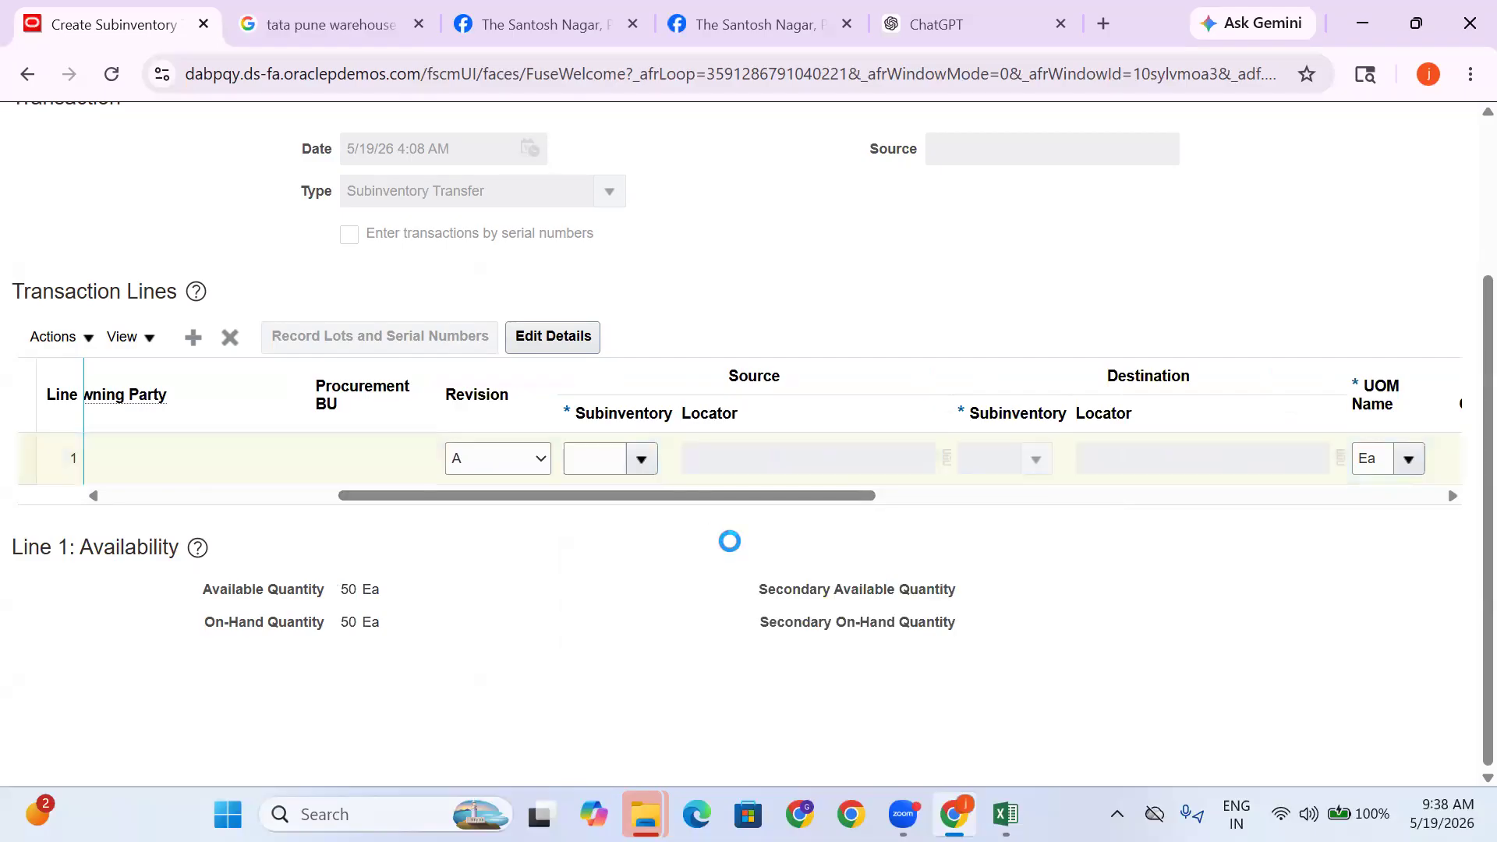
Set the transaction line's destination subinventory to Loc Subinv
left_click(1035, 459)
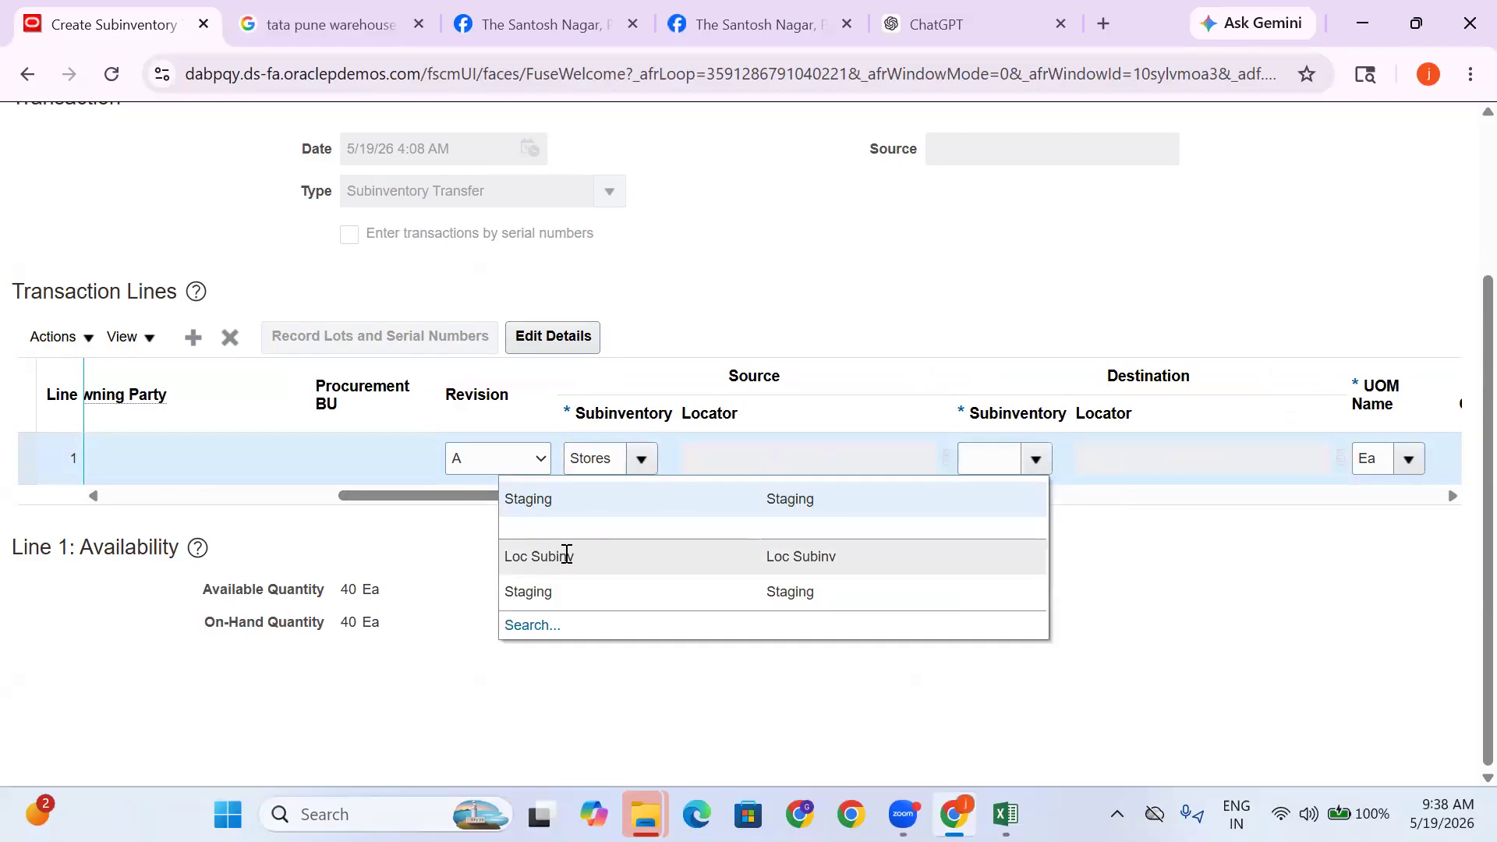
left_click(1120, 413)
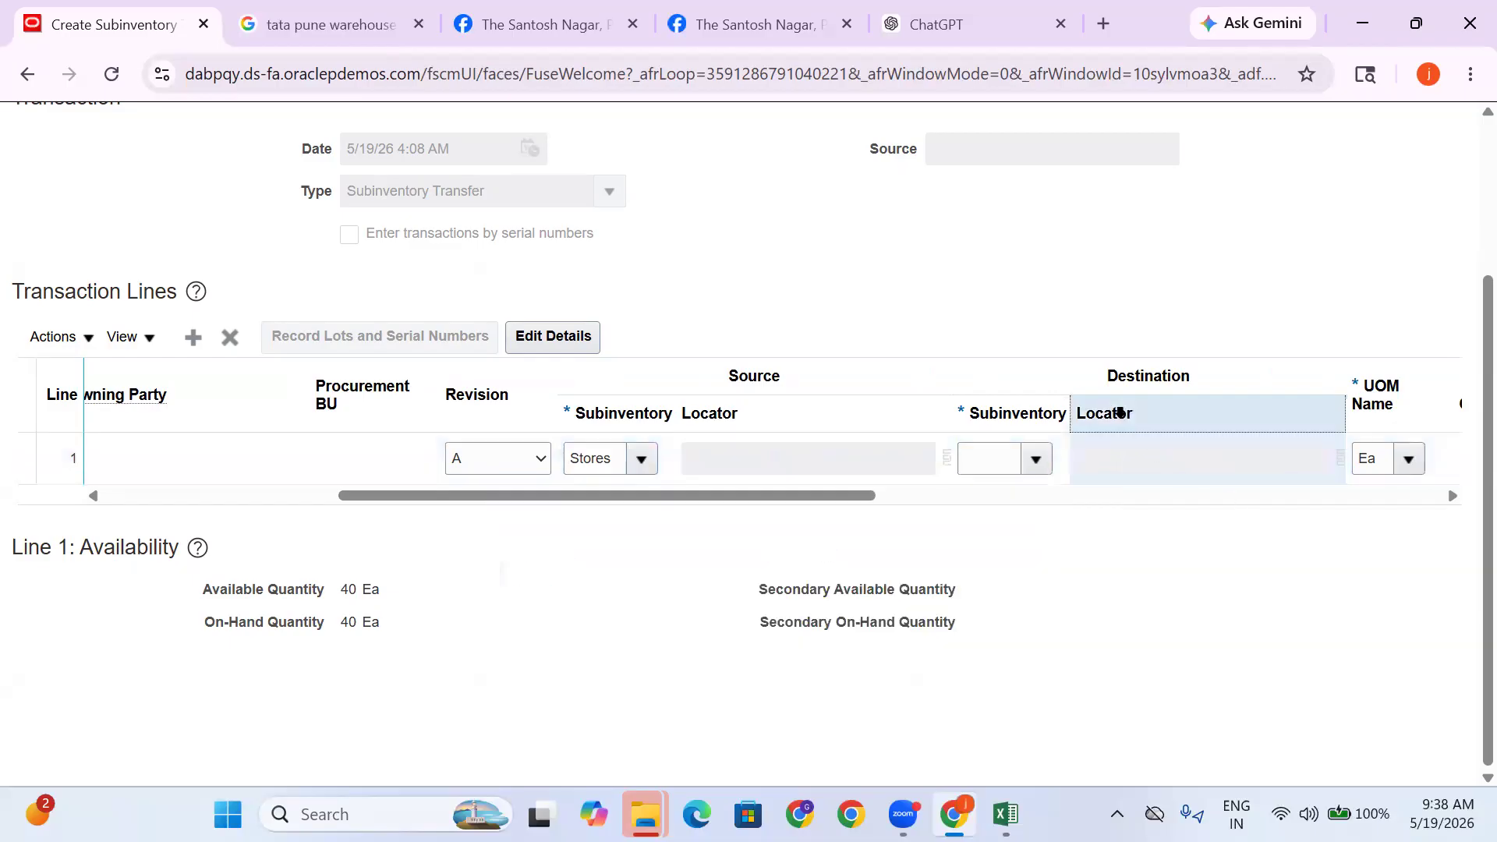
left_click(1035, 459)
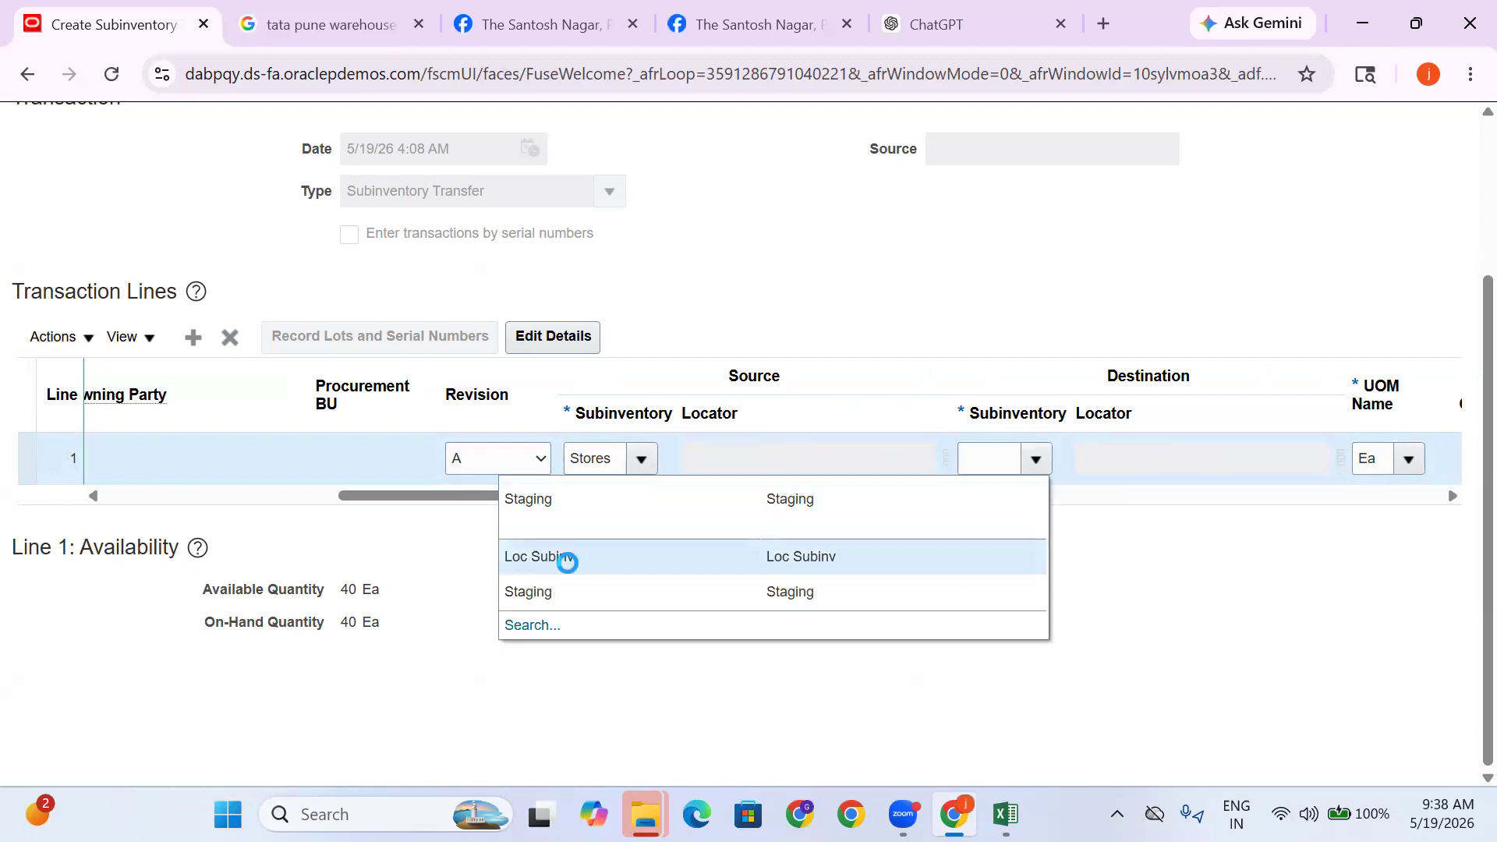
left_click(568, 562)
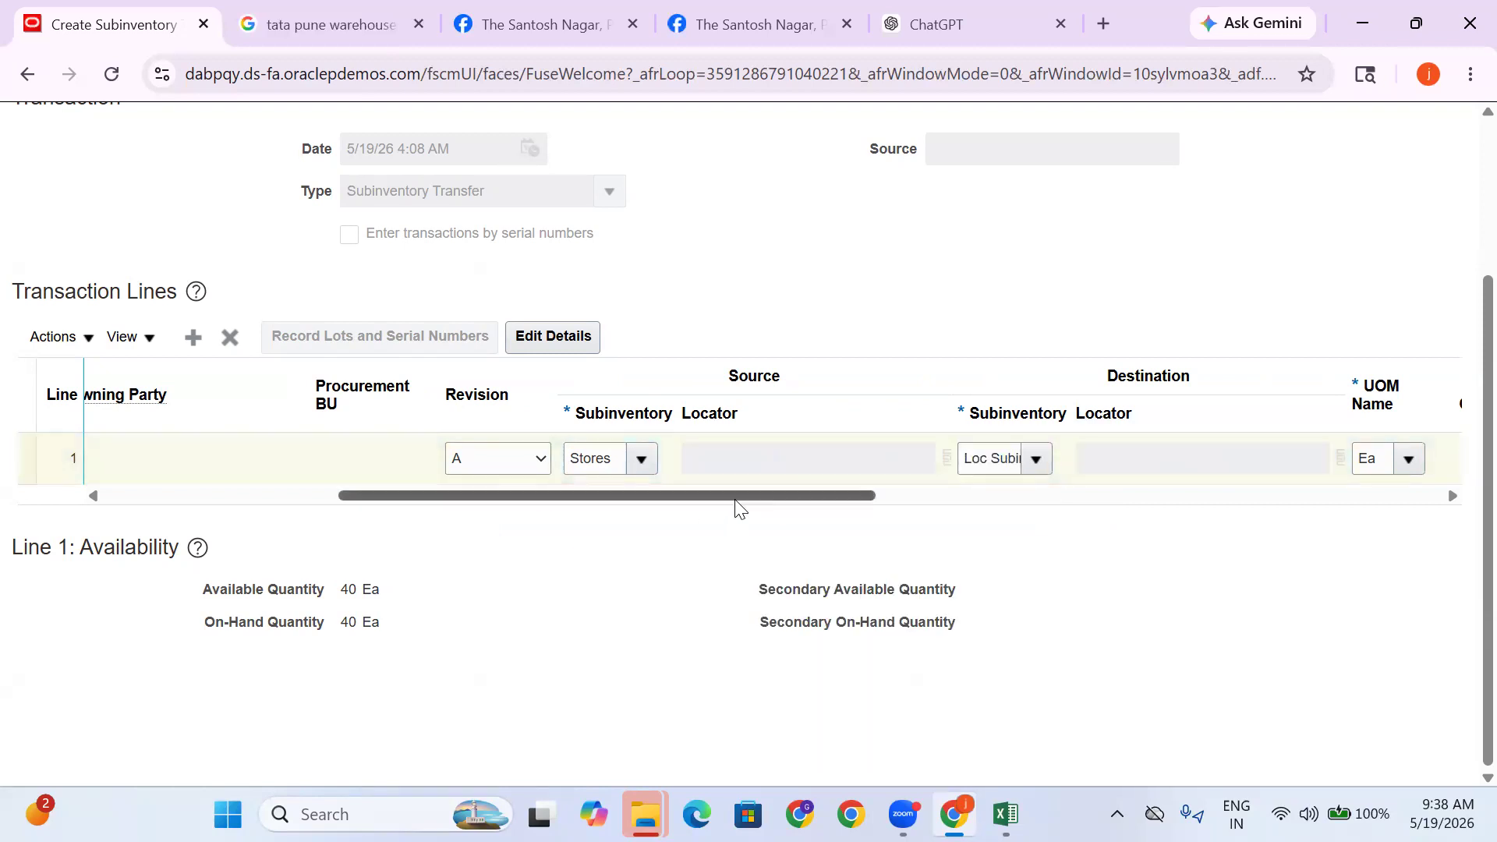
Try to submit the subinventory transfer without a destination locator or quantity, review the errors, and discard the transfer
left_click_drag(733, 496, 902, 498)
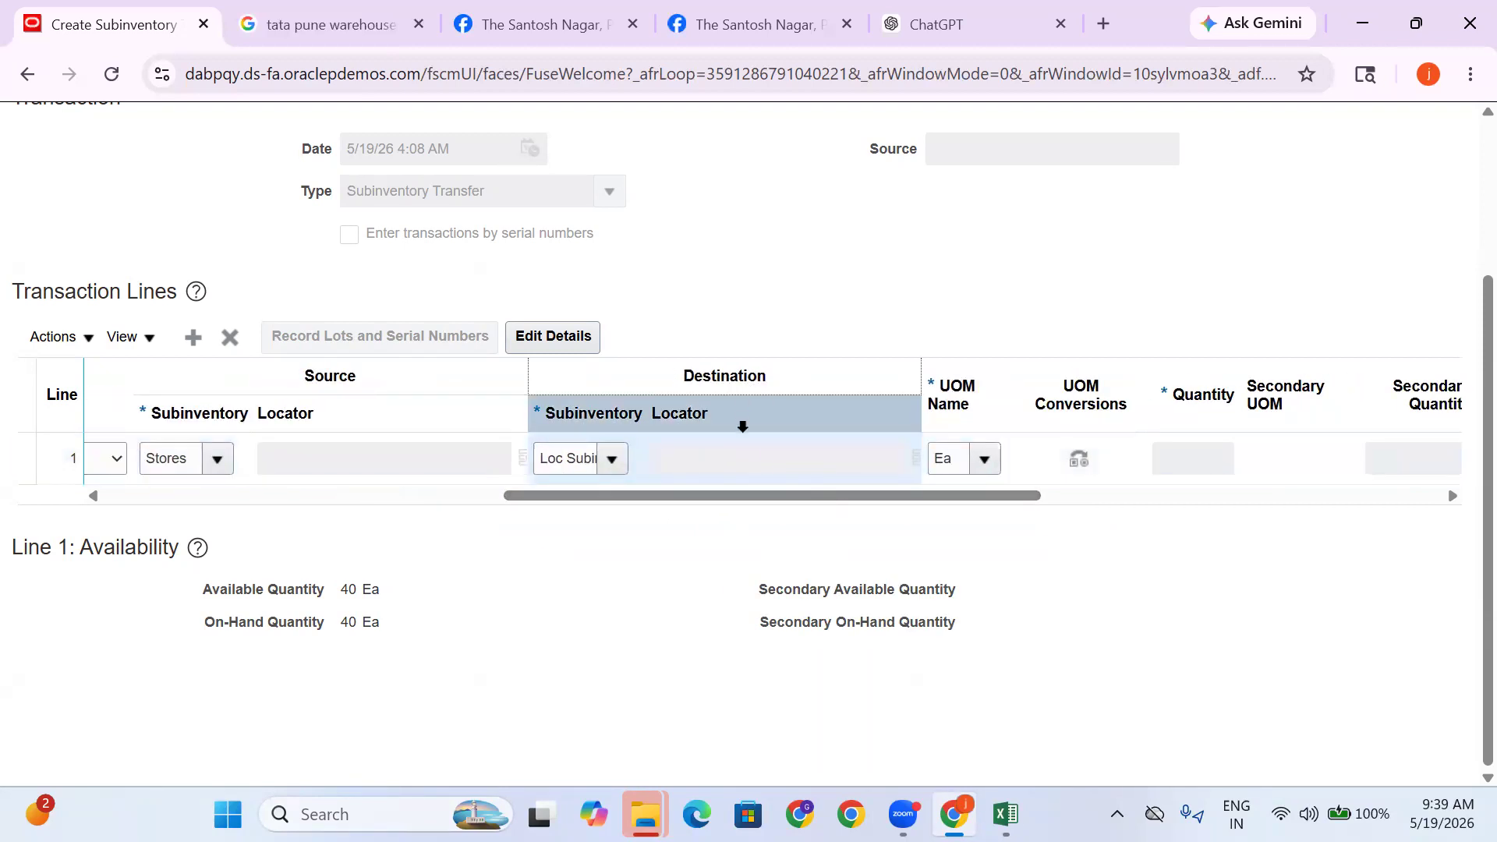
left_click_drag(966, 496, 1257, 503)
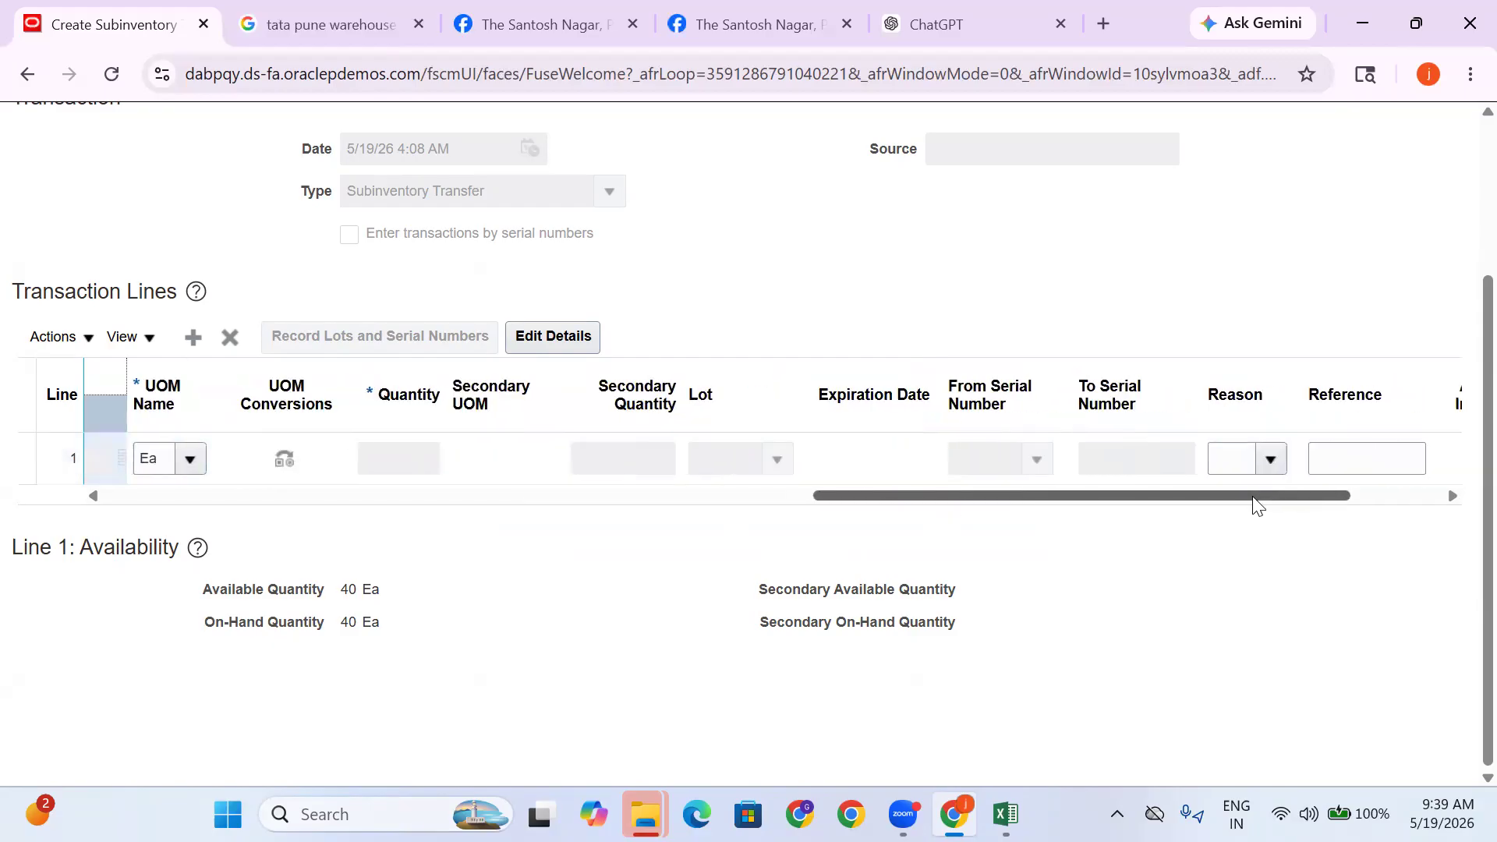
scroll(1261, 507, "up", 3)
left_click(1338, 236)
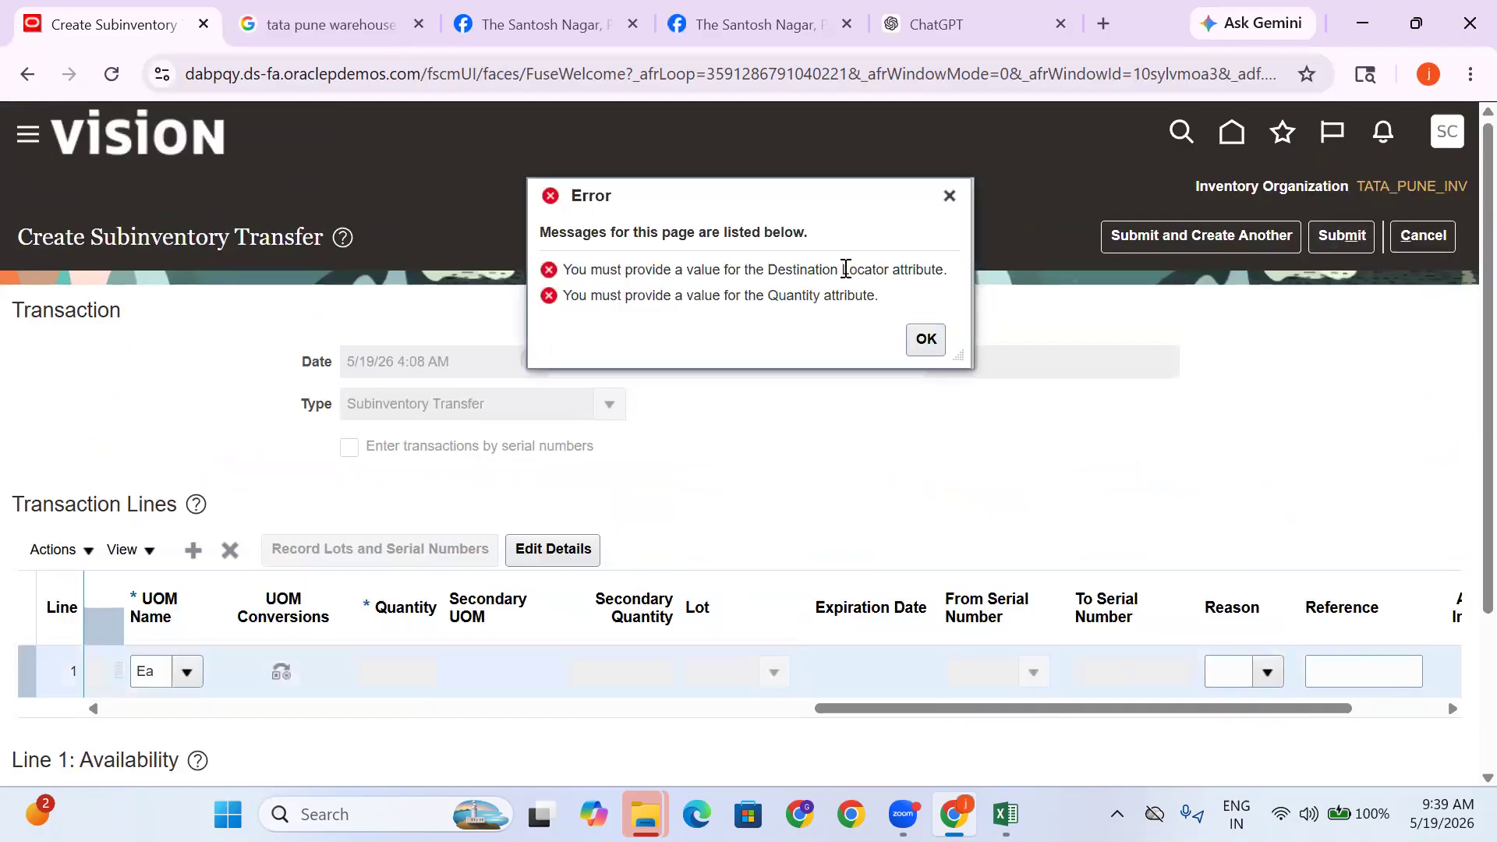
left_click_drag(931, 267, 624, 269)
left_click(857, 297)
scroll(858, 297, "down", 3)
left_click_drag(855, 494, 531, 494)
left_click(949, 196)
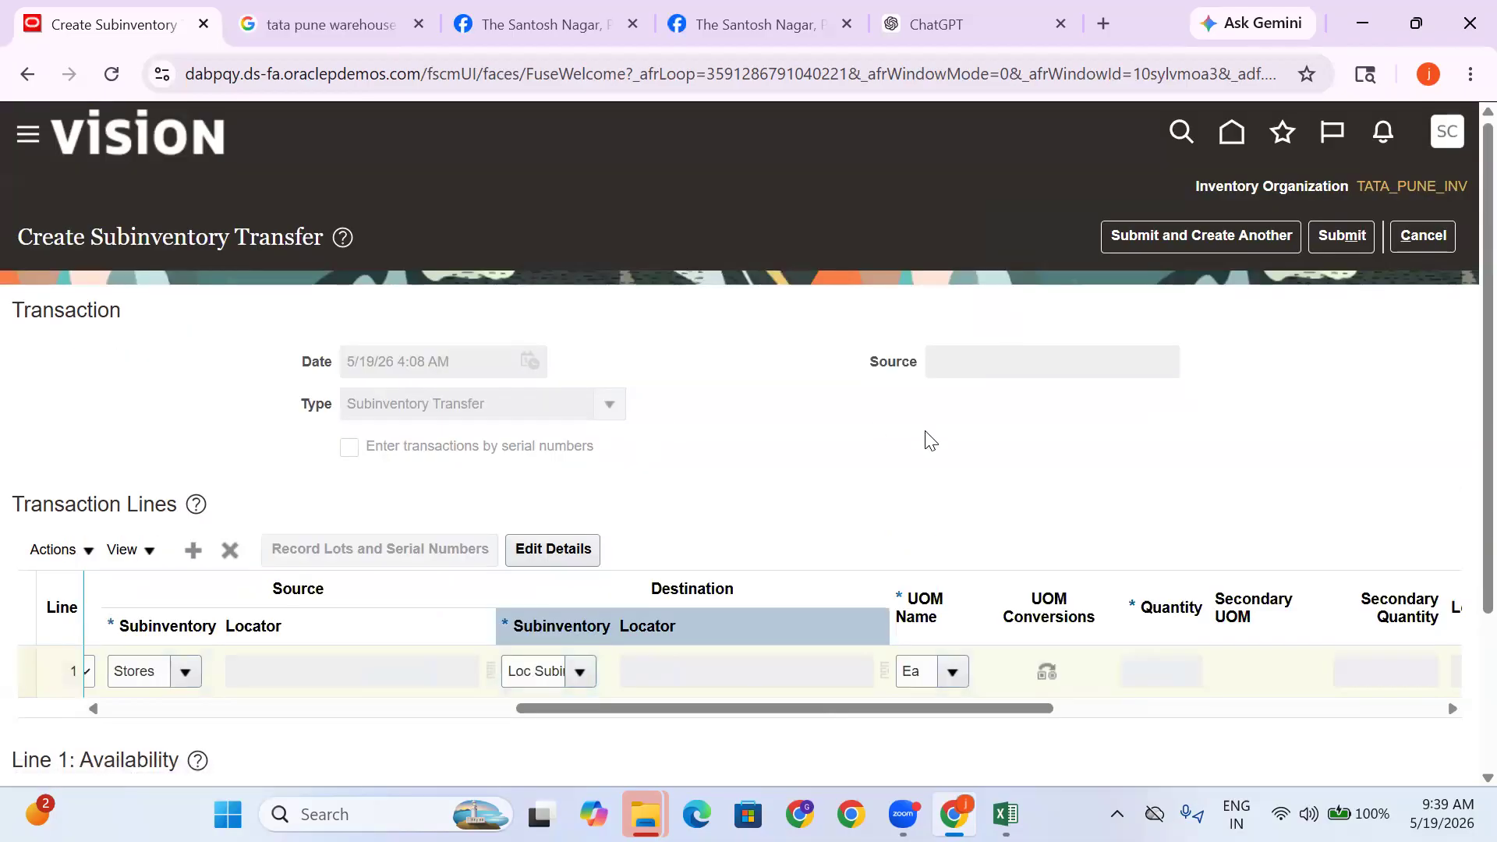
left_click(1437, 236)
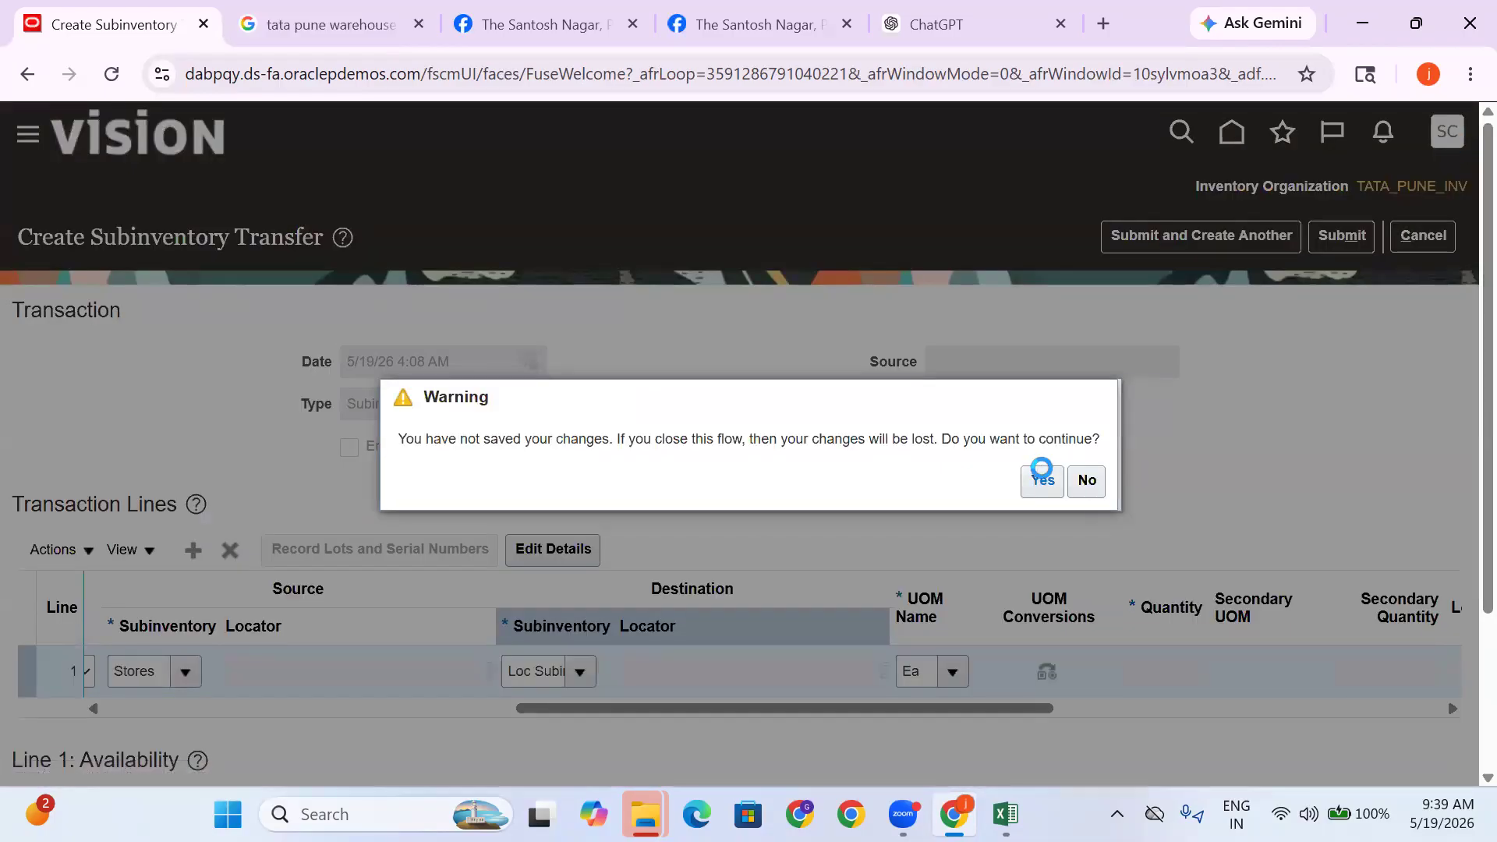
left_click(1041, 476)
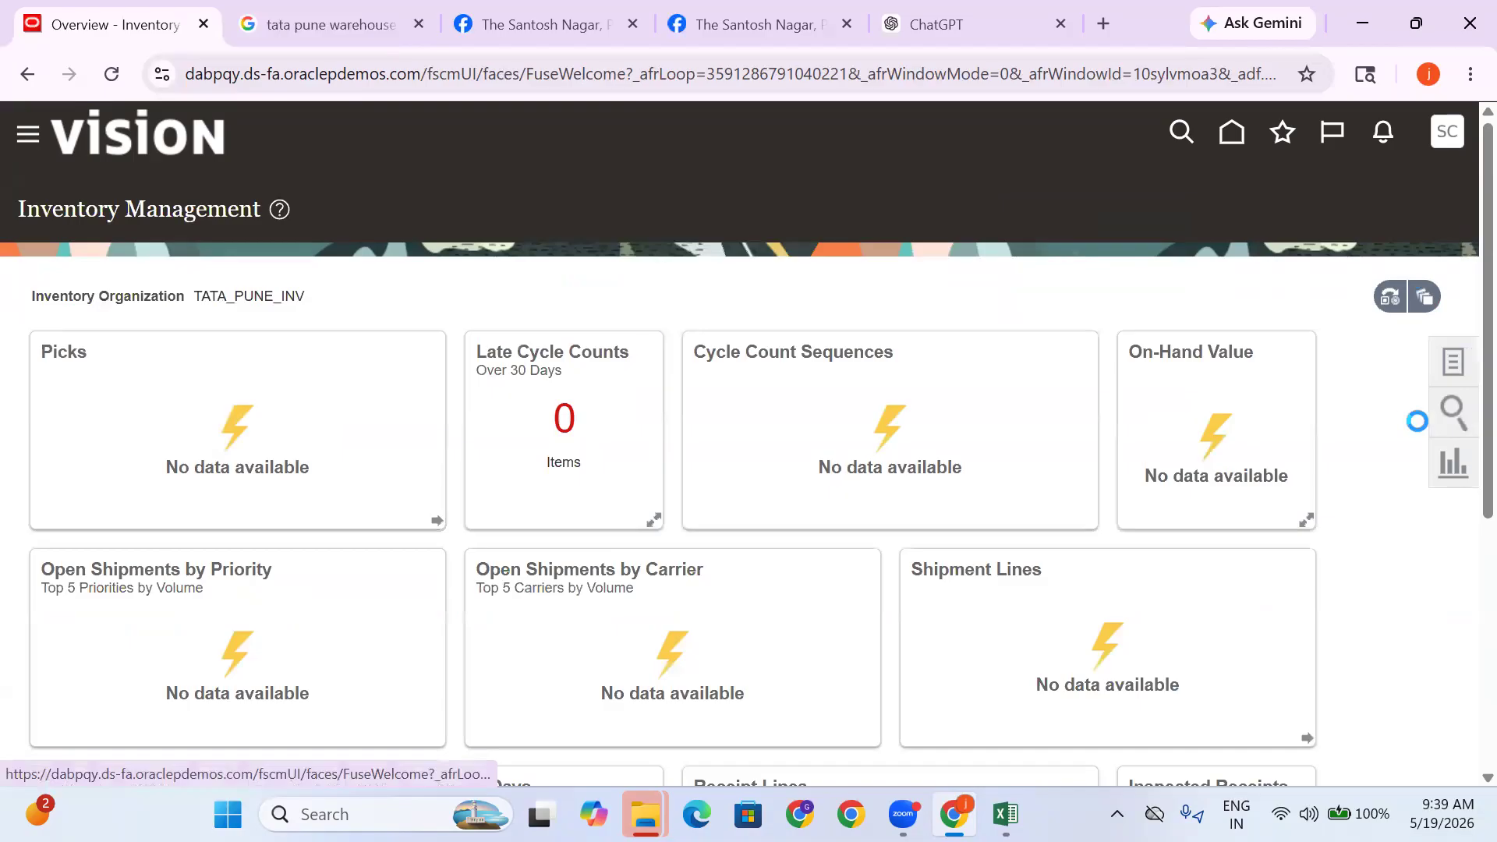
Sign out of the application and sign back in with the saved credentials
left_click(1447, 131)
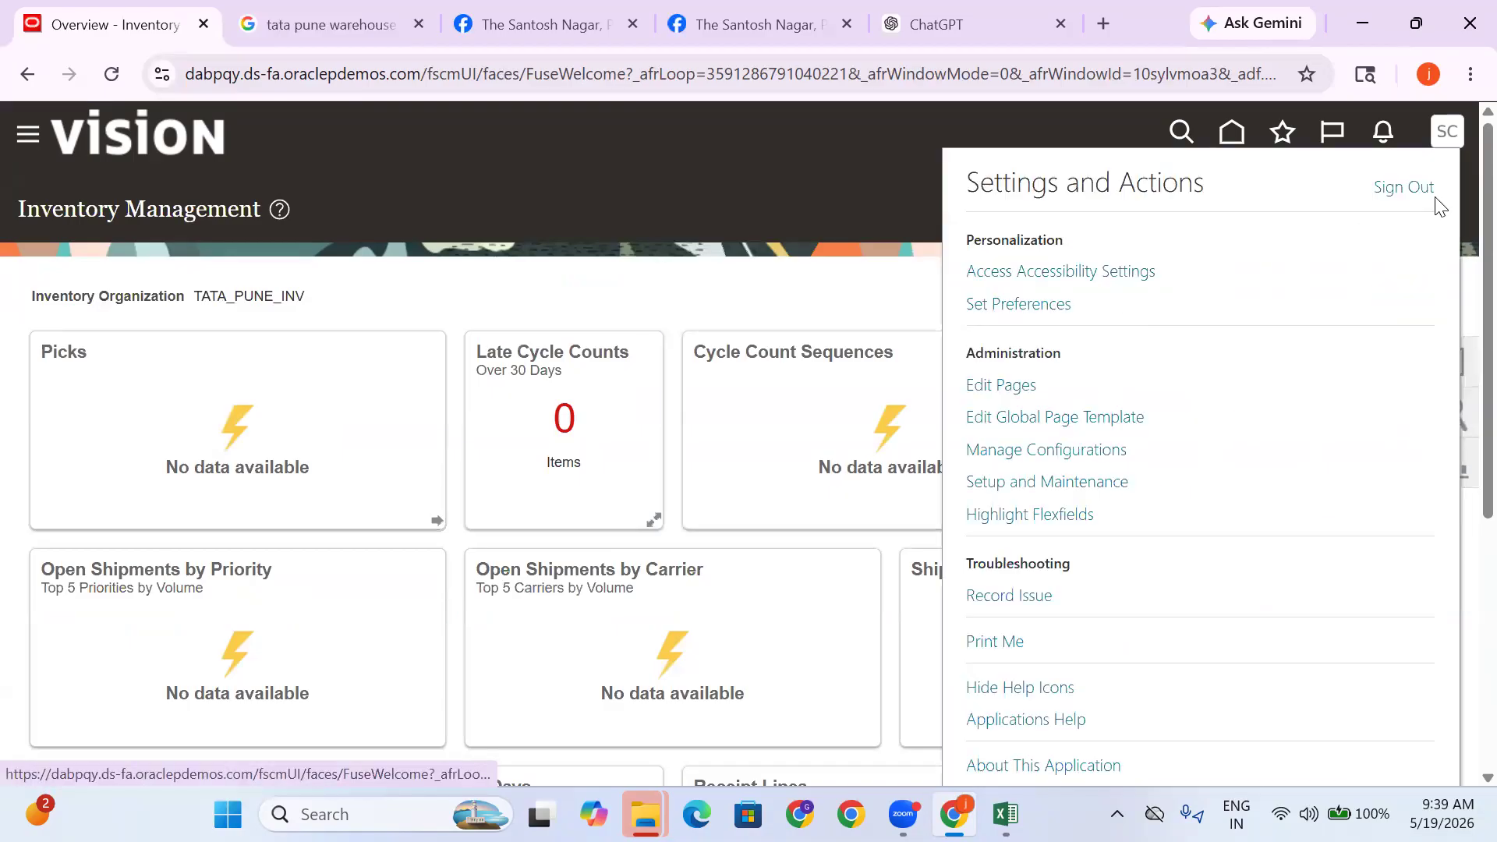
left_click(1410, 192)
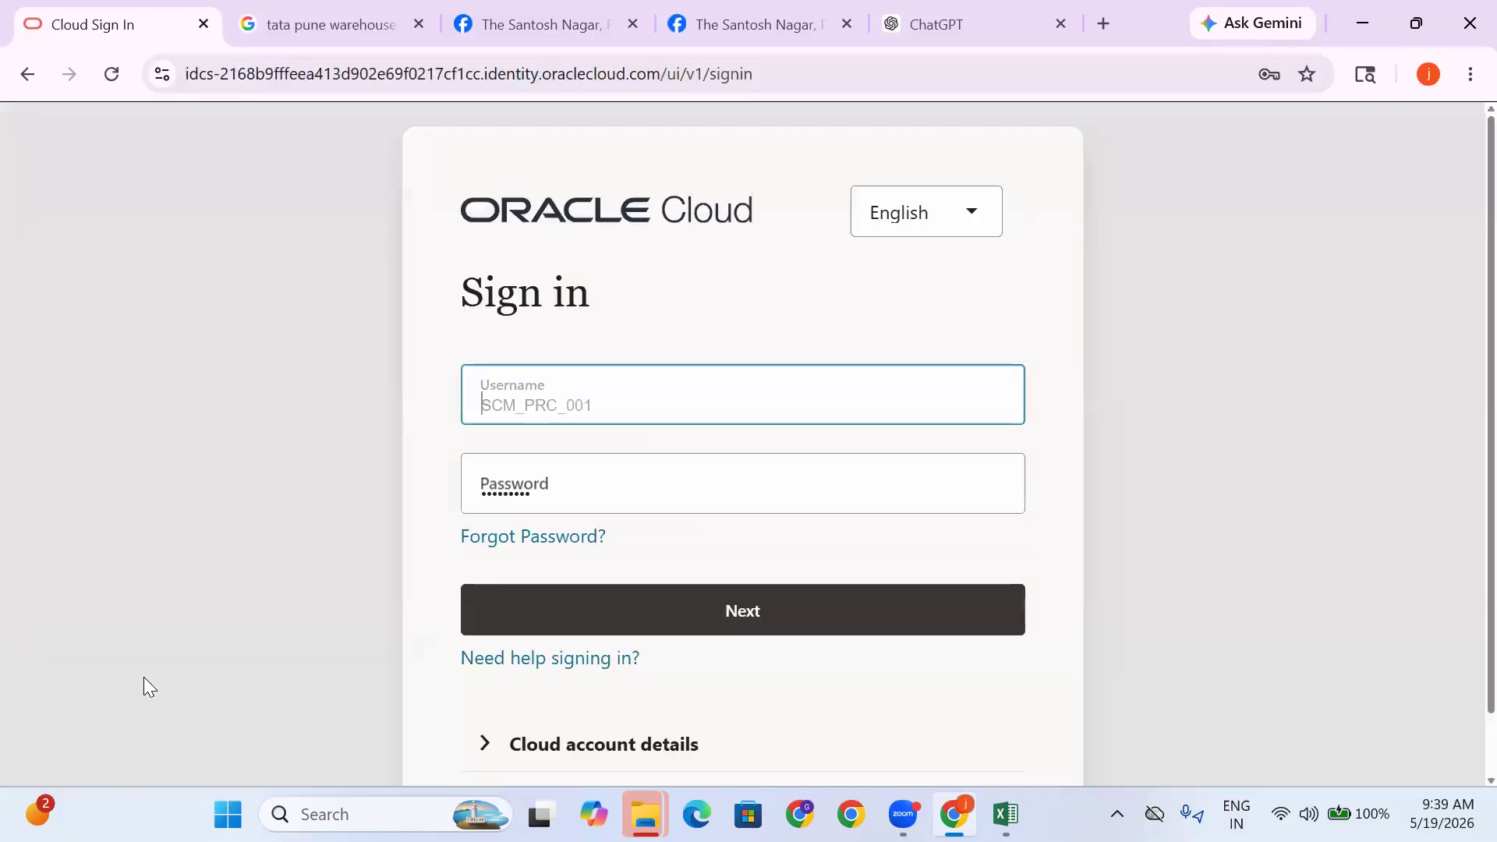
left_click(835, 617)
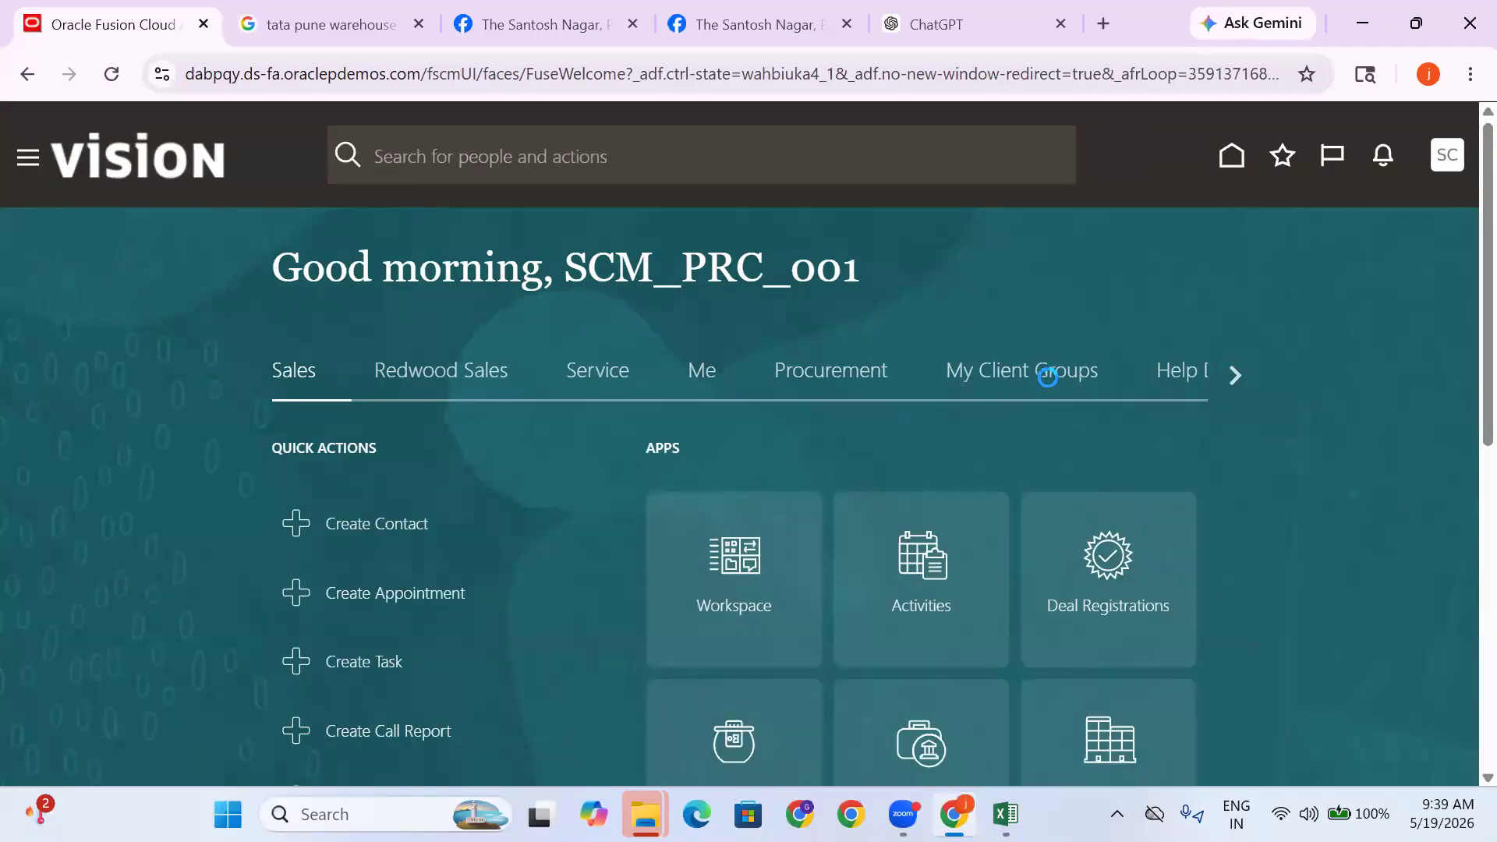
Open Inventory Management (Classic) from the Supply Chain Execution apps
left_click(1234, 374)
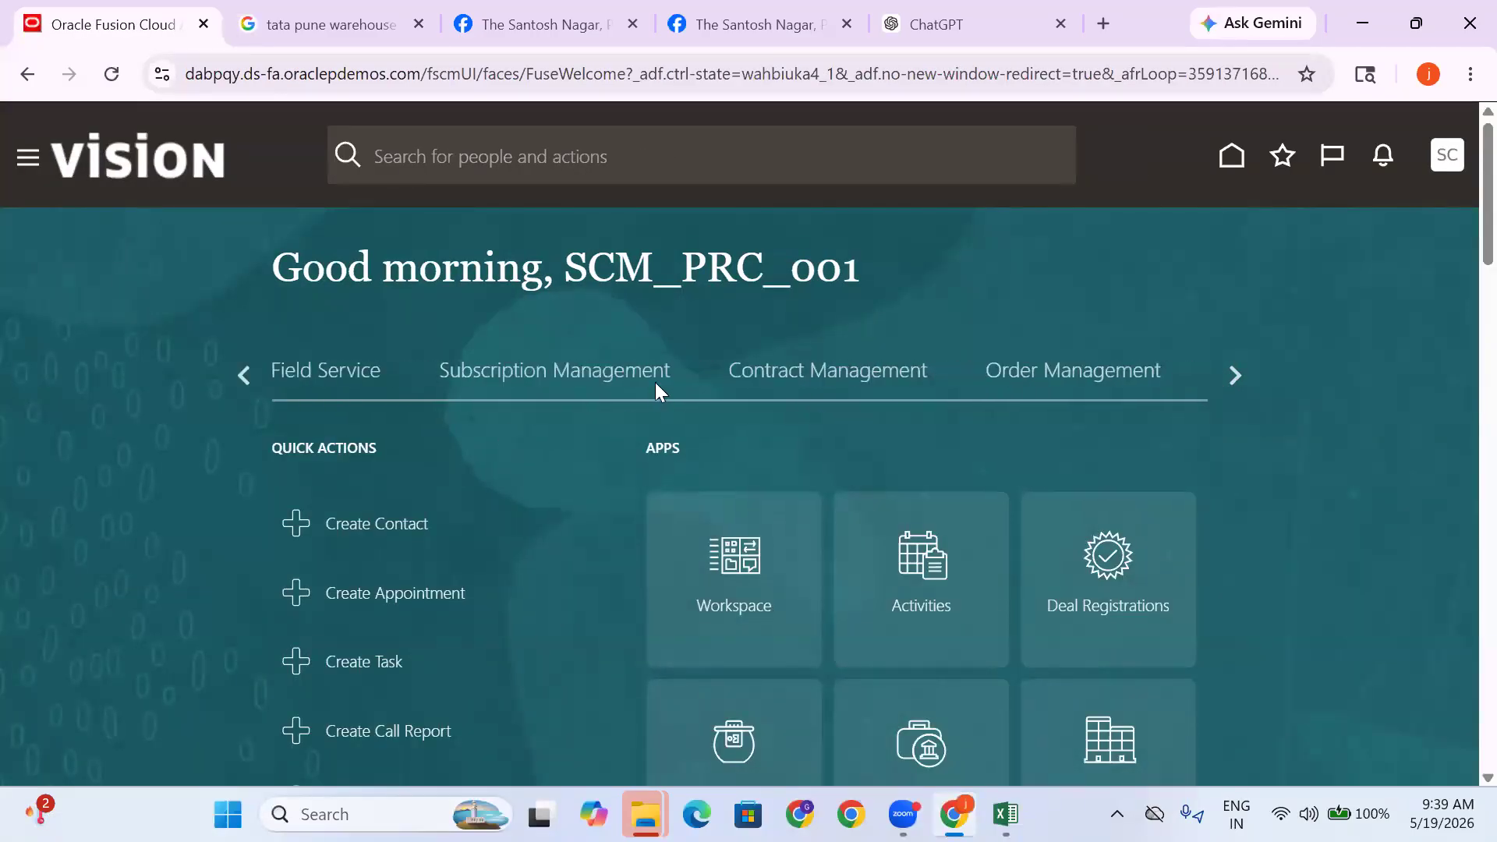
left_click(1231, 376)
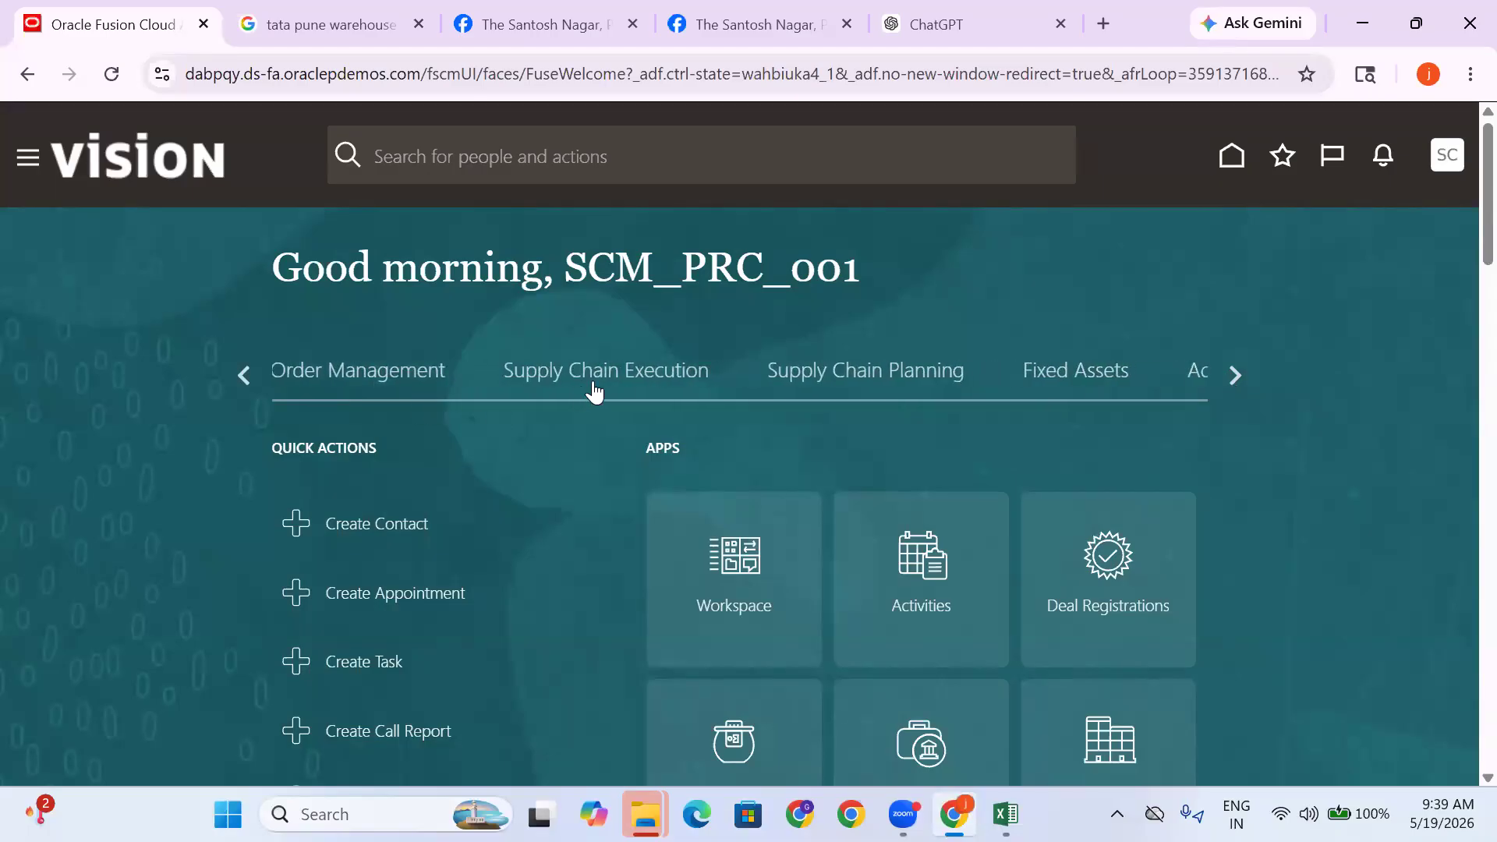
left_click(695, 372)
scroll(1236, 460, "down", 4)
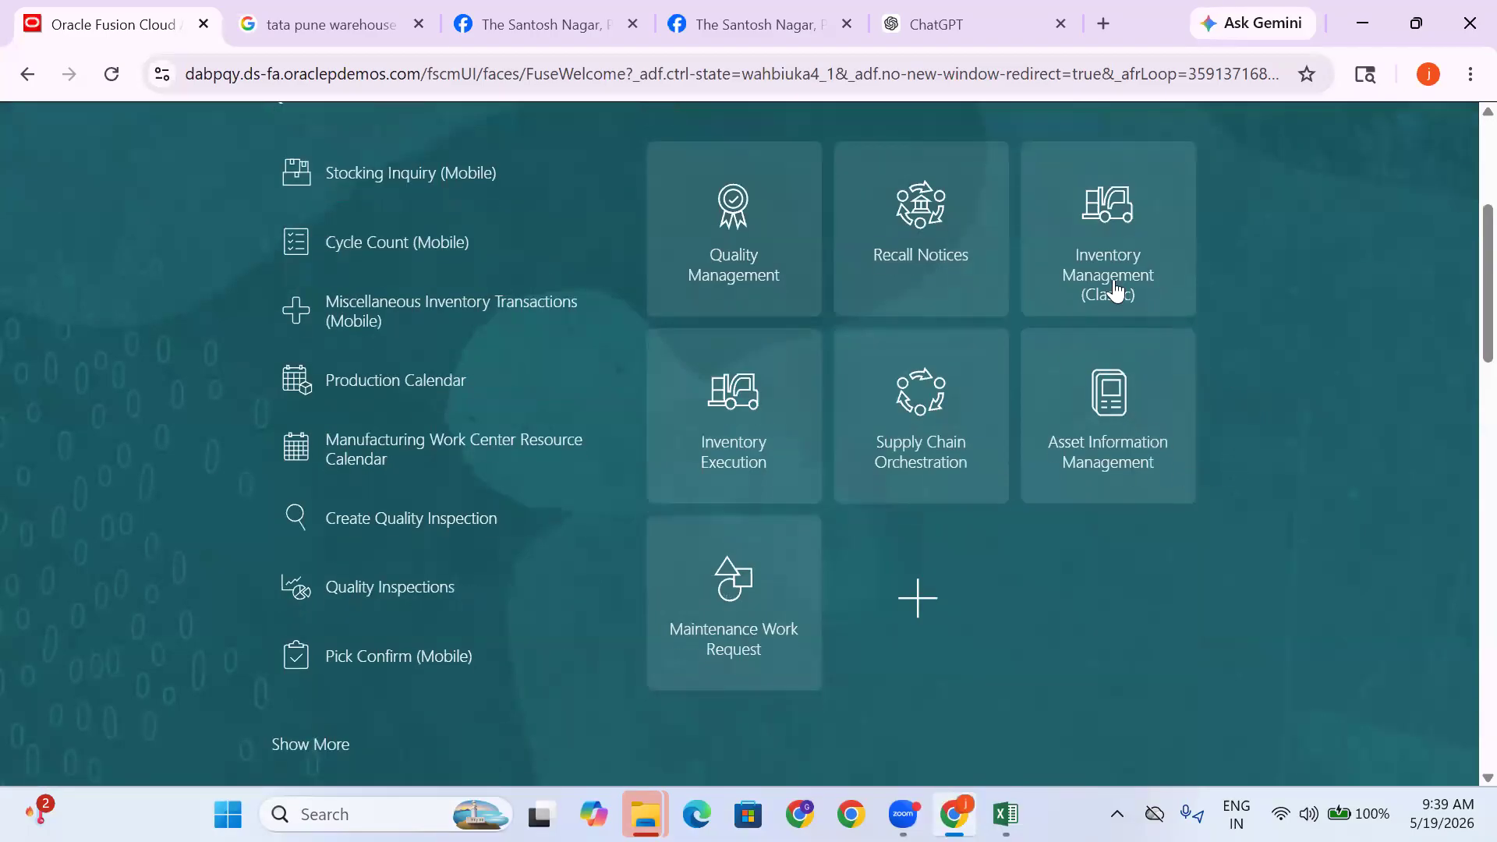
scroll(1237, 458, "up", 3)
left_click(1108, 513)
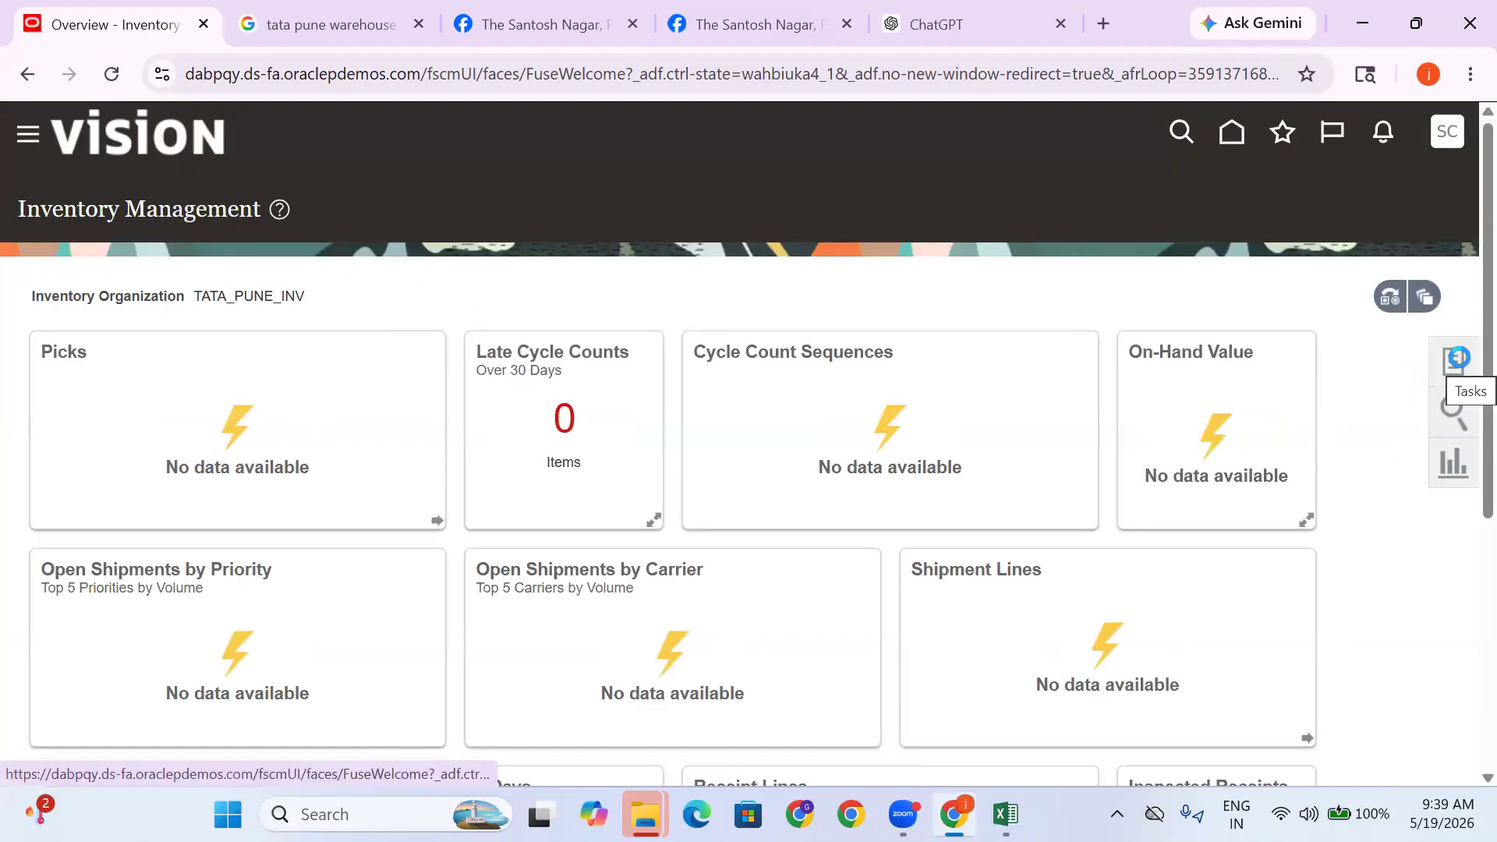
Start a new subinventory transfer for TATA_PUNE_INV with the transaction type Subinventory Transfer
left_click(1455, 359)
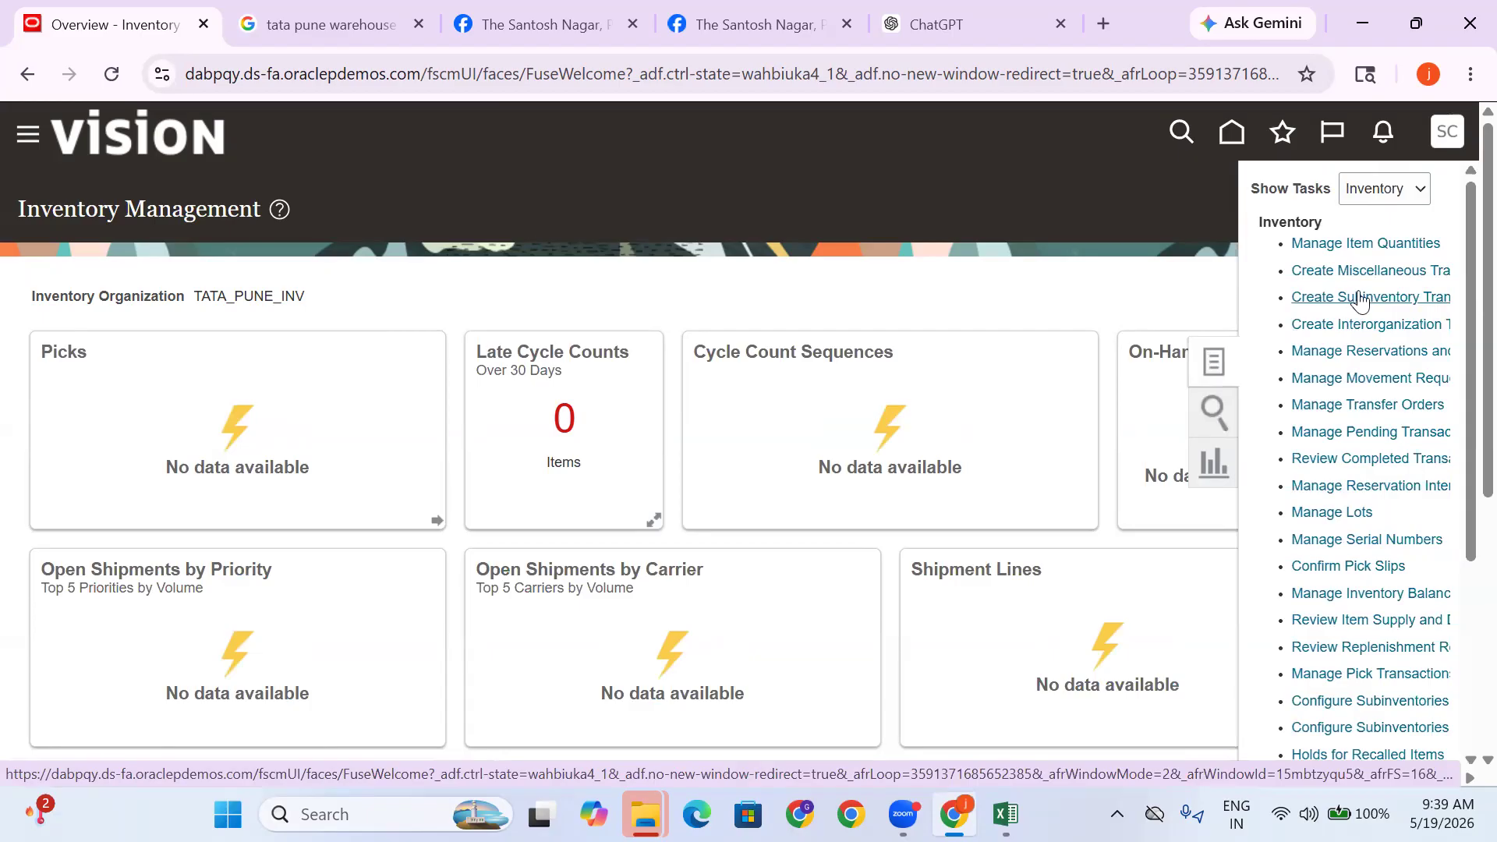
left_click(1372, 297)
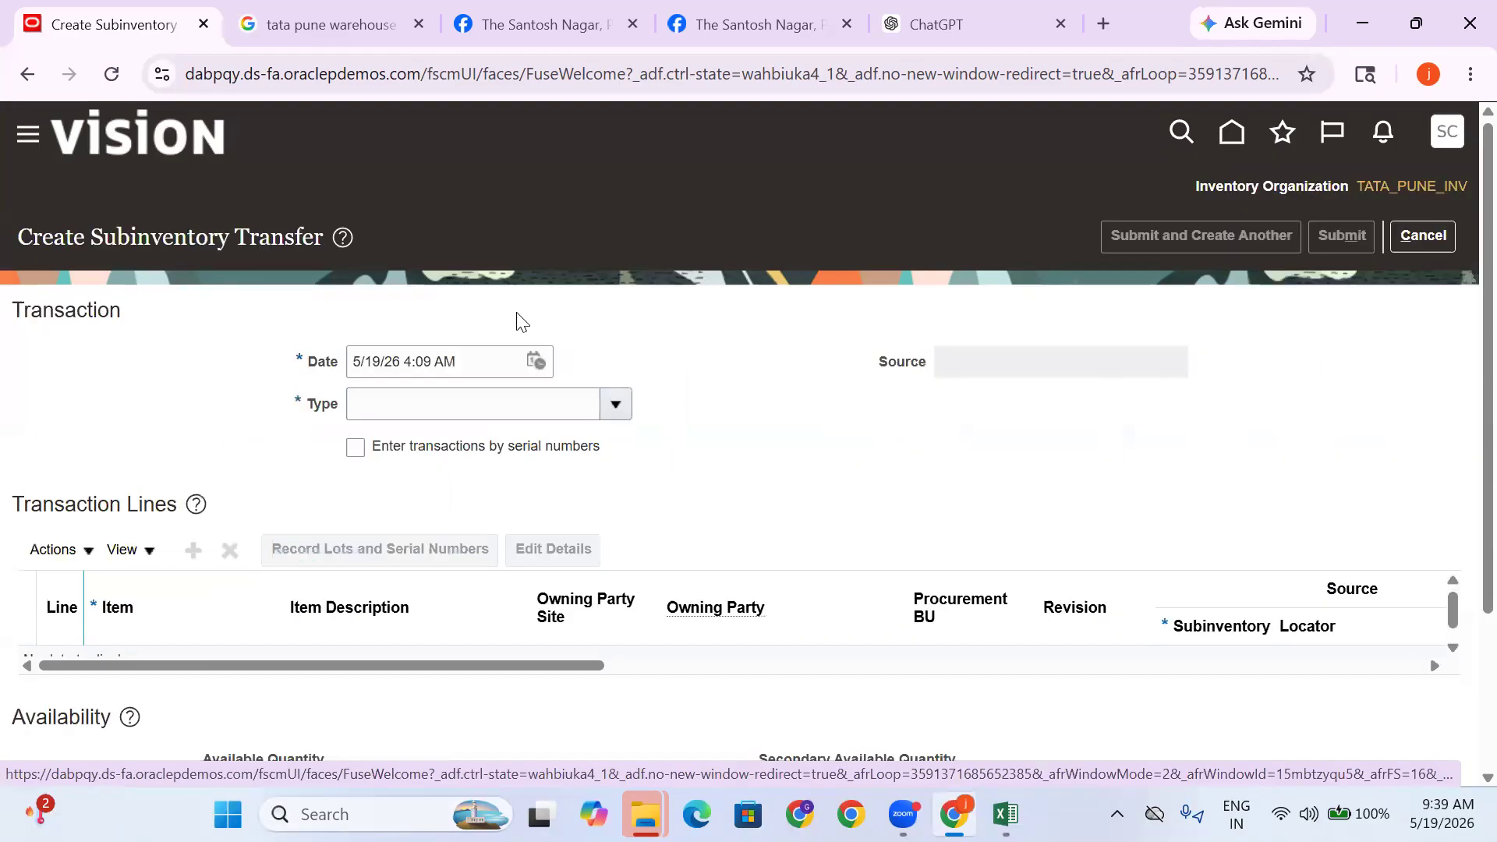
left_click(615, 404)
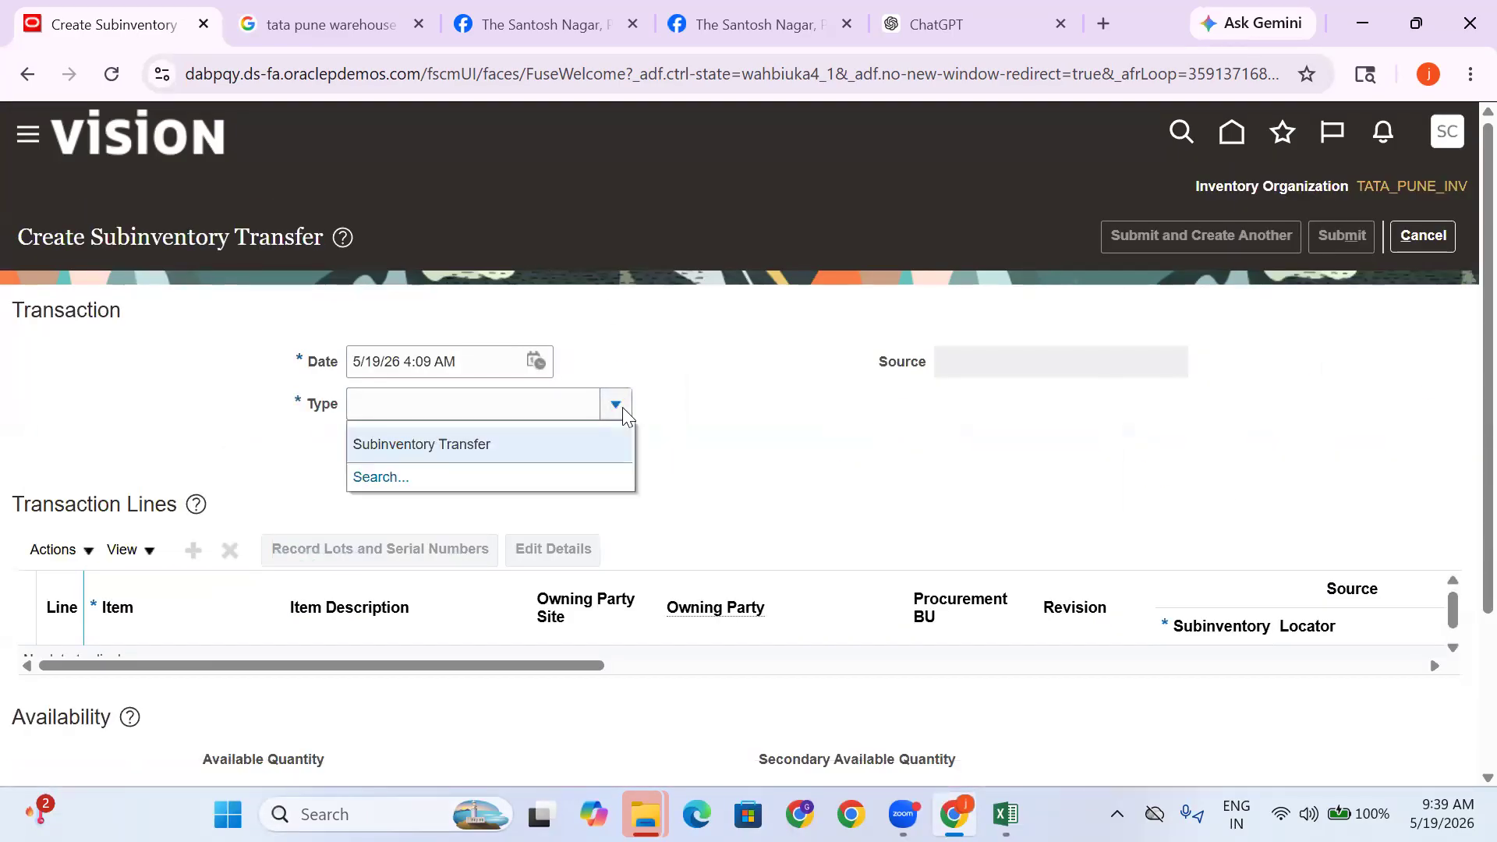
left_click(502, 443)
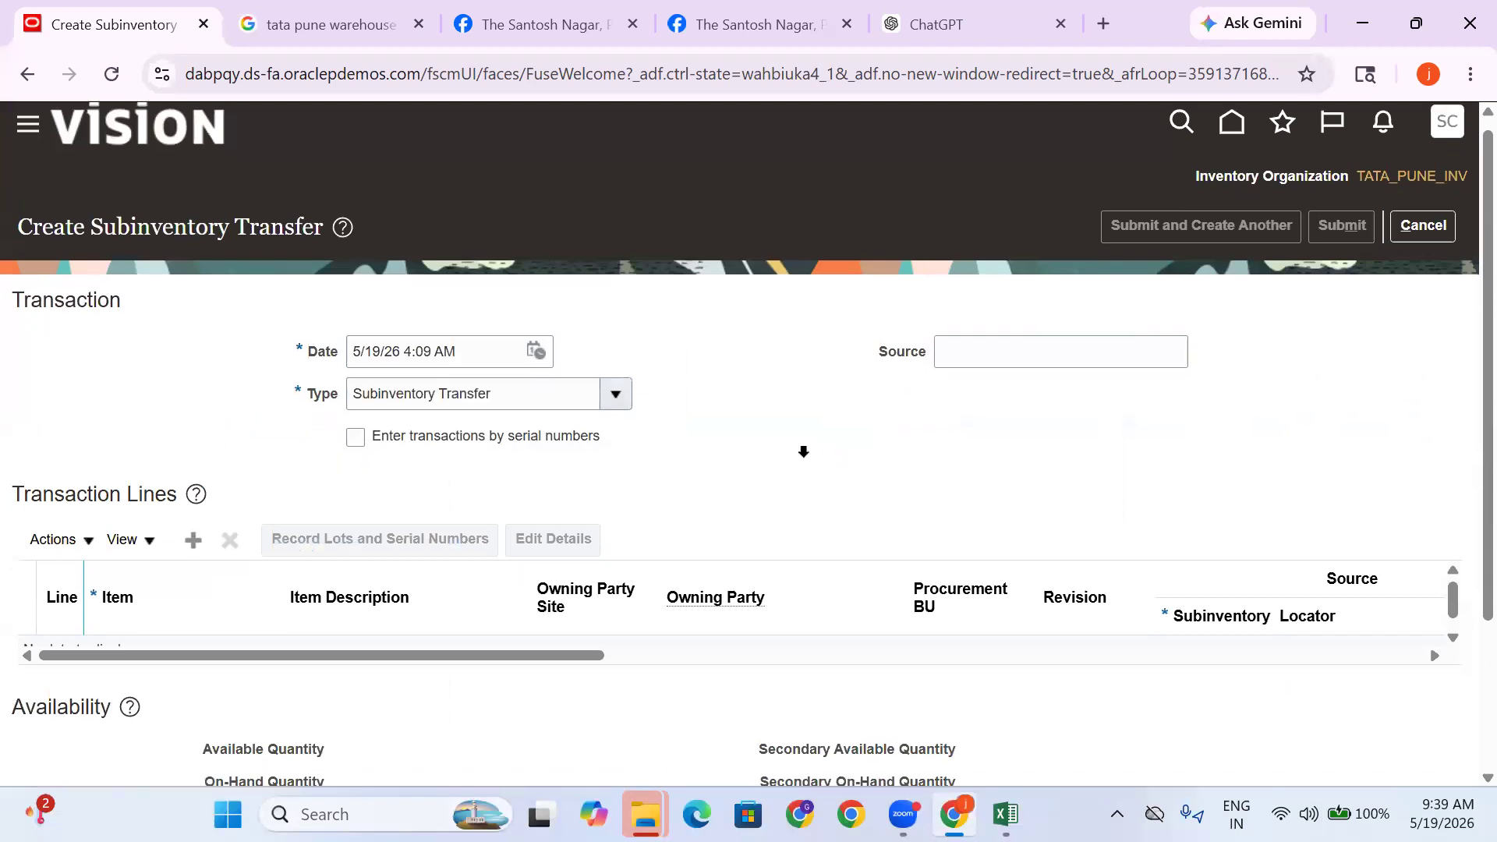
Add a transaction line for the item TATA Led Lights(Revision) to the new transfer
scroll(193, 378, "down", 3)
left_click(193, 338)
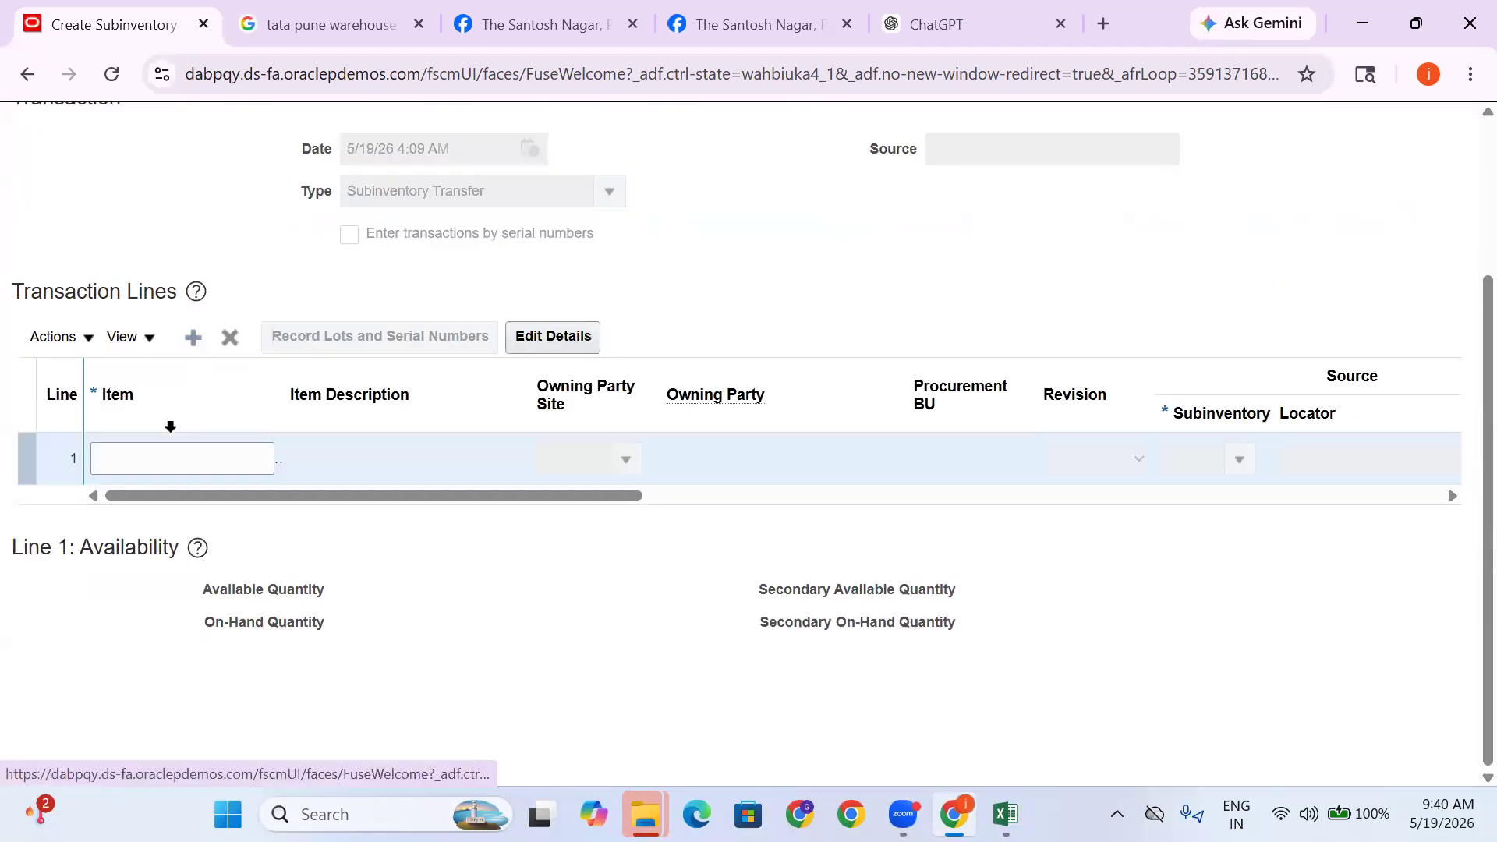
left_click(156, 457)
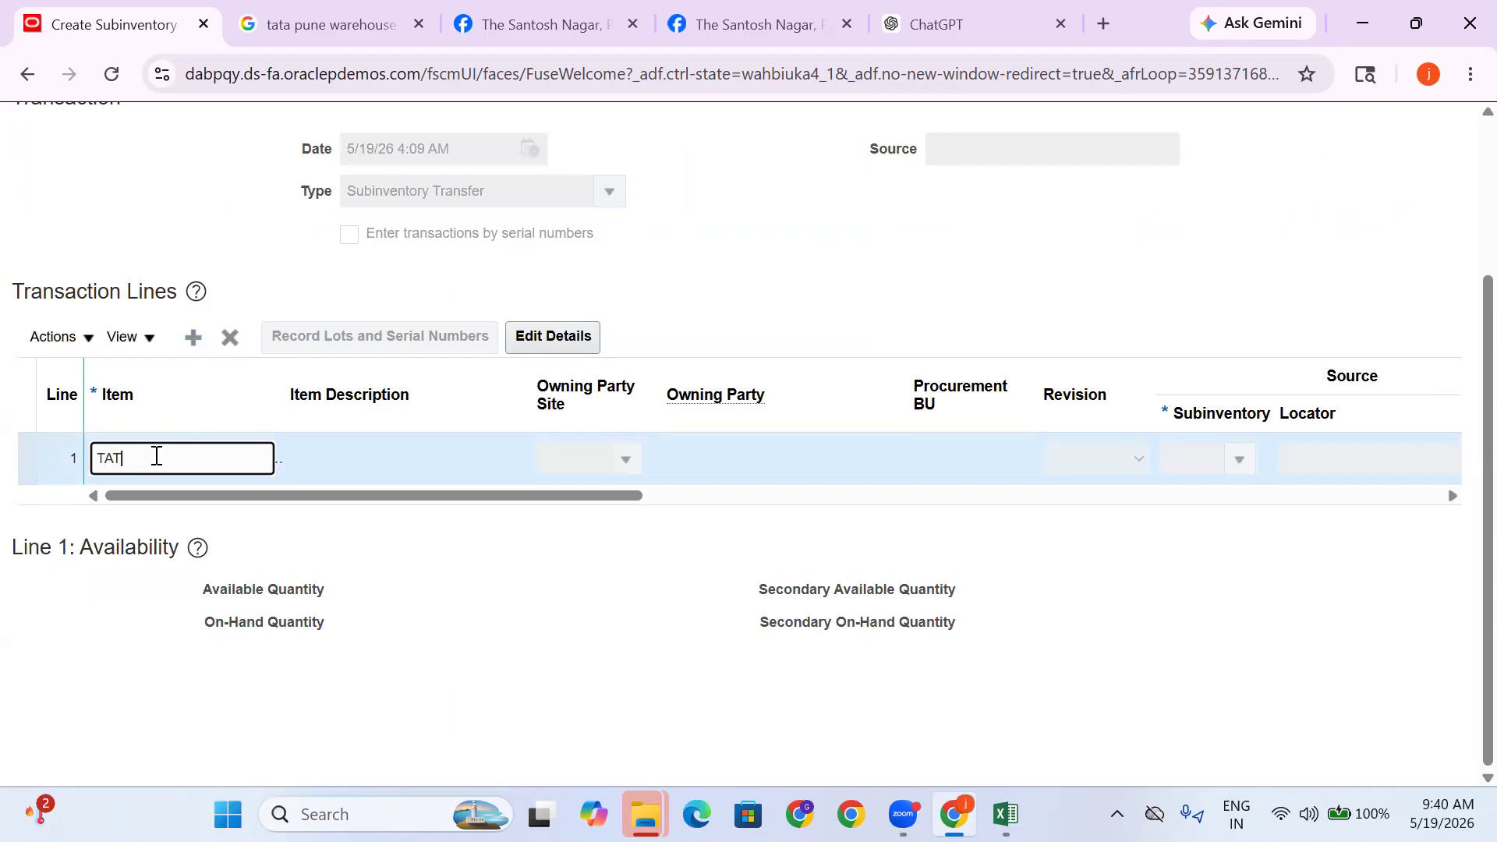
type("TATA")
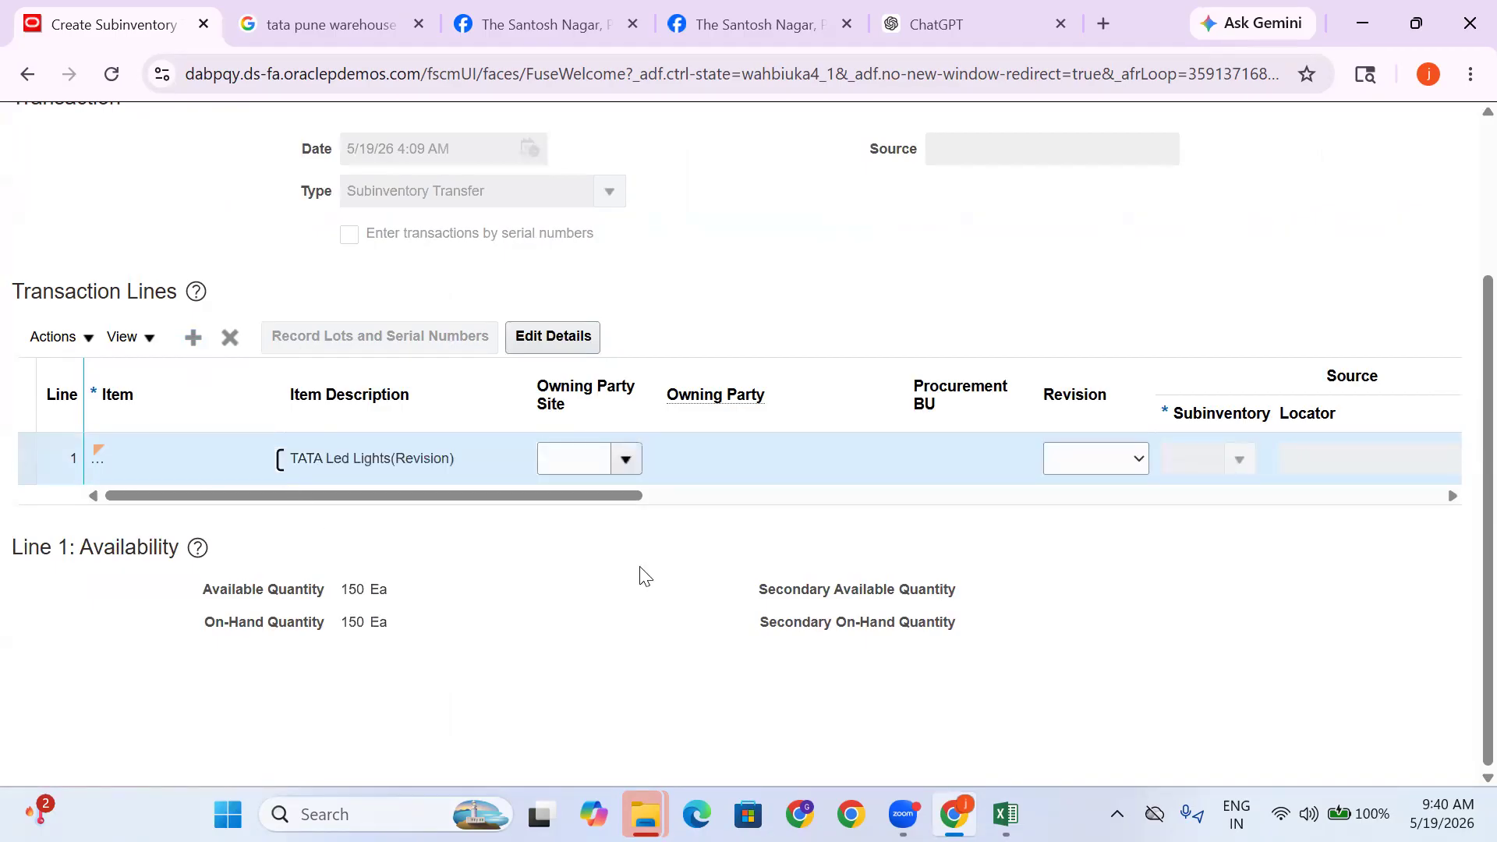
Set the new line's revision to A and its source subinventory to Stores
left_click(1094, 468)
left_click(1058, 543)
left_click_drag(624, 506, 812, 524)
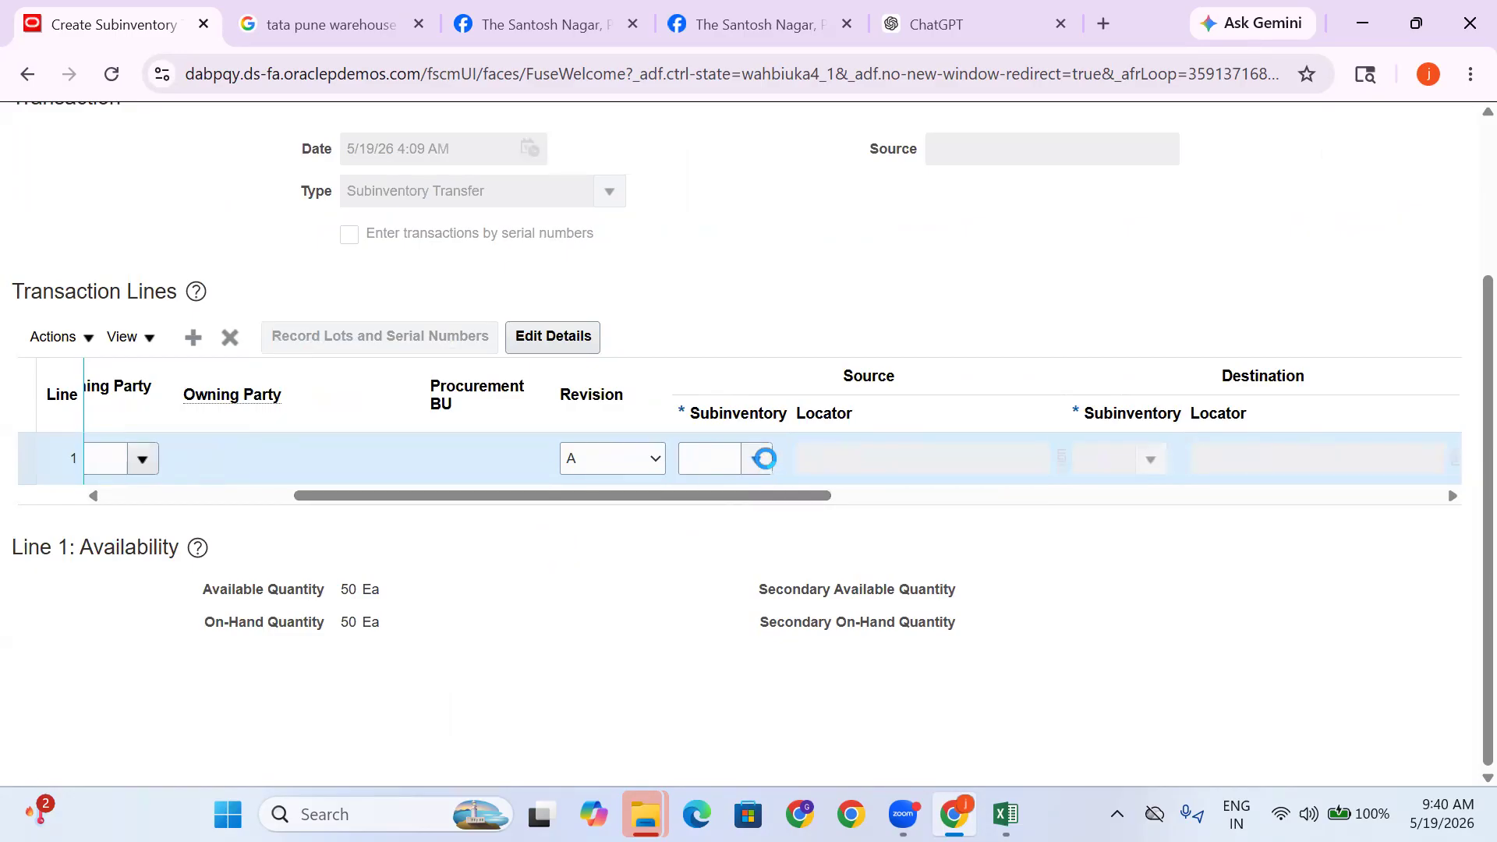
left_click(759, 459)
left_click(741, 570)
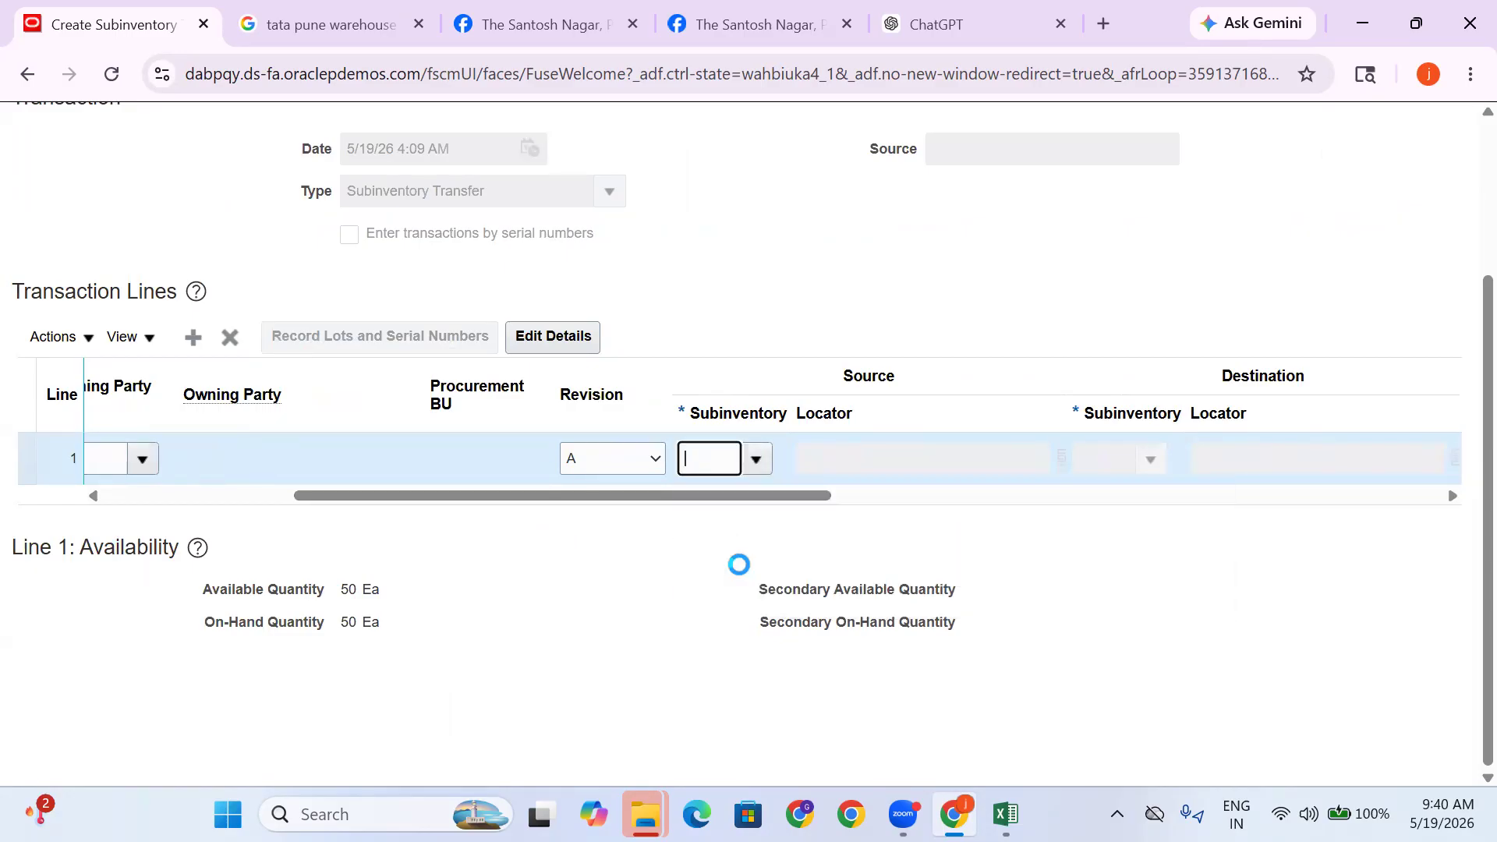
Set the line's destination subinventory to Loc Subinv and activate the destination locator field for entry
left_click_drag(794, 495, 879, 502)
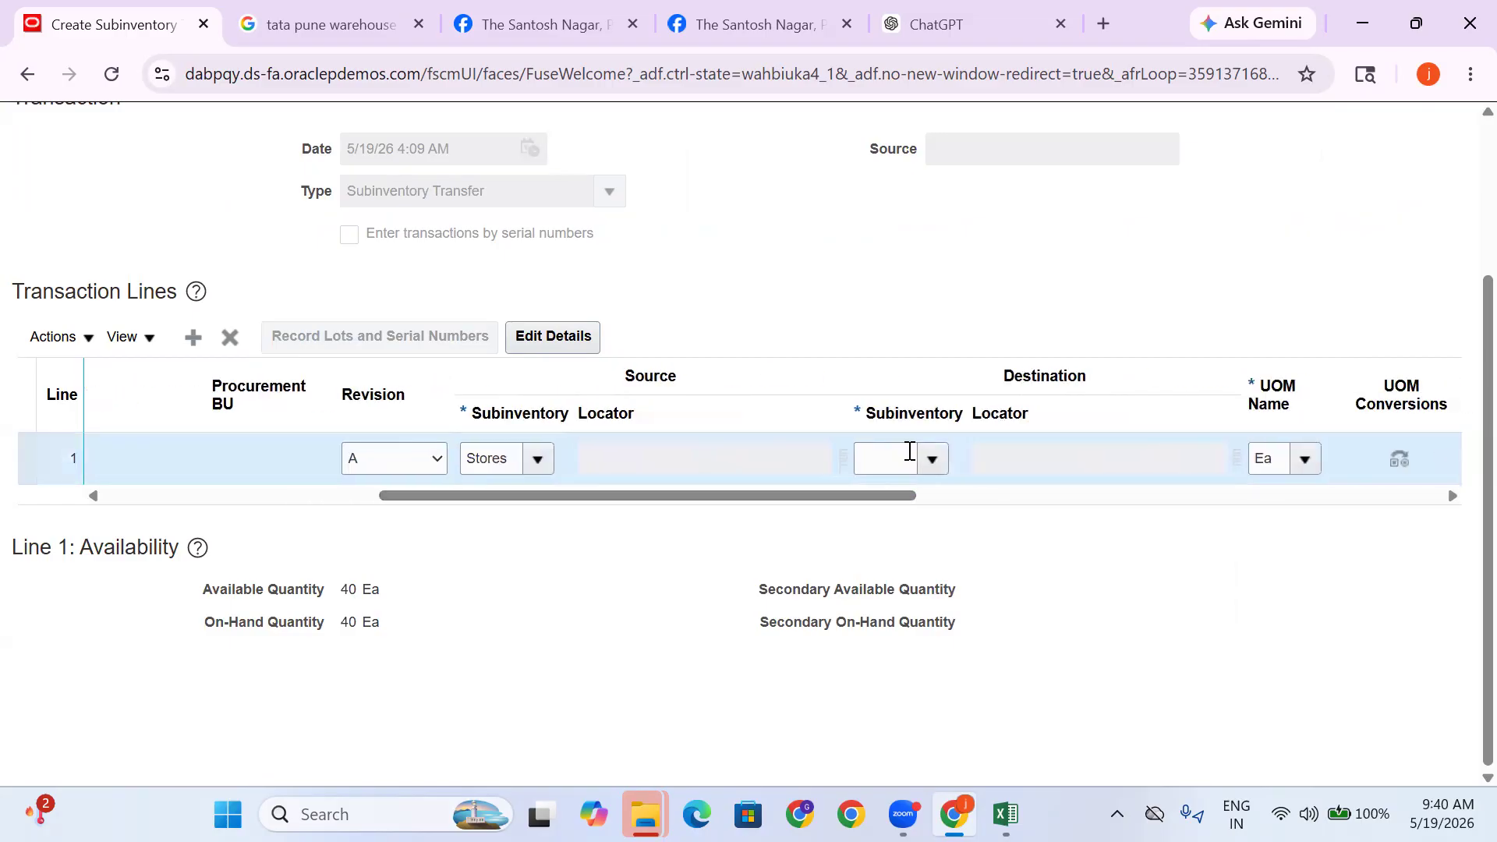
left_click(941, 465)
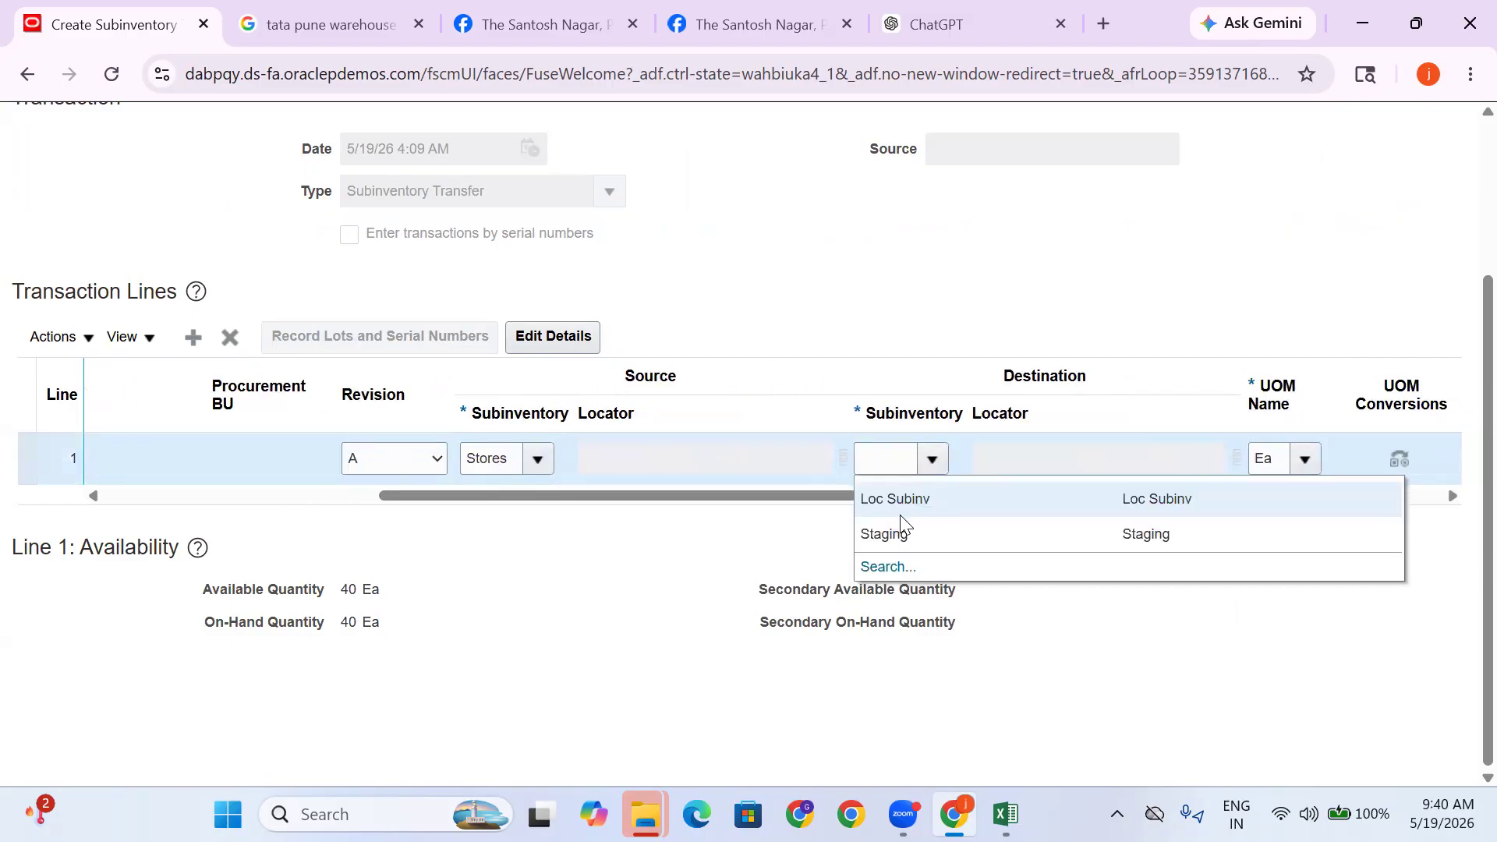
left_click(920, 501)
left_click(1058, 466)
left_click_drag(862, 493, 951, 489)
left_click(881, 456)
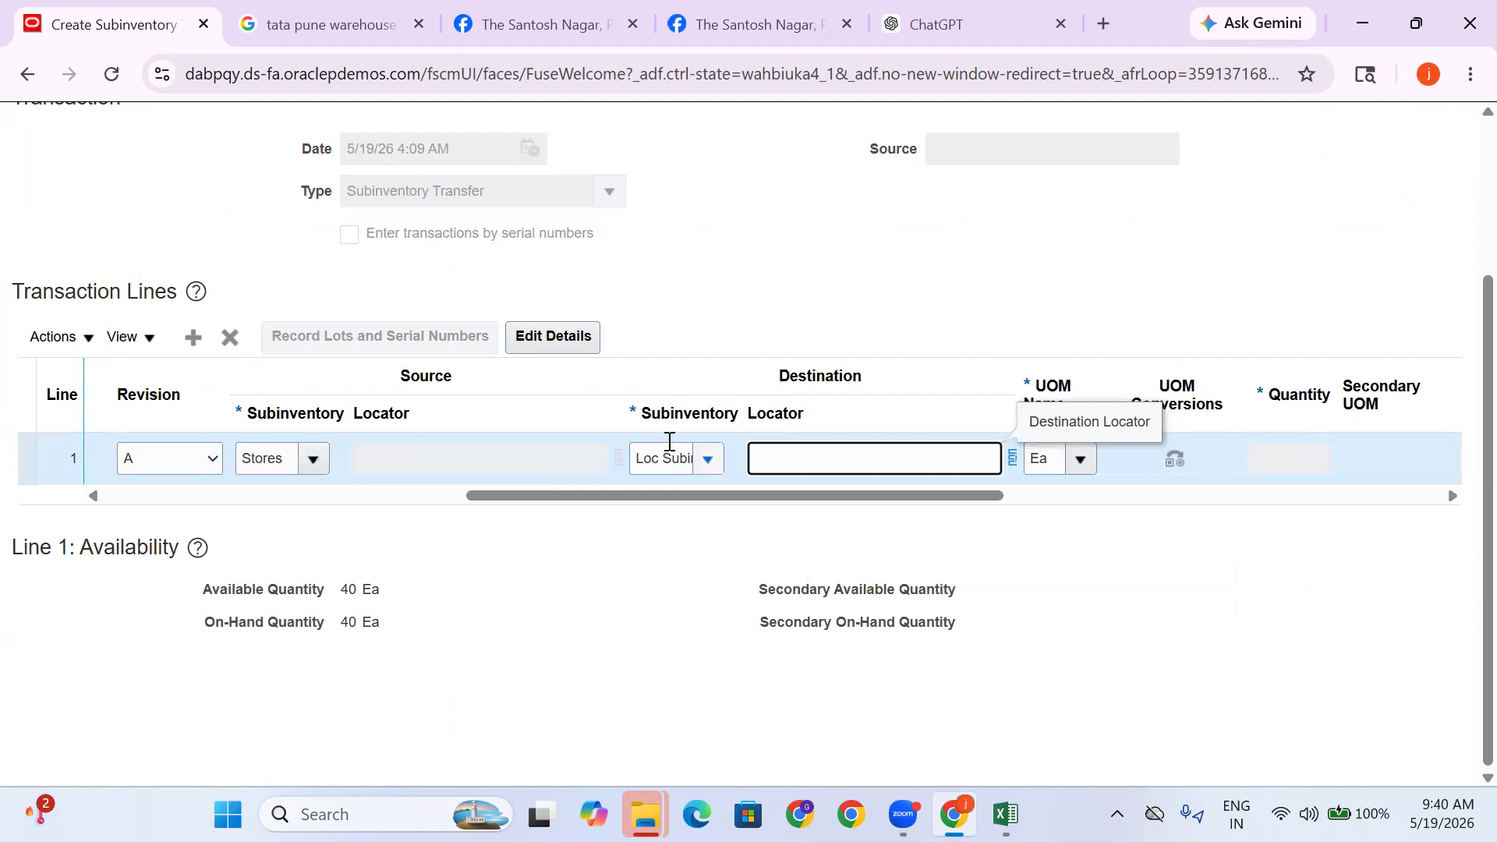
left_click(640, 456)
left_click(801, 459)
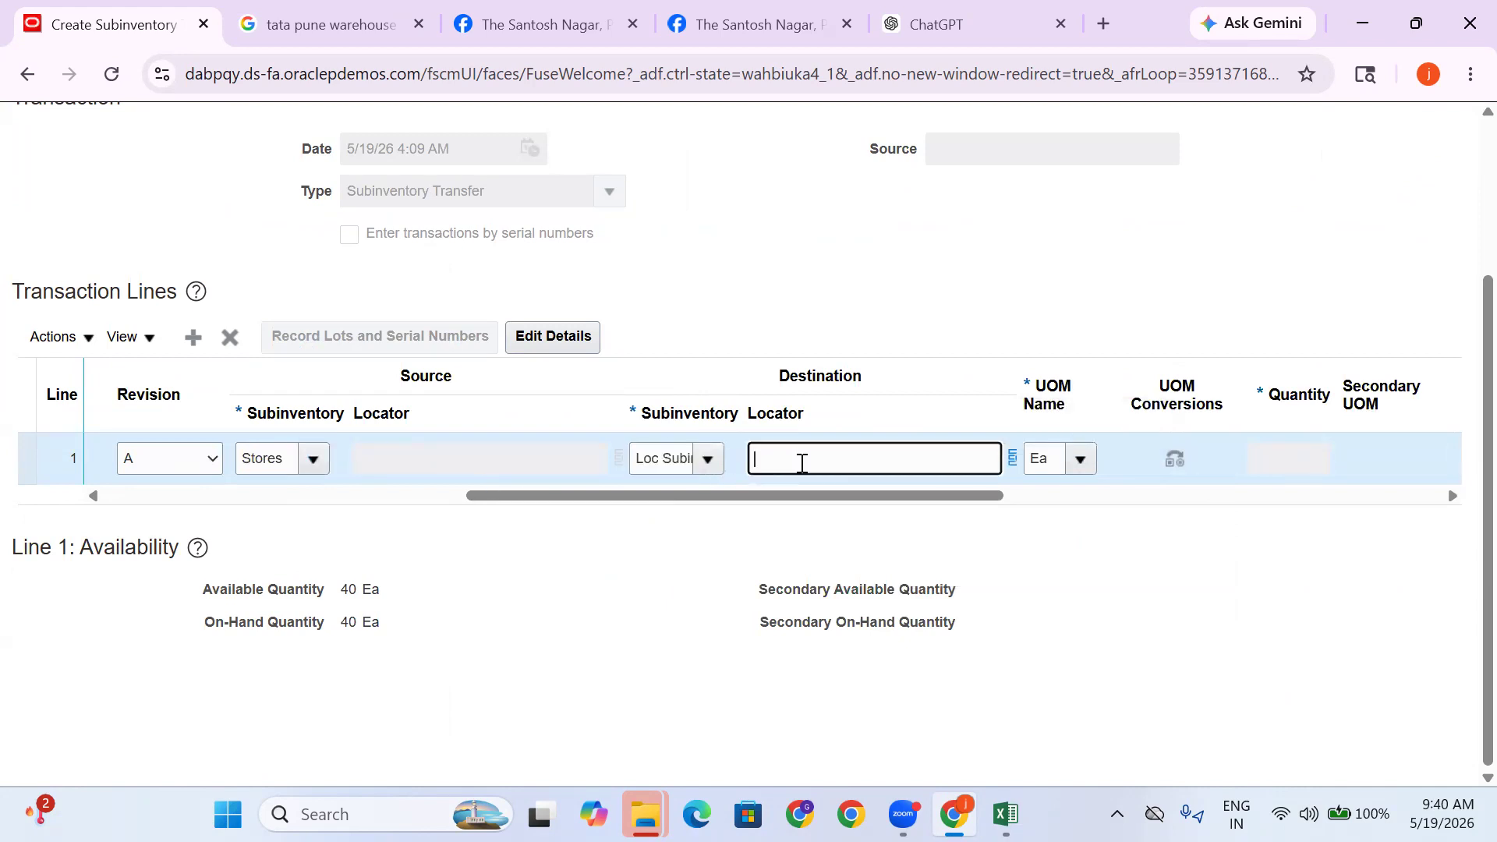
Switch to the Facebook video of the TATA Genuine Parts warehouse in Santosh Nagar, Pune
left_click(716, 17)
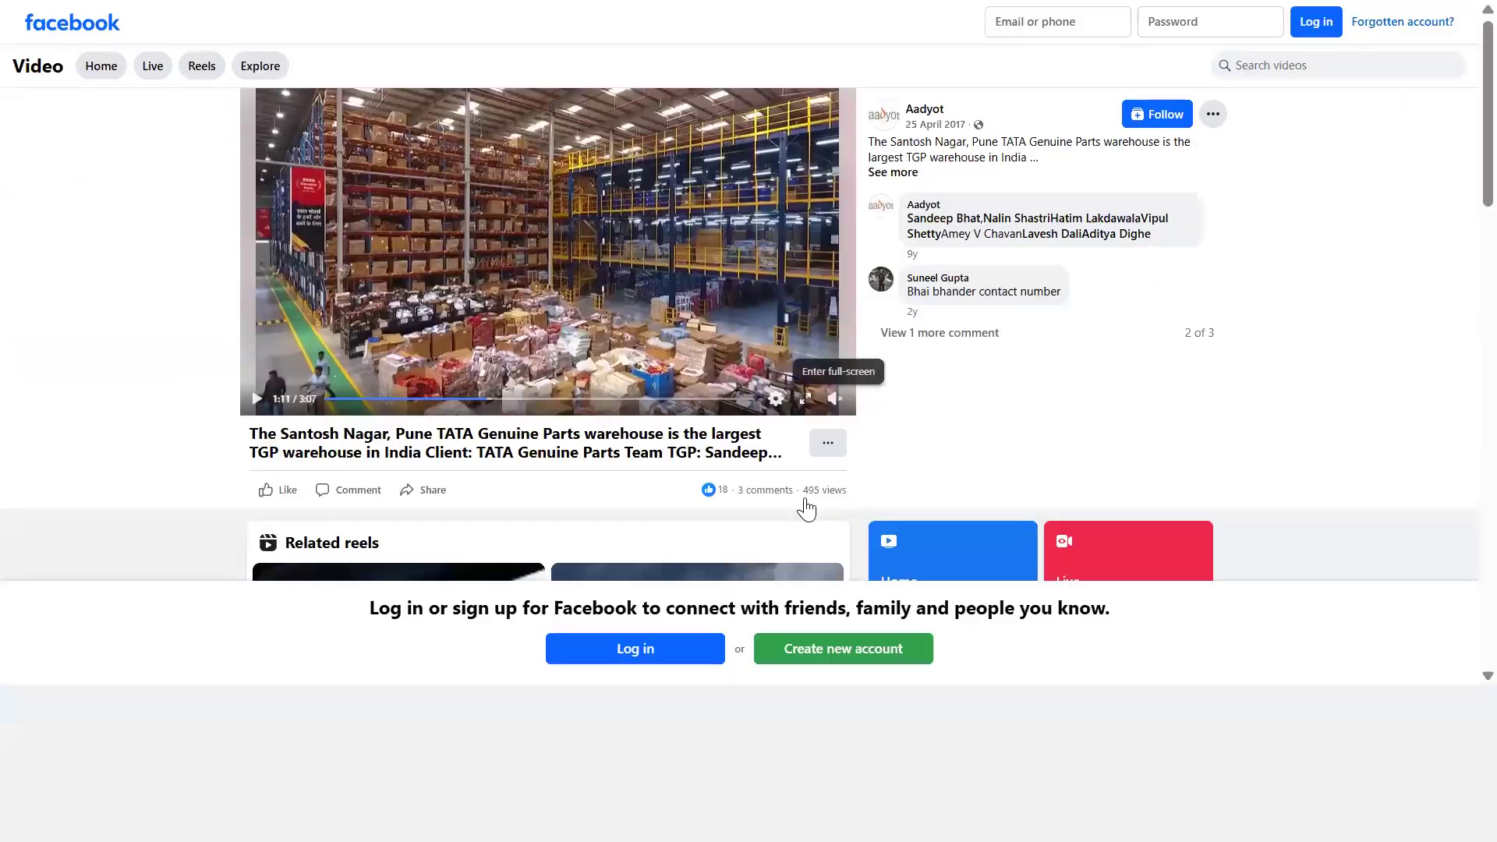
View the TATA warehouse video in full screen, exit it and return to the Create Subinventory Transfer page
left_click(806, 504)
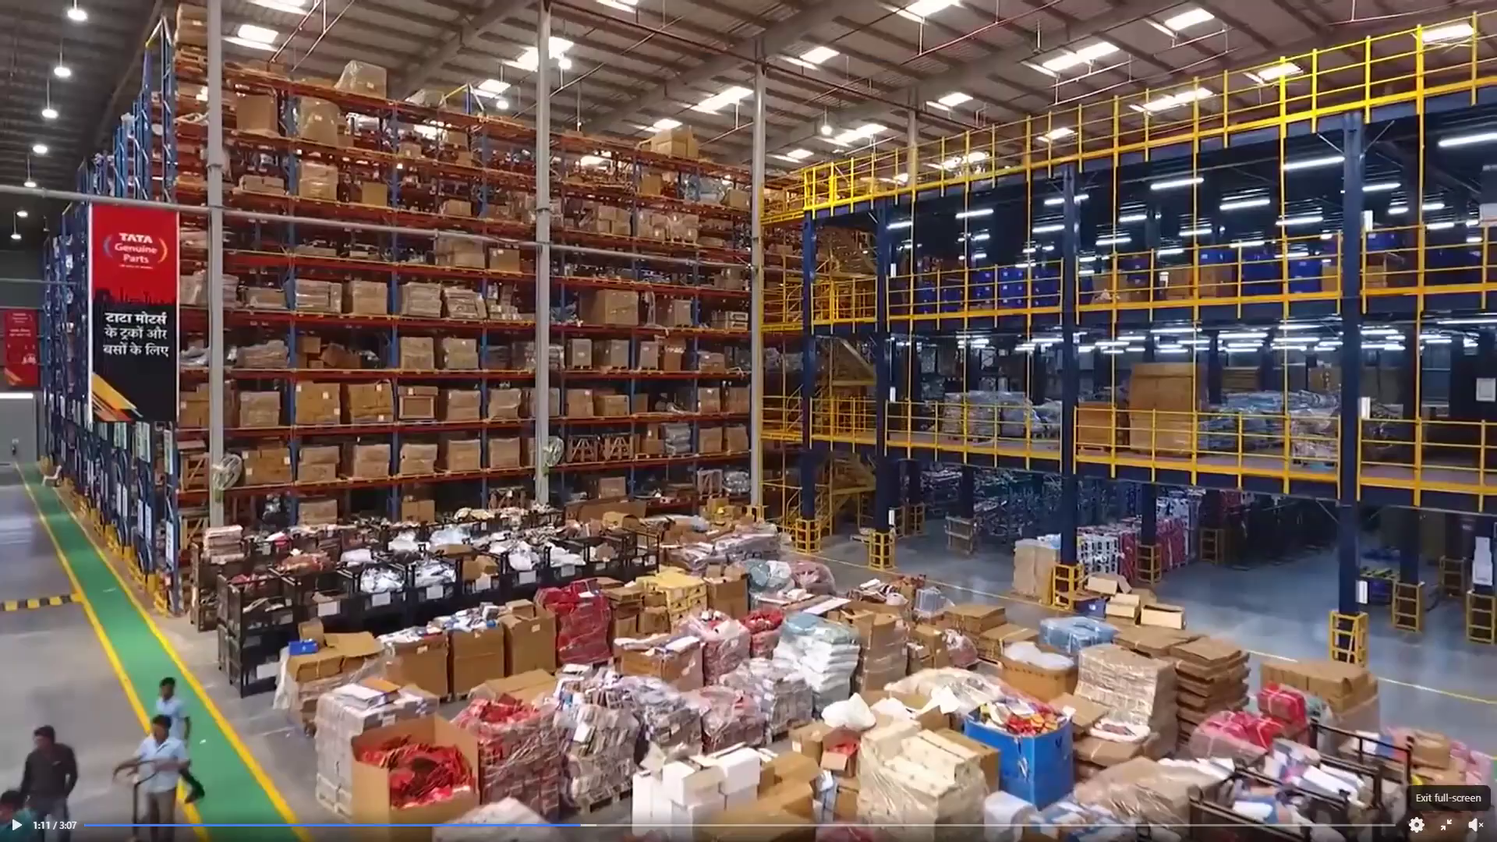
key("Escape")
left_click(117, 25)
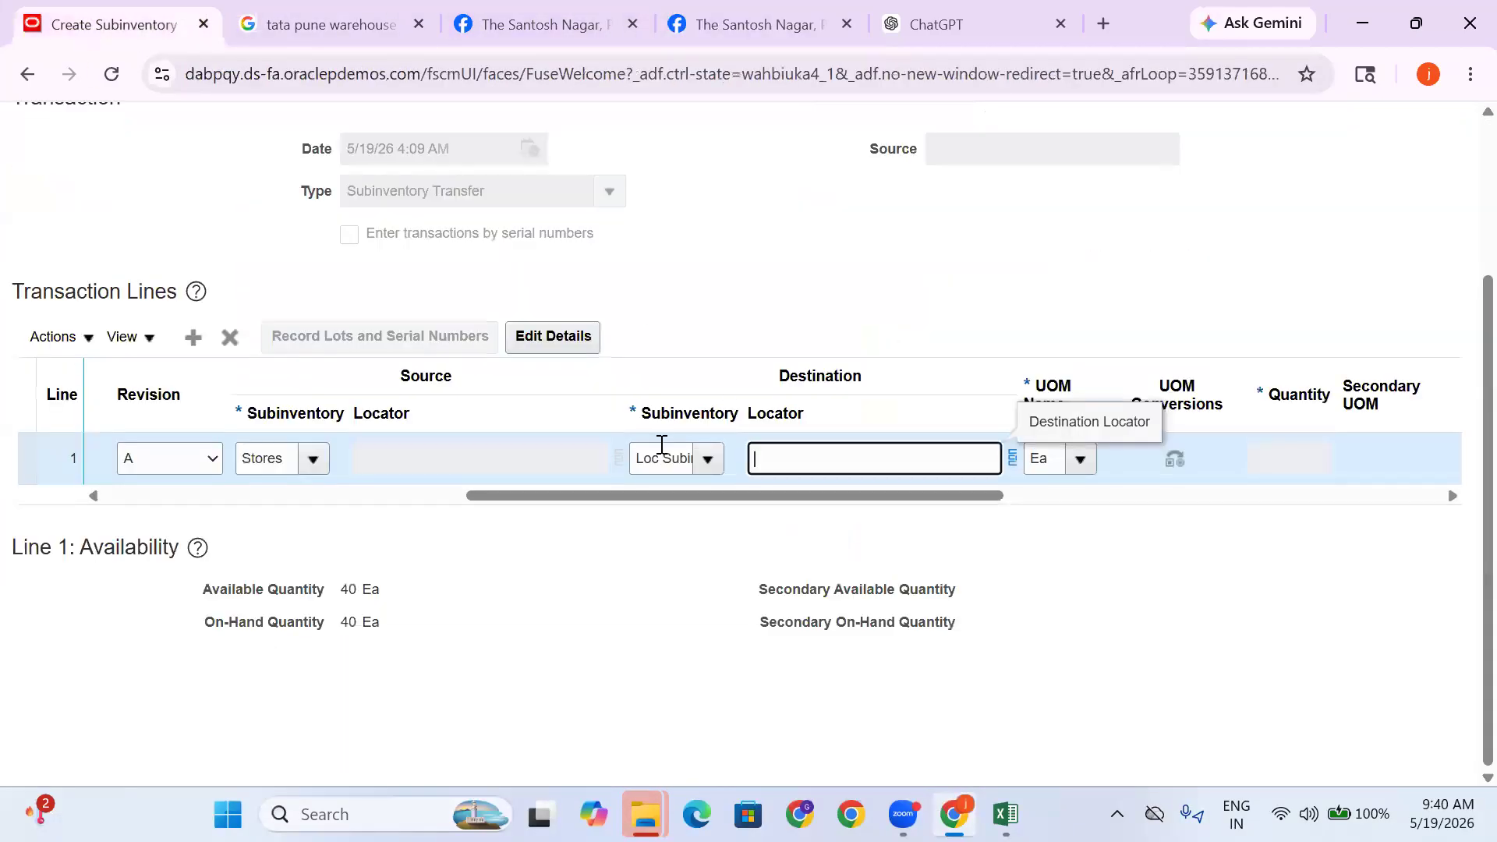
Set the line's destination locator to aisle 1, rack 3, bin 3 from the searched locator combinations
left_click(1007, 453)
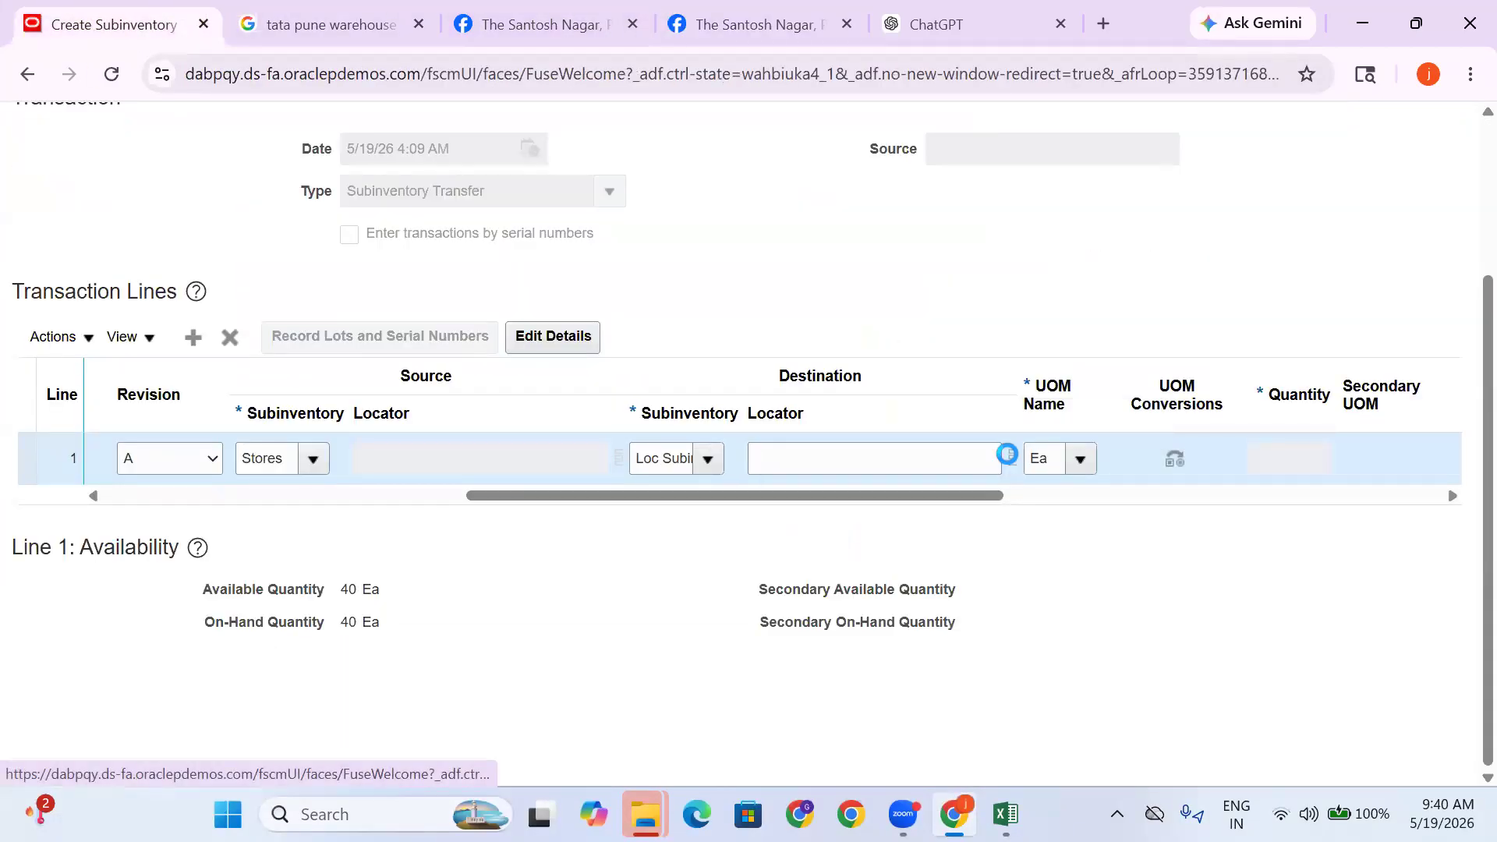
left_click(750, 406)
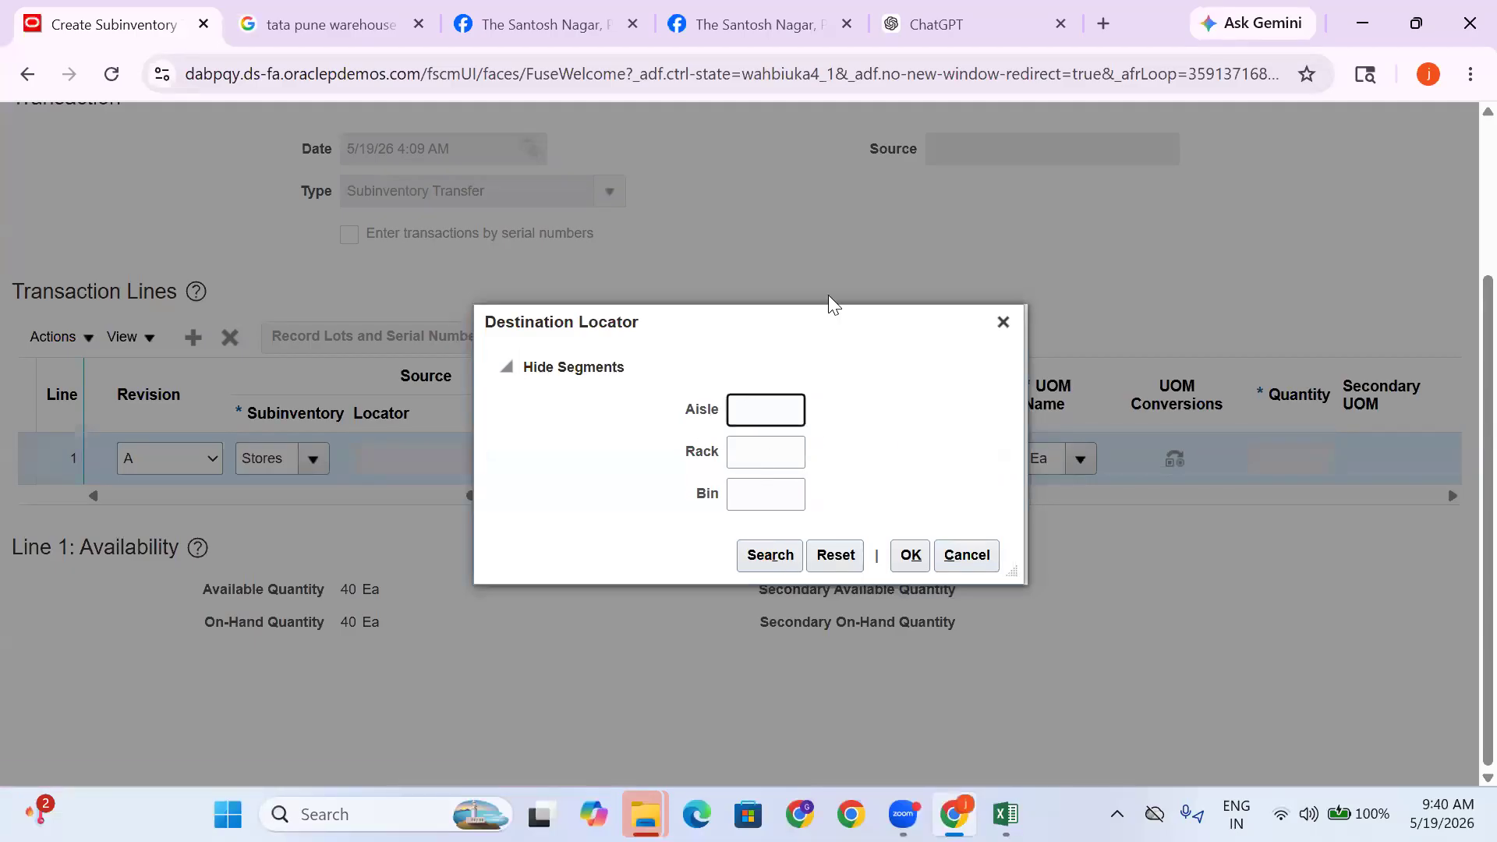
left_click(746, 22)
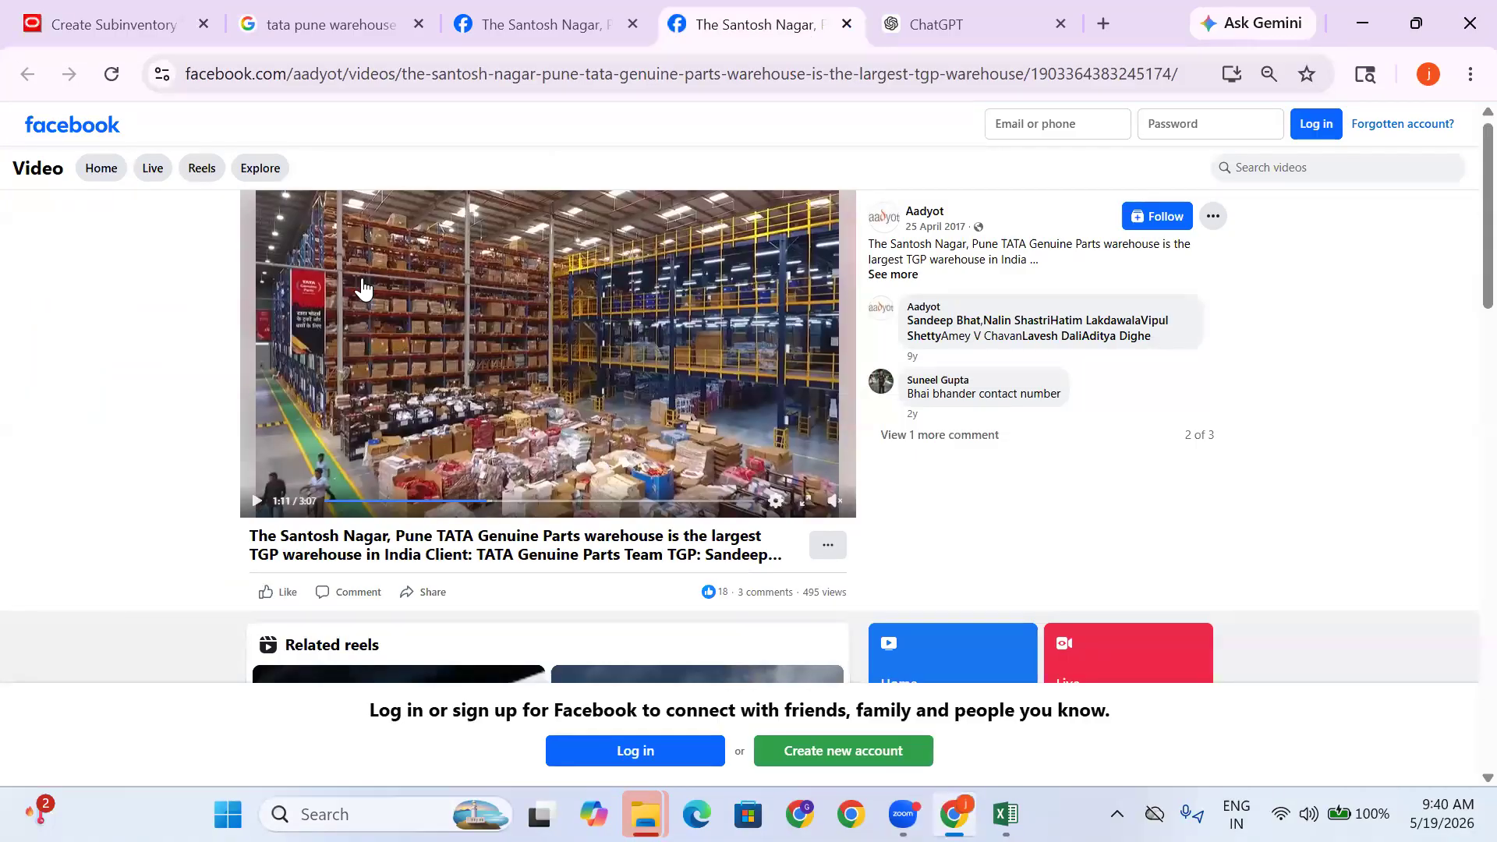
left_click(105, 20)
left_click(905, 565)
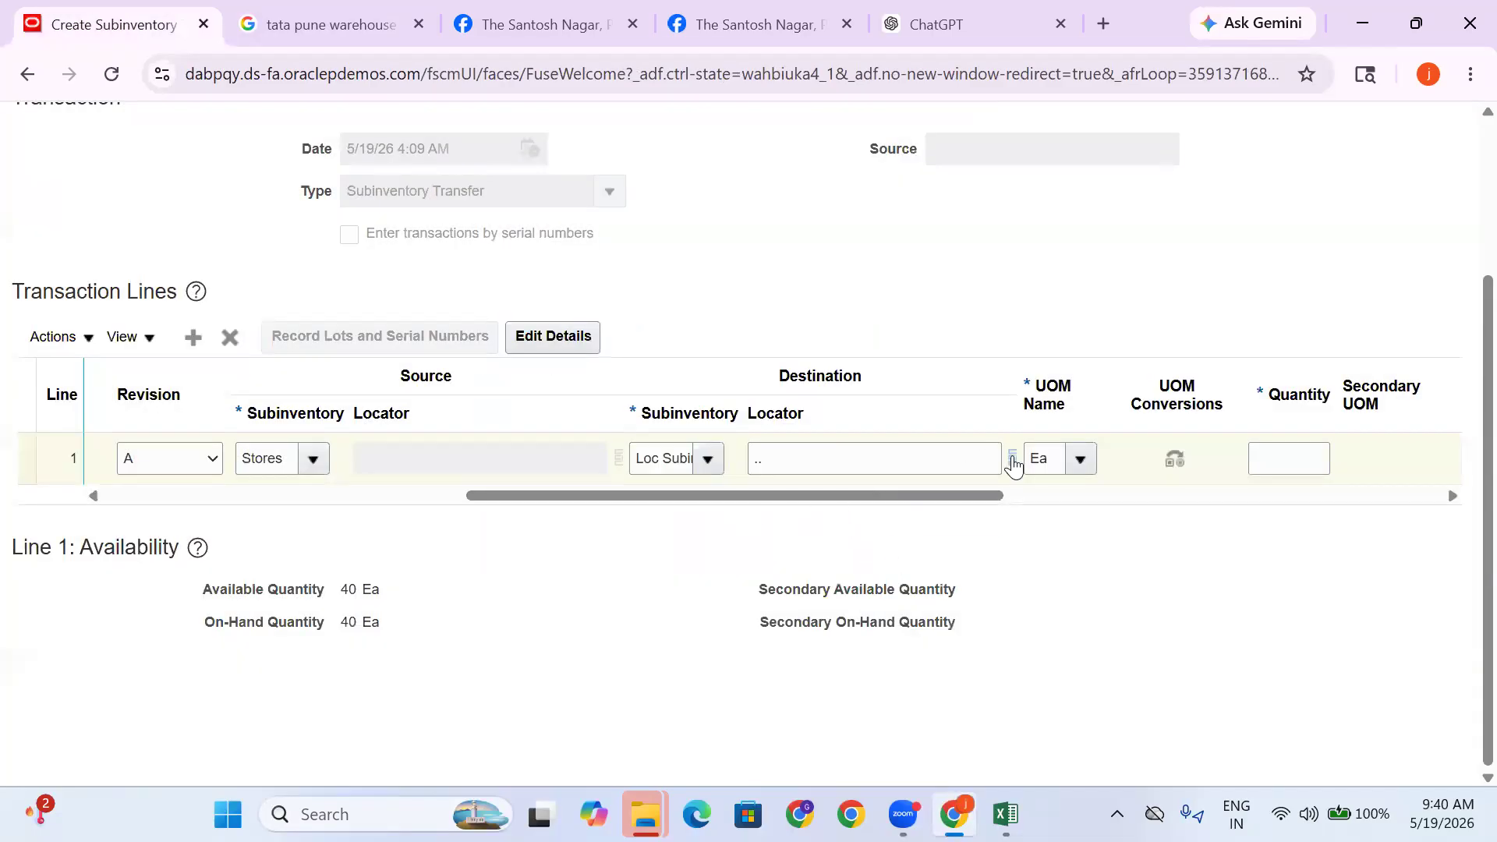
left_click(1012, 460)
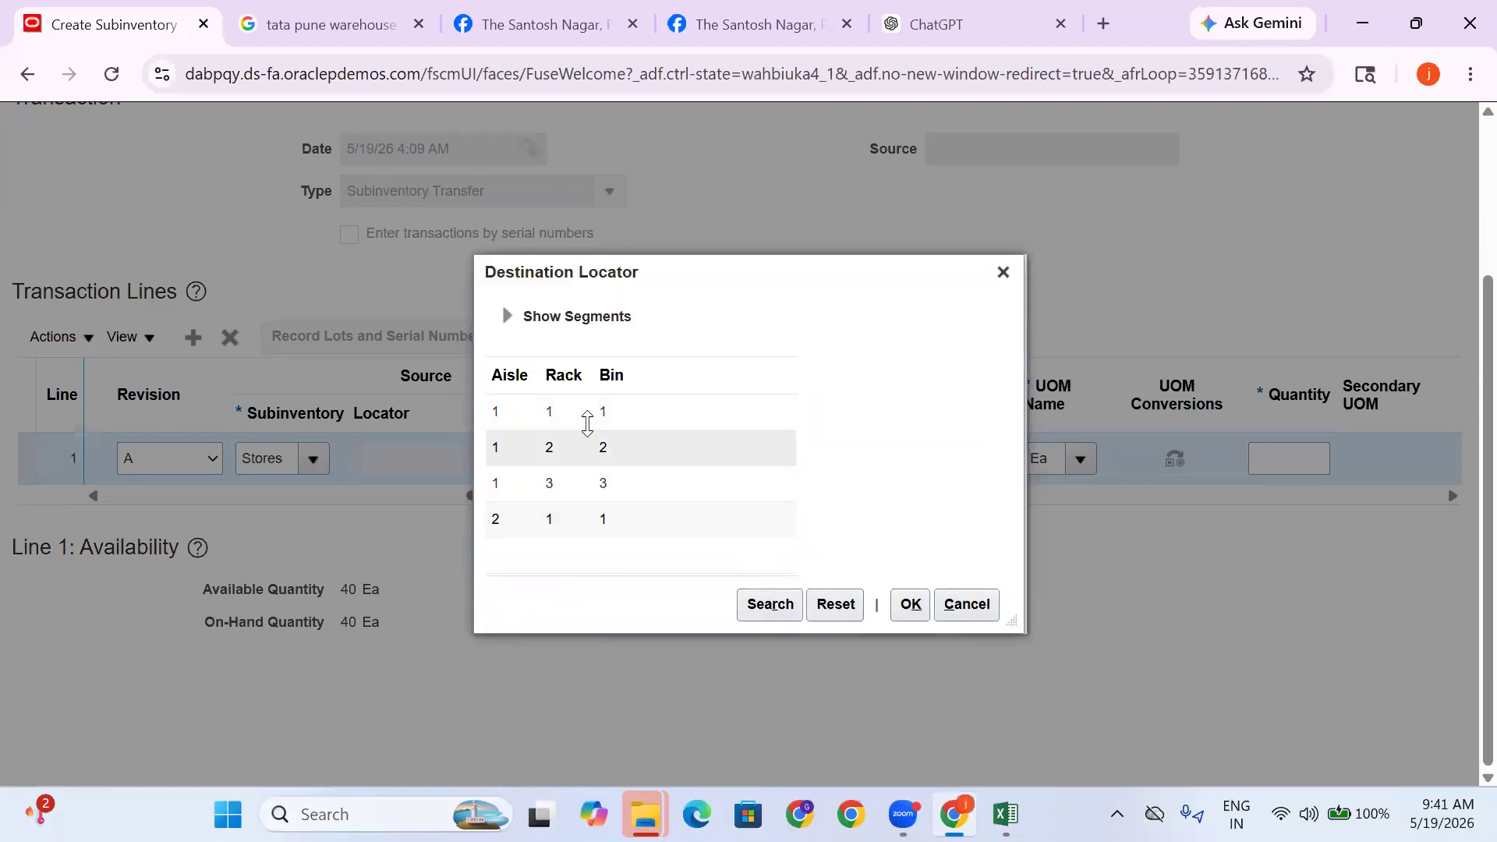
left_click(555, 488)
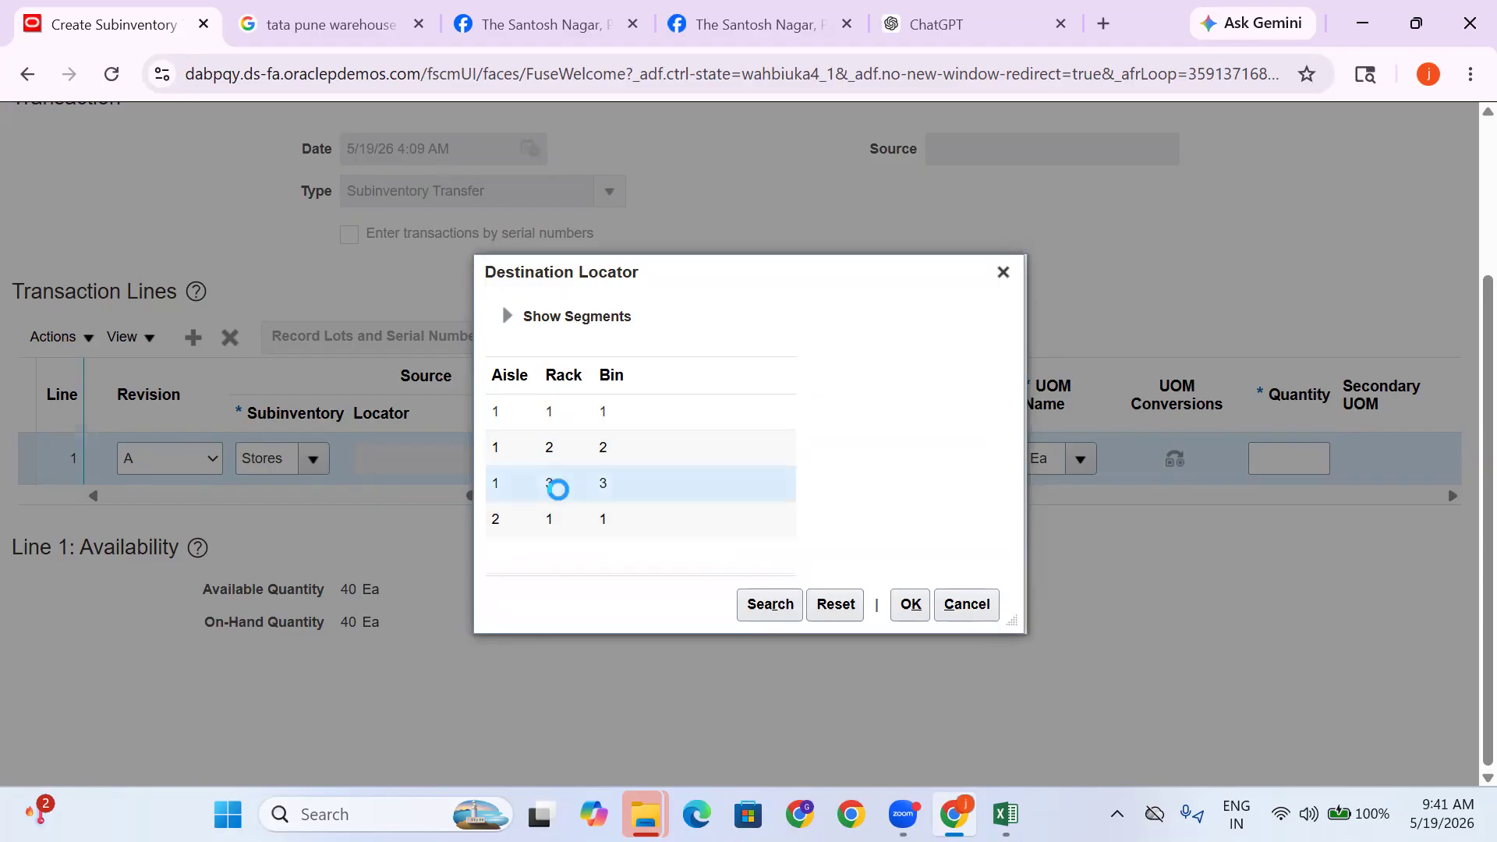
left_click(909, 606)
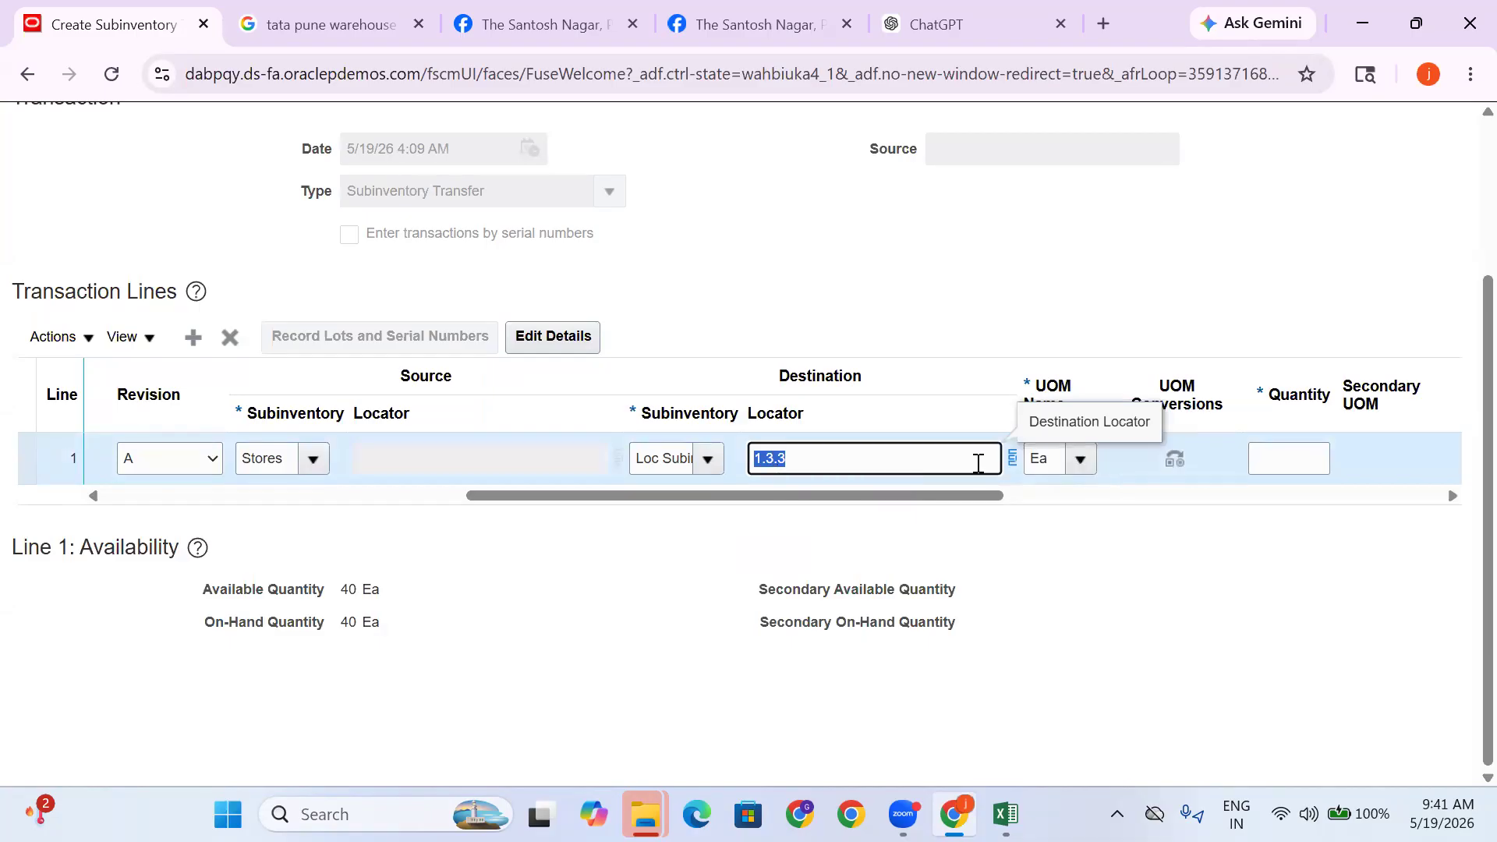
Review the aisle, rack and bin segments of the line's destination locator
left_click(1013, 462)
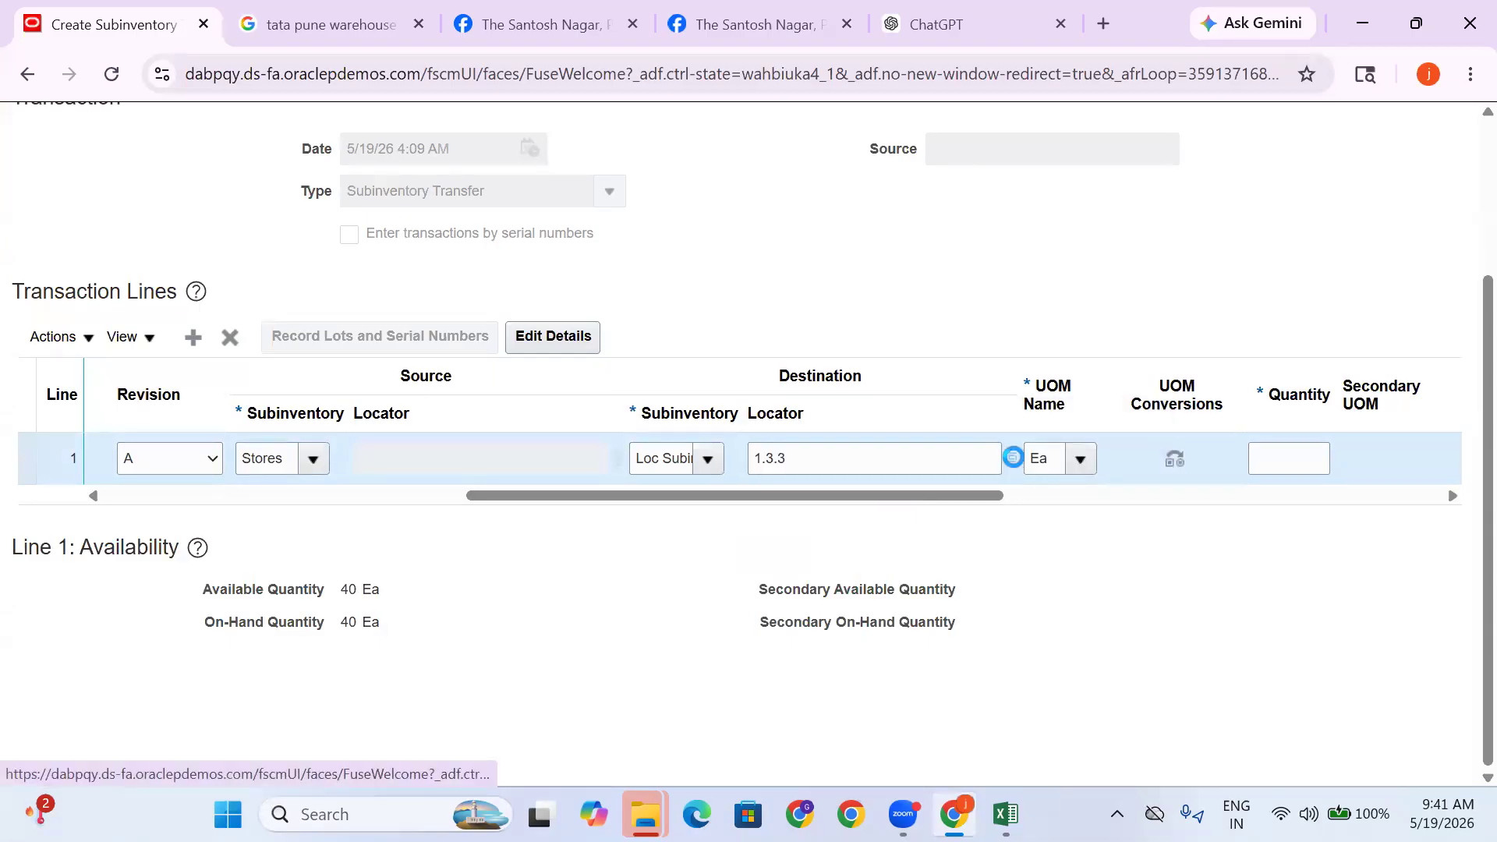
left_click_drag(749, 409, 754, 496)
left_click(905, 557)
Set the line's quantity to 10 and submit the subinventory transfer, acknowledging the confirmation
left_click(1299, 459)
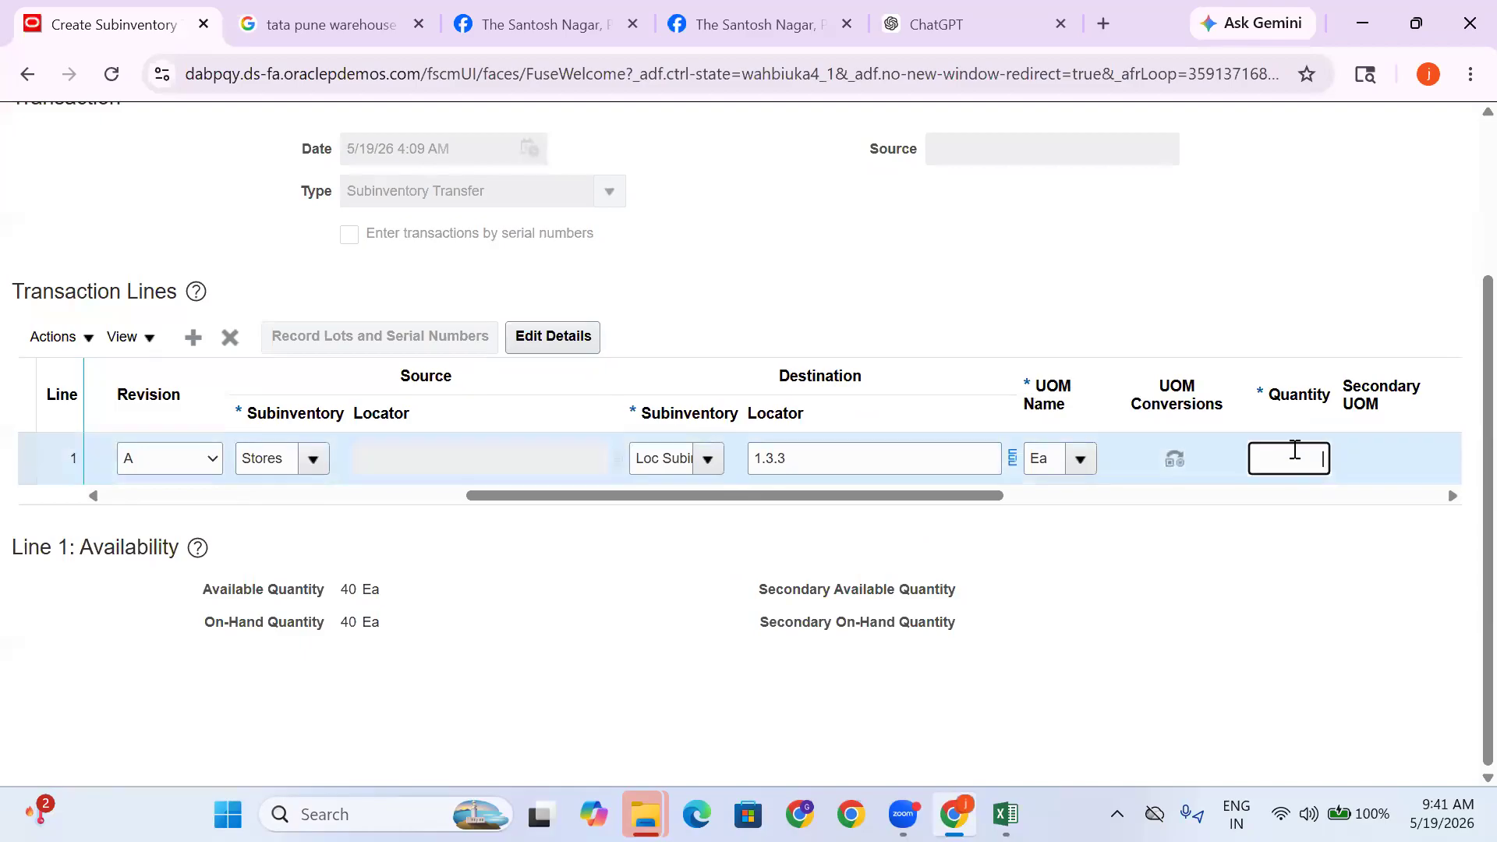
left_click(1151, 559)
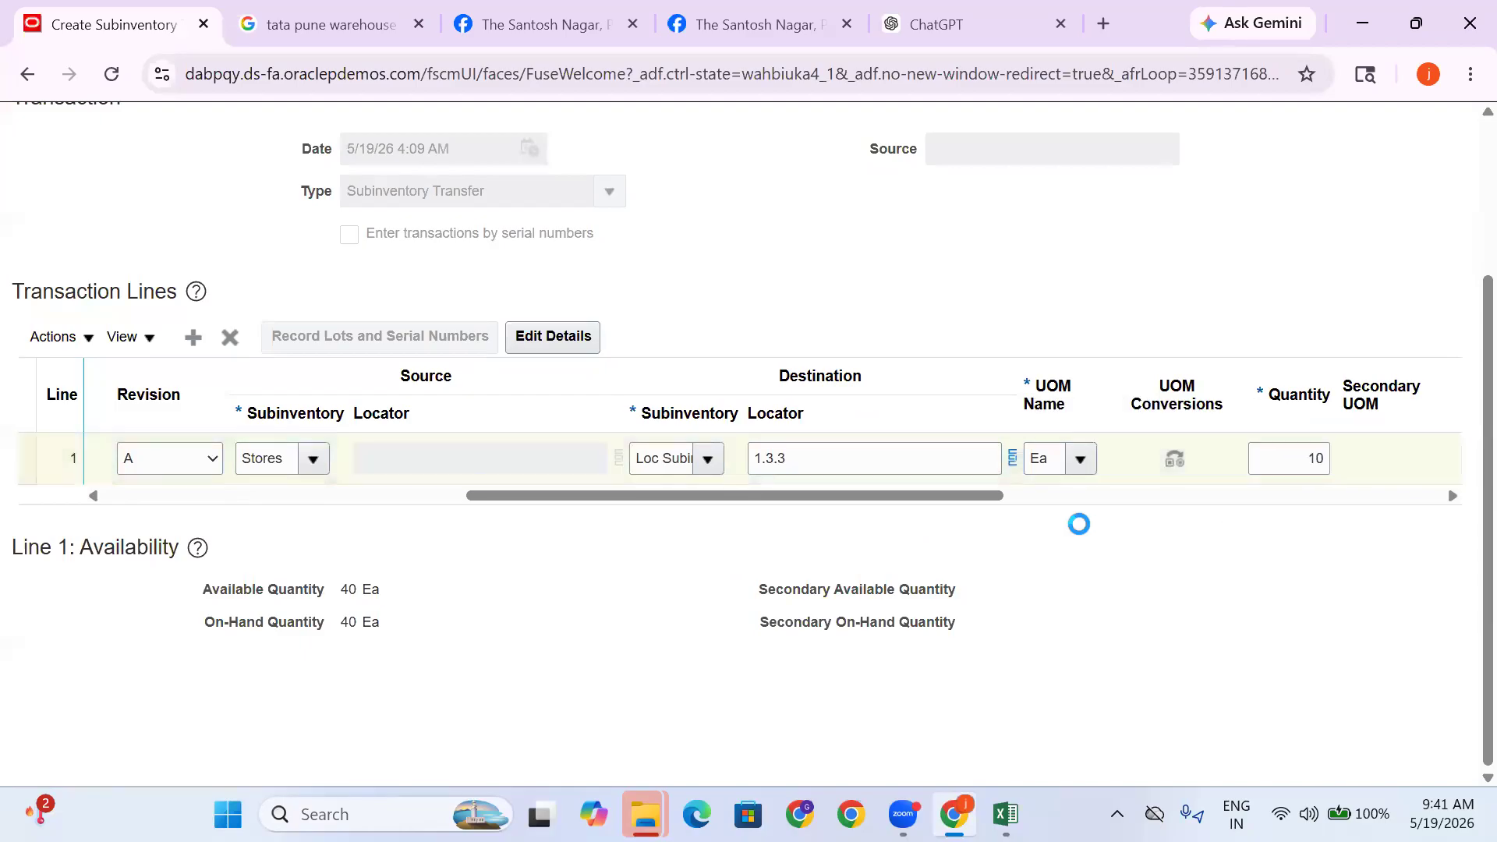
left_click_drag(891, 499, 1367, 508)
scroll(1276, 330, "up", 3)
left_click(1335, 235)
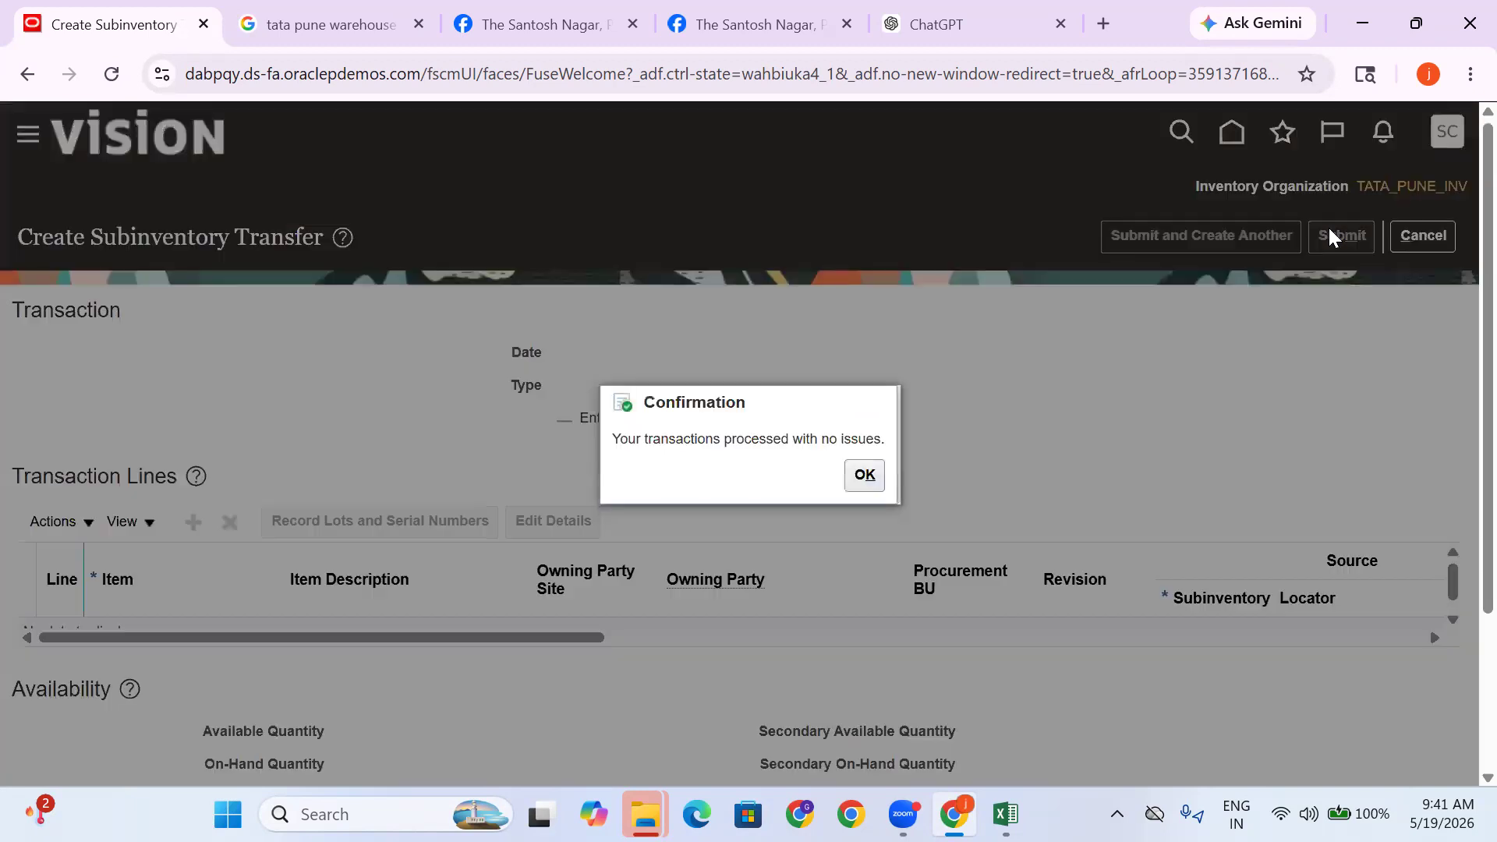
left_click(863, 475)
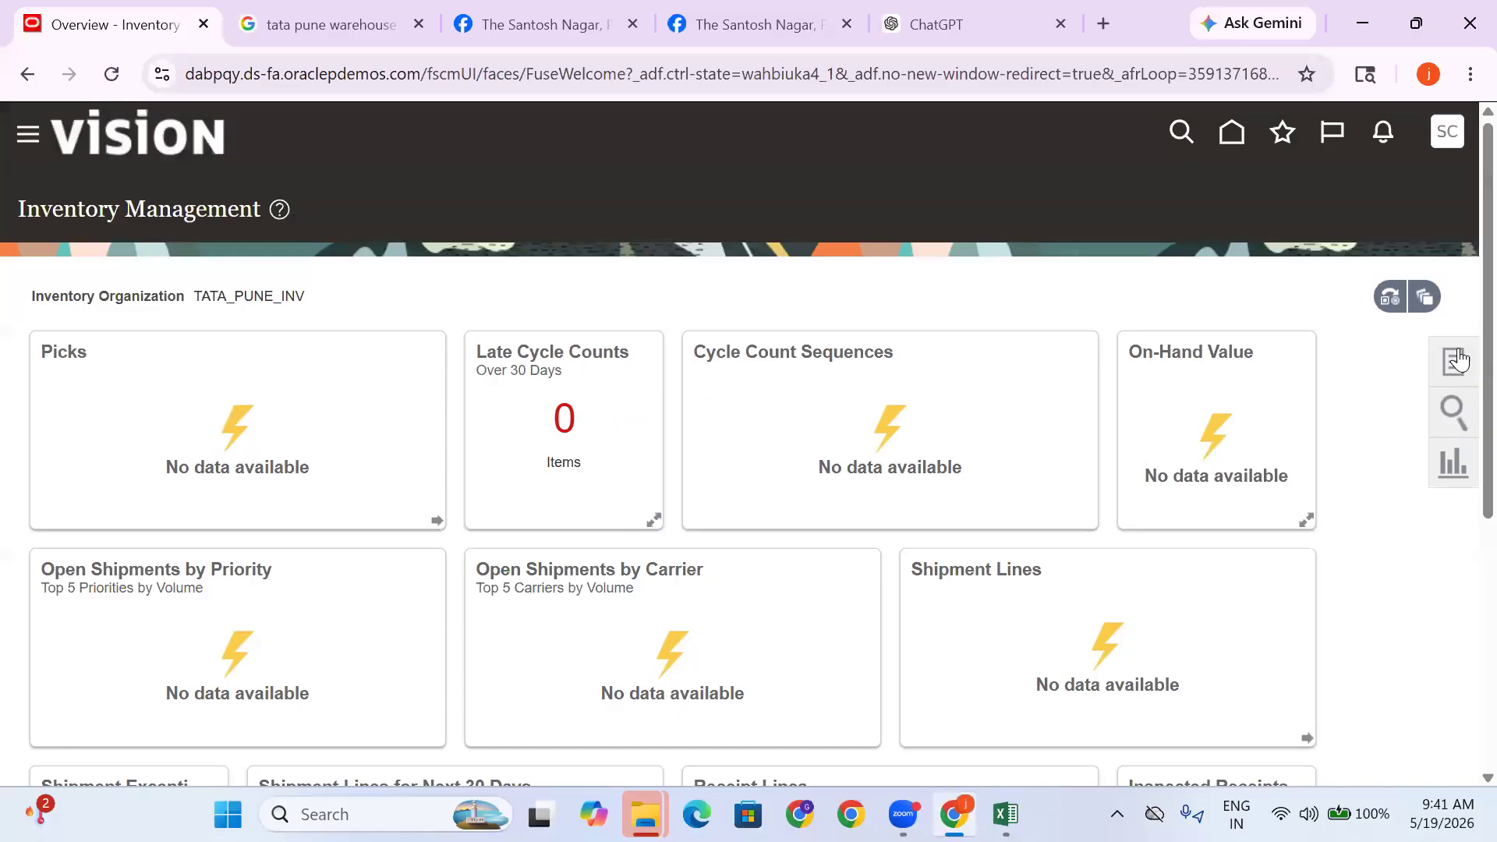
Open Manage Item Quantities and search TATA_PUNE_INV for the item TATA Led Lights(Revision)
left_click(1455, 361)
left_click(1380, 245)
left_click(288, 396)
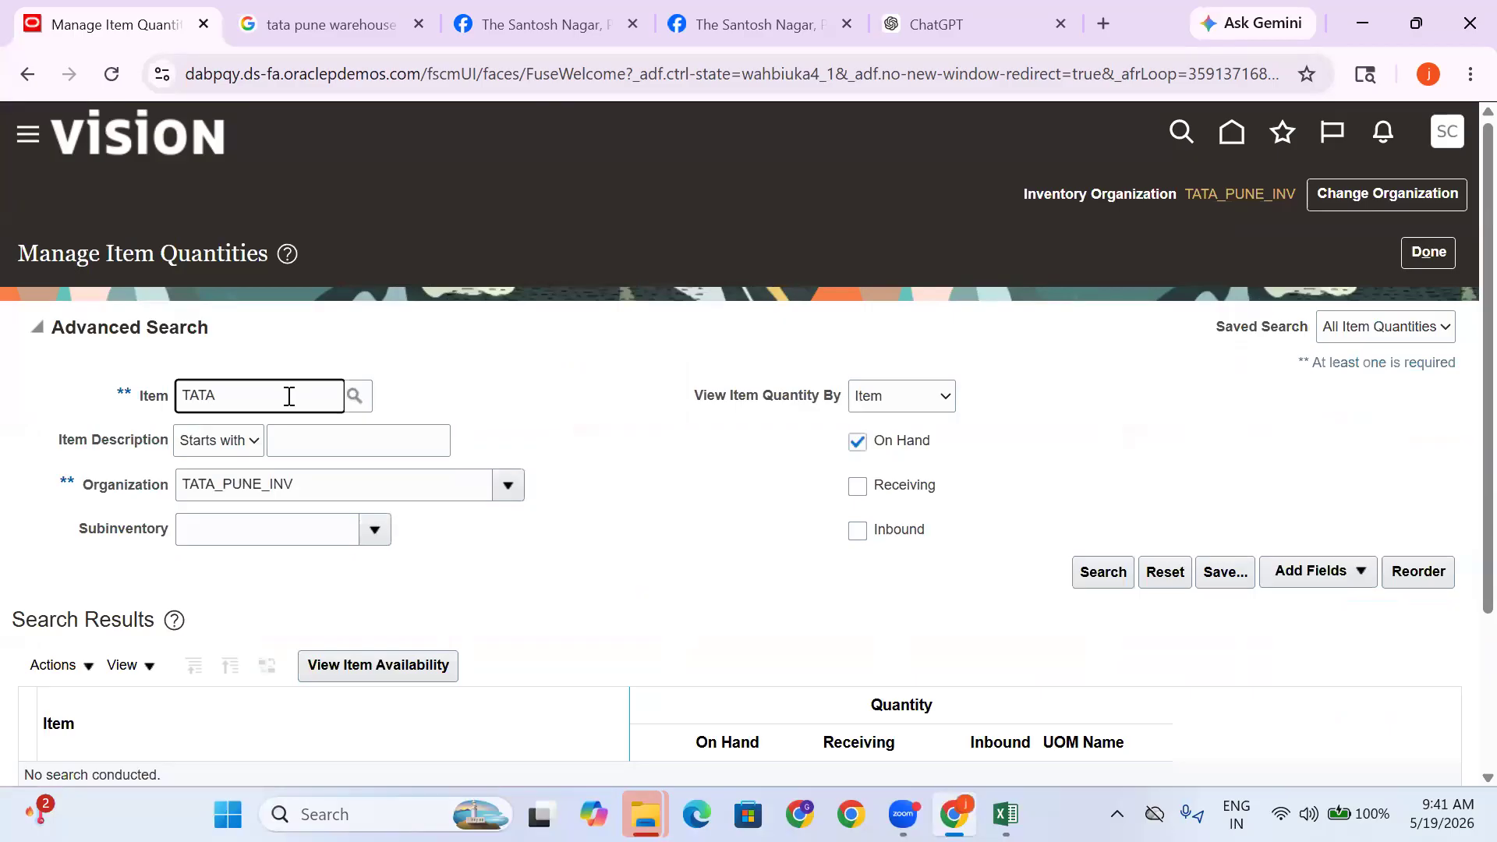
type("TATA")
left_click(1102, 571)
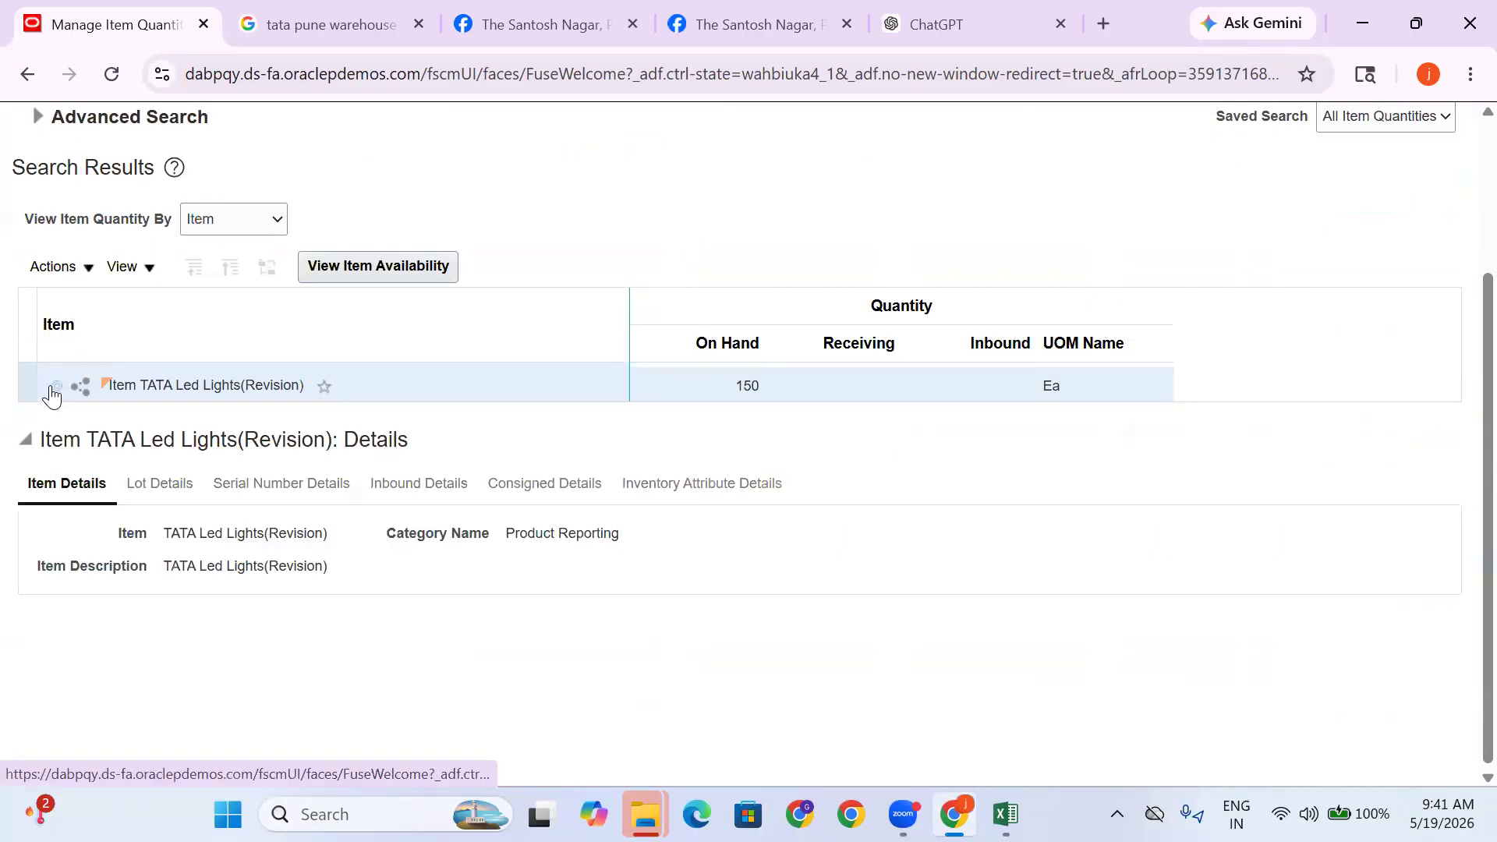
Expand the item's Revision 0 and Revision A quantities, drilling Revision A down to the locator under Subinventory Loc Subinv
left_click(56, 382)
left_click(85, 420)
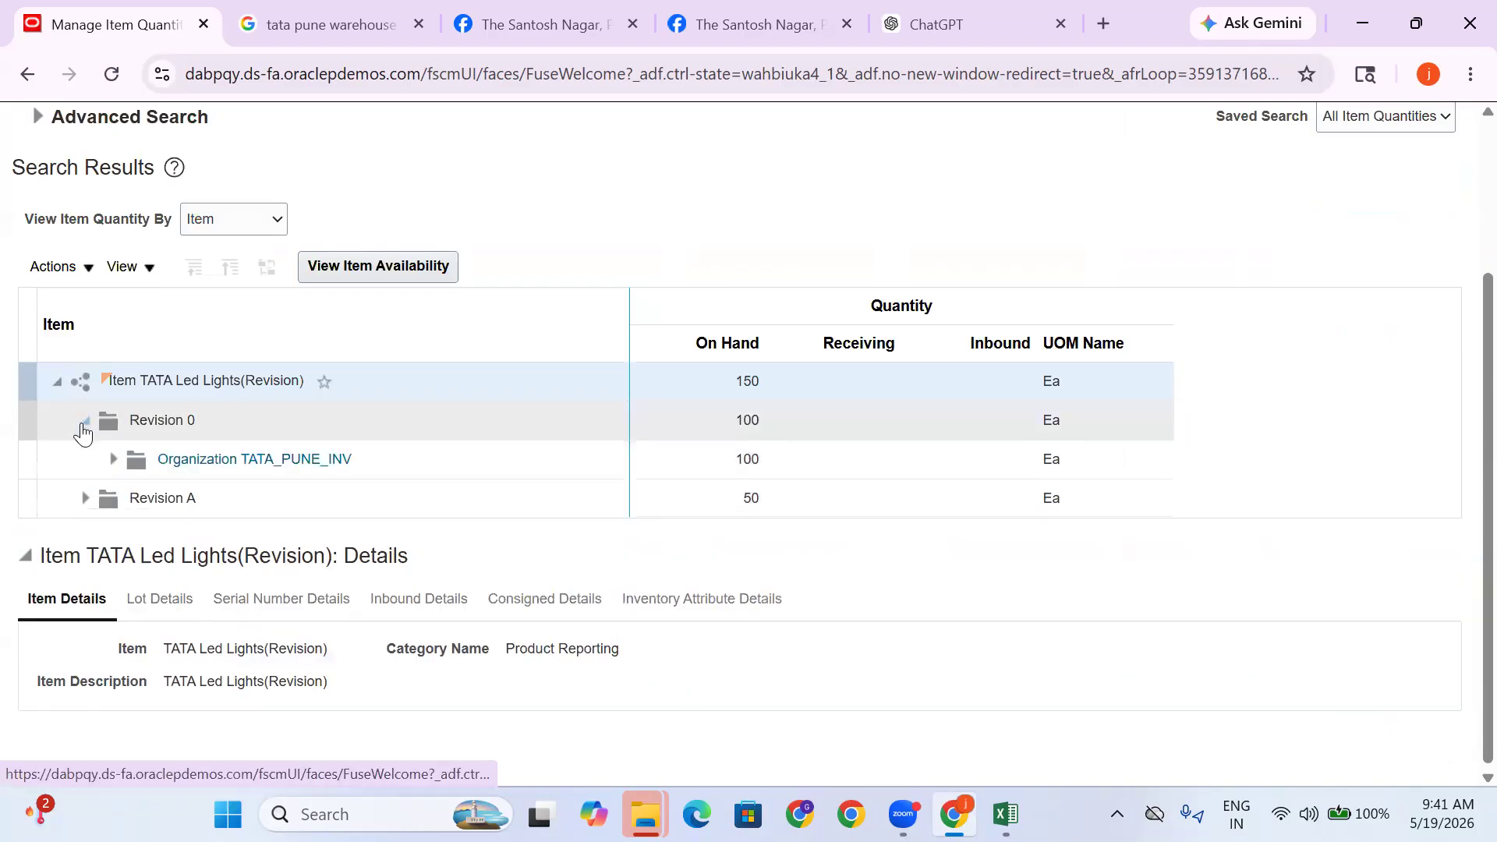
left_click(85, 499)
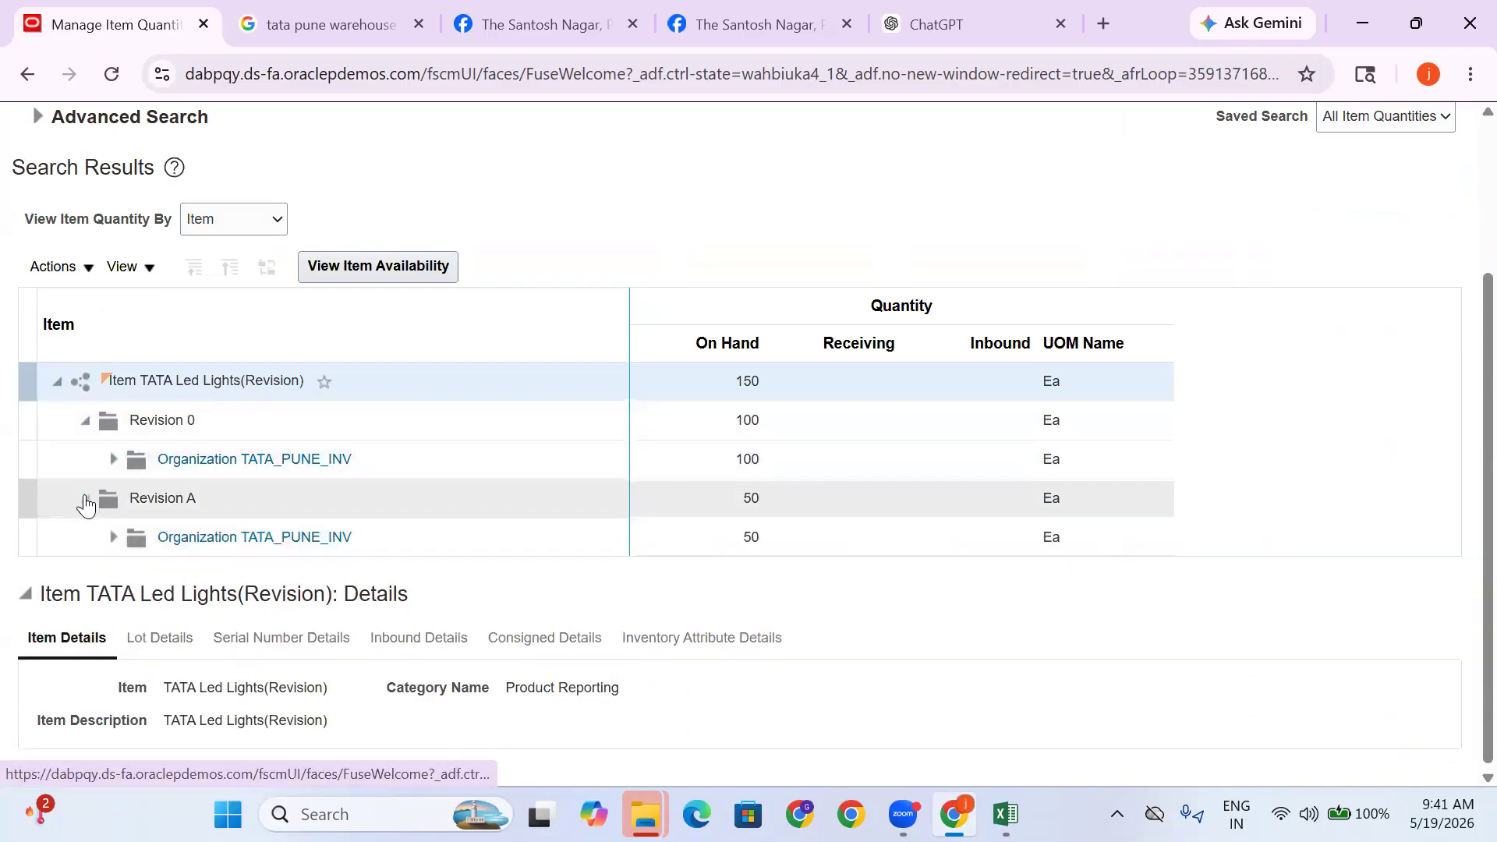
left_click(112, 541)
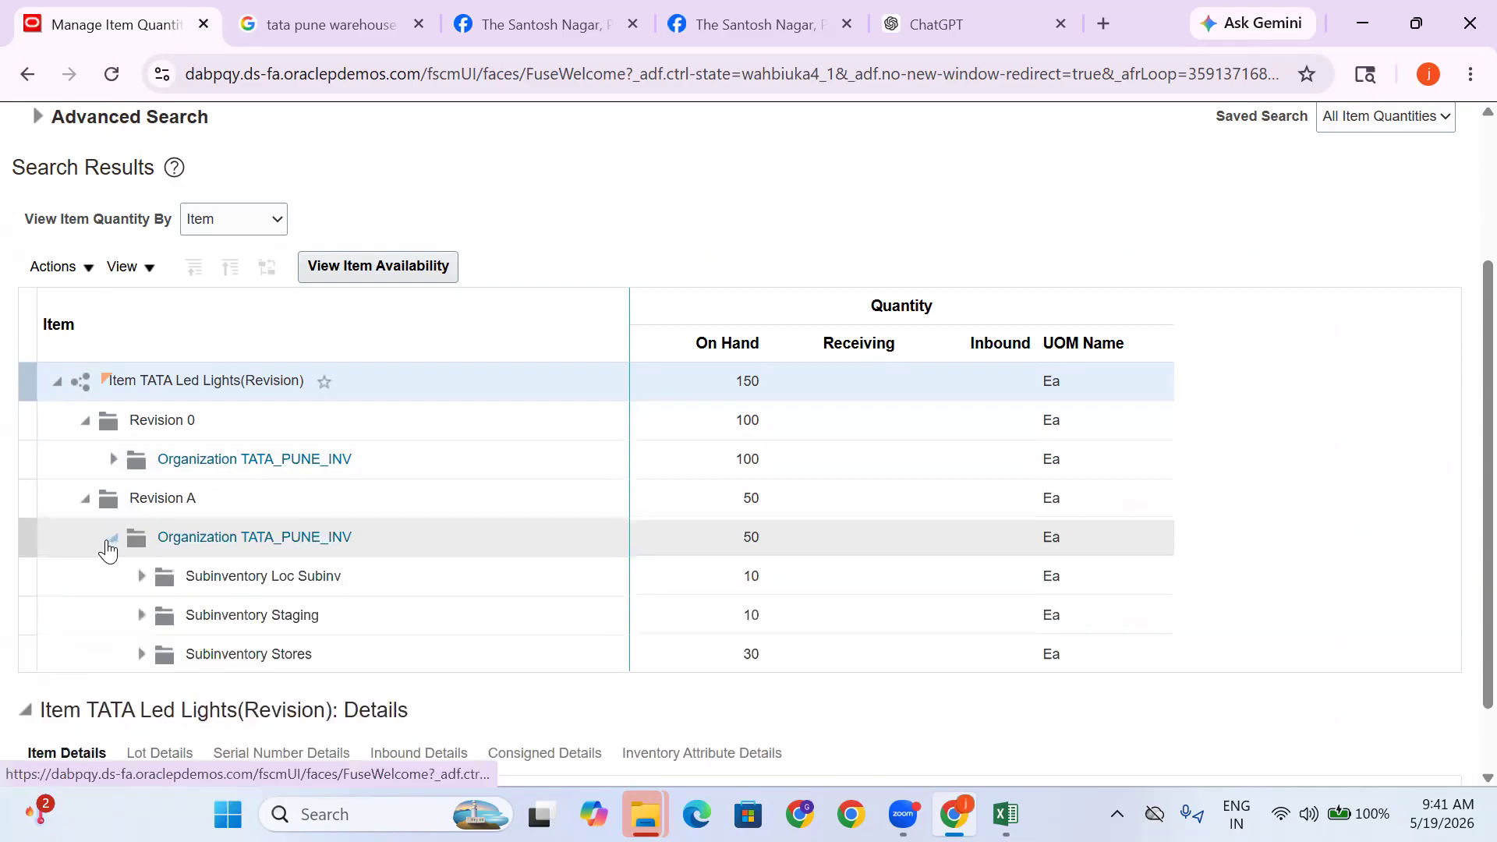
scroll(382, 545, "down", 1)
left_click(375, 492)
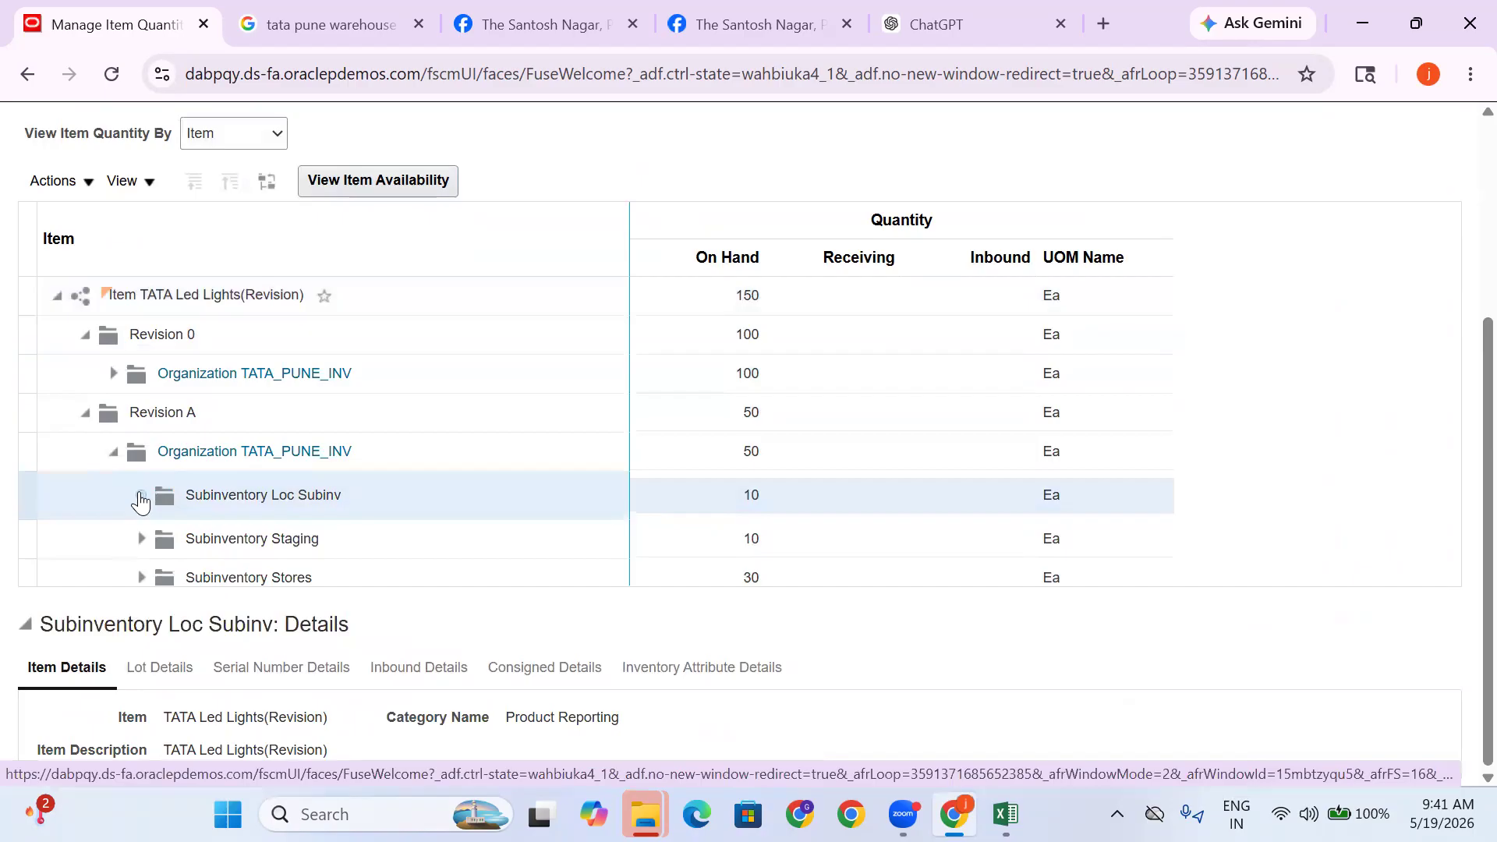
left_click(141, 501)
left_click(331, 530)
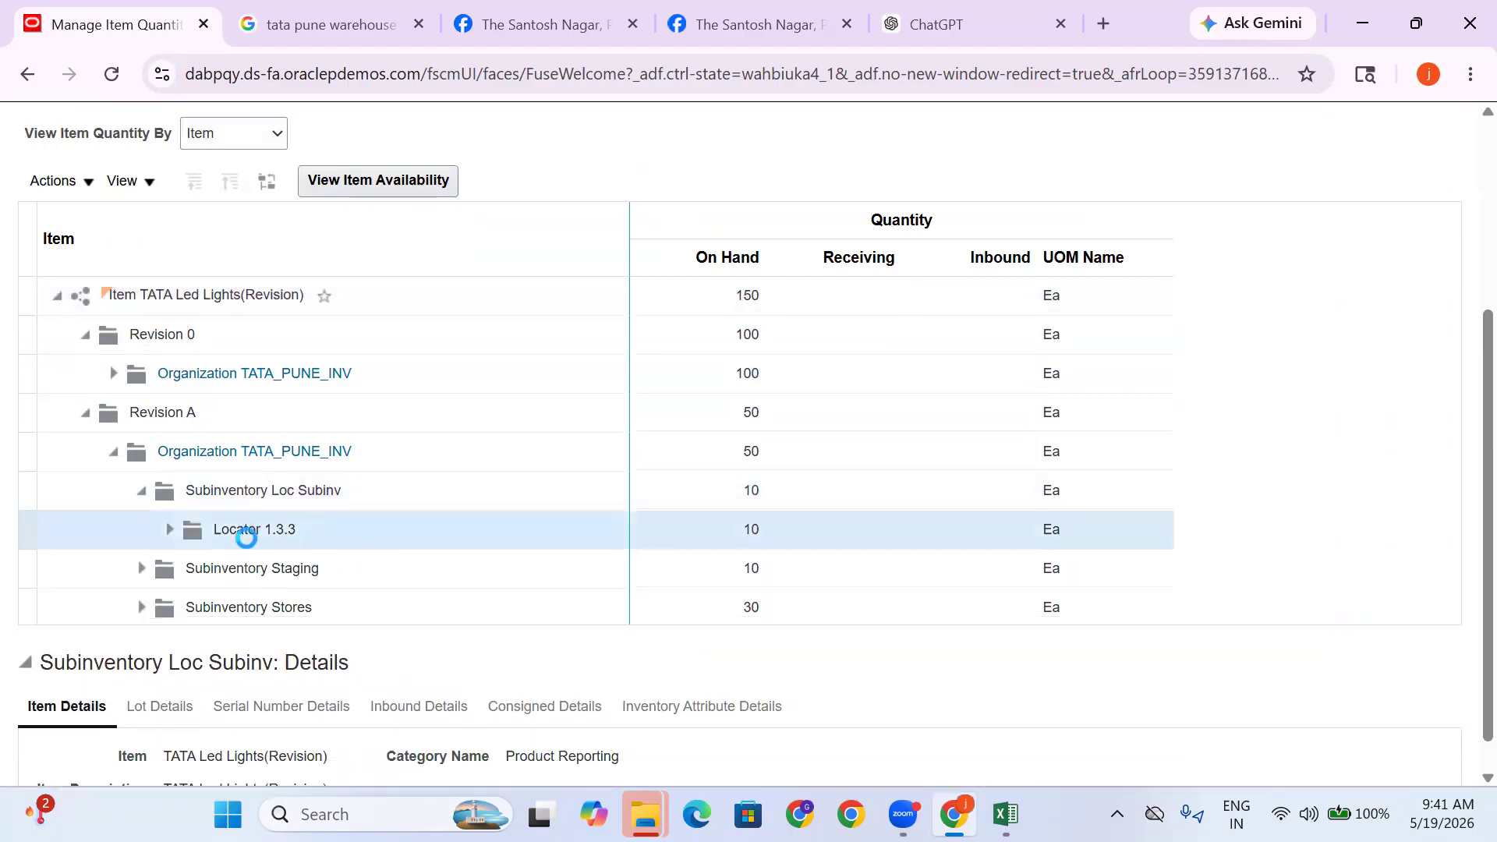
left_click(171, 535)
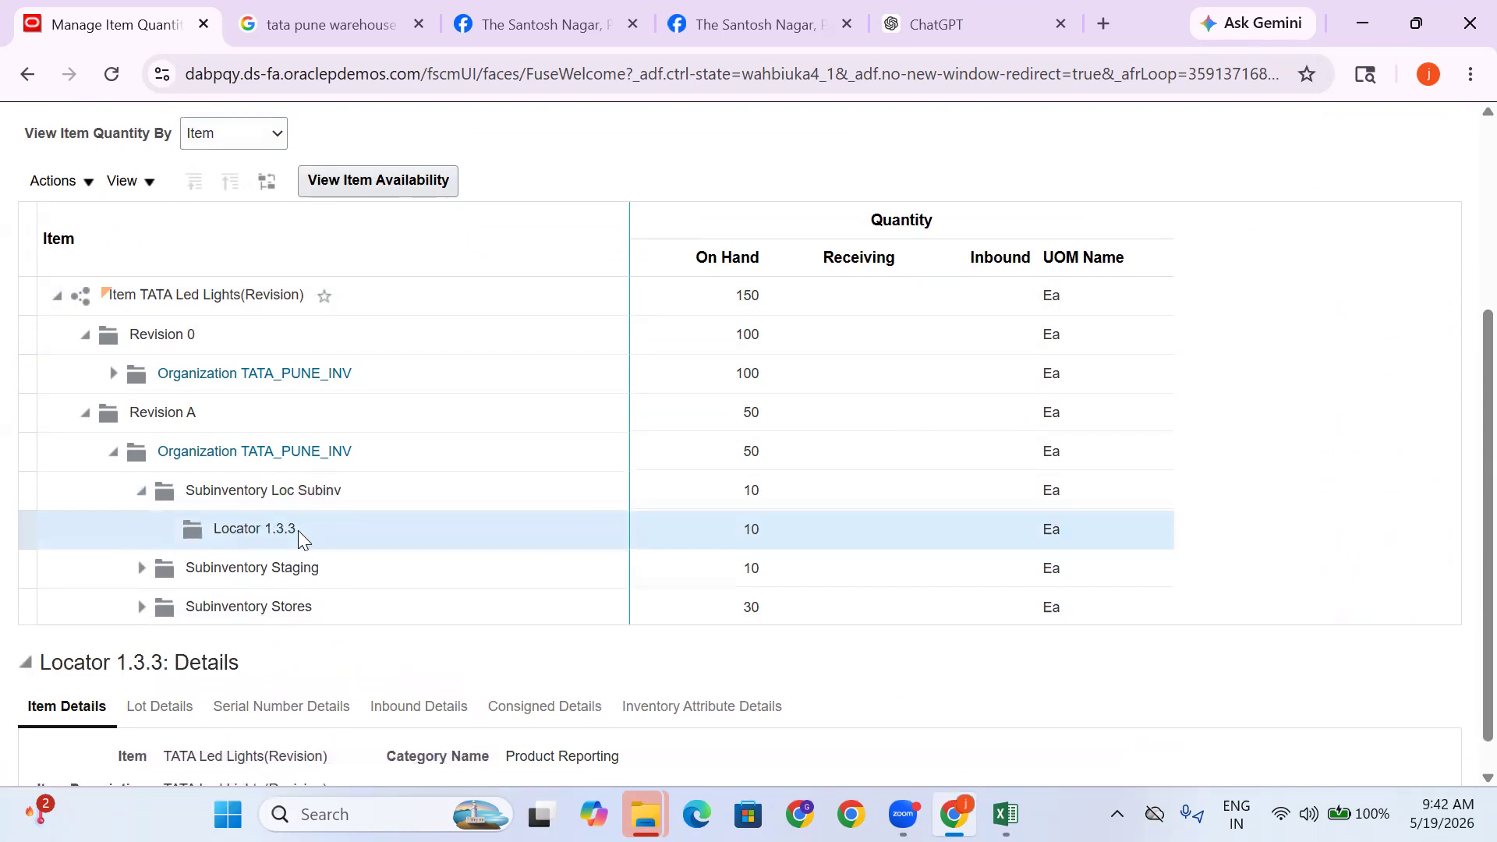
Examine the Locator 1.3.3 entry and its on-hand quantity under Subinventory Loc Subinv
scroll(297, 530, "down", 1)
left_click_drag(329, 491, 184, 491)
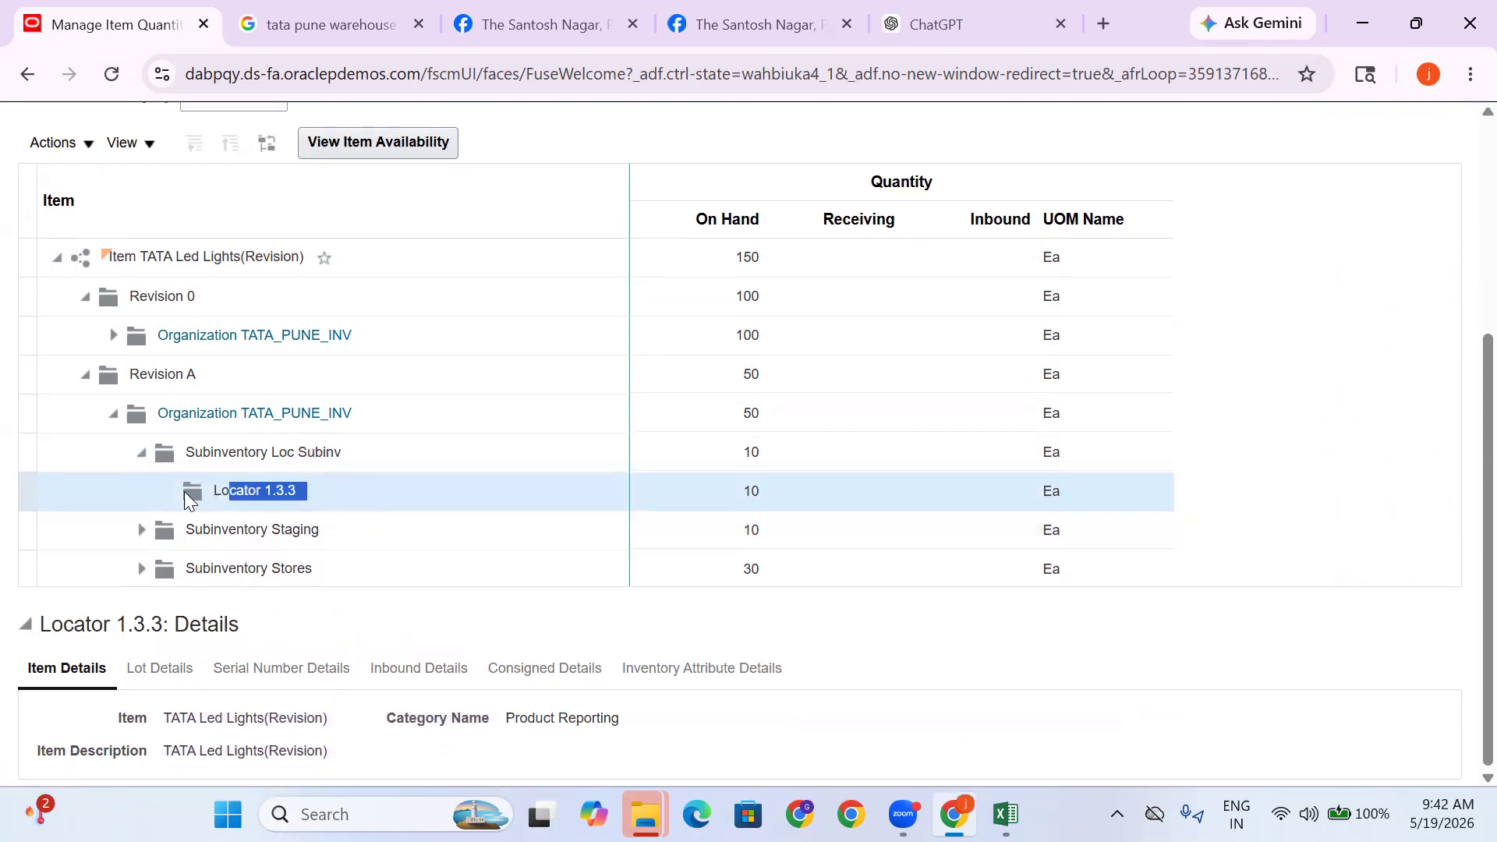
left_click(354, 494)
left_click_drag(310, 494, 263, 493)
left_click(273, 493)
left_click(334, 492)
left_click(342, 463)
left_click(334, 493)
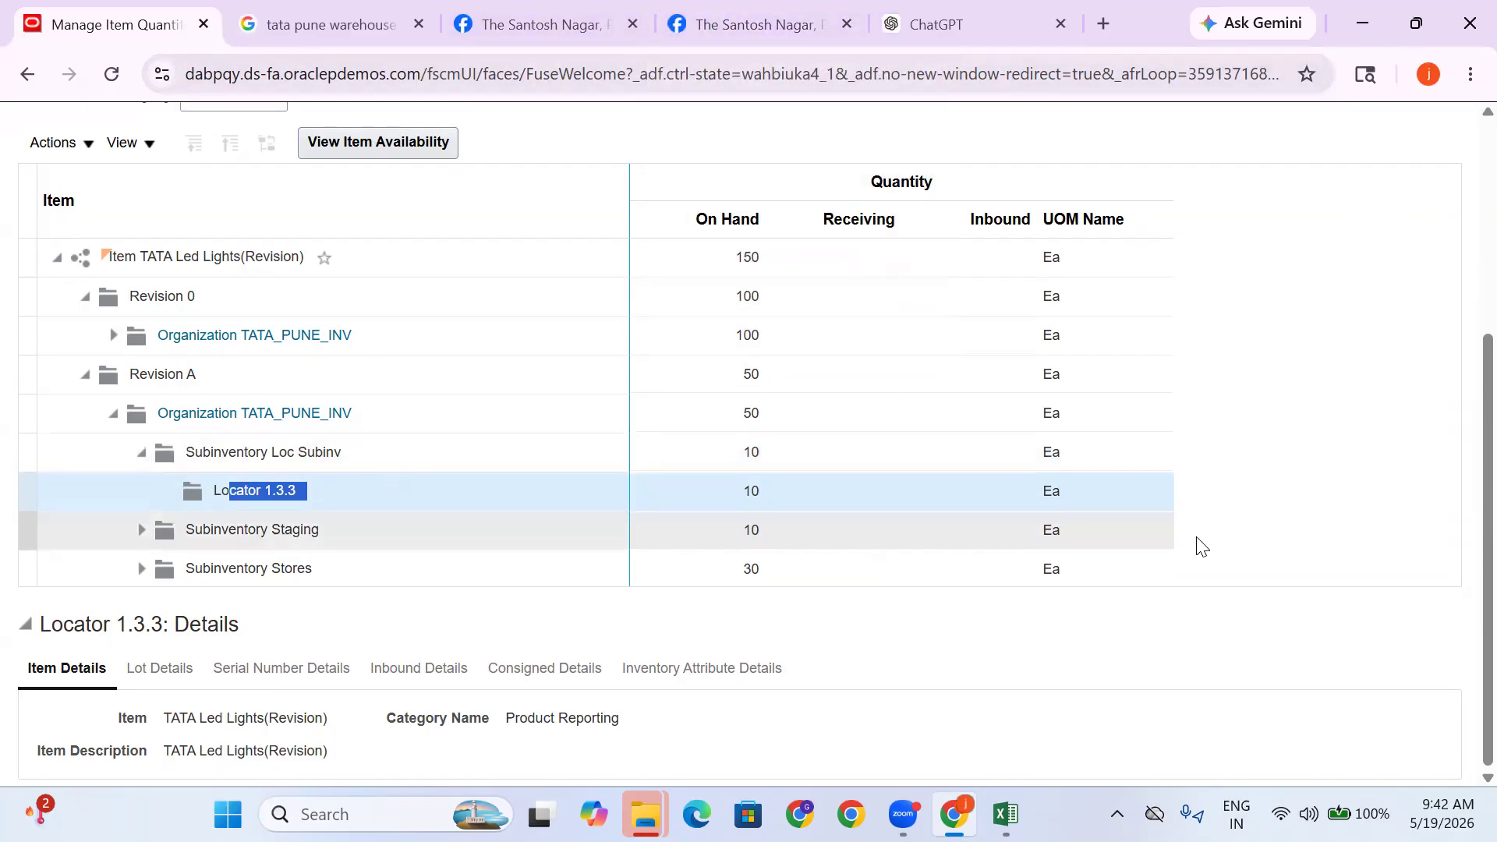
left_click(314, 500)
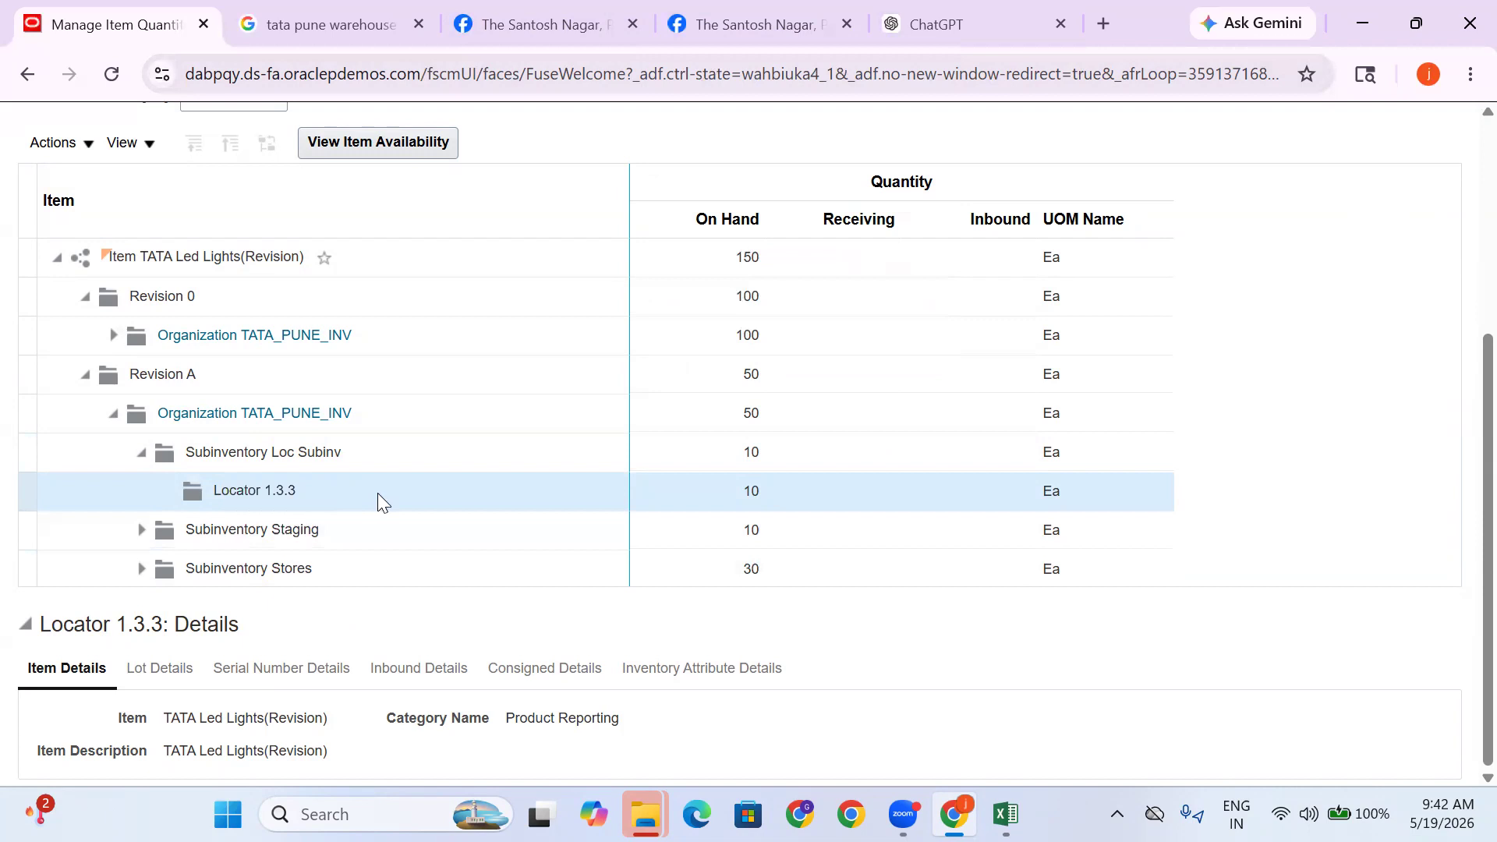
left_click(959, 15)
left_click(117, 22)
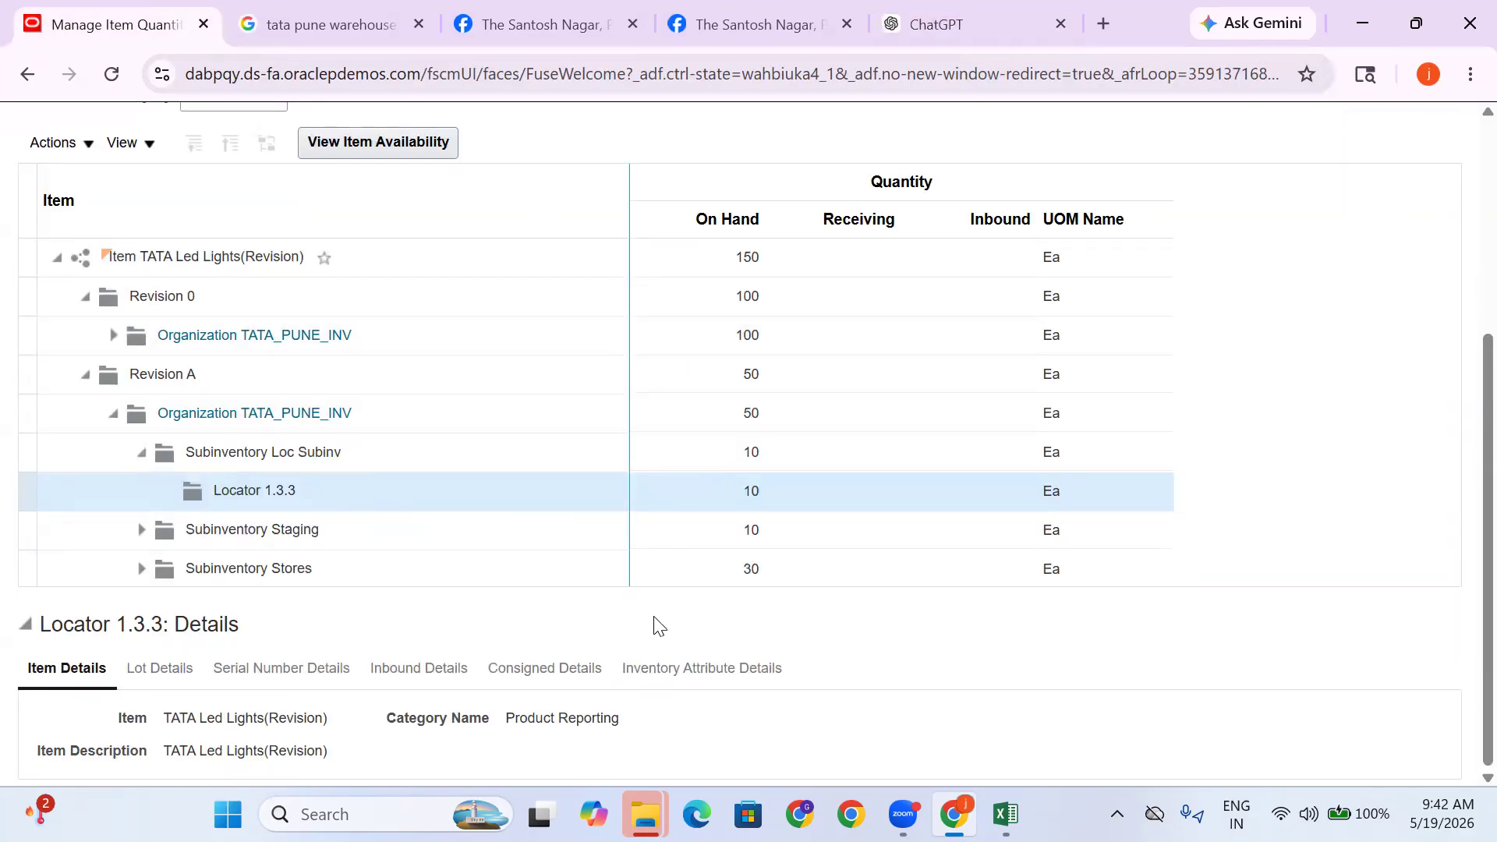